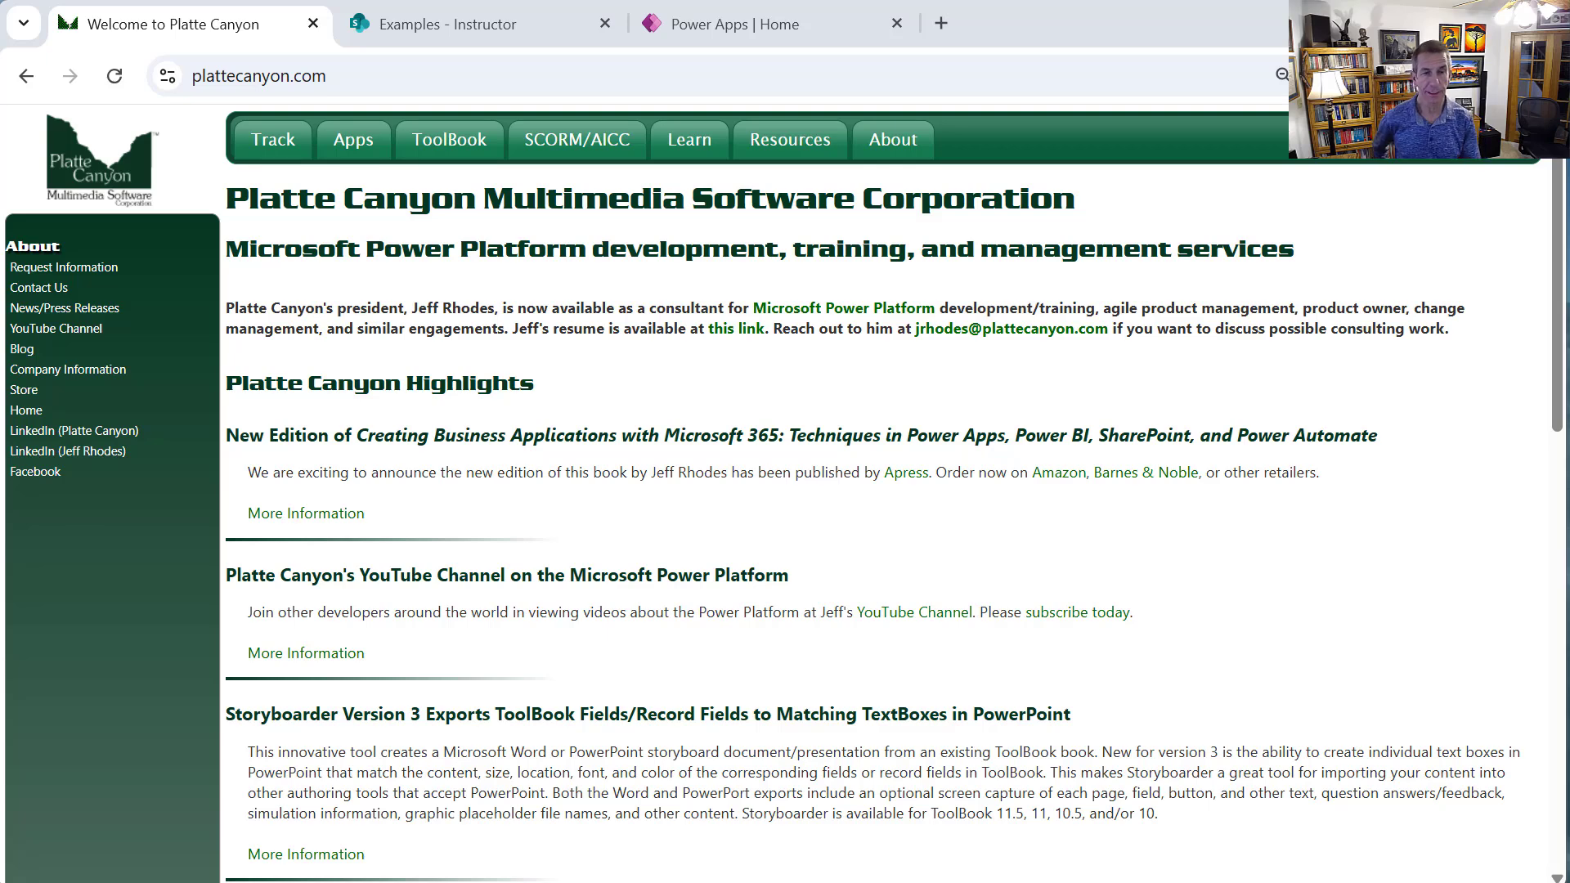
Switch to the Examples - Instructor tab in Chrome to show the SharePoint Instructor list
click(448, 29)
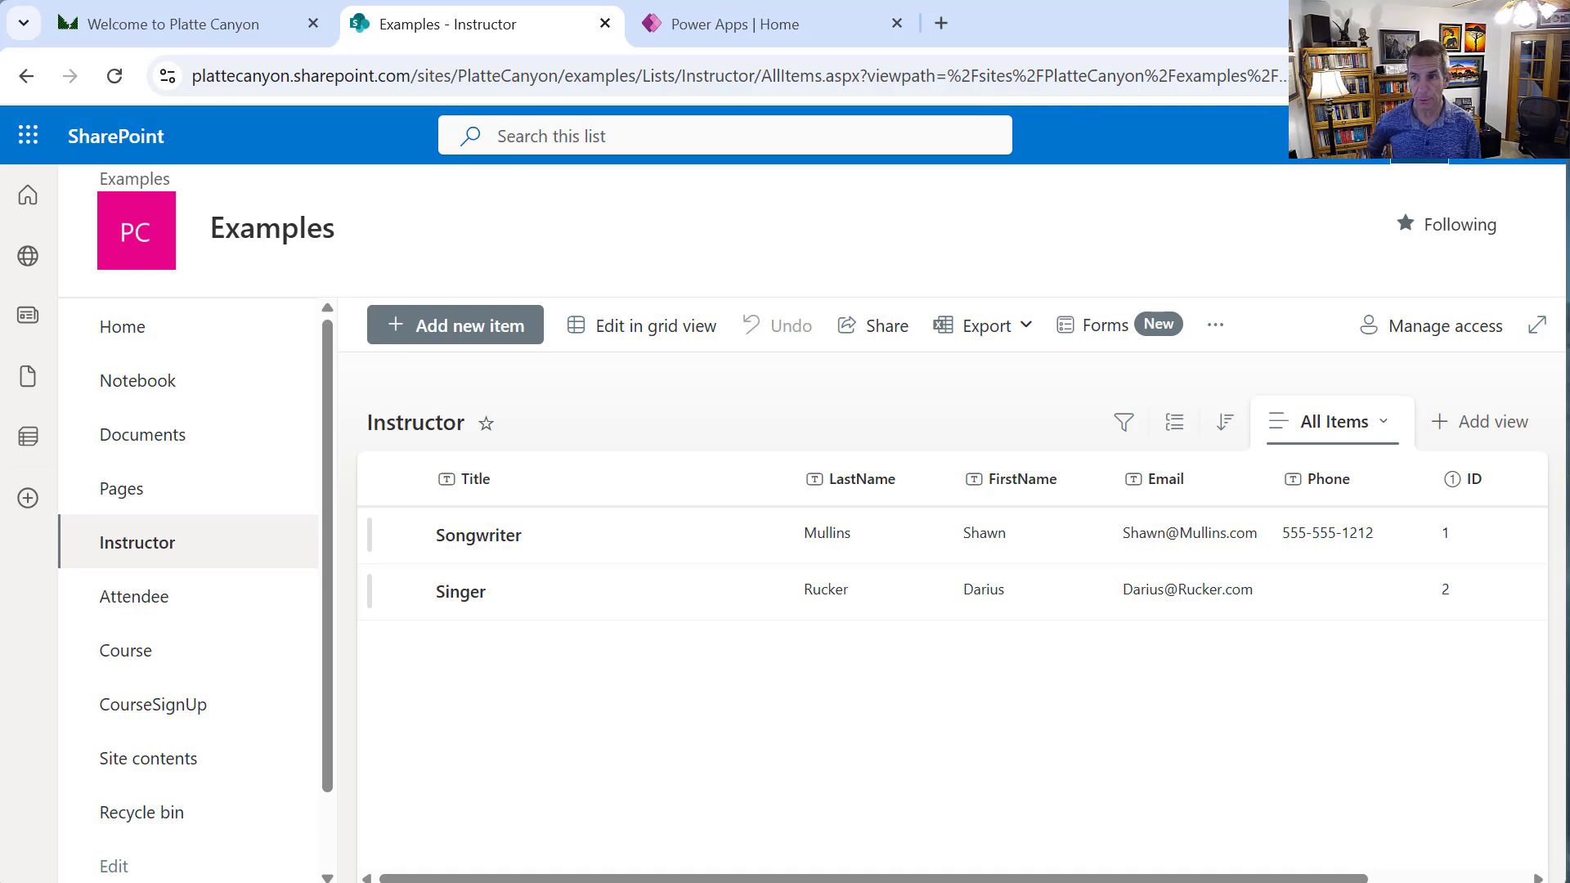
Review the Instructor list's settings and columns, then move on to the Course list
click(1419, 136)
click(1265, 408)
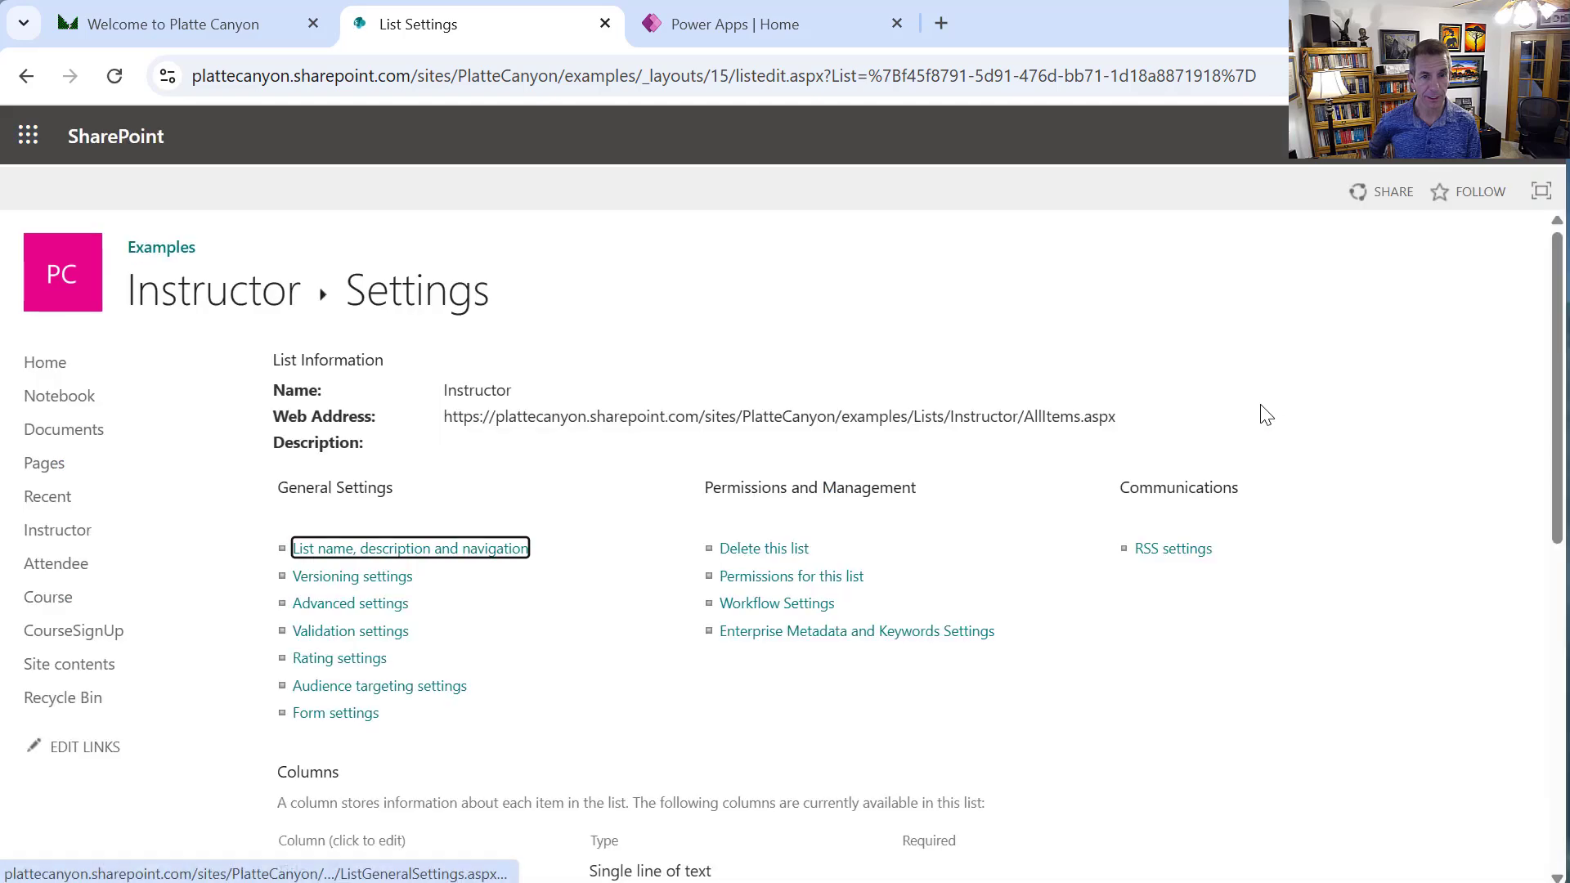
scroll(842, 552, down, 7)
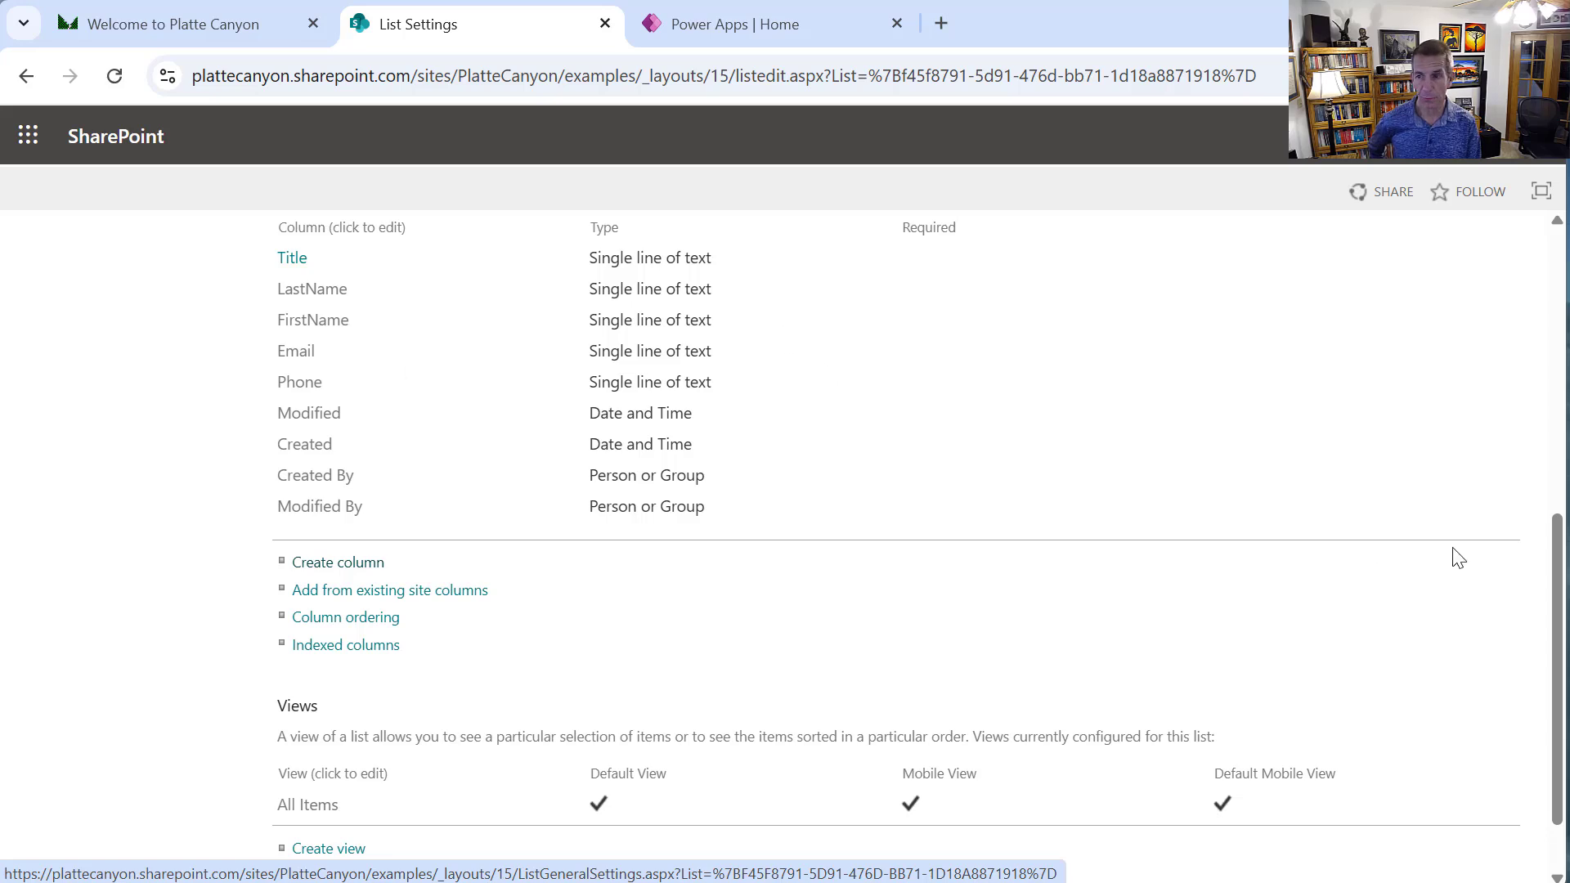
drag(1551, 528, 1552, 512)
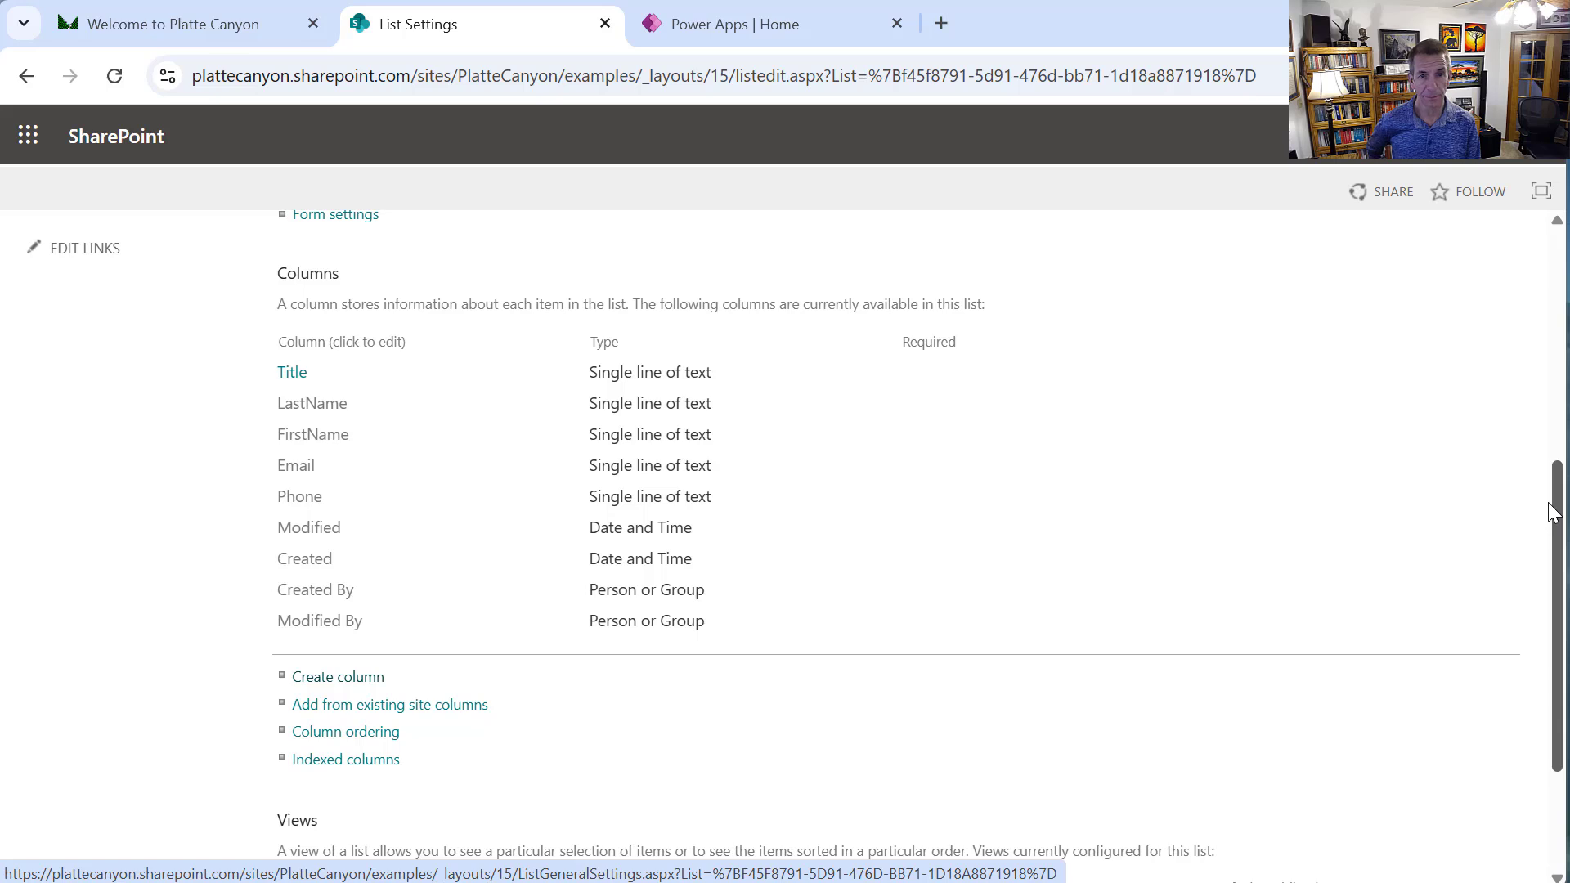
drag(1551, 513, 1530, 383)
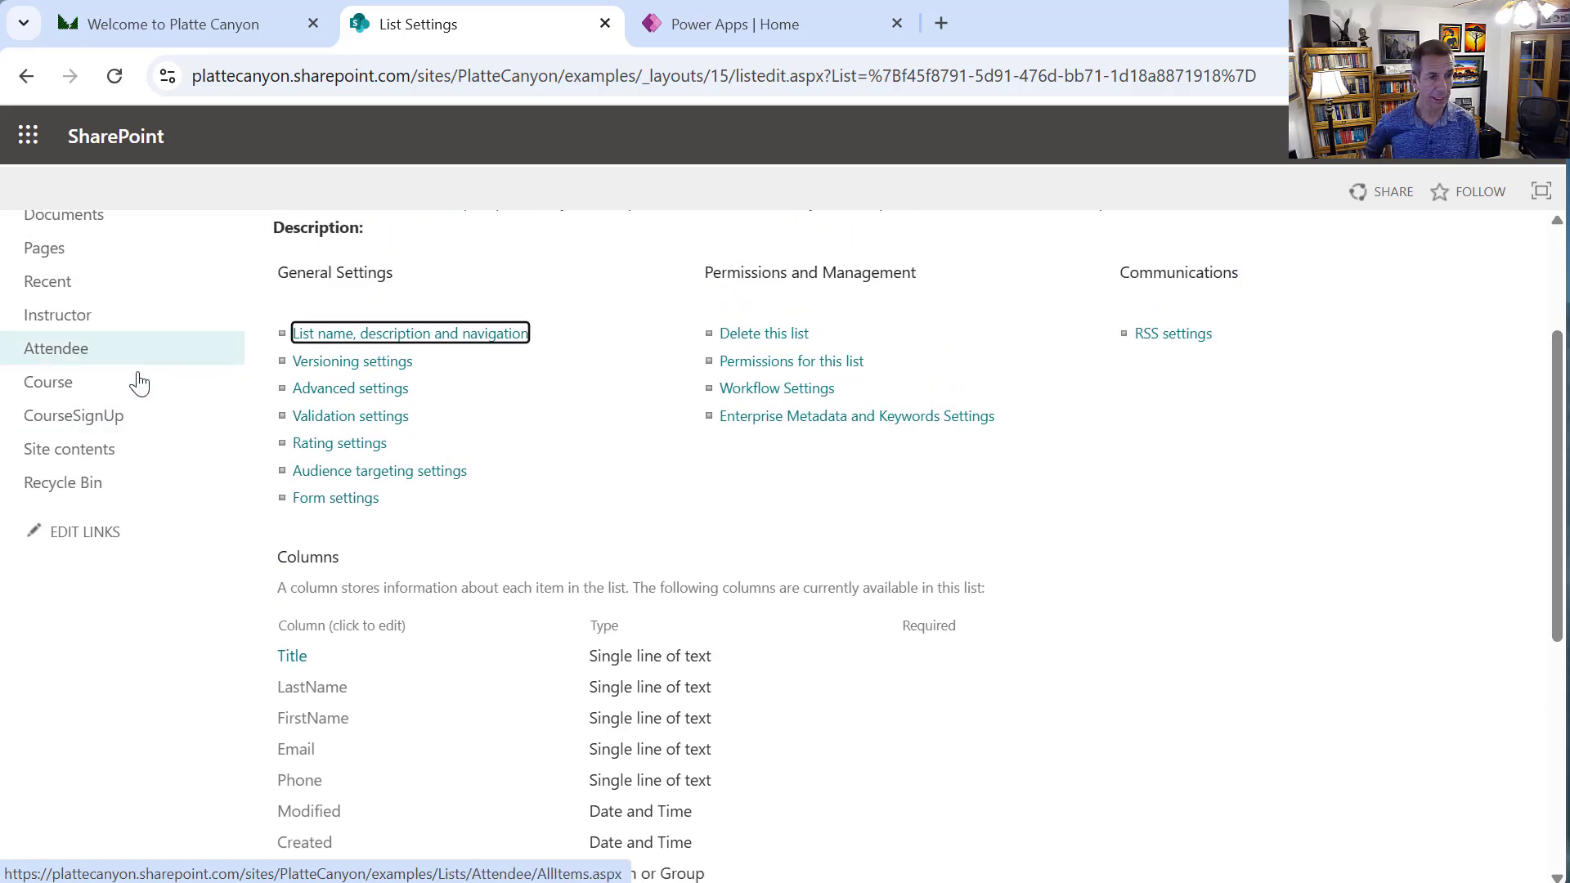
click(95, 392)
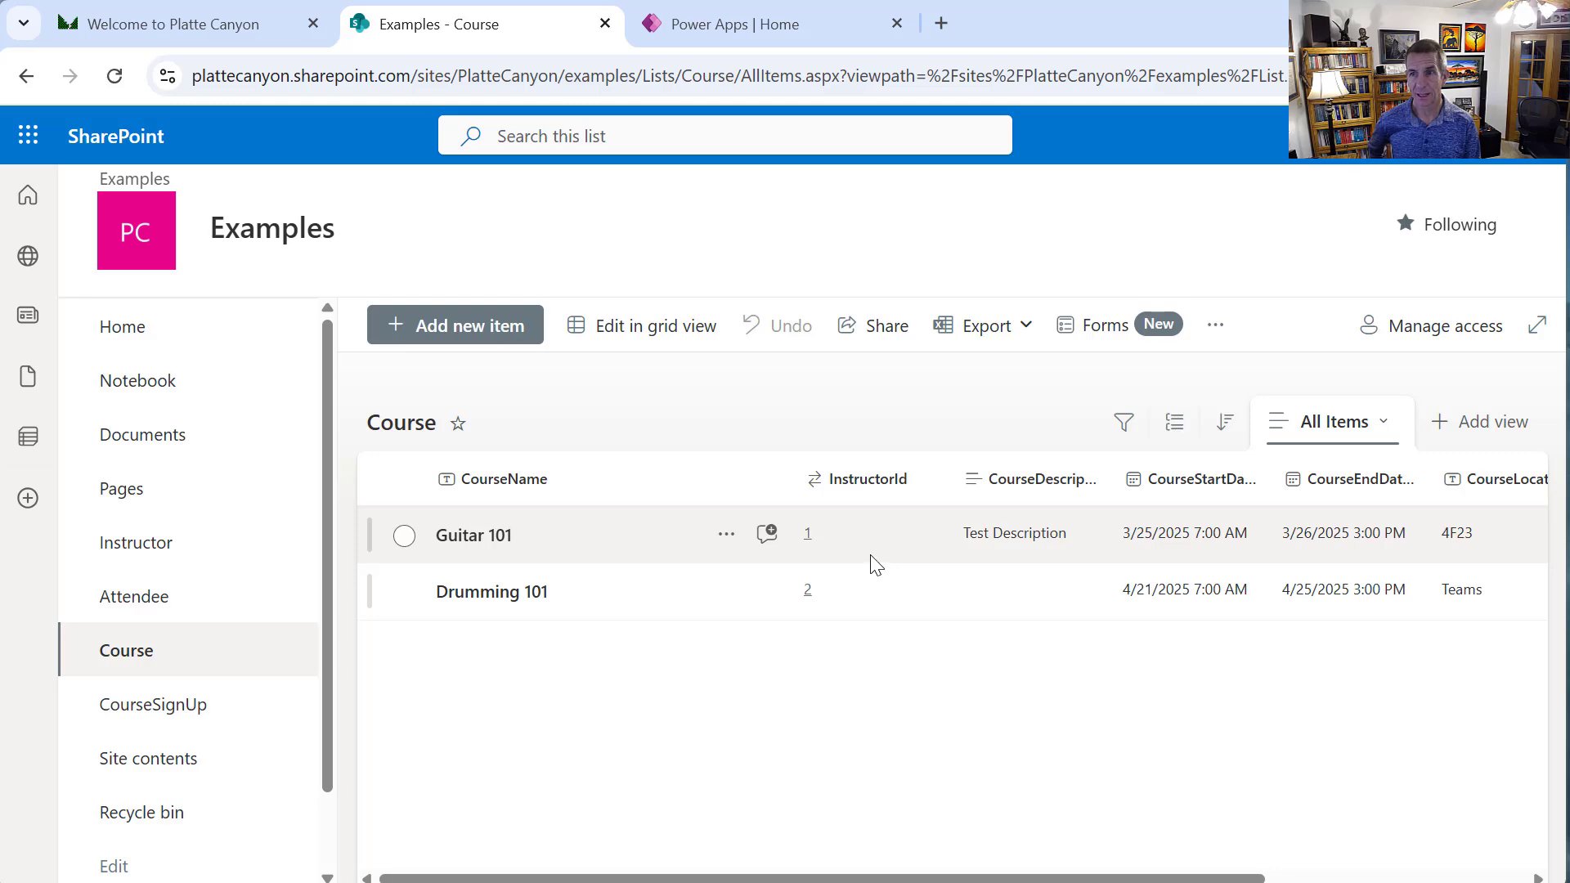
Inspect the Course list's InstructorId lookup column, keeping it pointed at Instructor's ID
click(1420, 135)
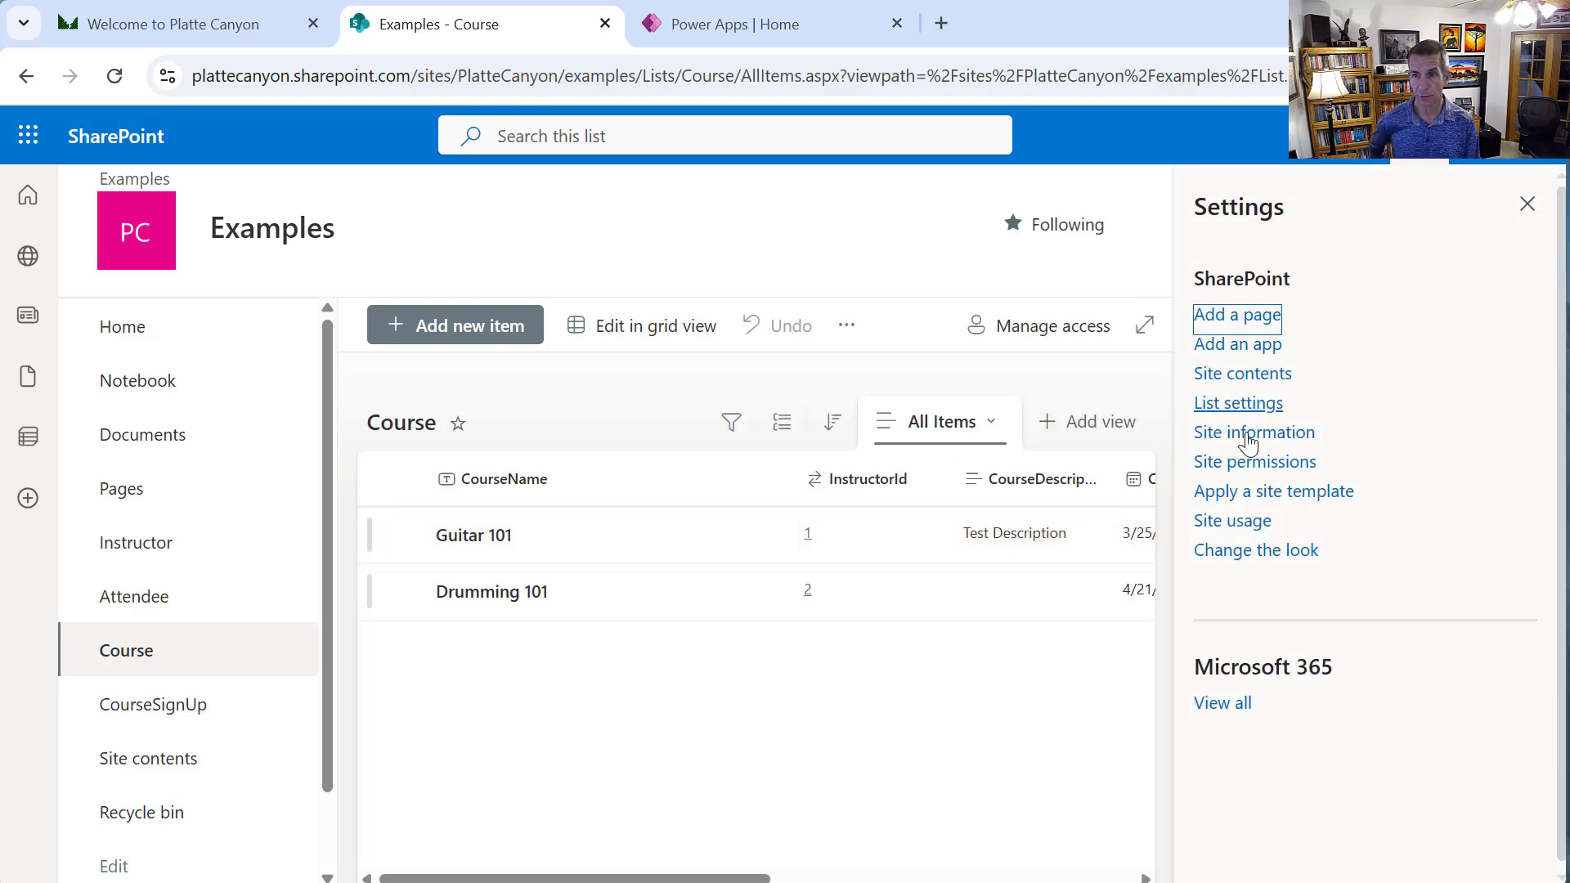
click(1242, 411)
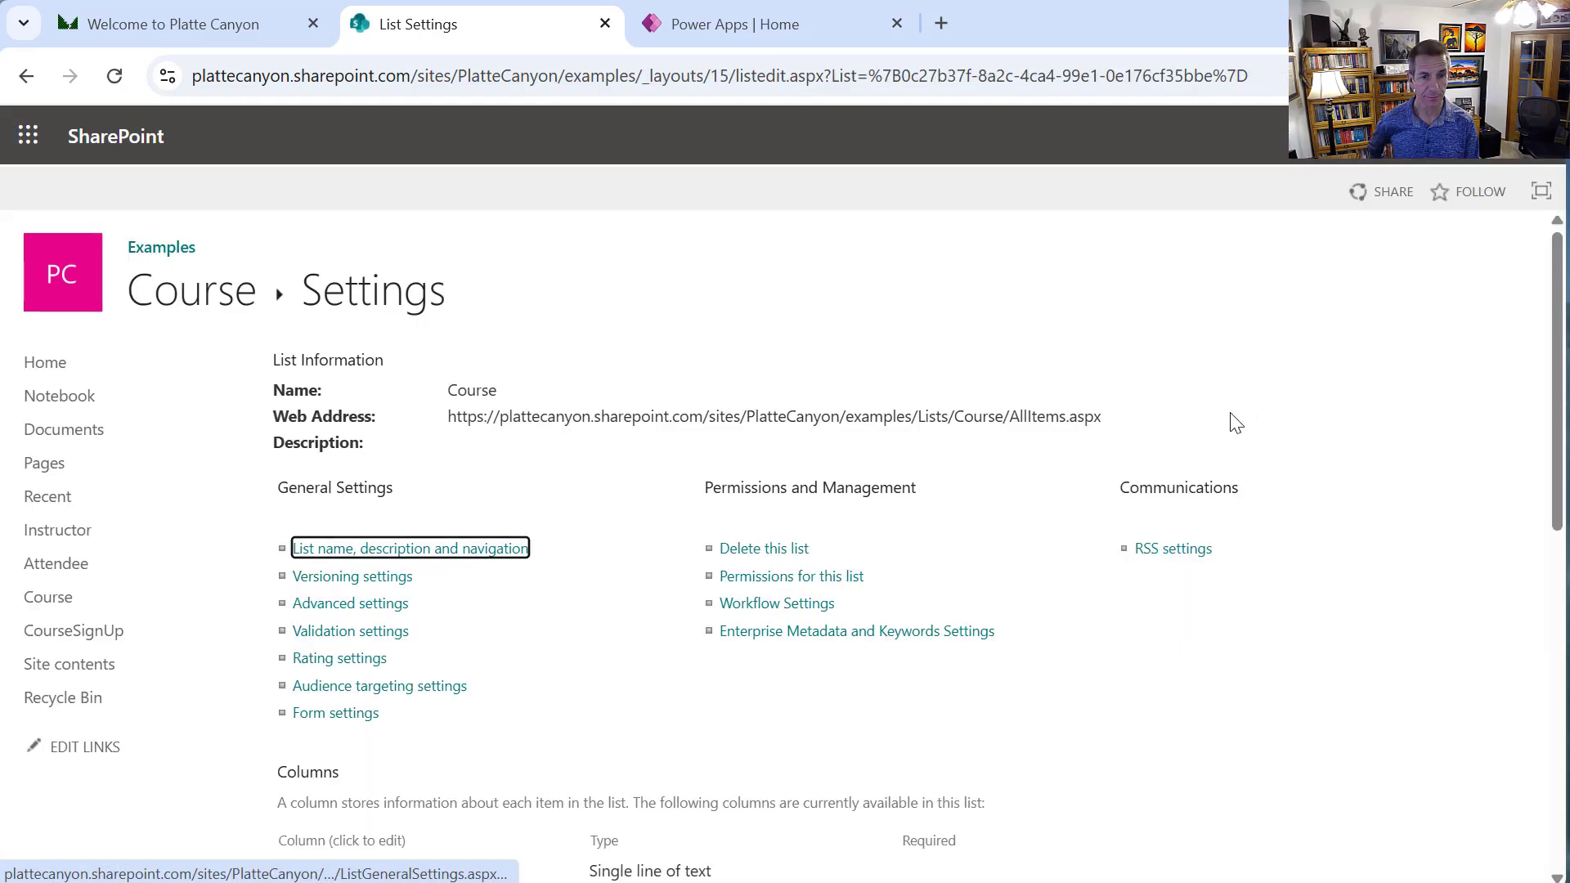
scroll(448, 648, down, 3)
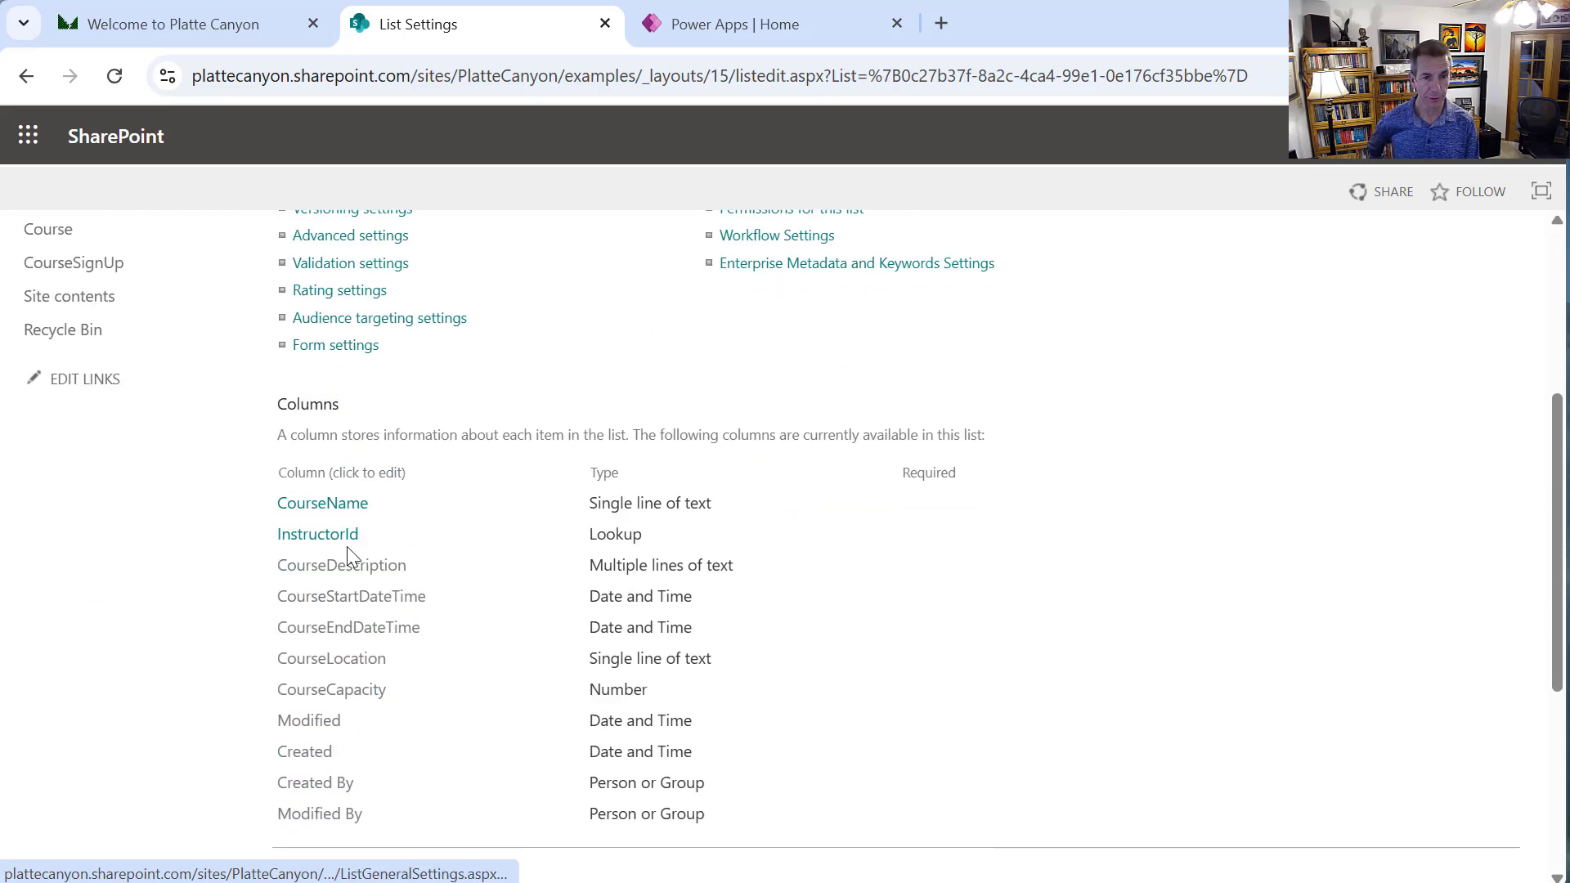
click(327, 536)
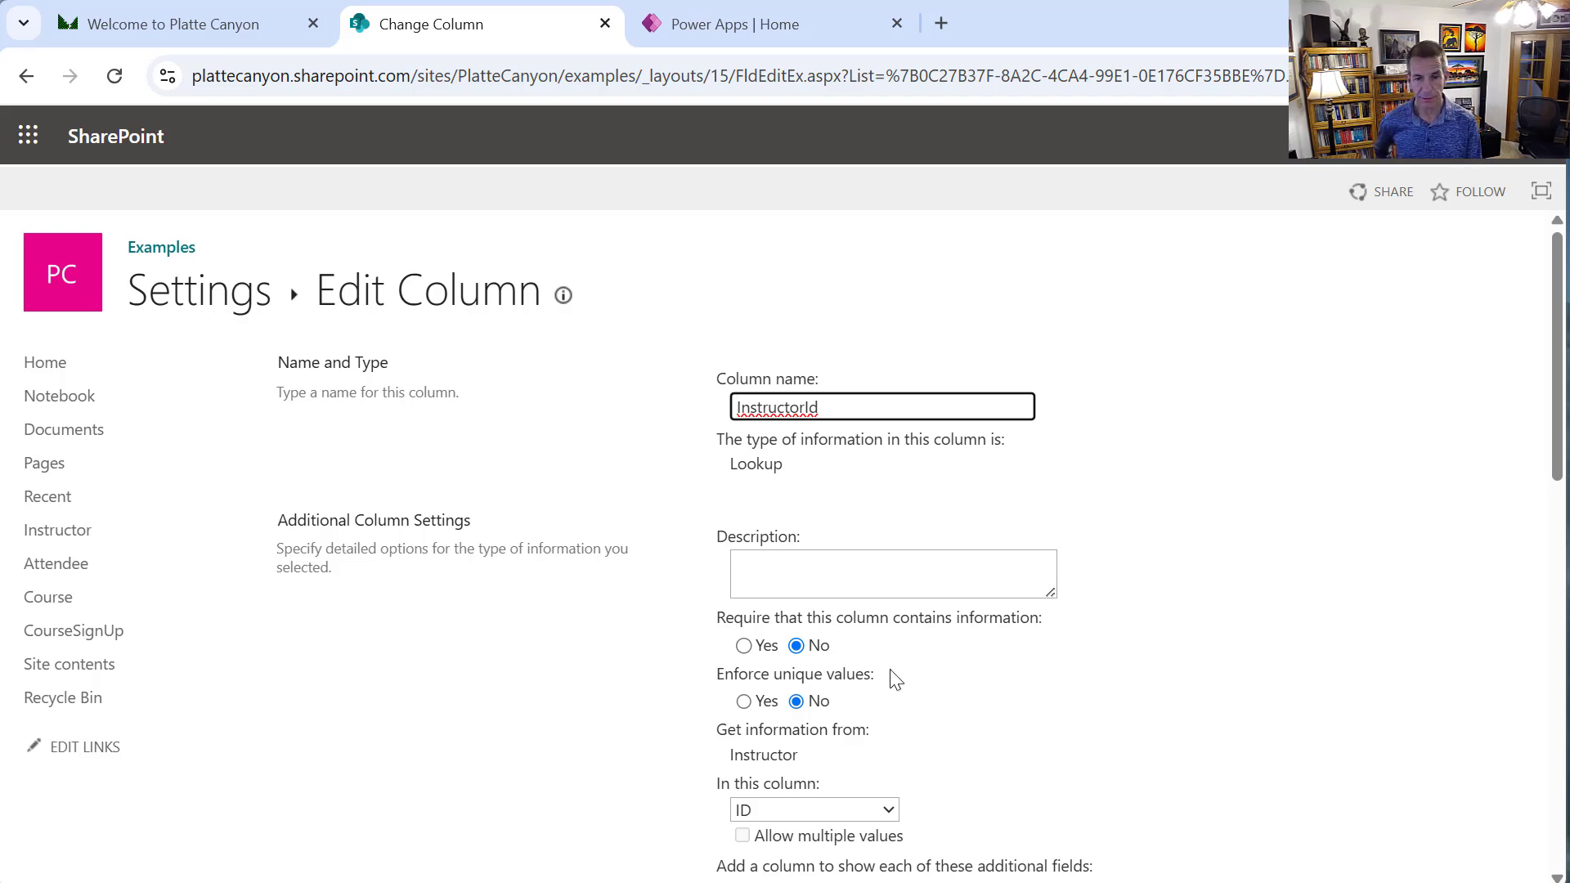
scroll(889, 662, down, 3)
click(809, 446)
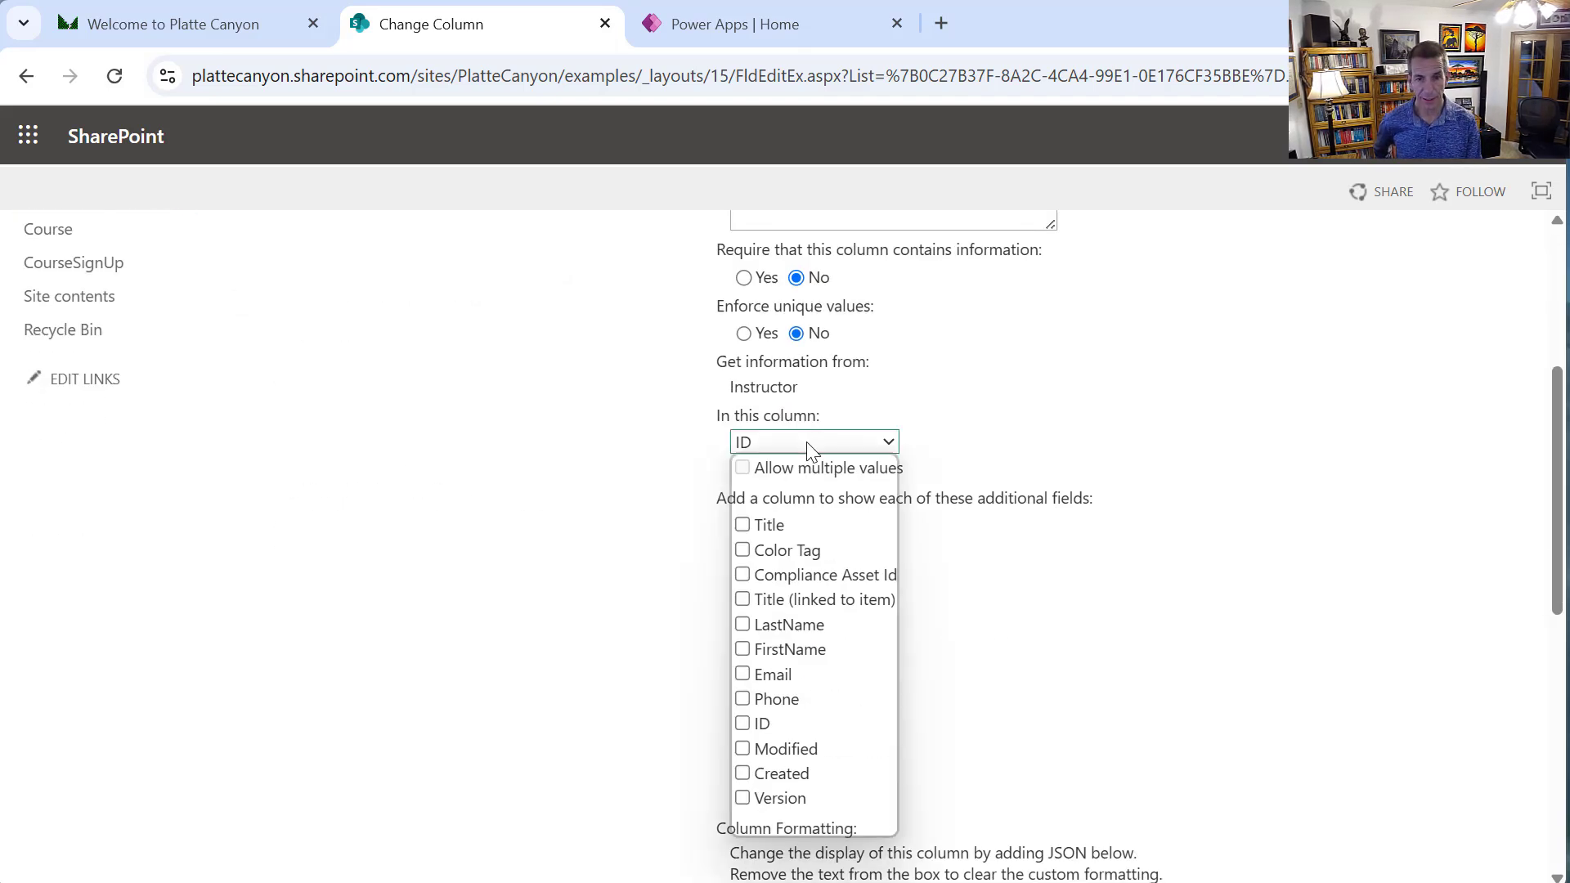
click(808, 444)
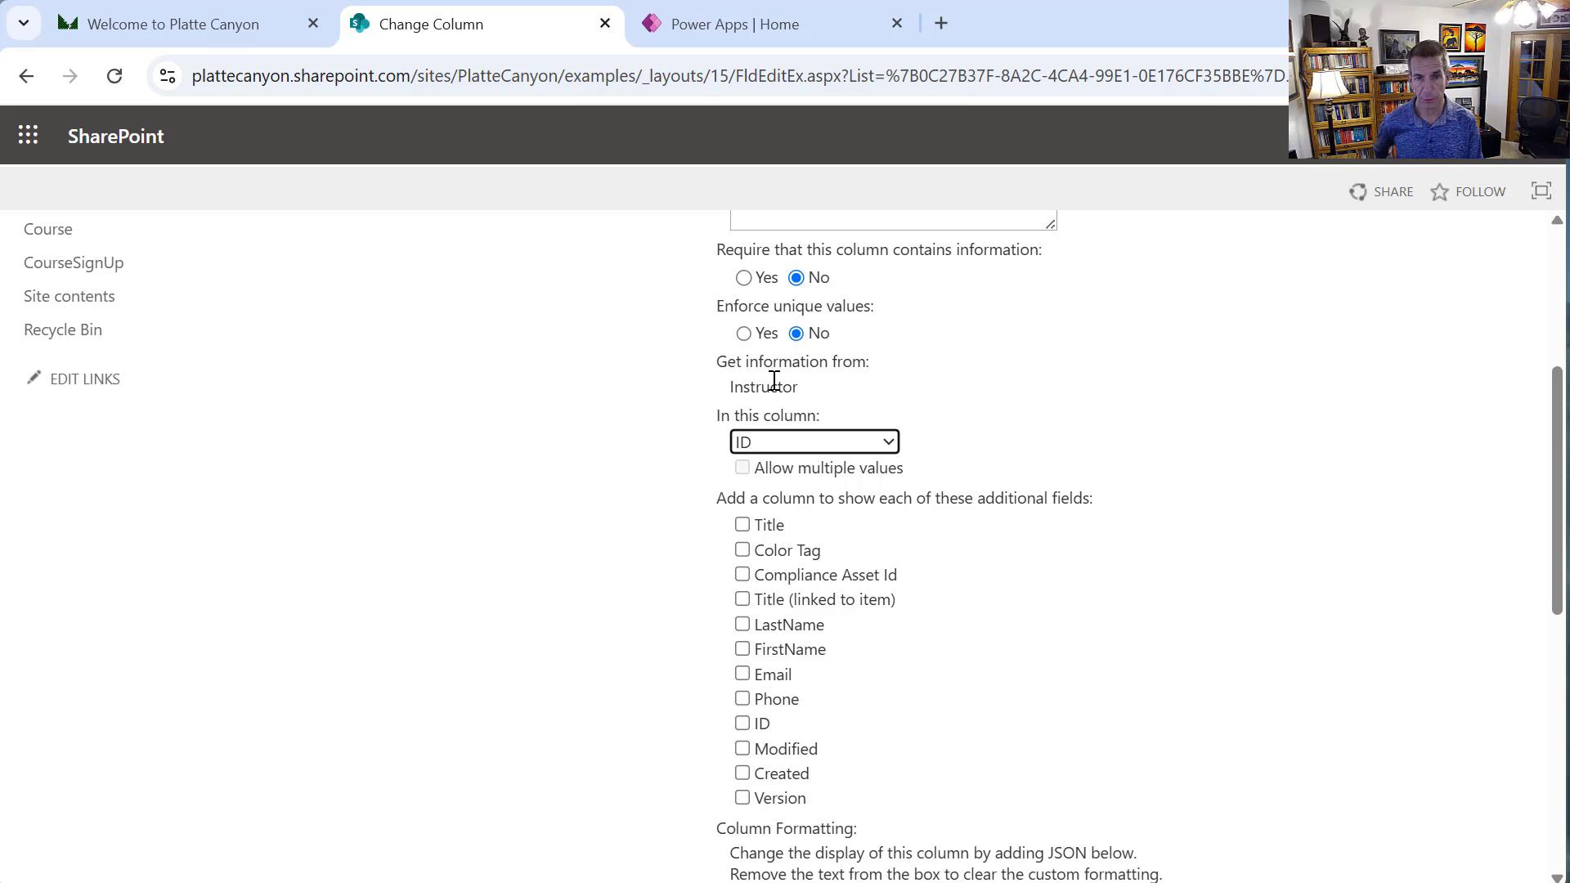
click(888, 444)
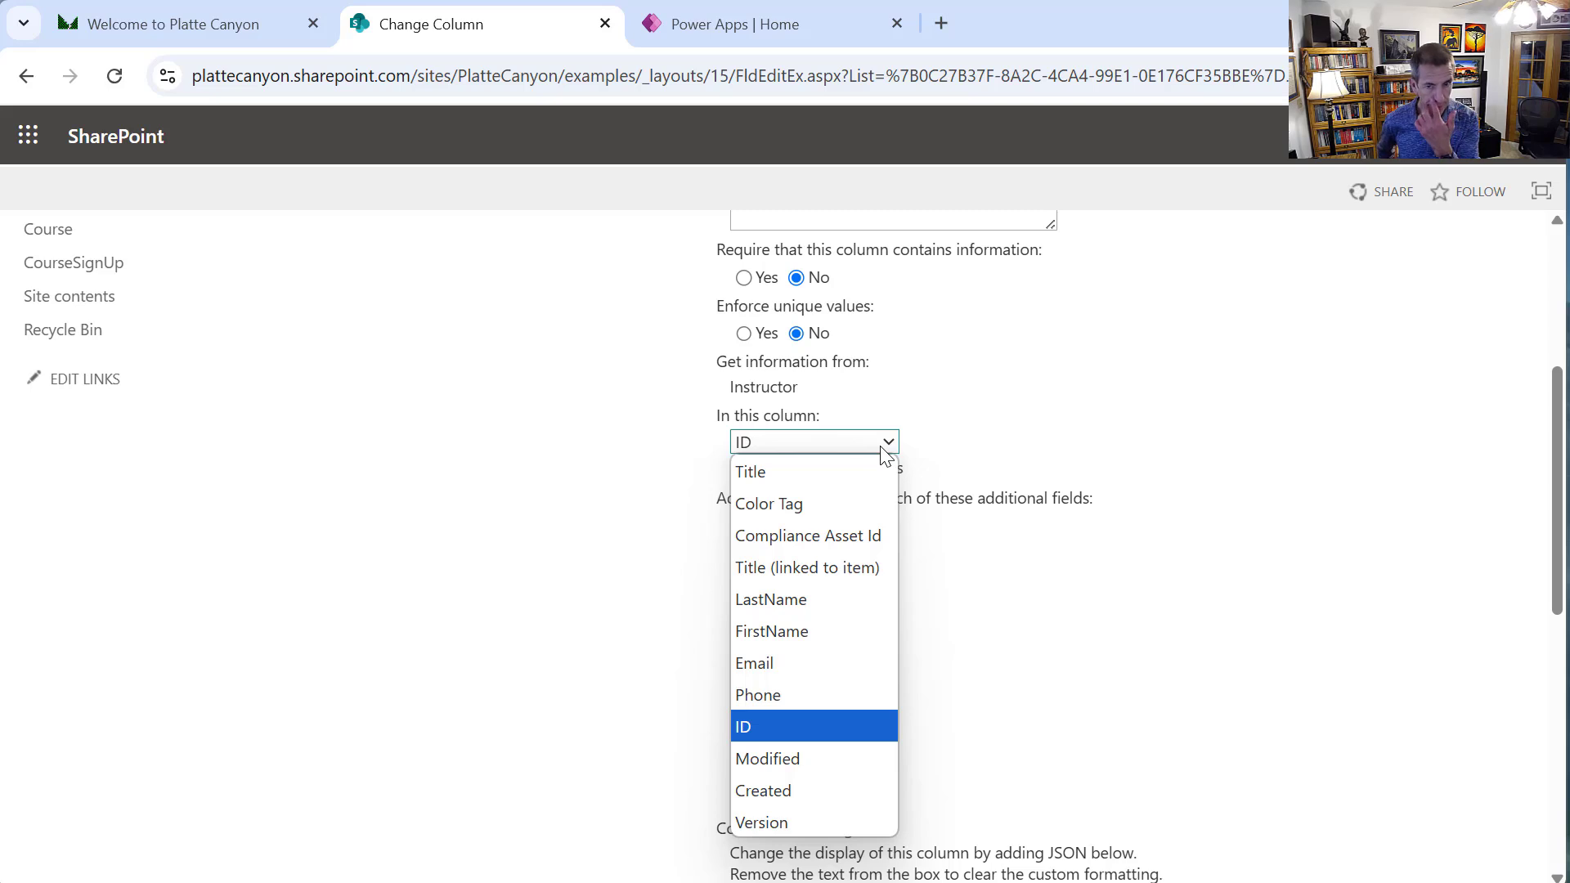
click(881, 448)
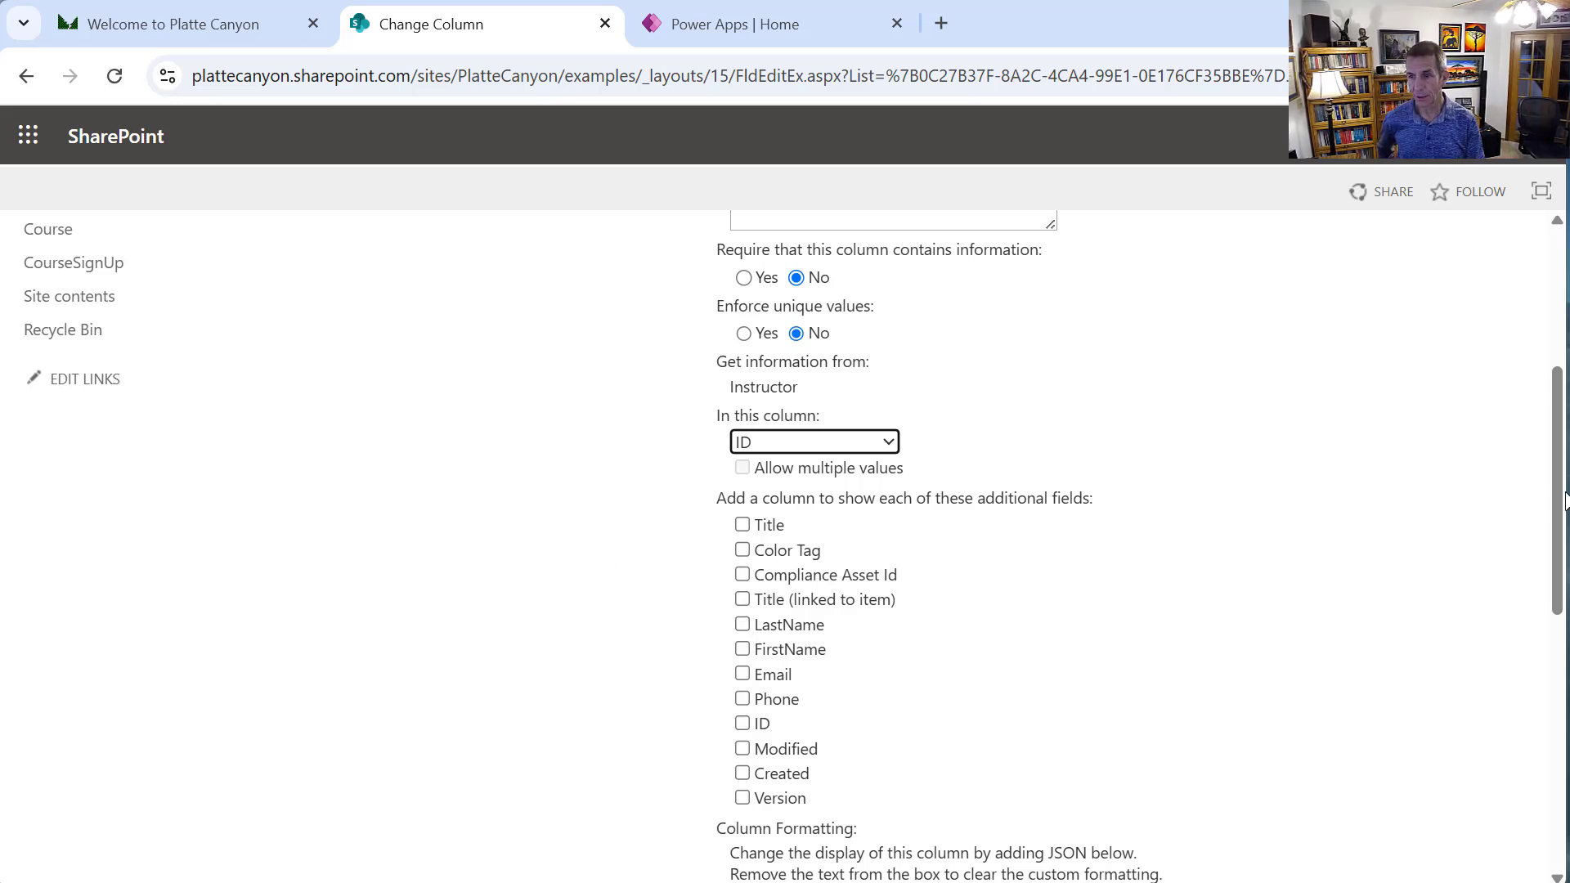
Scroll back through the column settings and go to the Attendee list
drag(1556, 513, 1557, 722)
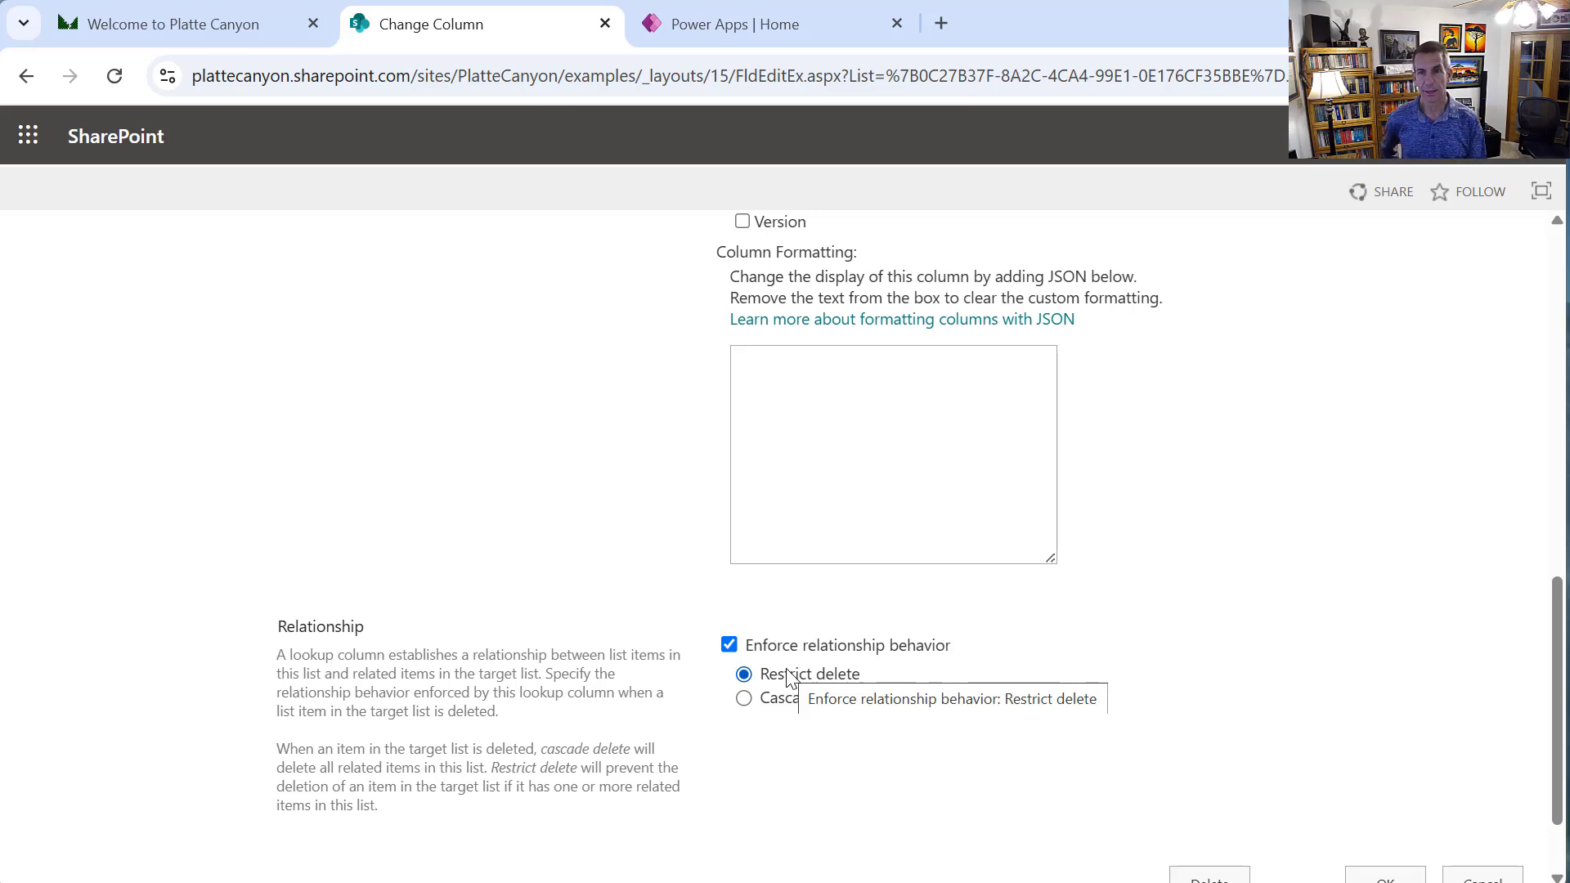
drag(1566, 291, 1550, 282)
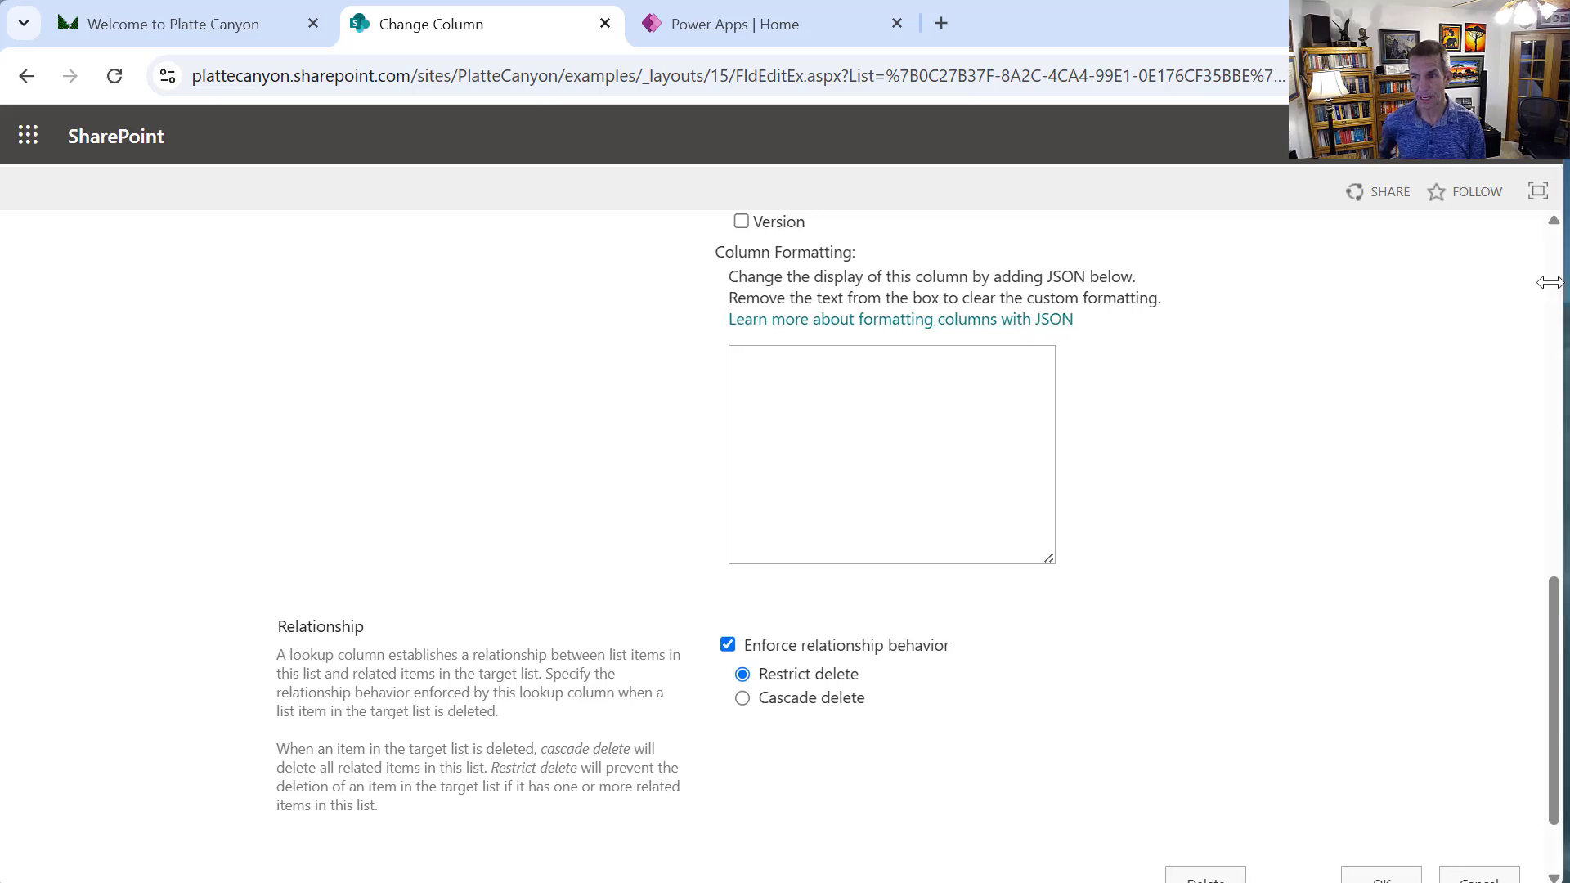
scroll(1549, 282, up, 10)
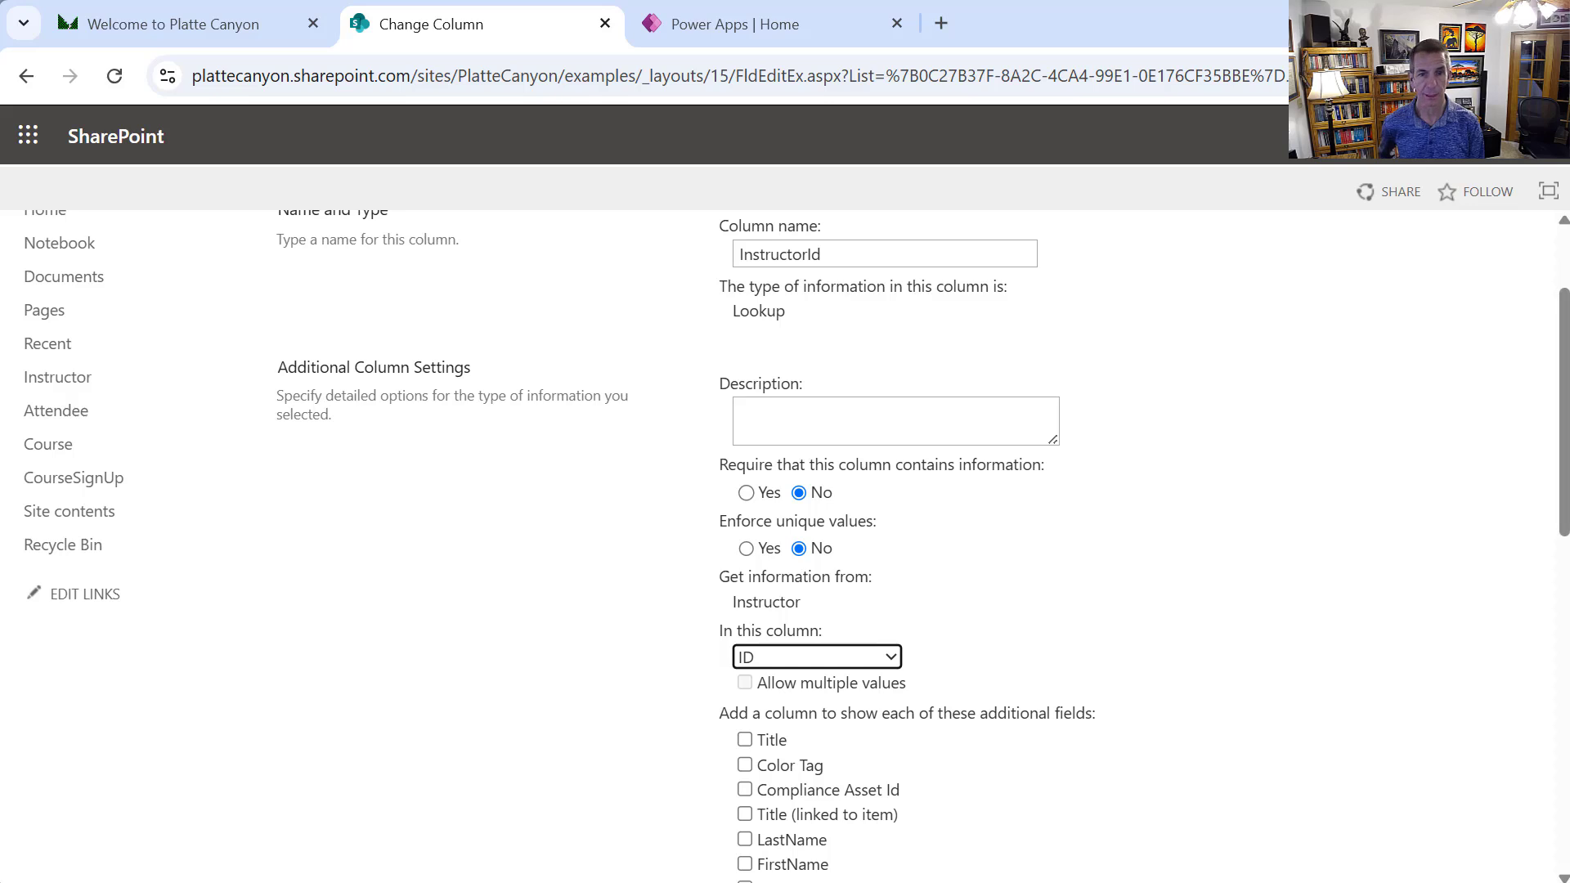
scroll(1545, 319, up, 2)
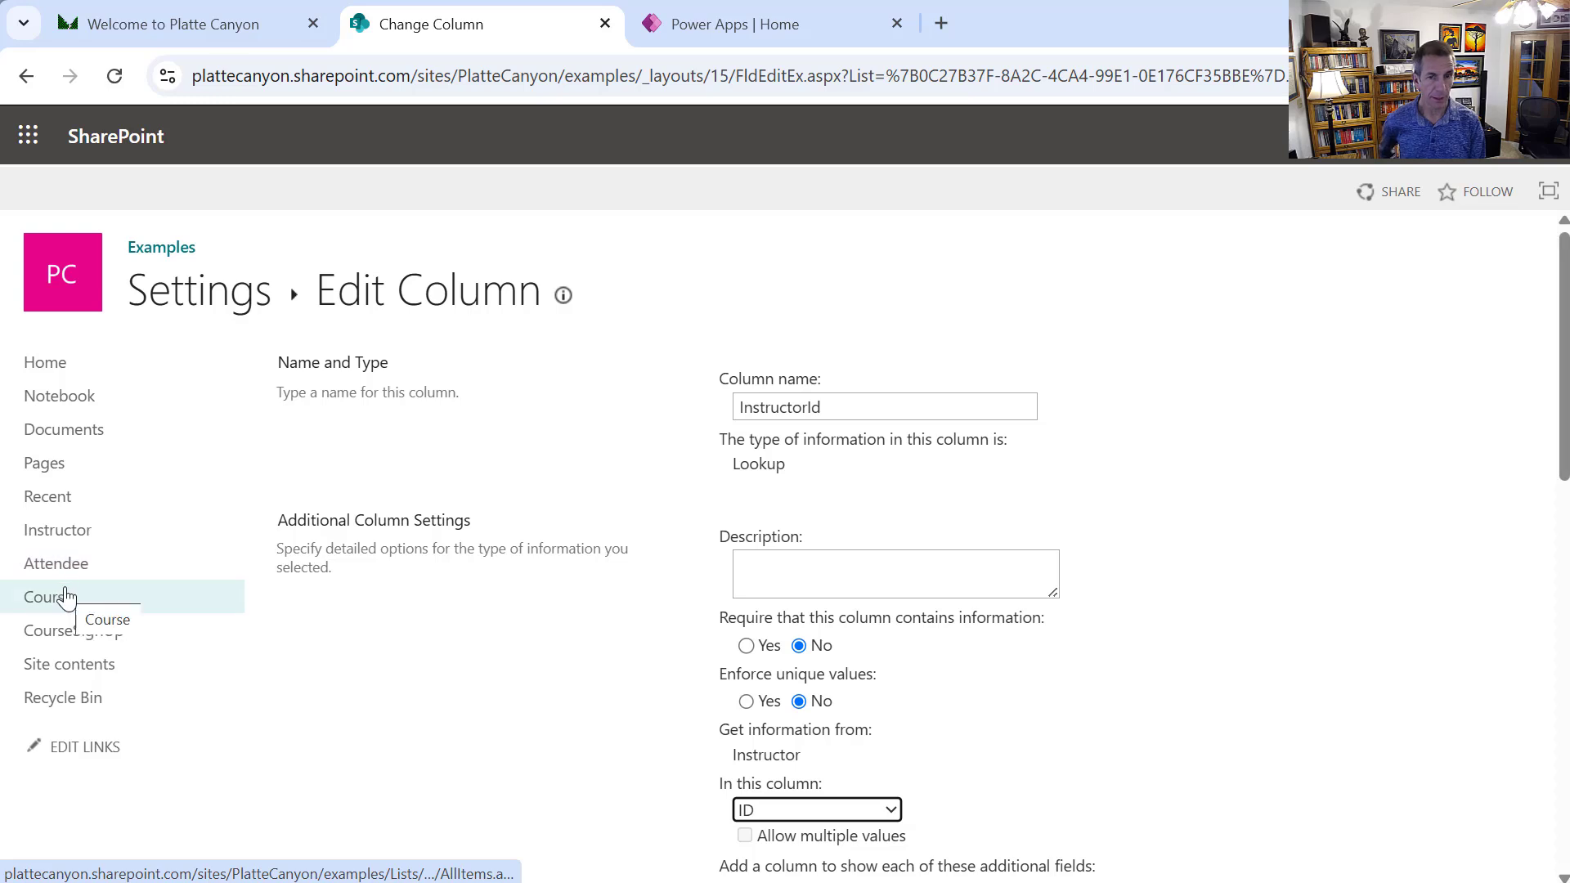
click(64, 573)
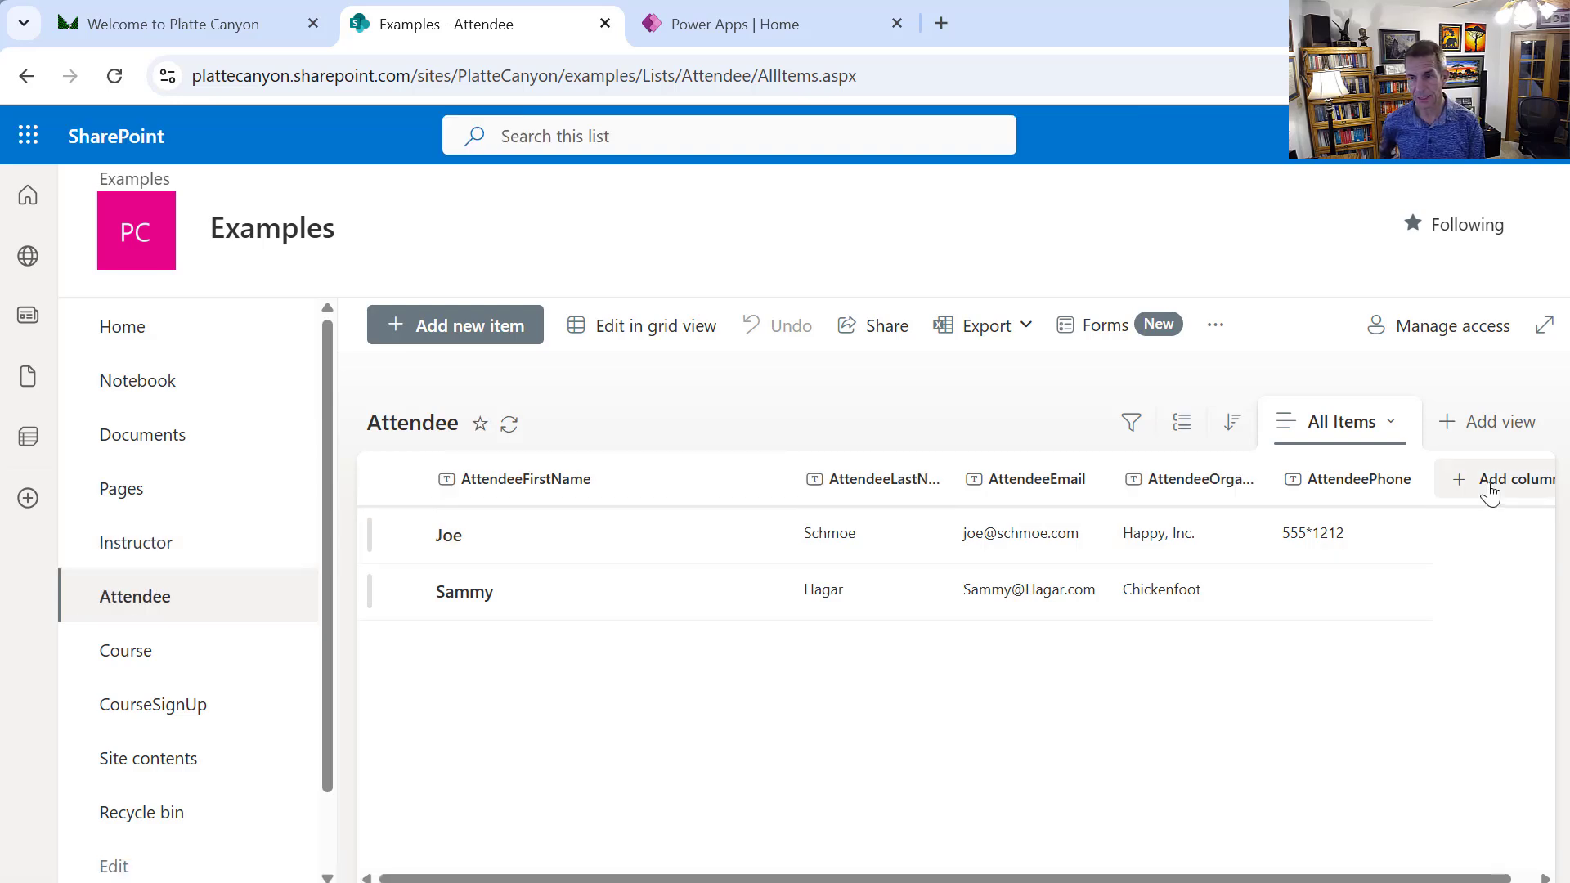
Review the Course and CourseSignUp lists, then bring up the Power BI data model
click(173, 659)
click(179, 721)
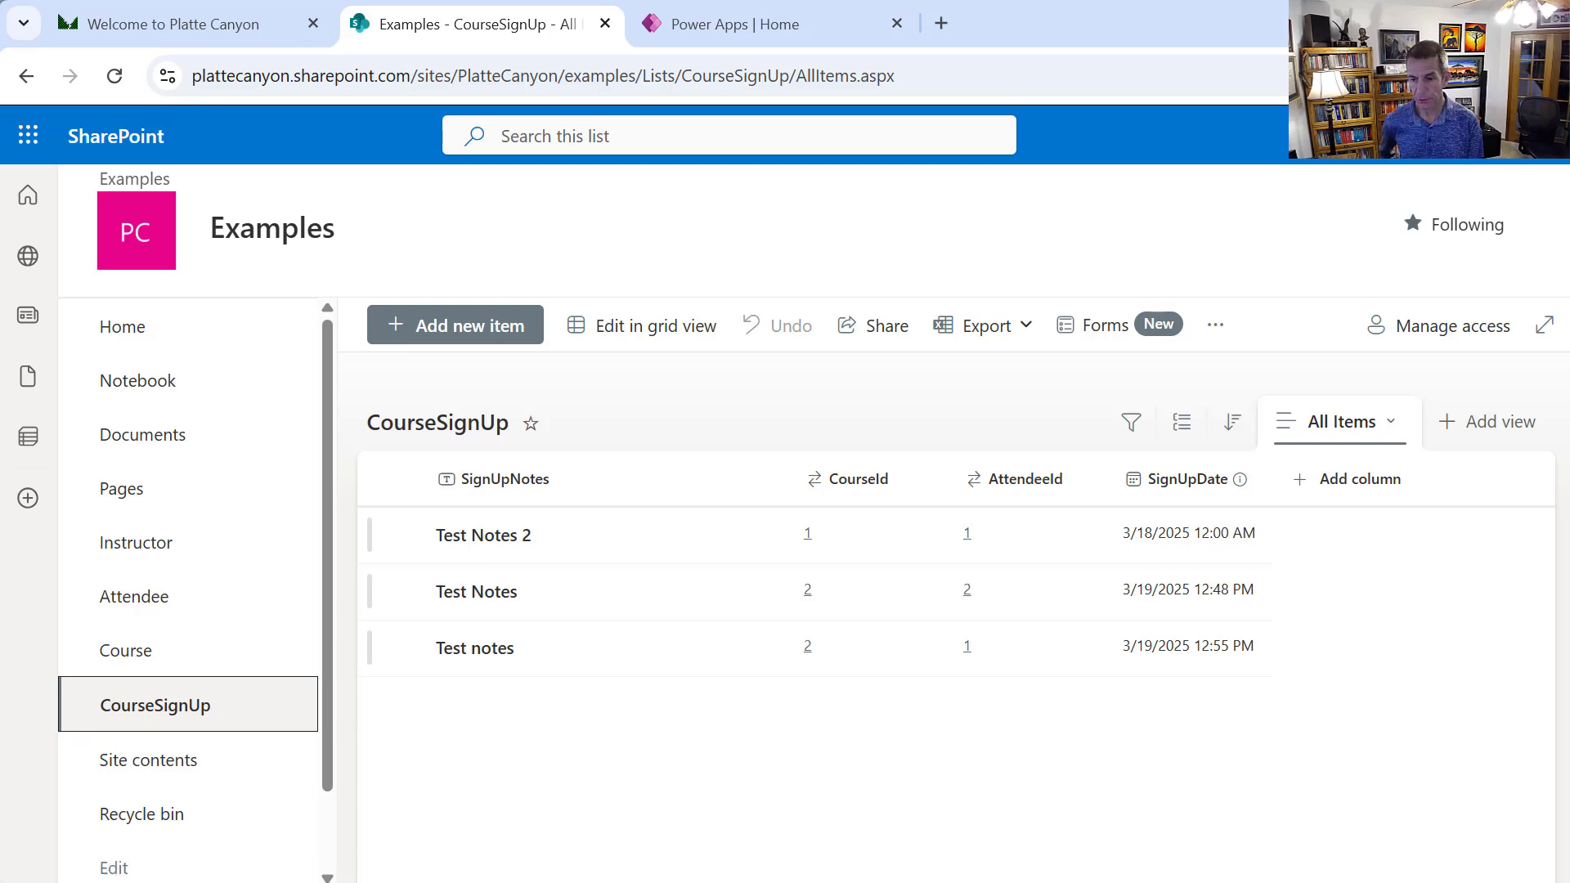
click(1292, 882)
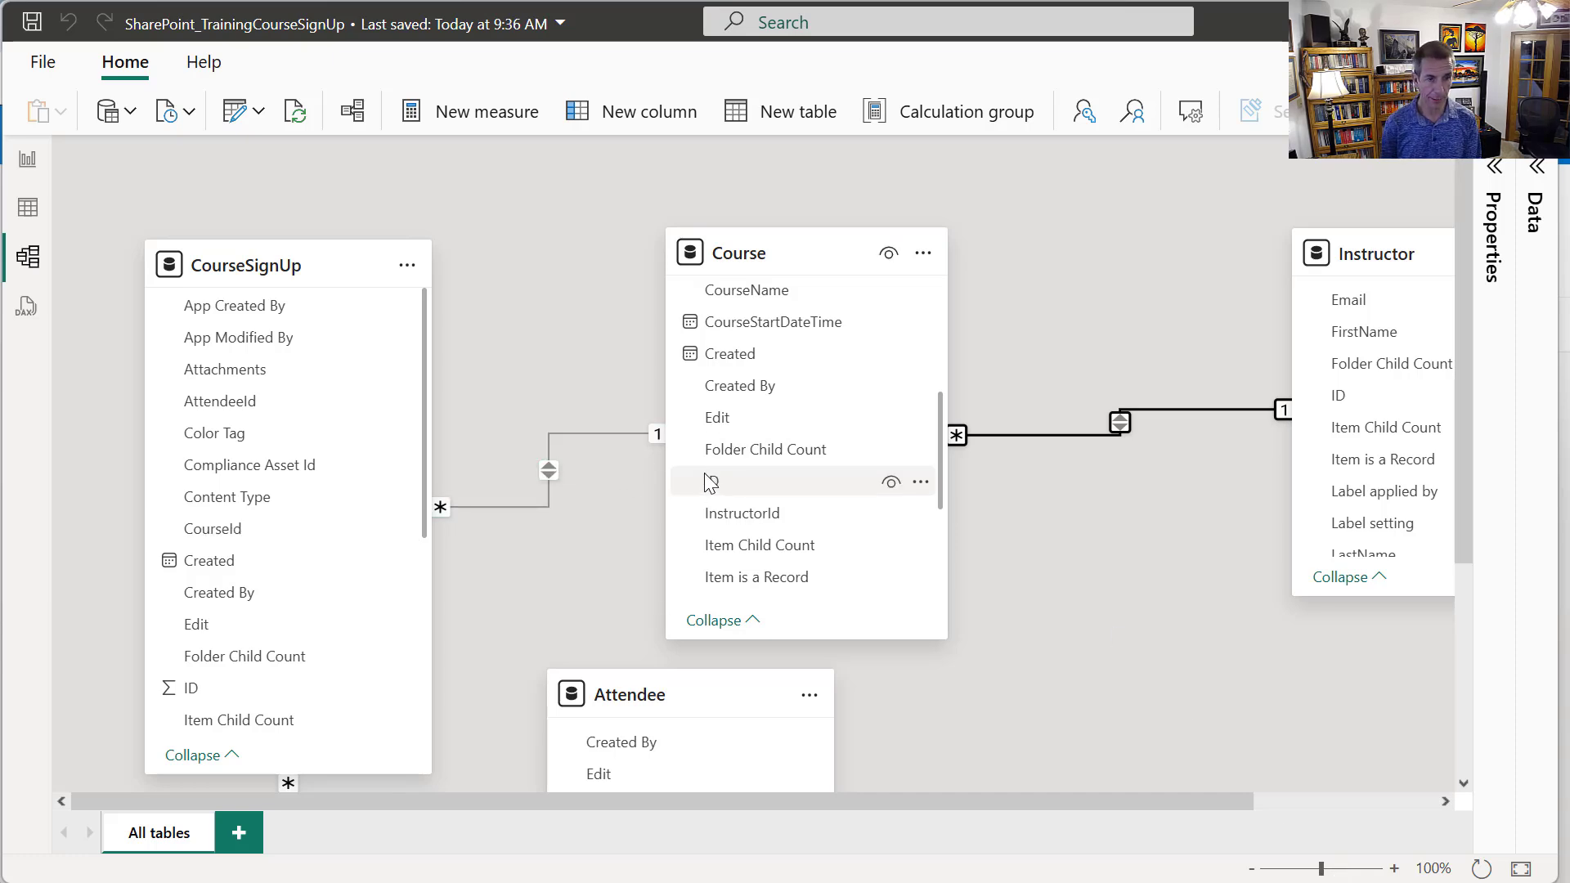
click(522, 503)
right_click(522, 503)
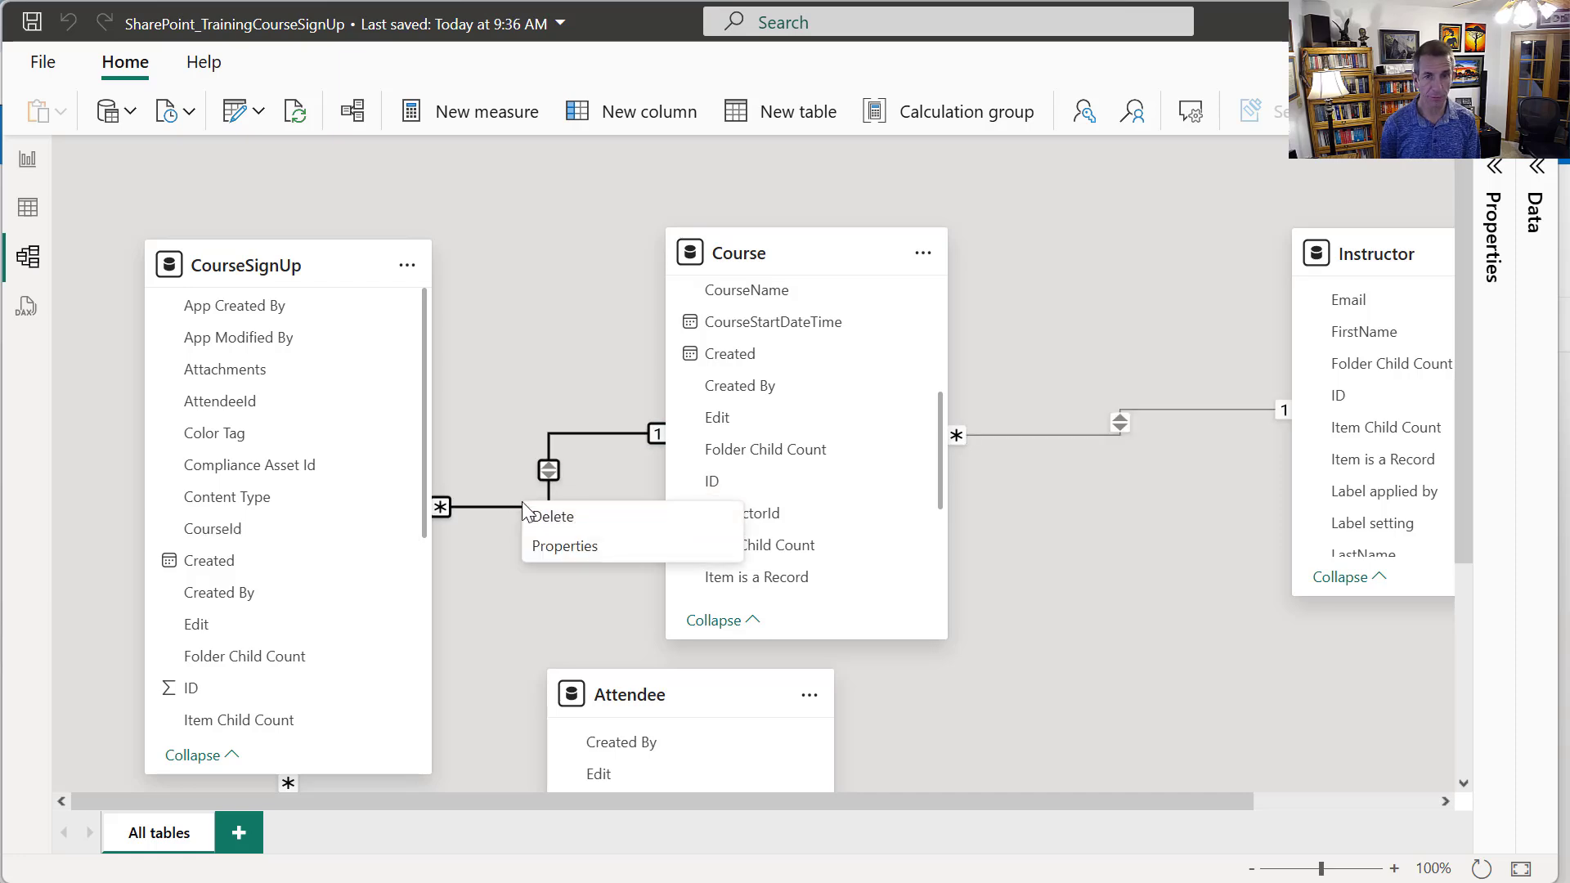
click(605, 545)
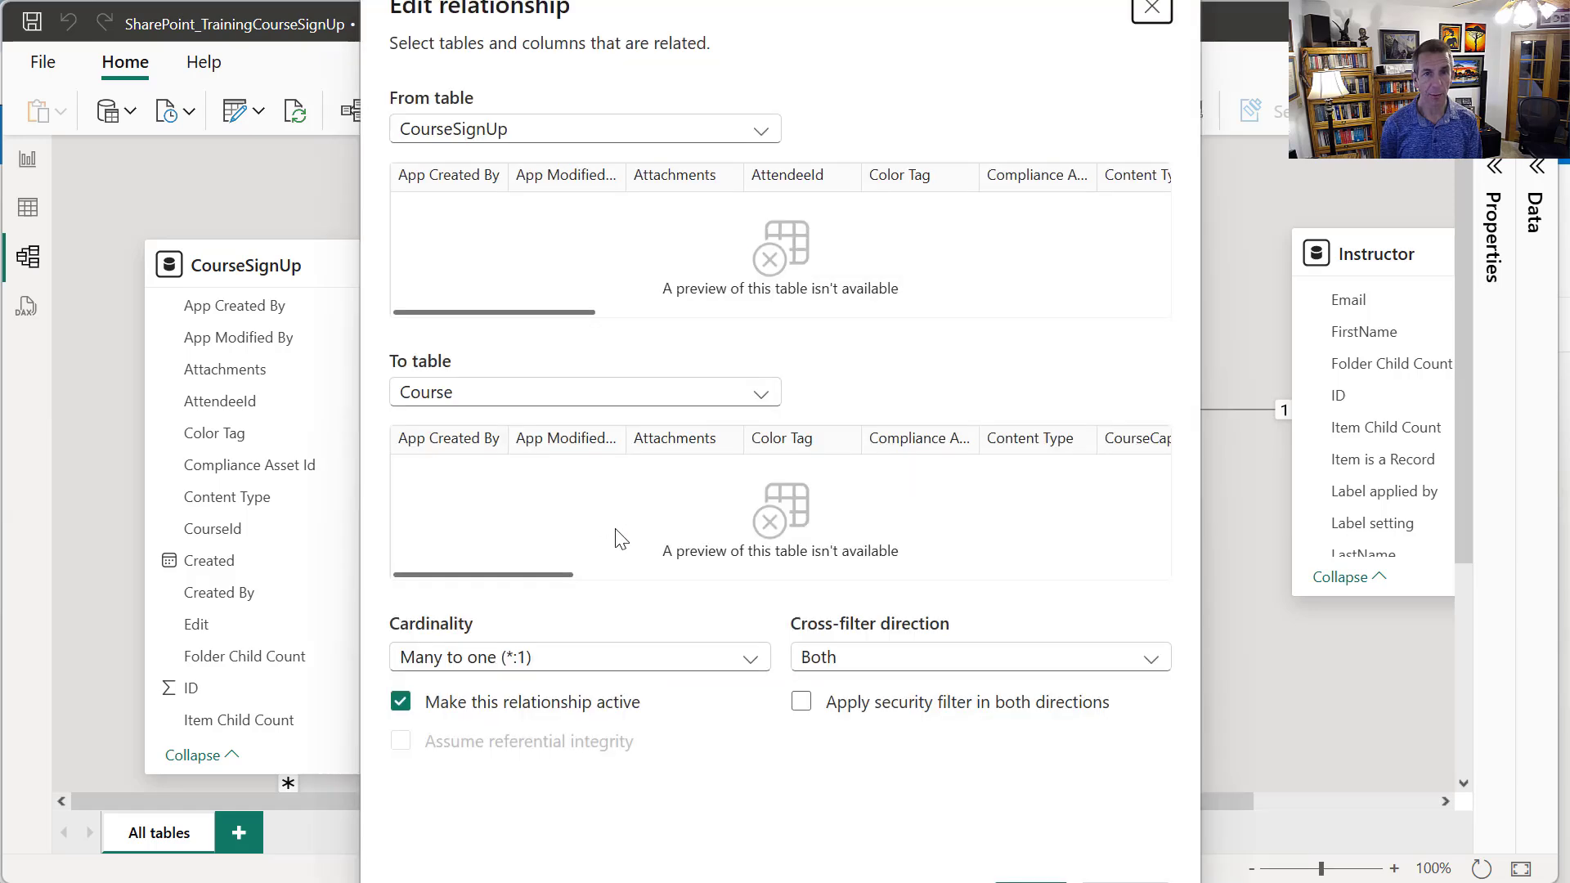
drag(586, 313, 730, 303)
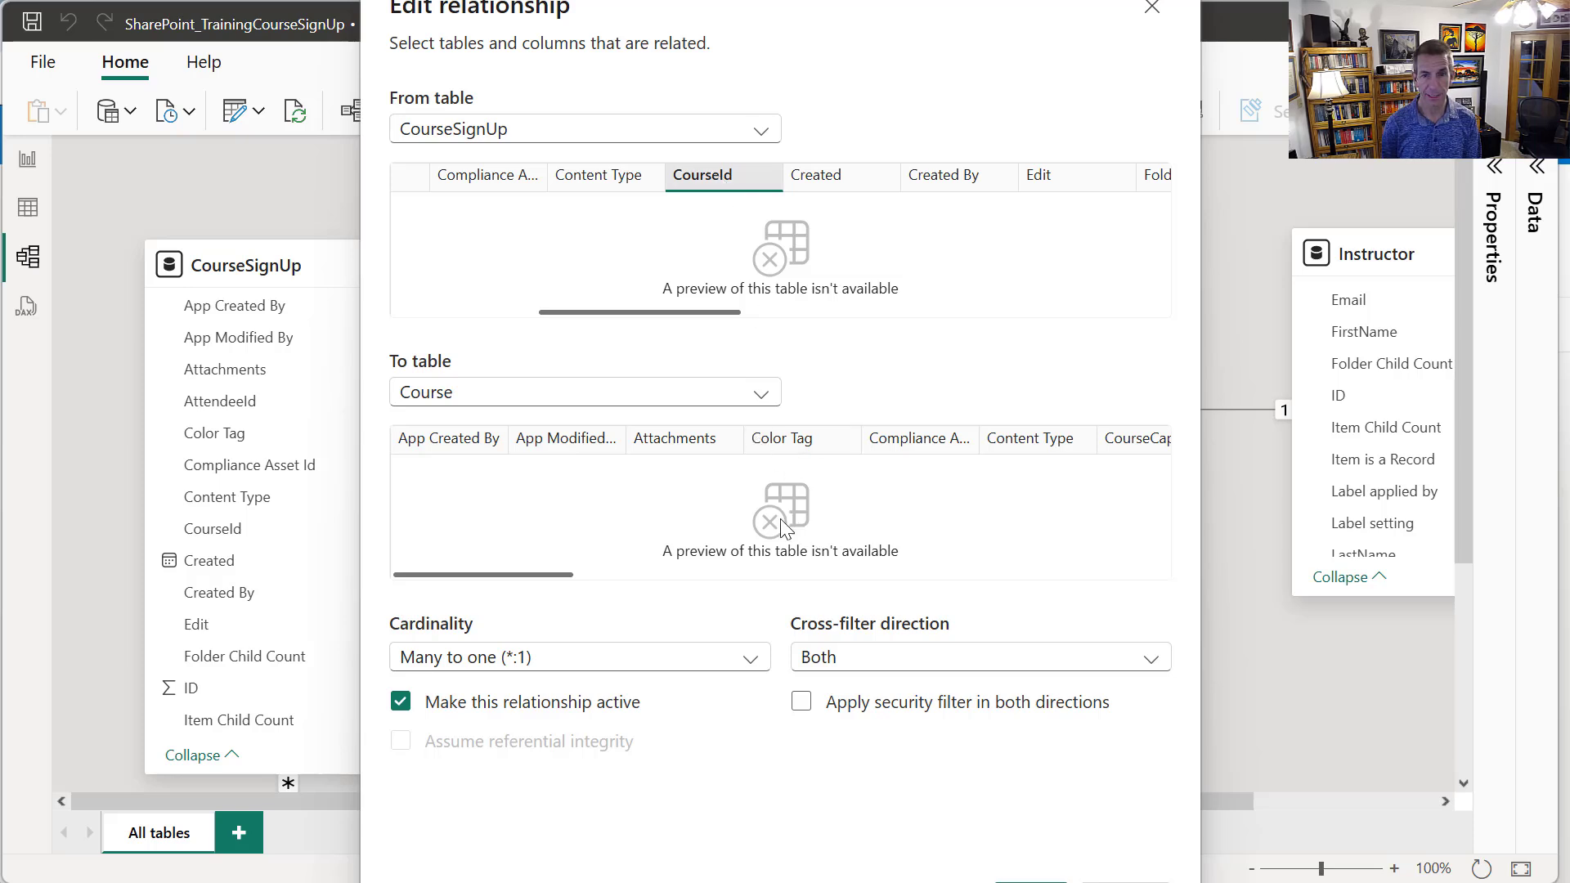
drag(570, 576, 907, 574)
click(882, 438)
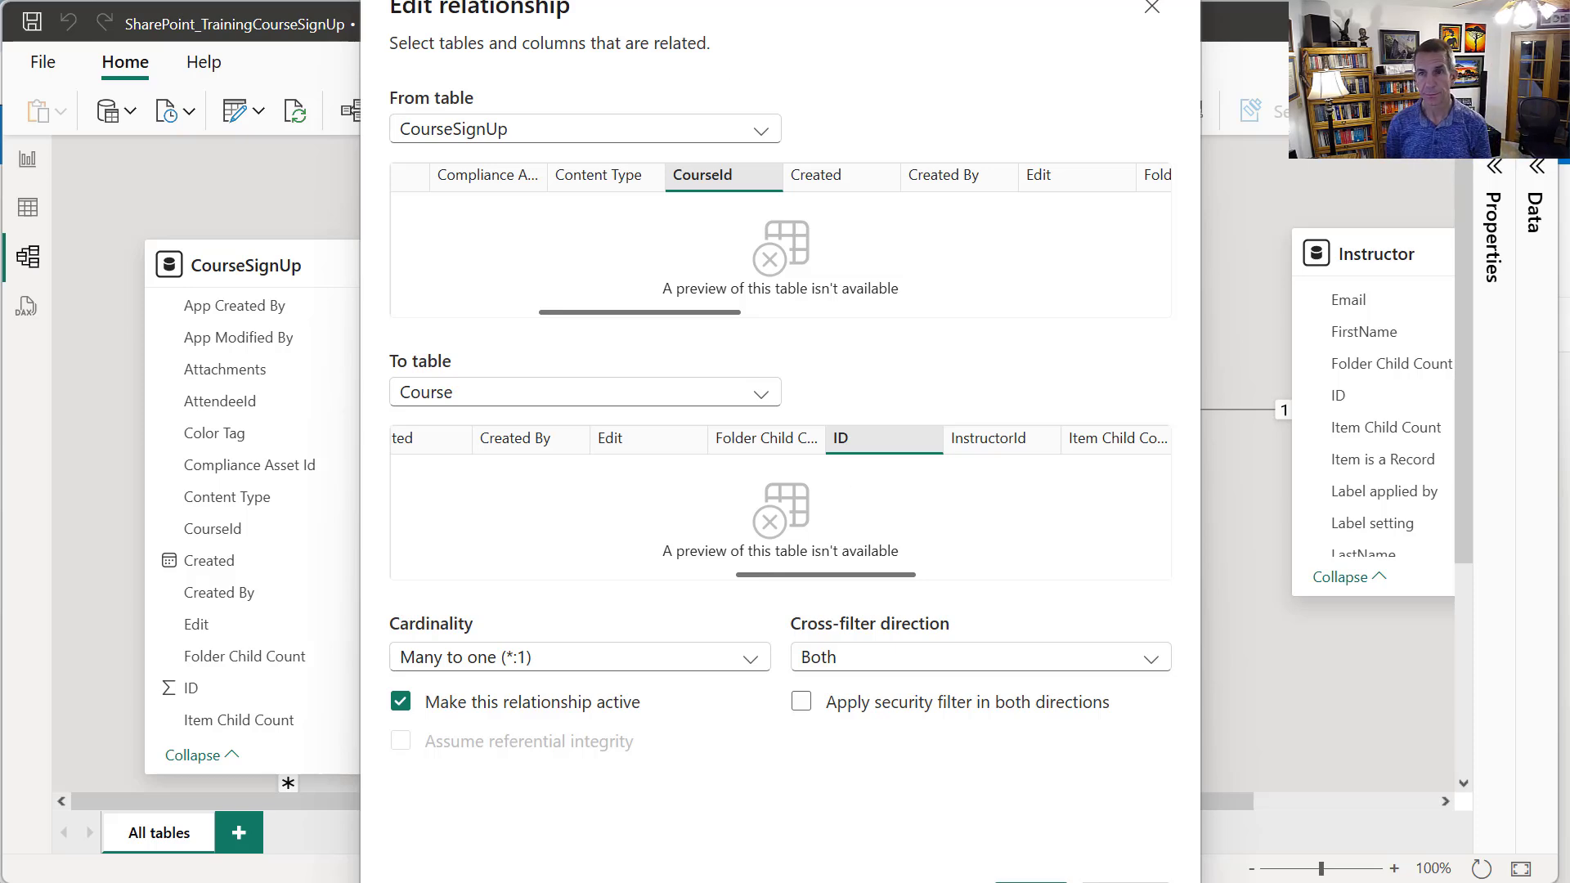
click(1147, 21)
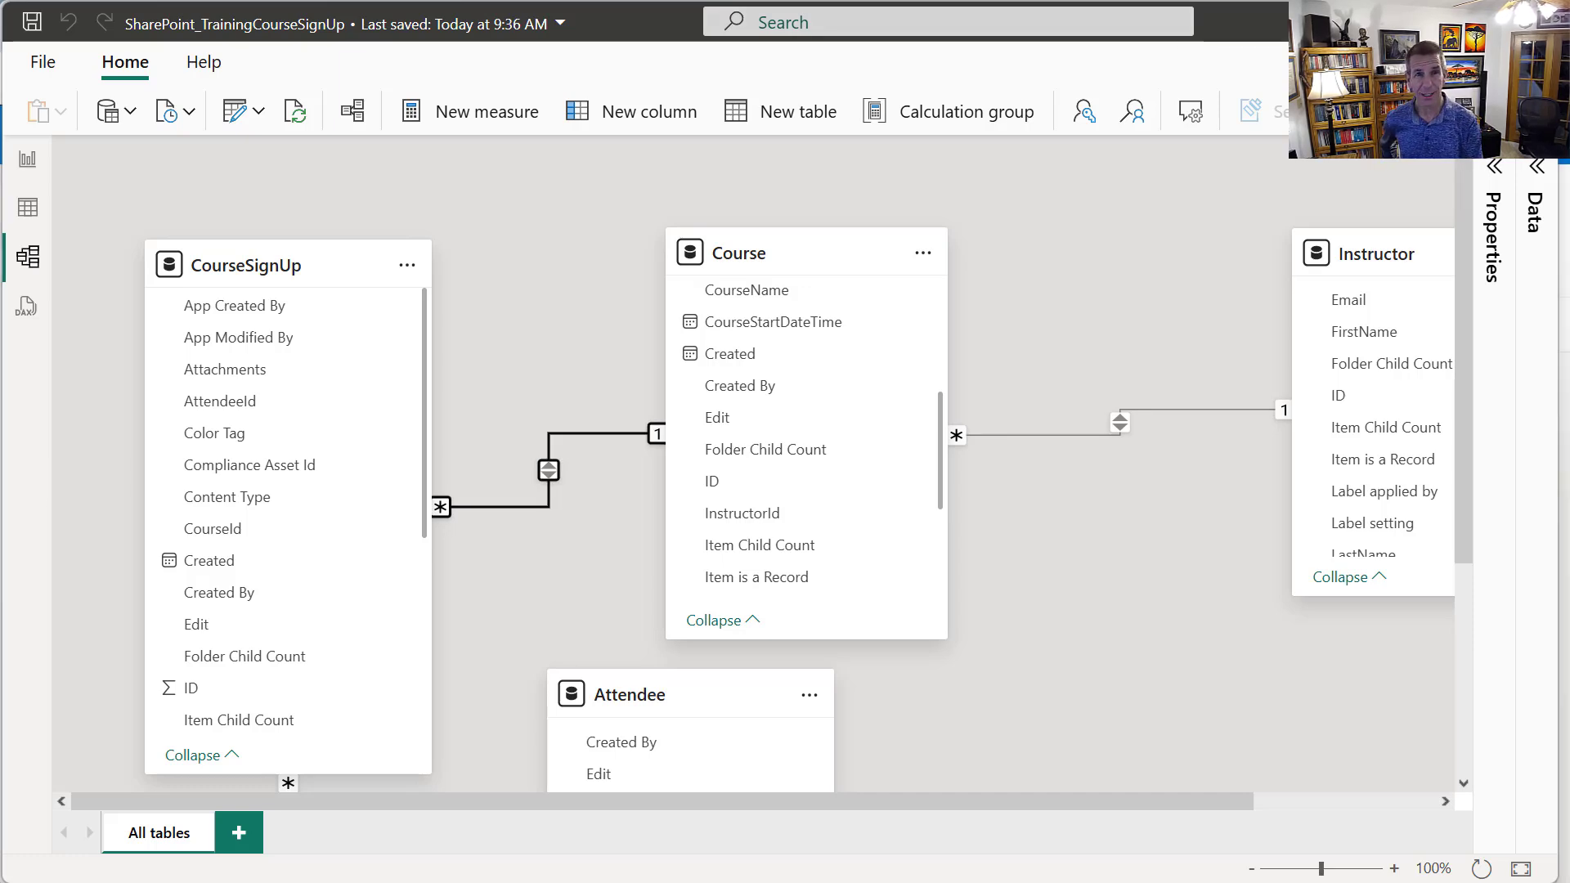
Open the TrainingCourseSignUp solution in Power Apps and filter it to Apps
key(alt+Tab)
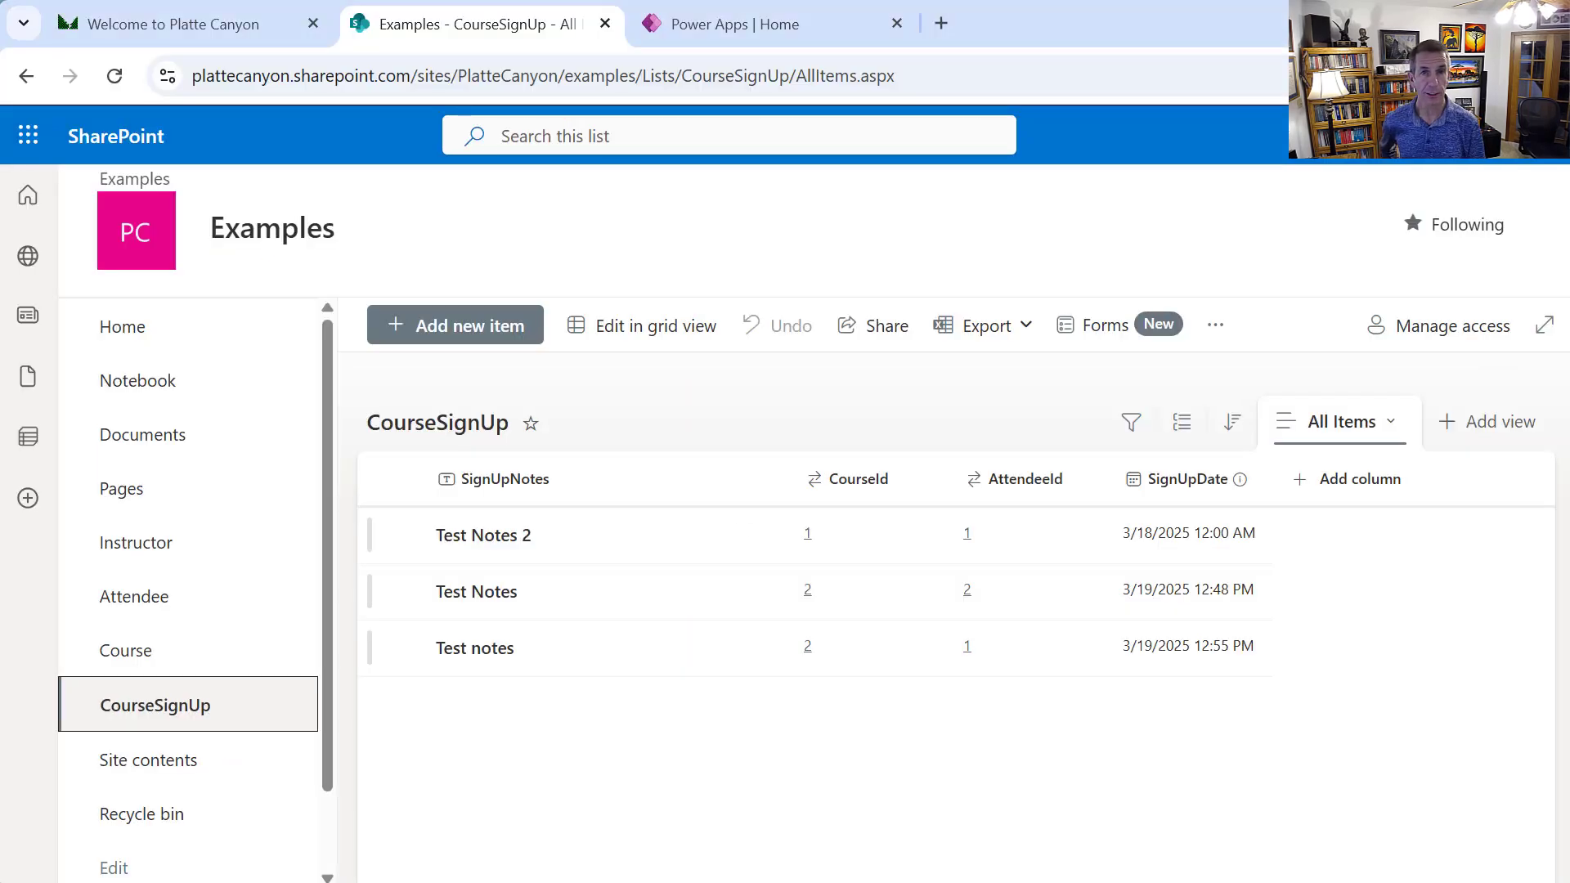
click(804, 24)
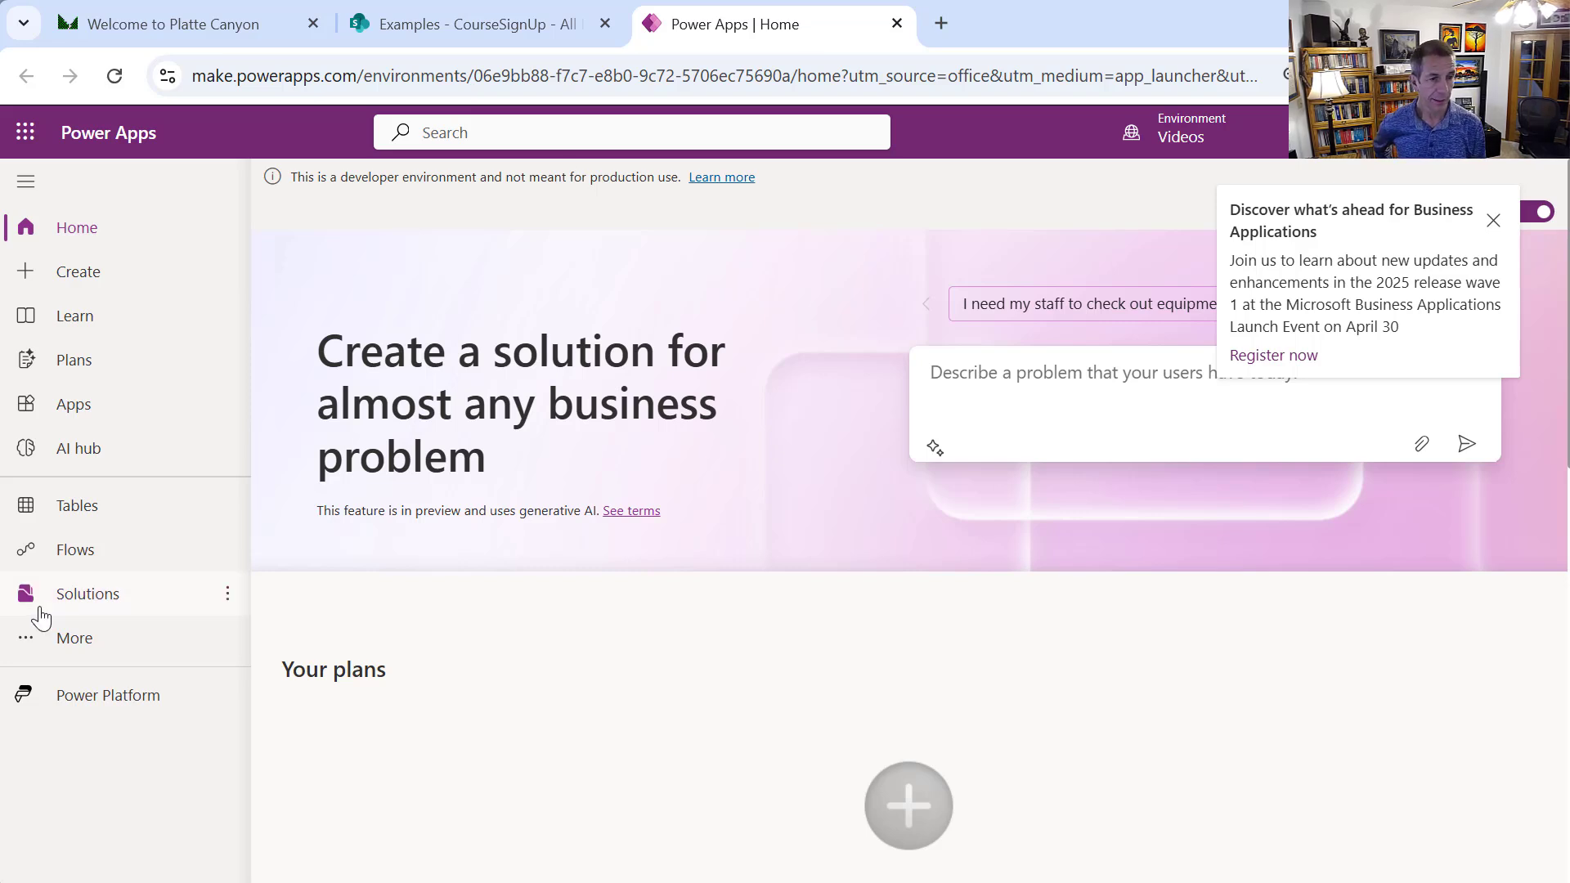
click(87, 612)
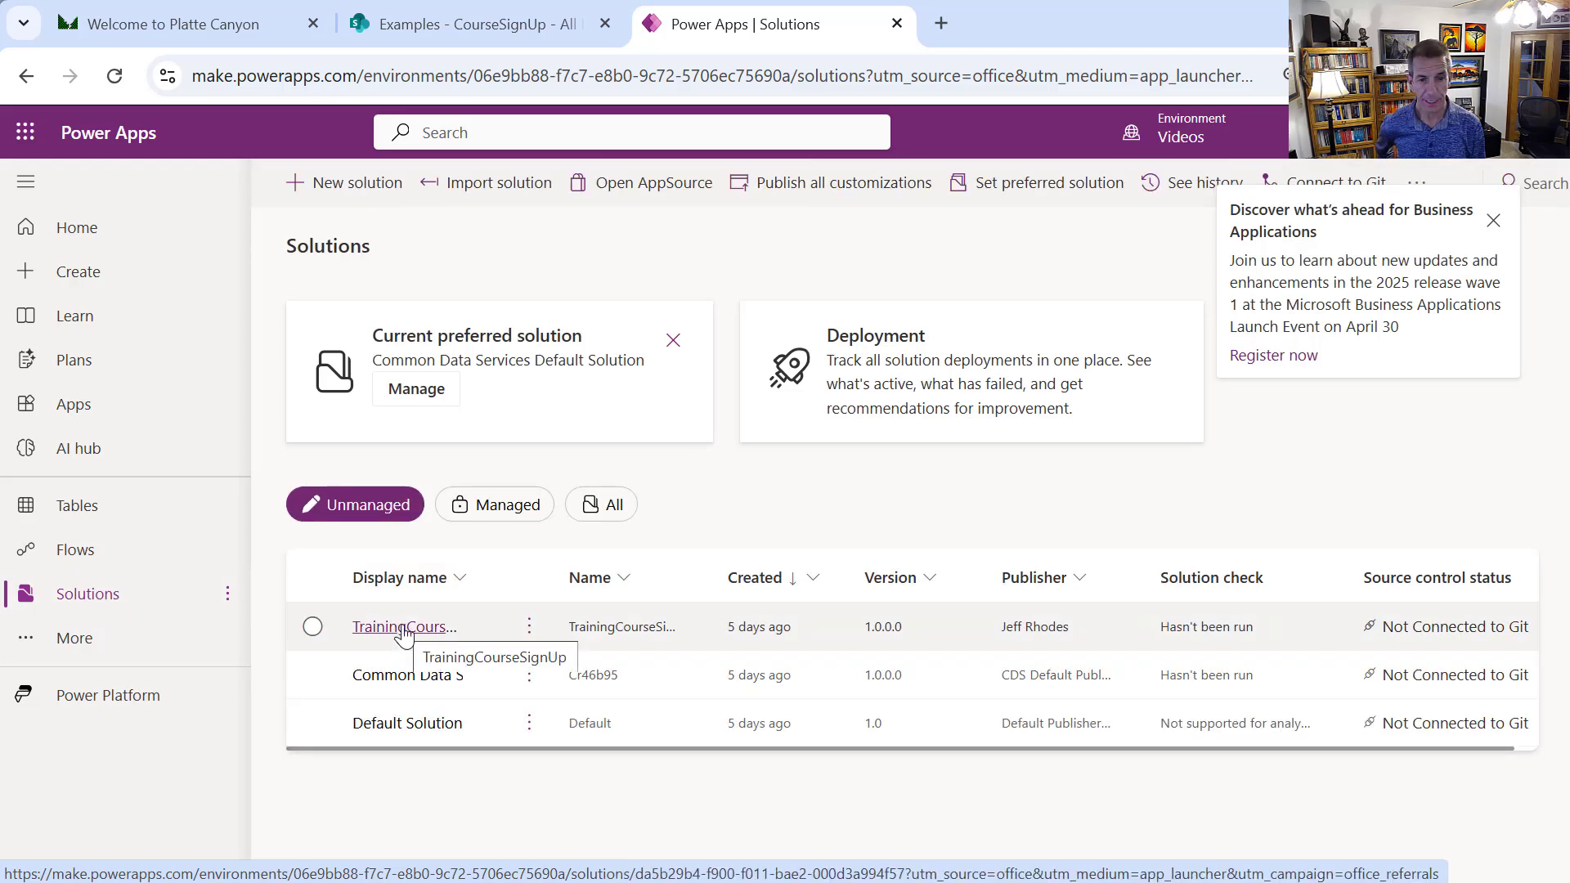
click(403, 628)
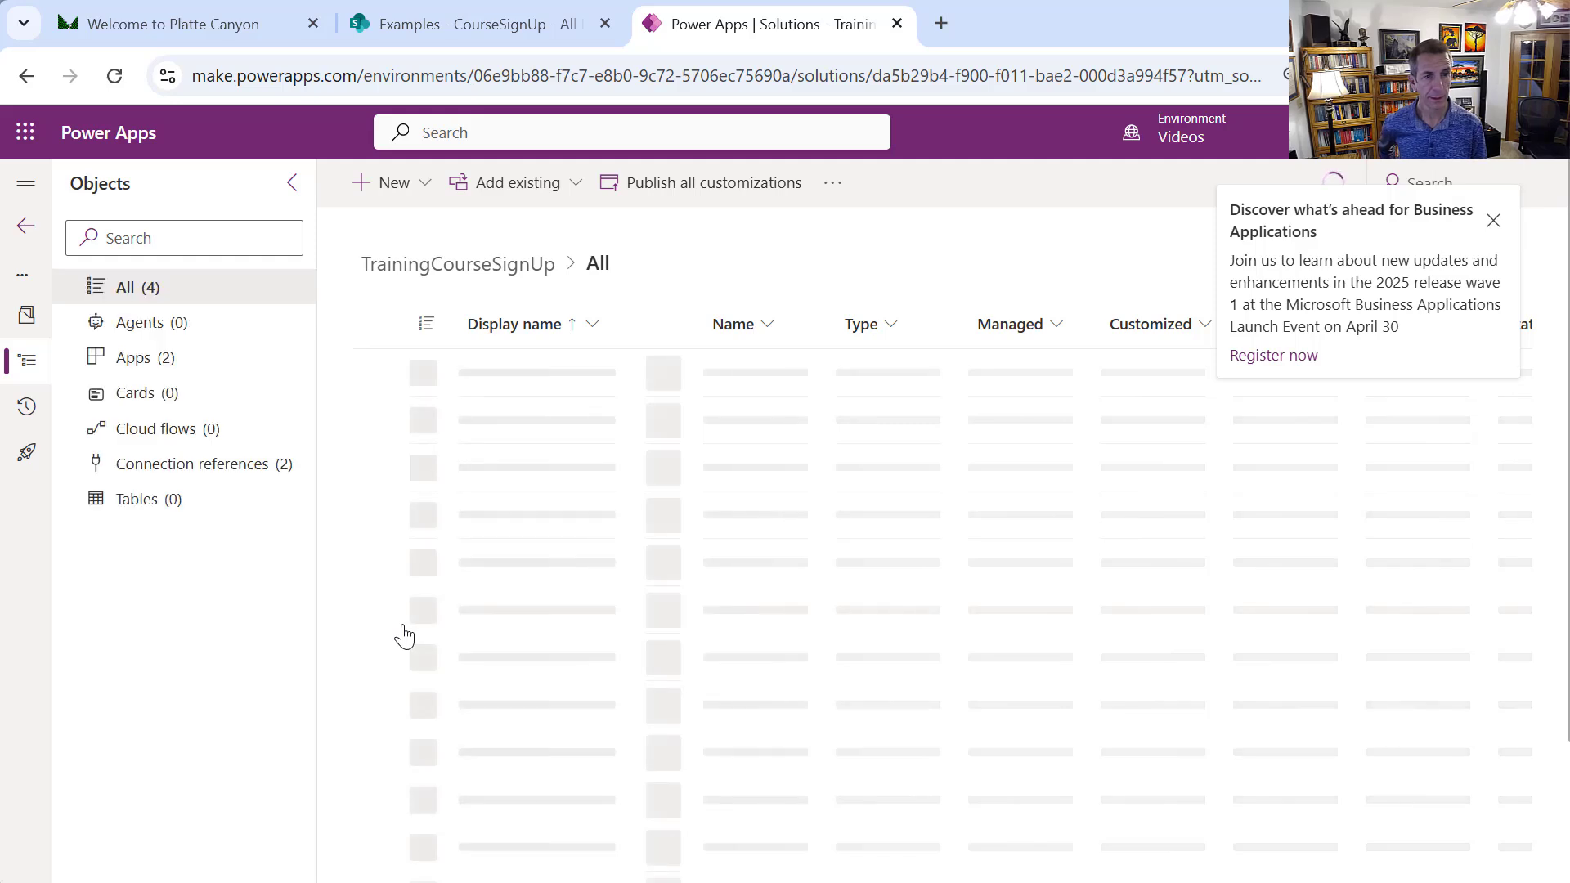
click(175, 357)
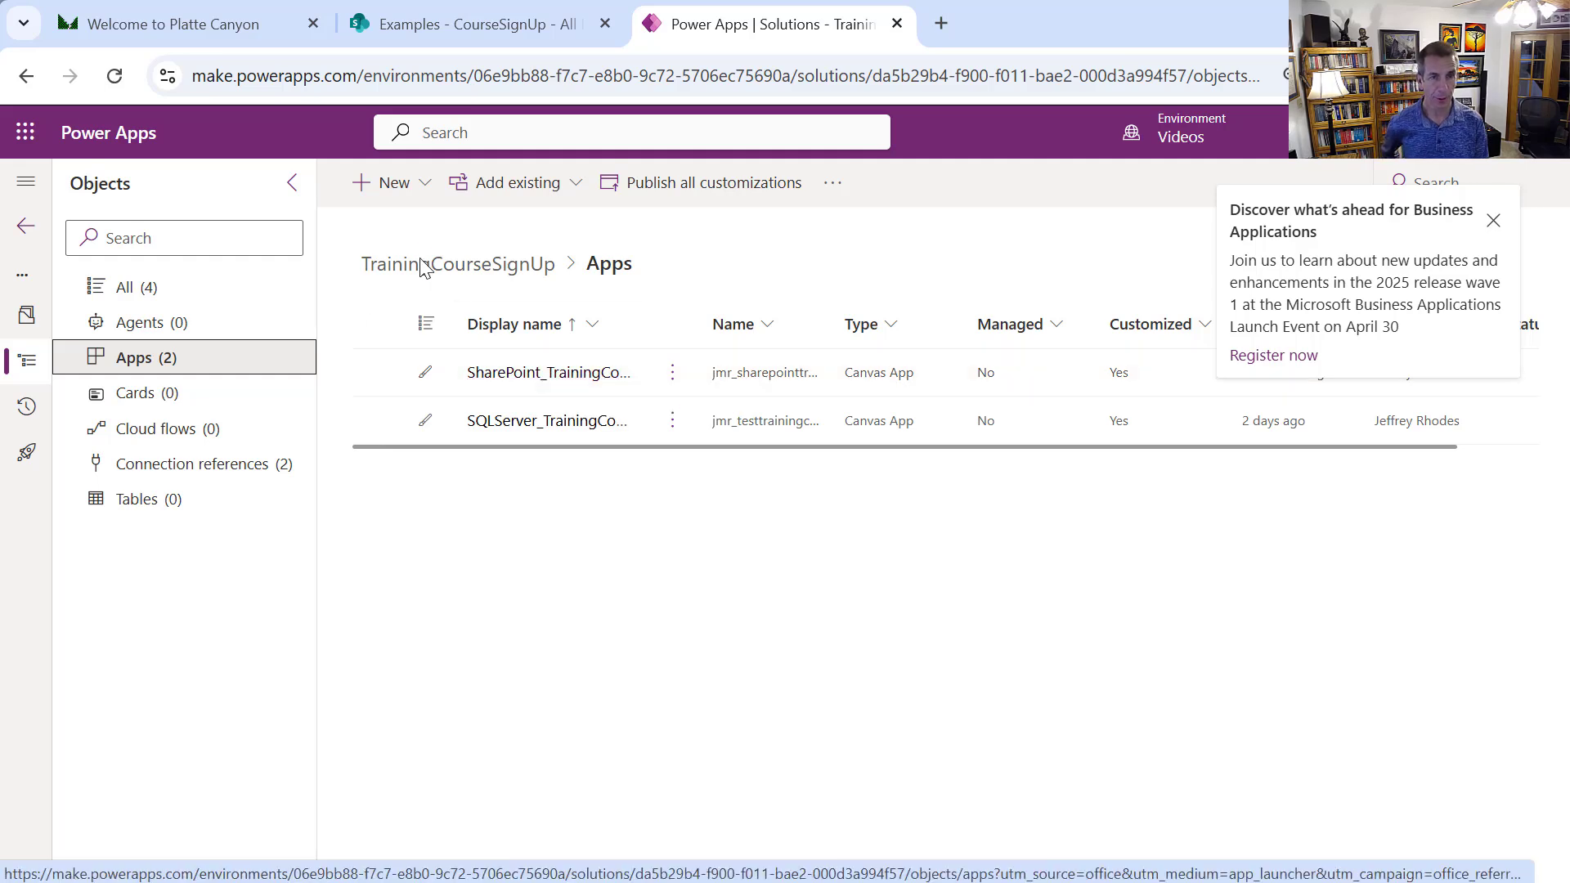
Create a blank tablet canvas app named Video_SharePointTrainingCourseSignUp
click(417, 200)
mouse_move(423, 268)
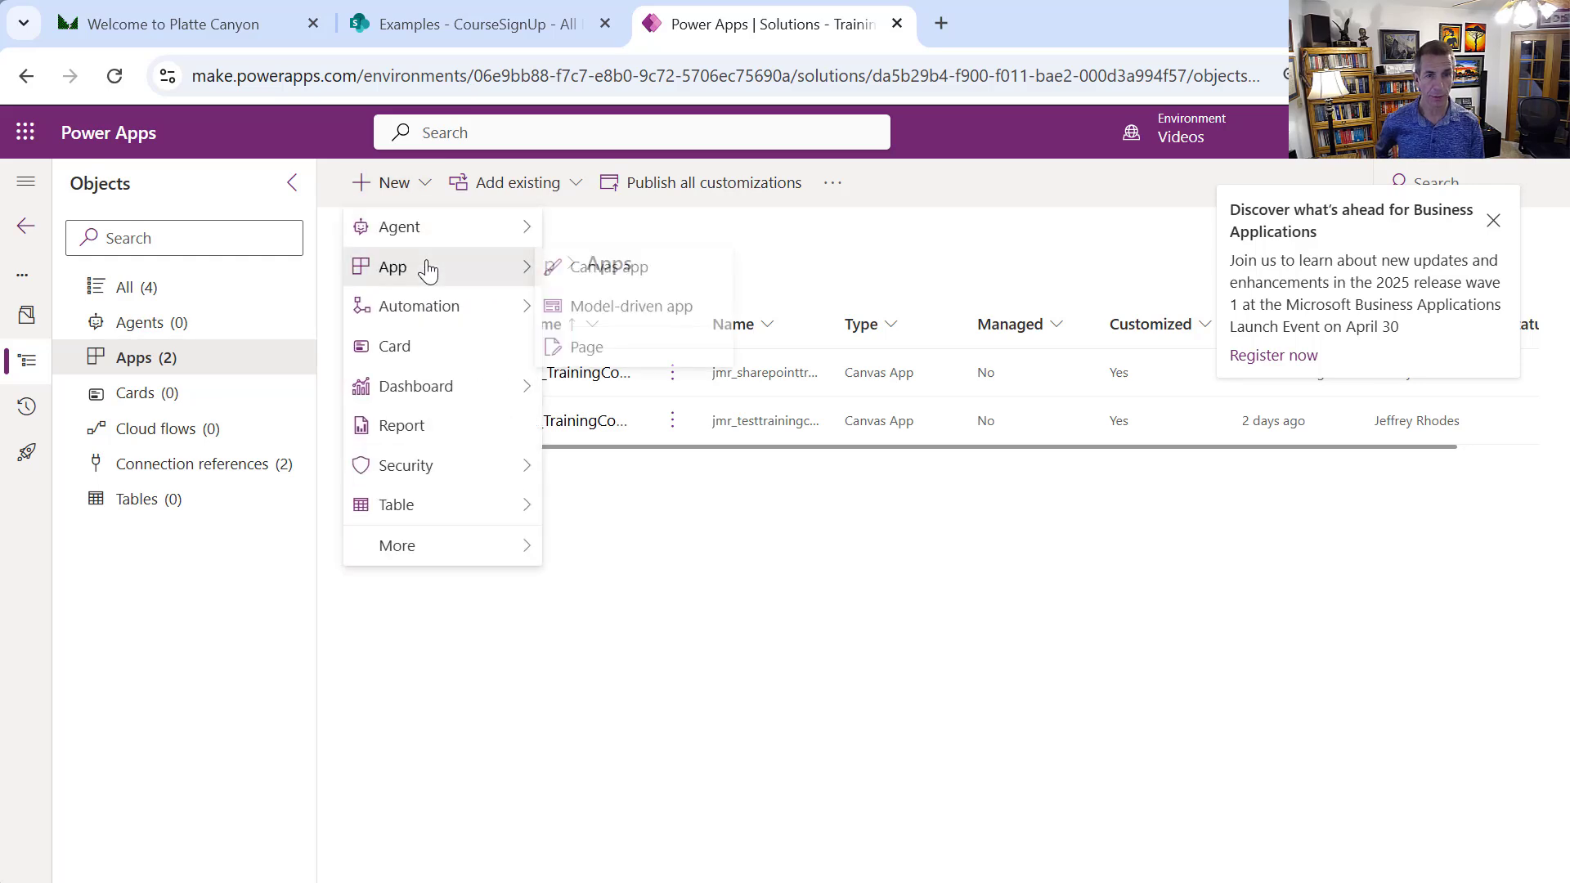
click(576, 273)
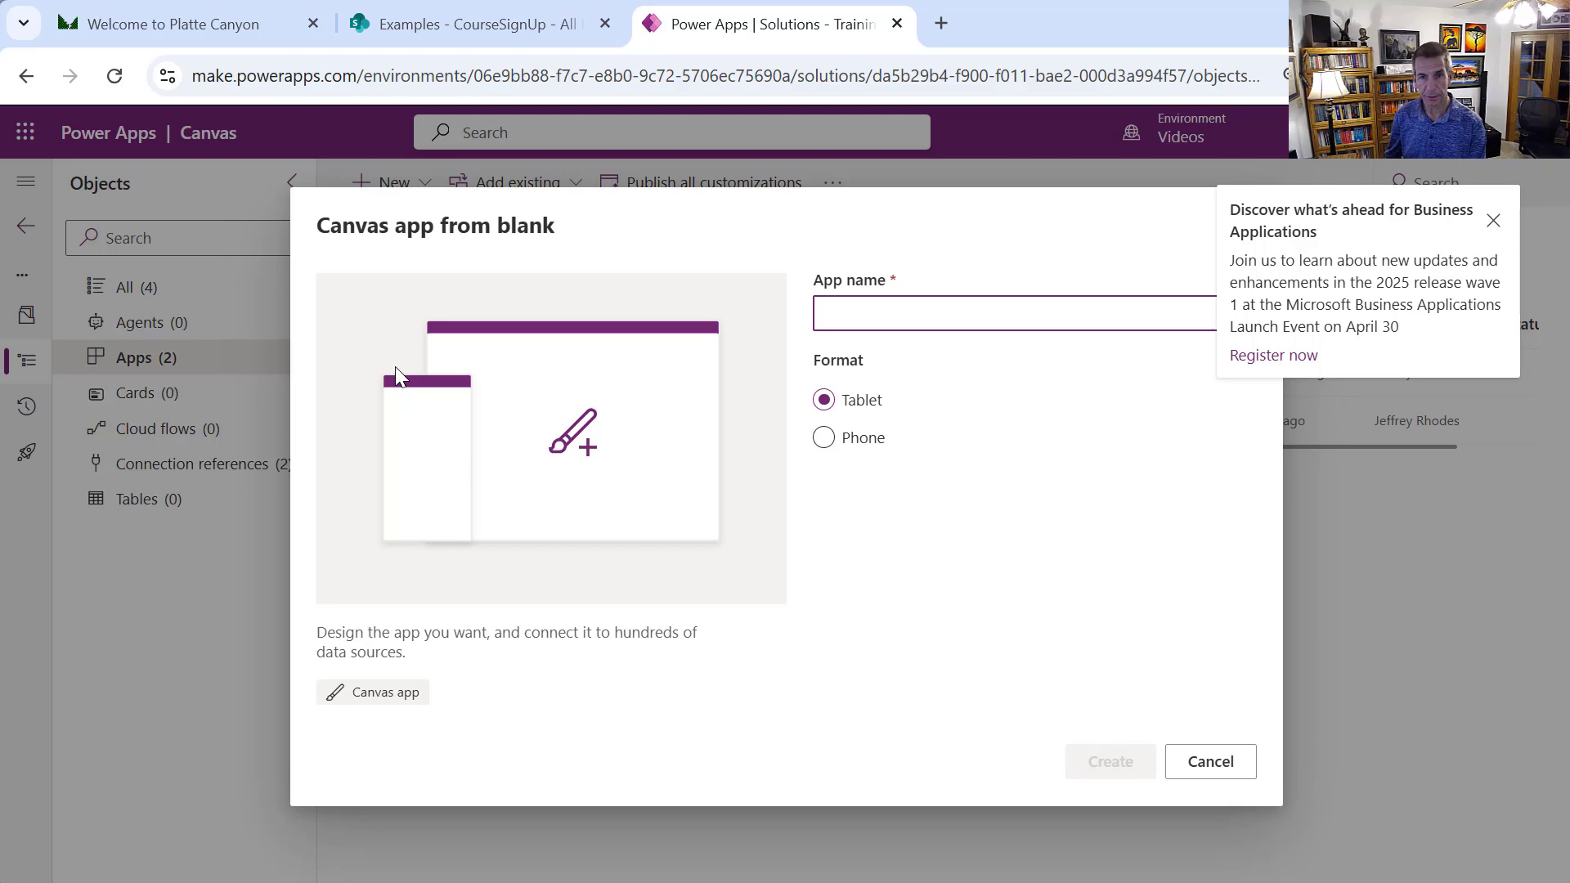
text(Video_SharePointTrainingCourseSignUp)
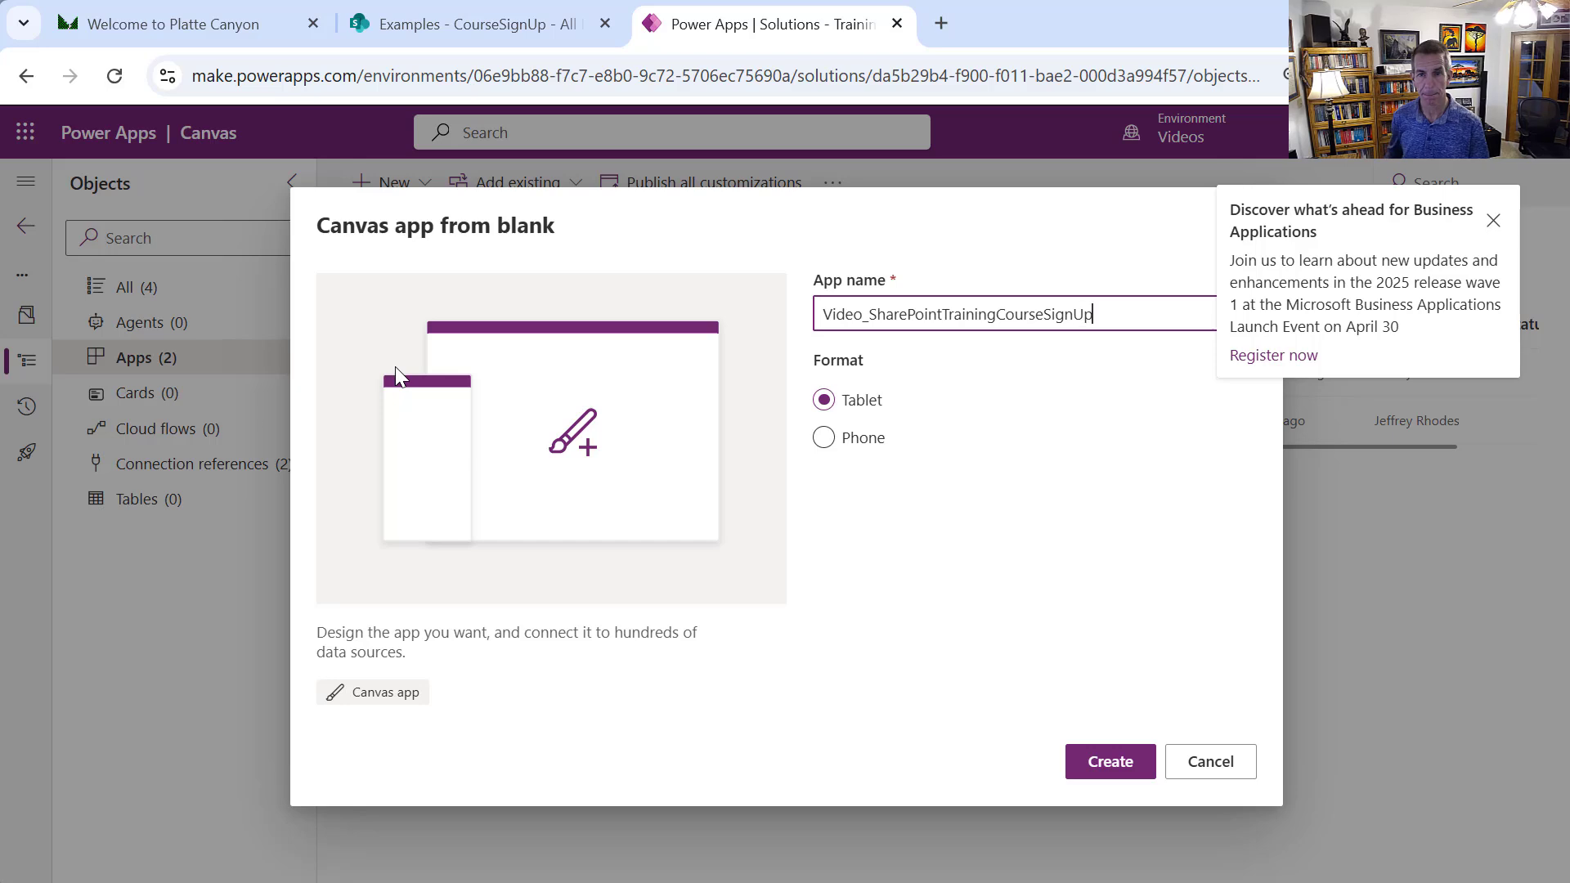
click(1076, 769)
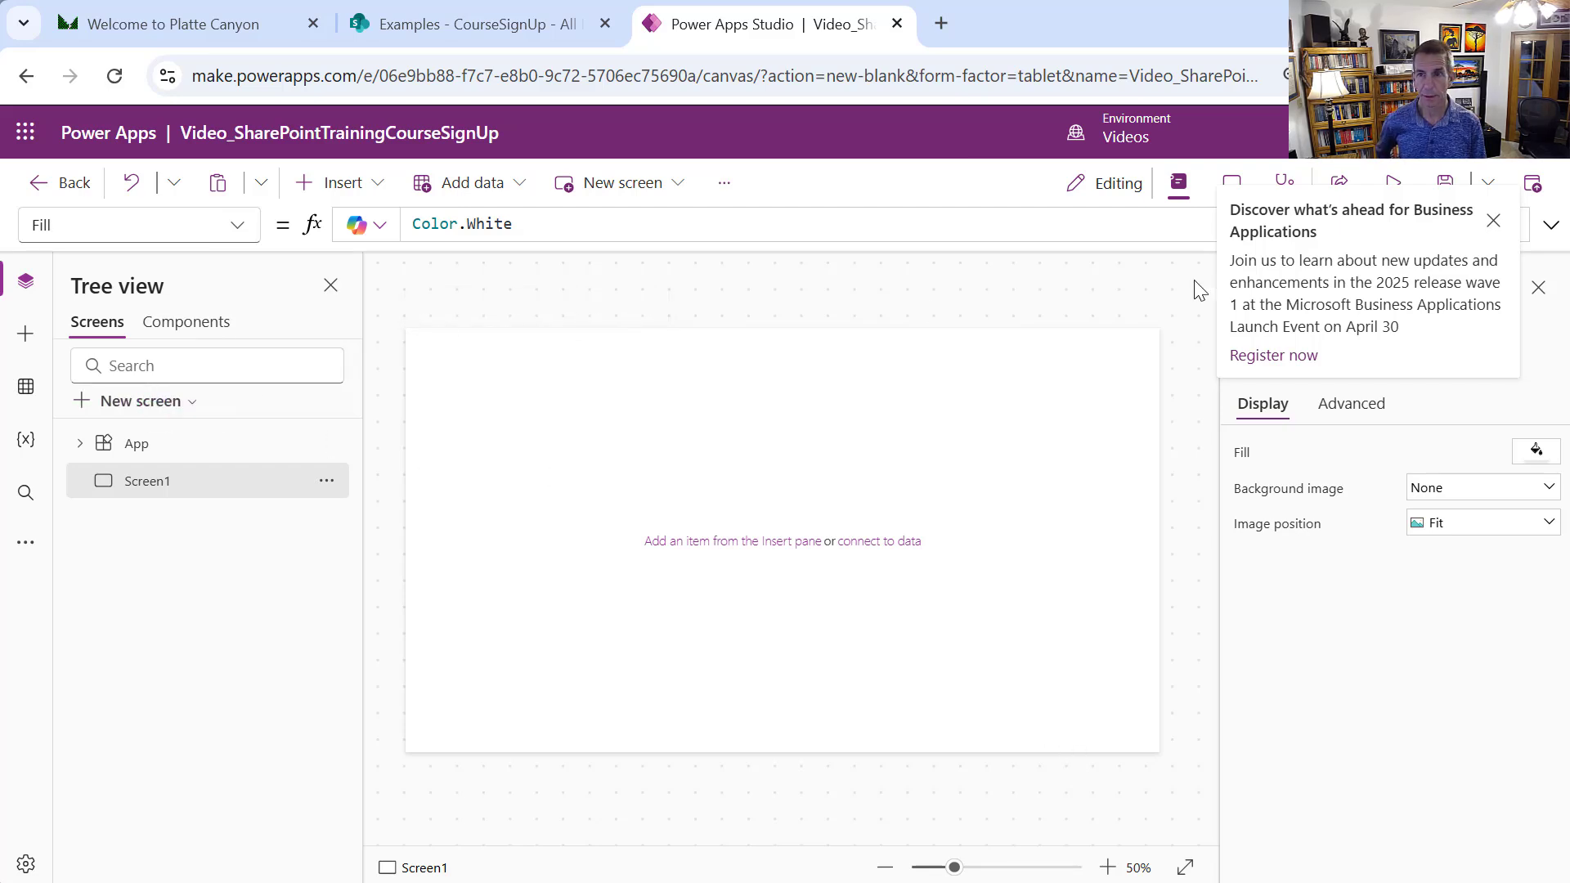
Apply the Green theme to the app
click(31, 544)
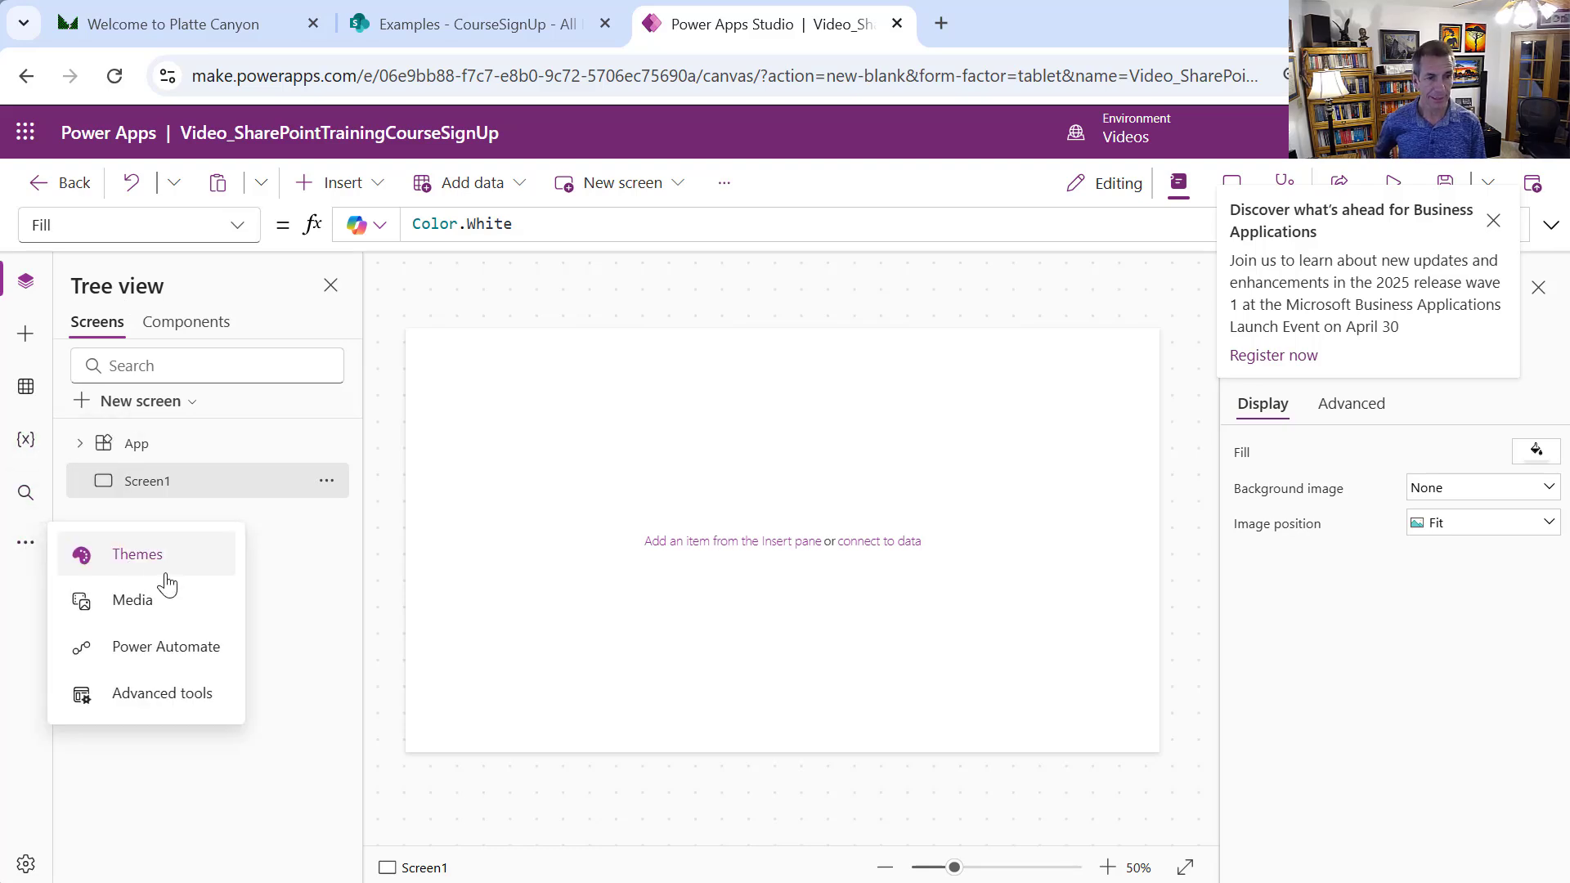
click(137, 555)
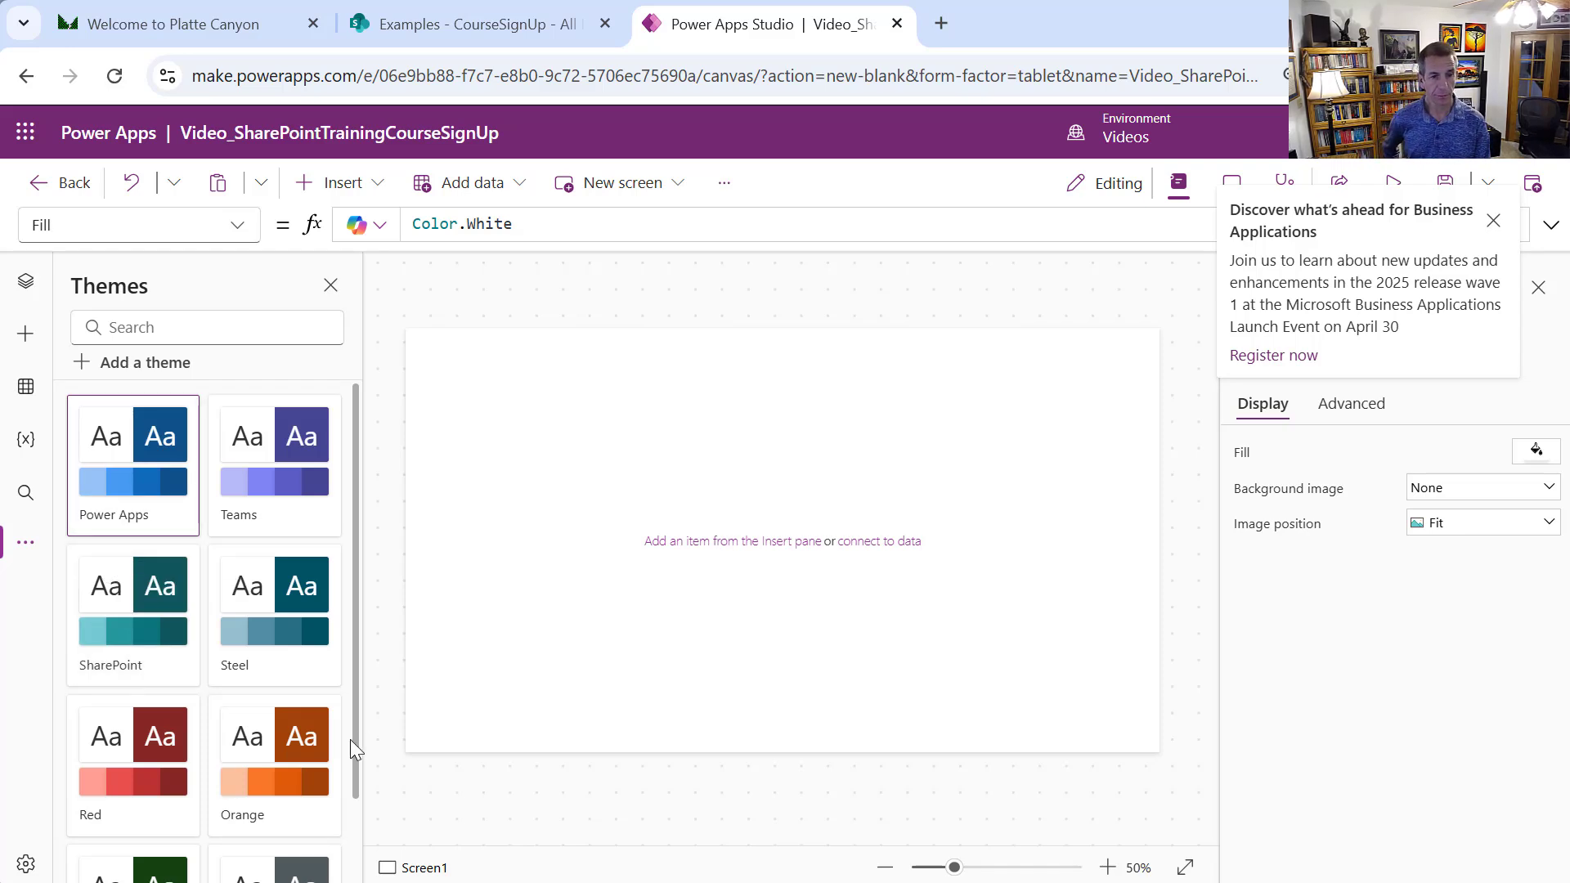
drag(356, 741, 355, 824)
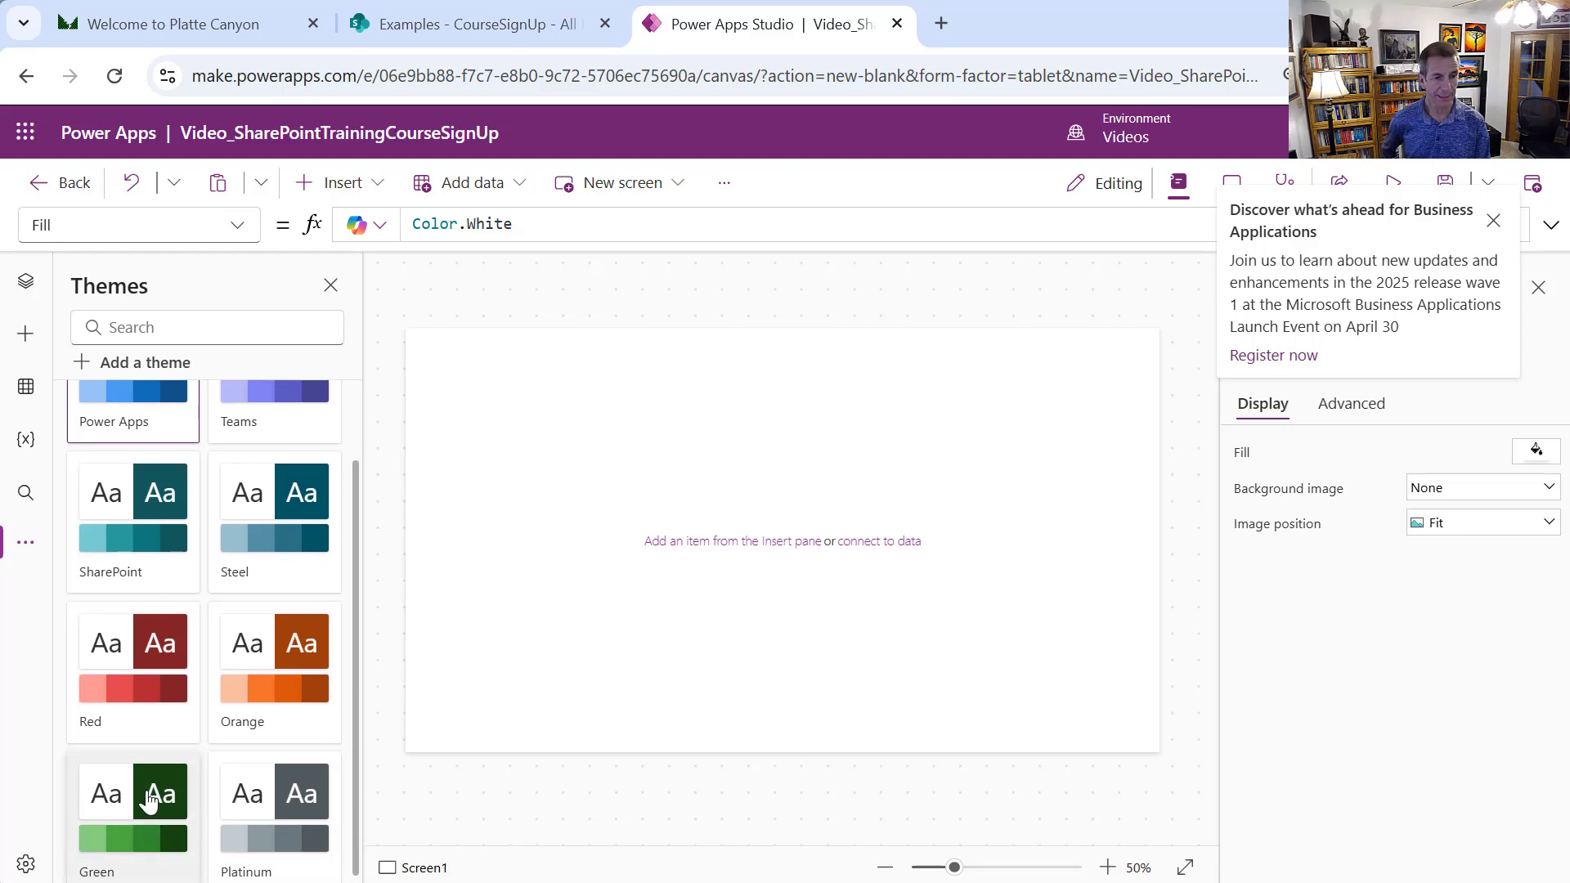
click(149, 793)
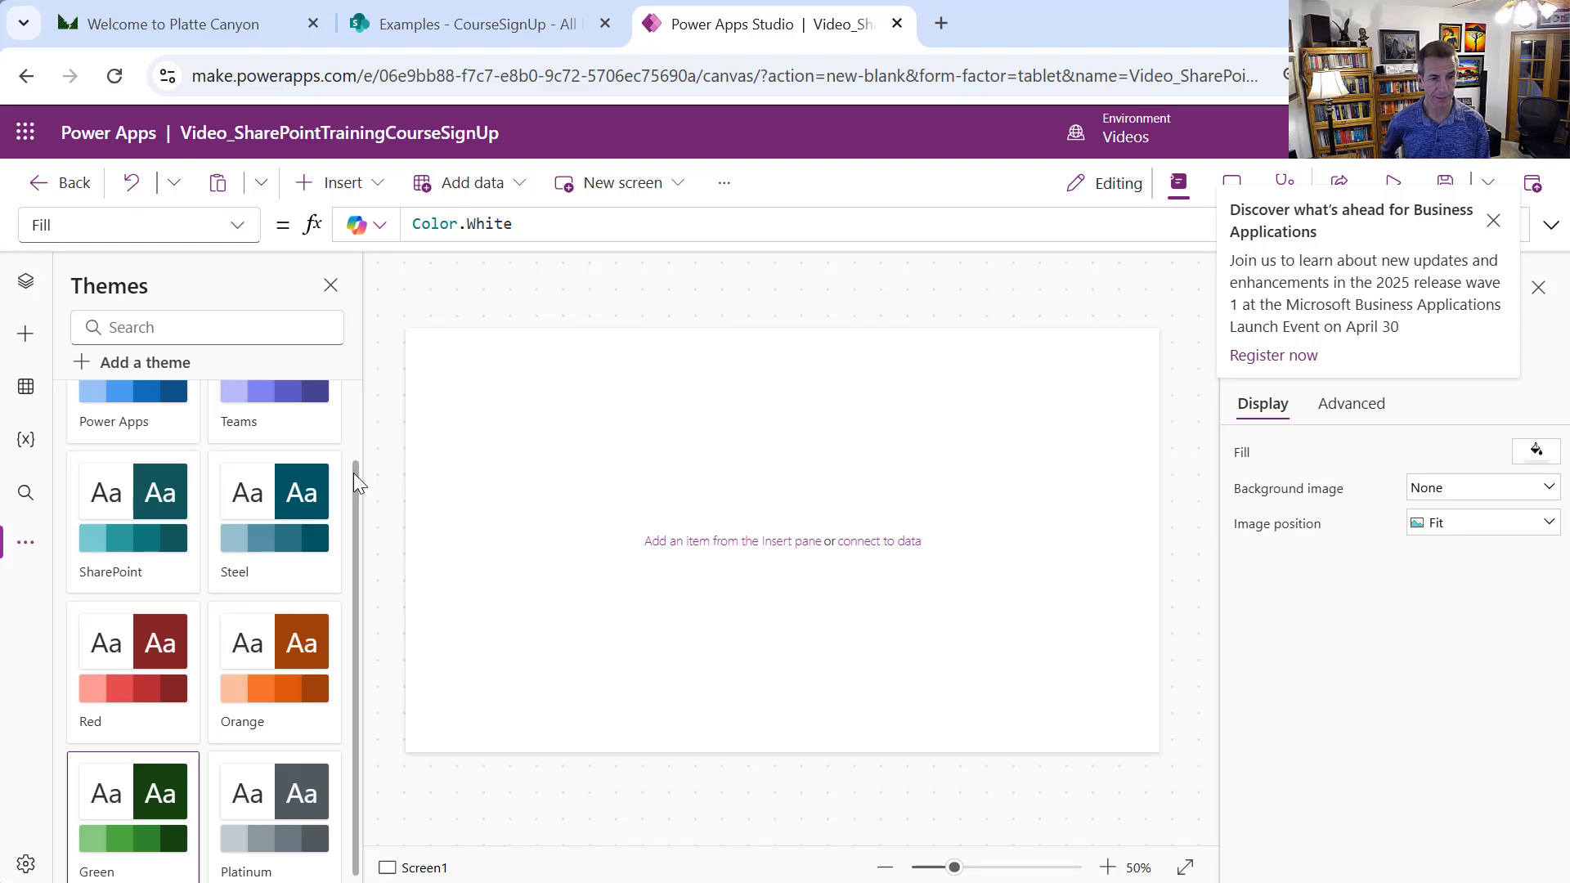
scroll(353, 472, up, 2)
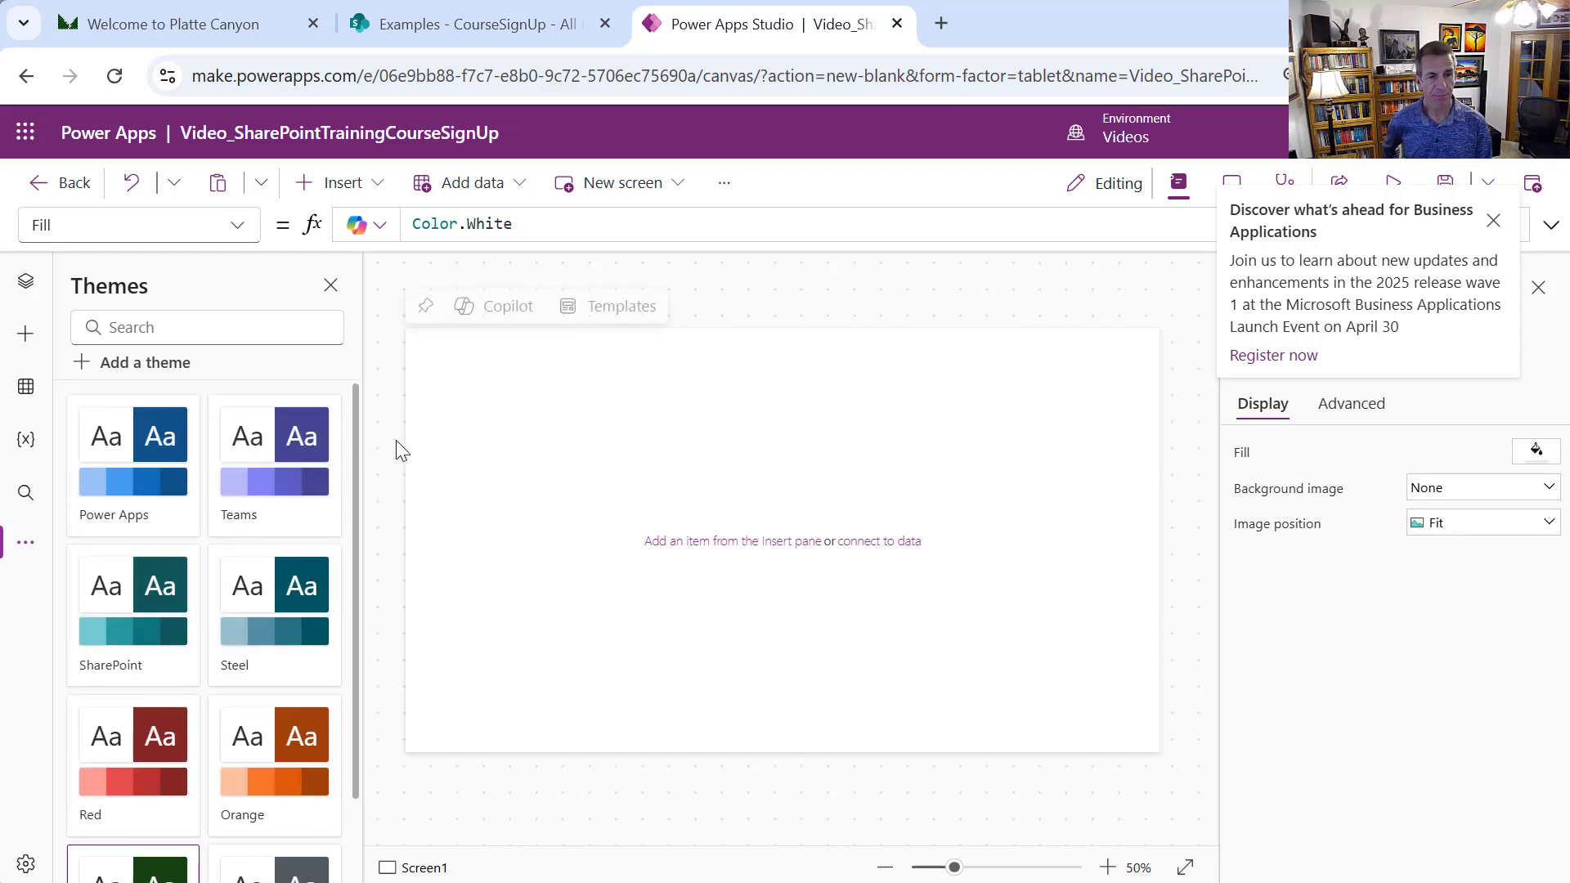
Rename Screen1 to MenuScreen
click(22, 283)
click(330, 485)
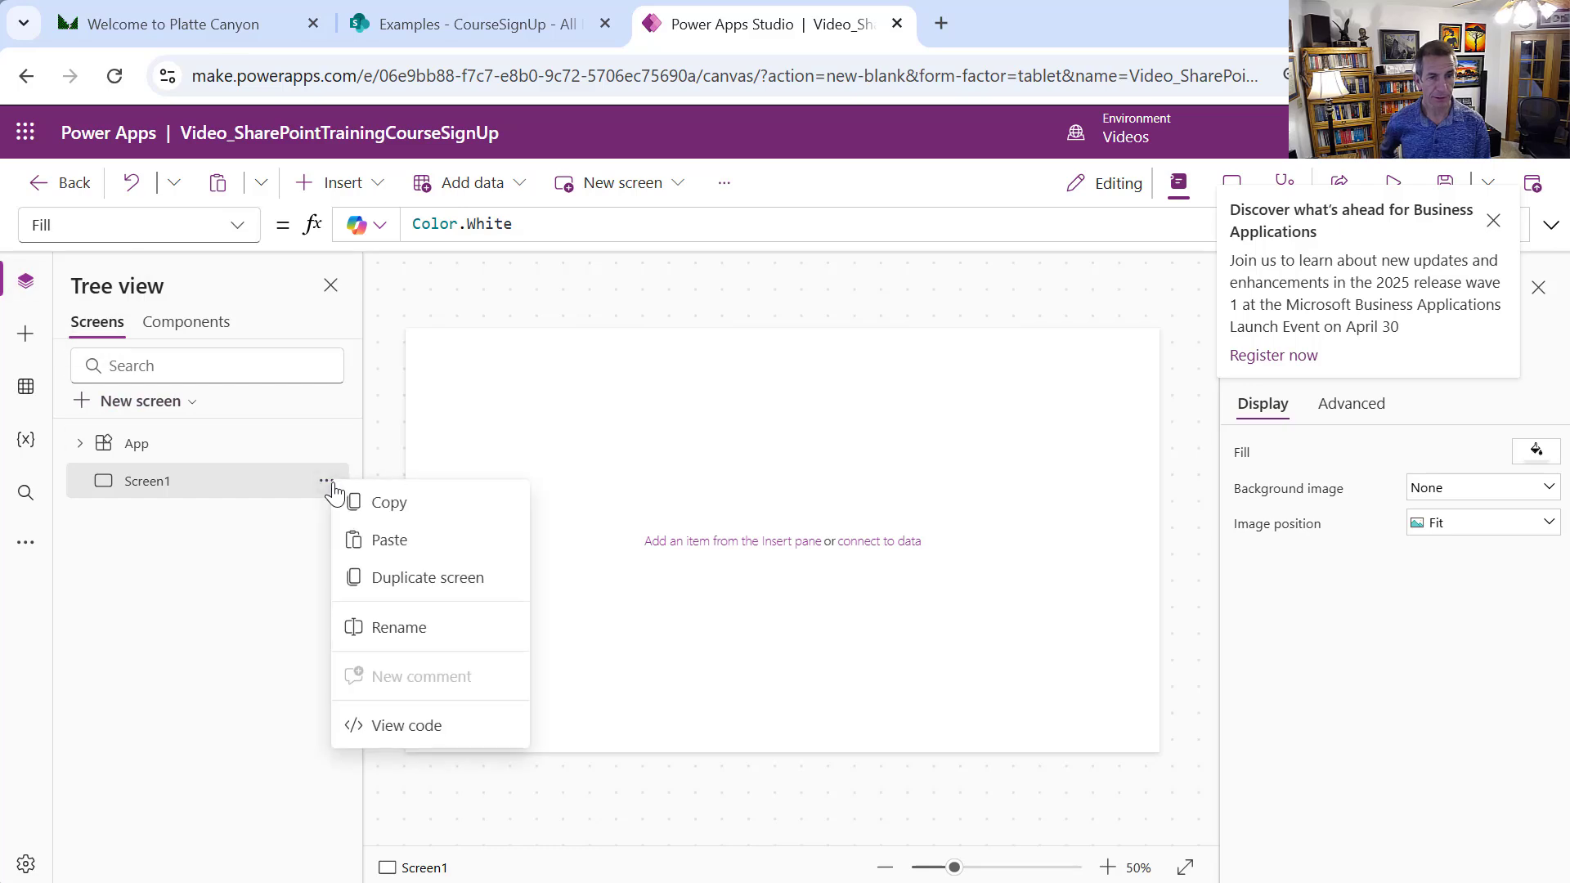
click(431, 631)
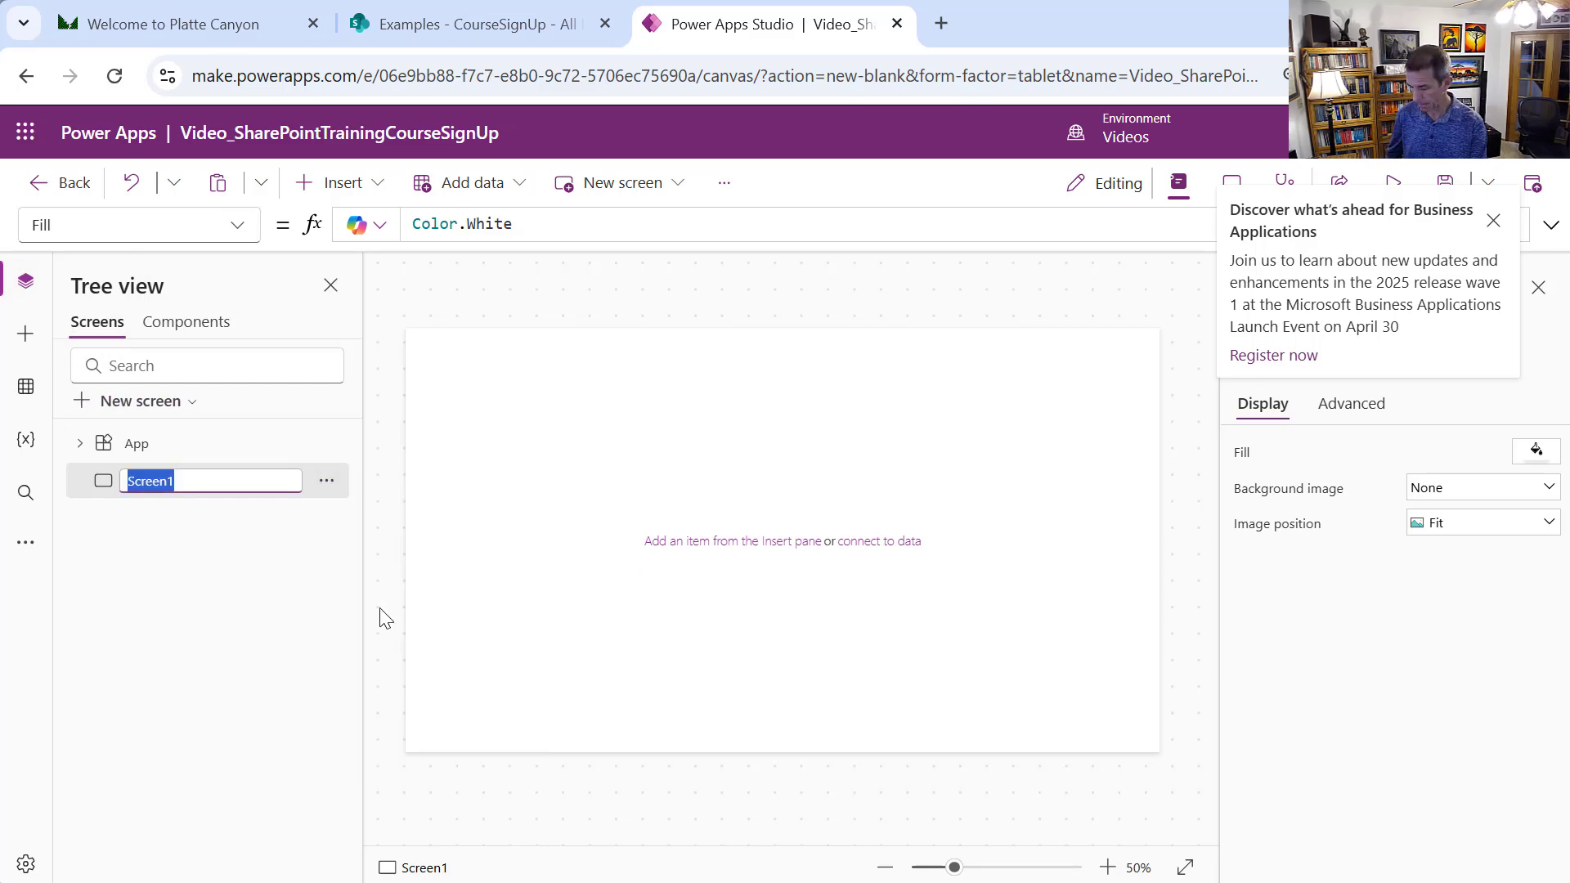
text(Menu)
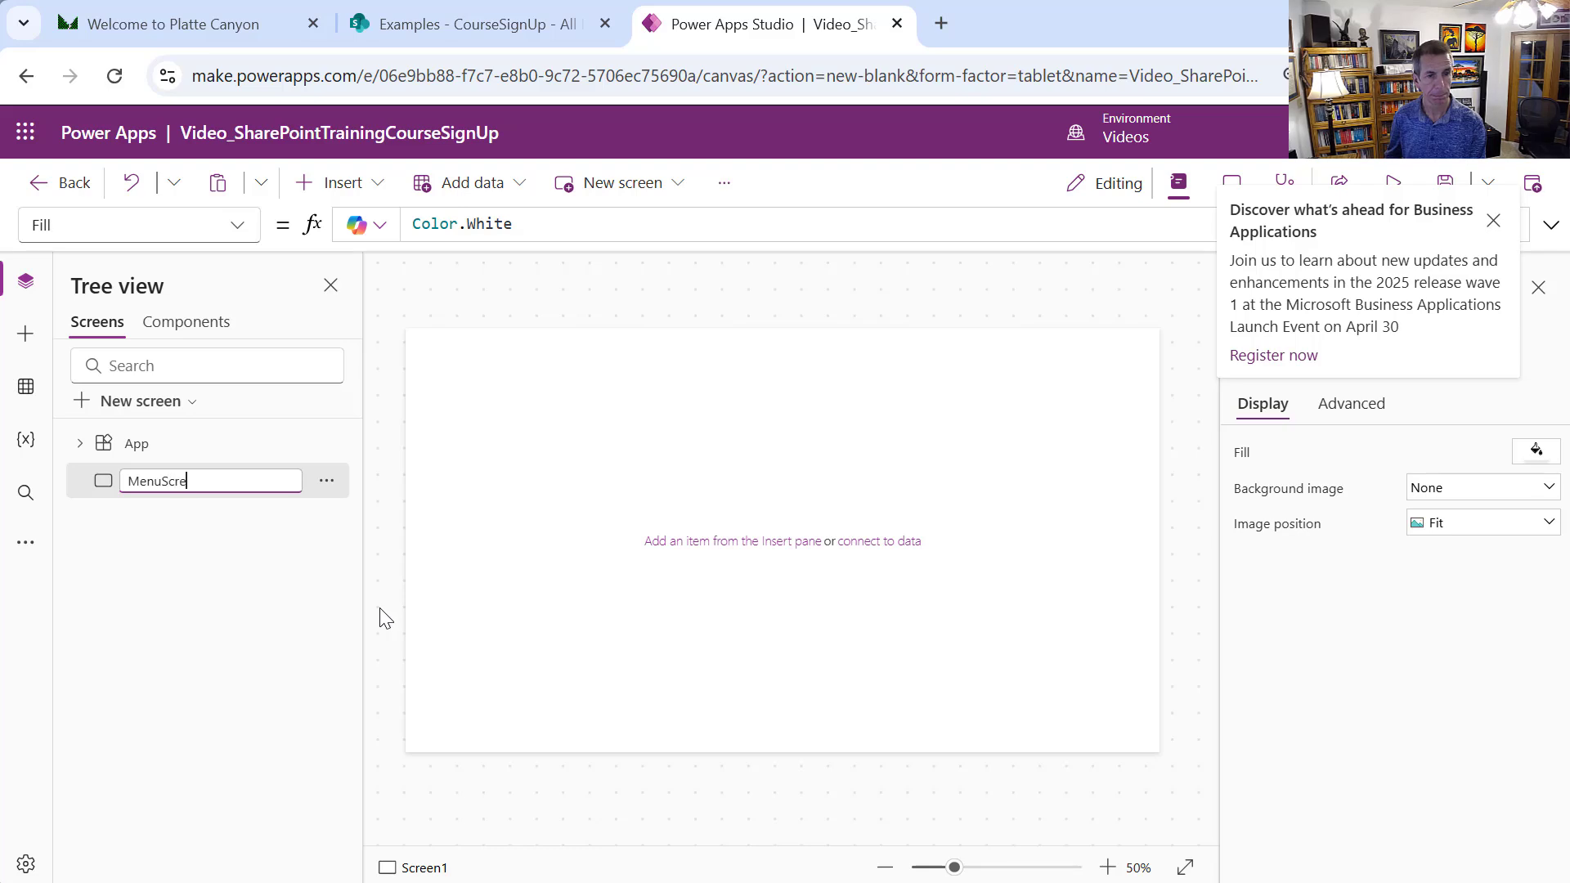
key(Return)
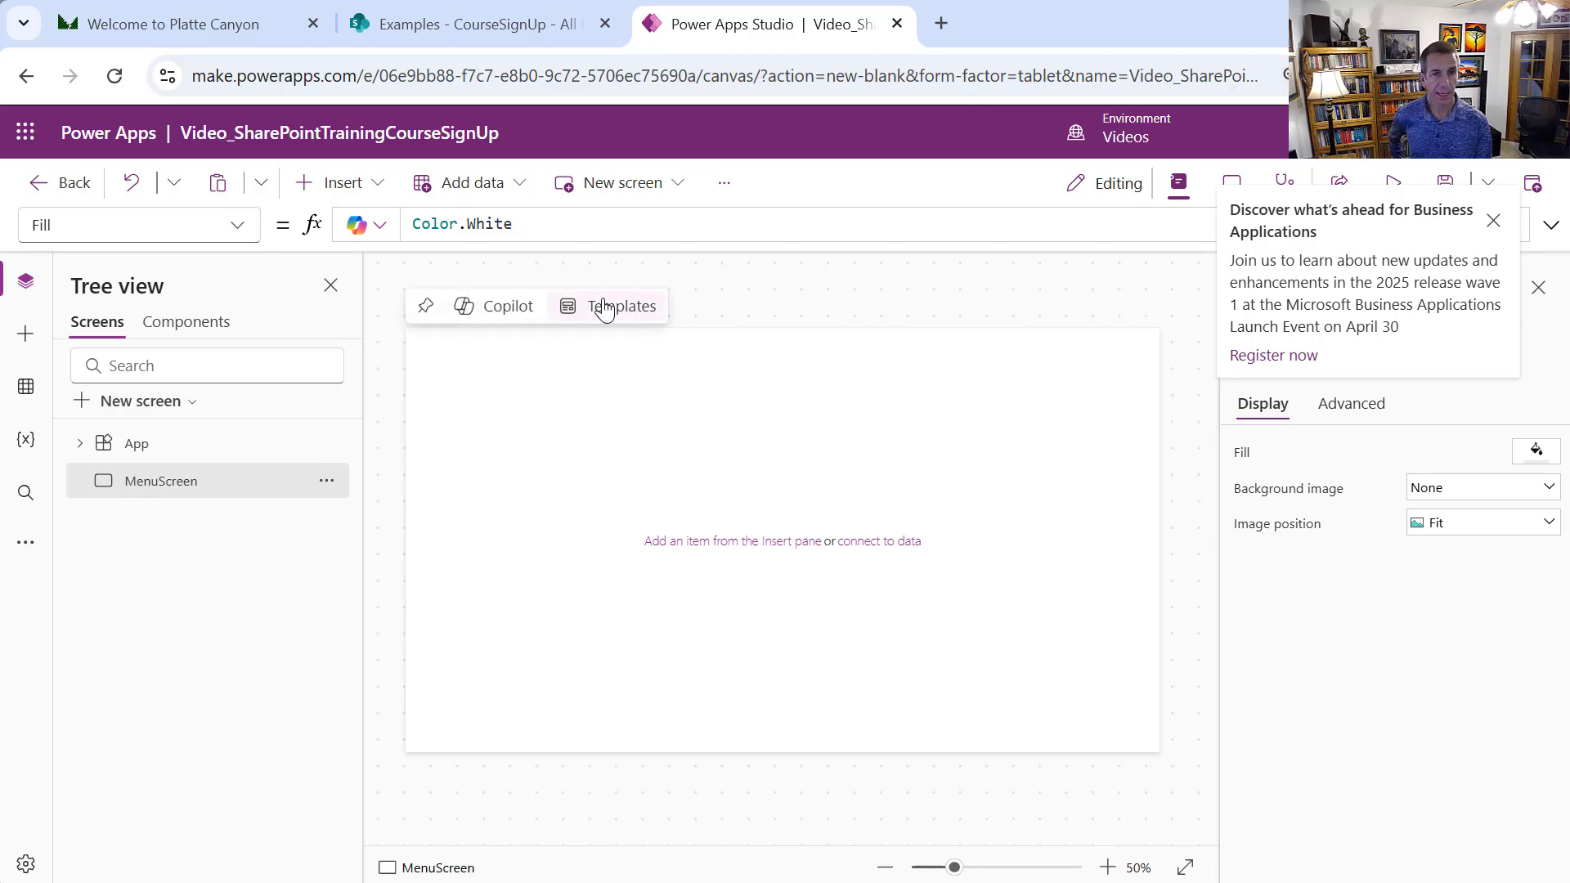
Add a Header control to MenuScreen
click(388, 199)
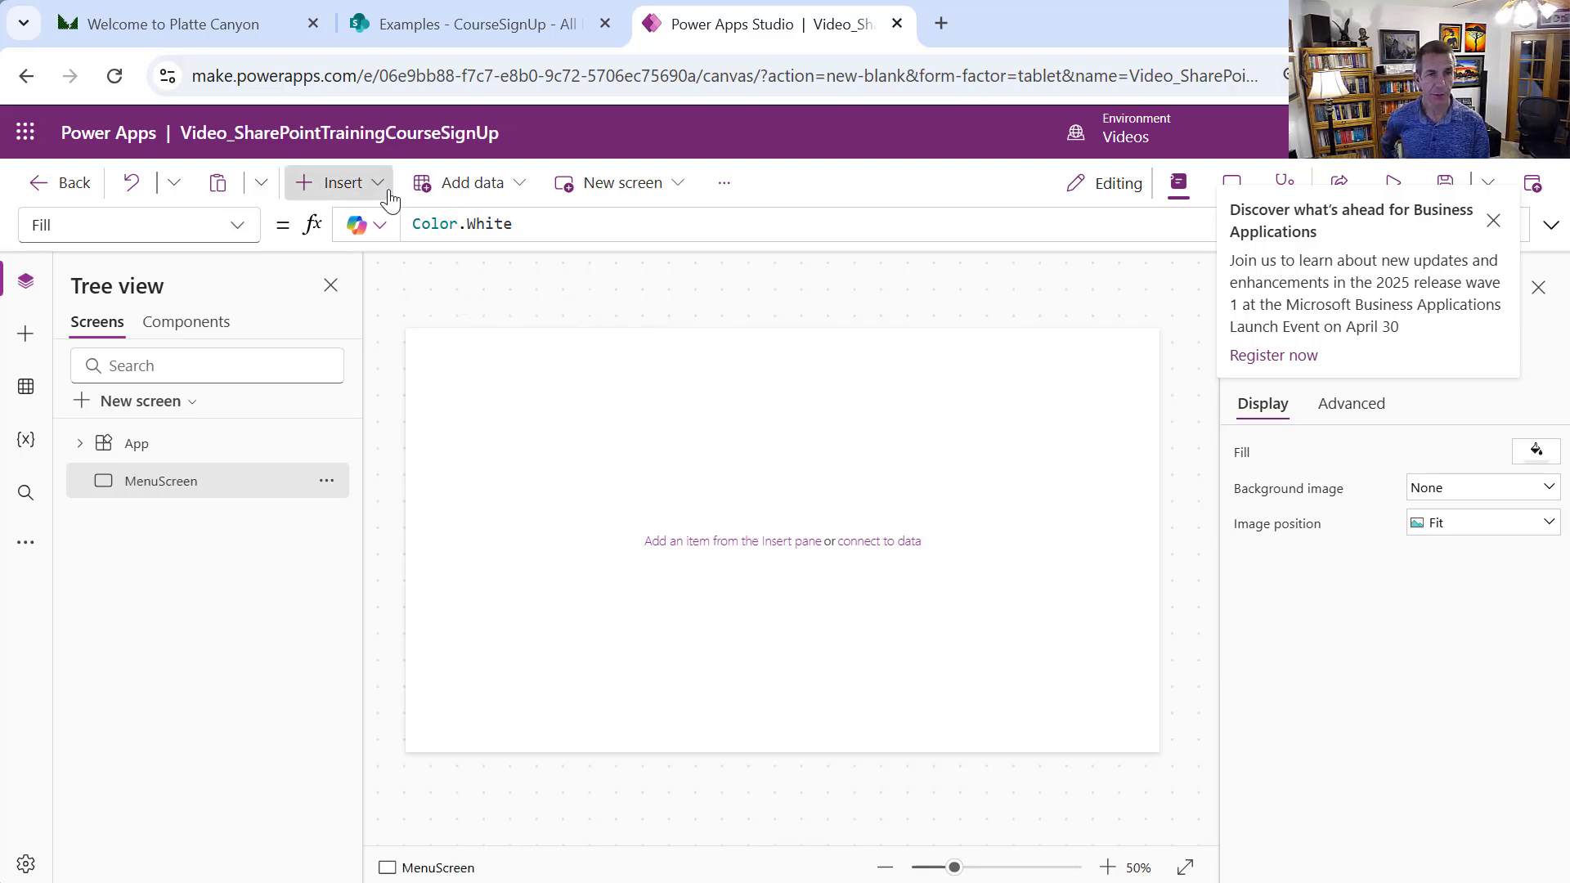
text(header)
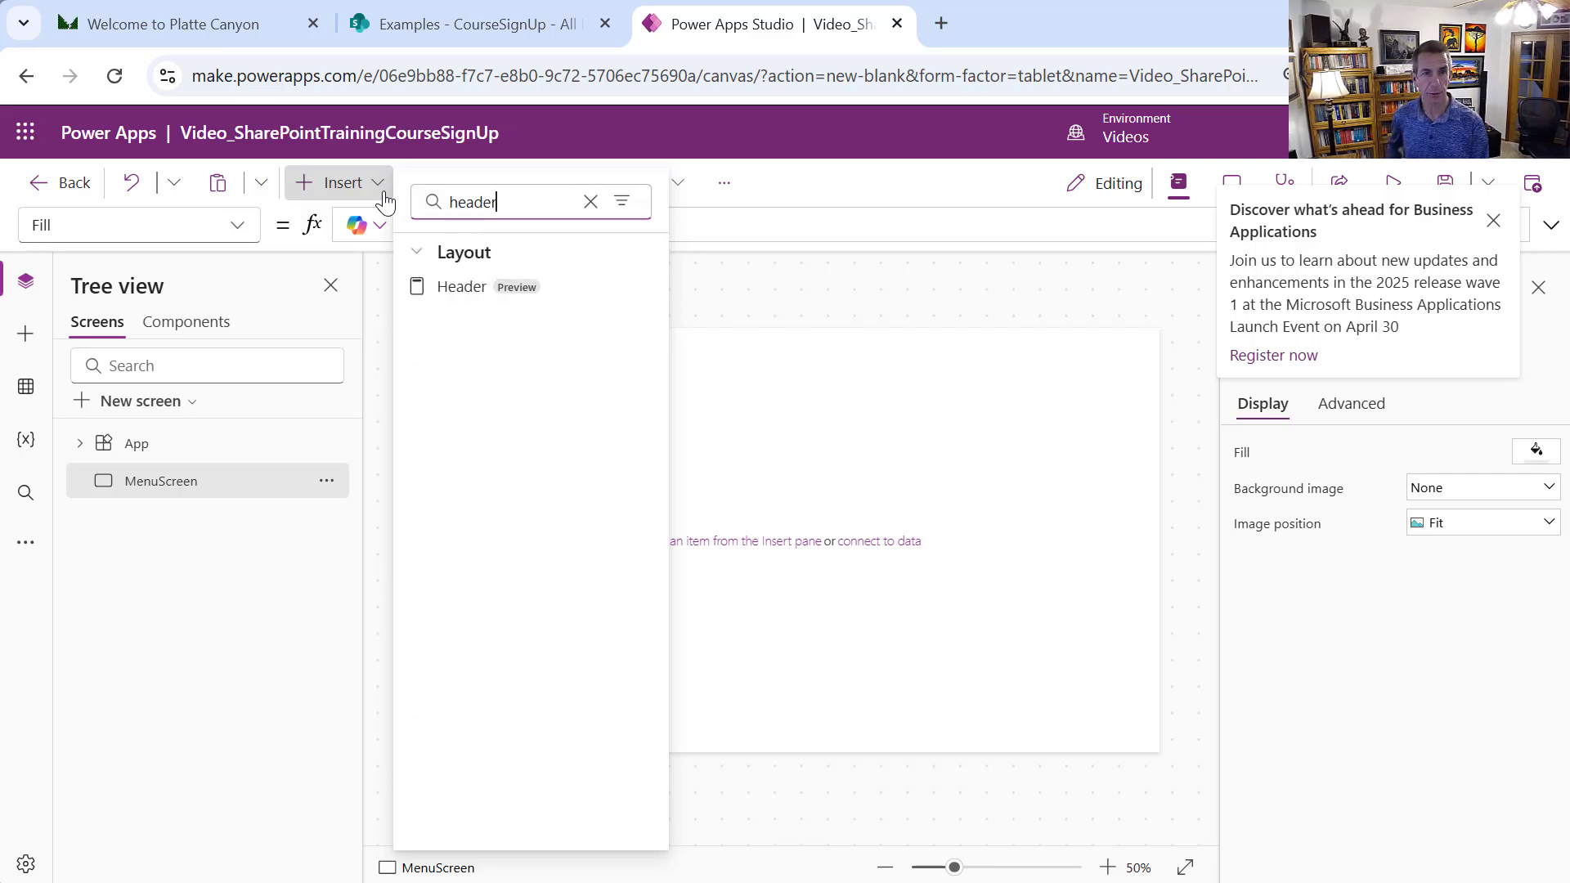
click(495, 288)
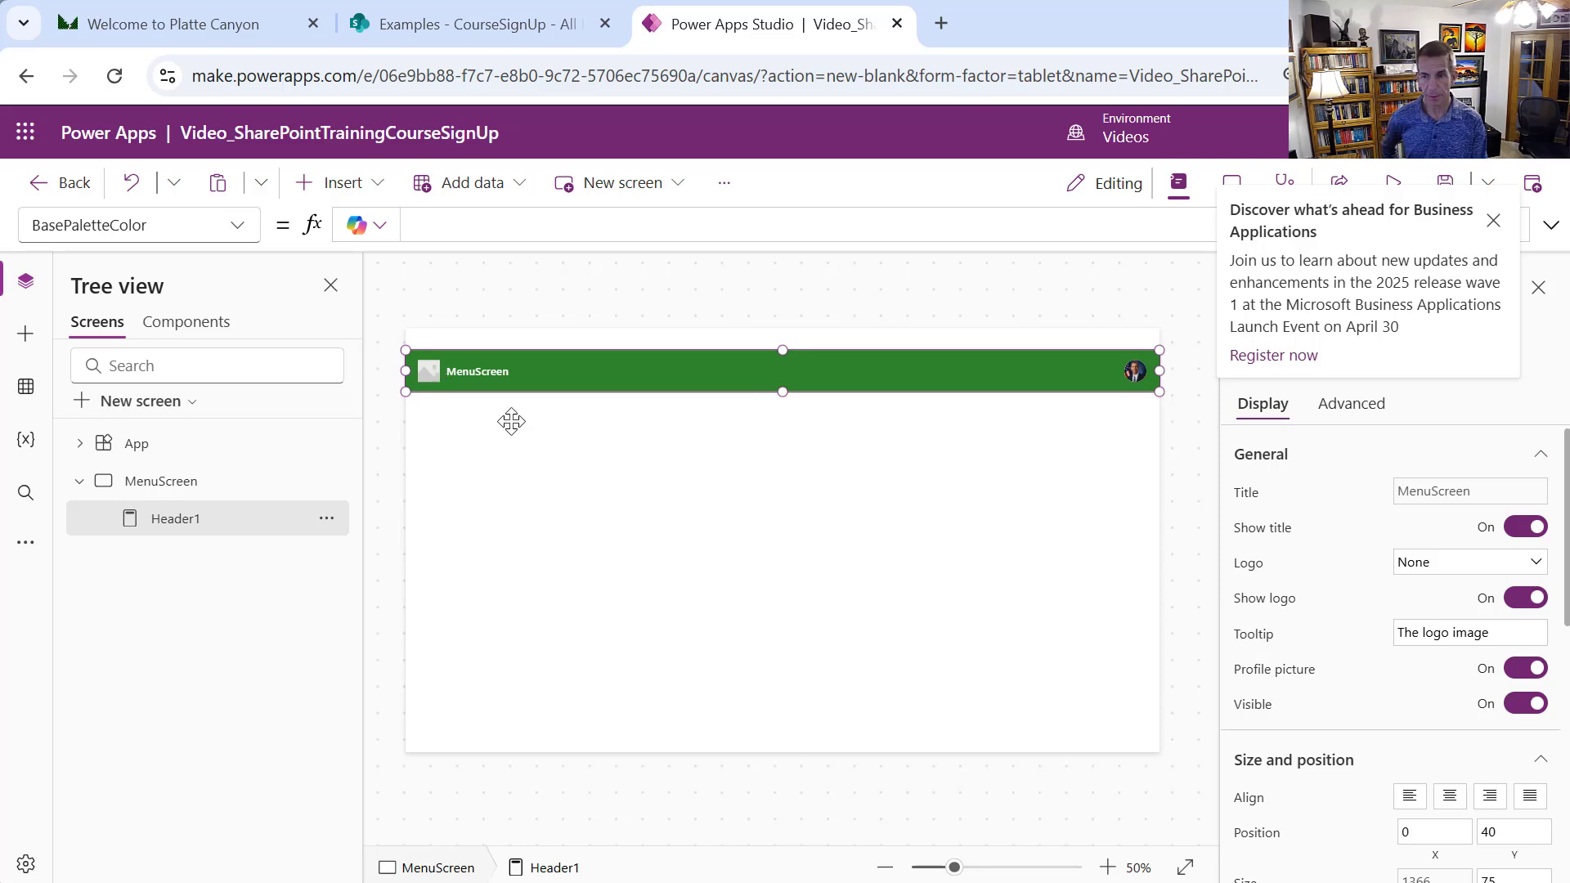
Set the header logo to a crying Pusheen stock sticker
click(1536, 564)
click(1479, 589)
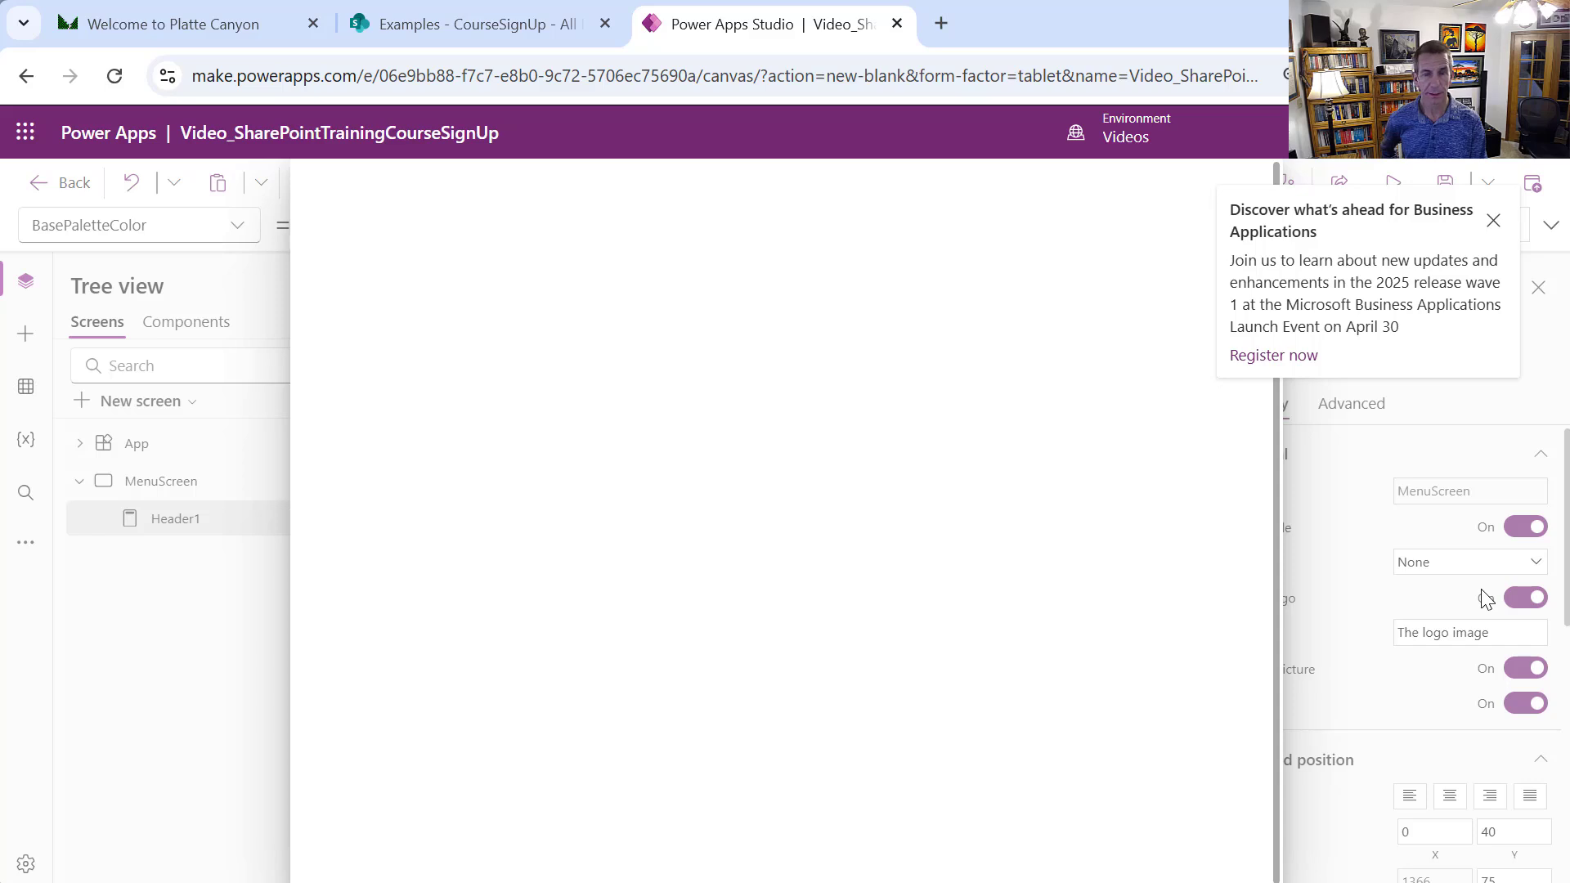
click(564, 278)
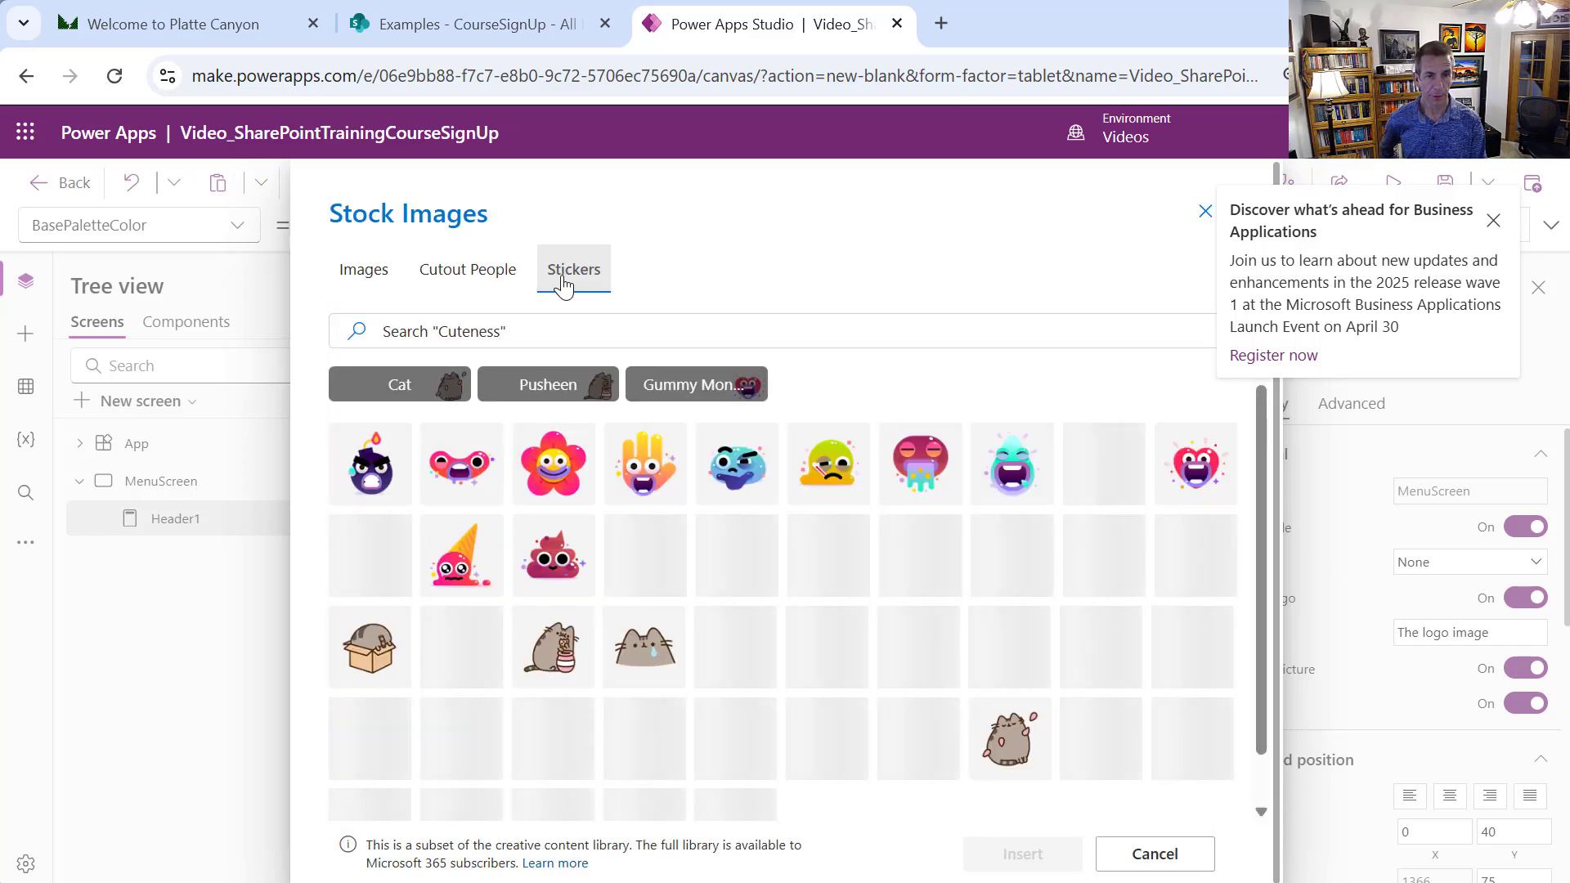
click(628, 654)
click(1020, 853)
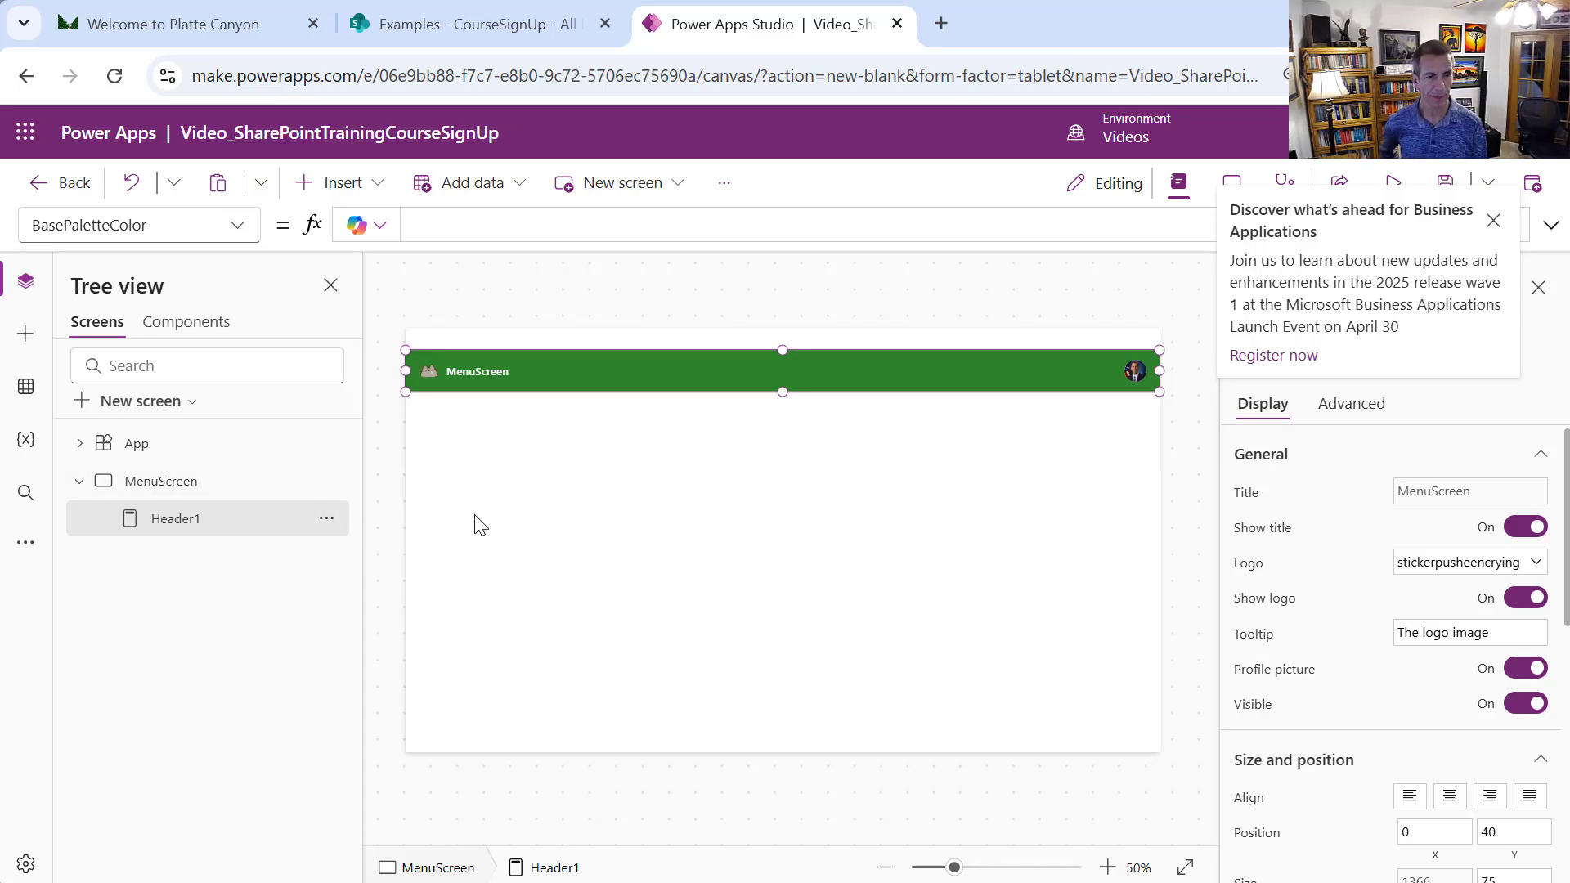
click(617, 564)
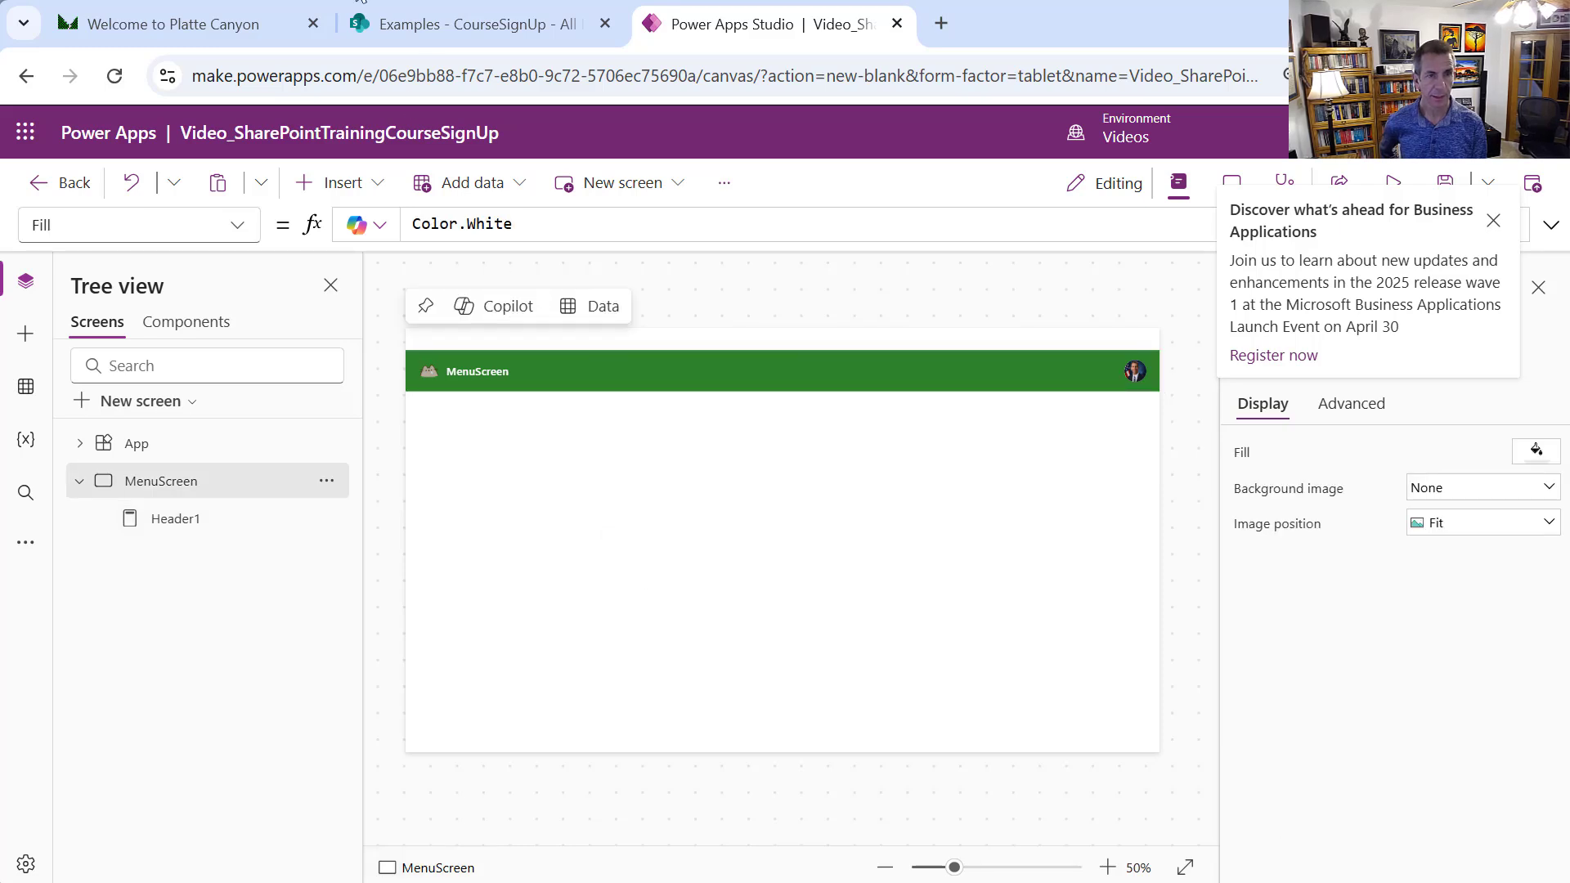
Add a button to MenuScreen and place it just below the green header
click(372, 183)
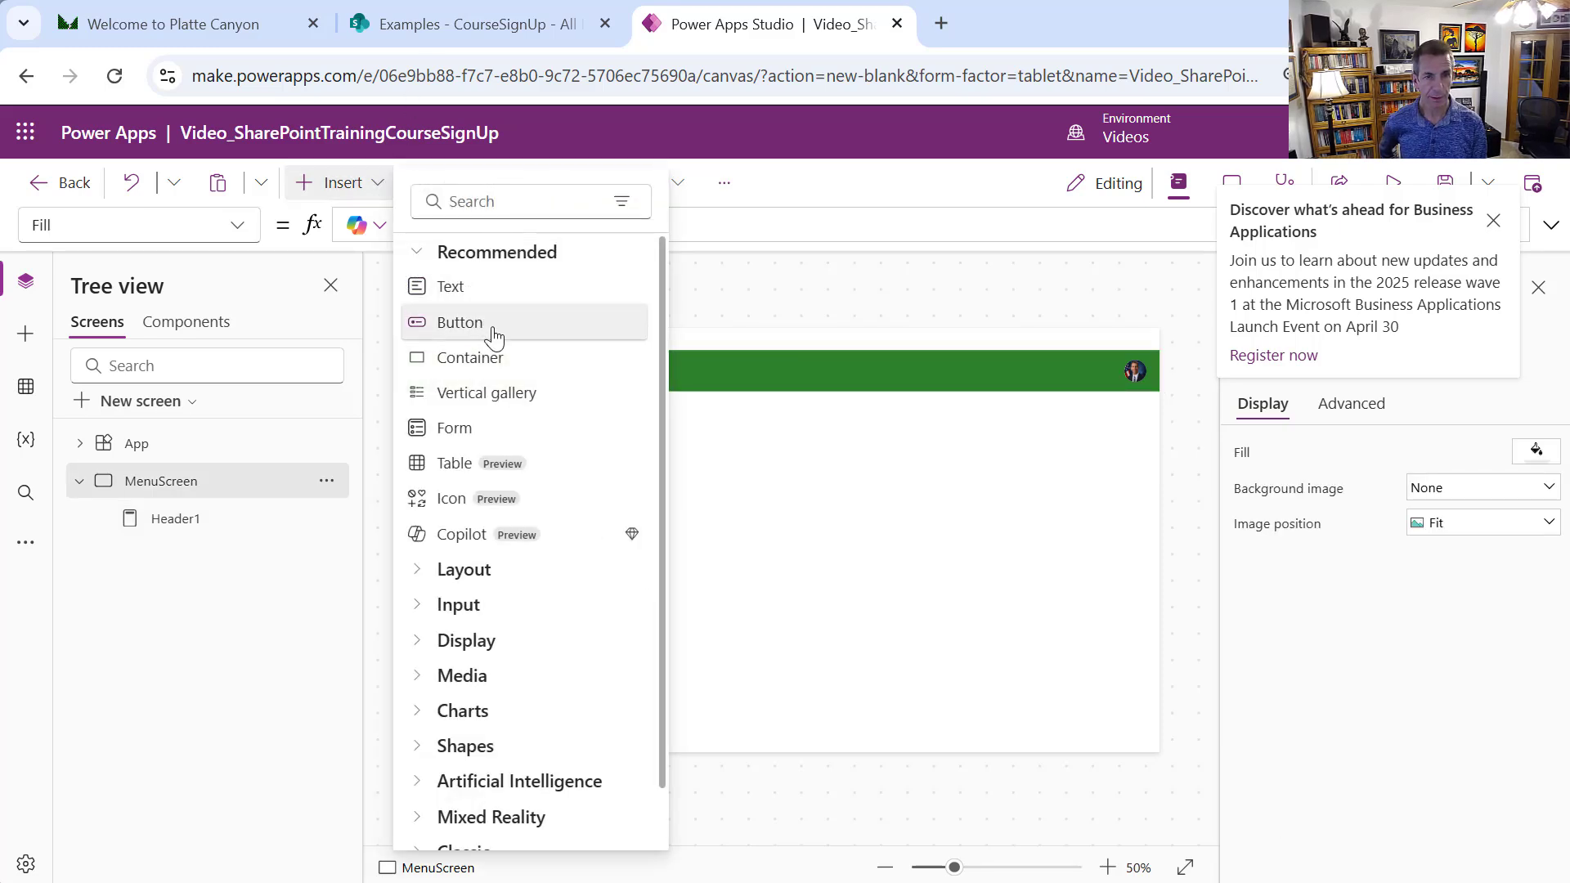
click(494, 335)
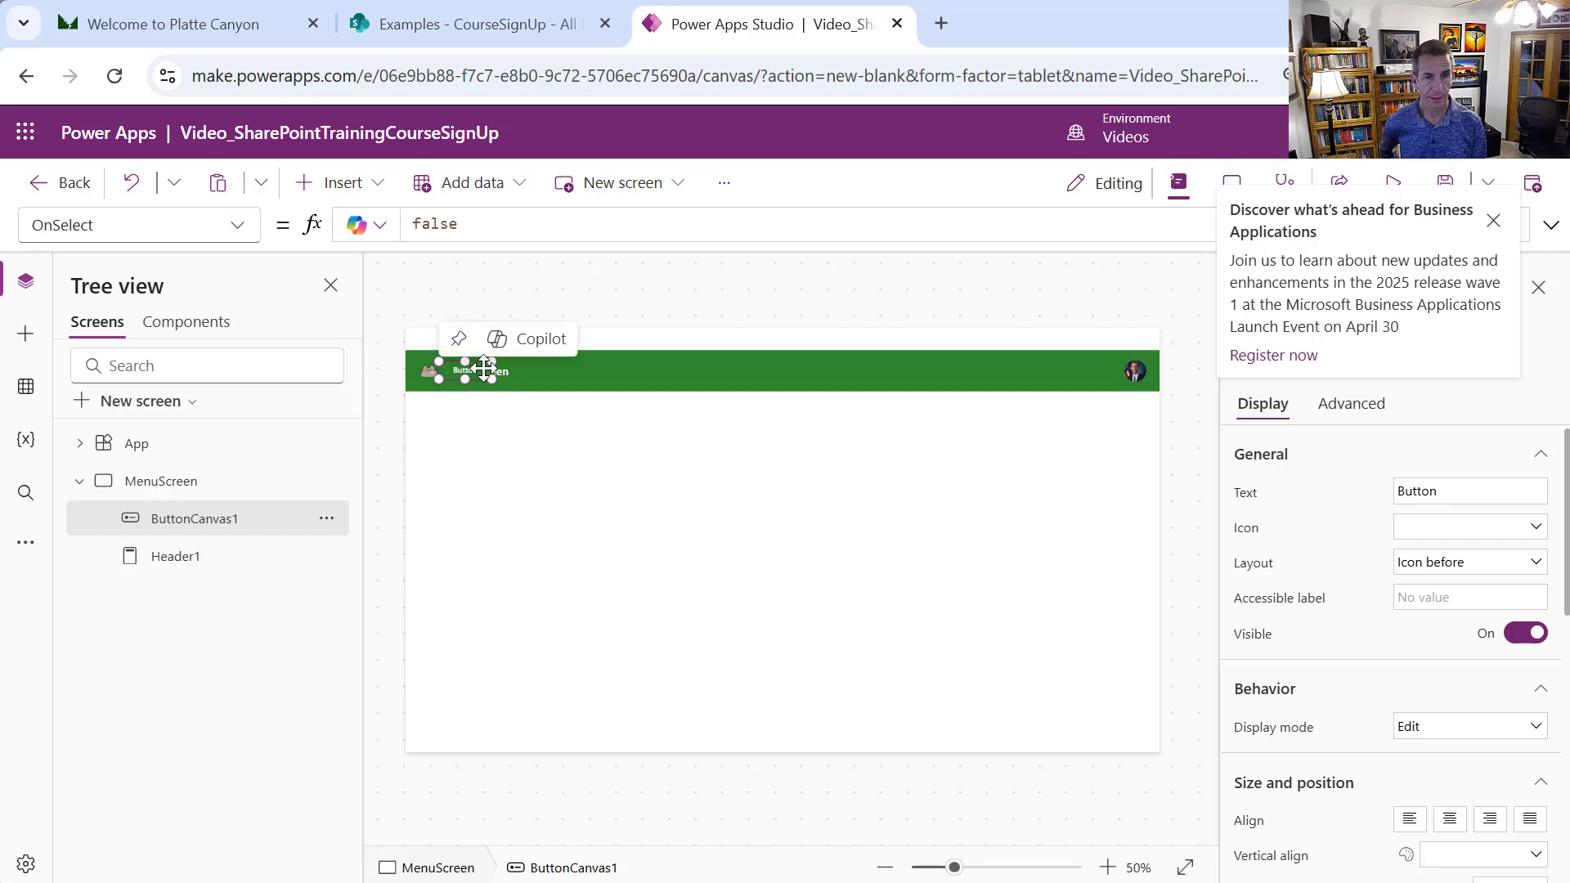
drag(470, 369, 482, 441)
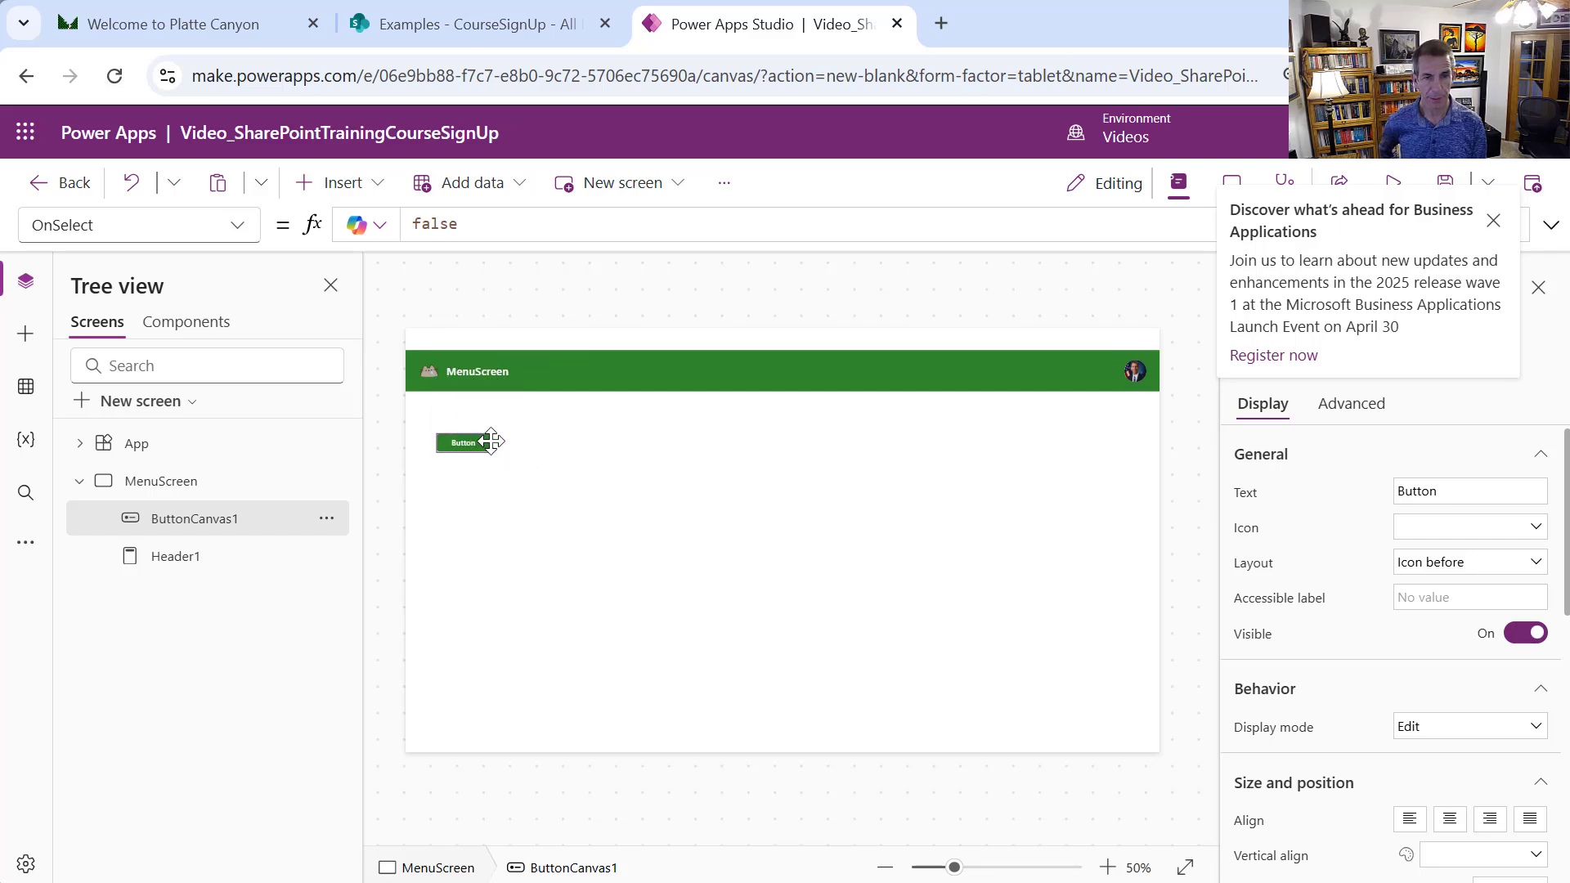
click(326, 520)
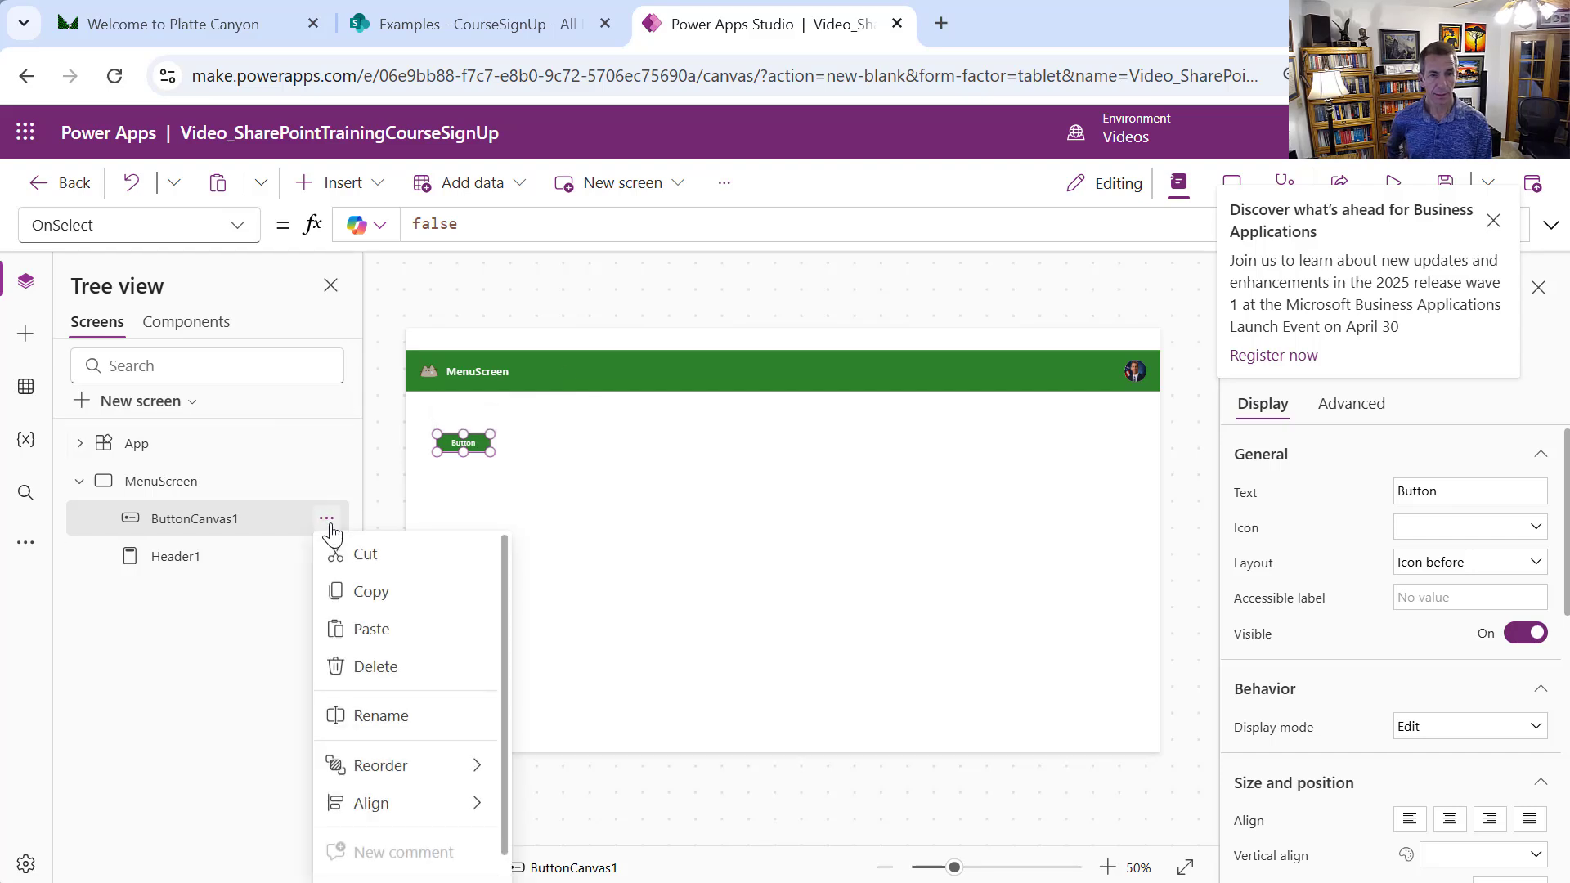
click(412, 714)
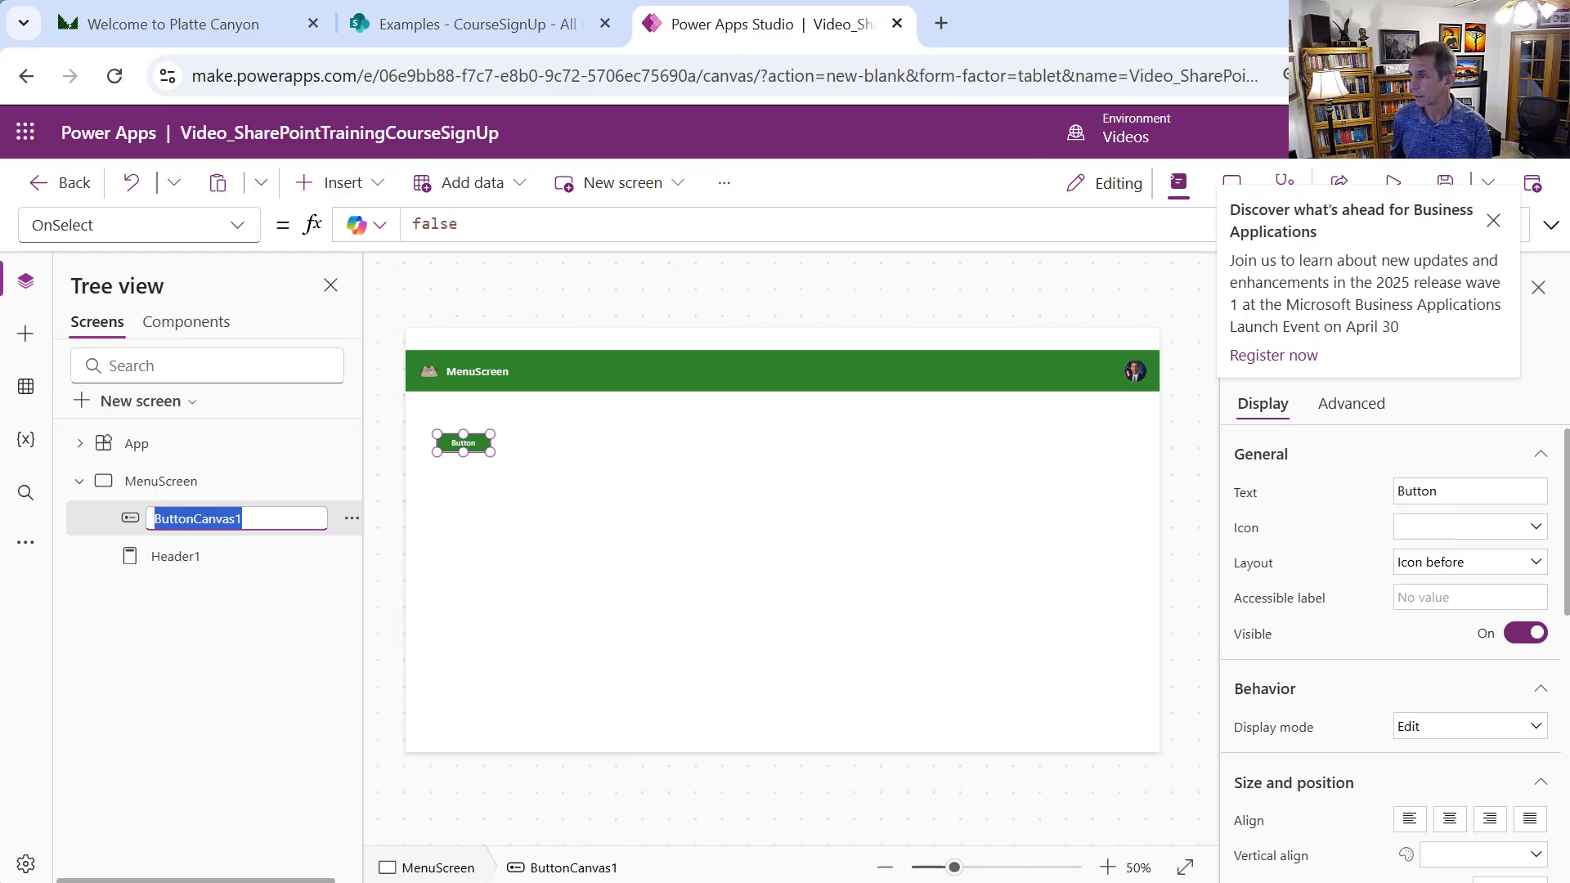
key(Escape)
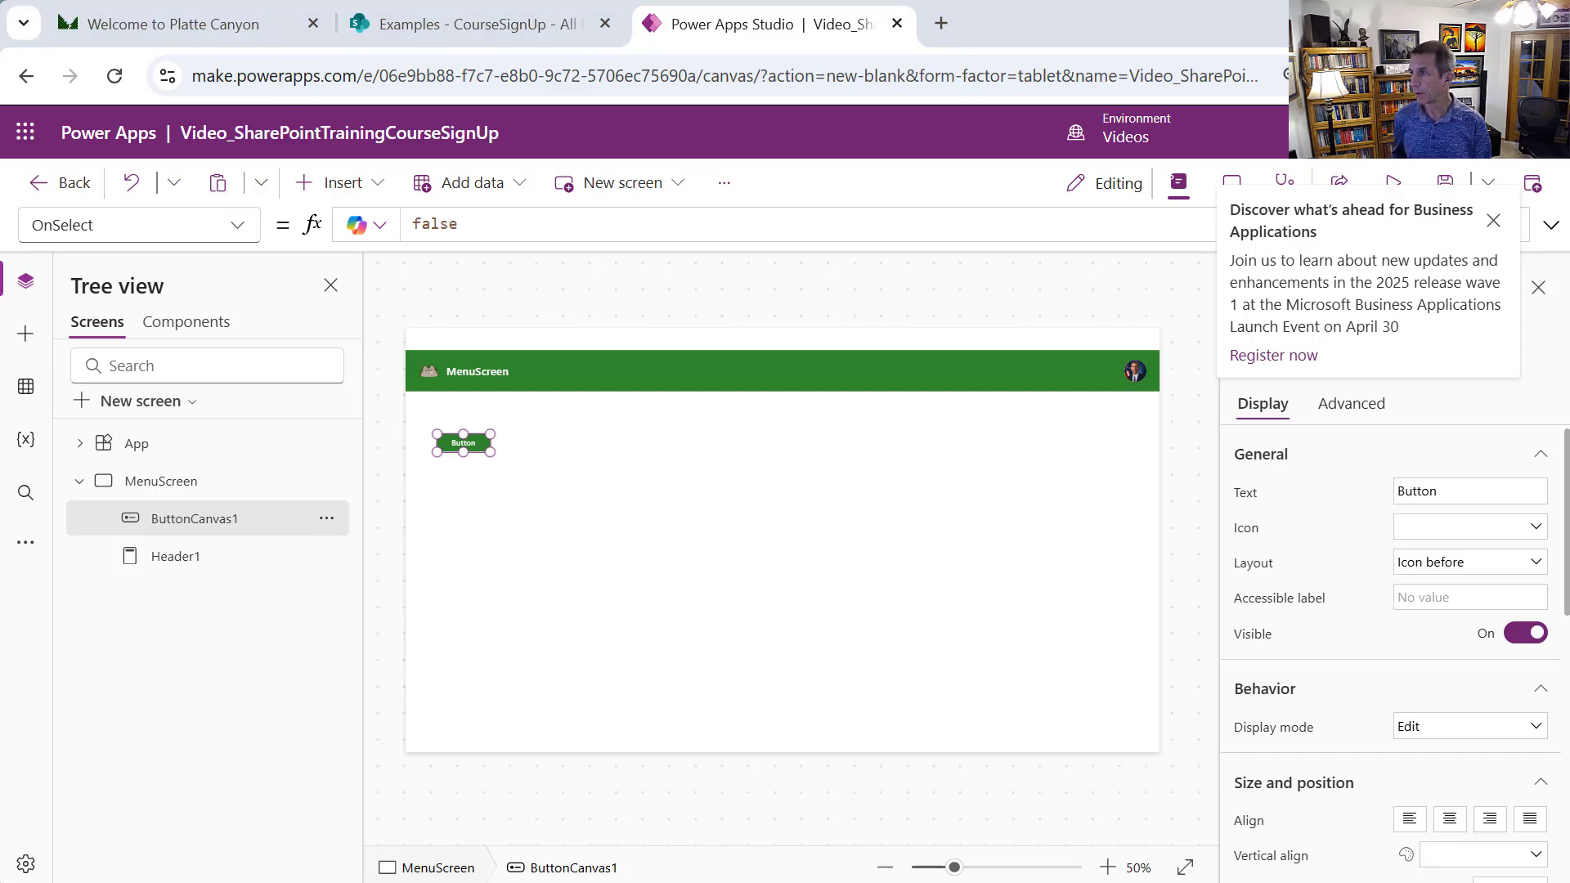
click(471, 446)
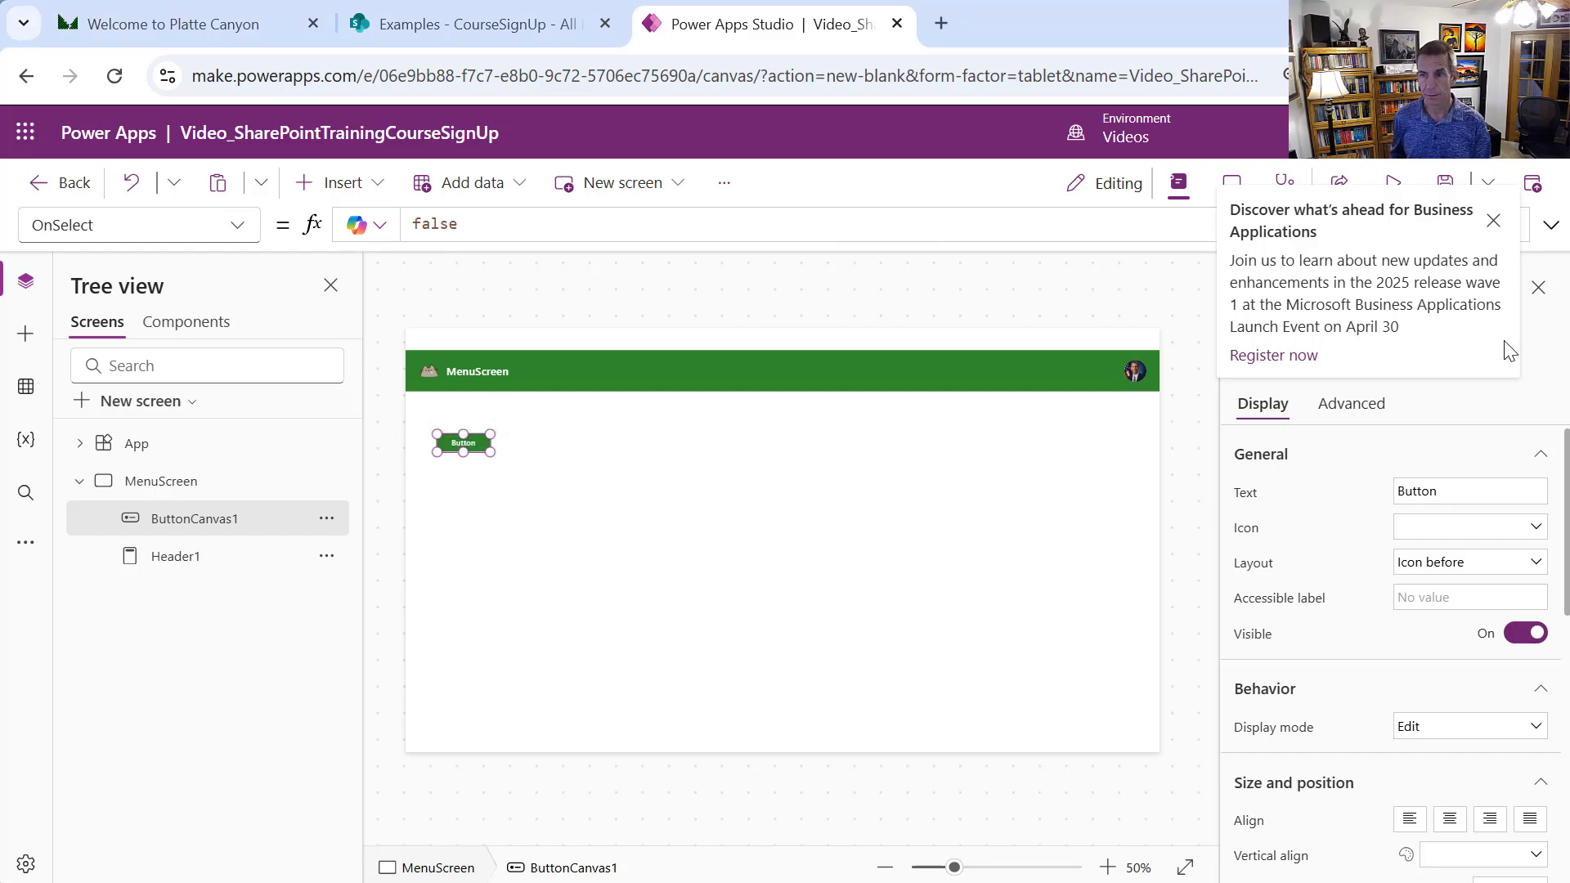
click(1493, 221)
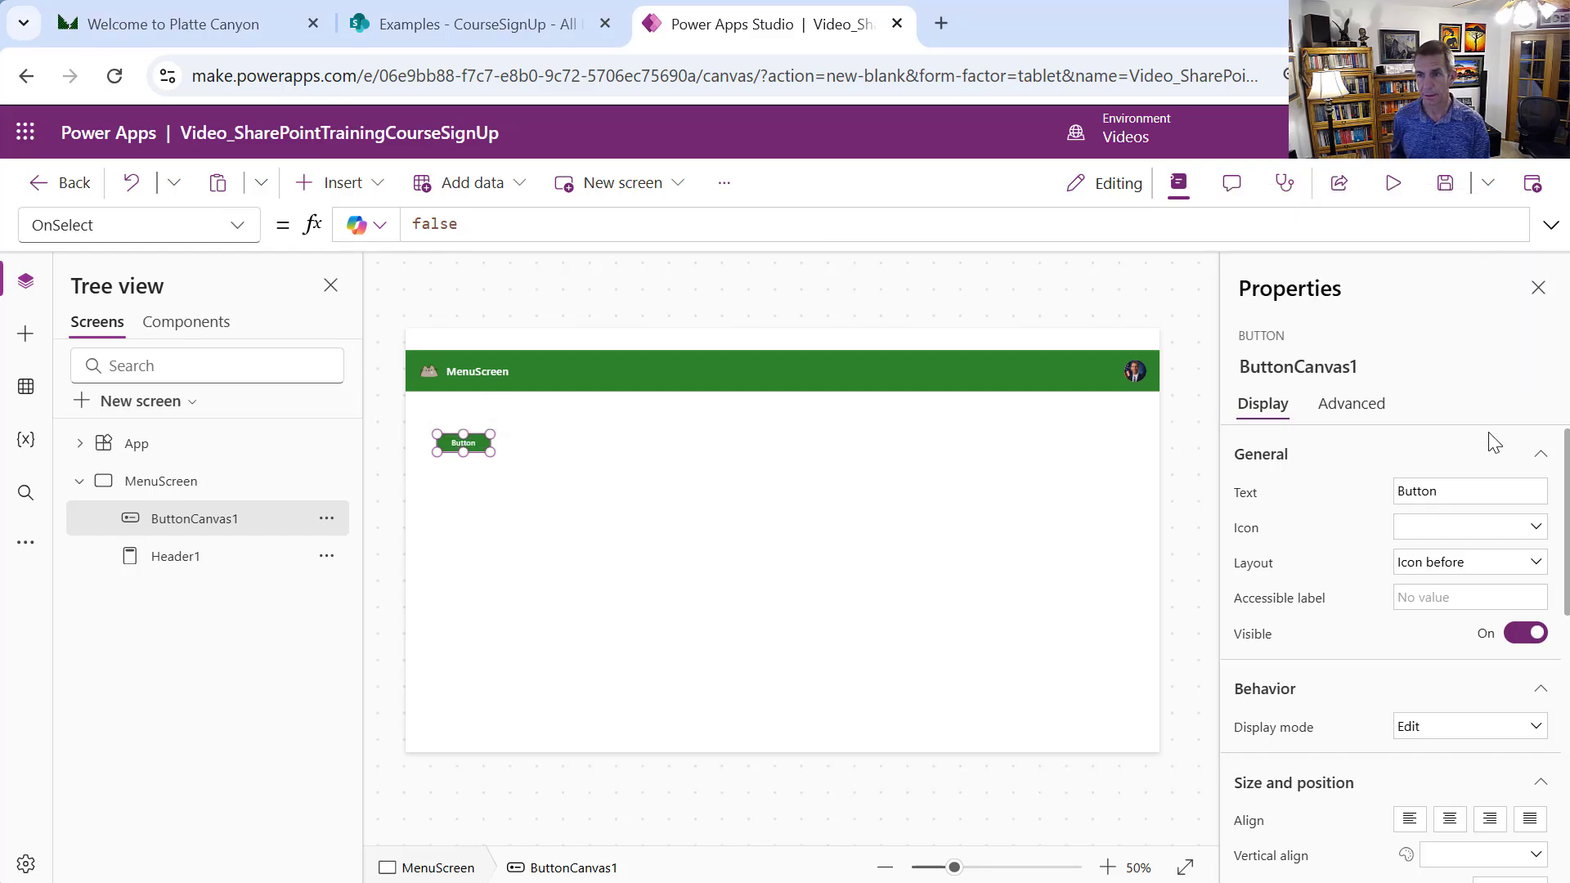
Label the button Instructors and paste a duplicate of it
click(1467, 493)
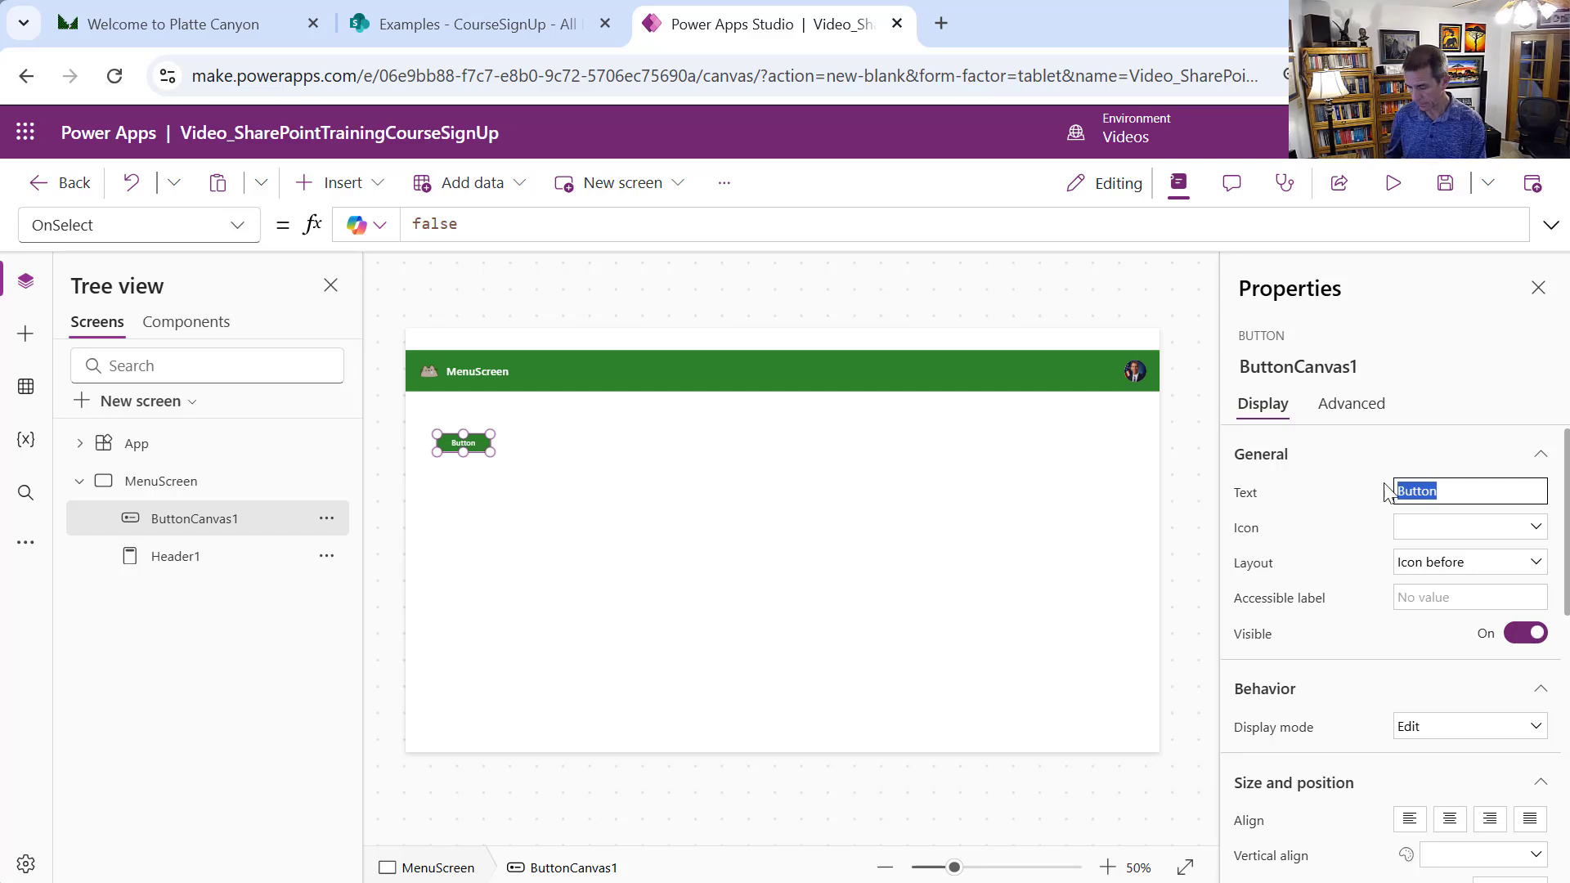
text(Instructors)
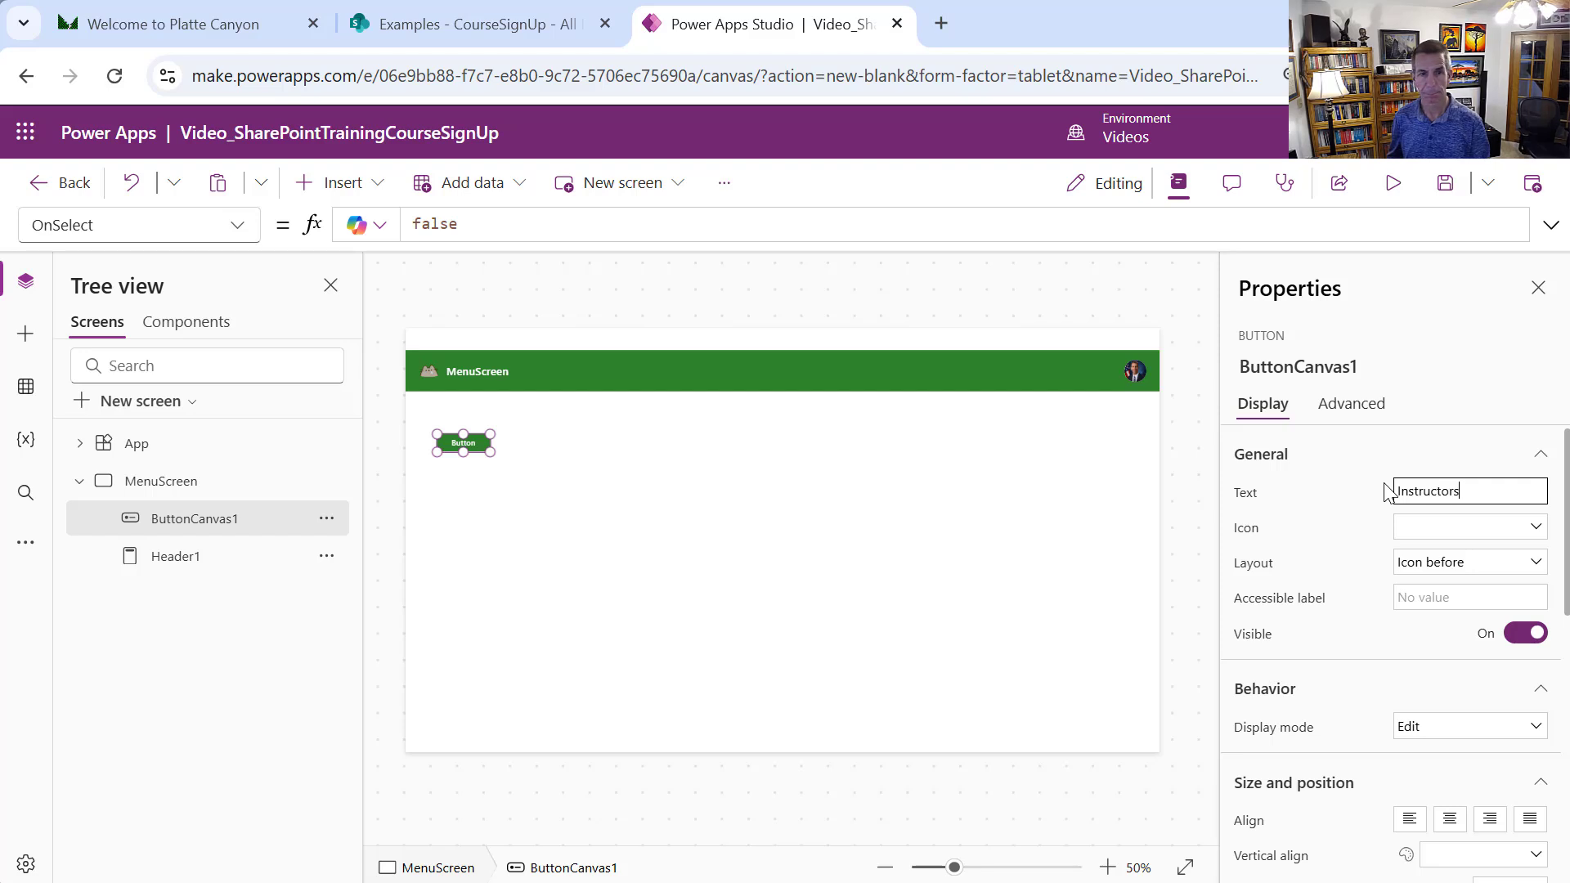
click(866, 491)
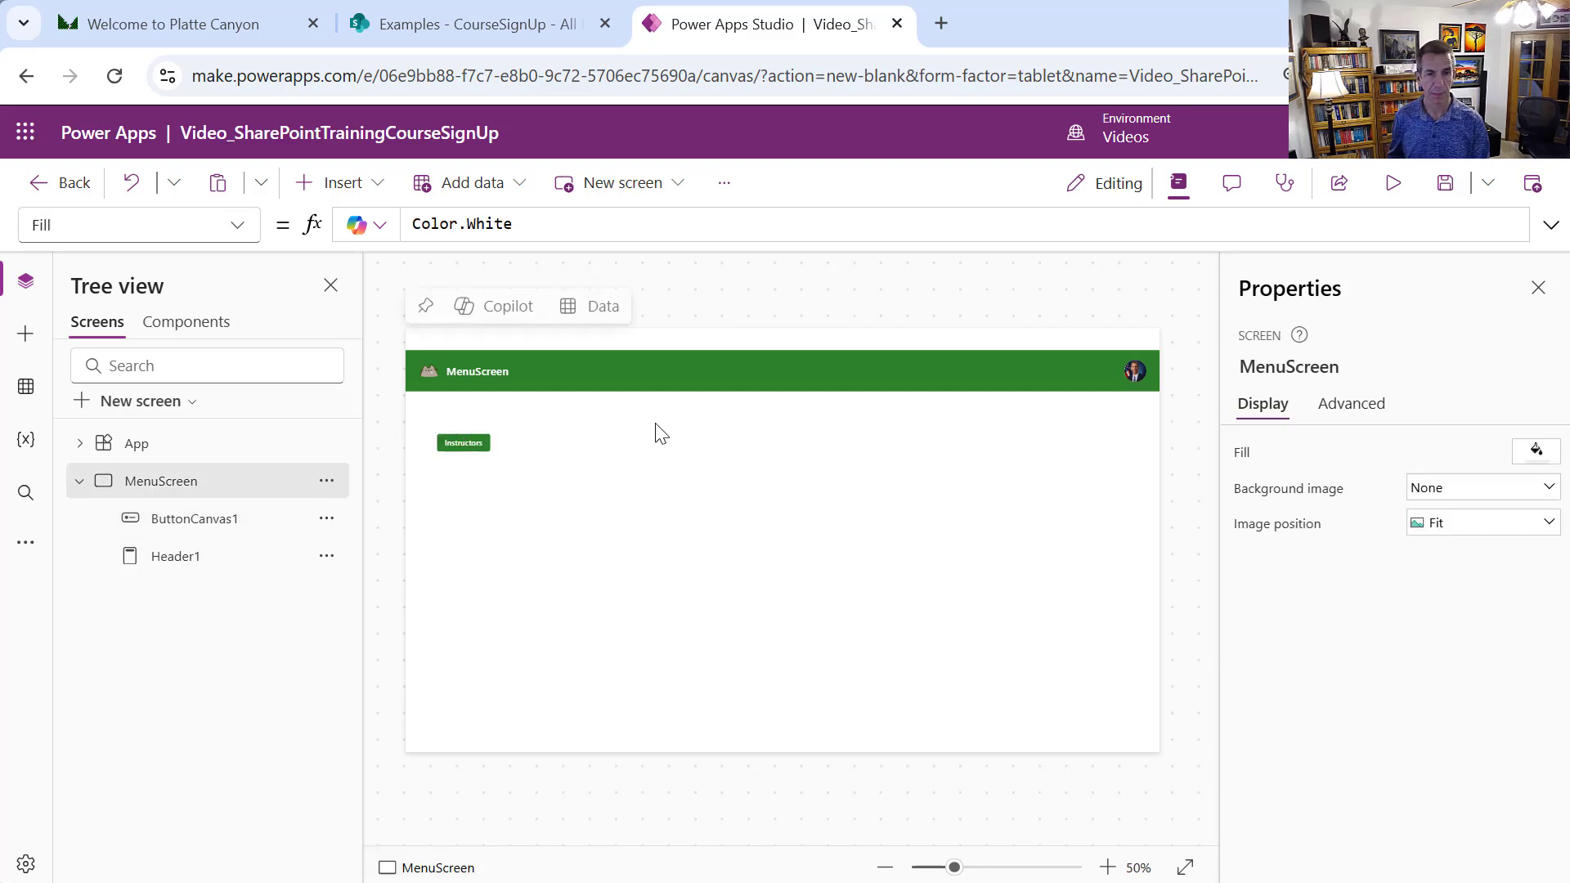
click(482, 442)
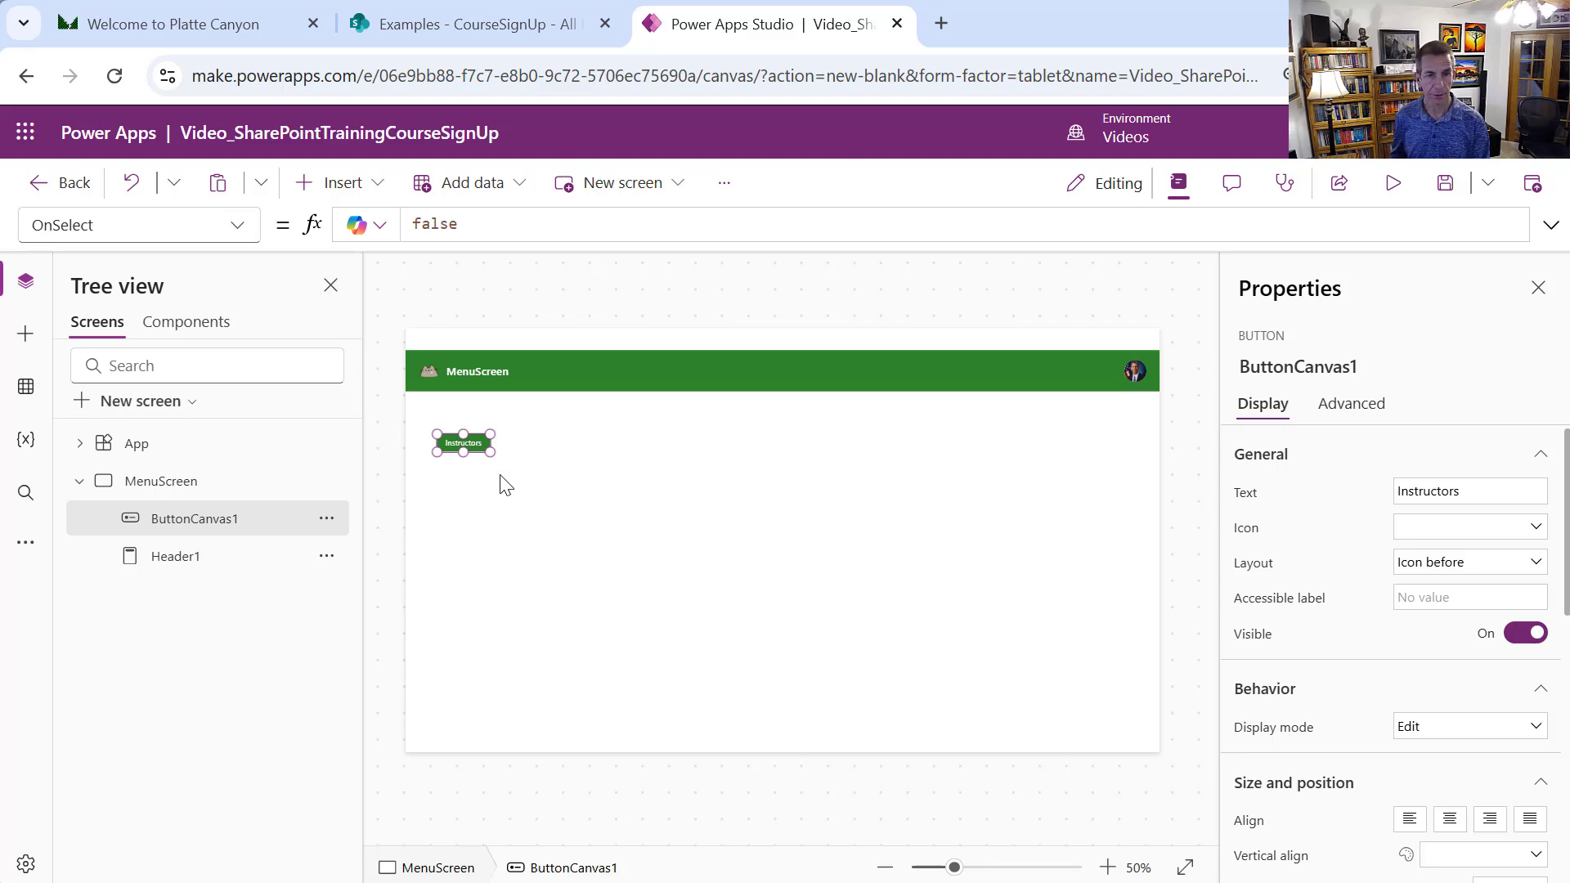
key(ctrl+c)
key(ctrl+v)
Move the duplicate below Instructors and relabel it Courses
drag(476, 450, 464, 497)
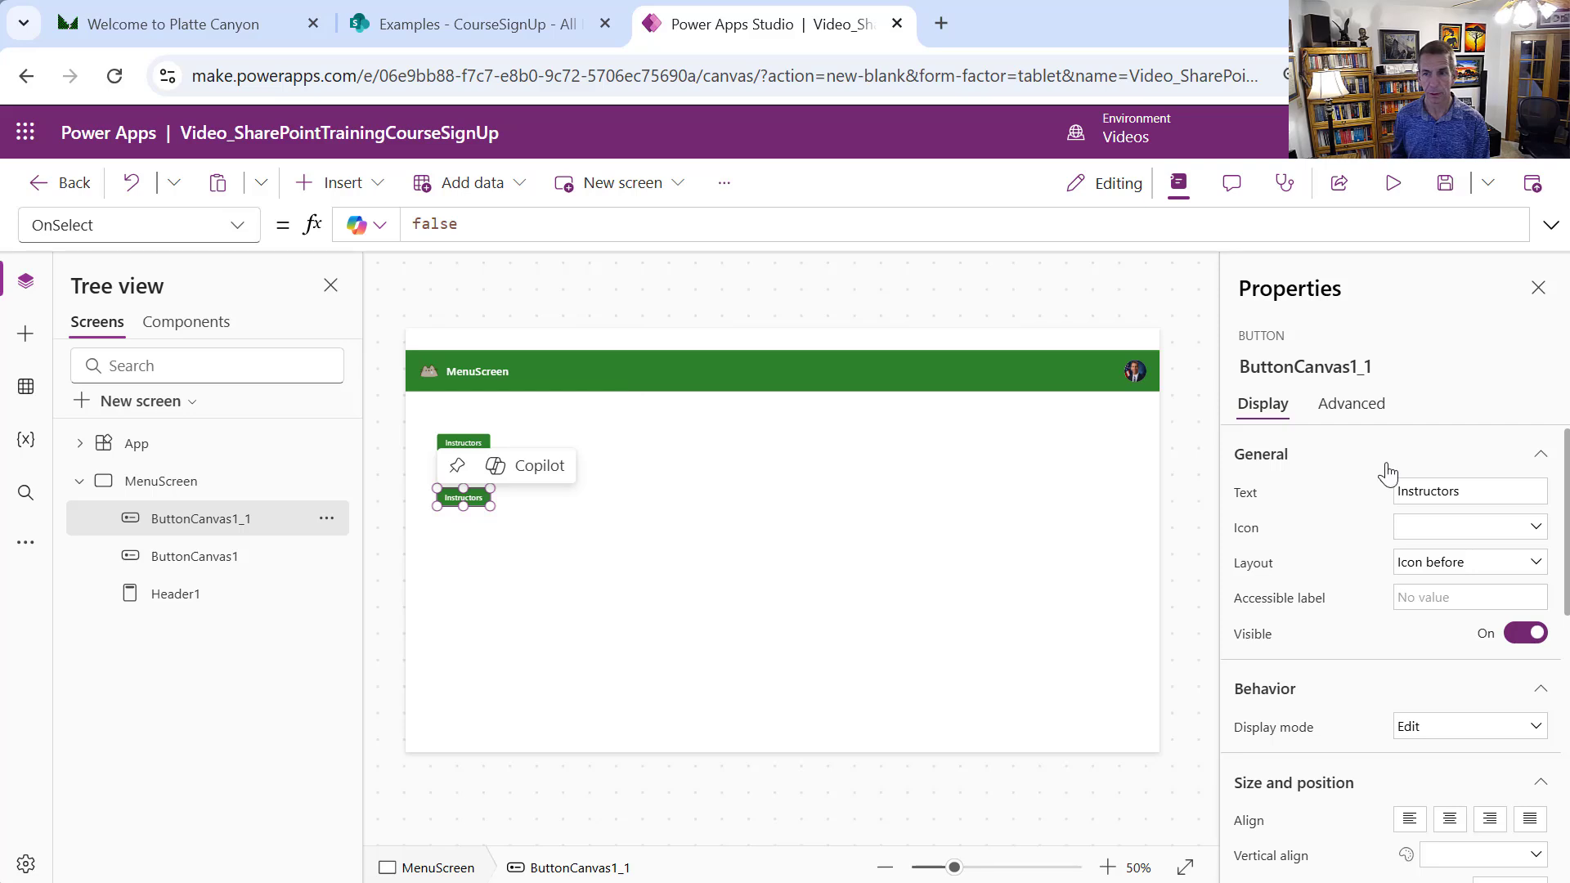
double_click(1496, 492)
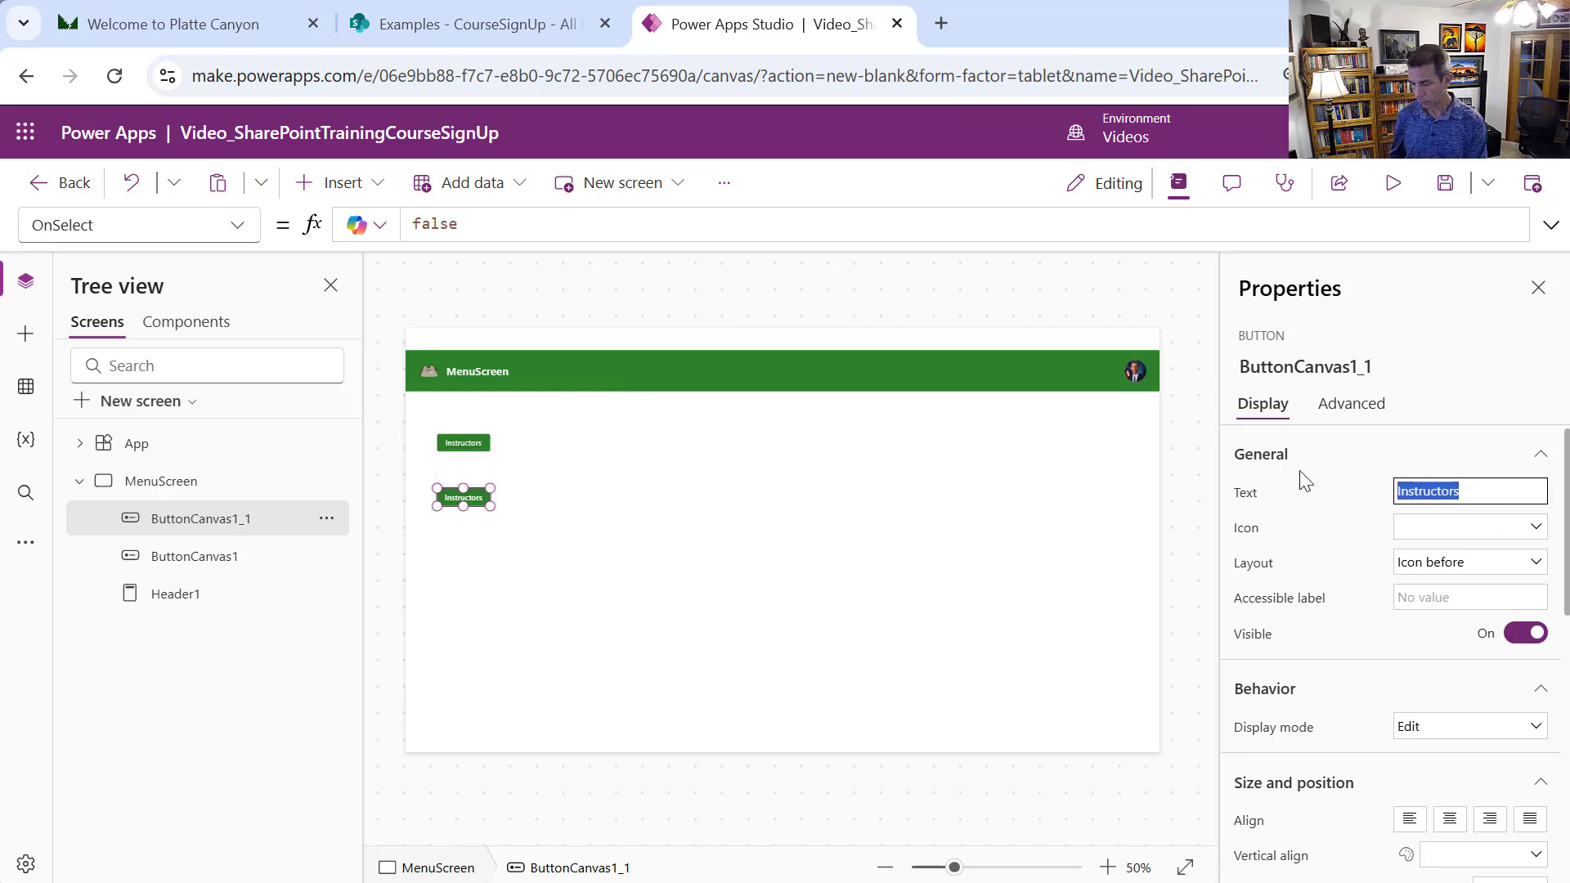
text(Courses)
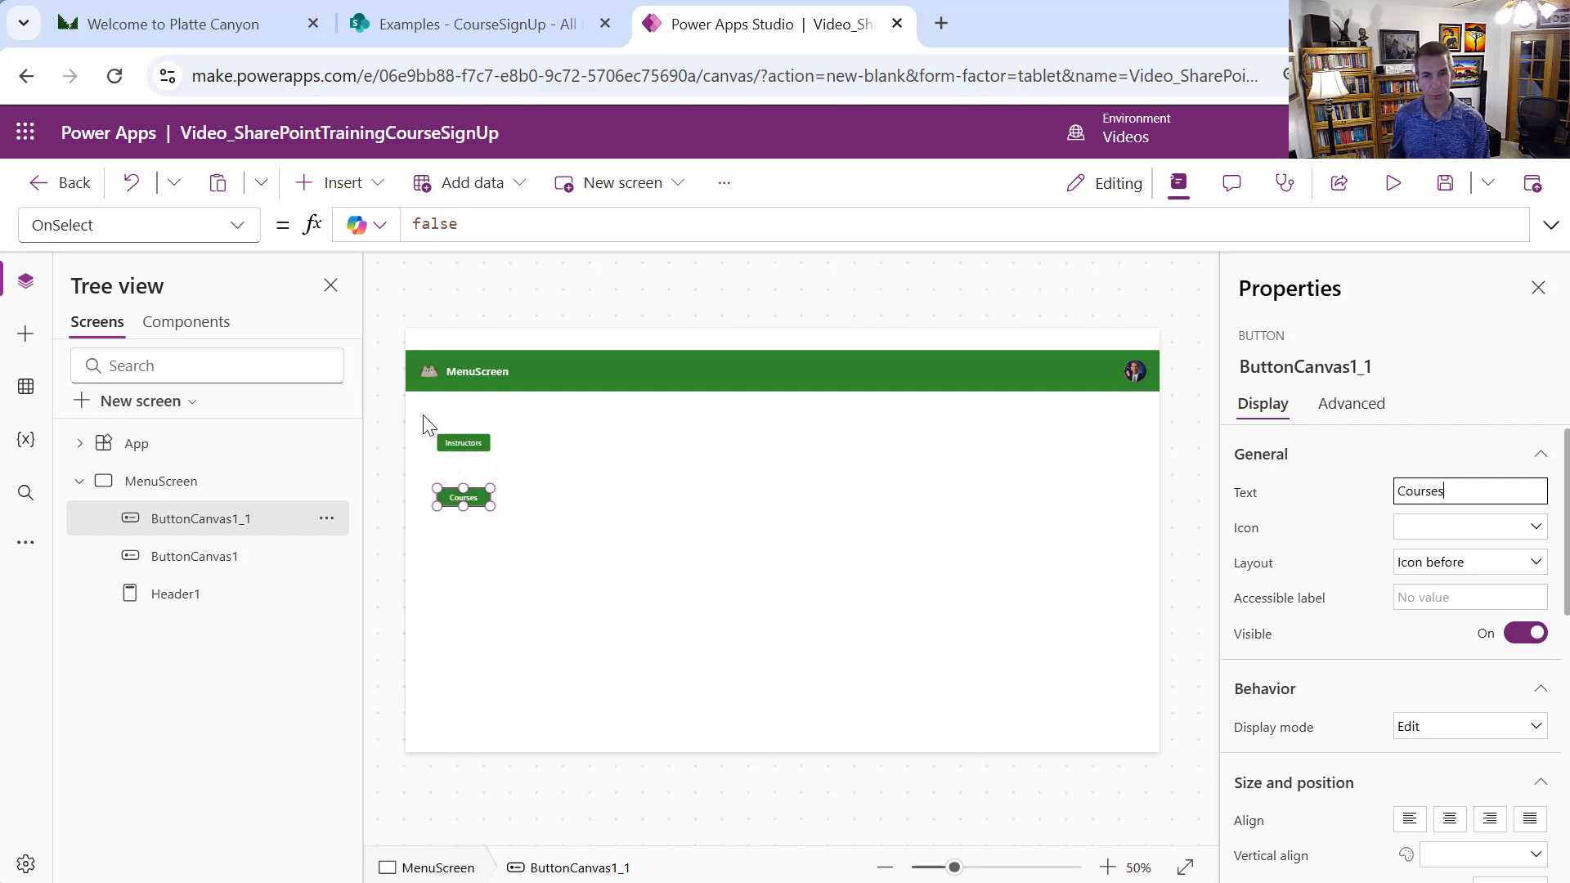
Copy the Instructors and Courses buttons and place the pair below the originals
shift+click(448, 441)
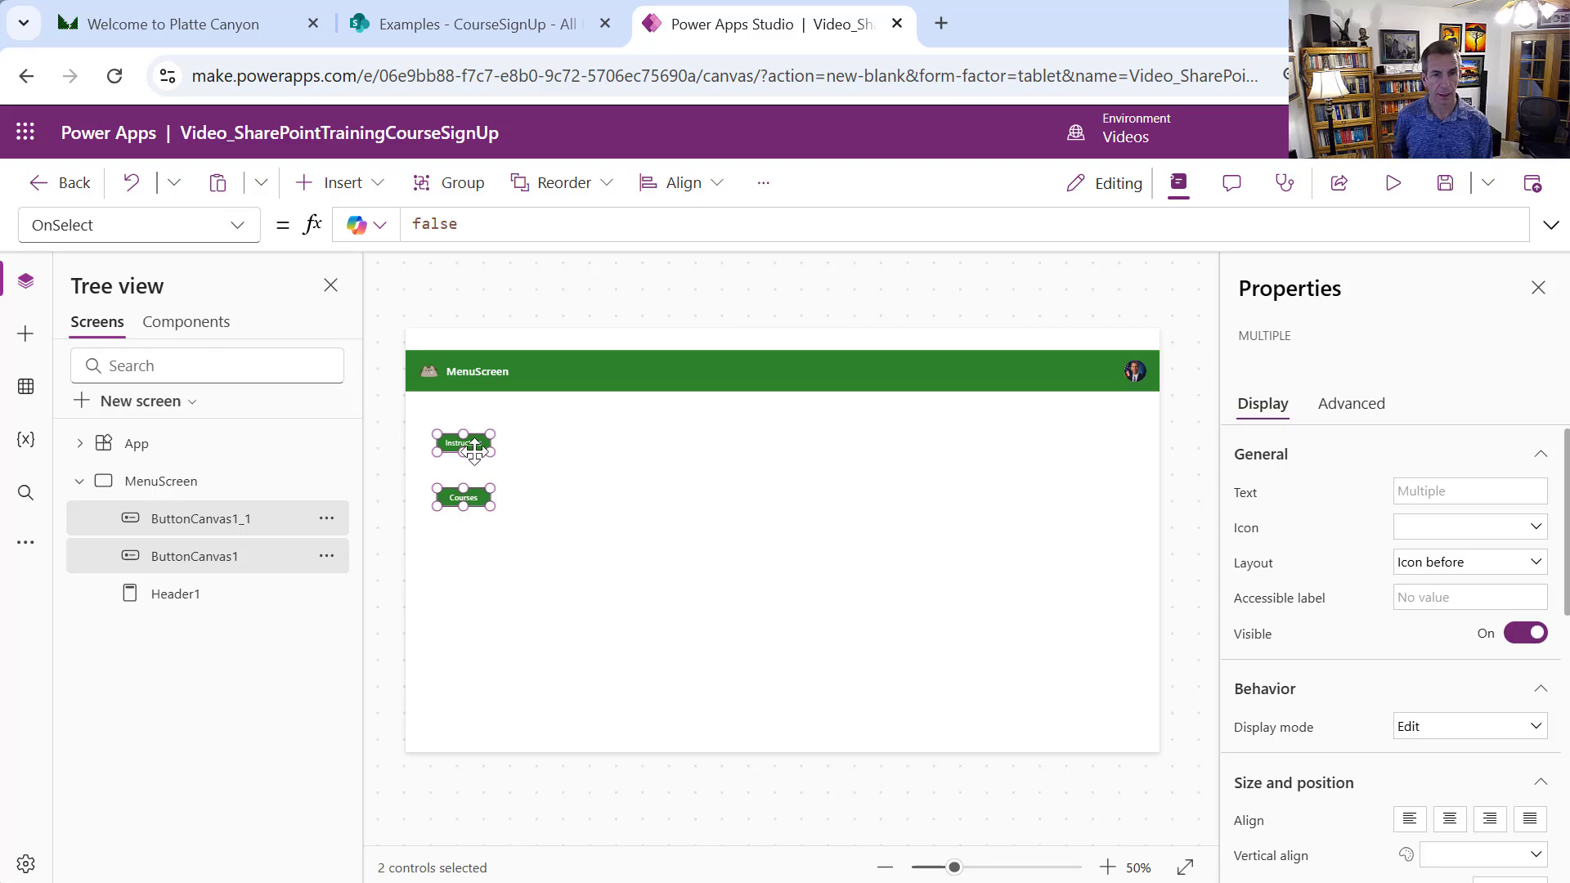
key(ctrl+c)
key(ctrl+v)
drag(482, 448, 478, 541)
click(495, 568)
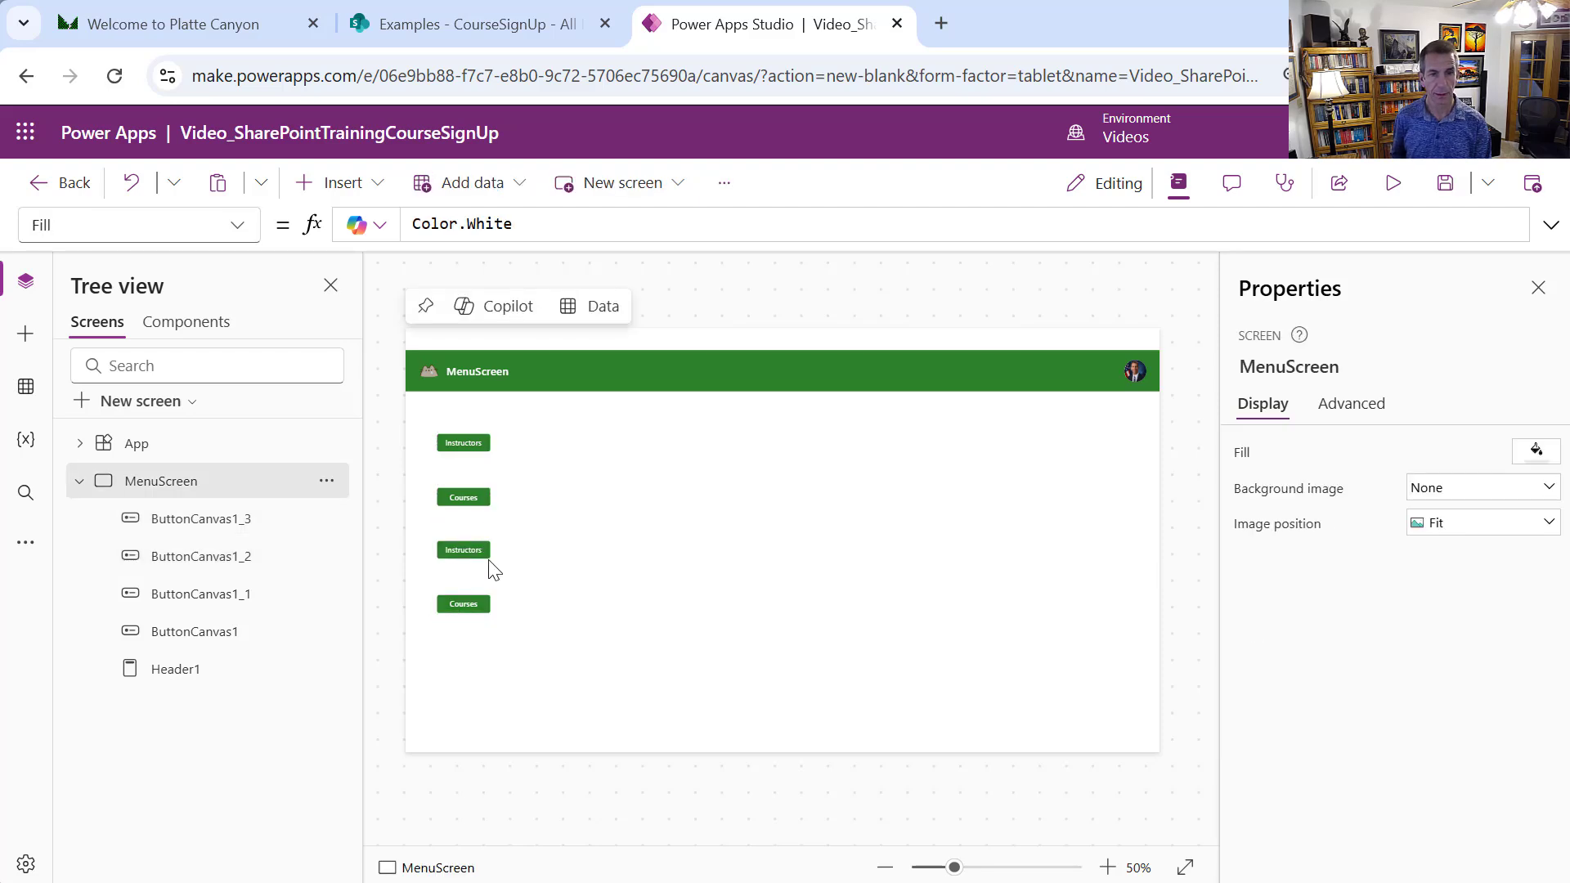
Relabel the two lower copies Attendees and SignUps
click(466, 549)
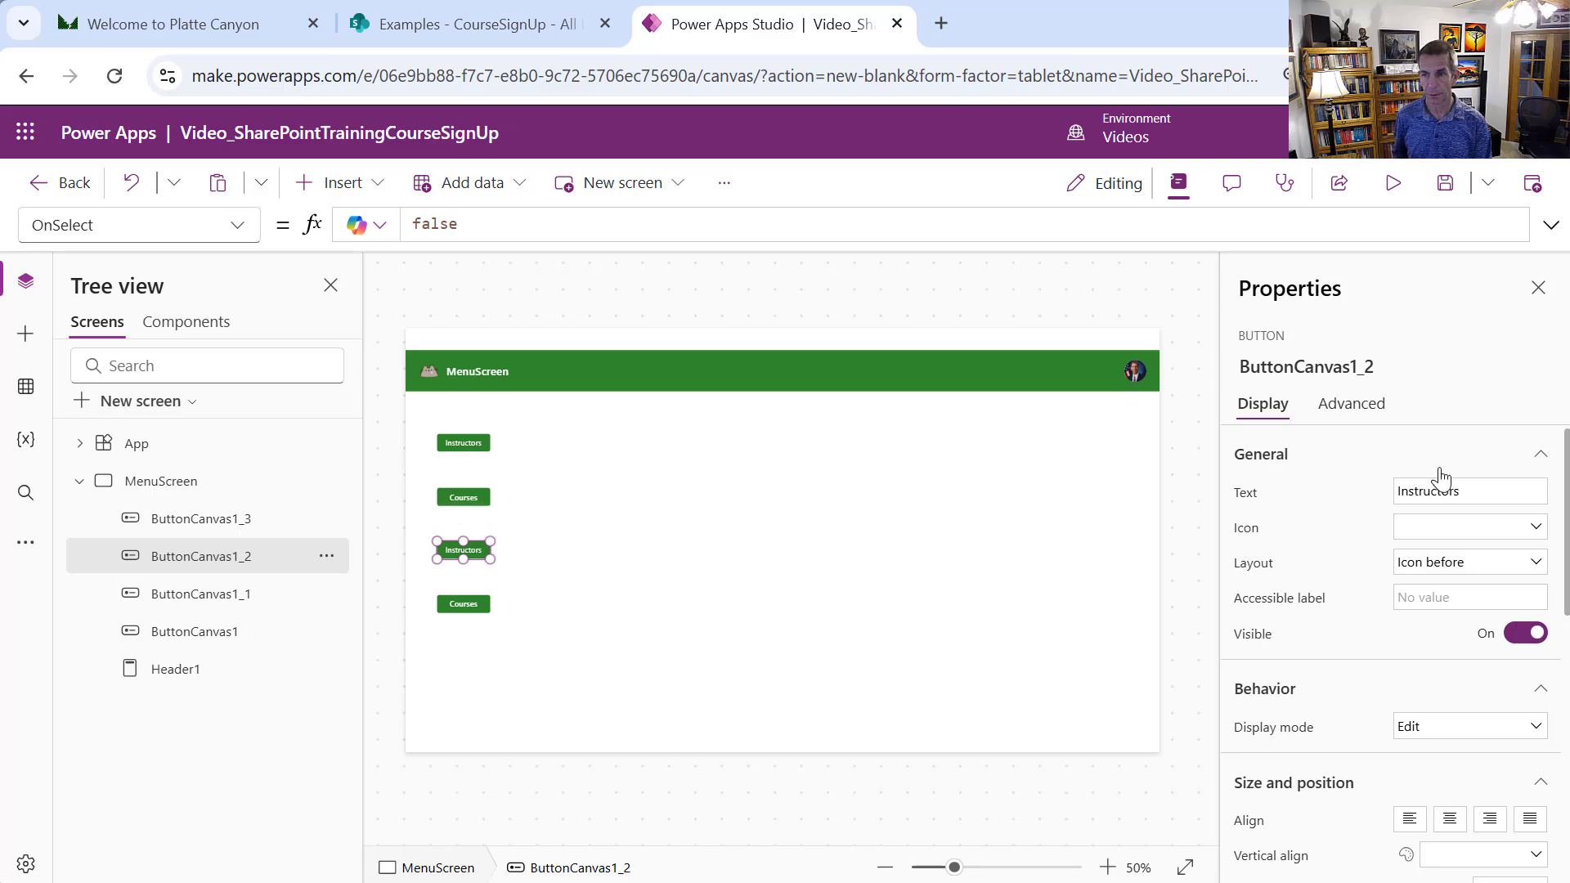
drag(1469, 501, 1397, 494)
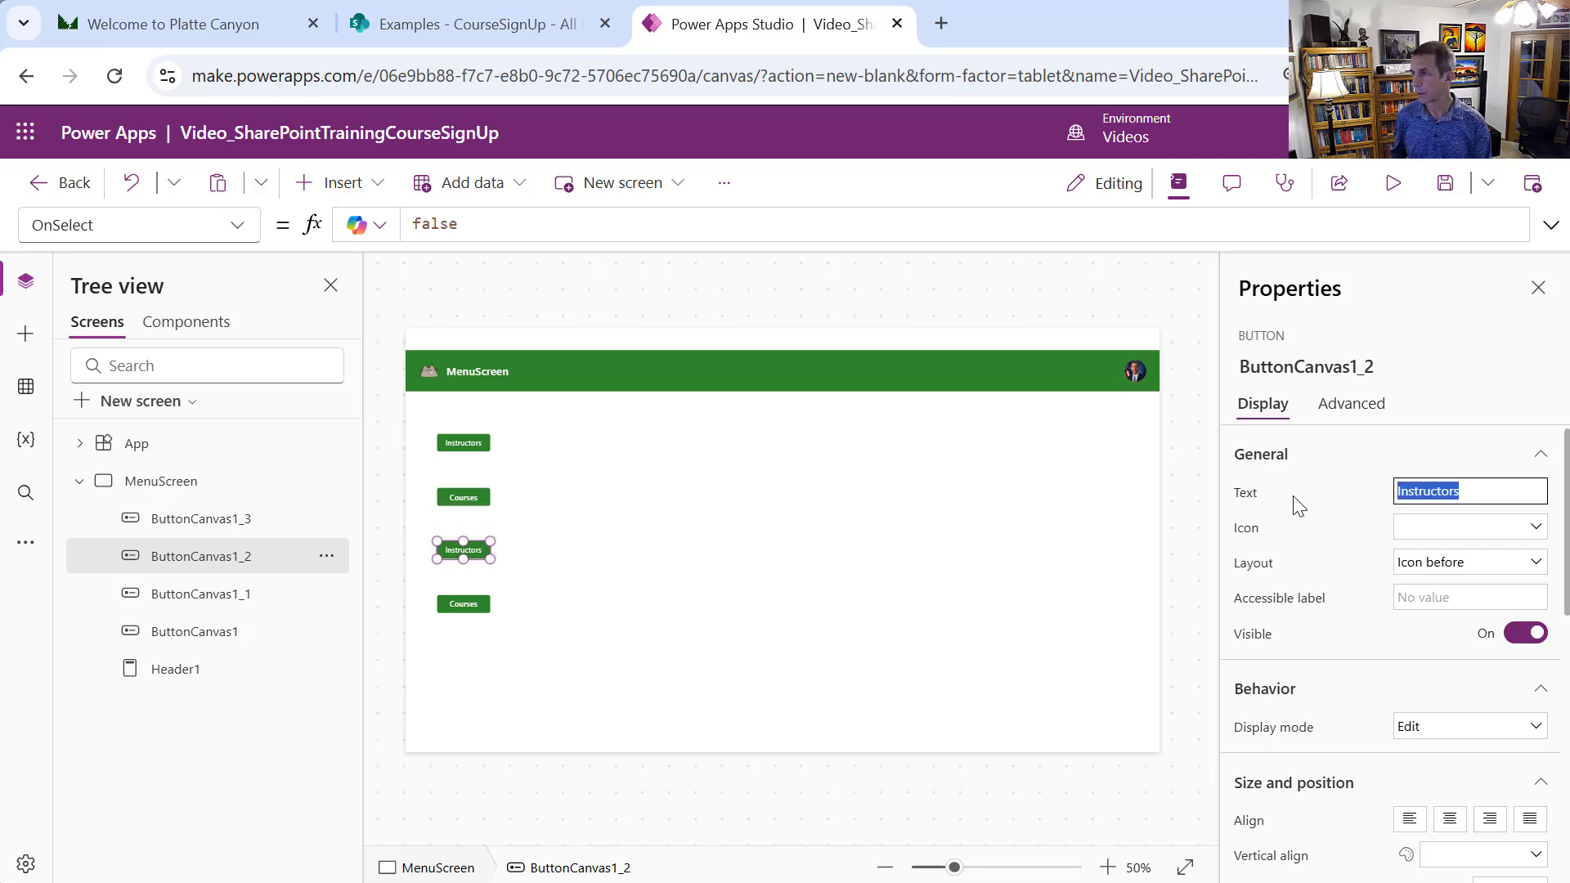
text(Att)
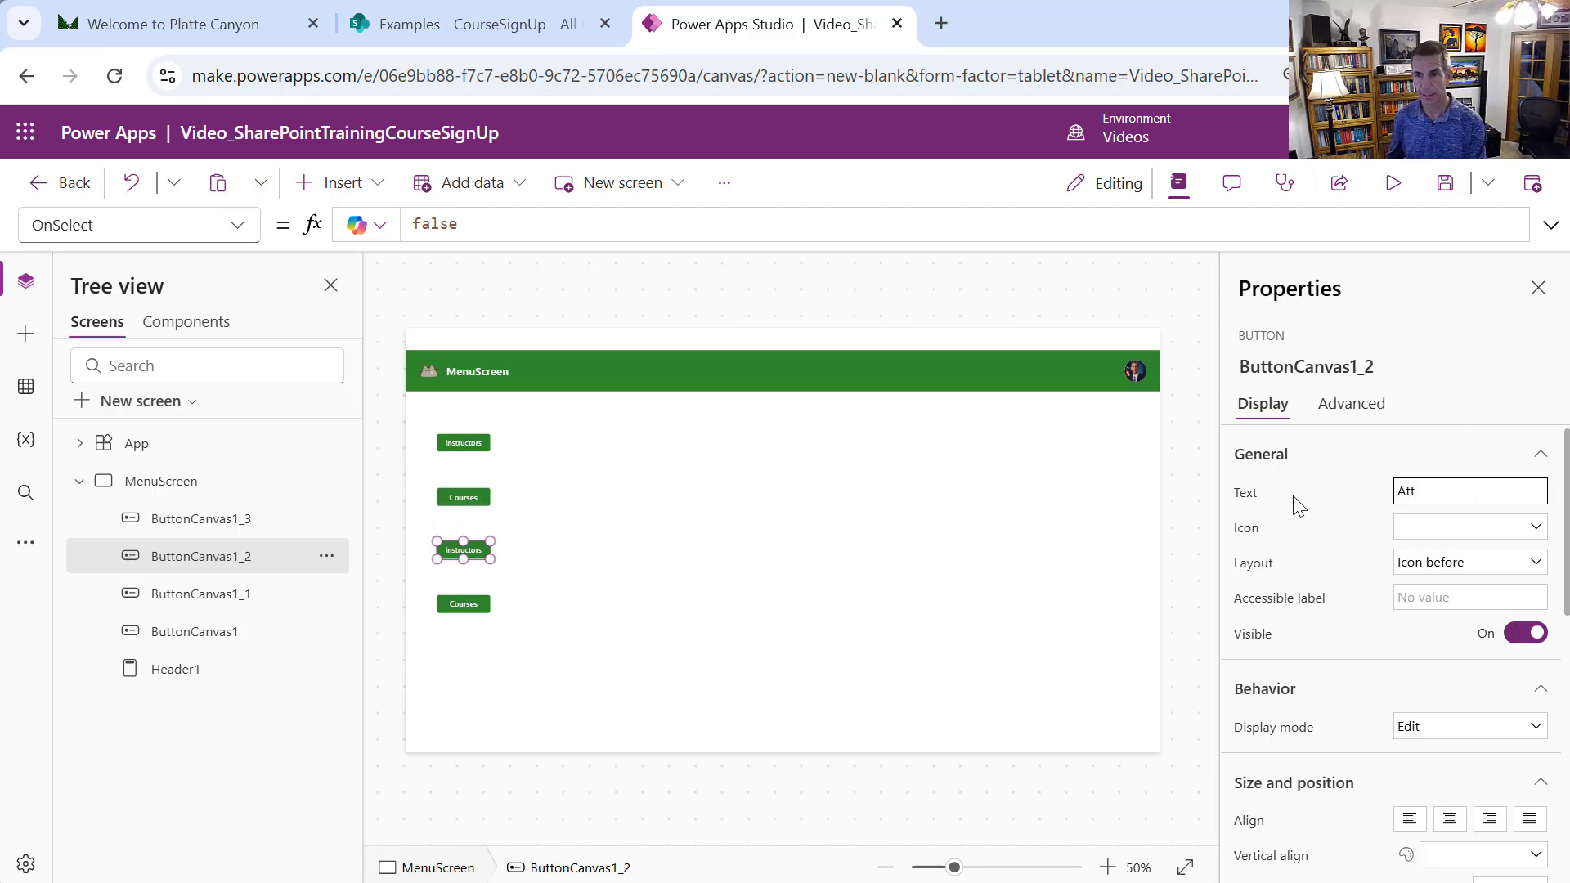
text(endees)
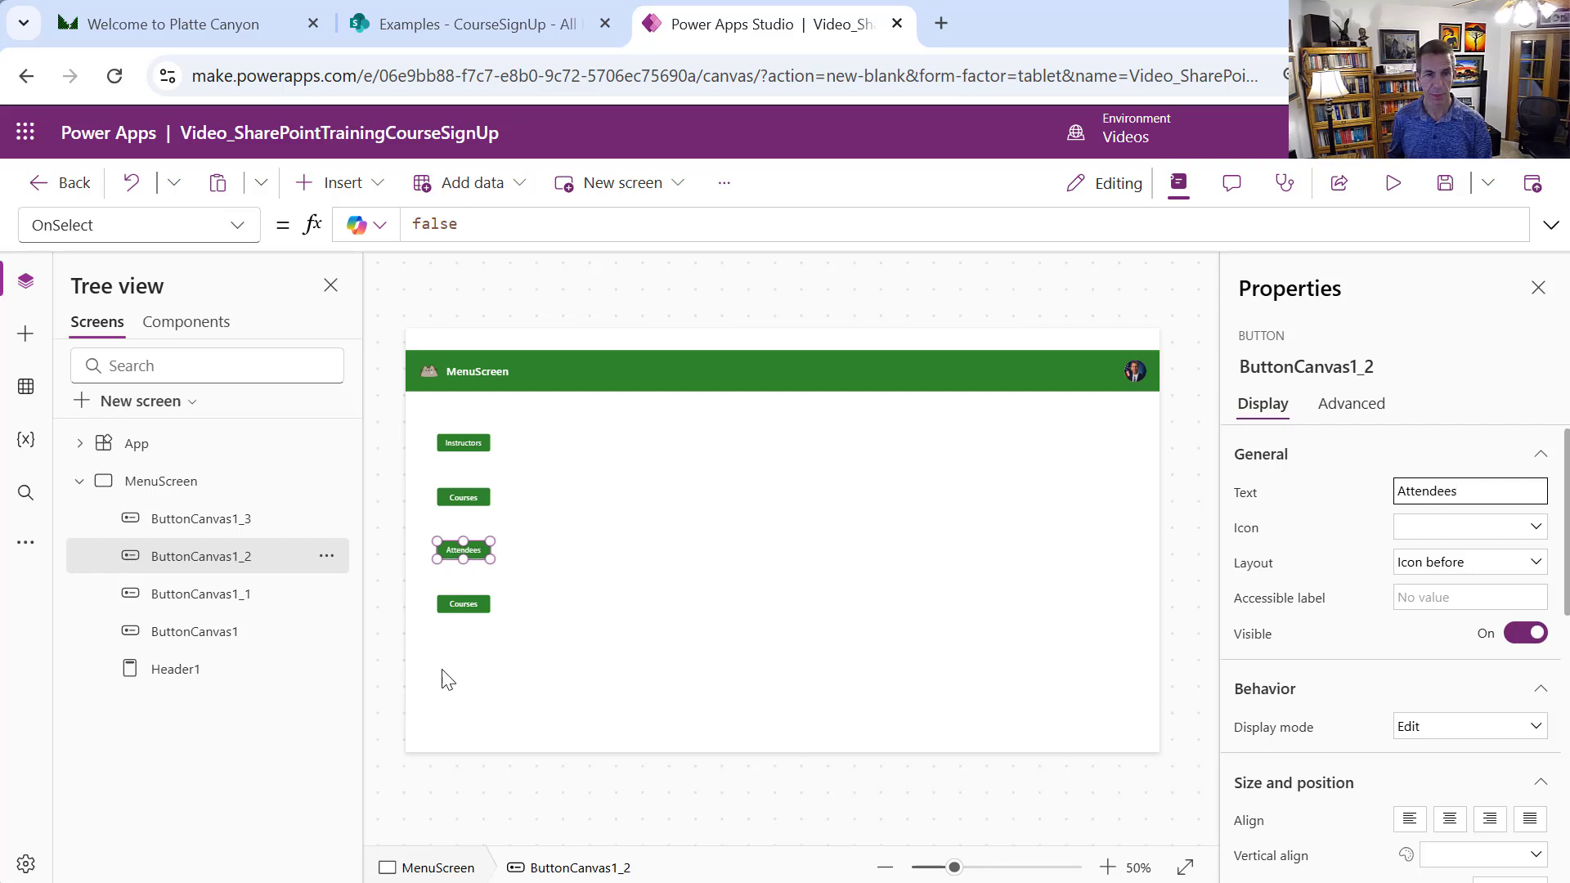
click(477, 613)
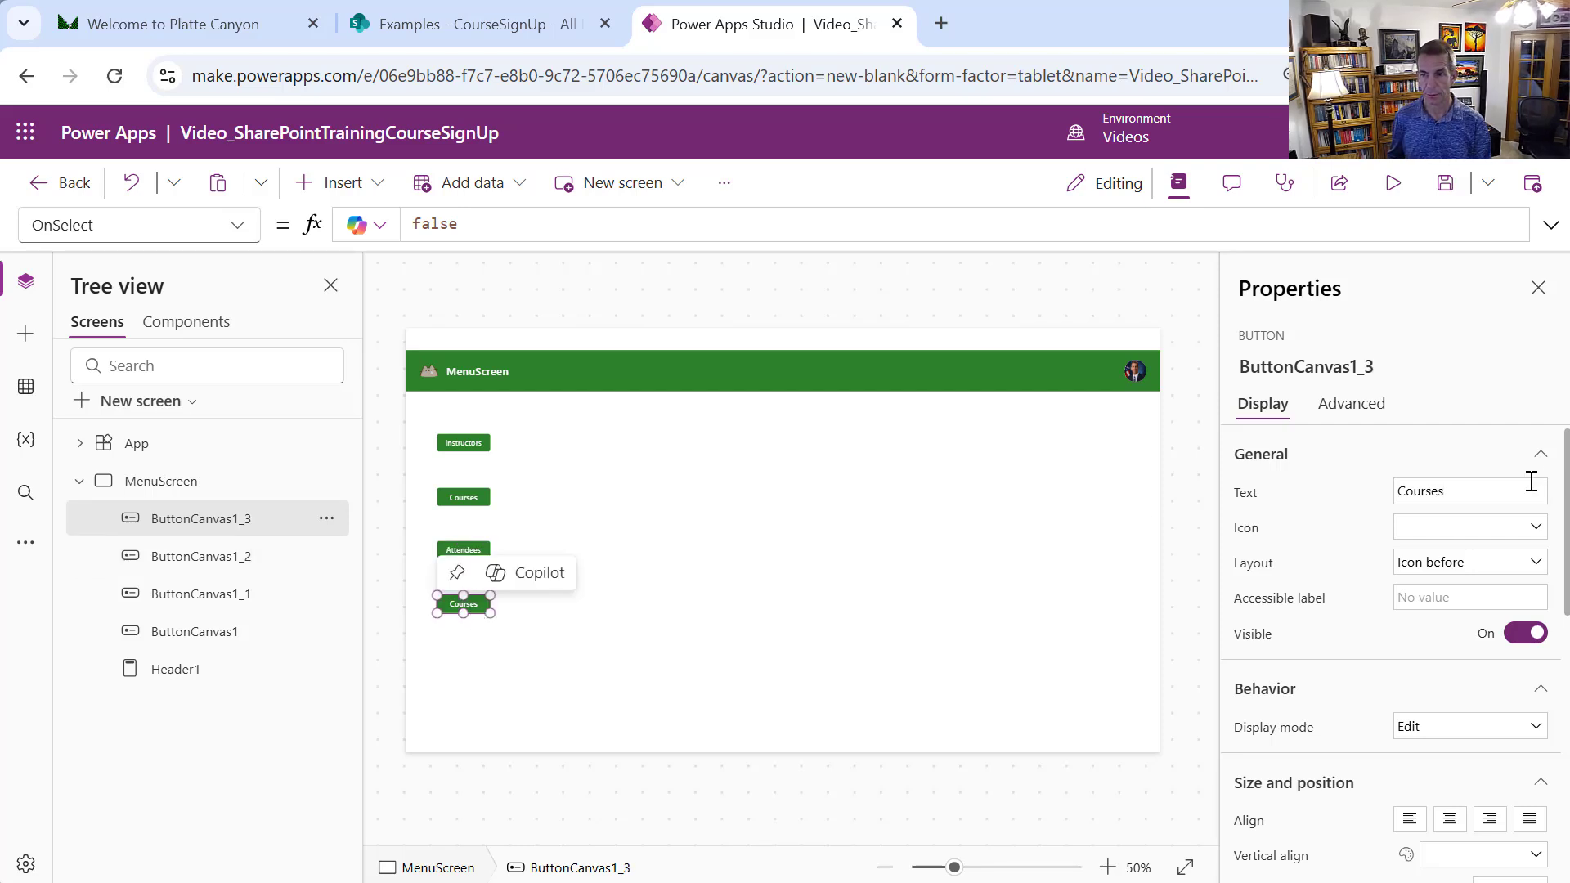
drag(1531, 488, 1367, 482)
text(S)
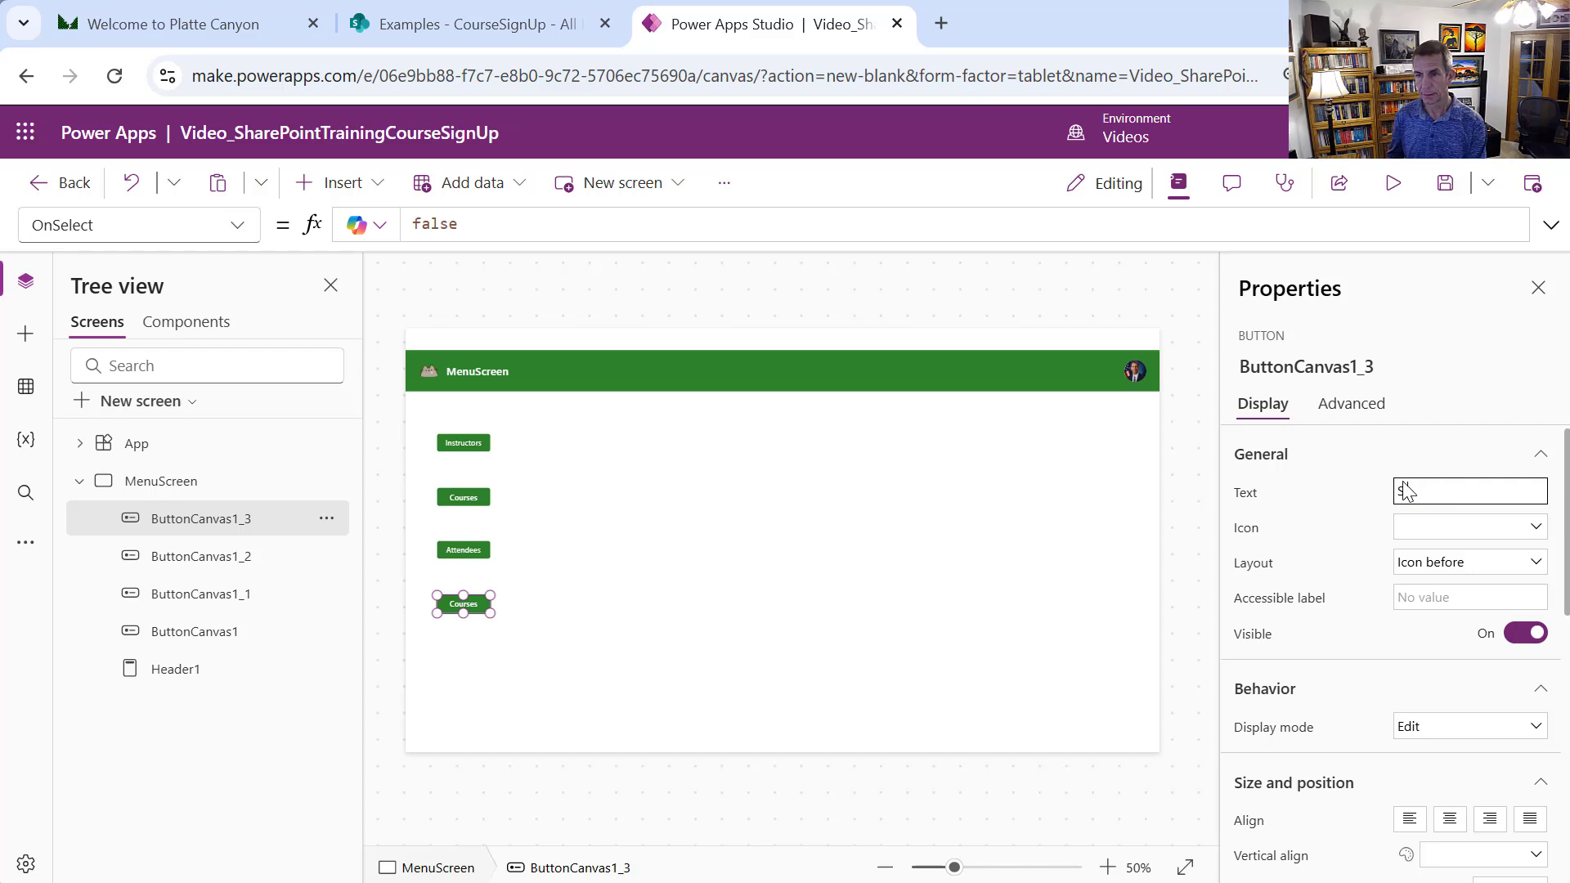
text(ignUps)
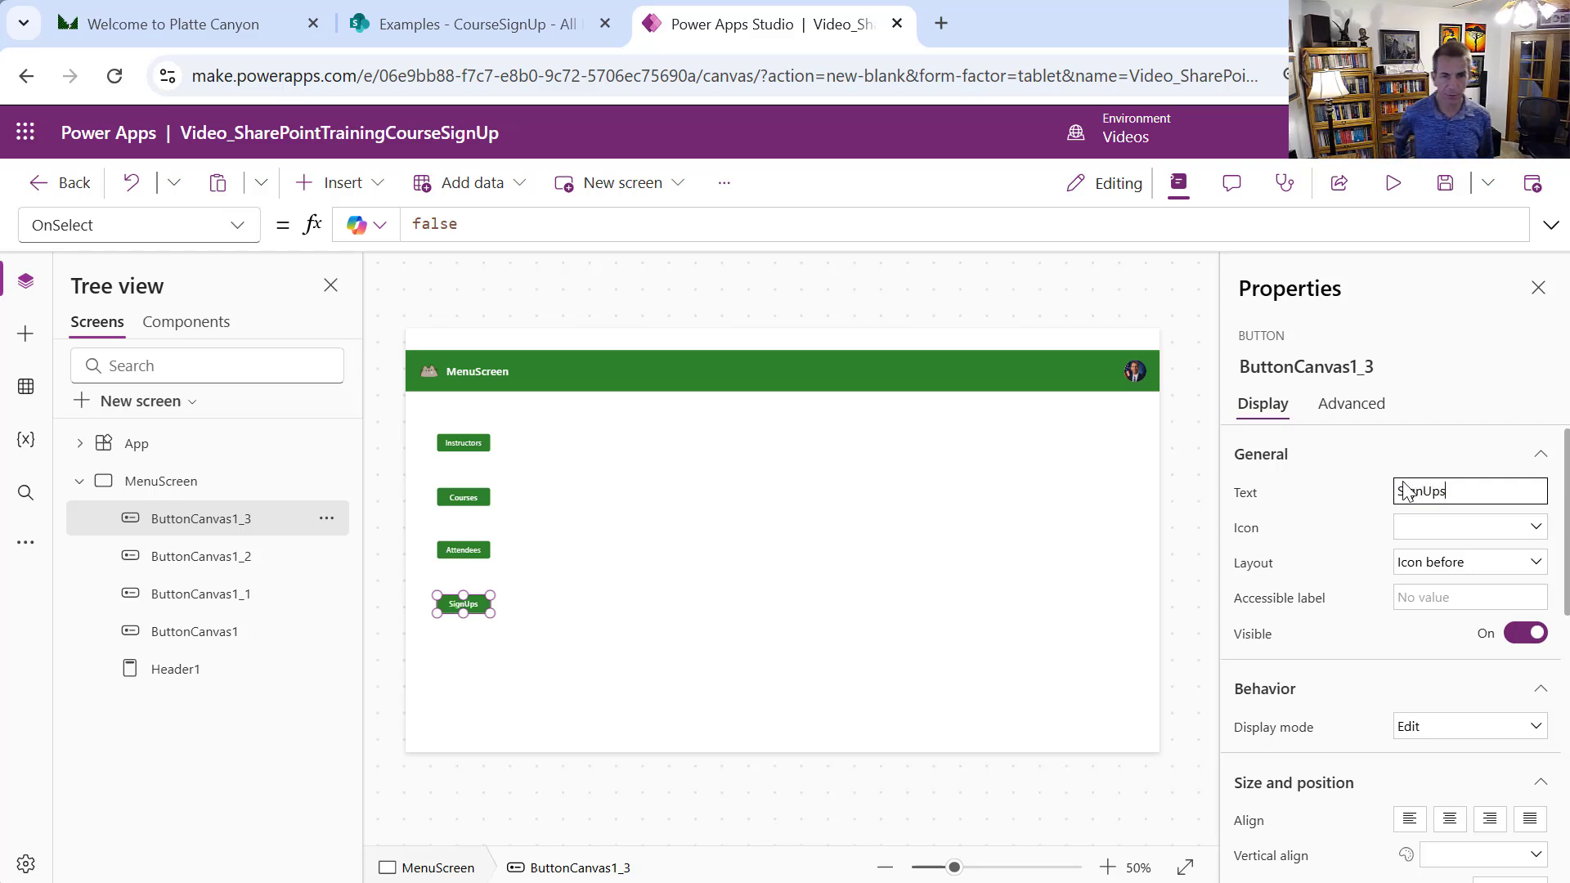
click(614, 680)
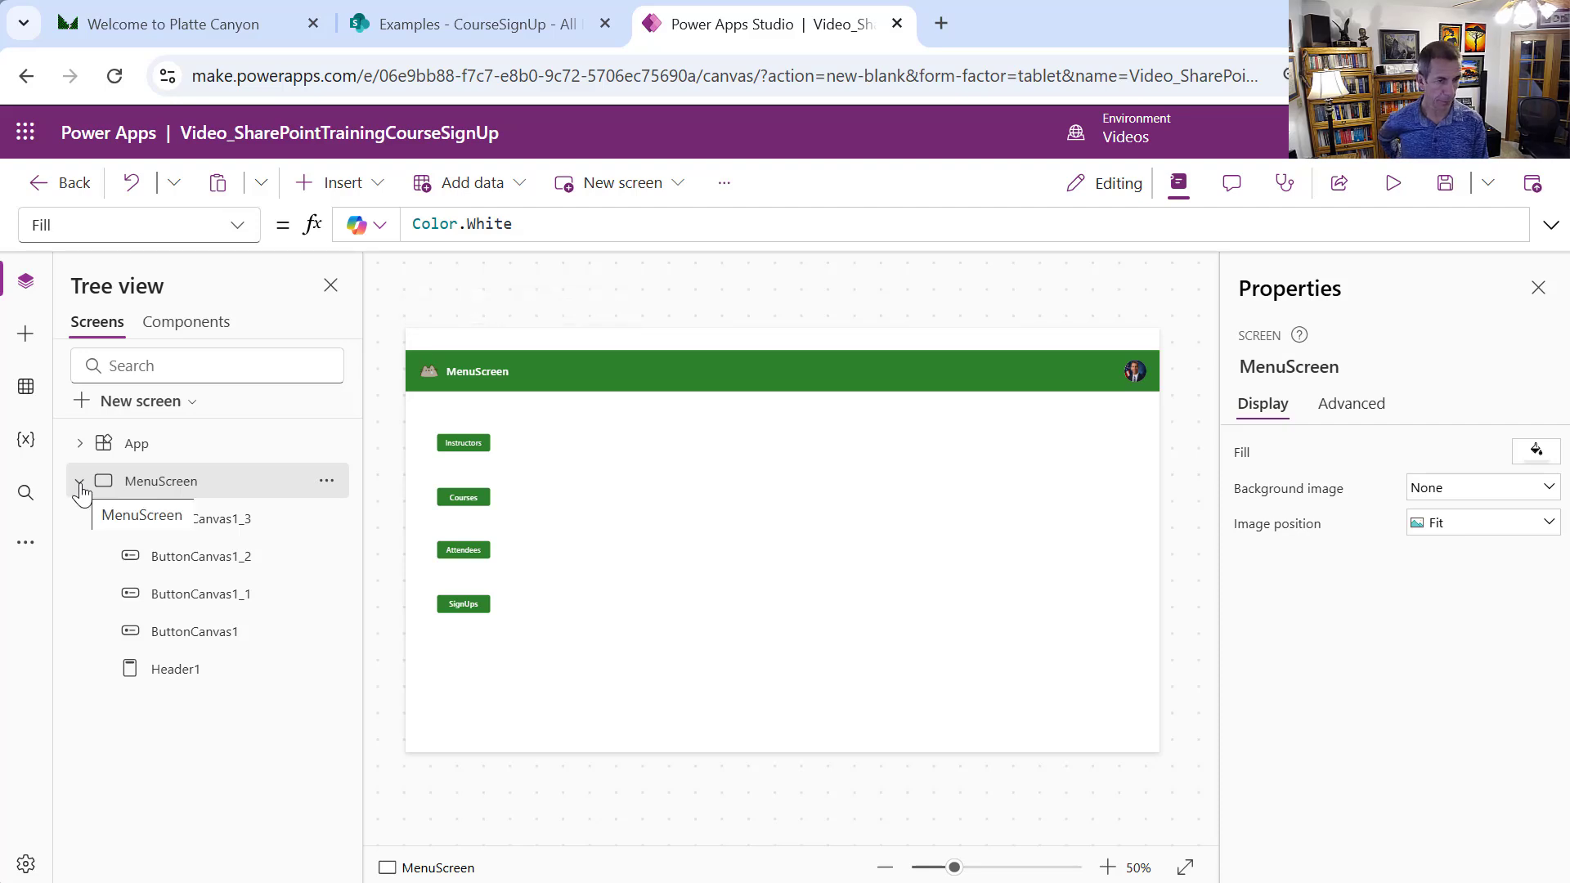
Add a new screen with the Table and form layout
click(188, 402)
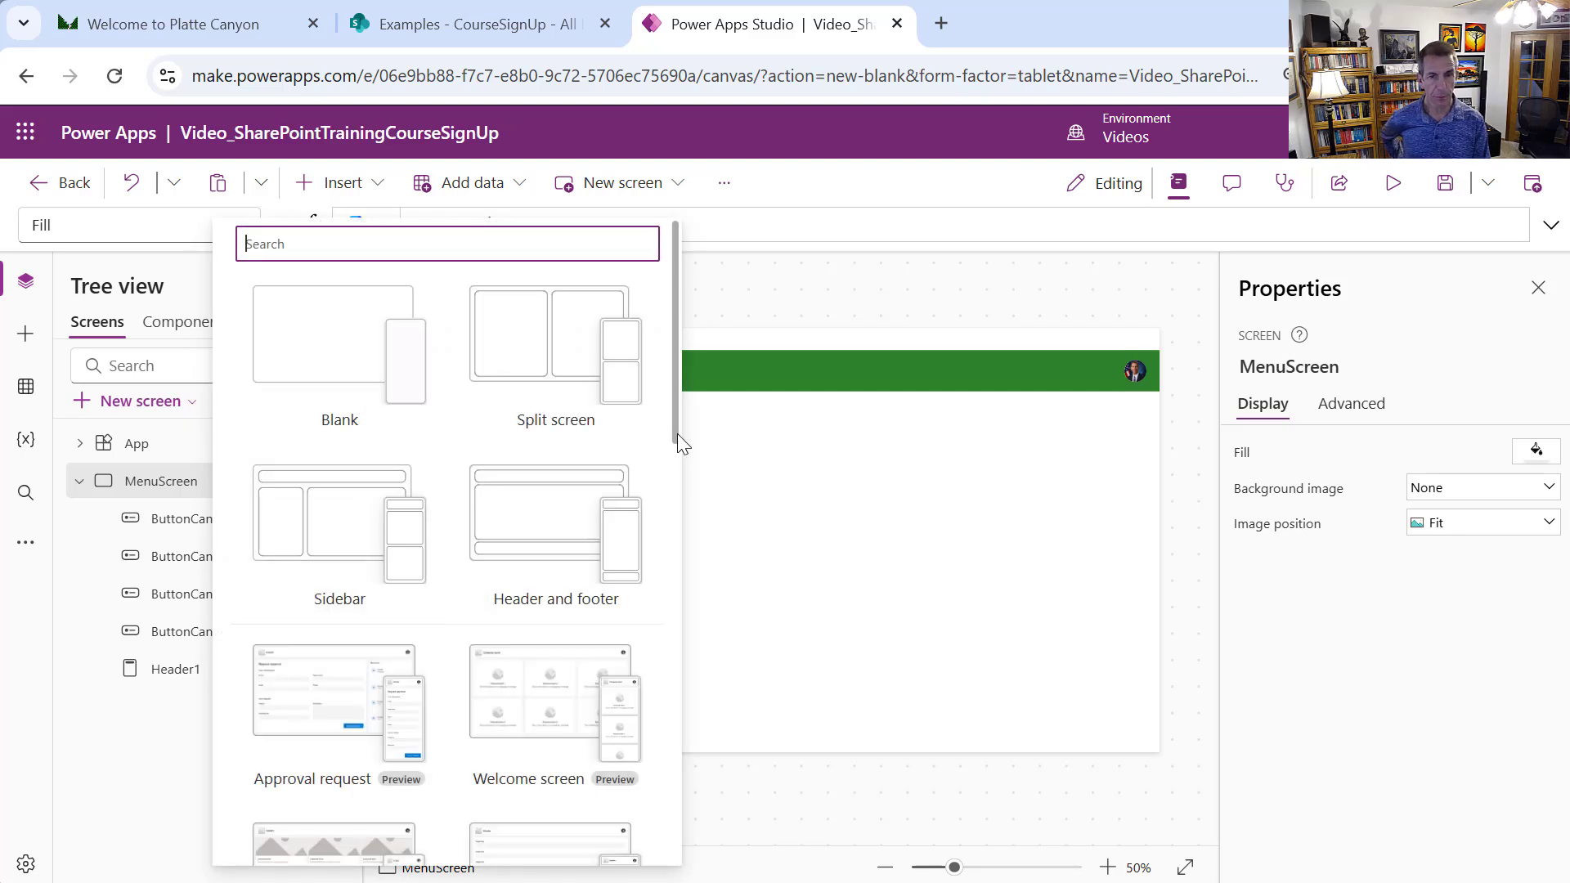
drag(677, 433, 670, 596)
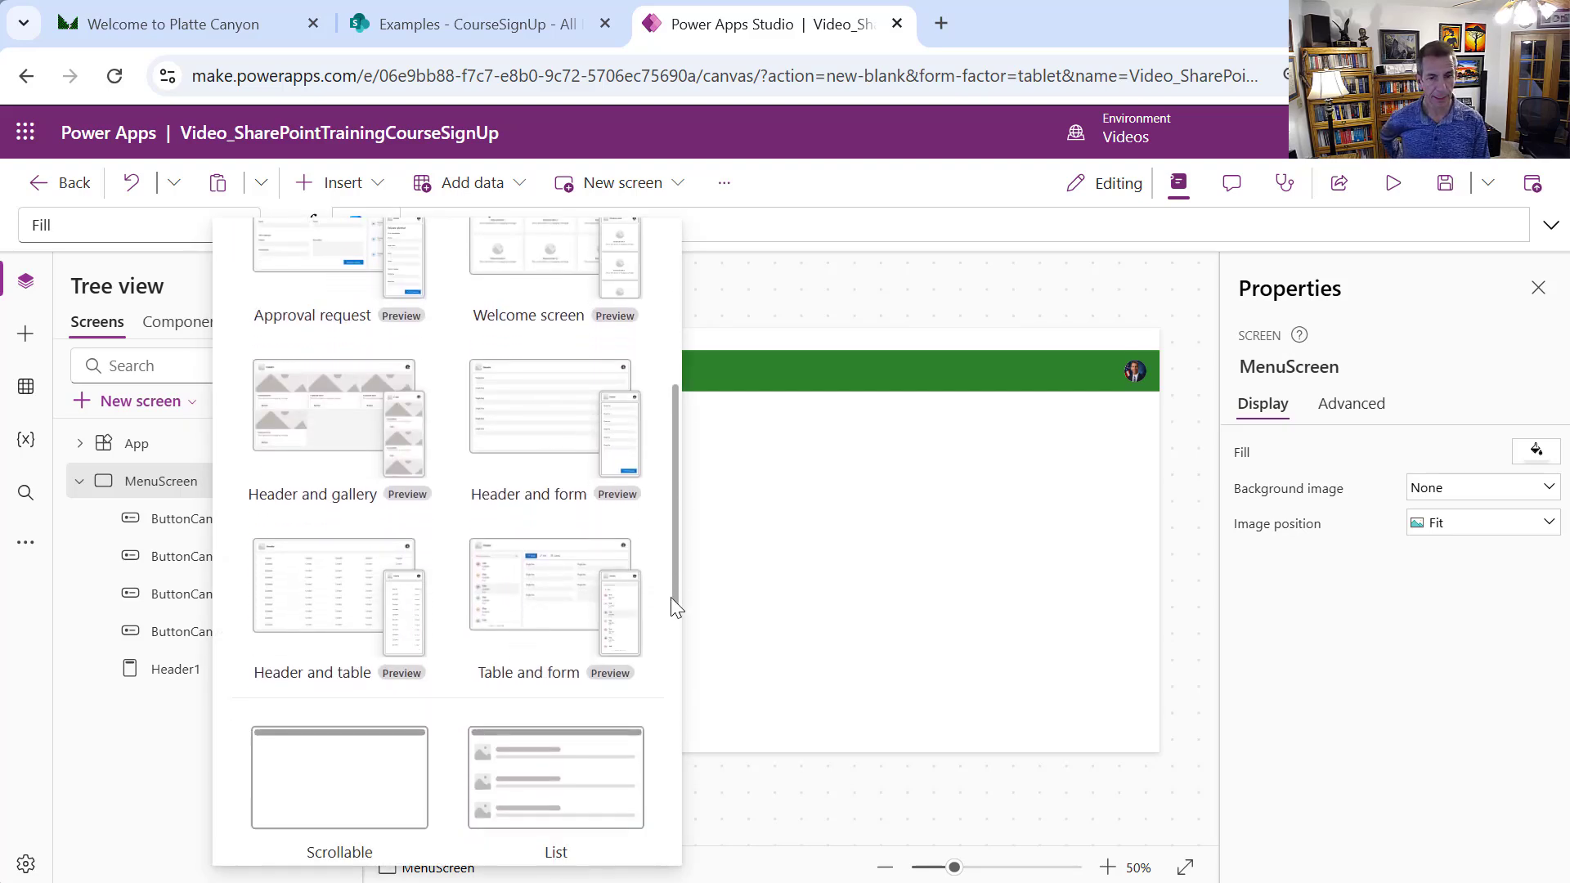
click(577, 601)
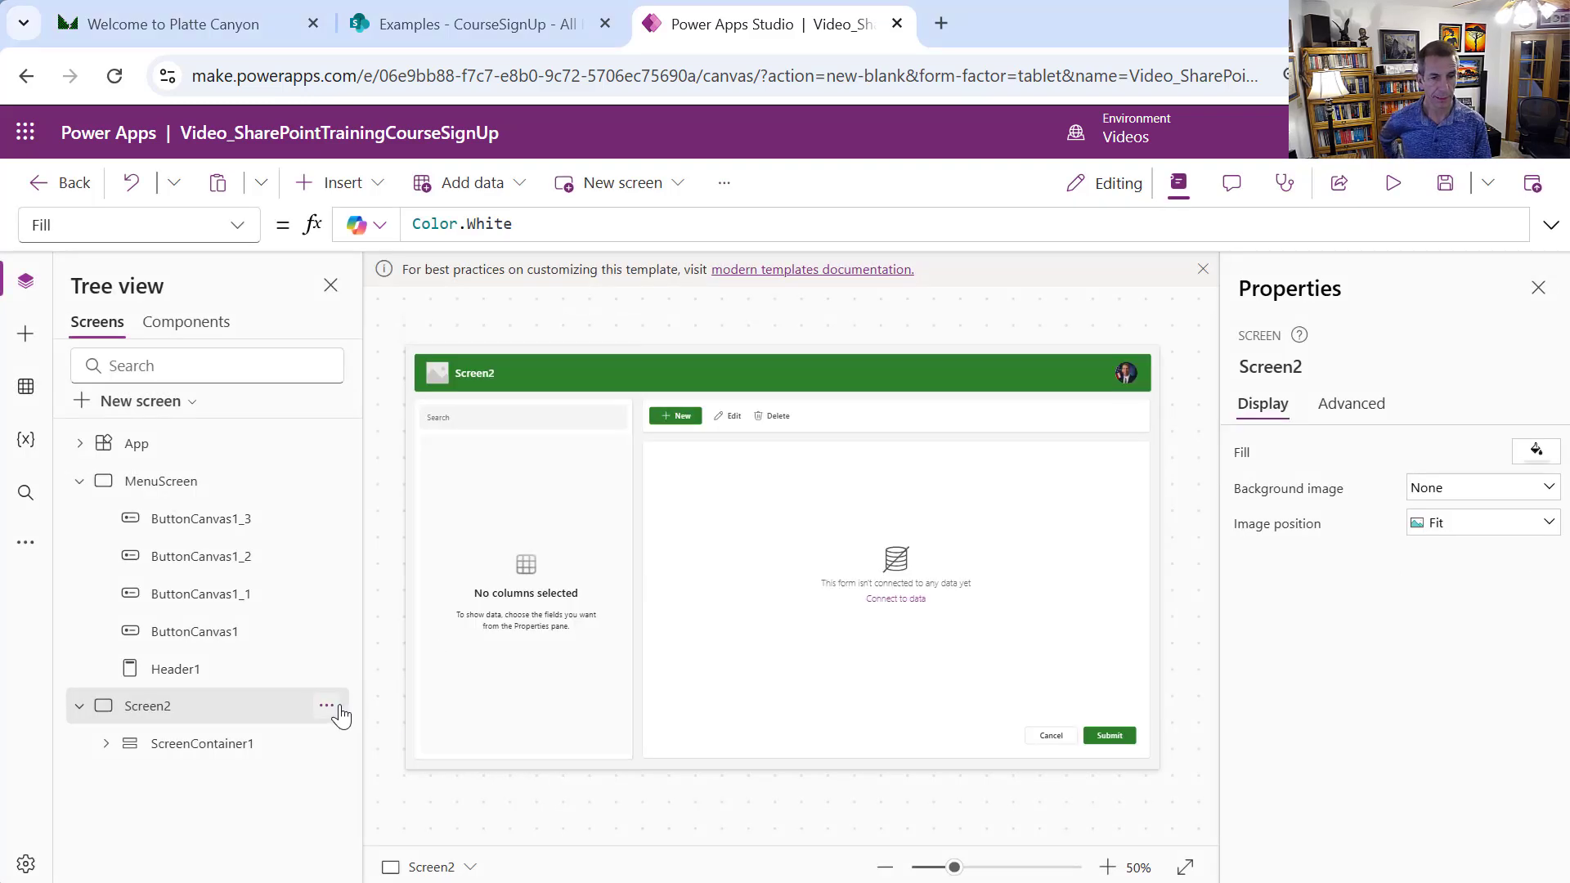
Rename Screen2 to InstructorsScreen
click(337, 708)
click(430, 497)
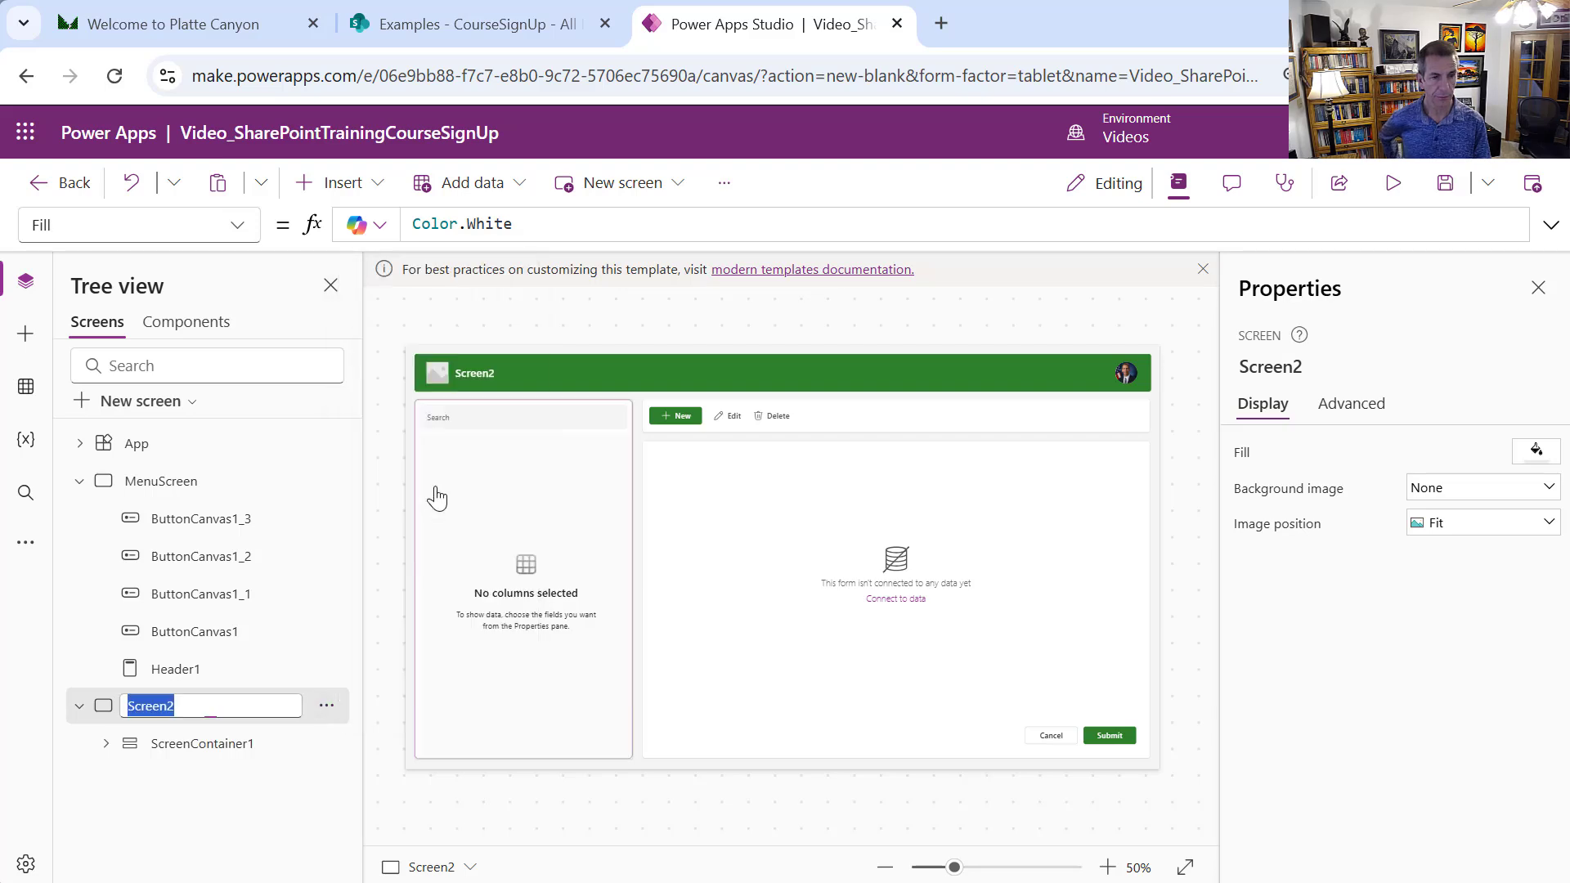
key(BackSpace)
text(Instr)
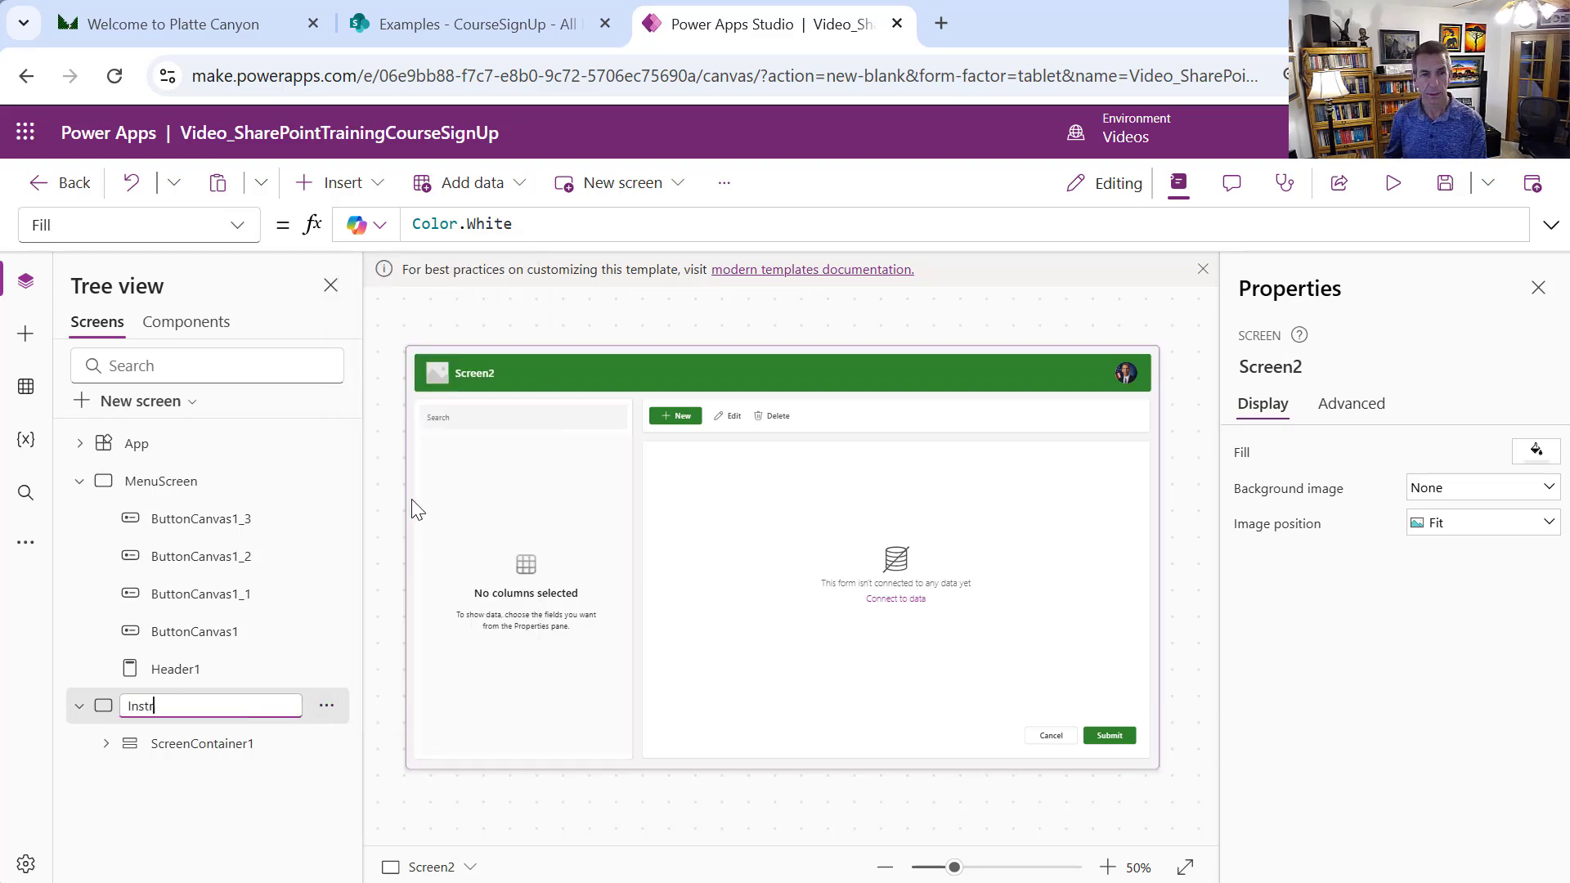
text(uctorsScreen)
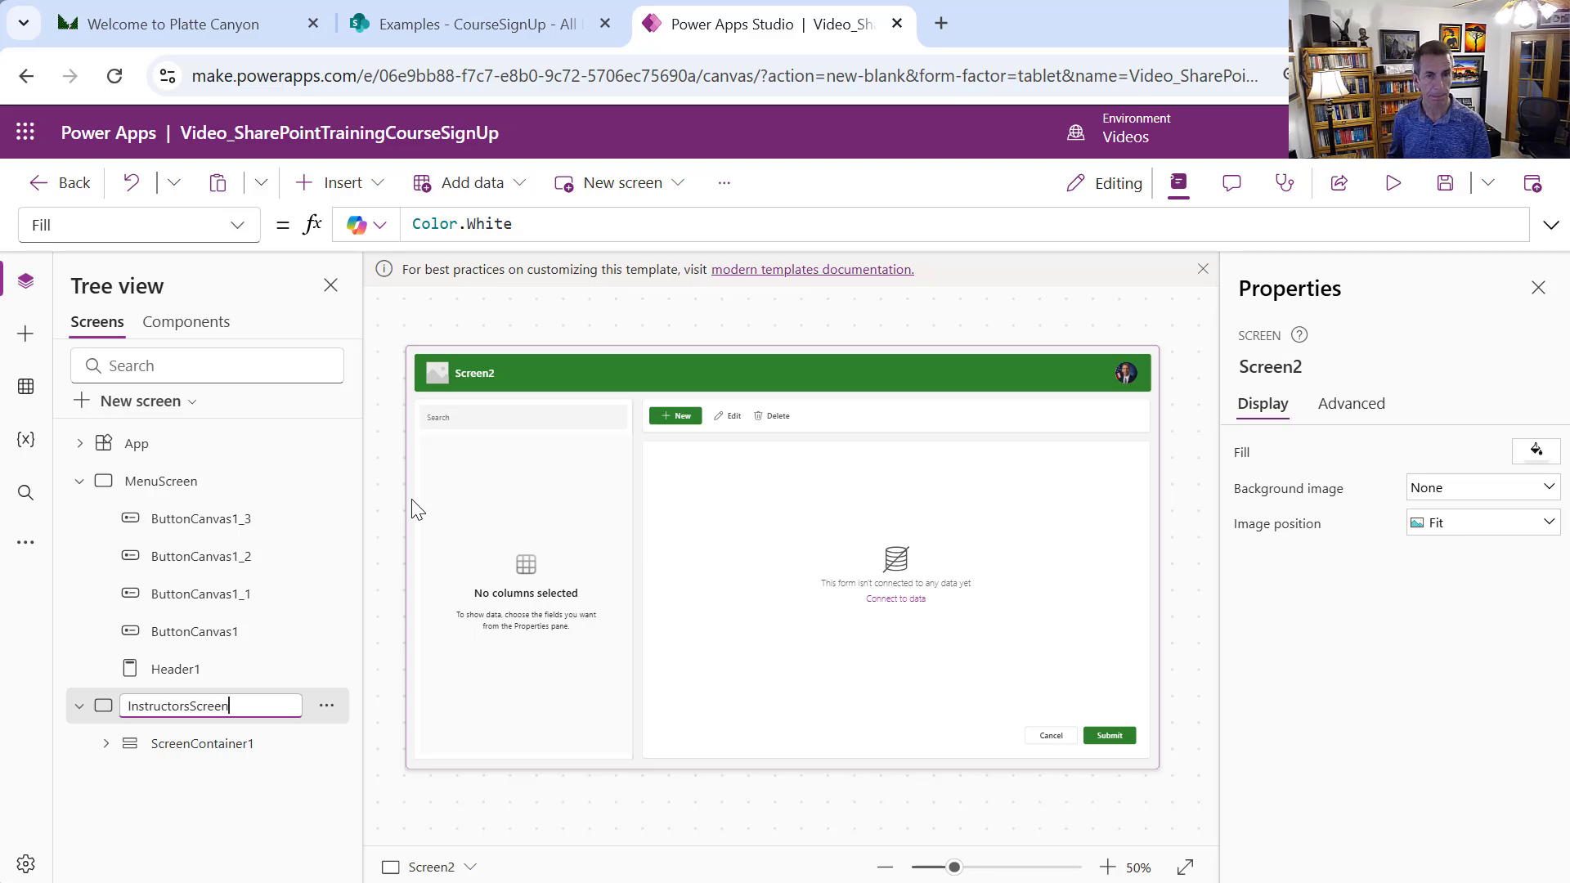
key(Return)
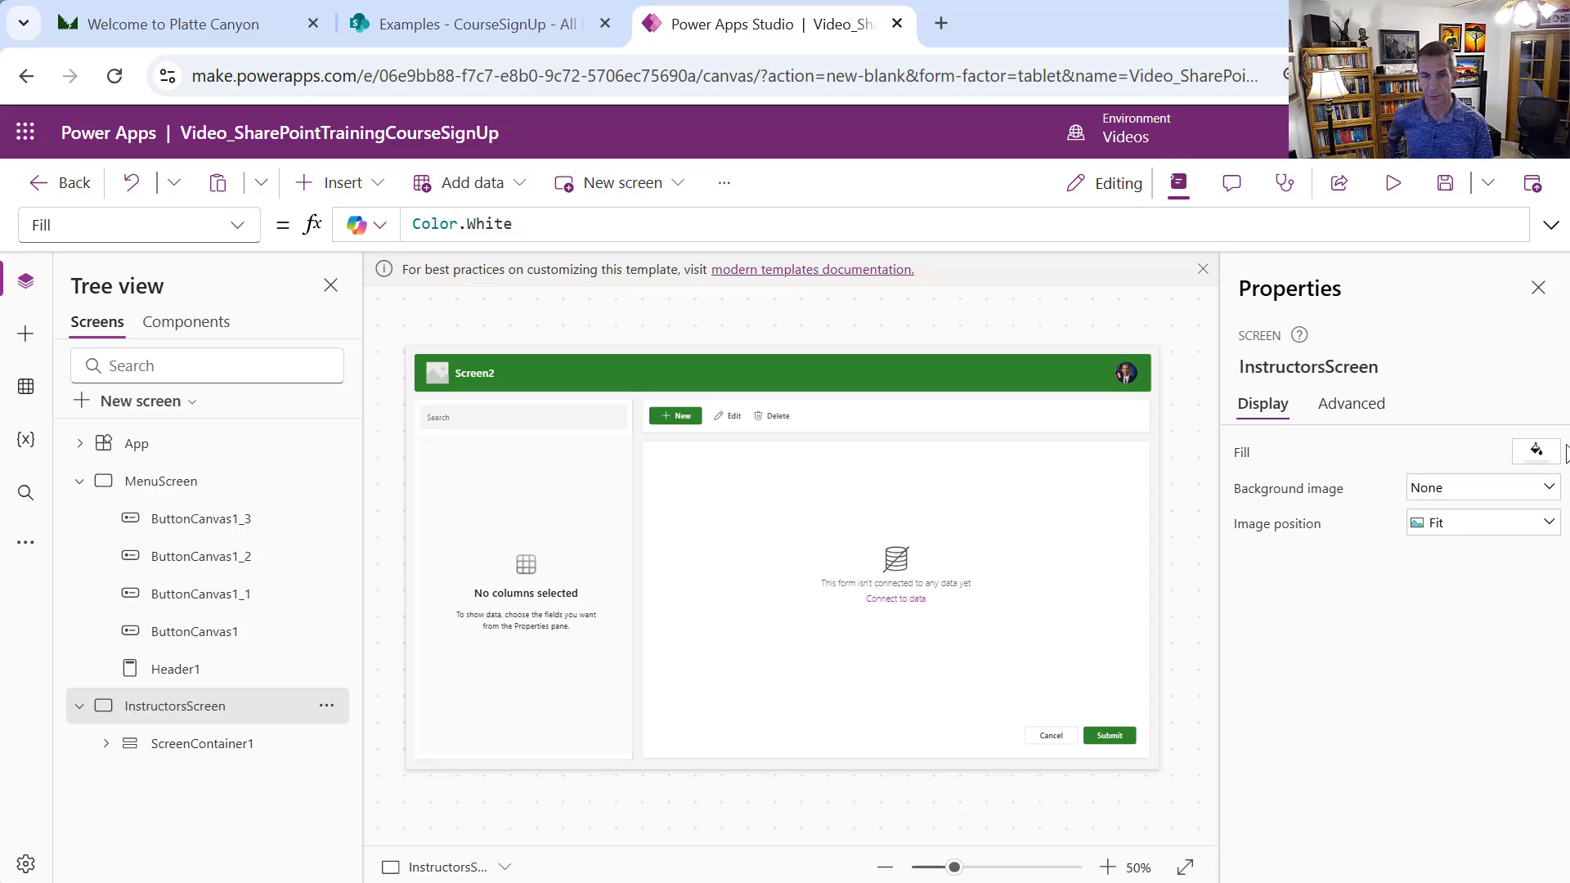
Turn off the logo in InstructorsScreen's header
click(793, 359)
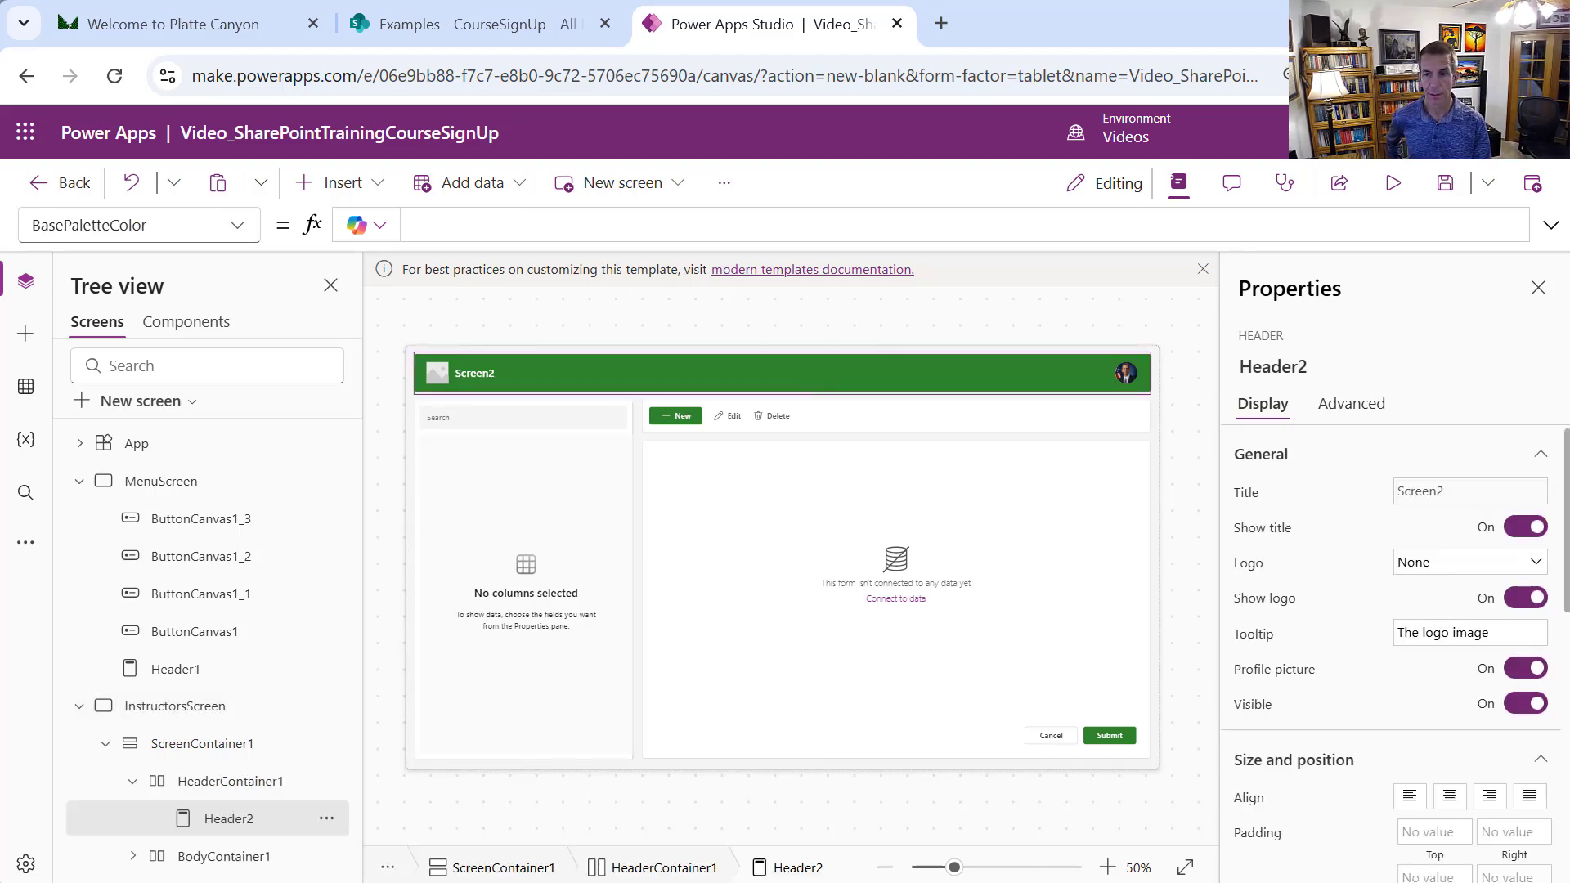
click(1531, 603)
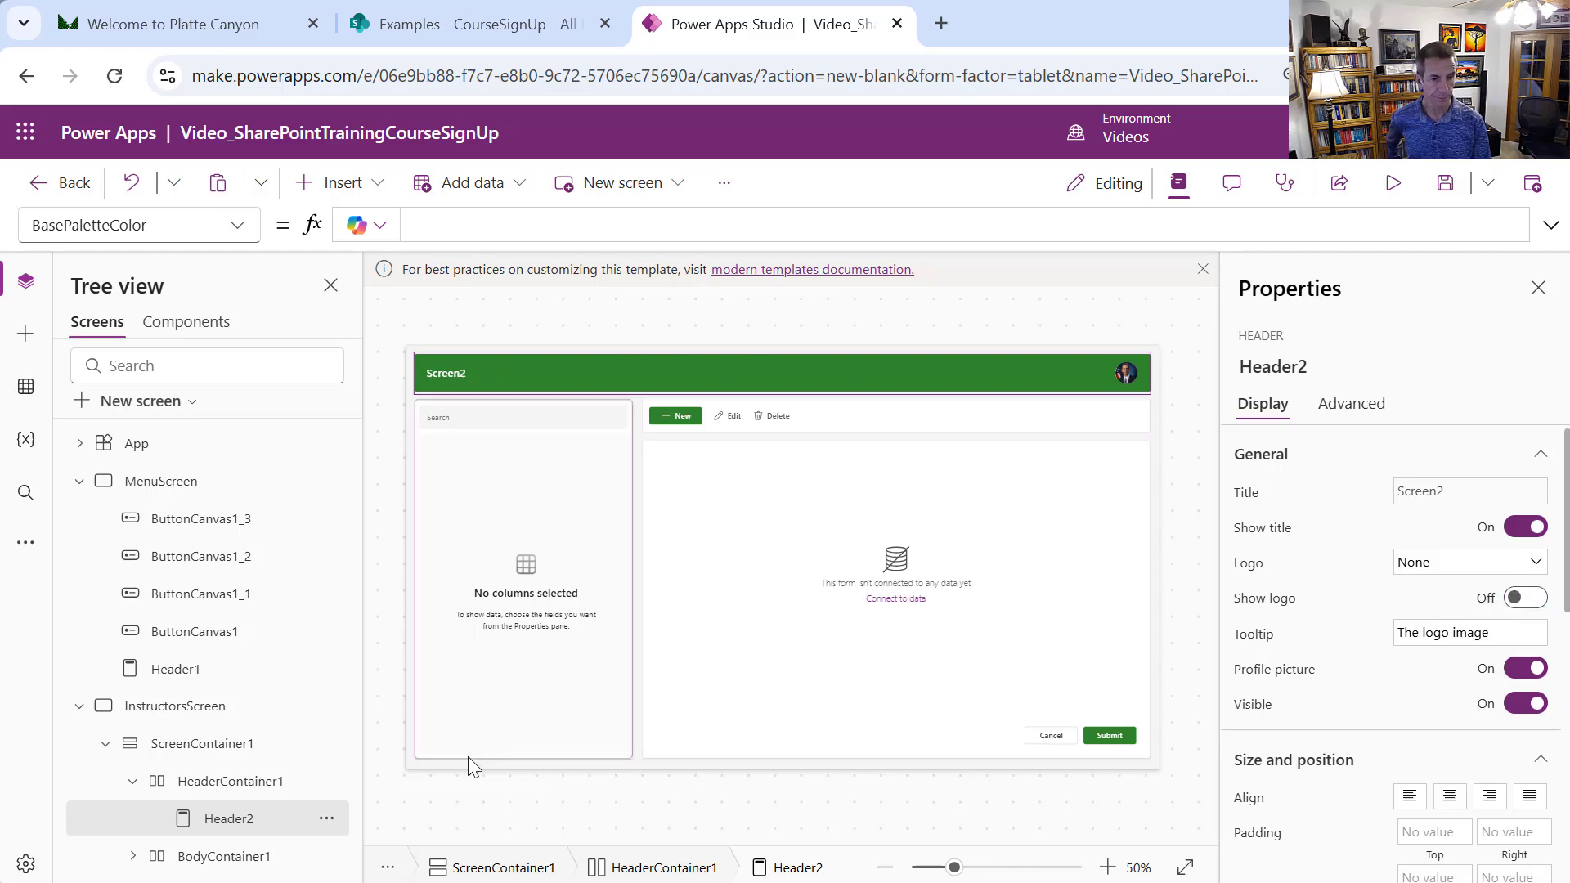
click(304, 790)
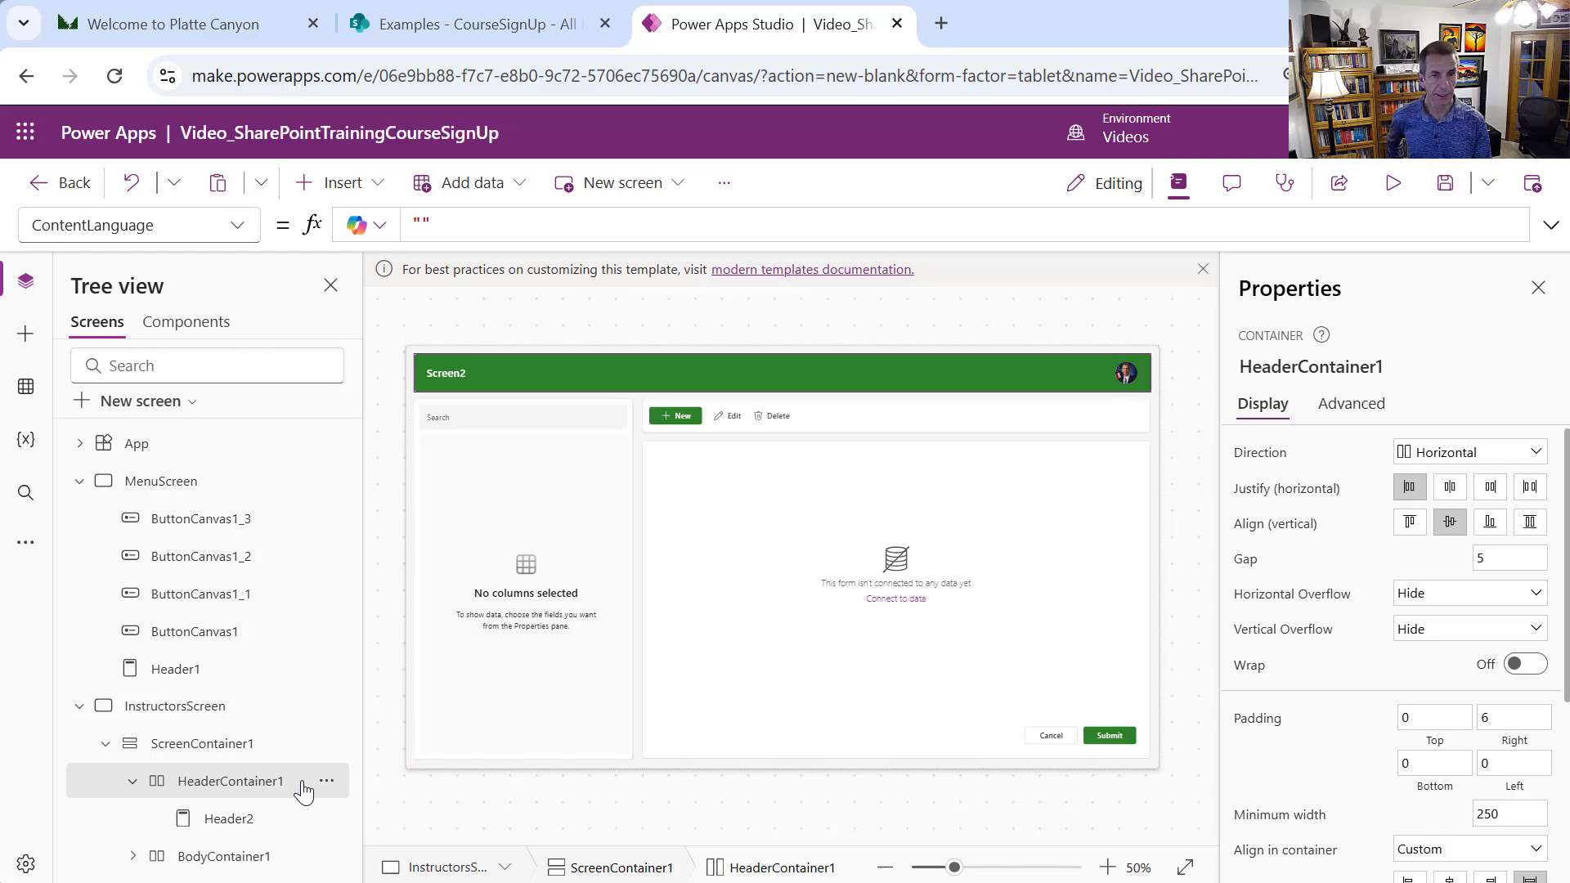
Add a Classic Back arrow icon (Icon1) to HeaderContainer1 beside Header2
click(378, 195)
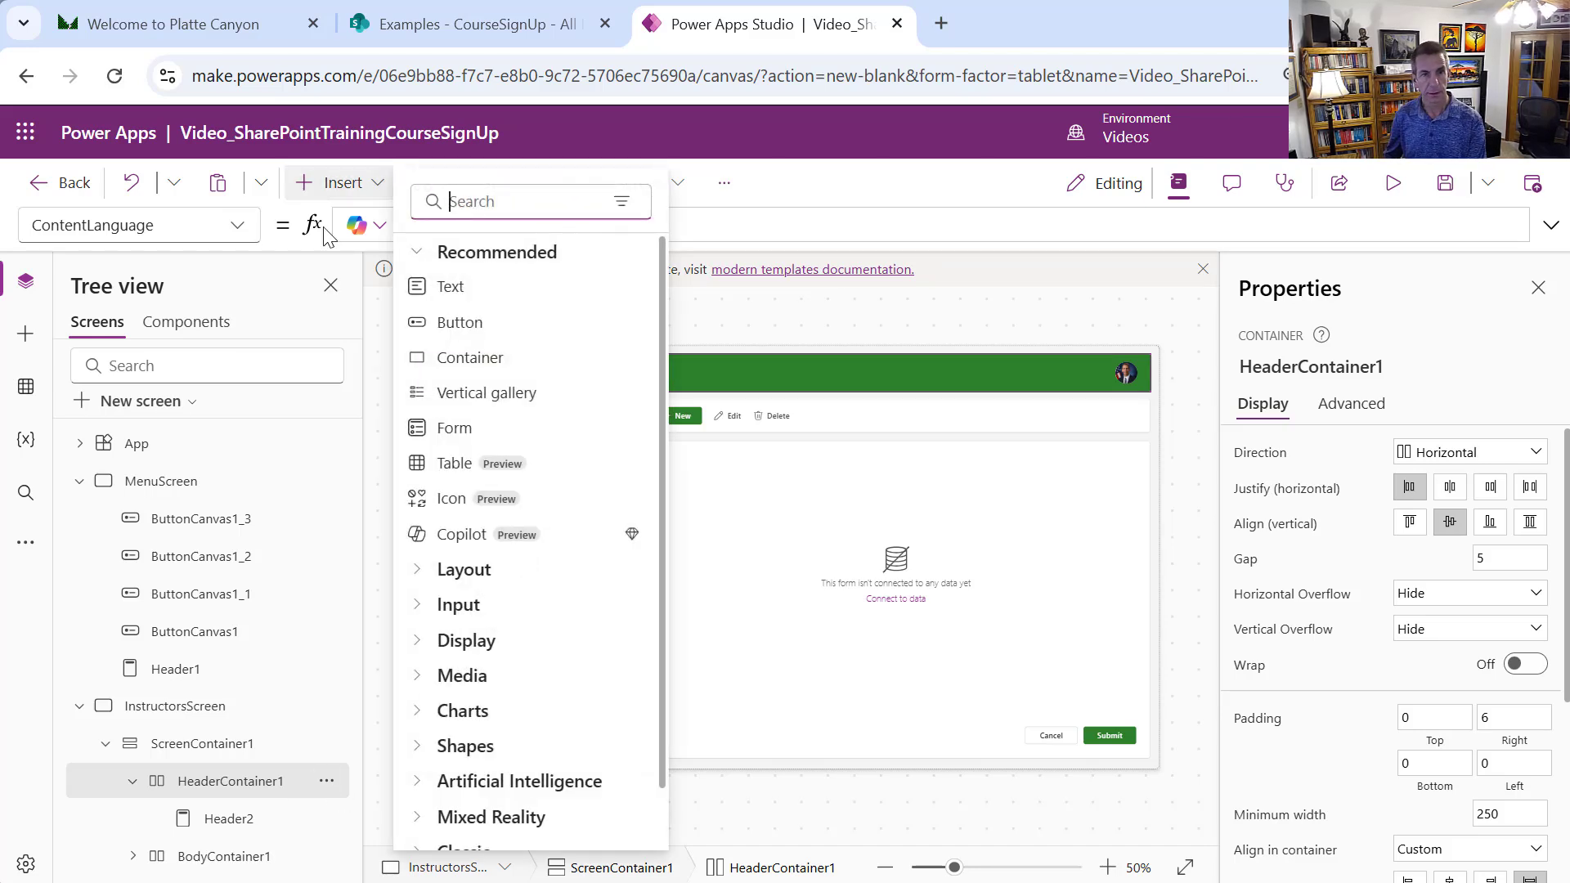
text(back)
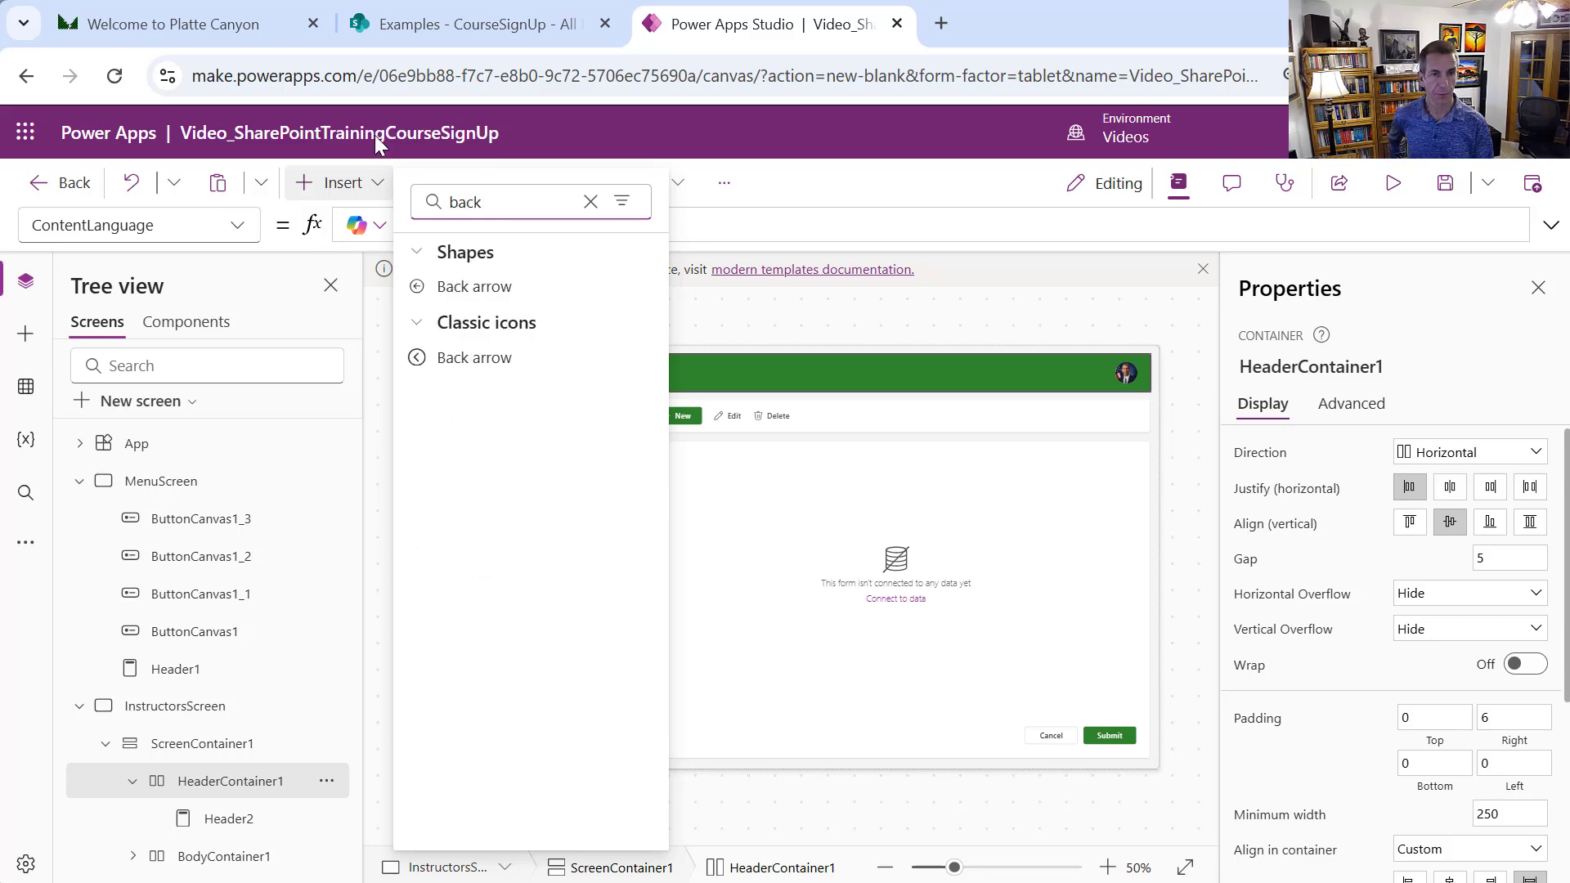
click(452, 359)
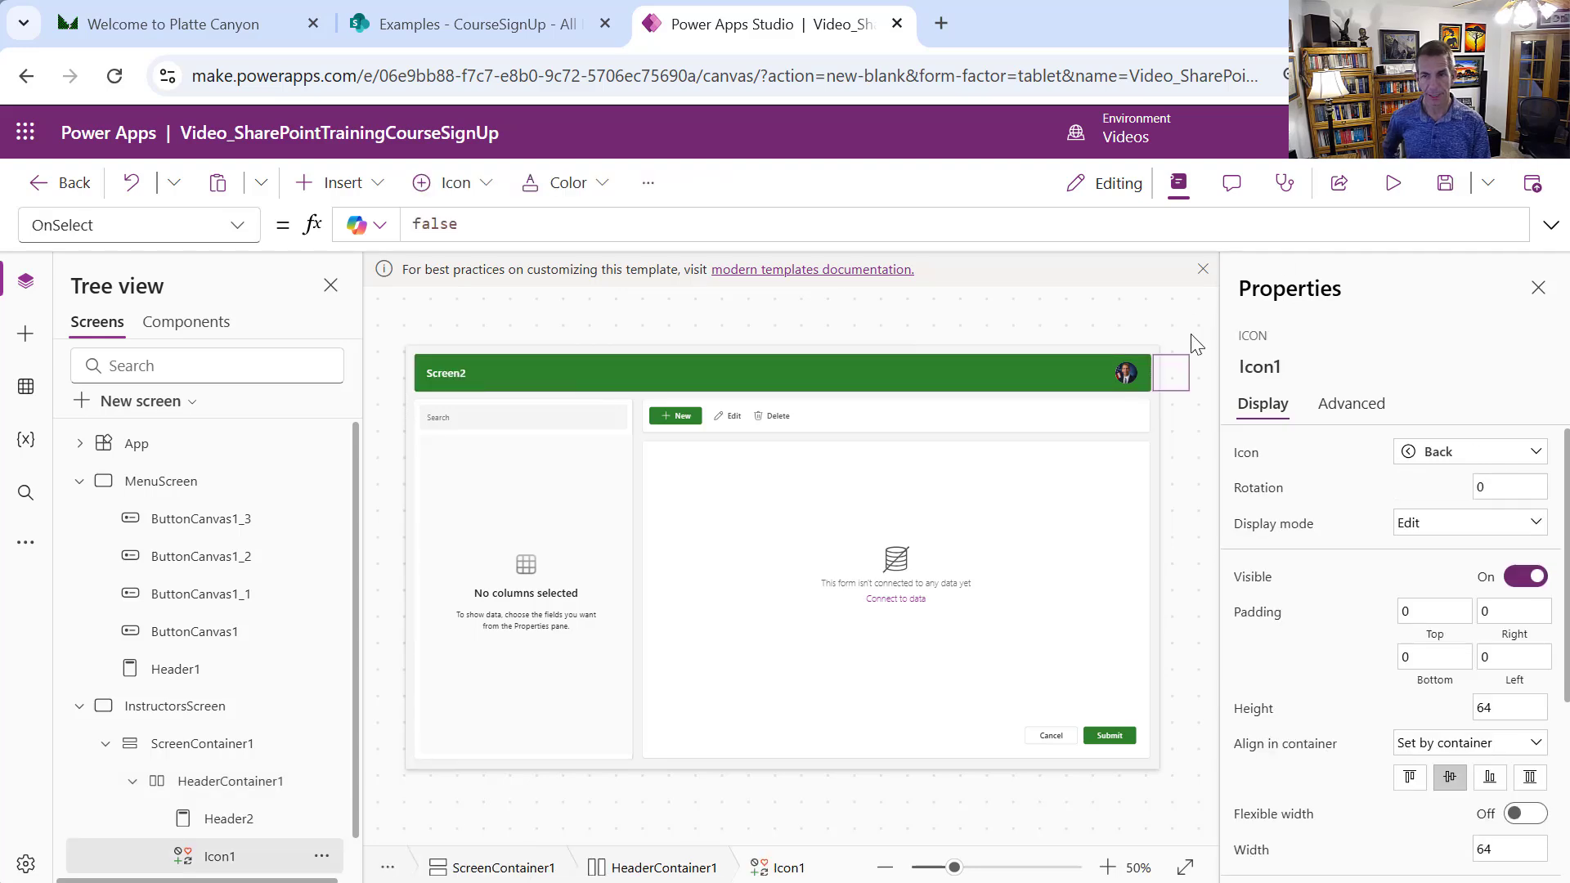
click(763, 378)
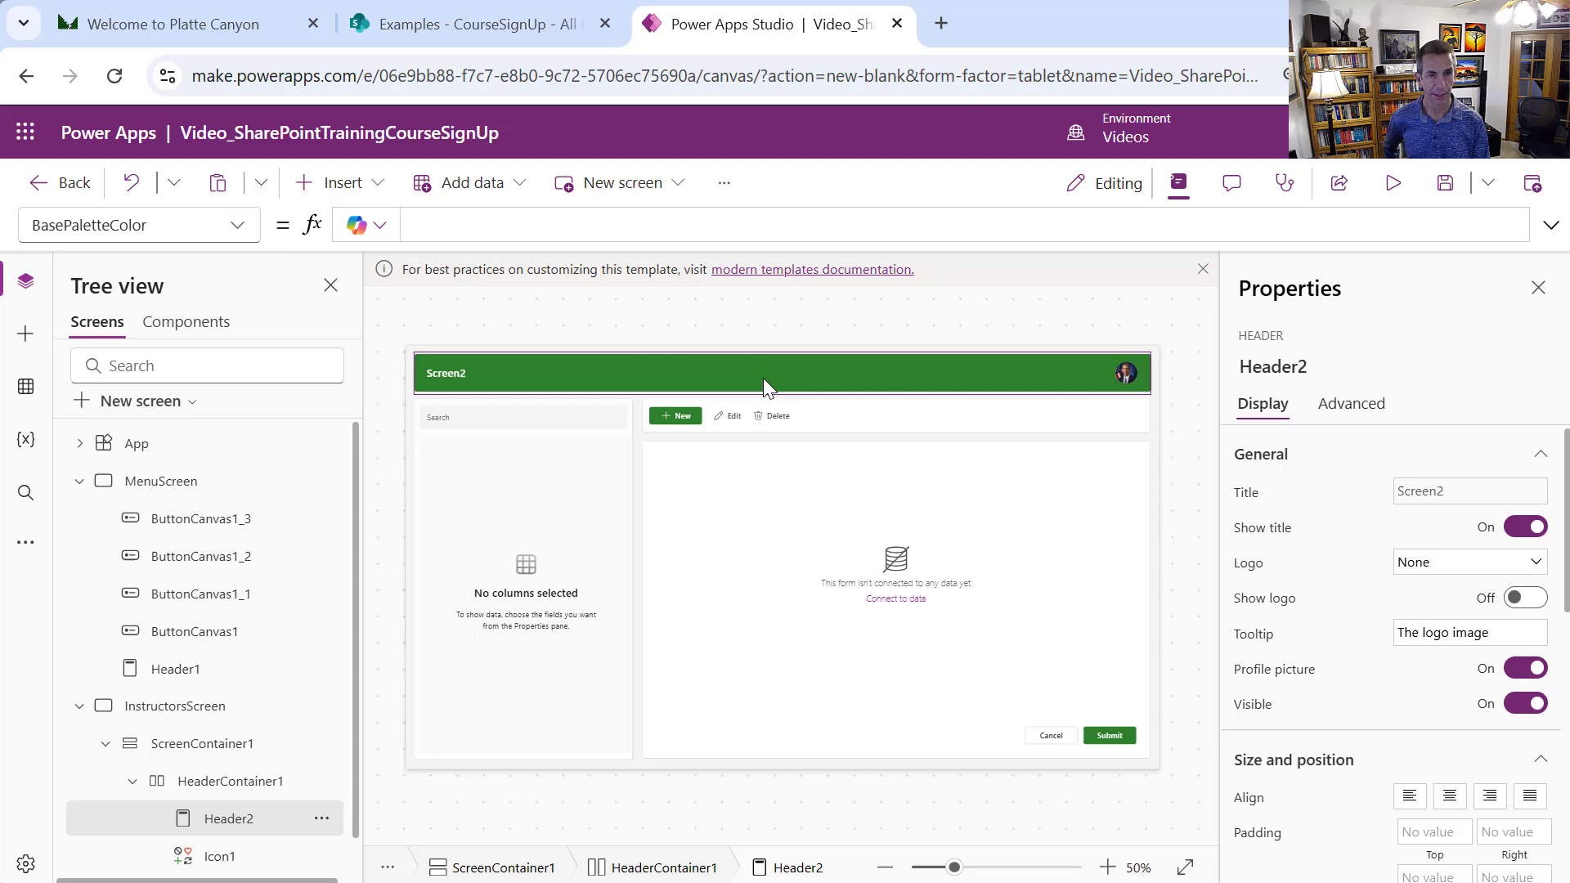
Set Header2's LayoutMinWidth to App.MinScreenHeight
click(237, 226)
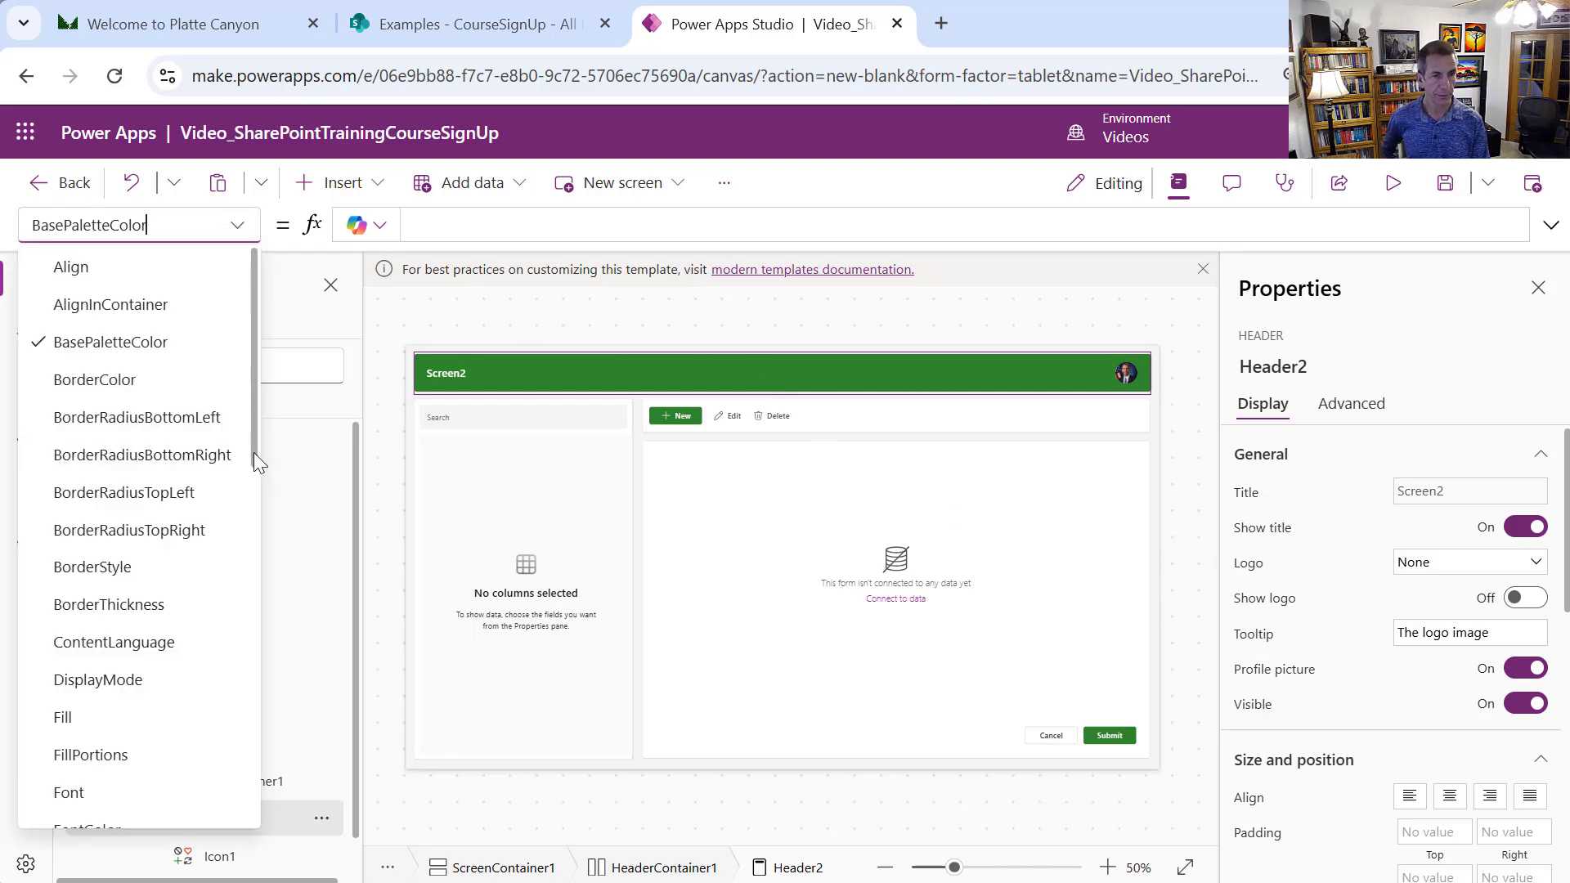
drag(253, 453, 248, 600)
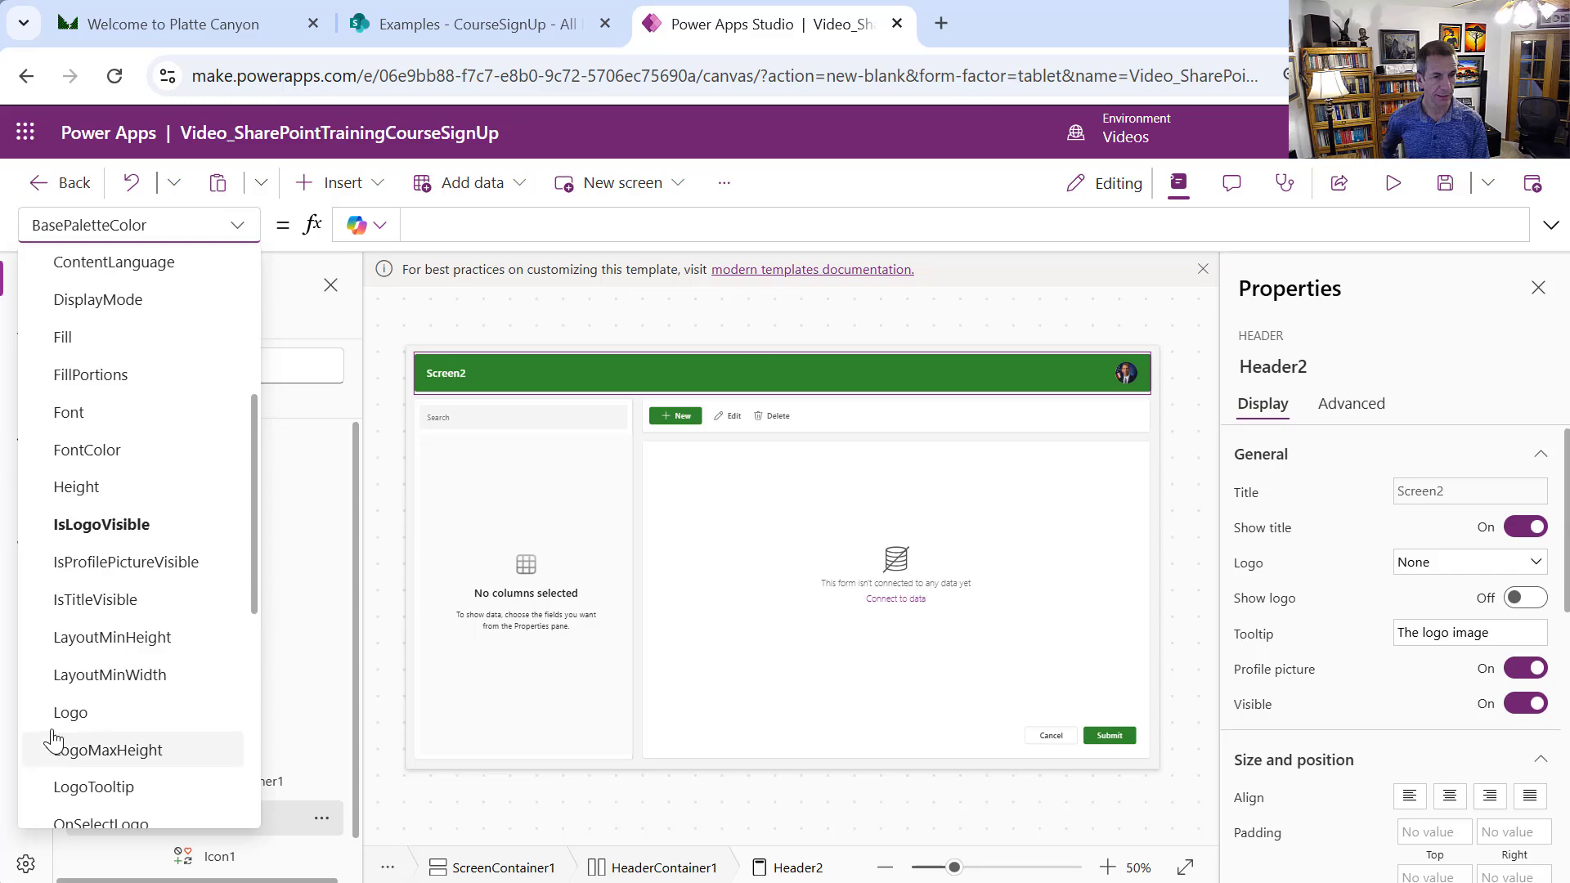
click(81, 677)
drag(554, 220, 356, 211)
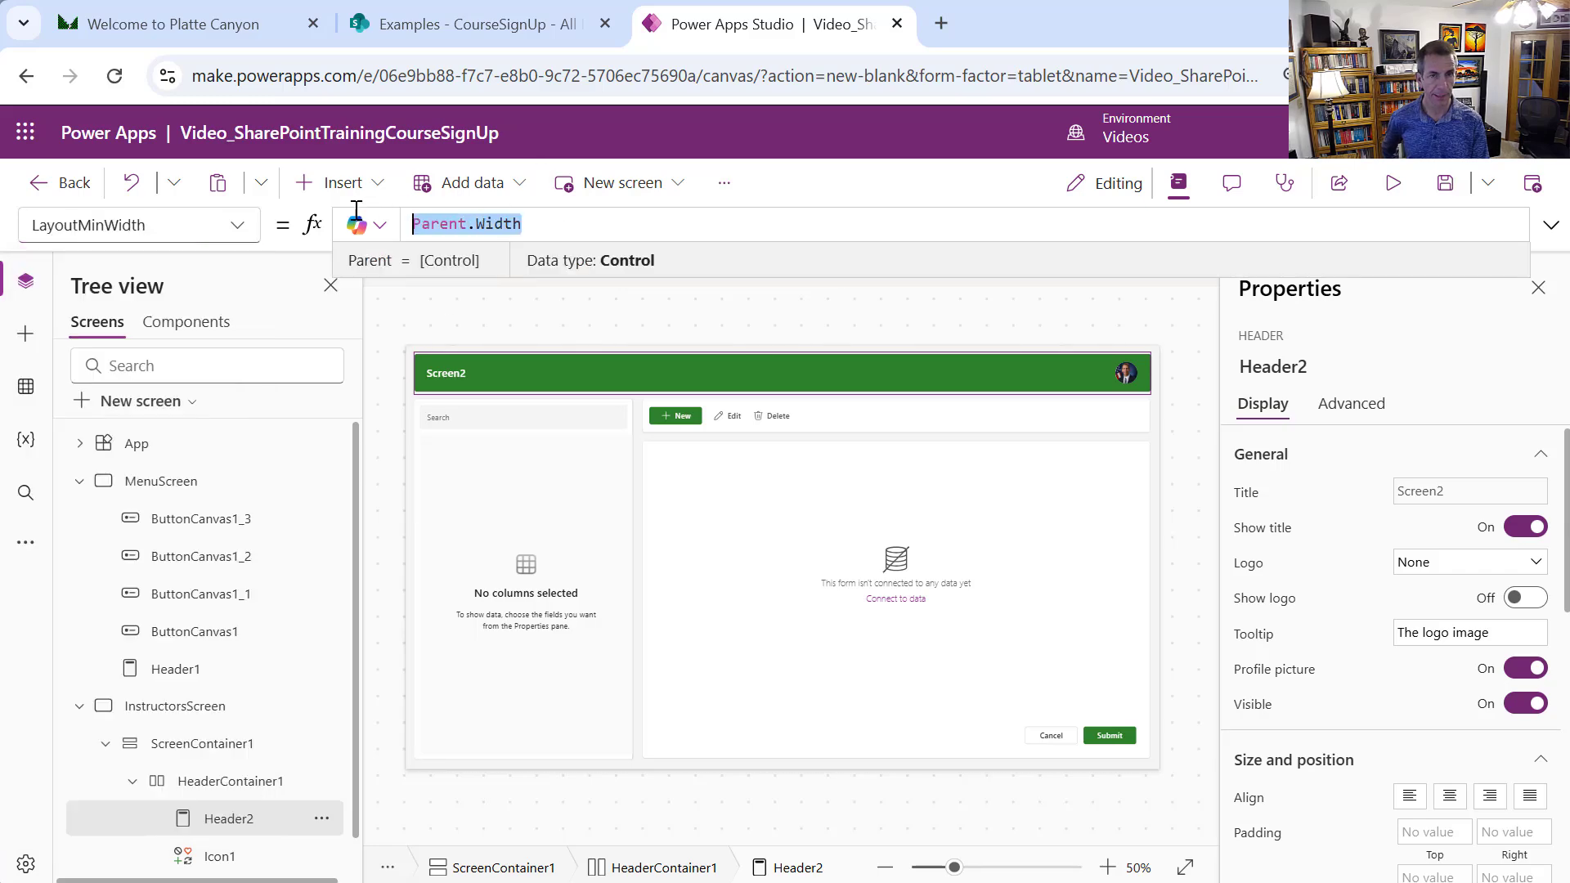
text(Ap)
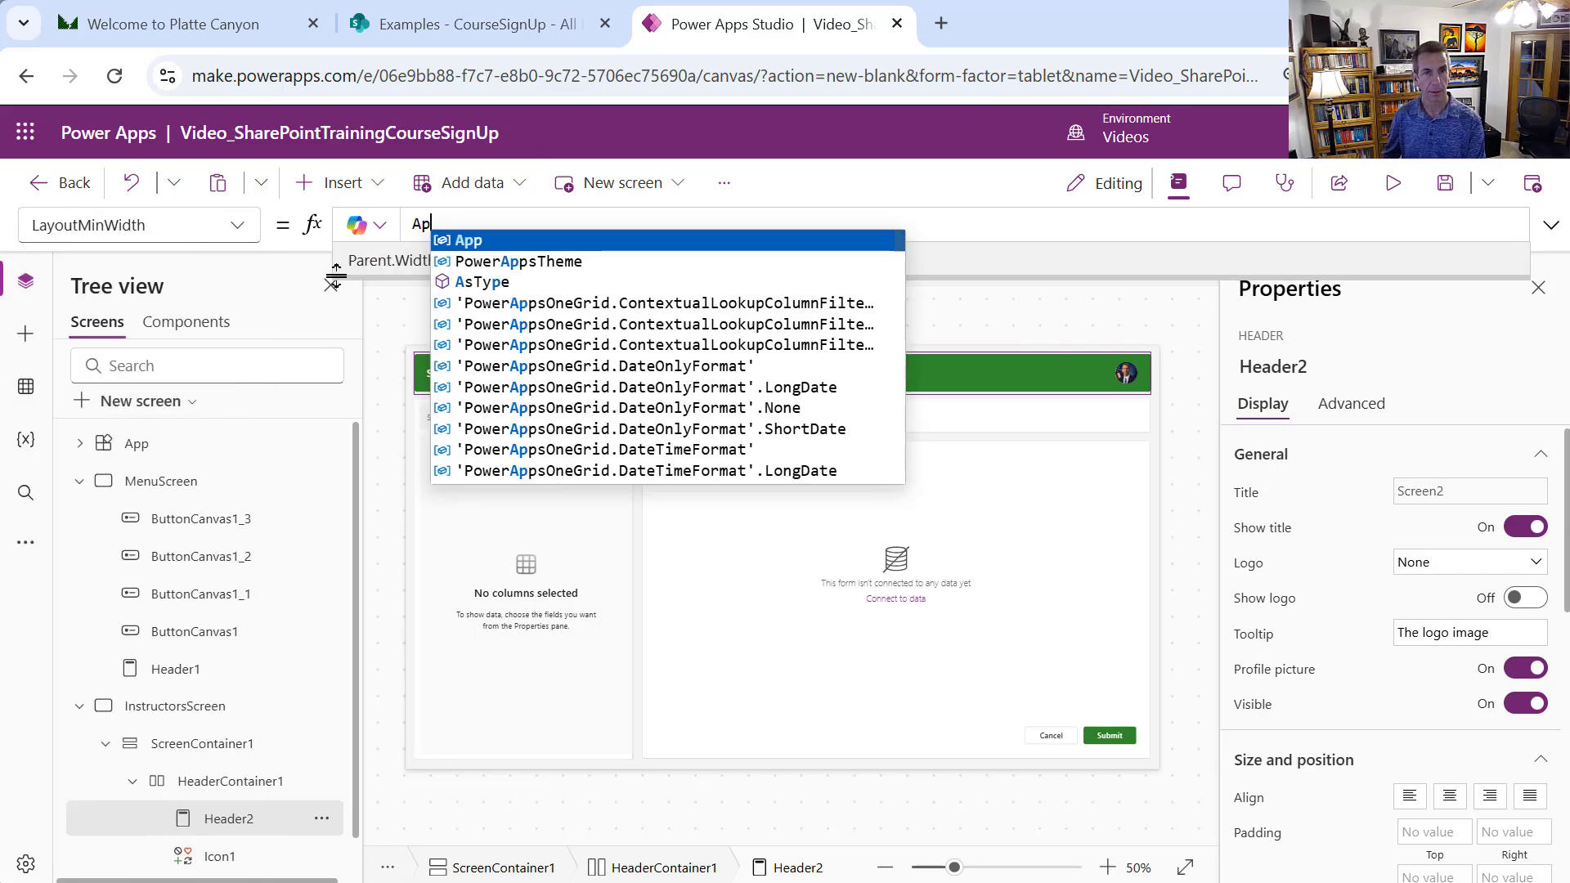
text(p.Mi)
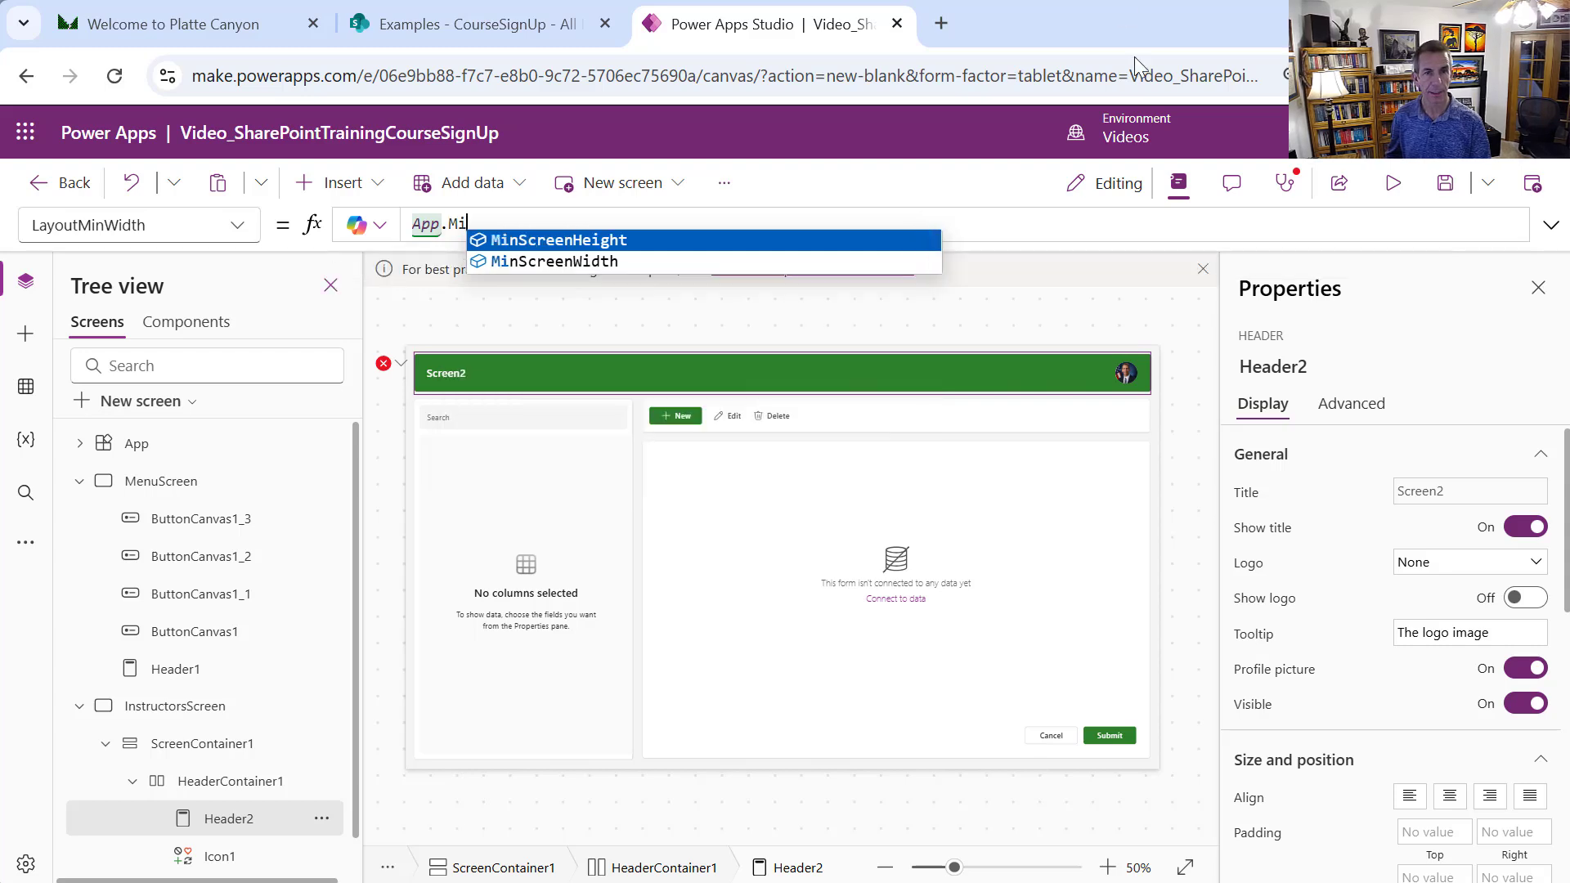
click(601, 245)
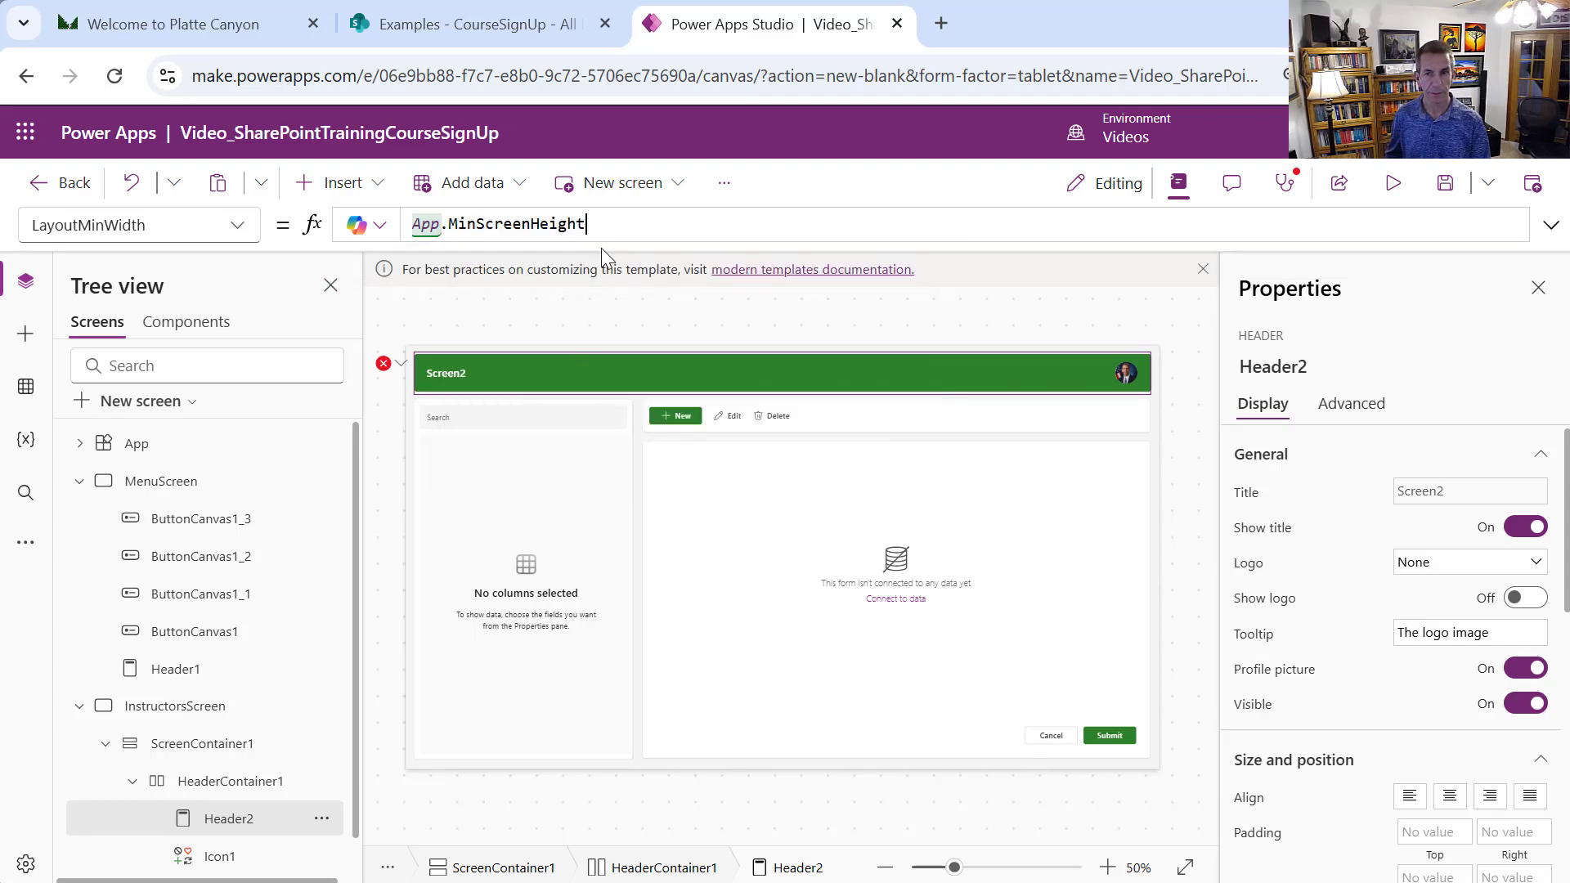
Set Header2's Width formula to Parent.Width - Icon1.Width
click(237, 225)
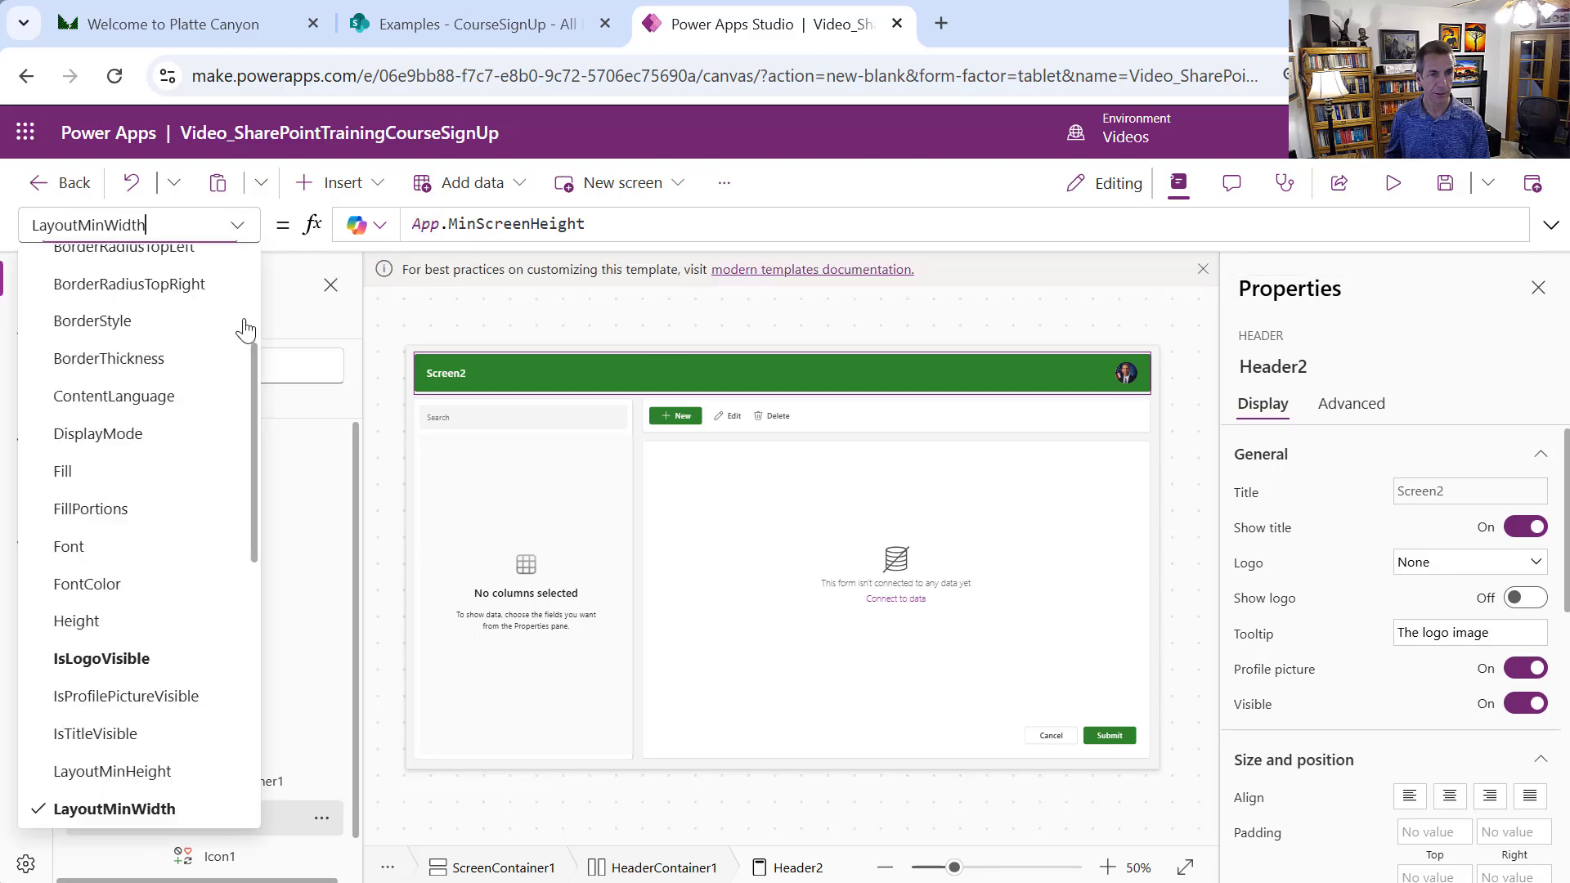
drag(253, 479, 273, 574)
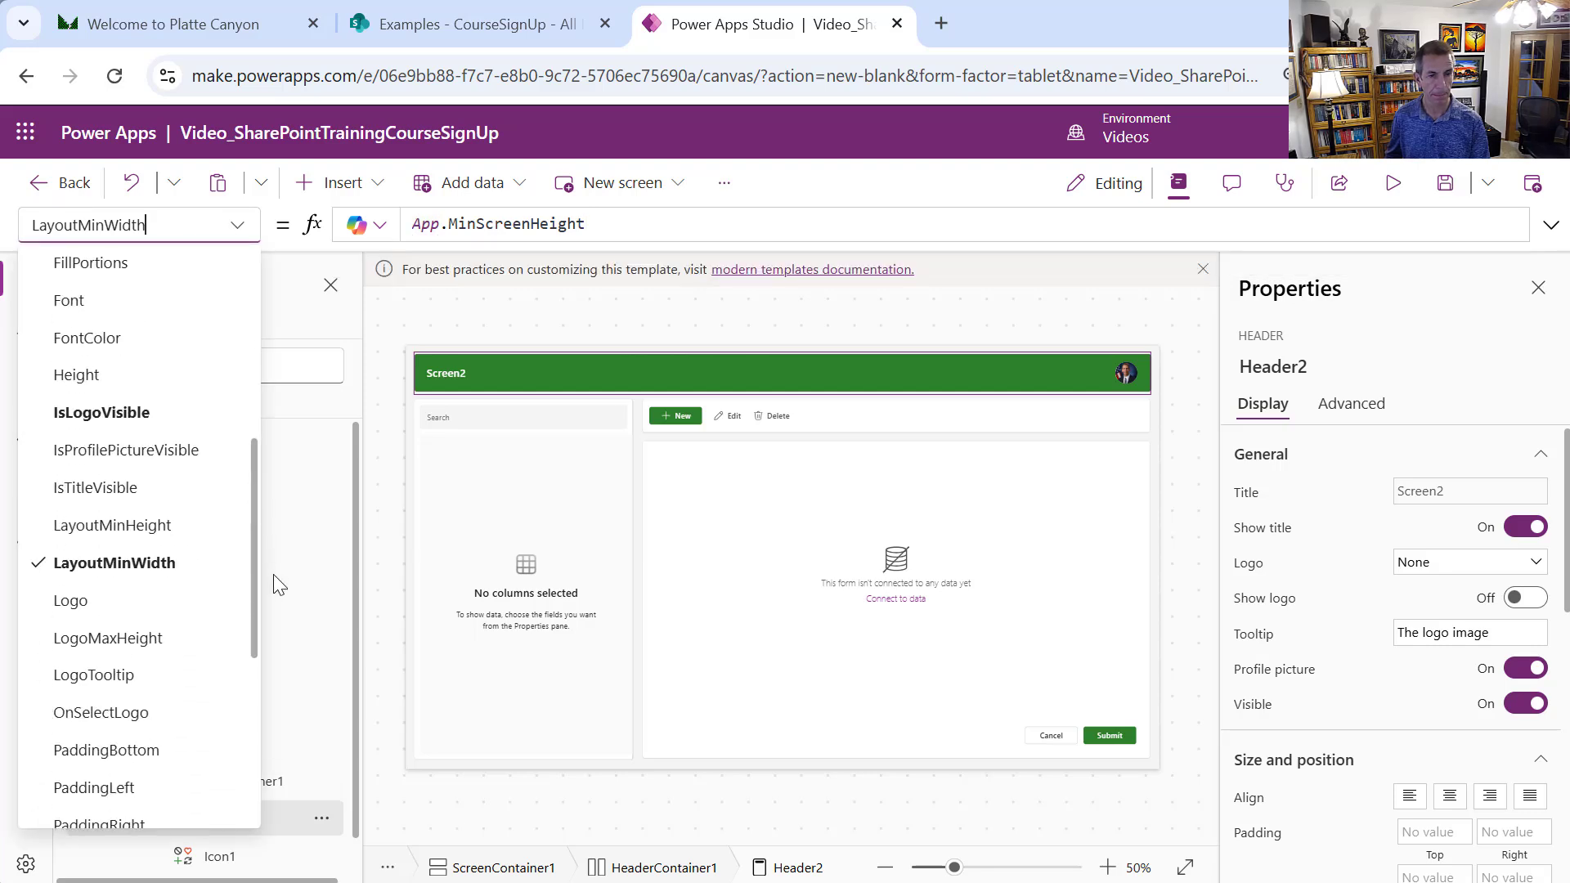
click(548, 283)
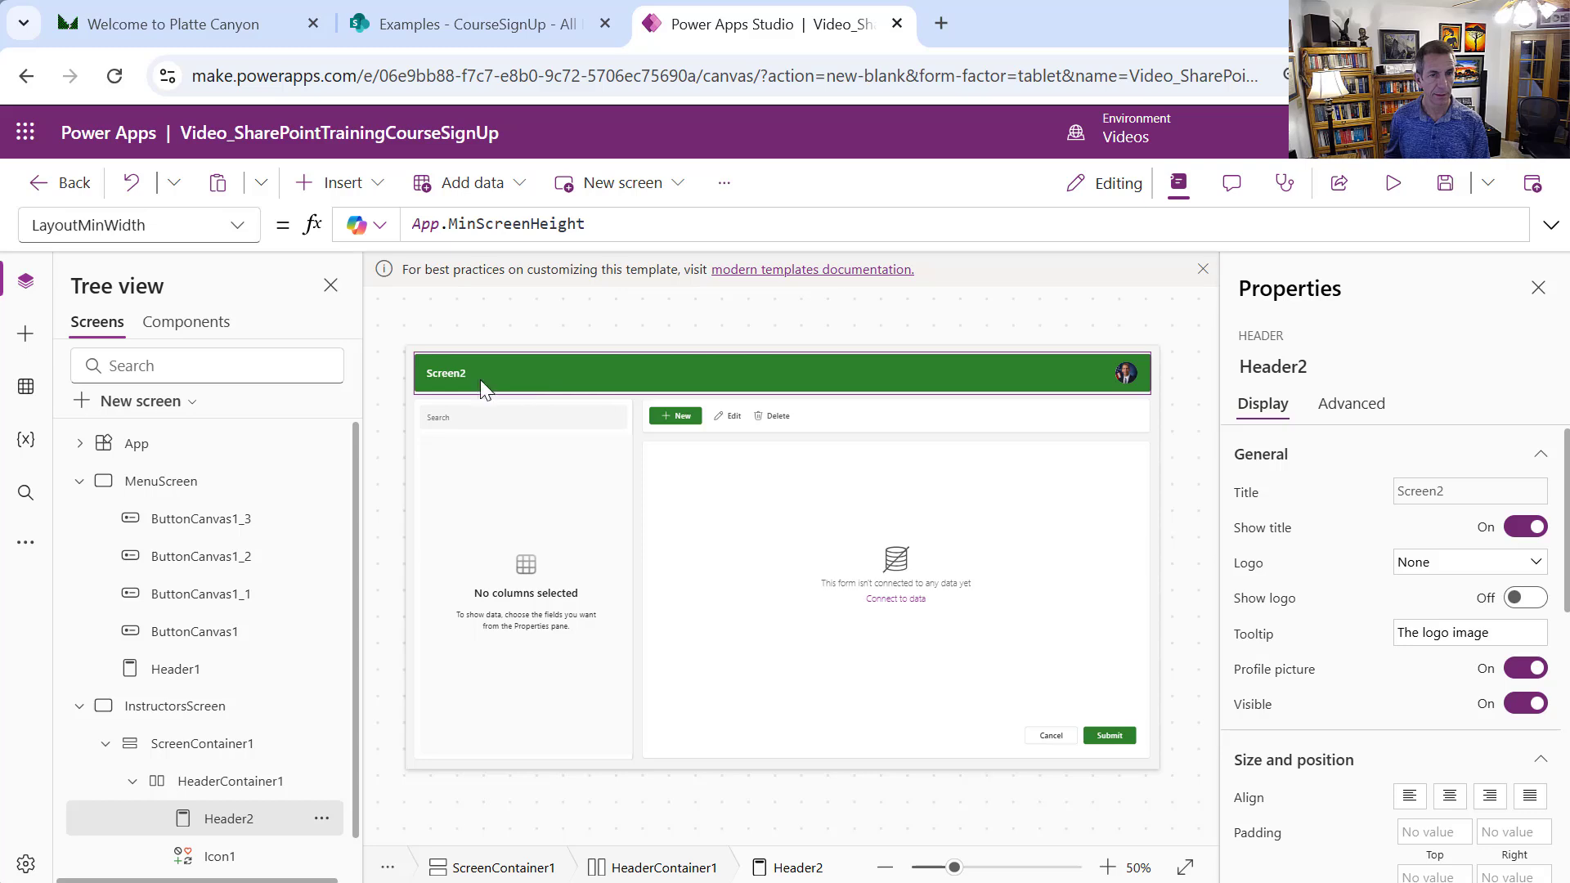
click(236, 230)
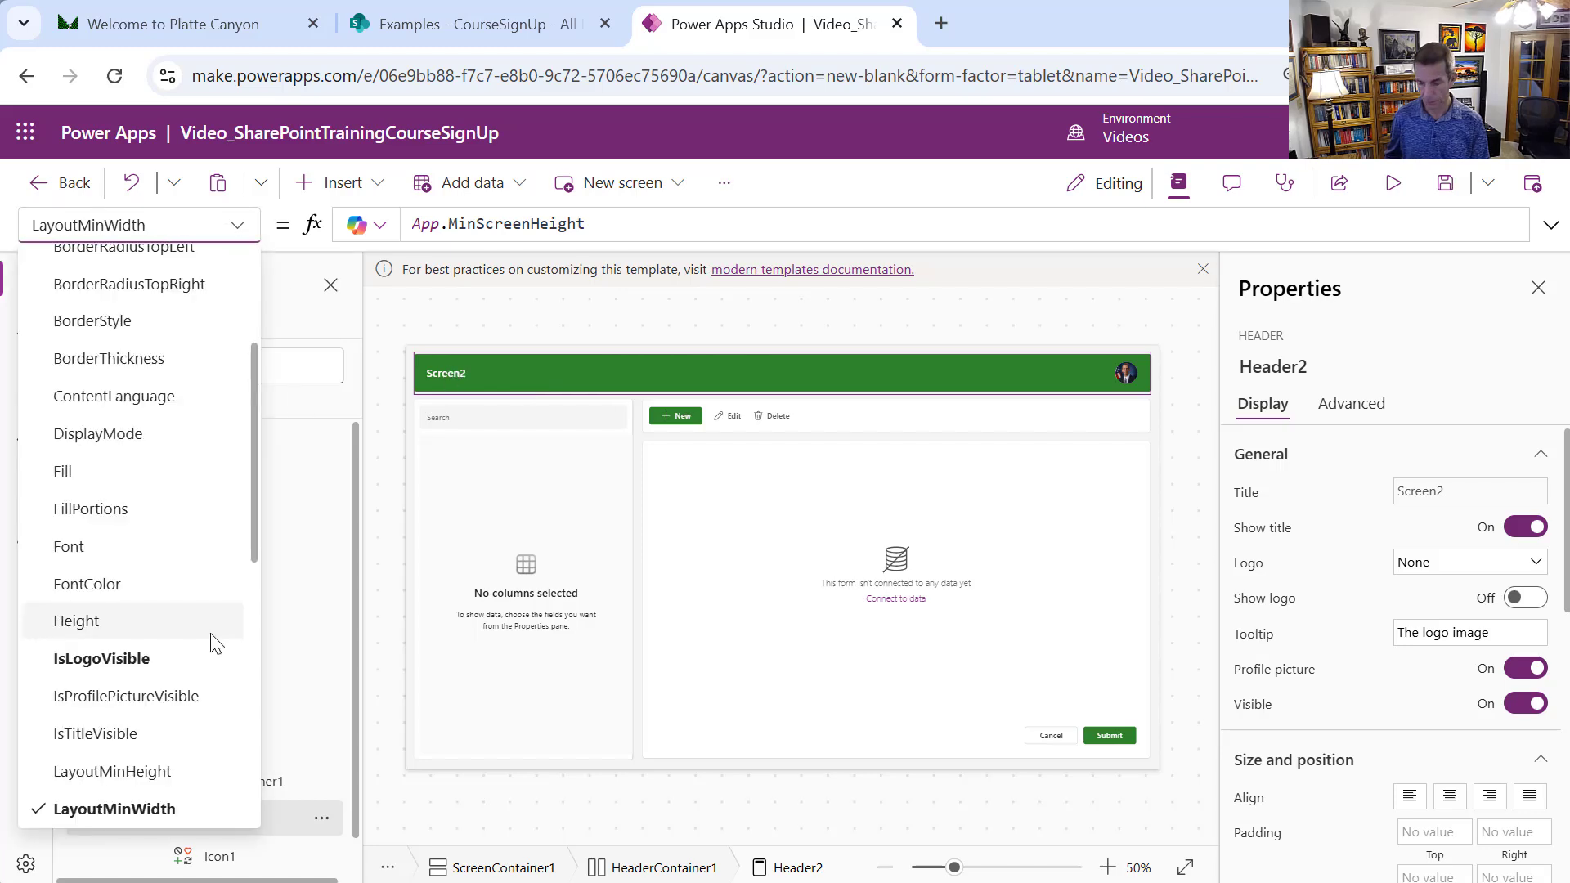
key(ctrl+a)
key(BackSpace)
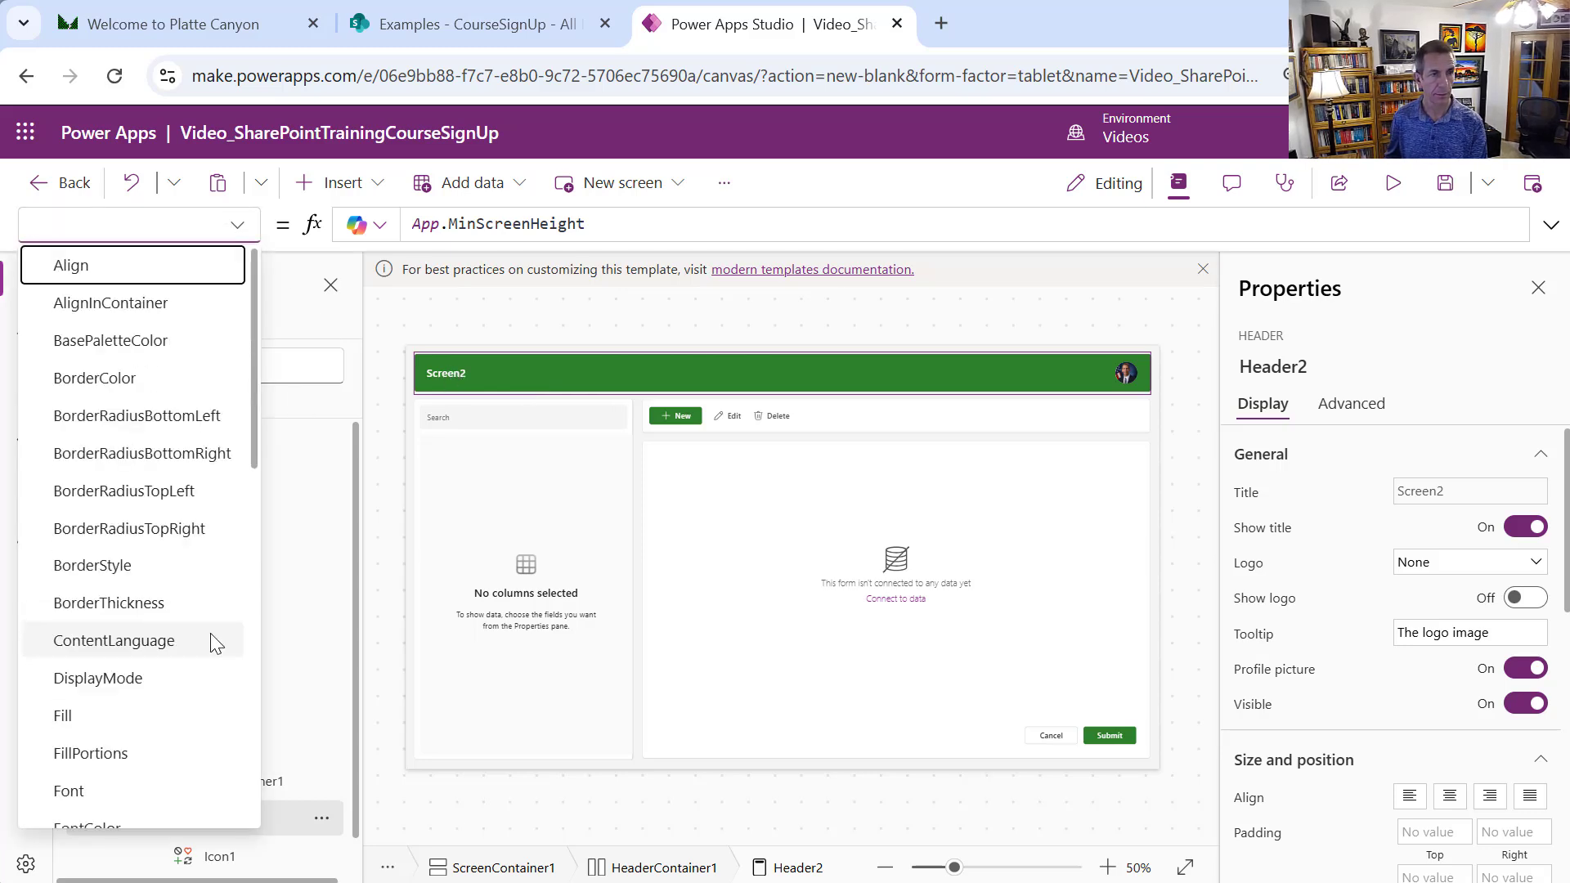
text(wid)
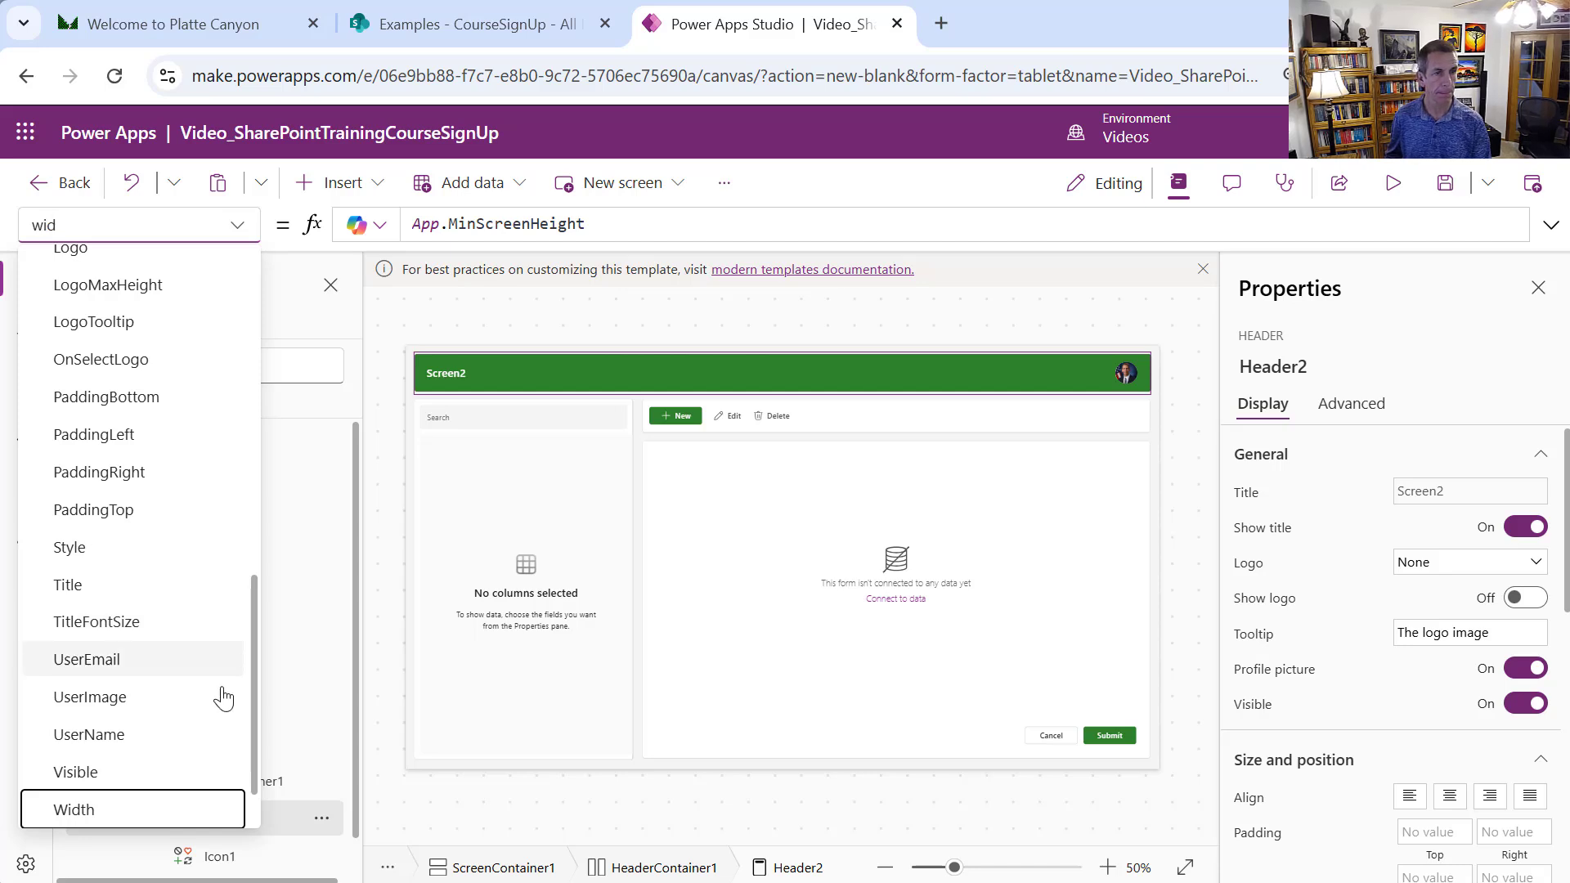
click(155, 814)
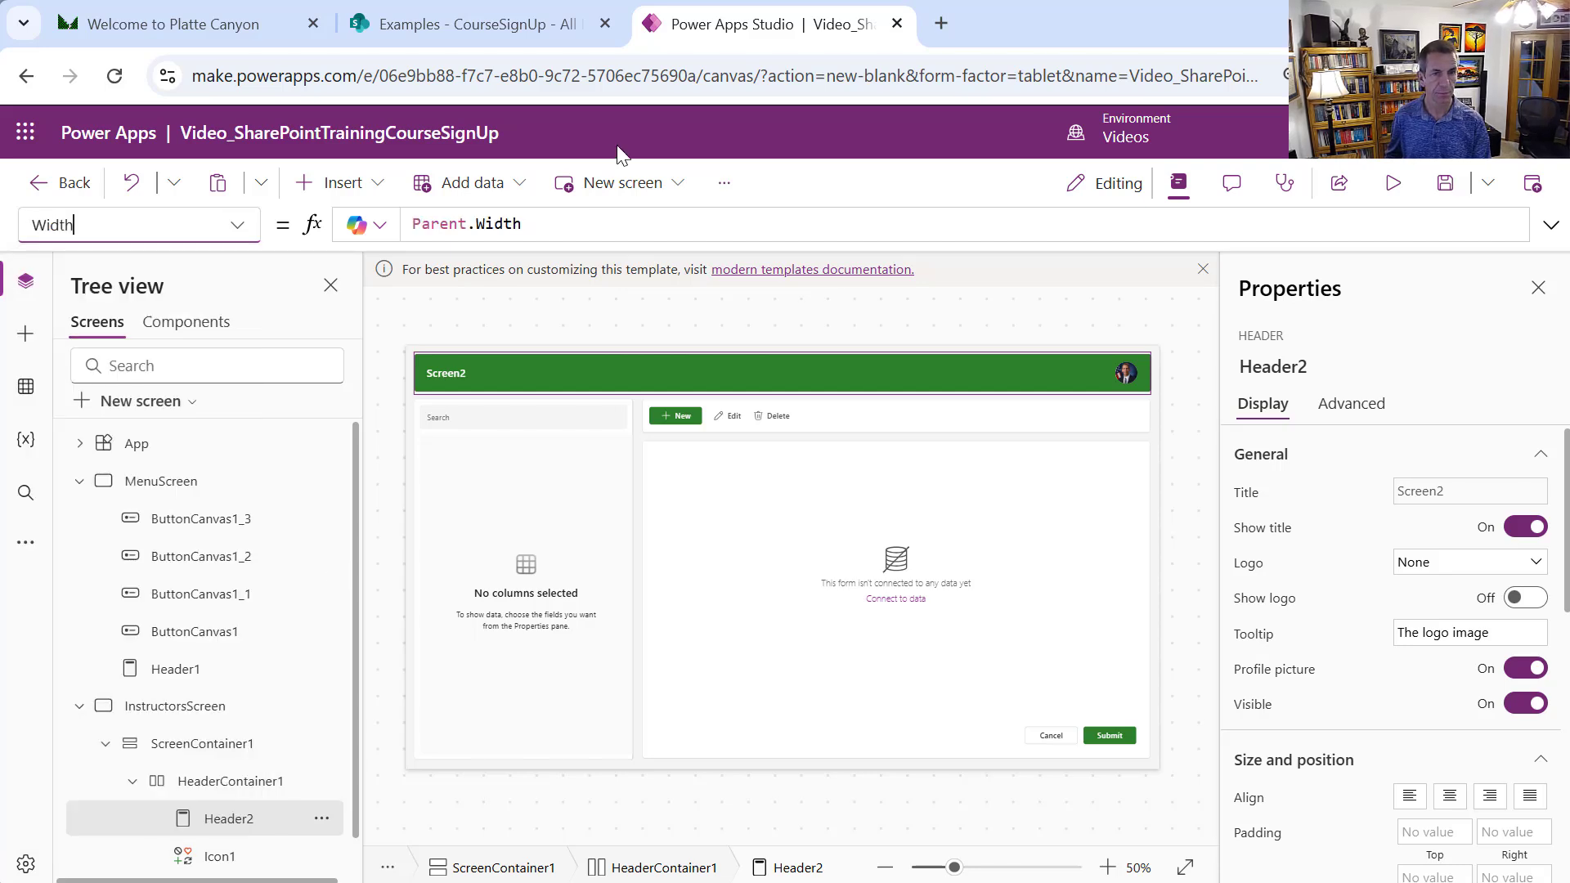
click(554, 227)
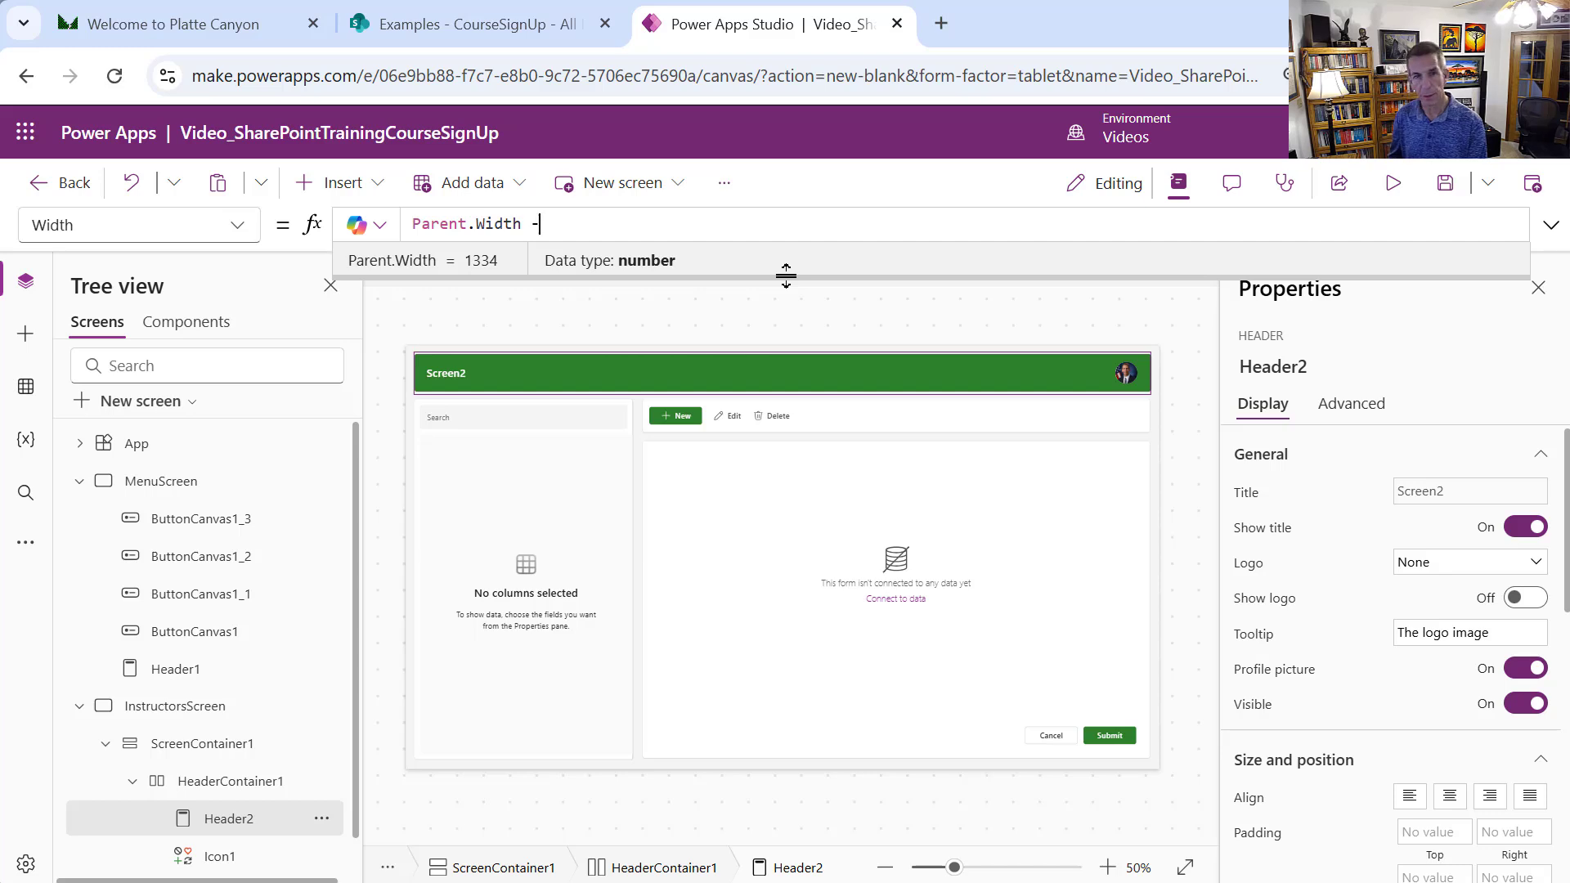
text(- Icon)
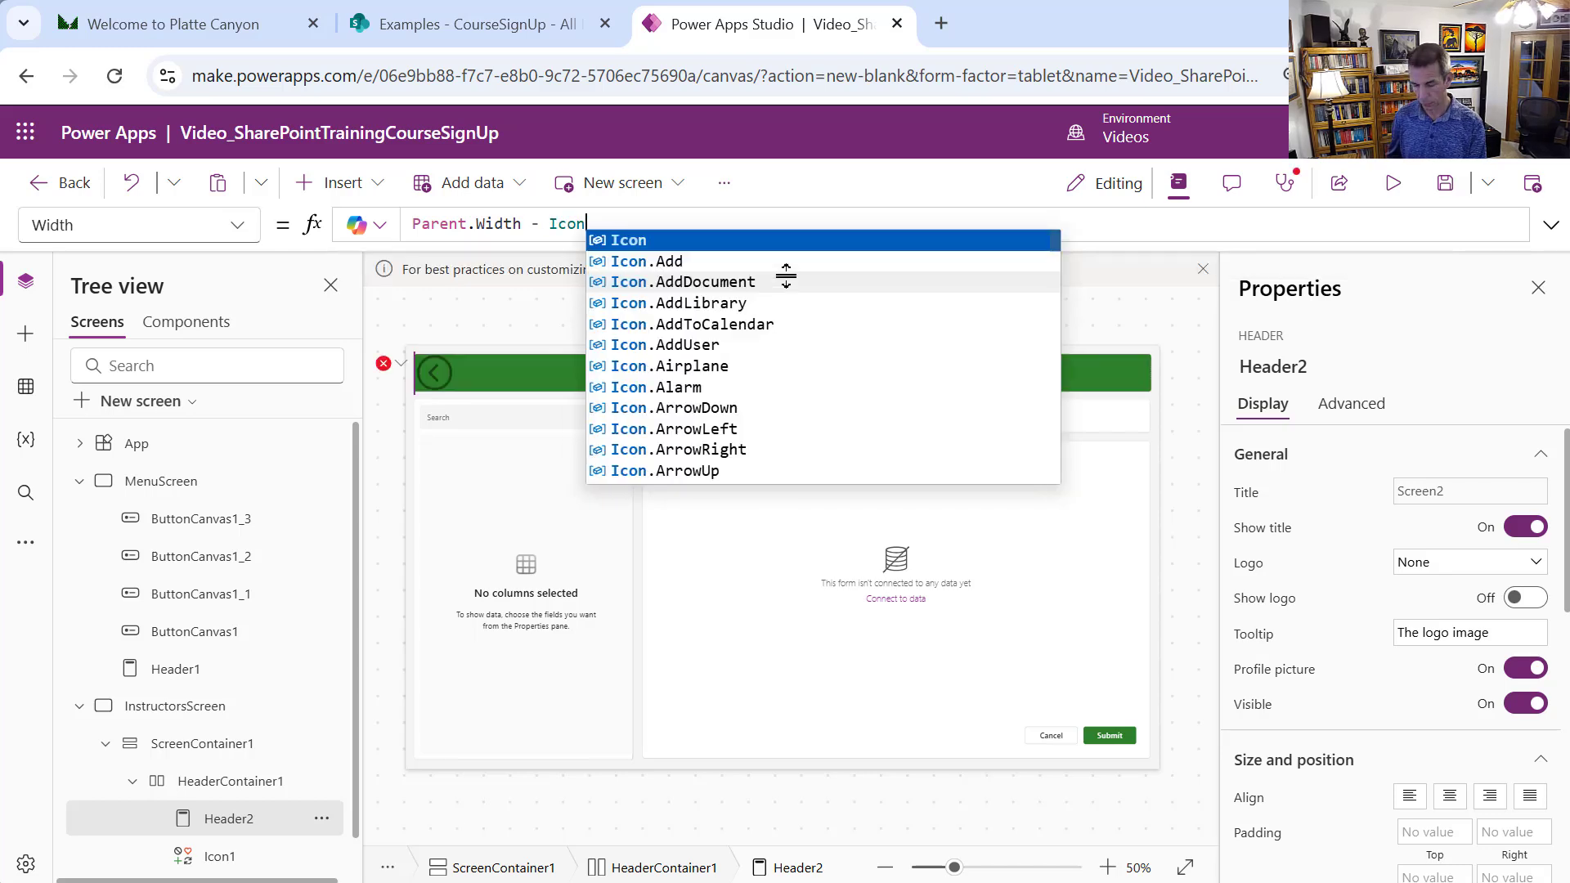
text(1.Width)
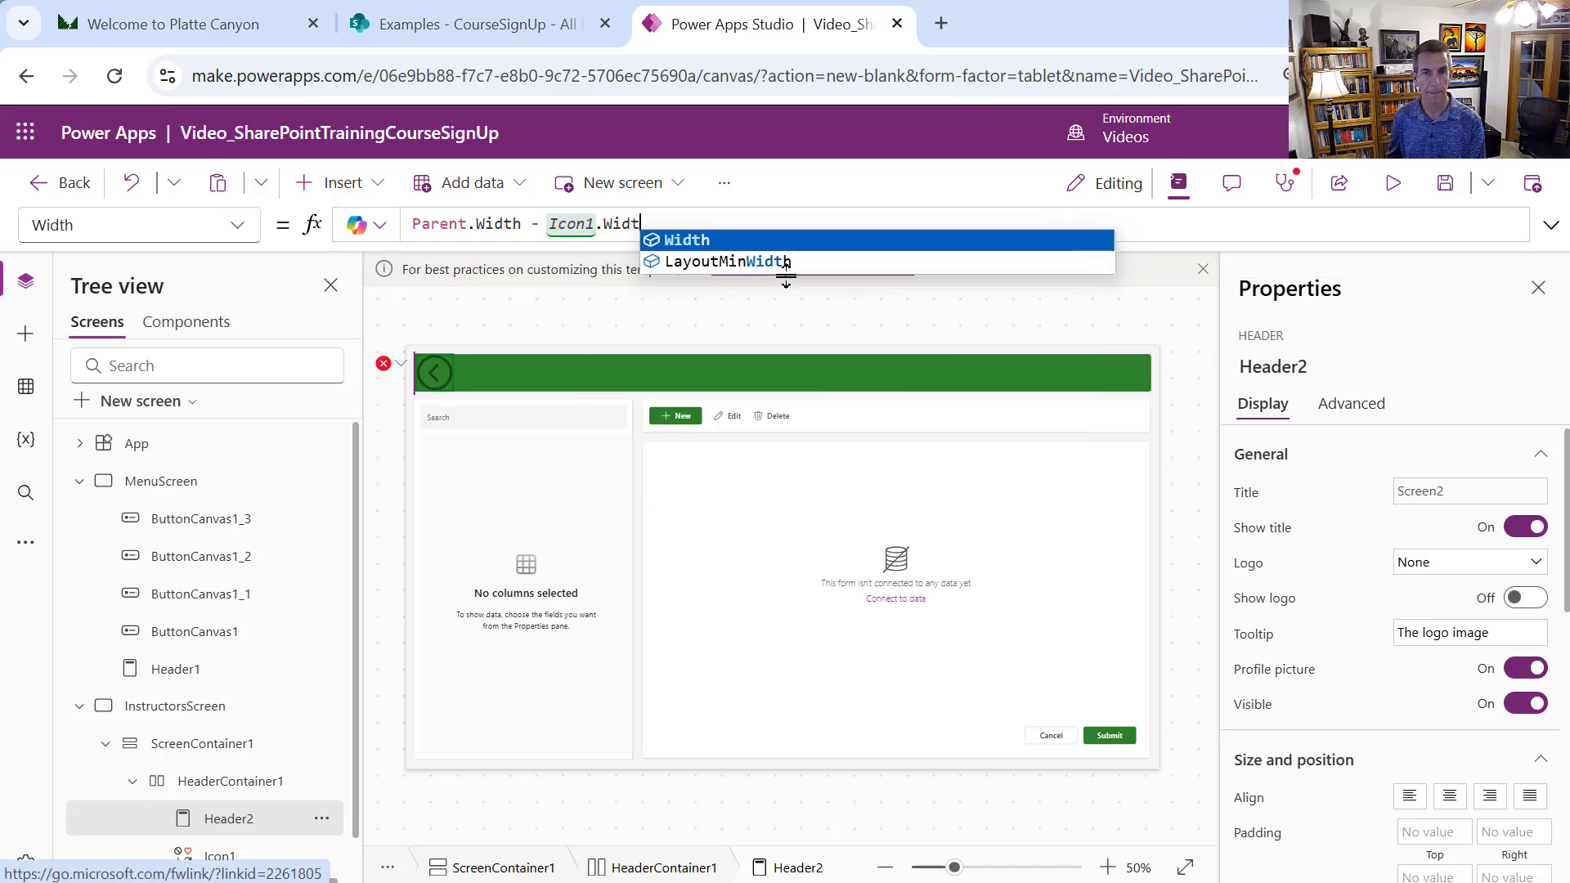
key(Tab)
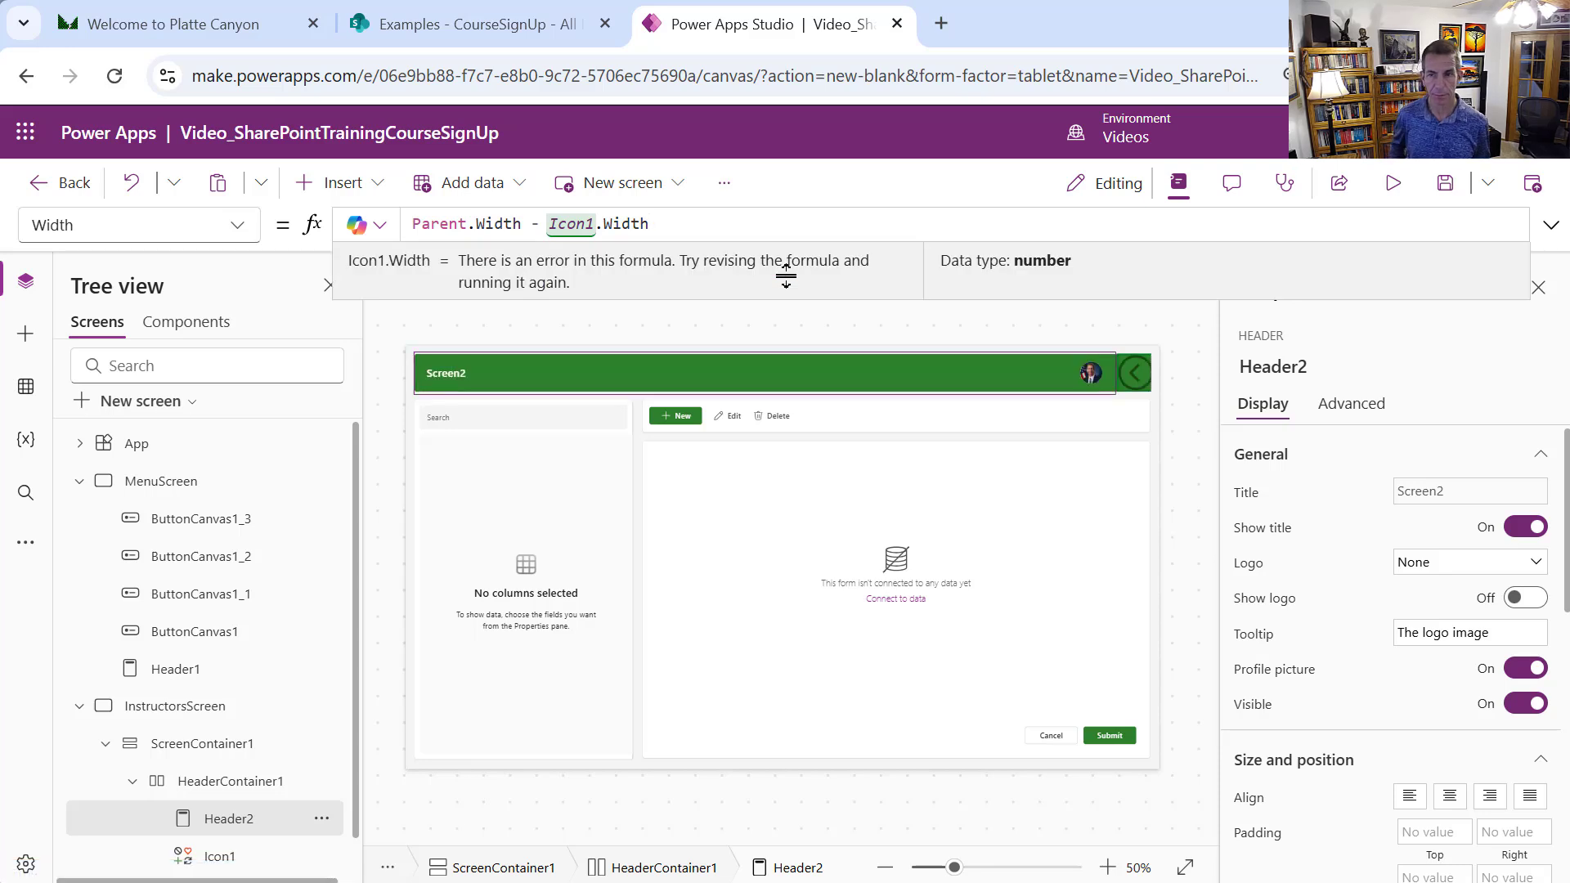
click(321, 856)
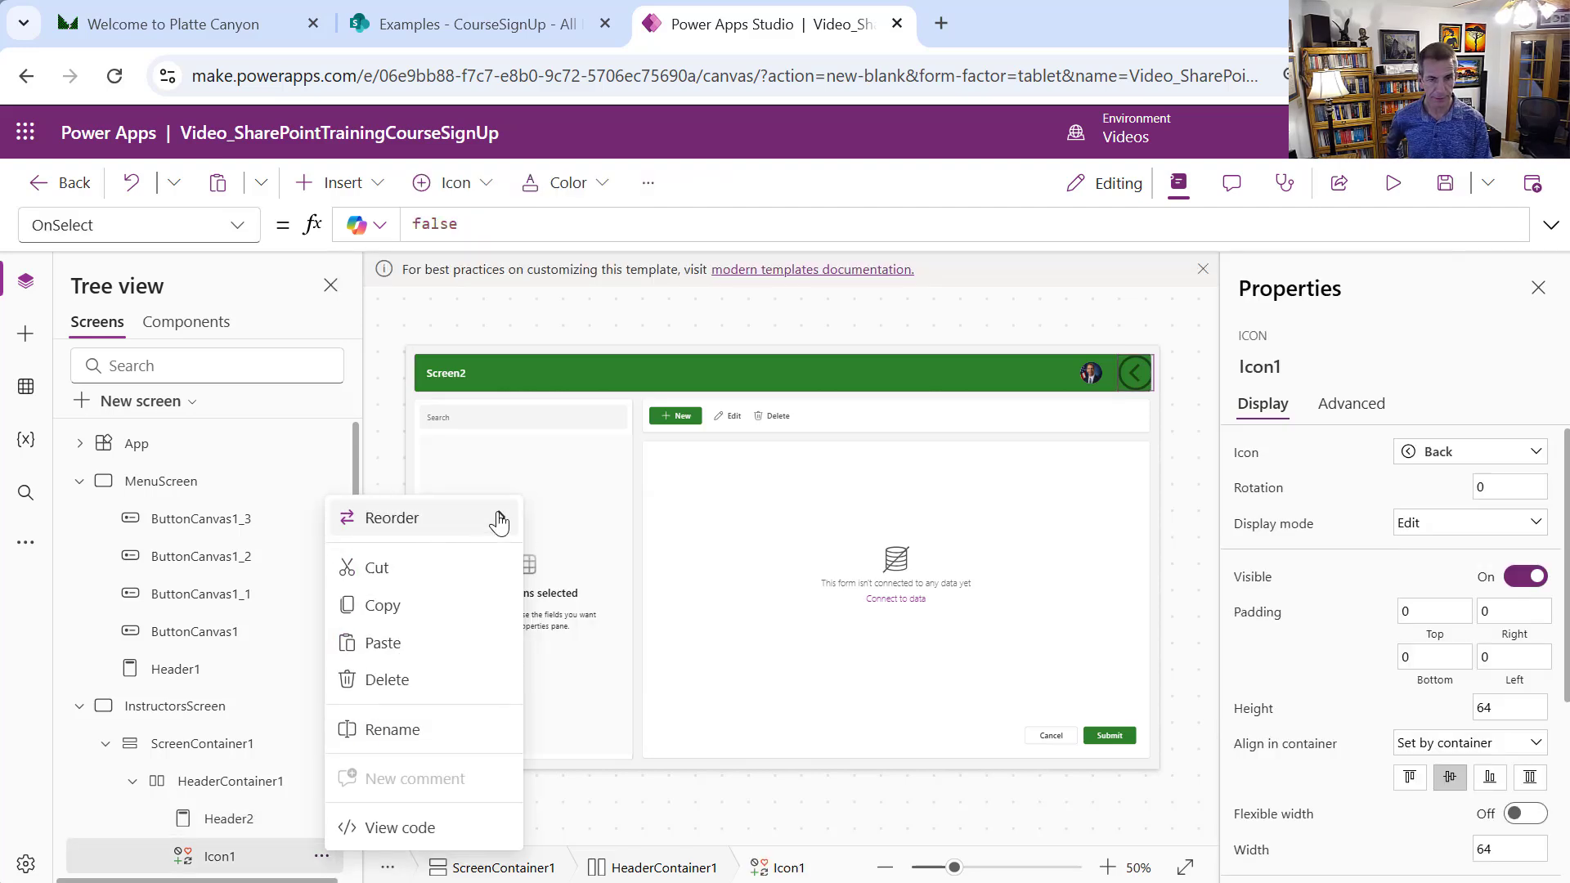
Move Icon1 to the start of the header and set its OnSelect to Navigate(MenuScreen)
mouse_move(503, 517)
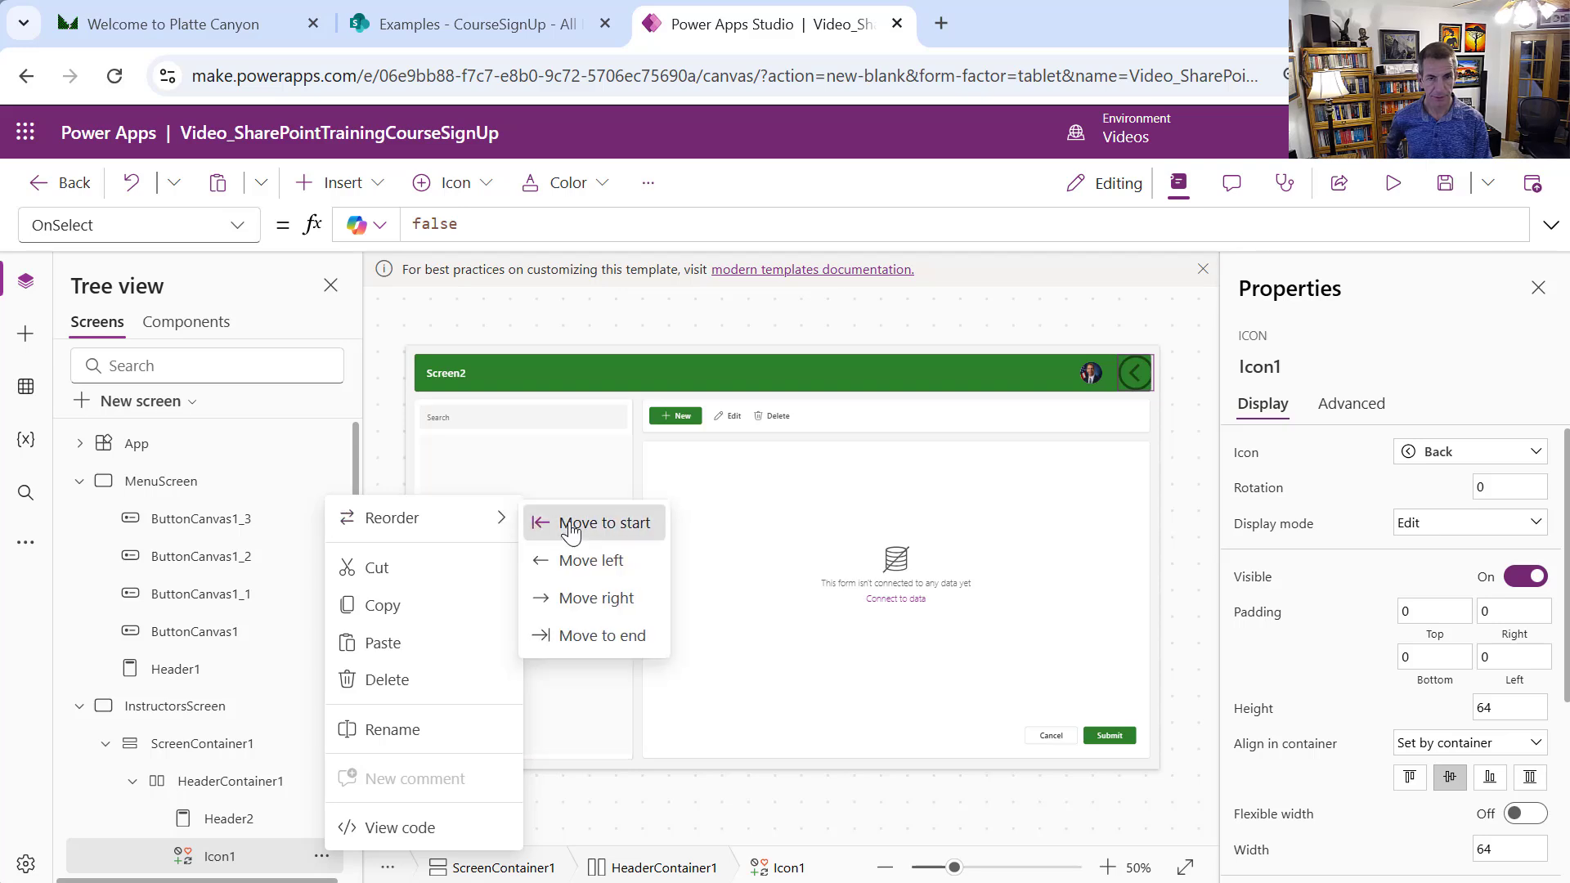
click(570, 528)
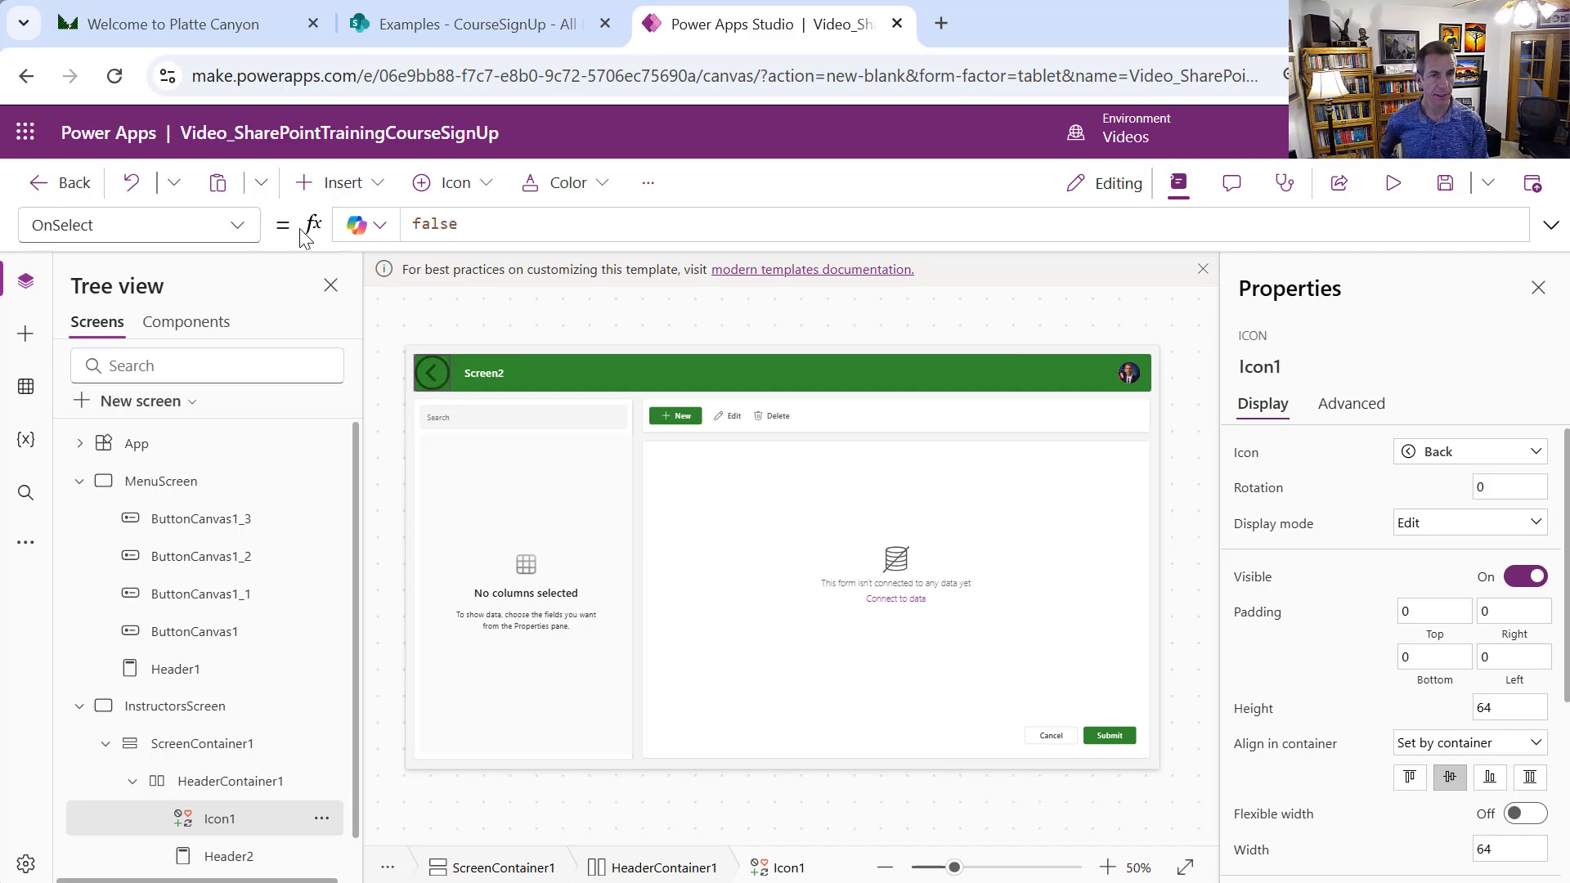
click(415, 228)
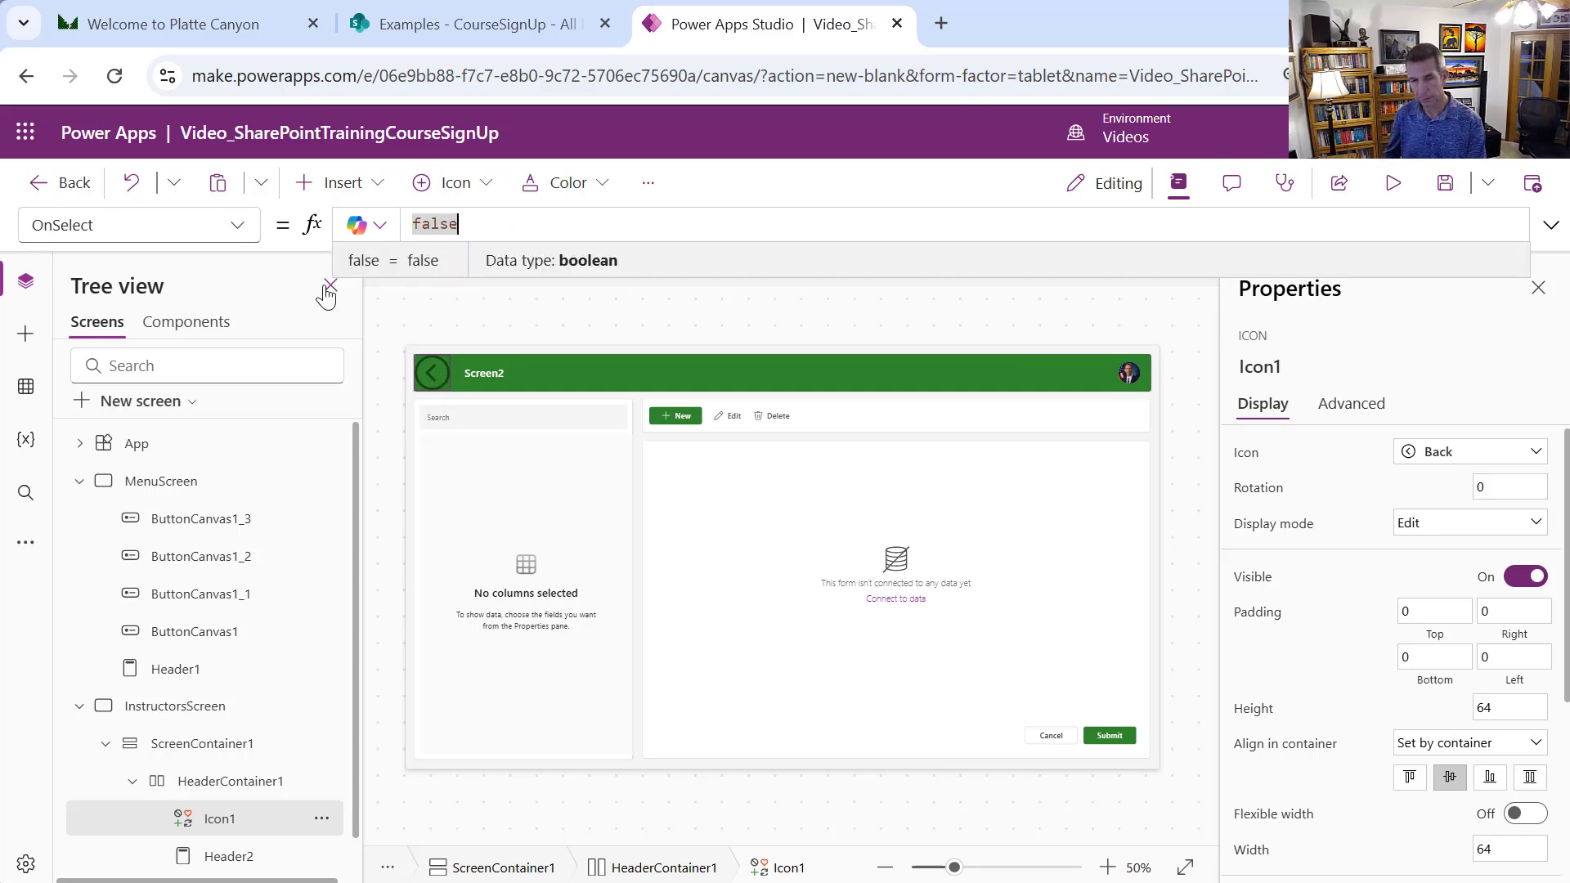
text(N)
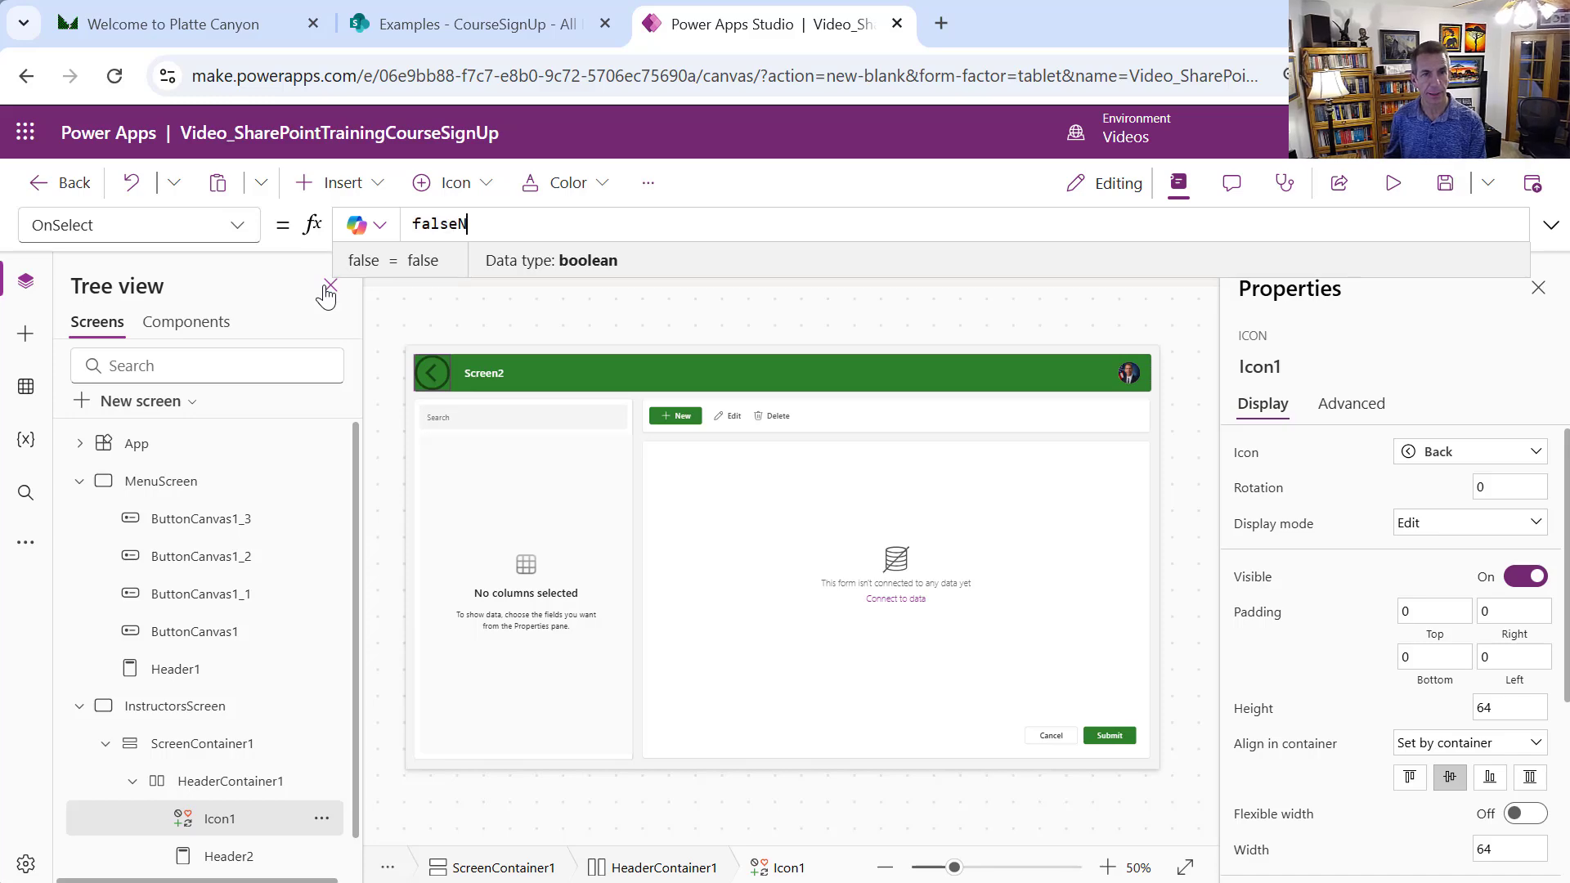
key(BackSpace)
key(BackSpace)
key(BackSpace)
key(BackSpace)
key(BackSpace)
key(BackSpace)
text(Navig)
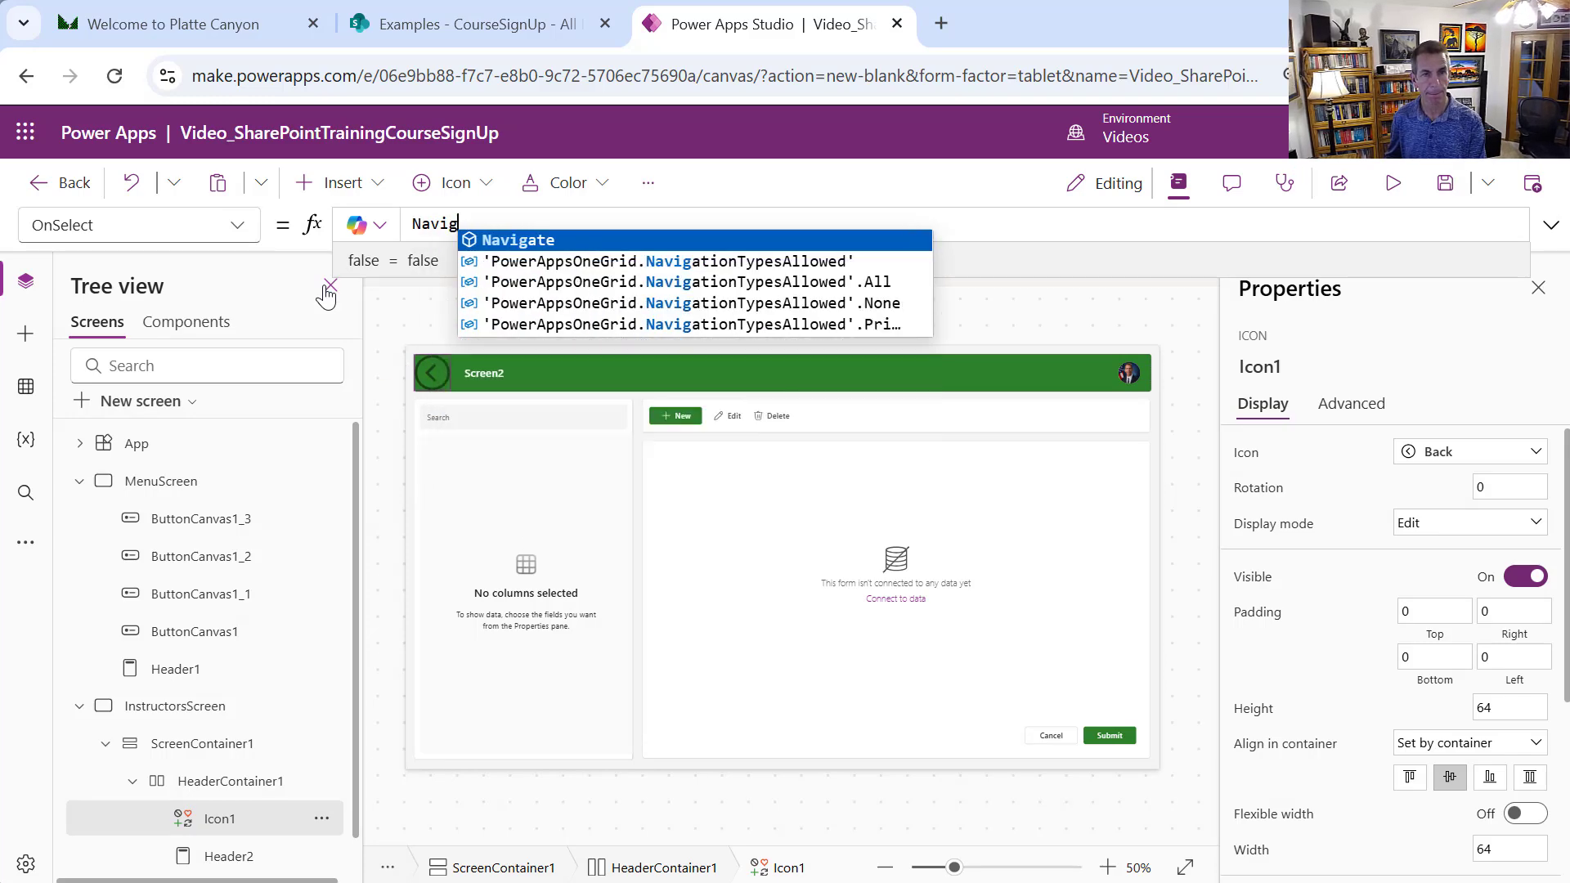
key(Tab)
text(Menu)
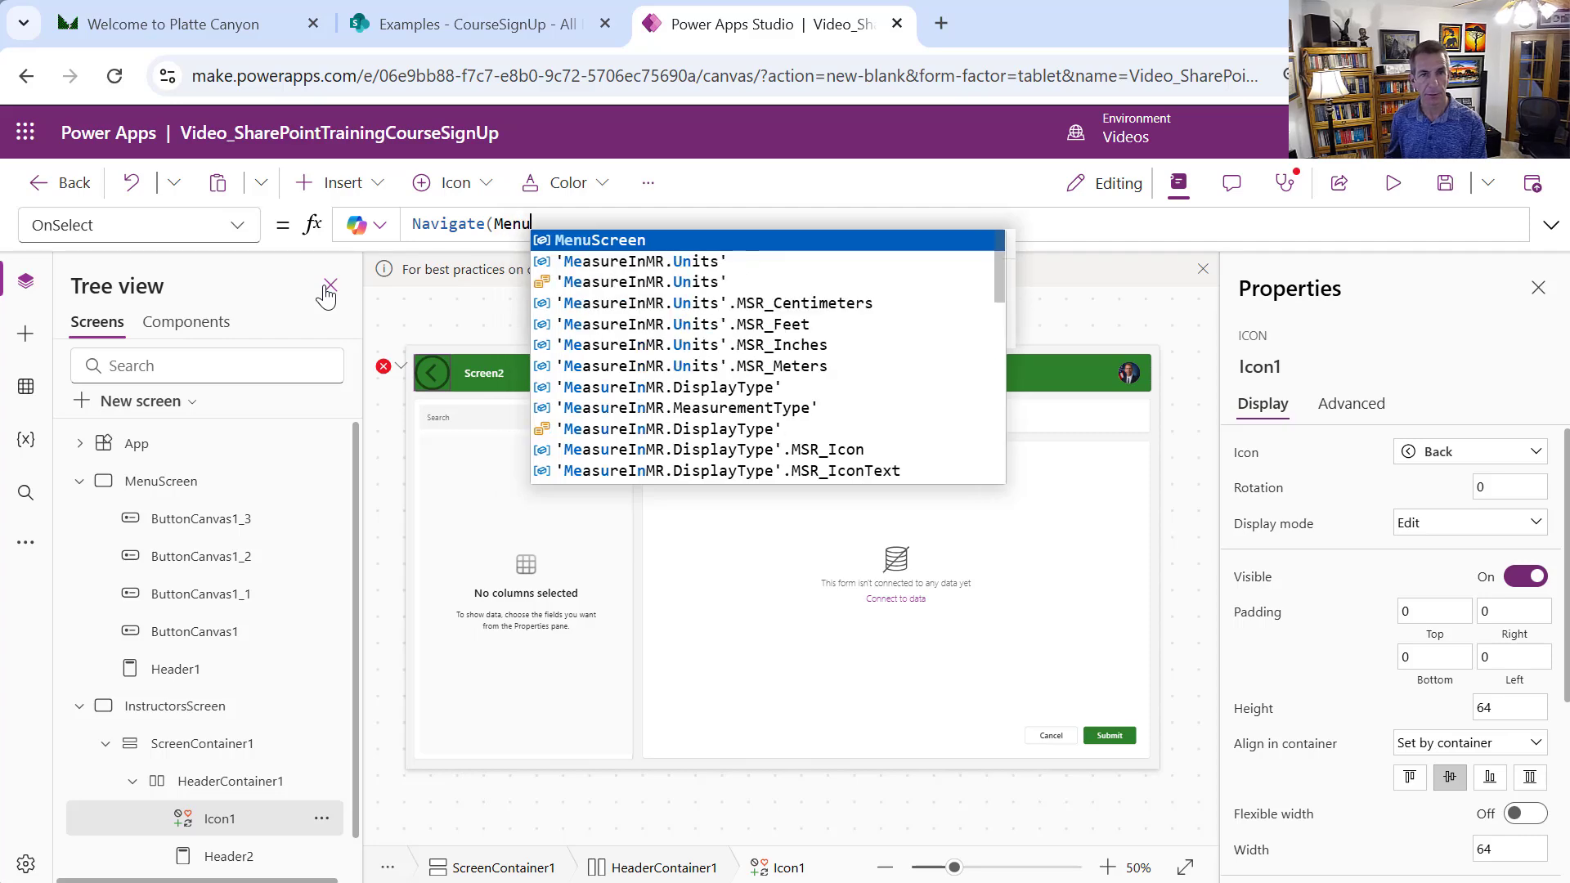
key(Tab)
text())
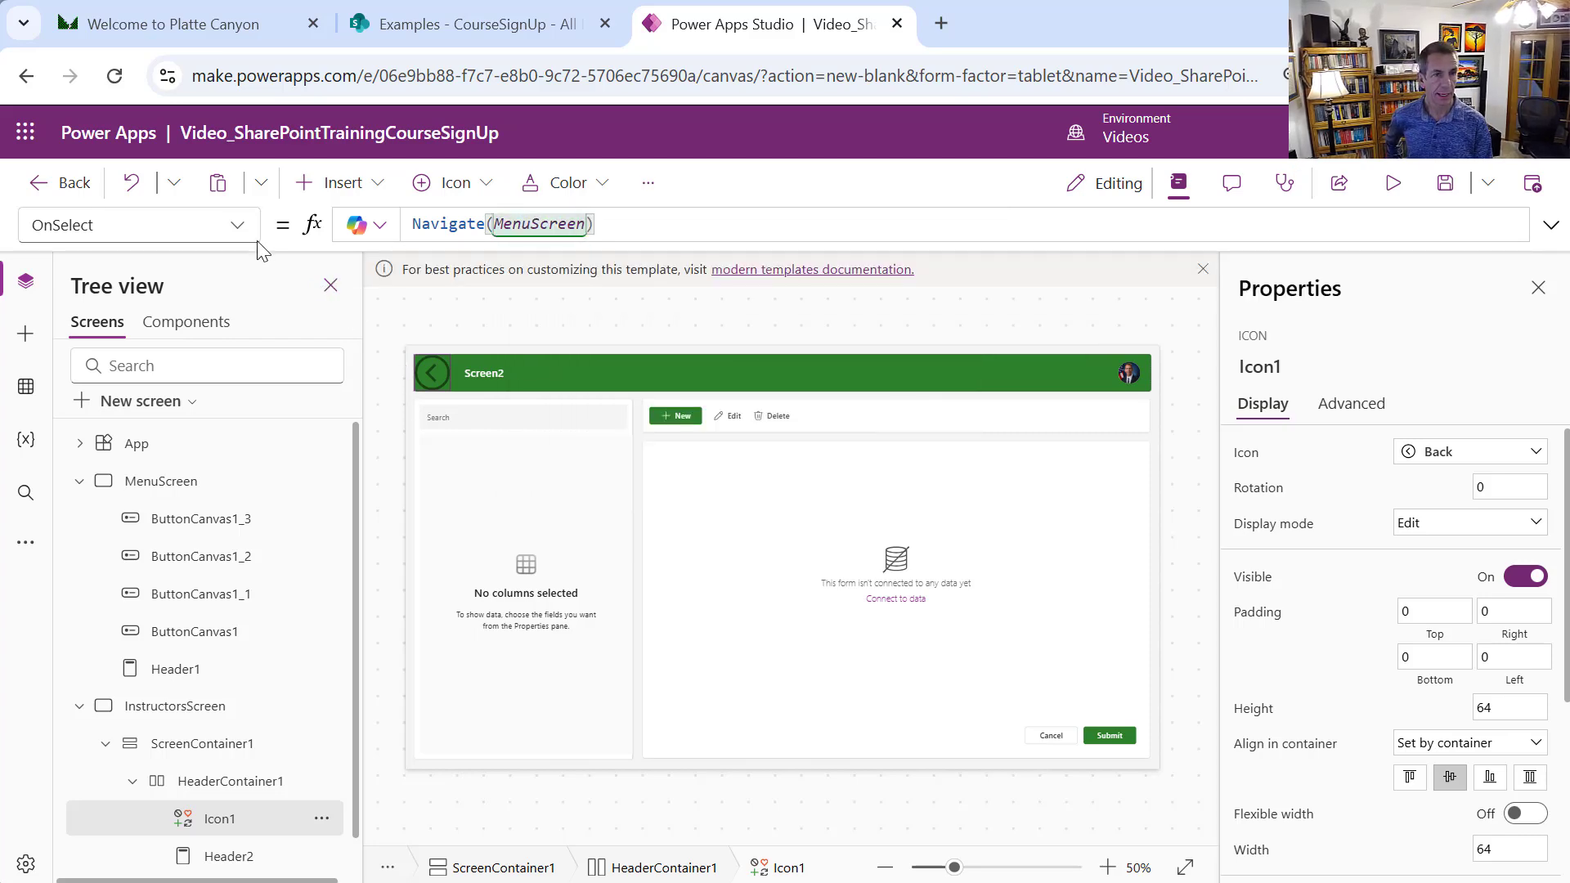
click(237, 229)
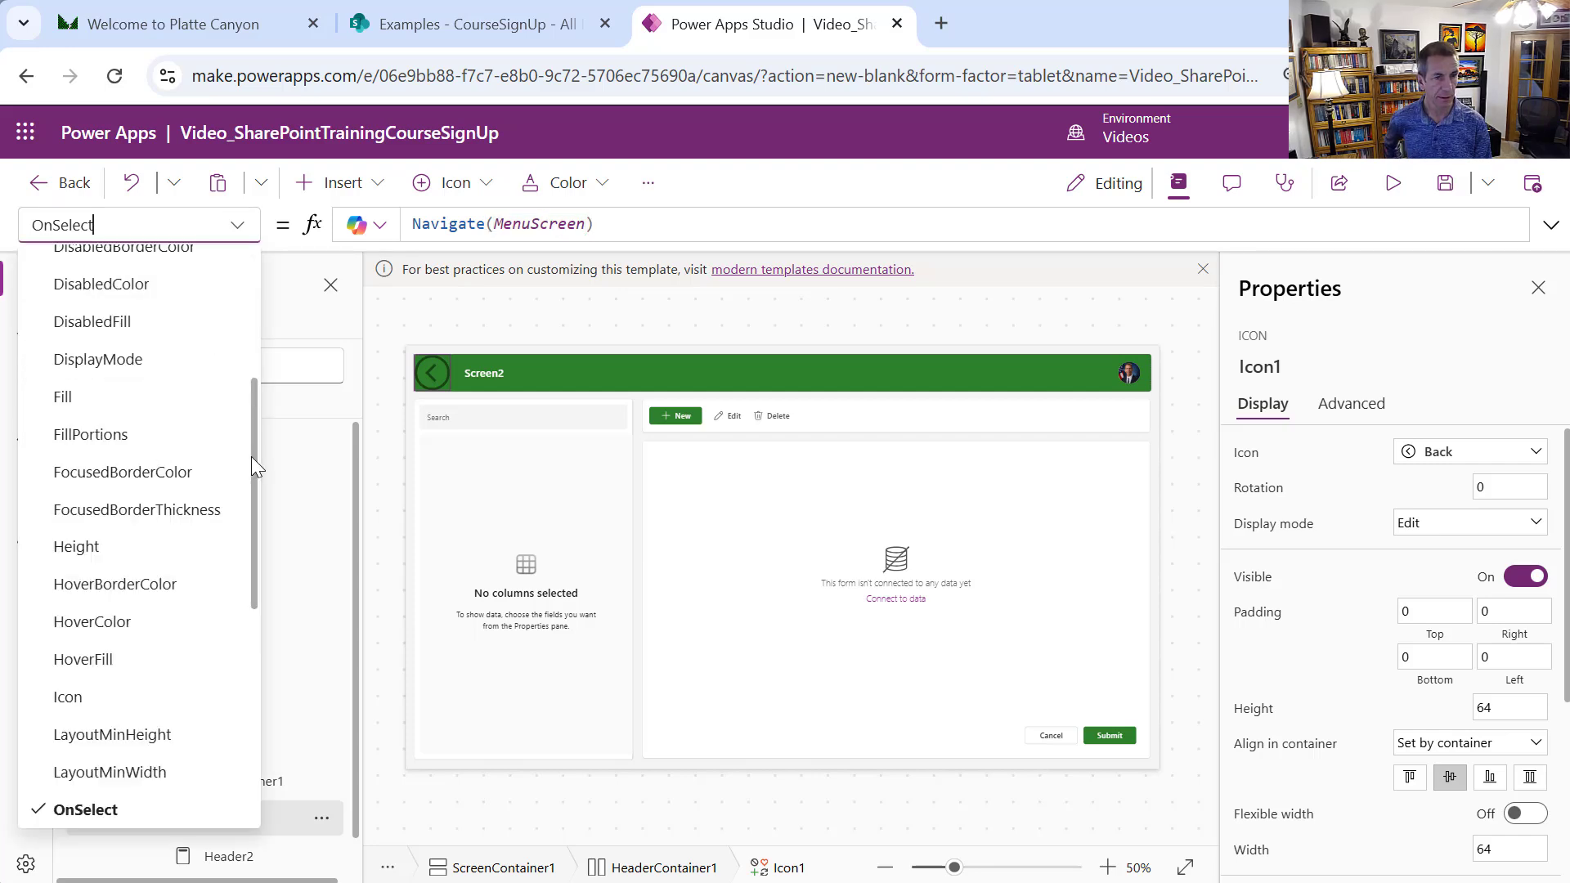
Set Icon1's Color to App.Theme.Colors.PrimaryForeground
drag(252, 456, 250, 401)
scroll(151, 352, up, 1)
click(74, 345)
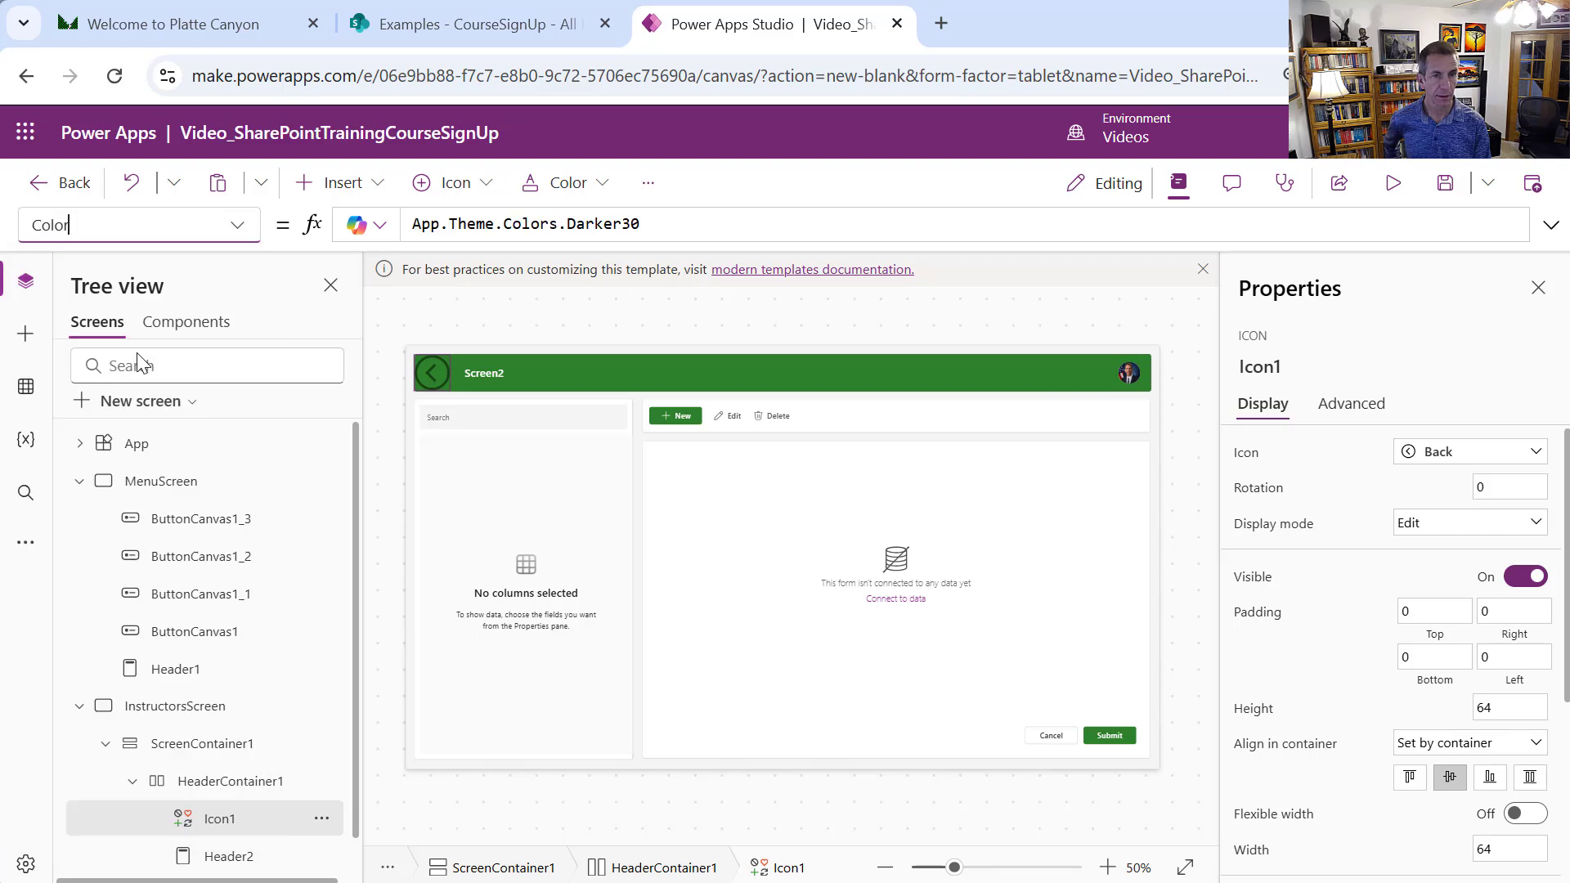
double_click(626, 223)
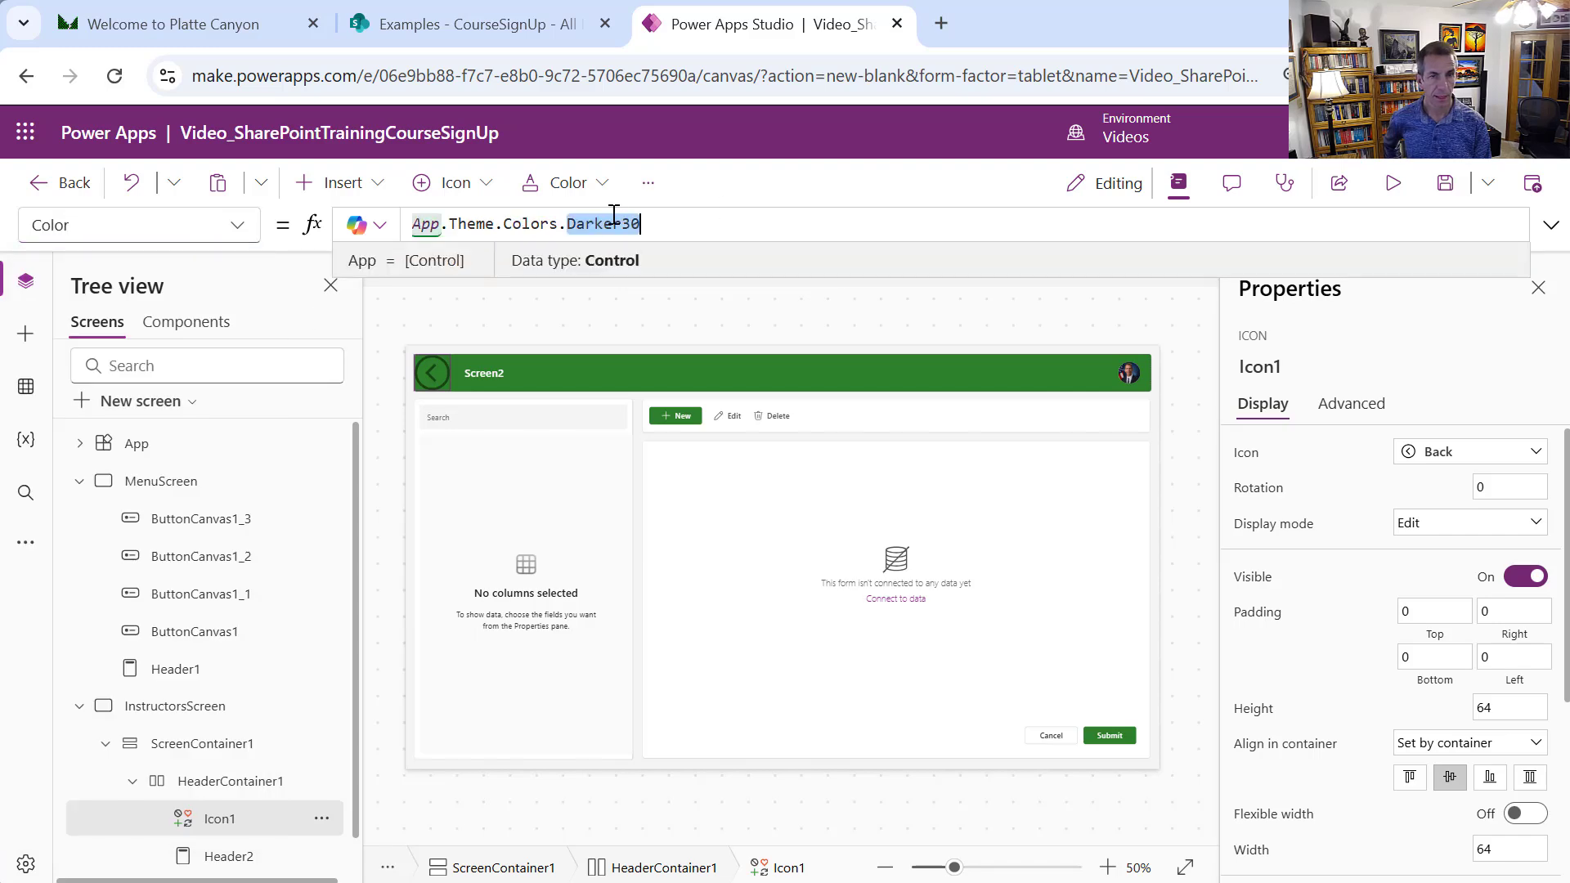
key(BackSpace)
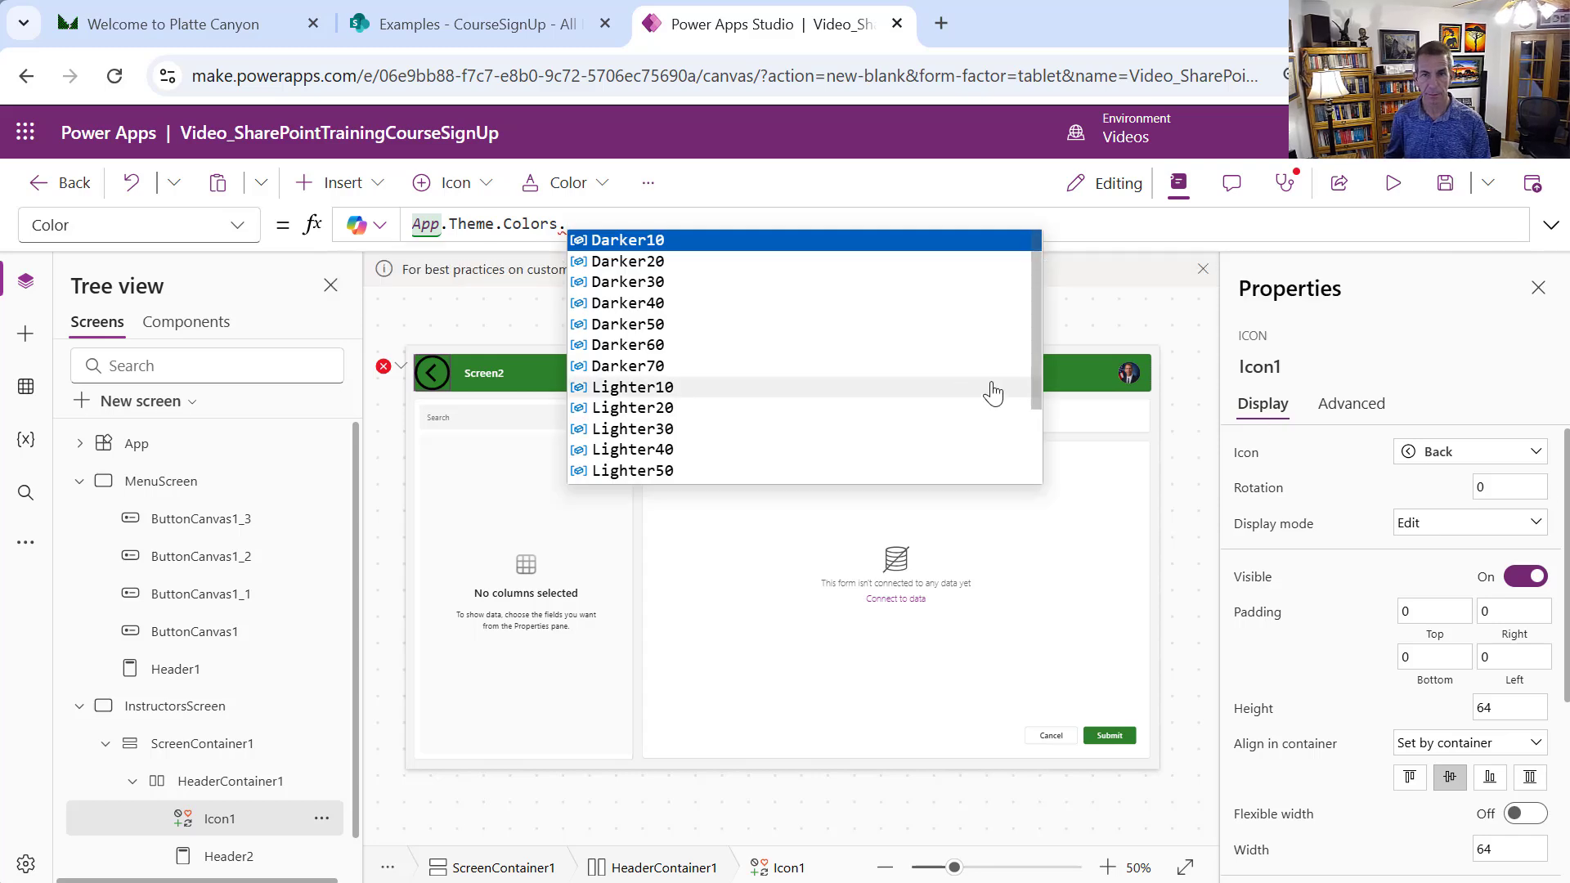
drag(1034, 395, 1055, 459)
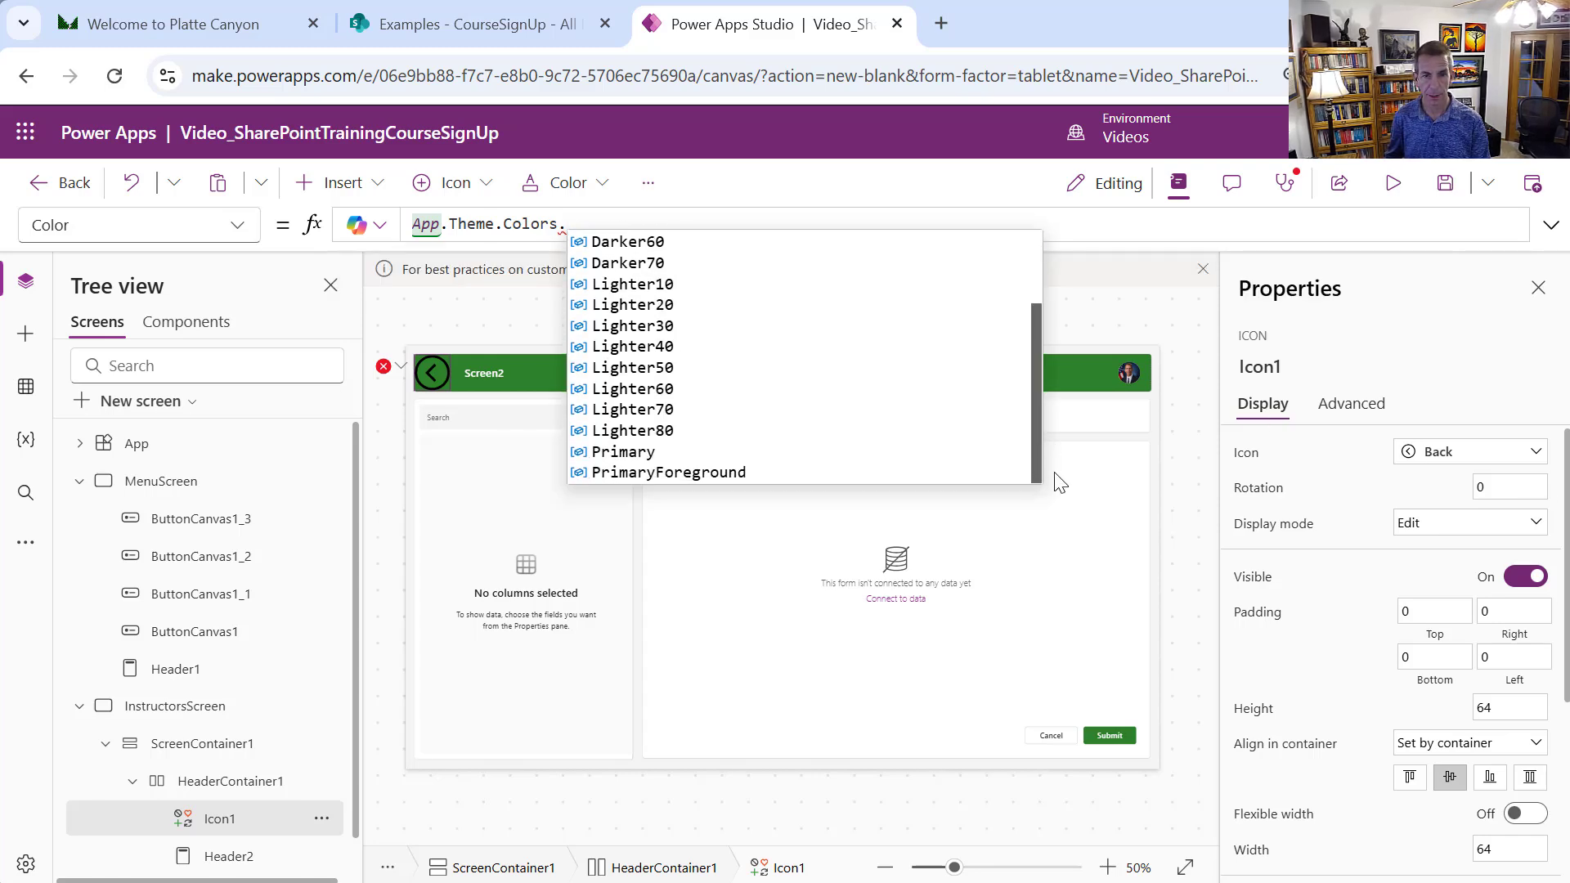
click(887, 473)
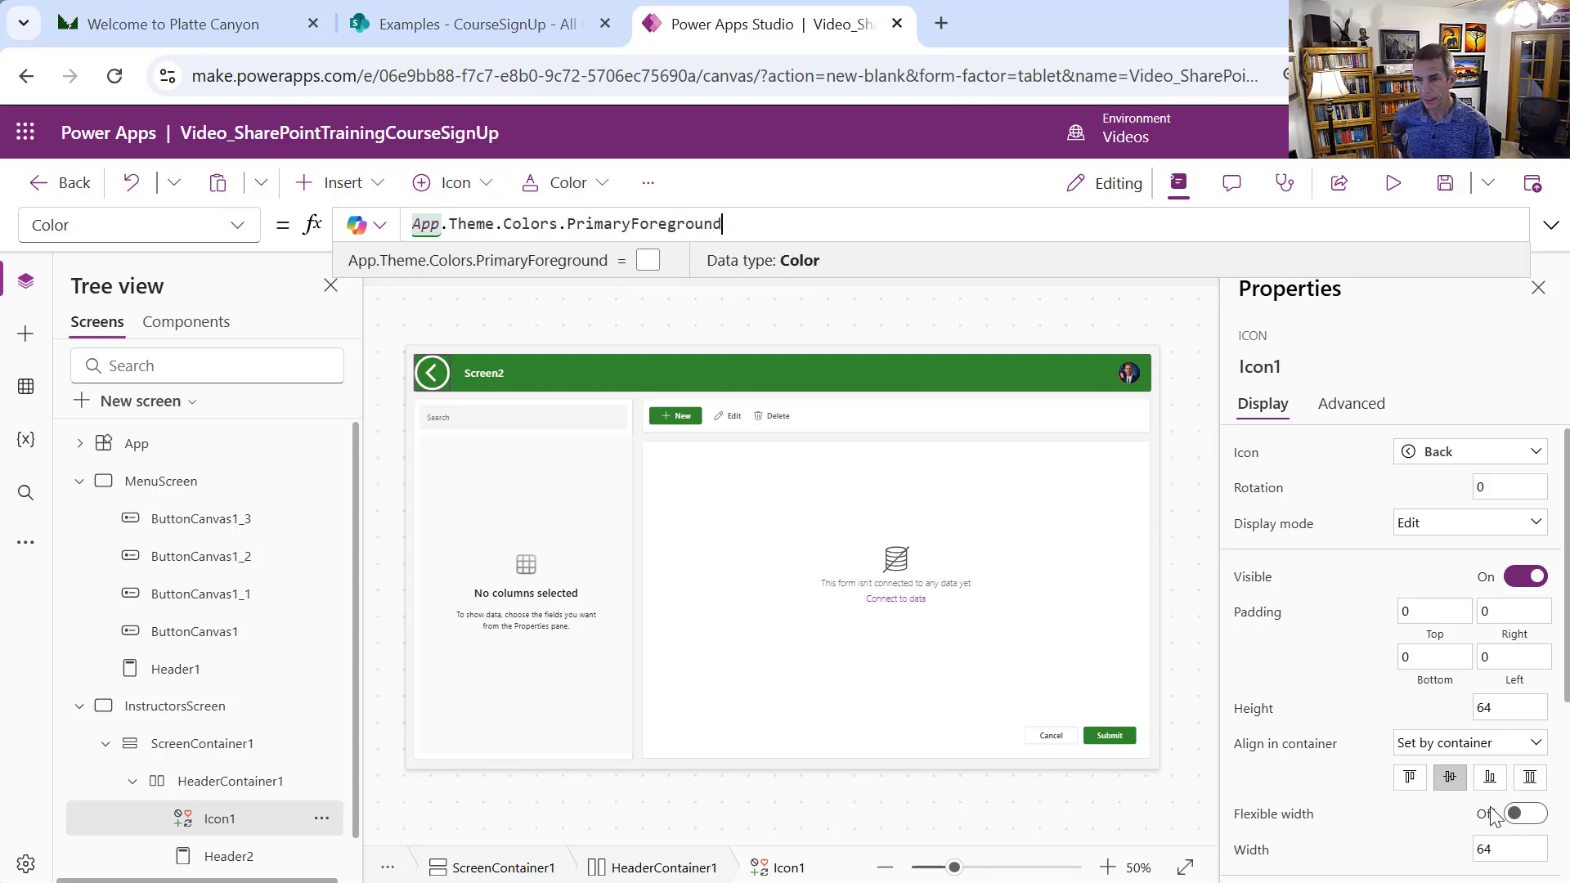
Resize Icon1 to Height 50 and Width 50
click(1480, 707)
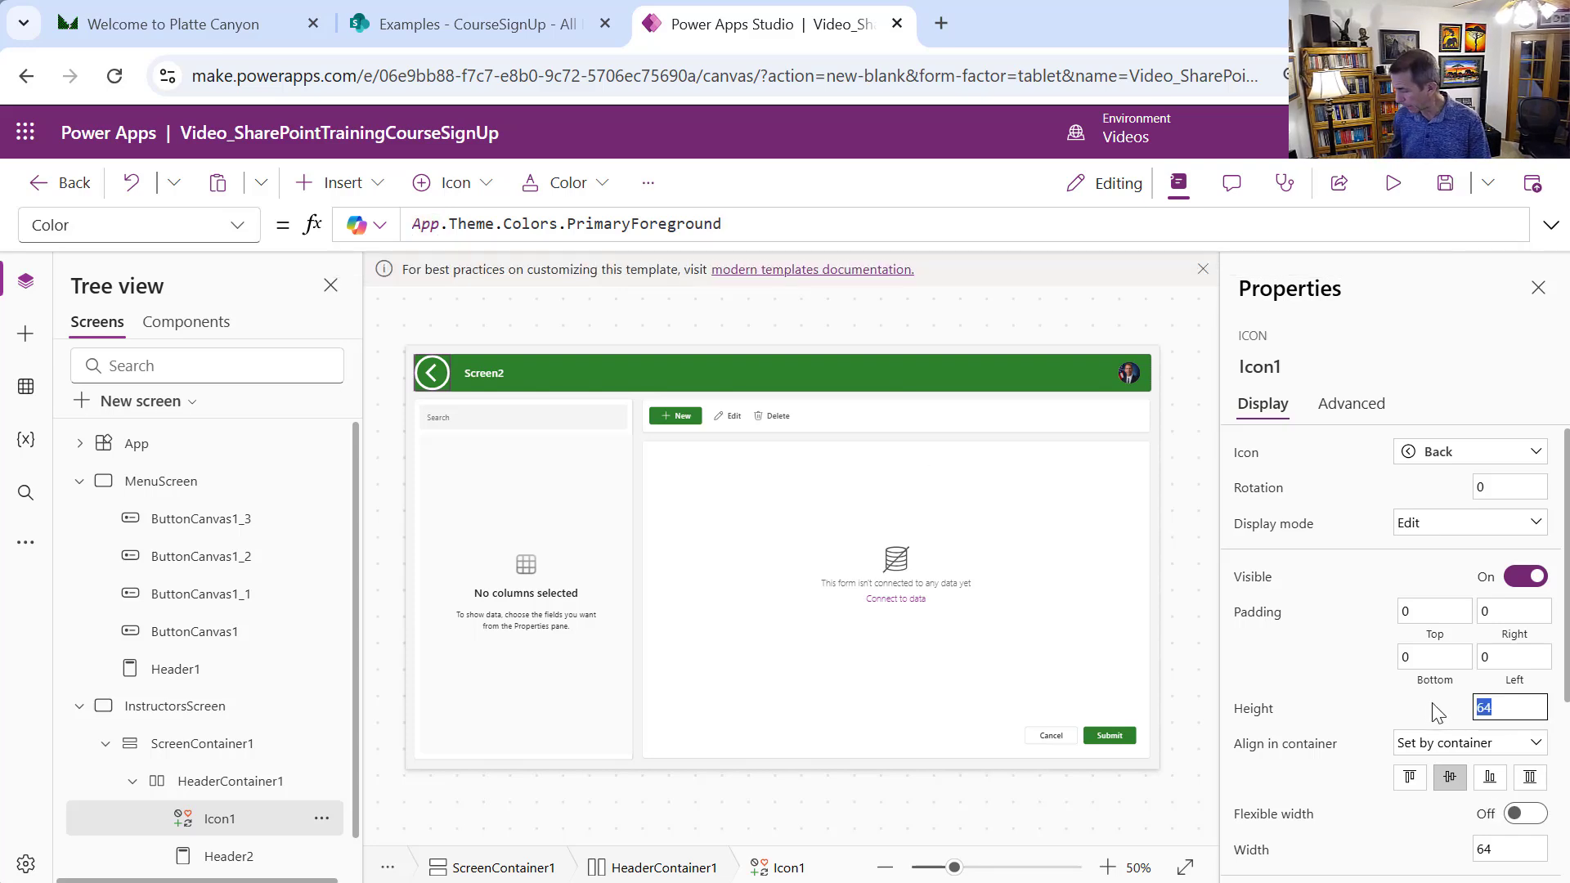
text(50)
scroll(1566, 740, down, 2)
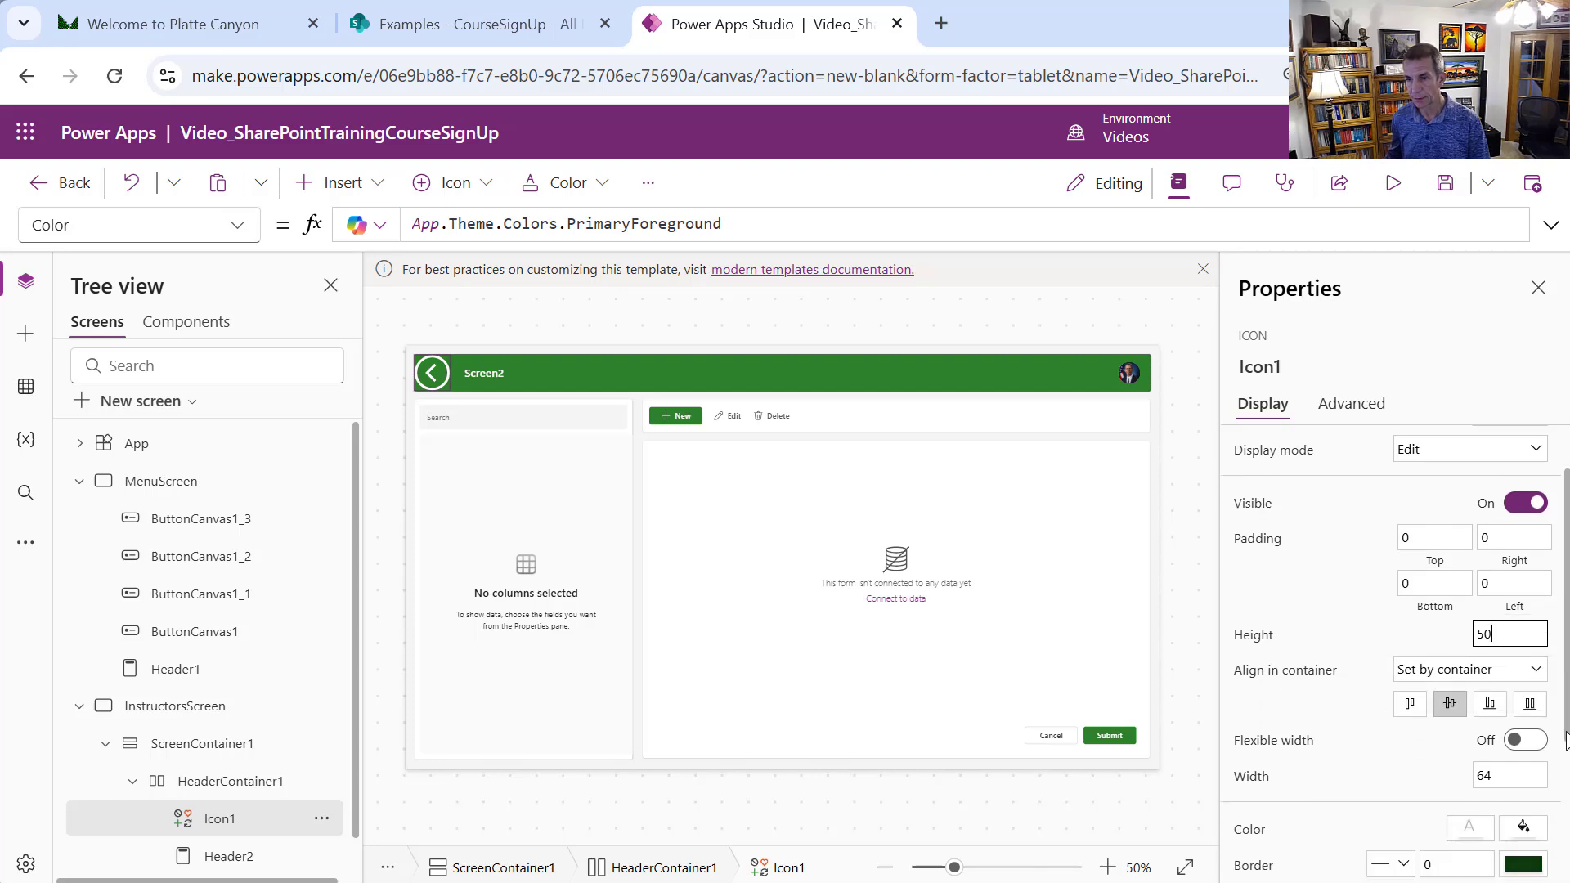
scroll(1566, 740, down, 1)
click(1504, 727)
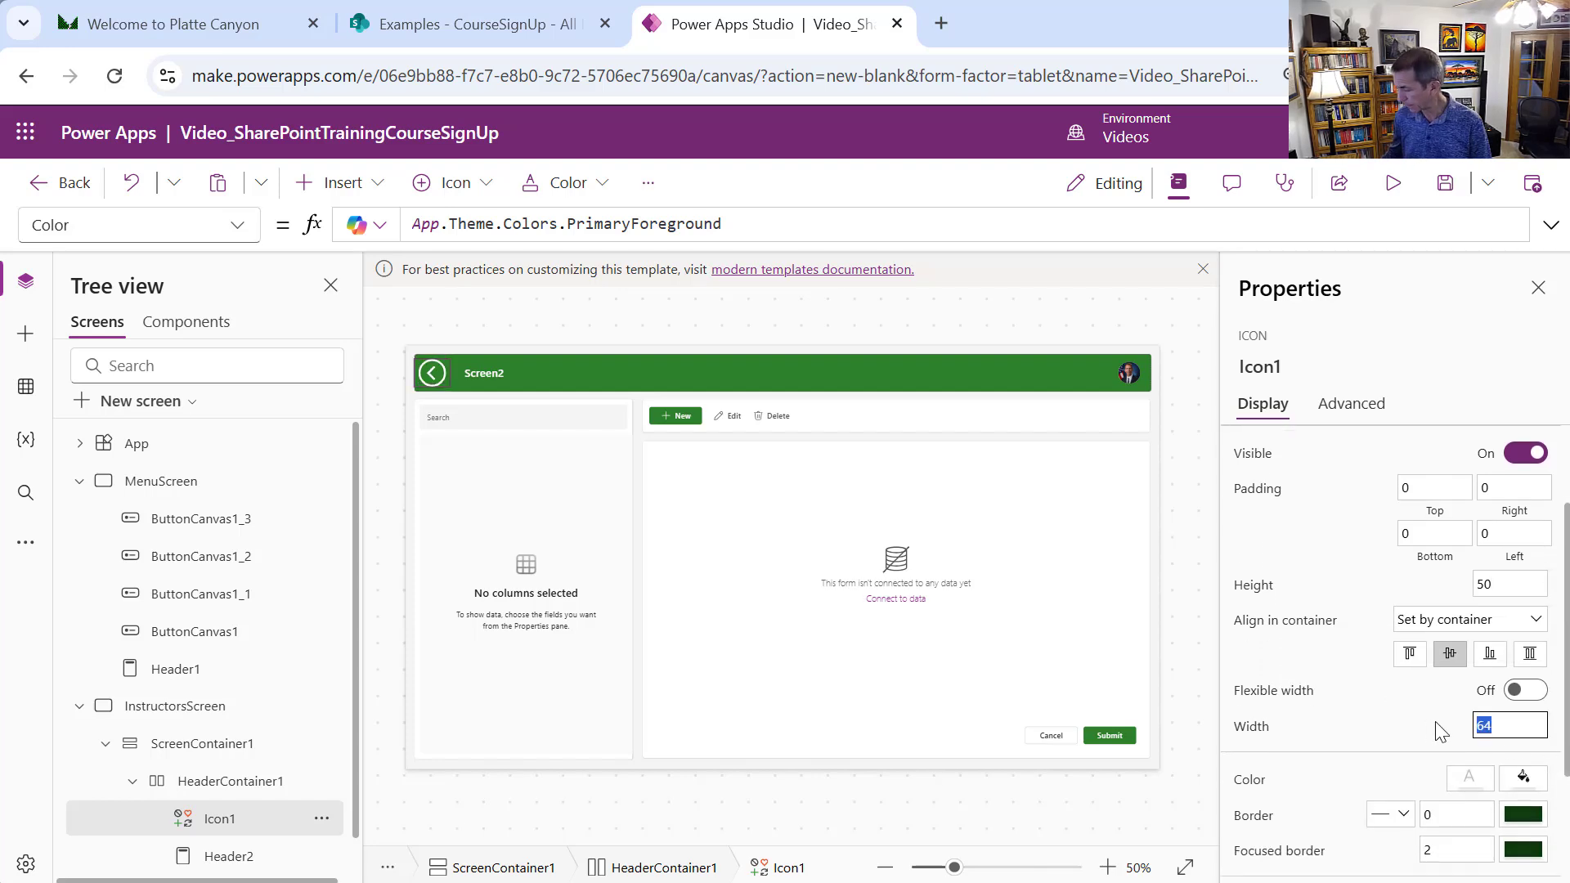
text(50)
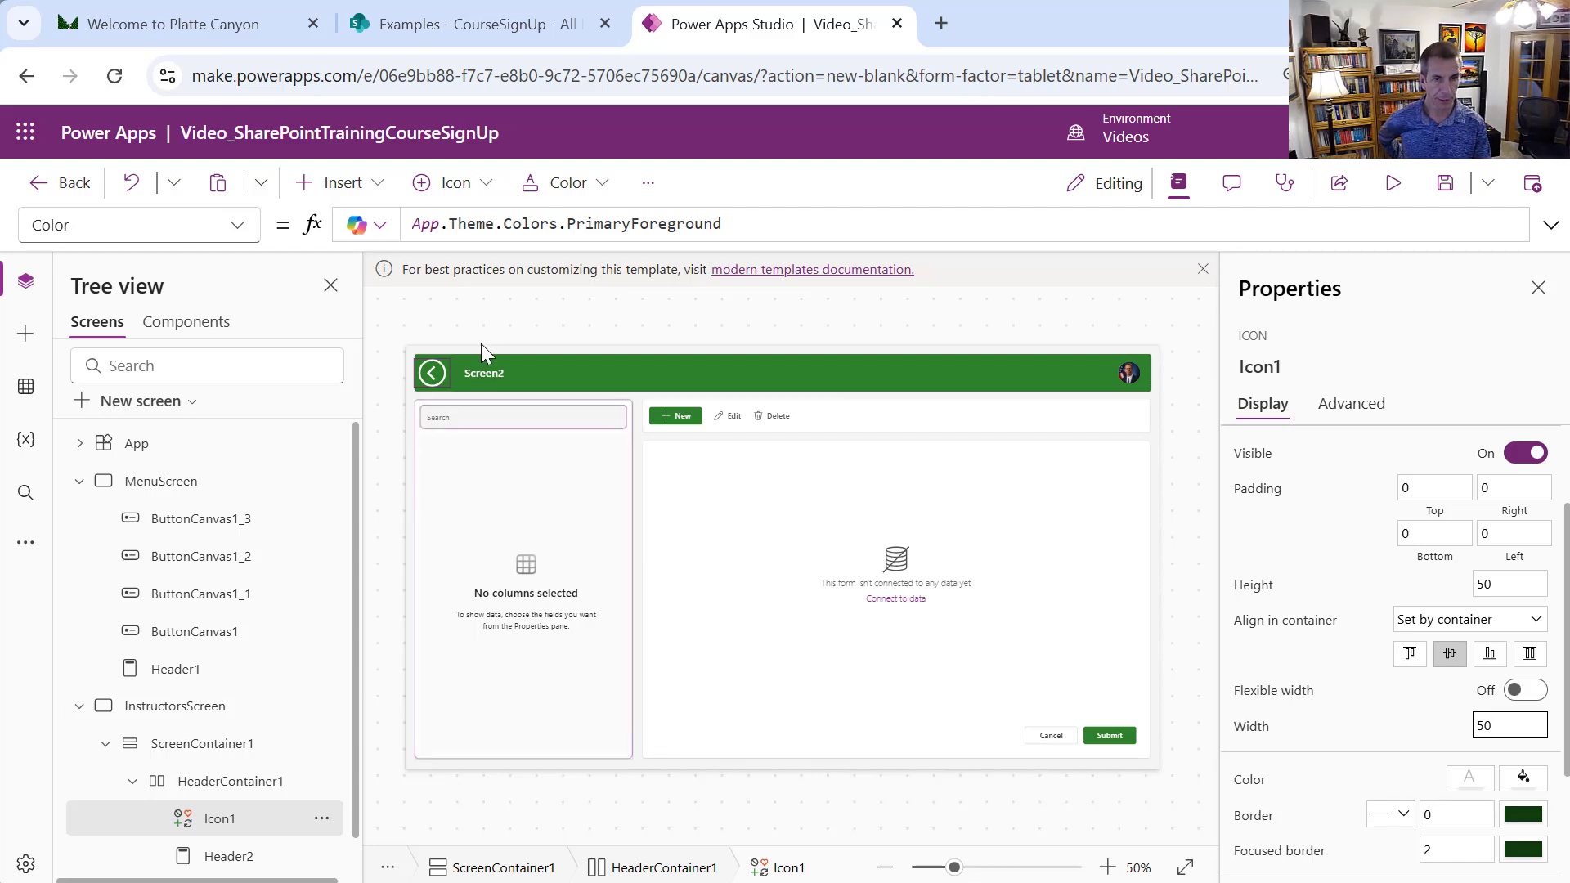
Add a SharePoint data source using the existing connection and the Examples site
click(561, 524)
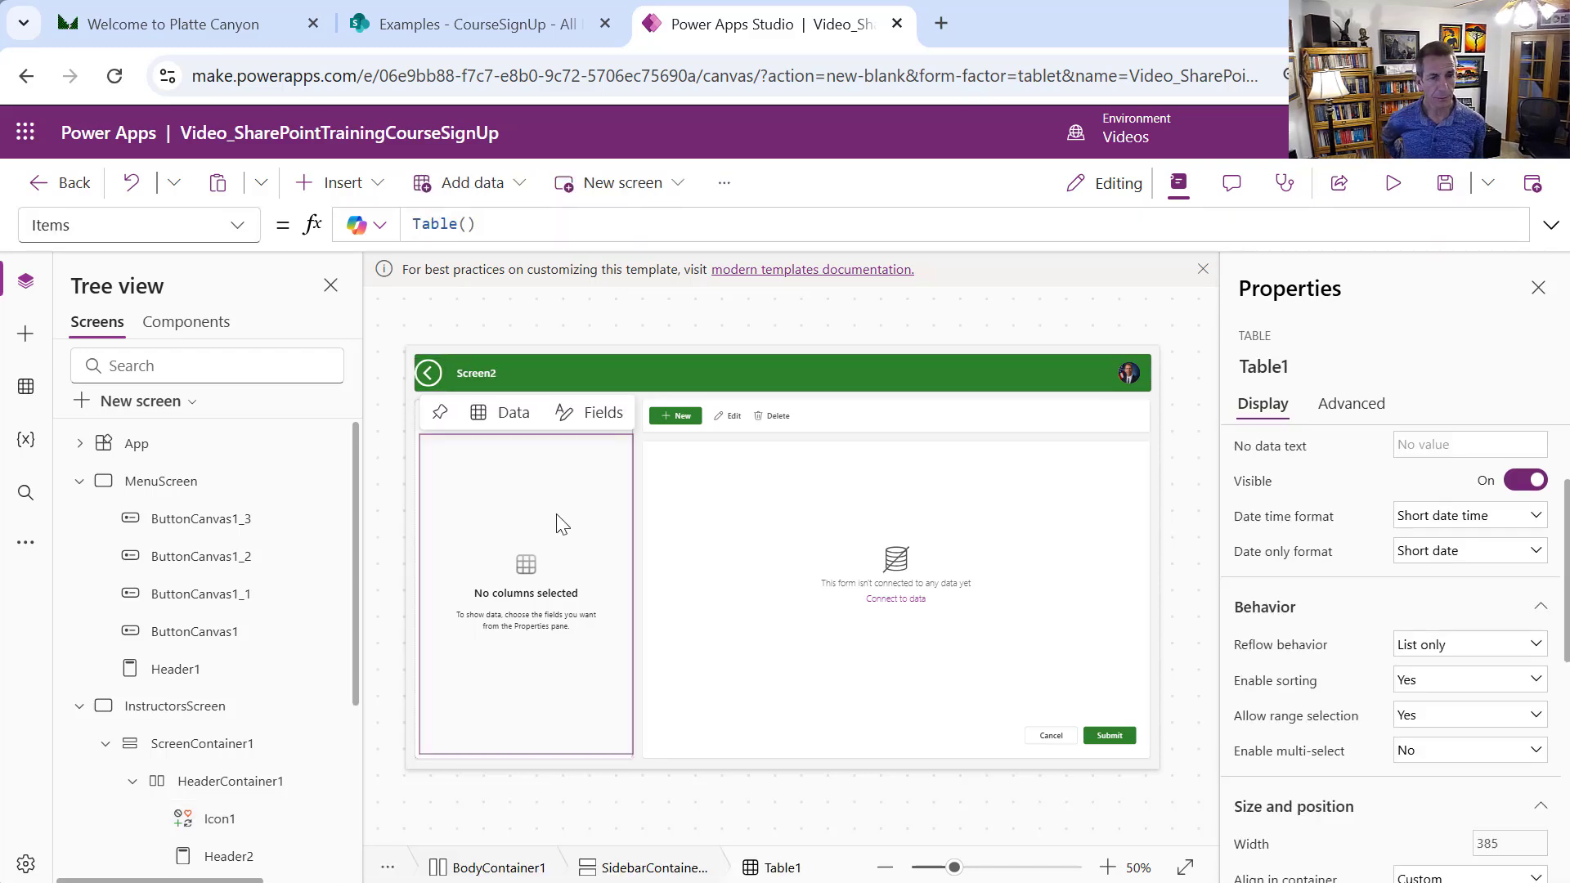
click(24, 392)
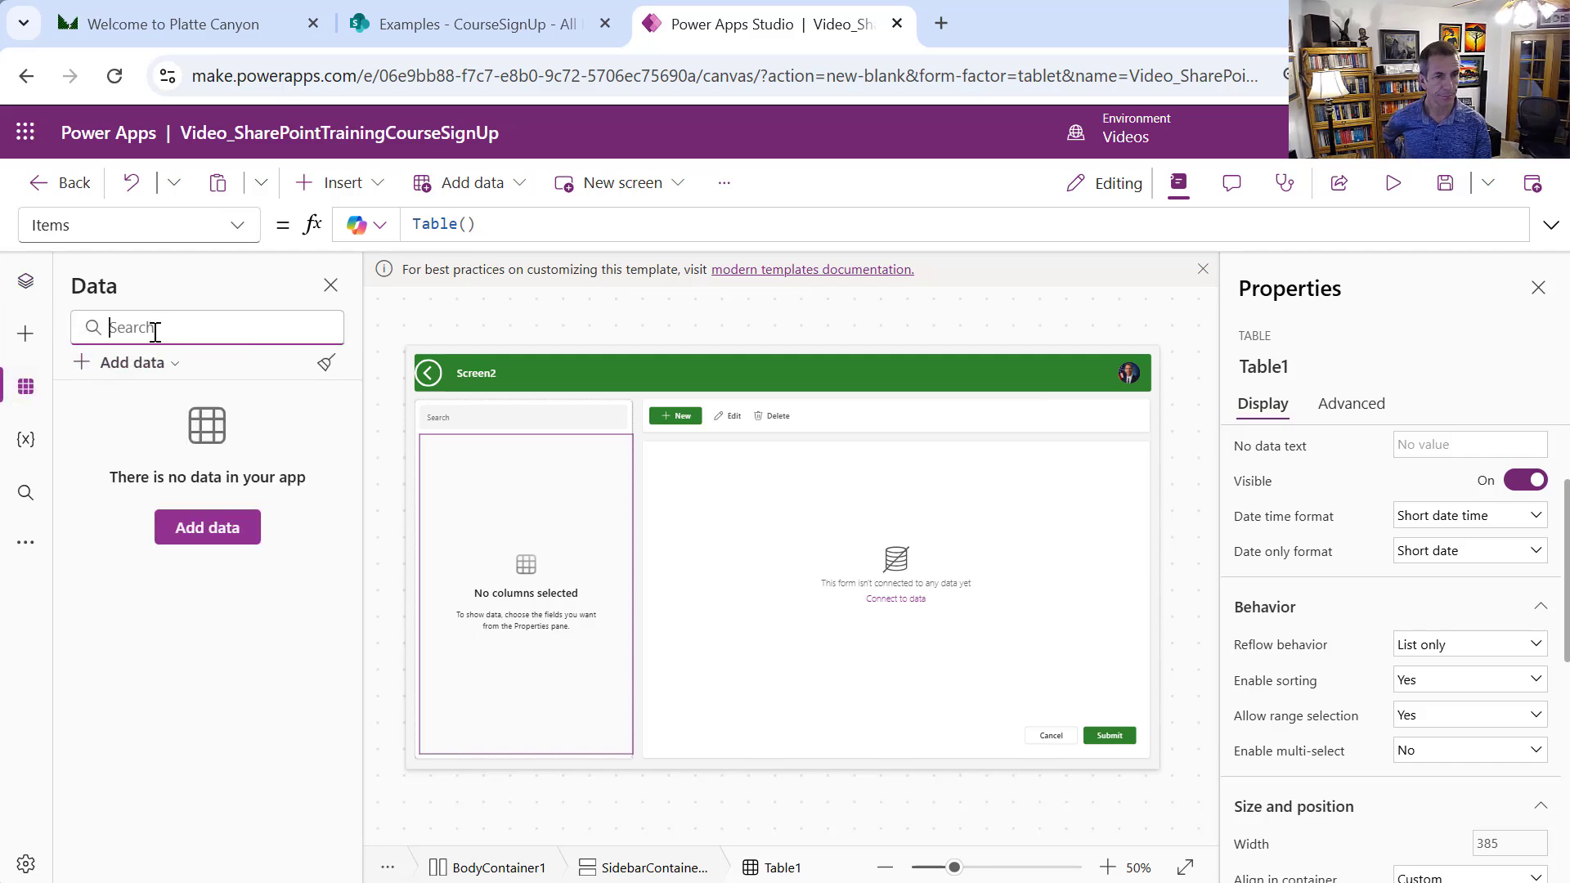
click(174, 363)
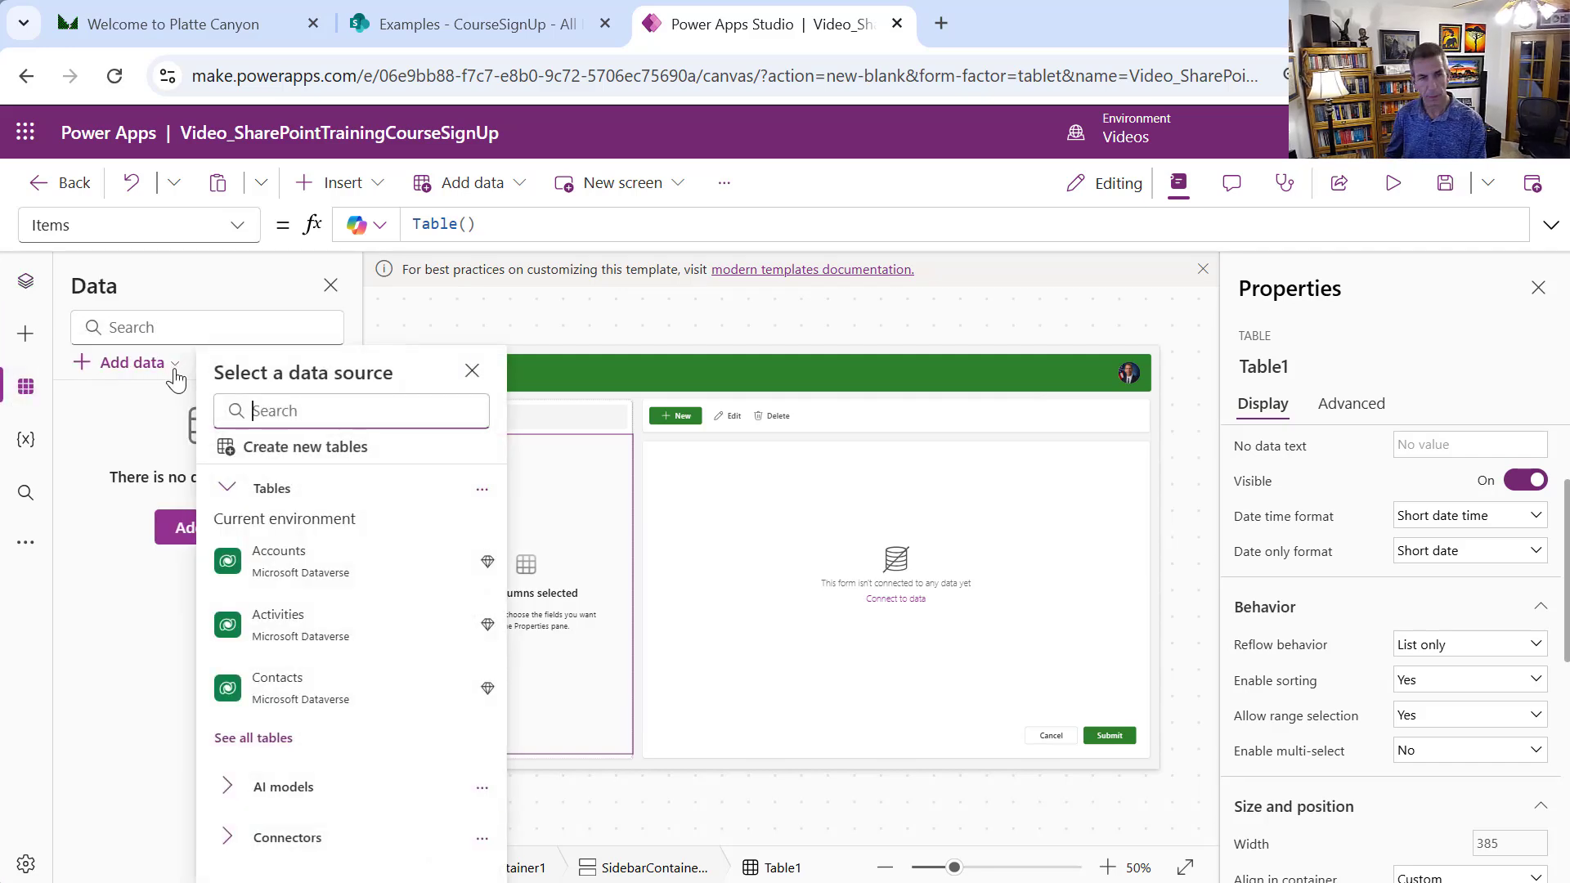
text(SharePoin)
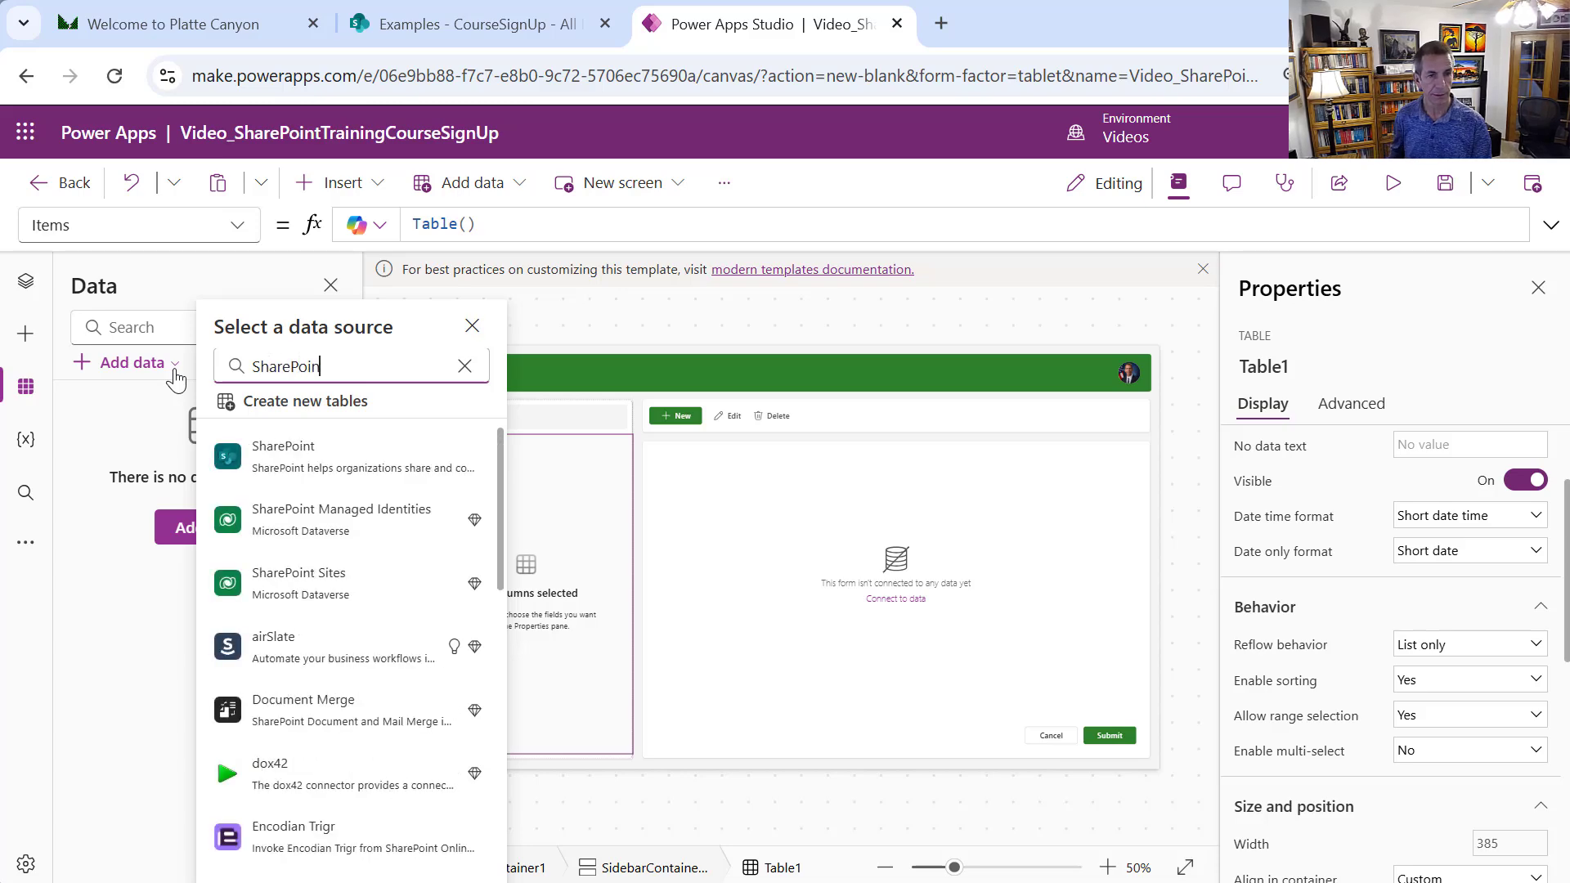
text(t)
click(321, 461)
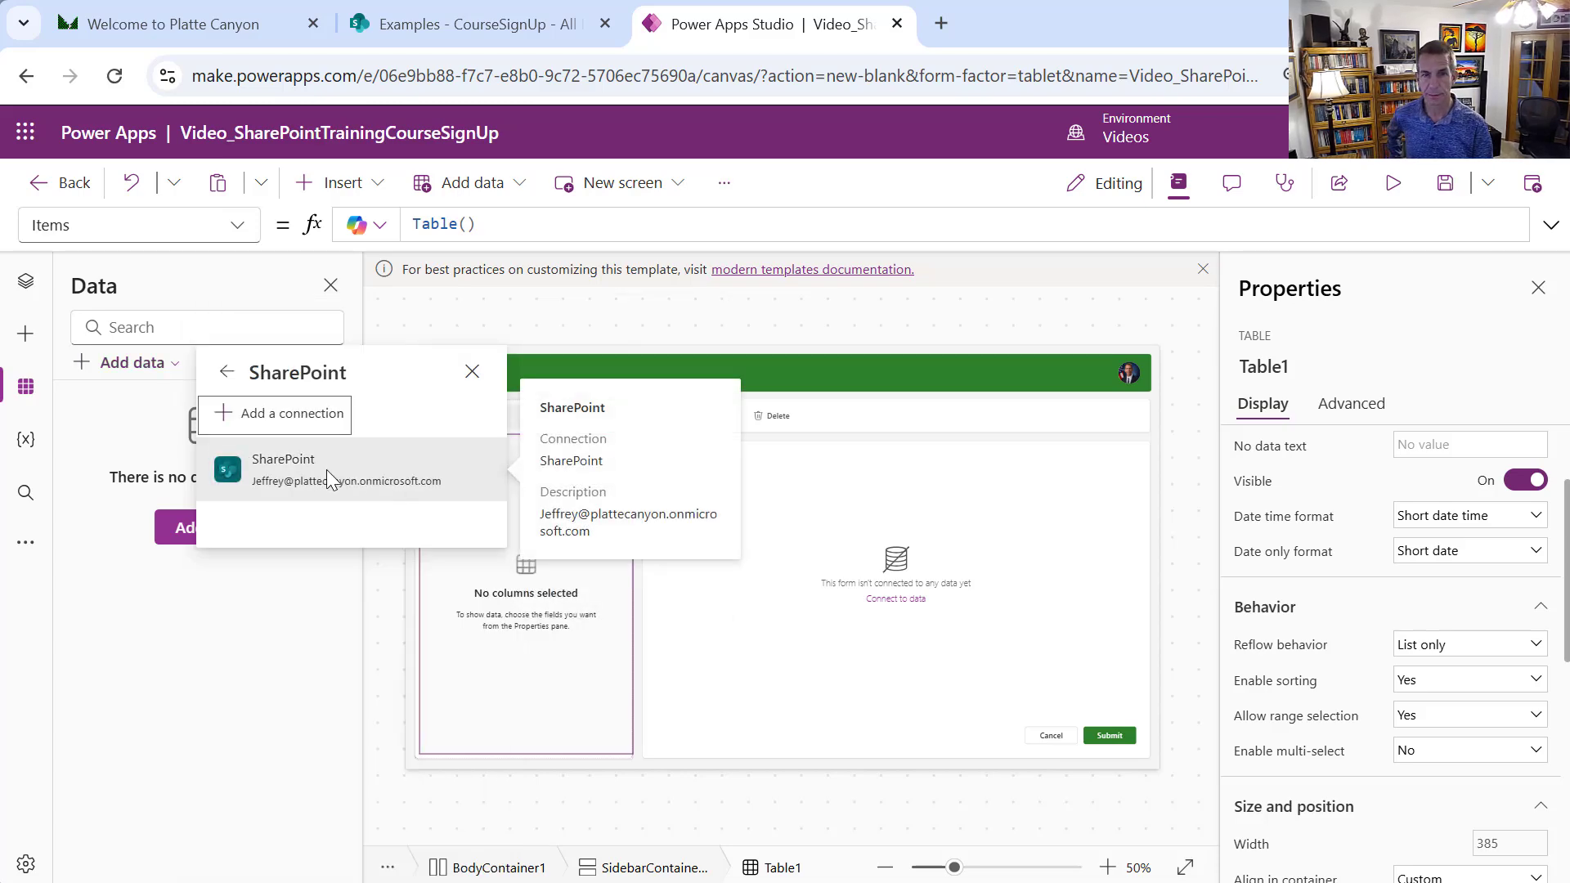
click(326, 469)
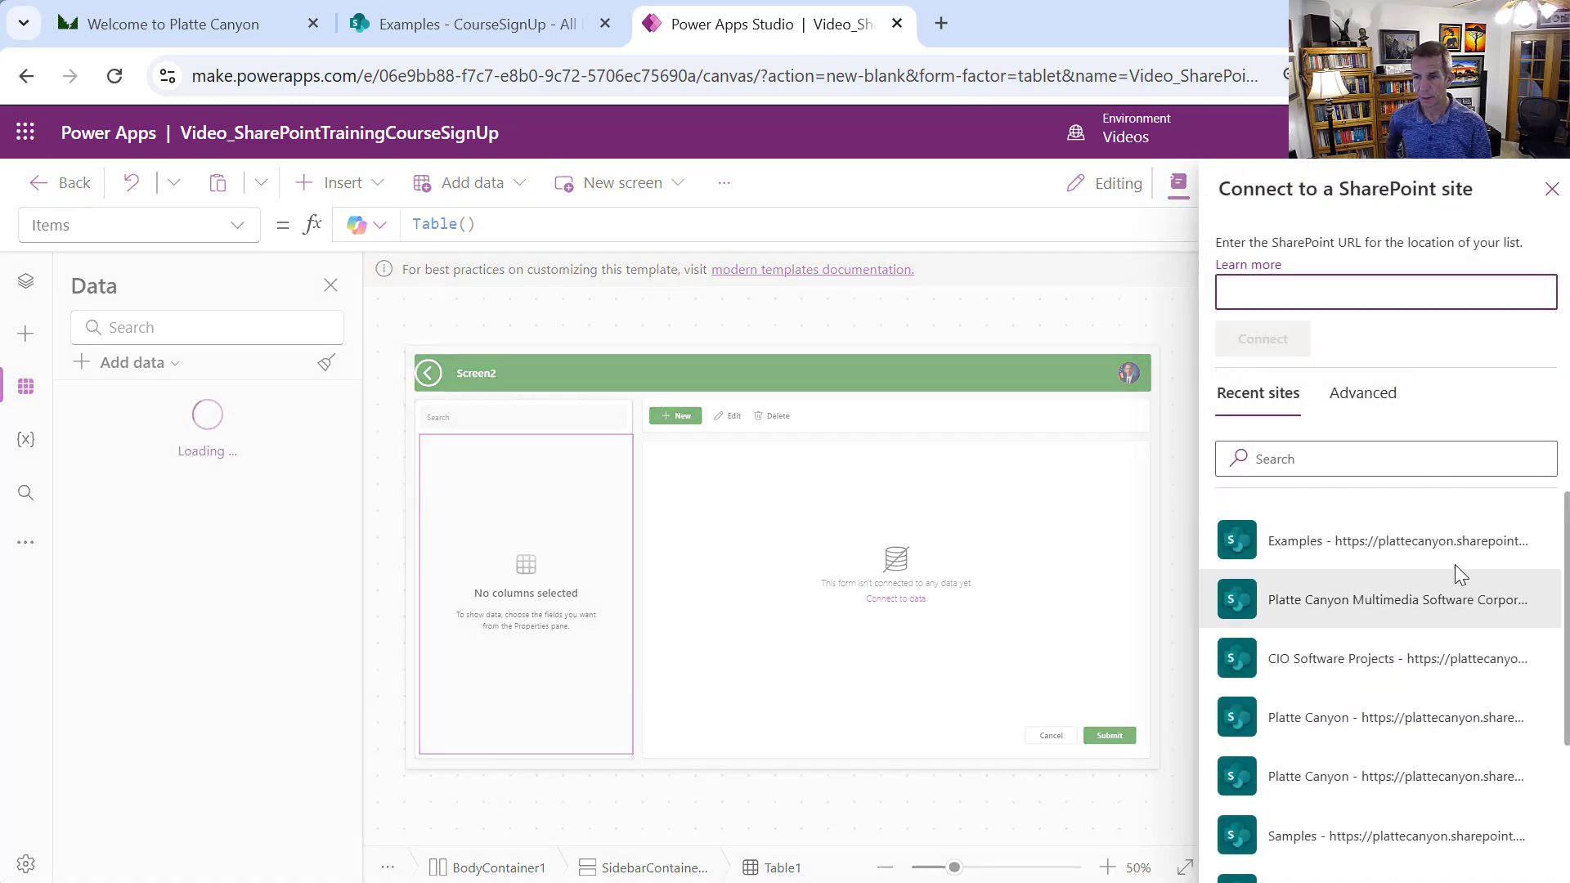
click(1449, 556)
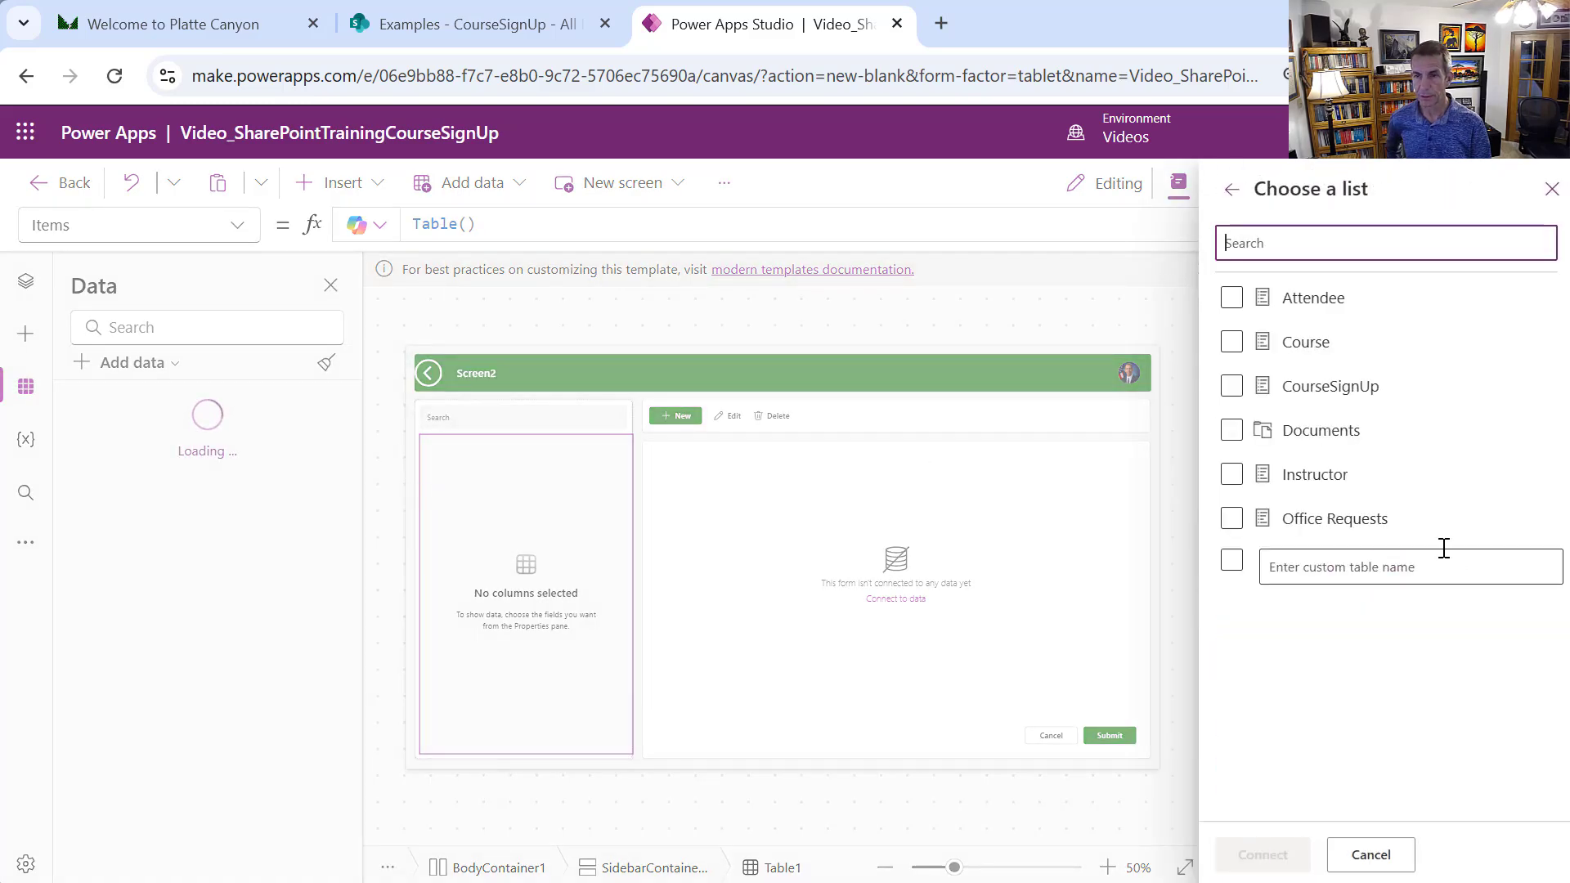
Connect the Attendee, Course, CourseSignUp and Instructor lists to the app
click(1231, 298)
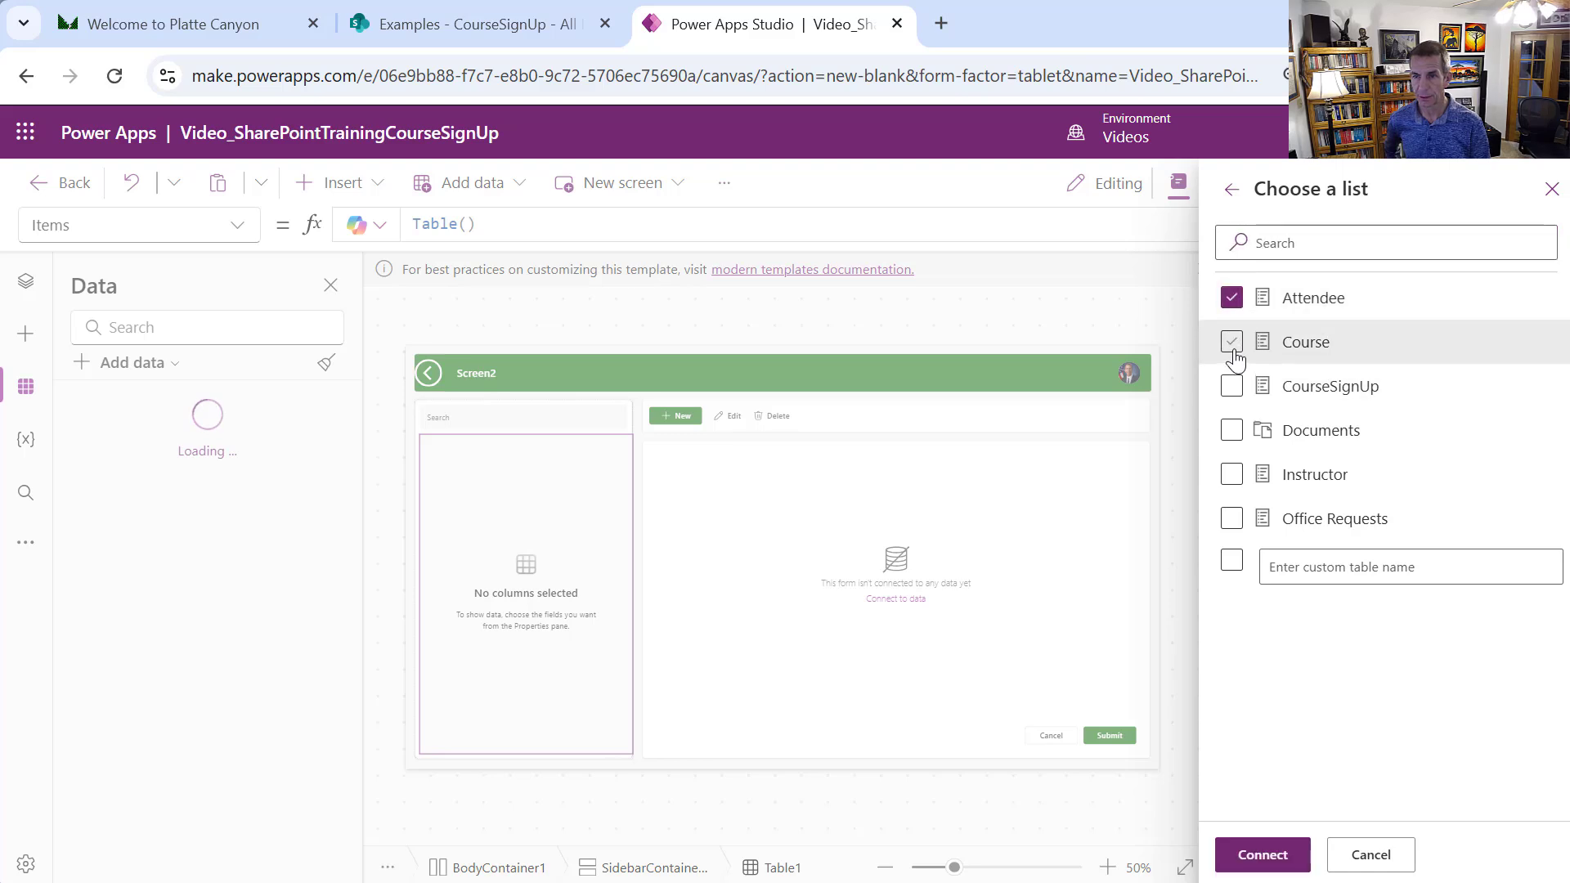
click(1232, 342)
click(1232, 387)
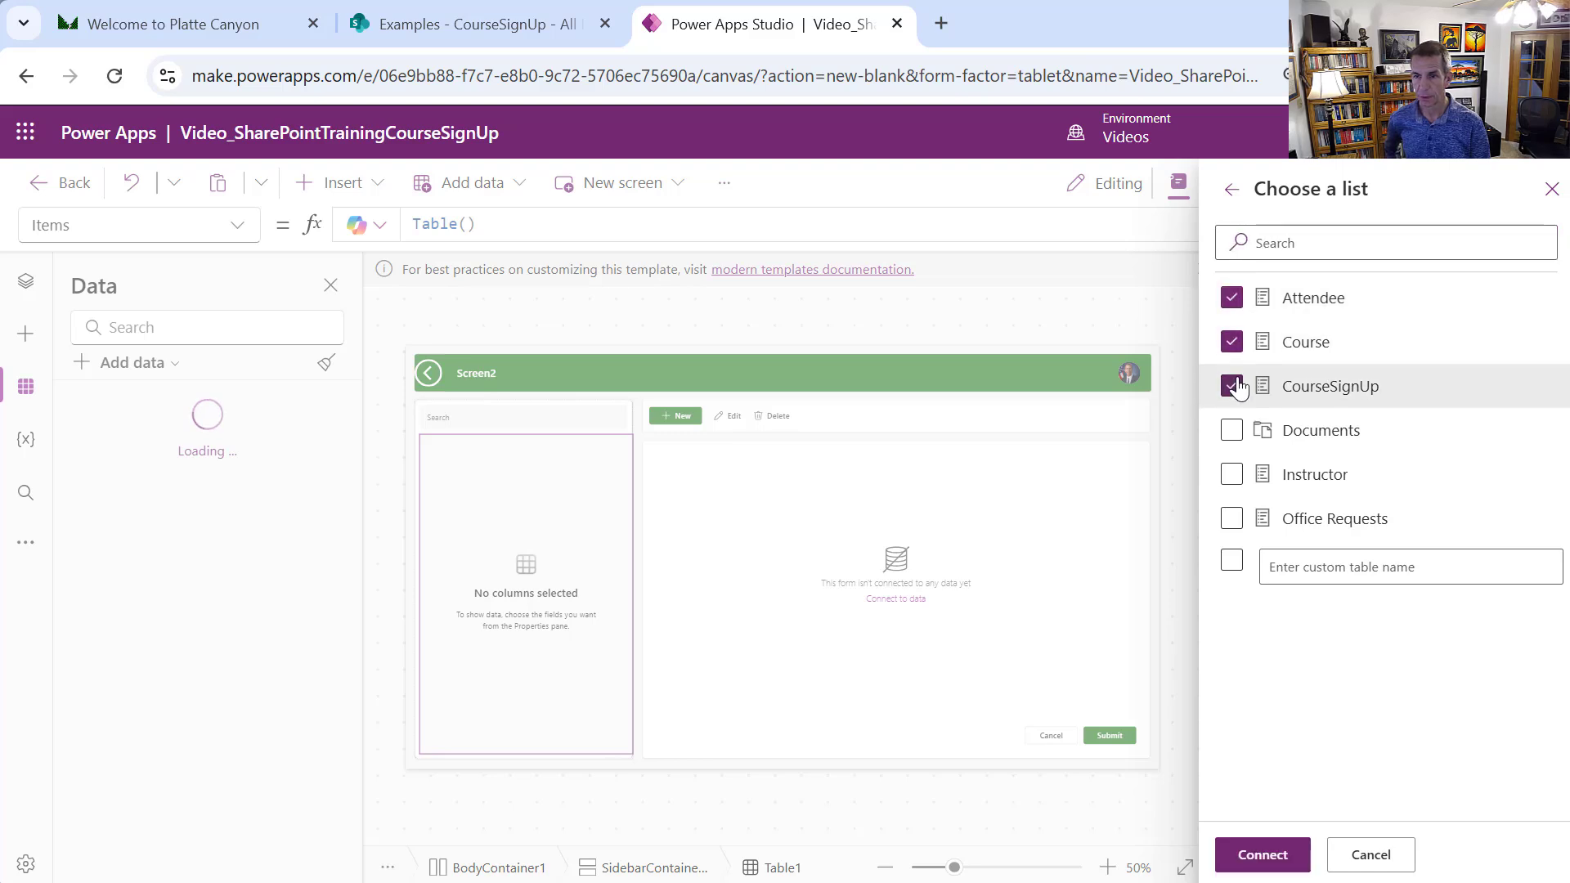
click(1232, 475)
click(1261, 853)
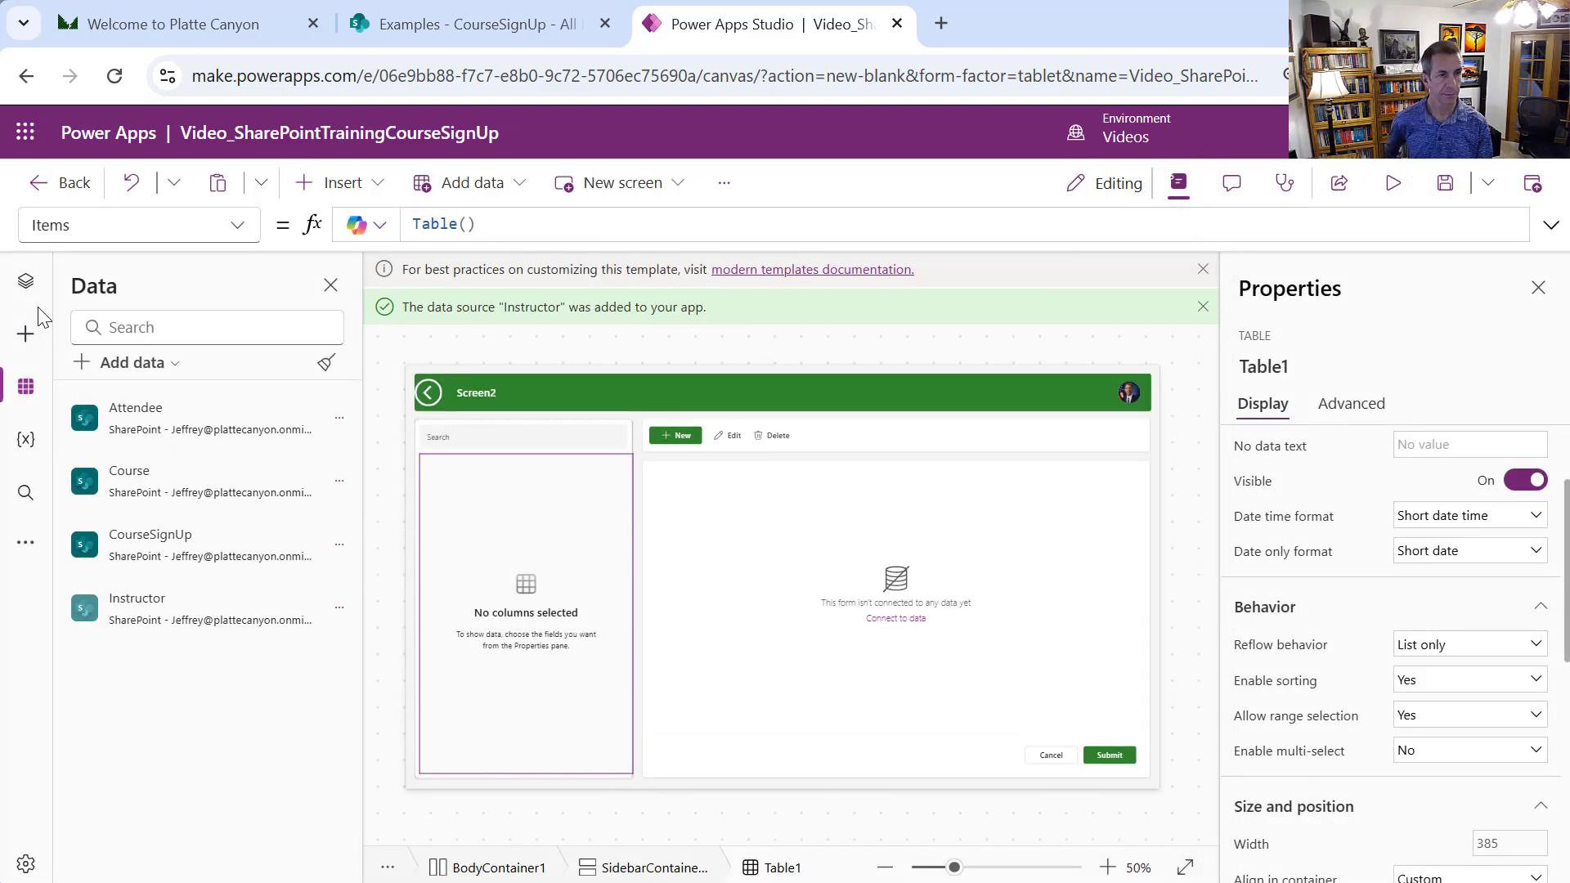
click(25, 280)
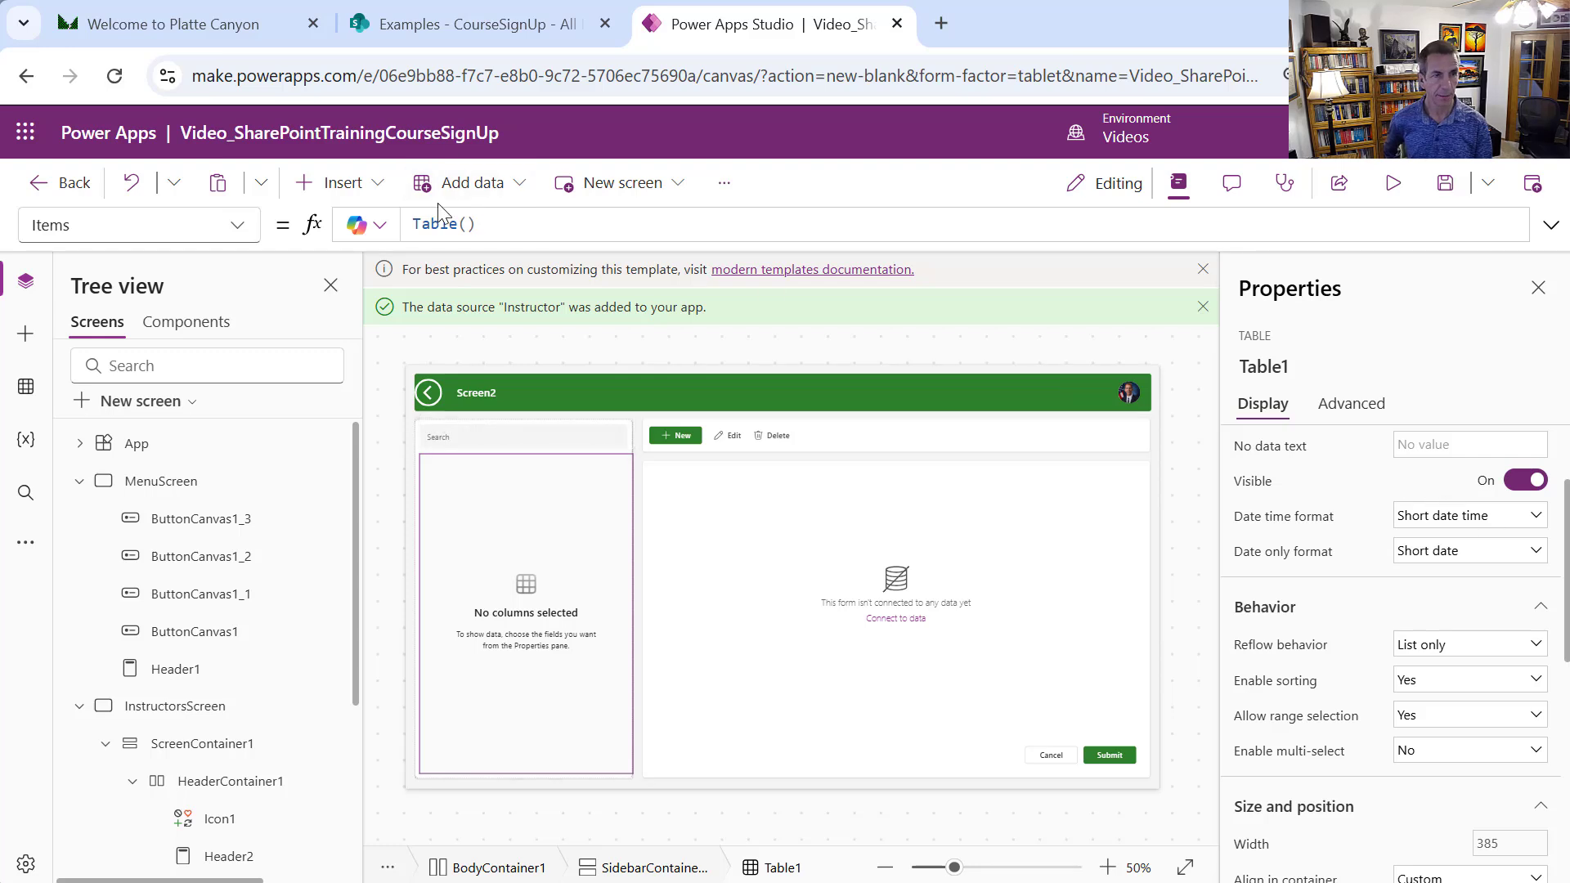
Replace Table1's Items formula Table() with Instructor
click(526, 227)
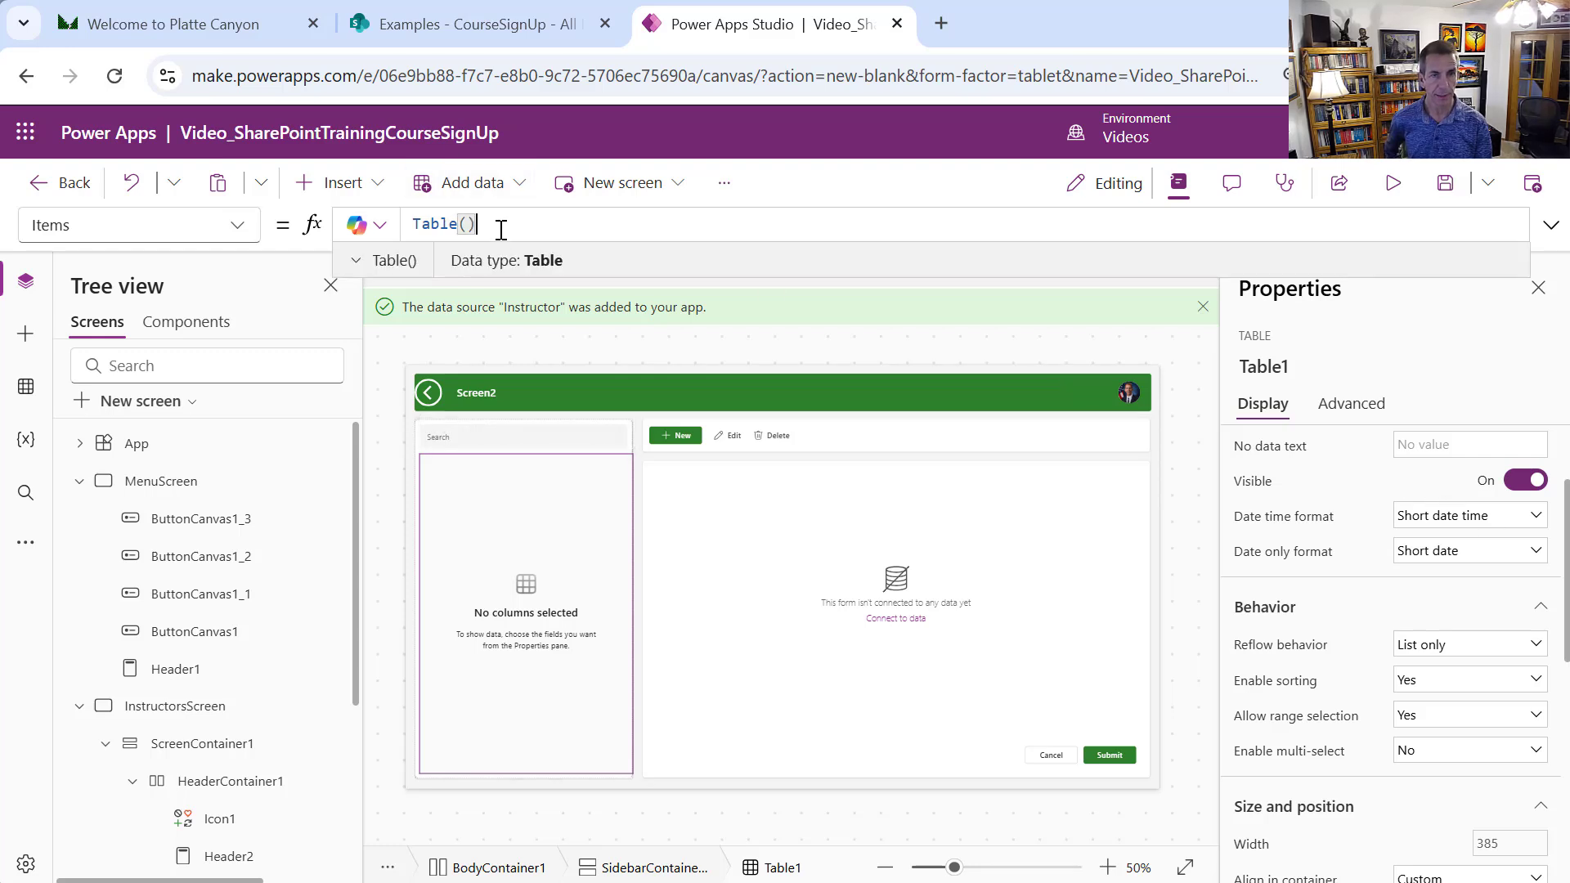
drag(501, 230, 392, 227)
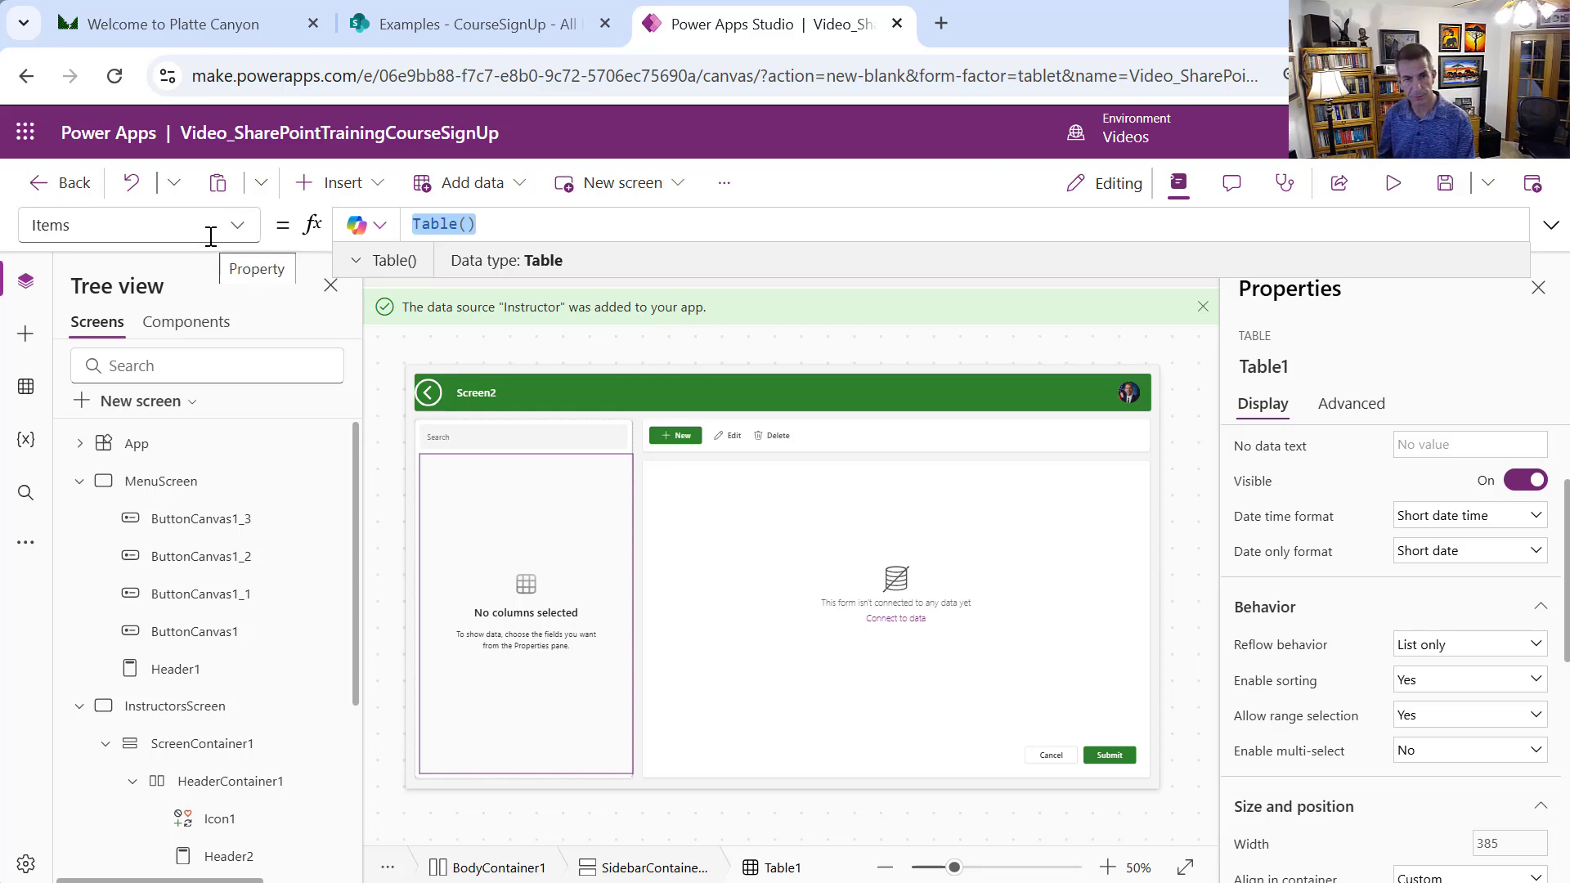
text(Inst)
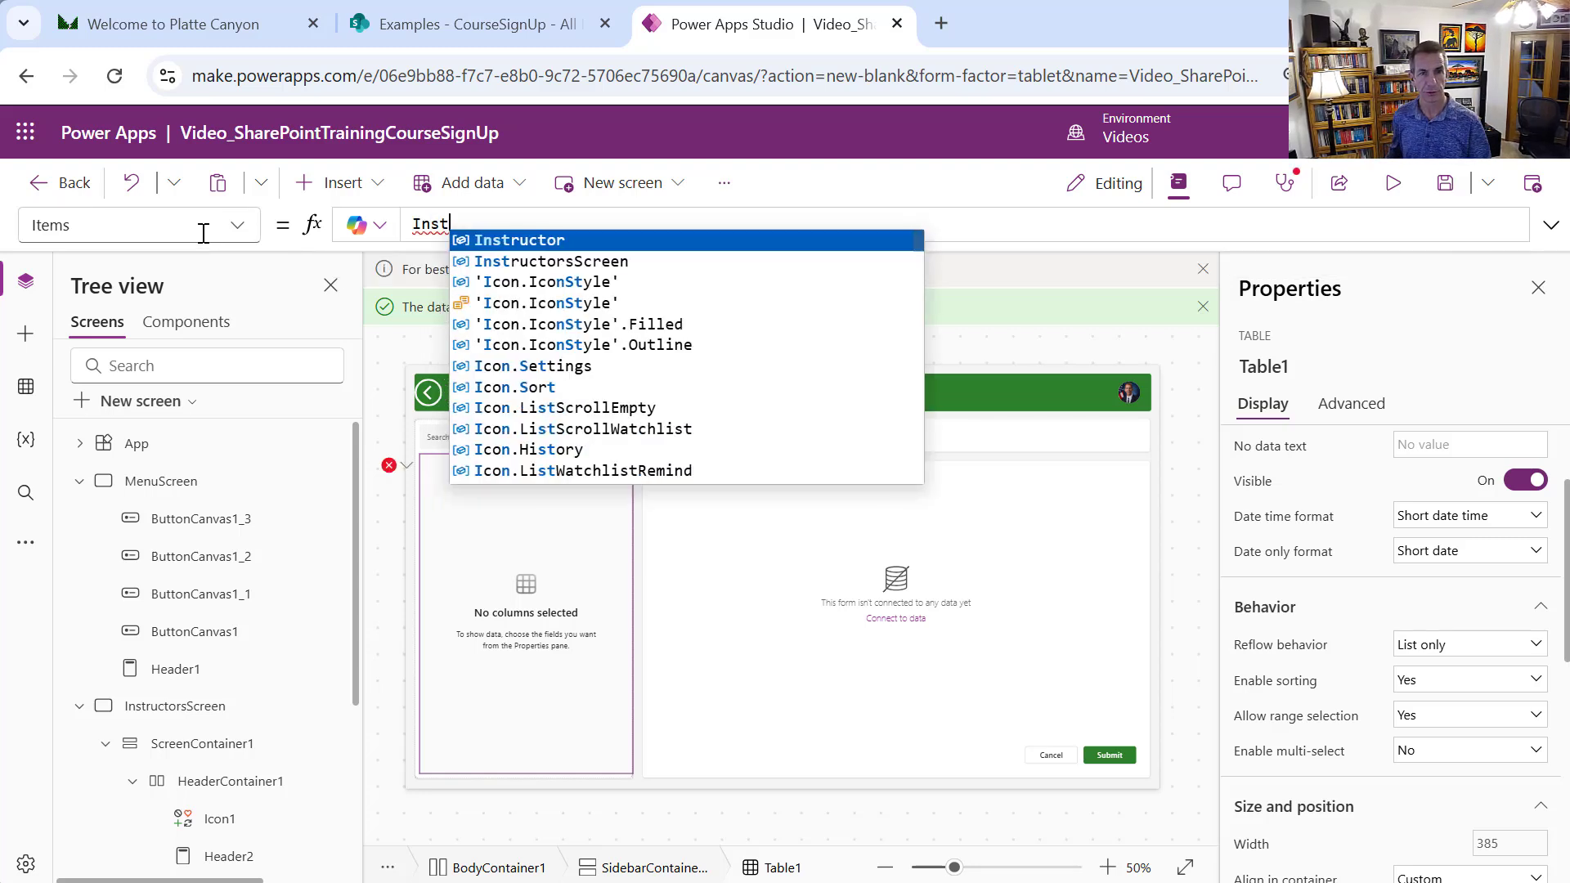
click(639, 242)
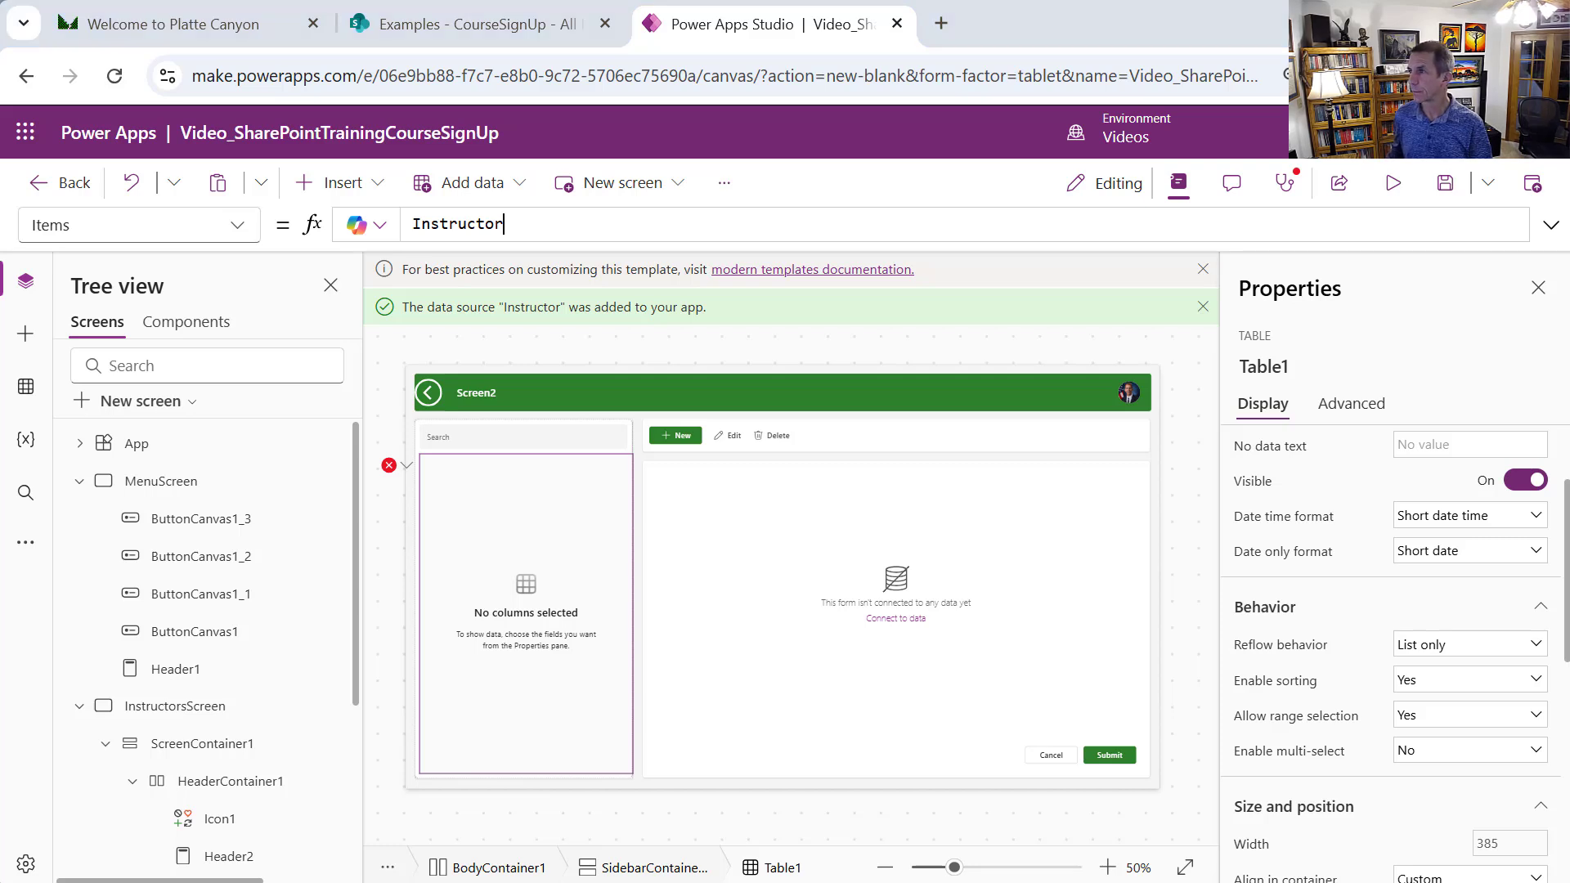
double_click(510, 223)
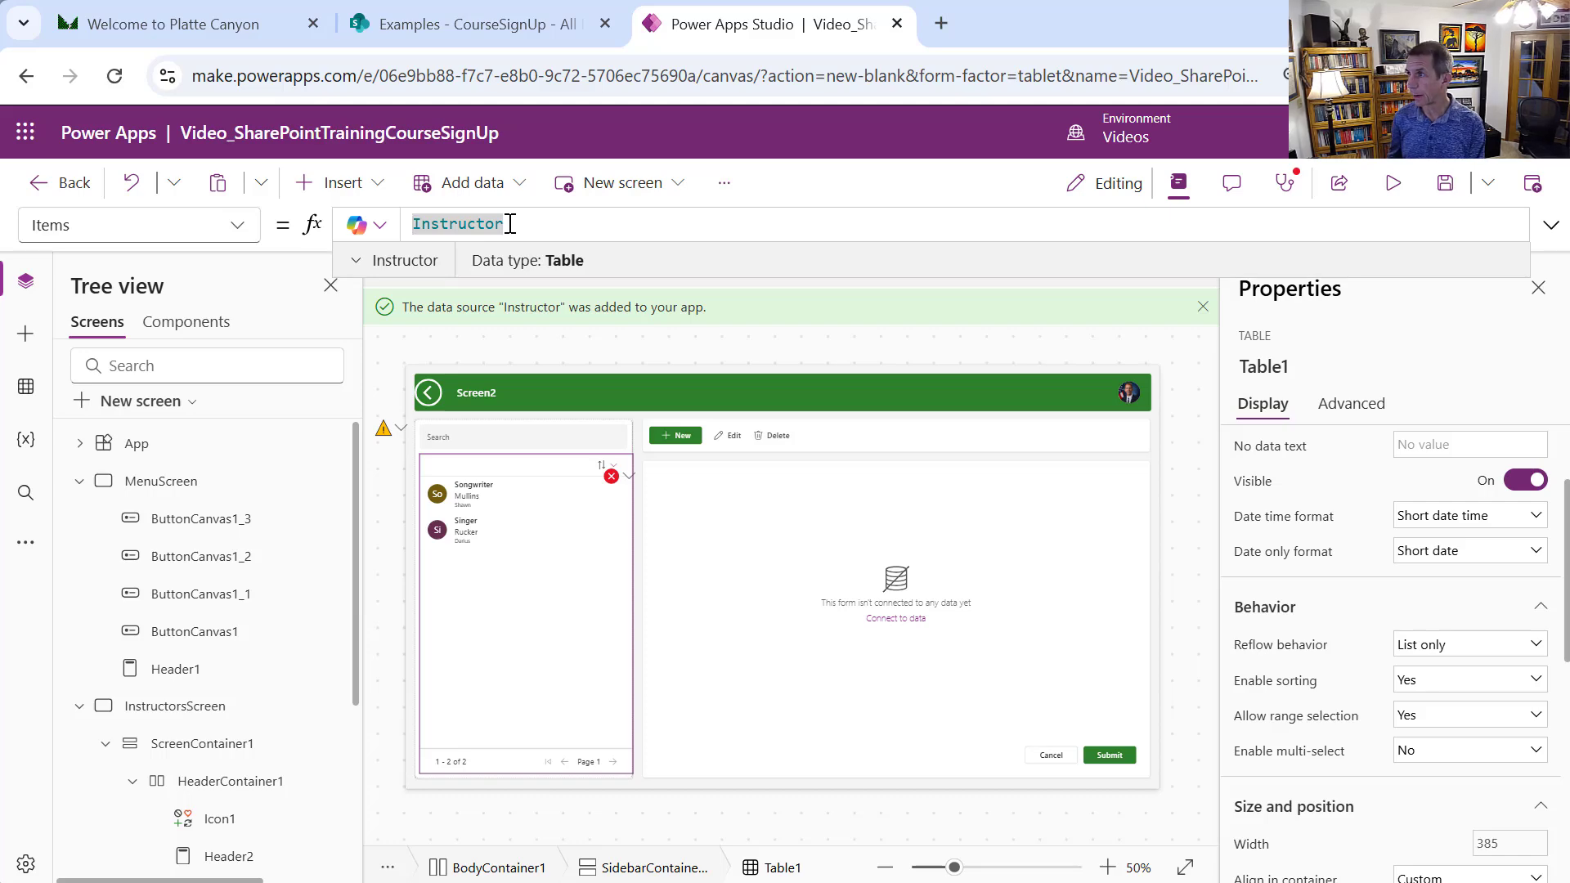
Wrap Table1's Items as Filter(Instructor, StartsWith(LastName, SearchInput1.Value))
key(Home)
text(Filter(Instructor)
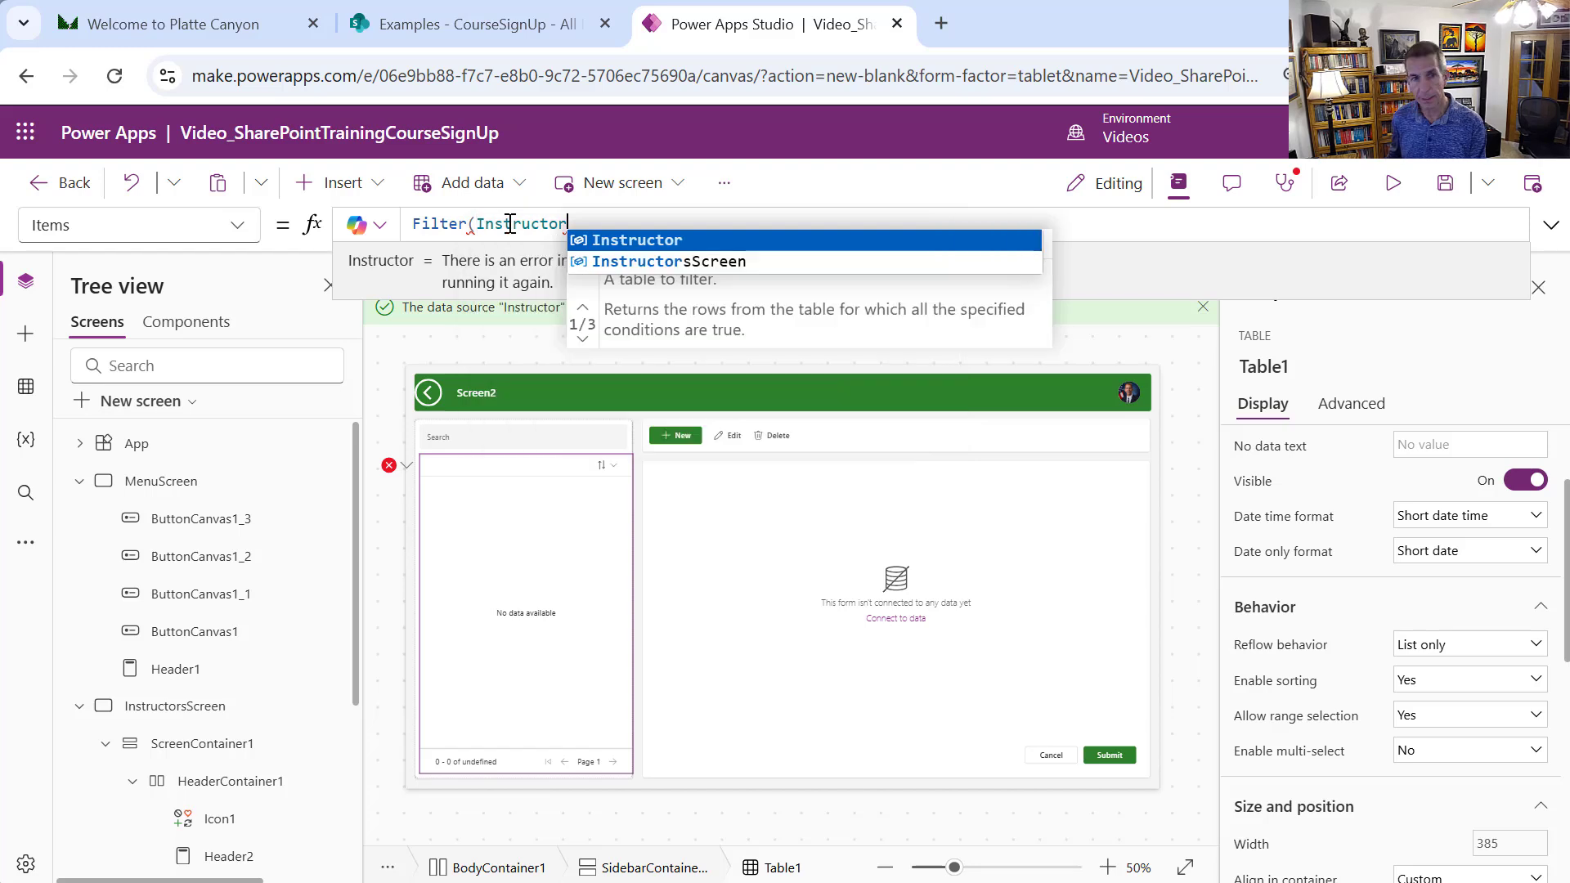
text(, )
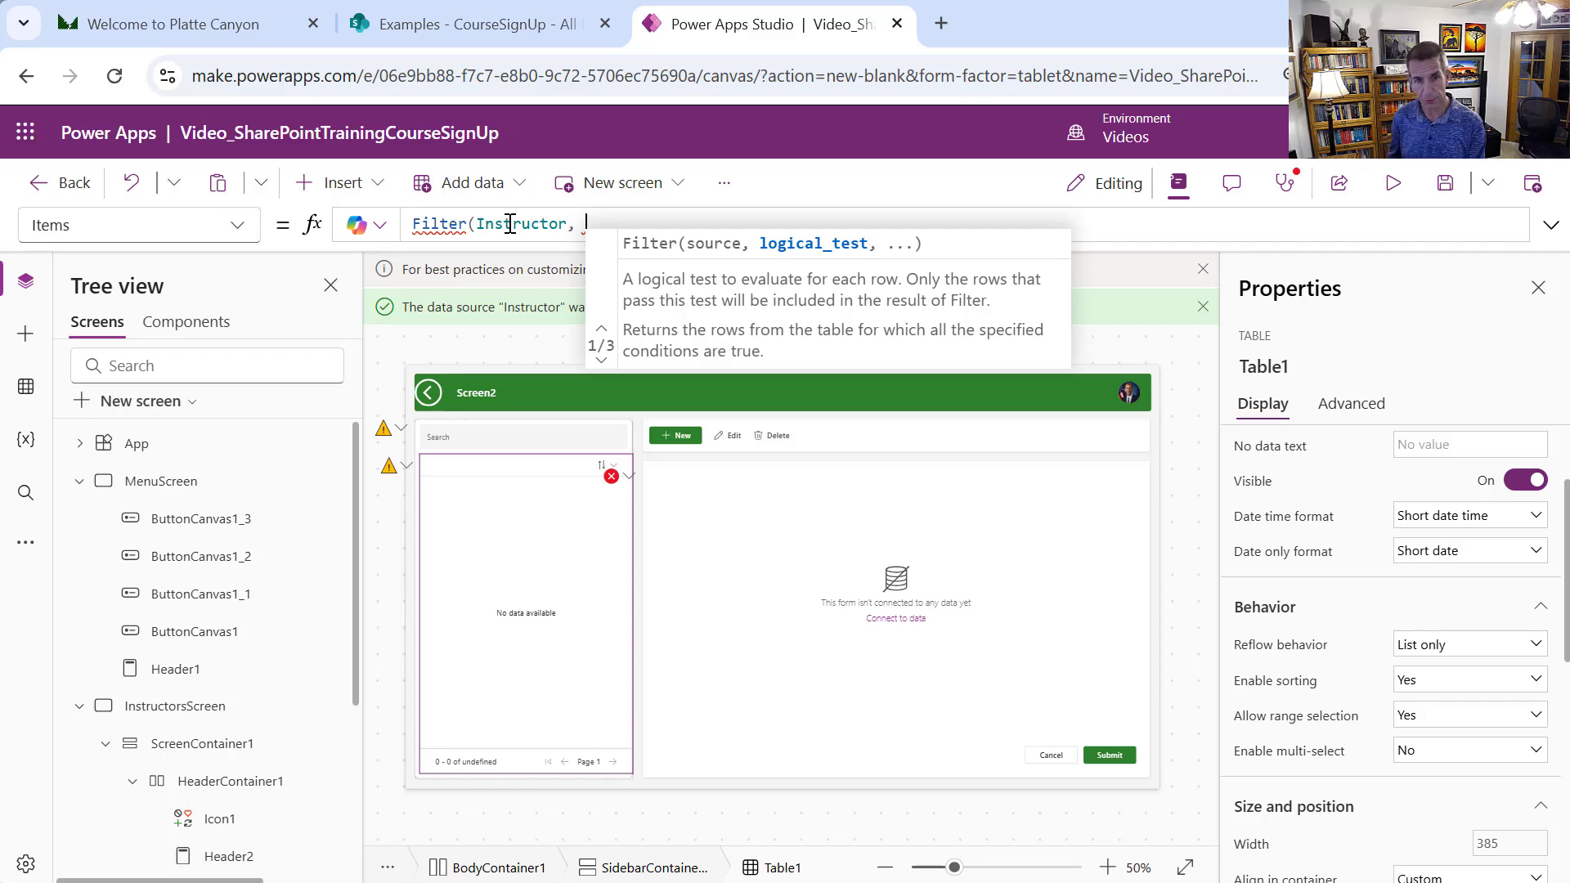
text(Starts)
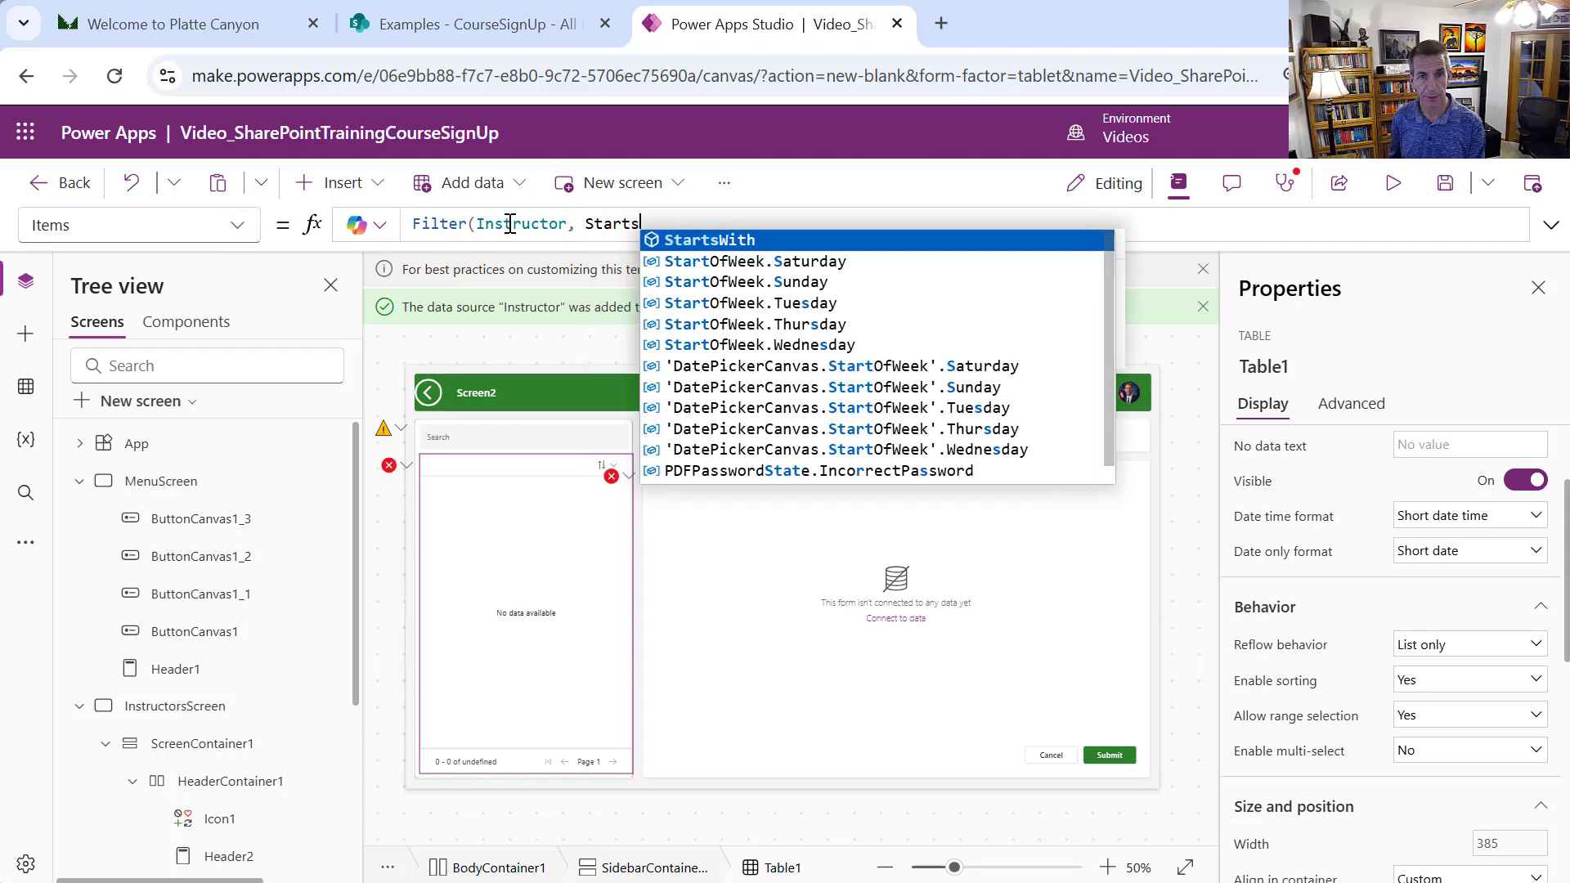
text(With)
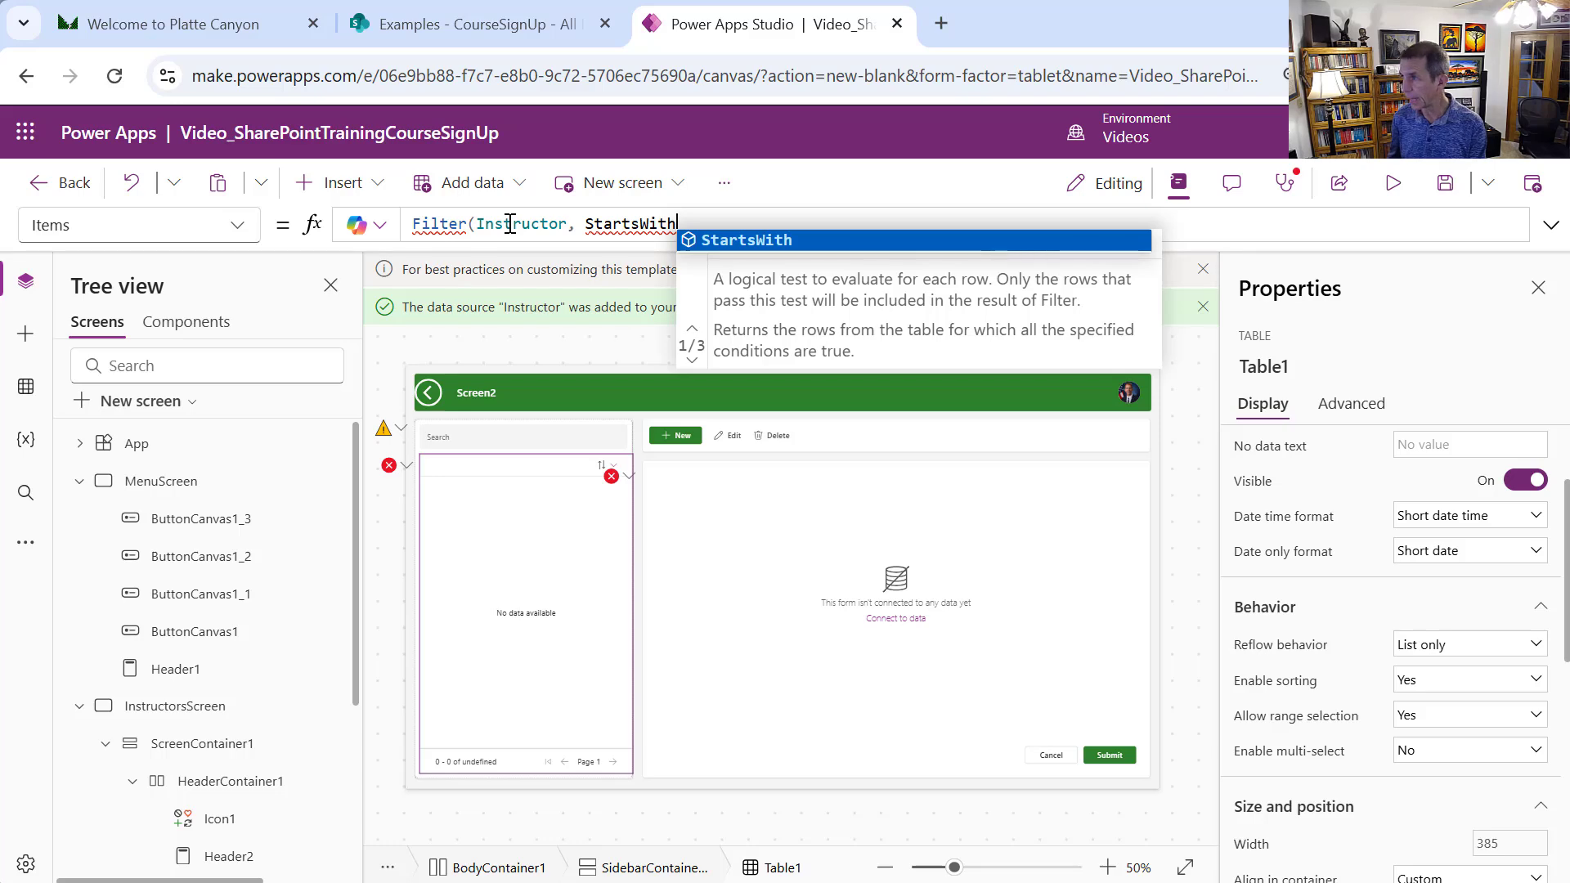
text((LastName)
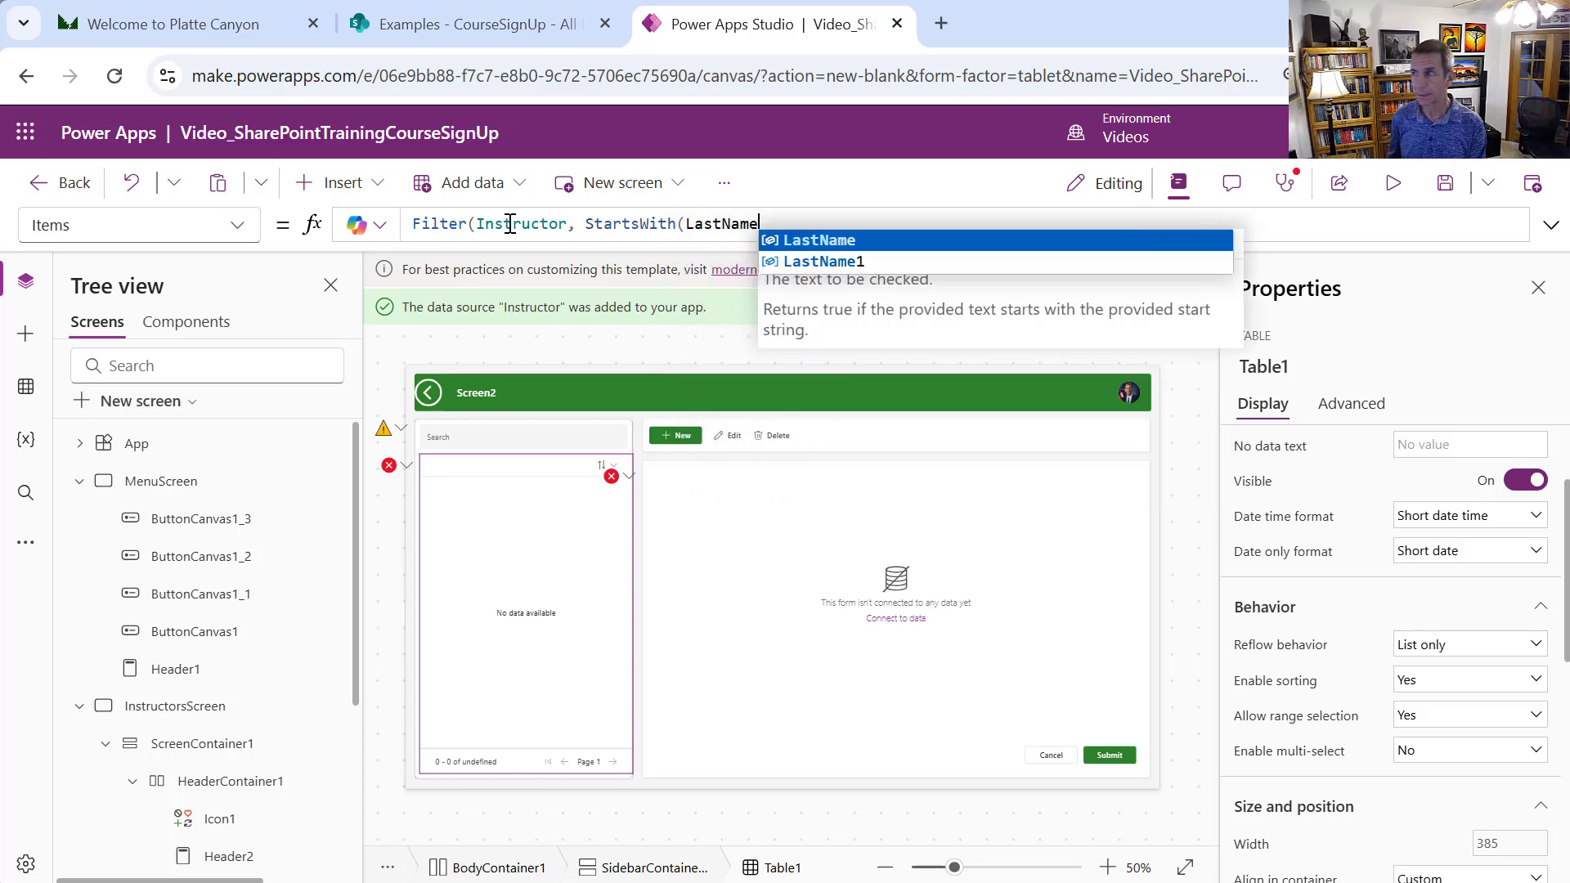
text(, Se)
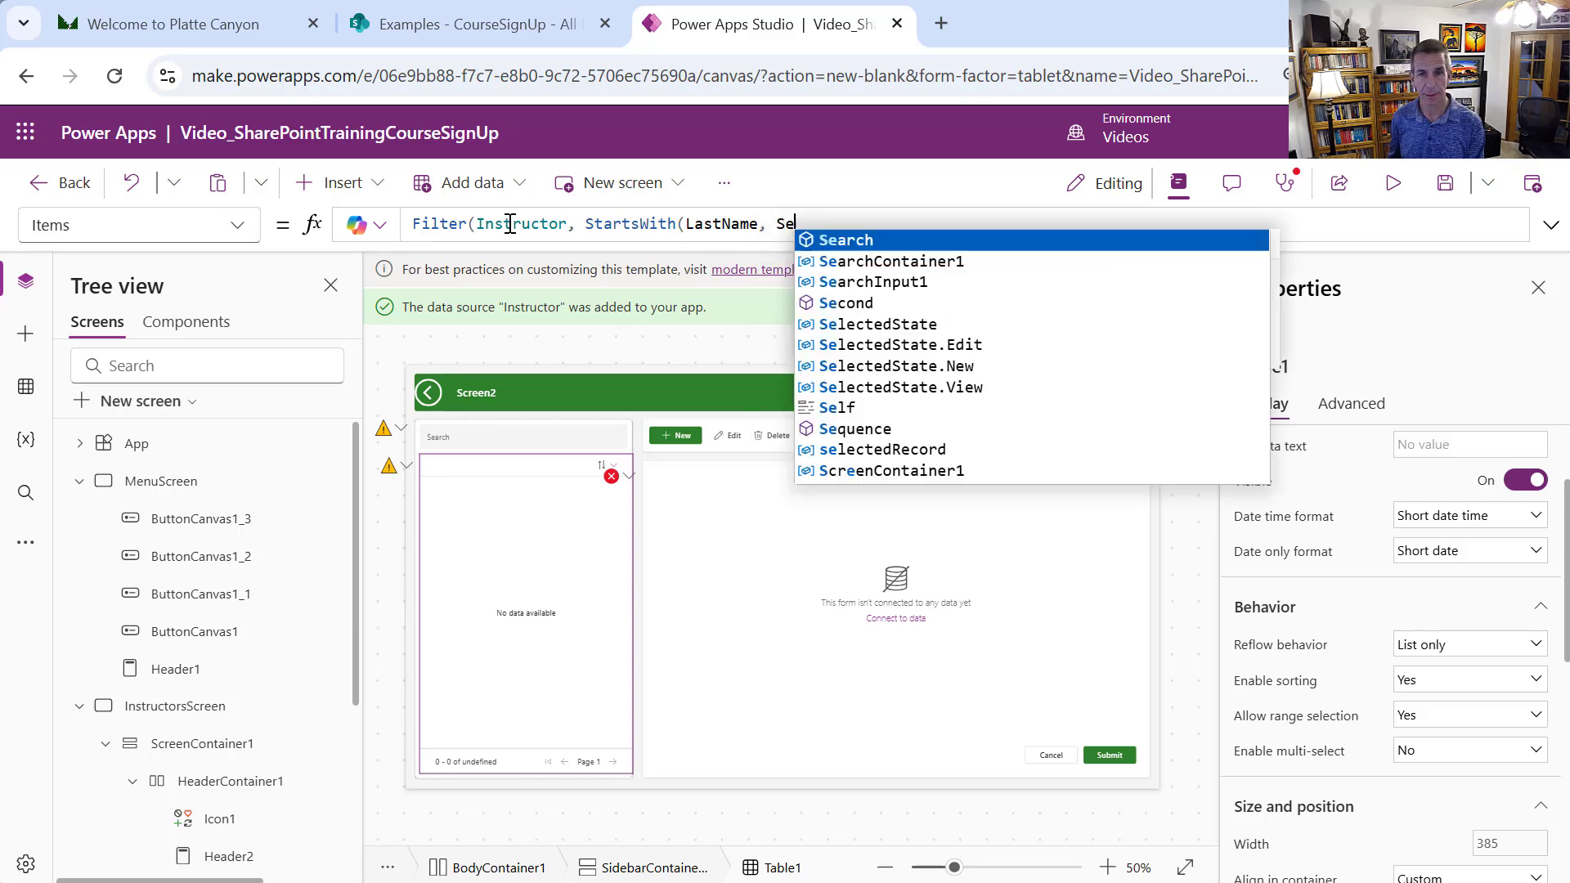
text(archInput1)
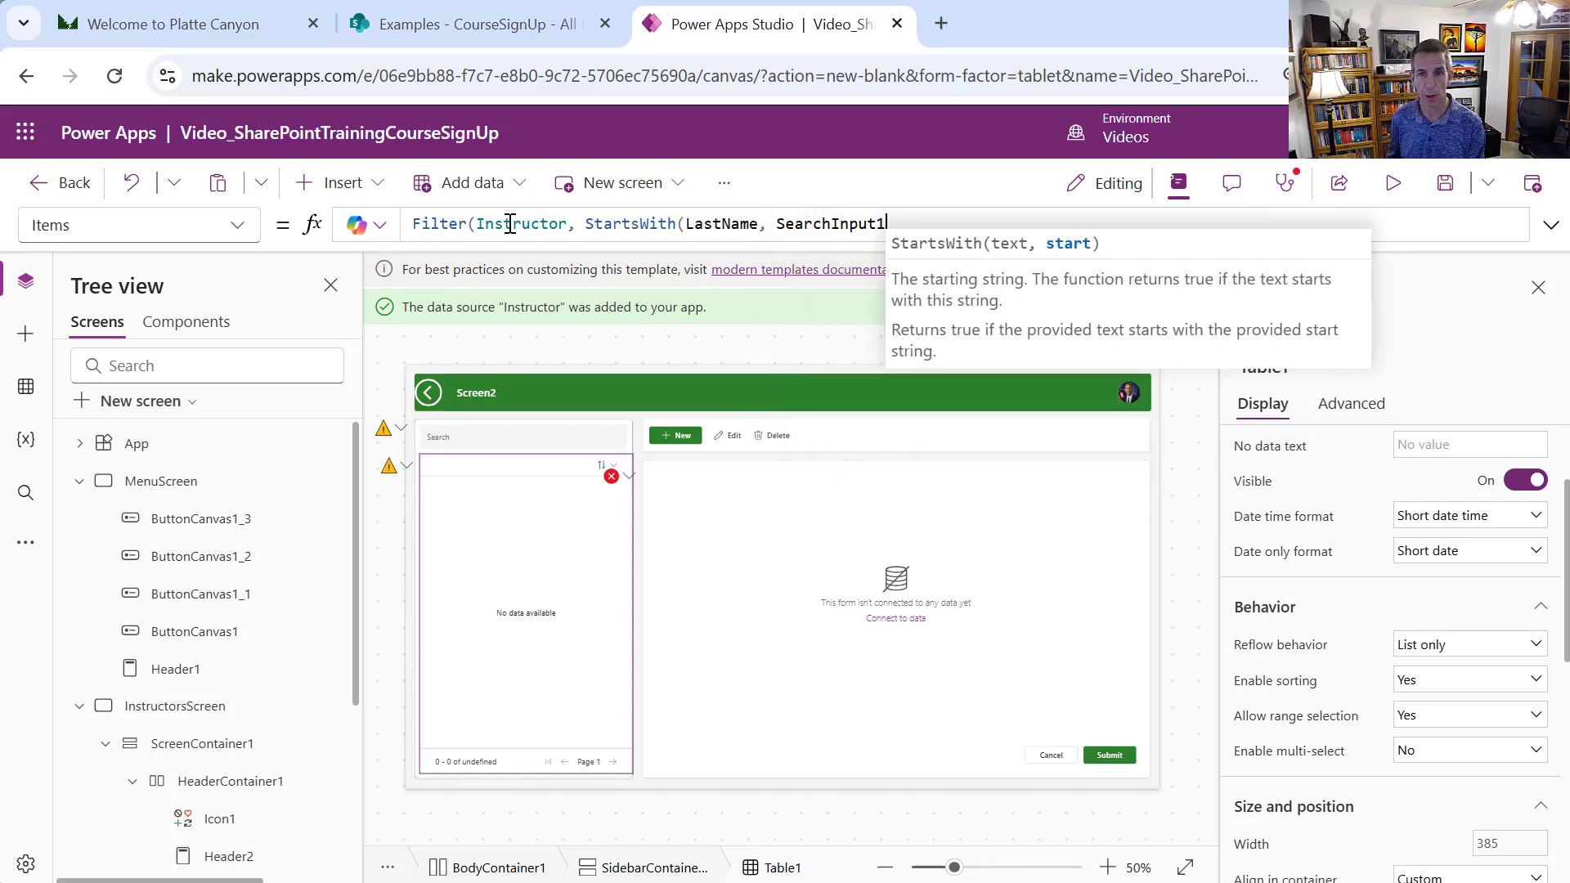
text(.V)
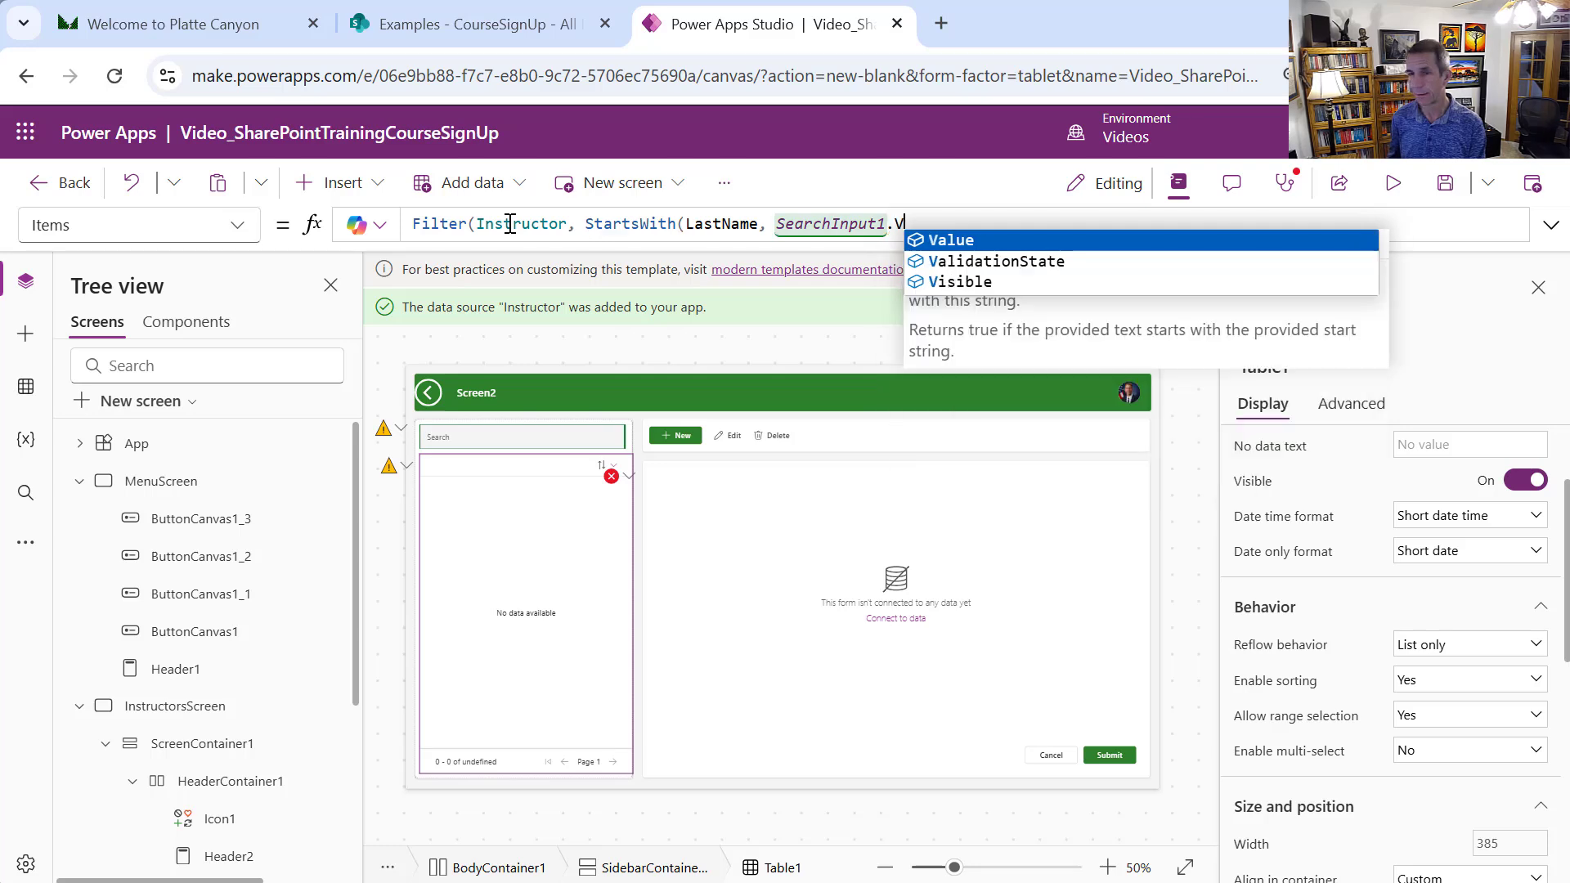
text(alue)
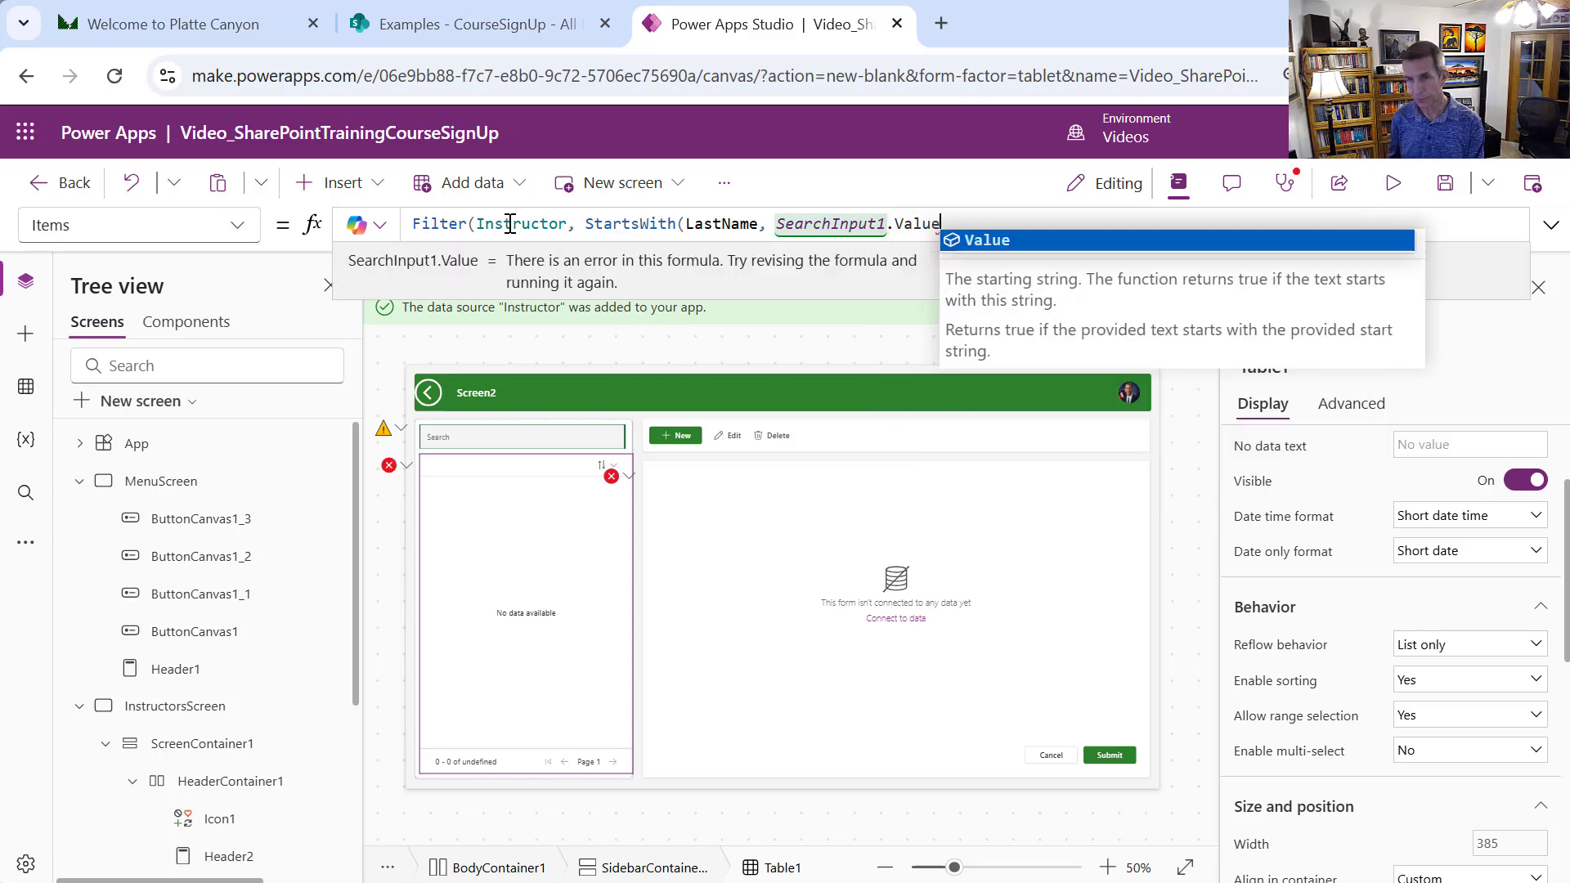
text()))
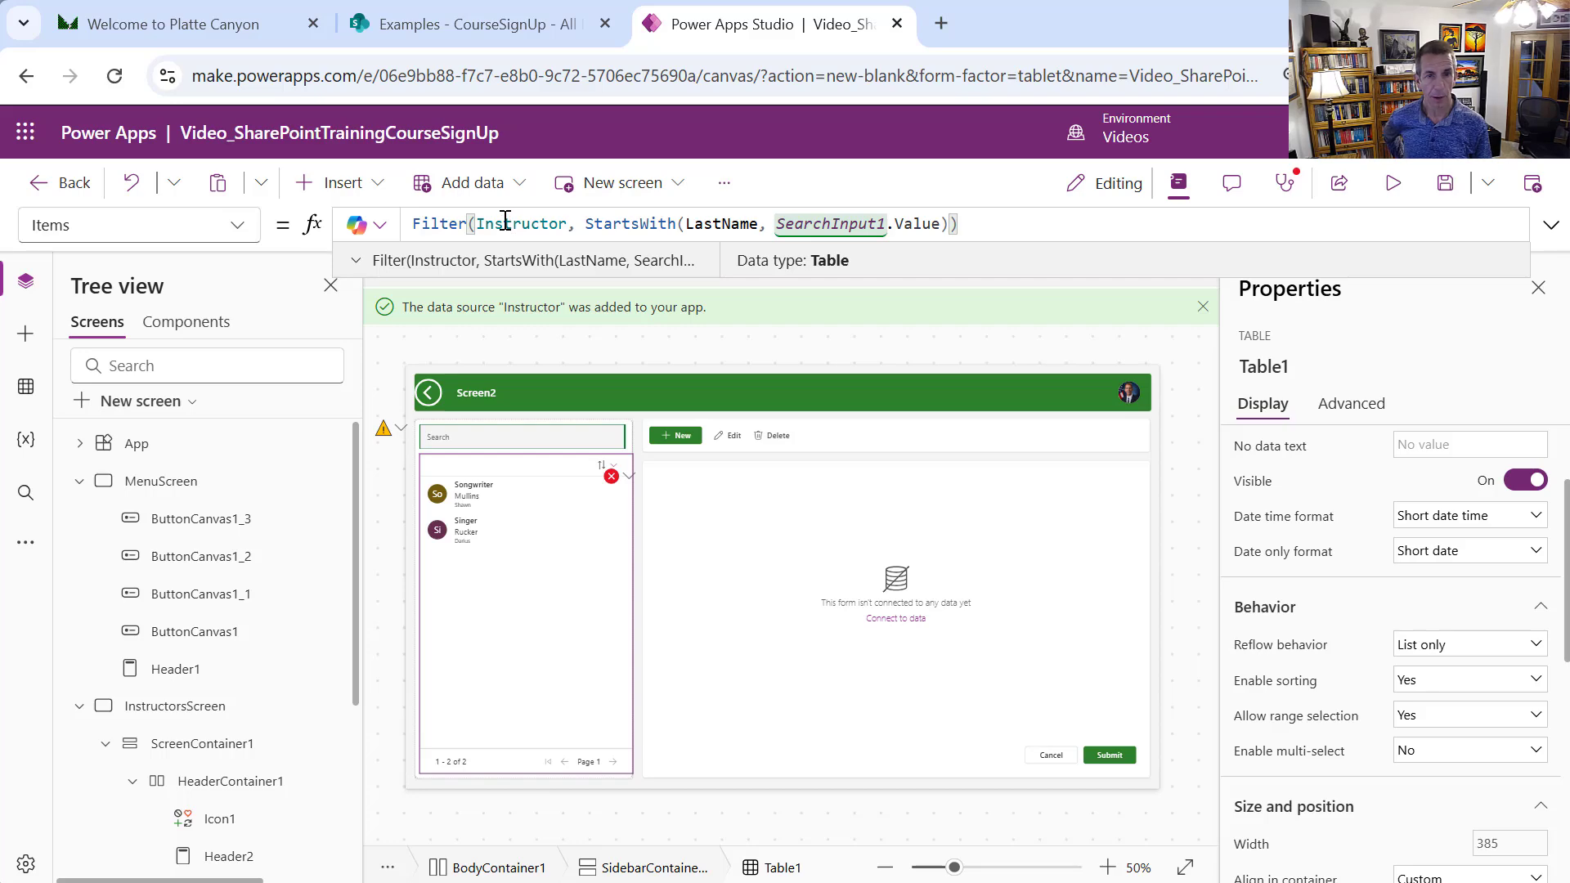
Change SearchInput1's placeholder text to 'Search by Last Name'
click(561, 437)
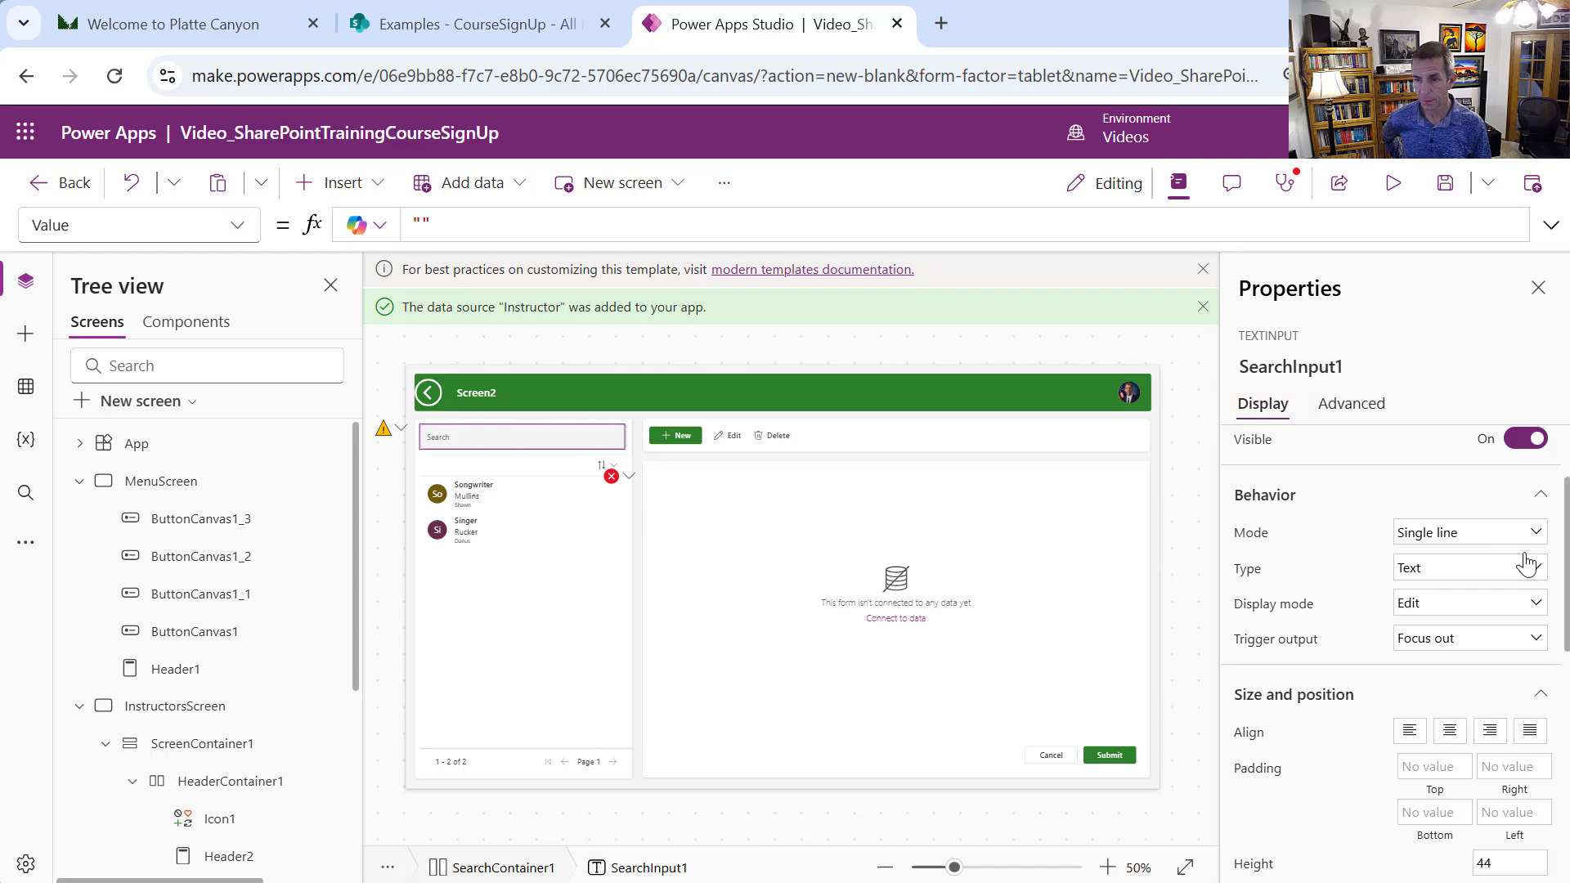
scroll(1564, 494, up, 2)
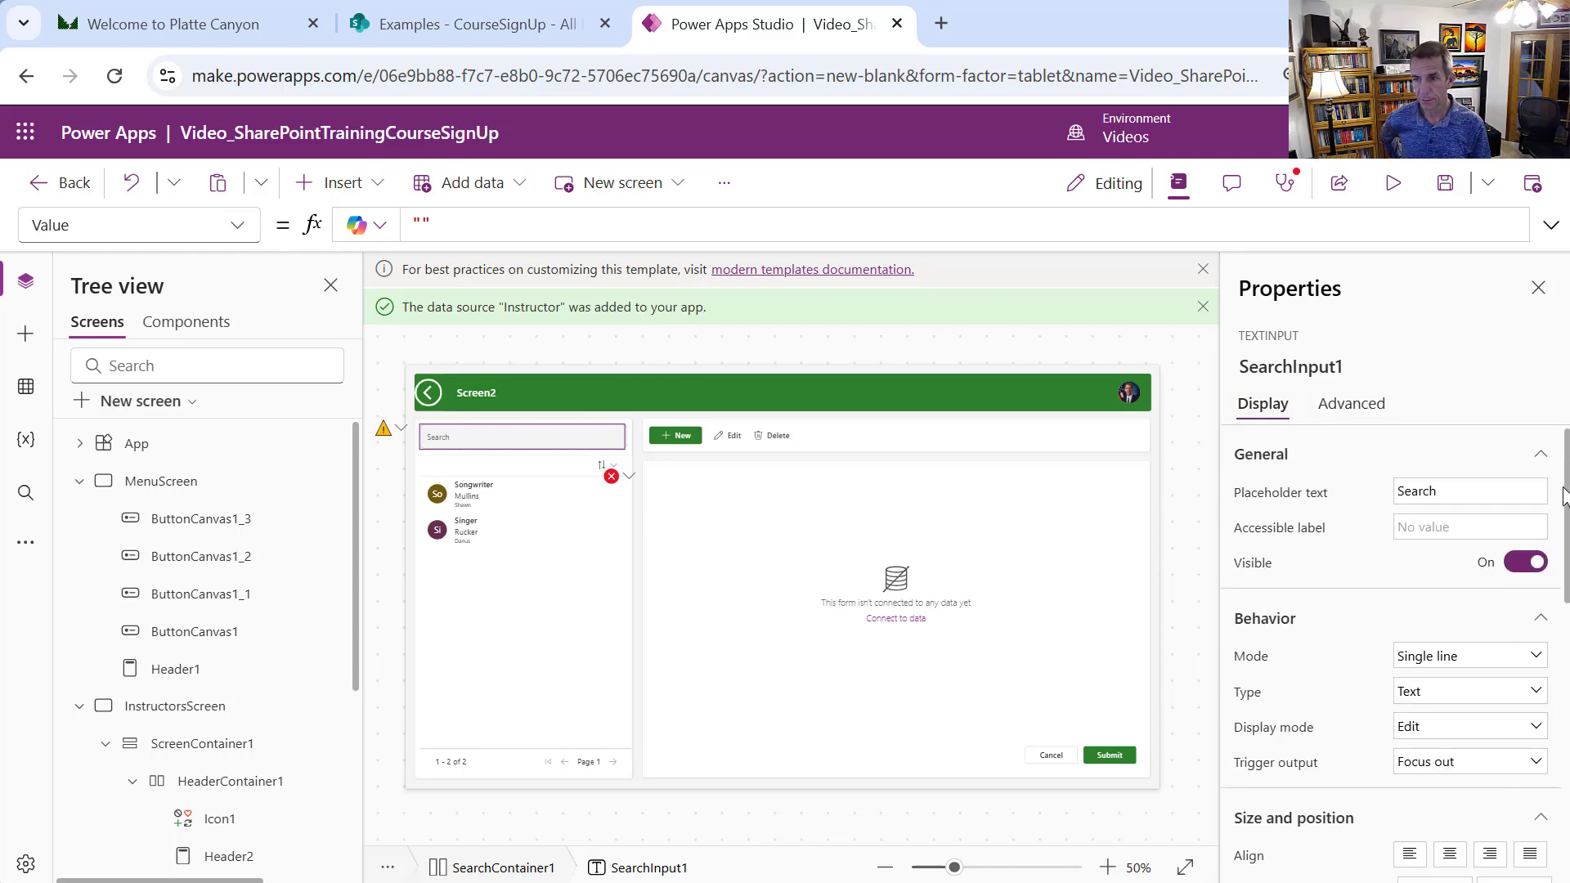
click(1487, 489)
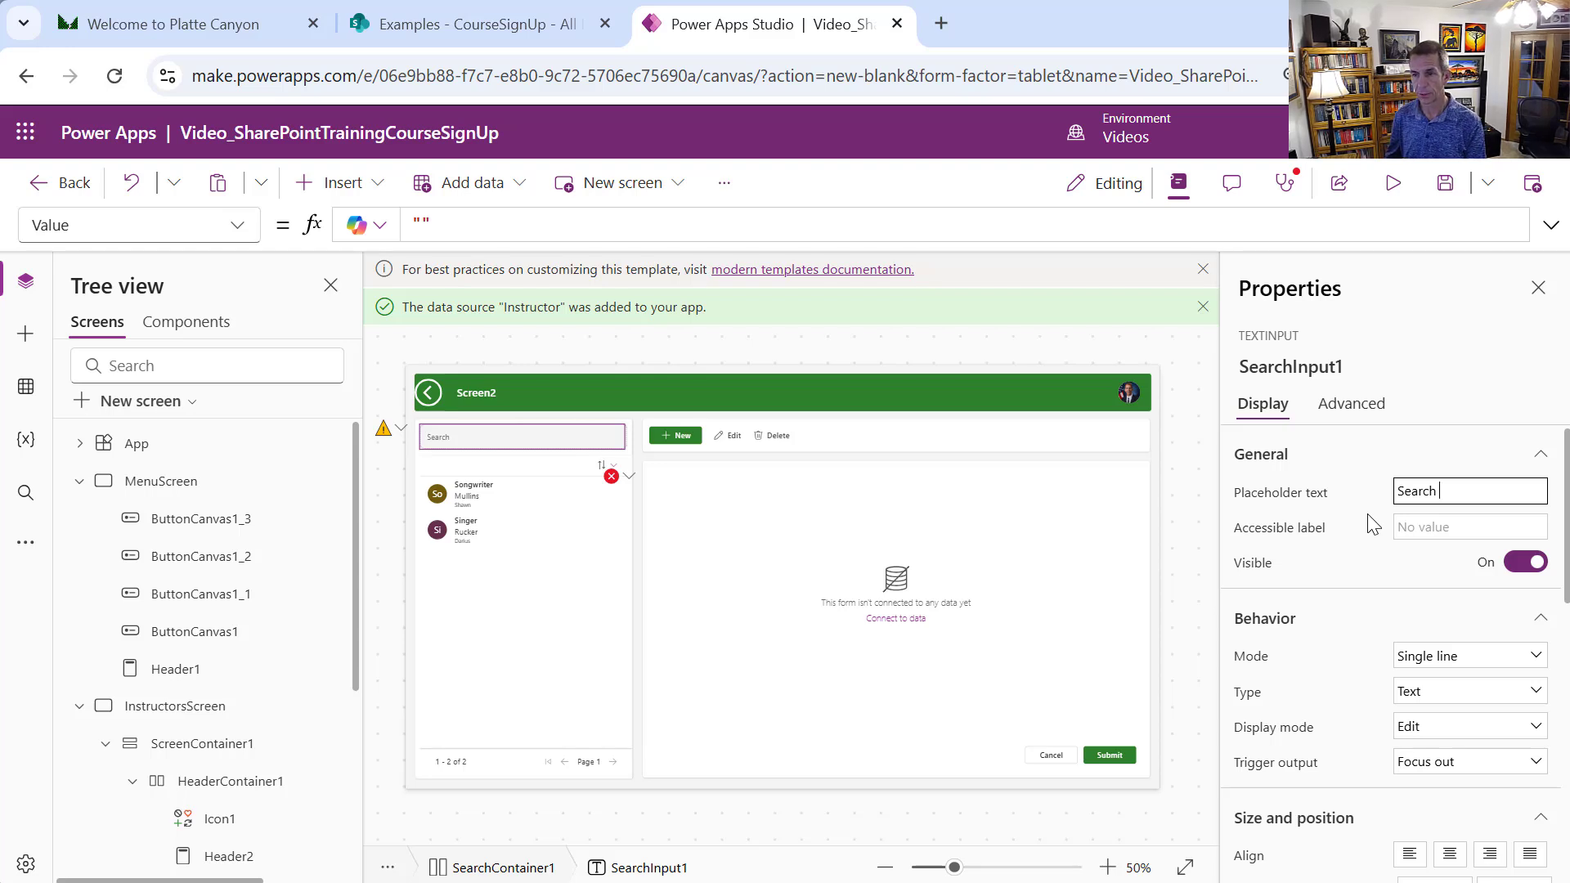
text(by L)
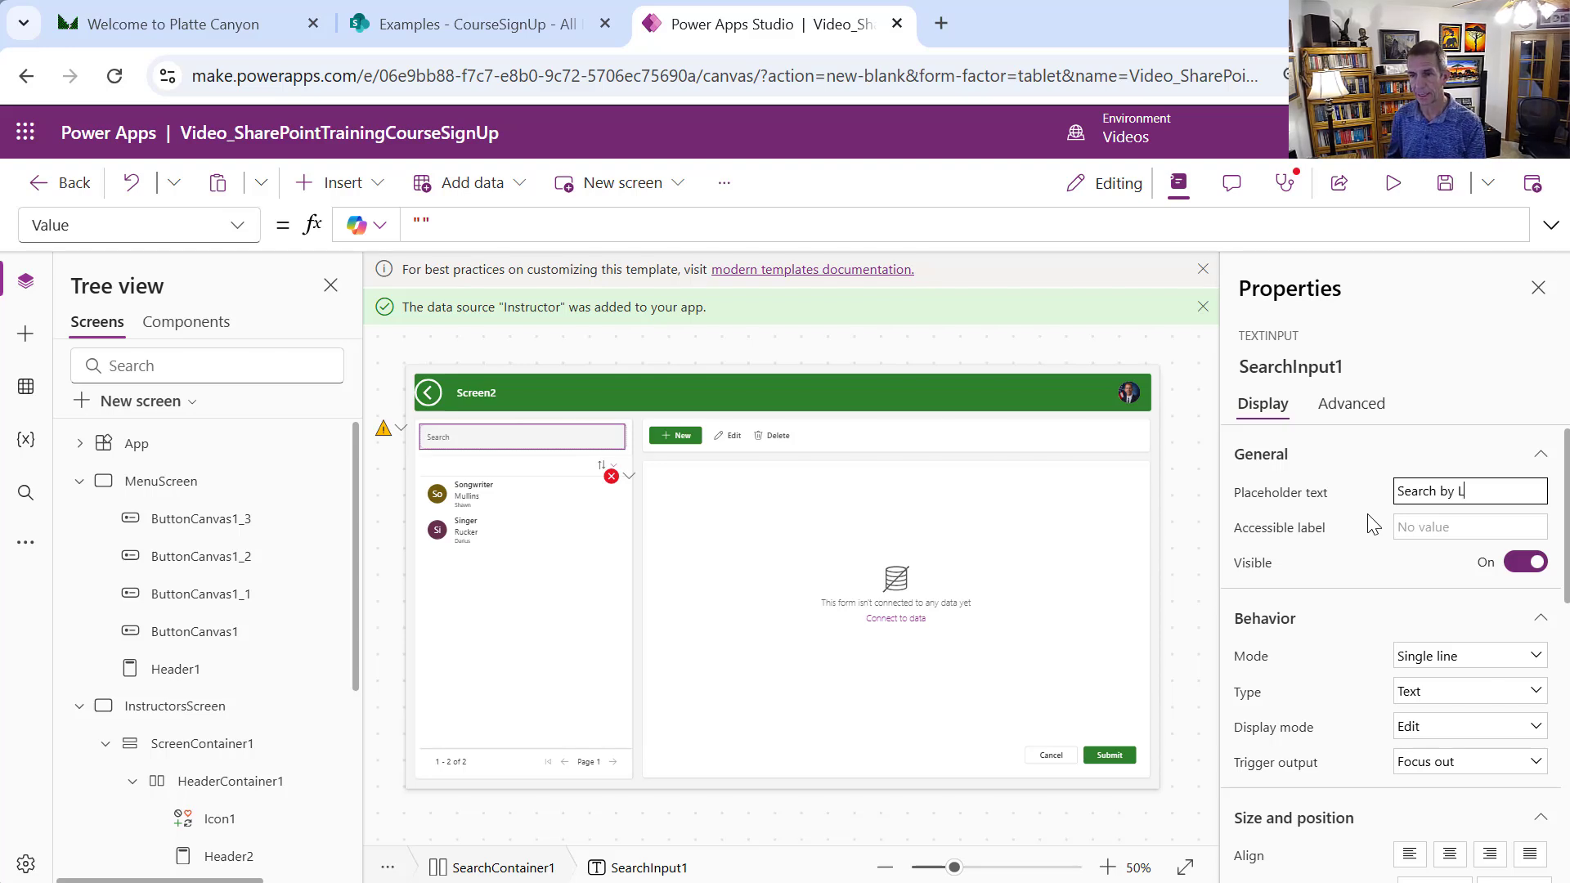
text(ast Name)
key(Tab)
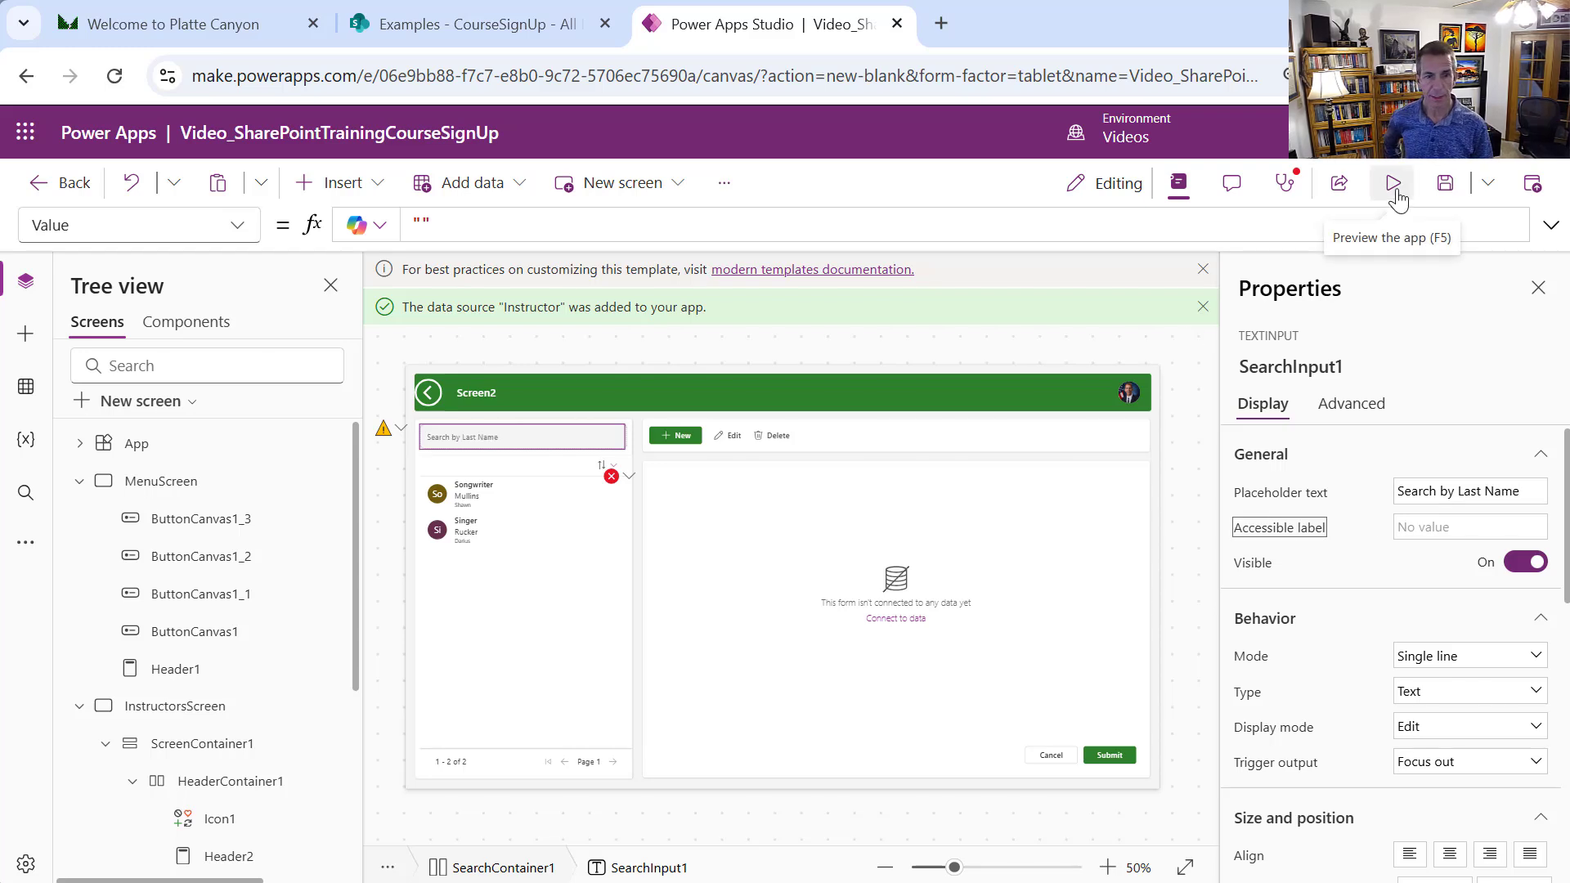
Preview the app, test the search with two partial last names, then close the preview
click(1392, 184)
click(426, 334)
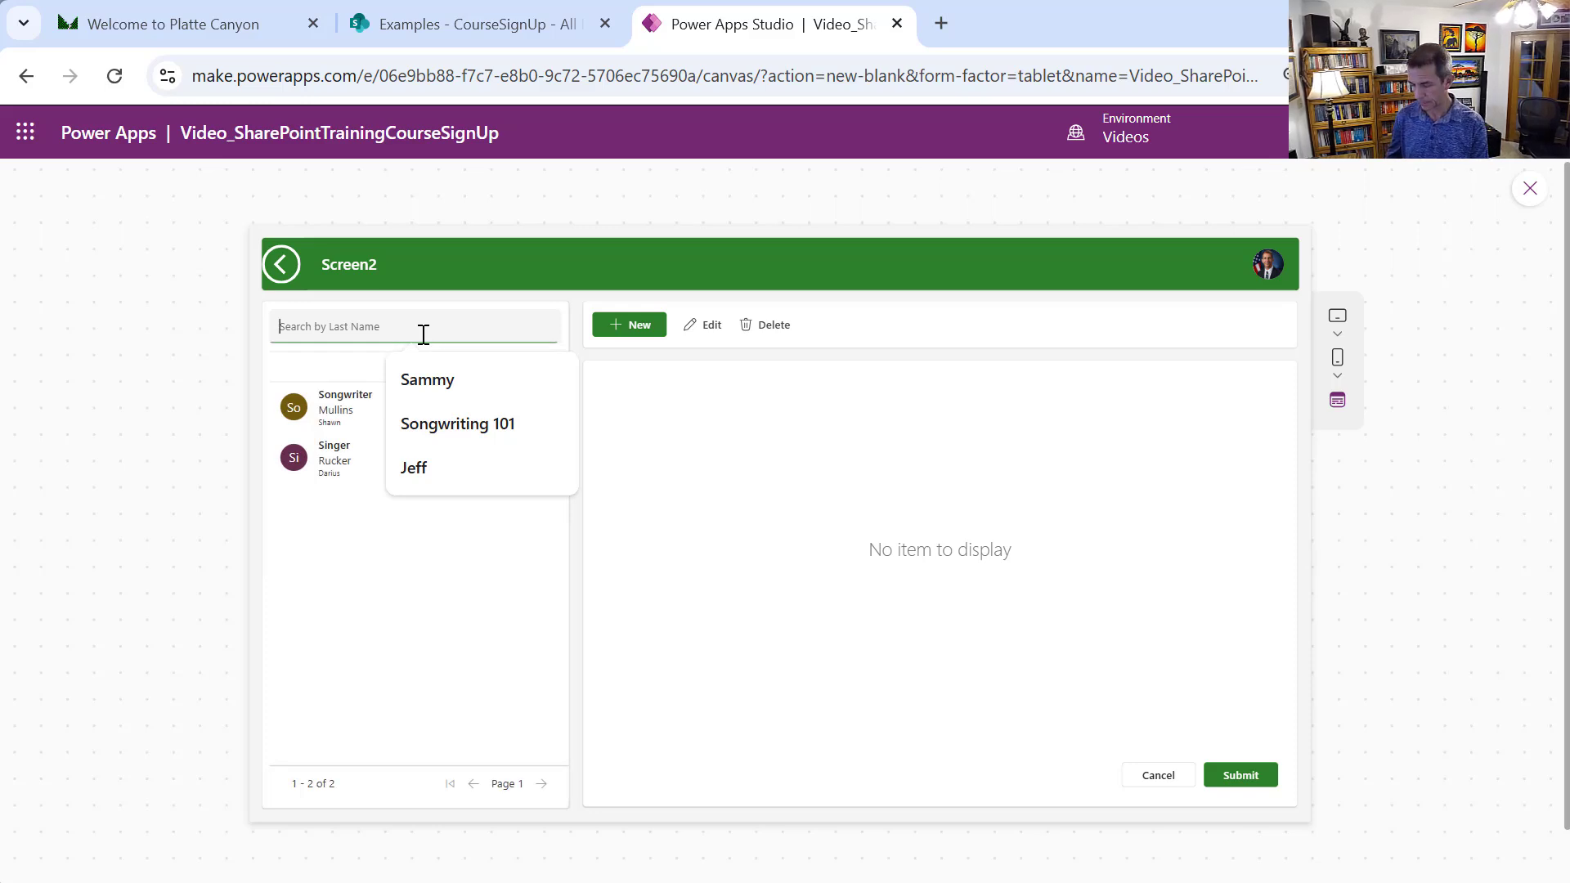
text(Mullins)
key(Tab)
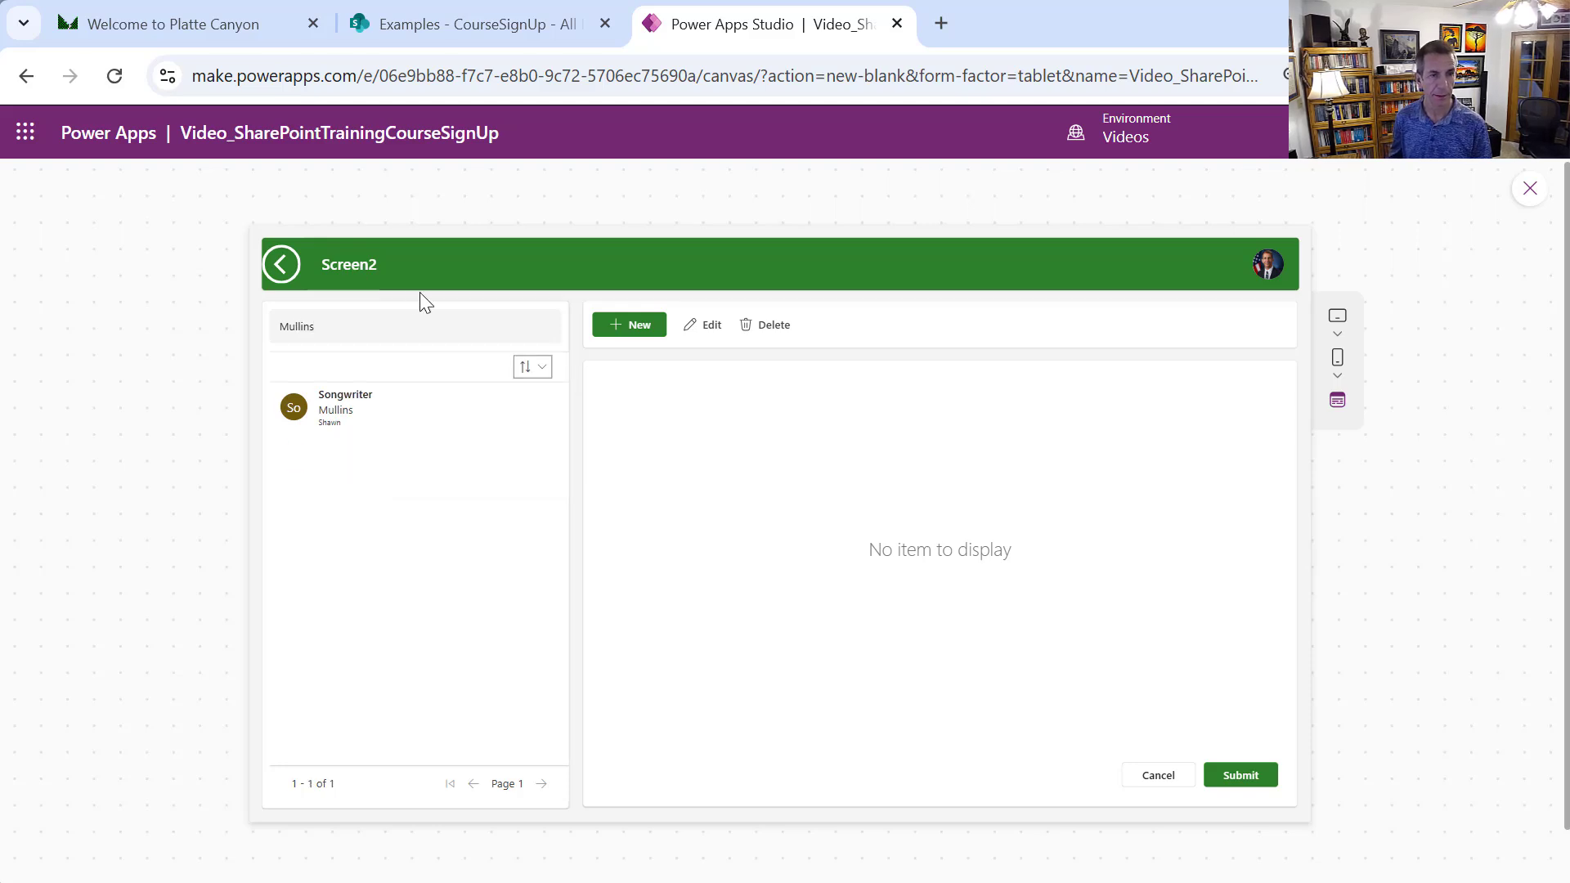
click(368, 323)
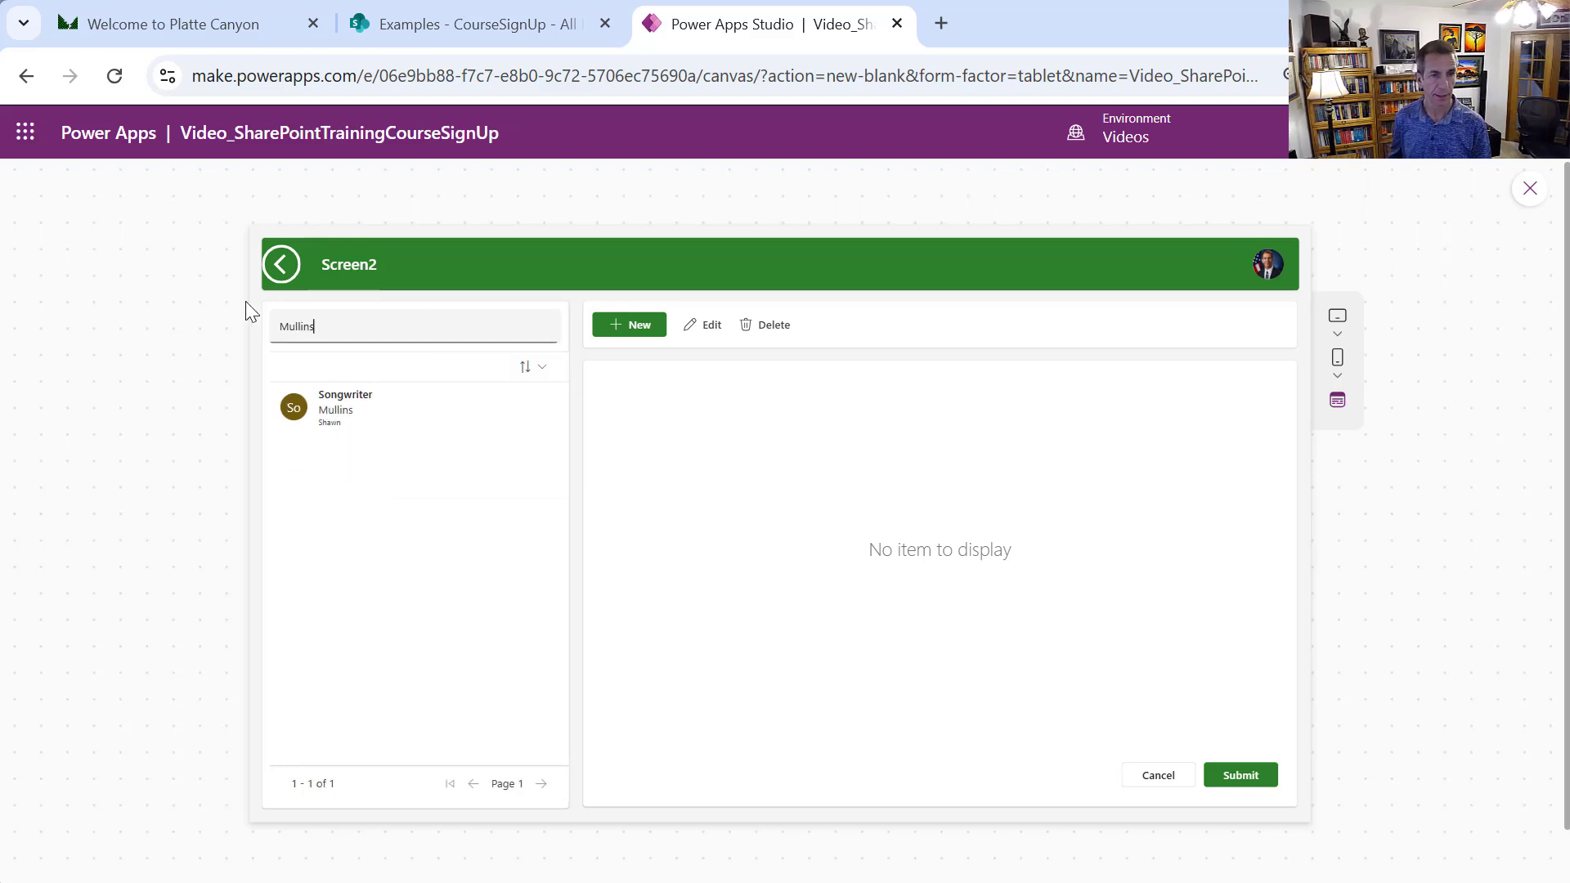
double_click(357, 327)
key(BackSpace)
text(Rucker)
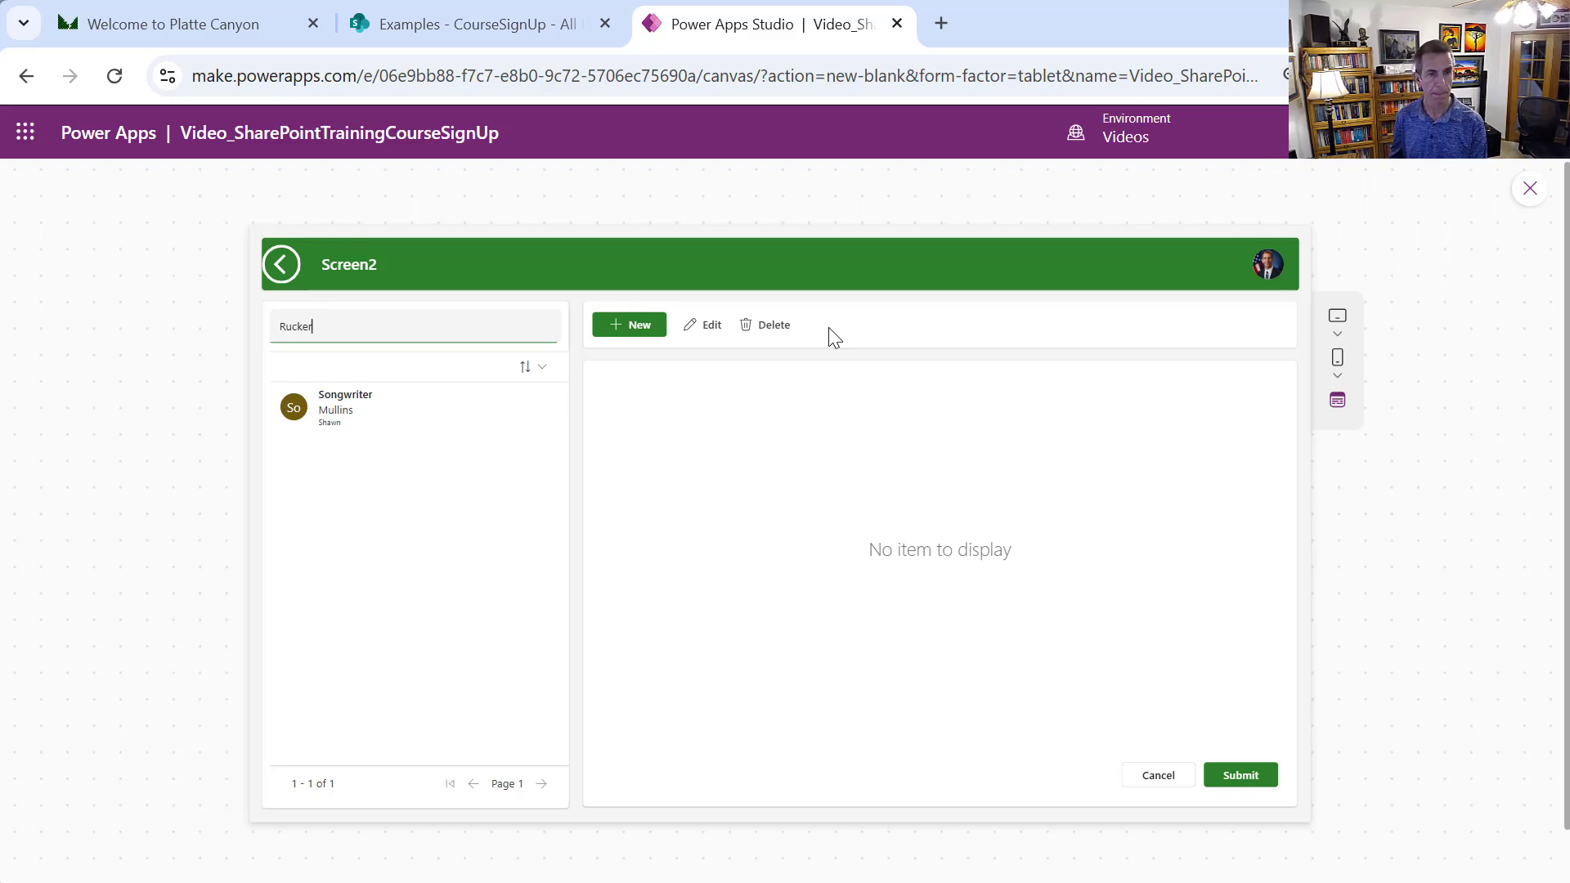
key(Tab)
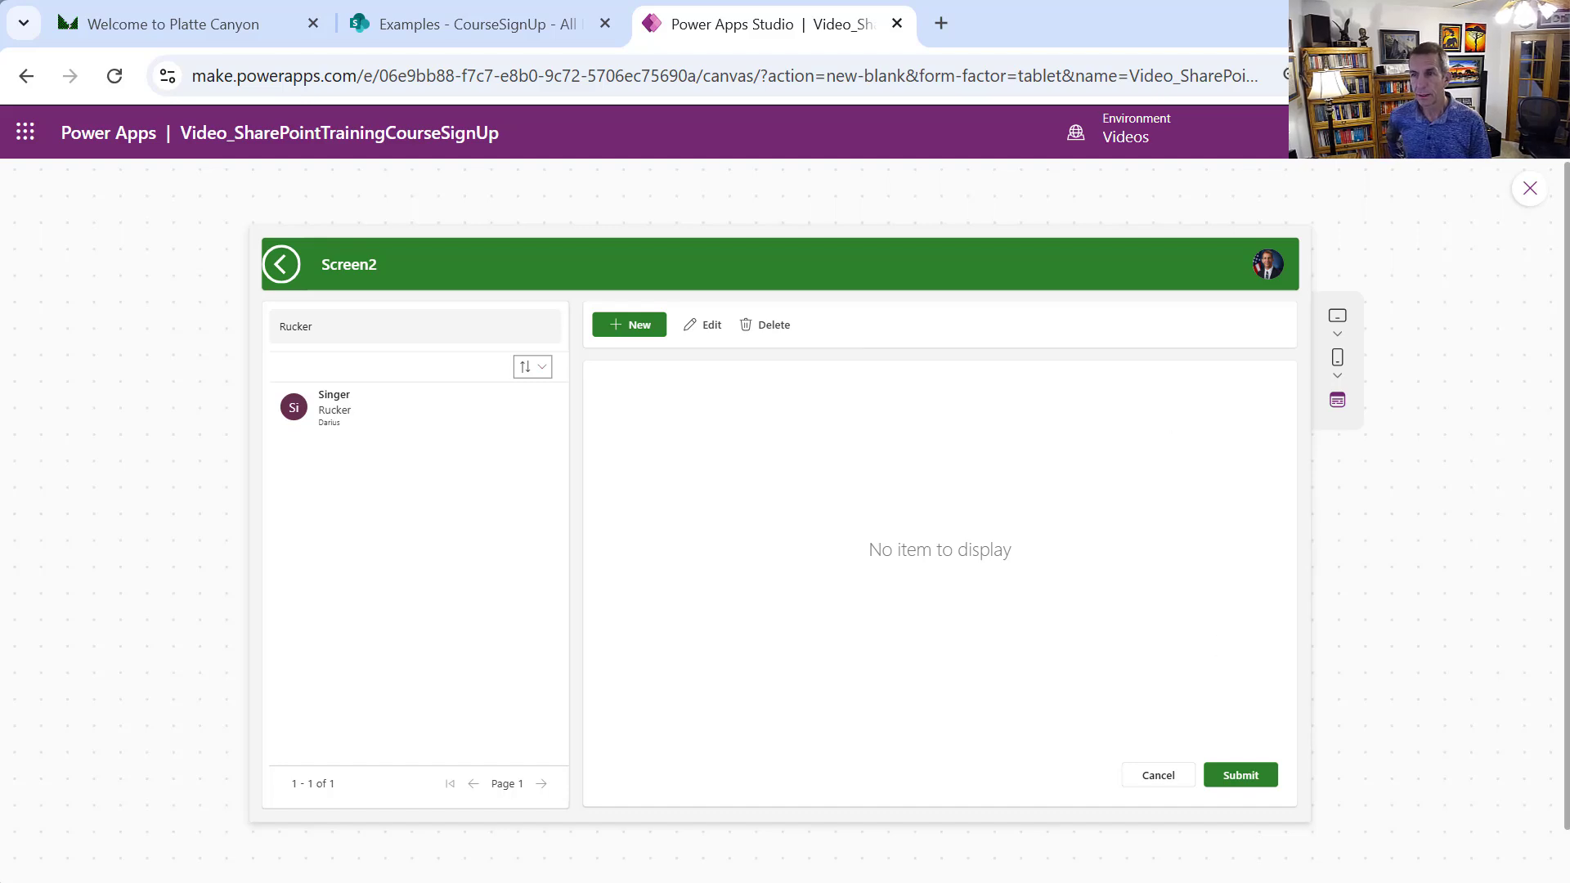
click(1528, 191)
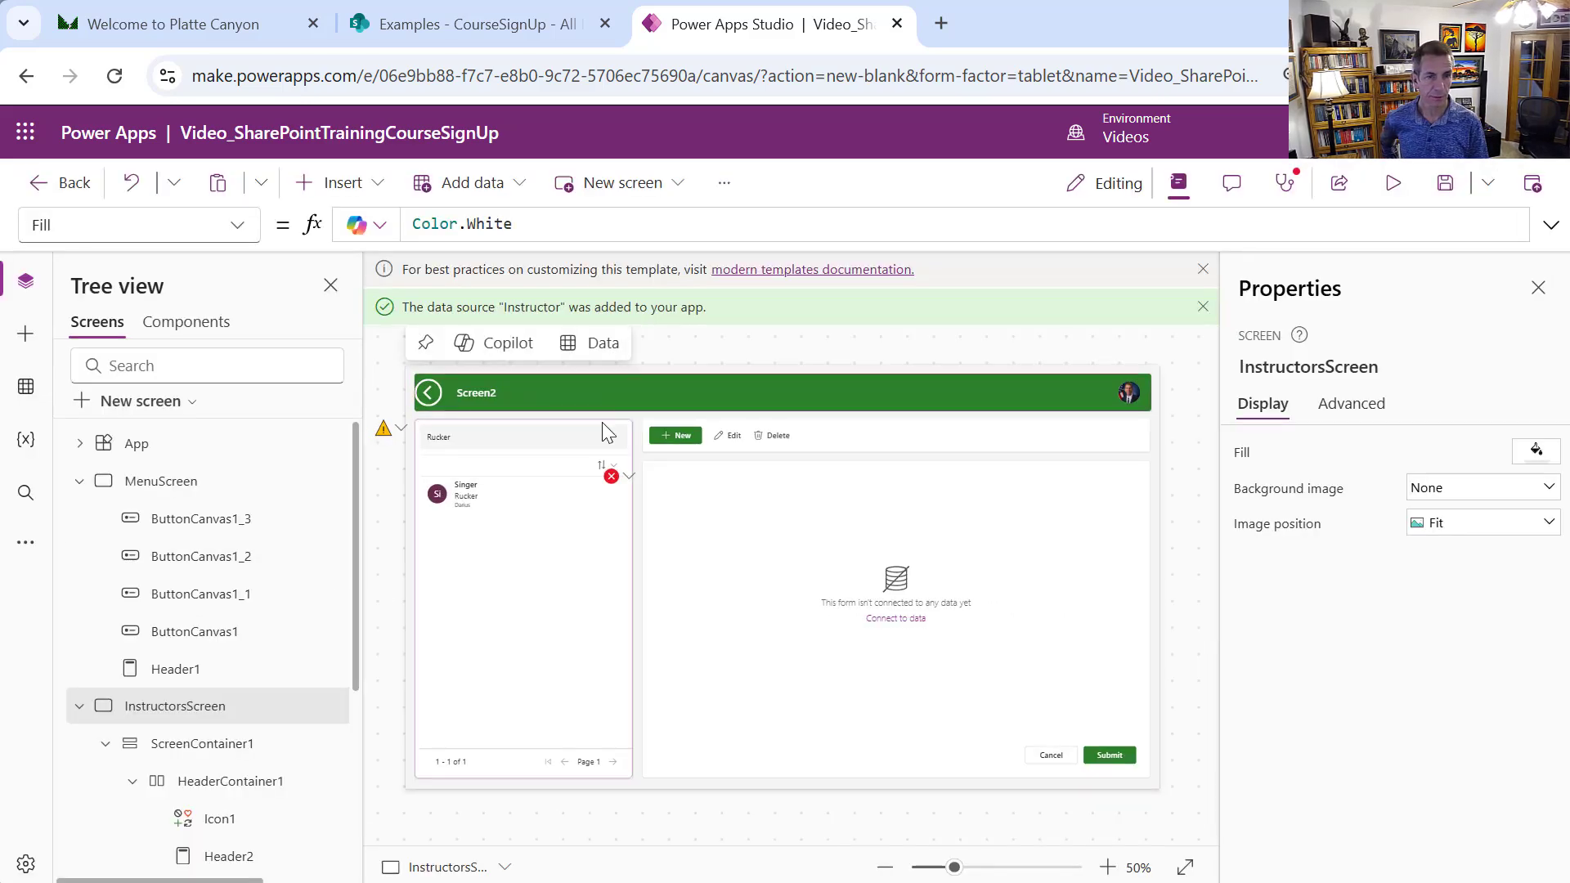
Reorder Table1's fields to LastName, FirstName, Email first, then close Properties
click(594, 570)
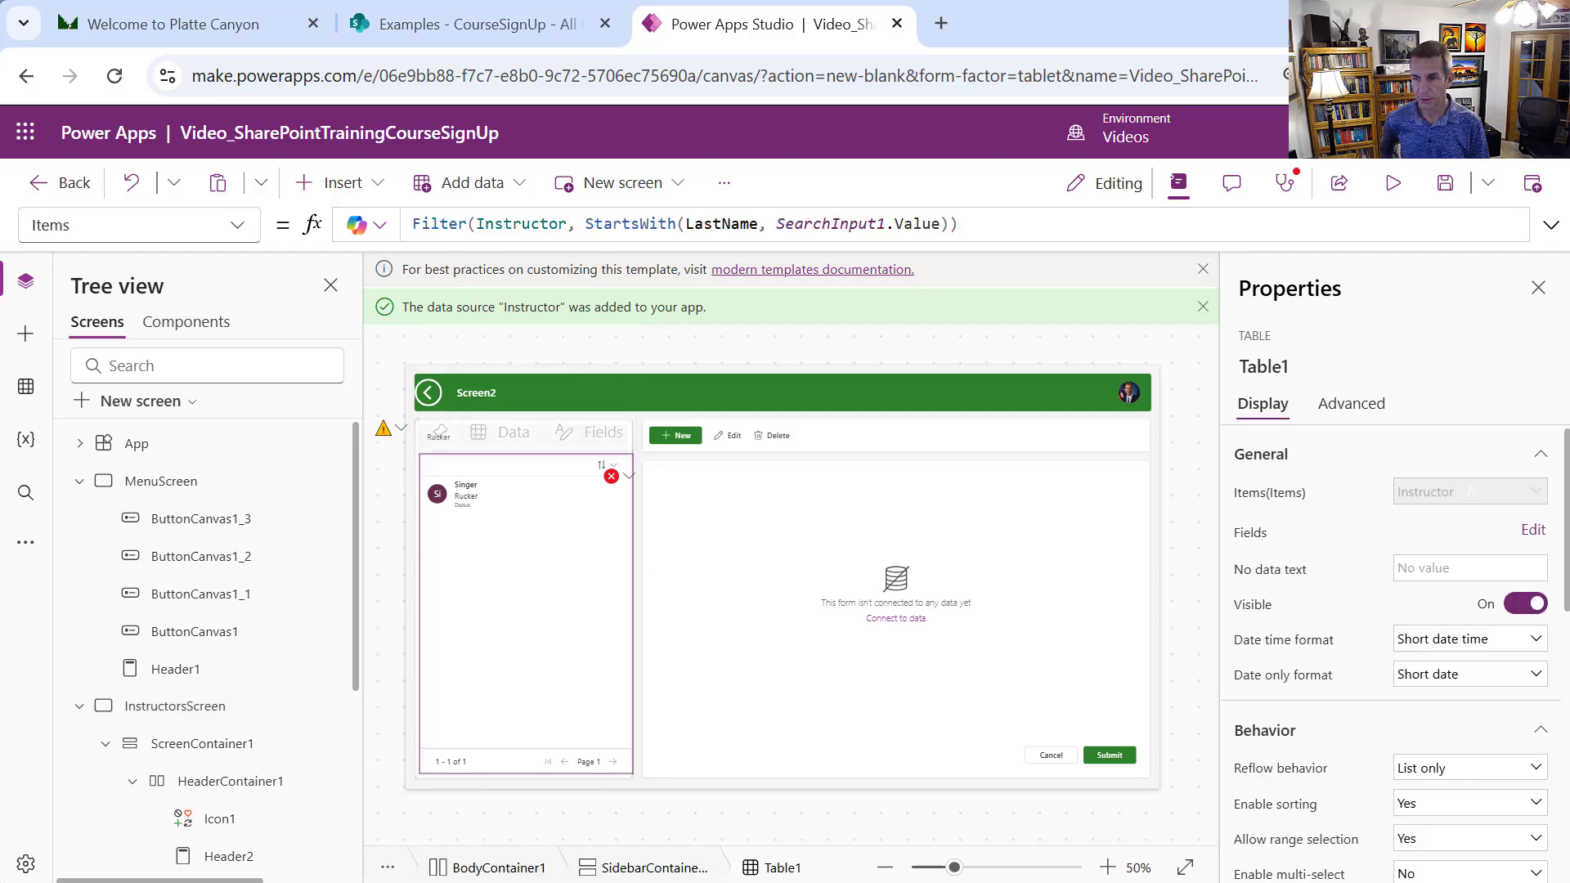
click(1533, 532)
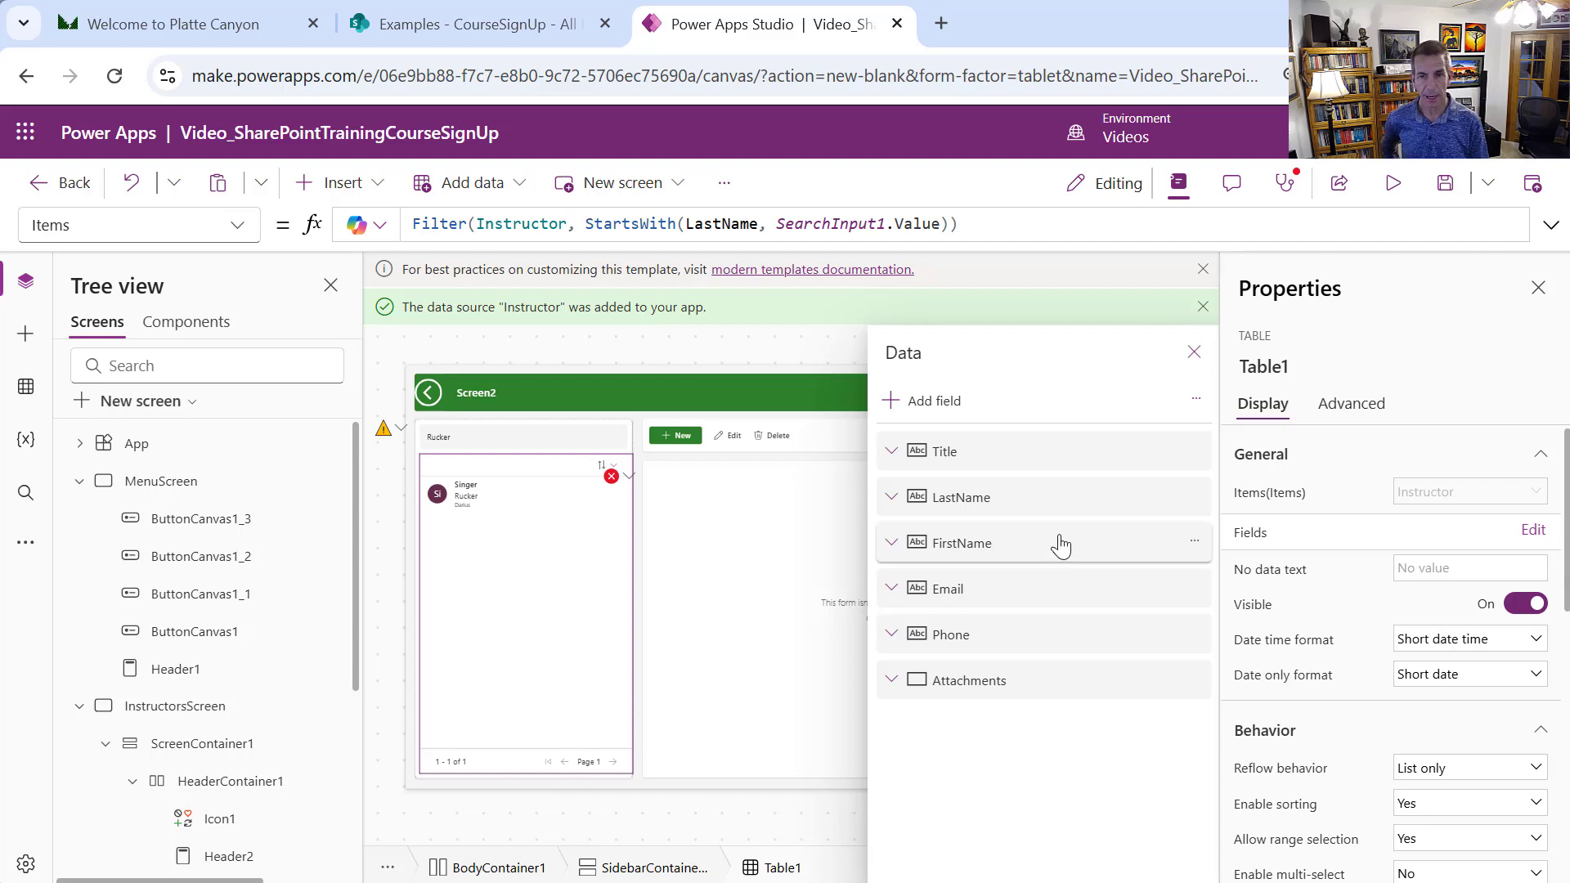
drag(1052, 492, 1043, 445)
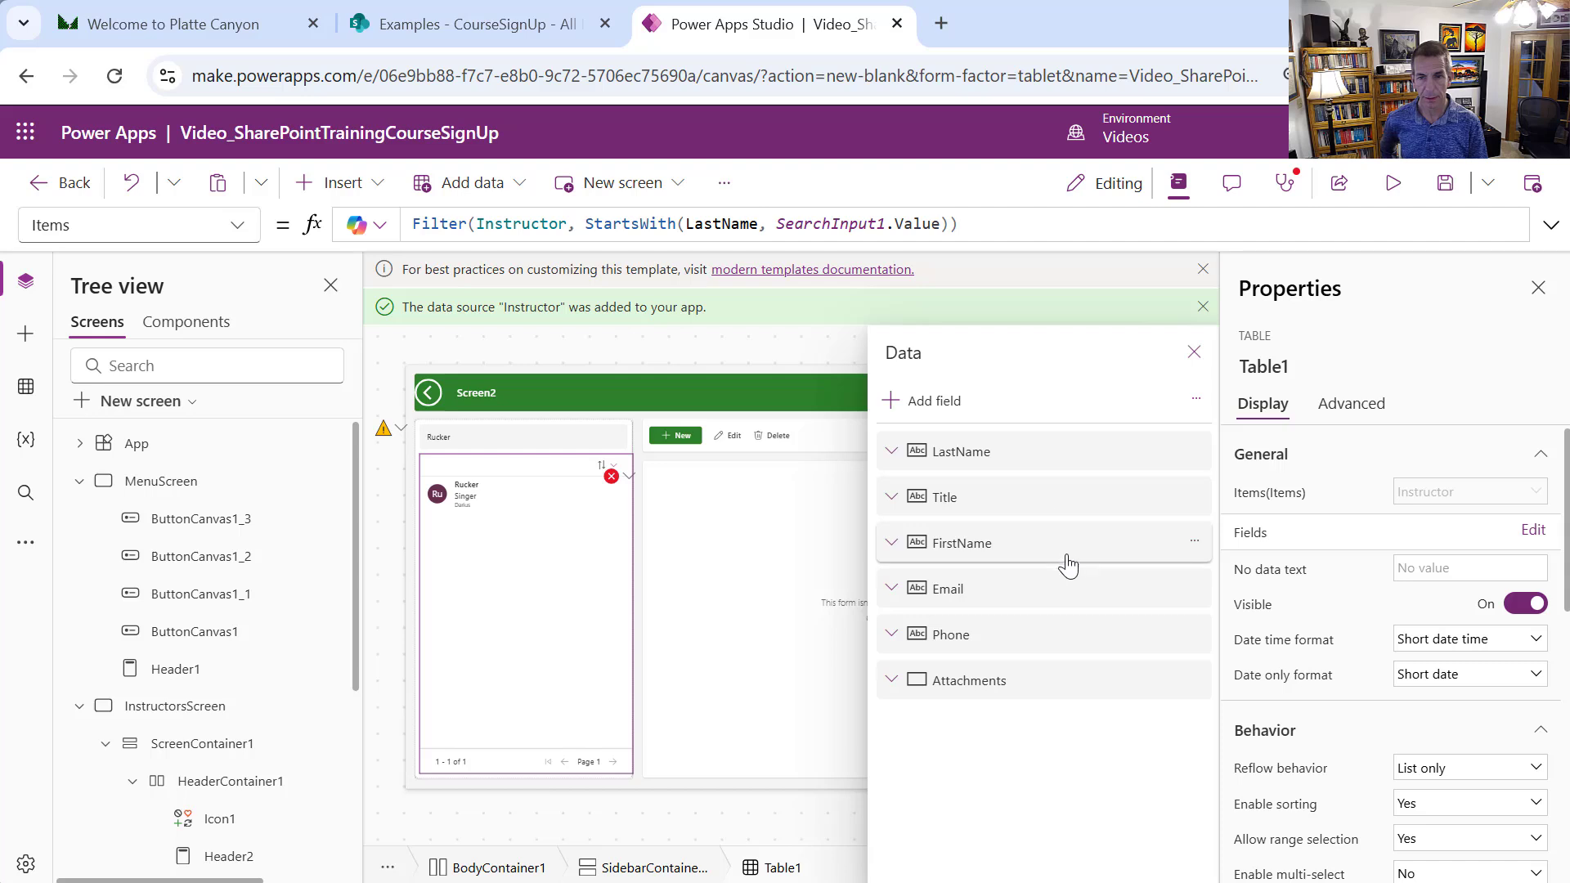
drag(1065, 561, 1055, 490)
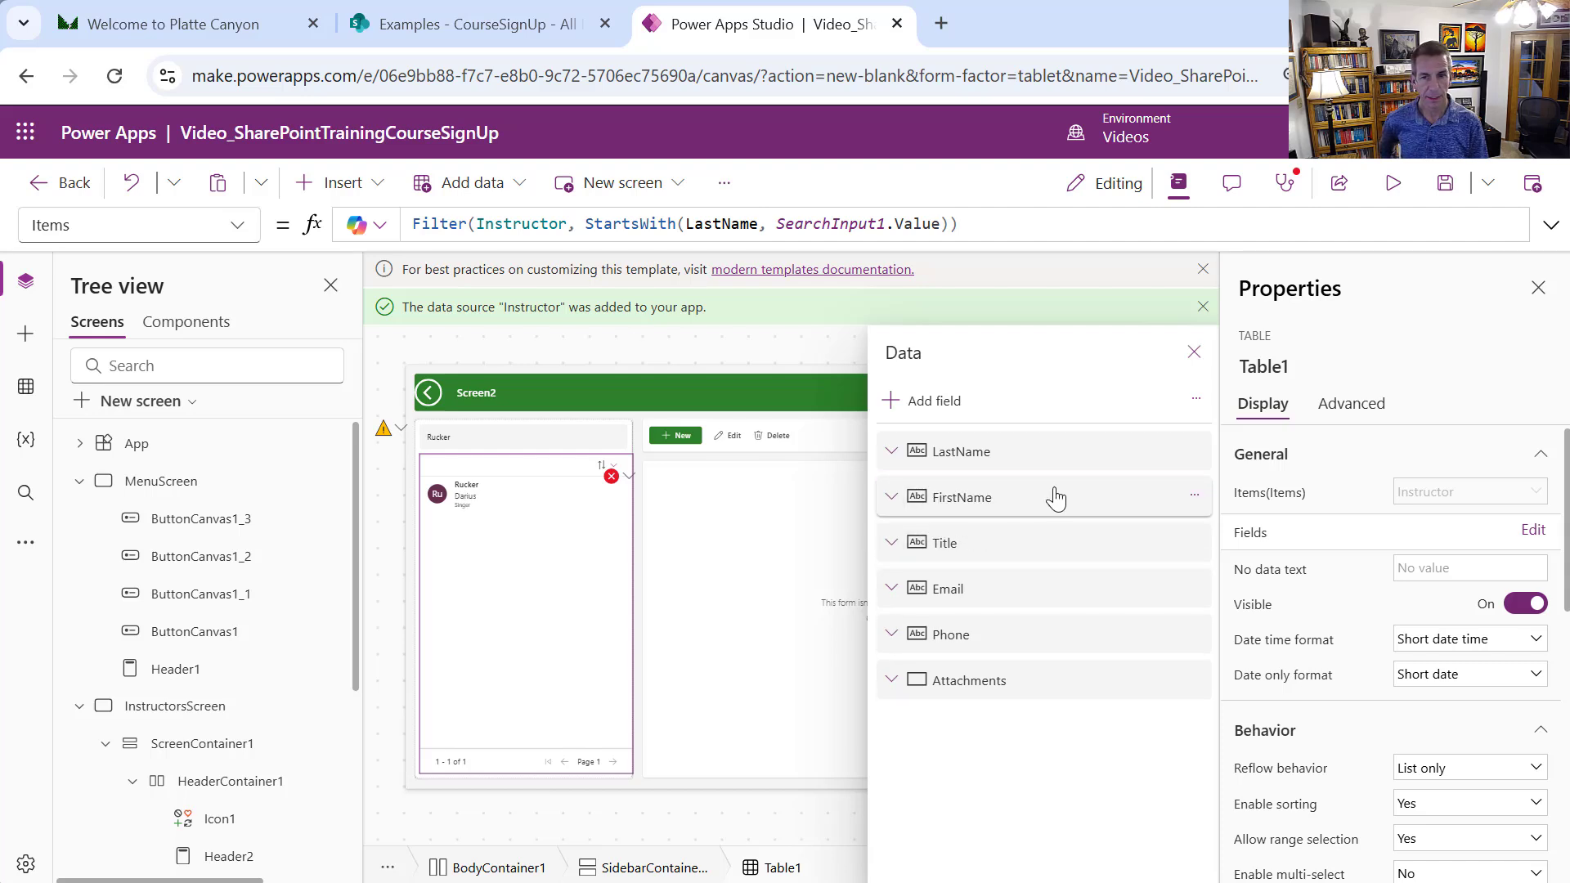
drag(1076, 596, 1071, 531)
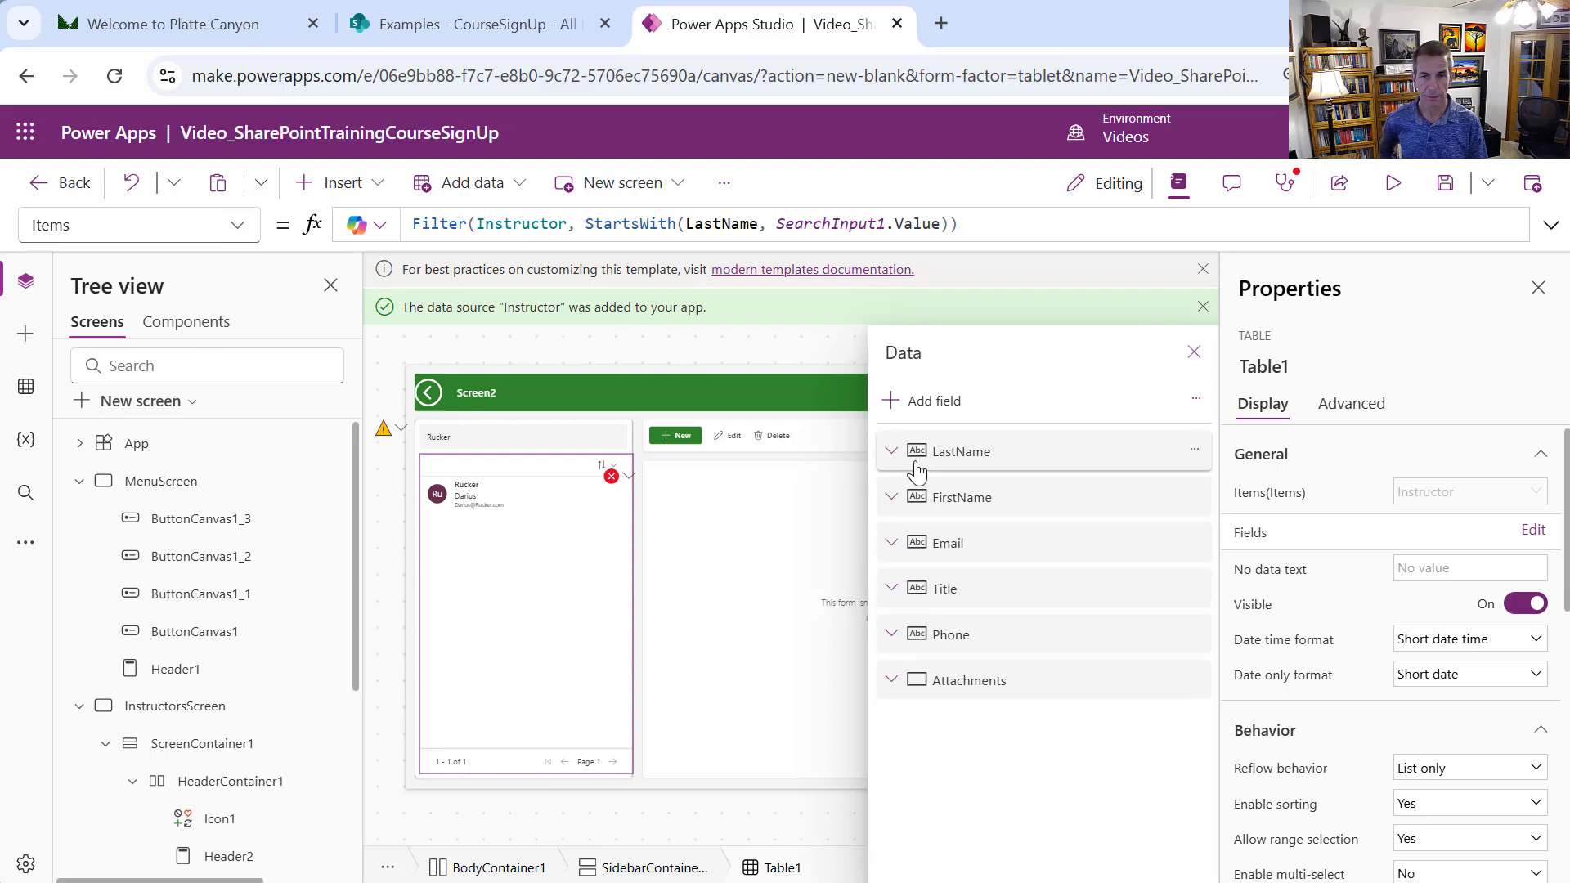
click(1536, 288)
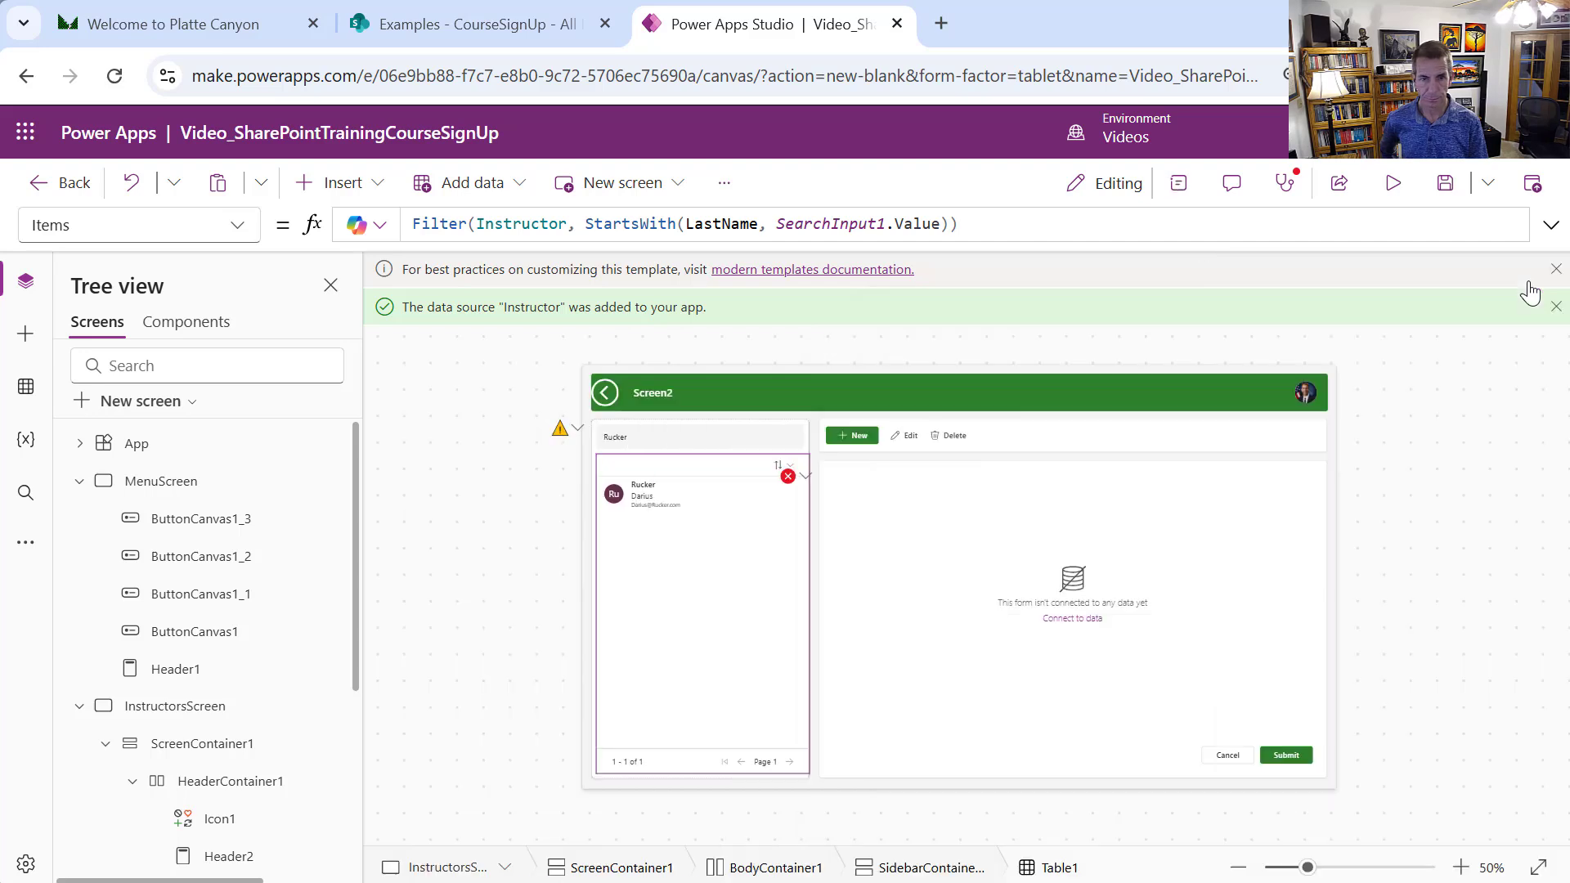
Select Form1 and replace its DataSource formula Table() with Instructor
click(802, 482)
click(817, 500)
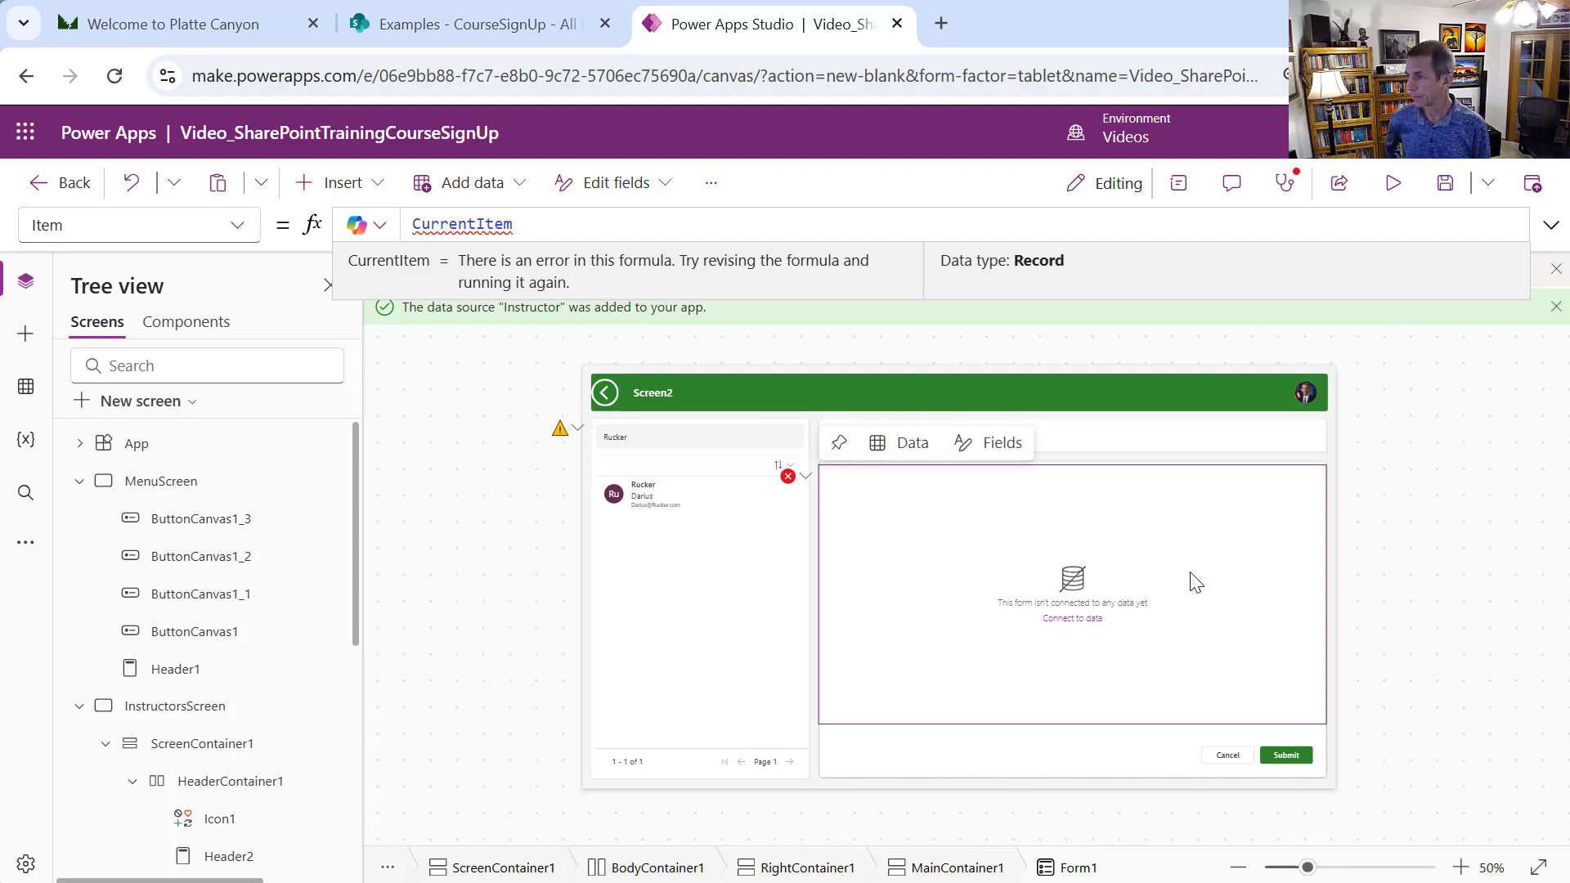
click(1069, 577)
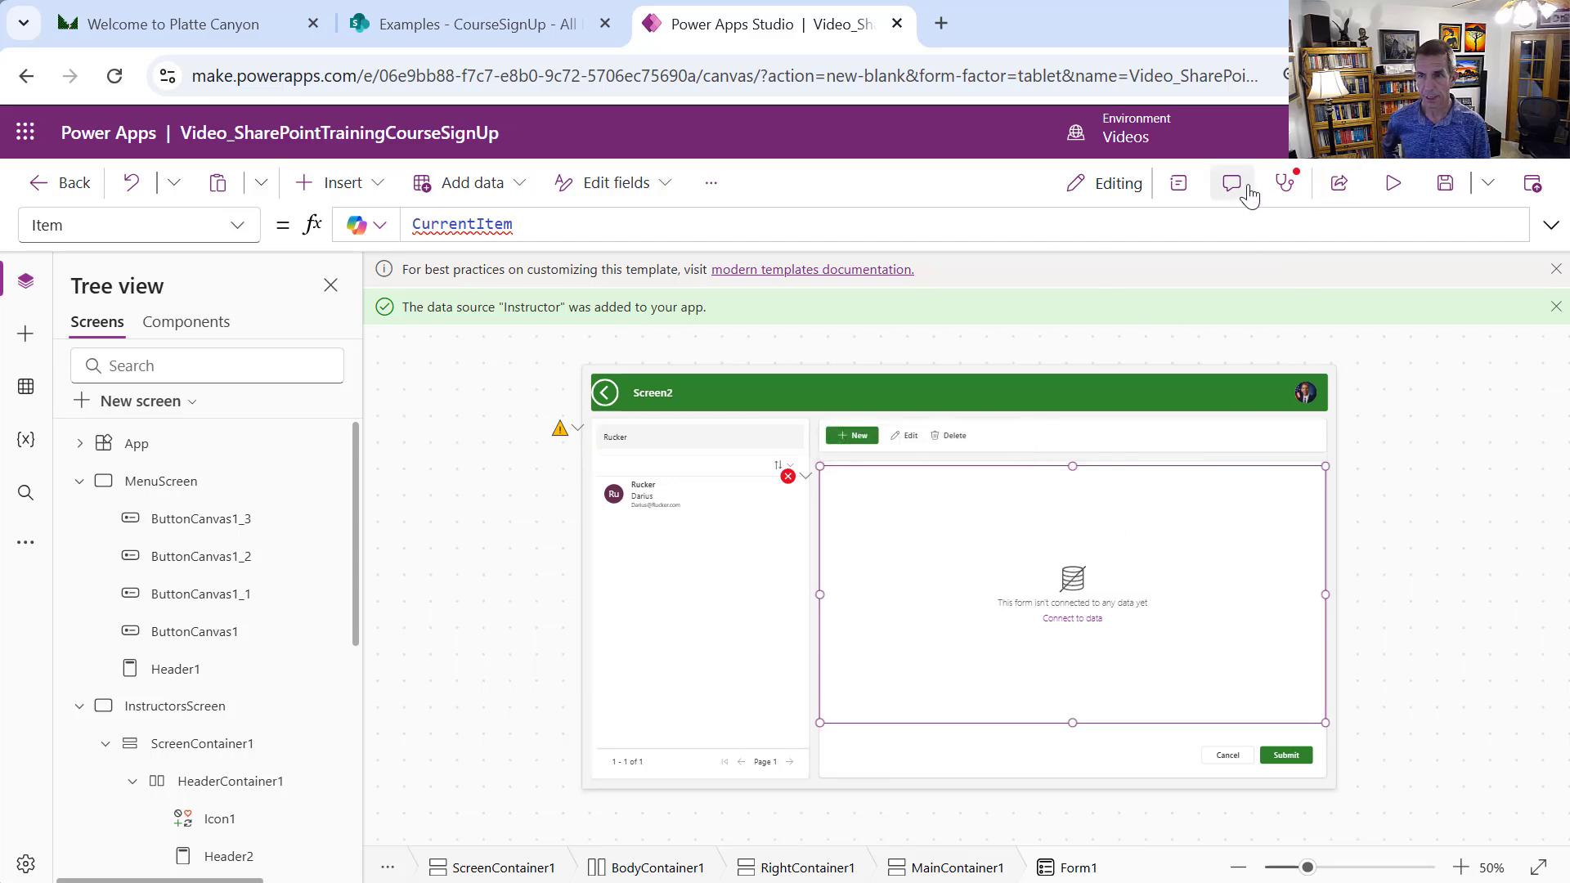
click(1187, 188)
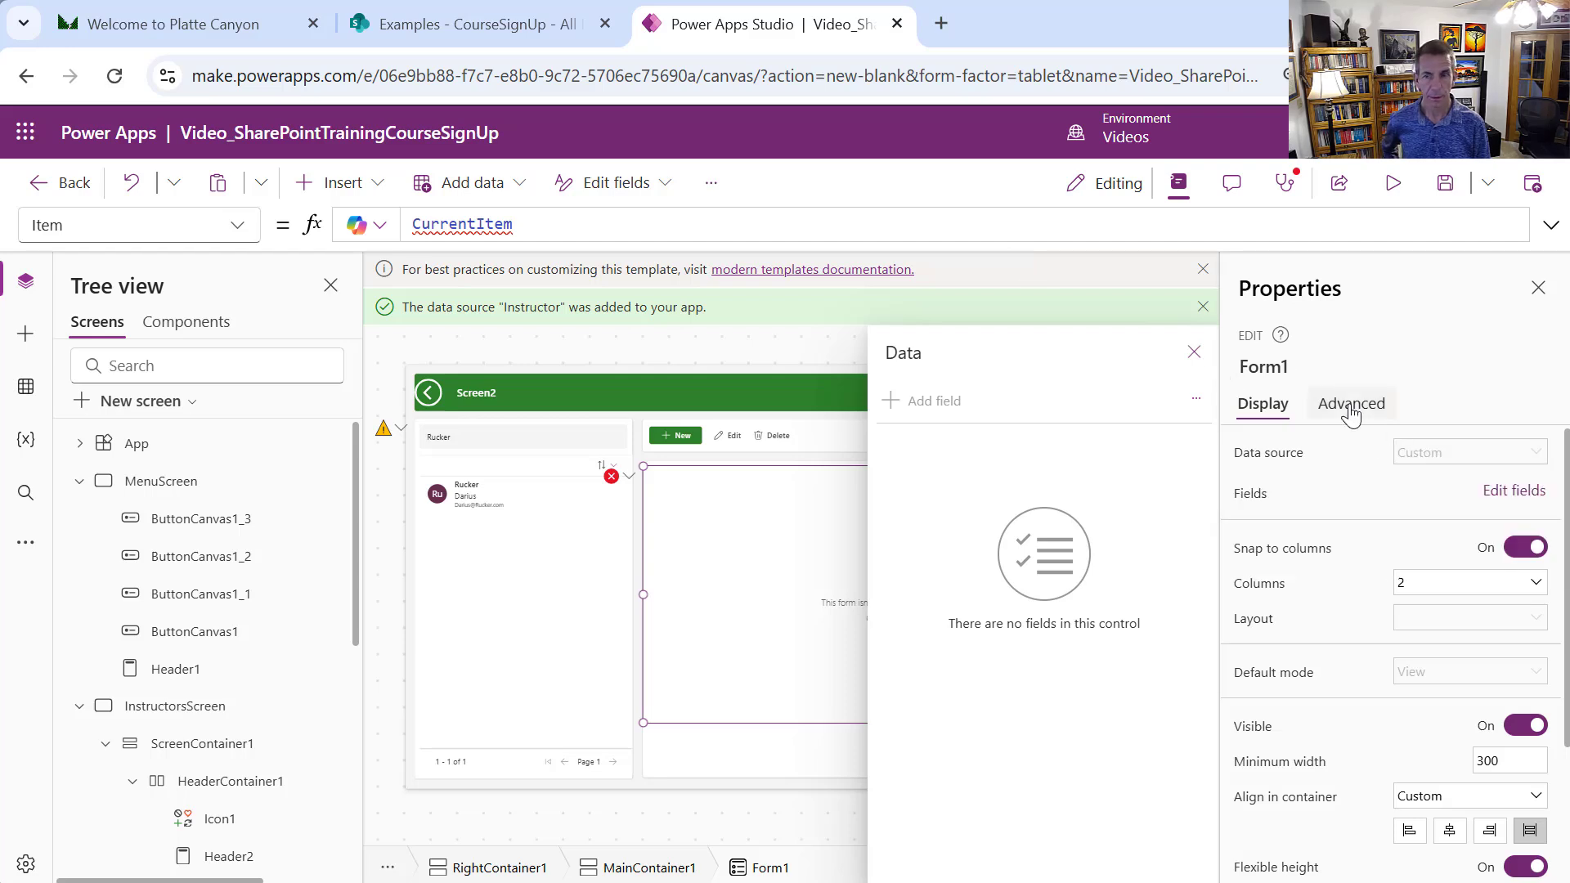
click(1409, 462)
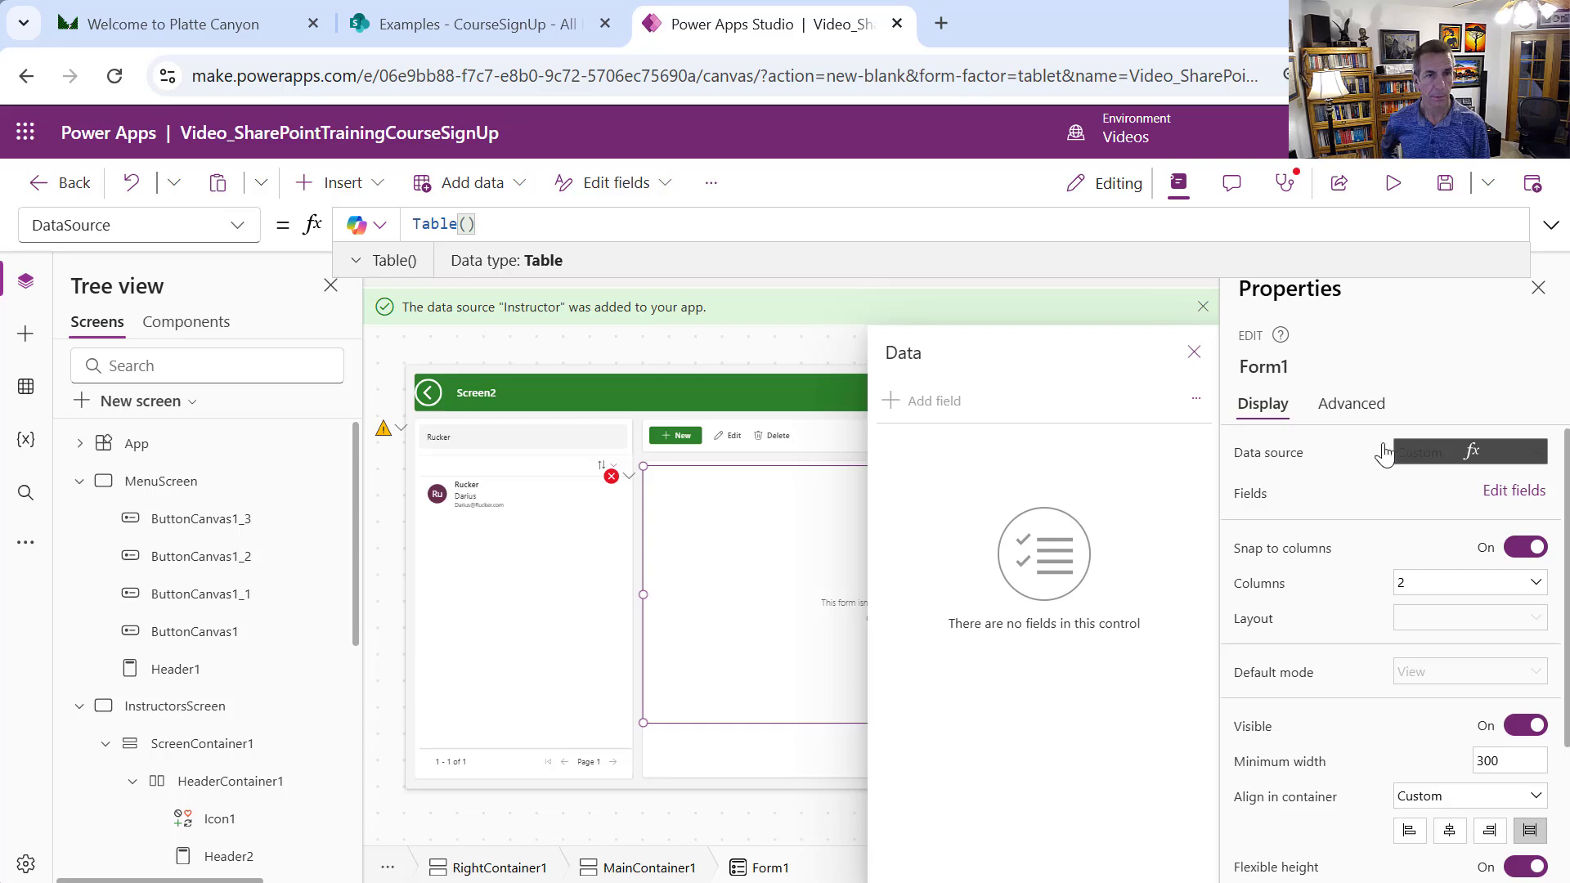
drag(522, 228, 401, 210)
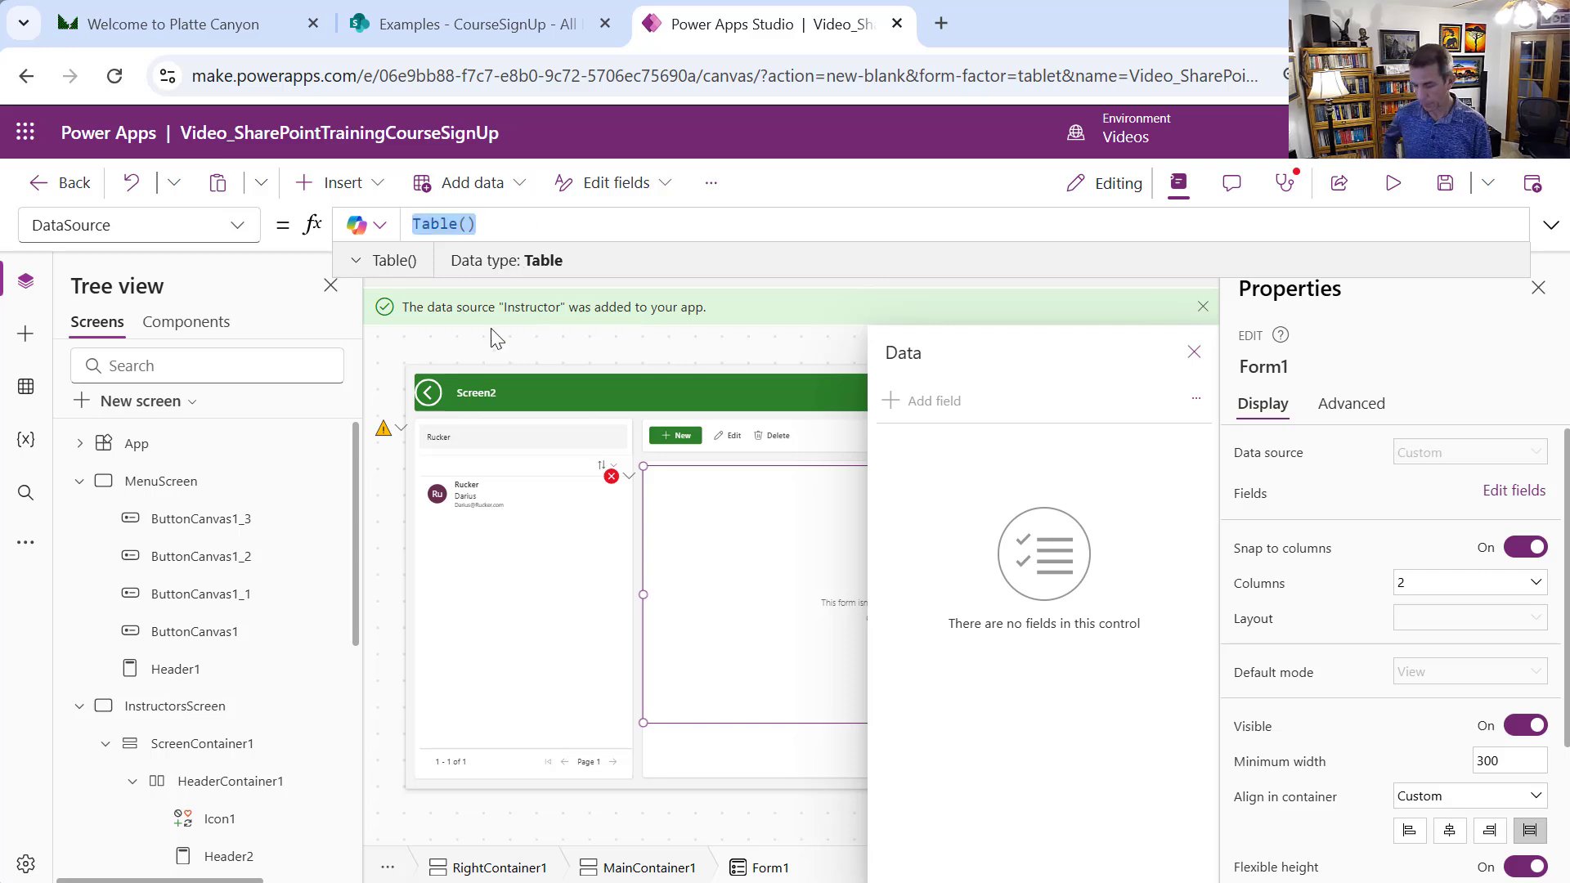
text(I)
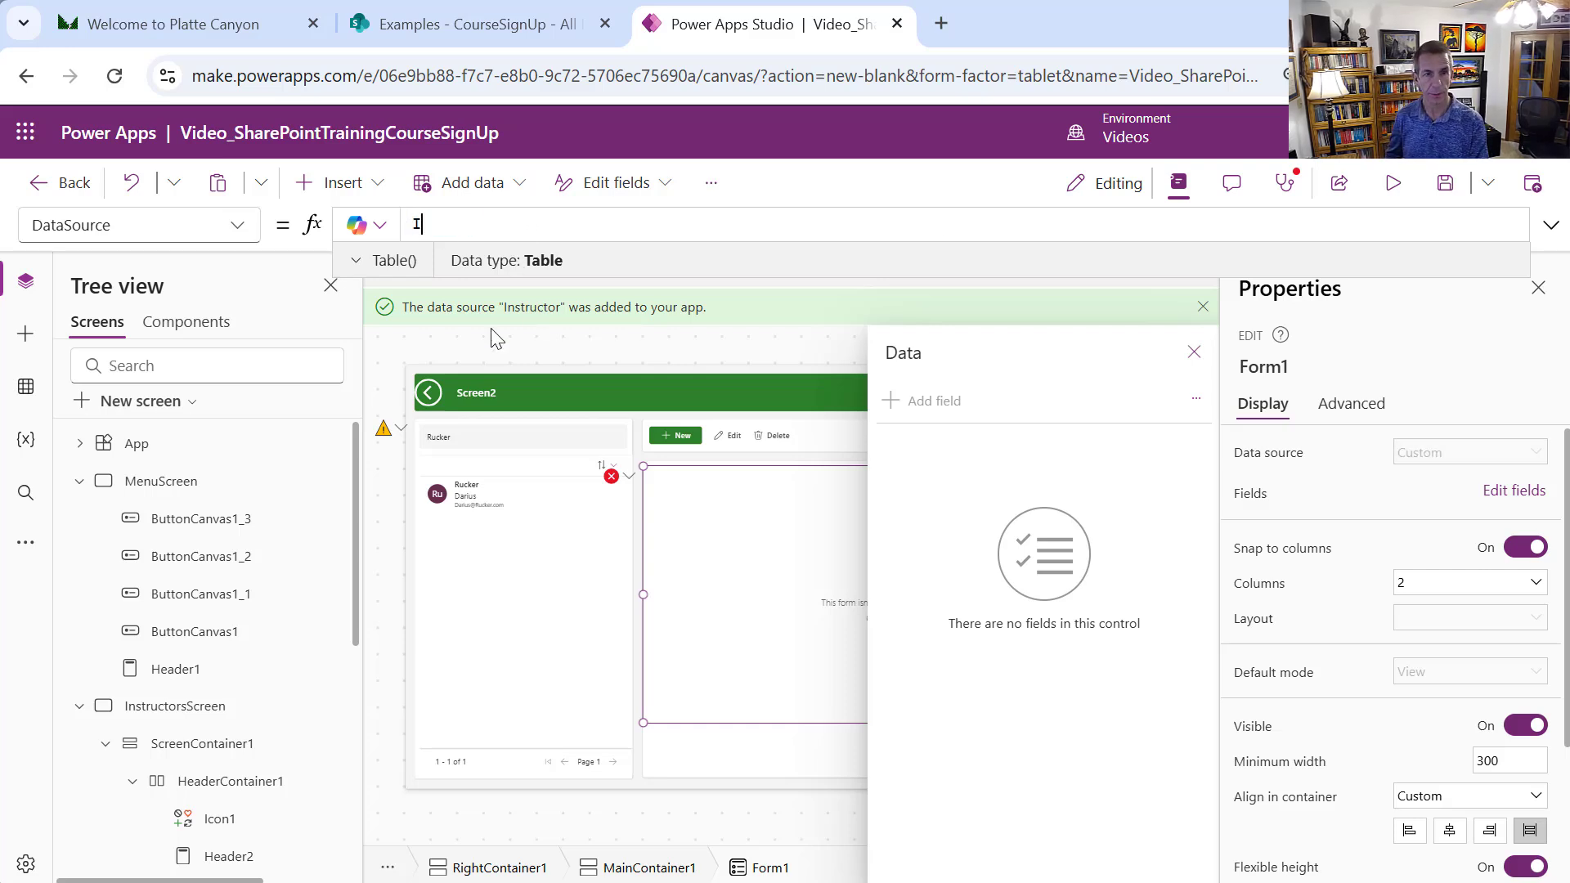
text(nstu)
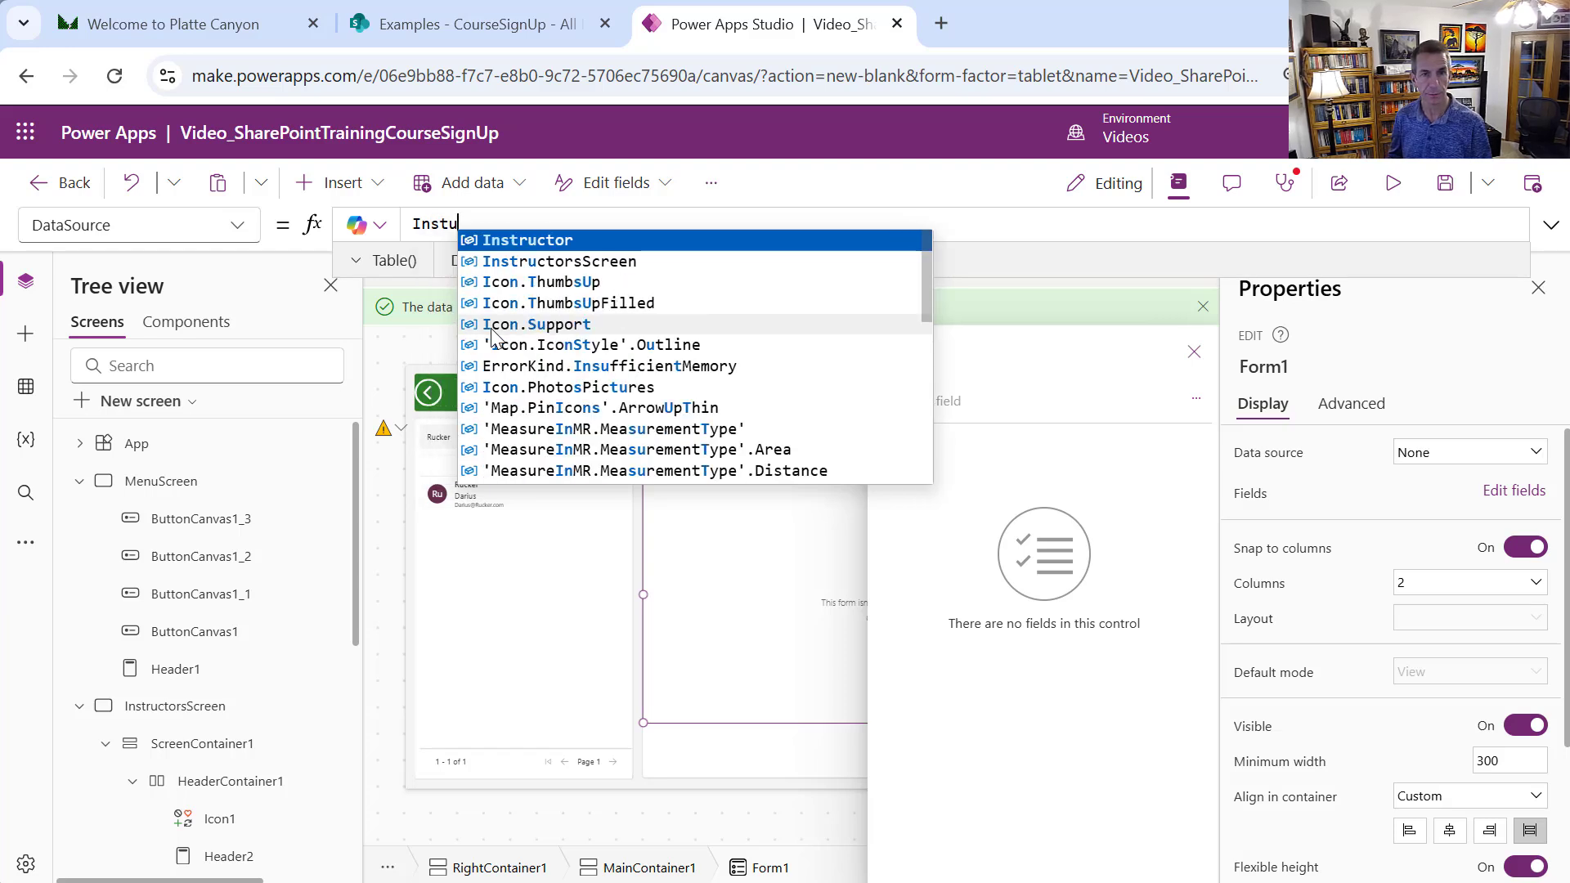
click(577, 239)
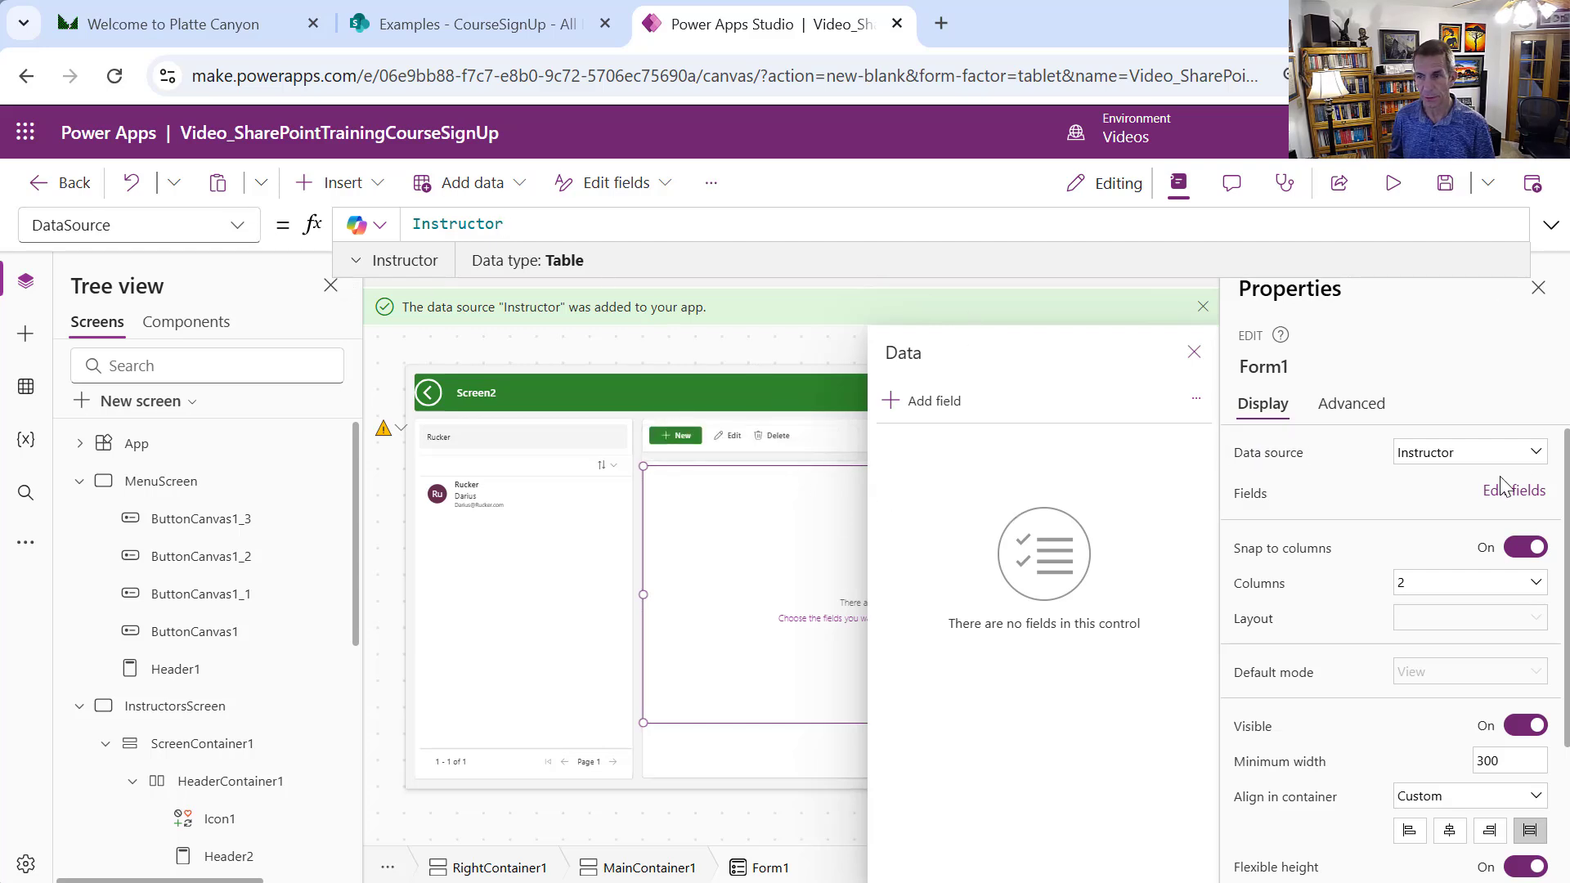
In Form1's field list, check the FirstName and LastName fields
click(941, 403)
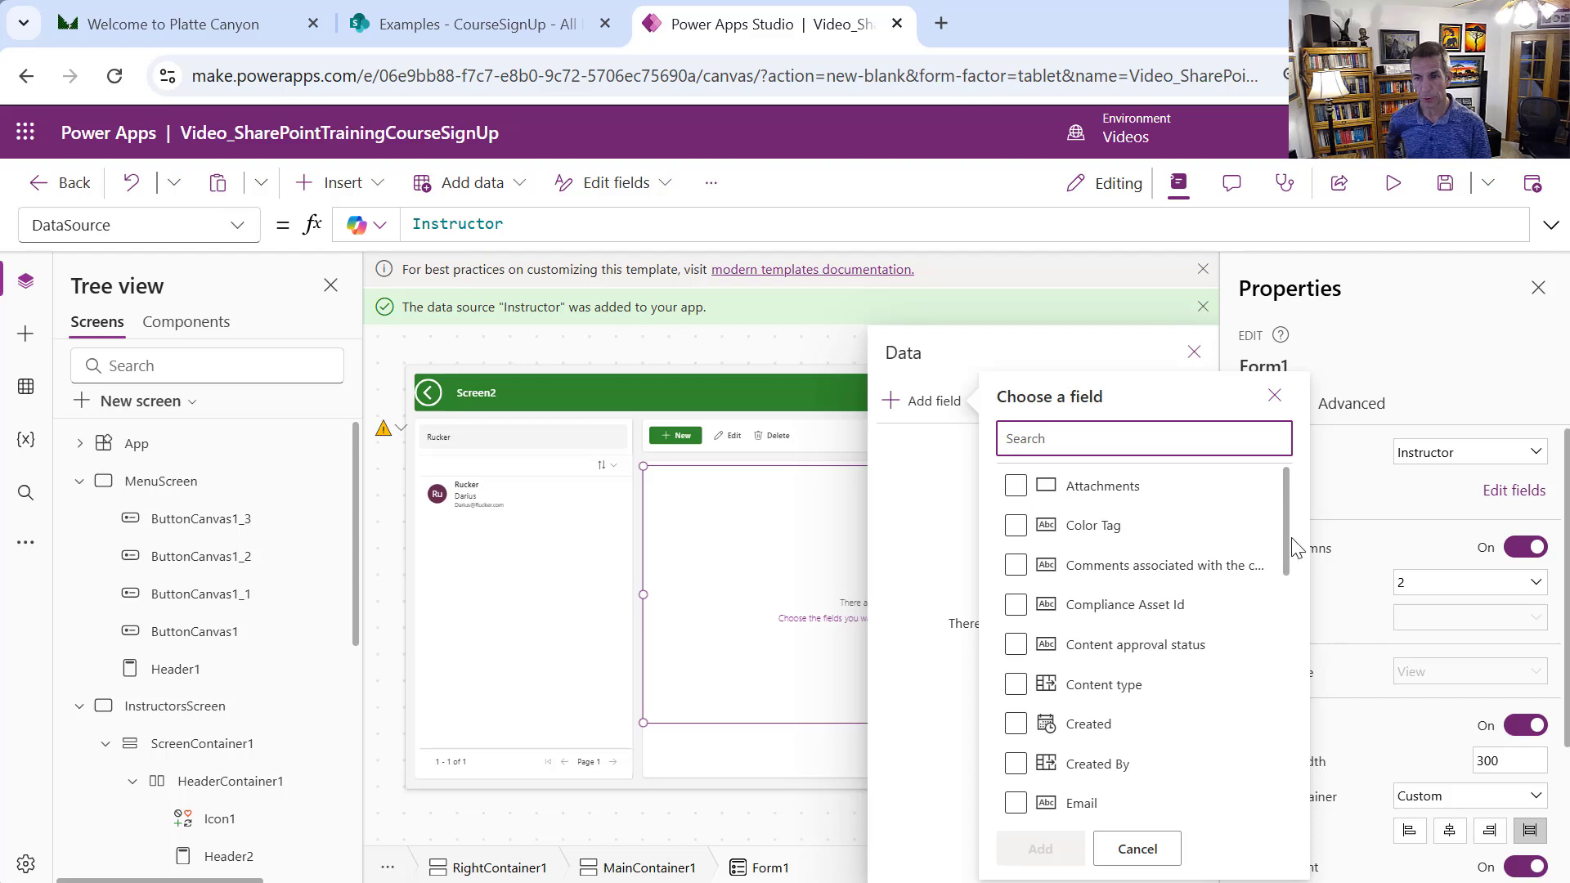
drag(1288, 541, 1284, 617)
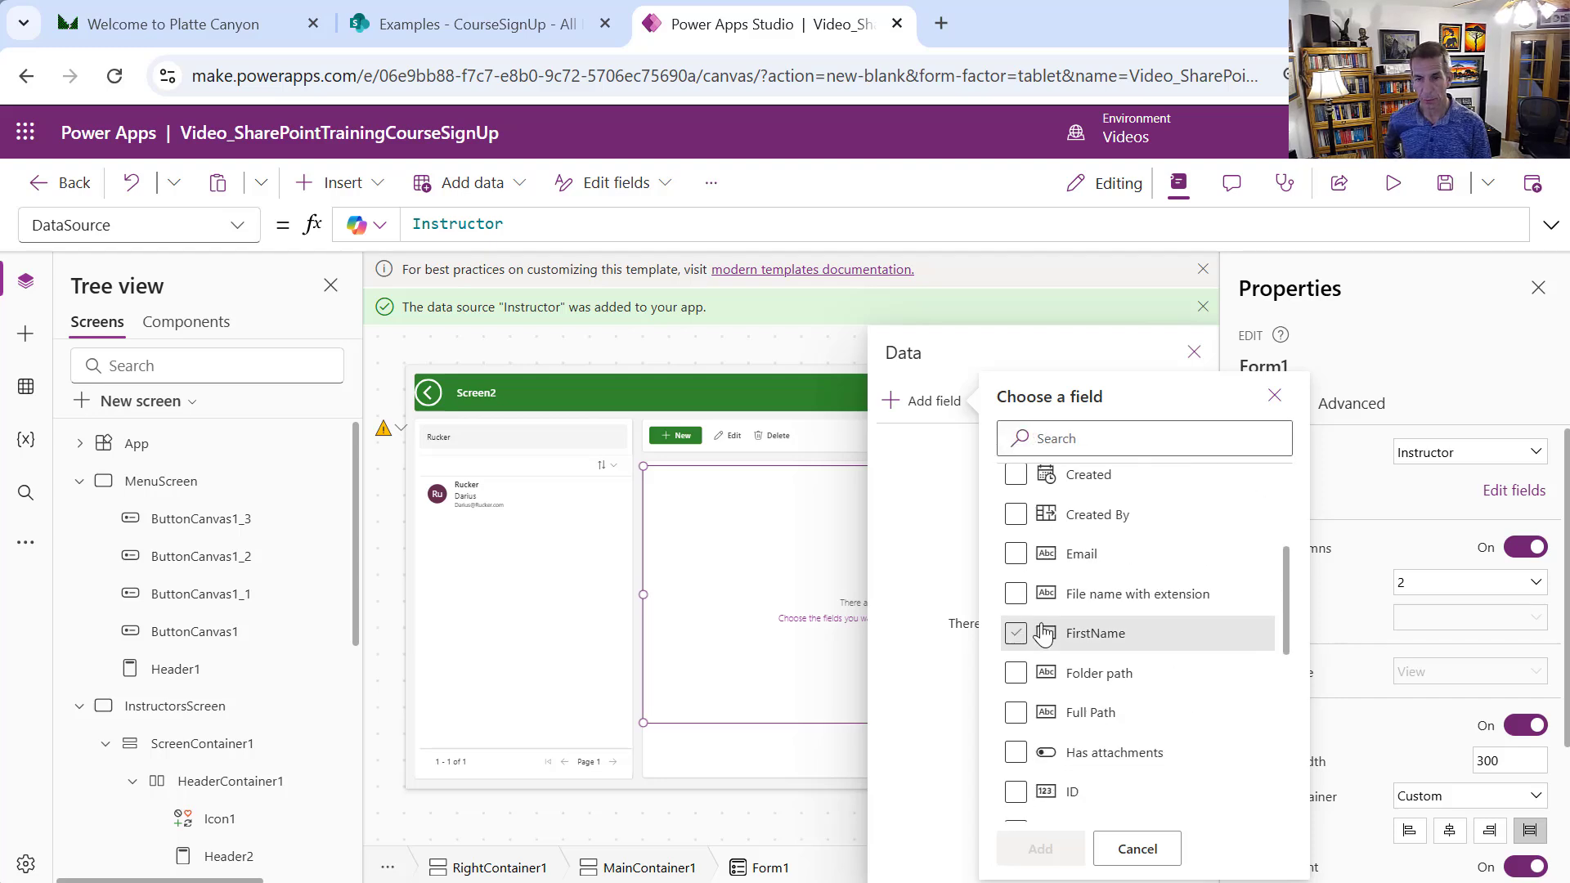
click(1015, 632)
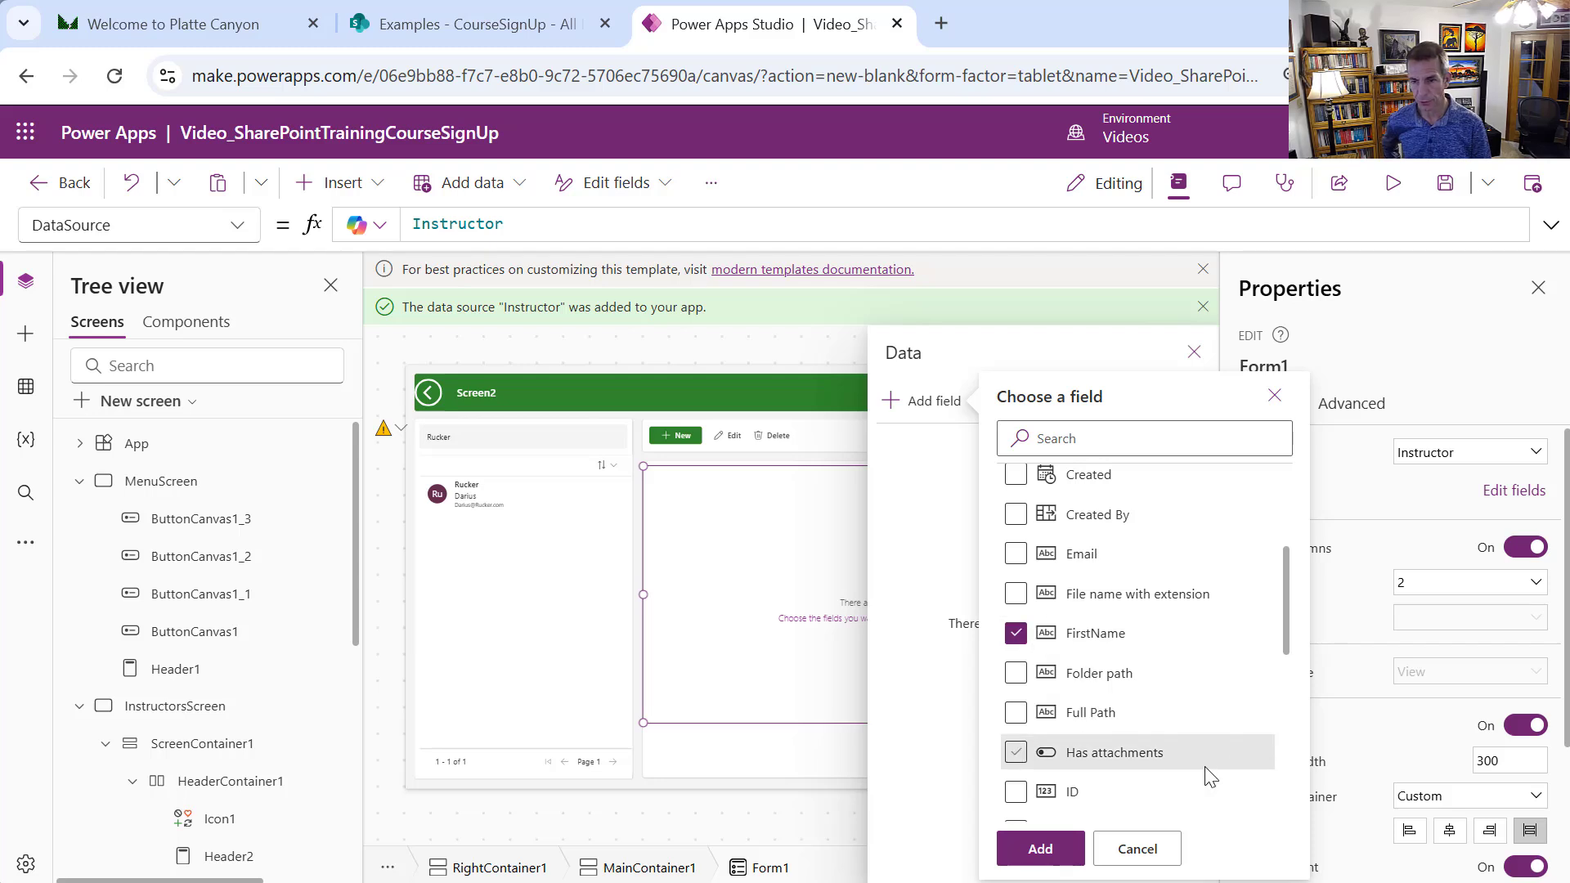
scroll(1283, 609, down, 3)
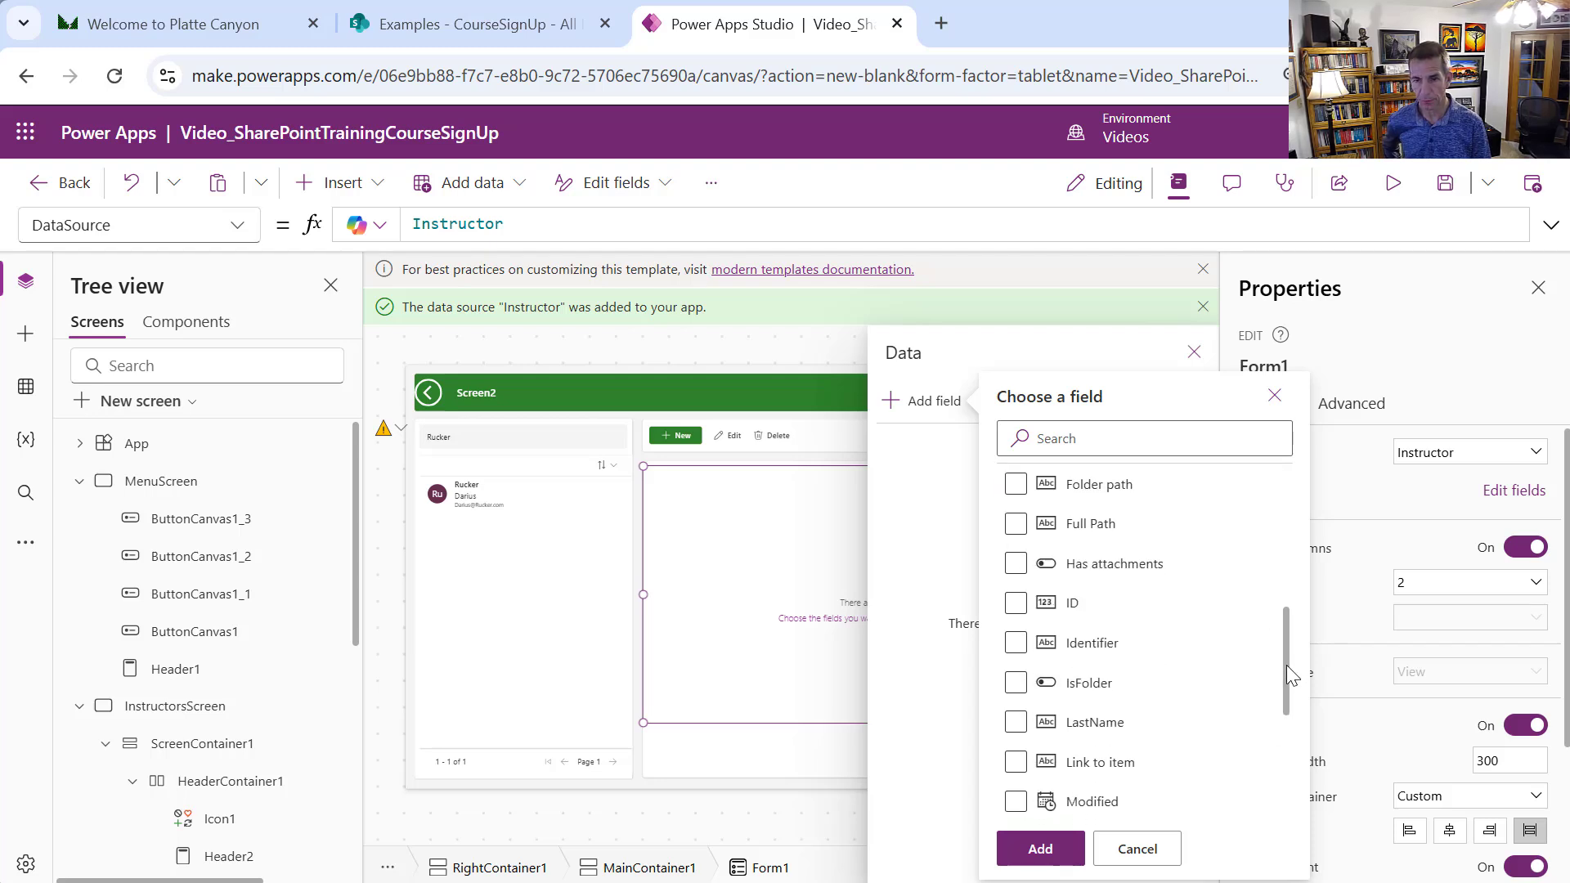
click(1016, 720)
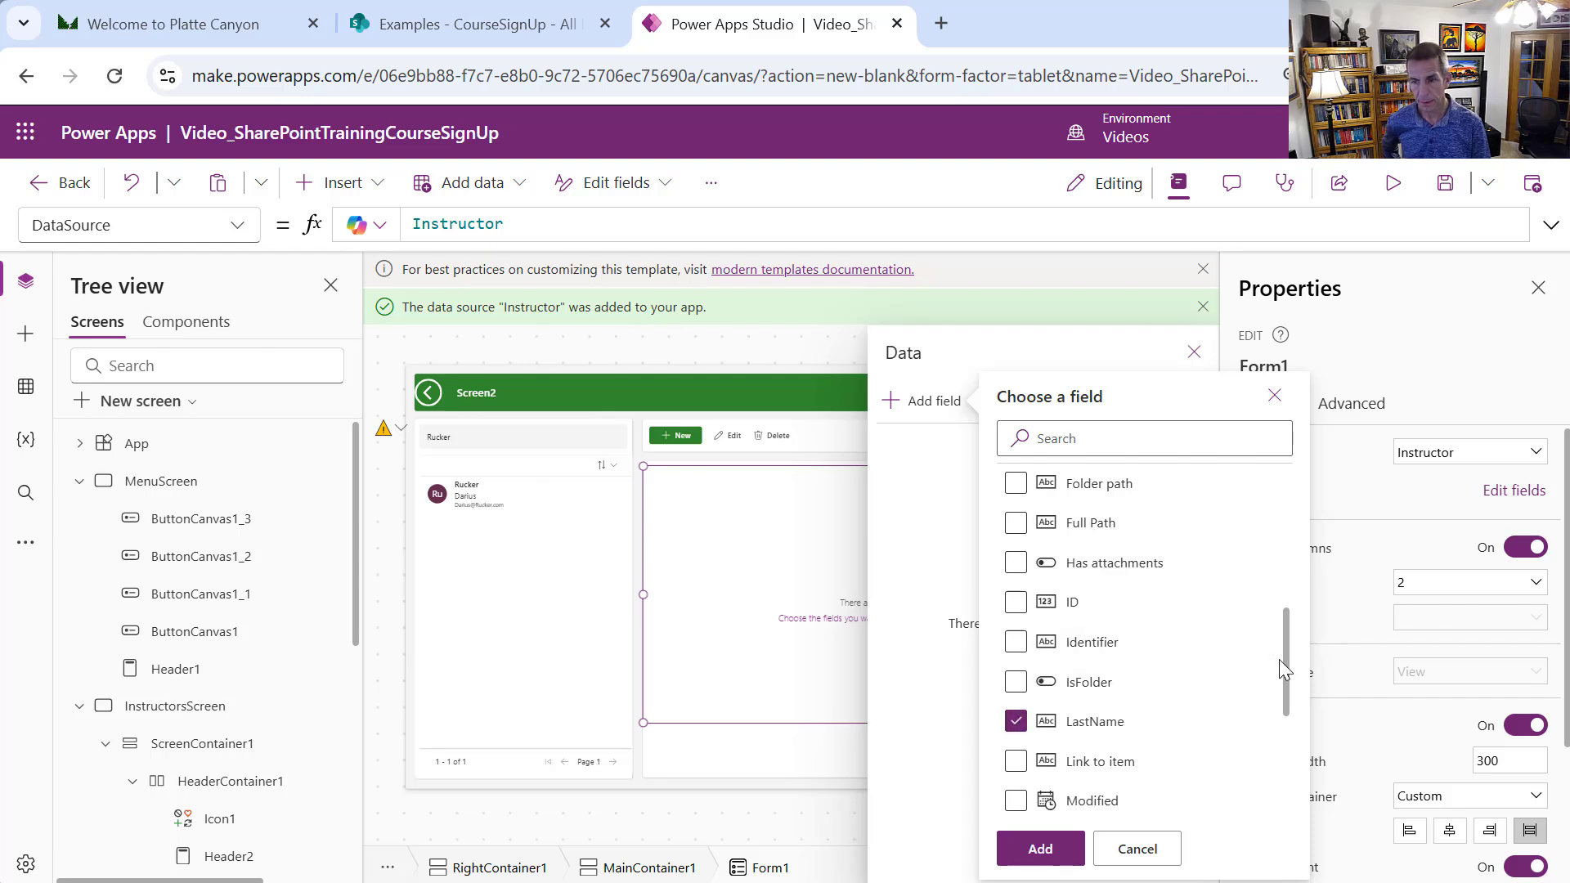
Also check Email, Title and ID, then add the chosen fields to Form1
drag(1280, 659, 1284, 630)
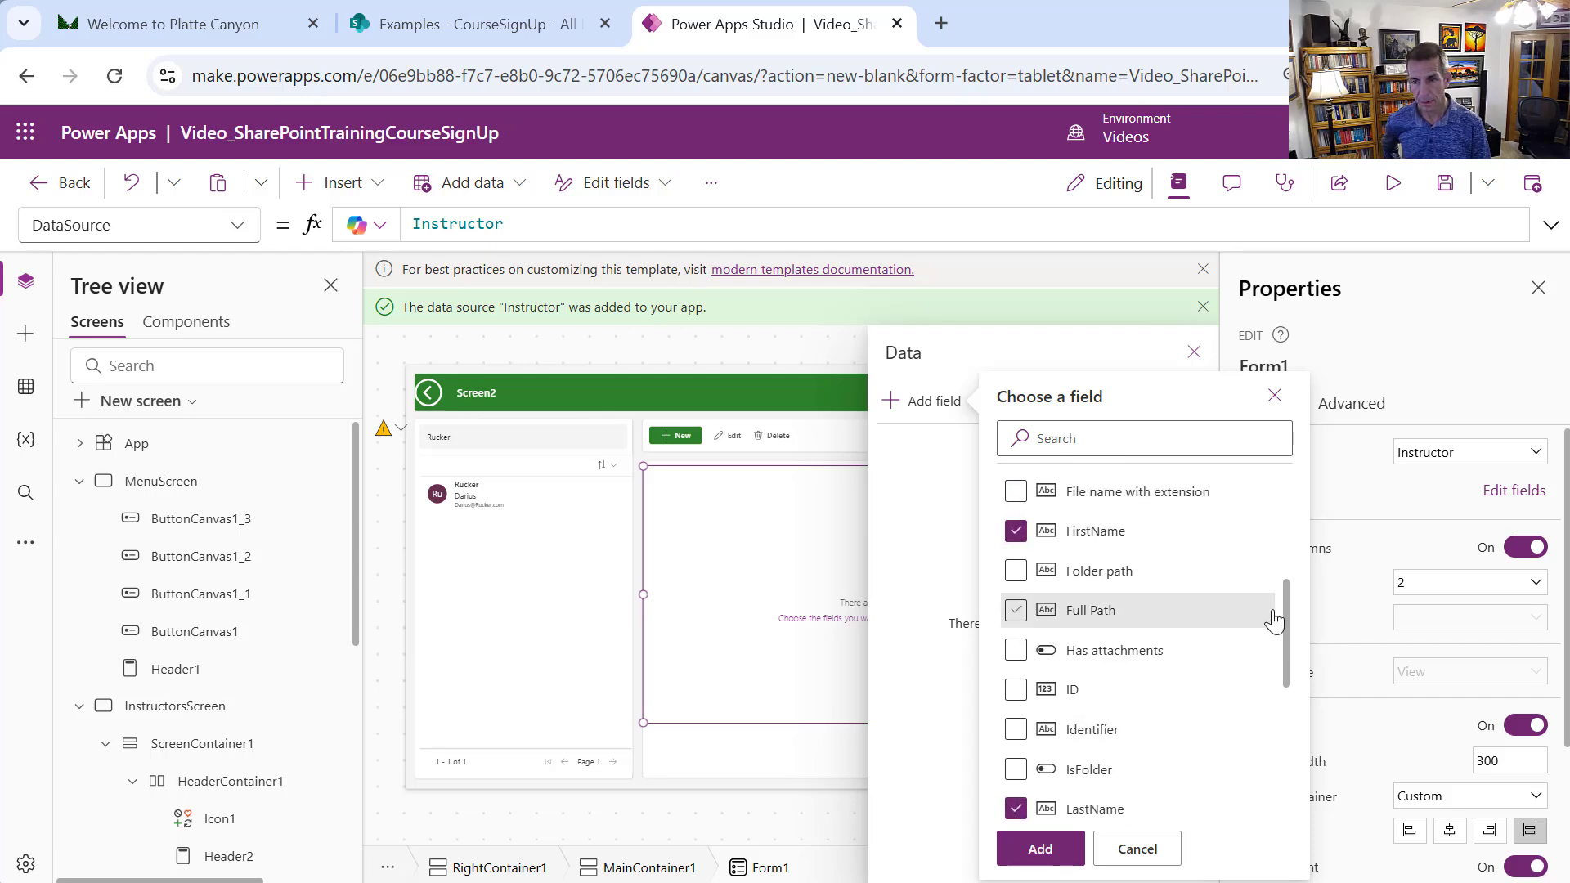
scroll(1272, 578, up, 2)
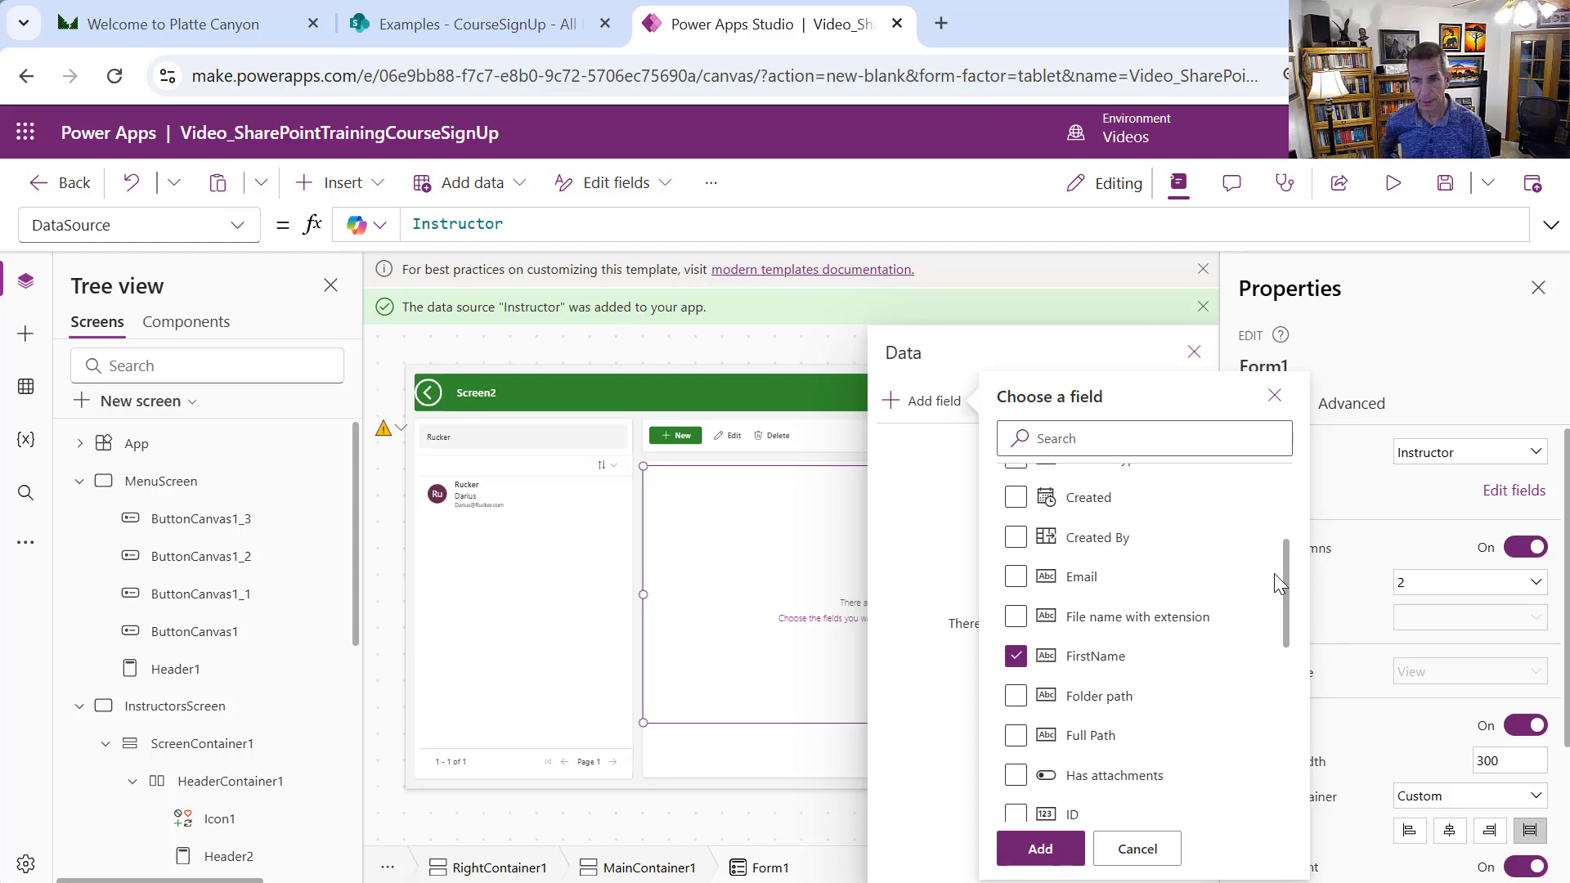
click(1015, 577)
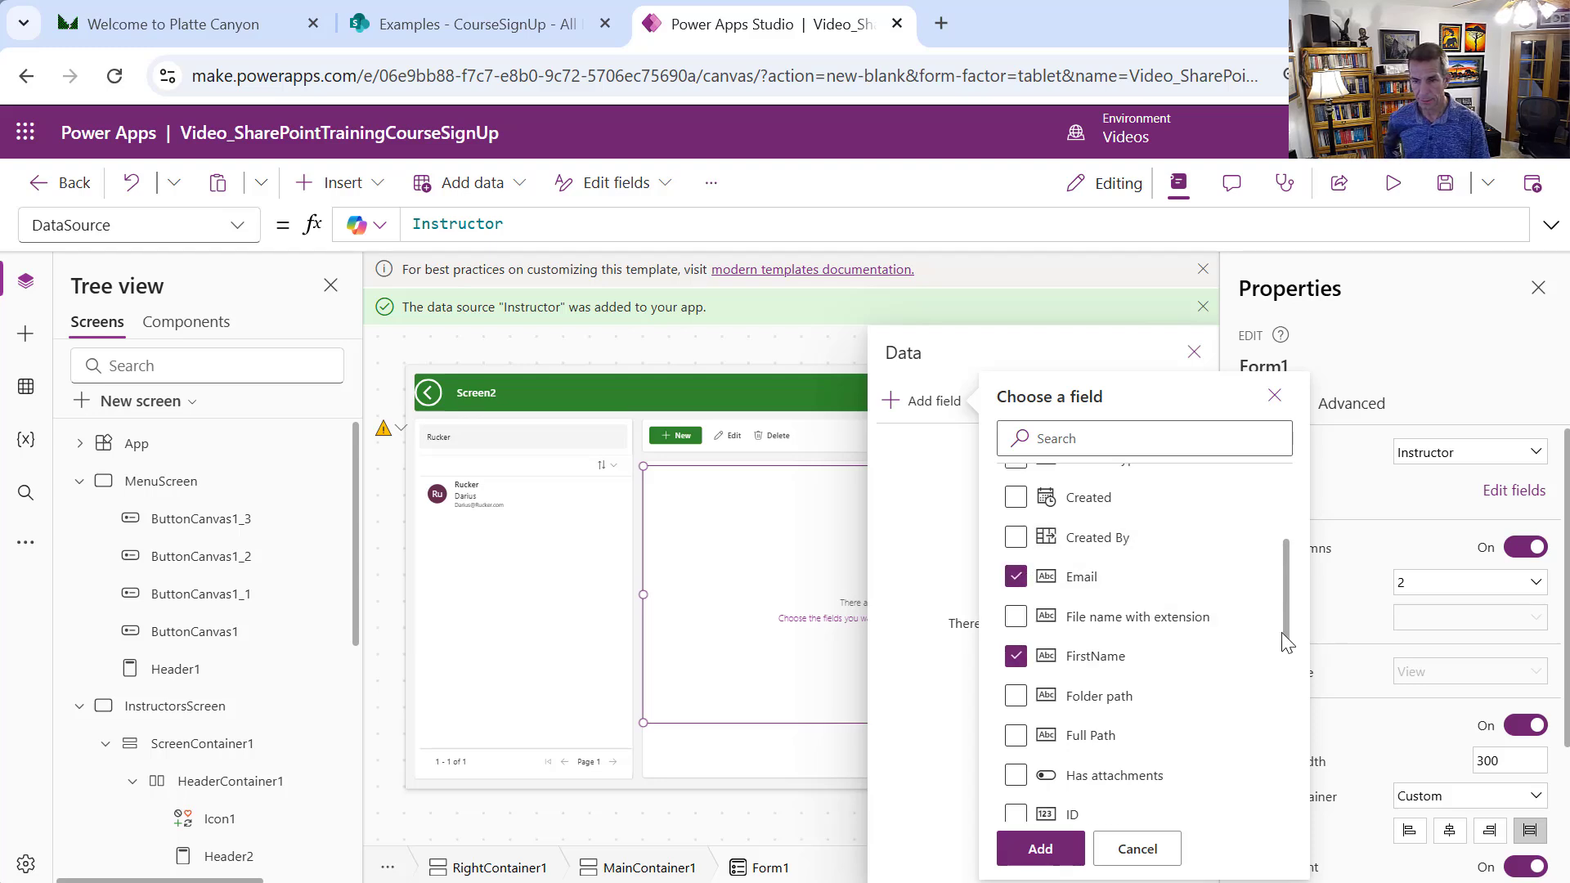
drag(1287, 642, 1273, 785)
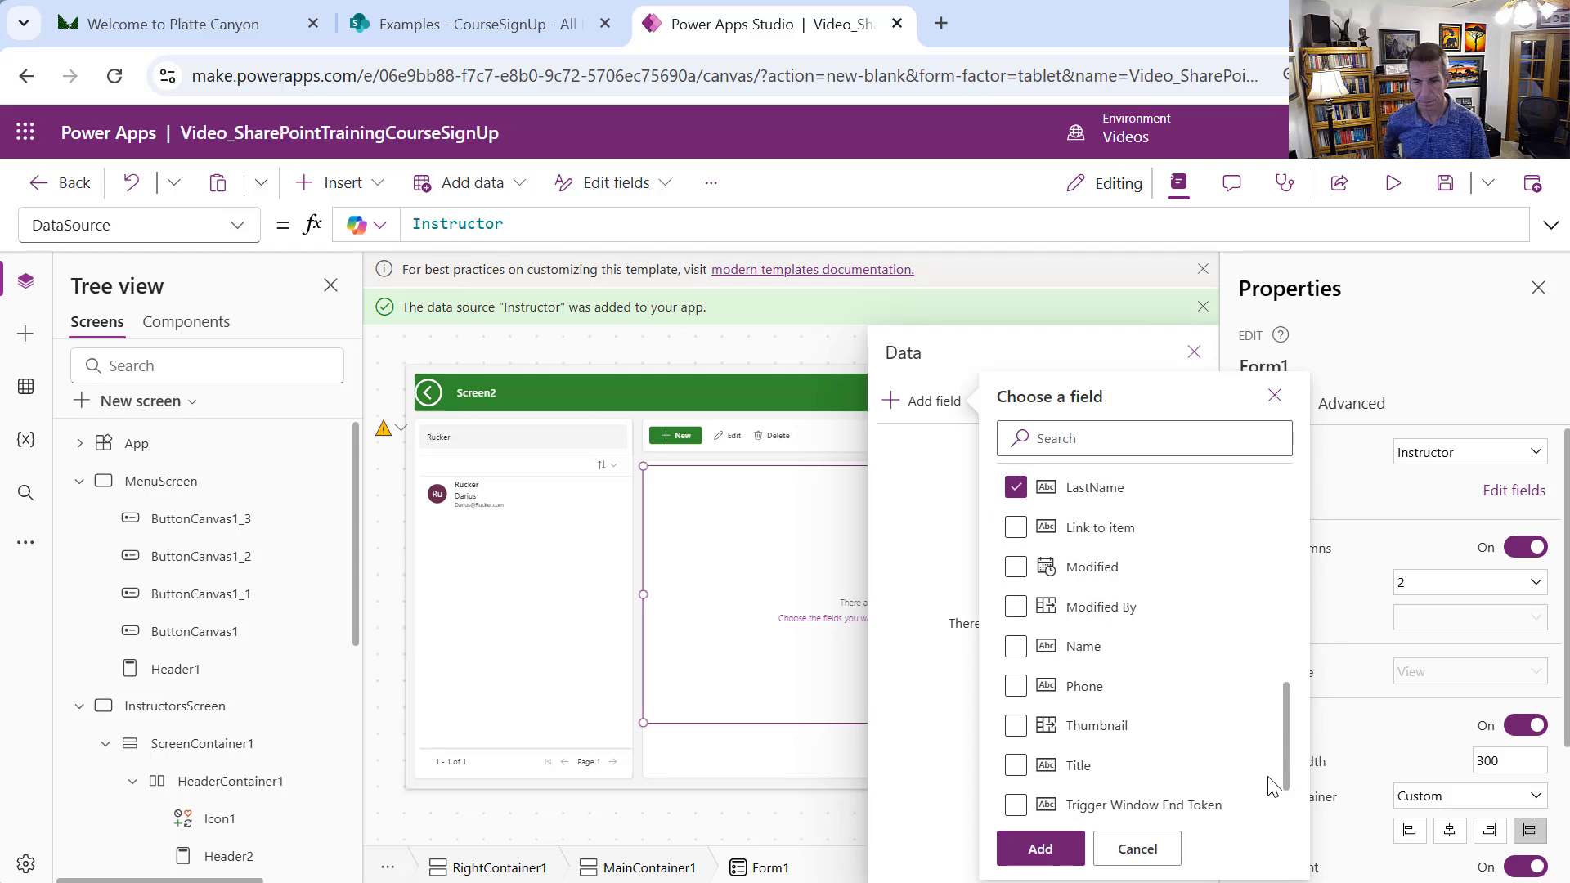
click(1016, 765)
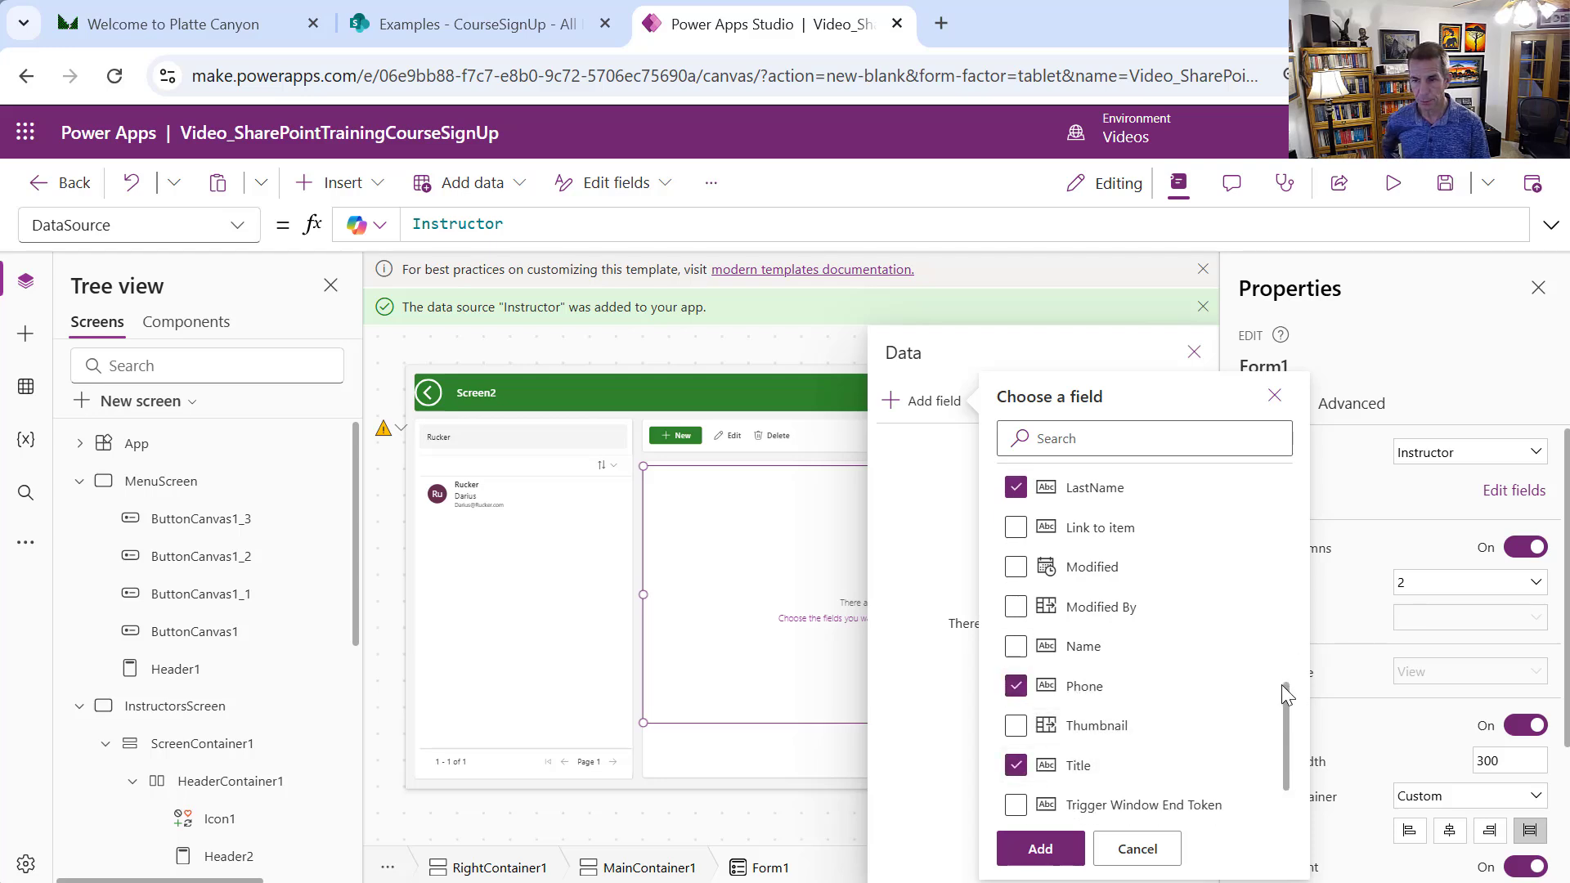
drag(1293, 700, 1296, 601)
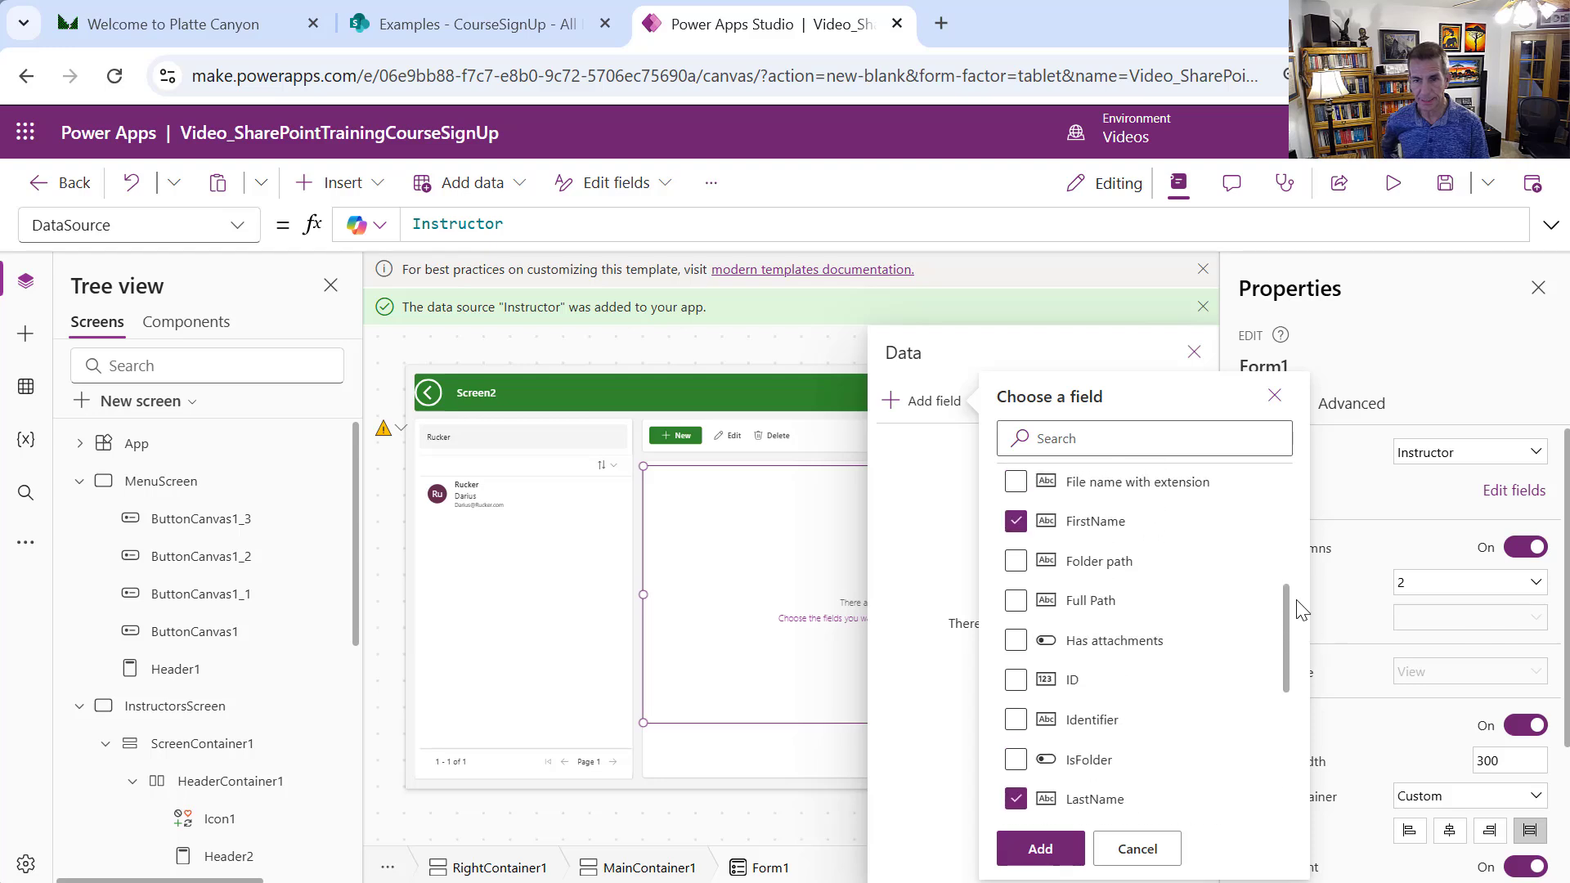
click(1016, 679)
click(1040, 849)
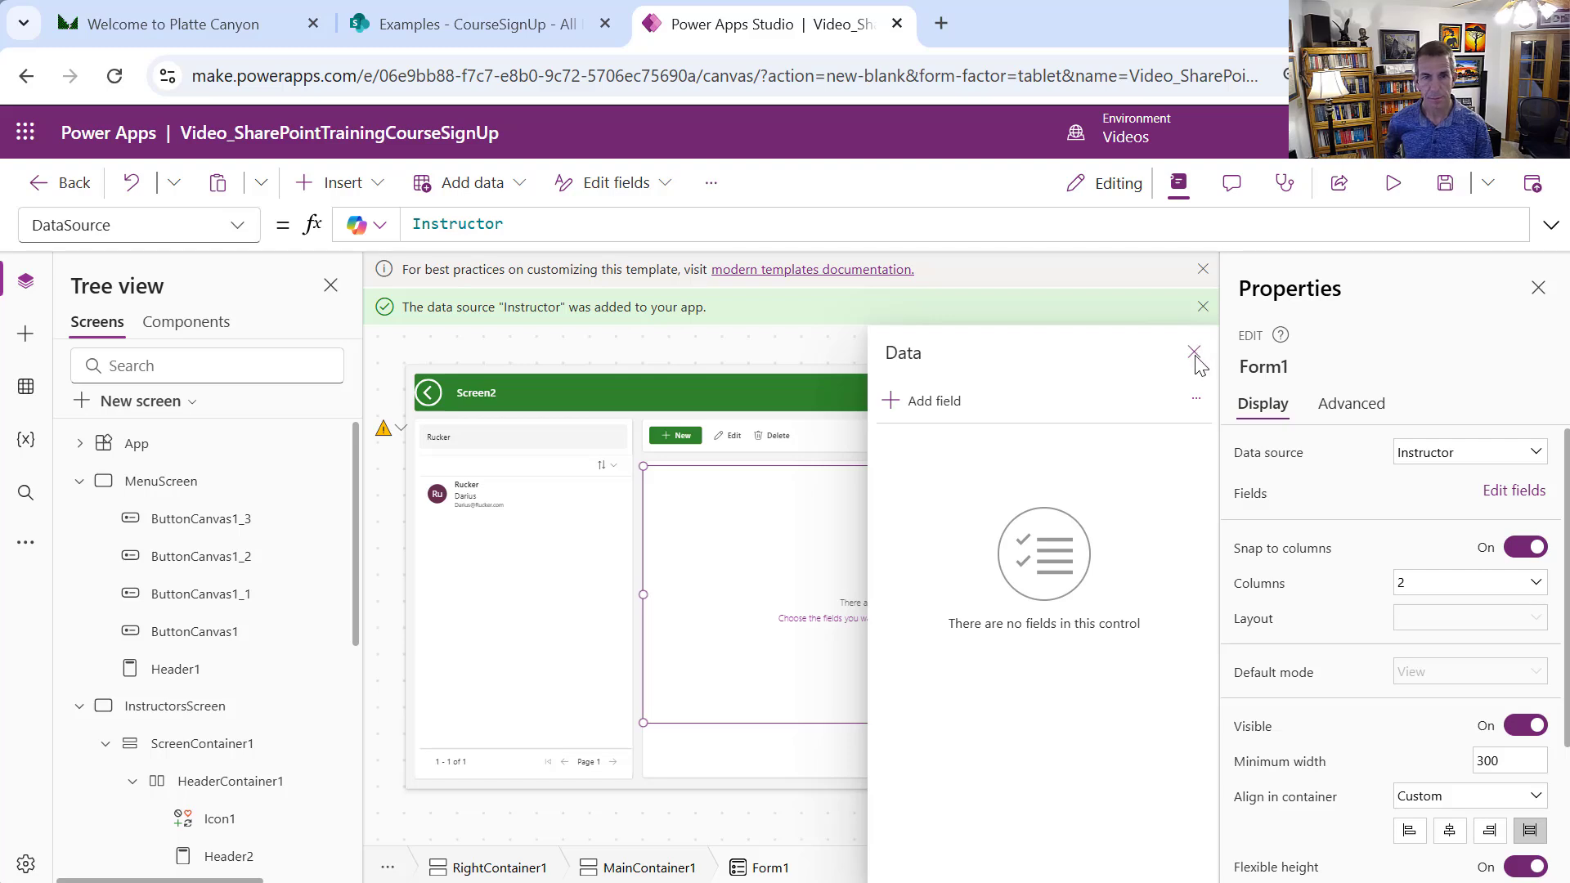
Close the fields and properties panels, then reopen Properties
click(1537, 292)
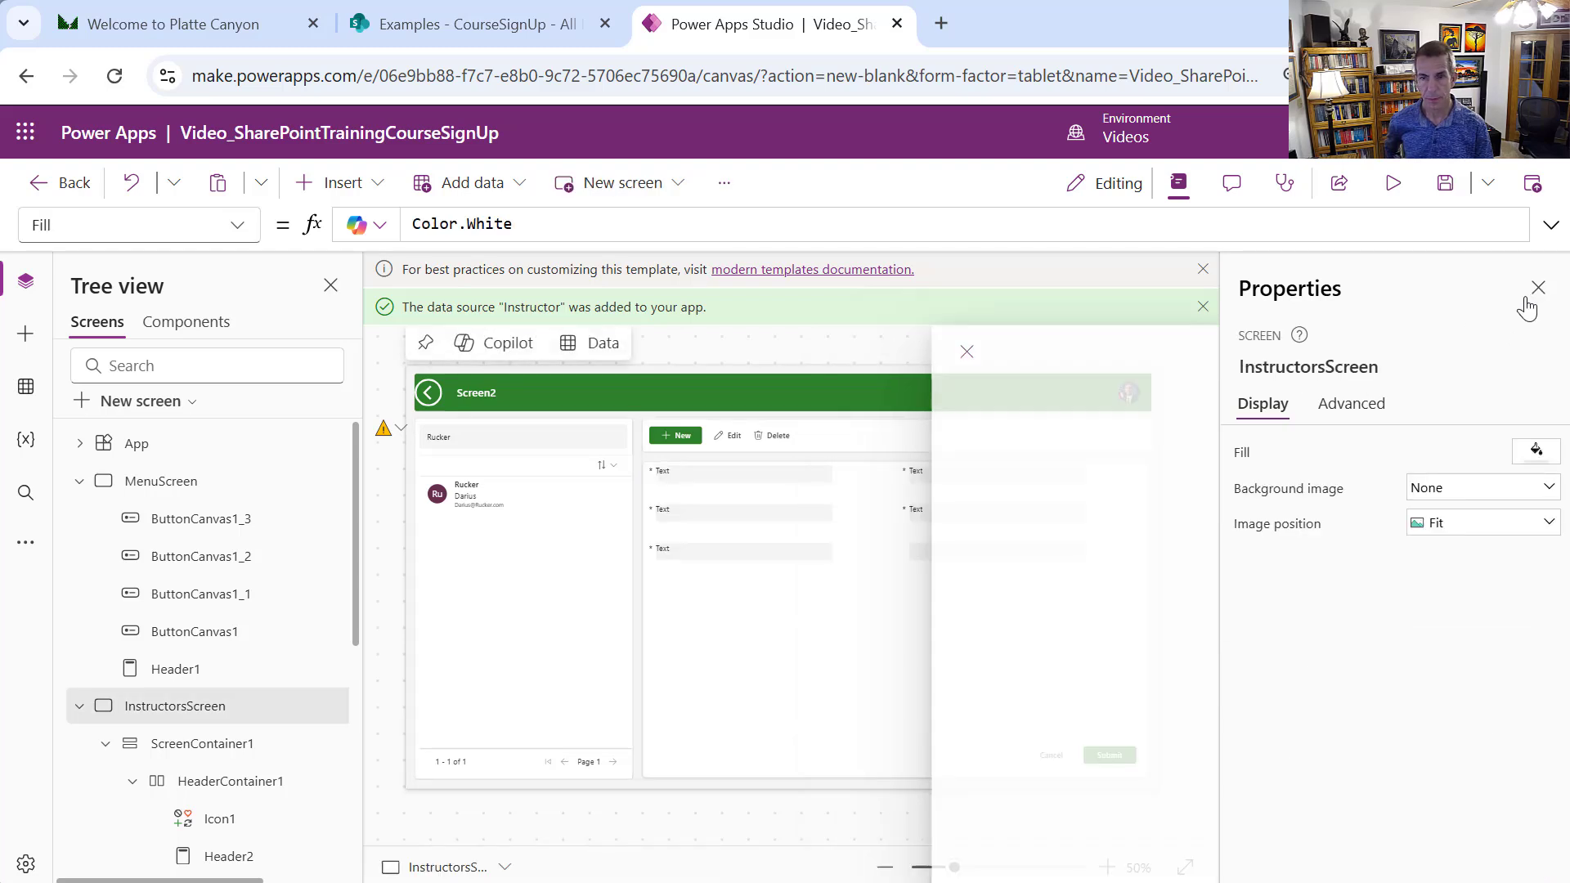
click(1536, 291)
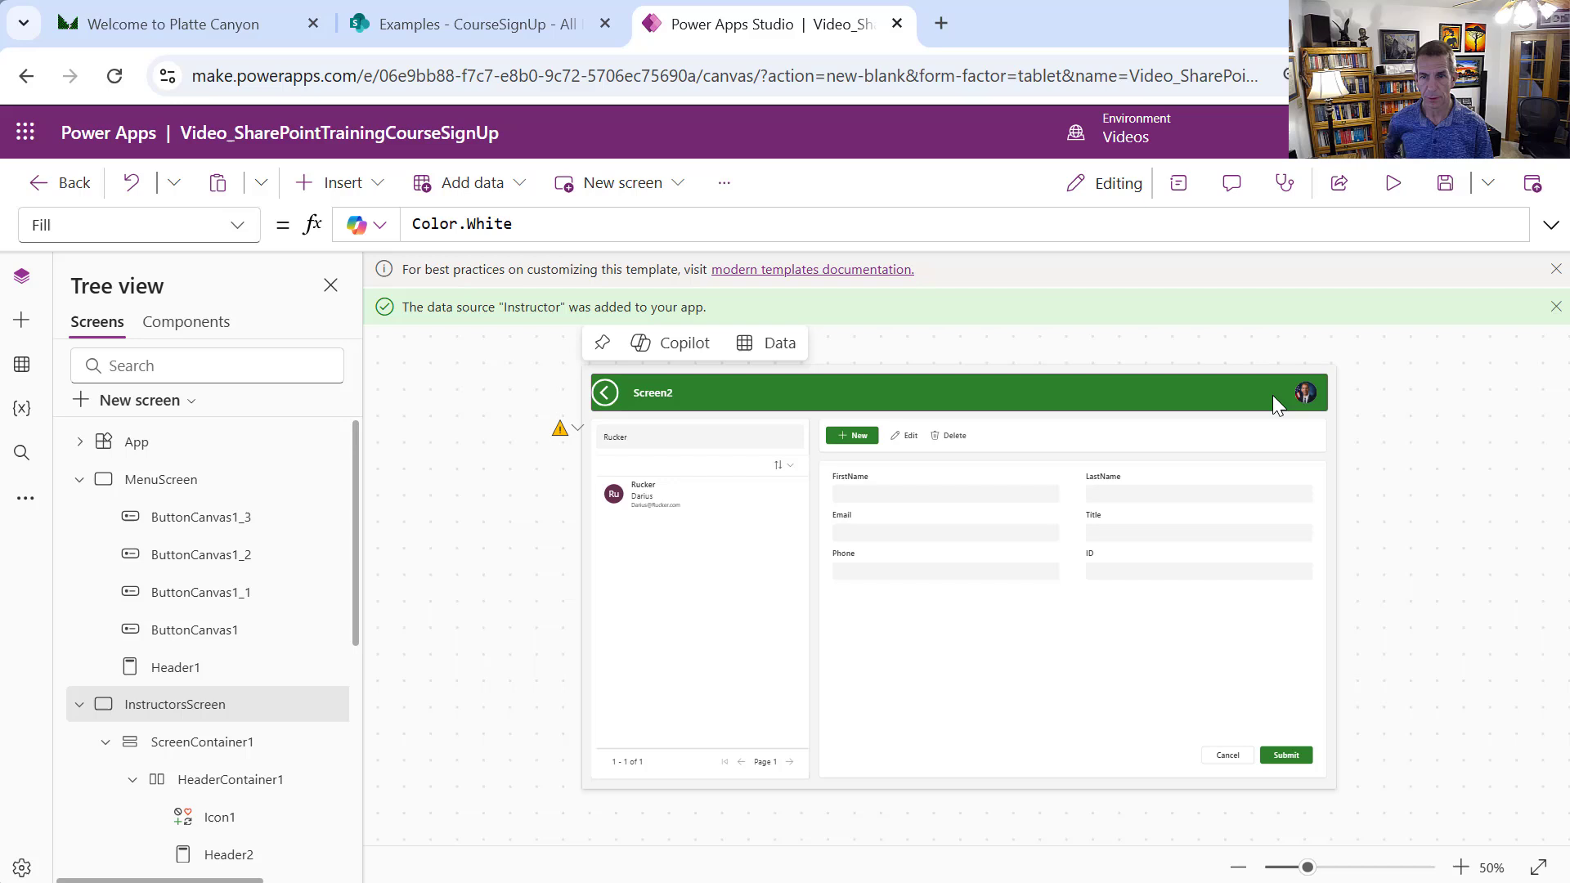
click(1178, 191)
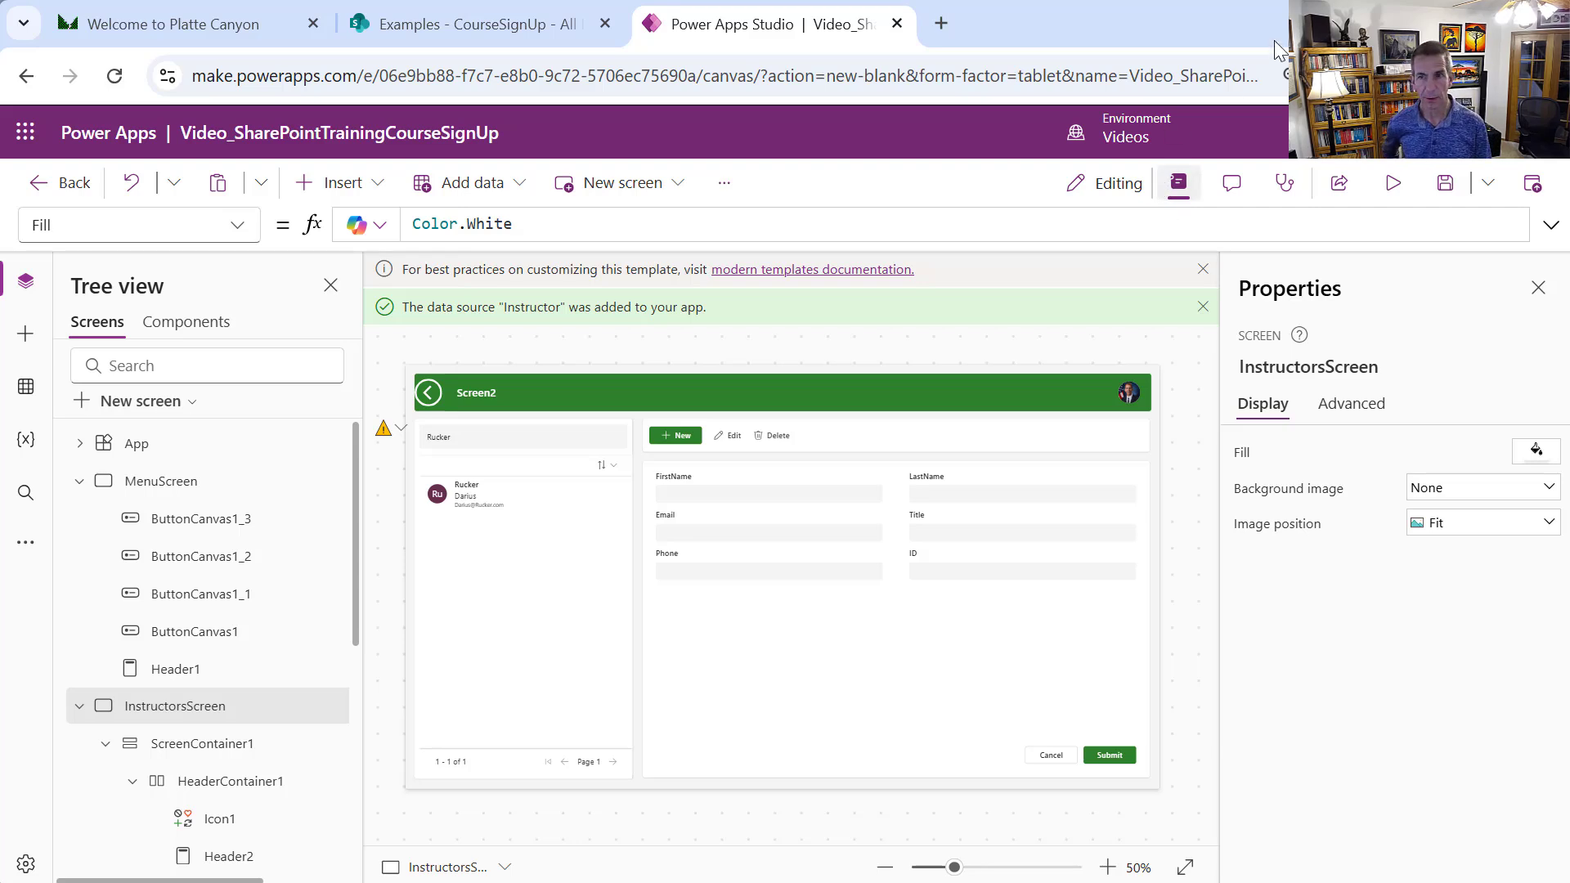
In preview, edit the listed instructor, enter a new phone number, and submit the record
click(1393, 182)
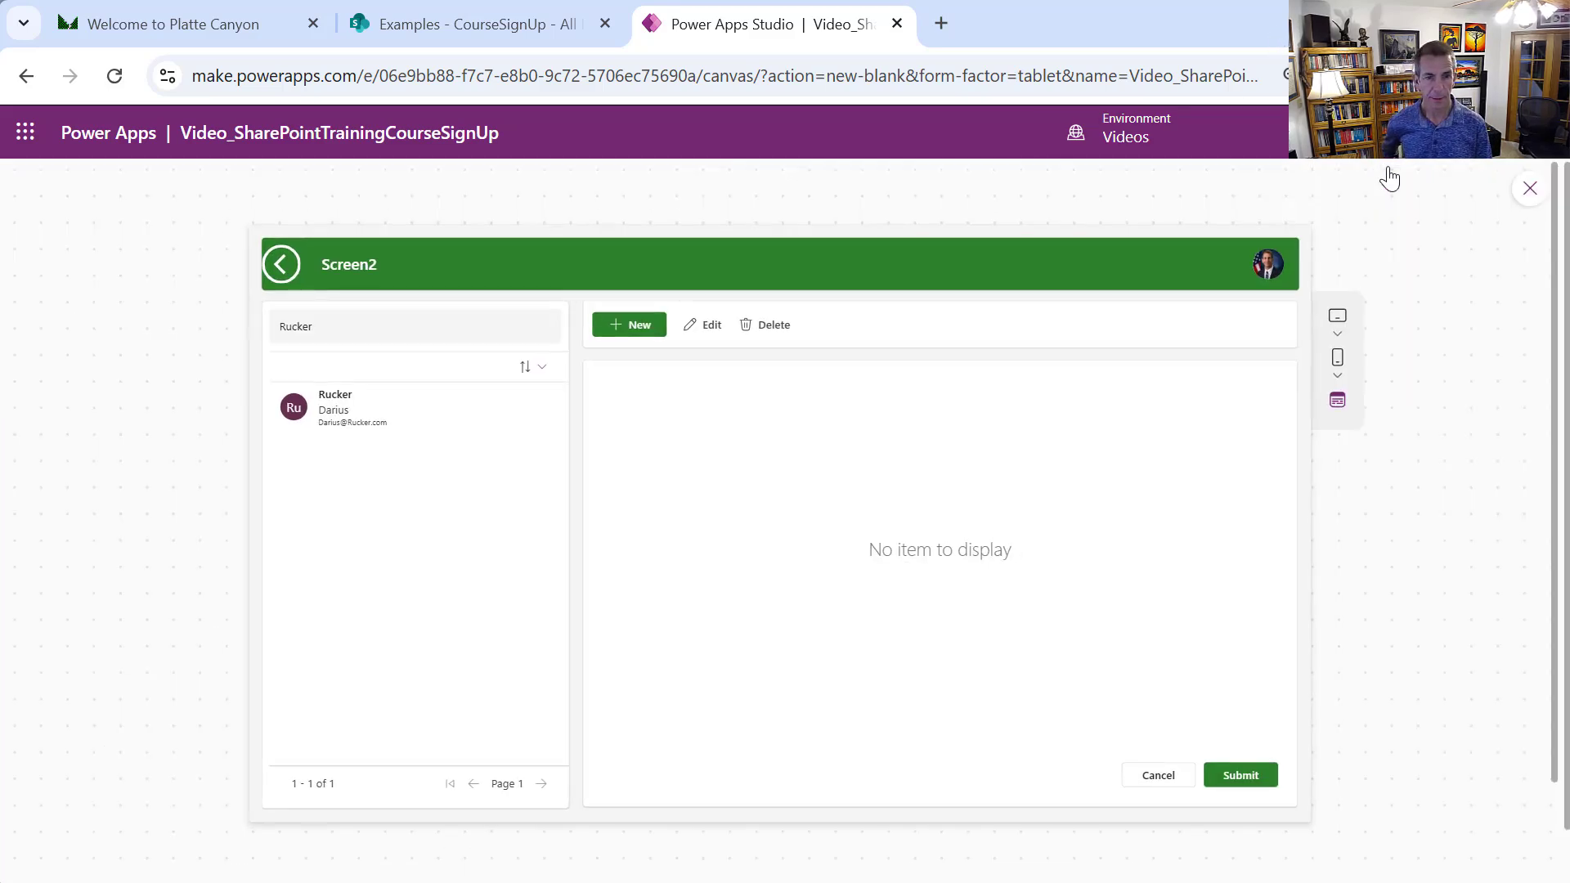
click(331, 401)
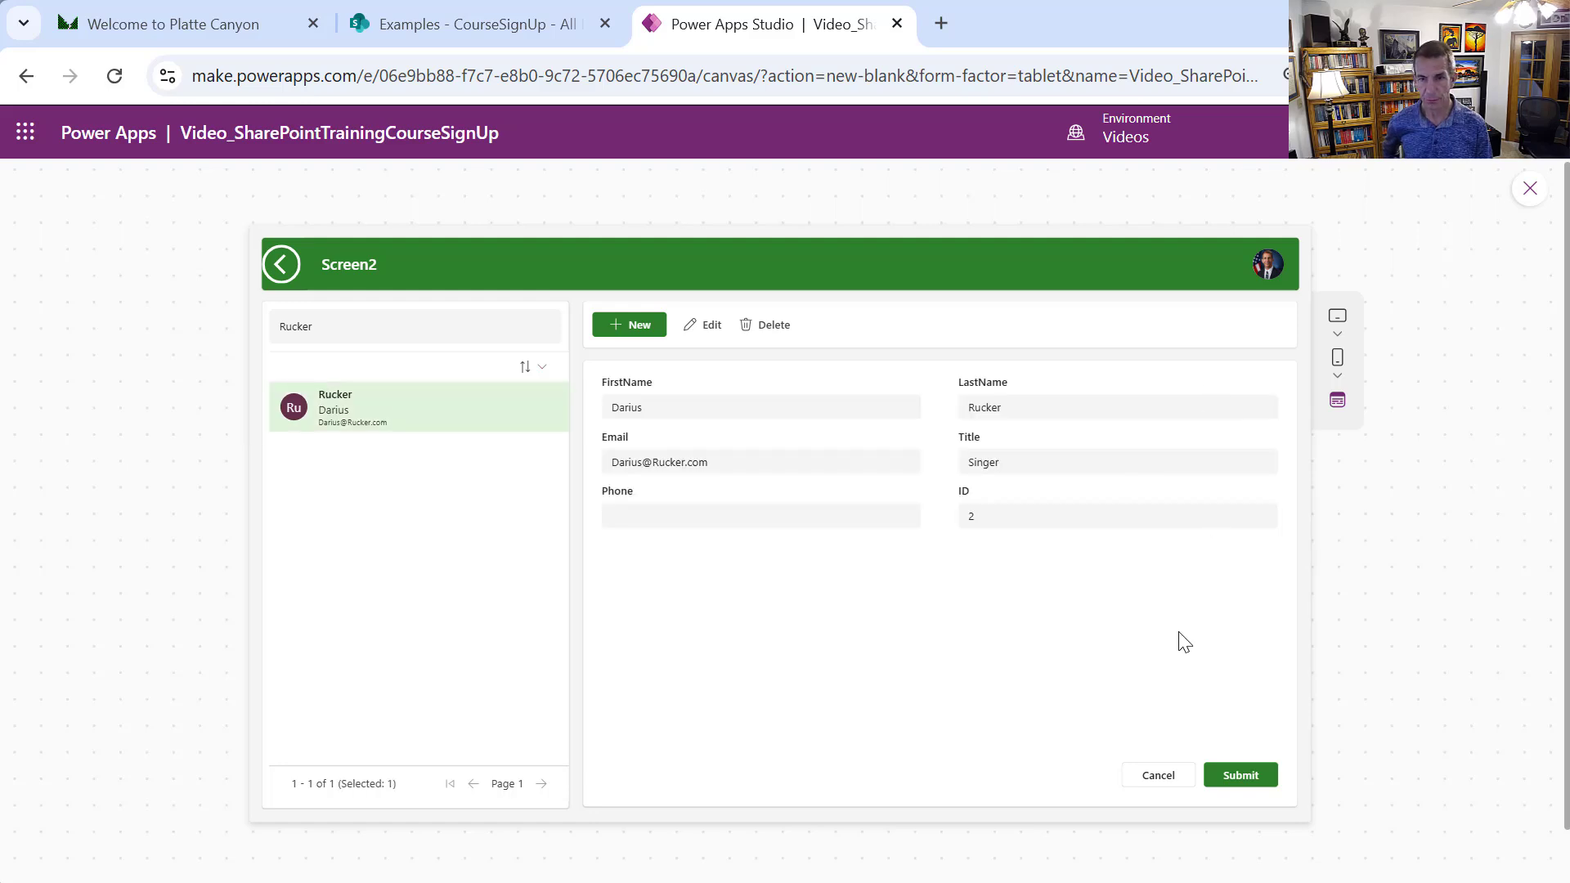
click(710, 333)
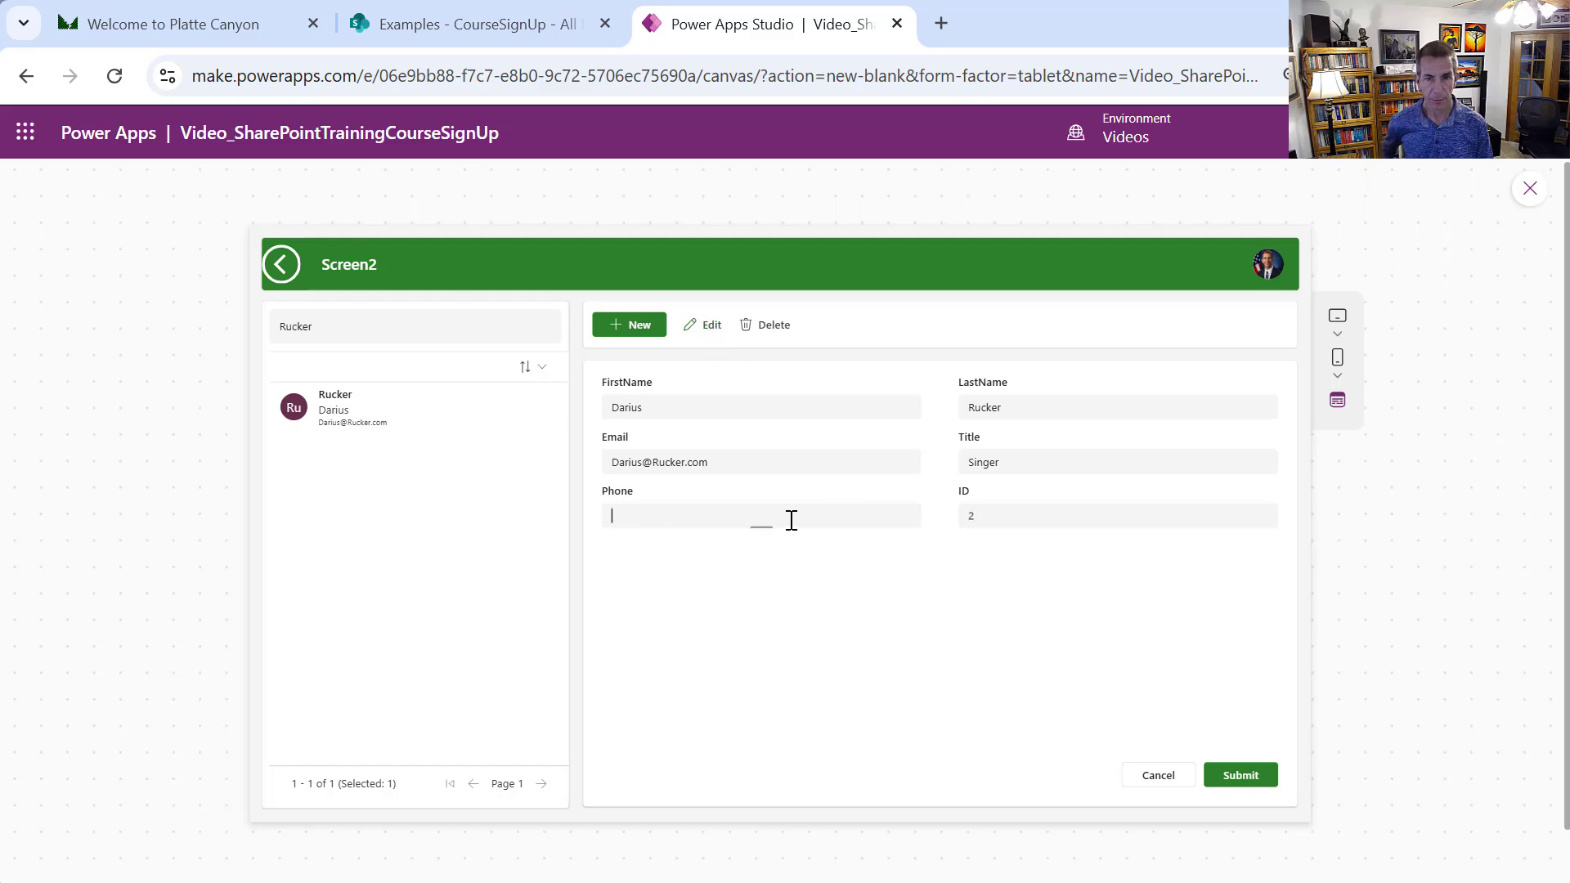
text(2)
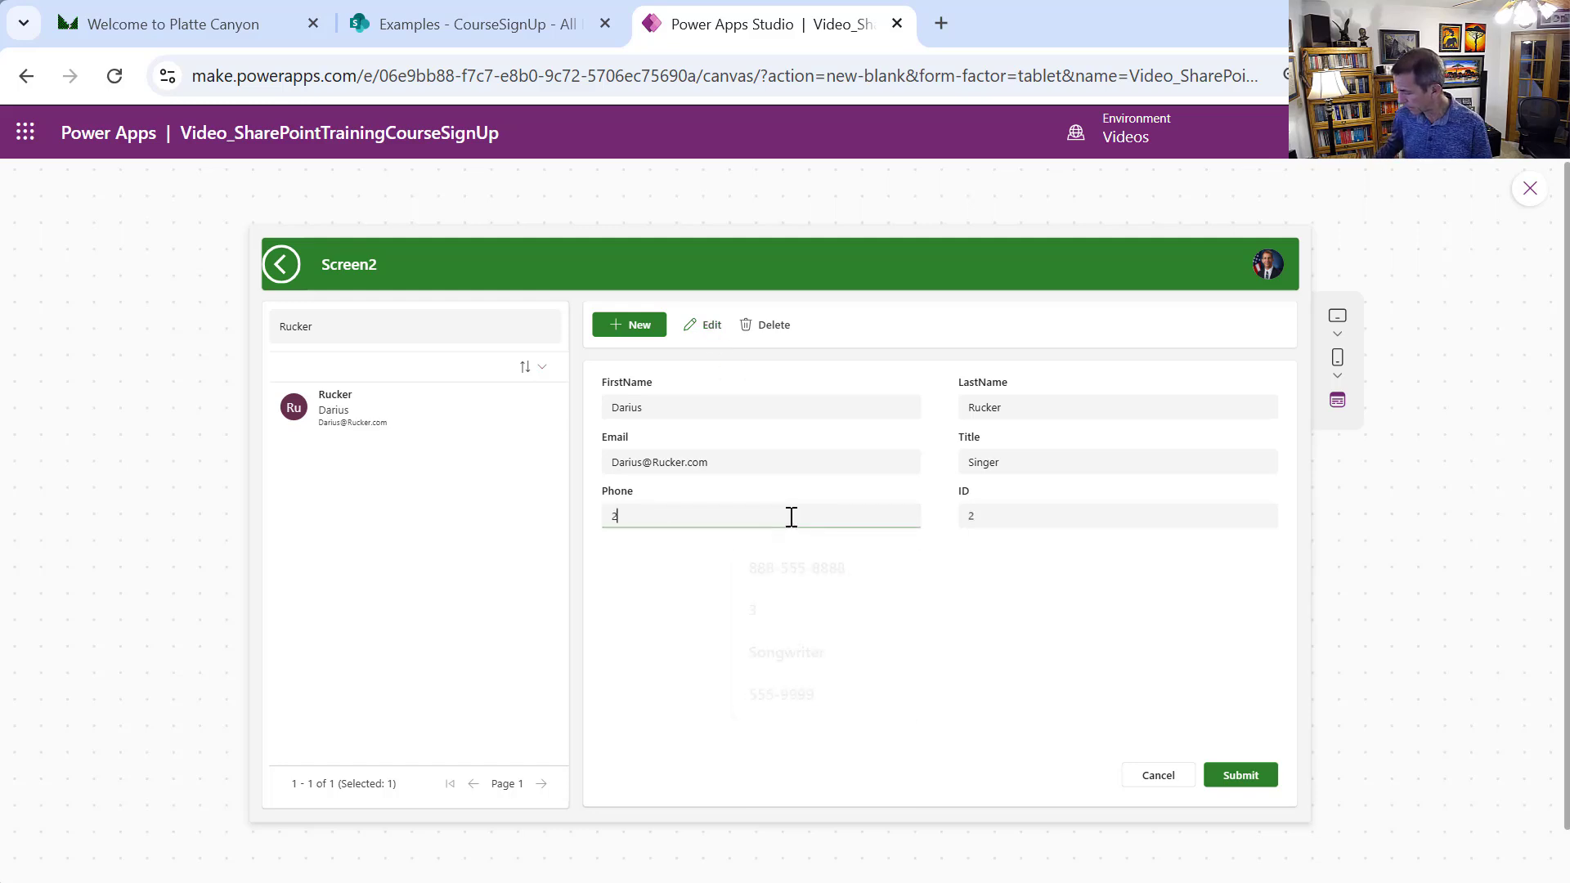
text(222)
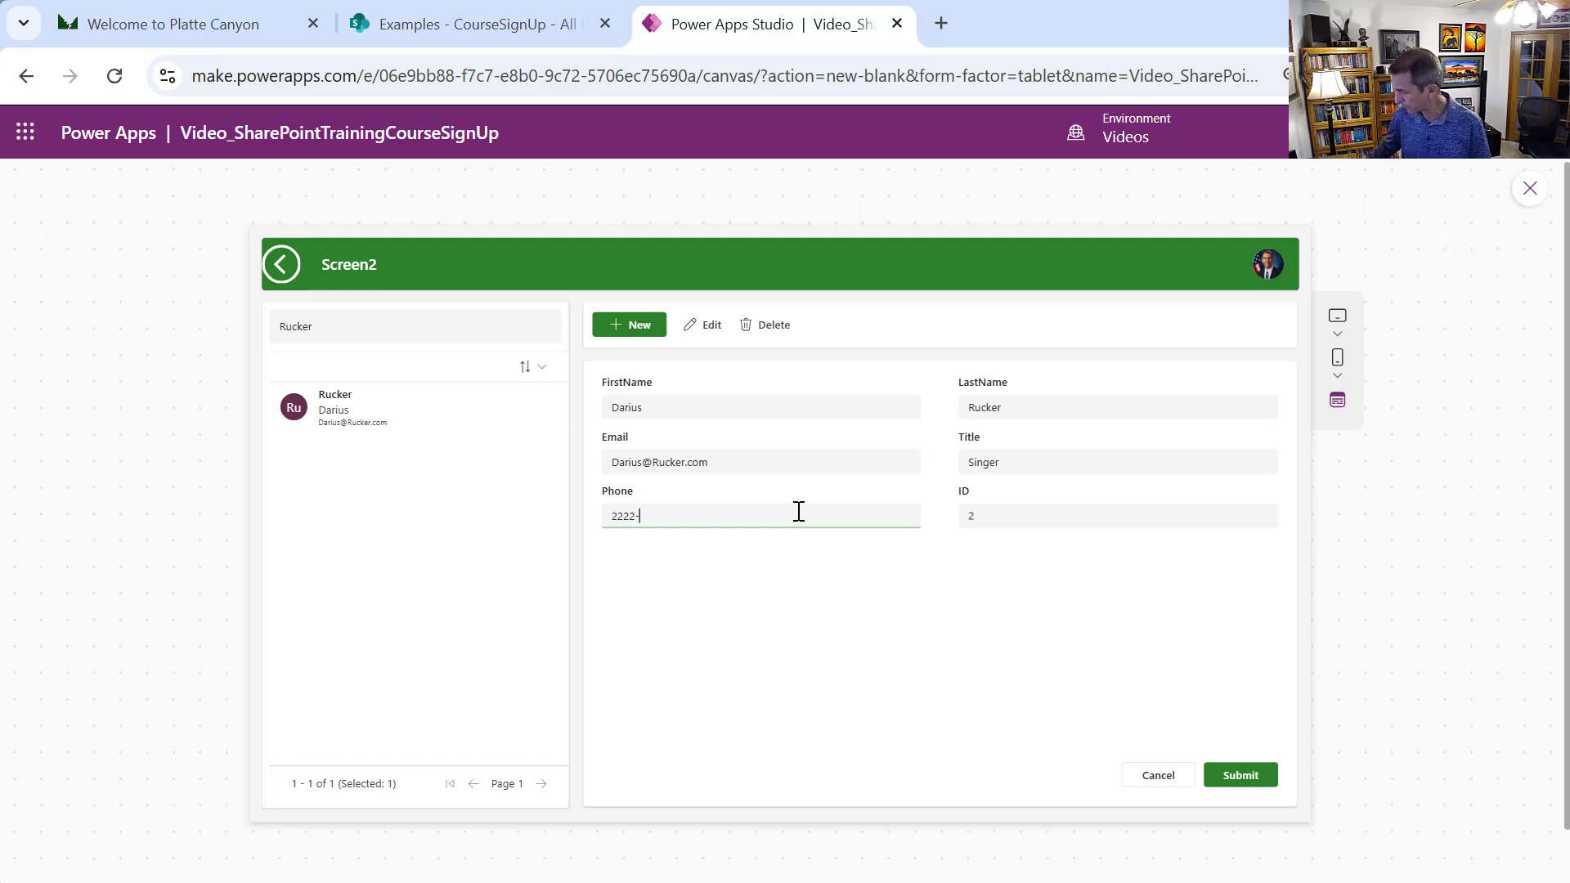
text(-555)
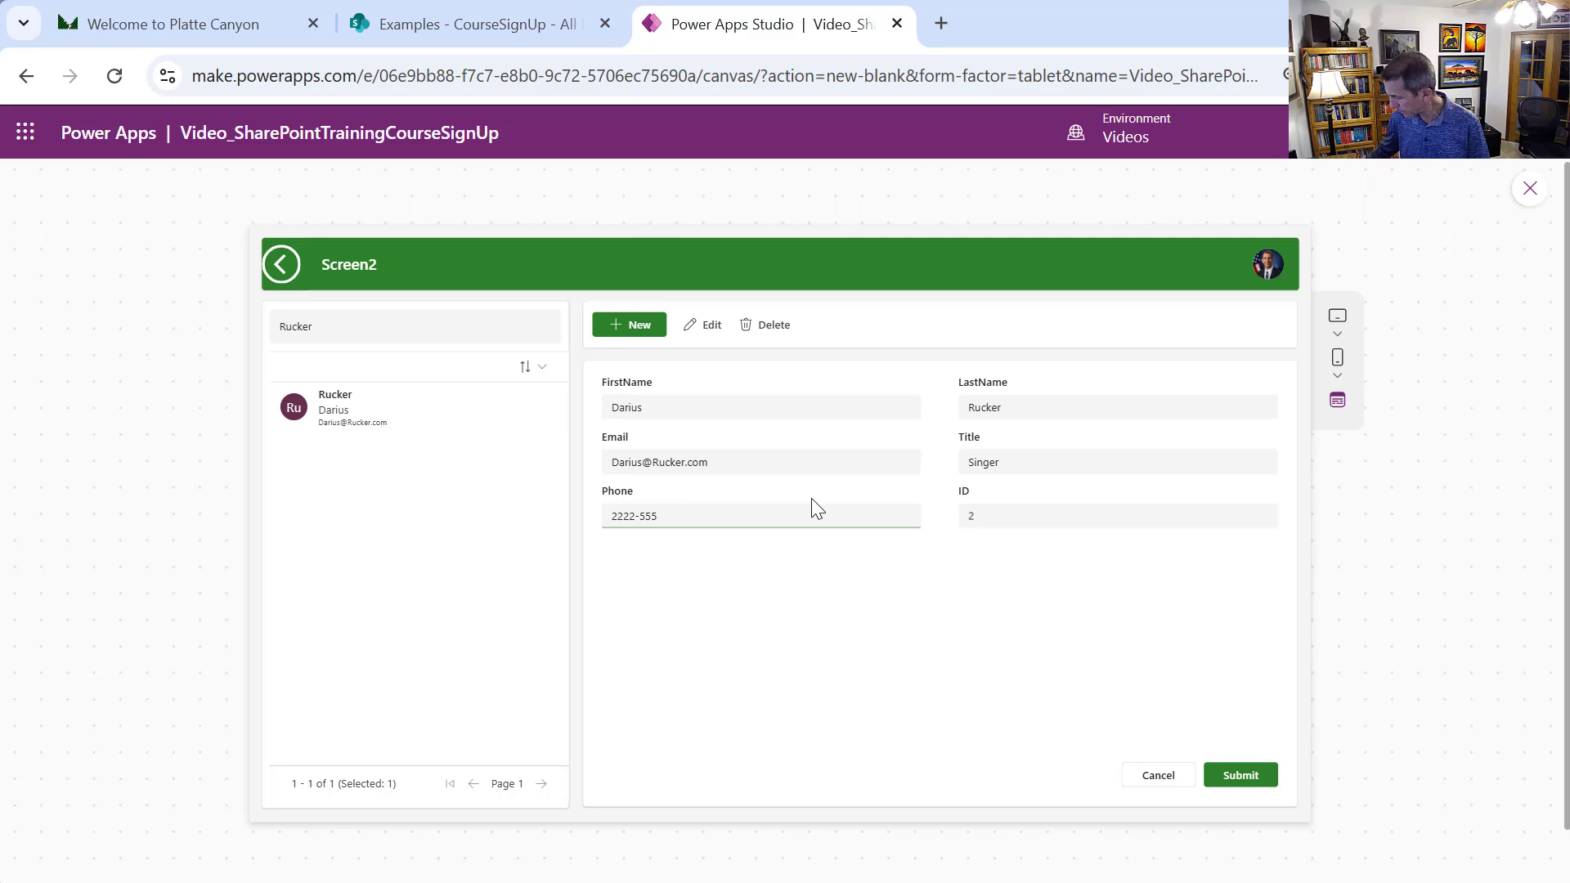
text(-8887)
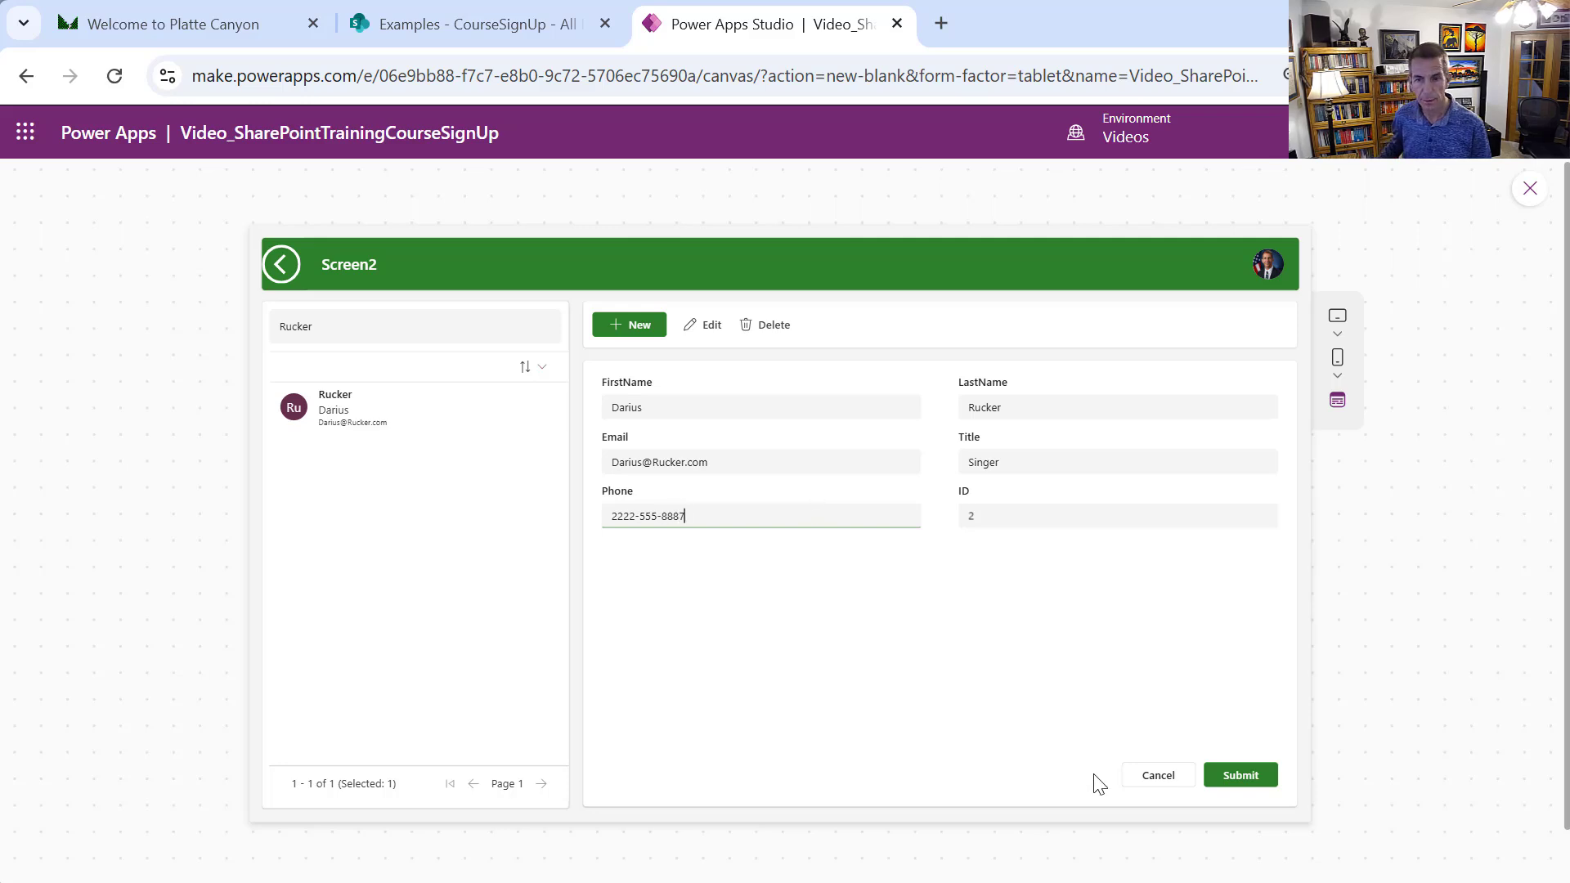
click(1258, 778)
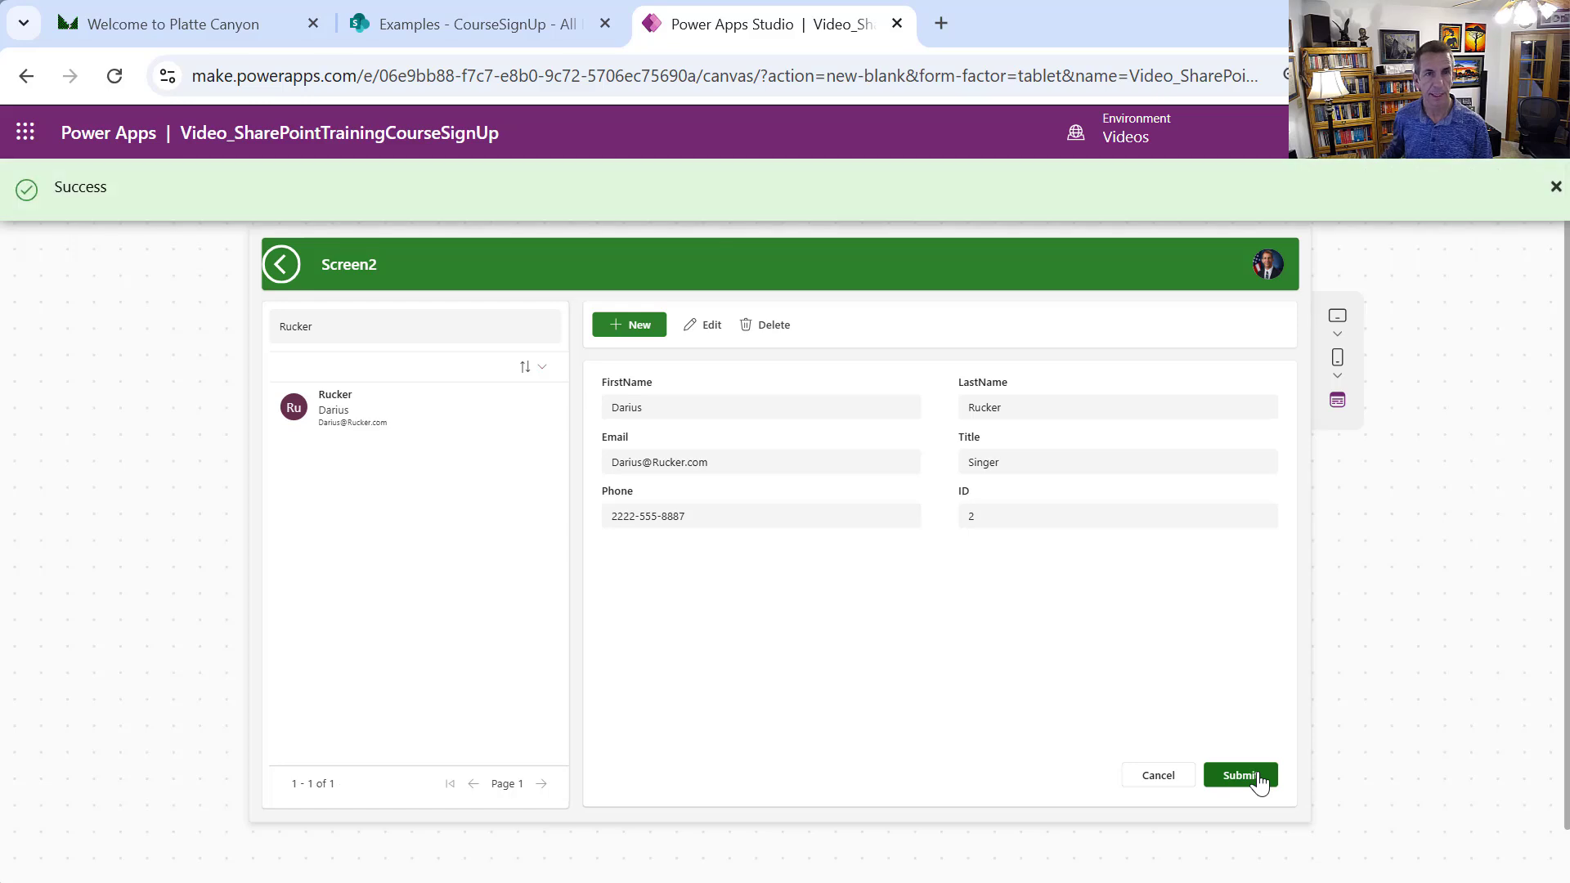
click(429, 21)
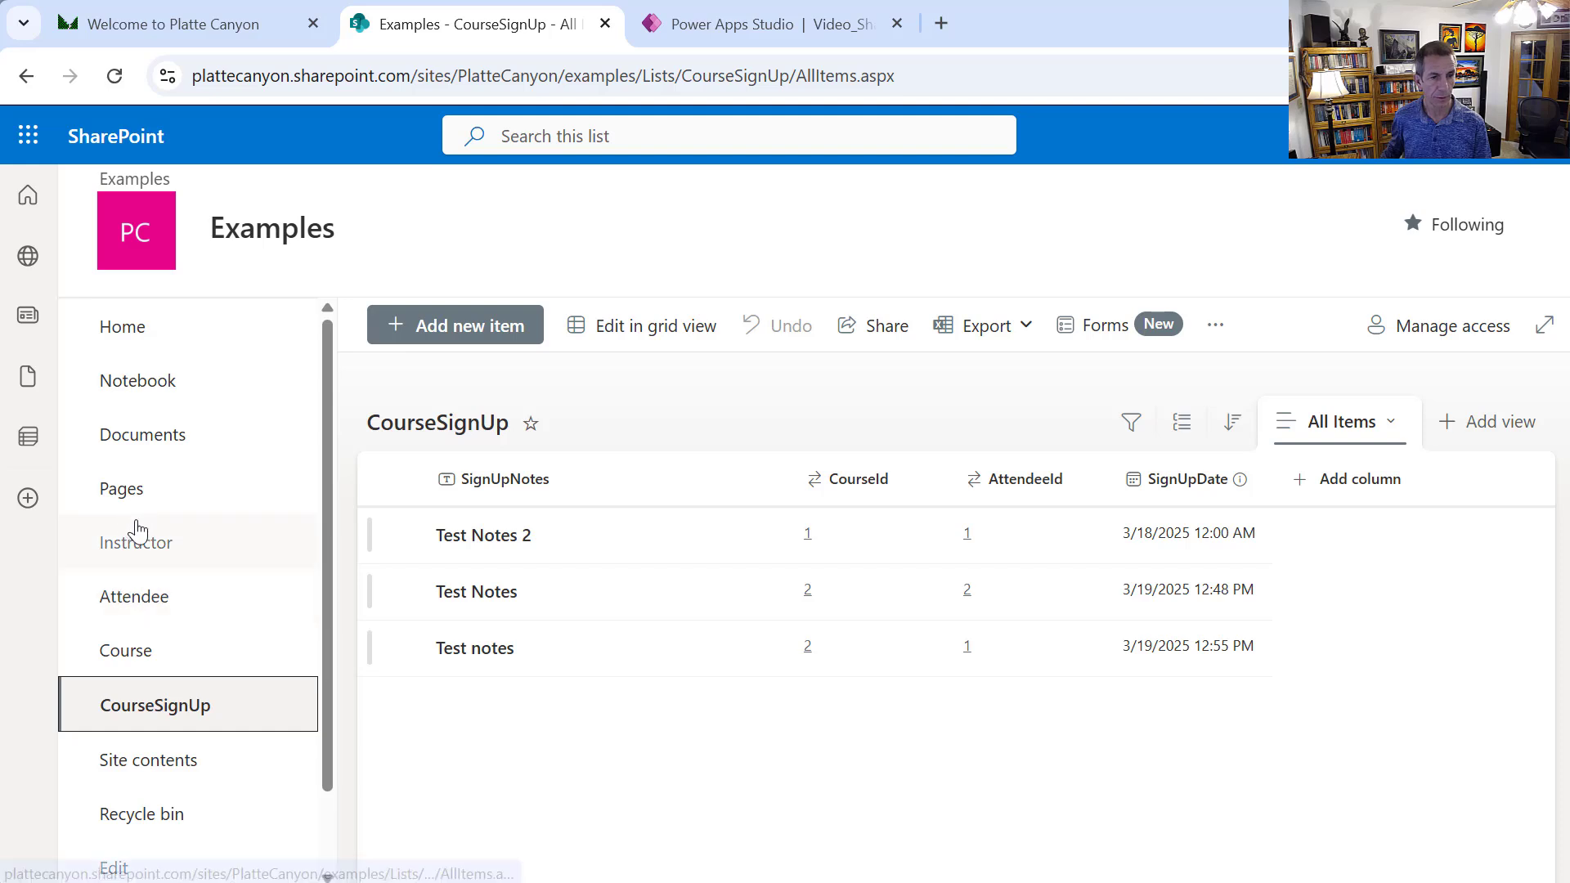
click(139, 548)
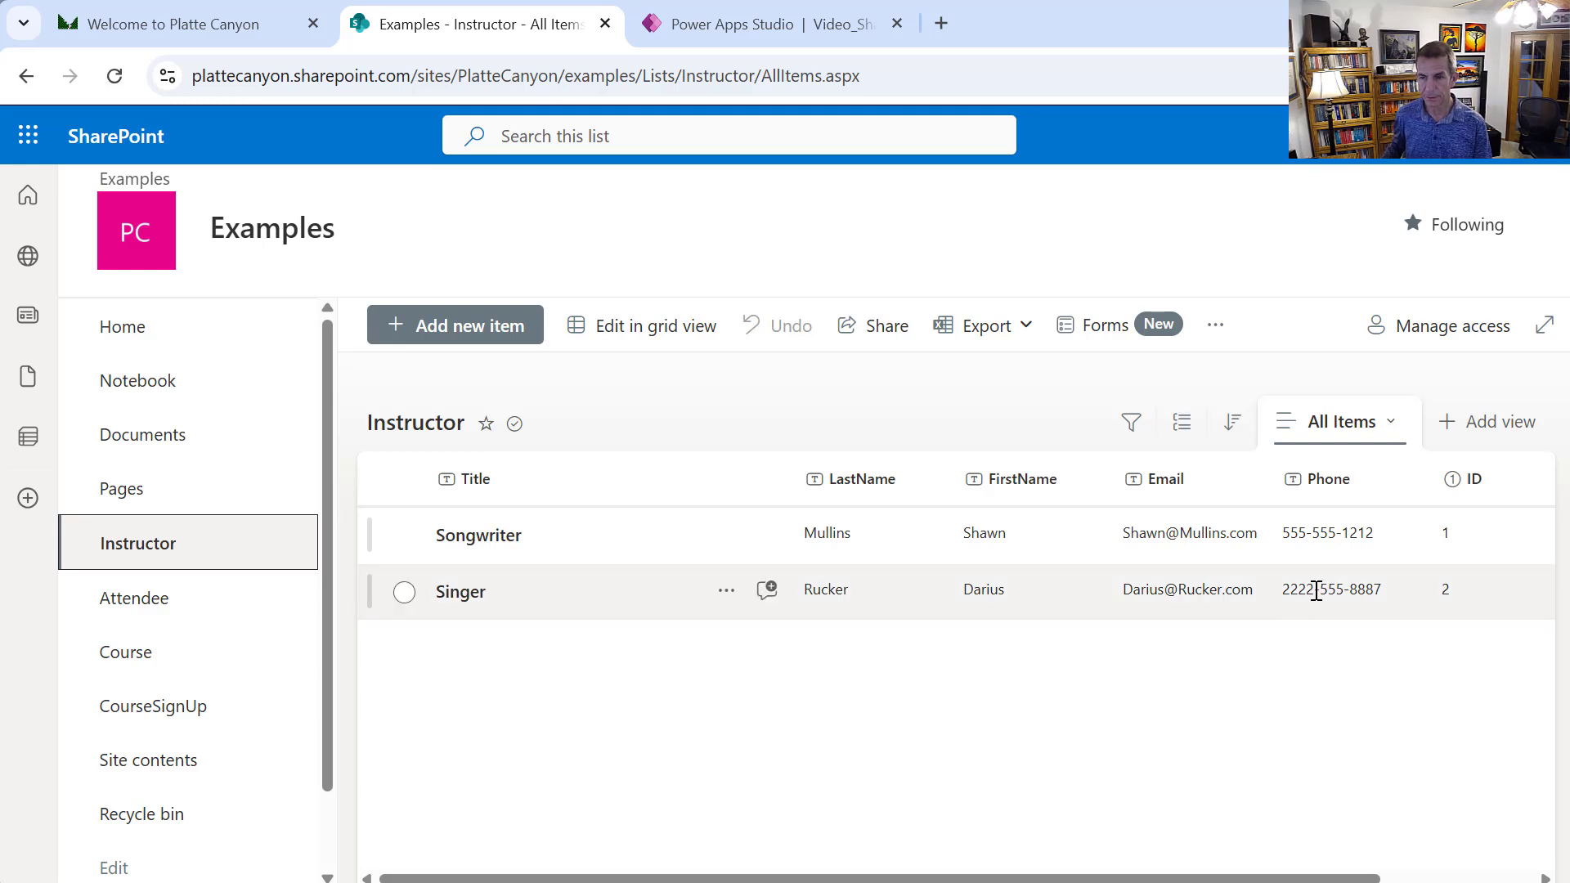
click(748, 18)
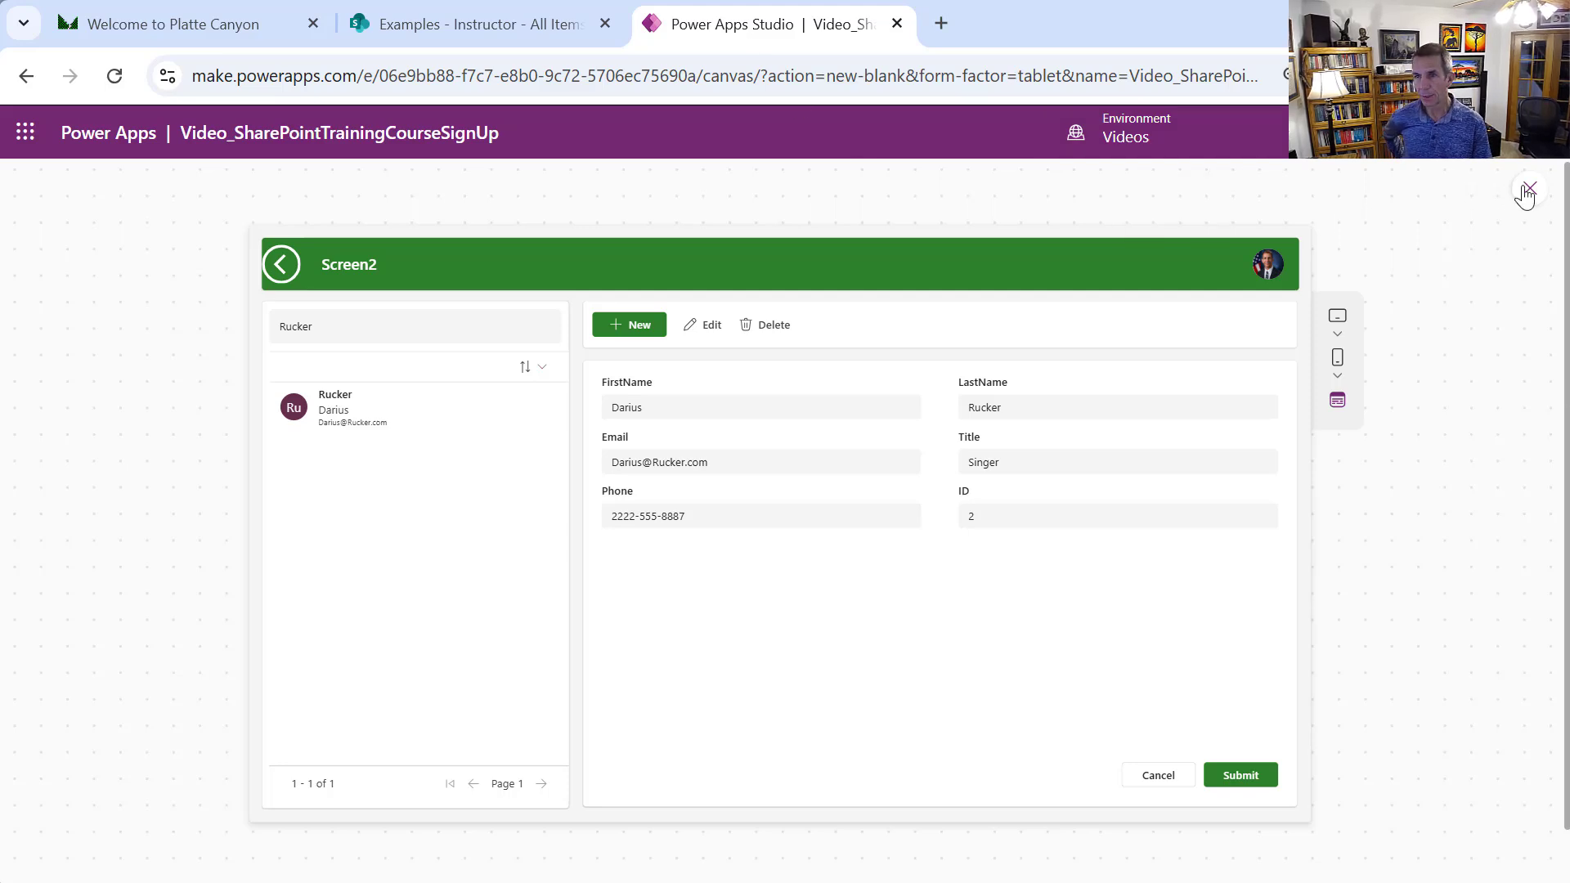
Exit preview, collapse SidebarContainer1, and expand DeleteConfirmDialogContainer1 and its confirm-delete button group in the tree
key(Escape)
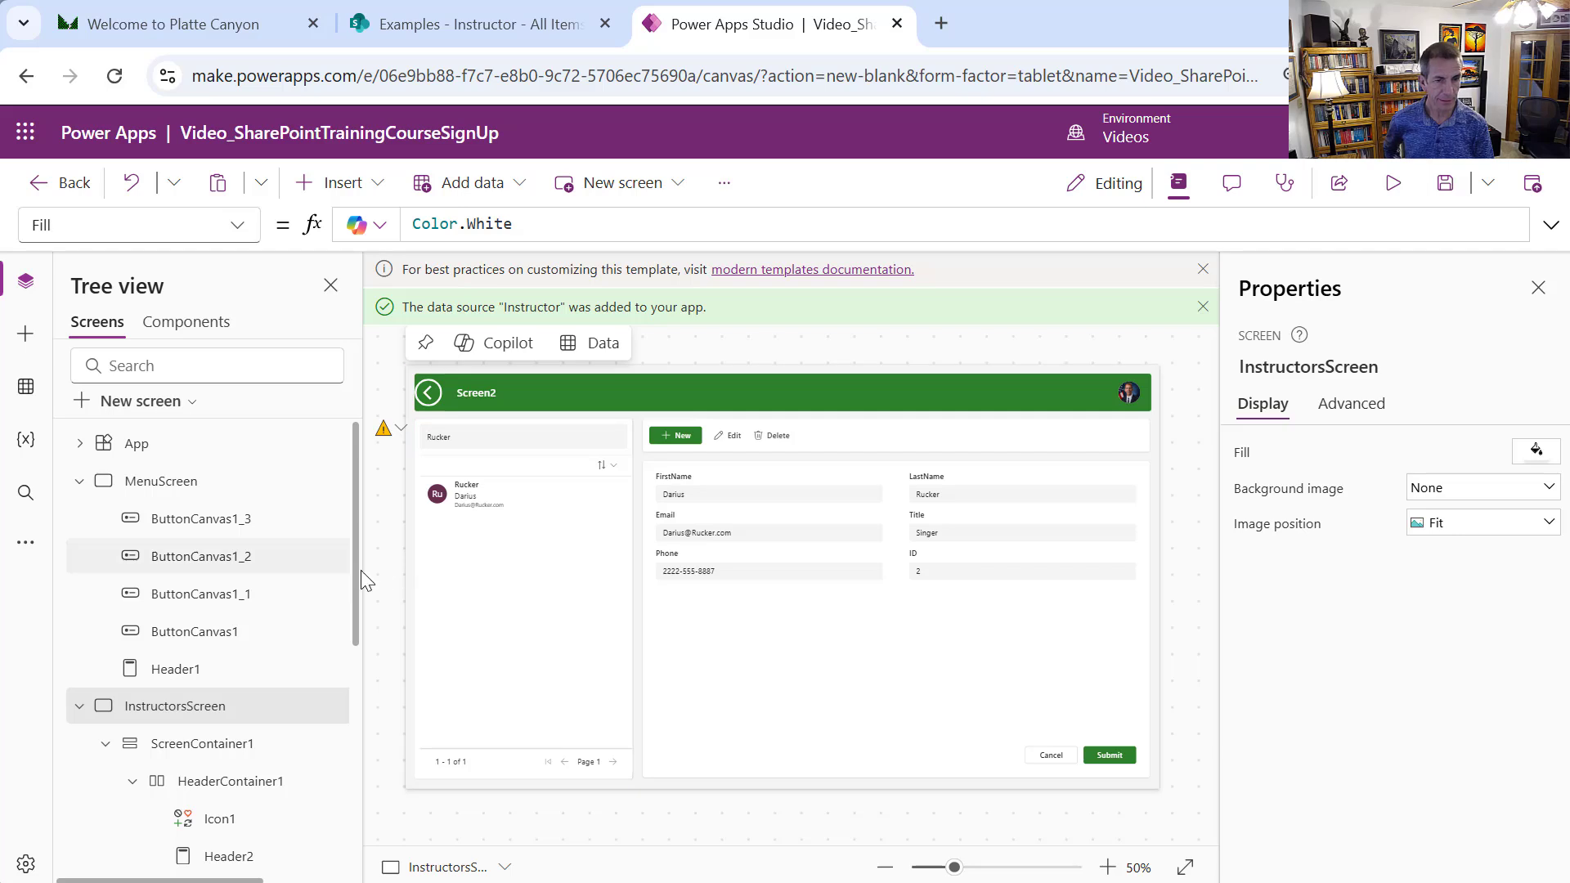
drag(356, 572, 396, 725)
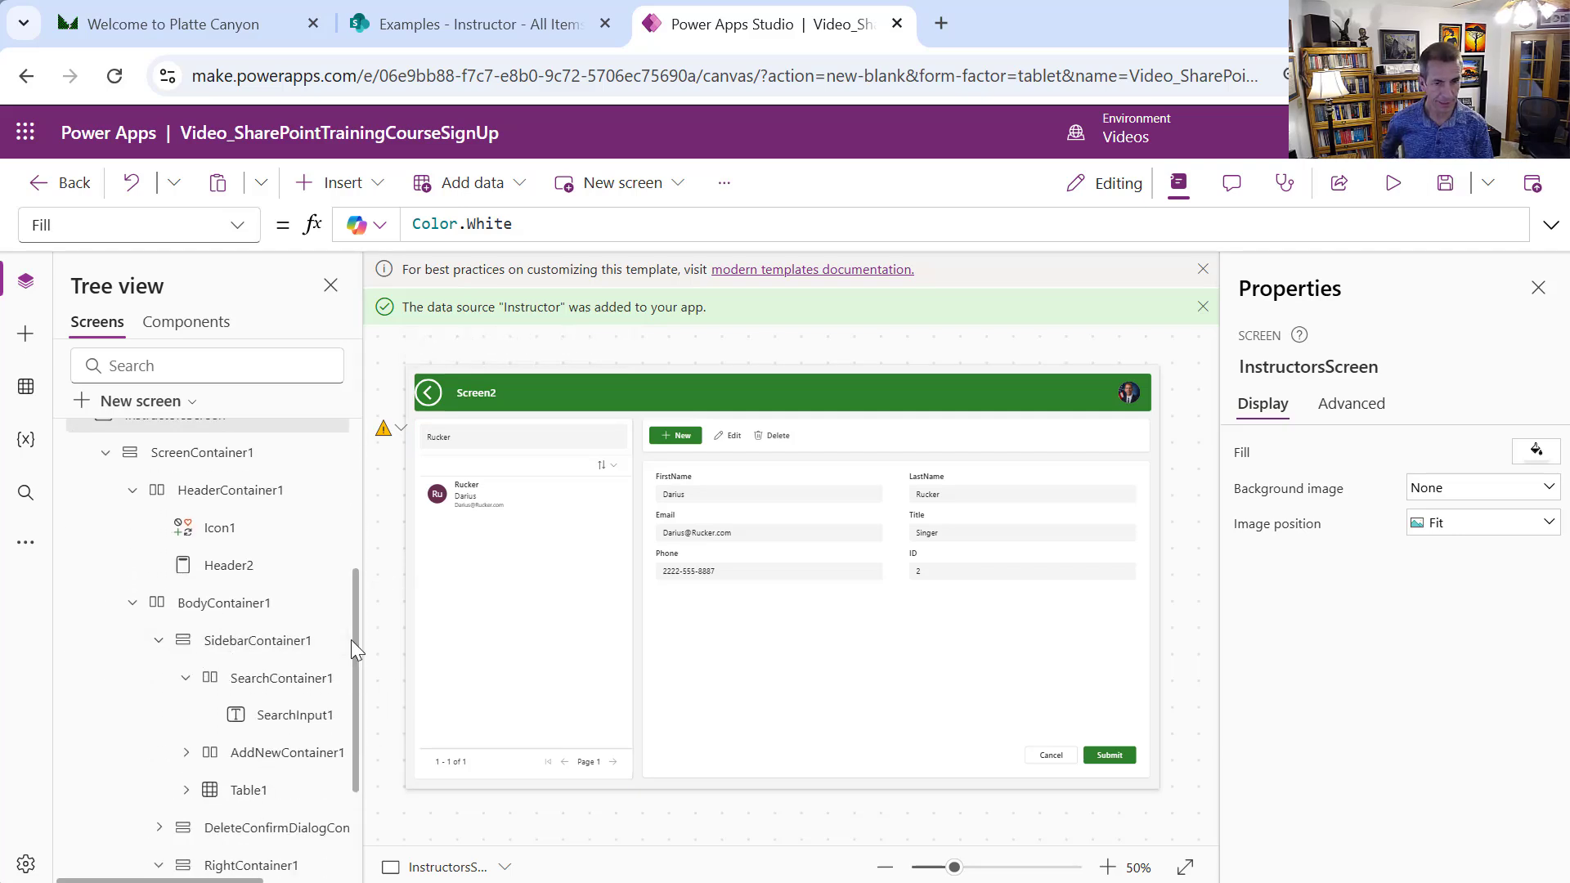
drag(353, 640, 367, 709)
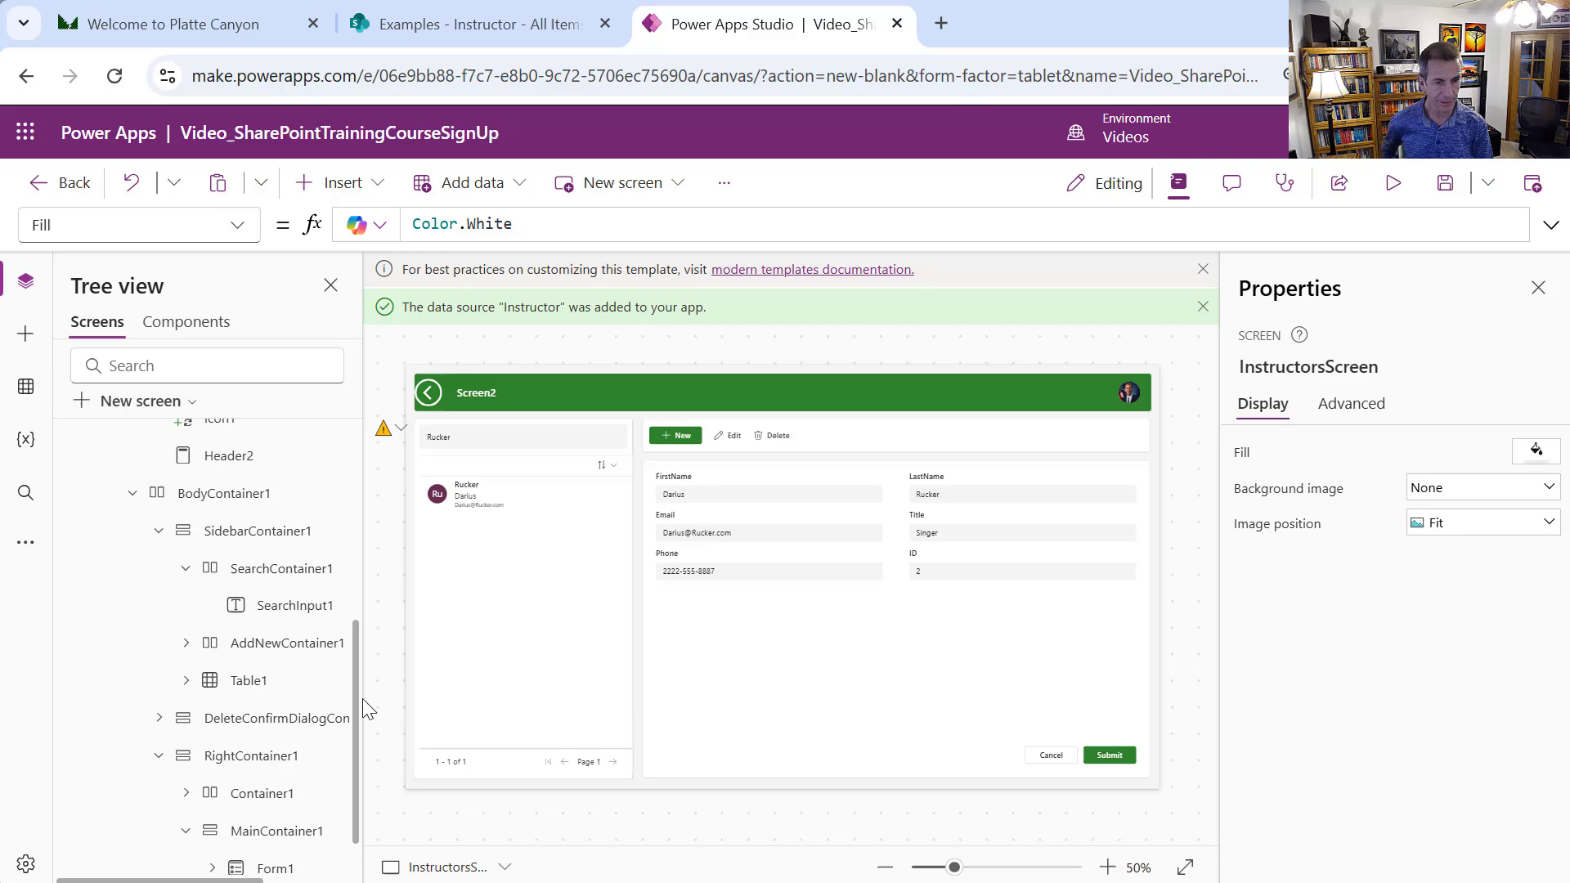
click(159, 522)
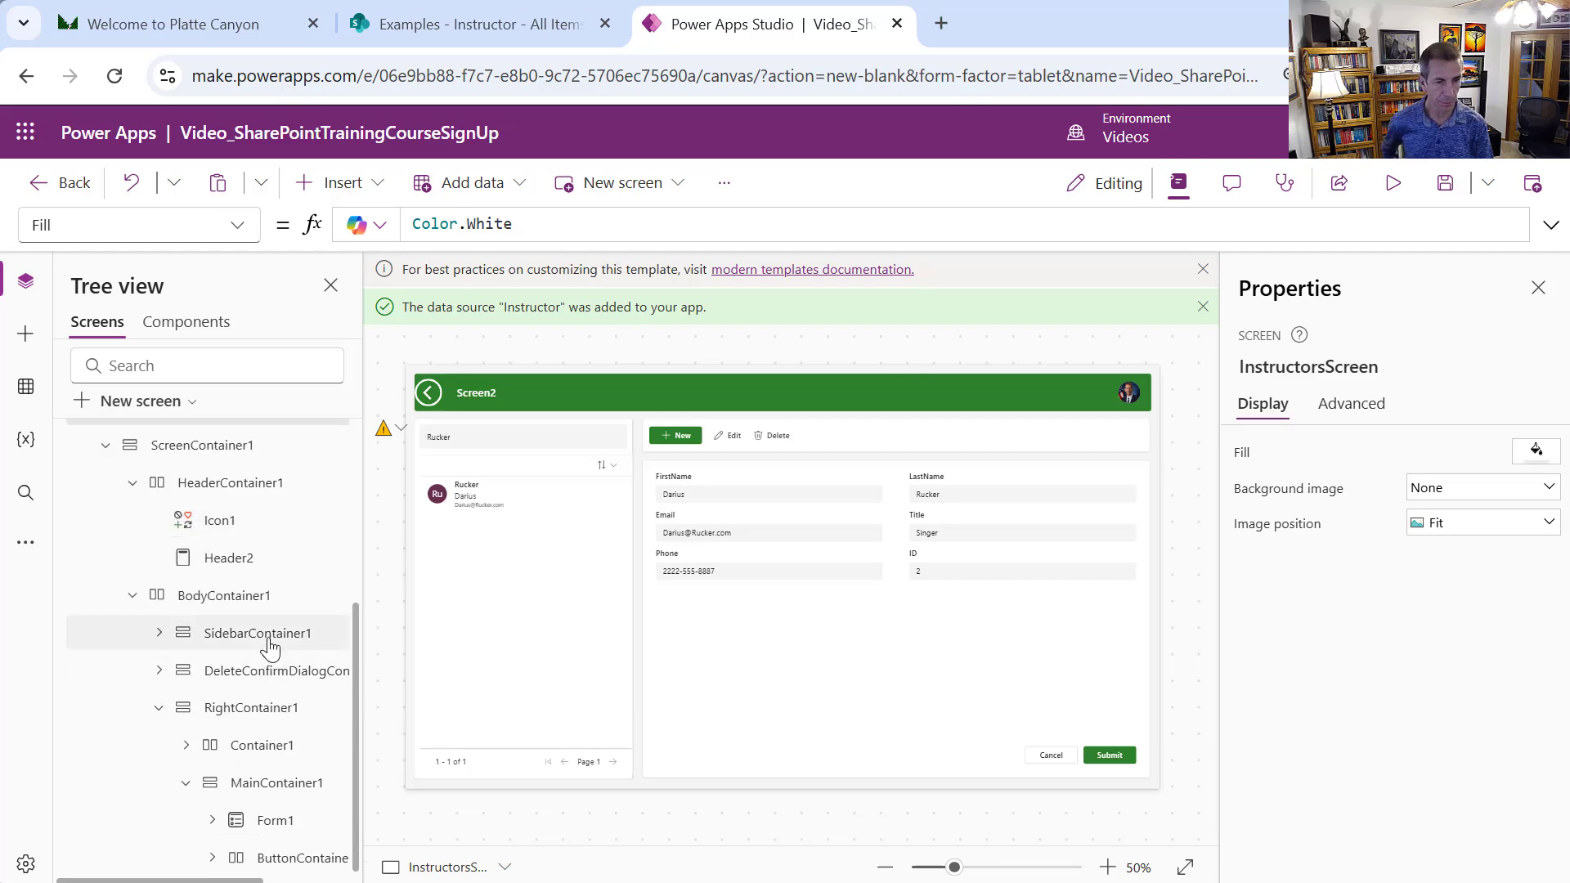
click(269, 644)
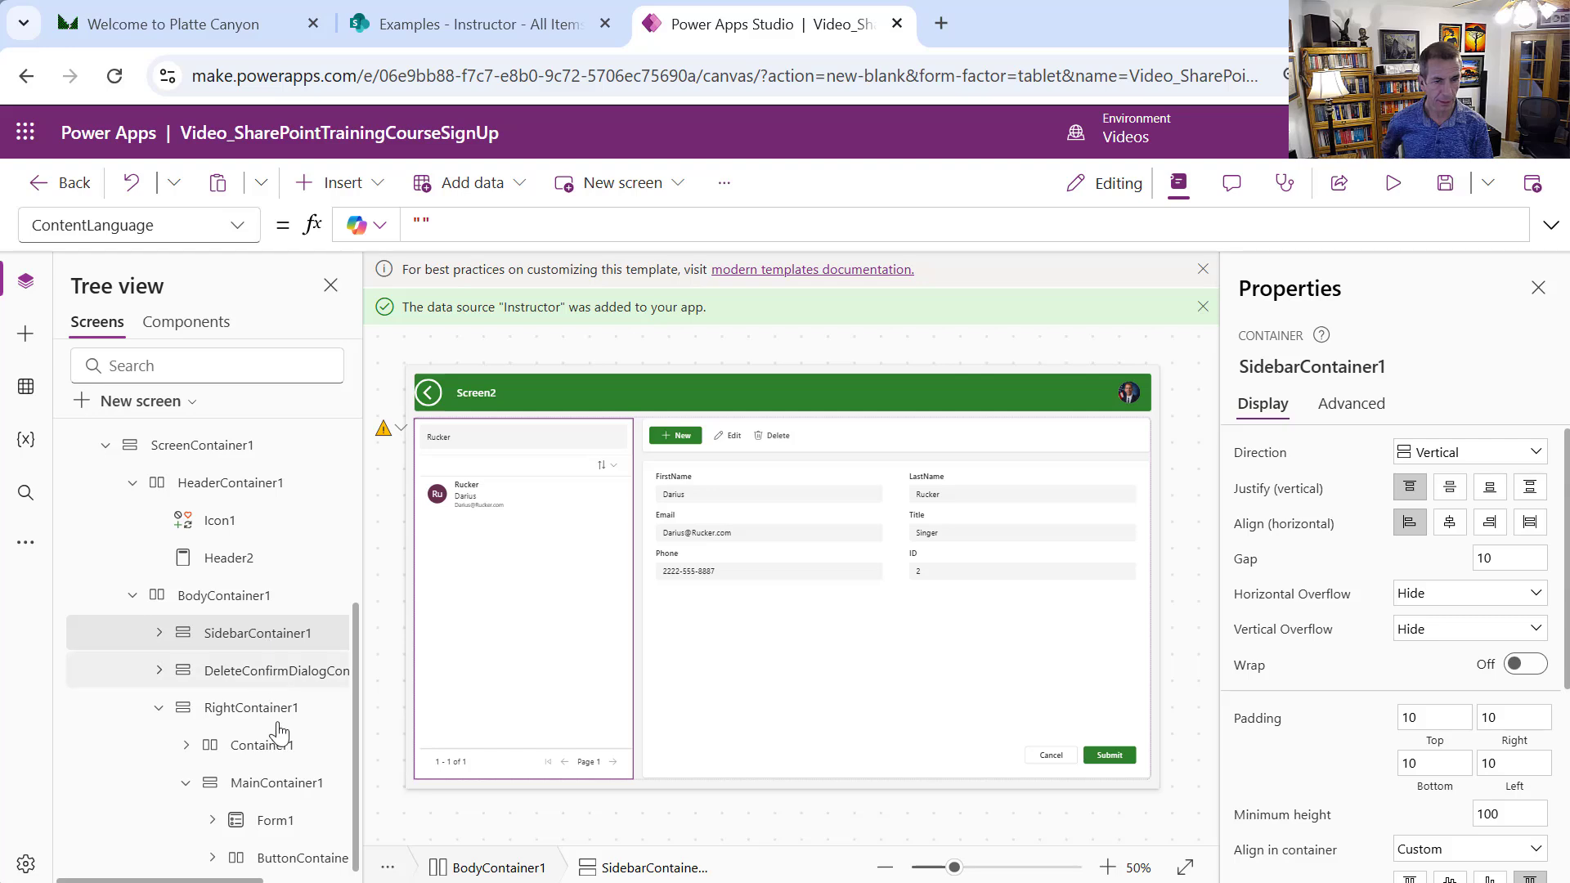
click(273, 676)
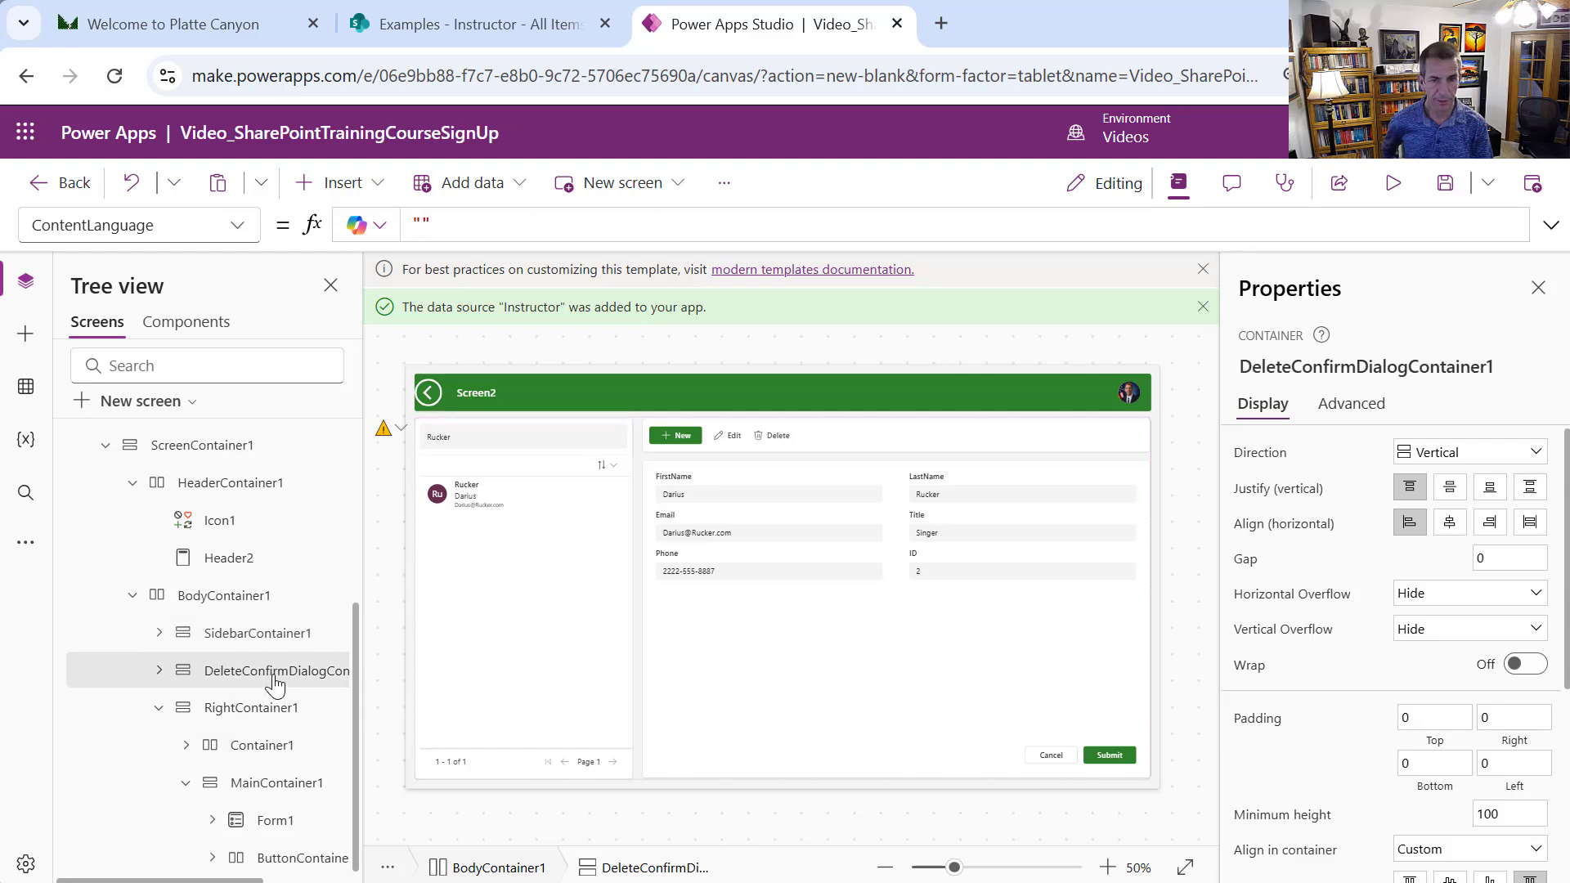
click(159, 672)
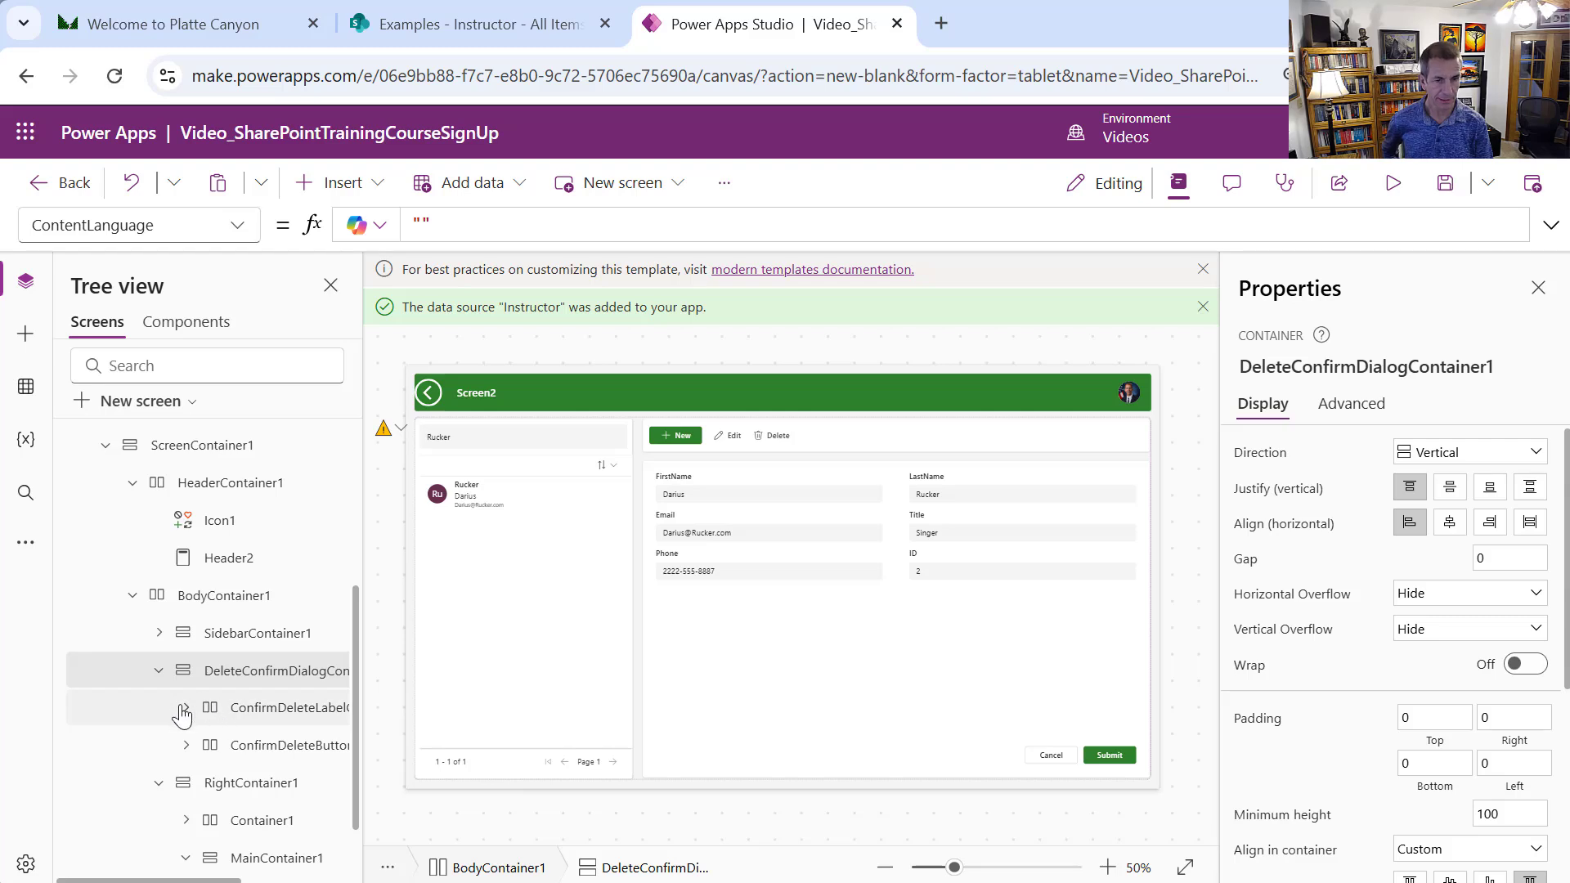
click(188, 745)
In ConfirmDeleteButton1's OnSelect, replace the Table() inside Remove with Instructor
click(270, 787)
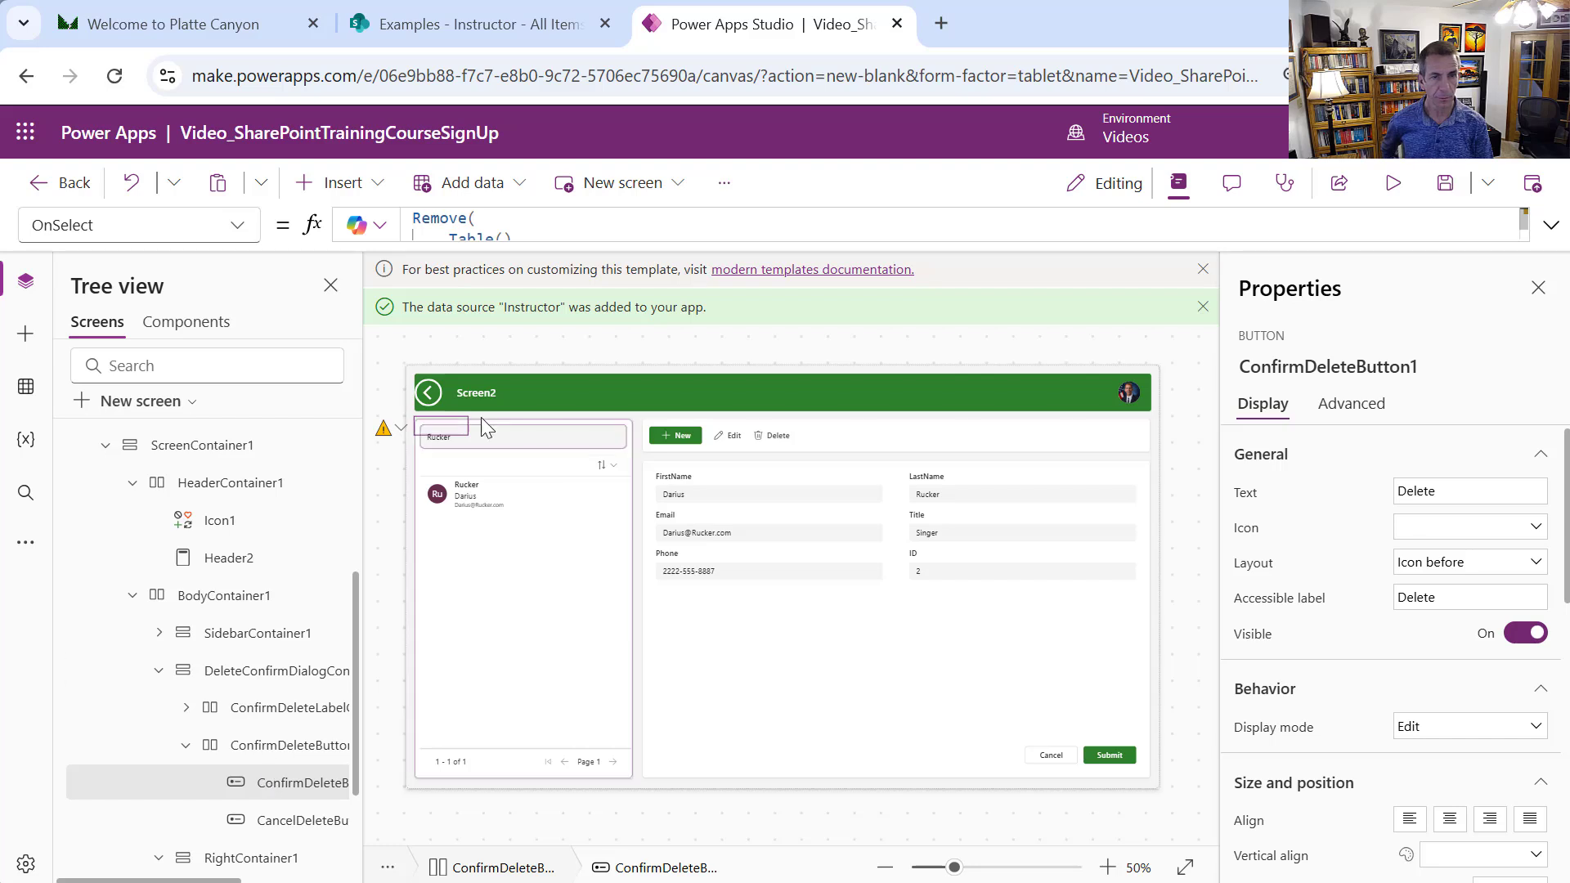
drag(649, 242, 778, 649)
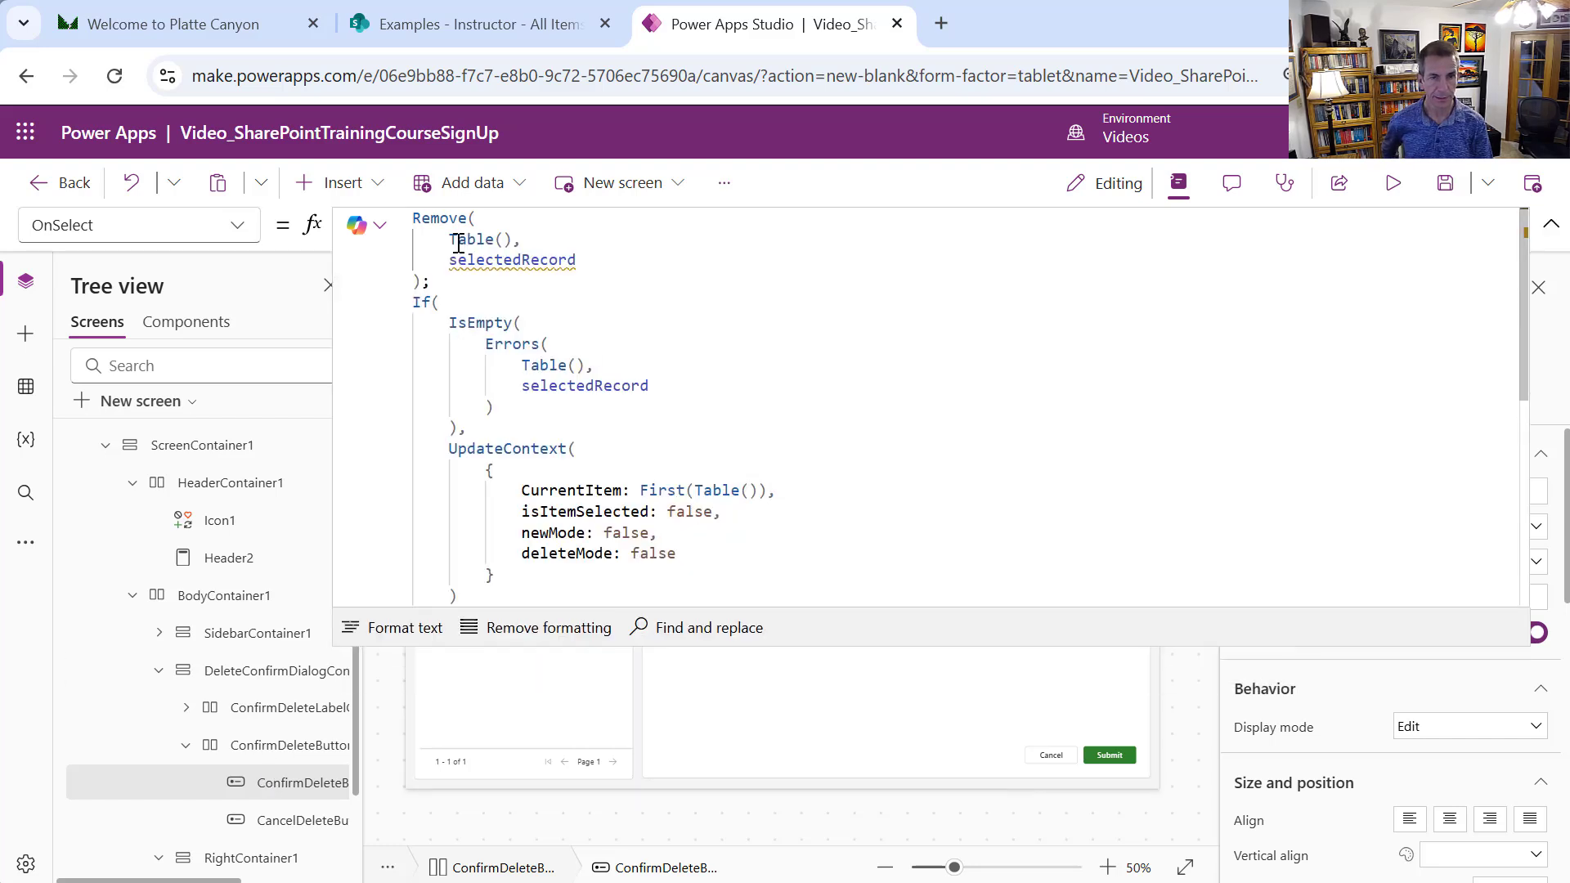
drag(467, 238, 520, 239)
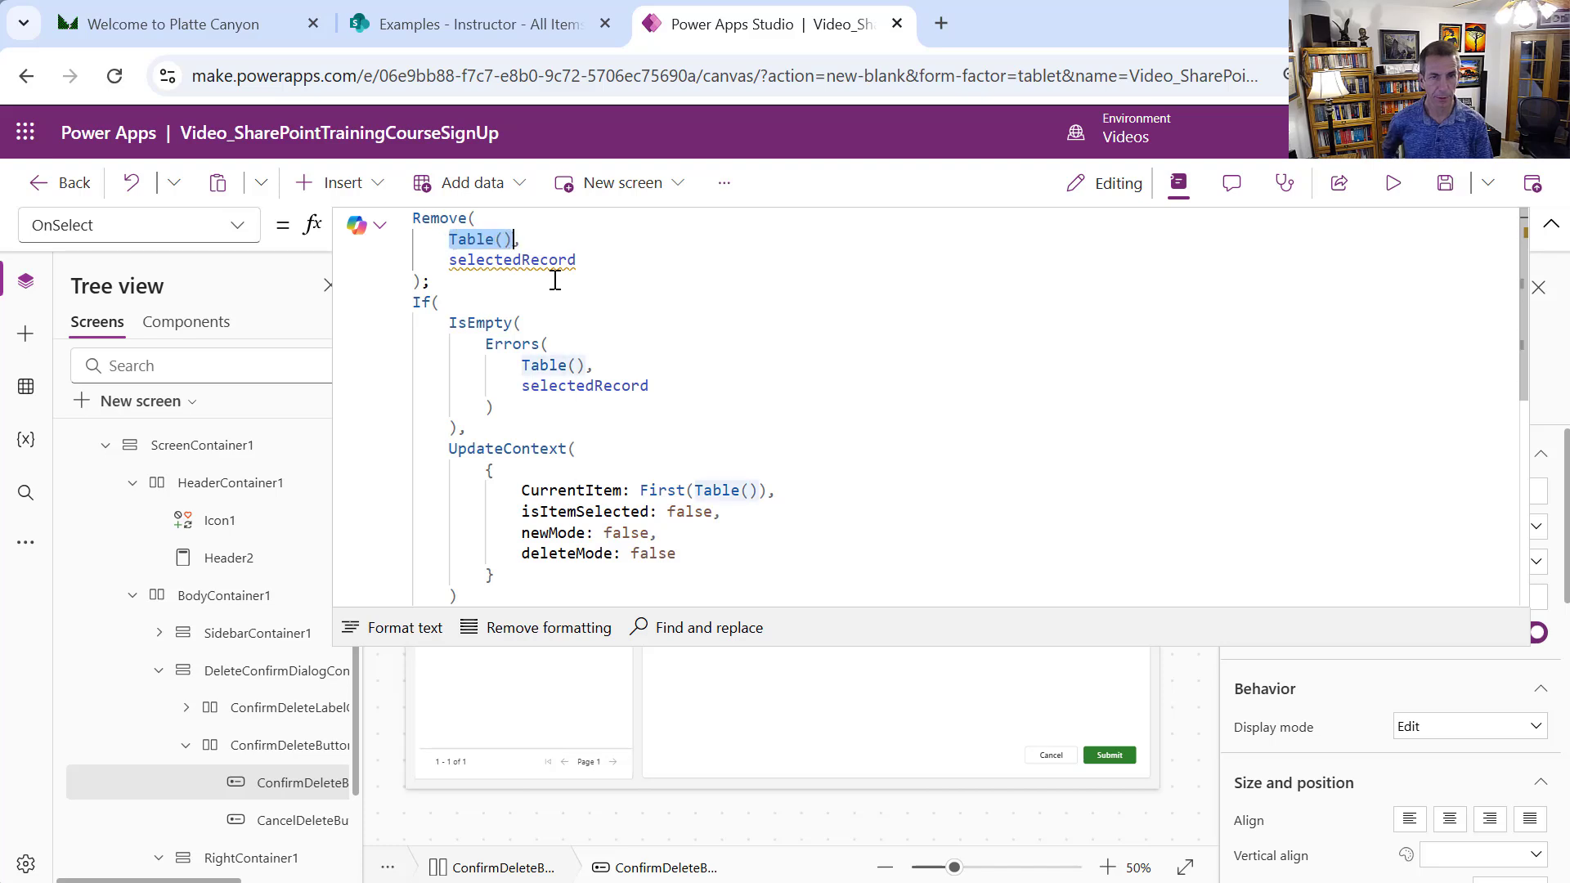
text(Inst,)
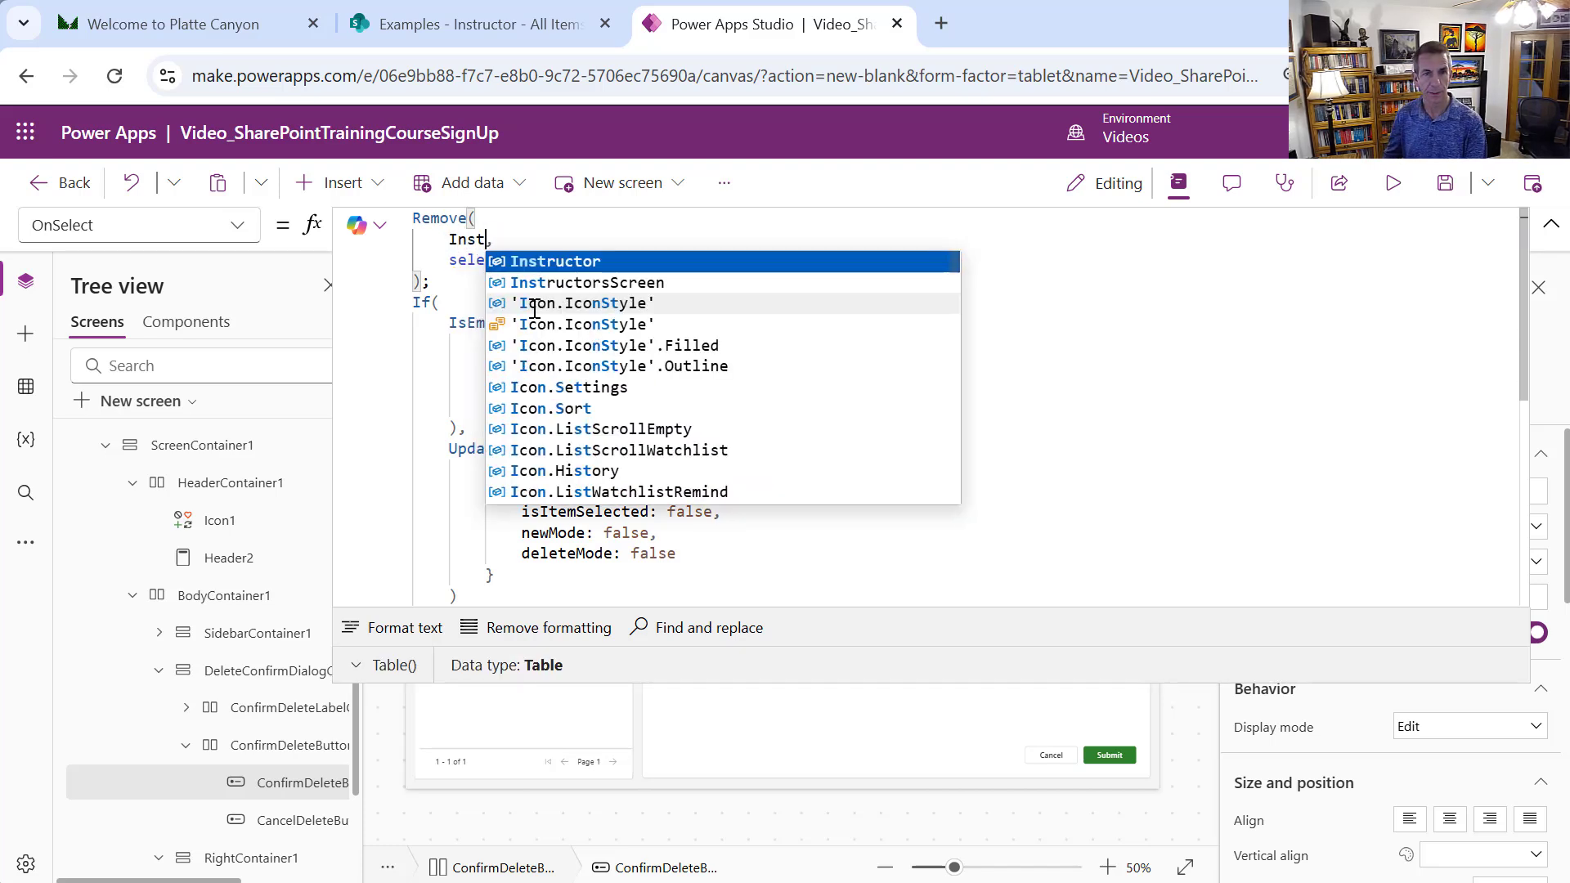
click(556, 264)
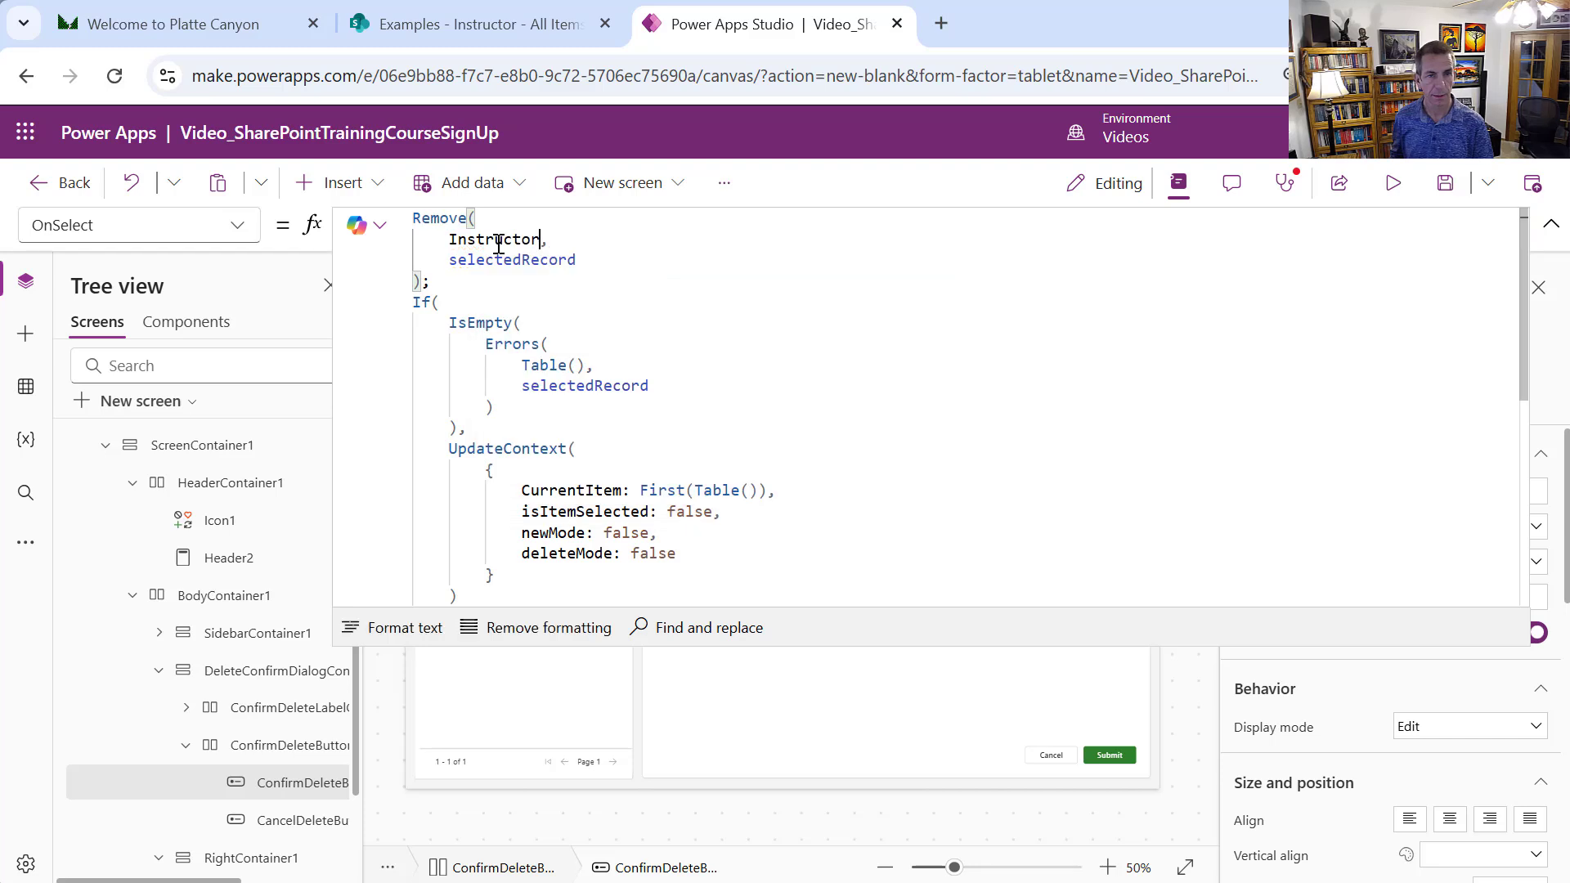
Replace the remaining Table() placeholders in the Errors and First calls with Instructor
double_click(497, 240)
key(ctrl+c)
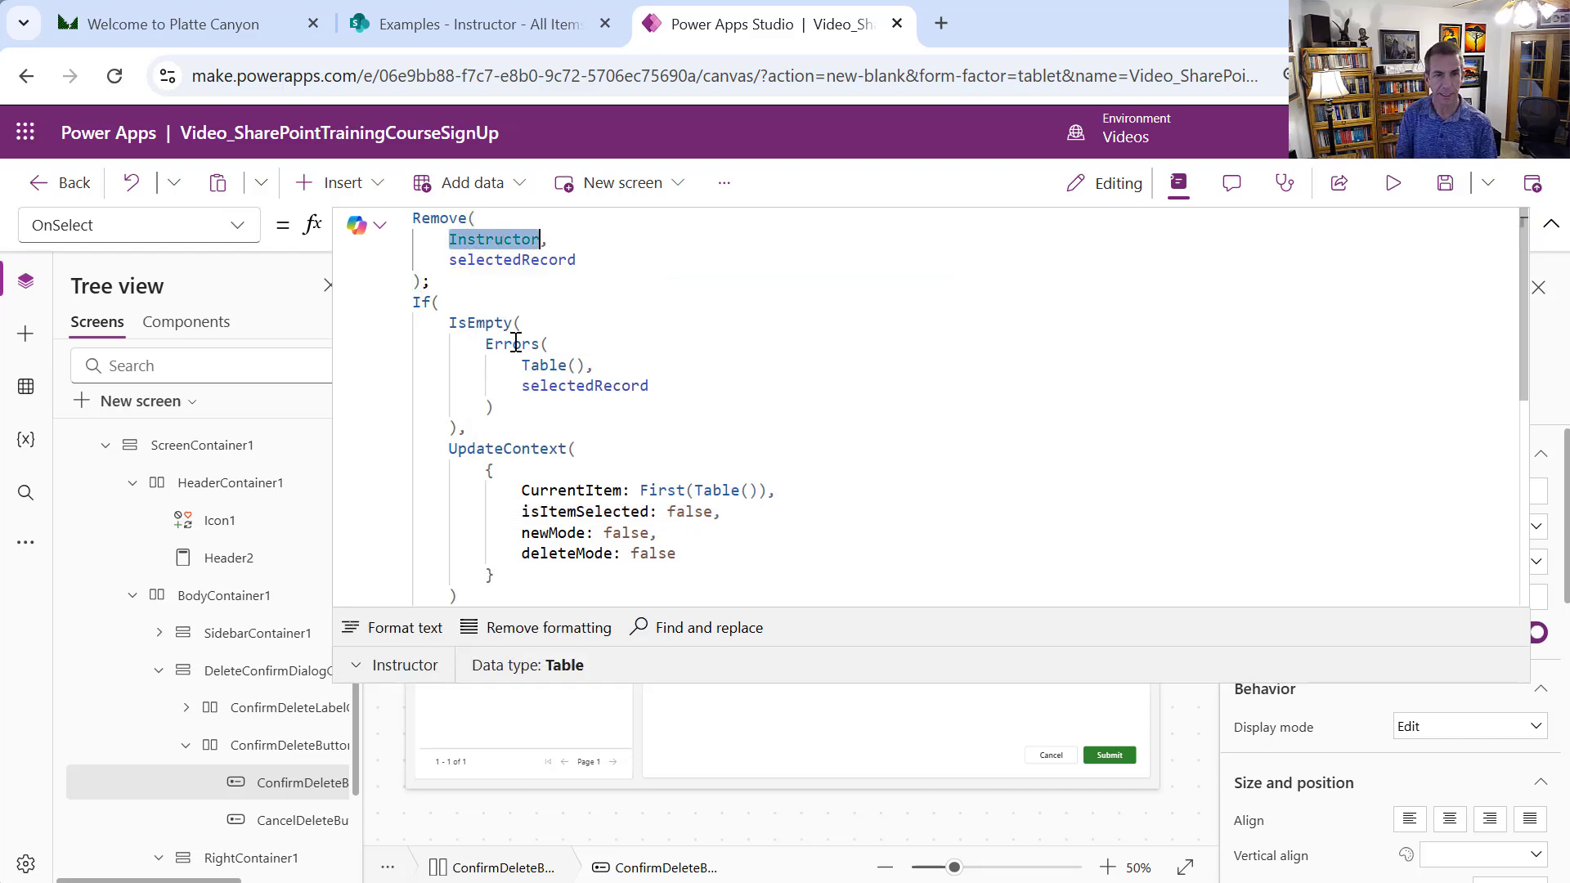
drag(522, 364, 582, 365)
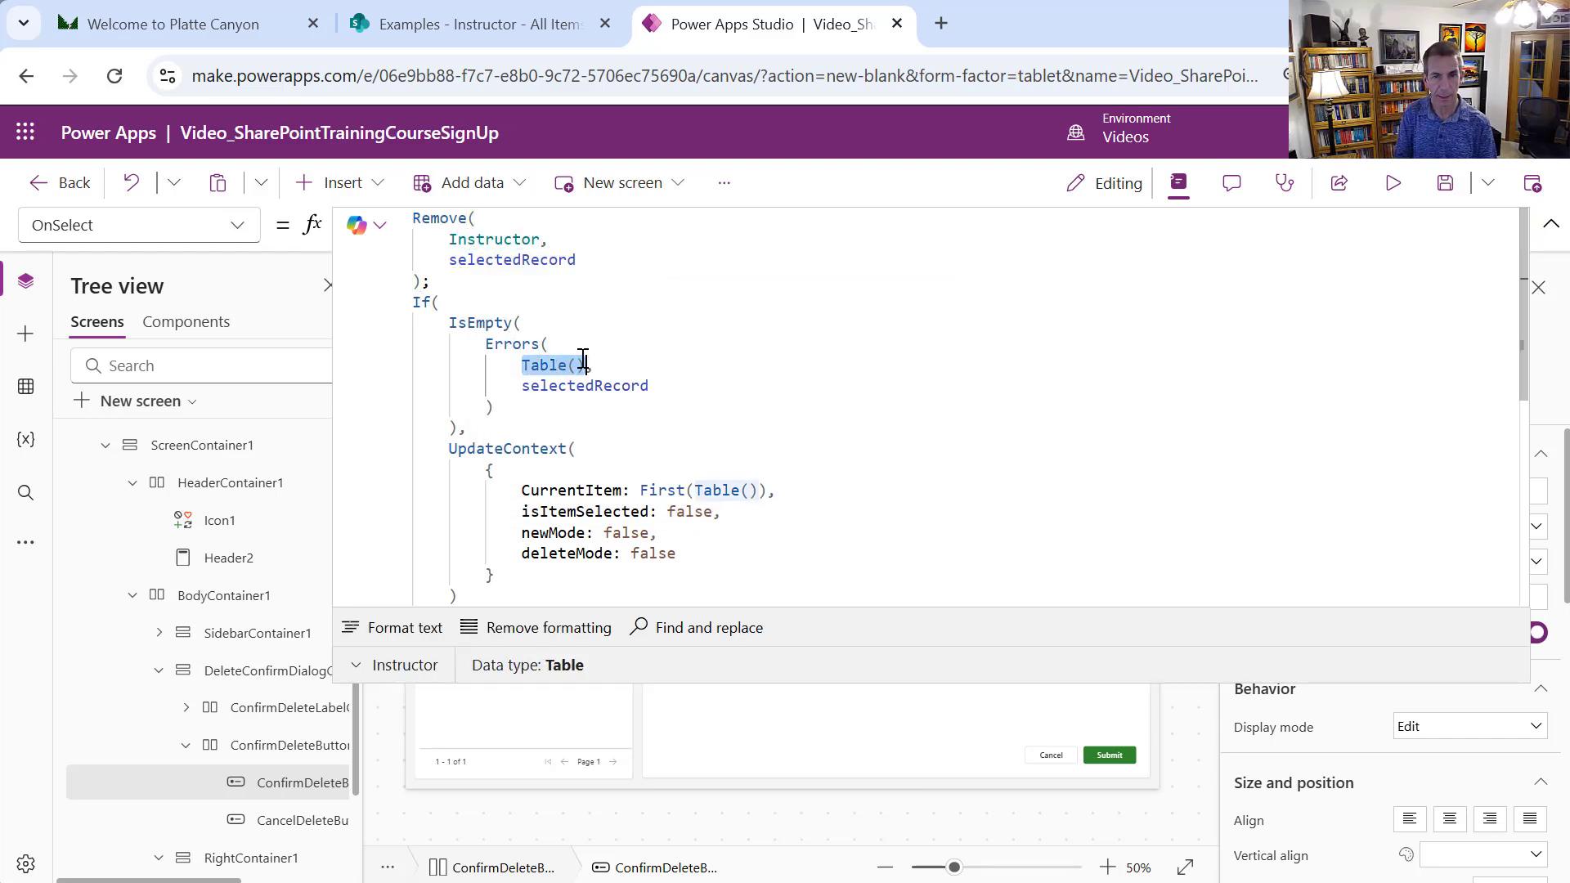
key(ctrl+v)
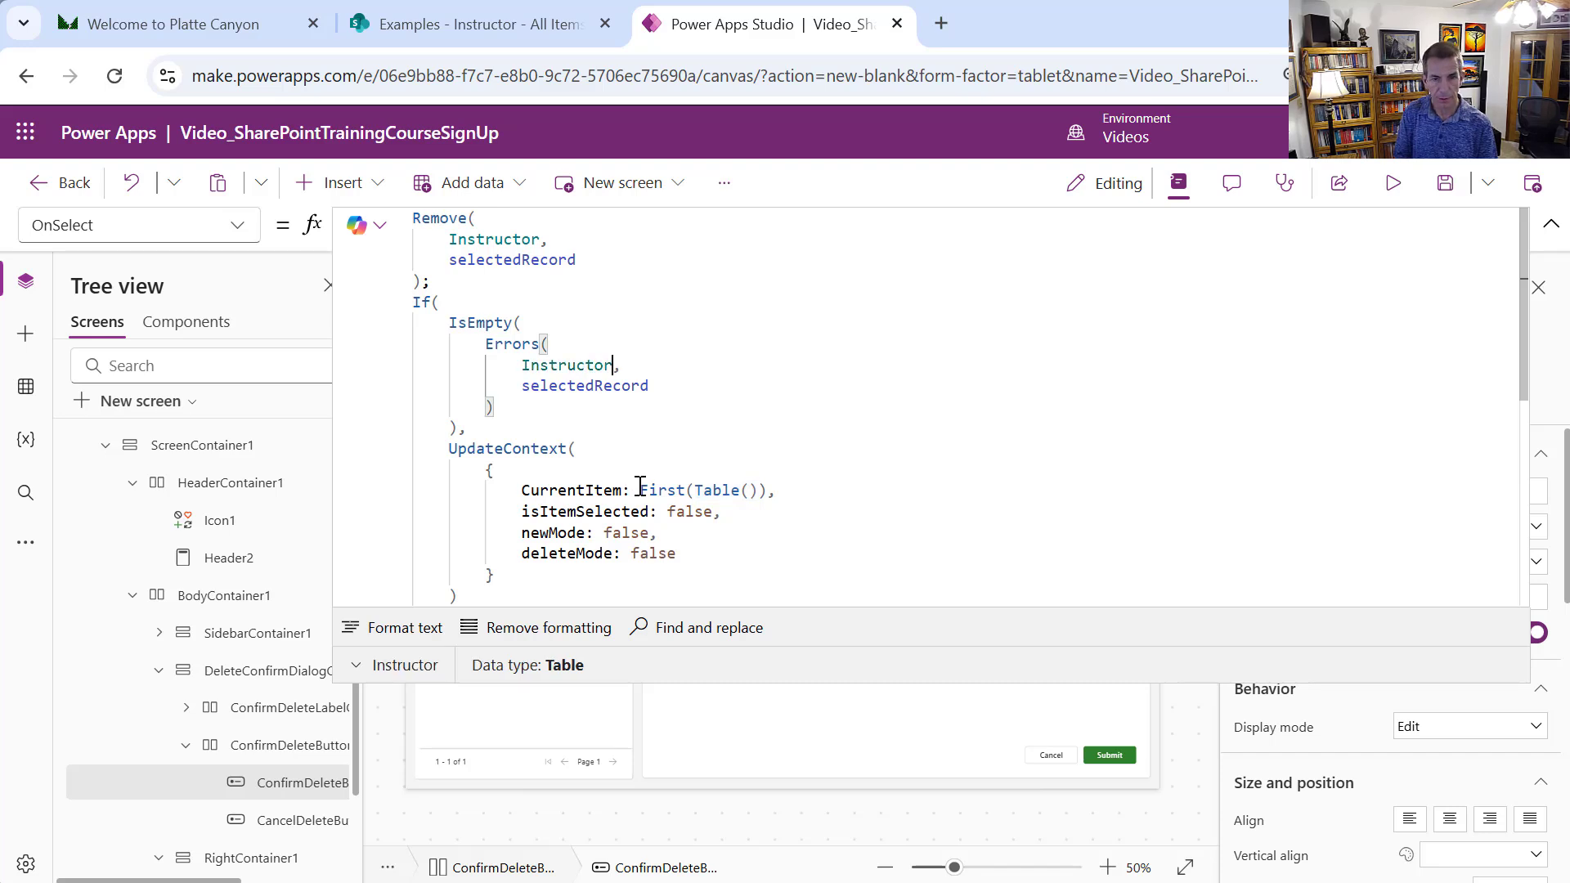
drag(631, 489, 718, 488)
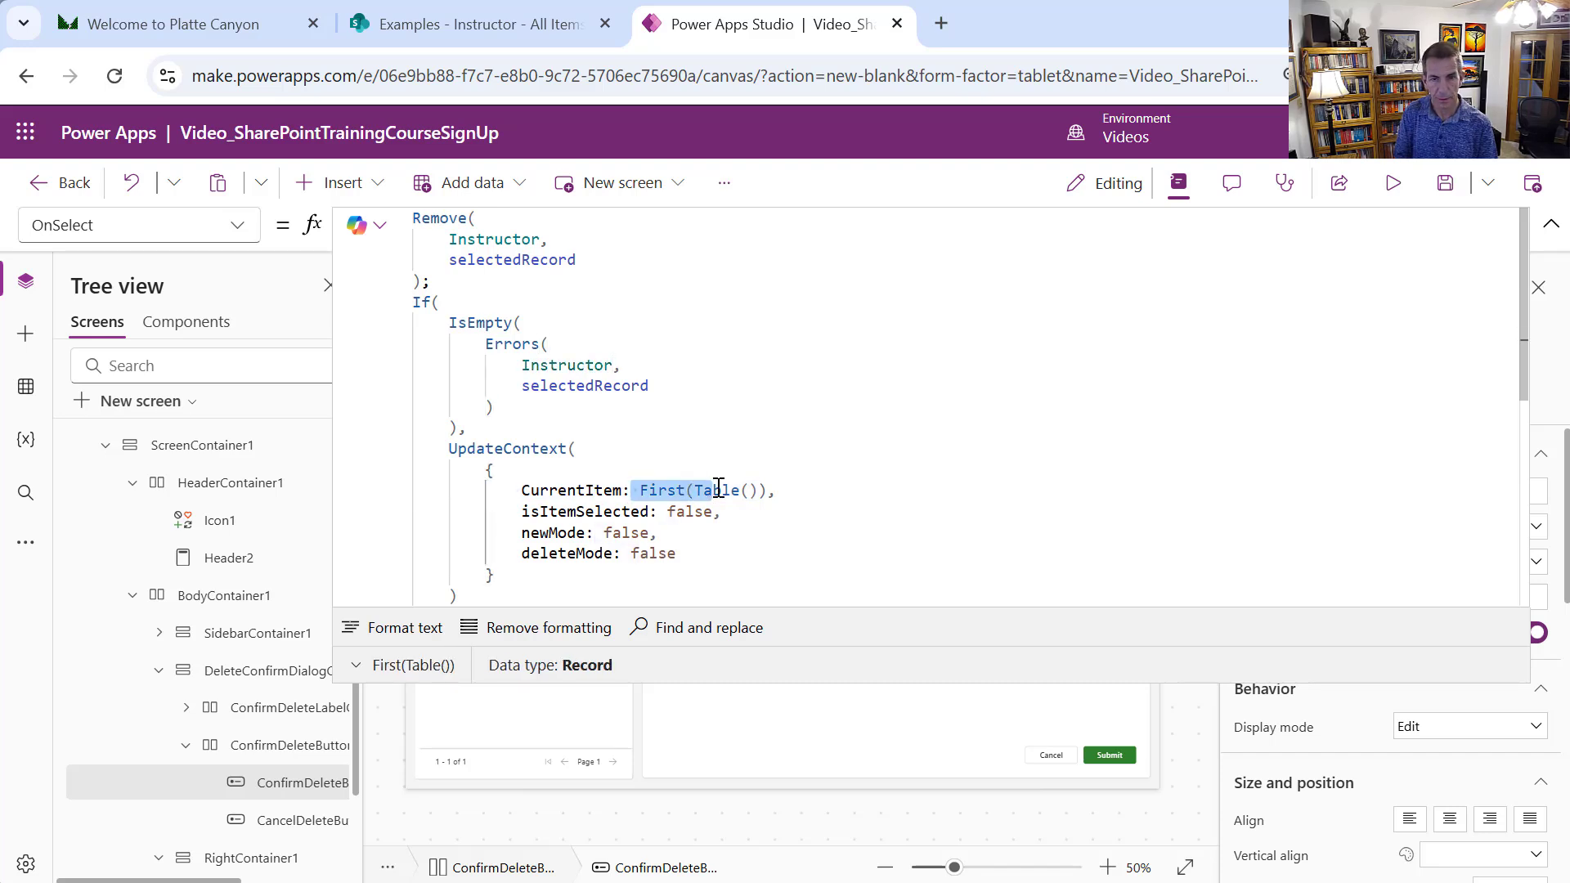
click(721, 490)
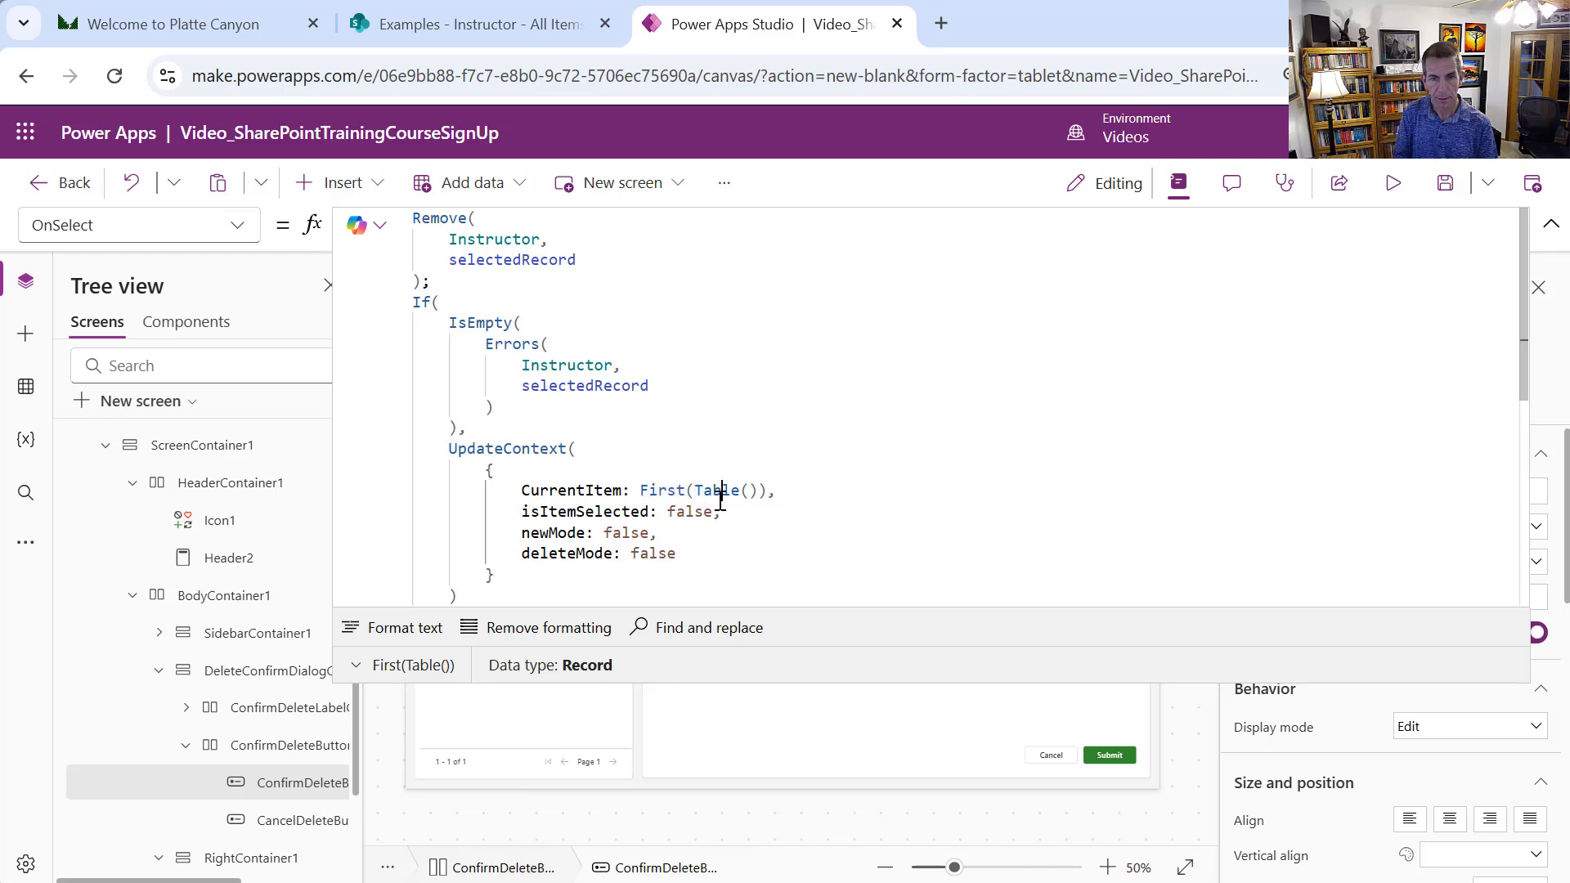
drag(701, 490, 751, 491)
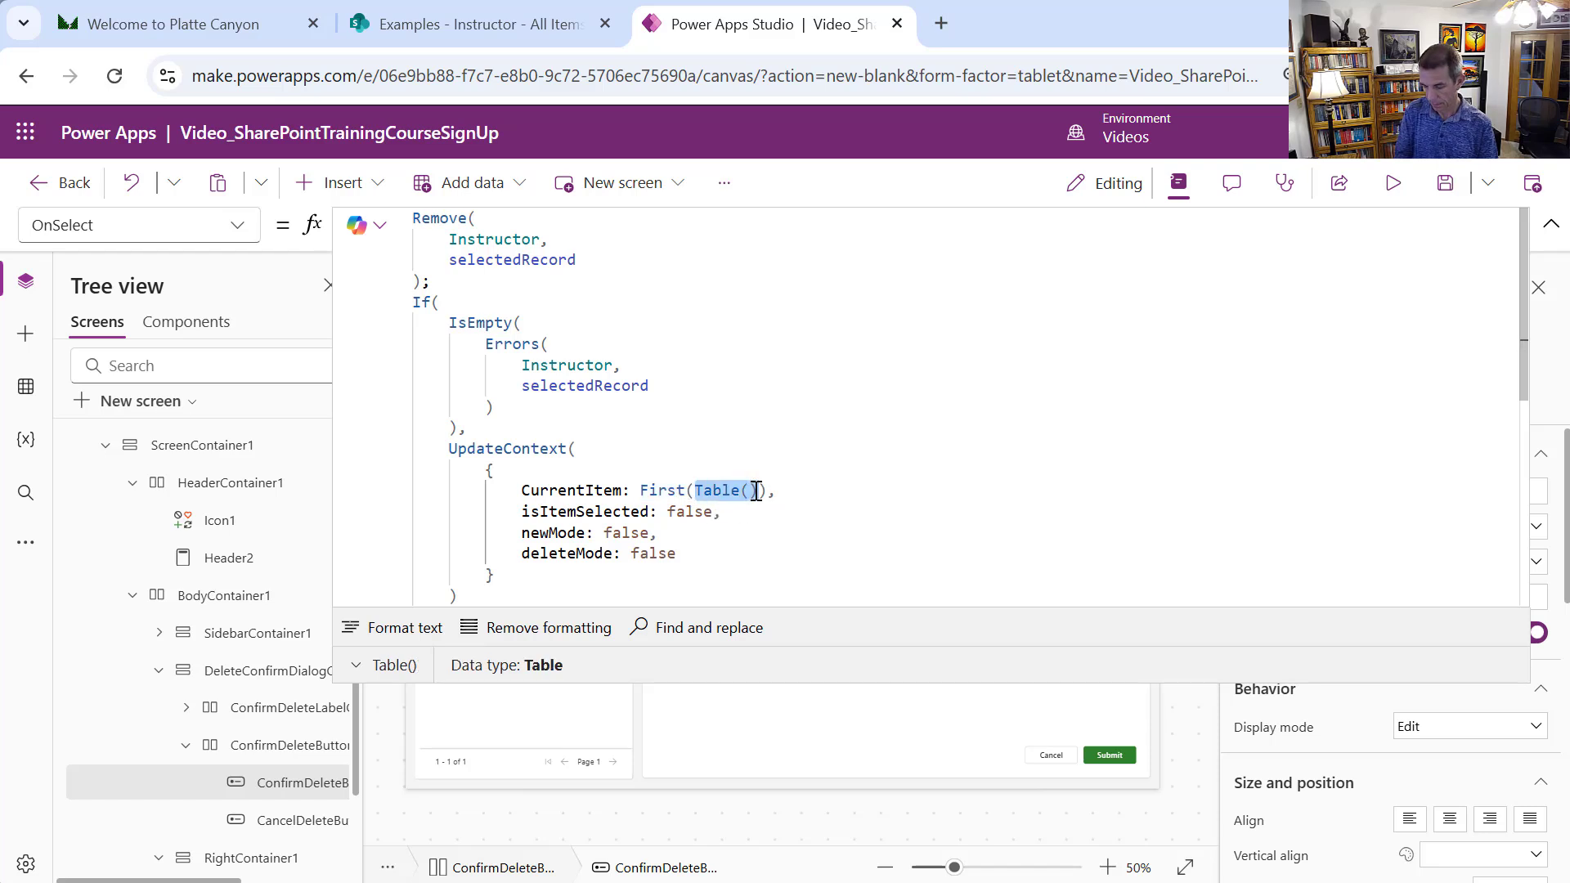
text(Instructor)
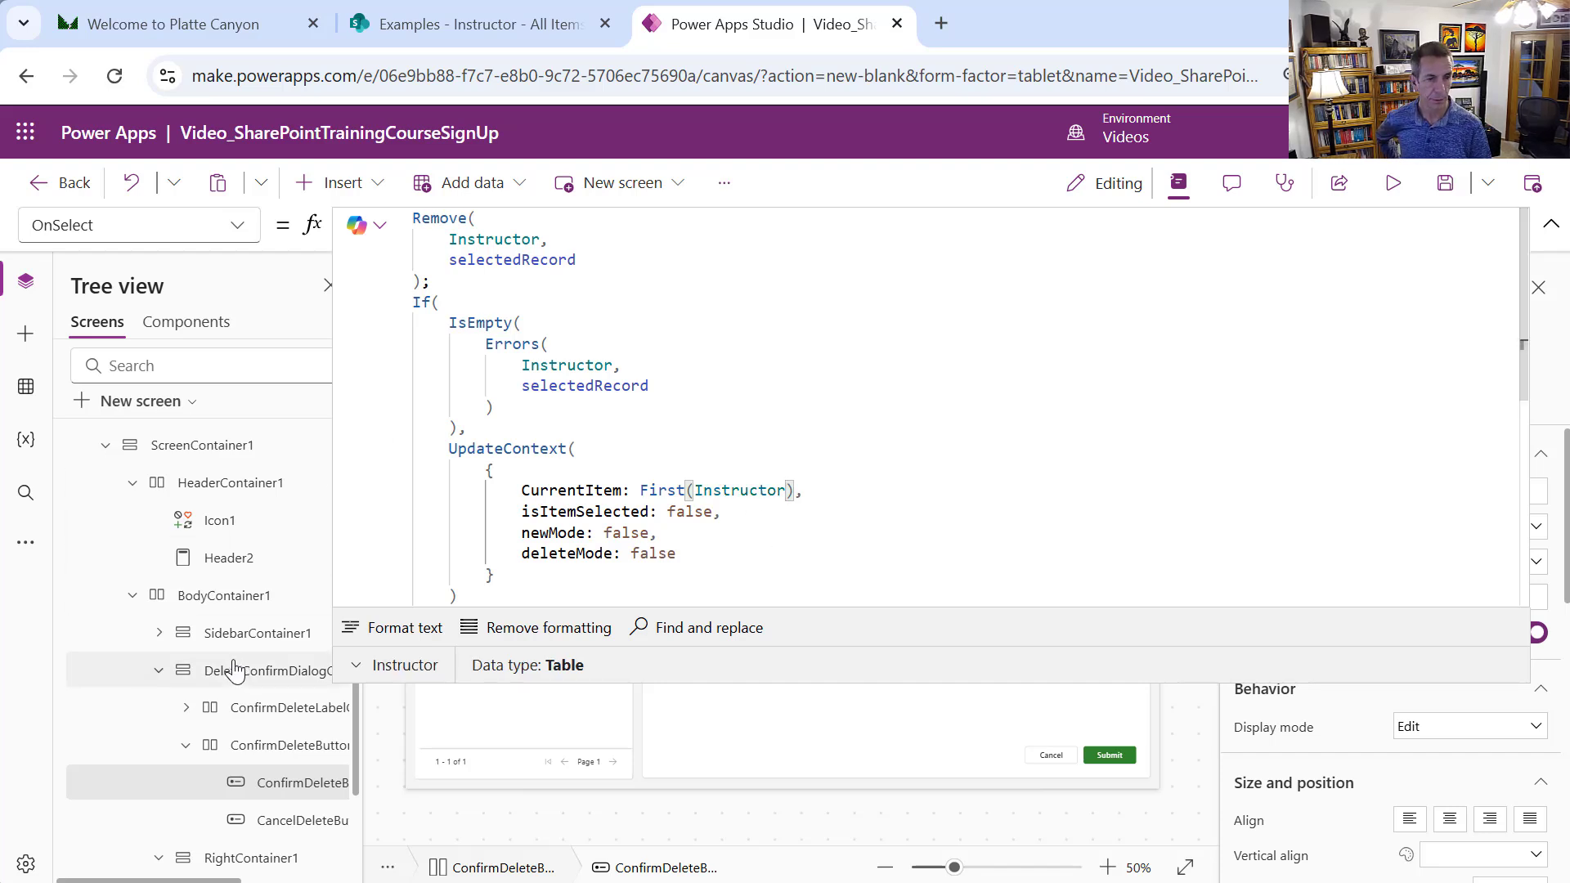
Collapse the delete dialog branch and select RightContainer1
click(159, 670)
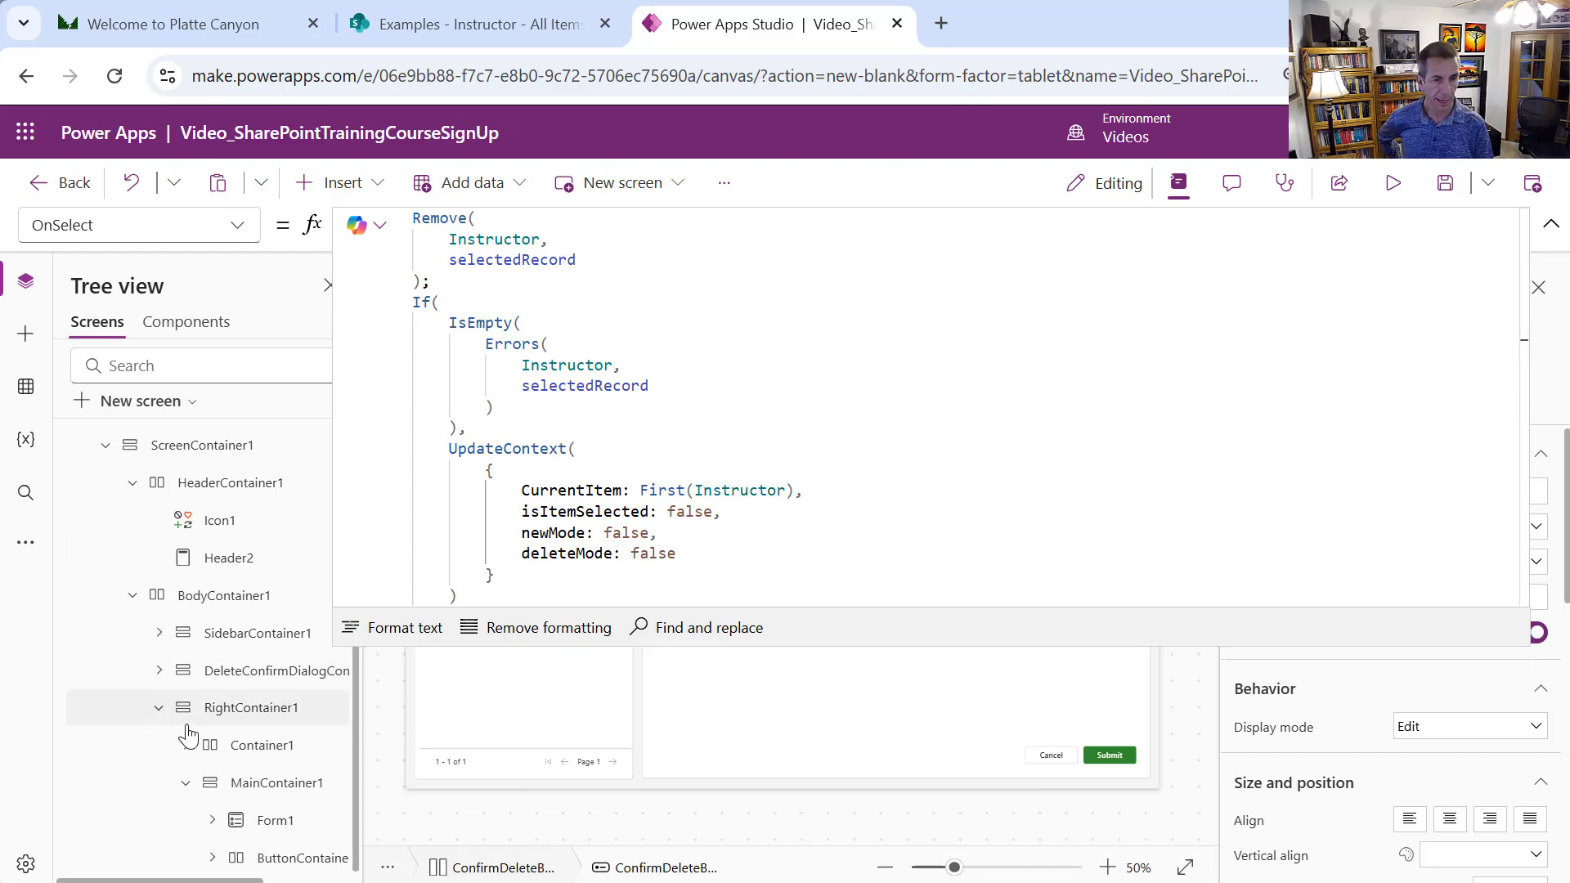
click(215, 714)
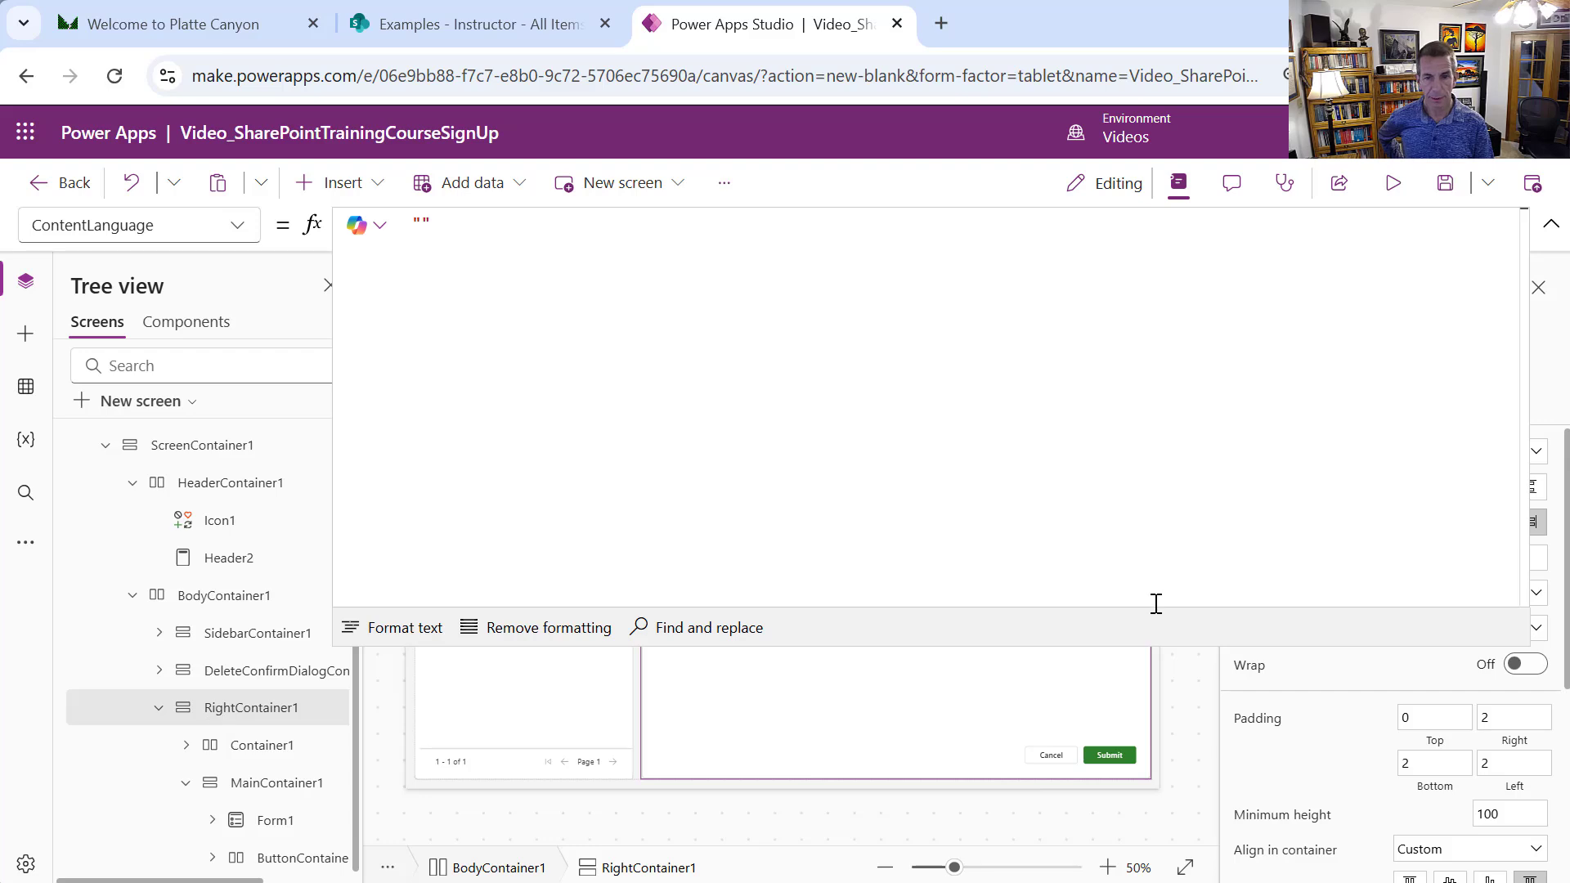
drag(1128, 645, 1071, 242)
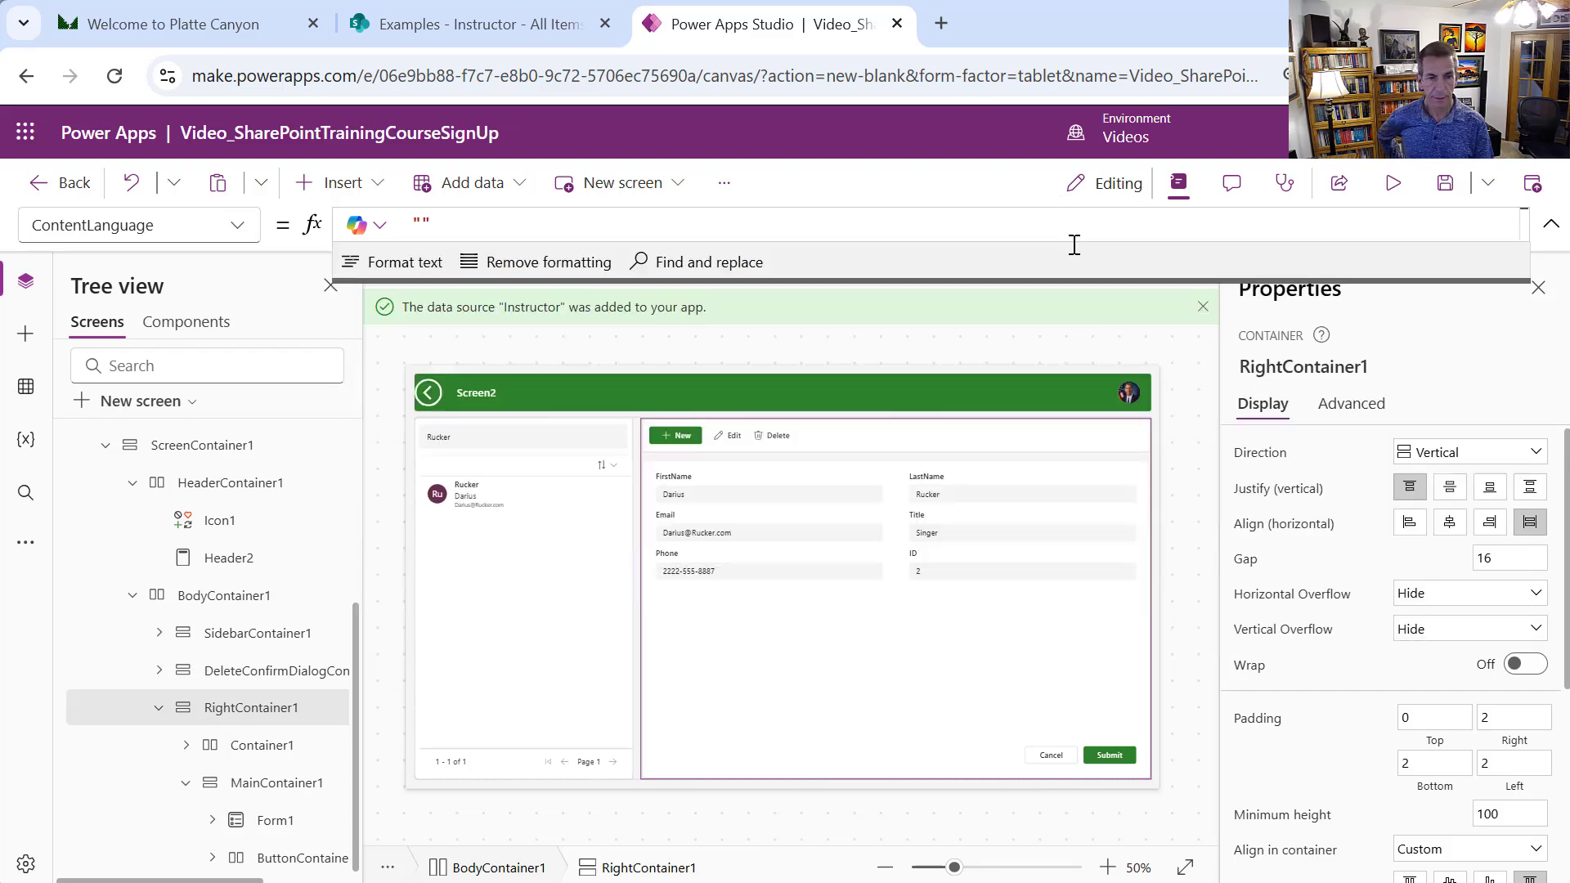
Insert a vertical container into RightContainer1, below the instructor form
click(187, 783)
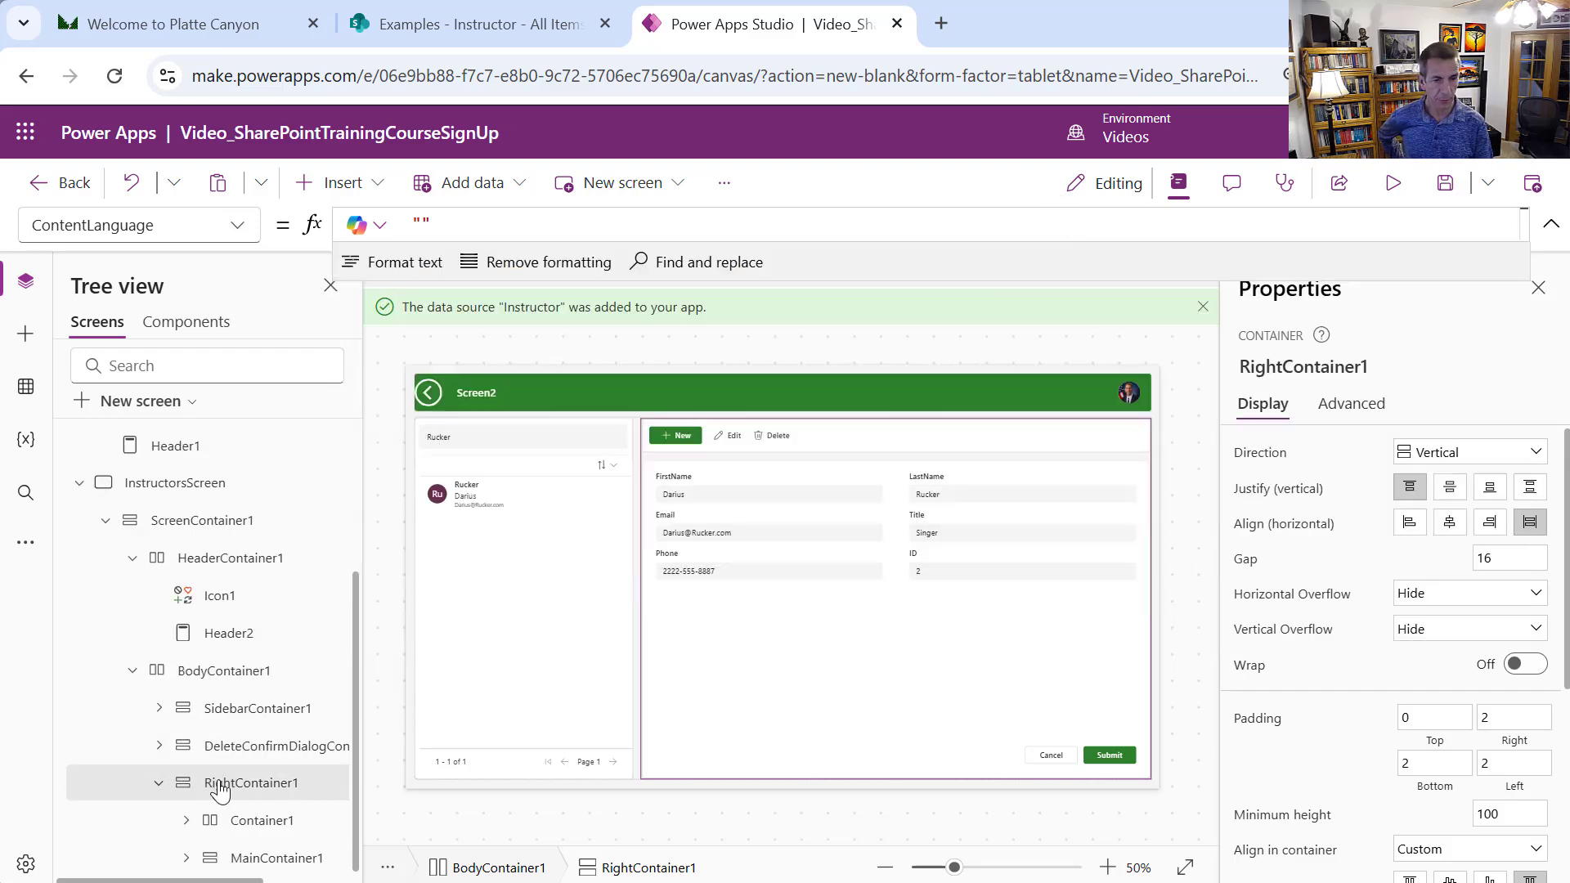
click(263, 822)
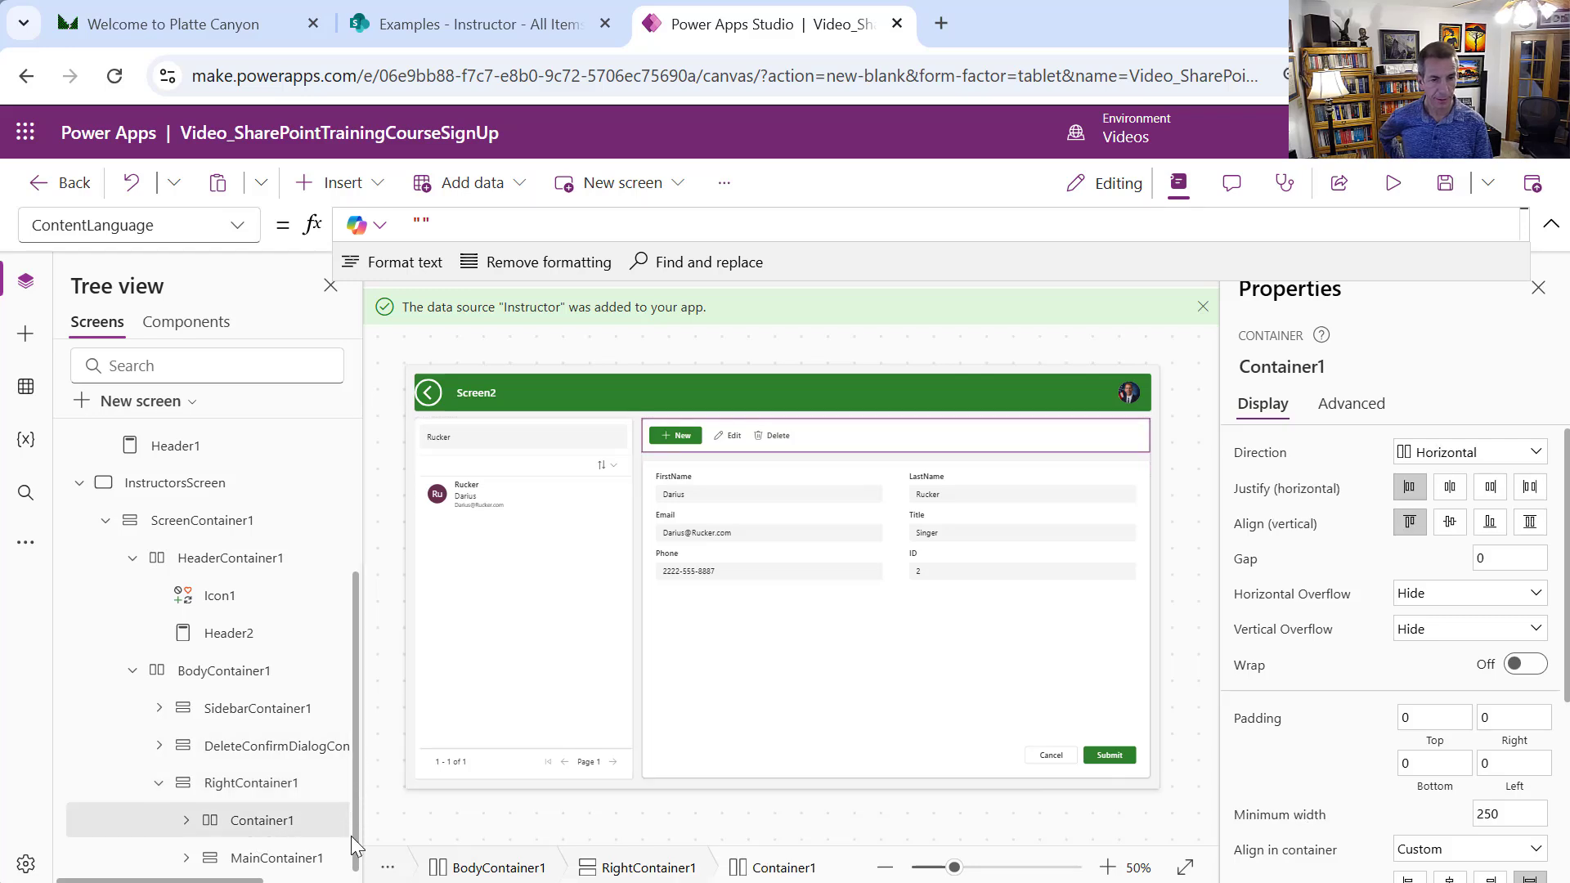
click(287, 858)
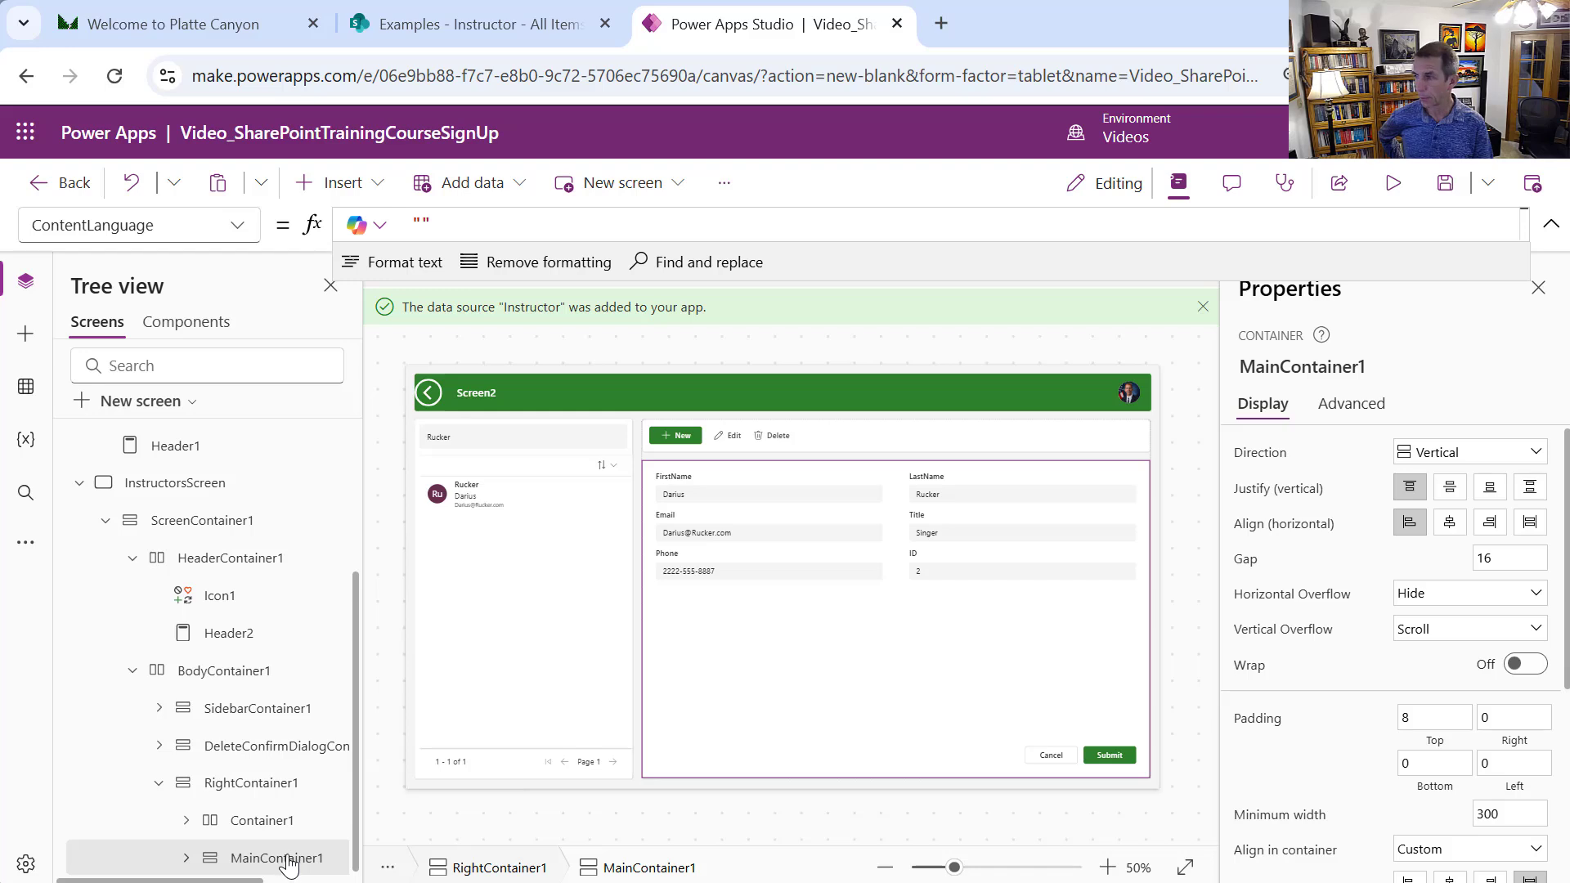
click(309, 789)
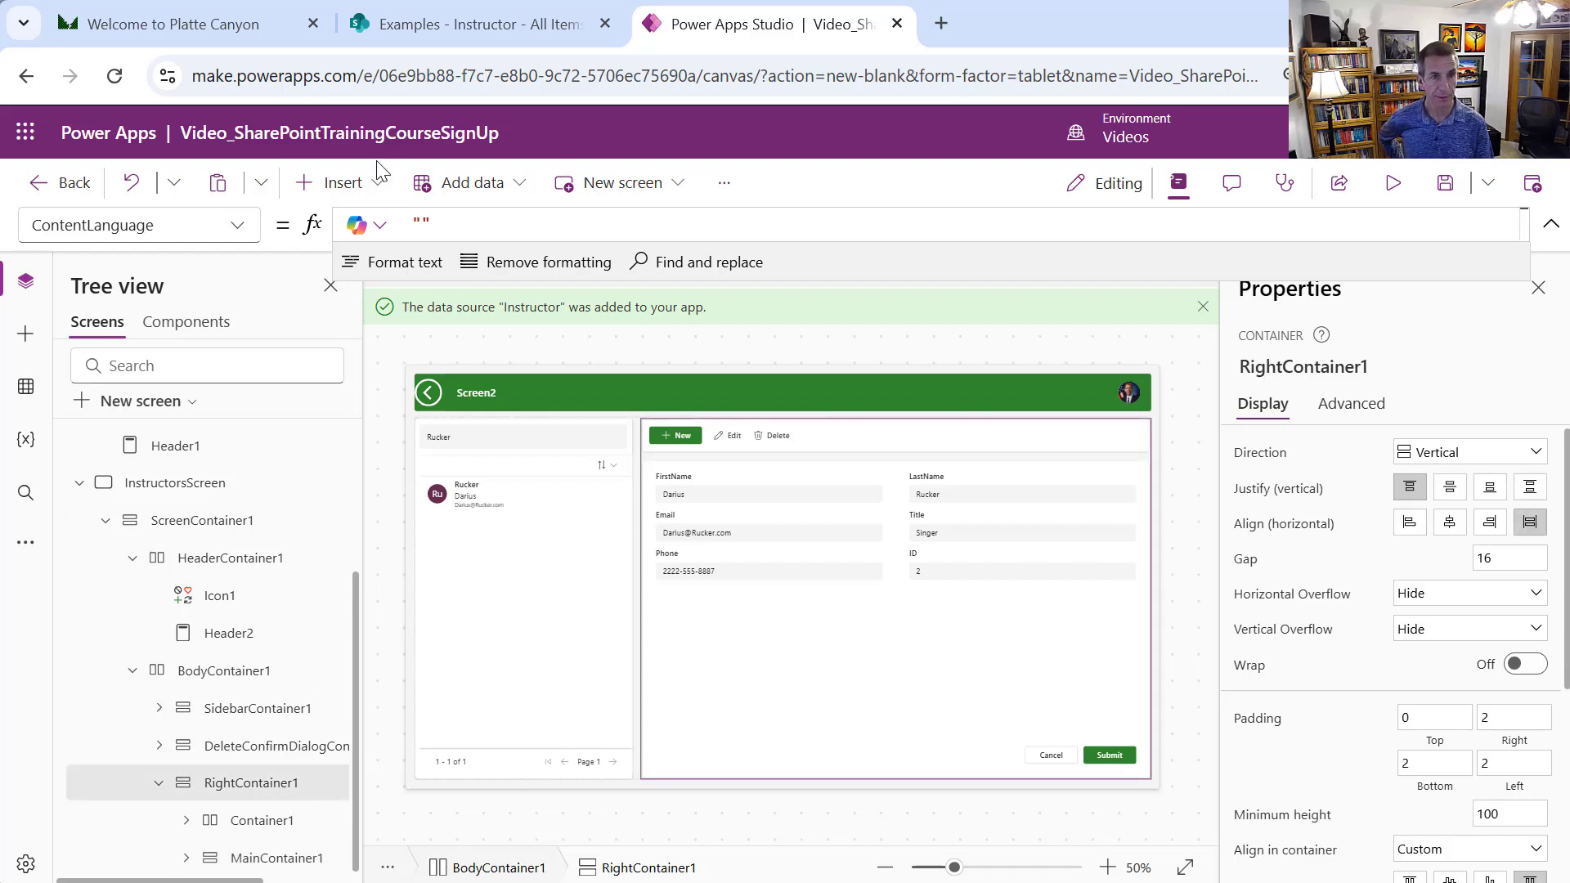
click(379, 187)
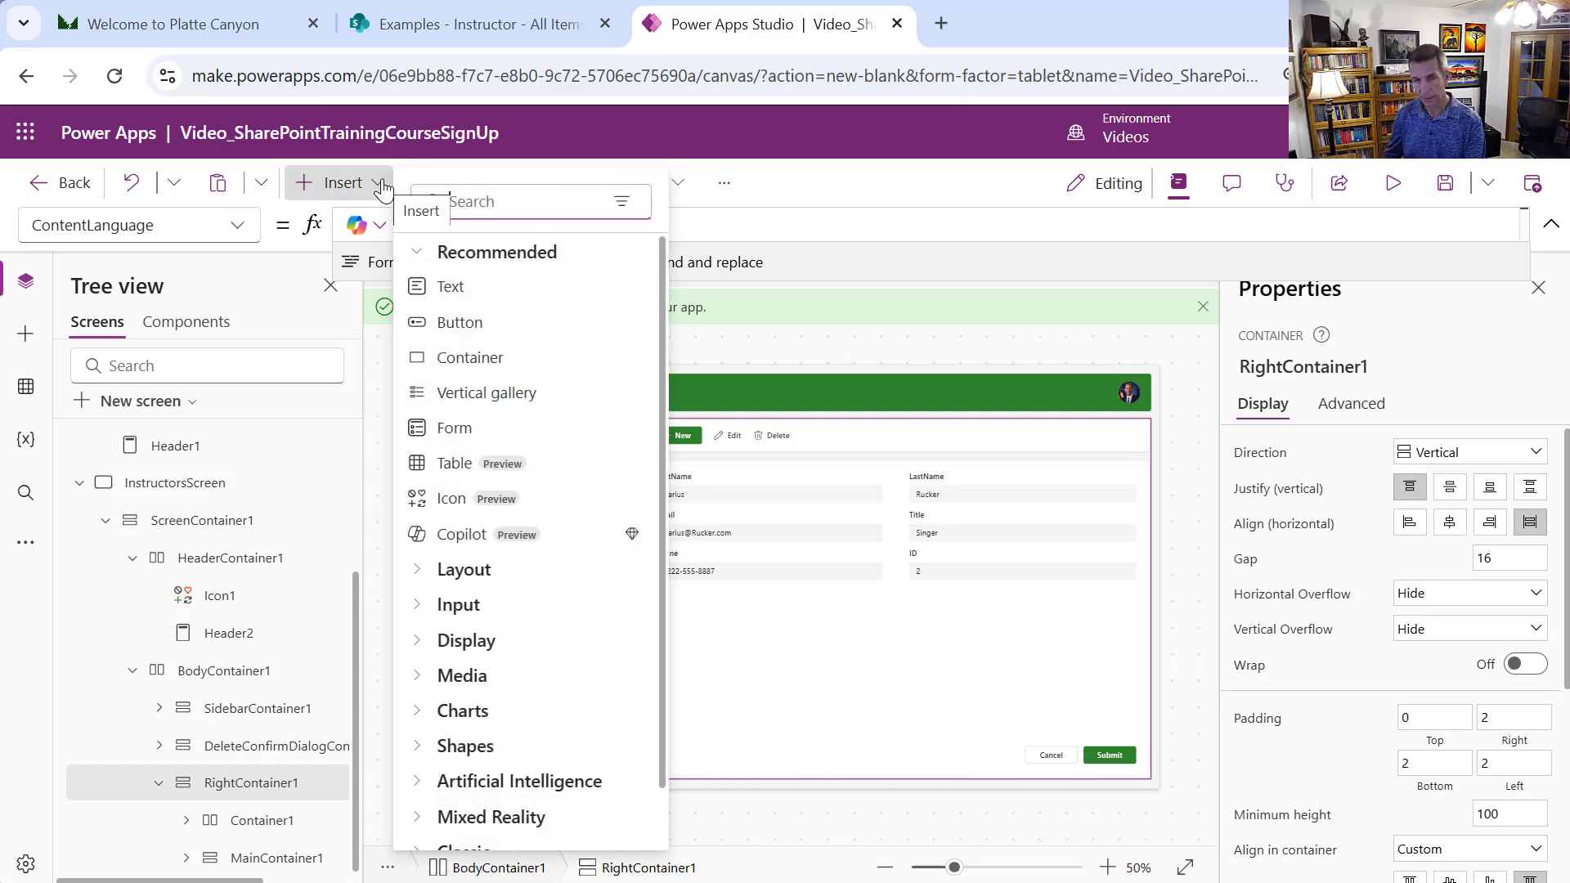
text(conta)
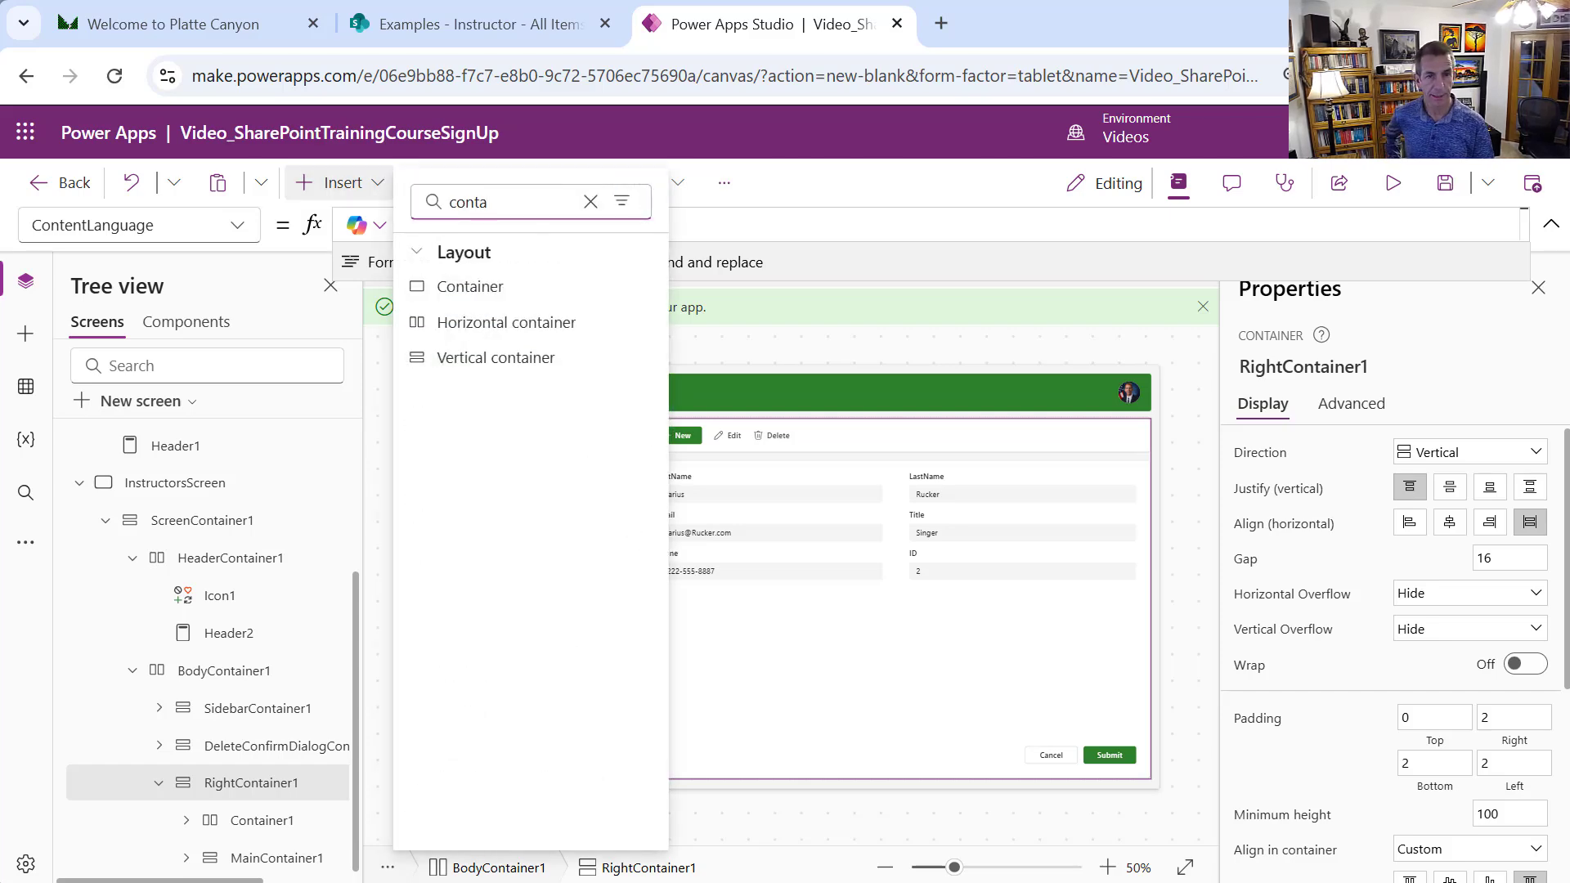
click(551, 360)
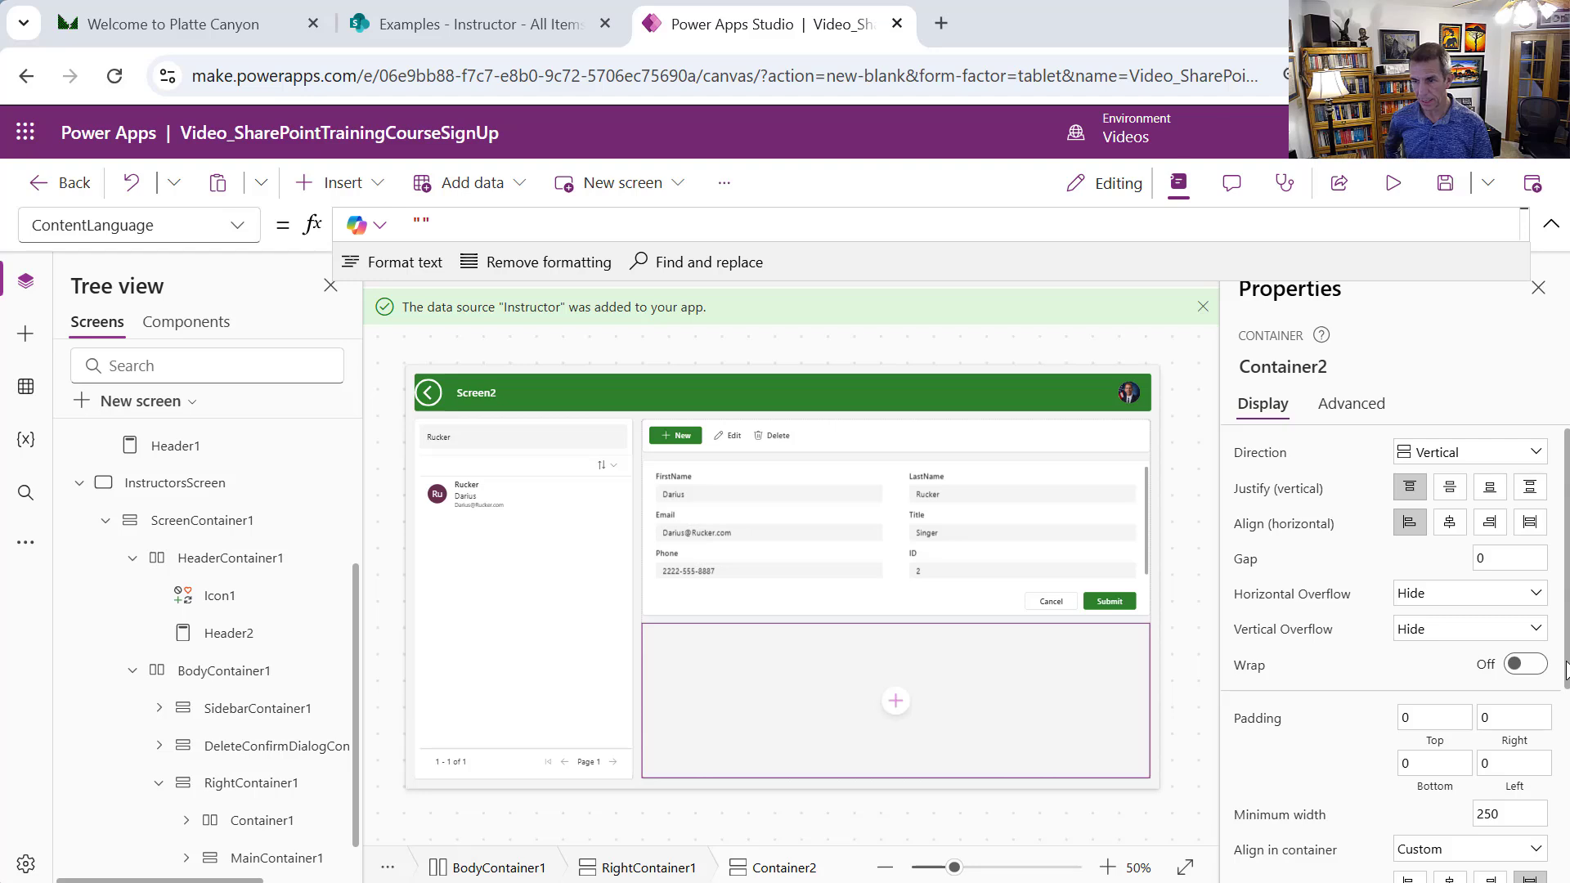
Set the new container's Fill portions to 0.8
drag(1565, 671, 1546, 781)
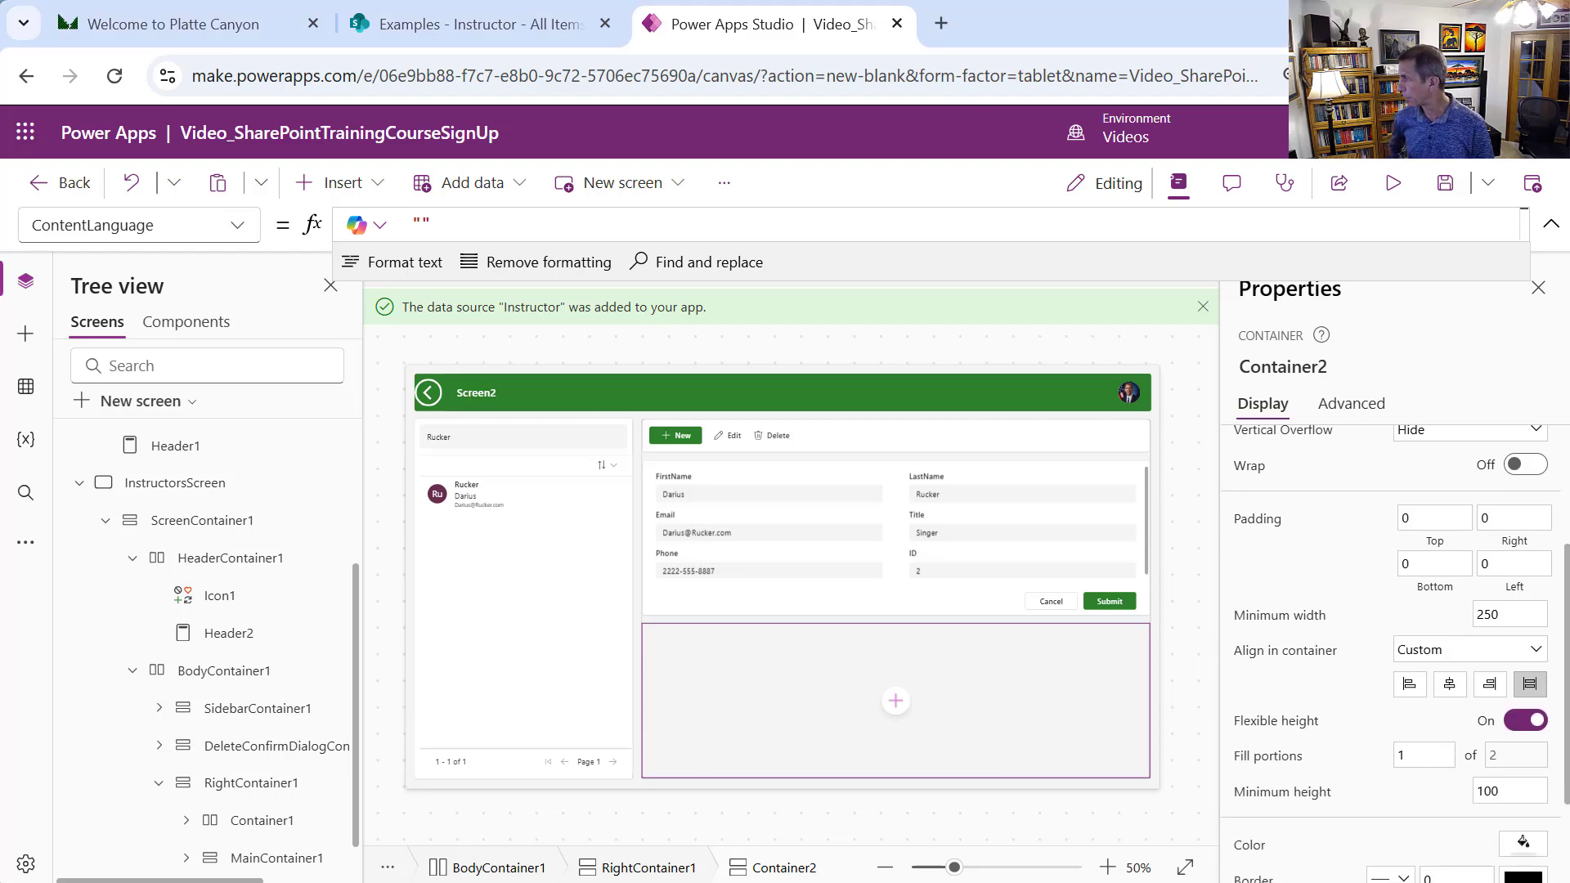
click(1422, 754)
text(0.8)
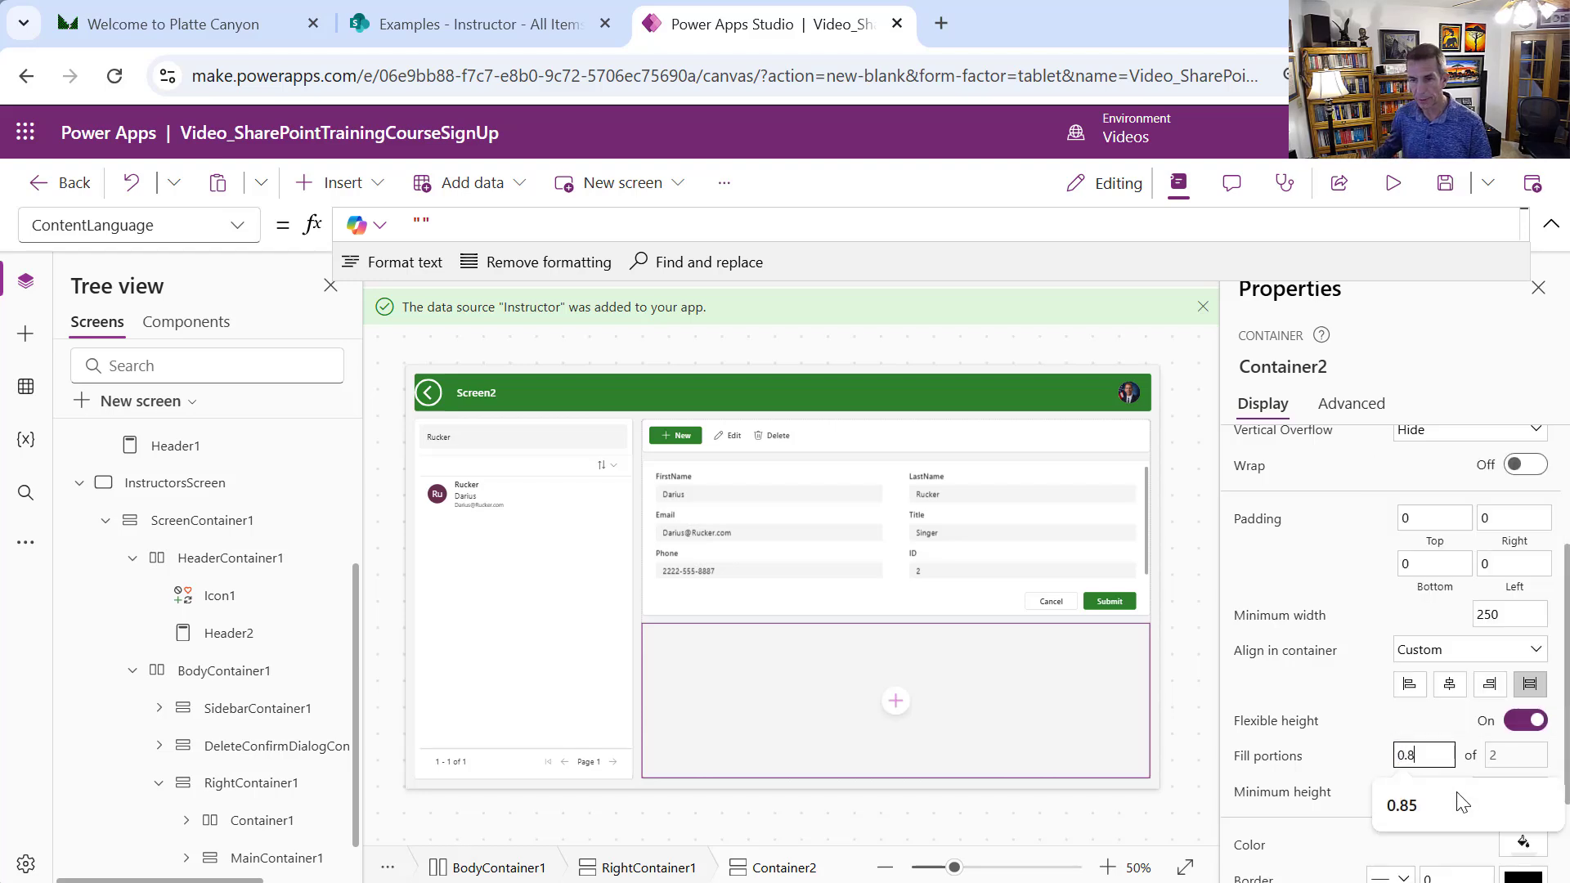
click(1526, 613)
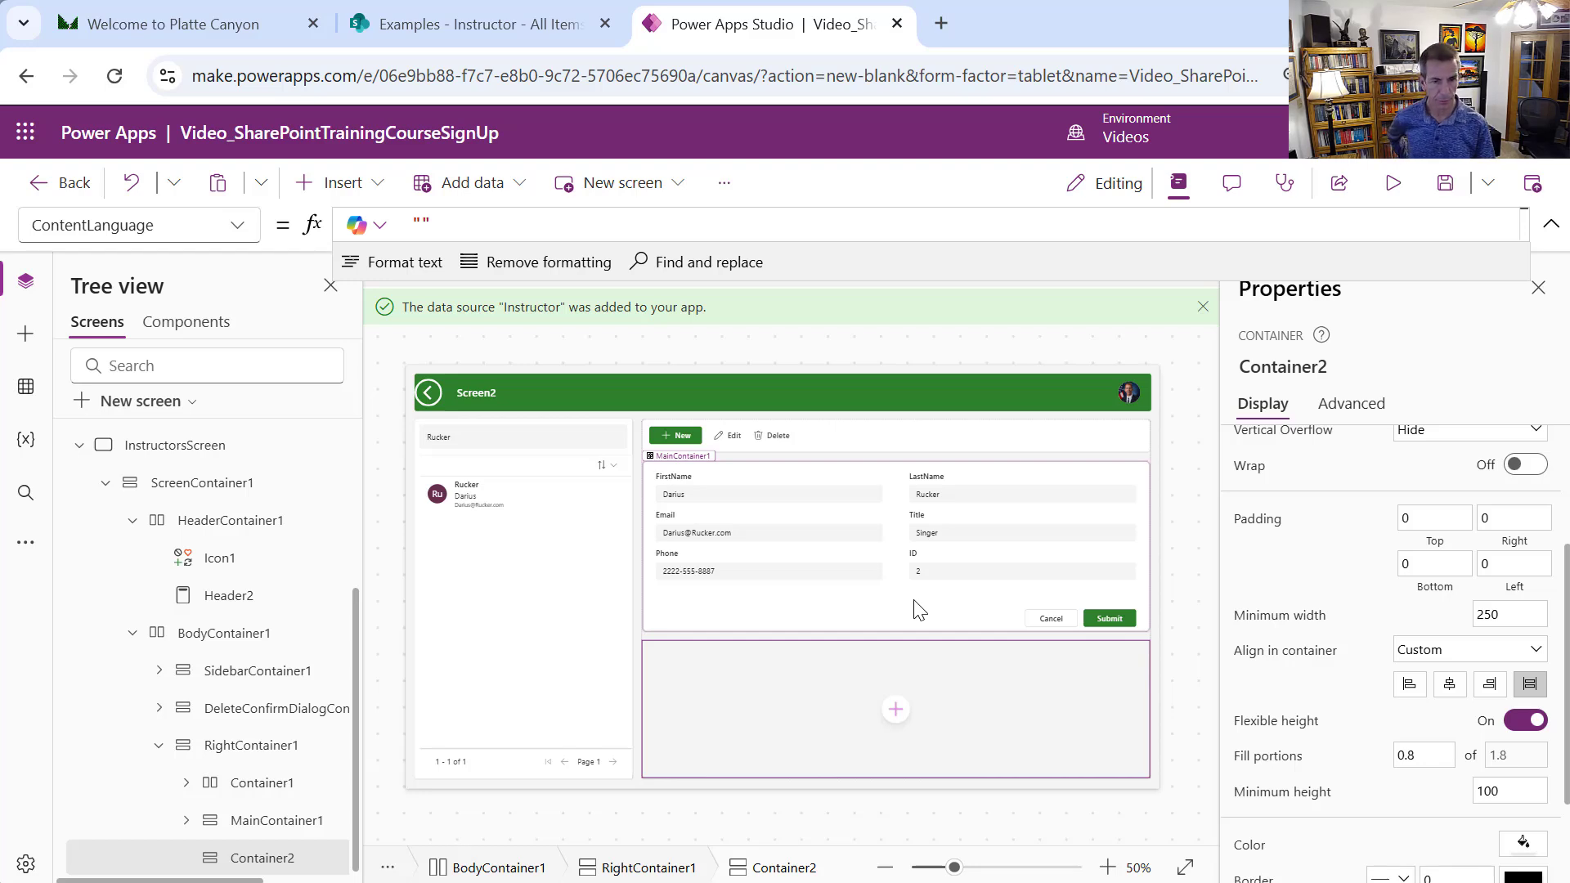
click(373, 195)
Insert a text label in Container2 reading "Associated Courses:"
click(422, 281)
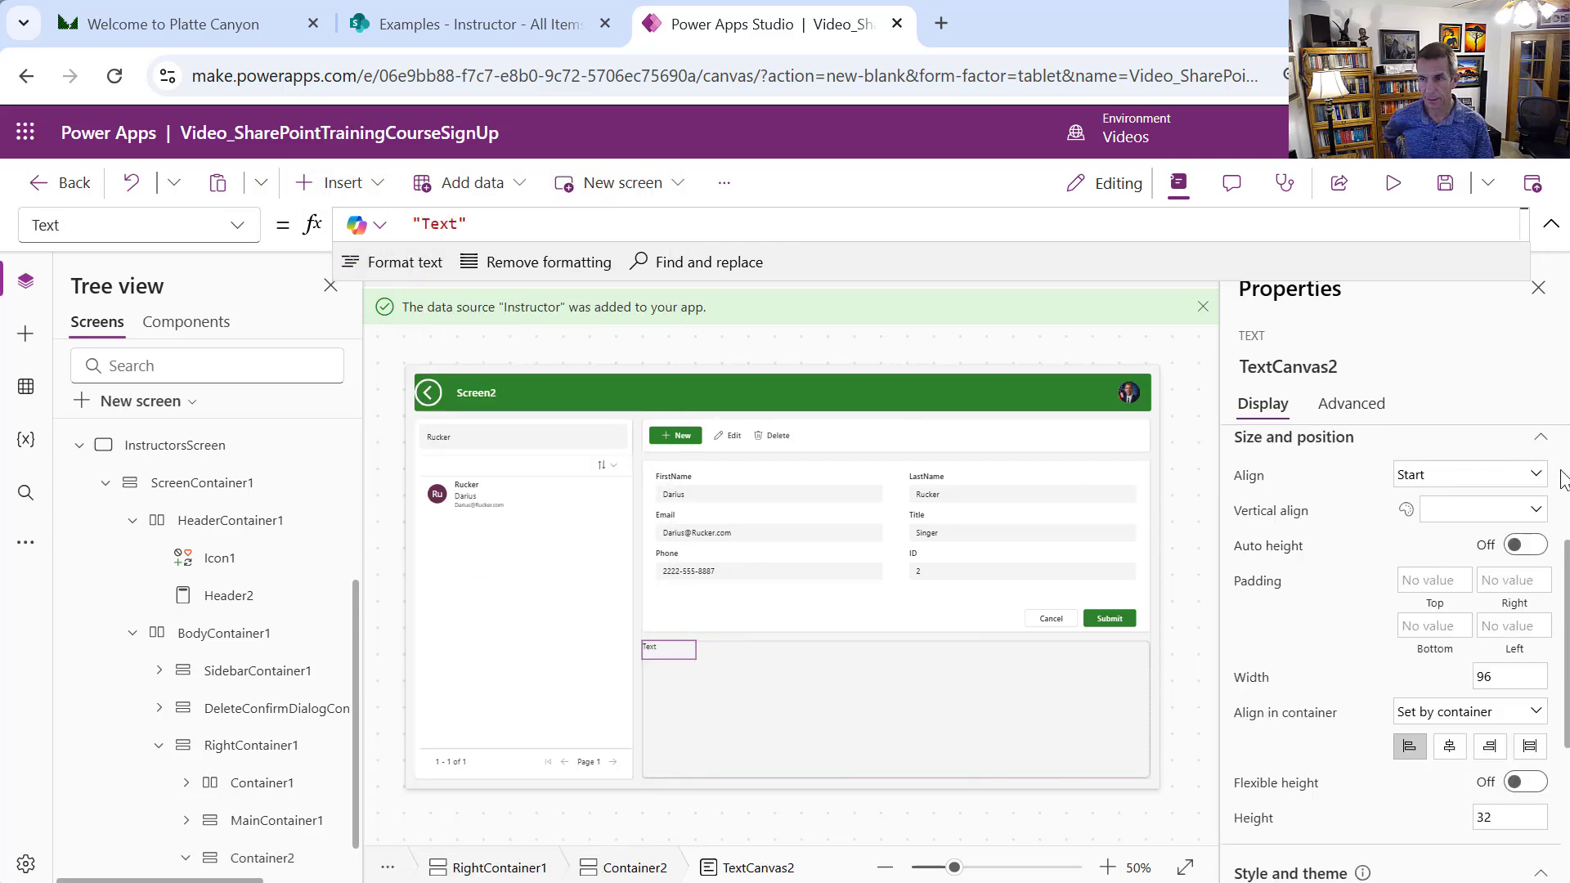
scroll(1563, 474, up, 3)
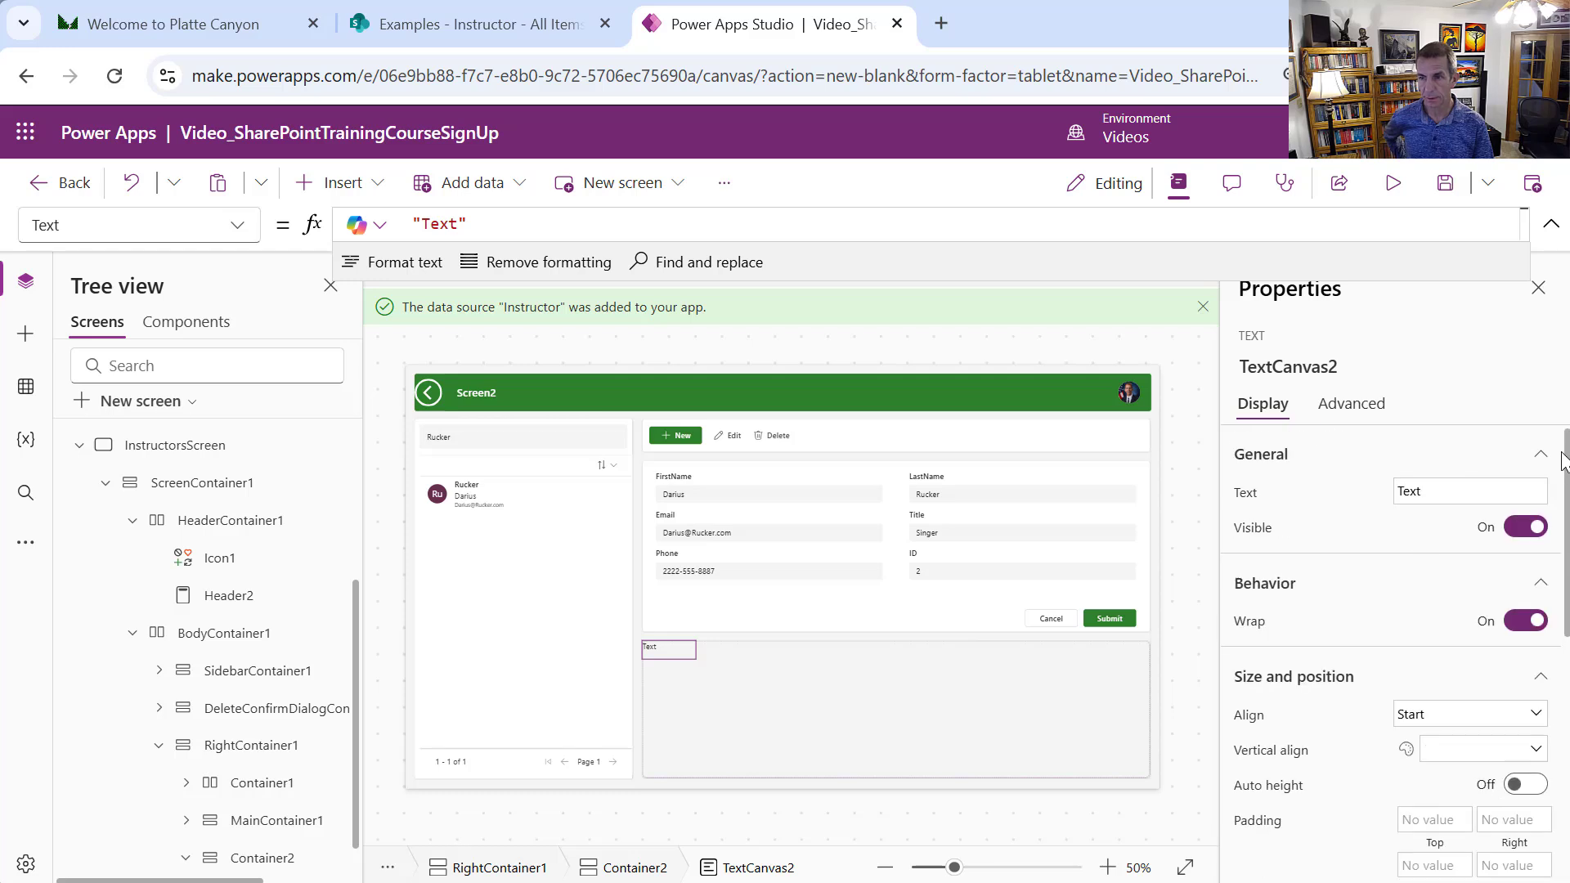
click(1447, 494)
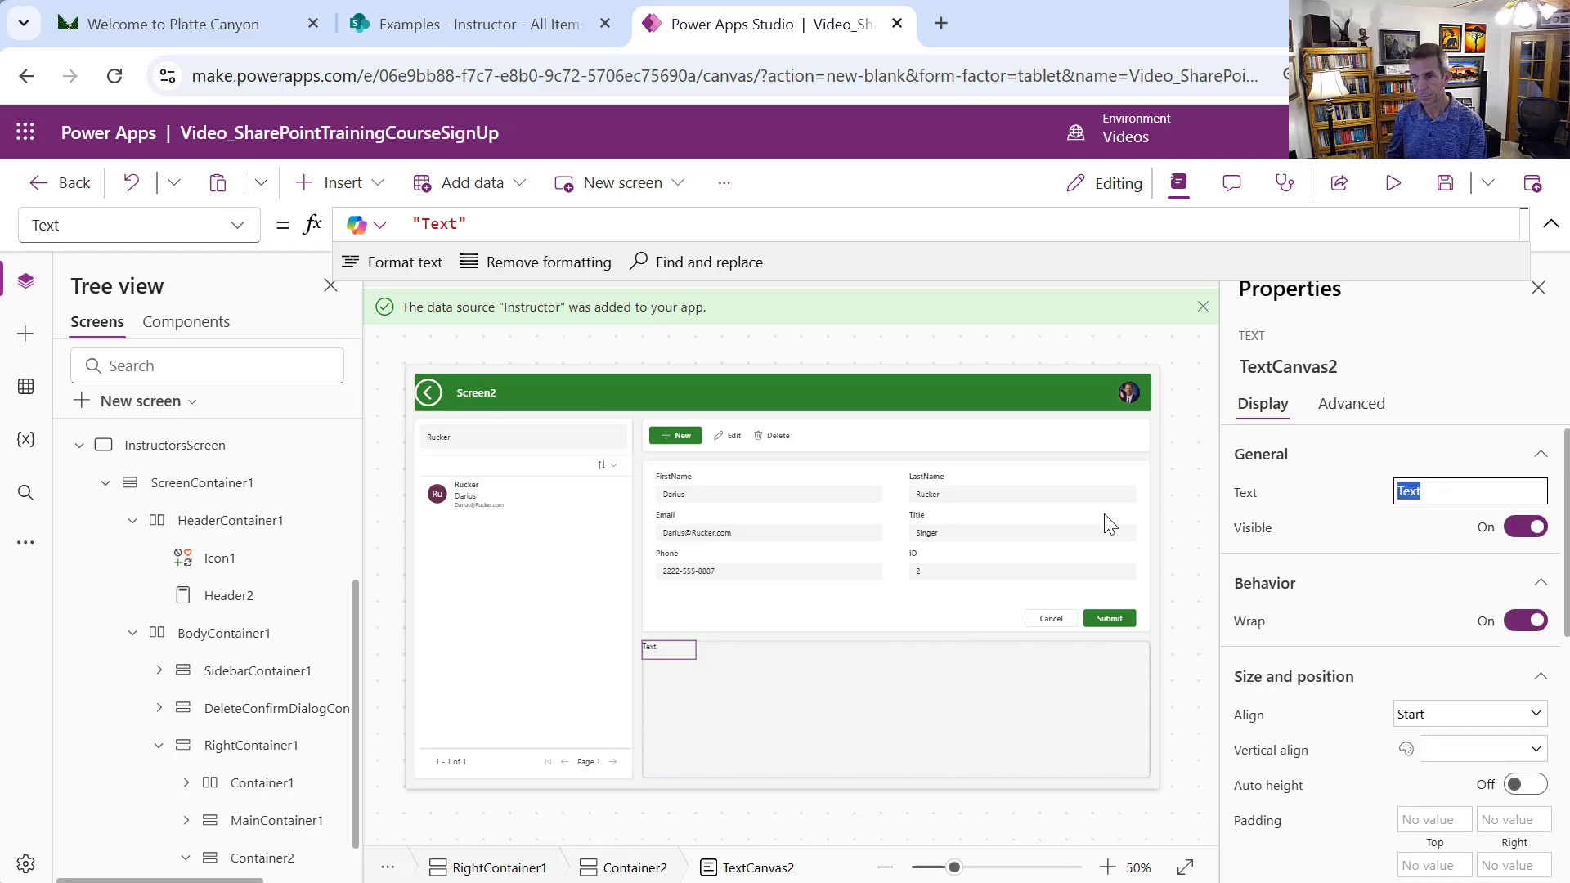
text(Associa)
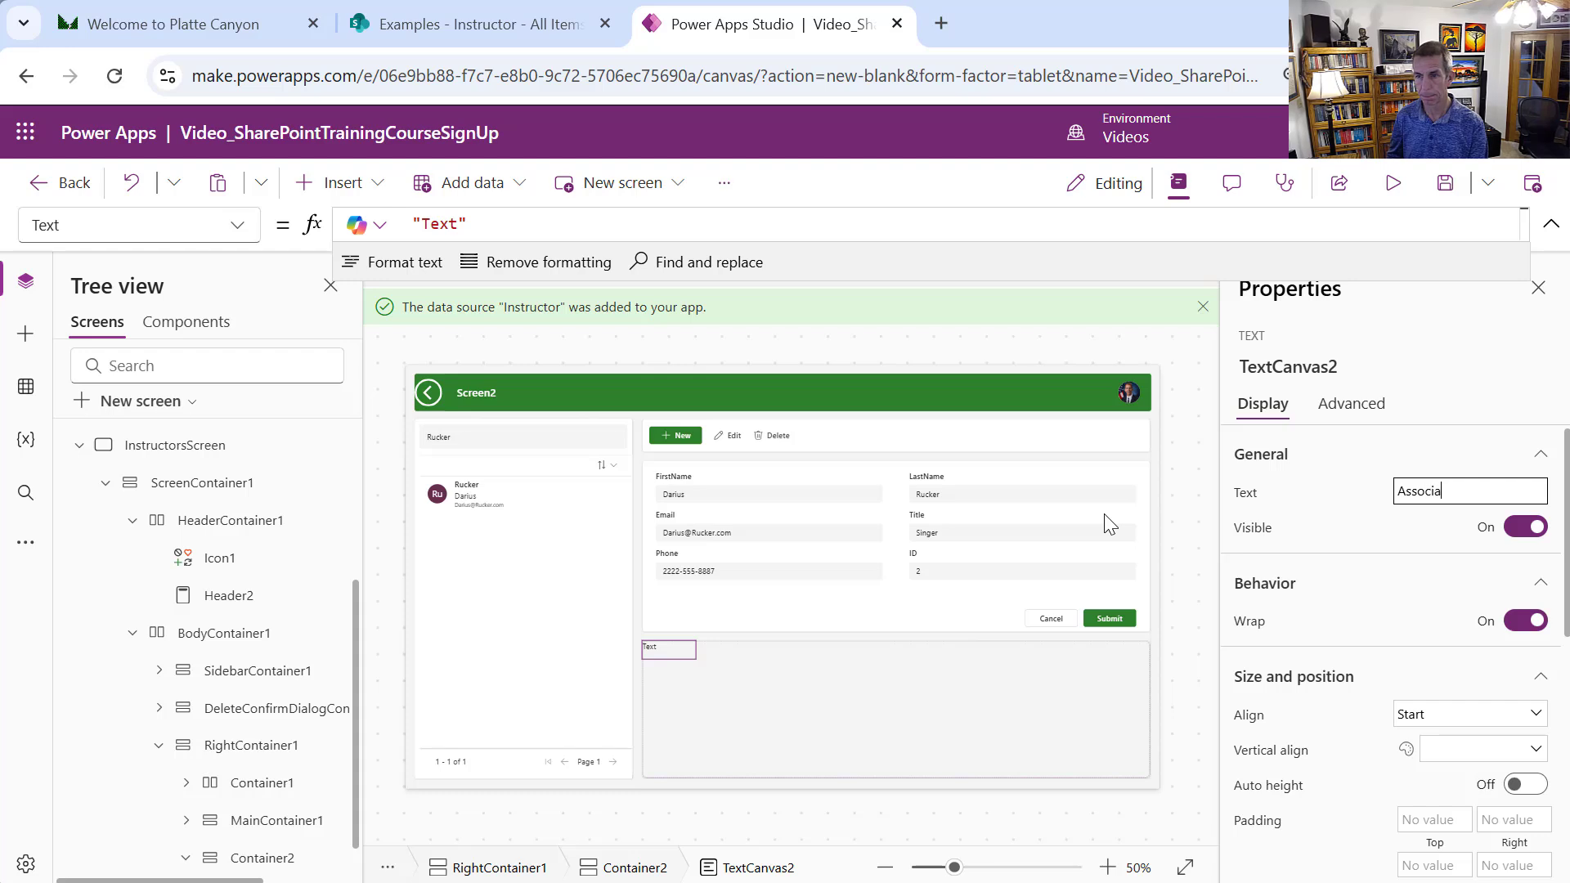
text(ted Courses:)
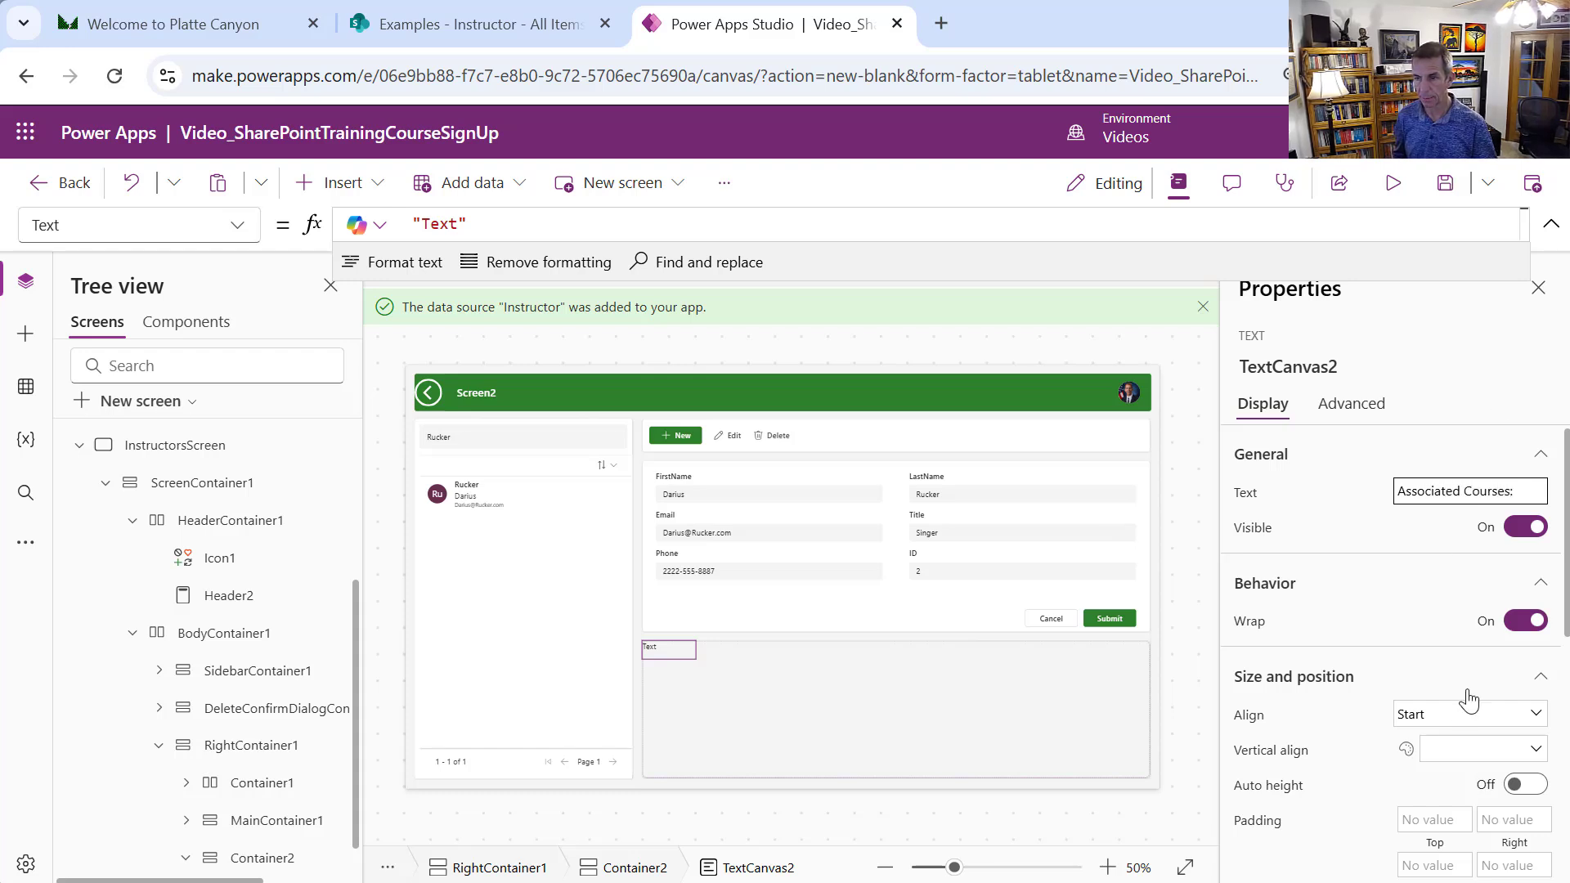
Make the label bold with width 200, then select Container2
drag(1564, 633, 1553, 875)
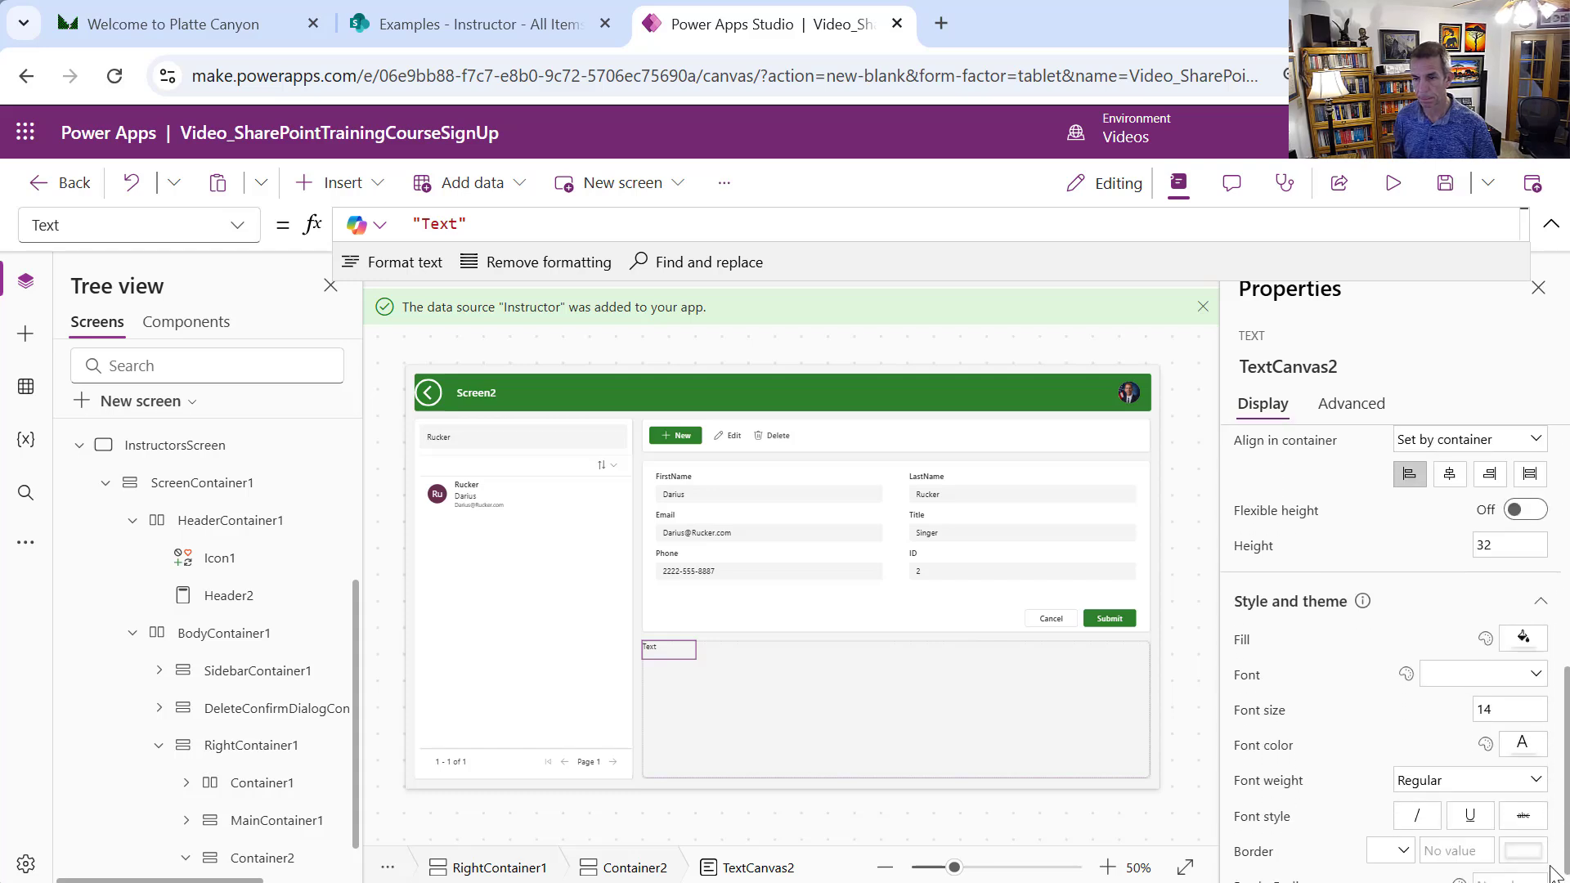
click(1463, 780)
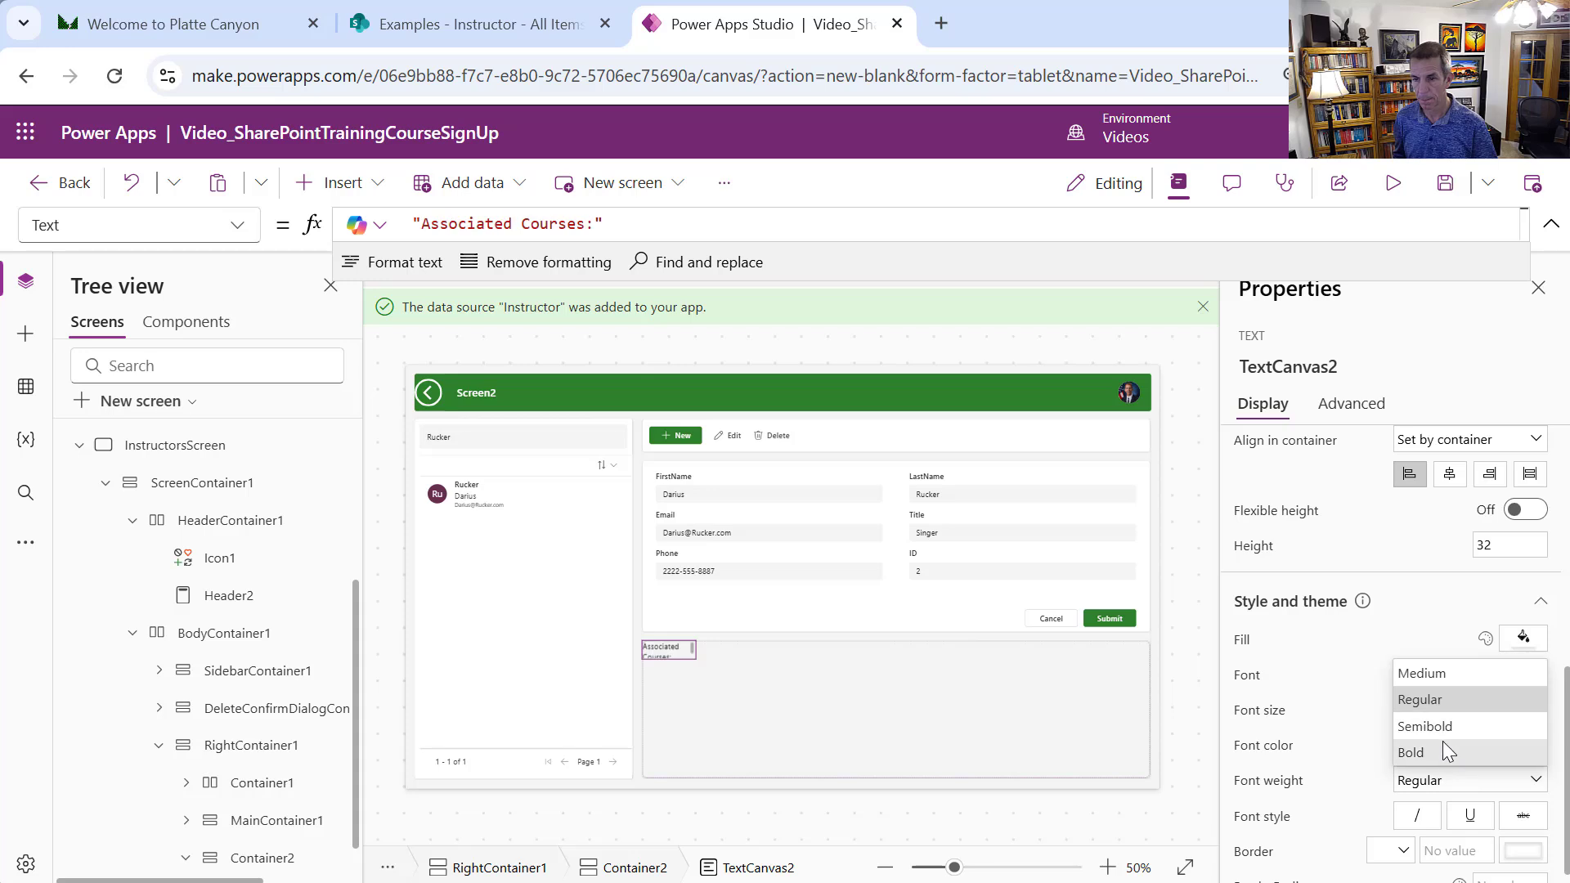
click(1444, 748)
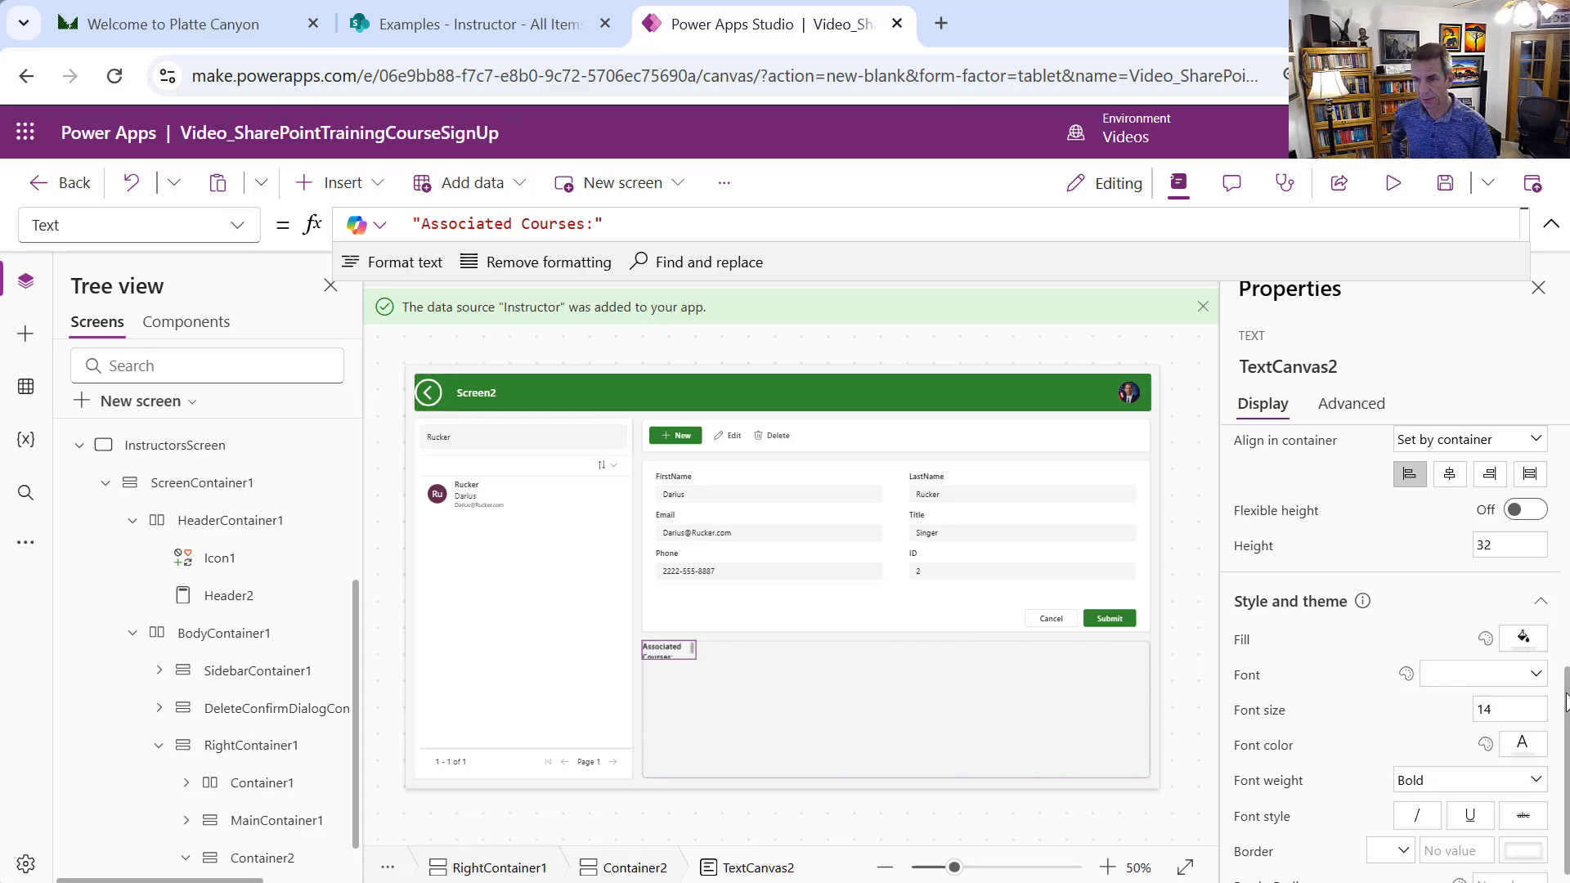
drag(1563, 701, 1562, 620)
drag(1498, 577, 1445, 585)
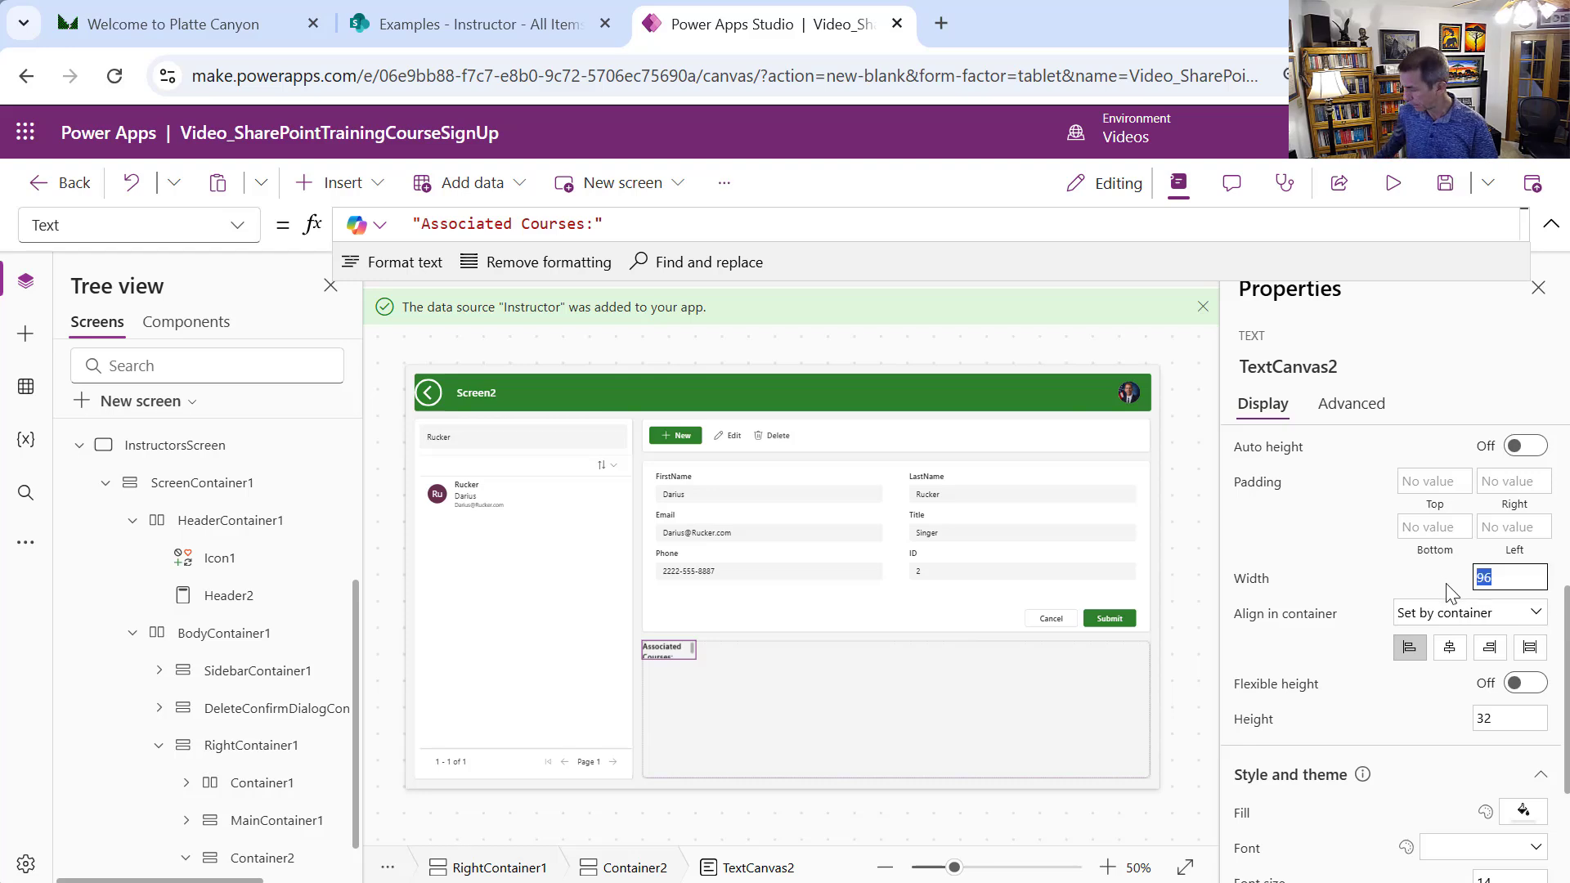
text(200)
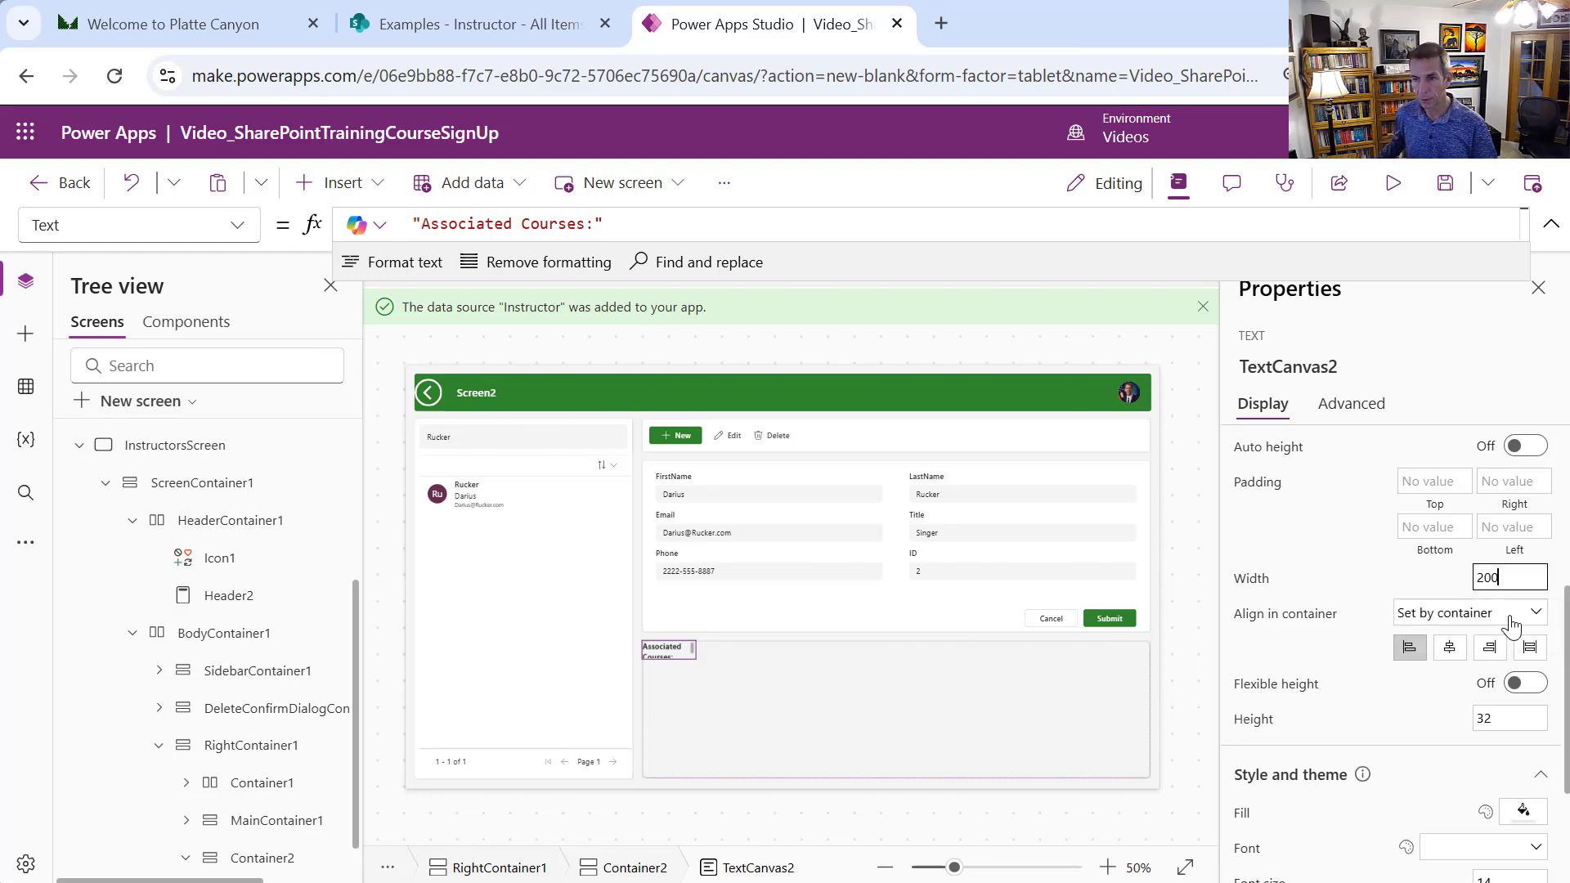
click(1510, 481)
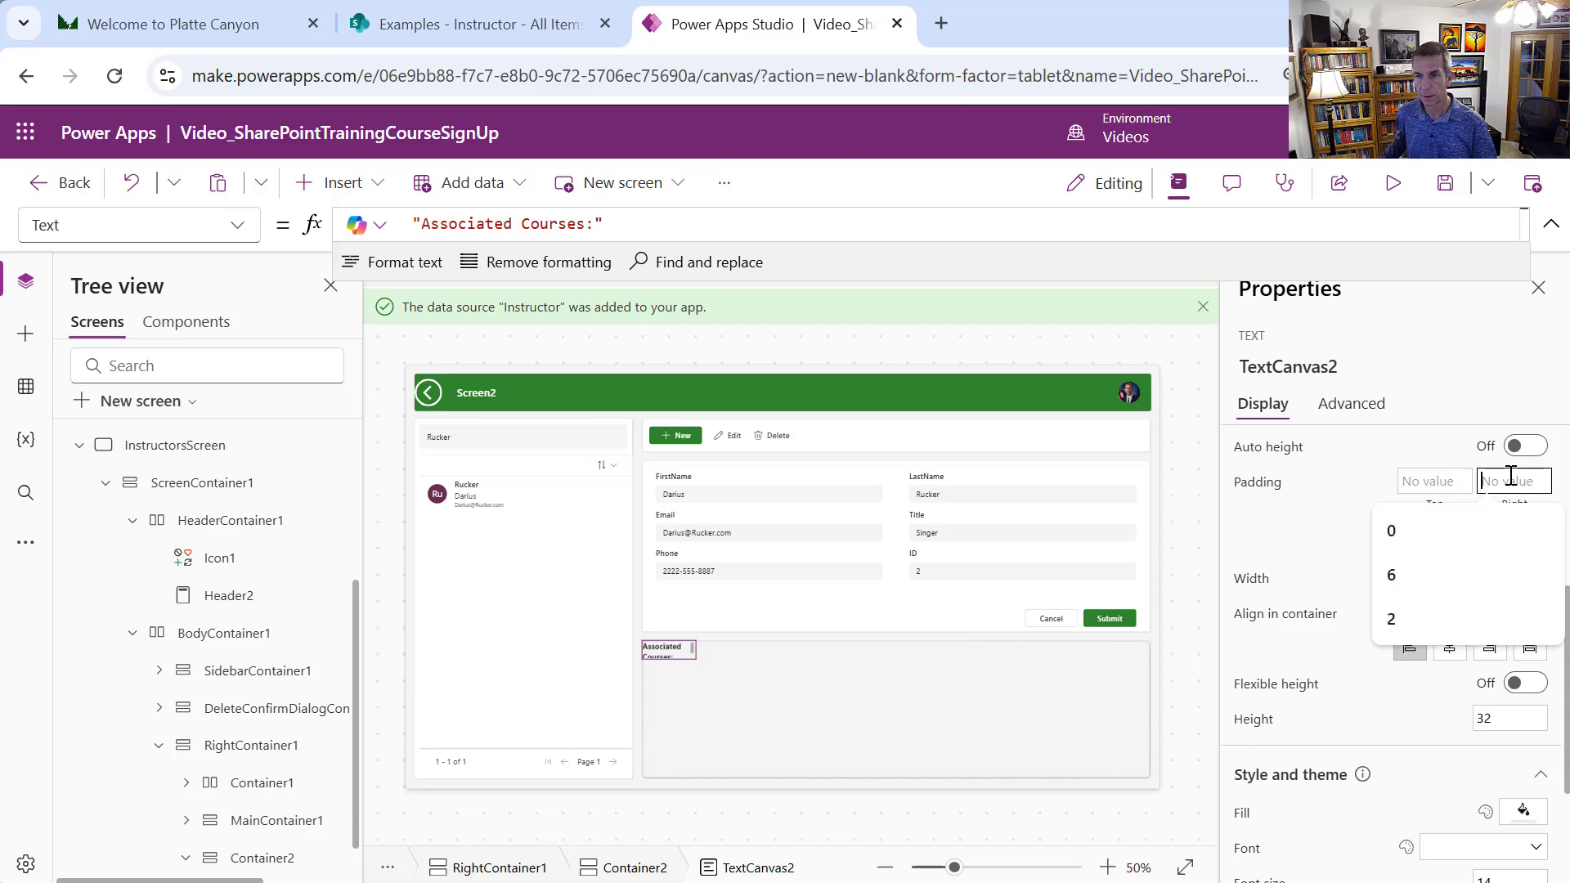
click(839, 721)
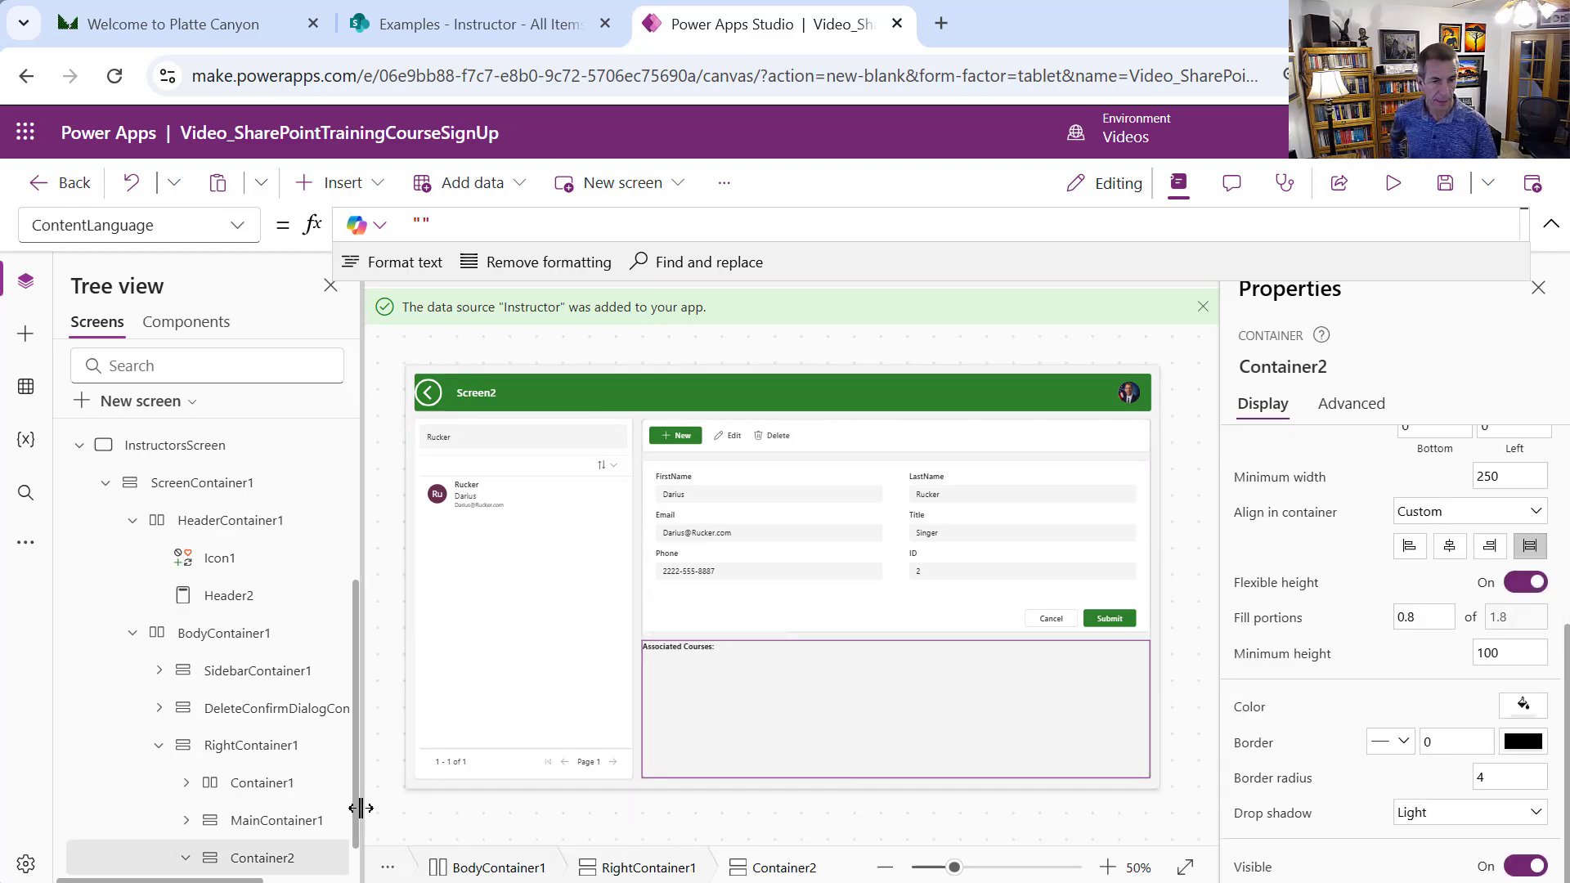
Insert a table into Container2 using Course as its data source
scroll(357, 807, down, 1)
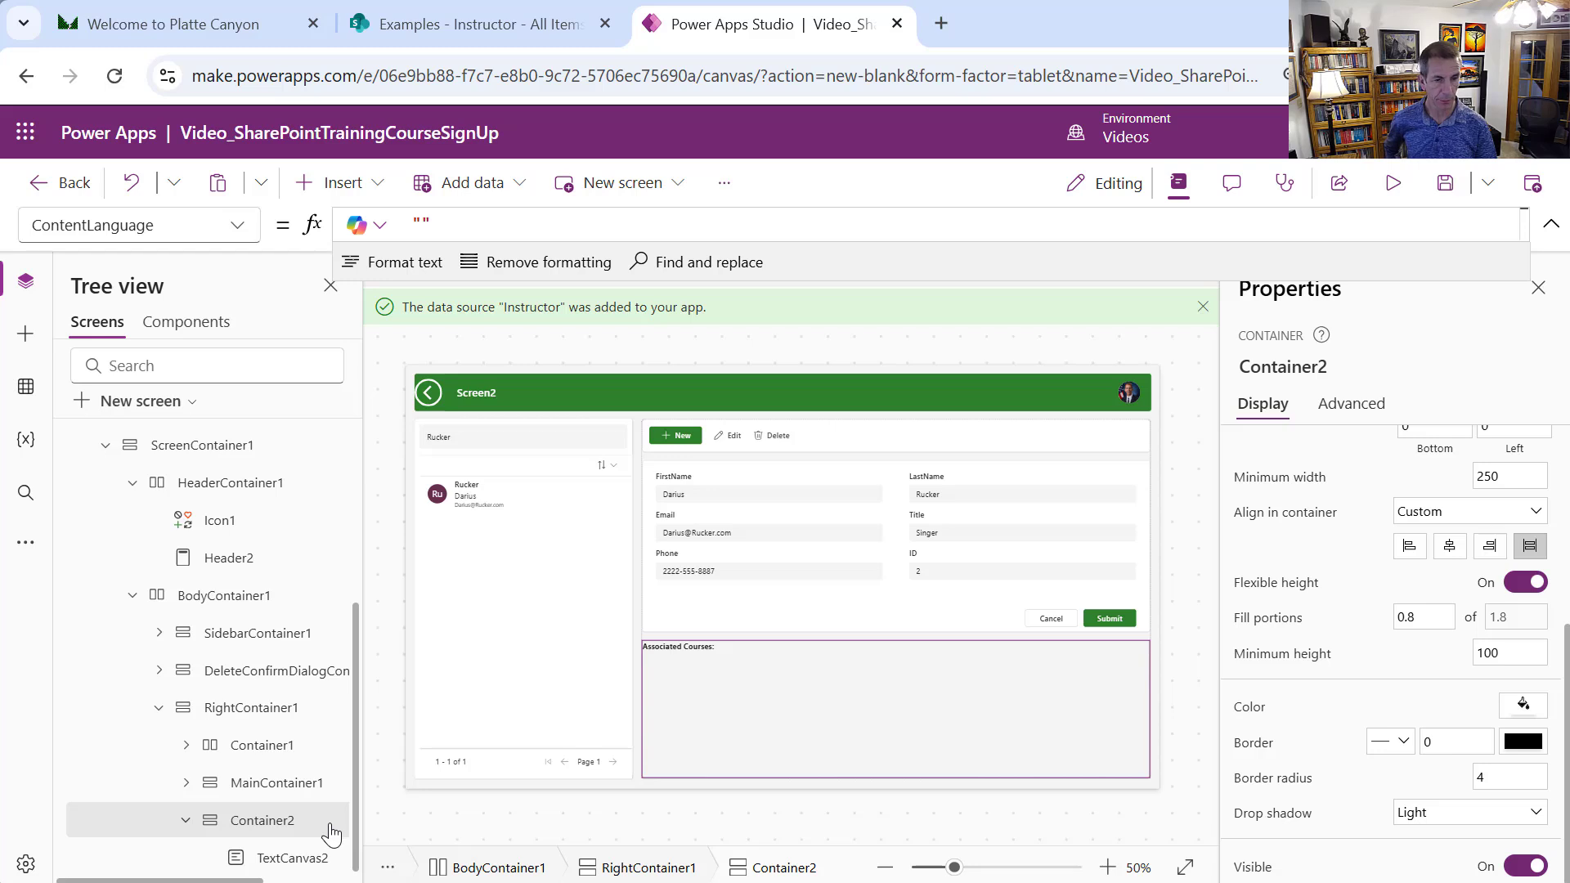
click(375, 193)
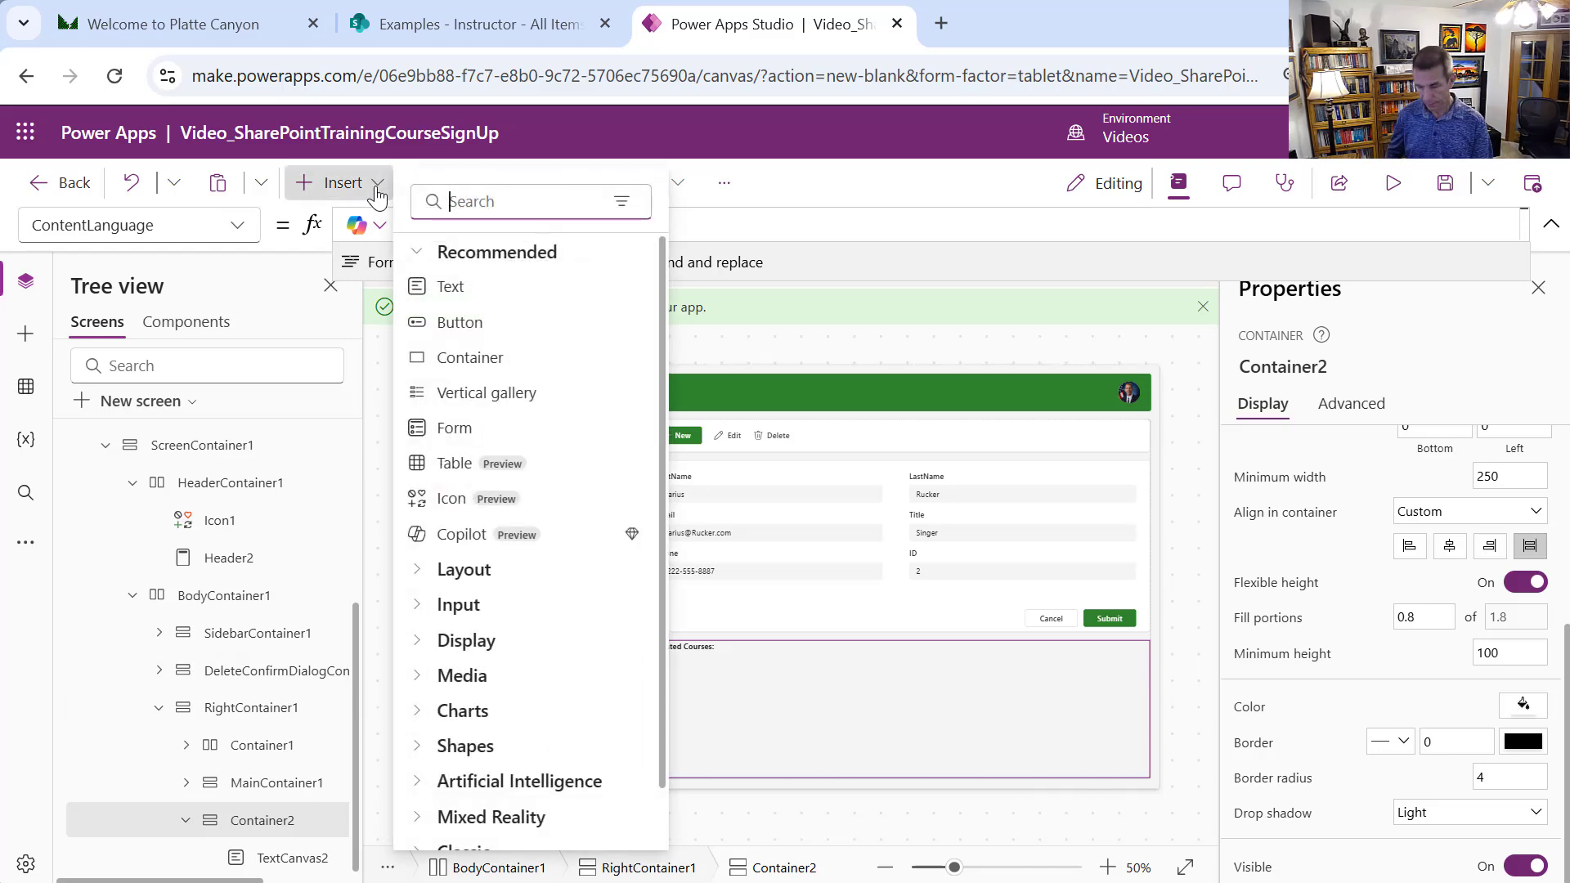
text(tabl)
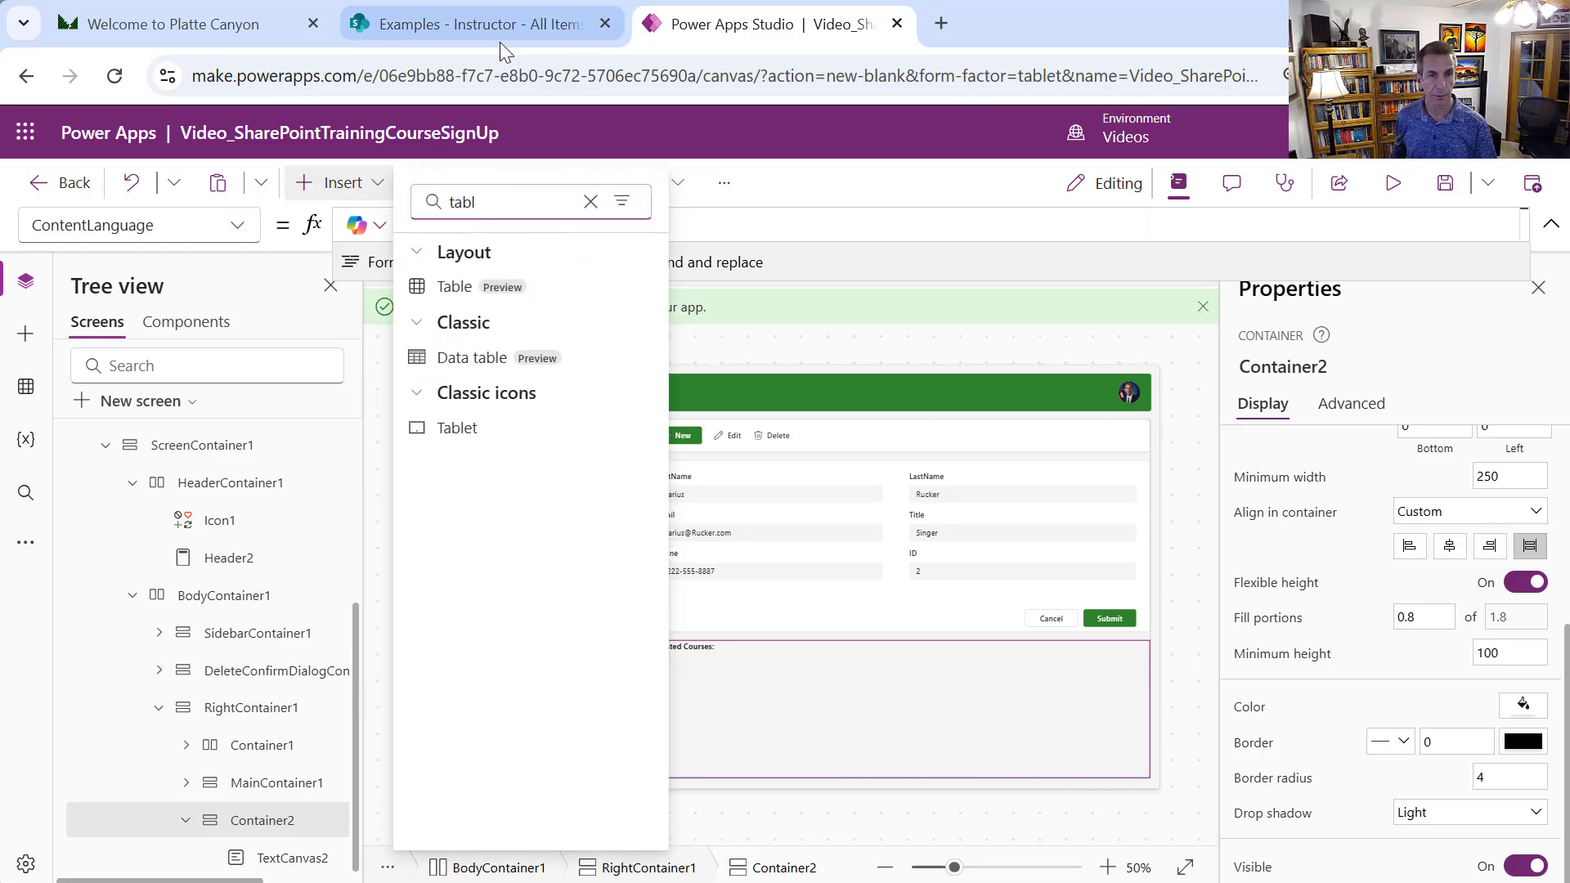
click(520, 286)
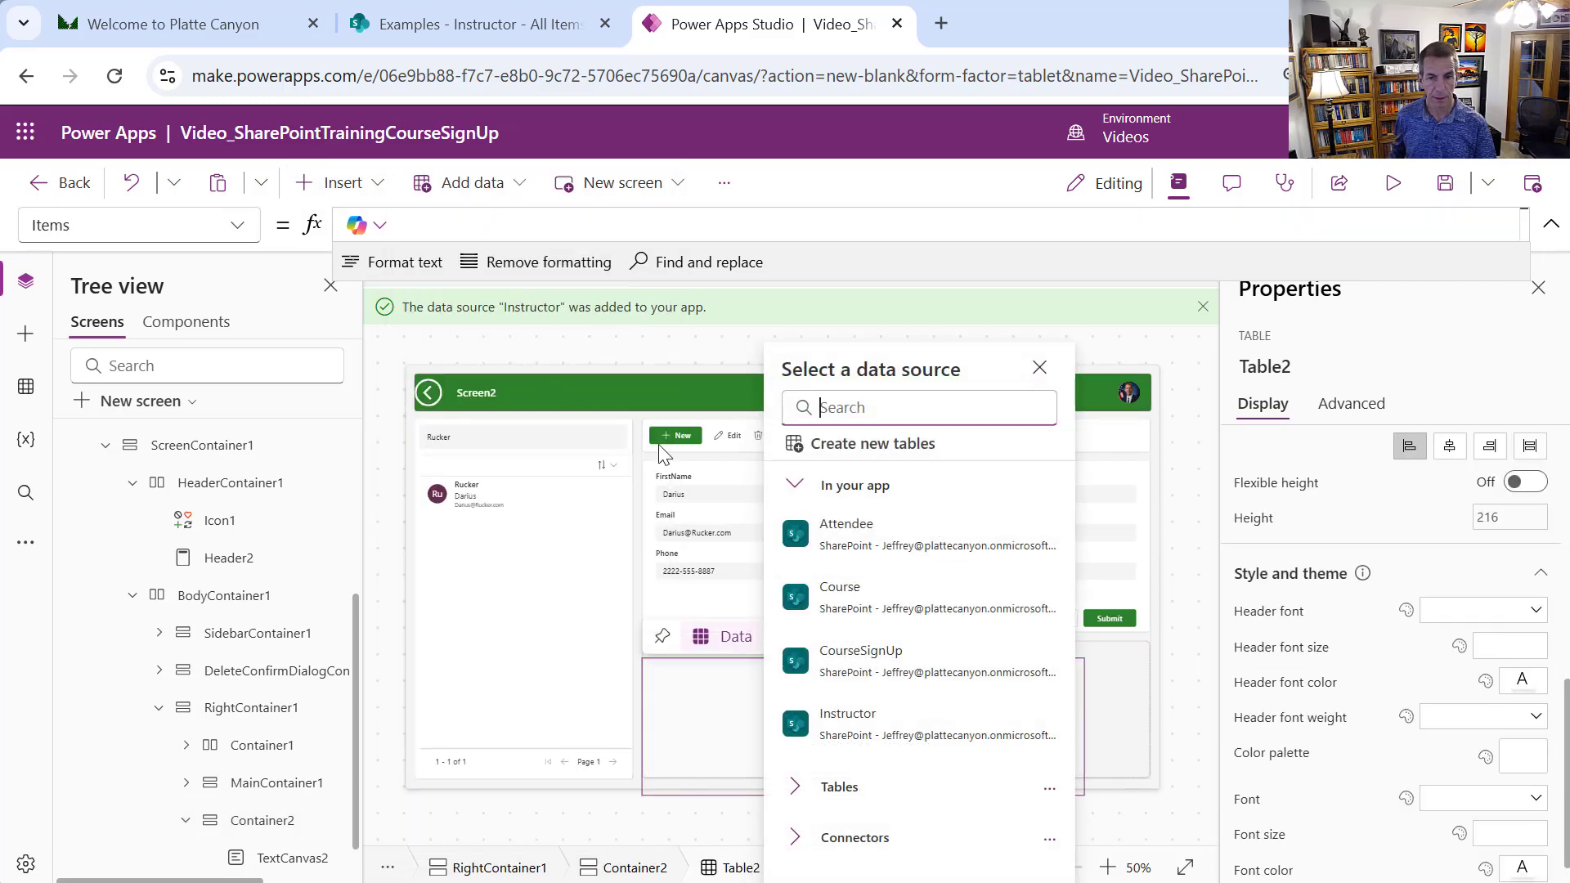
mouse_move(887, 570)
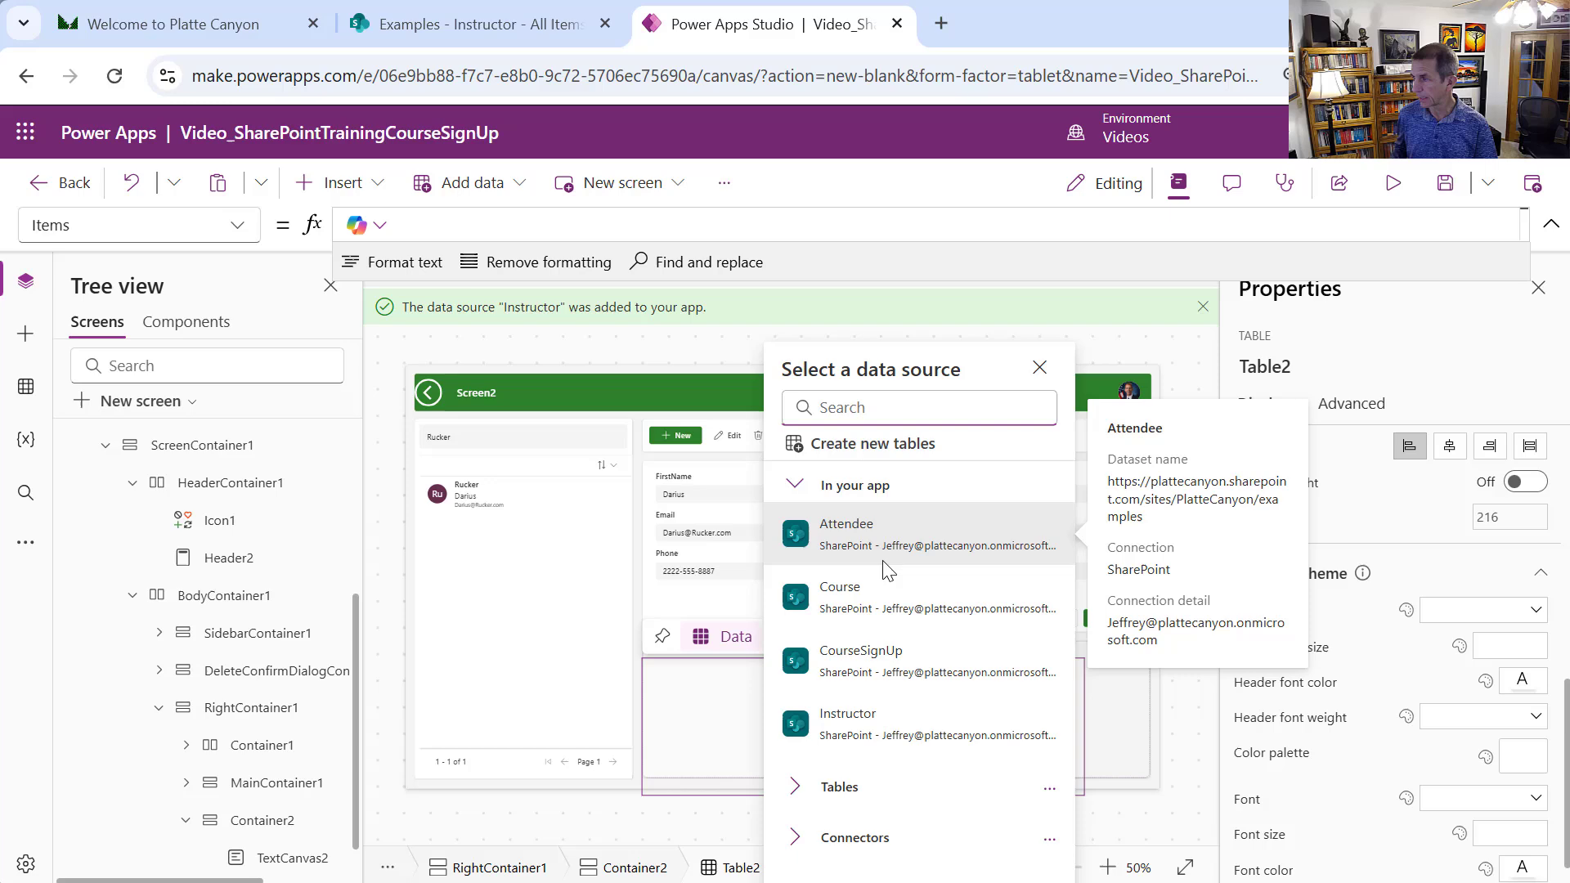
click(884, 613)
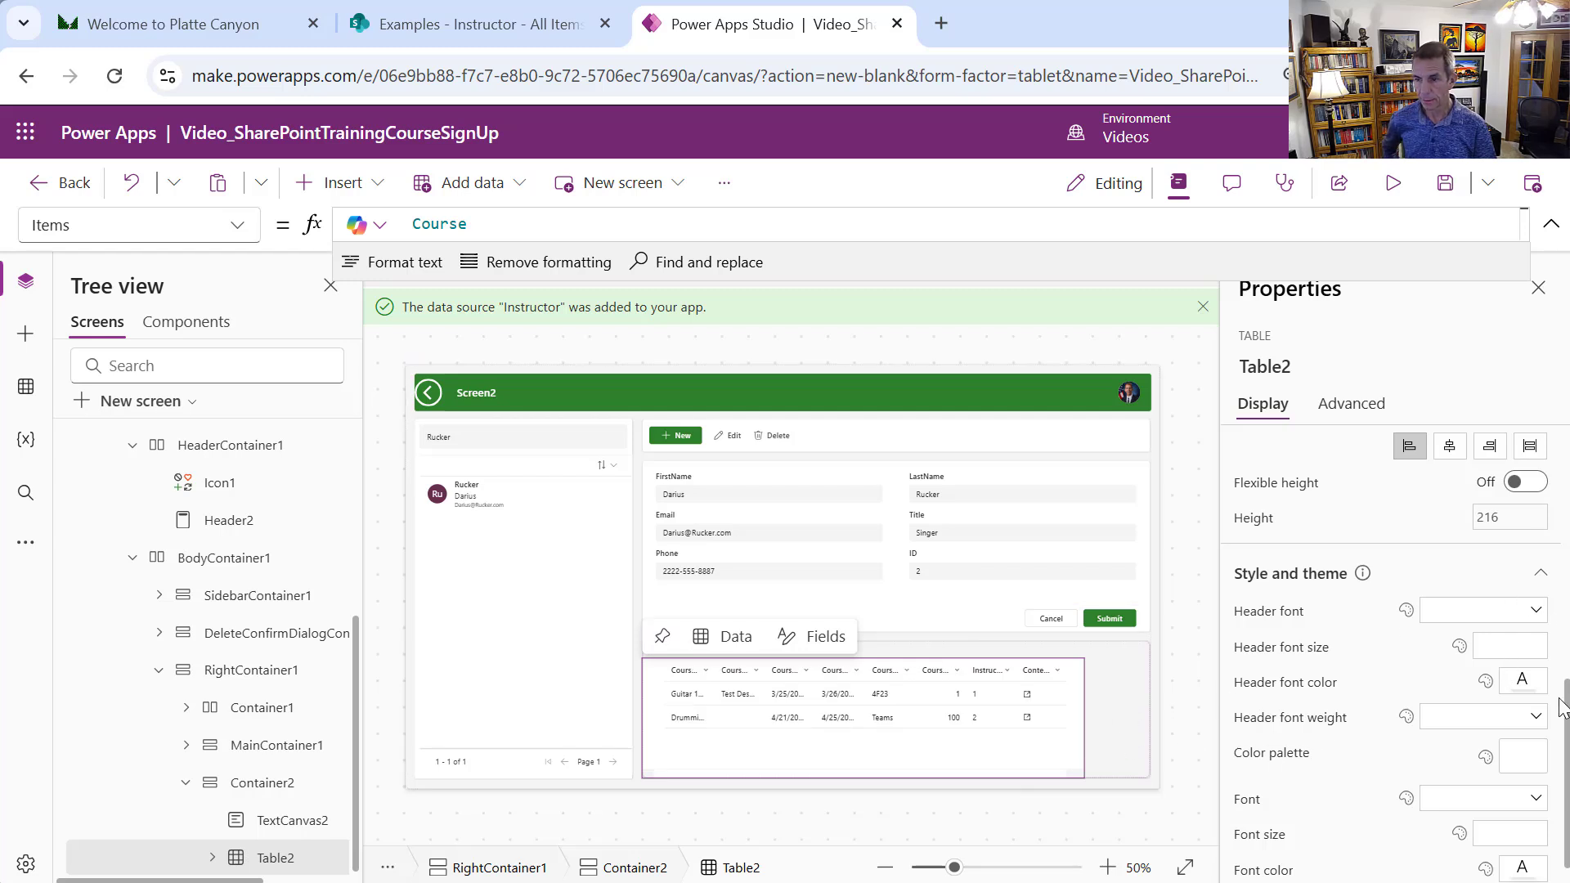
Set the course table to stretch across the container with flexible height
drag(1561, 690, 1562, 650)
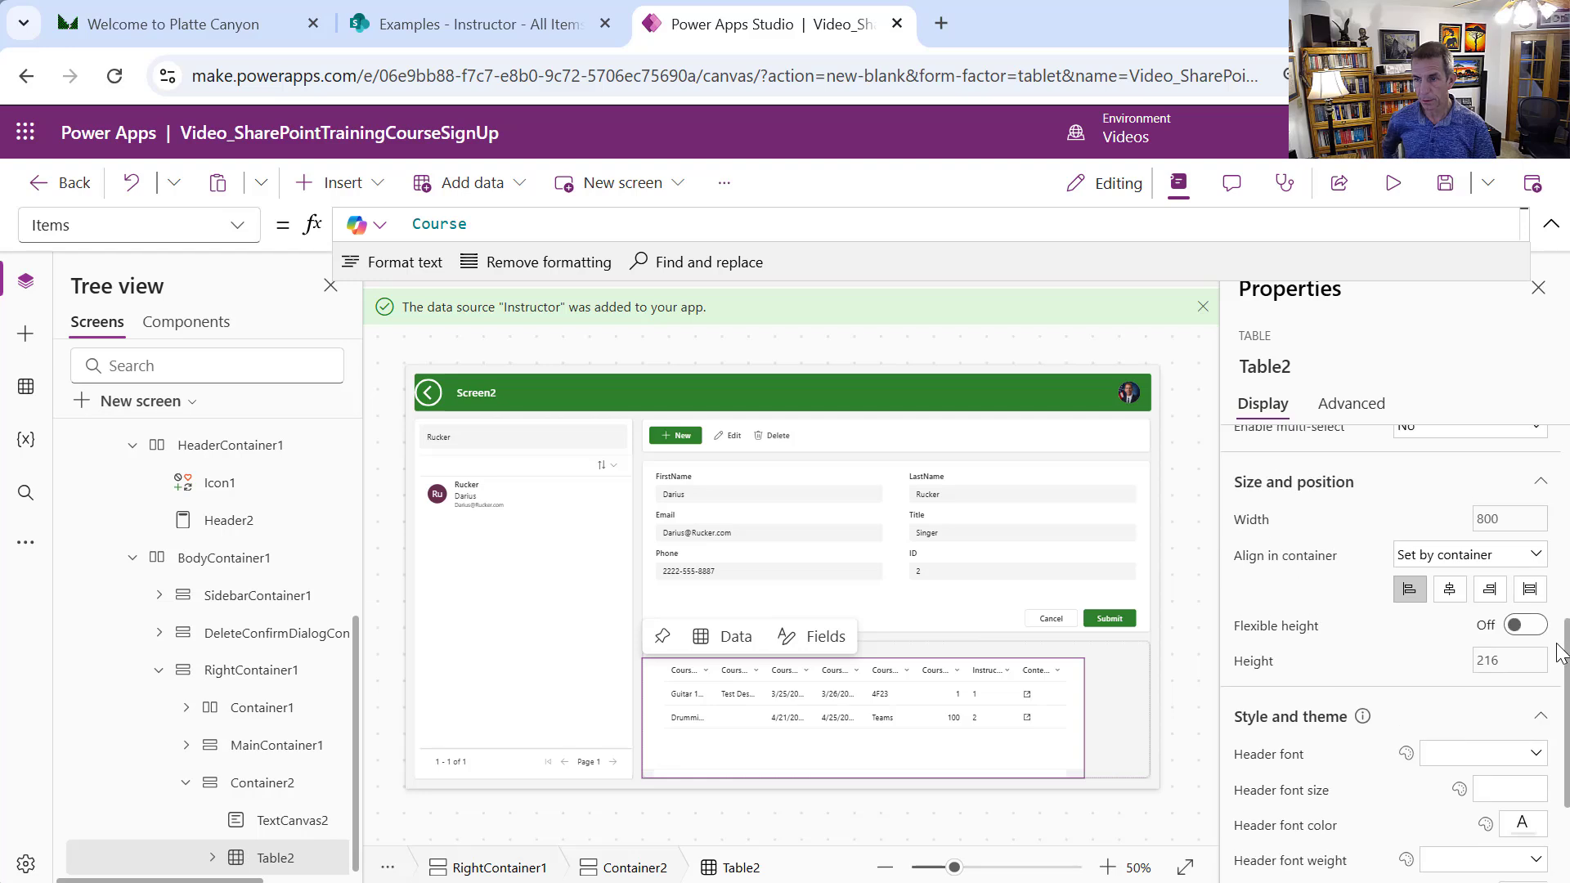
click(1529, 593)
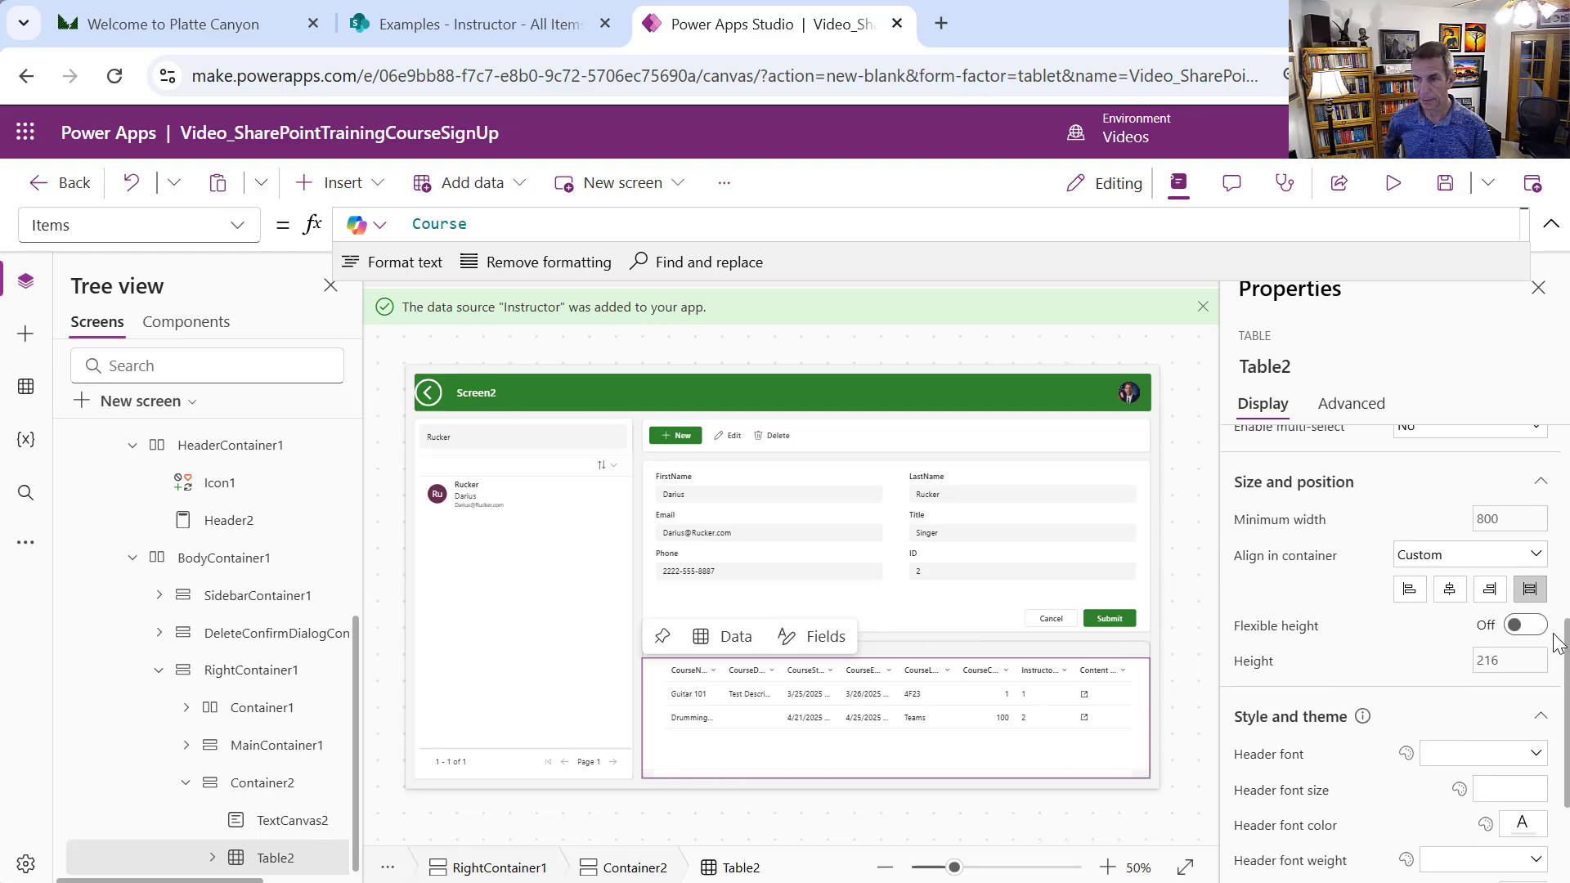
click(1528, 626)
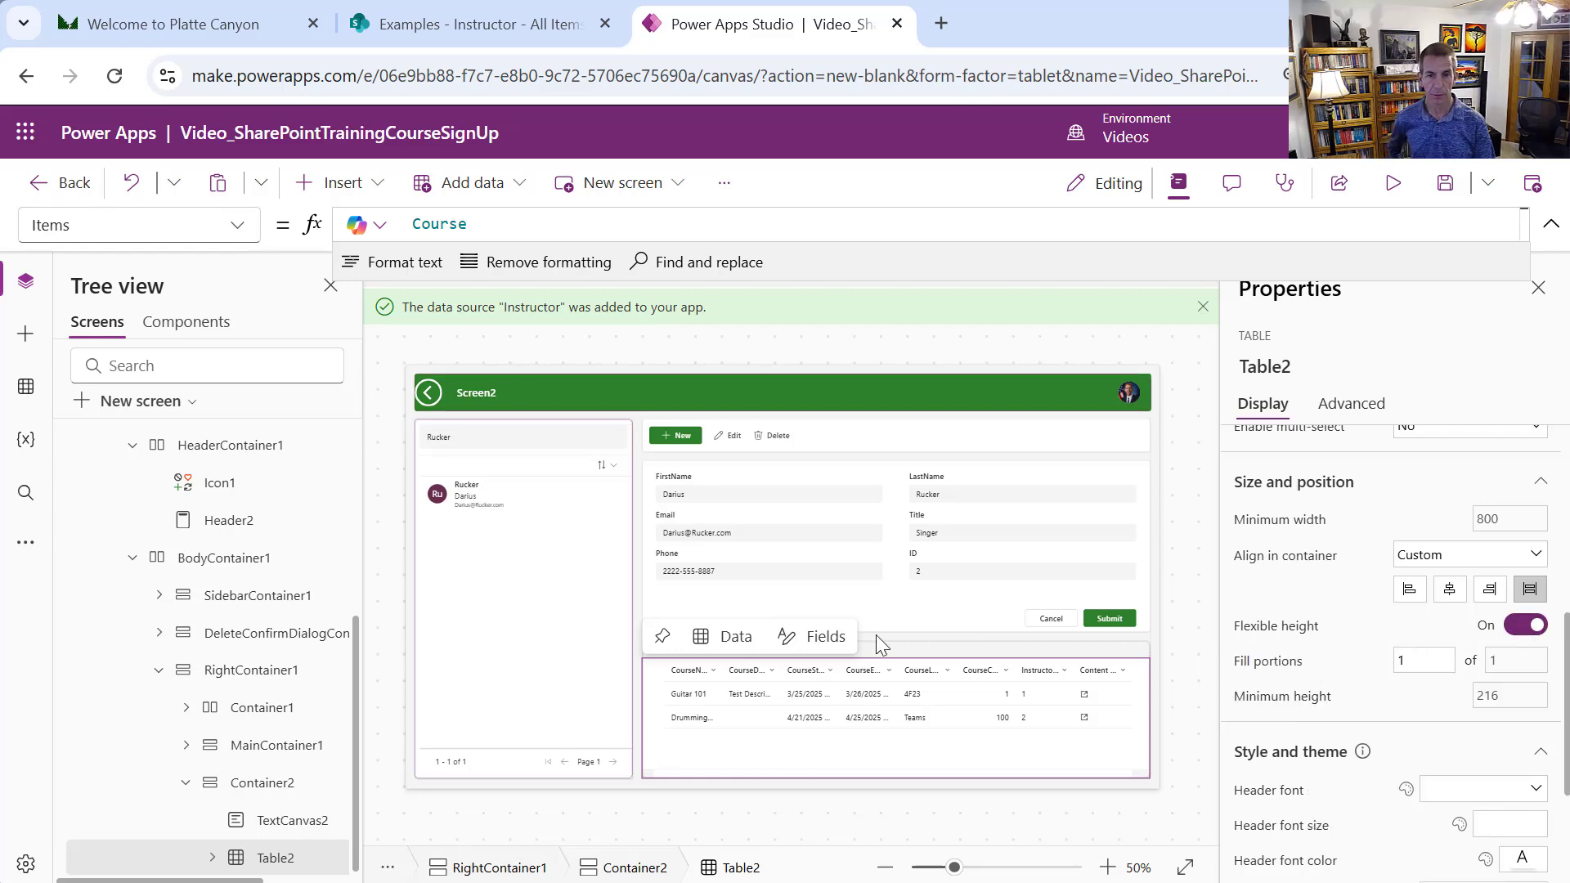
click(523, 694)
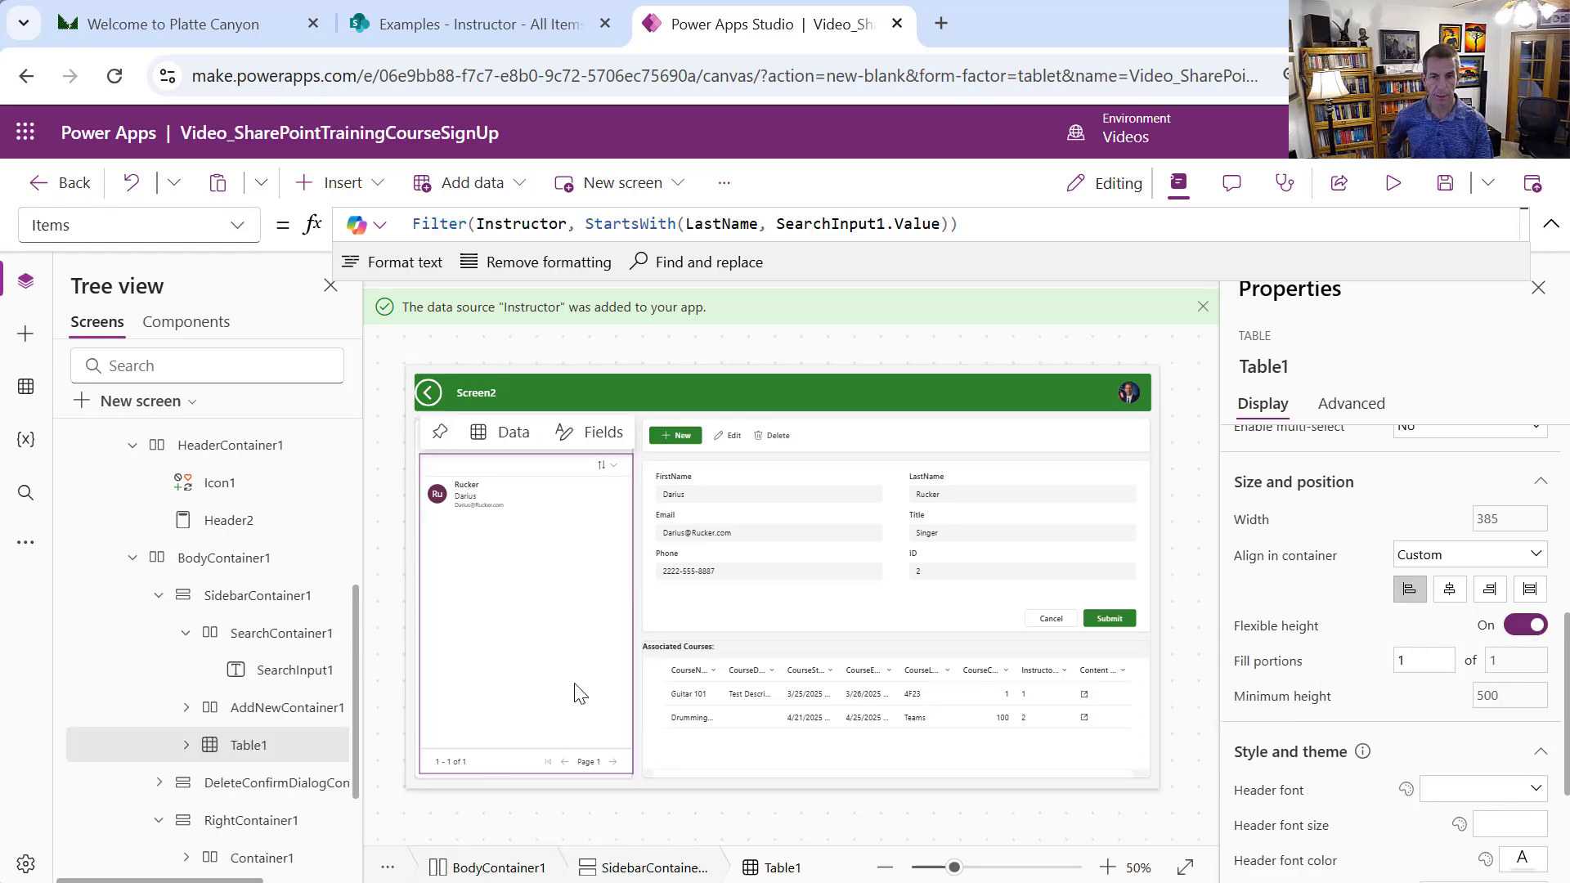
click(707, 759)
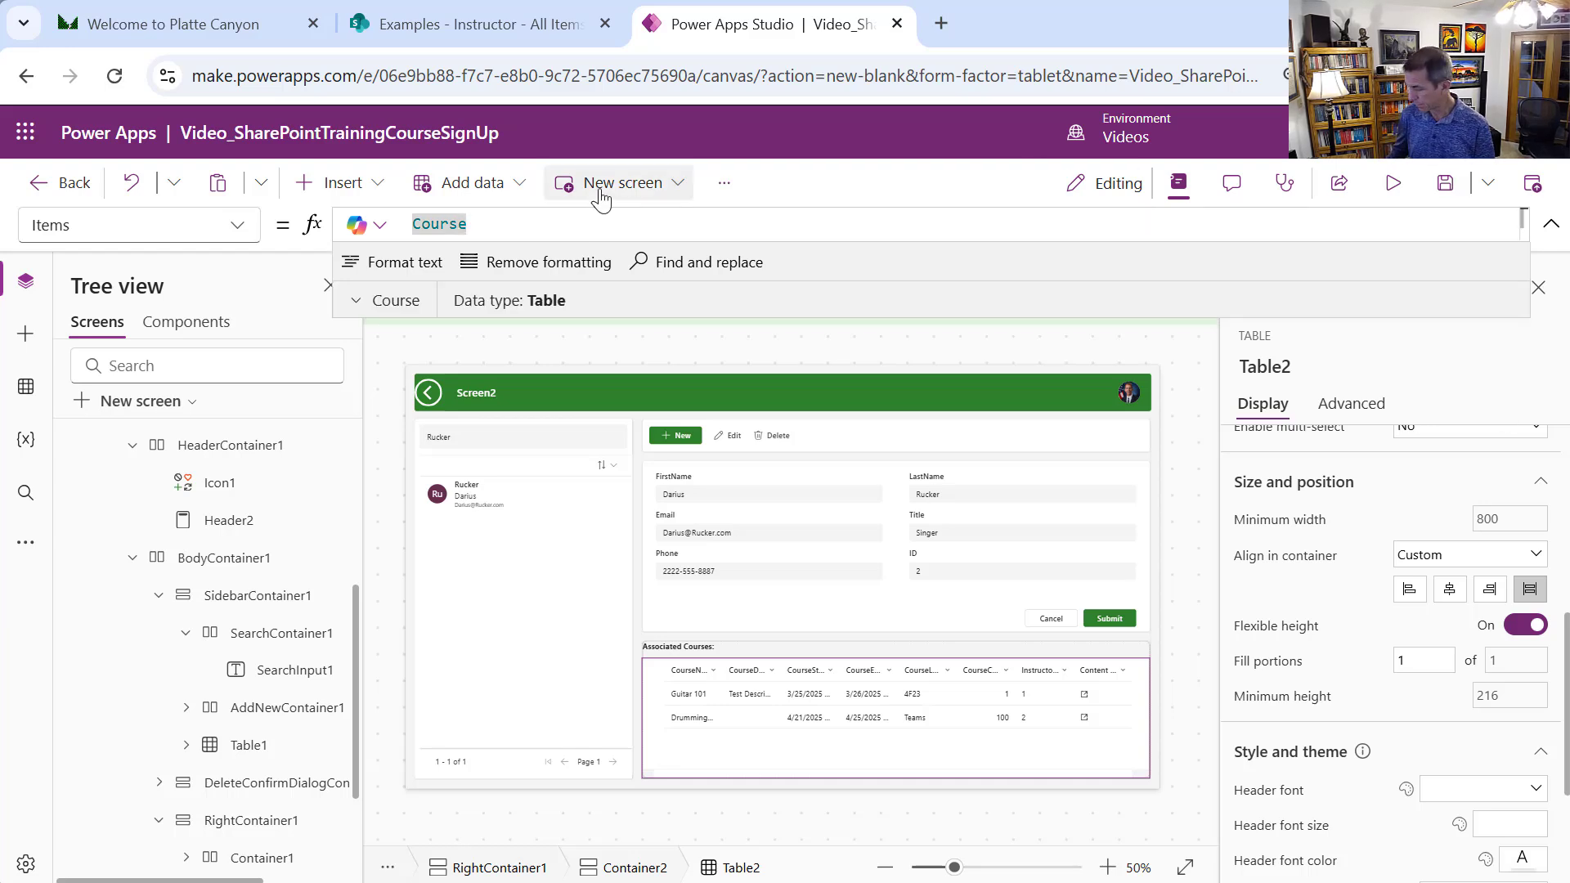
Rewrite Table2's Items as Filter(Course, InstructorId.Value = , leaving the comparison unfinished
text(Di)
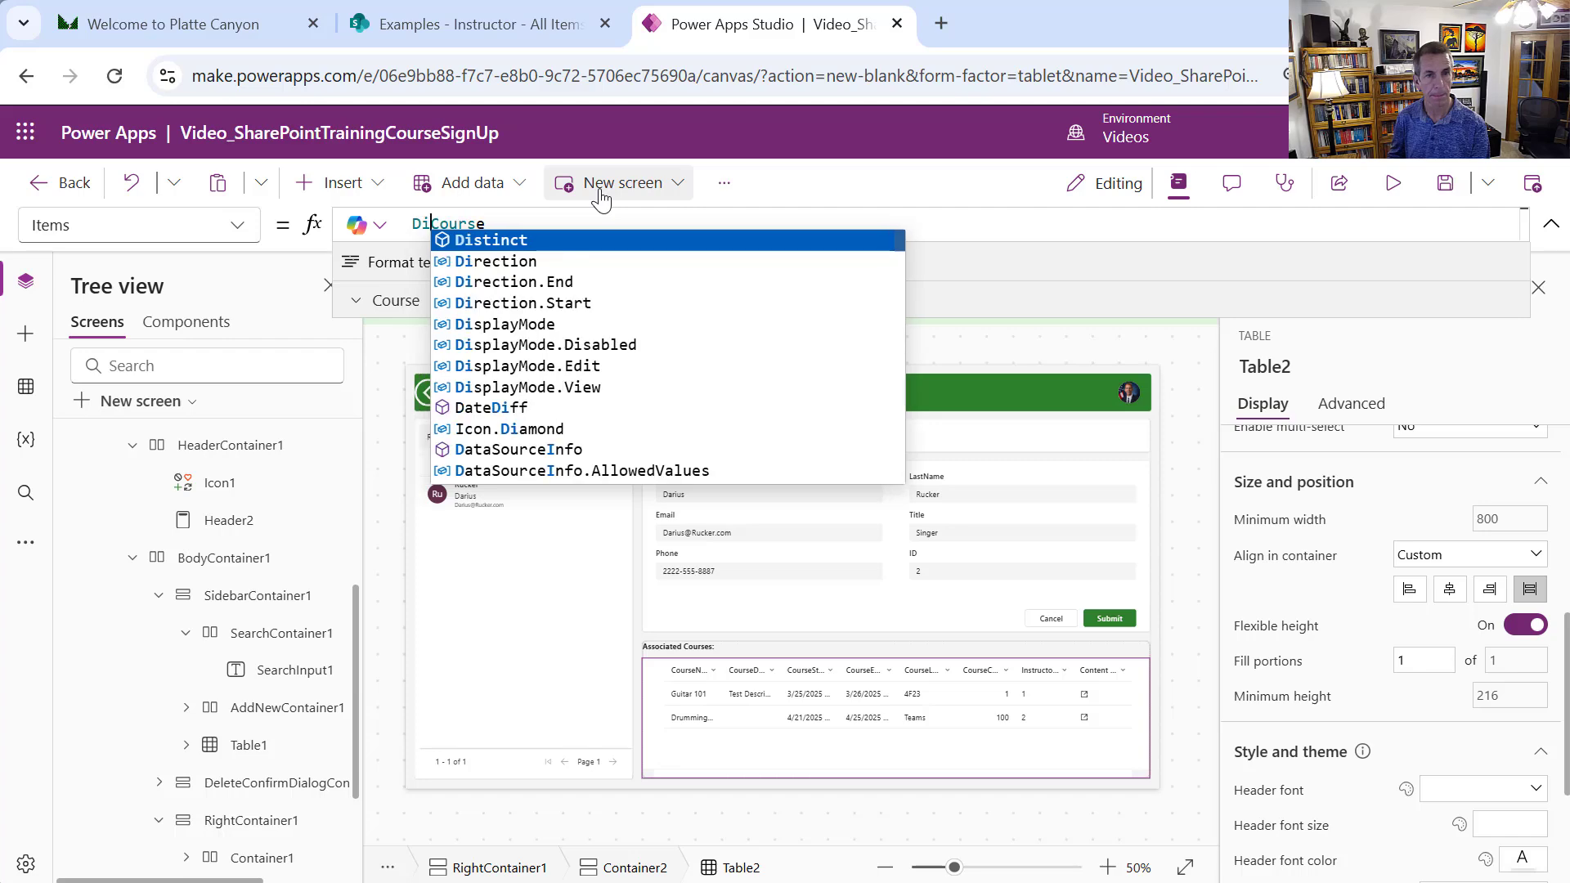
key(BackSpace)
key(BackSpace)
text(Filter)
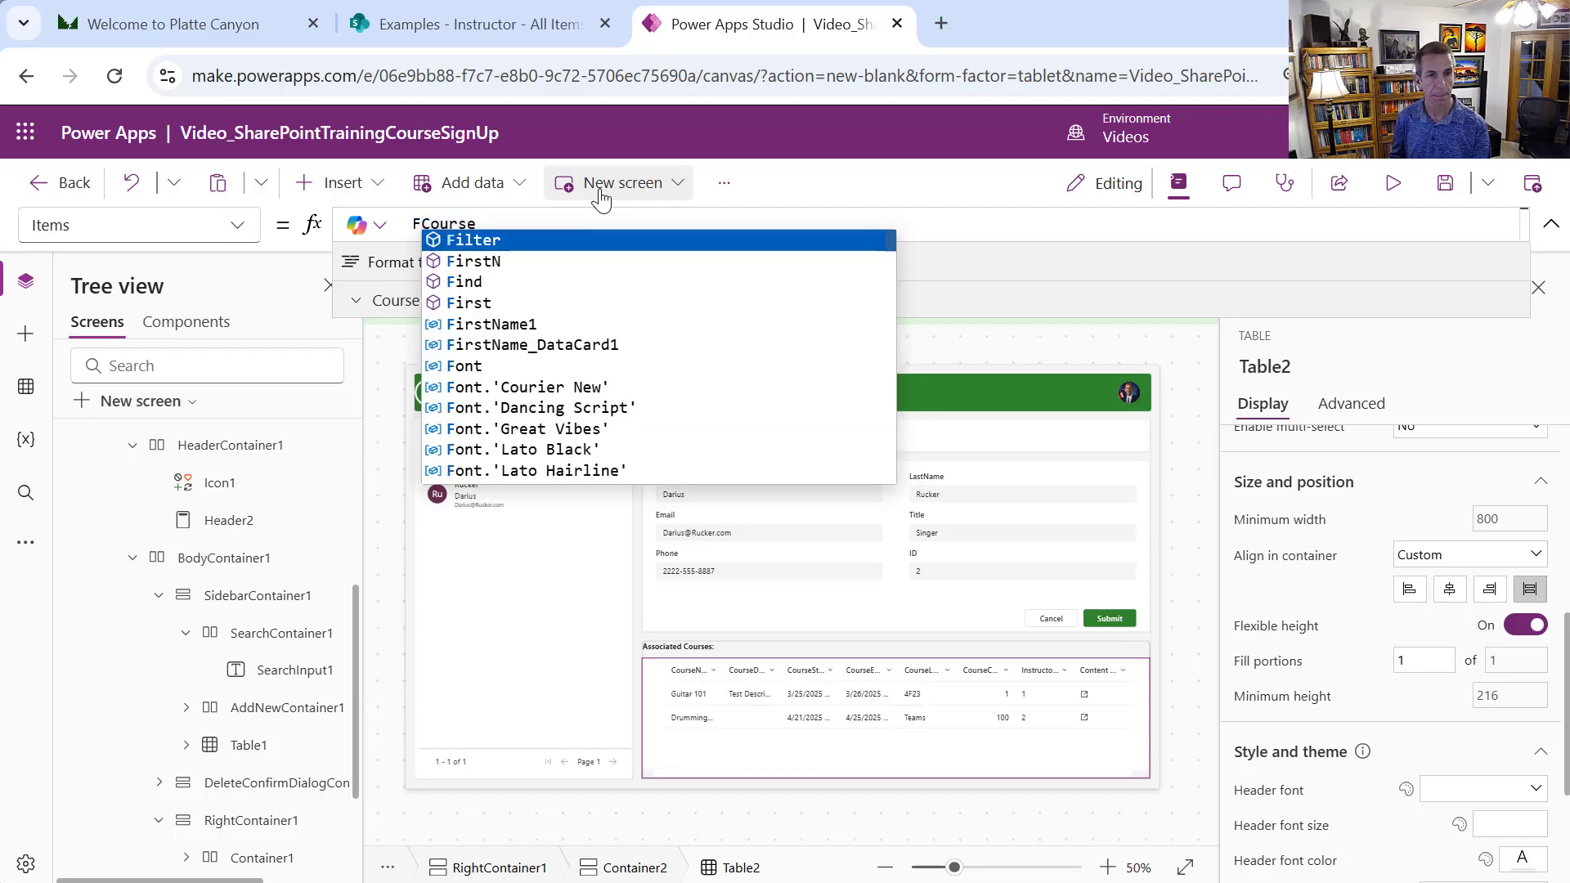
text(()
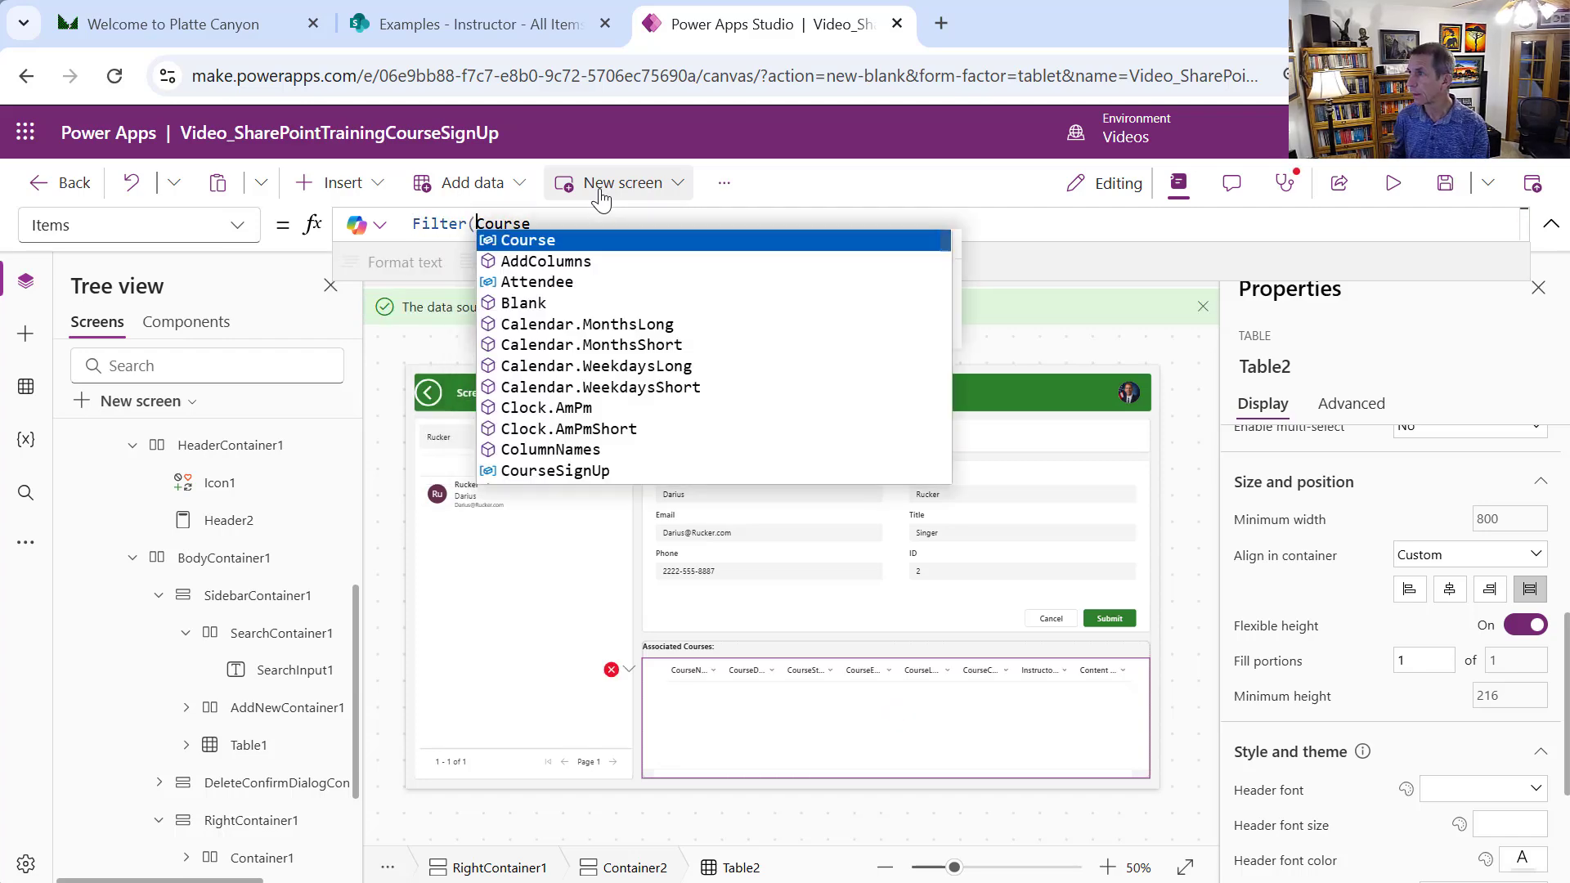
key(End)
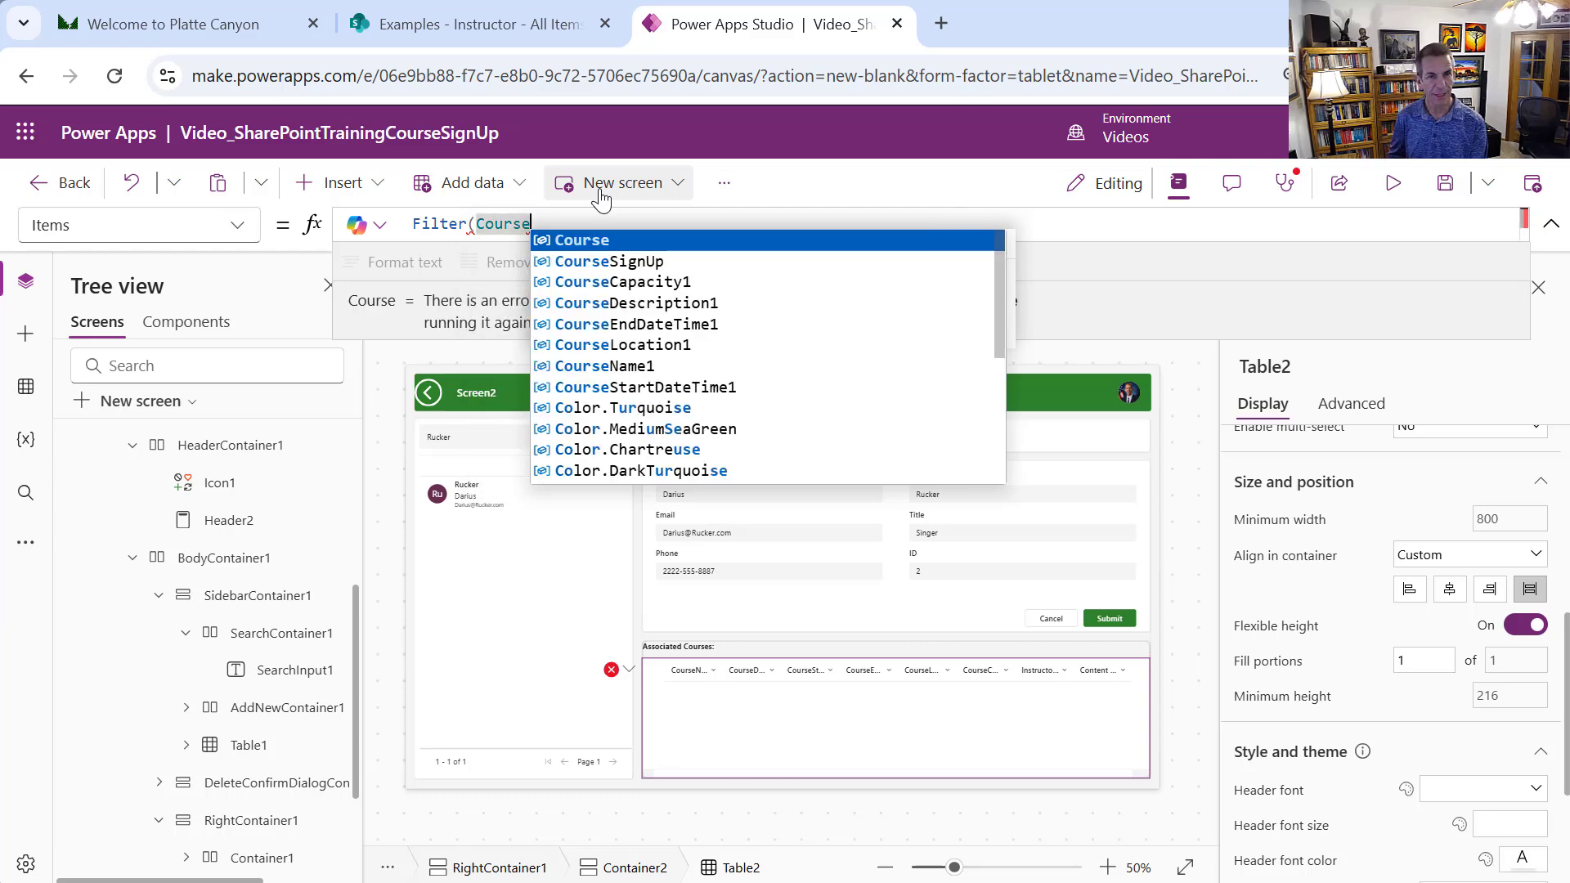
text(, )
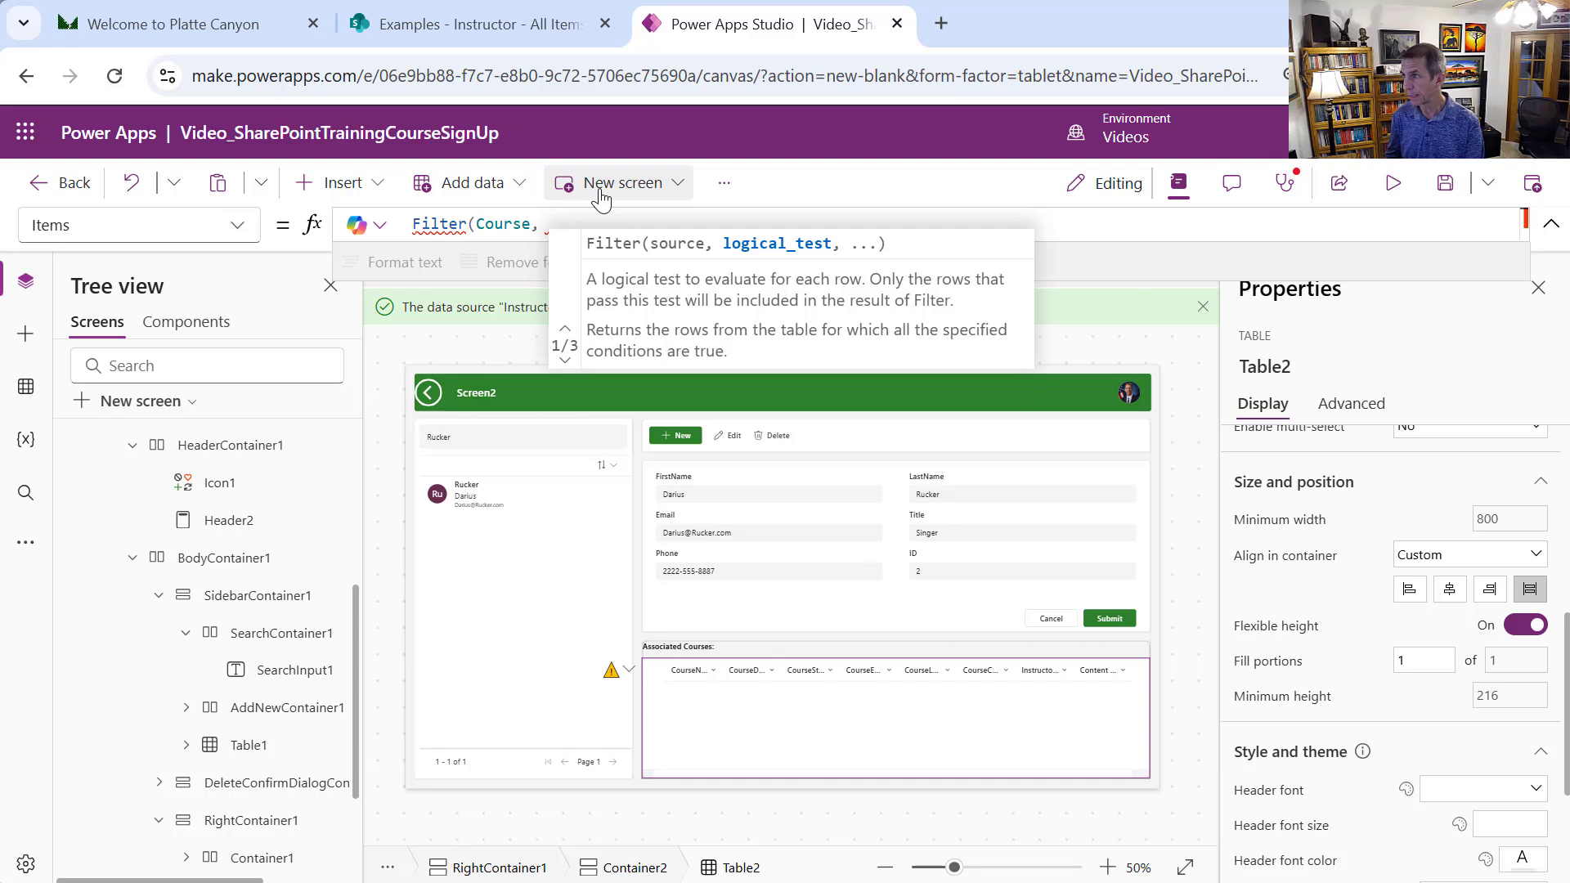
text(In)
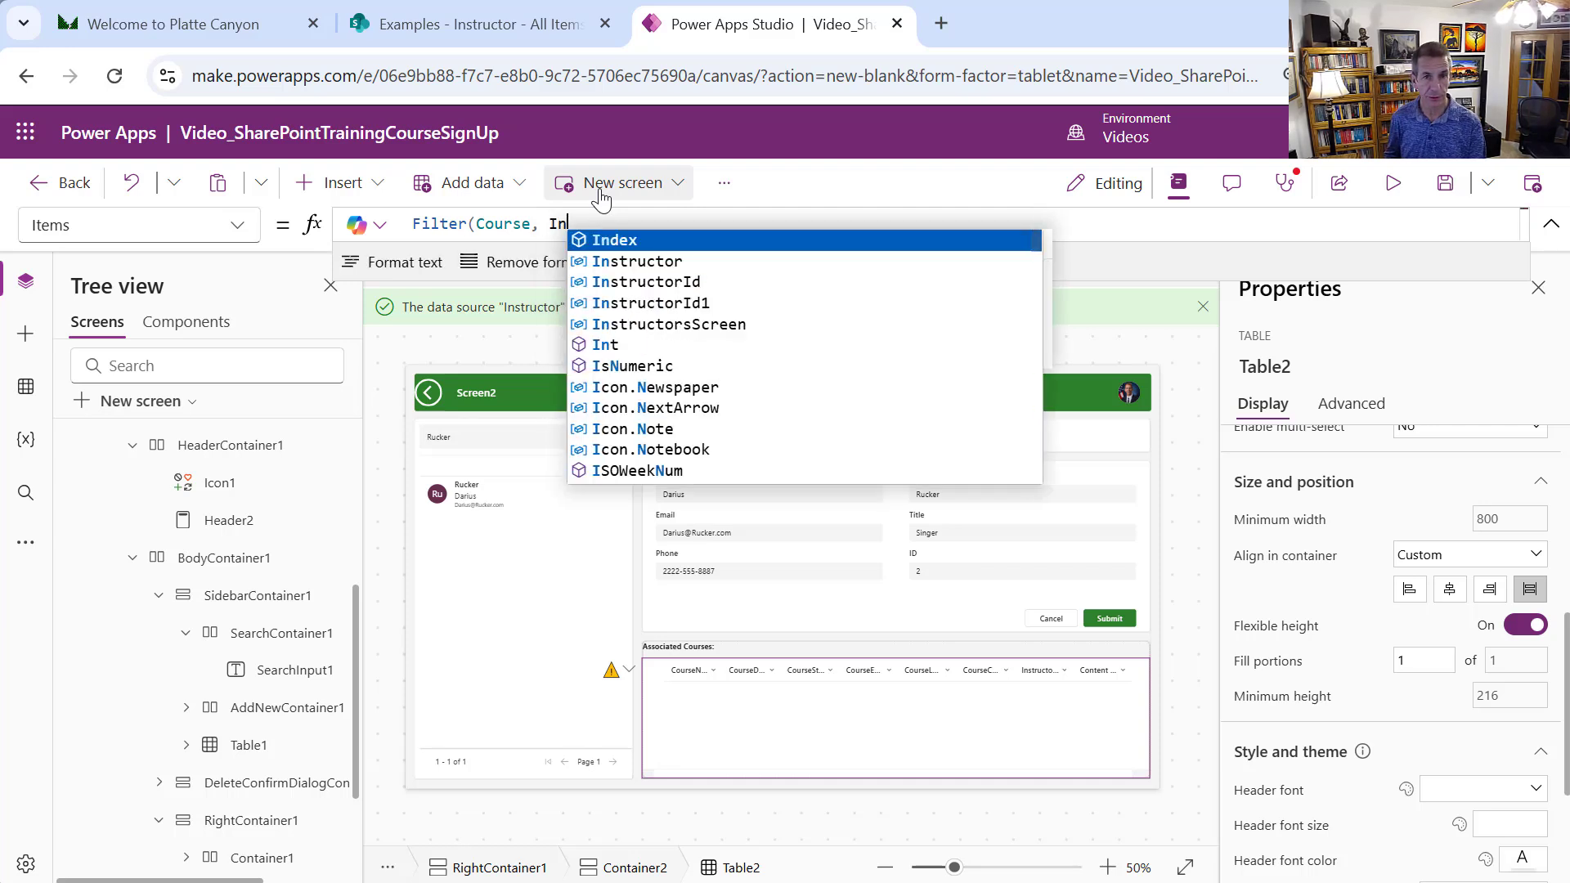
text(sc)
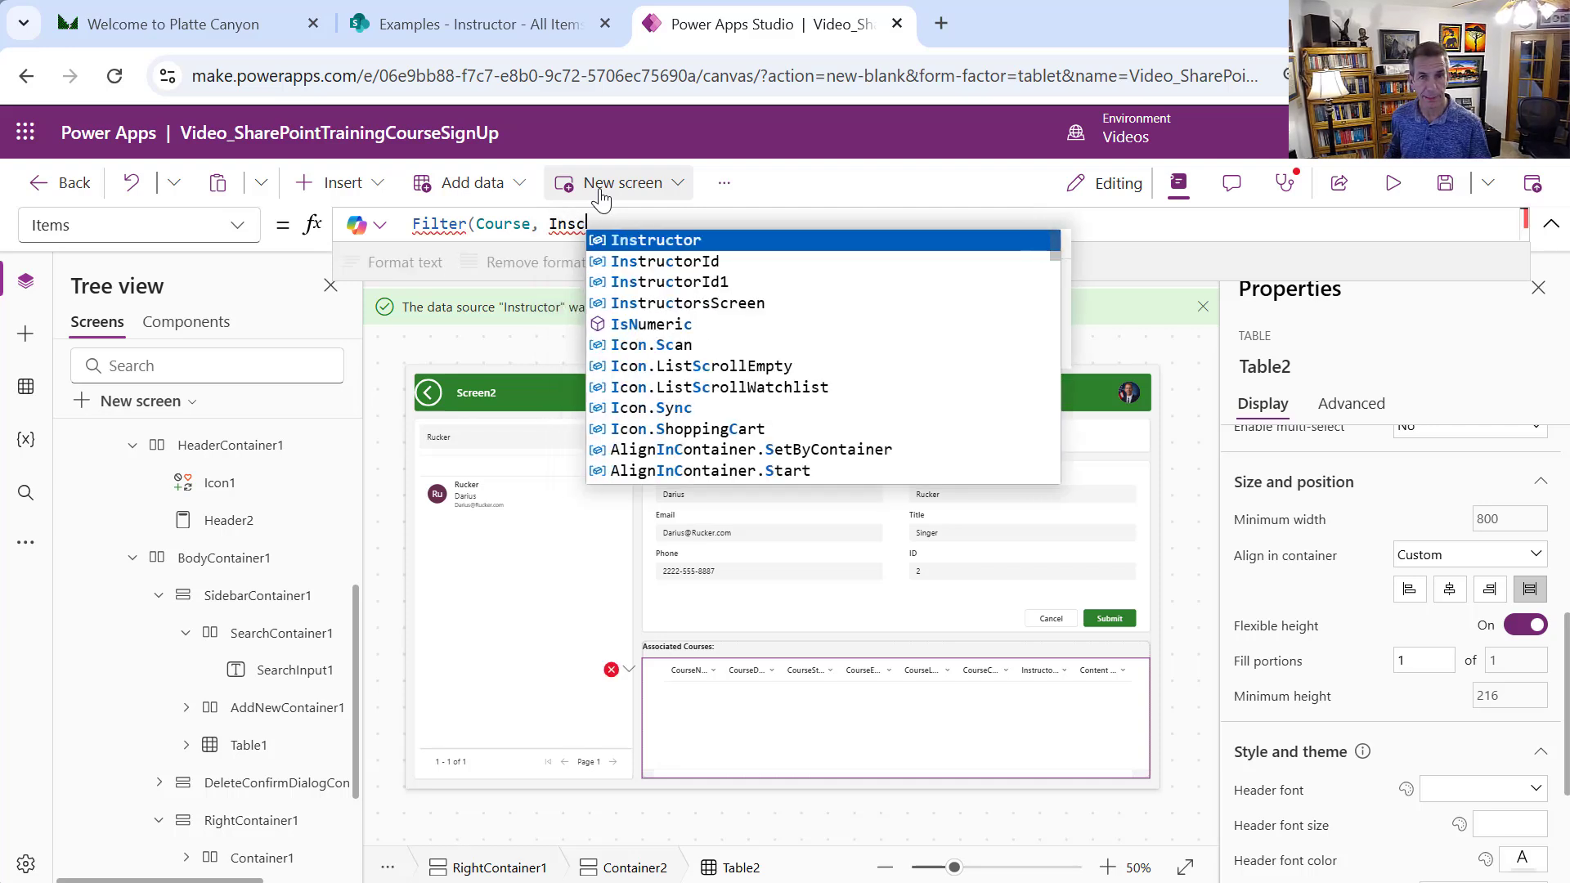
click(708, 263)
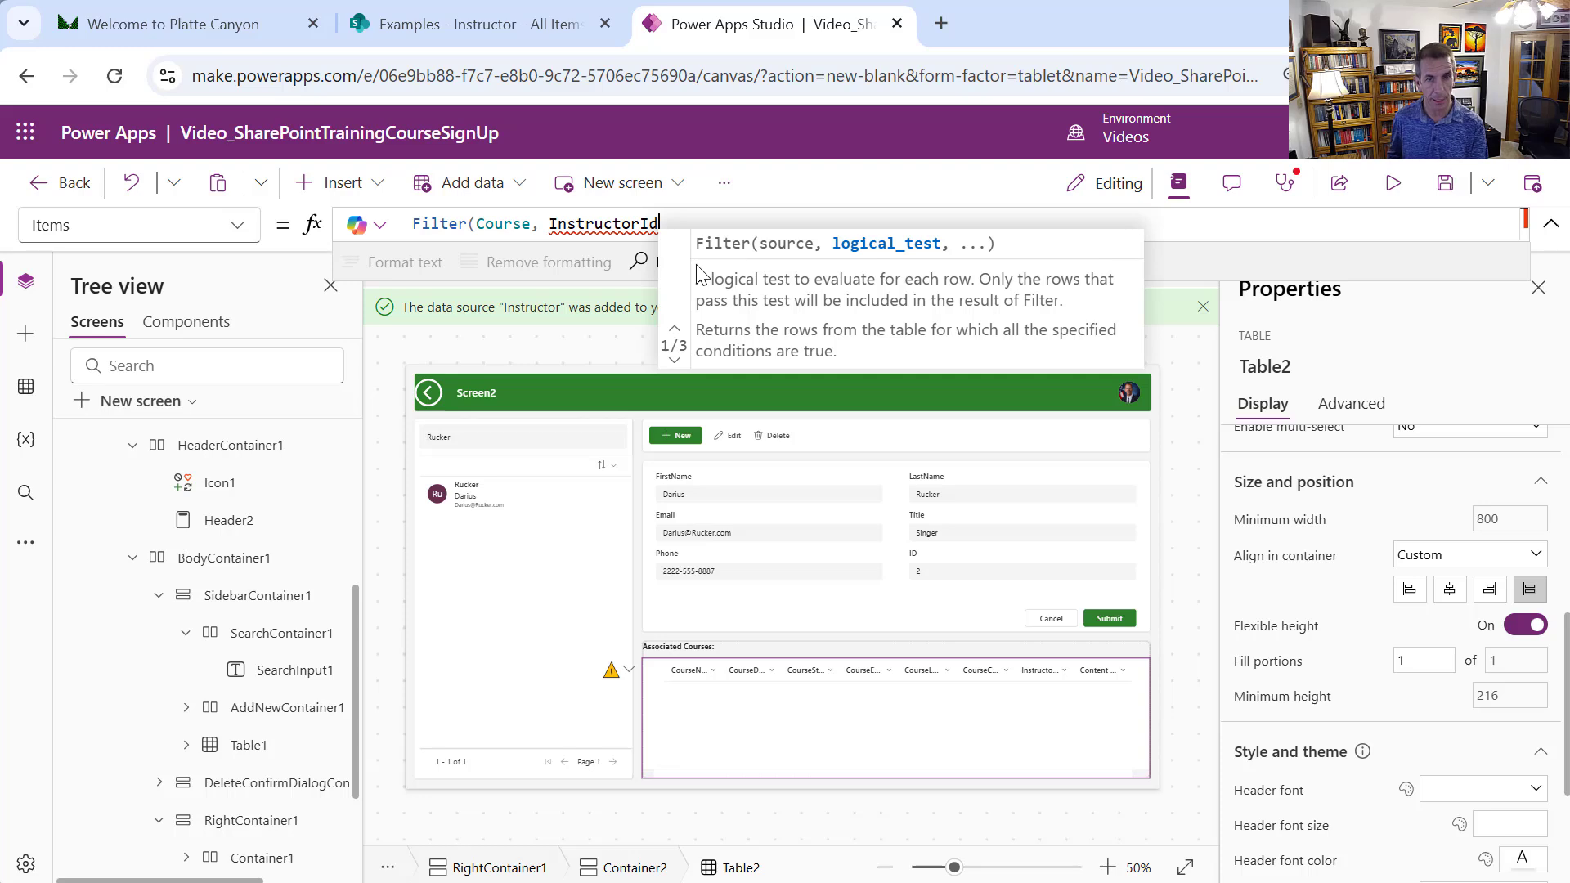
text(.)
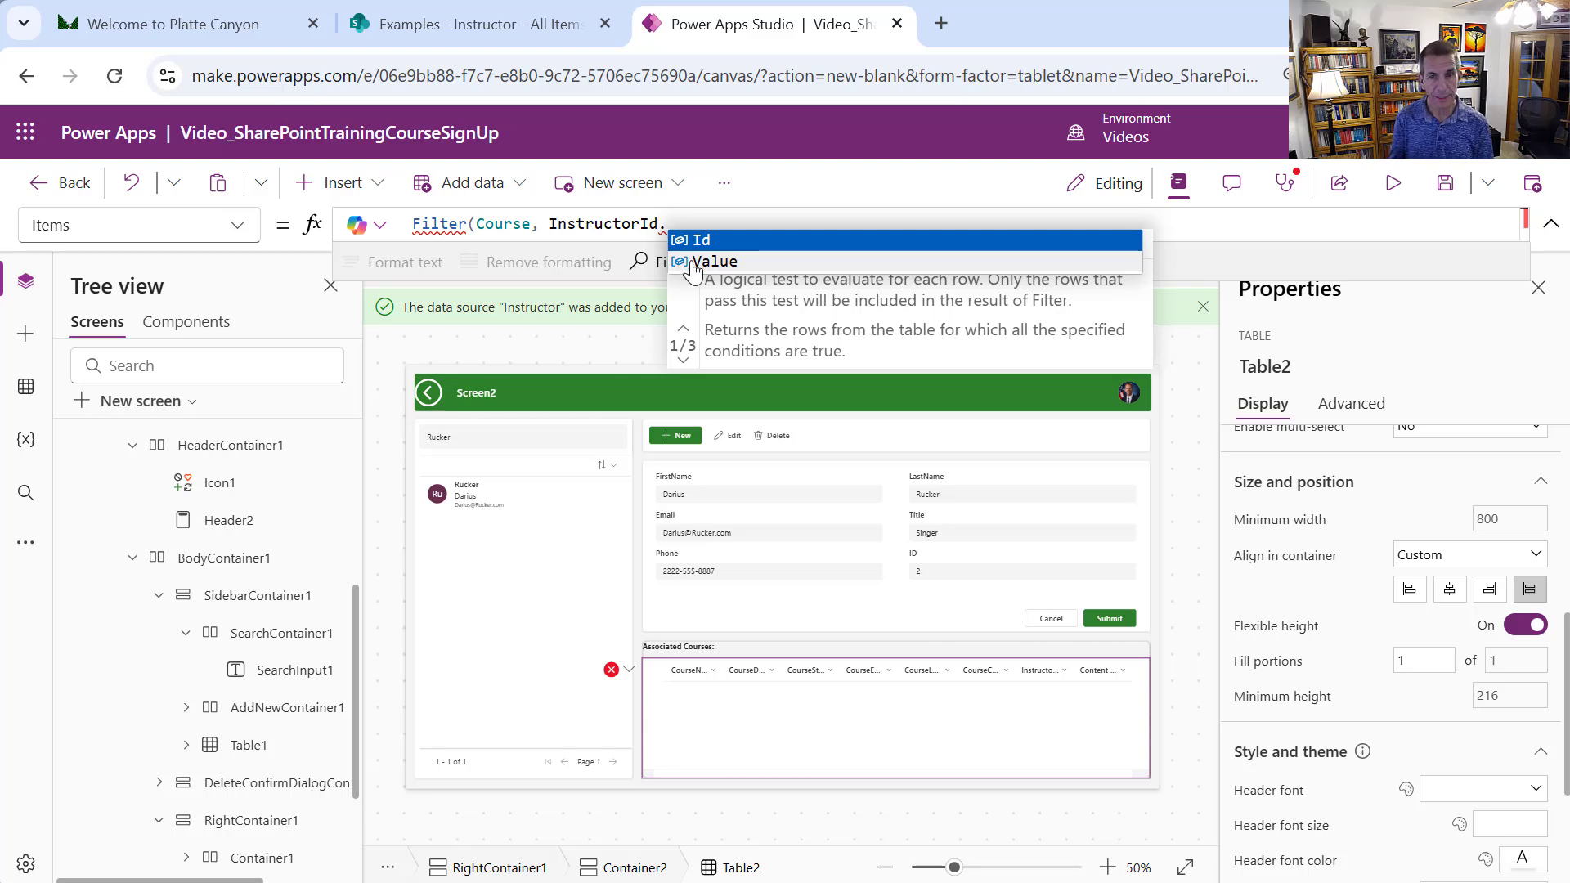
click(722, 266)
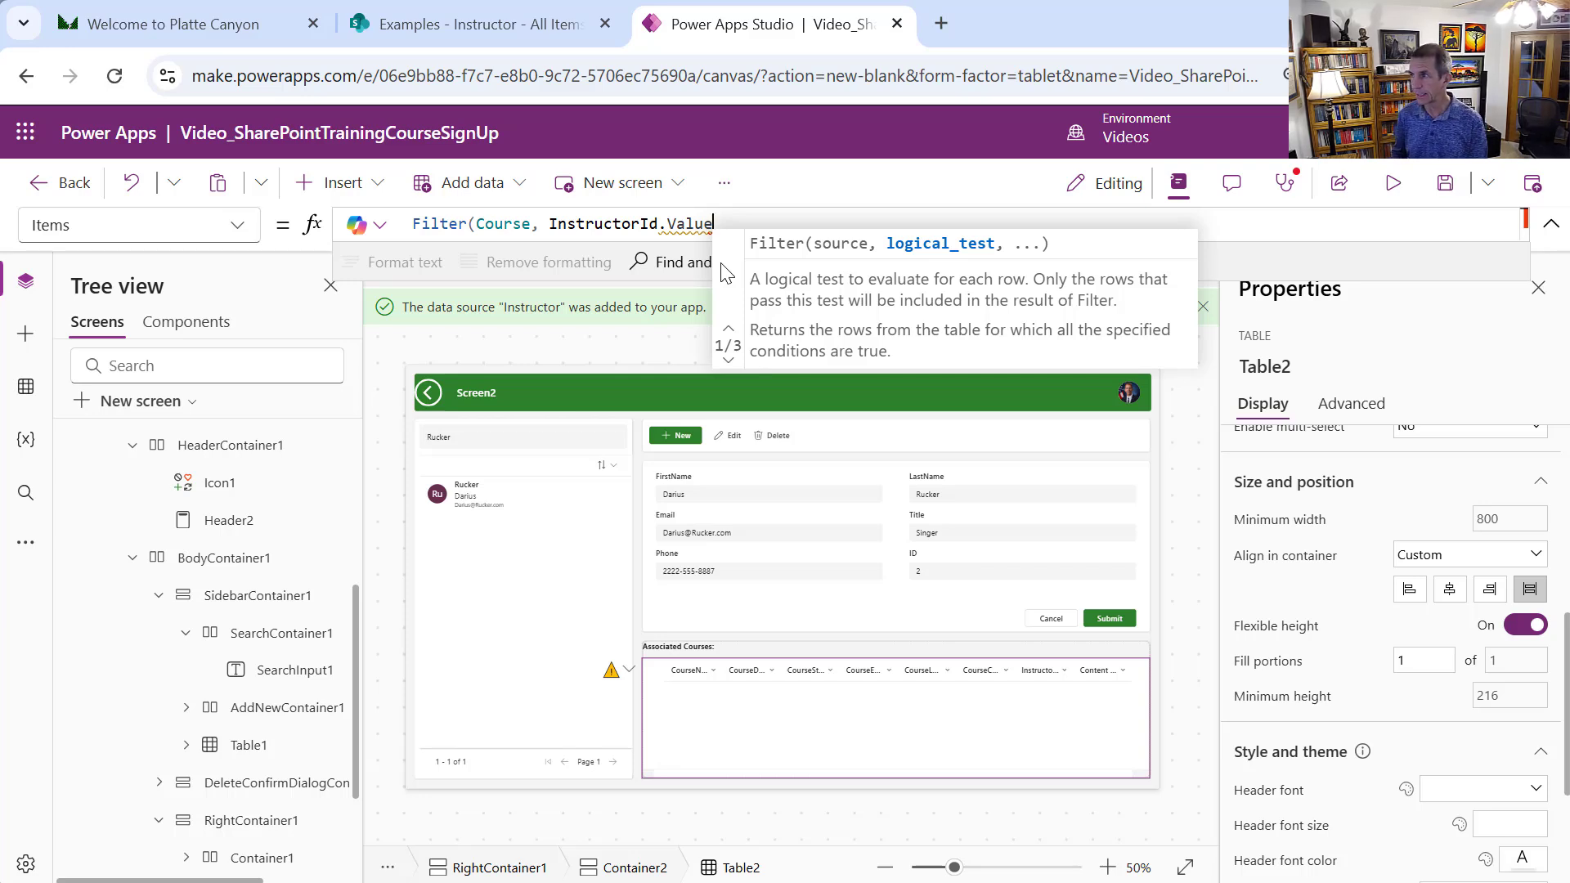
text(=)
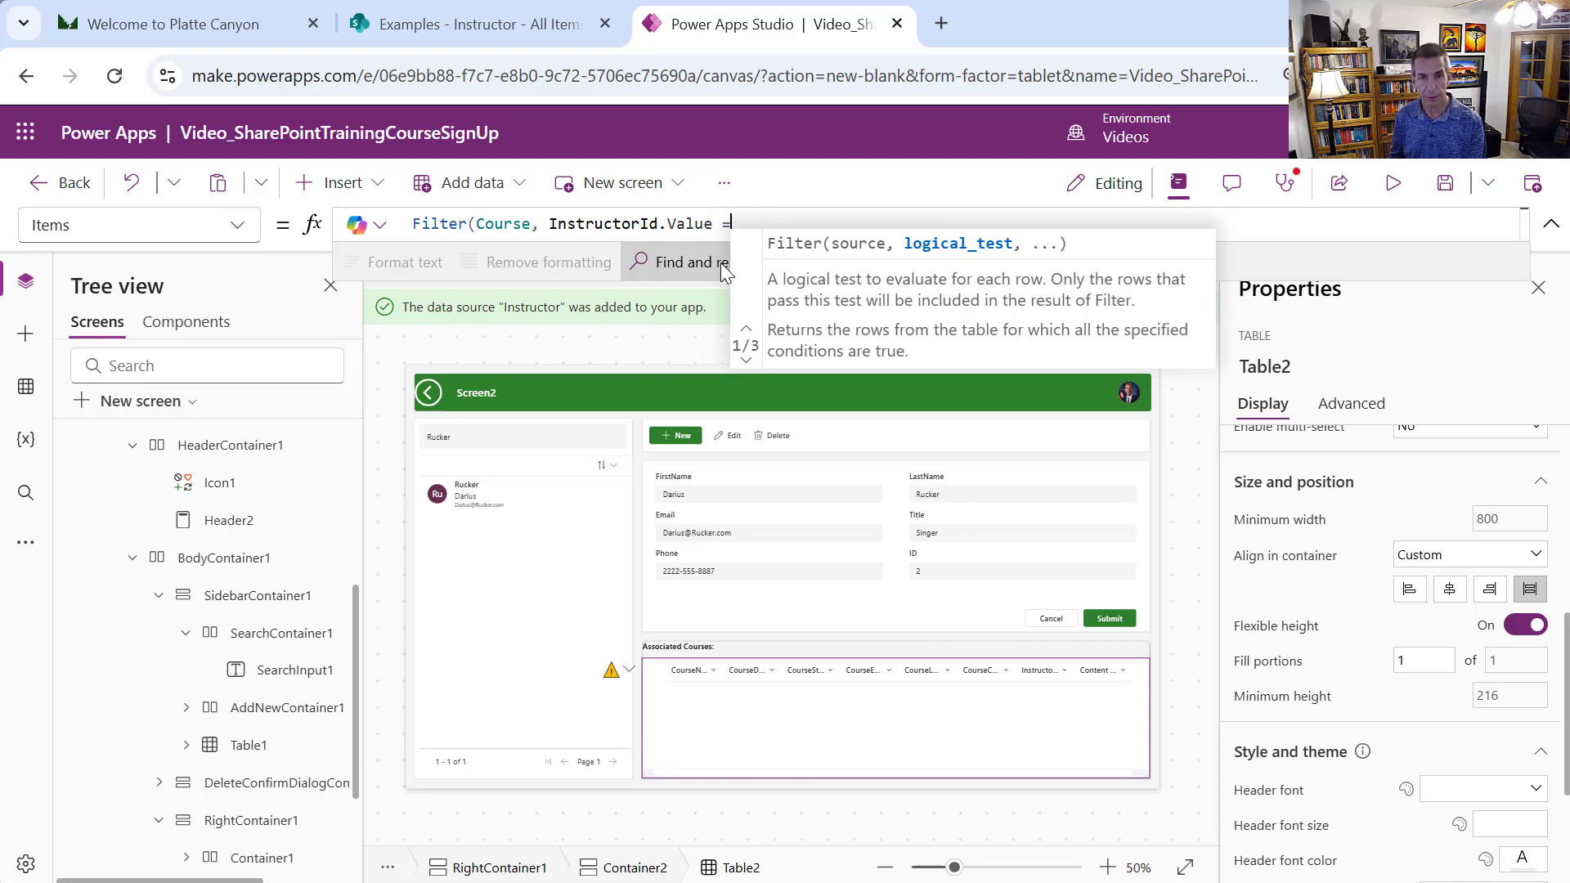
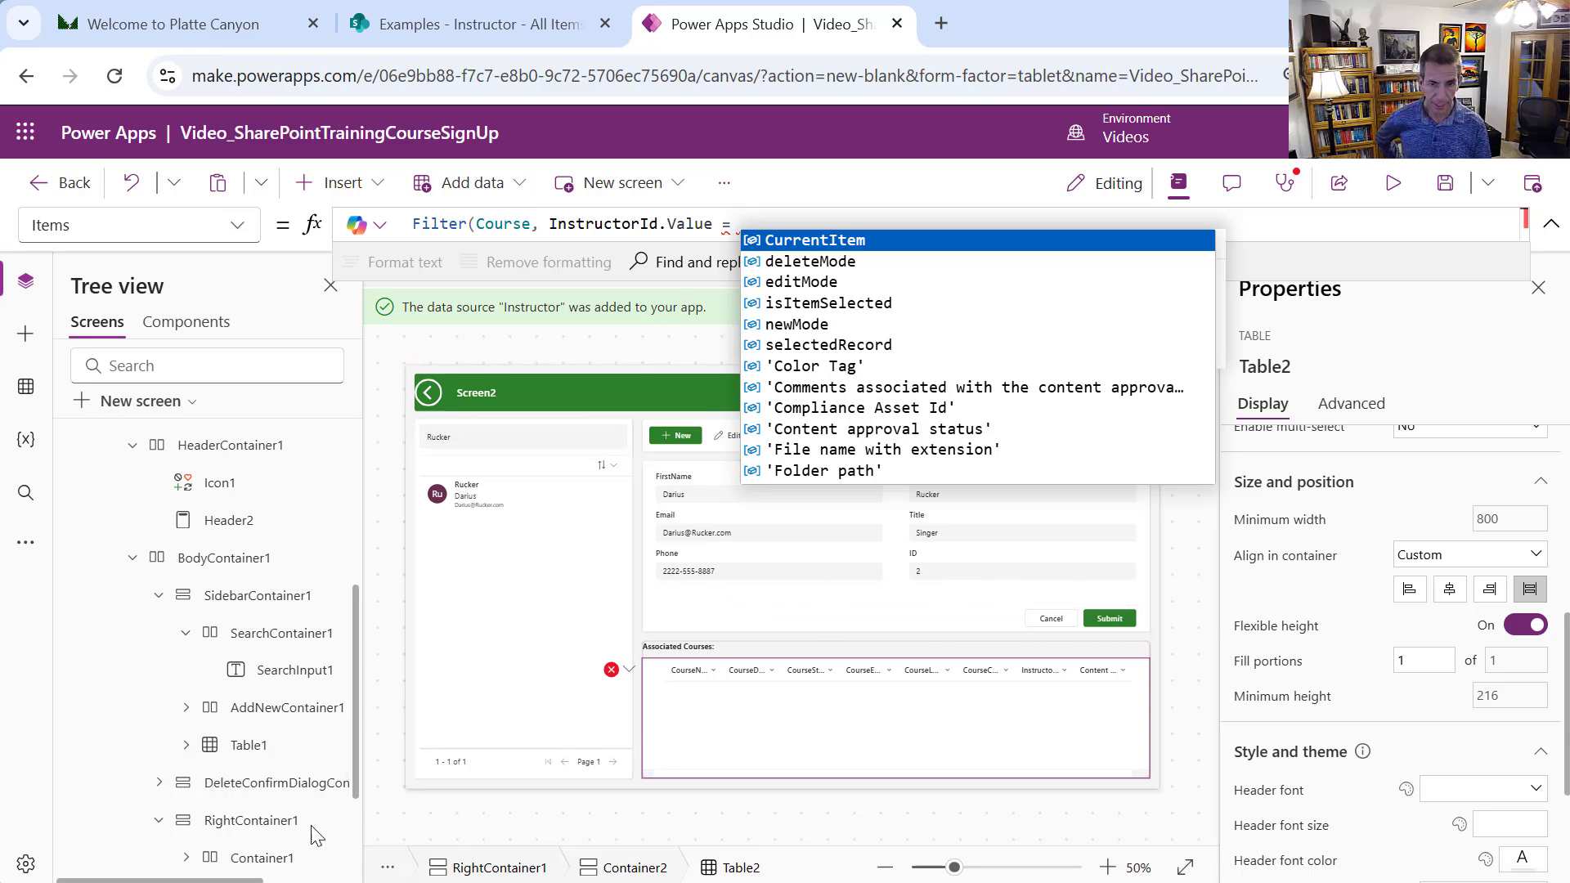
Complete Table2's Items as Filter(Course, InstructorId.Value = DataCardValue6.Value), matching the form's ID field
click(1037, 587)
click(1037, 587)
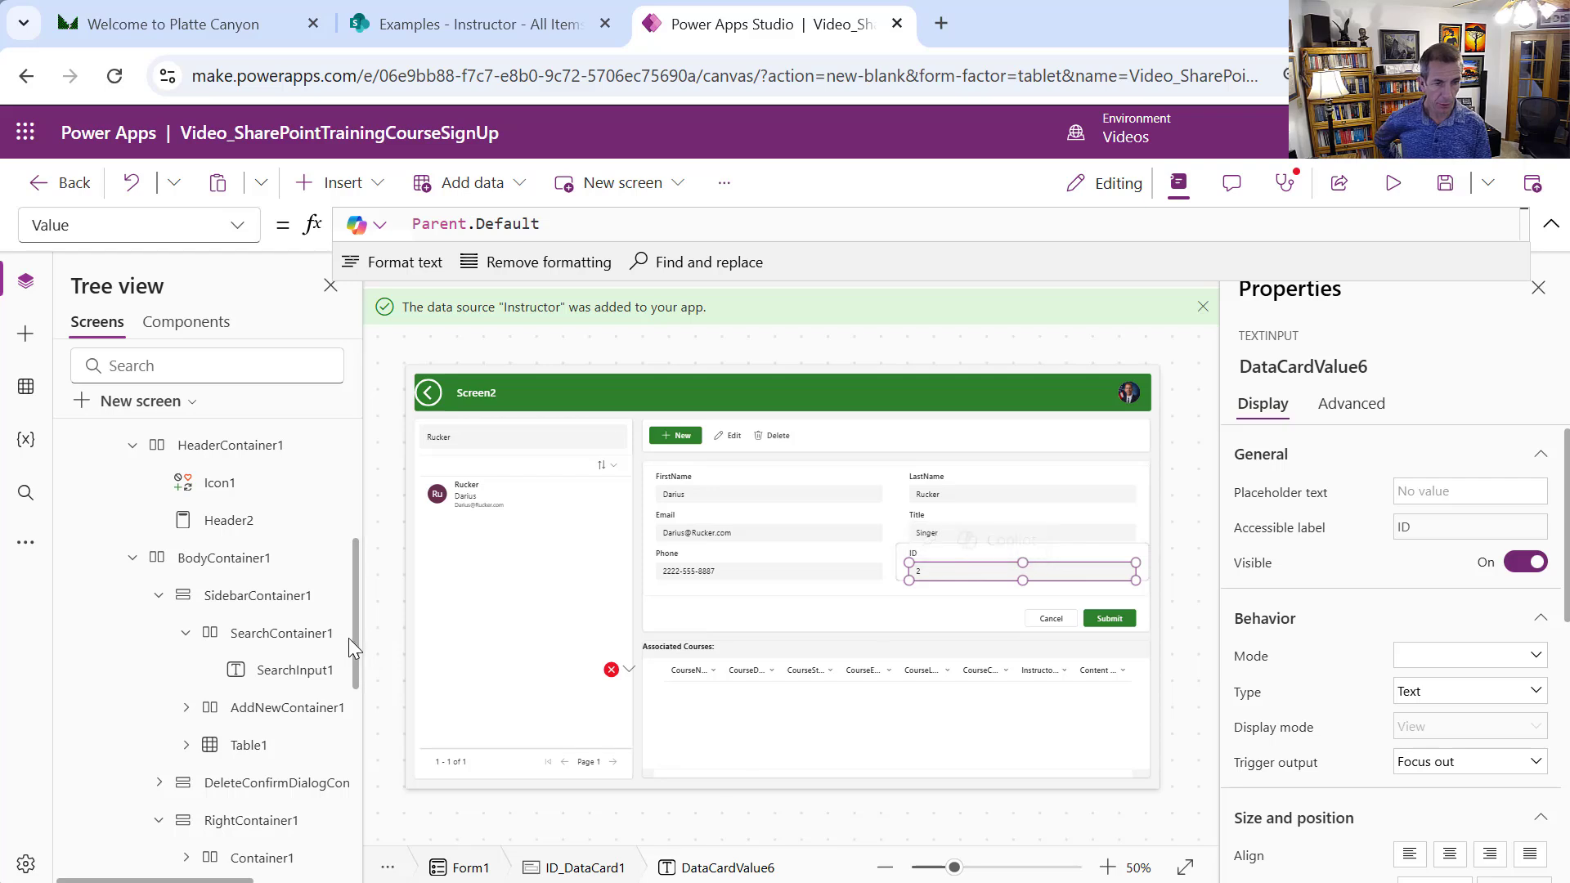
drag(347, 638, 376, 778)
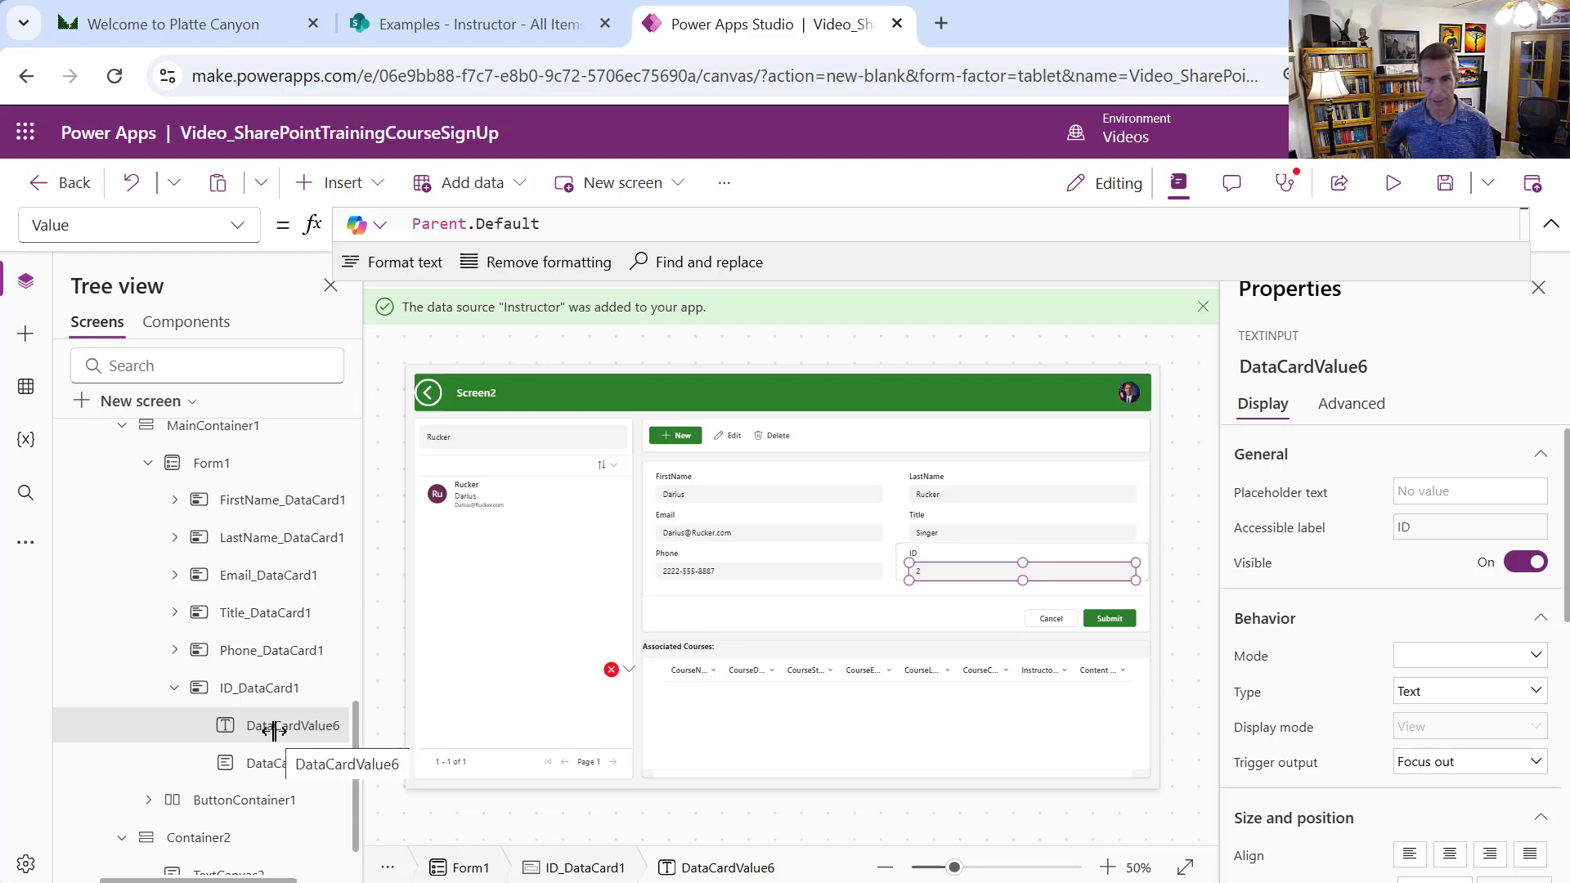
click(783, 719)
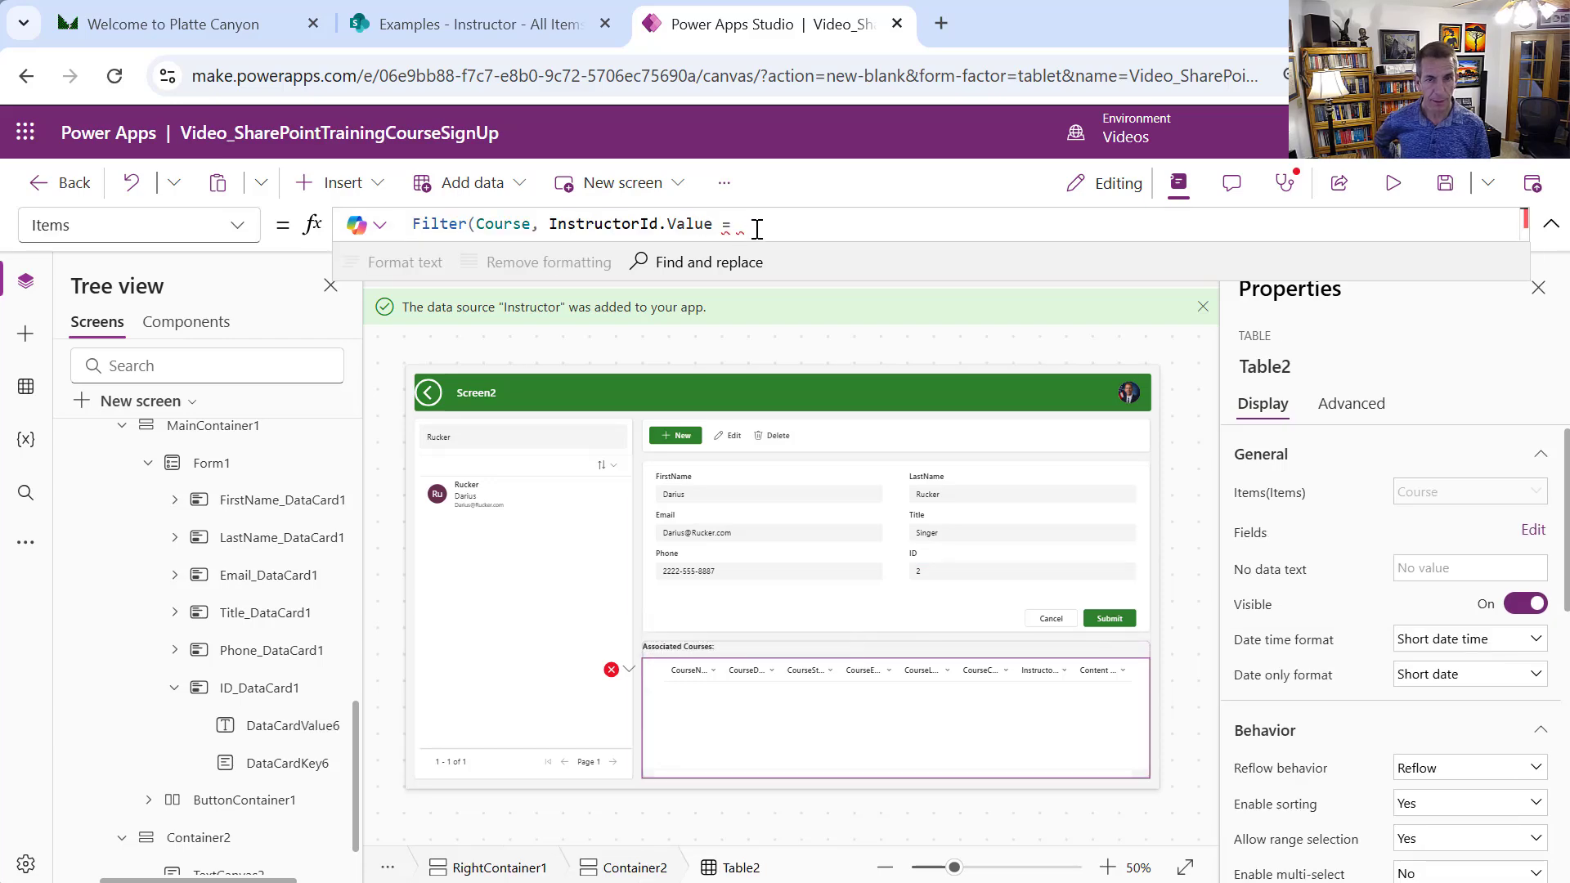
text(Data)
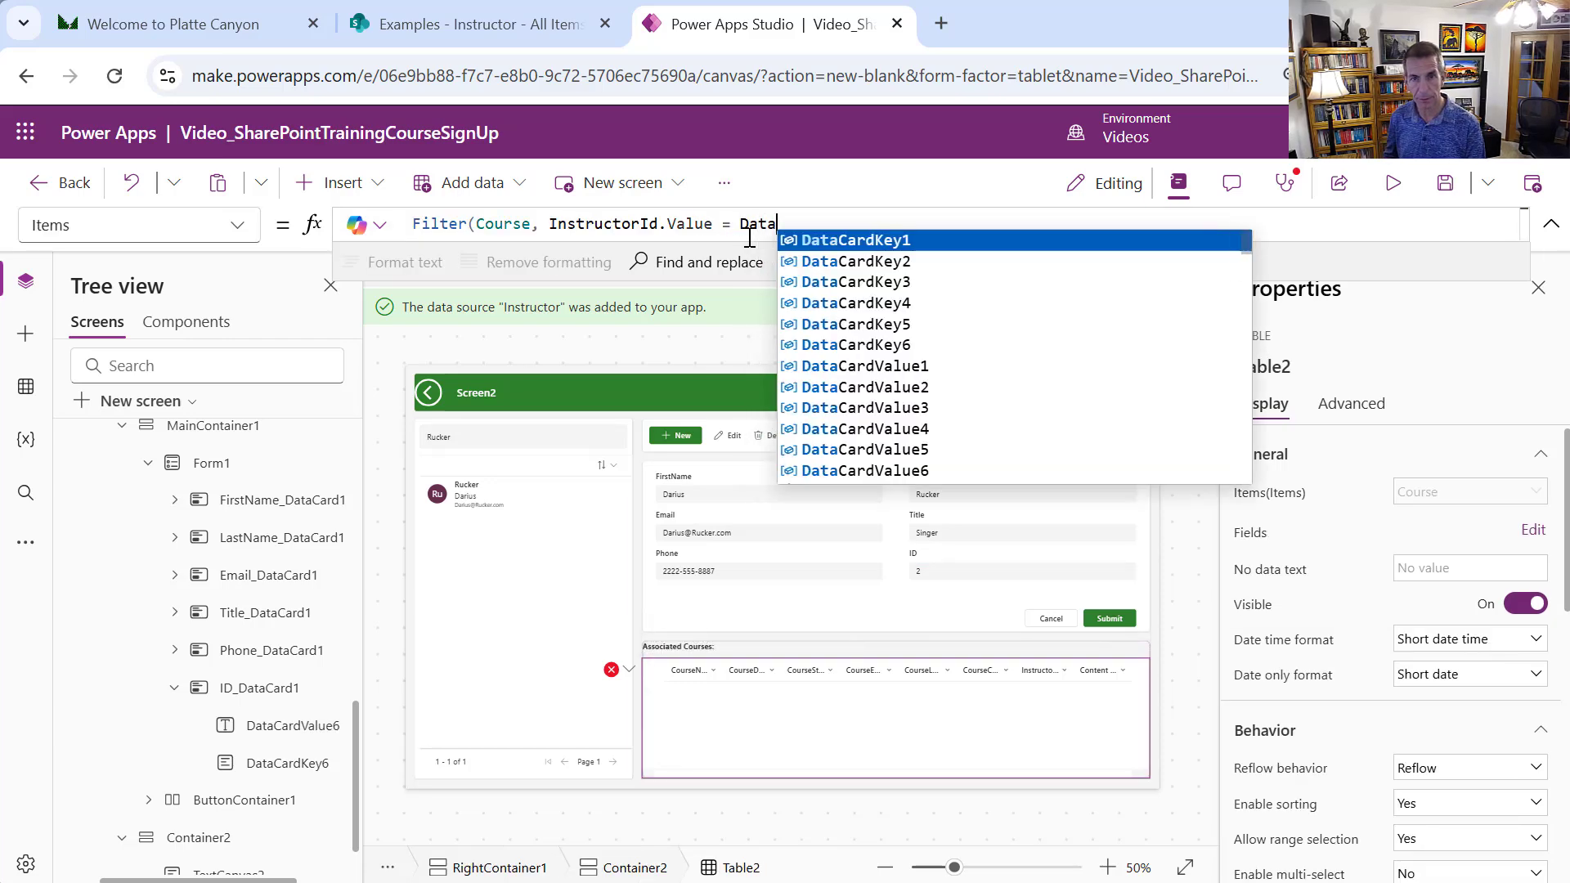
text(Car)
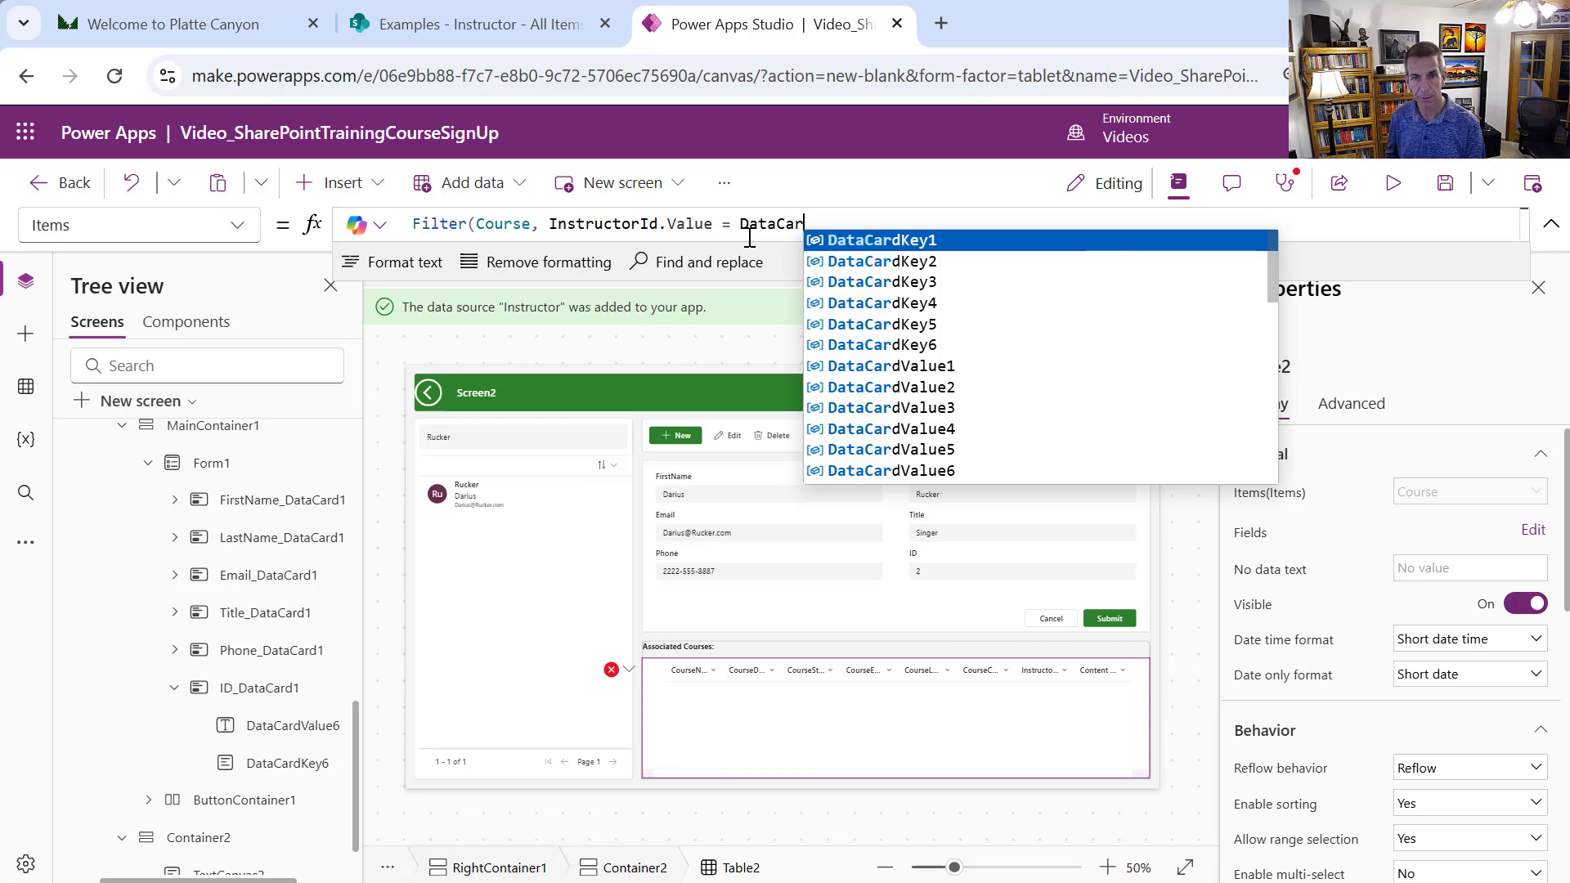
text(dValue6)
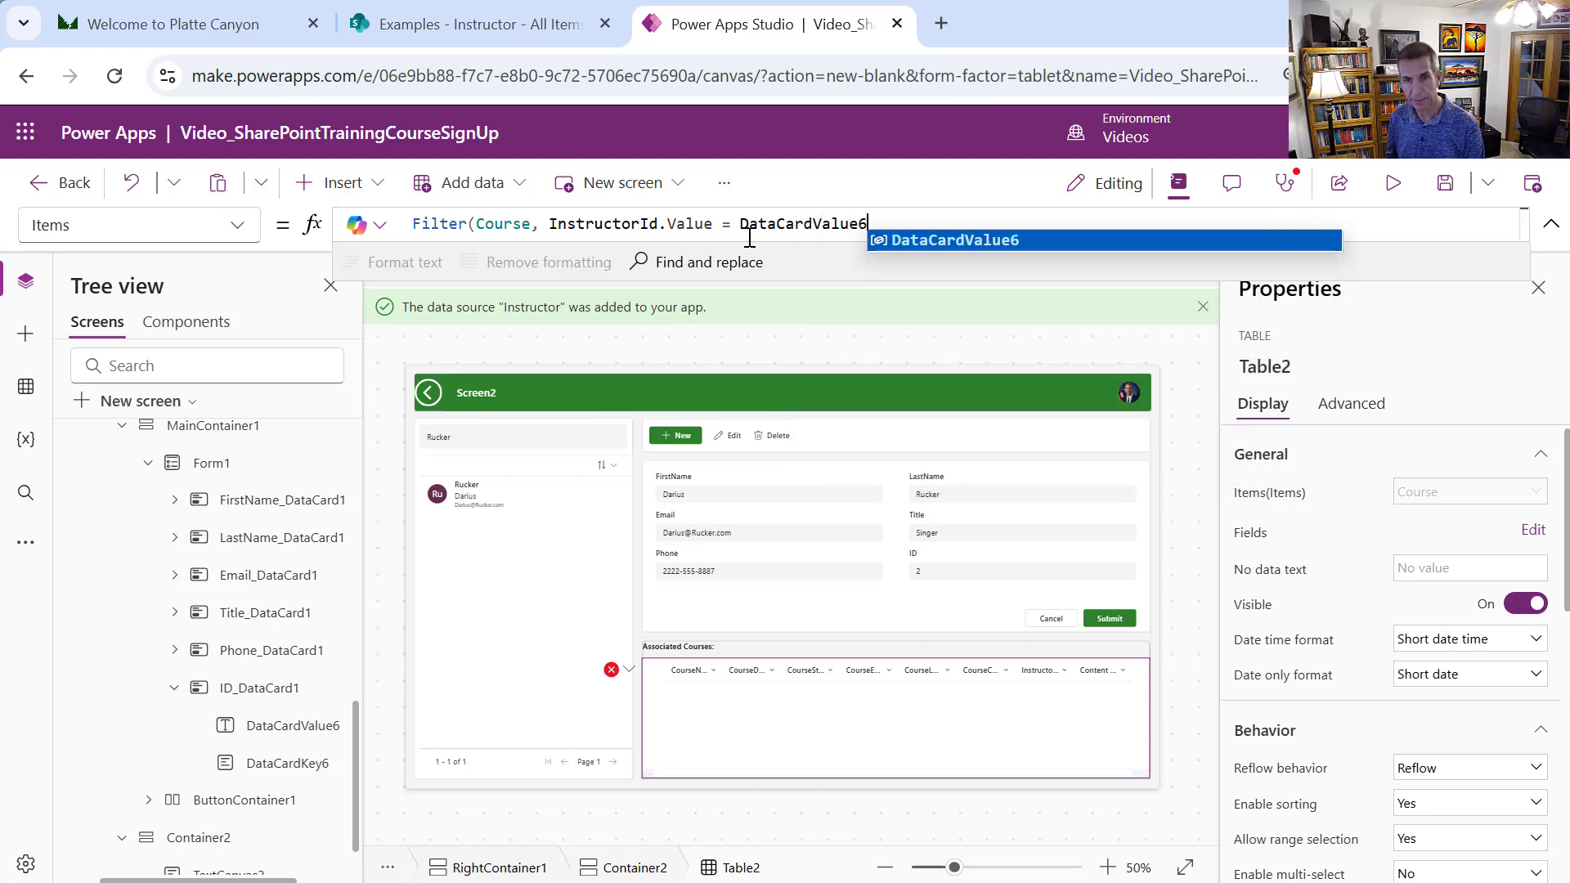
text(.)
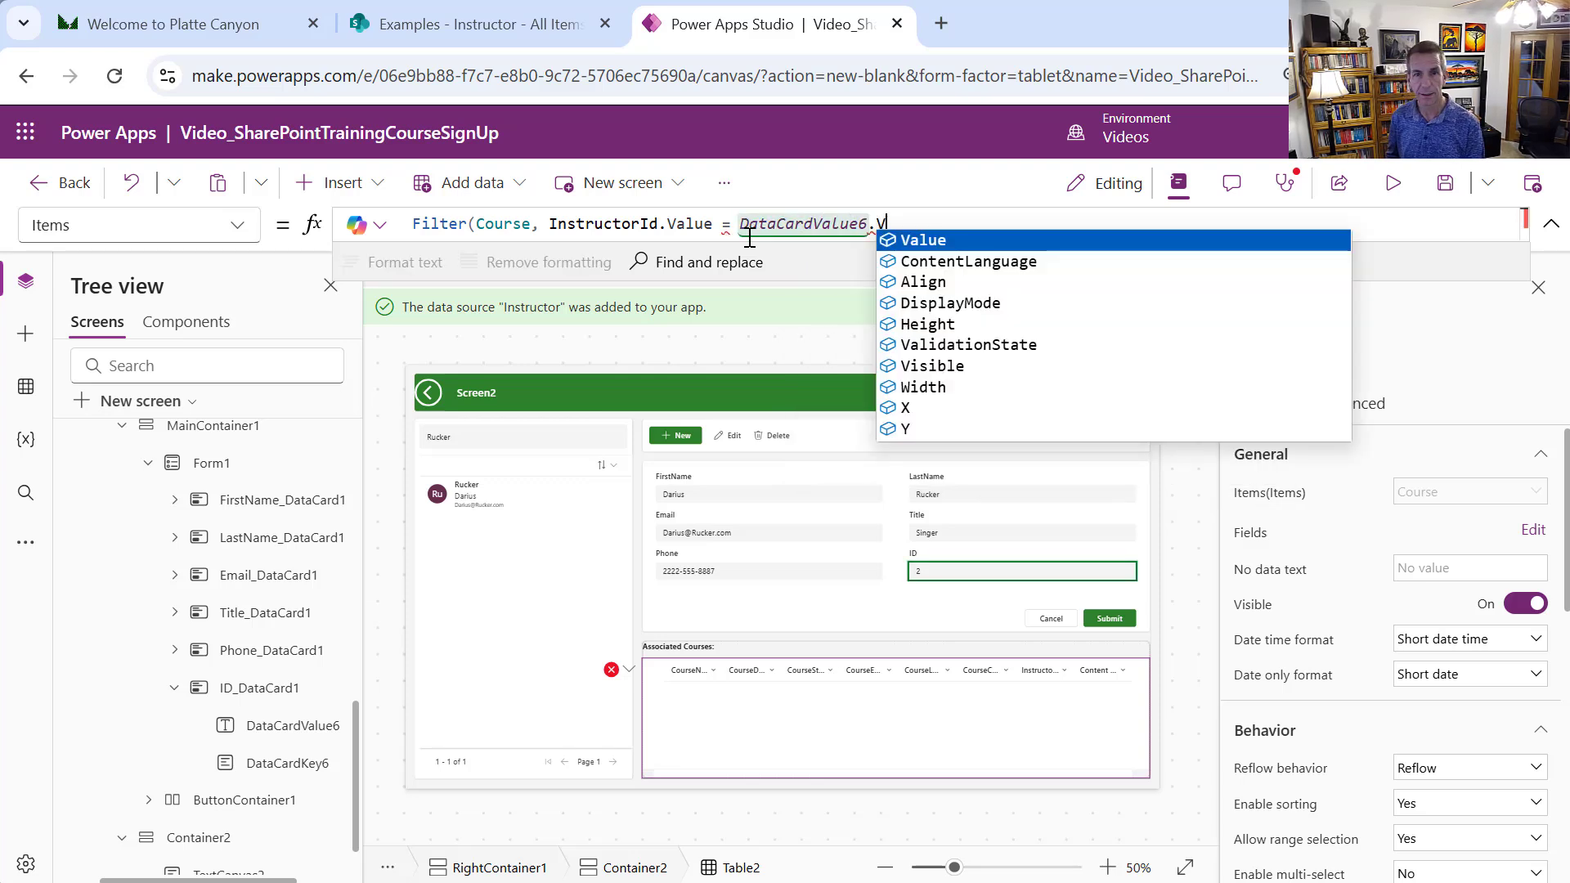
text(Value)
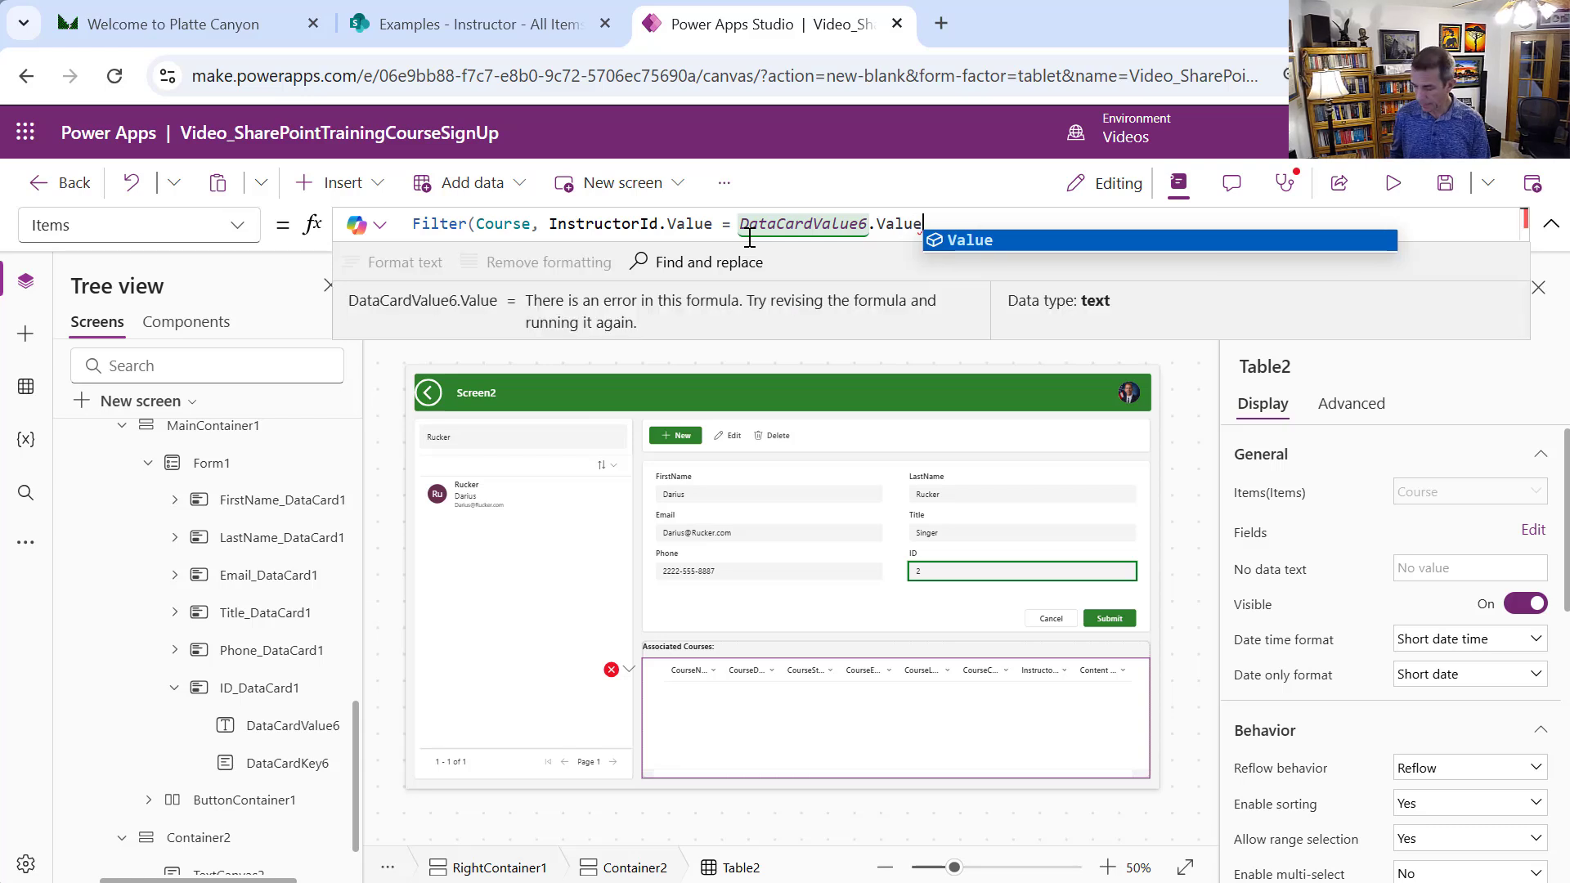
text())
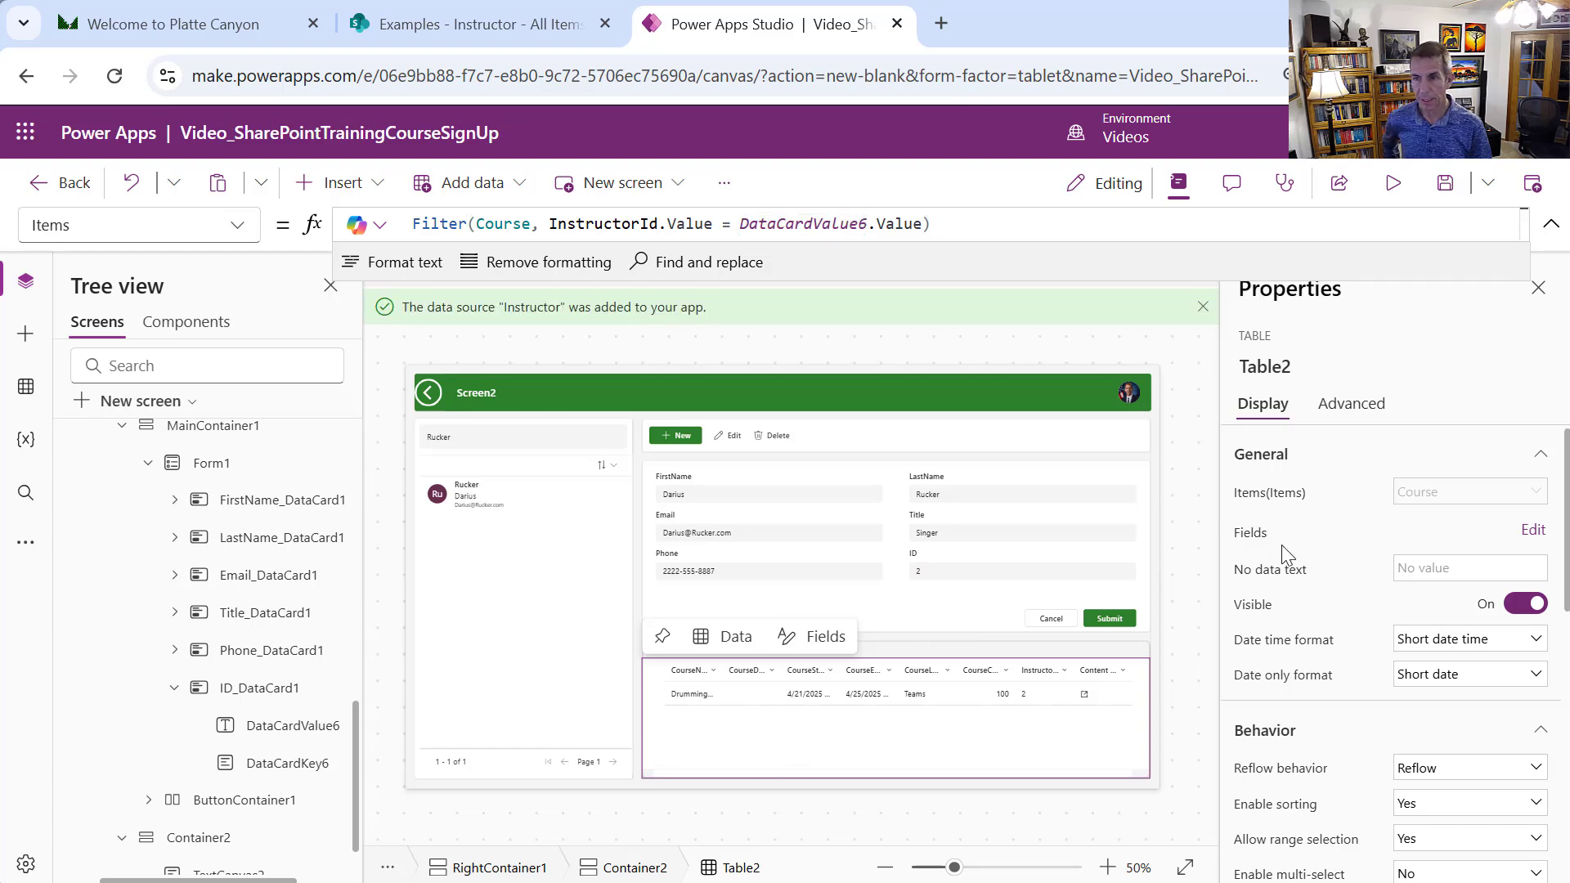
Remove the Content type and InstructorId columns from Table2's fields
click(1531, 530)
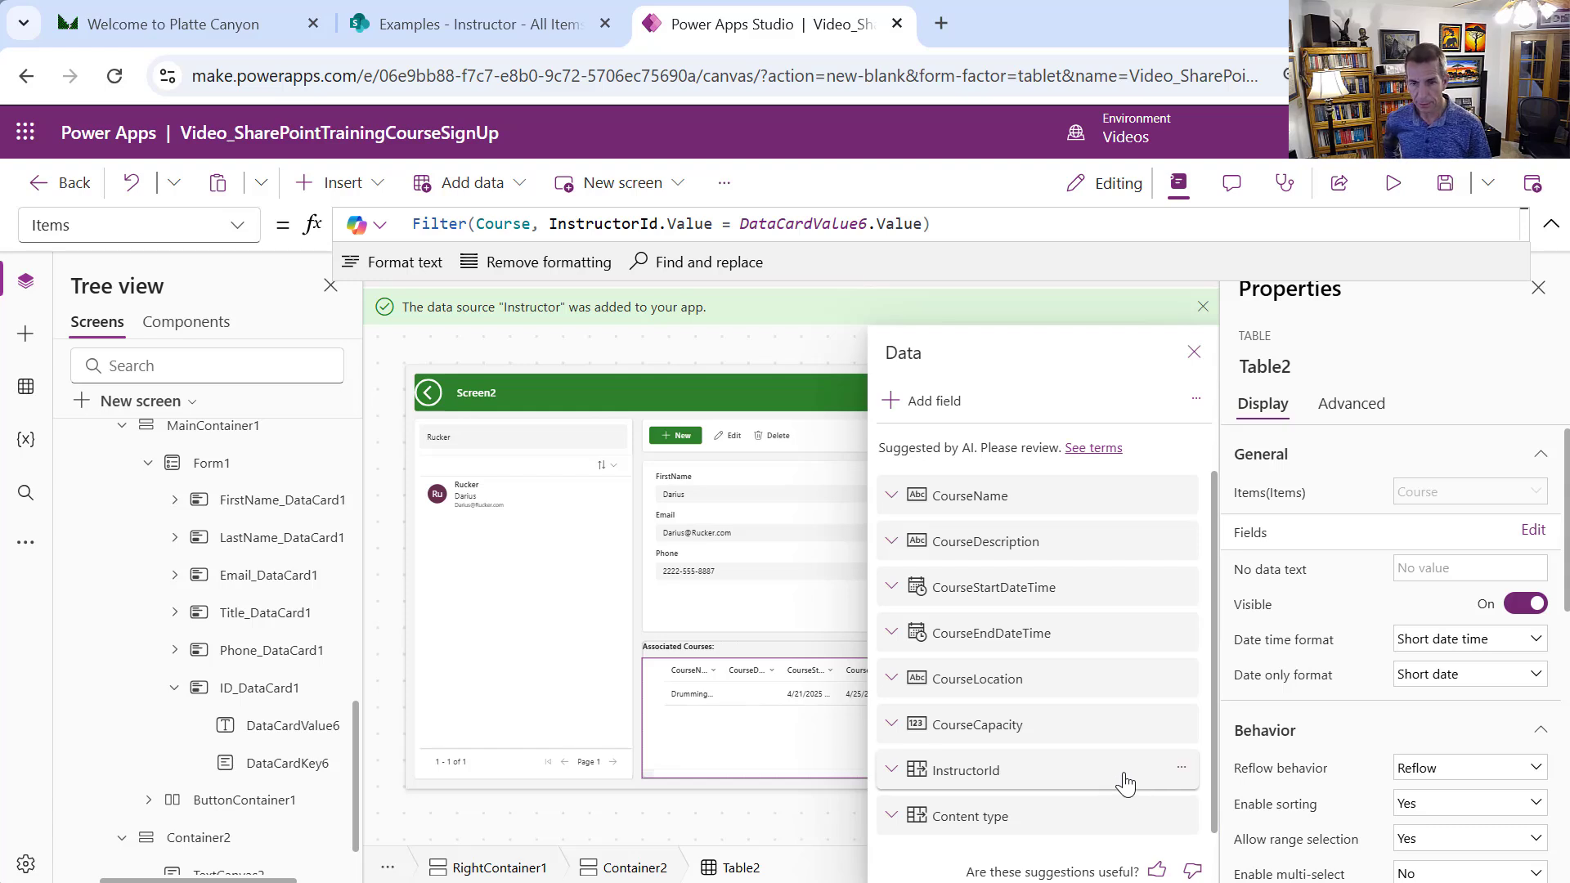
click(1181, 816)
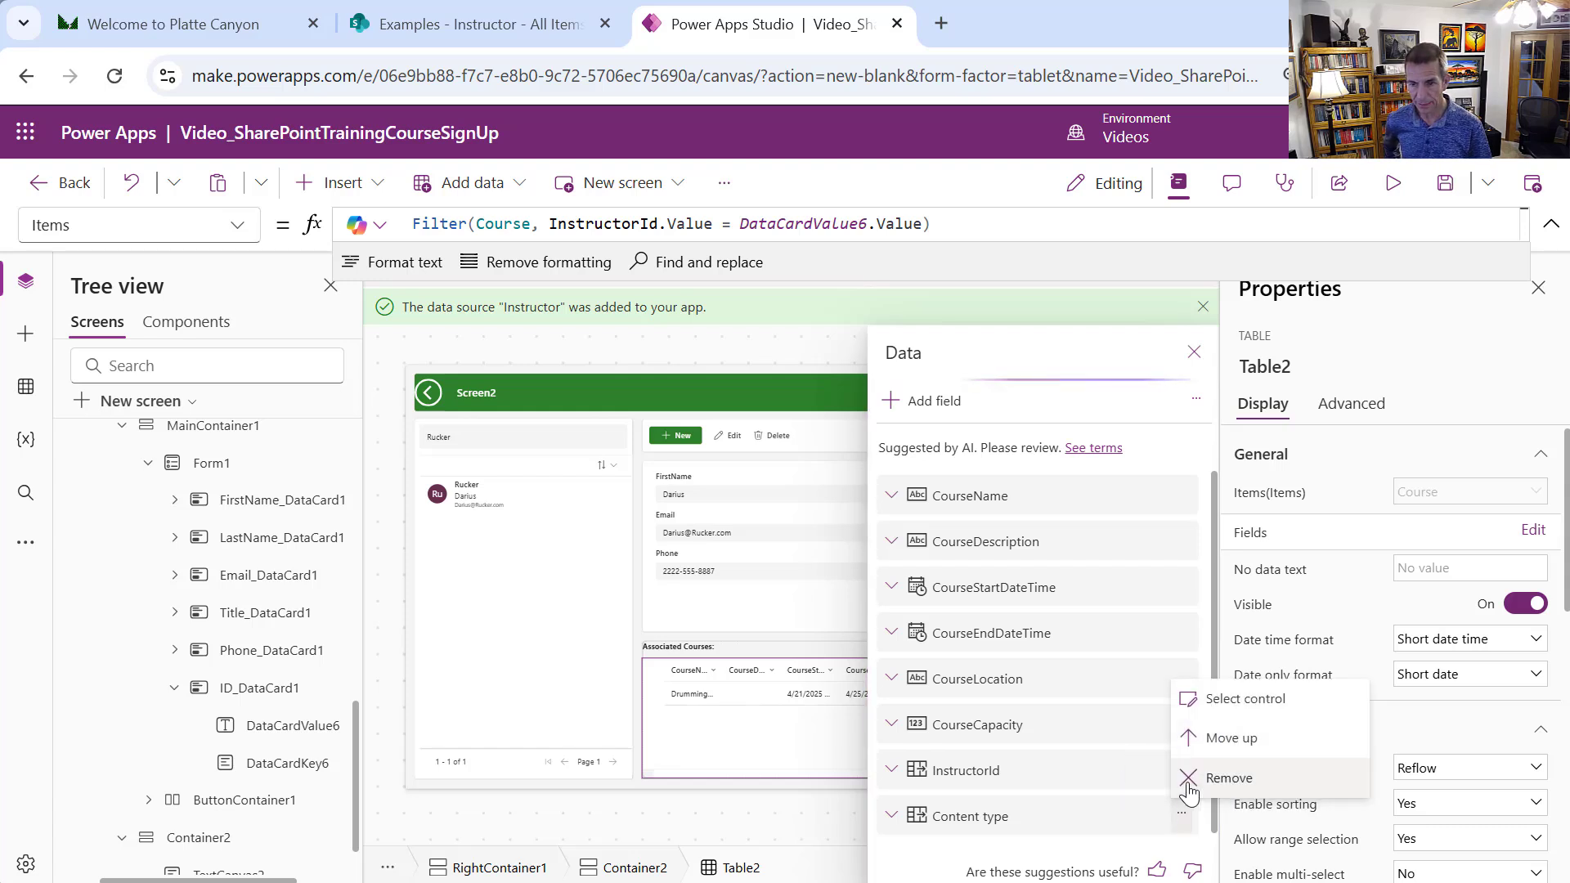
click(1190, 784)
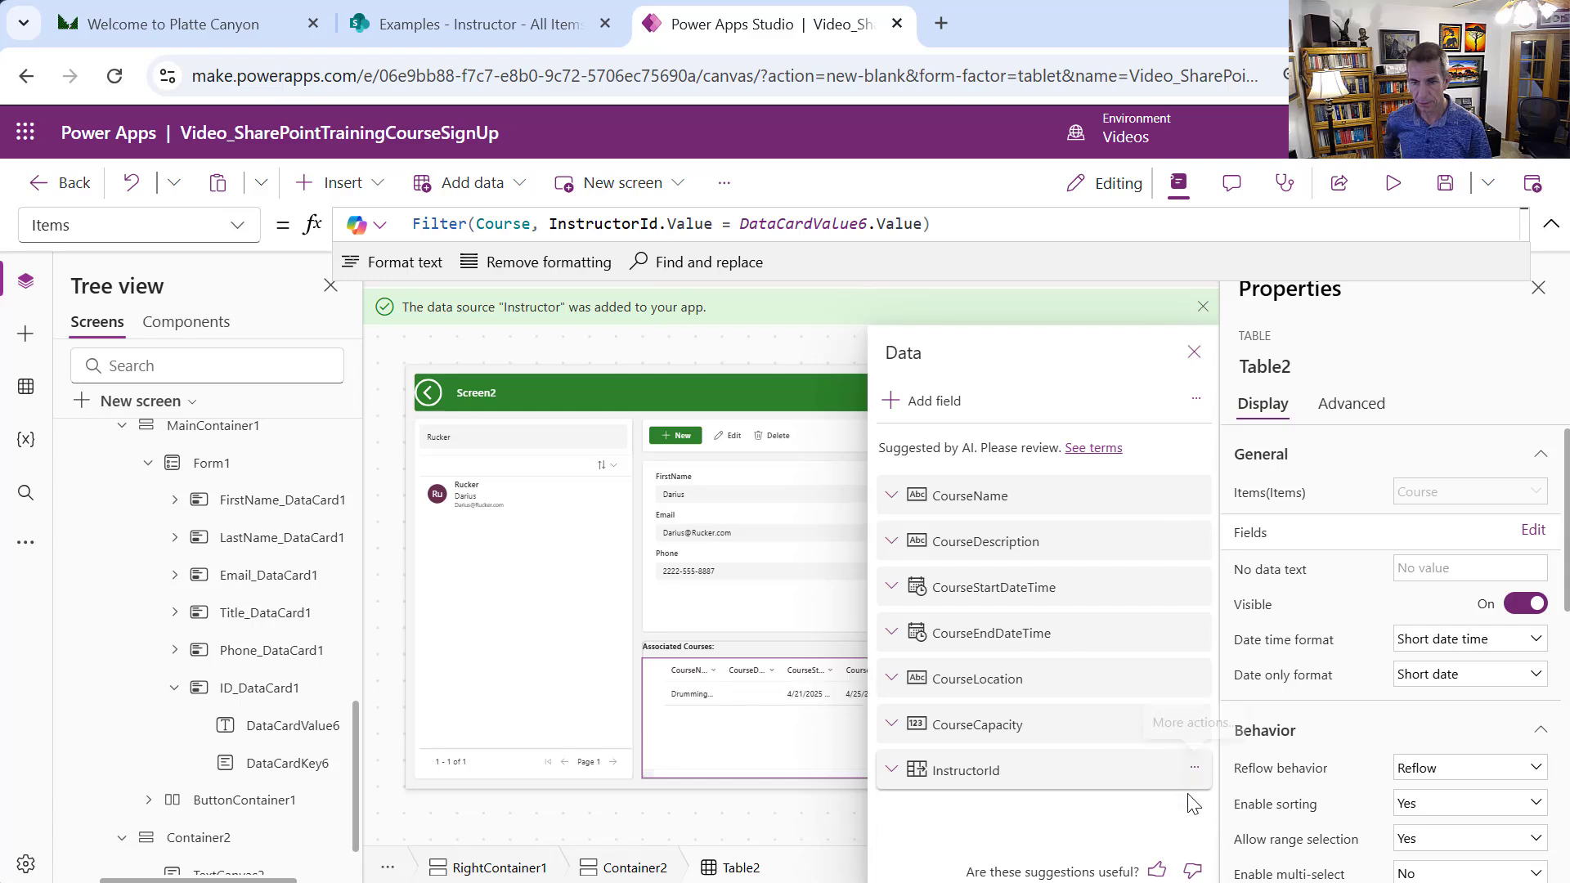
click(1193, 770)
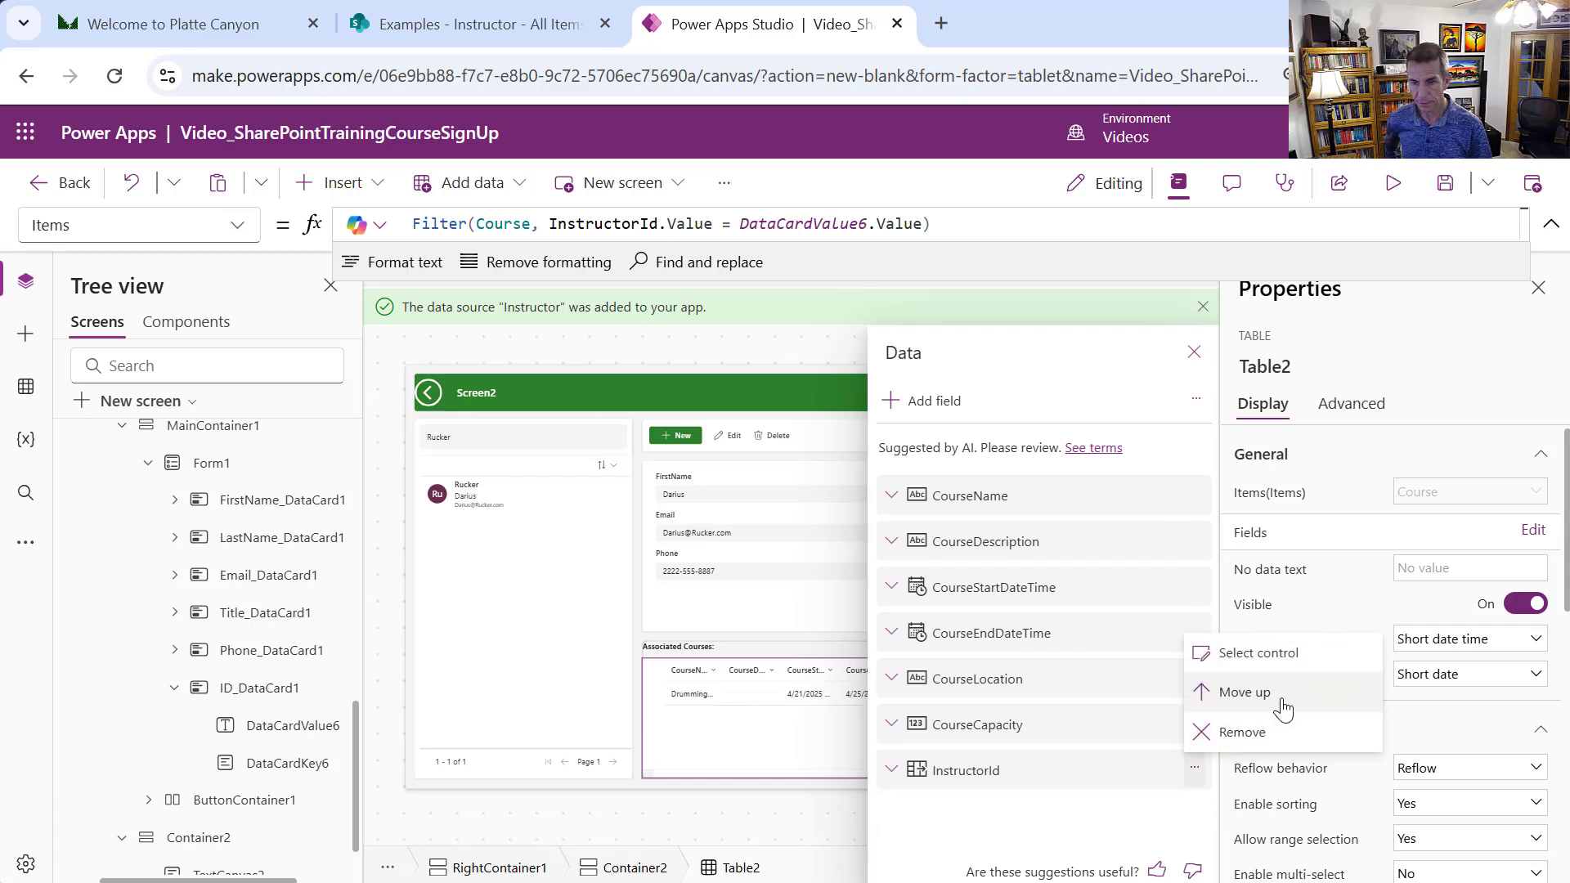
click(1273, 732)
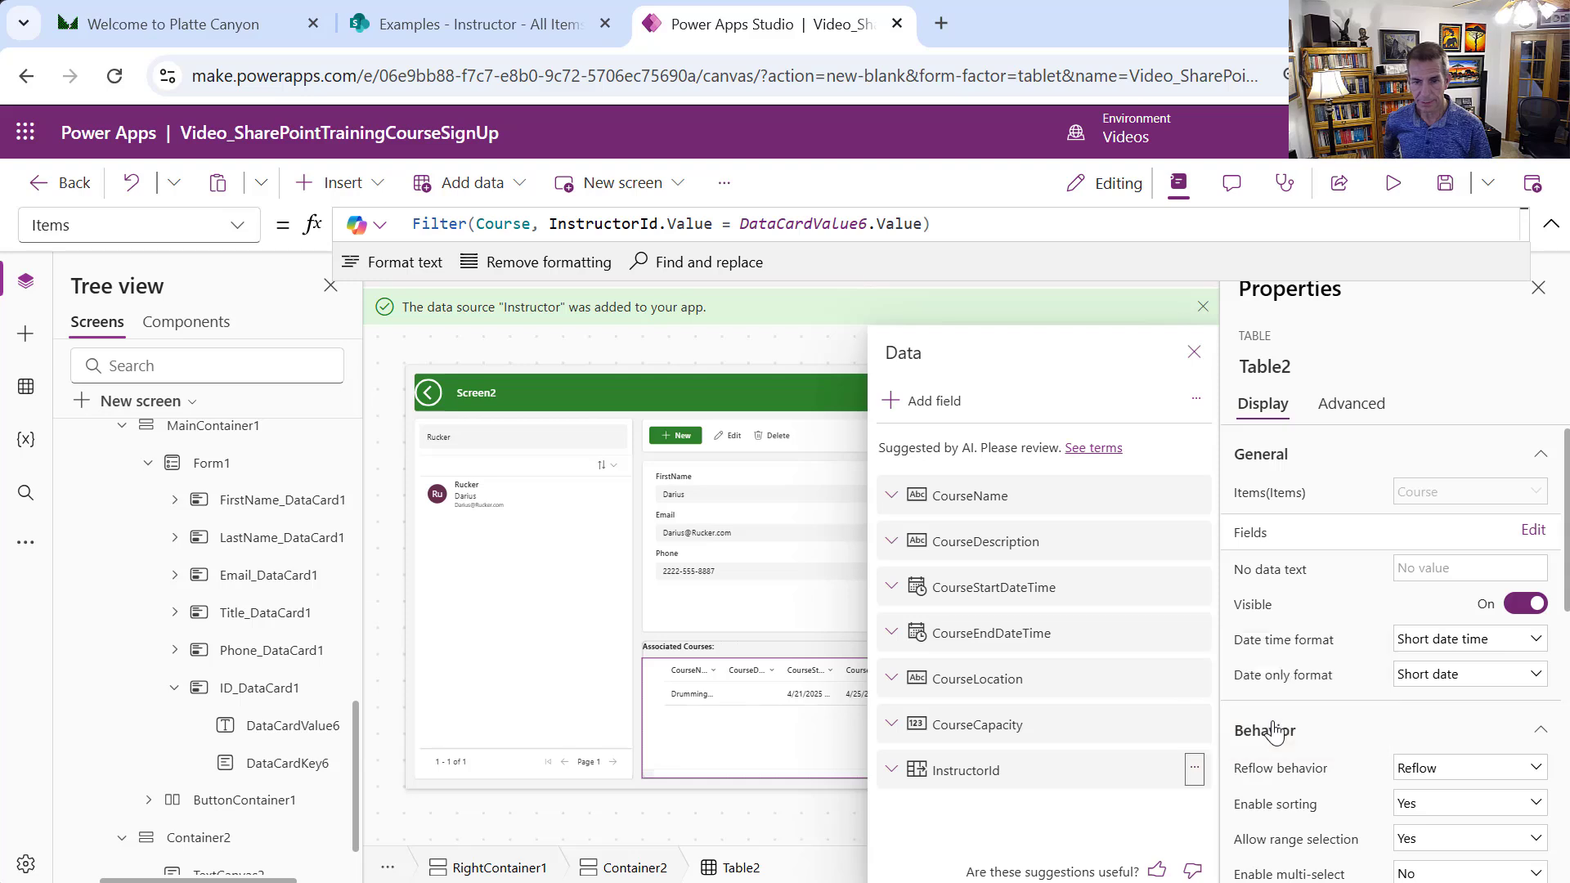
click(765, 787)
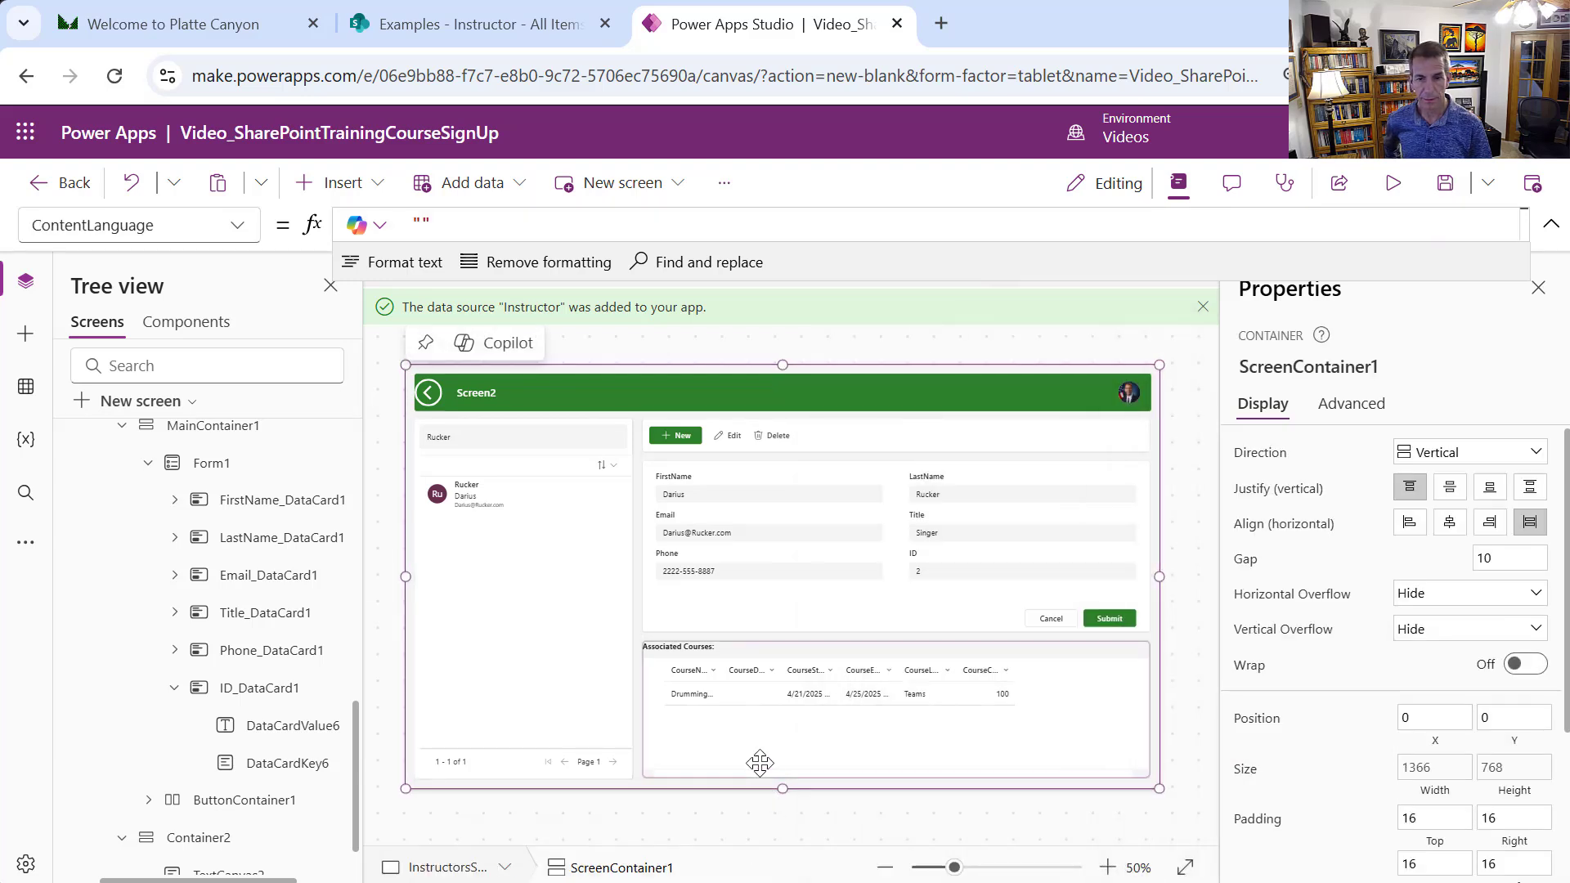
Preview the app with an empty last-name search and confirm each instructor shows only Guitar 101 or Drumming
click(1388, 182)
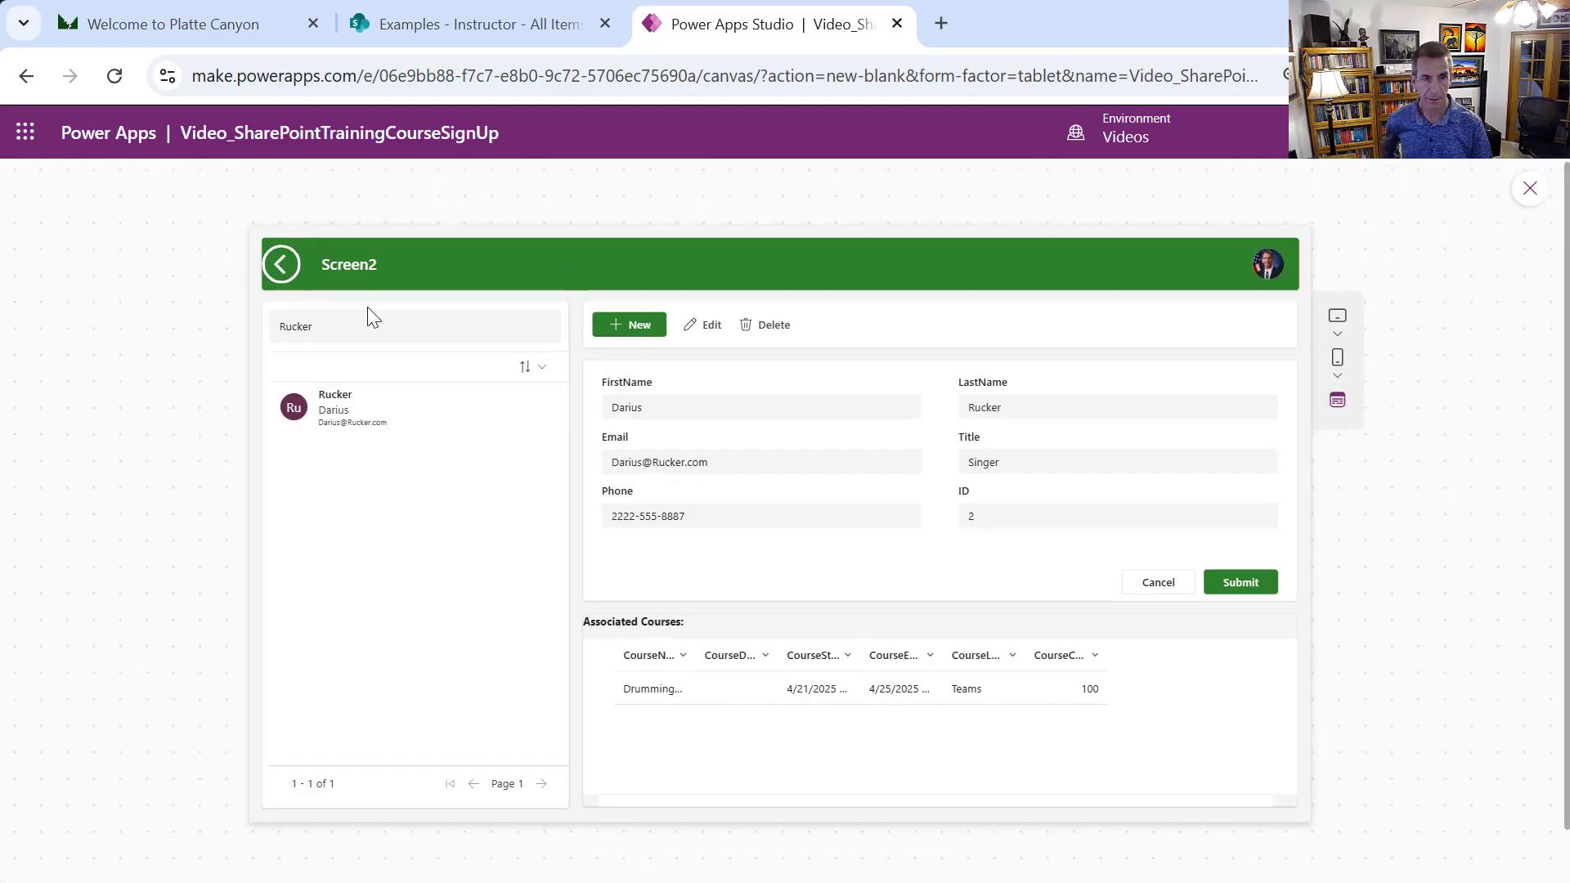
drag(366, 320, 261, 322)
key(BackSpace)
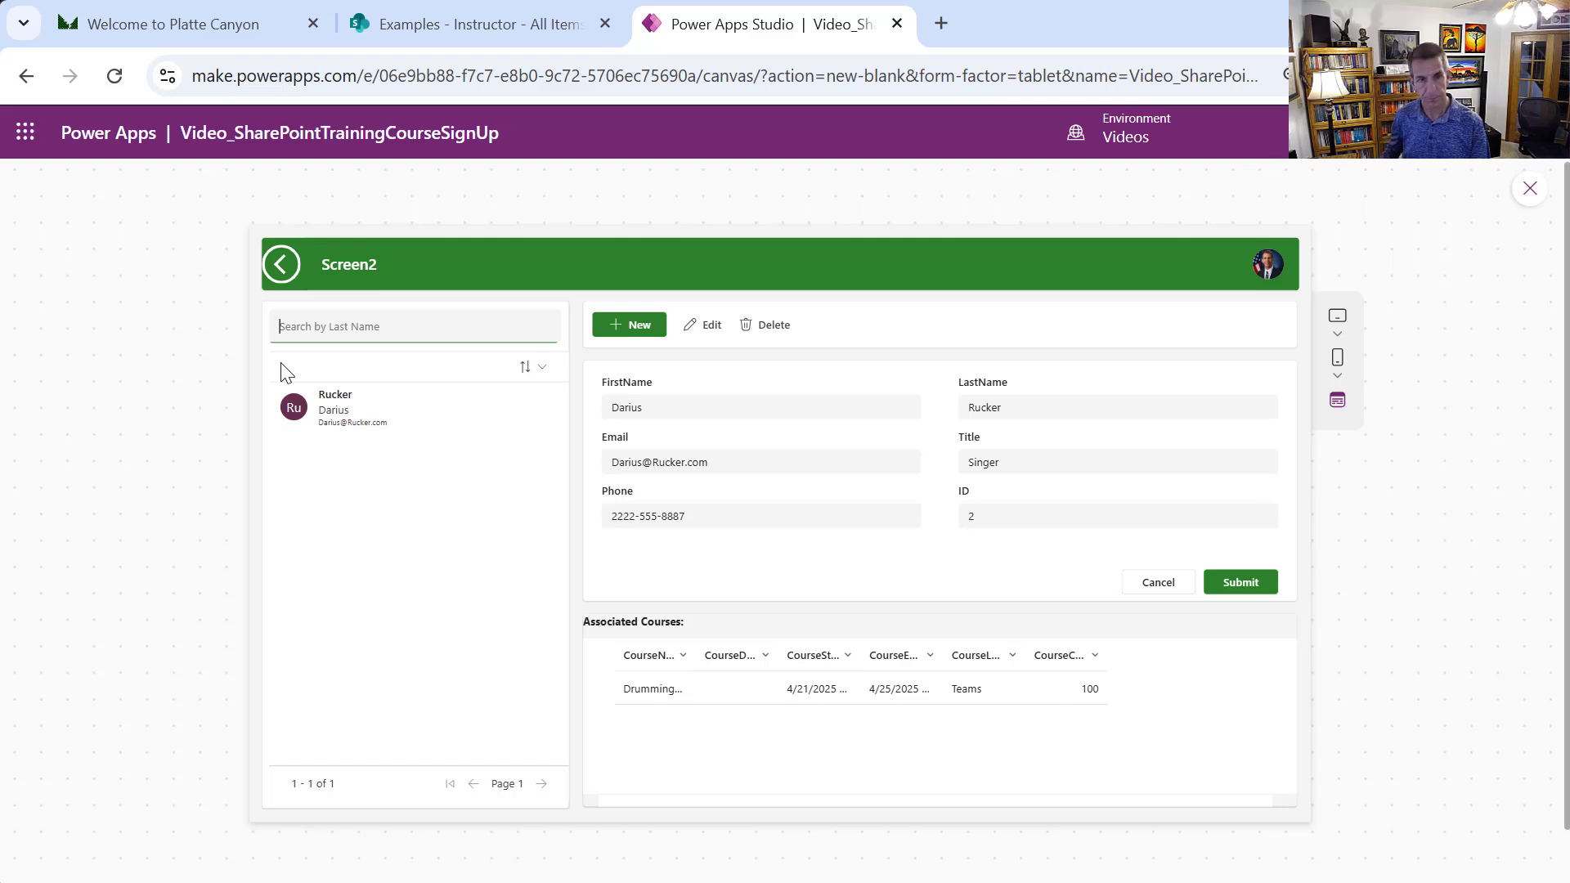
key(Tab)
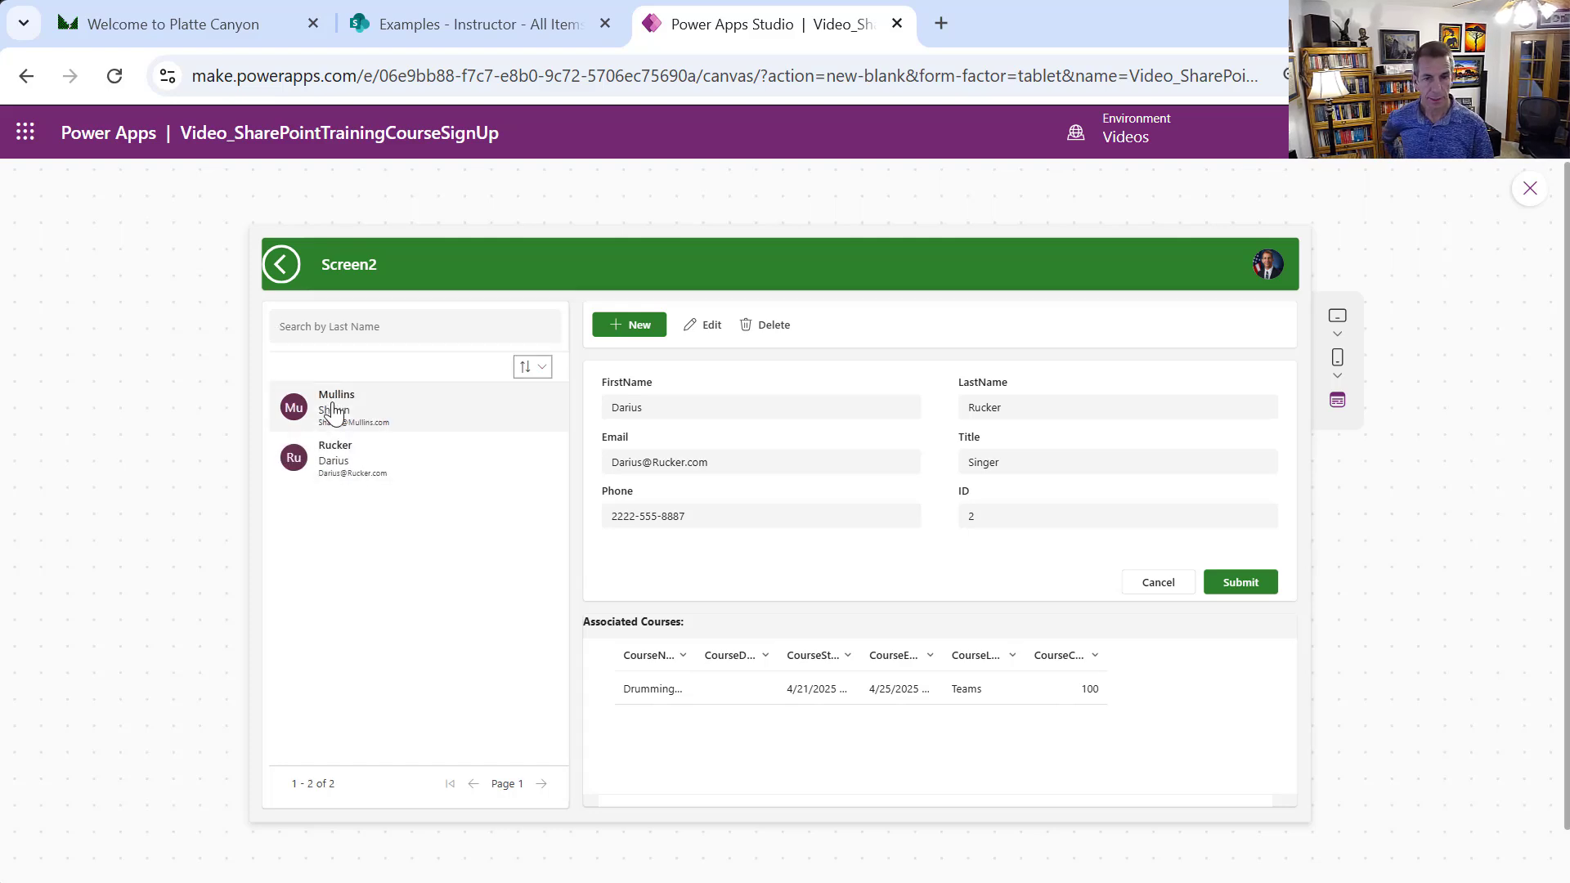
click(330, 413)
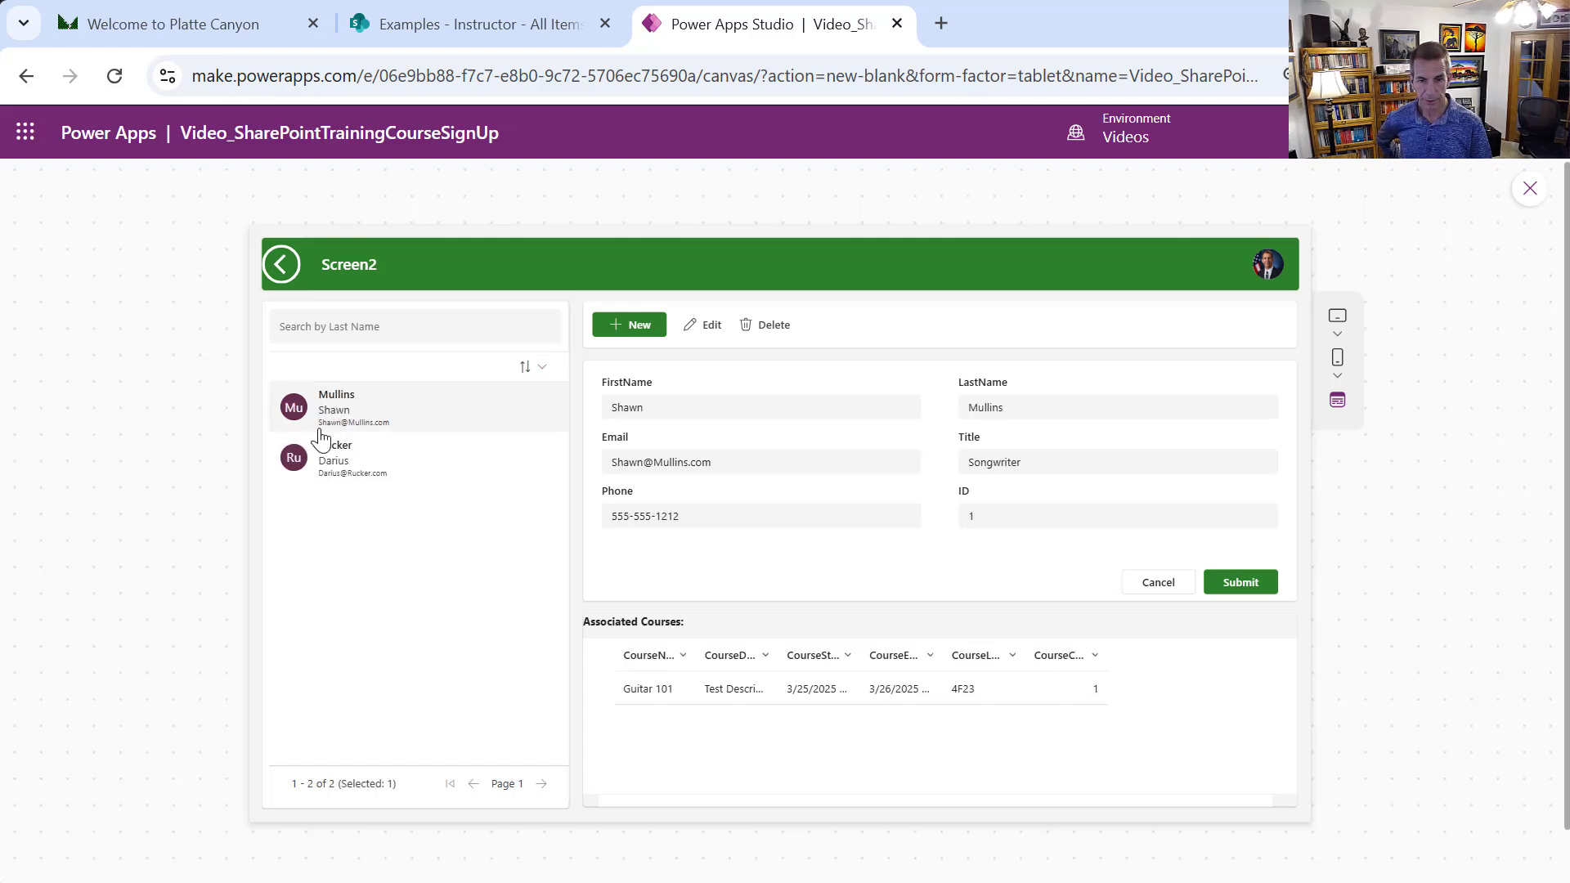
click(325, 469)
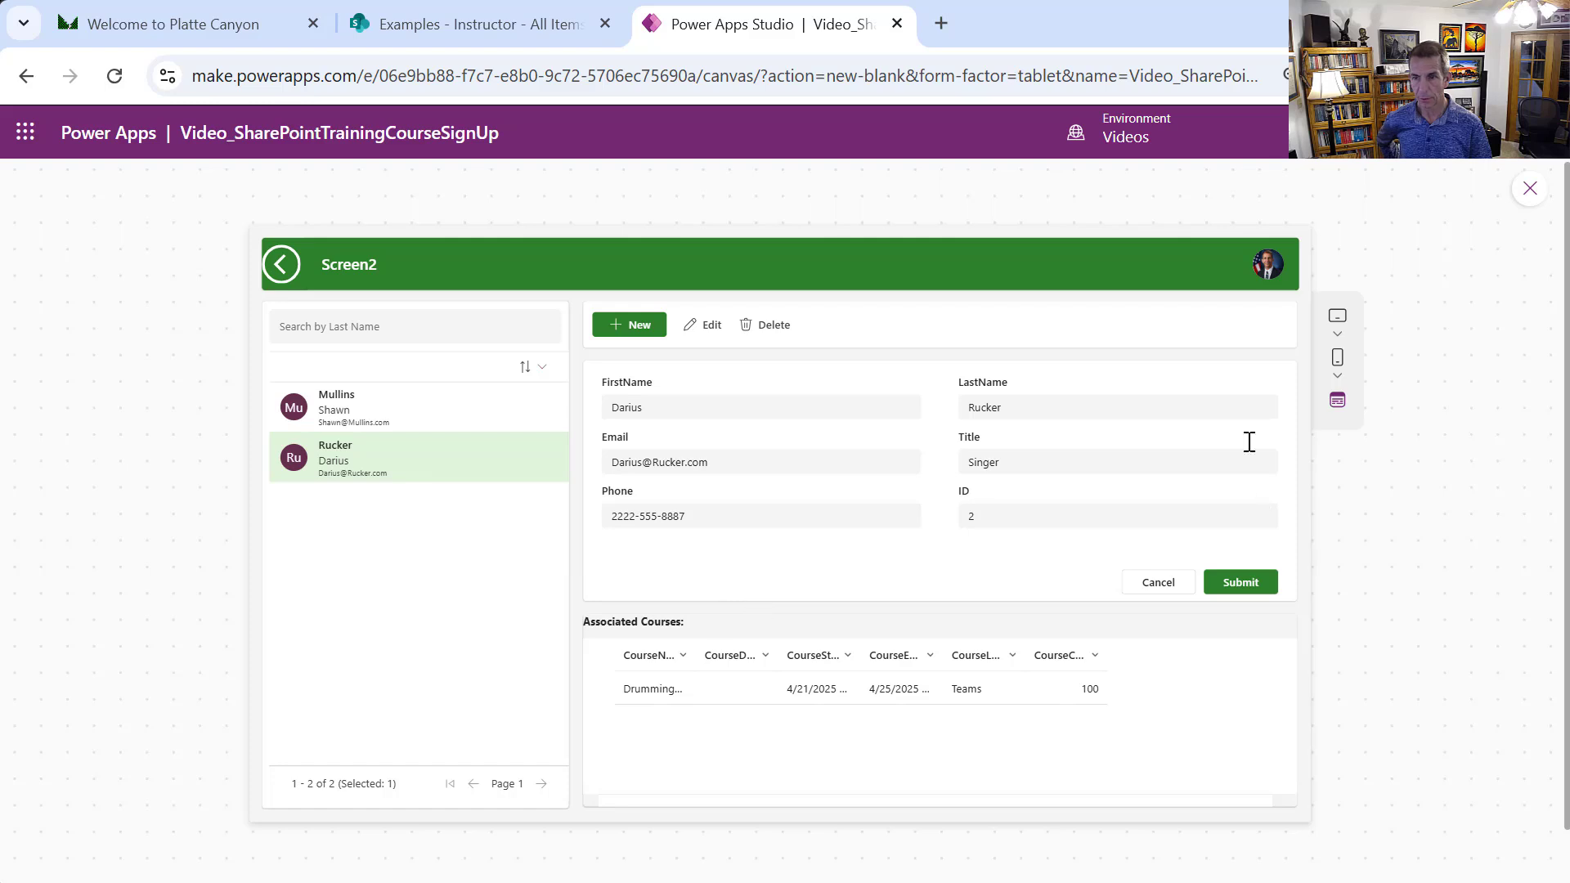
click(1530, 193)
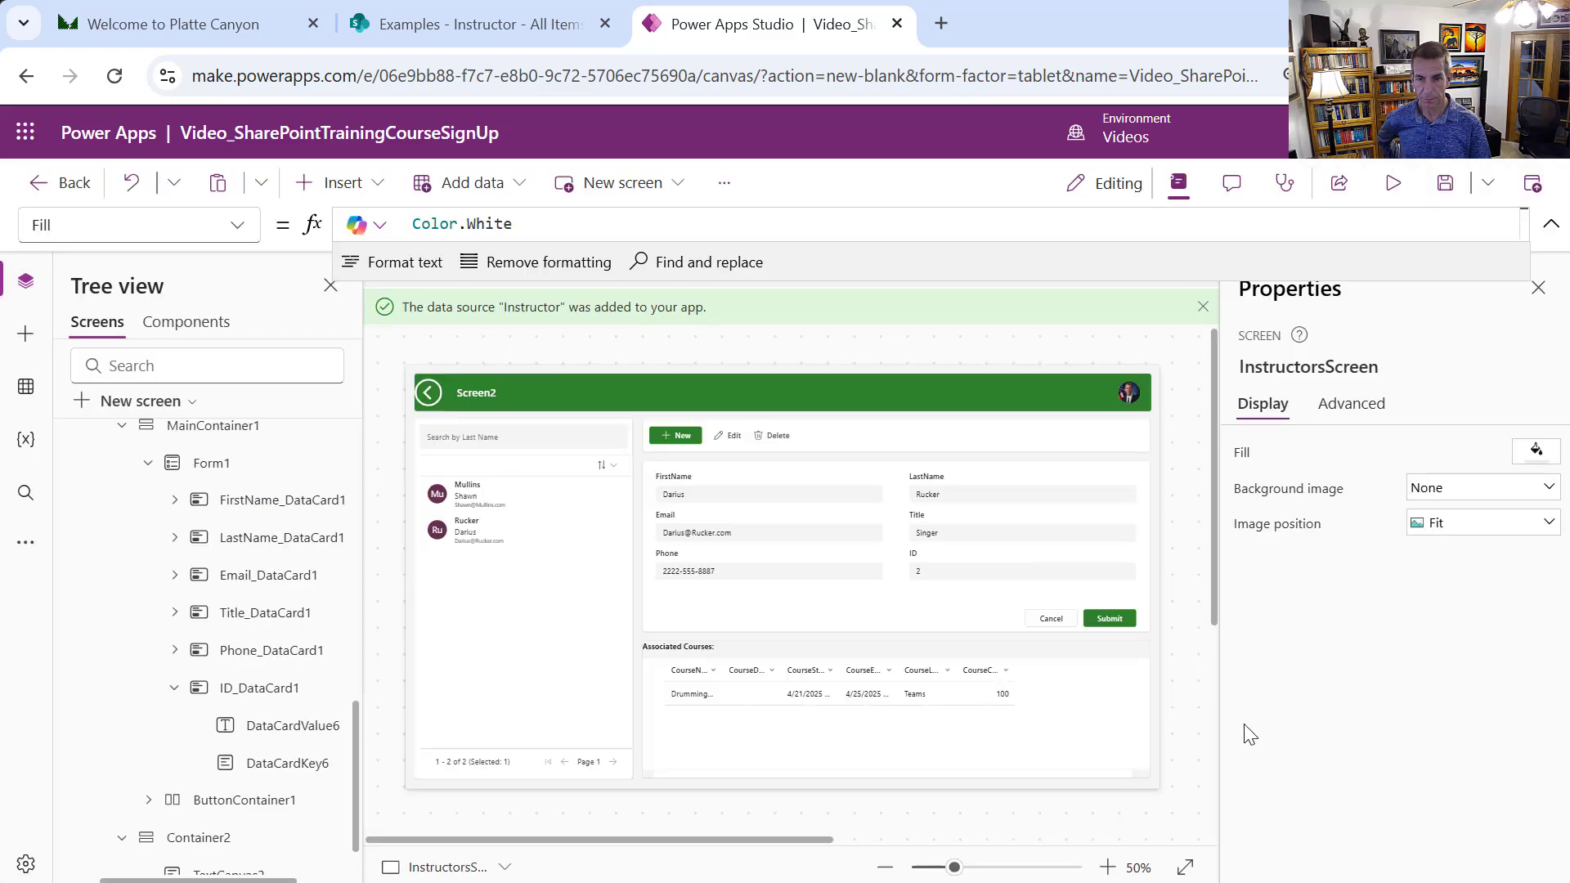
Widen the CourseCapacity and CourseName columns of the Associated Courses table
click(973, 710)
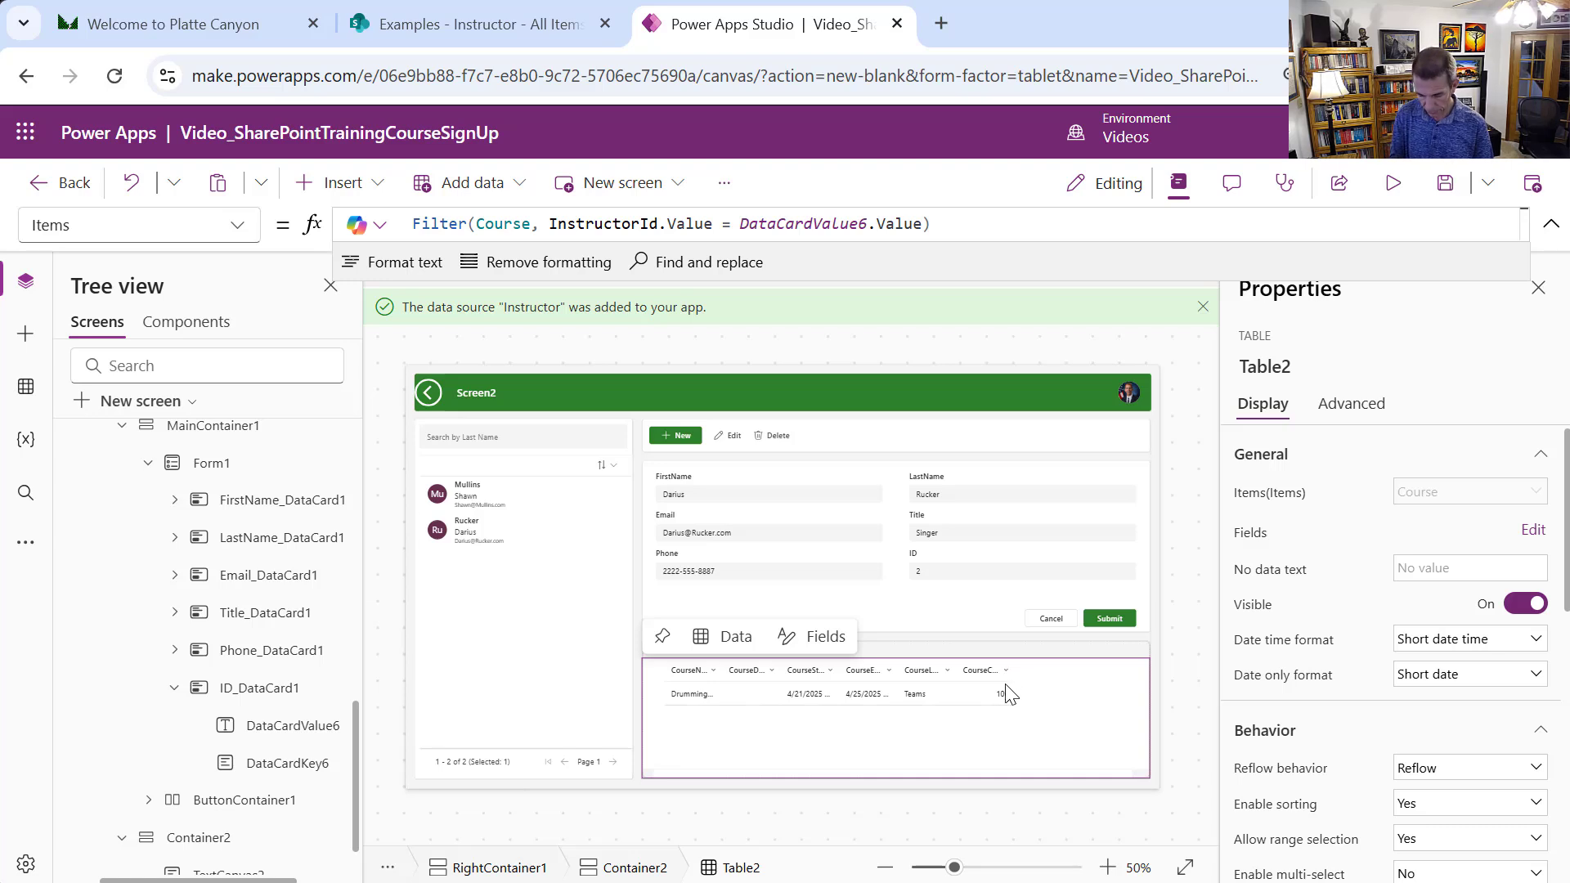
key(alt)
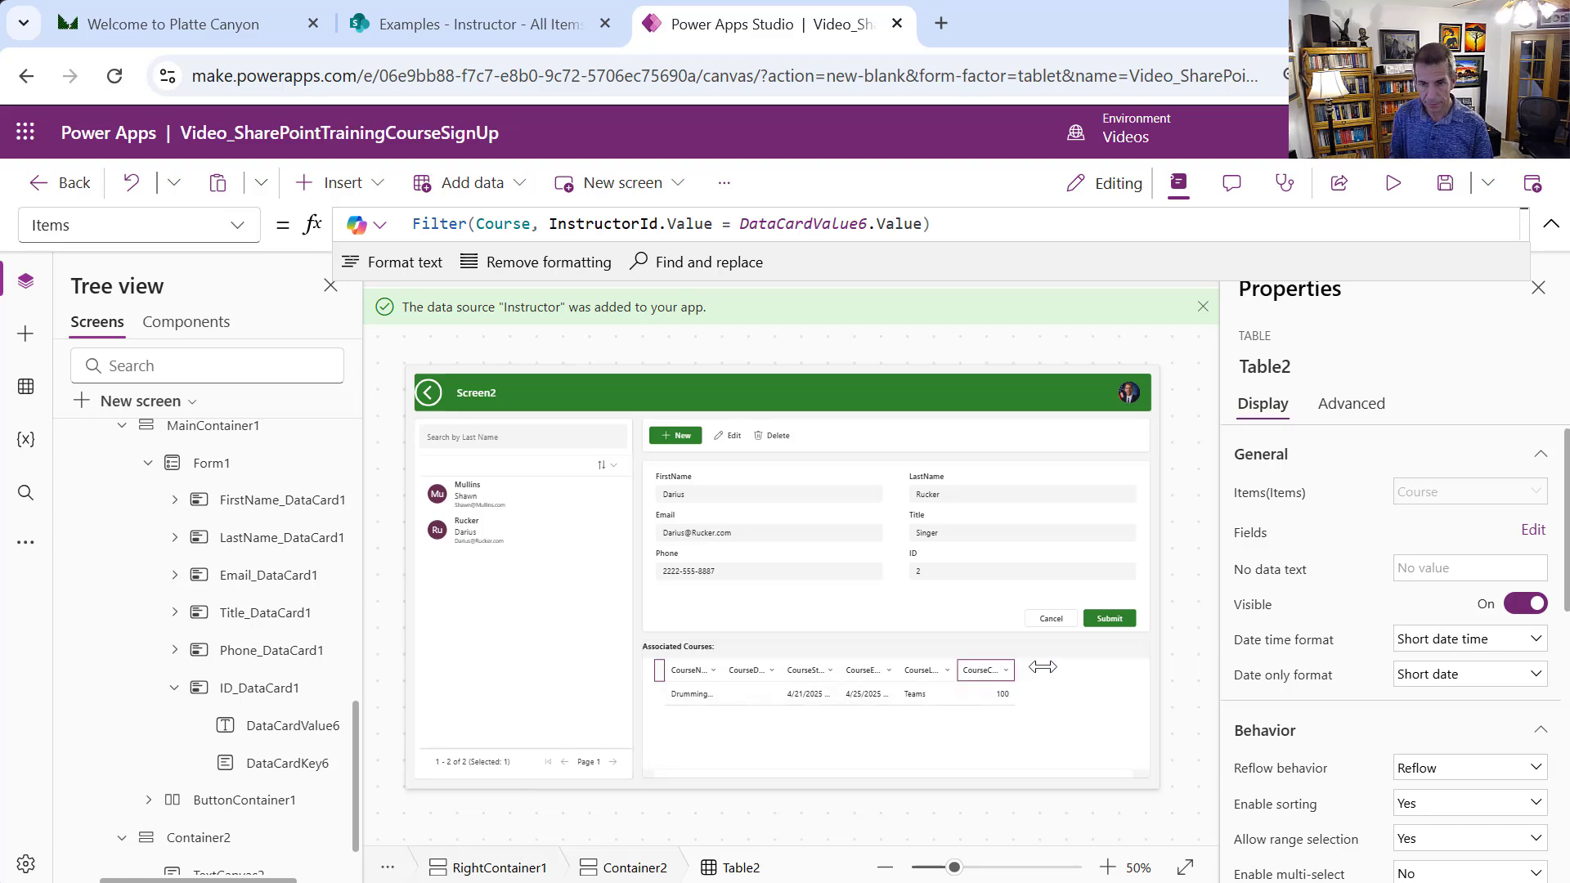
drag(1042, 666, 1065, 667)
key(alt)
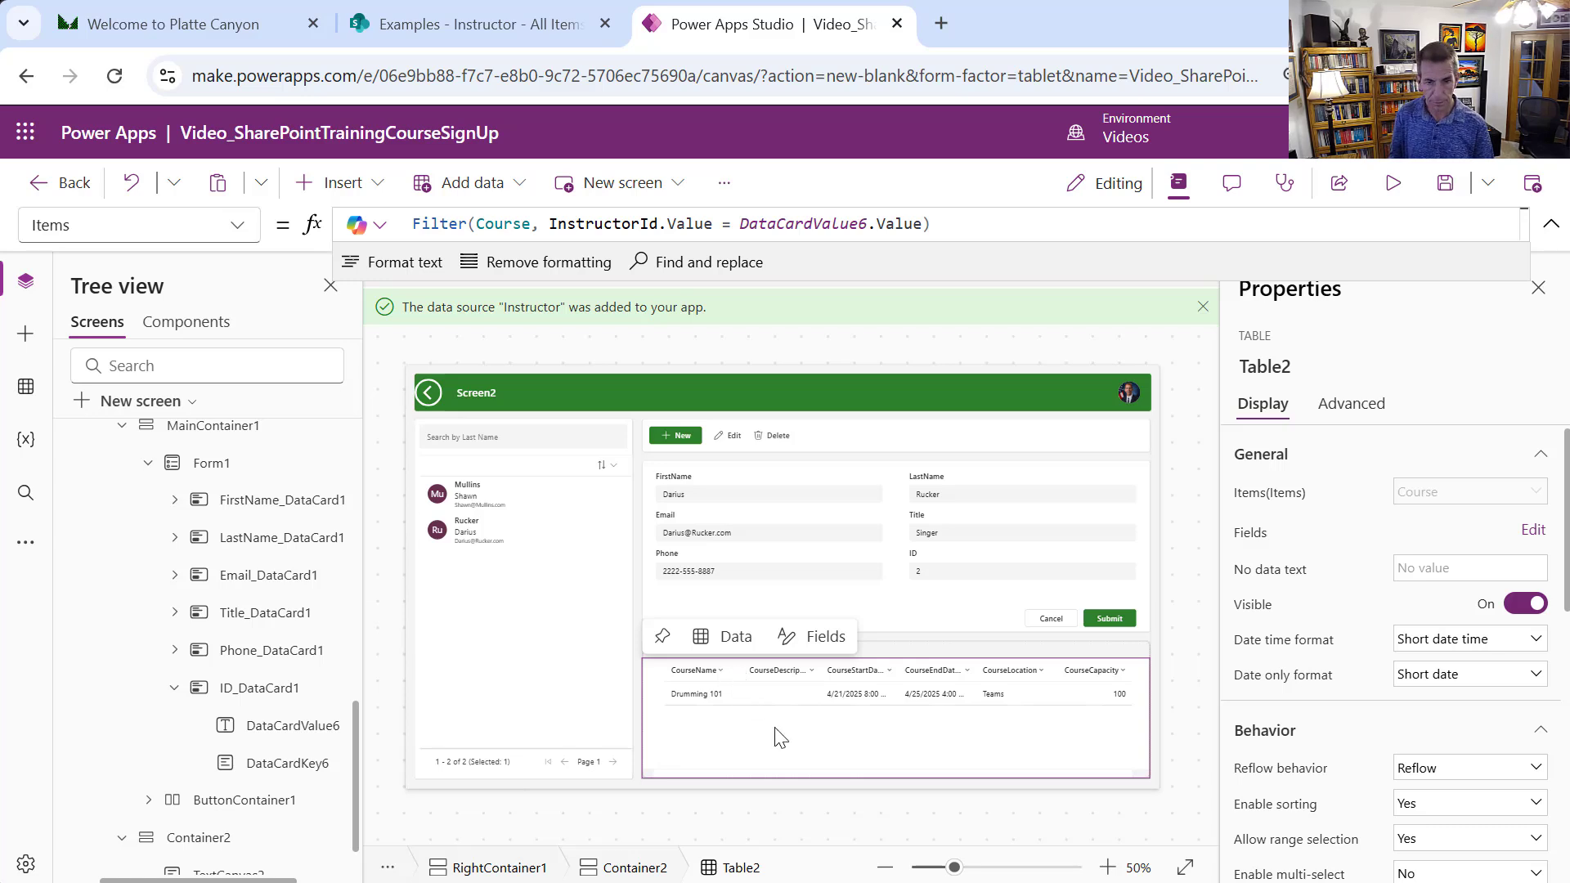
key(alt)
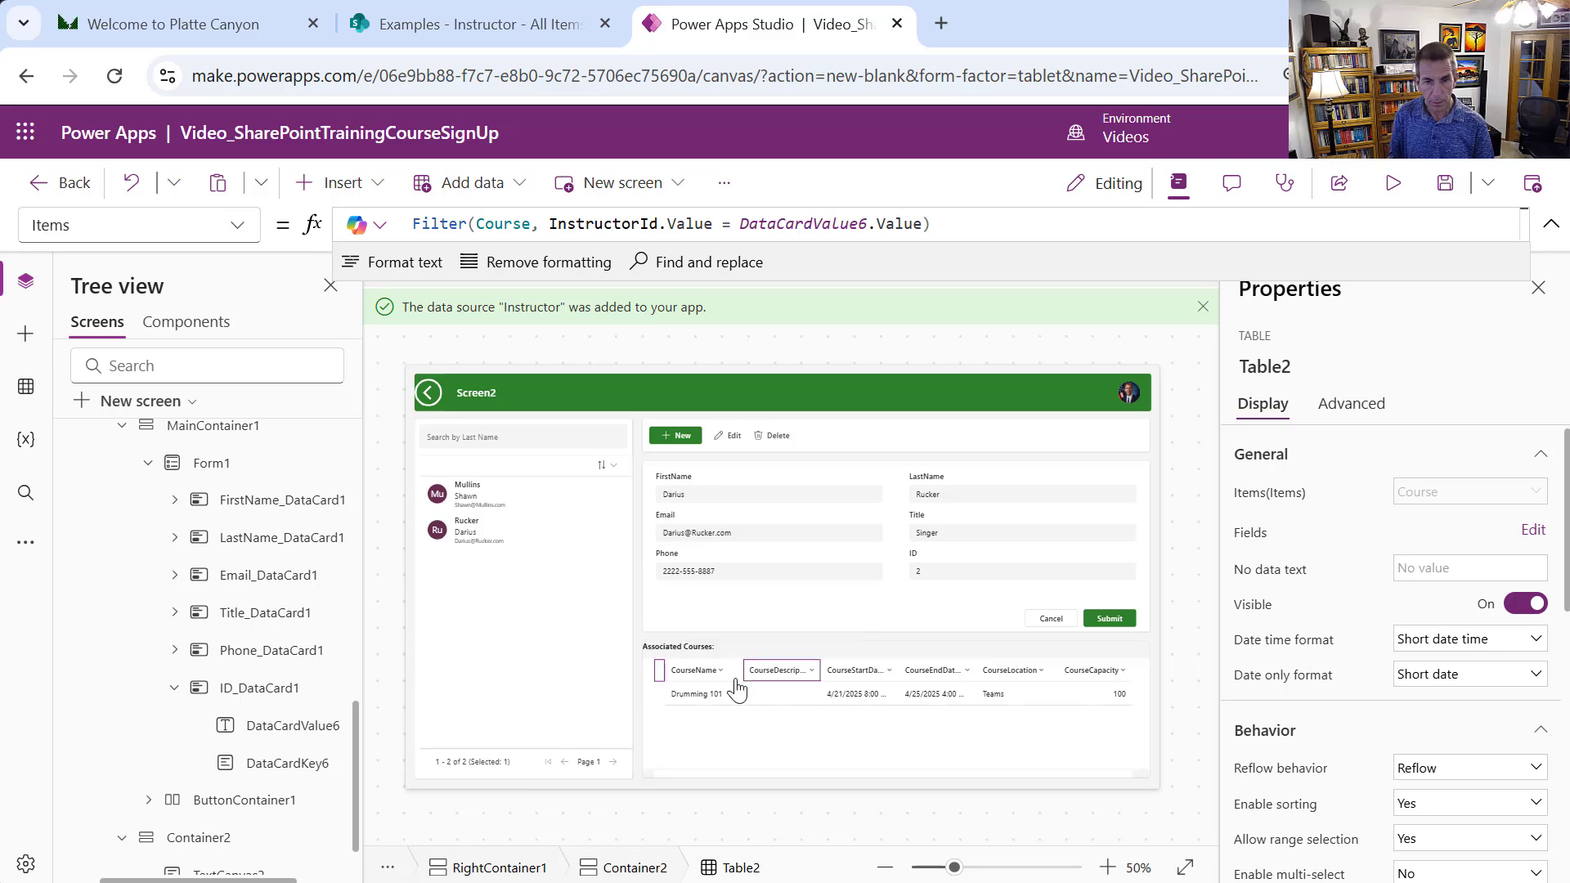
drag(753, 669, 817, 677)
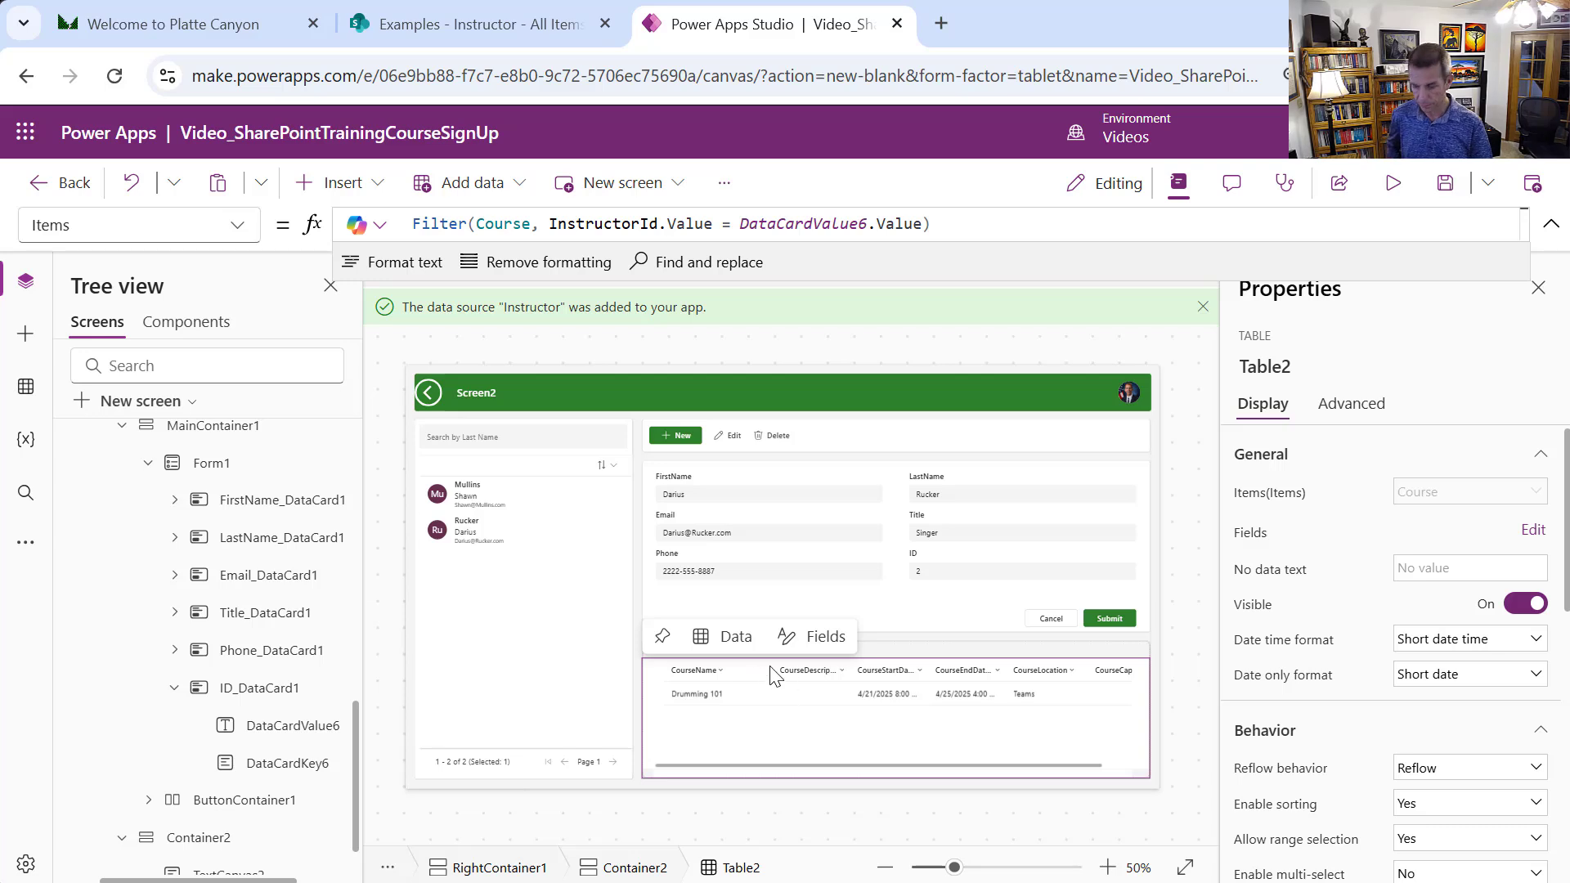
key(alt)
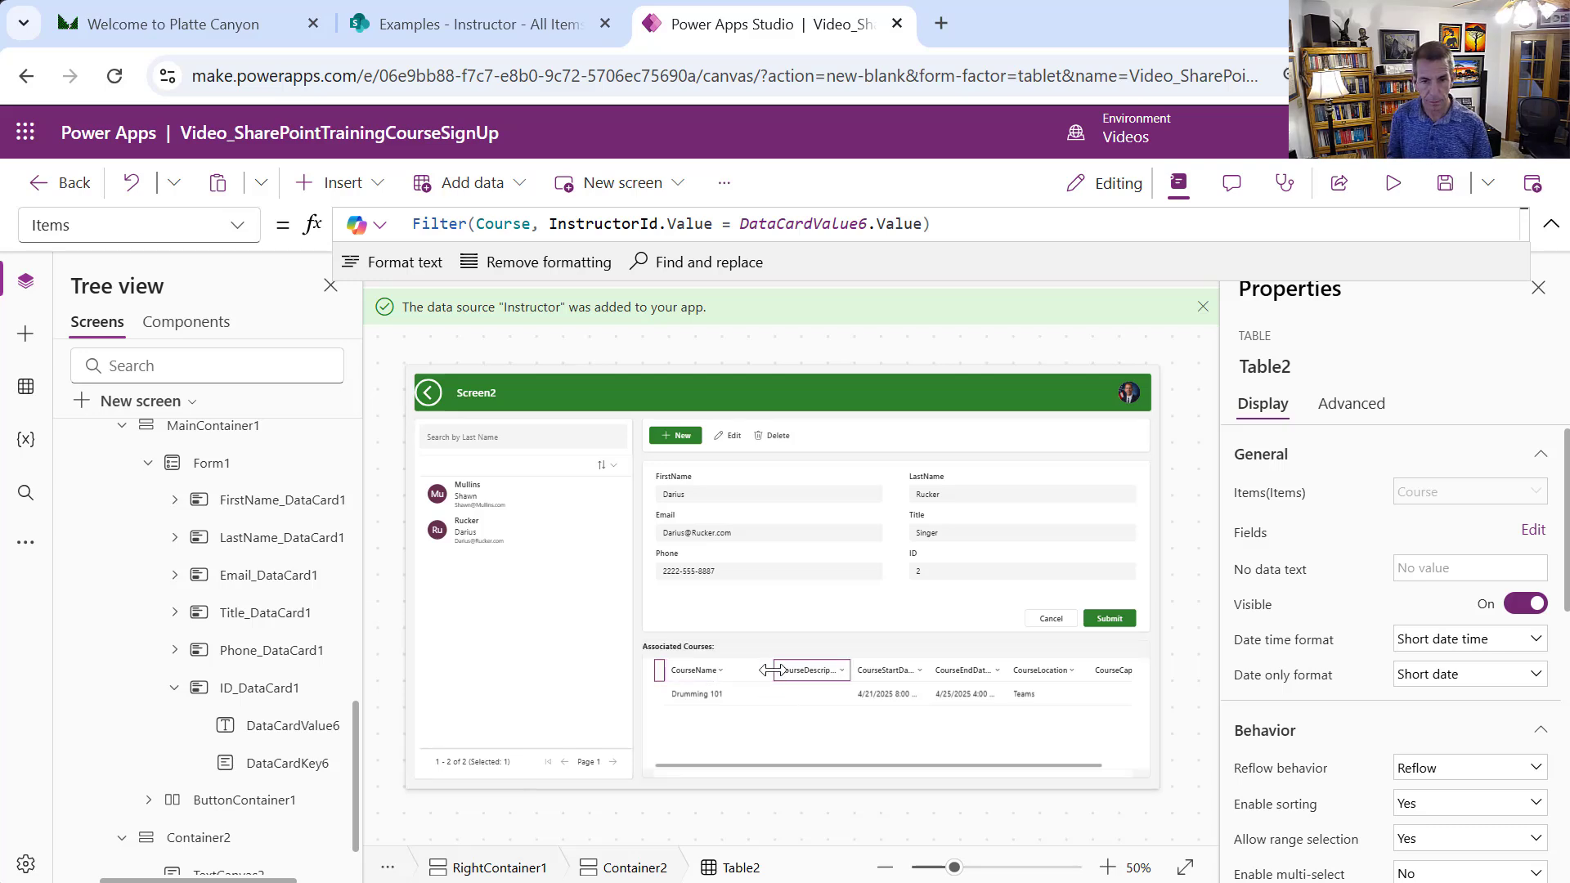
drag(764, 670, 758, 671)
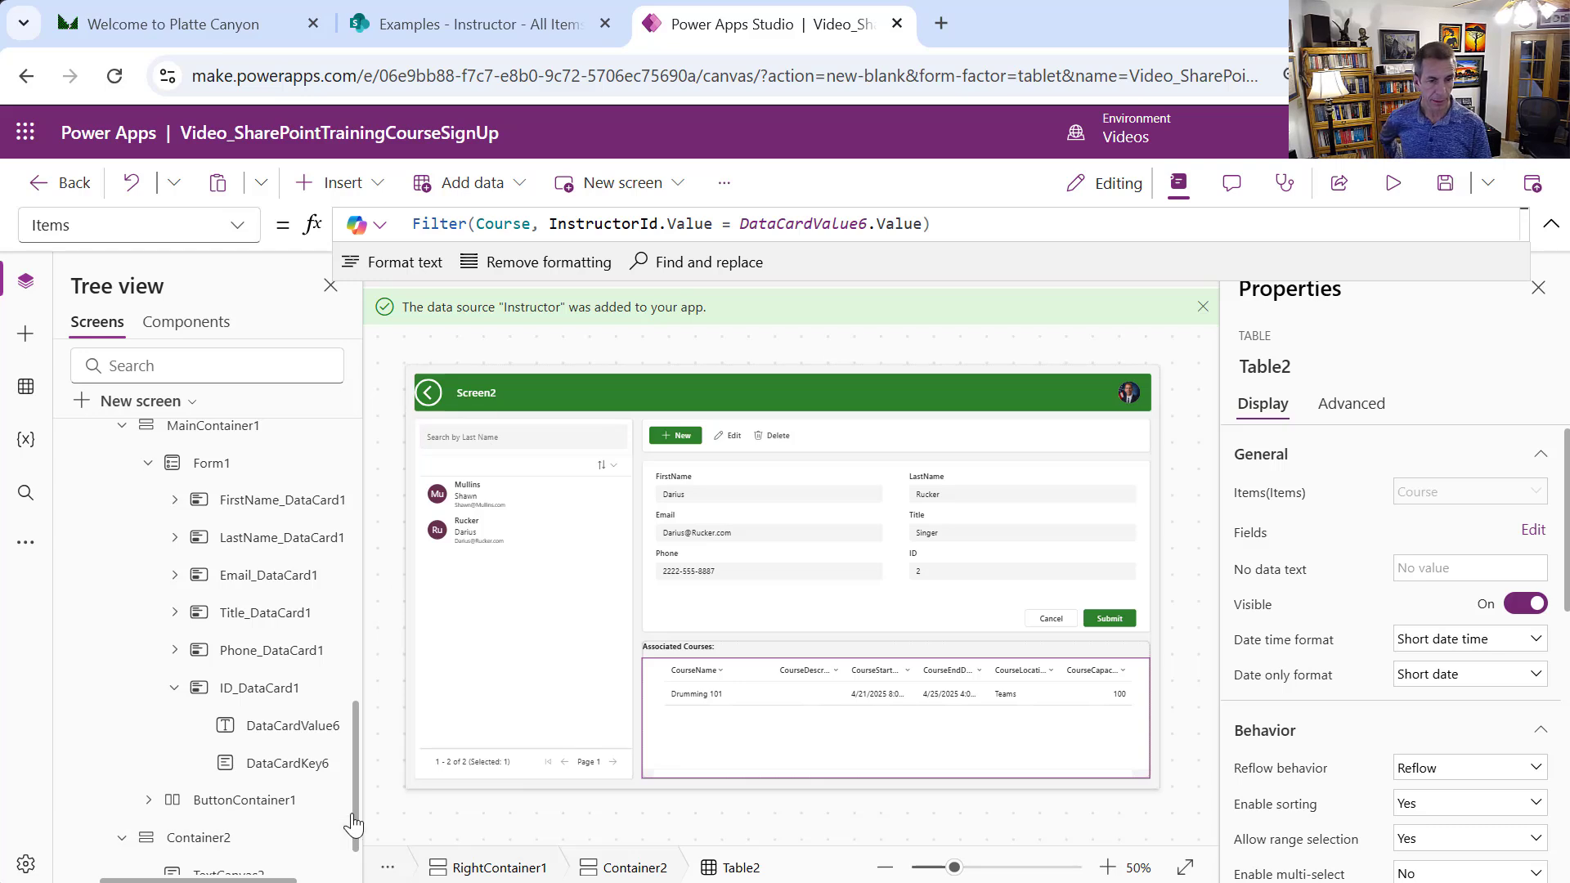
drag(353, 822, 353, 643)
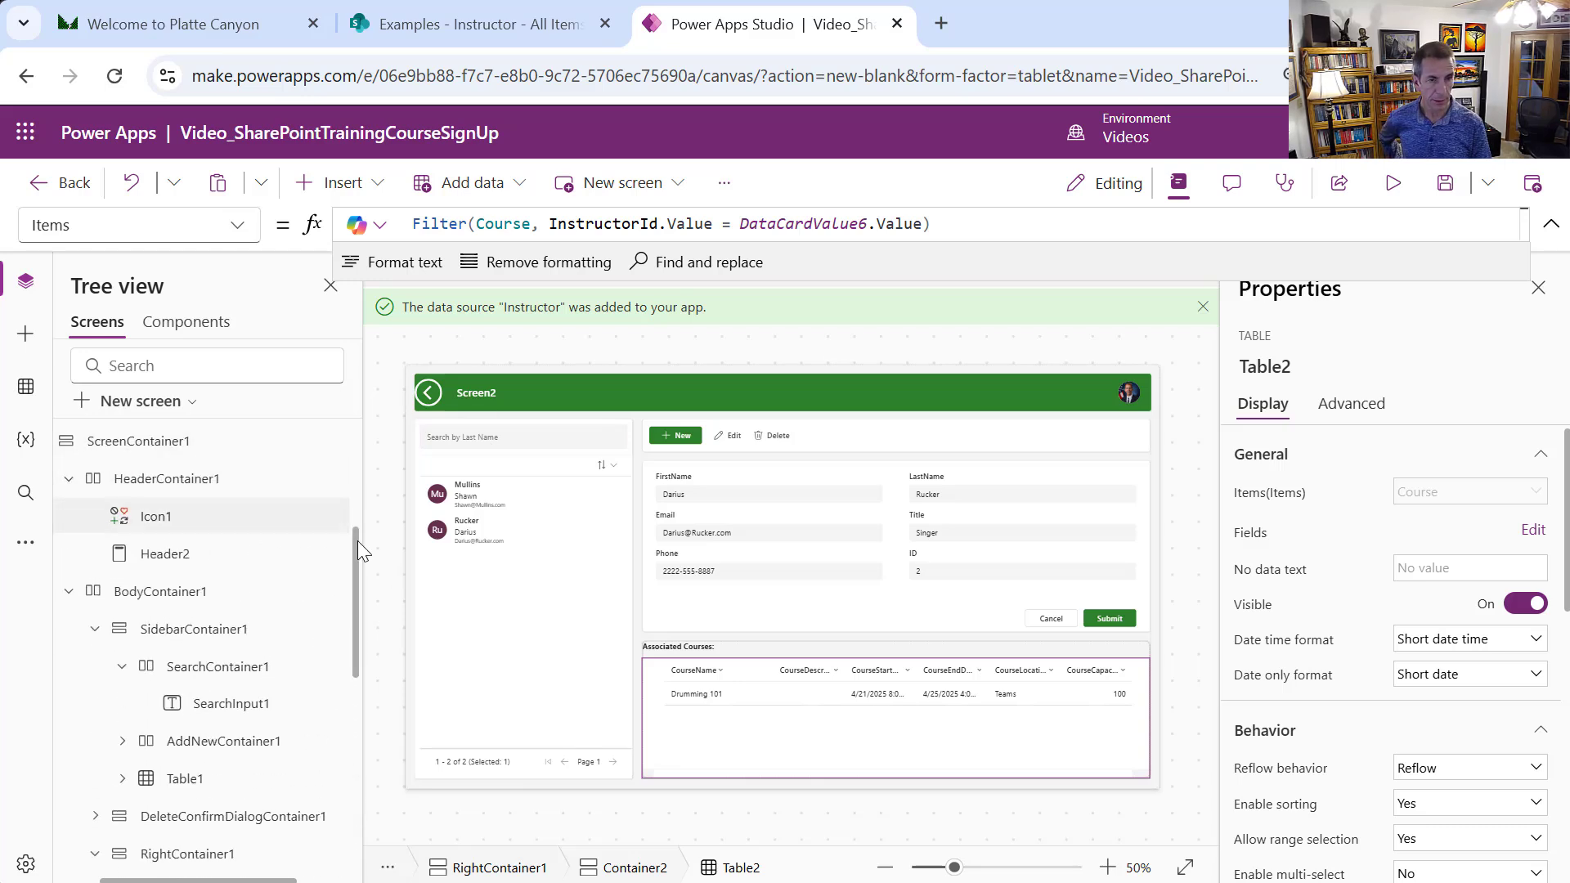
Show MenuScreen and select its Instructors button
drag(356, 541, 331, 491)
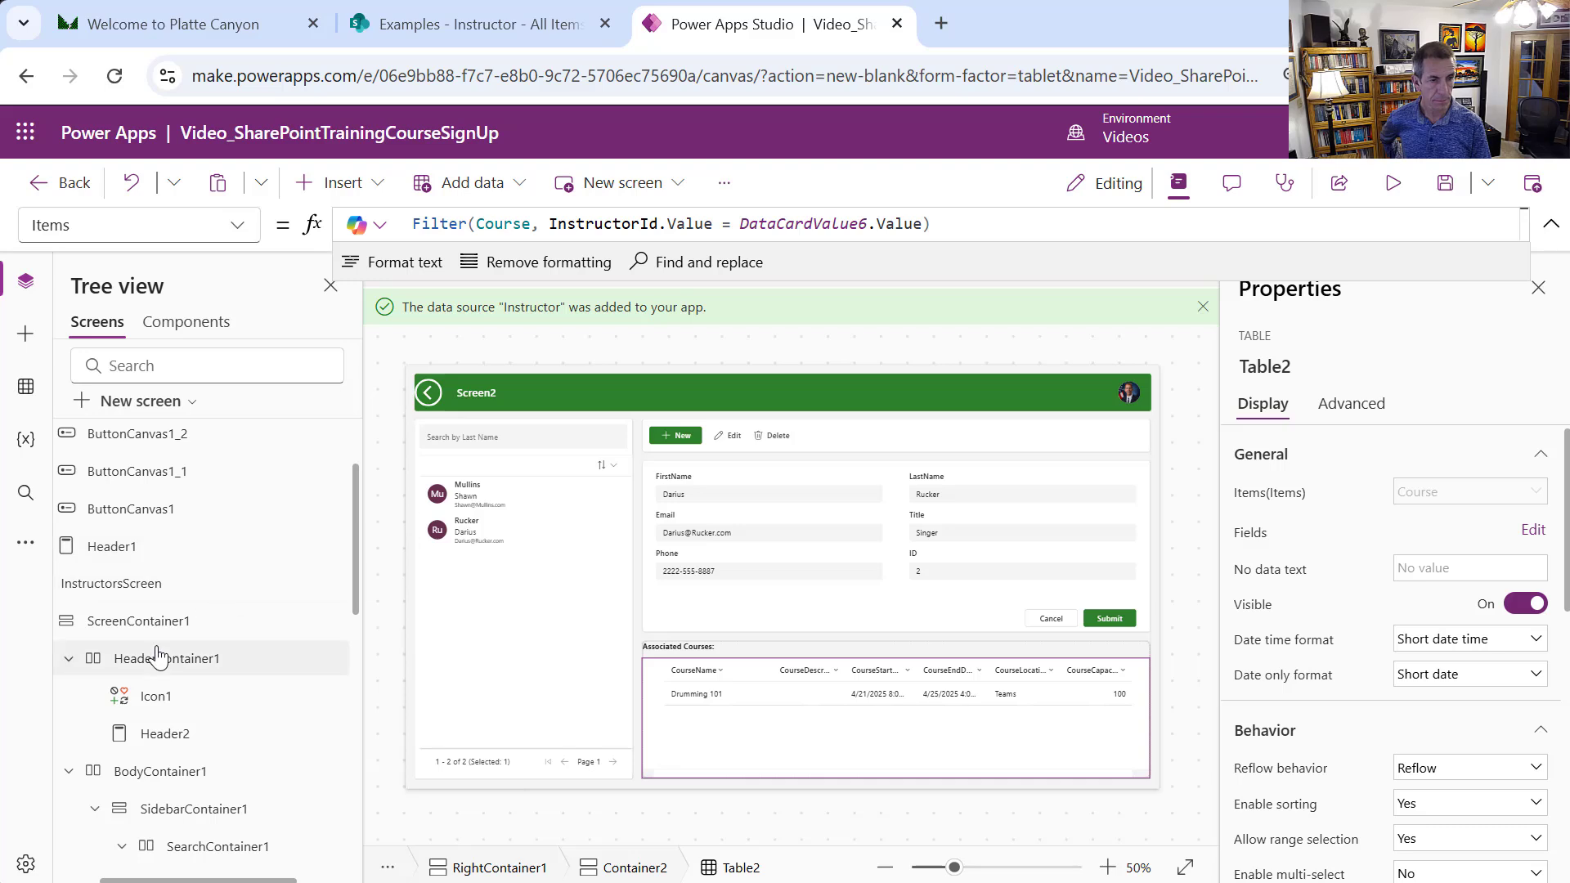
click(85, 881)
click(79, 583)
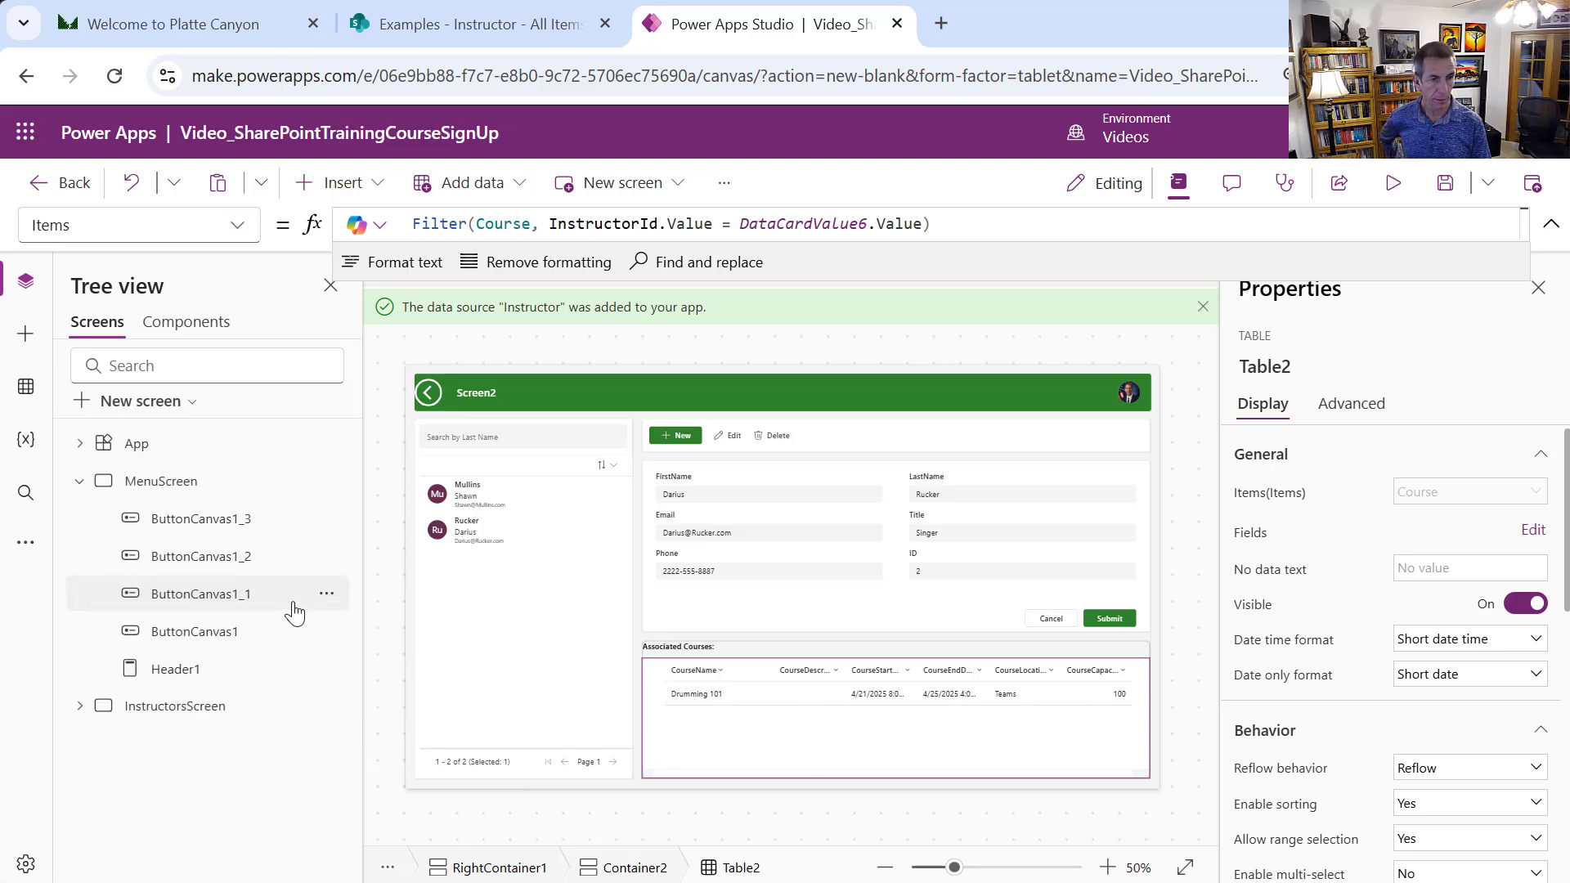
click(192, 490)
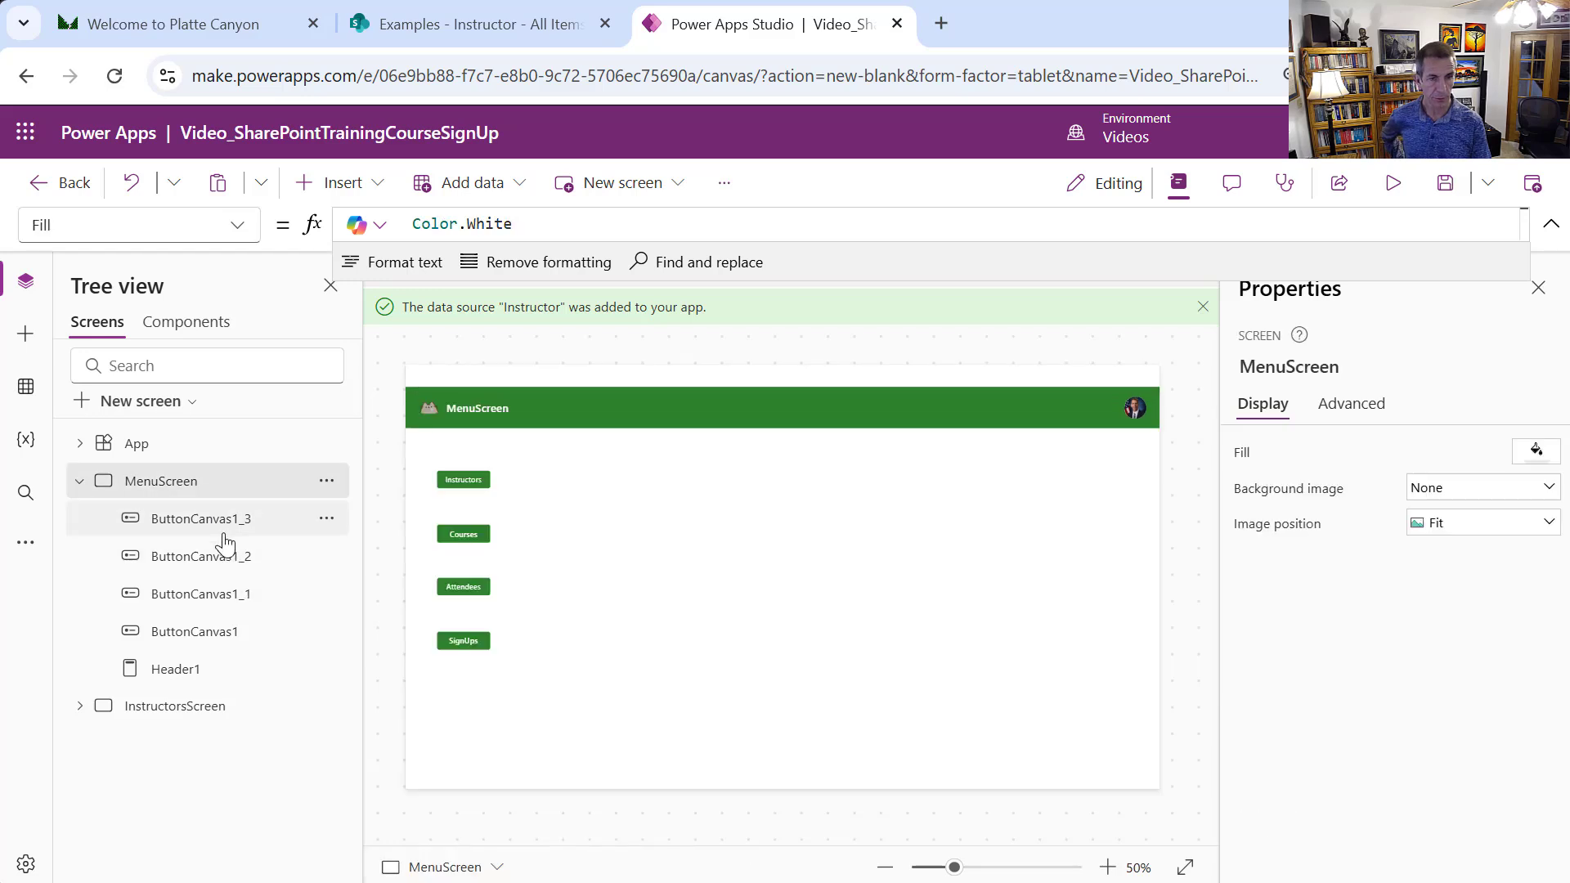
click(222, 523)
click(460, 479)
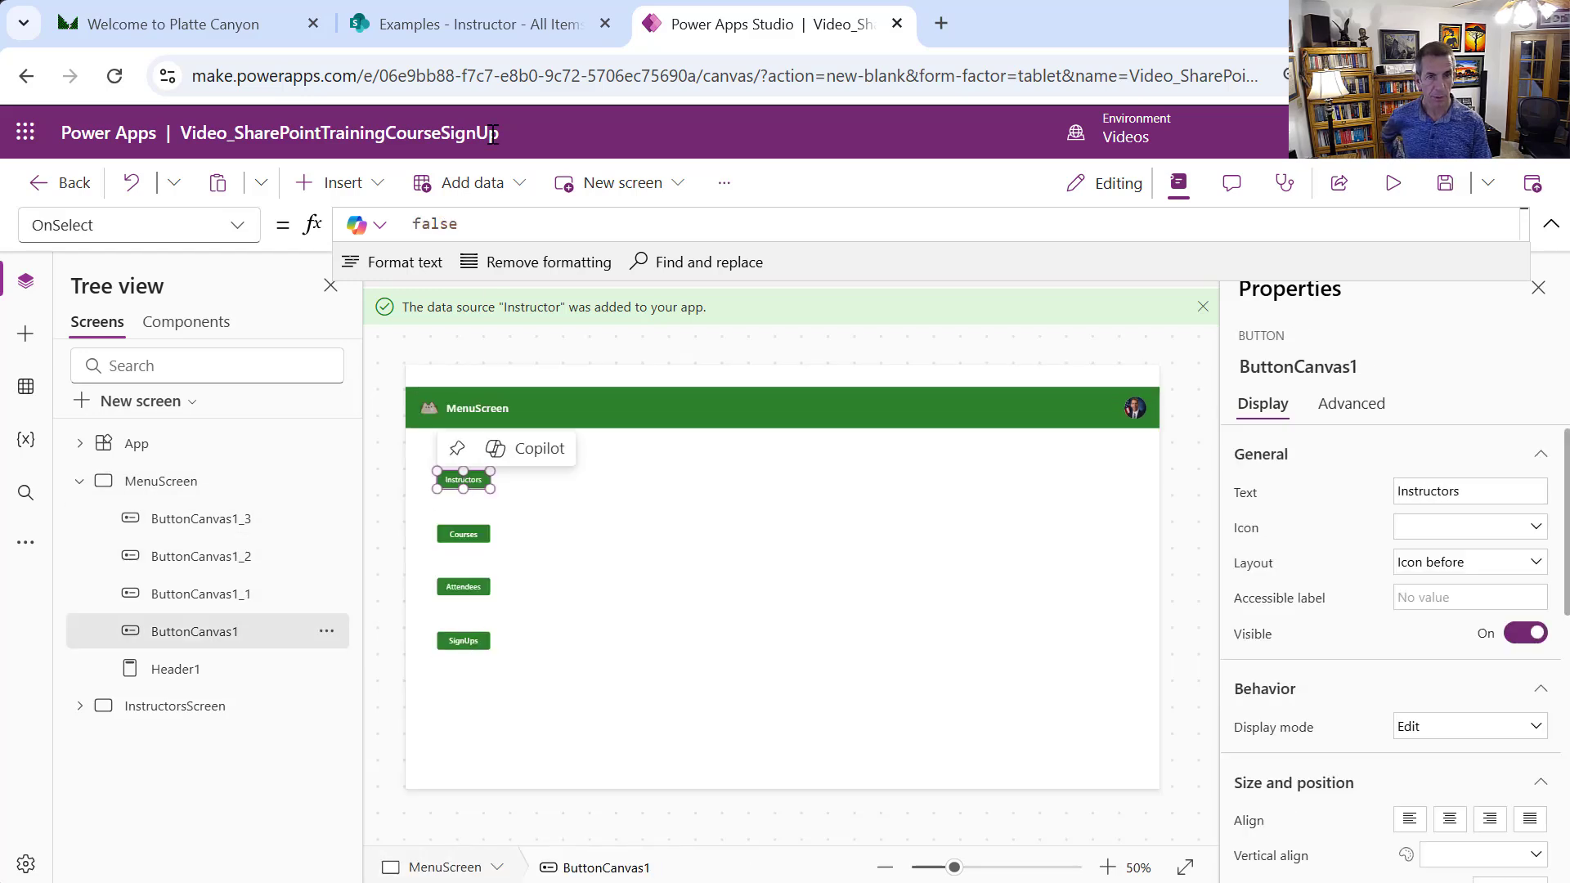
Set the Instructors button's OnSelect to Navigate(InstructorsScreen)
double_click(415, 222)
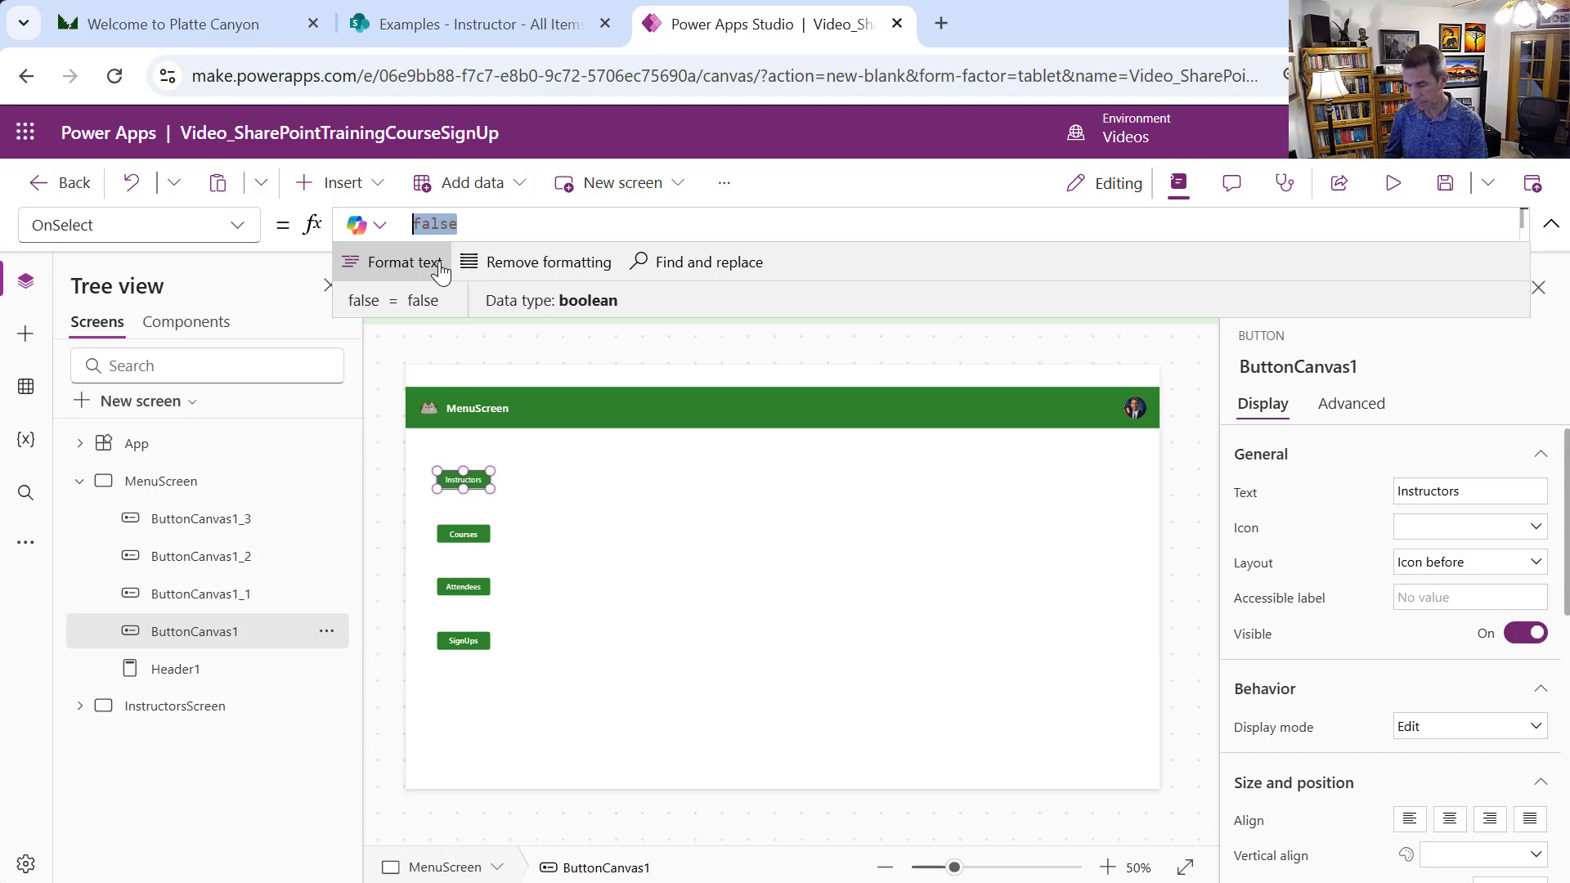
text(Navig)
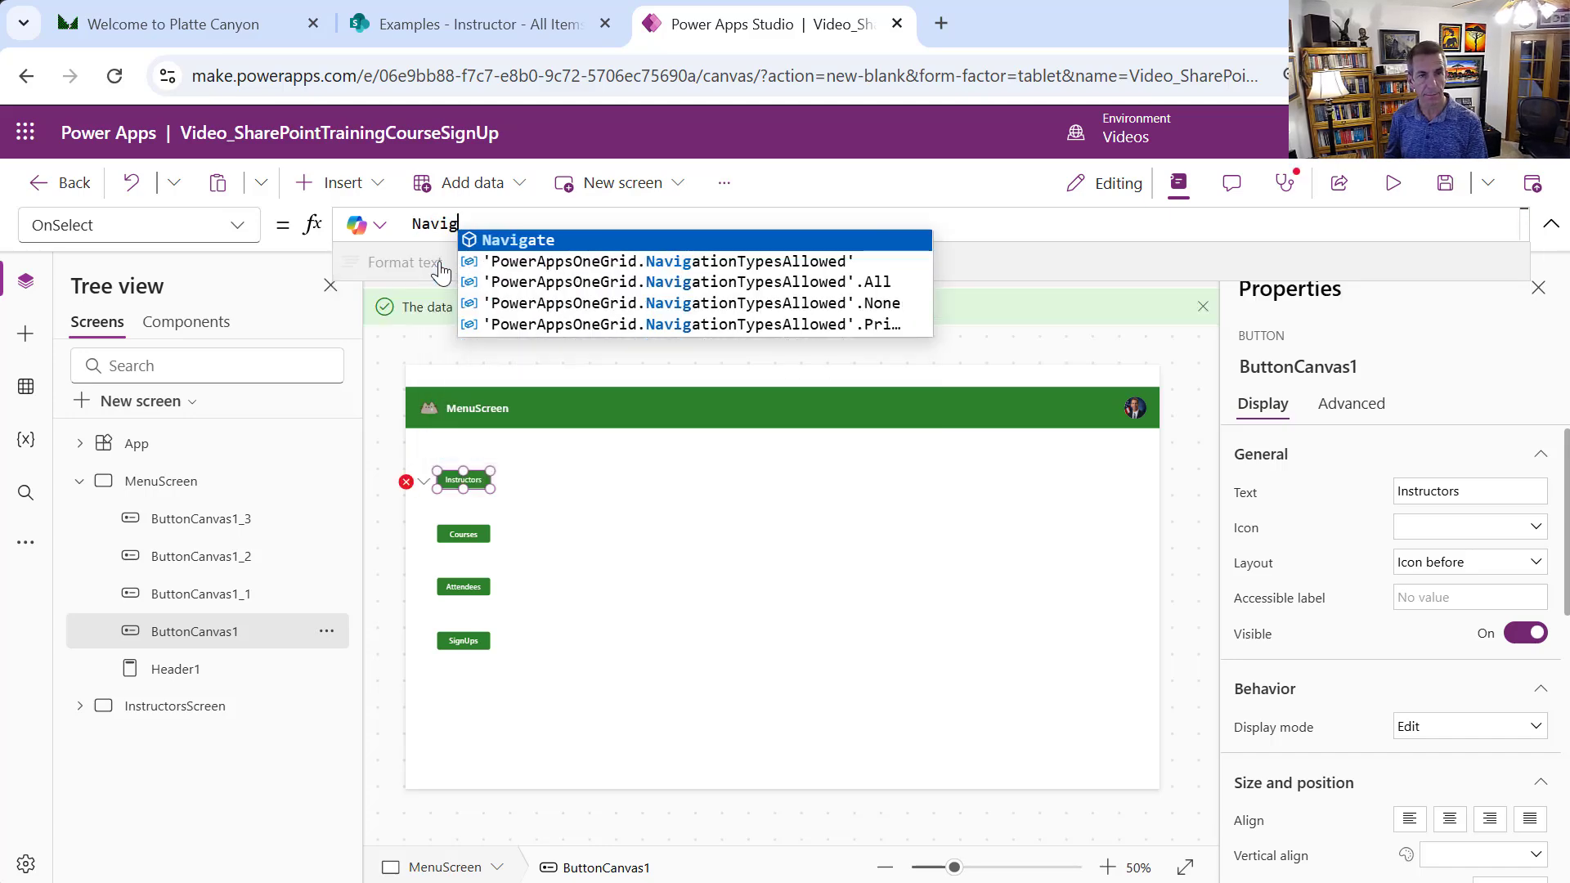
text(ate(In)
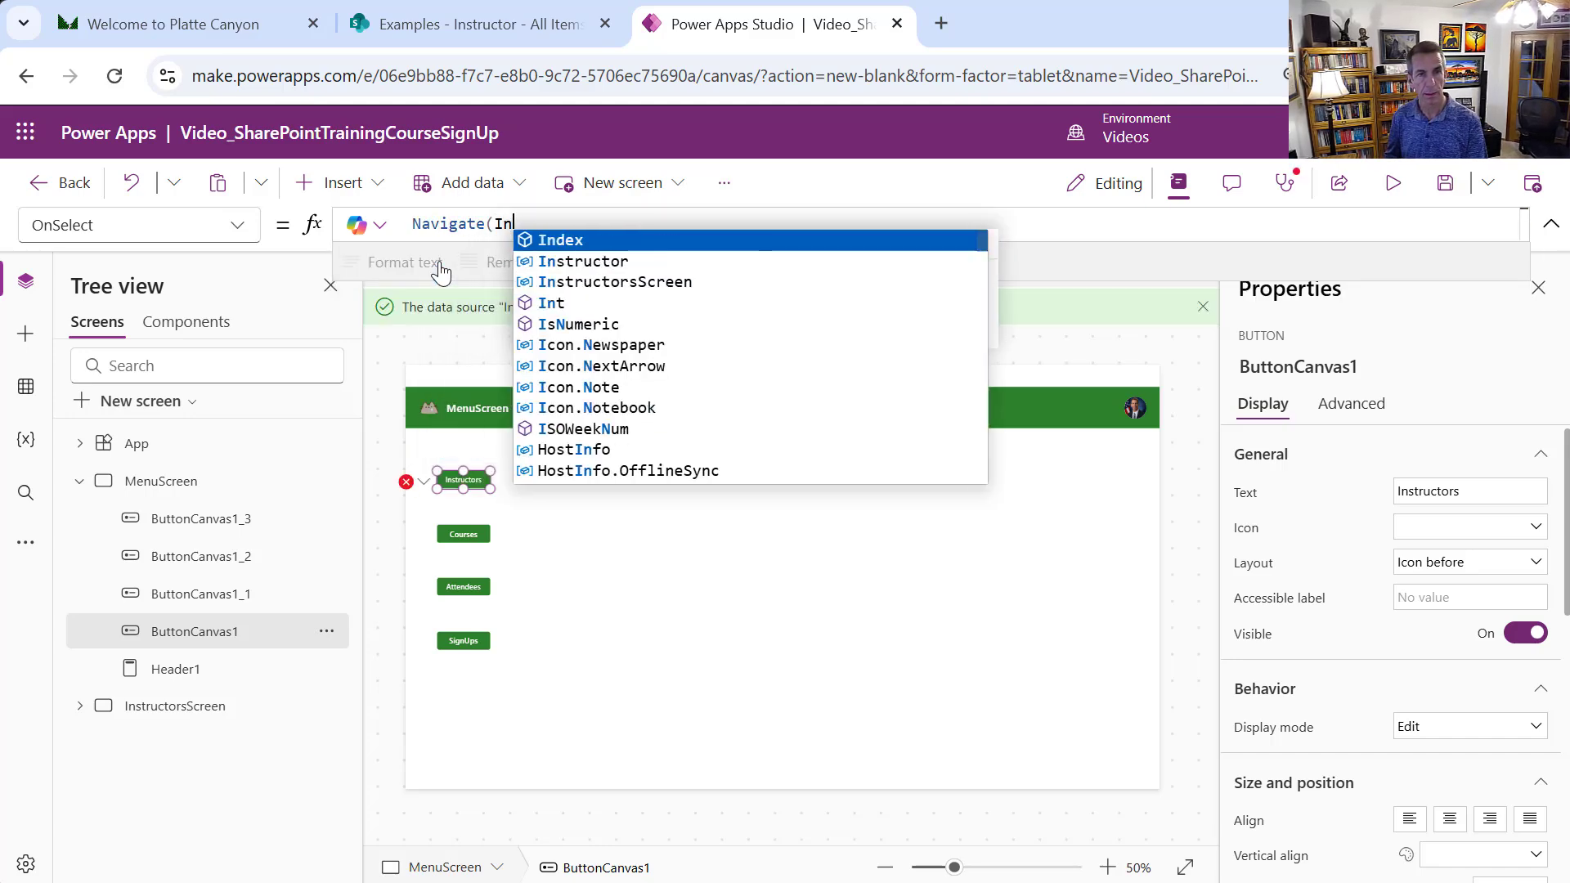
text(st)
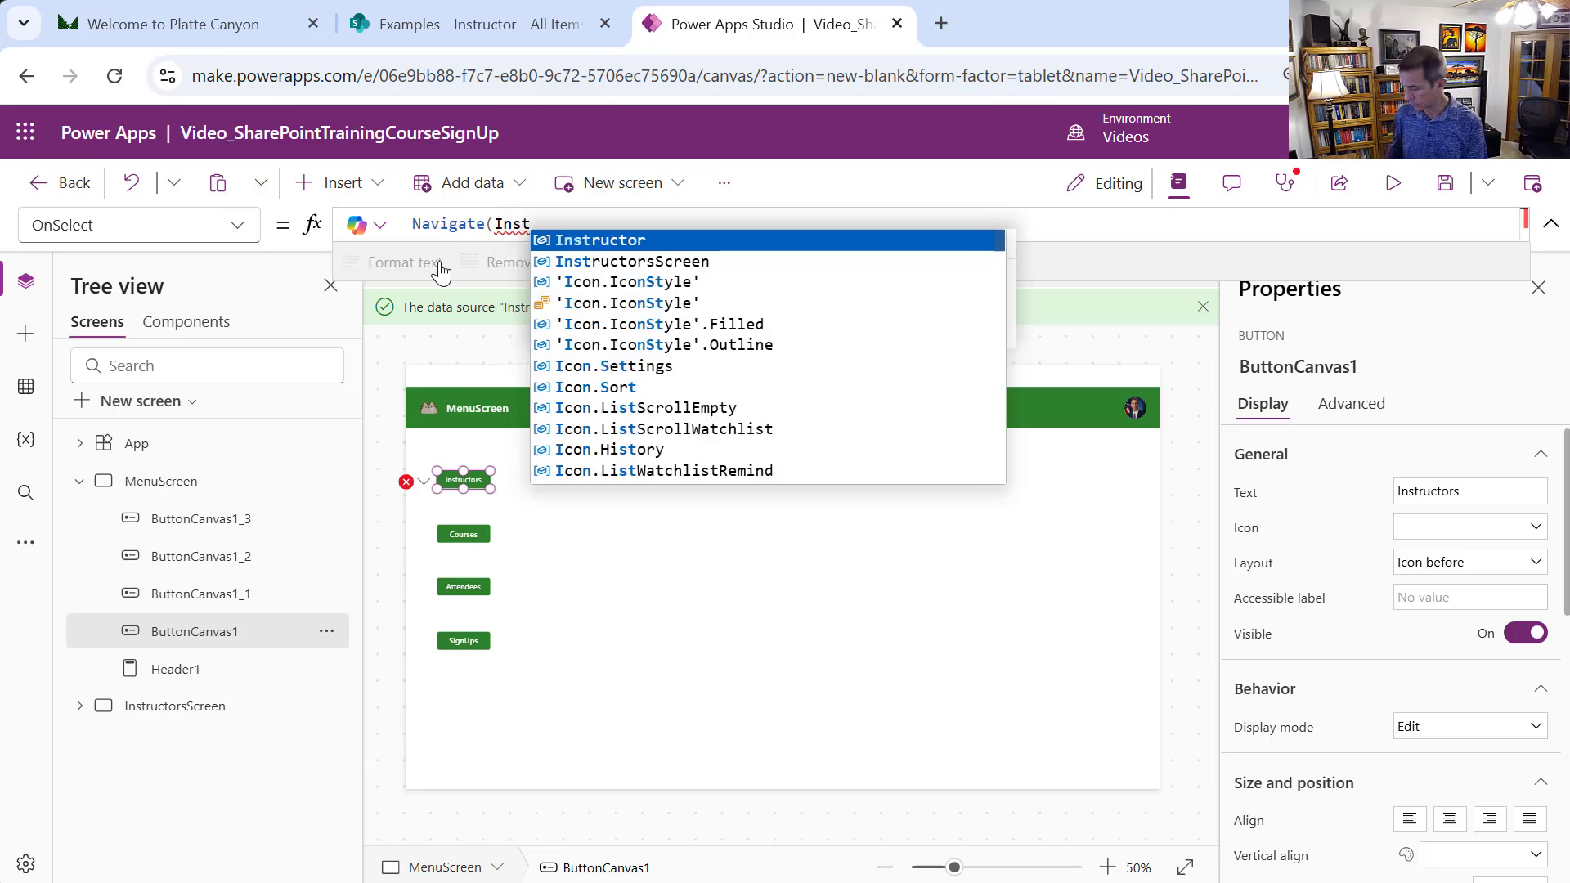
key(Up)
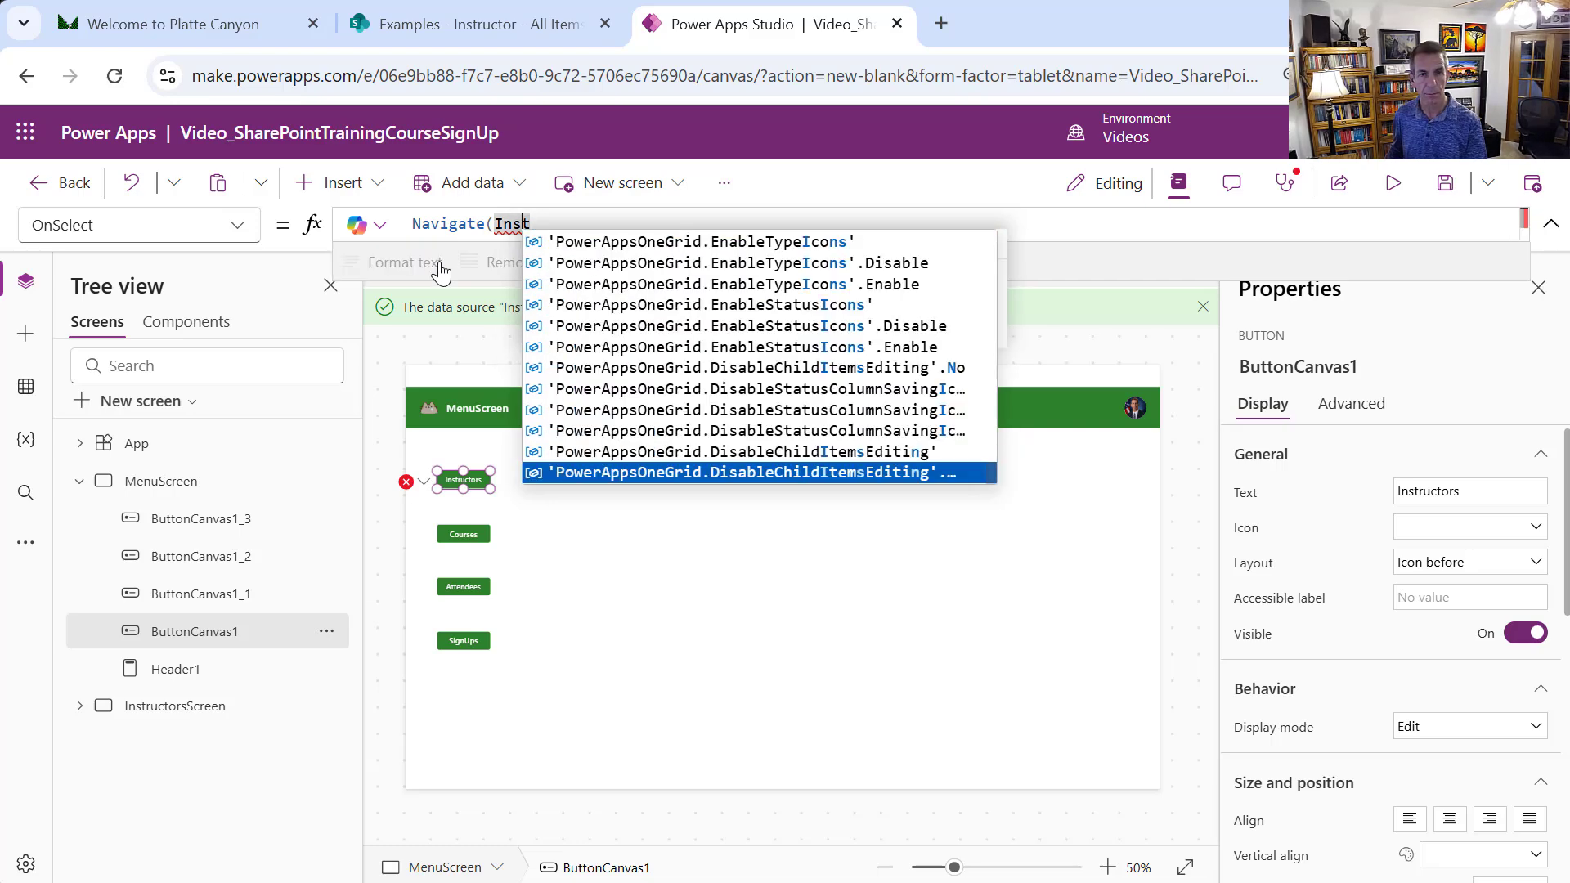
key(BackSpace)
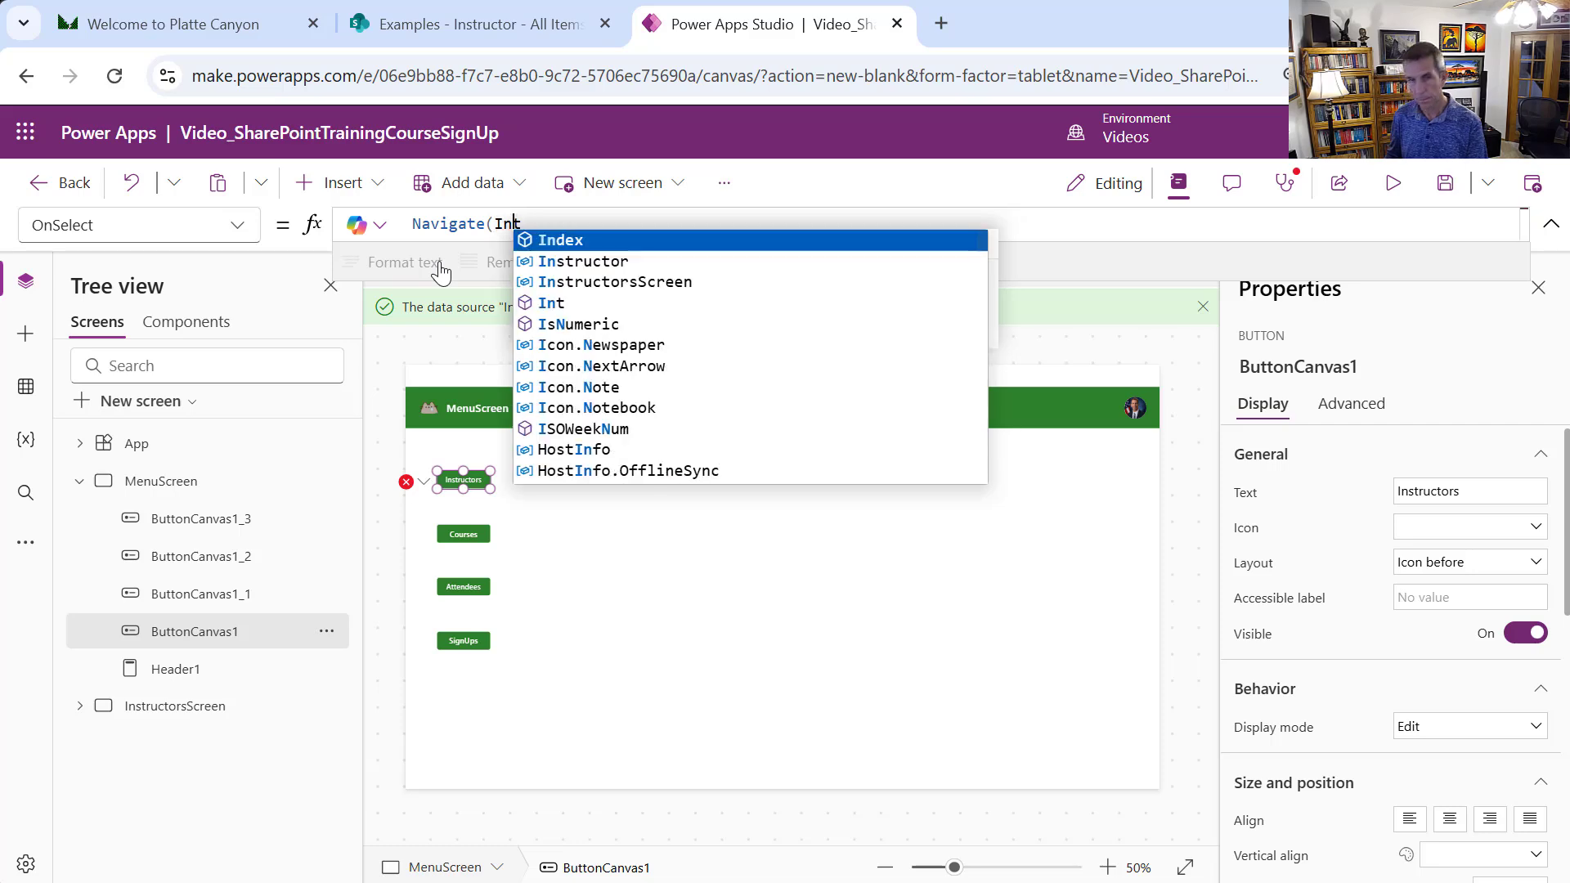
key(BackSpace)
key(BackSpace)
text(t)
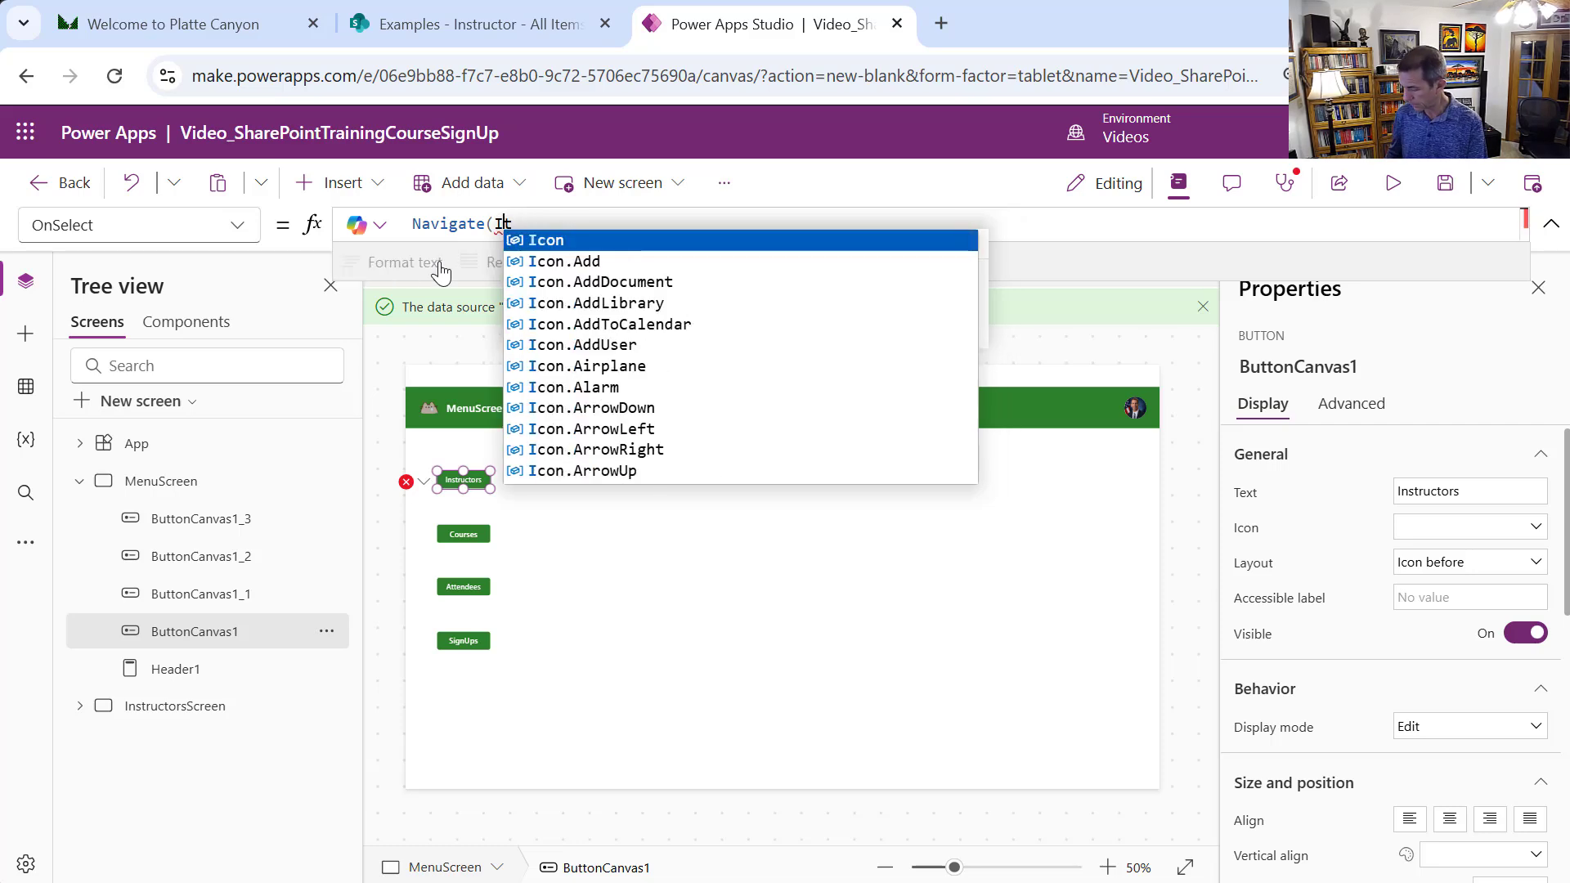
key(BackSpace)
text(nstructo)
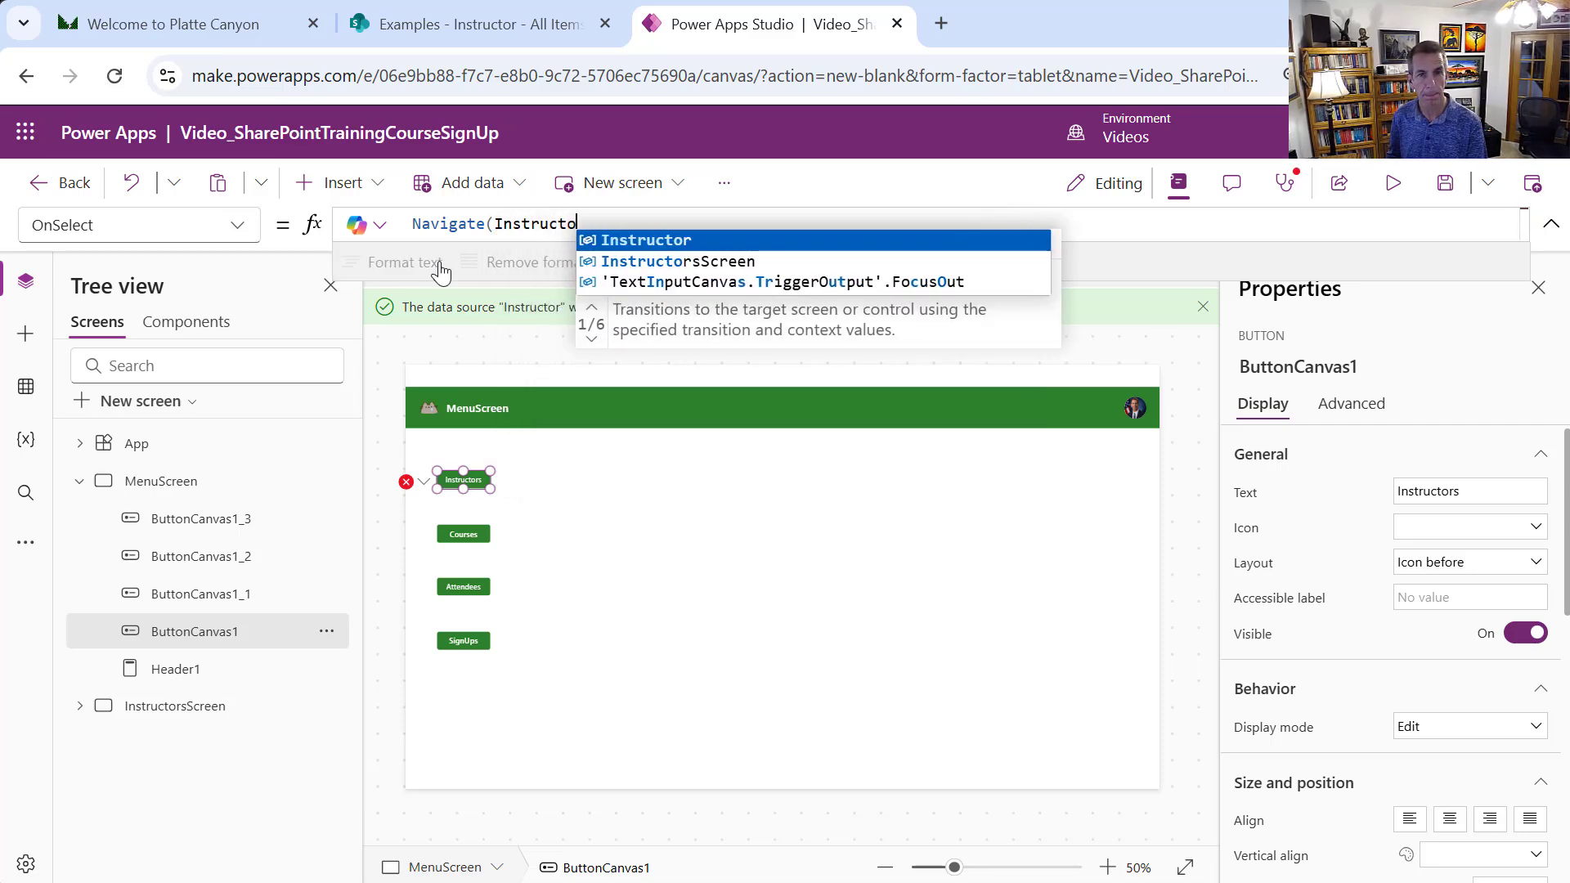
text(rsS)
key(Tab)
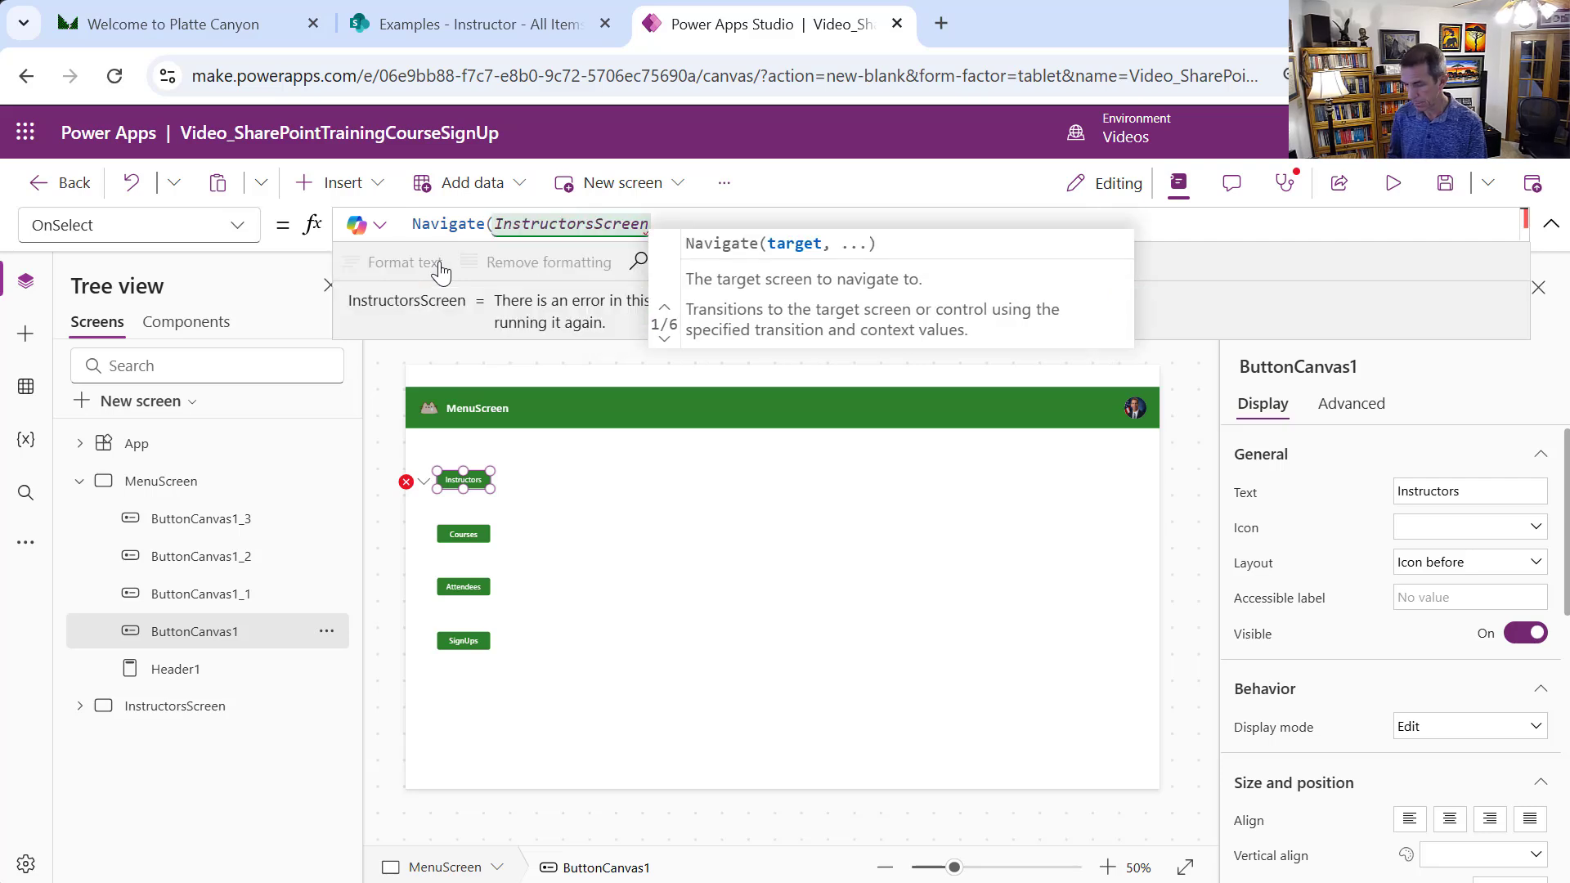
text())
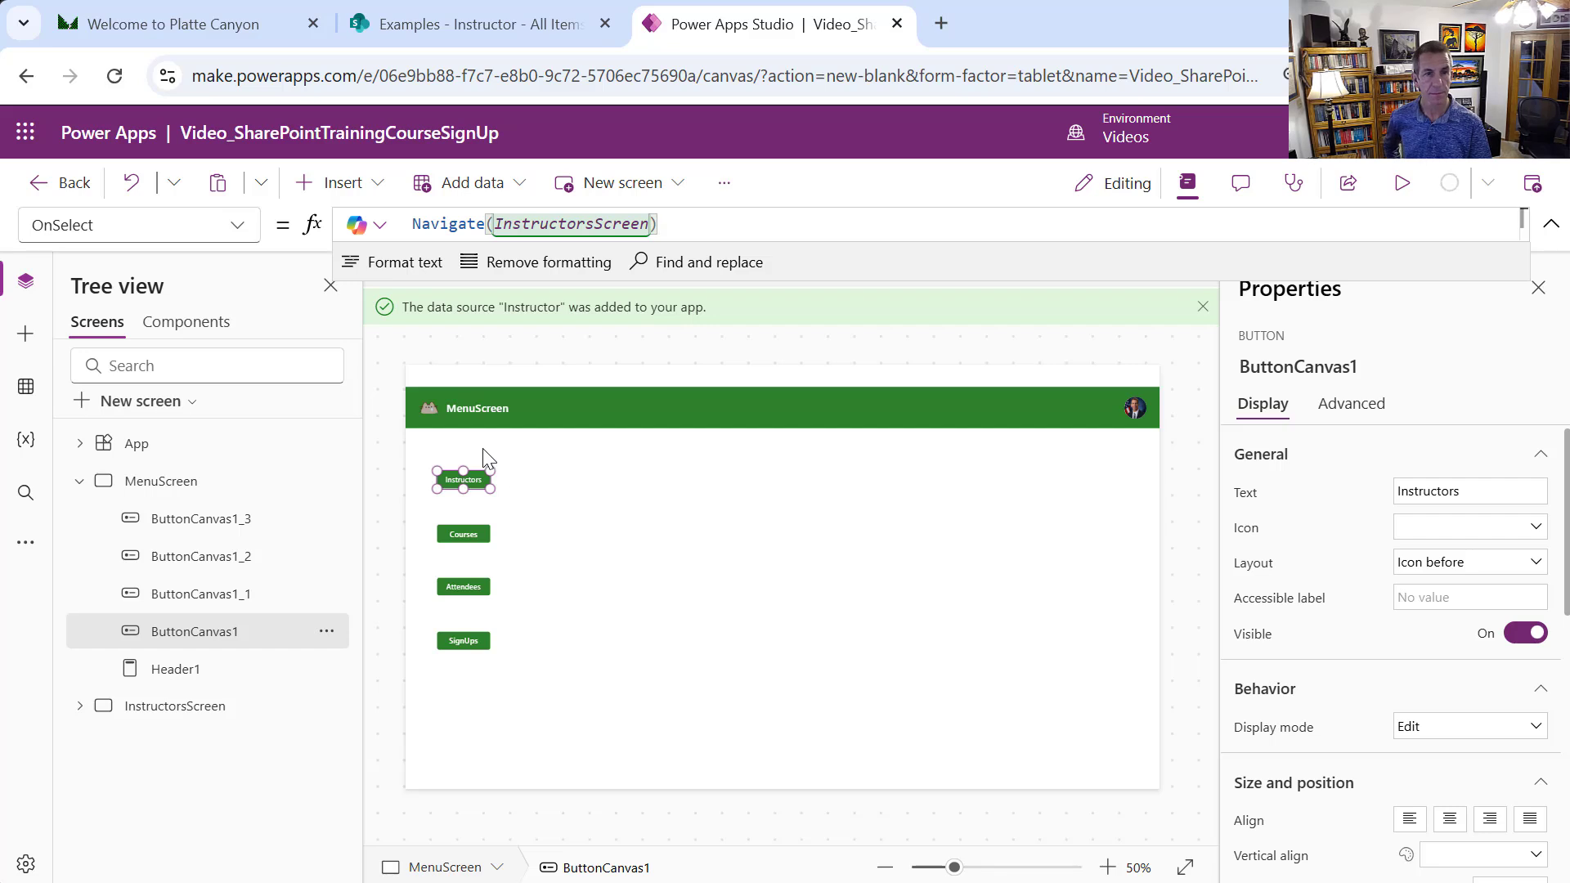
click(1395, 181)
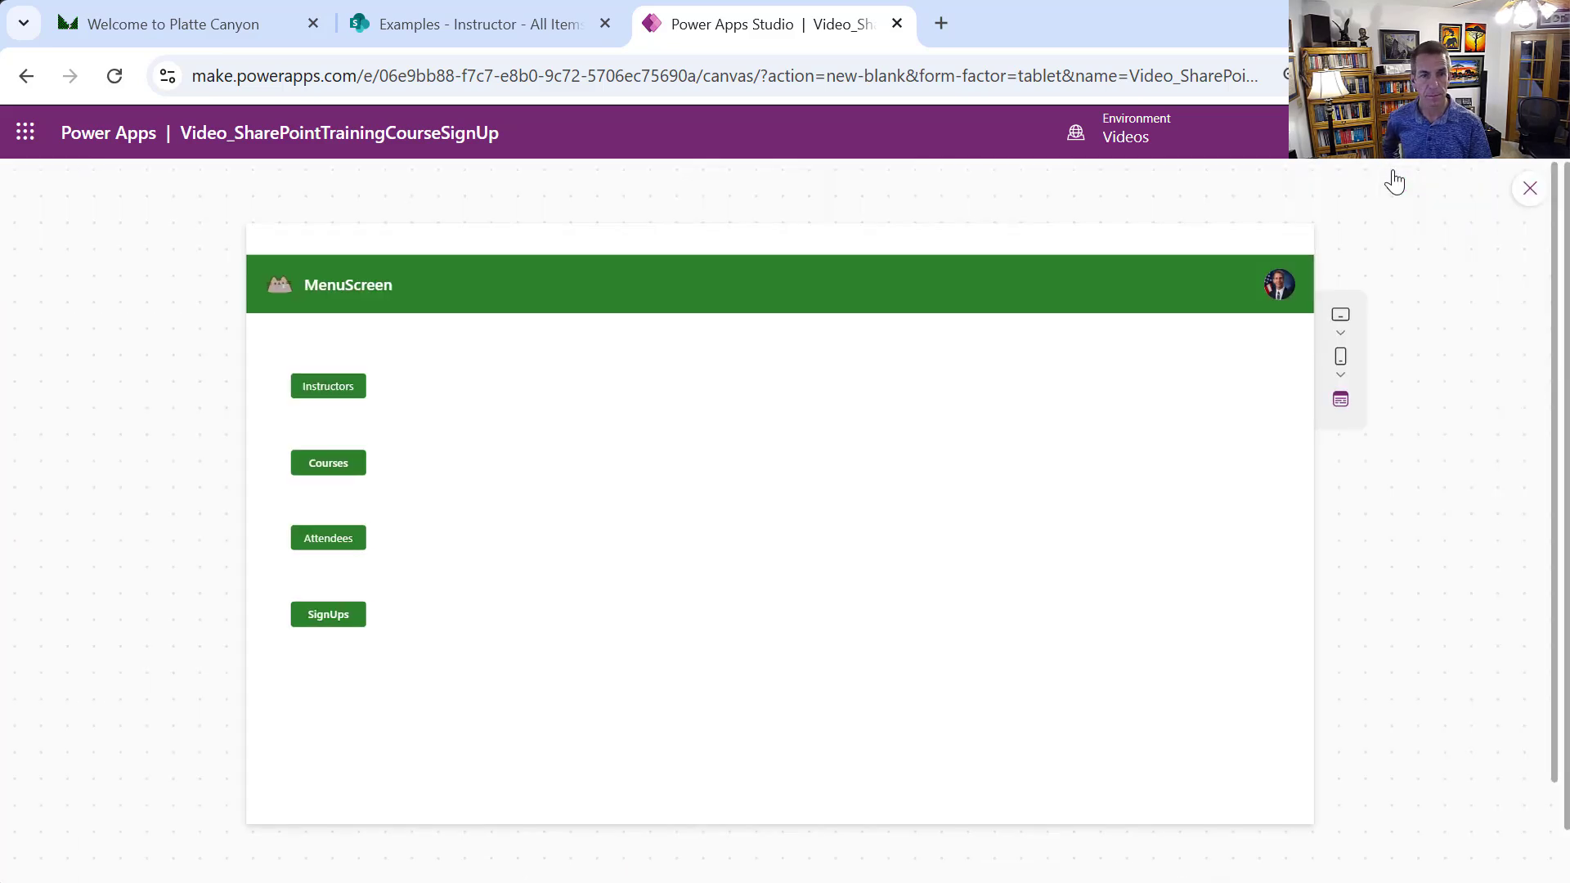
click(332, 388)
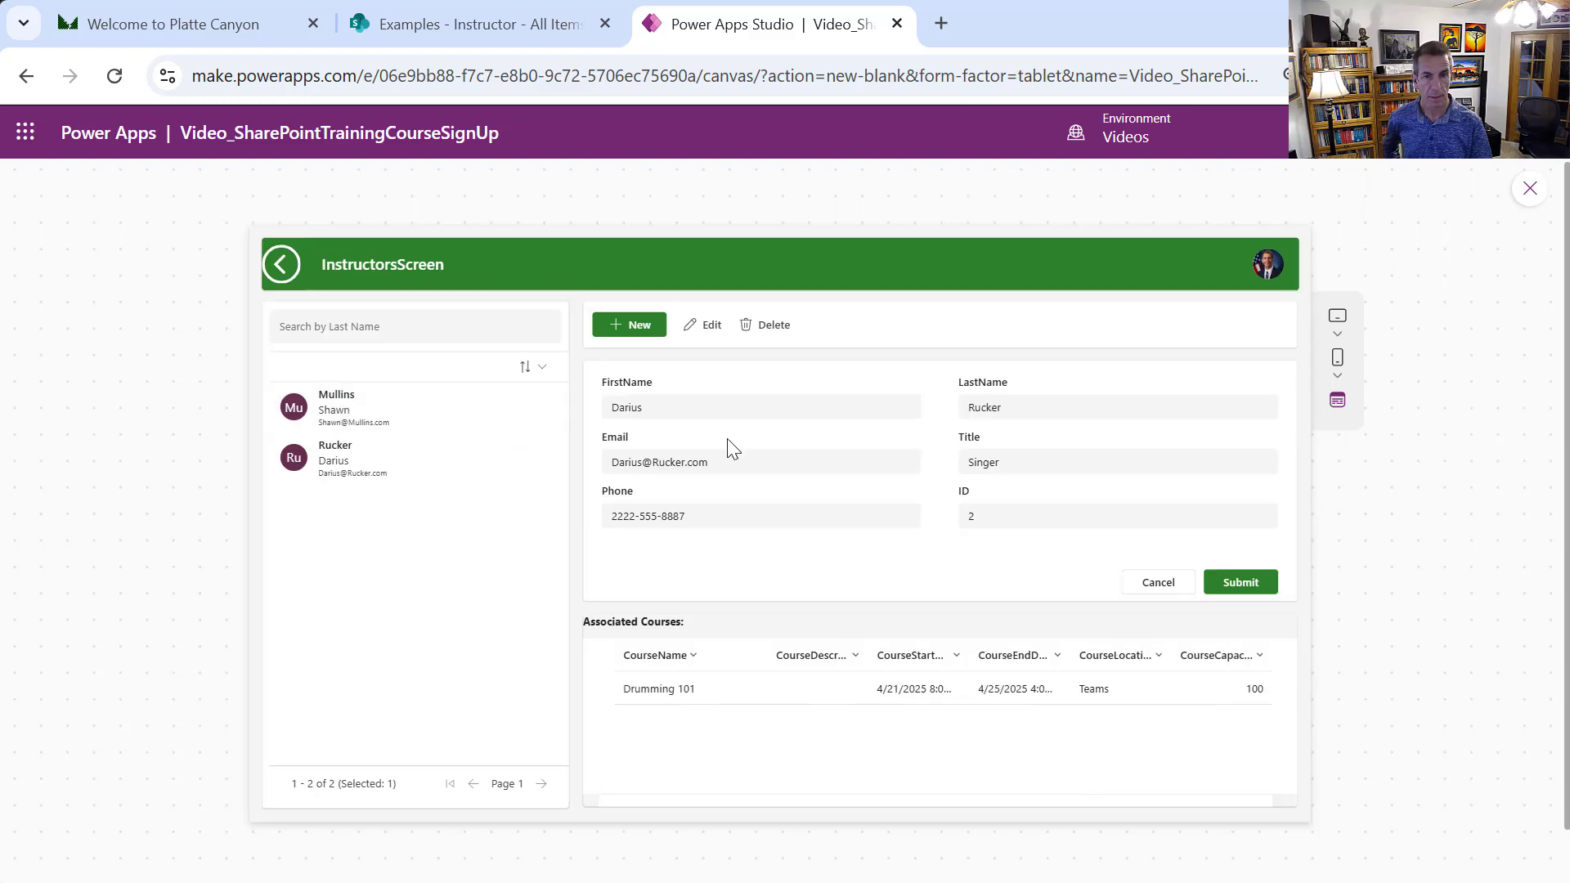
click(360, 411)
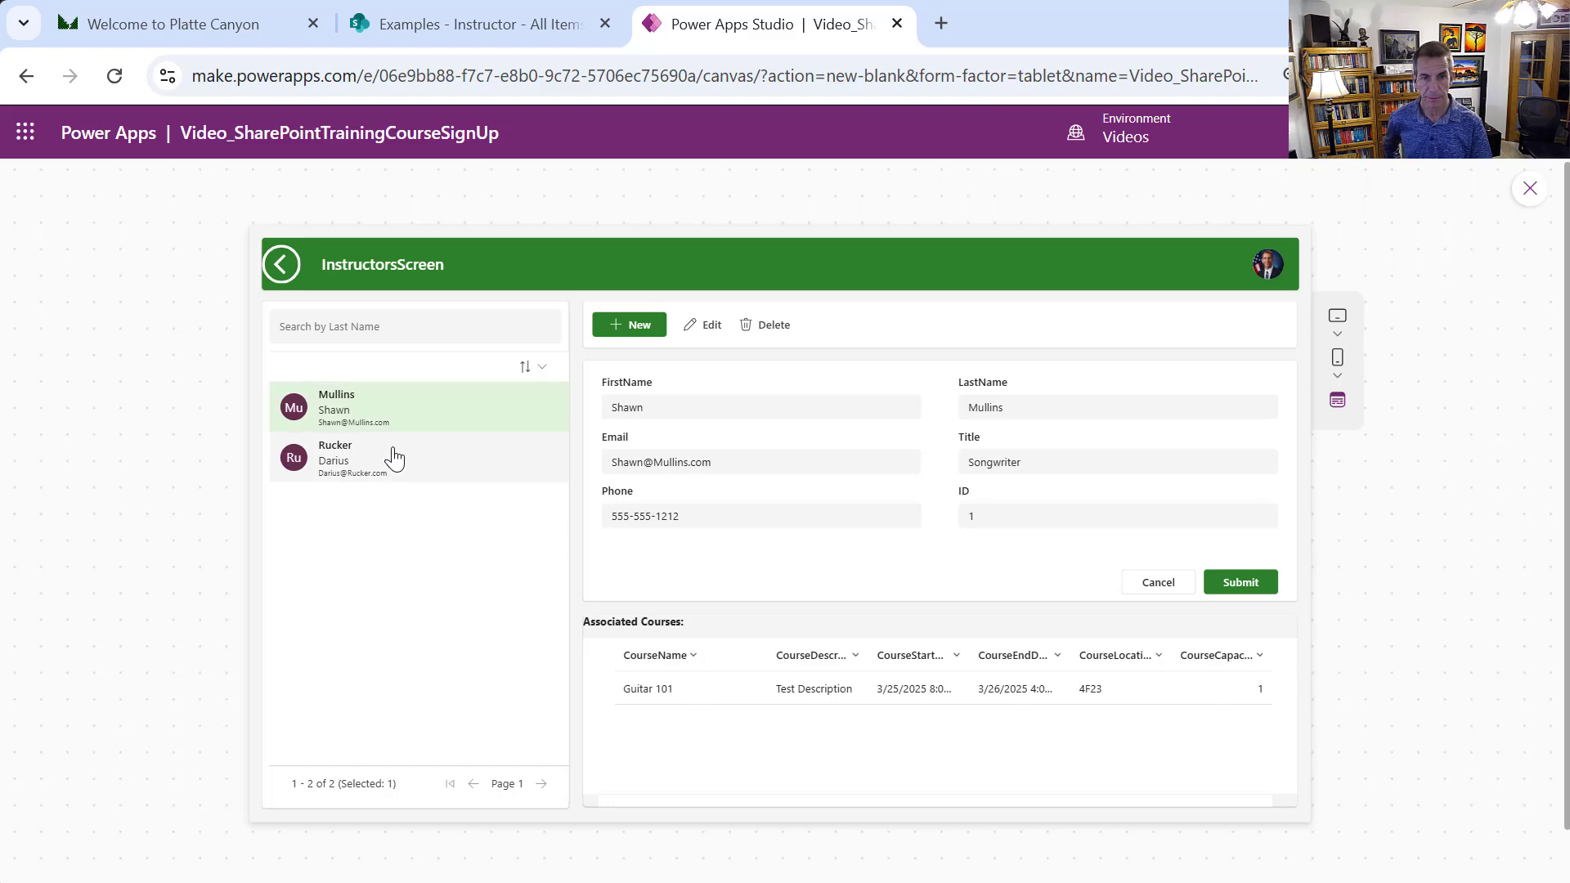
click(393, 456)
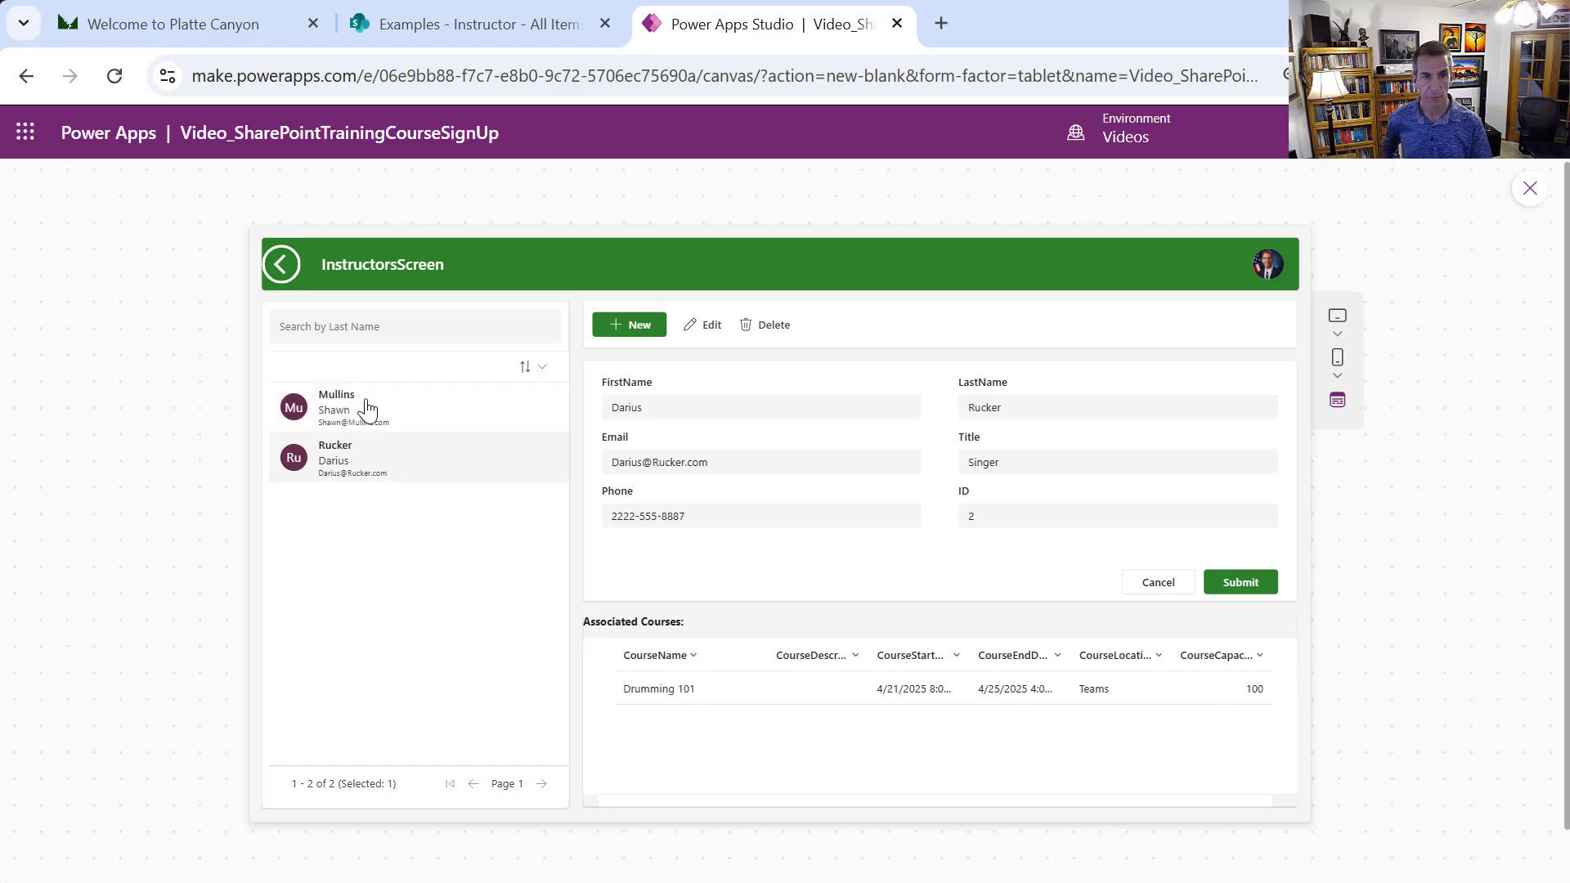
click(281, 264)
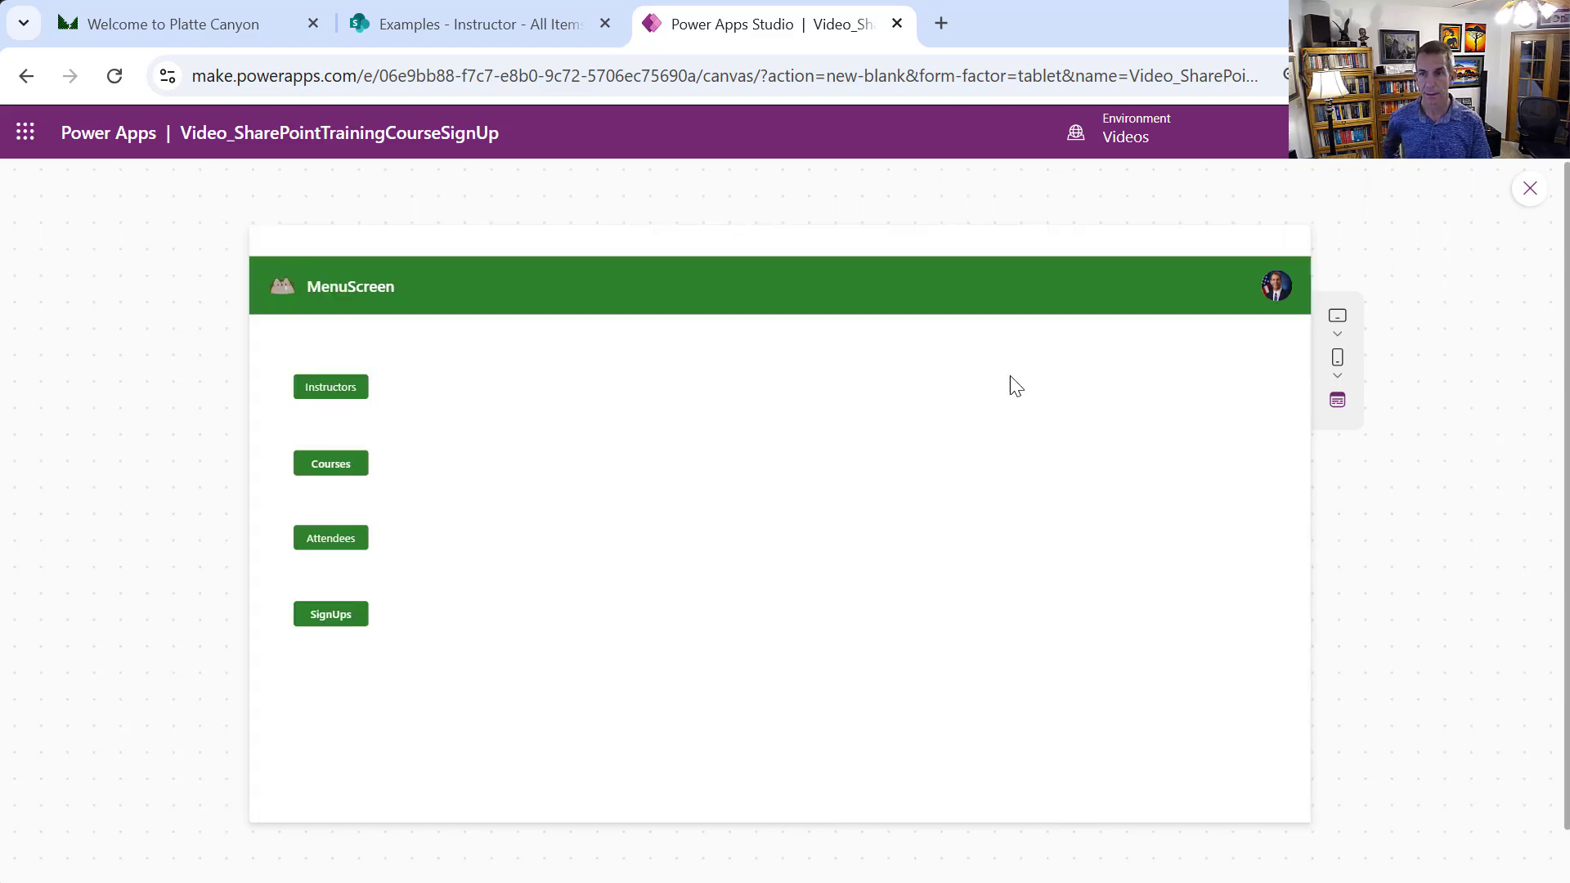
click(1526, 193)
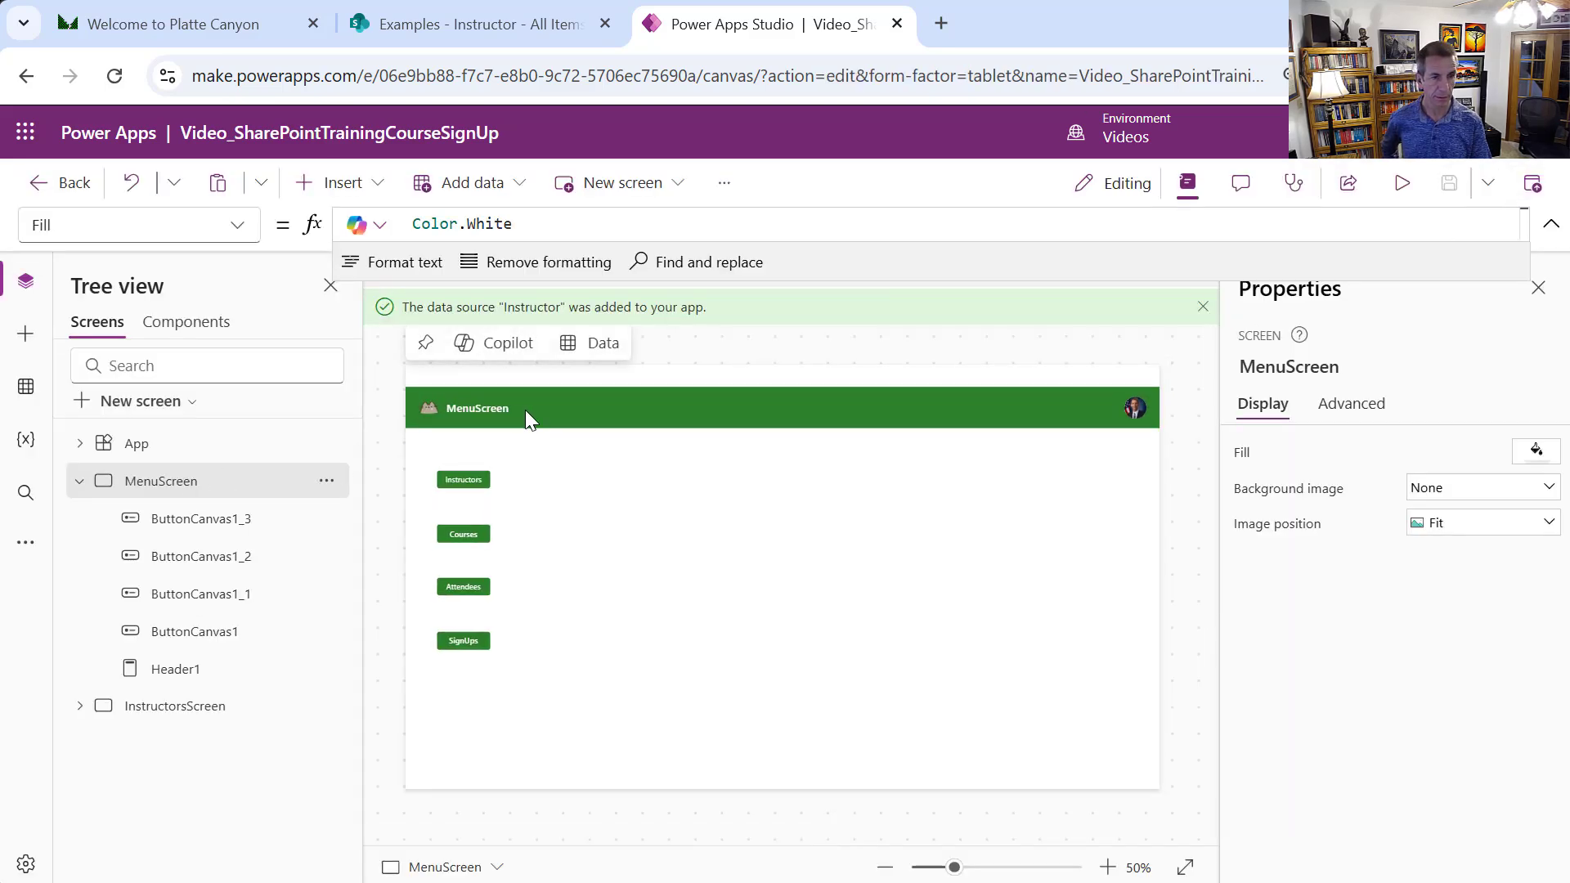
Move the MenuScreen header up flush with the top of the screen
click(527, 409)
drag(568, 408, 561, 379)
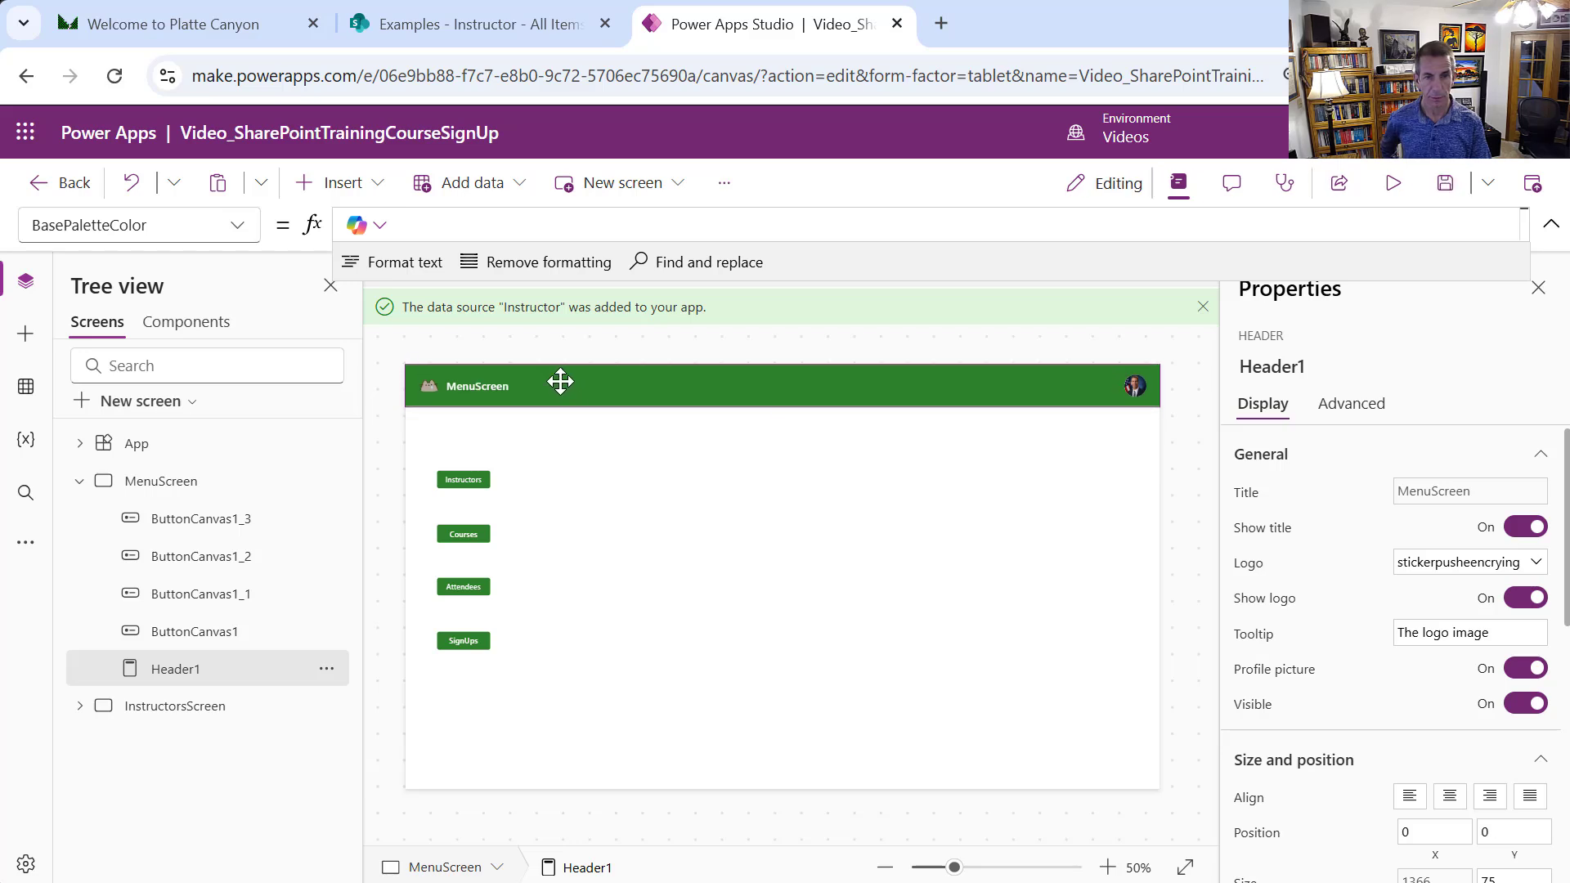
click(855, 629)
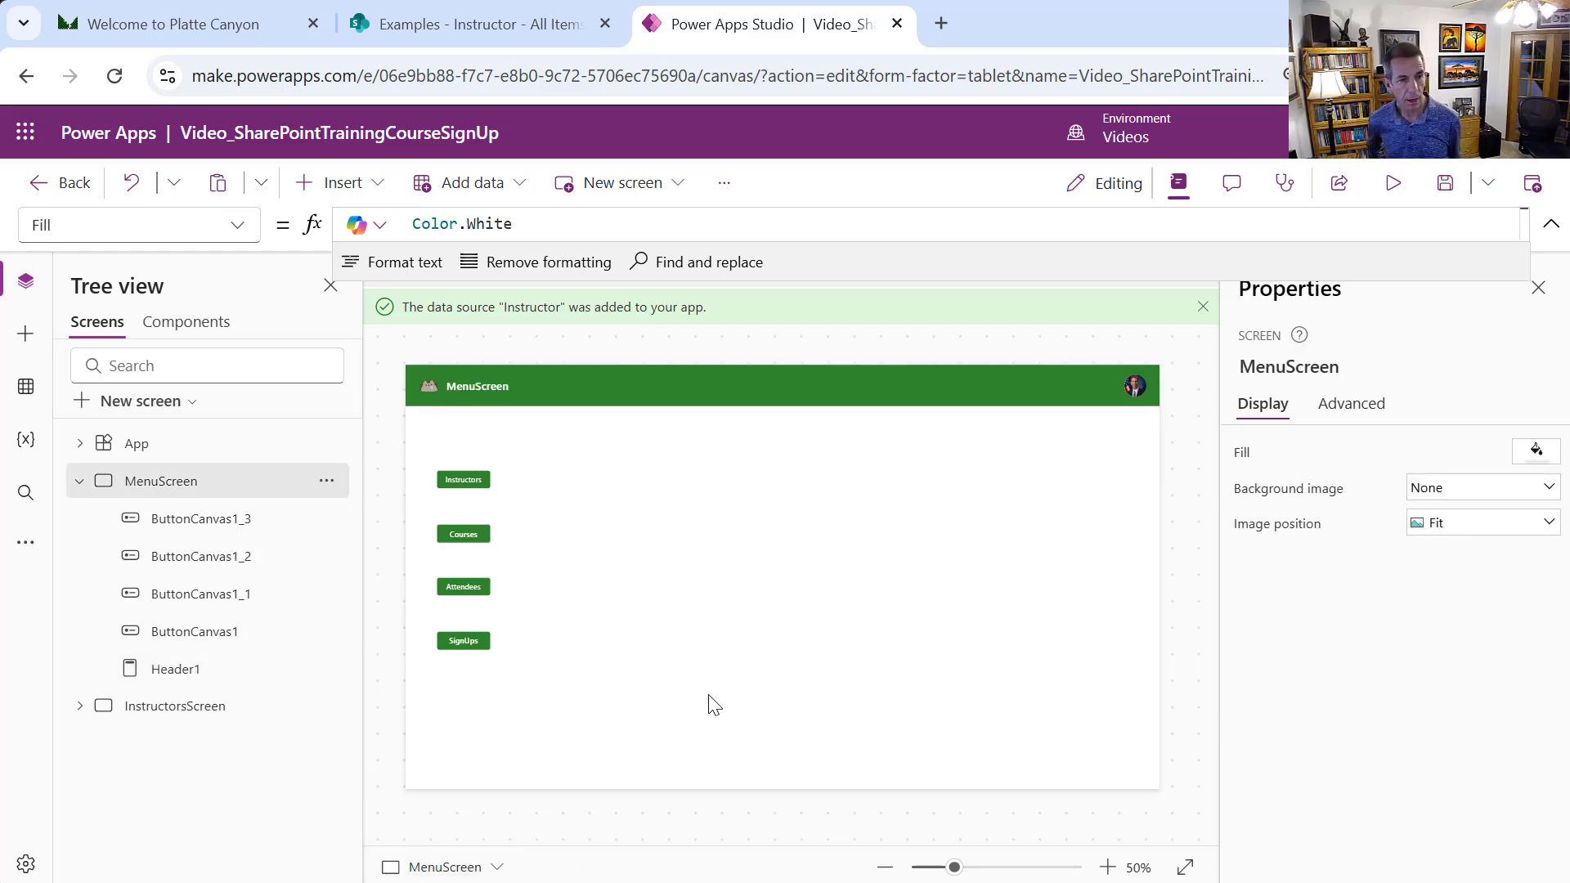
click(75, 482)
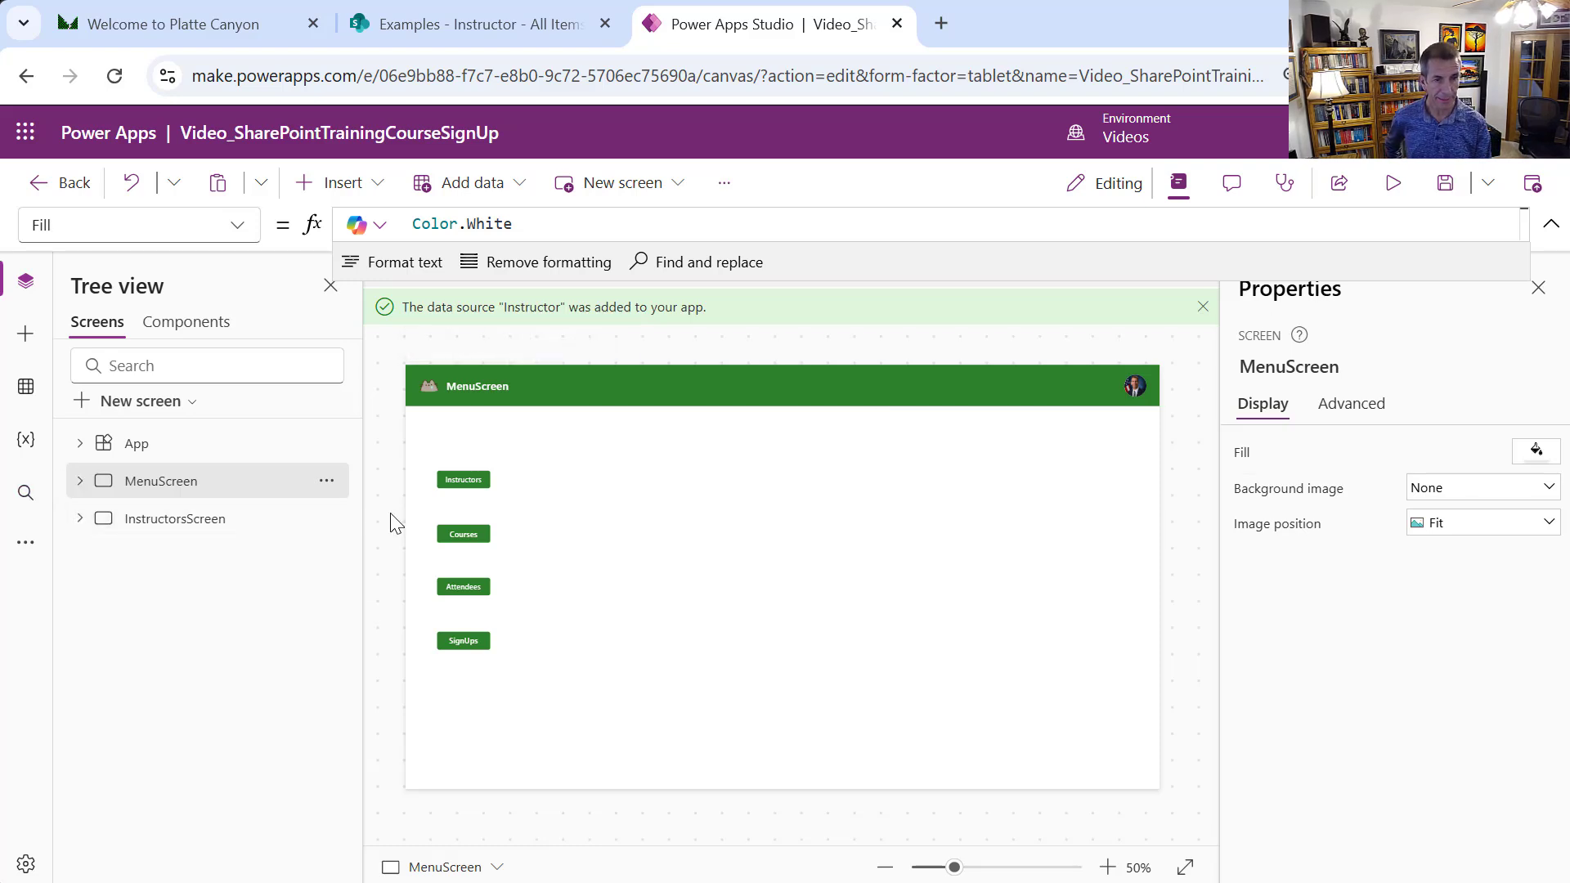
Duplicate InstructorsScreen and rename the copy to CoursesScreen
click(326, 520)
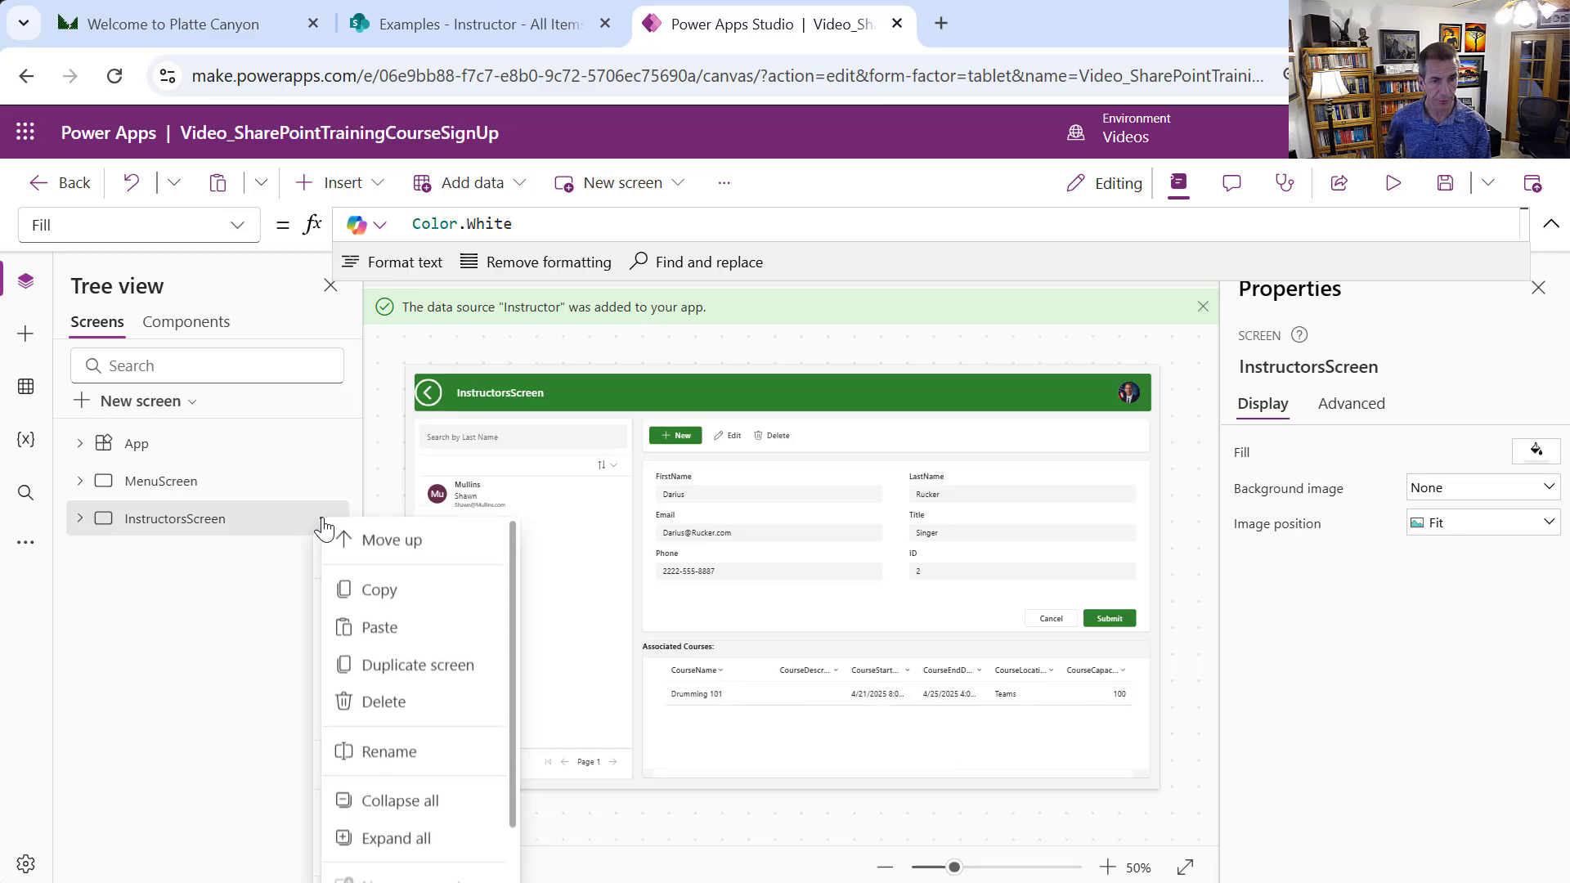
click(411, 685)
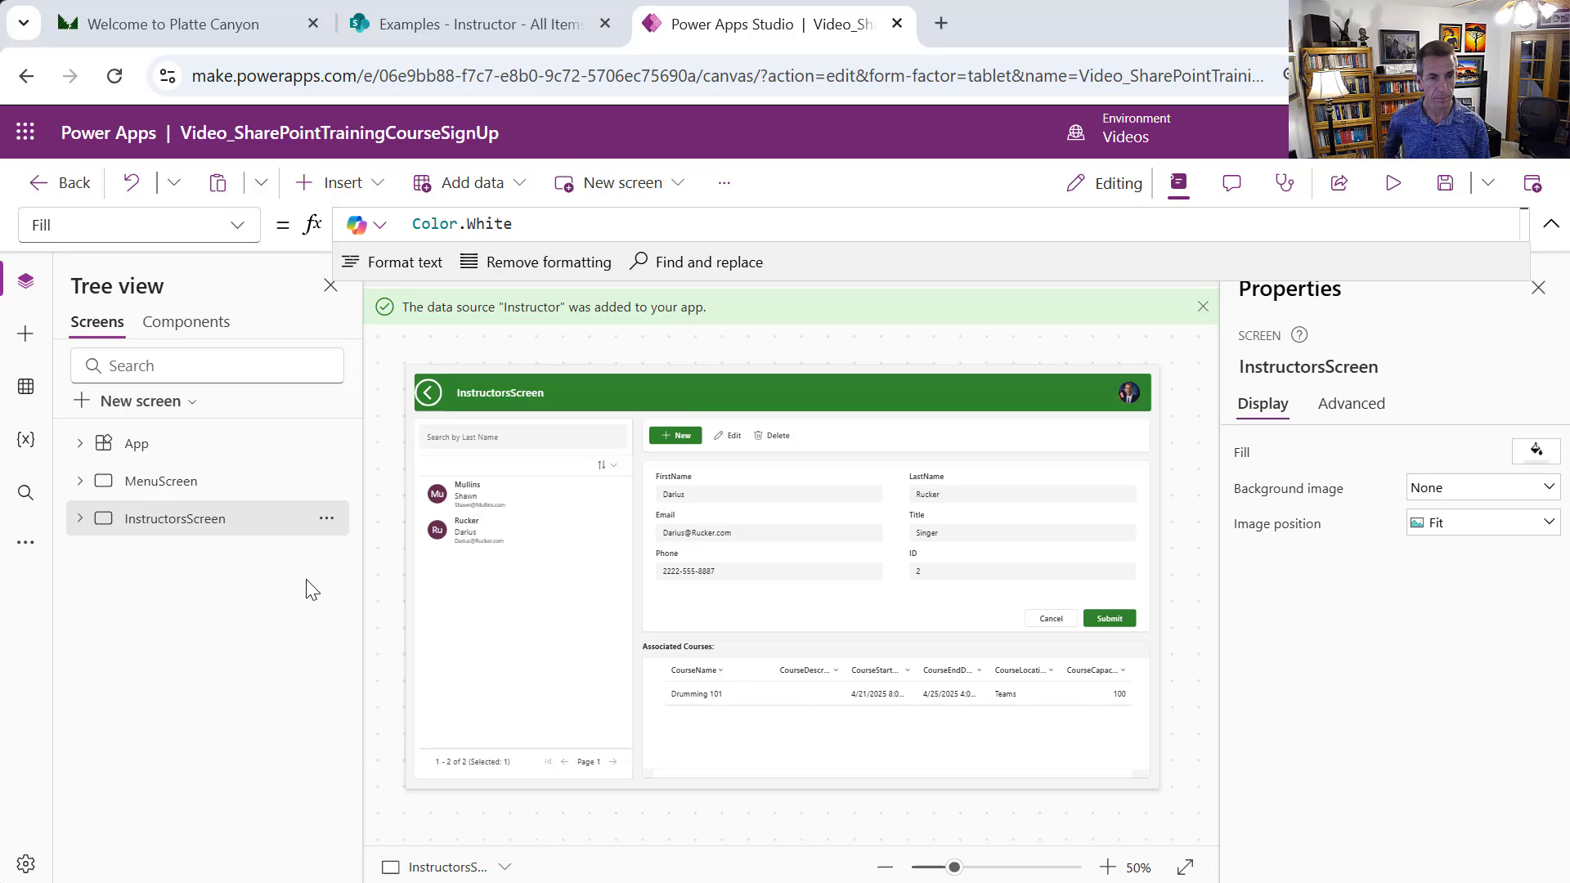
click(325, 518)
click(424, 700)
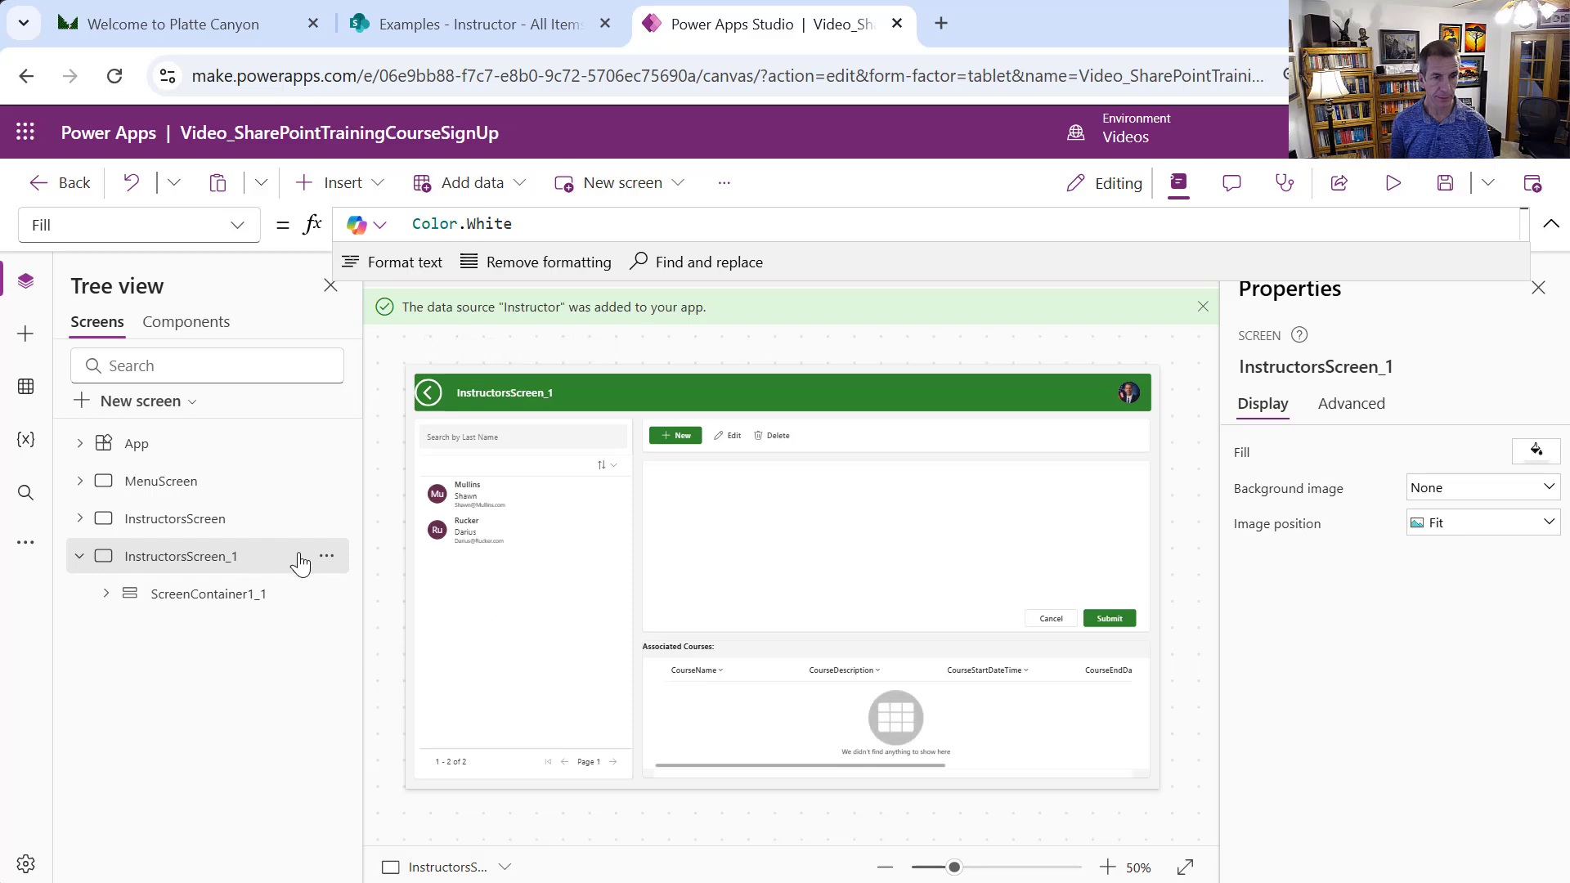
click(326, 556)
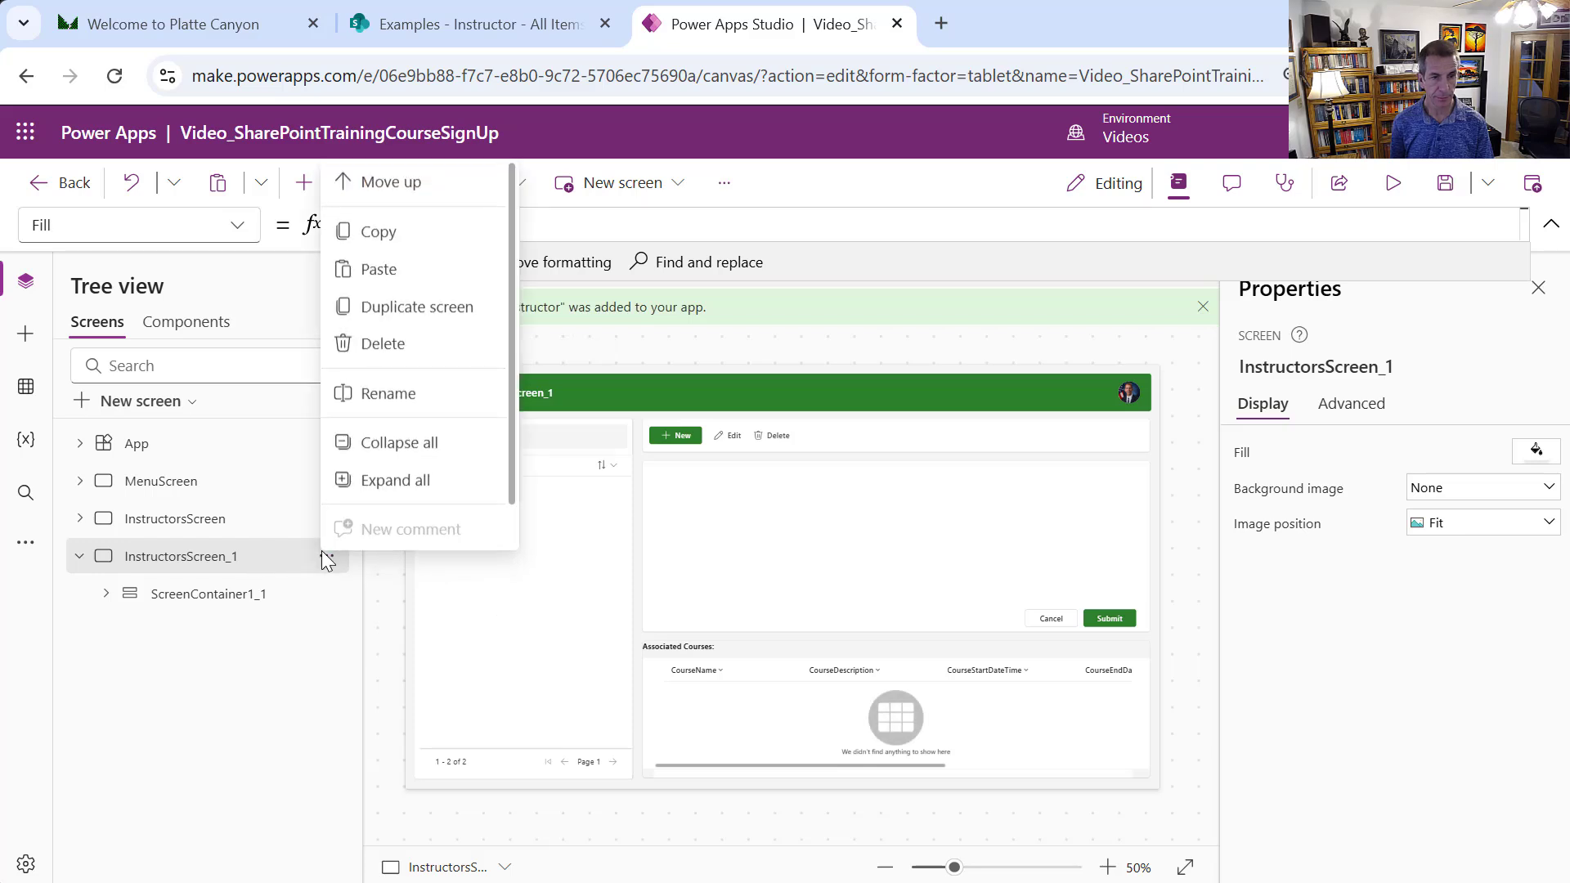
click(415, 393)
text(Cours)
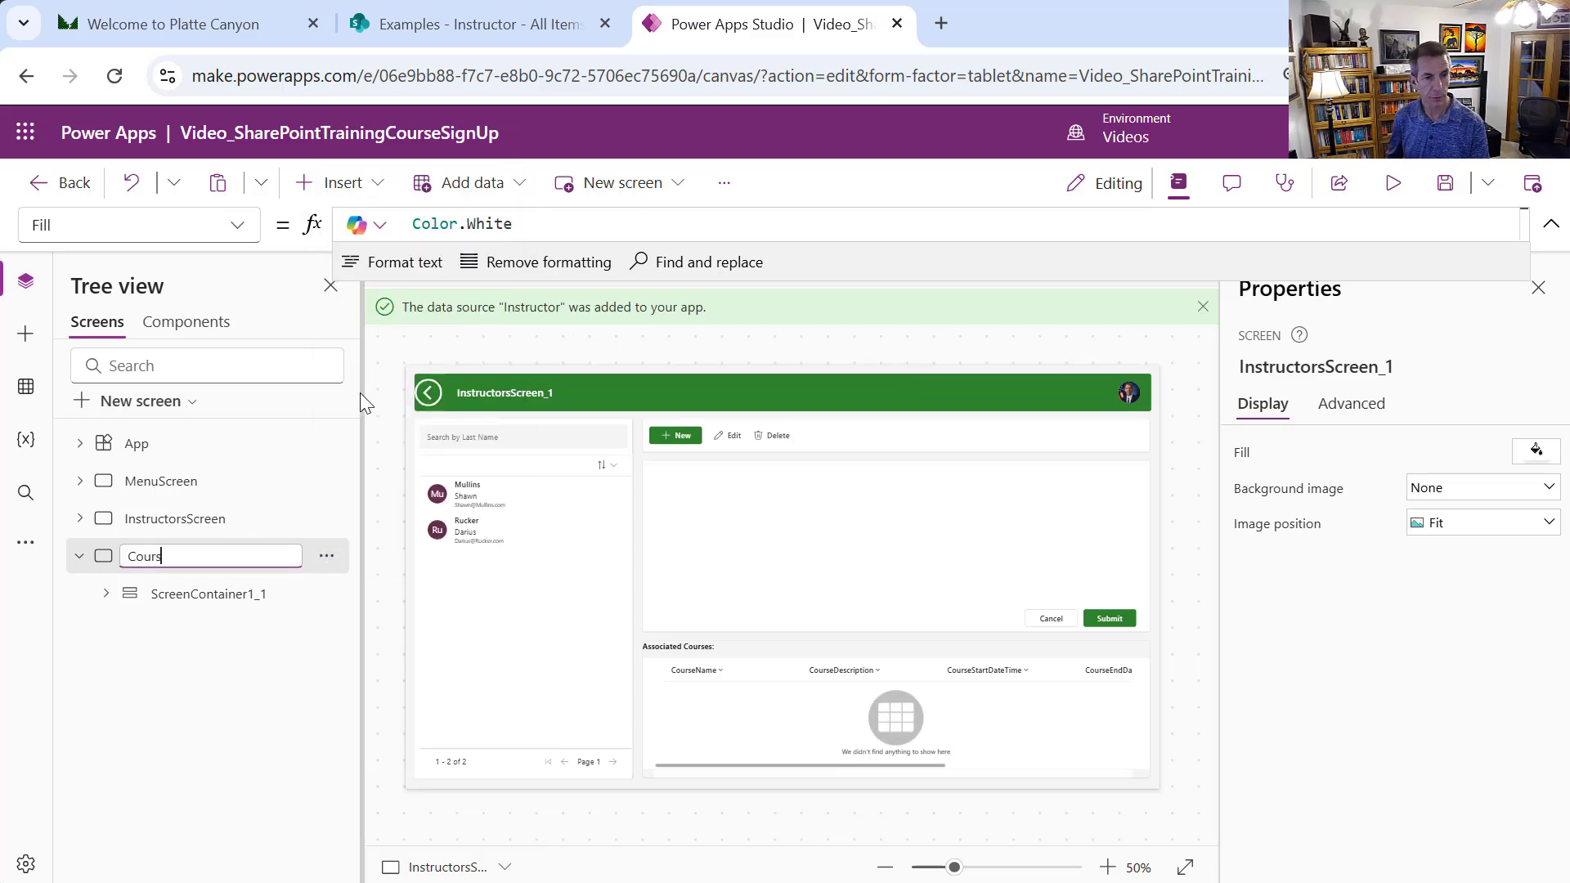
text(esScreen)
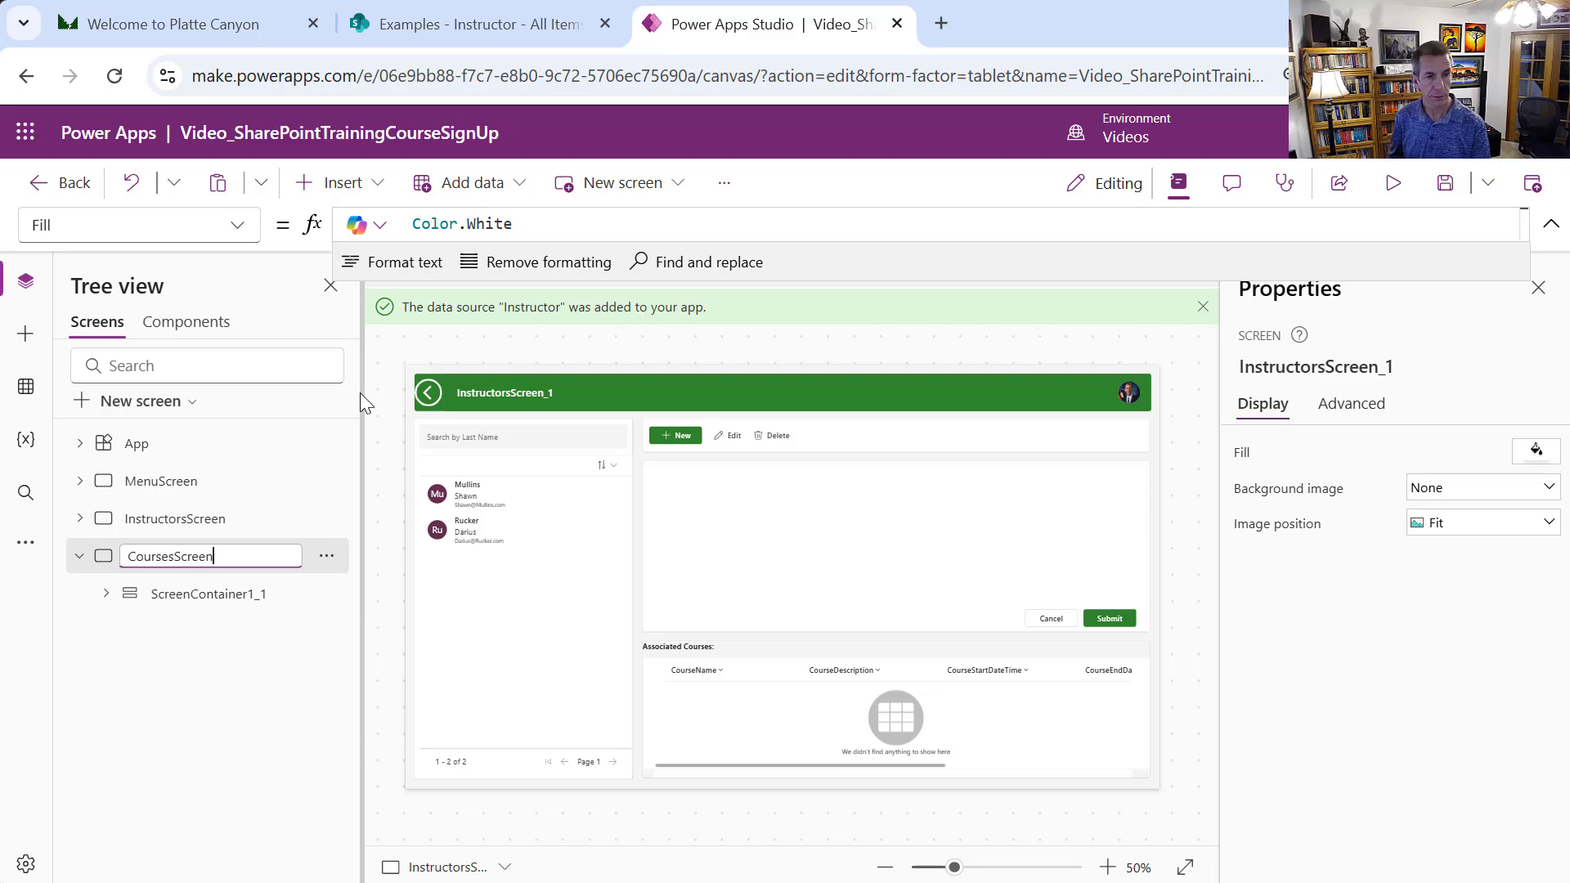
key(Return)
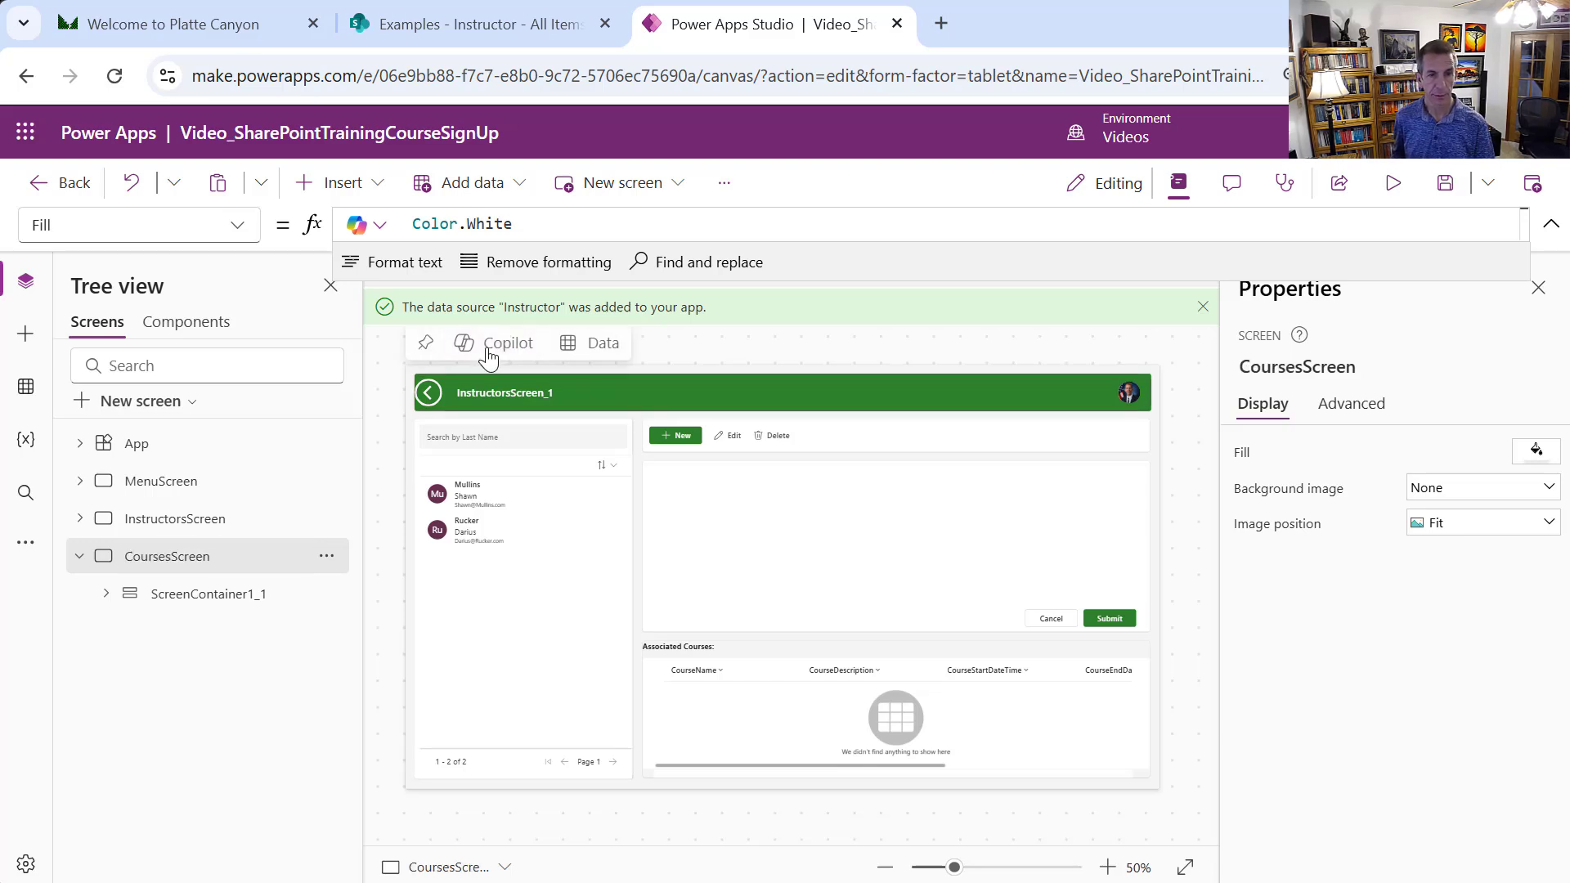
click(570, 650)
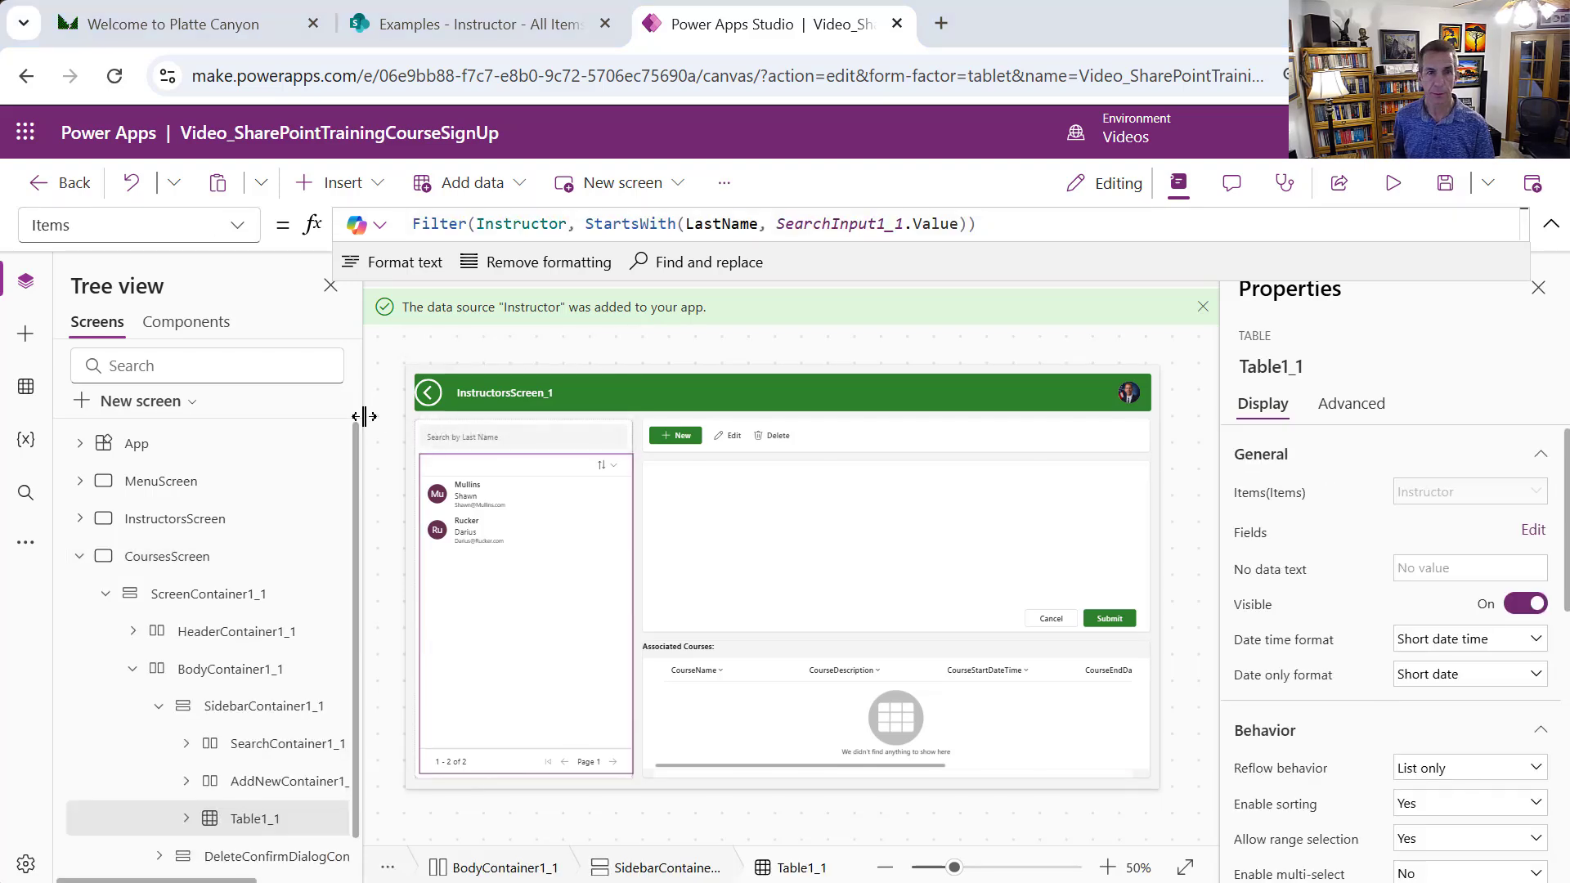
Change the list's Items to Filter(Course, StartsWith(CourseName, SearchInput1_1.Value))
double_click(506, 226)
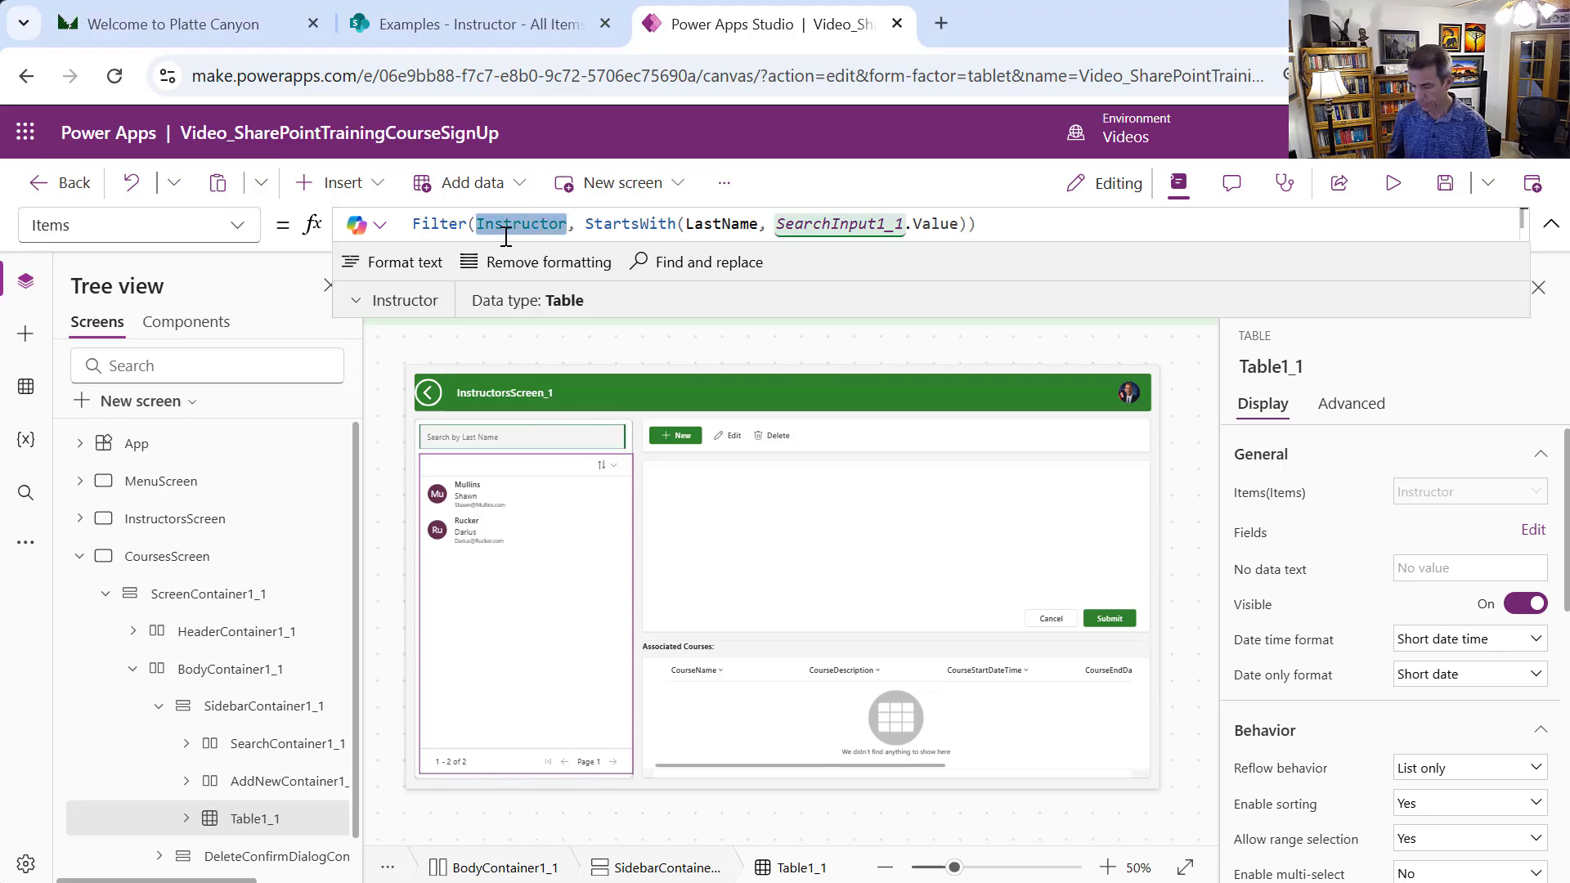
text(Course)
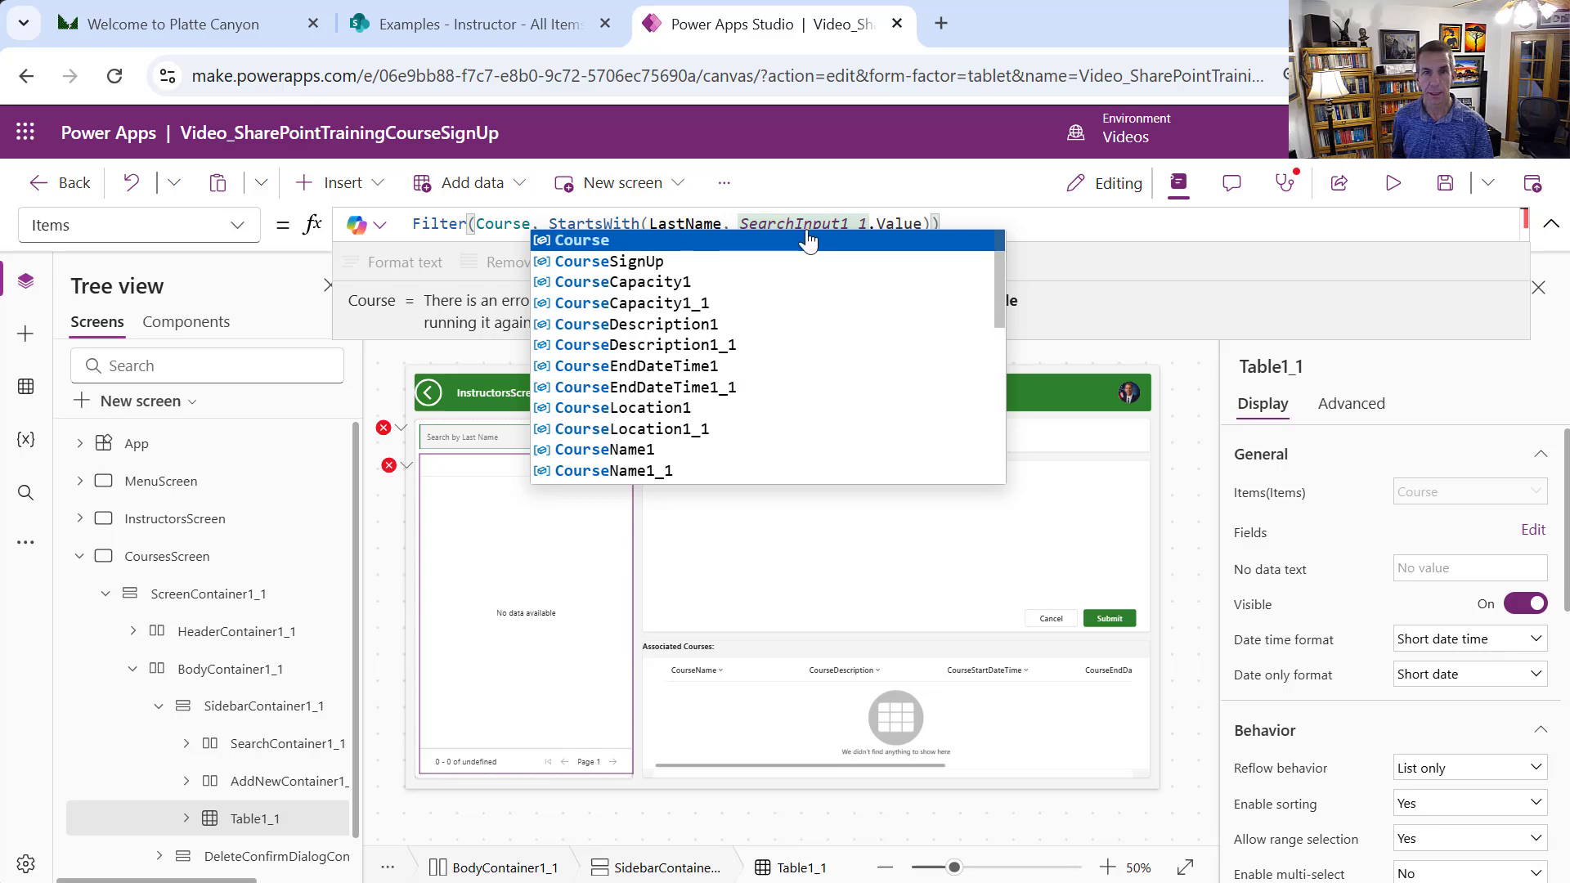
click(697, 224)
double_click(684, 224)
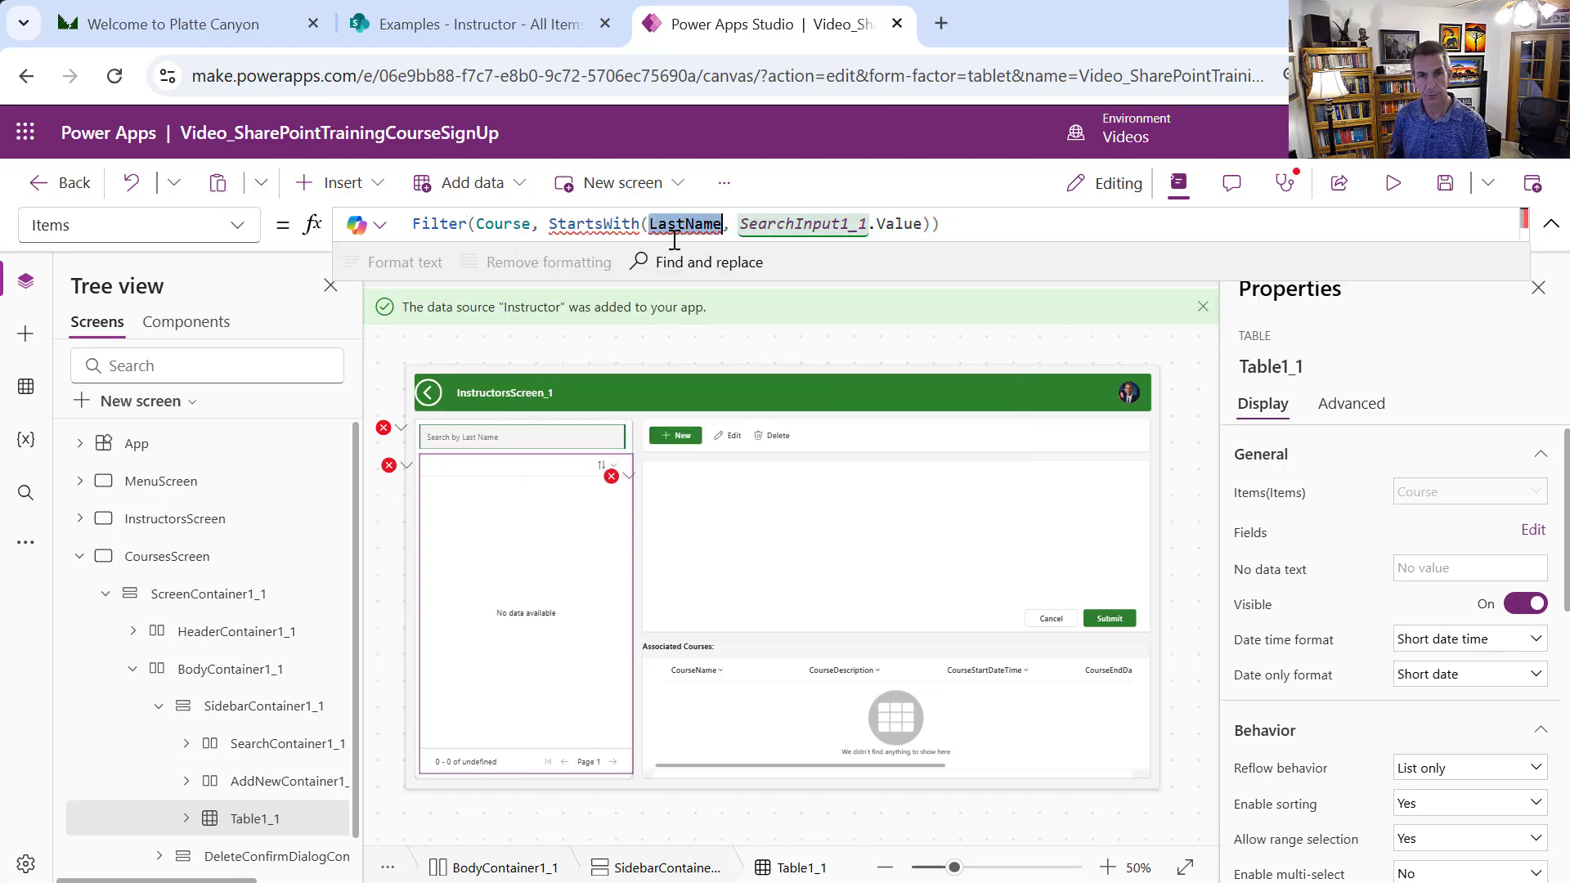
text(CourseName)
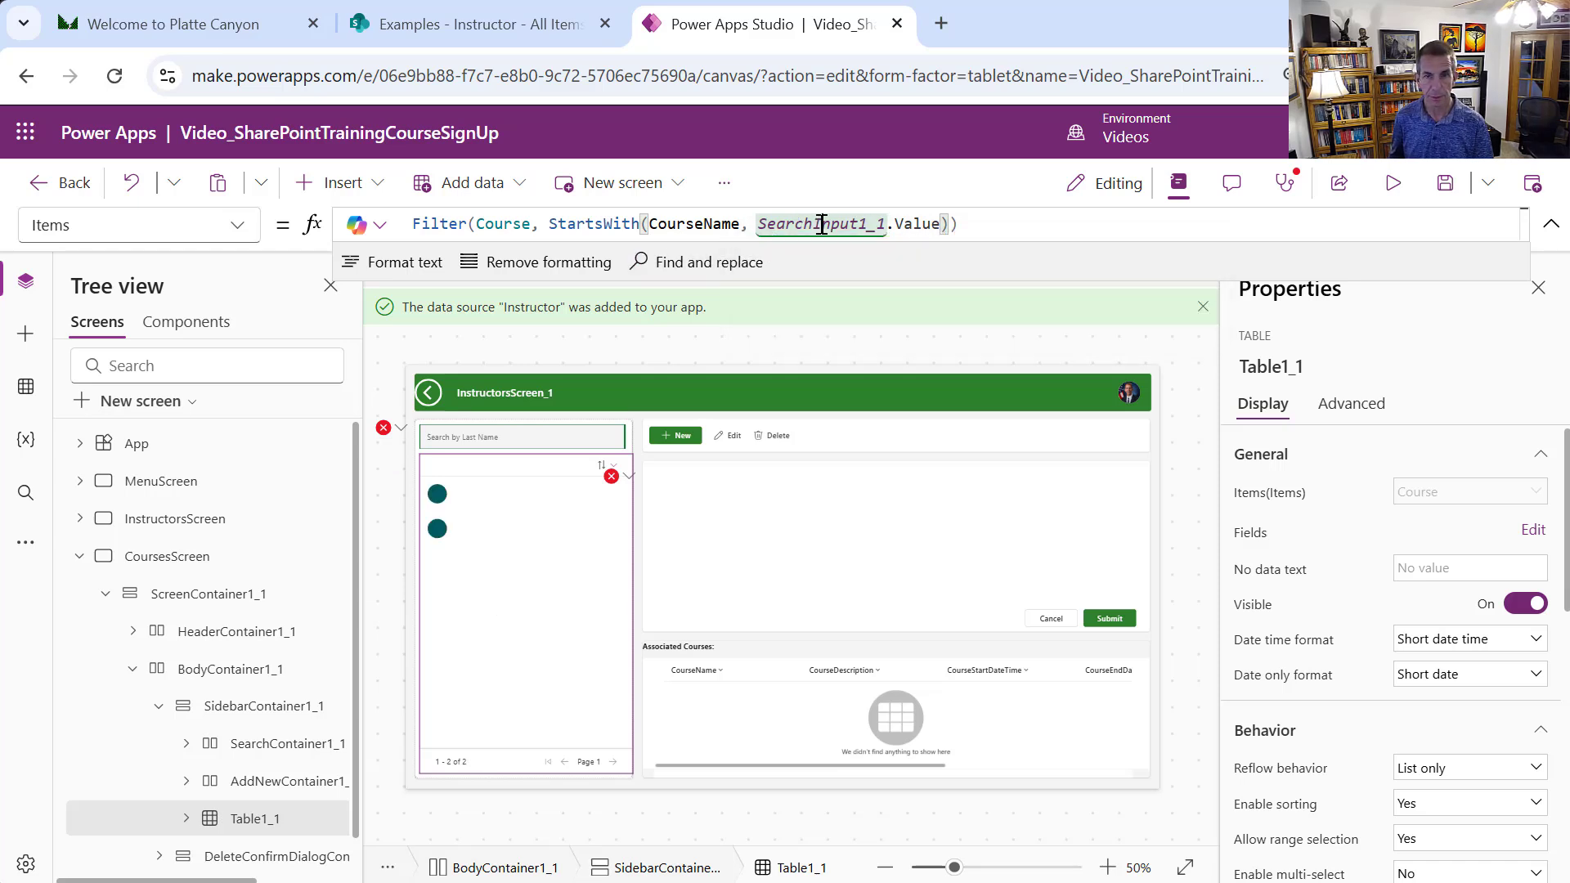
double_click(847, 223)
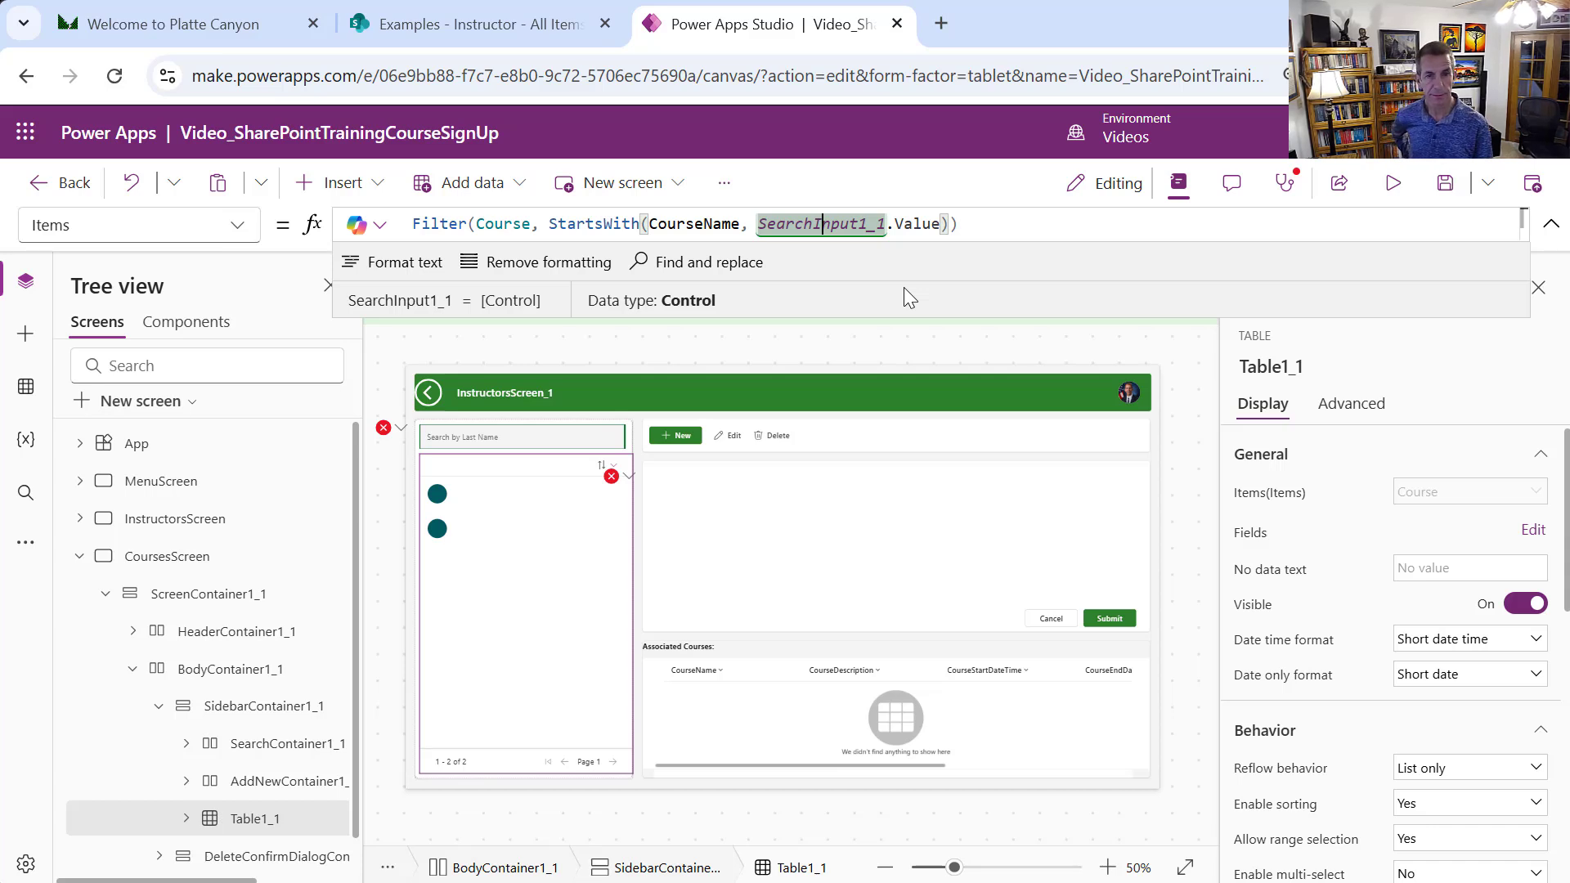
click(591, 577)
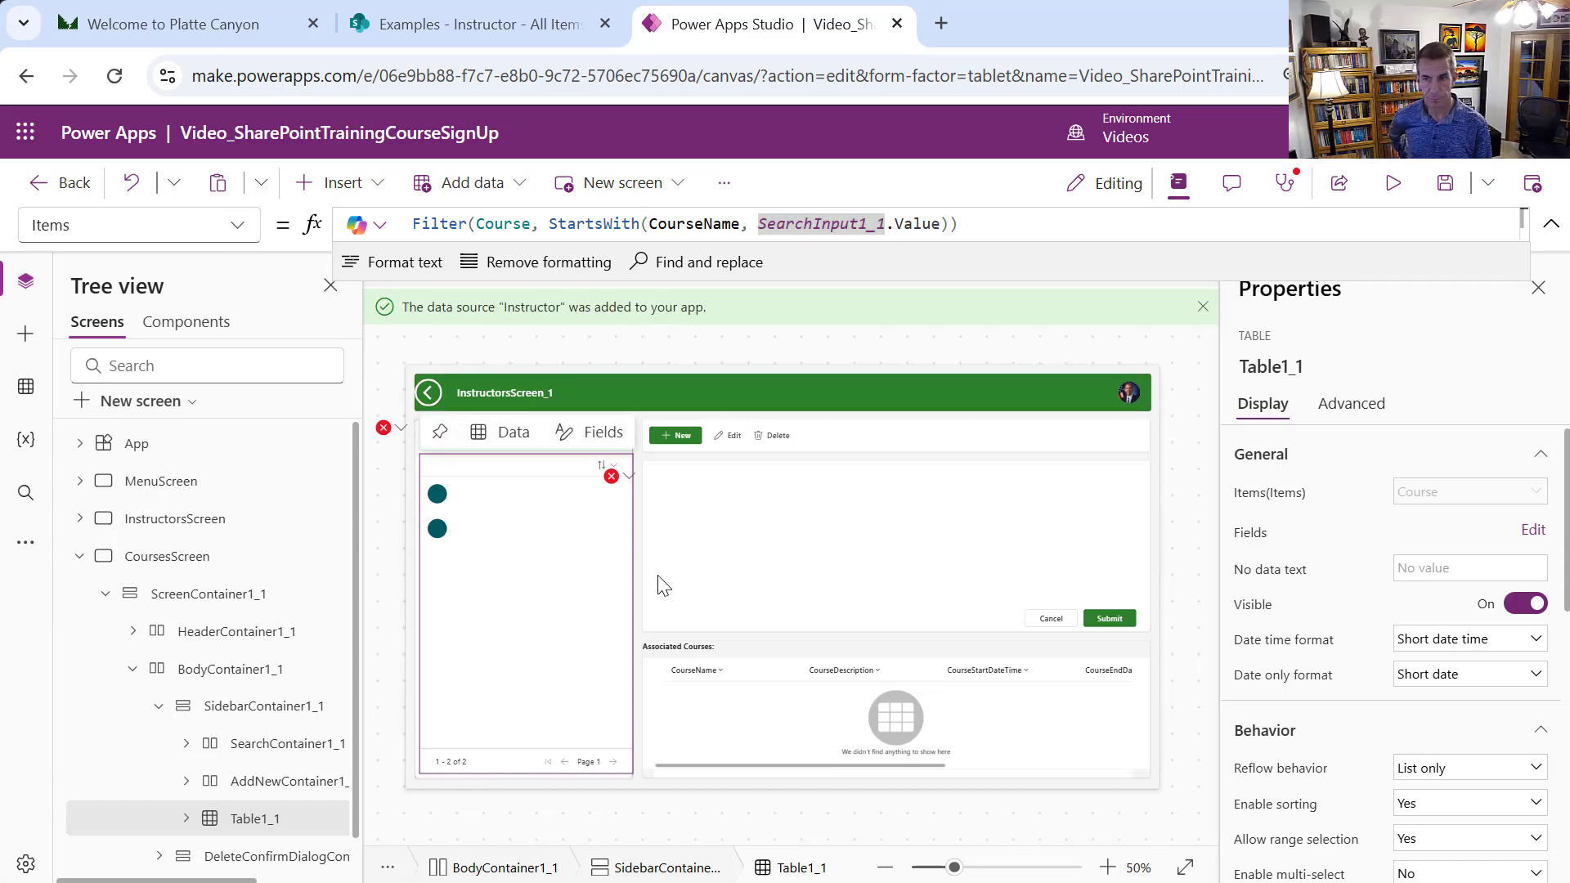
Remove the Attachments, CourseName, Phone, Email, FirstName and LastName fields from the sidebar table
click(1532, 532)
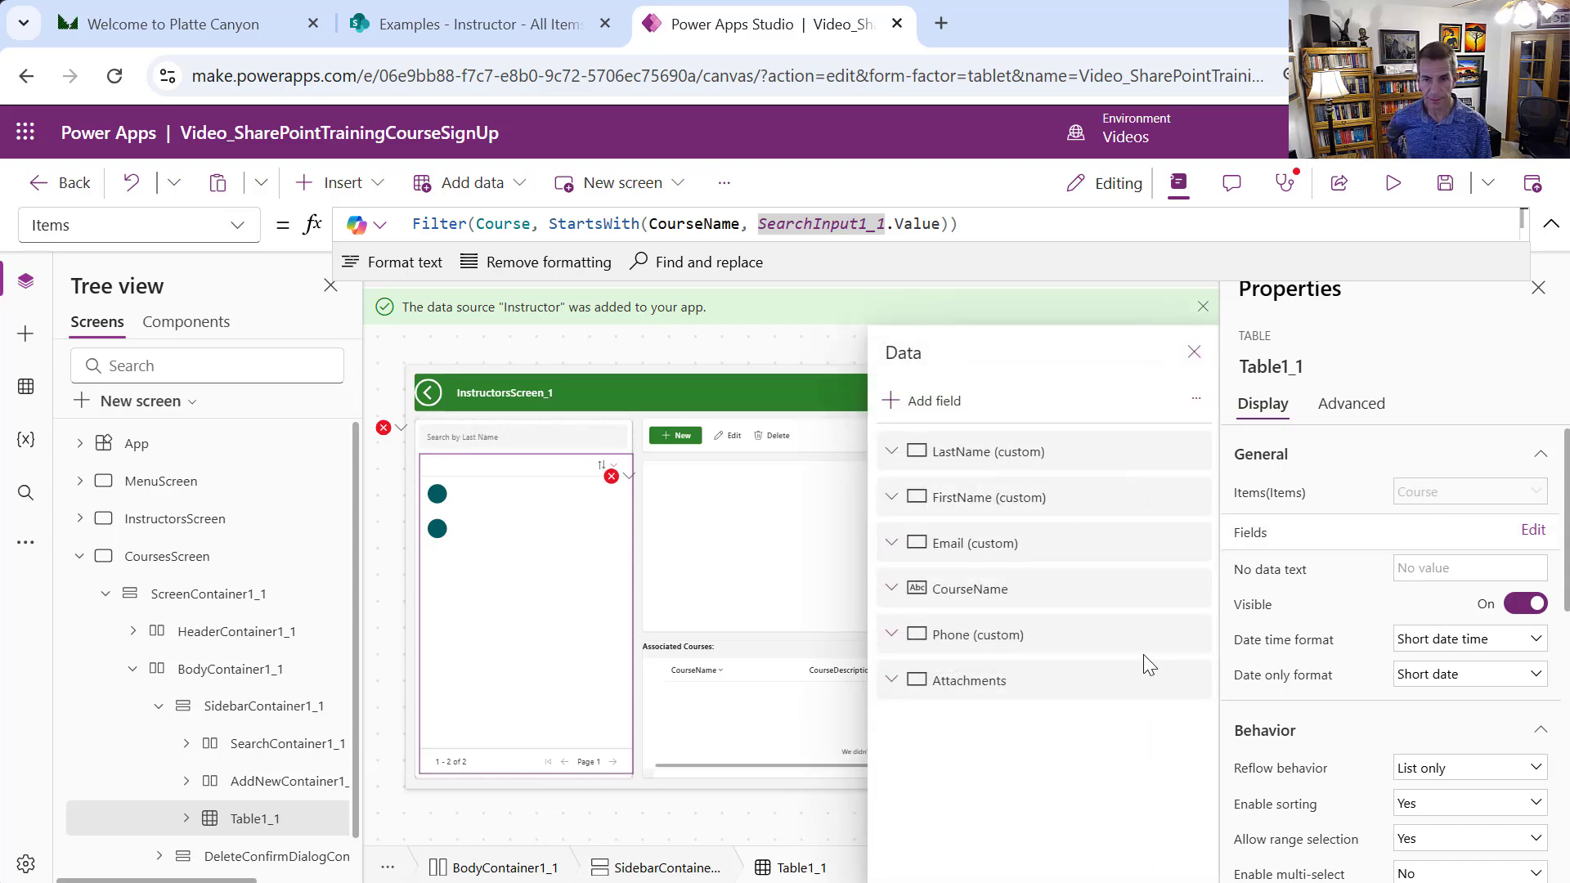
click(1194, 680)
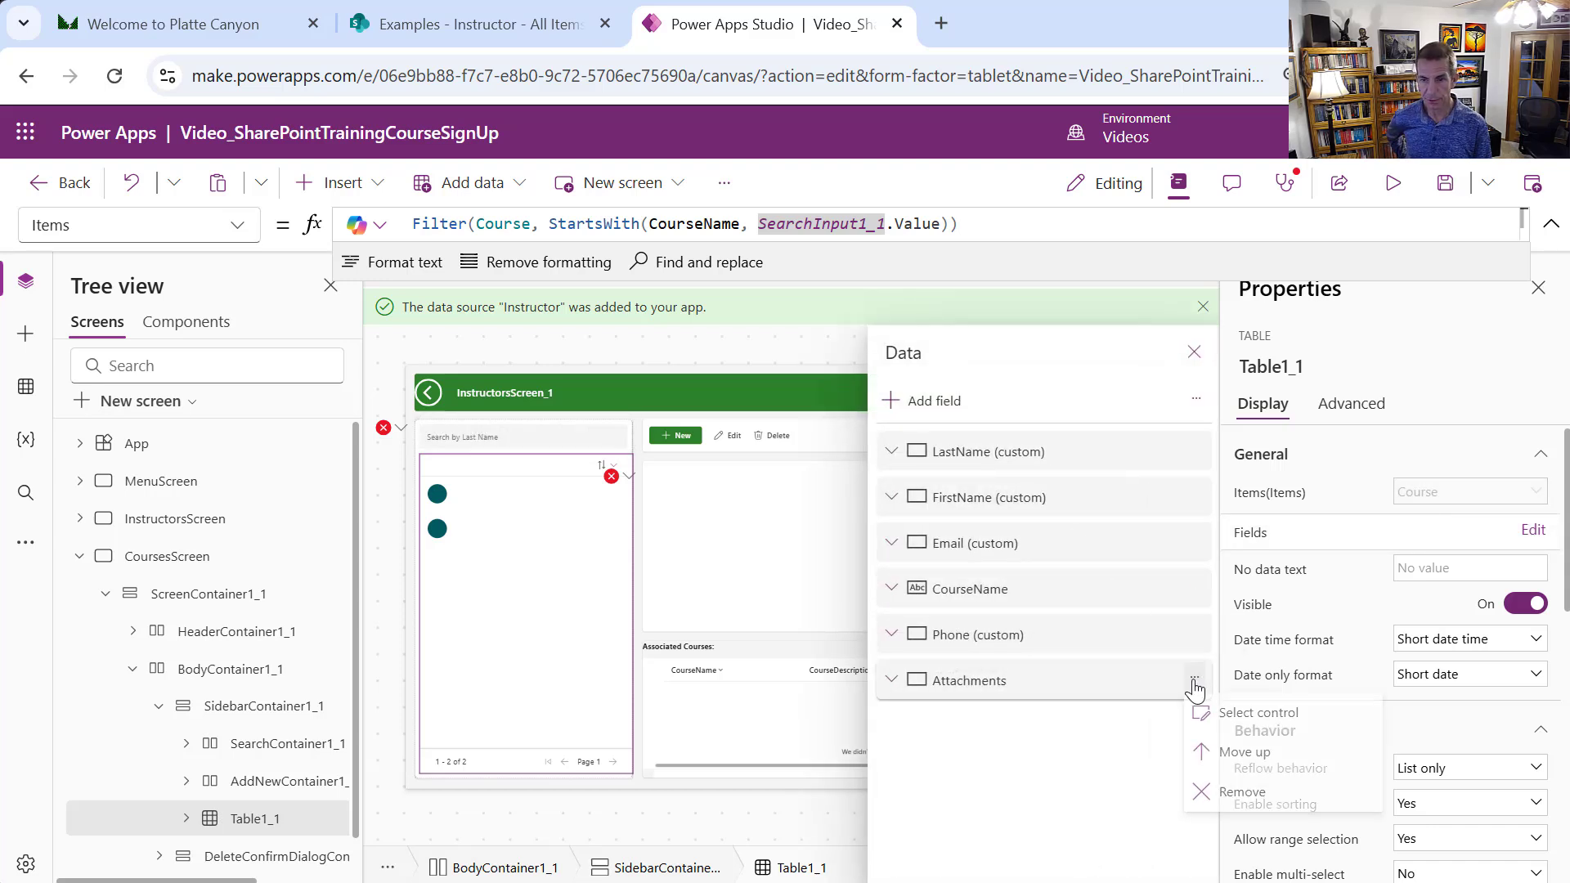
click(1277, 800)
click(1194, 635)
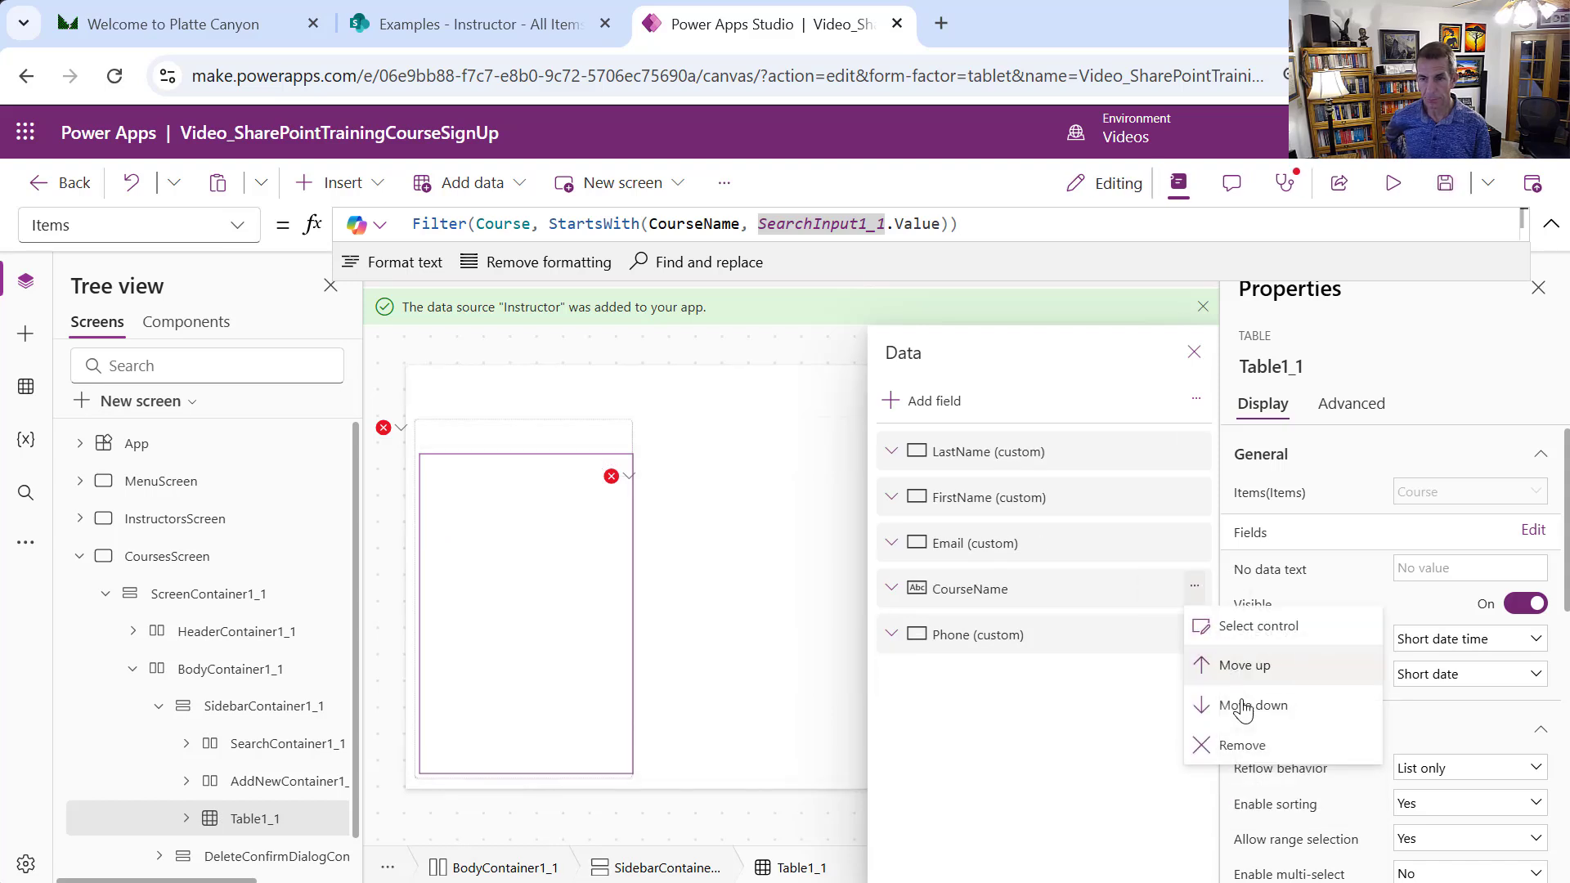
click(1233, 743)
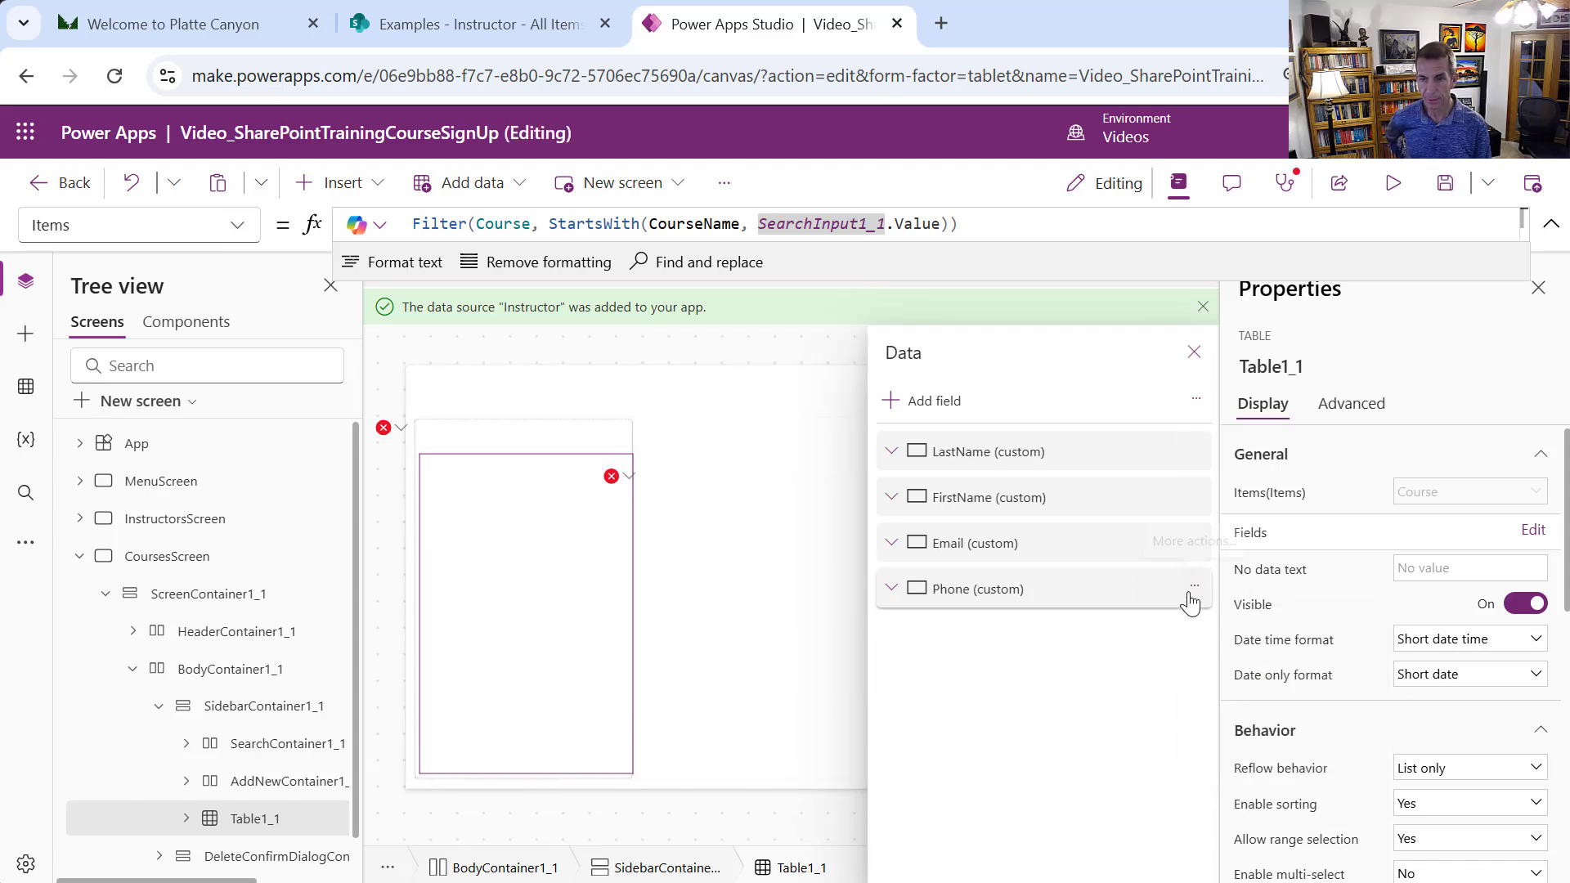
click(1194, 589)
click(1248, 716)
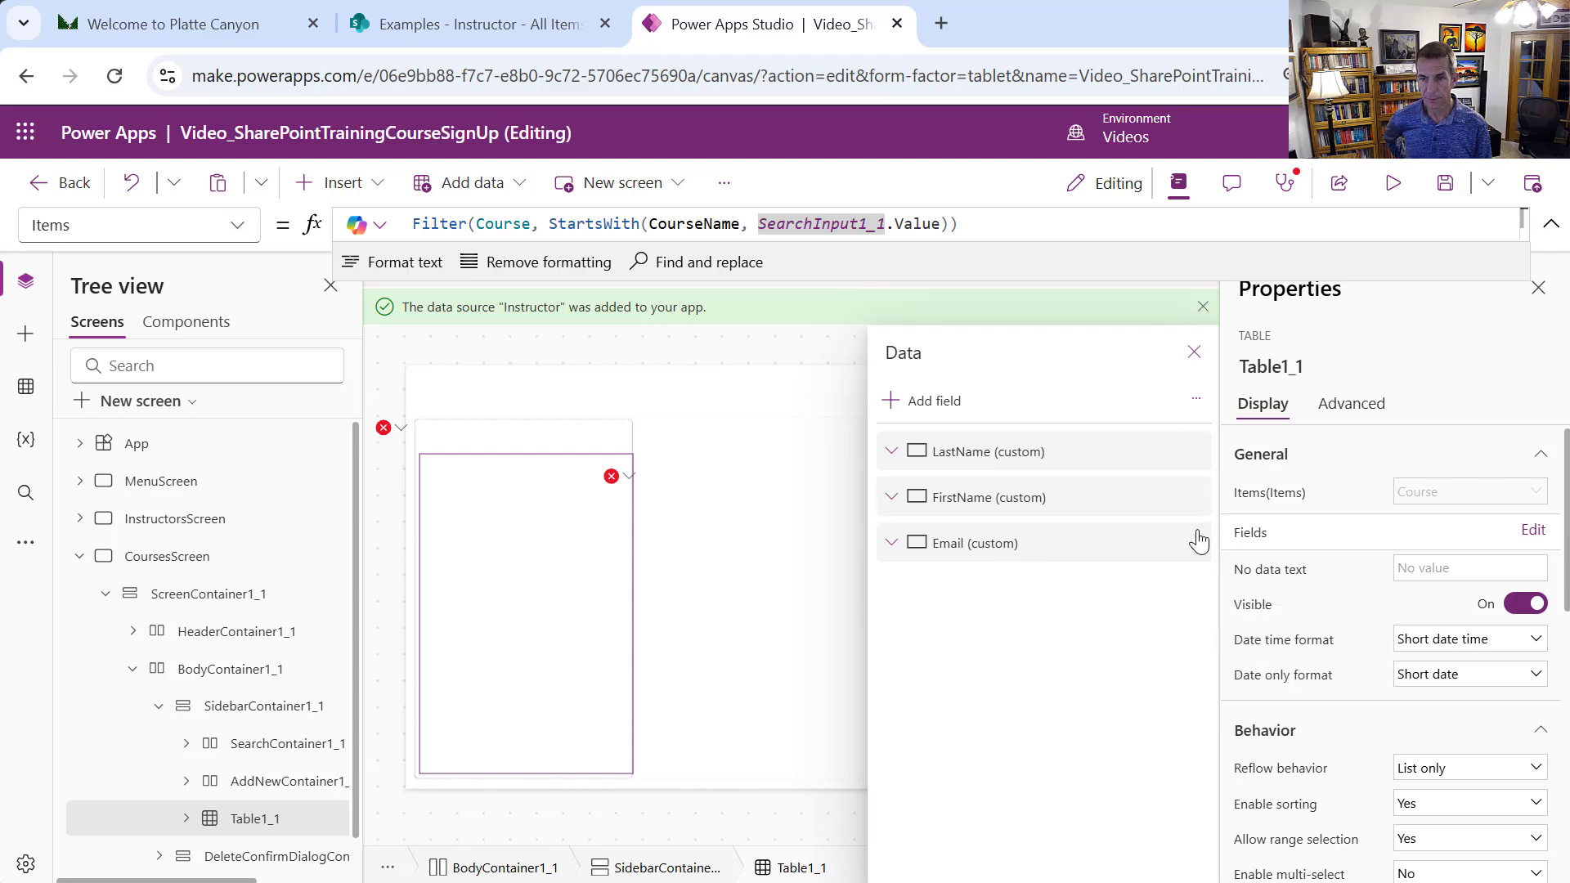
click(1194, 541)
click(1244, 666)
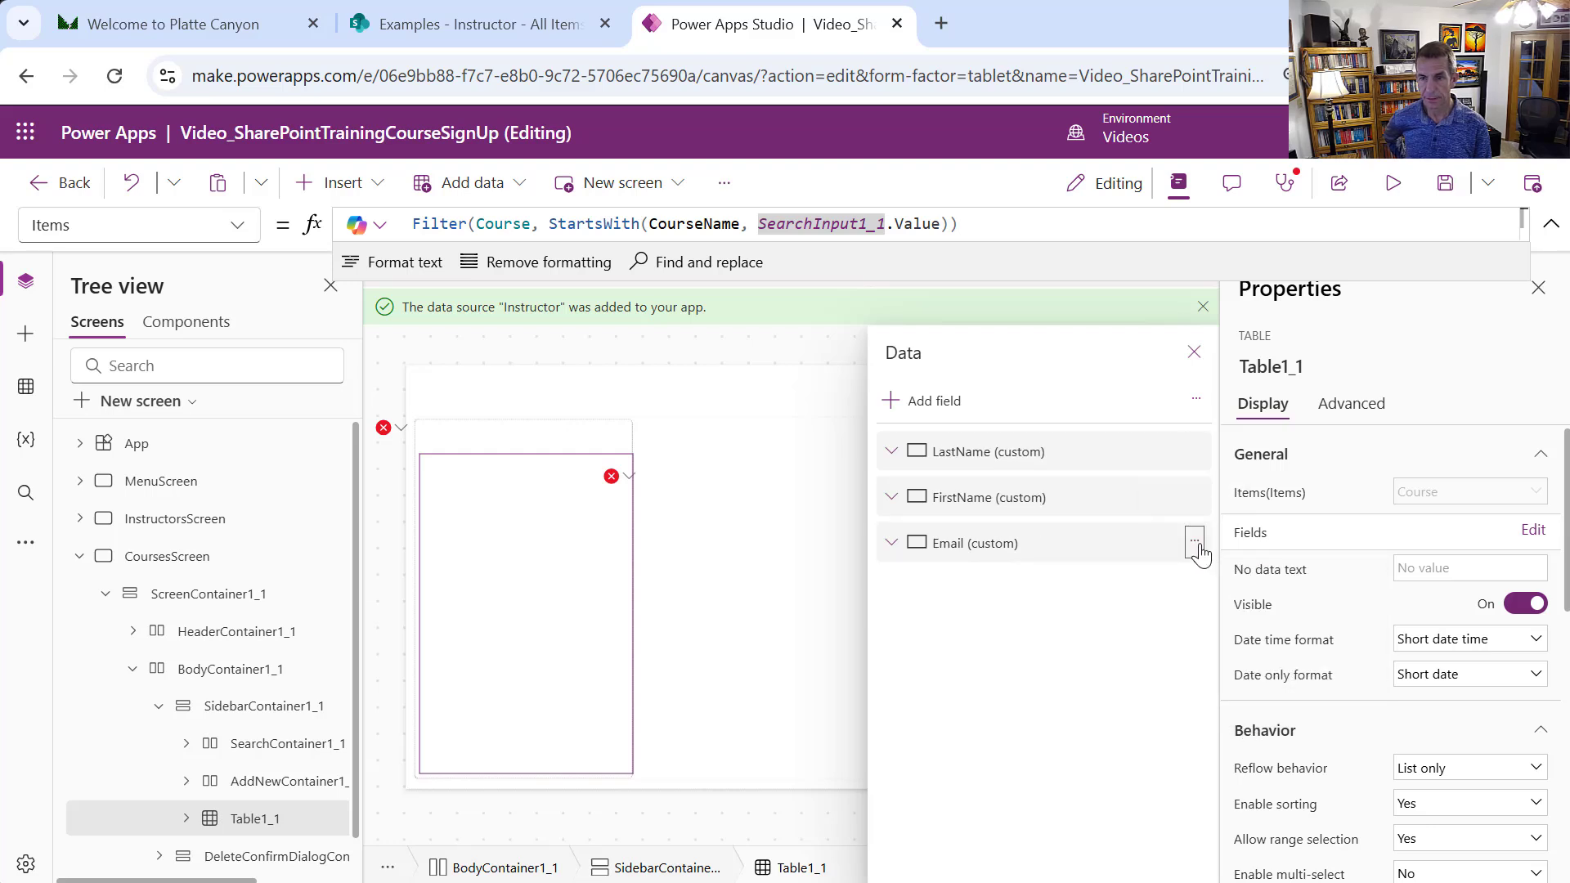
click(1195, 496)
click(1240, 611)
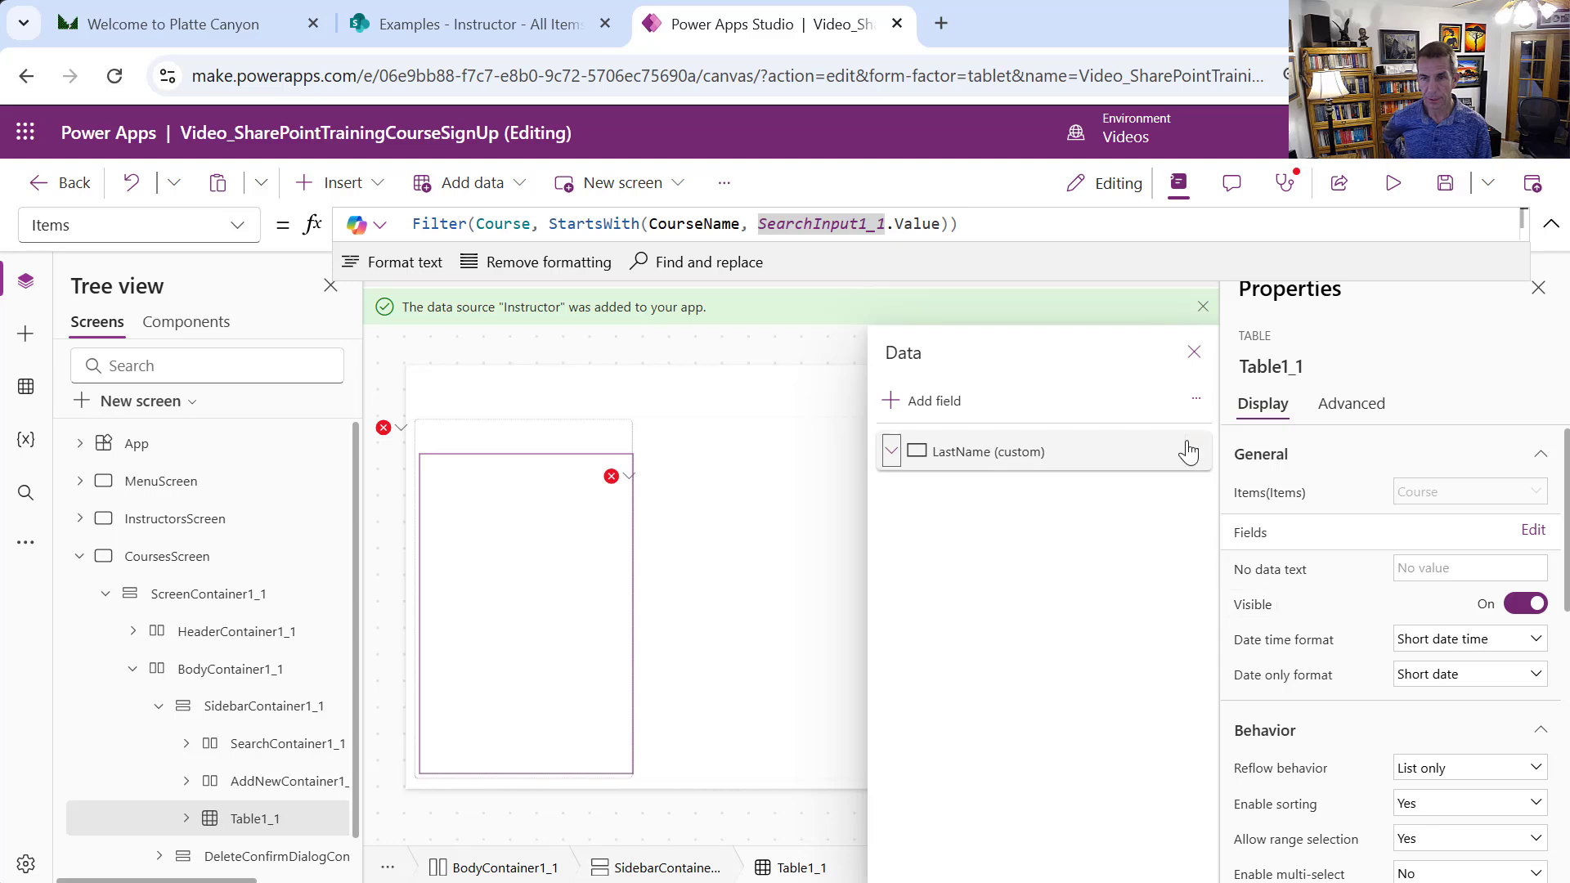
click(1194, 449)
click(1230, 533)
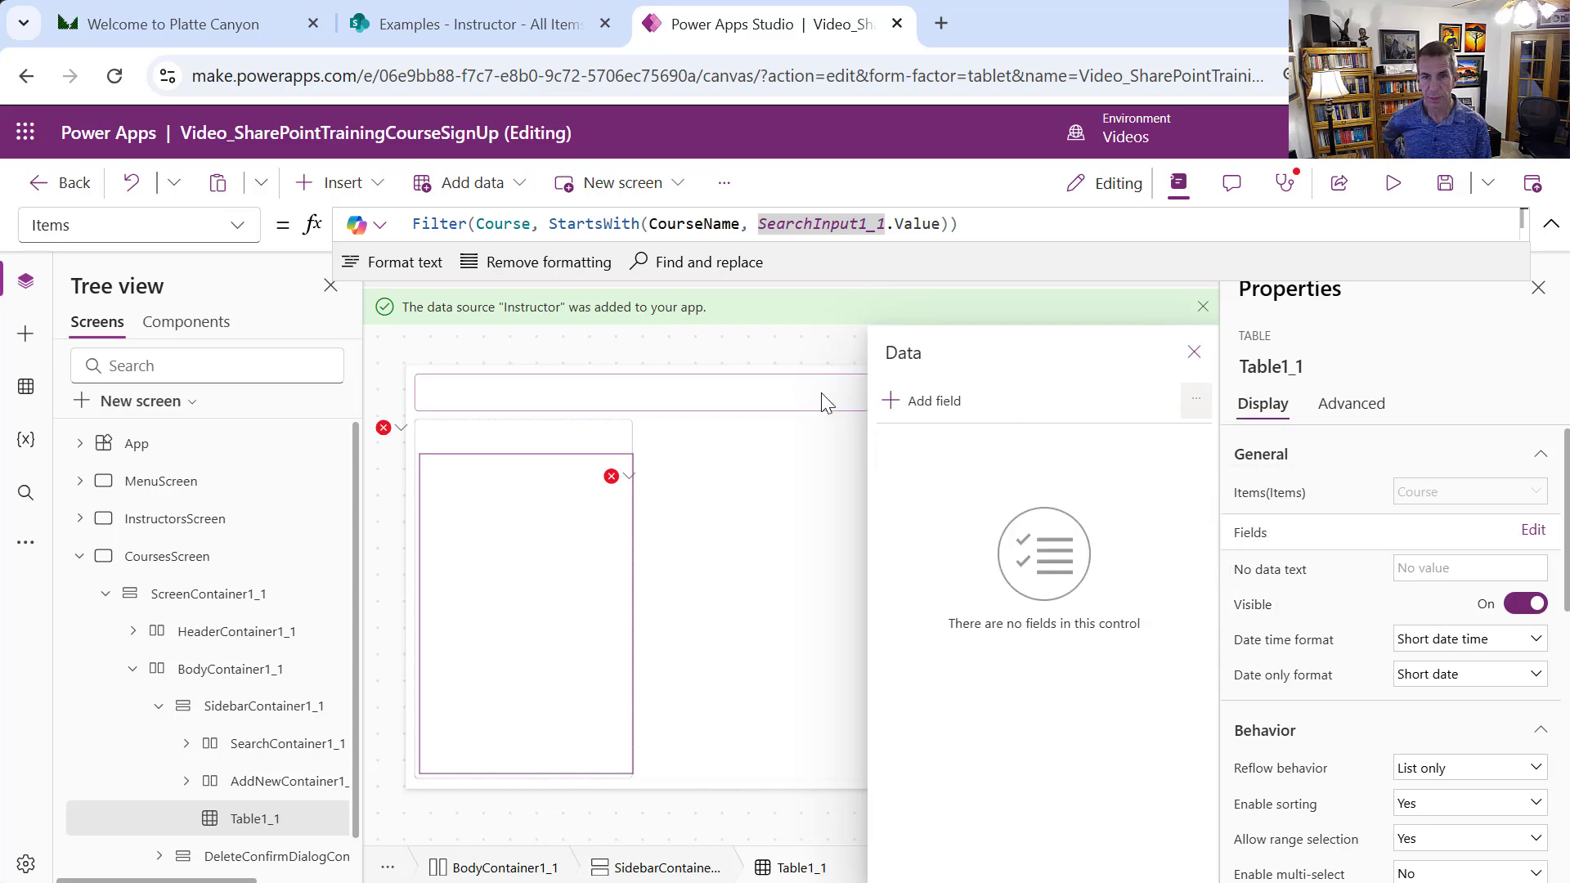
click(906, 403)
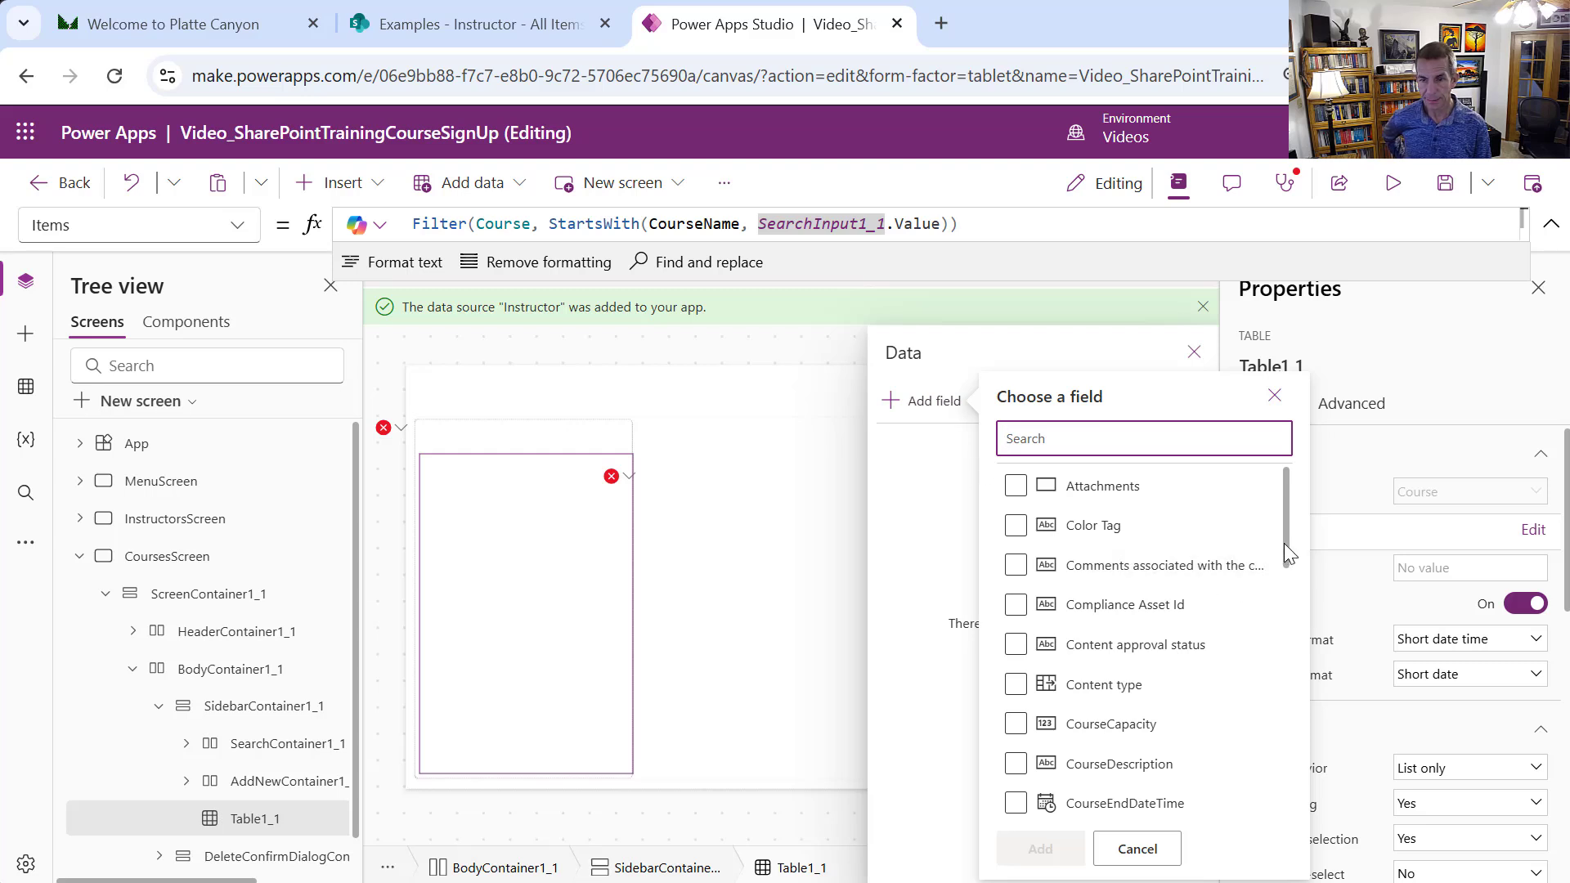
Add CourseName, CourseLocation, CourseCapacity, CourseDescription, CourseEndDateTime, CourseStartDateTime and ID fields to the table
drag(1286, 549, 1285, 571)
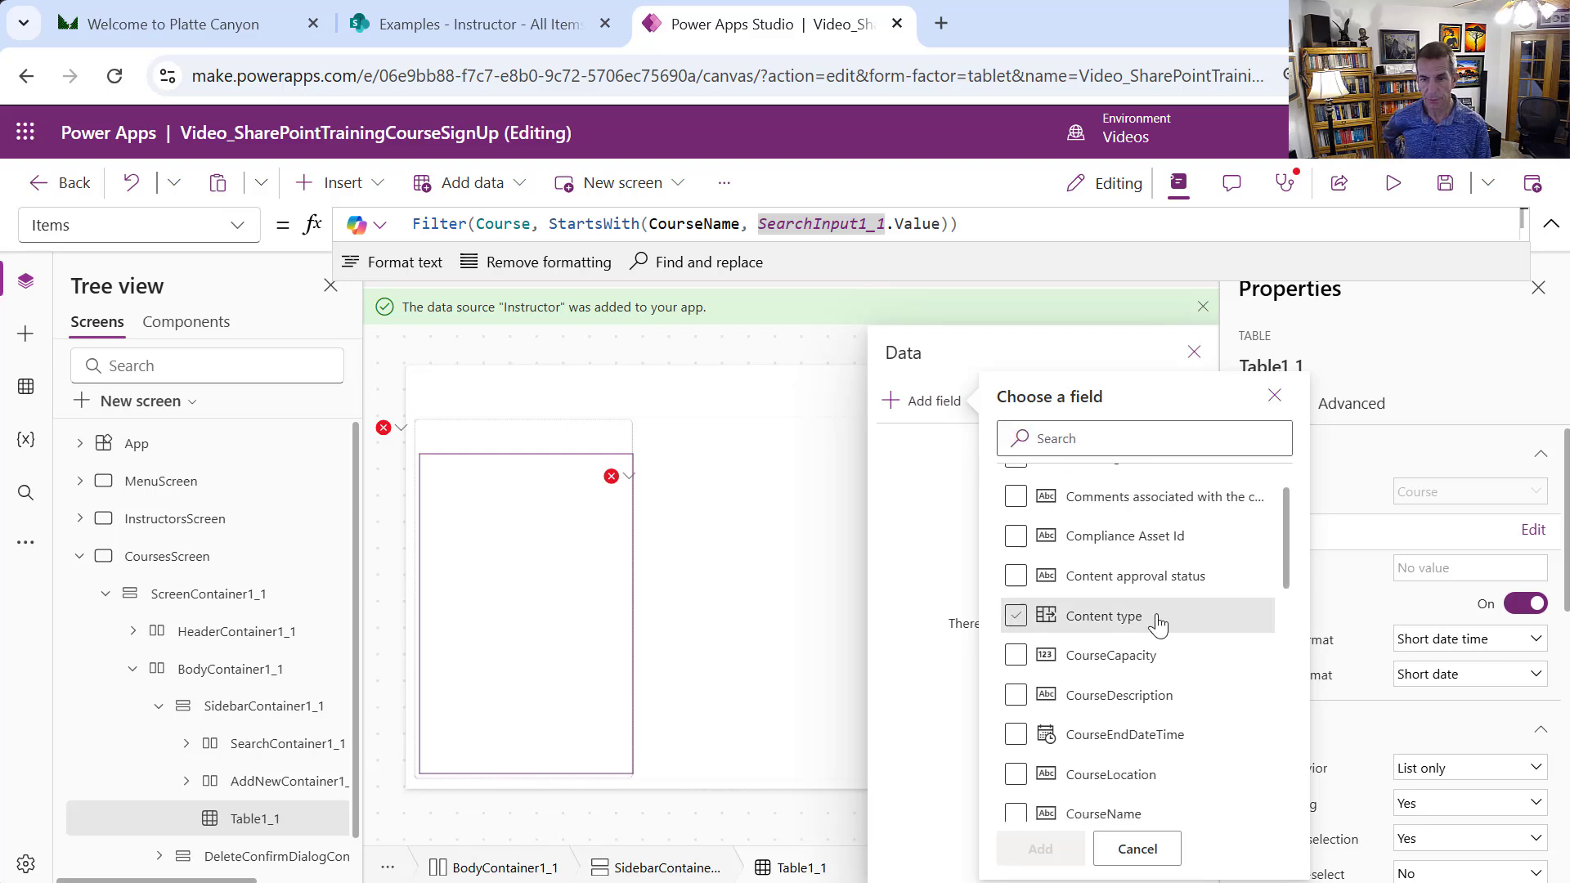
click(1016, 814)
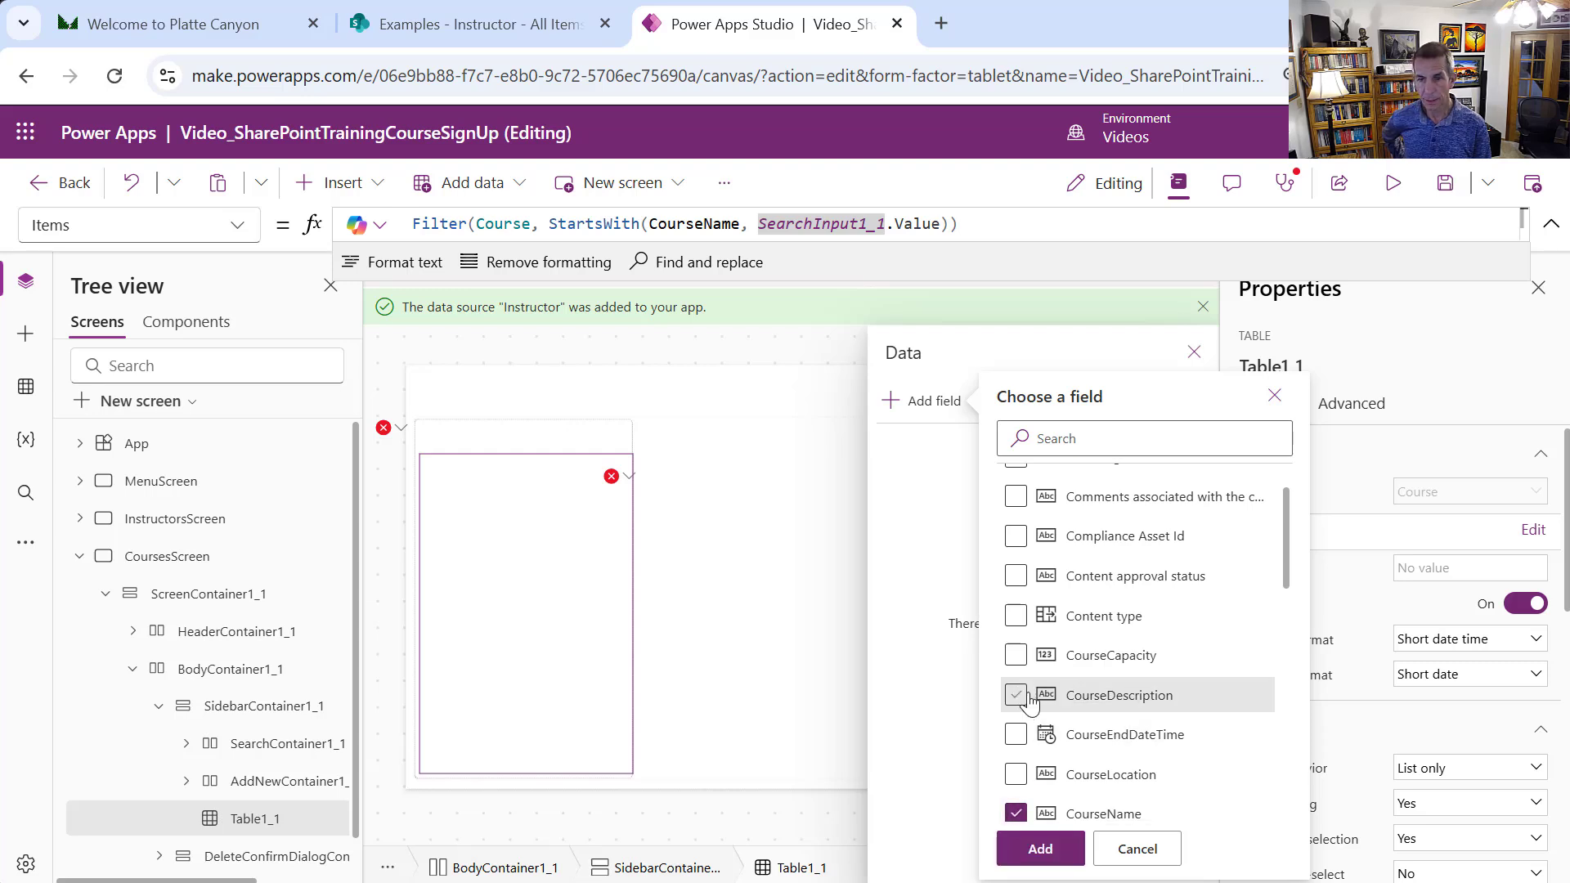
click(1017, 775)
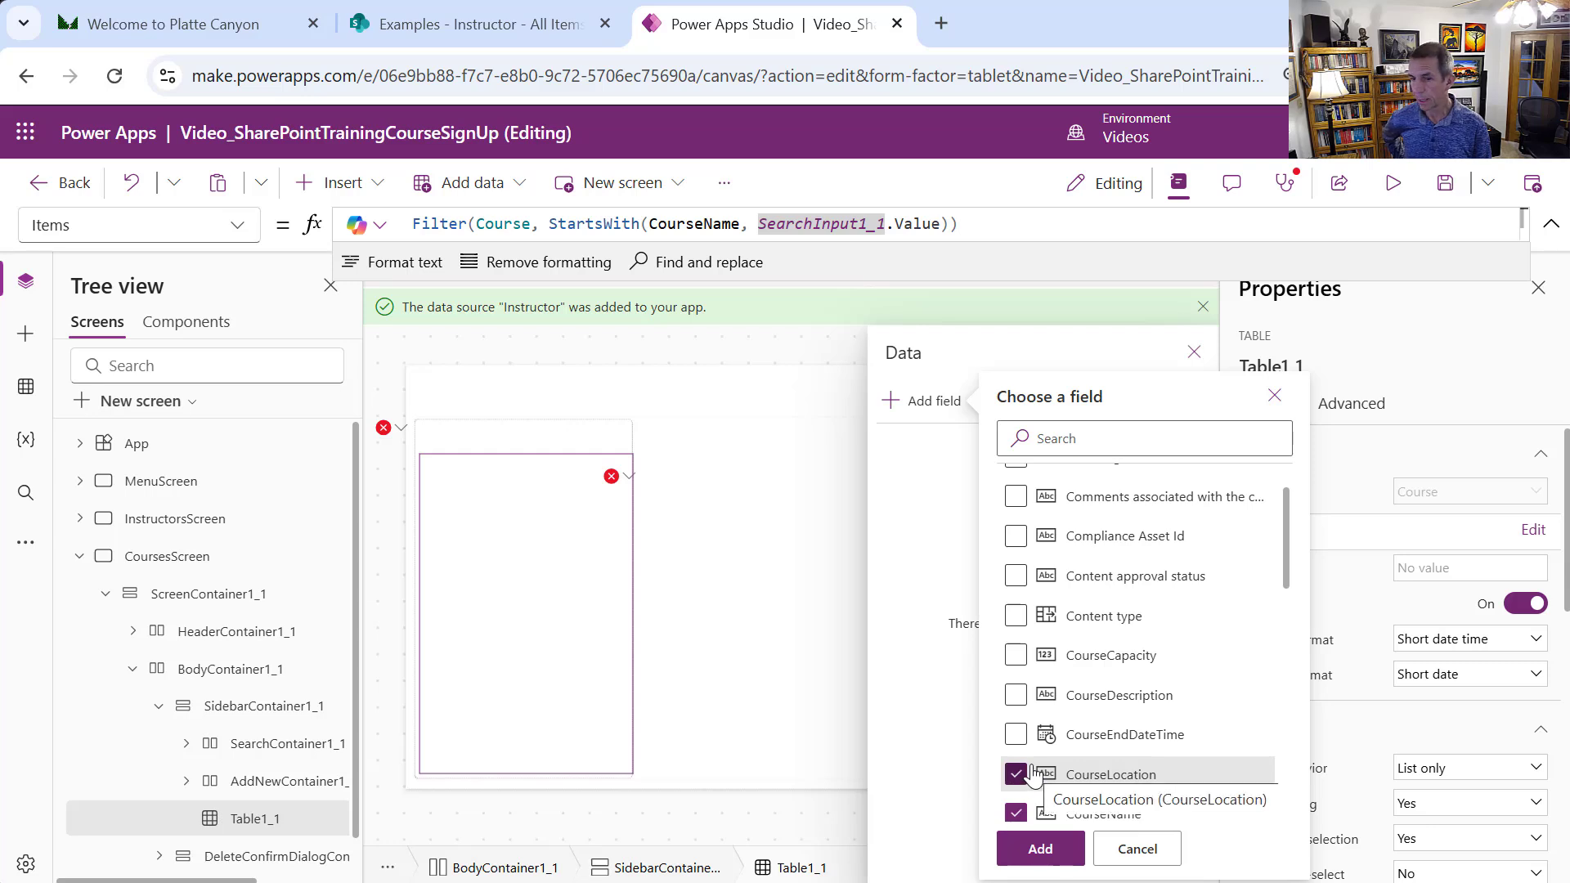
click(1020, 664)
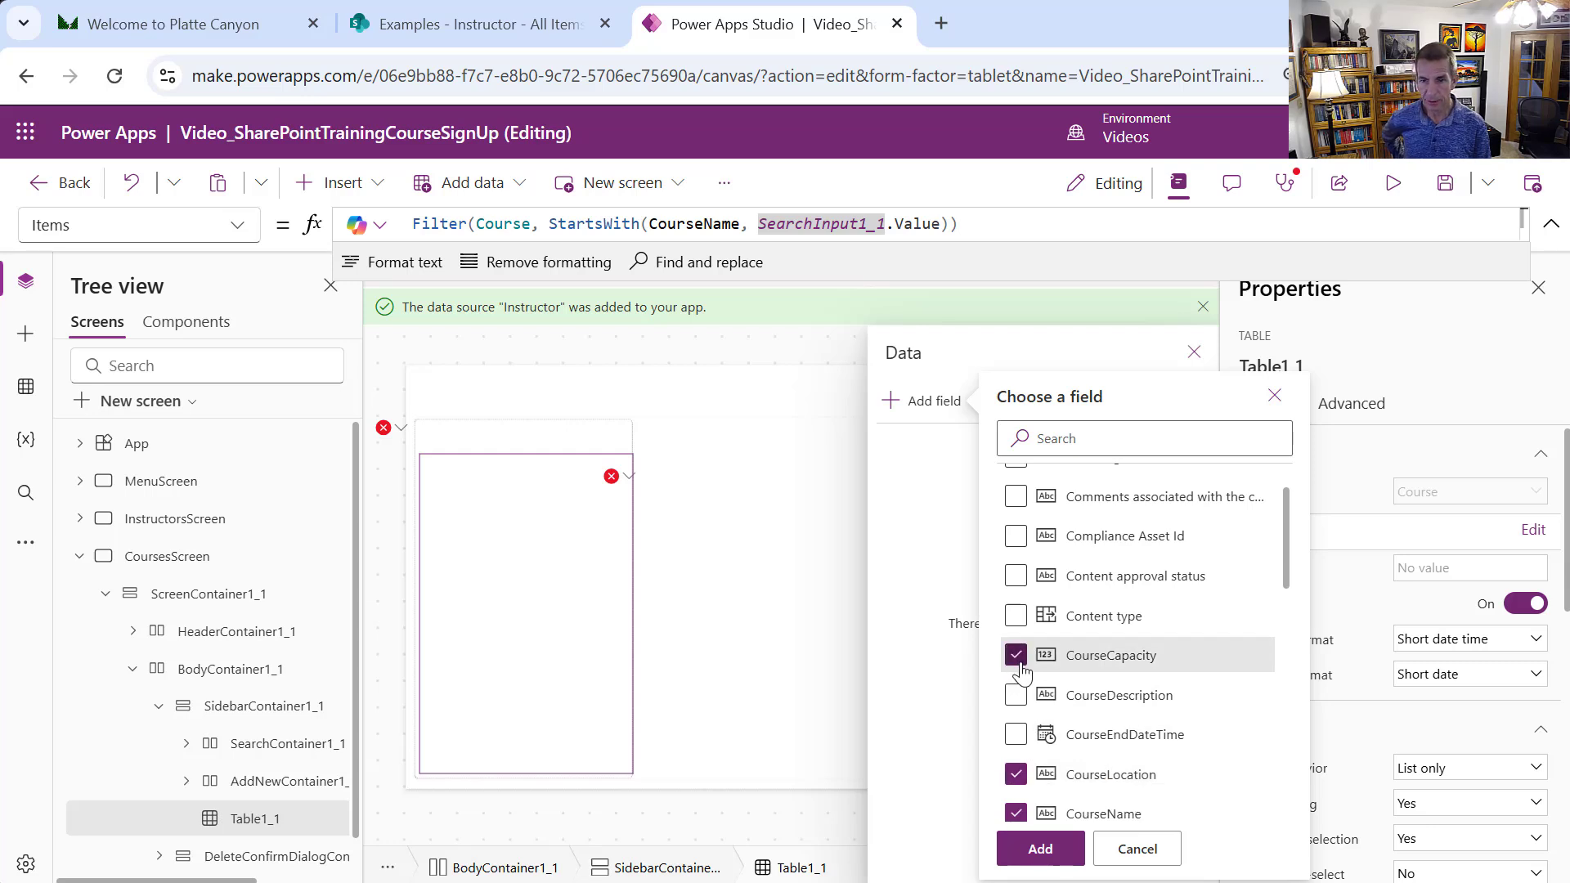
click(1016, 697)
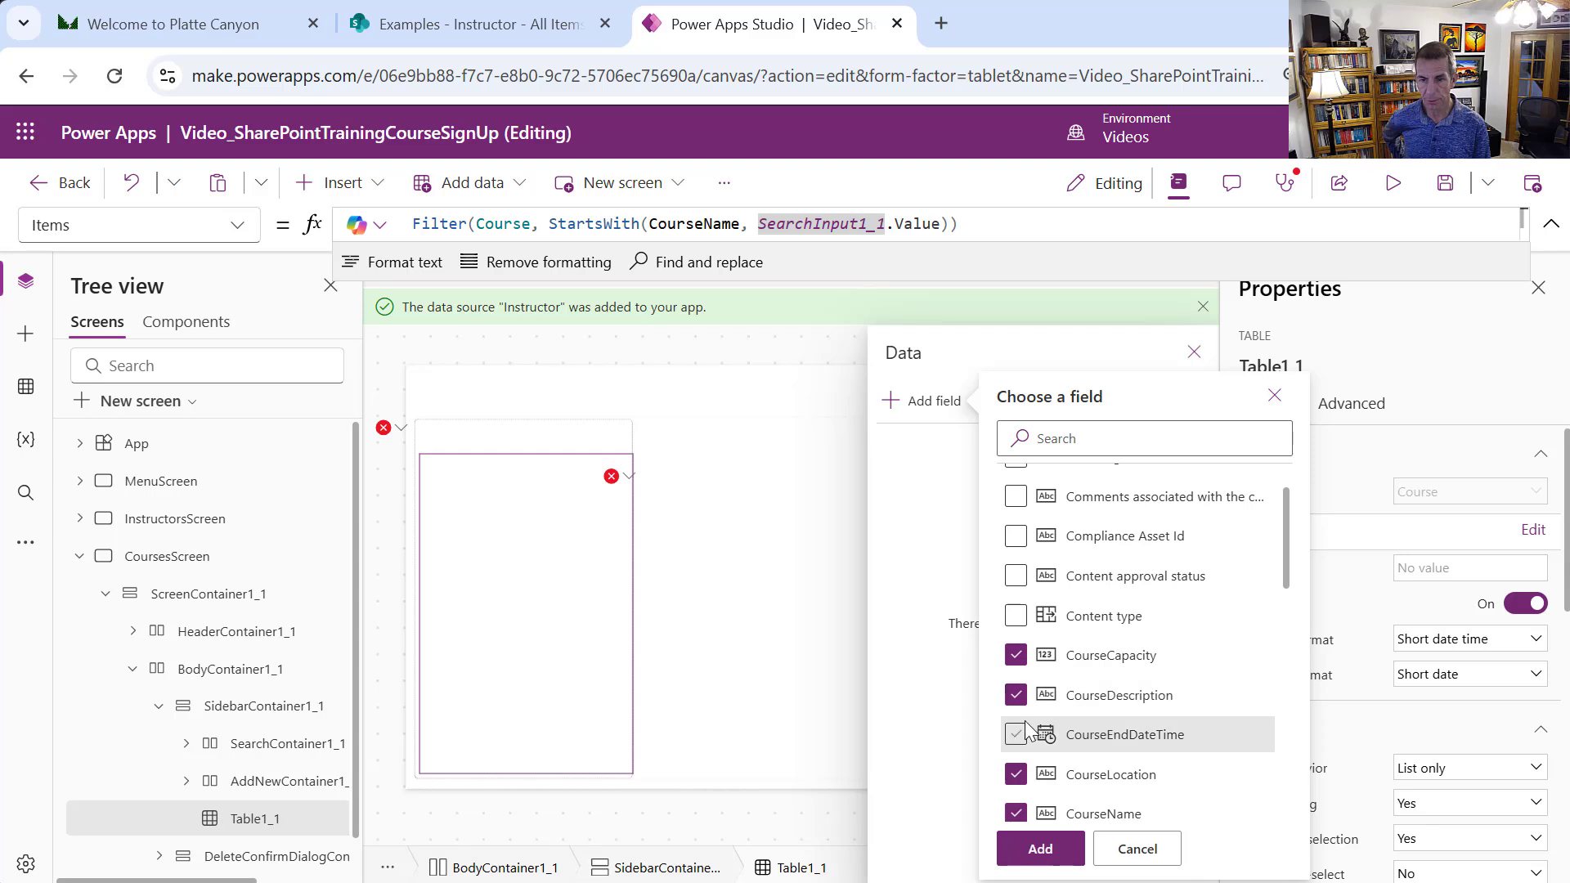
click(1016, 734)
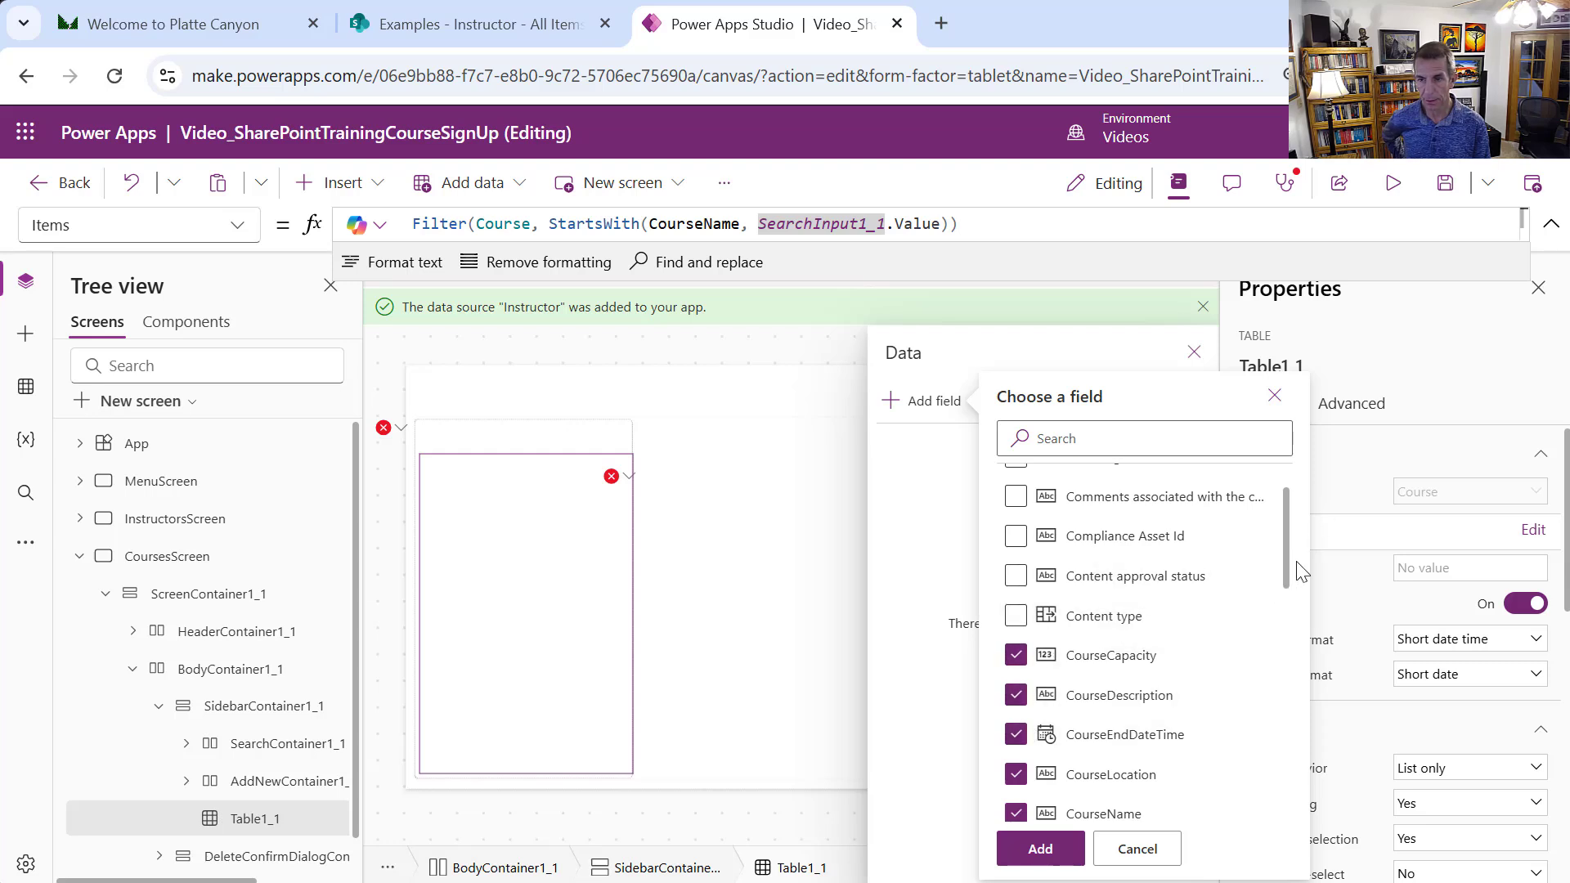
drag(1295, 572, 1288, 624)
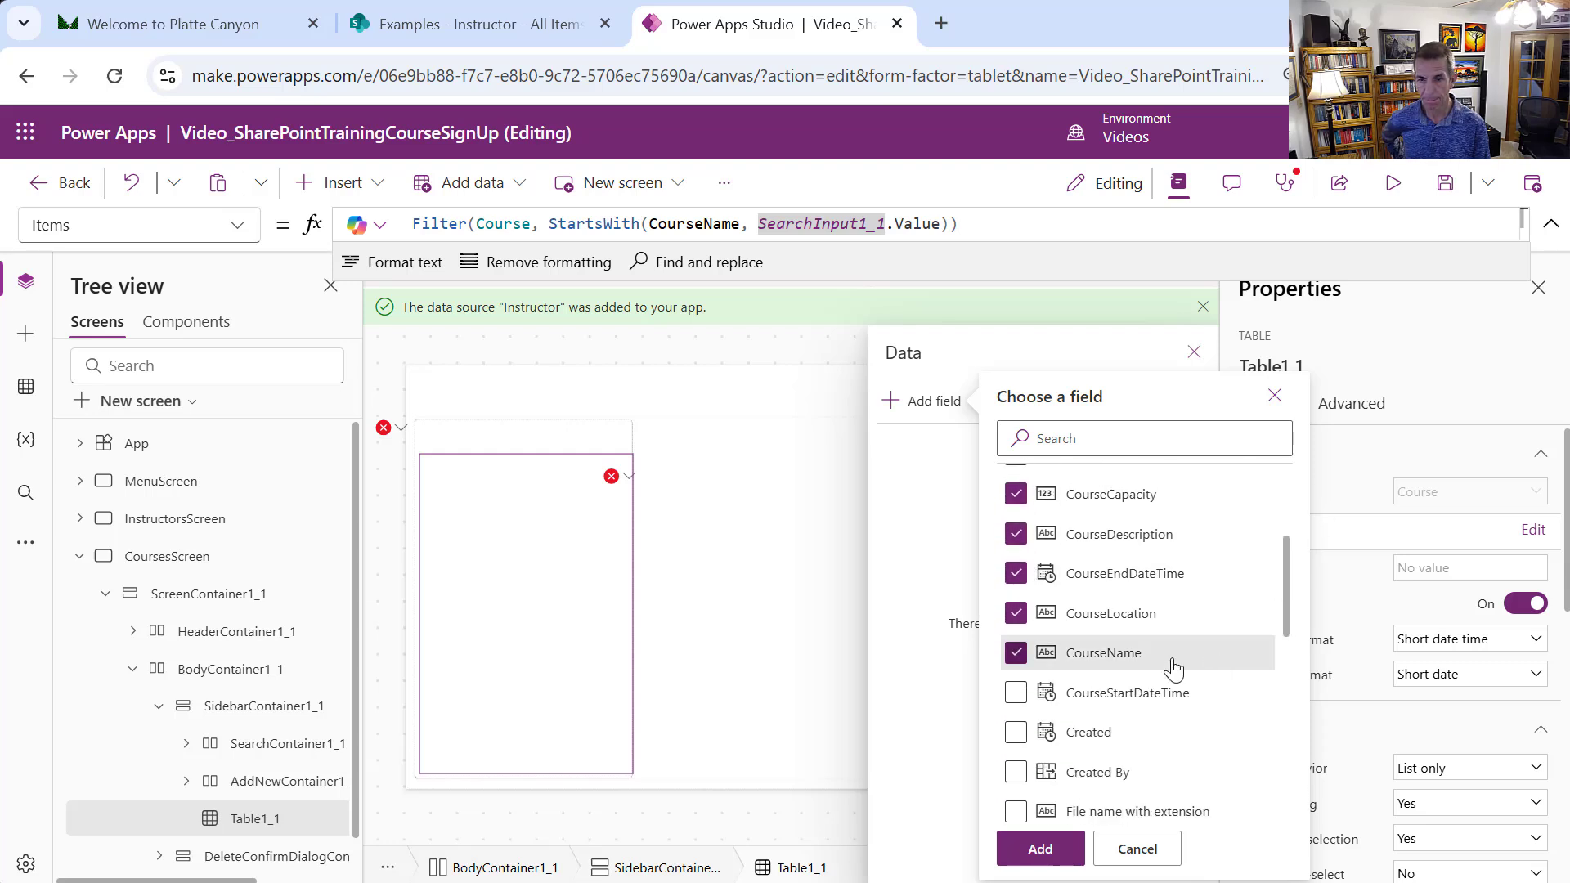
click(1043, 696)
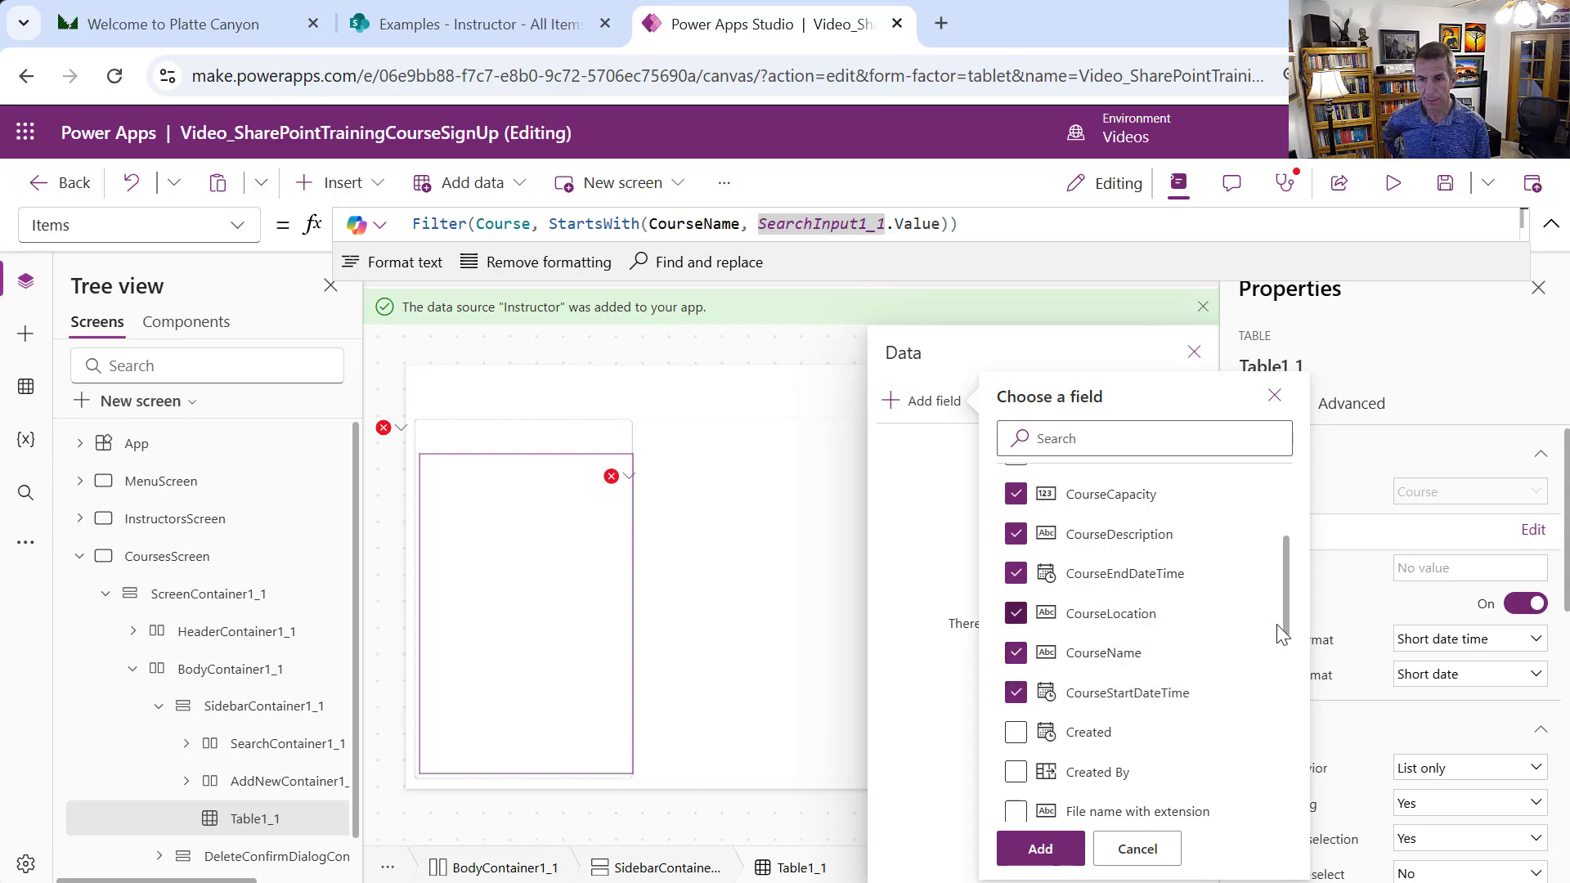
drag(1285, 630, 1268, 723)
click(1015, 654)
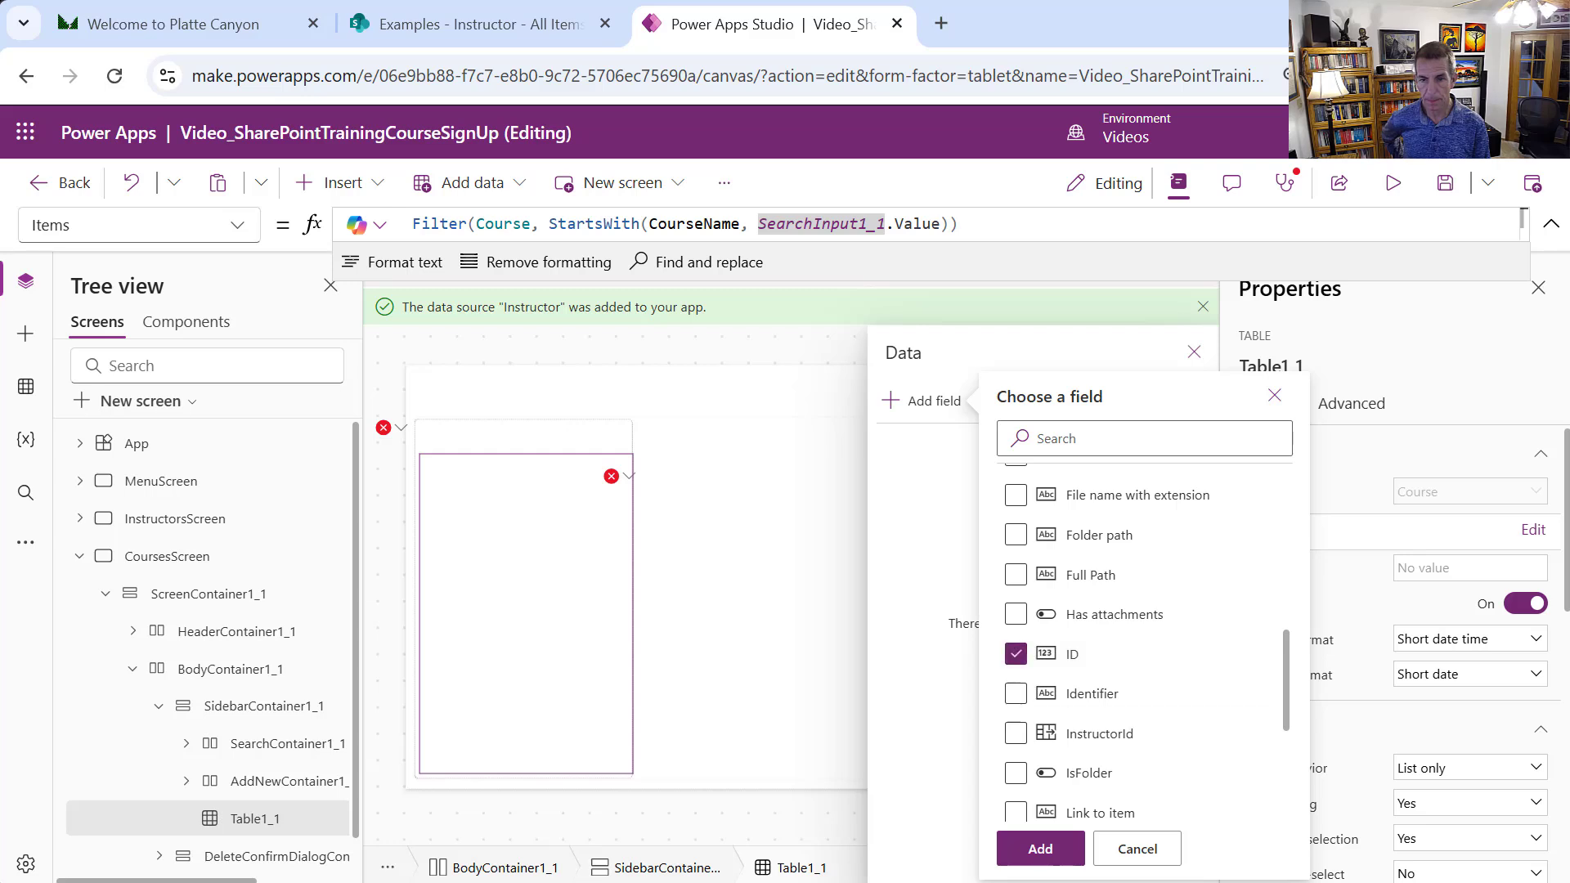
click(1044, 862)
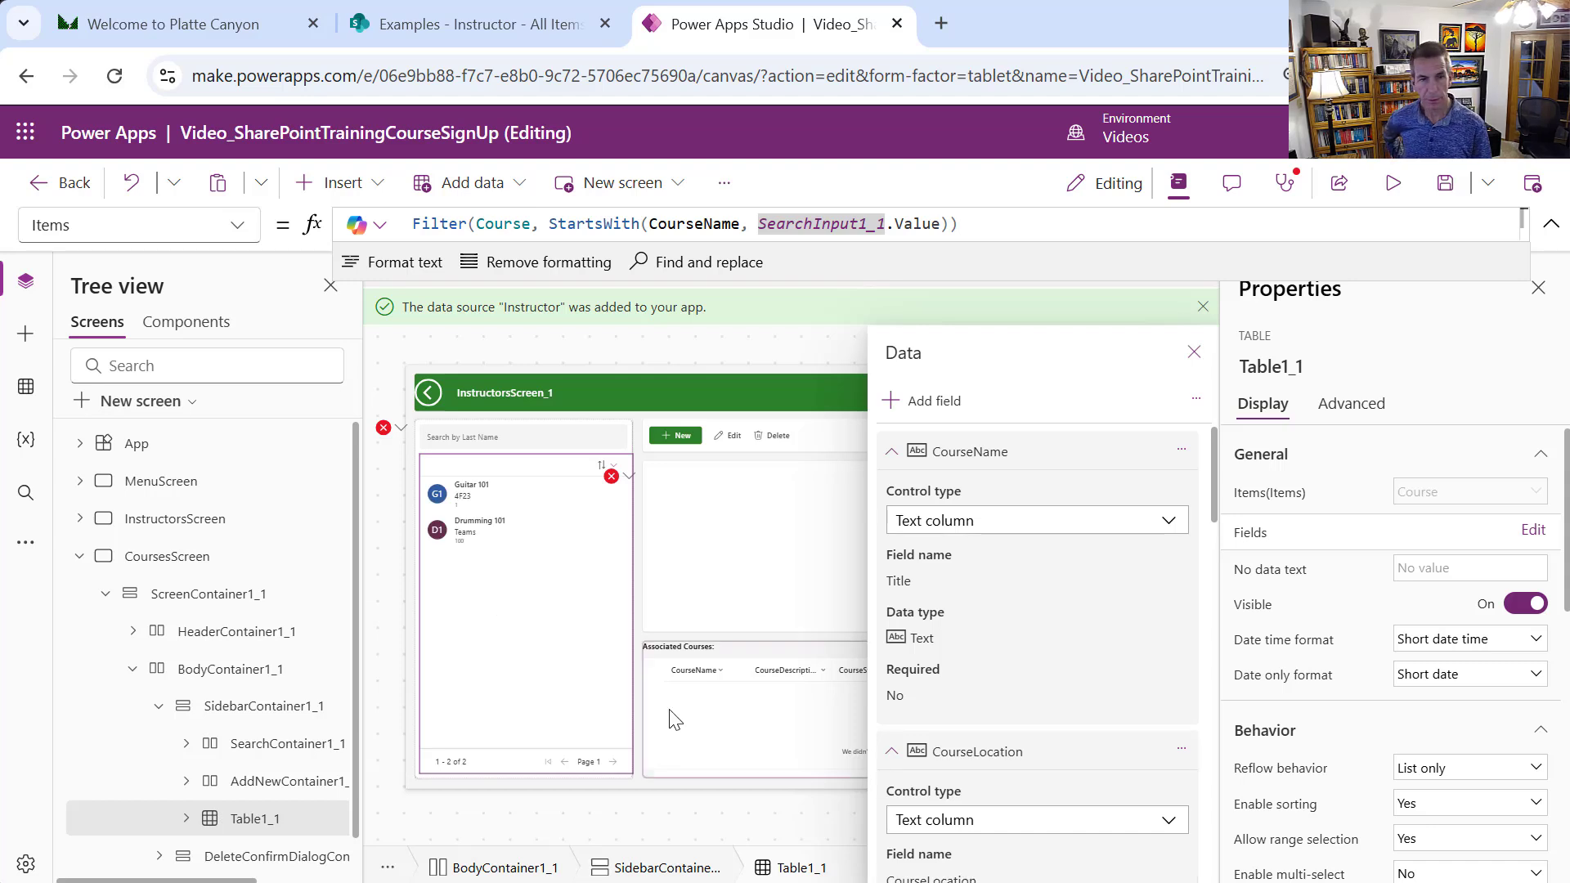
mouse_move(495, 465)
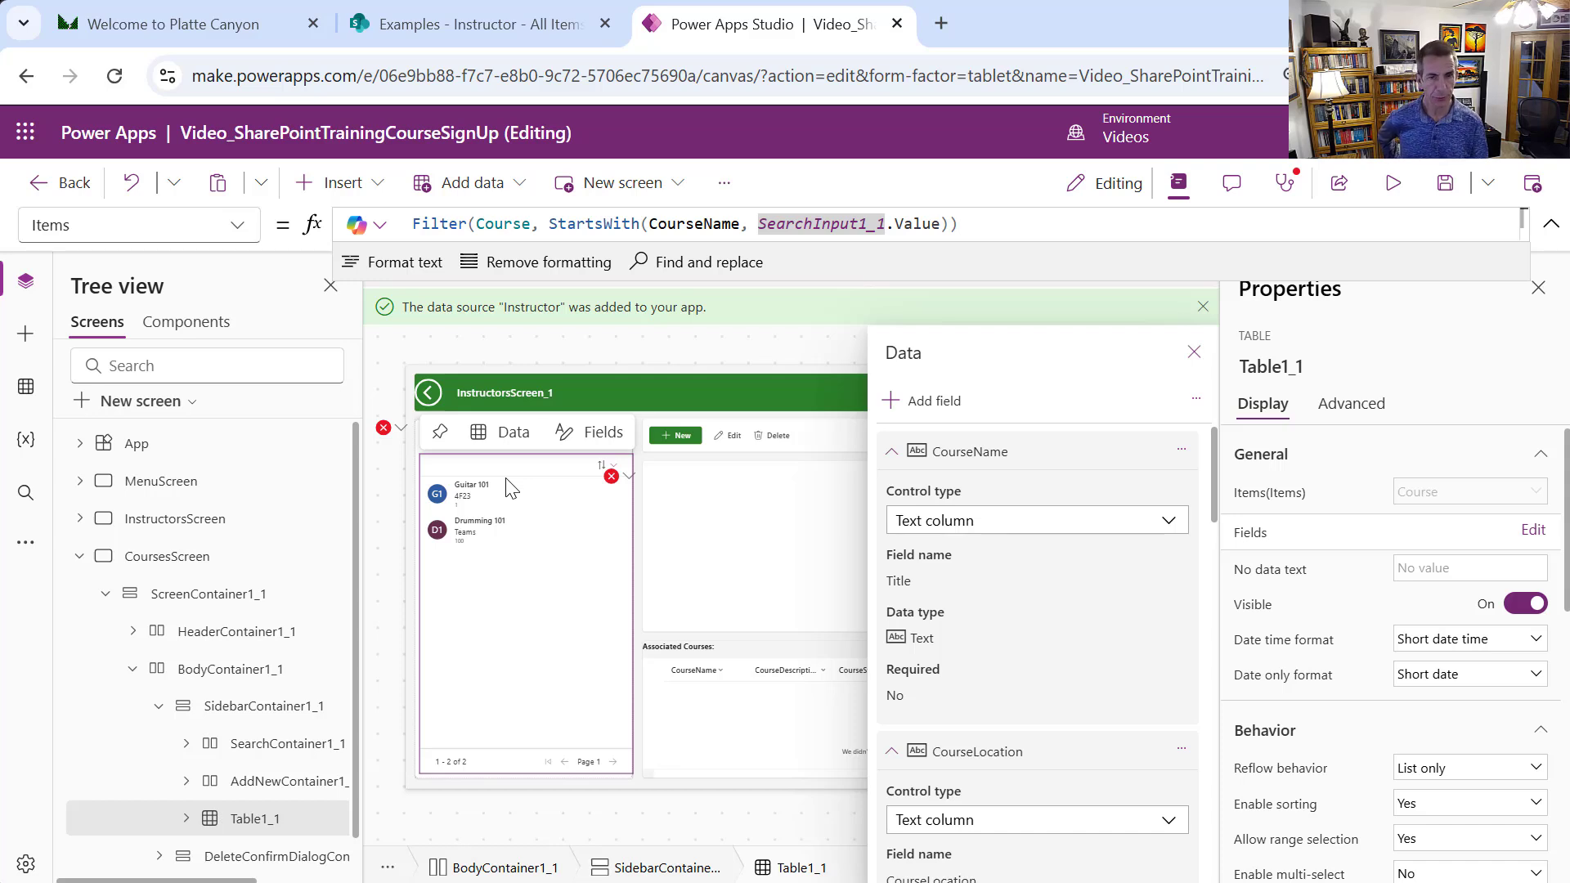
Close the field list and open the formula behind the reported error in an expanded editor
click(1193, 352)
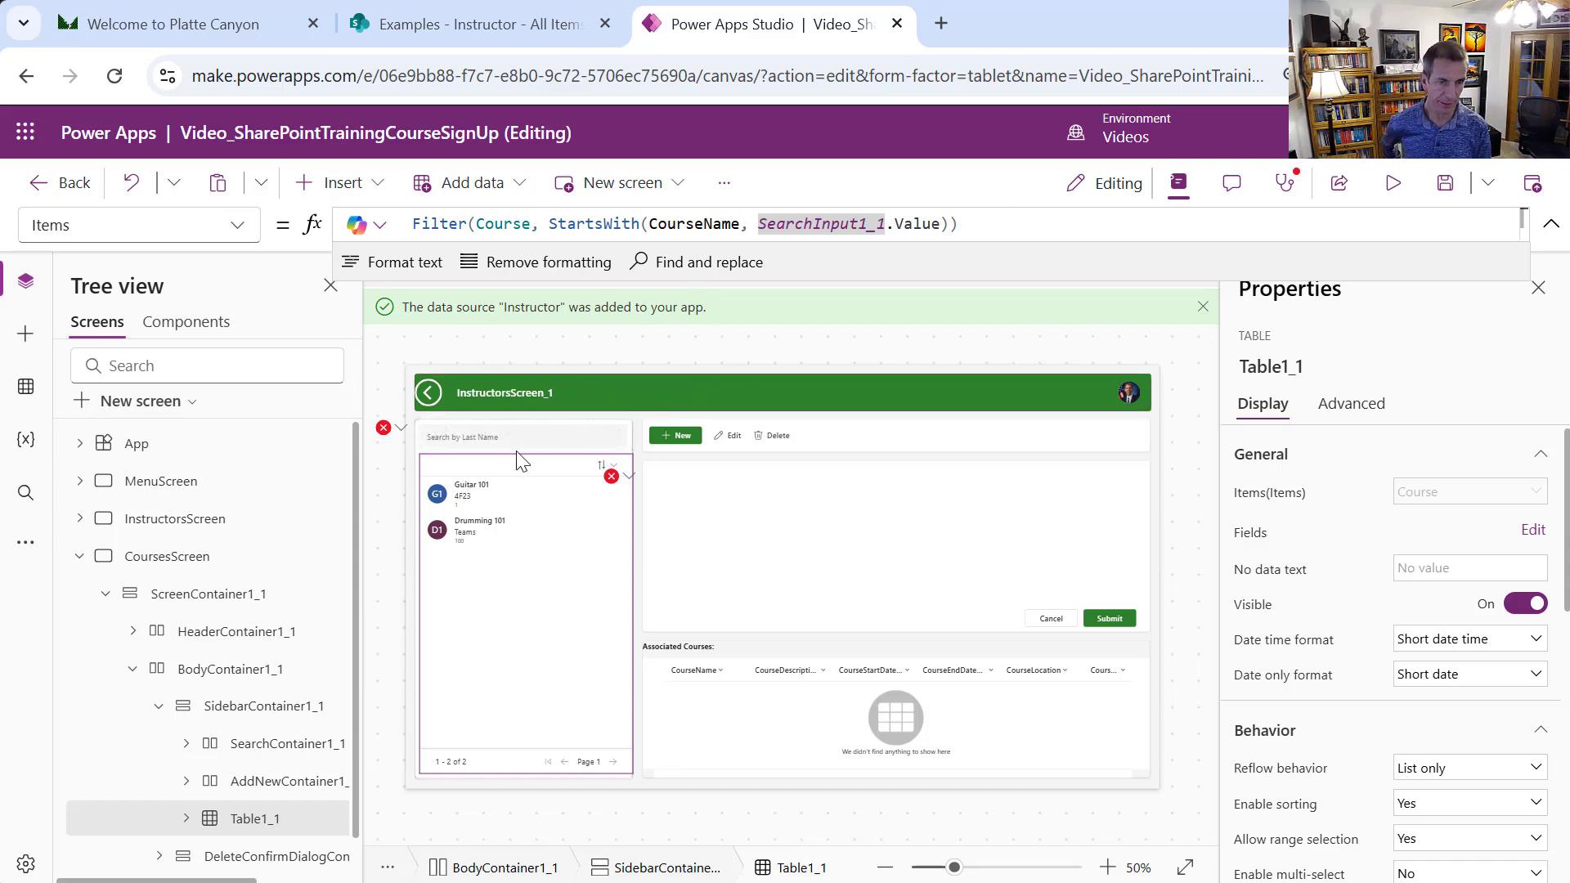
click(399, 428)
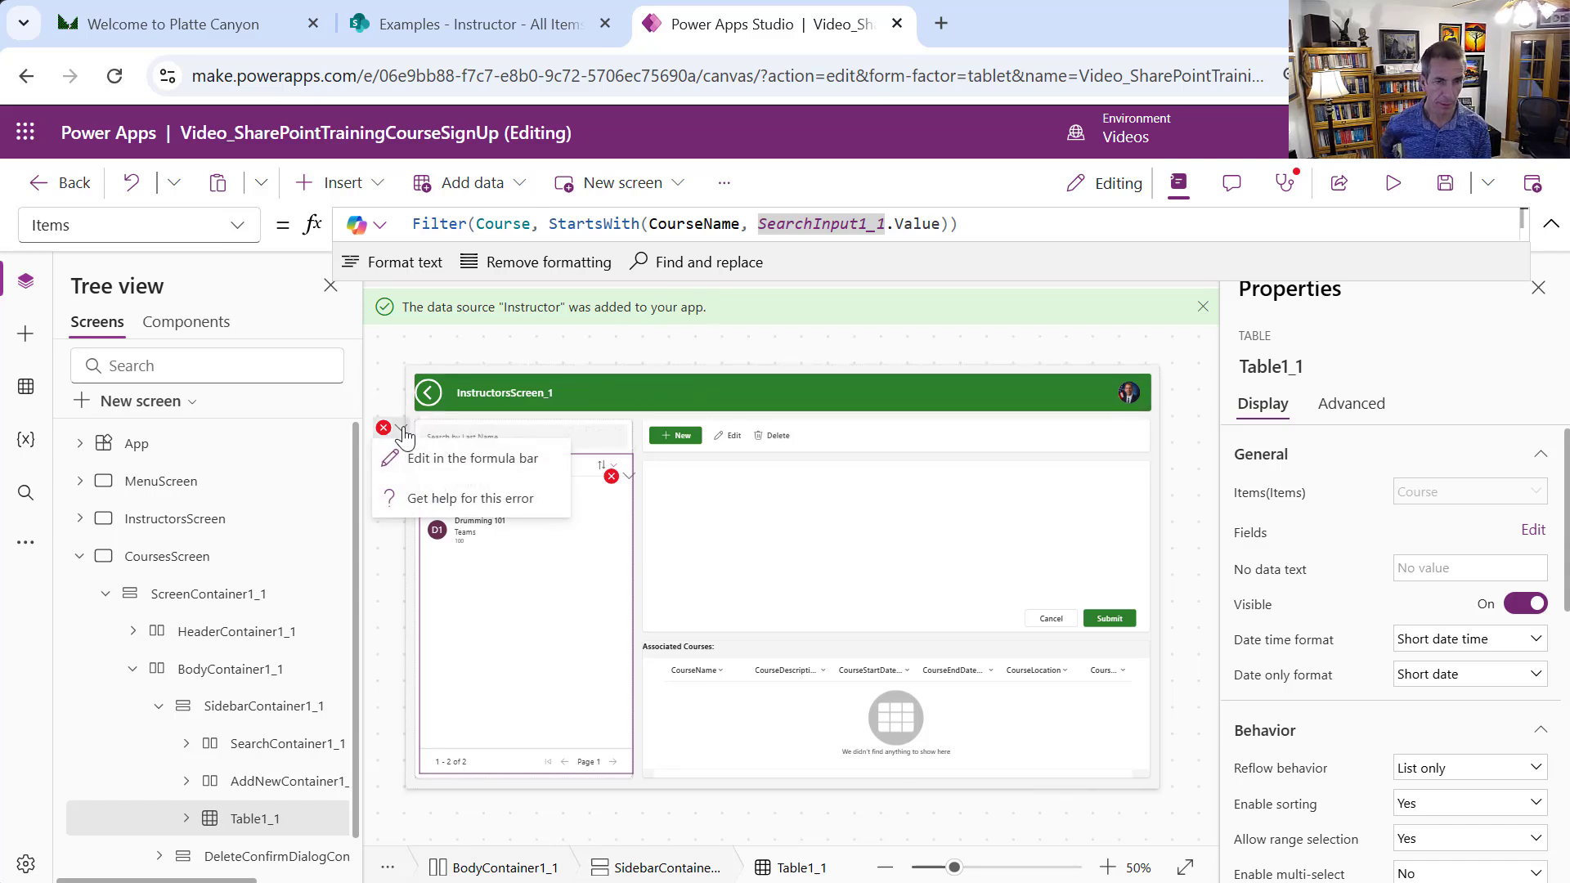
click(438, 458)
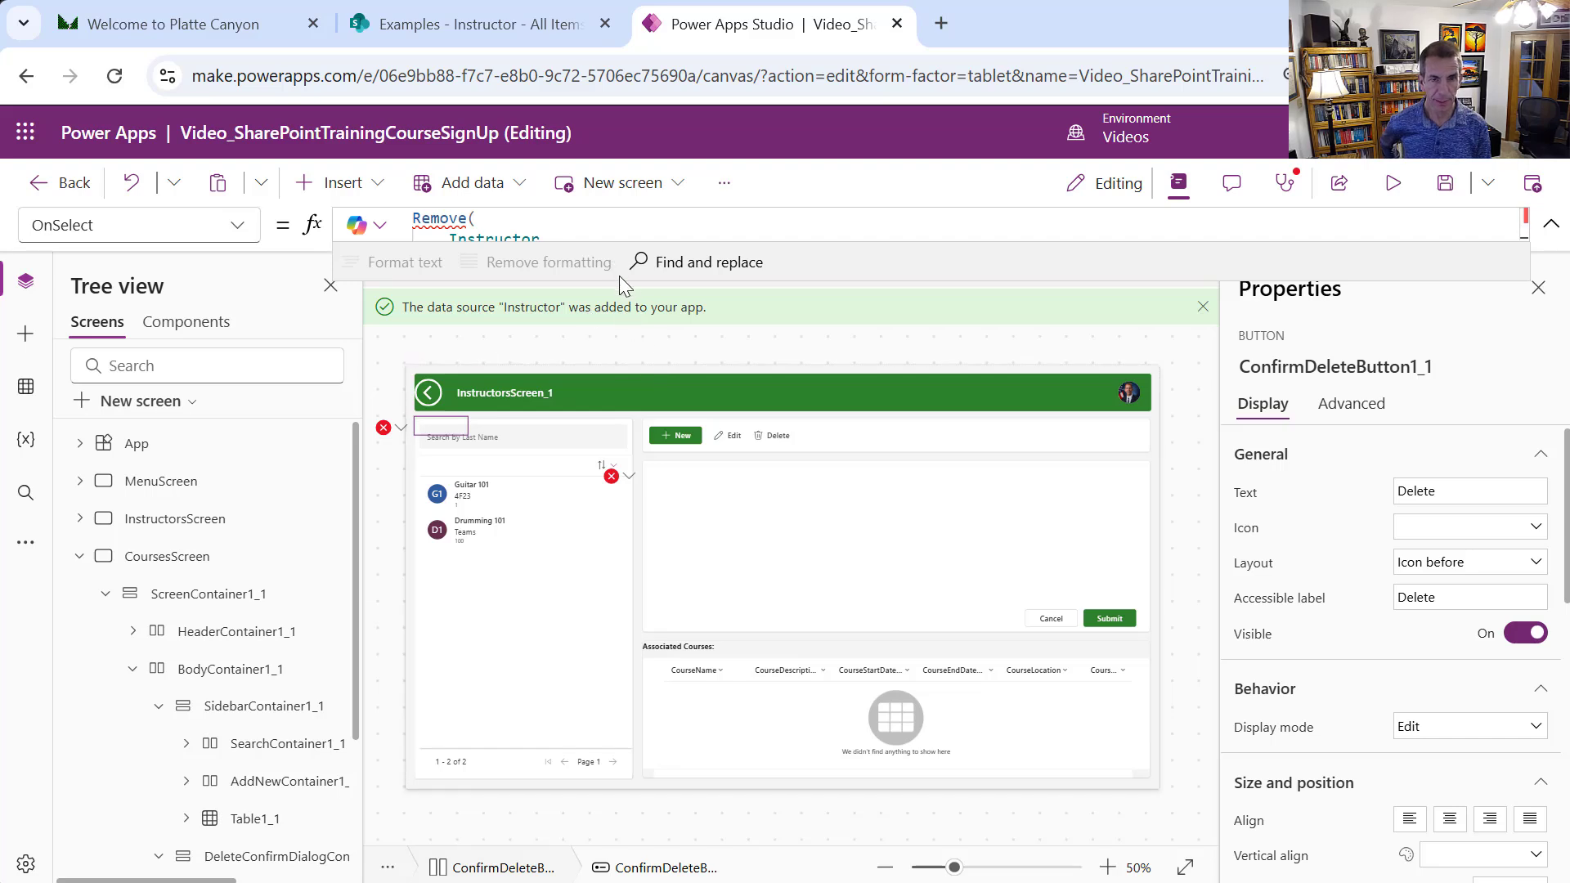
drag(613, 280, 683, 624)
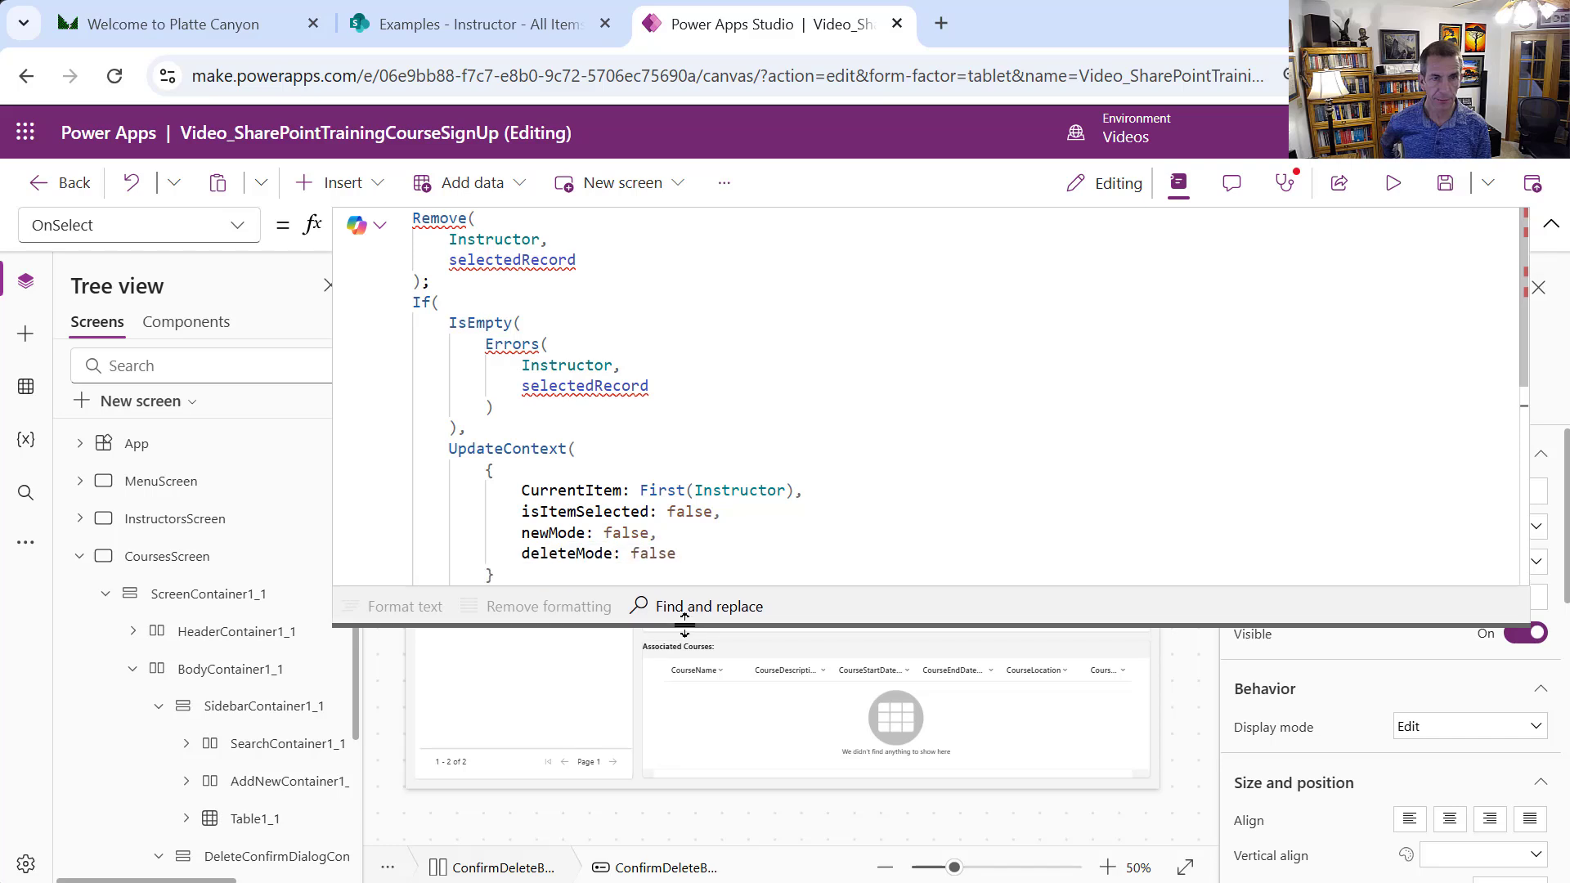
Replace Instructor with Course in the formula's Remove, Errors and First calls
double_click(498, 237)
text(c)
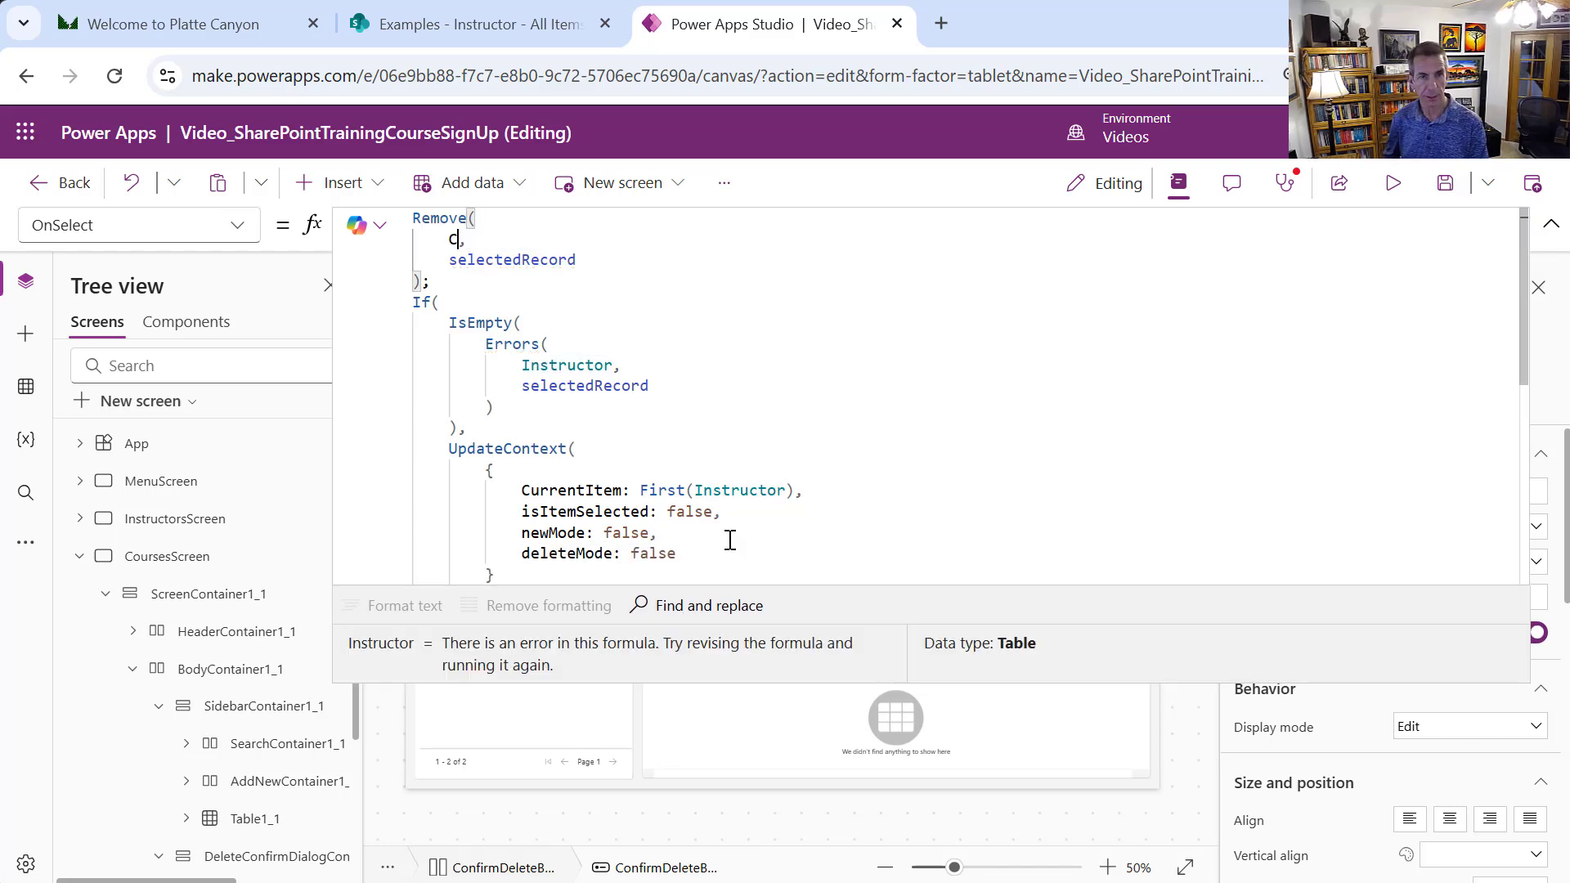
text(ourse)
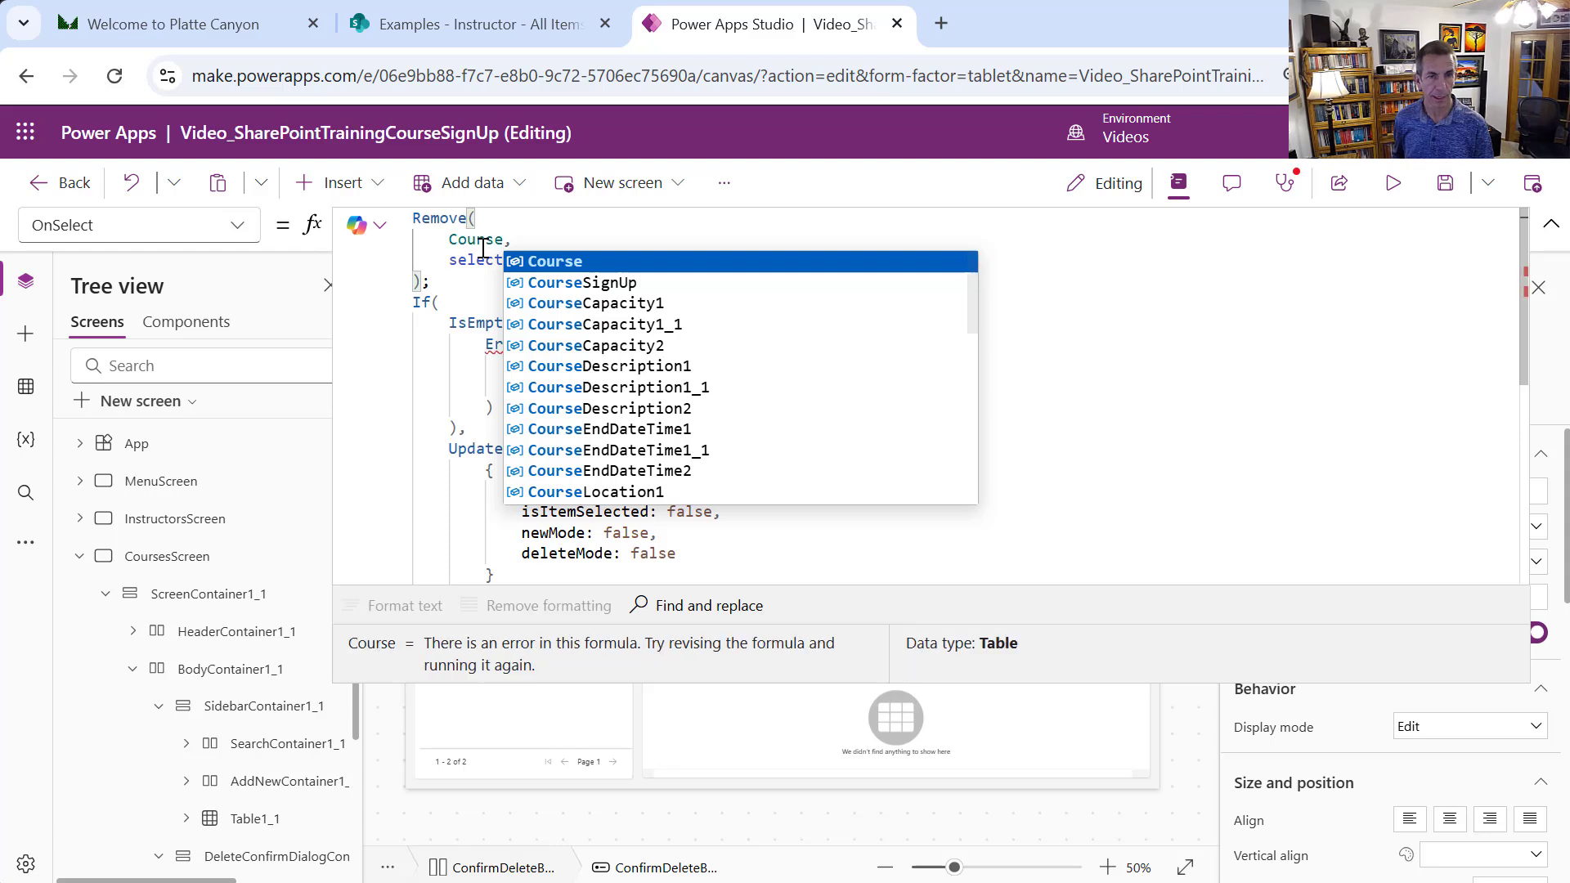
double_click(482, 239)
key(ctrl+c)
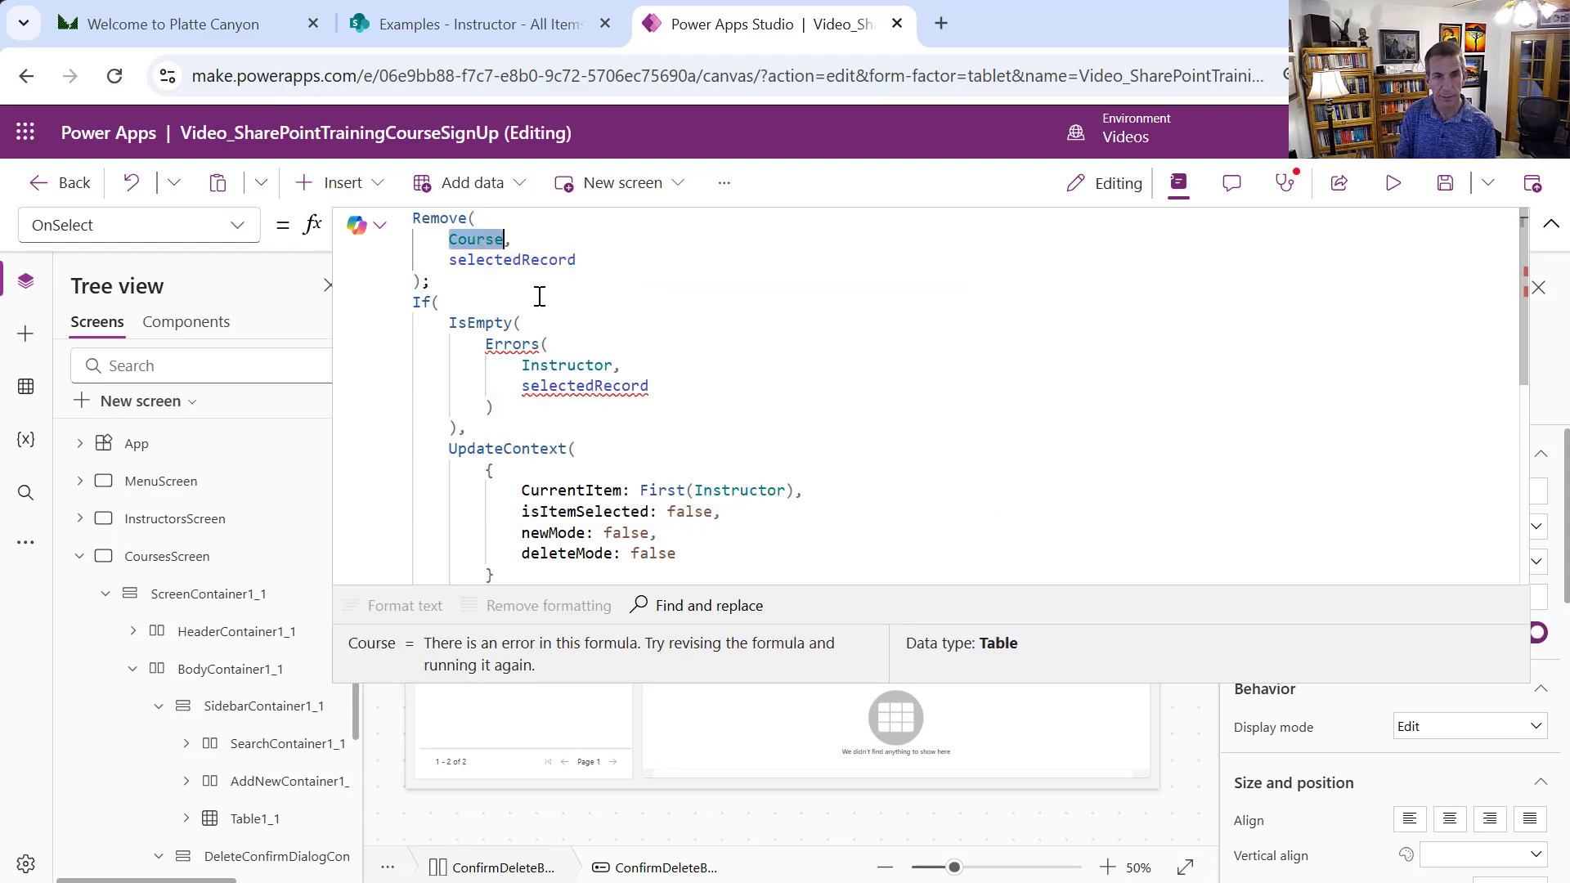
double_click(551, 366)
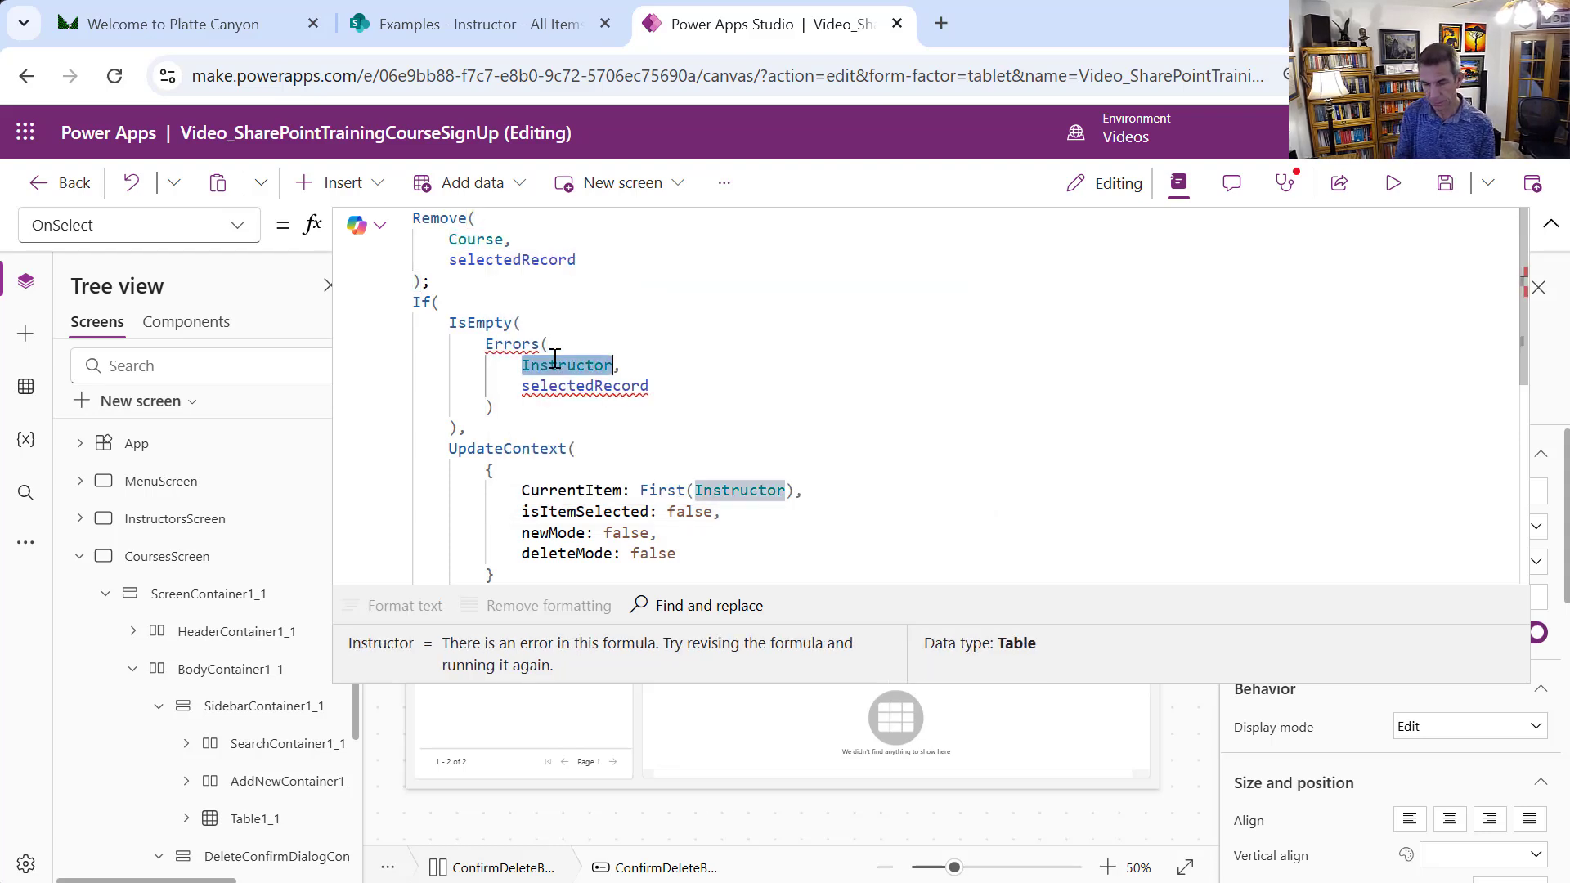
key(ctrl+v)
double_click(736, 490)
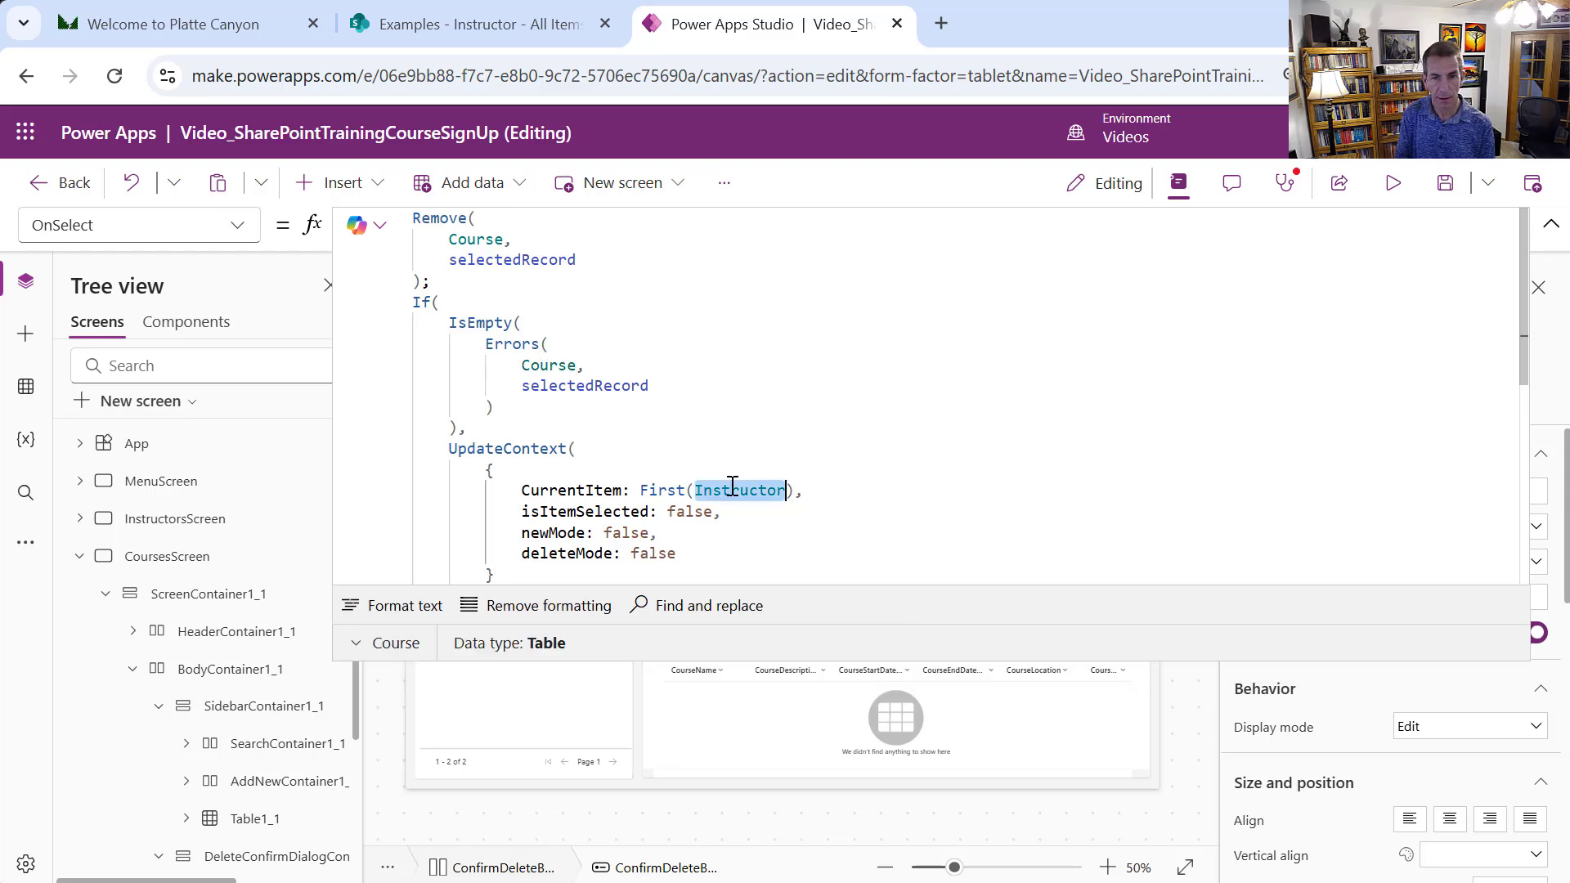
key(ctrl+v)
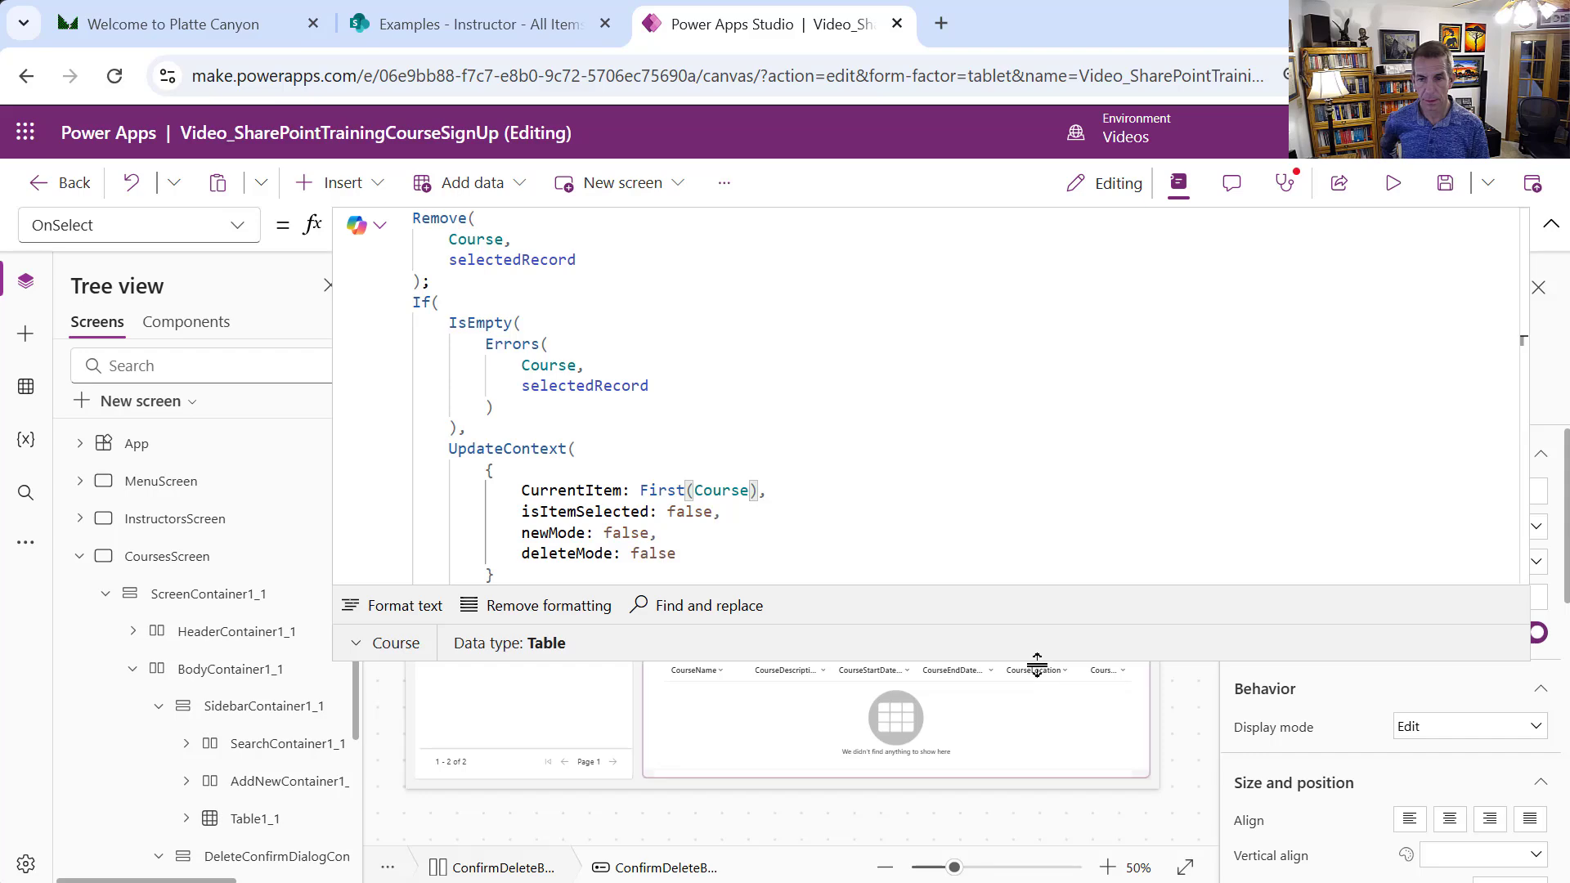
drag(1039, 669, 995, 274)
click(995, 274)
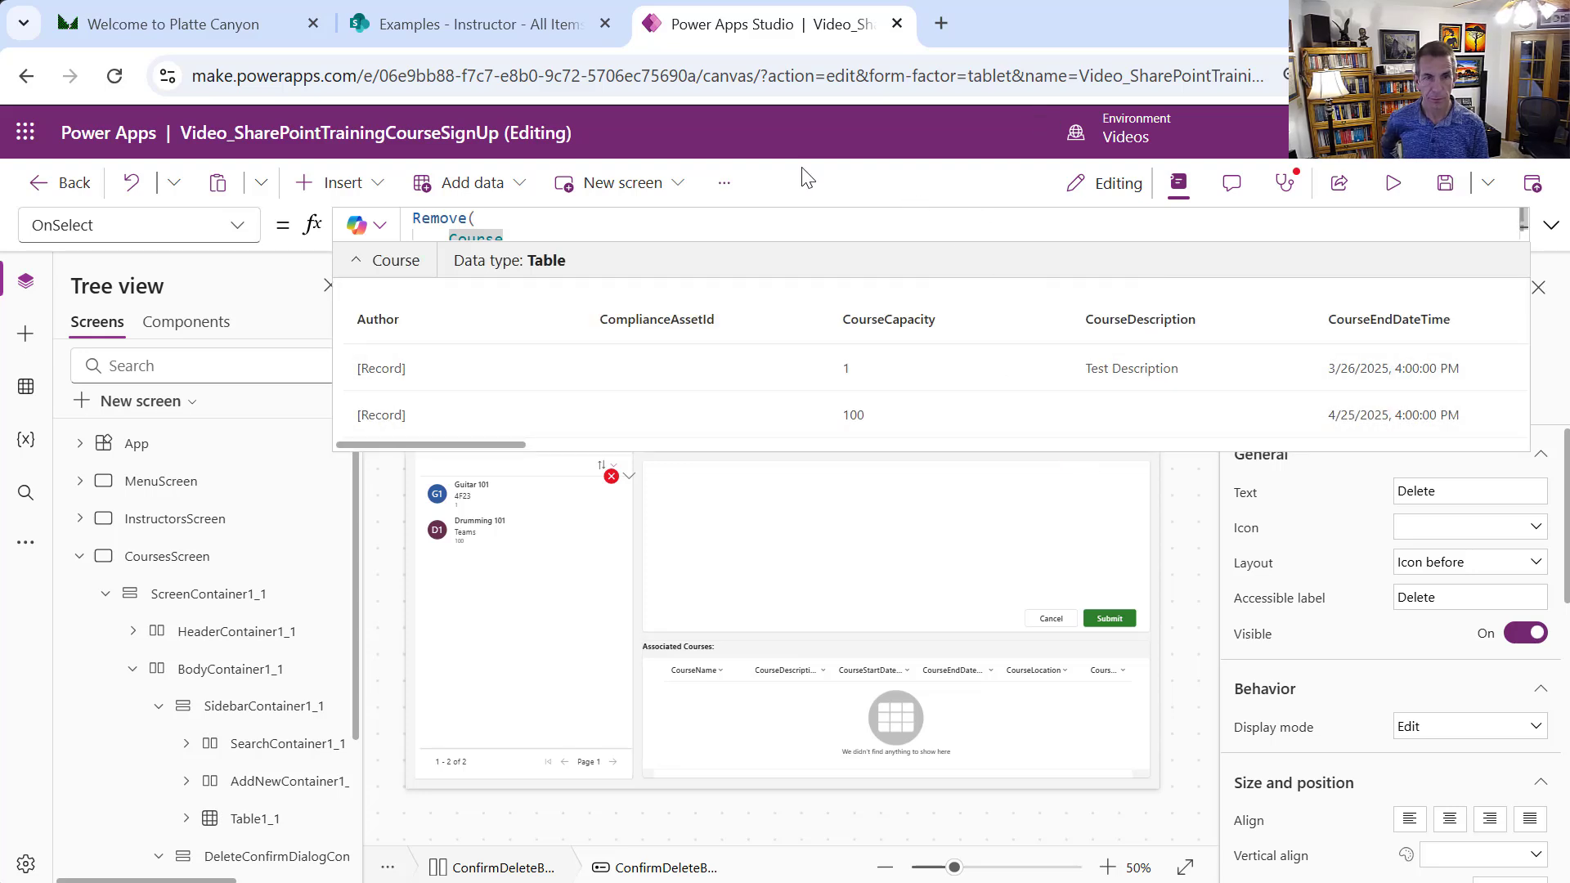
click(743, 217)
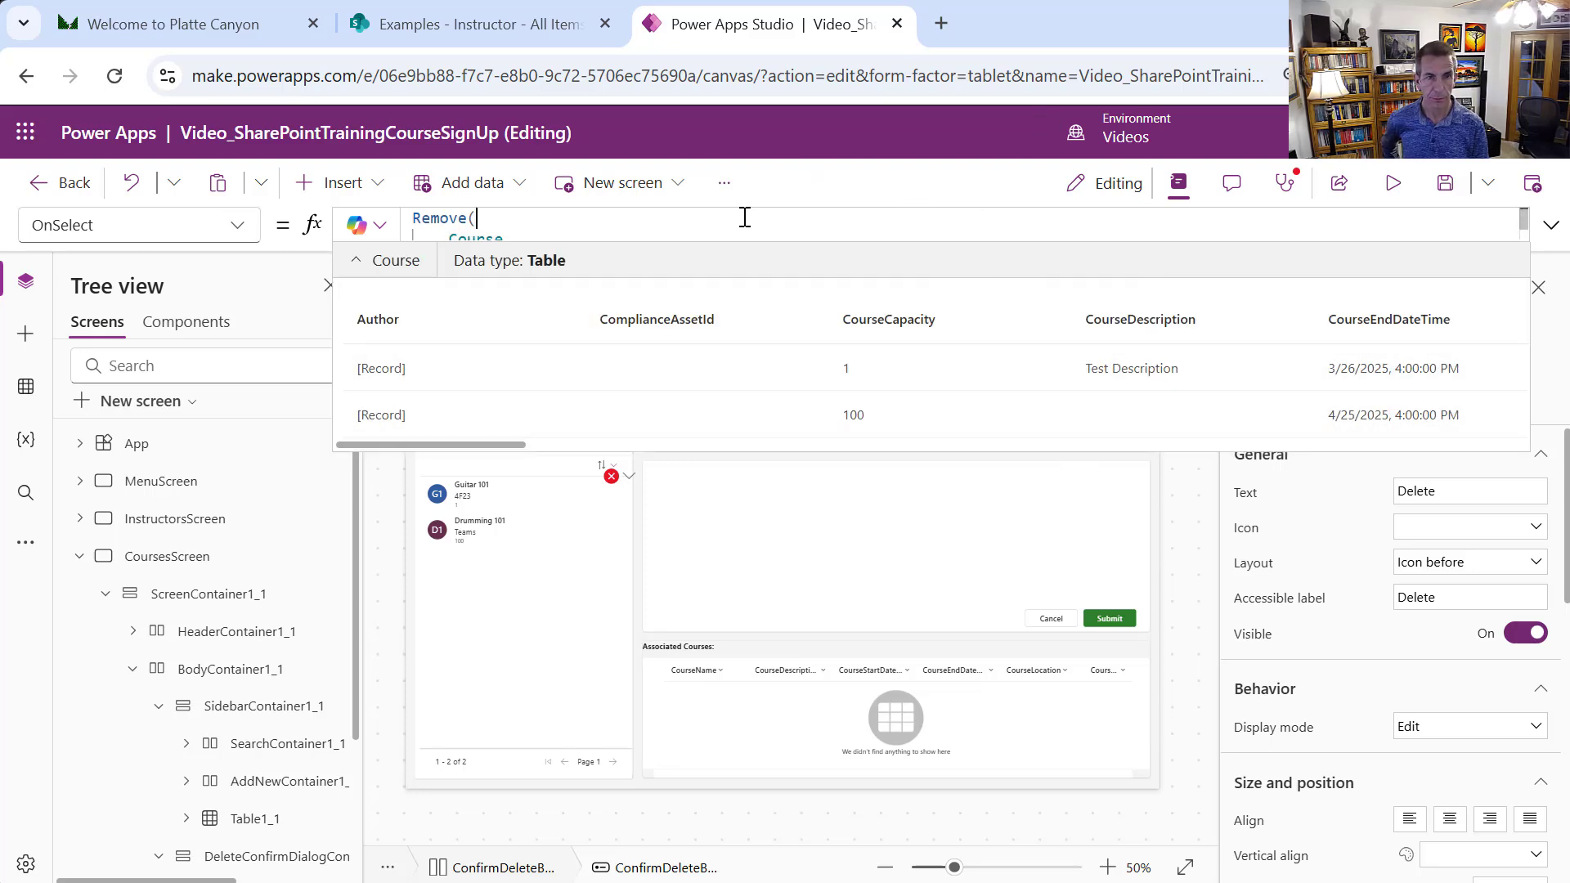
click(546, 699)
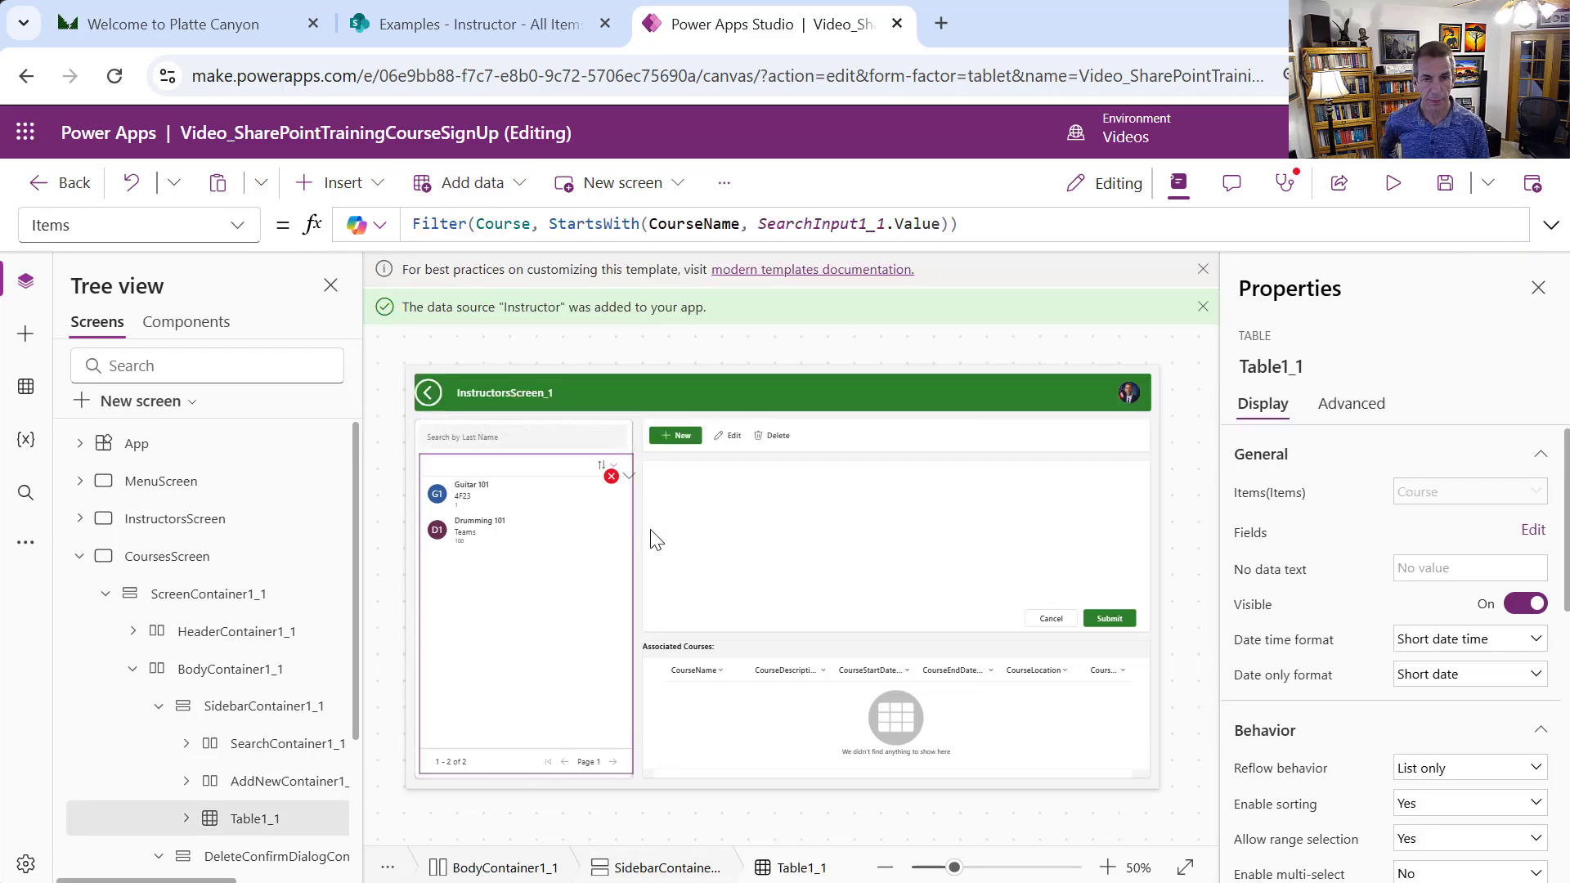
Point Form1_1 at the Course data source and replace its data cards with course fields
click(629, 483)
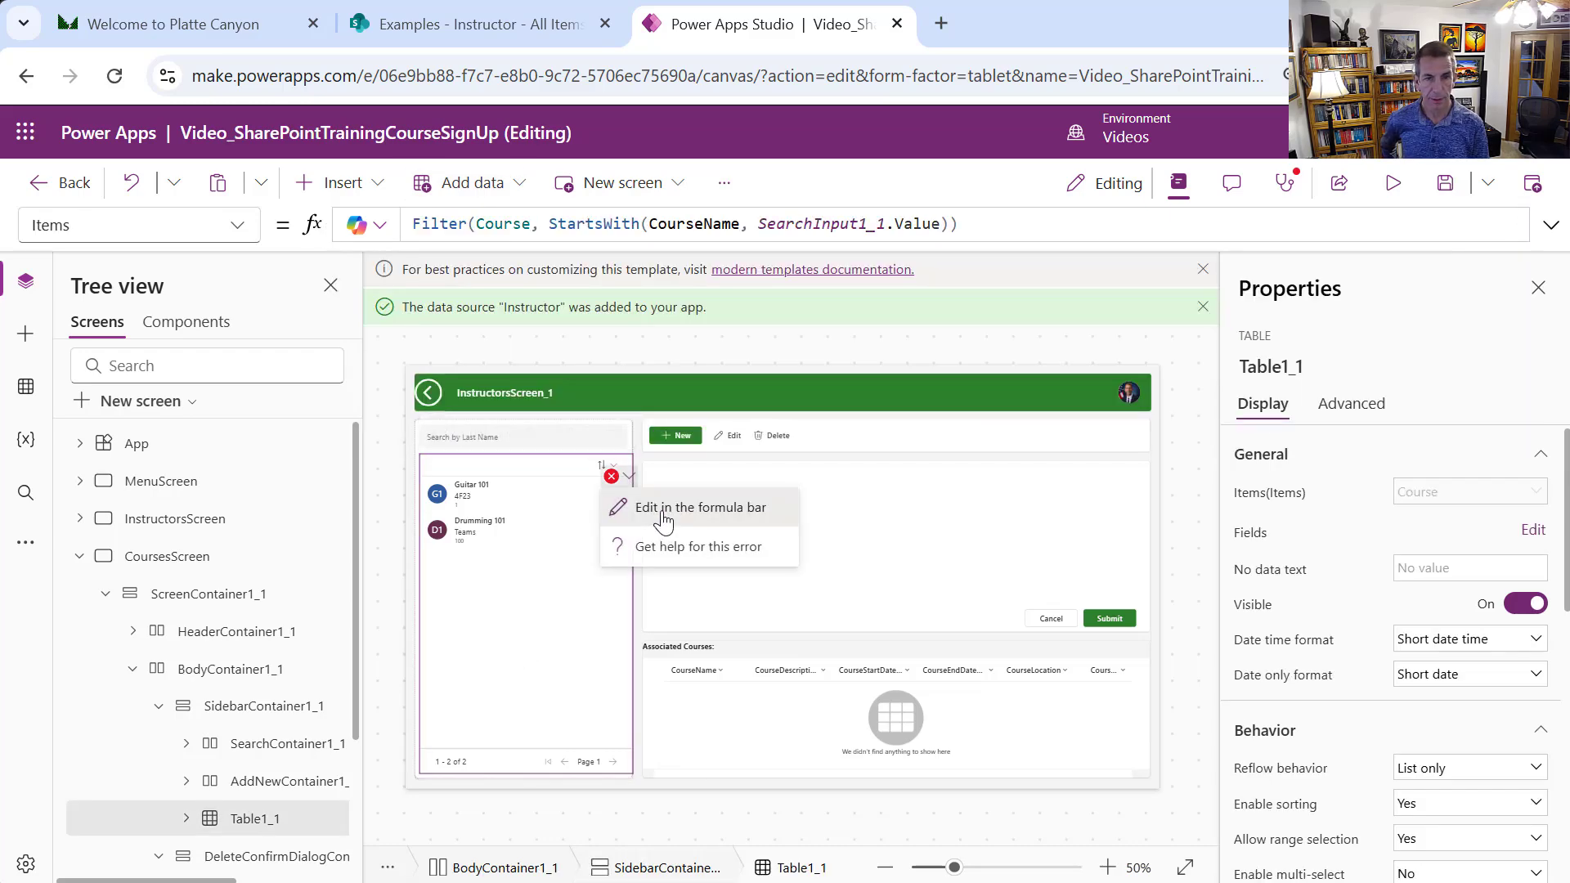
click(665, 514)
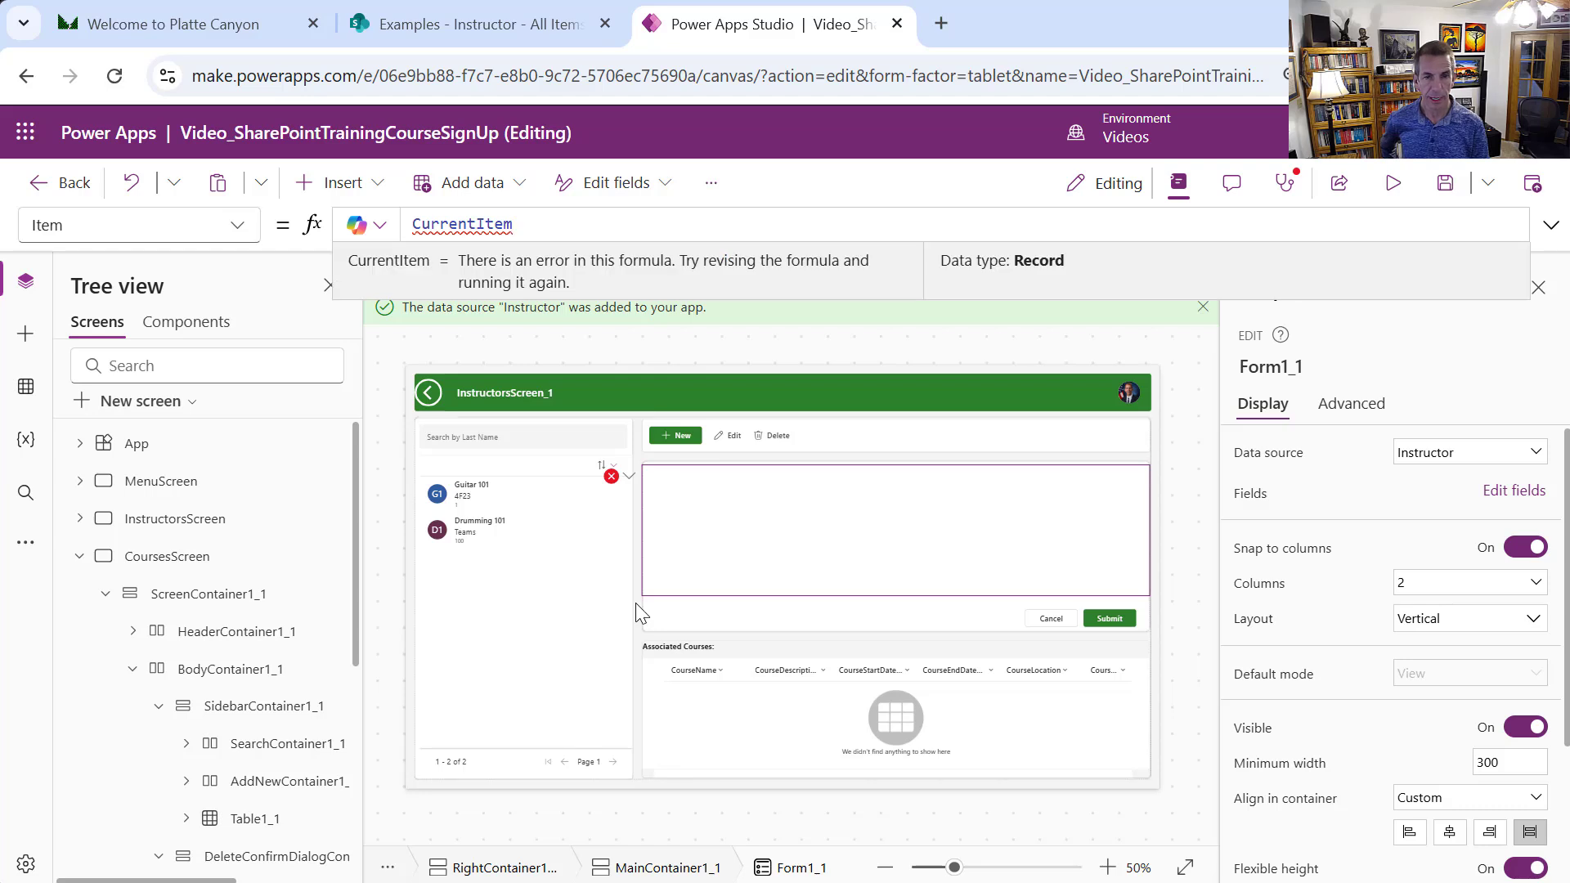
click(976, 534)
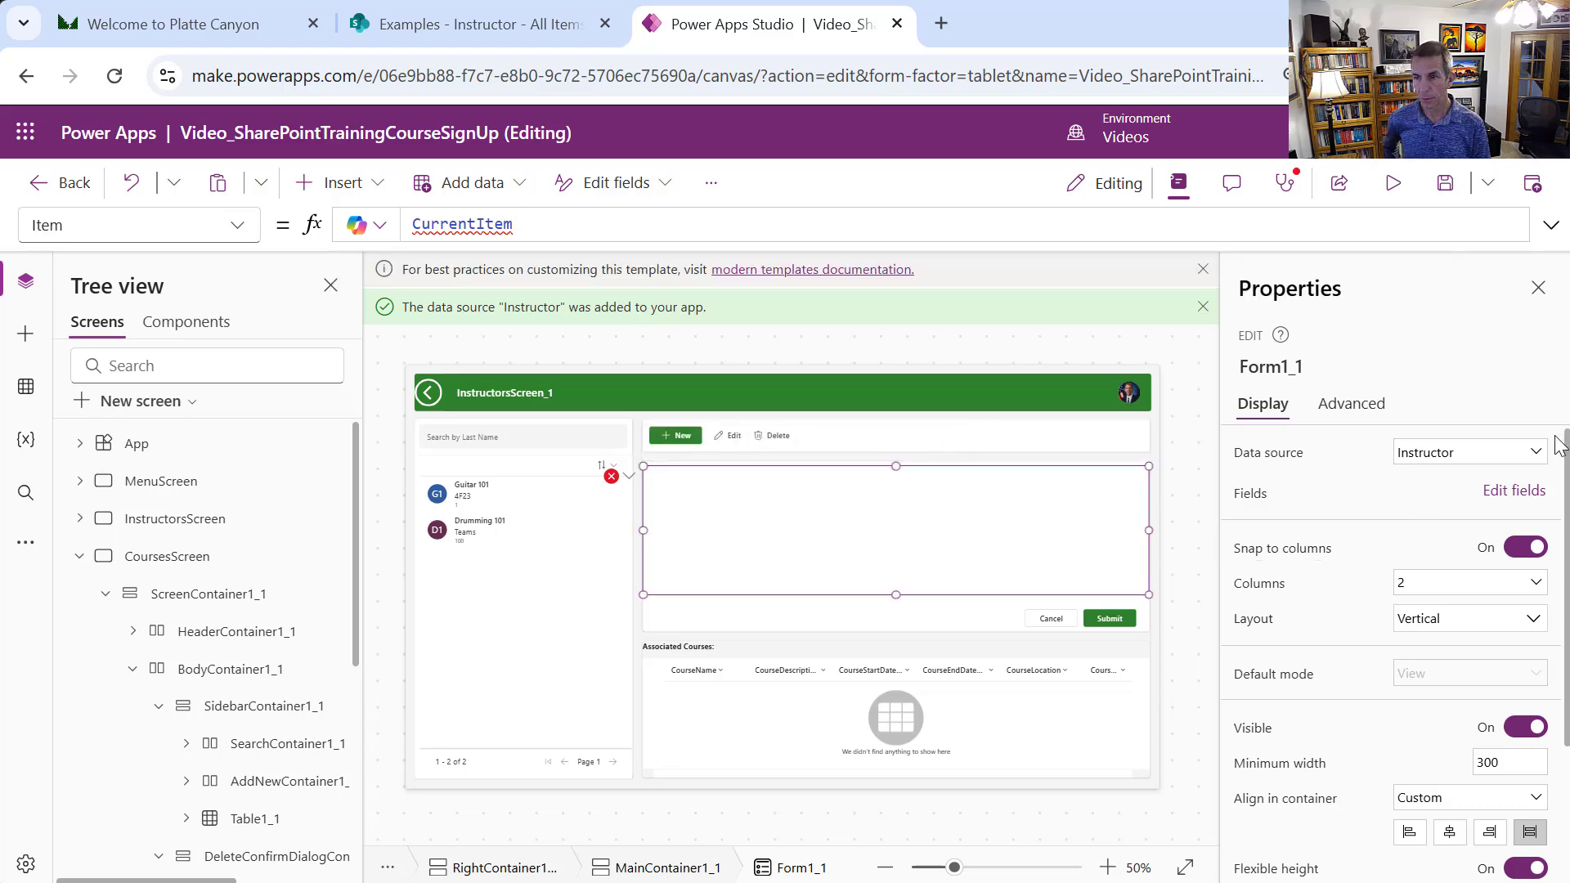
click(1534, 456)
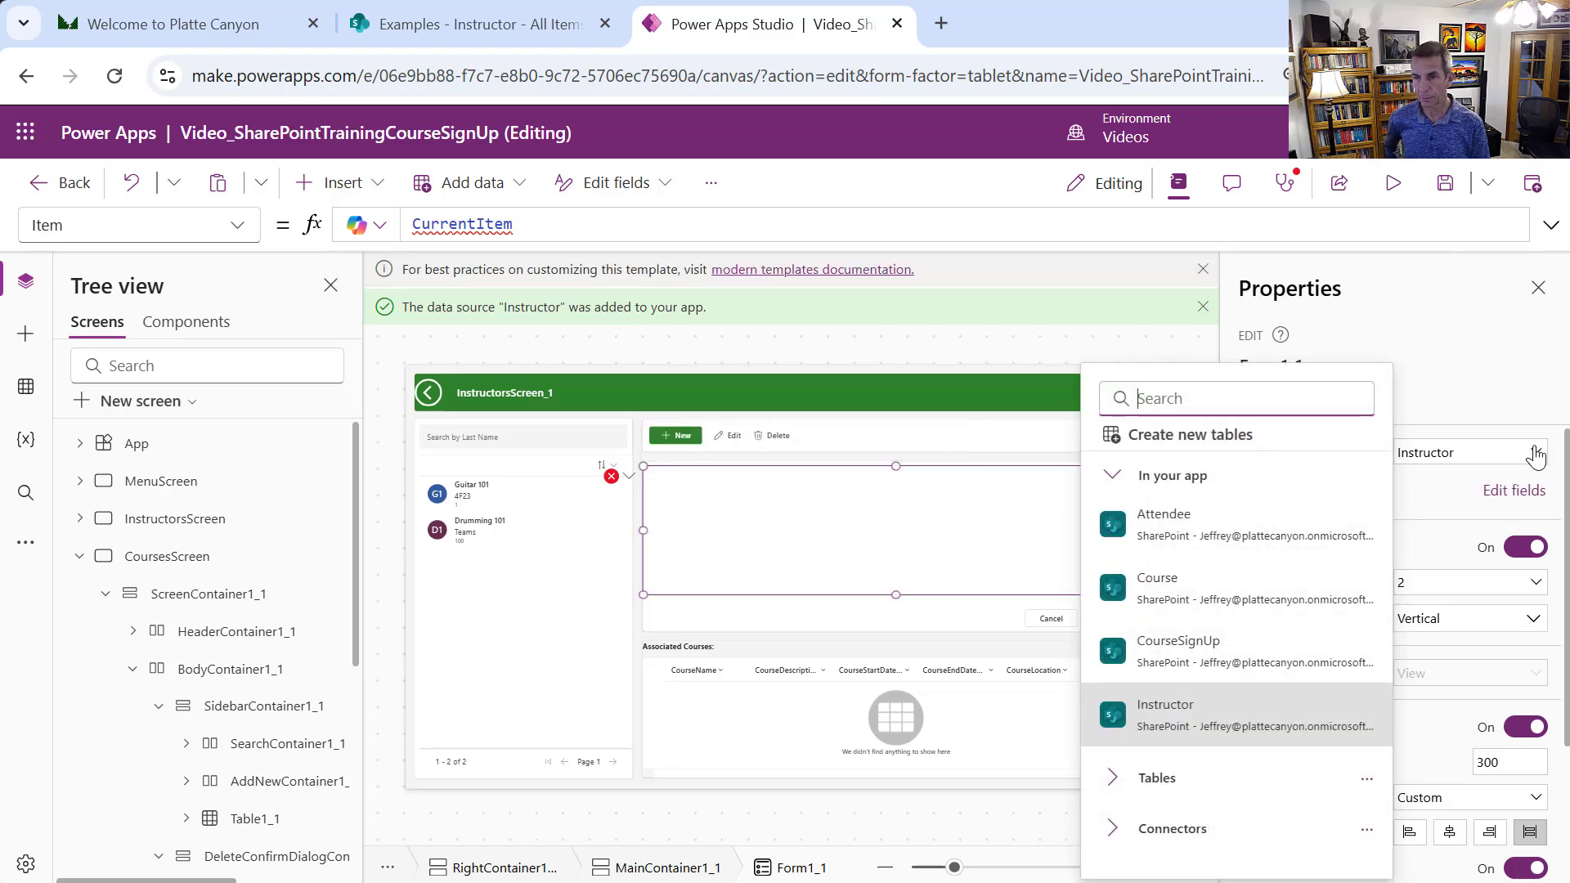
click(1164, 600)
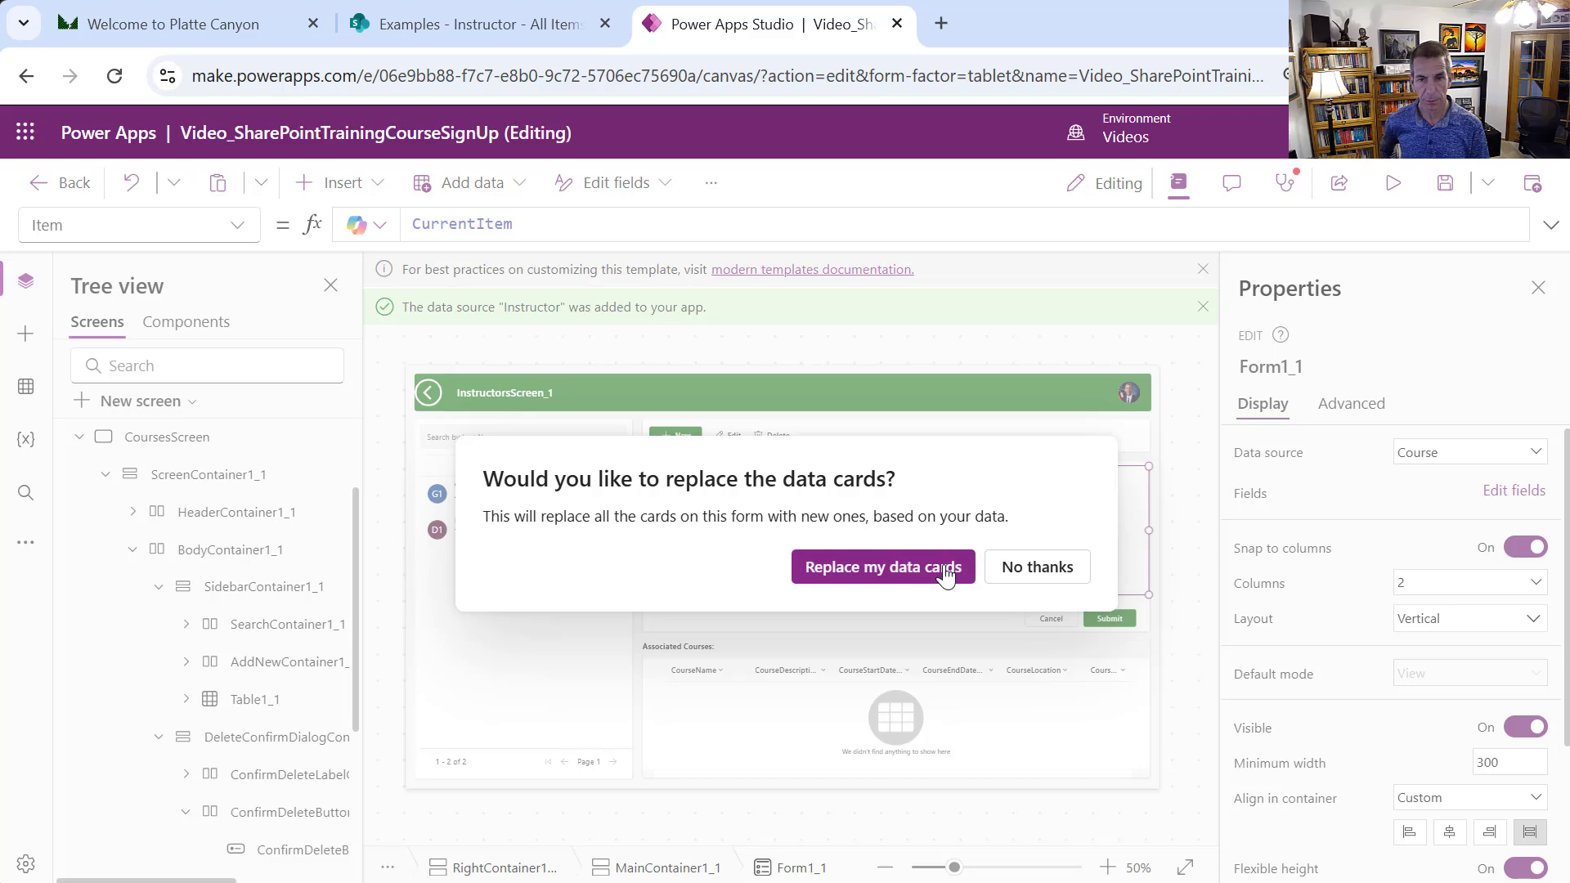
click(958, 565)
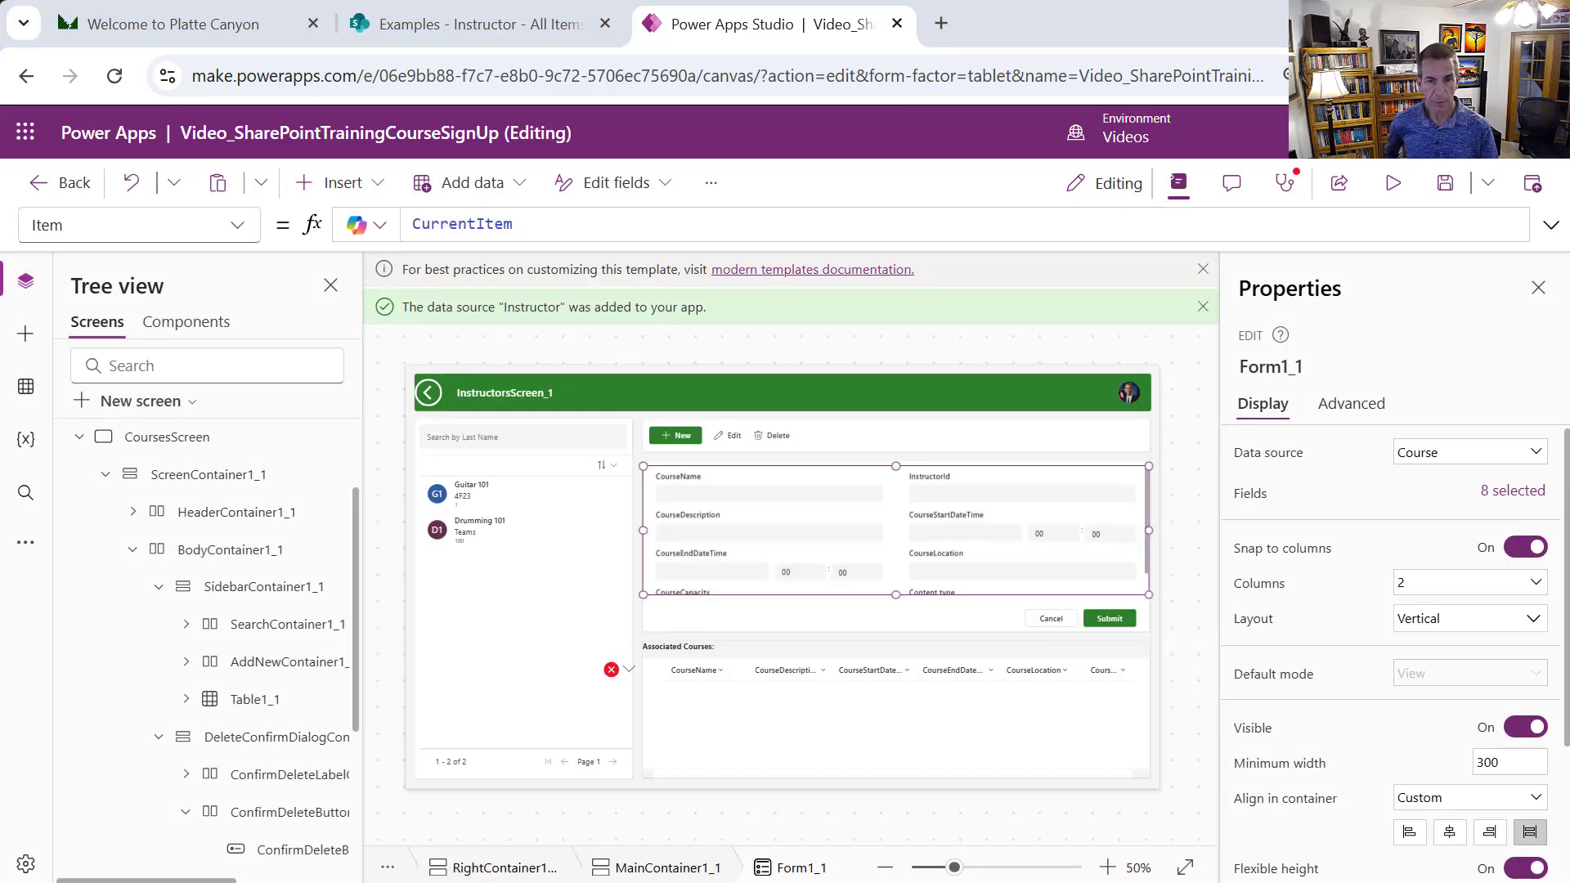
mouse_move(857, 470)
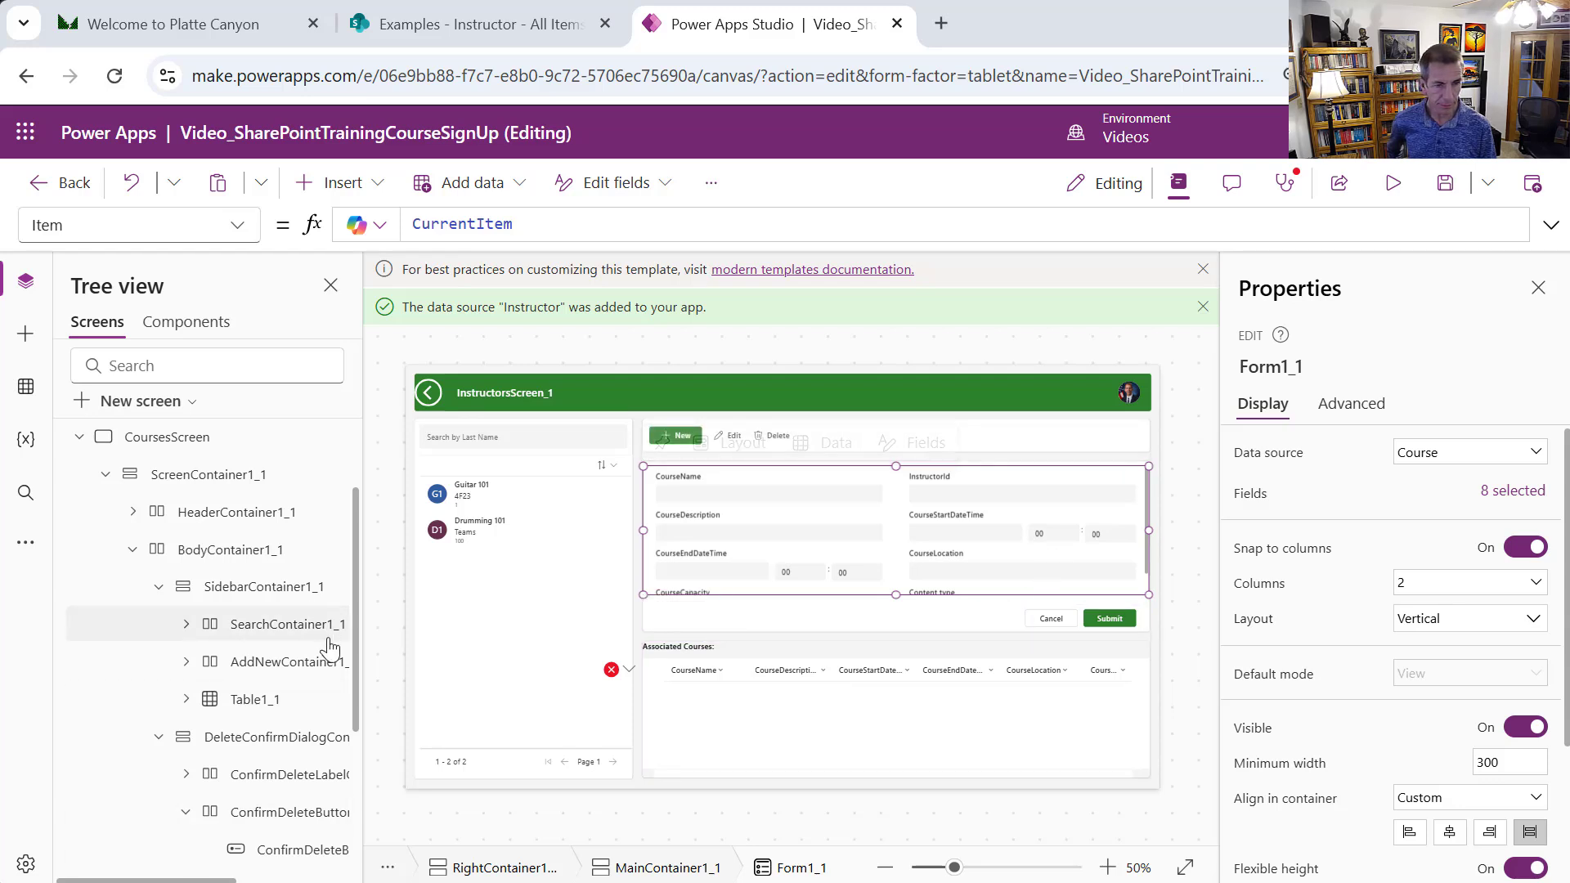
Change the lower table's heading label to 'Associated Instructor:'
click(762, 757)
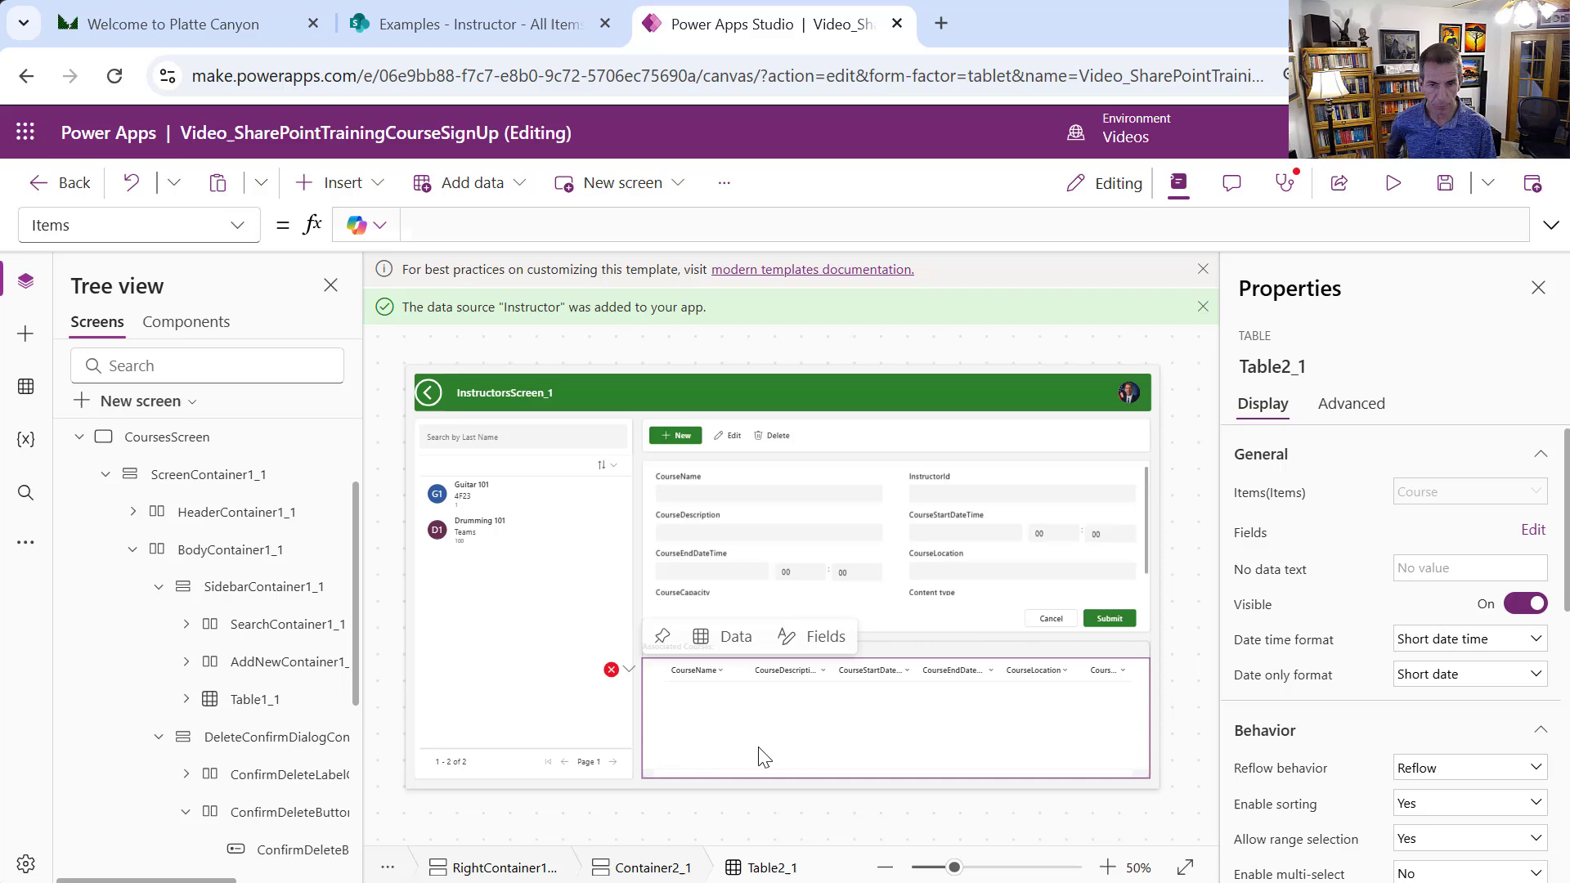
click(899, 650)
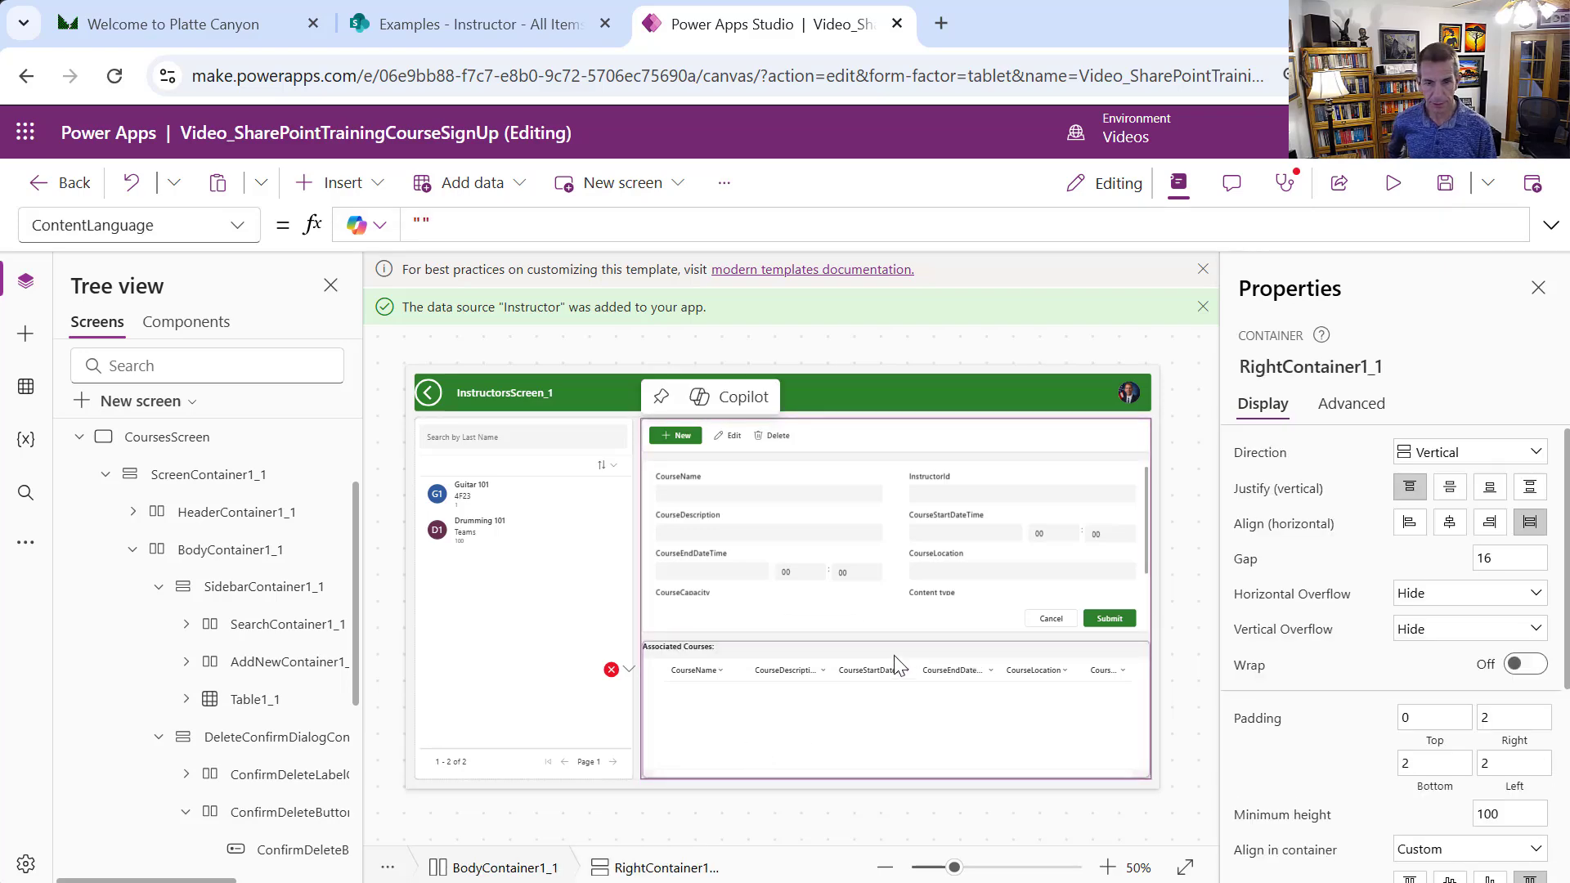
click(695, 654)
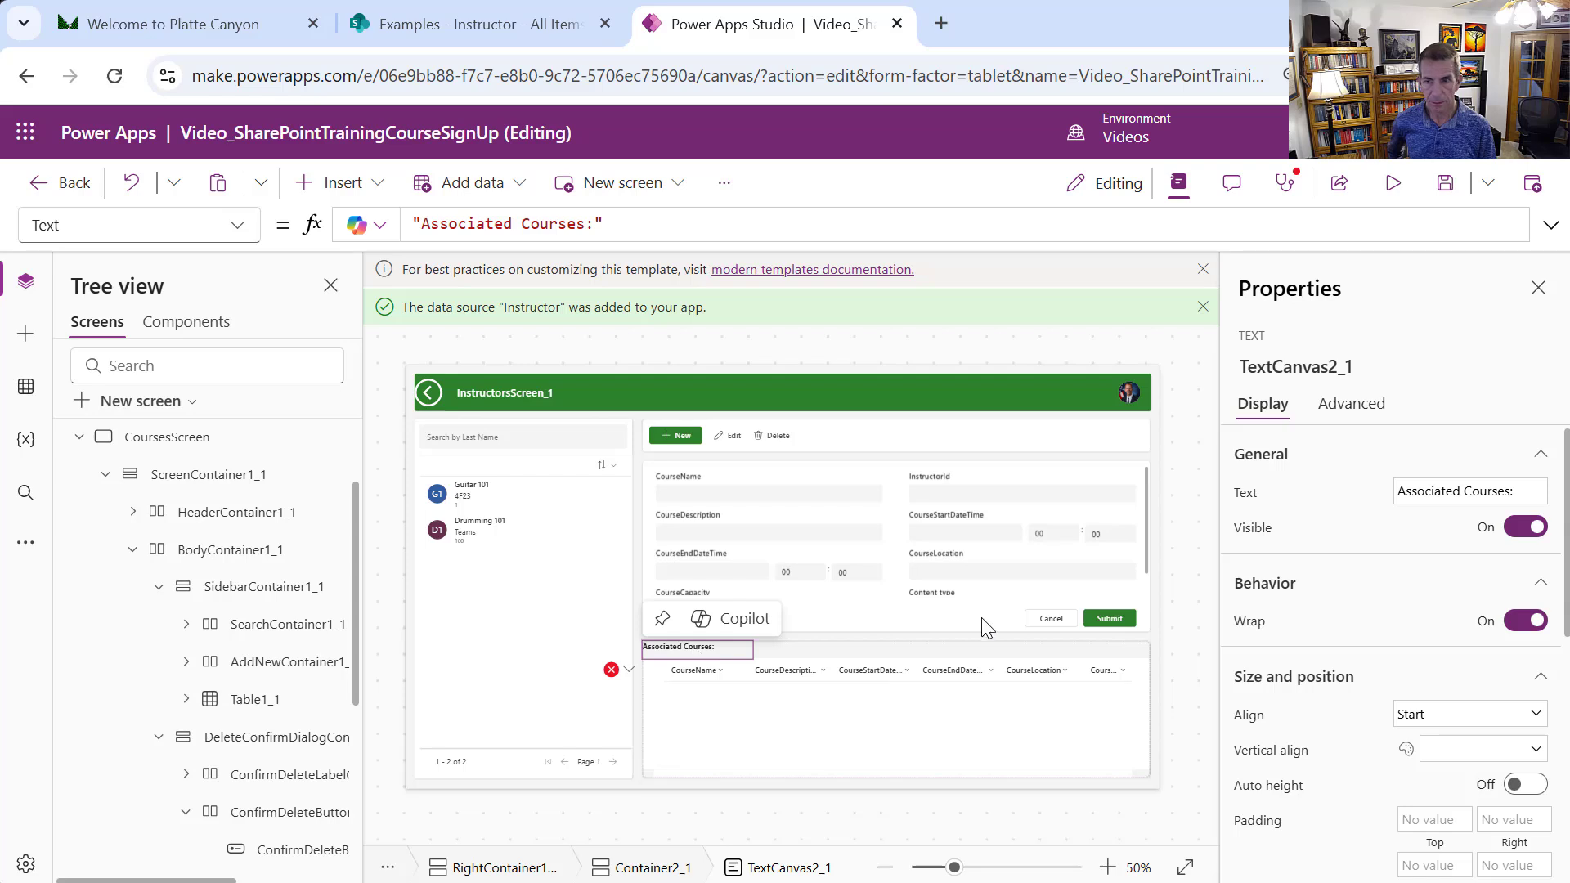
double_click(1487, 491)
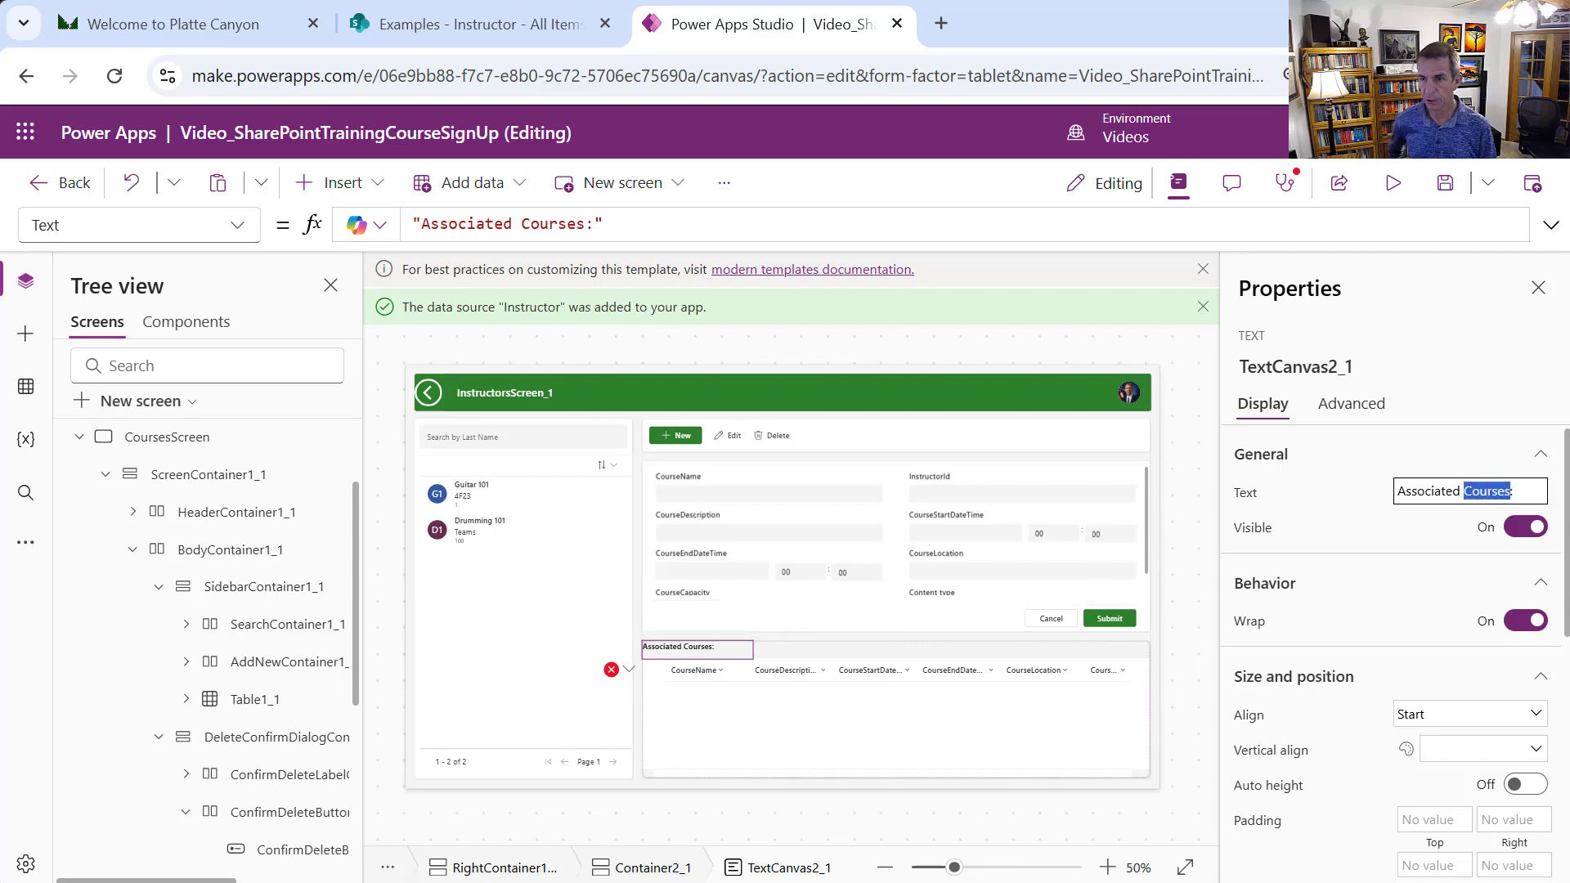
text(Ins)
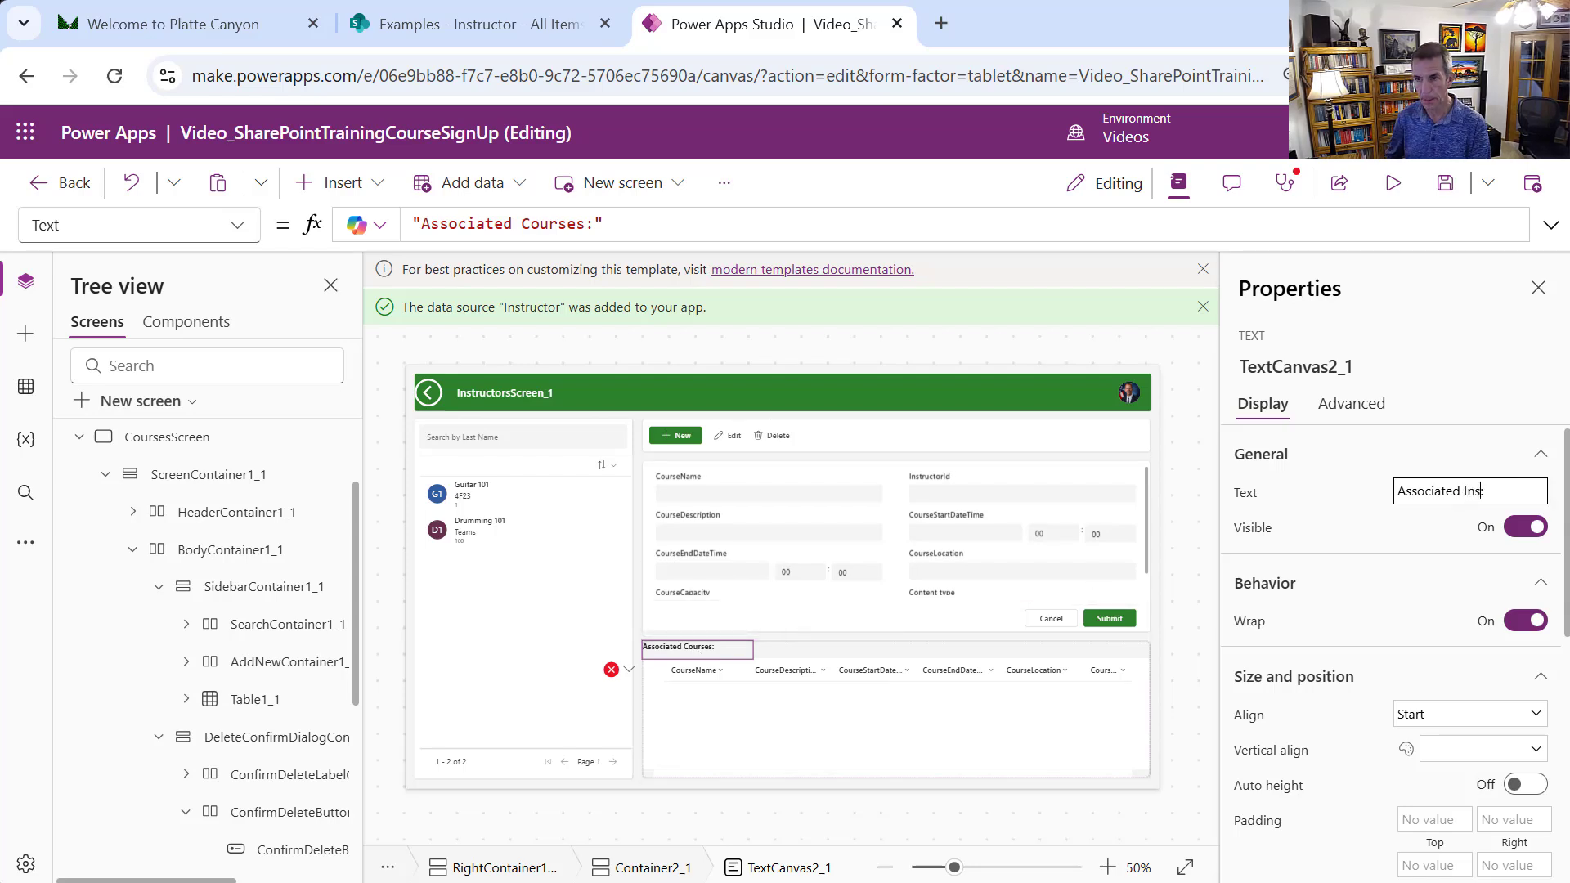
text(tructor:)
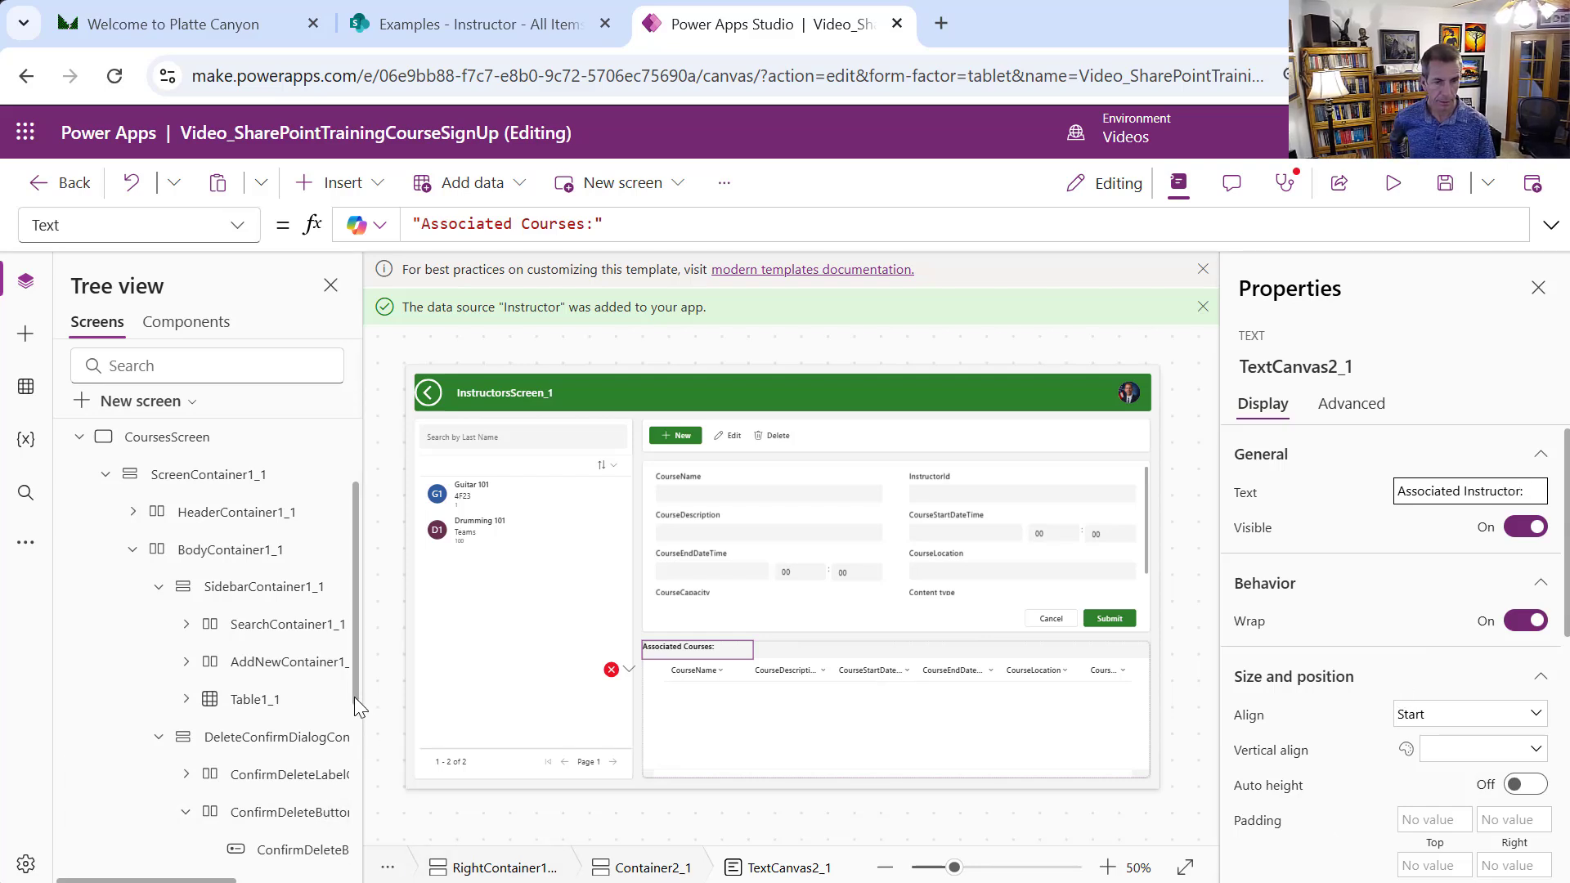
Set the label-and-table container's fill portions to 0.3
drag(355, 697, 375, 874)
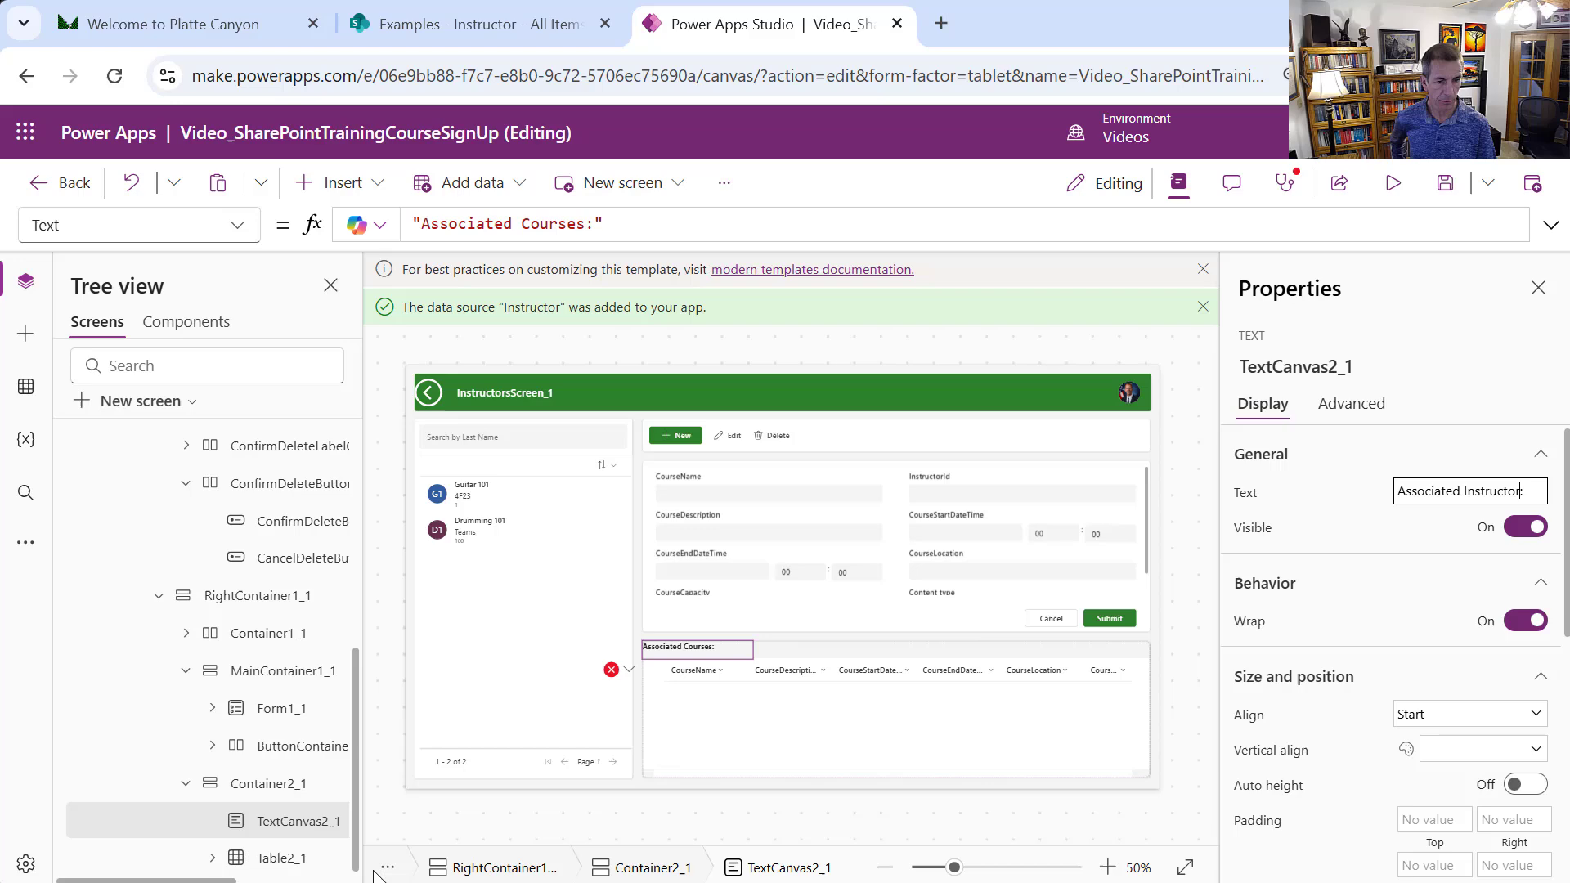
click(303, 787)
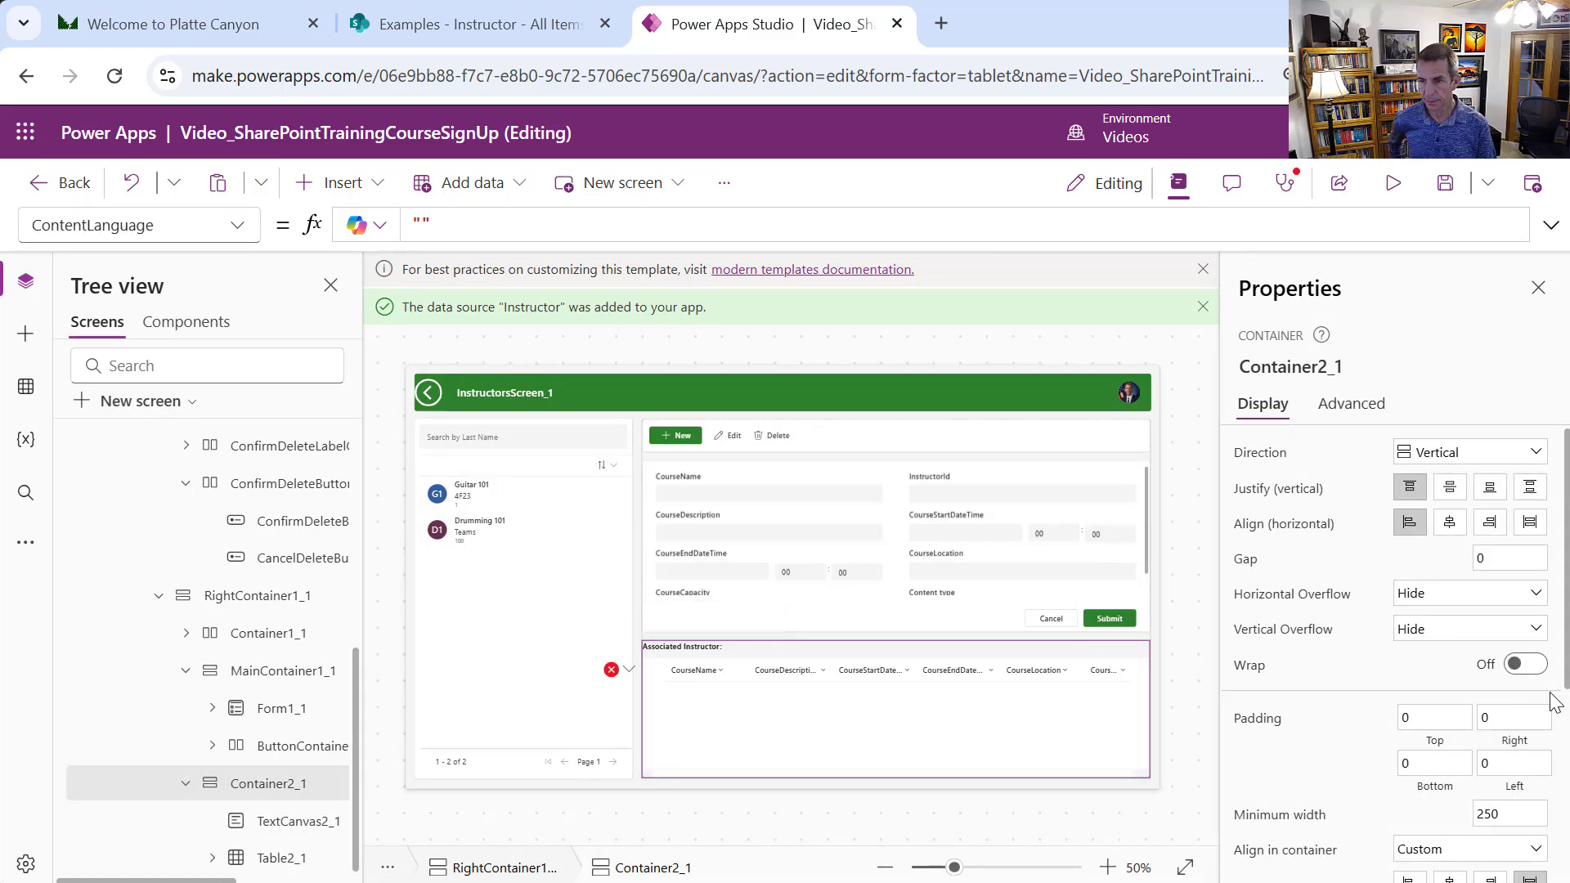
scroll(1563, 689, down, 3)
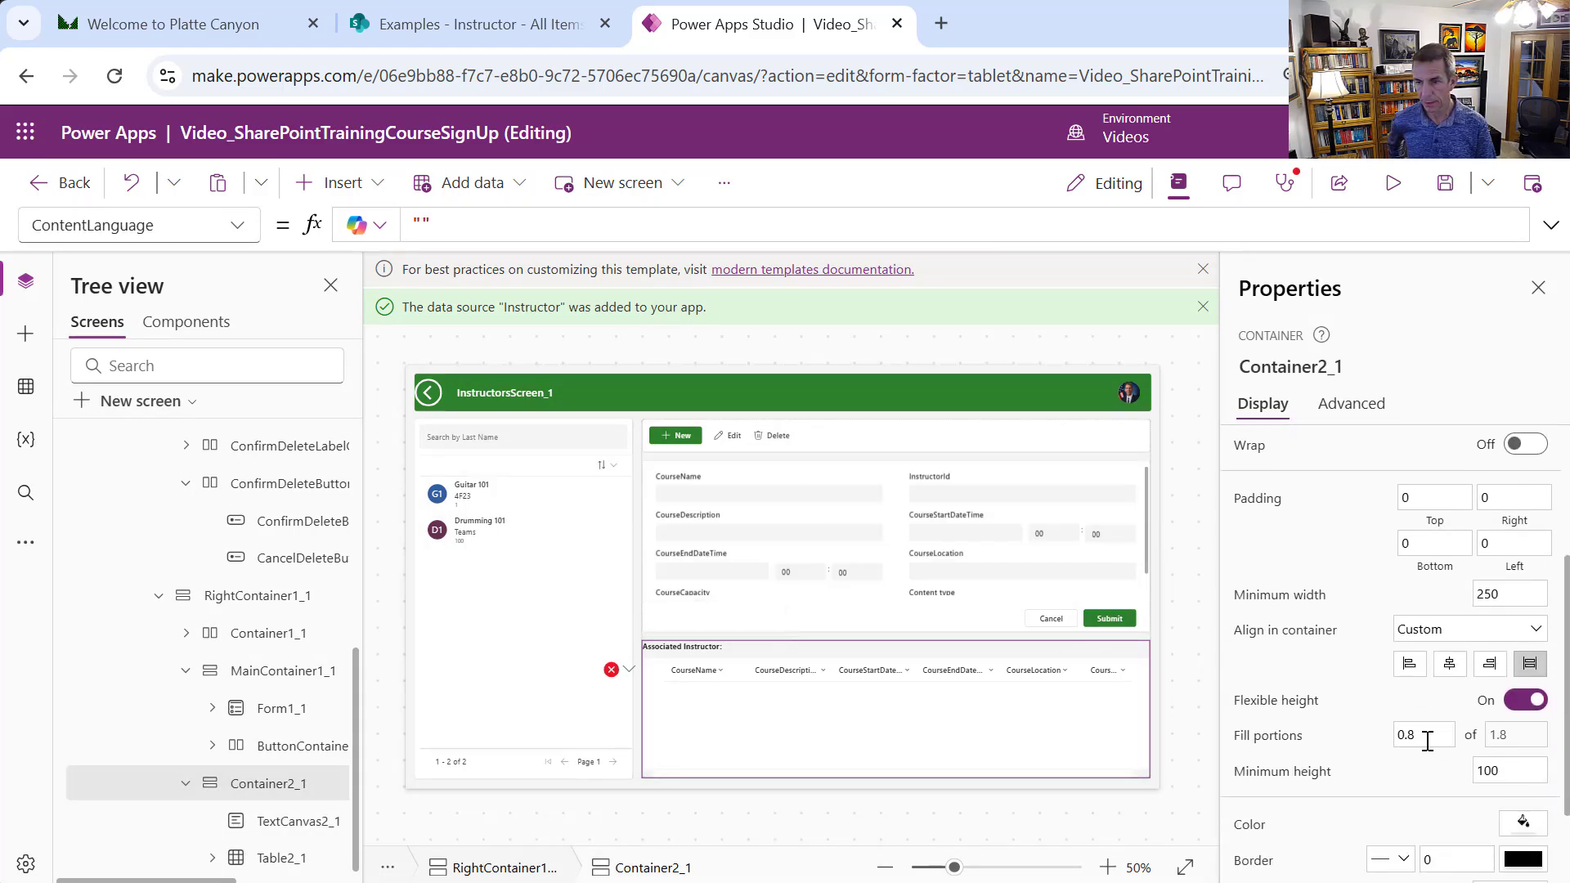
click(1424, 735)
text(0.3)
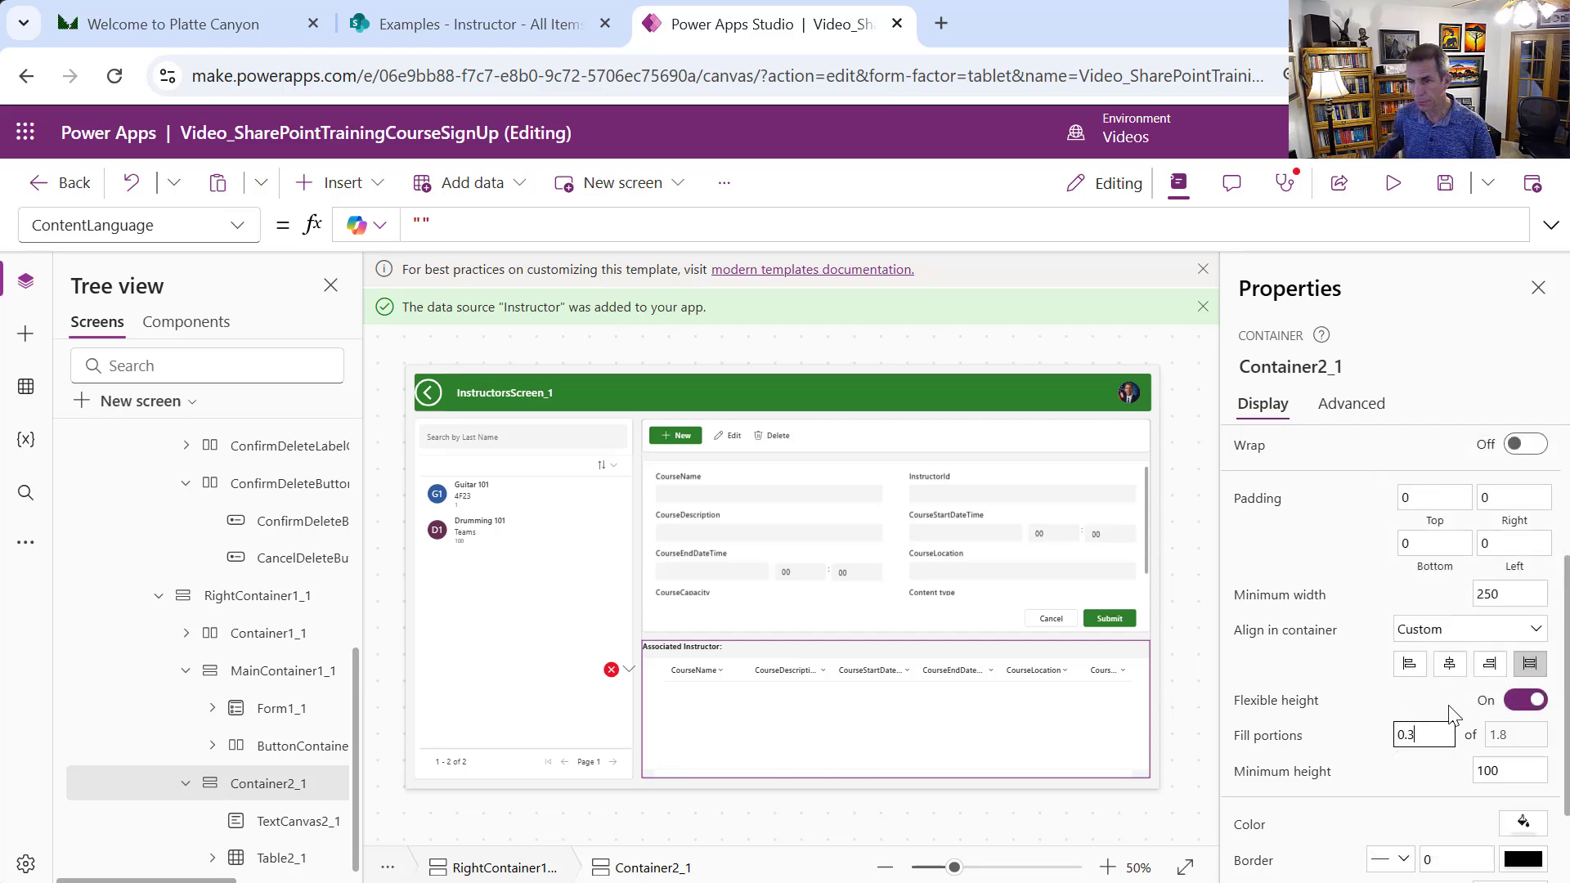
click(1507, 770)
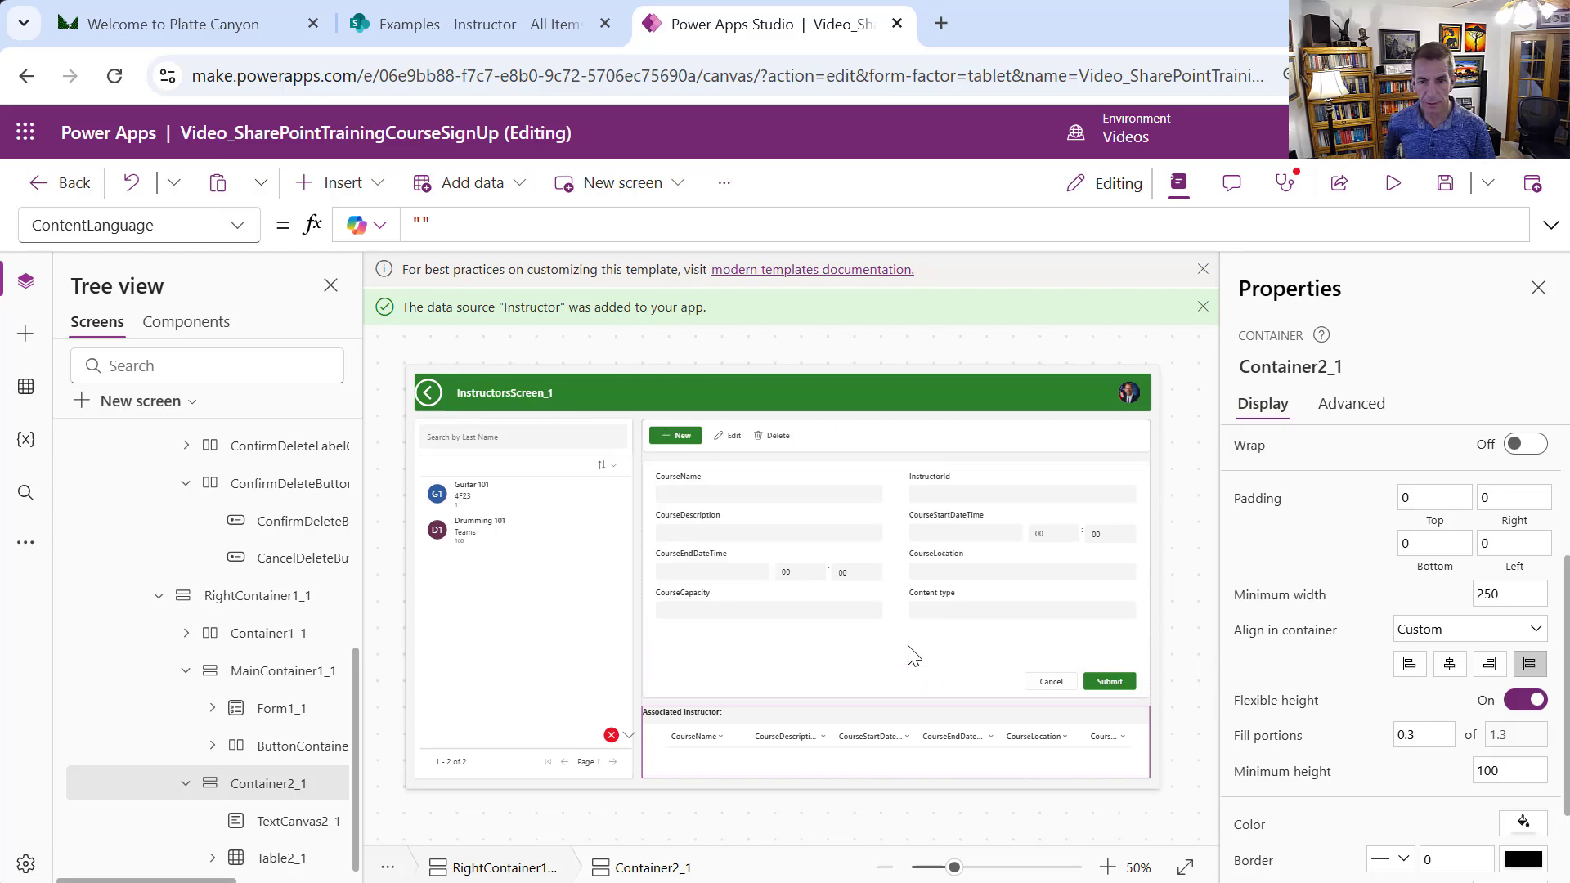
click(913, 655)
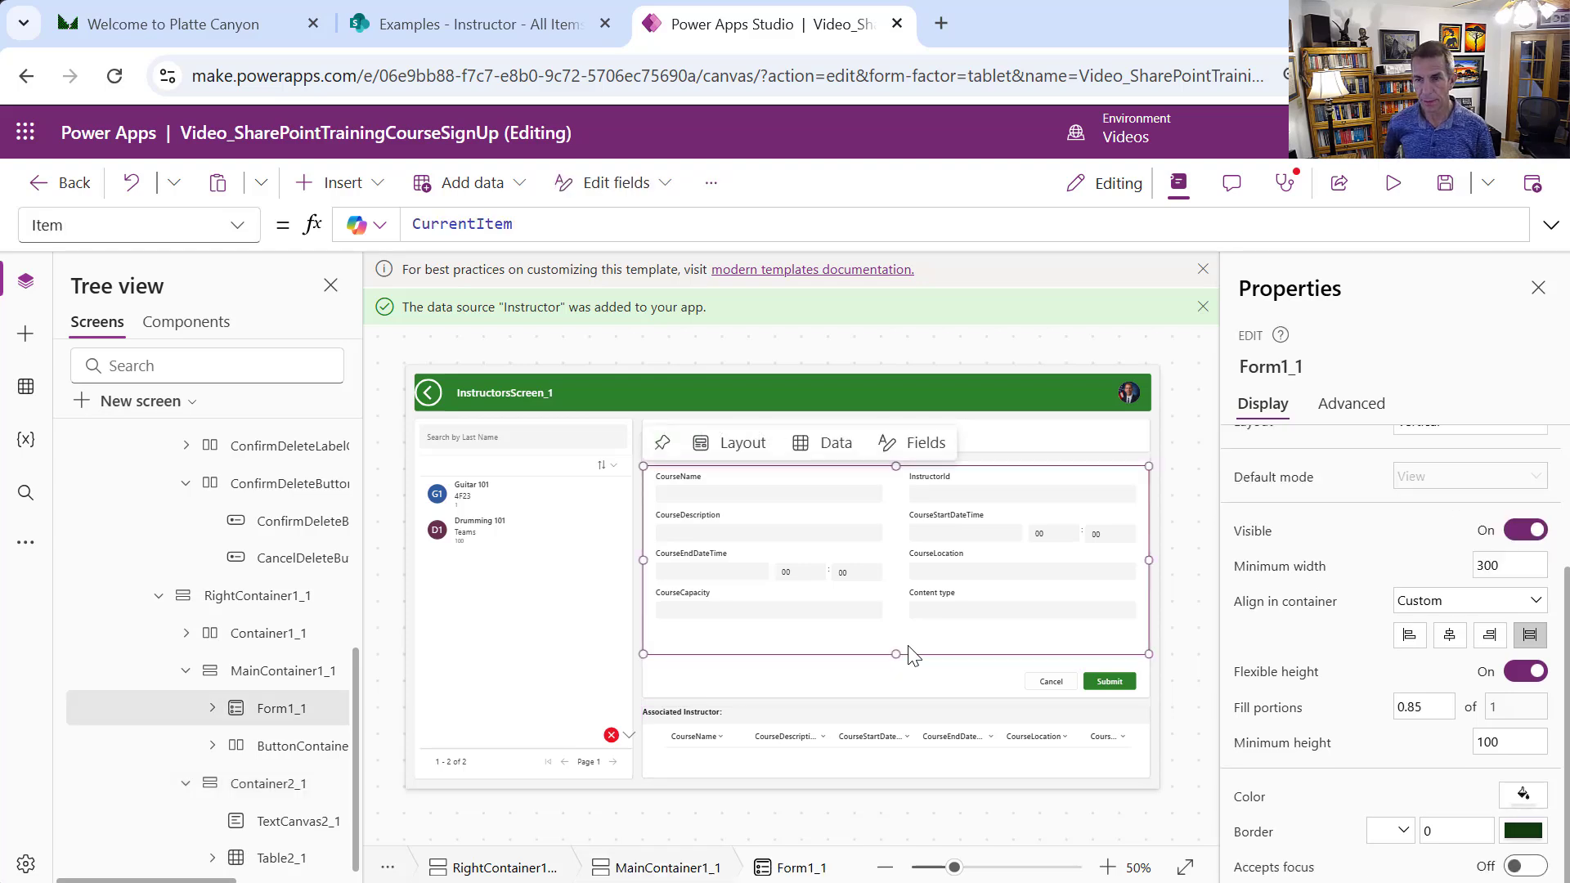
Switch the CourseDescription field's control type to Edit multi-line text
scroll(1547, 511, up, 2)
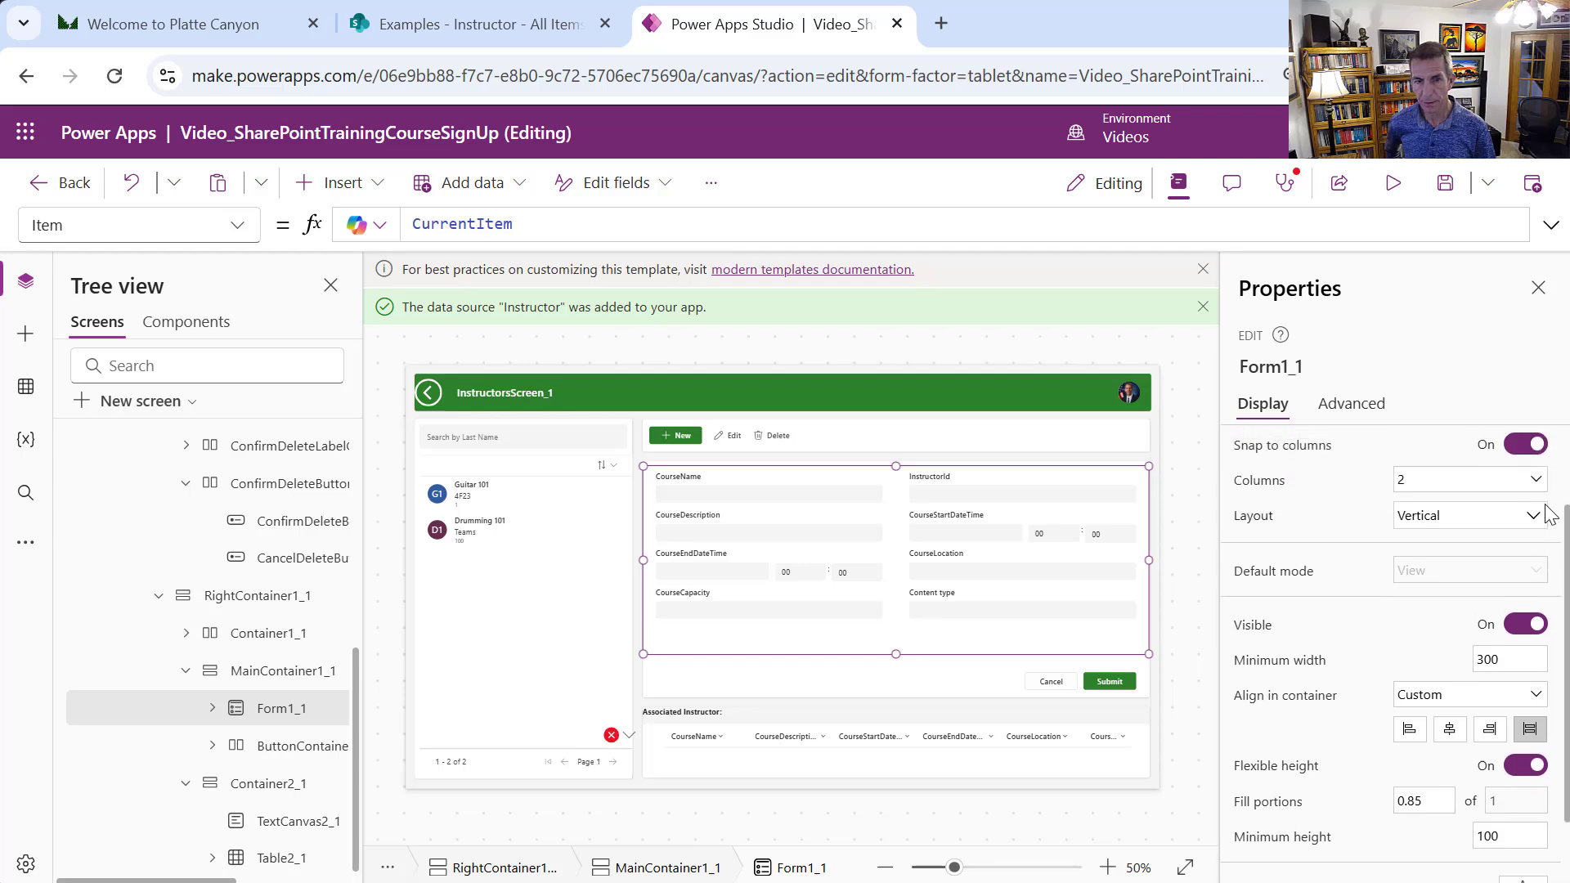
scroll(1547, 511, up, 2)
click(1512, 461)
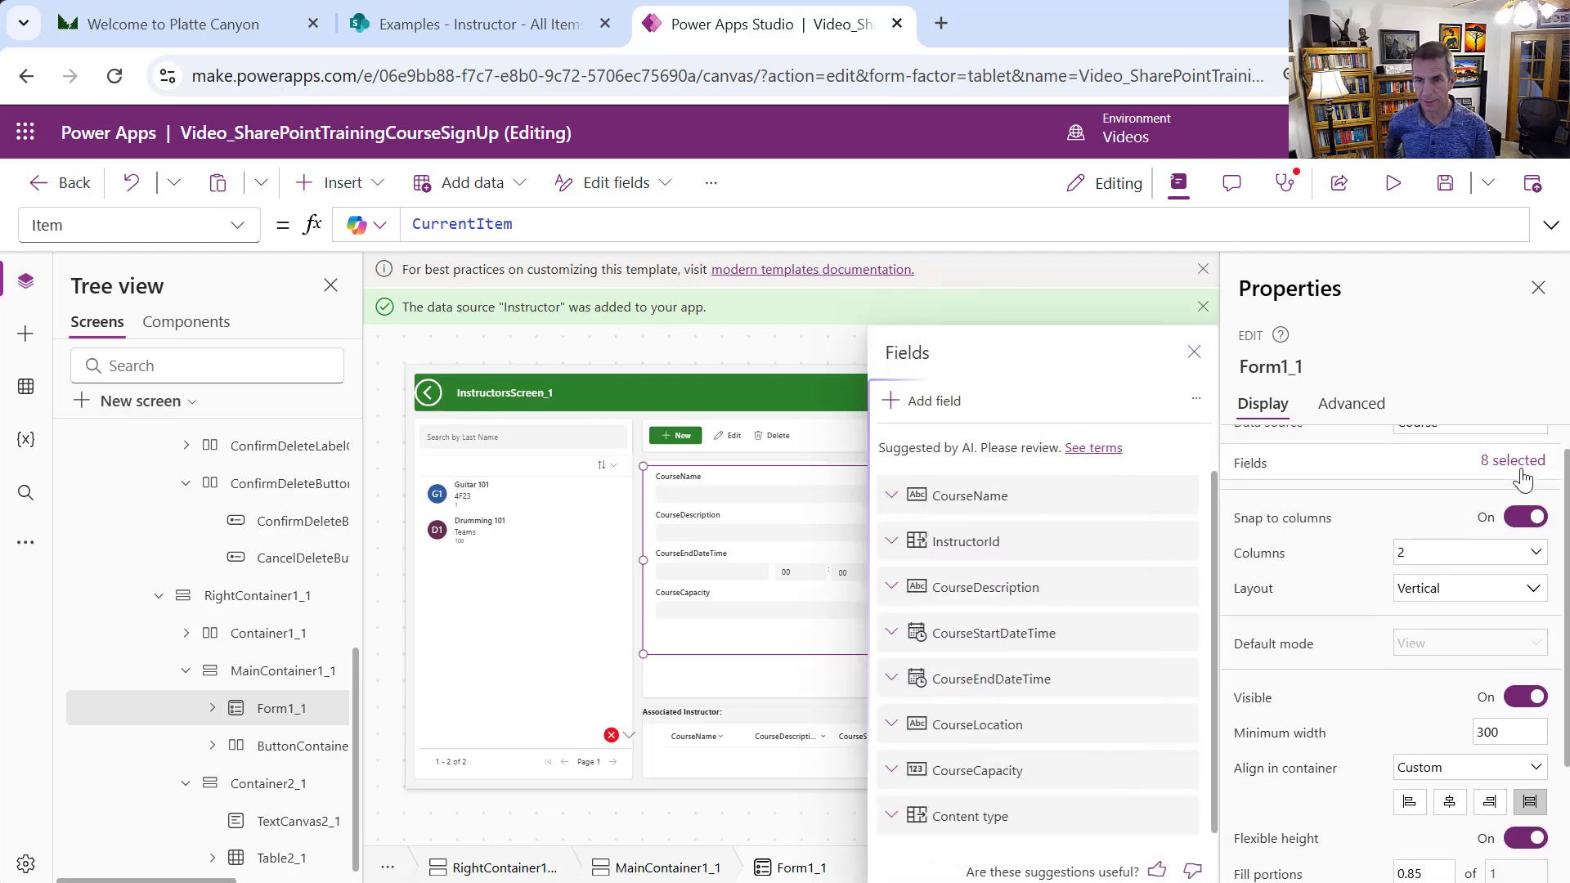
click(944, 607)
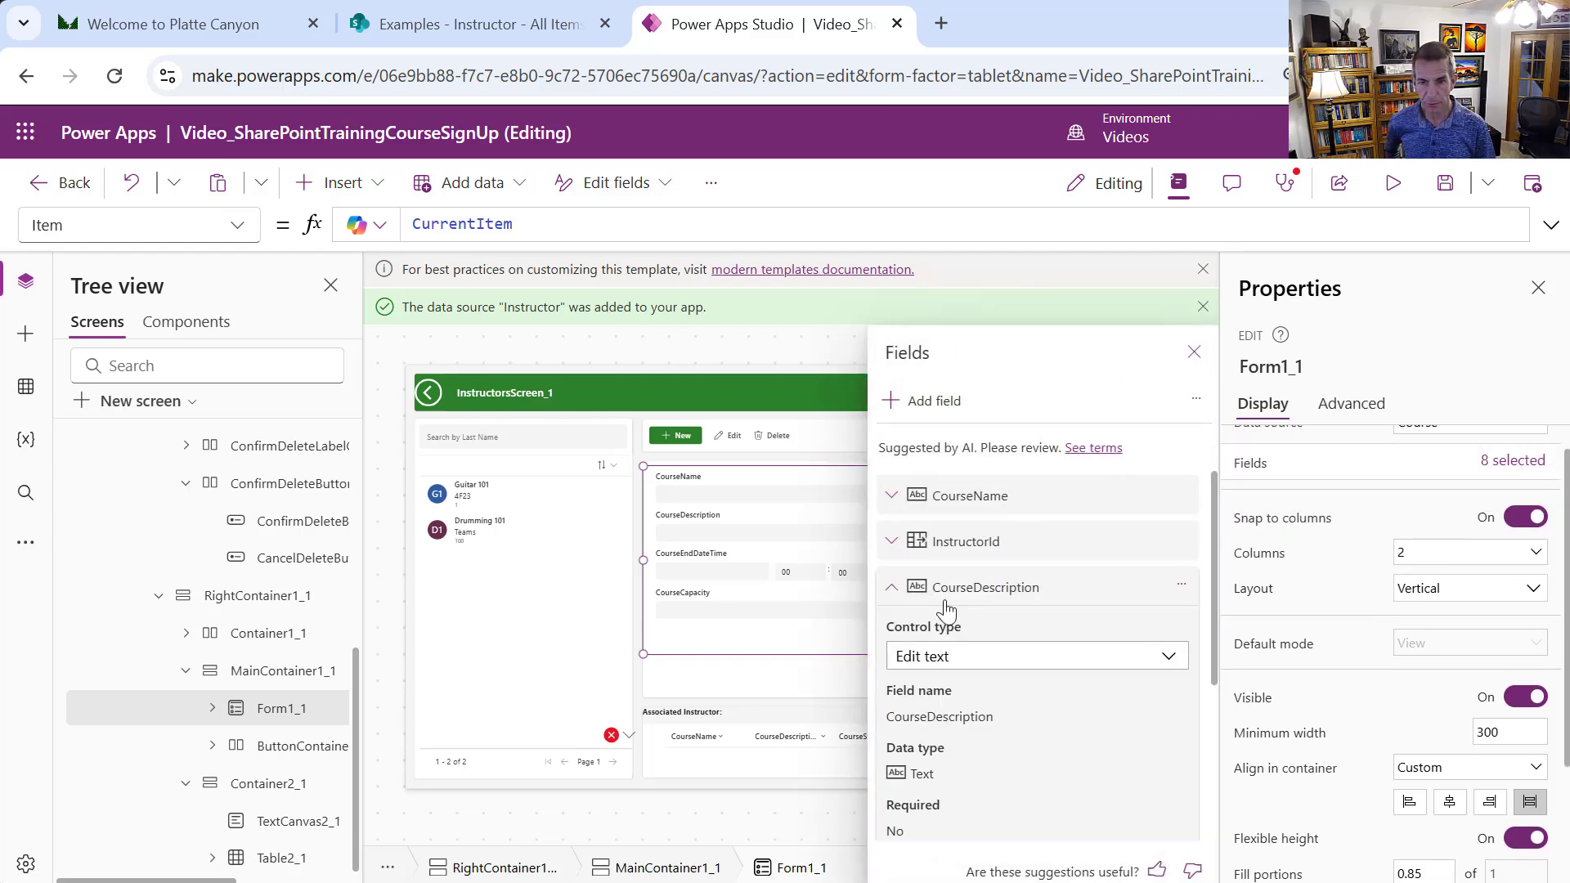
click(1022, 657)
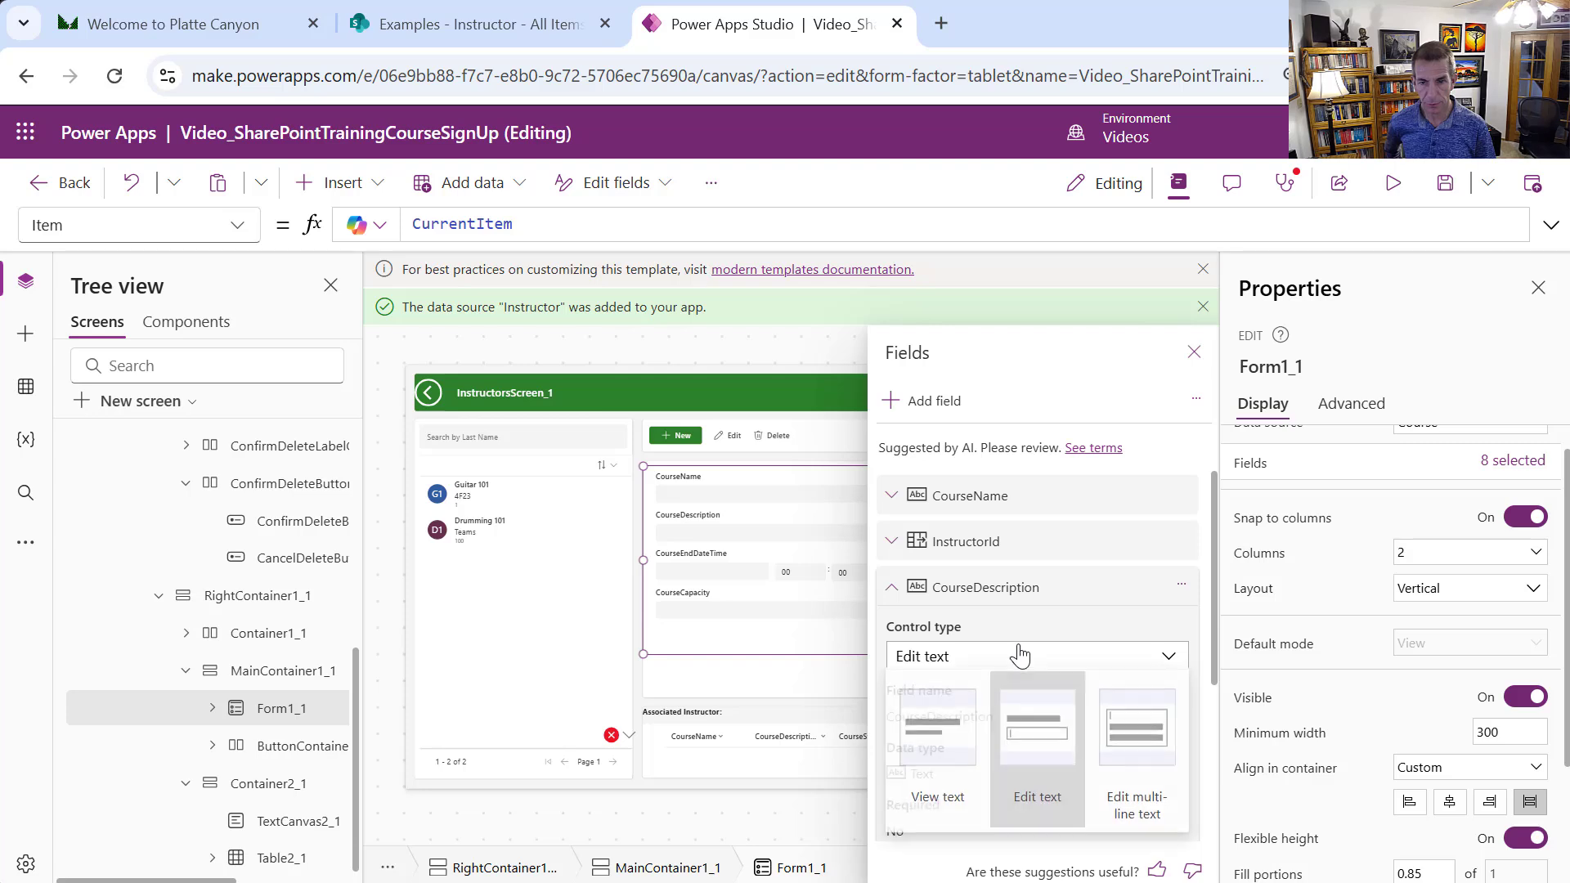
click(1140, 744)
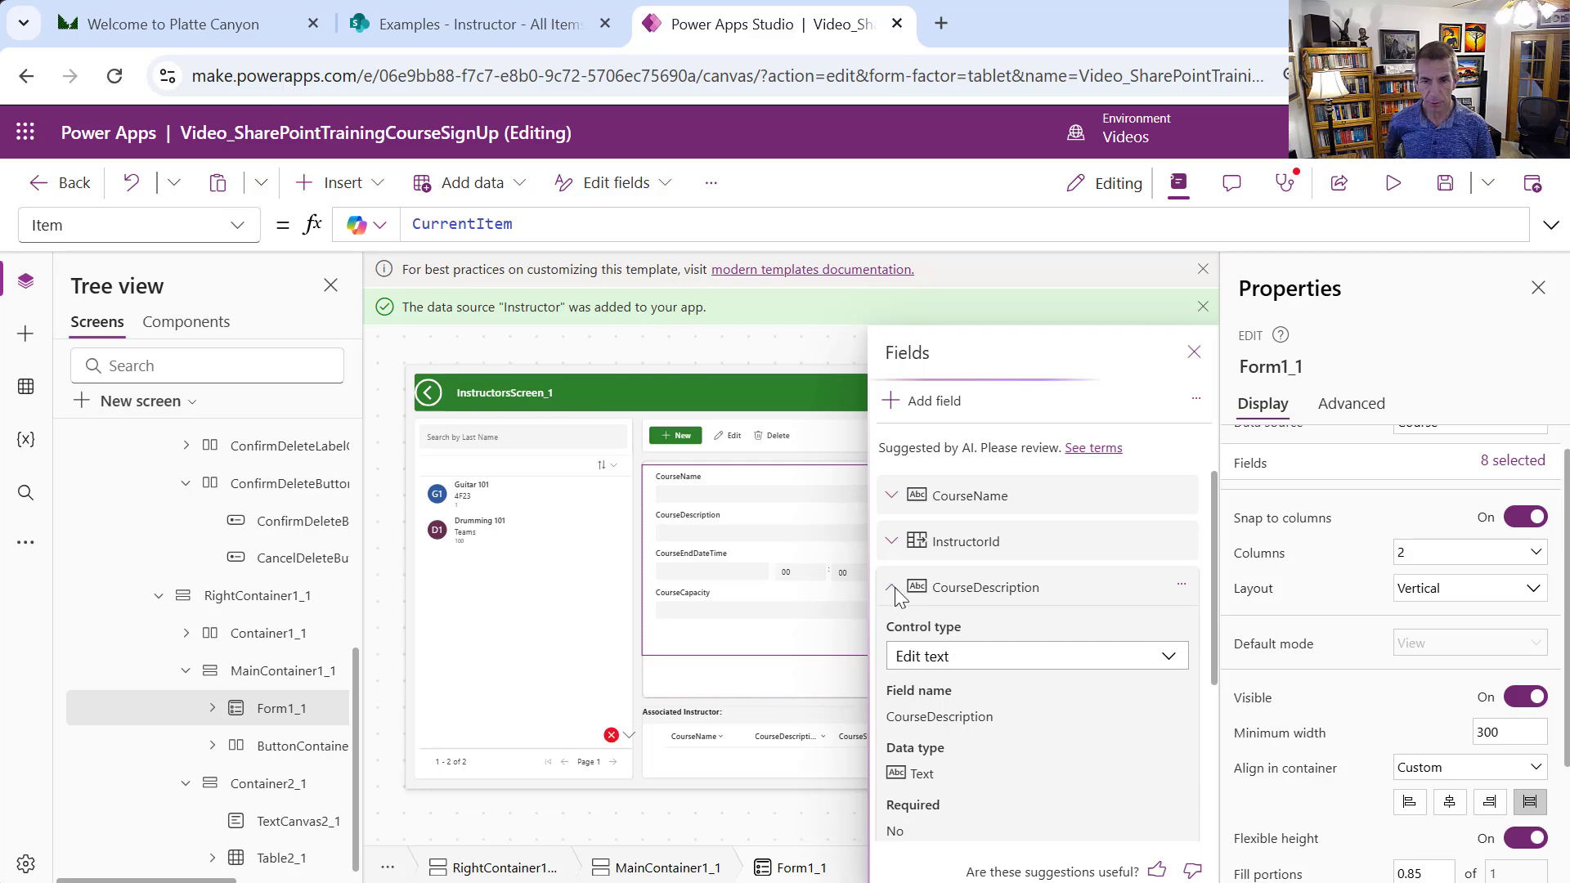
click(1194, 354)
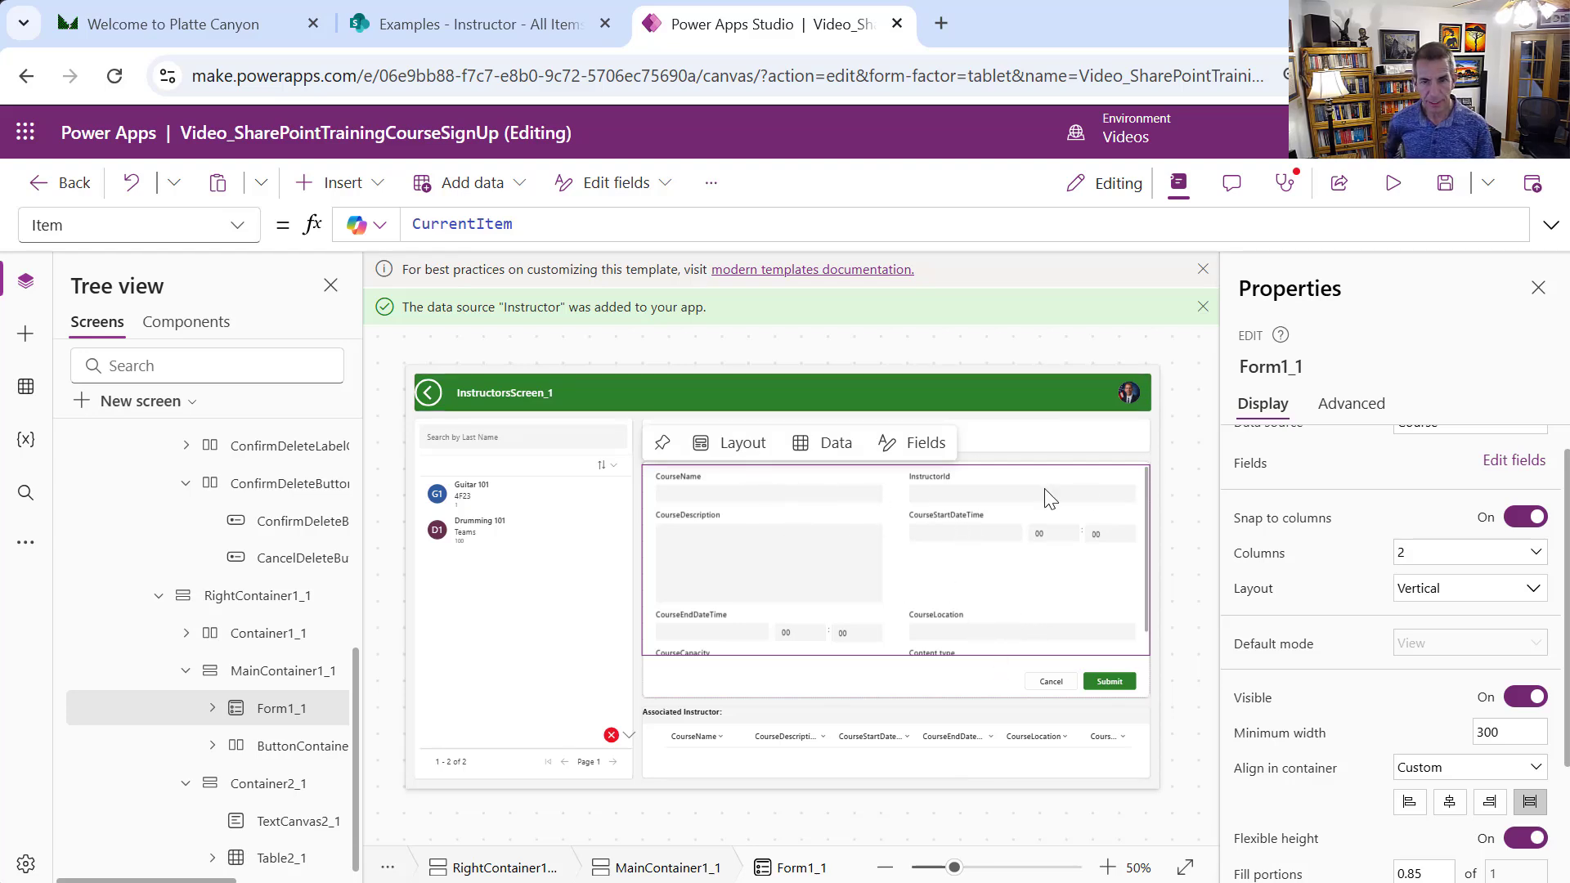
Unlock the InstructorId card from its Advanced properties
click(1001, 501)
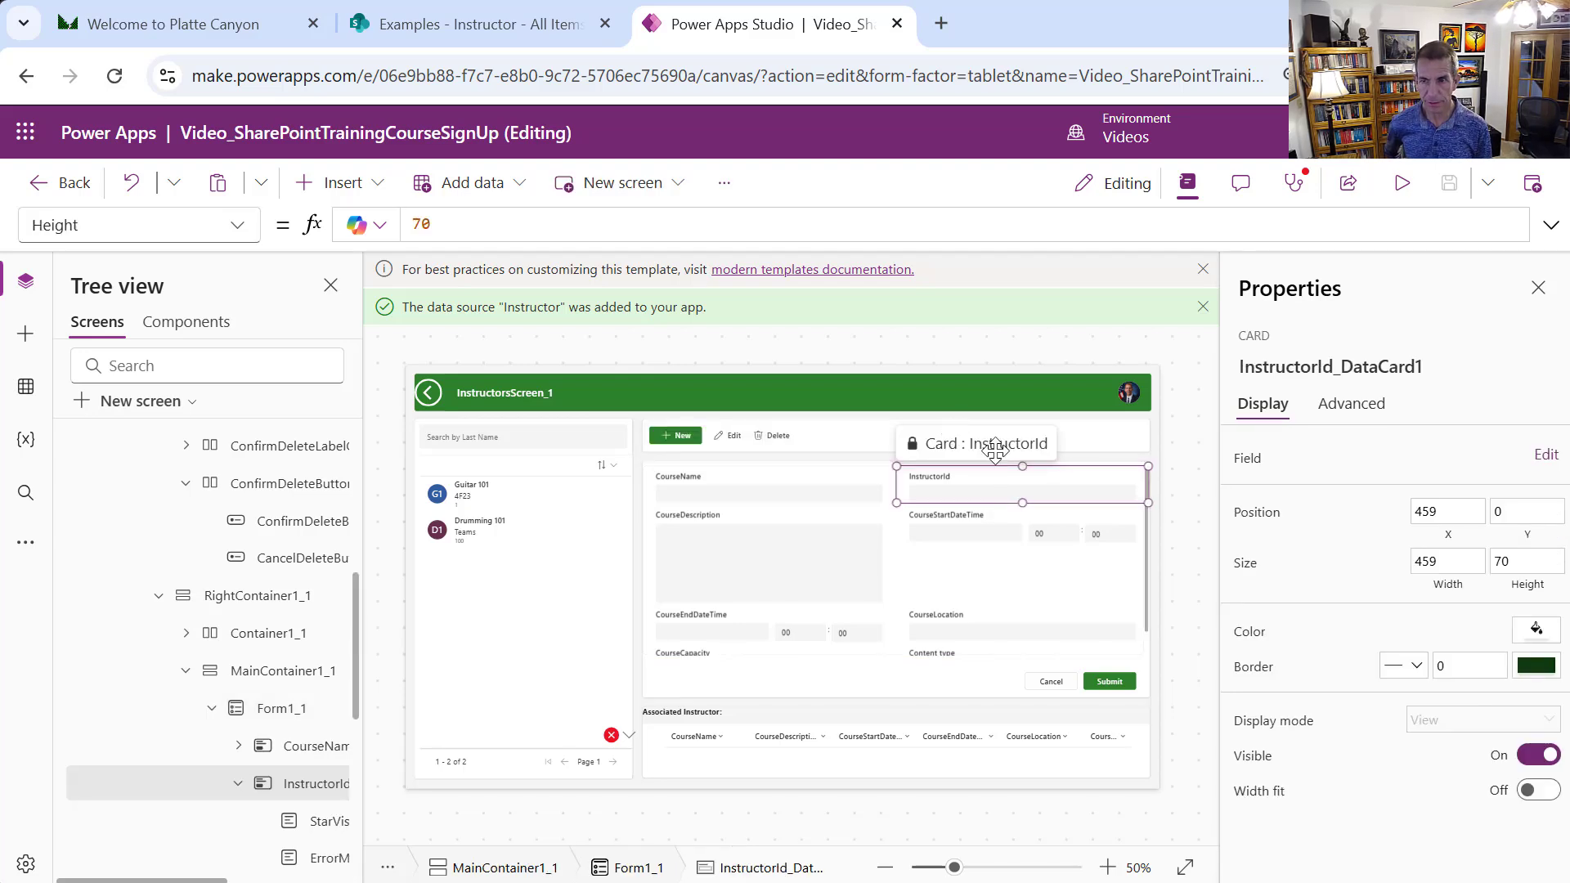
click(1333, 412)
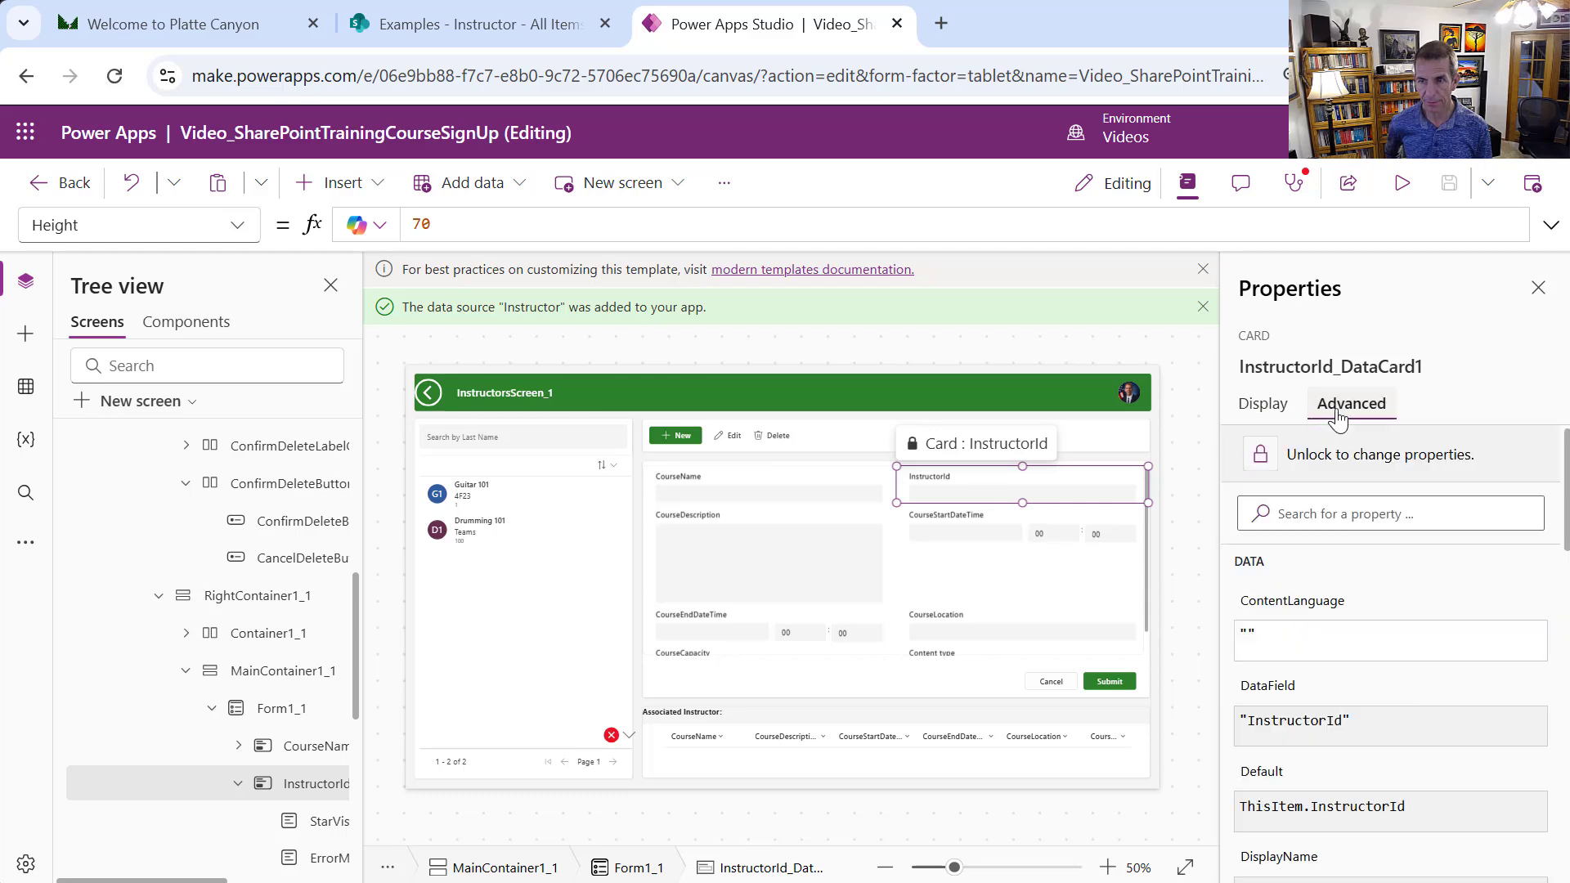
click(1336, 457)
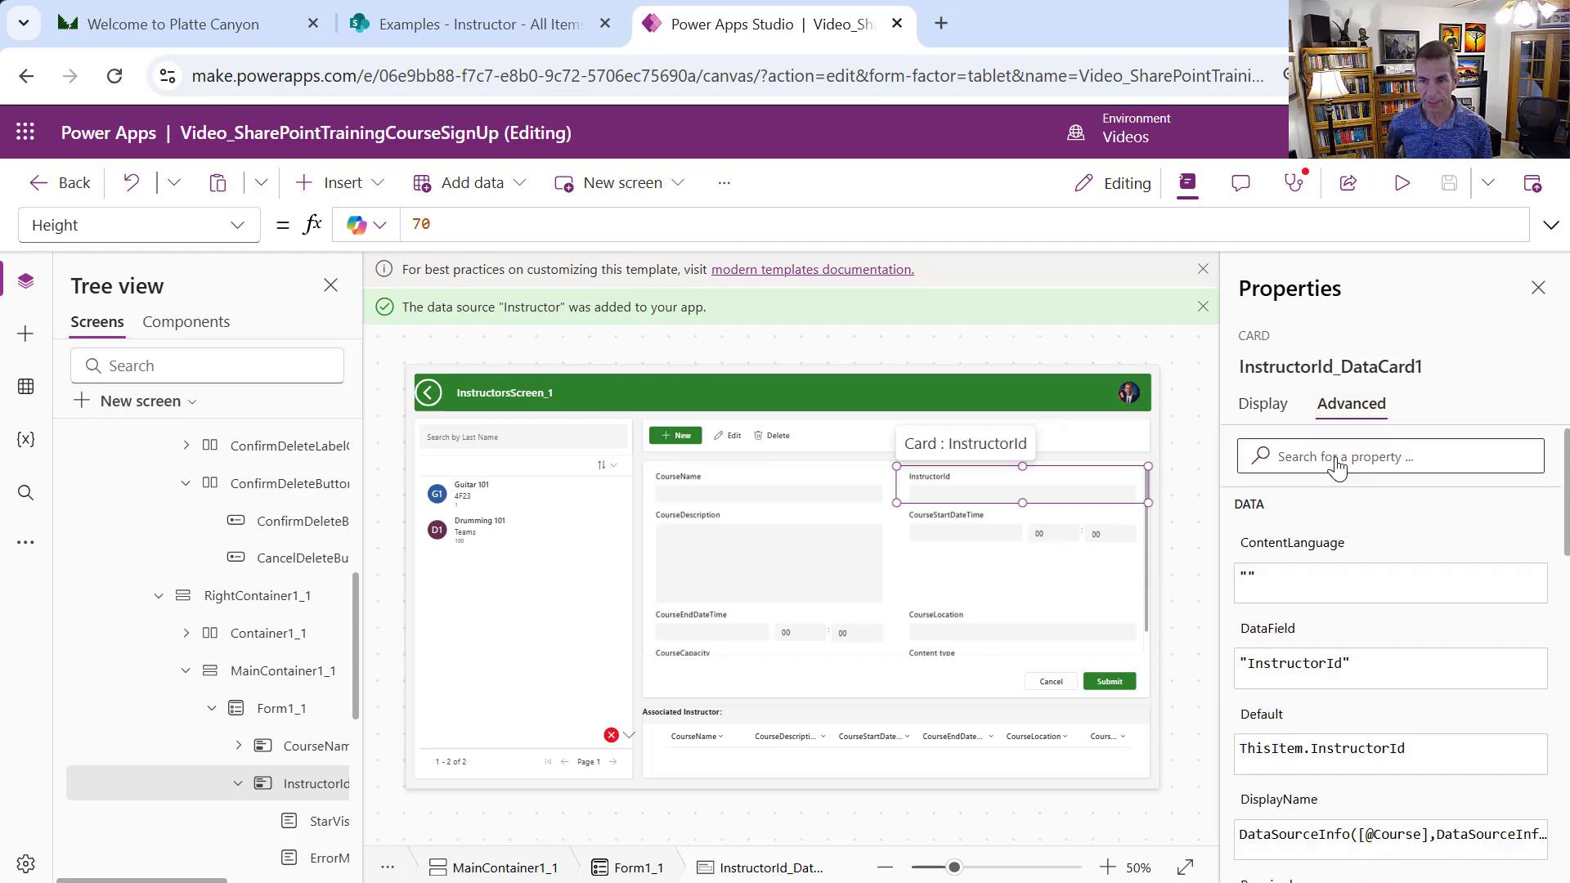
Replace the card label's Parent.DisplayName text with "Instructor"
click(930, 478)
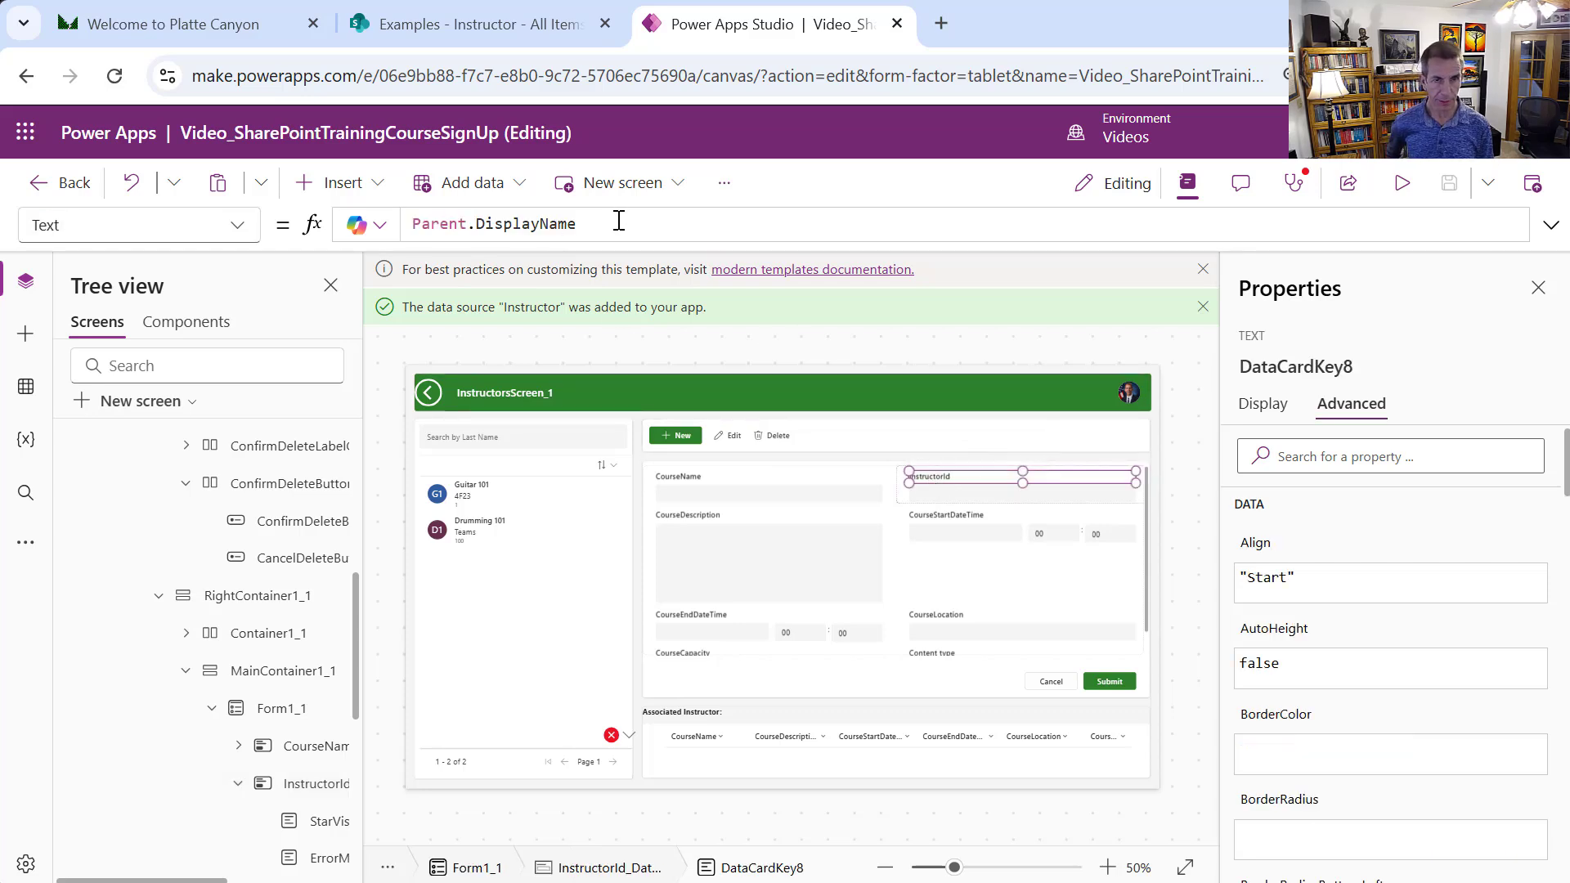
drag(613, 219, 364, 200)
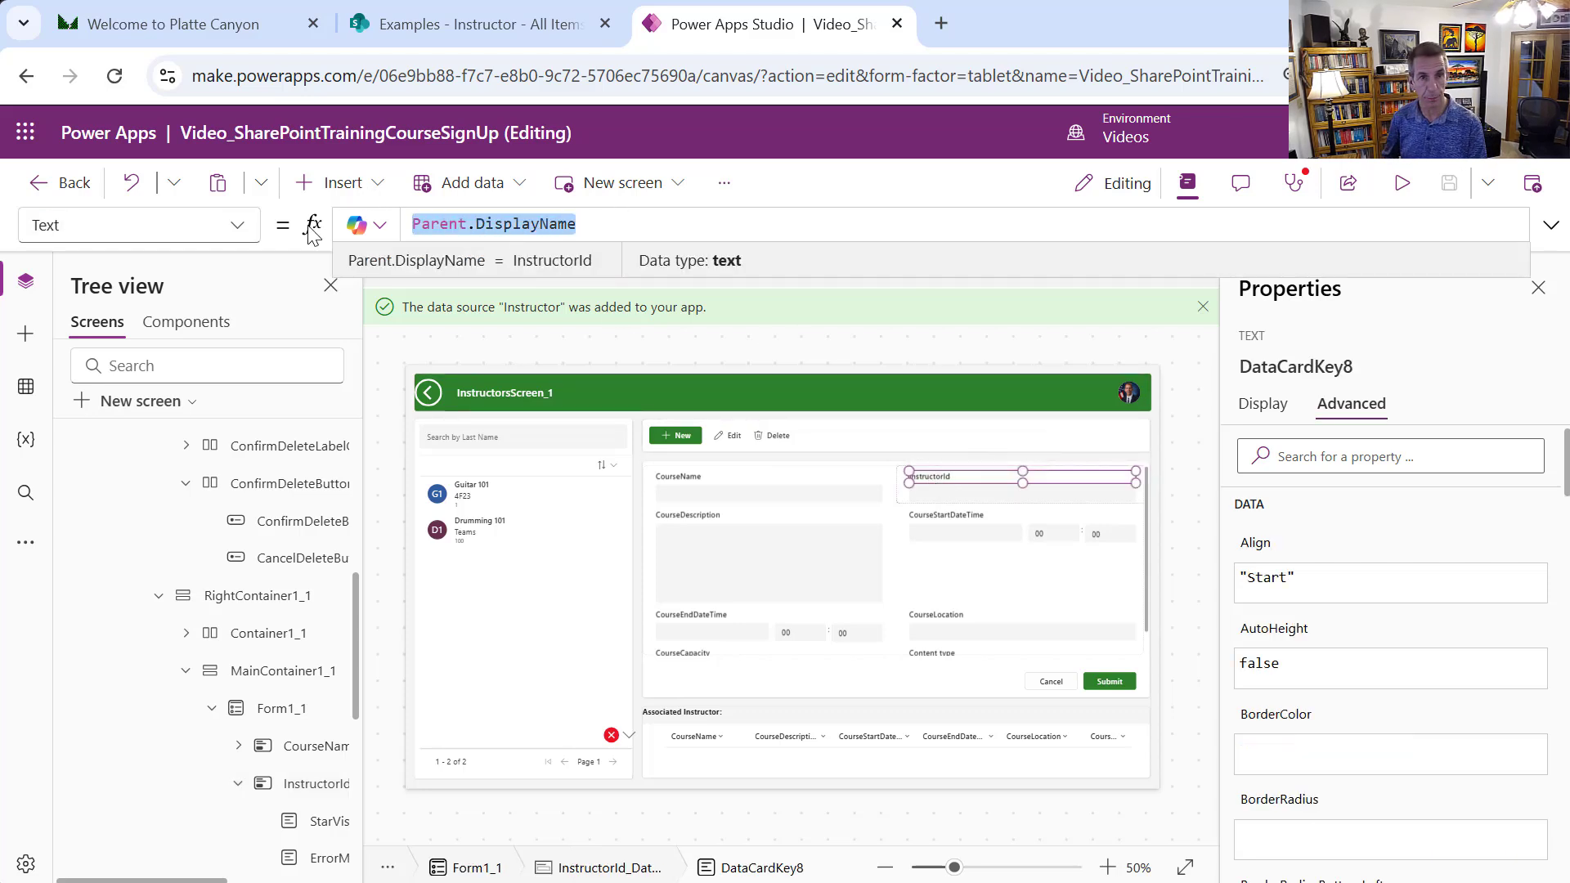
text(")
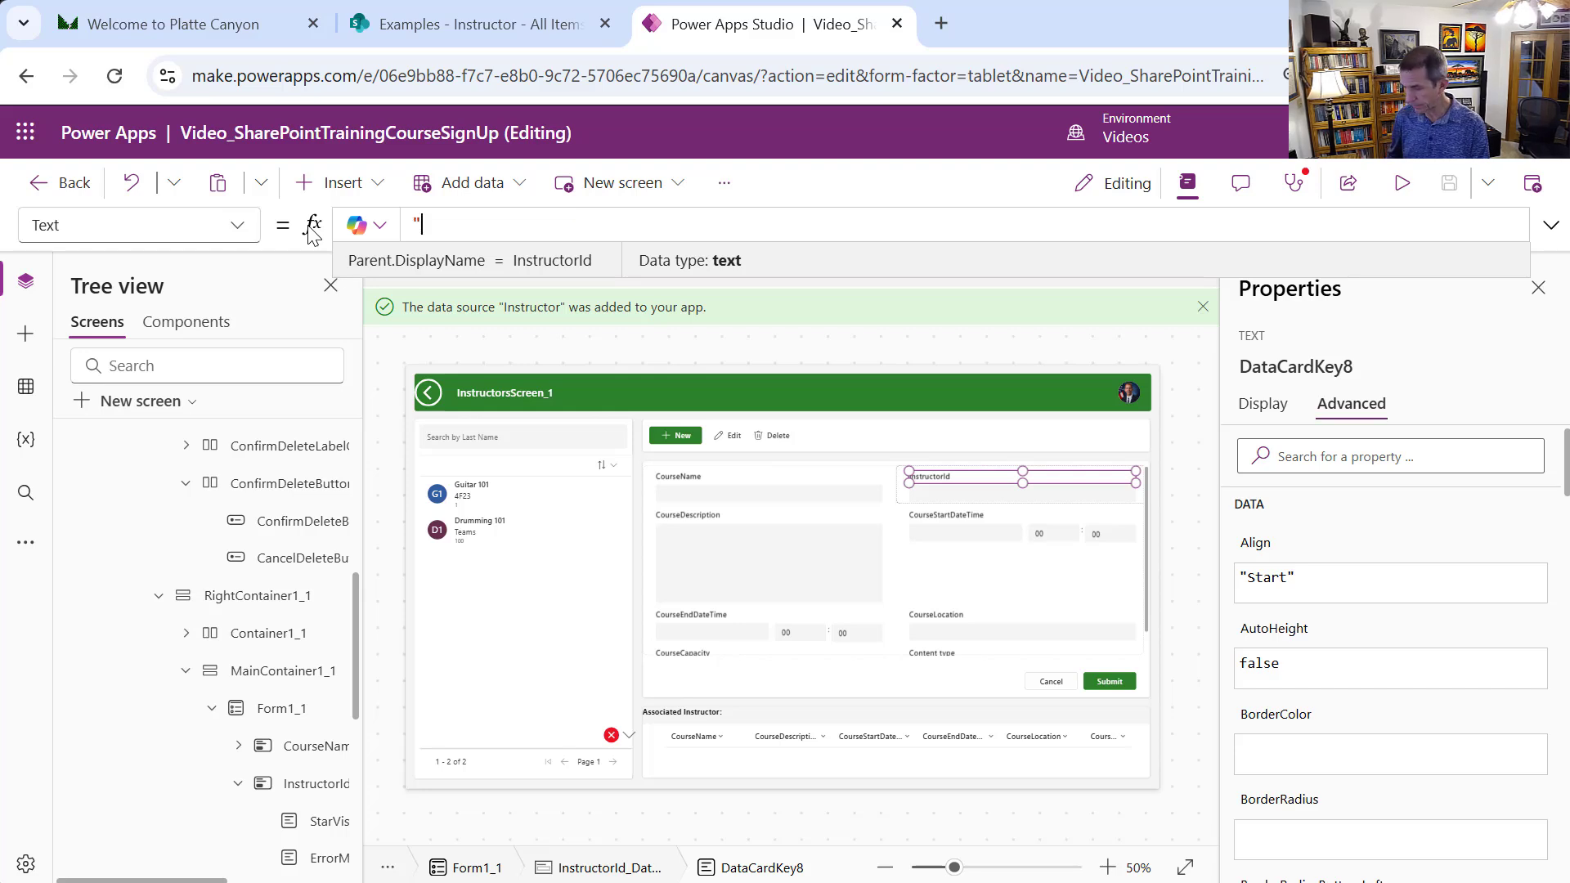
text(Inst)
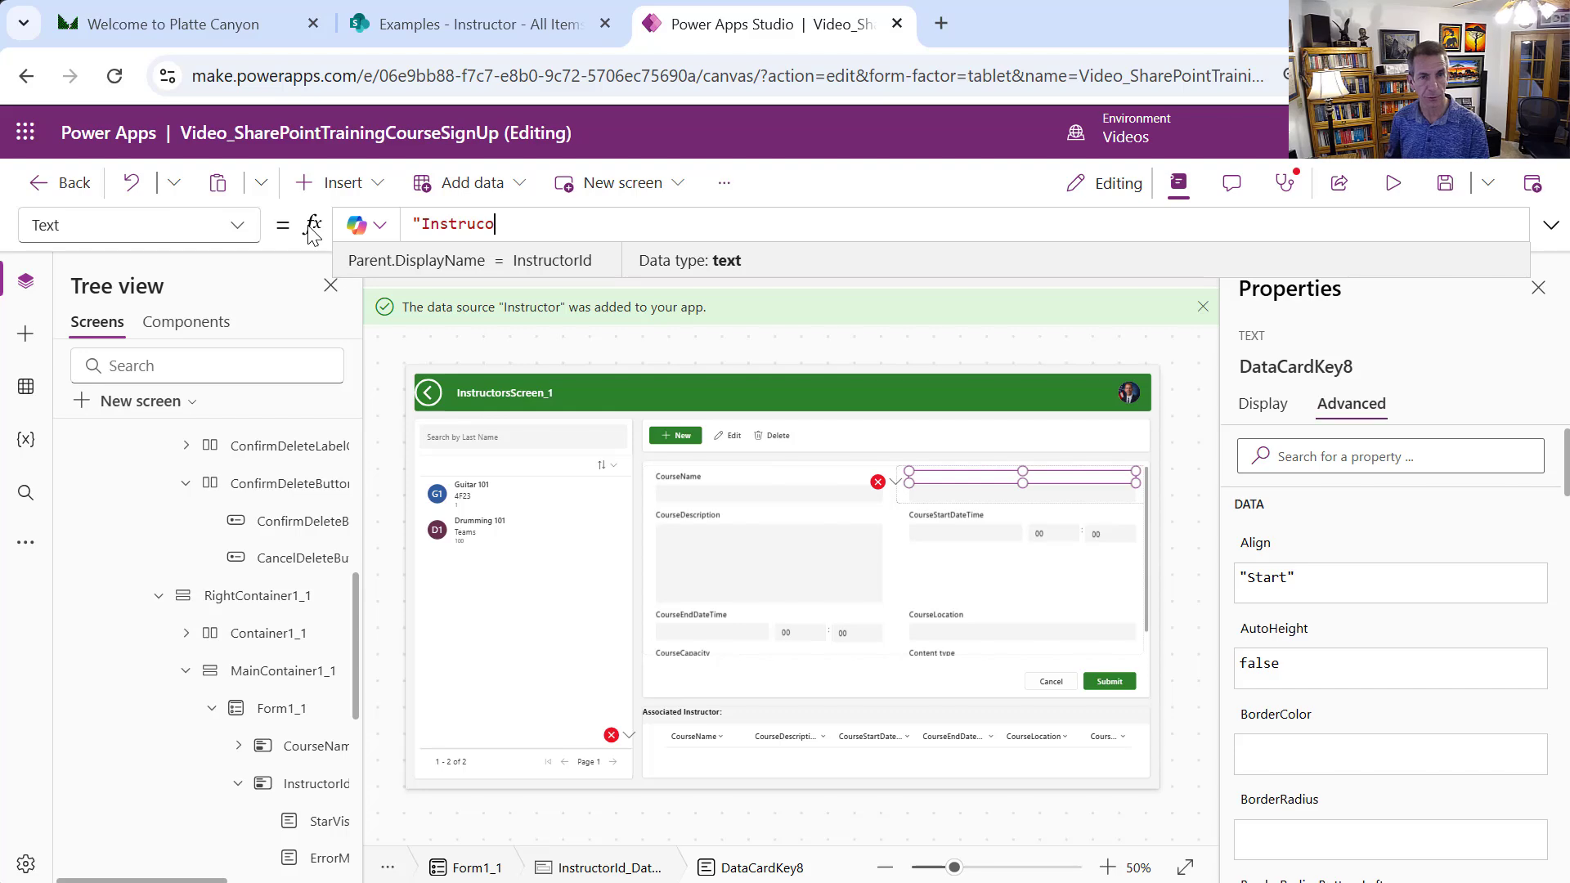
text(ructo)
key(BackSpace)
text(tor")
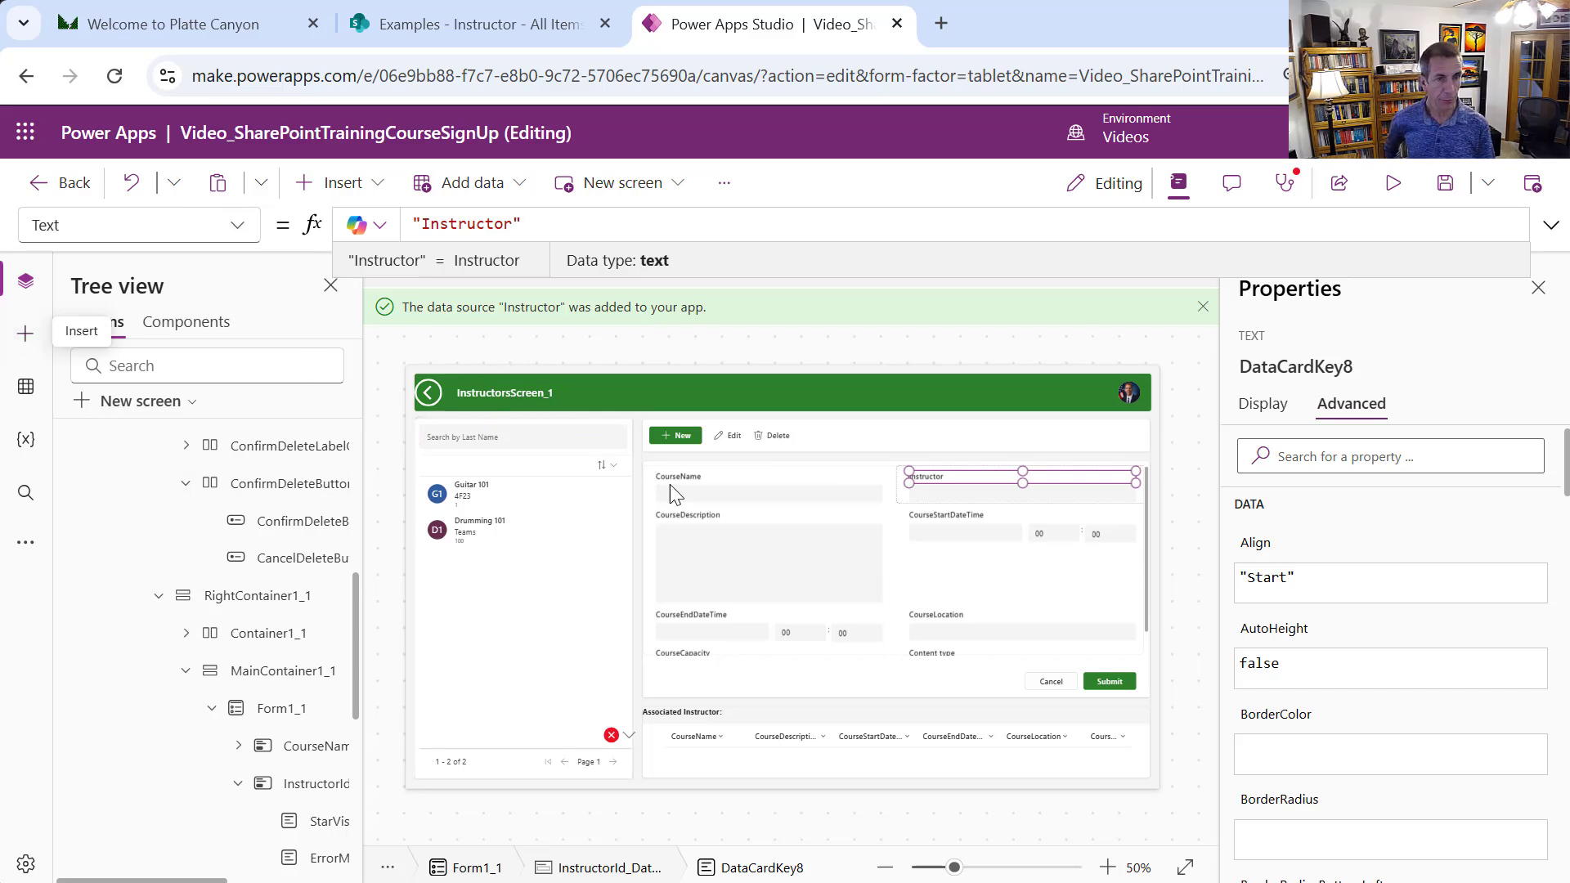
Add a dropdown to the InstructorId card fed by the Instructor data source, replacing its columns
click(910, 493)
click(899, 484)
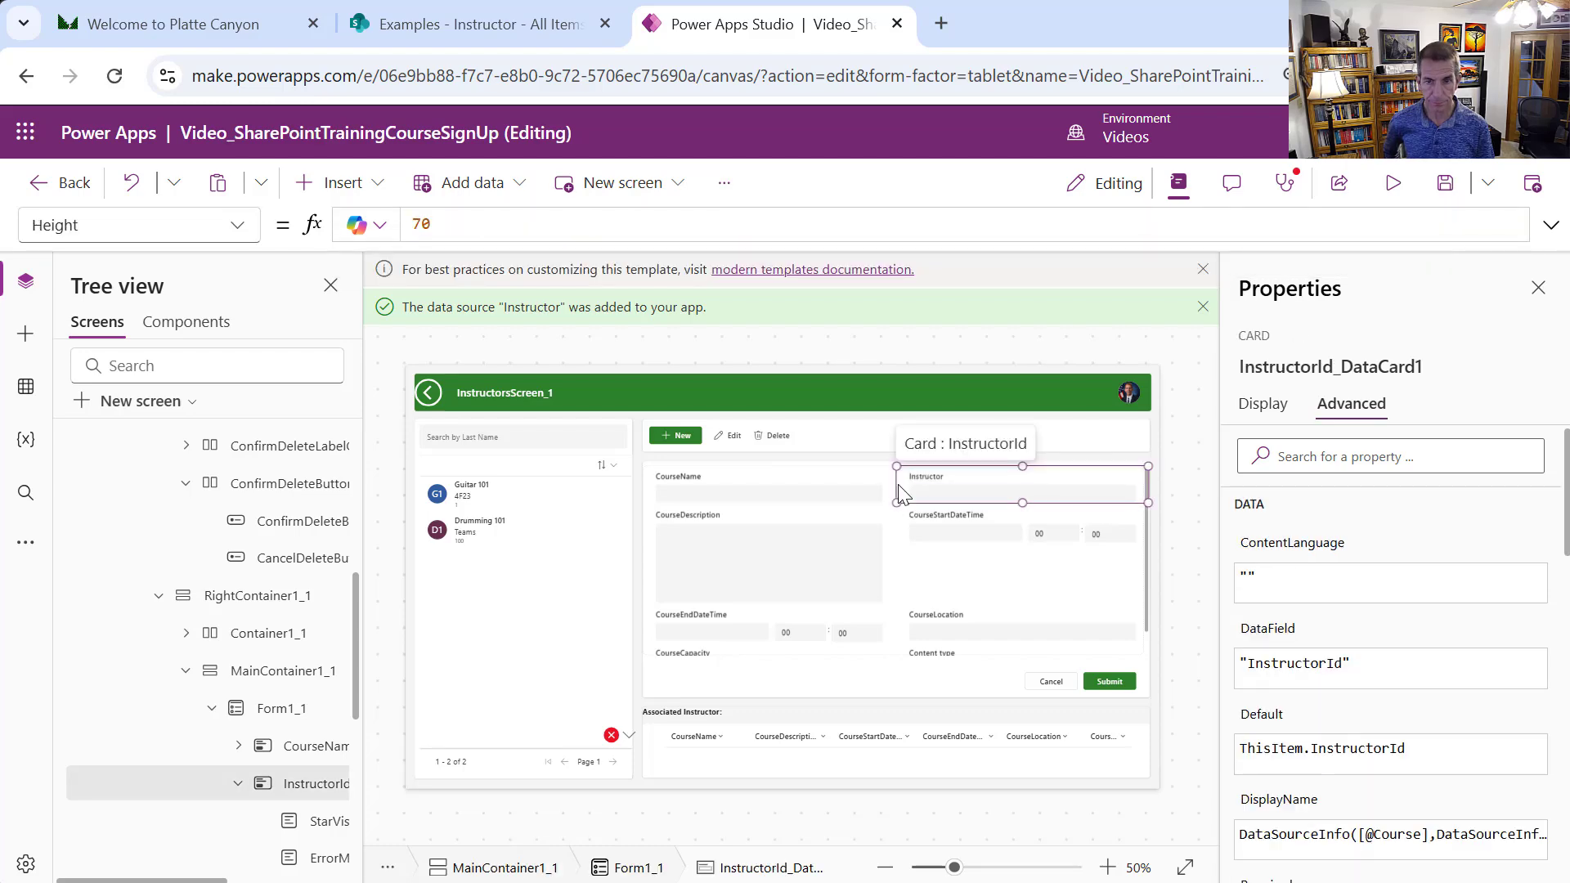
click(372, 185)
text(drop)
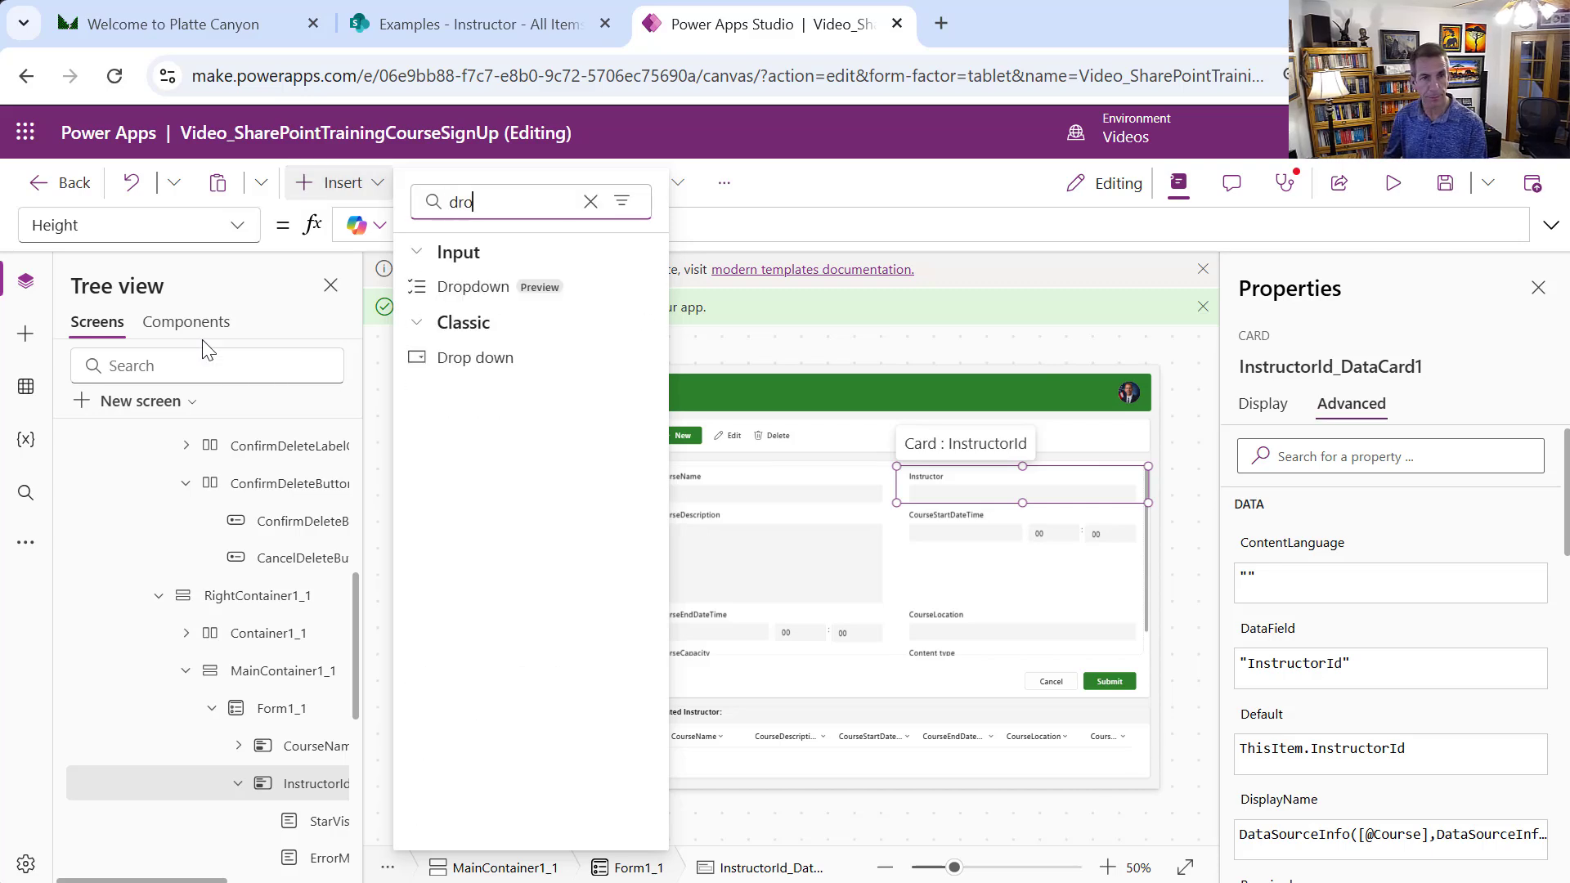
click(561, 301)
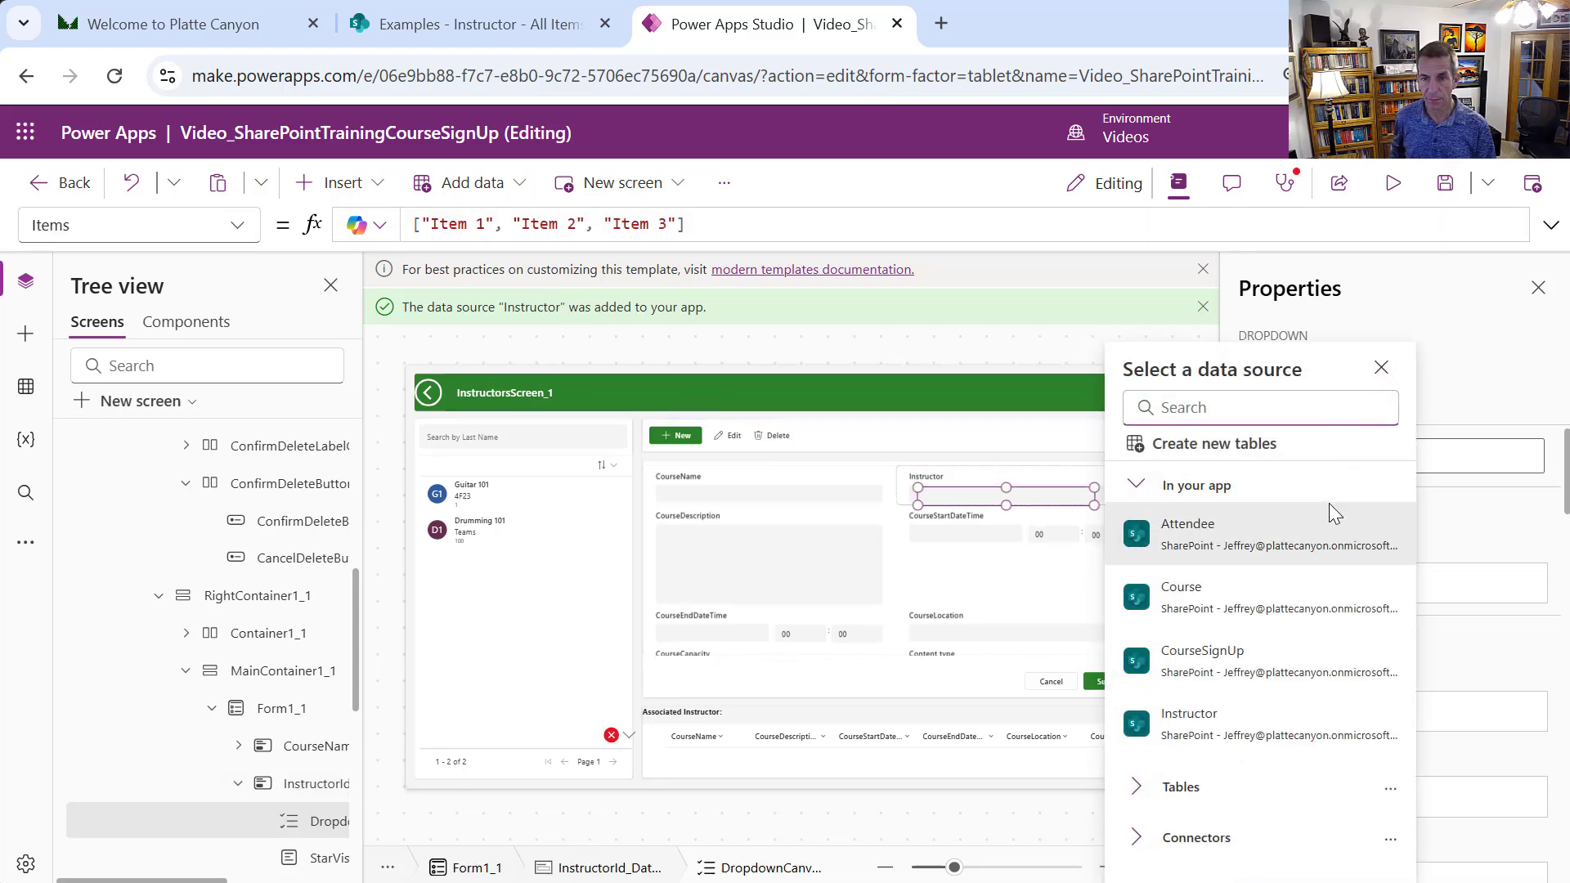
mouse_move(1287, 592)
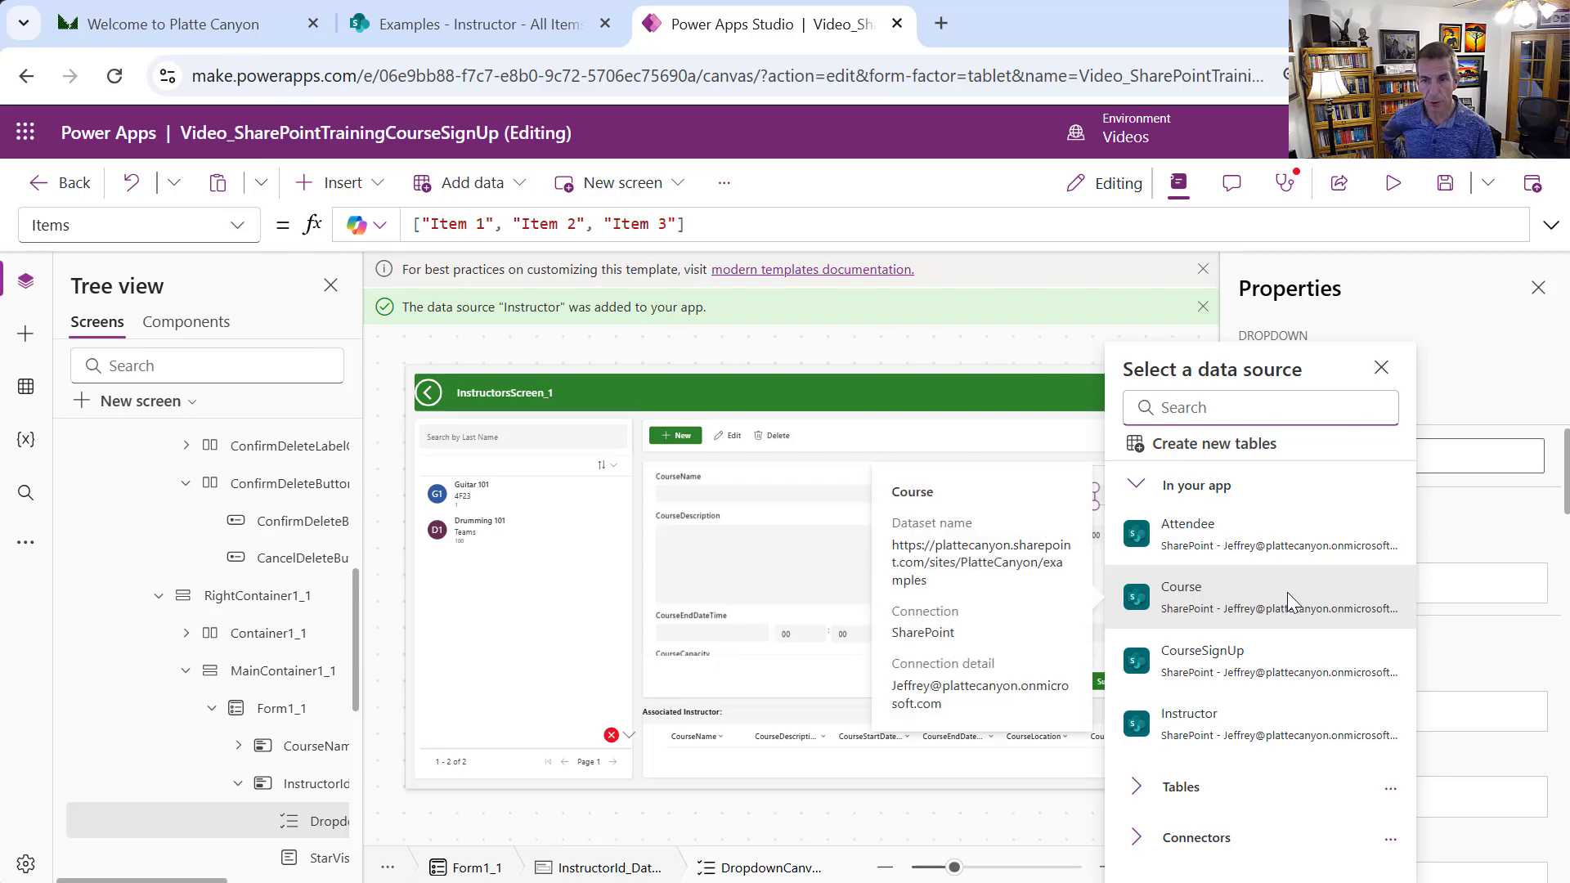
click(1269, 726)
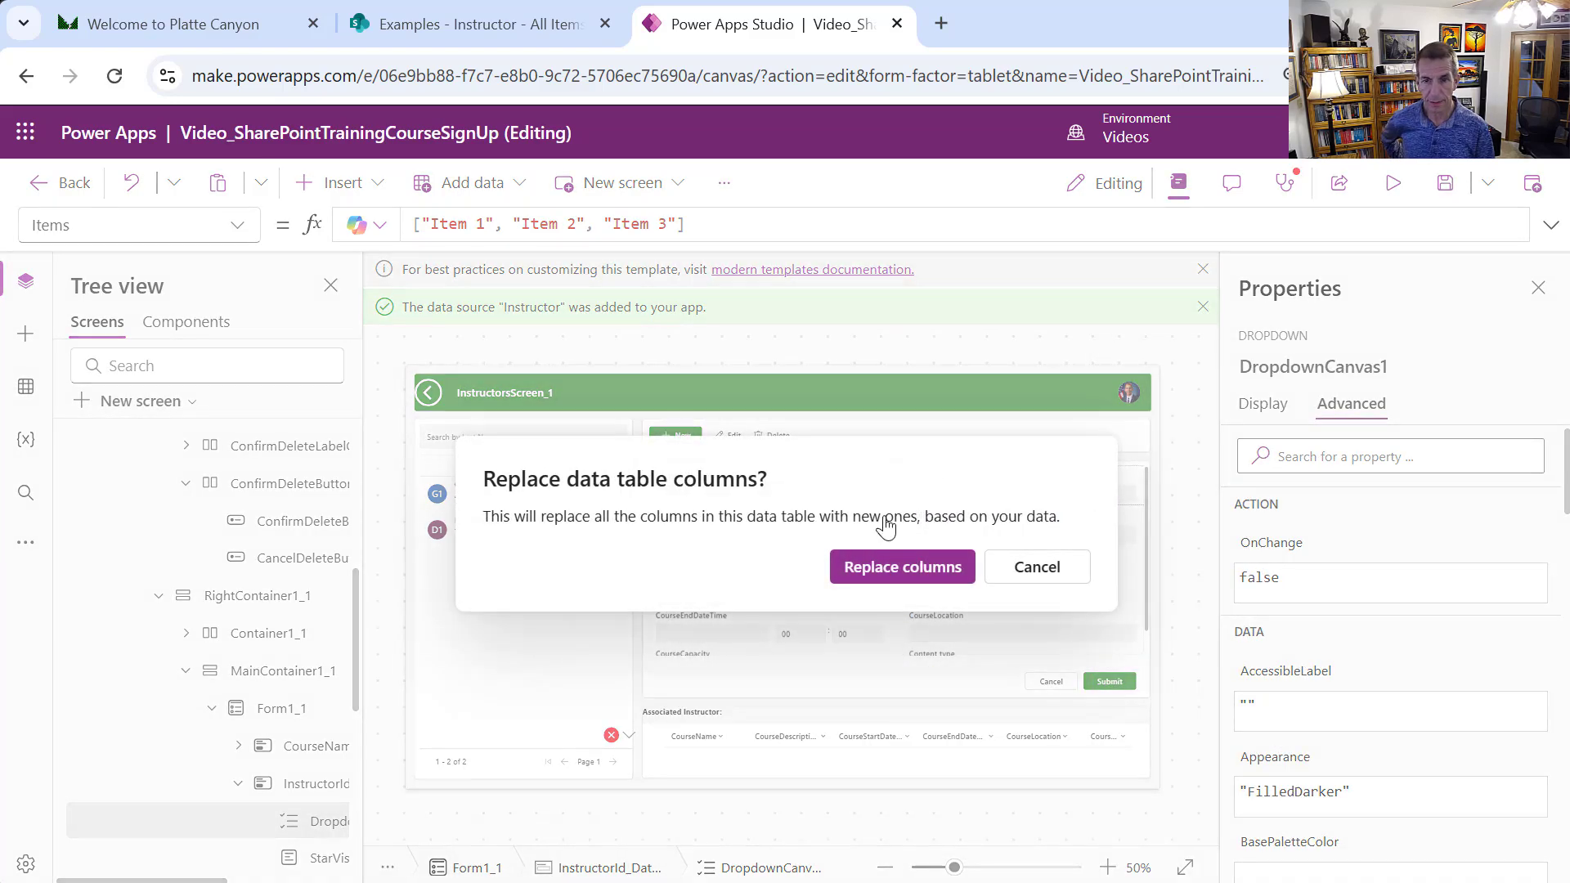
click(926, 568)
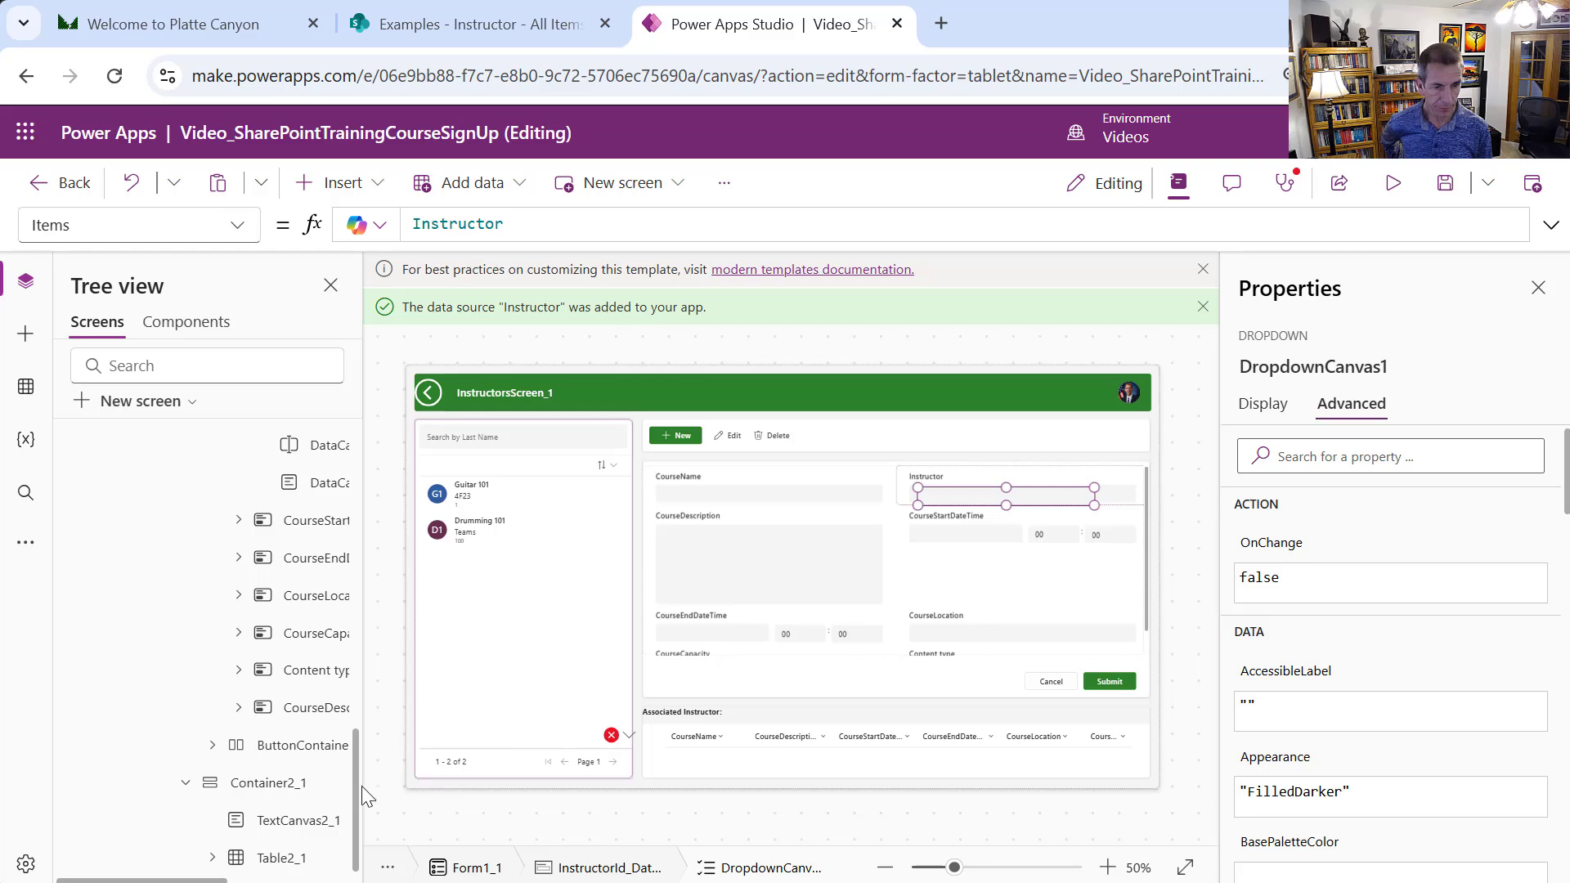
Check the original combo box's display settings and rename the new dropdown to InstructorCanvas
drag(357, 782, 484, 682)
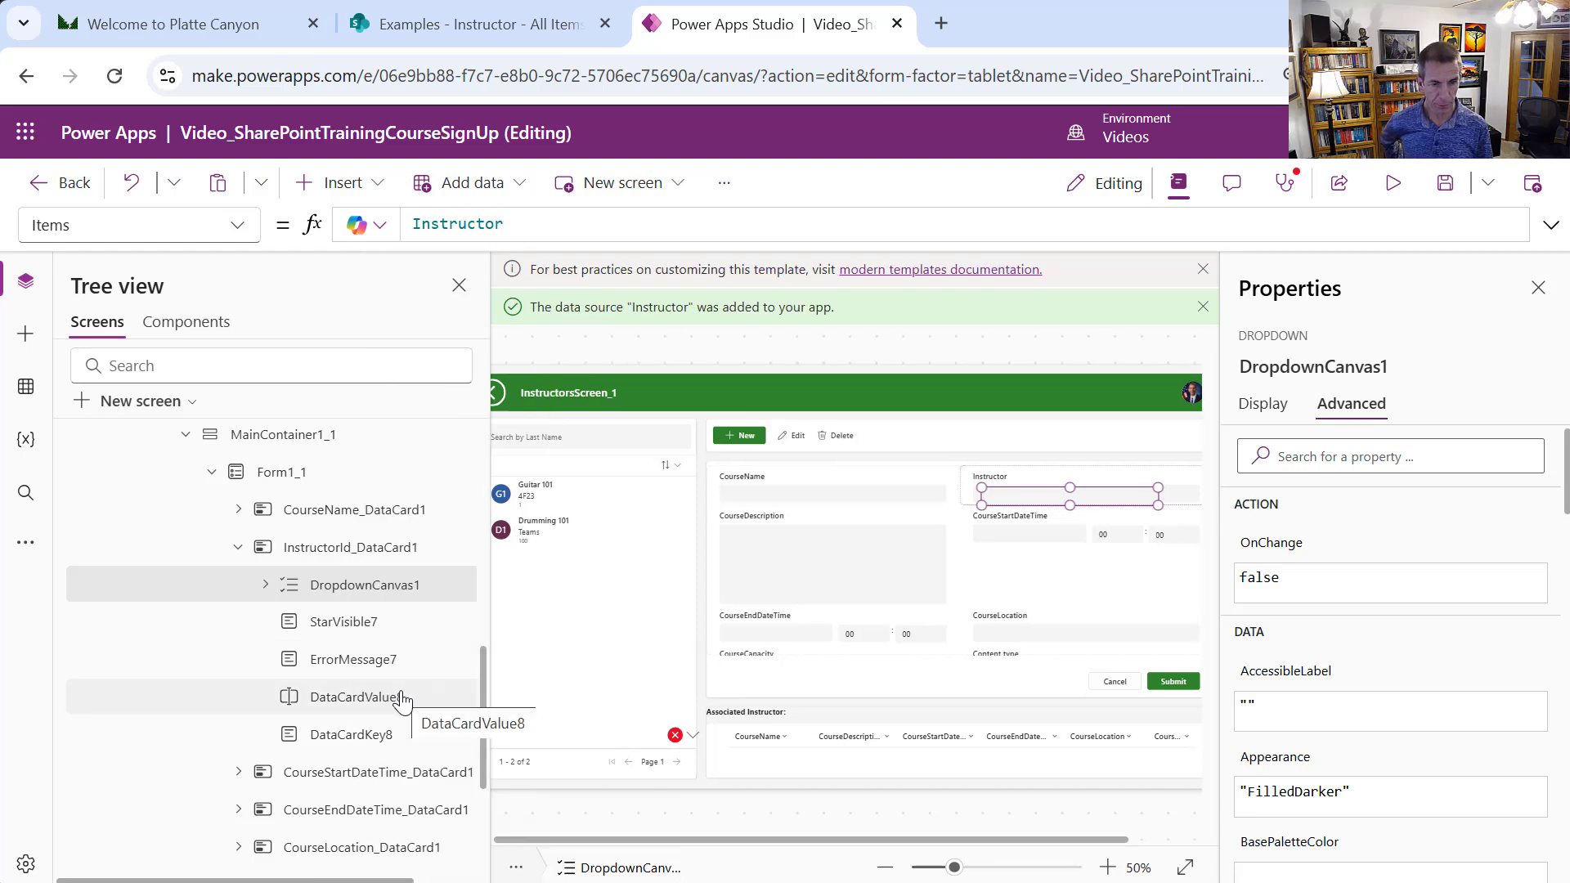
click(400, 697)
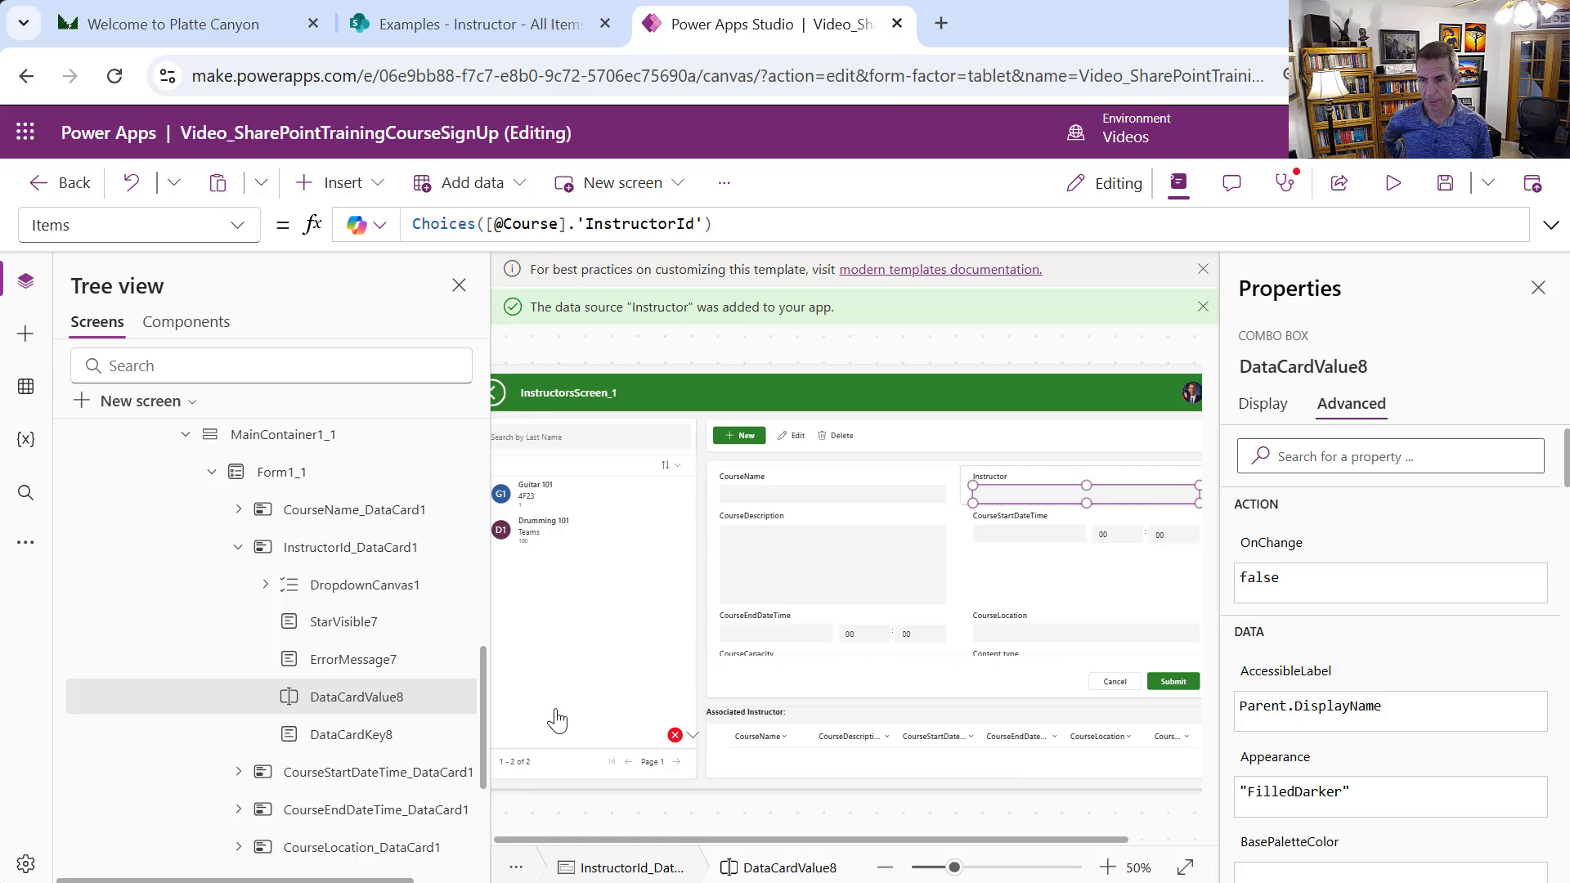
click(1260, 406)
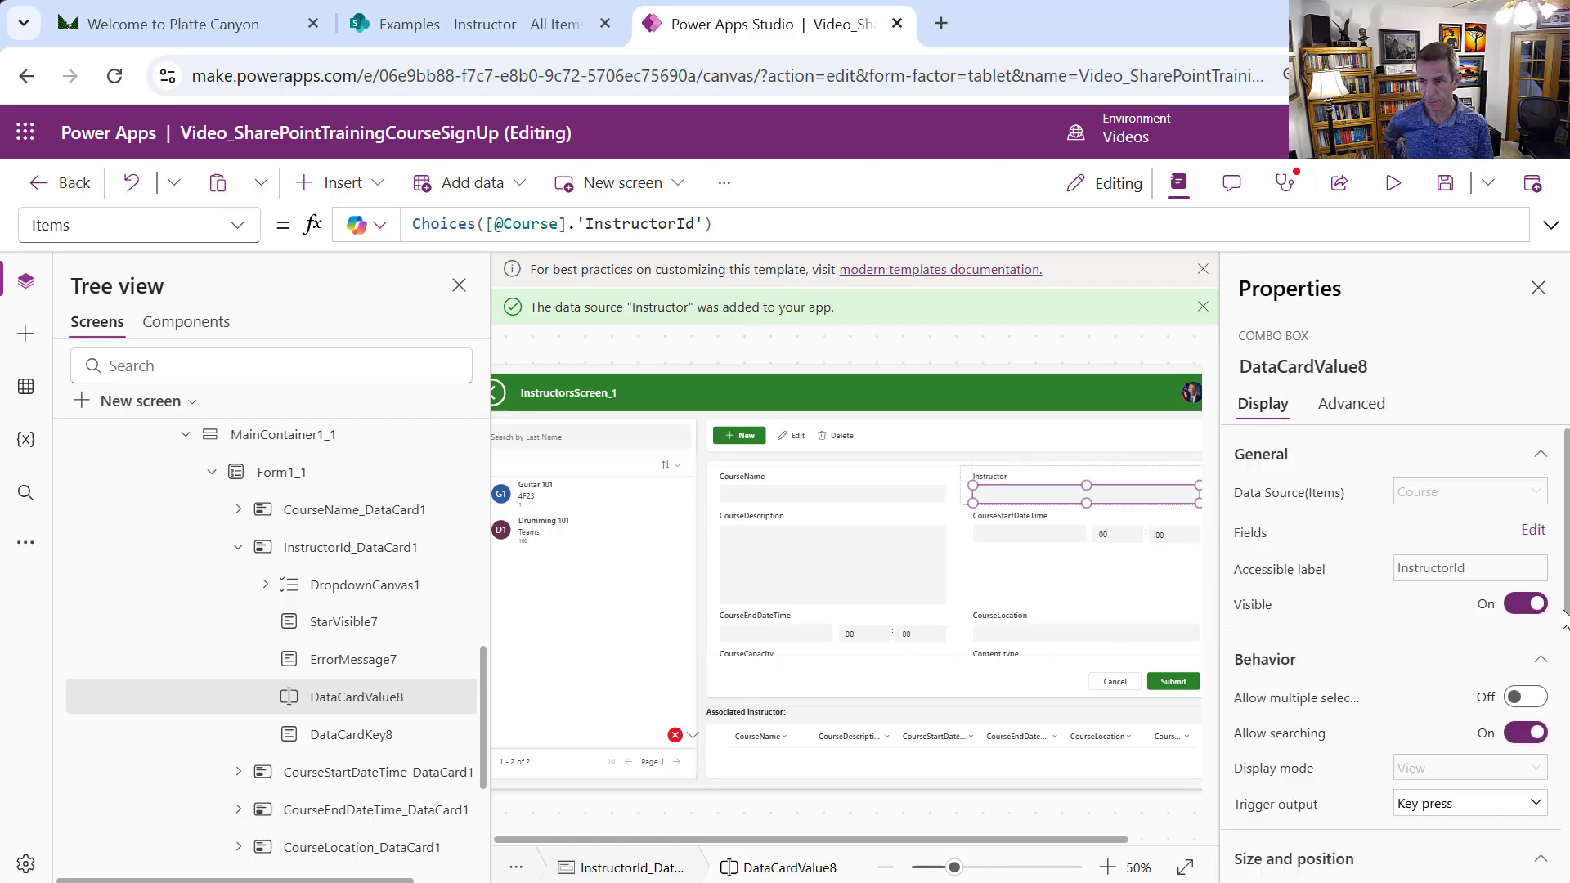
scroll(1431, 582, down, 4)
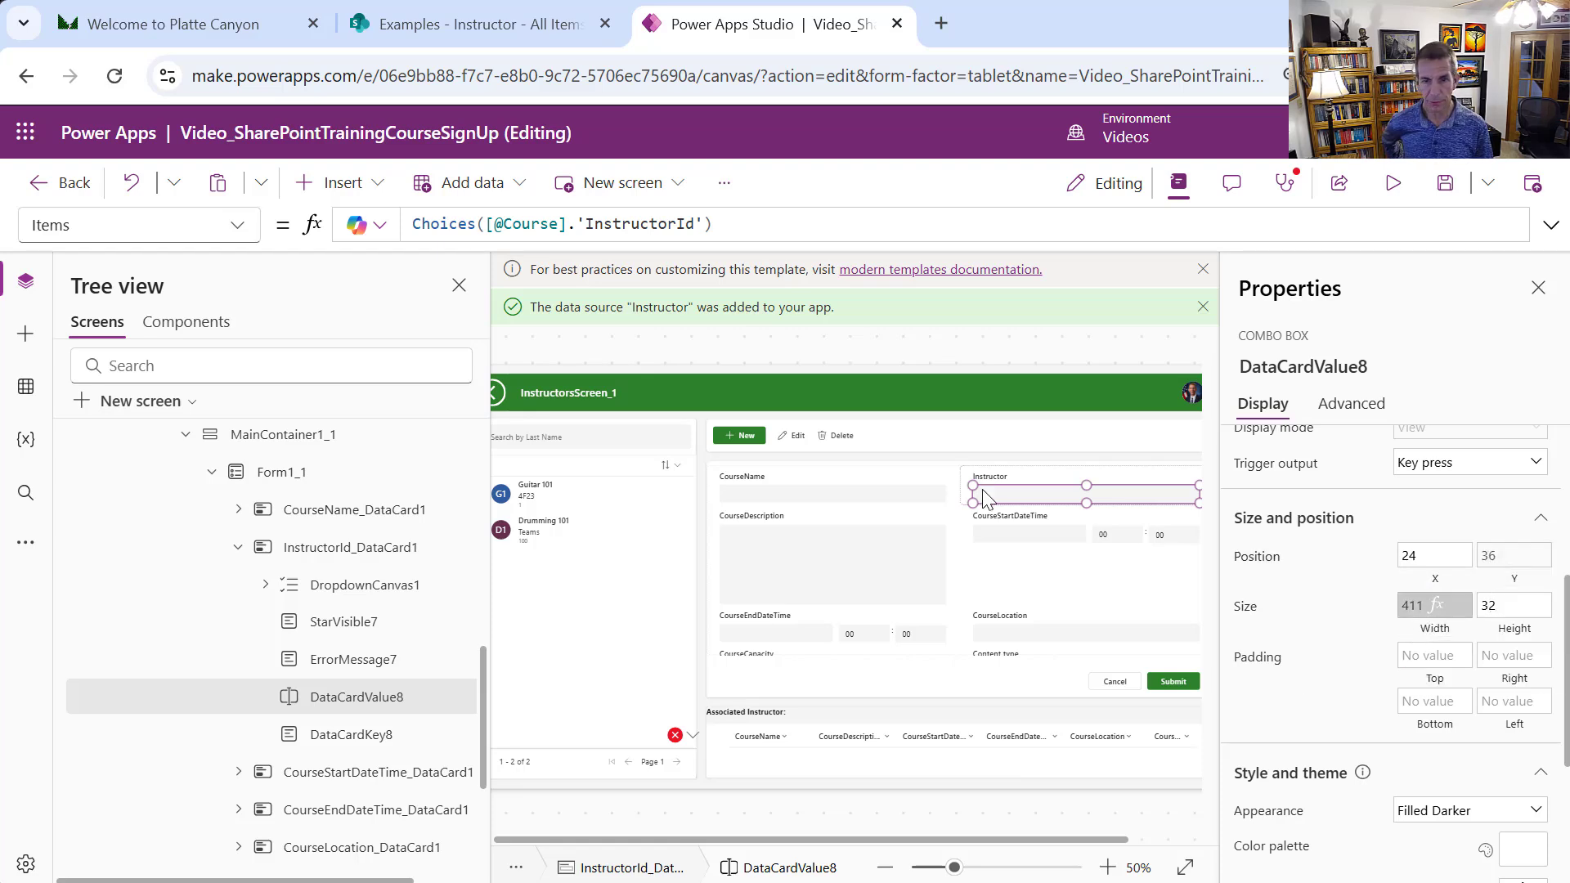
click(424, 591)
right_click(427, 596)
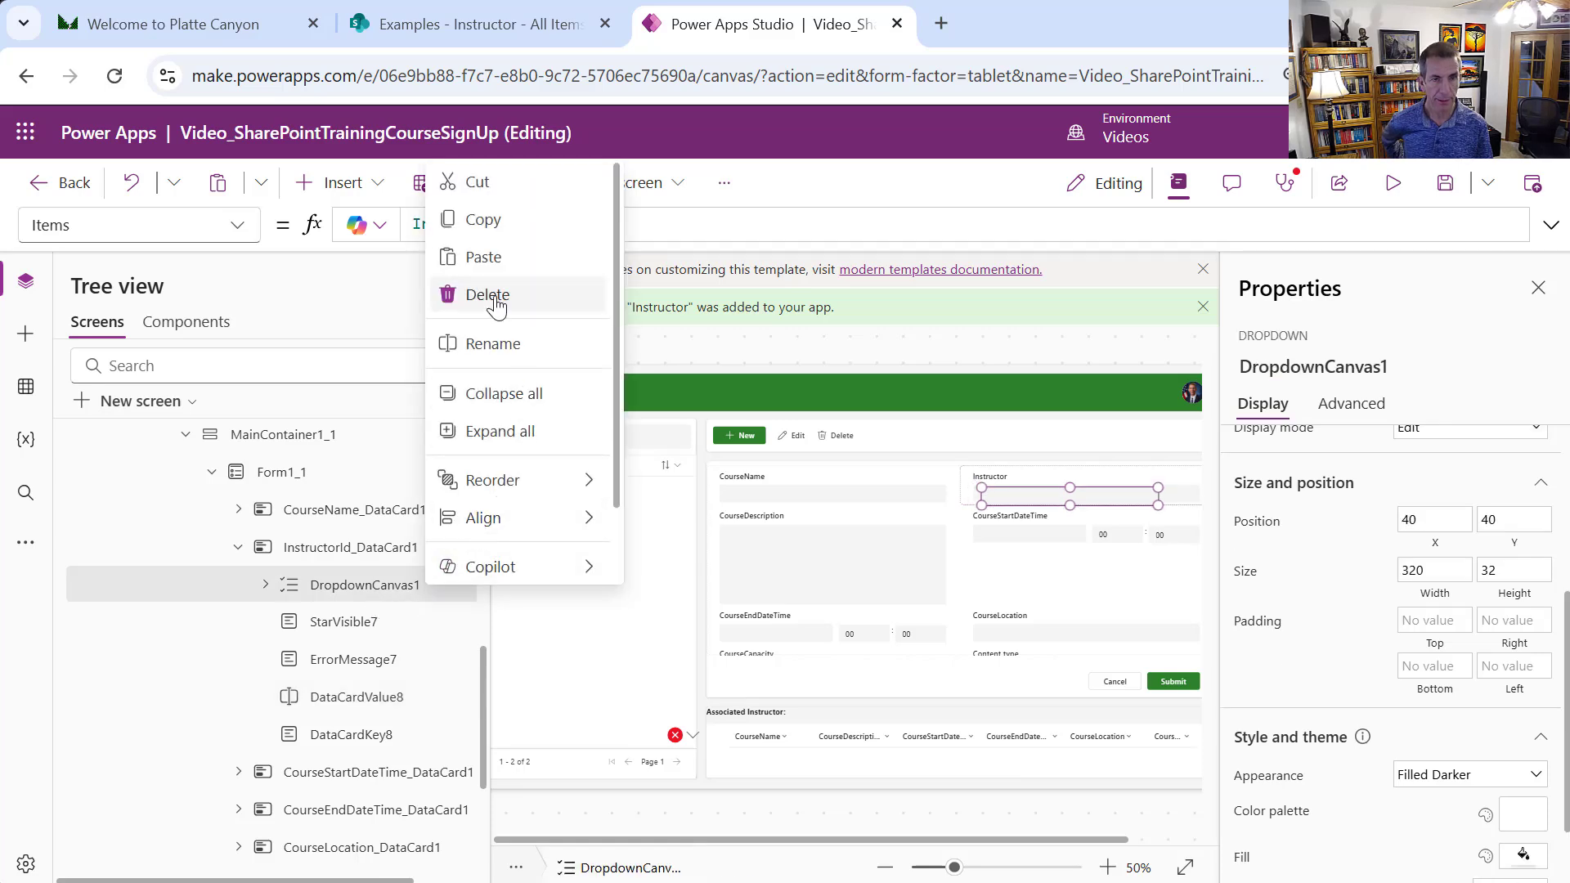
click(537, 347)
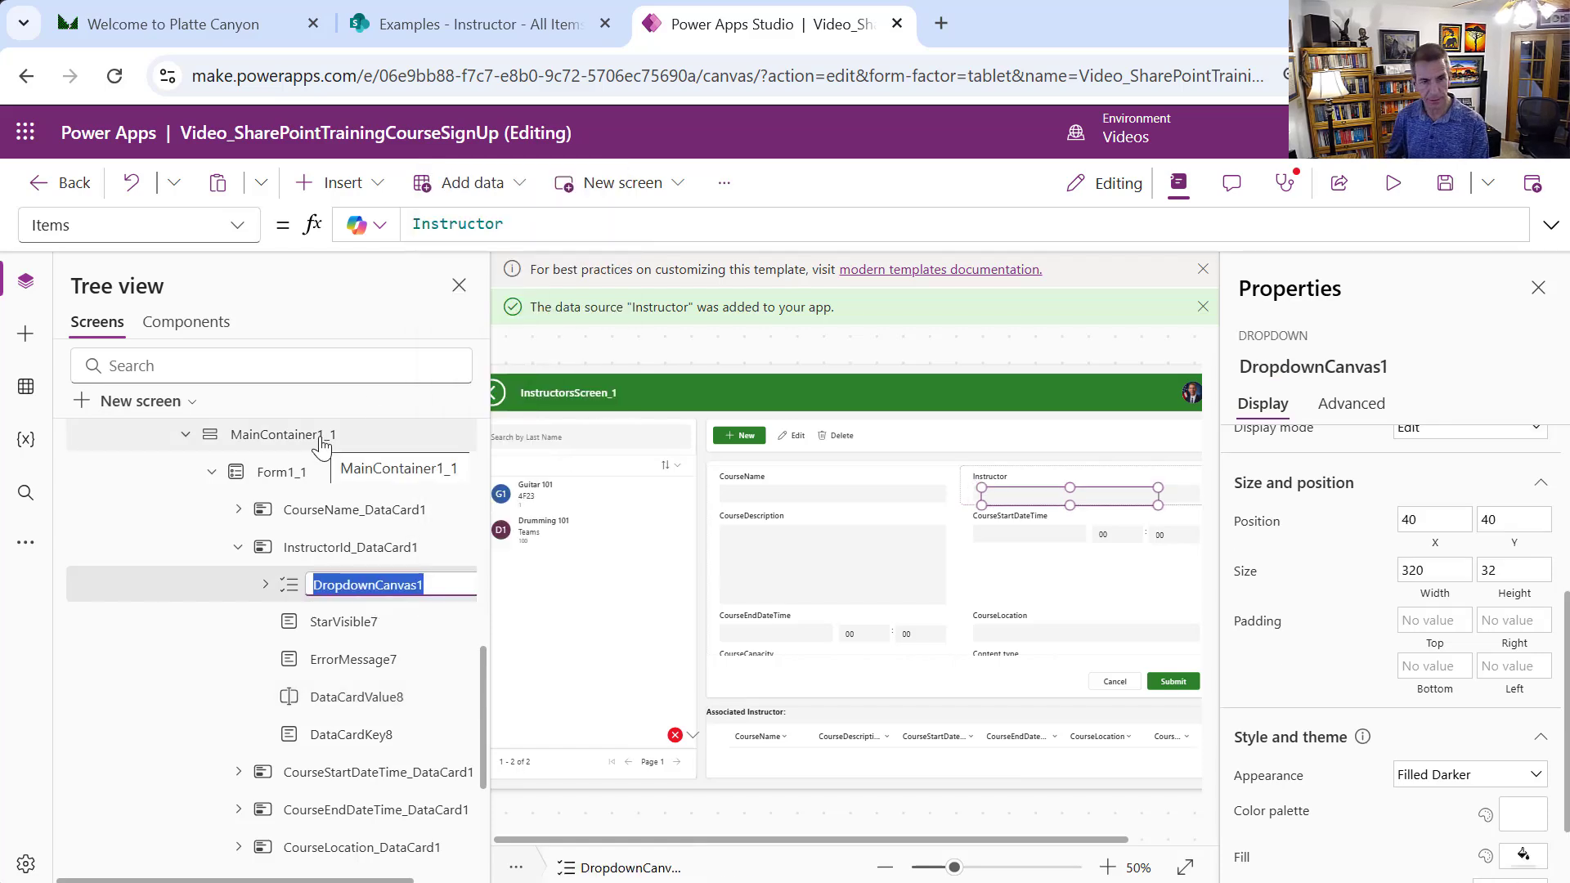
text(Inst)
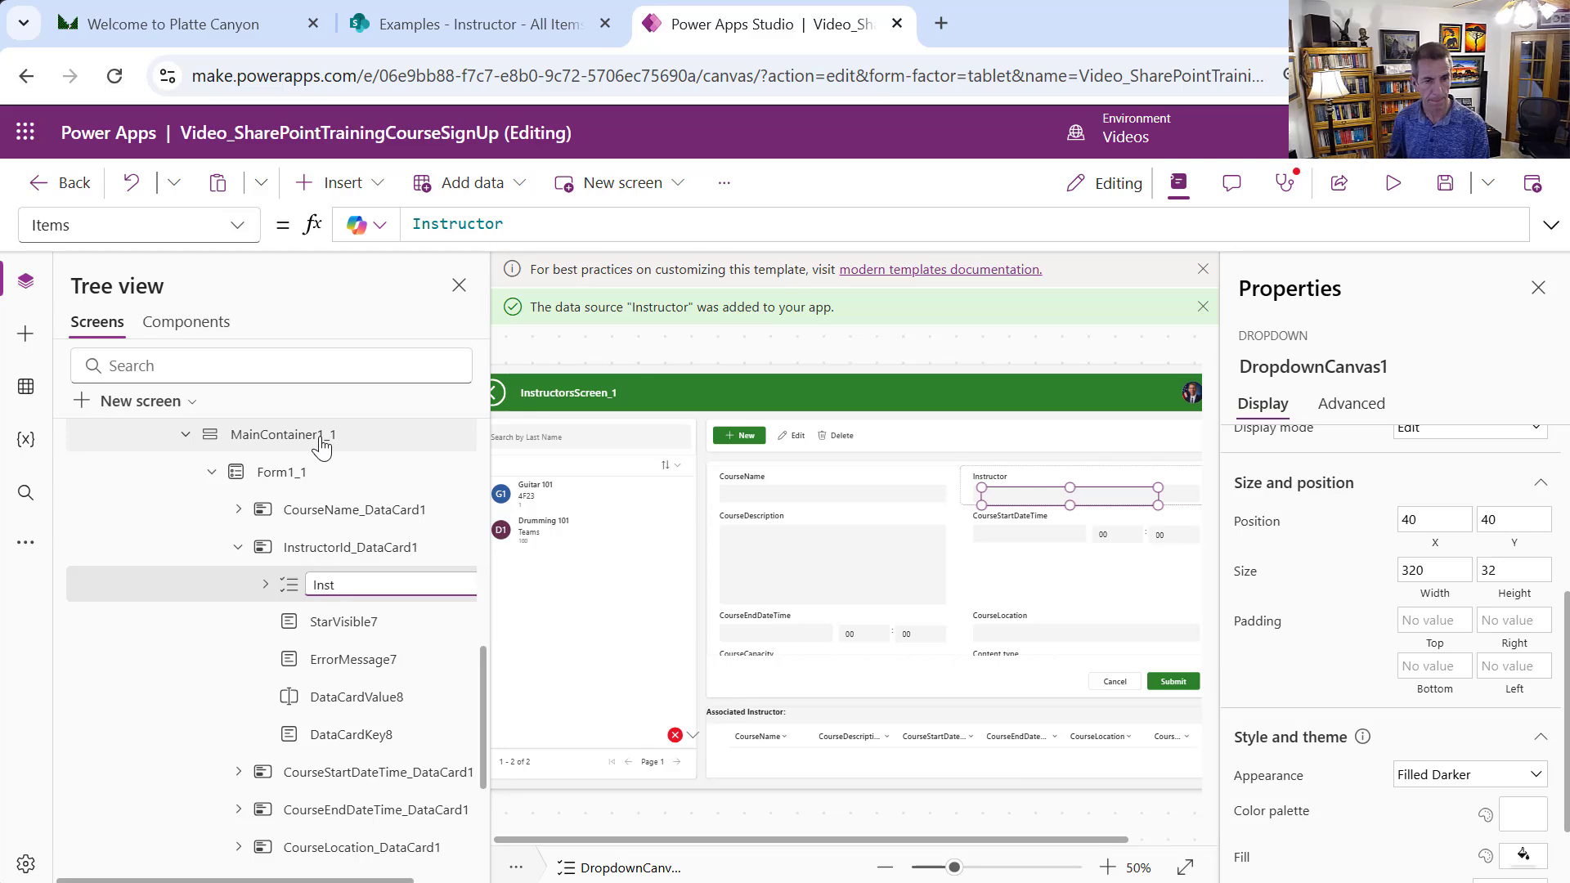
text(ructorCanvas)
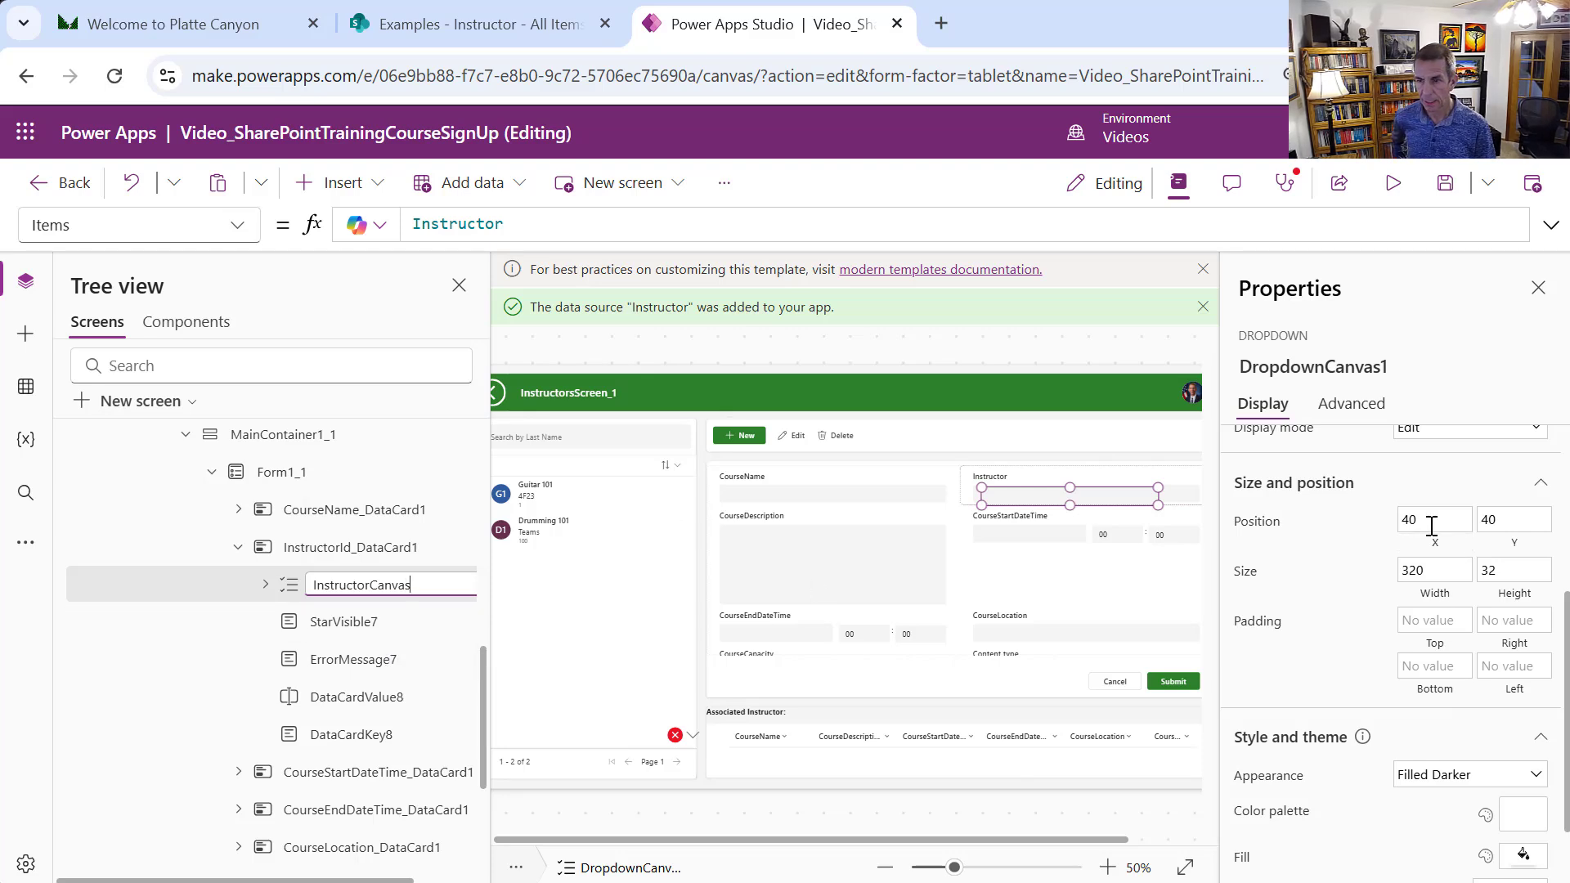
Place InstructorCanvas at X 24, Y 36 with width 411, matching the original combo box
click(357, 705)
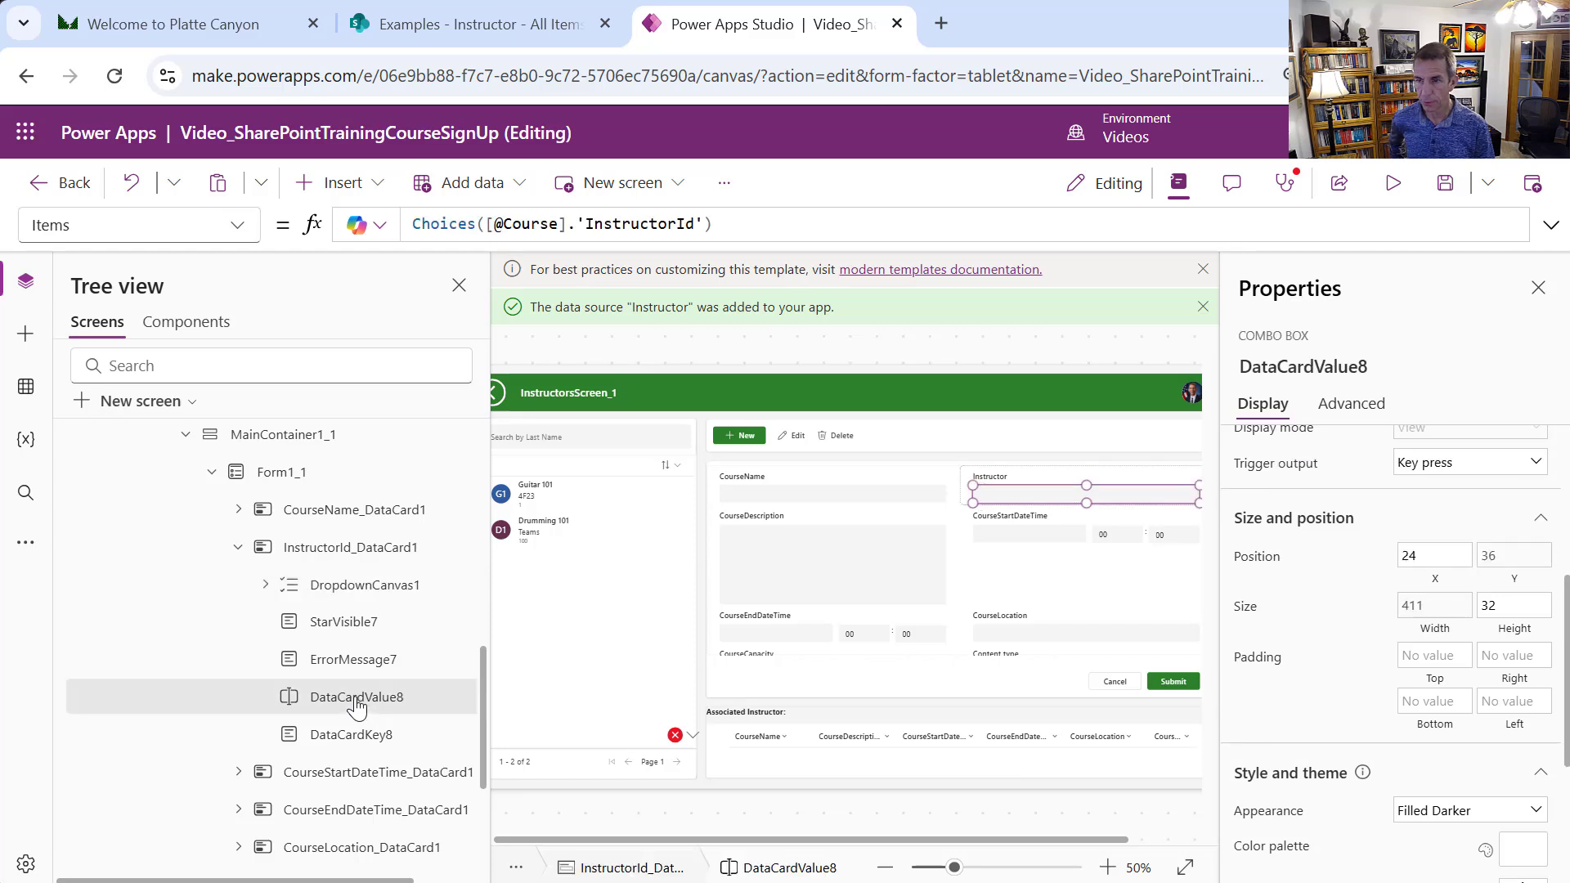
click(348, 589)
click(1421, 522)
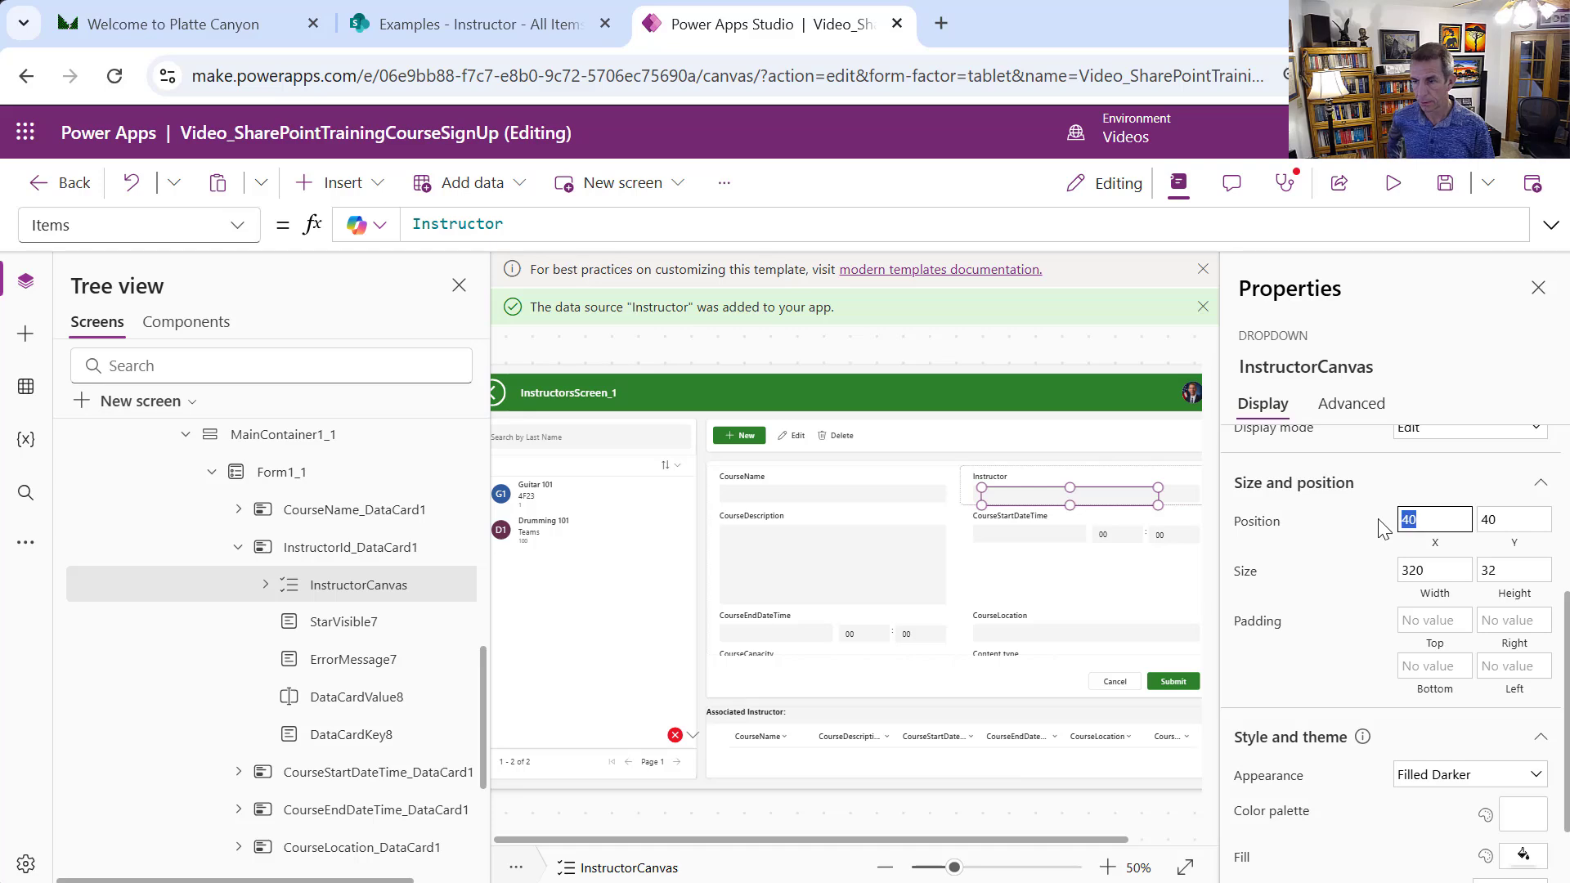
text(24)
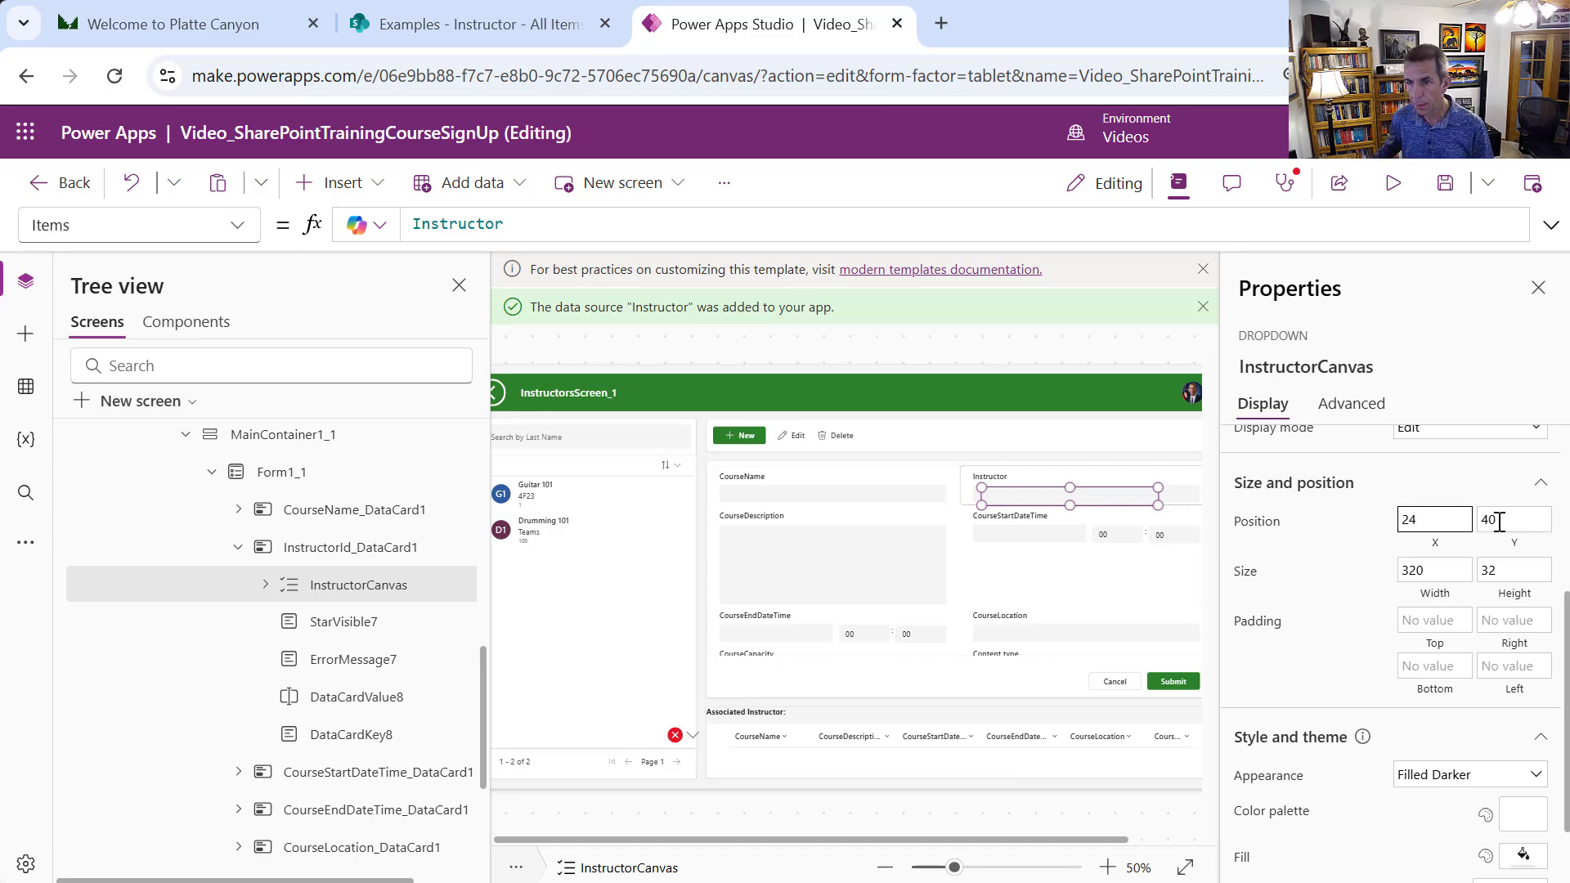
key(Tab)
text(36)
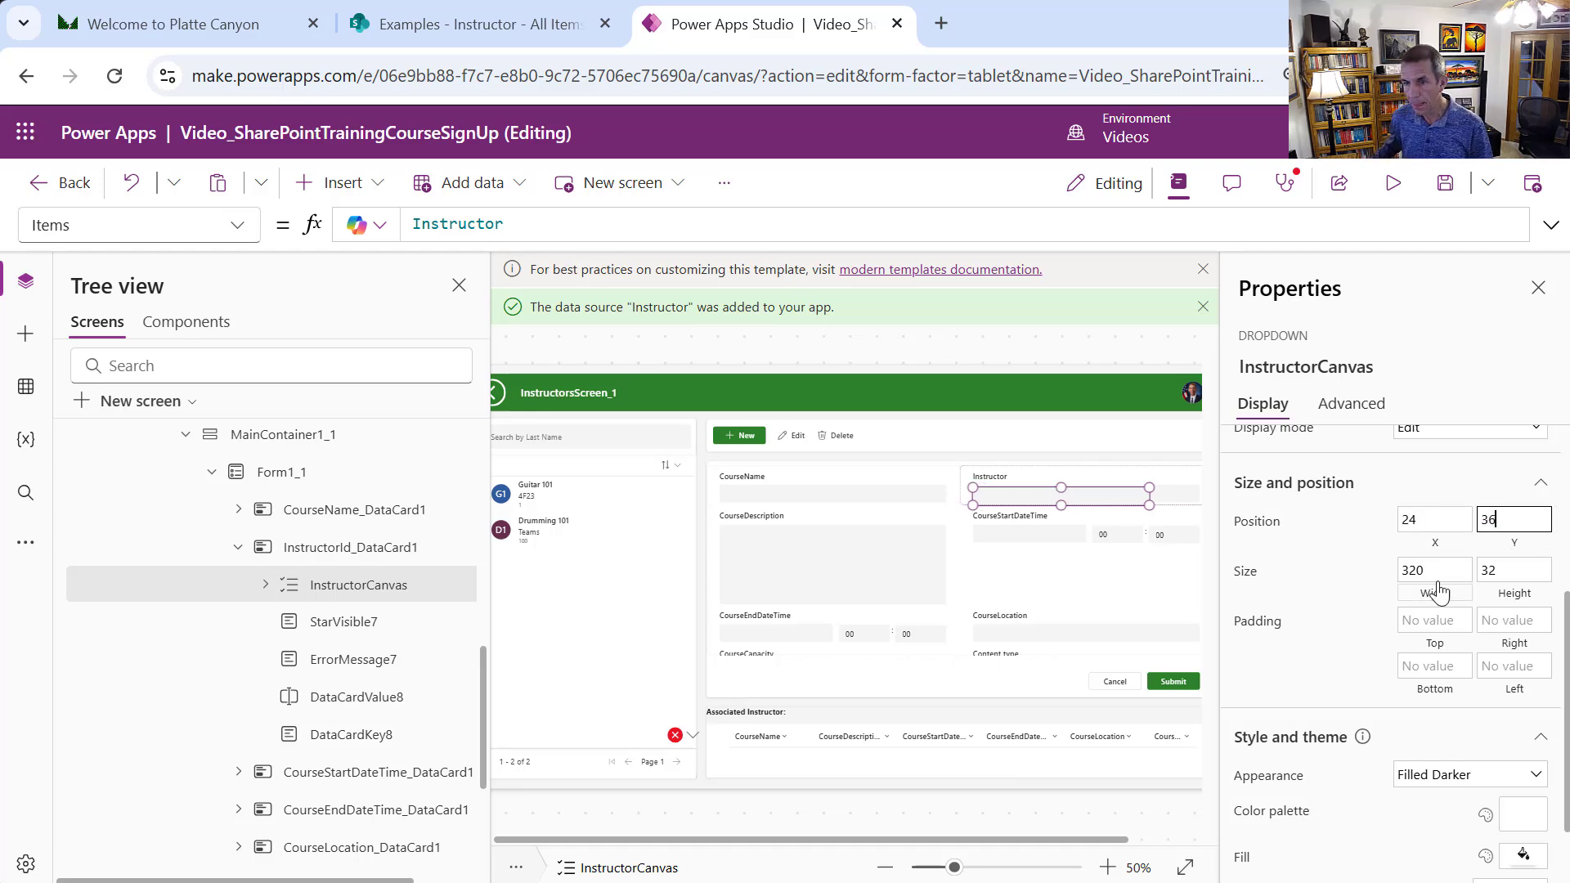
key(Tab)
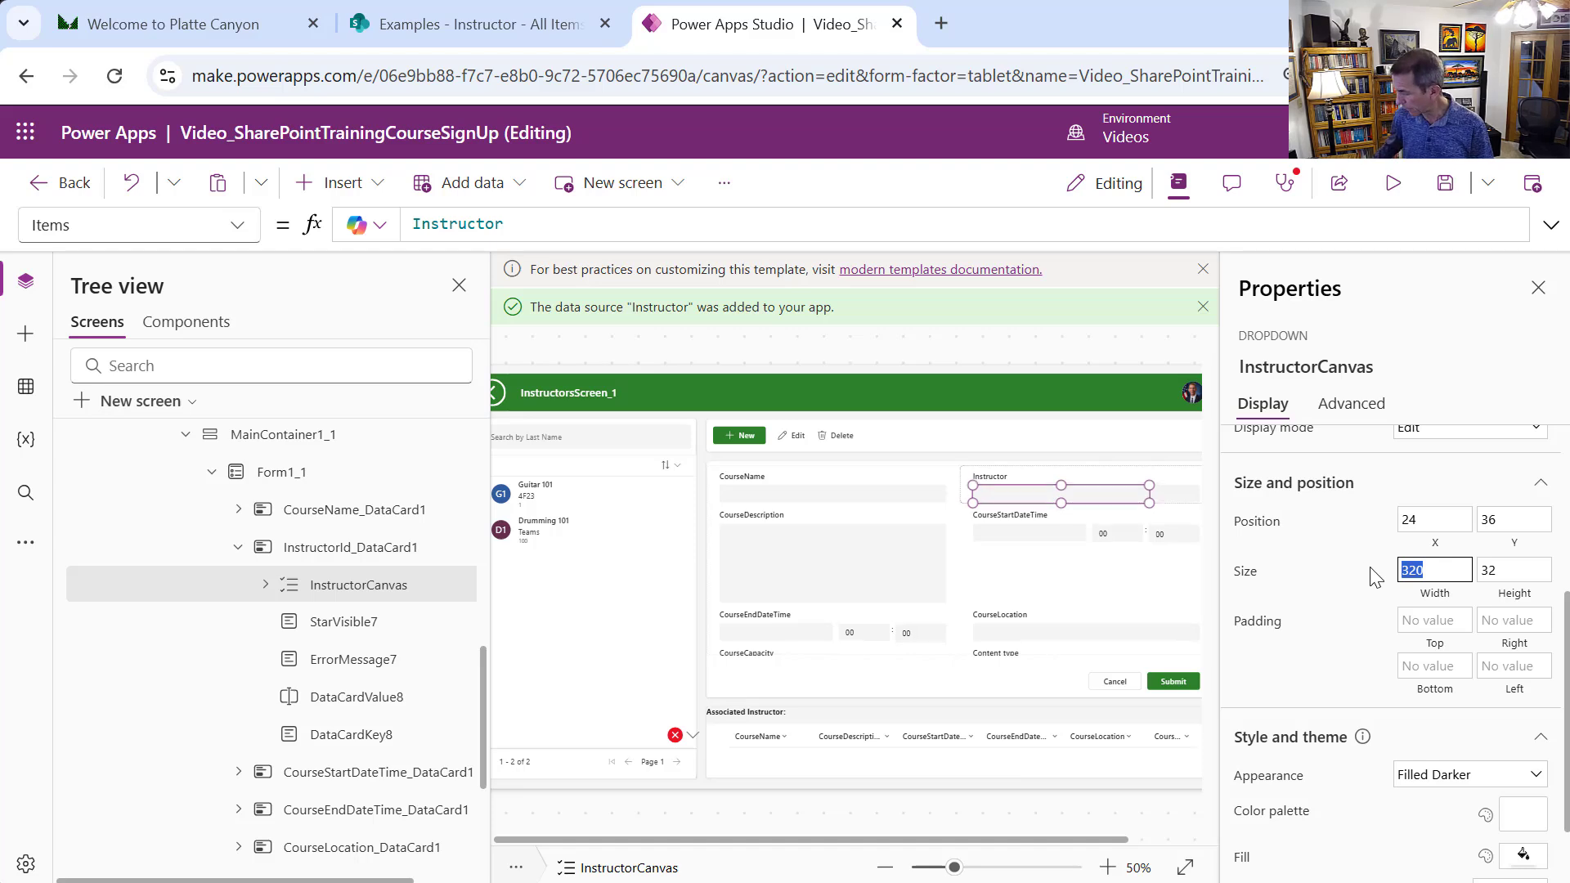
text(411)
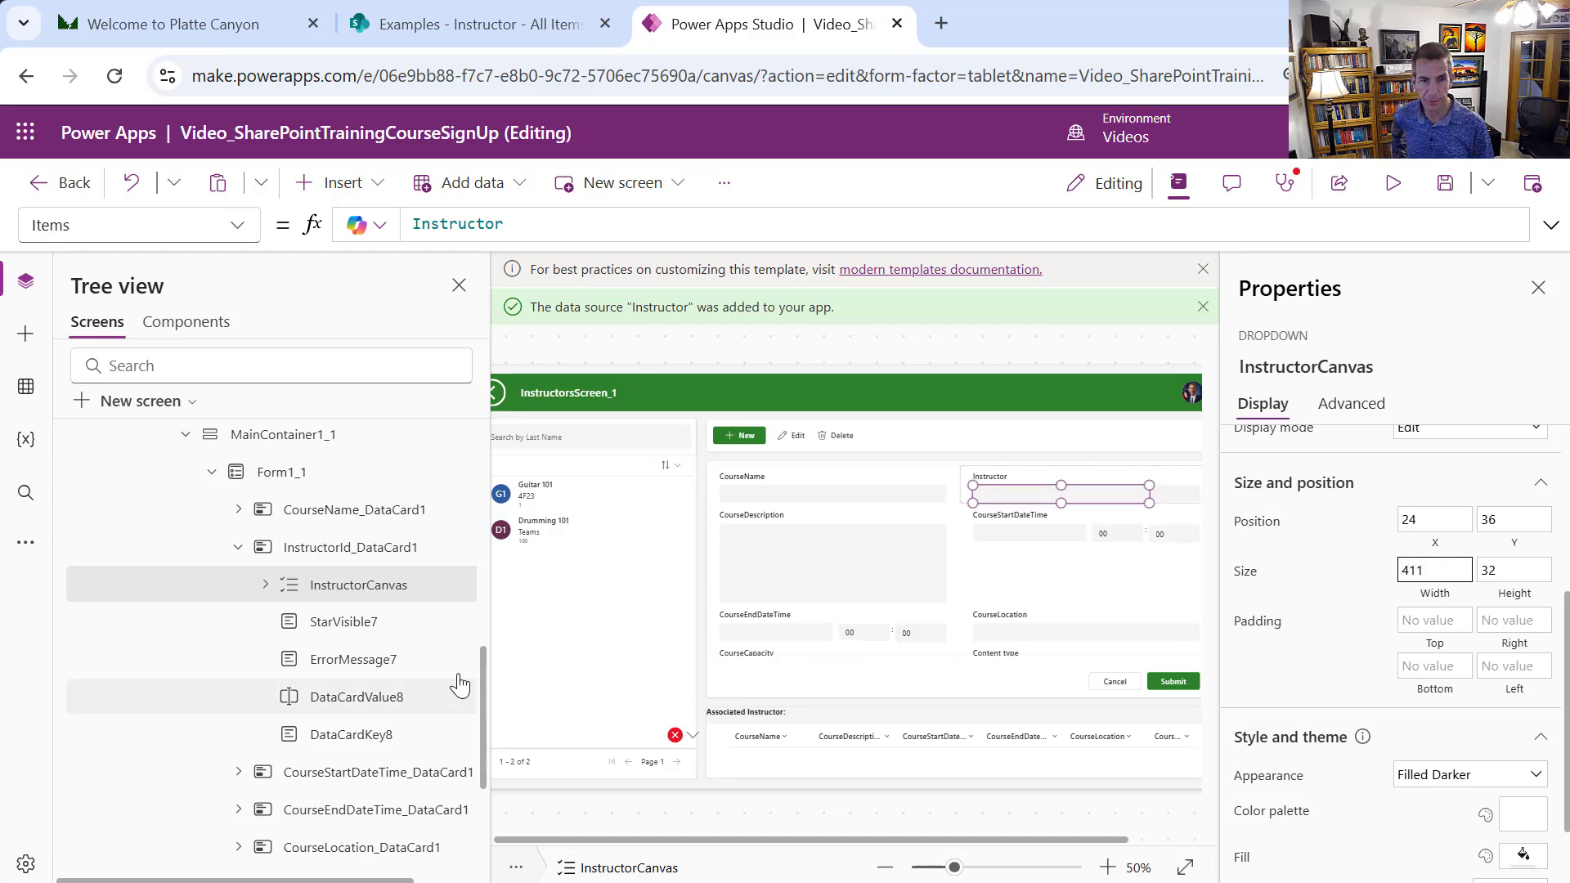
click(418, 702)
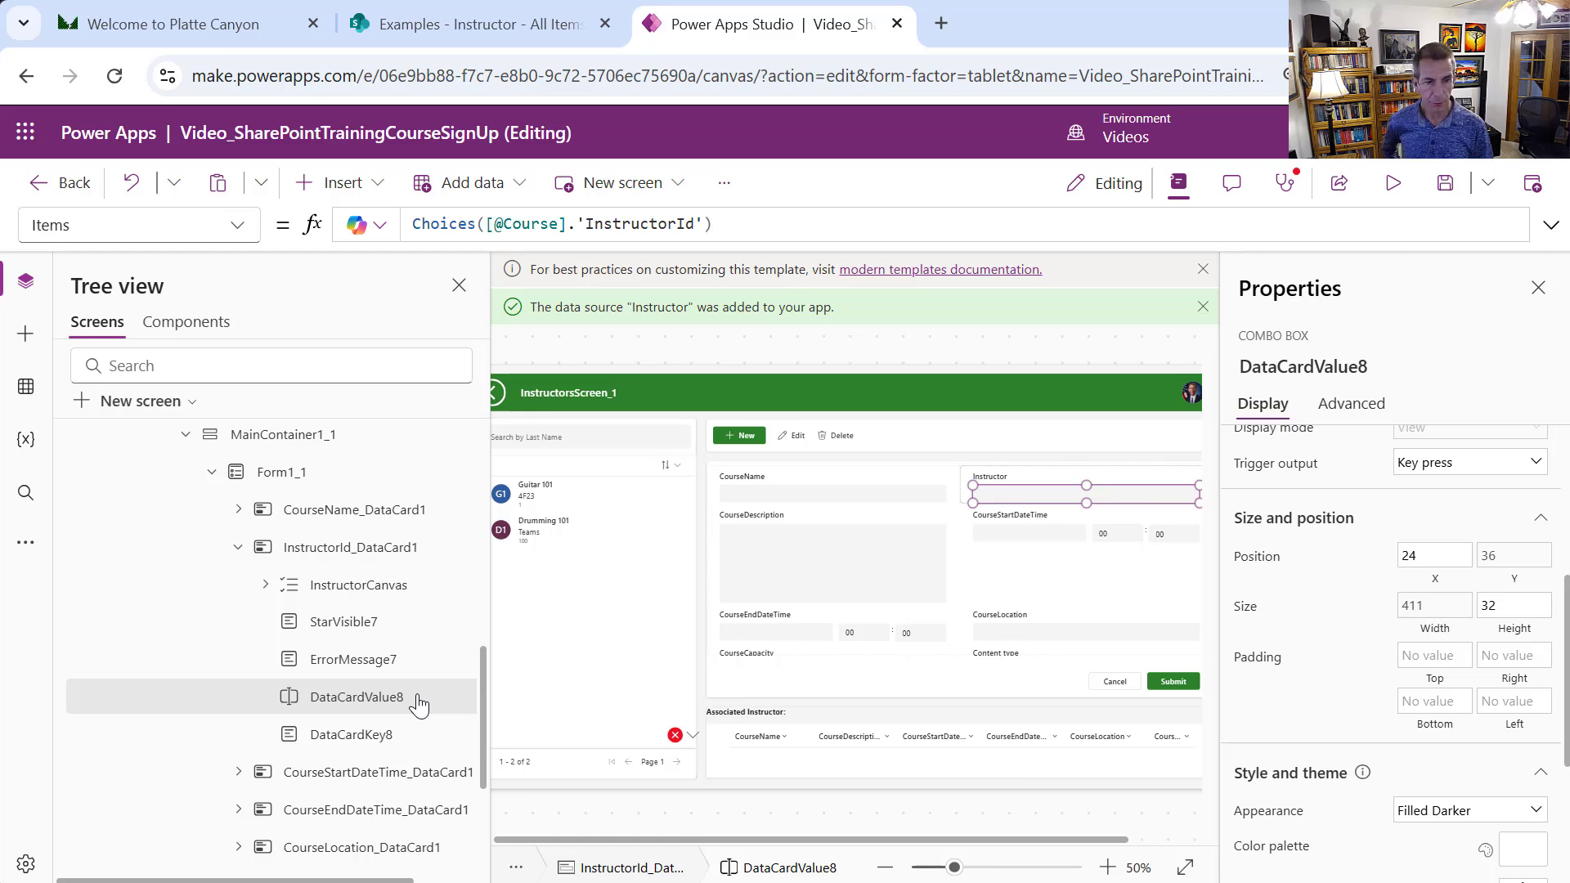
Delete the old DataCardValue8 combo box from the Instructor card
right_click(418, 701)
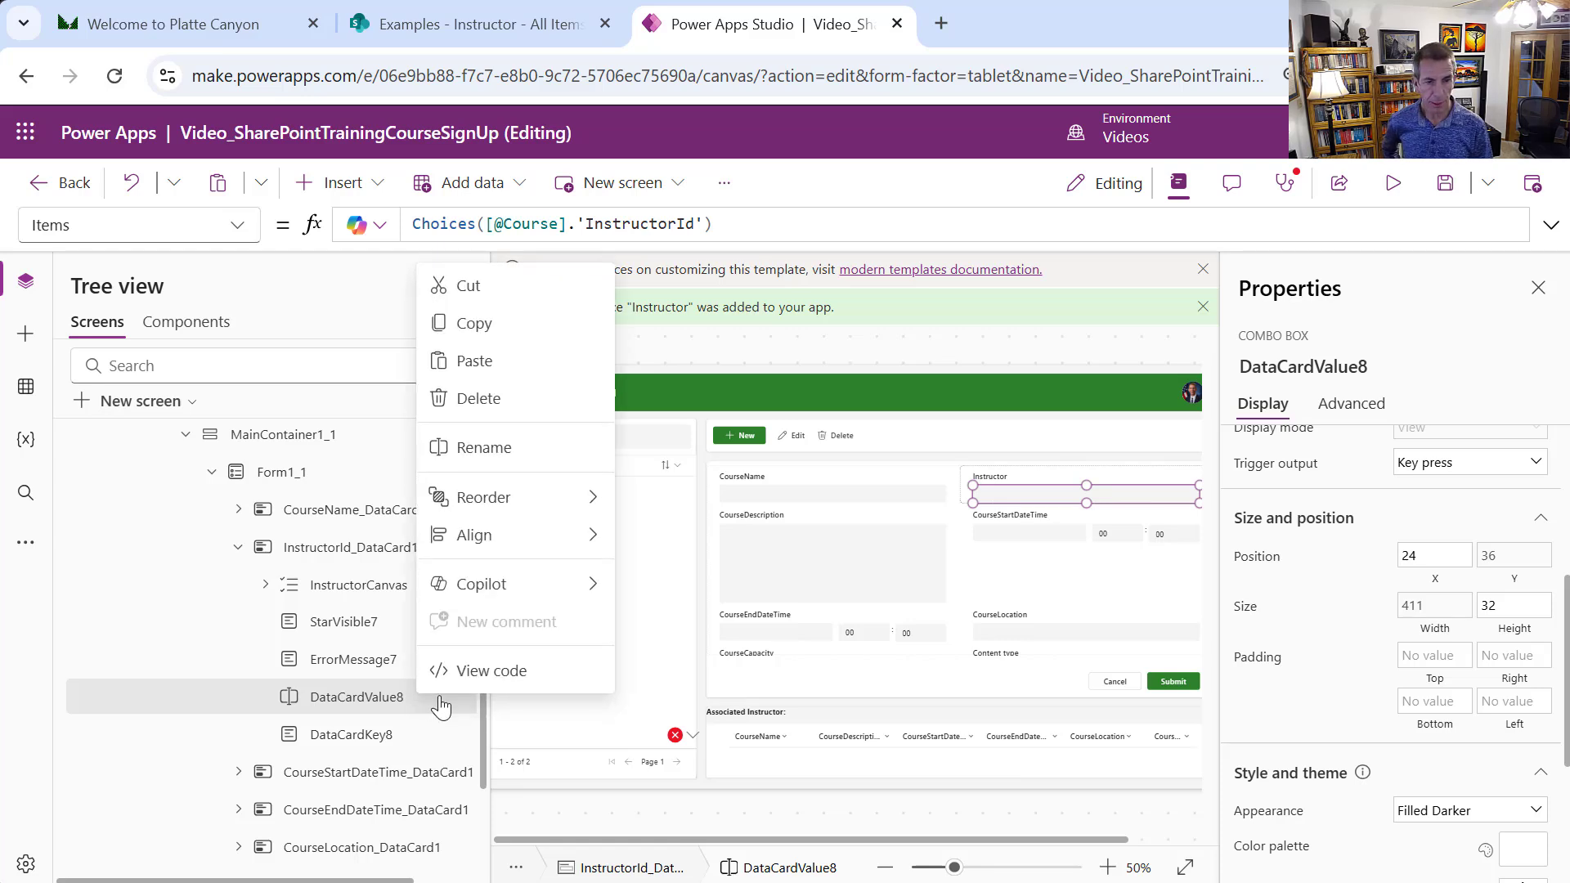
click(513, 413)
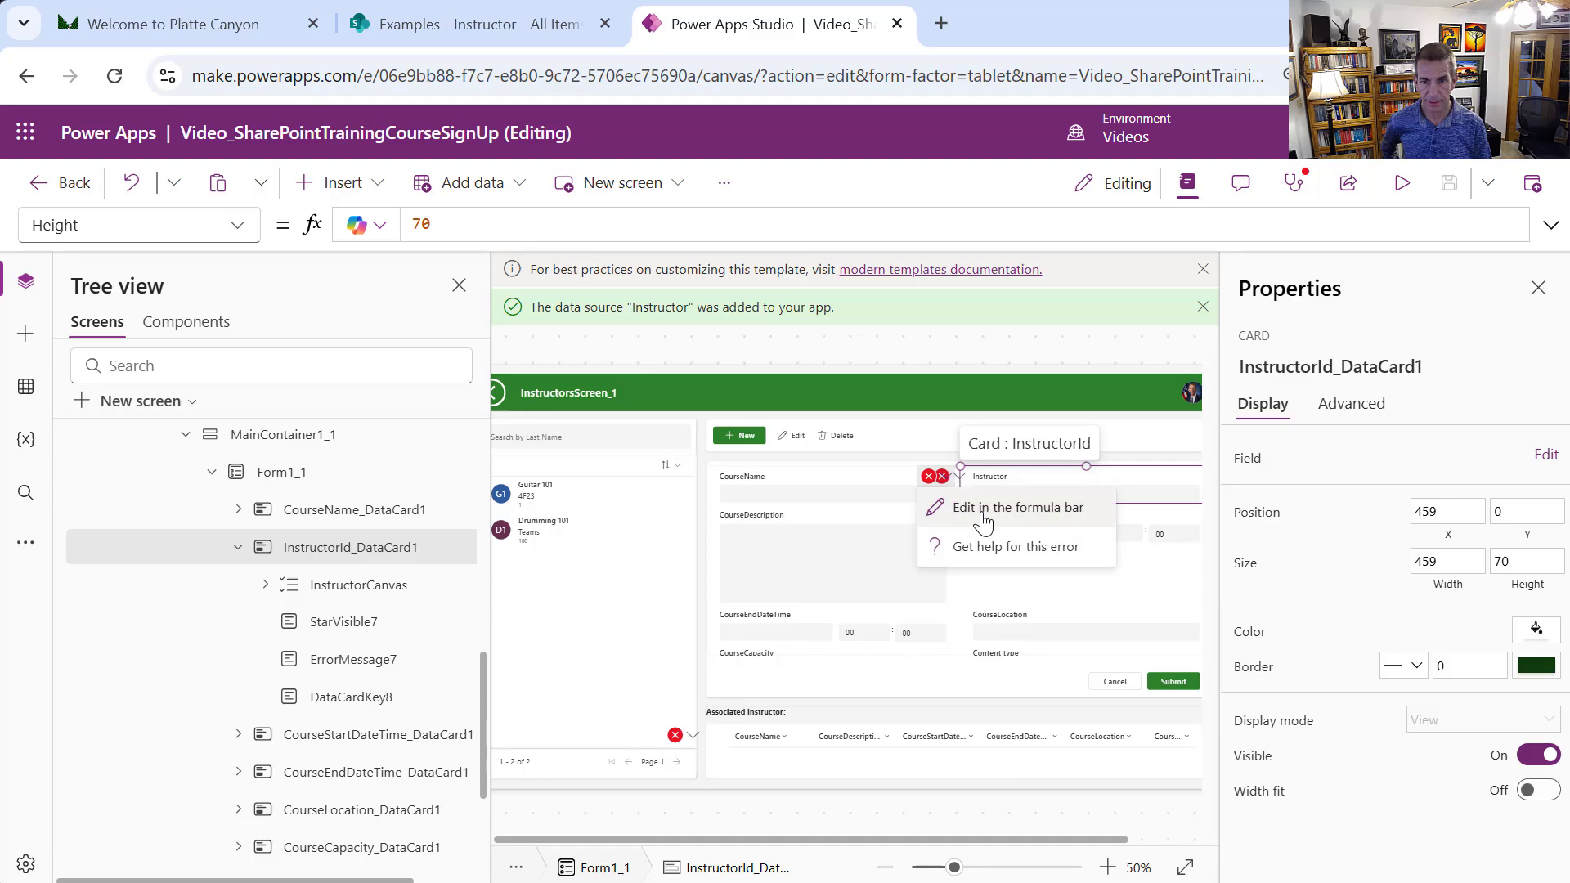
click(989, 504)
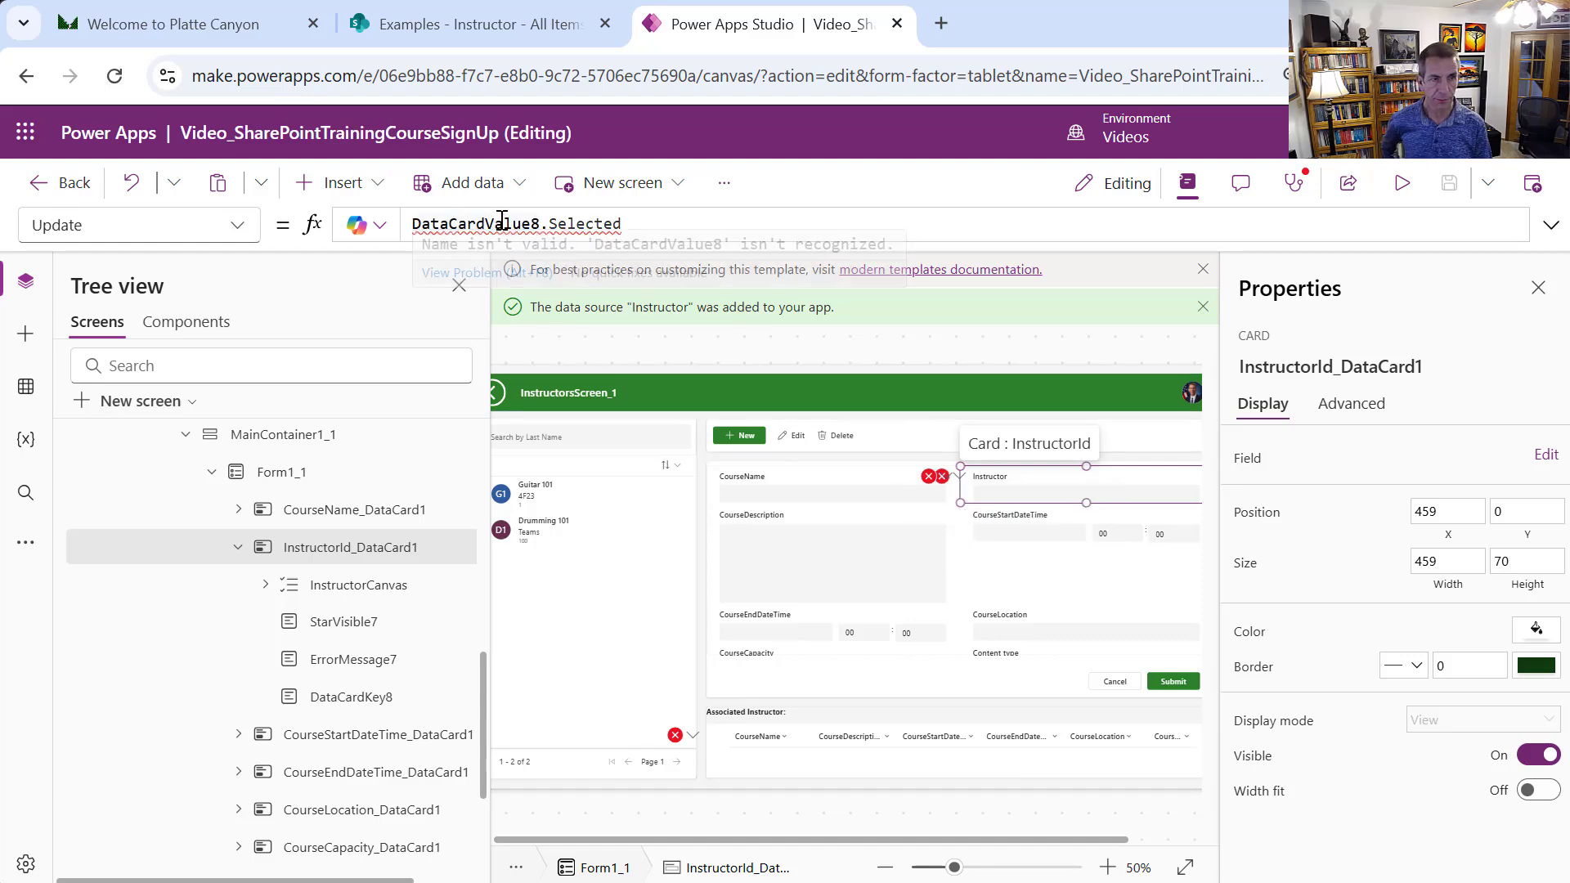
mouse_move(501, 224)
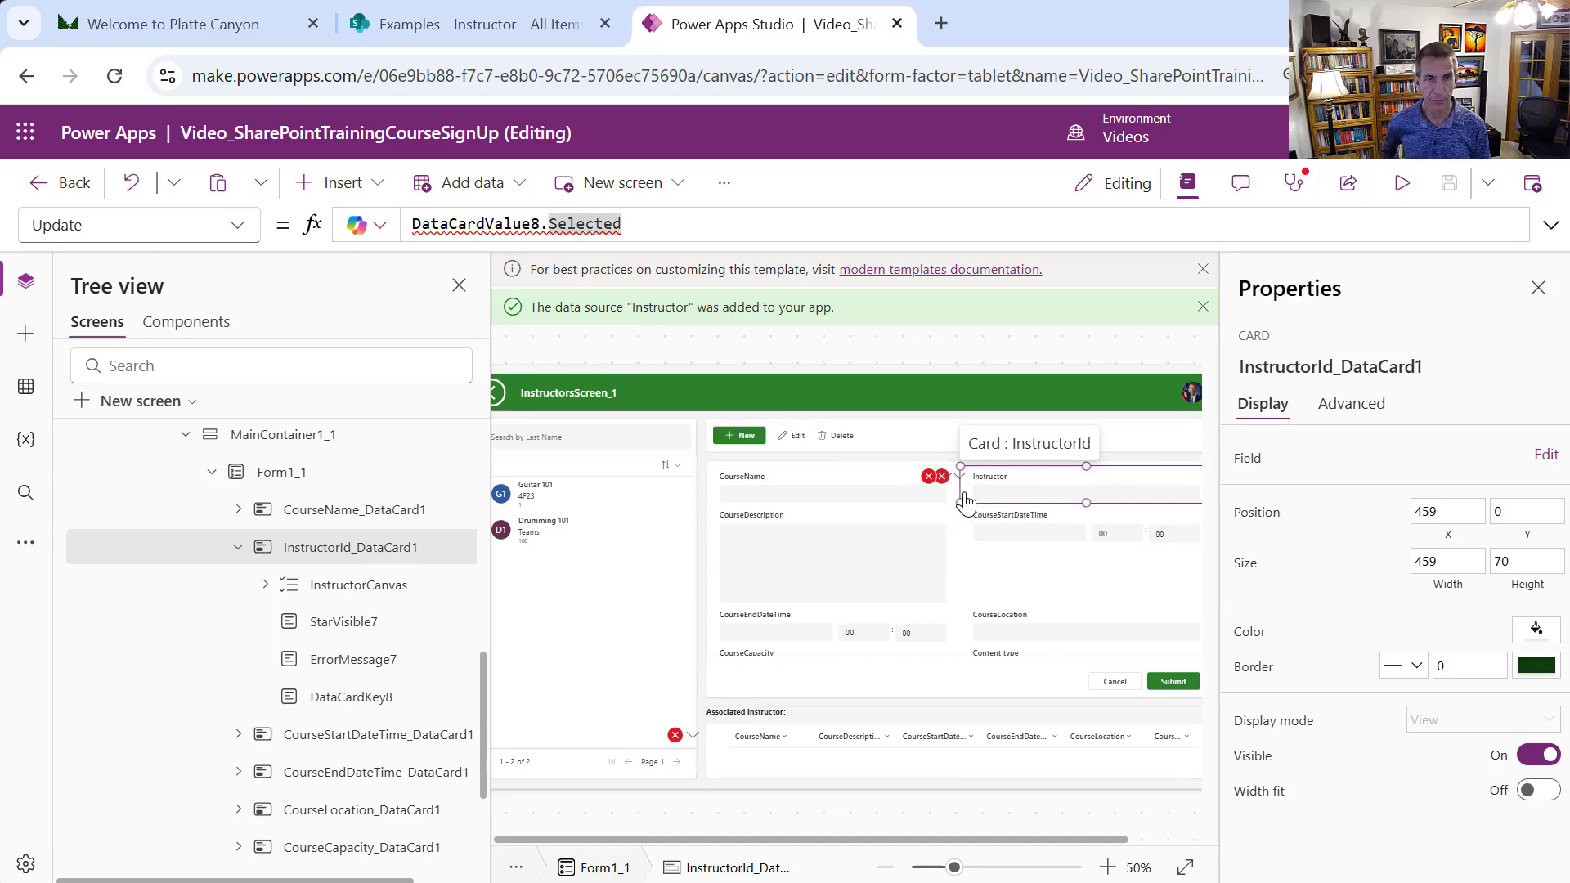
Repoint ErrorMessage7's Y formula from DataCardValue8 to InstructorCanvas
click(961, 476)
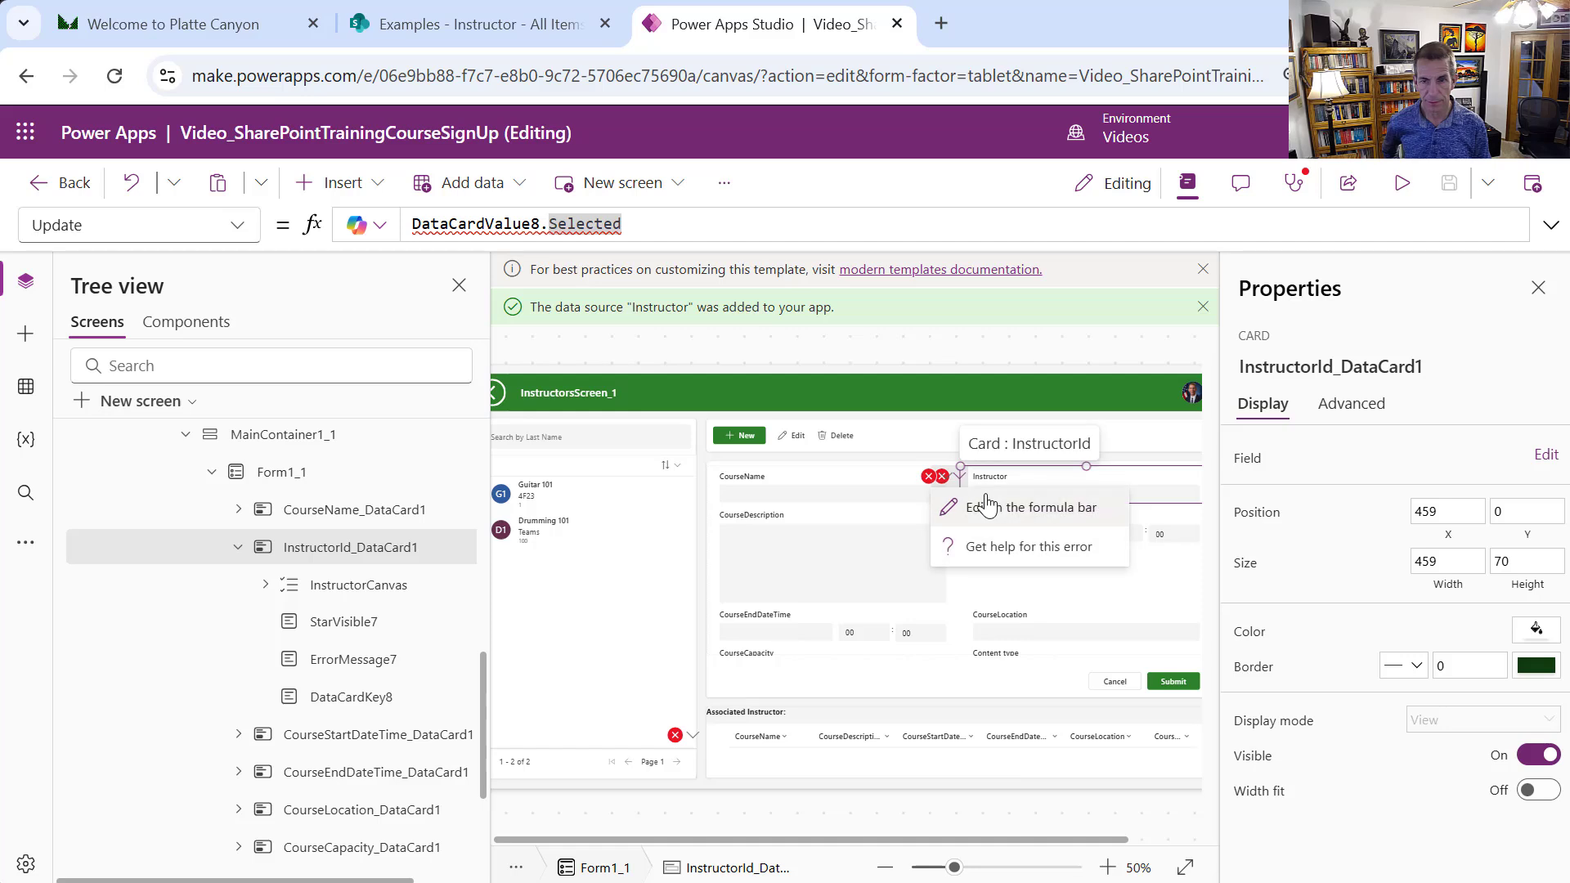
click(986, 506)
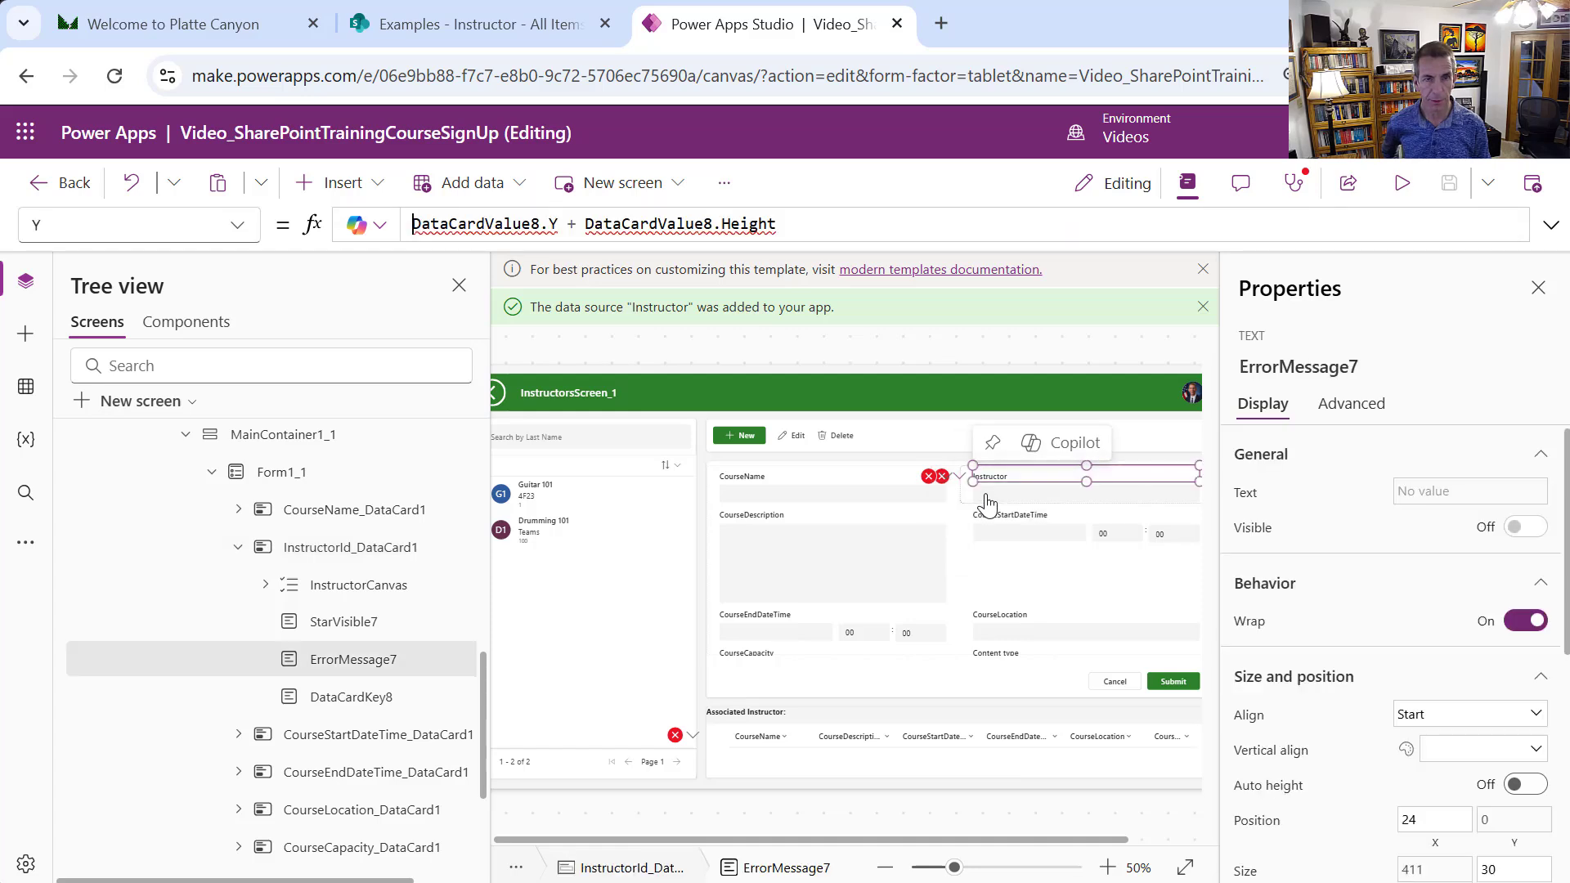
double_click(484, 230)
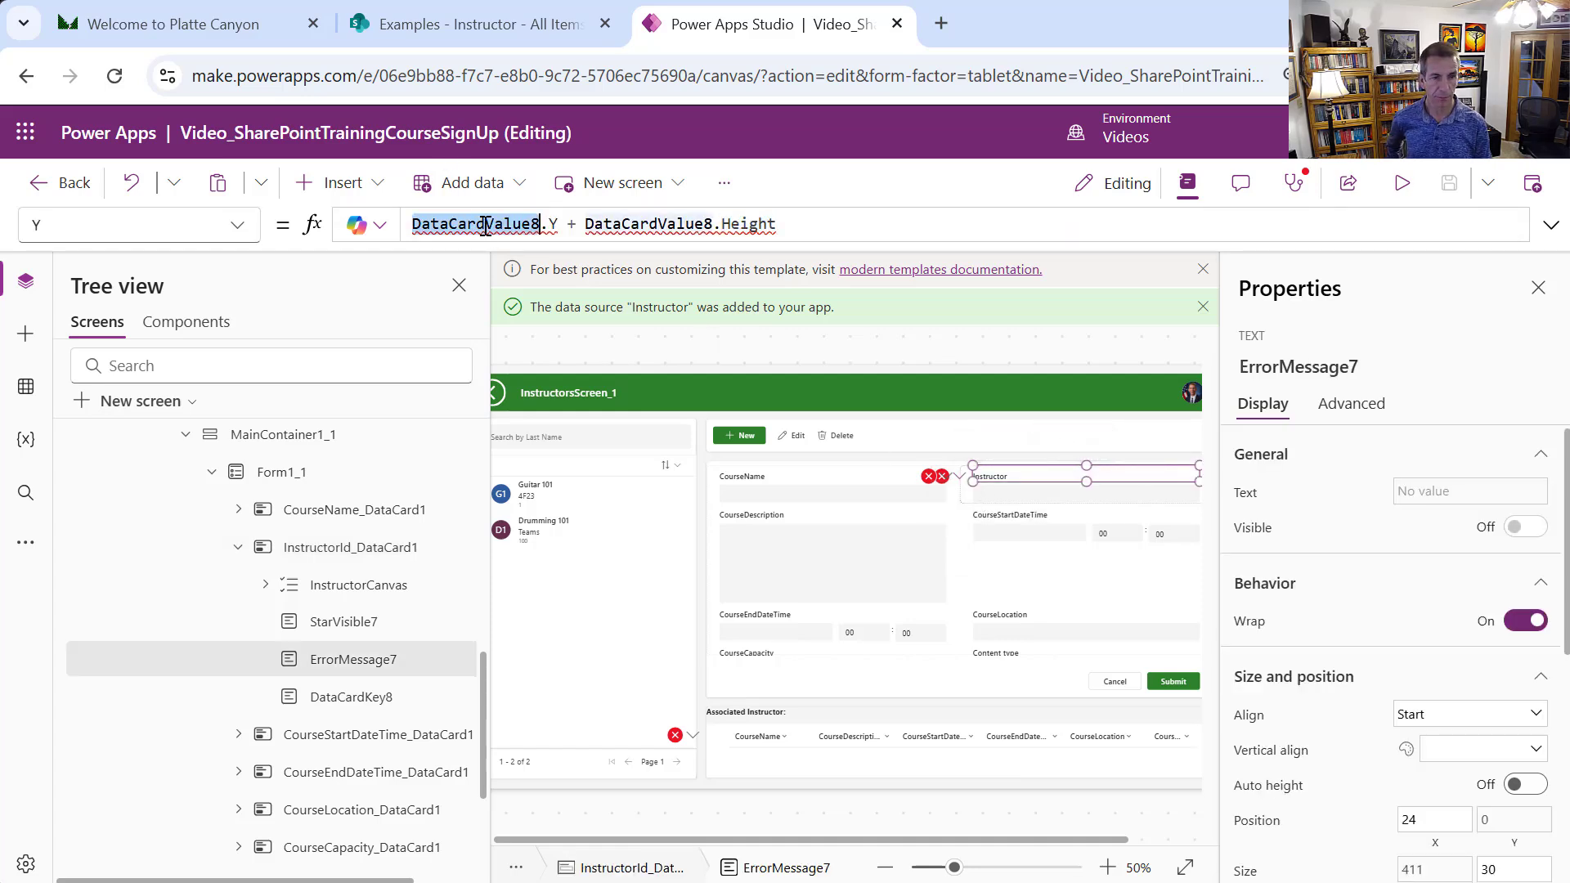
text(Onms)
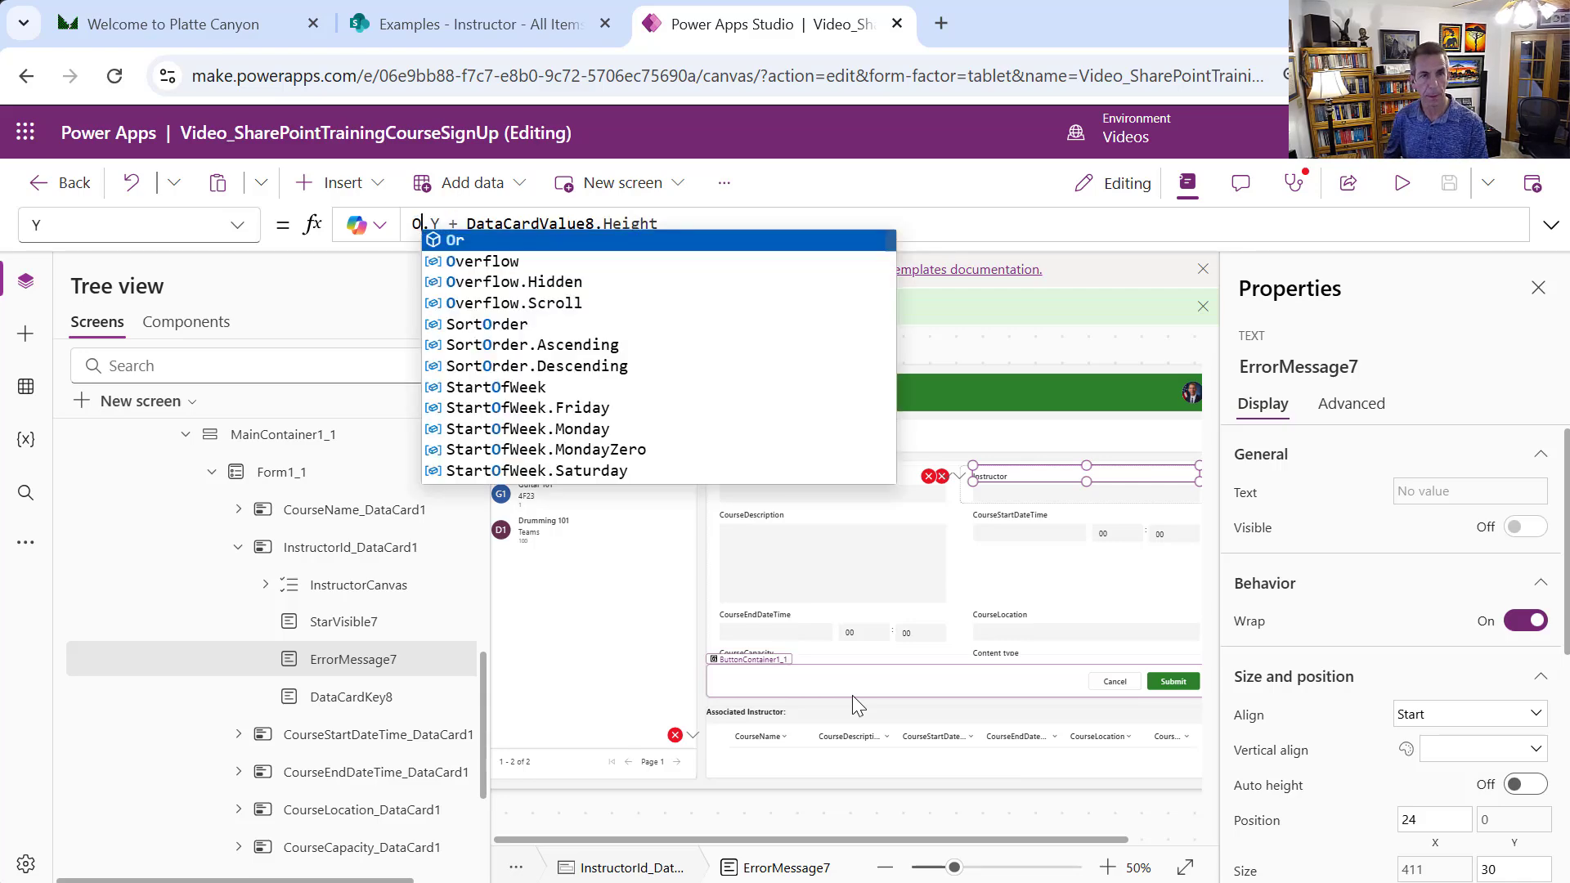
key(BackSpace)
key(BackSpace)
key(BackSpace)
key(BackSpace)
text(Ins)
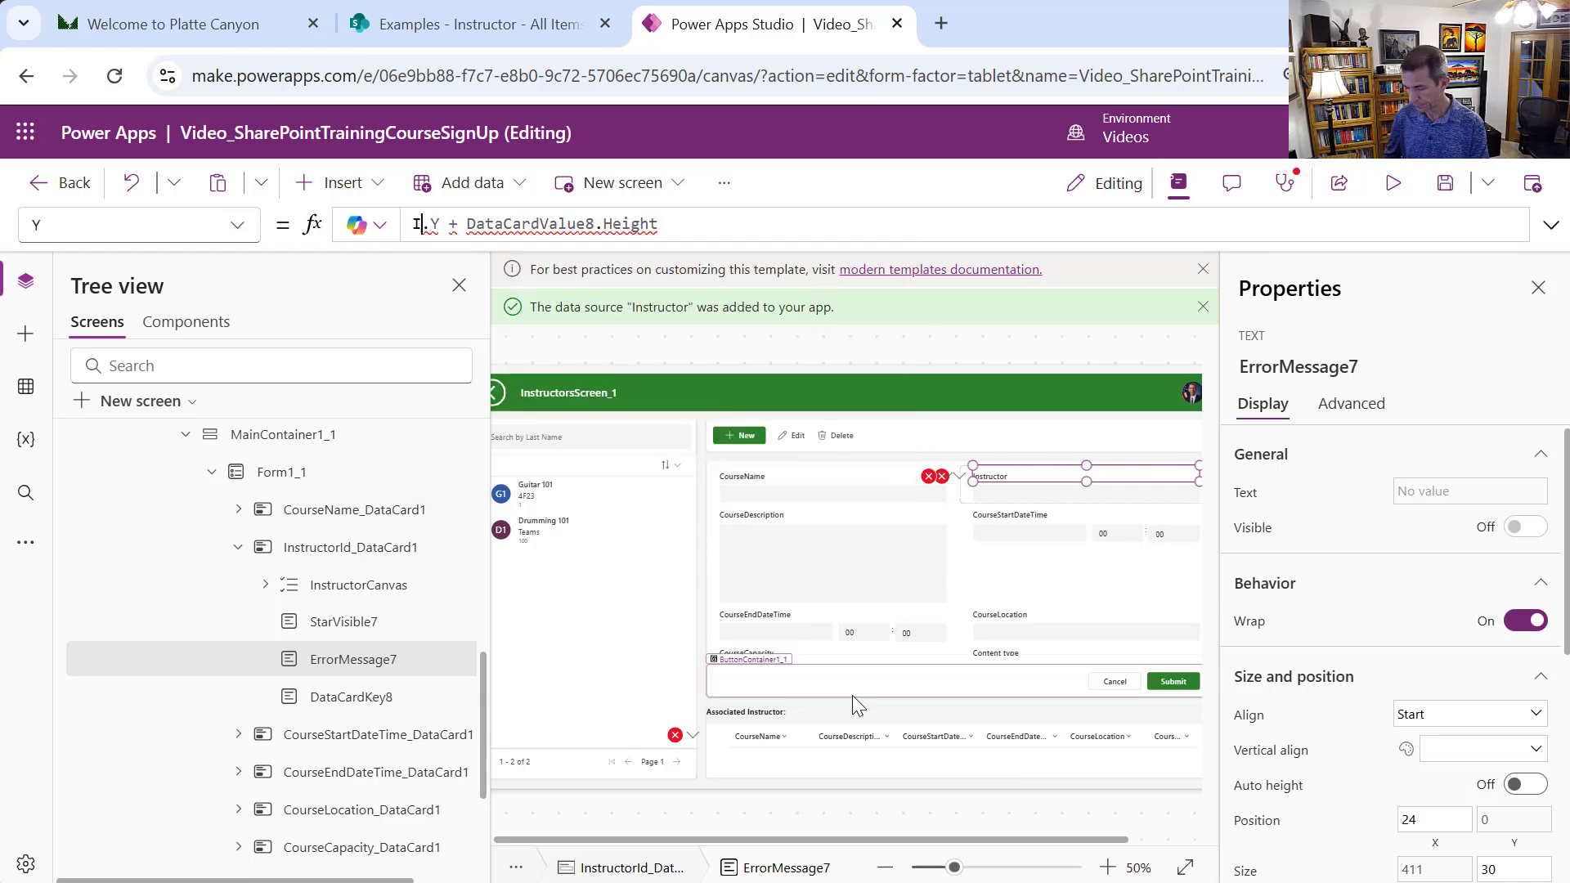
text(tructor)
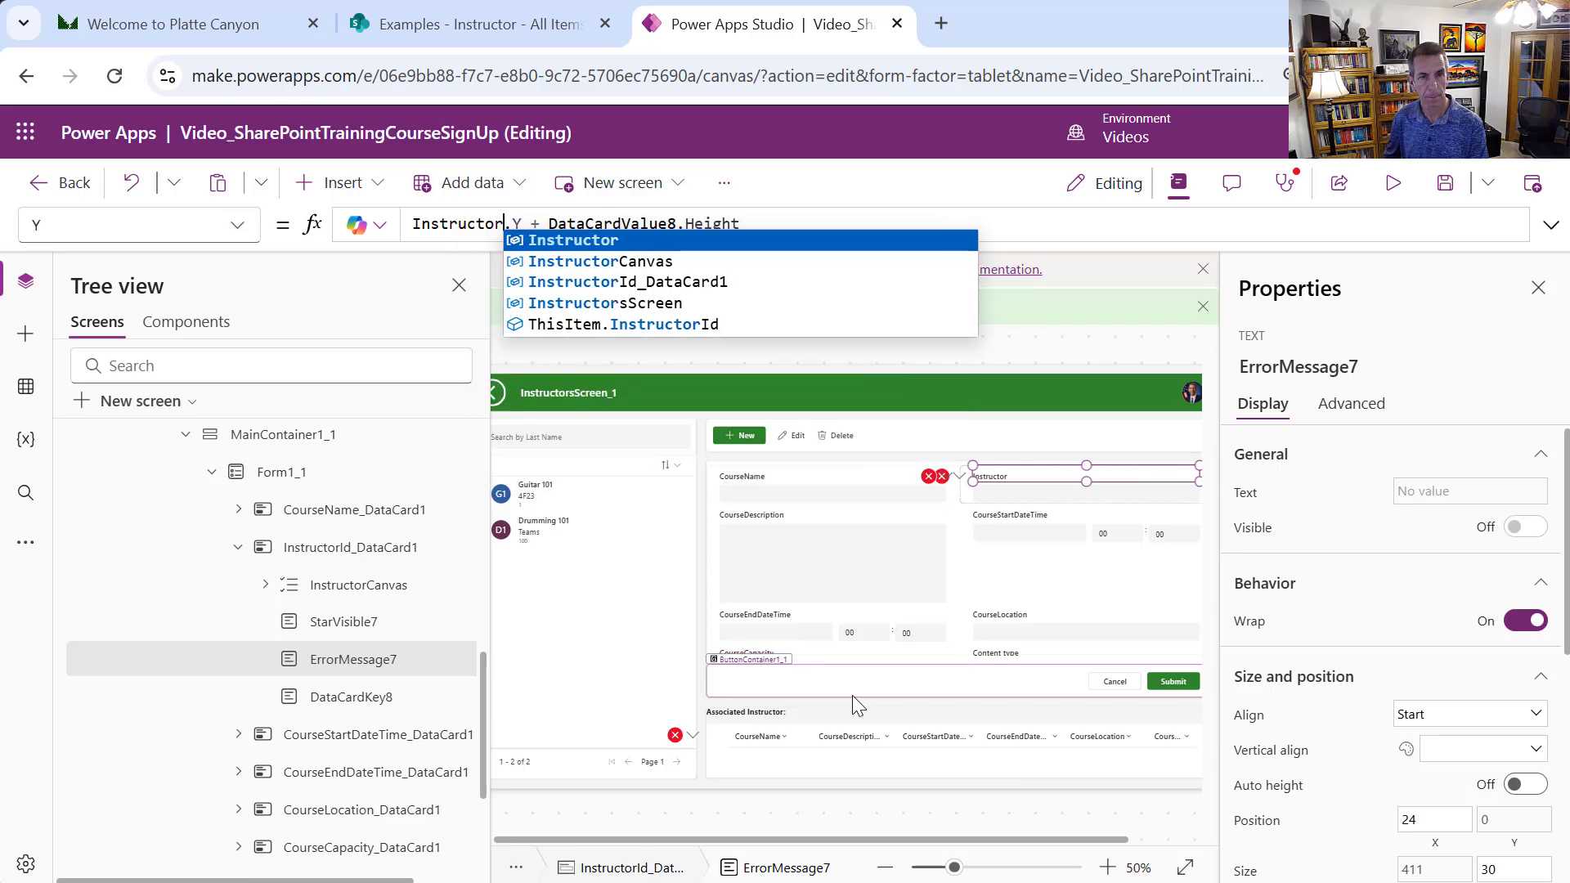
text(Ca)
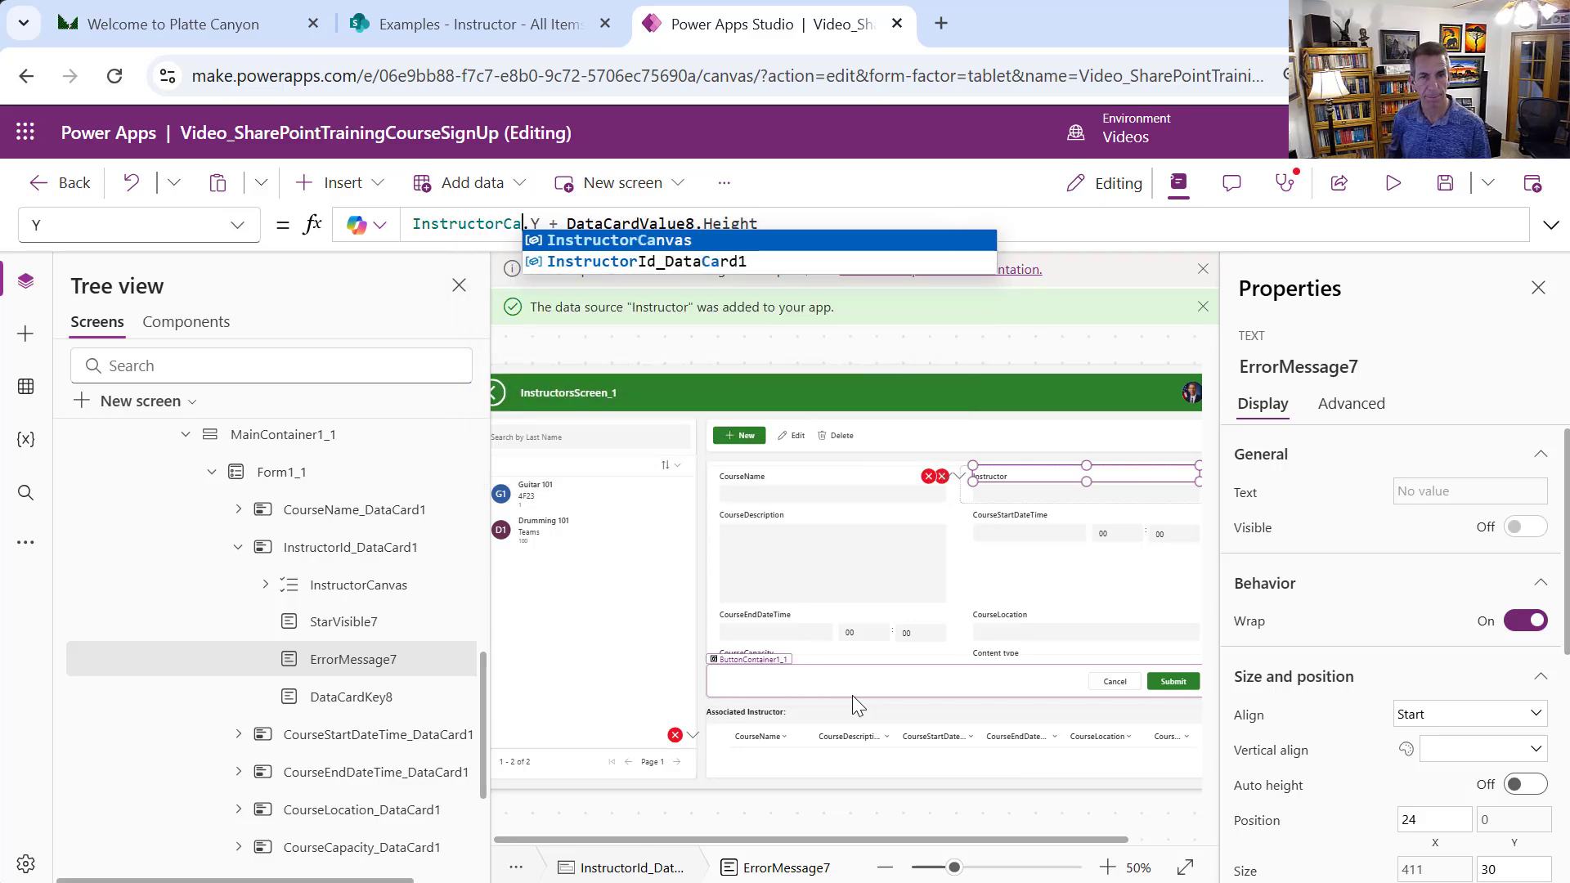
key(Tab)
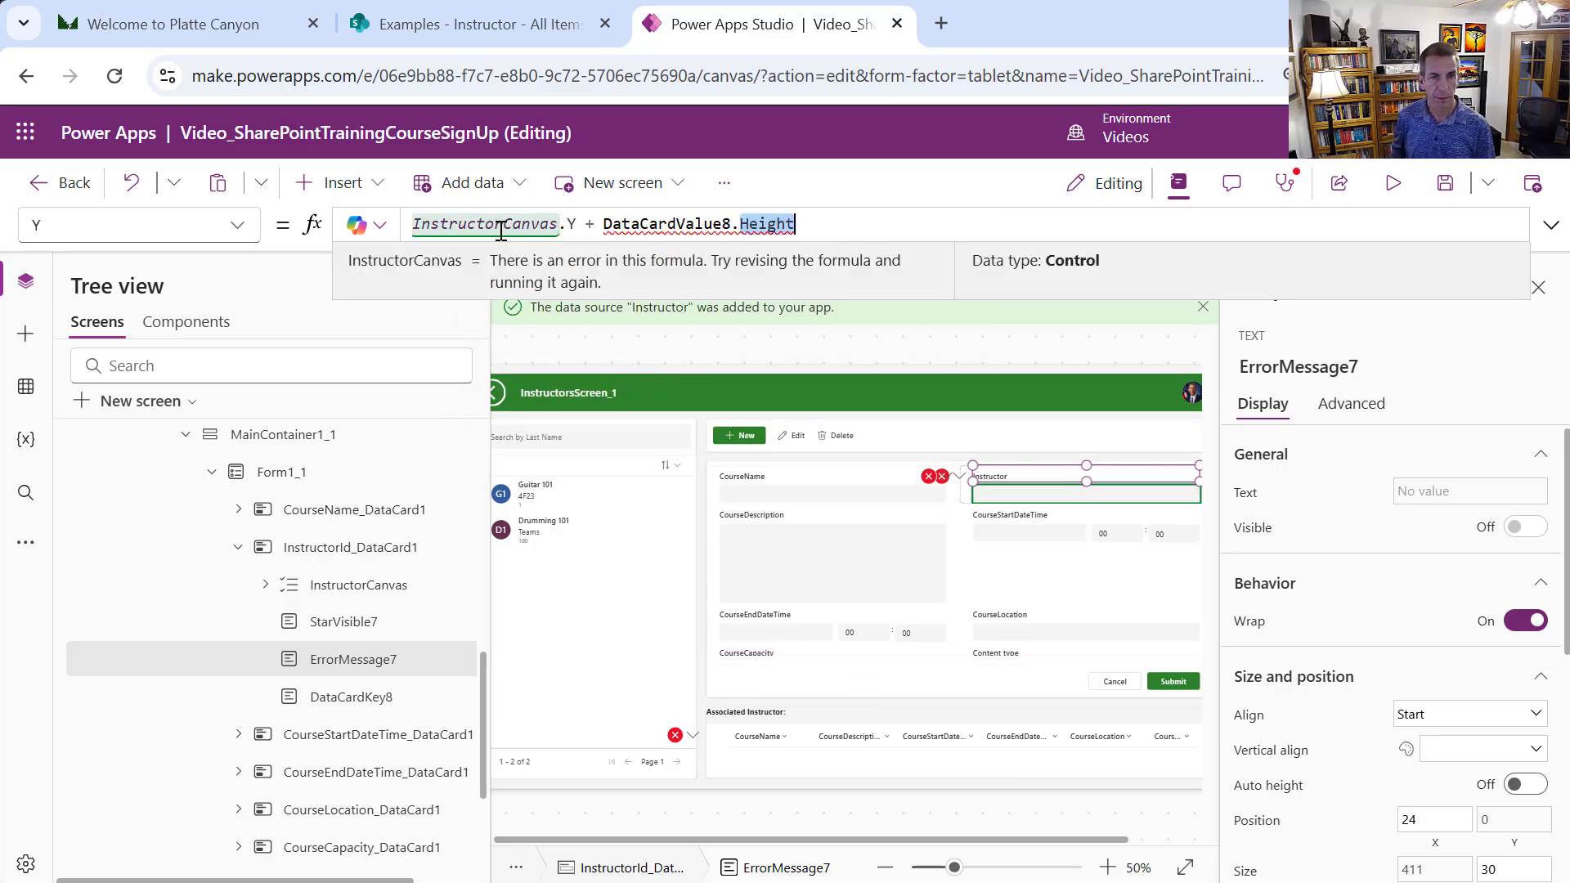
double_click(498, 223)
key(ctrl+c)
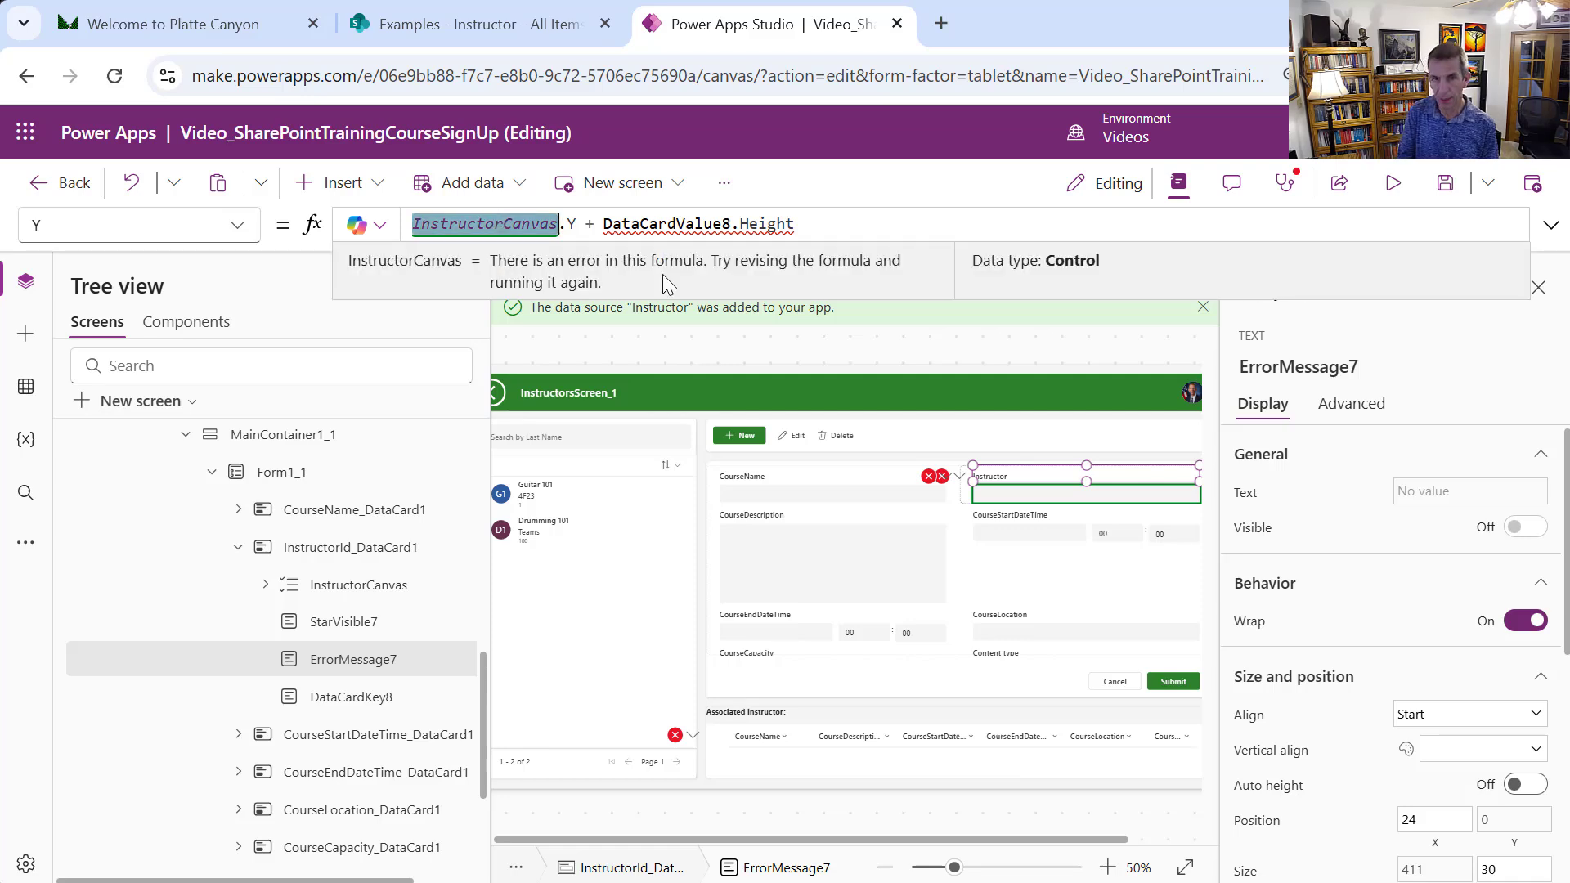
double_click(649, 217)
key(ctrl+v)
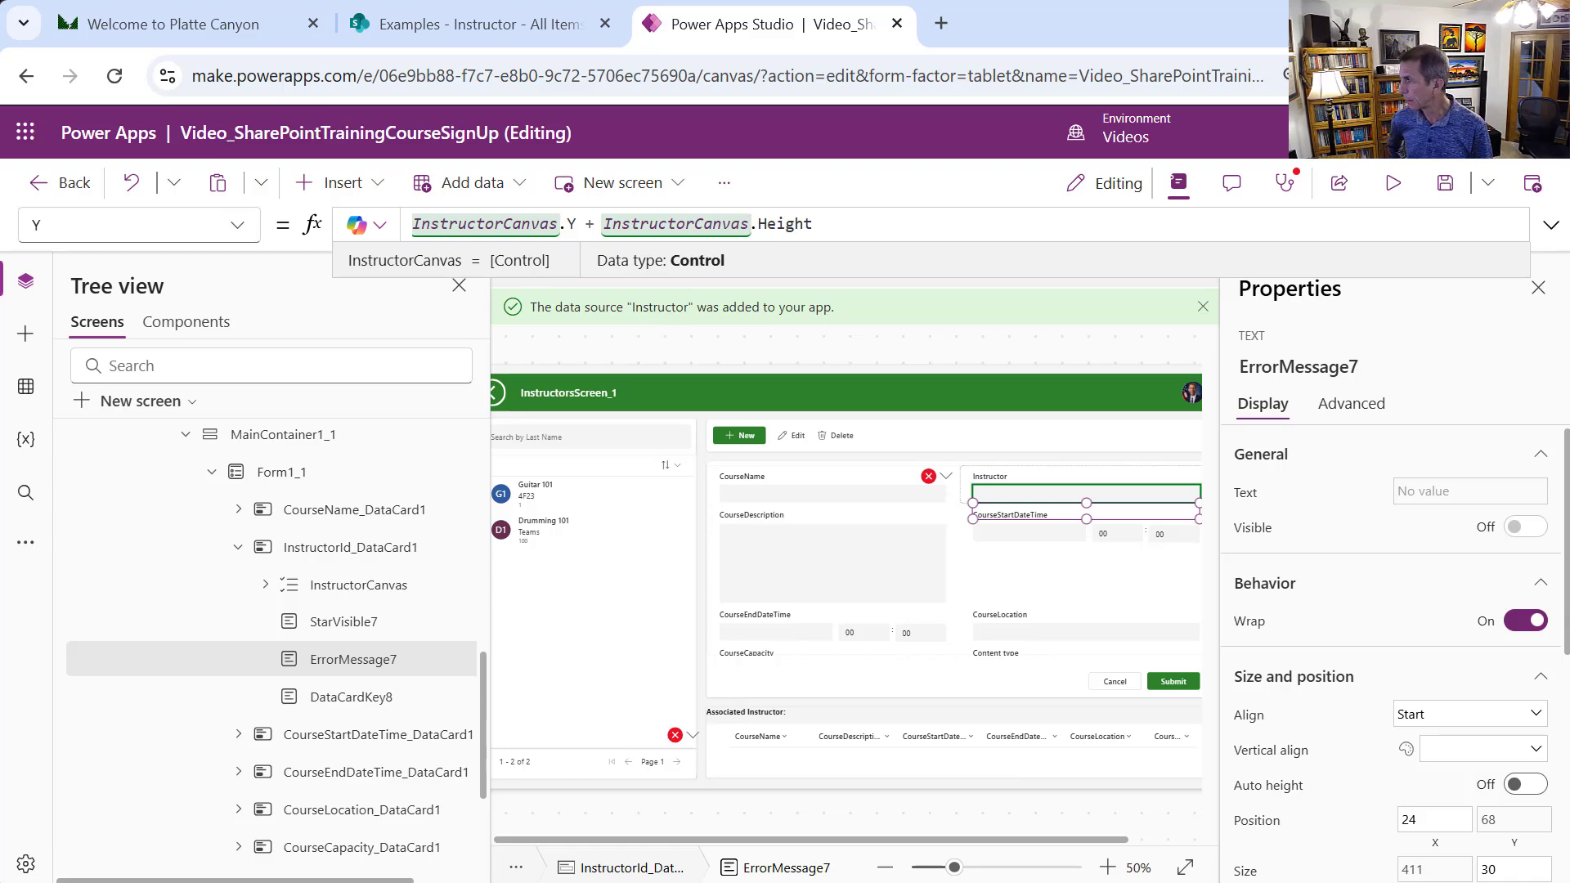
key(Return)
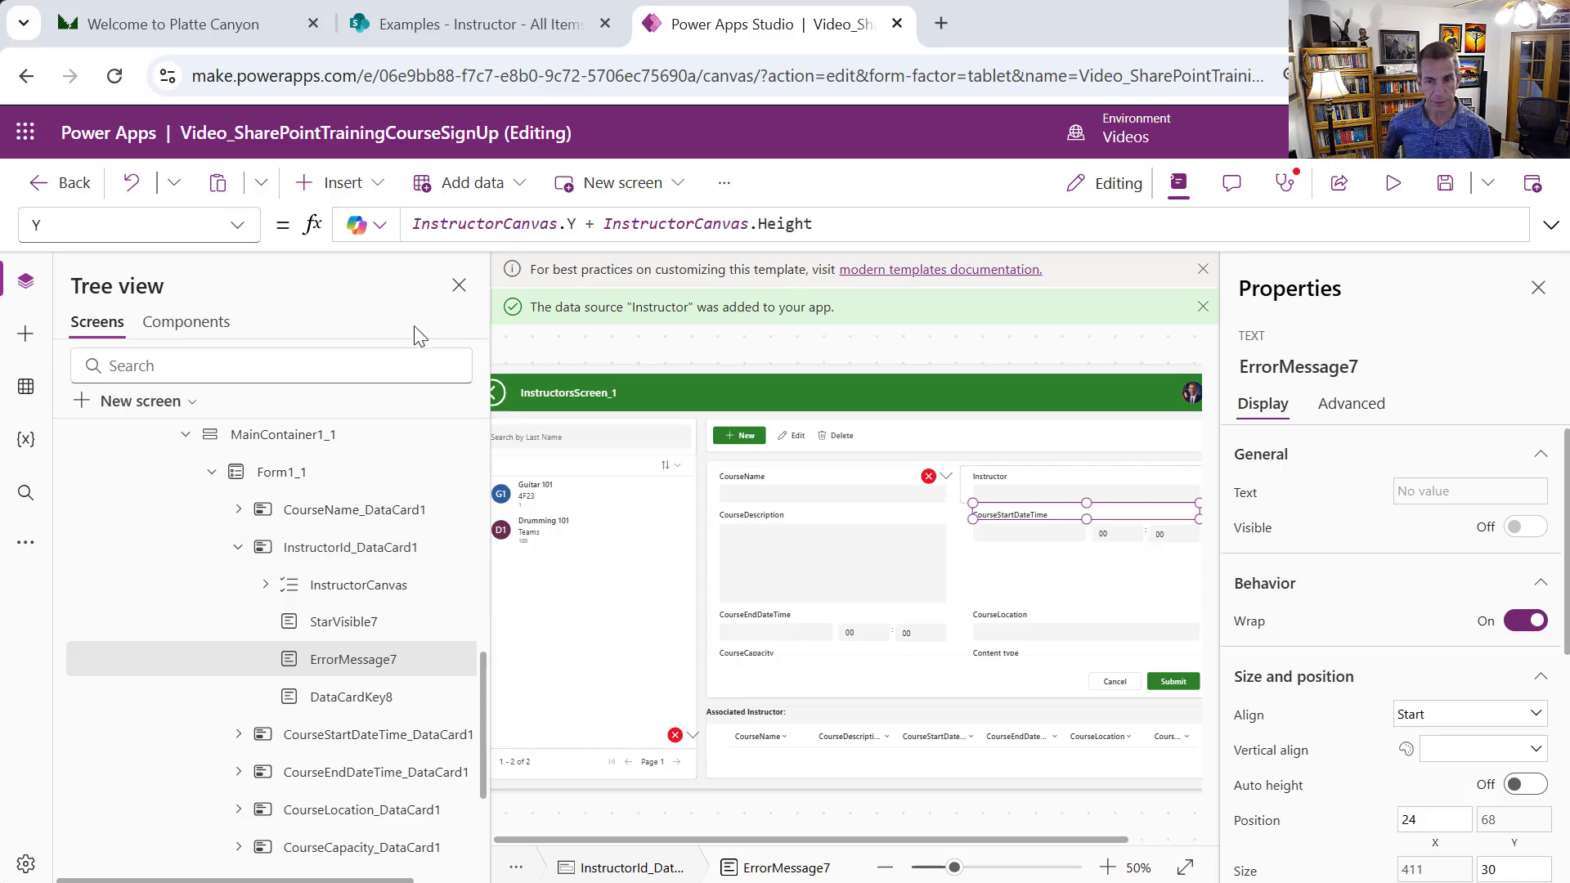
Set the card's Update formula to {Id: InstructorCanvas.Selected.ID, Value: InstructorCanvas.Selected.ID}
click(941, 478)
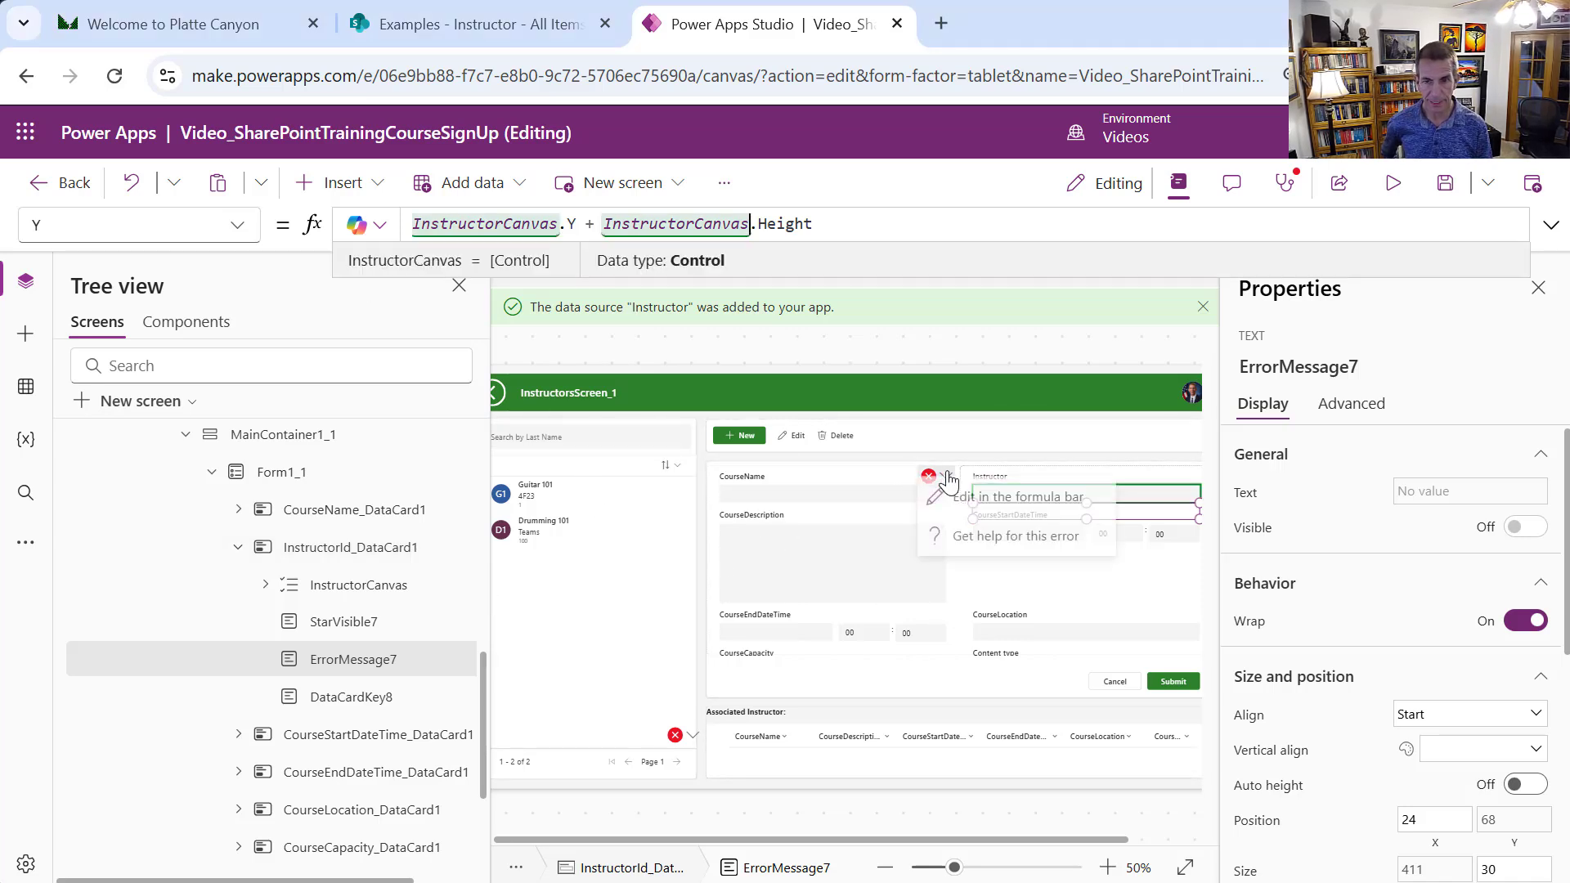
click(969, 524)
drag(635, 225, 213, 233)
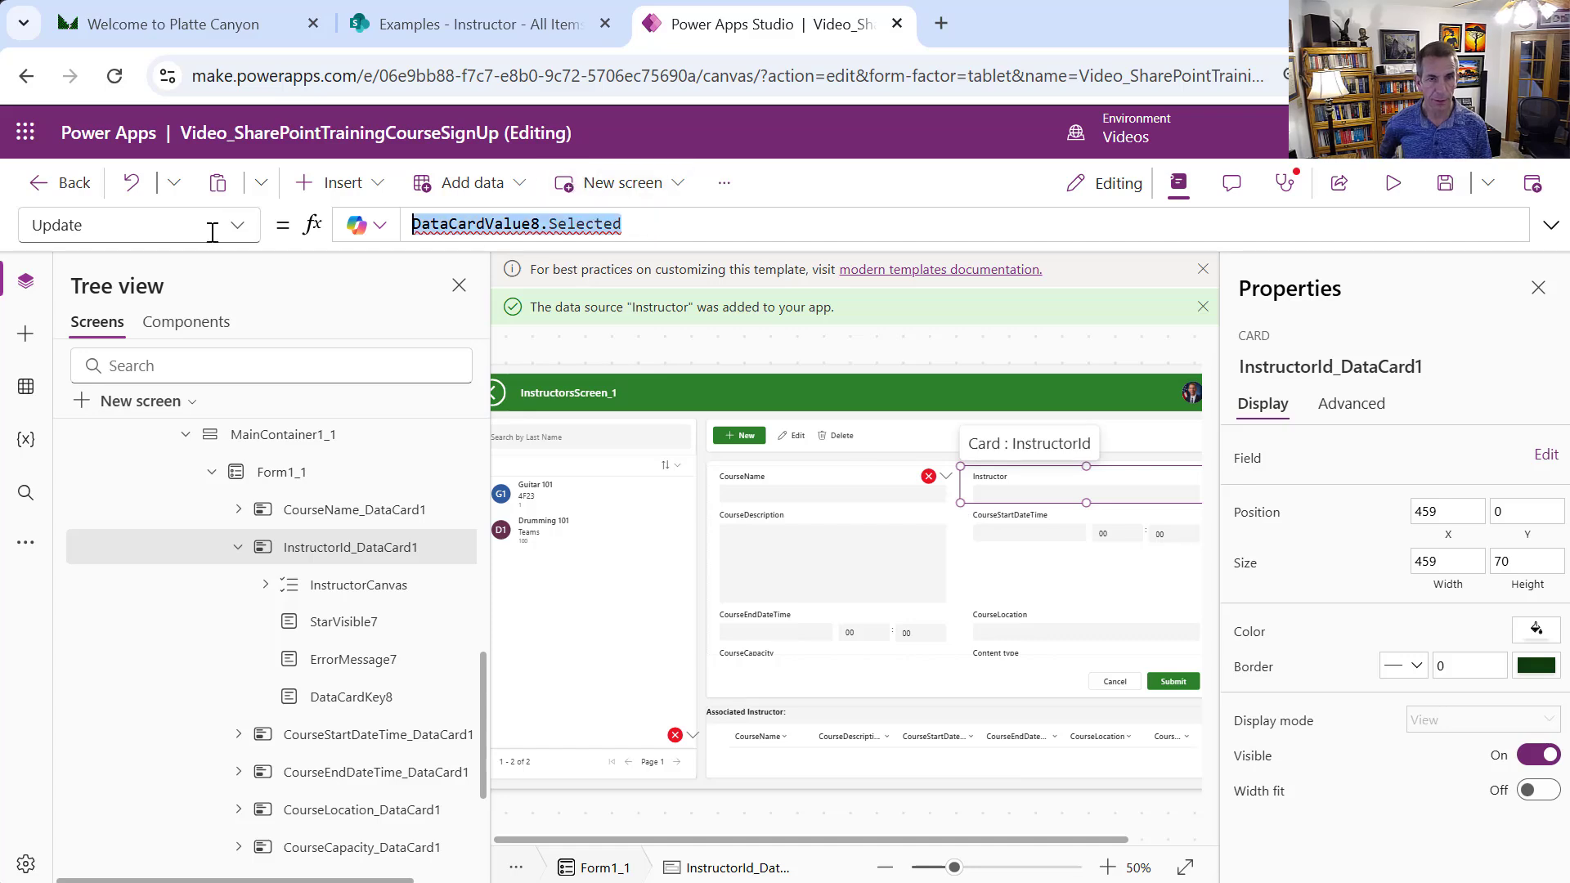
key(Delete)
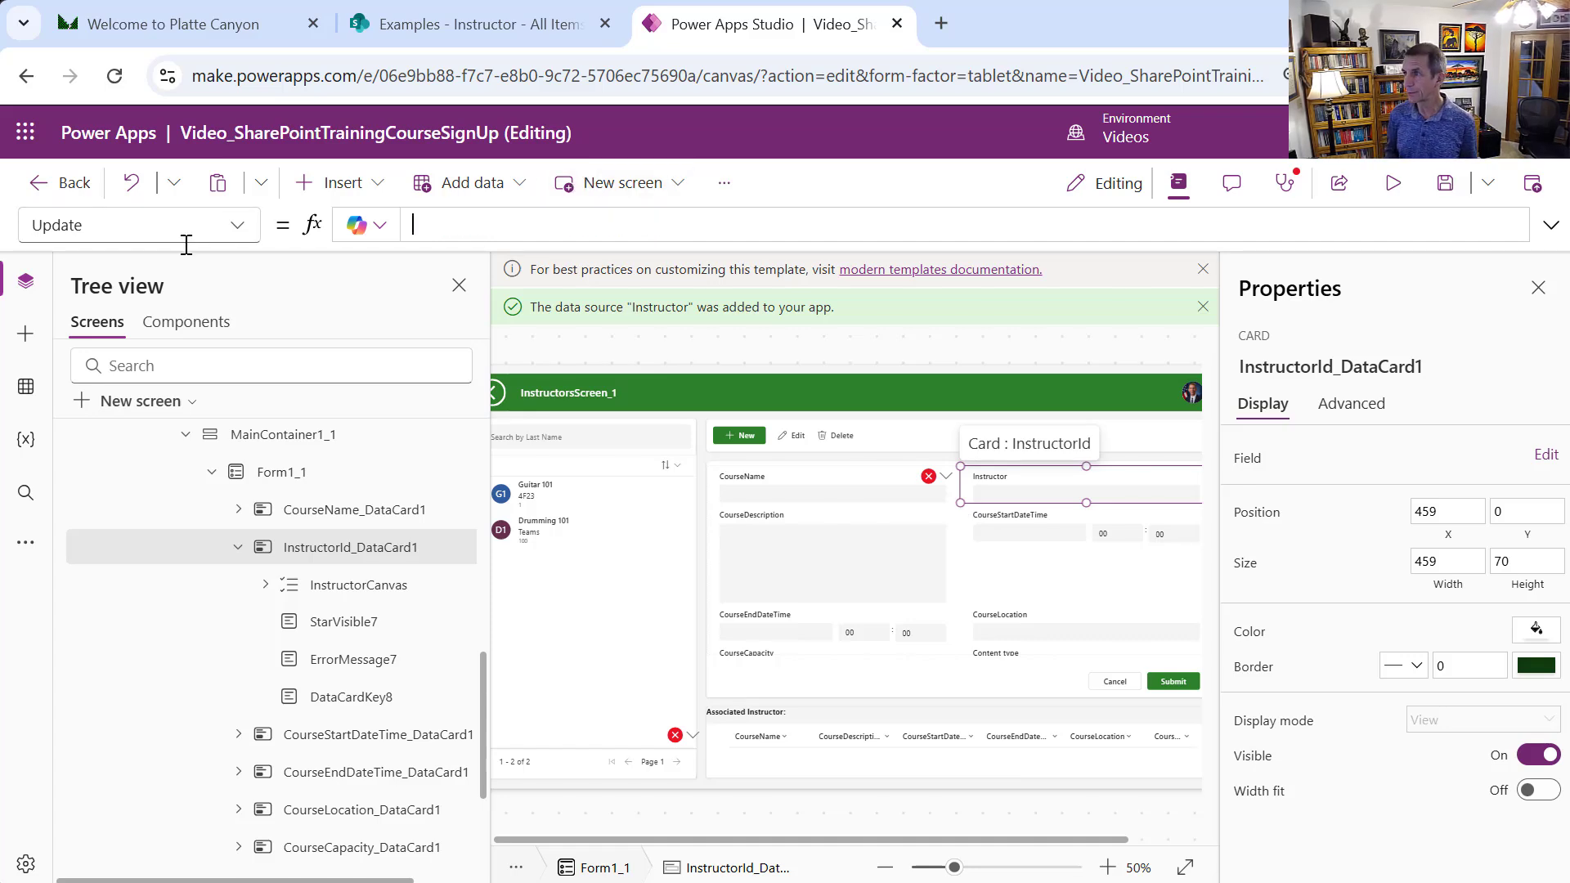
text({)
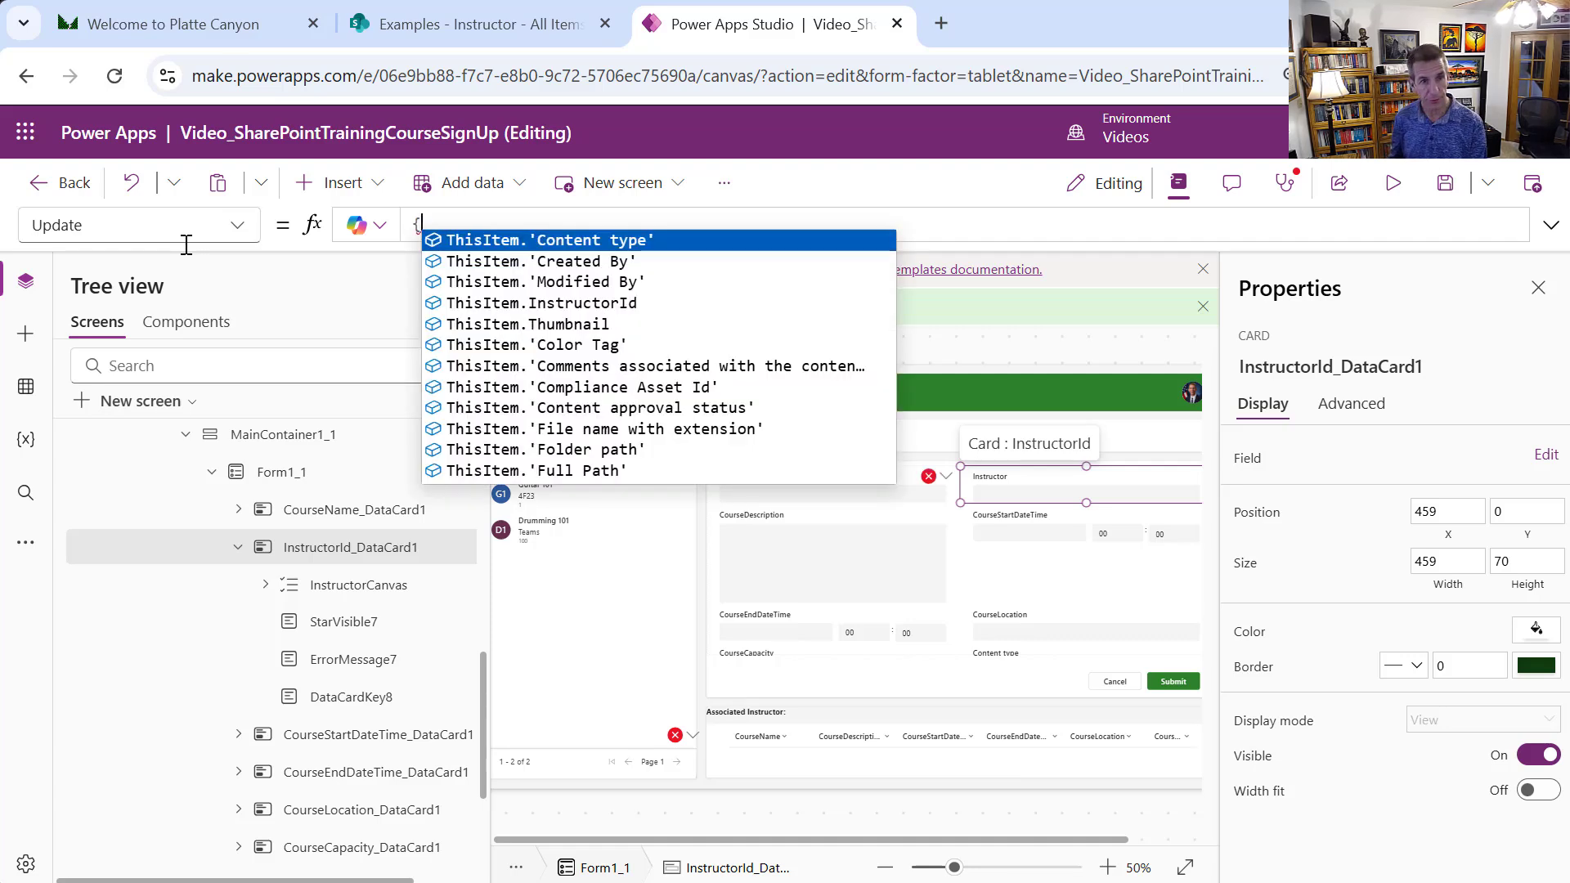
text(Id:)
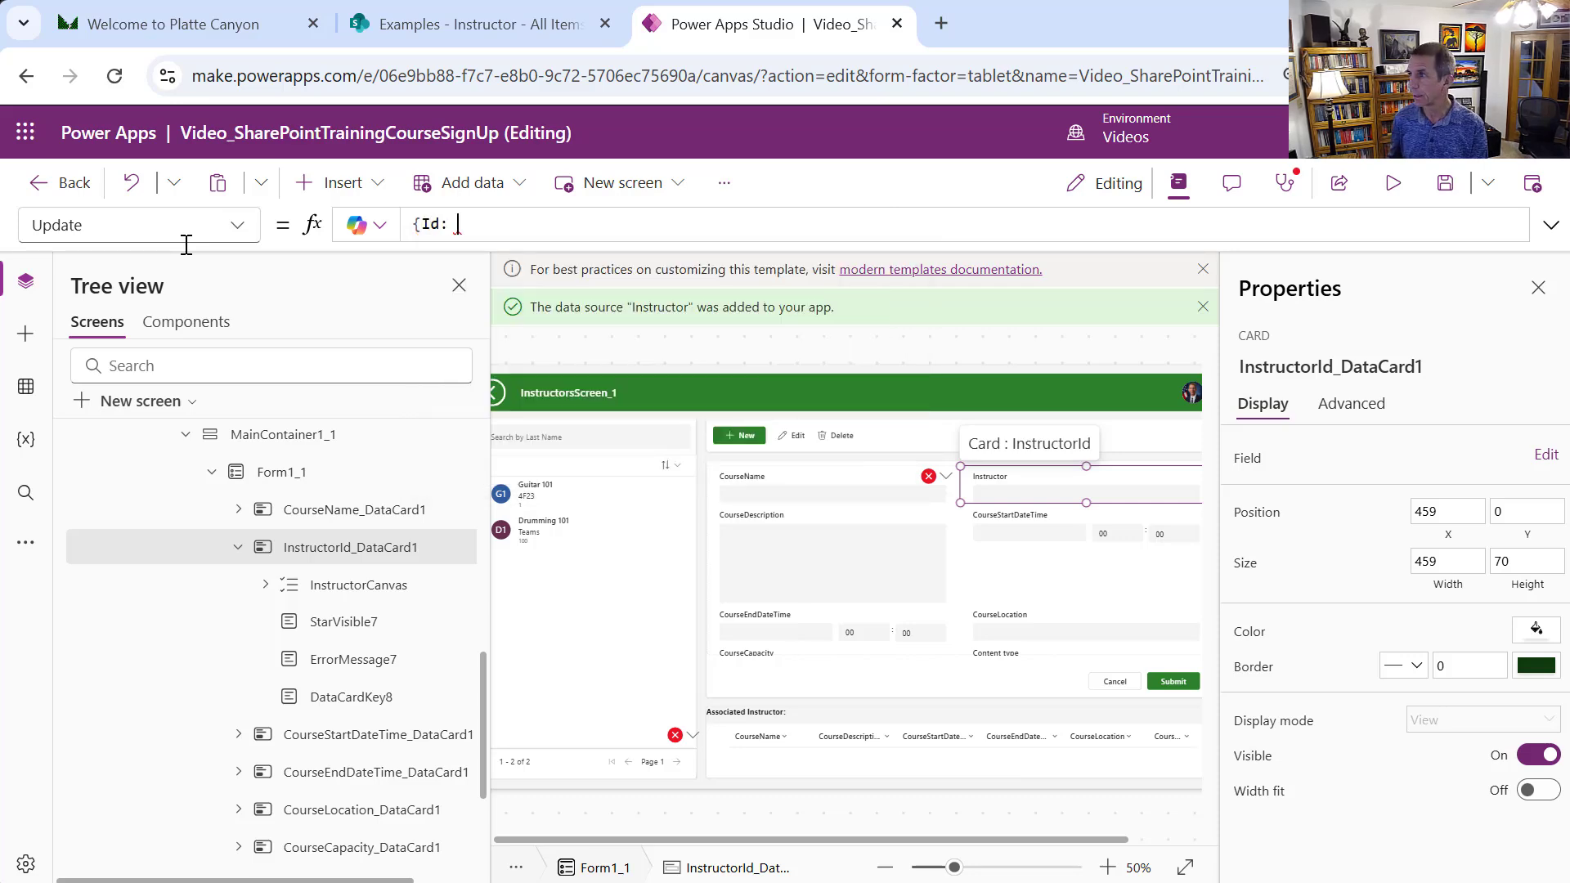
text( Inst)
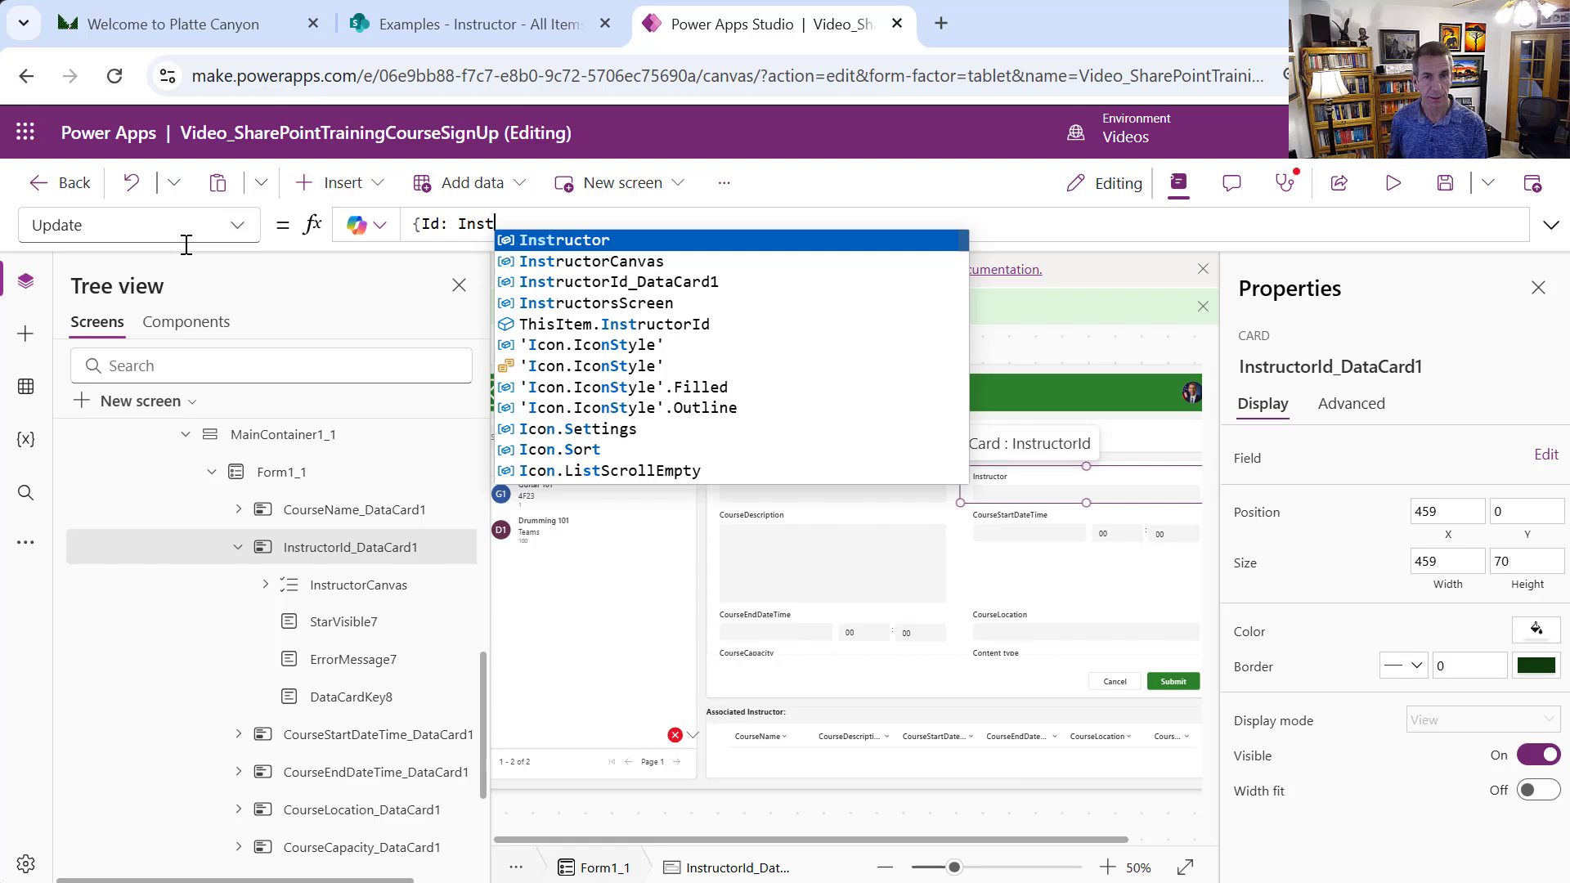
key(Down)
key(Tab)
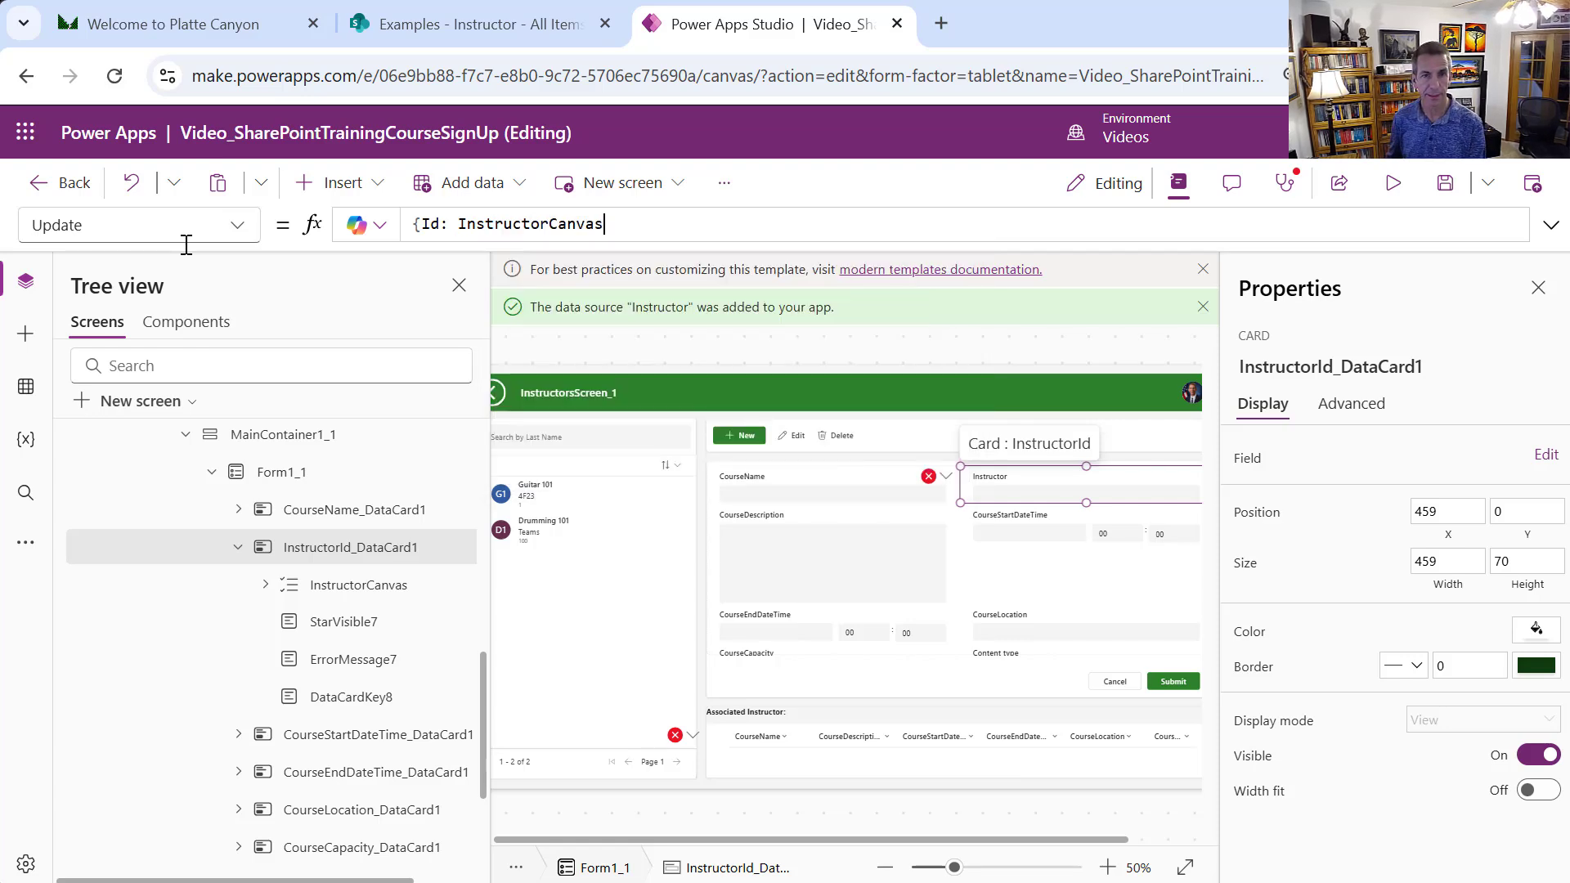
text(.S)
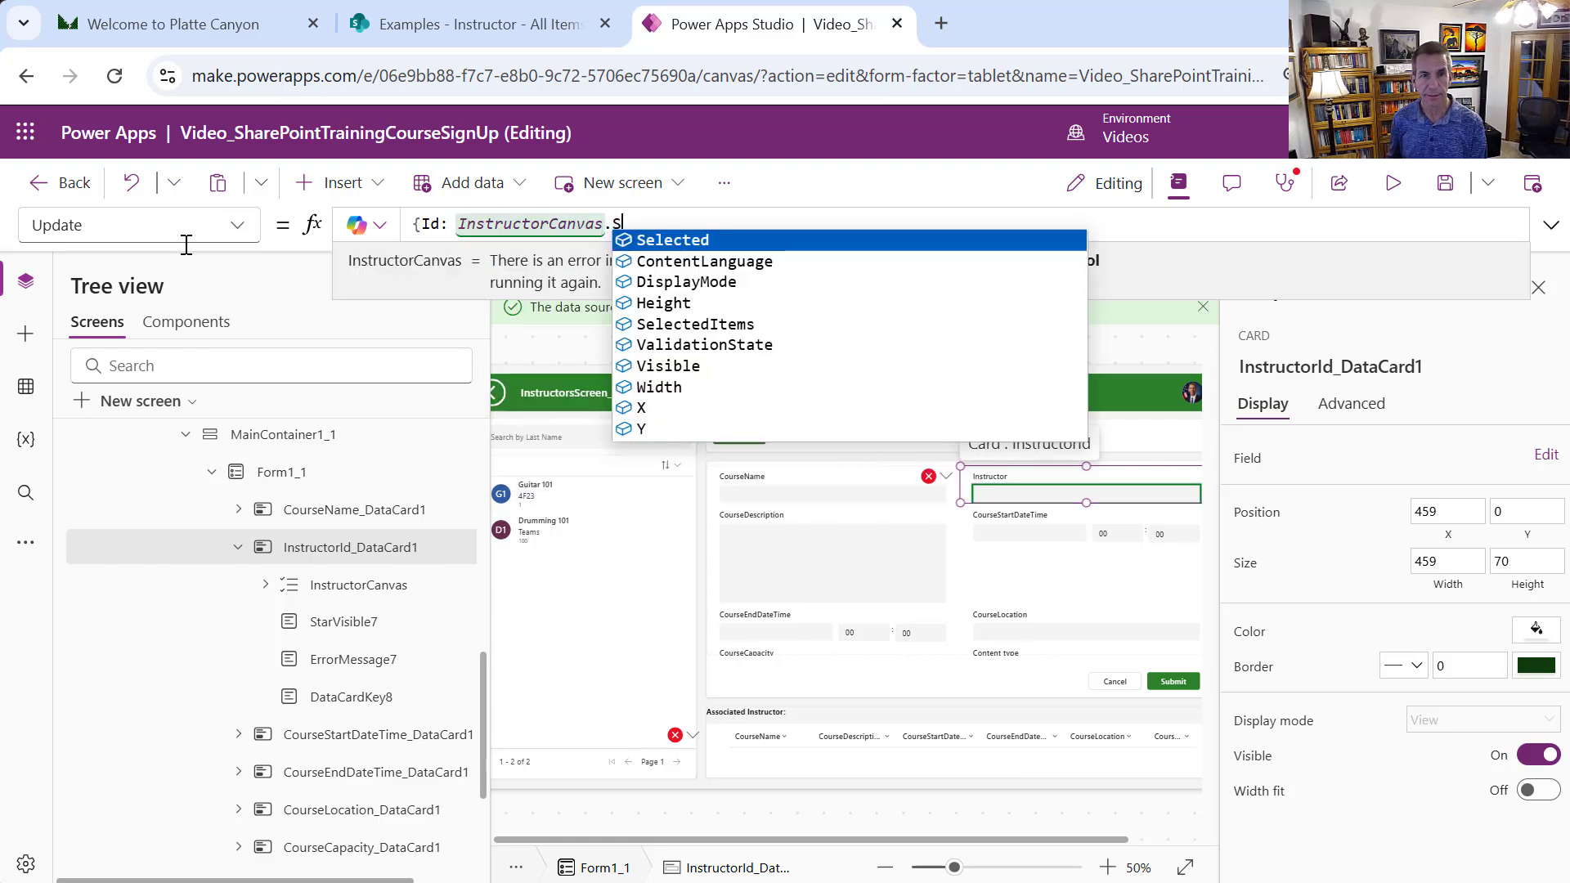
key(Tab)
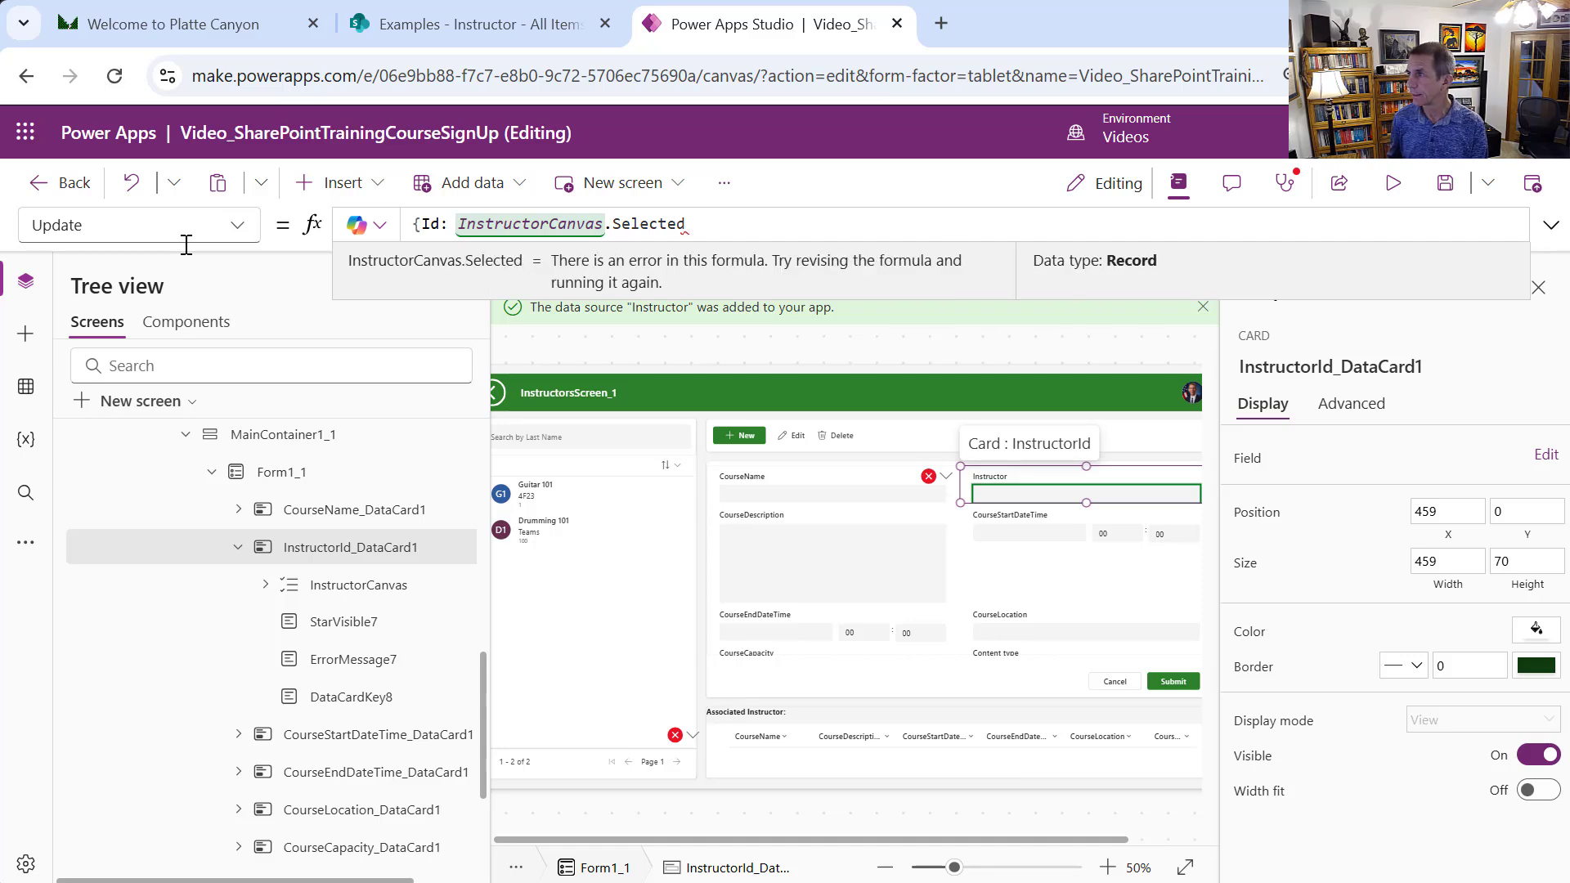
text(.ID)
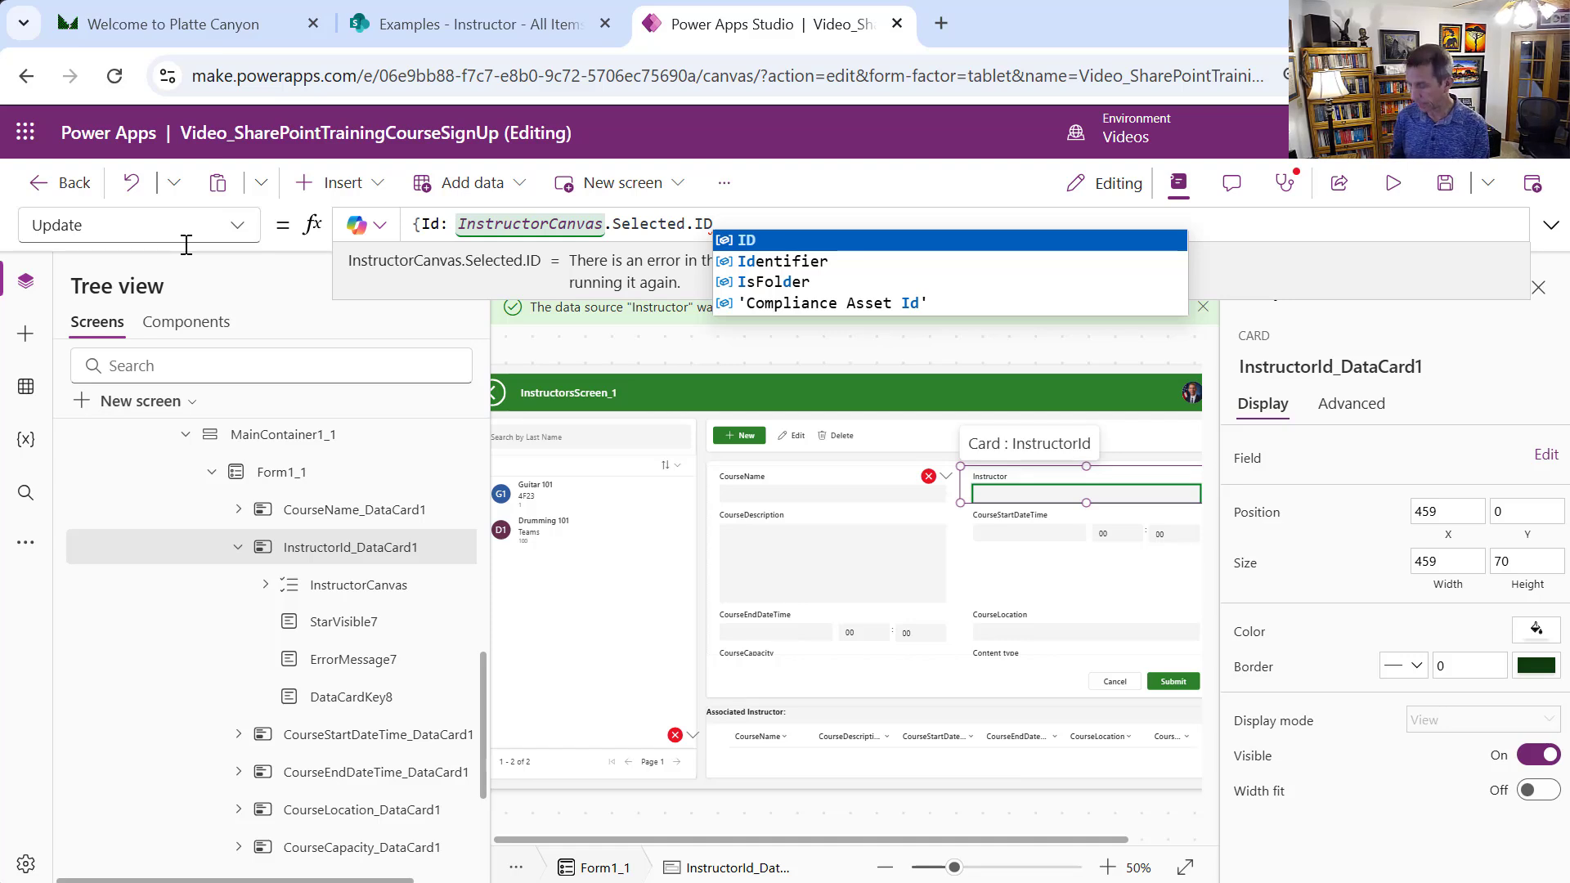
text(, )
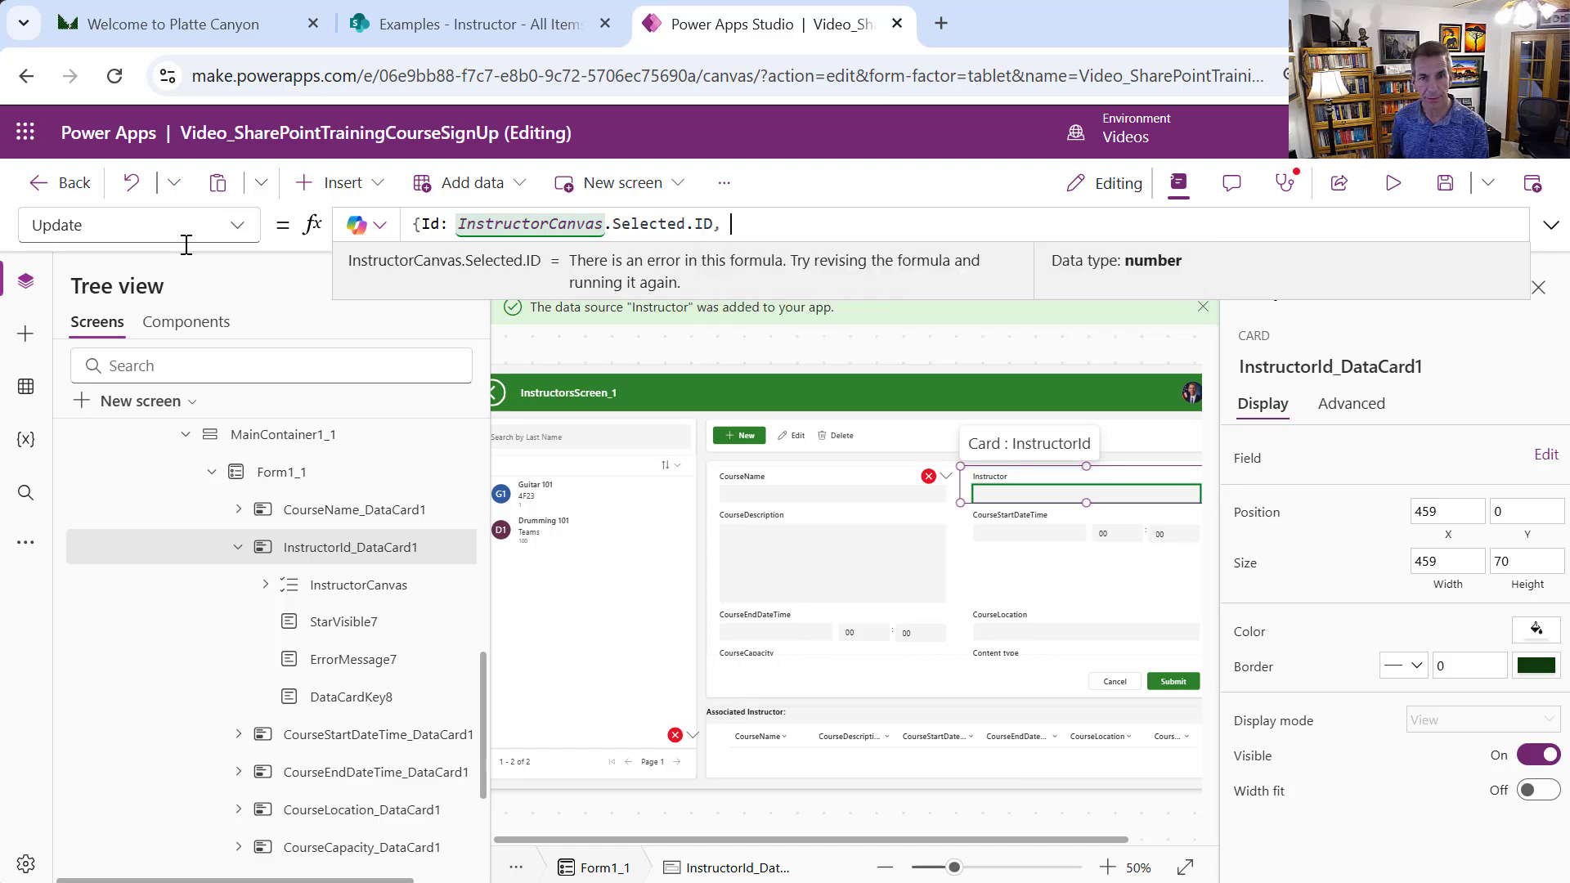
text(Value: )
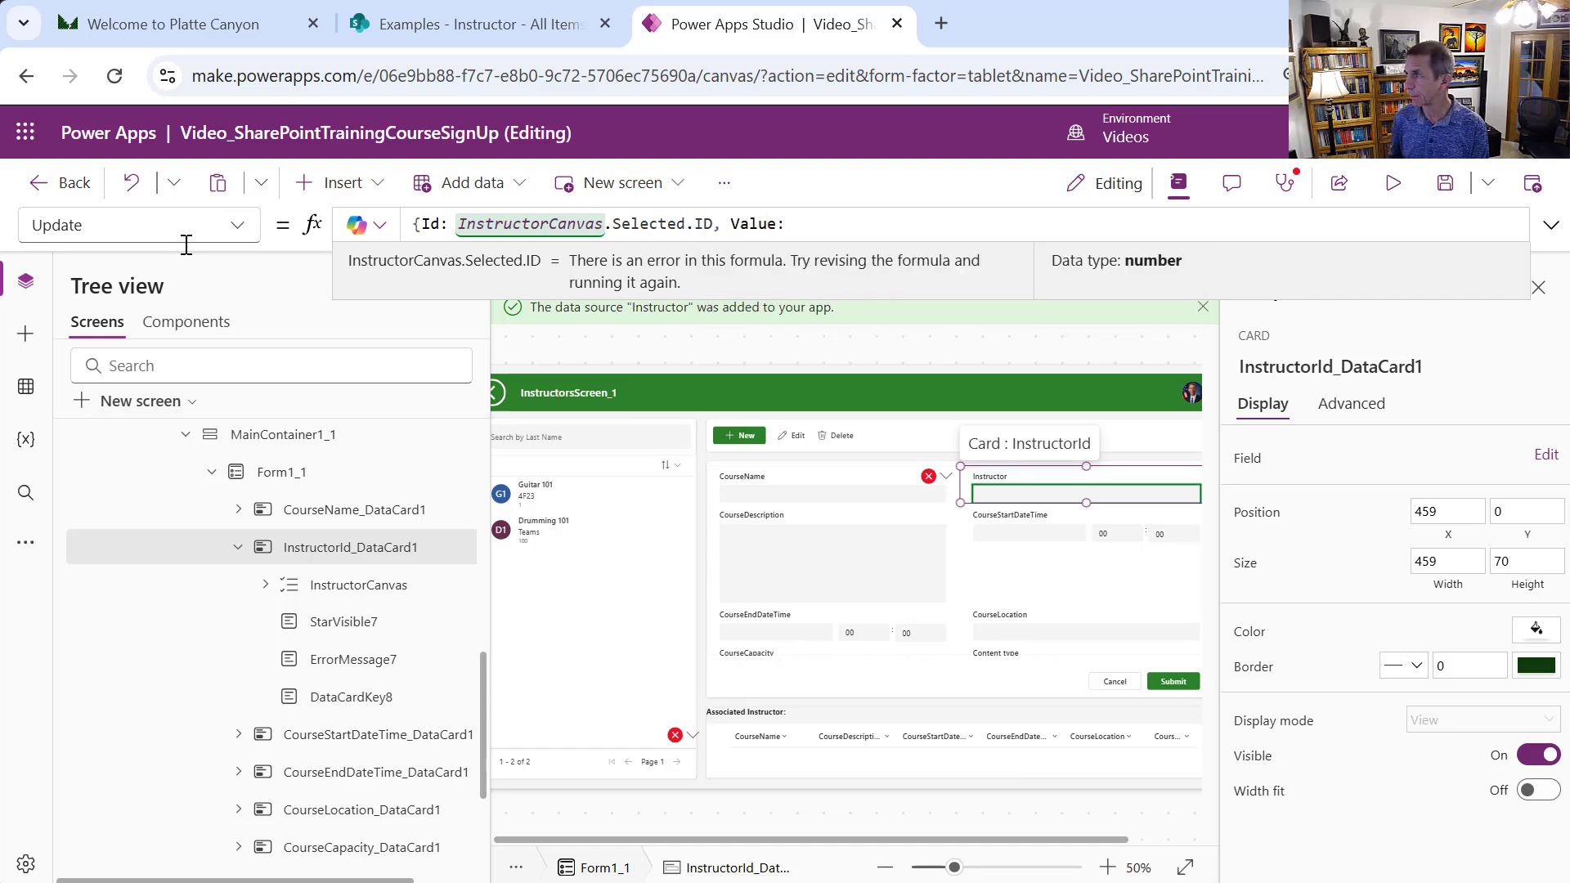
text(Inst)
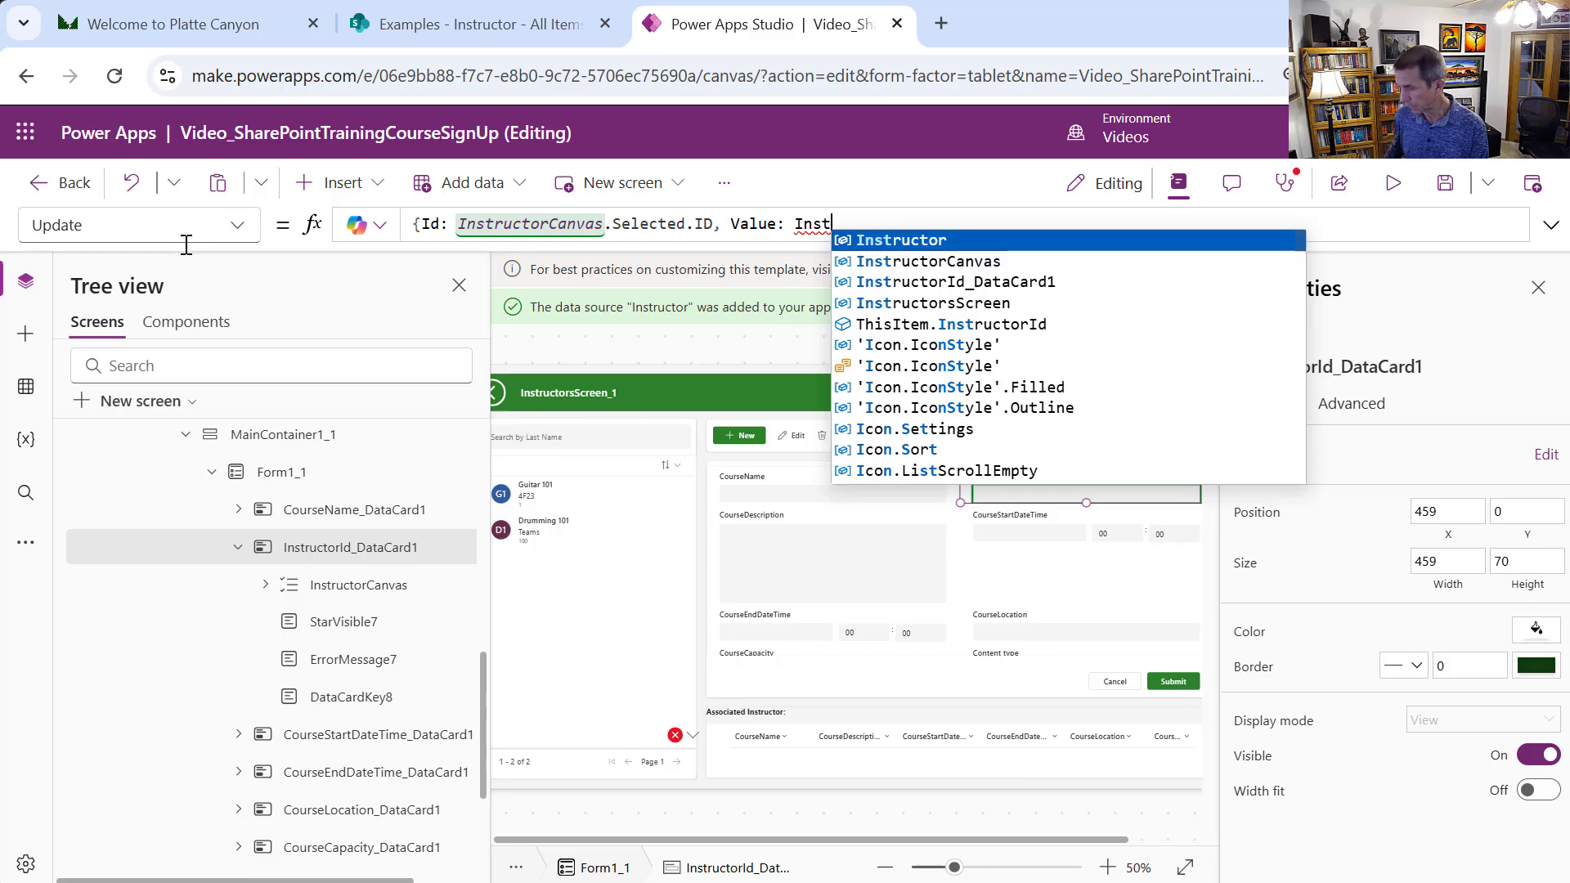
key(Down)
key(Tab)
text(.S)
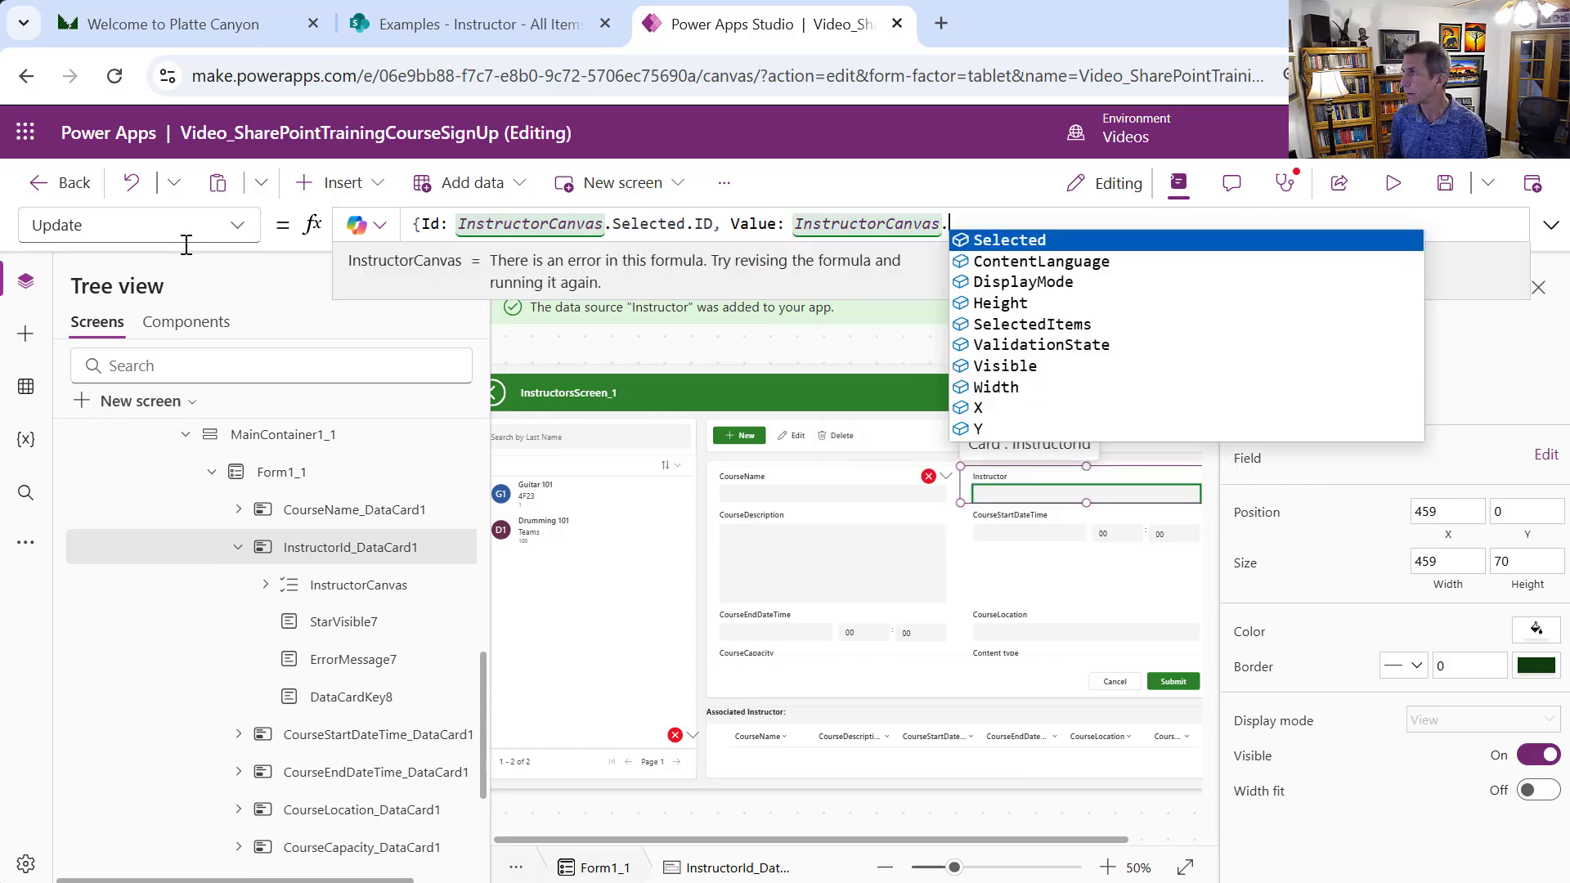
key(Tab)
text(.)
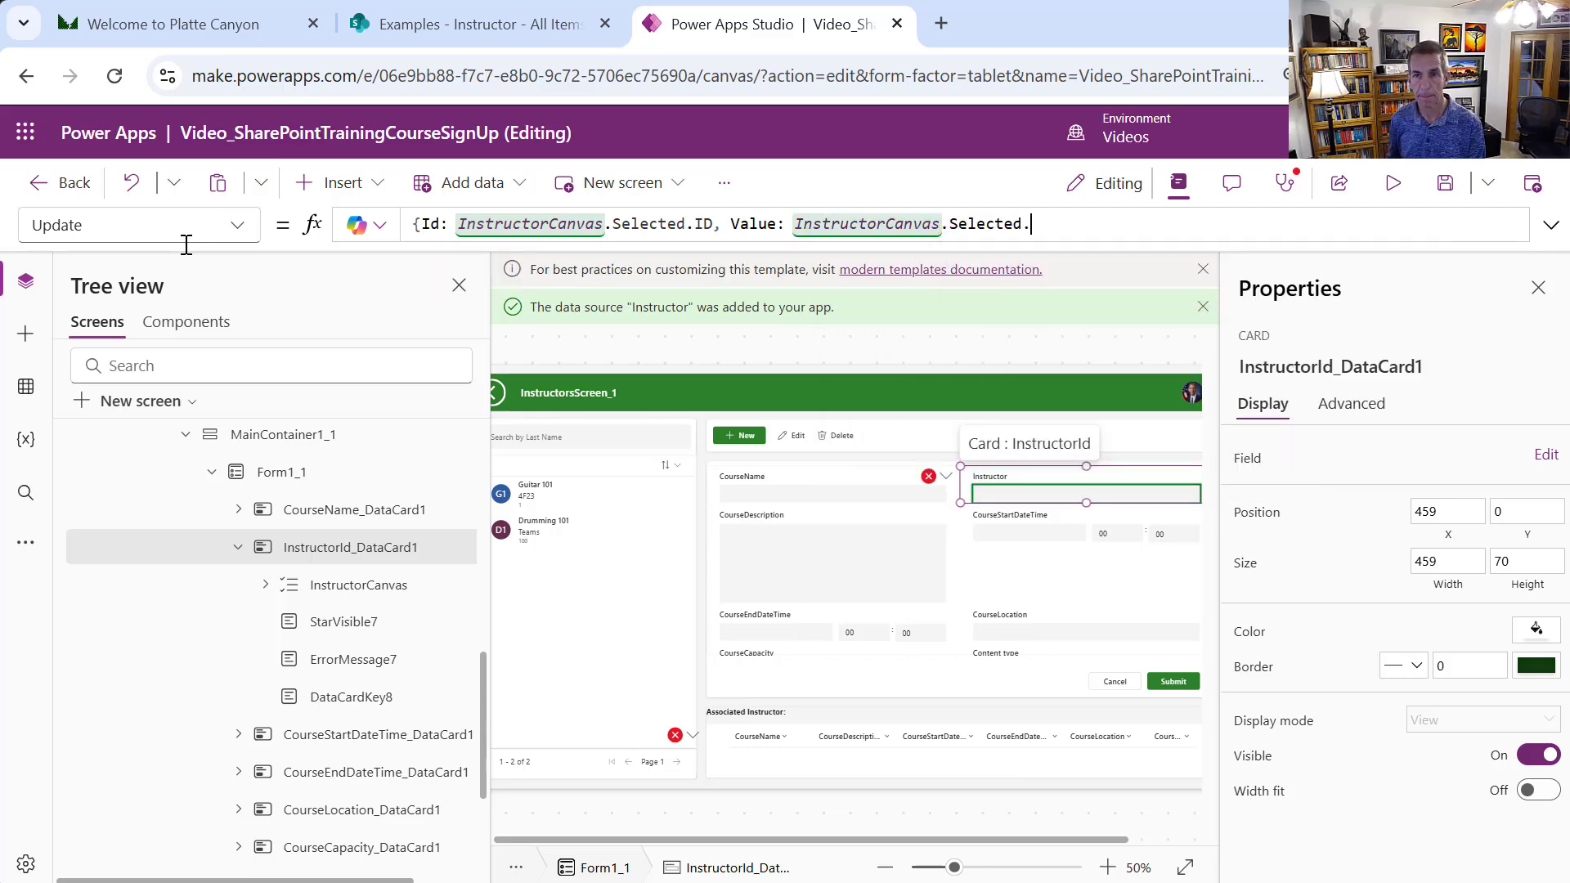
text(ID})
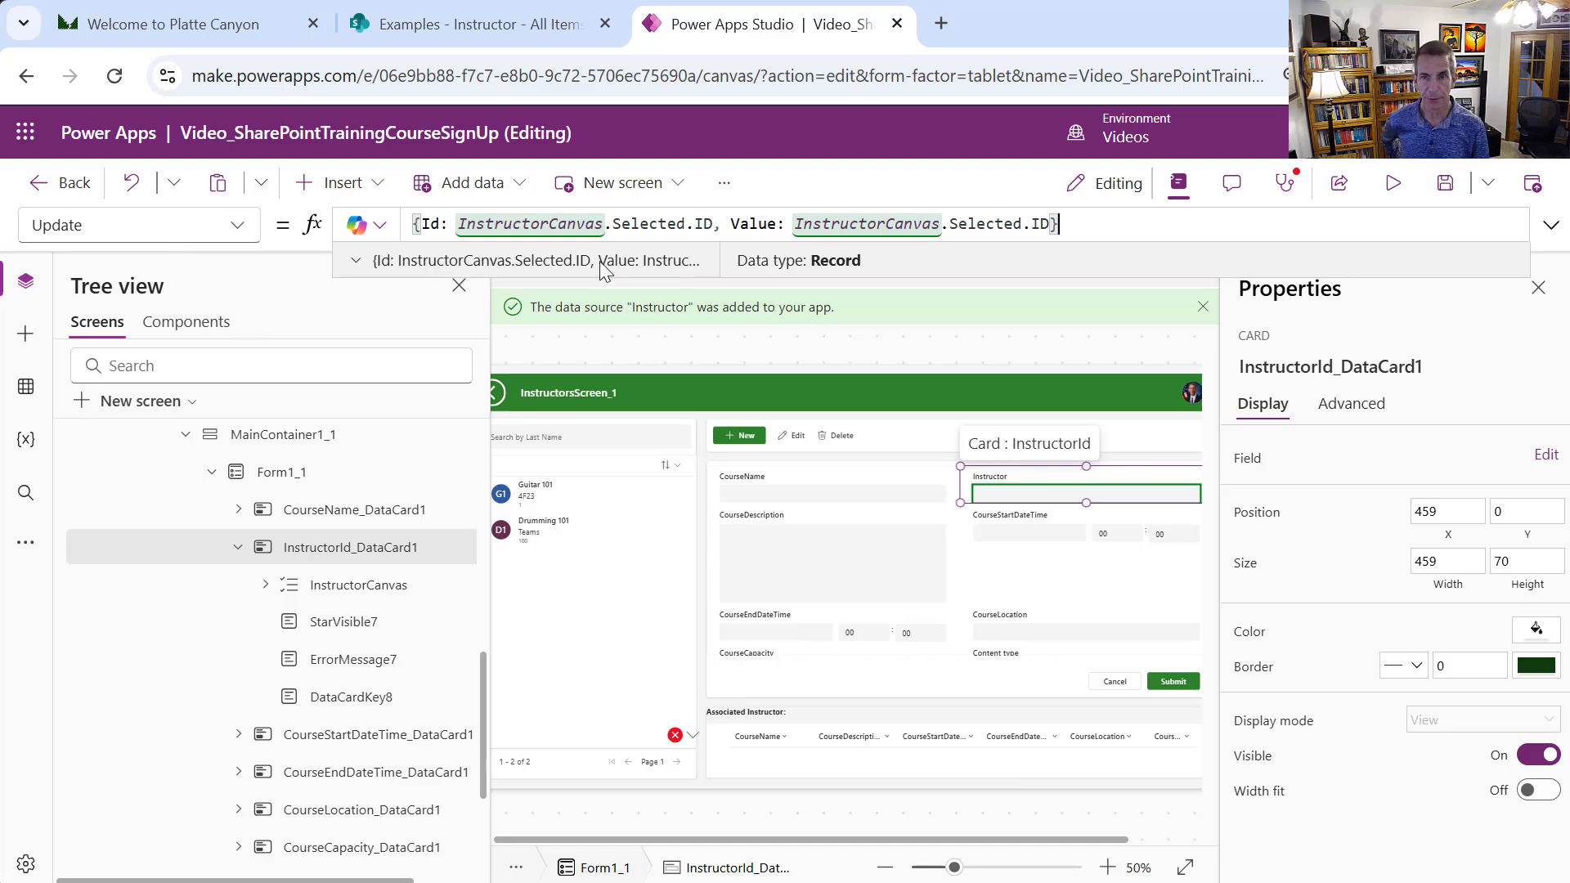
click(1011, 496)
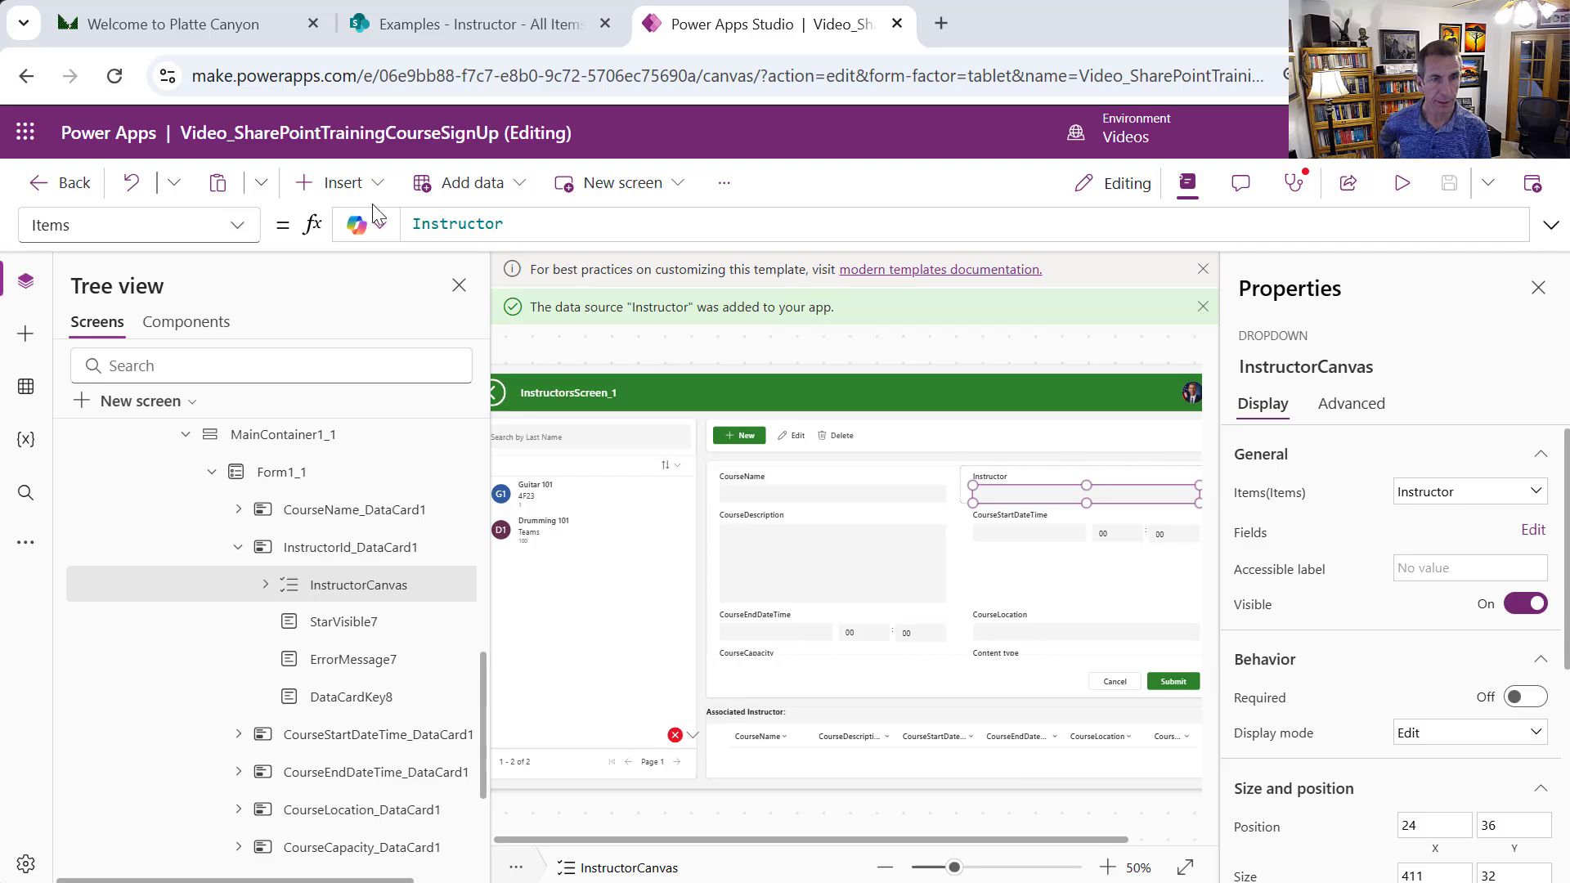
Set InstructorCanvas's DefaultSelectedItems to LookUp(Instructor, ID = CurrentItem.InstructorId.Value)
click(237, 227)
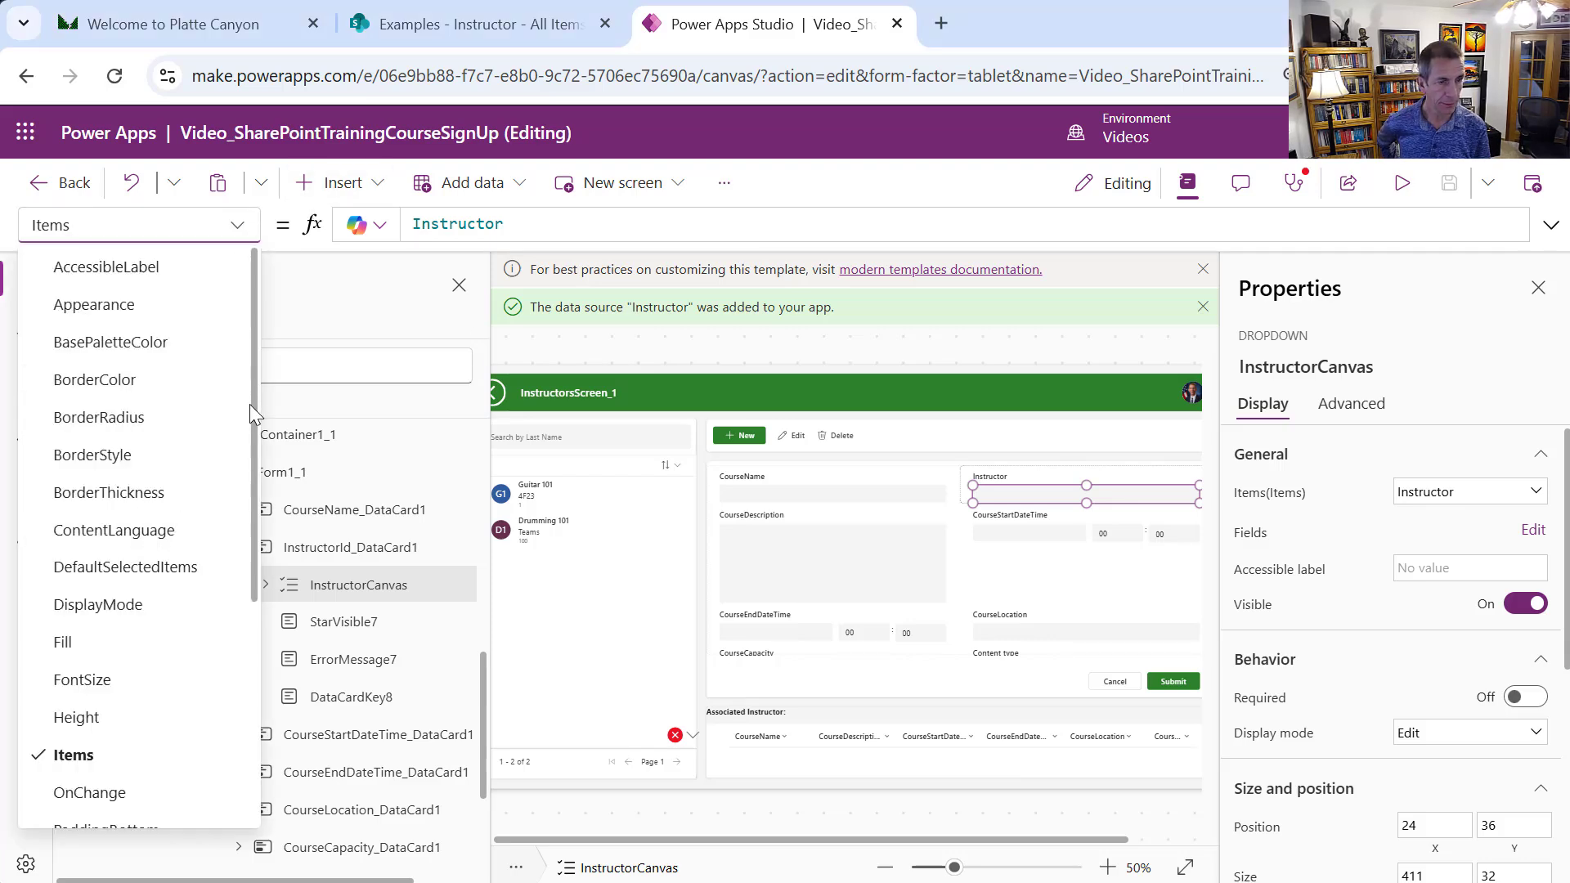
click(167, 575)
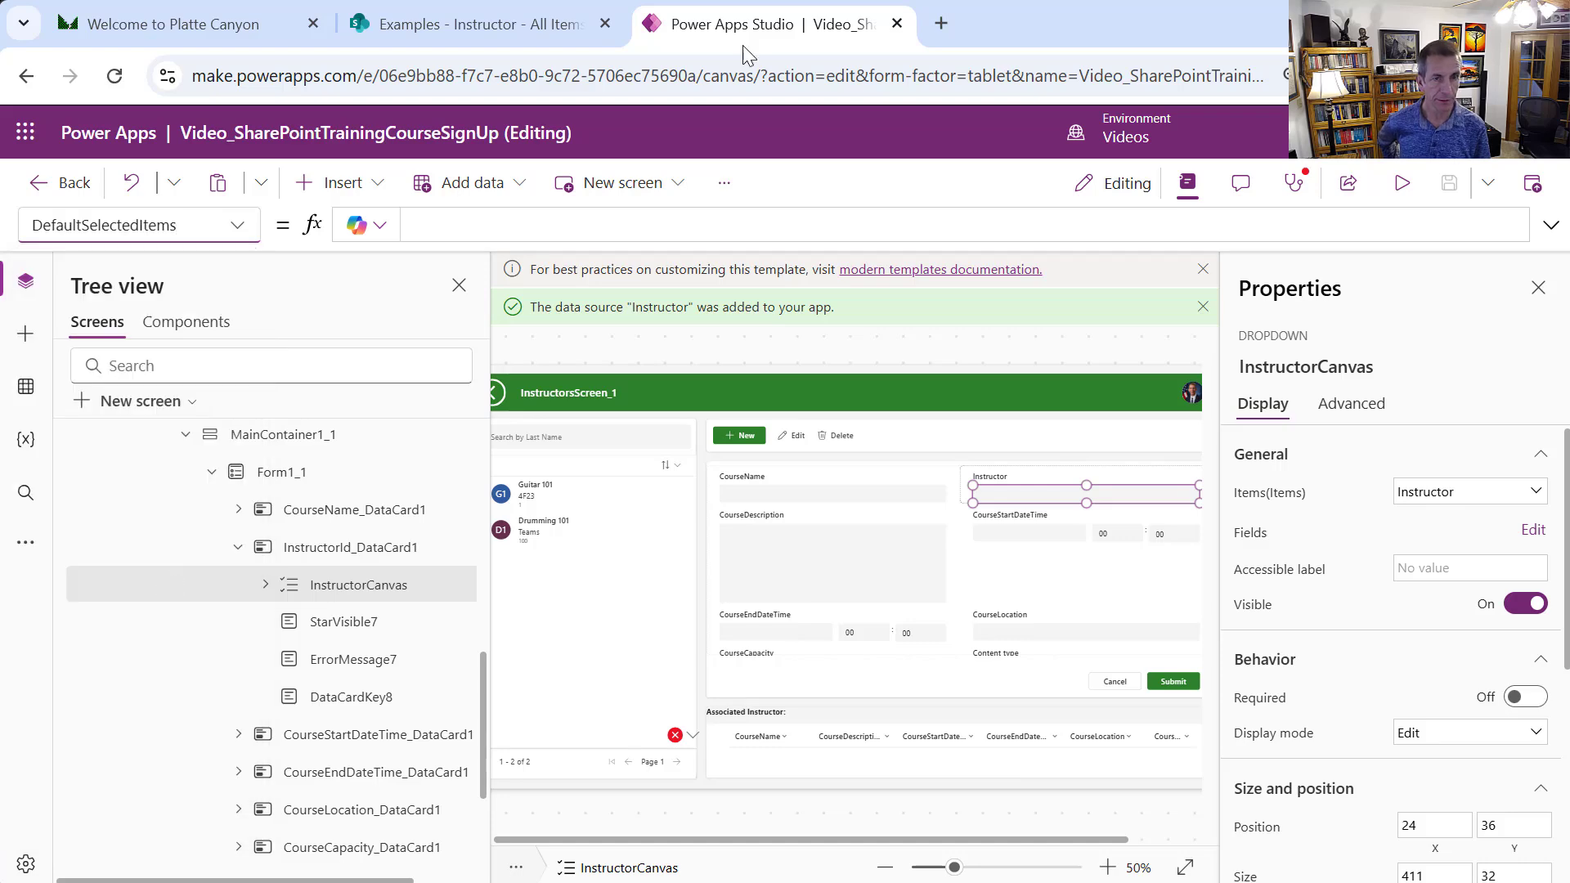
click(613, 225)
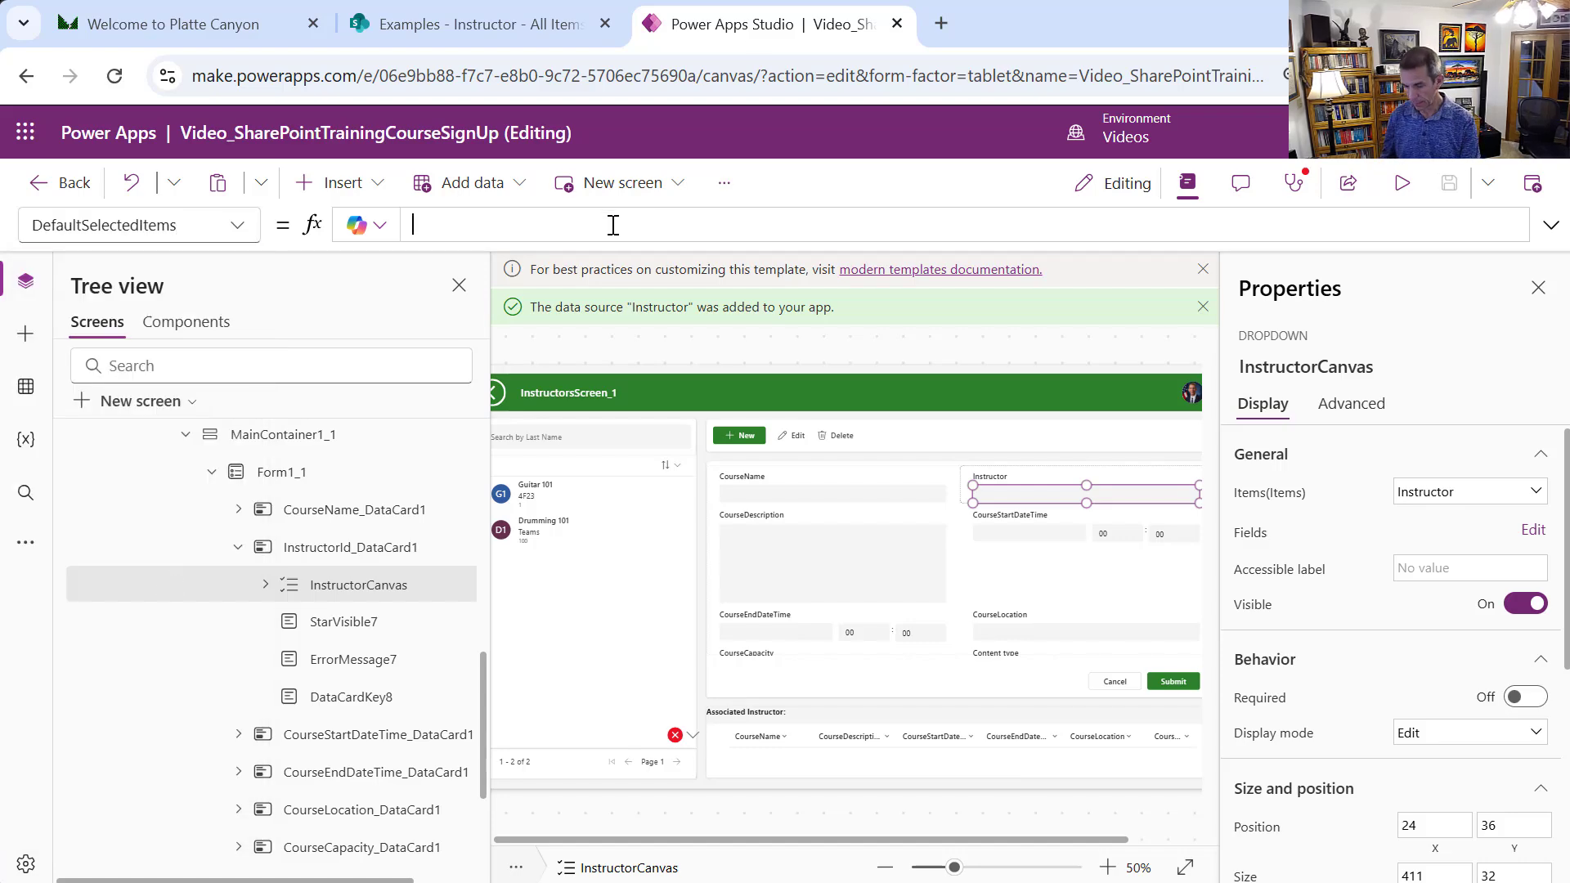
text(LookU)
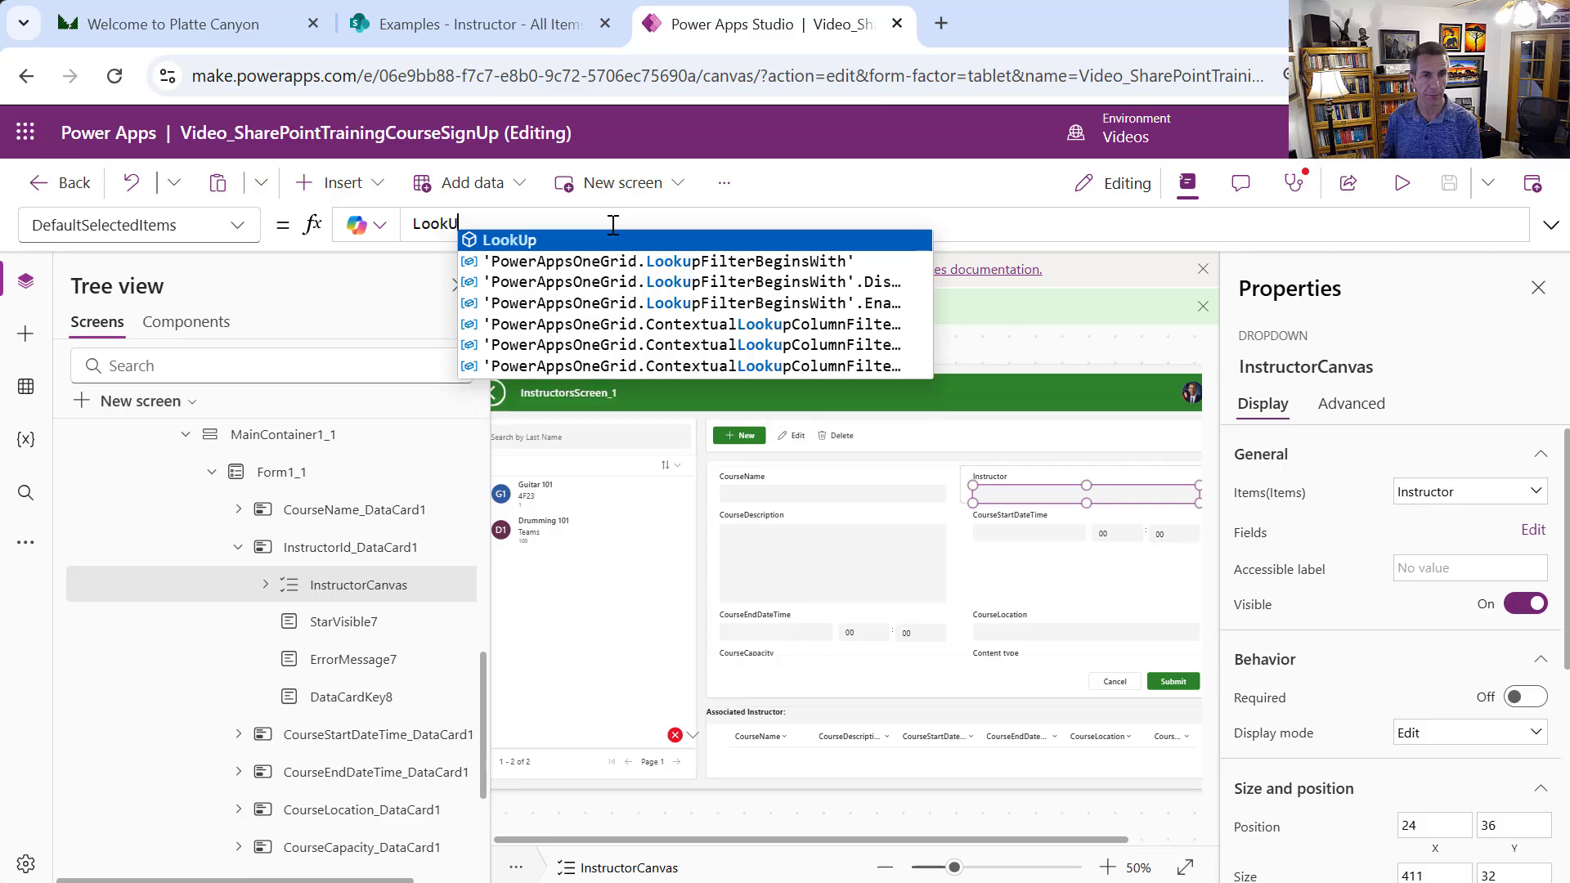
text(p()
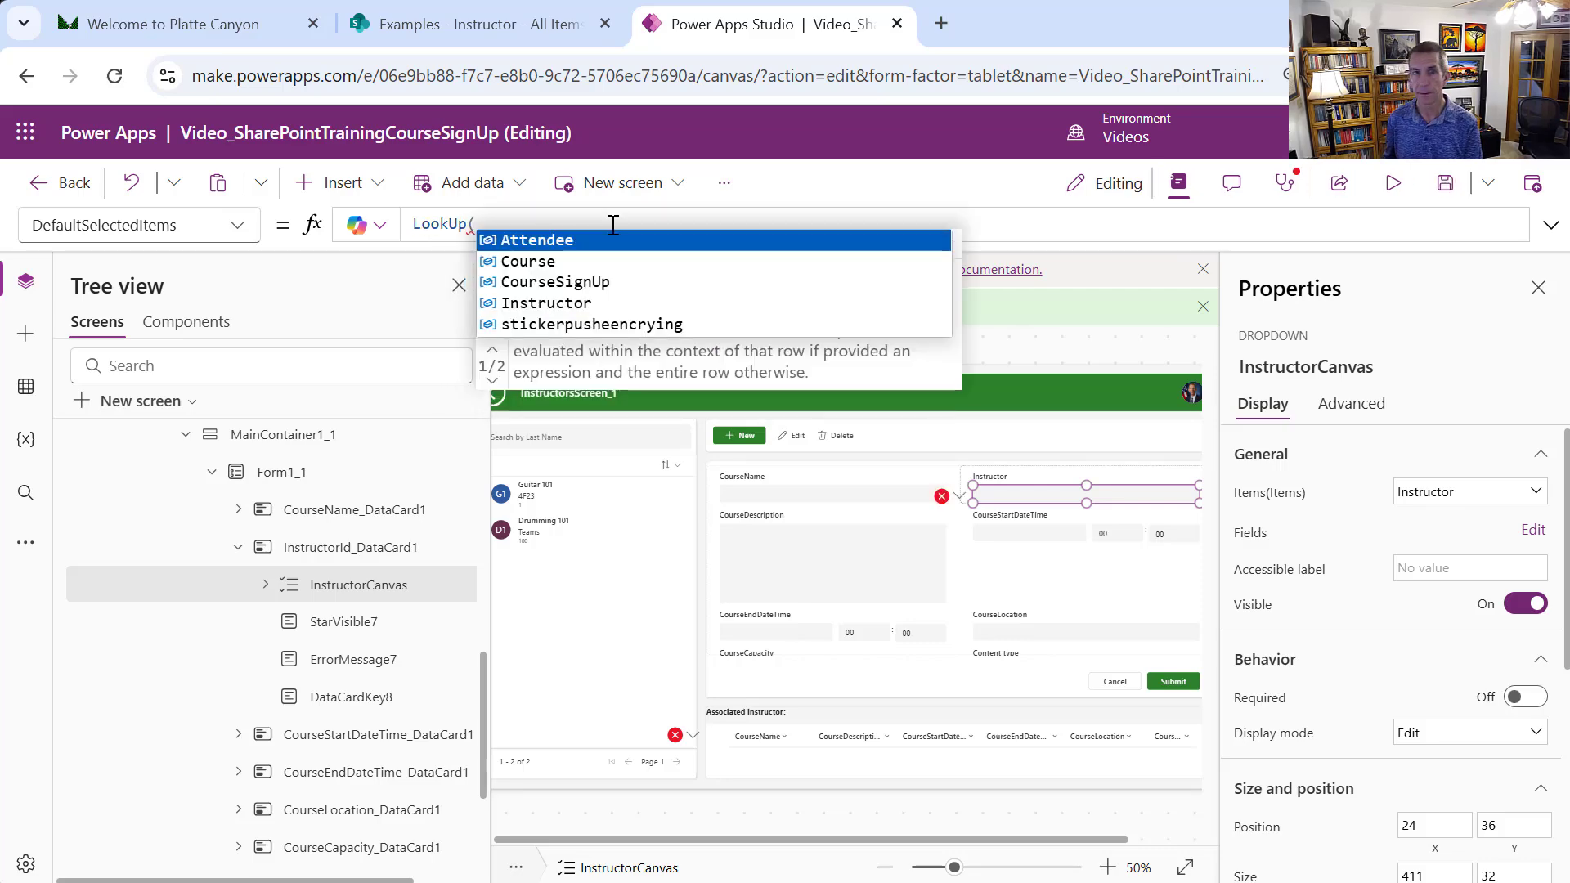
text(In)
key(Tab)
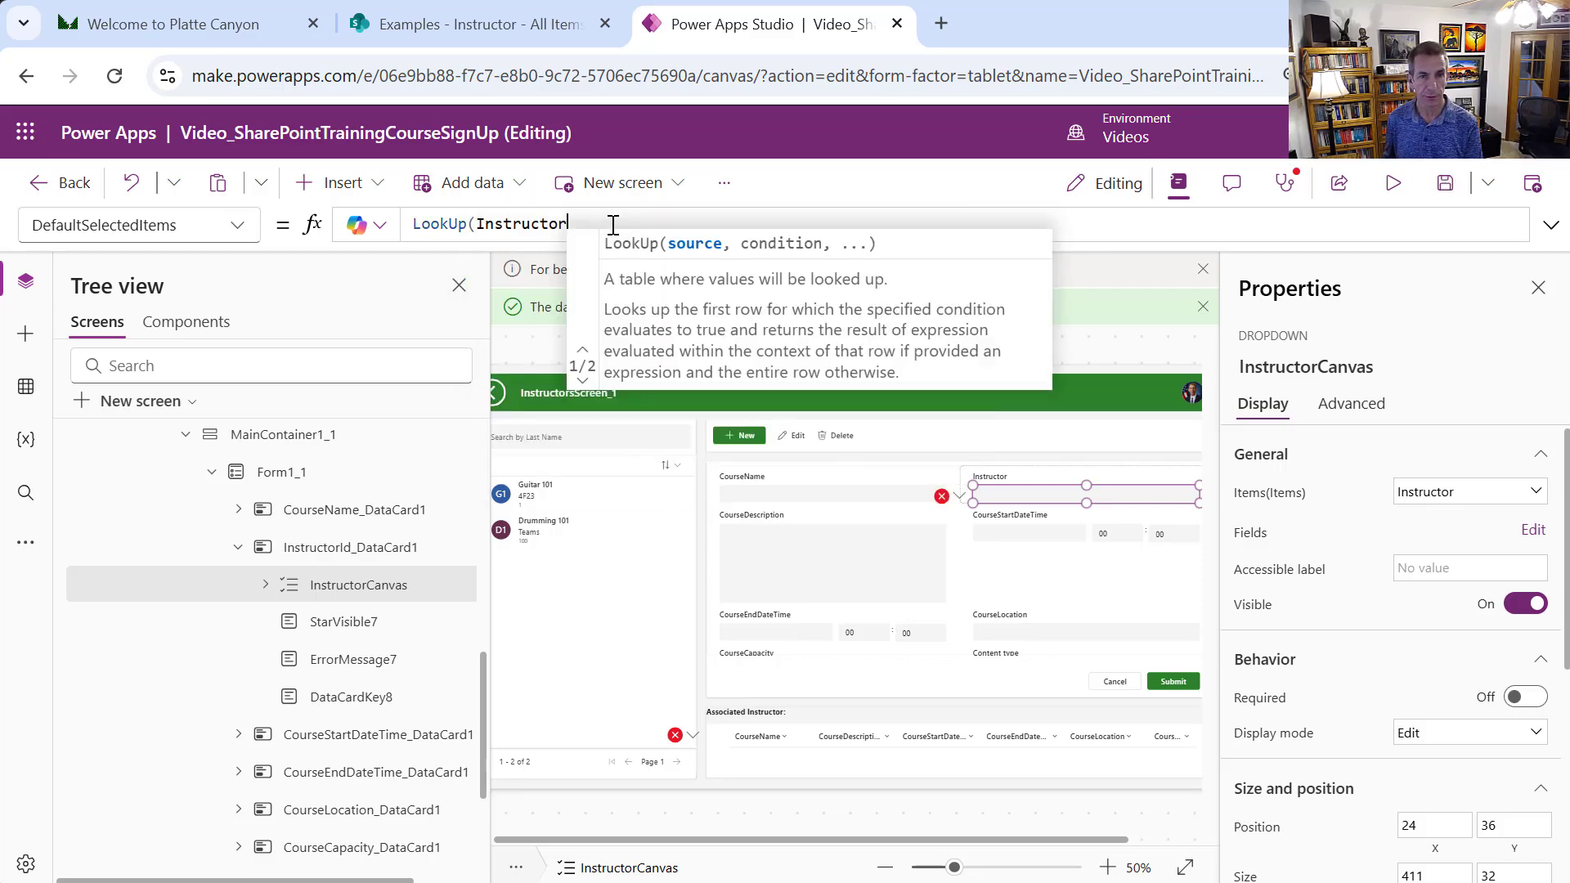
text(, )
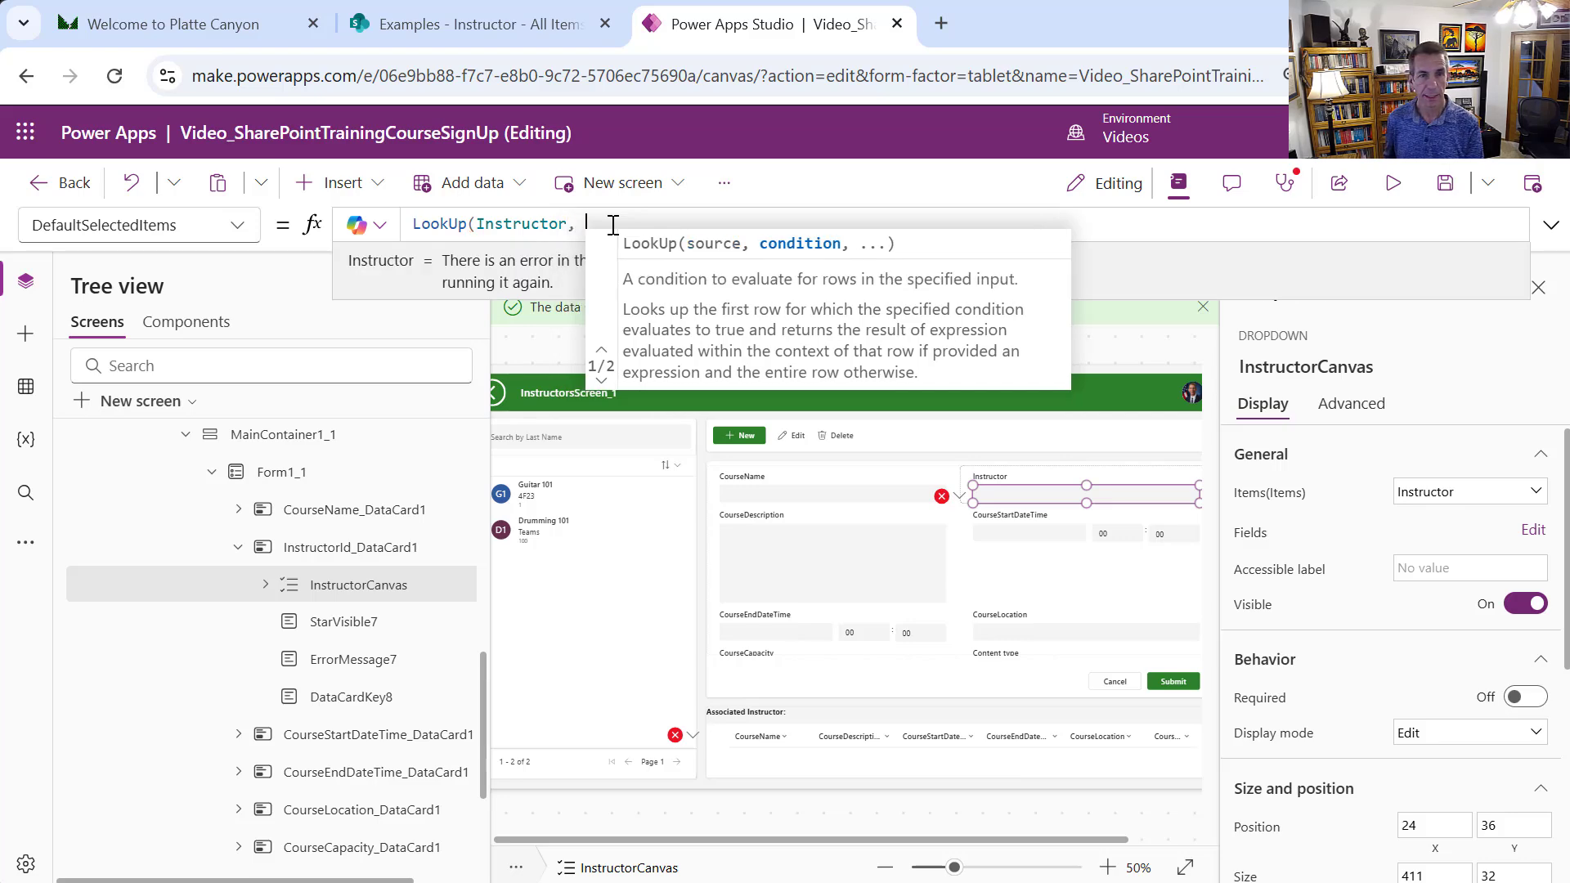
text(ID )
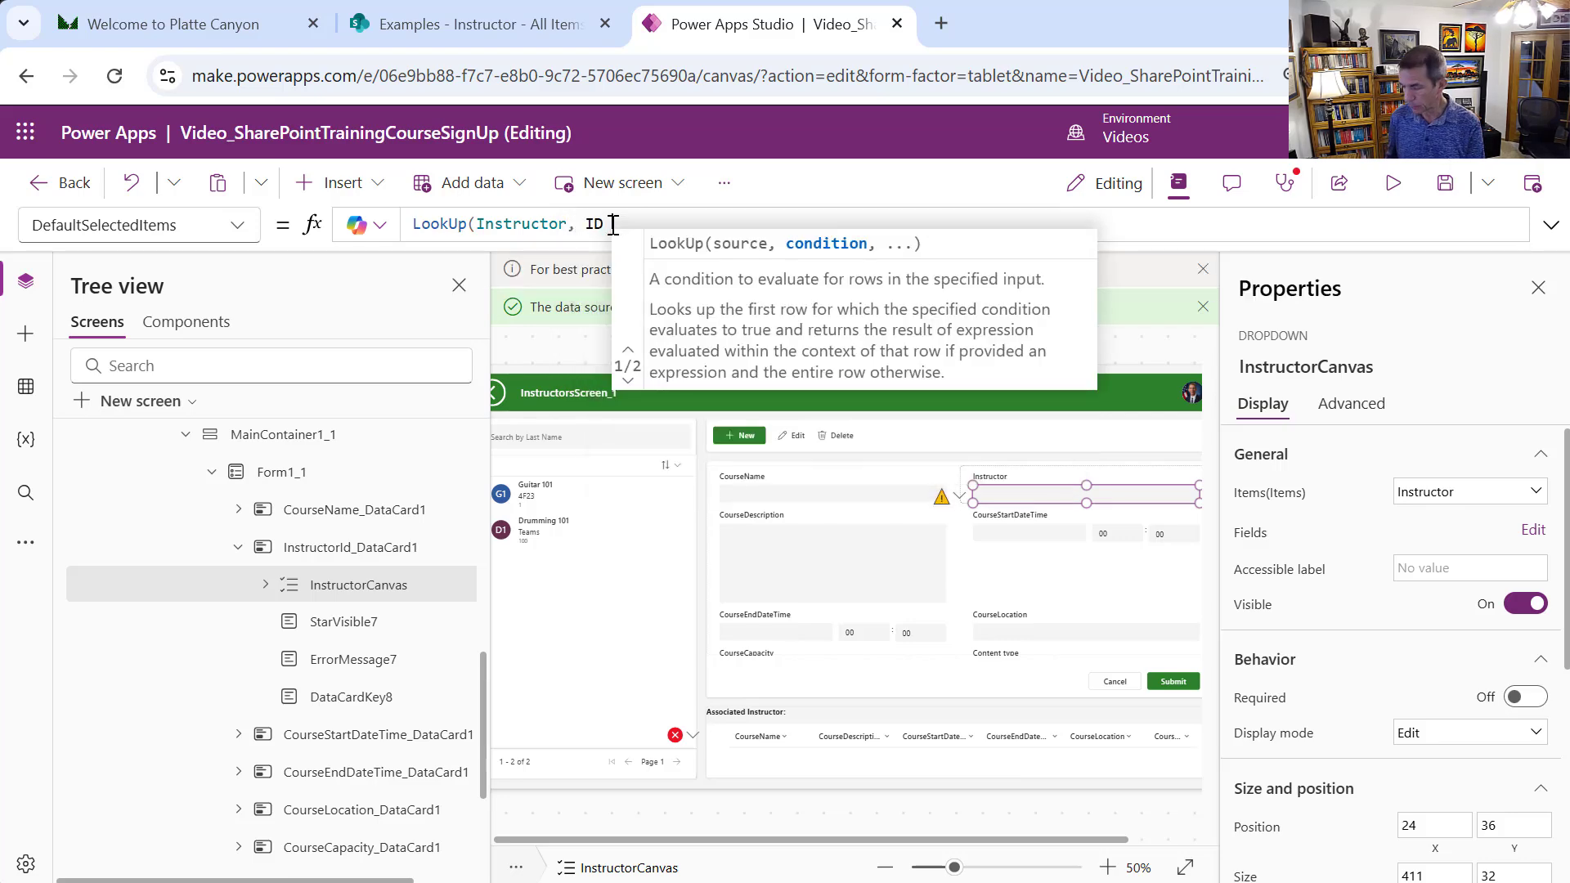
text(= )
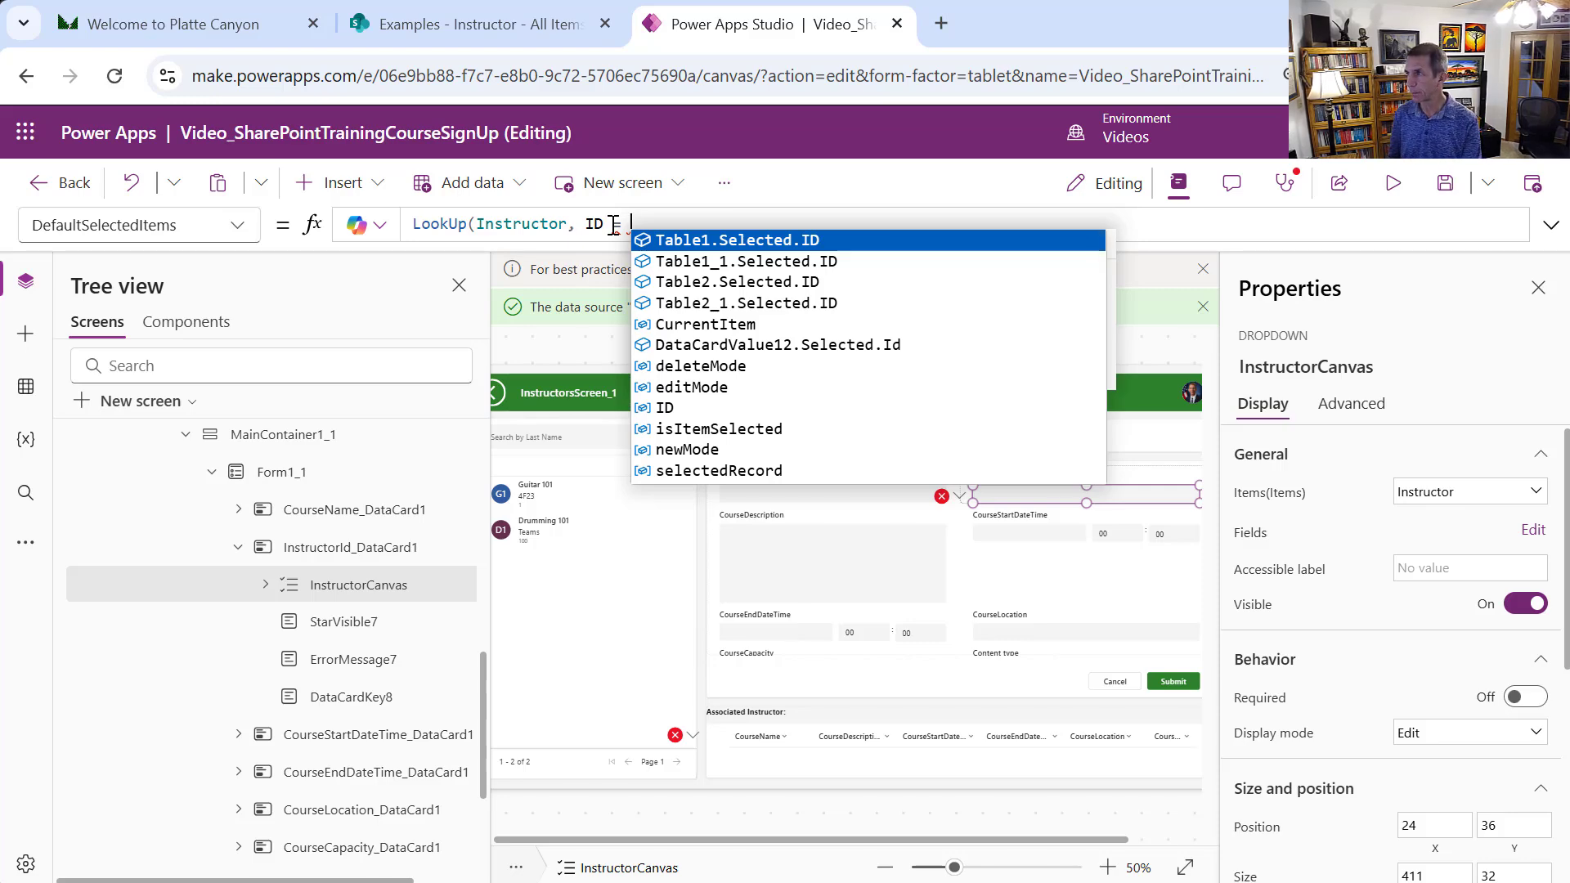
text(Curren)
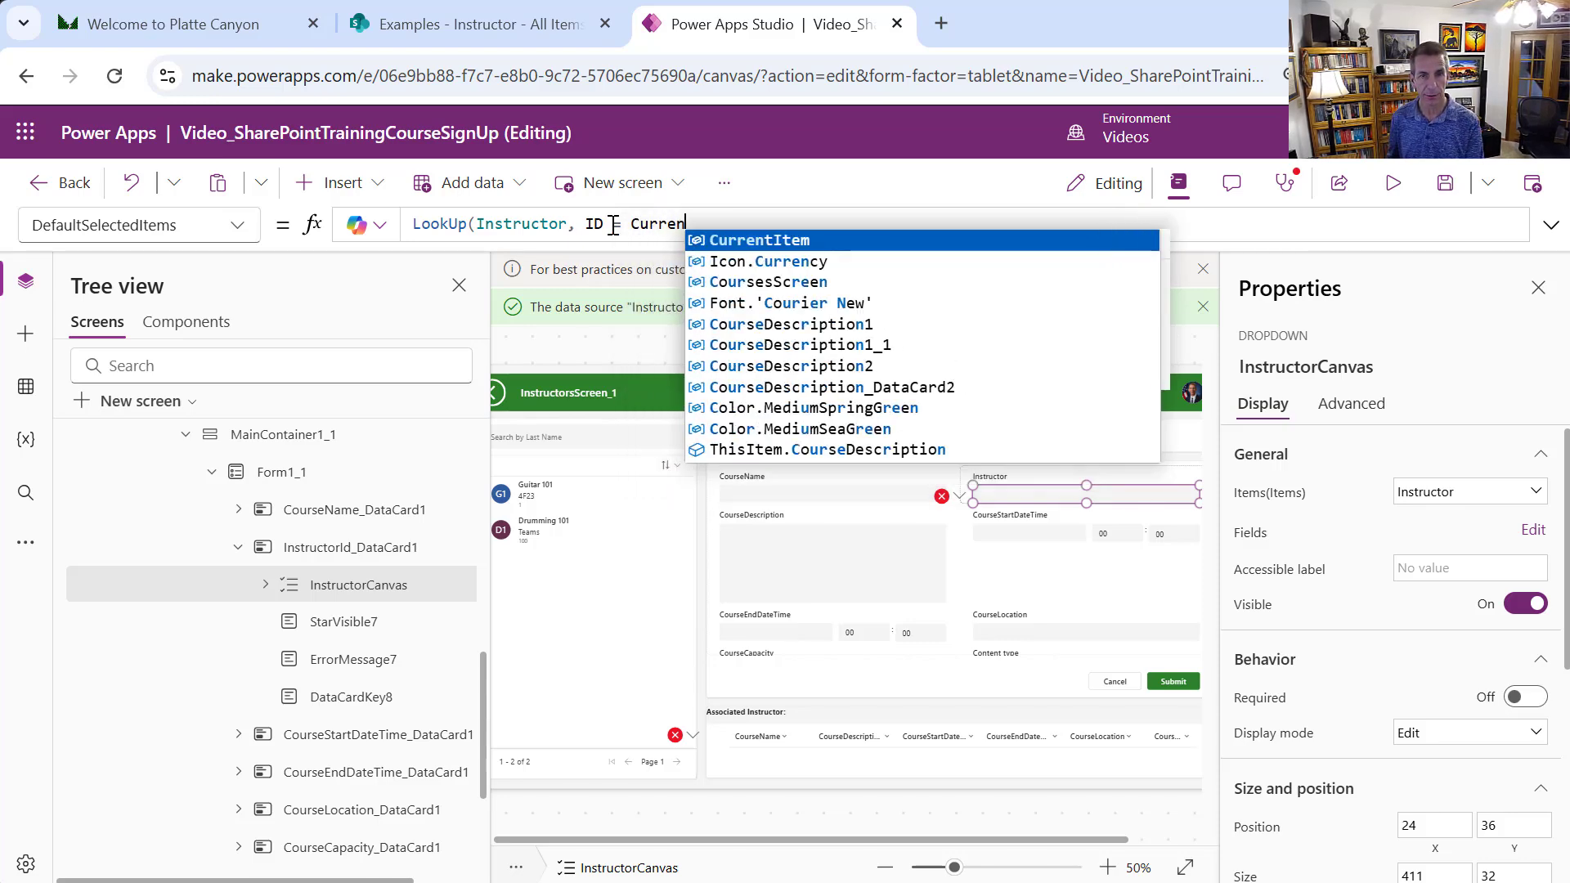
text(tItem.)
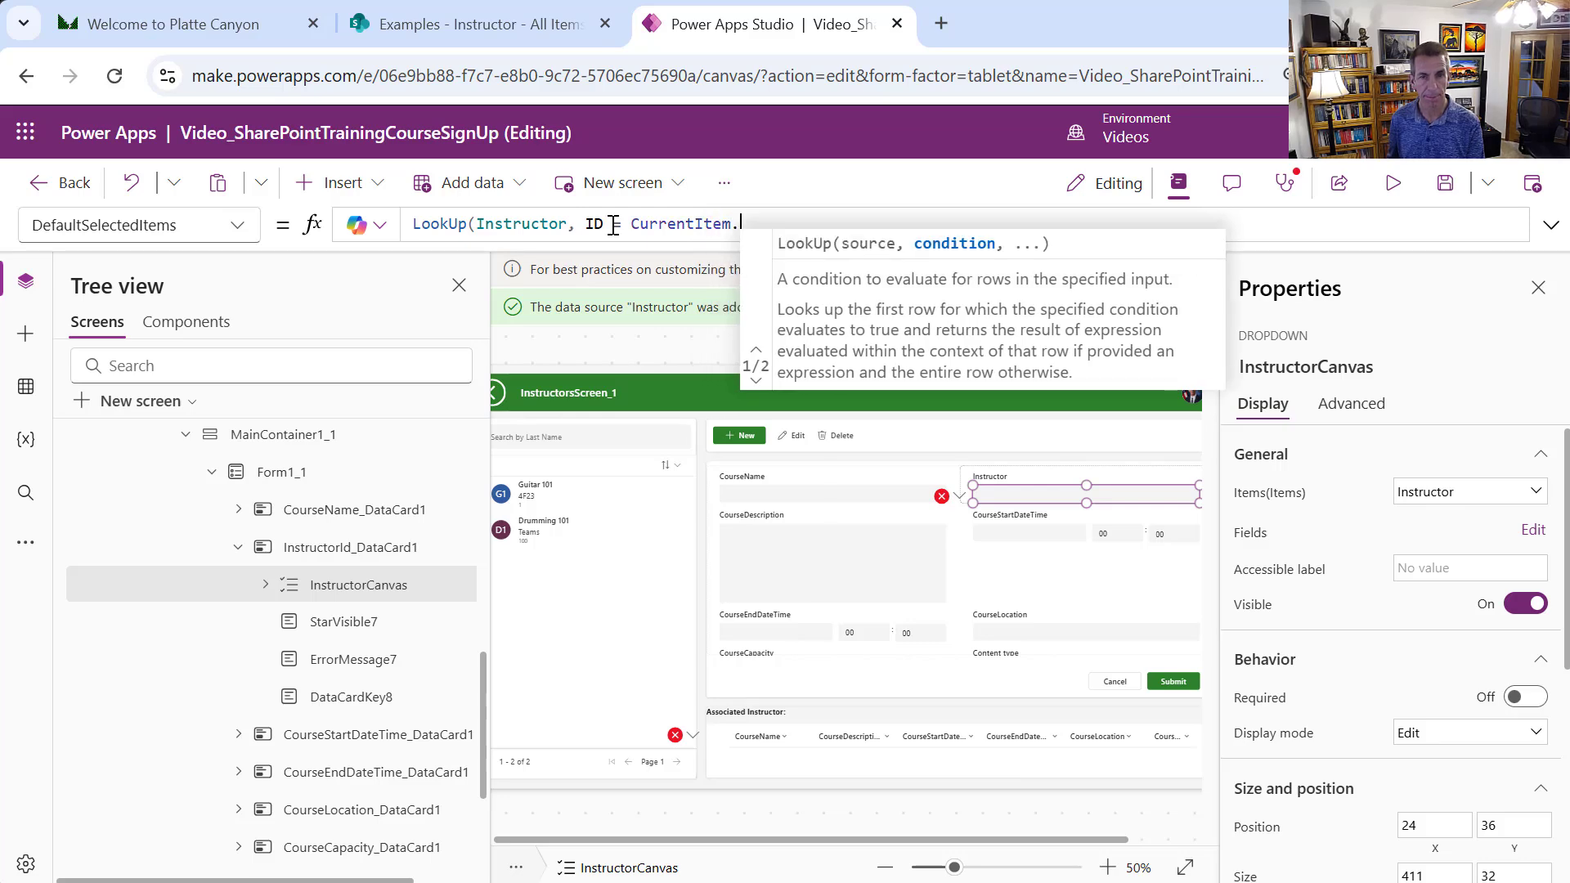
text(InstructorId)
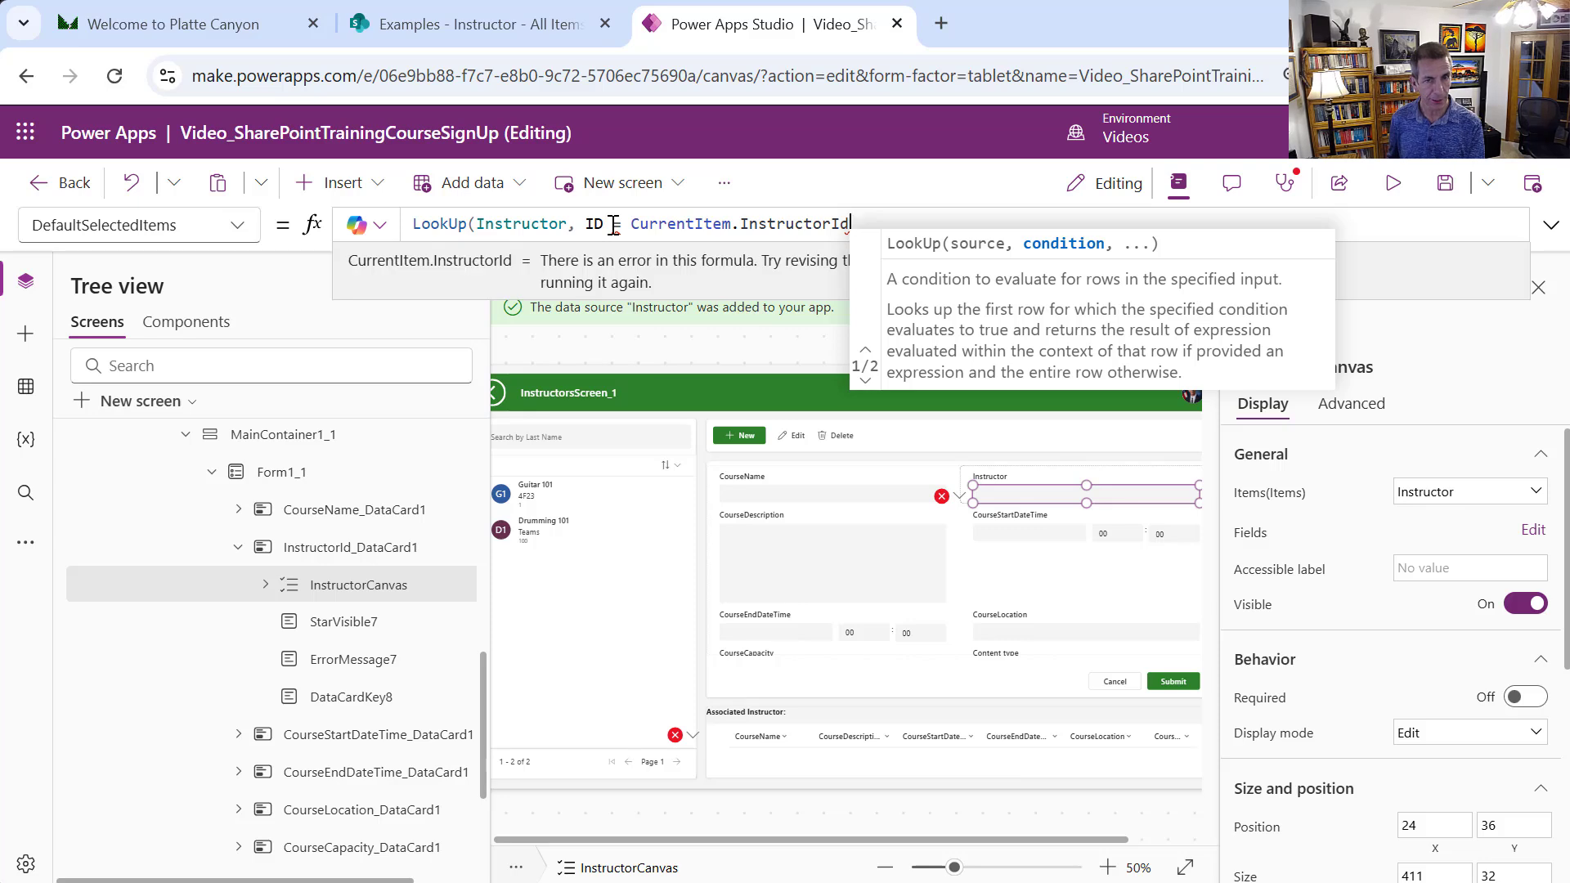
text(.)
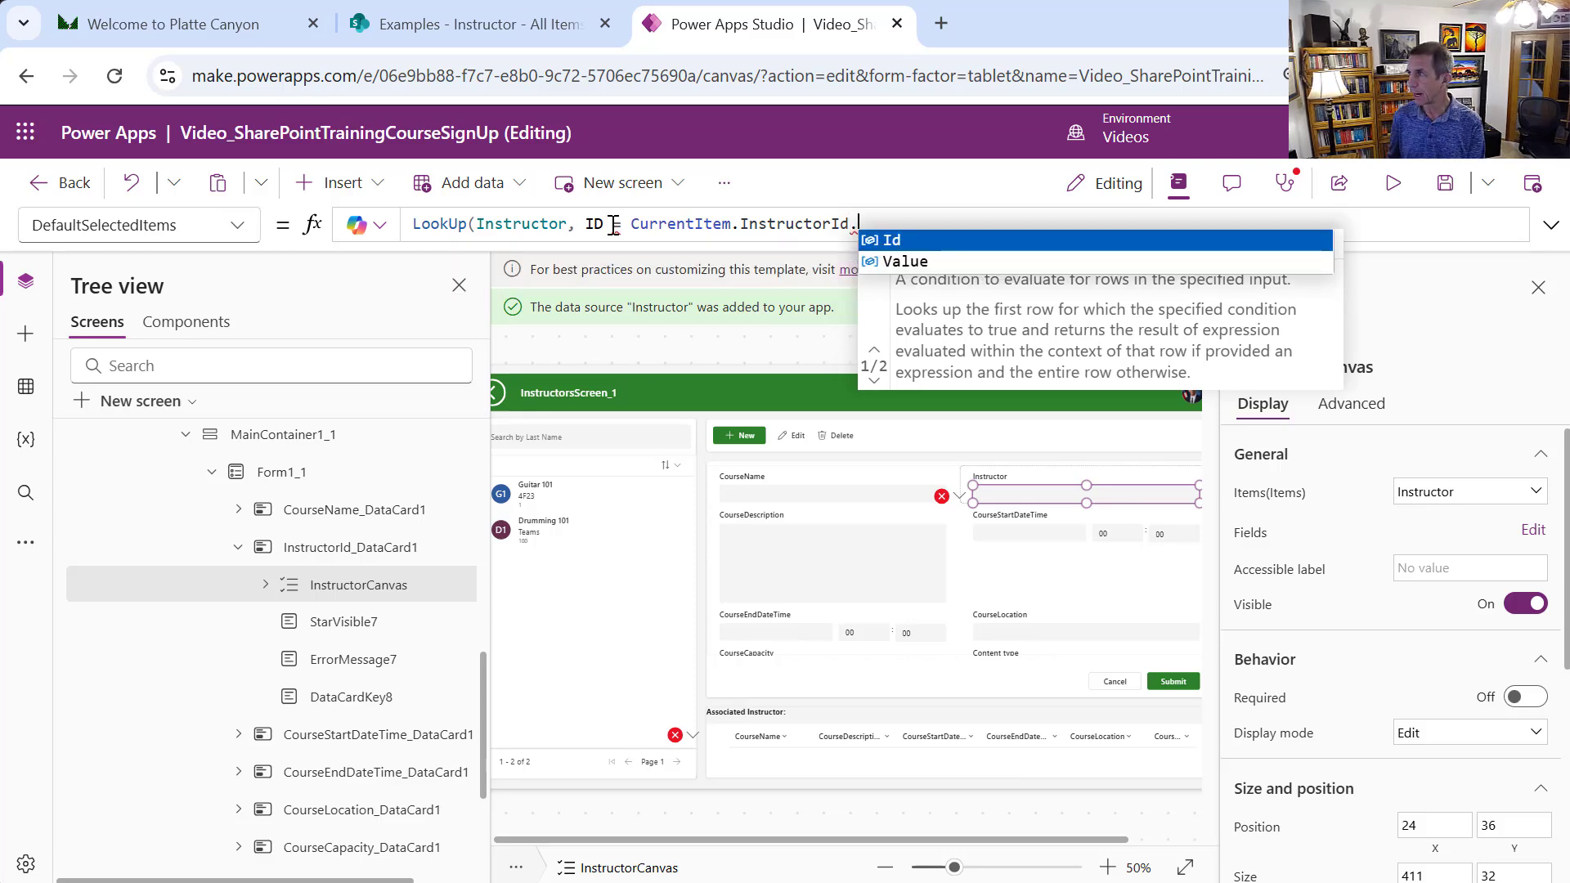
text(V)
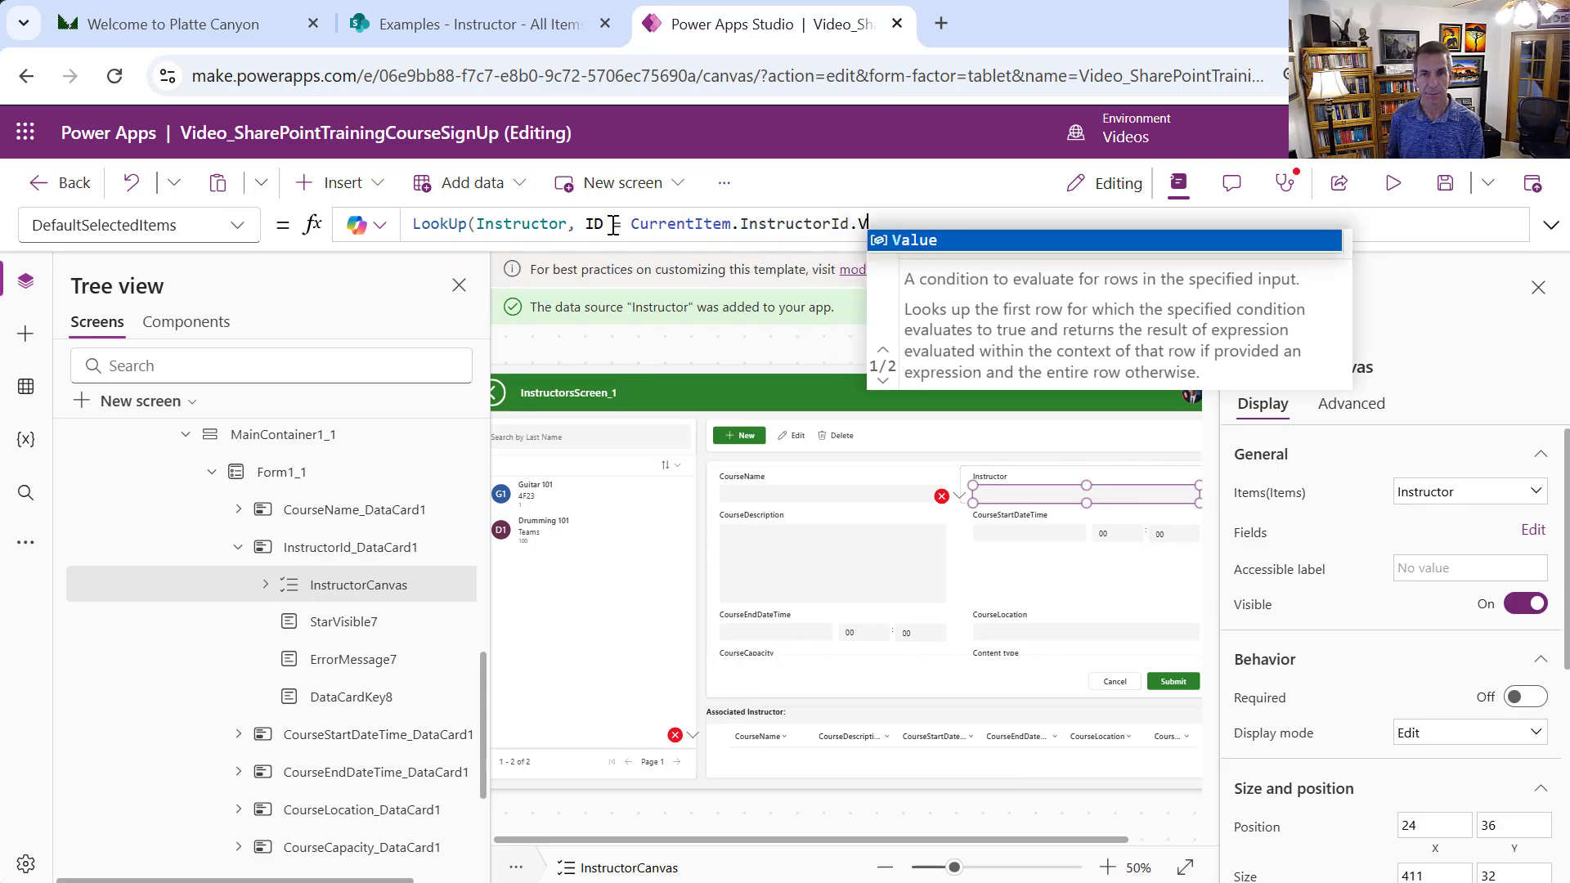
text(alue)
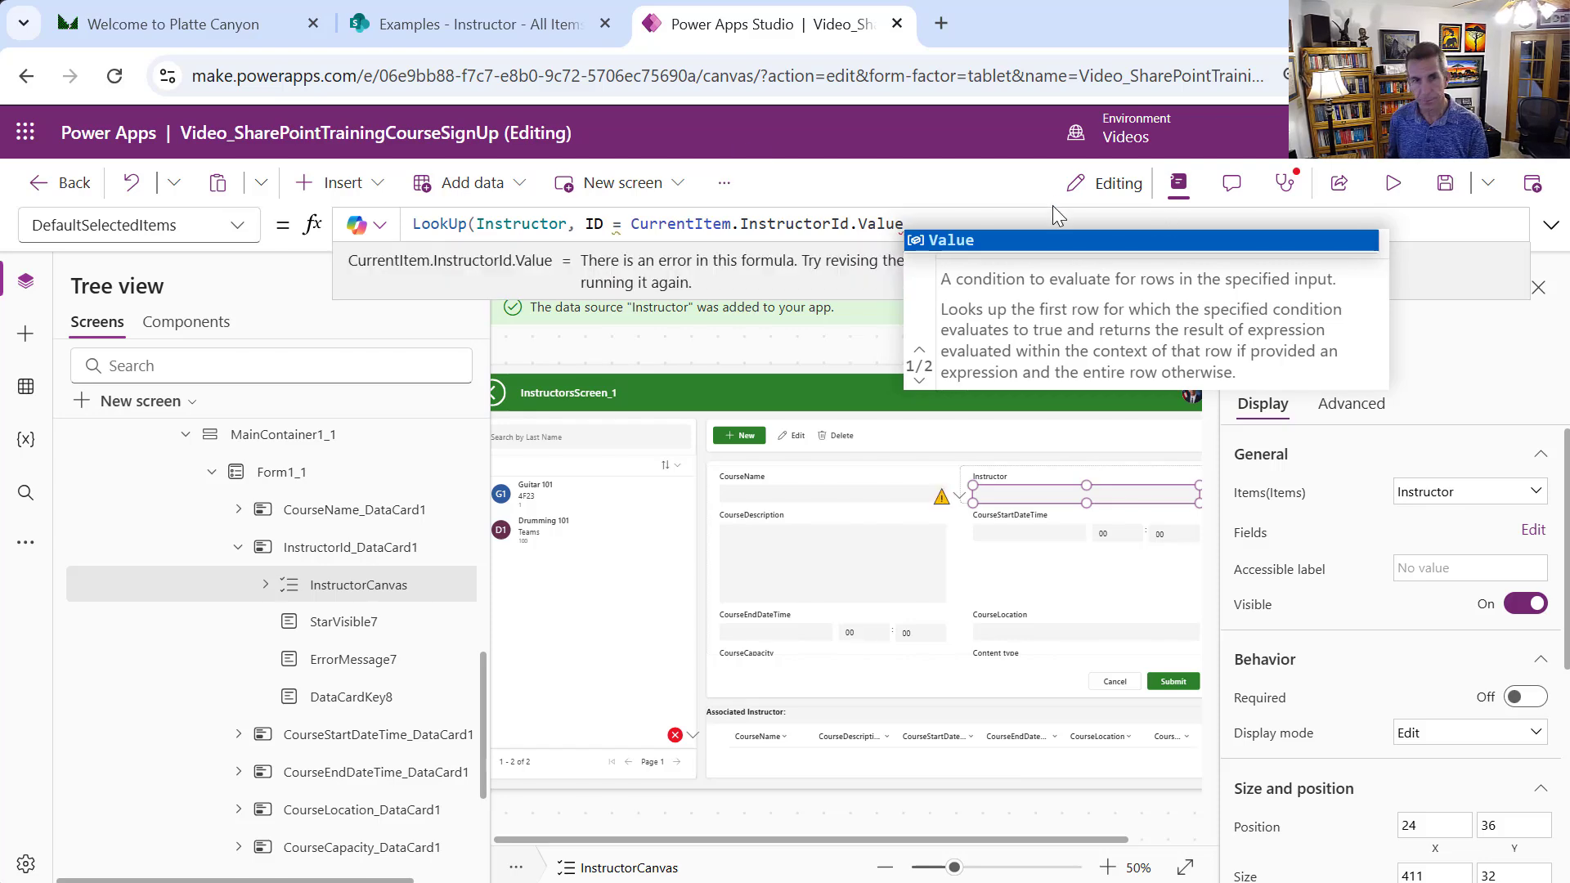
text())
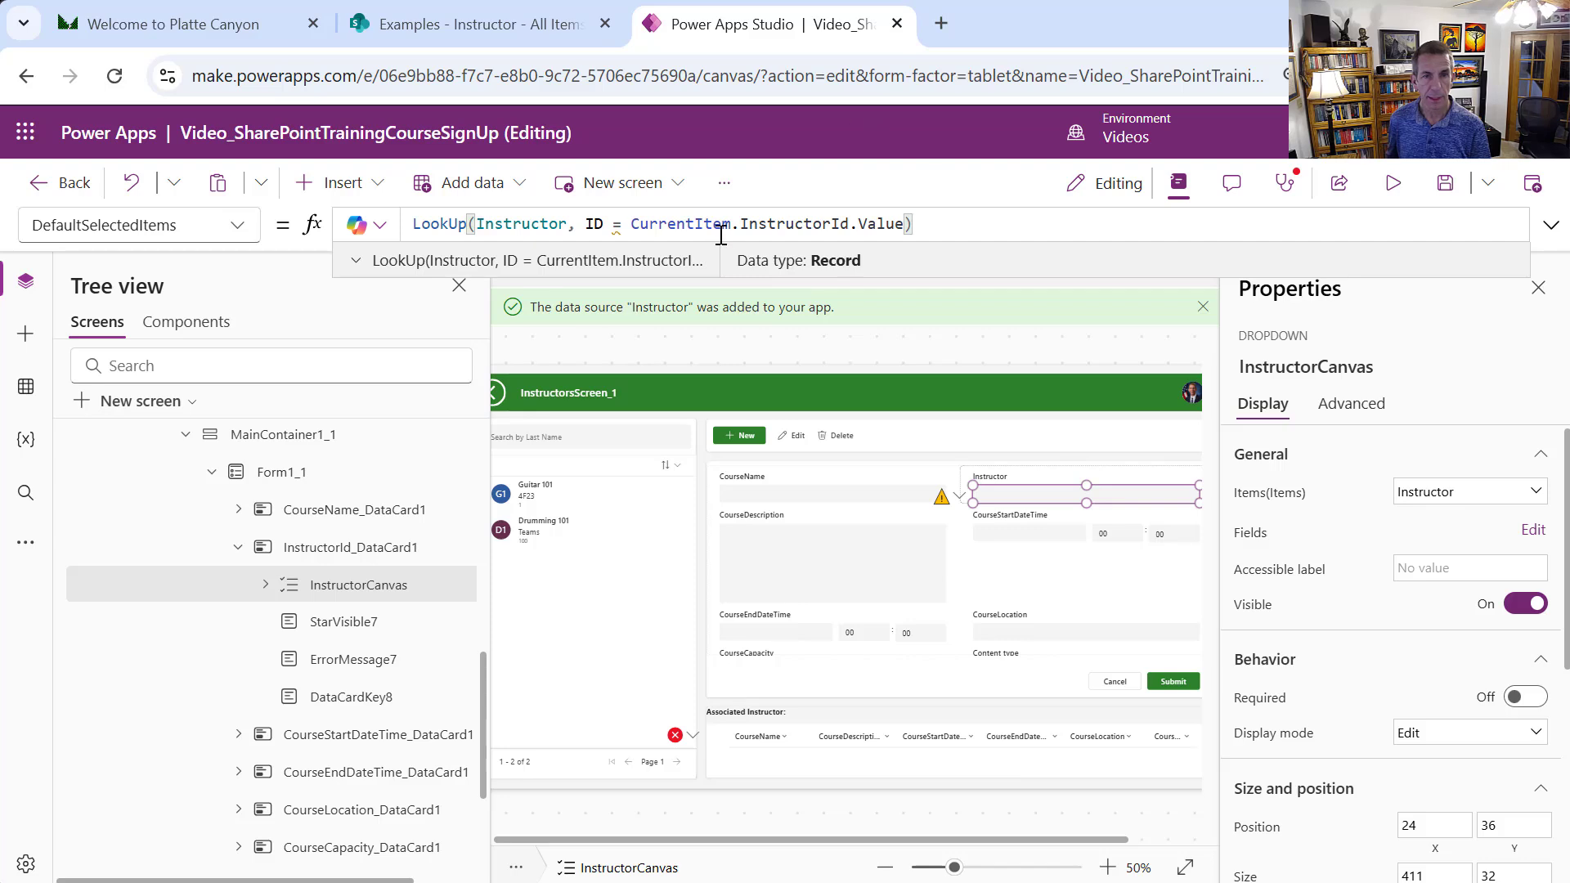
Wrap CurrentItem.InstructorId.Value in Value() so the lookup formula has no error
click(717, 351)
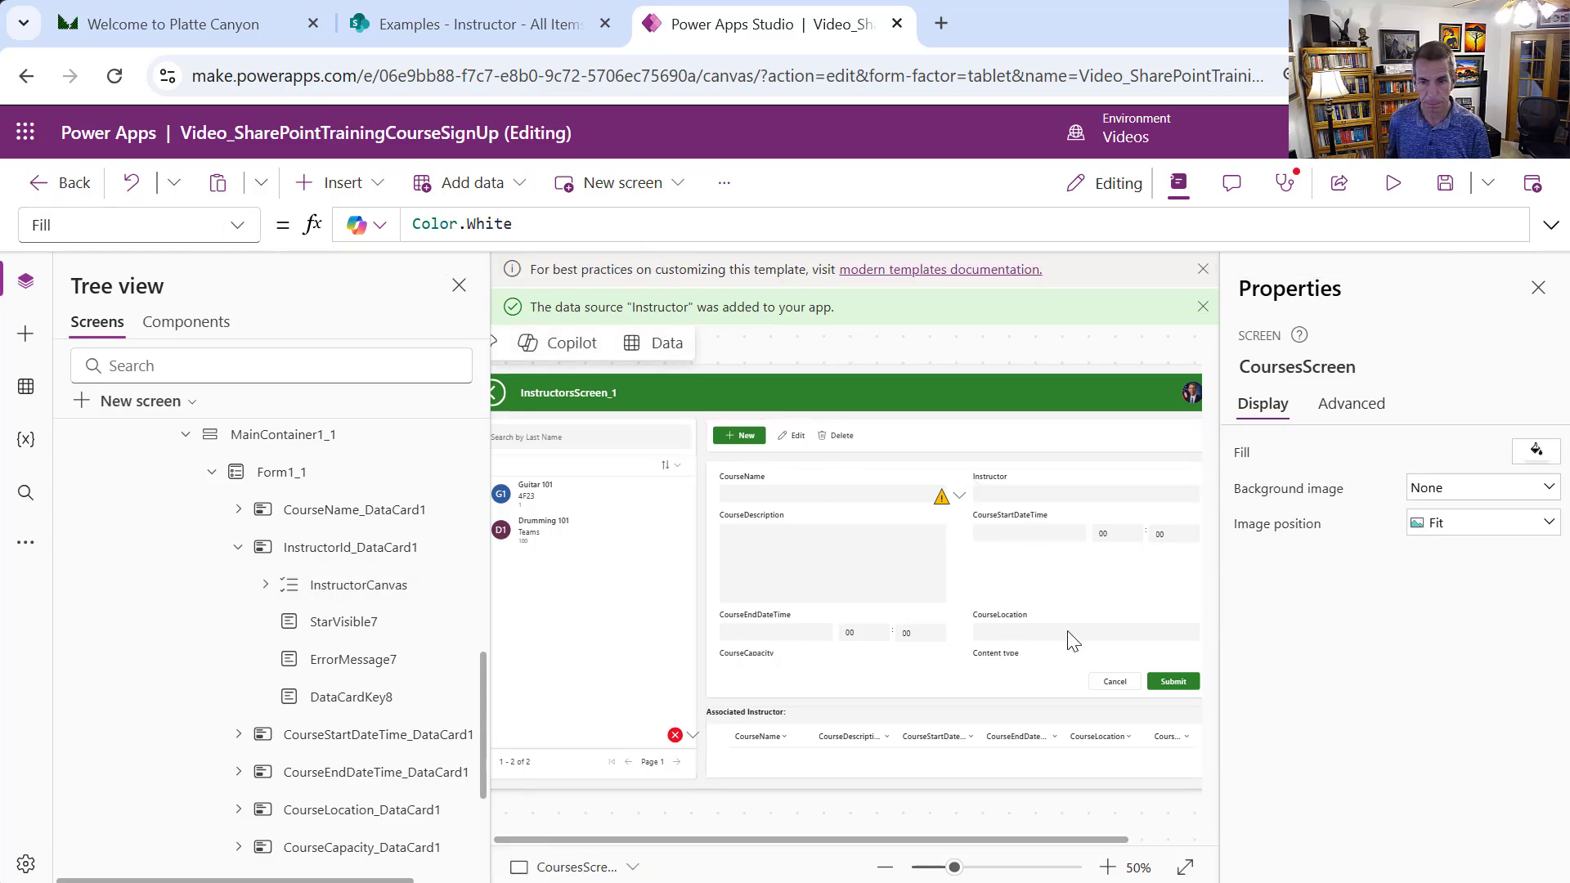
click(1025, 493)
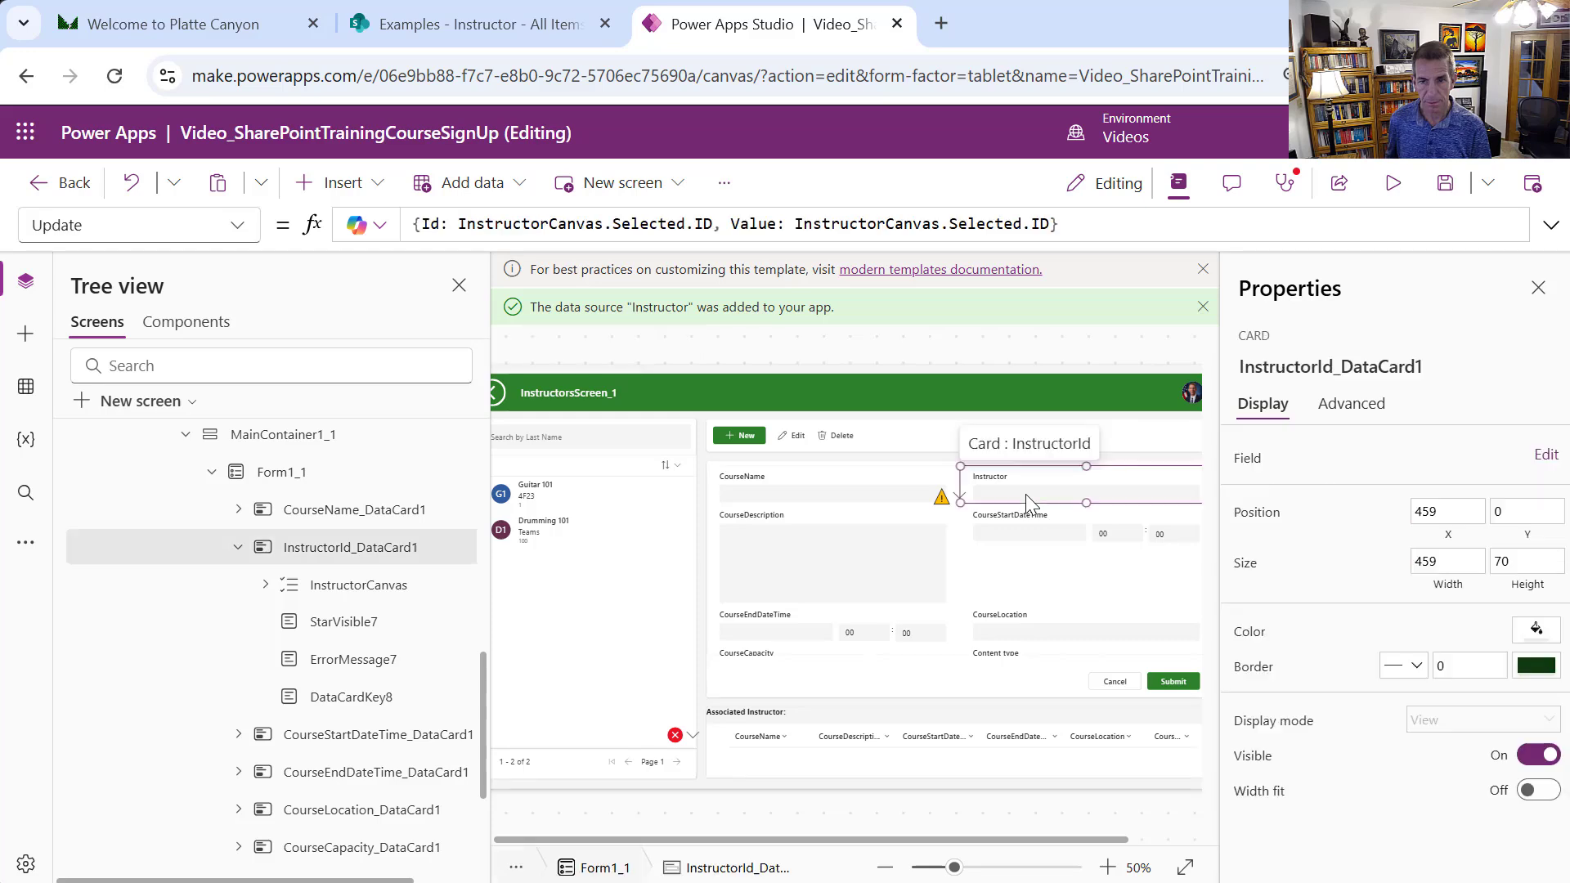
click(1025, 493)
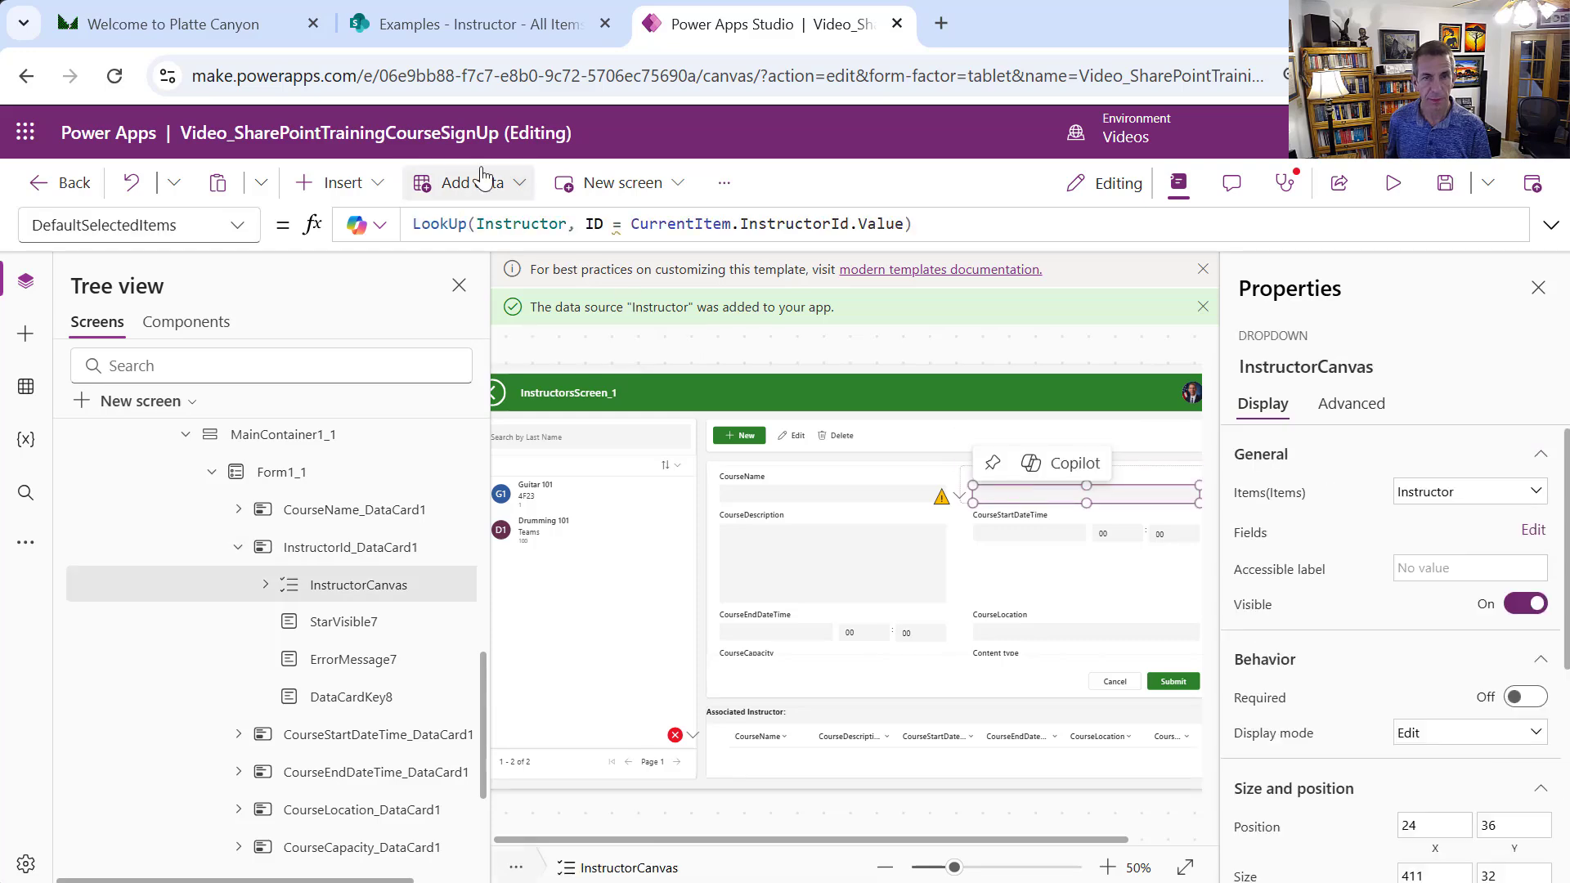
mouse_move(617, 223)
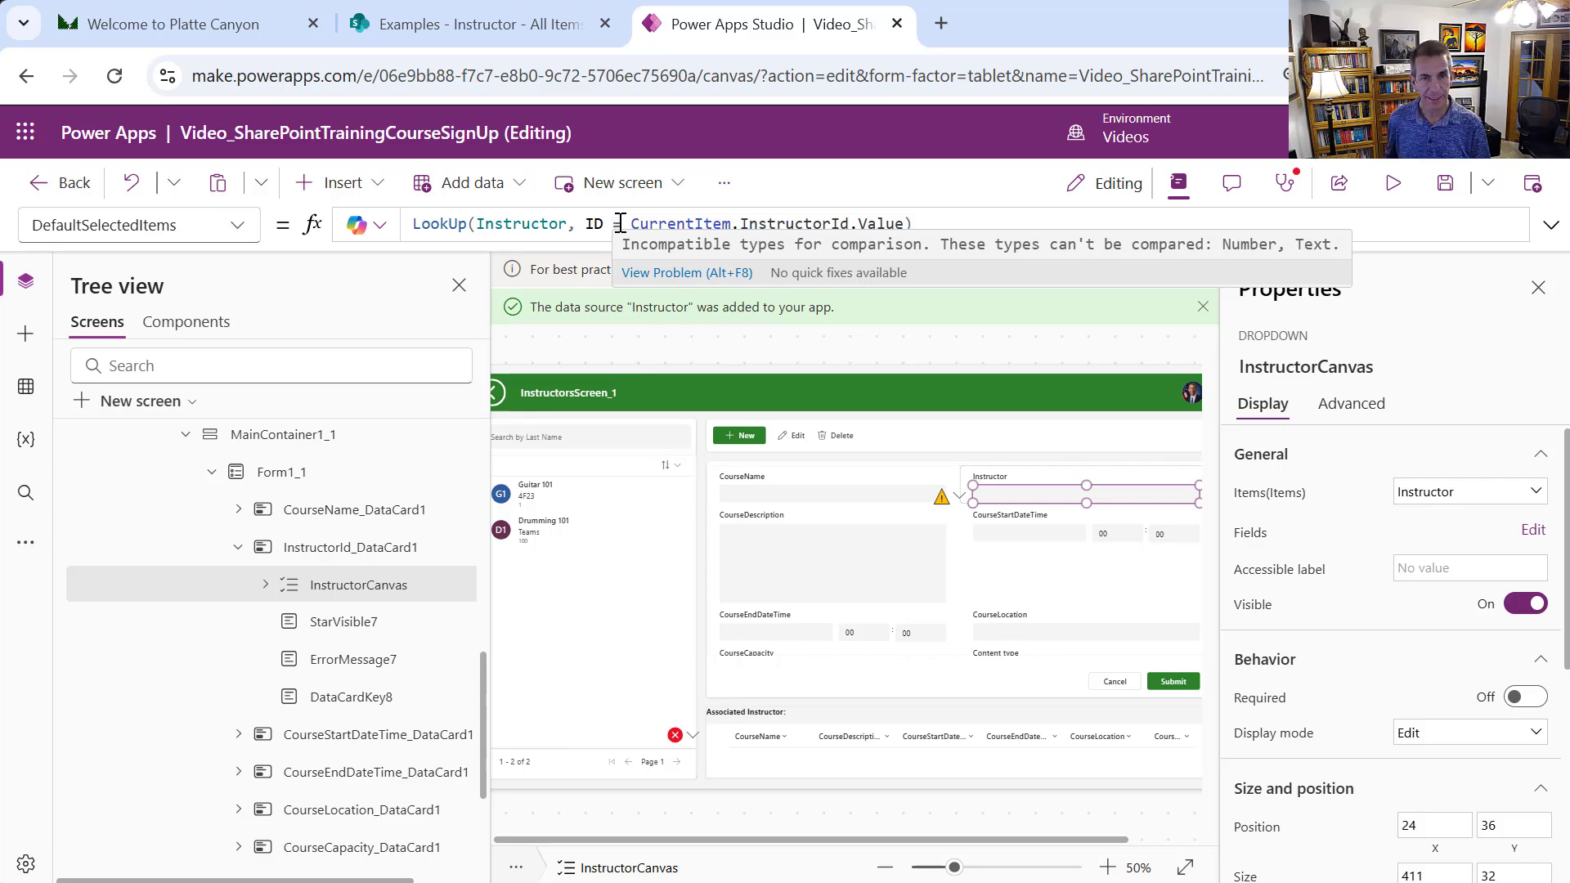
click(634, 223)
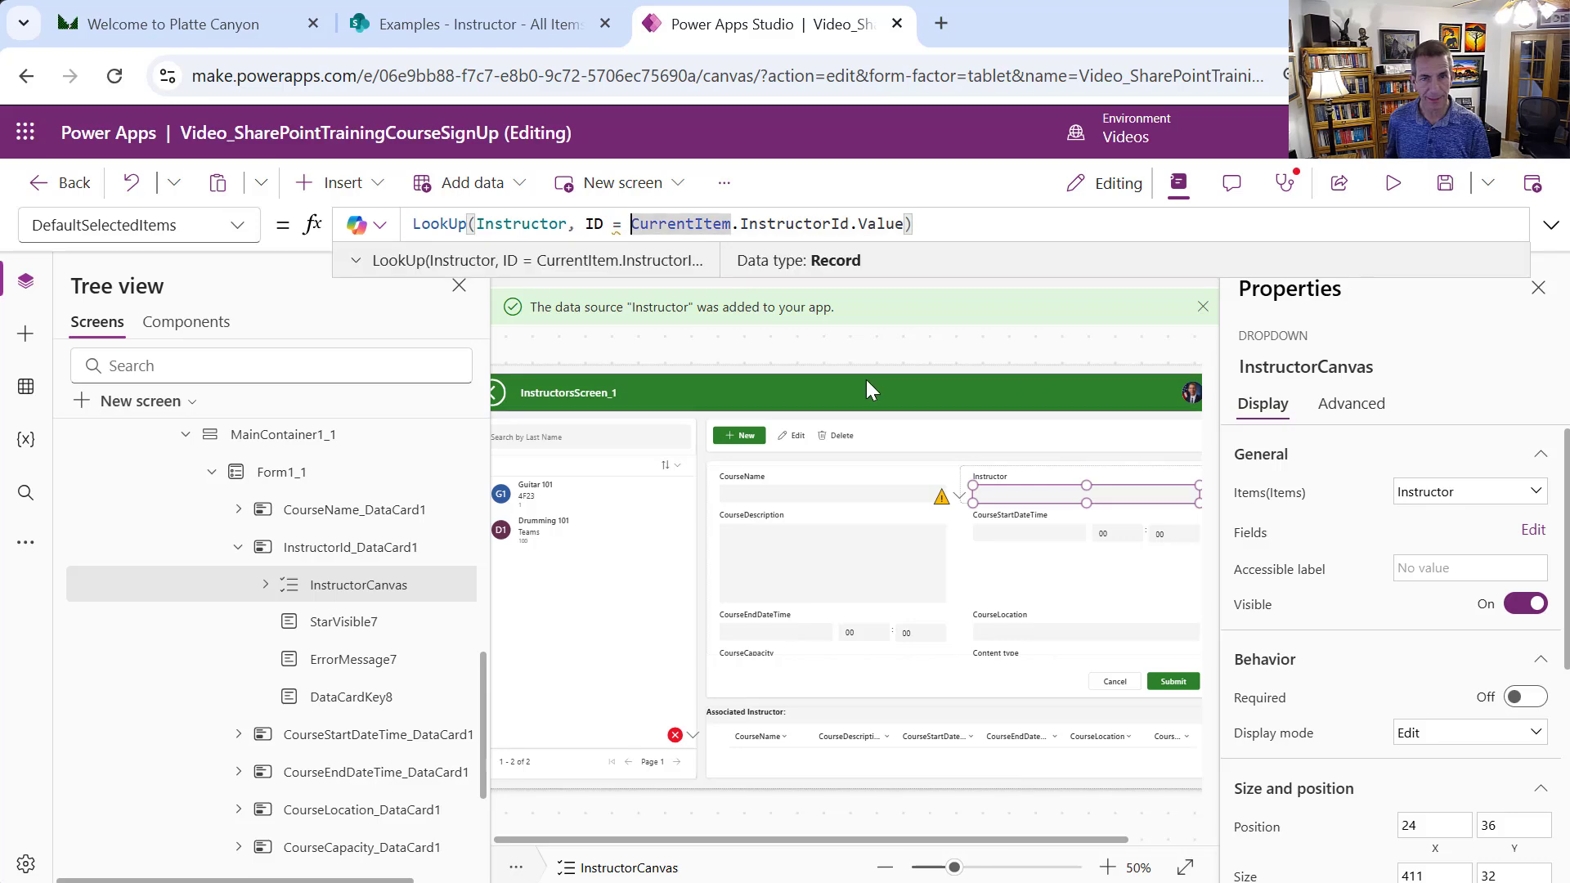
text(Value))
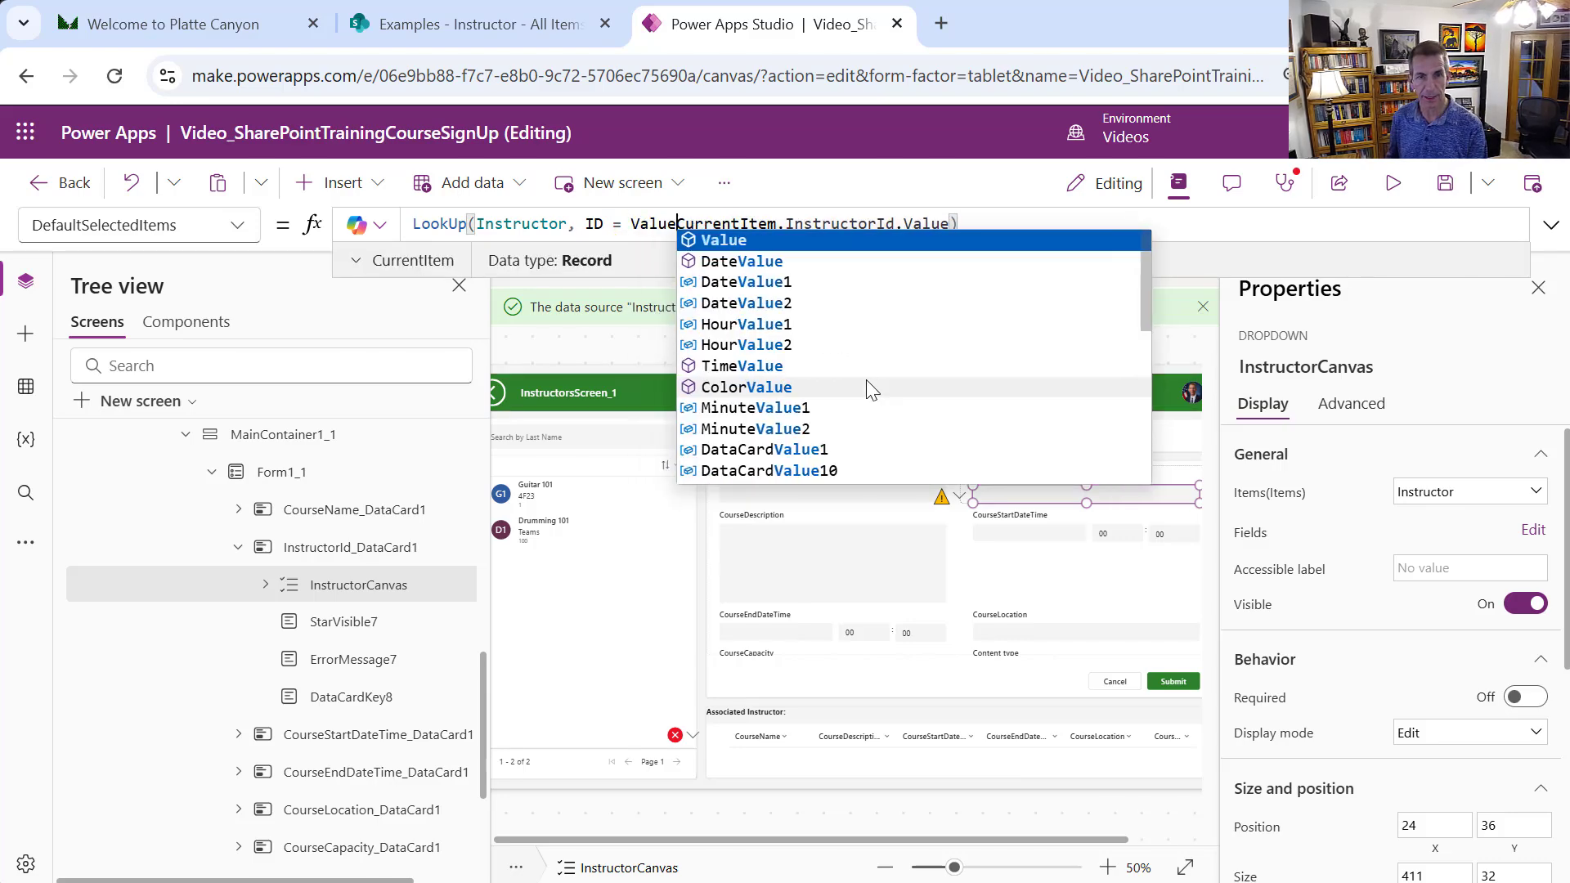
key(BackSpace)
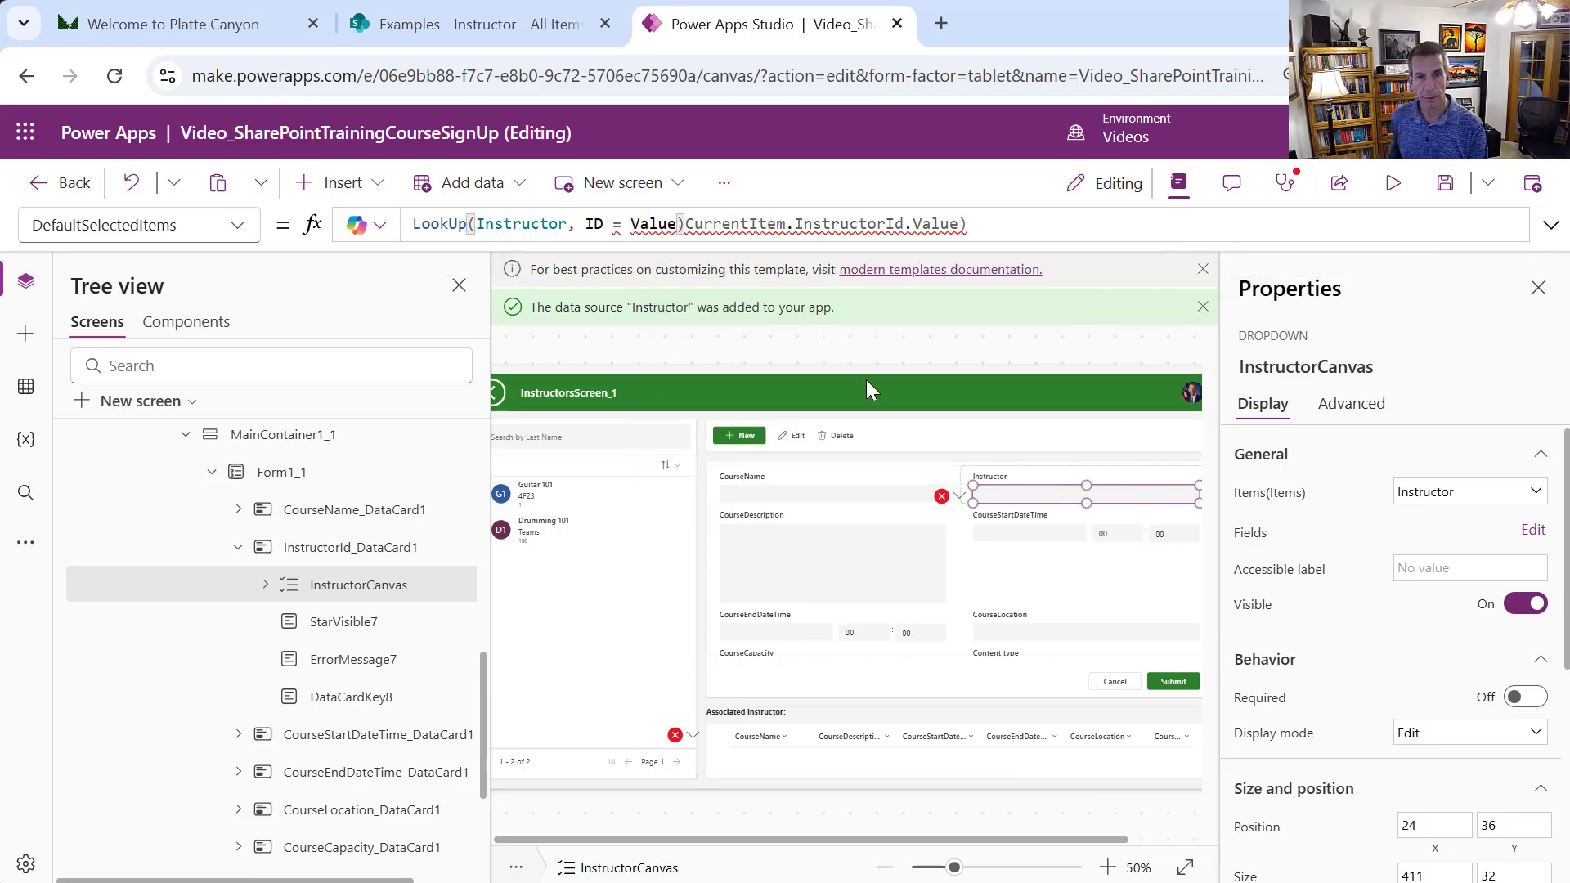
text(()
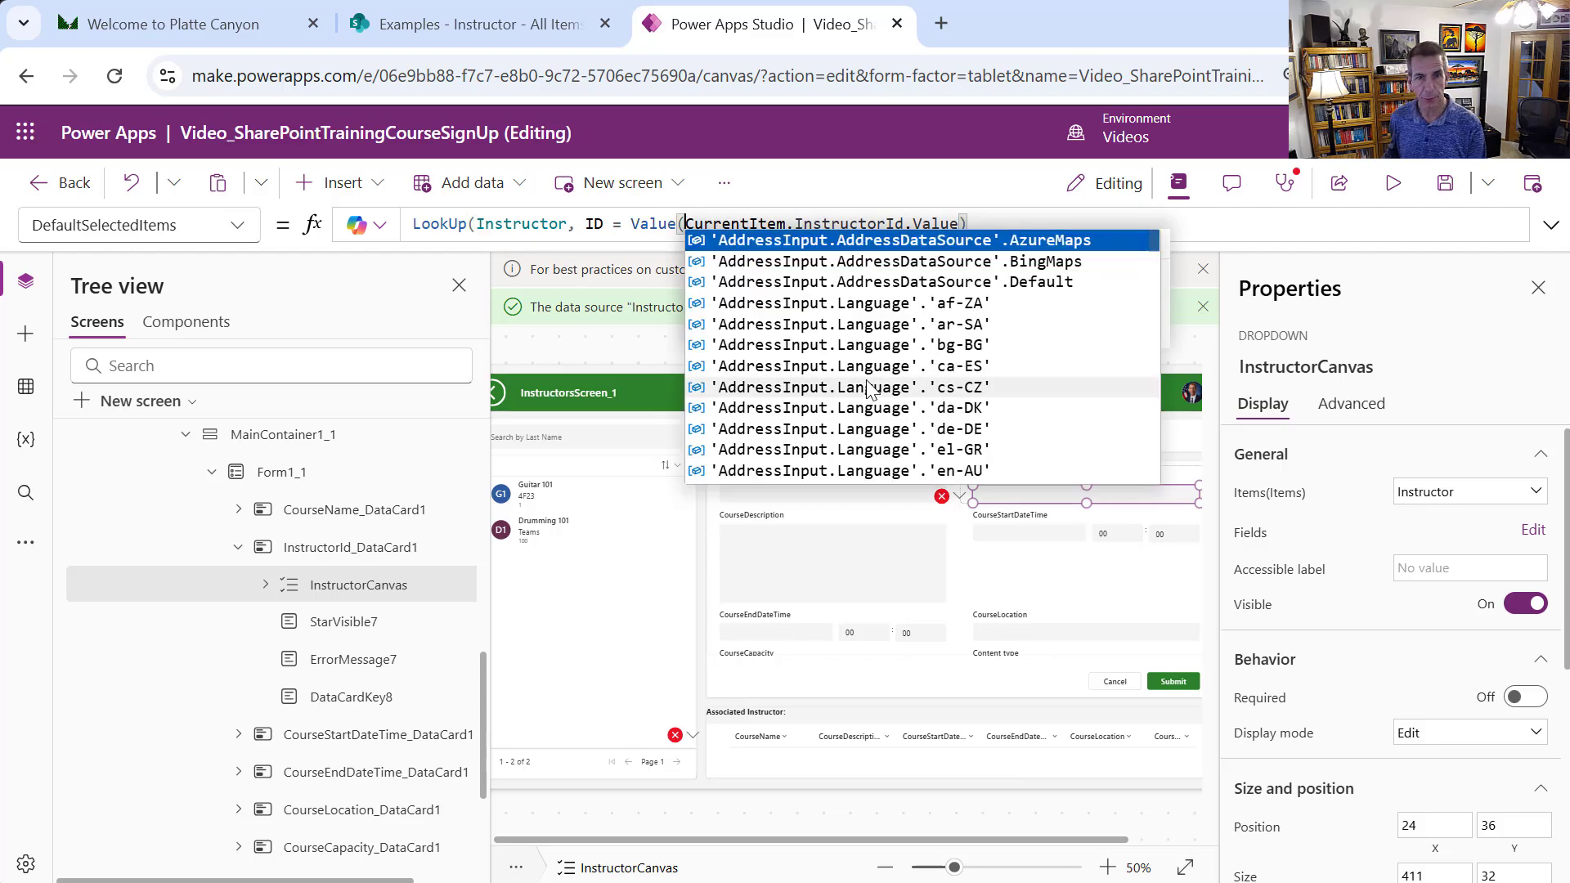
key(End)
text())
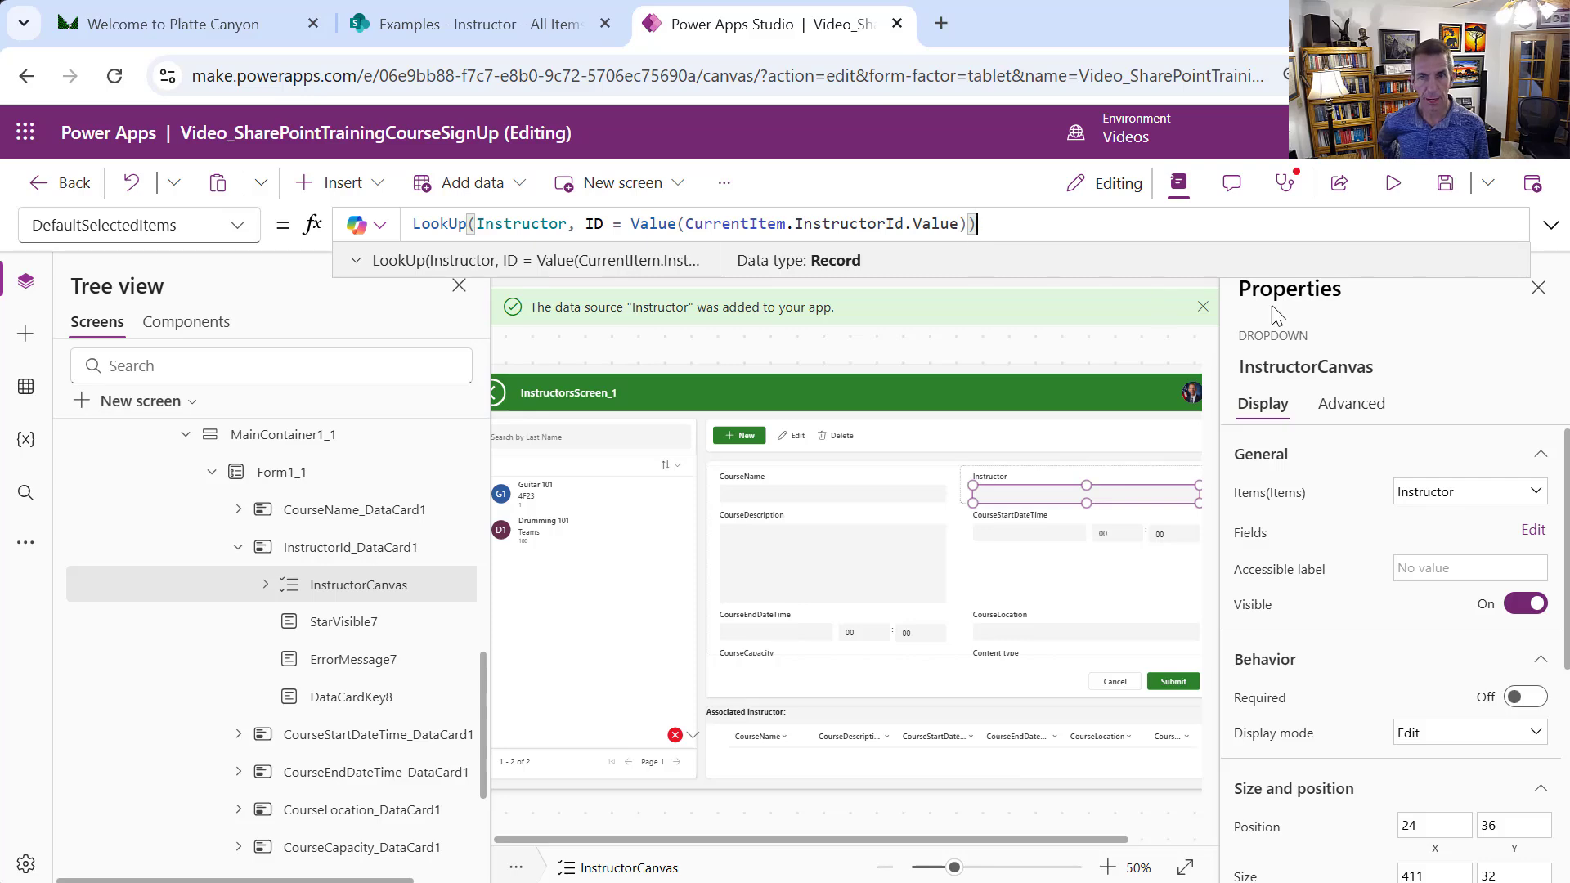
List the formula errors in App checker and jump to Table2_1's Items formula error
click(1285, 187)
click(1529, 402)
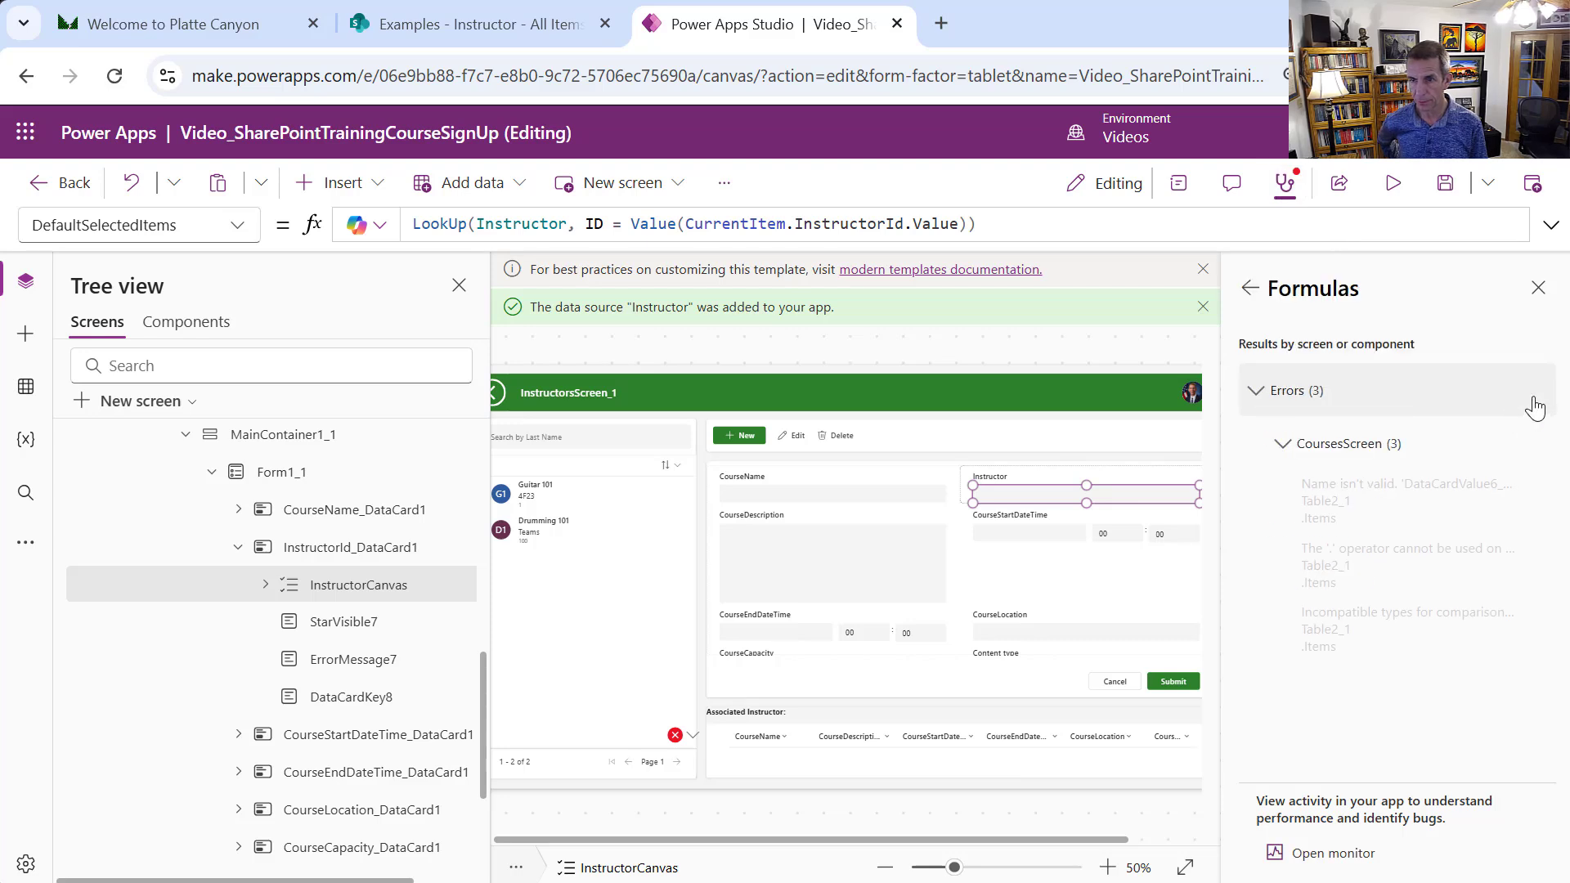
click(1487, 508)
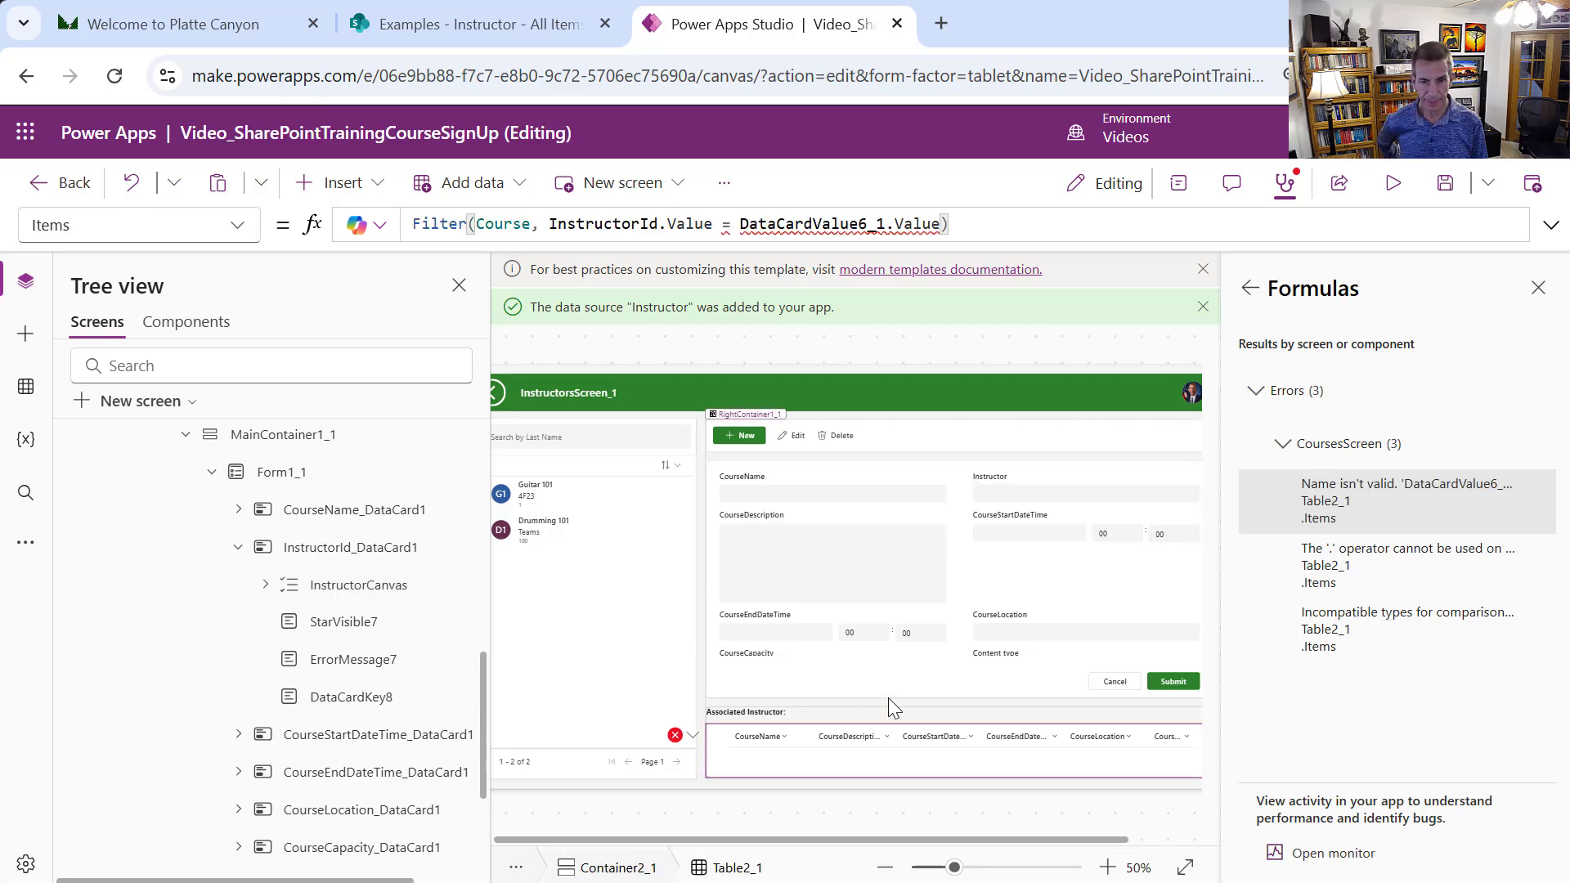
Preview the app and open the Guitar 101 course from the gallery
click(1381, 196)
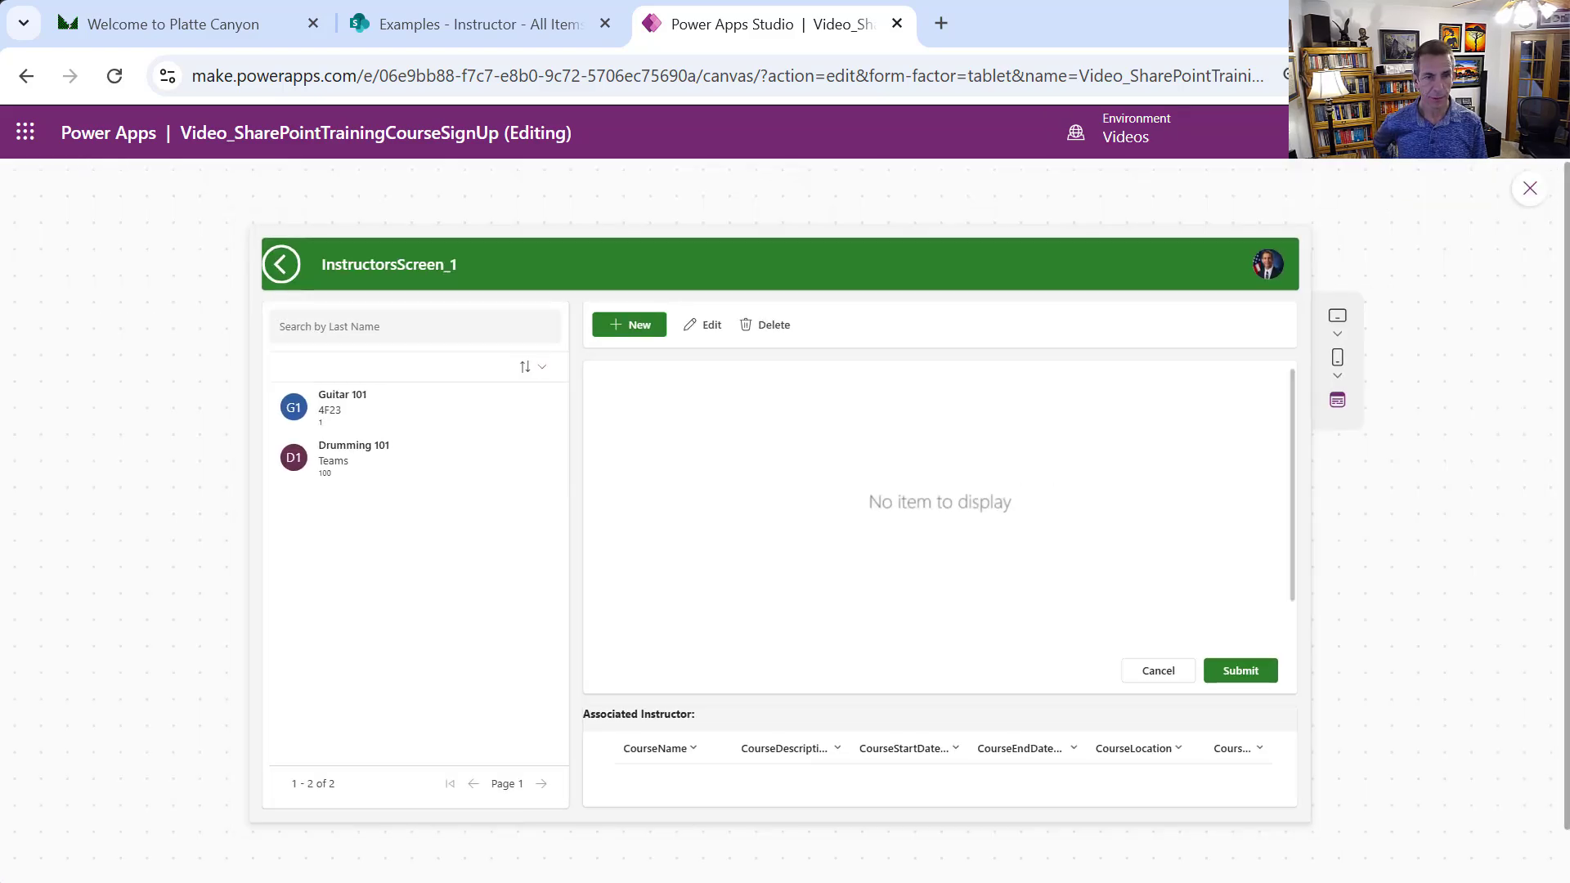
click(446, 408)
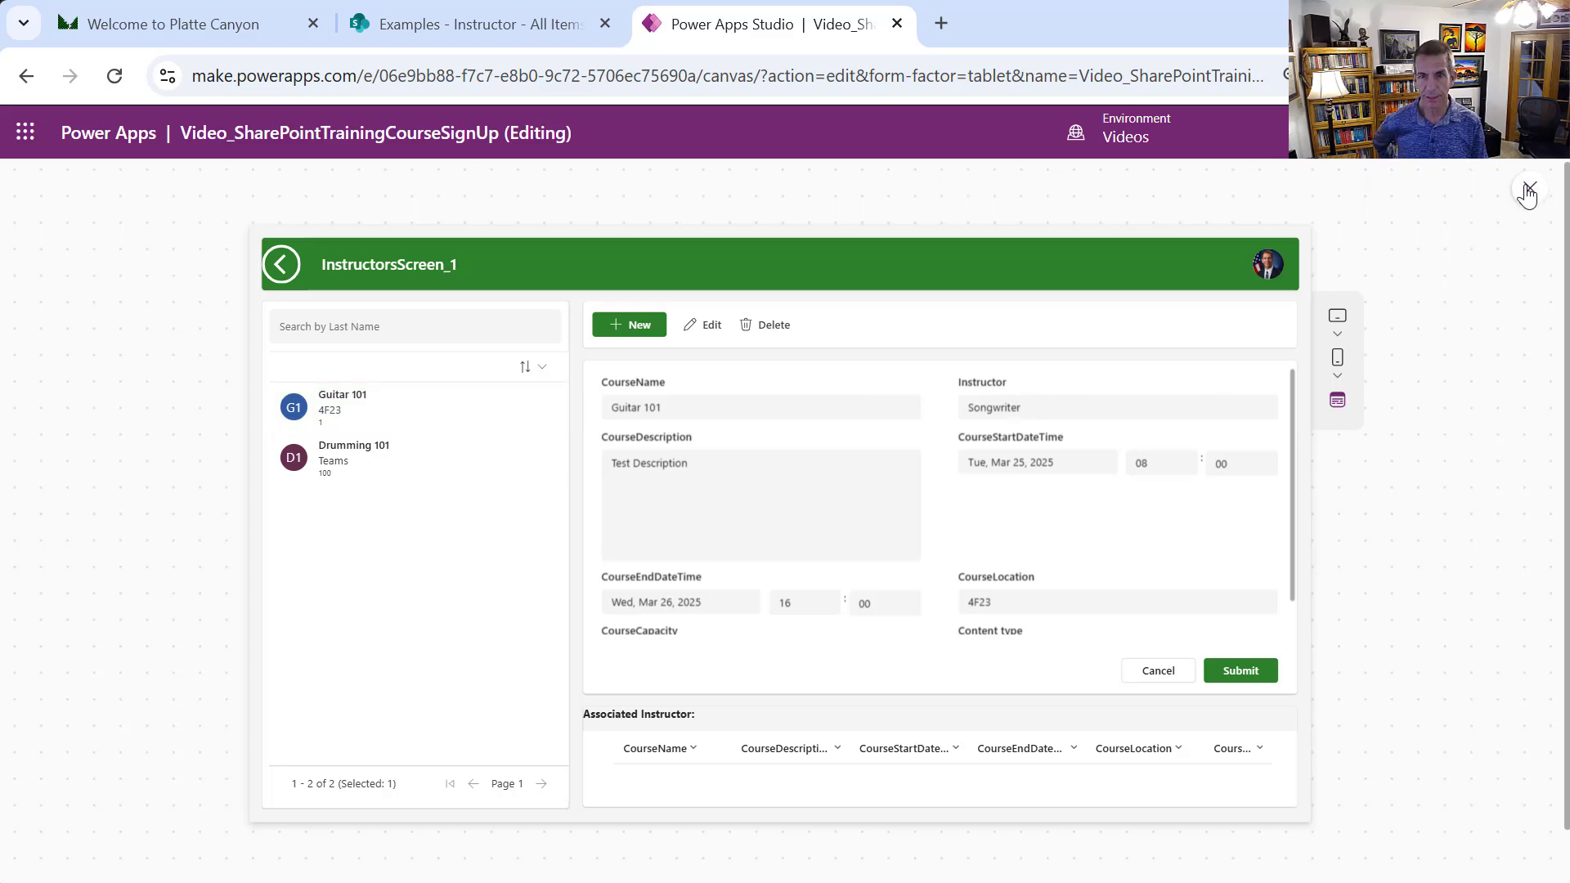
Move LastName to the top of the InstructorCanvas dropdown's fields so it shows Mullins
click(1527, 190)
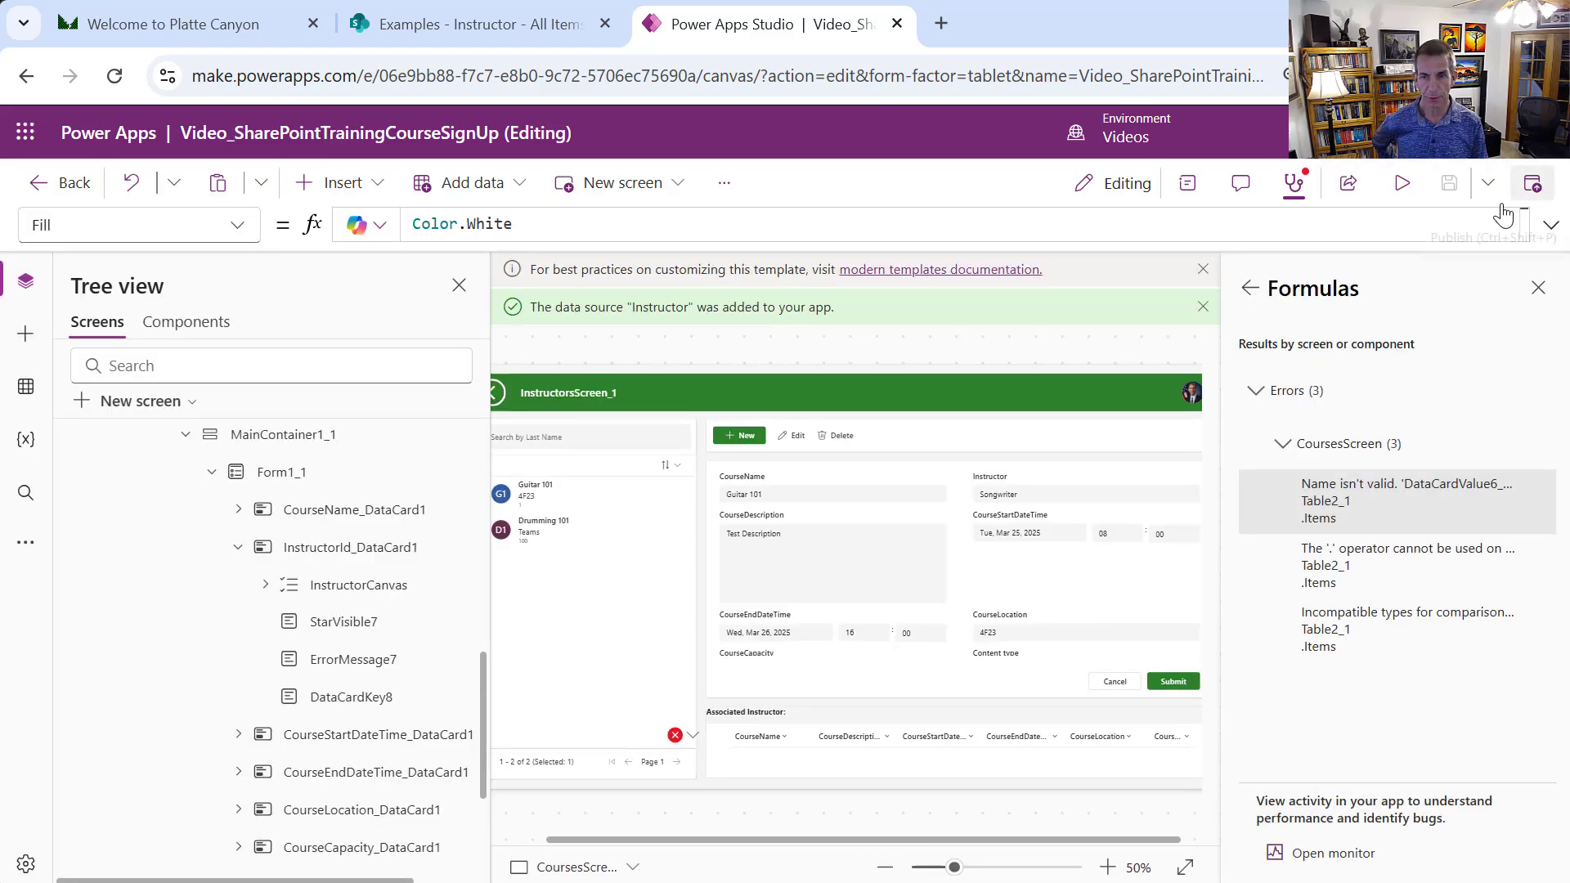
click(1023, 497)
click(1023, 495)
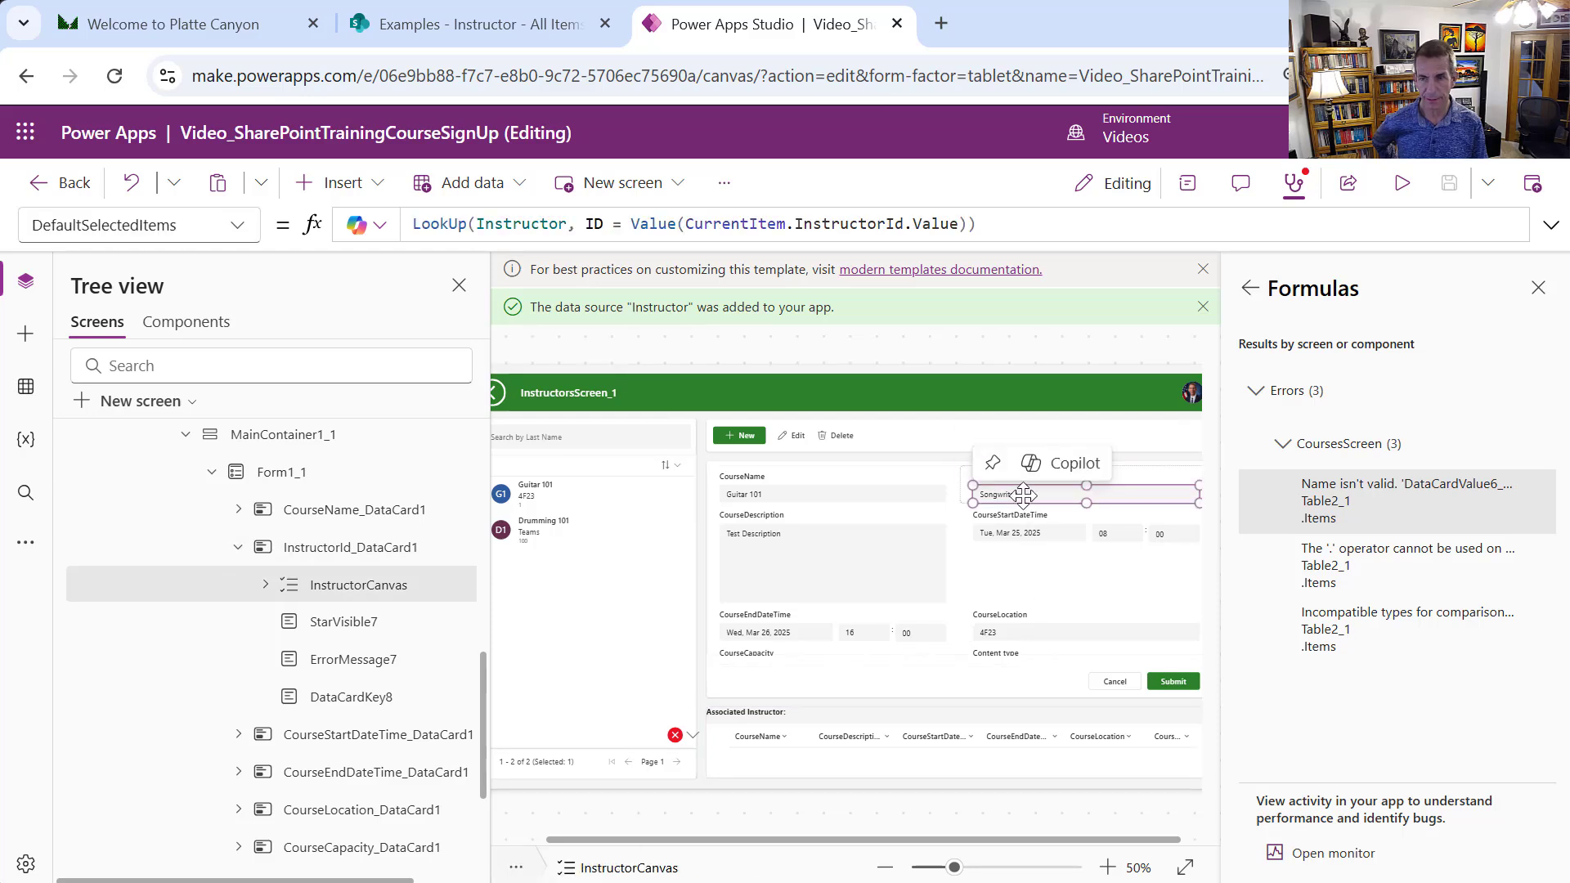
click(1536, 288)
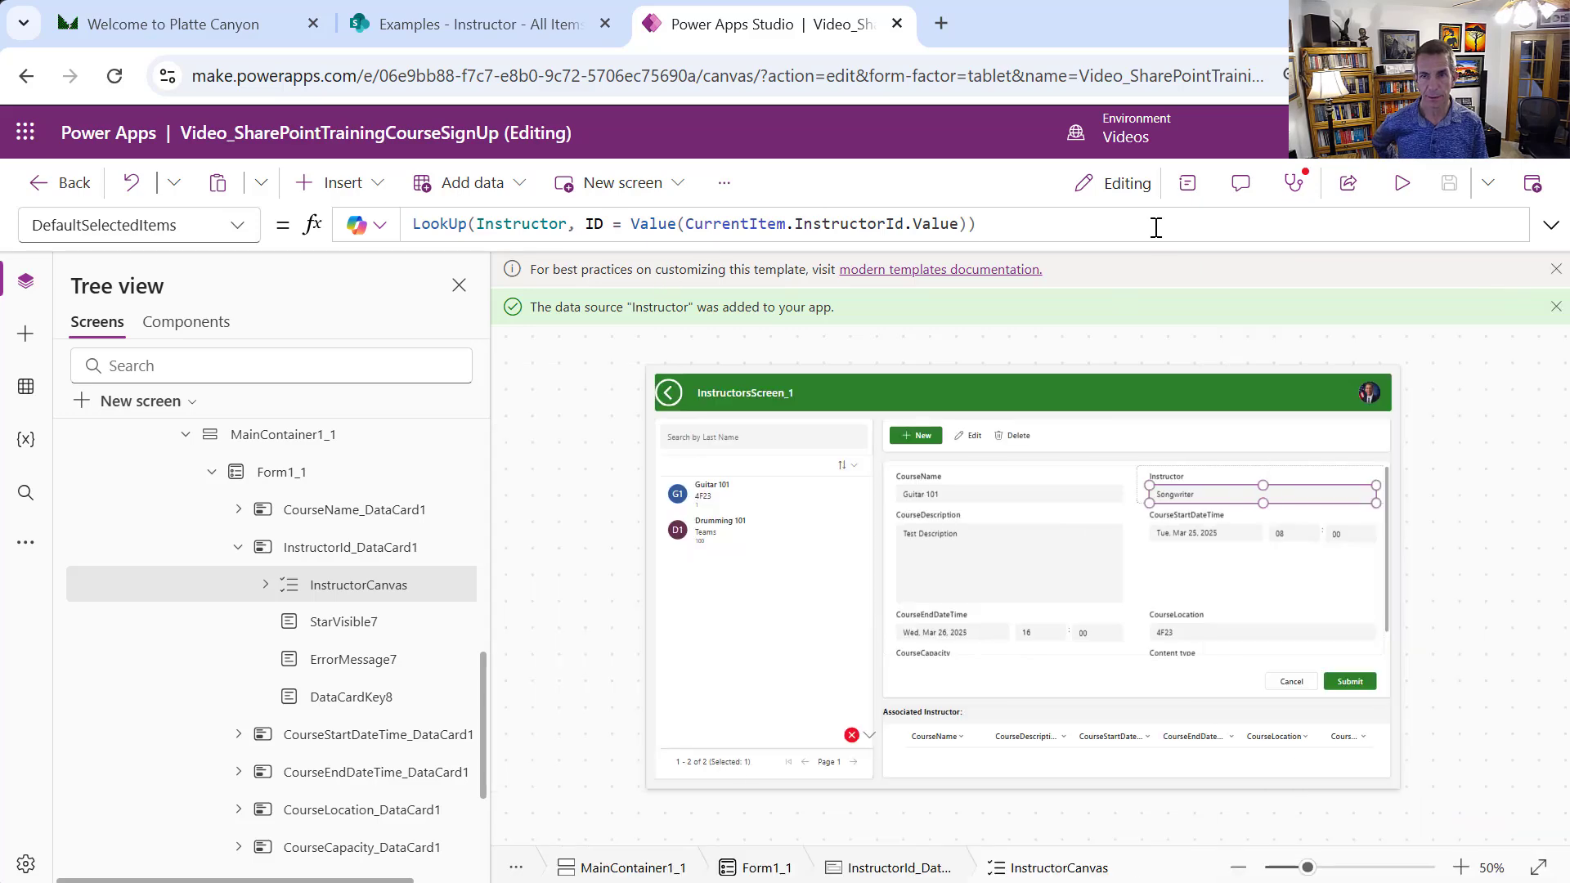
click(1187, 183)
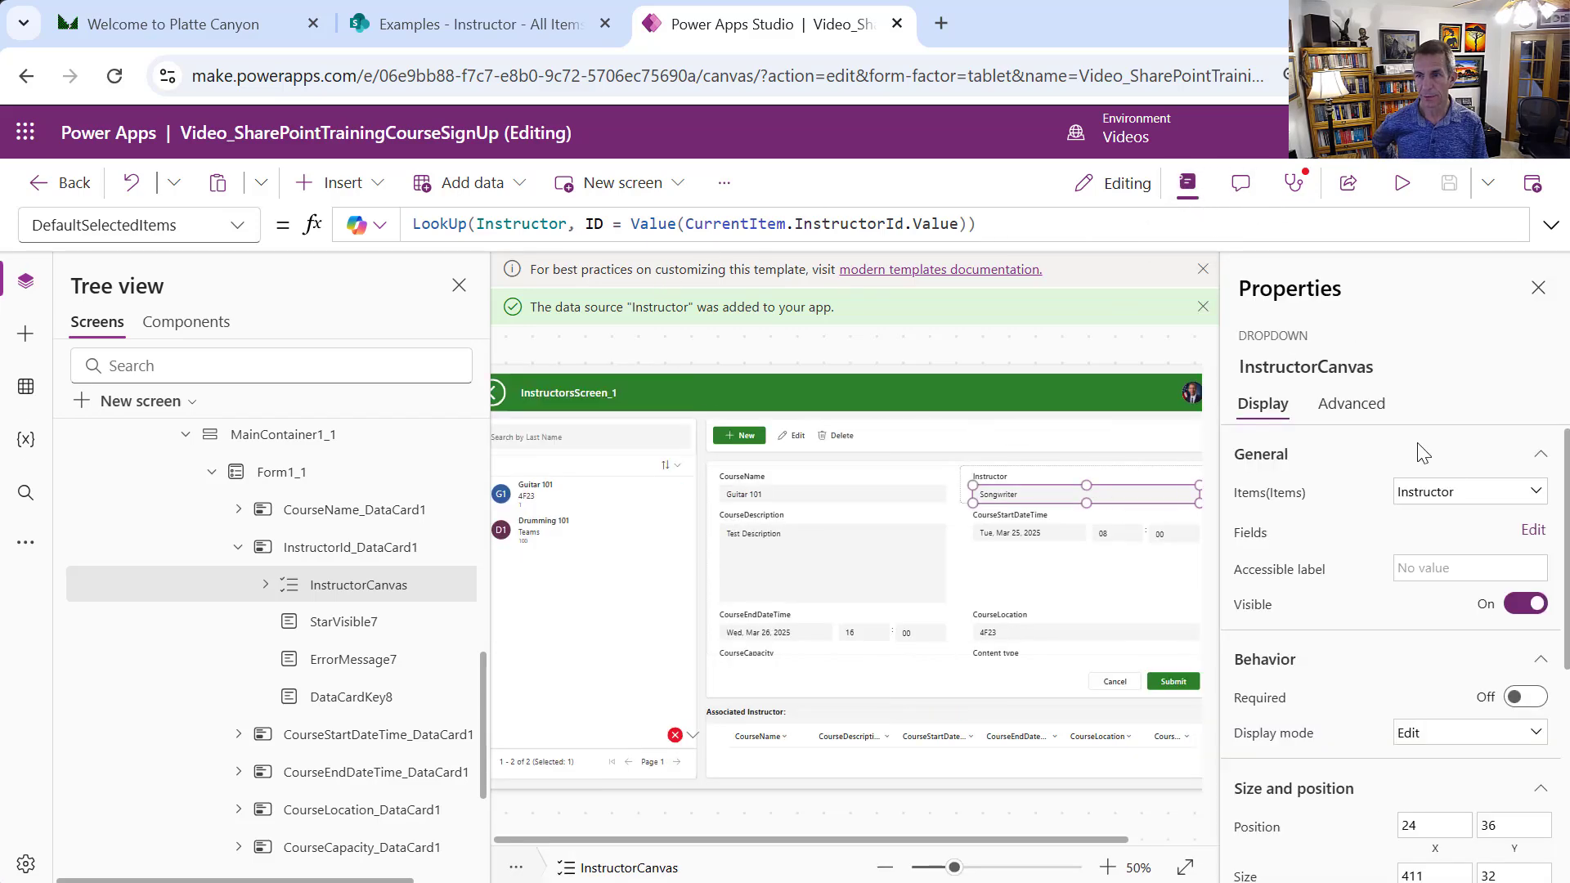
click(1533, 530)
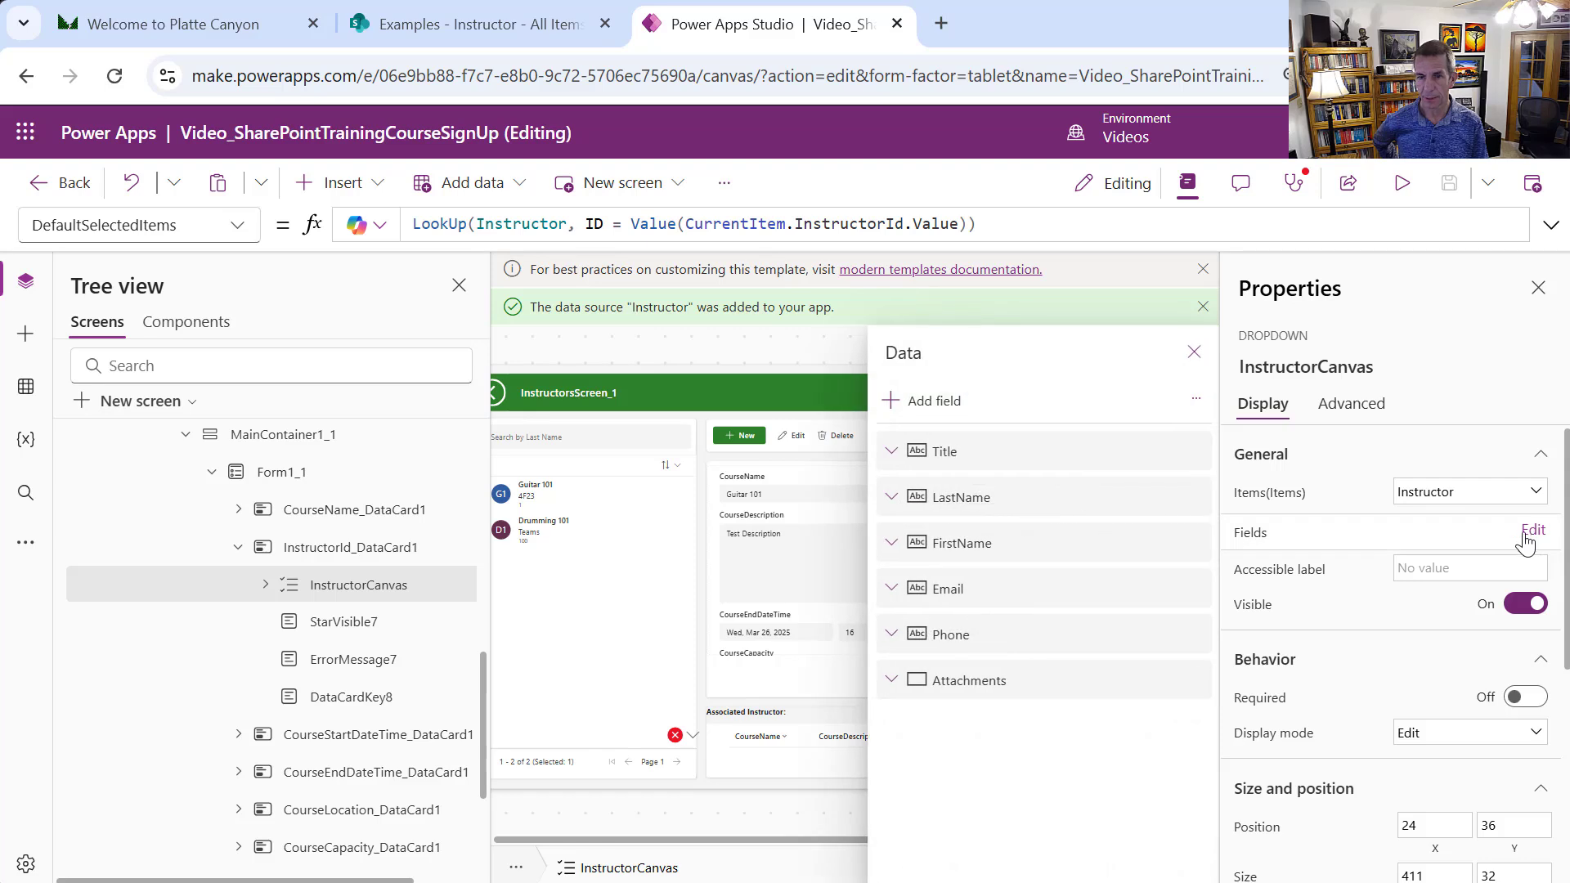
drag(973, 499, 967, 458)
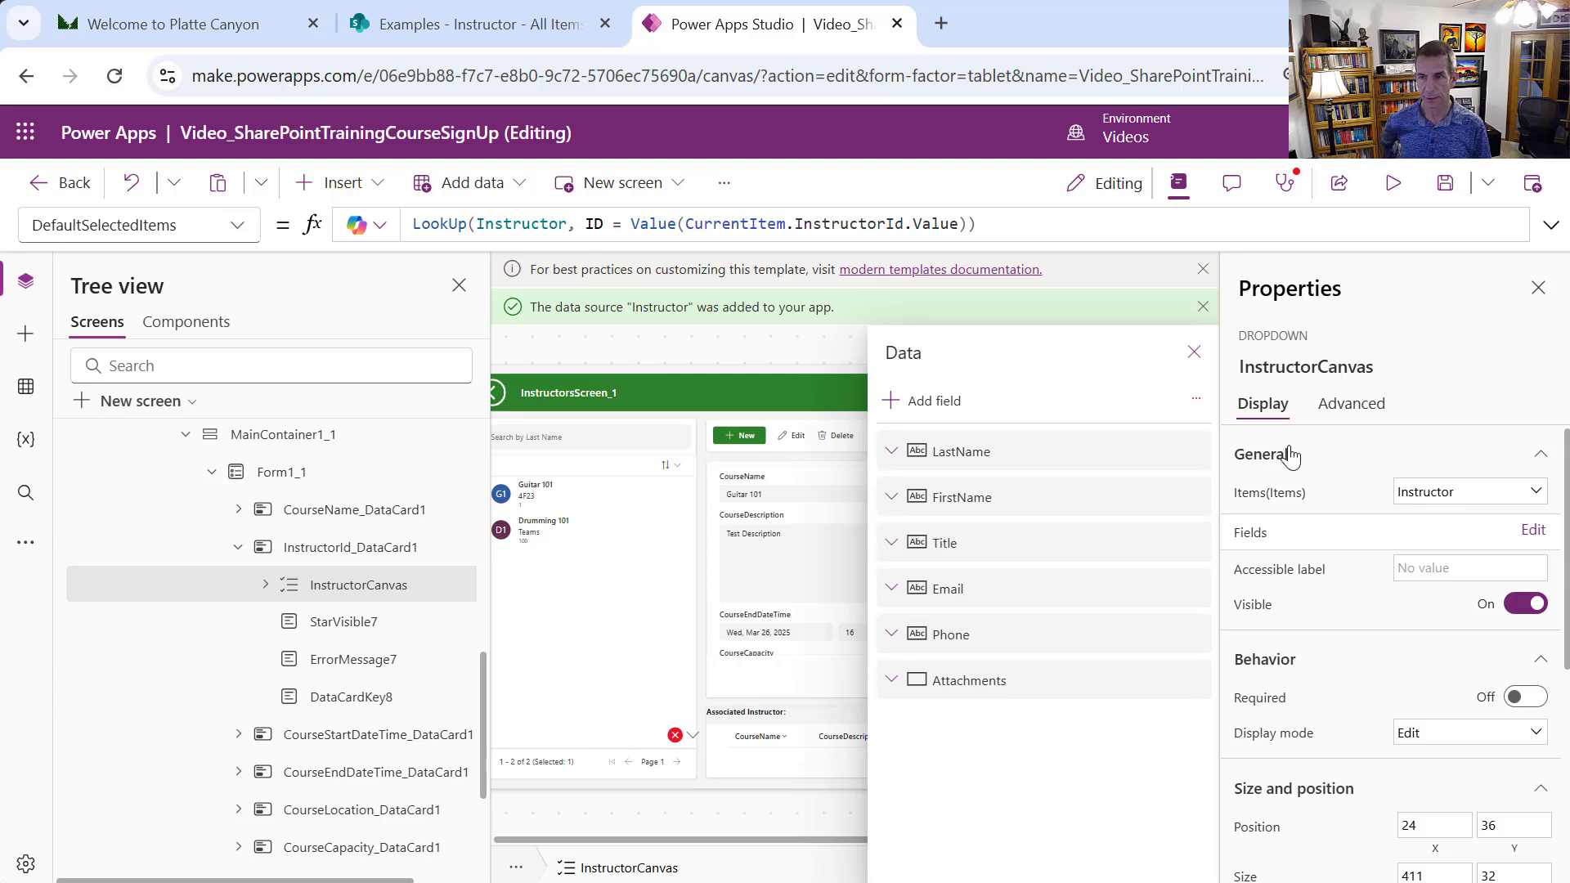
click(704, 826)
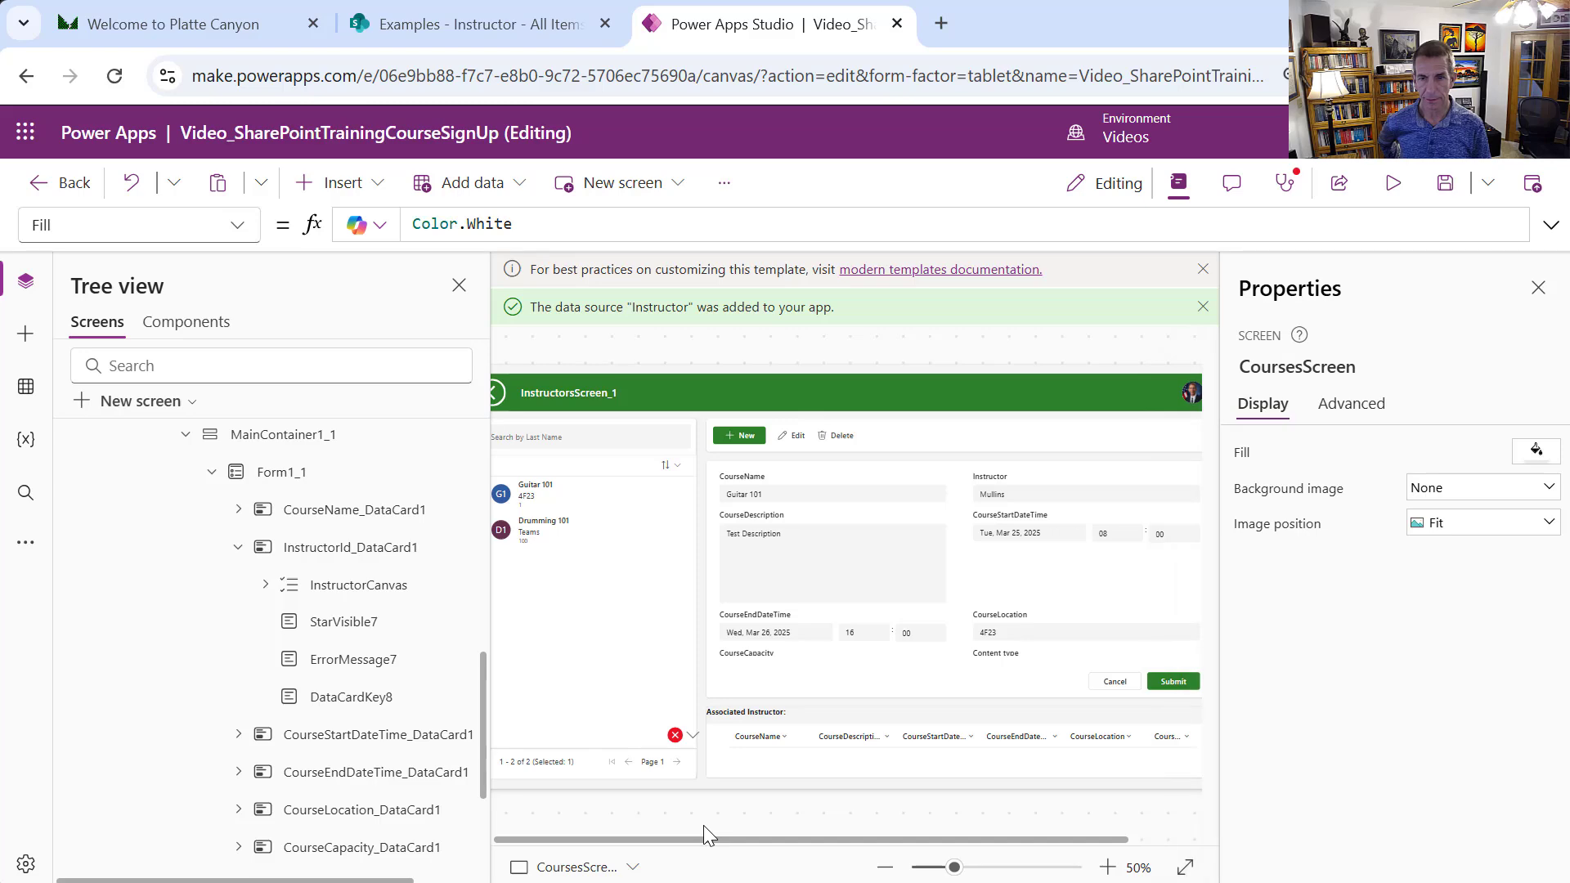
Preview Drumming 101 and Guitar 101, confirming the editable Instructor dropdown lists Mullins and Rucker
click(1394, 183)
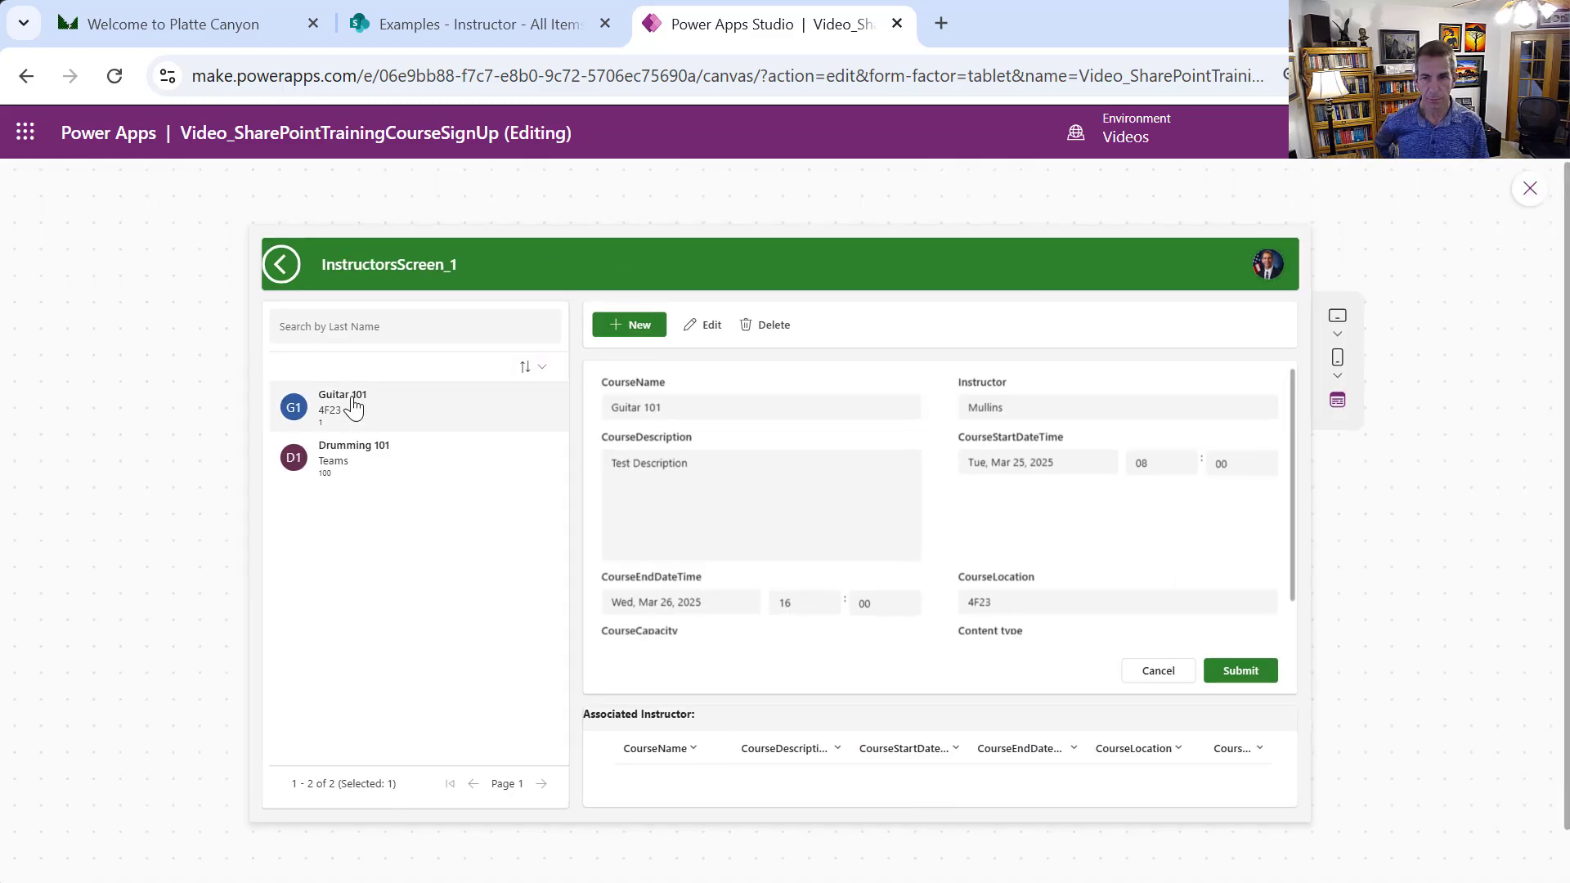
click(353, 455)
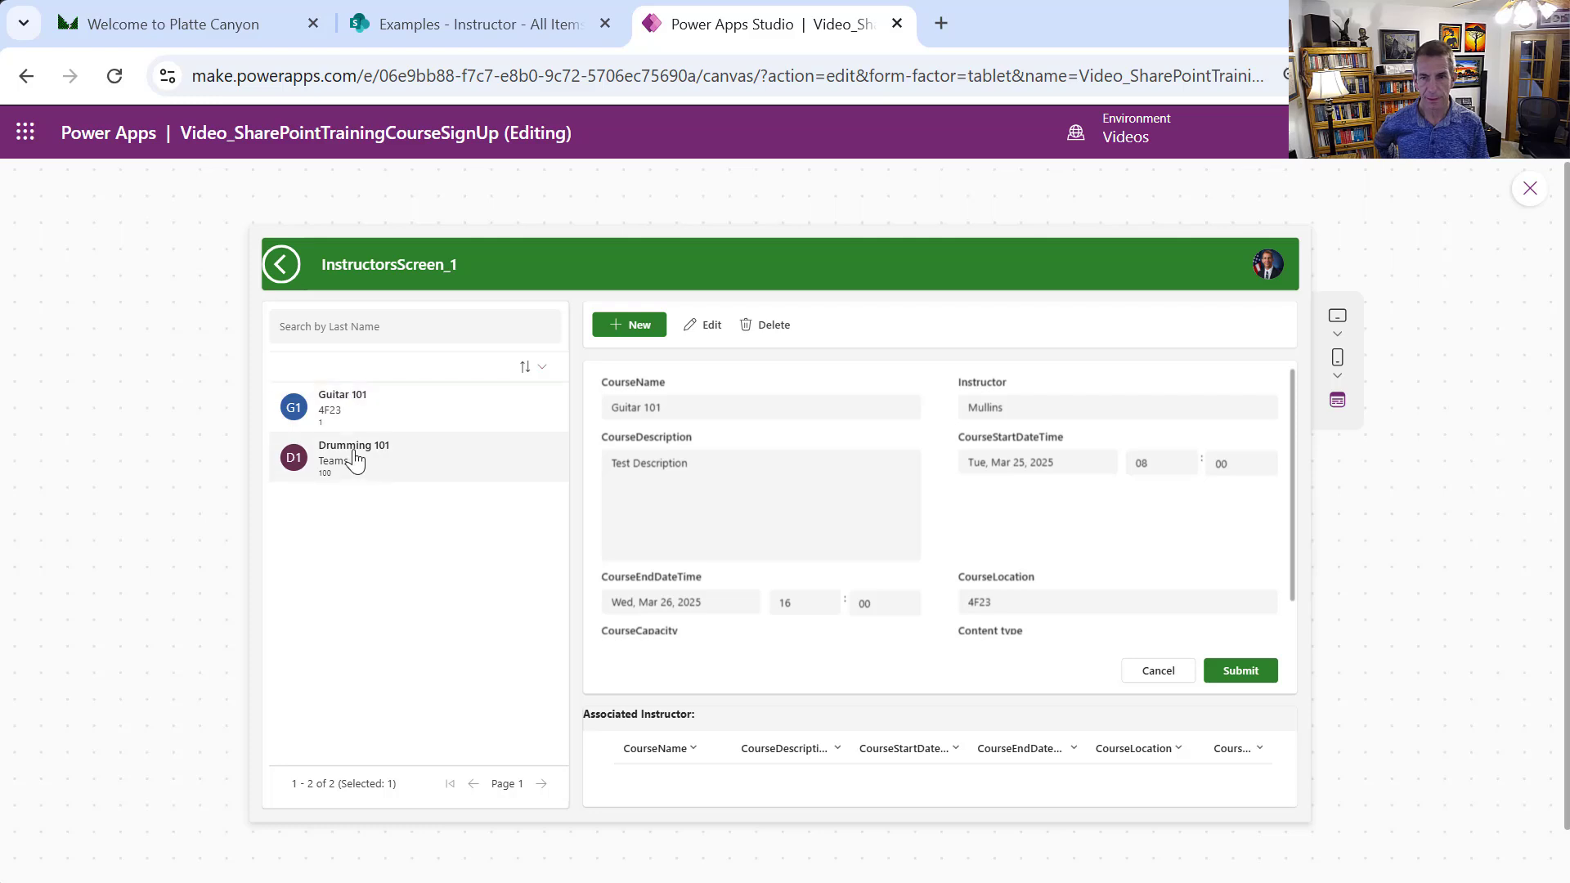
click(359, 399)
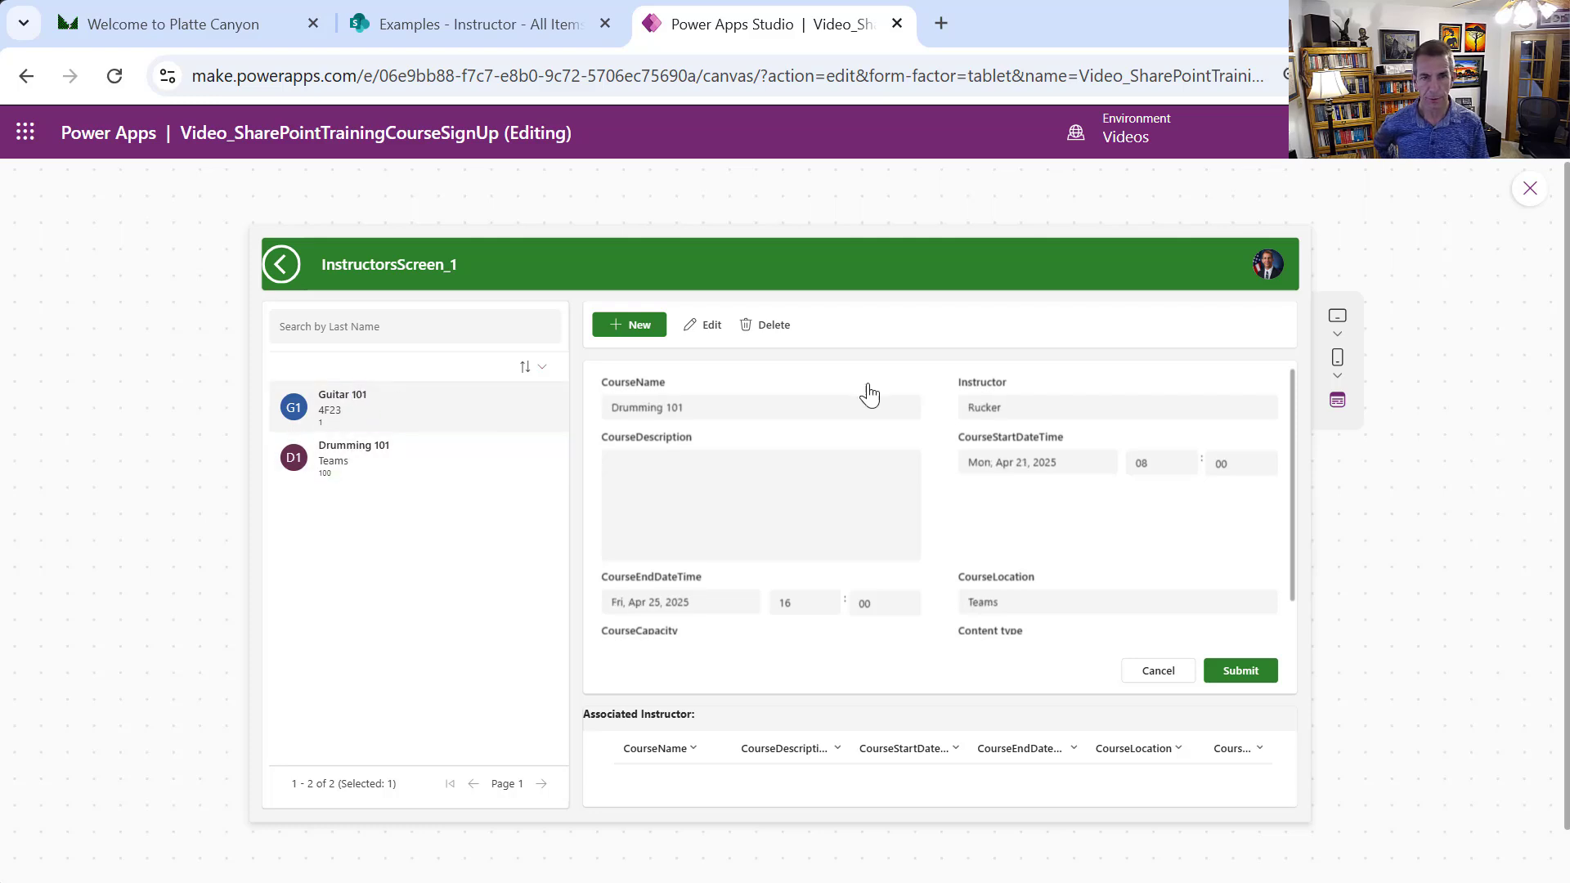
click(718, 330)
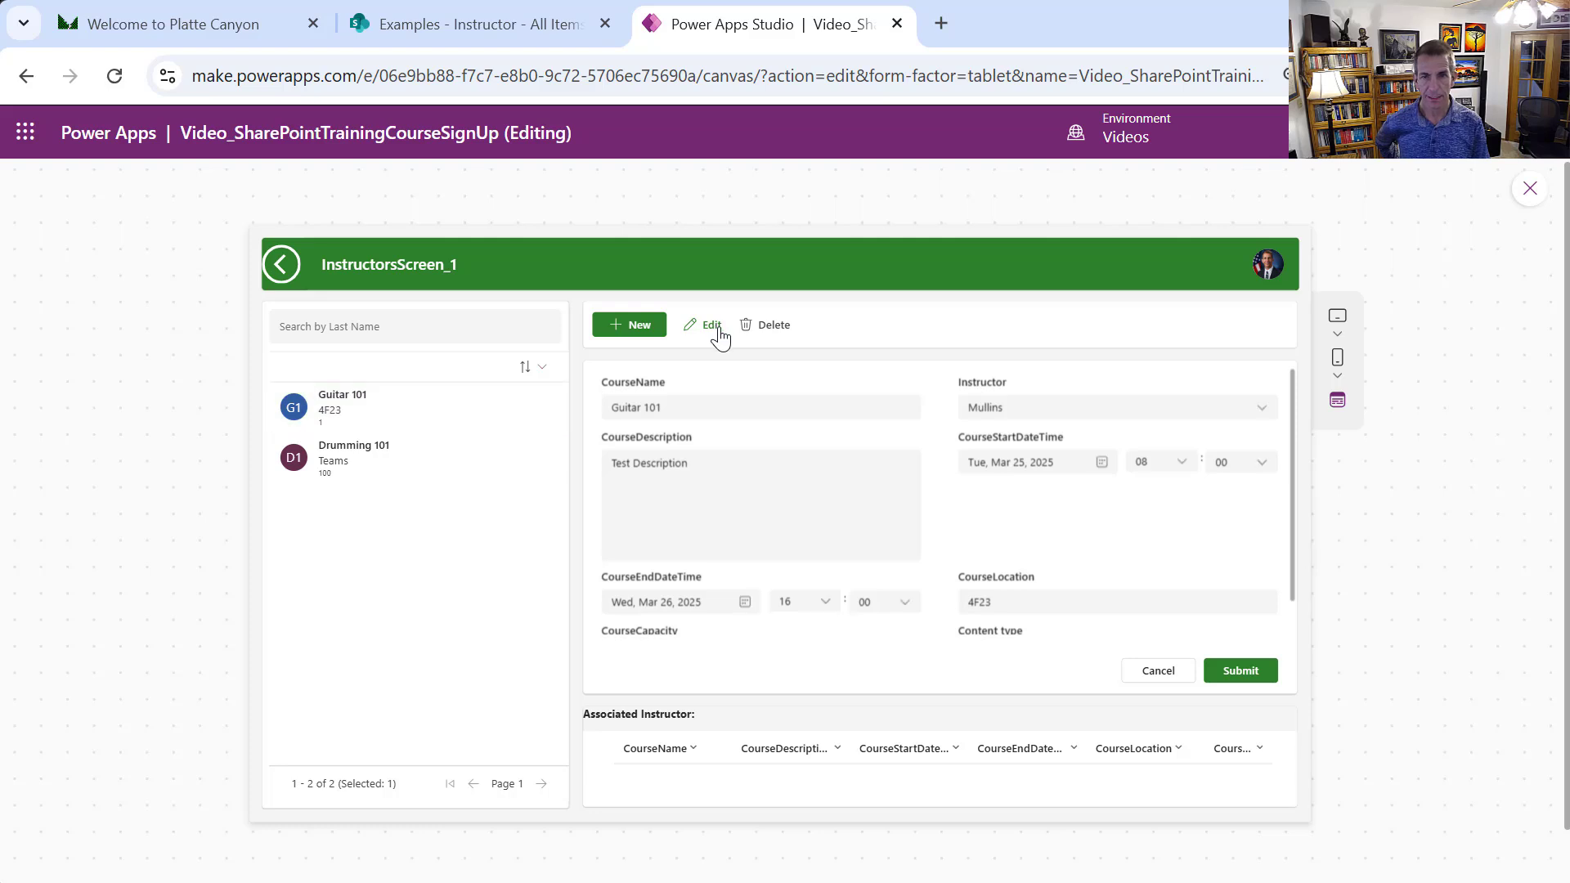
click(1266, 403)
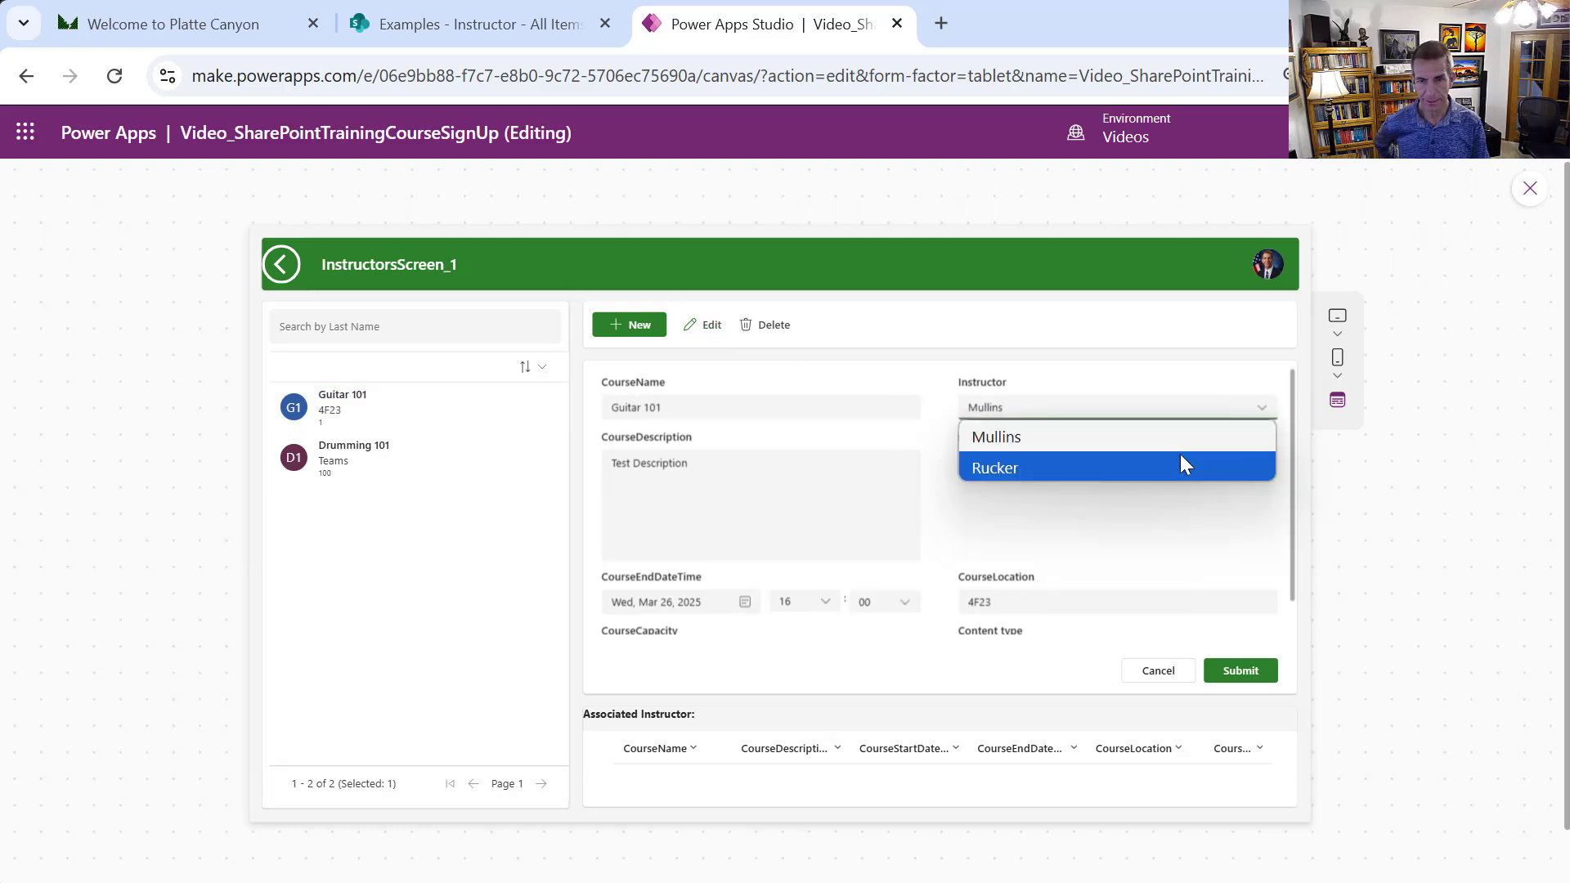
click(1148, 371)
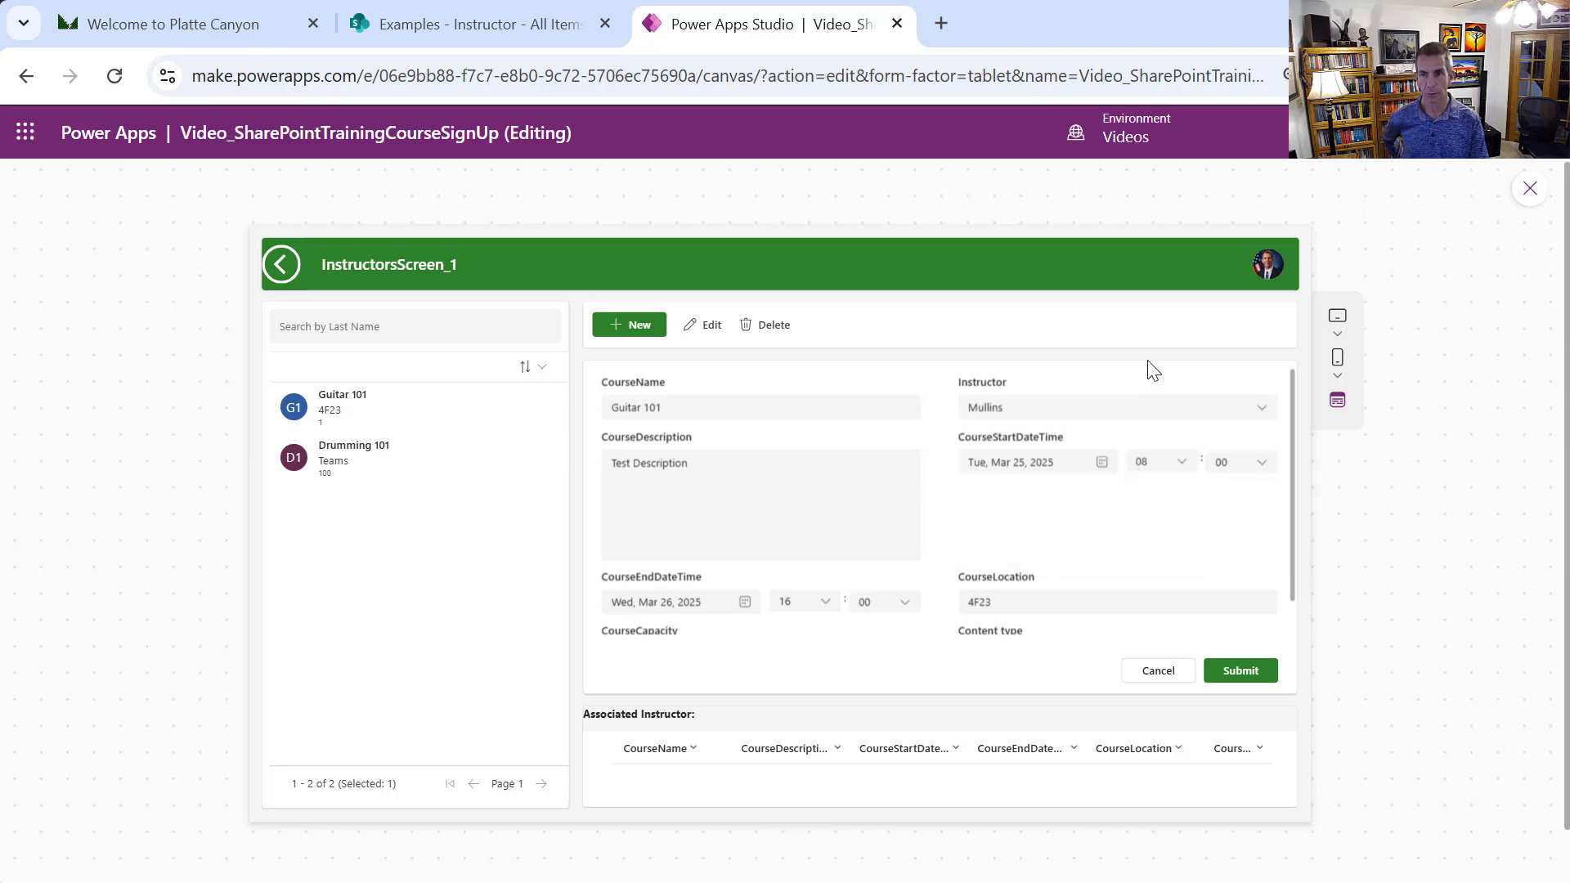
click(1528, 191)
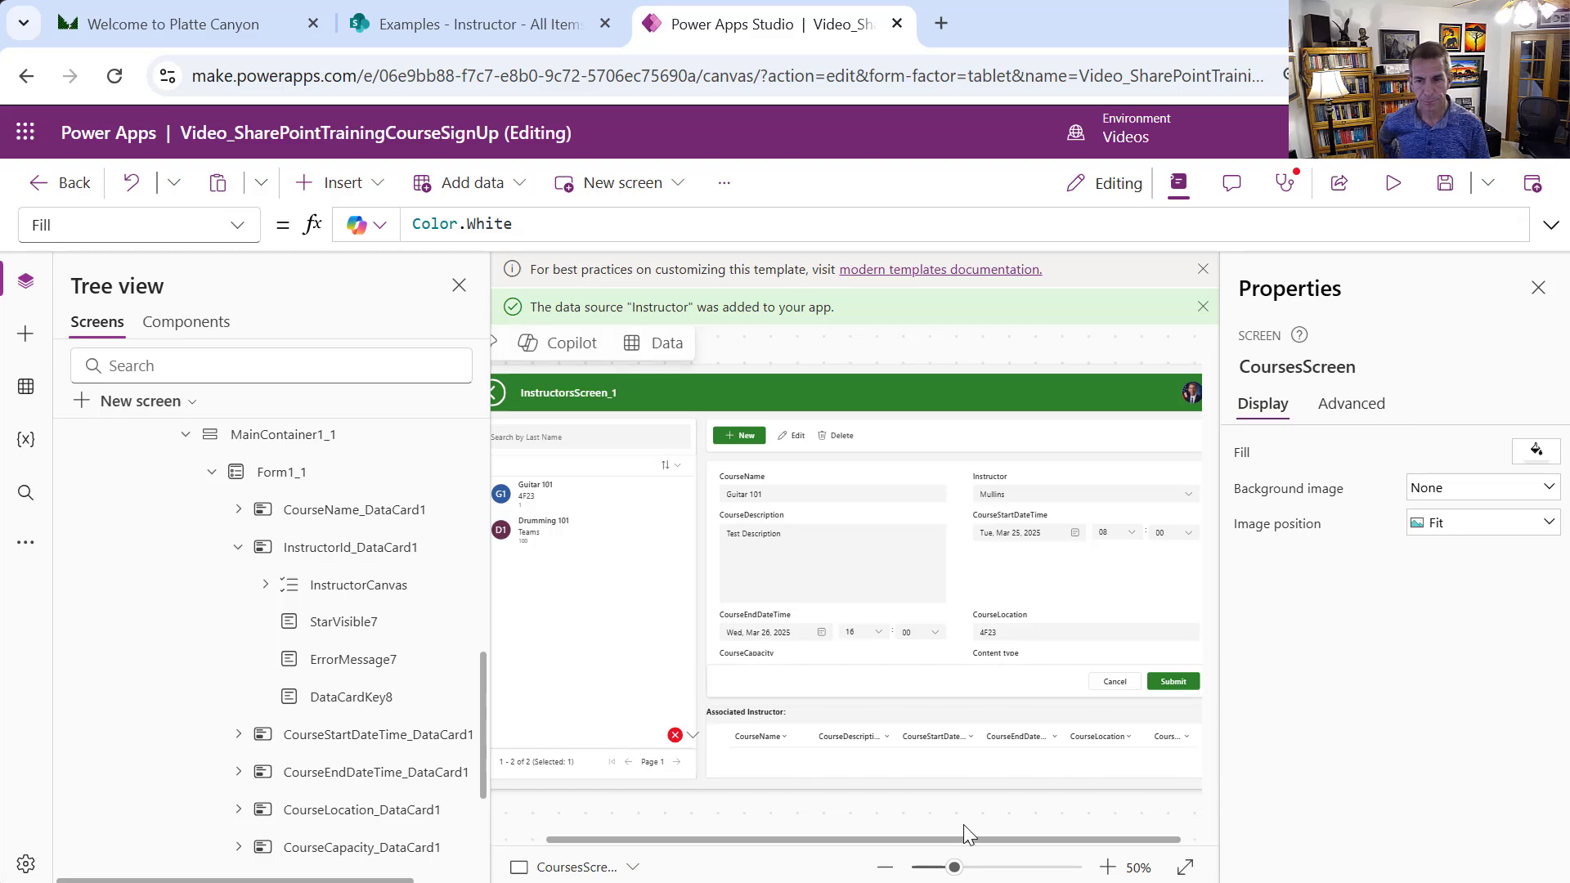
Switch the Associated Instructor table's filter data source from Course to Instructor
click(917, 762)
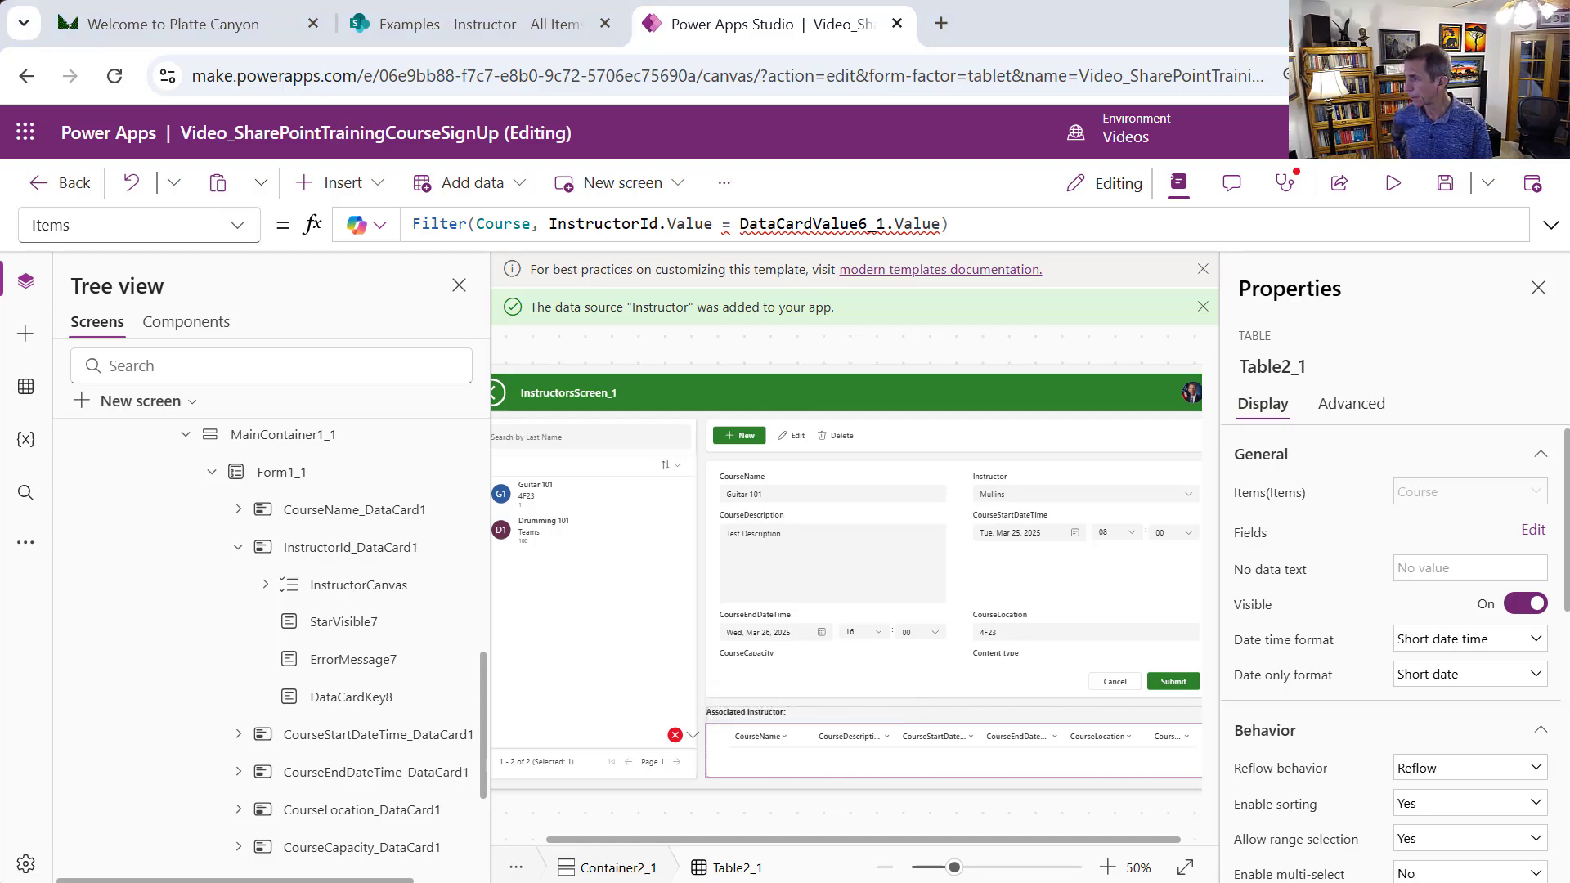
double_click(503, 223)
key(BackSpace)
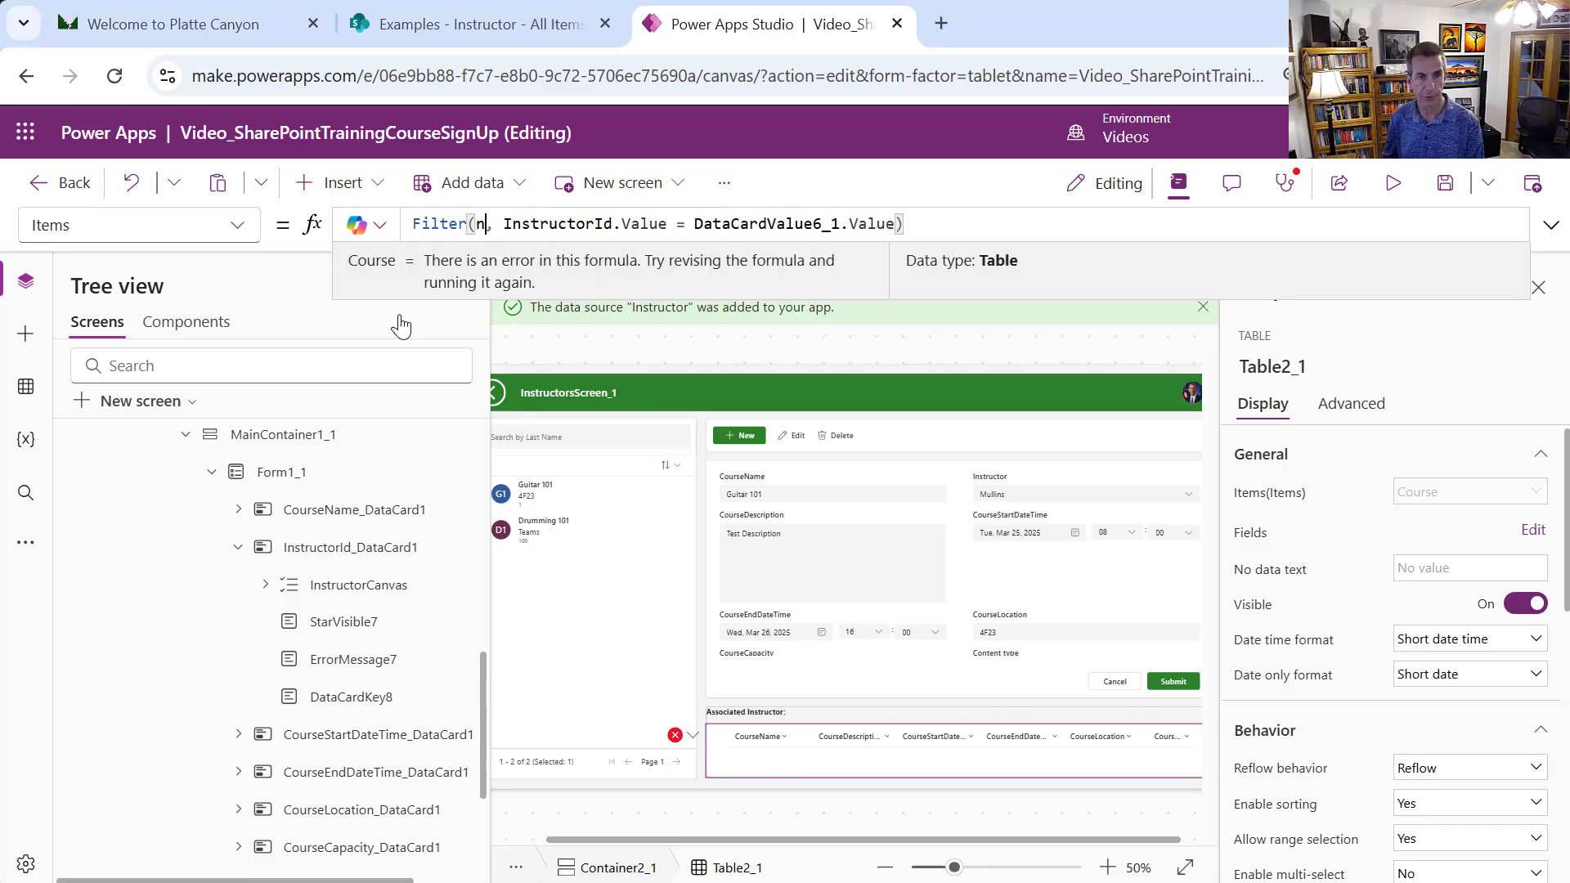
text(Inst)
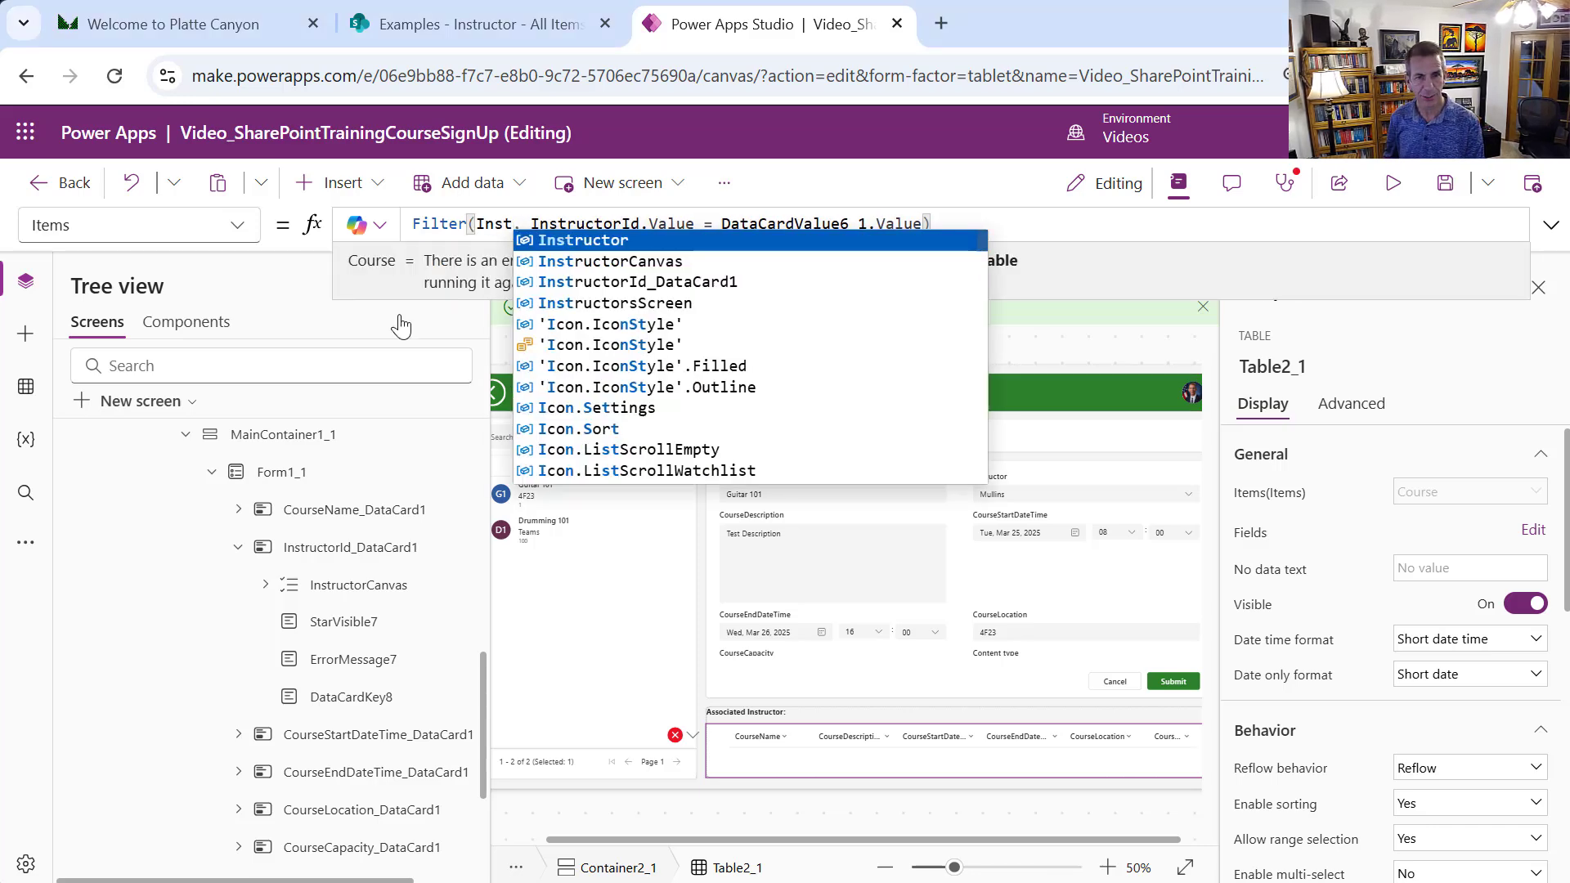
click(665, 240)
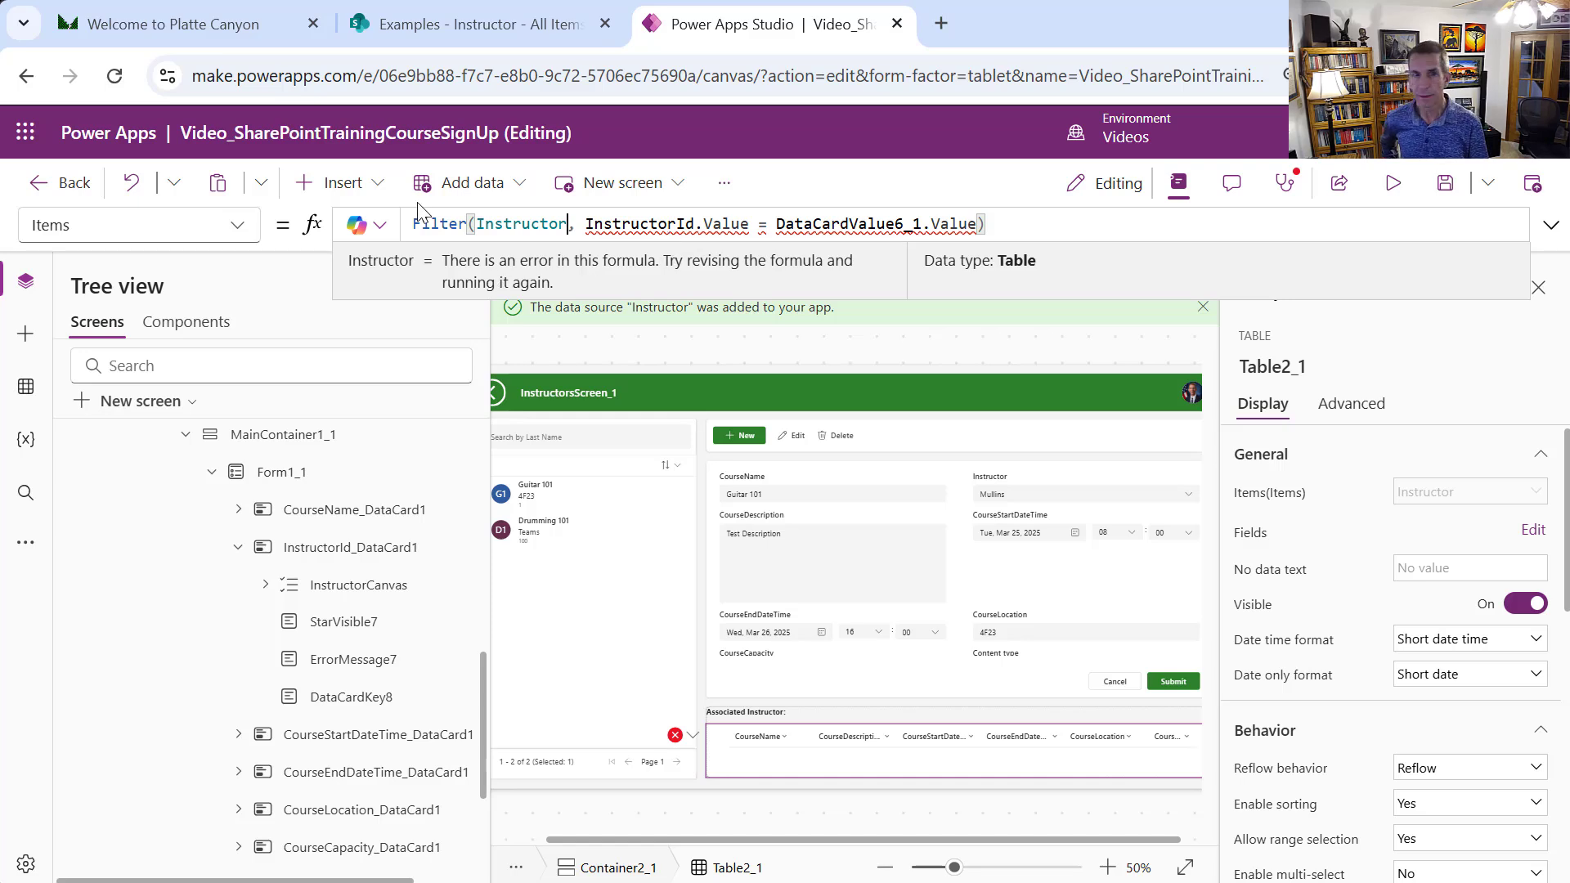
Replace InstructorId.Value with ID on the left side of the filter condition
mouse_move(580, 224)
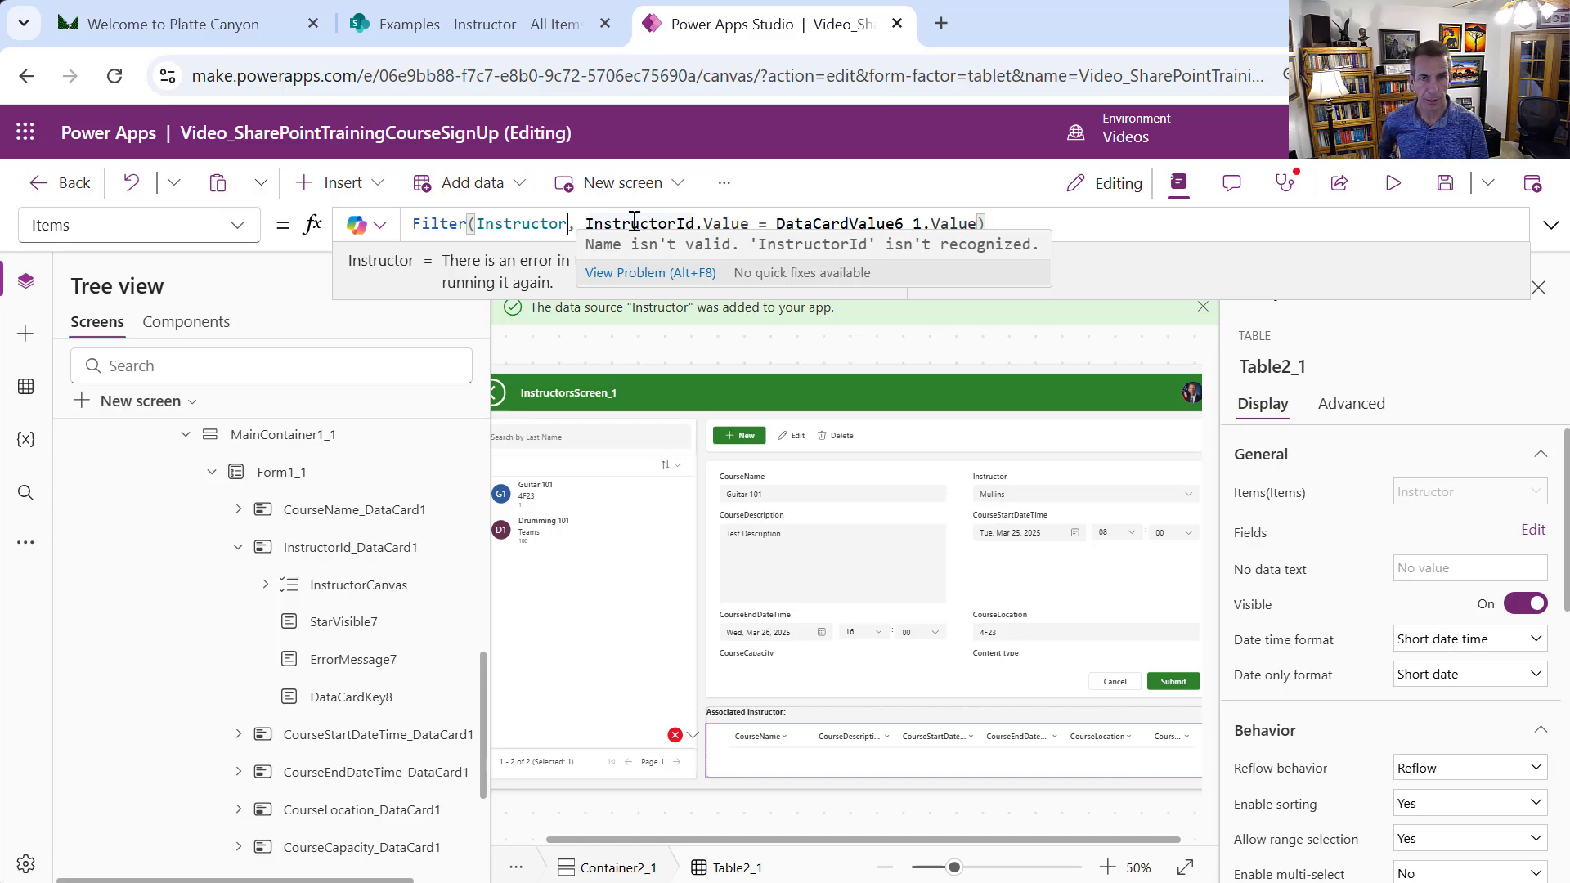
mouse_move(710, 222)
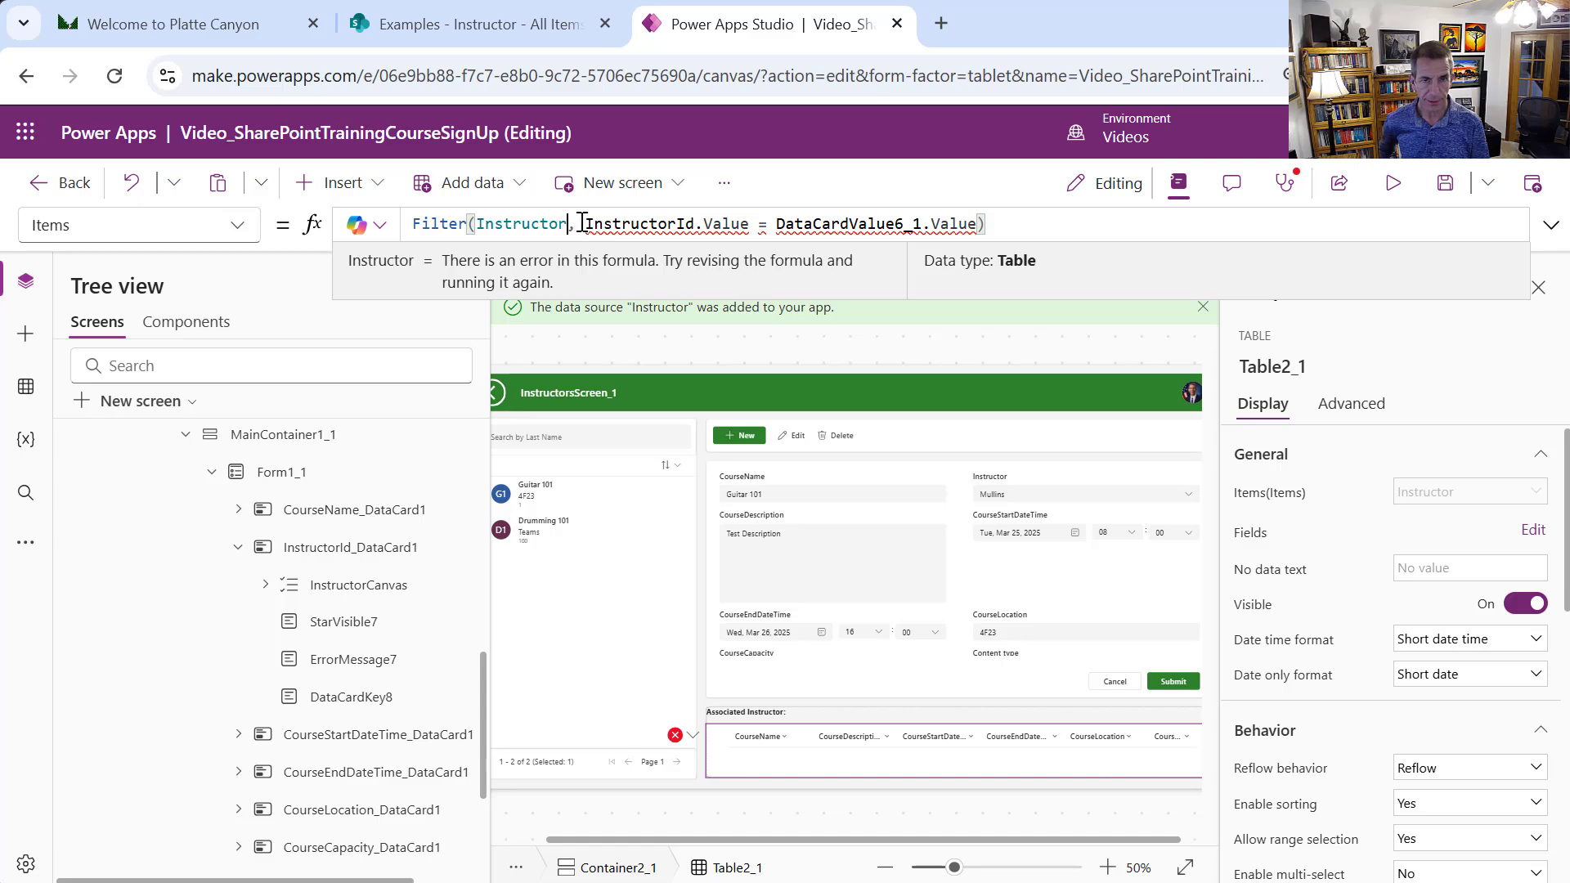
drag(603, 222, 753, 229)
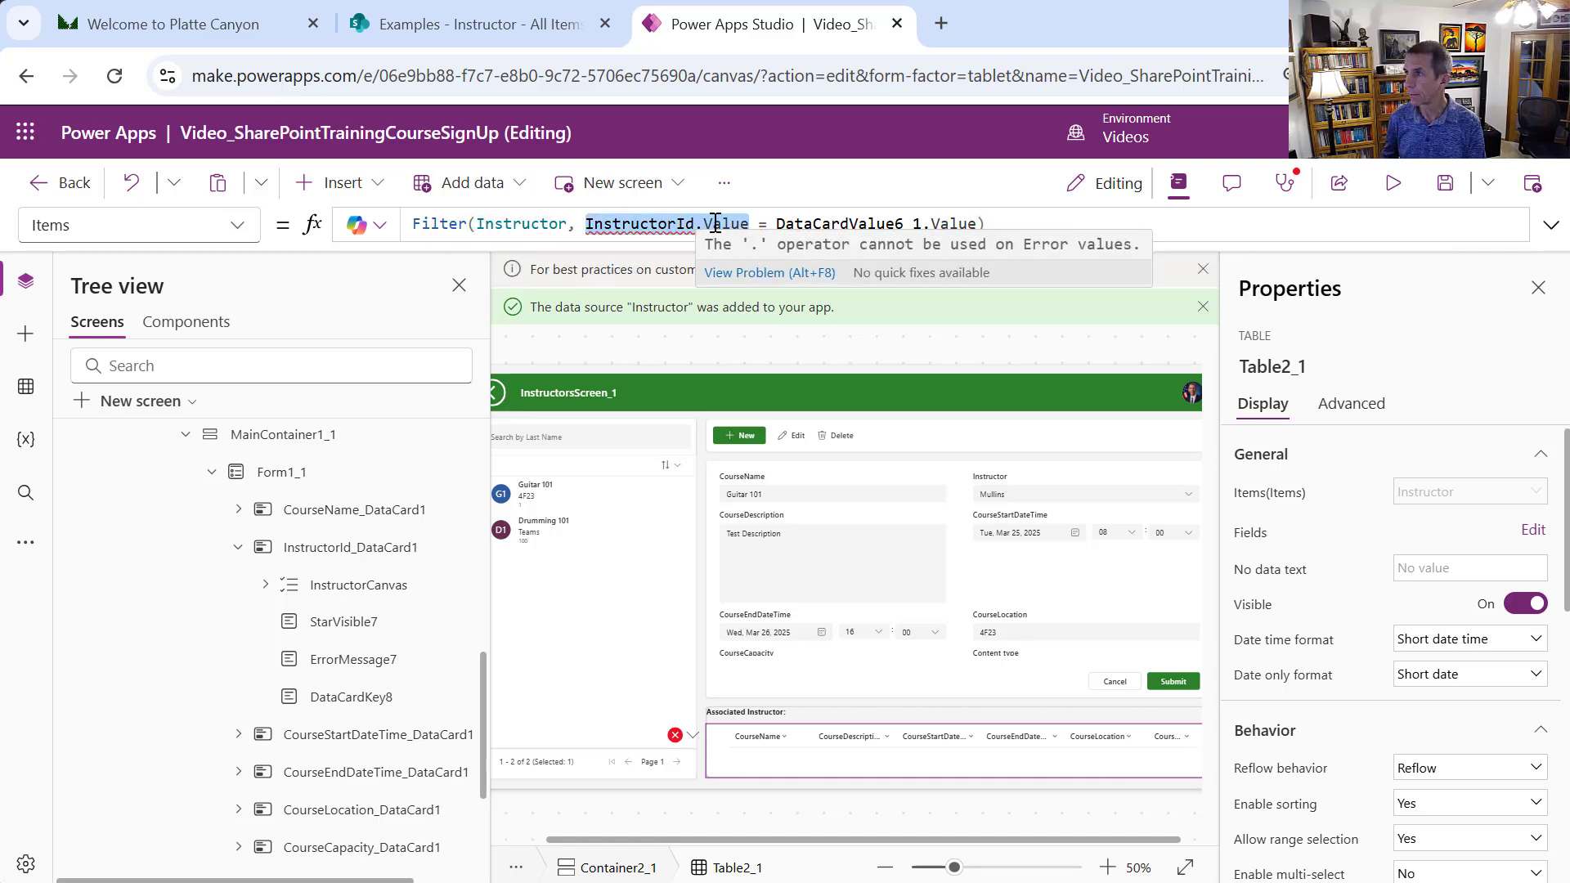
key(BackSpace)
text(I)
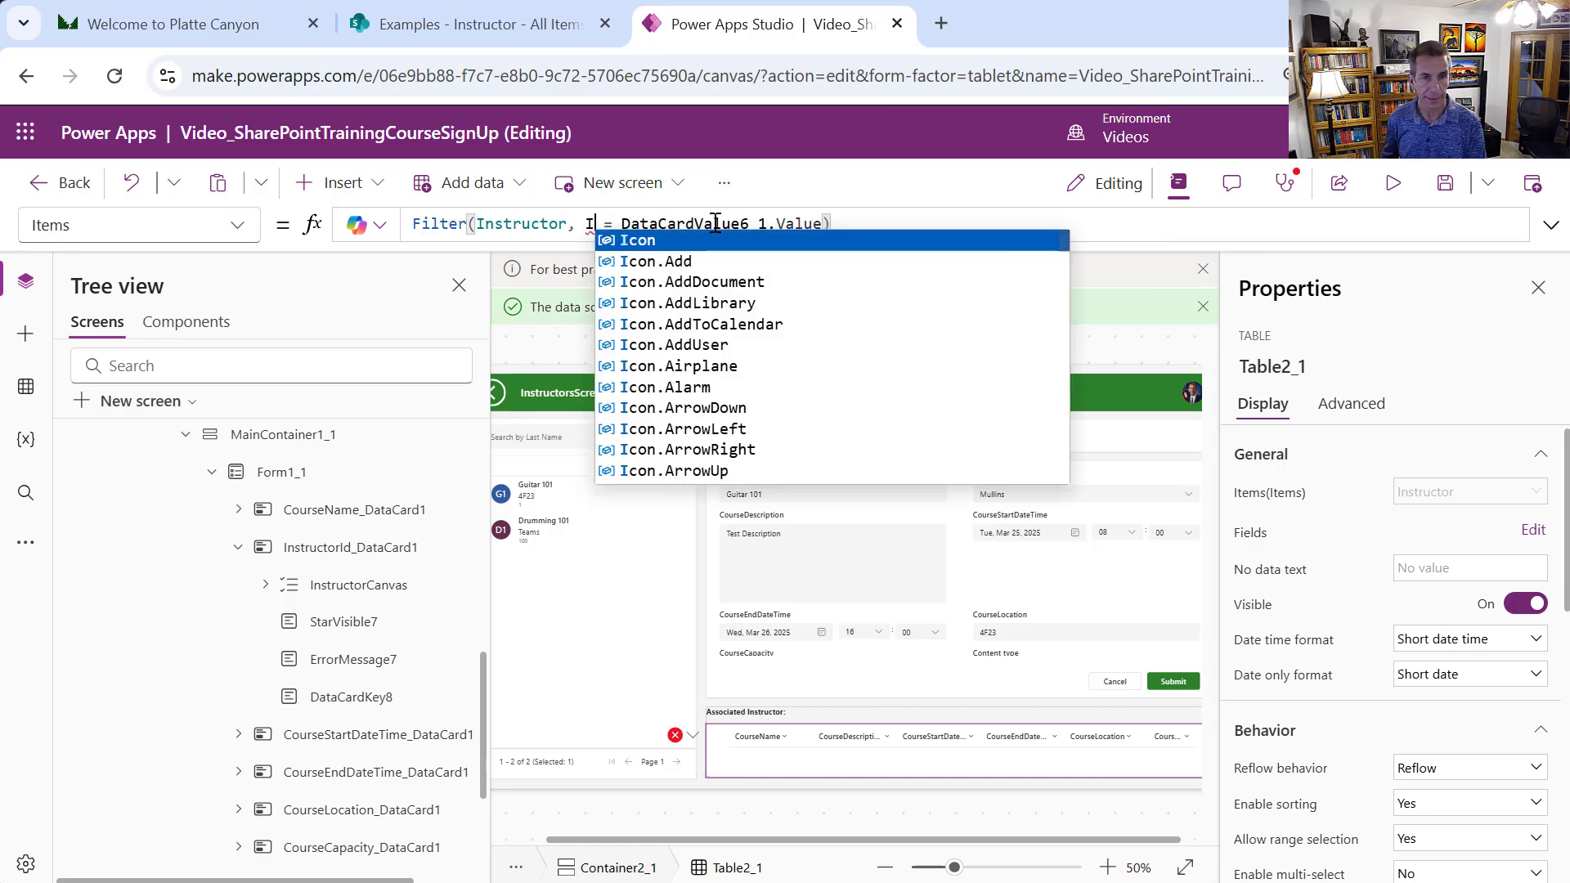
text(D)
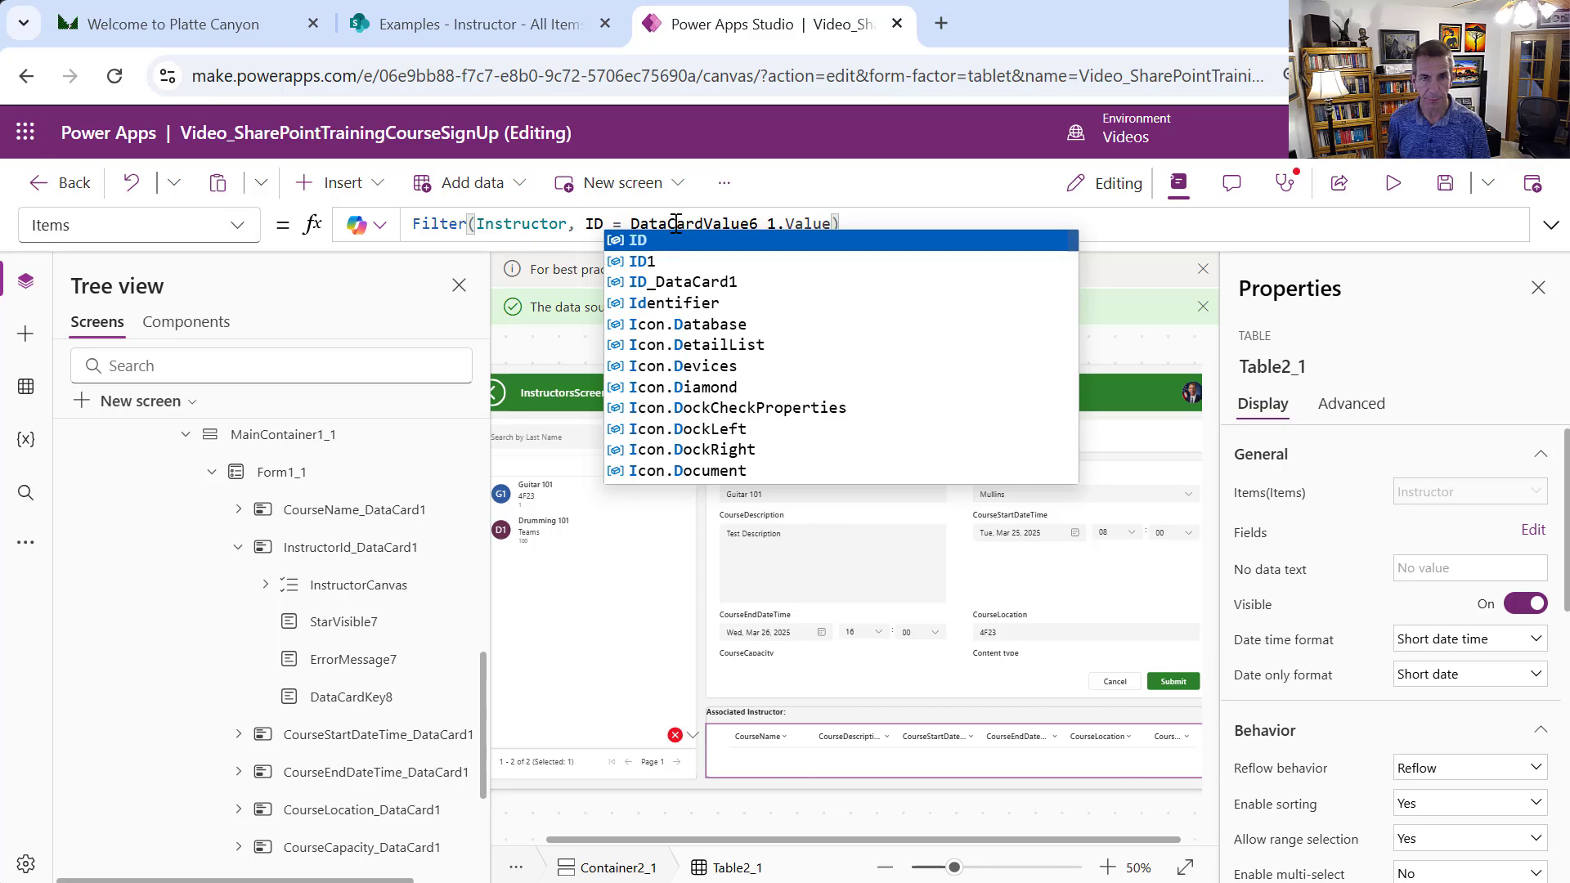
Compare ID to InstructorCanvas.Selected.ID, giving Filter(Instructor, ID = InstructorCanvas.Selected.ID)
drag(630, 222, 829, 222)
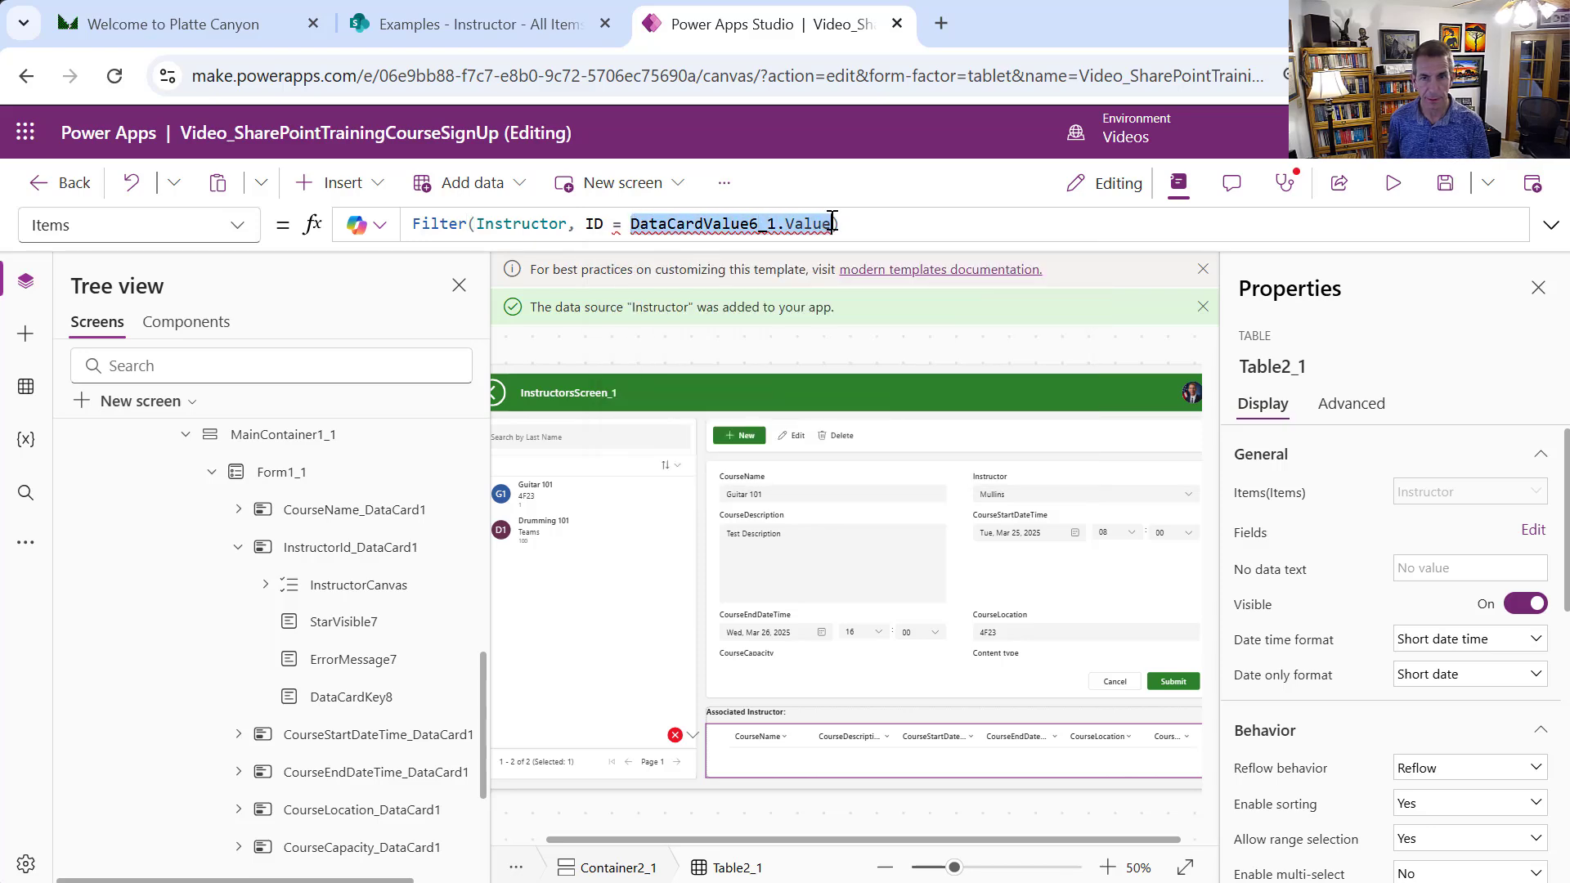
key(BackSpace)
text(Instruct)
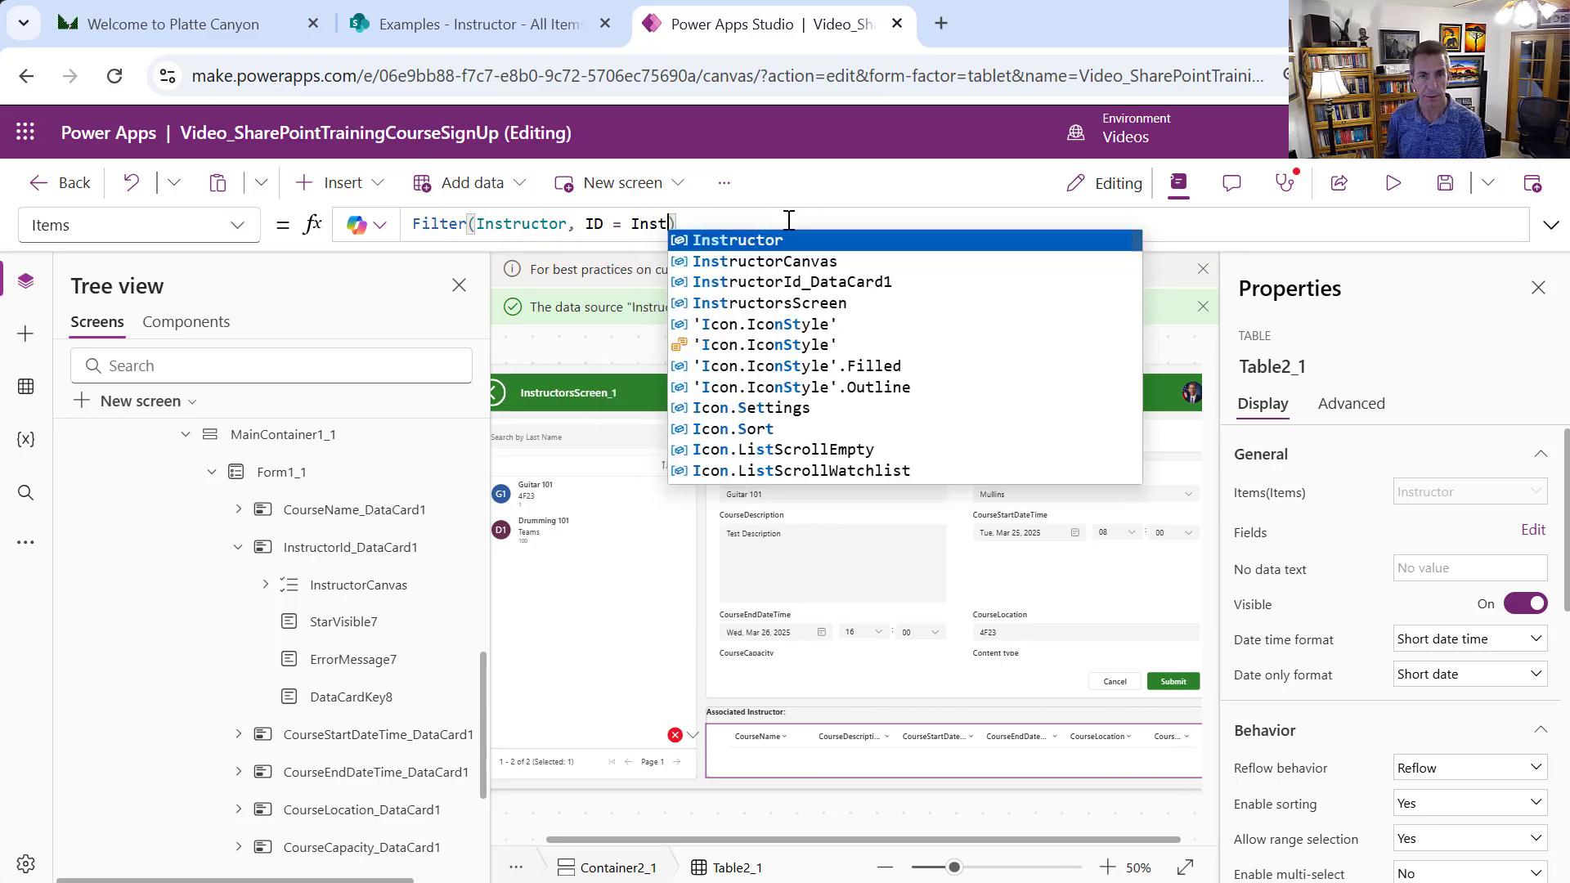
text(or)
text(Canva)
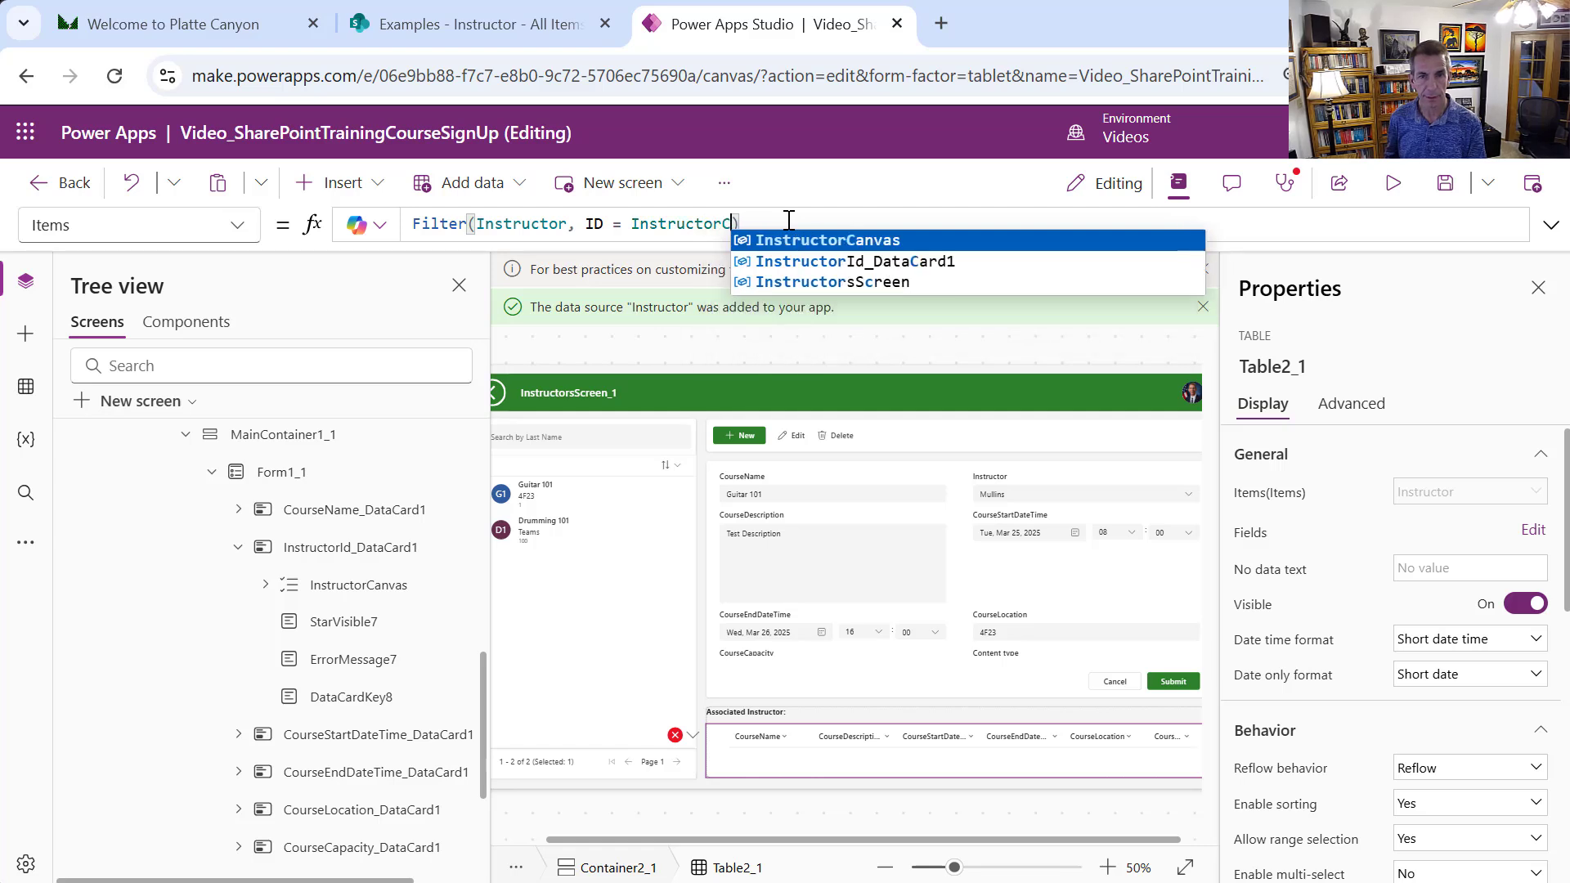
text(s.)
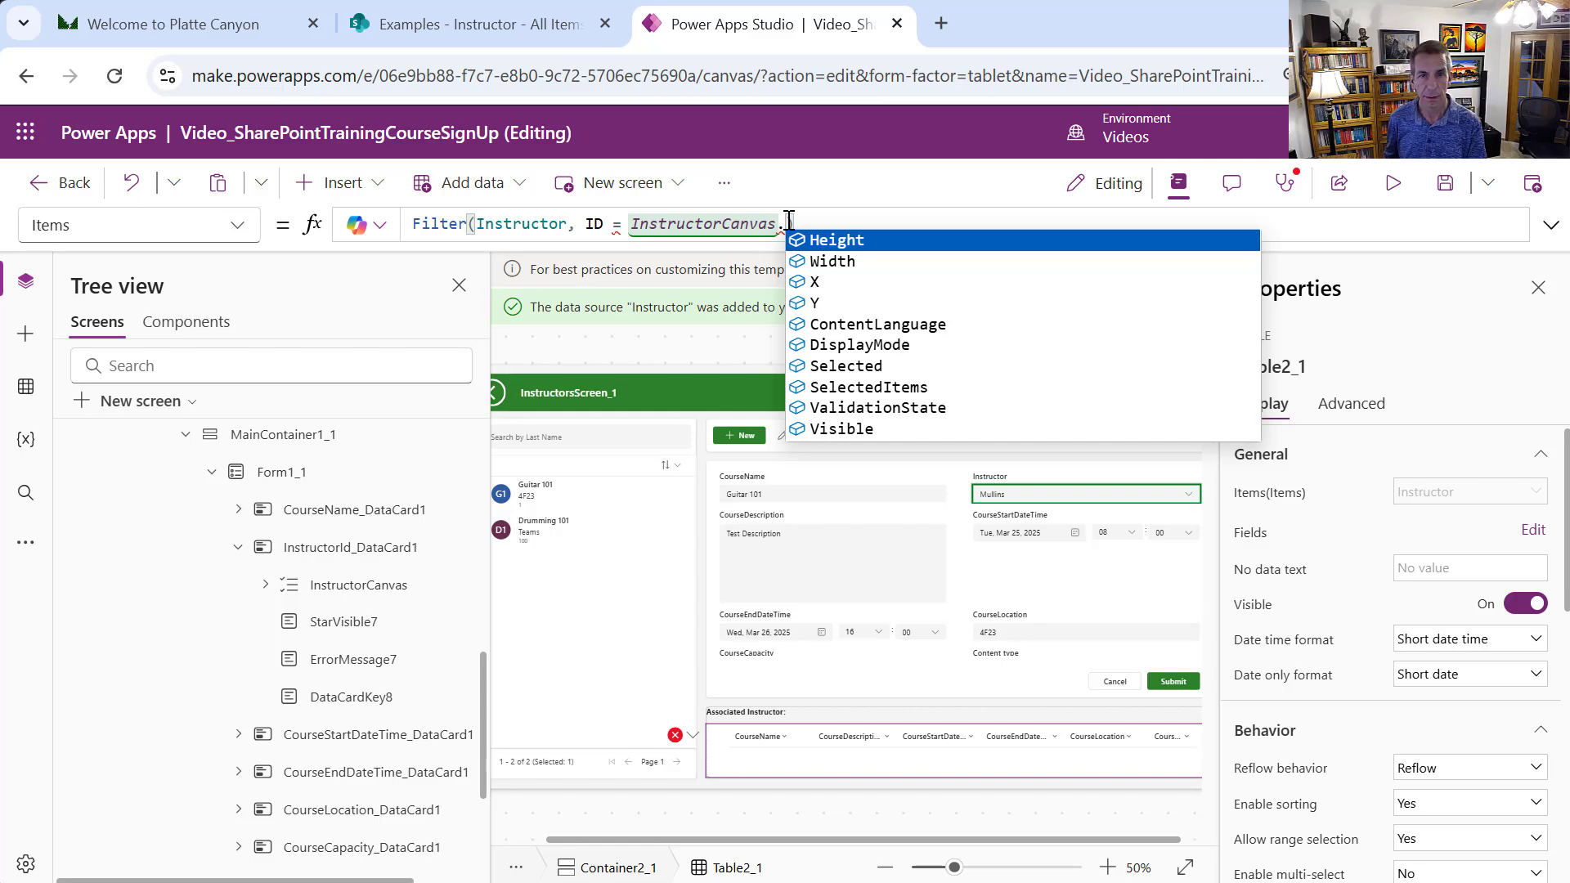
text(Se)
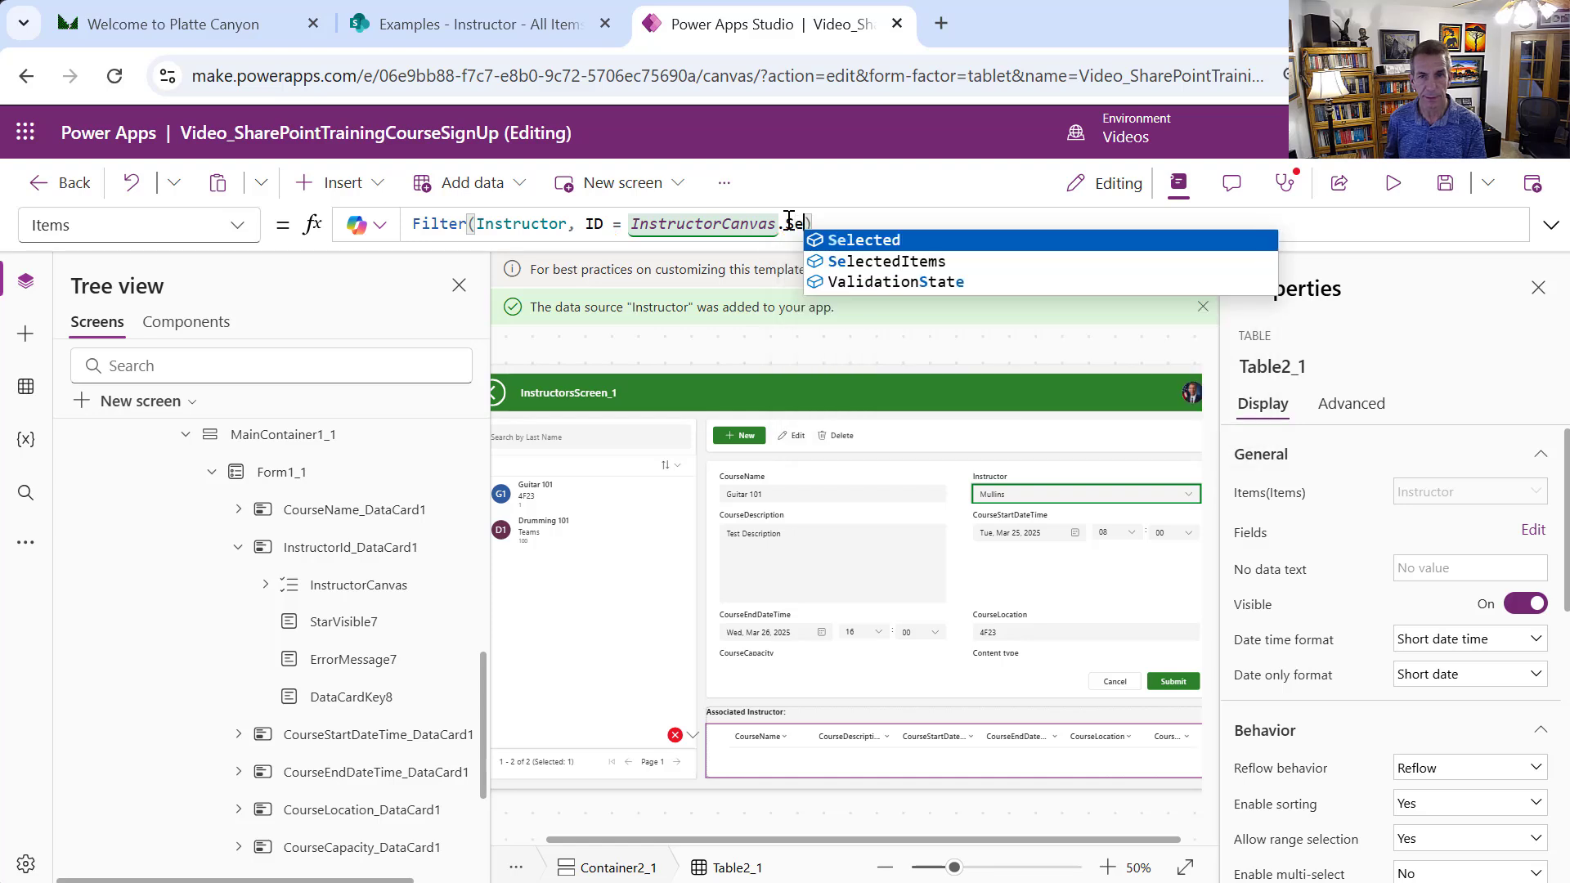
key(Tab)
text(.)
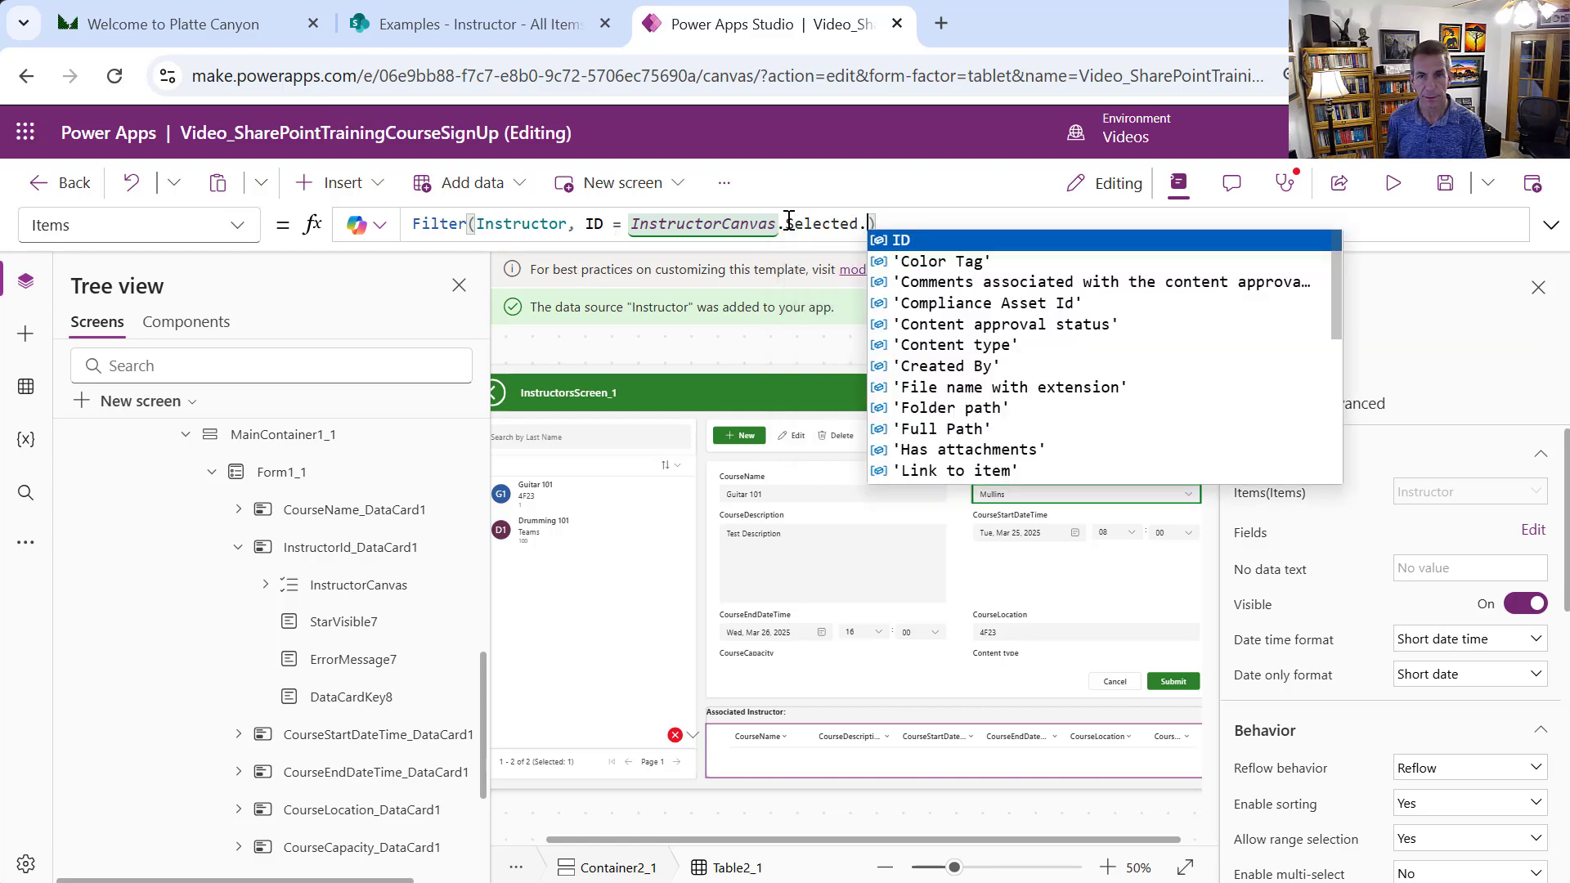
text(ID)
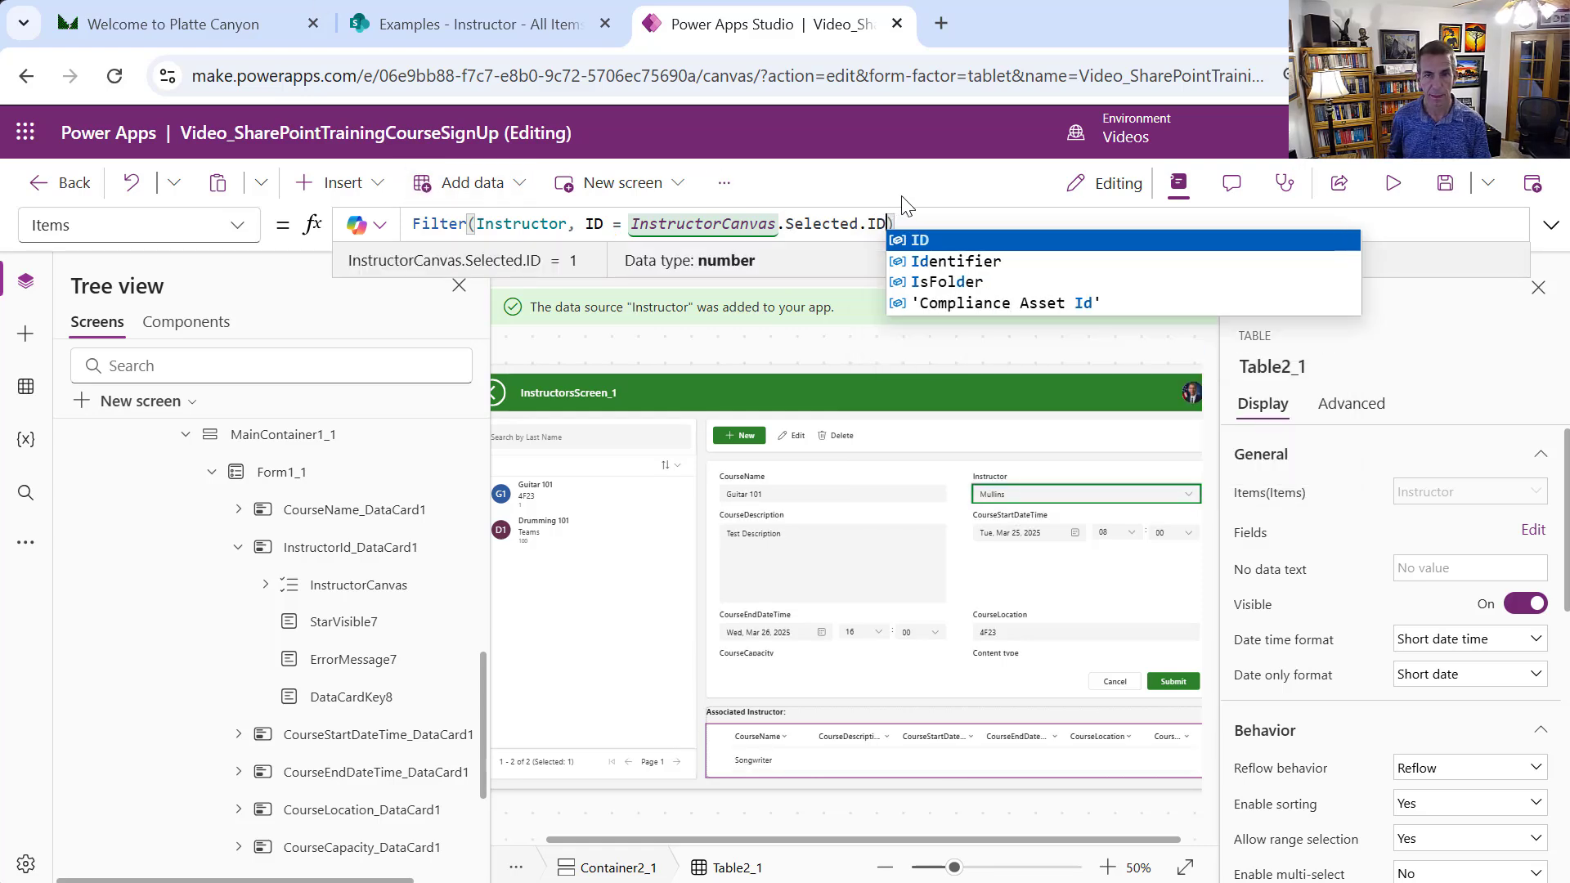
click(926, 204)
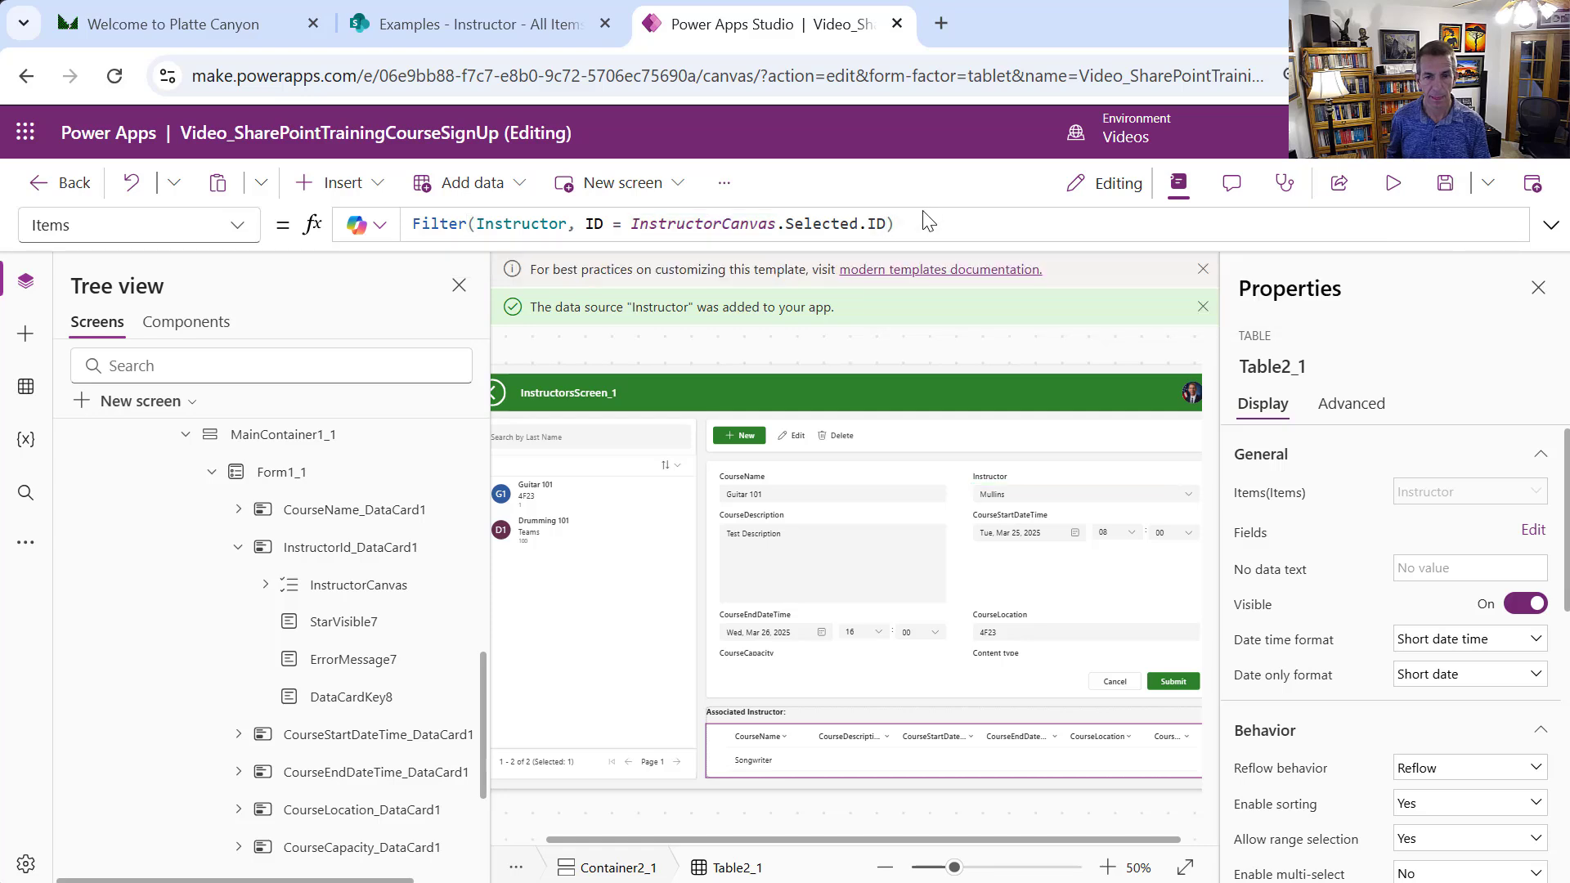
mouse_move(1088, 749)
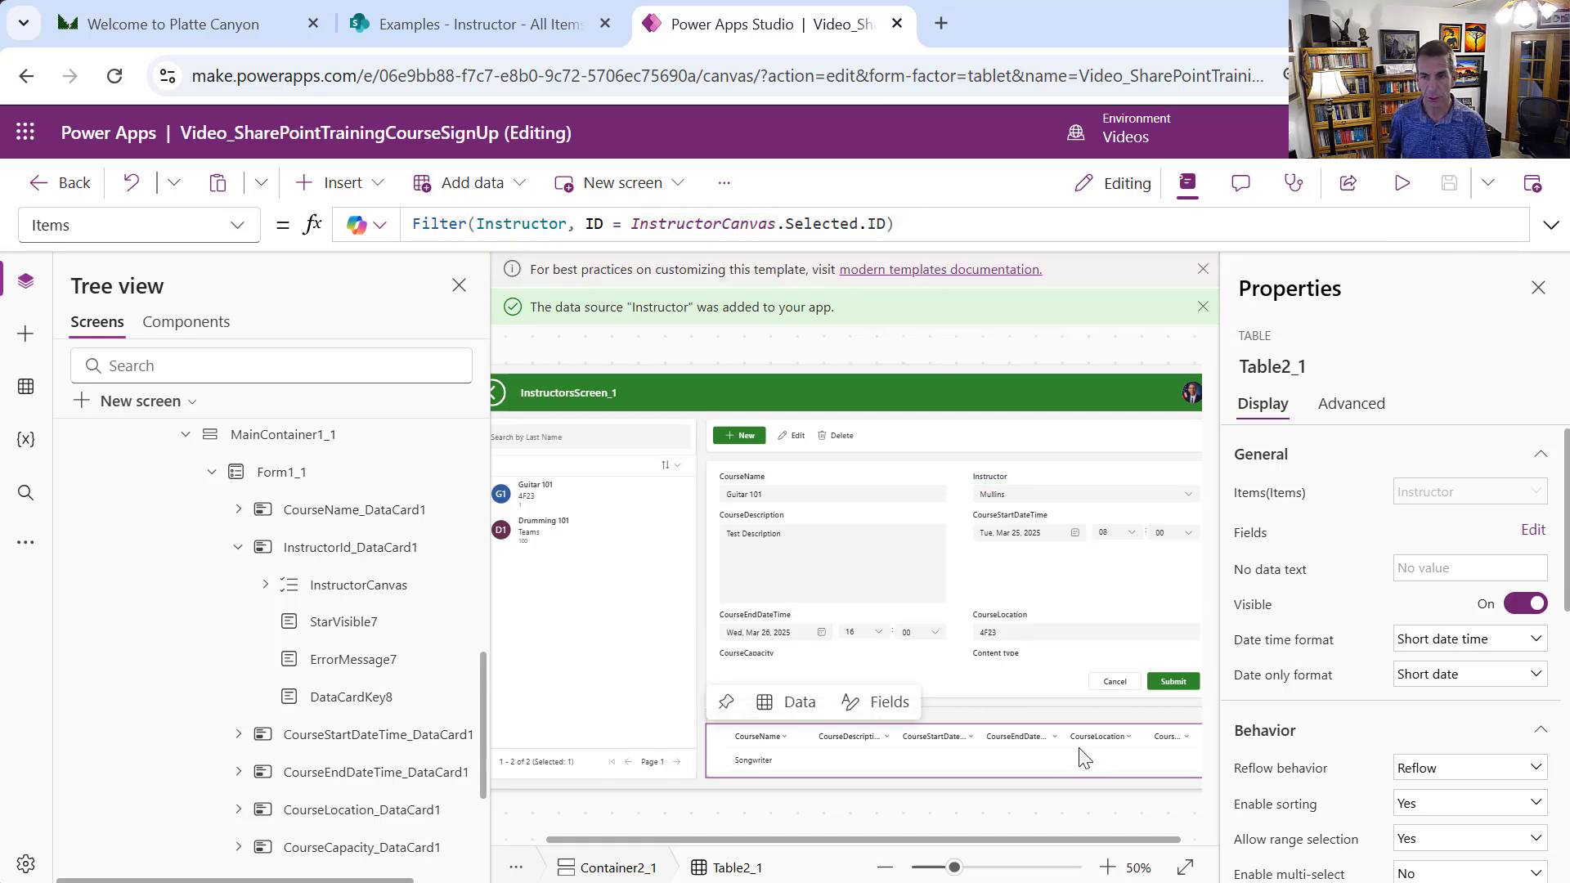
Remove all six course columns (CourseCapacity, CourseLocation, CourseEndDateTime, CourseStartDateTime, CourseDescription, Title) from the table
click(1534, 532)
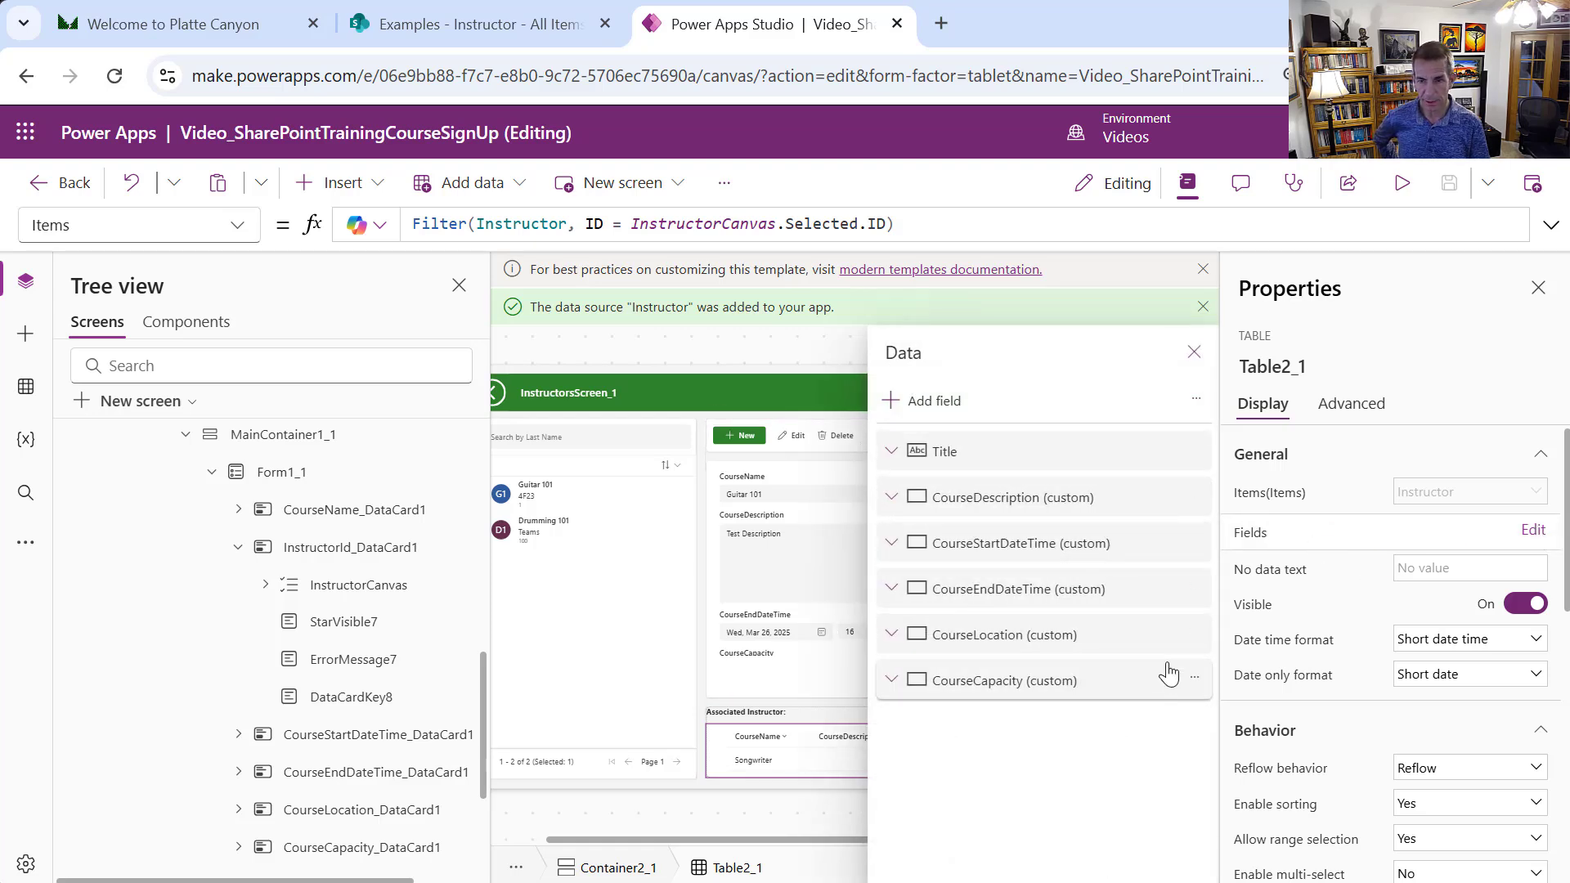
click(1195, 678)
click(1195, 682)
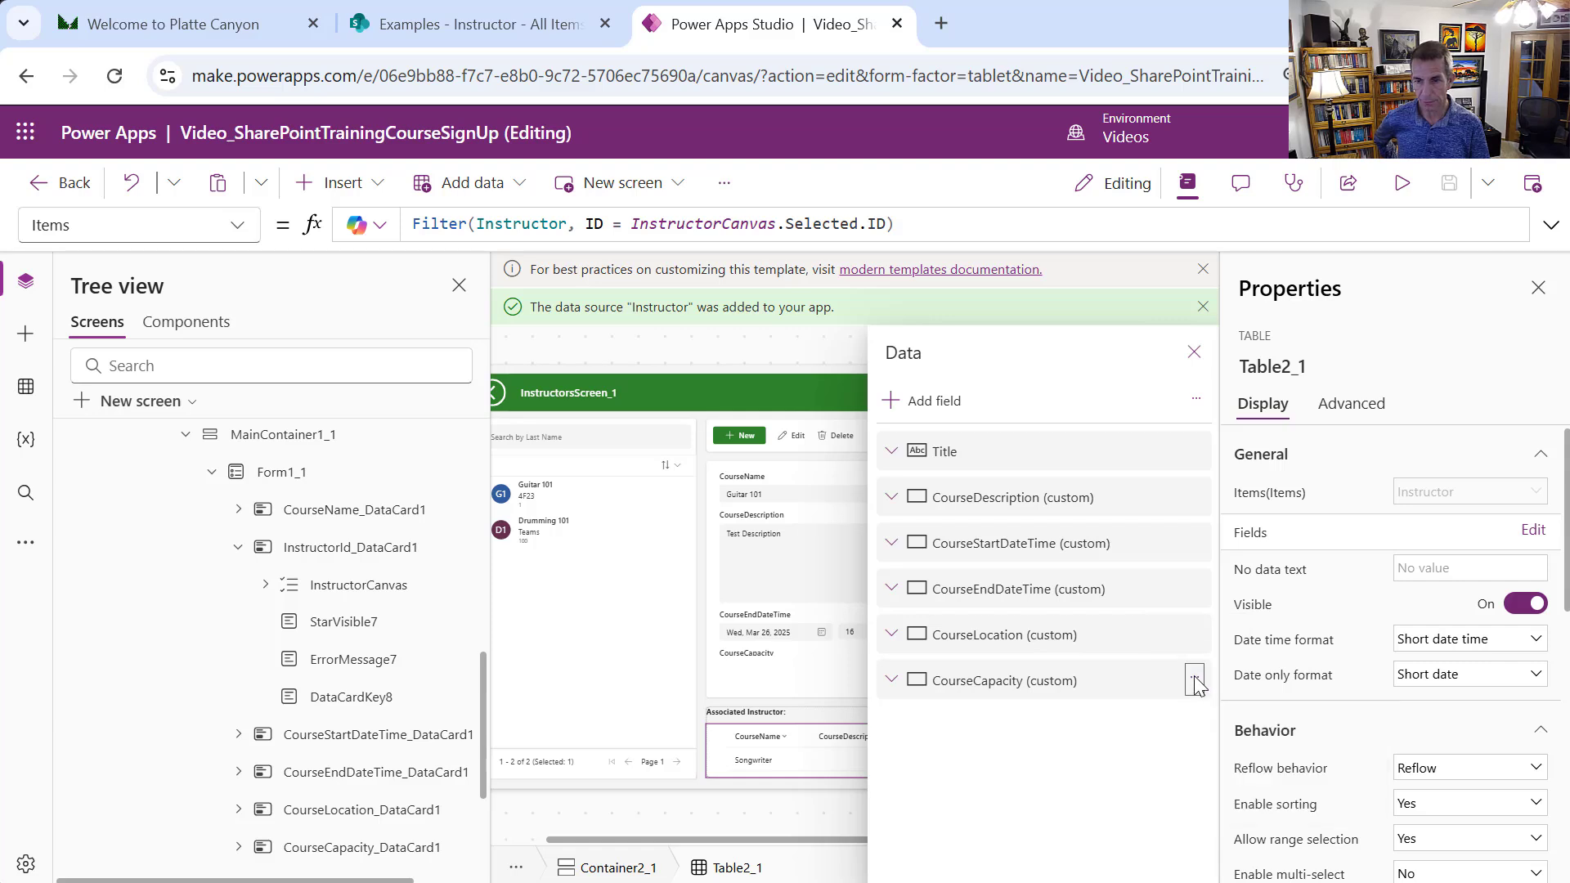
click(1194, 637)
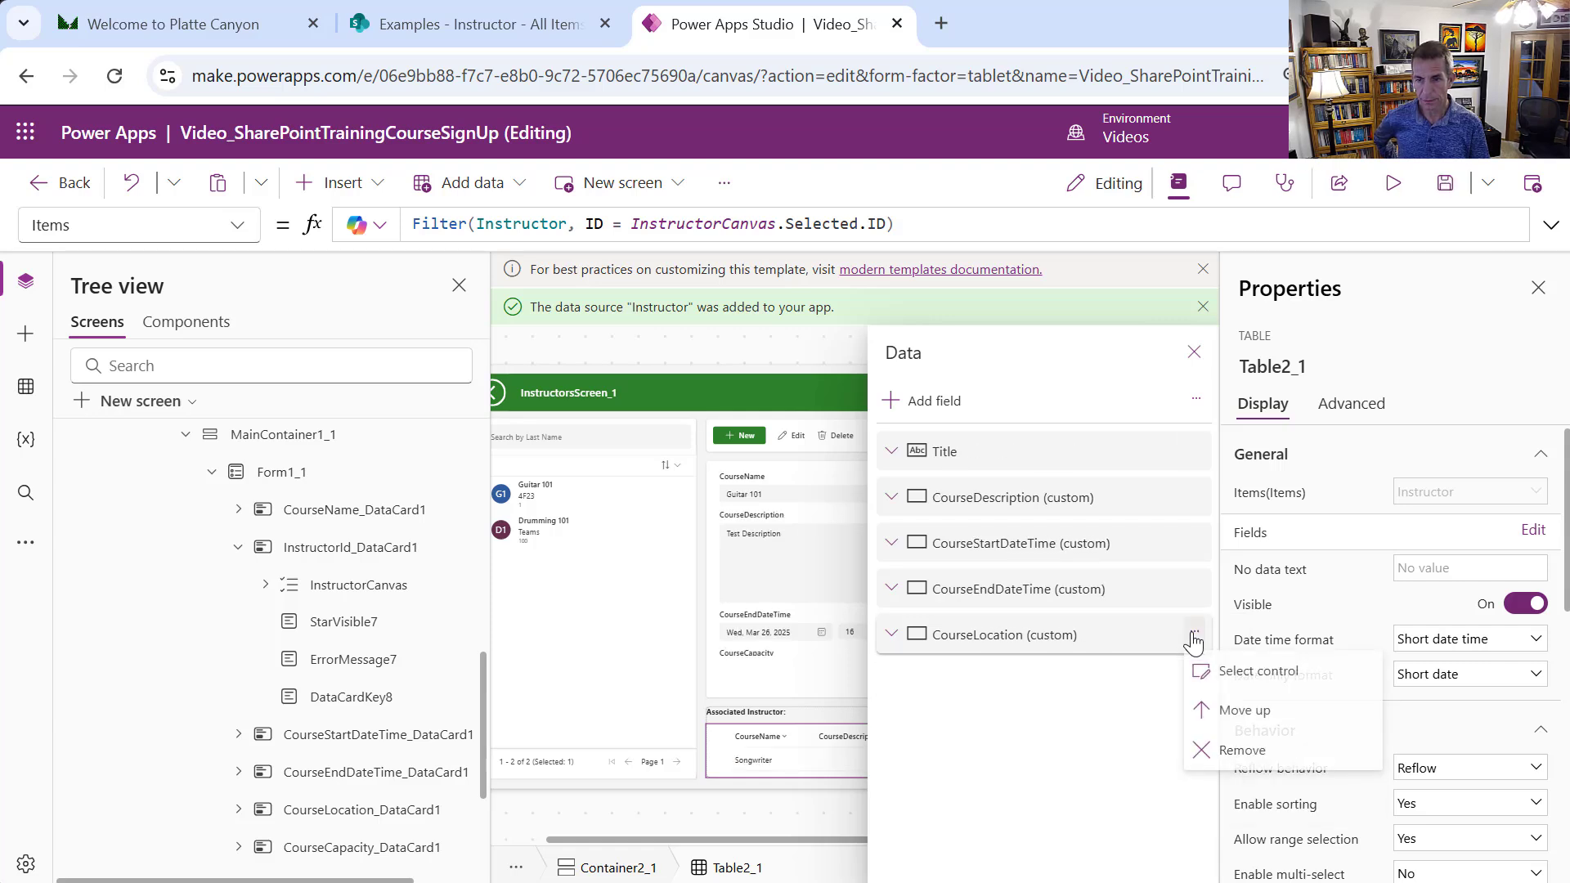
click(1227, 747)
click(1195, 589)
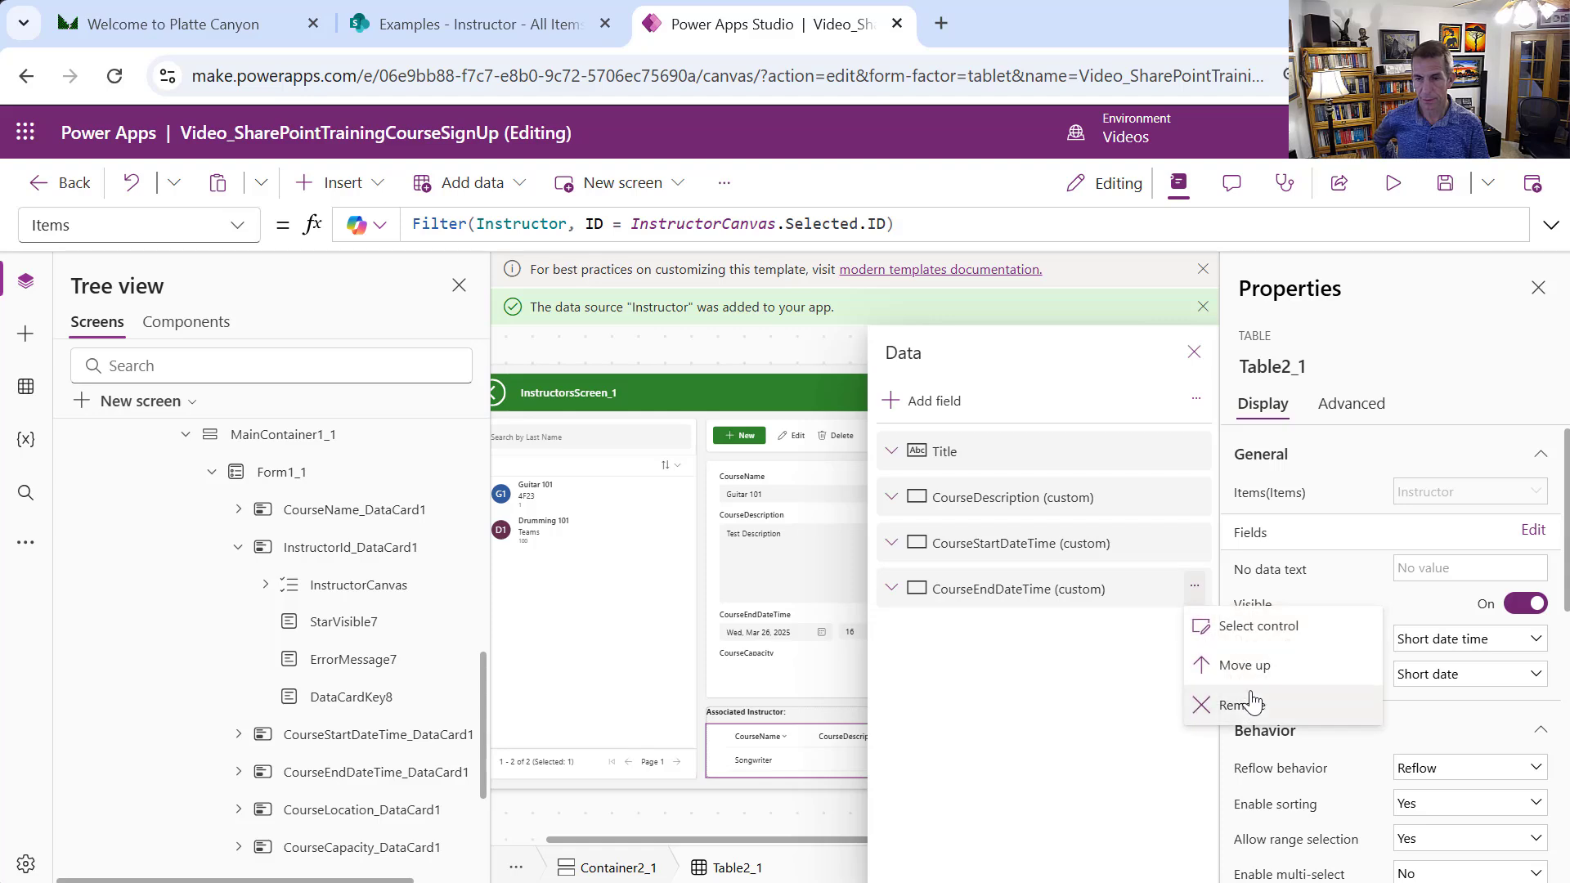
click(1249, 703)
click(1194, 543)
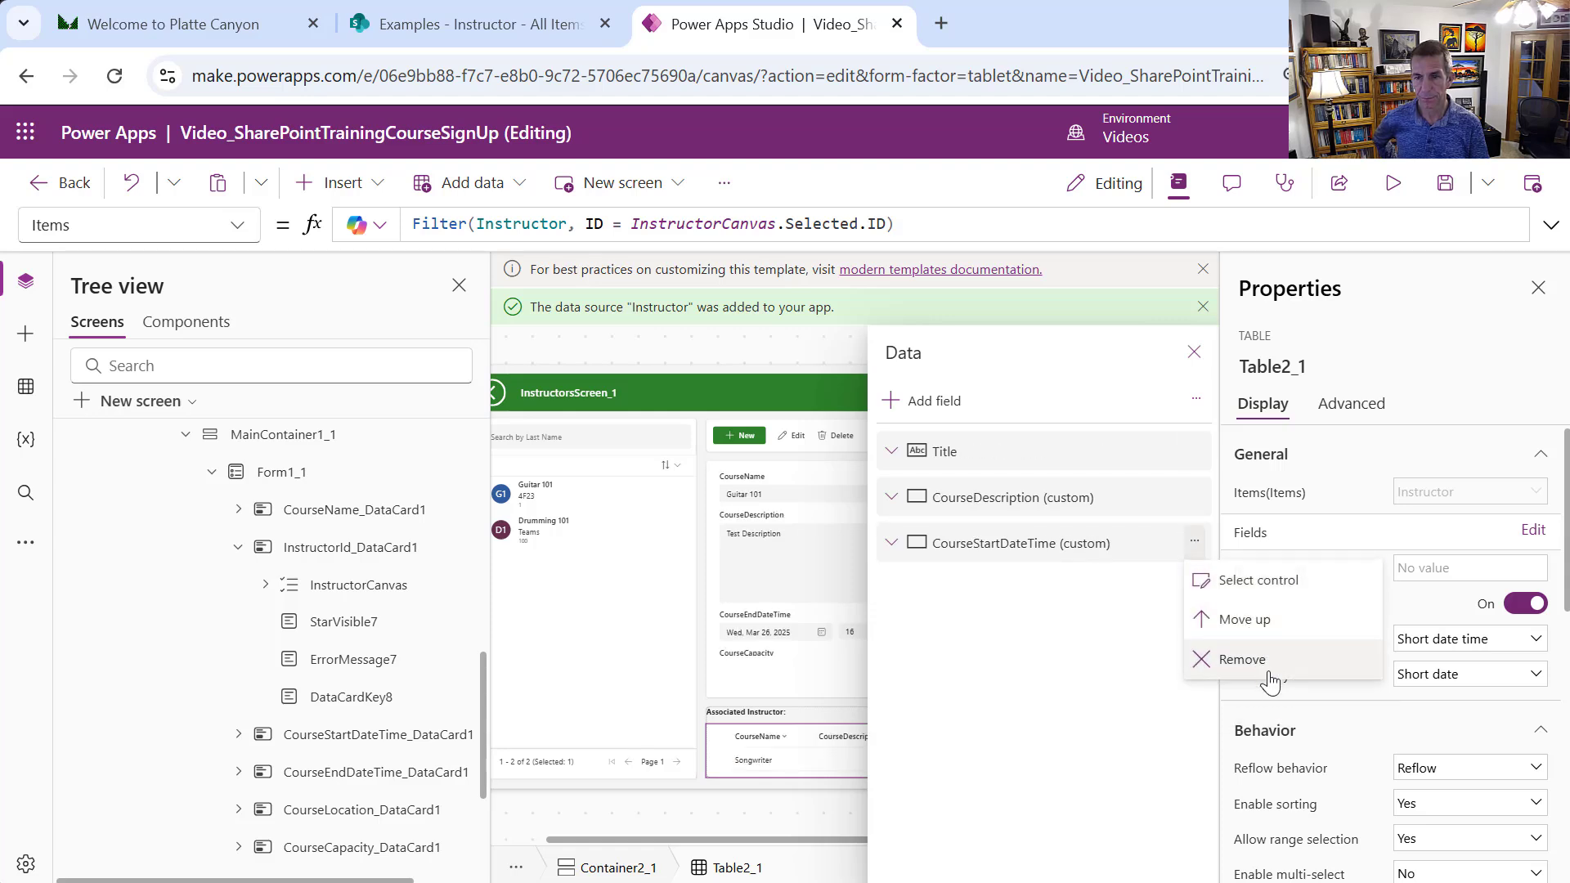
click(1244, 619)
click(1194, 496)
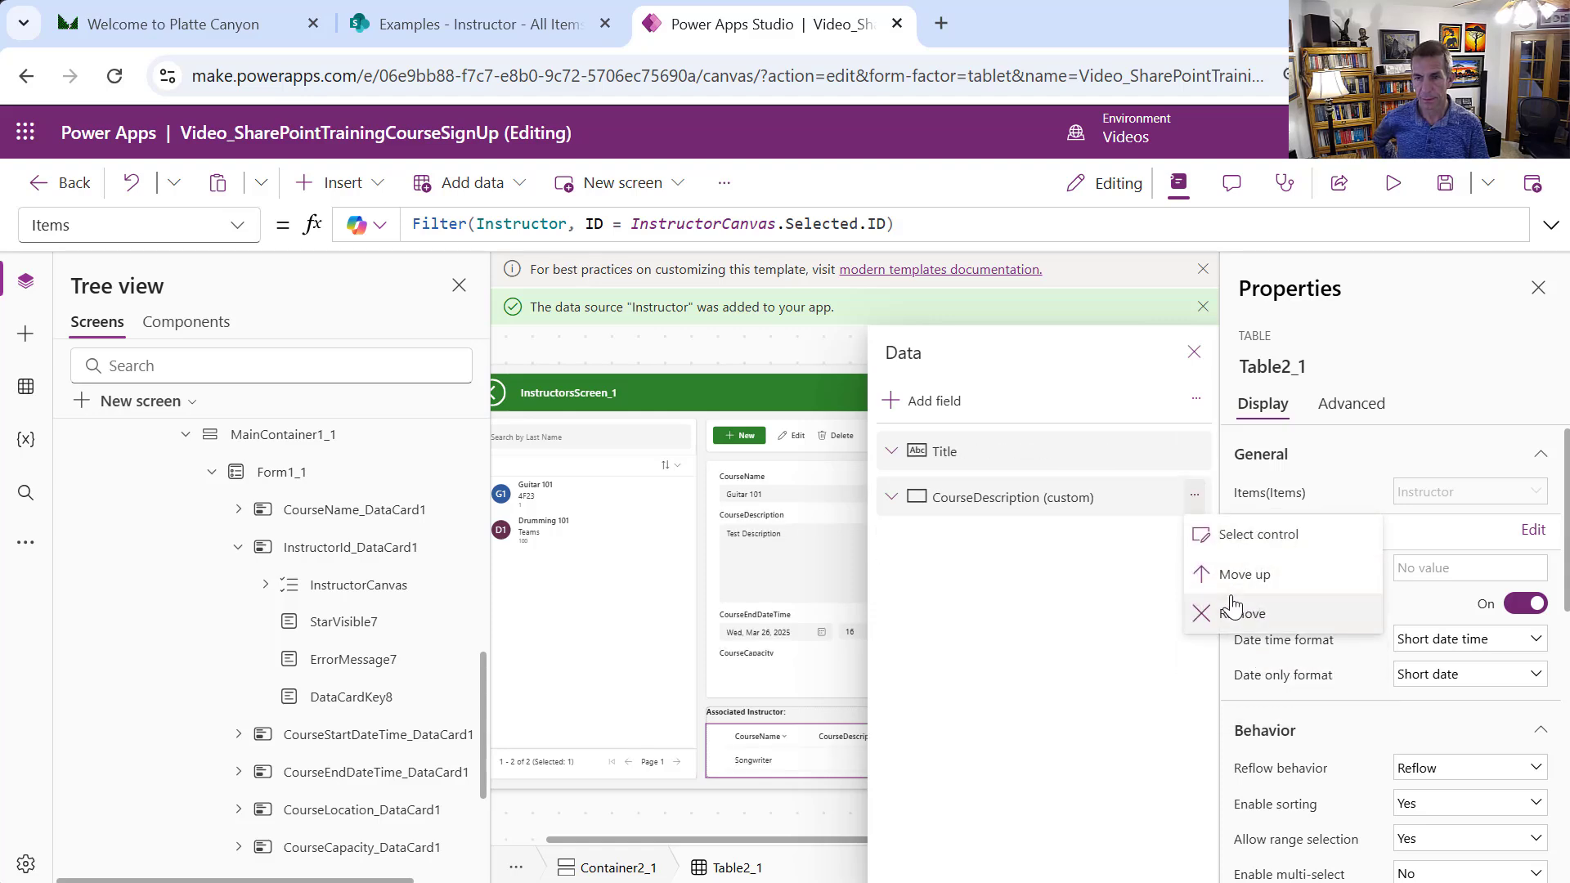
click(1233, 609)
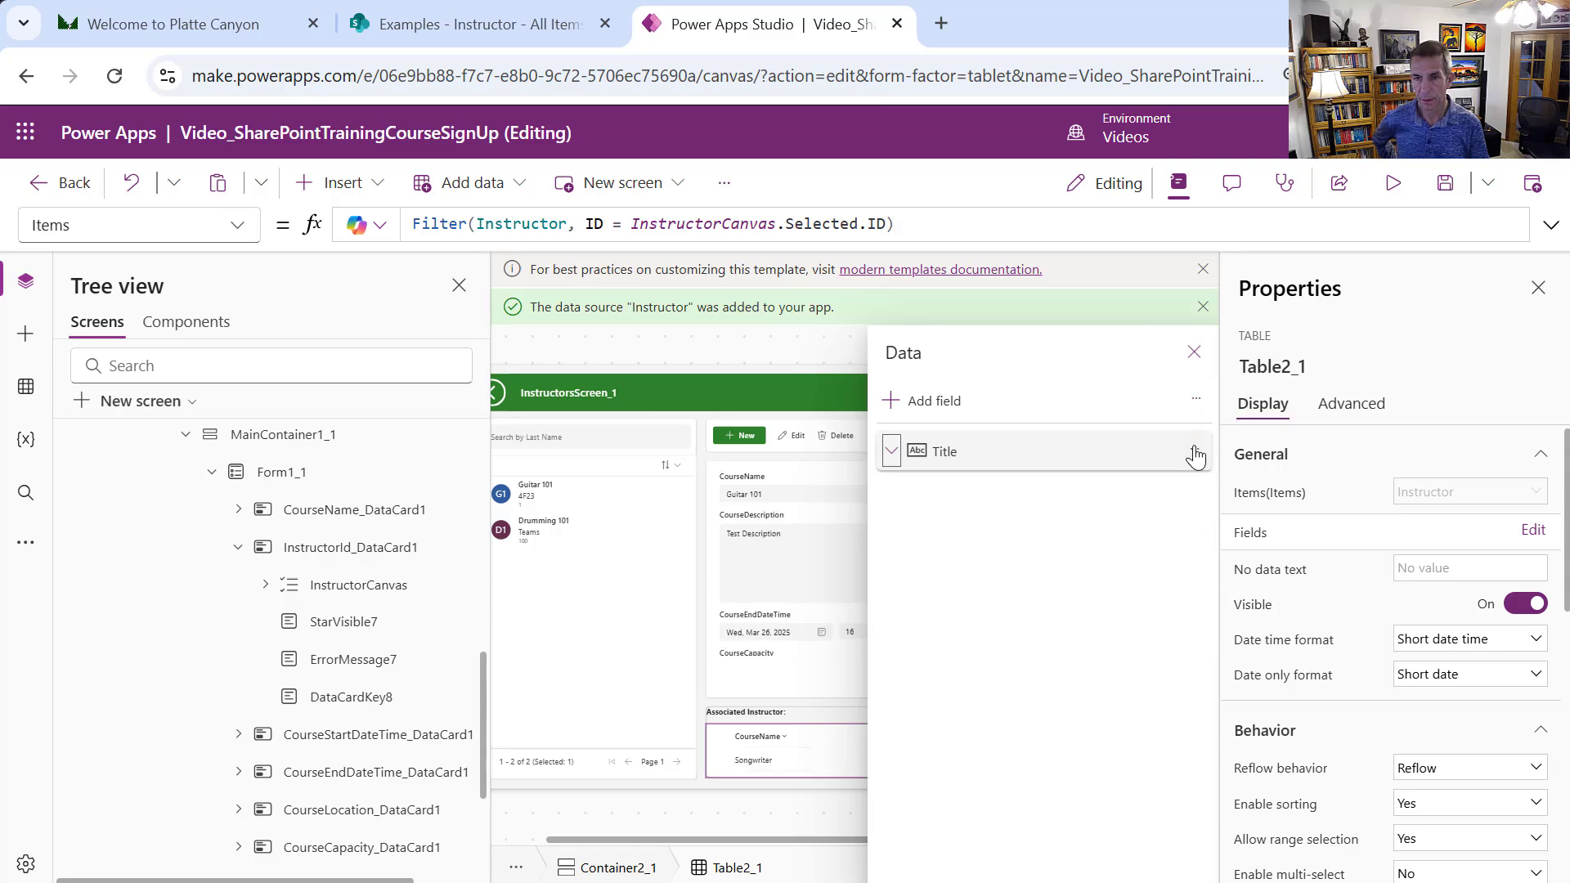
click(1195, 455)
click(1218, 531)
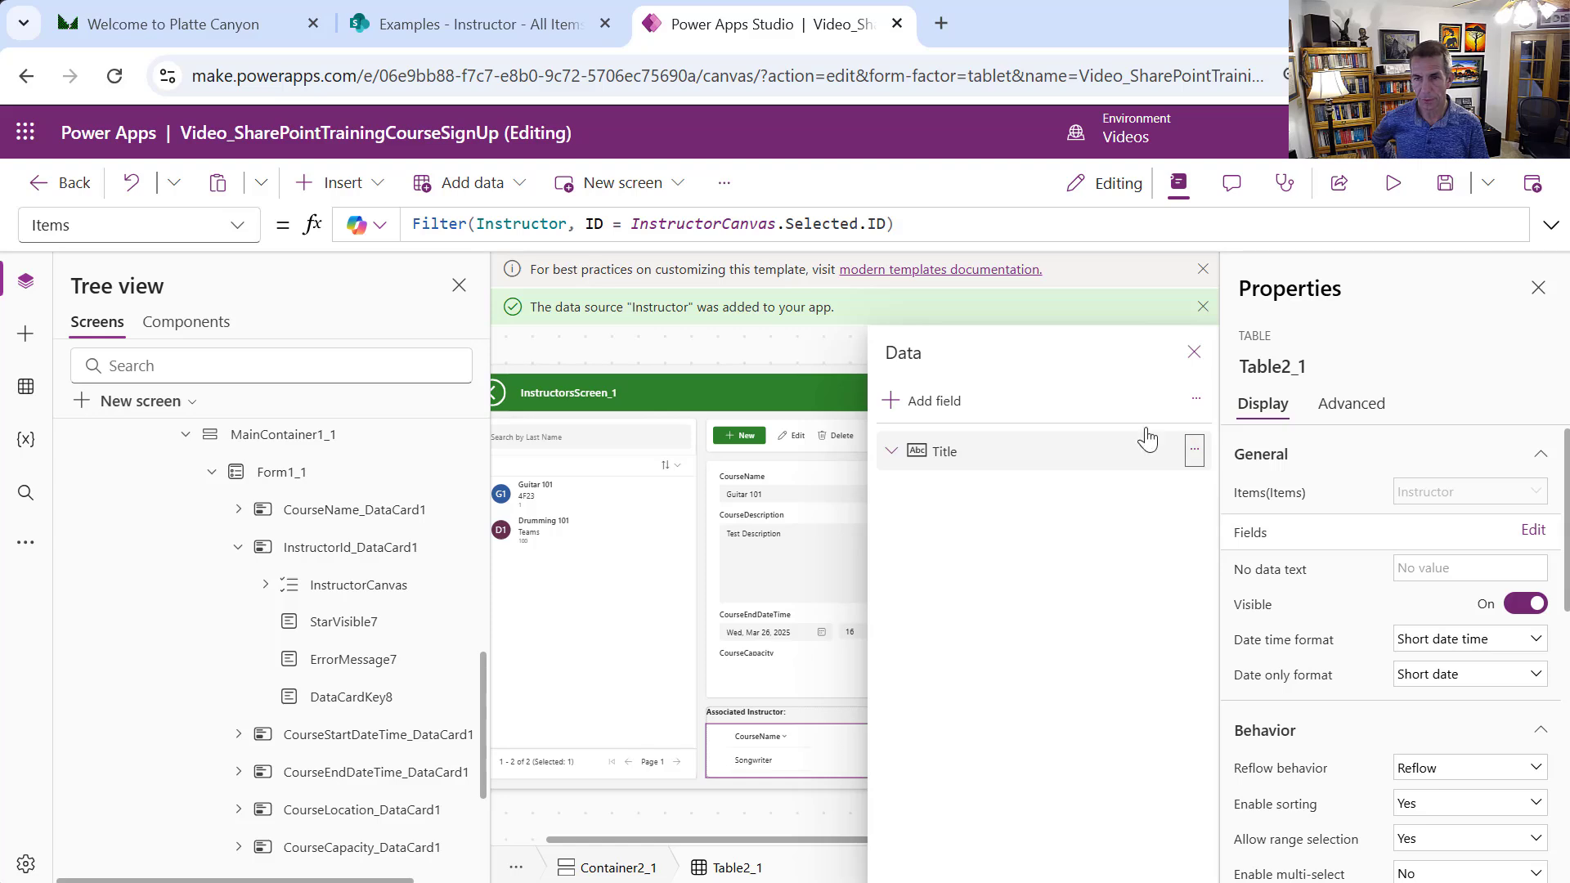
Add the instructor fields FirstName, LastName, Email and Phone to the table
click(932, 401)
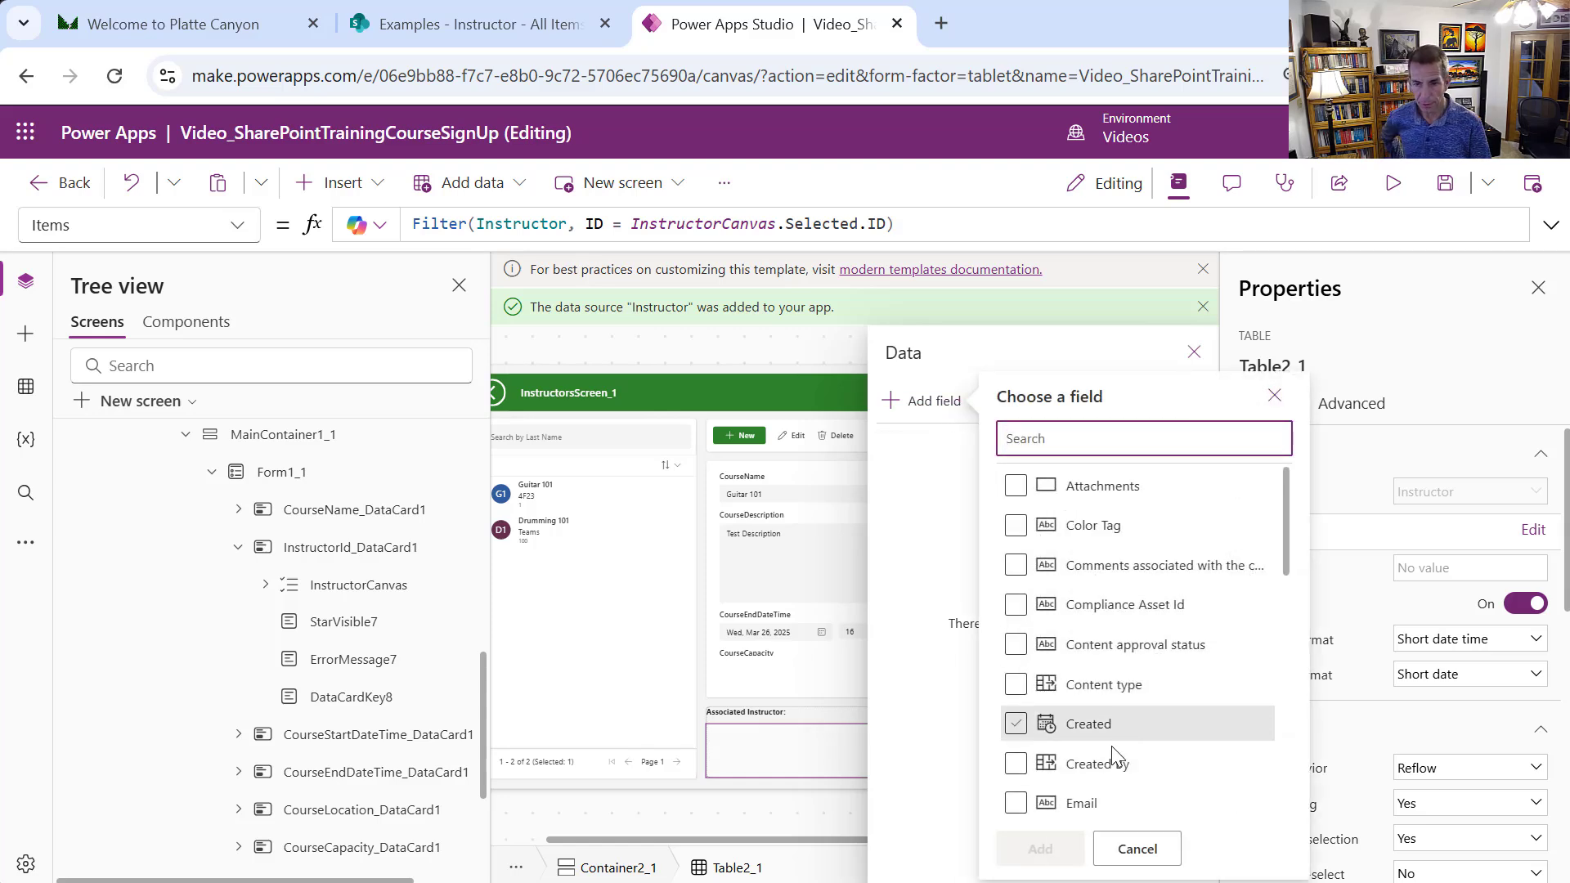
scroll(1098, 794, down, 5)
scroll(1098, 794, down, 2)
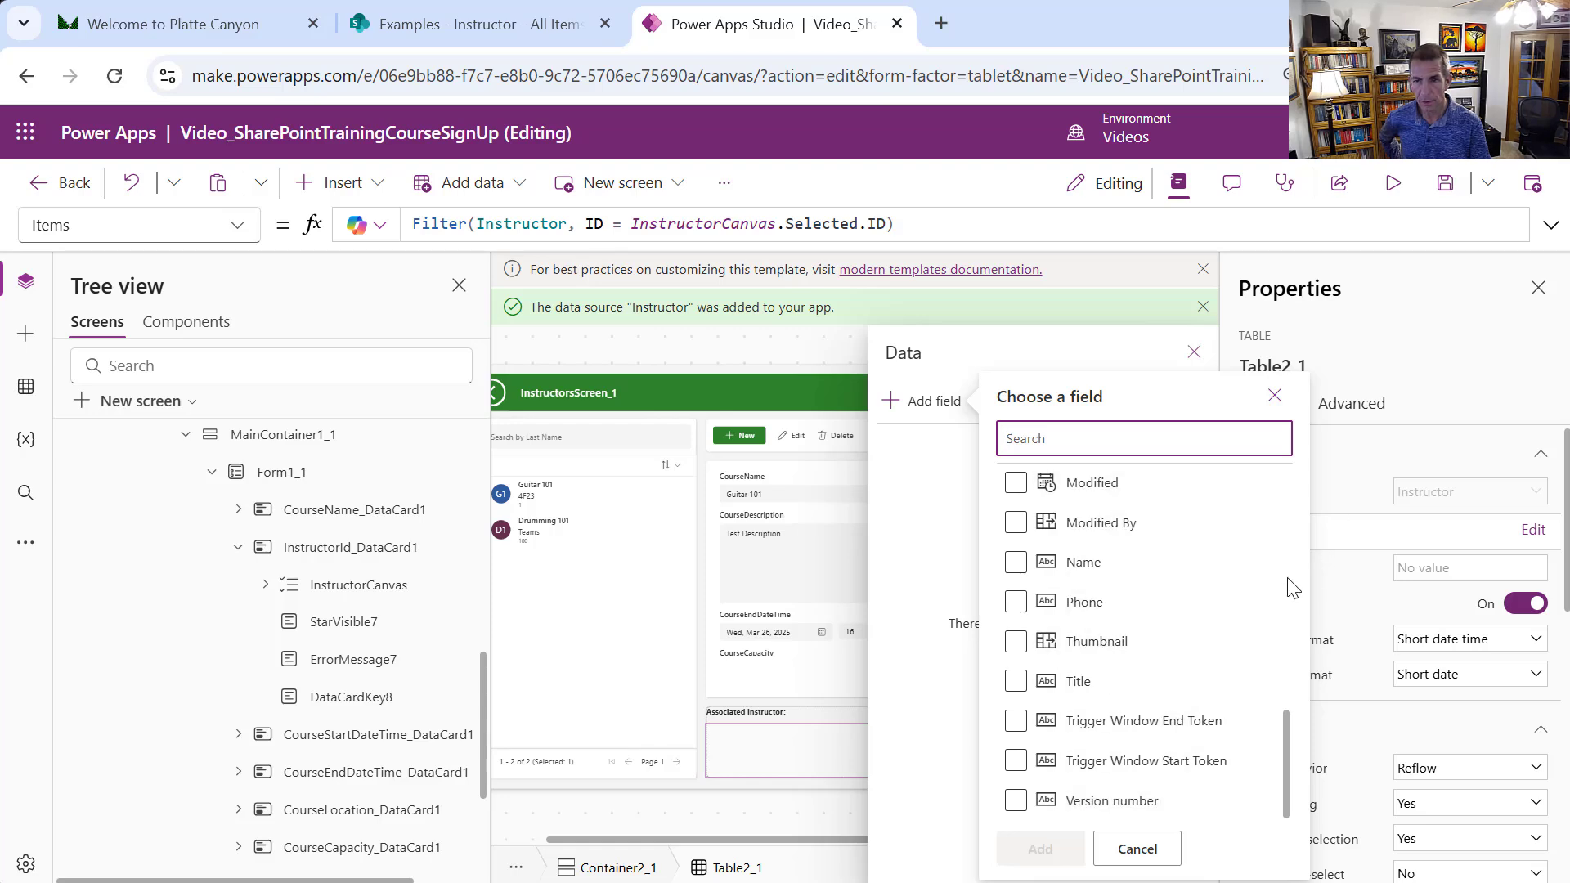
drag(1280, 729, 1180, 631)
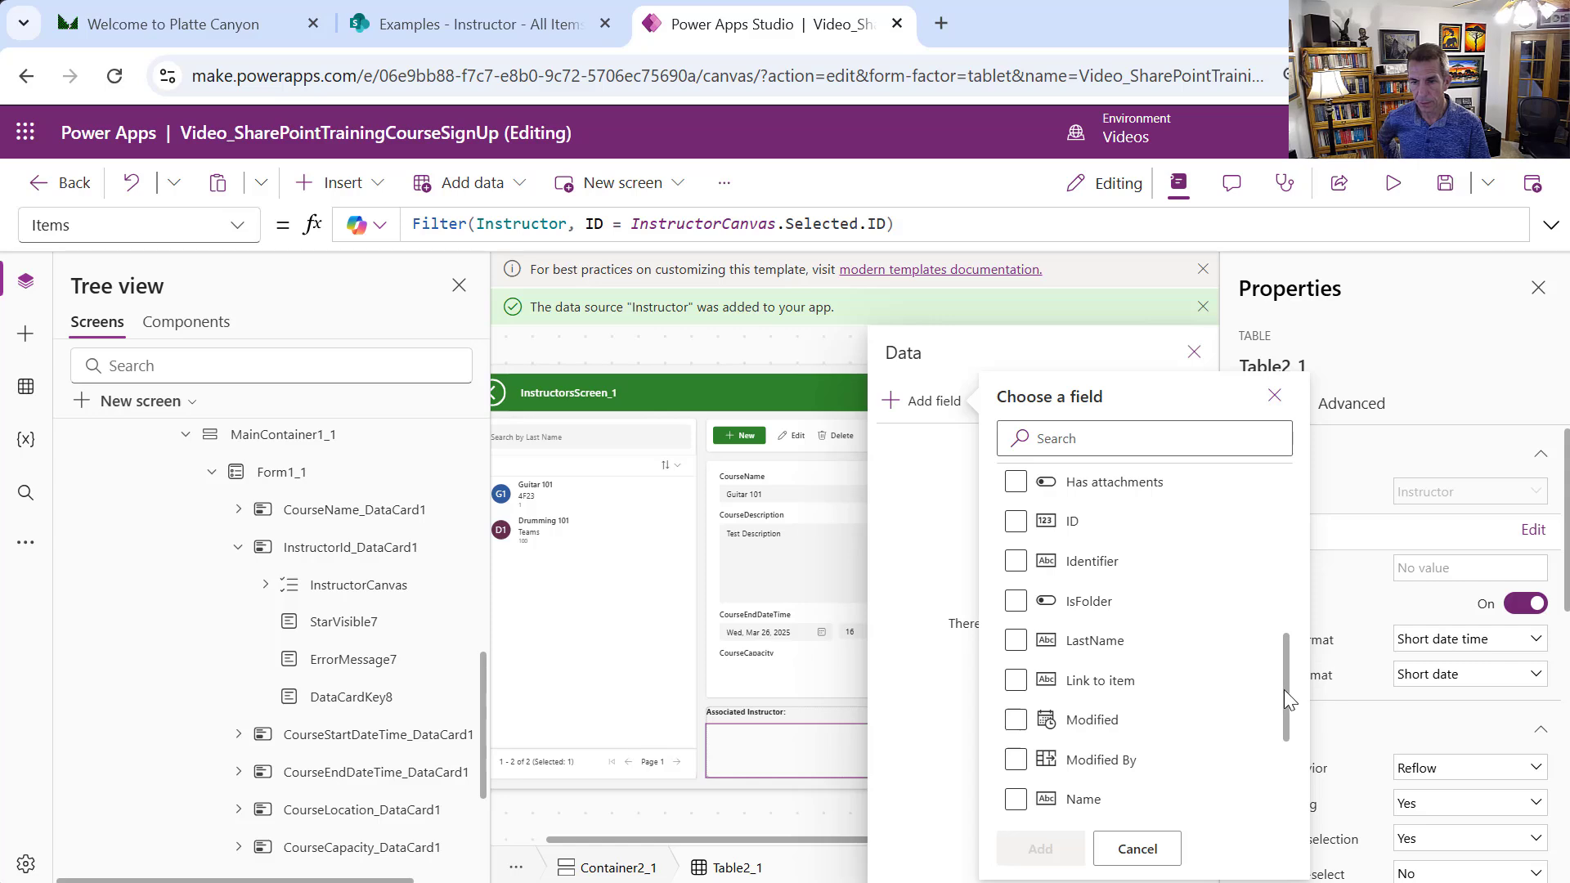
drag(1283, 689, 1260, 630)
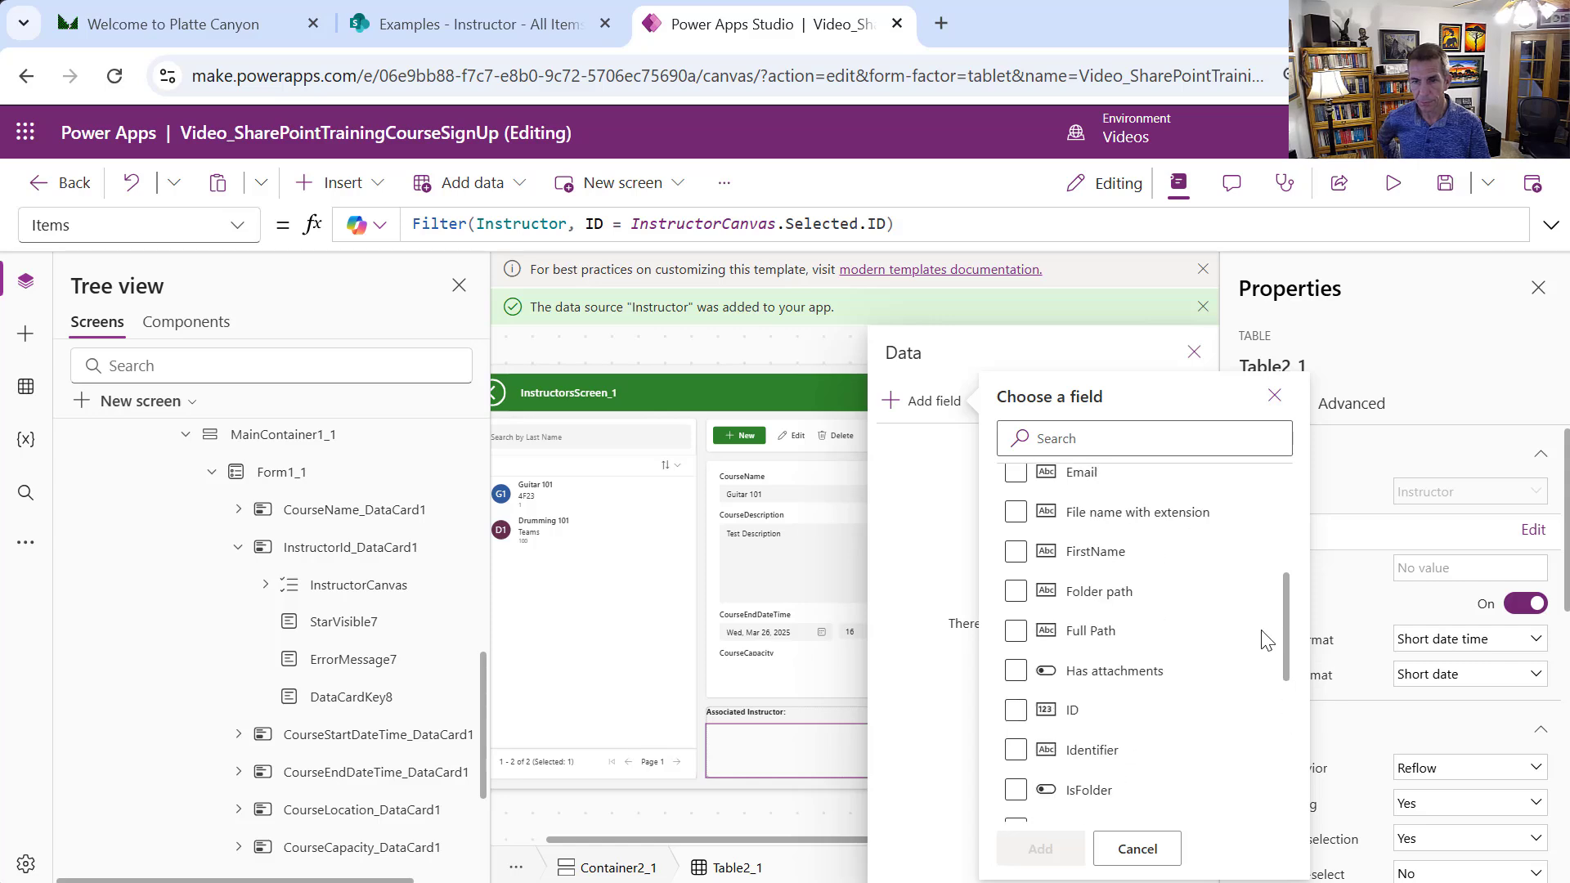
click(1016, 551)
scroll(1222, 748, down, 2)
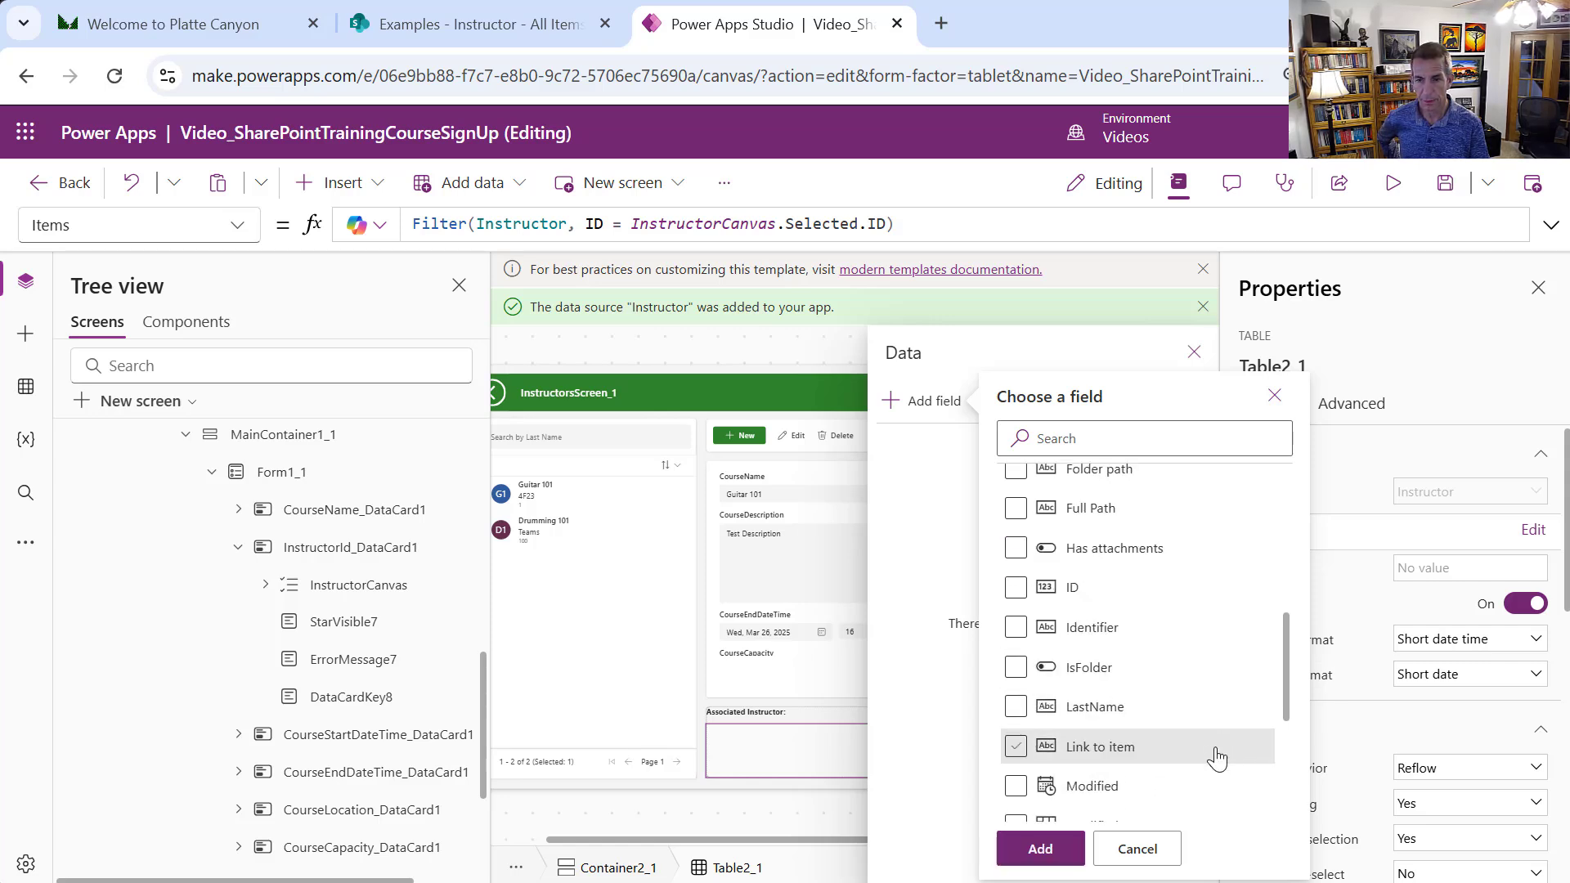
click(1015, 708)
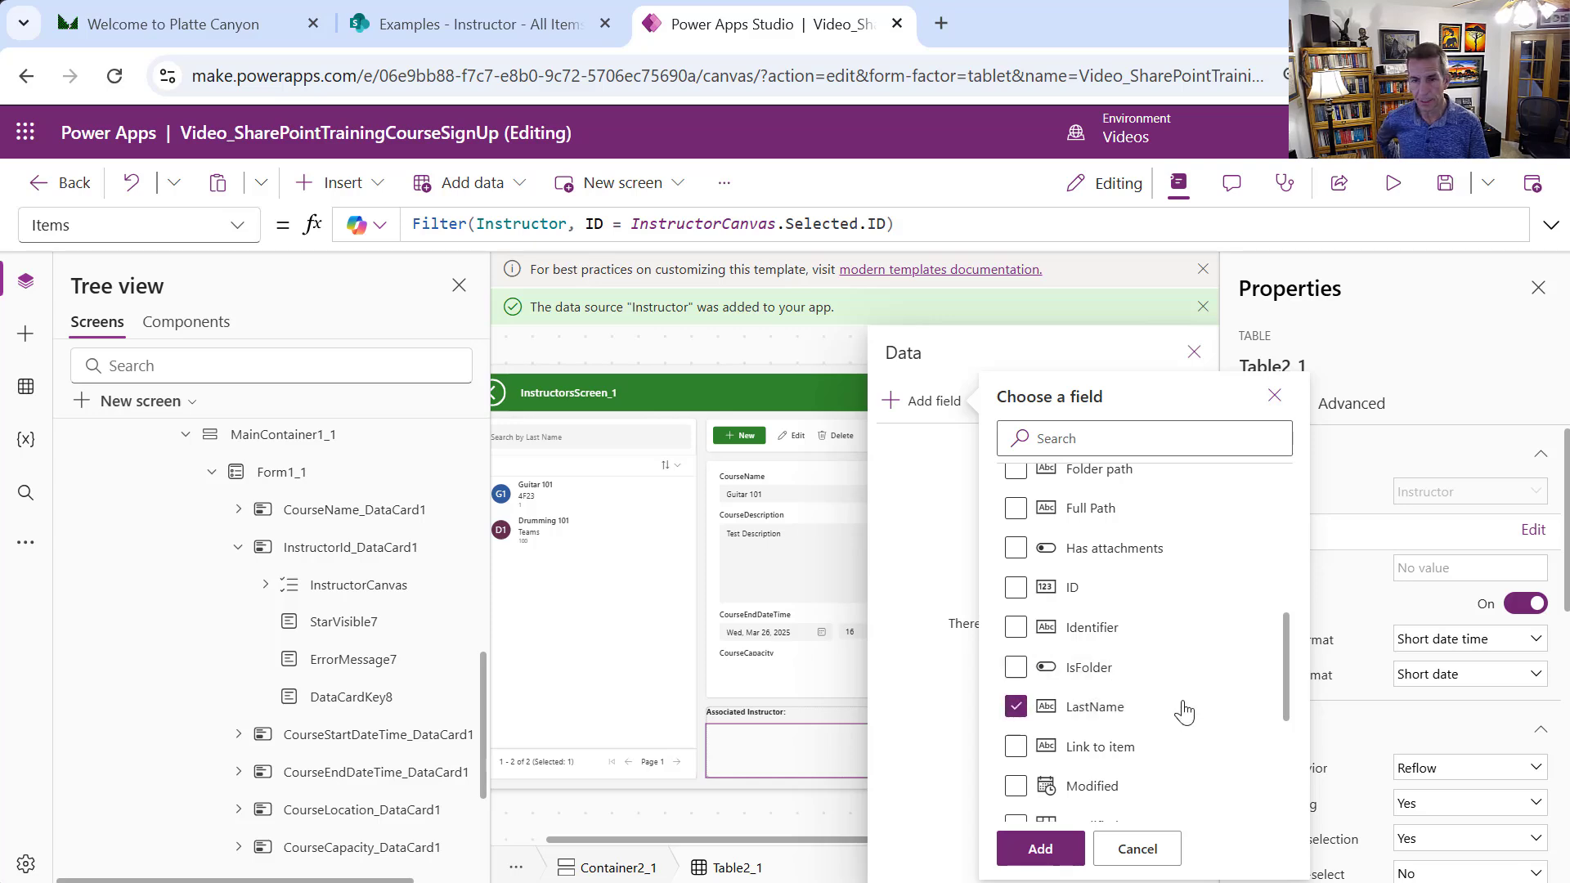
scroll(1292, 744, down, 1)
scroll(1292, 746, down, 3)
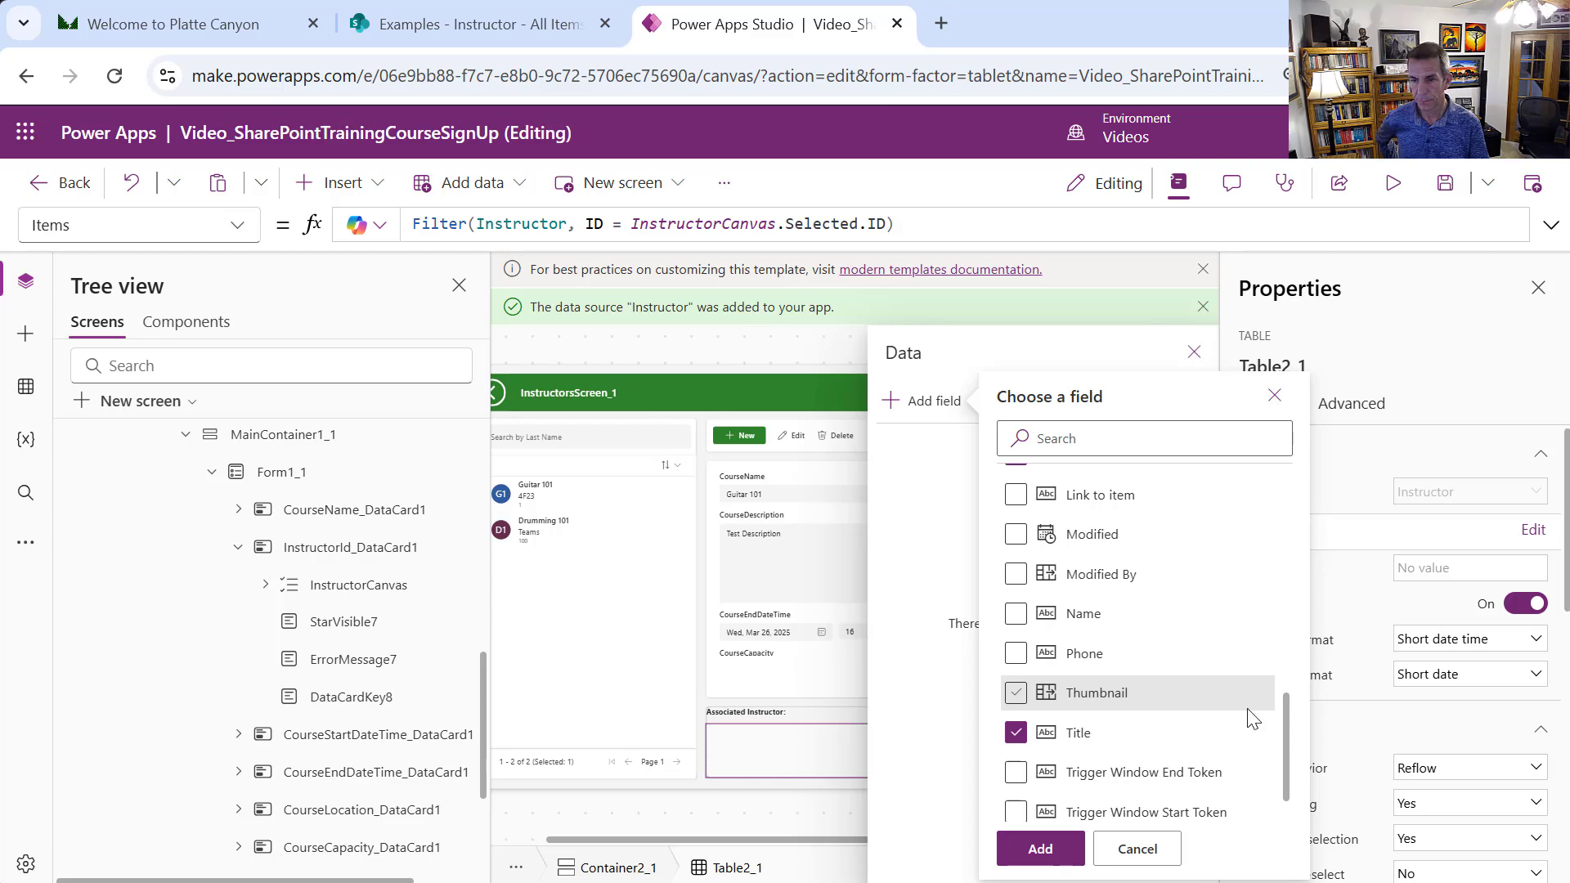
drag(1284, 721, 1274, 582)
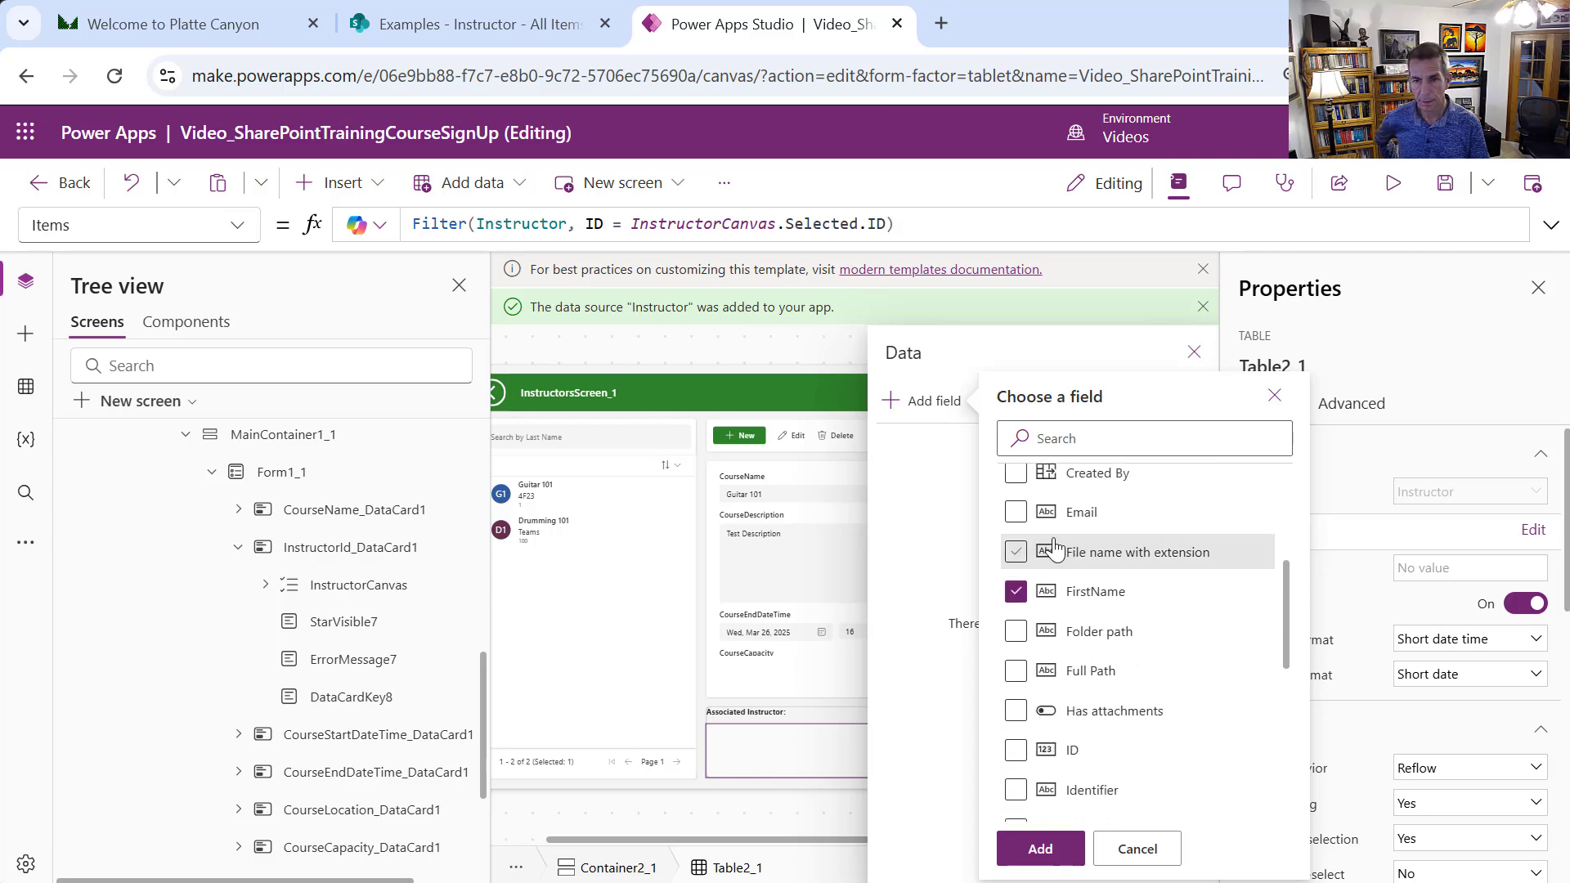
click(1016, 516)
drag(1284, 654, 1280, 775)
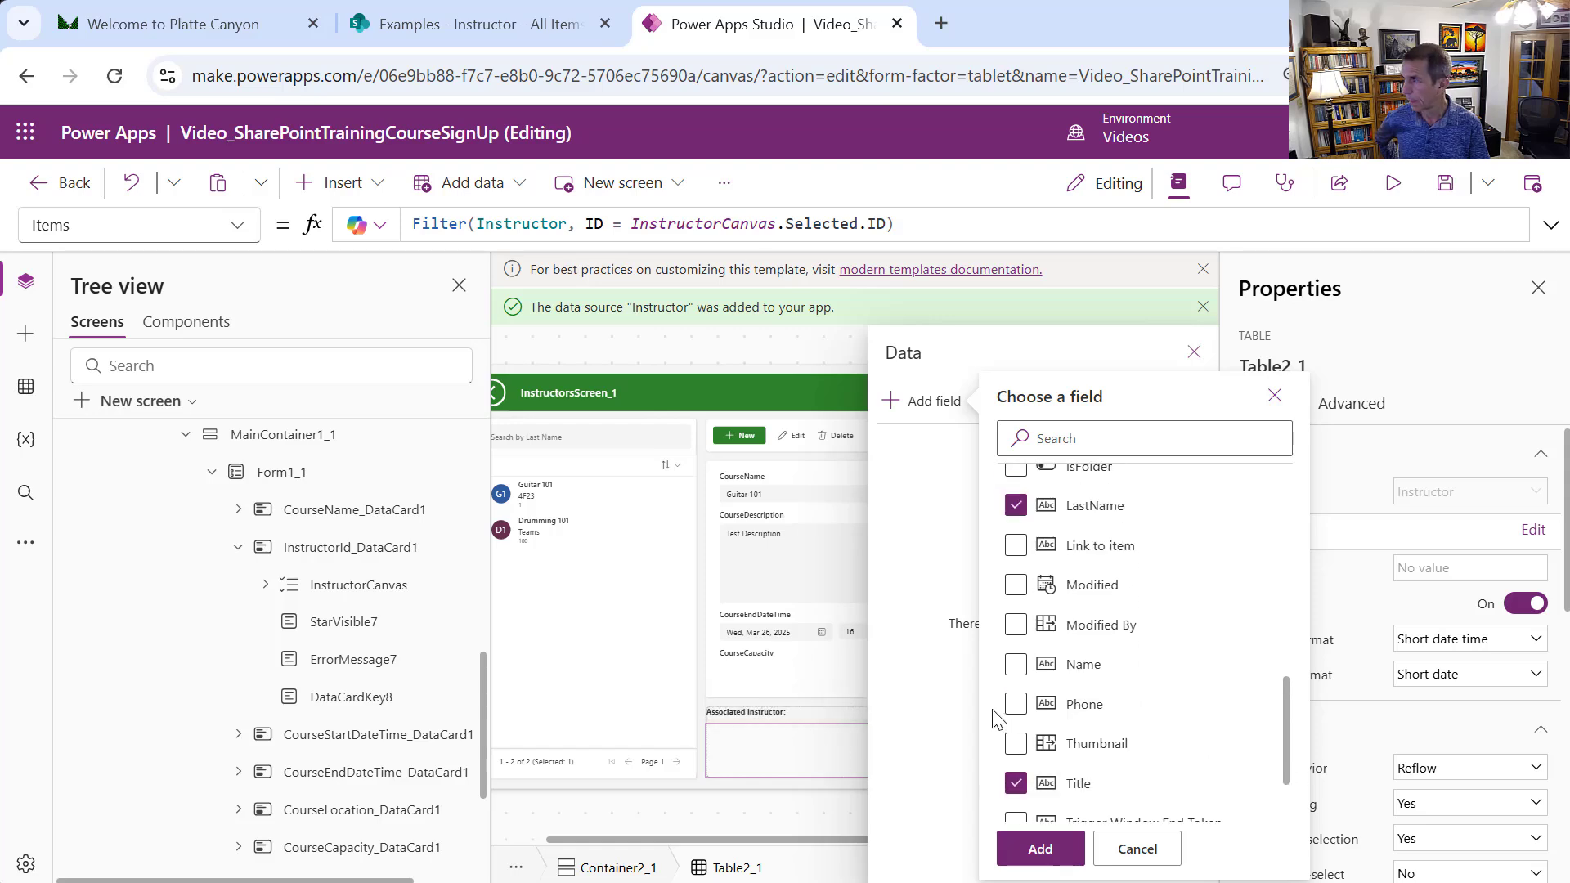
click(1015, 704)
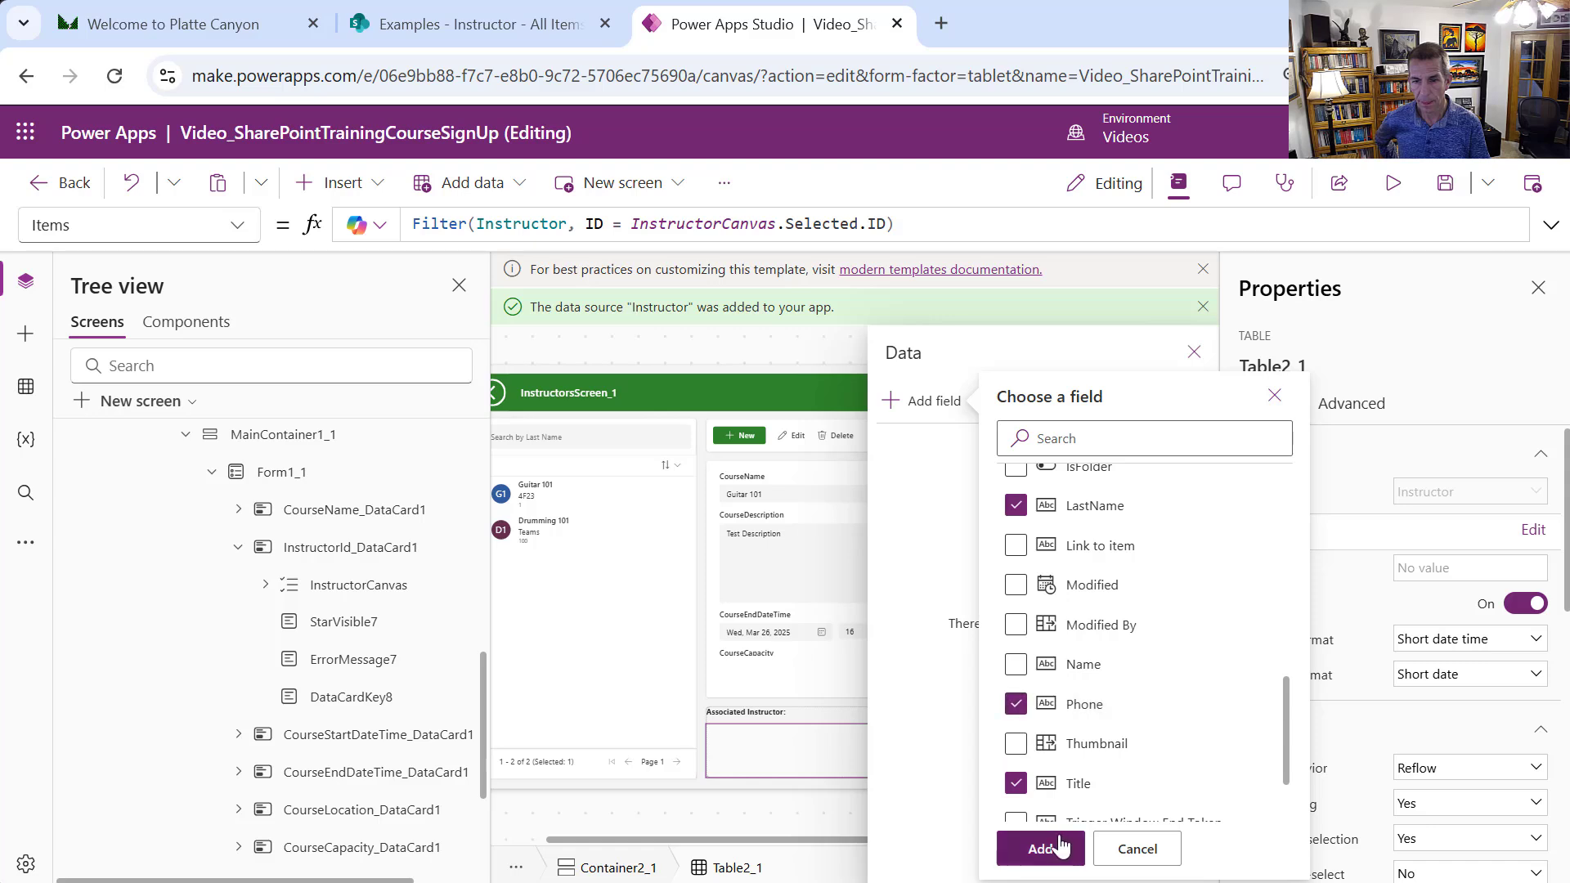
click(1051, 847)
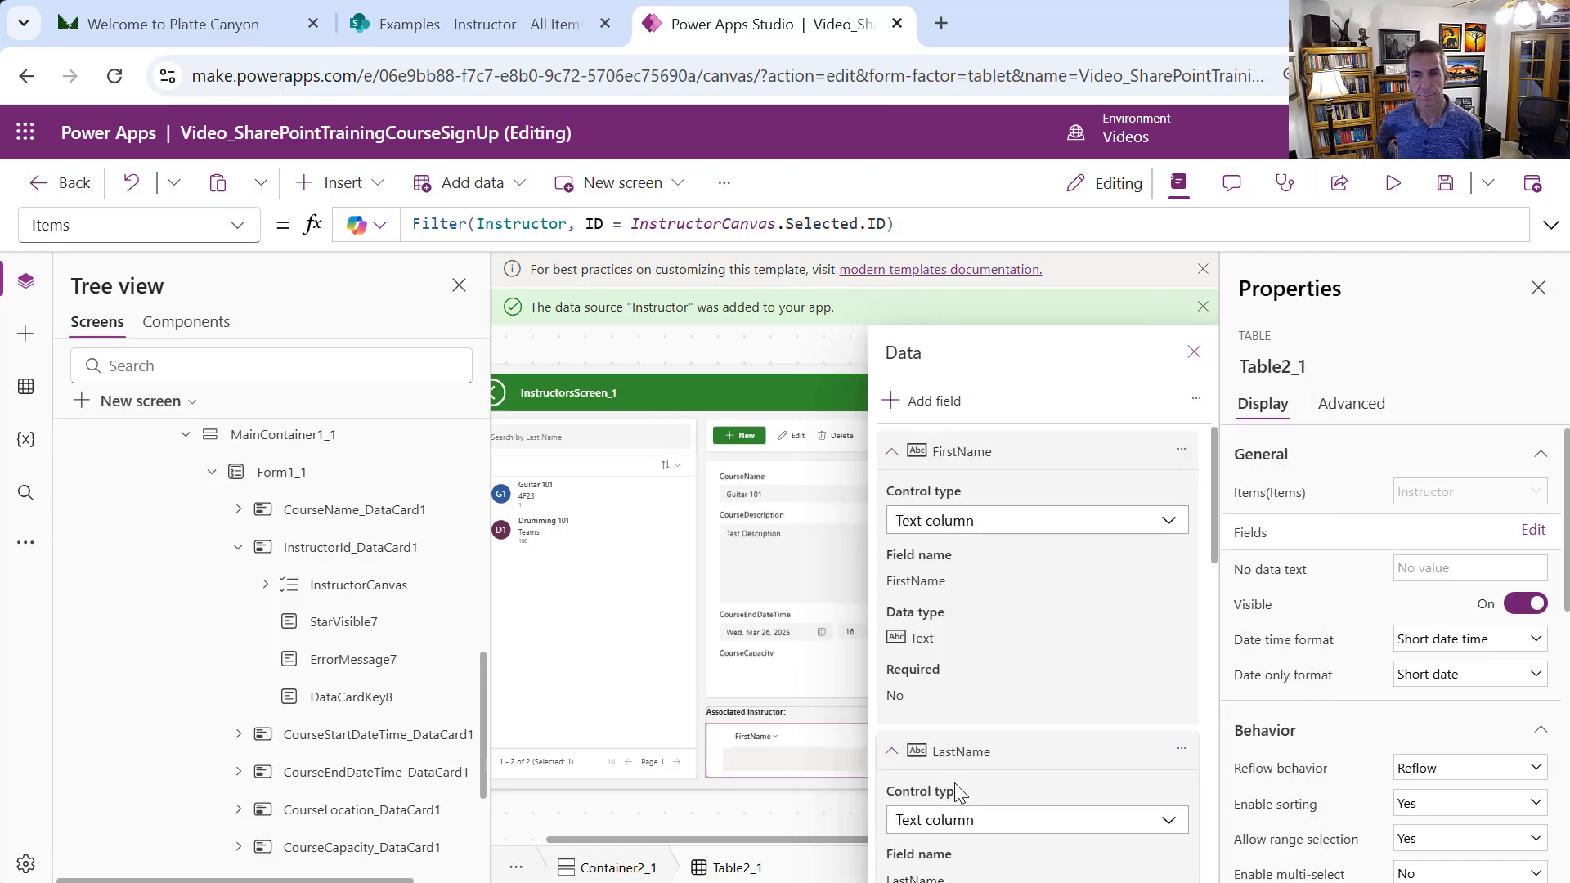
Close the fields pane and preview Drumming 101 and Guitar 101 to check the instructor row updates
click(1194, 352)
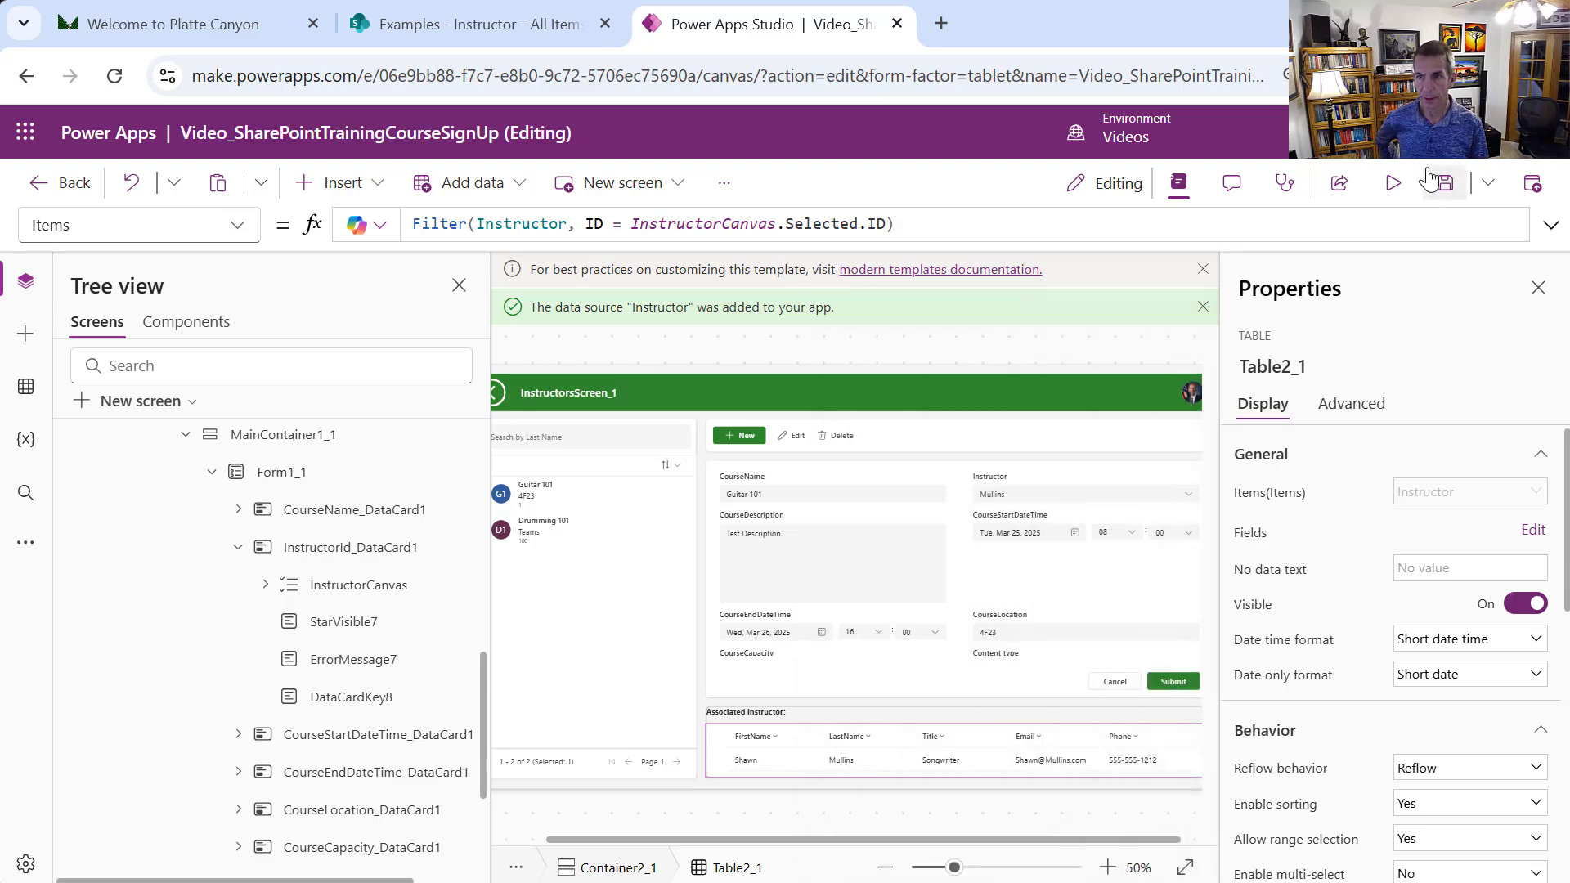
click(1393, 185)
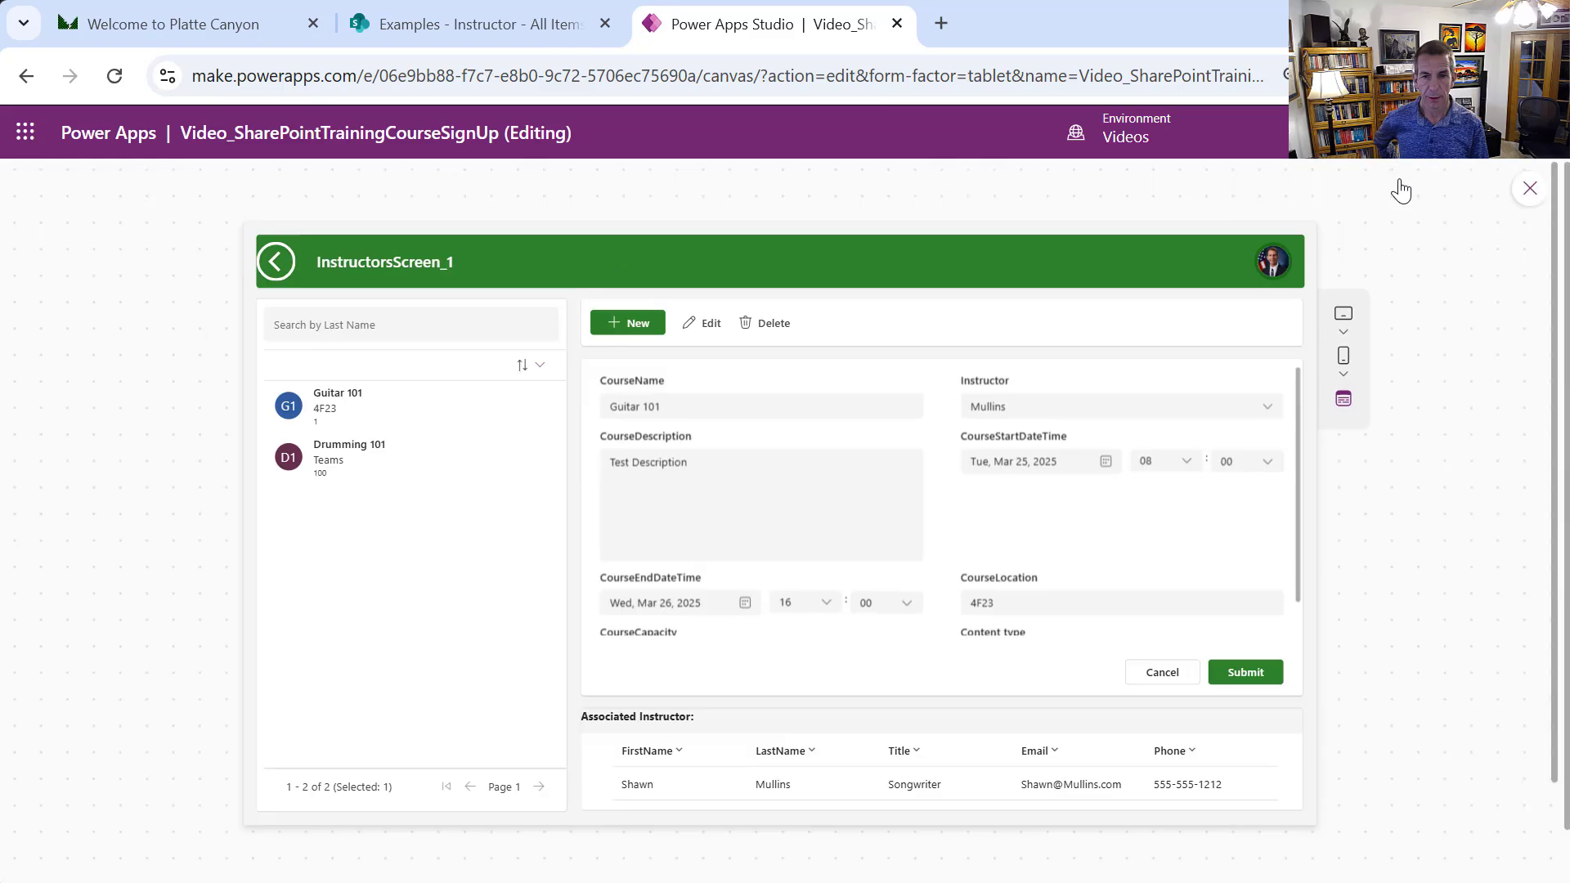
click(369, 470)
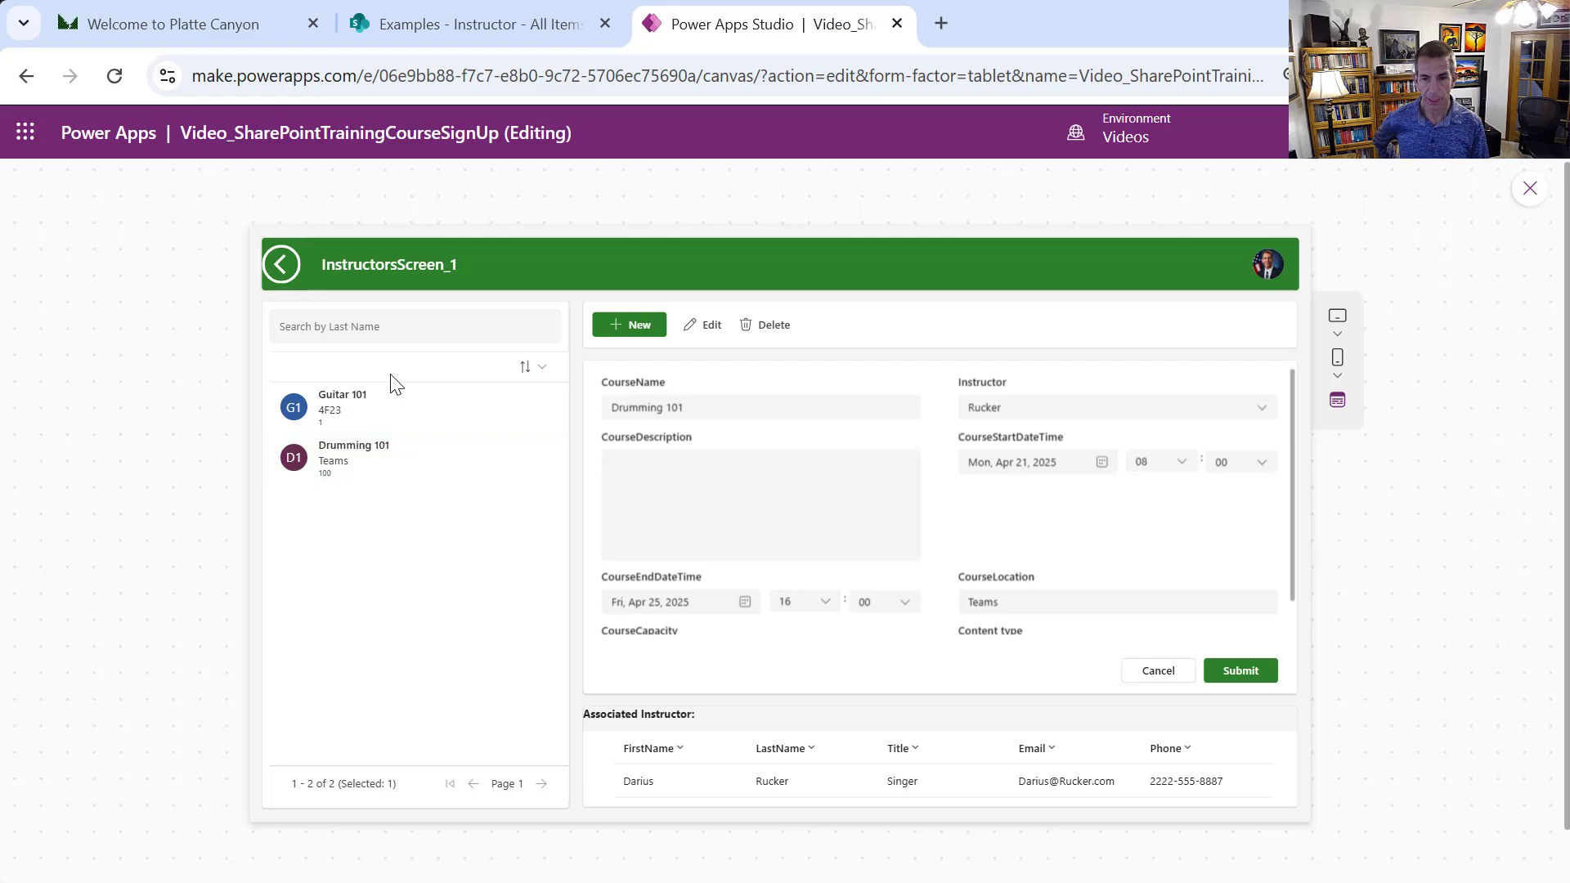
click(350, 423)
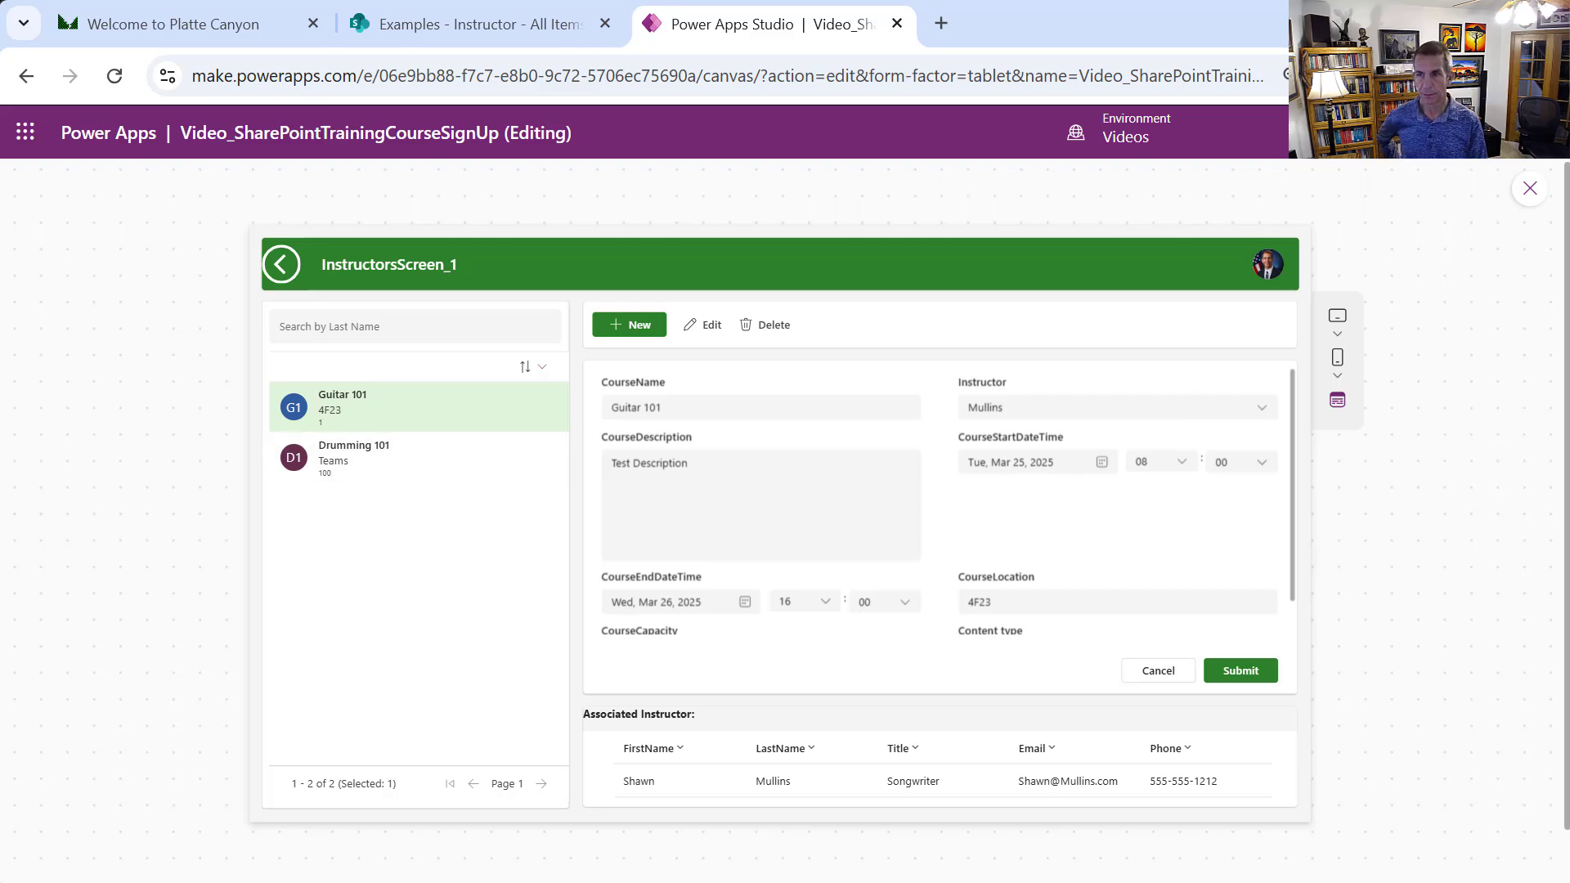
click(1536, 189)
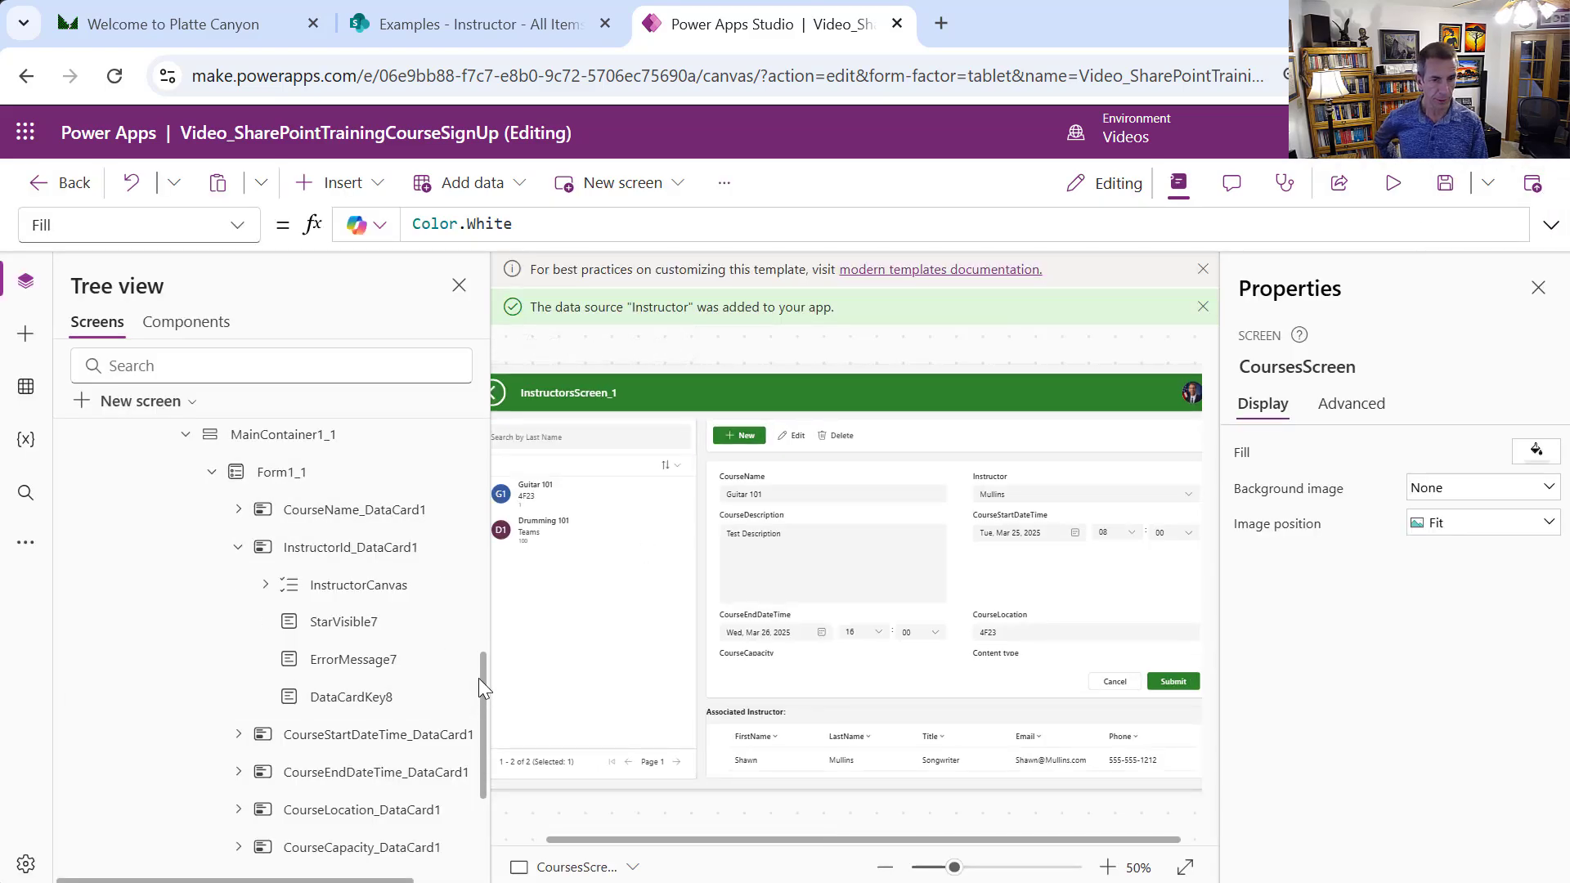
Collapse CoursesScreen in the Tree view and run the app in preview
drag(479, 619, 479, 466)
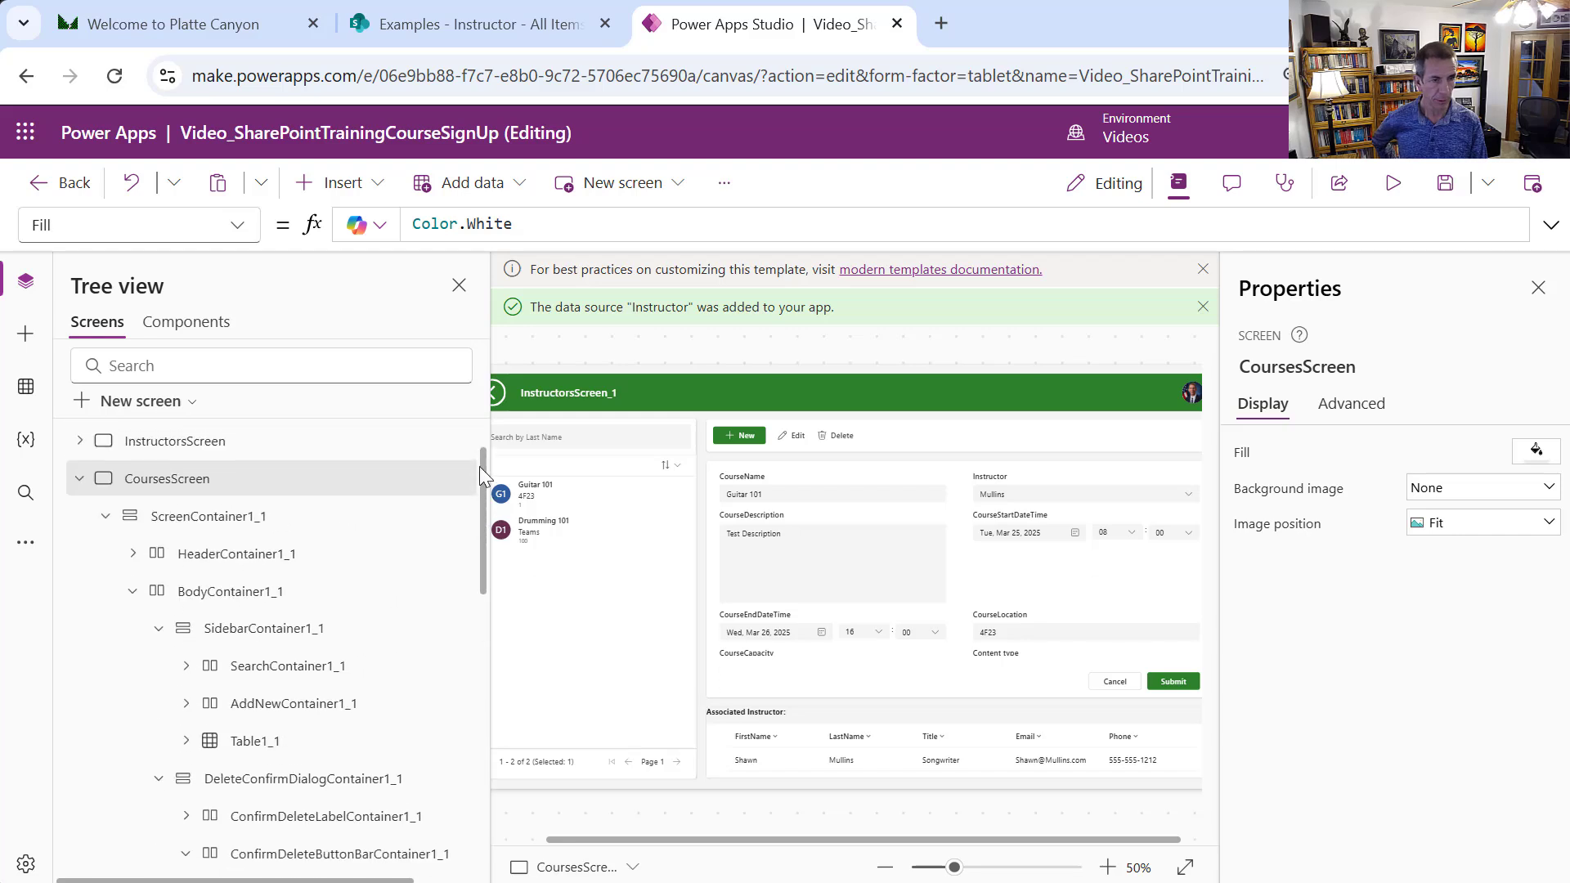
click(81, 470)
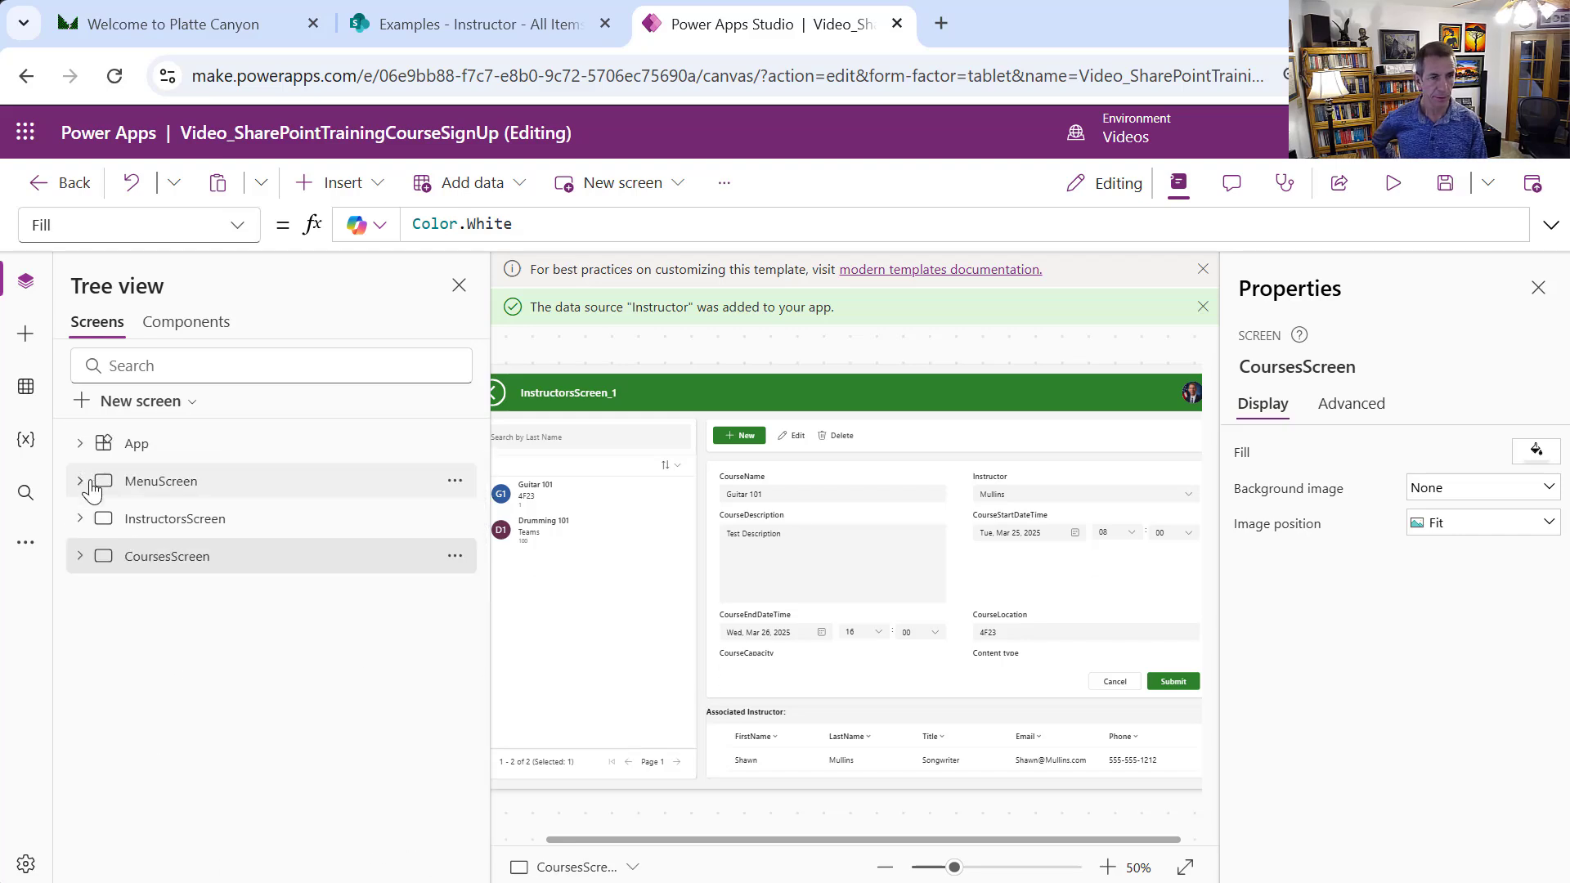
click(1382, 192)
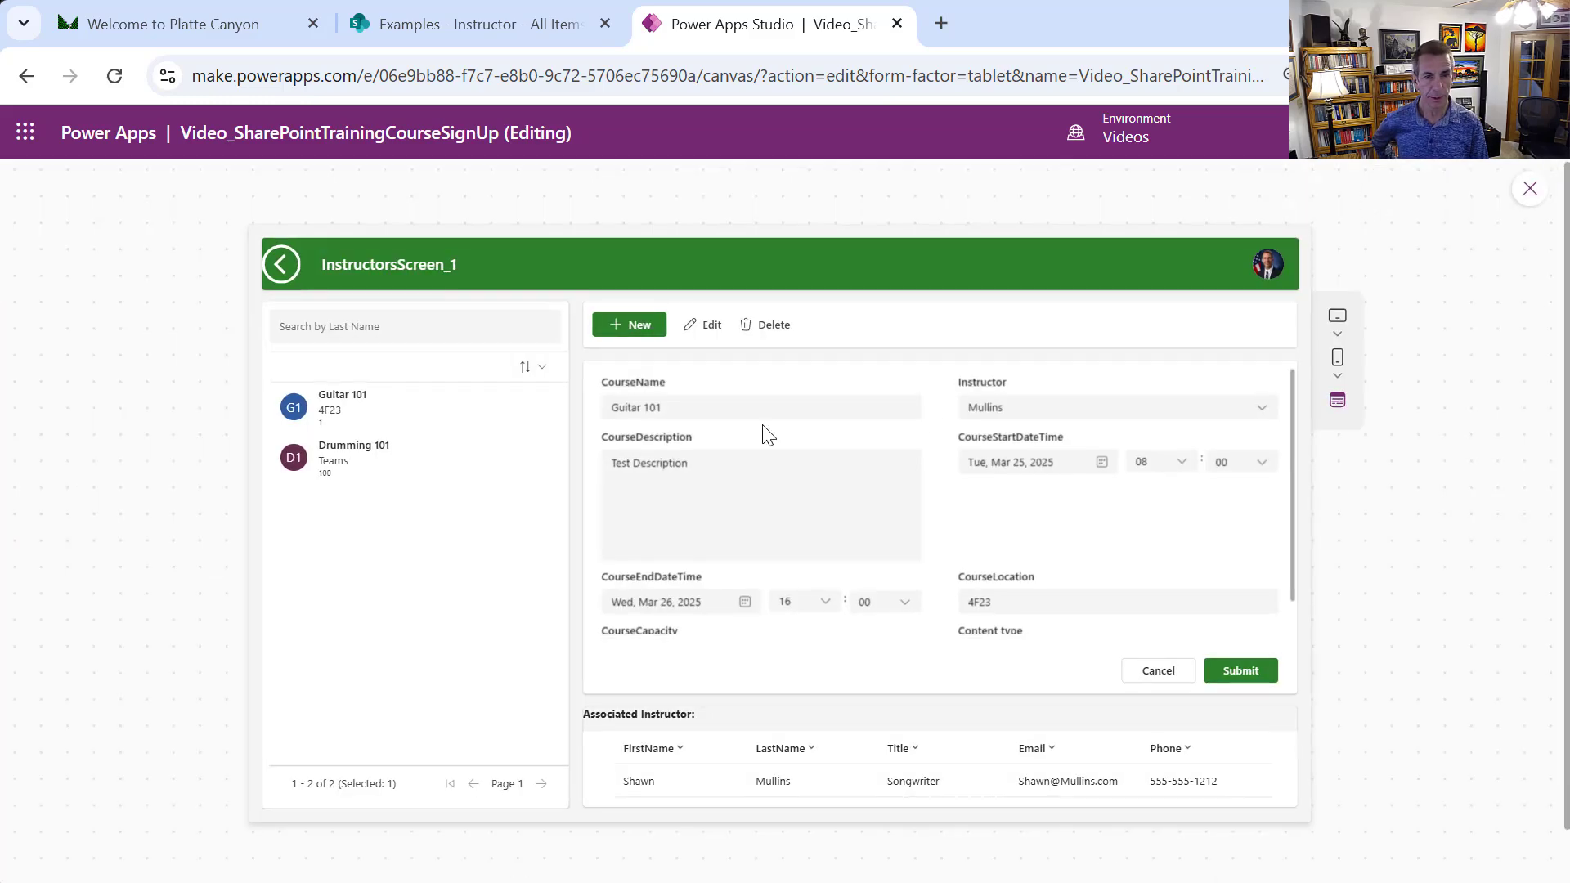
Start a new course named Singing 101 with instructor Rucker and description 'Some description here.'
click(620, 324)
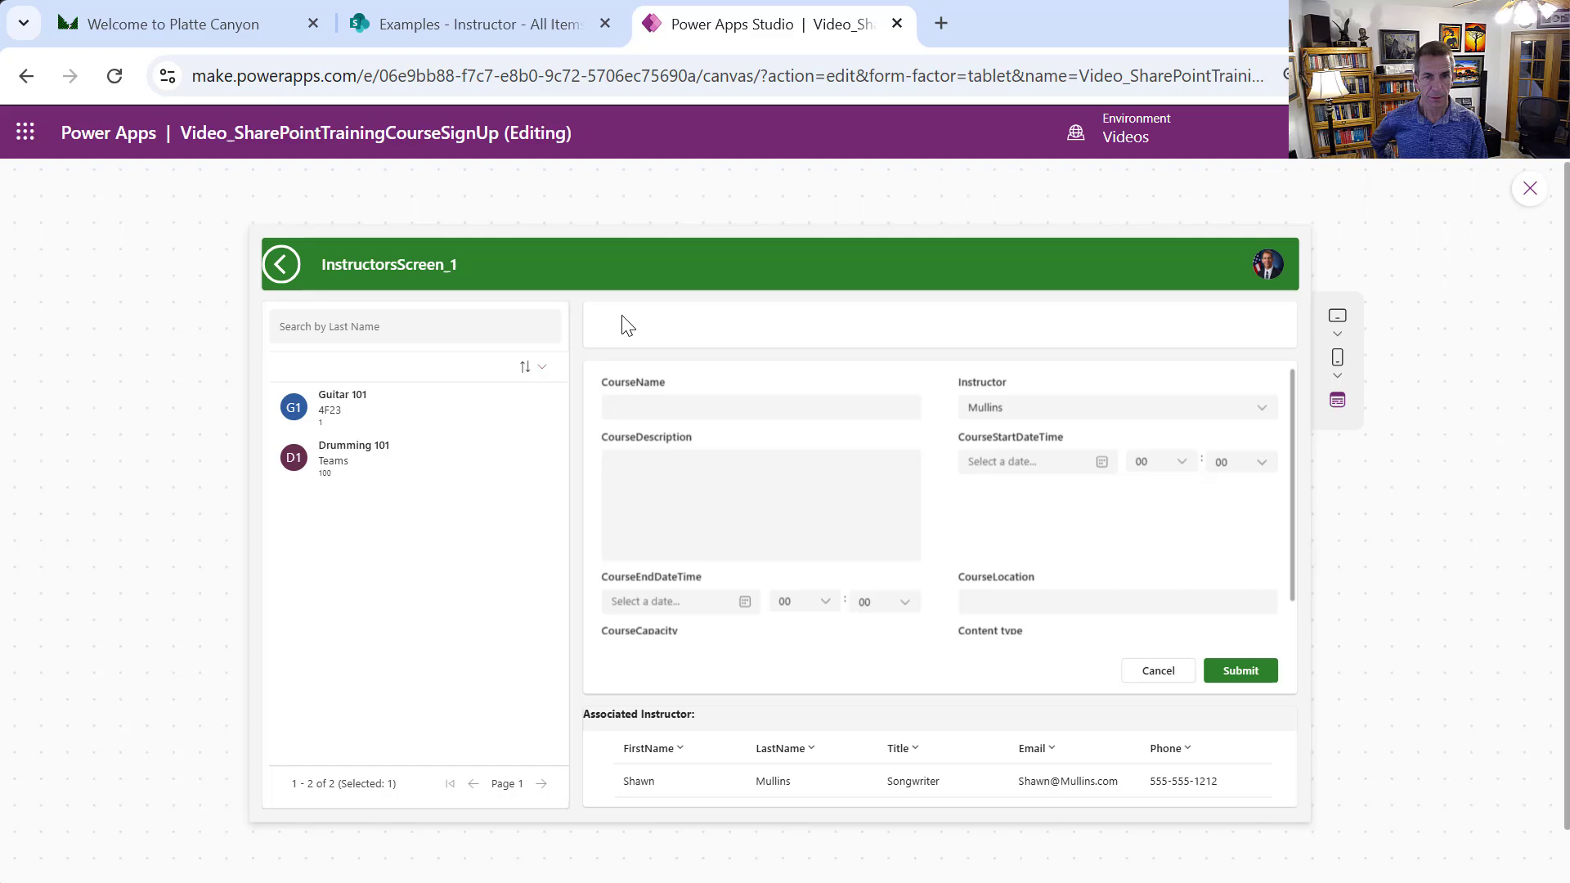
click(711, 412)
text(S)
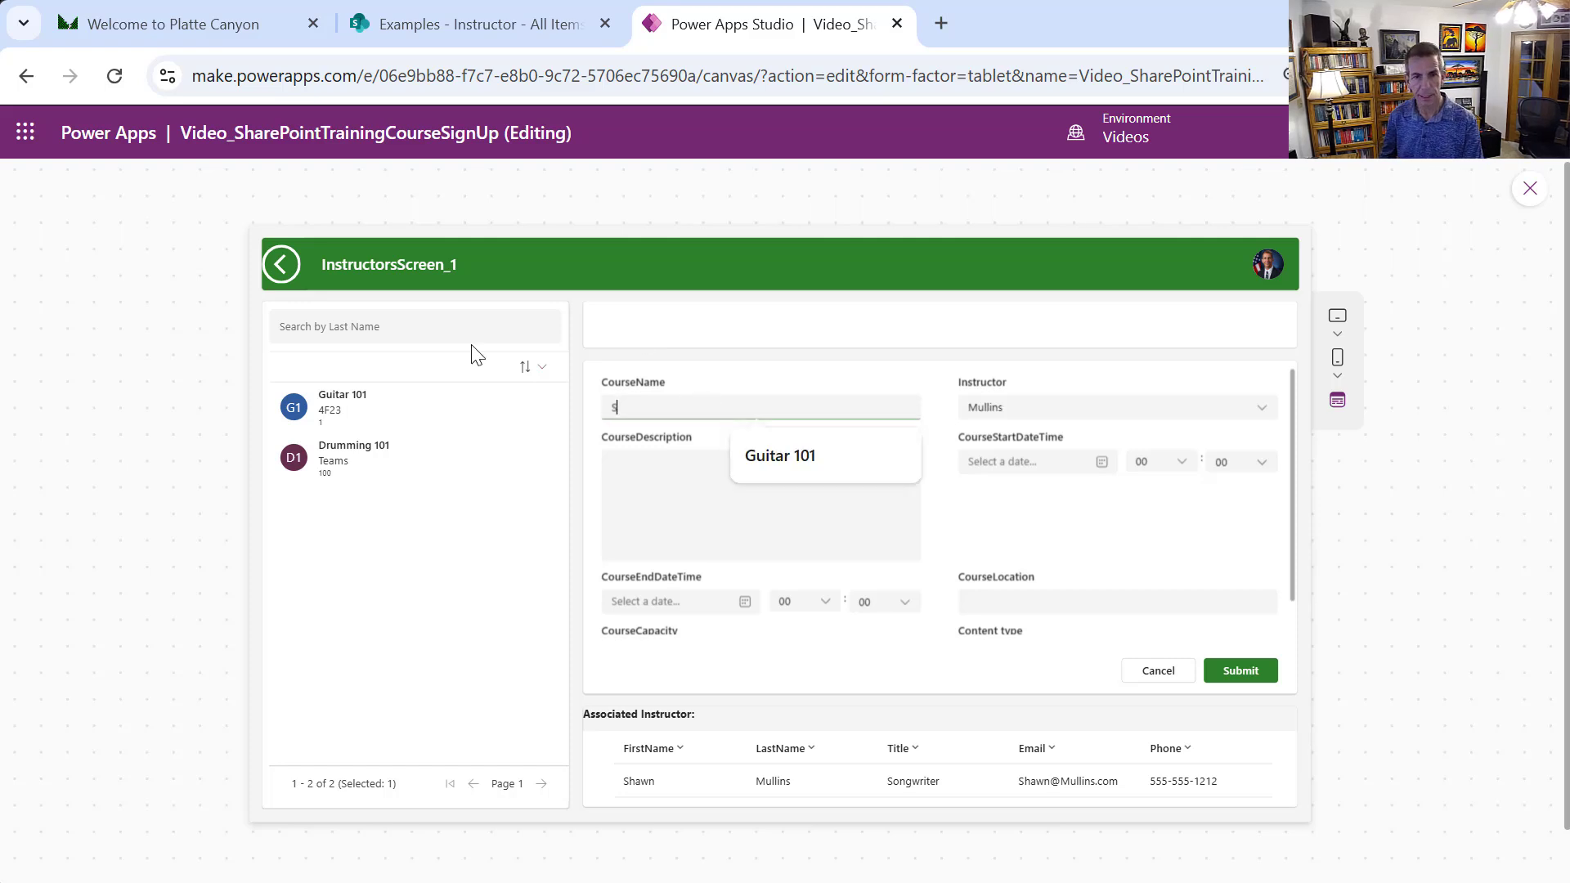
text(inging 101)
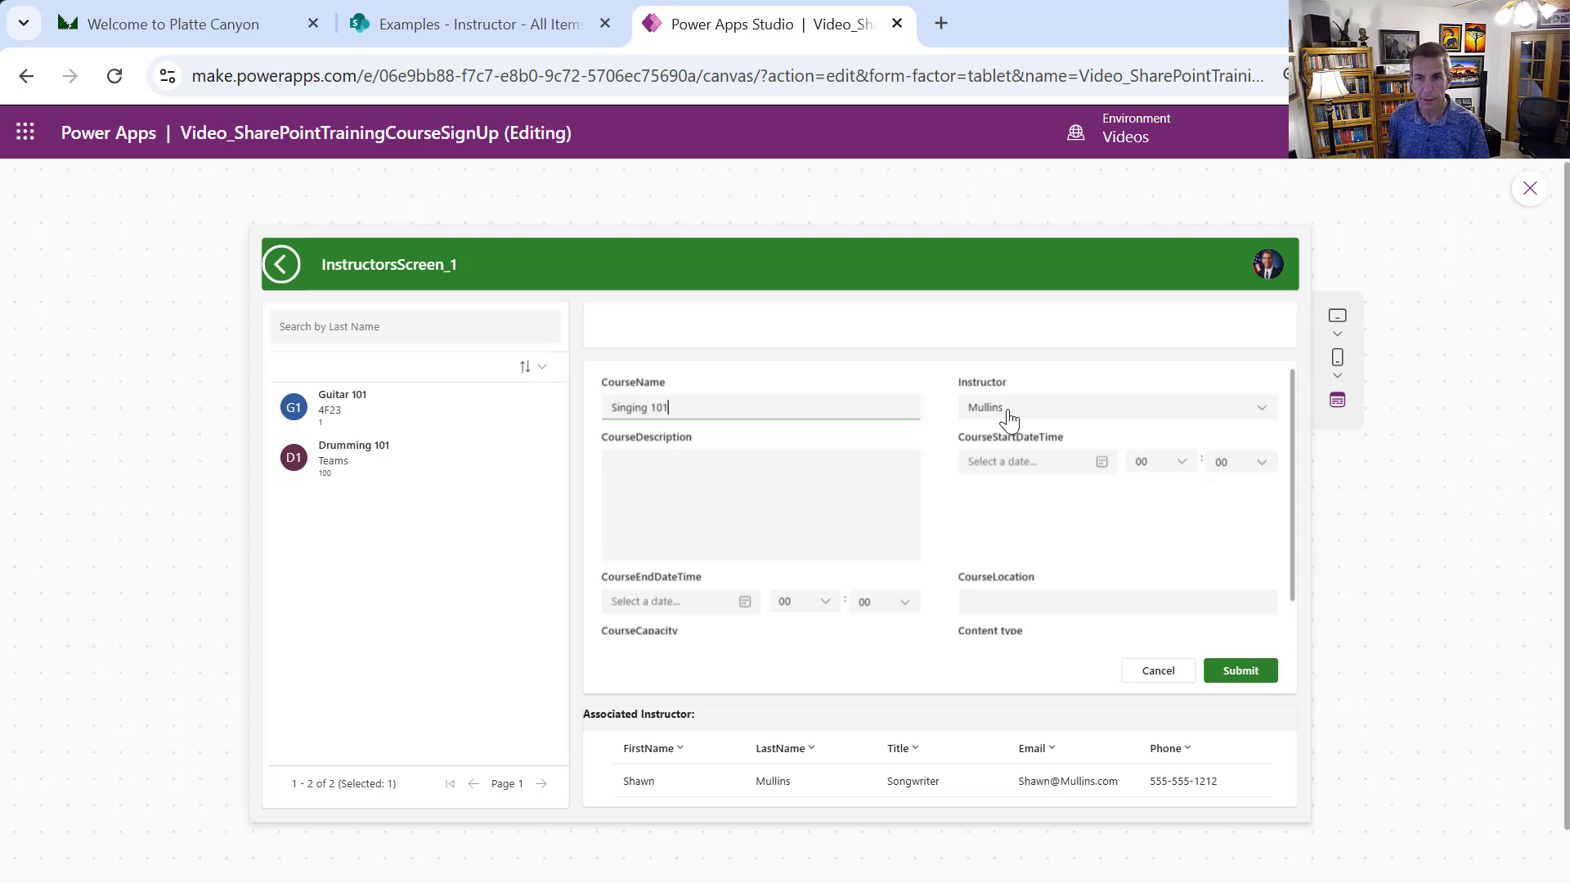
click(1009, 417)
click(1003, 456)
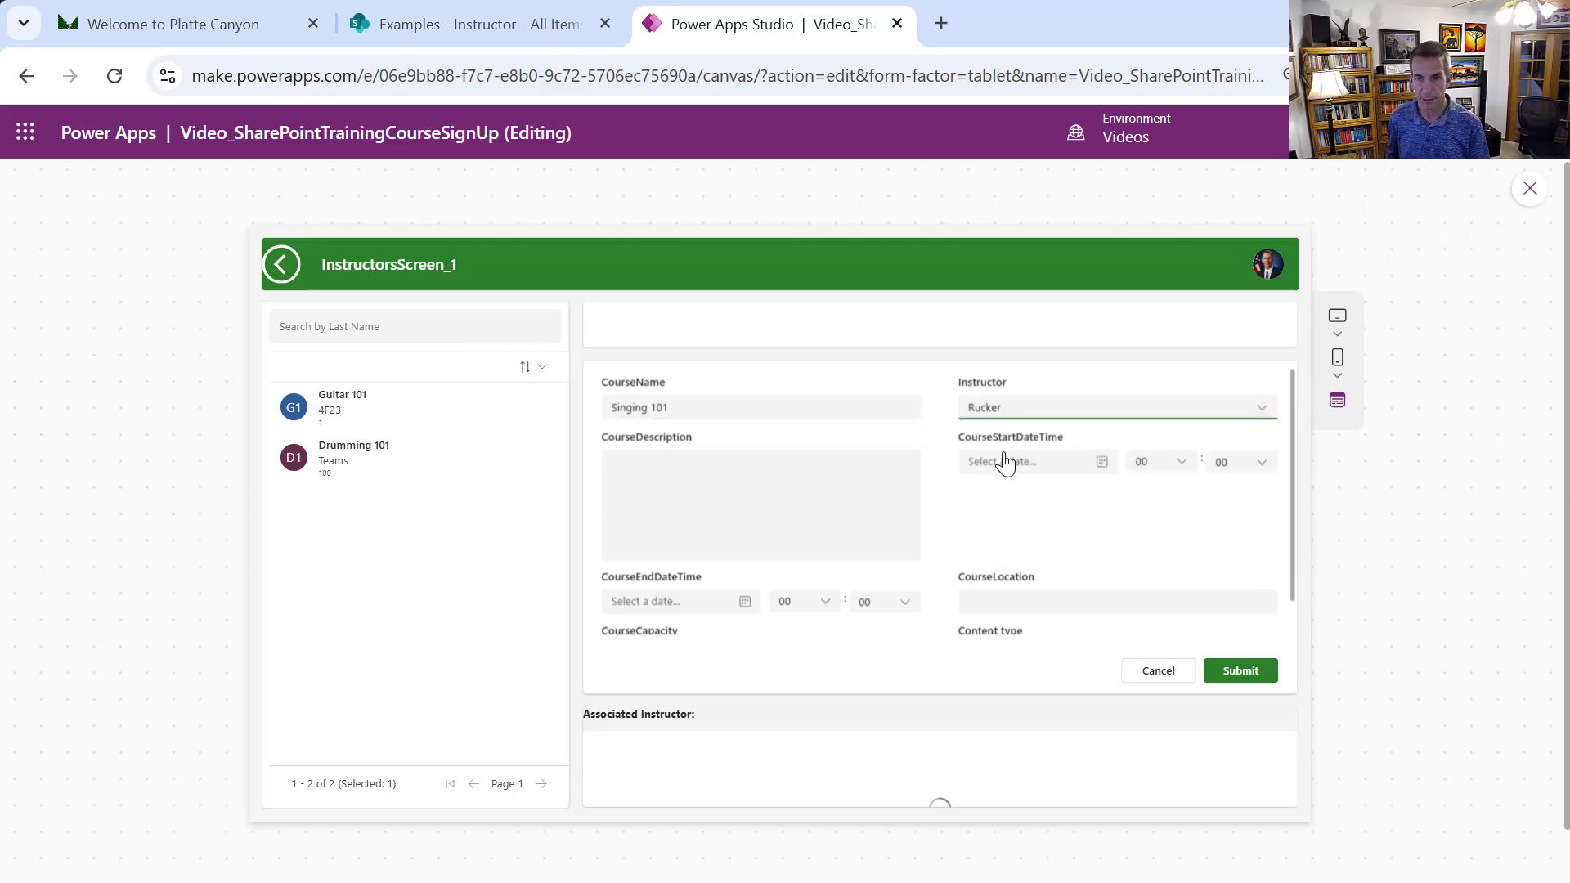
click(909, 498)
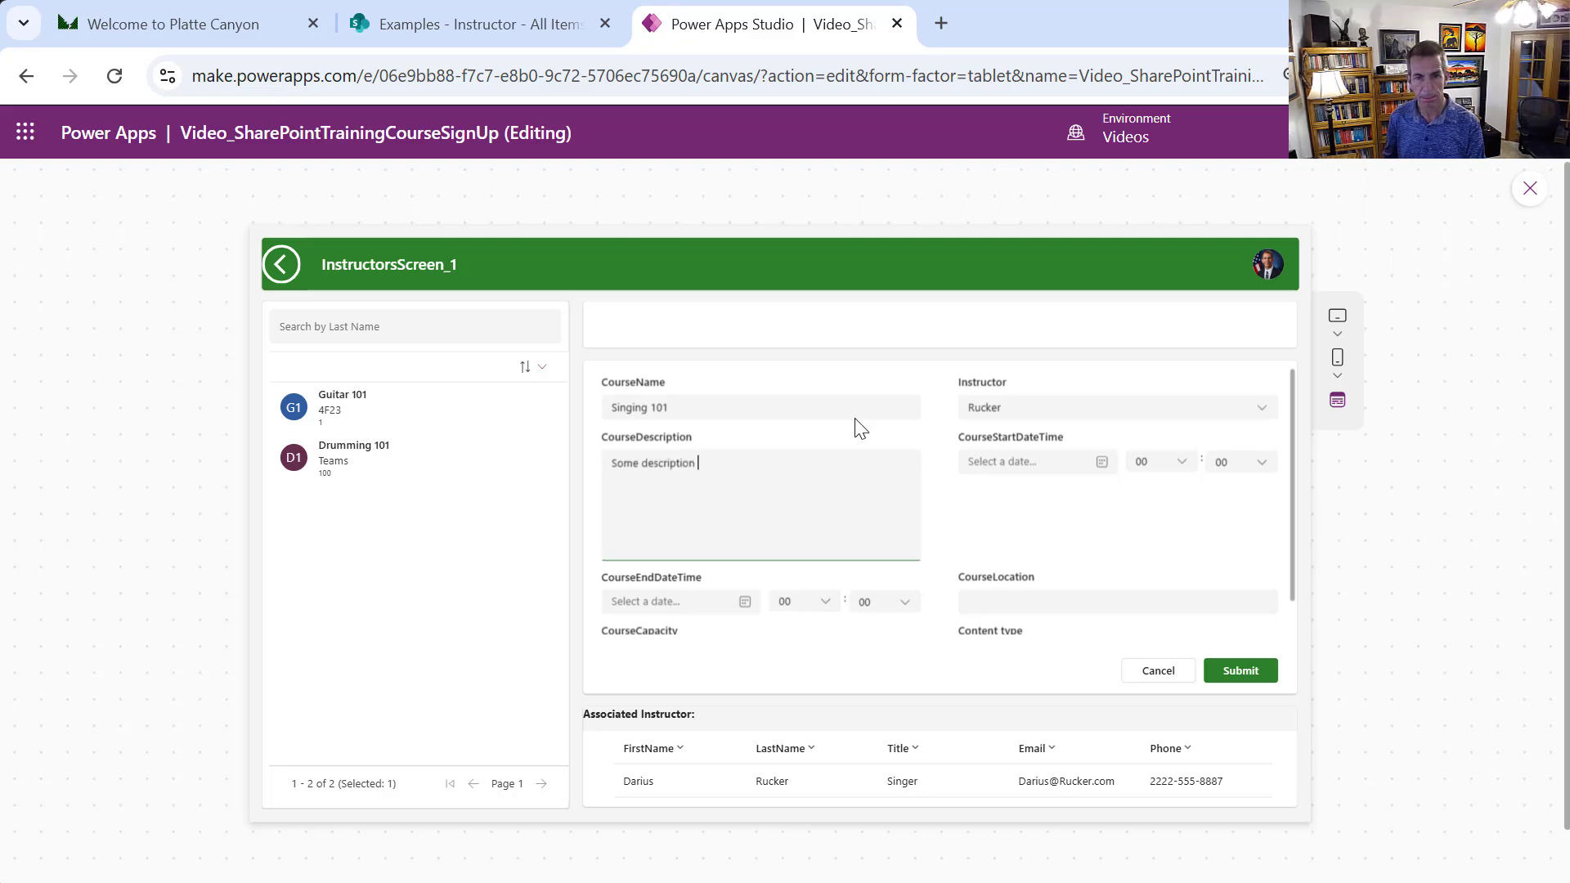
text(Some description here.)
Set the course to run from April 28, 2025 at 08 to May 1, 2025 at 16
click(991, 463)
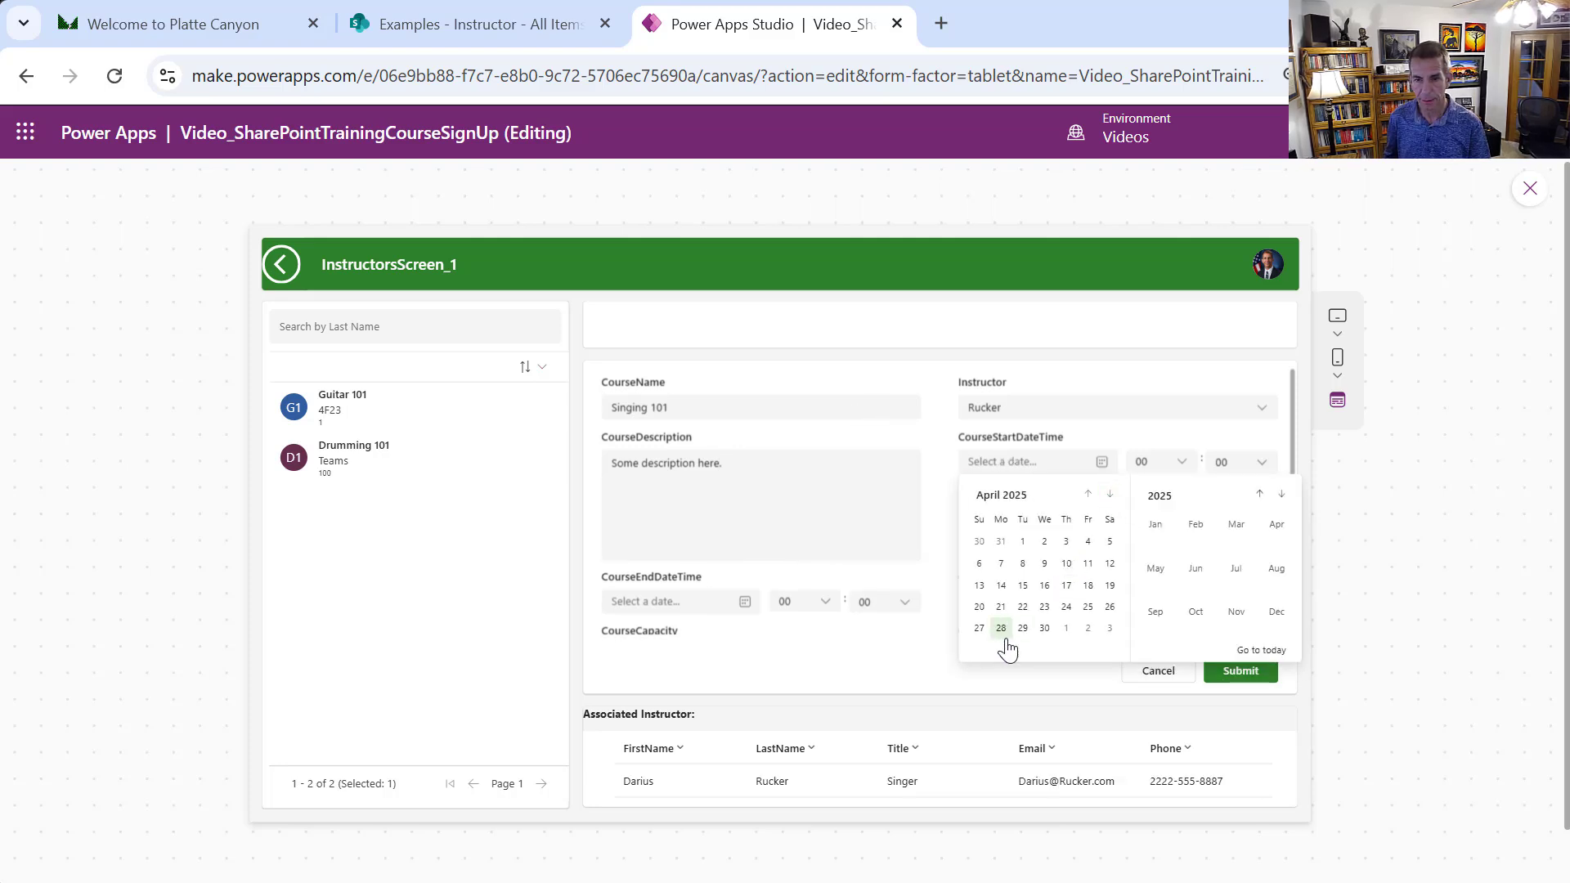
click(1001, 628)
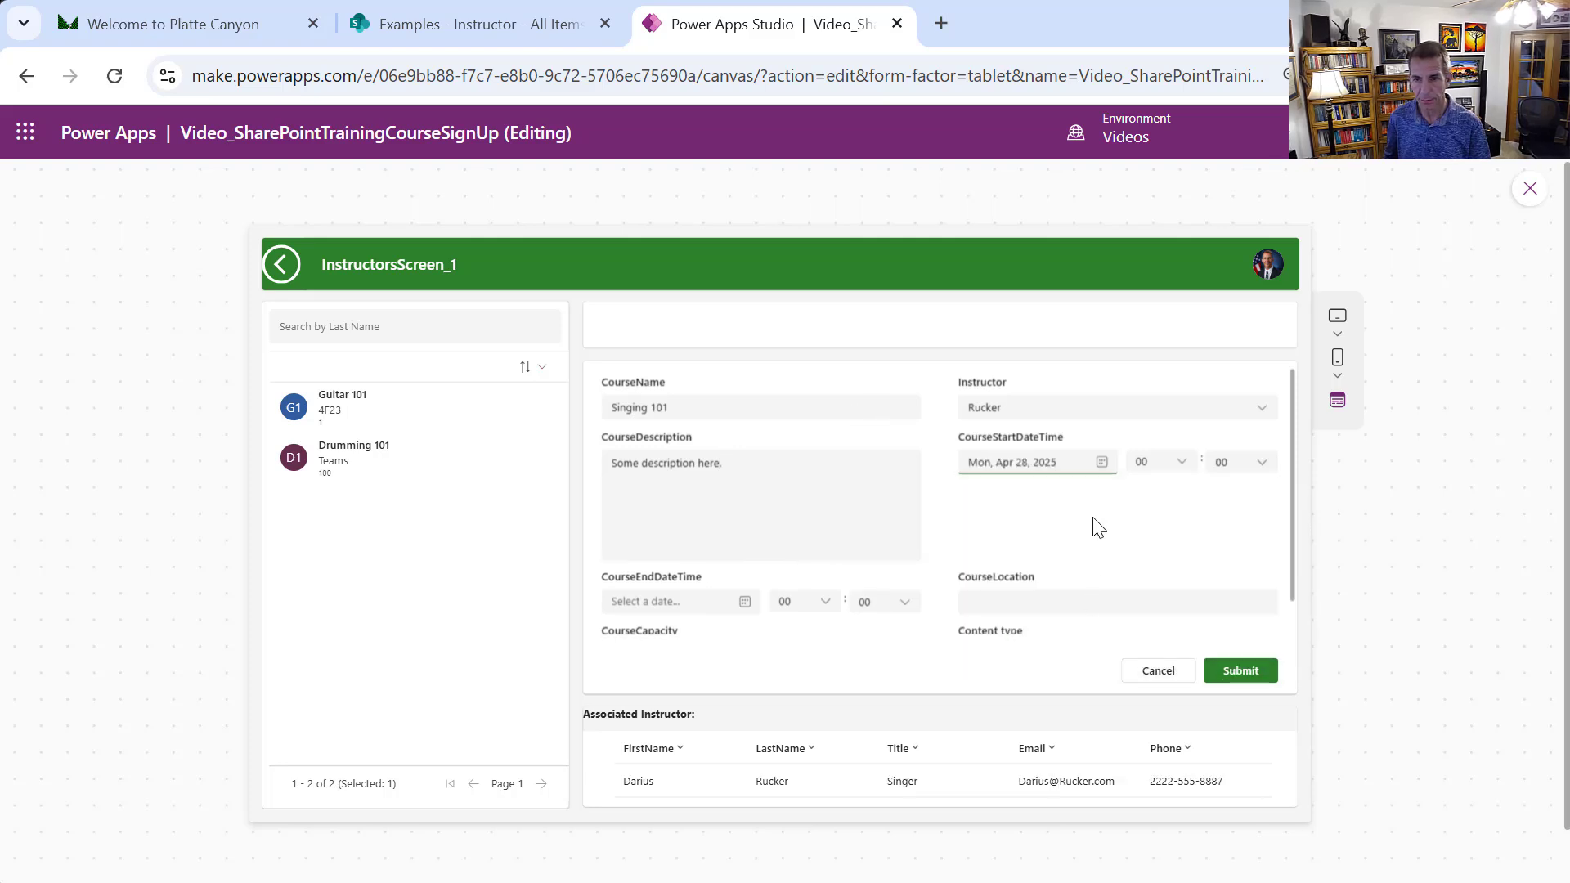
click(1171, 471)
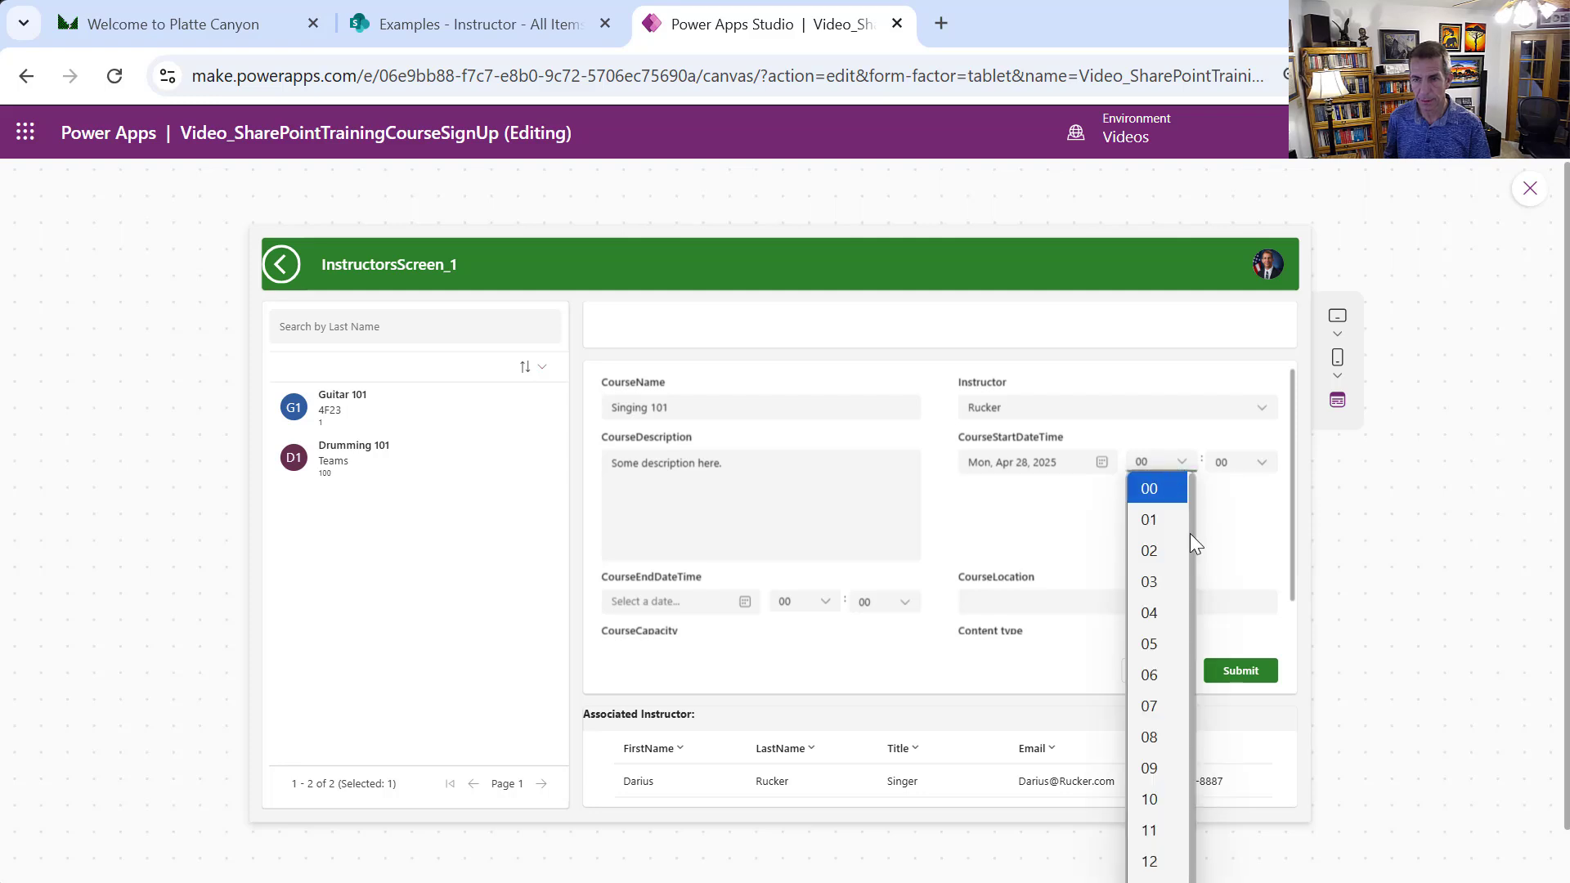
click(1158, 740)
click(744, 602)
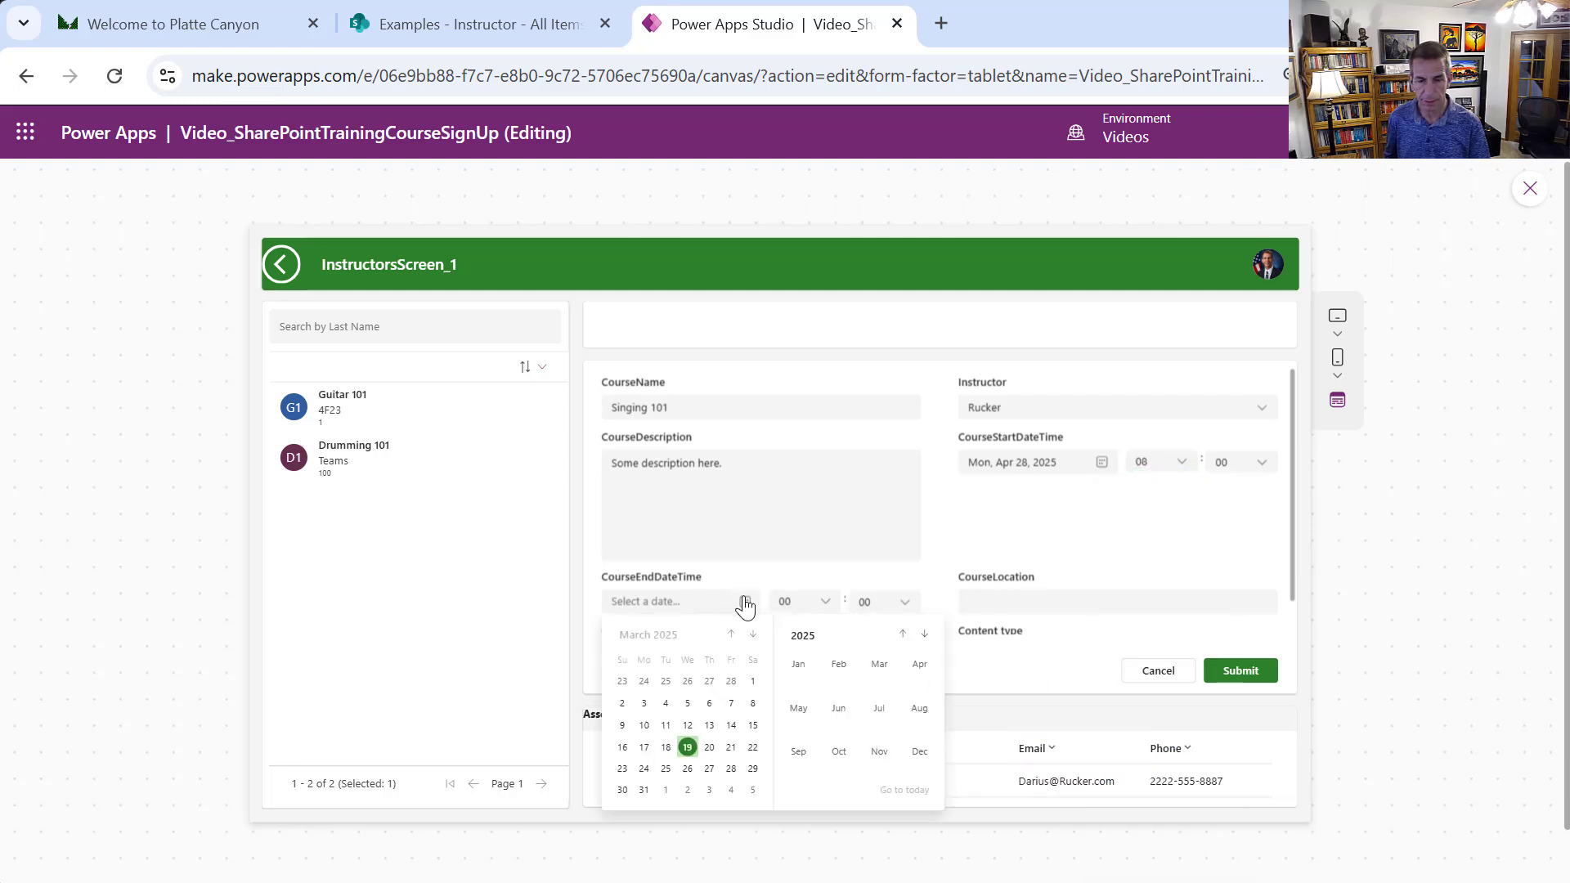
click(752, 634)
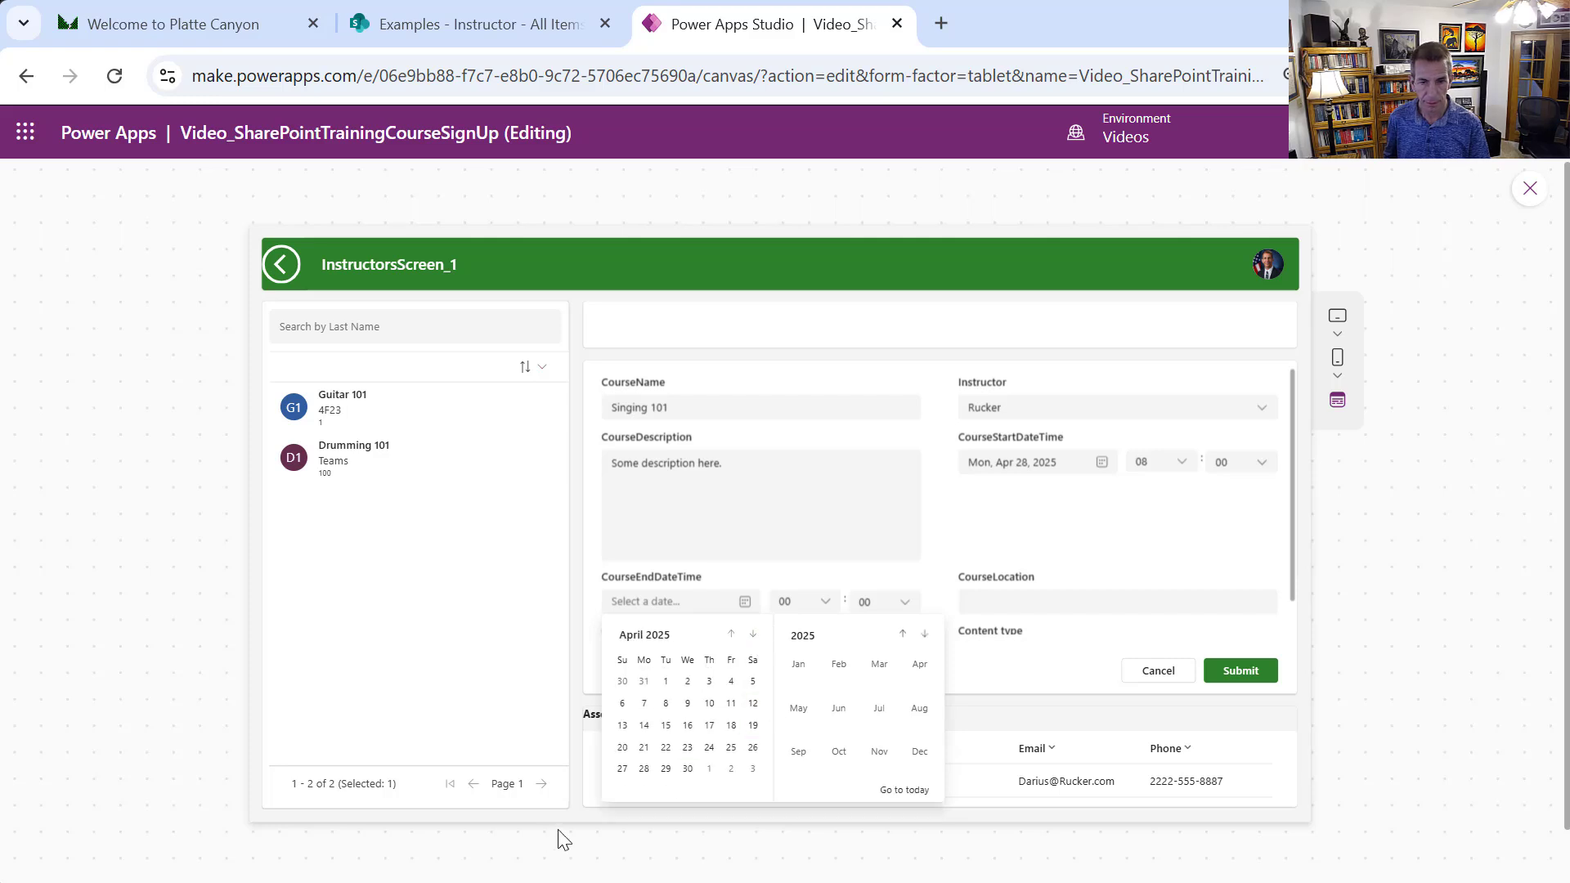
click(710, 768)
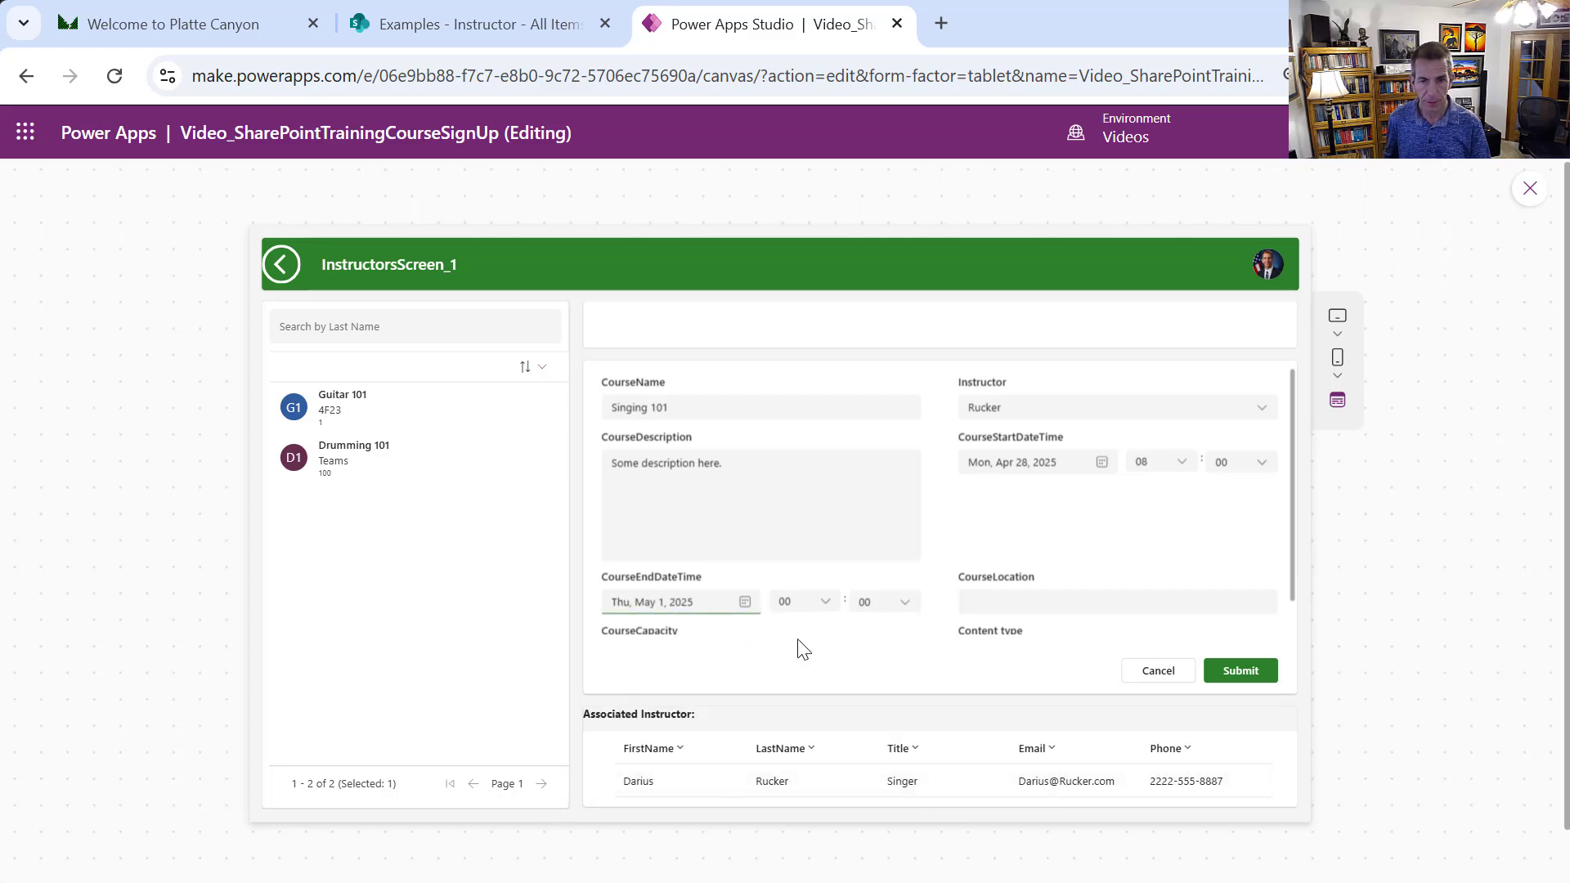
click(823, 605)
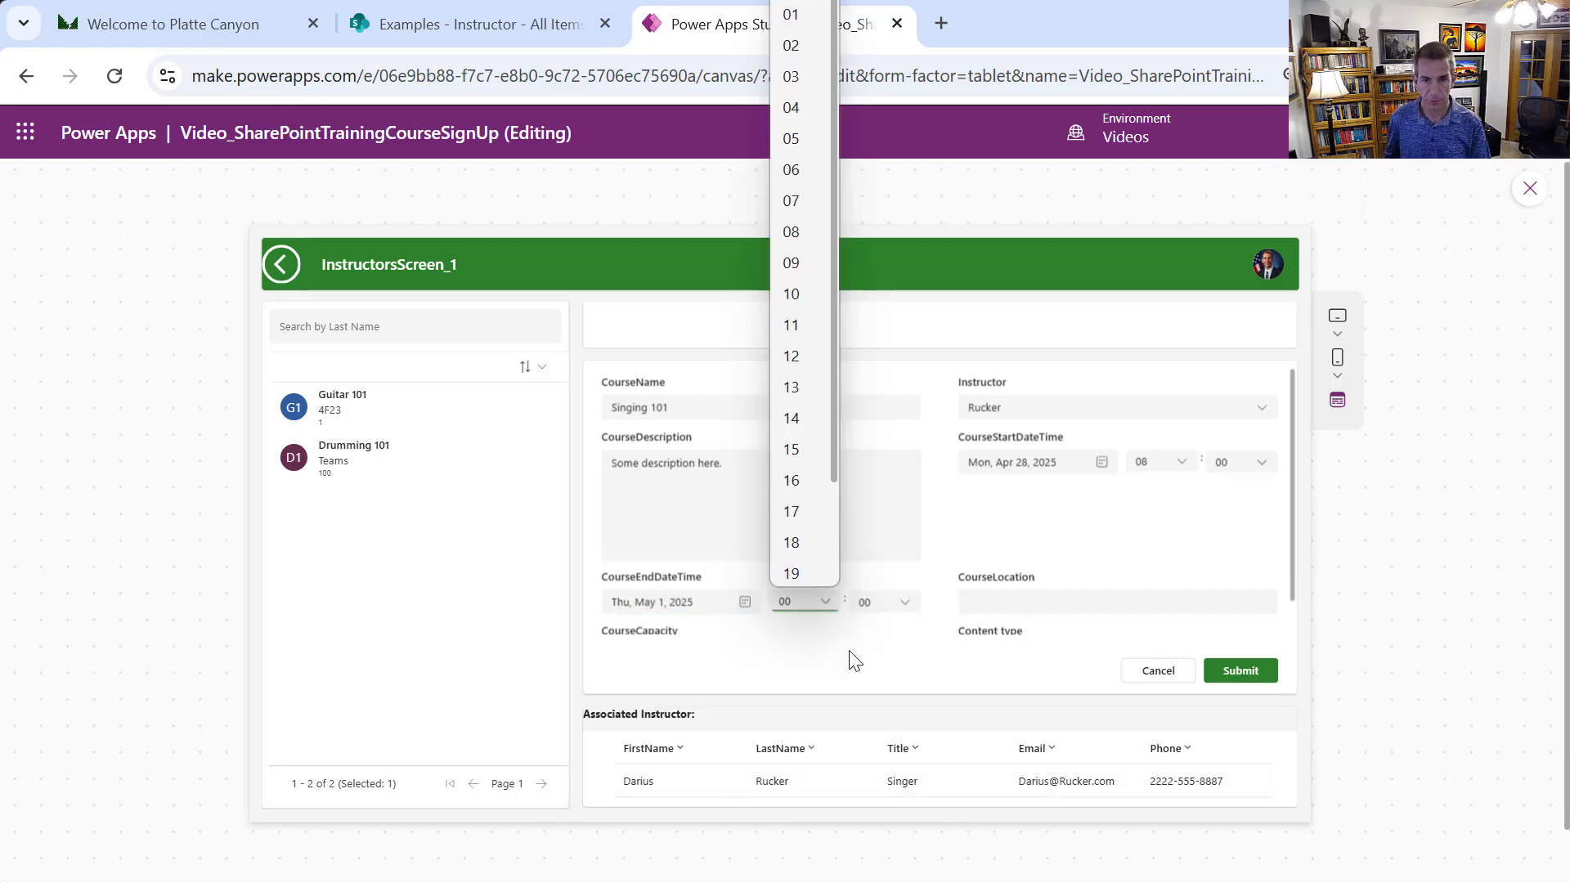
click(792, 480)
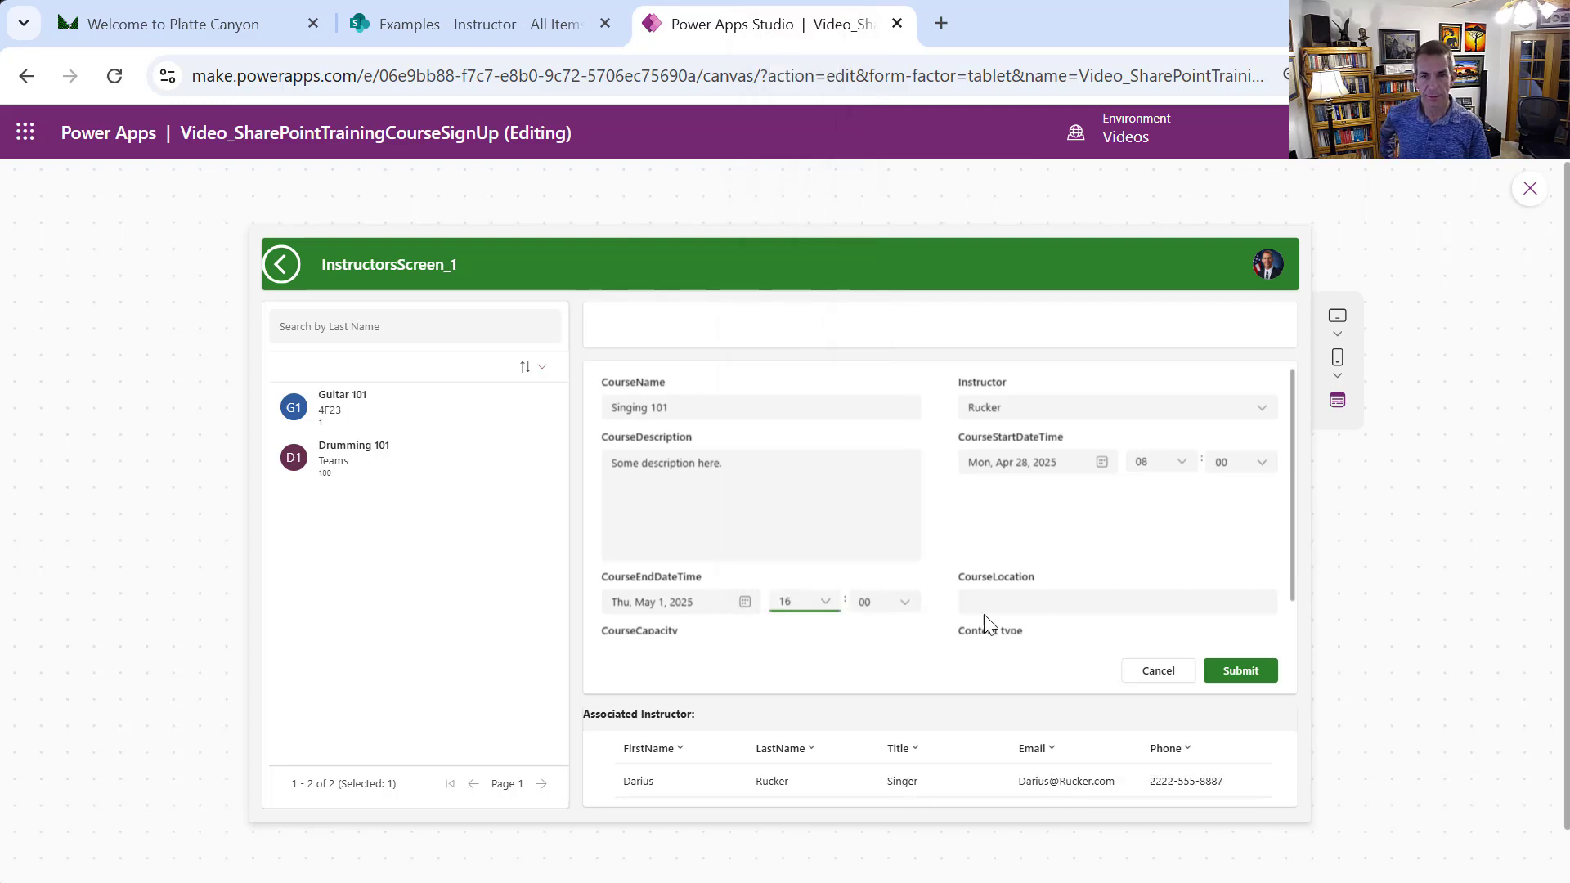
Set location Zoom and capacity 5, then submit the course and dismiss the success banner
click(1023, 602)
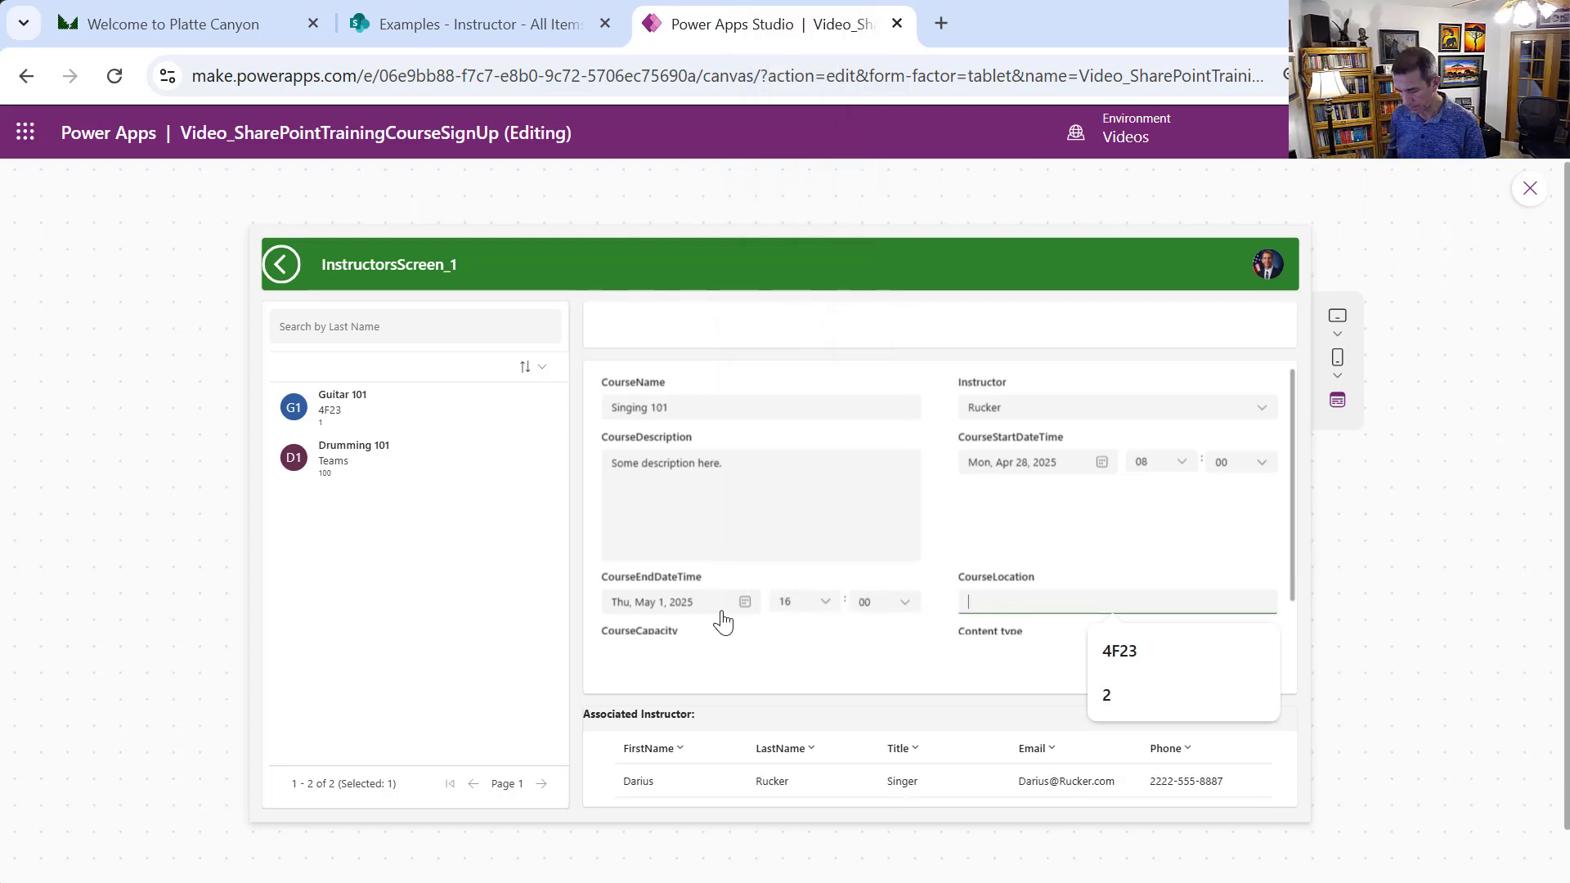
text(Zoom)
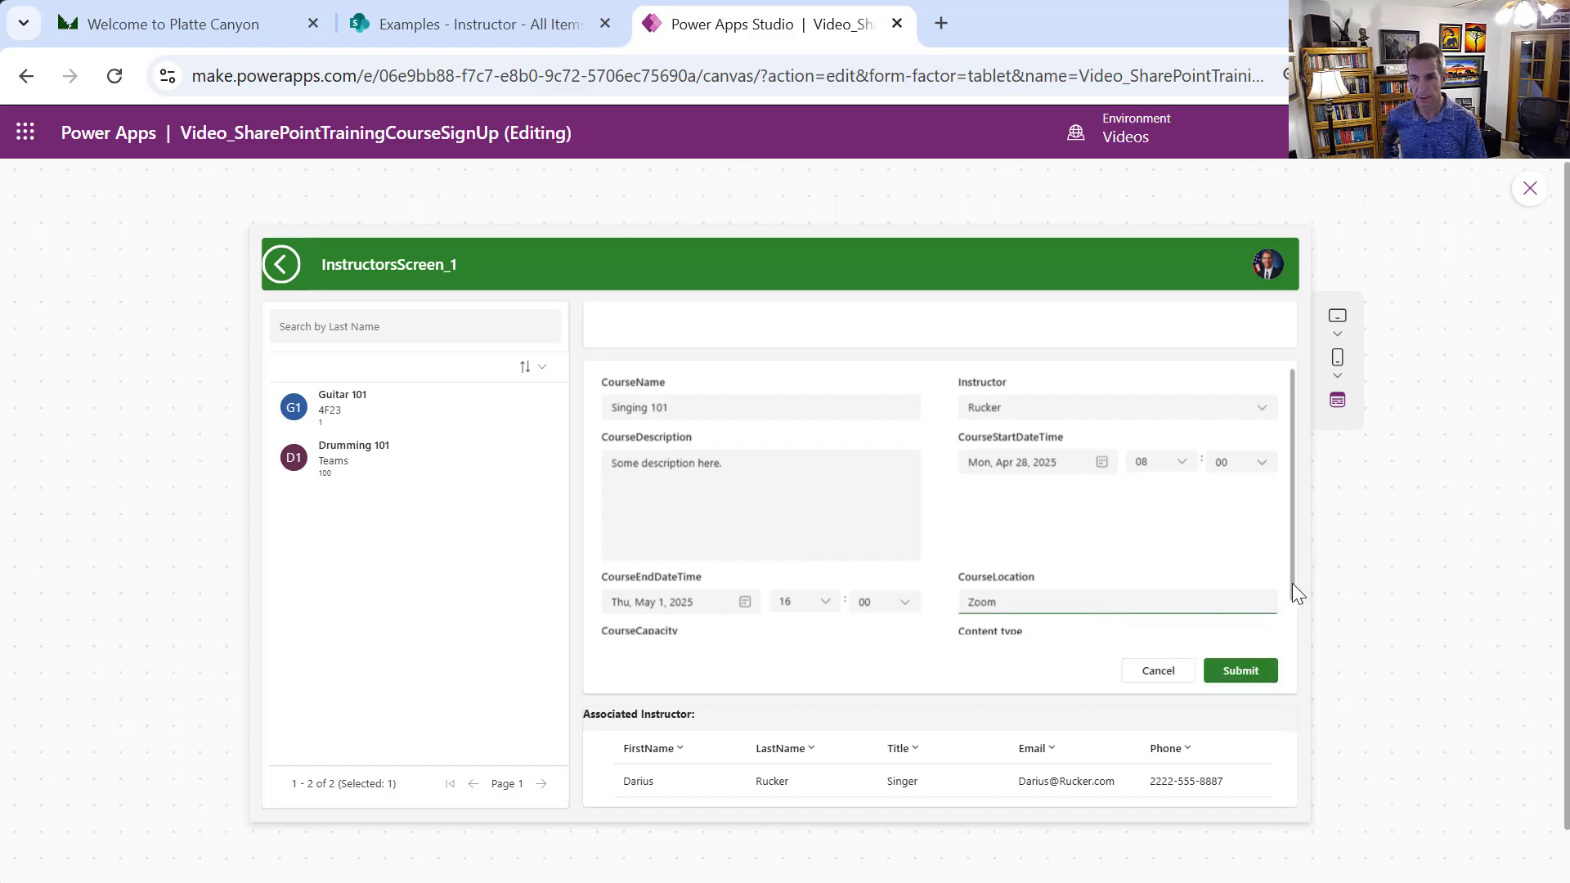
scroll(1292, 582, down, 1)
click(799, 614)
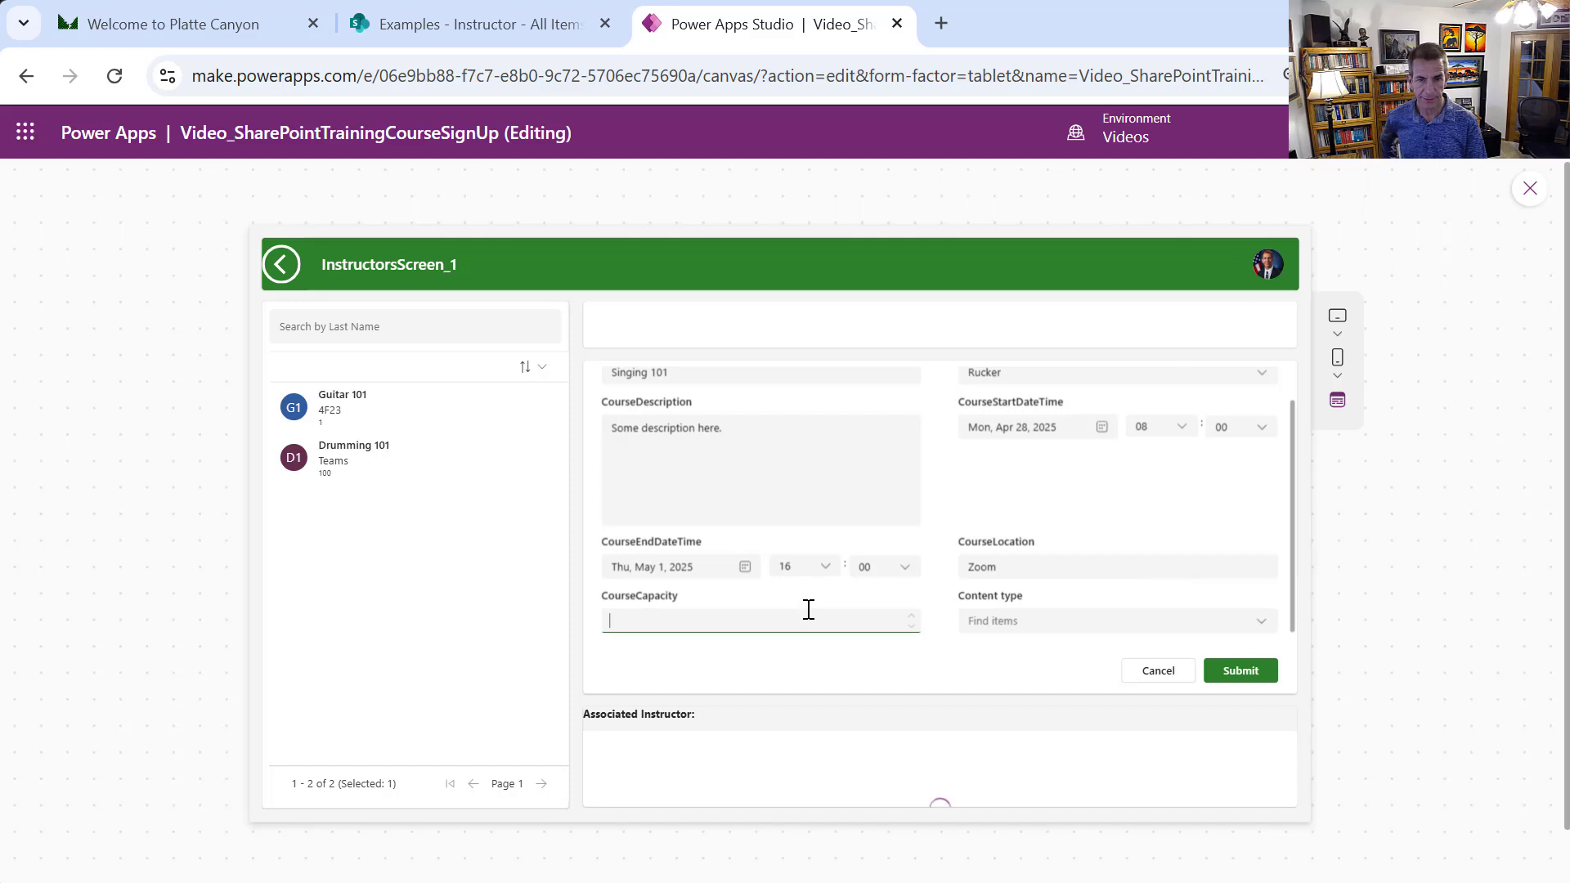
text(5)
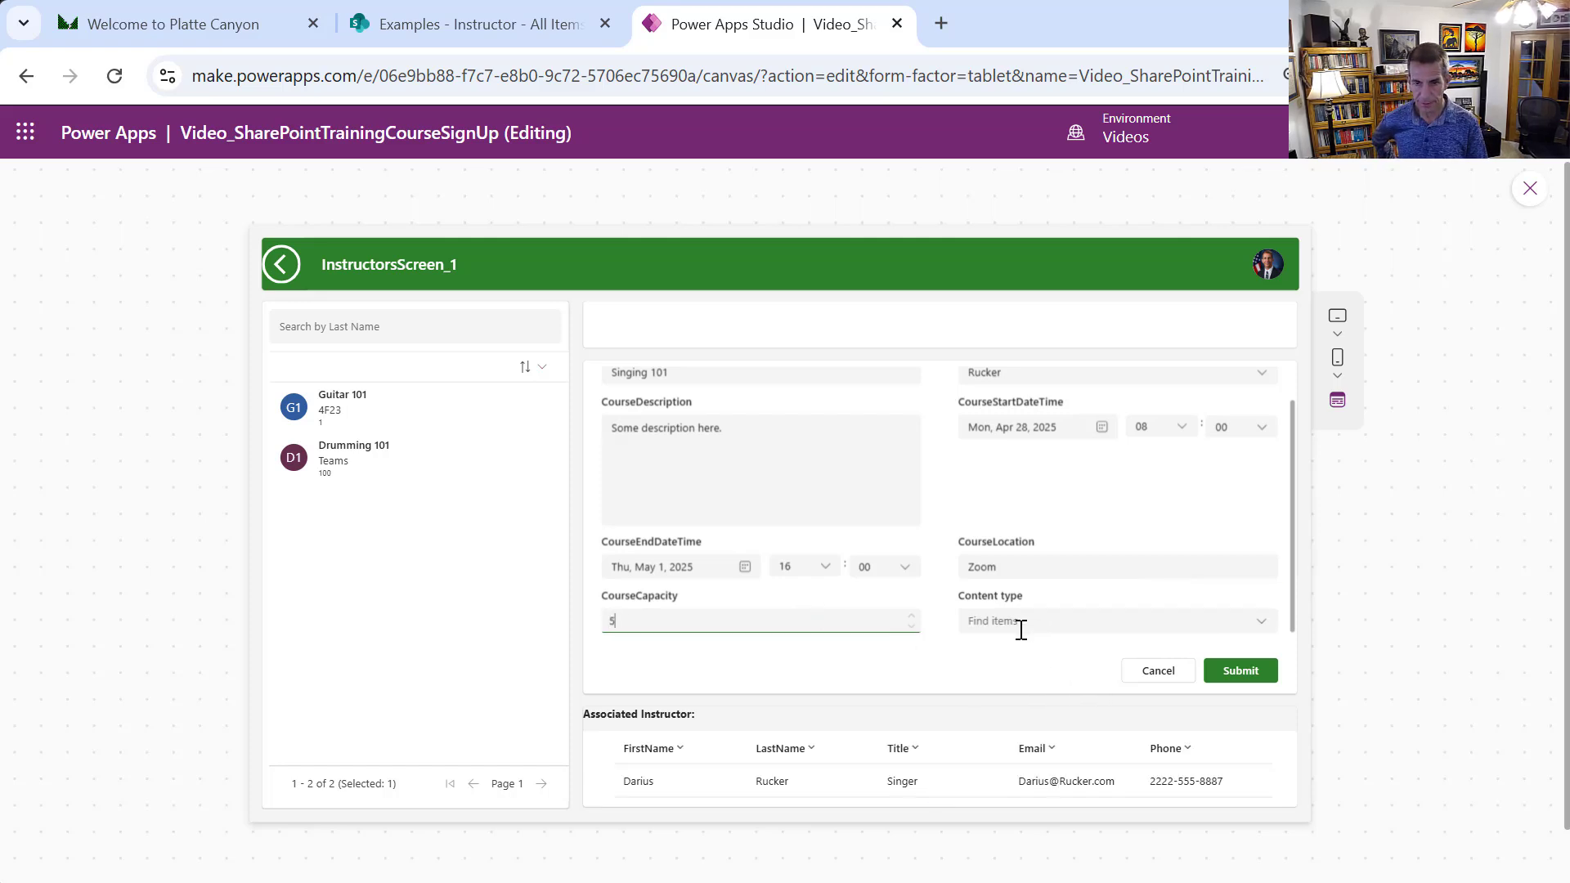
click(1237, 676)
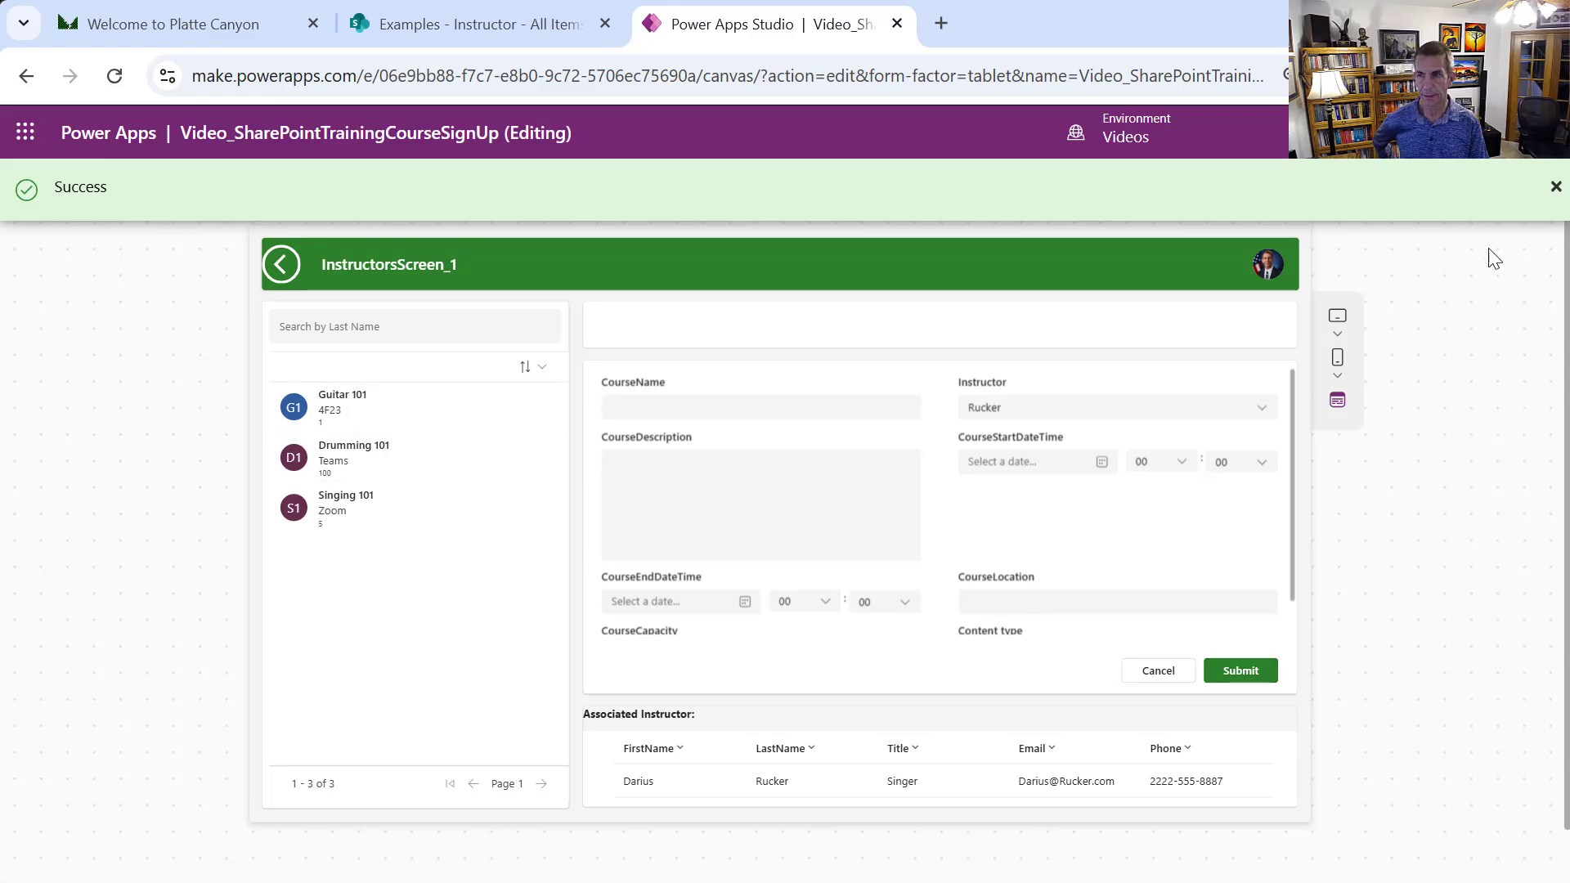
click(1553, 189)
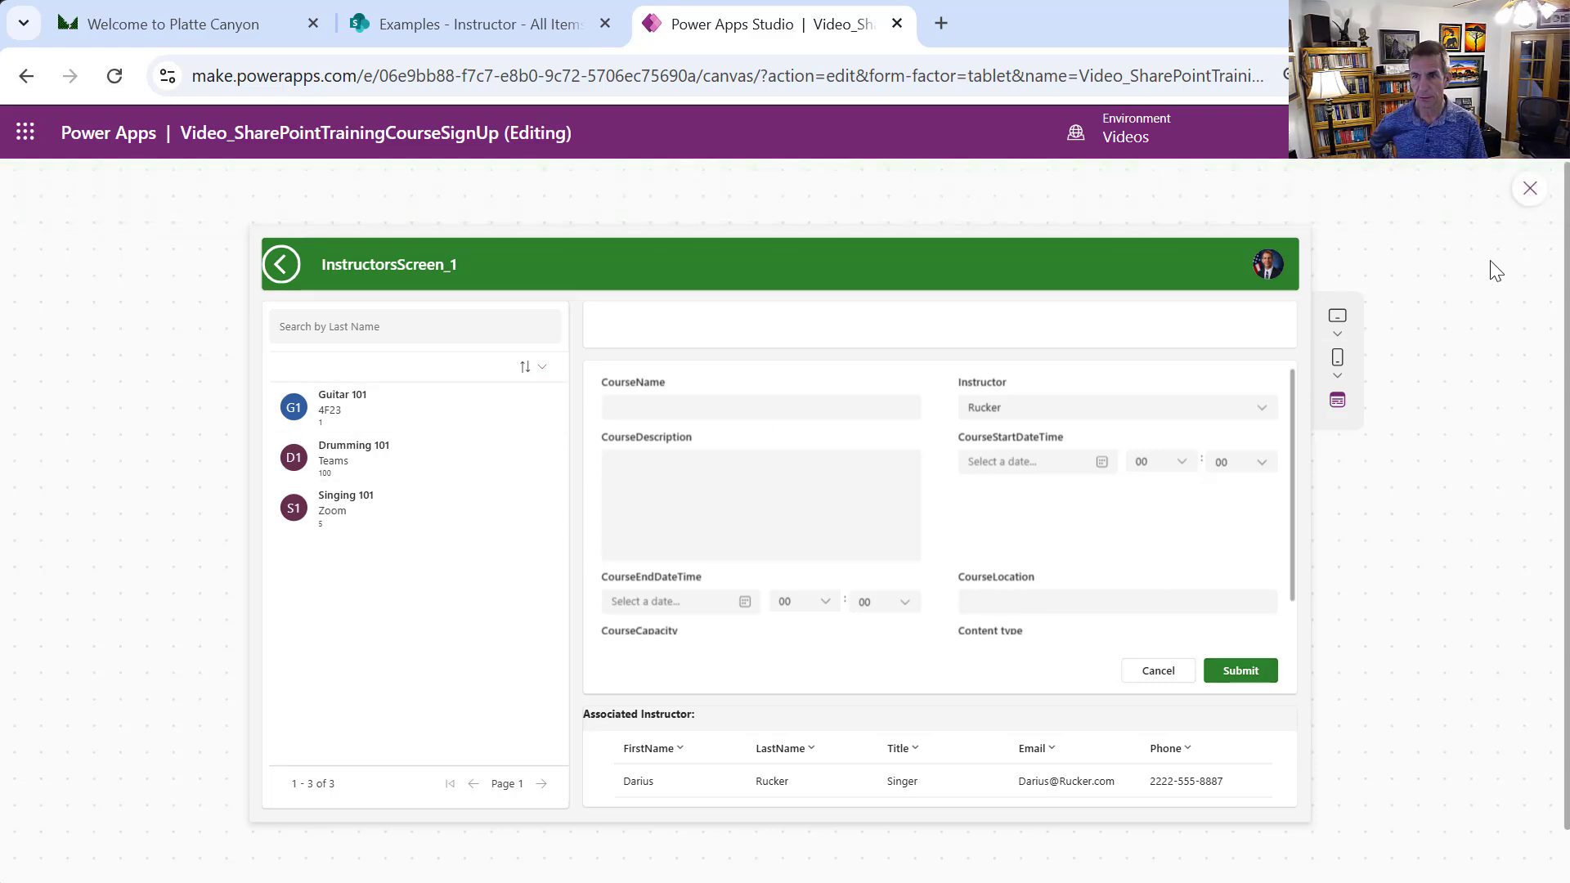
Close the preview and select the form's MainContainer1_1 container via the CourseStartDateTime card
click(1527, 194)
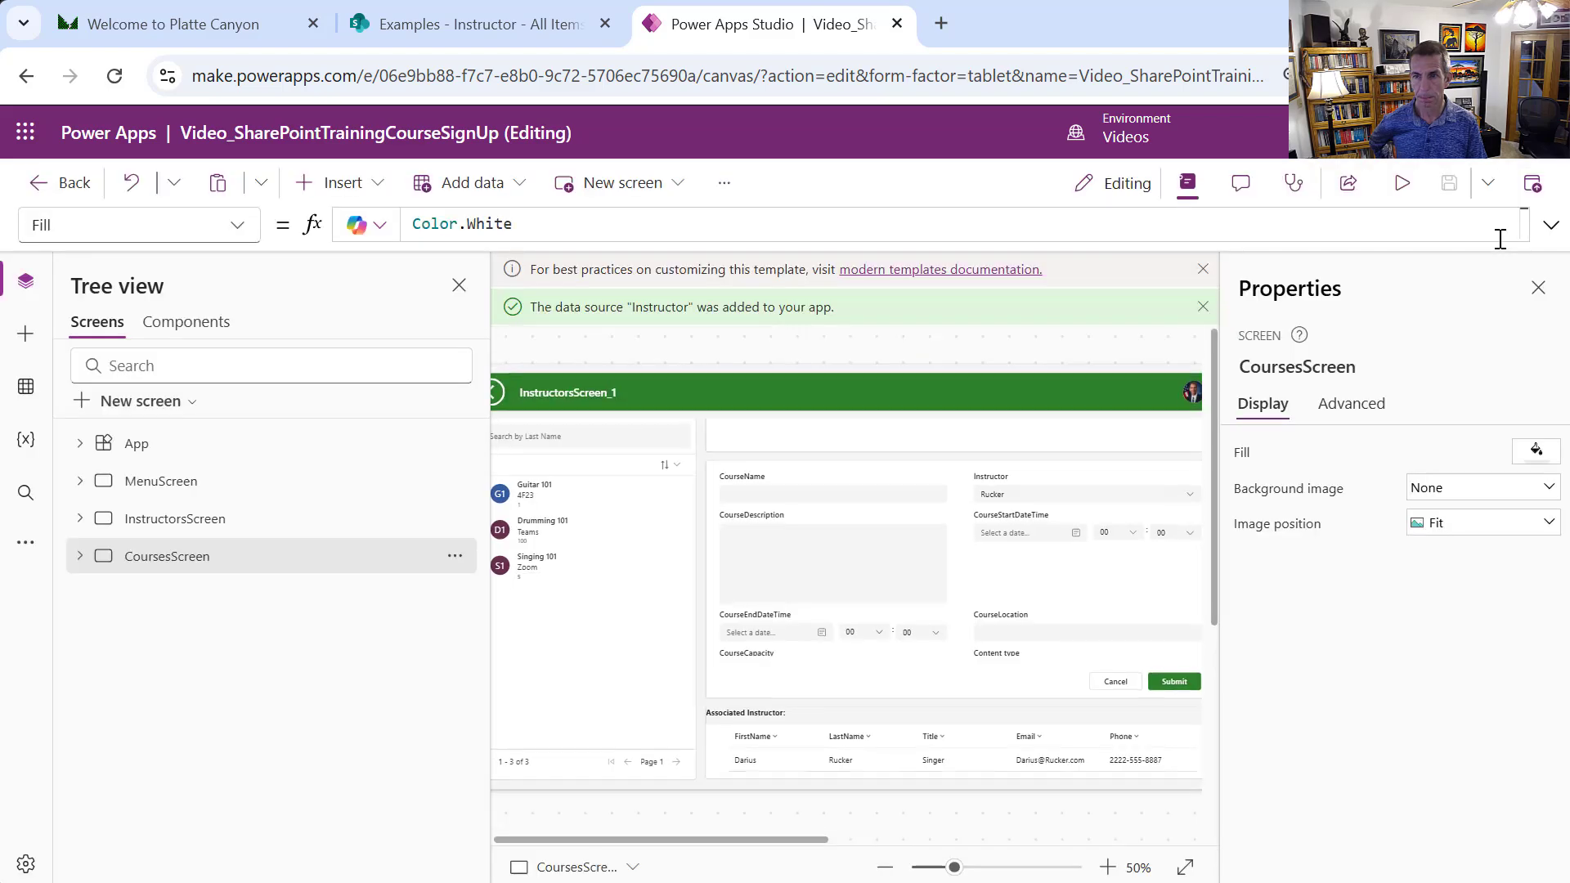
click(1154, 599)
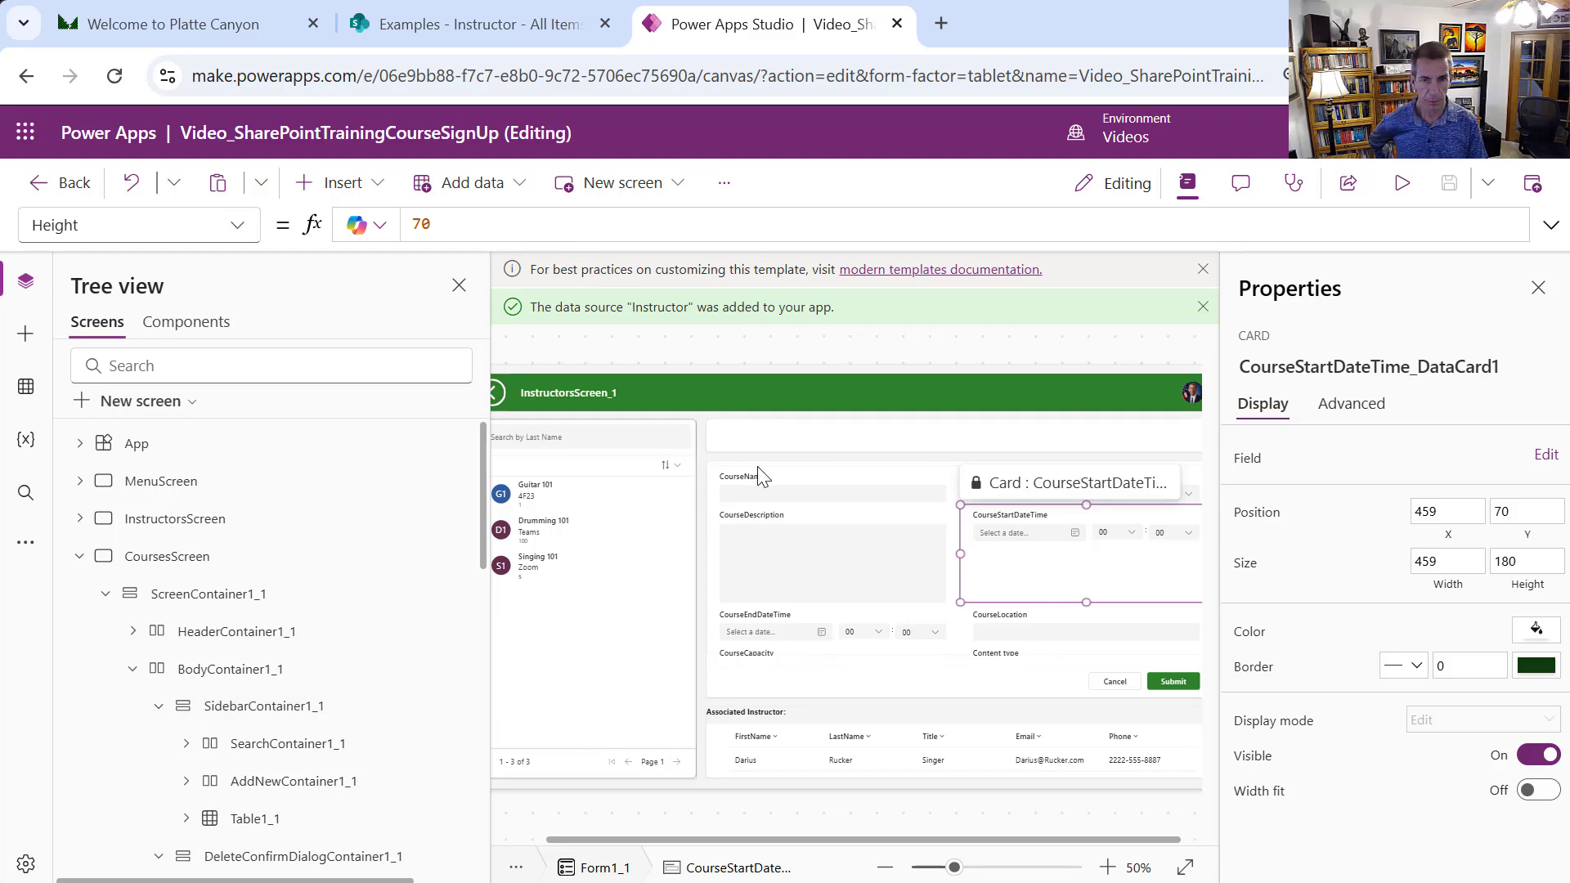
click(736, 470)
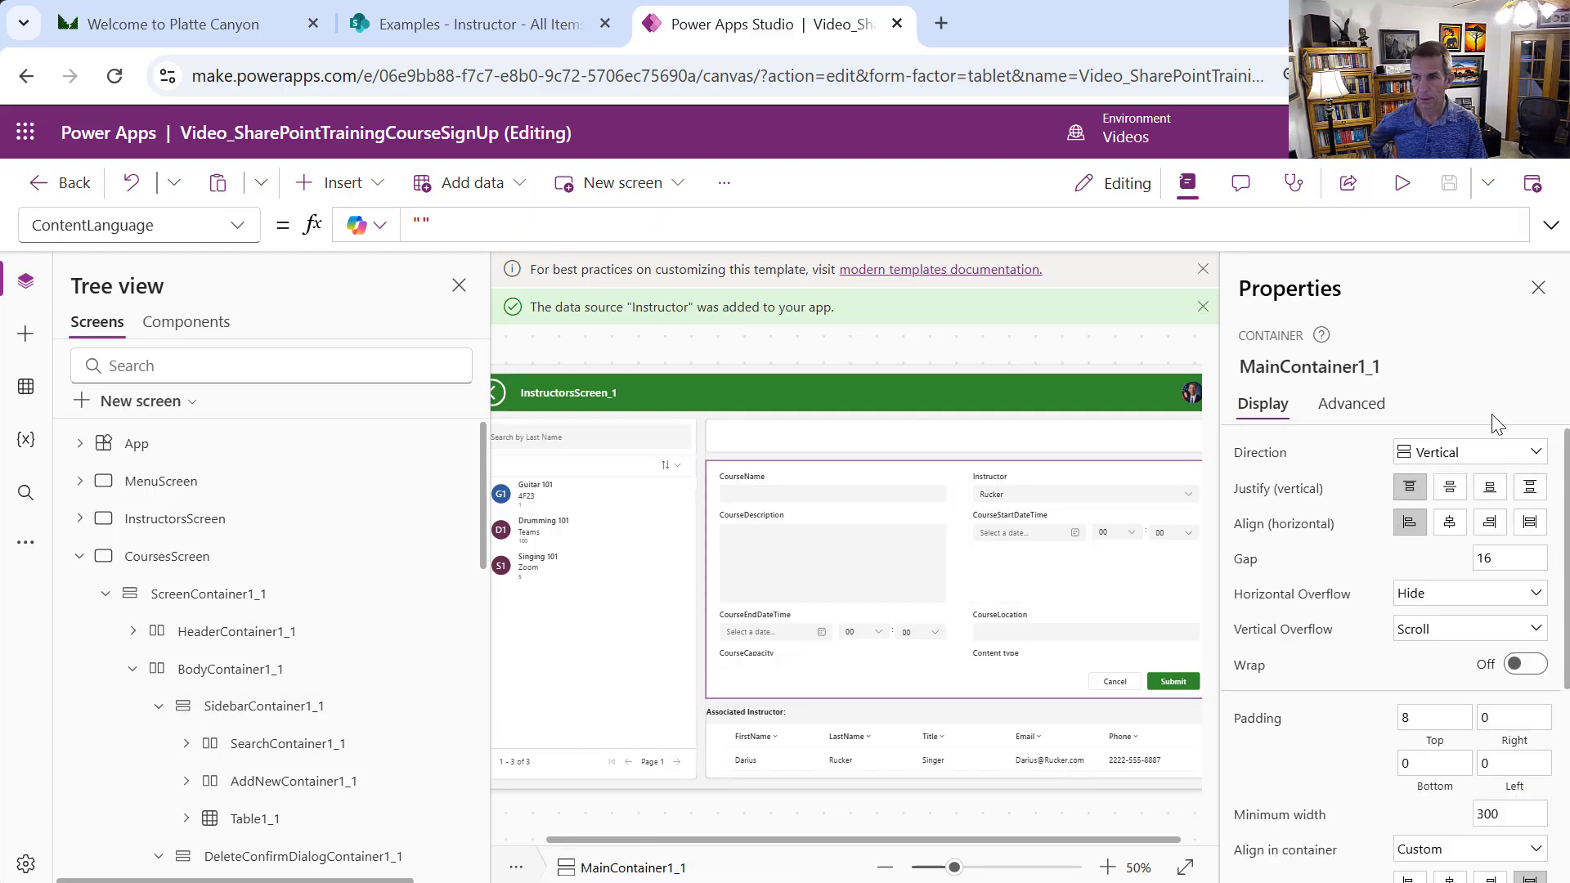
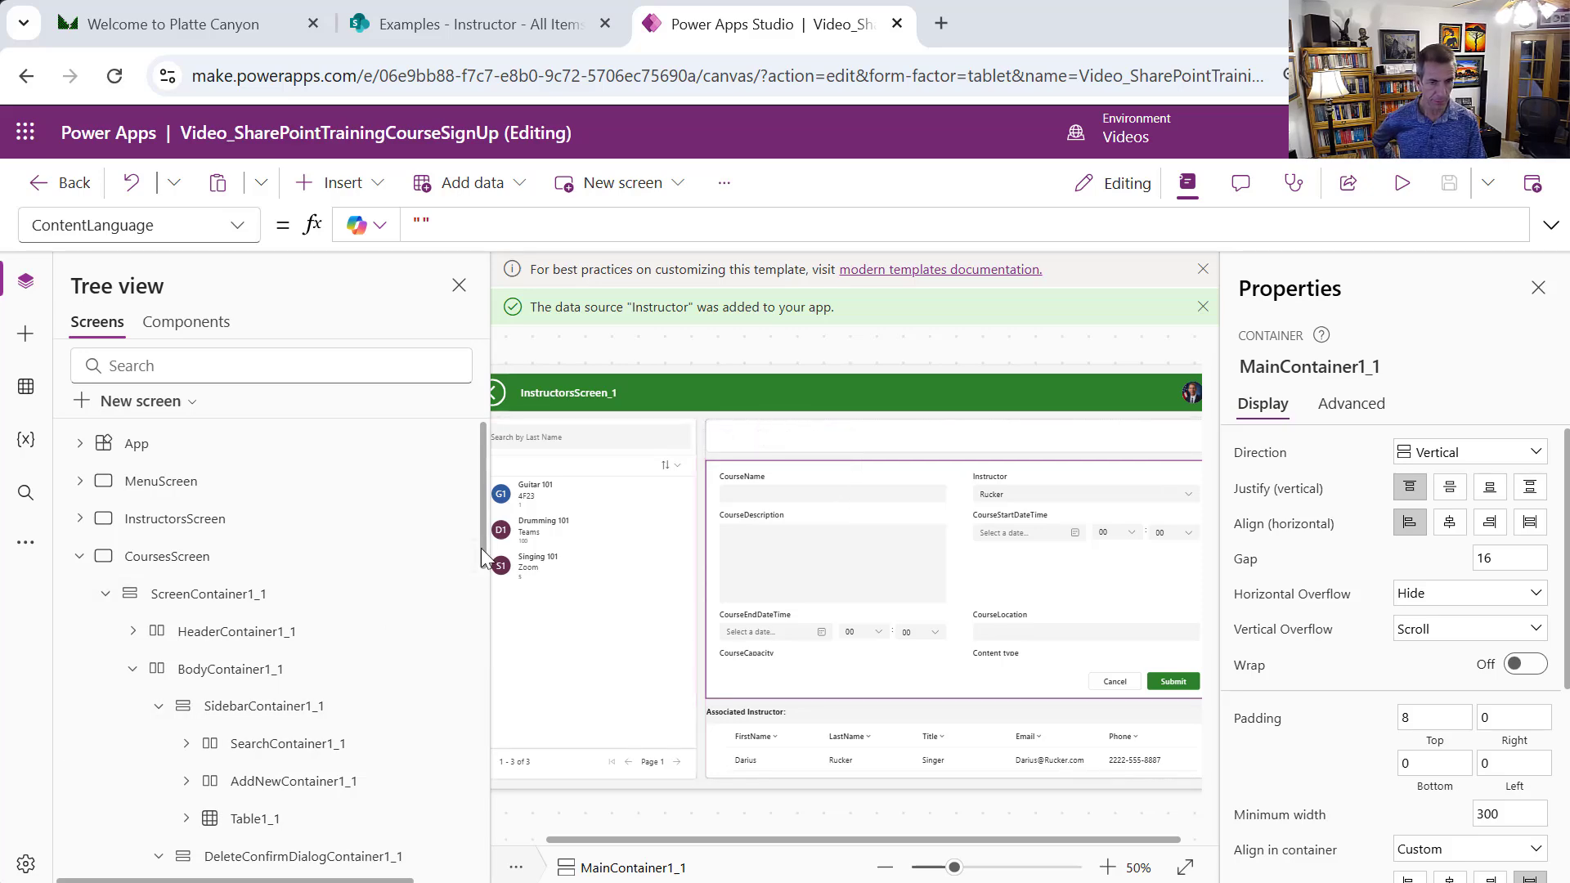
Open Form1_1's field list and review the Content type field, keeping it on the form
drag(481, 547, 488, 713)
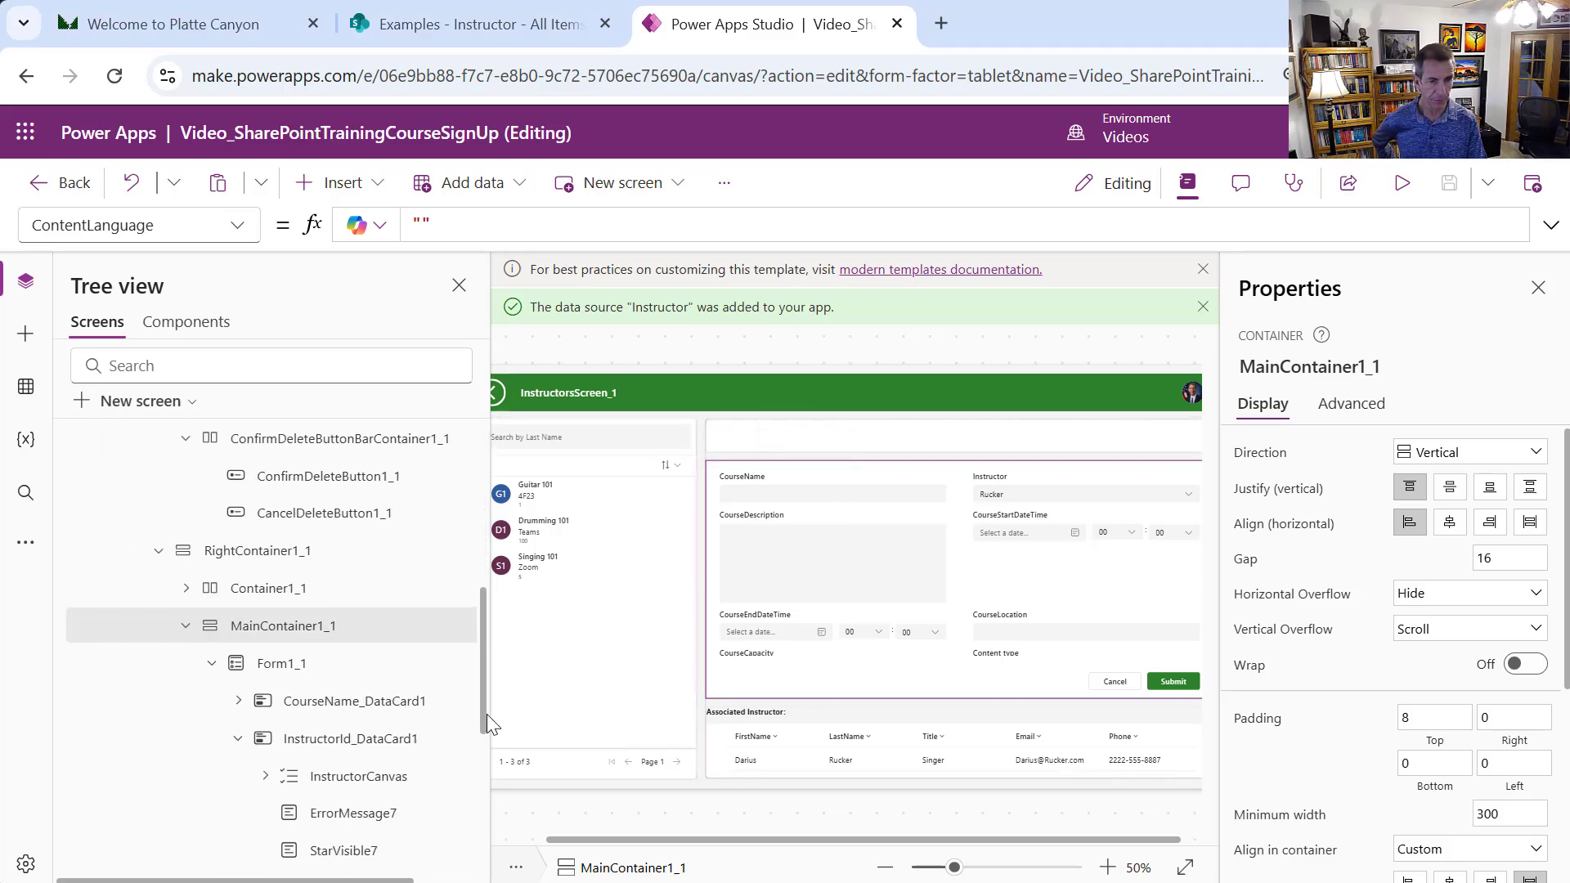
click(327, 668)
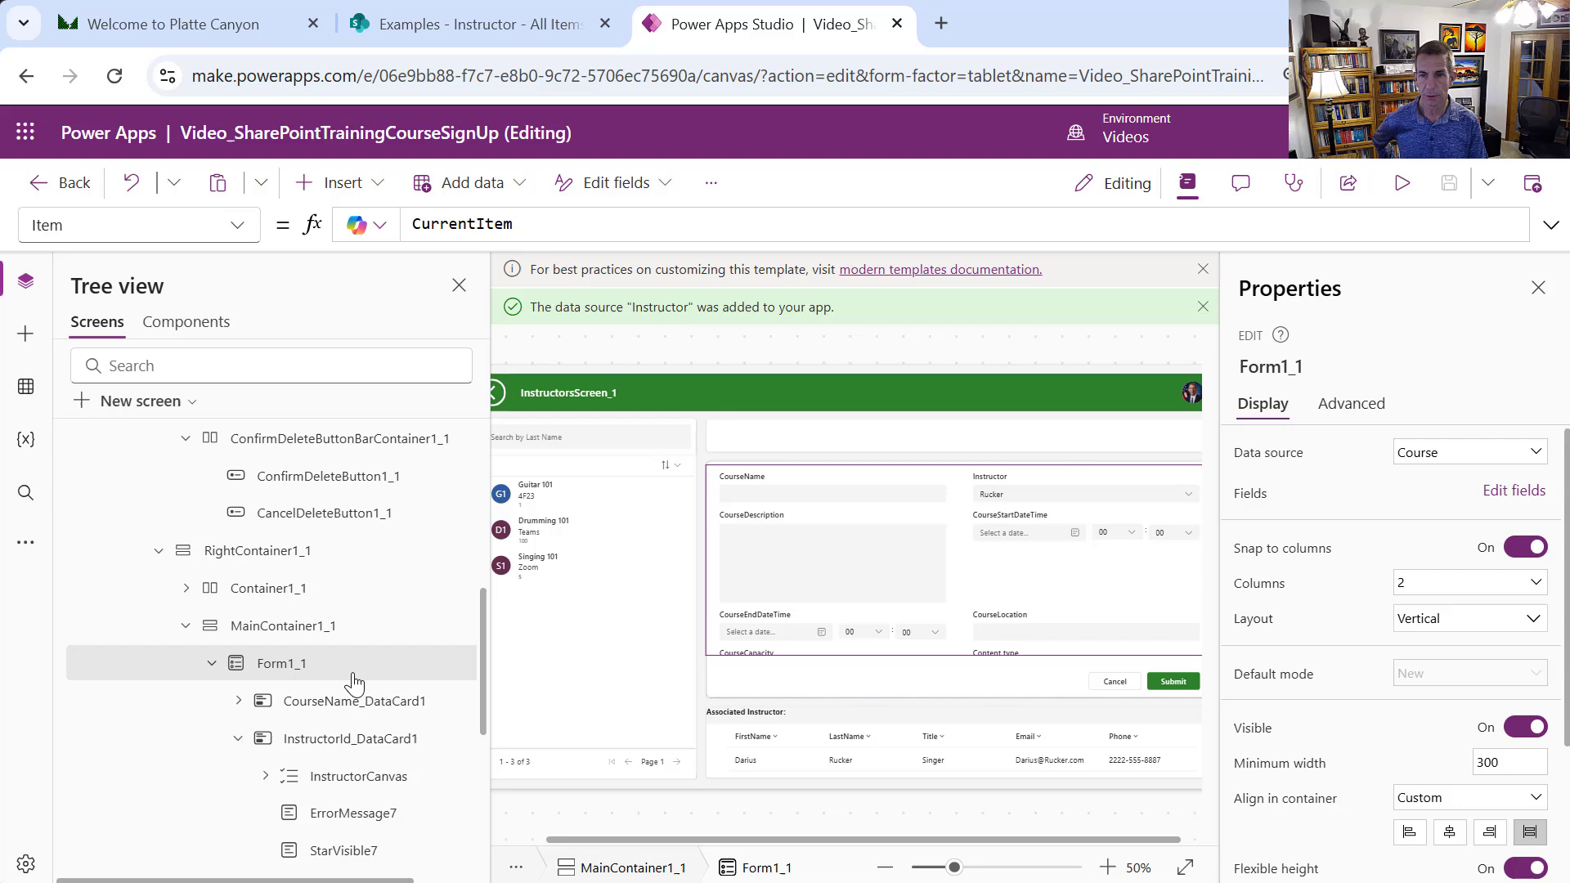
click(1512, 490)
scroll(1208, 556, down, 2)
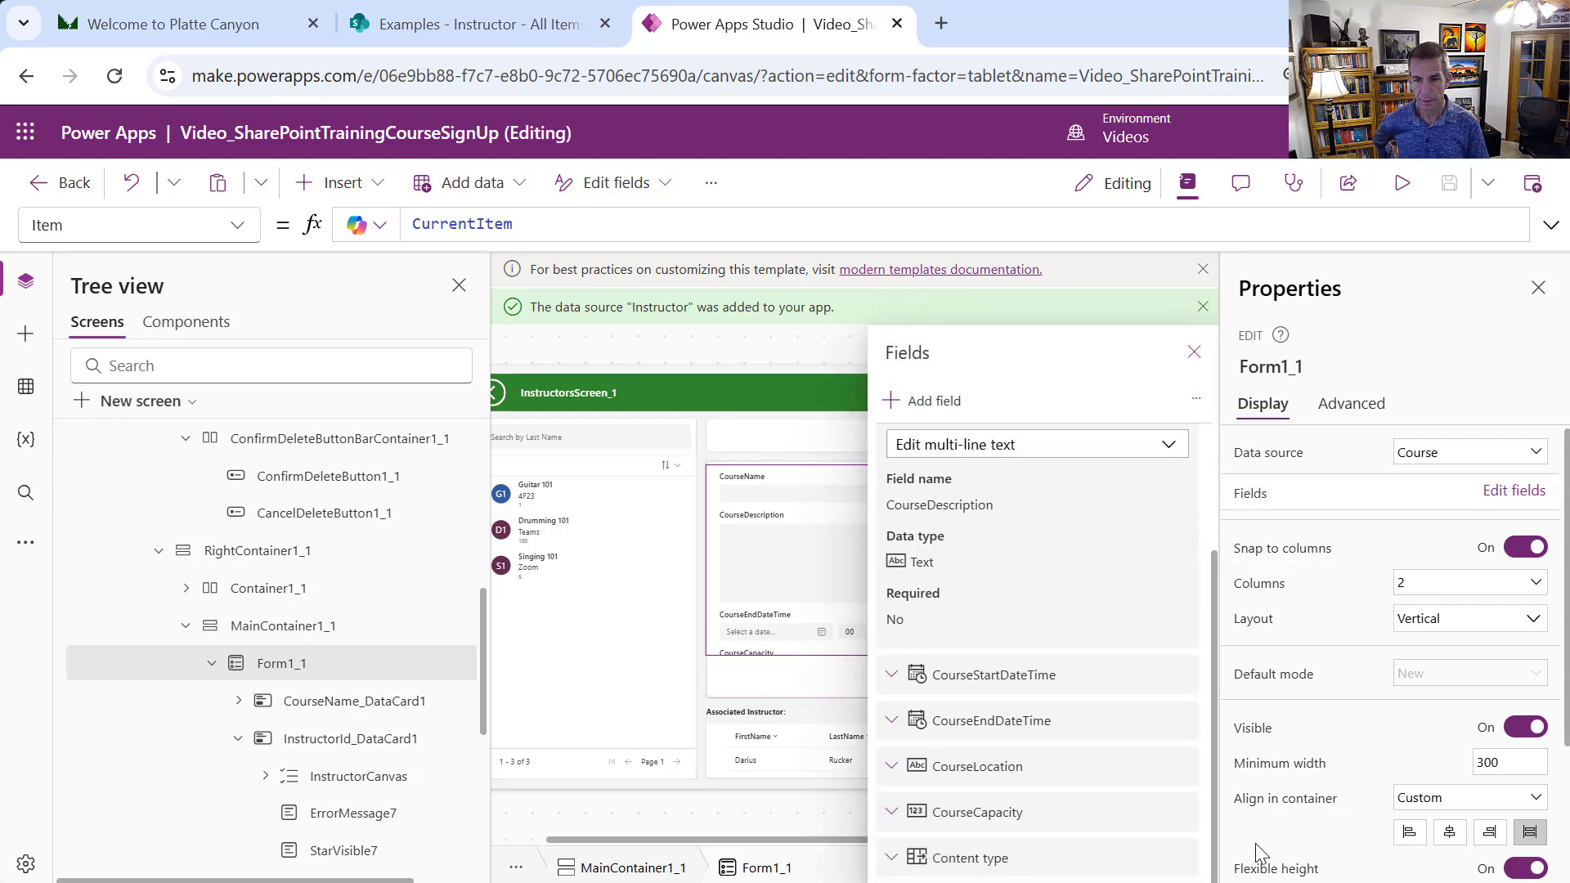
click(1183, 858)
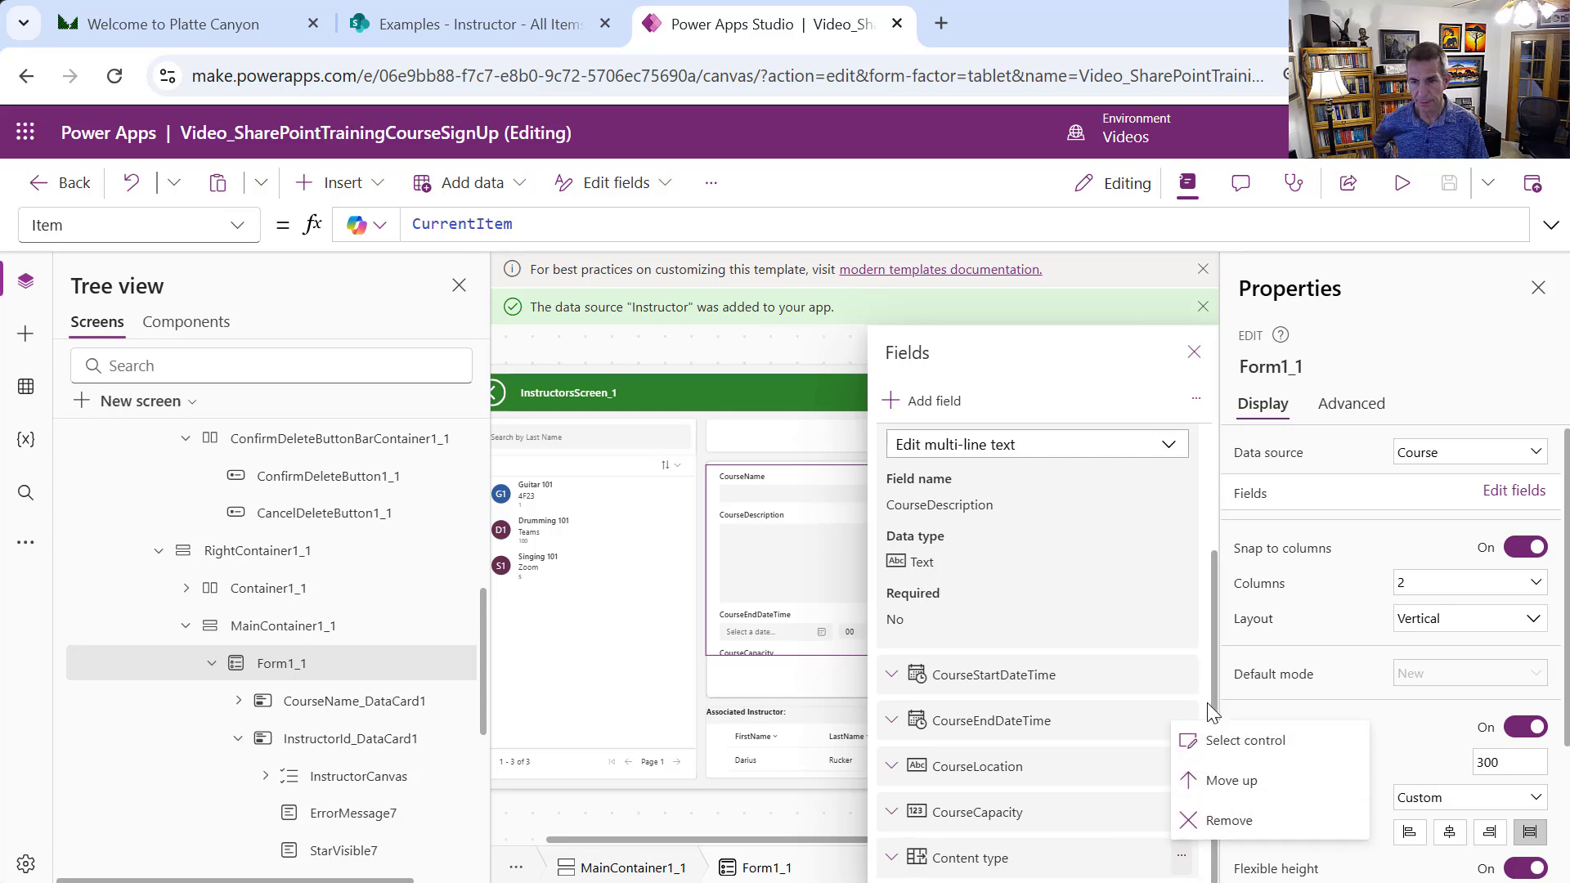
drag(1216, 709, 1200, 567)
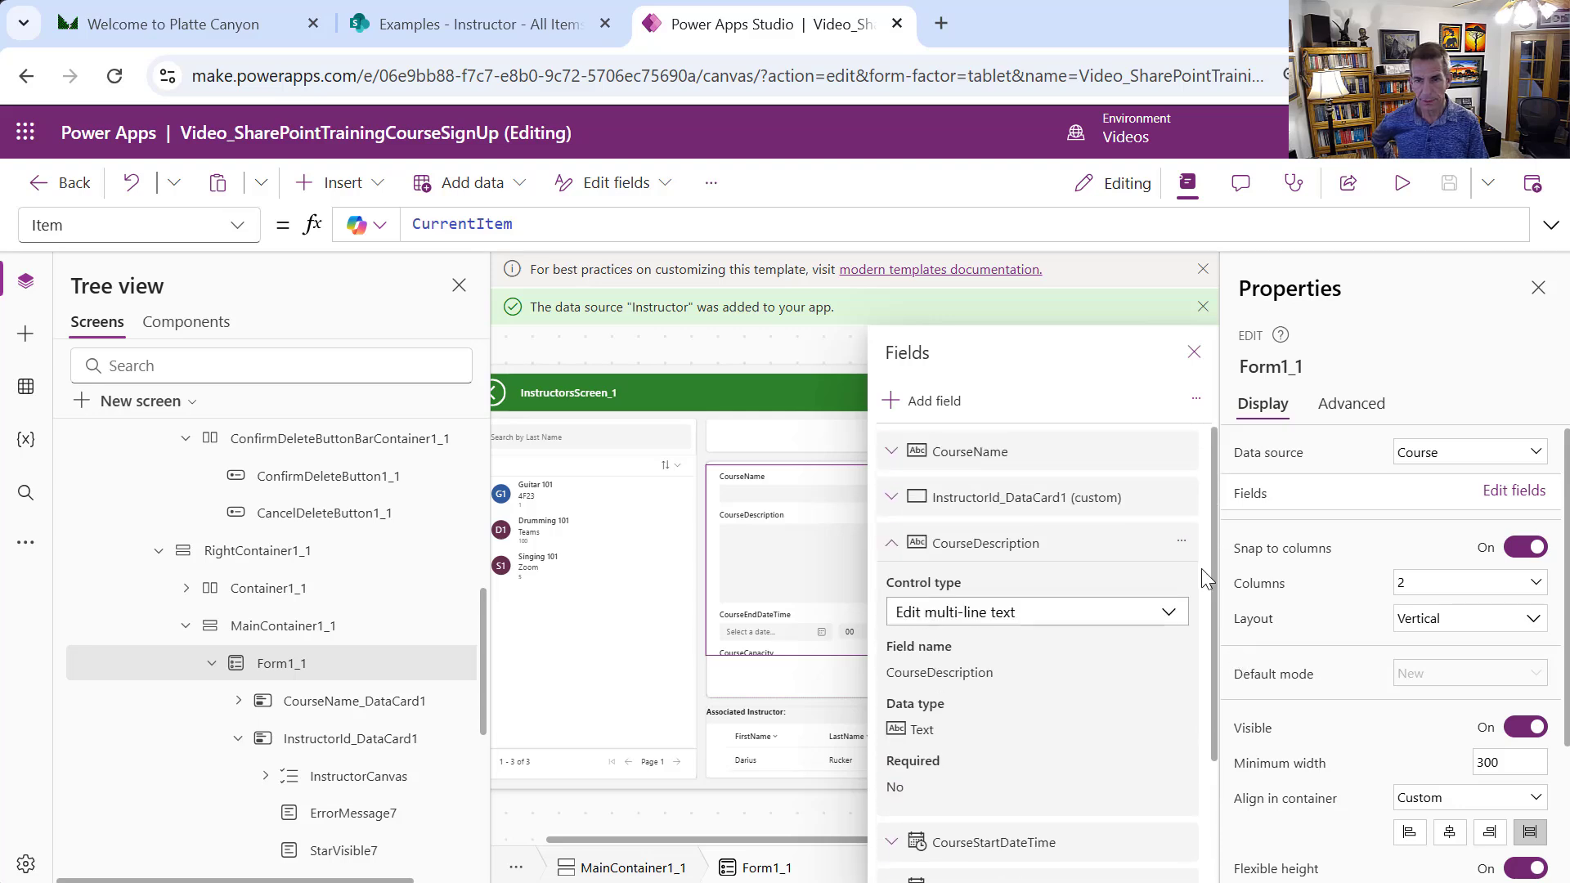
scroll(1200, 567, down, 2)
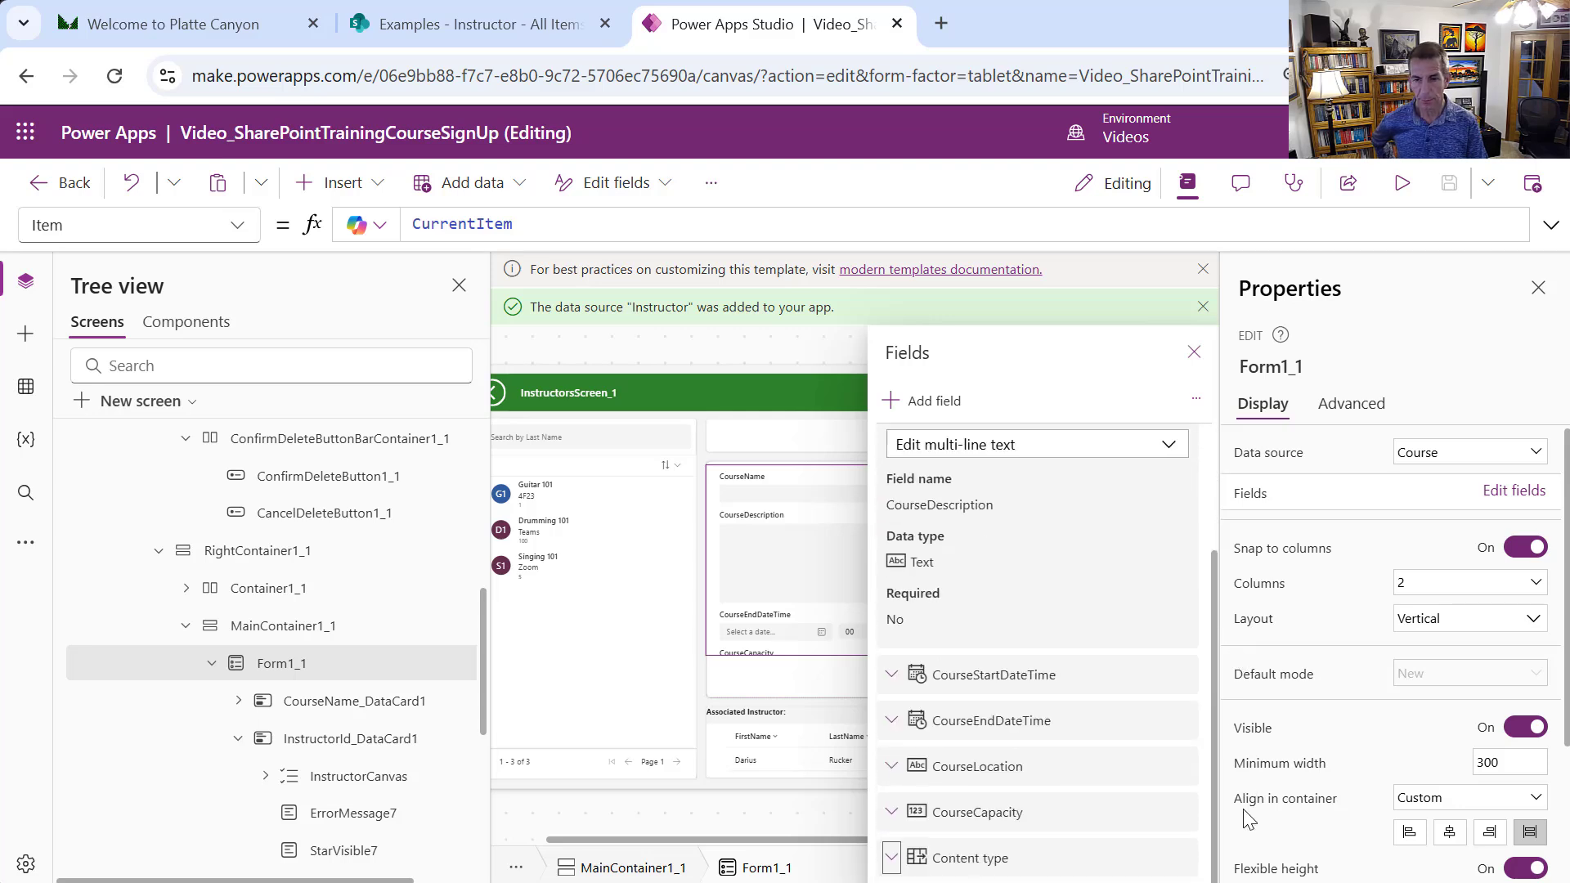
click(1181, 856)
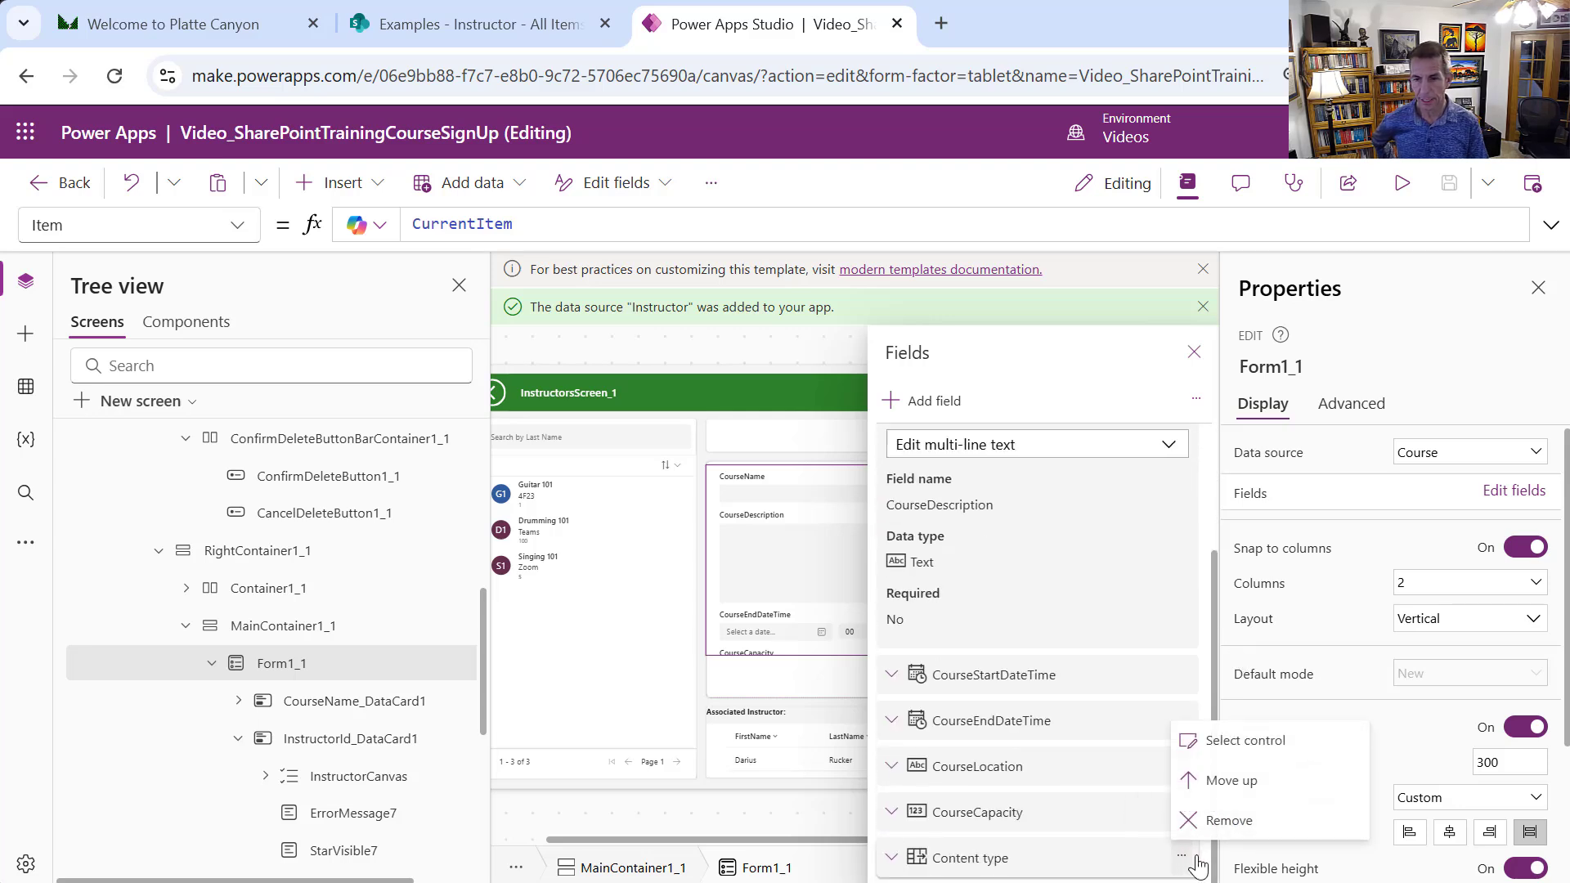
click(1241, 822)
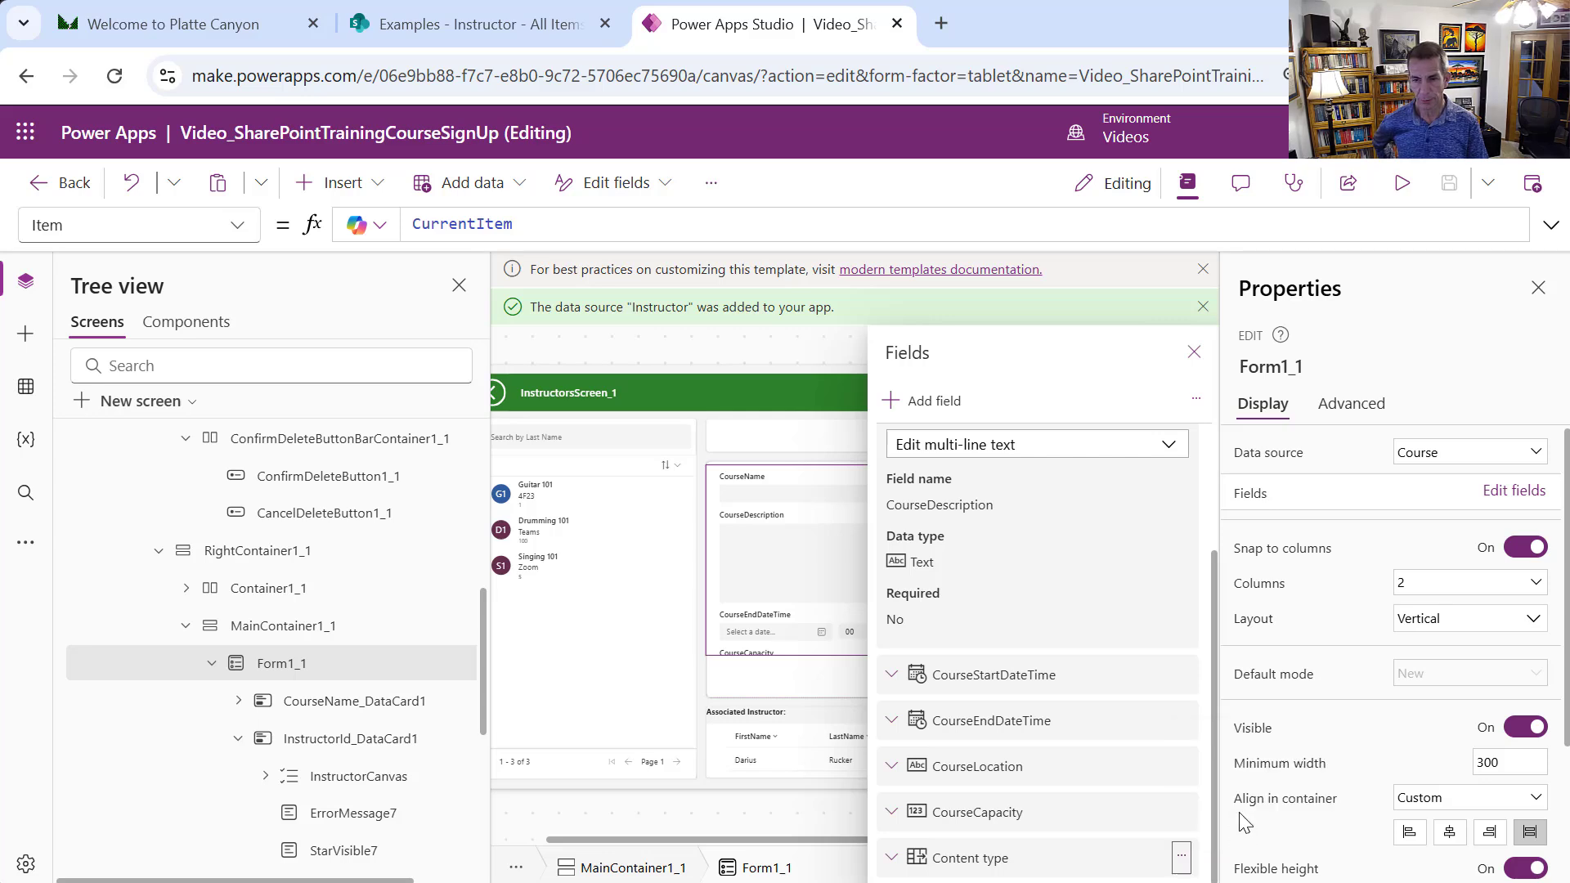
Add the ID field to Form1_1
click(913, 403)
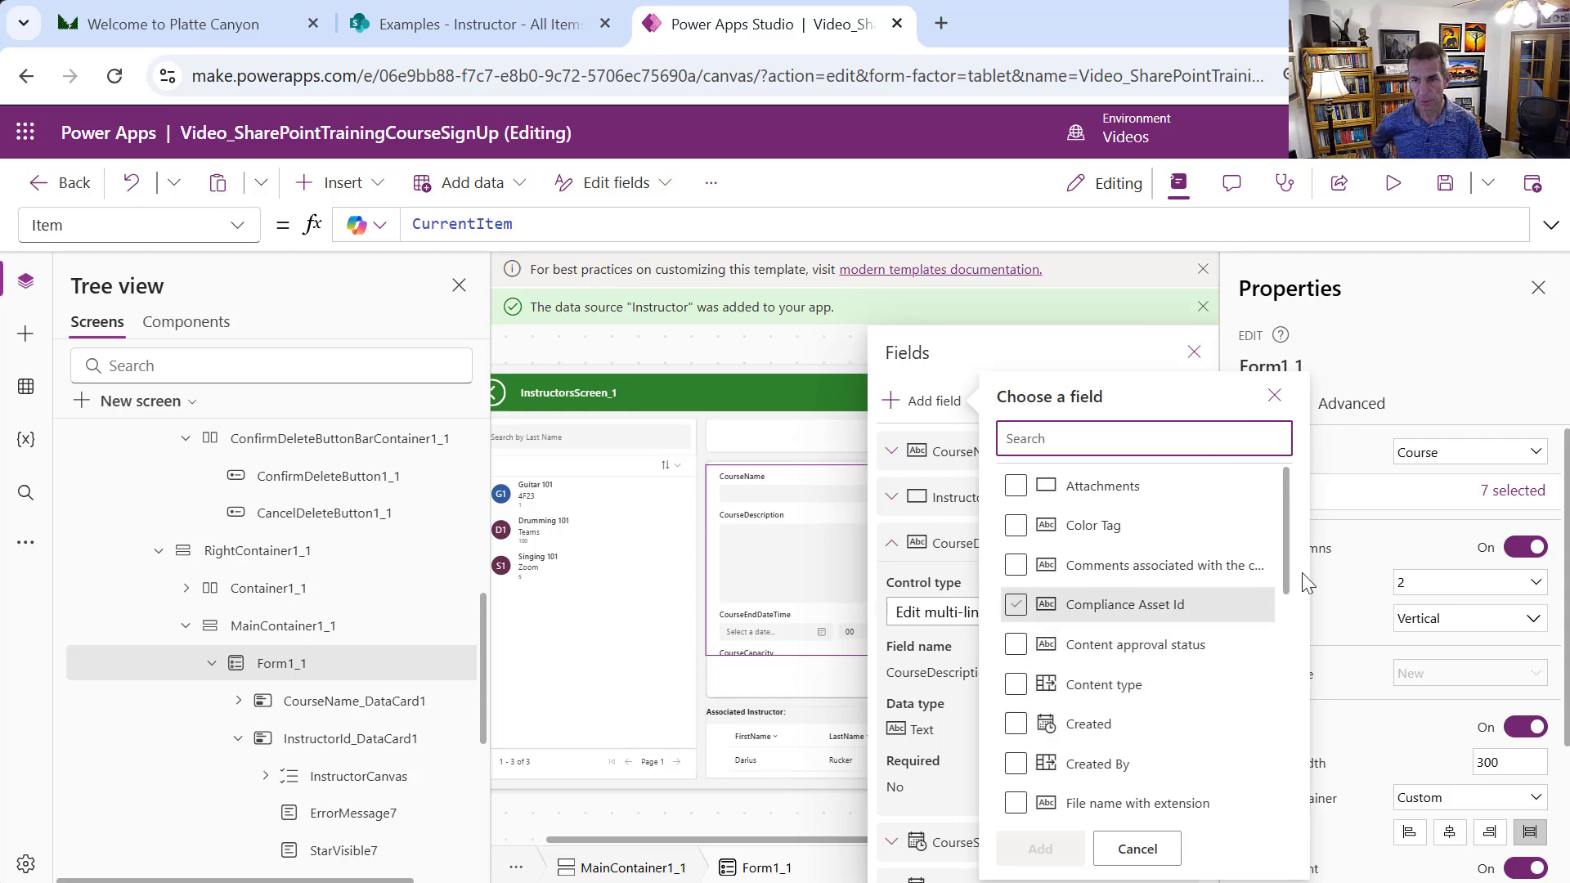
drag(1282, 582, 1280, 723)
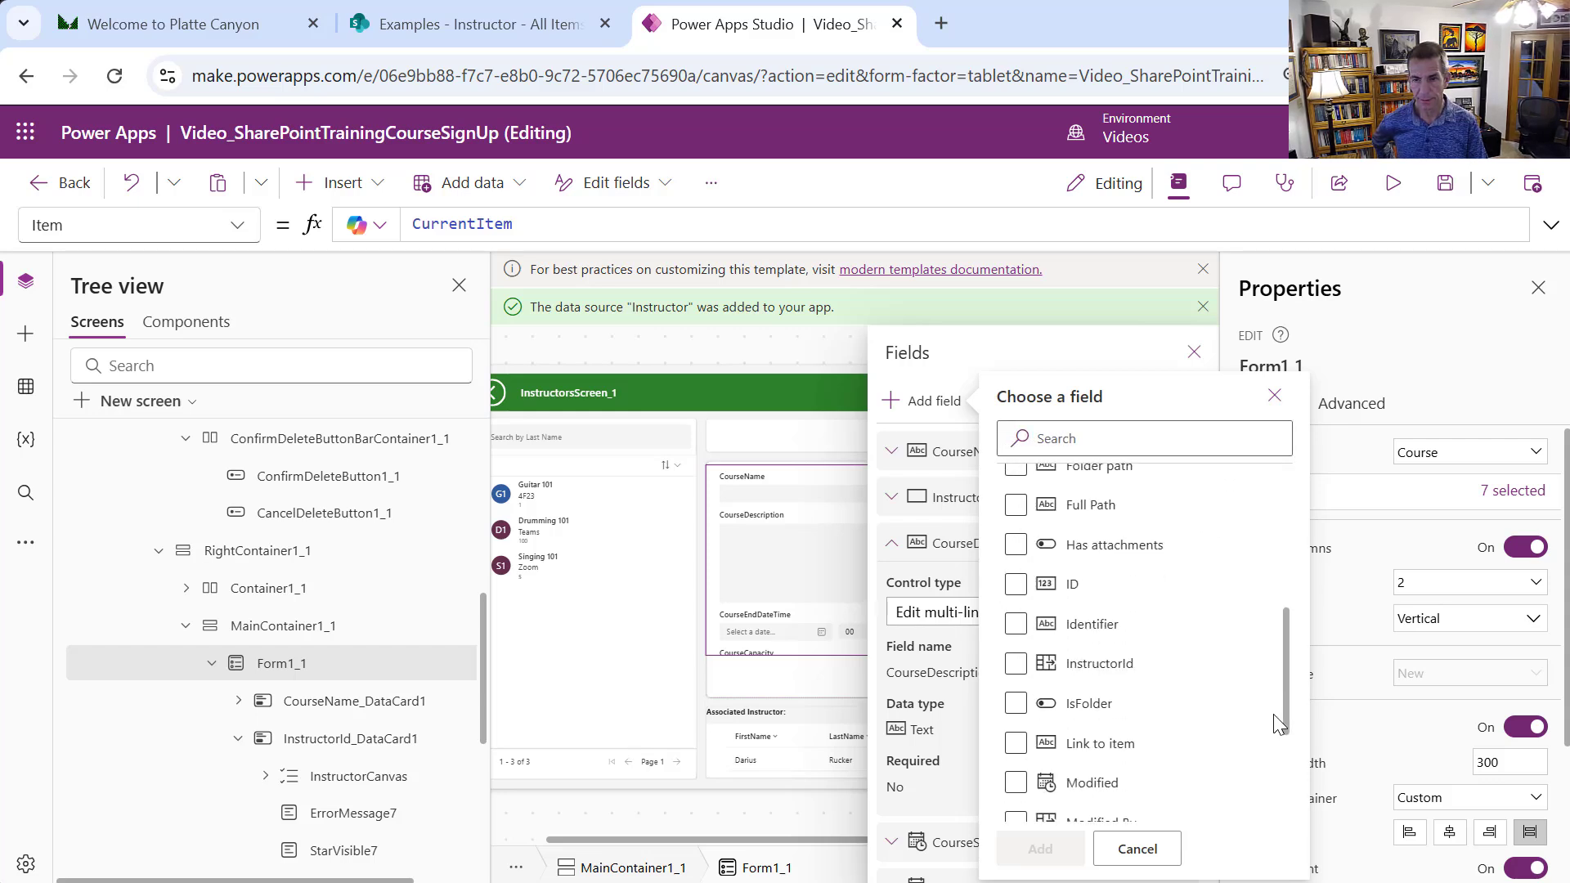
click(1015, 591)
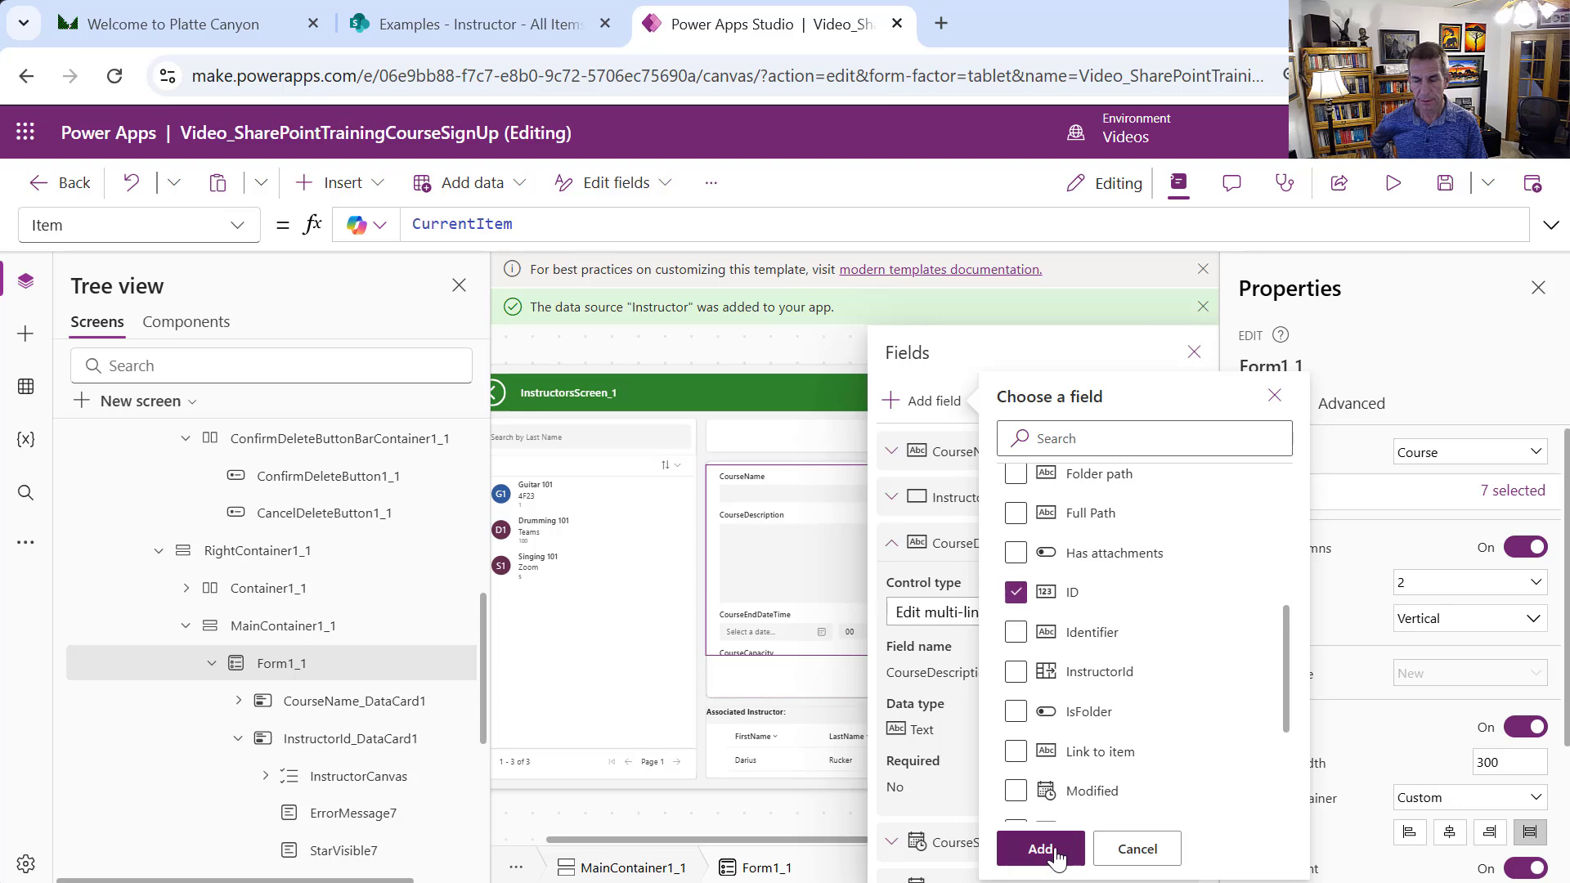
click(1040, 848)
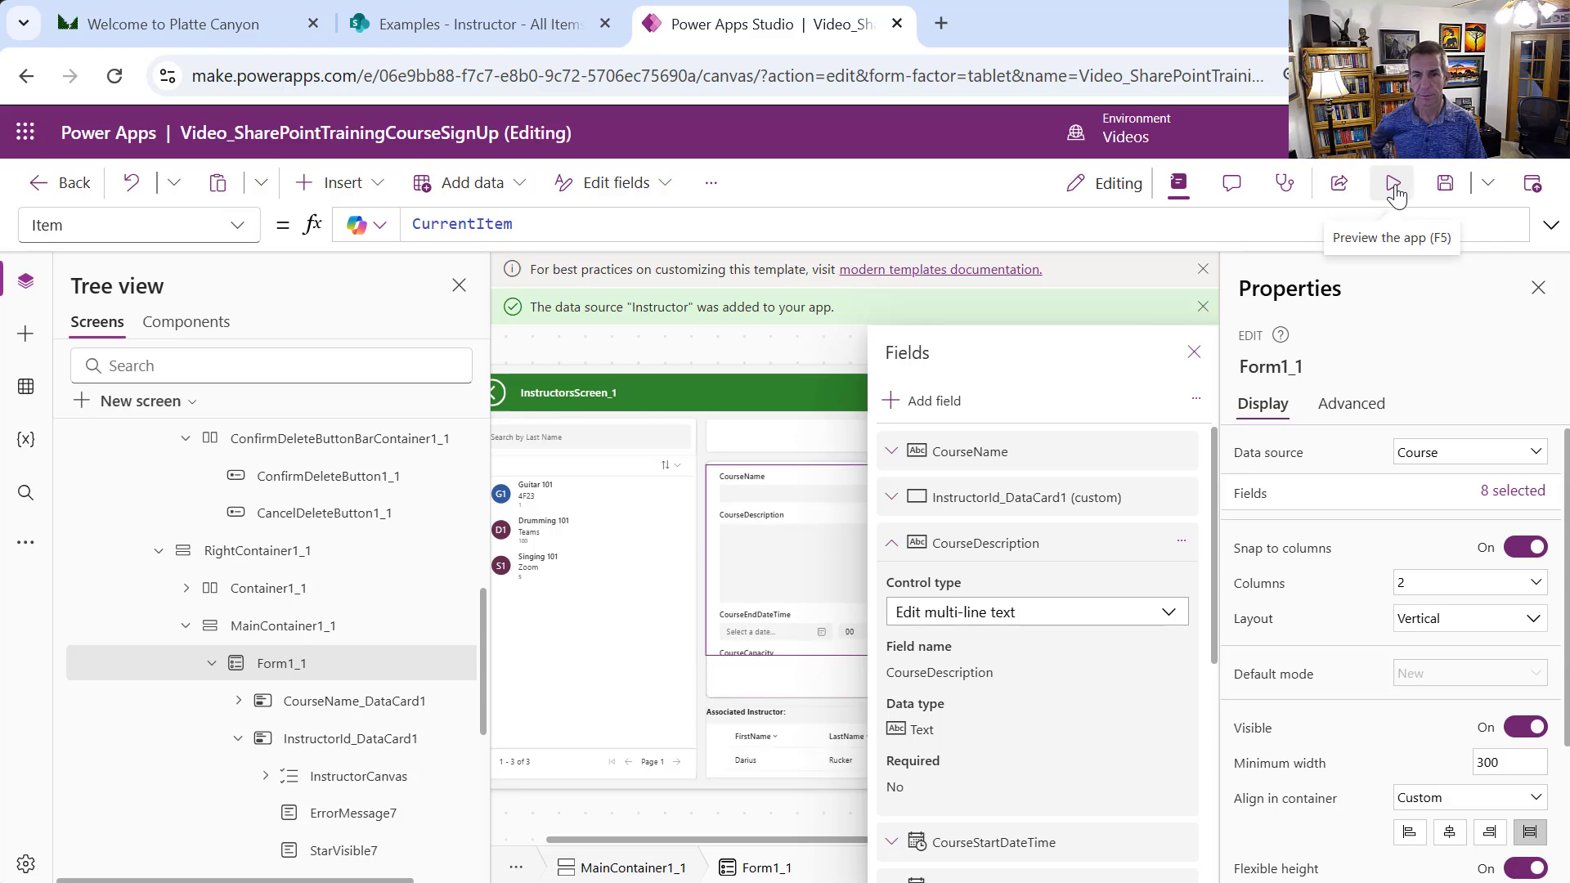
click(1393, 186)
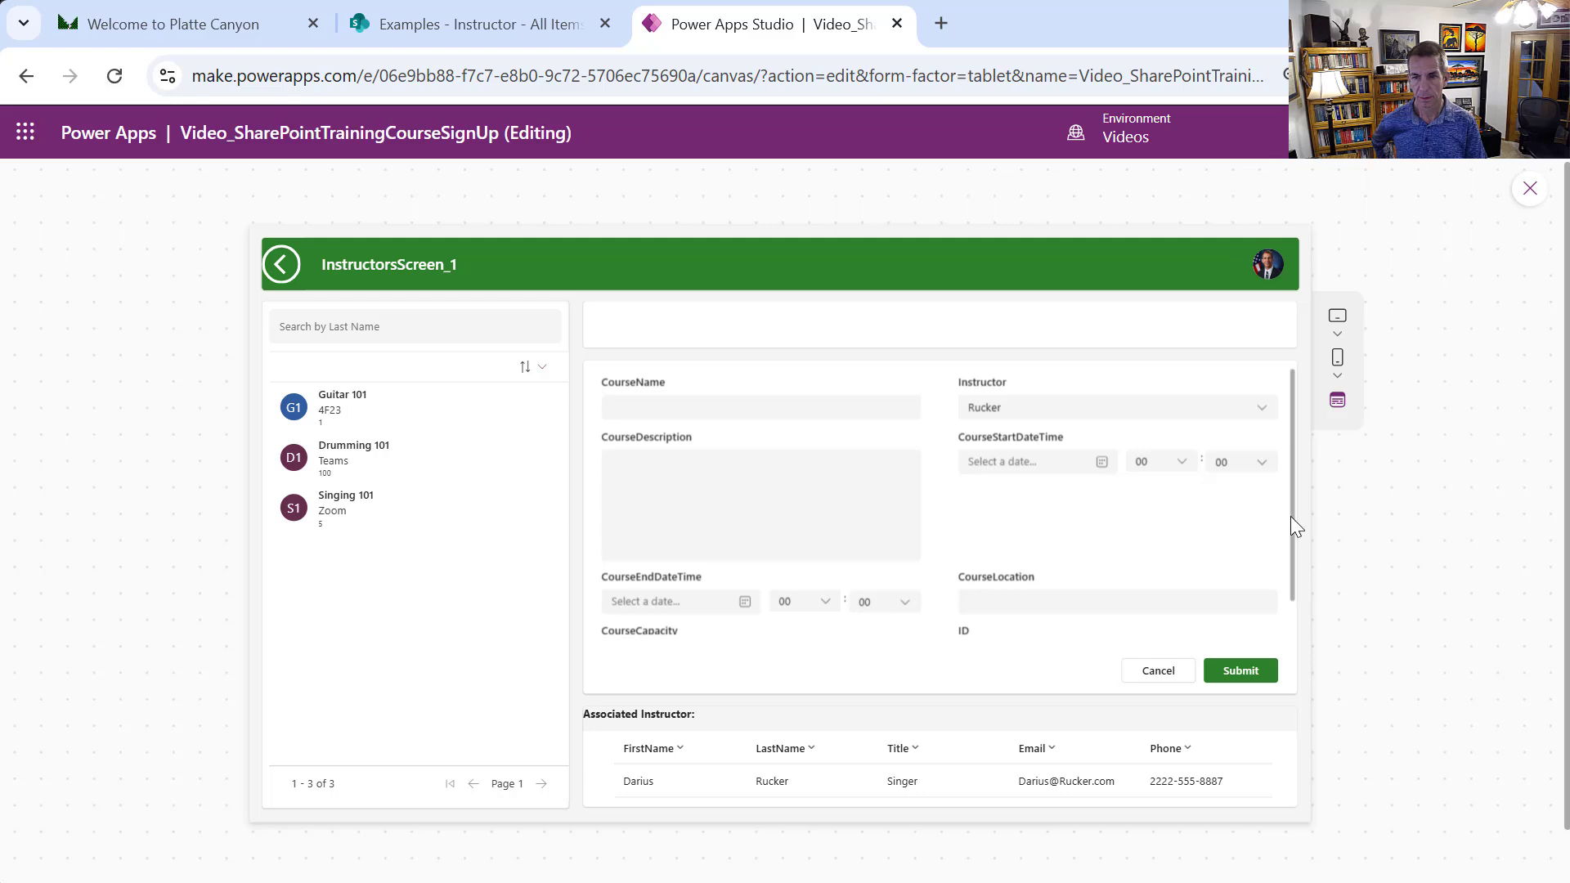
drag(1290, 517, 1292, 570)
drag(337, 447, 346, 447)
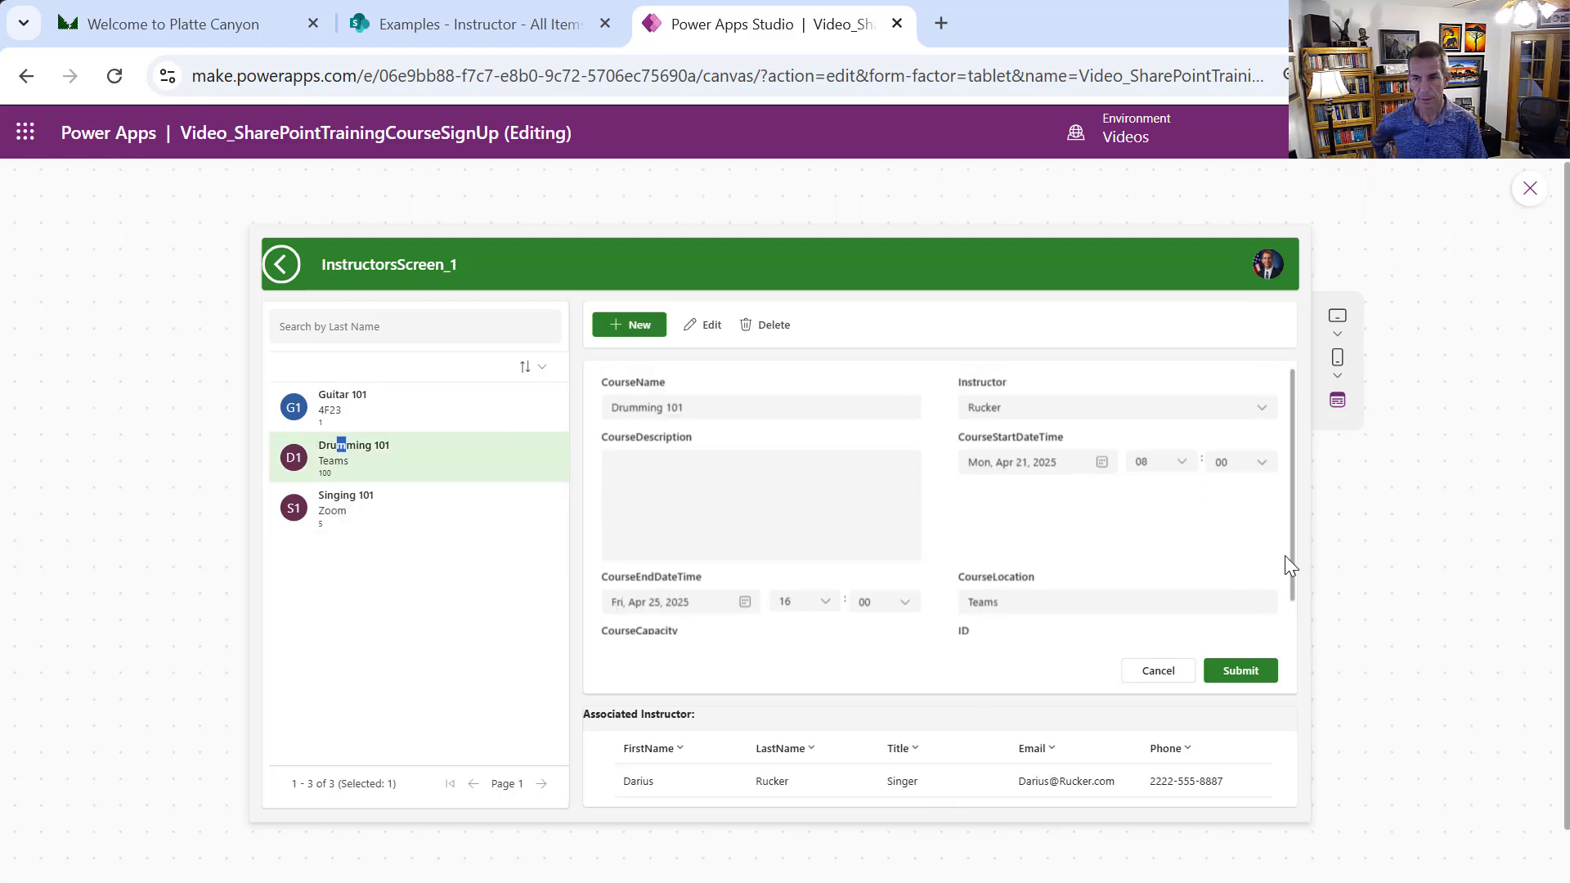
drag(1290, 560, 1279, 606)
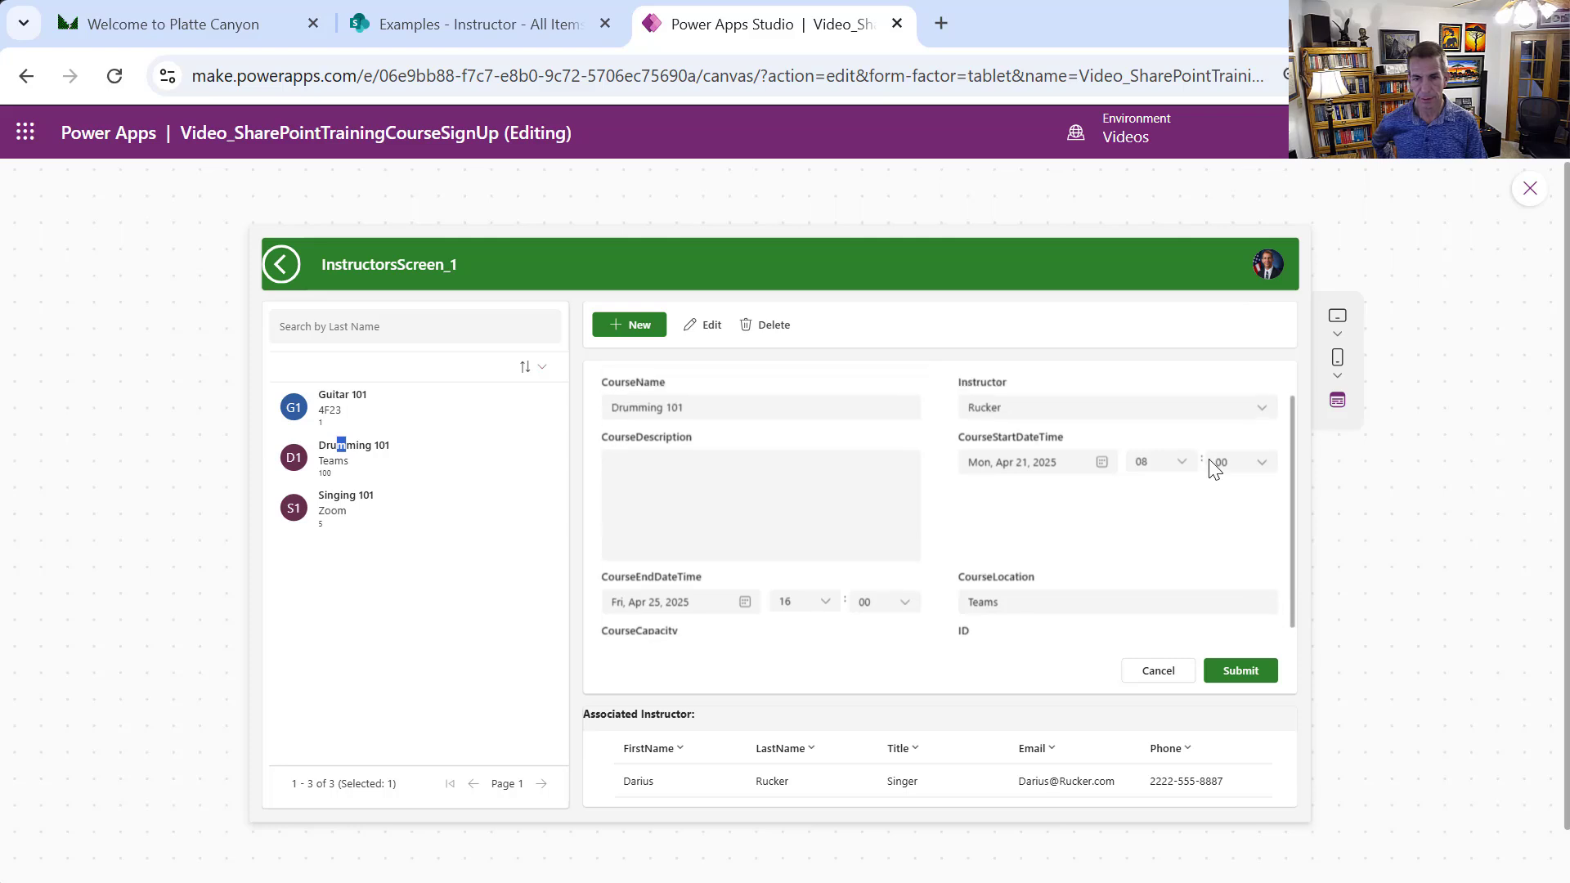
click(354, 515)
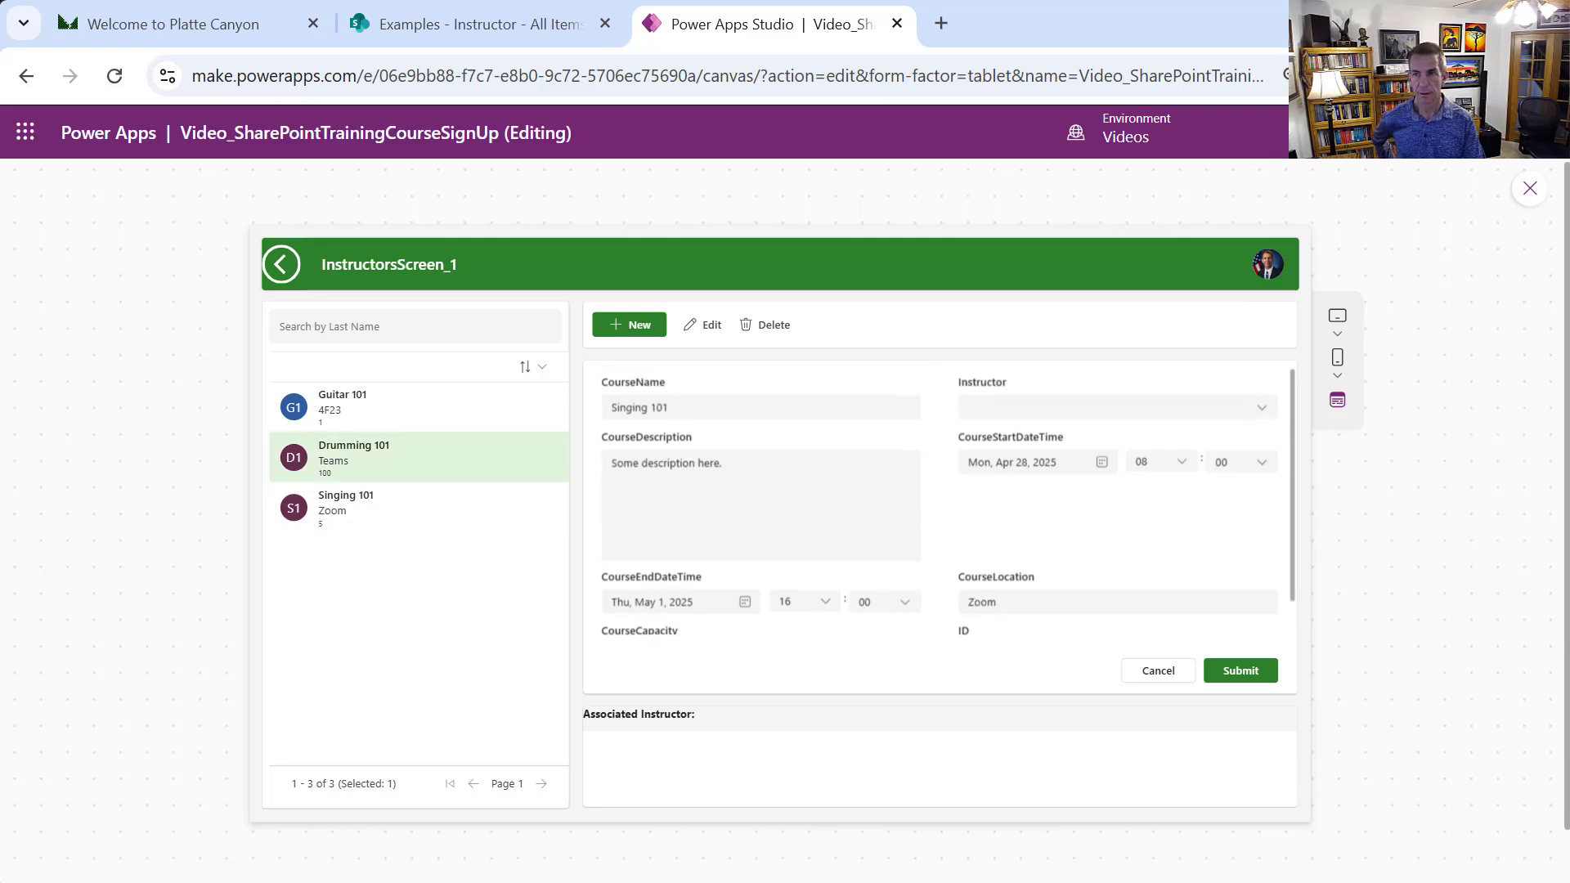
click(1529, 189)
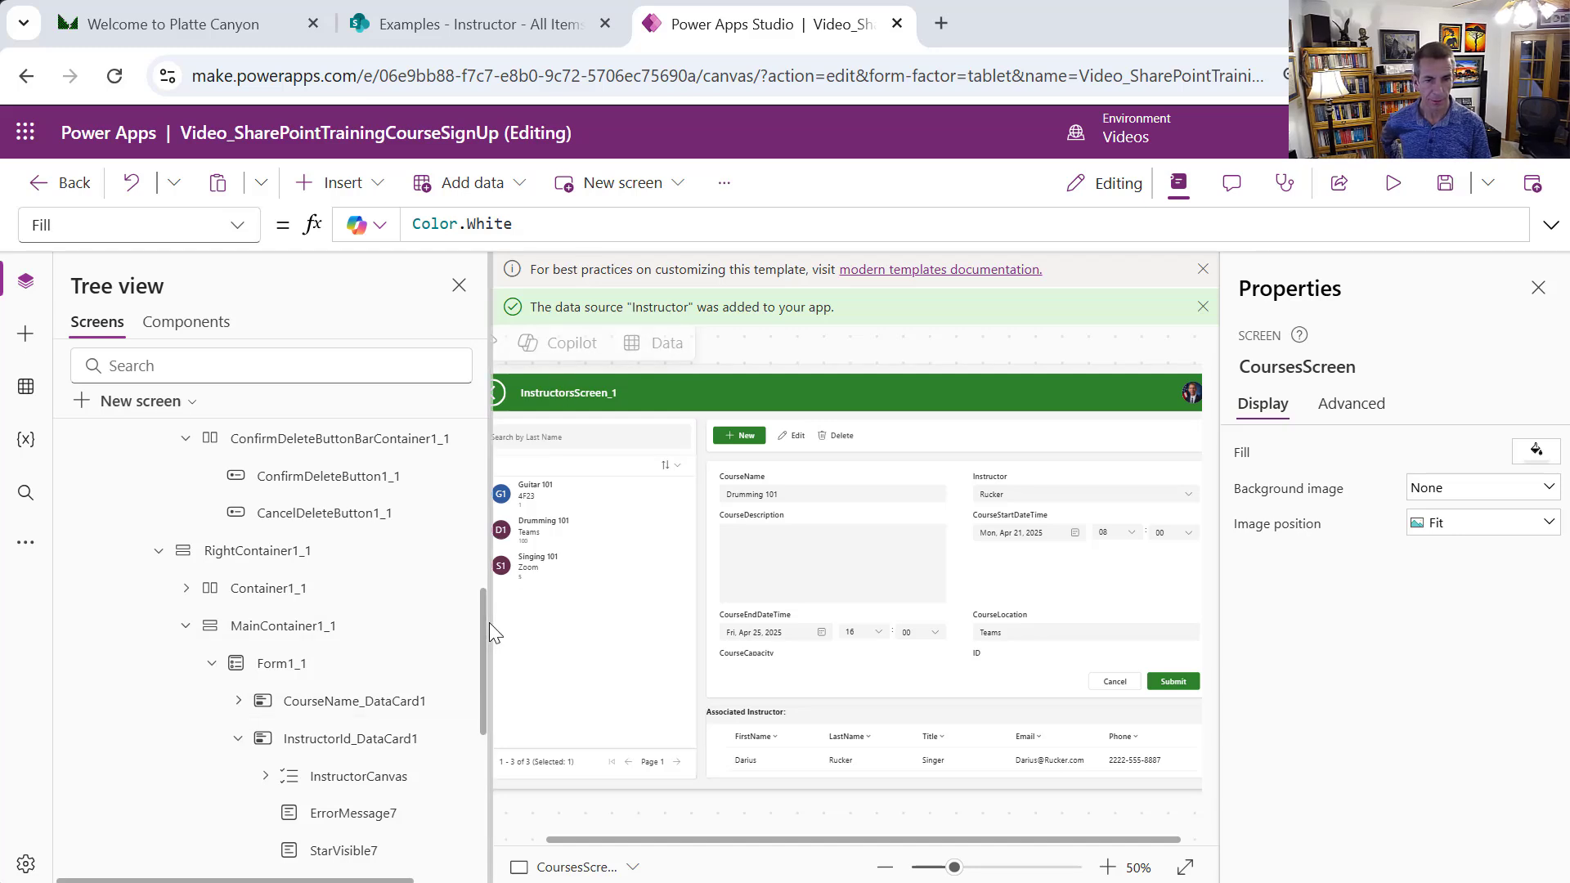
Collapse CoursesScreen and duplicate InstructorsScreen
drag(484, 623, 469, 474)
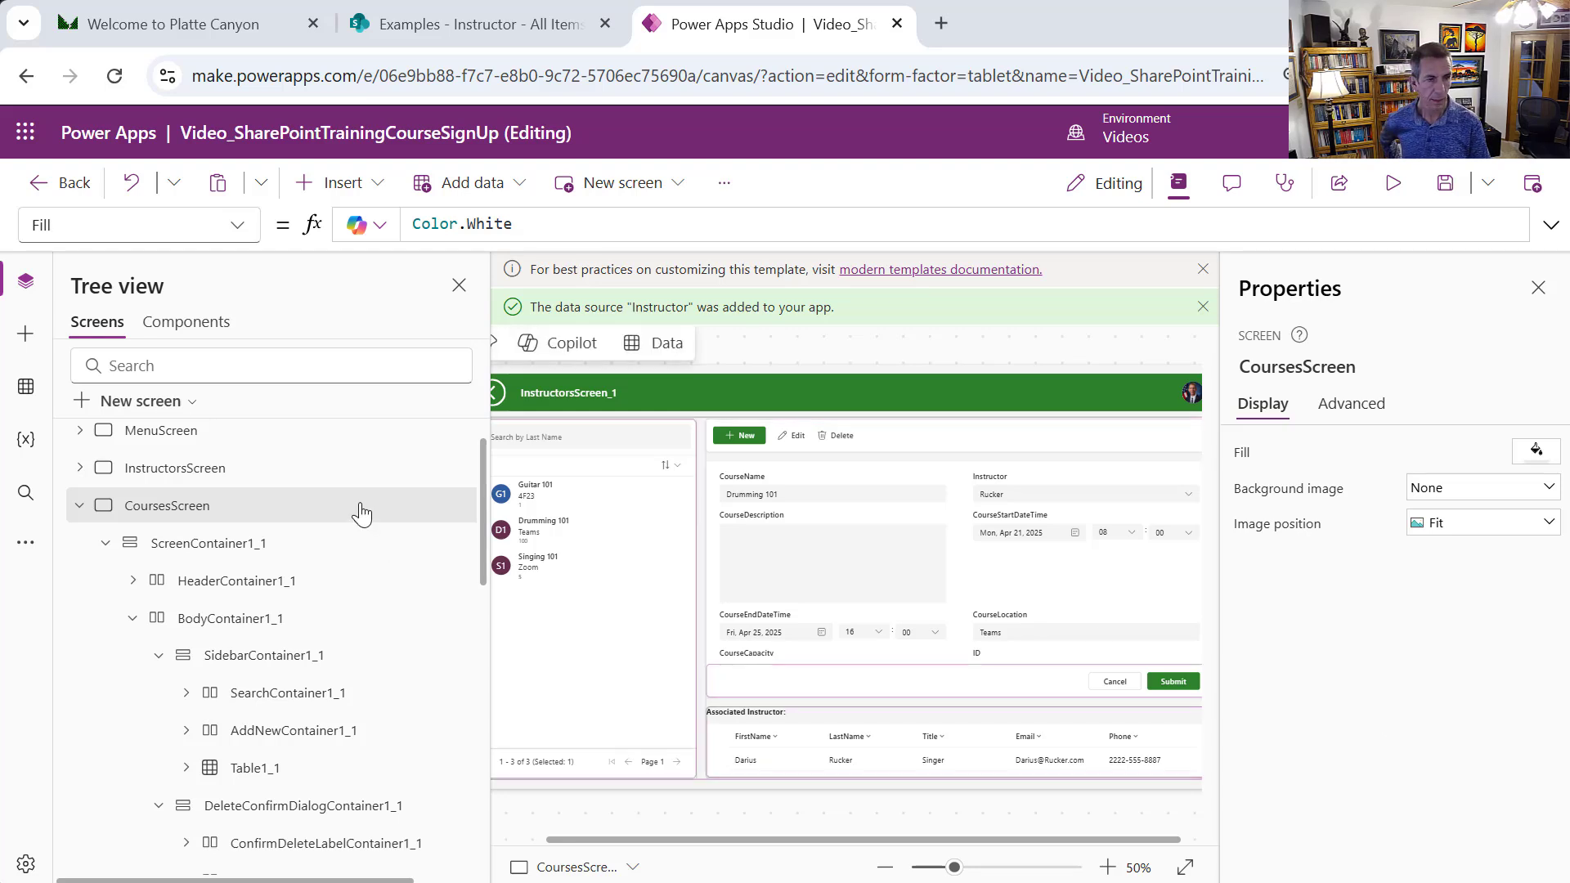
click(80, 510)
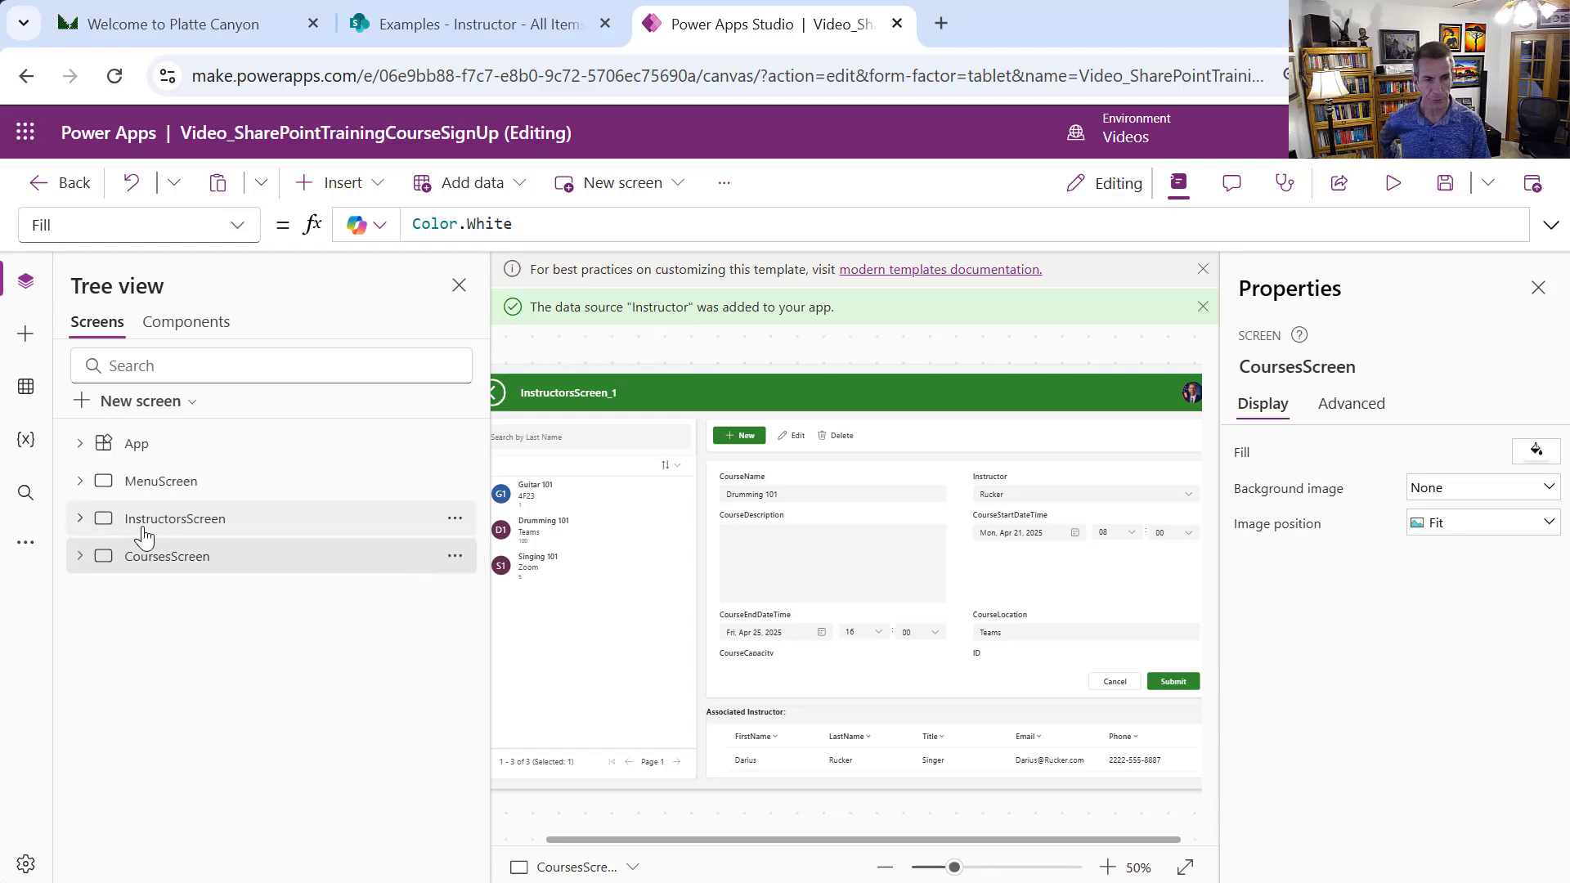
click(460, 523)
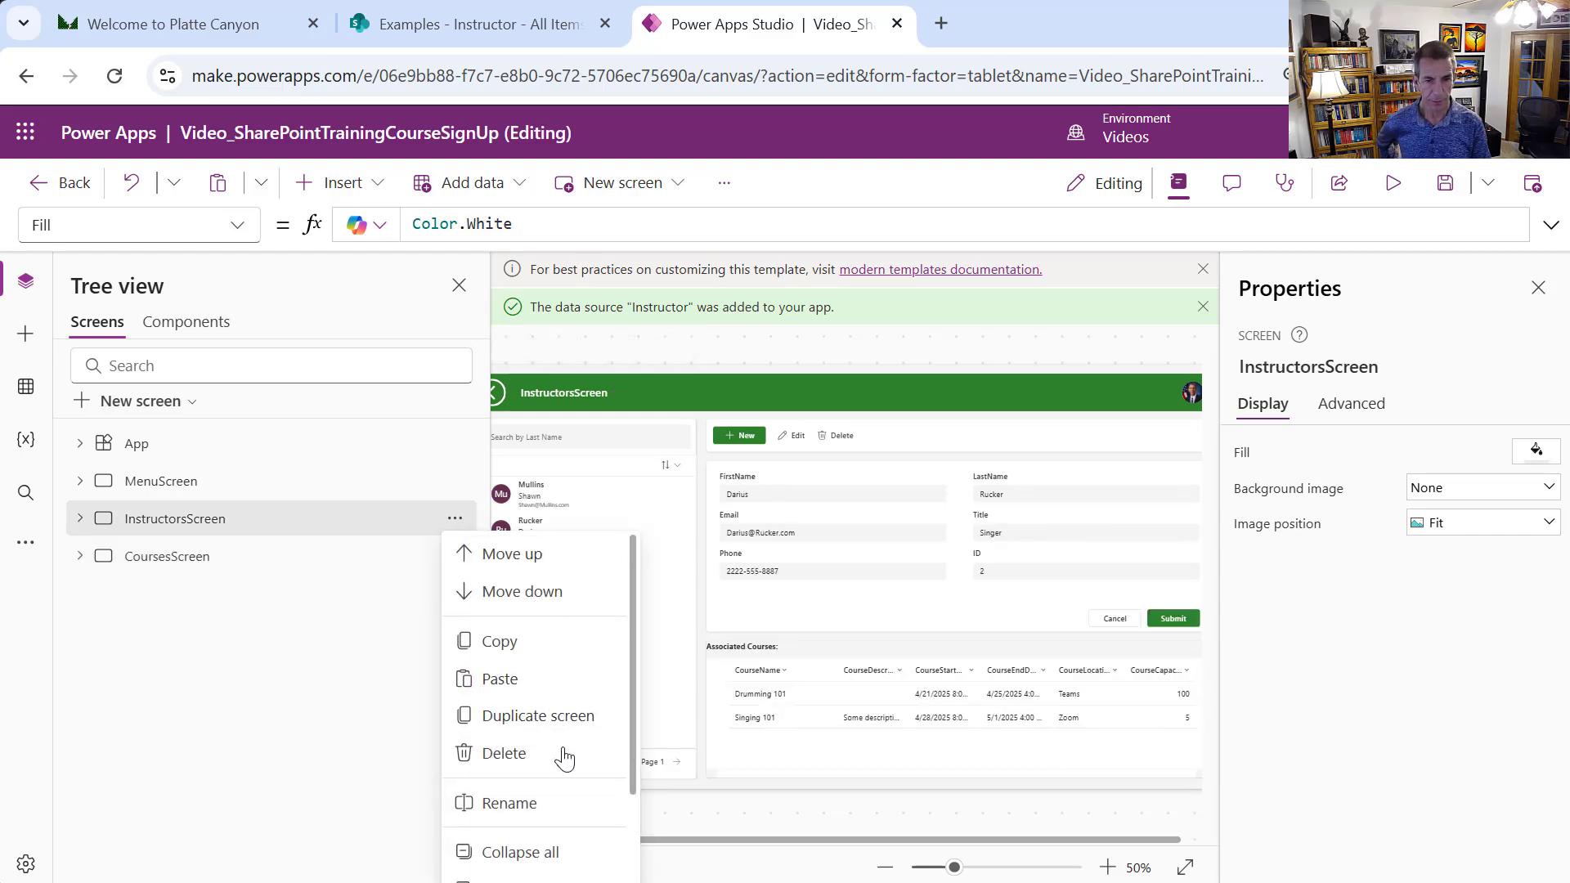
click(560, 720)
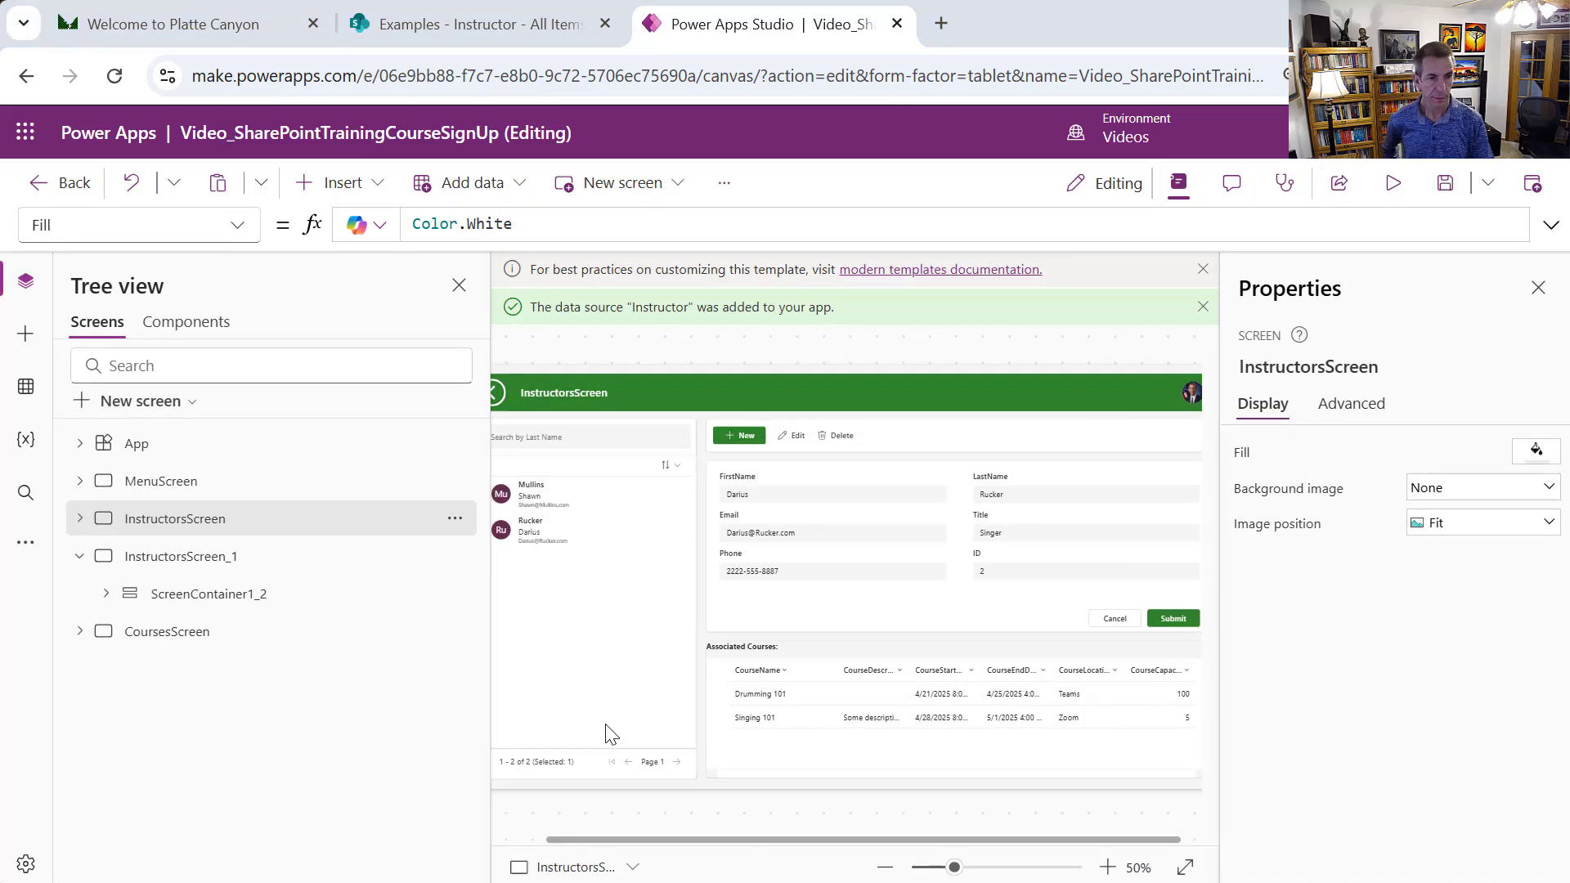
Move InstructorsScreen_1 below CoursesScreen and begin renaming it
click(80, 560)
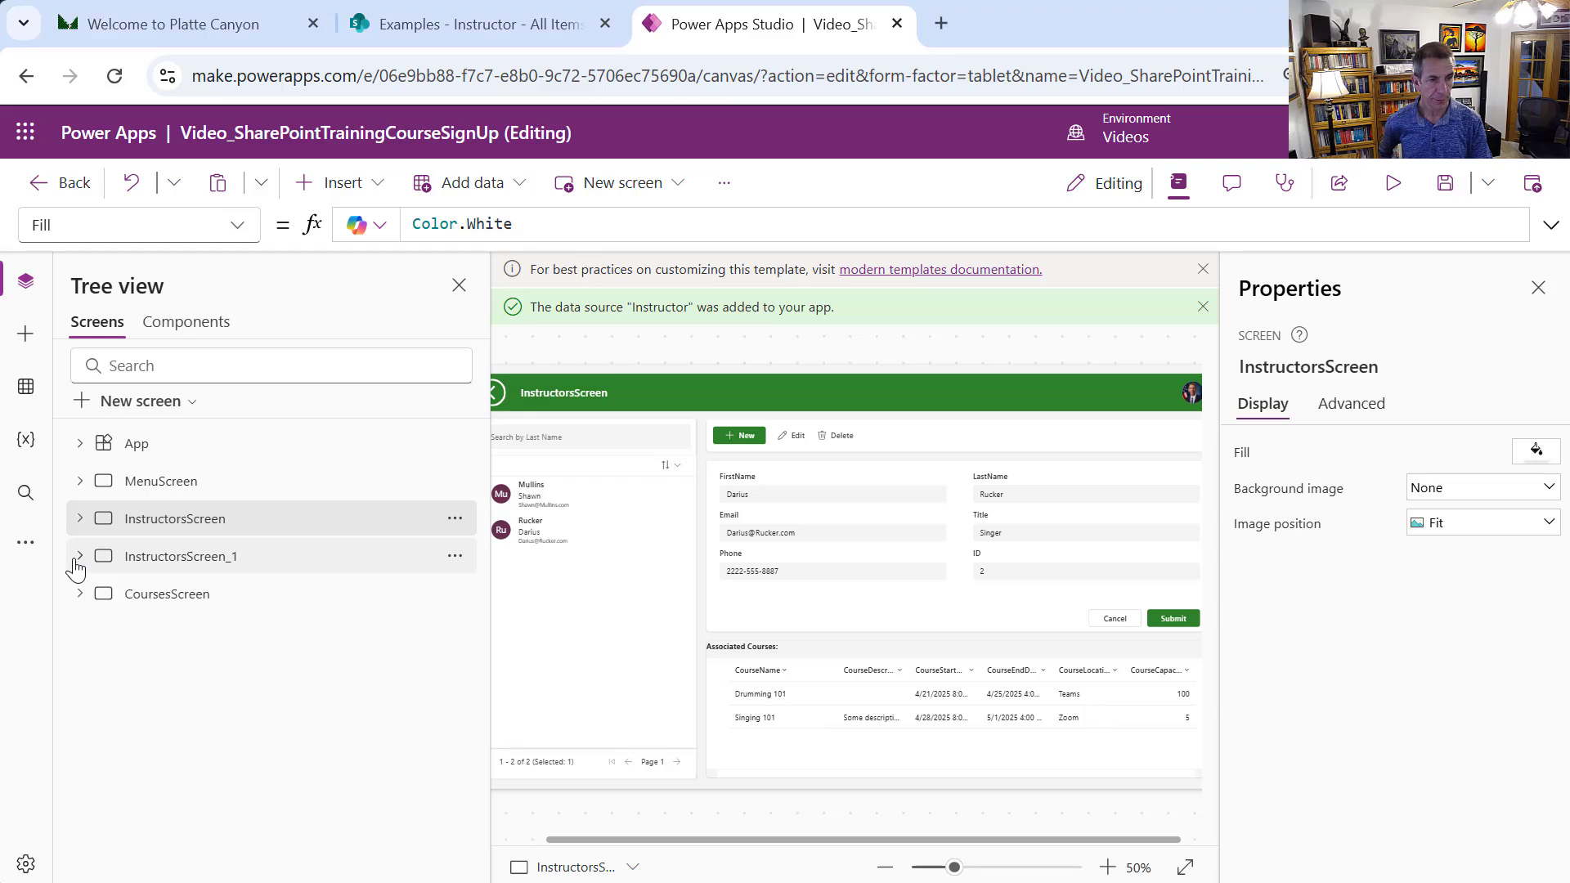
click(454, 558)
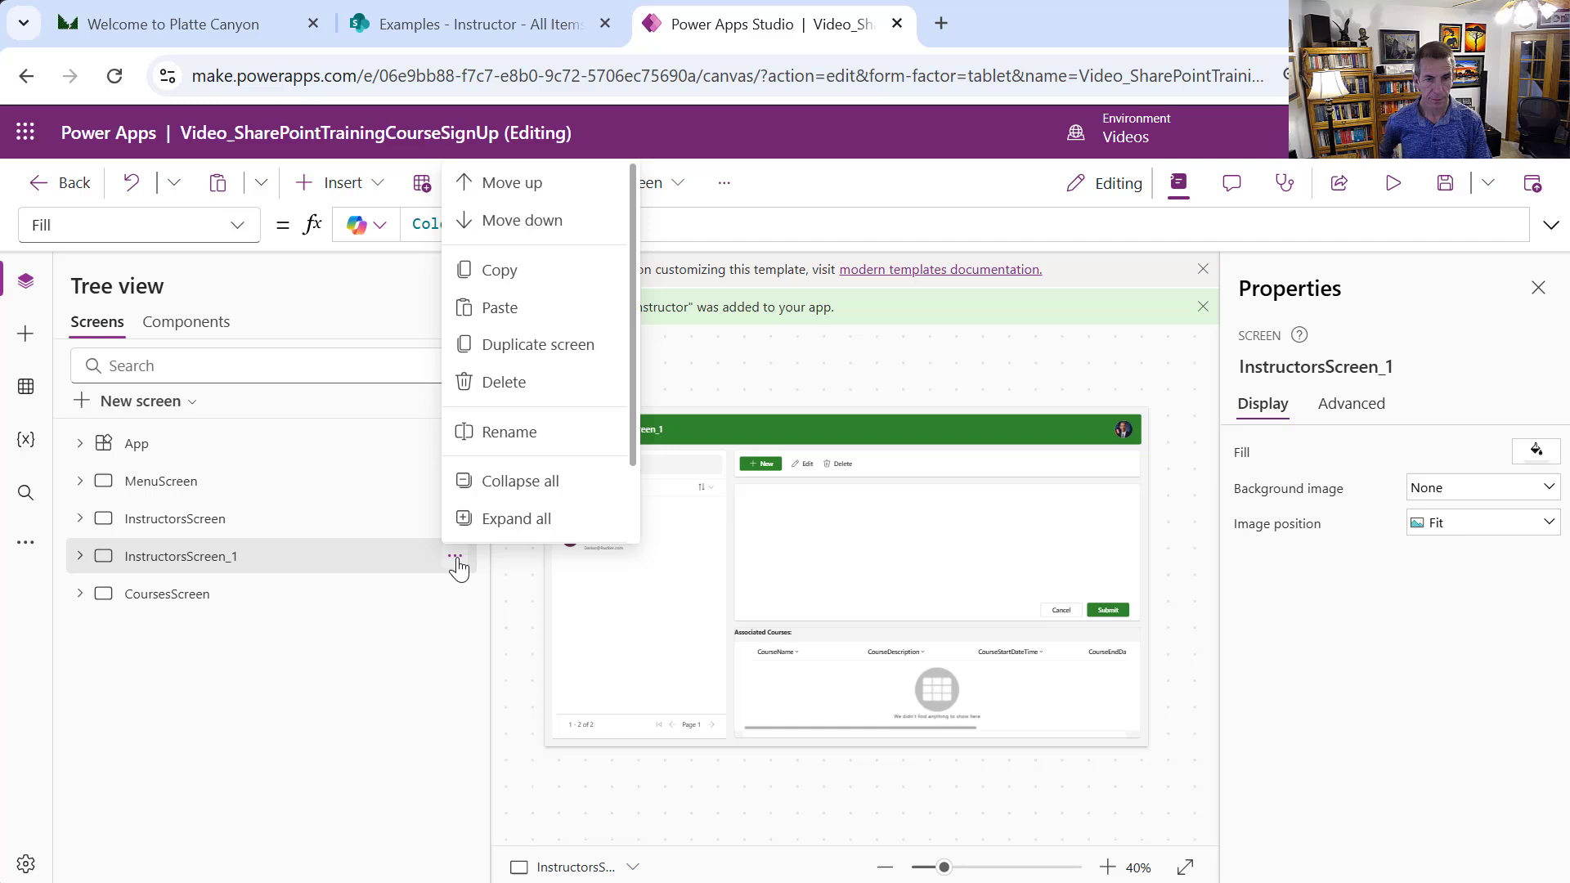
click(511, 228)
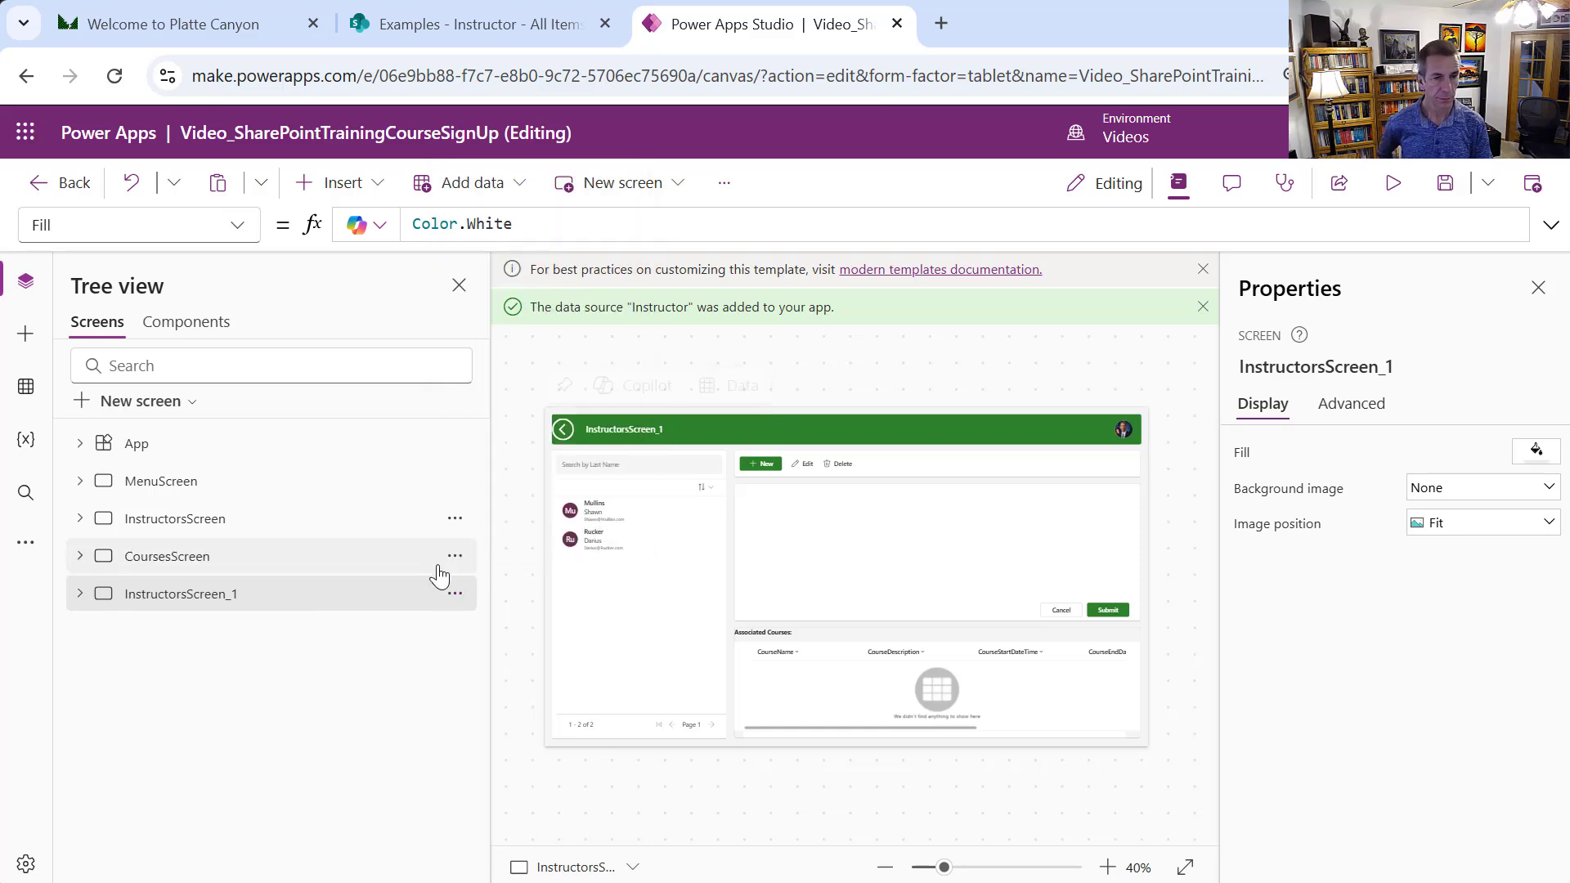
click(455, 597)
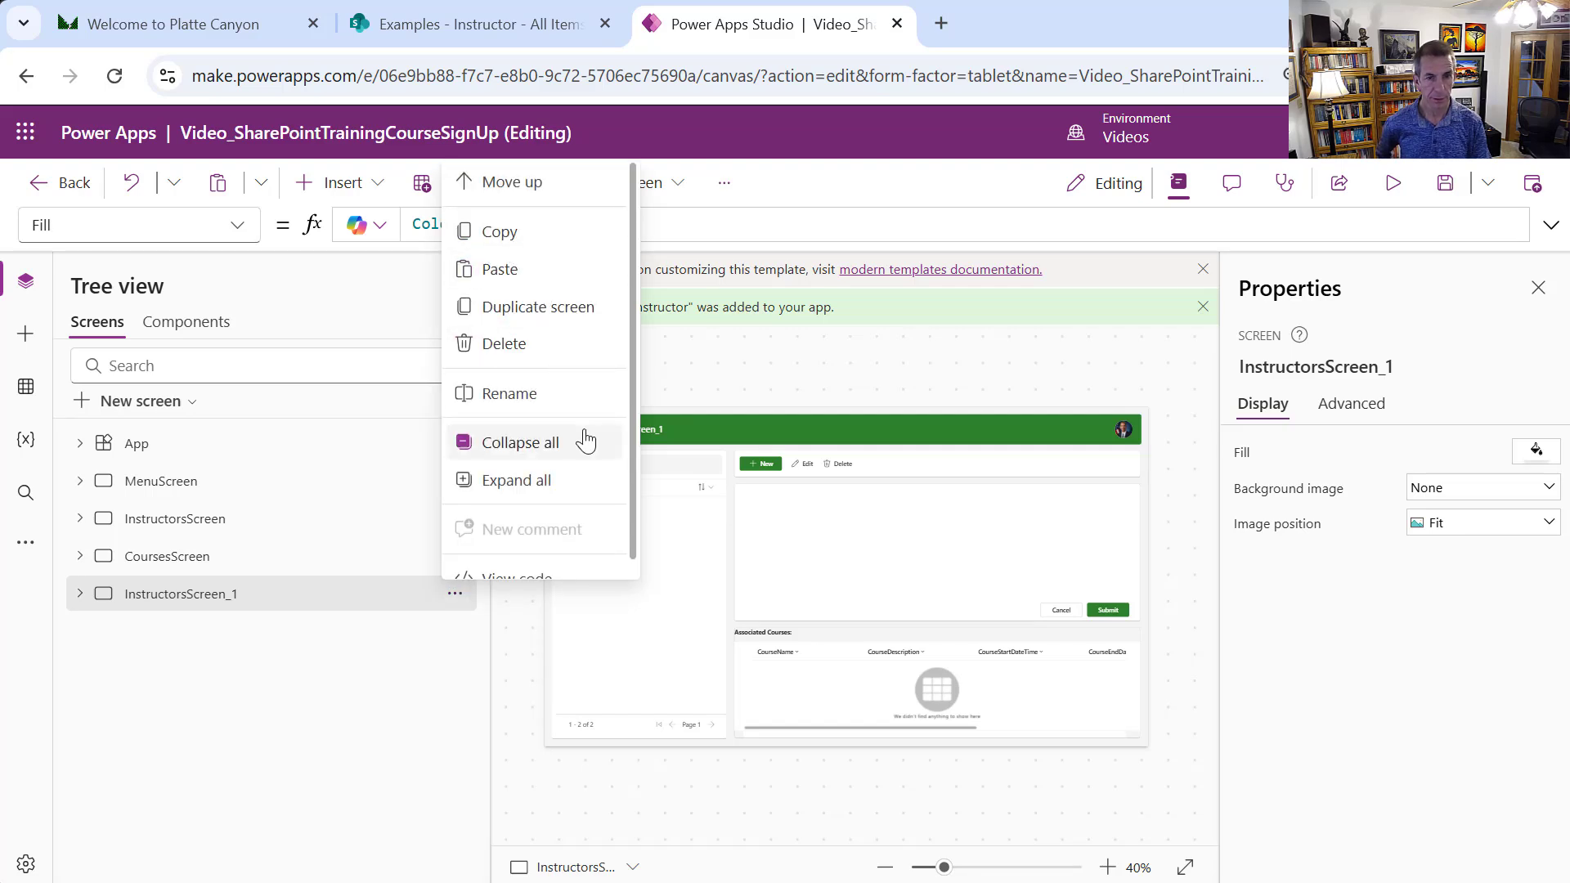
click(515, 396)
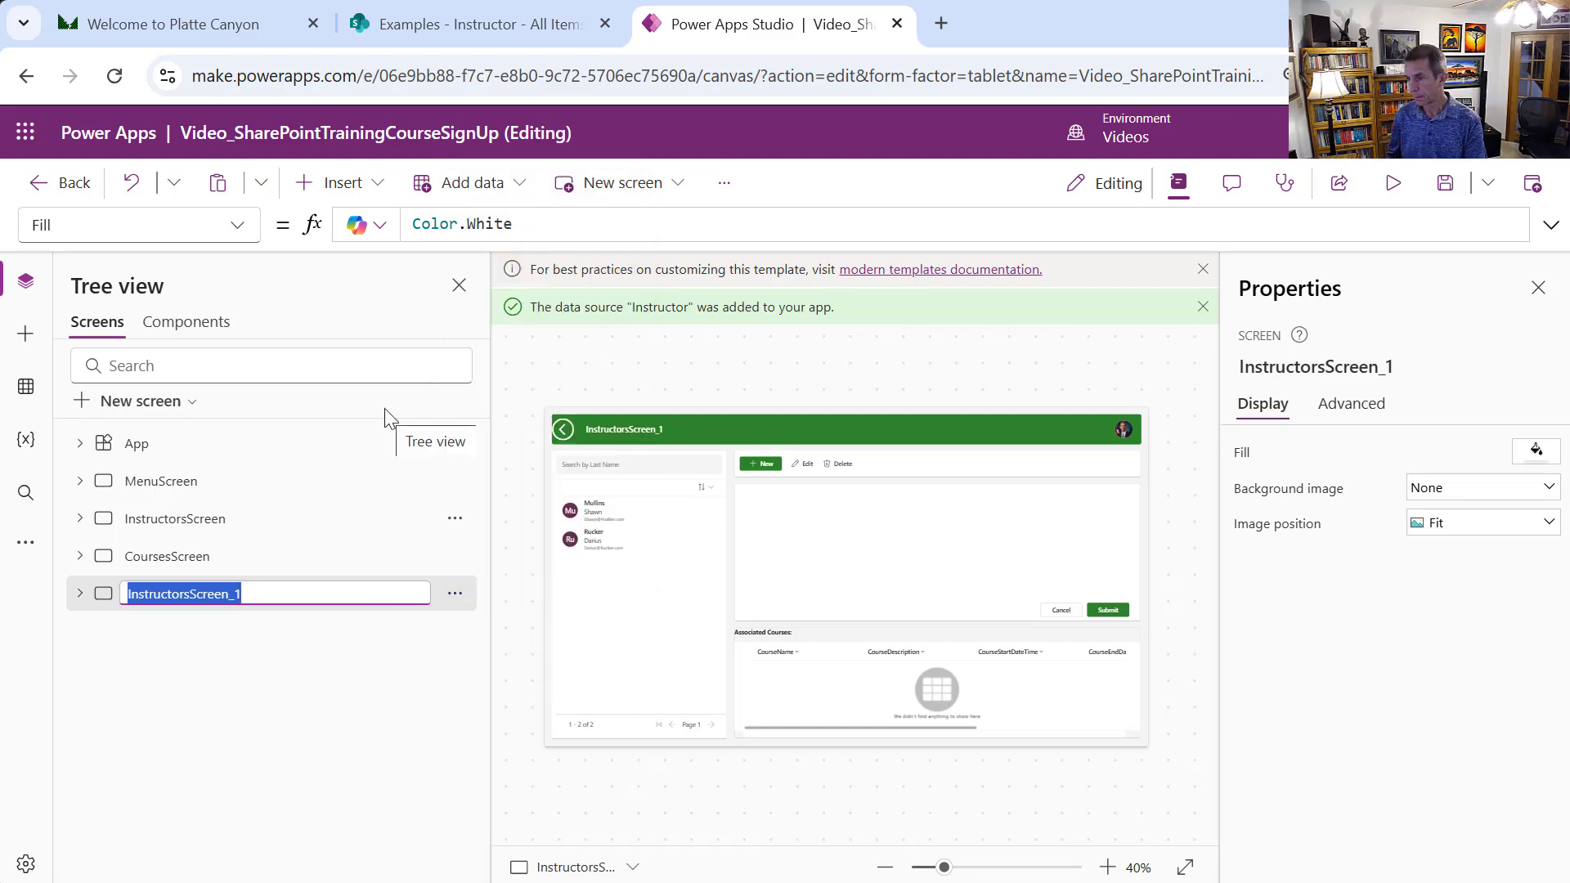
Rename the copied screen to AttendeesScreen and select its sidebar table Table1_2
text(Attend)
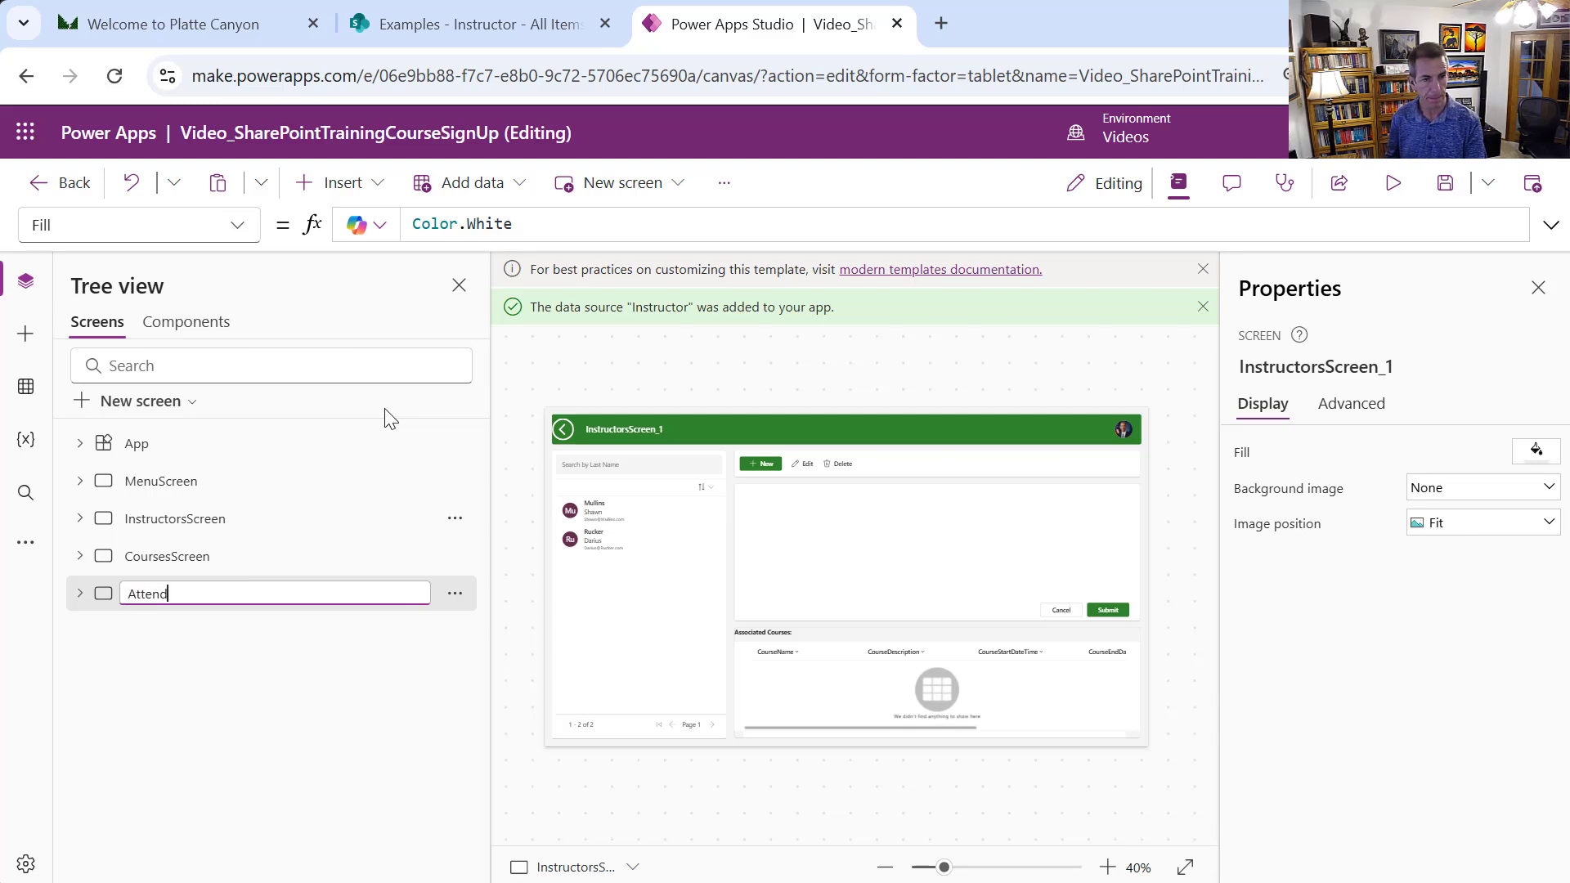
text(eesScreen)
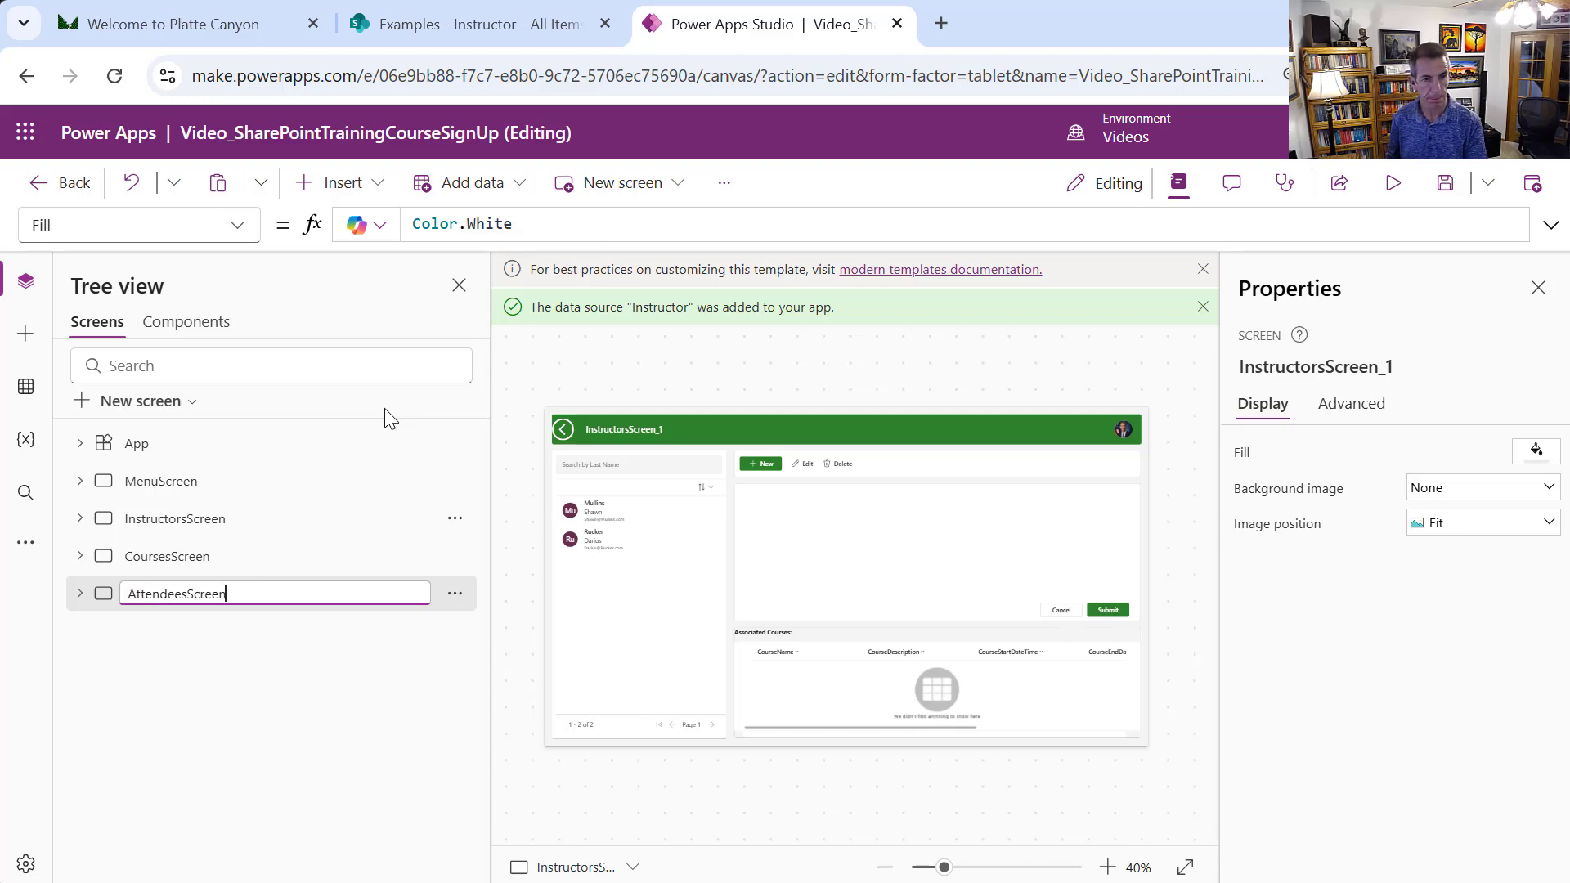
key(Return)
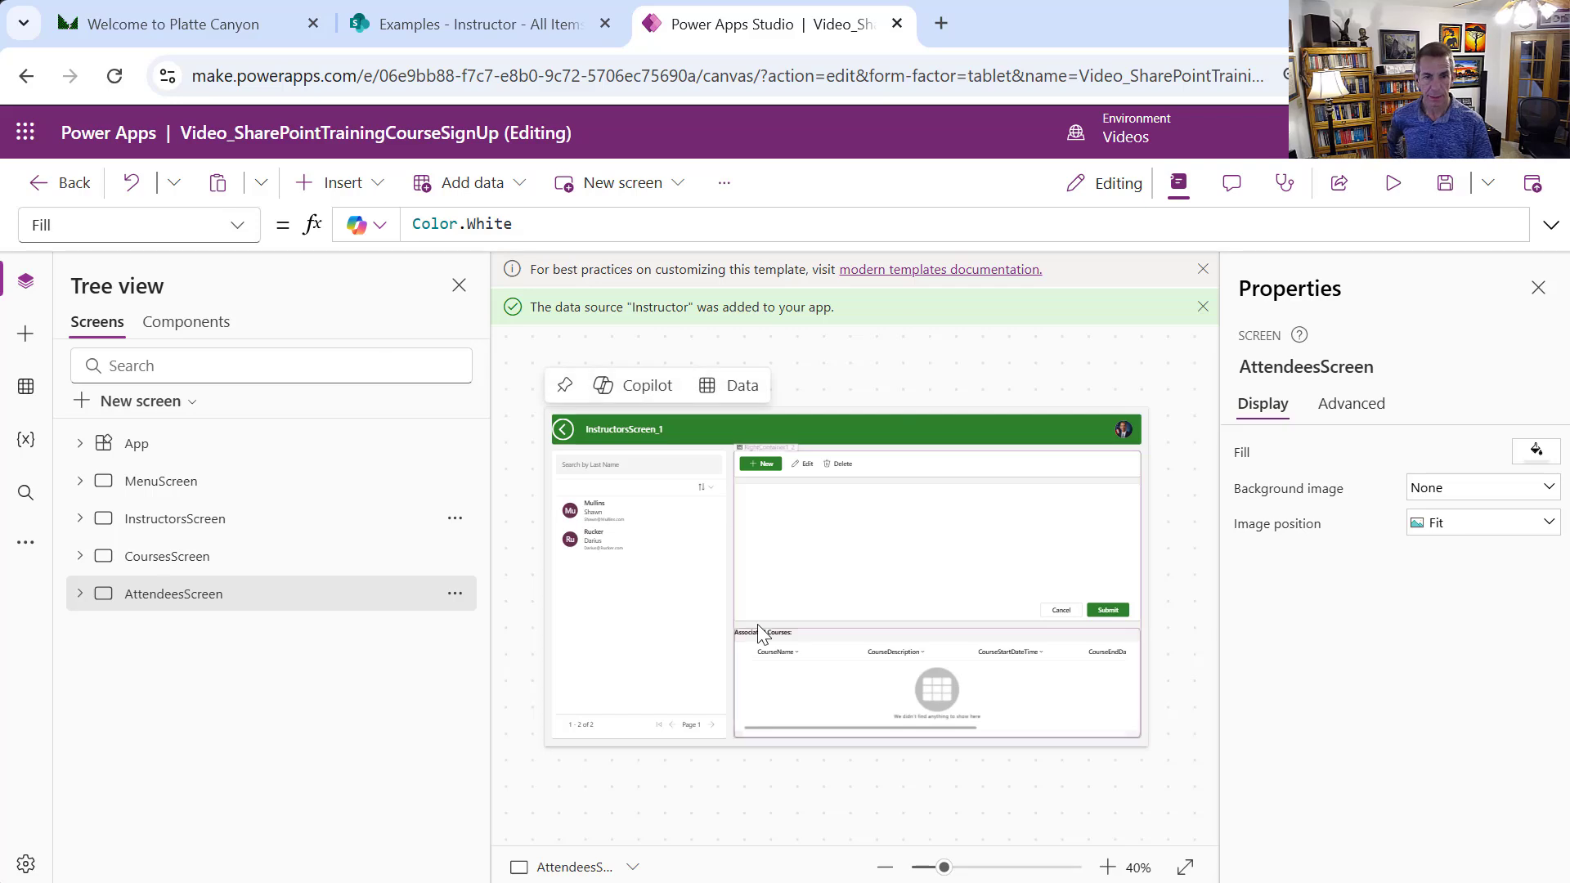
click(699, 612)
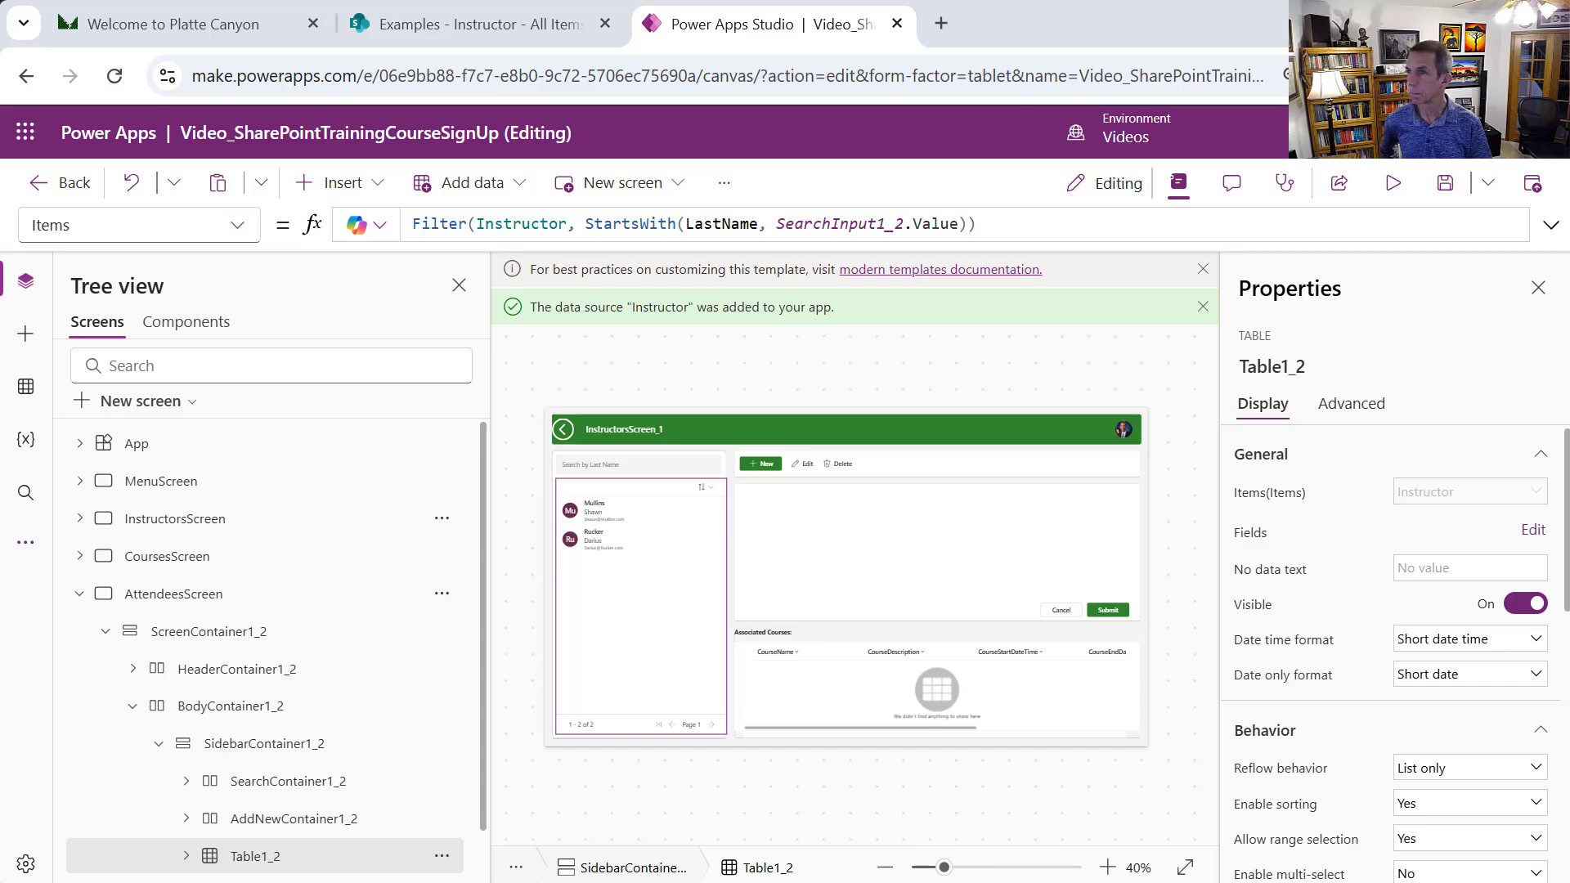
Change Table1_2's Items filter from Instructor and LastName to Attendee and AttendeeLastName
double_click(515, 224)
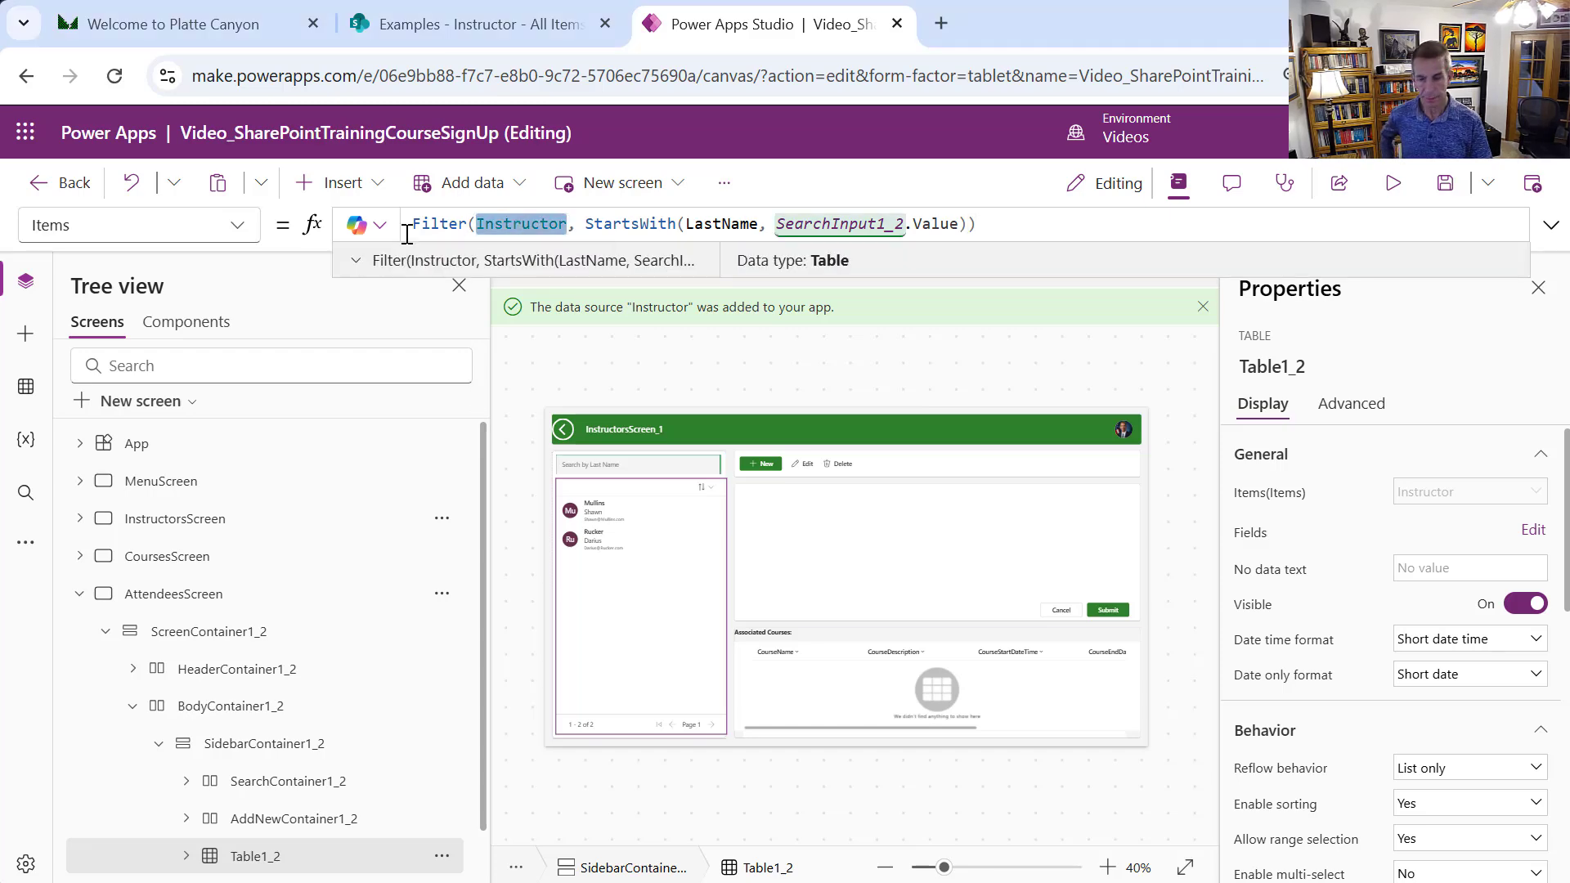
text(Attendee)
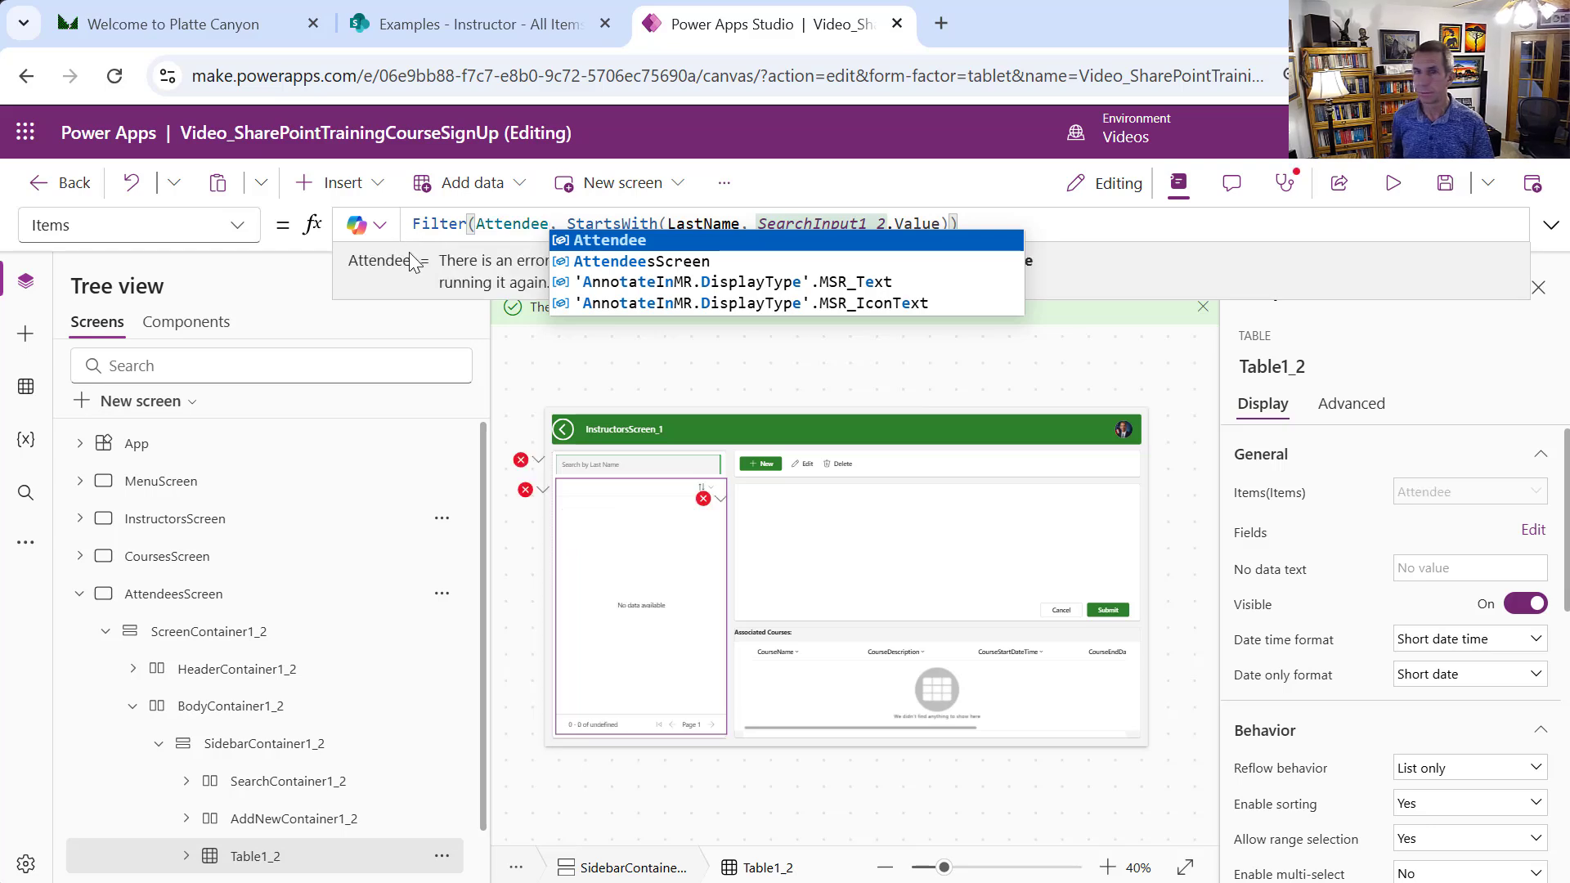
click(662, 217)
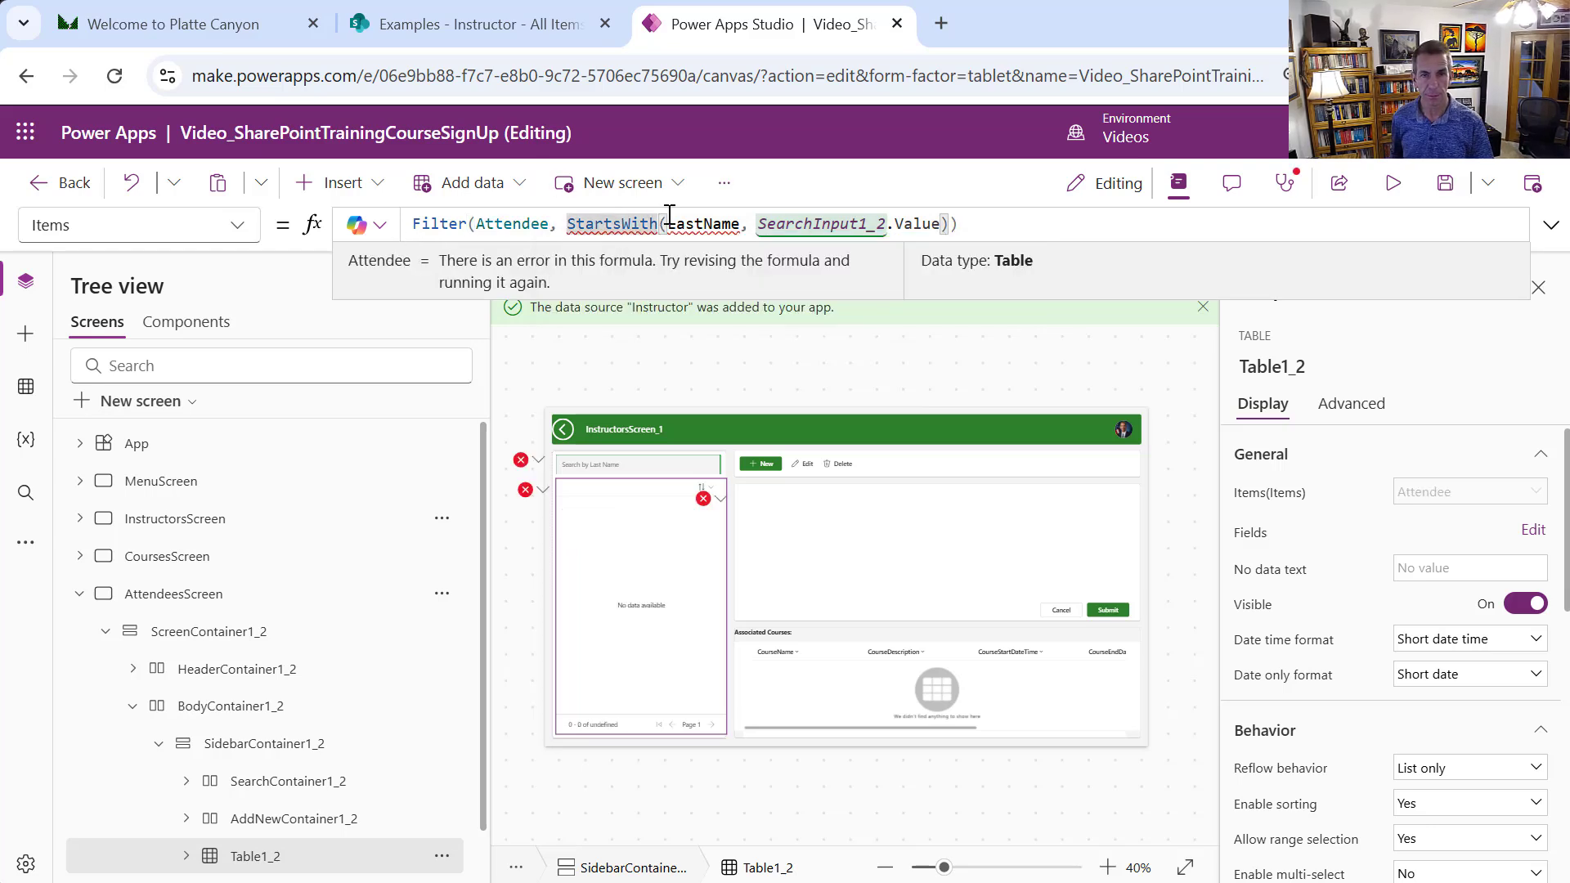
click(668, 217)
text(Atten)
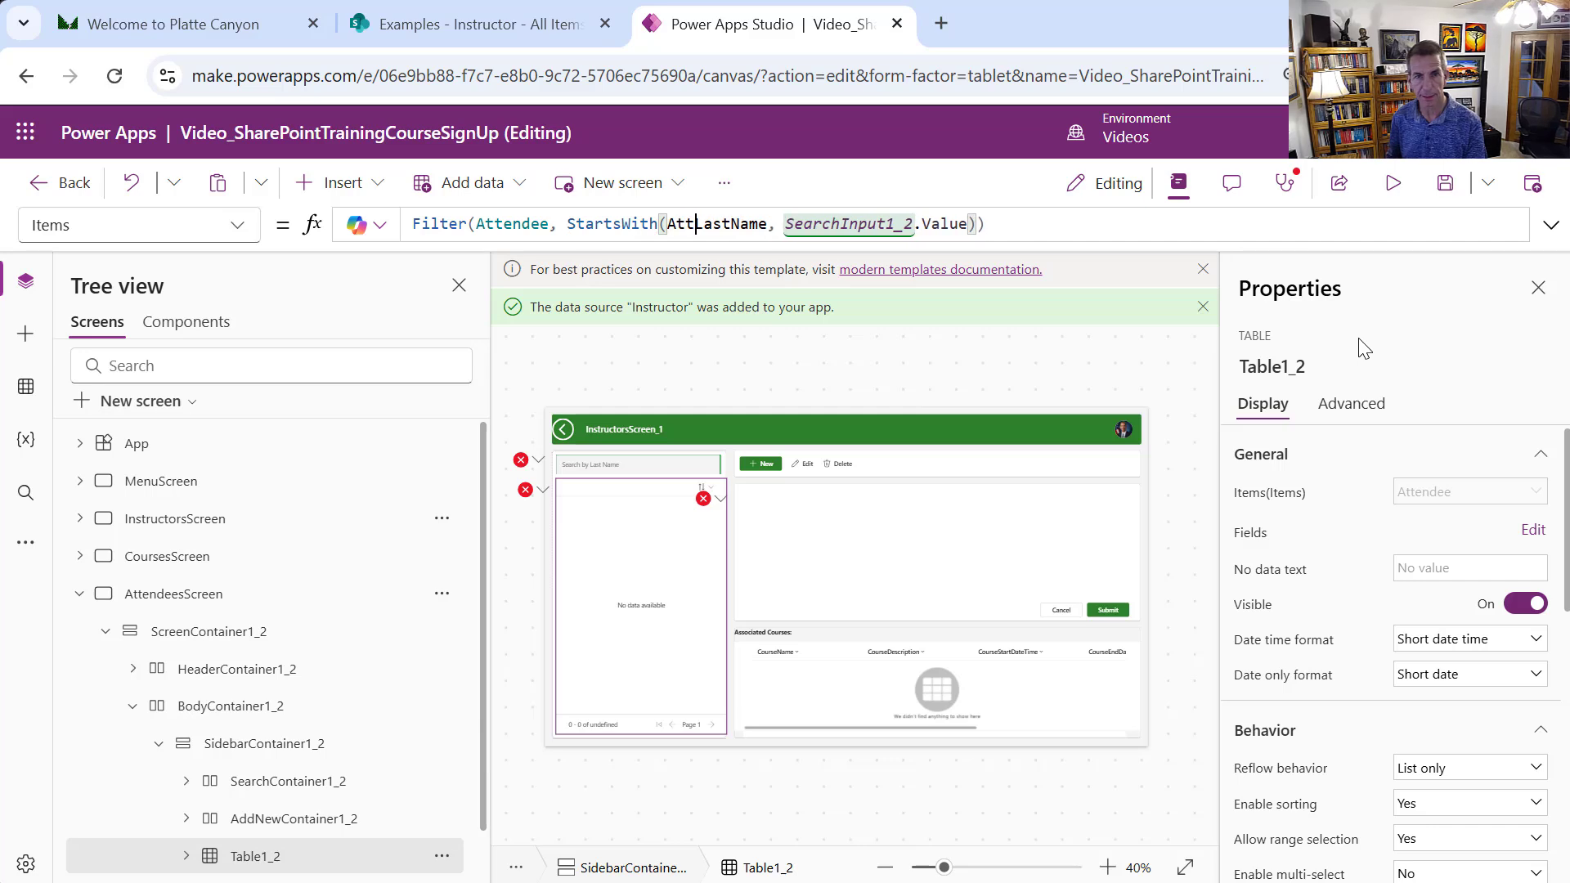
text(dee)
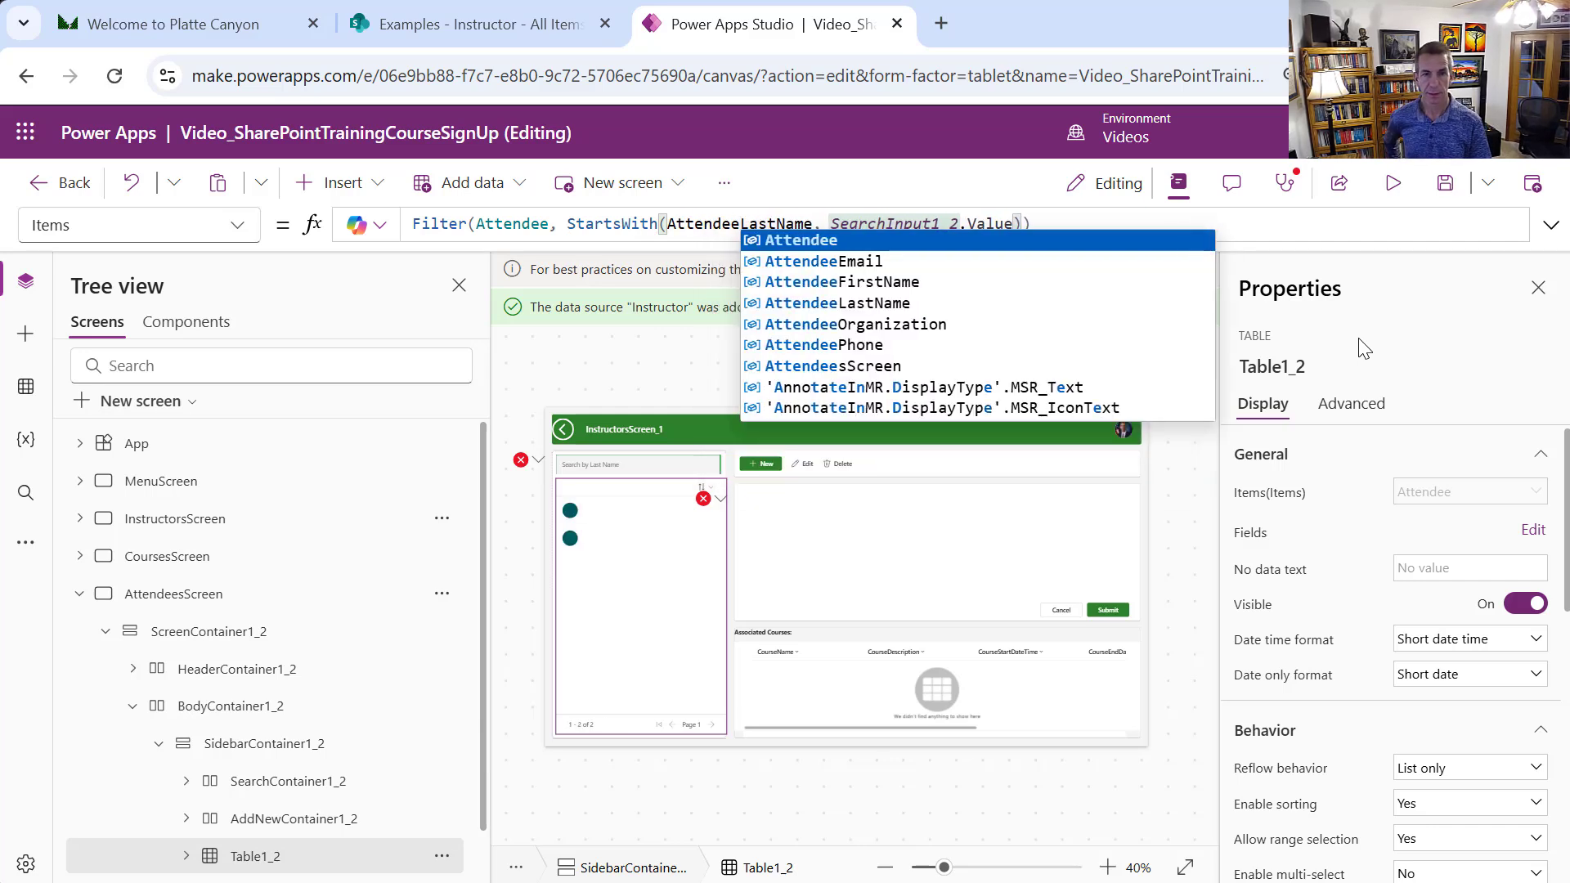
click(680, 622)
Remove the Attachments, Phone, AttendeeFirstName, Email, FirstName and LastName fields from Table1_2
click(1529, 530)
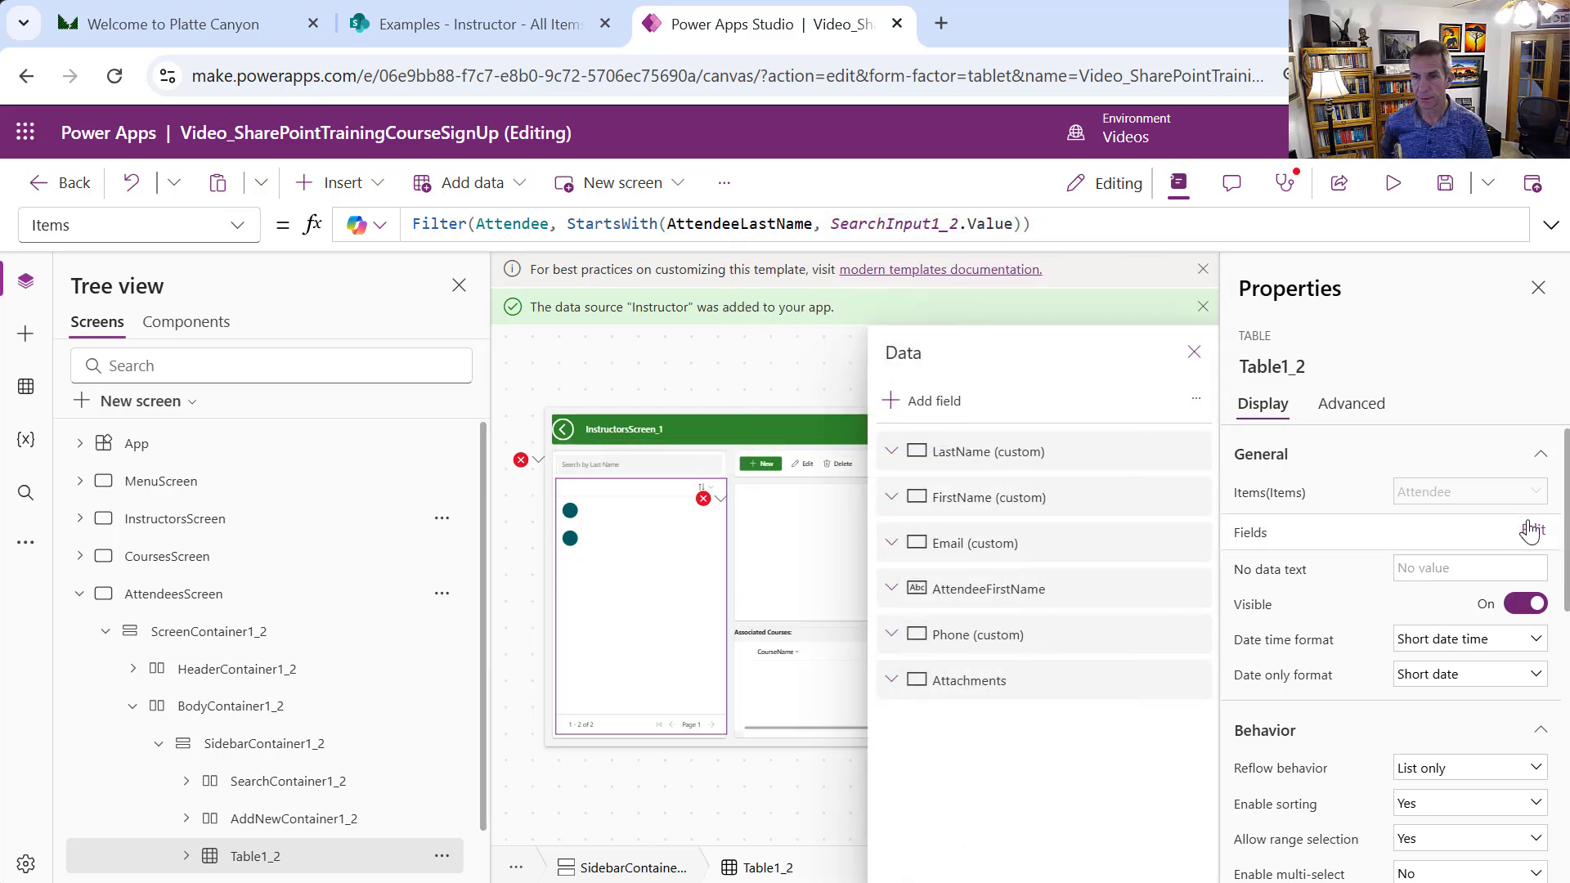
click(1194, 677)
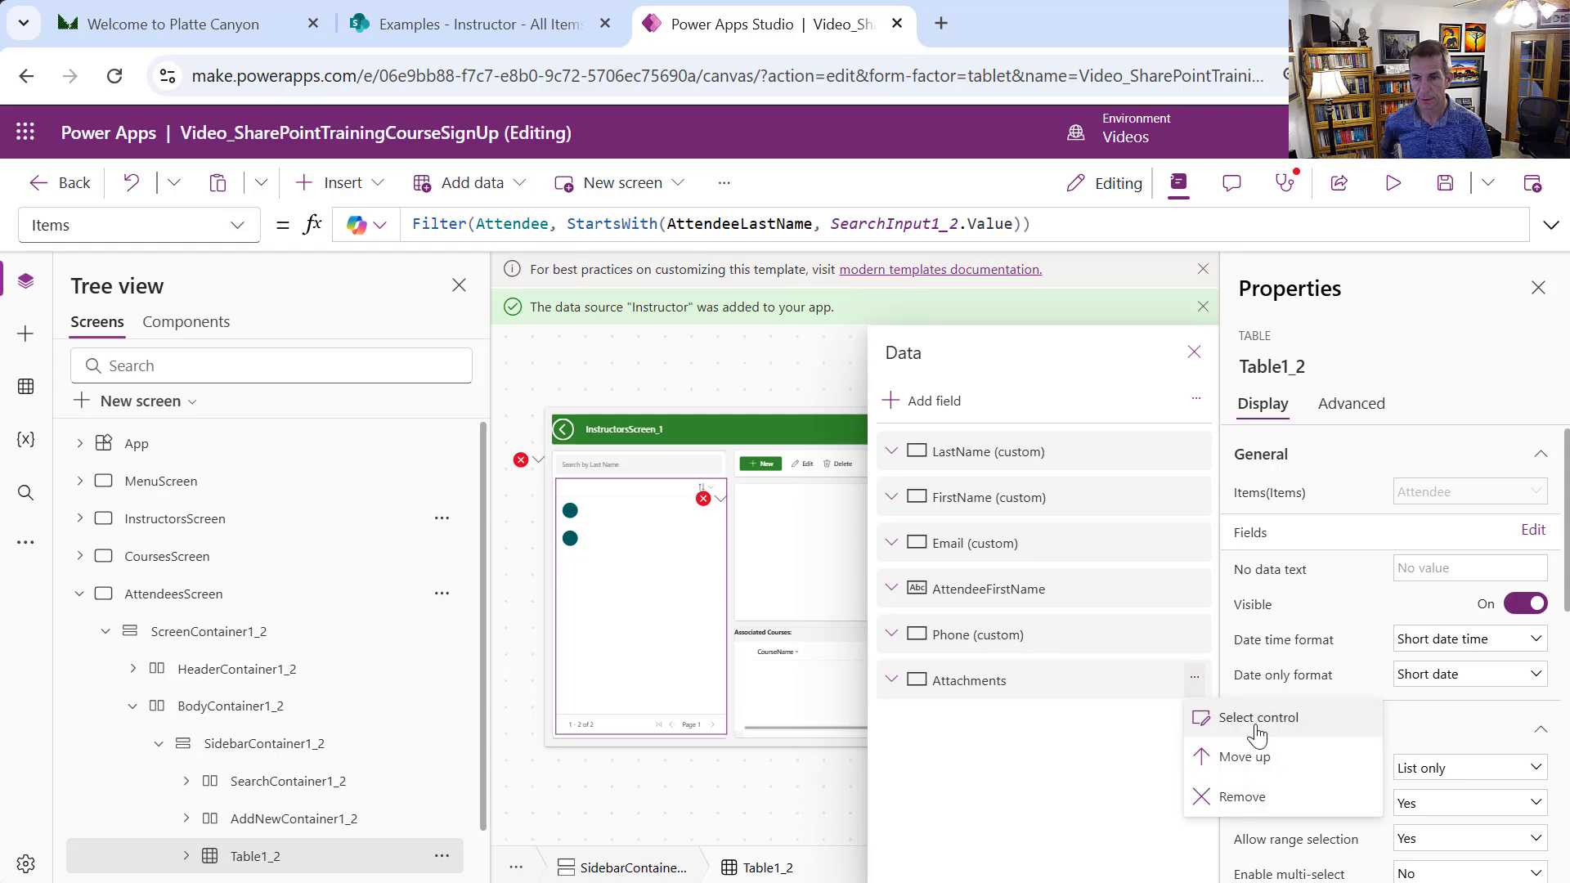
click(1263, 806)
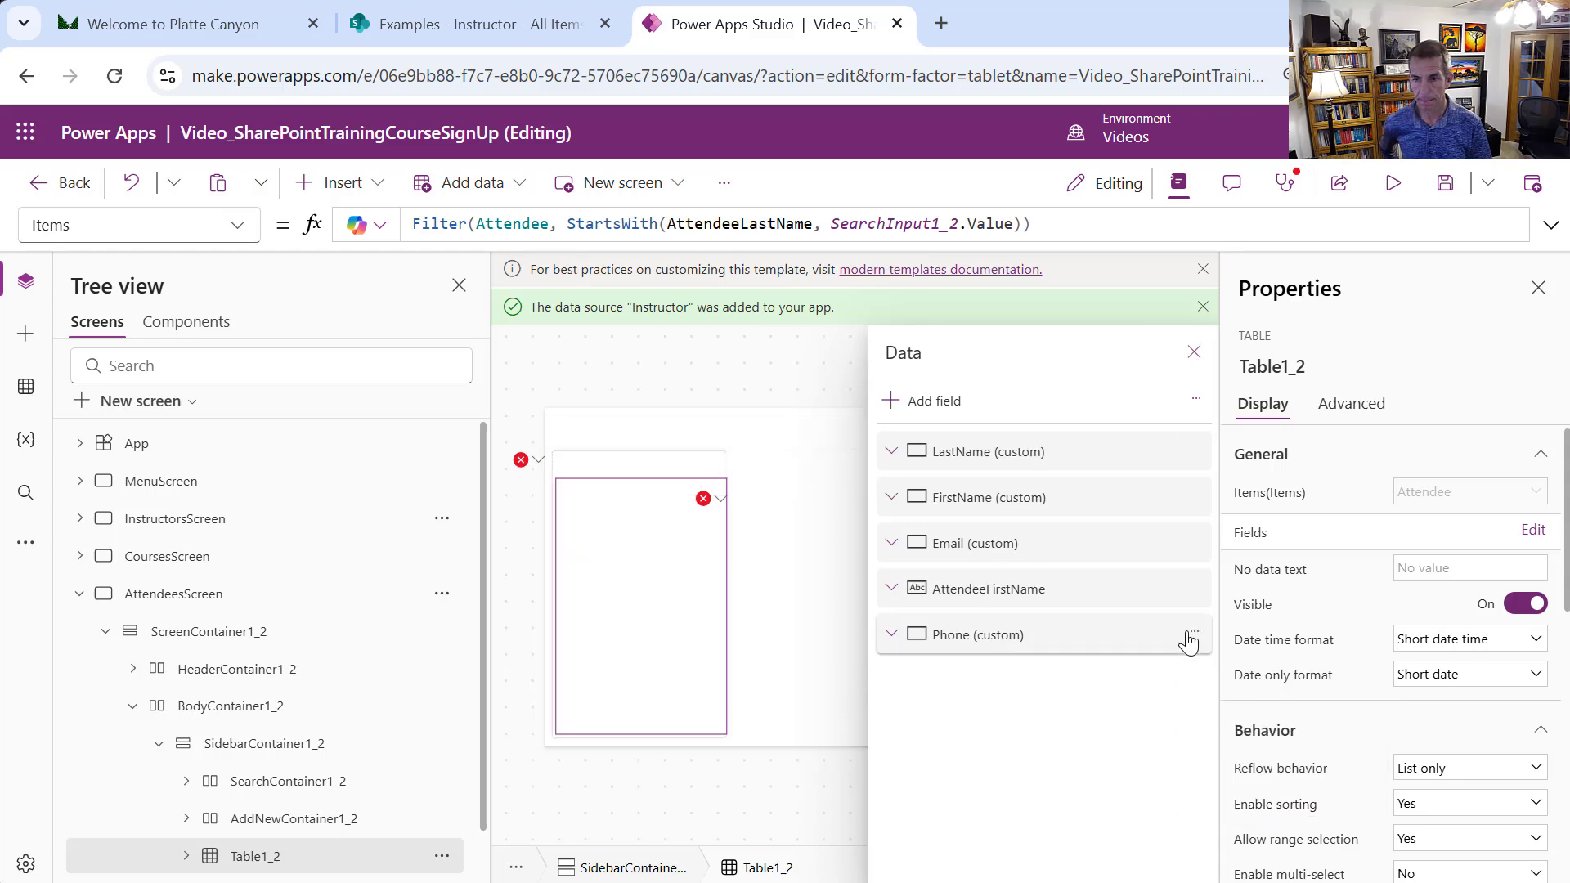
click(1195, 633)
click(1242, 749)
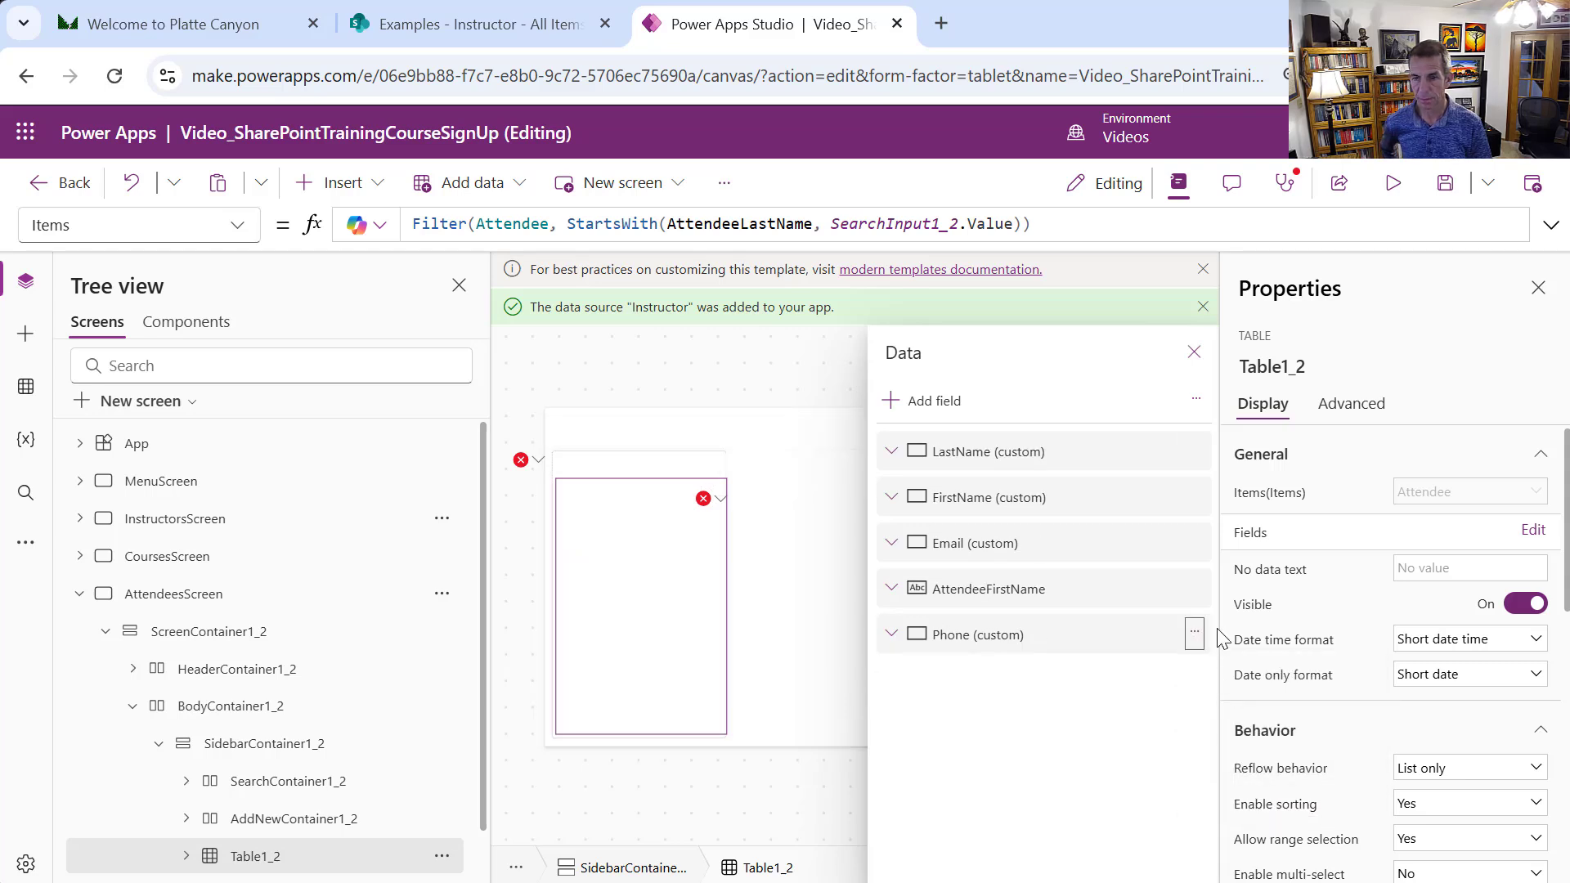
click(1194, 586)
click(1241, 705)
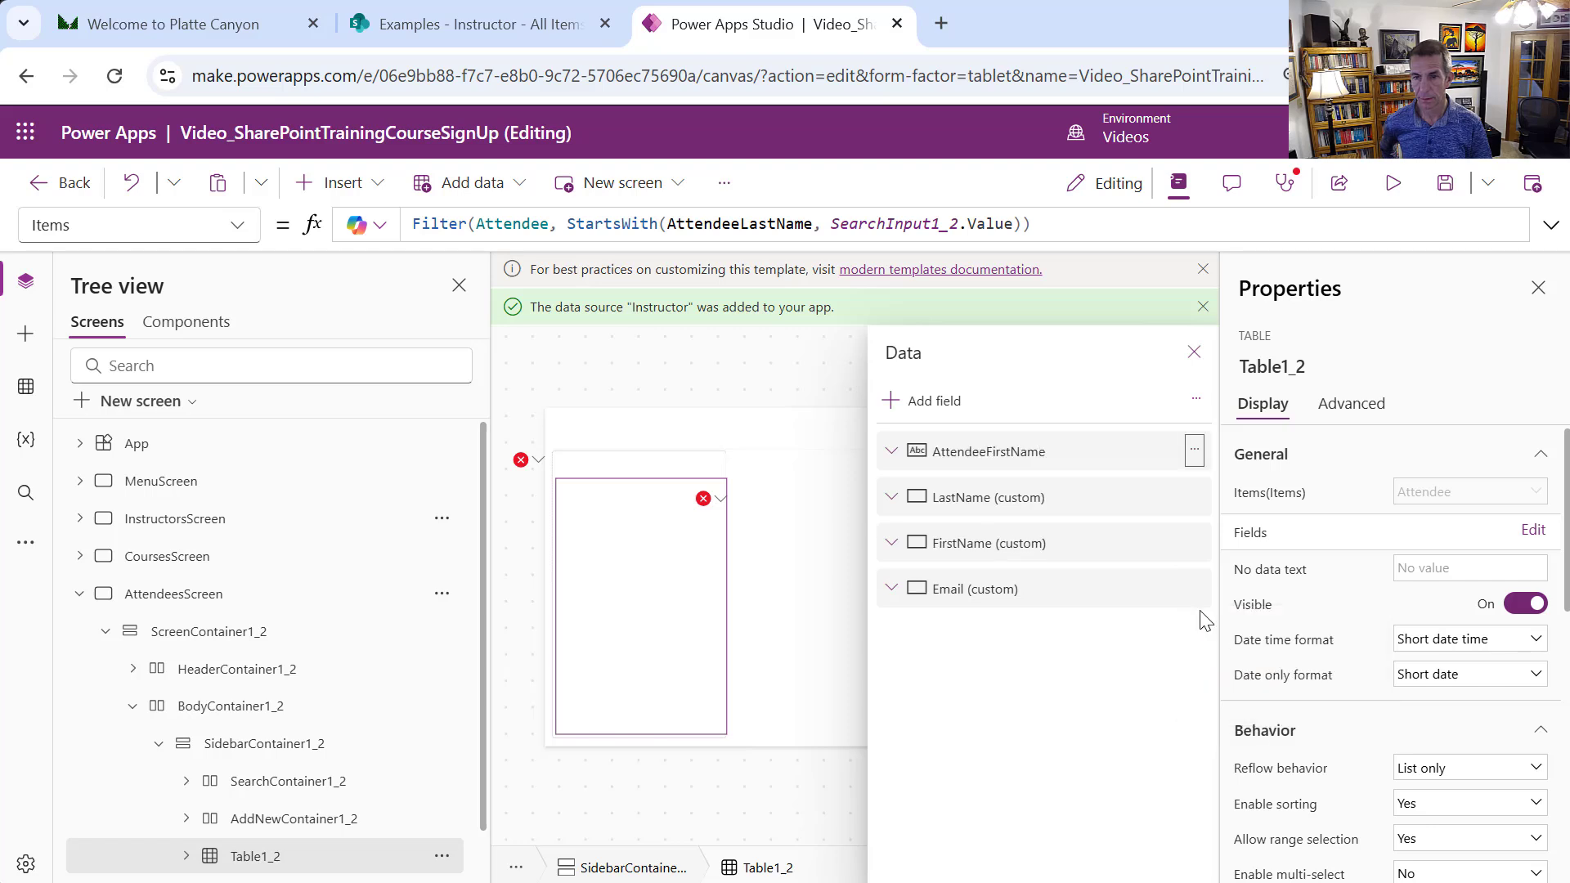
click(1194, 540)
click(1243, 658)
click(1194, 494)
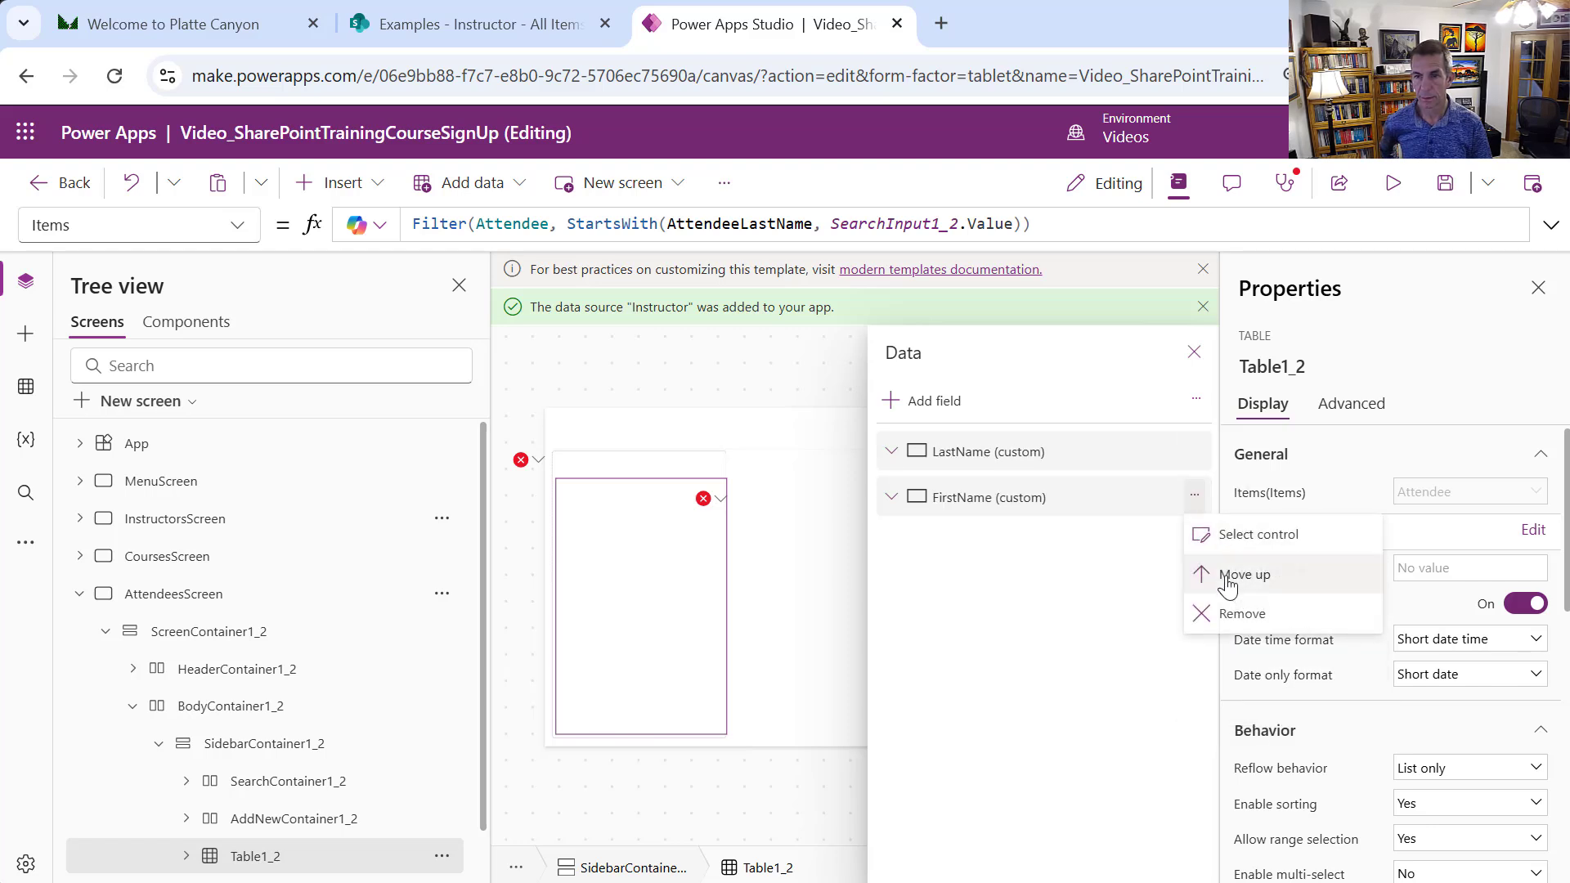
click(1242, 611)
click(1178, 450)
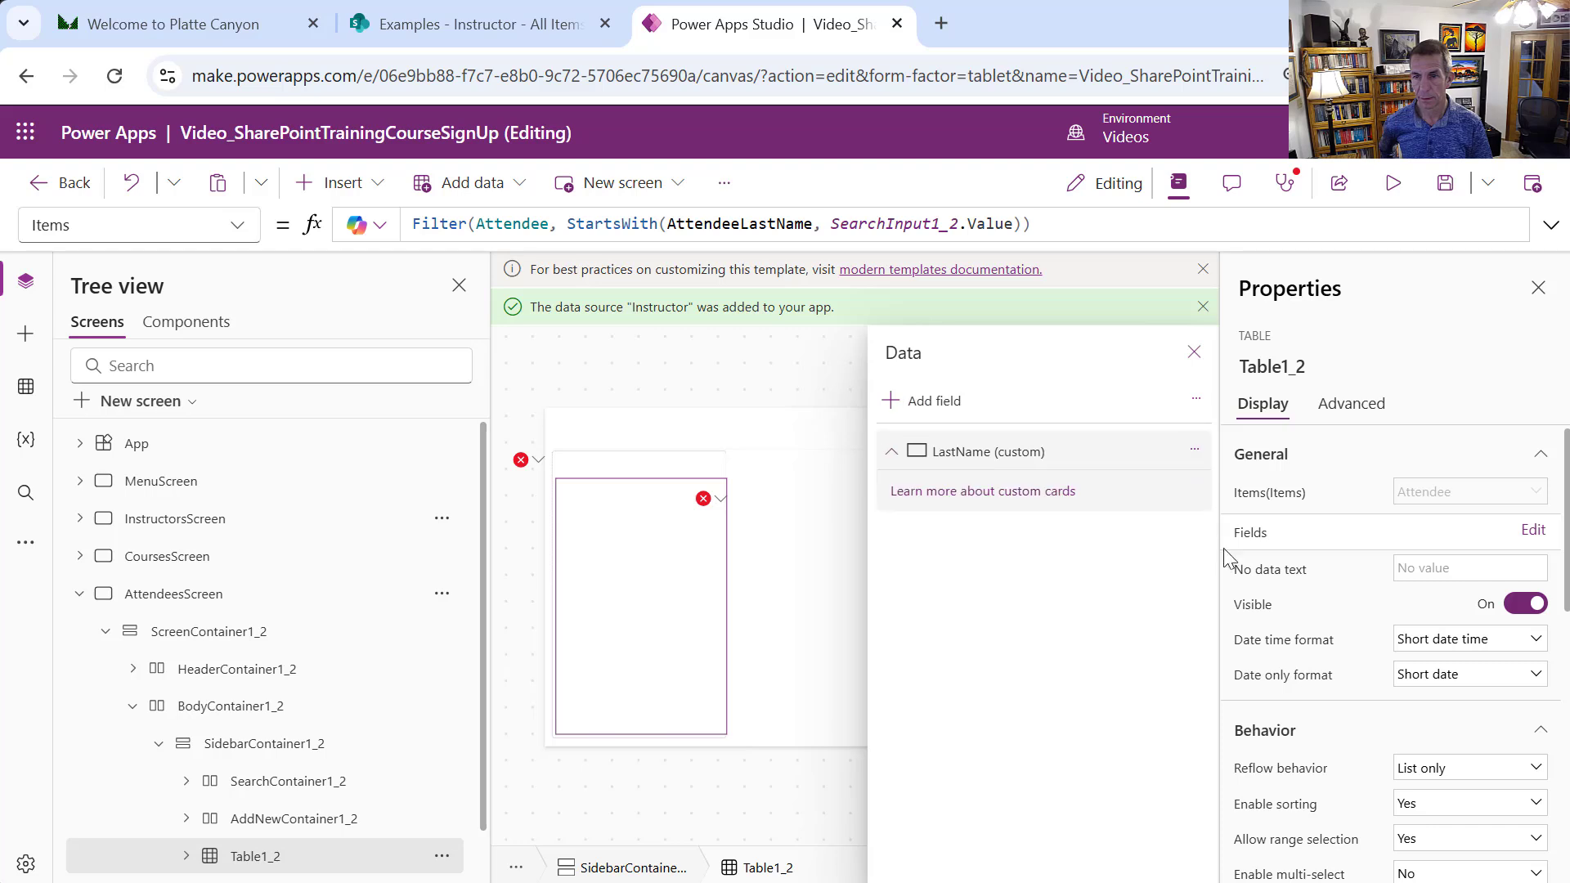
click(1195, 448)
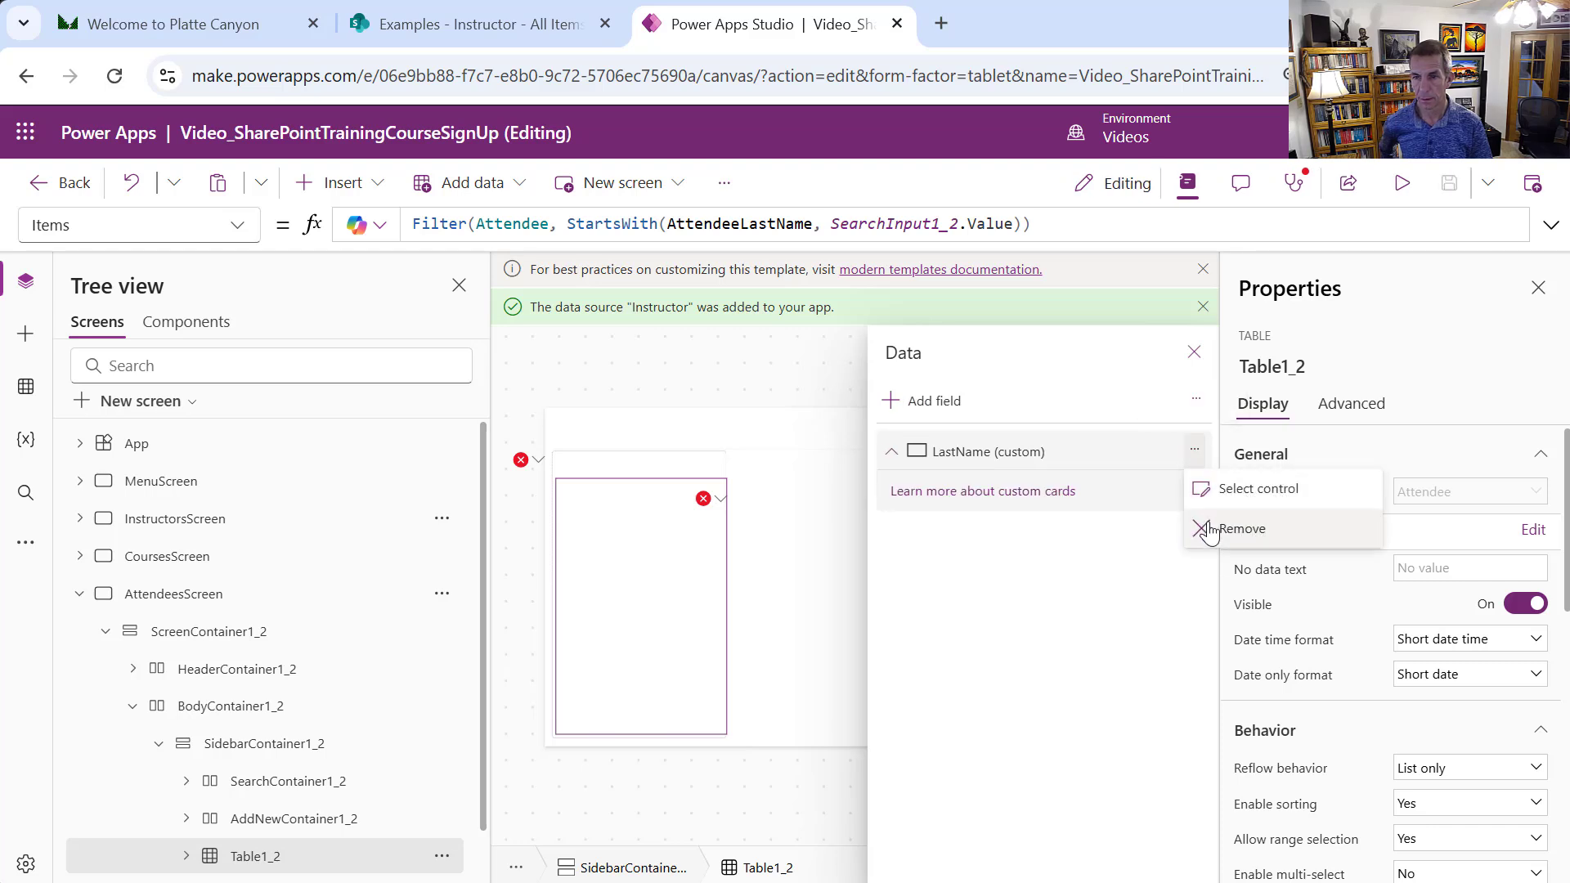
key(Escape)
Add AttendeeLastName, AttendeeFirstName, AttendeeOrganization, AttendeeEmail and ID fields to the table
click(922, 401)
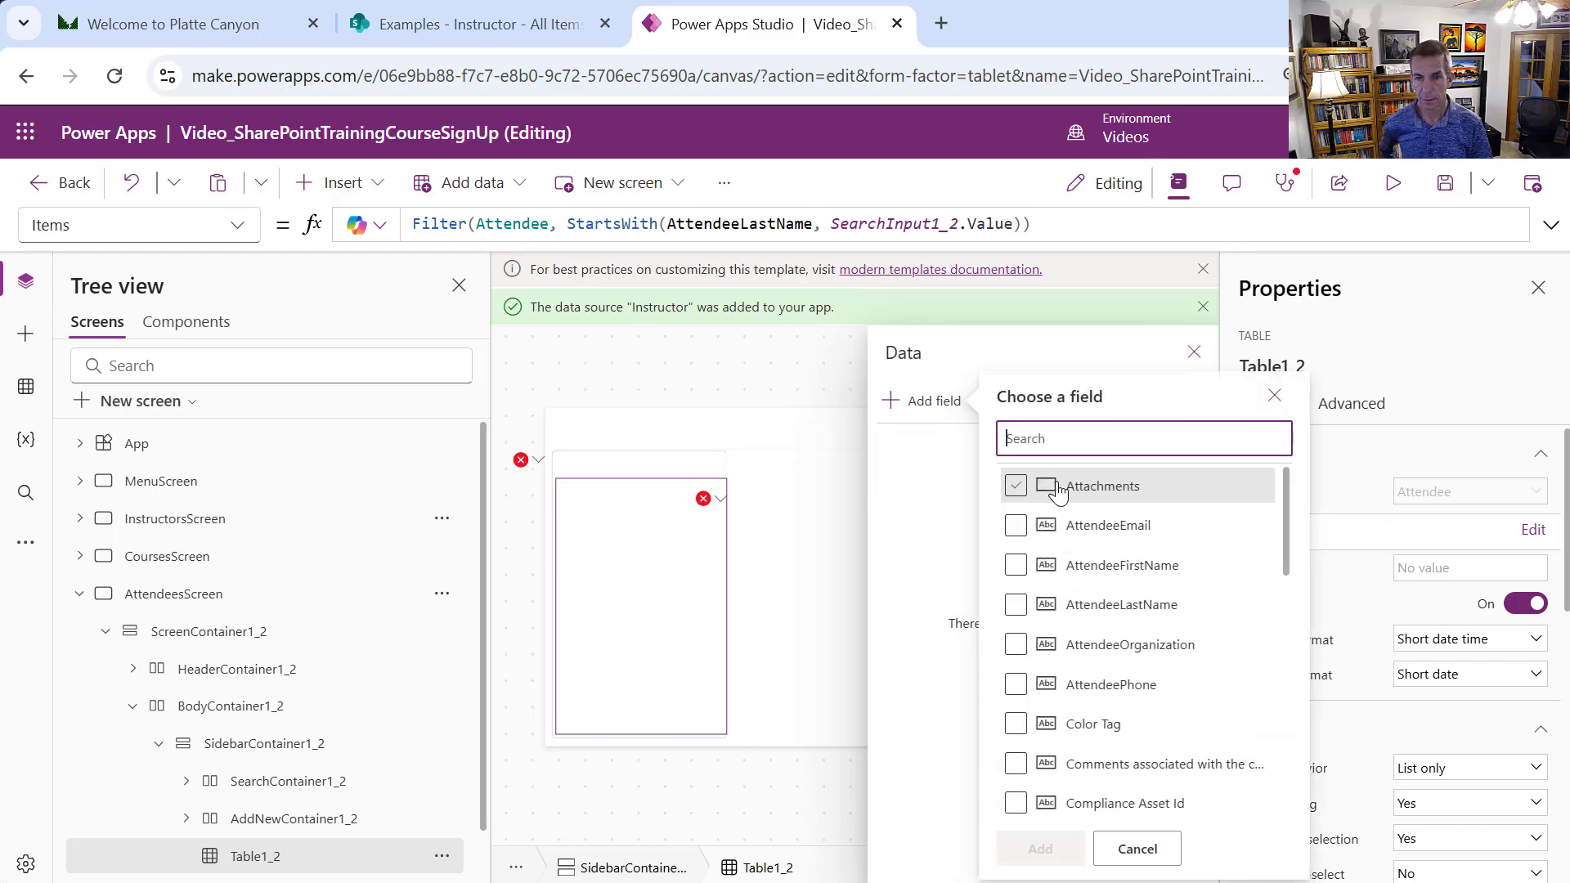
click(1016, 602)
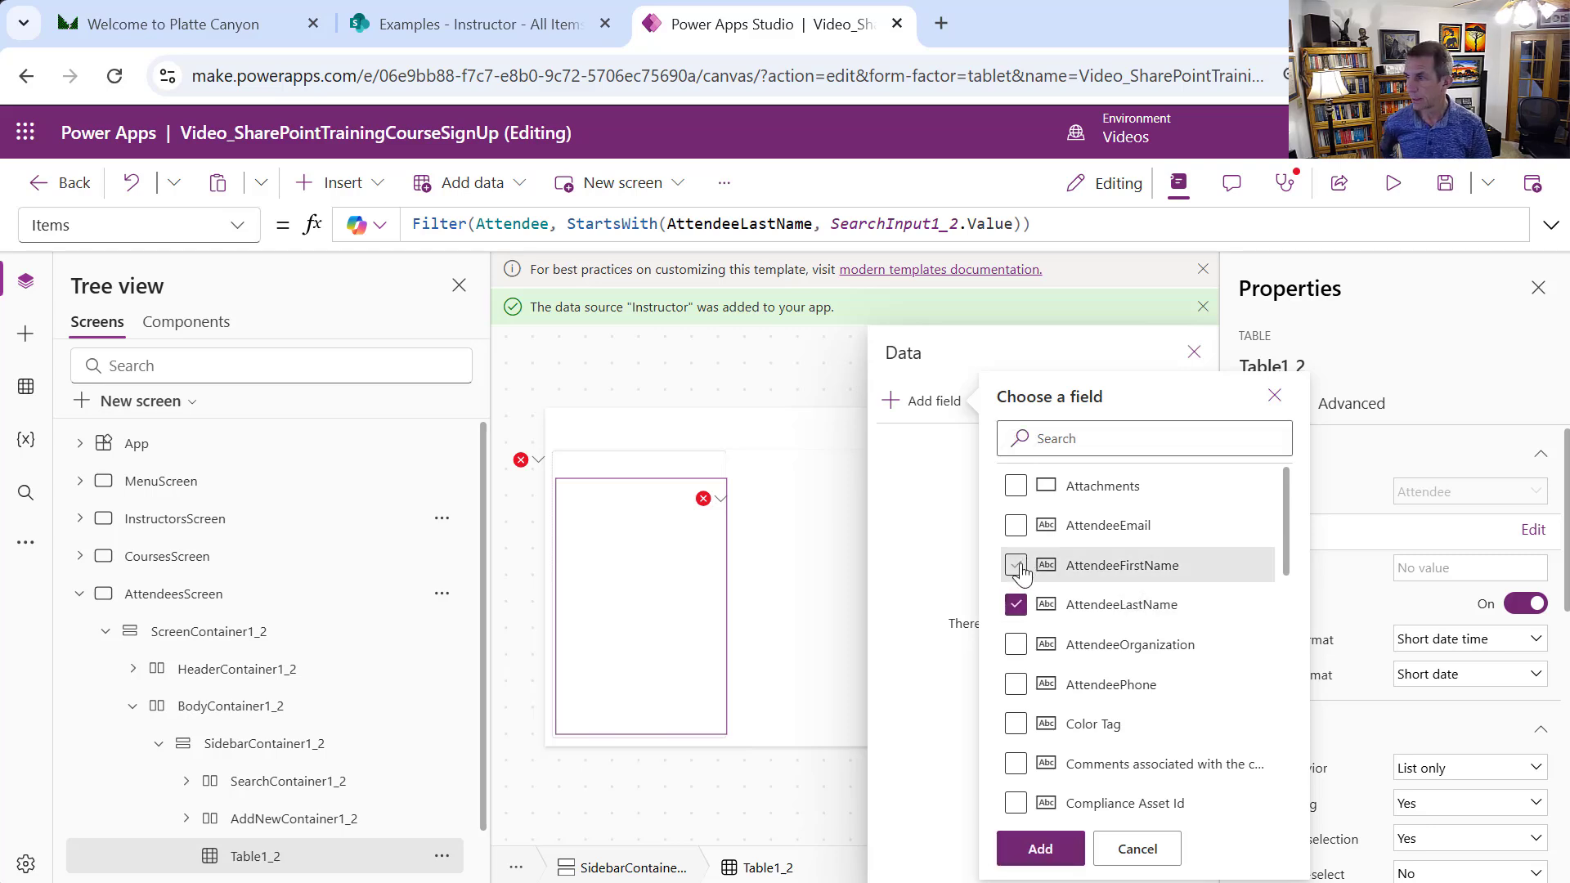
click(1017, 568)
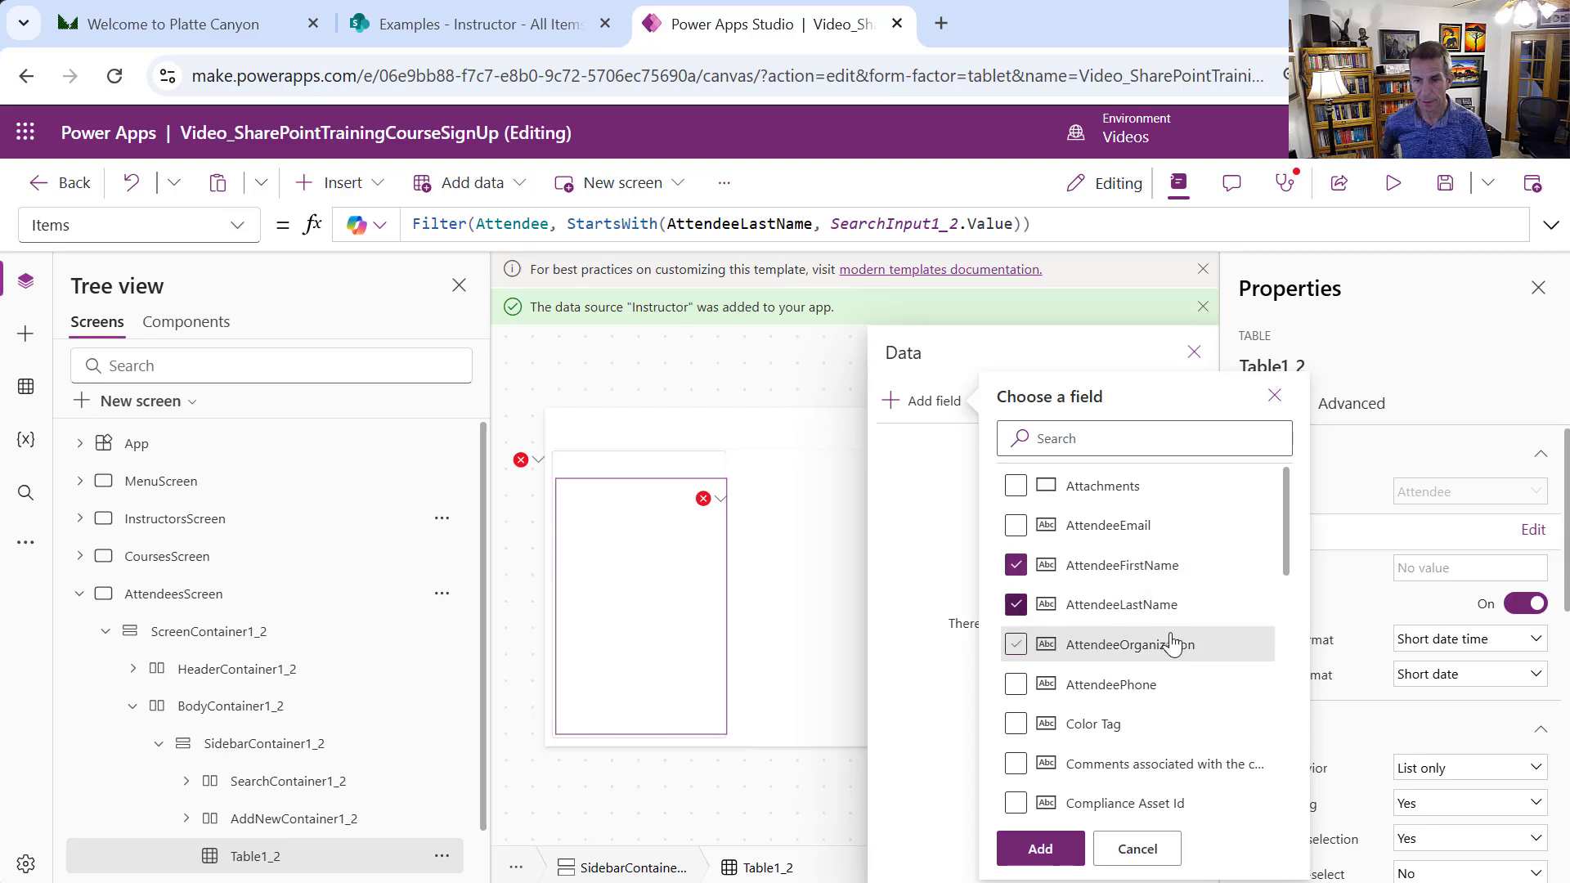
click(1037, 645)
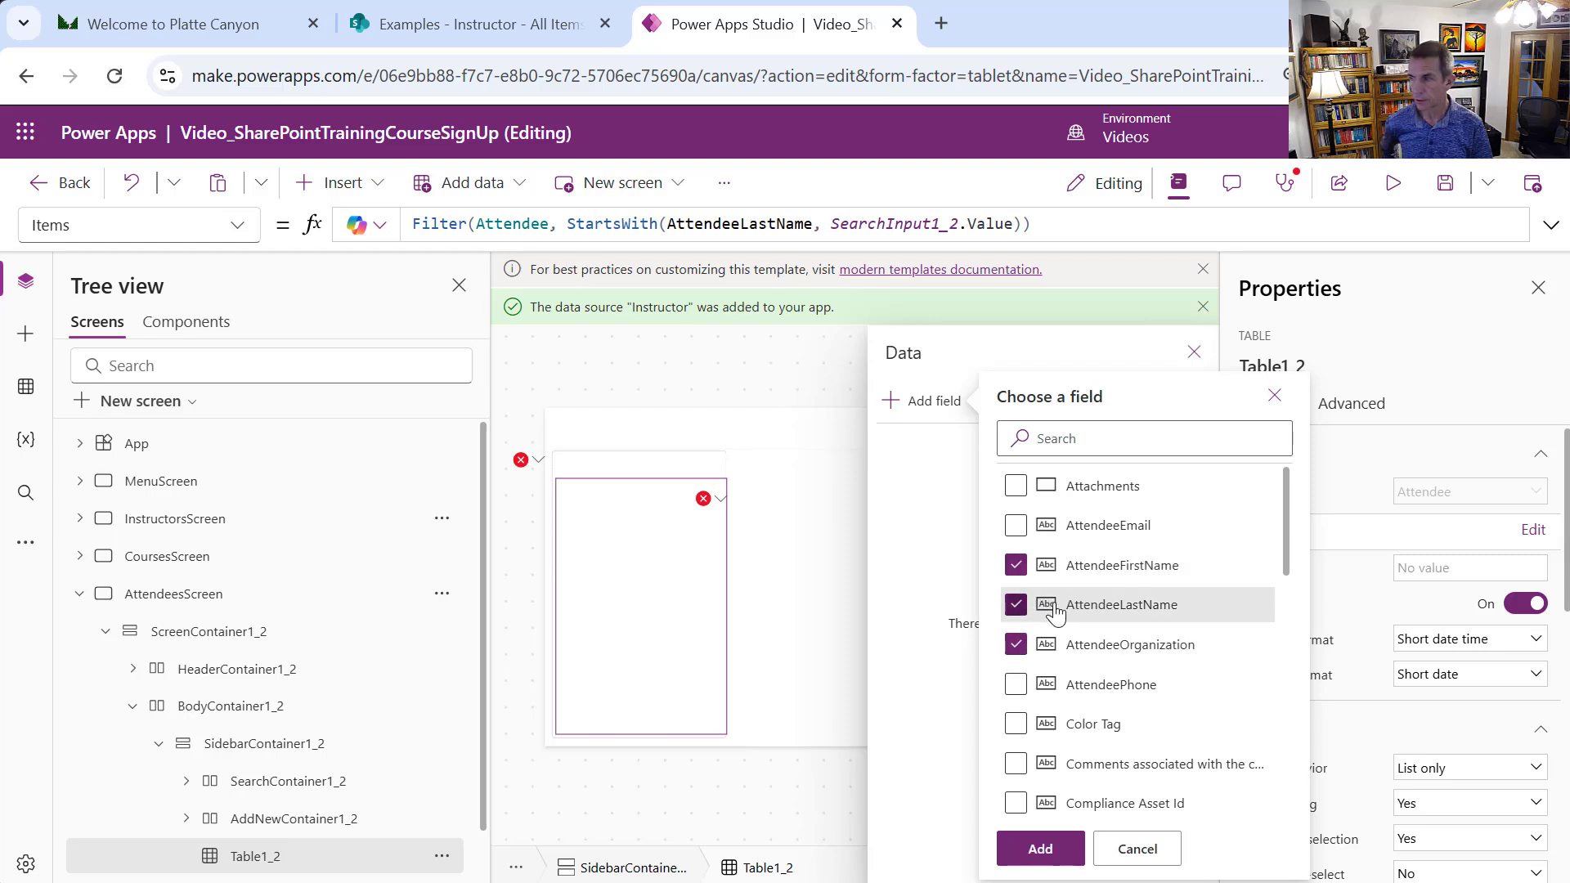
click(1017, 528)
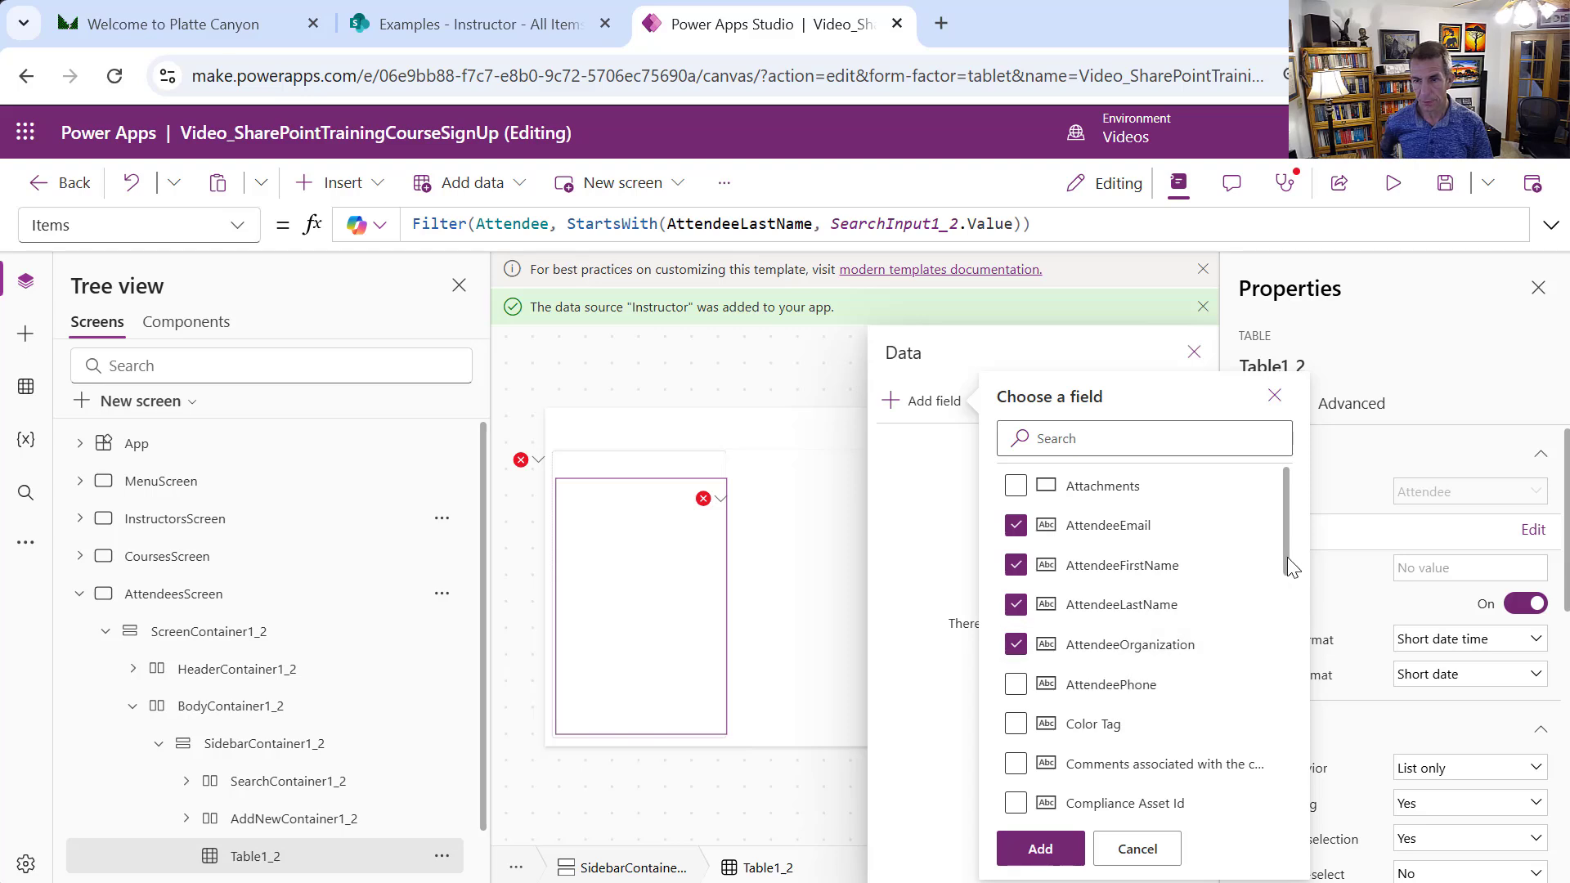
drag(1290, 566, 1265, 718)
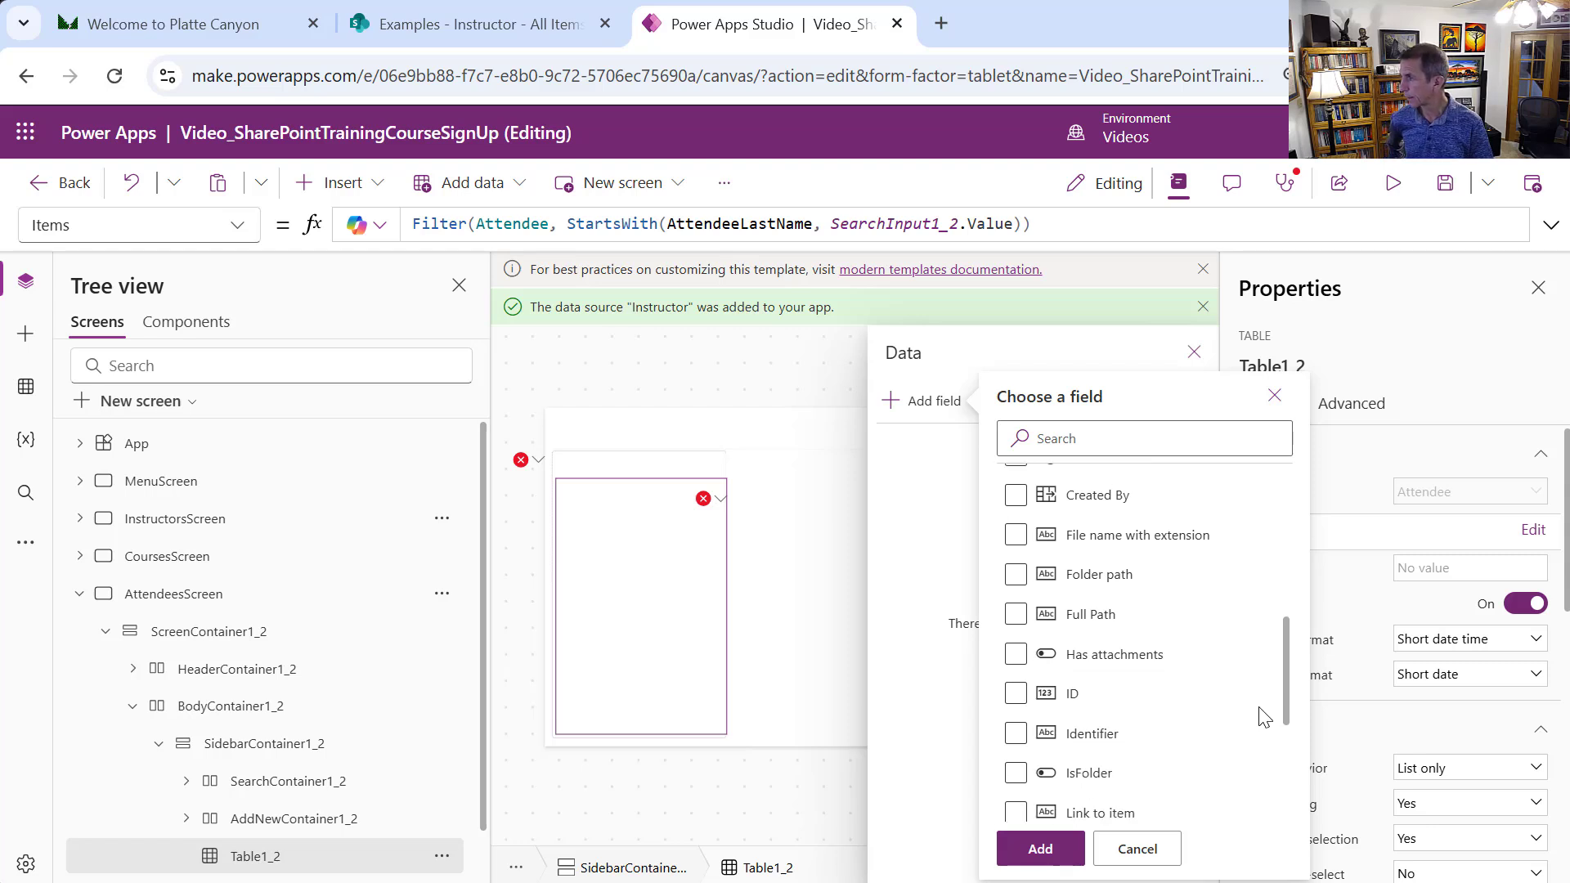
click(1016, 702)
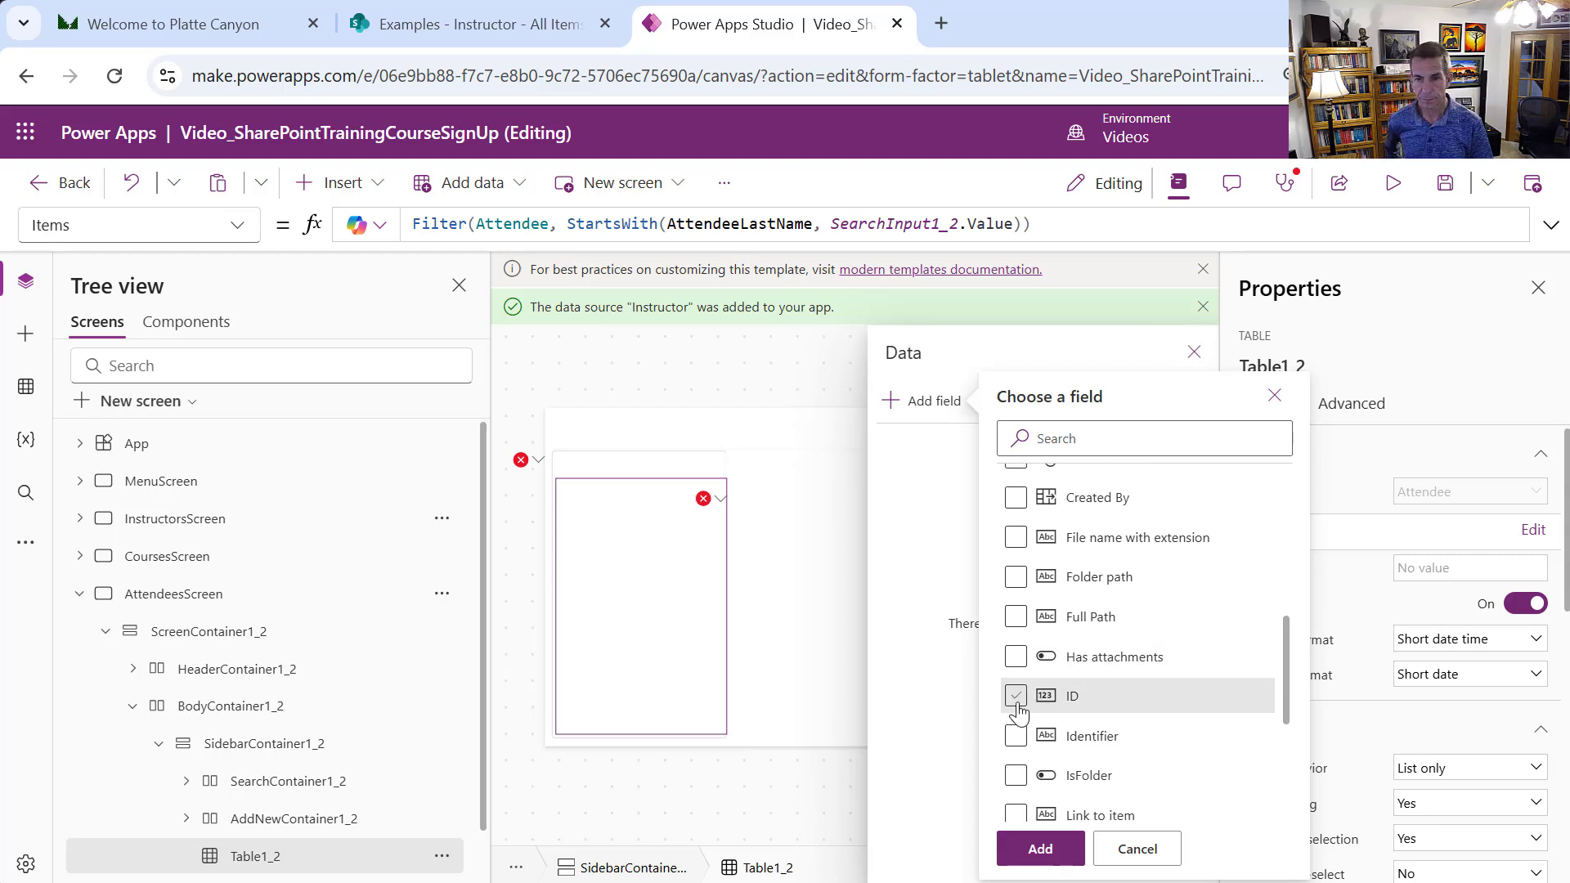
click(1039, 847)
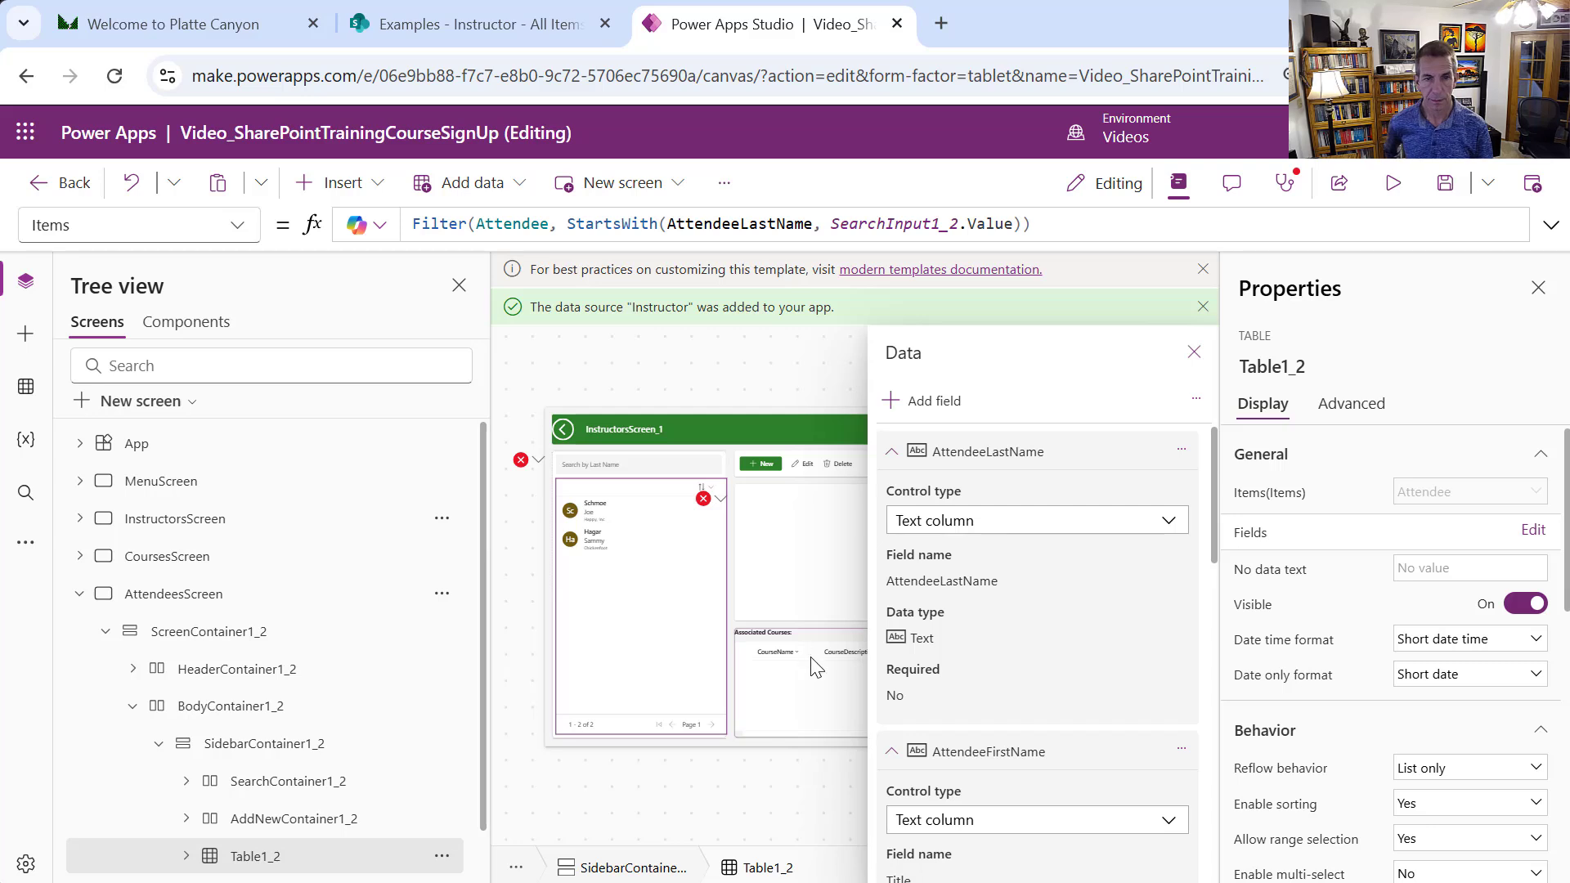
Go to the delete button's erroring OnSelect formula and change Remove's source to Attendee
click(524, 459)
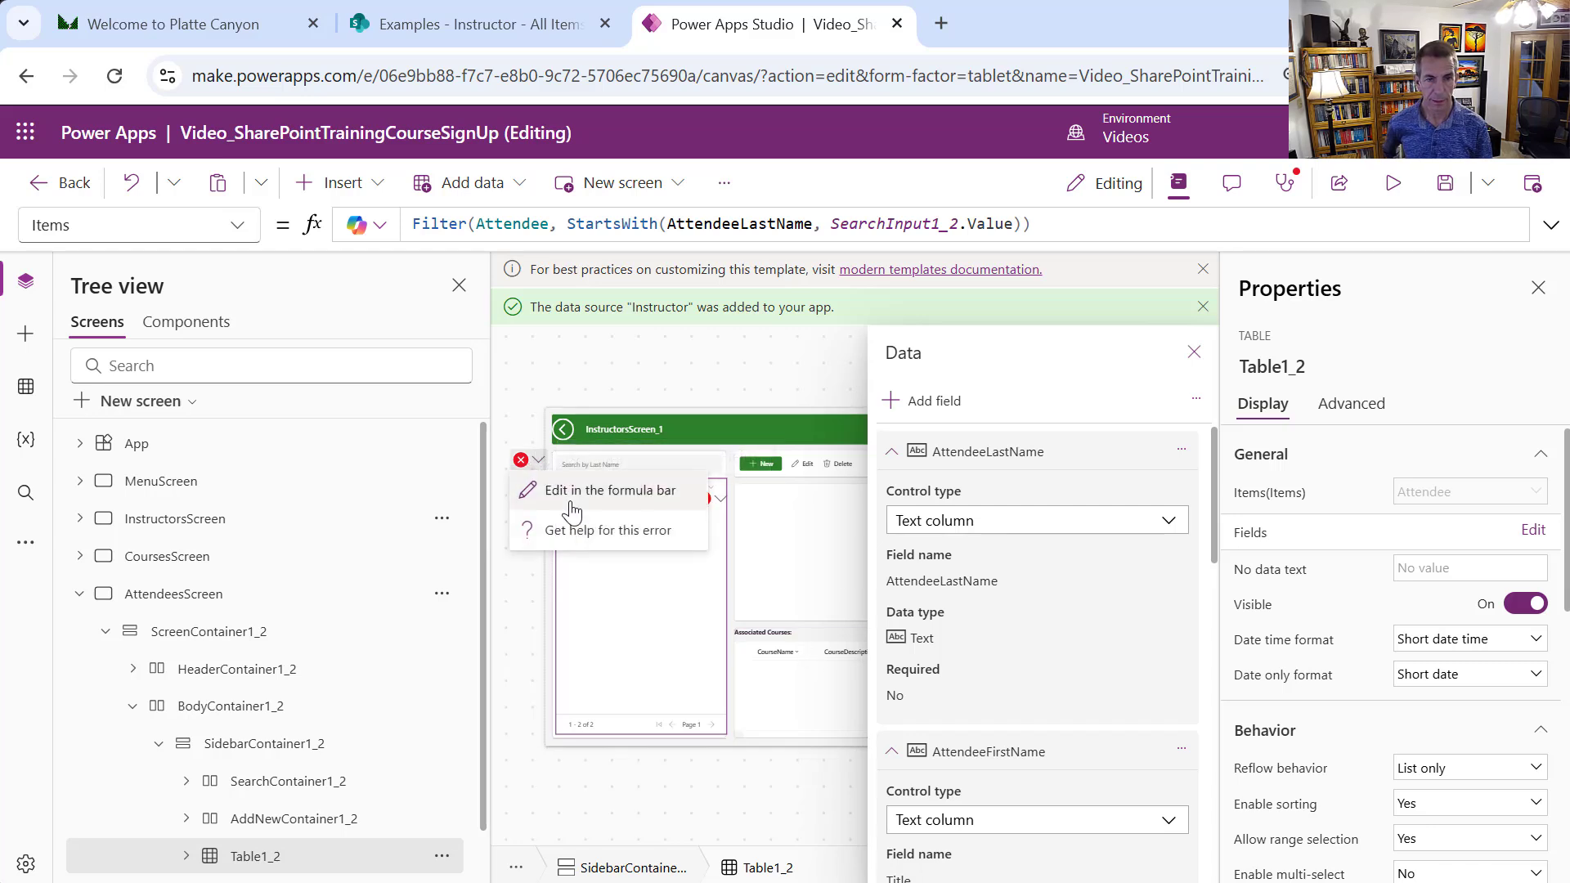
click(544, 490)
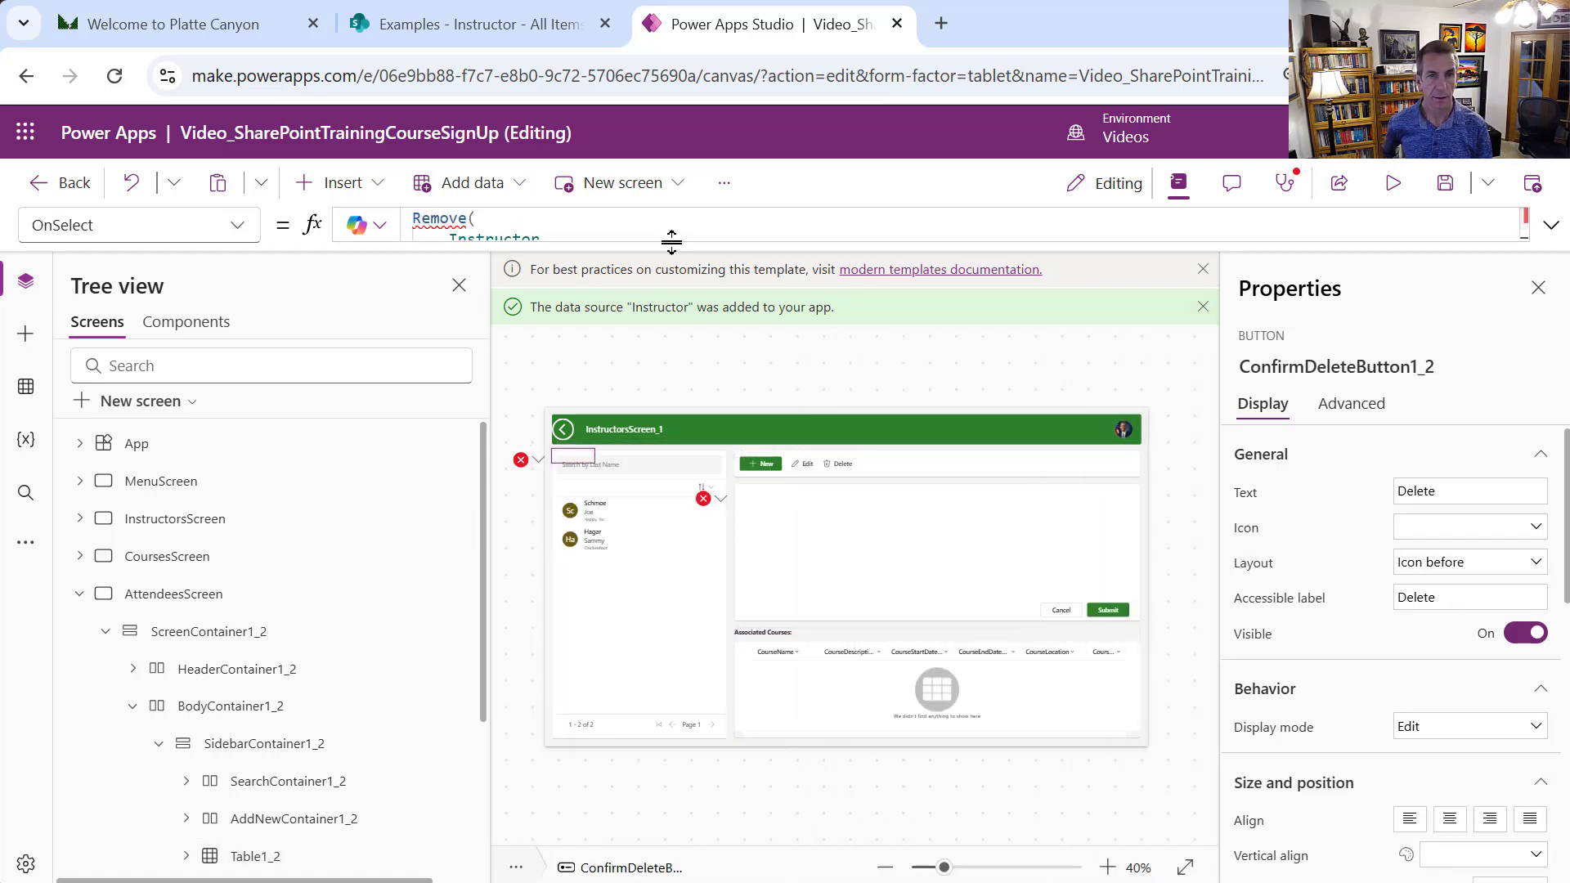
drag(680, 250, 732, 450)
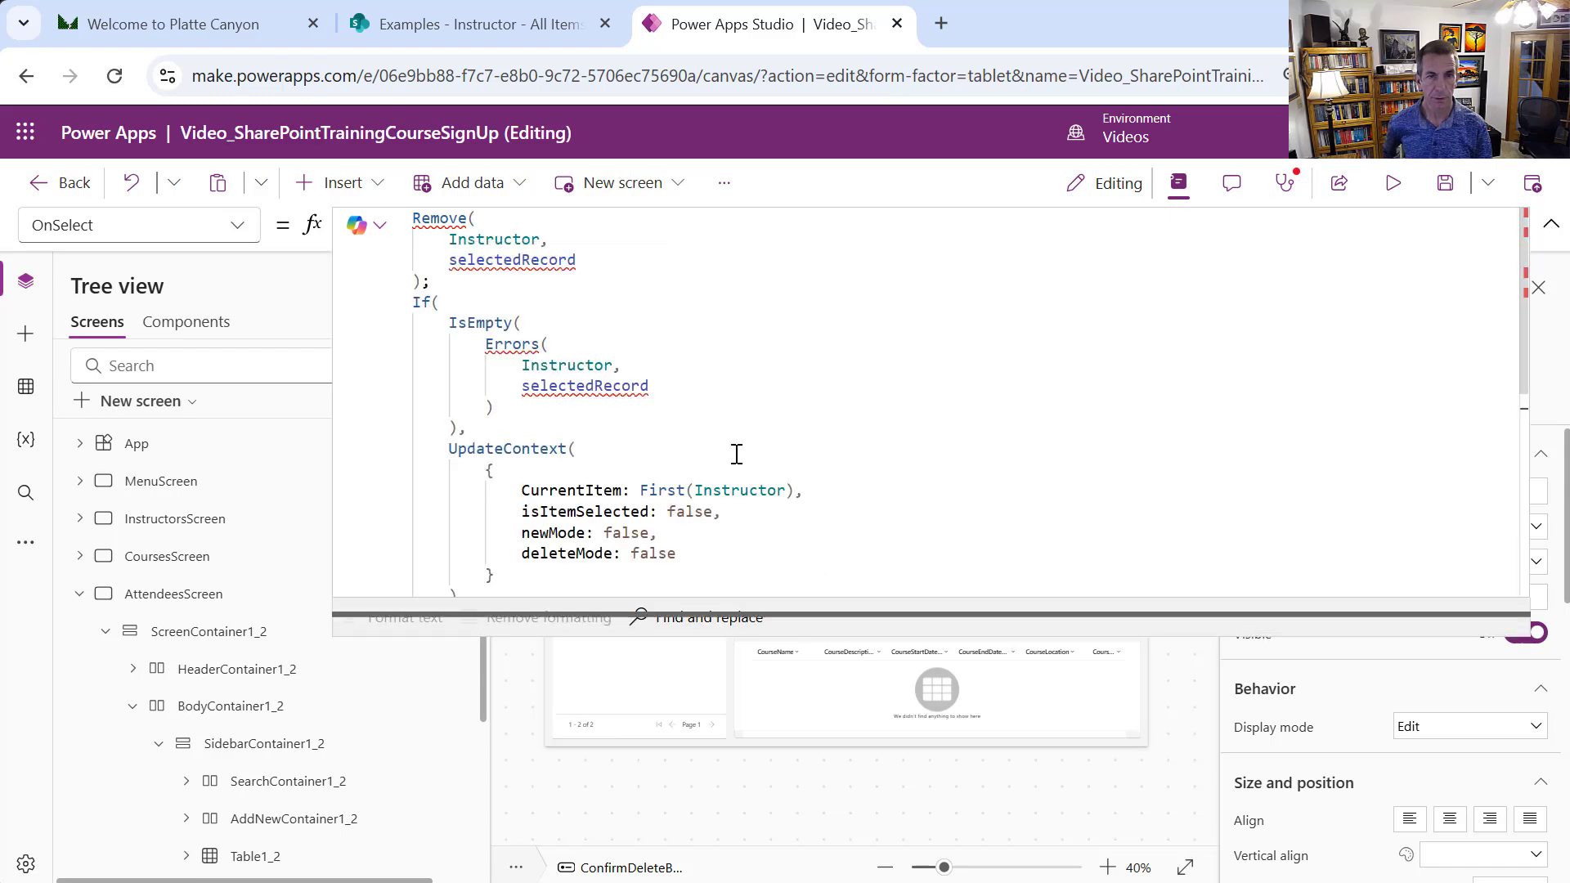
double_click(521, 245)
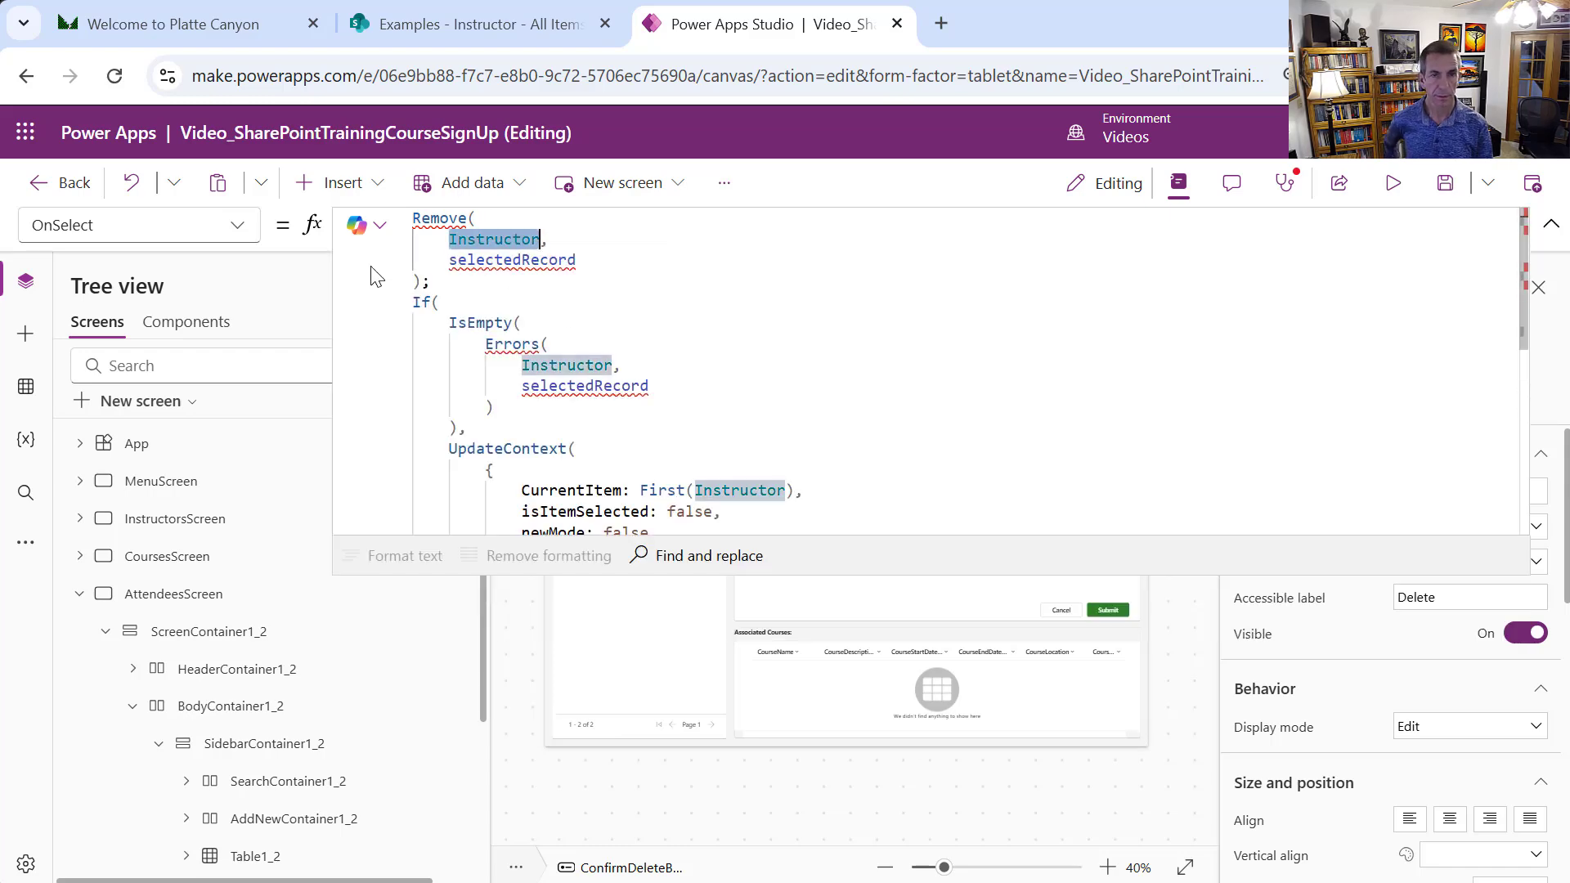
text(Attendee,)
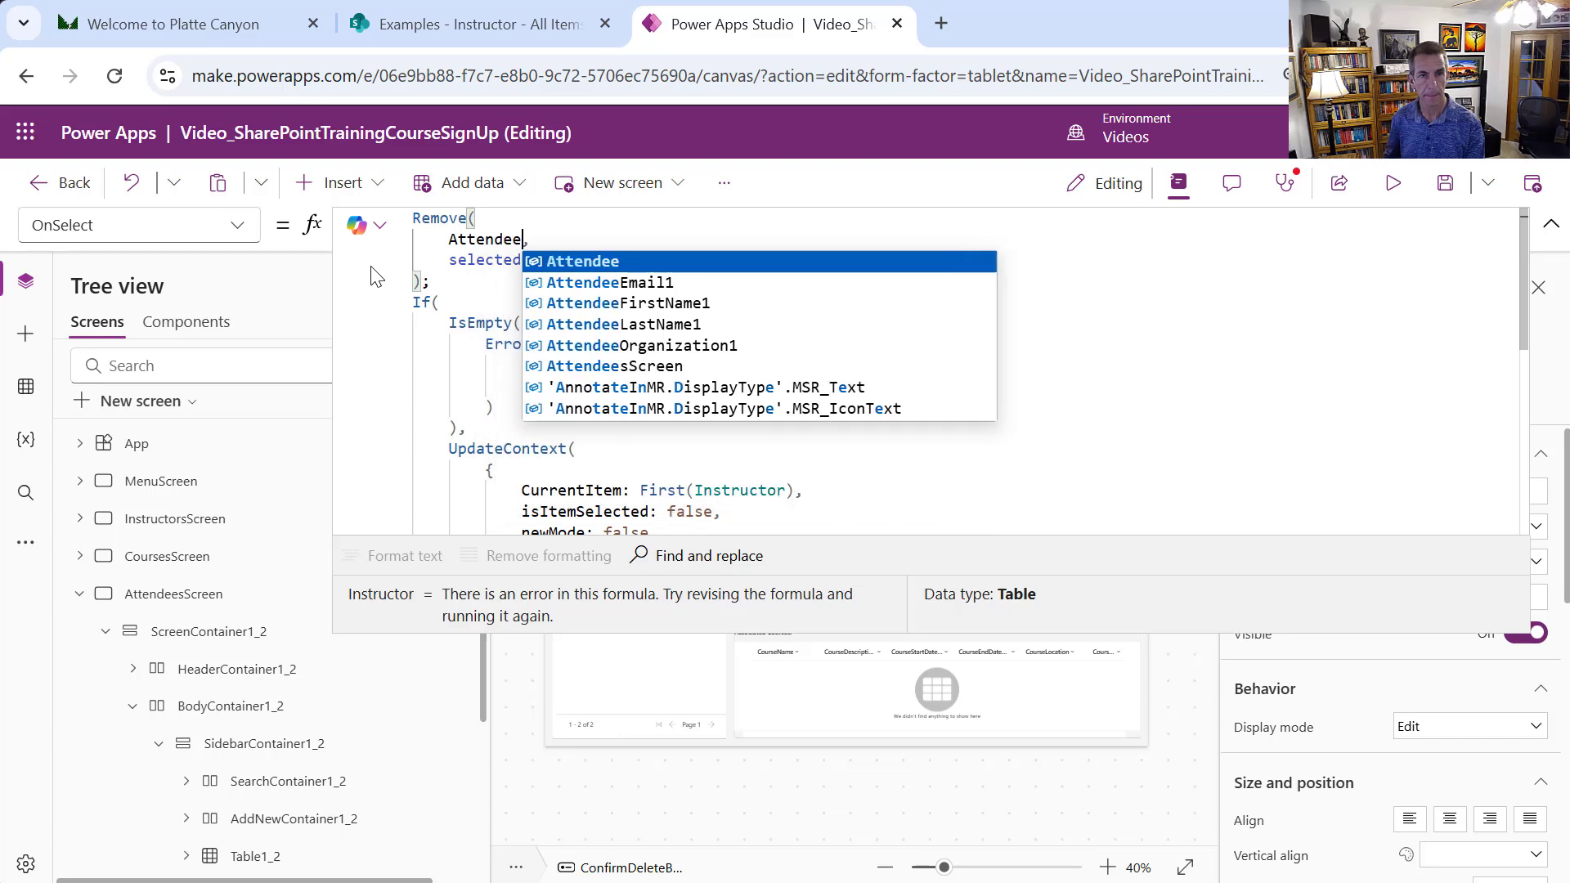
Replace Instructor with Attendee in the formula's Errors and First calls
double_click(509, 238)
key(ctrl+c)
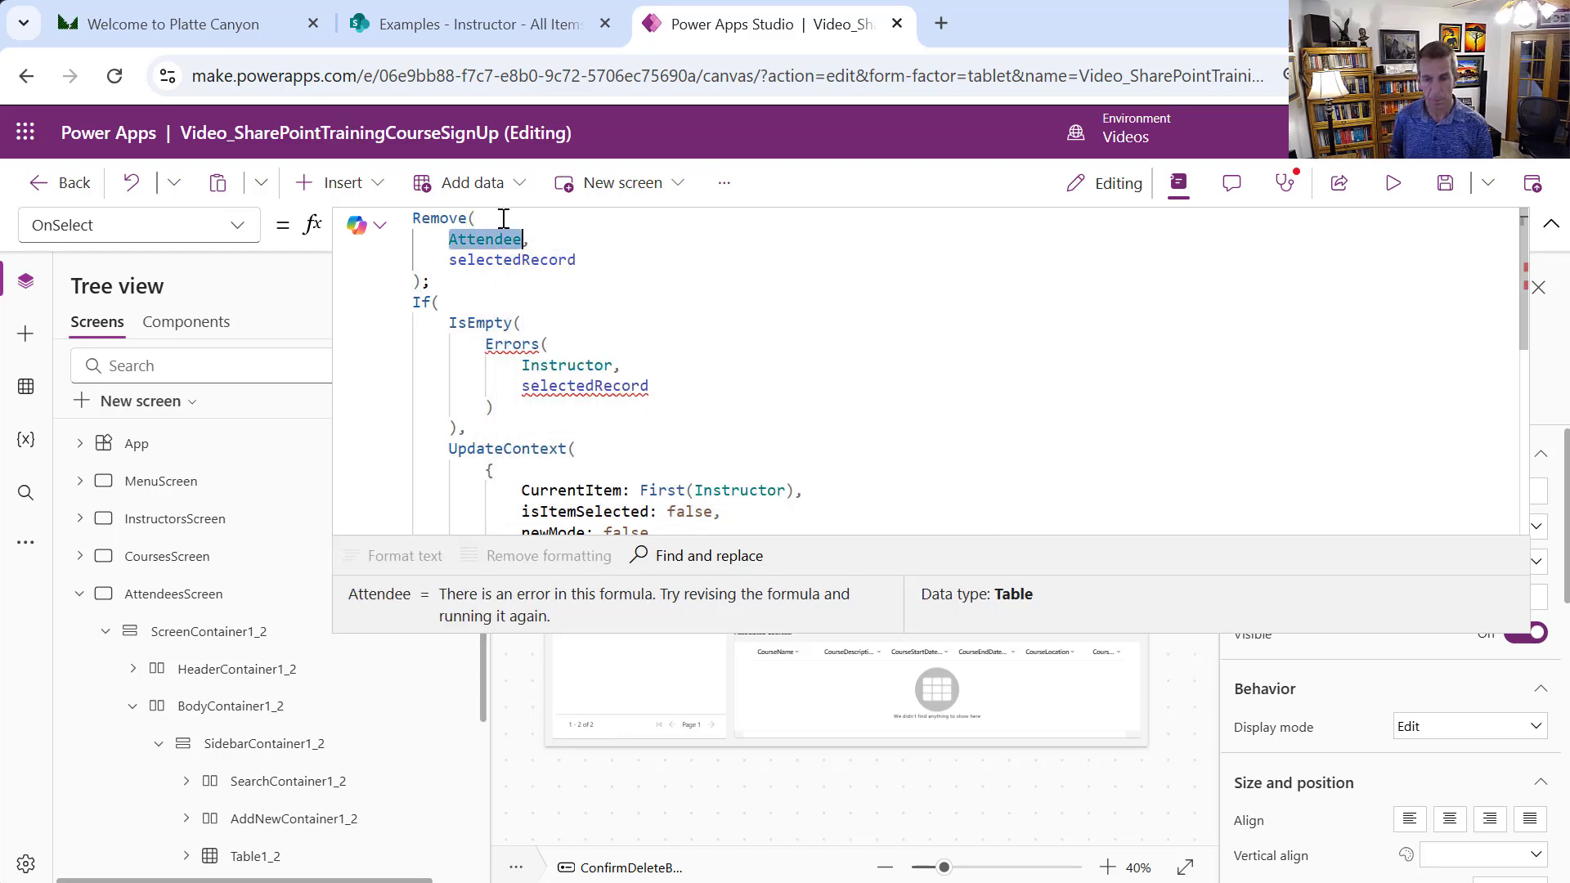
click(594, 367)
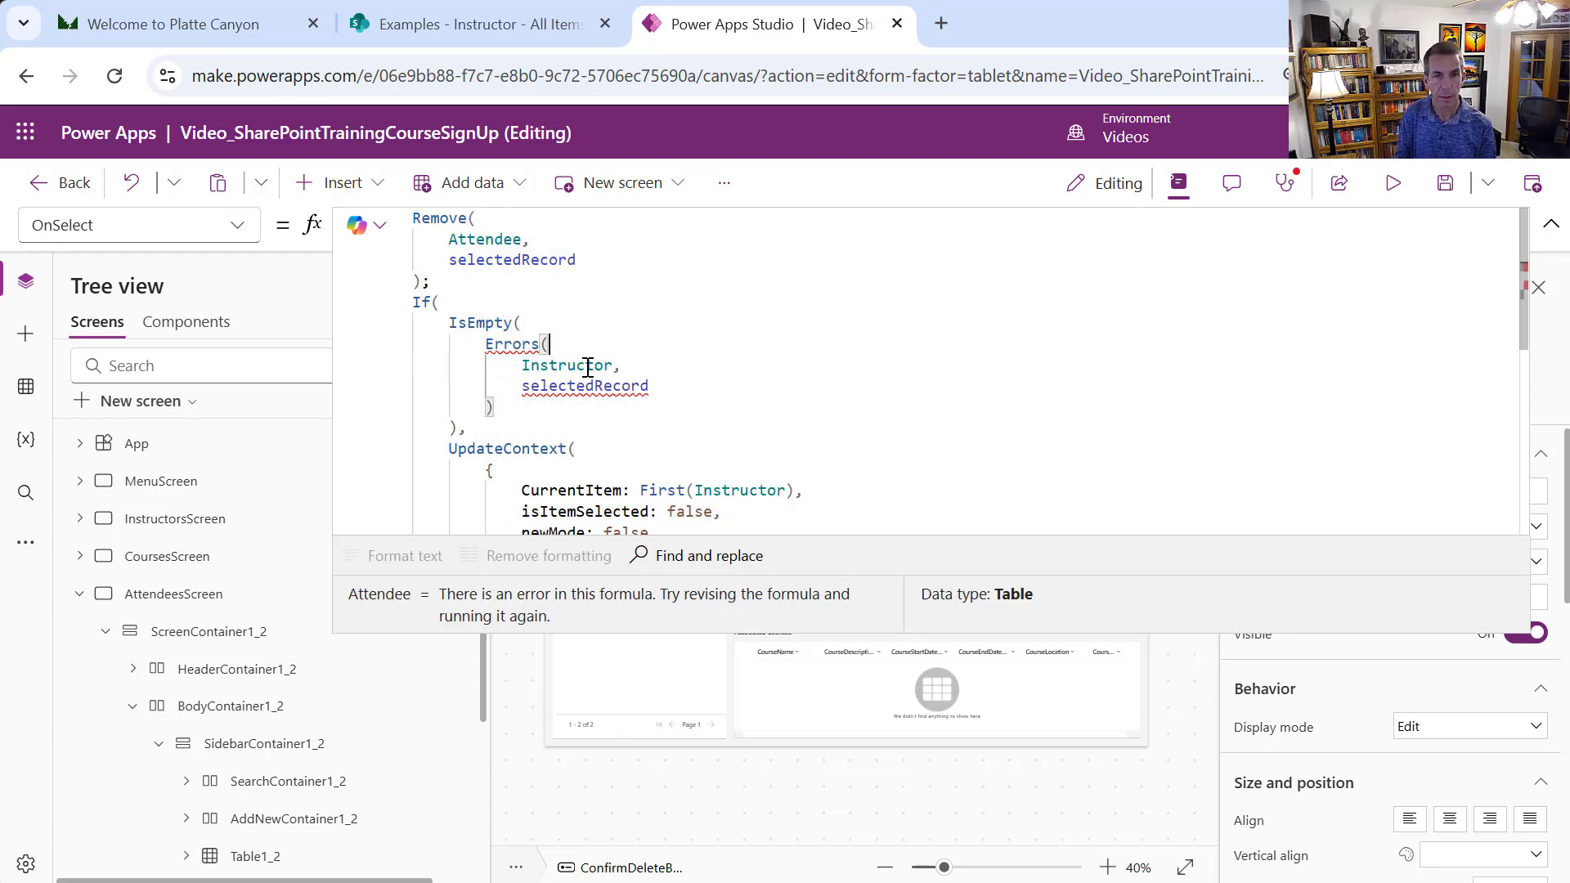
double_click(587, 365)
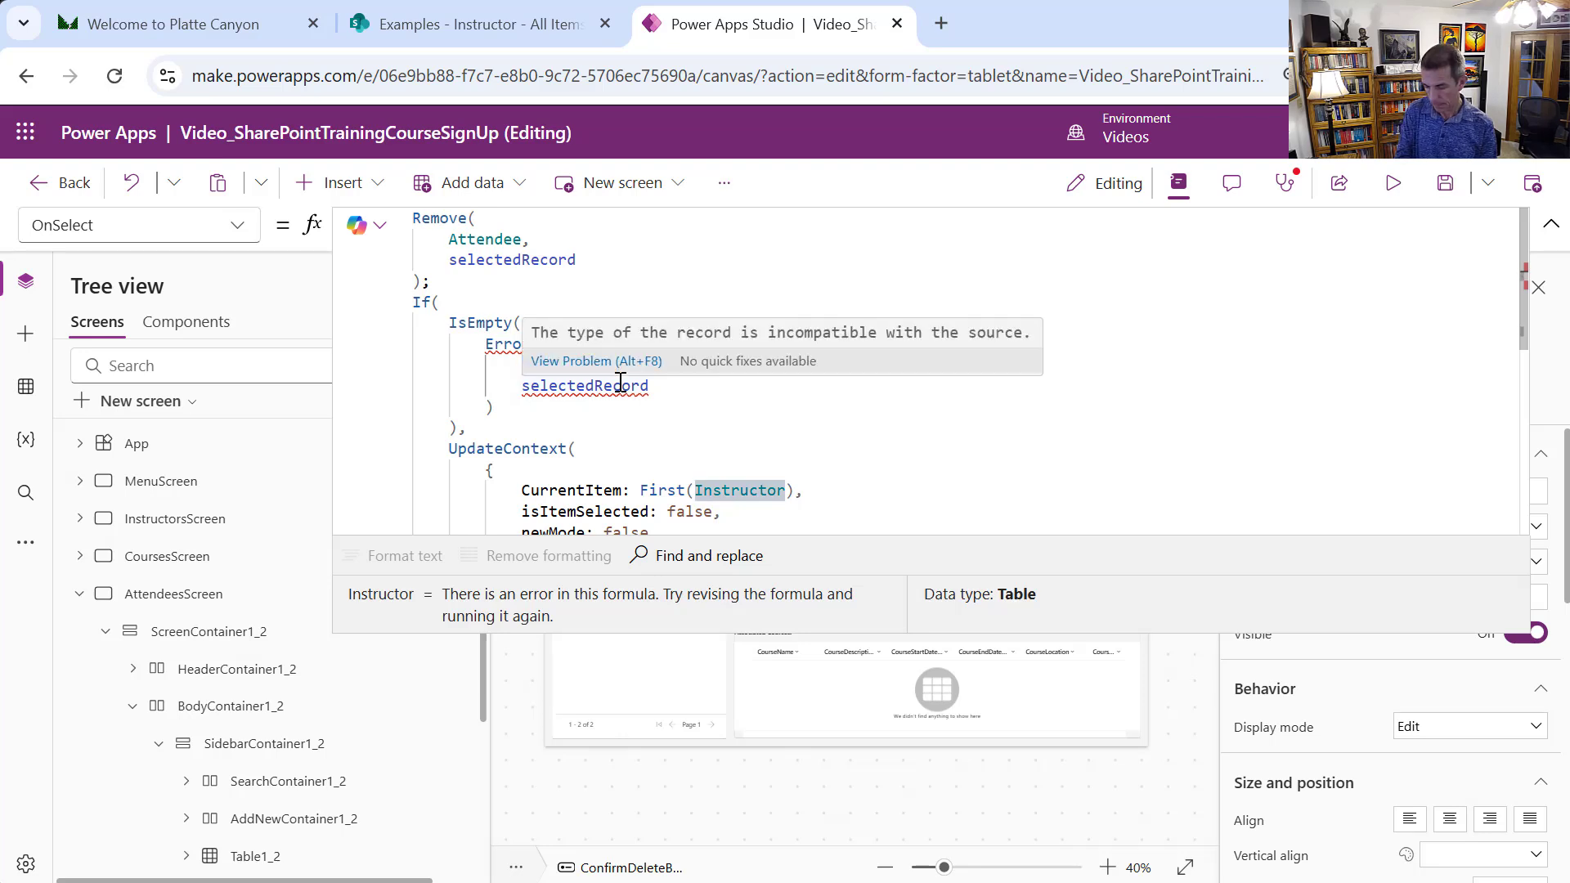
key(ctrl+v)
double_click(740, 490)
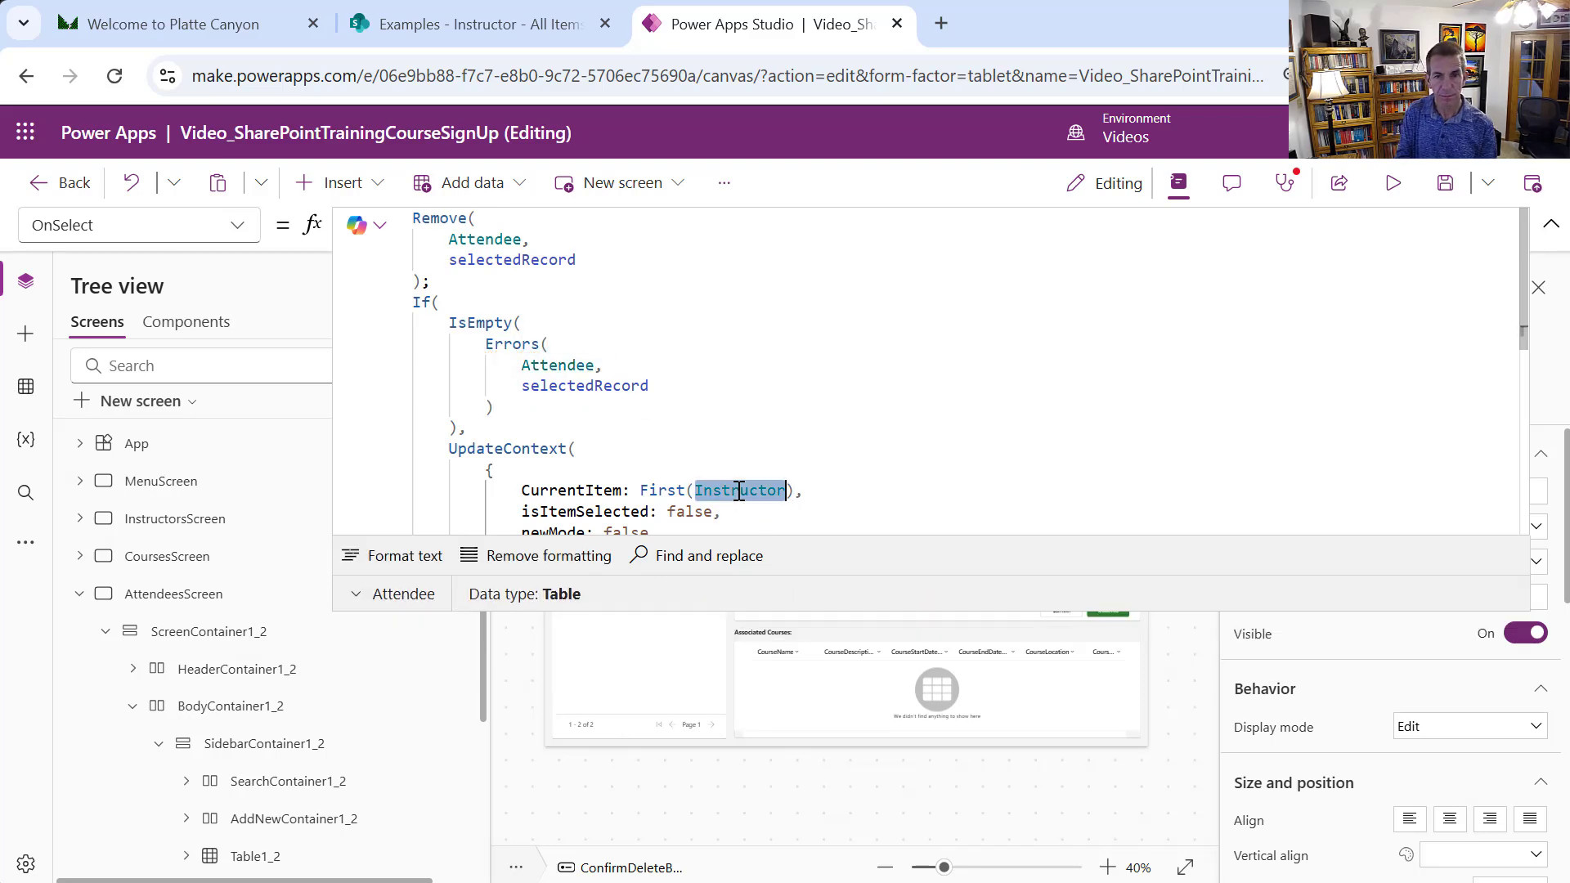
key(ctrl+v)
drag(1522, 299, 1476, 260)
drag(996, 609, 1014, 142)
click(716, 502)
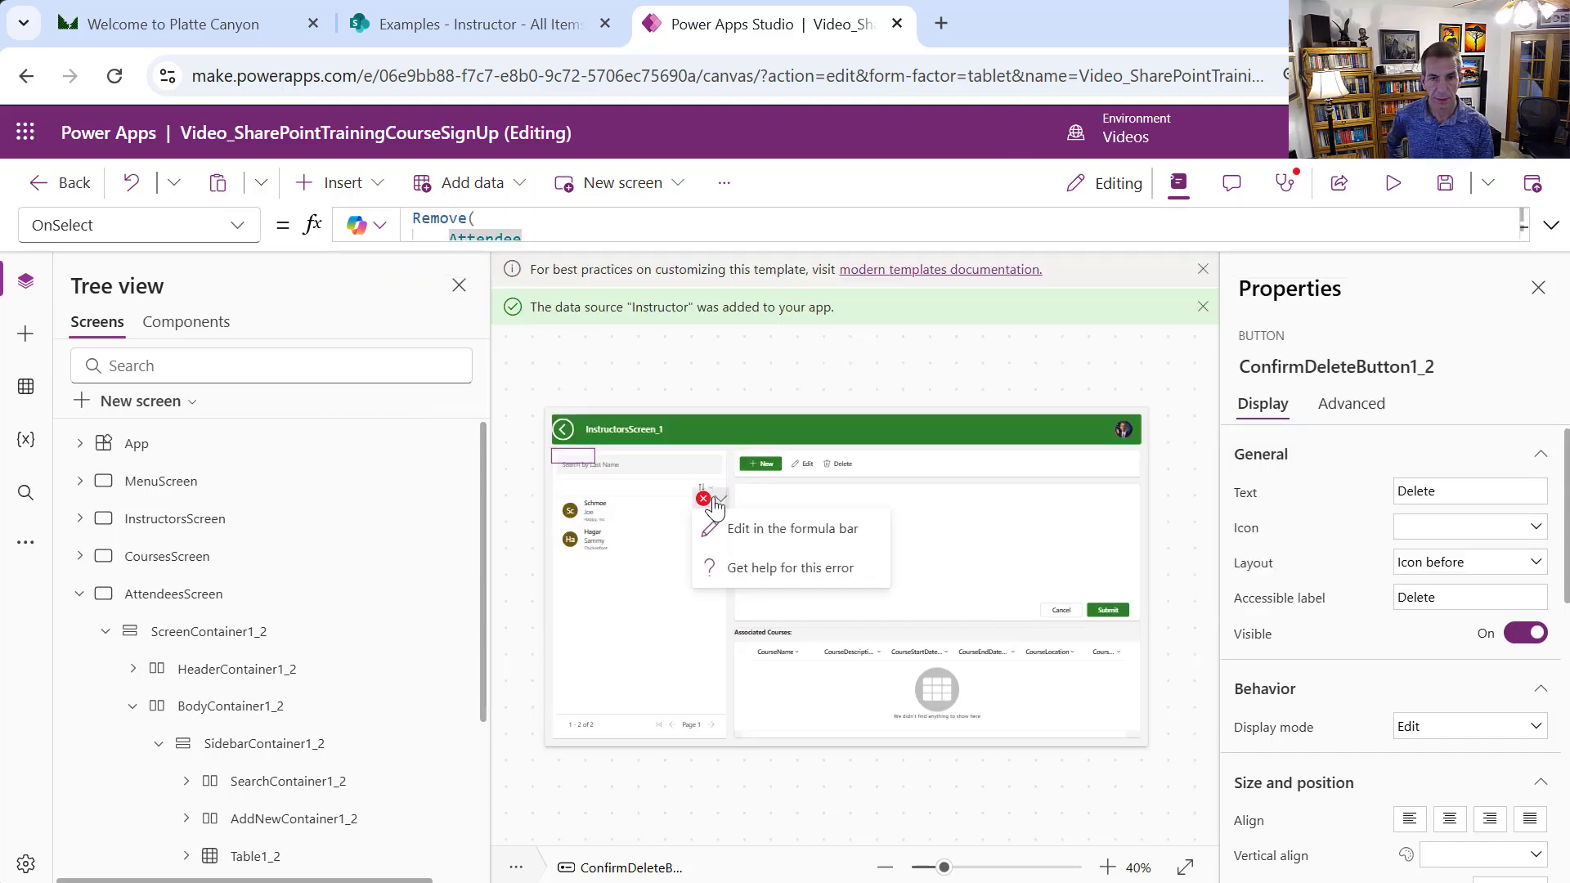
Switch Form1_2's data source to Attendee and replace its data cards
click(746, 532)
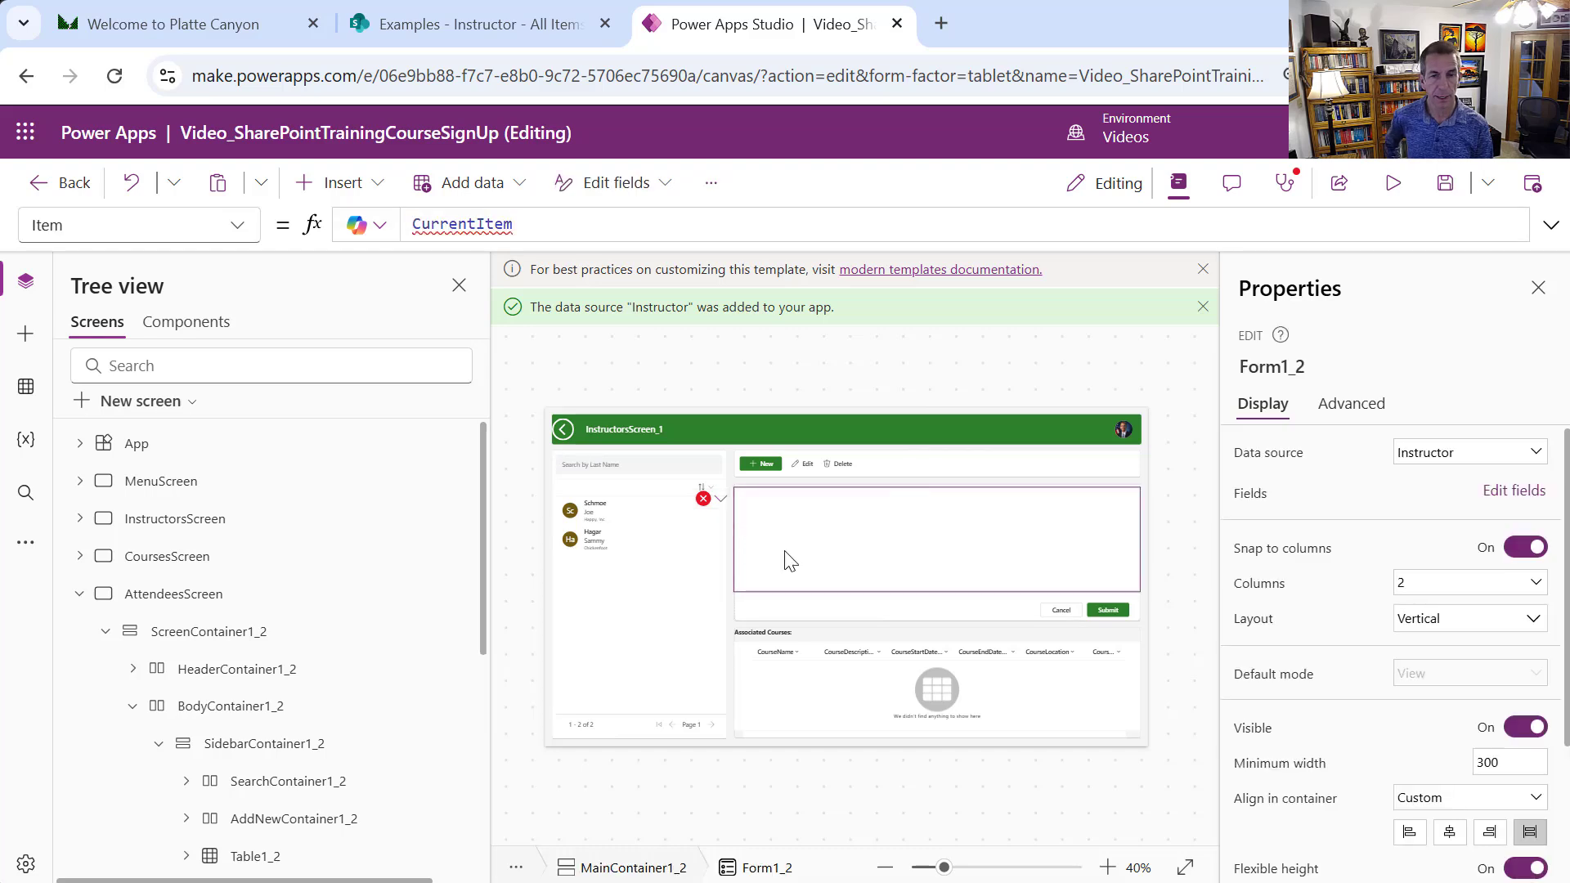
click(859, 570)
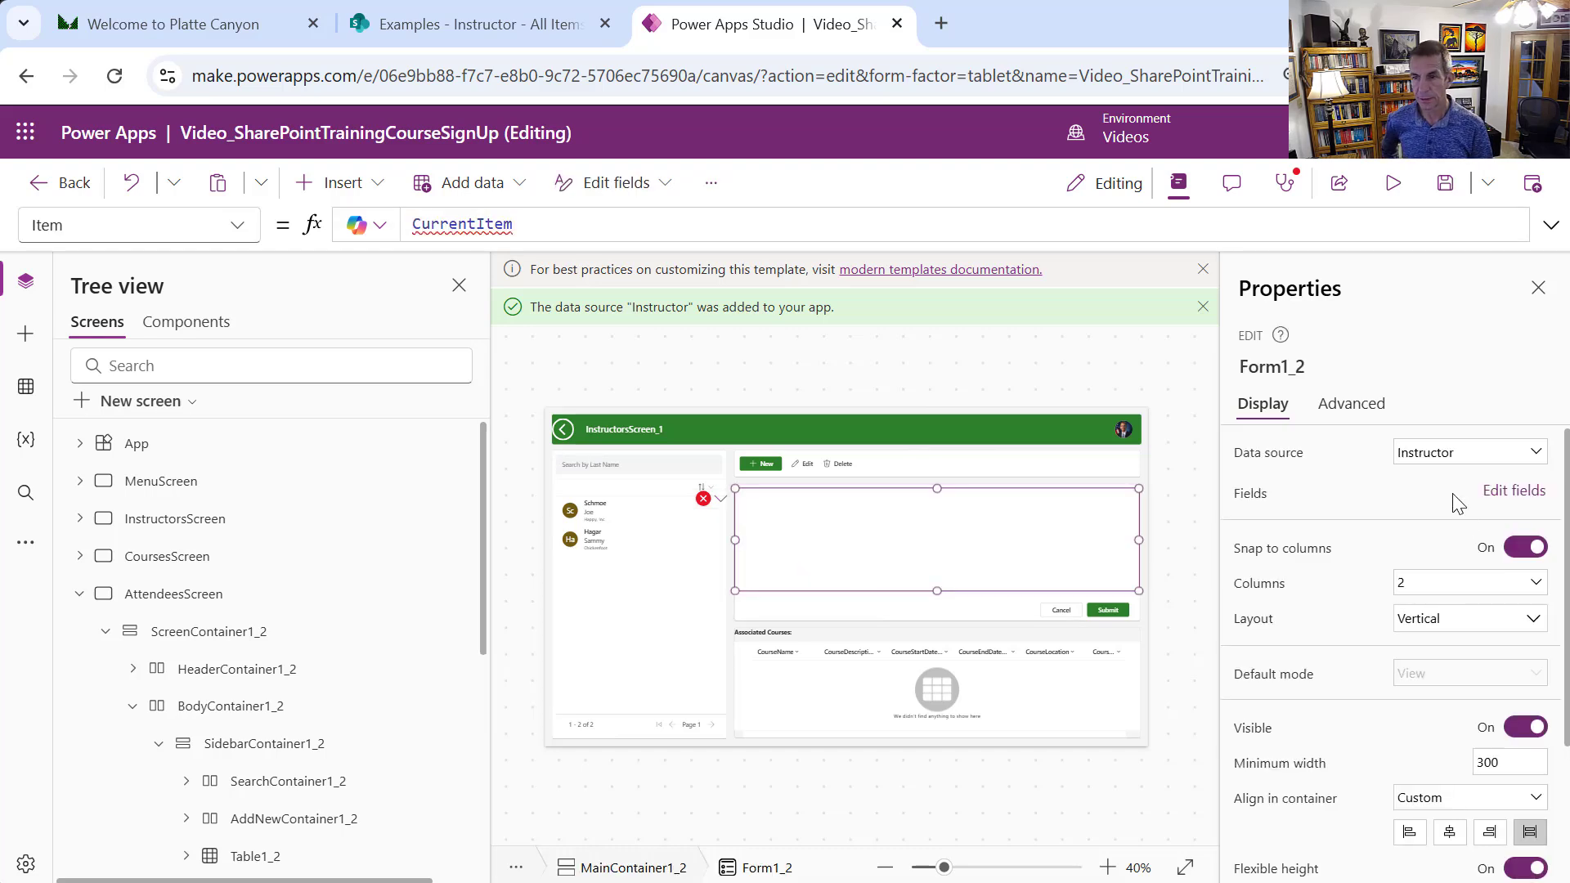
click(1486, 463)
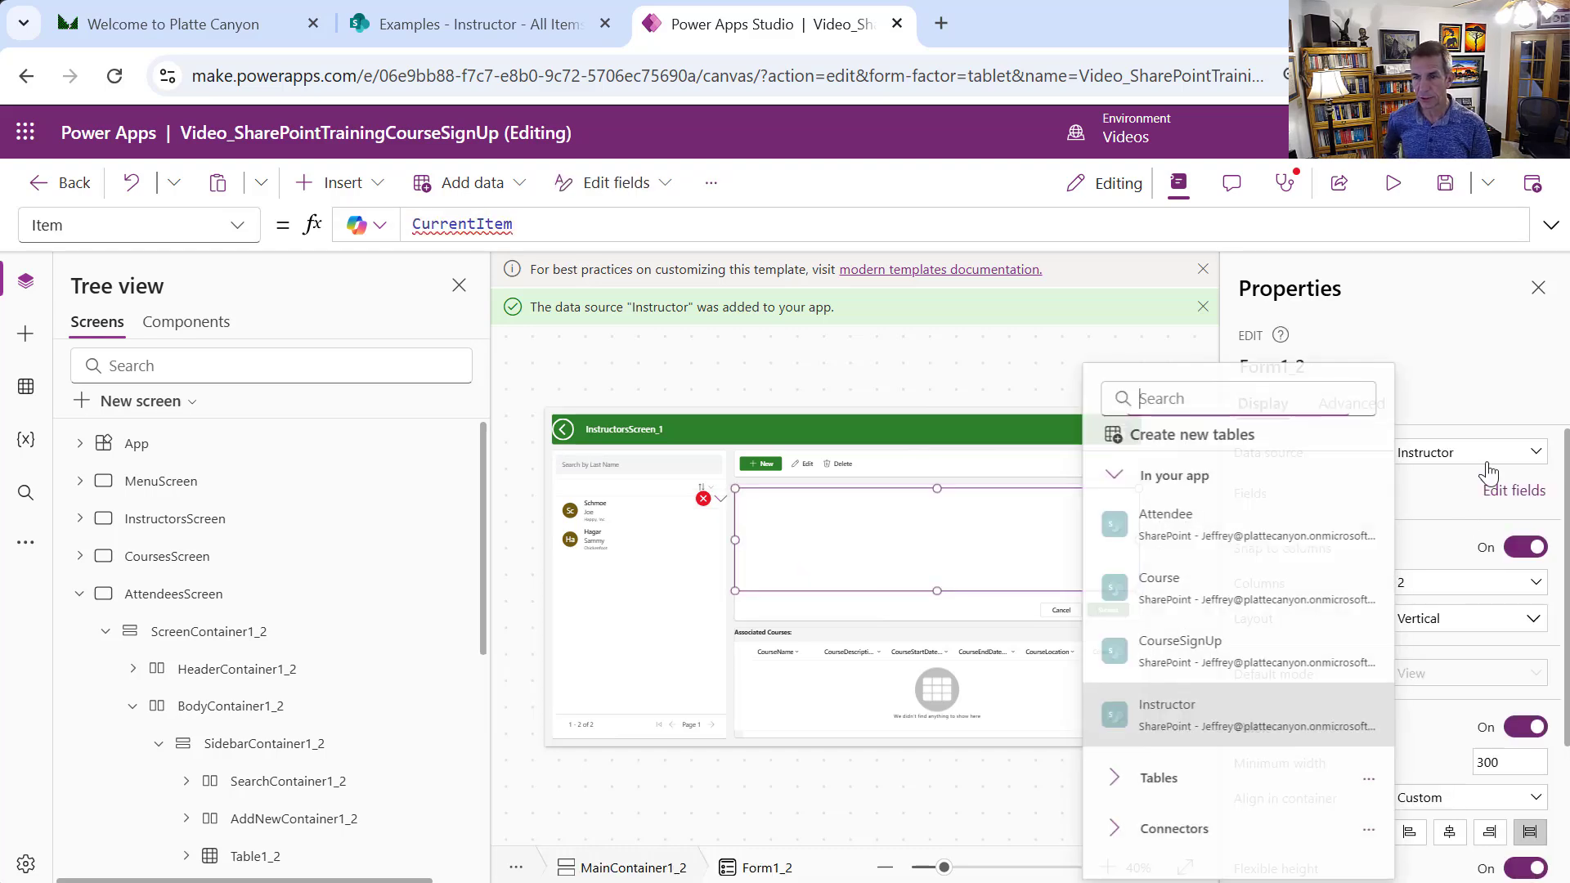
click(1236, 528)
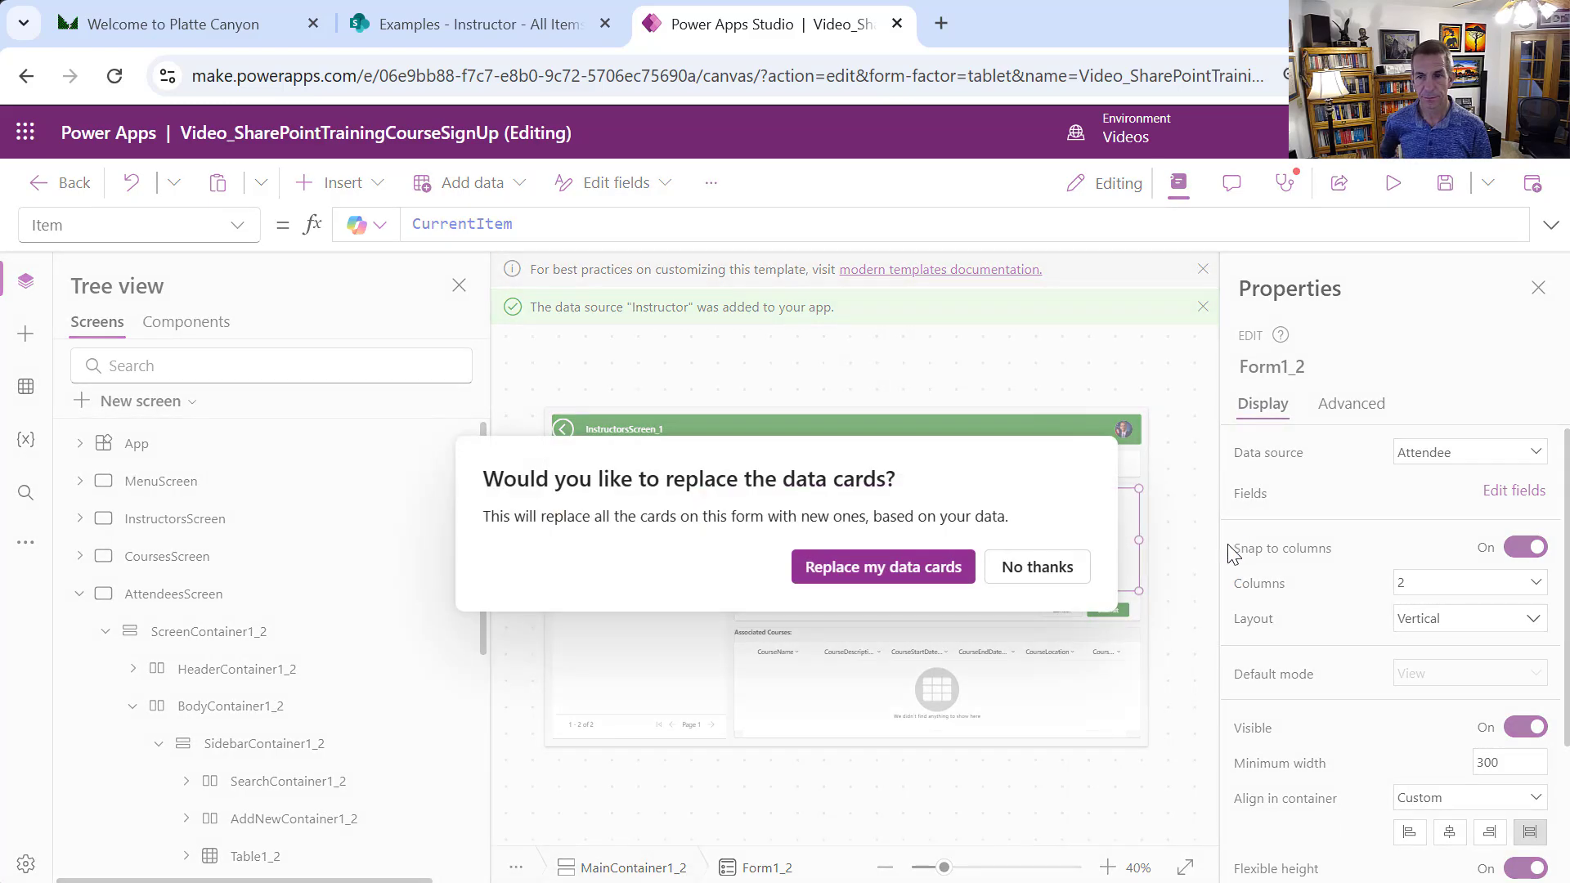
click(941, 568)
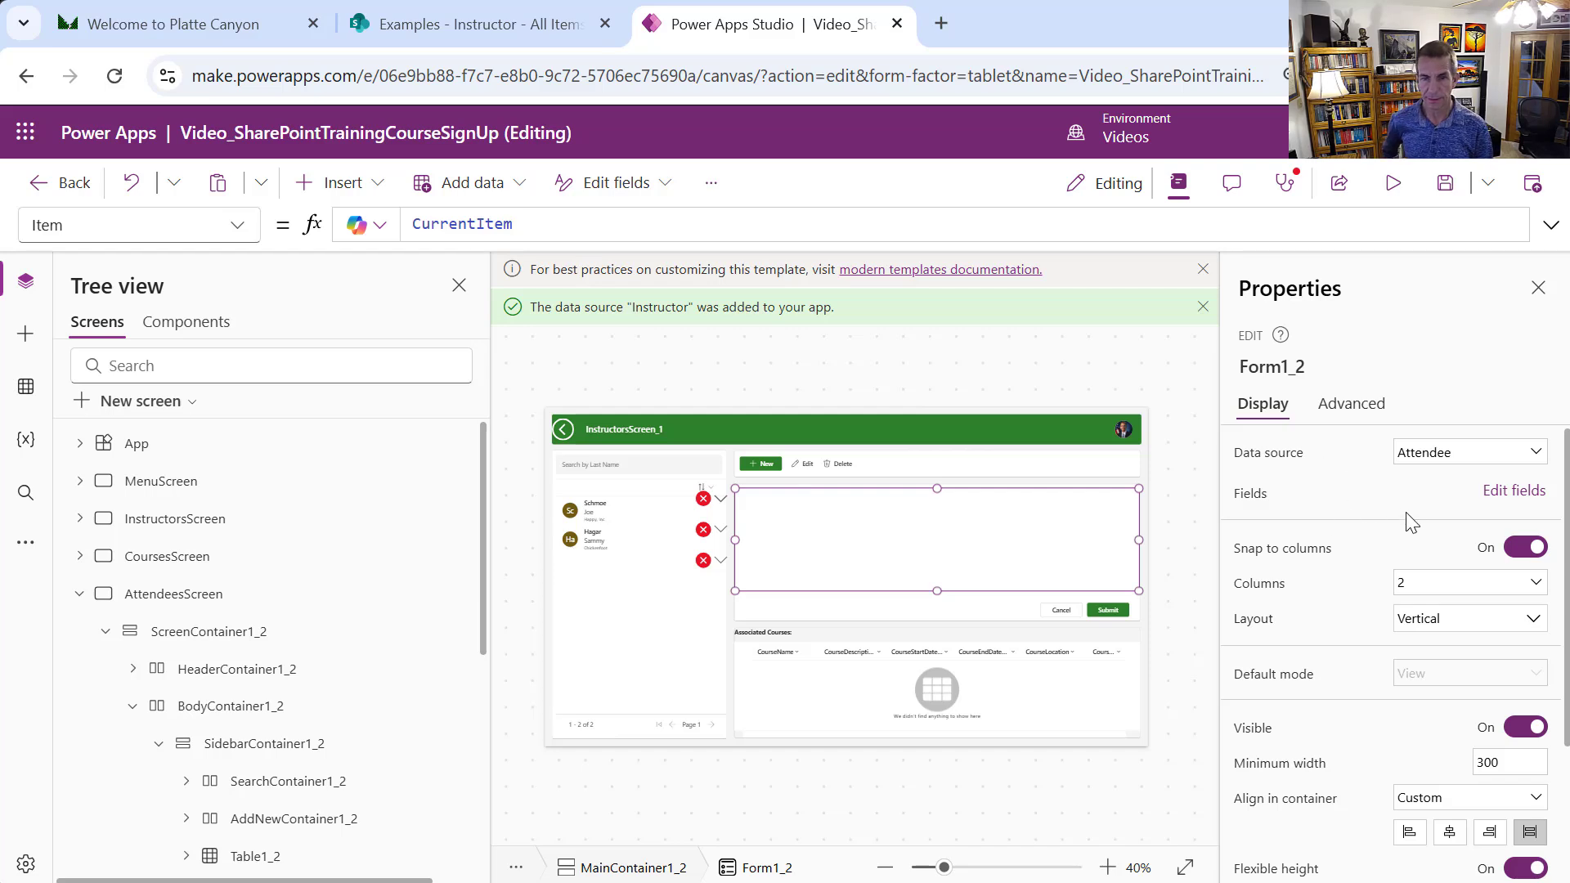
Remove the Content type field from the attendee form and add the ID field
click(1498, 493)
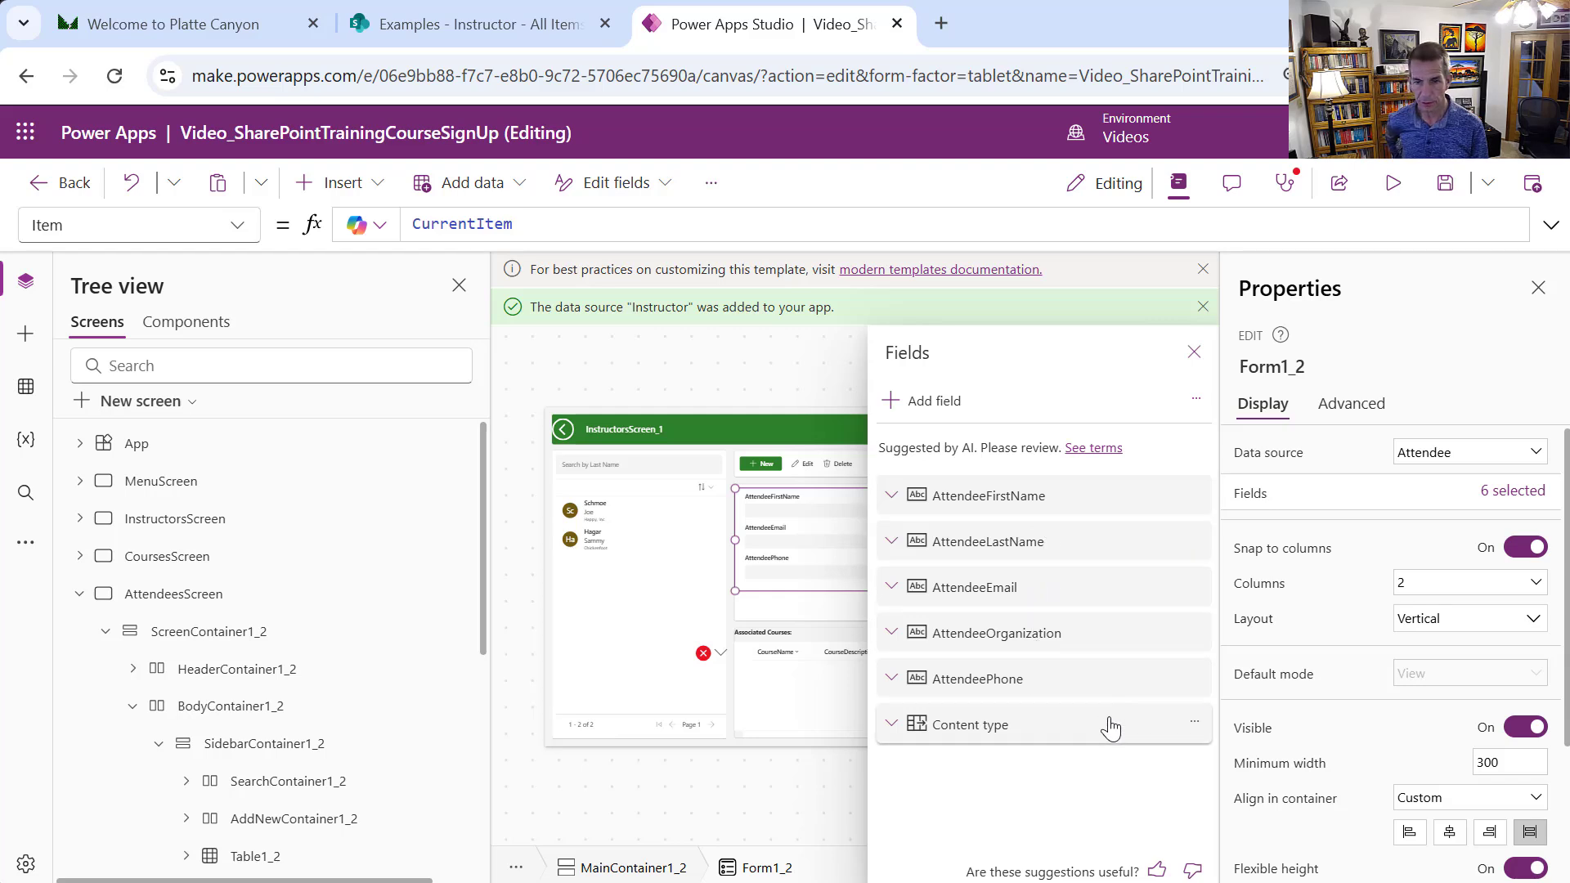
click(1194, 721)
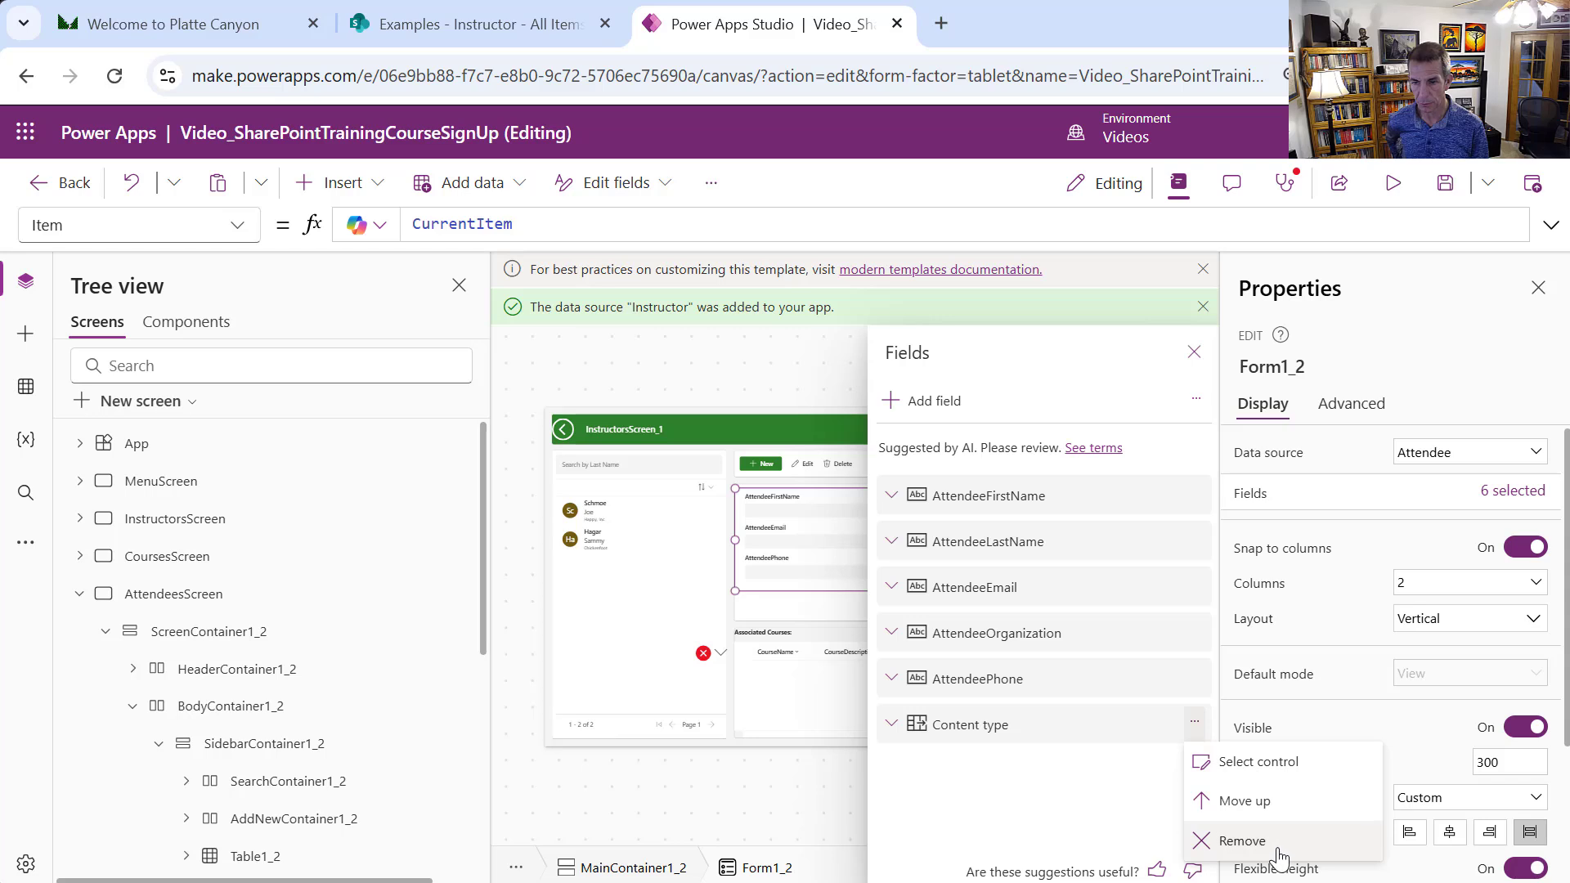
click(1242, 840)
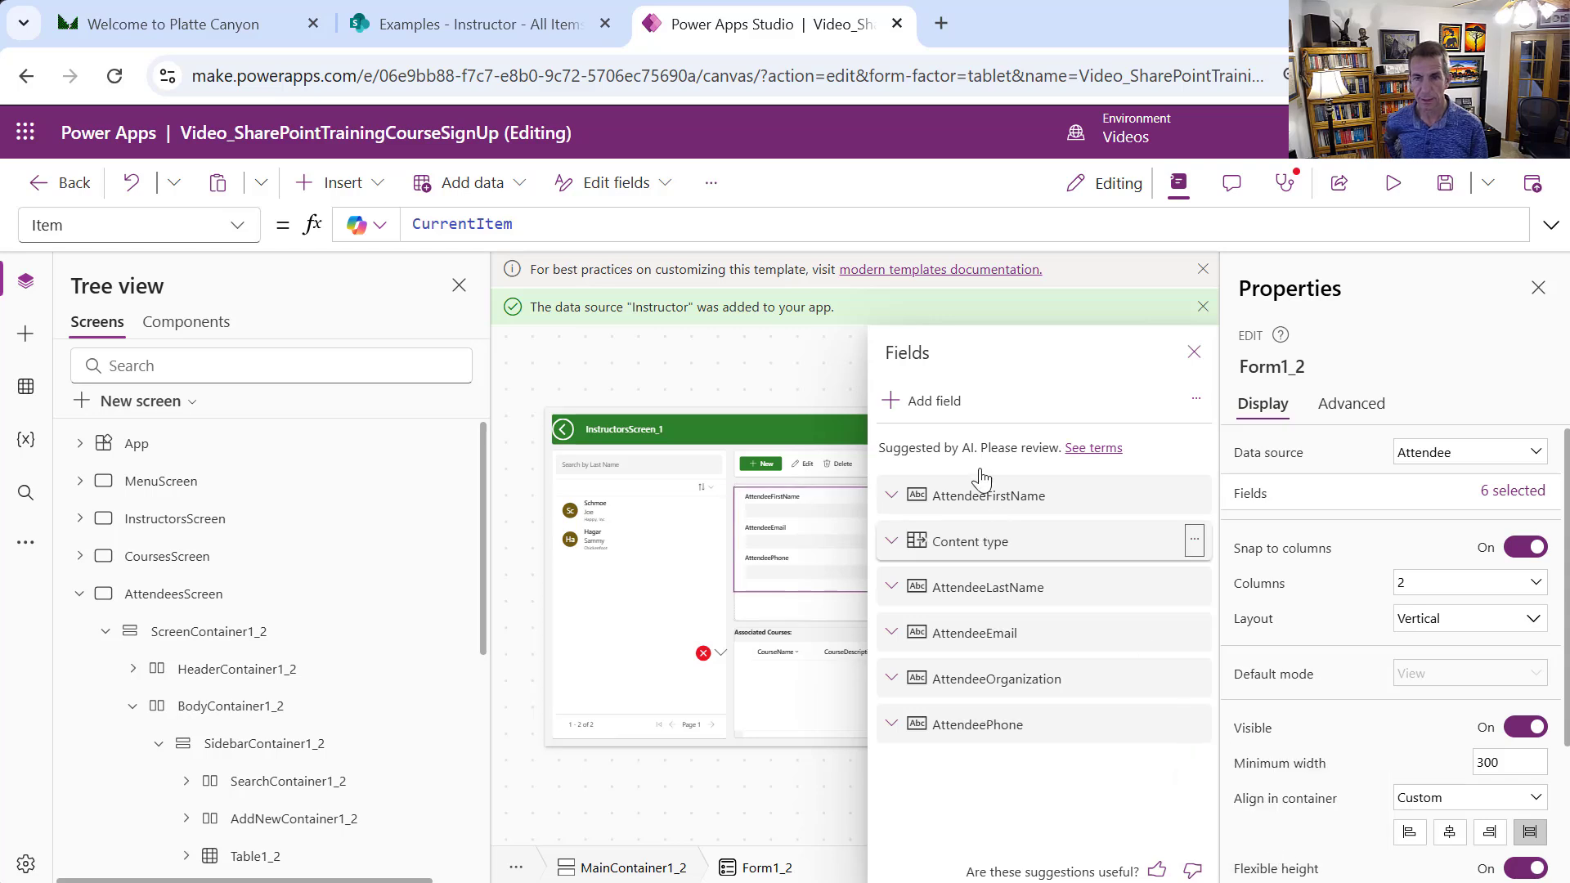
click(934, 402)
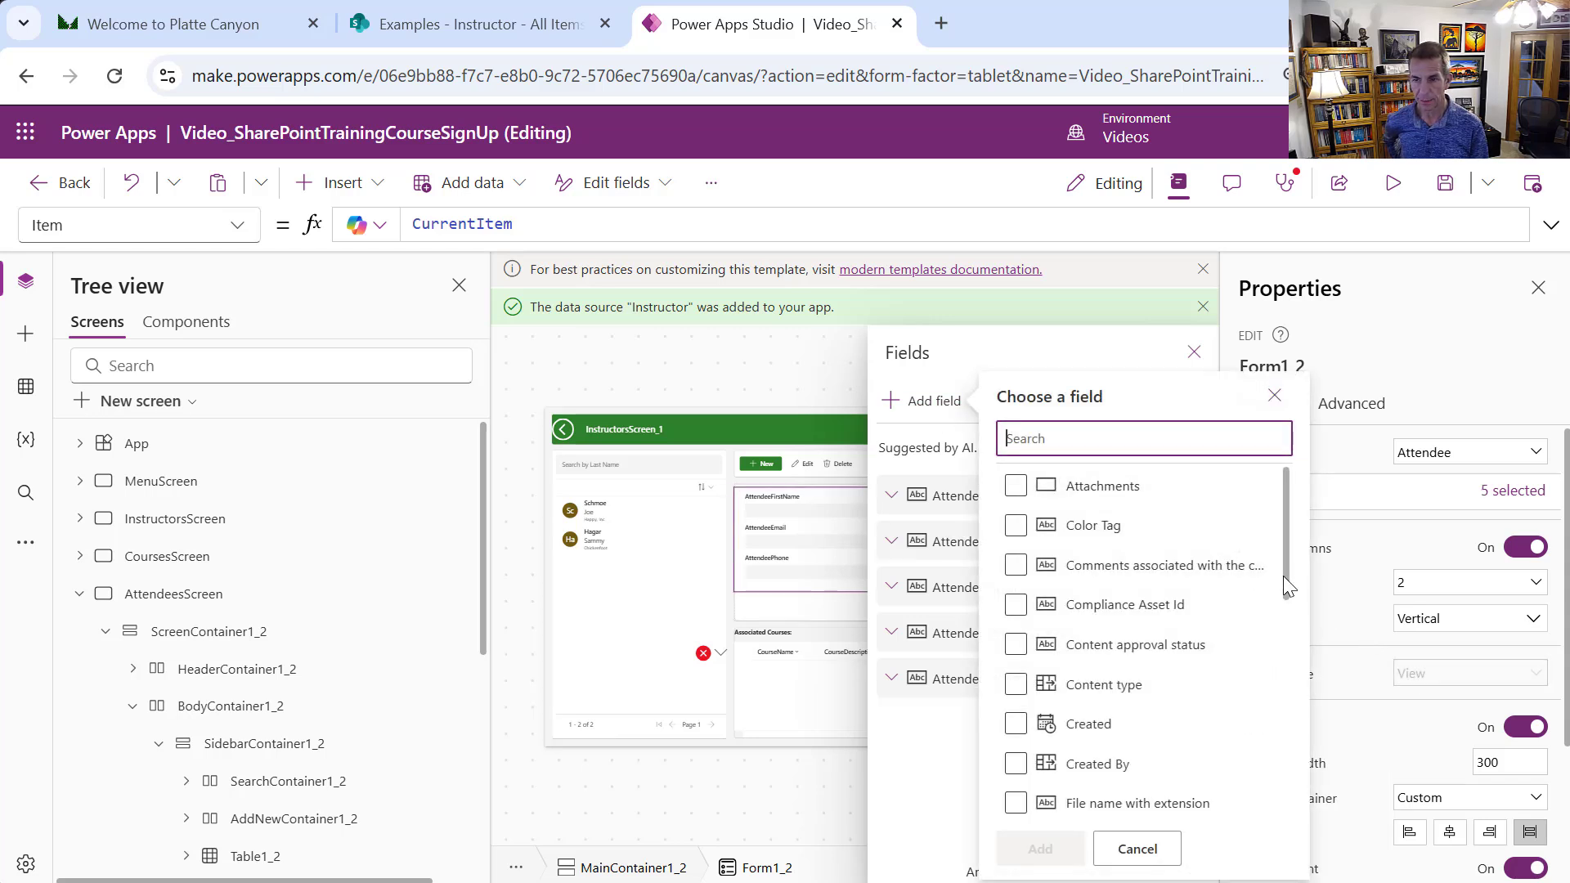
drag(1285, 582, 1286, 714)
click(1052, 613)
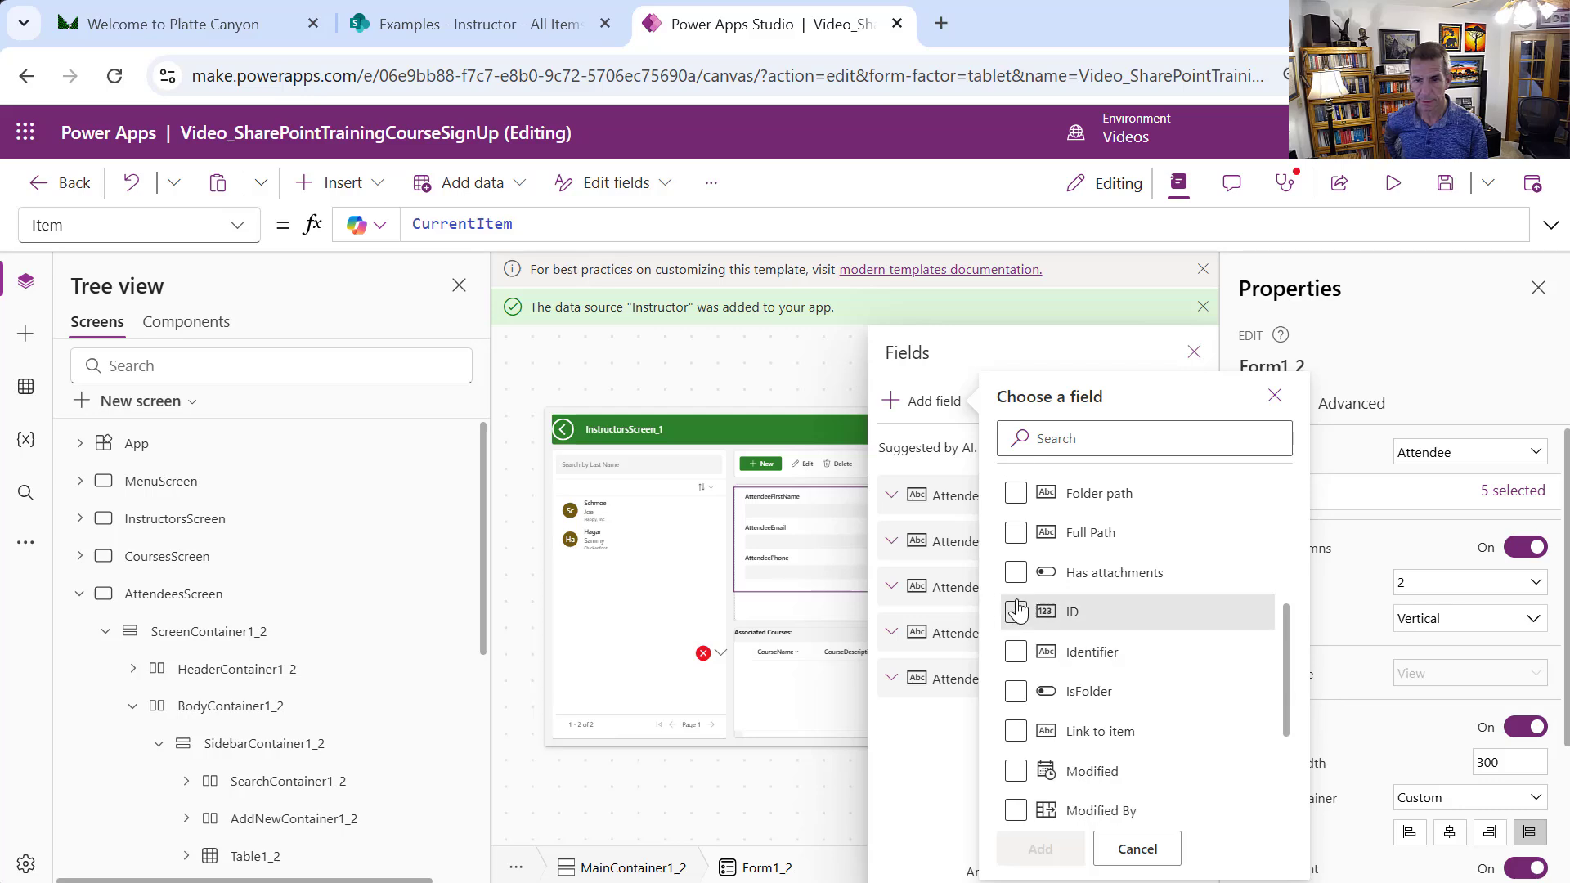
click(1060, 850)
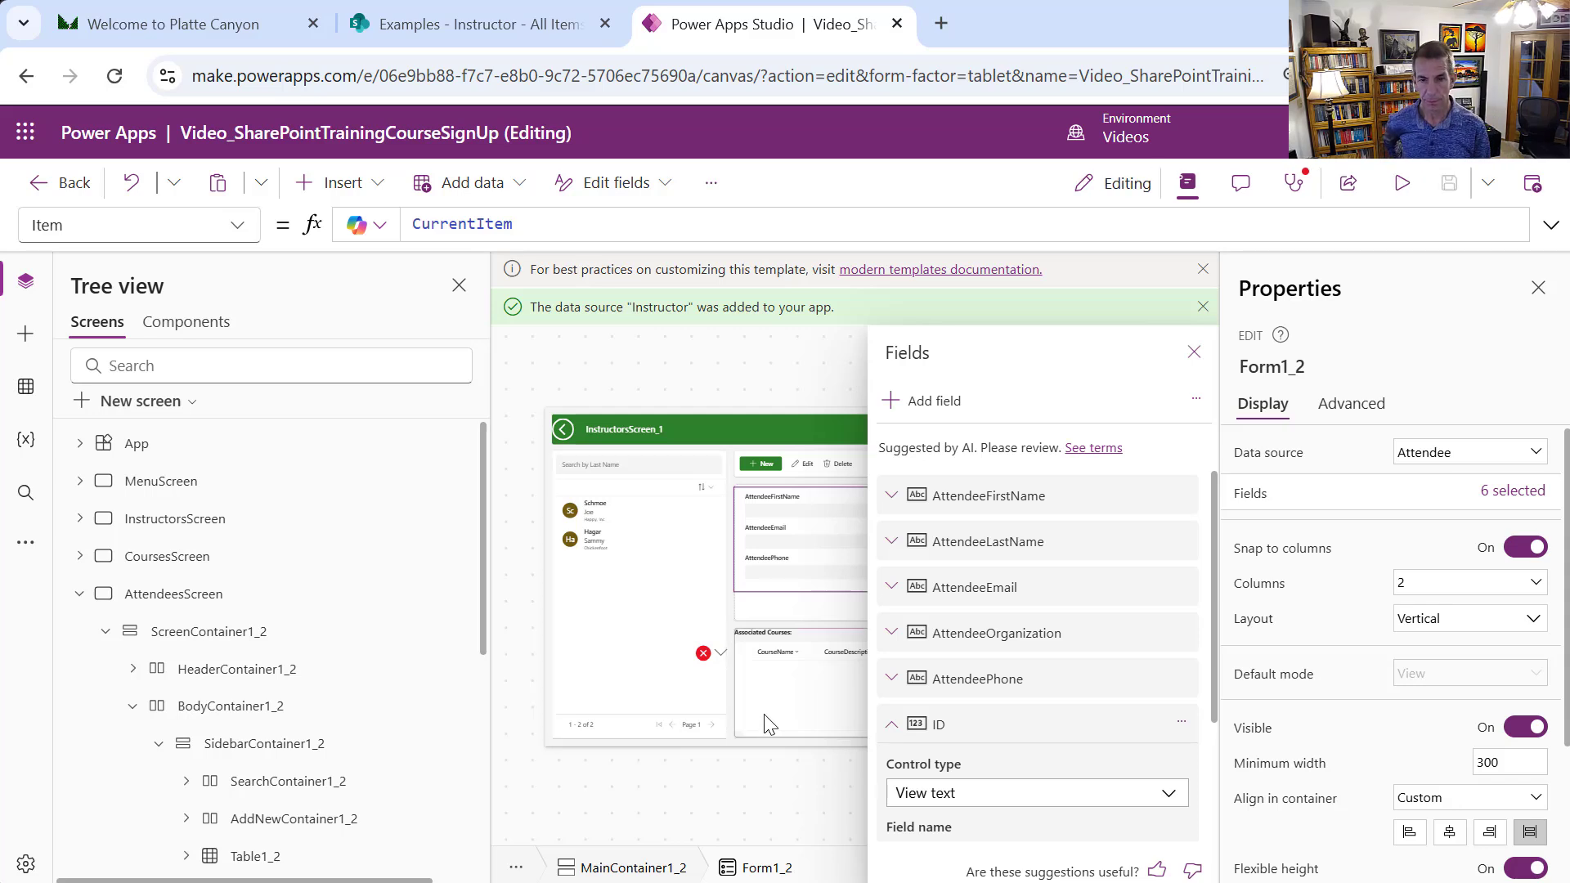
click(797, 691)
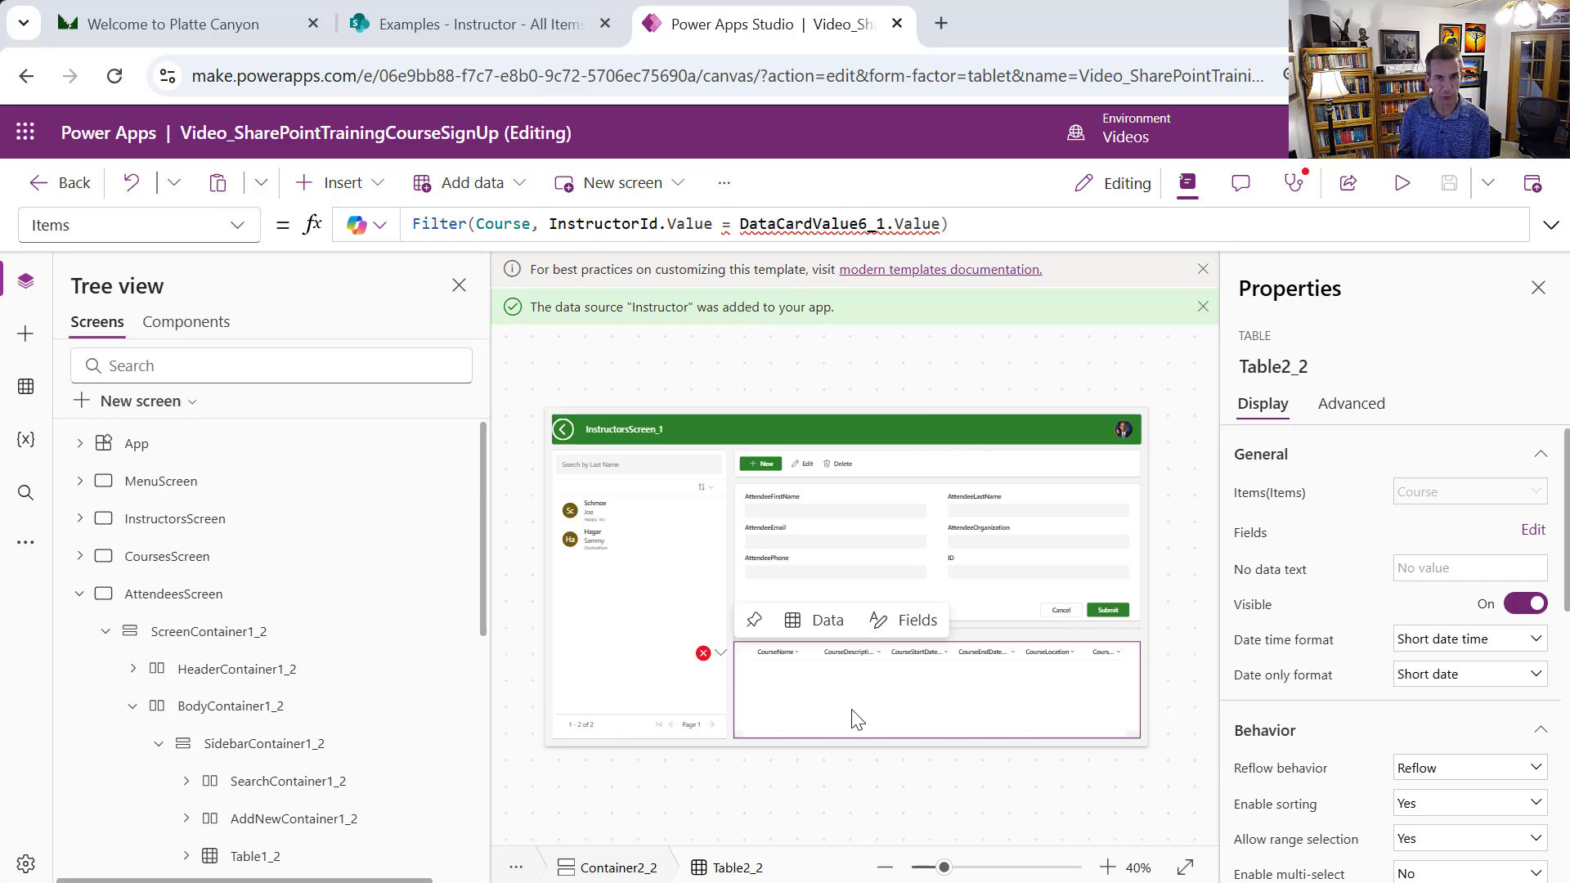
Rewrite Table2_2's Items formula to begin Filter(CourseSignUp, AttendeeId.Value =
click(984, 229)
key(ctrl+a)
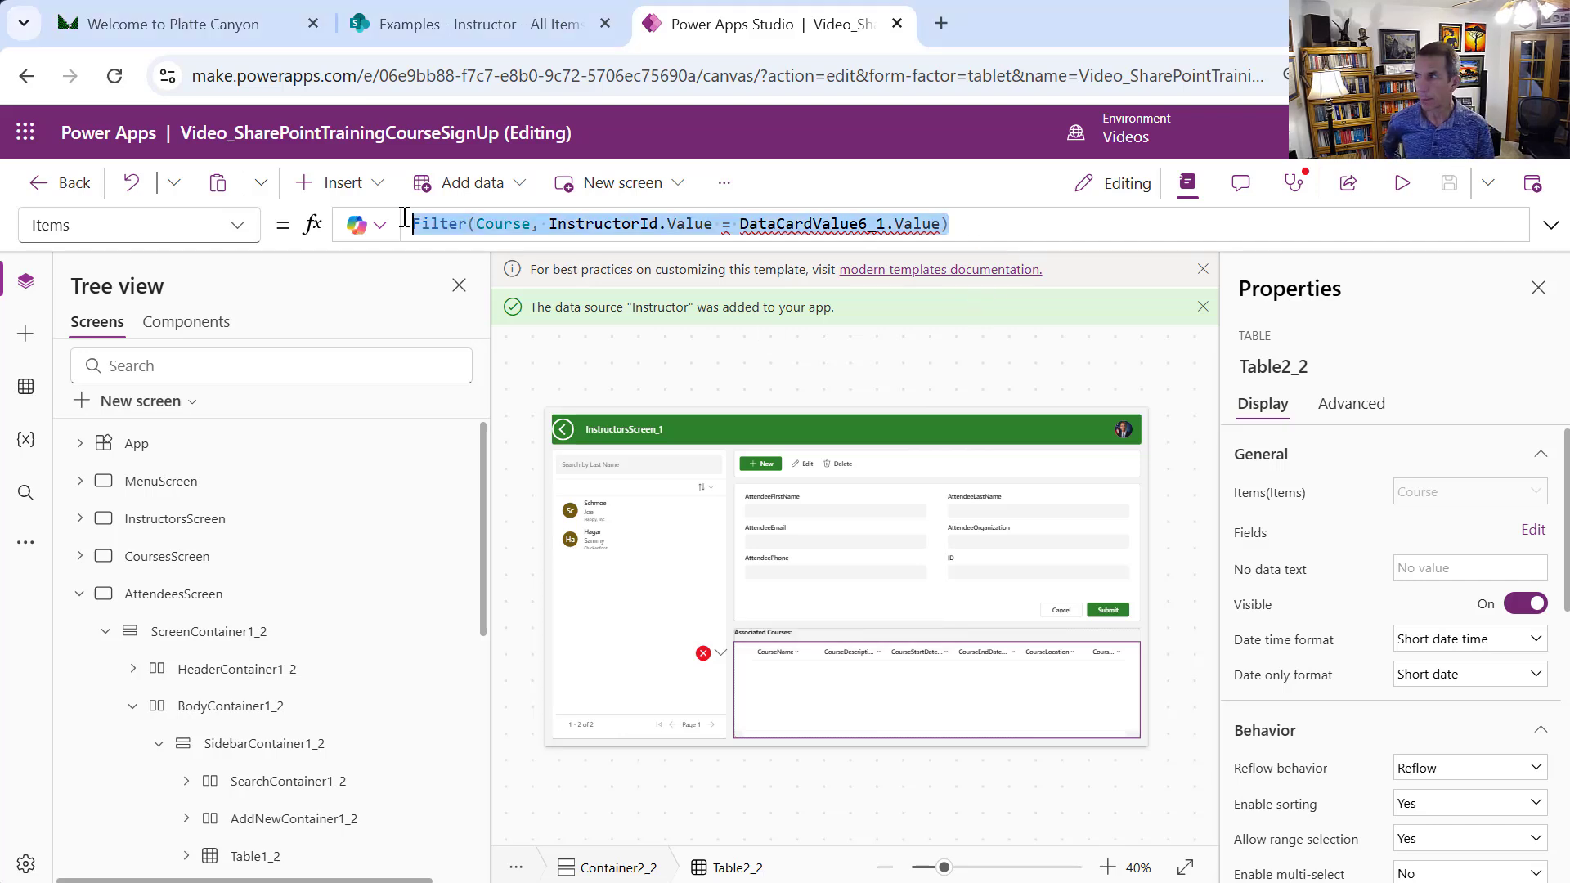
drag(404, 218, 479, 220)
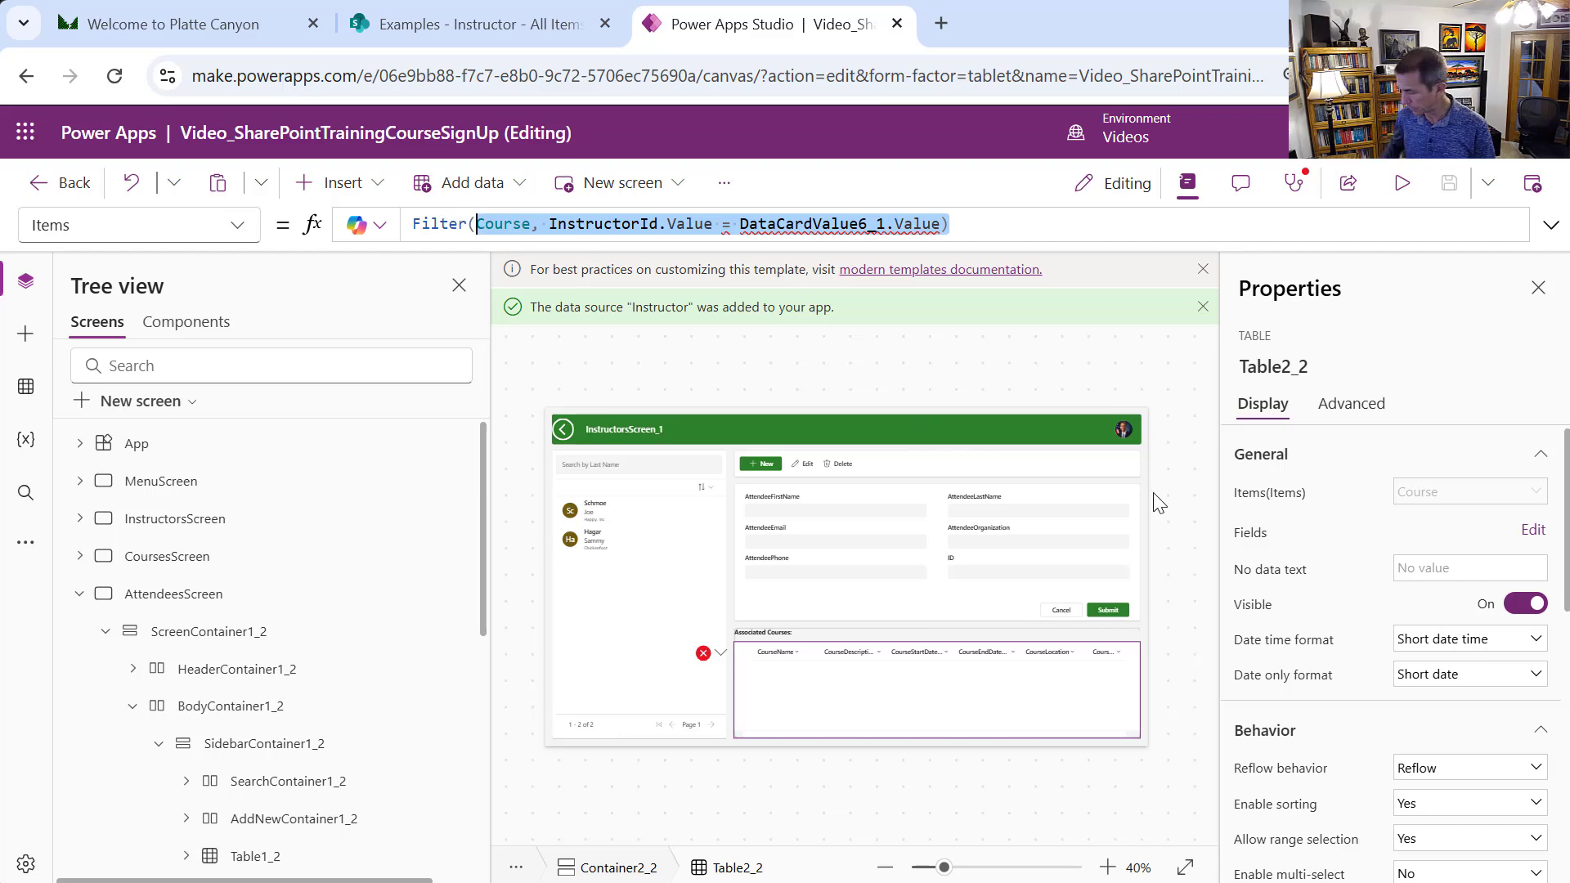
key(BackSpace)
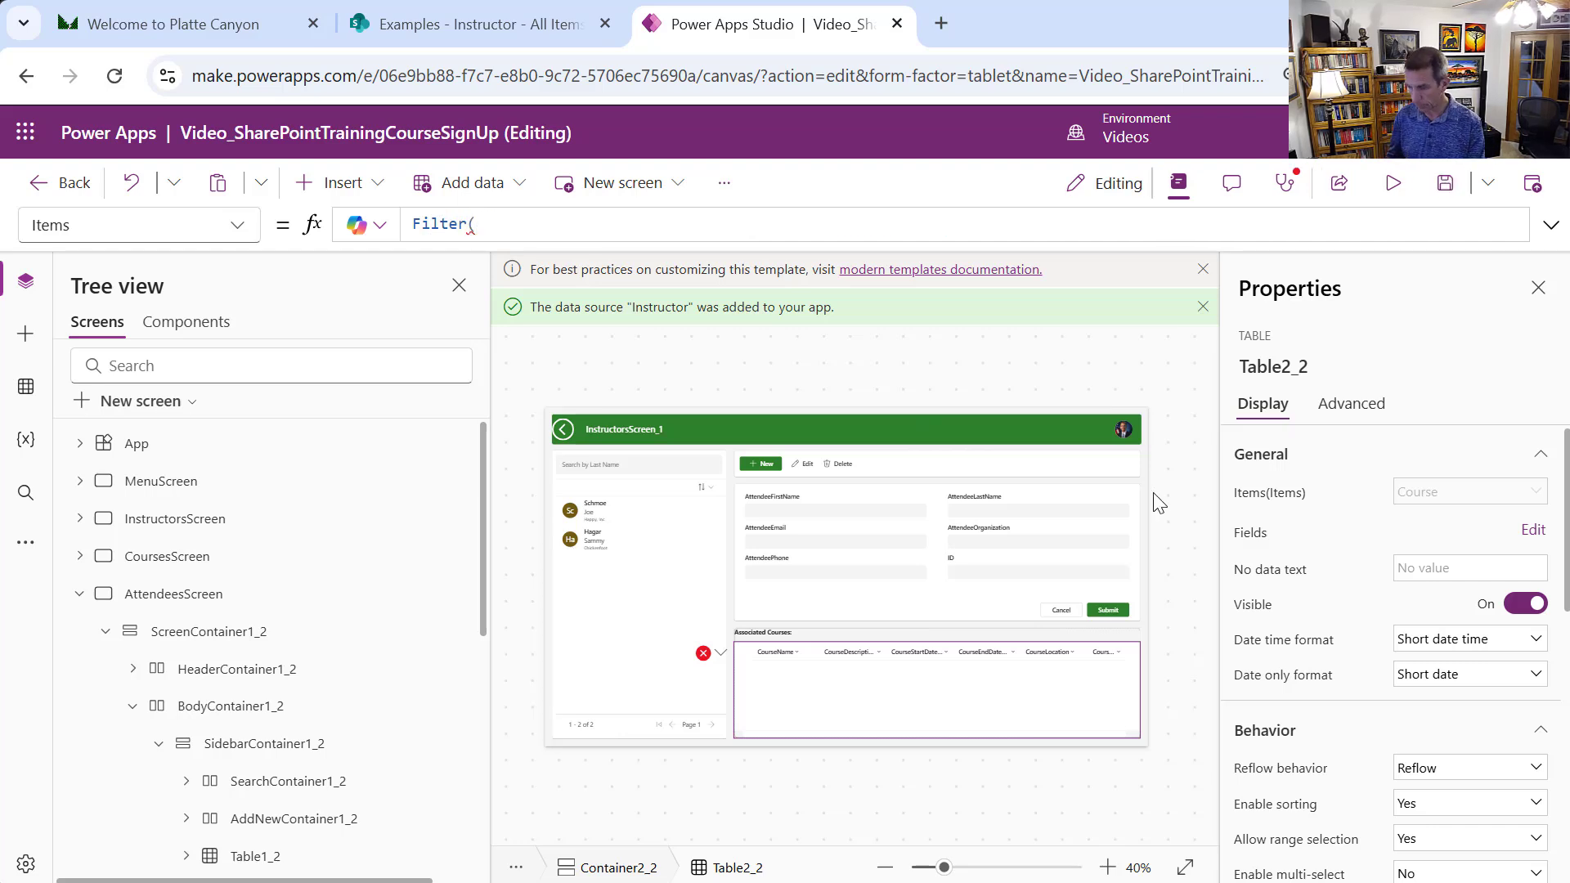
text(CourseSig)
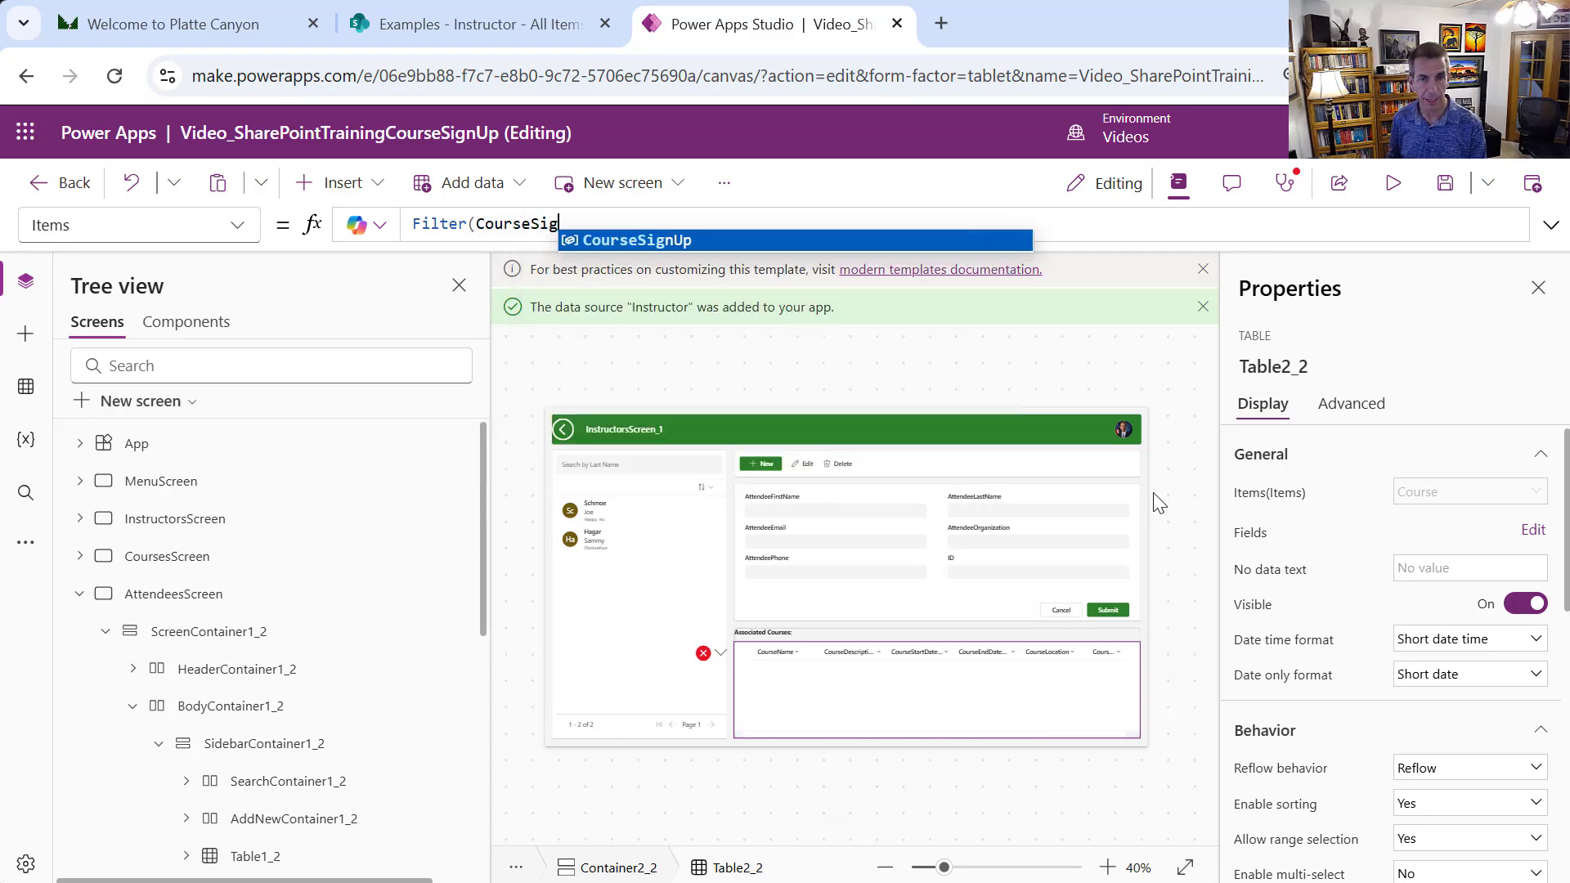
key(Tab)
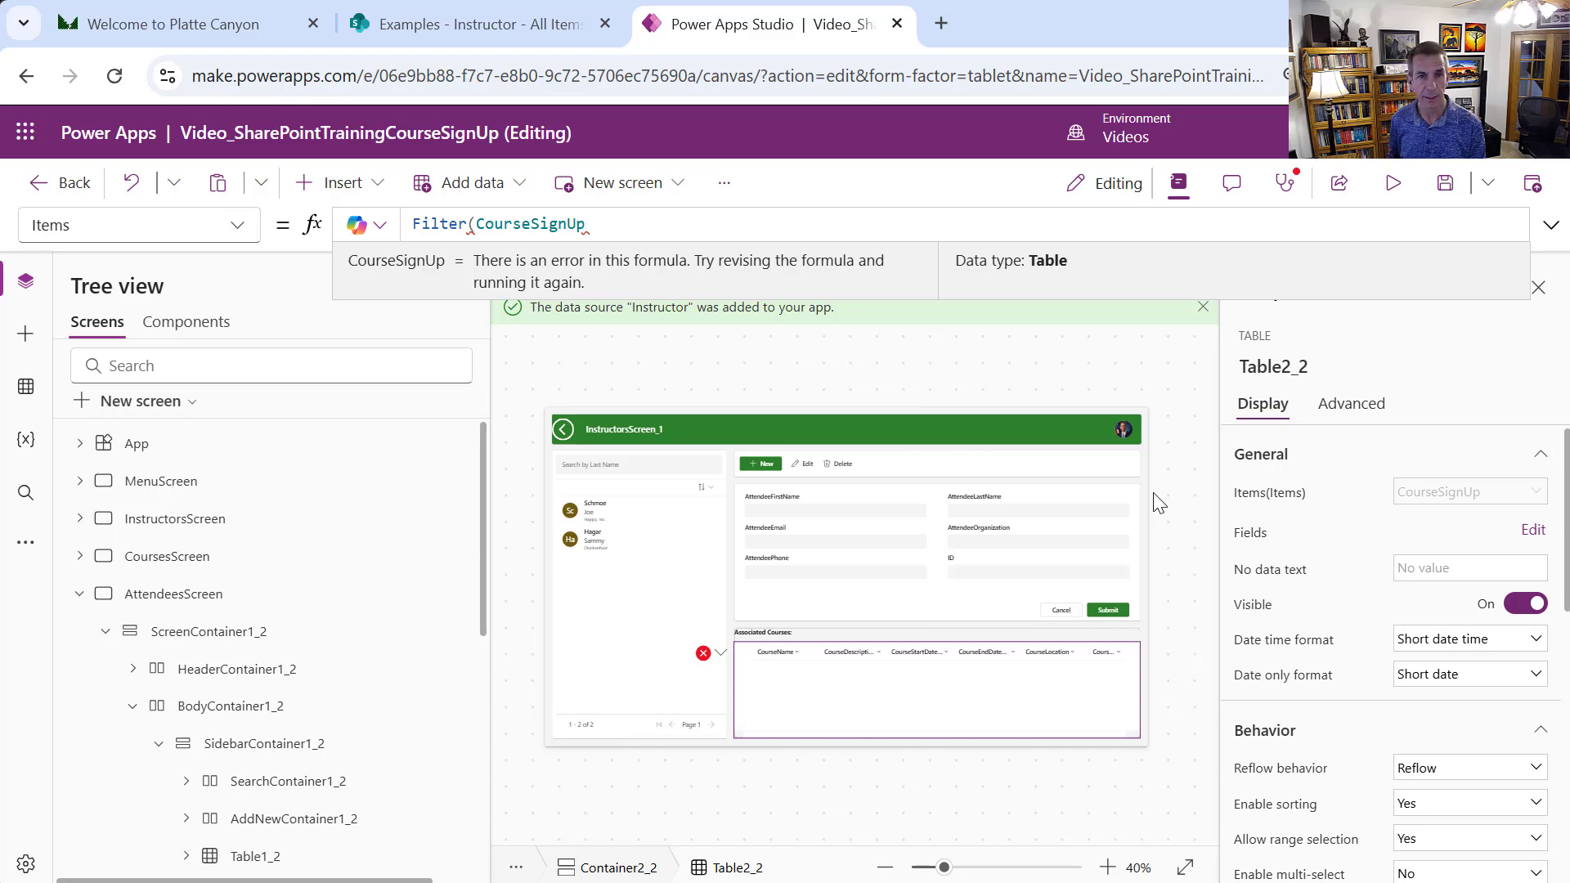
text(, Attend)
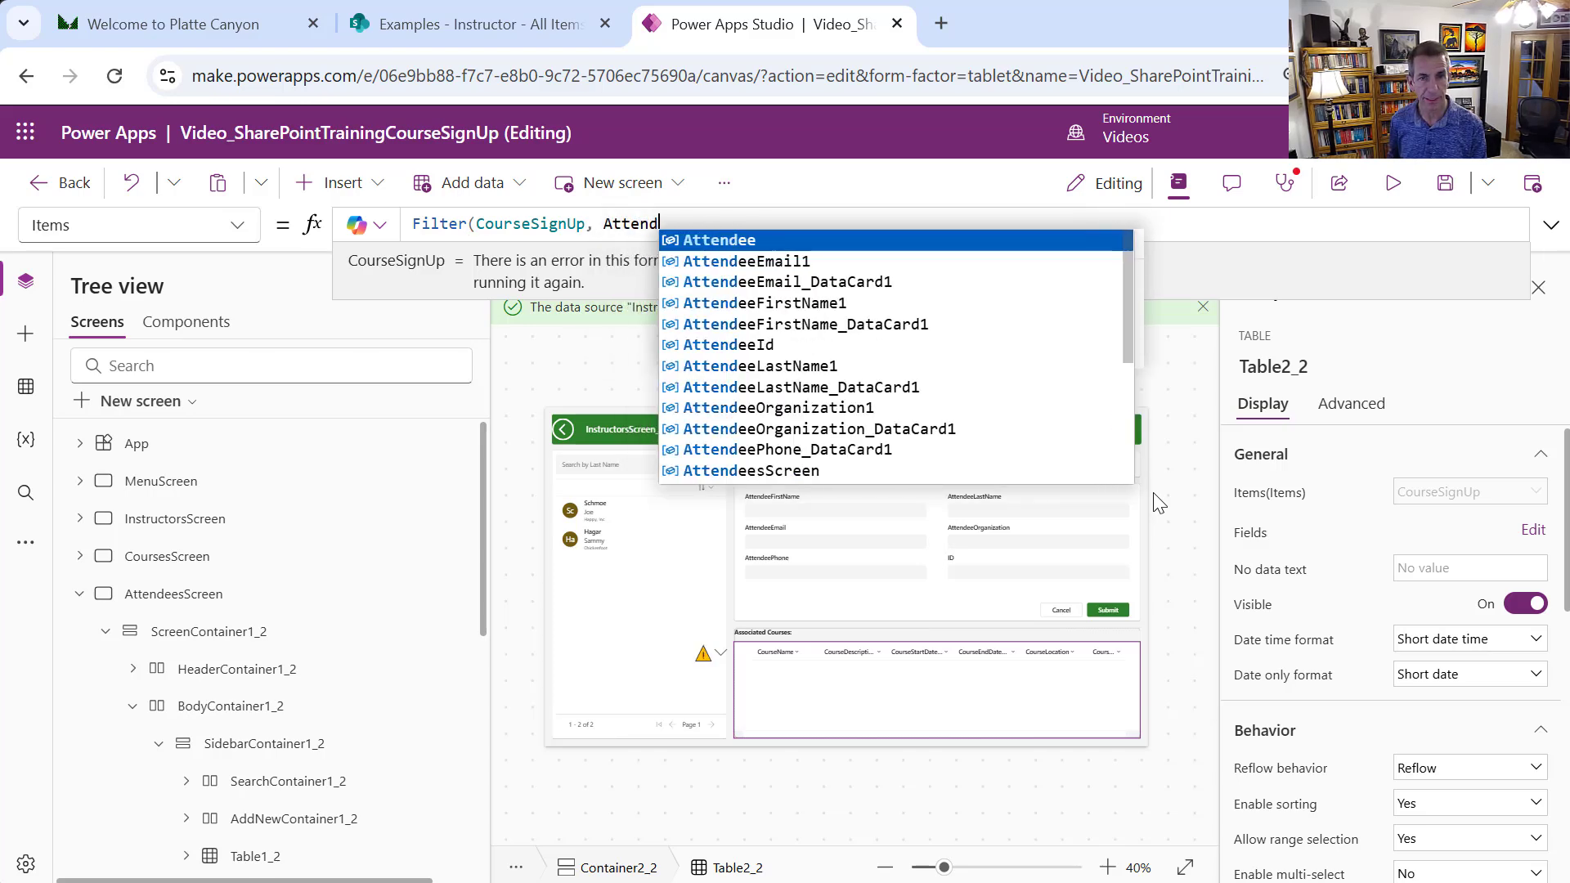
text(eeI)
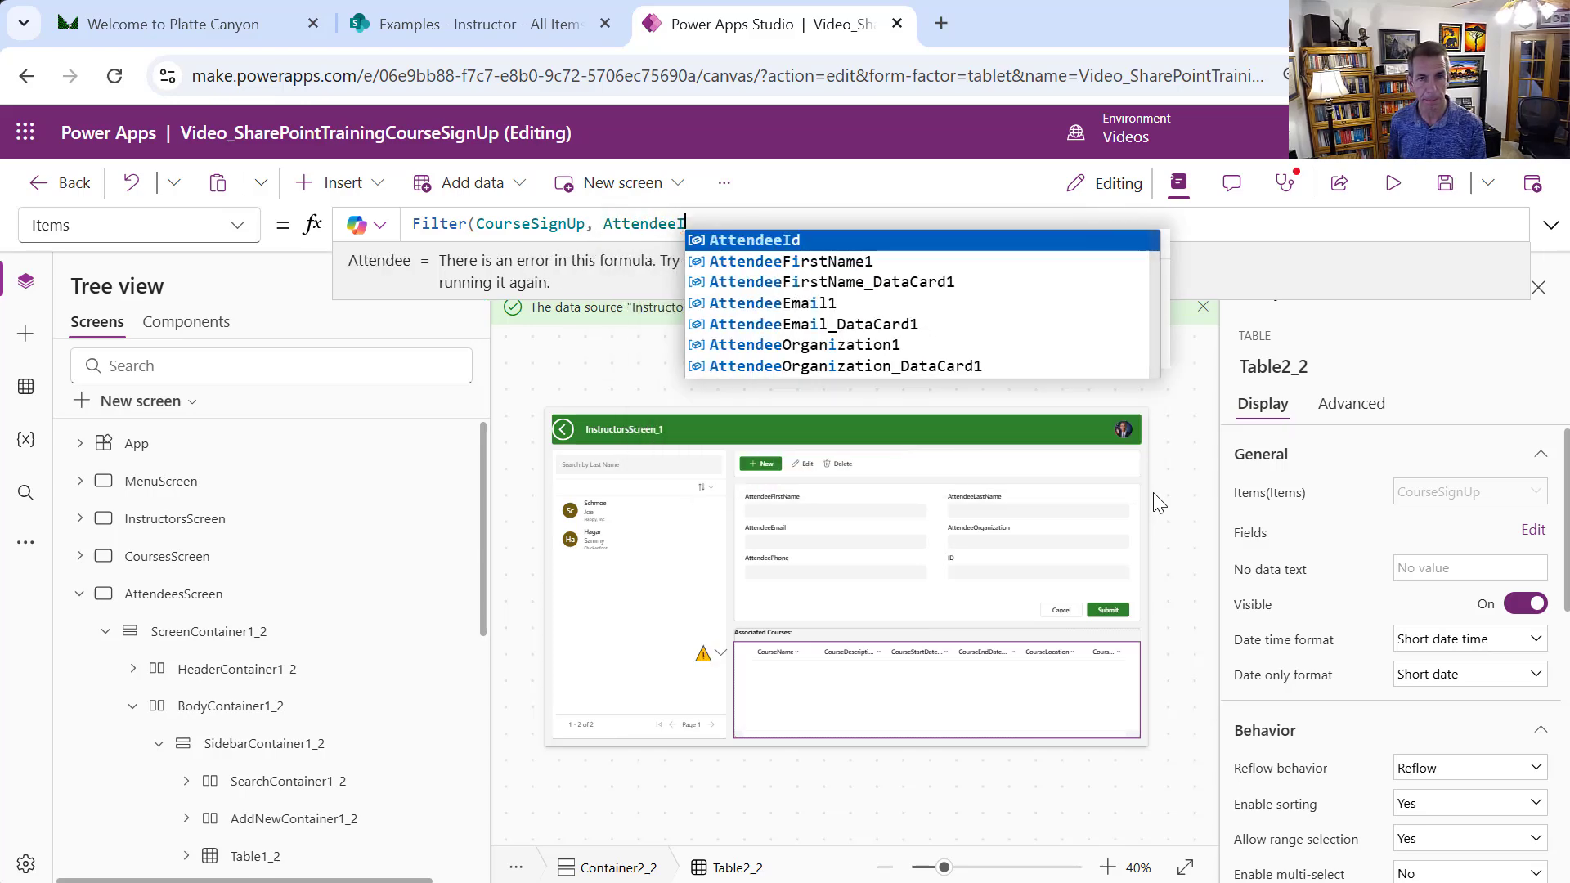
text(d.)
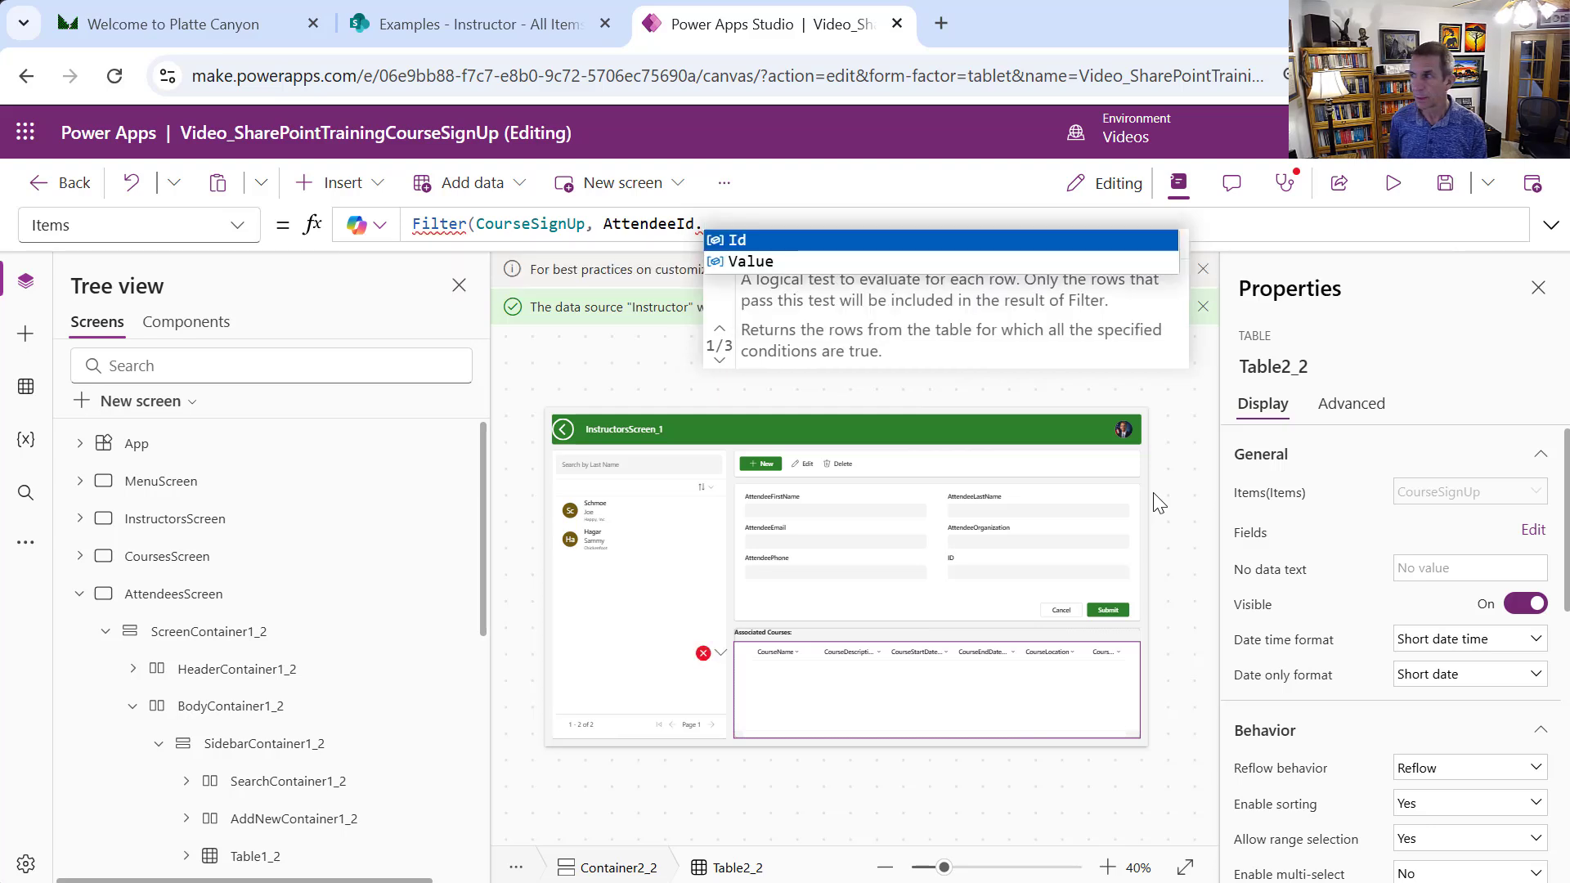
text(Value)
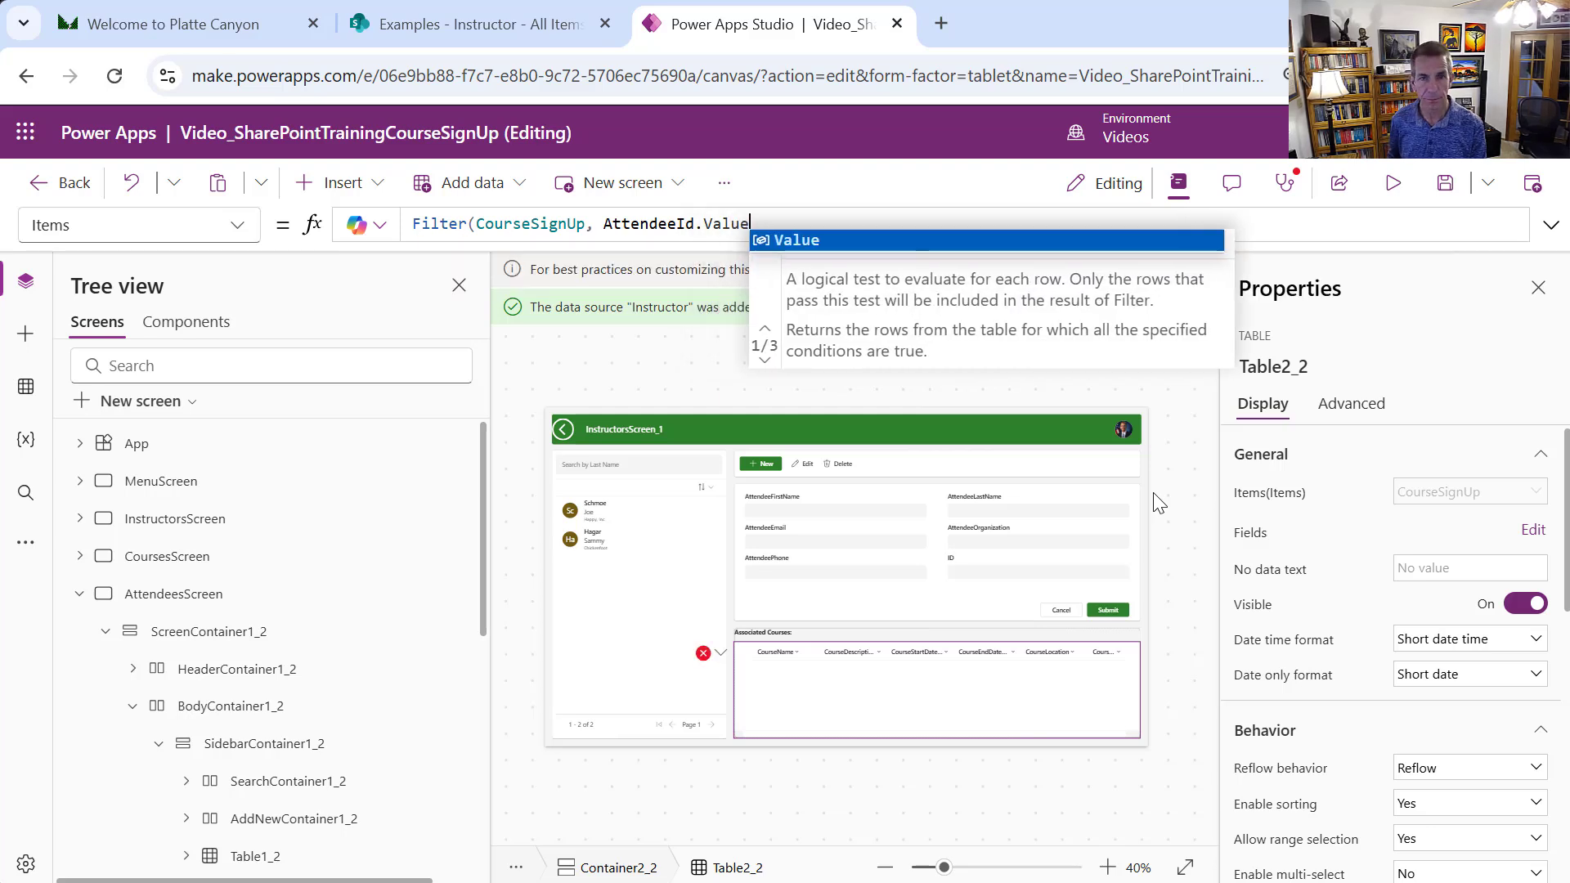
text( =)
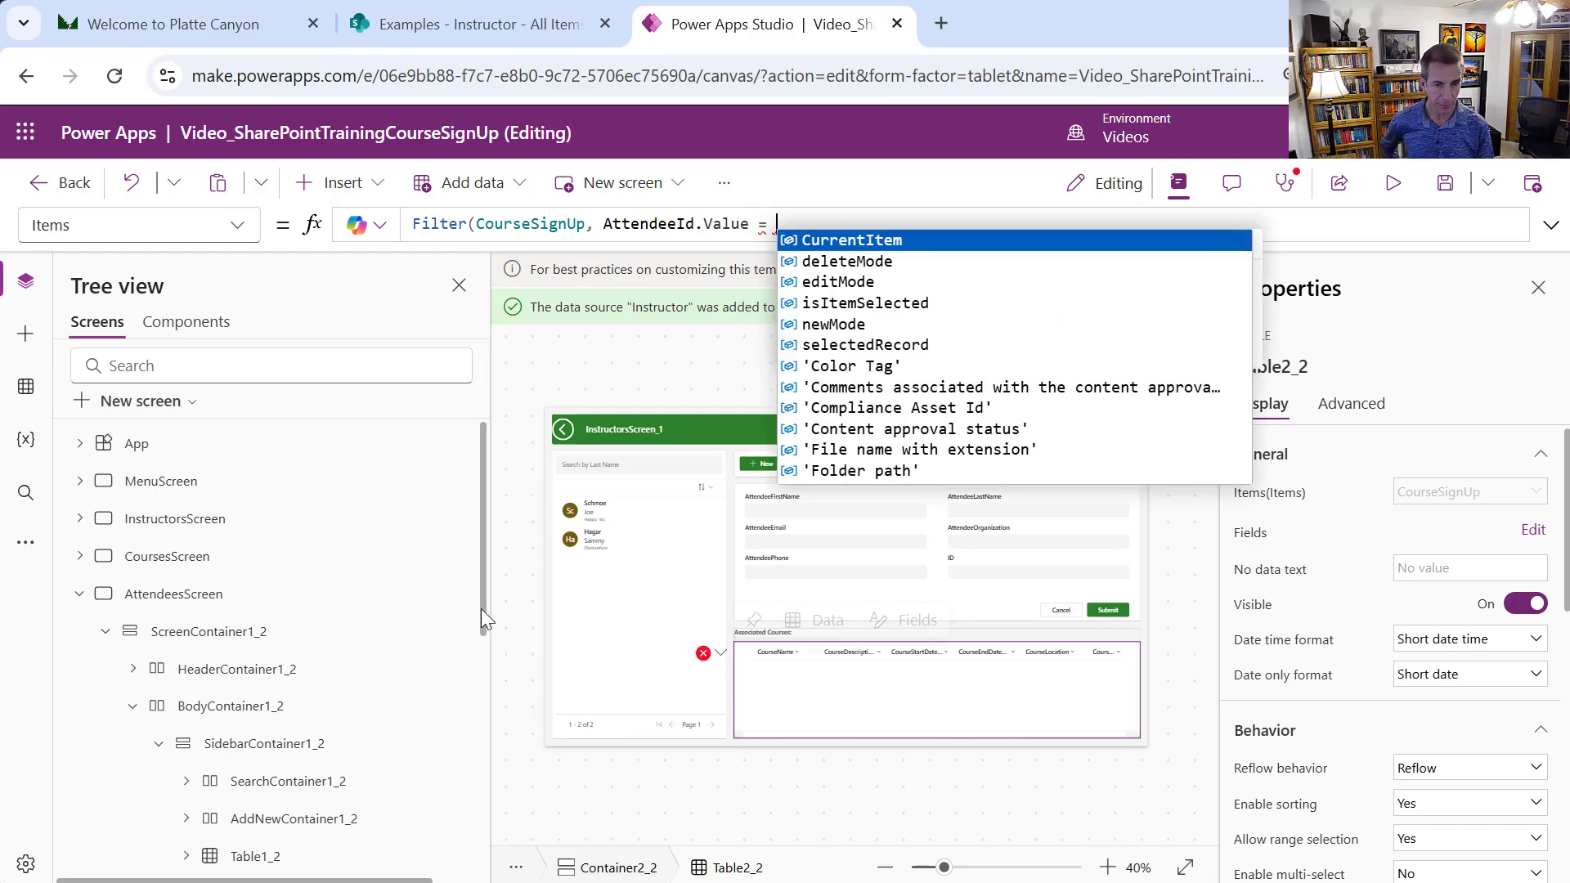
scroll(483, 608, down, 1)
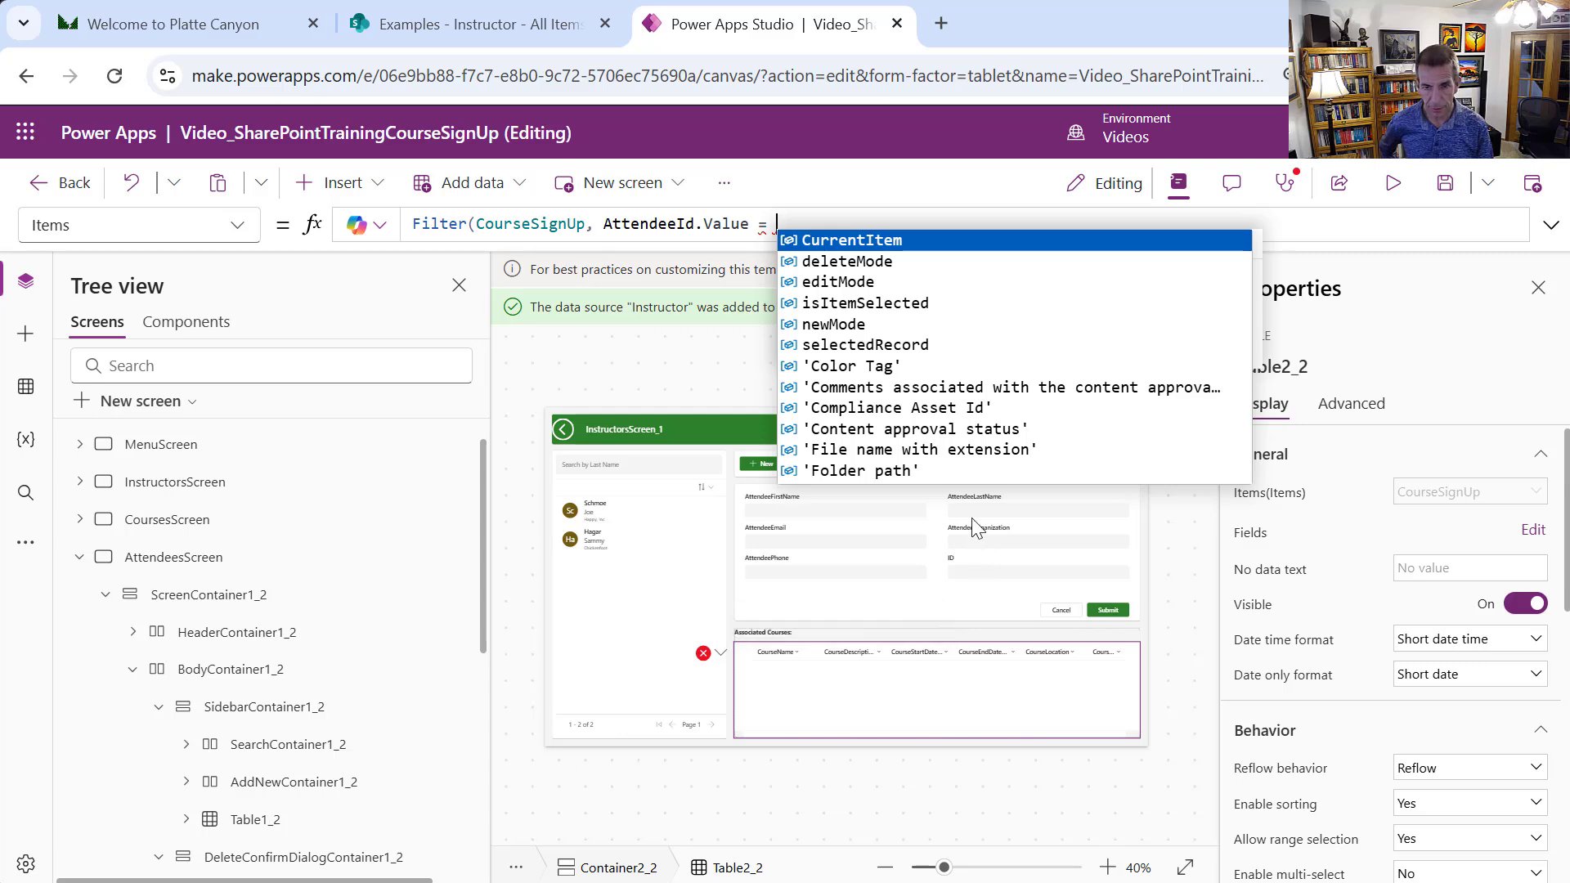
Complete the filter with DataCardValue21.Value and start wrapping it in AddColumns(
click(1022, 583)
click(1021, 582)
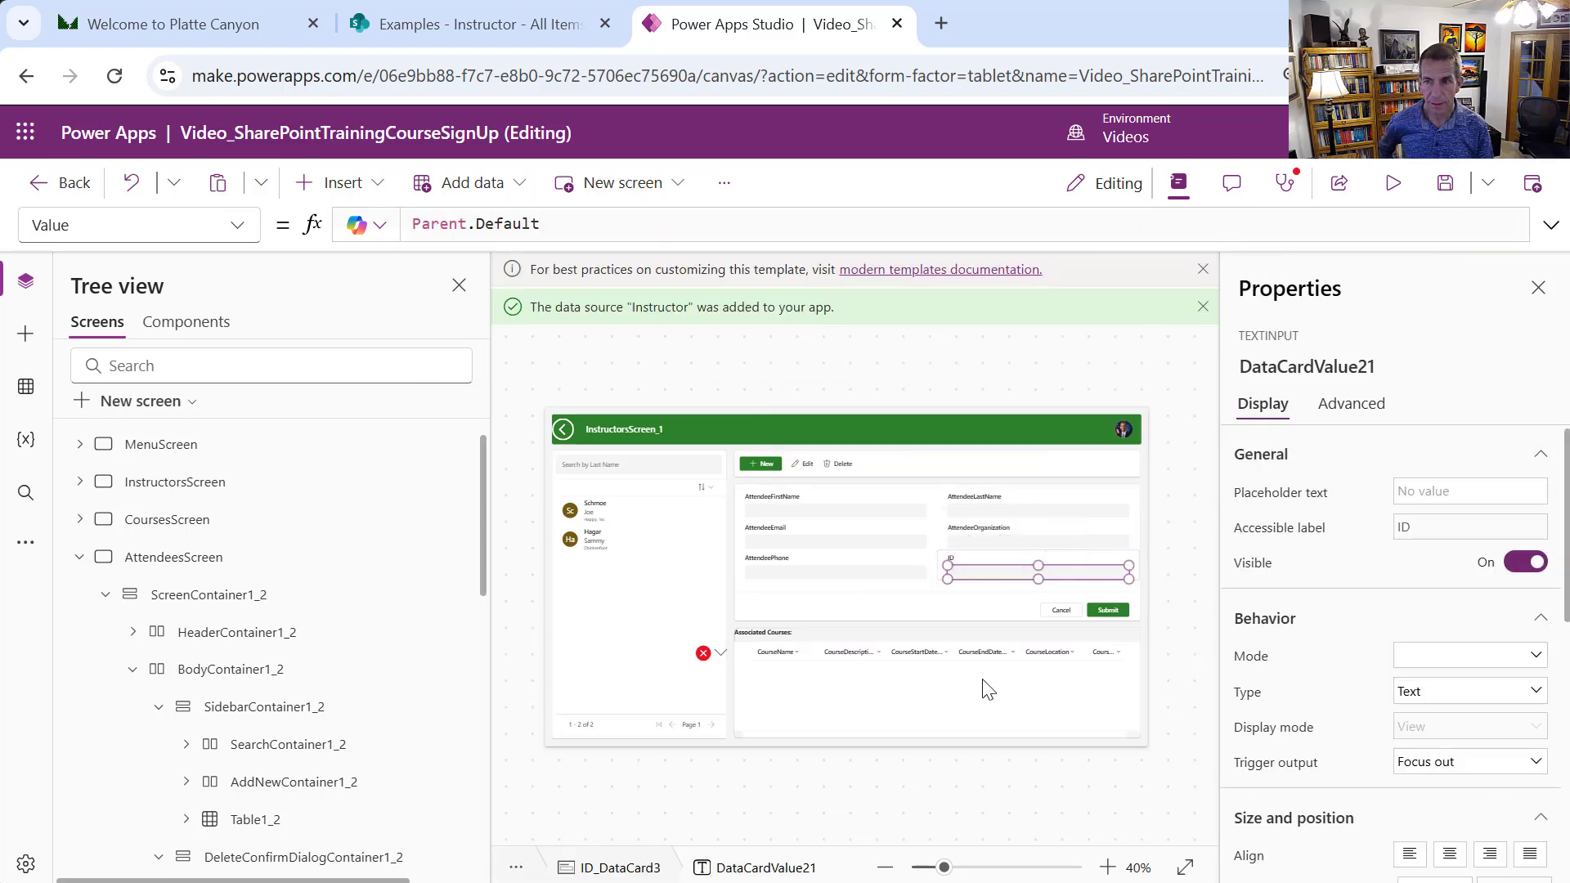
click(925, 699)
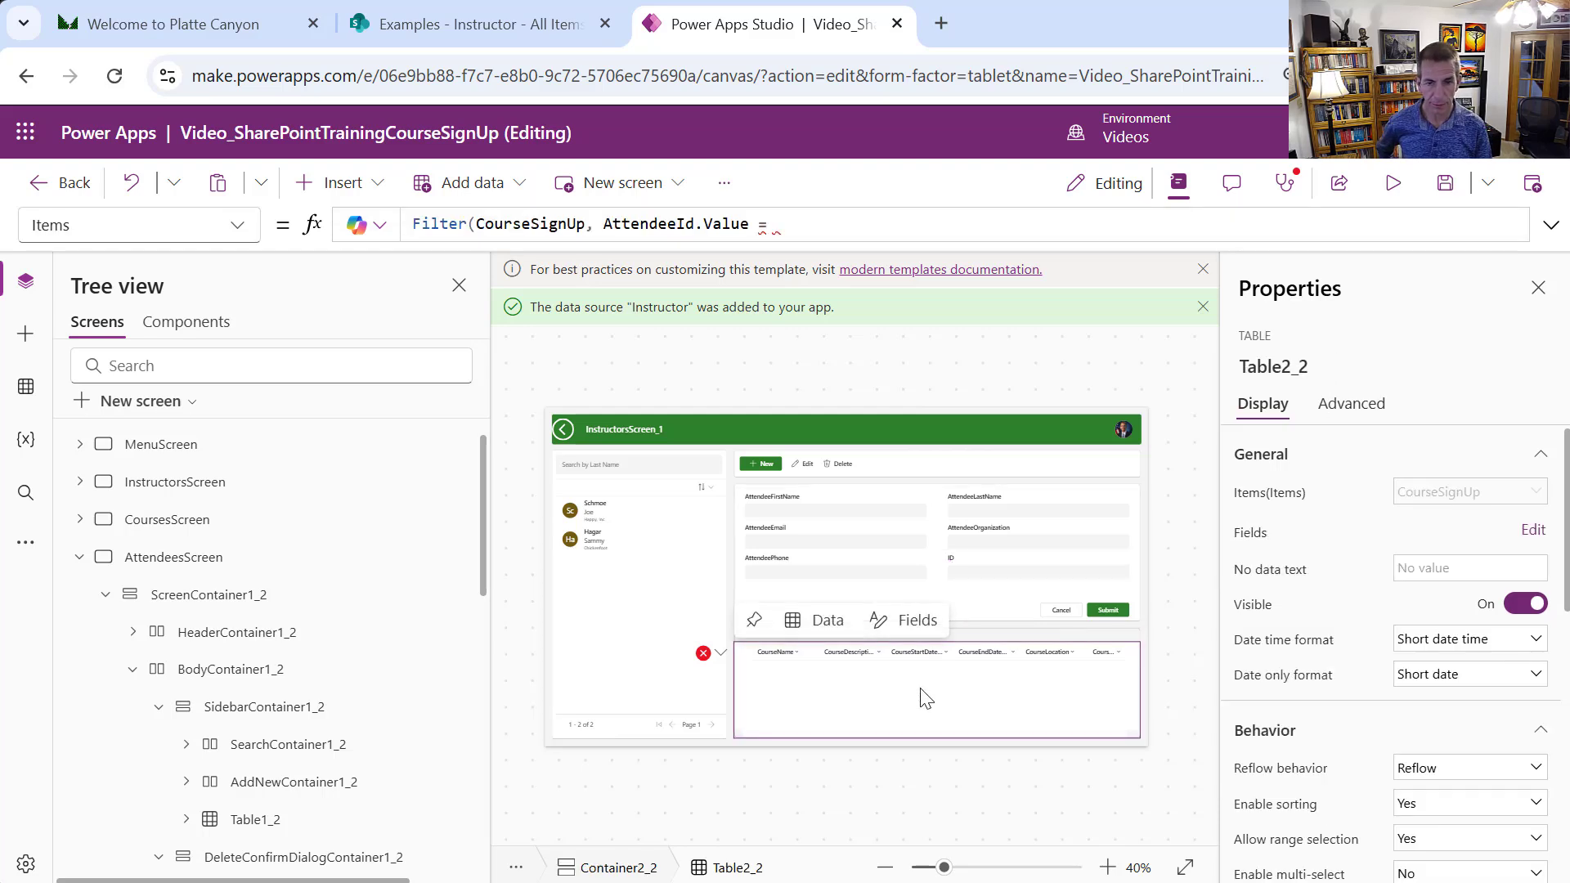
click(800, 225)
text(Dat)
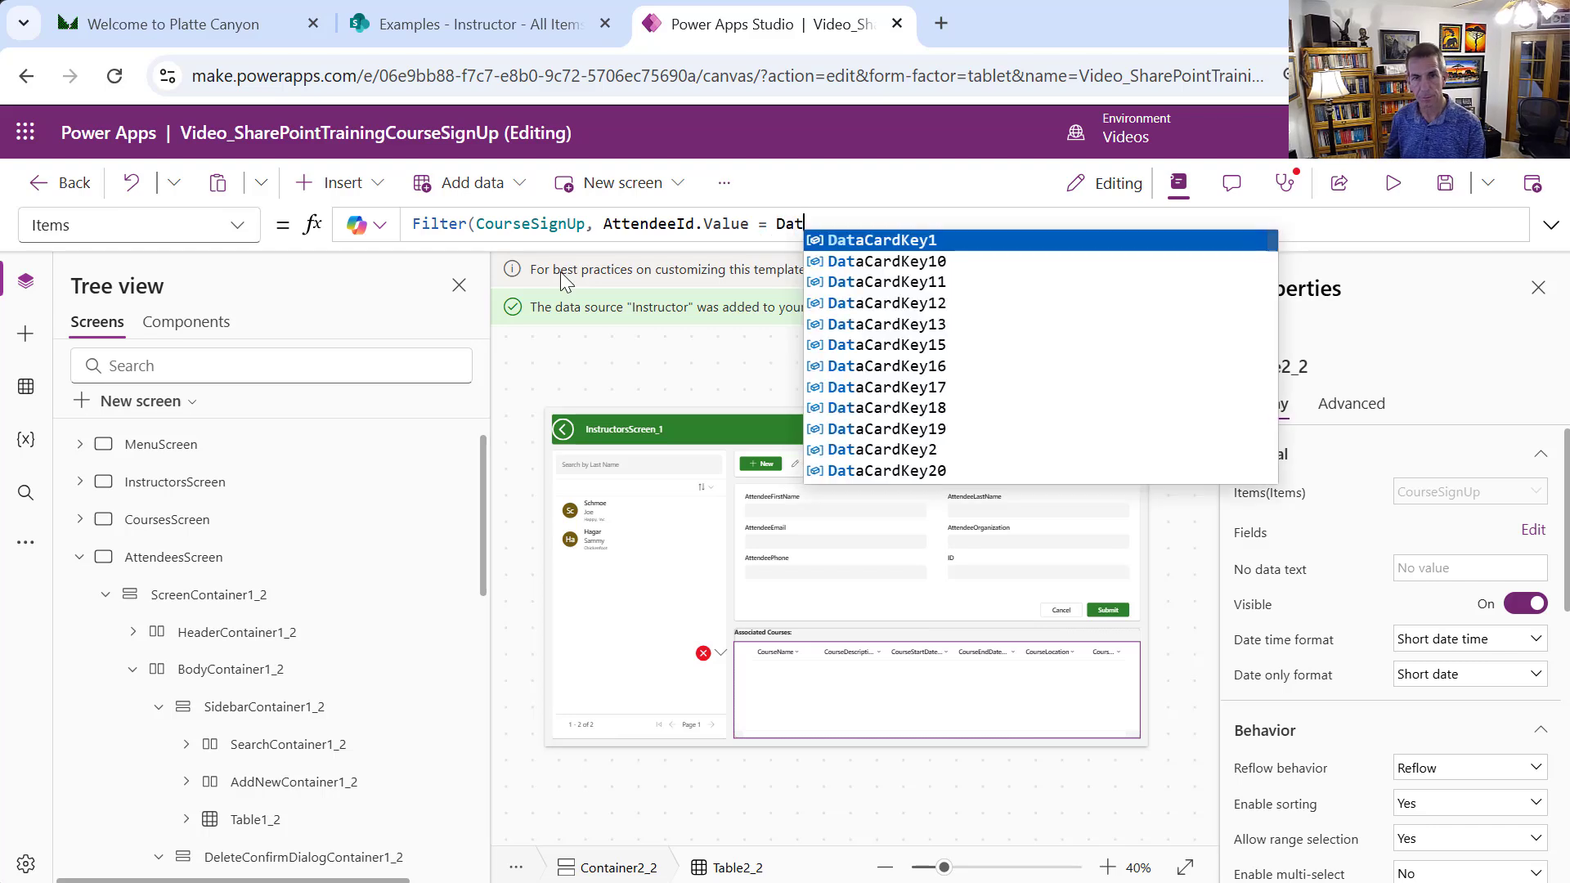
text(aCardVal)
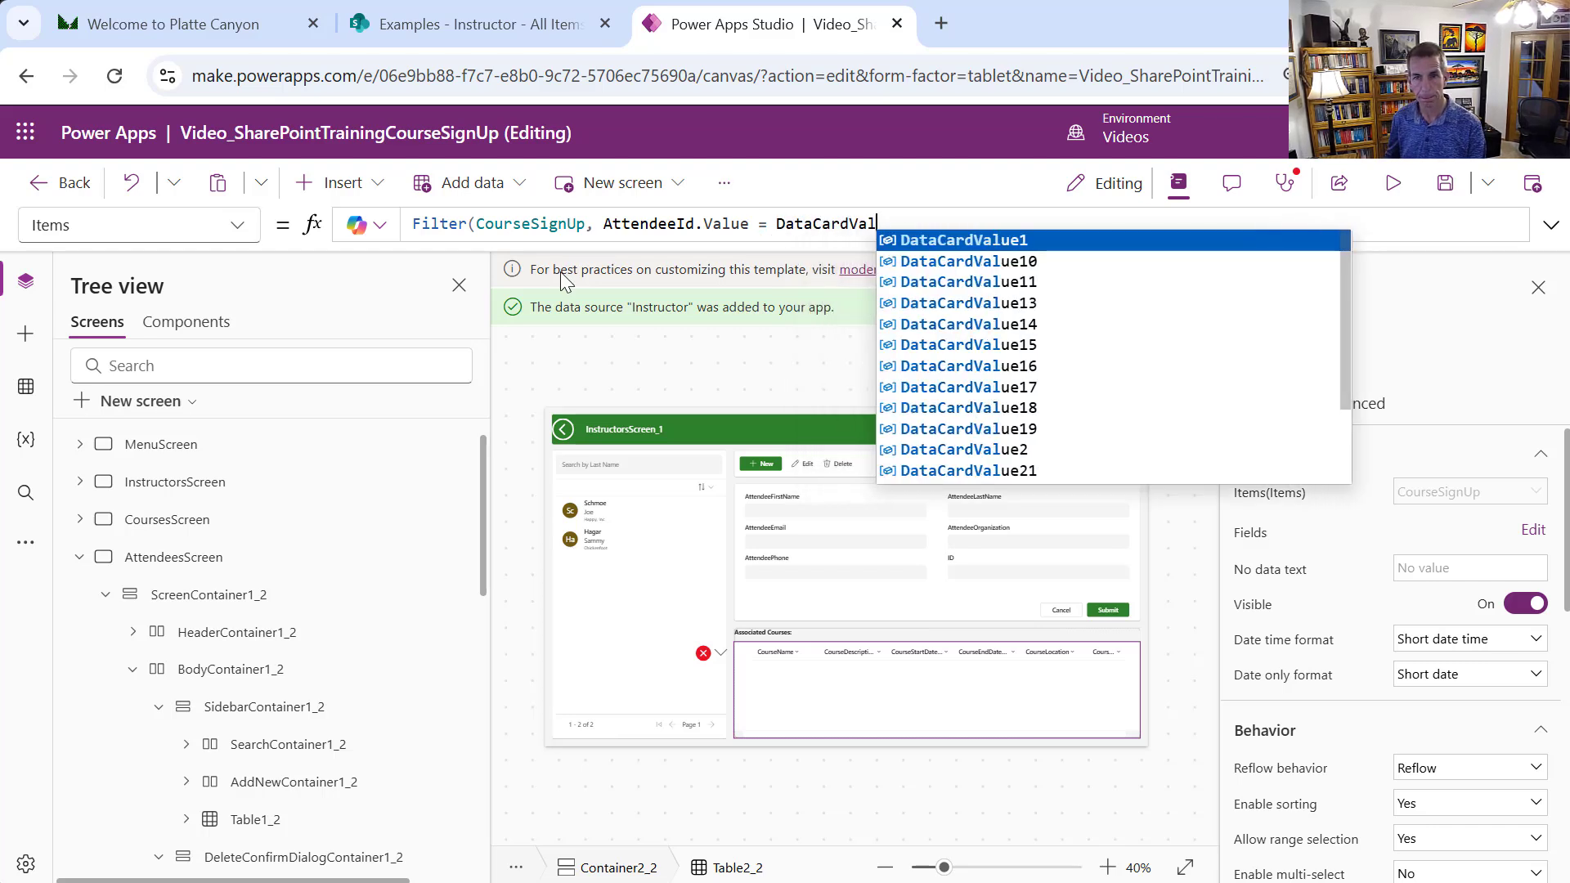
text(ue)
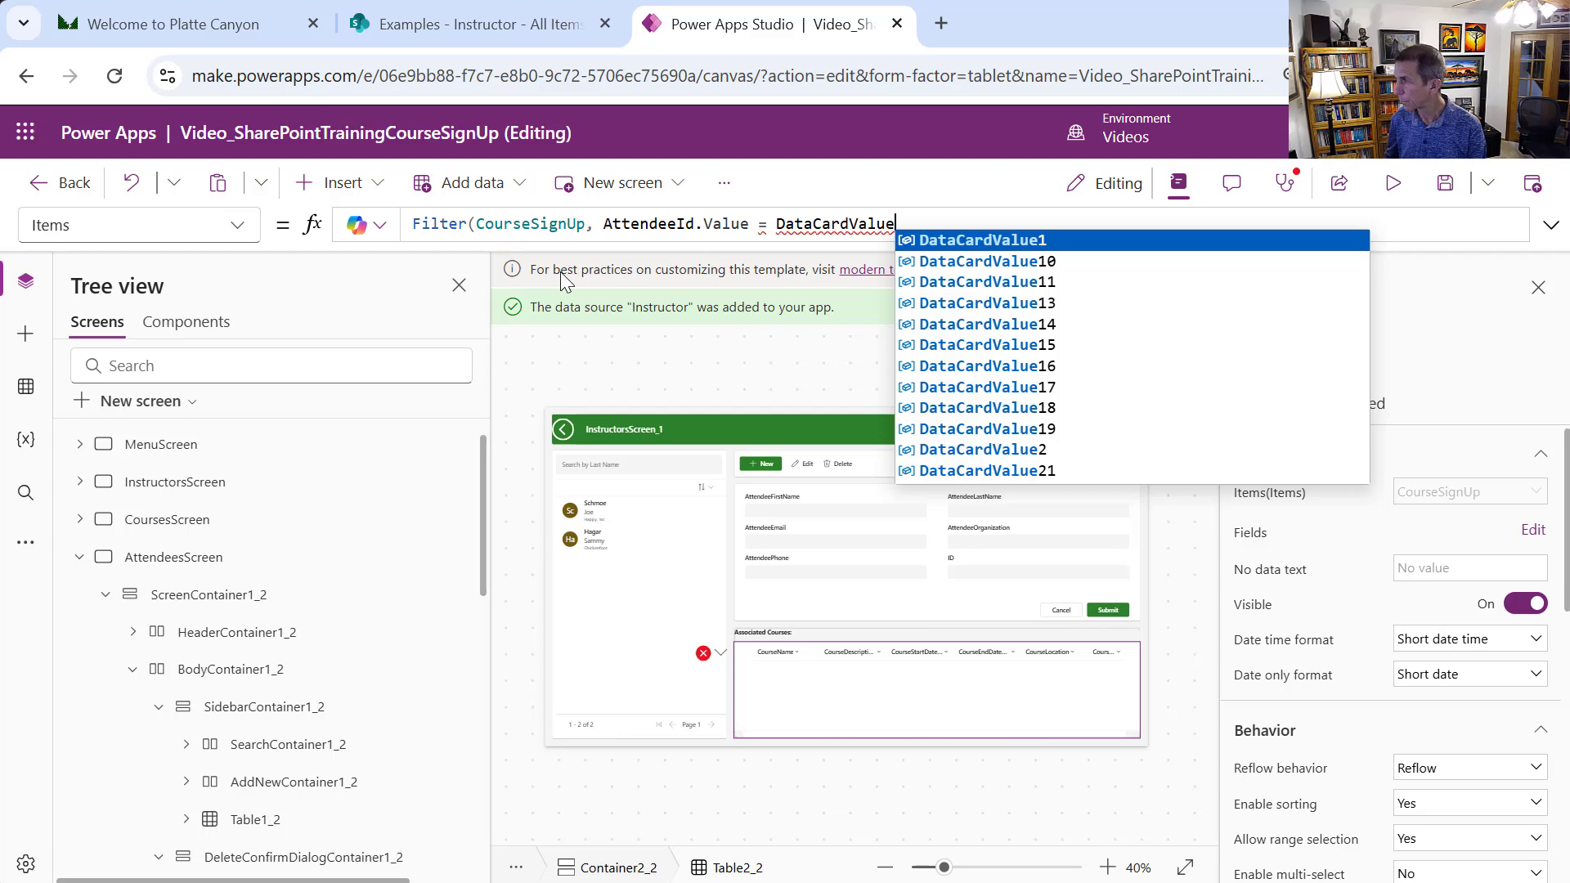
text(21.Value)
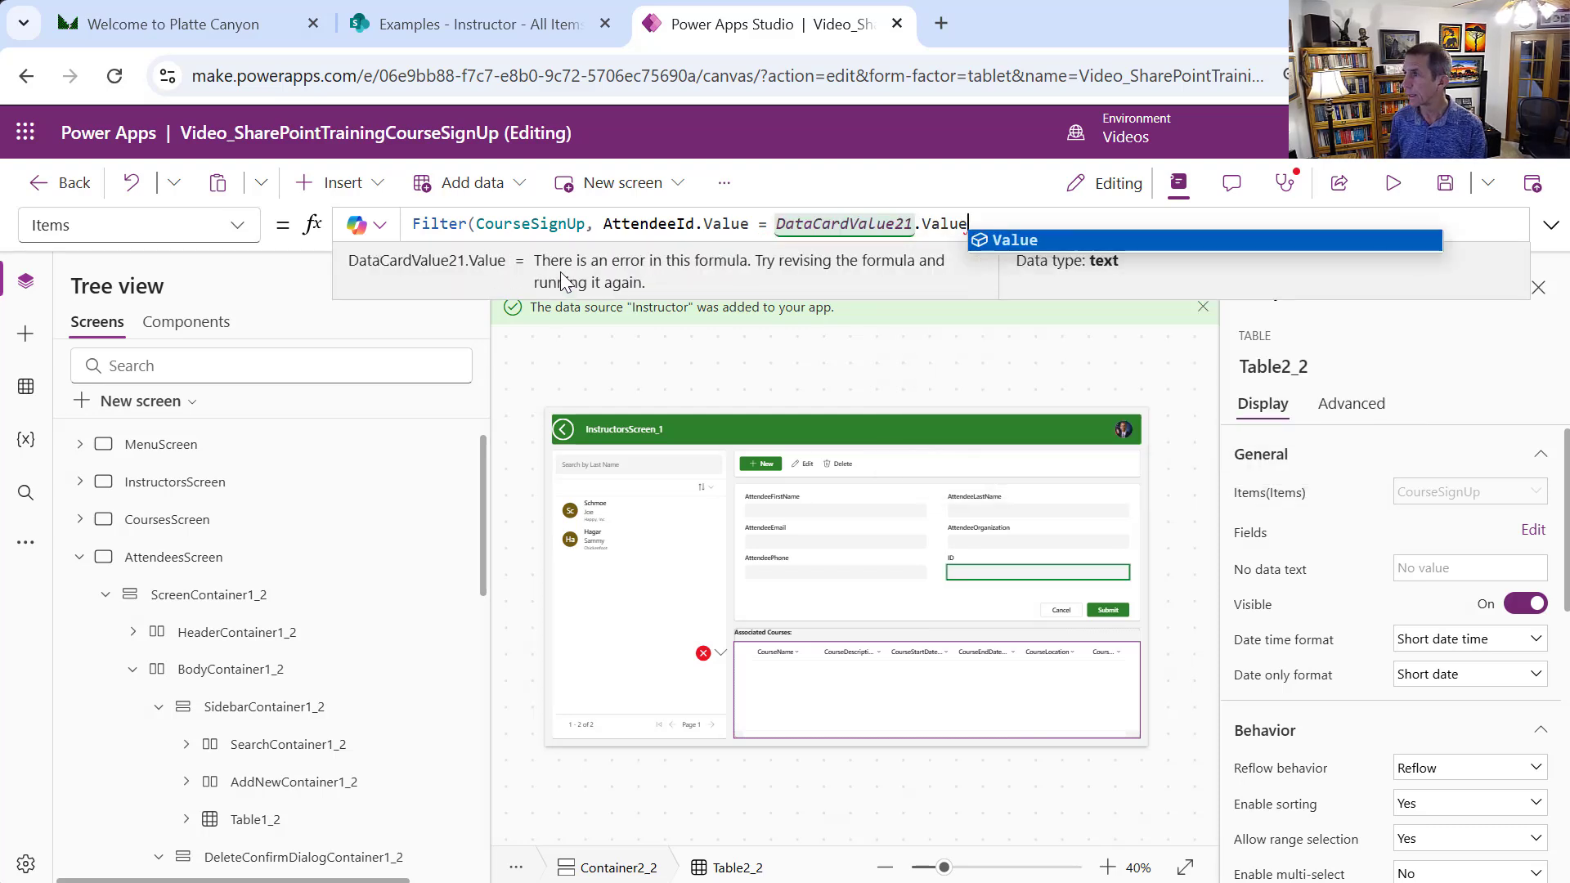
text())
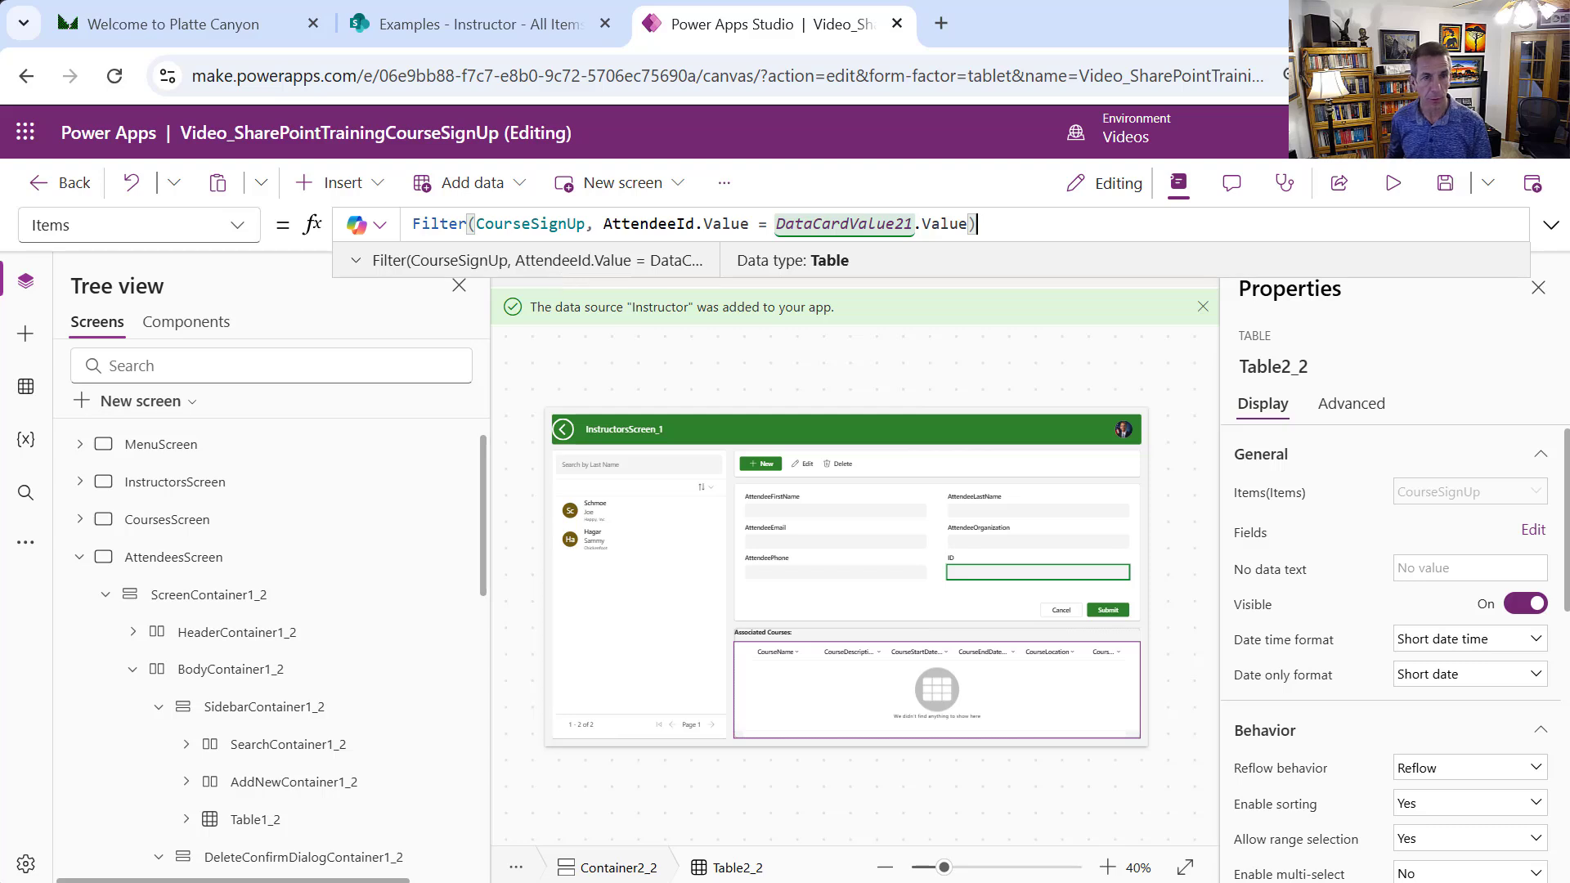
click(417, 223)
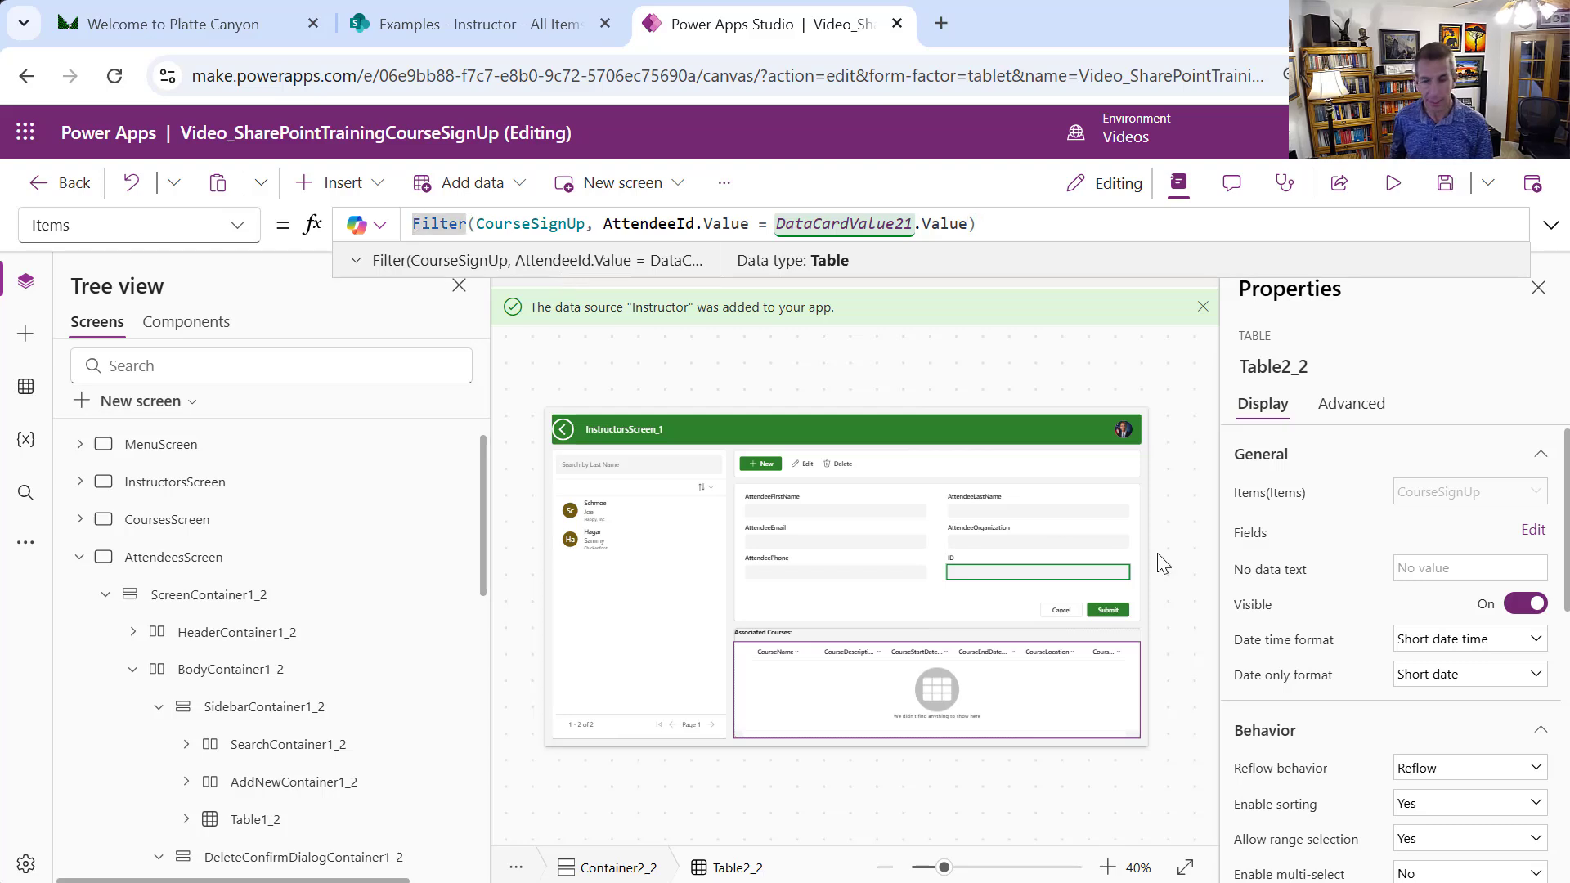
text(AddColum)
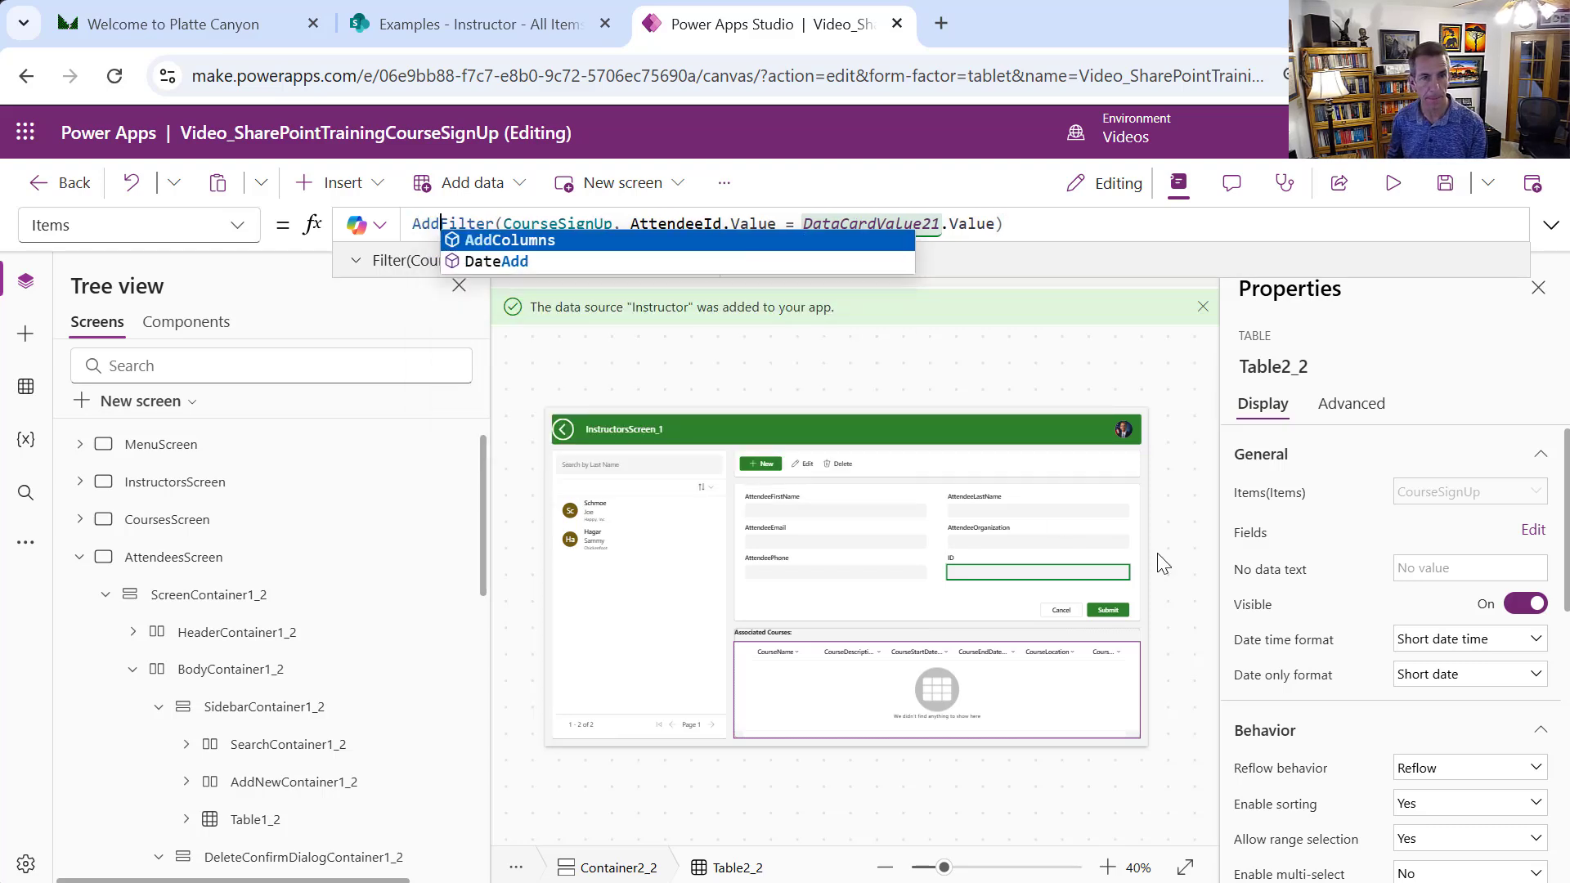
text(ns)
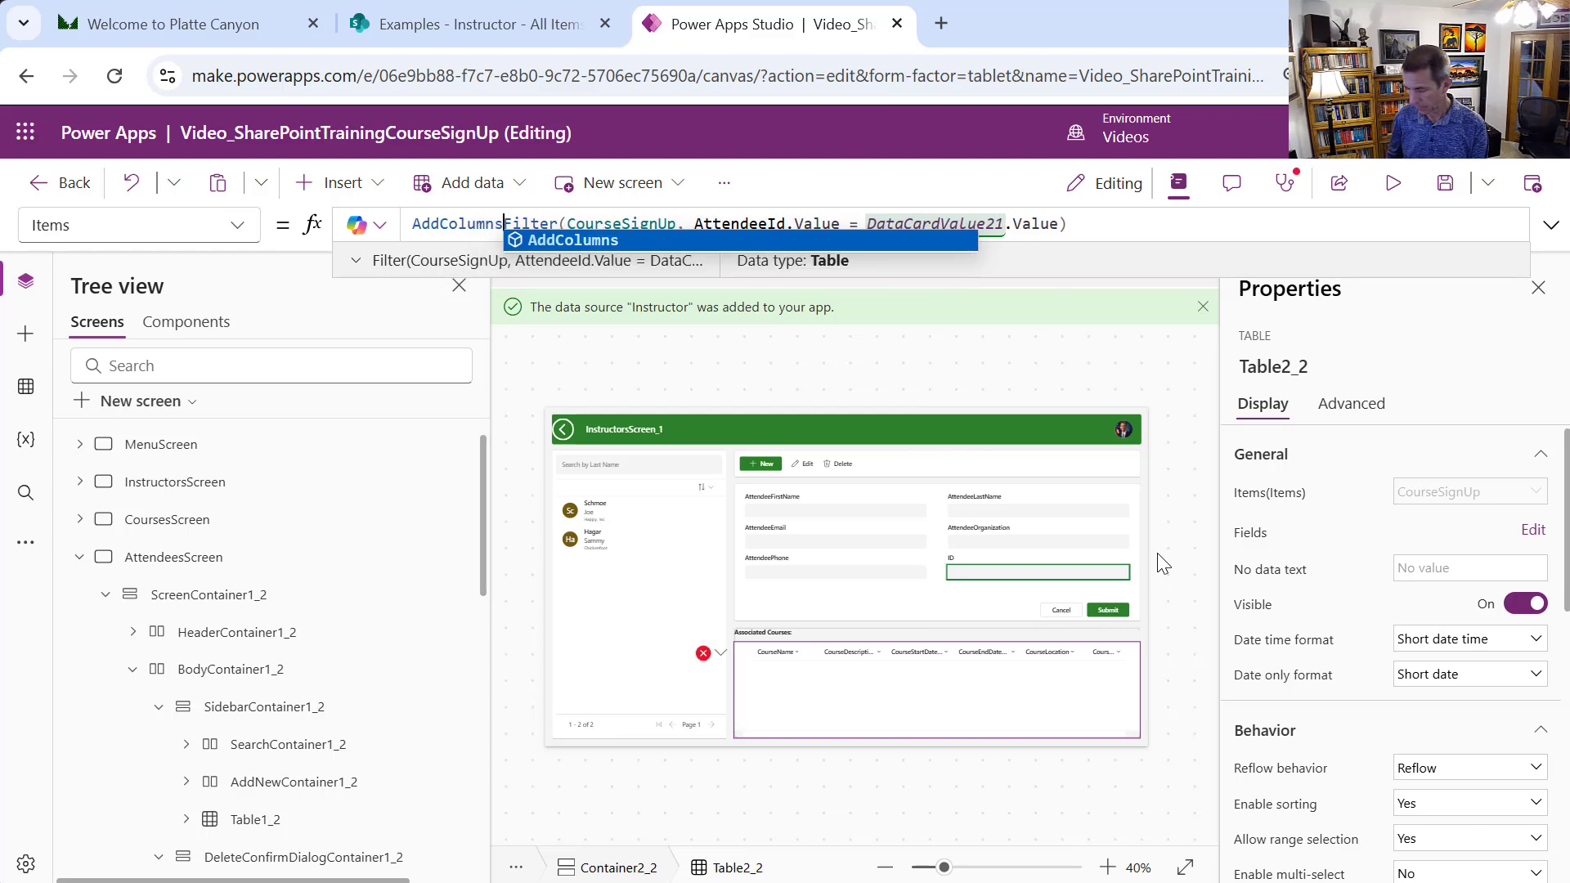
text(()
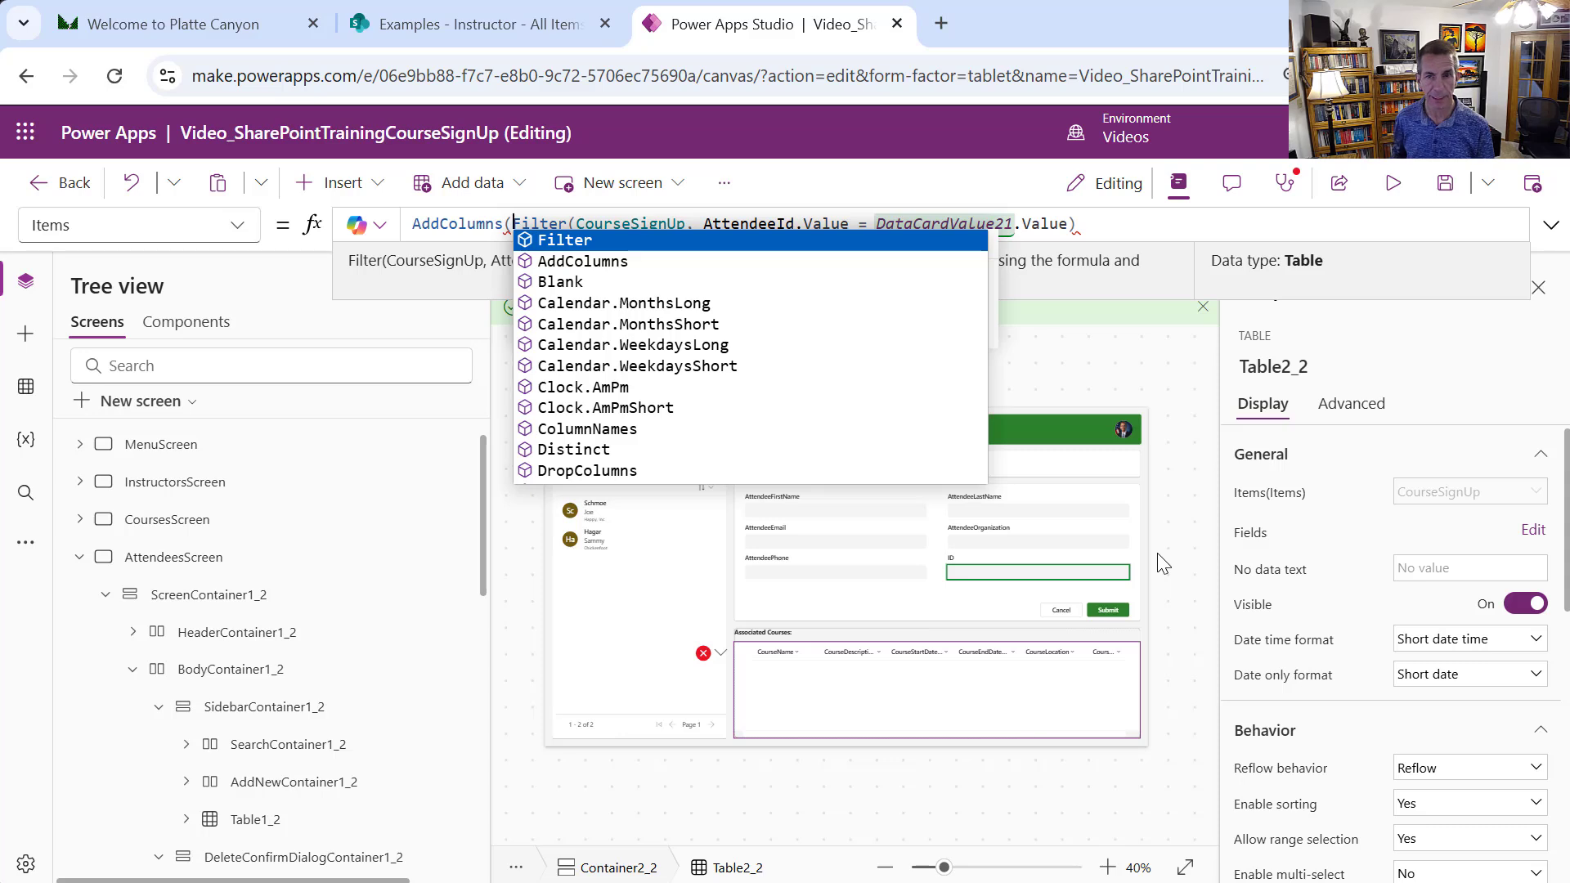
Extend the Items formula after the Filter expression with 'As CS, CourseName, LookUp'
click(1110, 229)
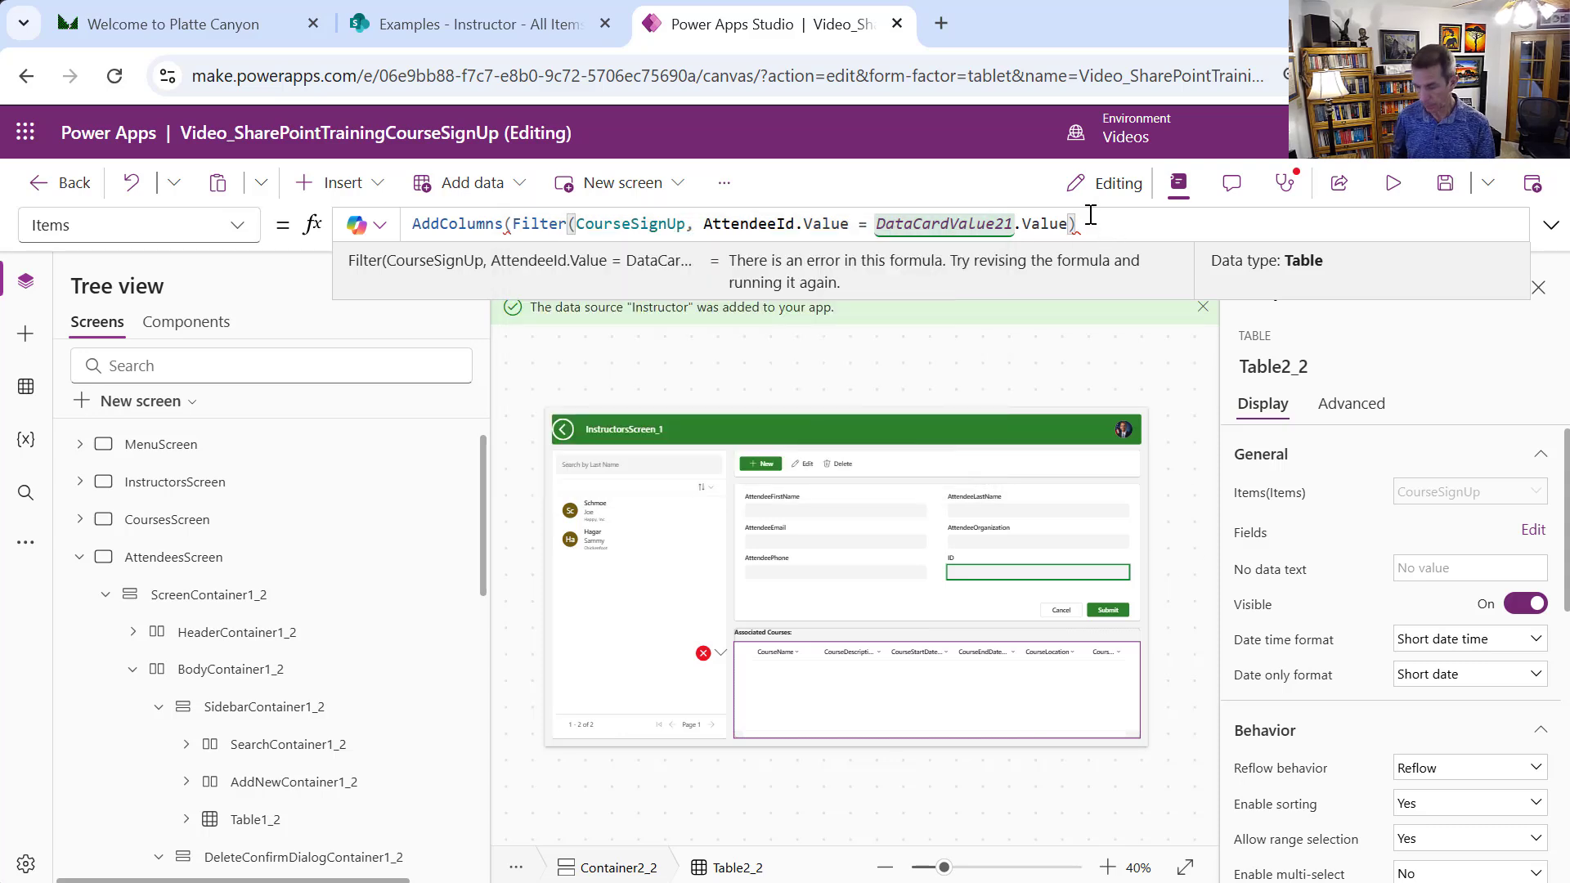
text(As )
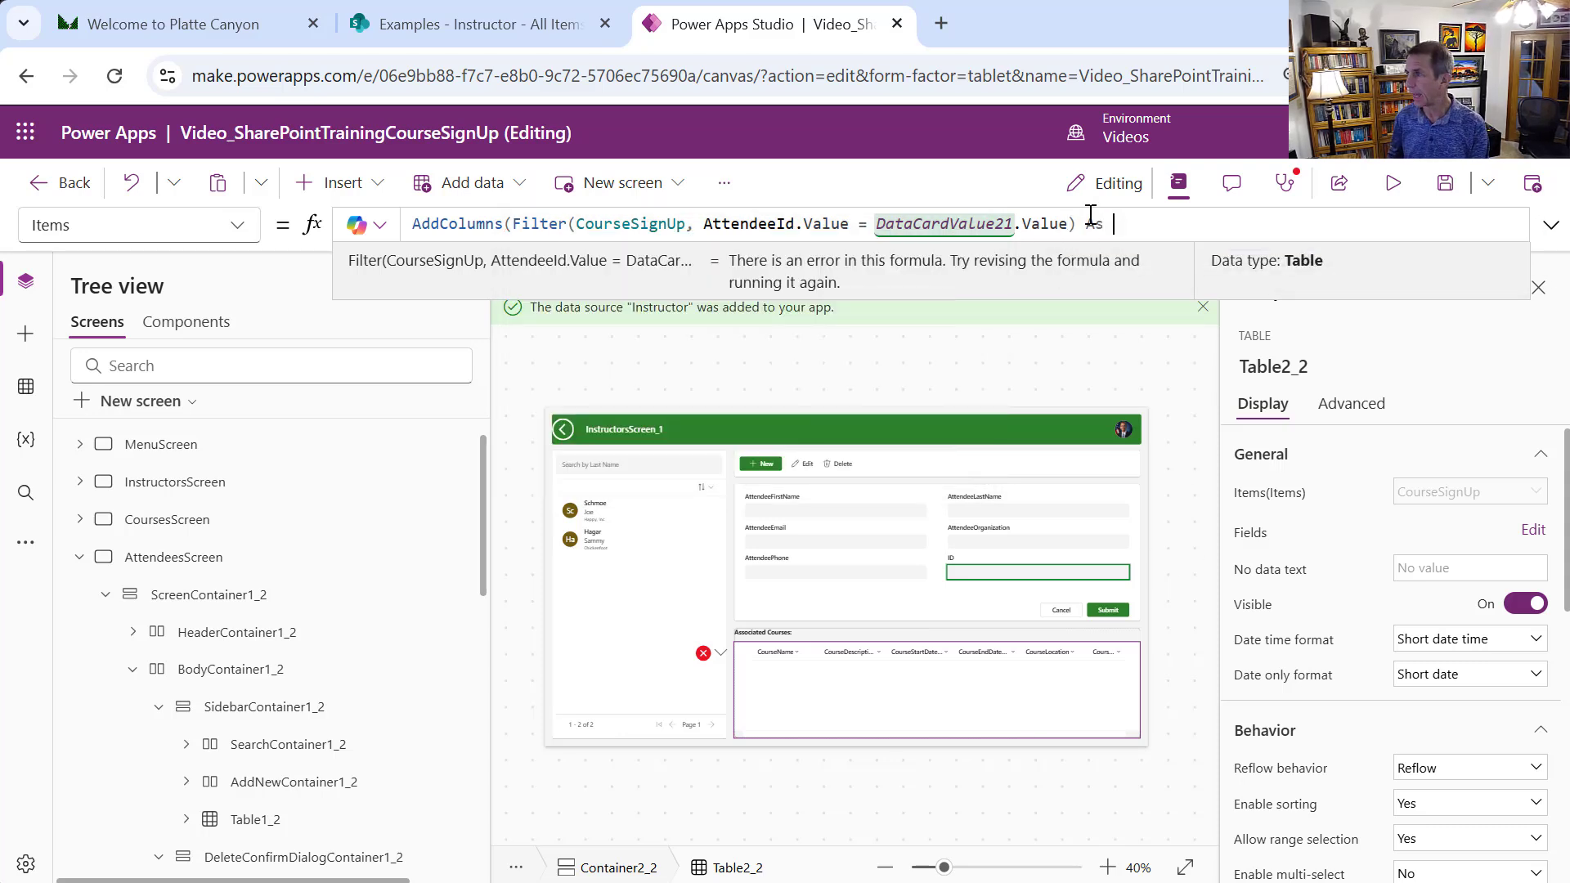
text(CS)
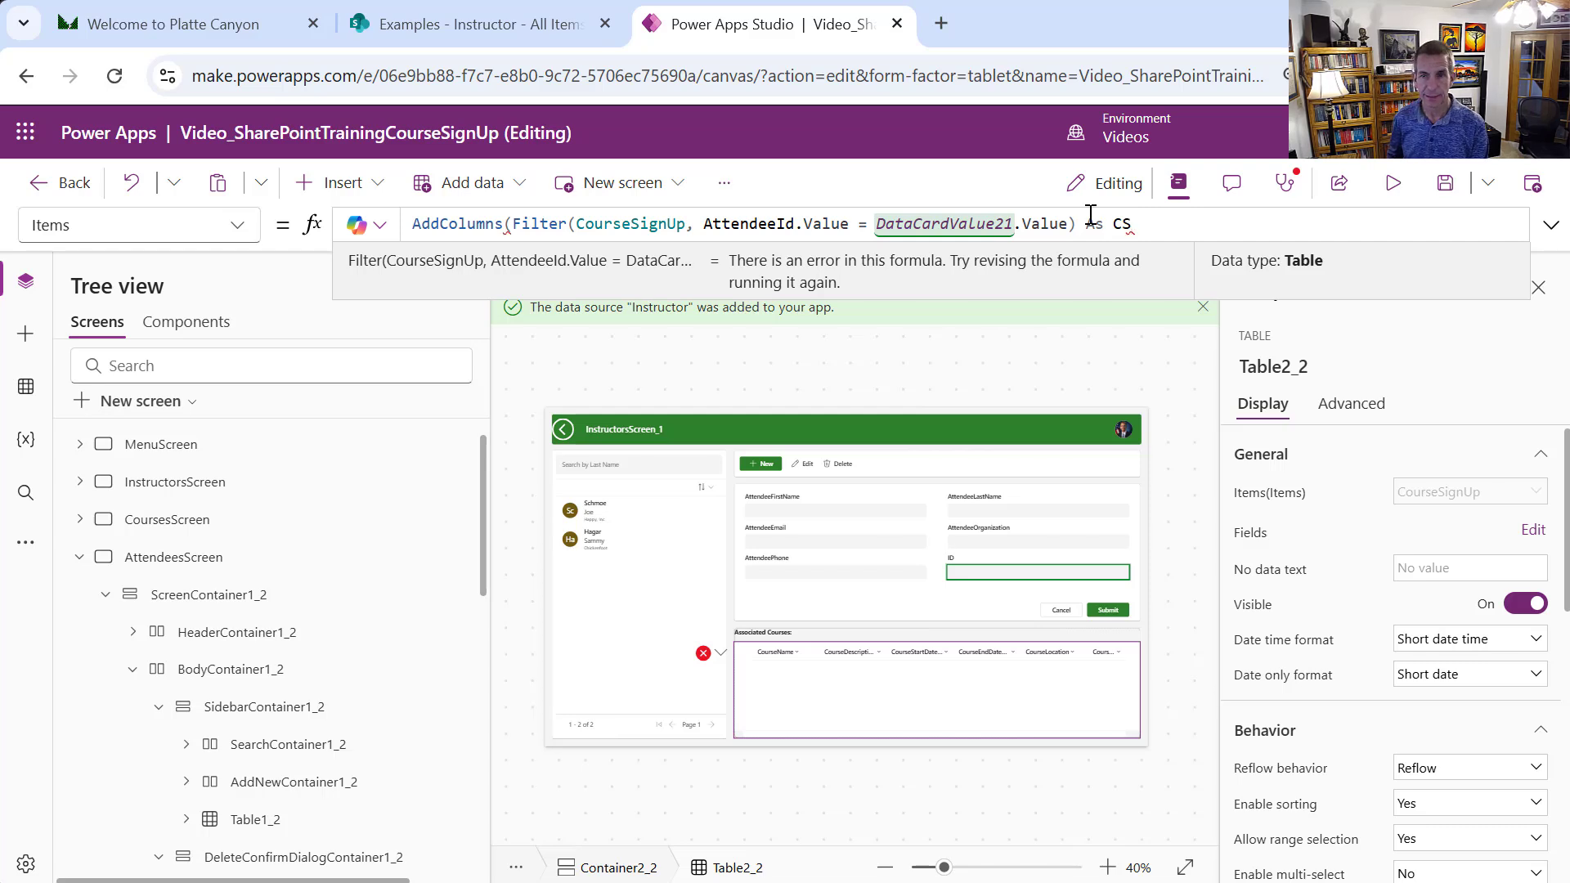
text(,)
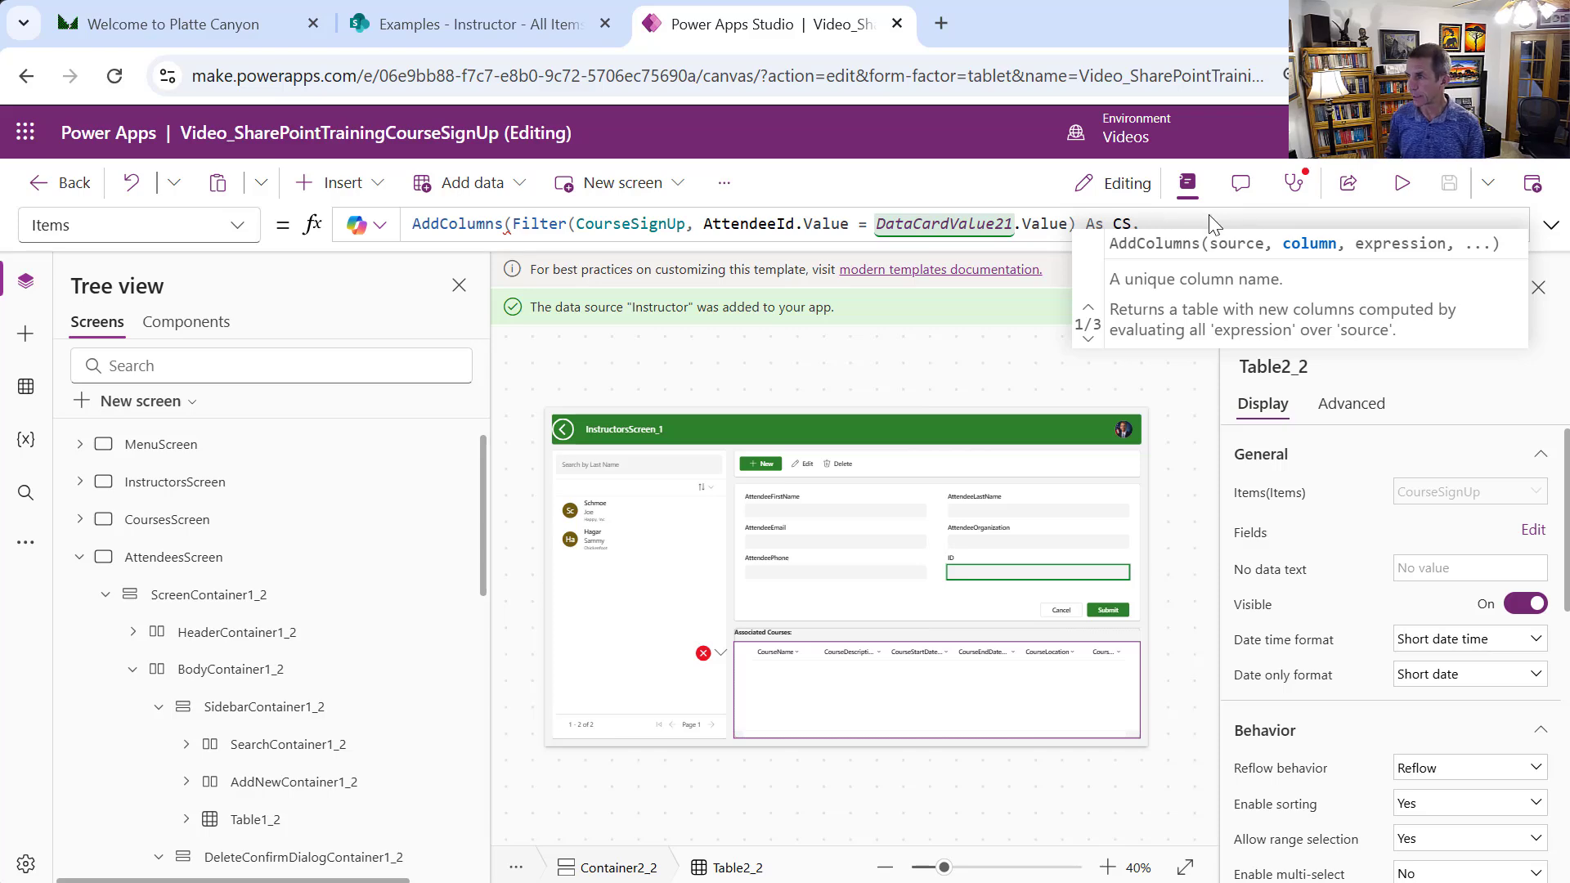
text(Course)
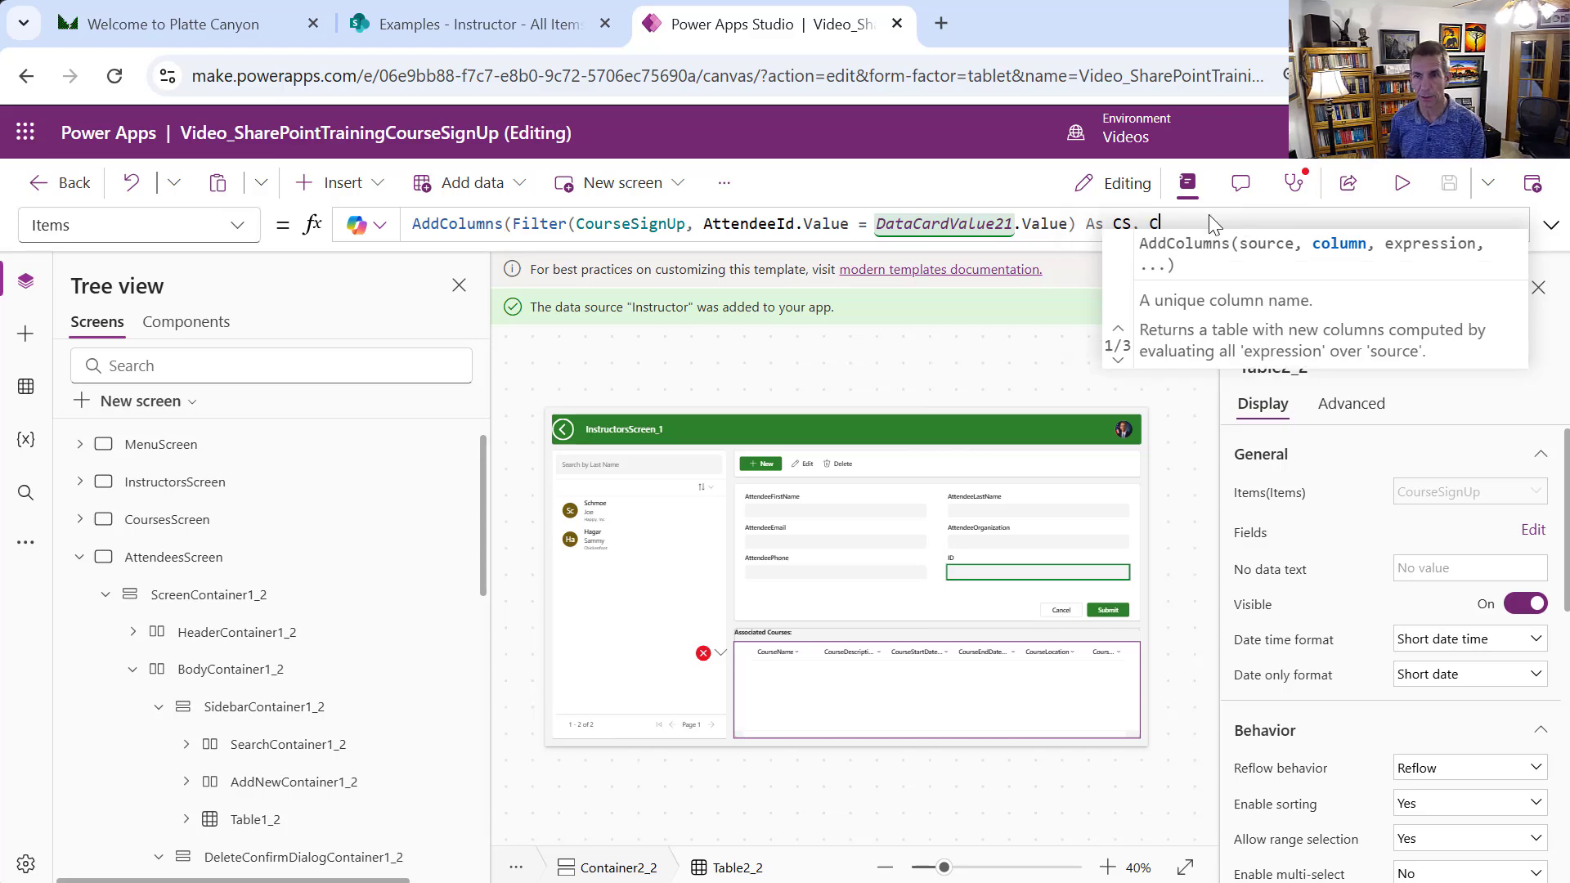
text(Name)
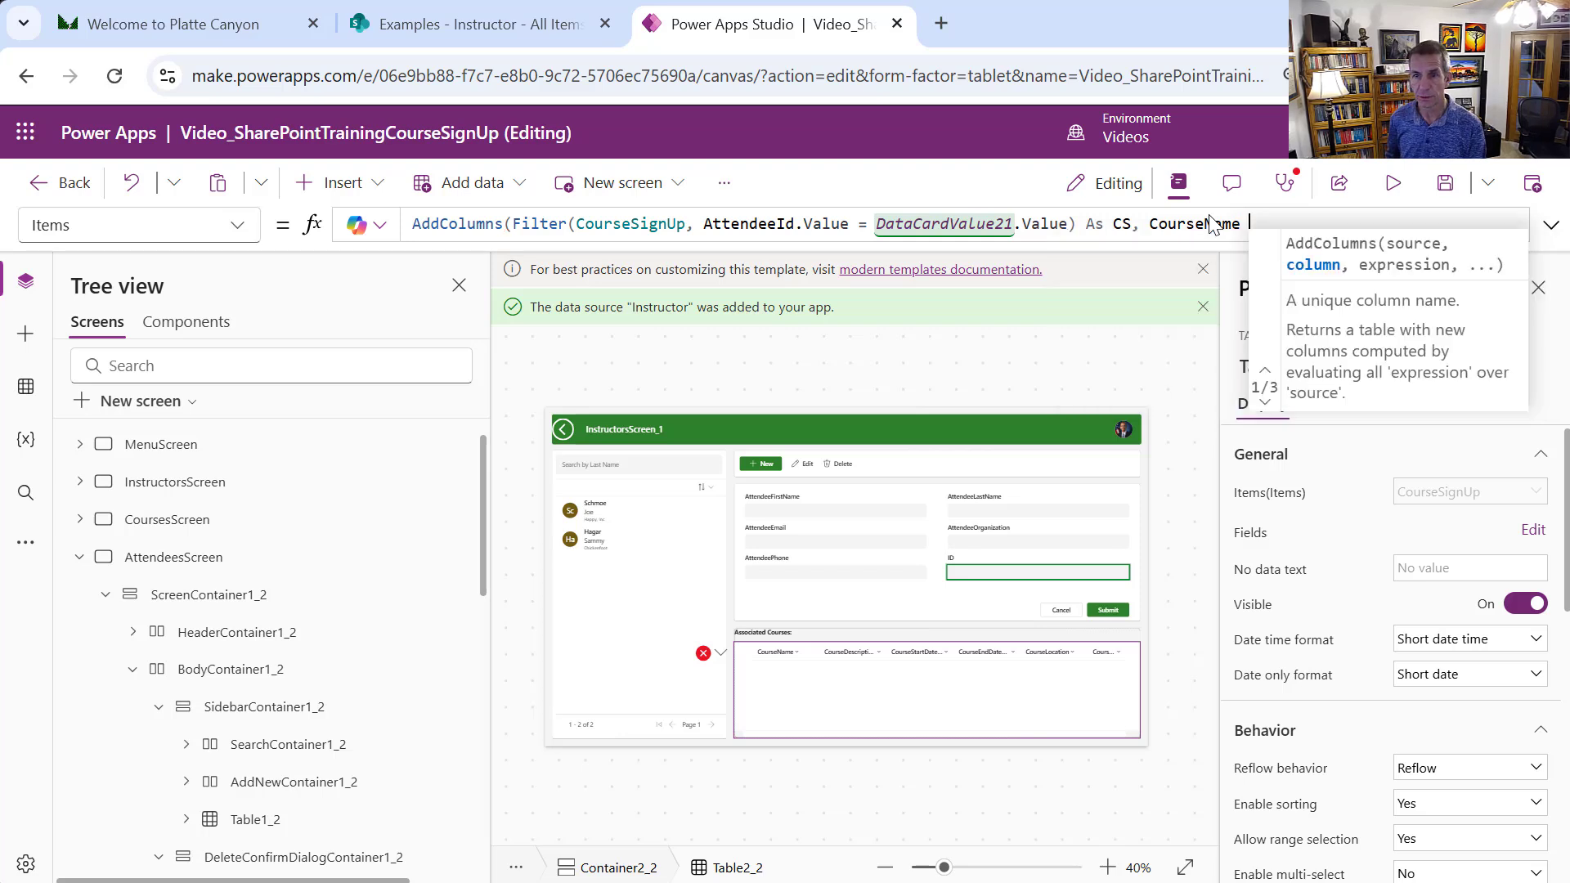
key(BackSpace)
text(, )
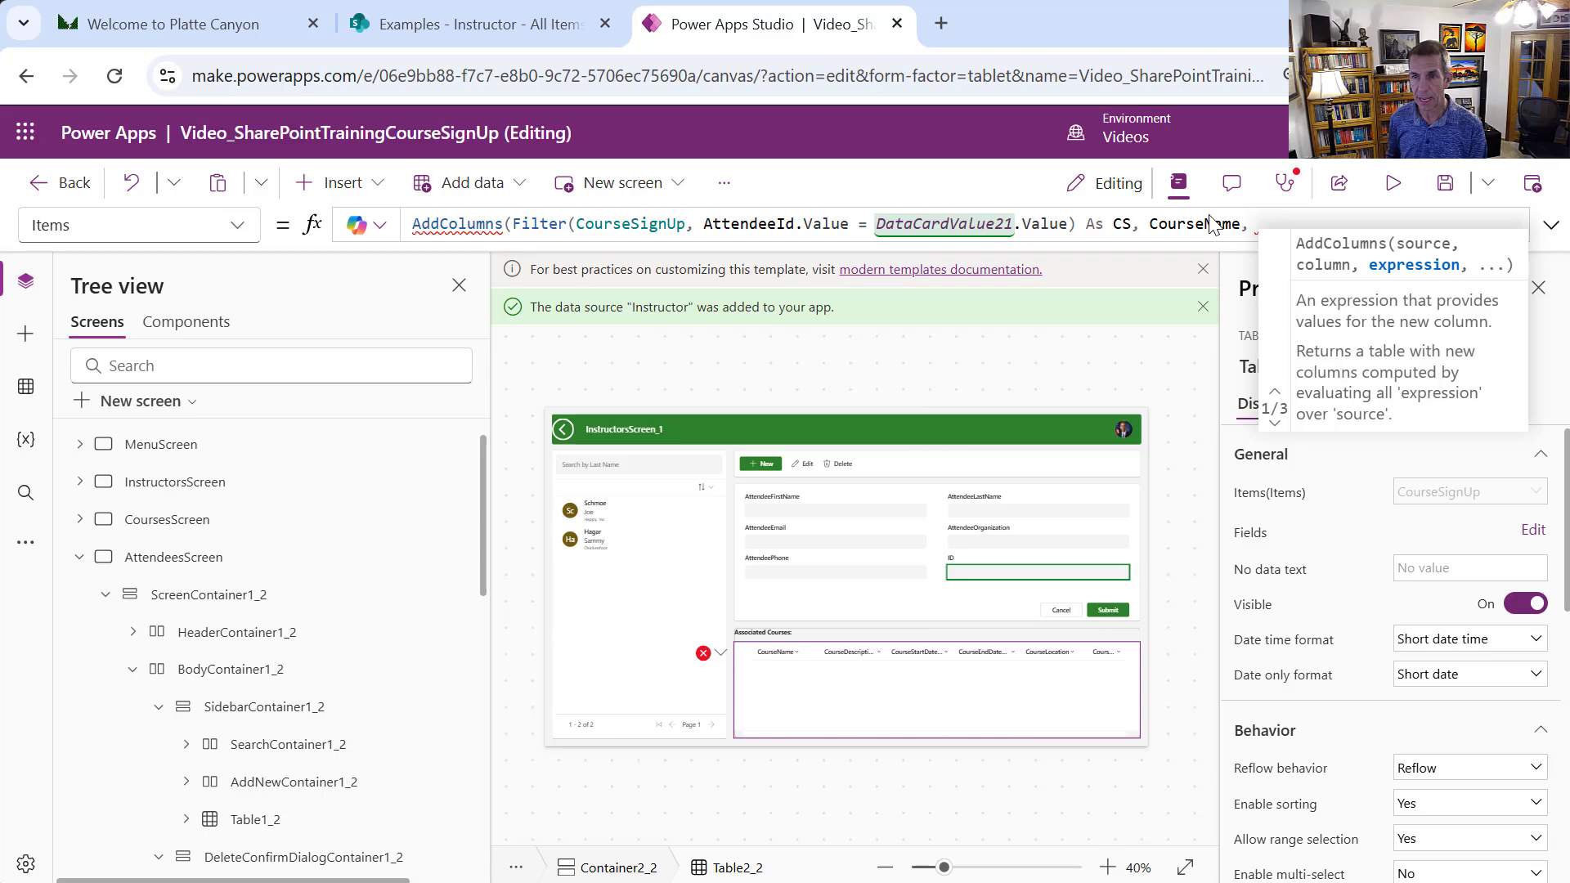
text(LookUp)
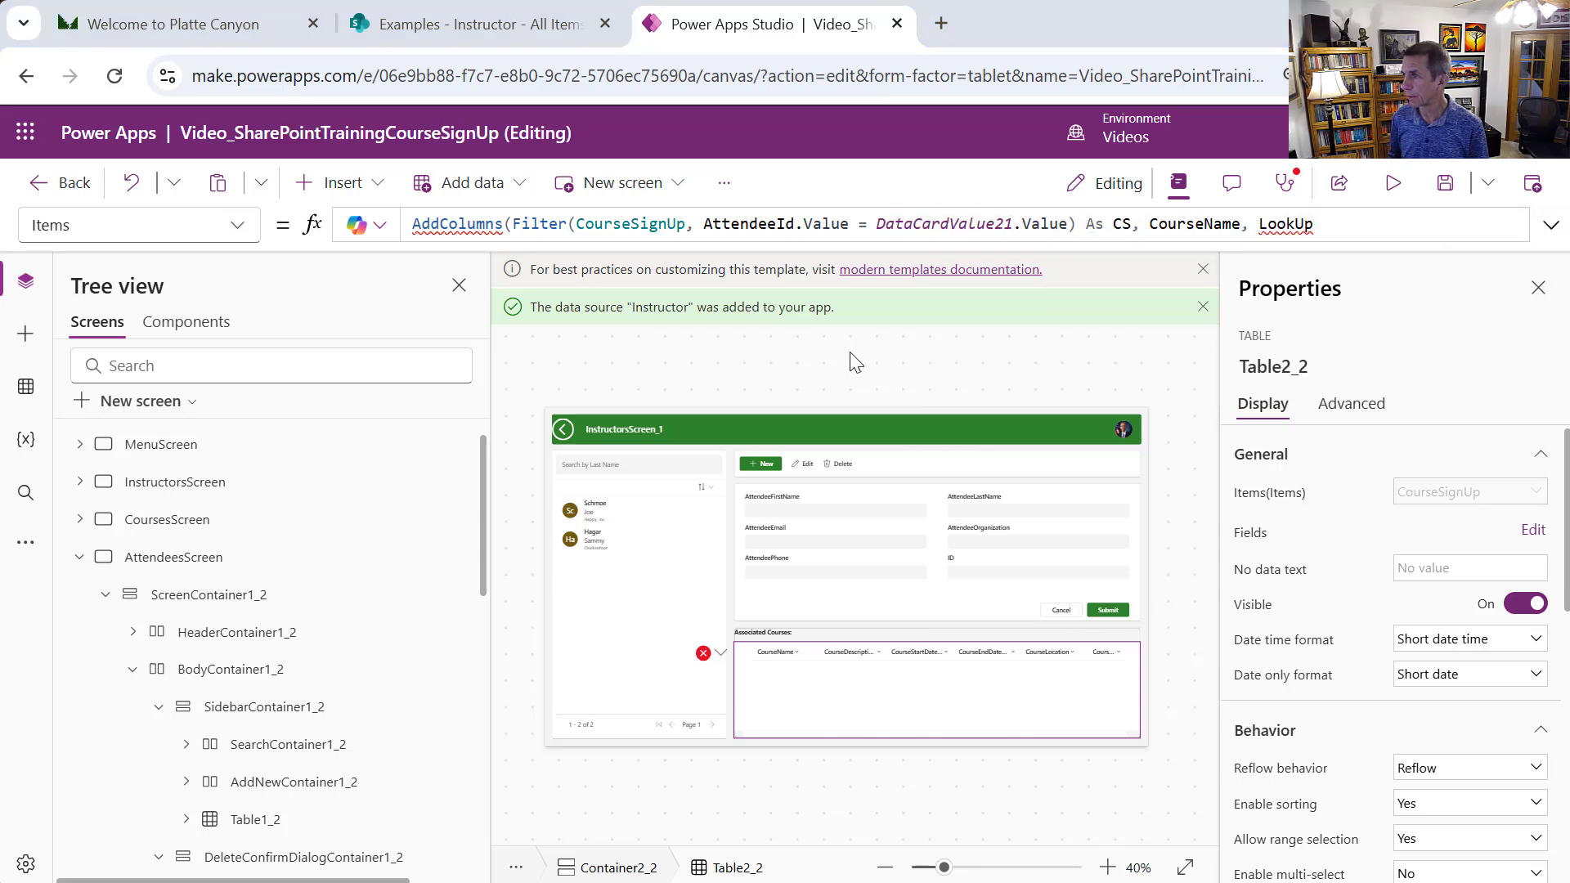
Finish the CourseName column as LookUp(Course, ID = CS.ID).CourseName and enlarge the formula editor
click(1353, 227)
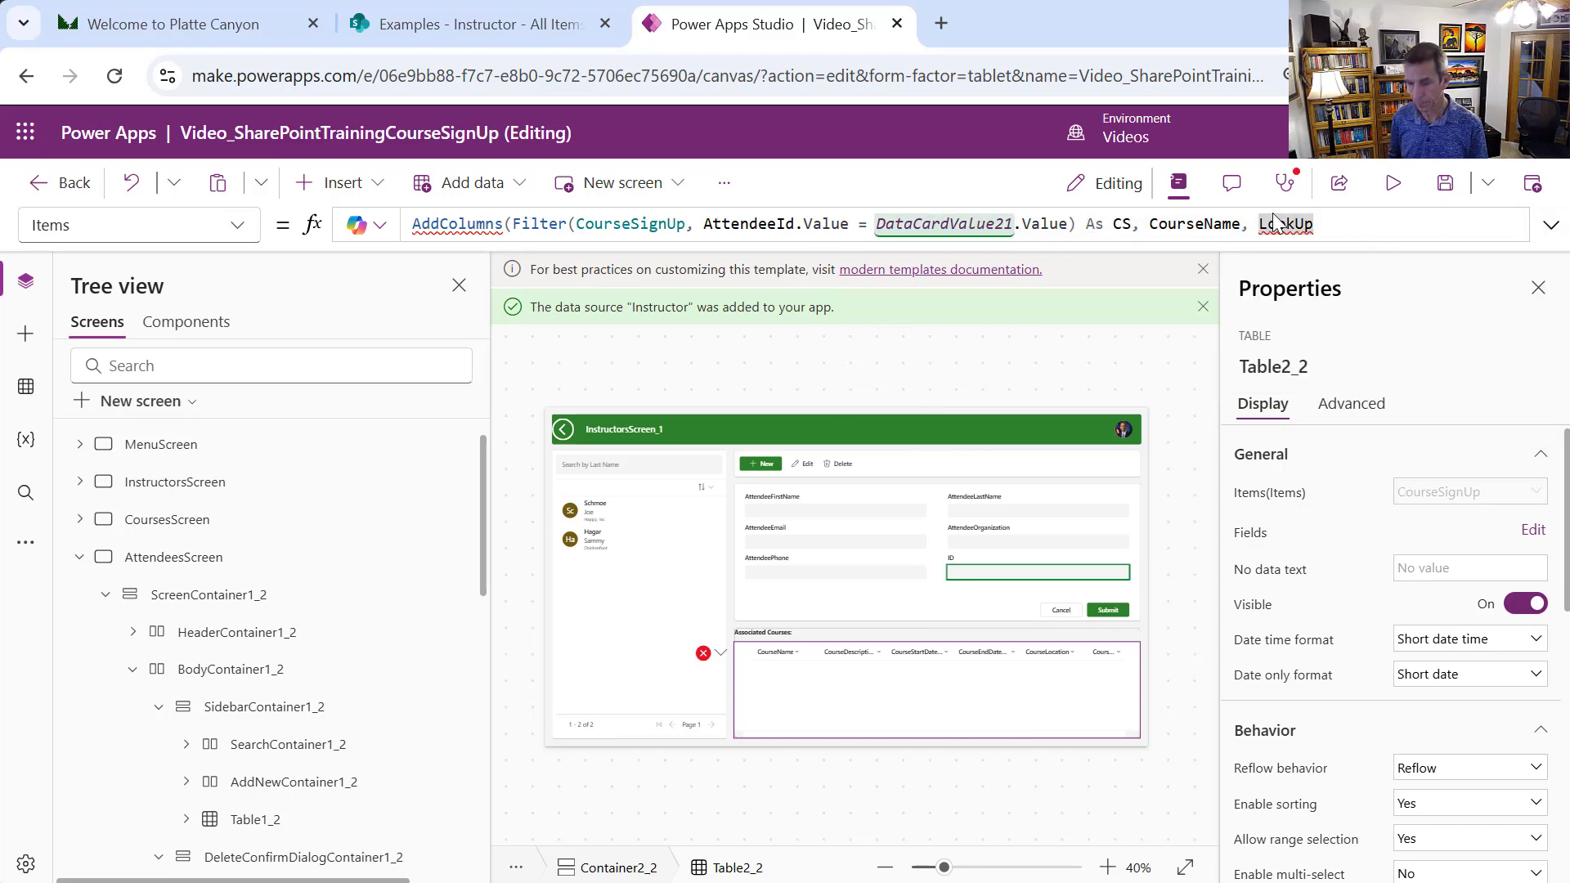
text((Cour)
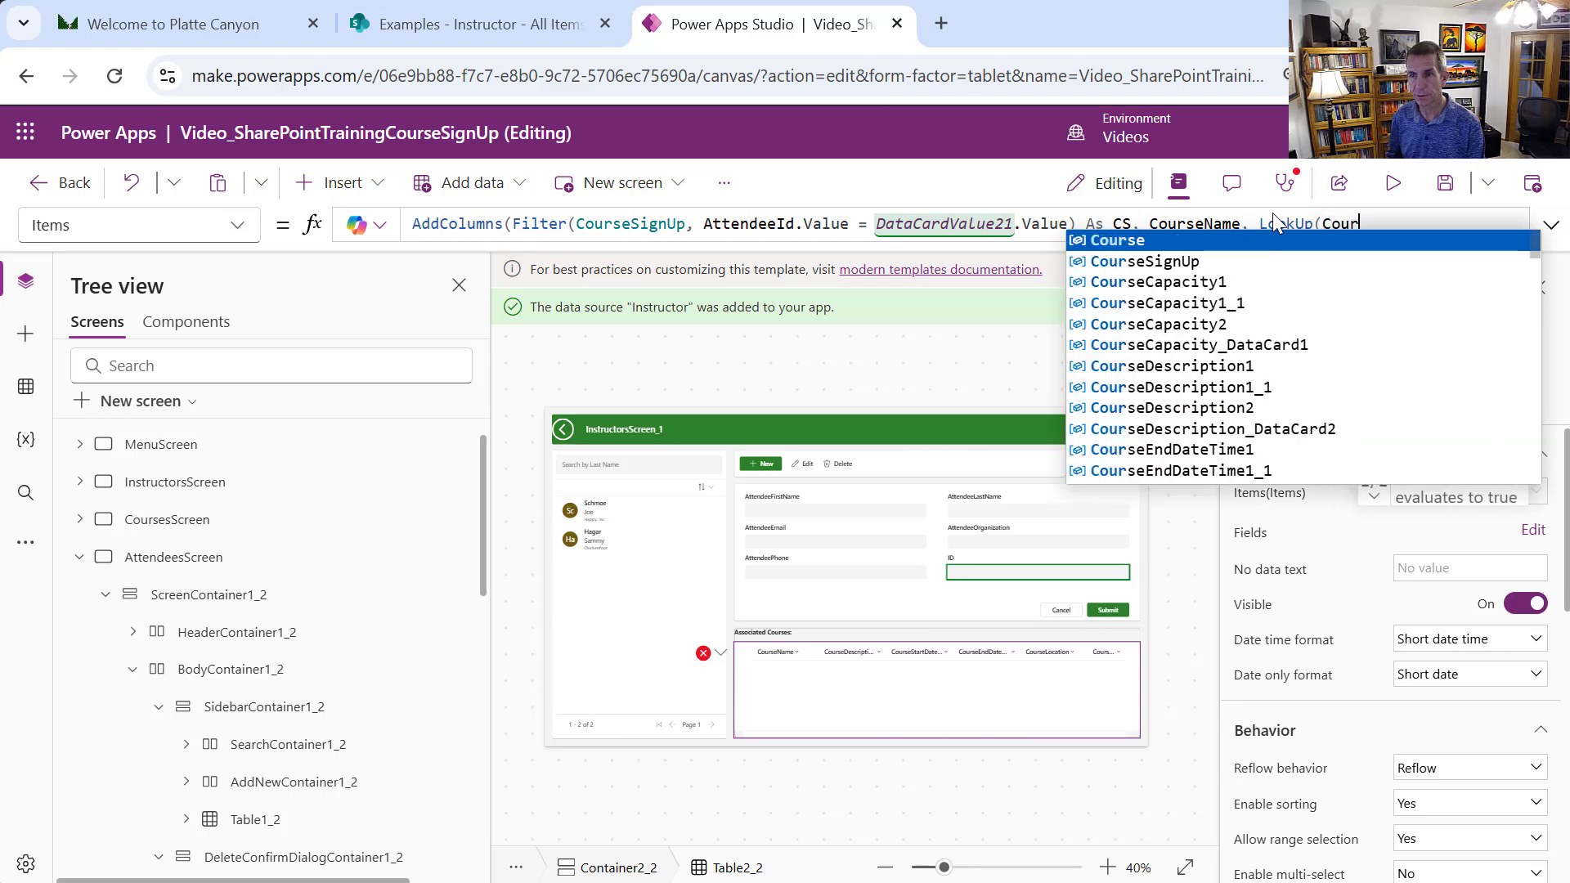
text(se)
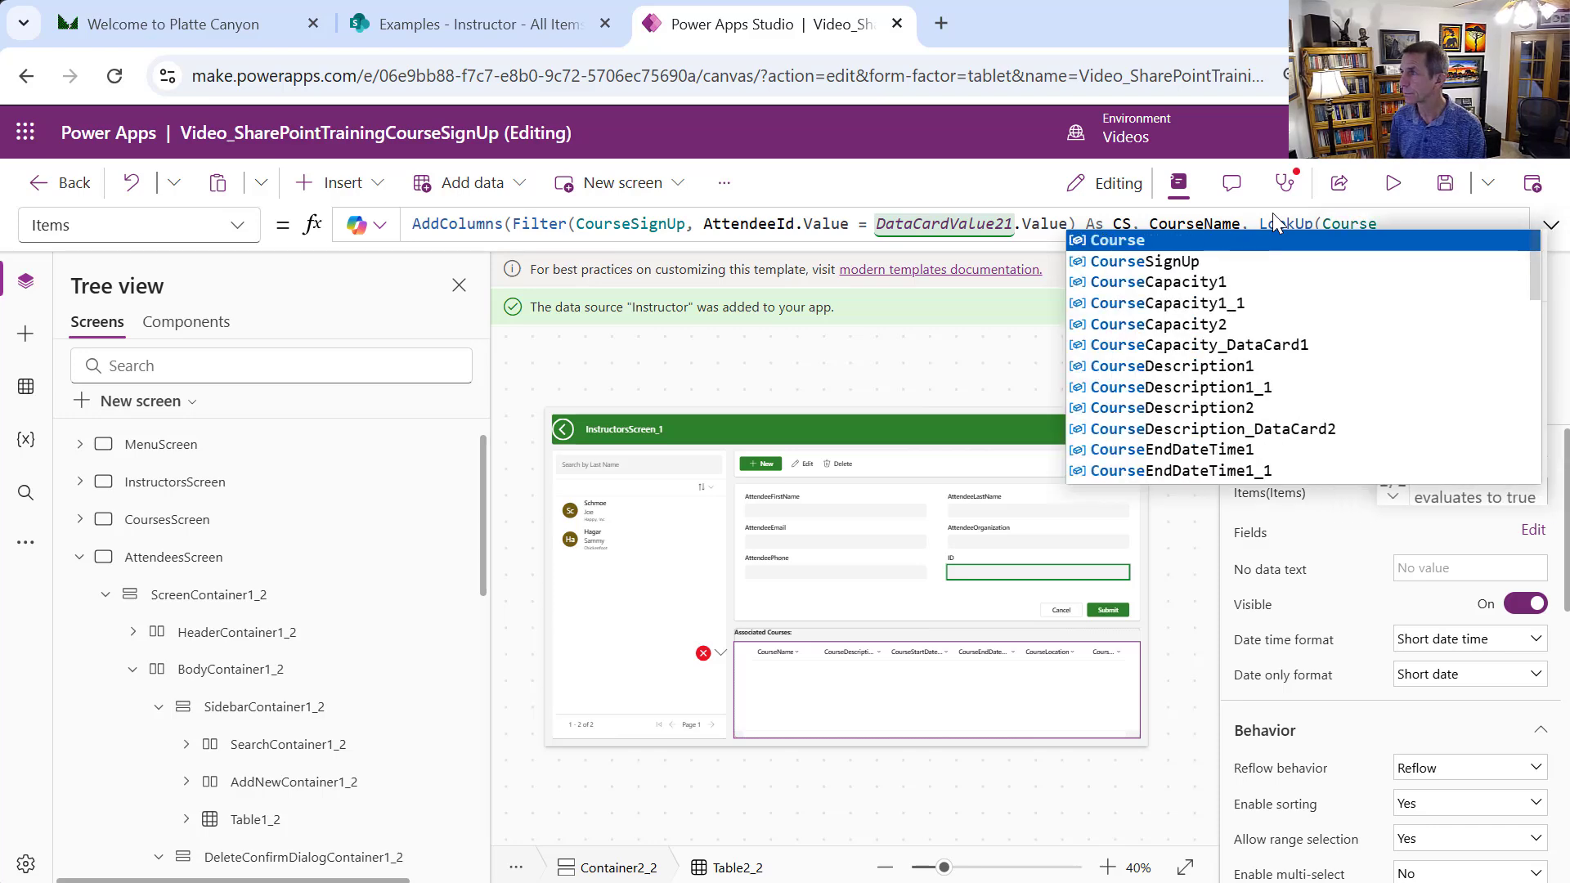
text(, ID)
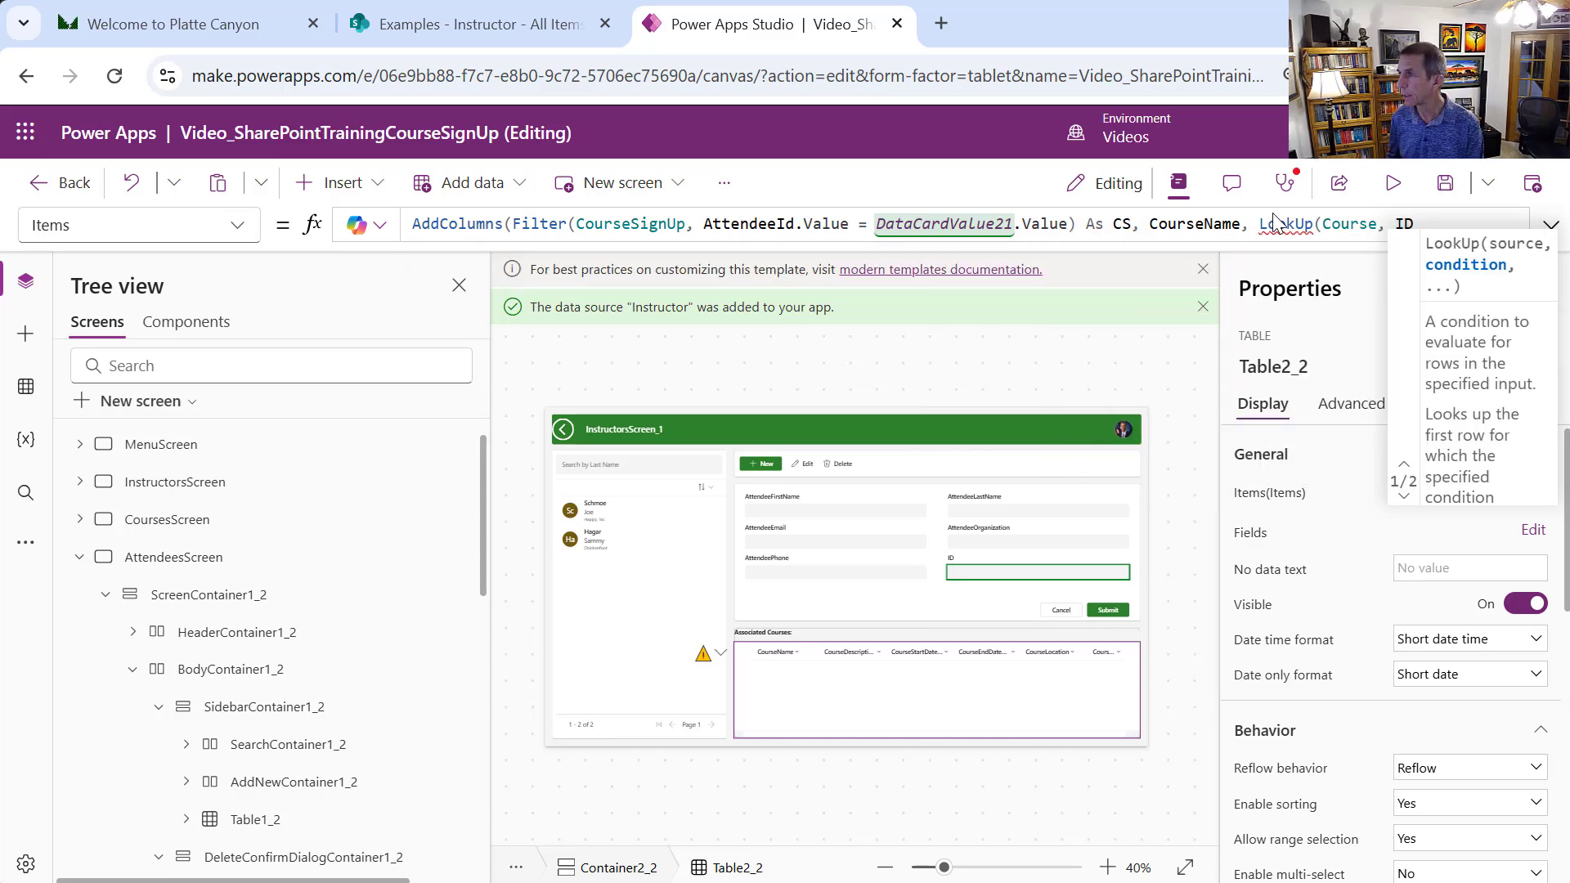
text( = CS)
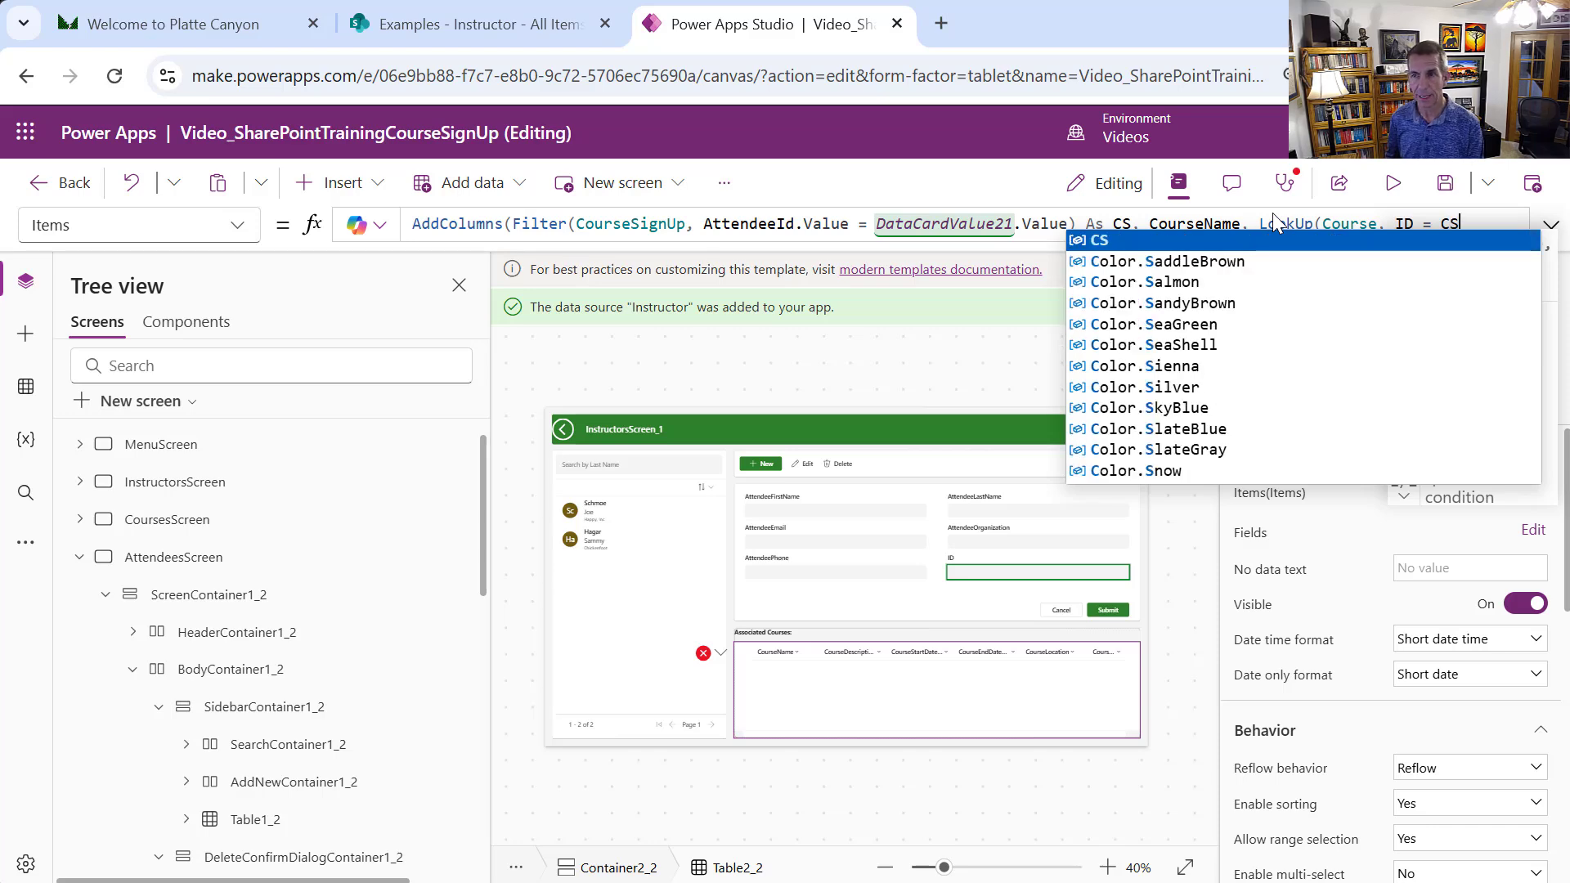
text(.ID)
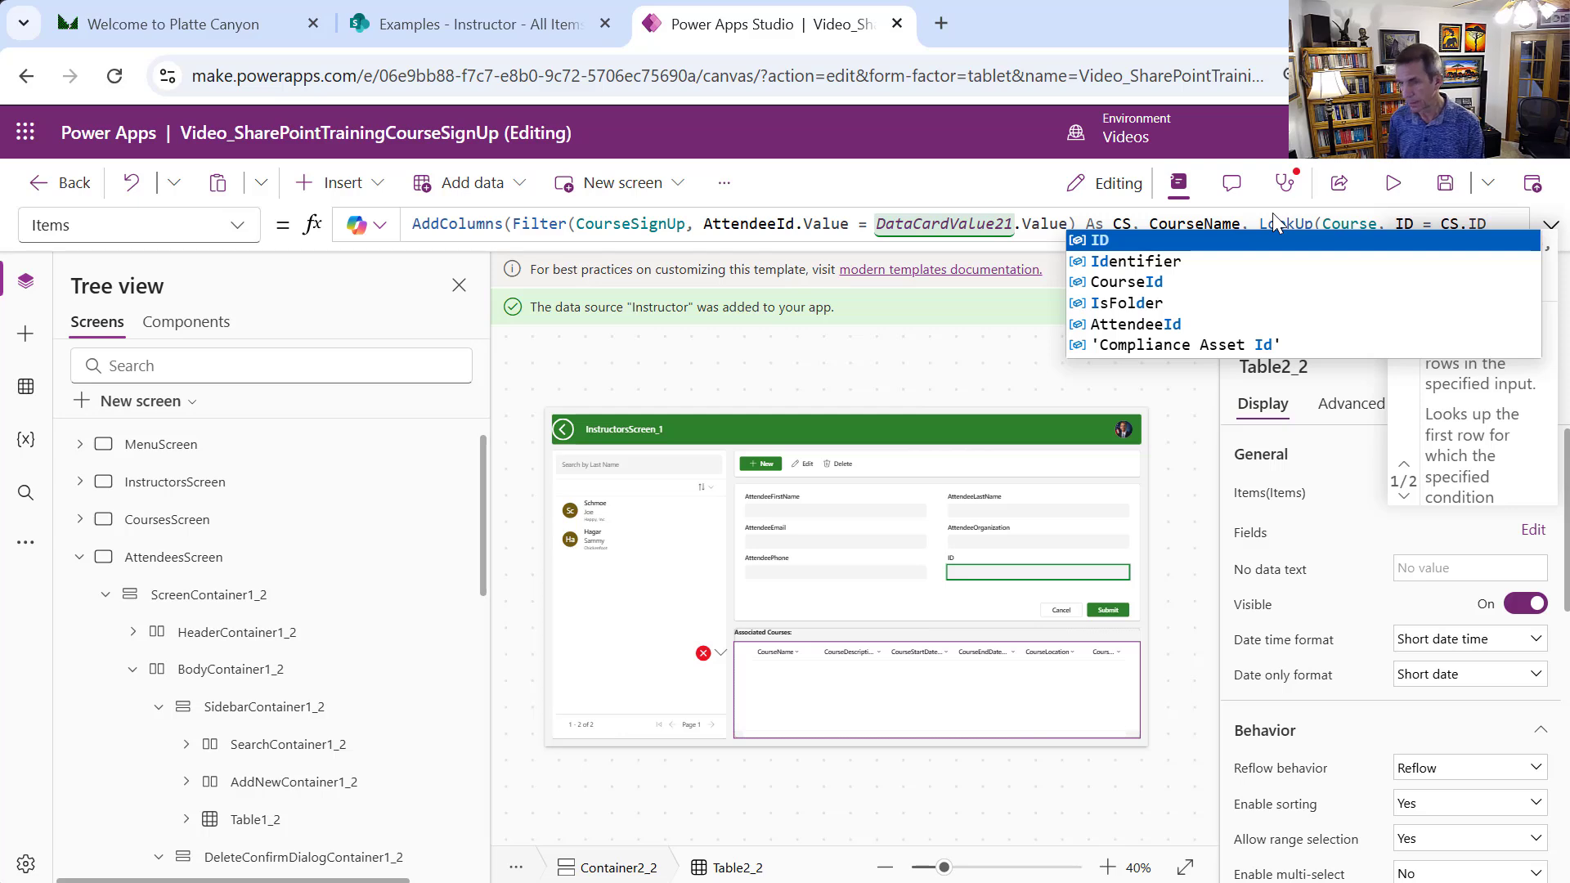
text())
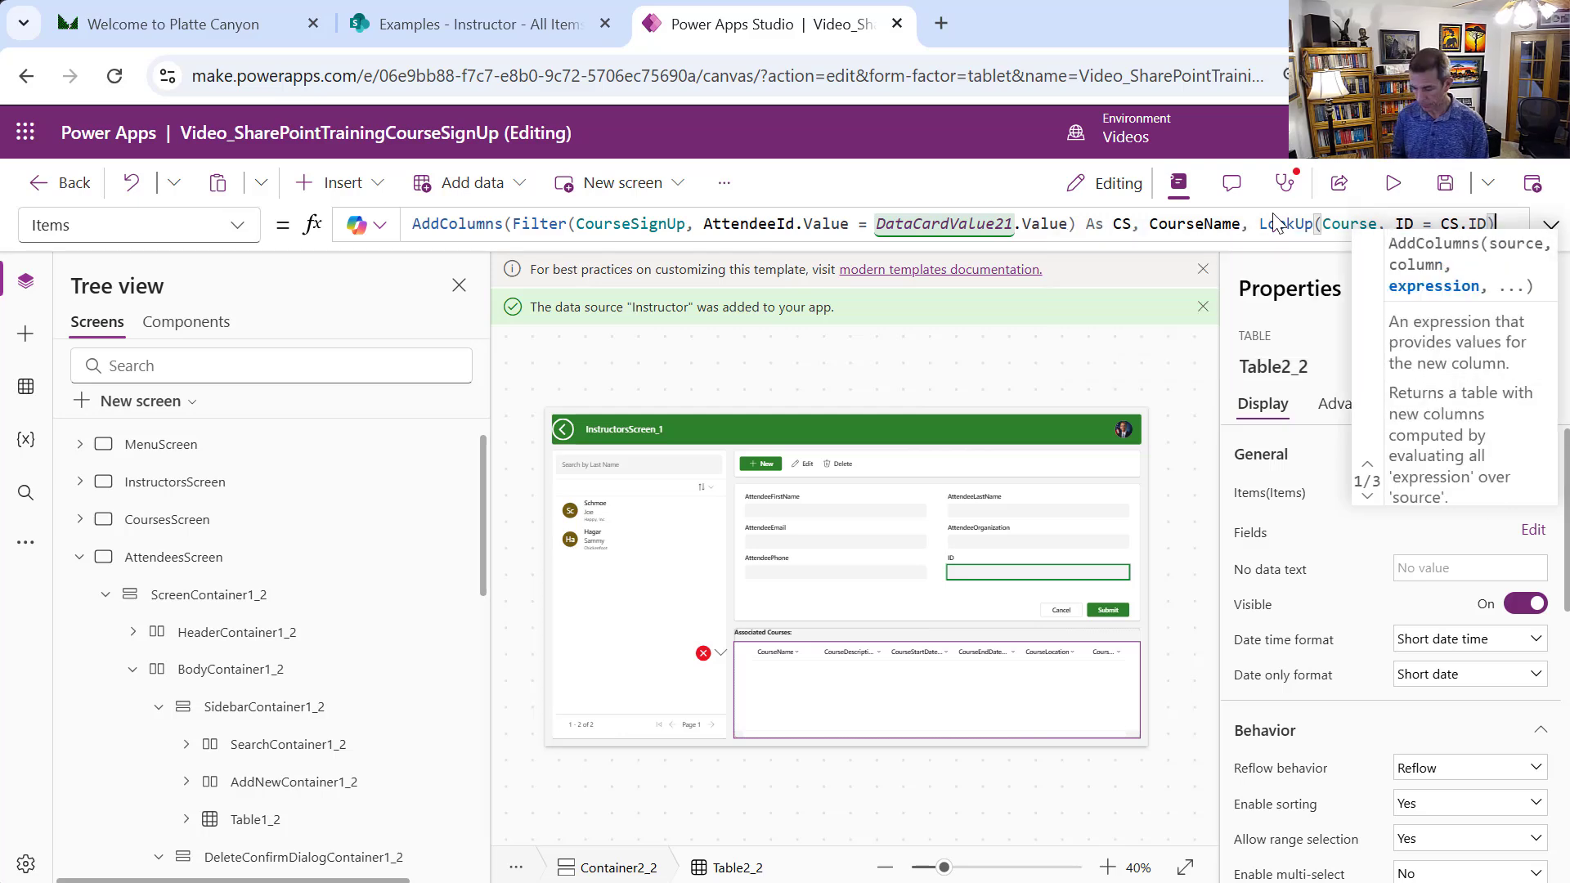
text(.)
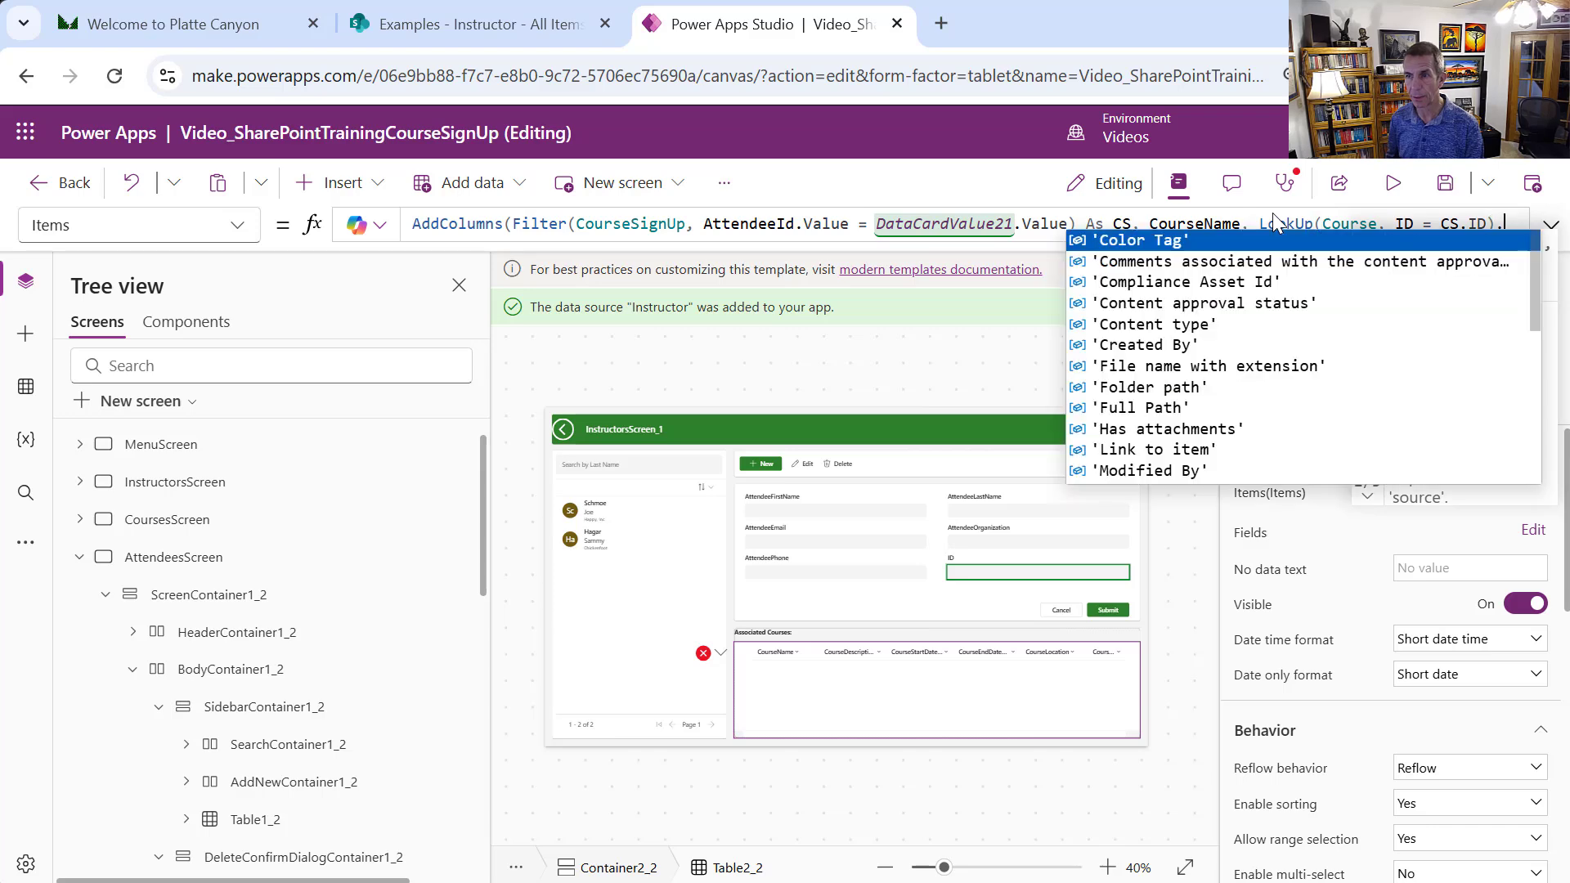
key(shift+Return)
text(Cours)
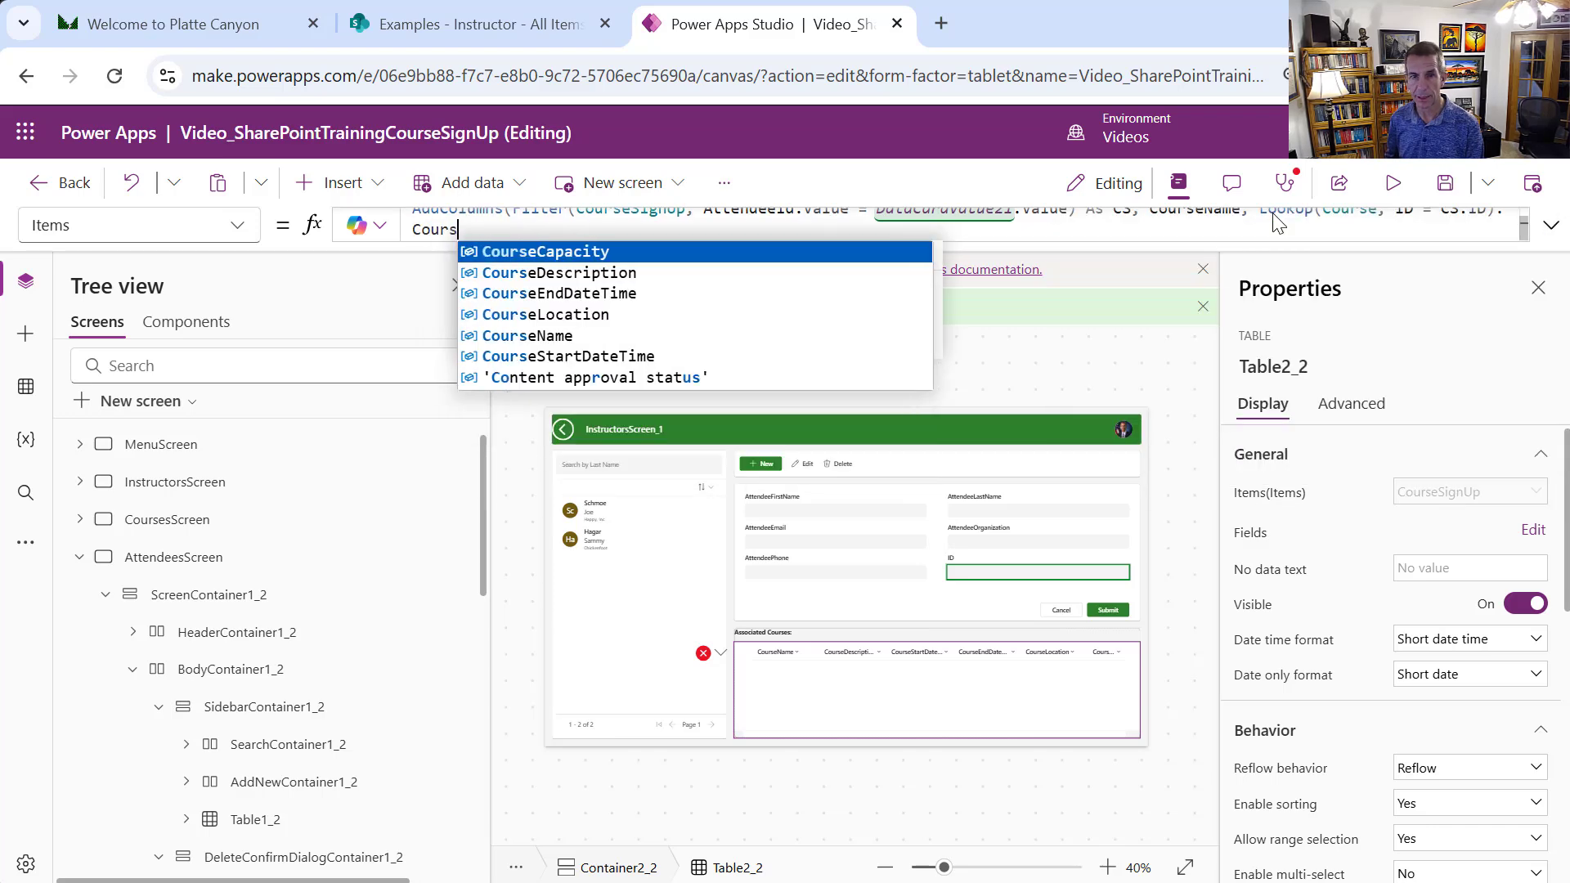
text(e)
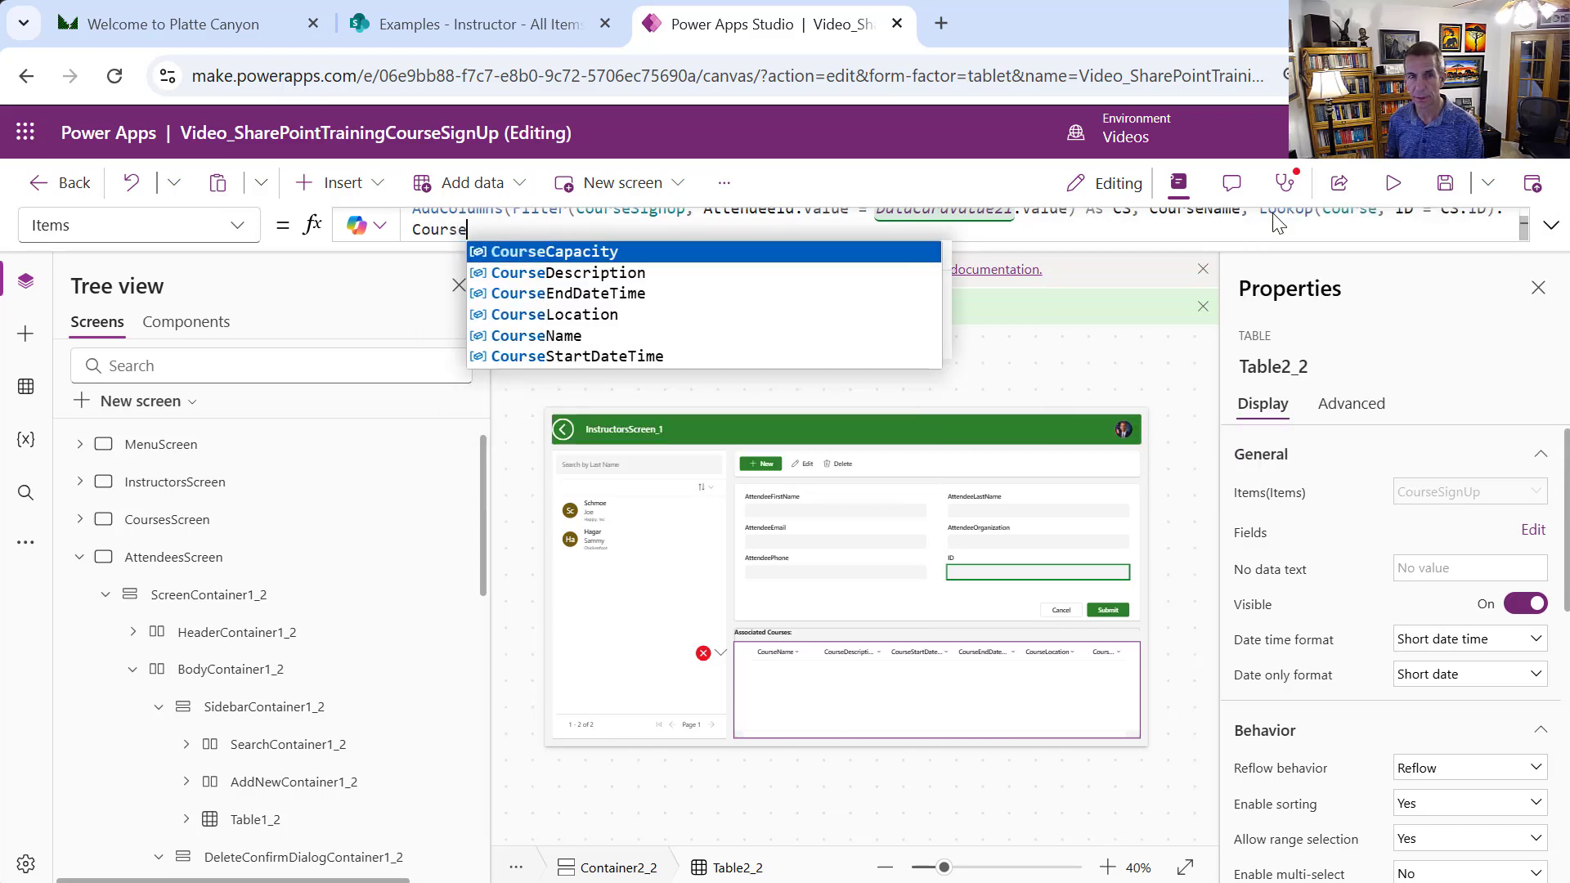
text(Name)
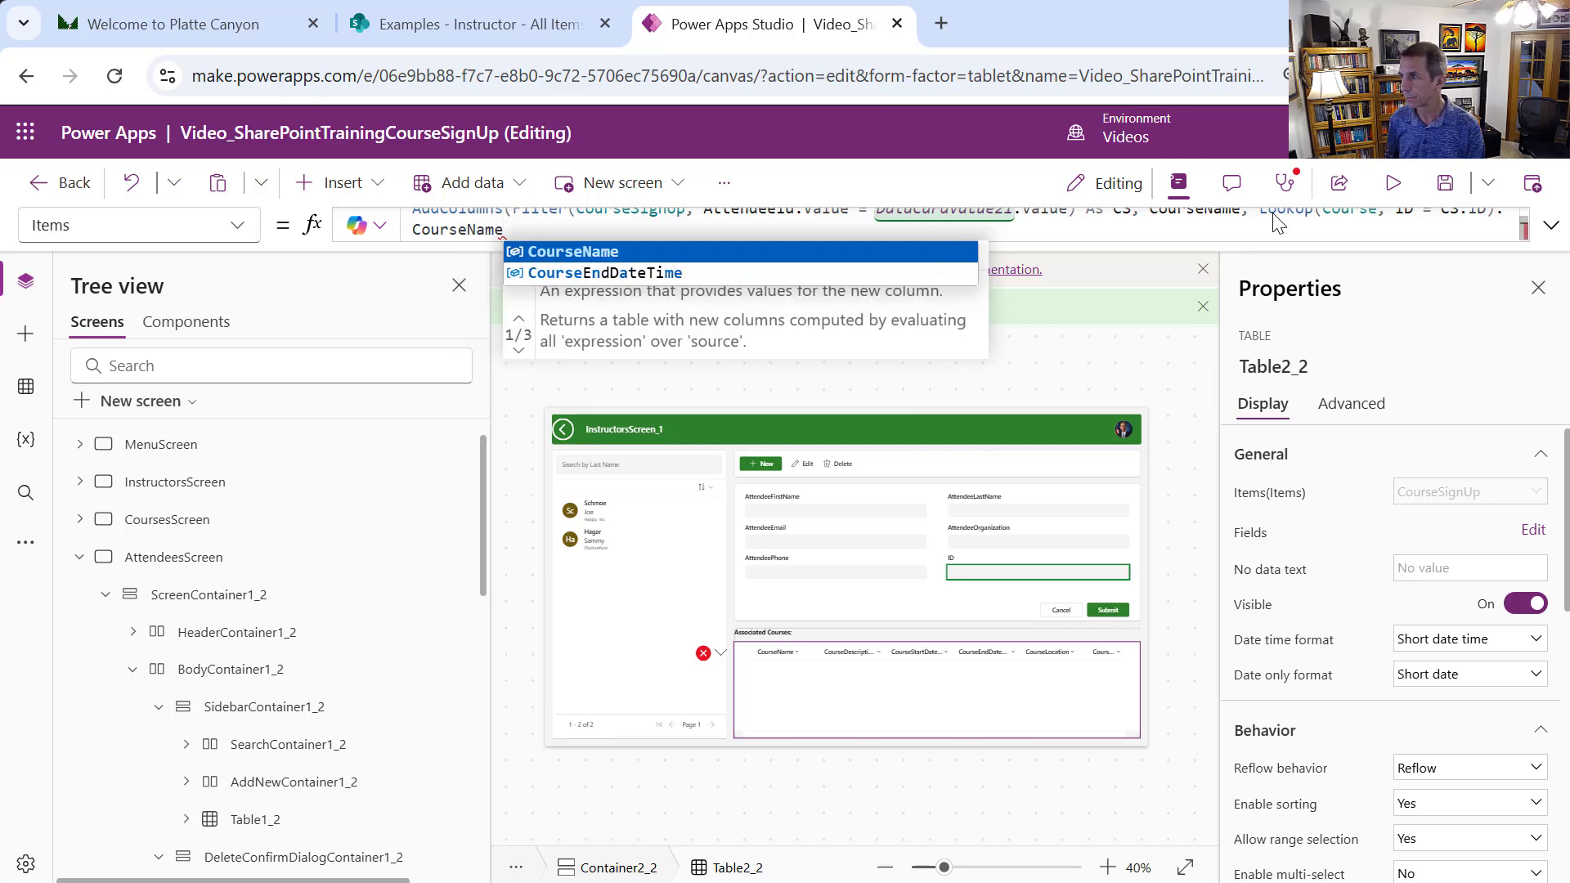
text(,)
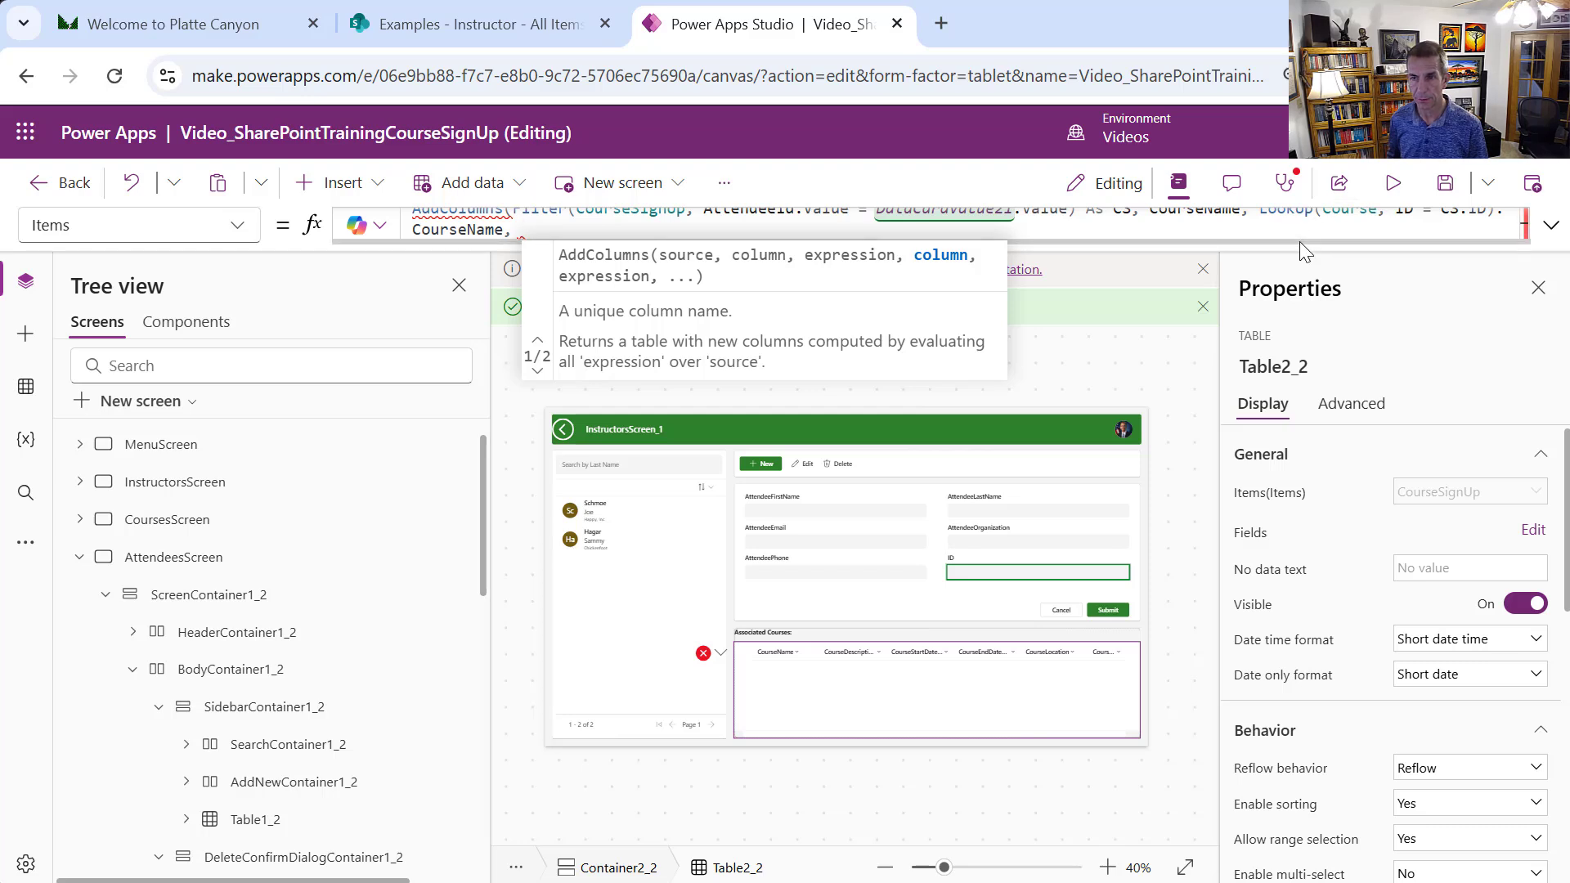
drag(1298, 243, 1249, 736)
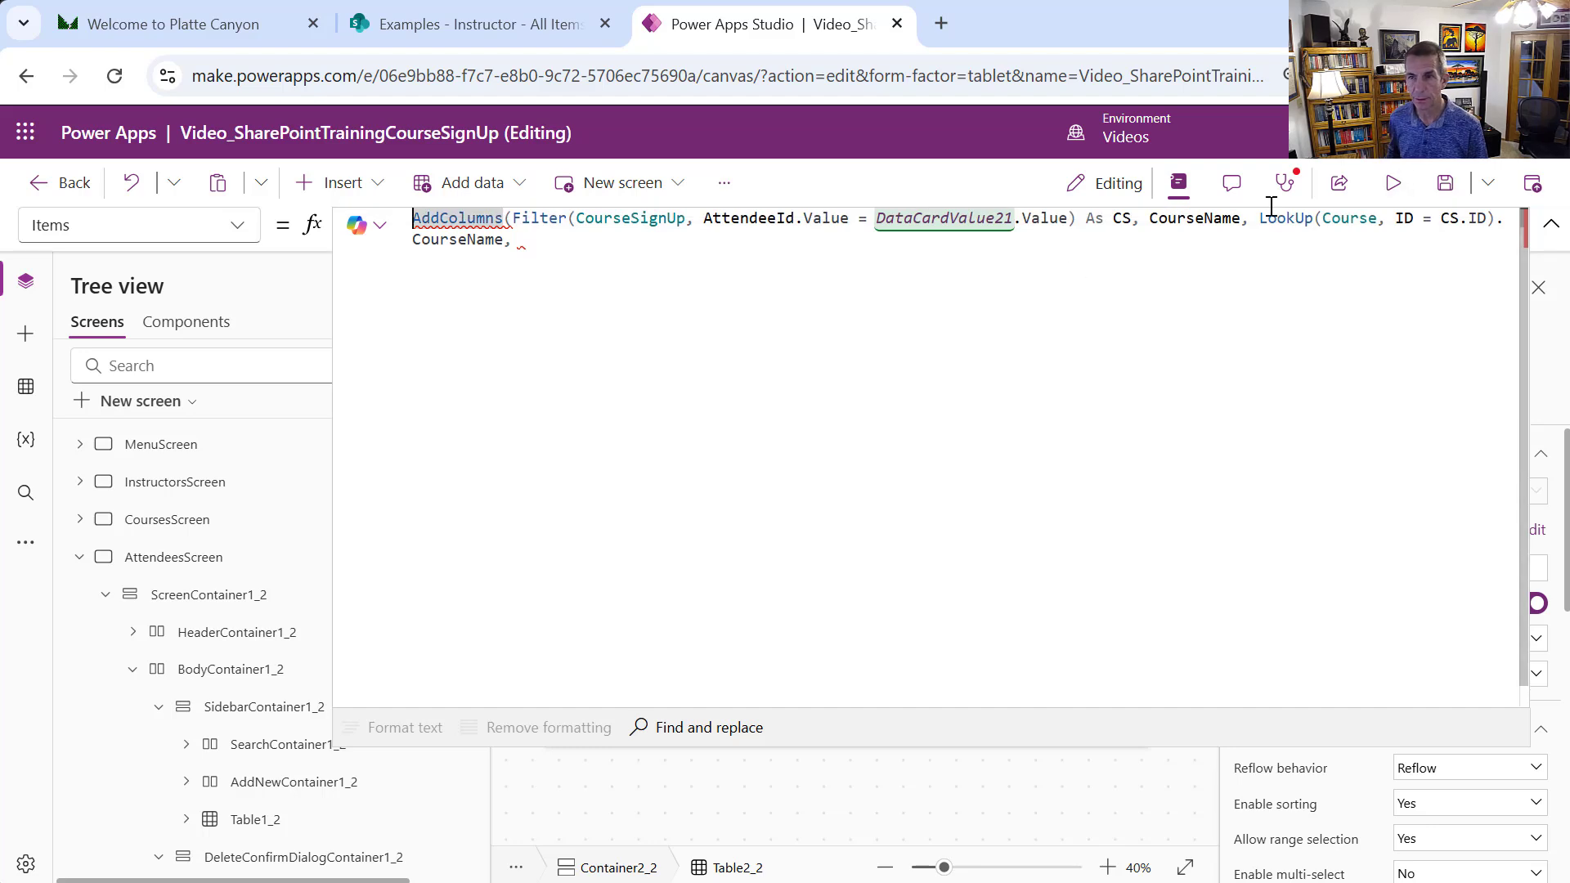
Copy the LookUp(Course, ID = CS.ID) expression and use it for a CourseDescription column
drag(1261, 219, 1495, 223)
key(ctrl+c)
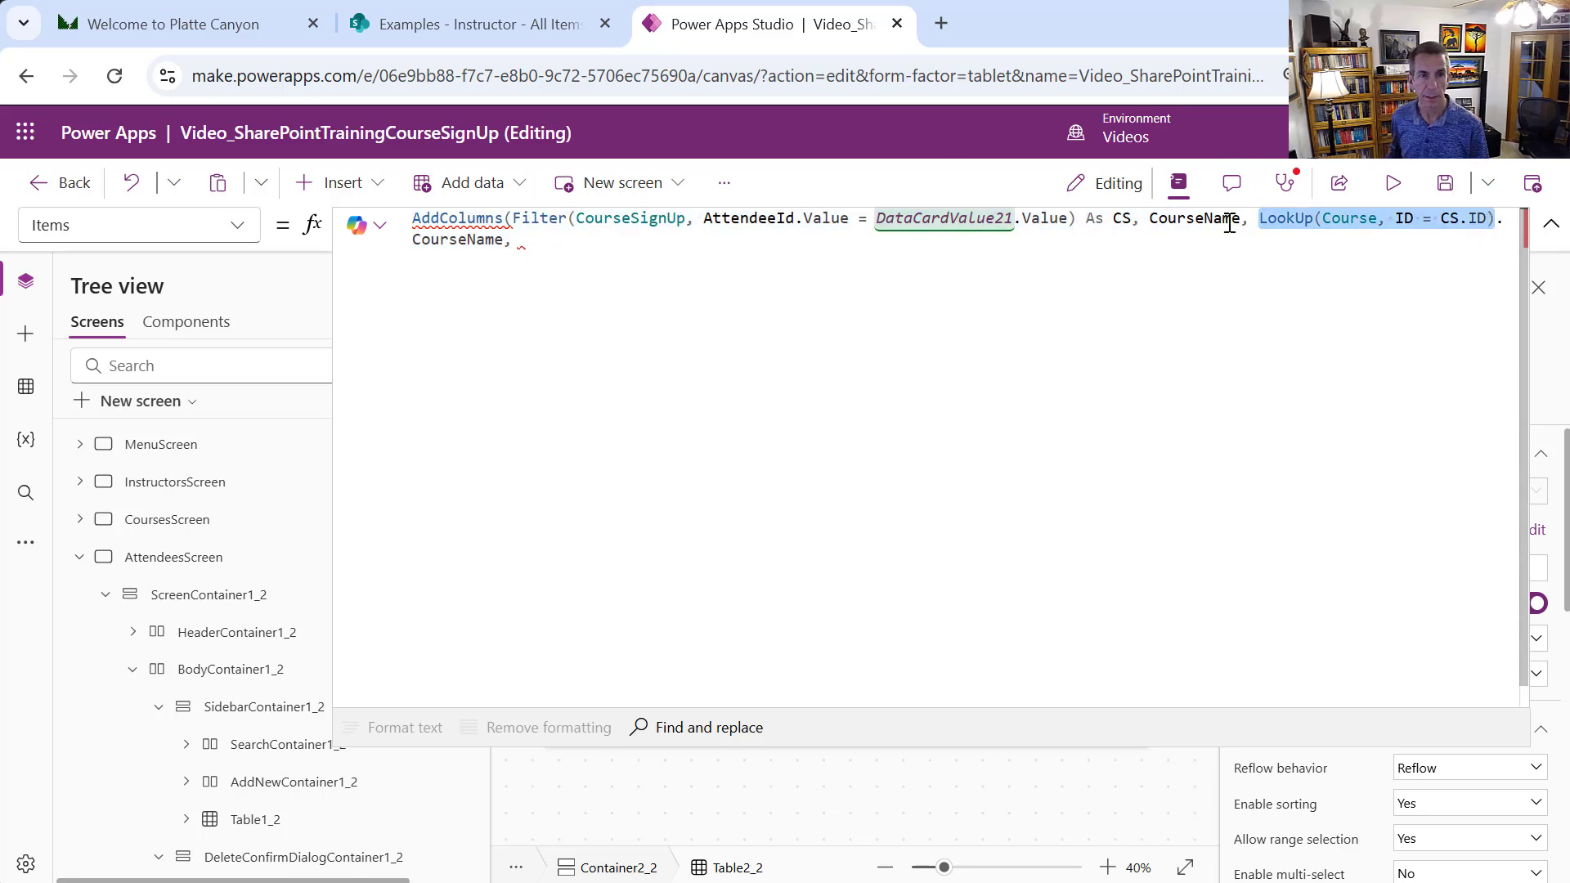
click(568, 245)
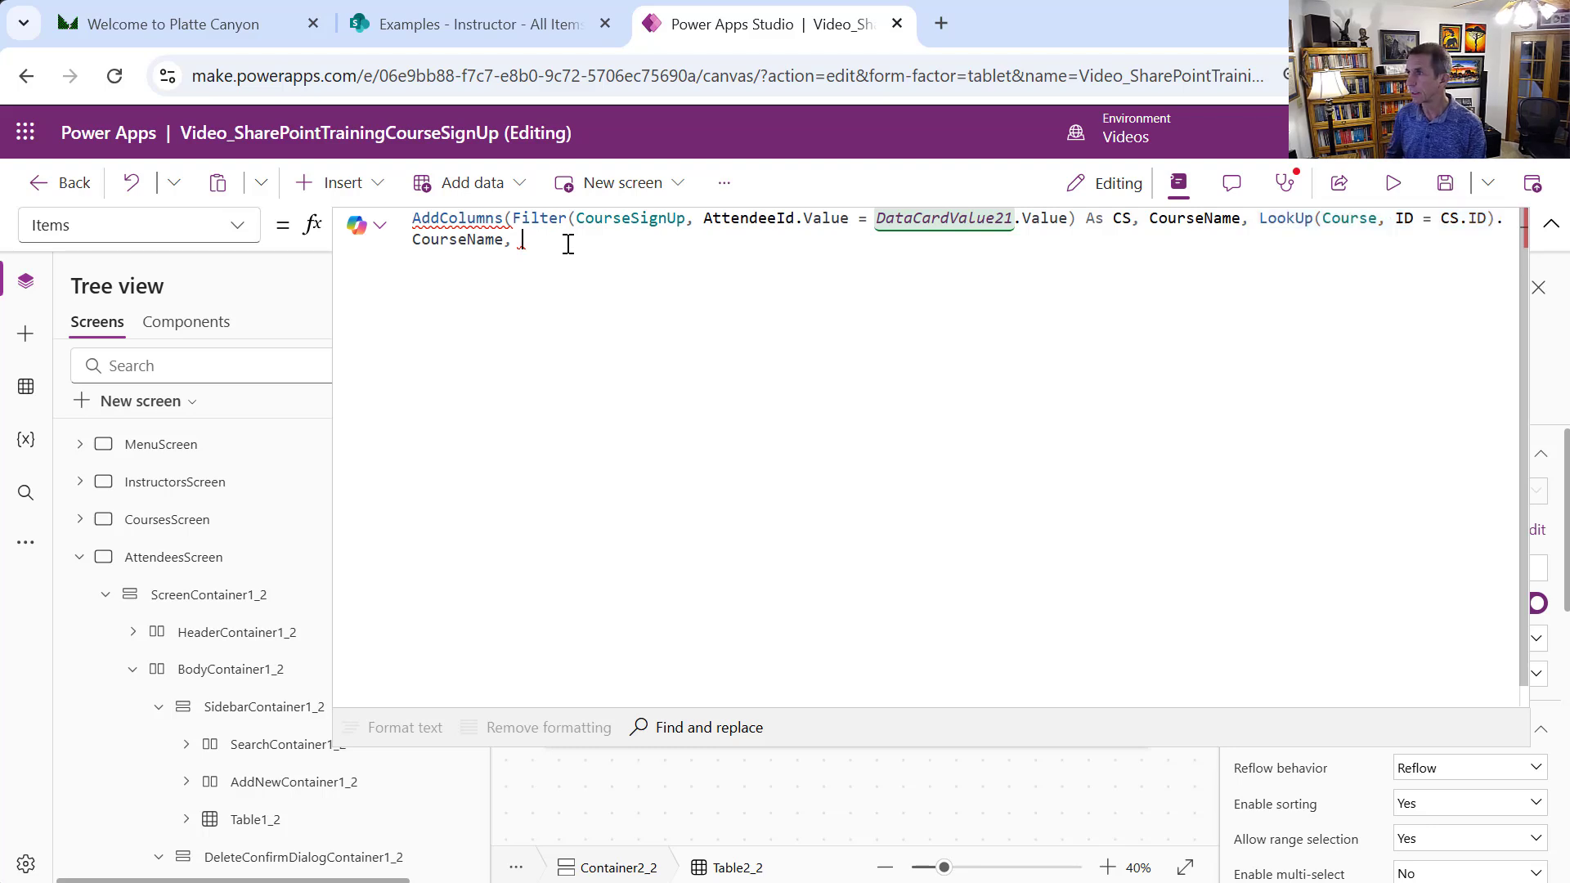
text(Course)
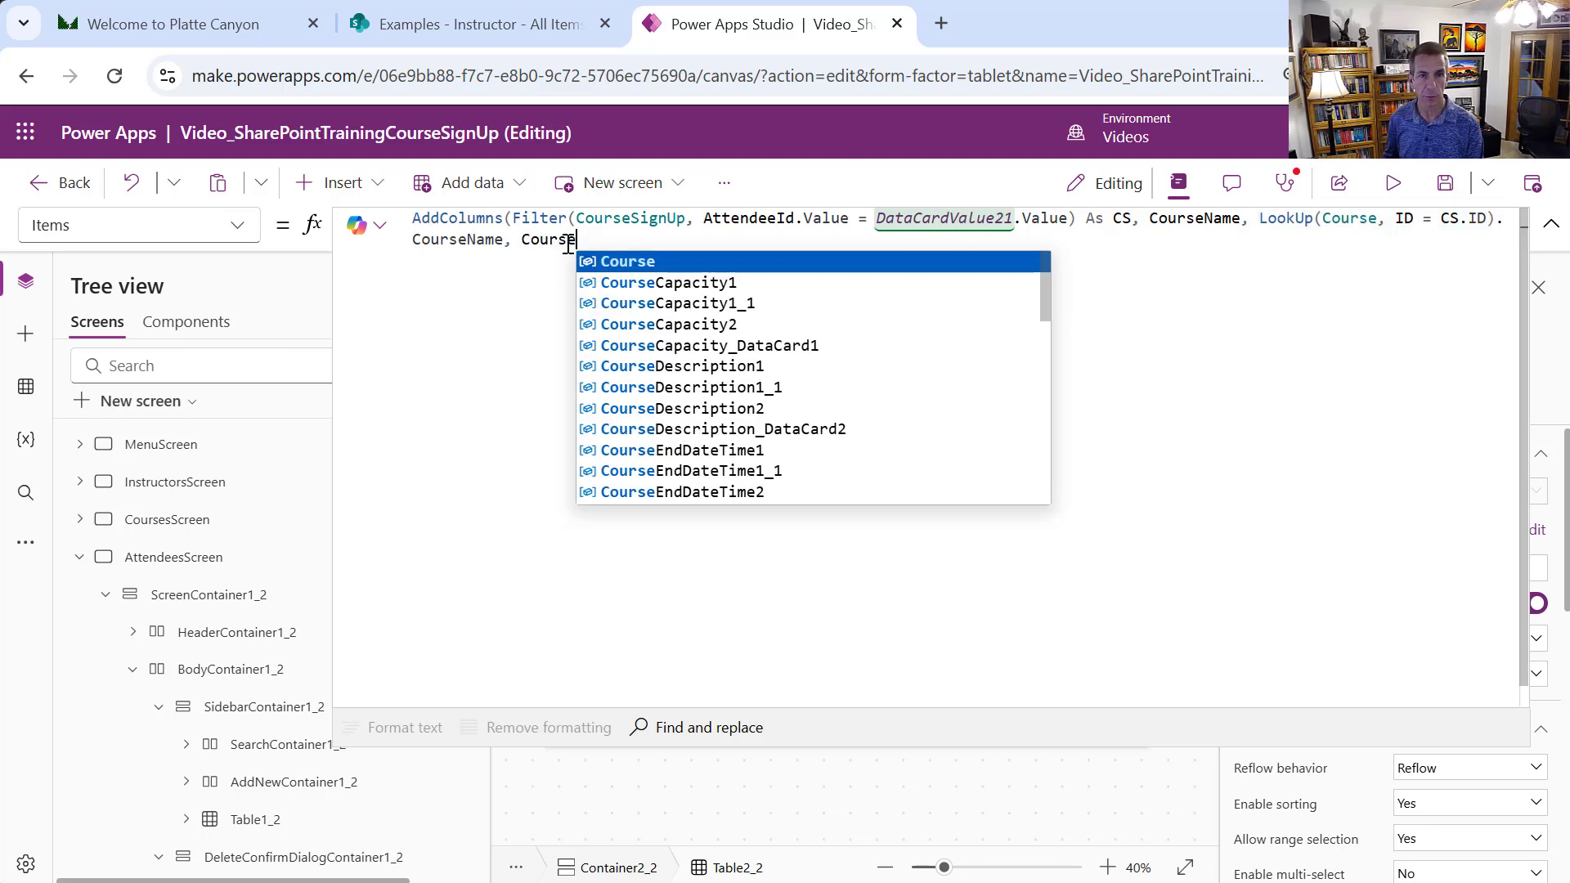
text(Descri)
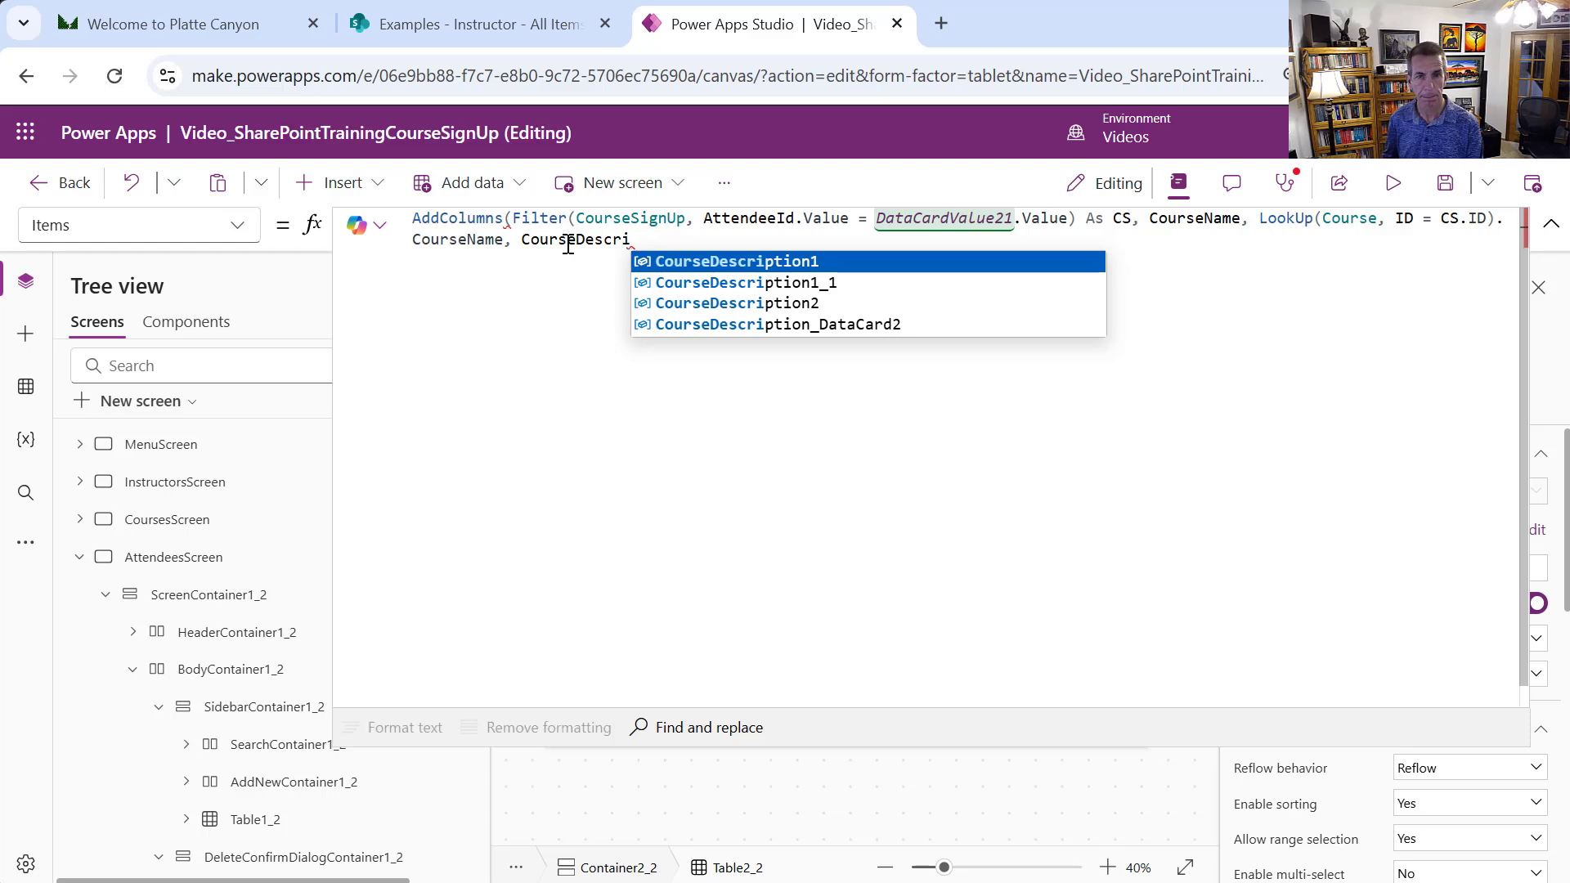
text(ption,)
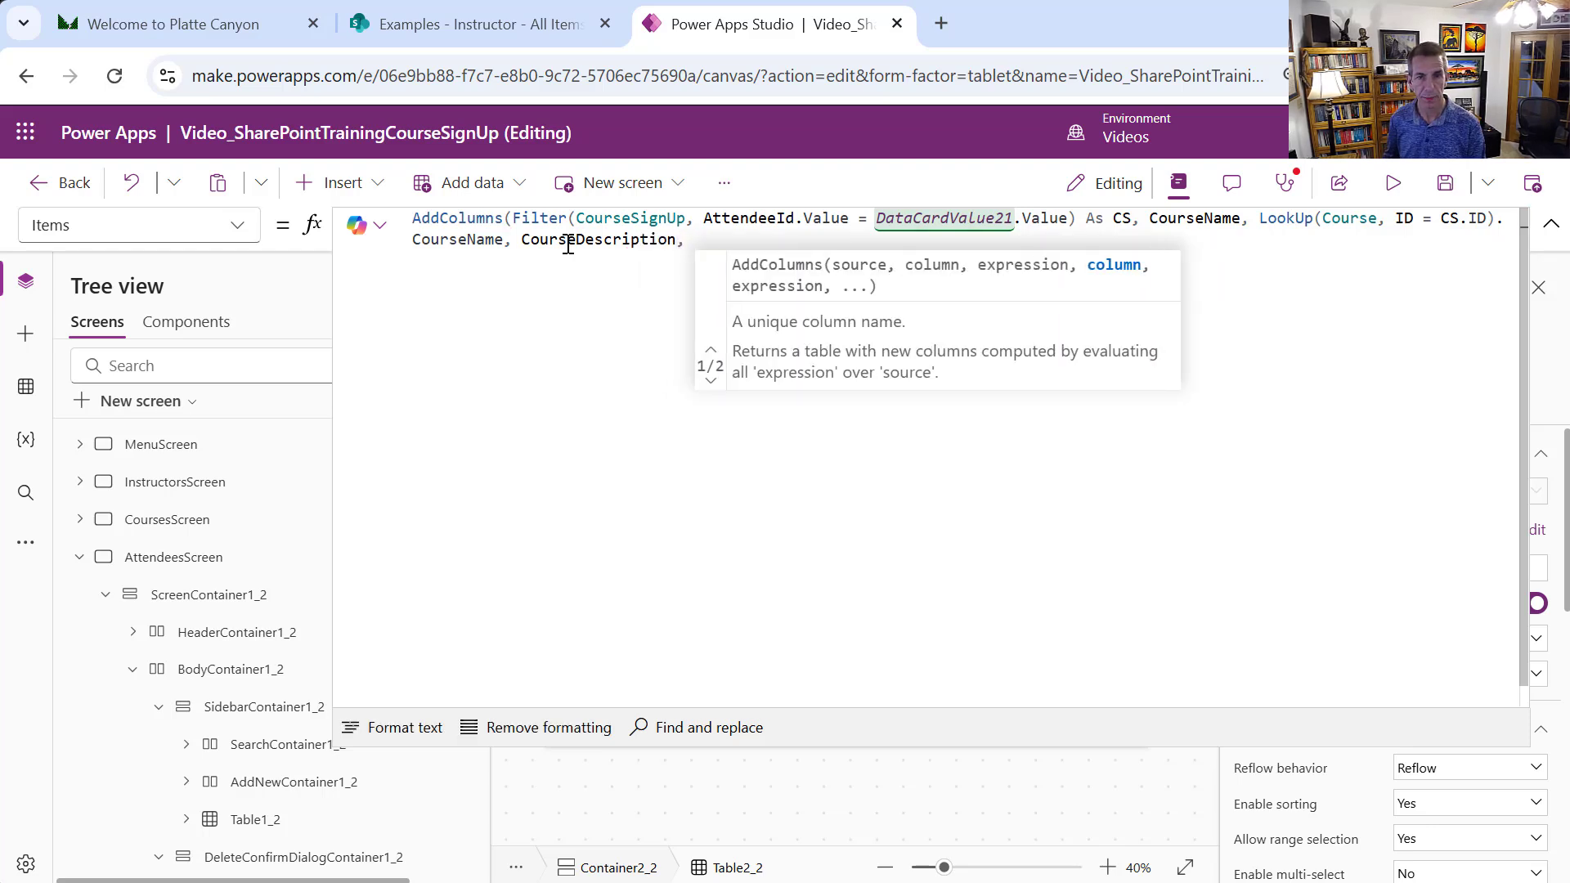
key(ctrl+v)
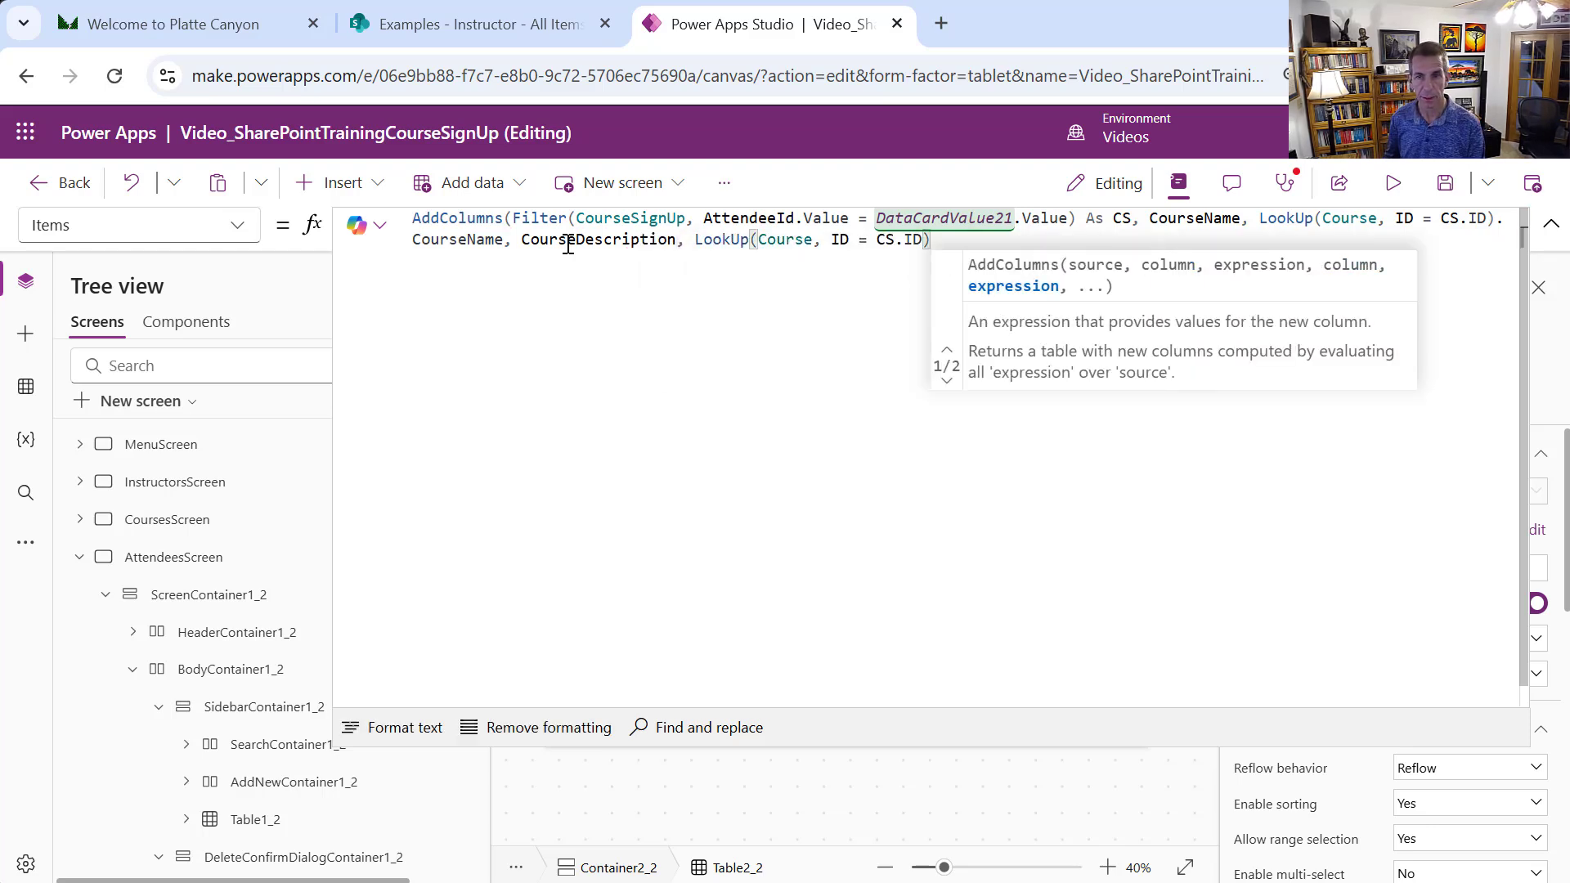
text(.Corse)
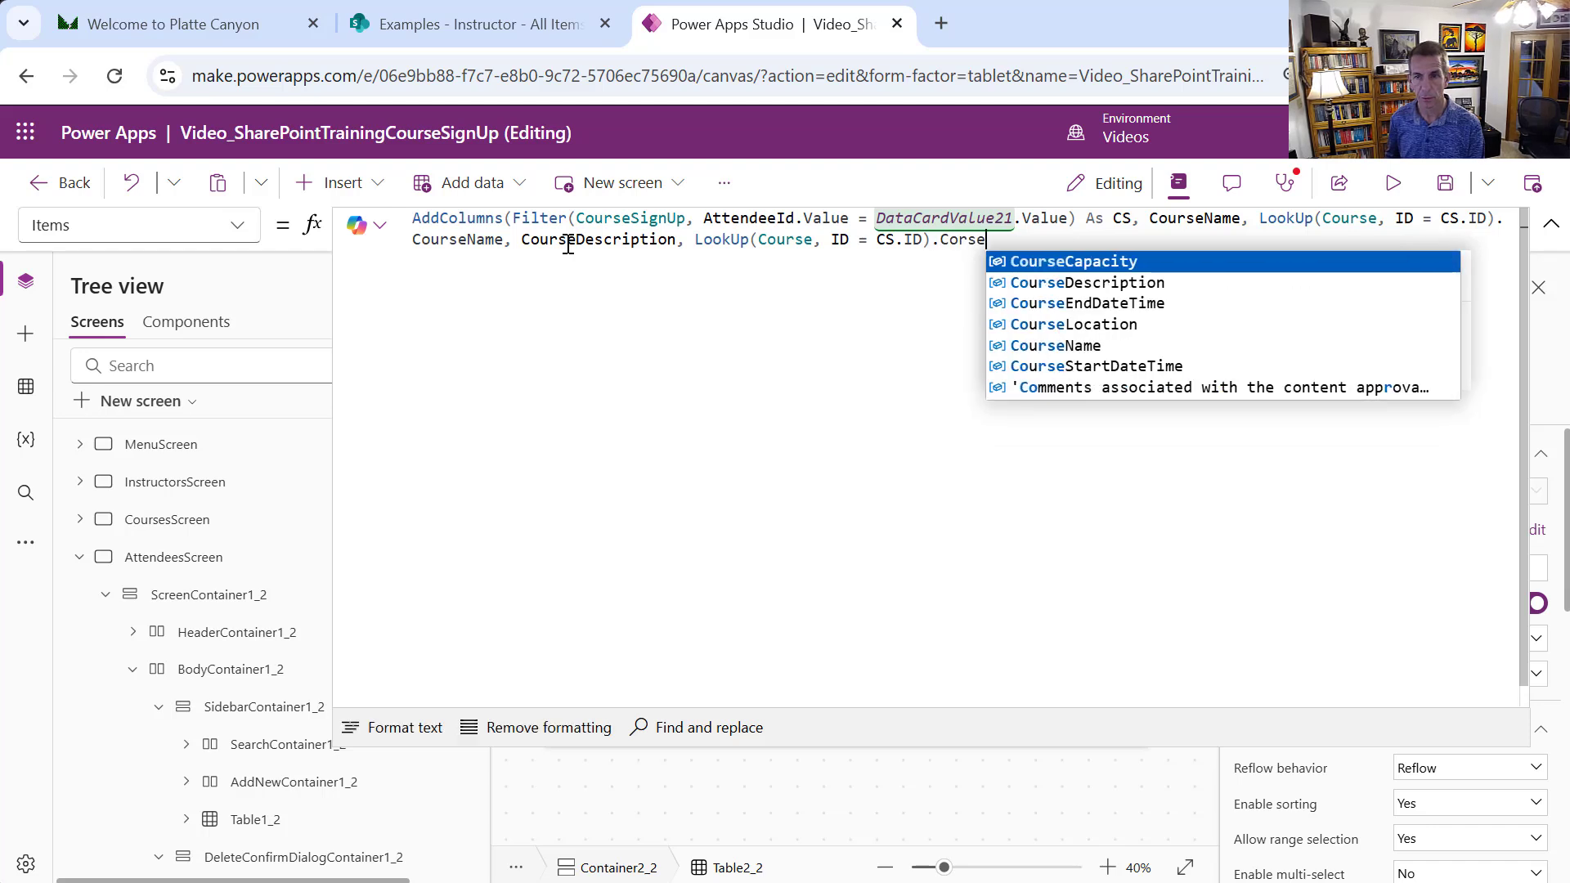
key(Down)
key(Tab)
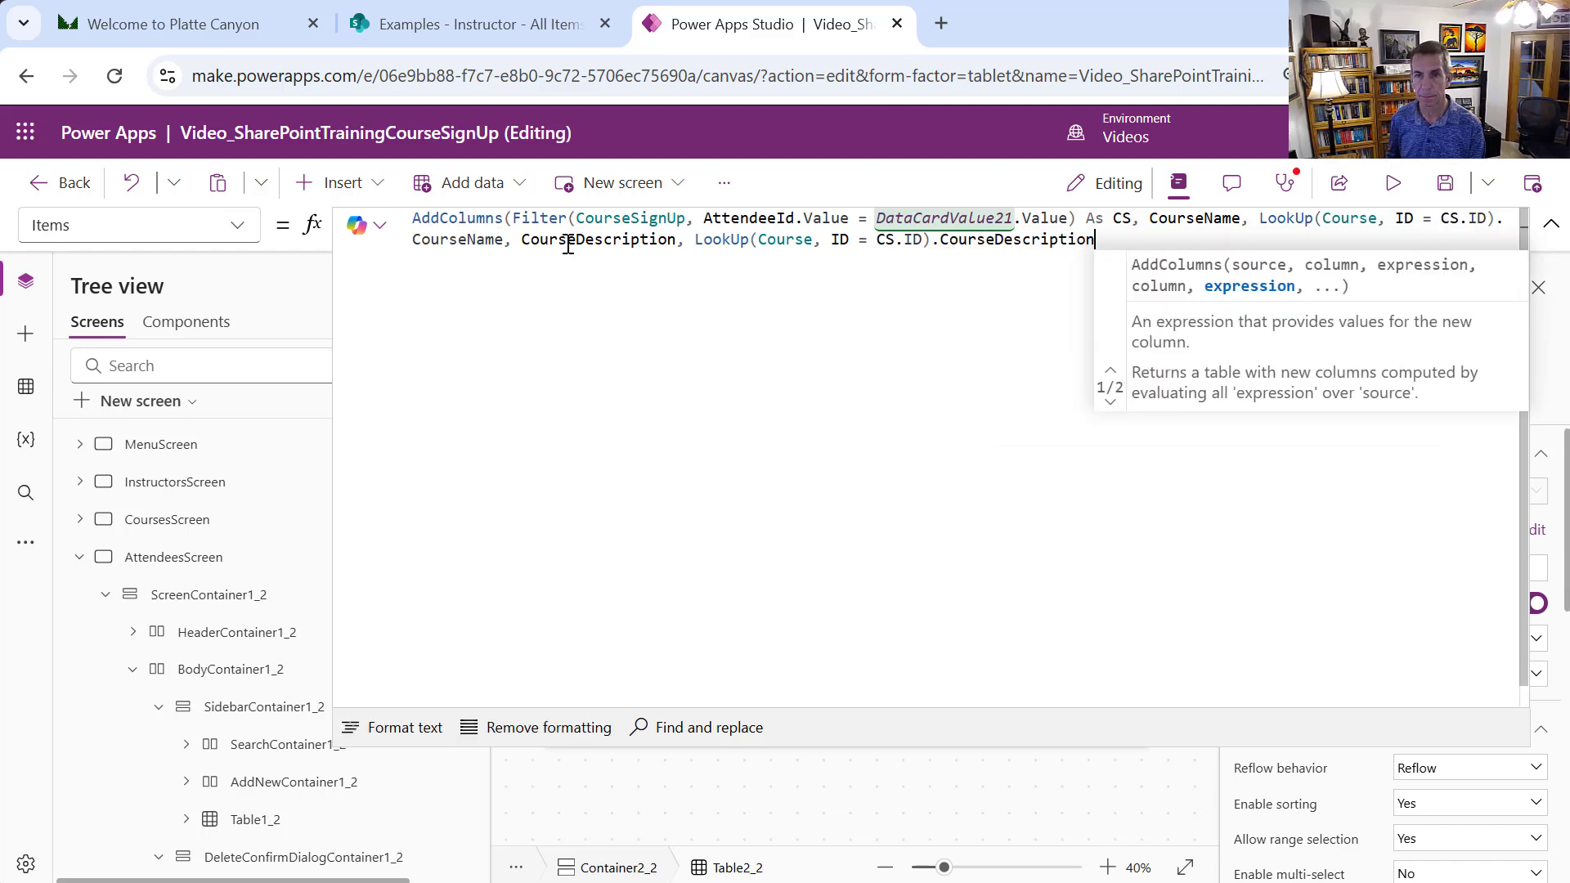
Add CourseStartDateTime and CourseEndDateTime lookup columns to the Items formula
text(, )
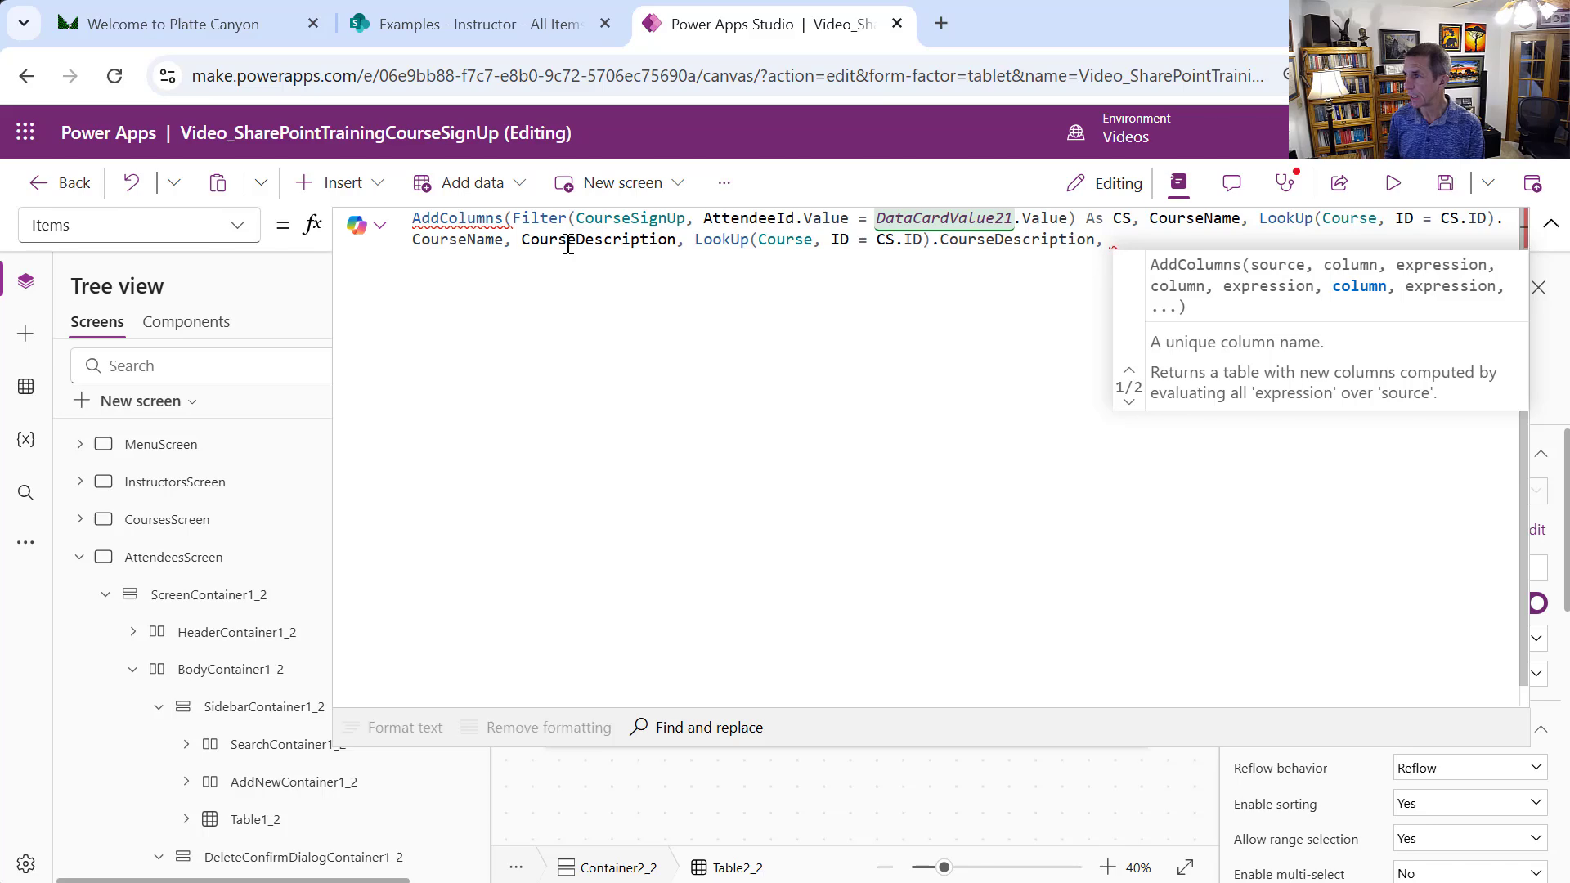
text(Cours)
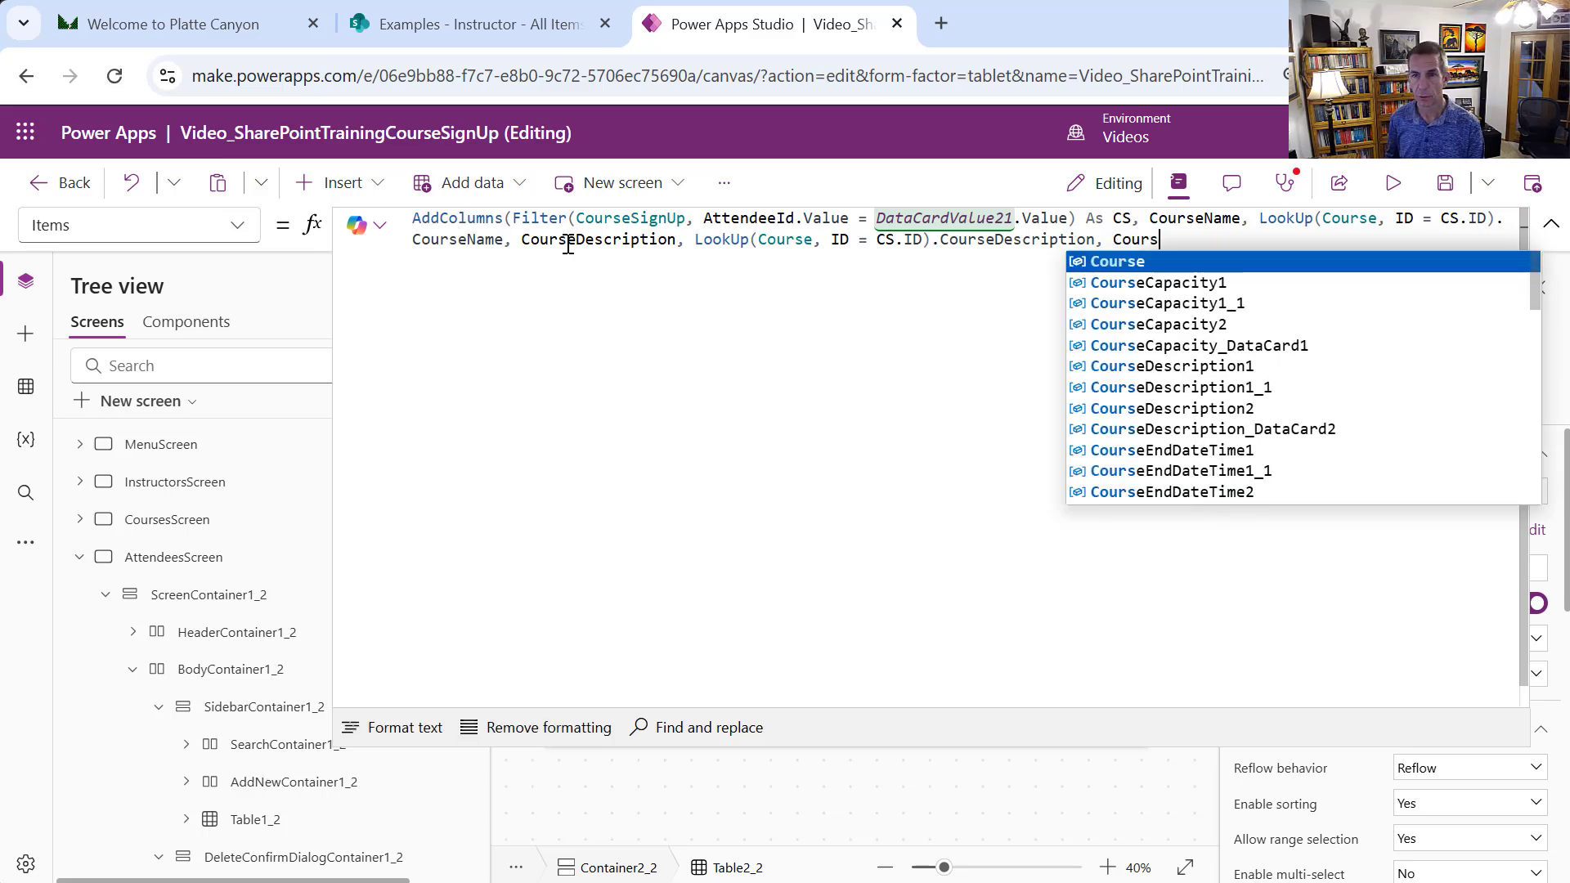
text(eStartEnd)
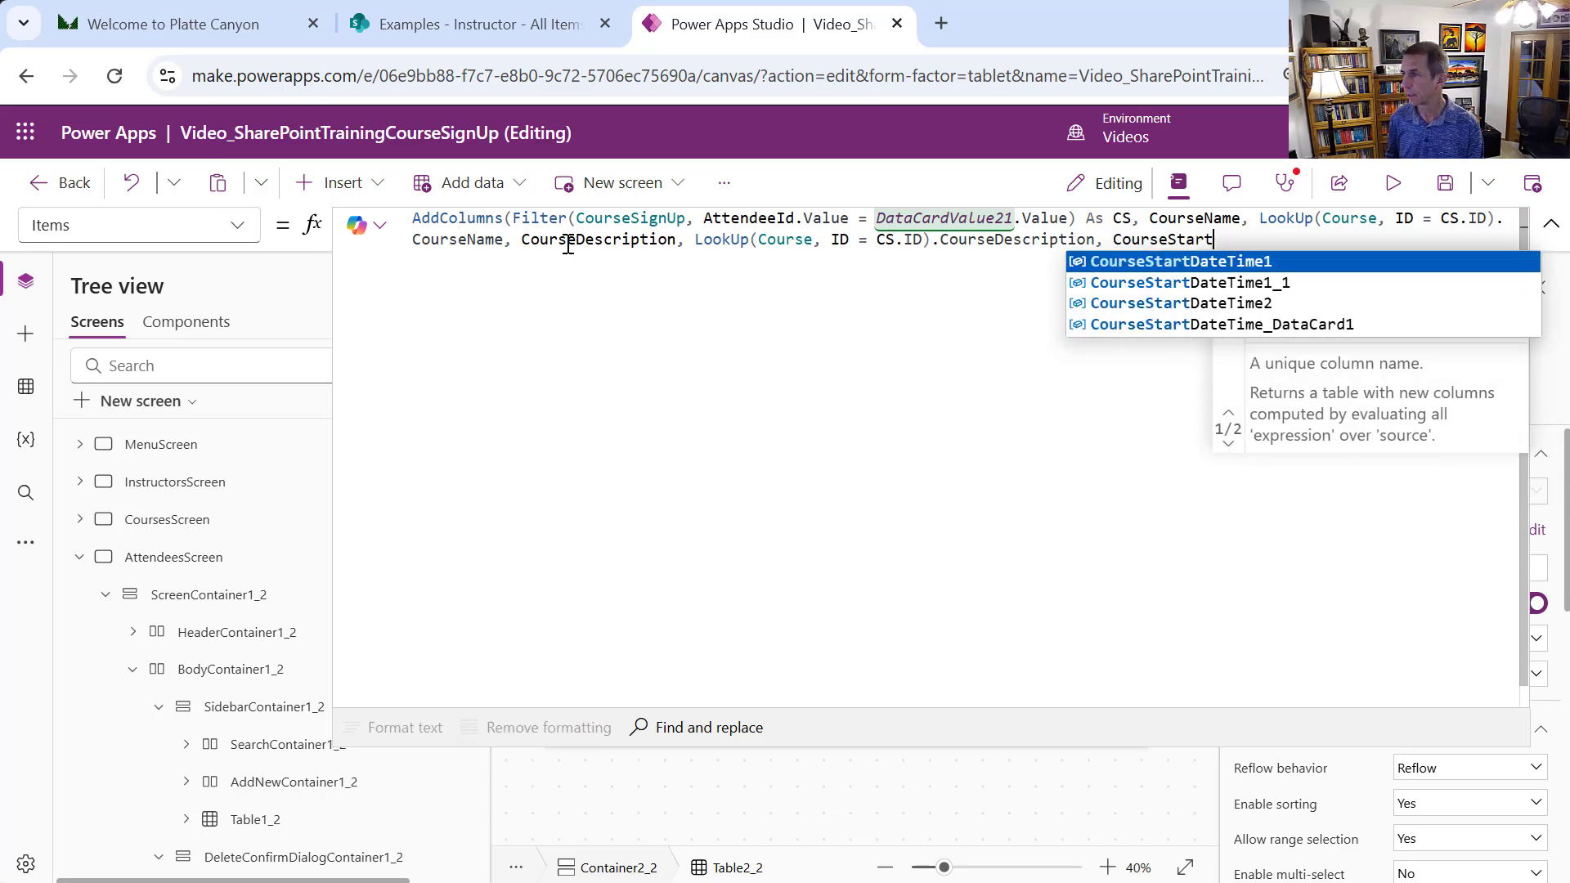
key(BackSpace)
key(BackSpace)
key(BackSpace)
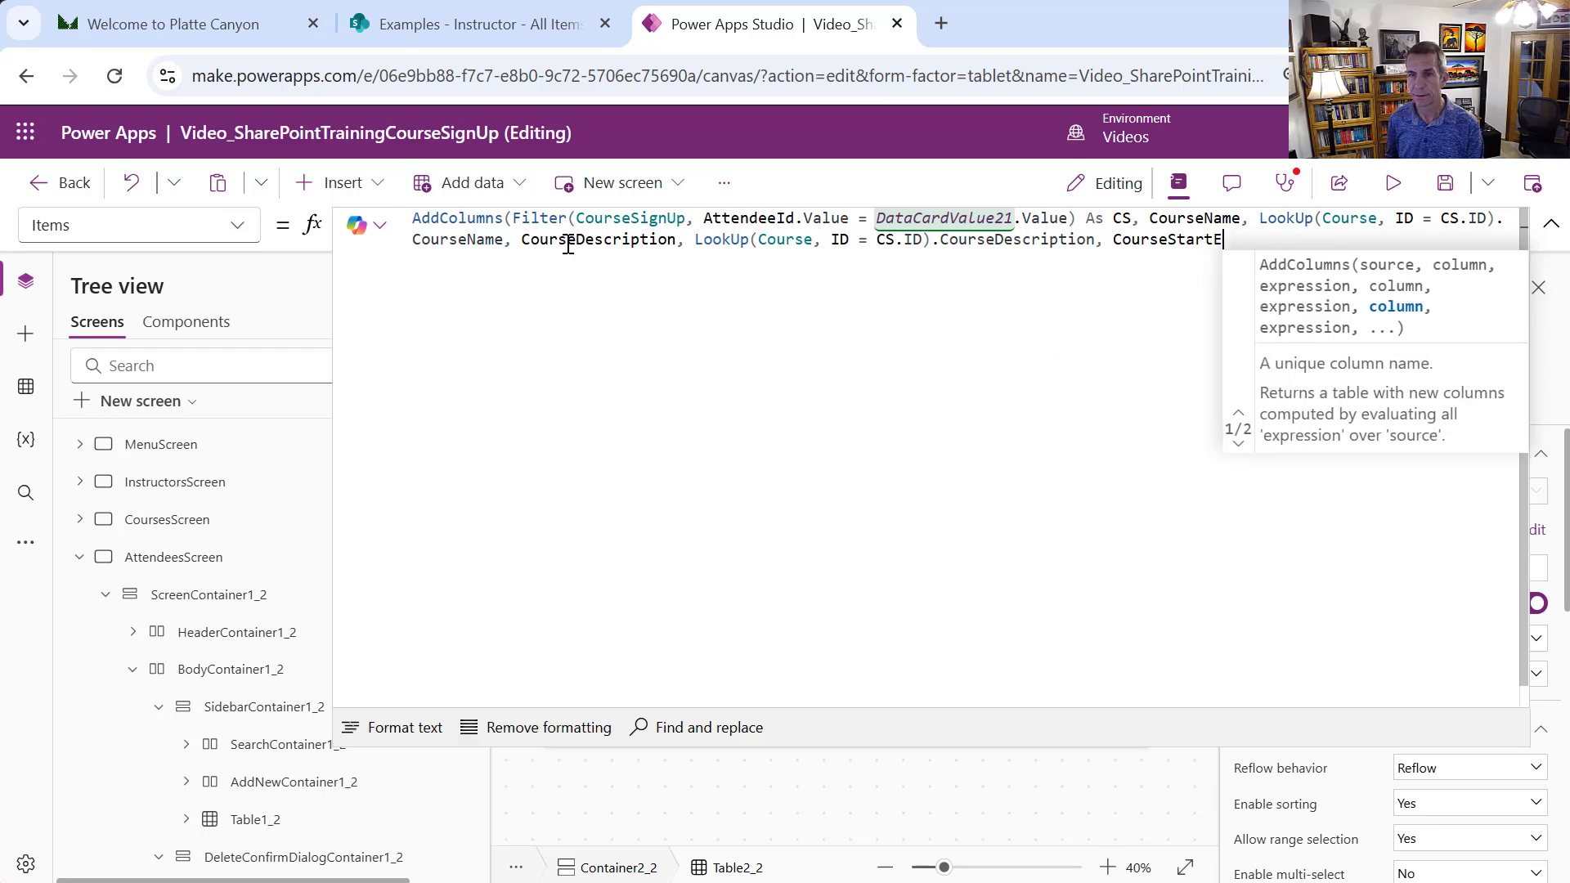
text(DateTime, LookUp(Course, ID = CS)
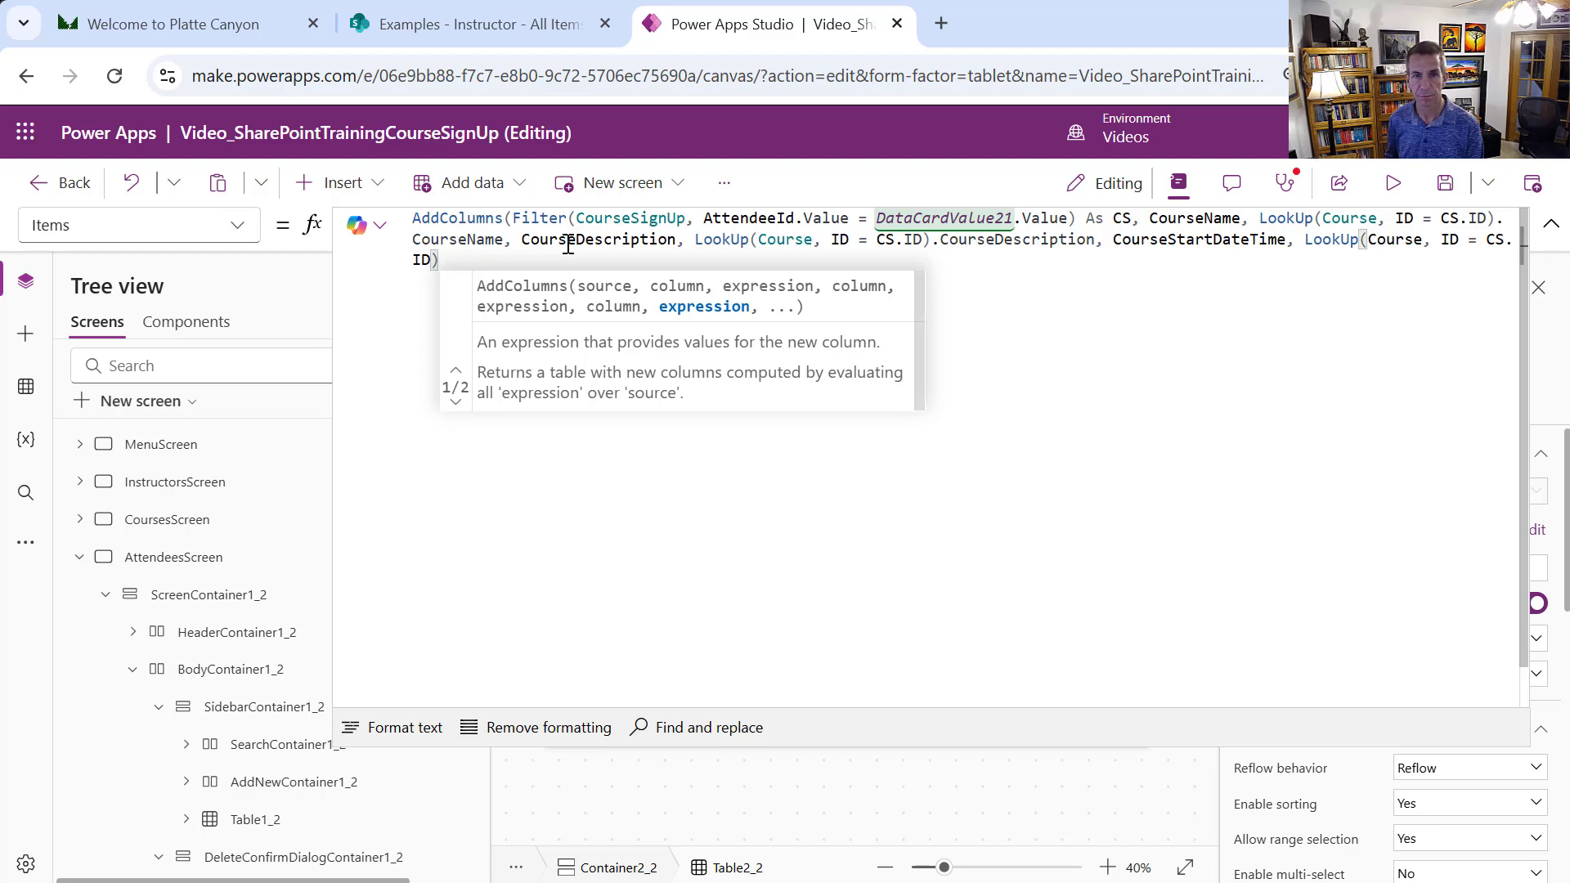
text(.Cours)
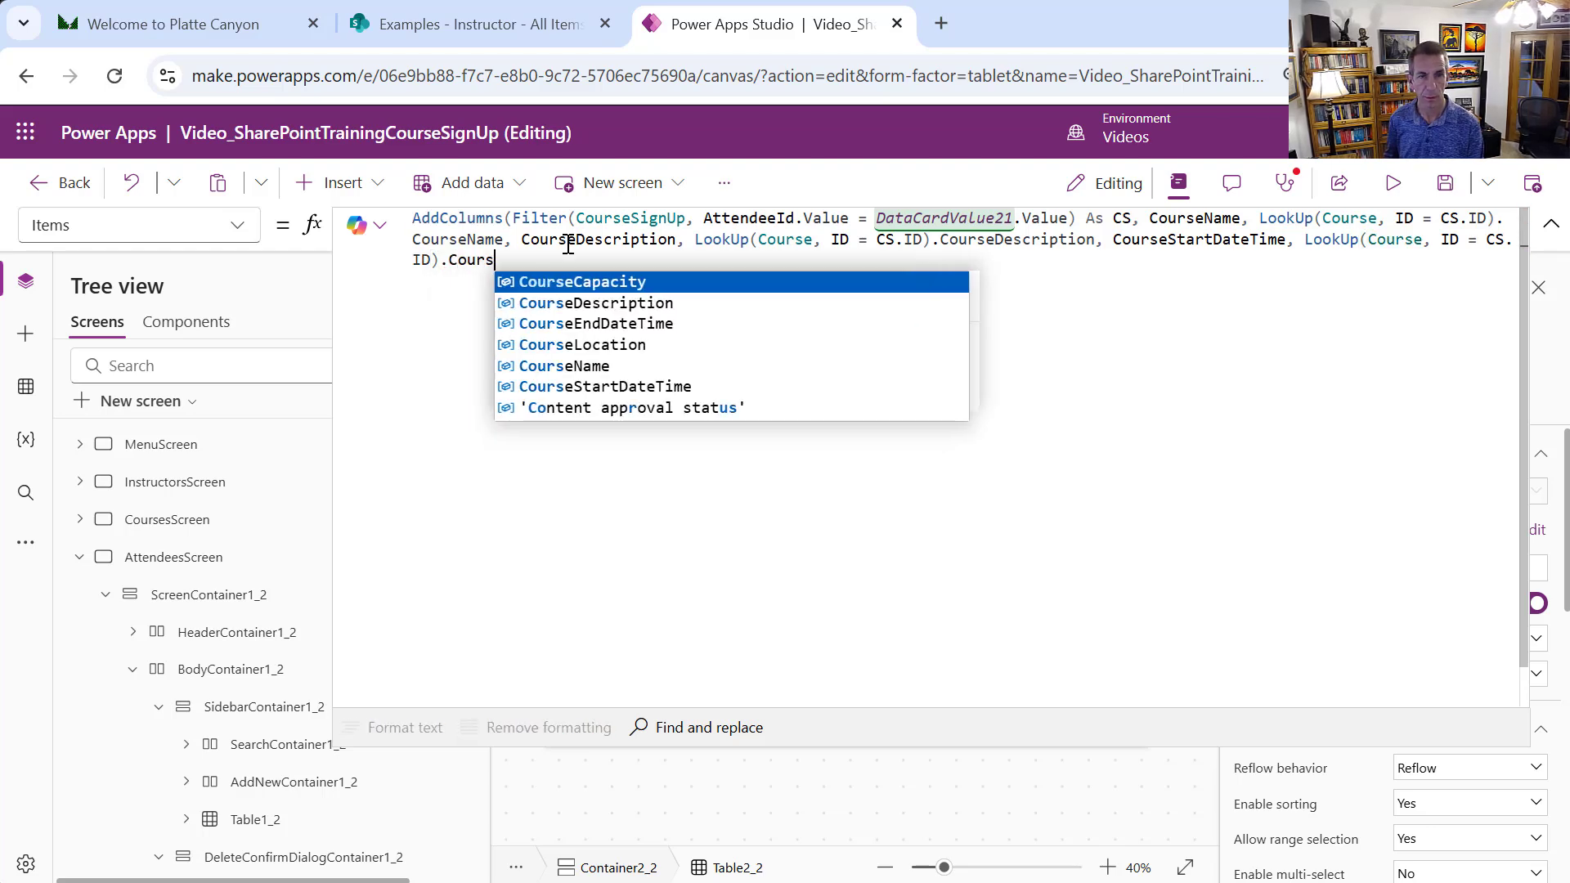
click(620, 385)
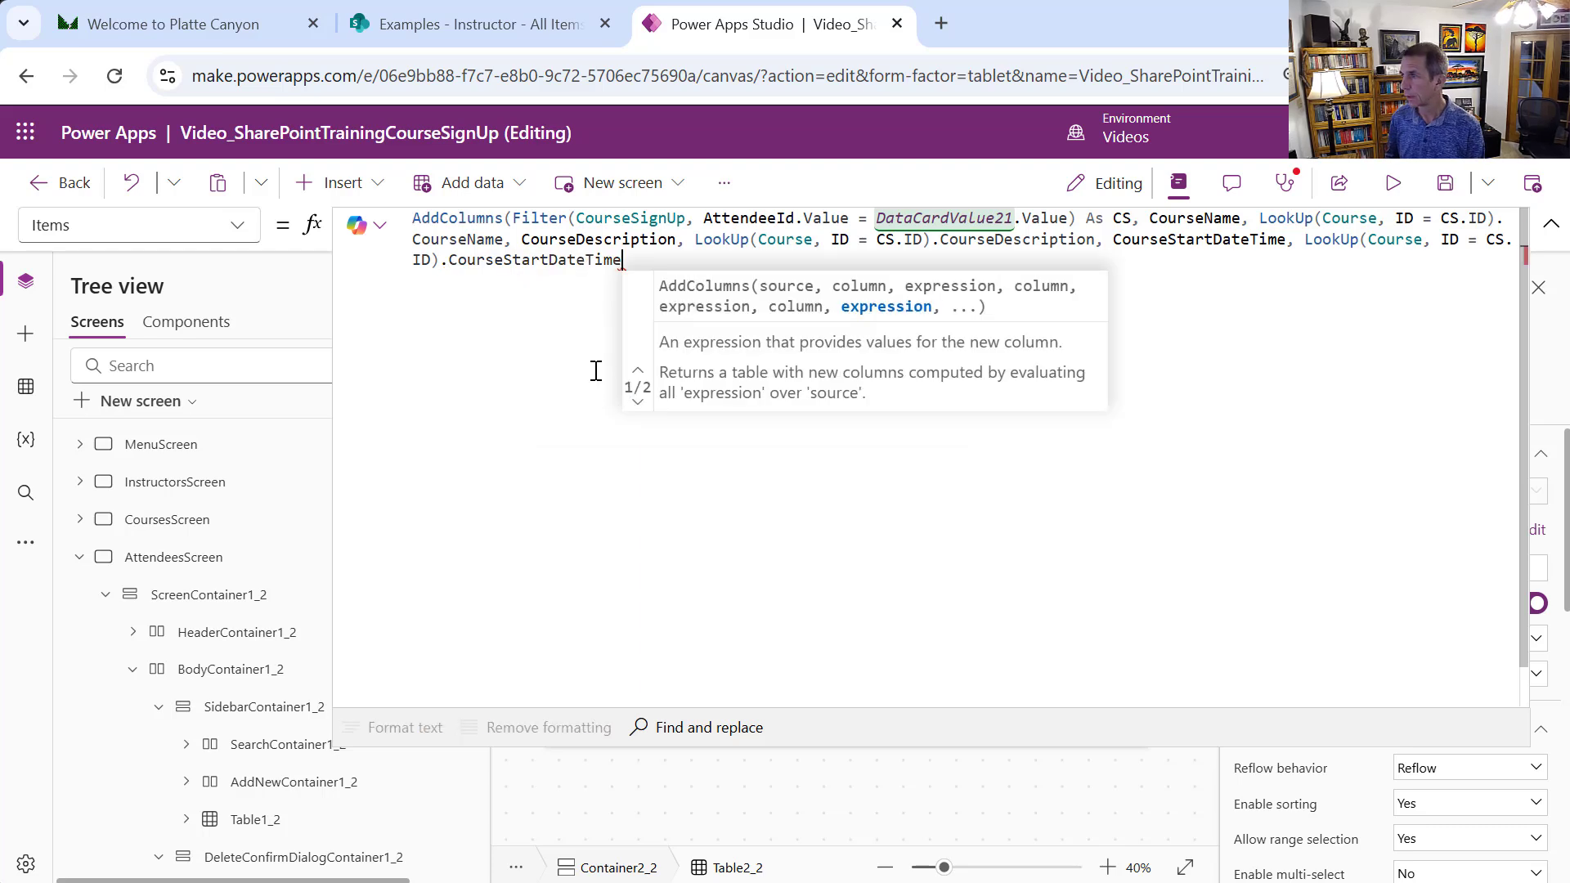
text(, )
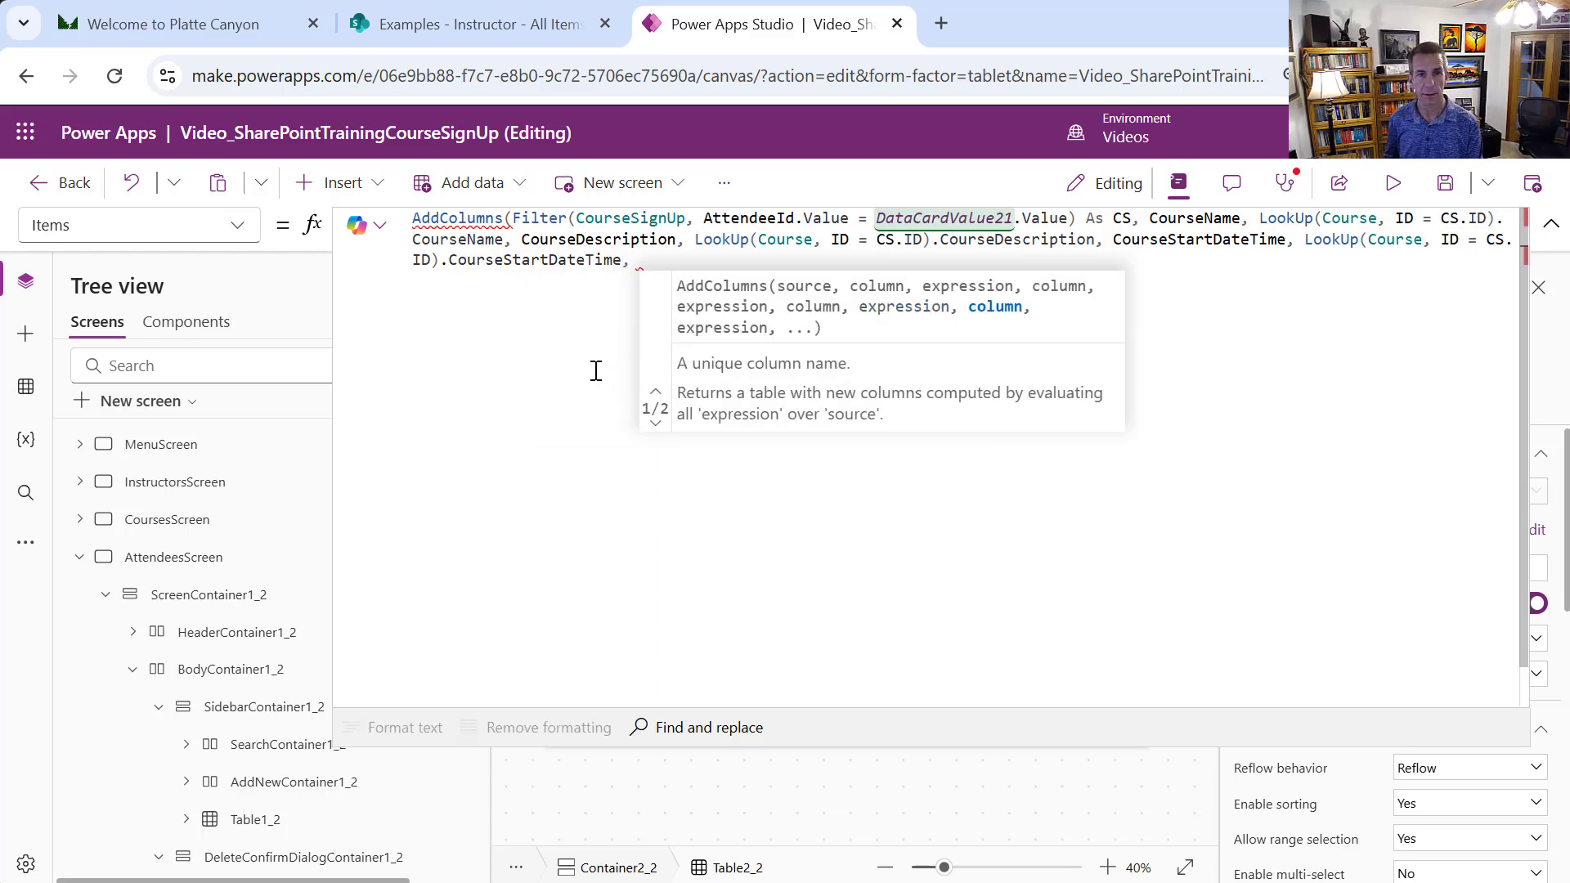
text(Course)
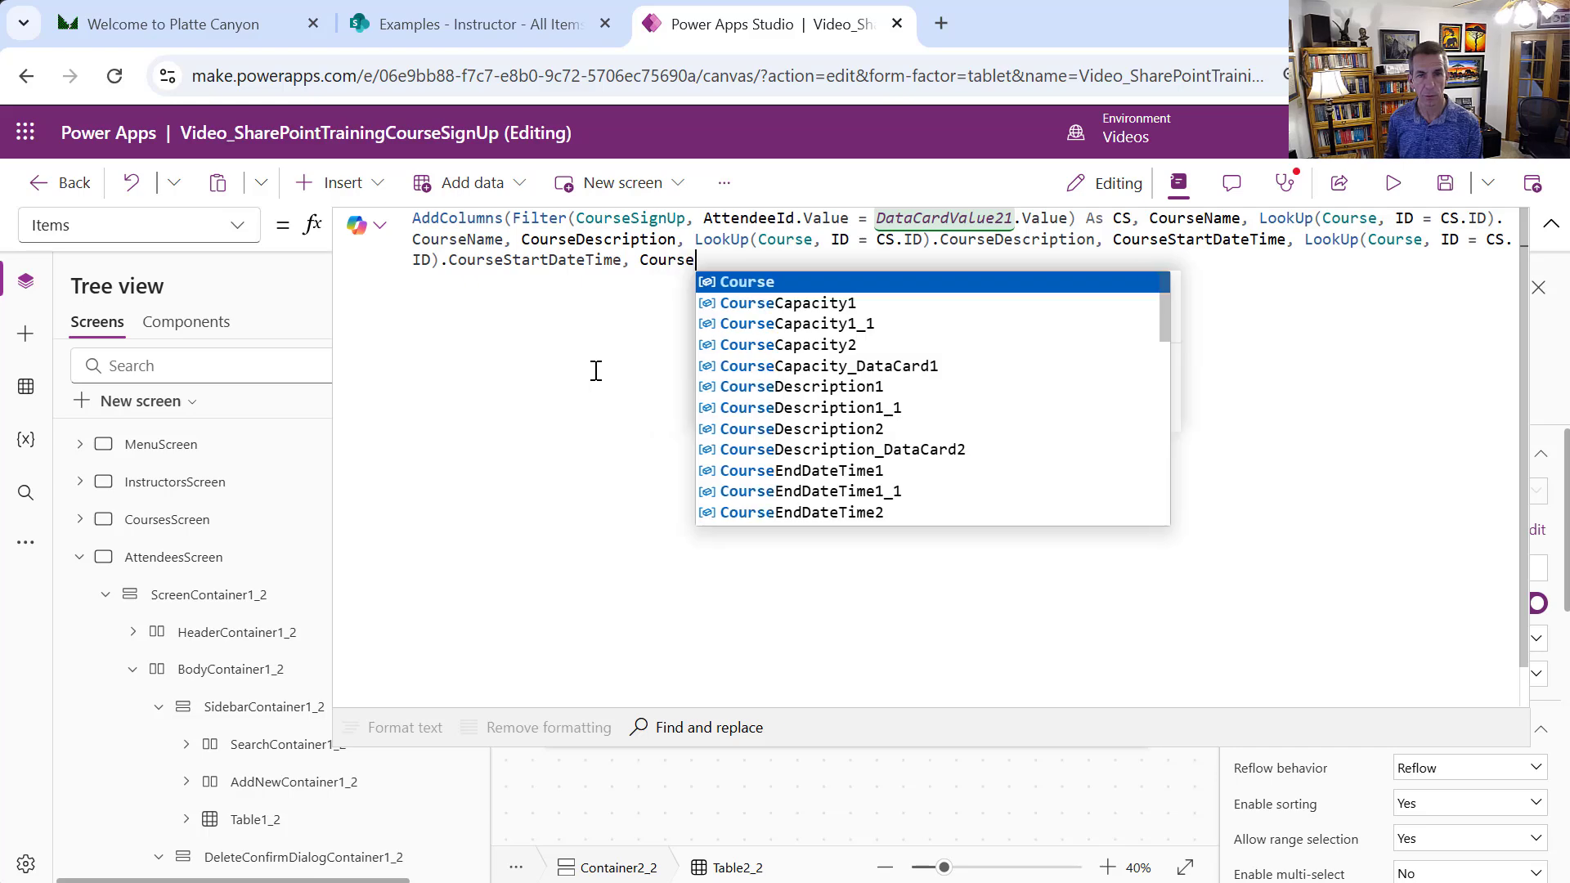
text(EndDateTime,)
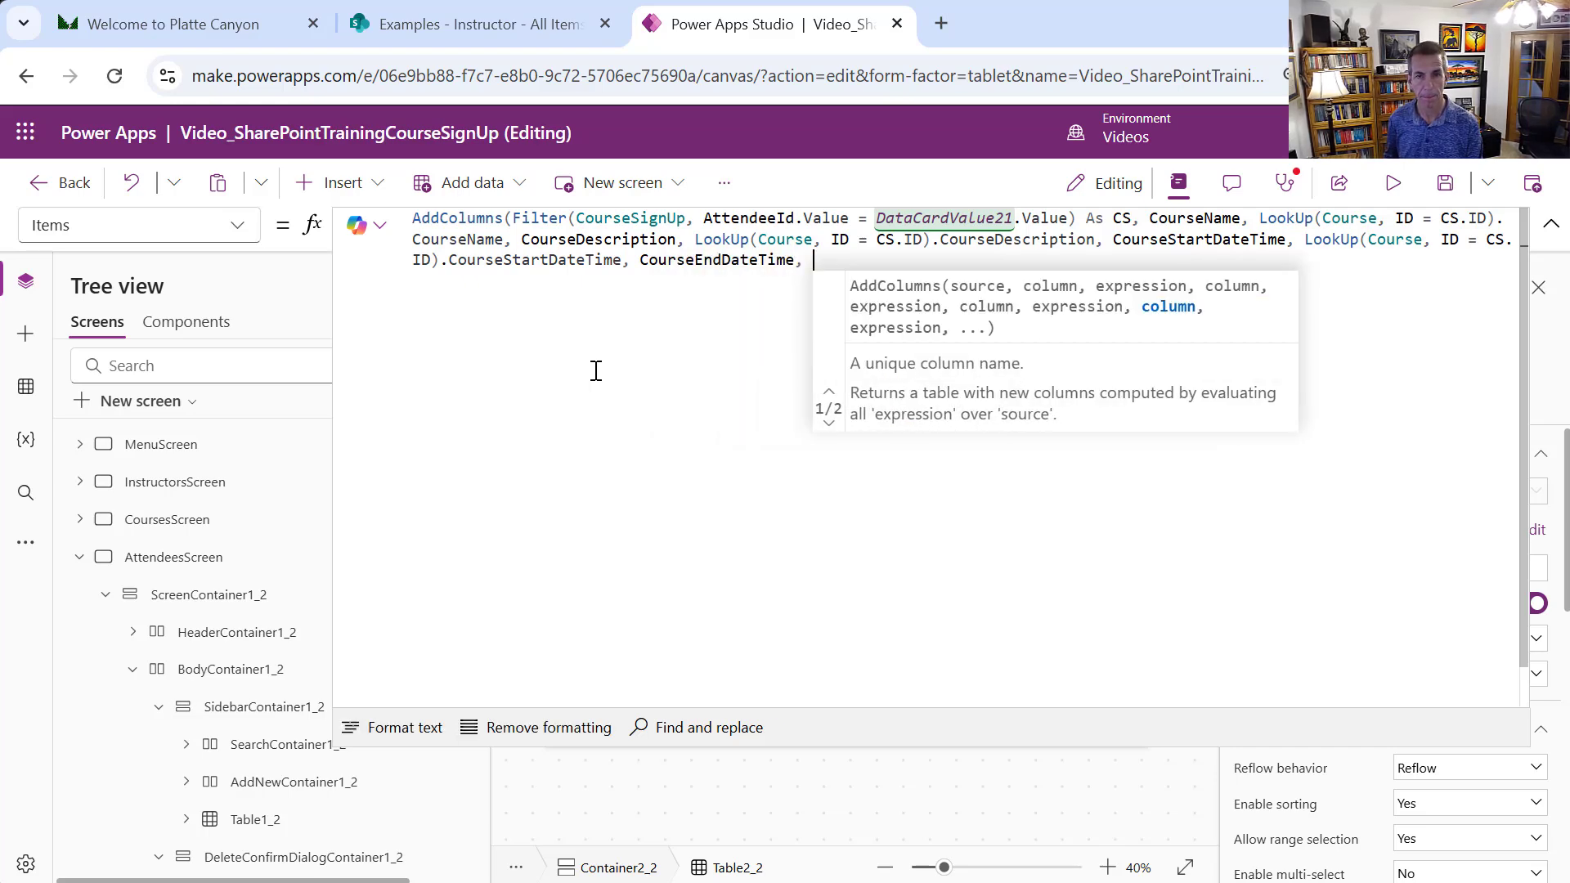
text(LookUp(Course, ID = CS.ID))
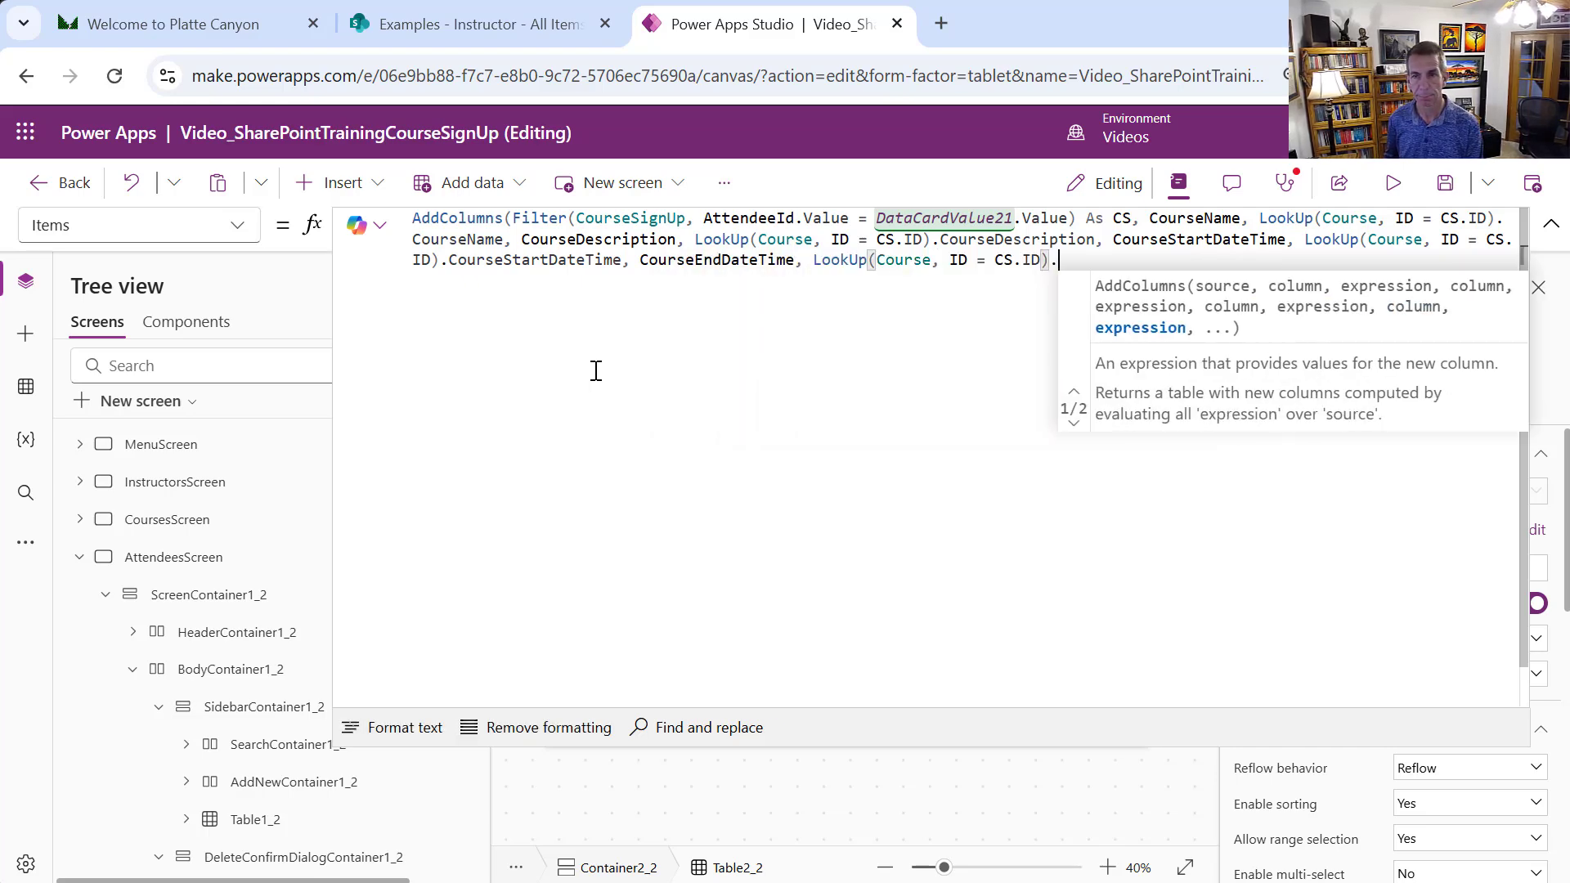
text(.Course)
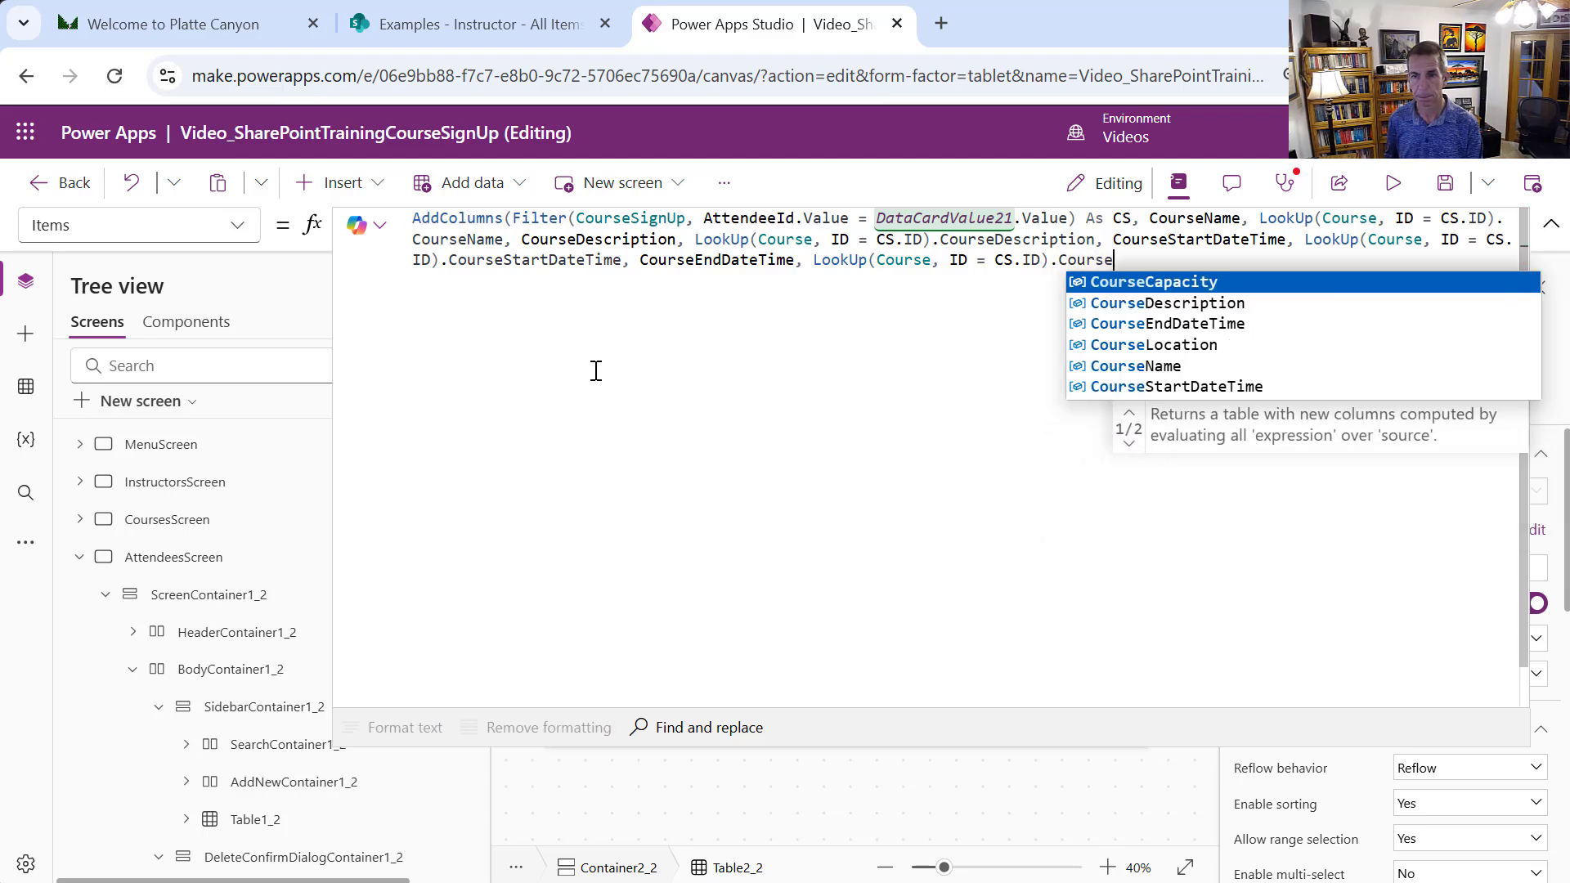
click(1149, 306)
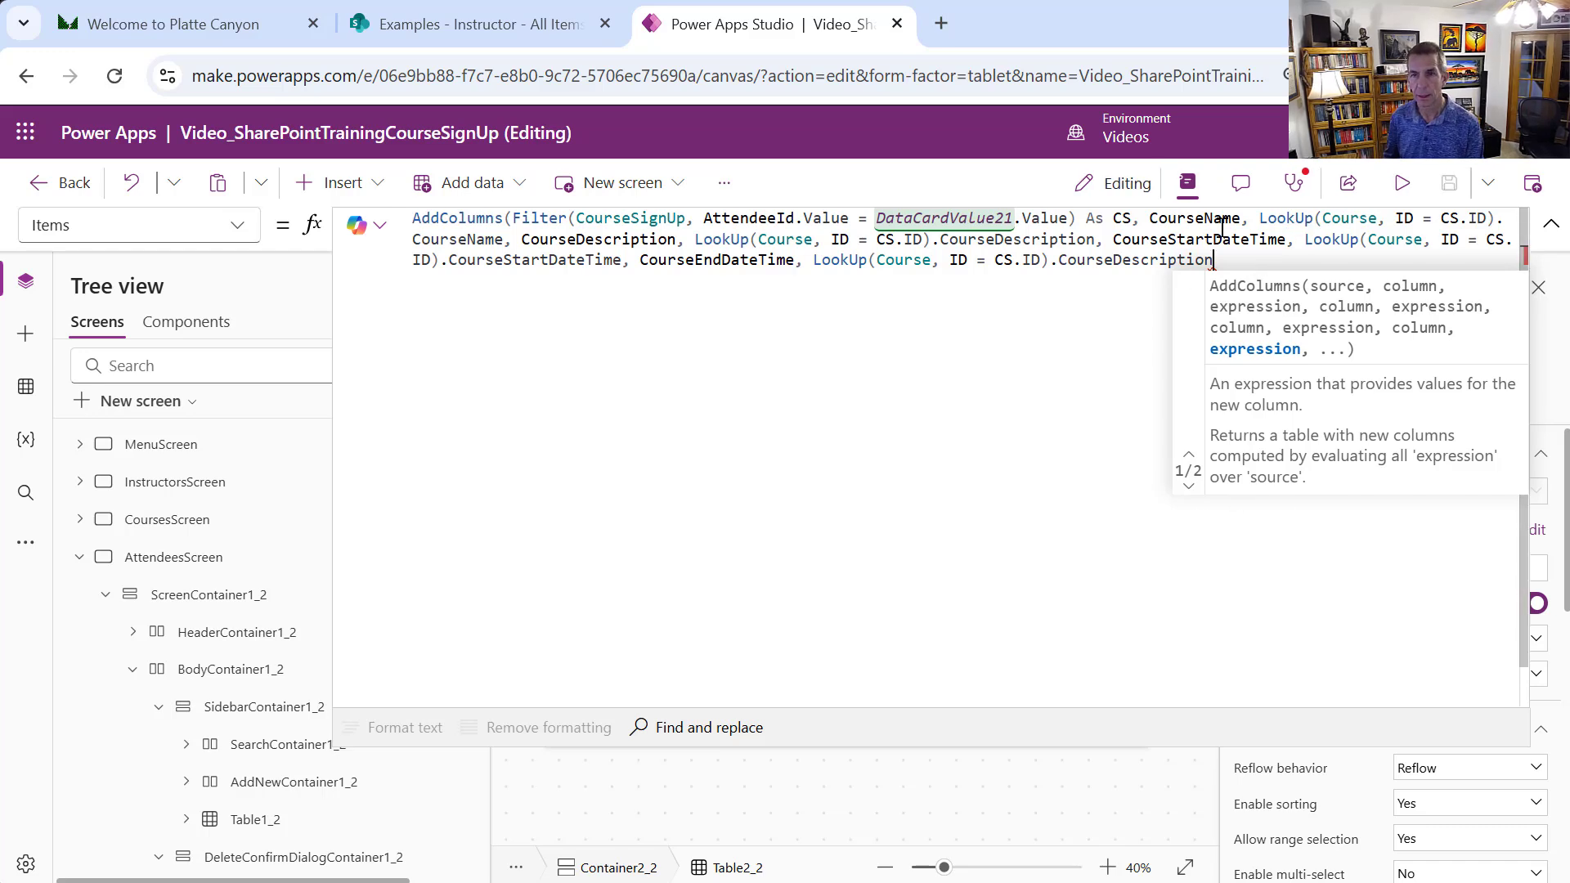
Add CourseLocation and CourseCapacity lookup columns, close the parenthesis, and format the formula
text(, C)
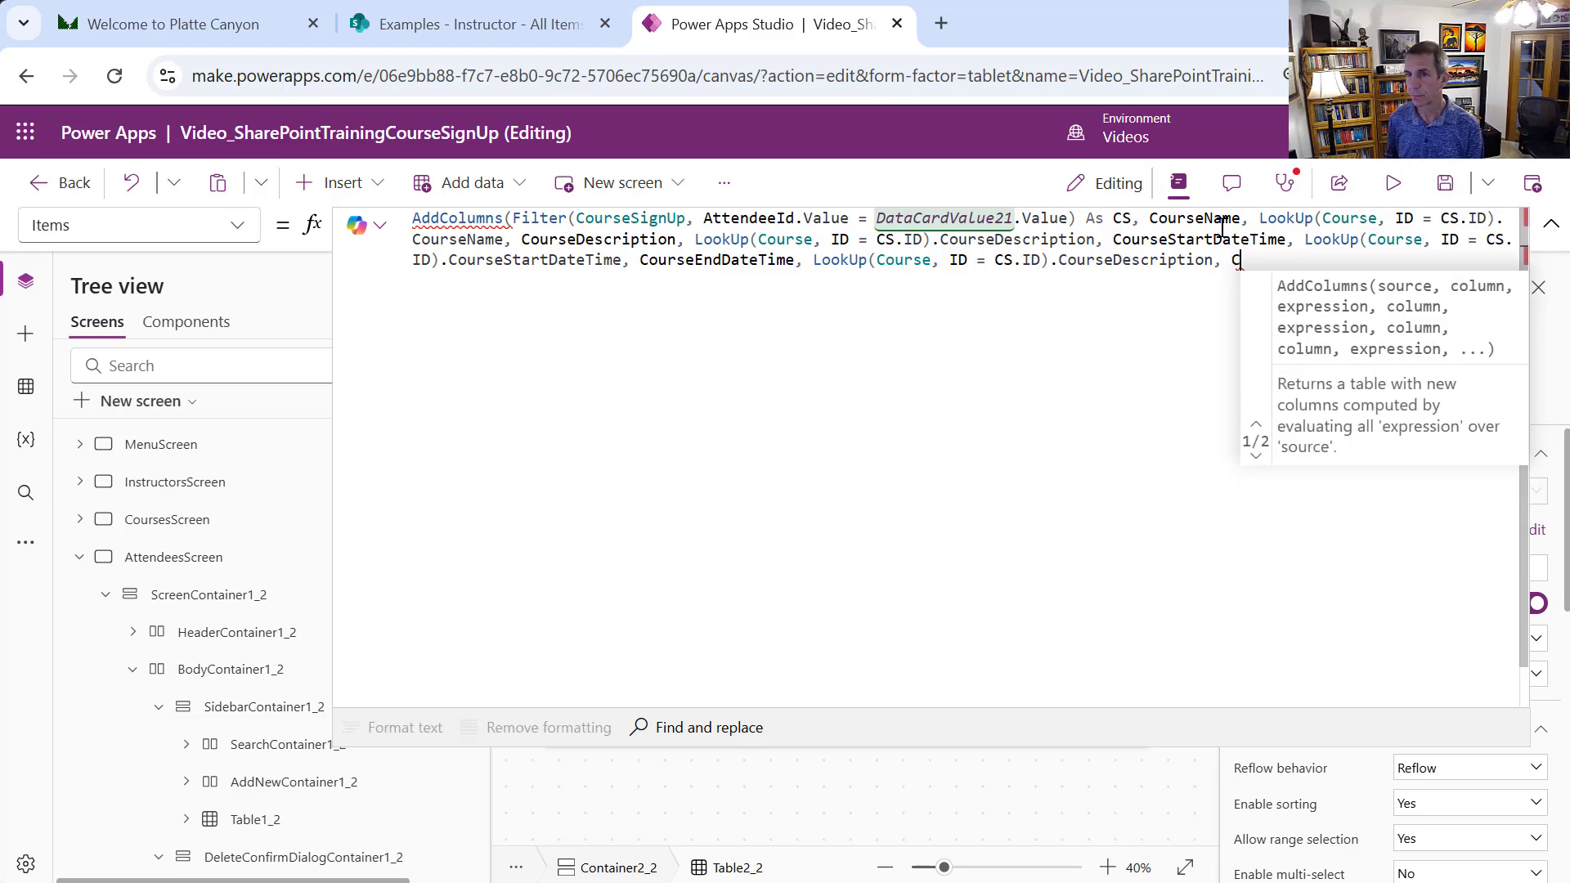
text(ourse)
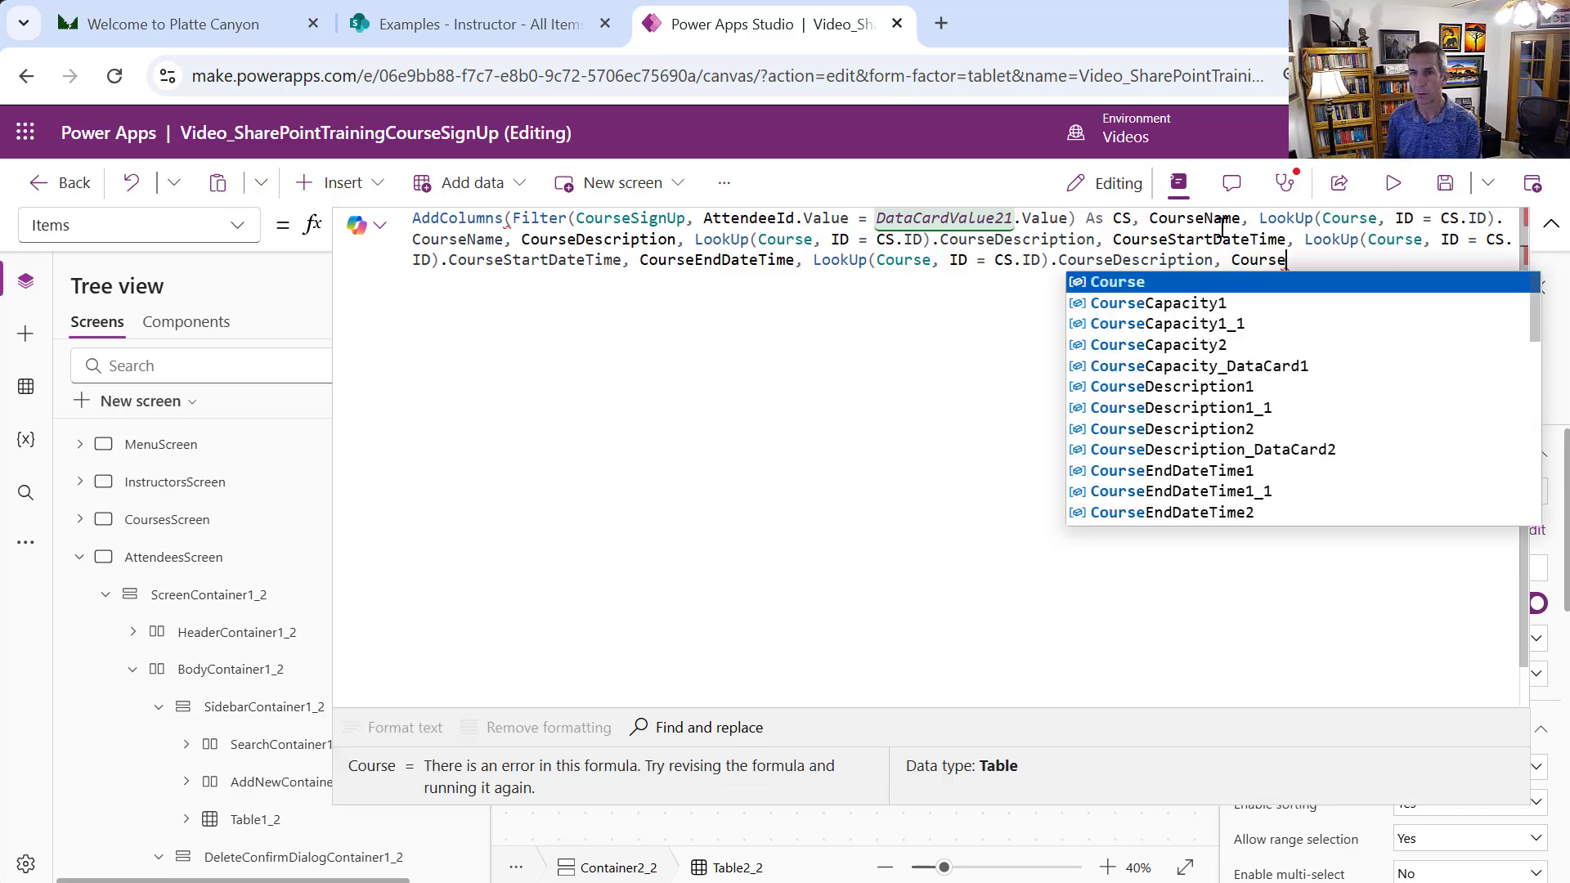
text(Location,)
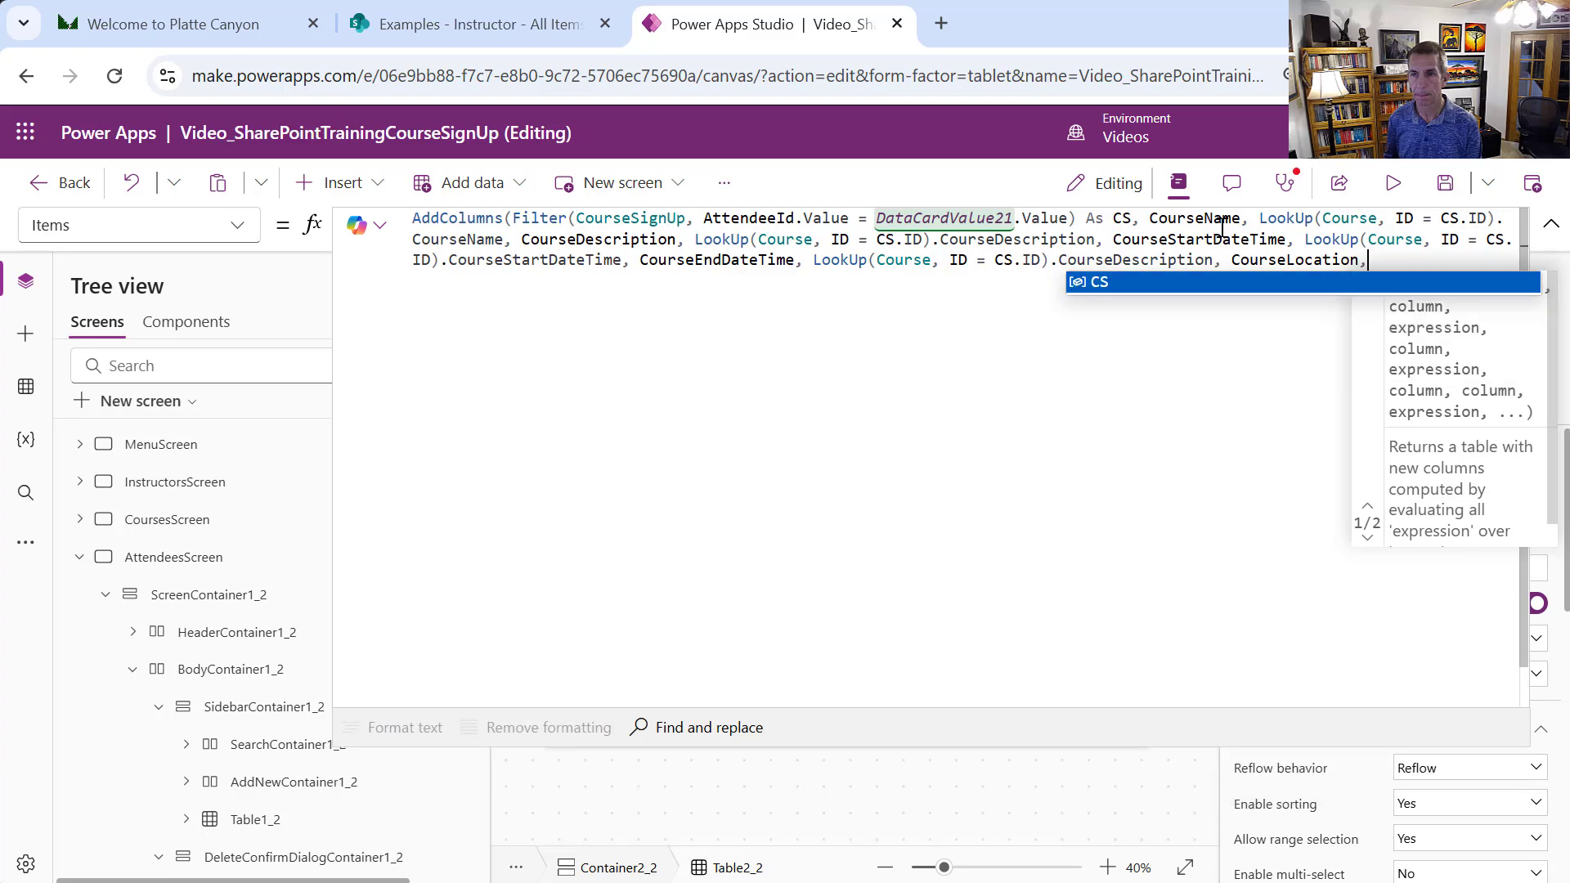
text(LookUp(Course, ID = CS.ID))
text(.)
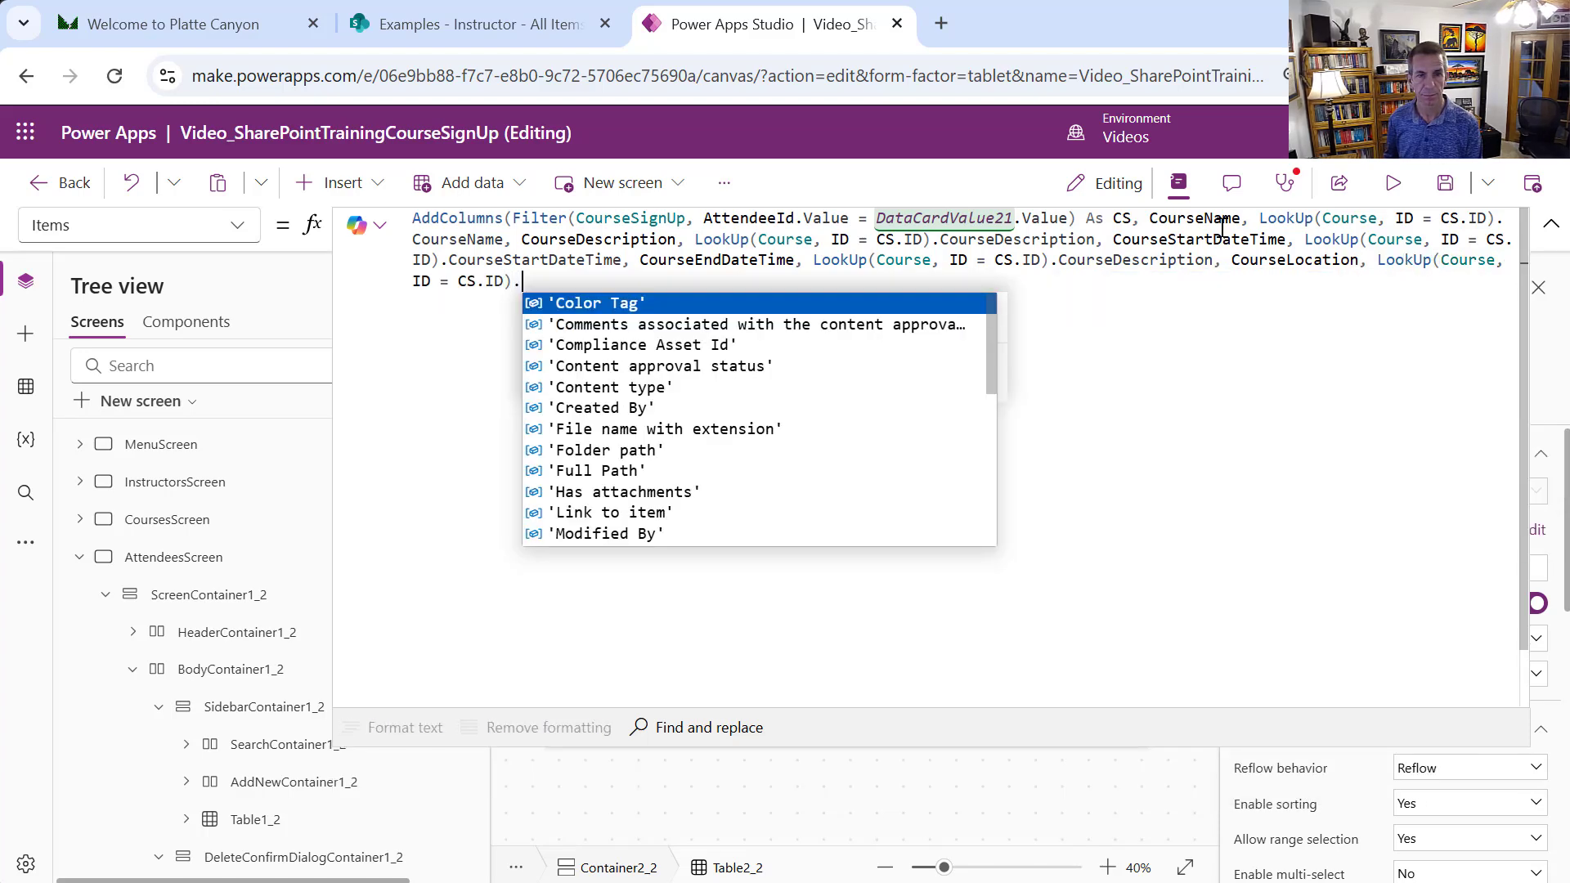
text(CourseLocation, )
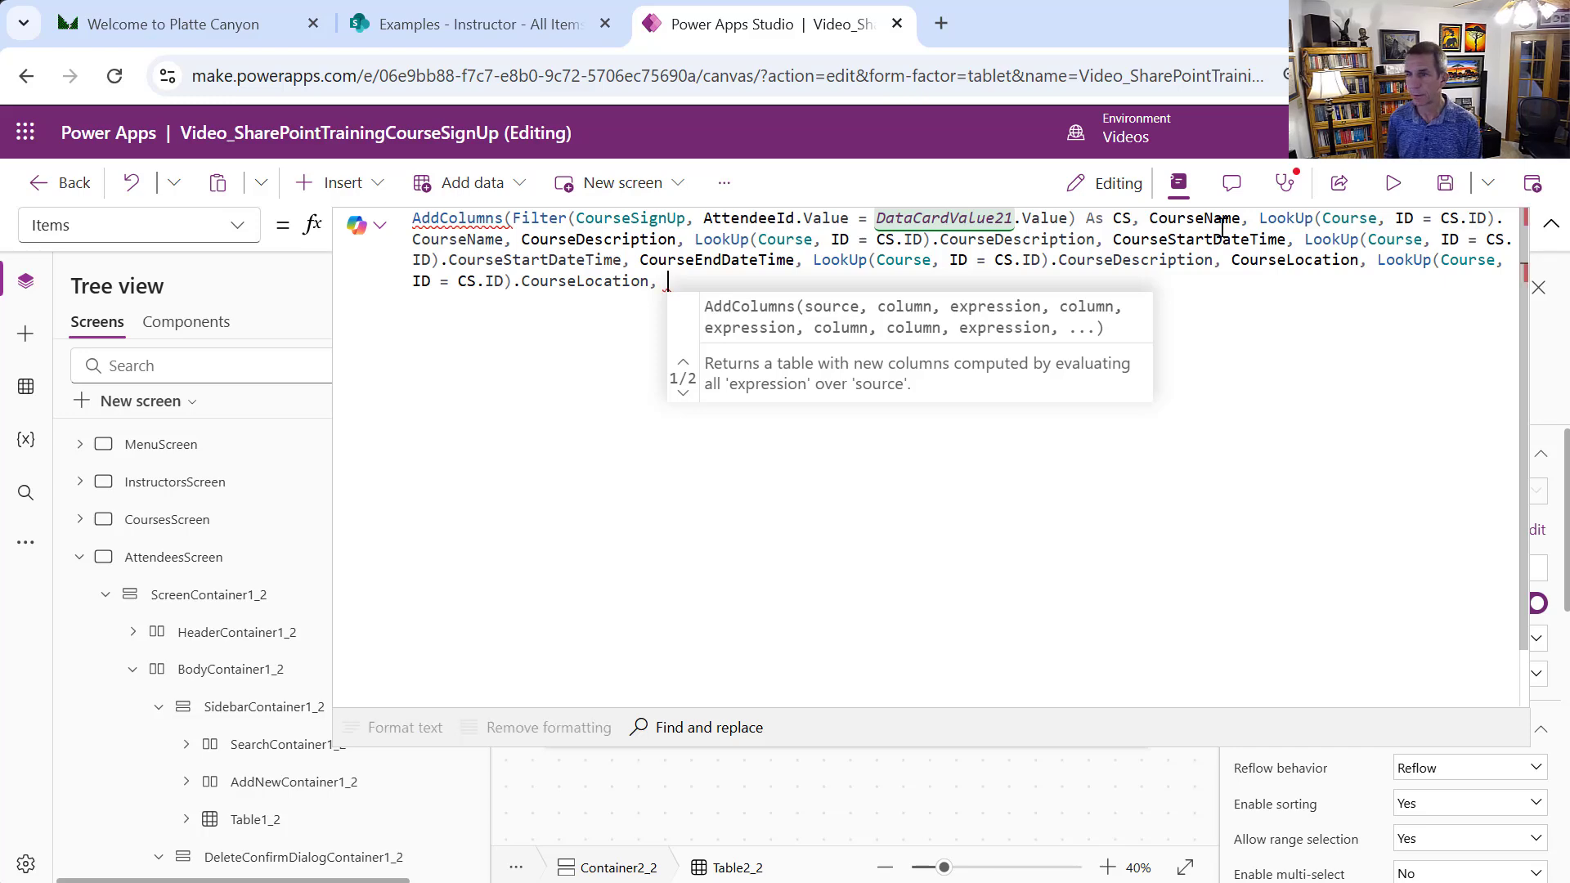
text(CourseCapa)
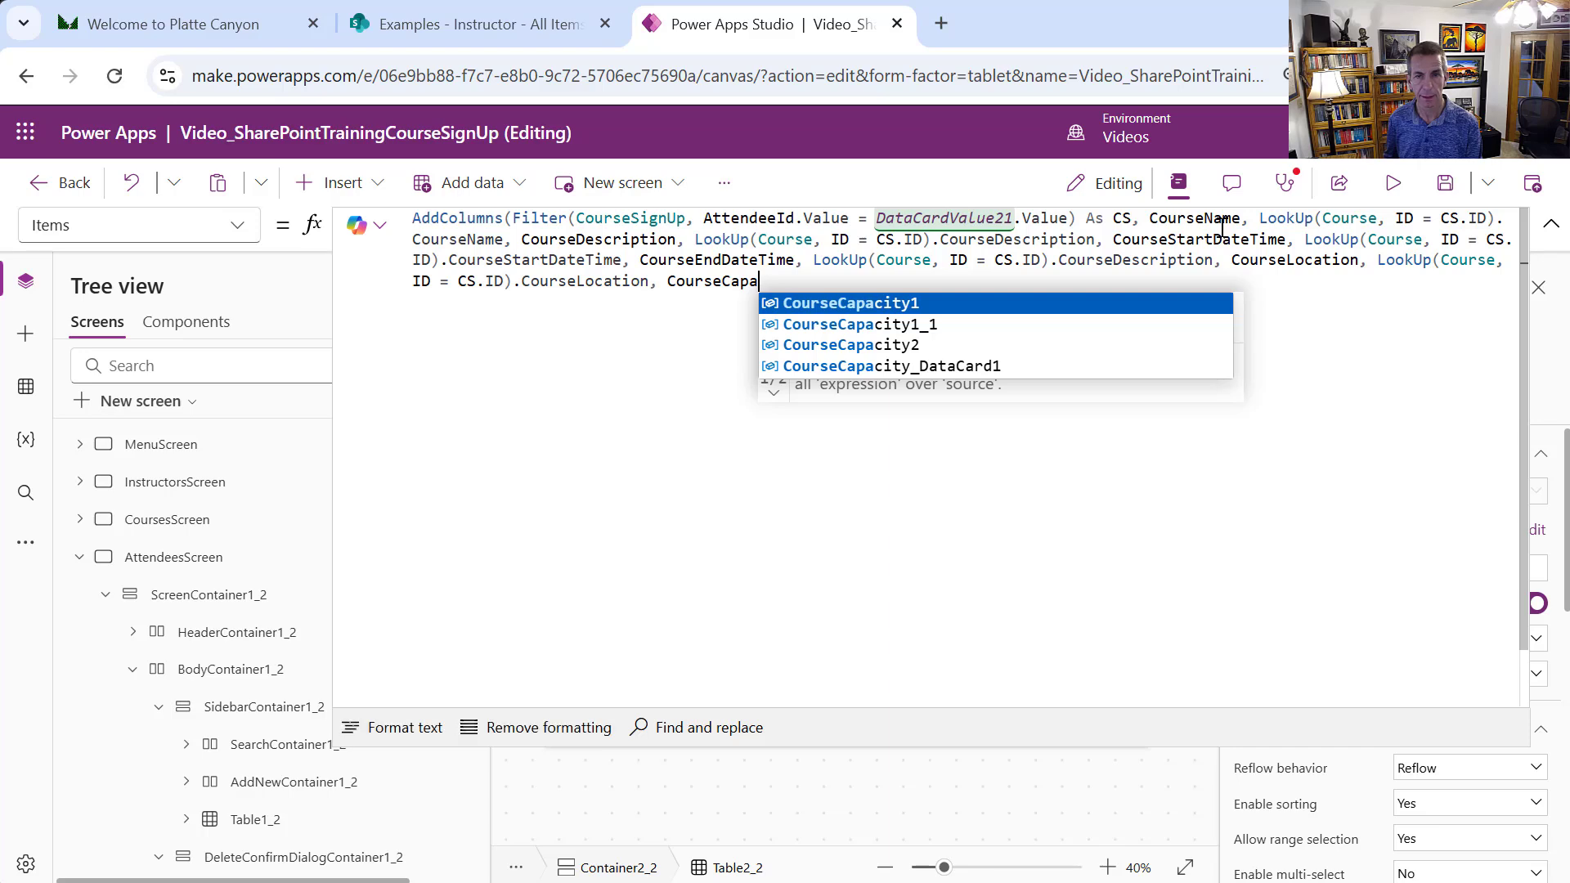
text(city,)
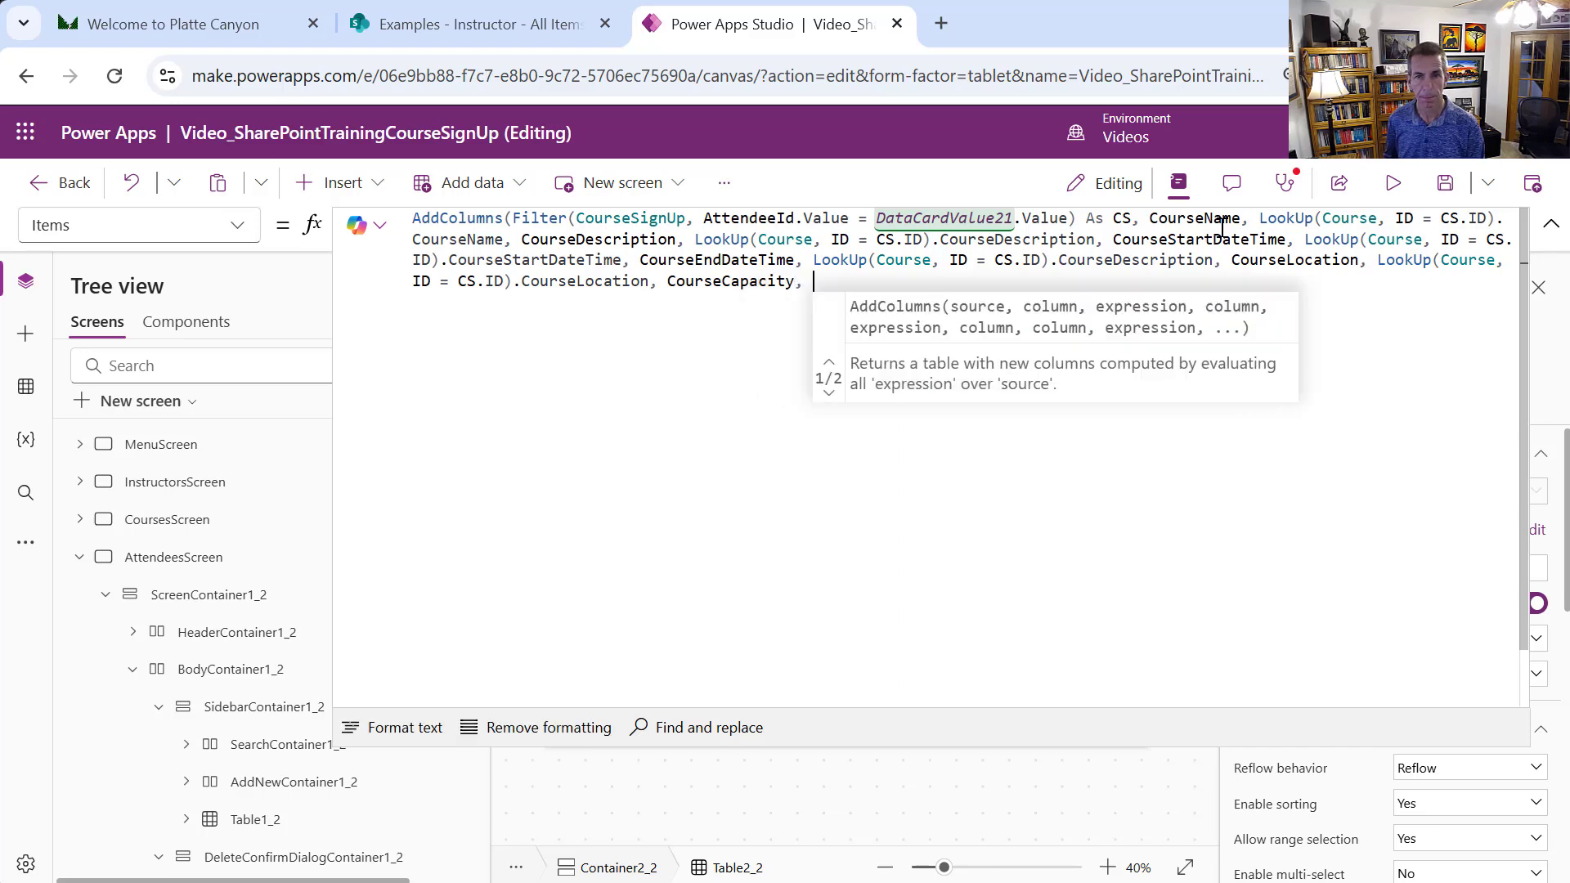
text(LookUp(Course, ID = CS.ID).)
text(Cour)
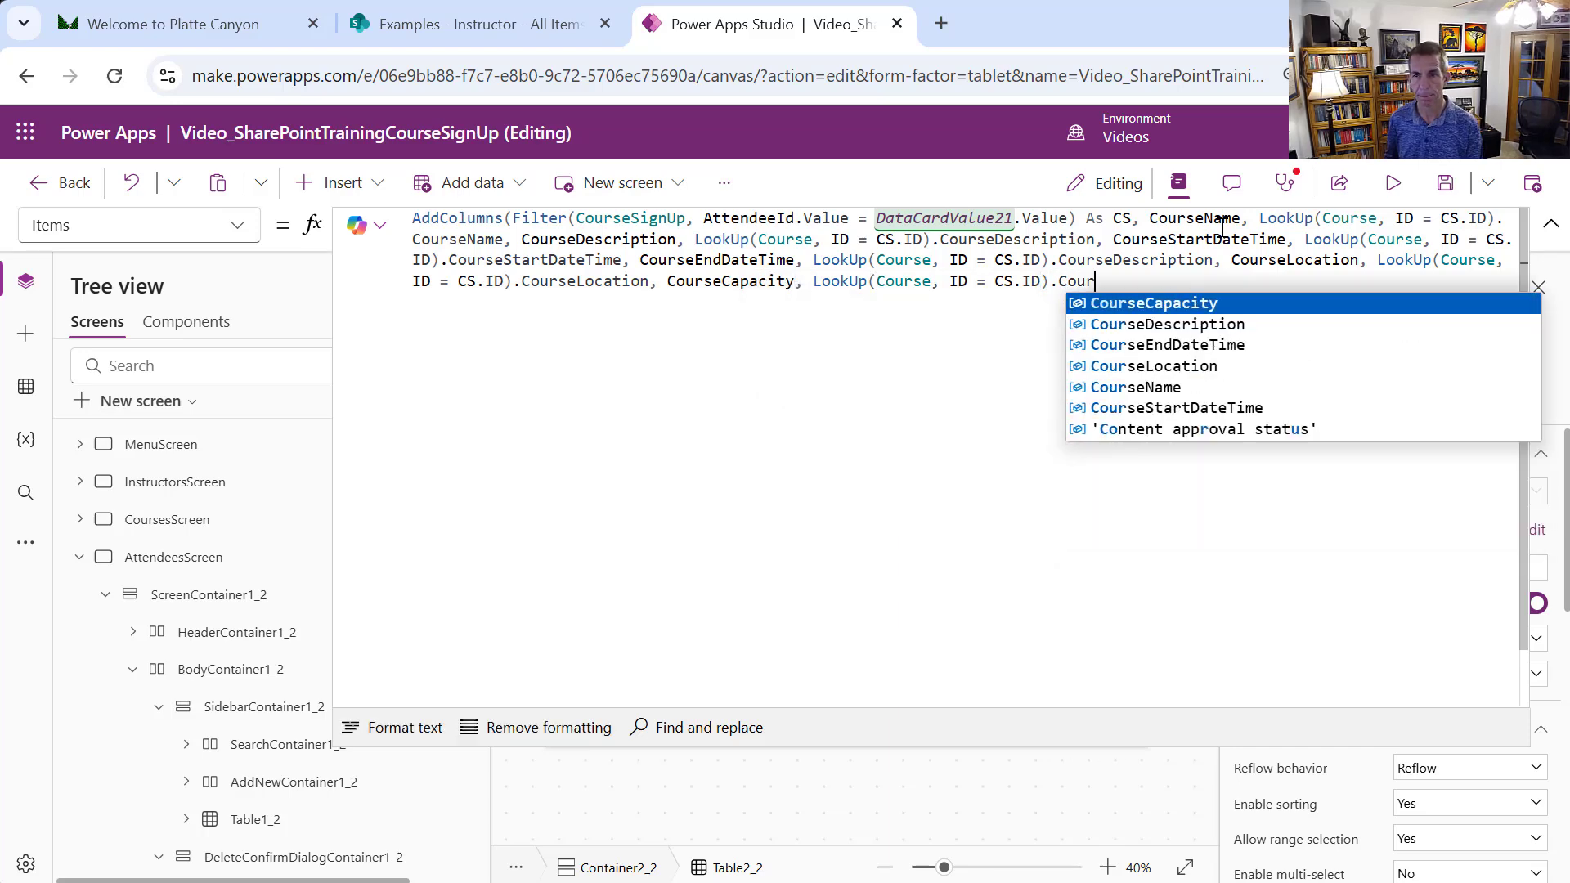
key(Tab)
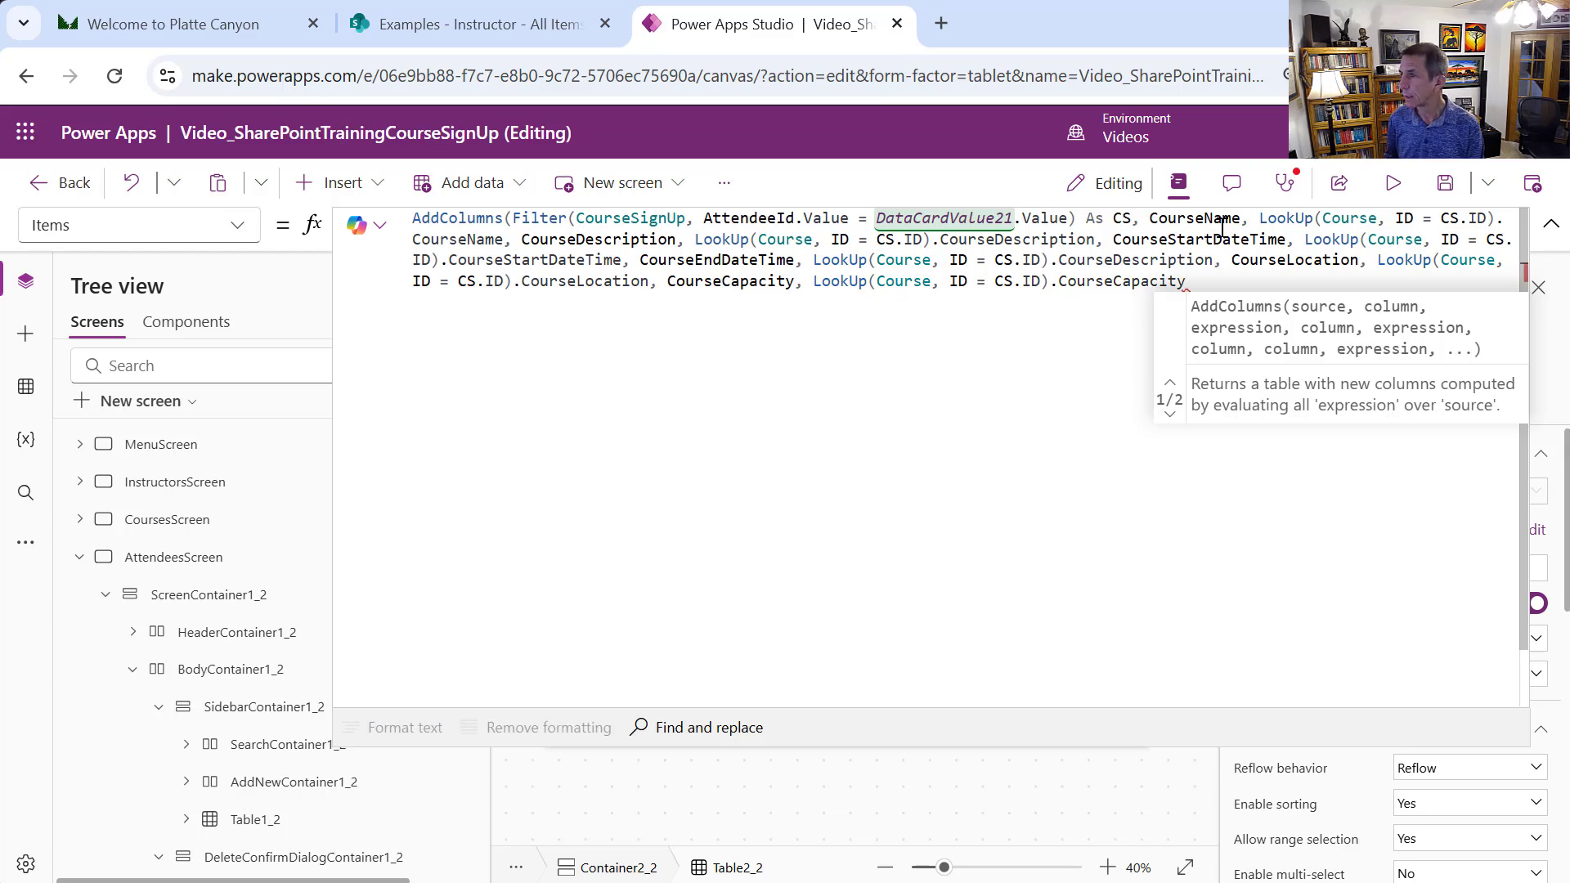
text())
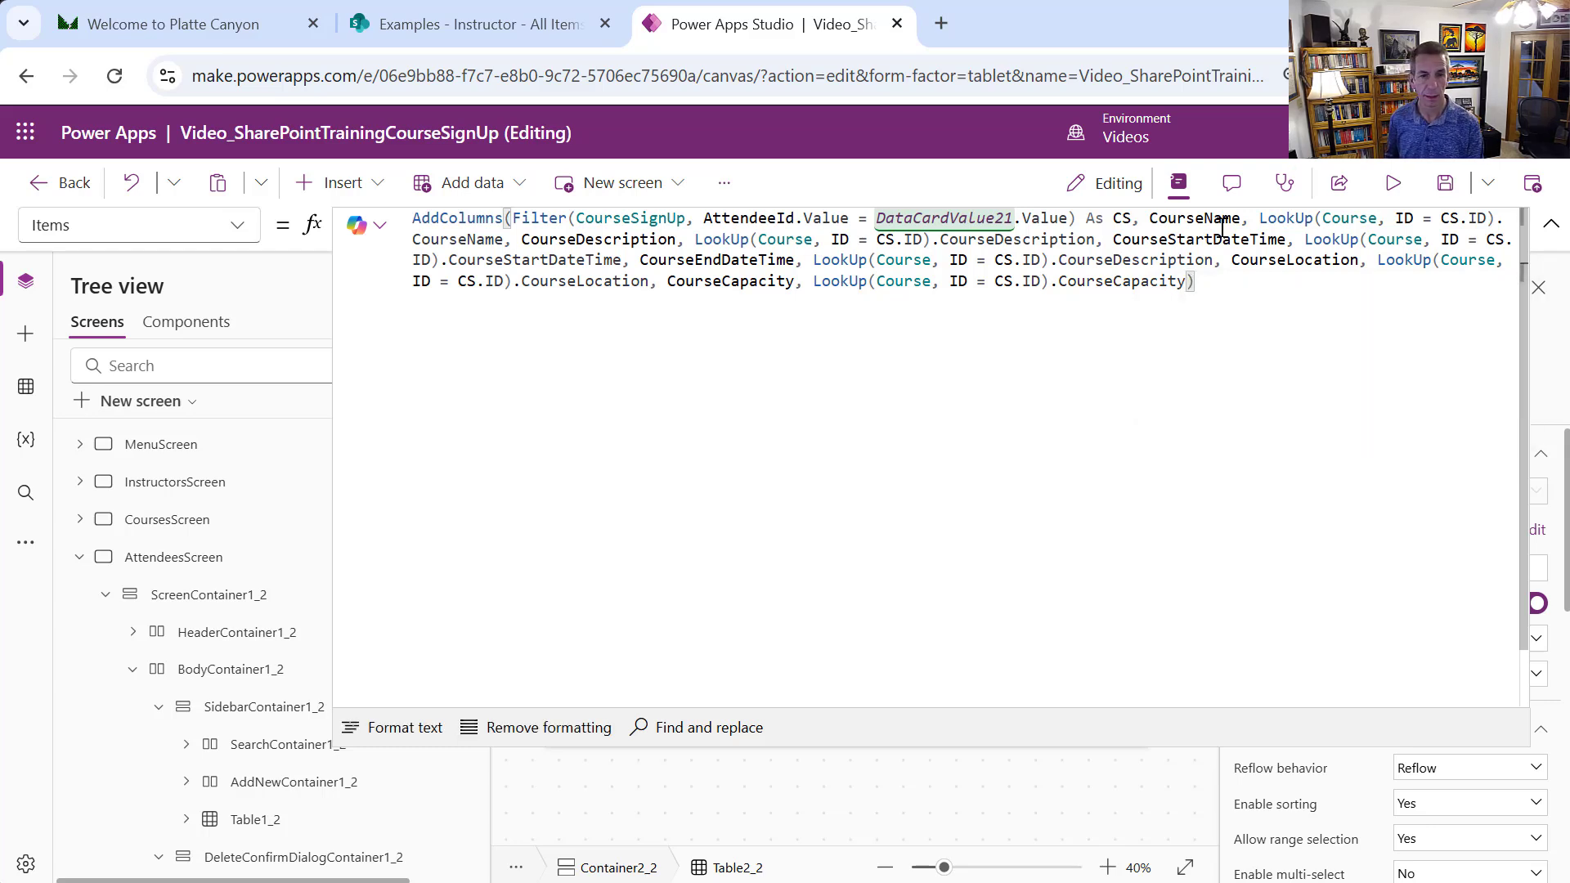
click(406, 730)
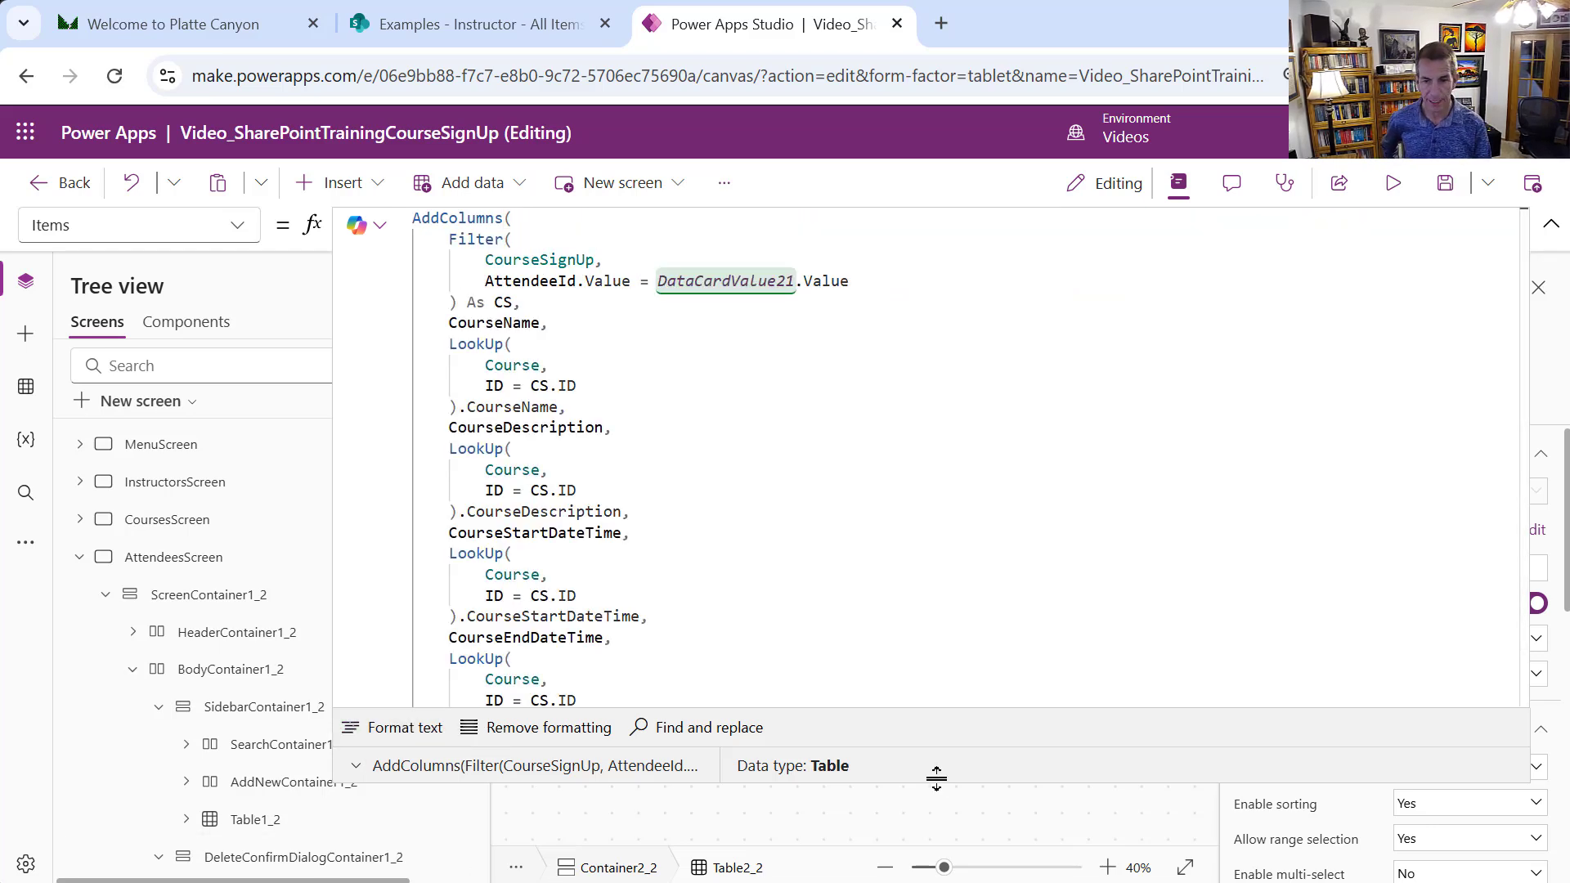
drag(936, 784, 935, 256)
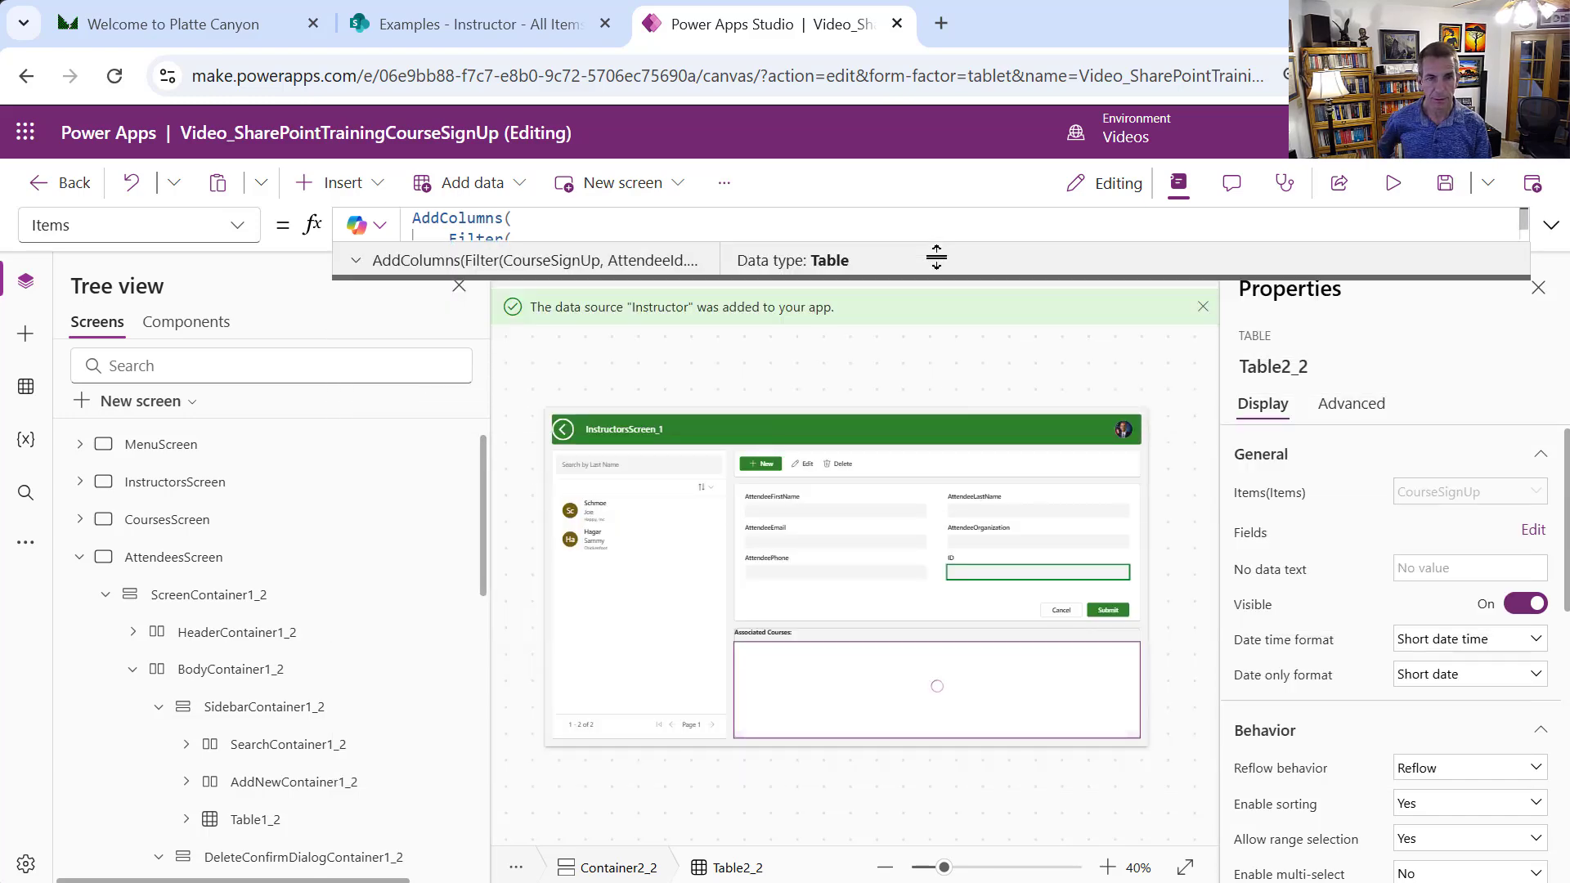
Remove the SignUpNotes field from the table's displayed fields
click(1048, 720)
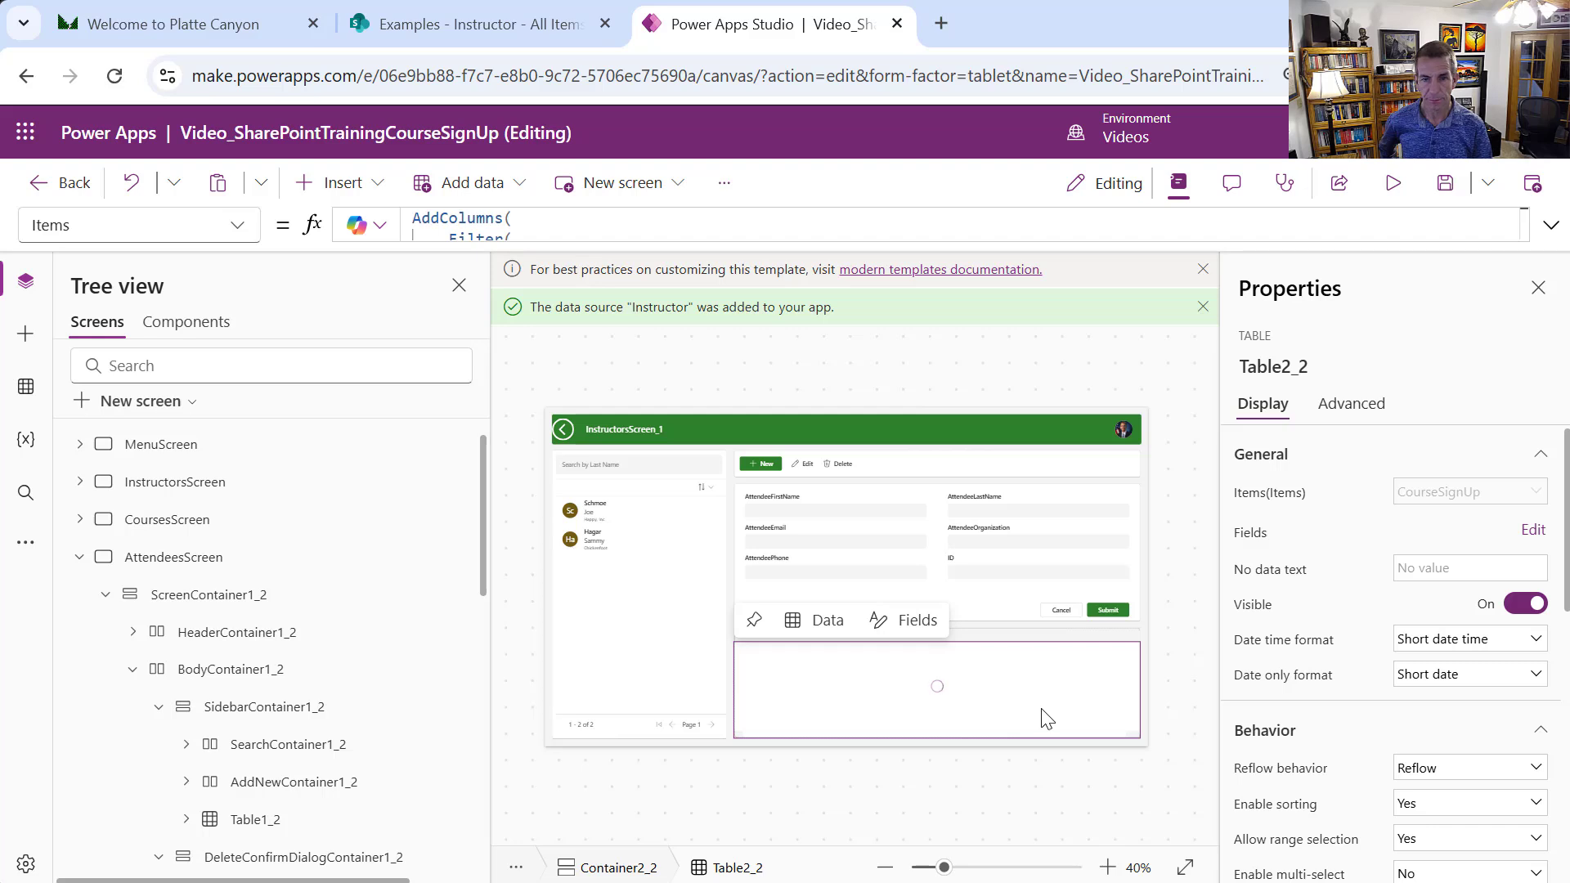
click(1532, 532)
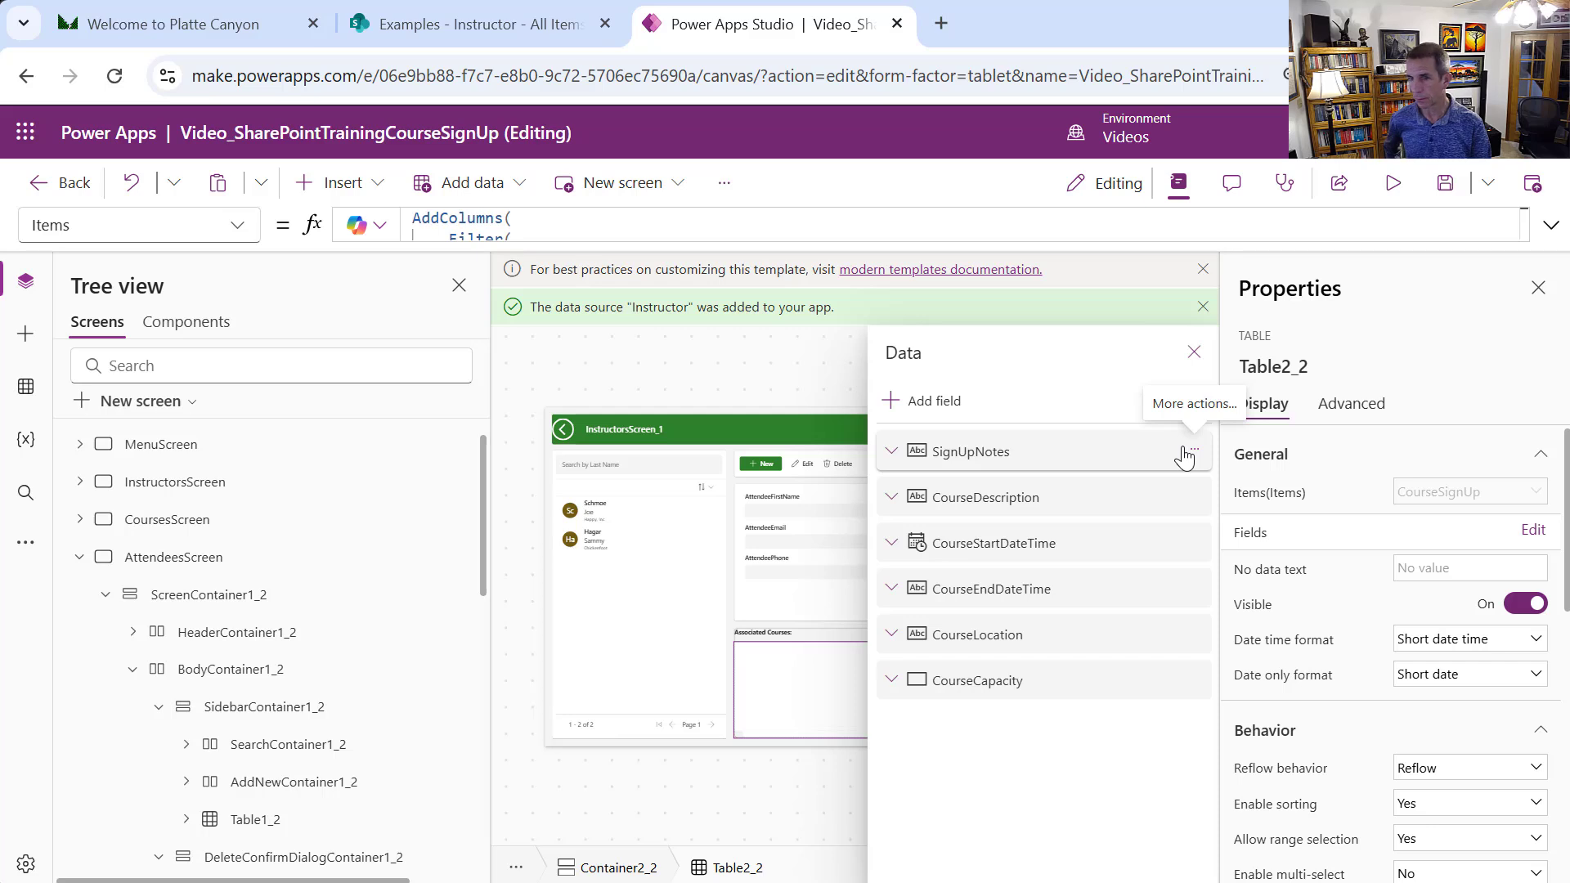
click(1185, 457)
click(1183, 458)
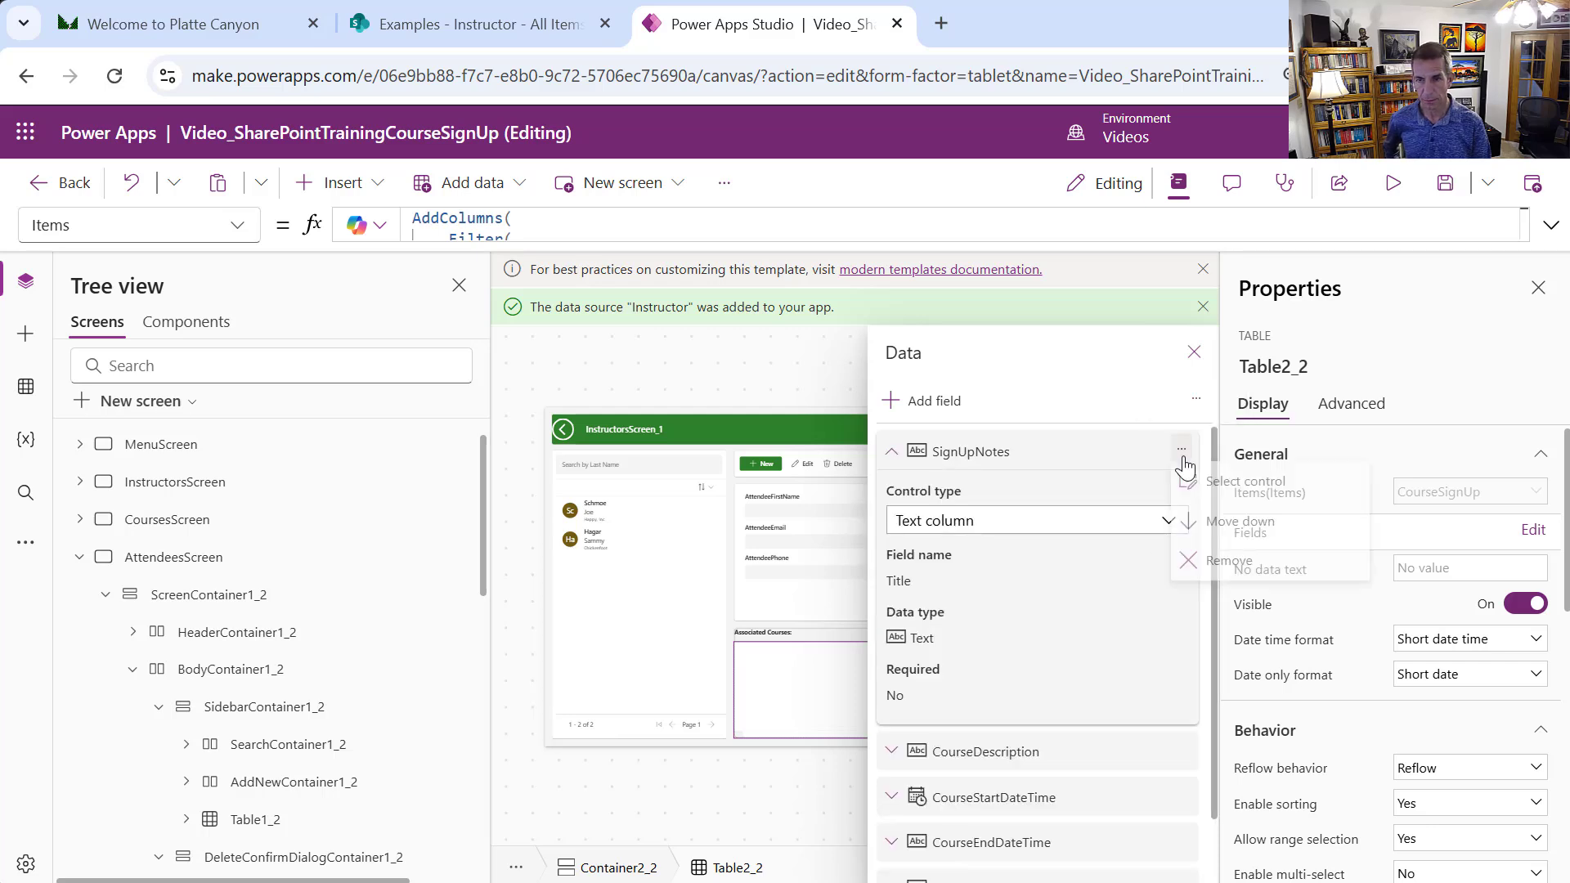
click(1248, 563)
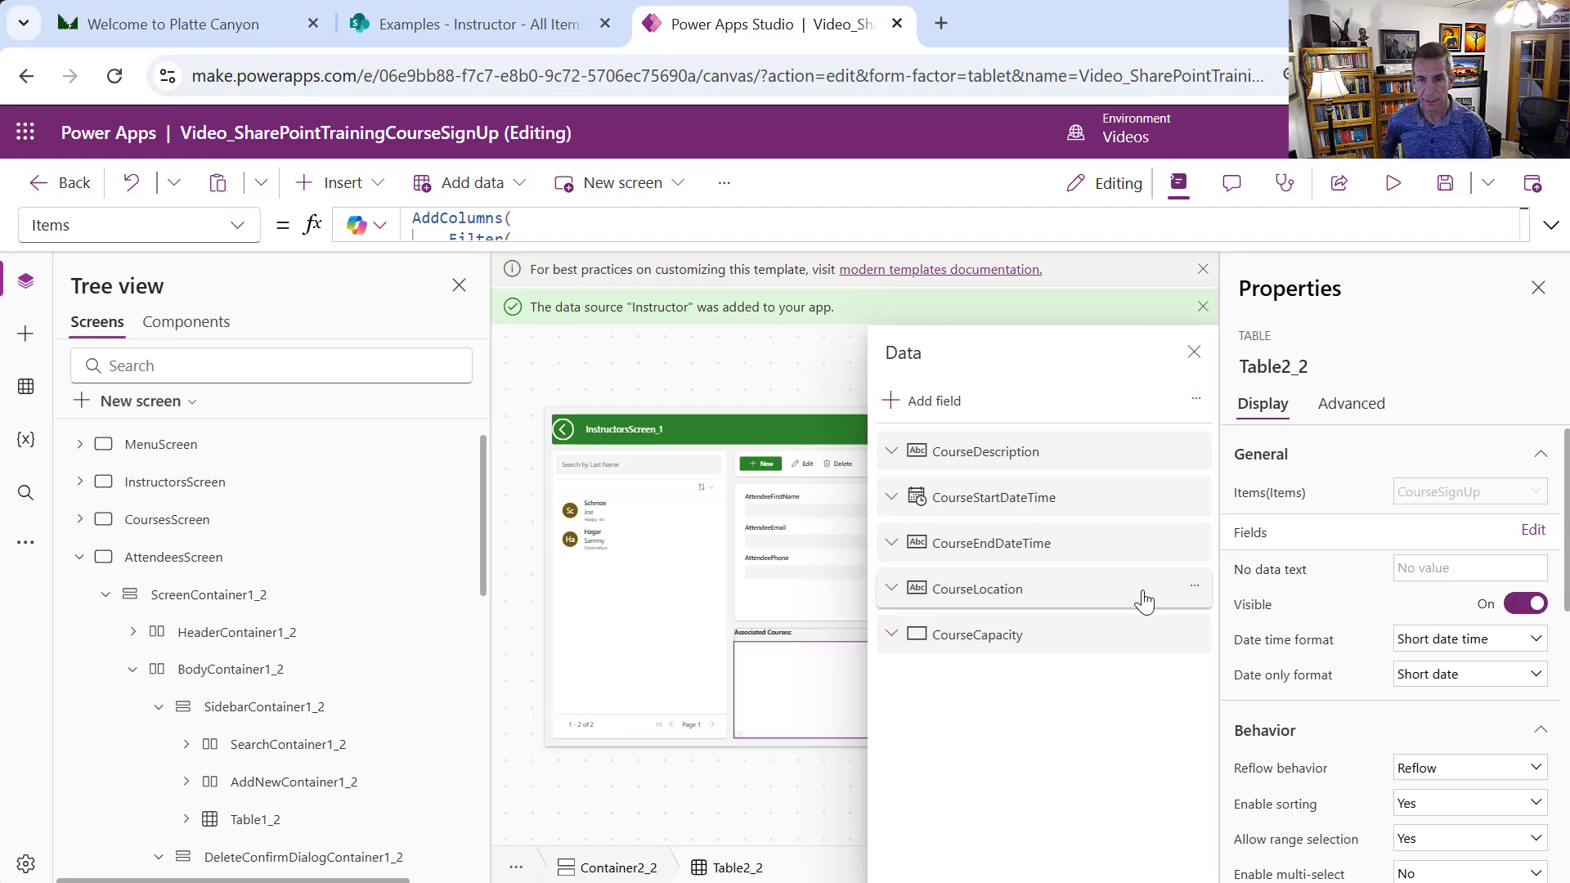
Add the CourseName field and move it to the top of the field list
click(955, 404)
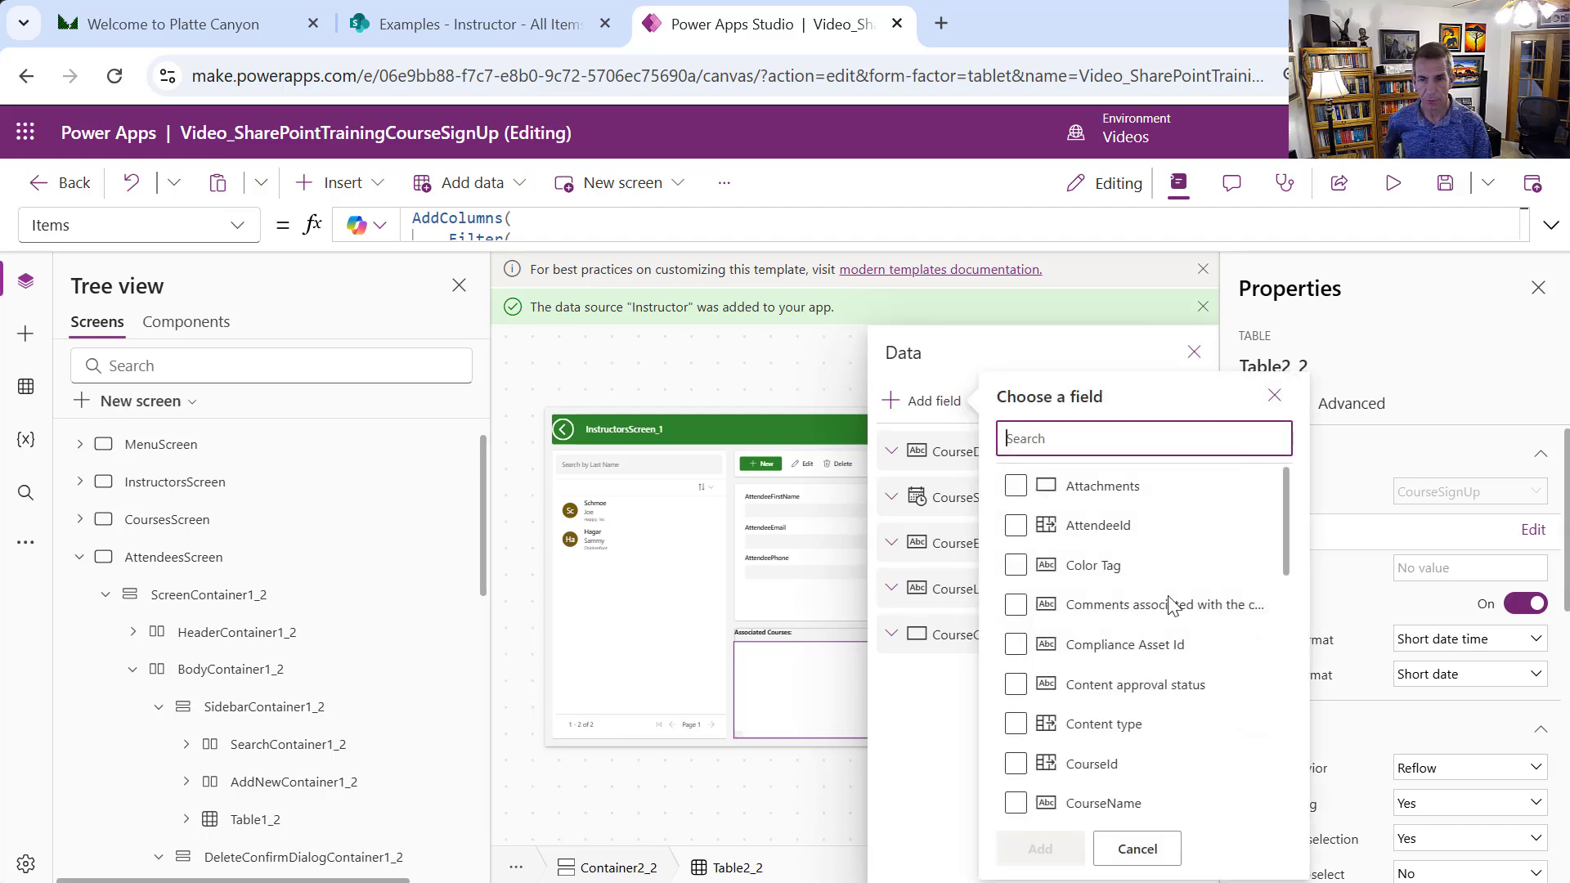
click(1015, 804)
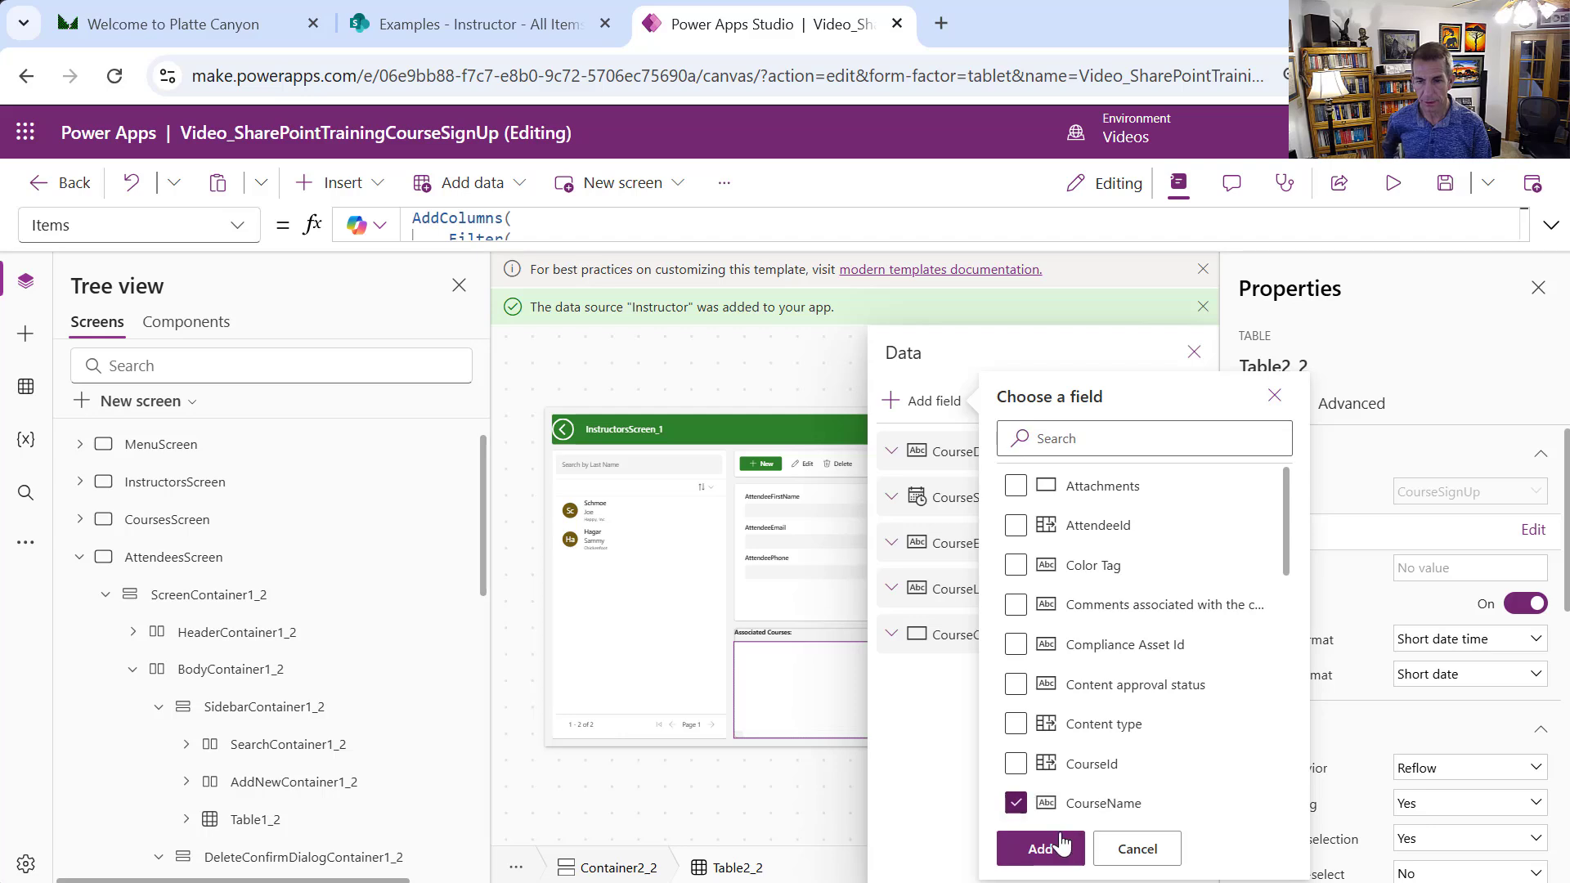
click(1040, 848)
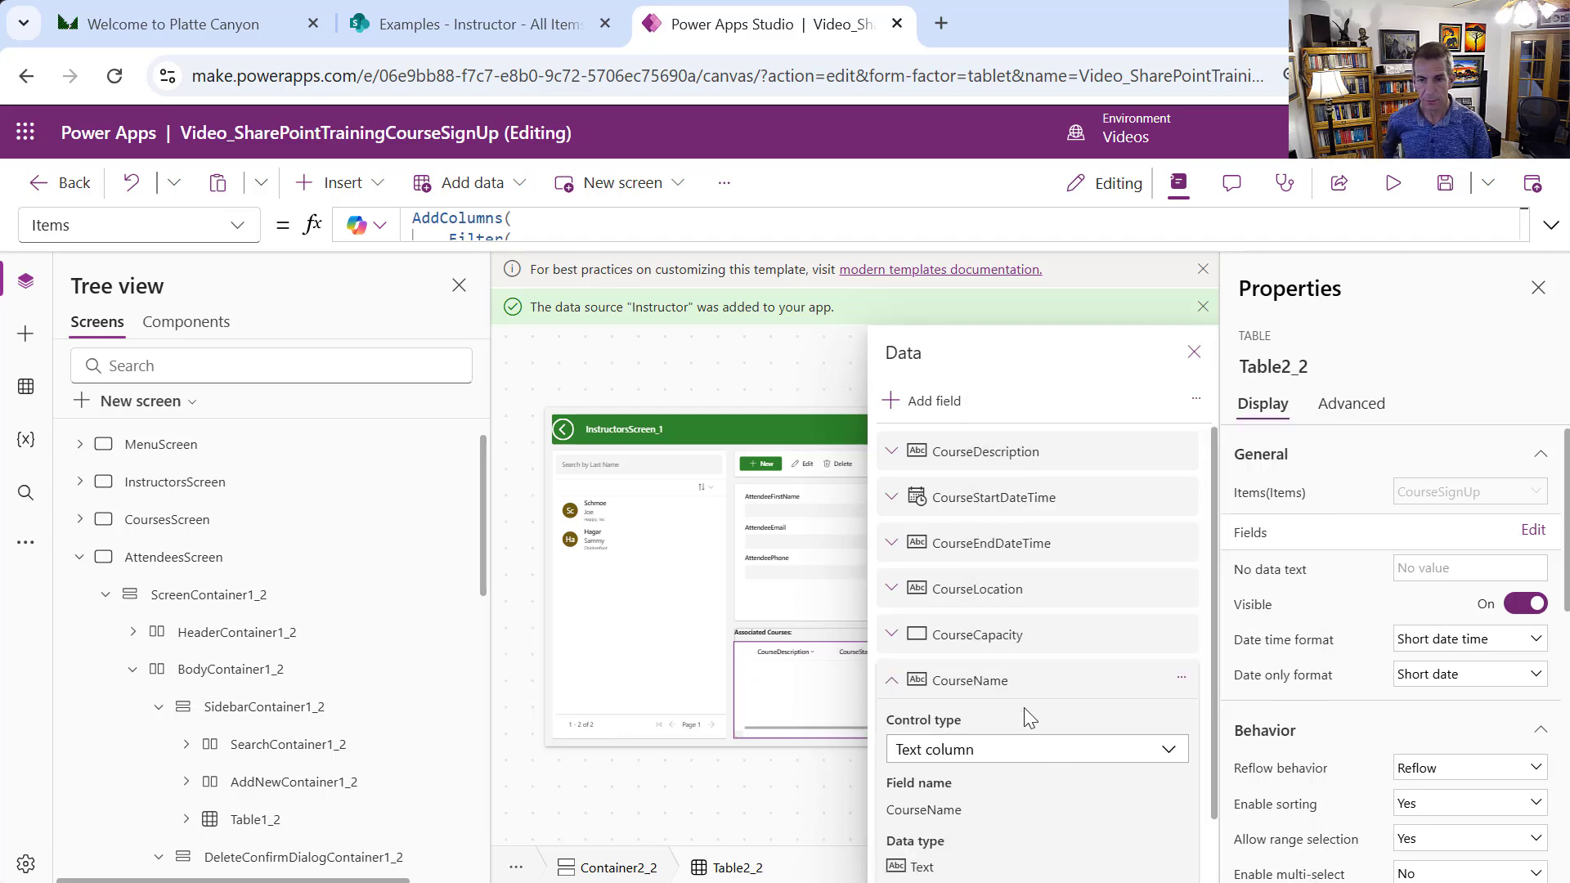
click(898, 686)
drag(1016, 690, 1048, 452)
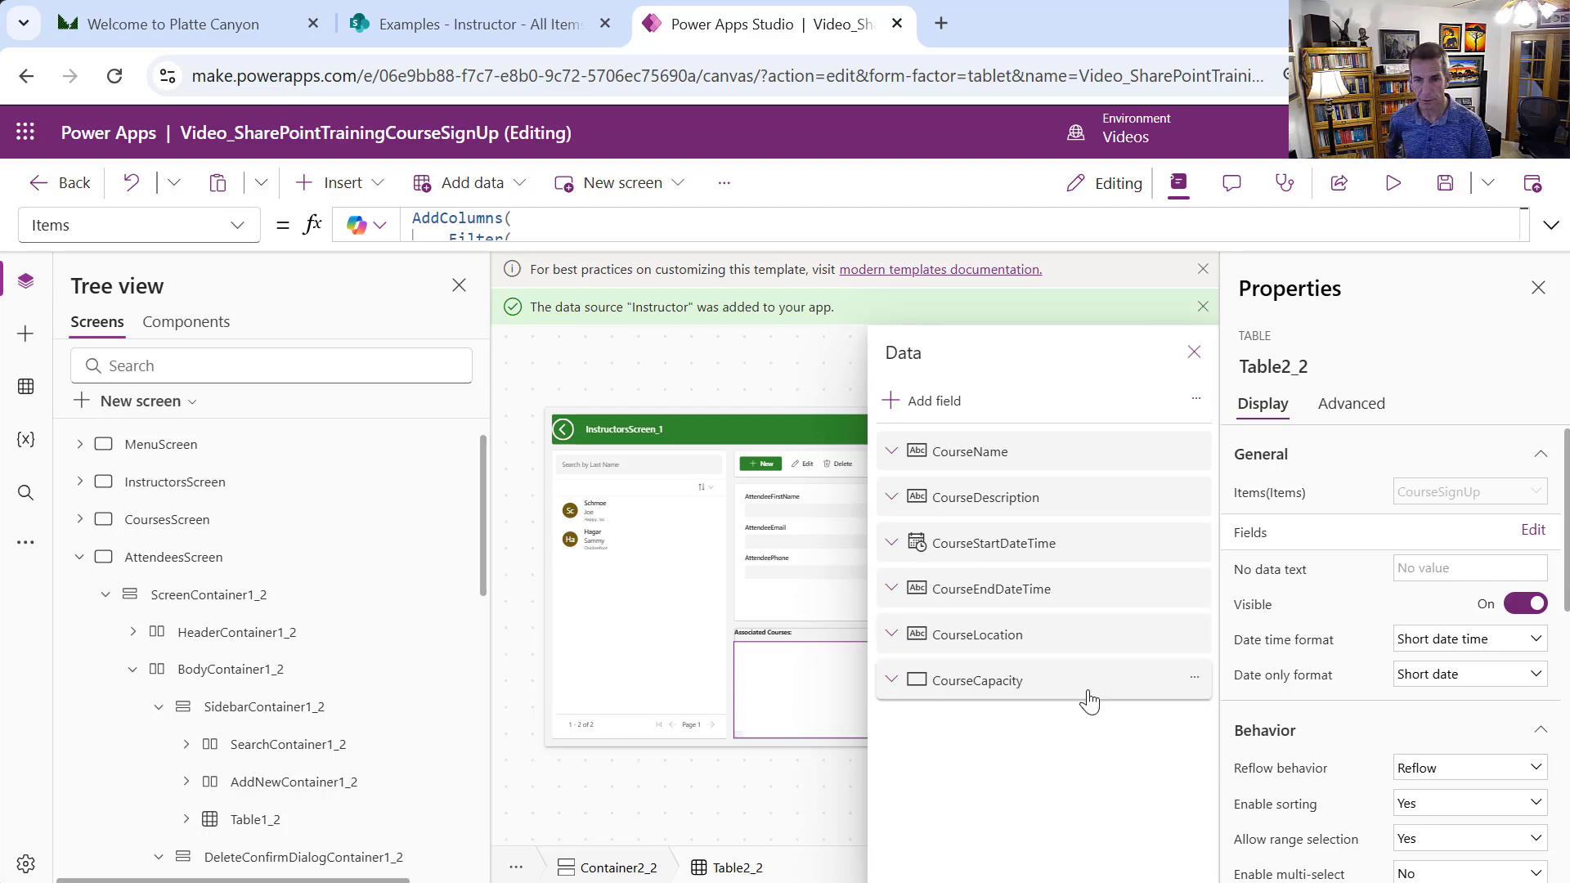
click(1189, 350)
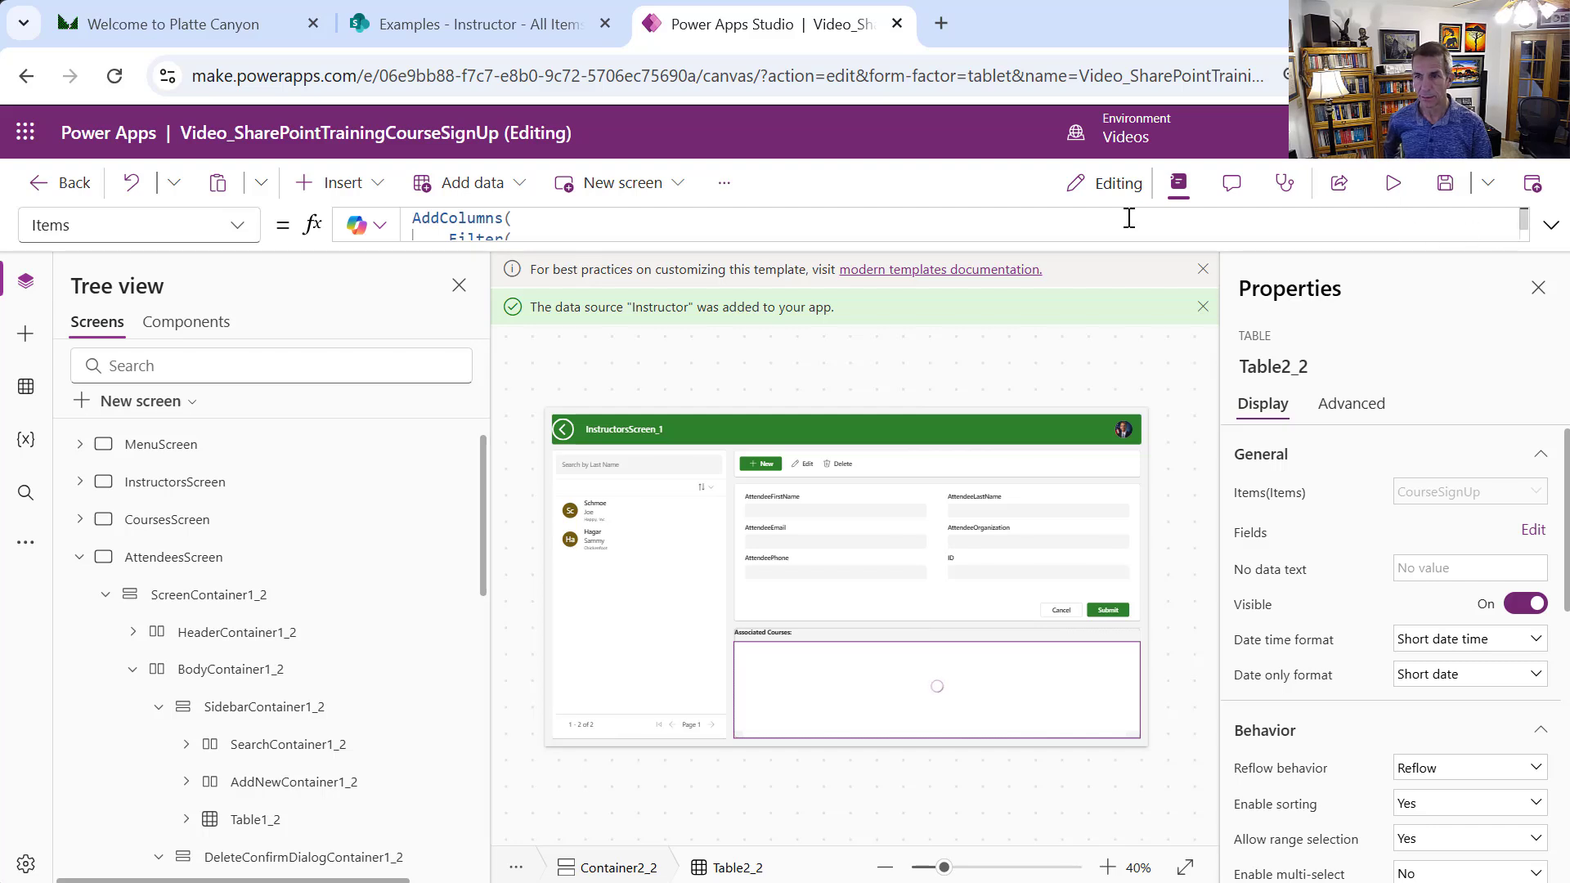
Preview the app, check both attendees' associated courses, and start a new attendee record
click(1394, 189)
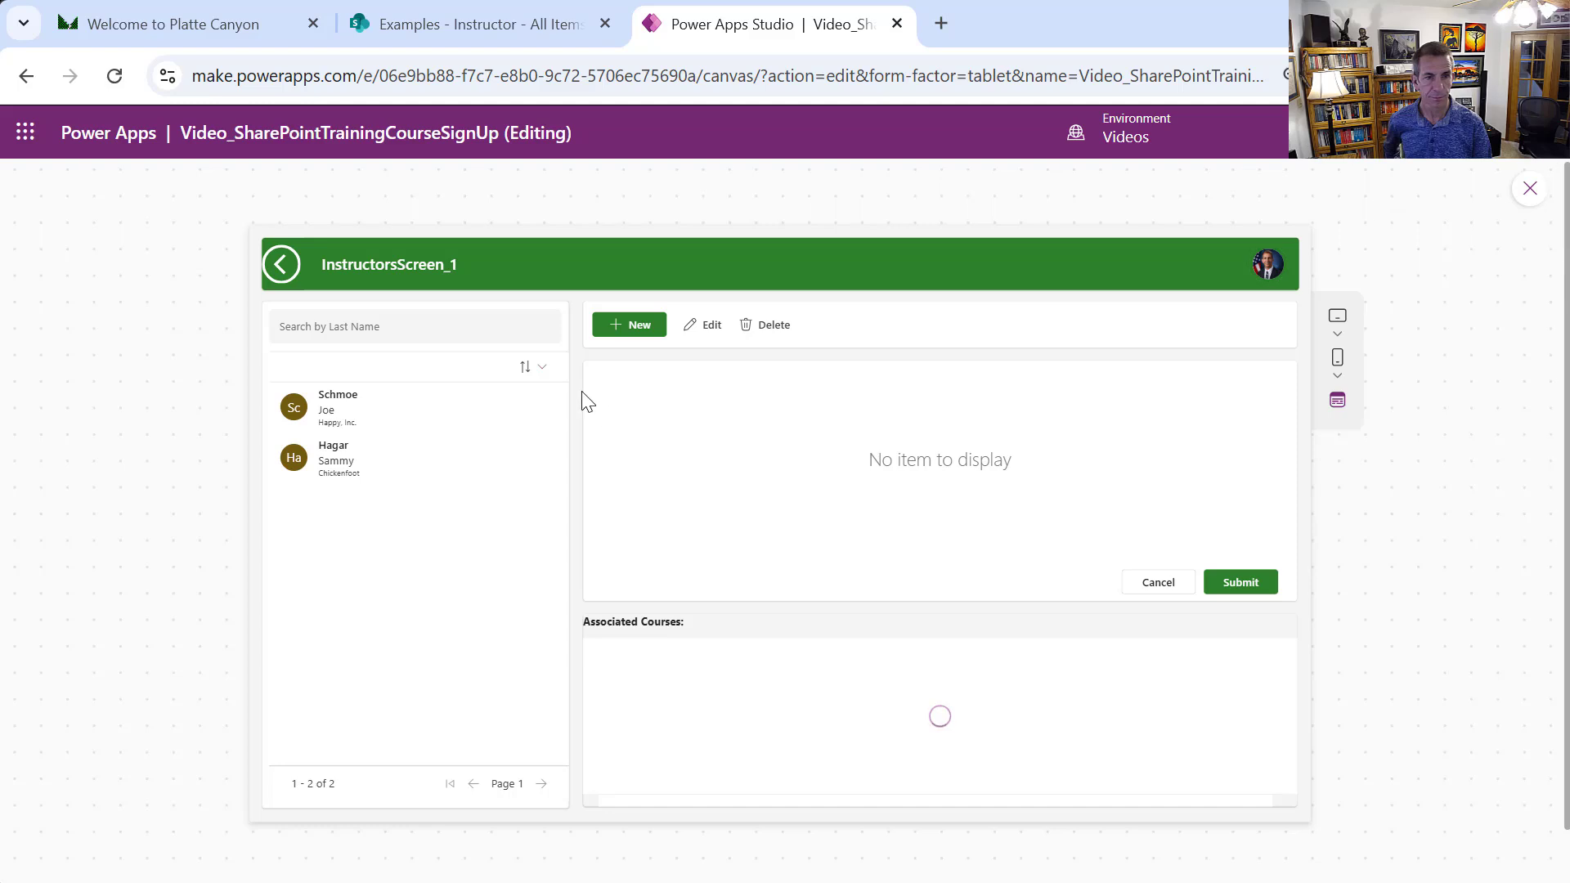
click(363, 421)
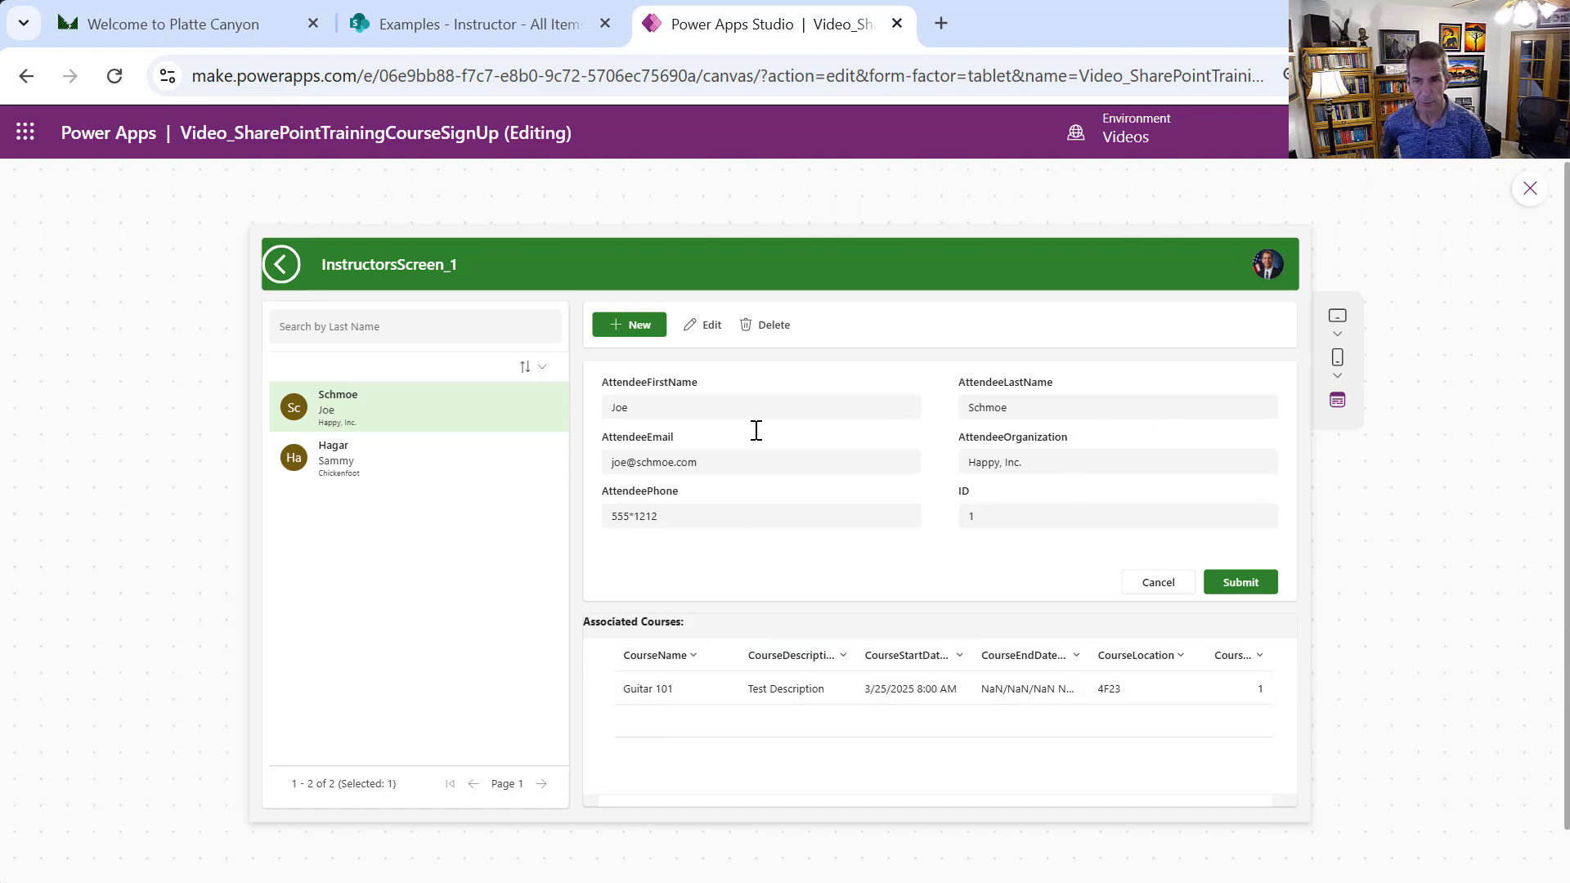
click(442, 465)
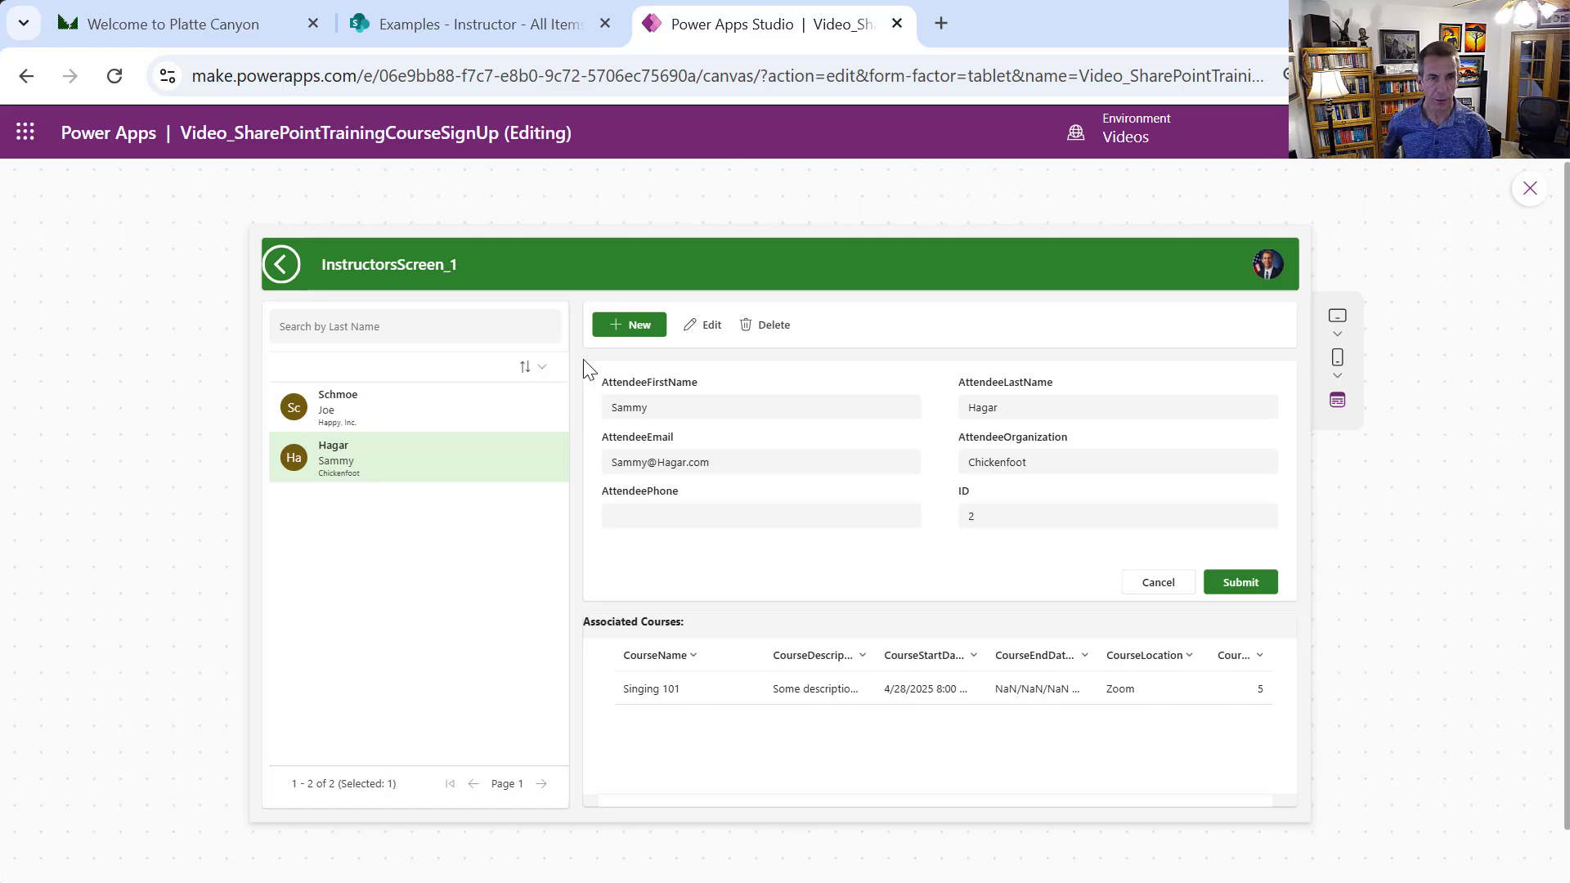
click(624, 331)
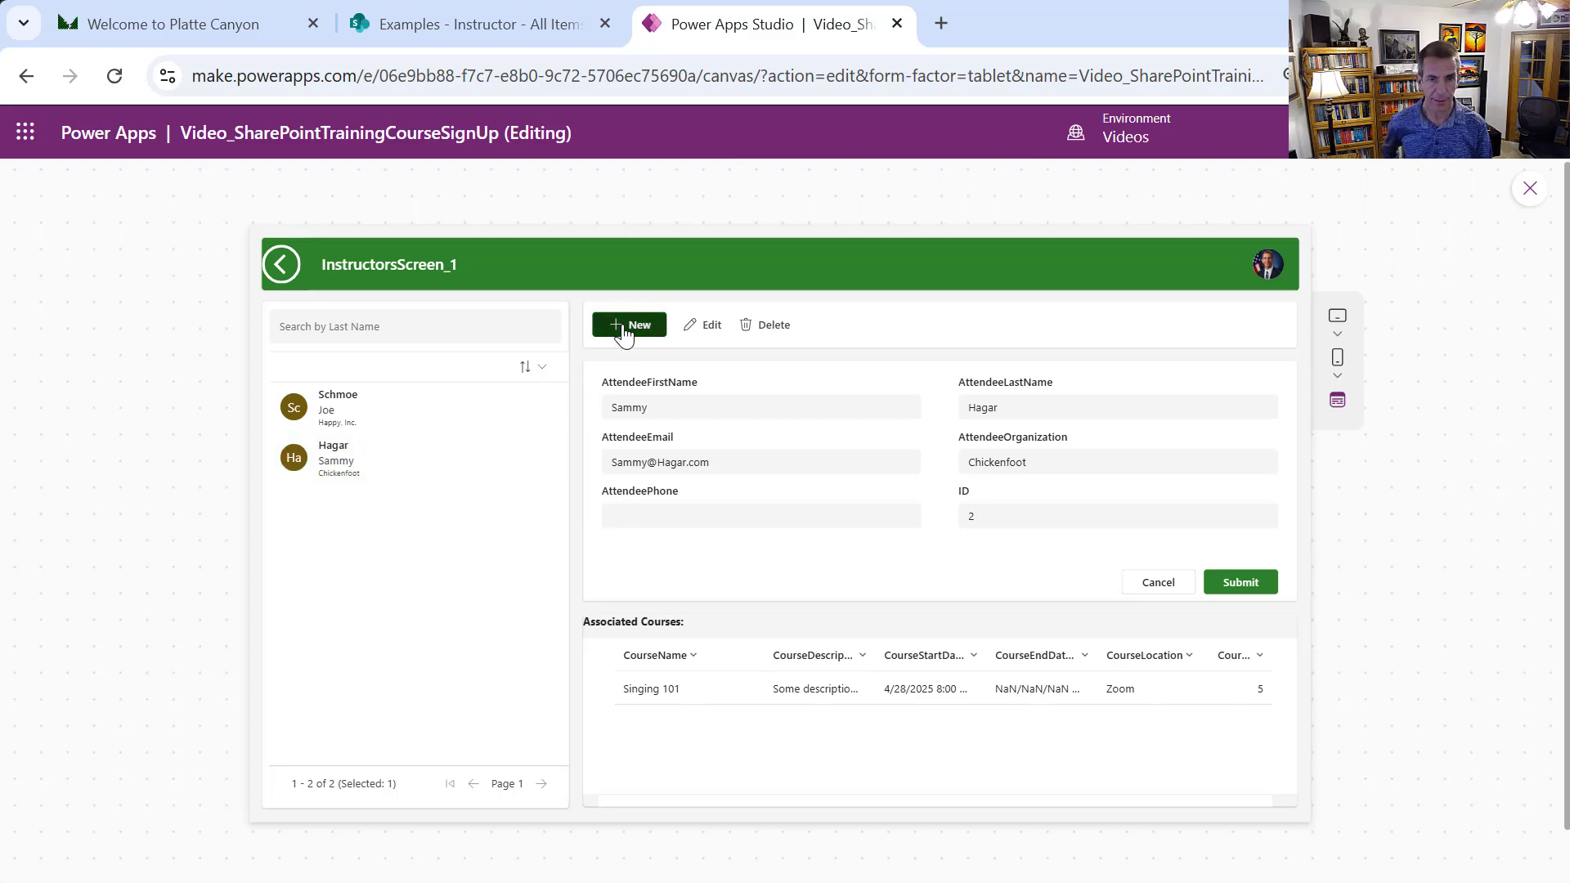
Fill in the new attendee's e-mail address, organization (Platte Canyon) and phone number
click(706, 410)
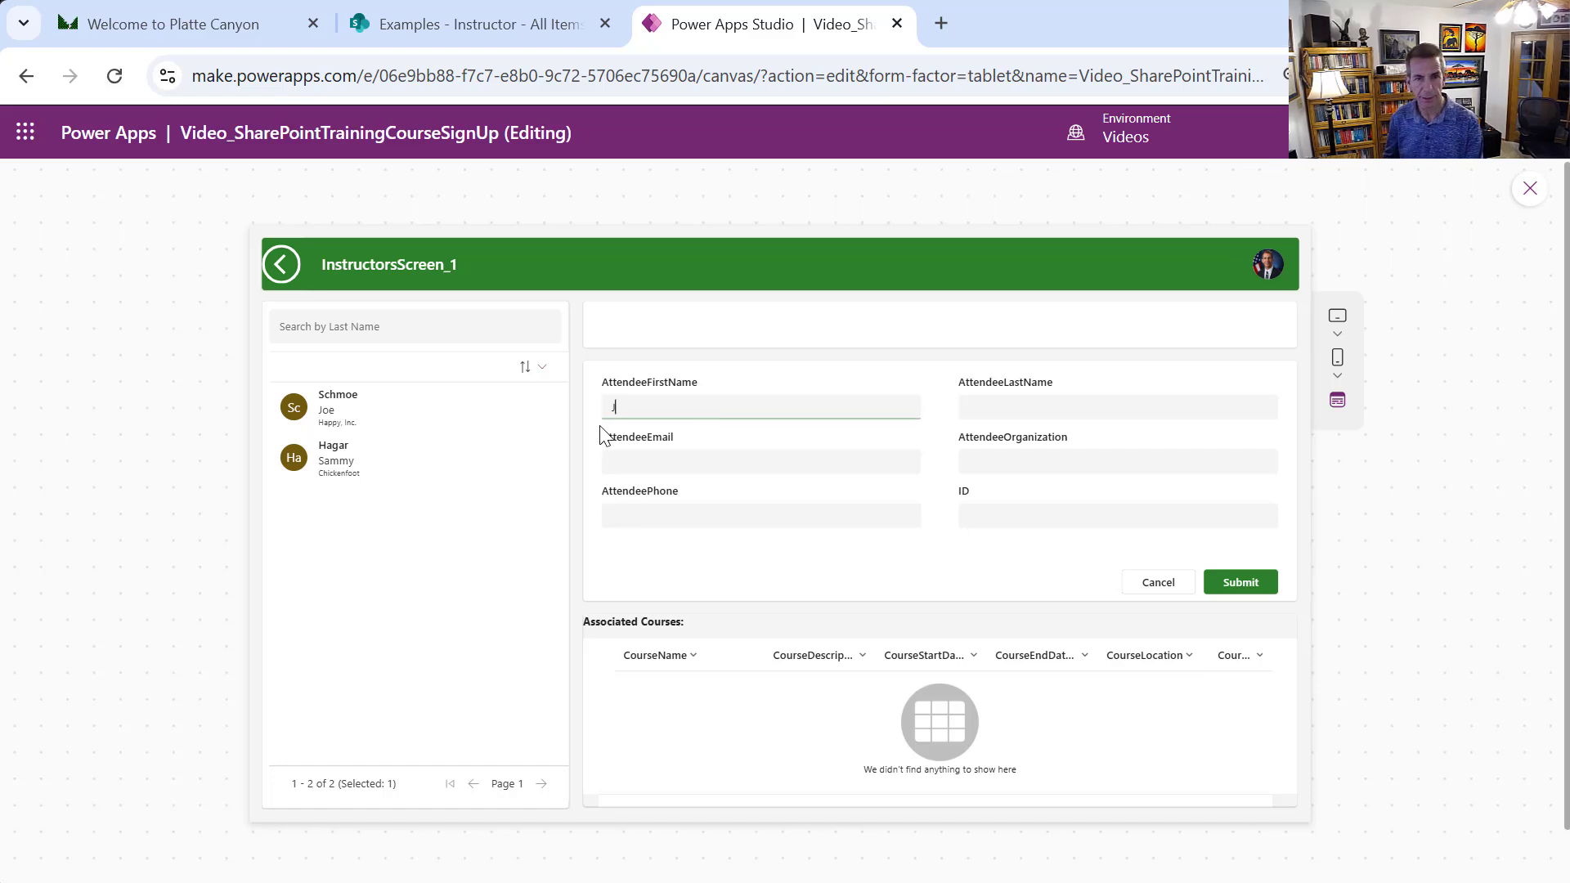
key(Tab)
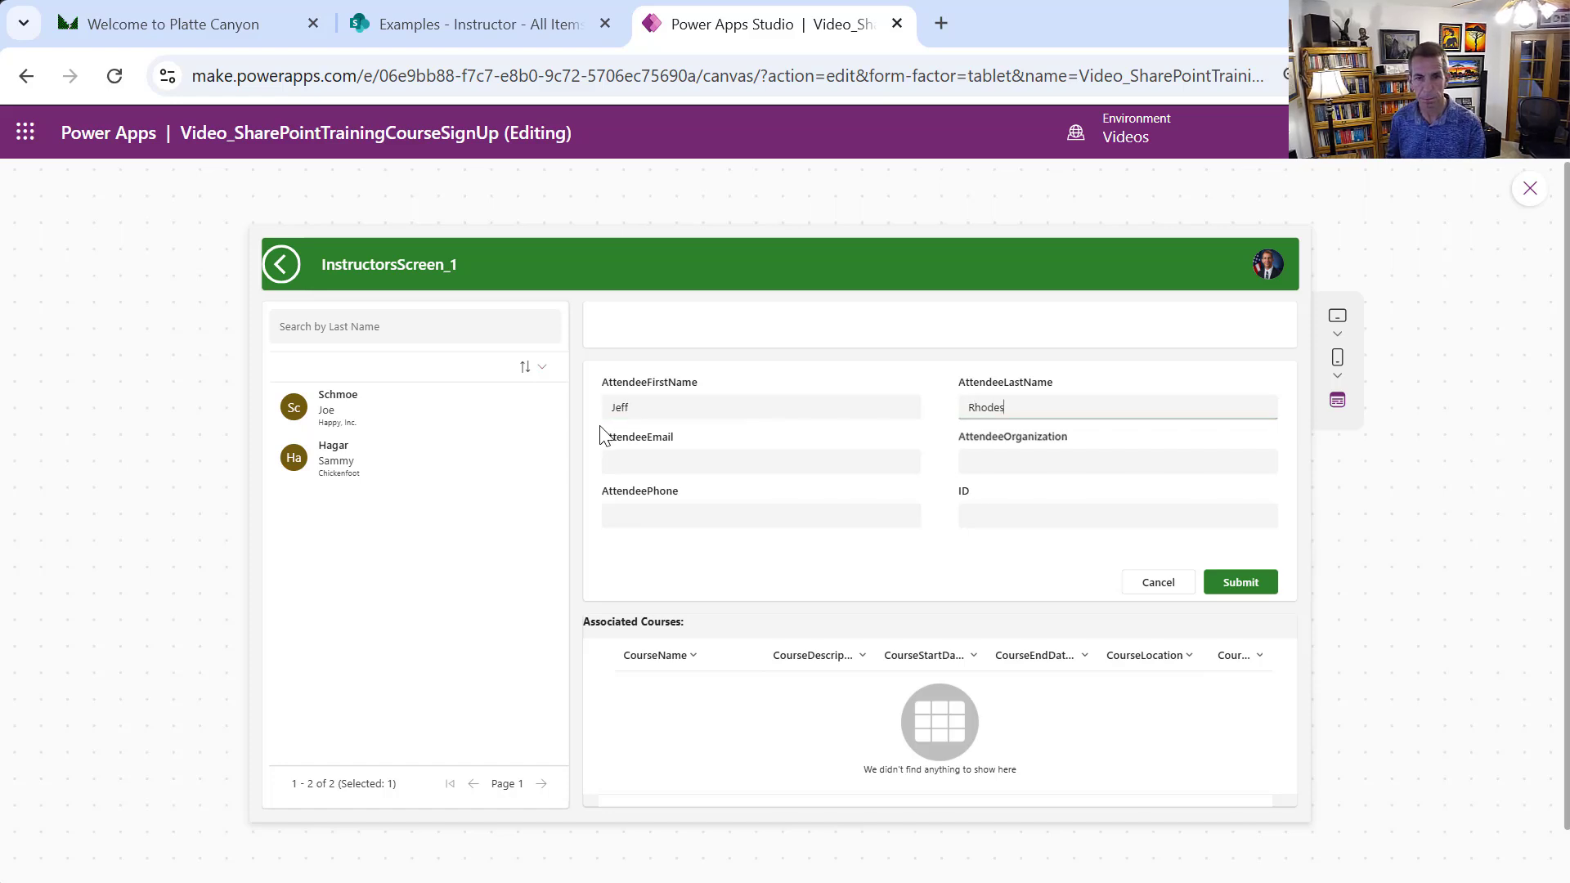
key(Tab)
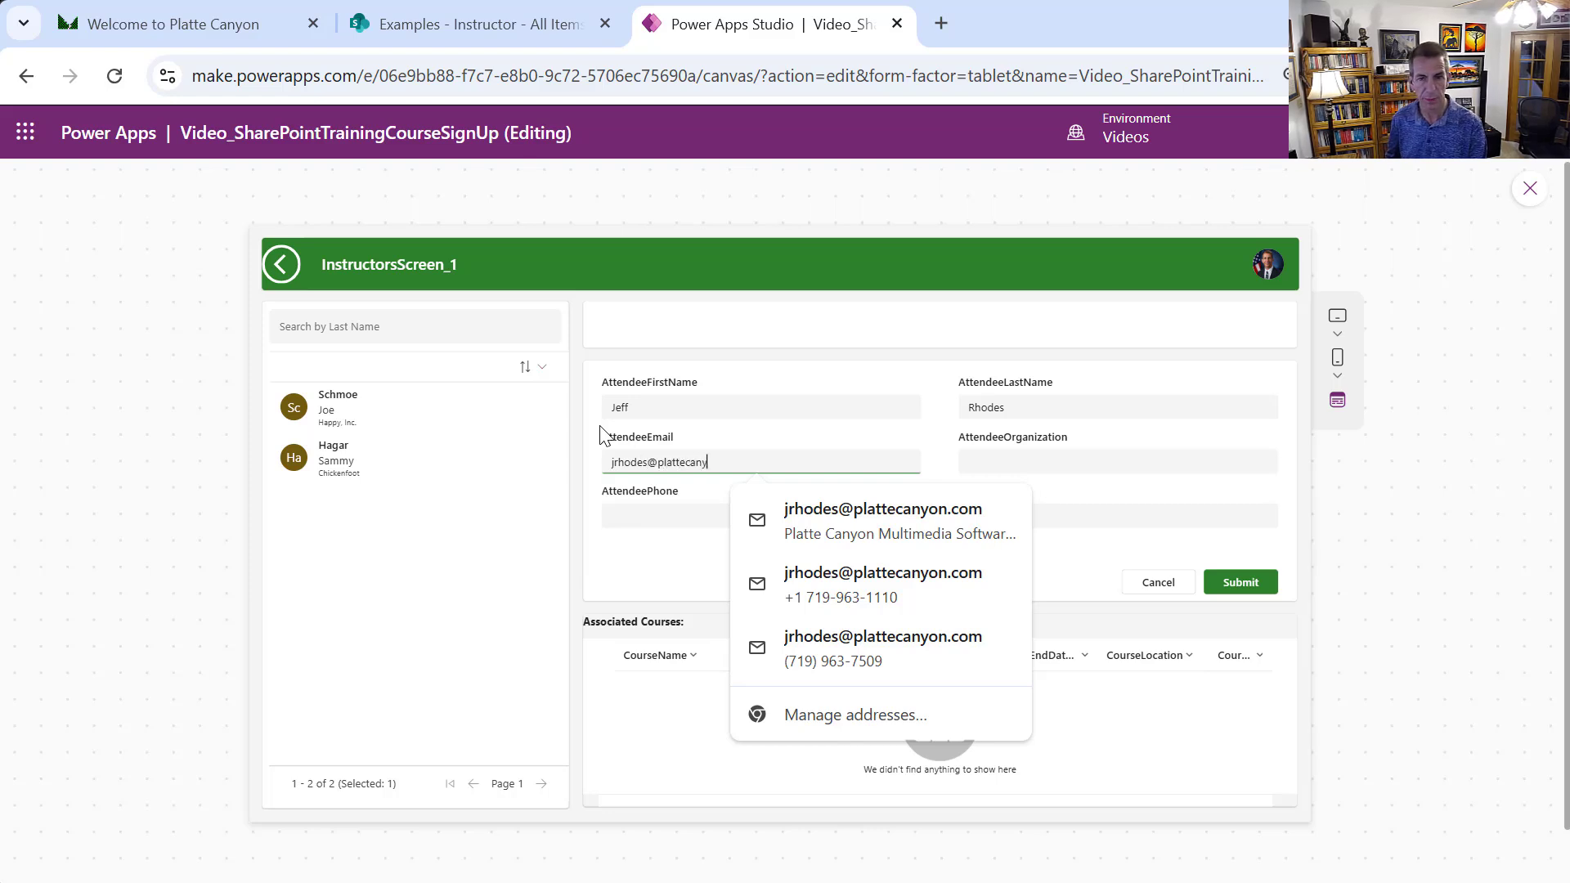
key(Tab)
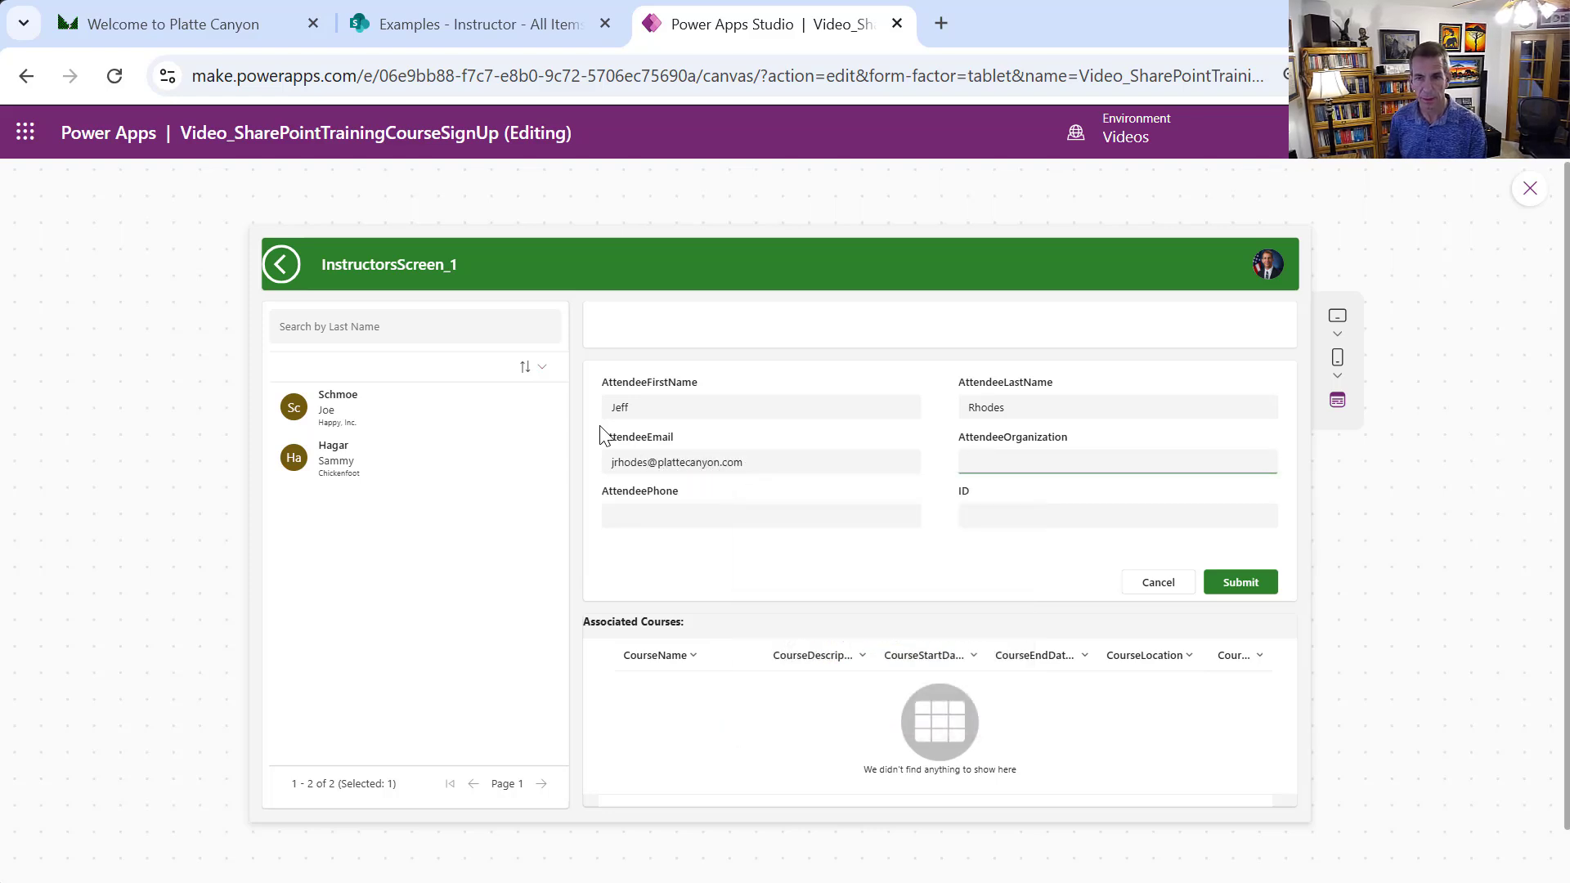
text(Platte Canyon)
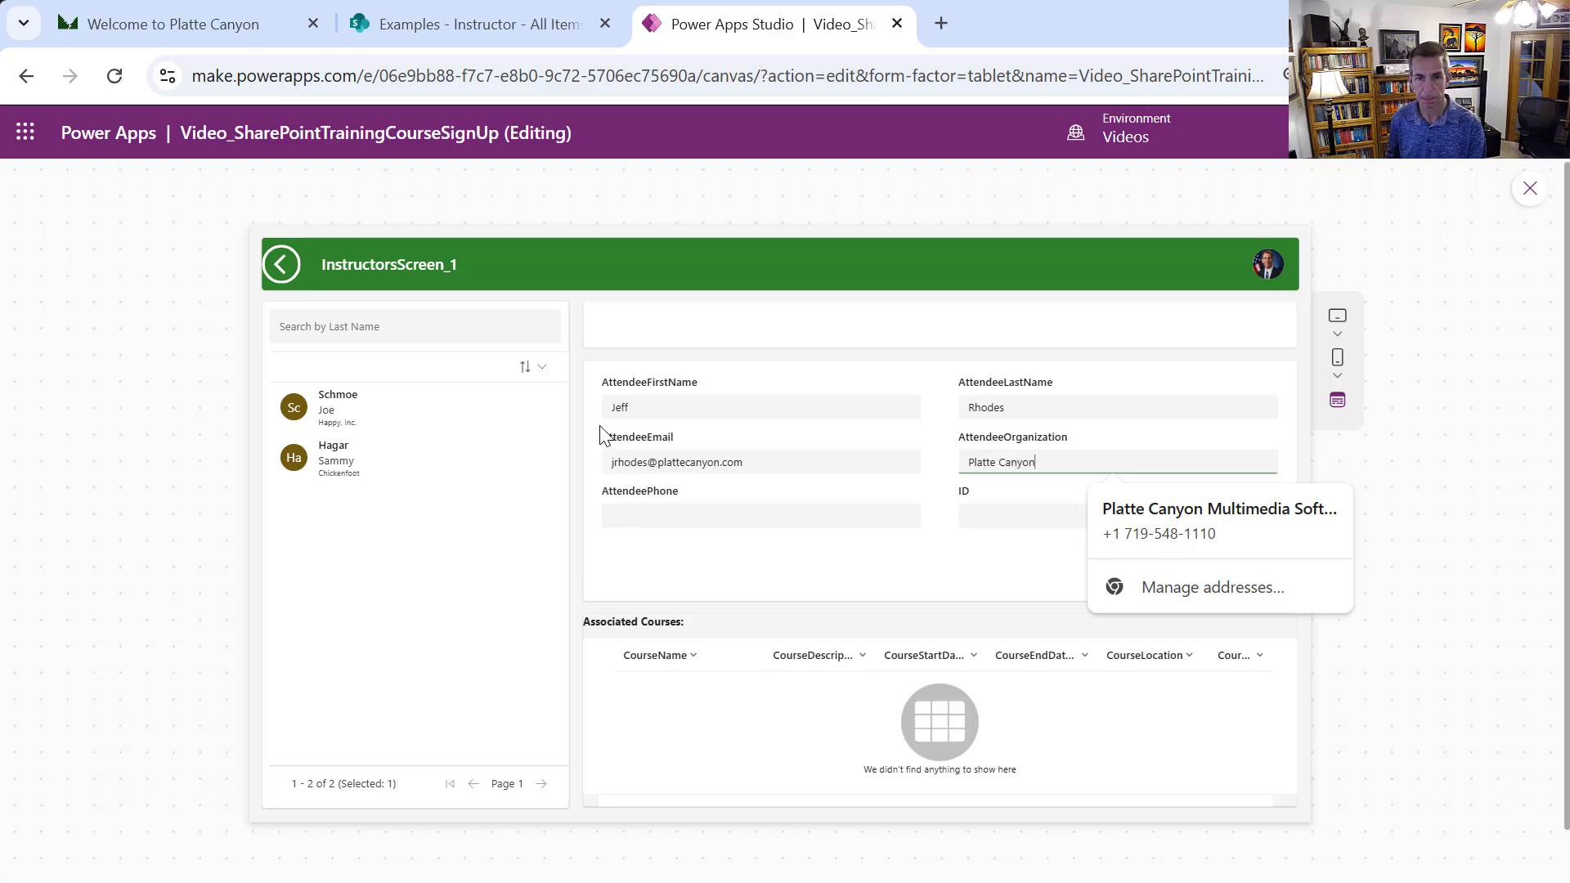
key(Tab)
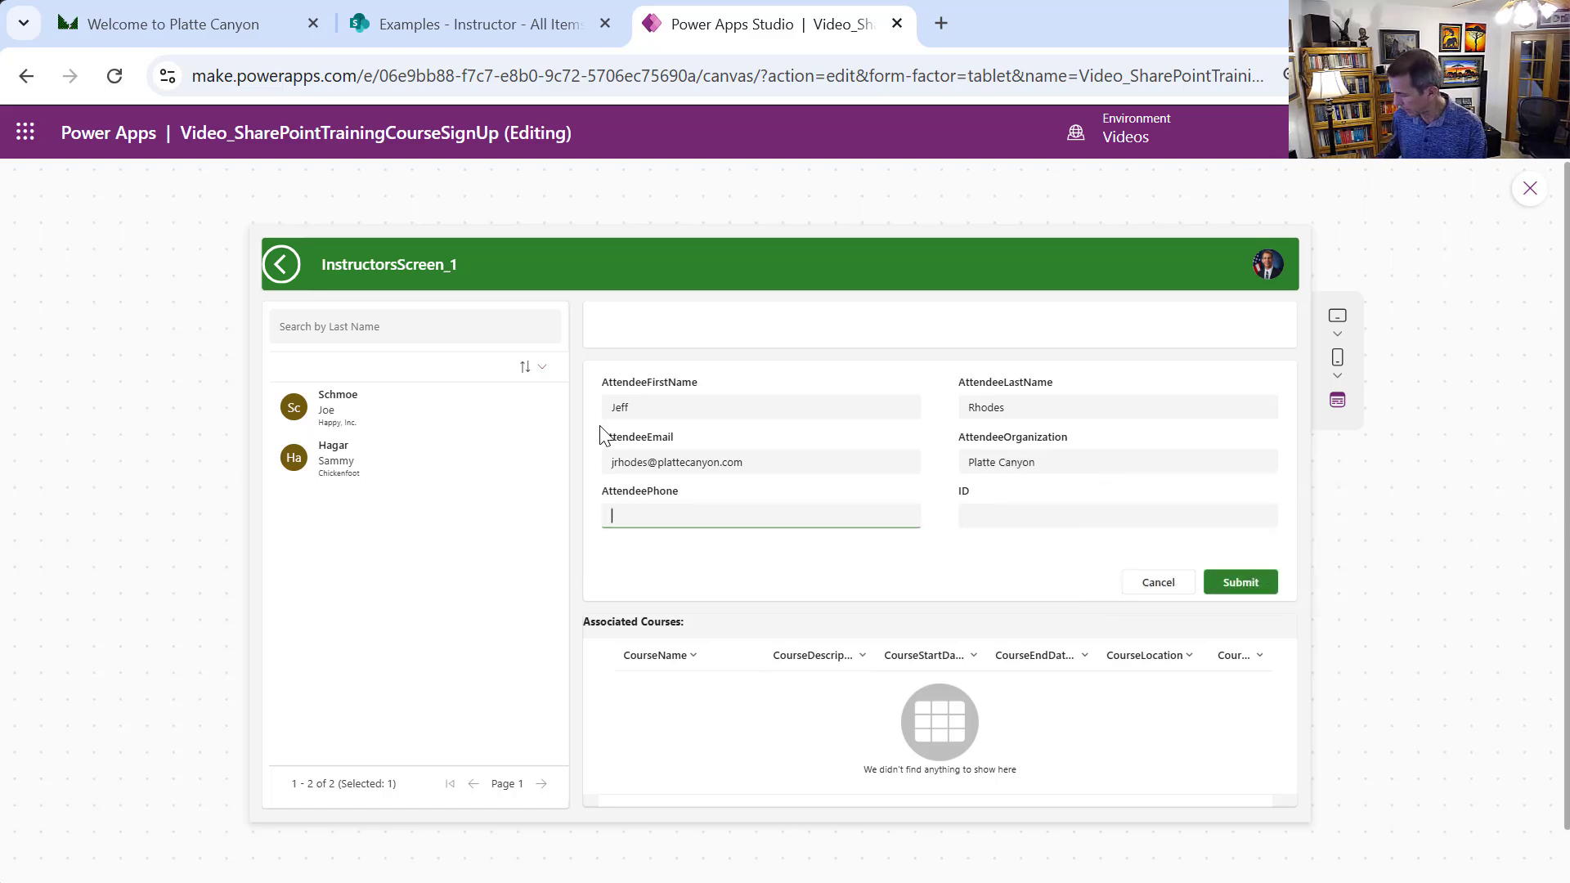
text(888-555-9996)
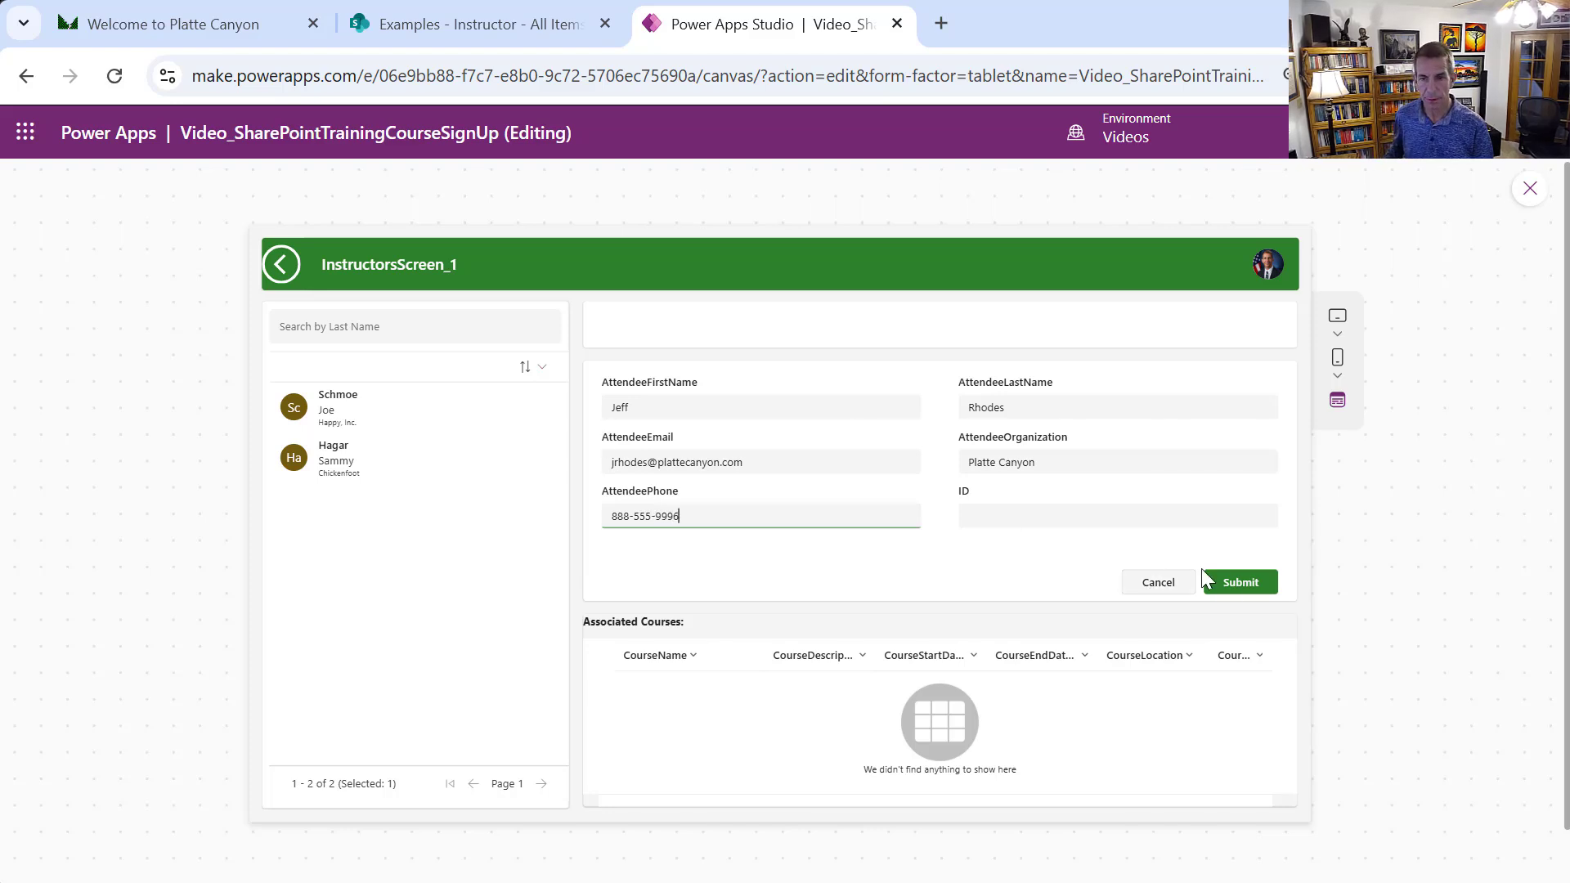
Submit the attendee record, select it in the list, and dismiss the success banner
click(1246, 582)
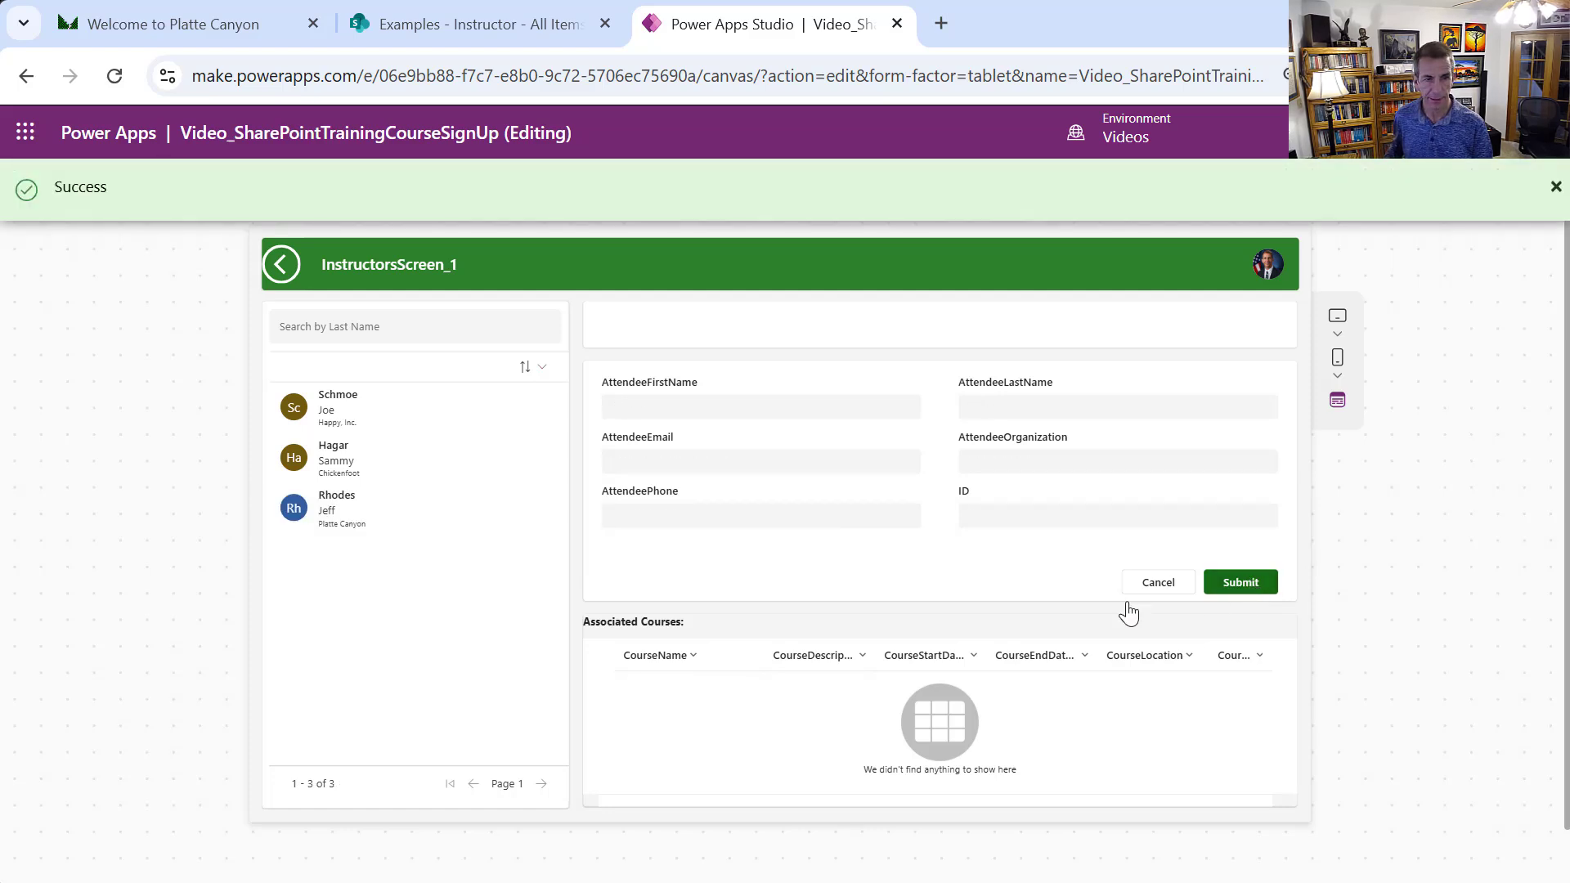
click(368, 532)
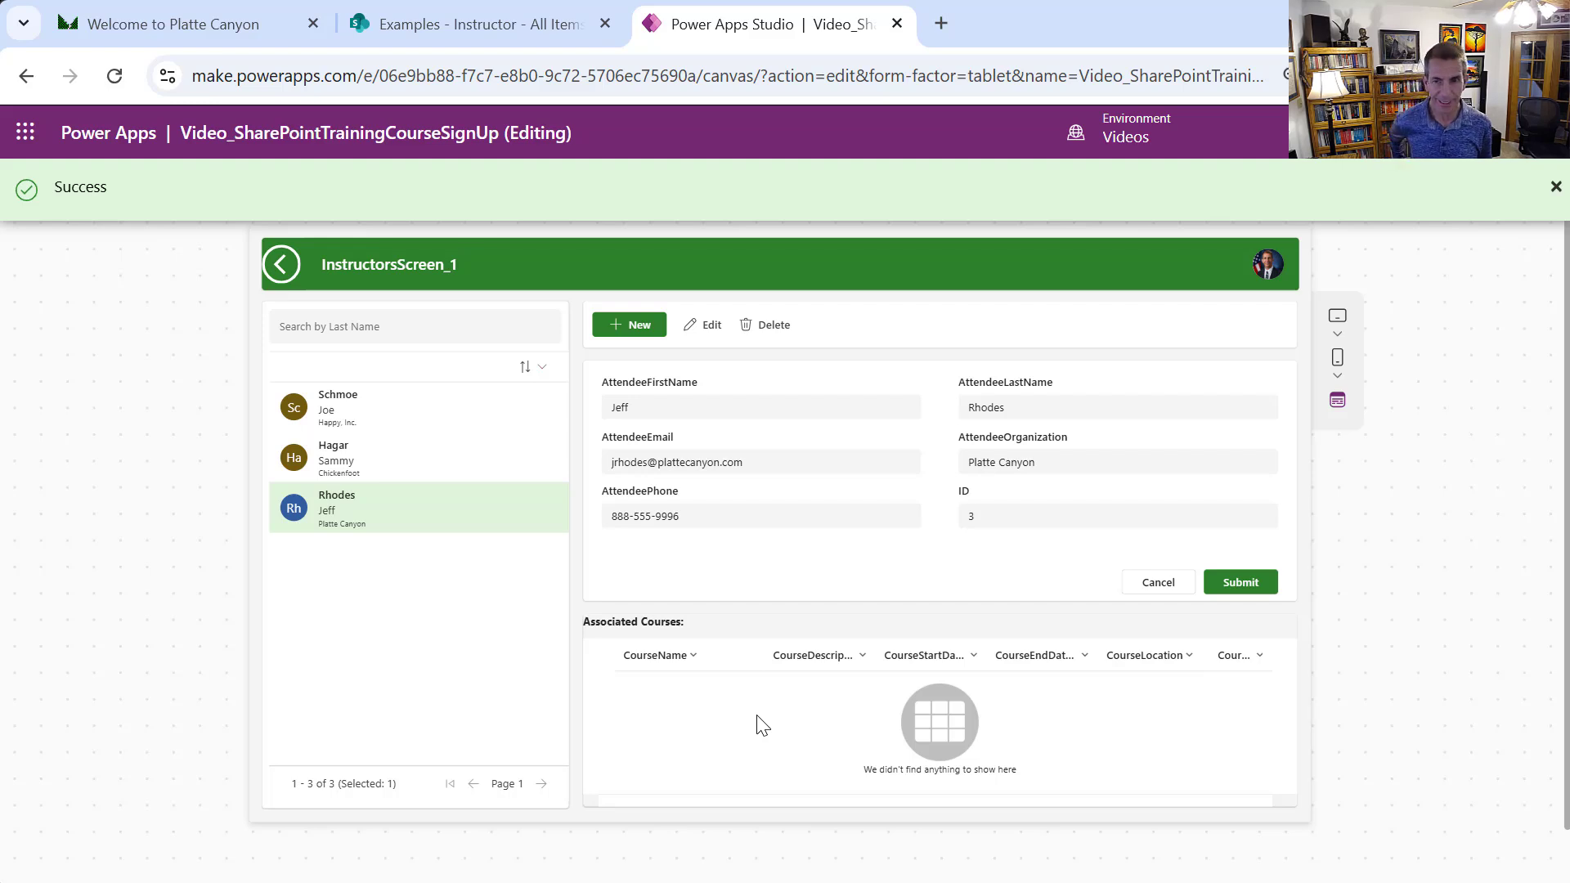
click(1556, 188)
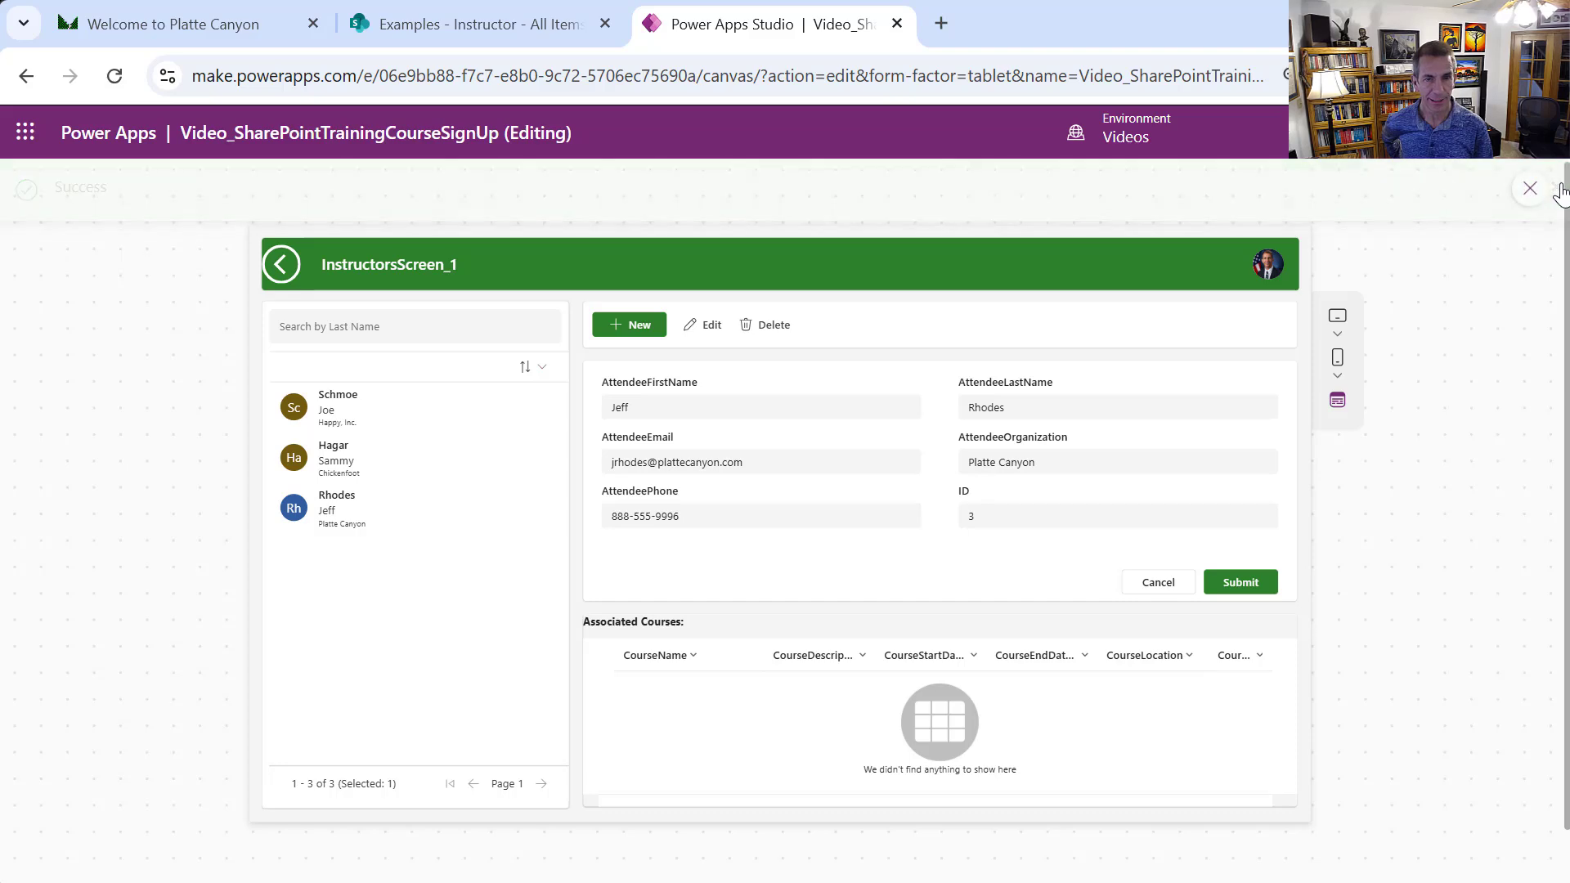
Exit preview and duplicate the courses screen
click(1514, 198)
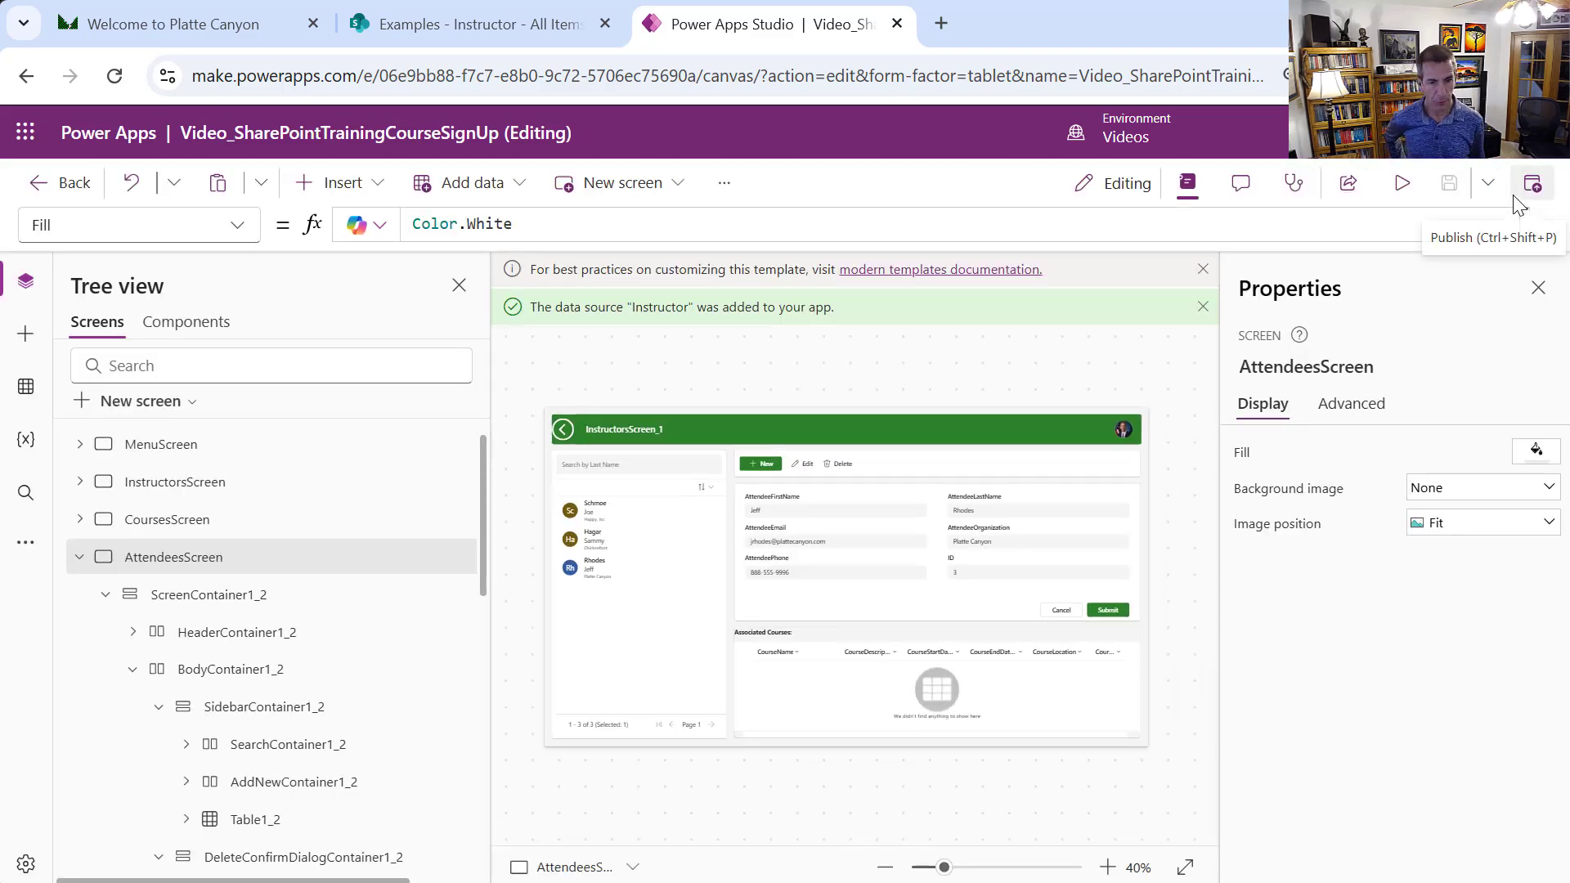
click(77, 556)
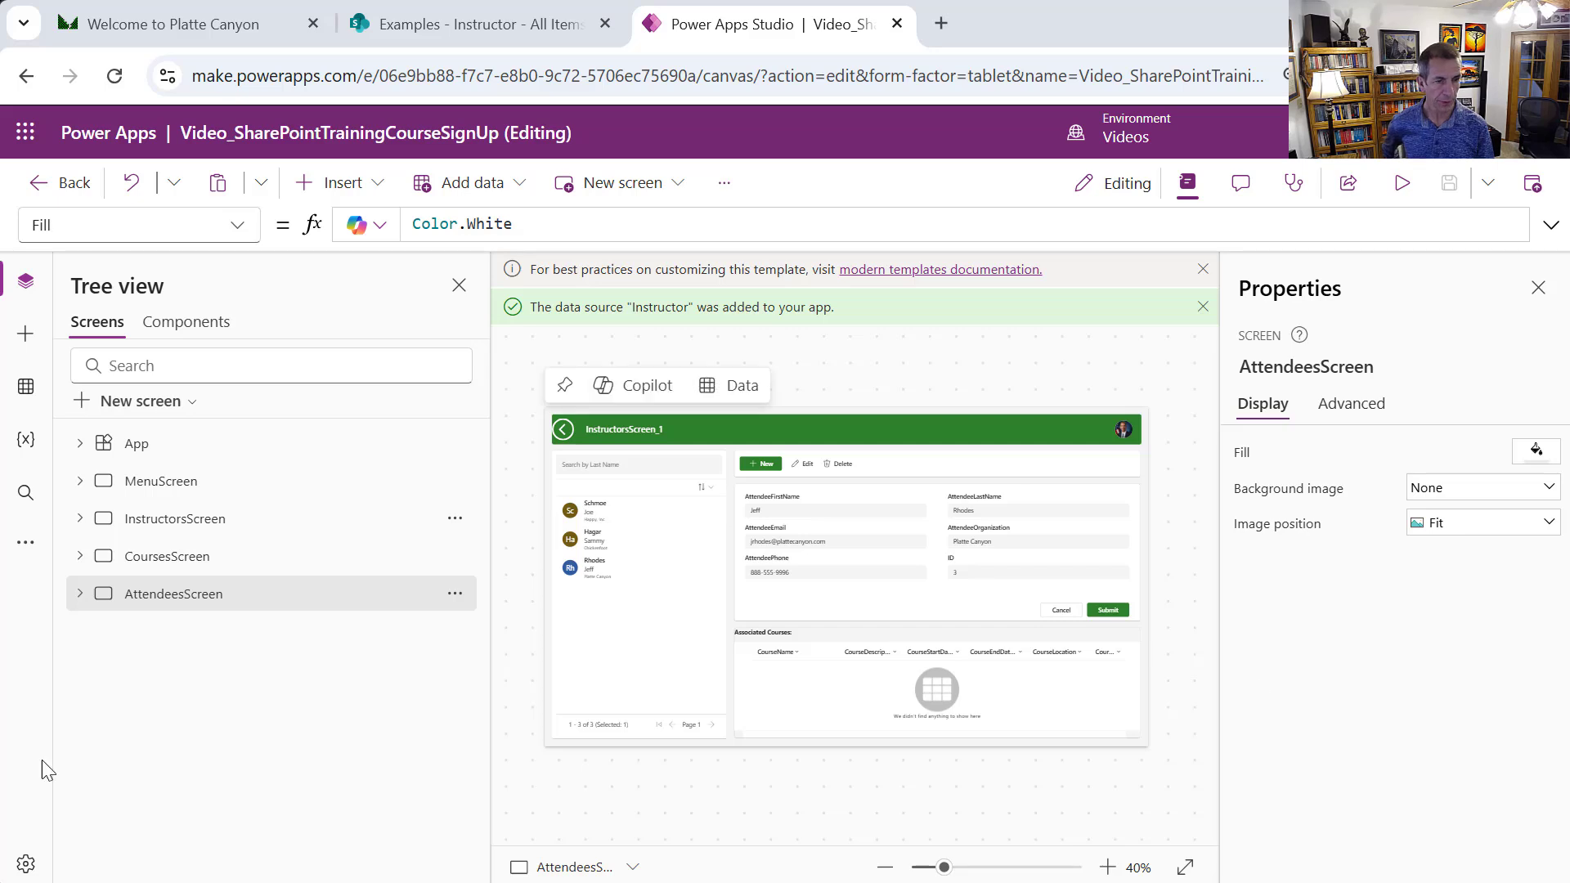
click(152, 569)
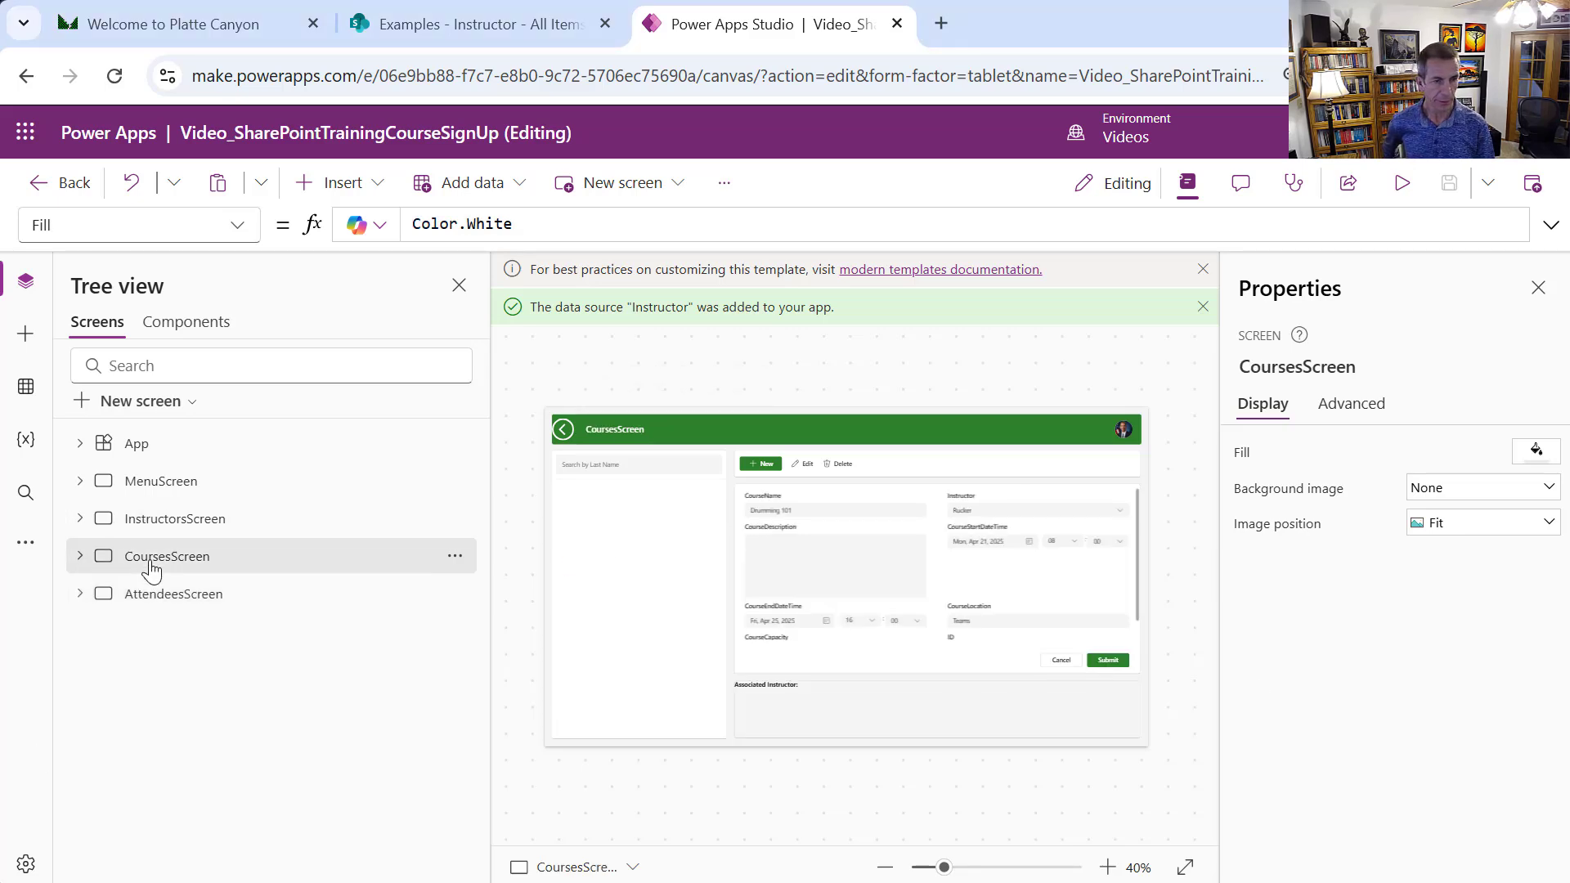
click(455, 559)
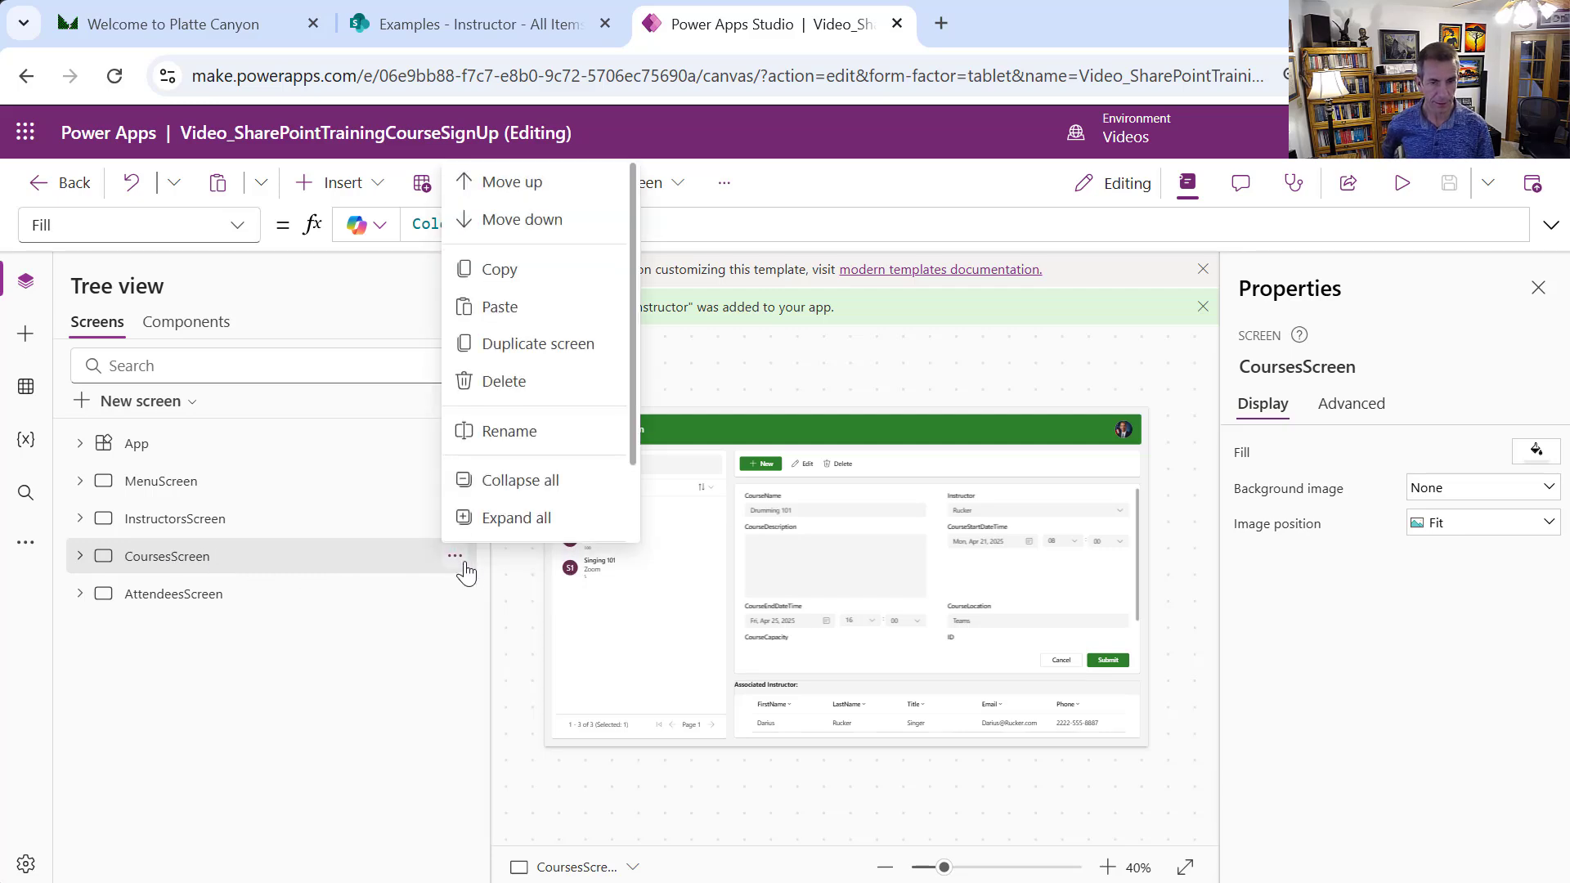
click(548, 343)
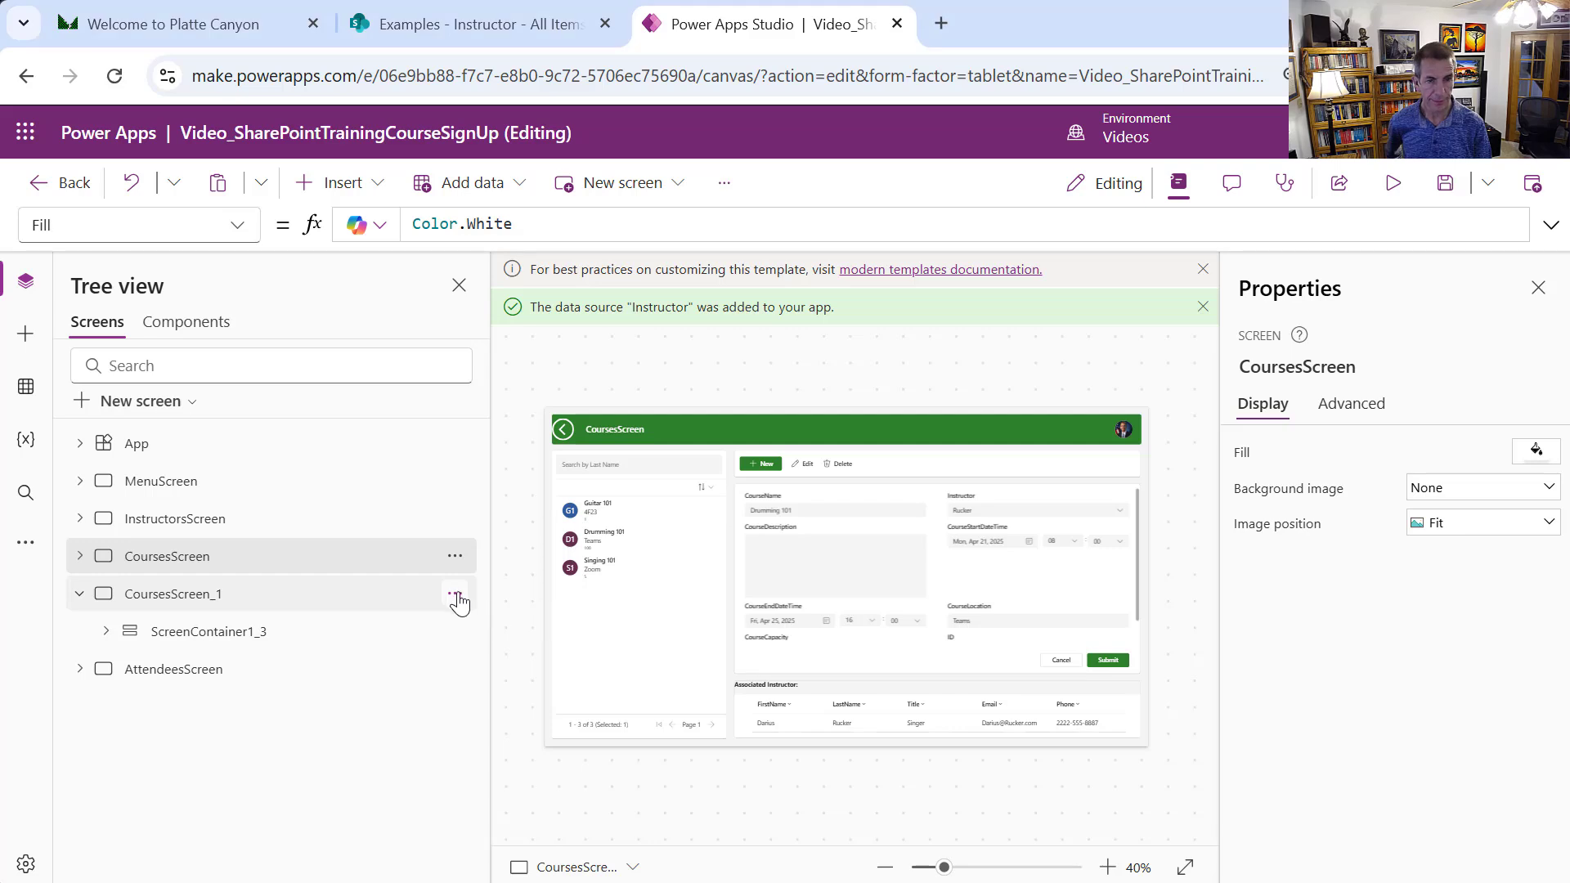
Move the duplicate below the attendees screen and rename it CourseSignUpsScreen
click(455, 594)
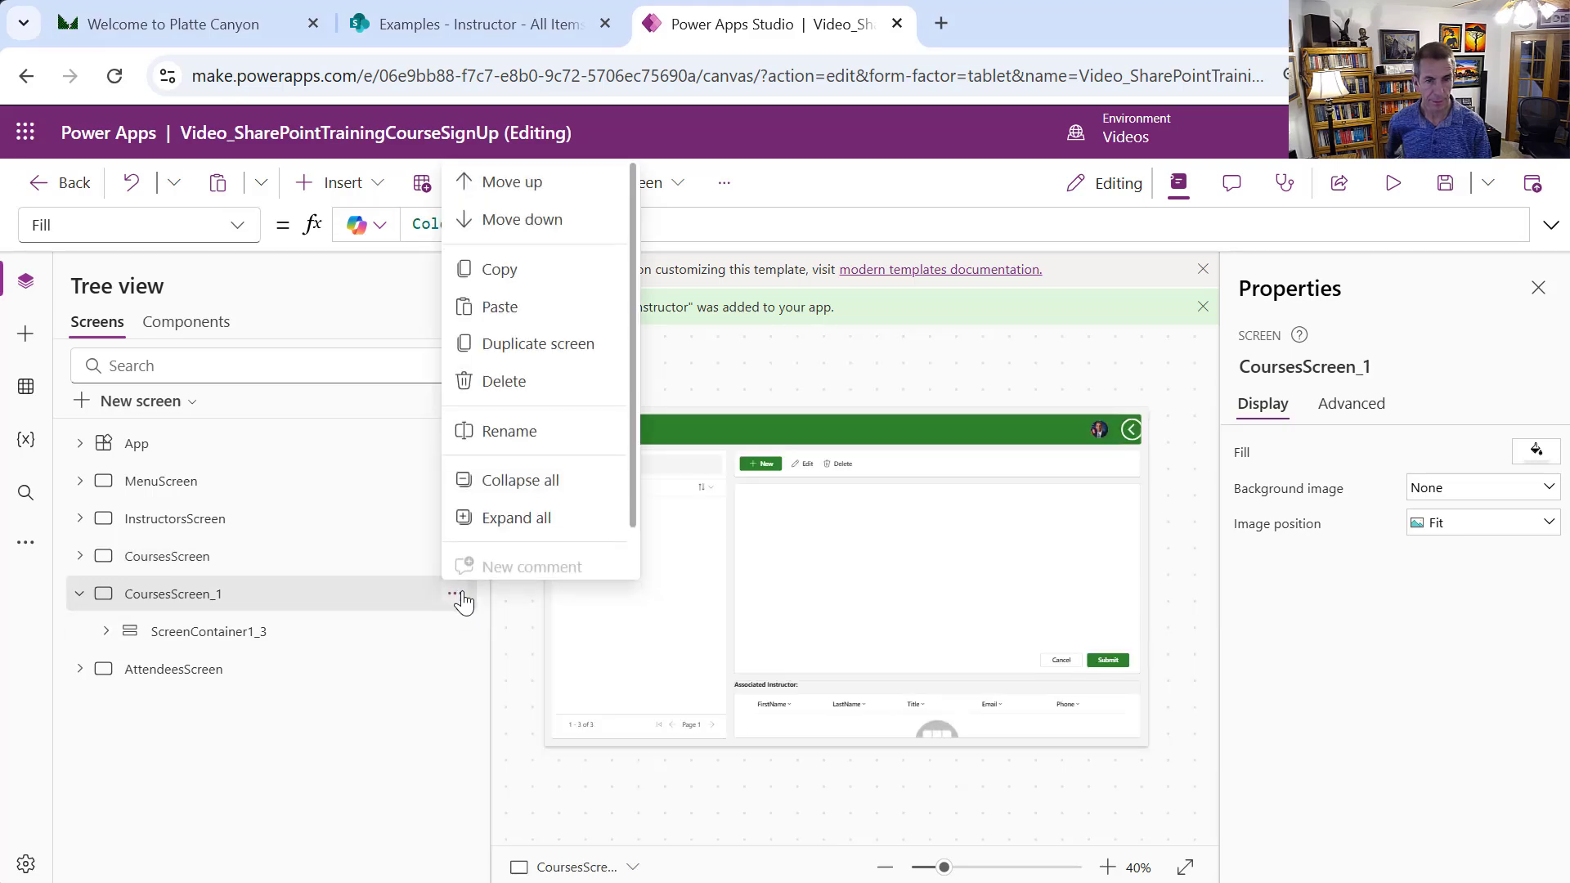
click(527, 237)
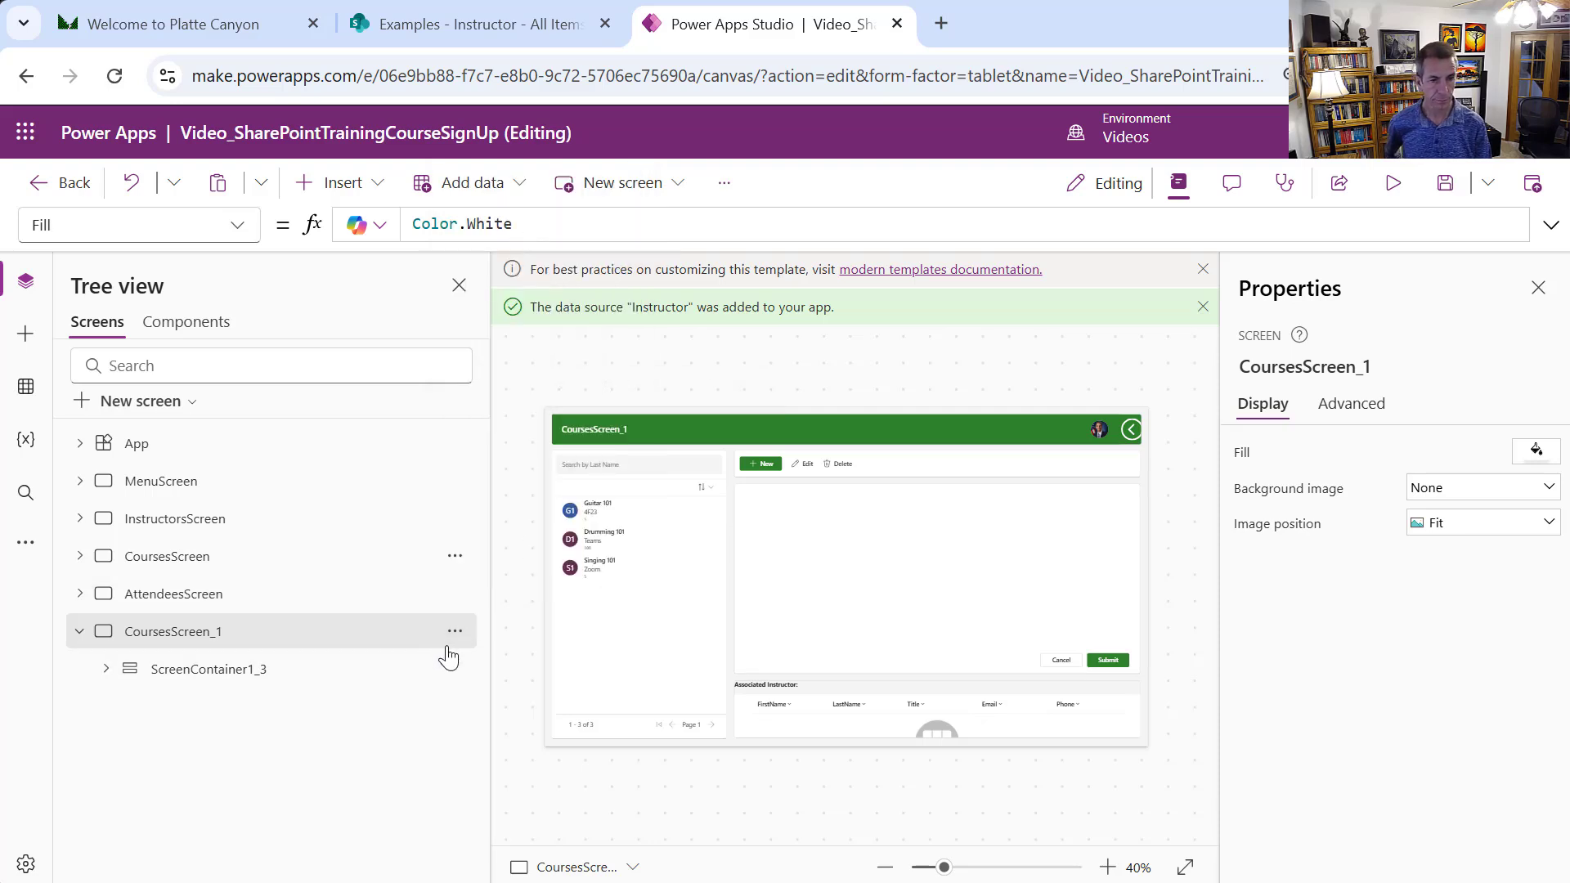
click(455, 632)
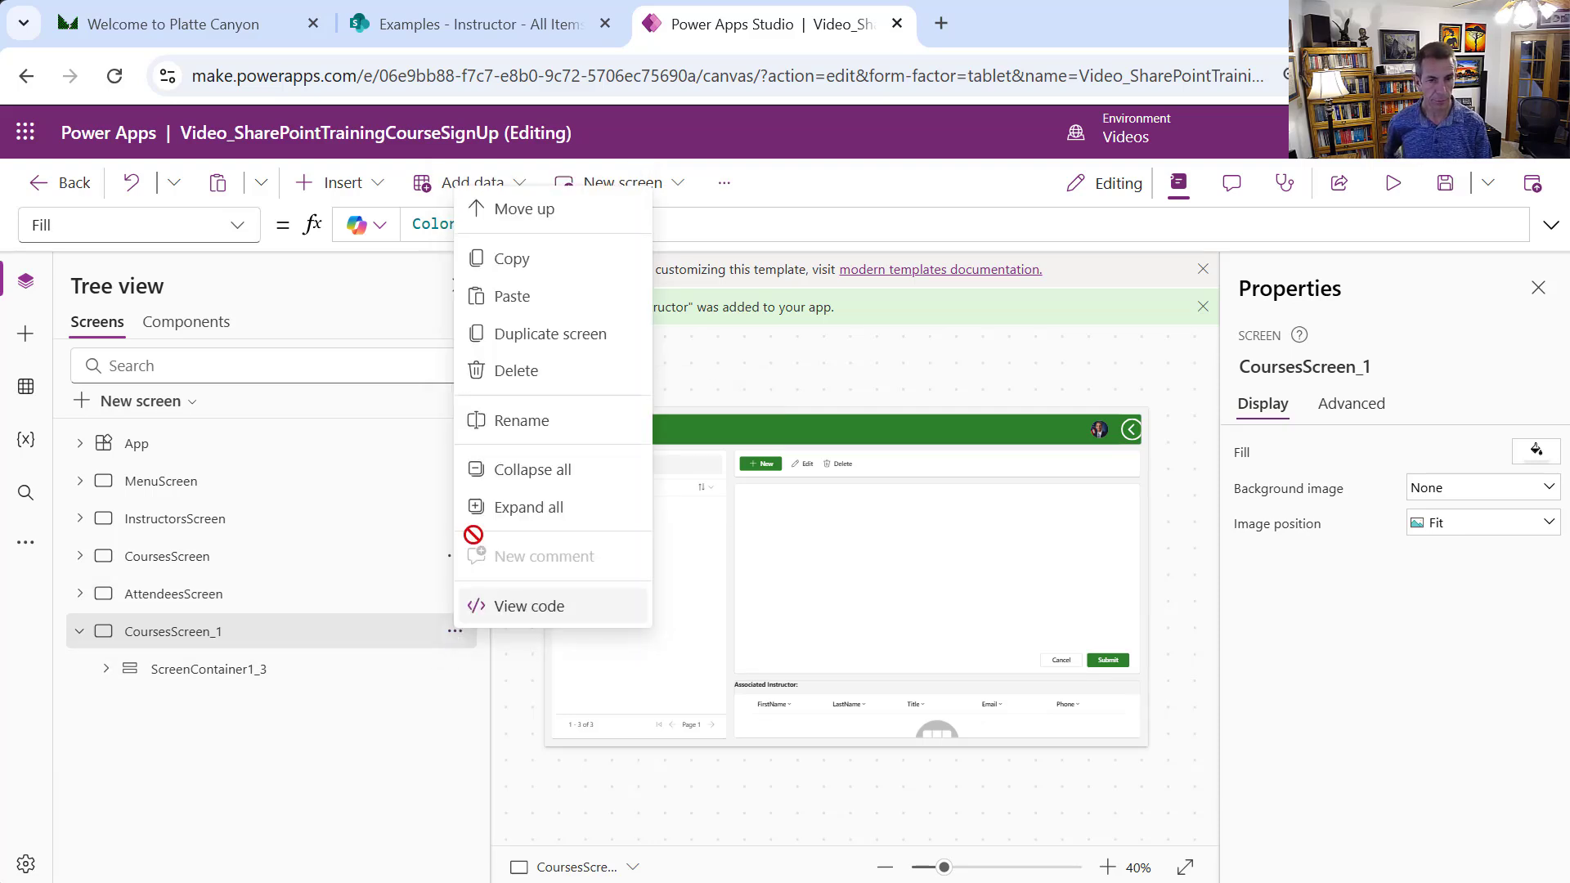
click(515, 420)
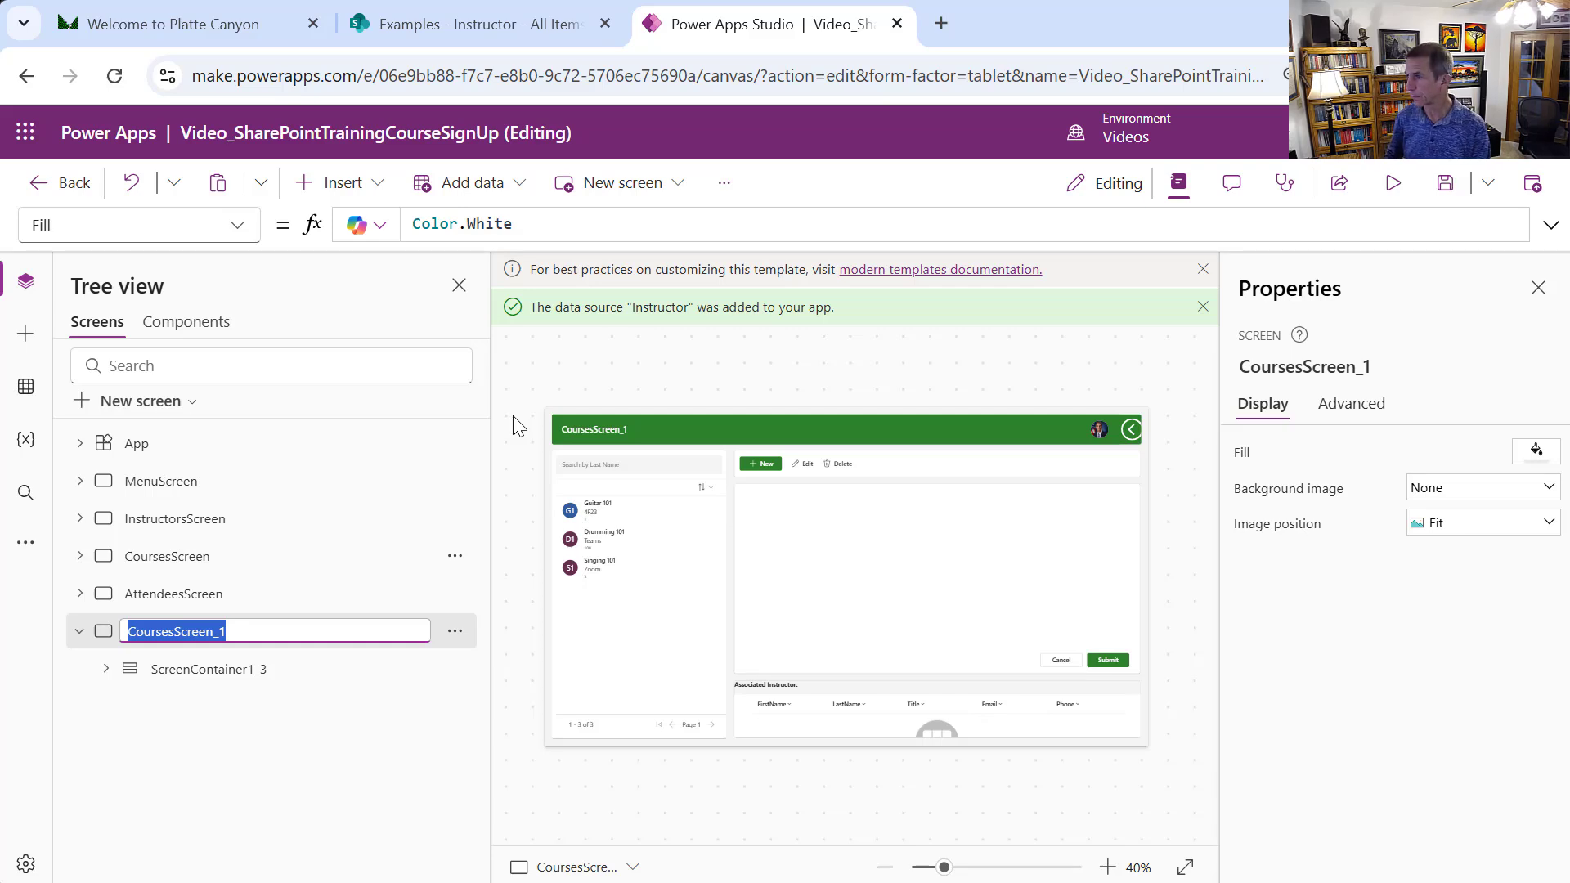
text(C)
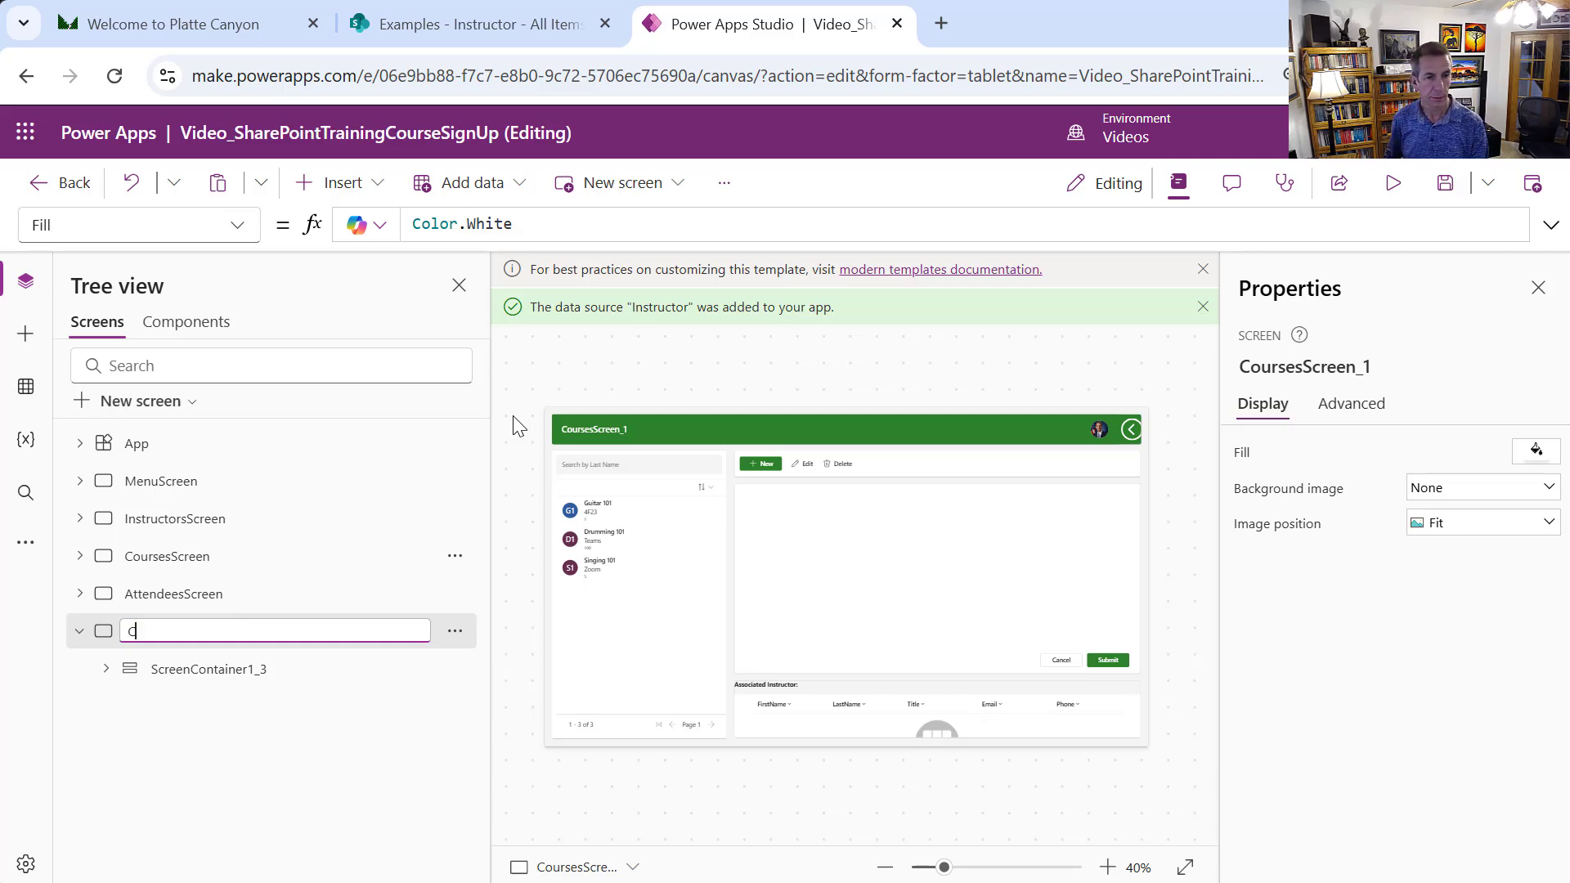
text(ourseSignU)
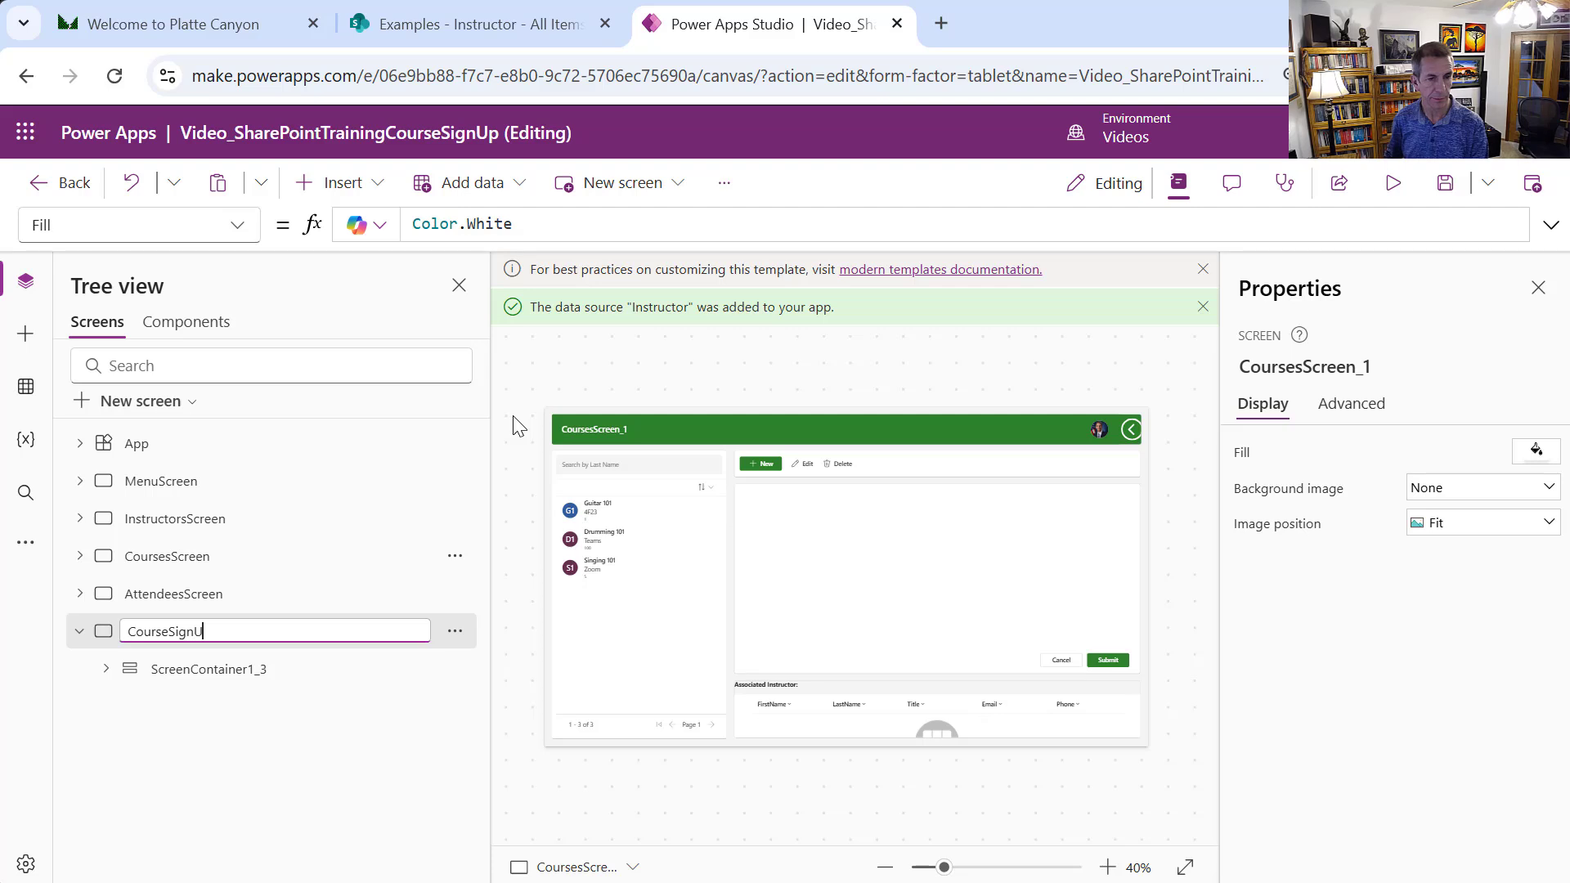
text(psScreen)
key(Return)
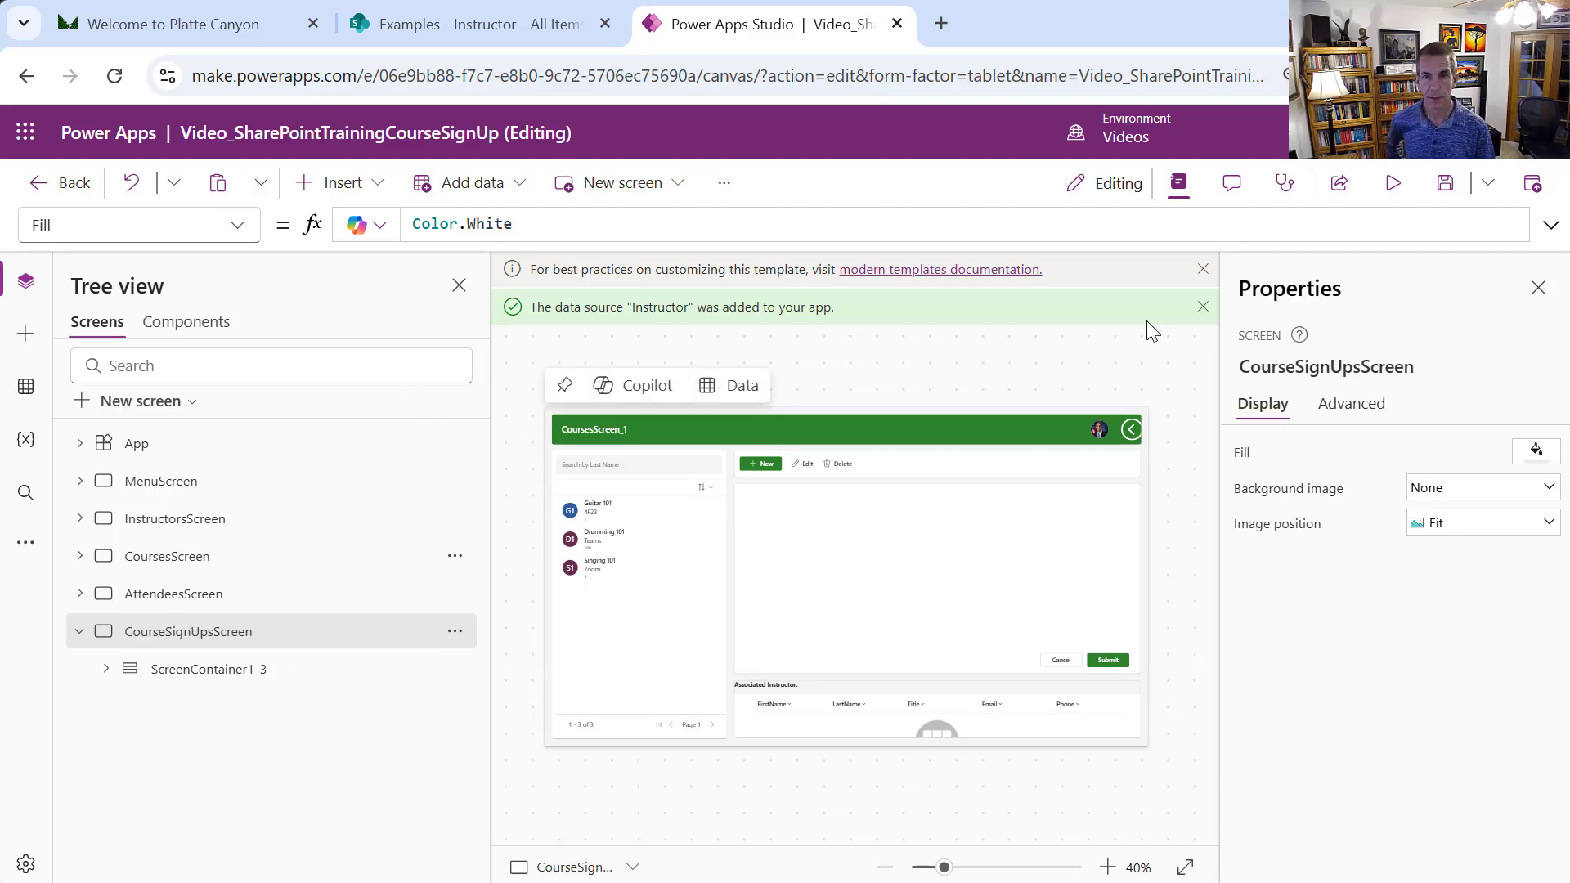
Dismiss the data source and best-practices notices and expand ScreenContainer1_3
click(1202, 308)
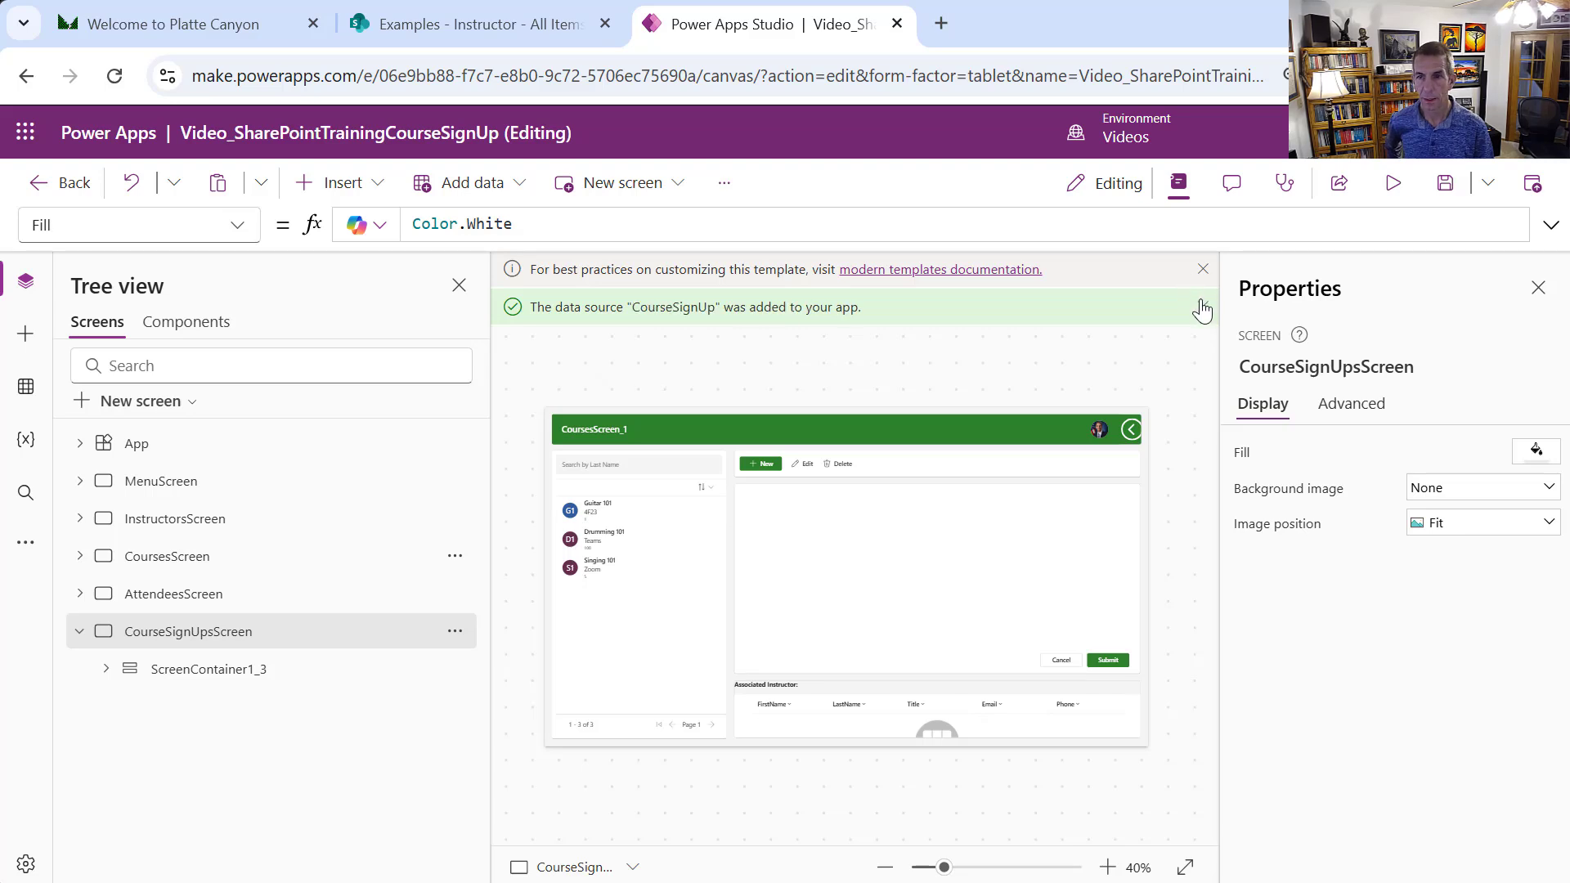
click(1202, 307)
click(1203, 308)
click(1203, 308)
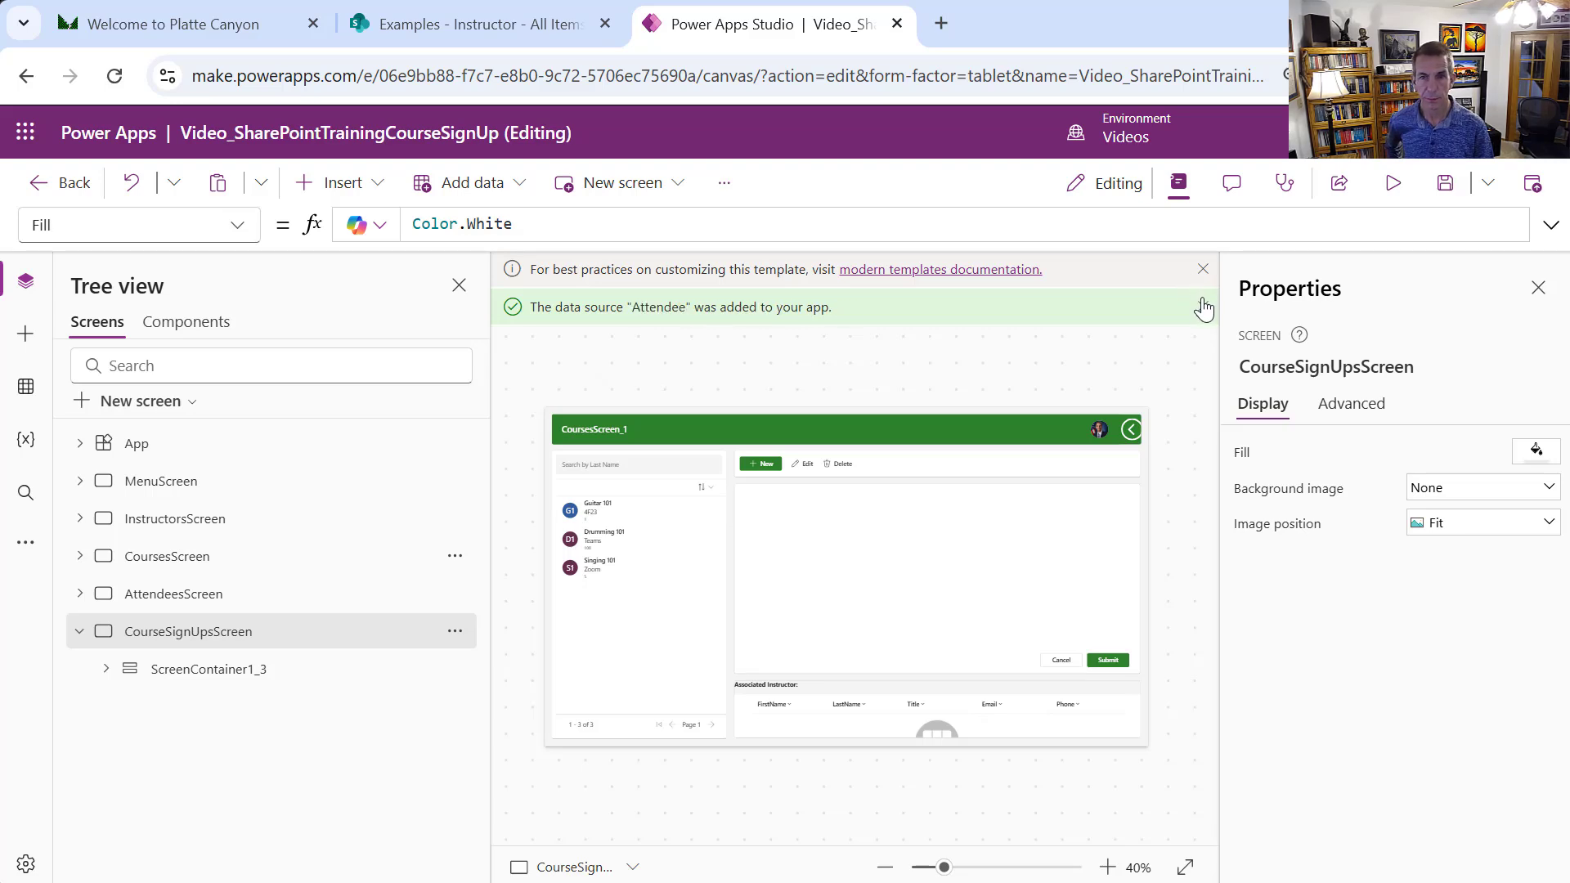
click(1202, 269)
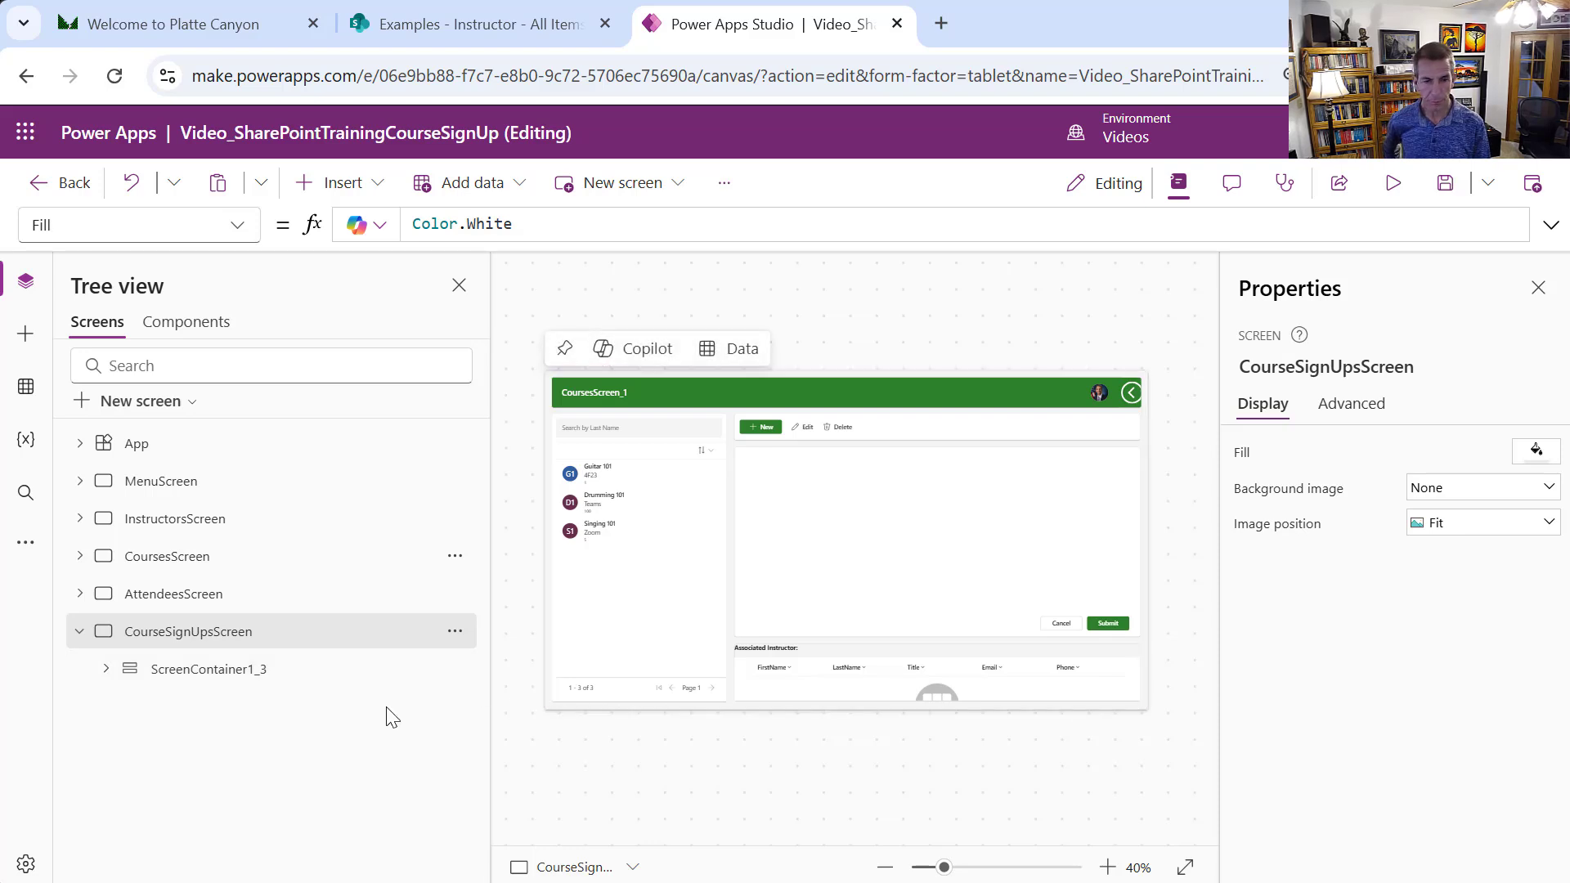
click(106, 668)
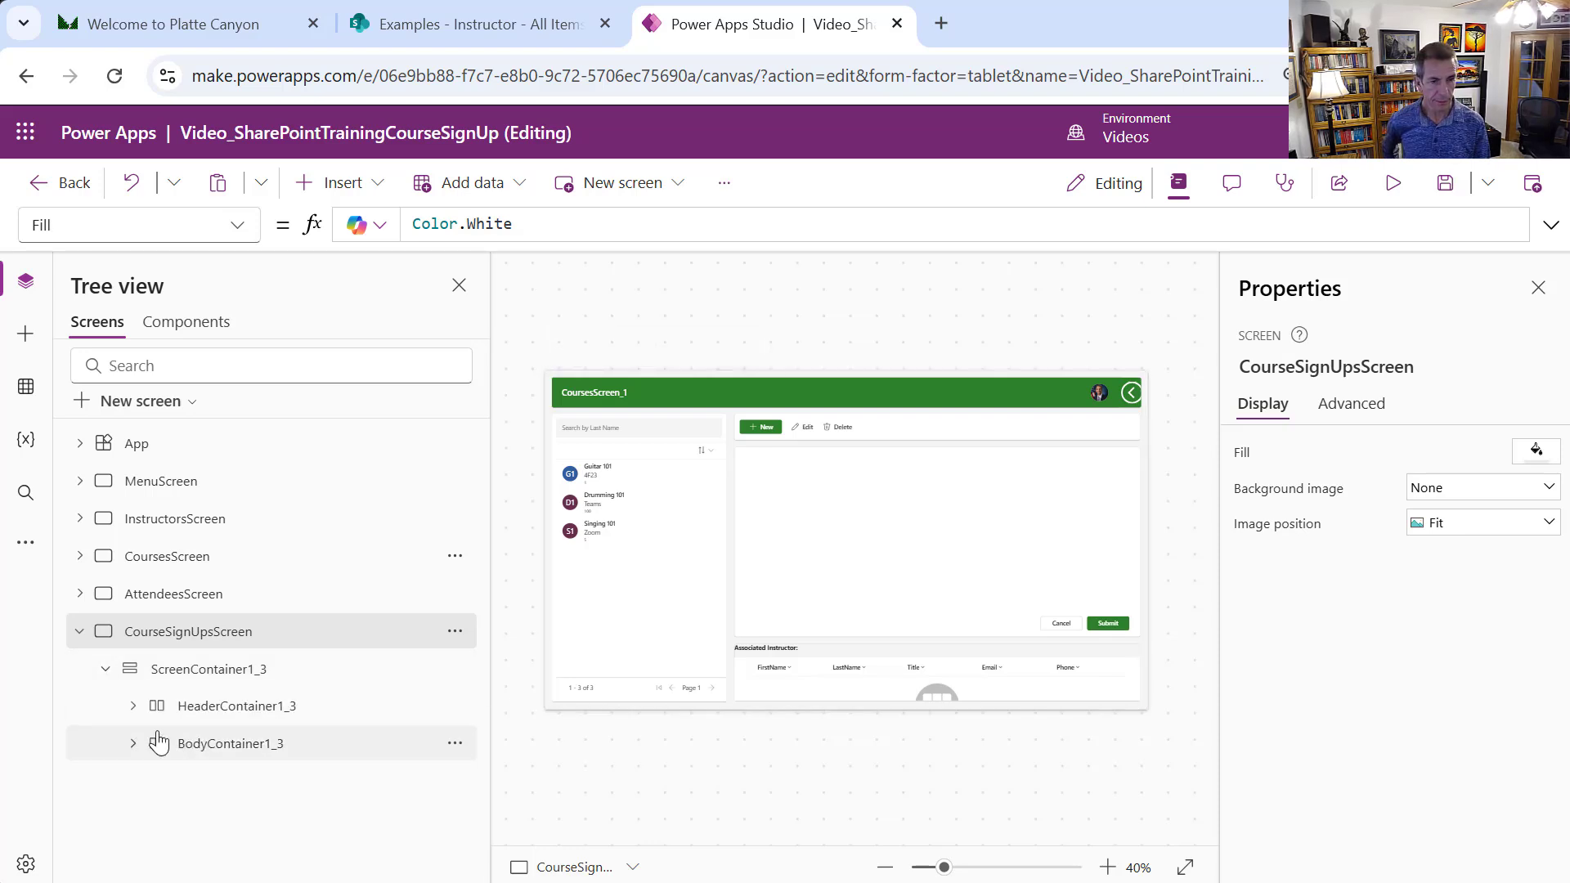
Delete Container2_3, the Associated Instructor section, from CourseSignUpsScreen
click(867, 654)
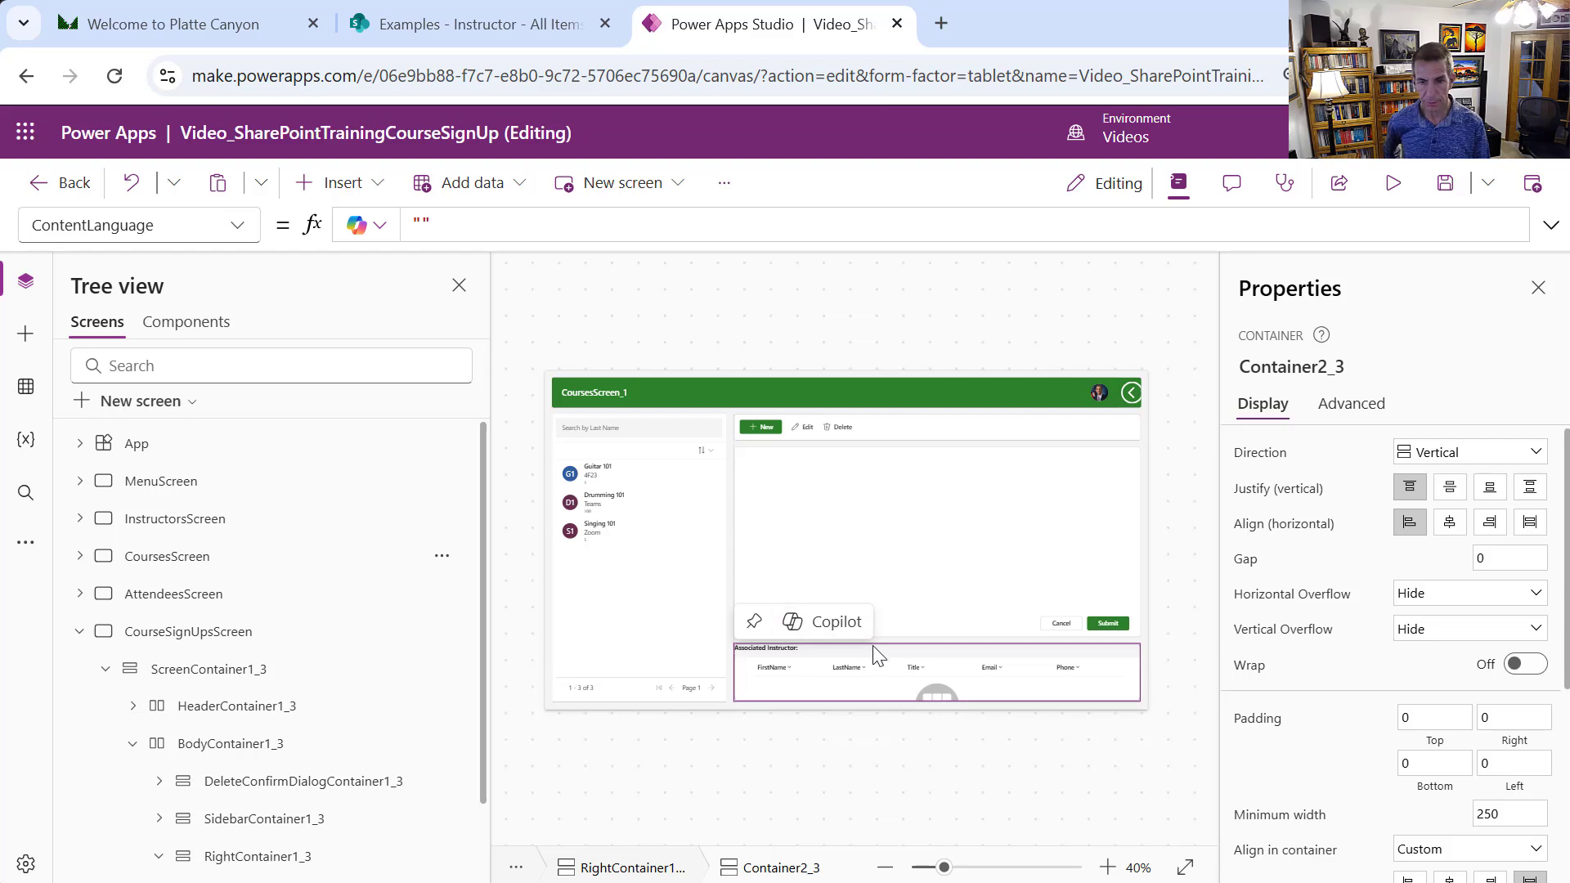
right_click(875, 653)
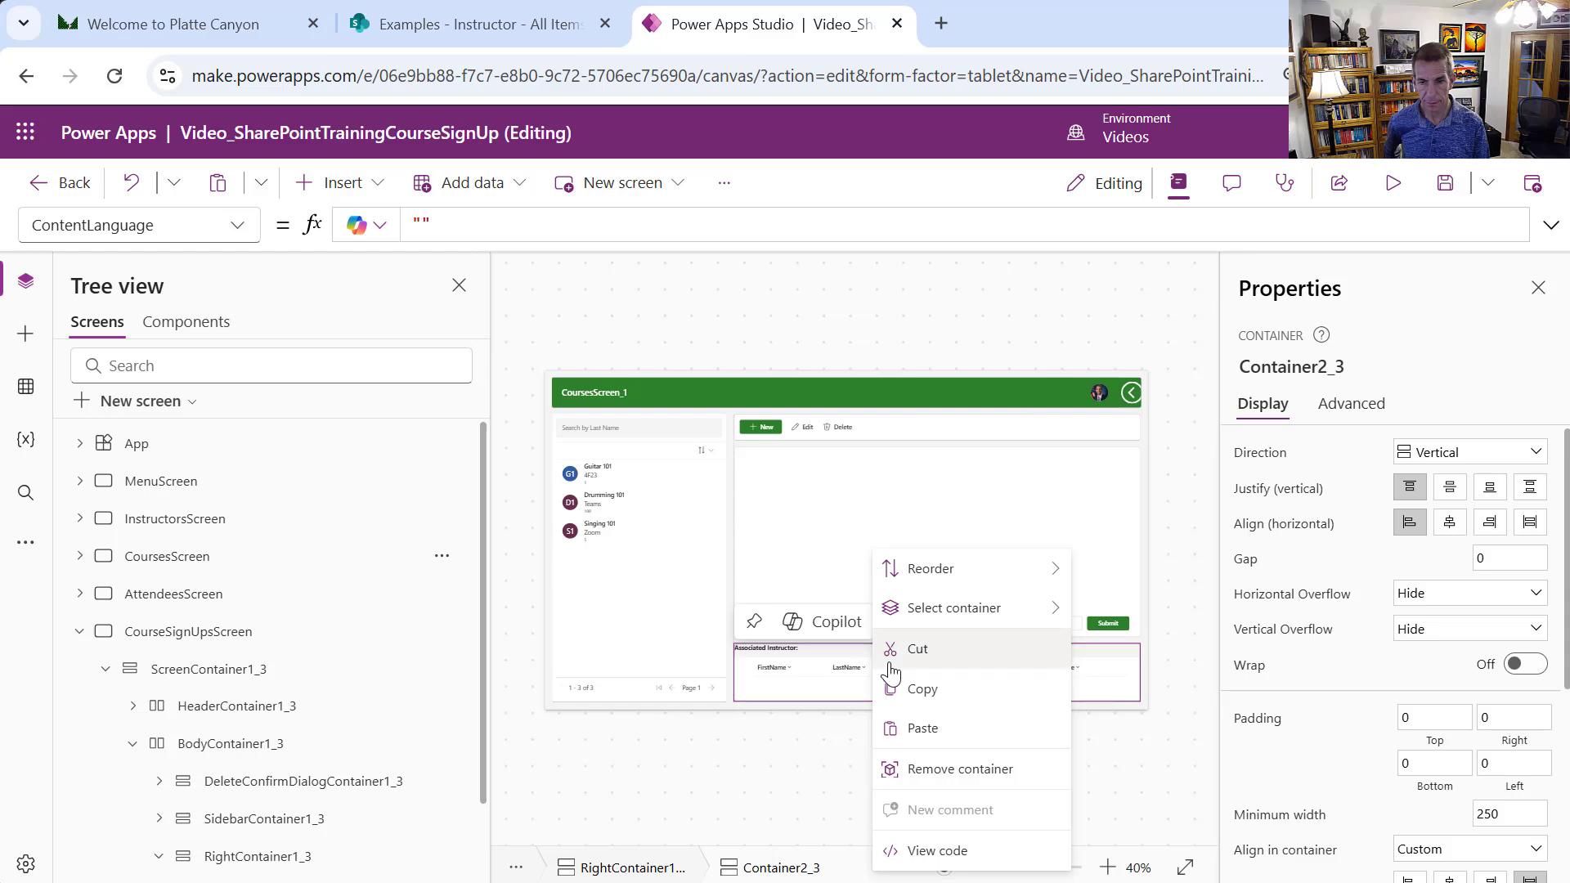
click(851, 654)
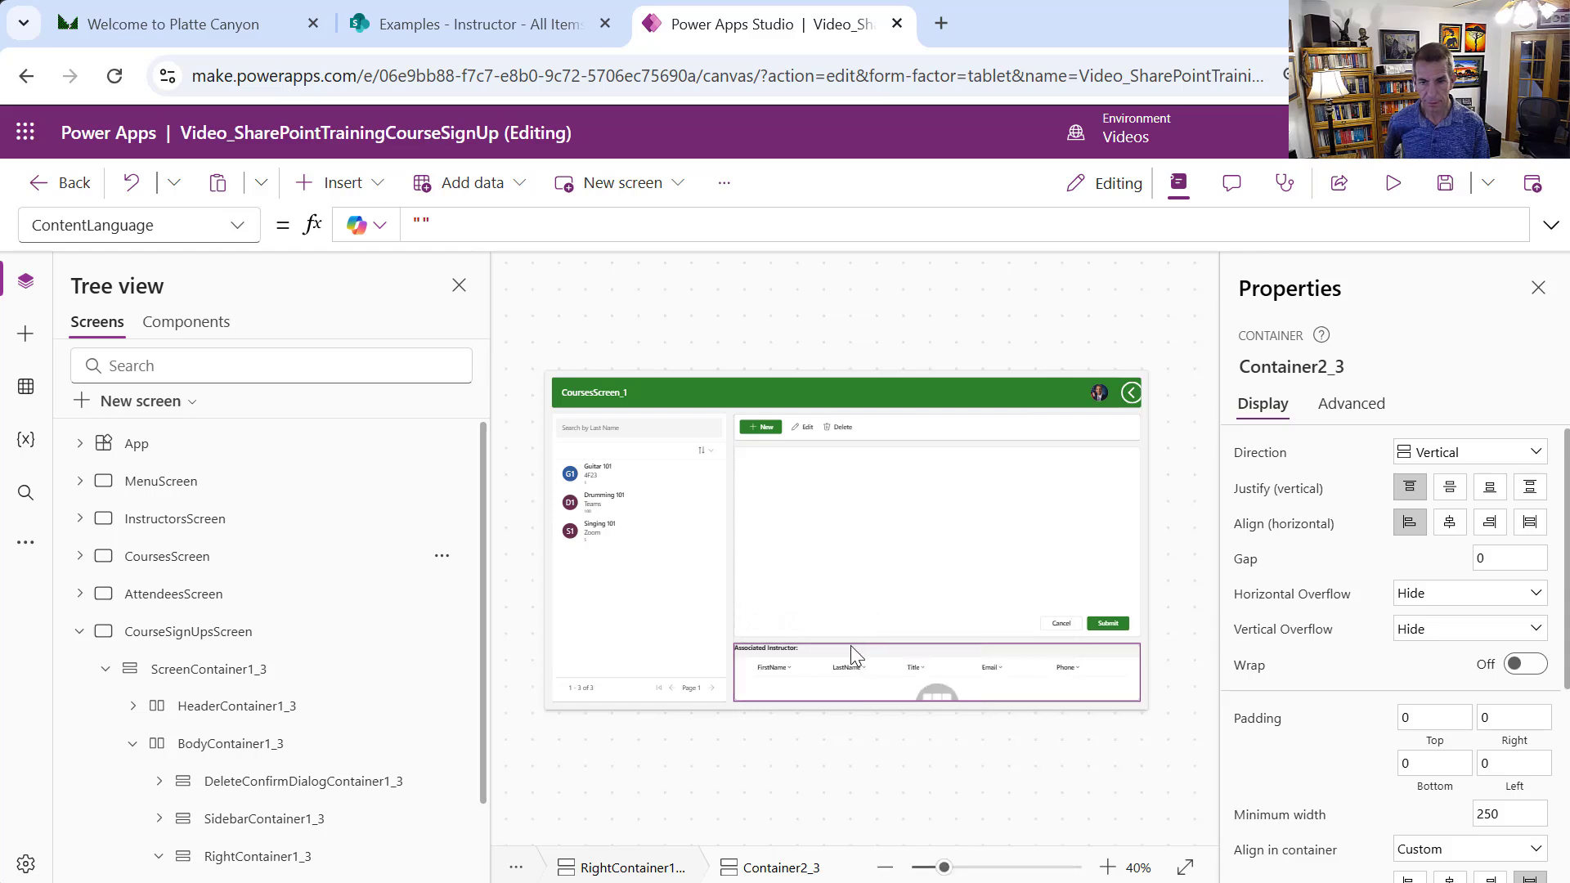
key(Delete)
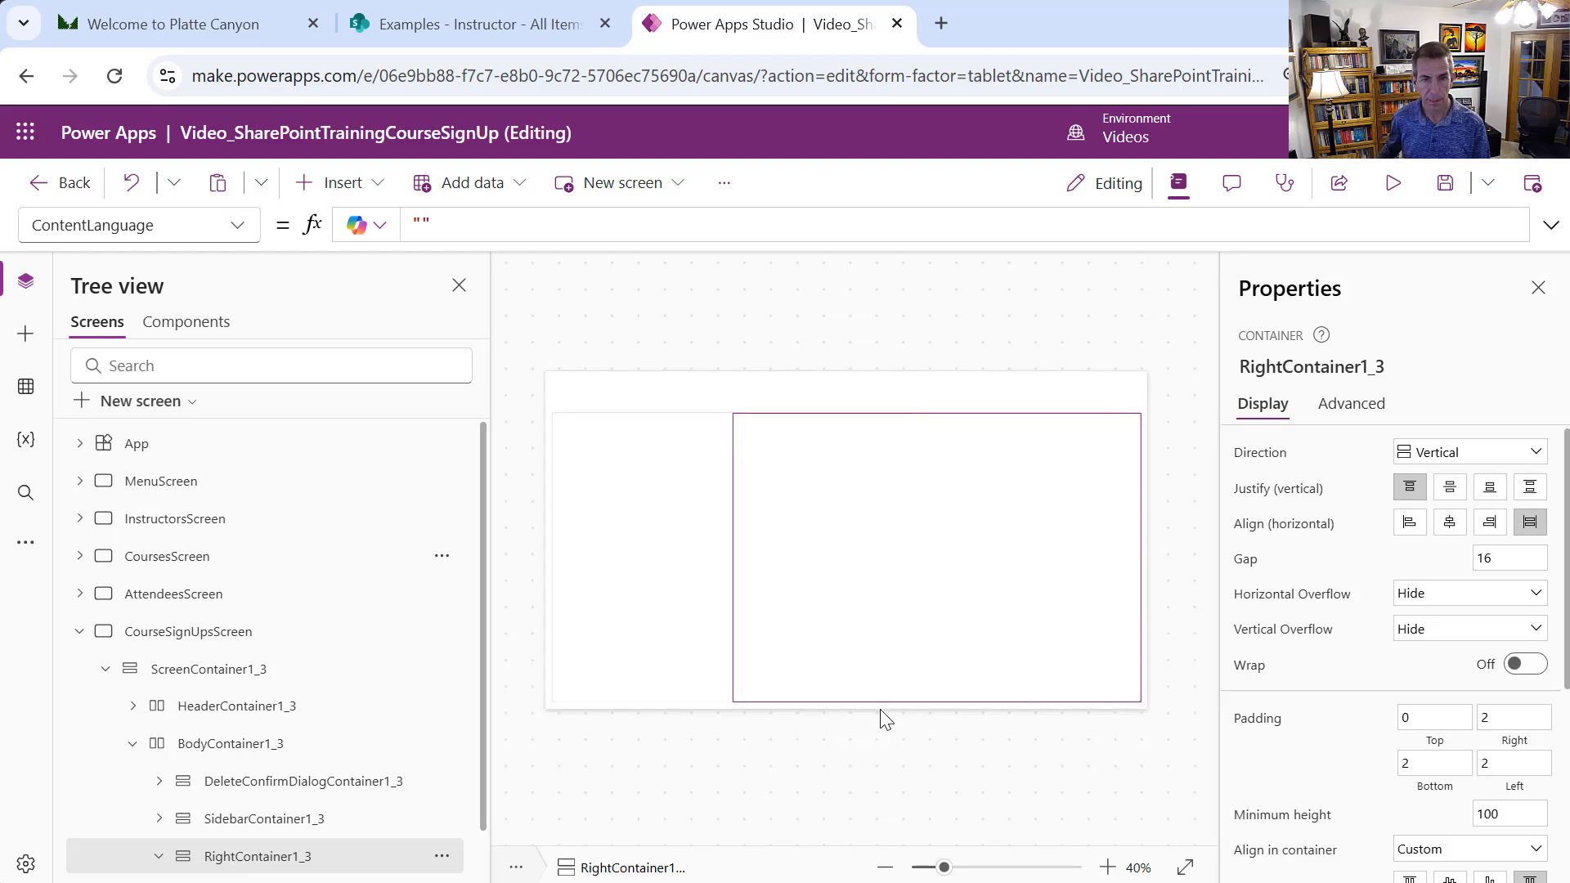
click(688, 662)
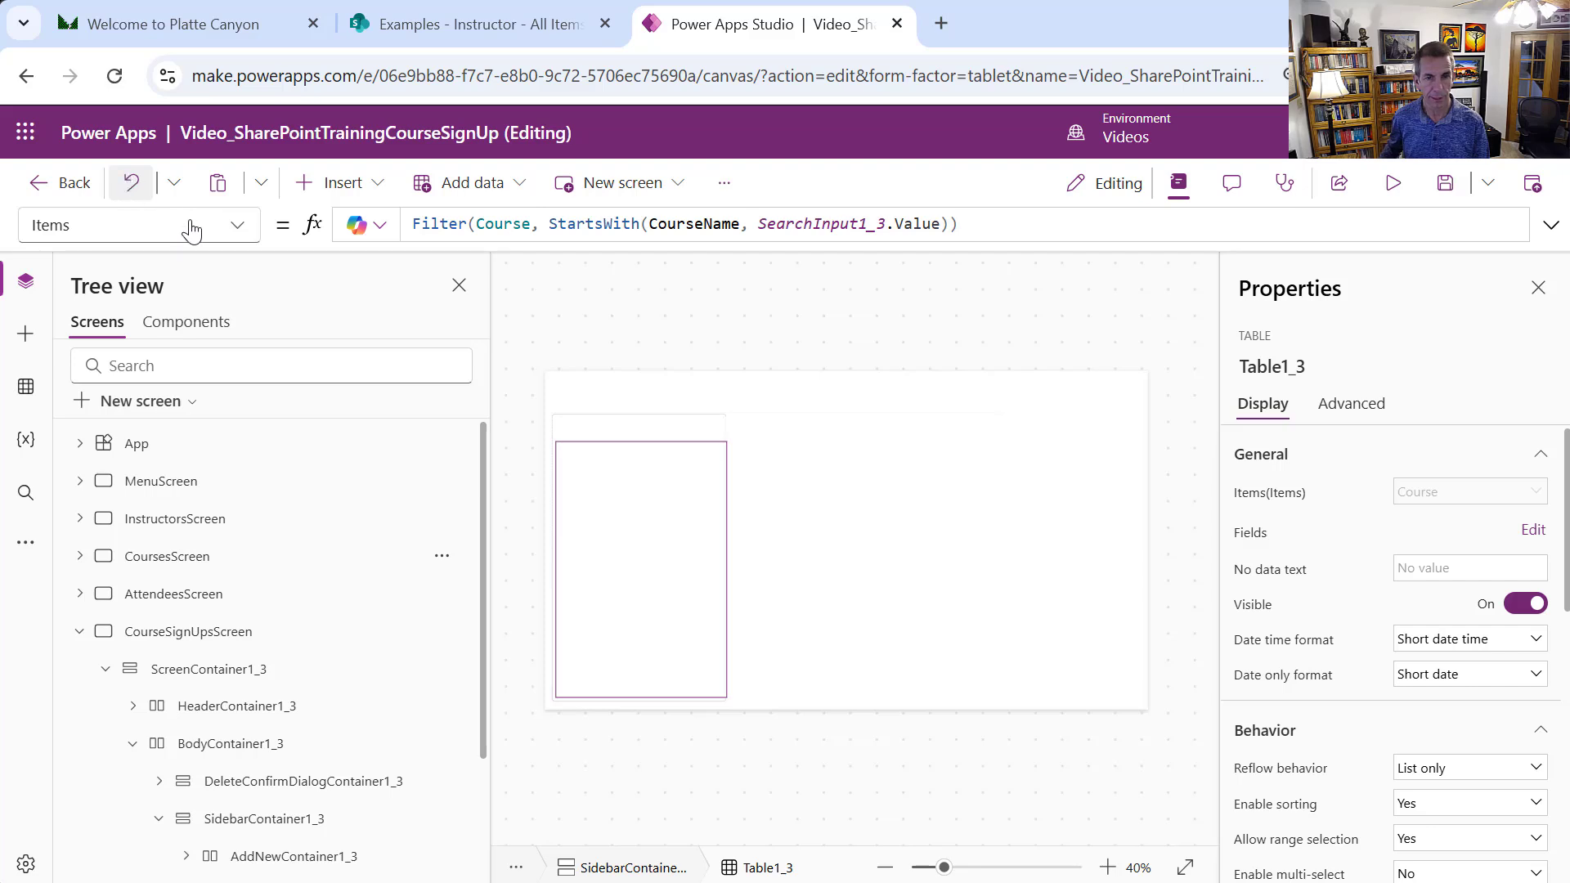
click(393, 631)
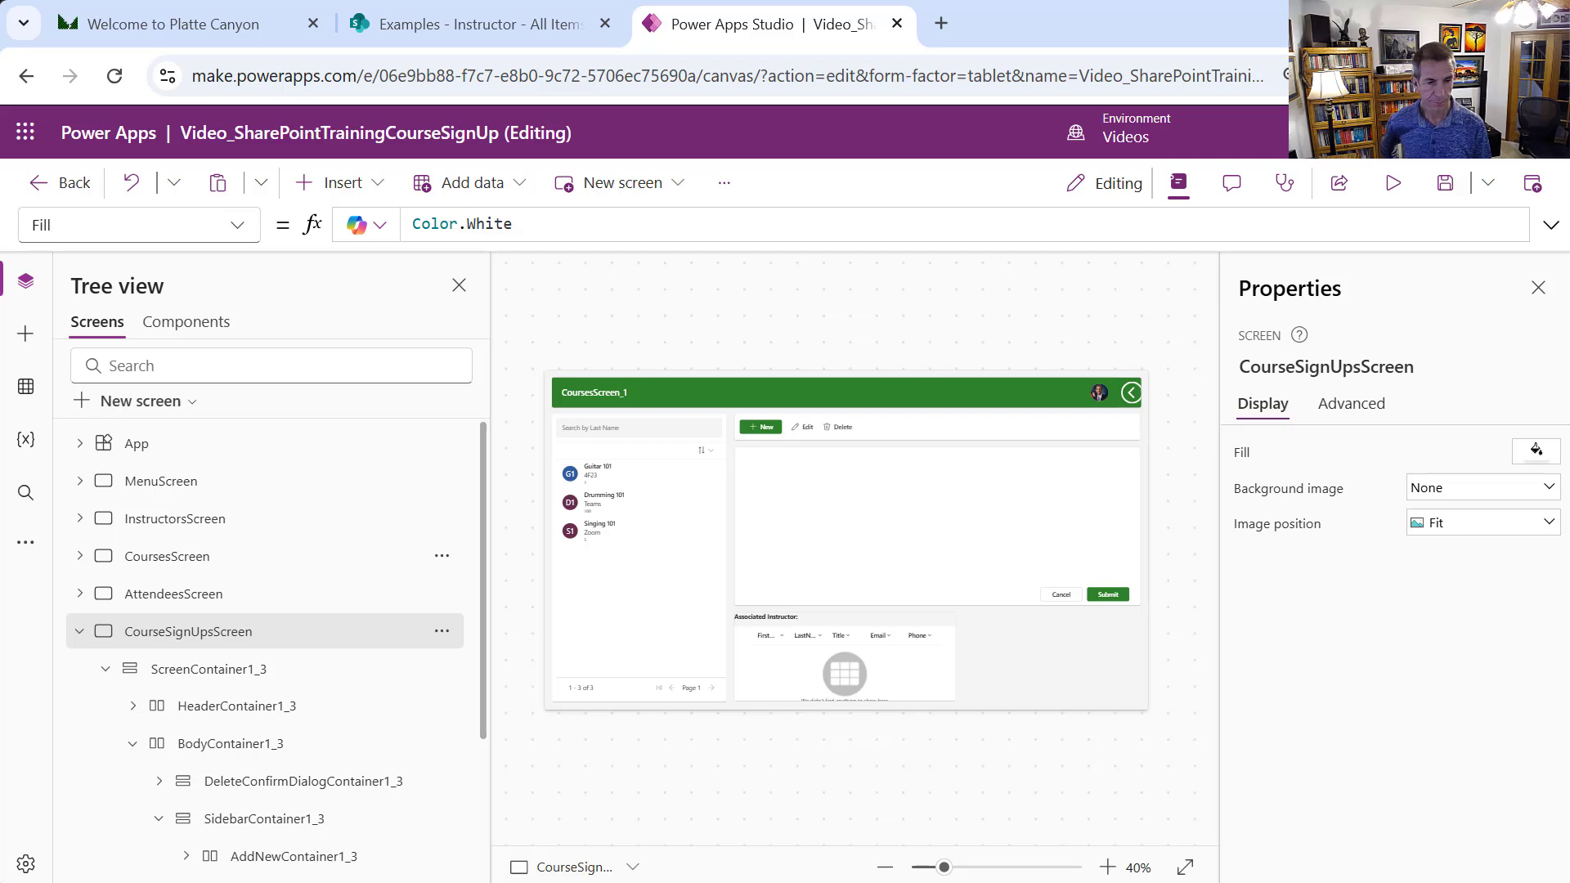
drag(481, 658, 516, 842)
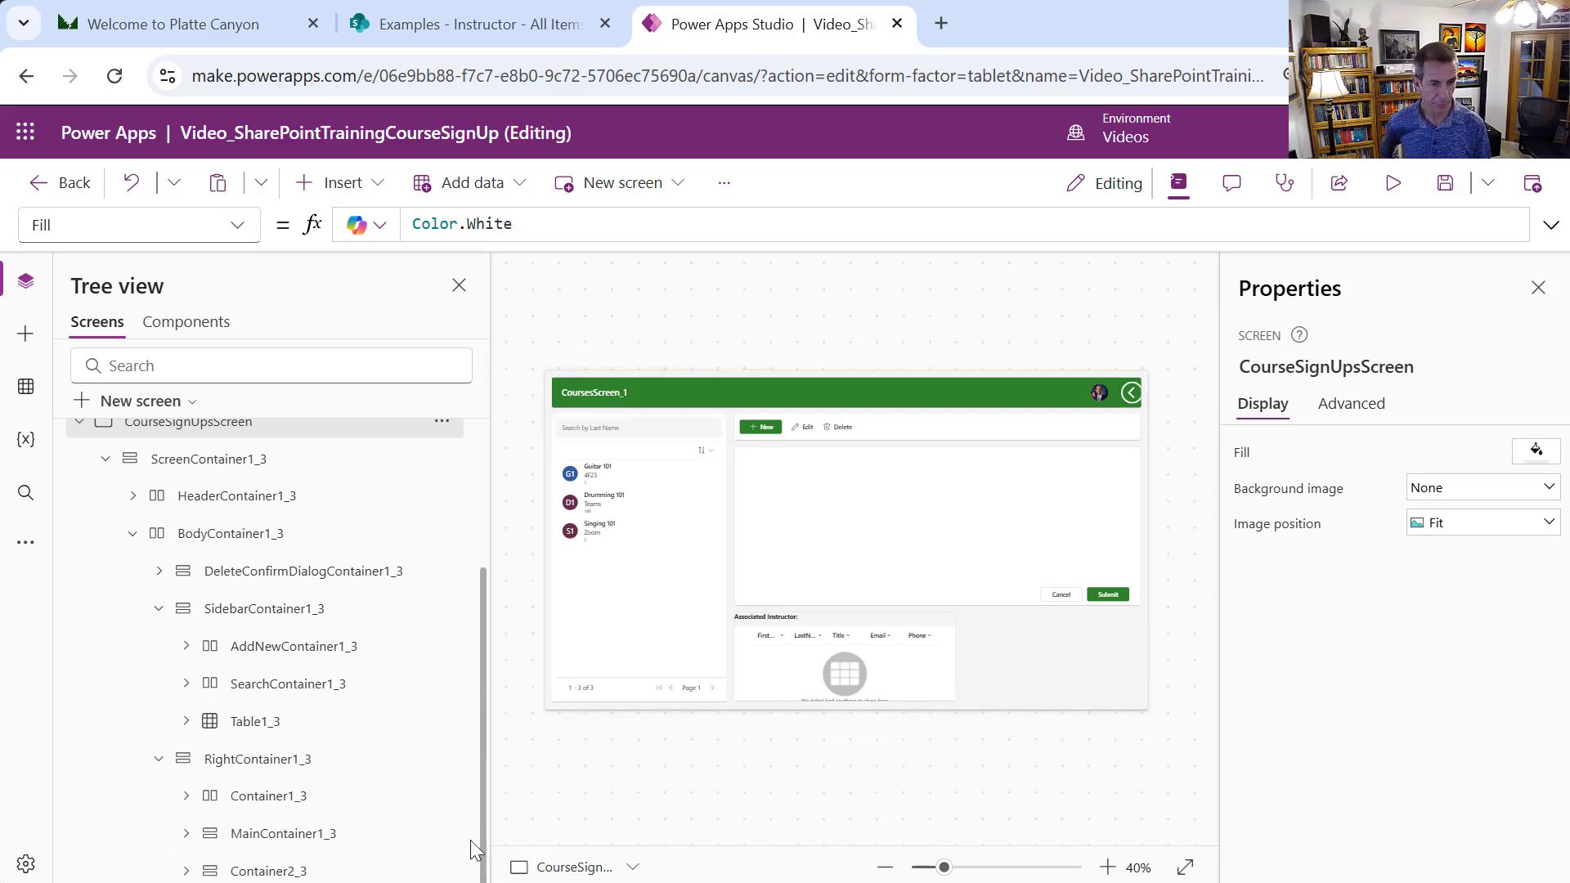
click(331, 873)
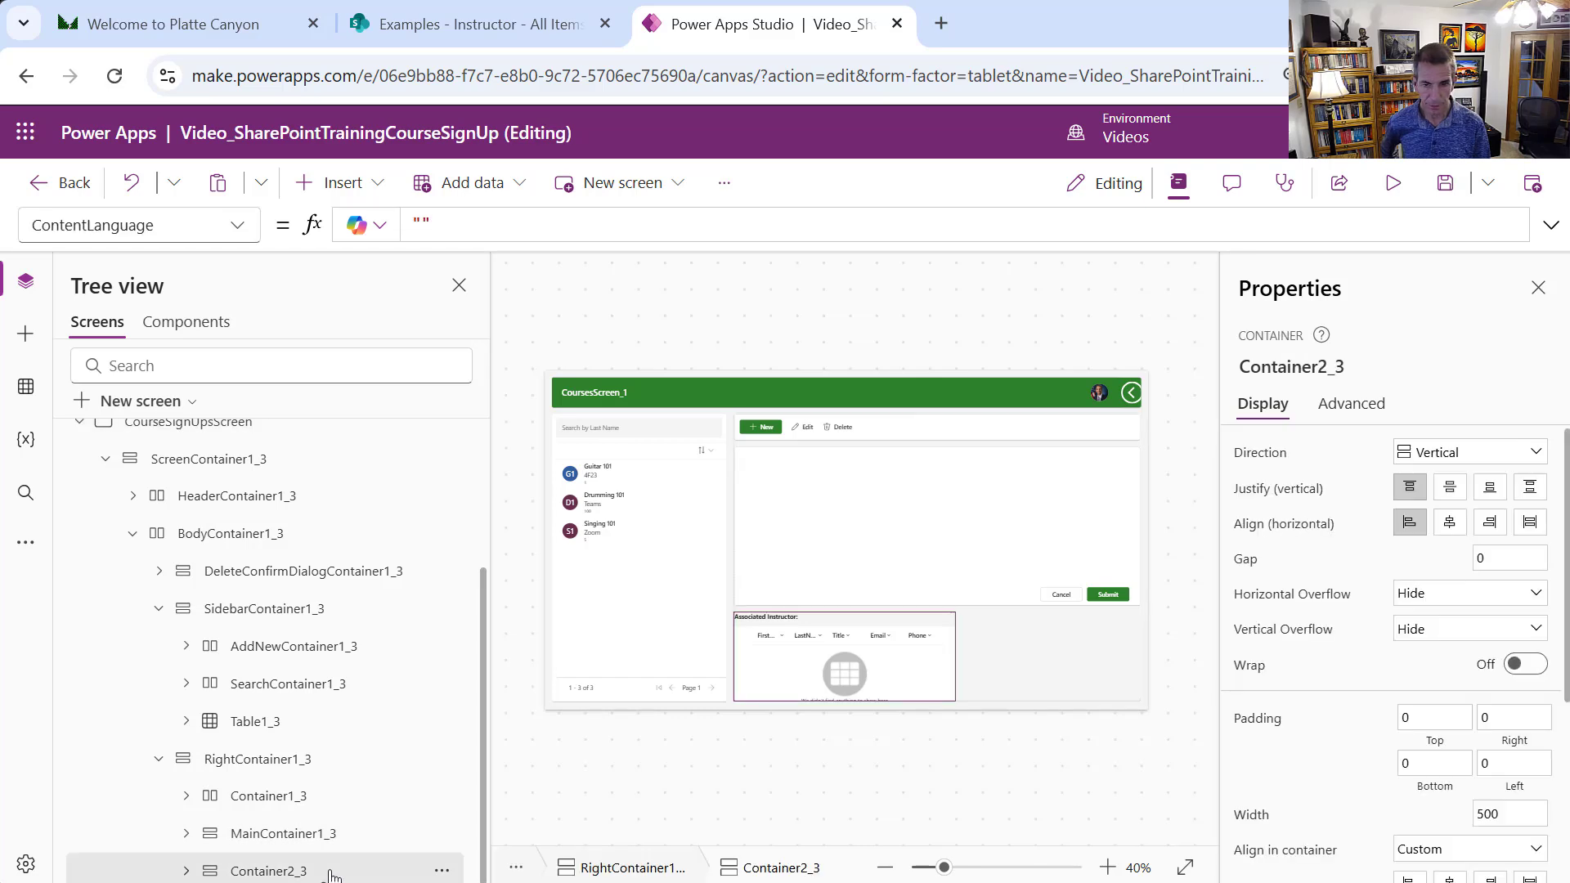
click(441, 870)
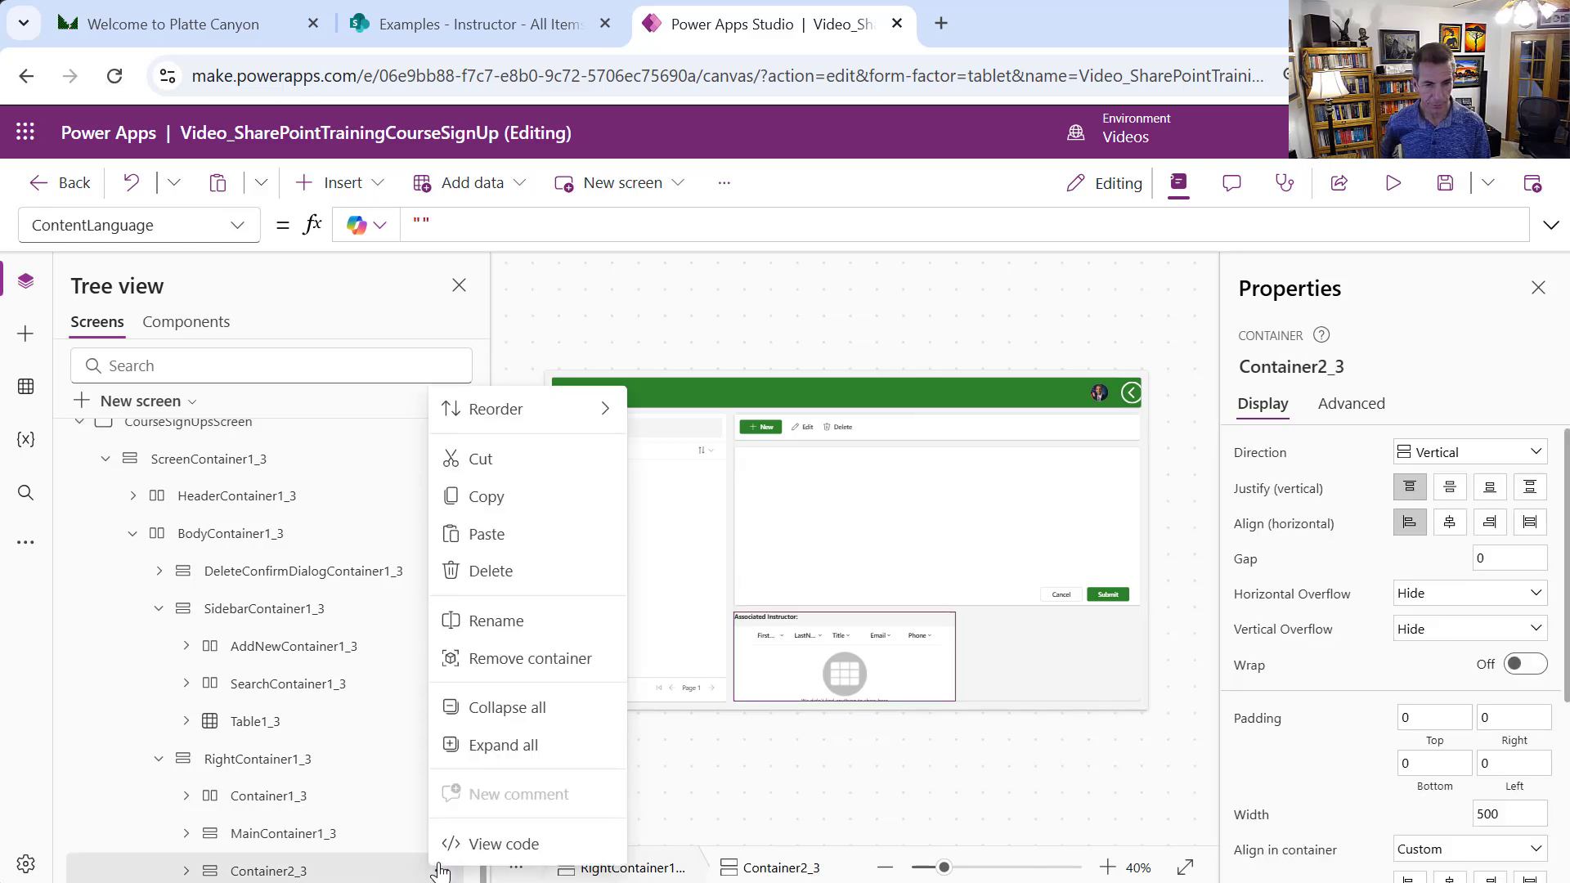
click(507, 572)
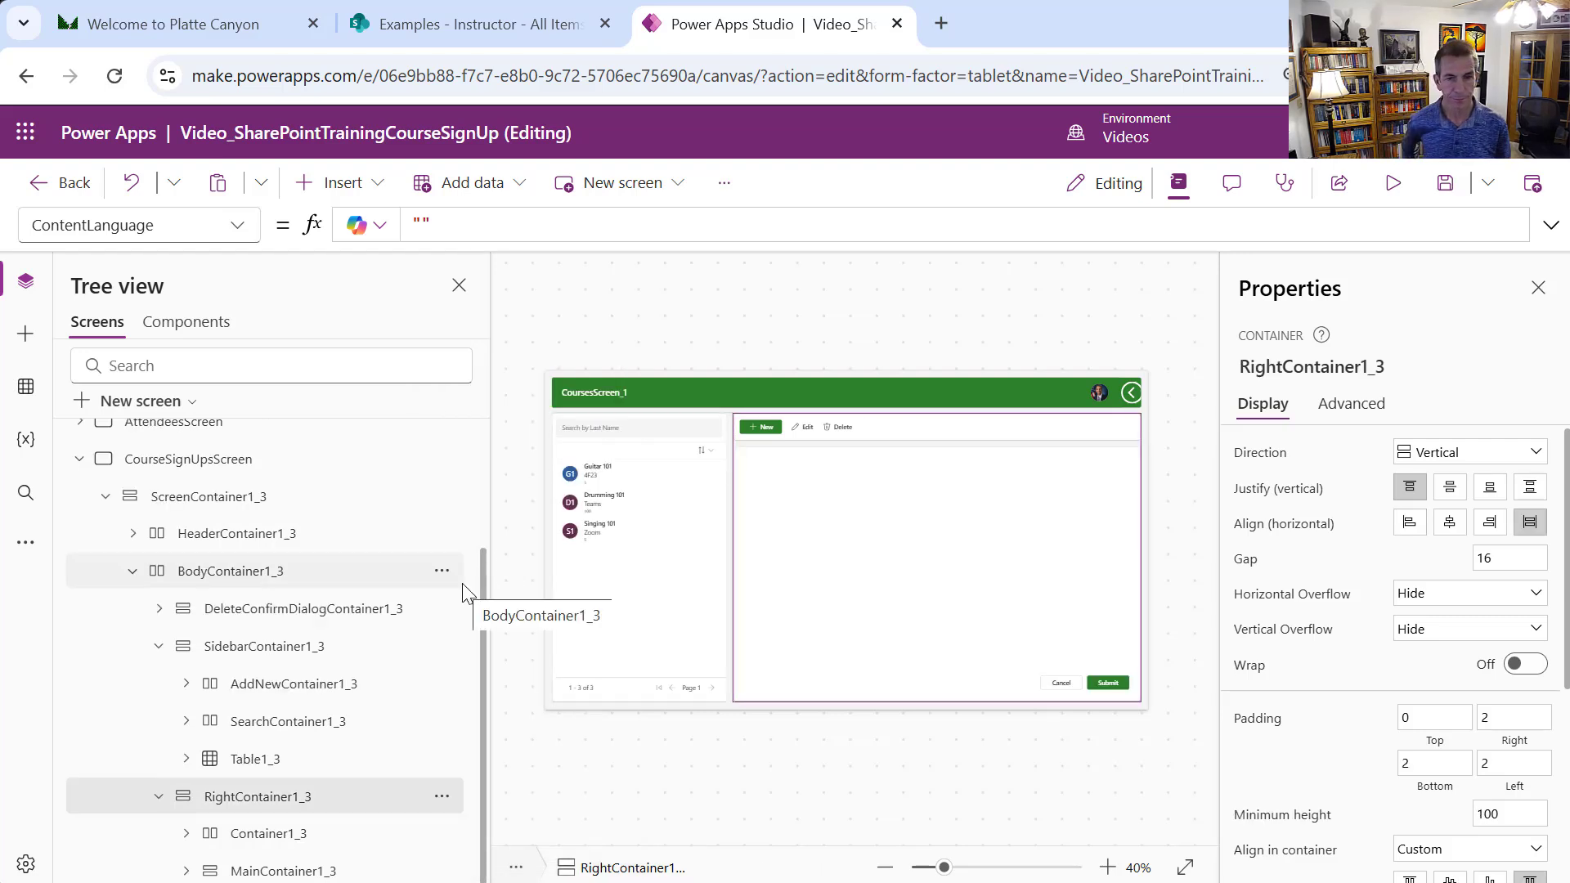
Delete the course table Table1_3 from the CourseSignUpsScreen sidebar
click(661, 584)
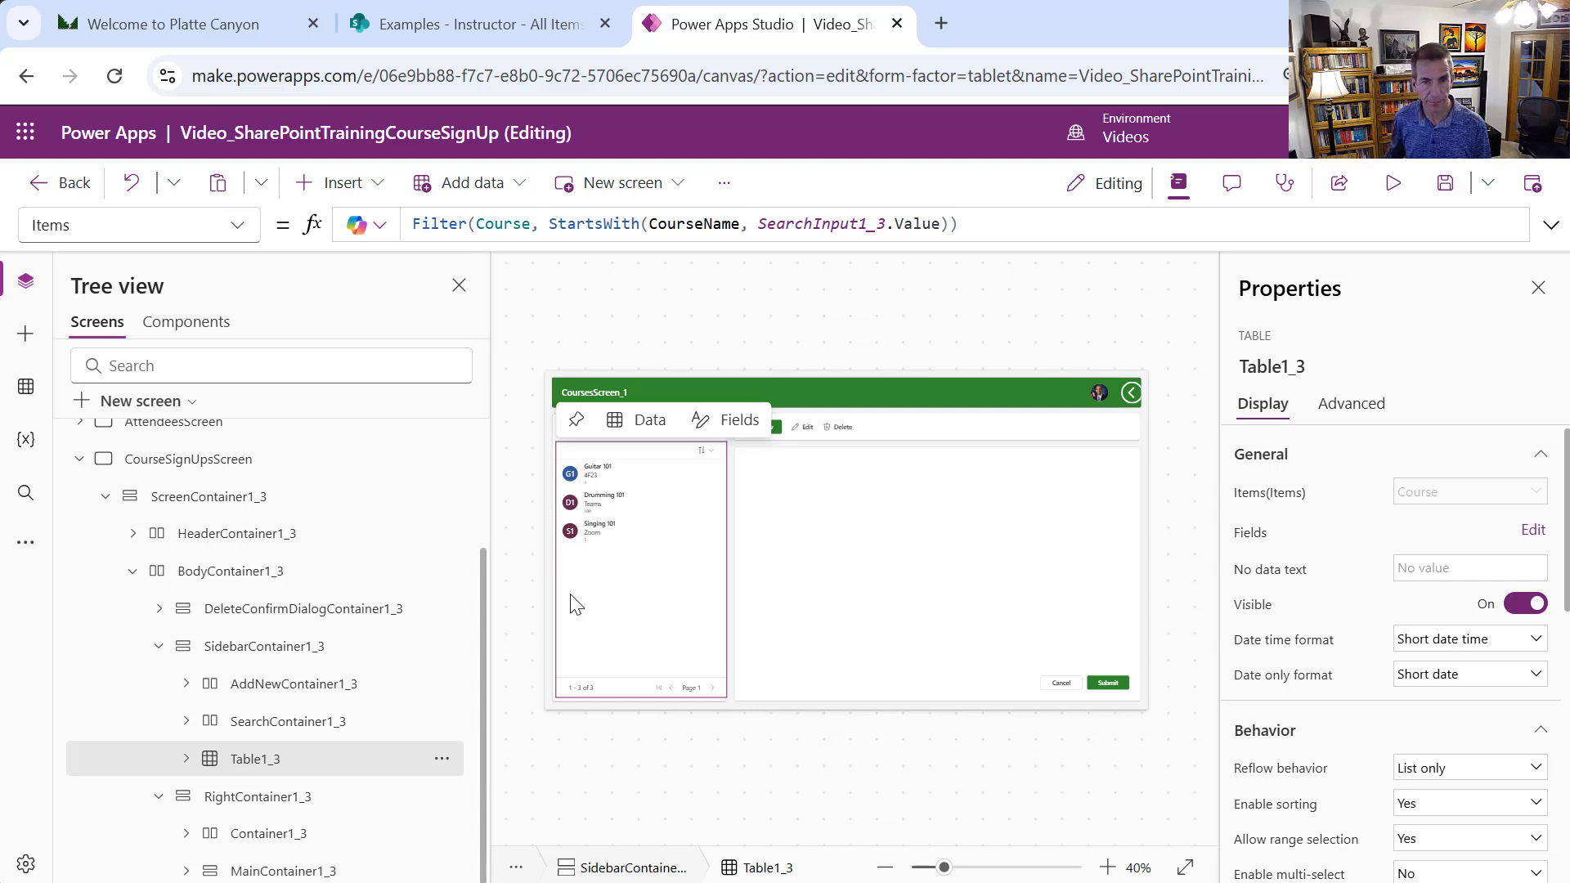
key(Delete)
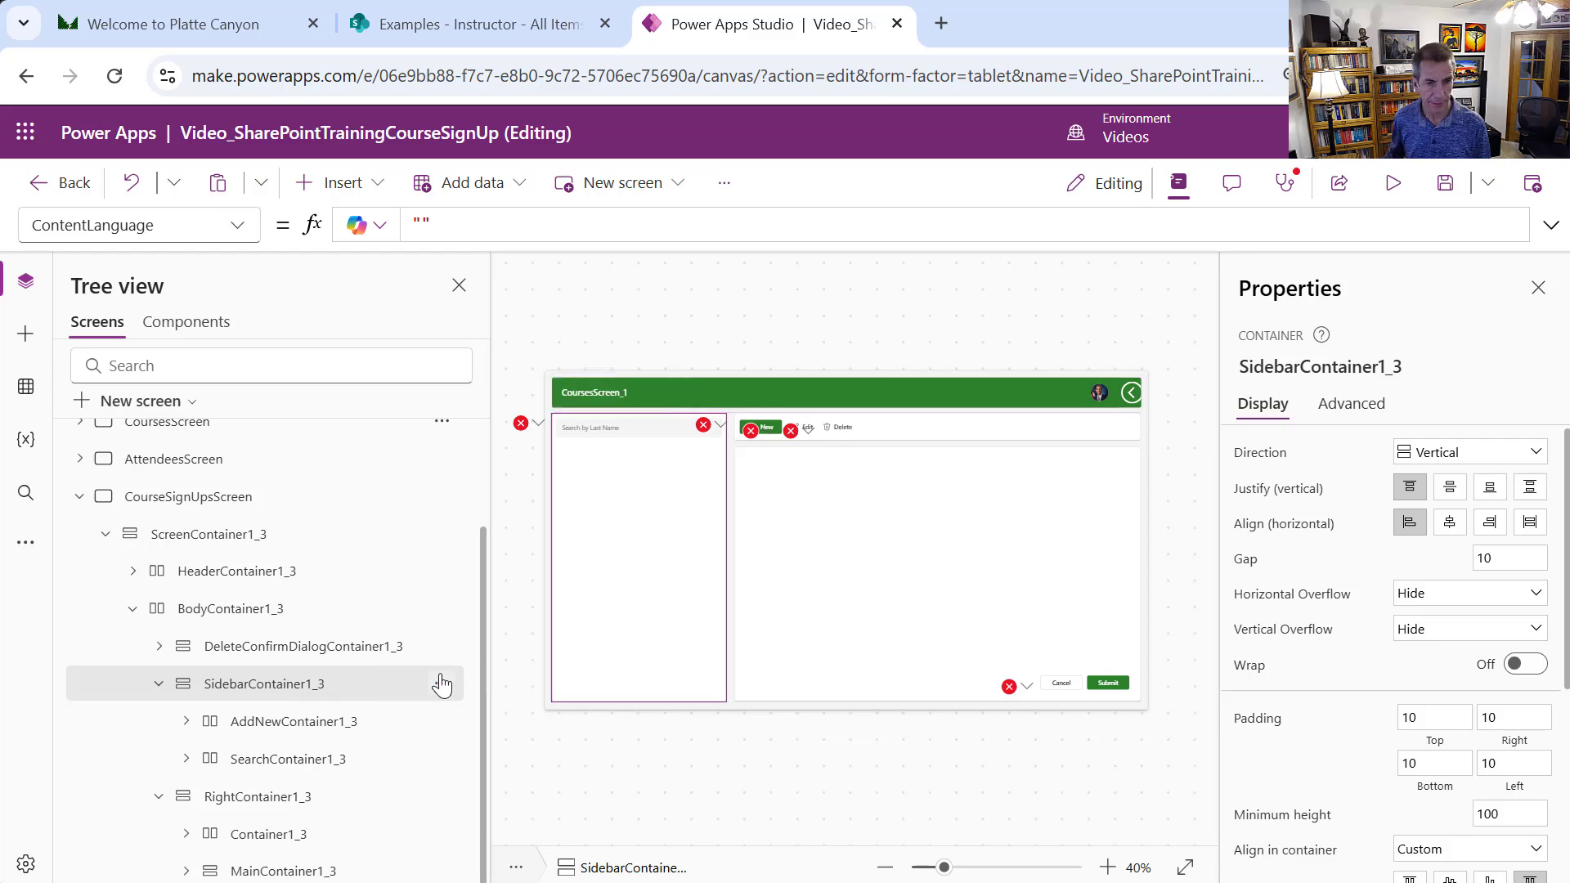
Insert a vertical gallery into the sidebar and bind it to CourseSignUp
click(372, 186)
text(gall)
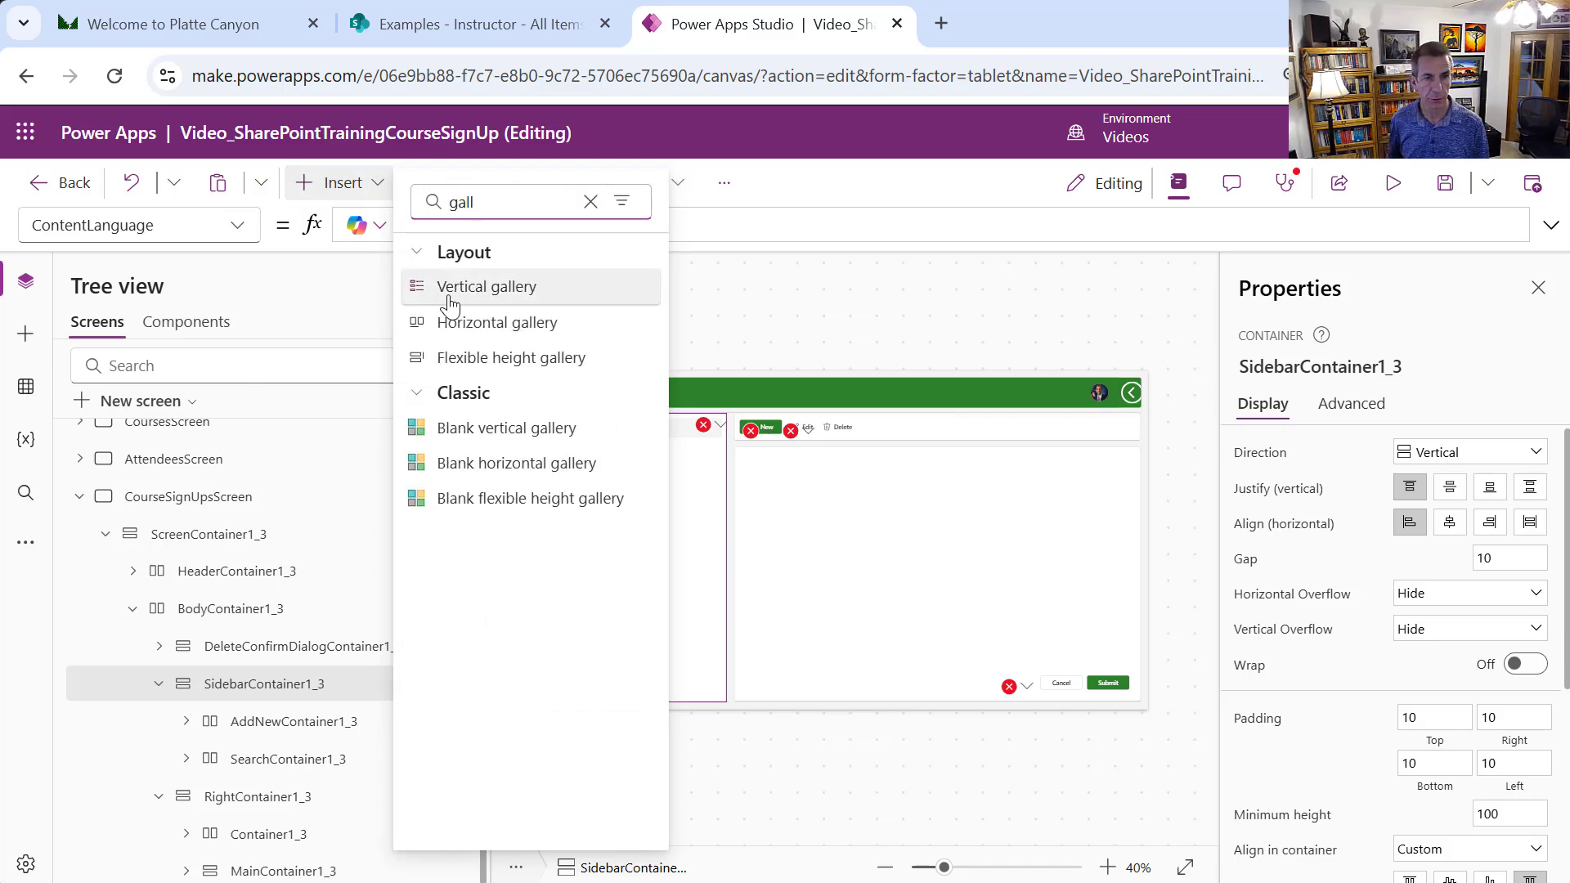
key(Escape)
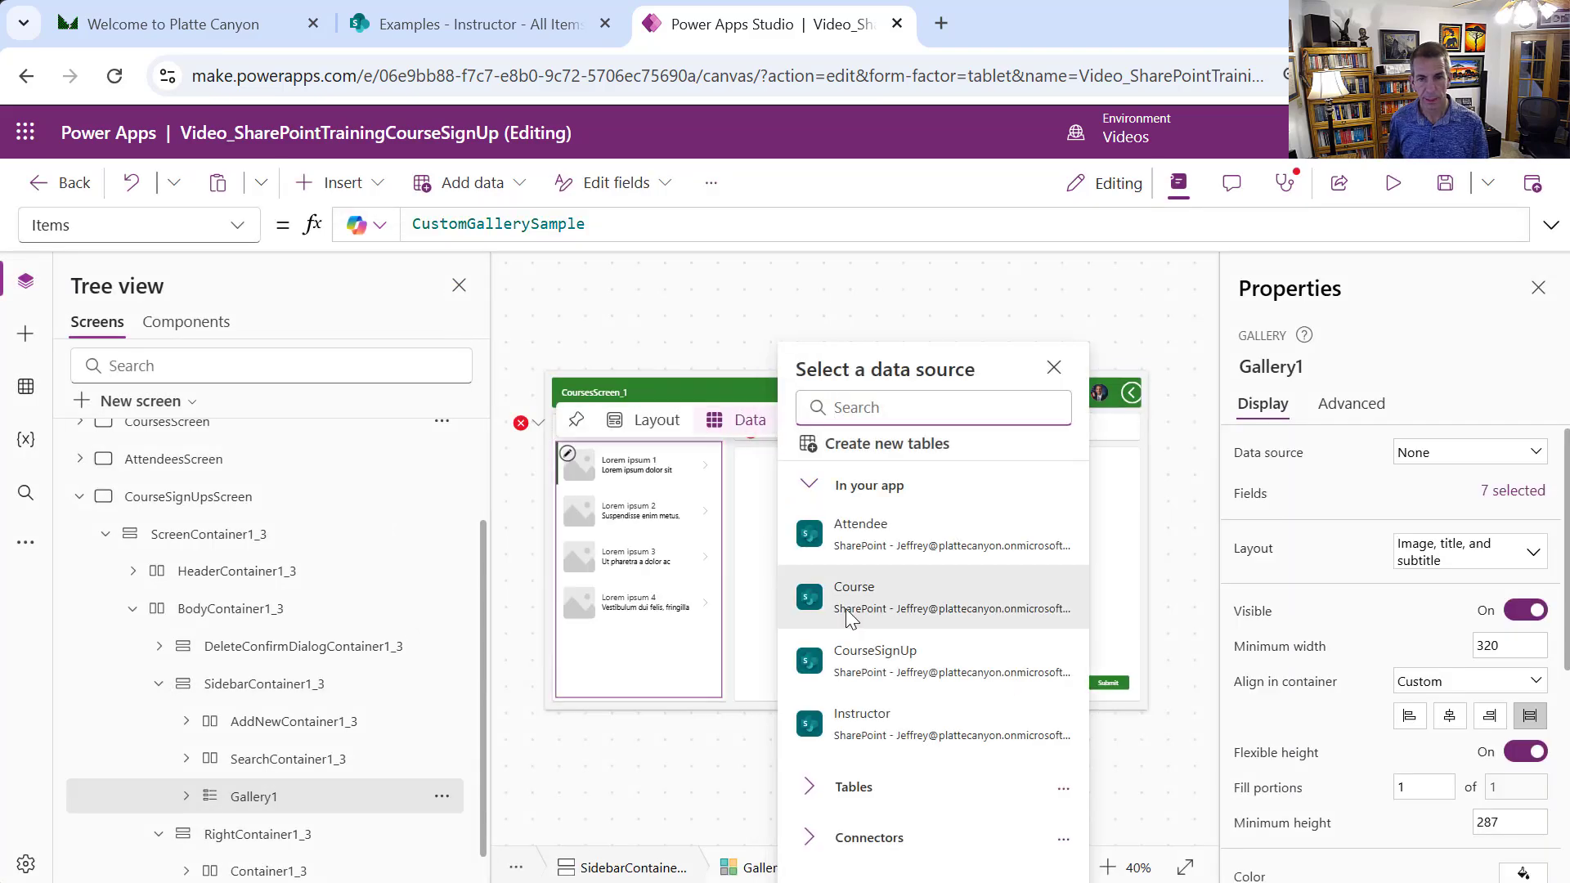
click(887, 664)
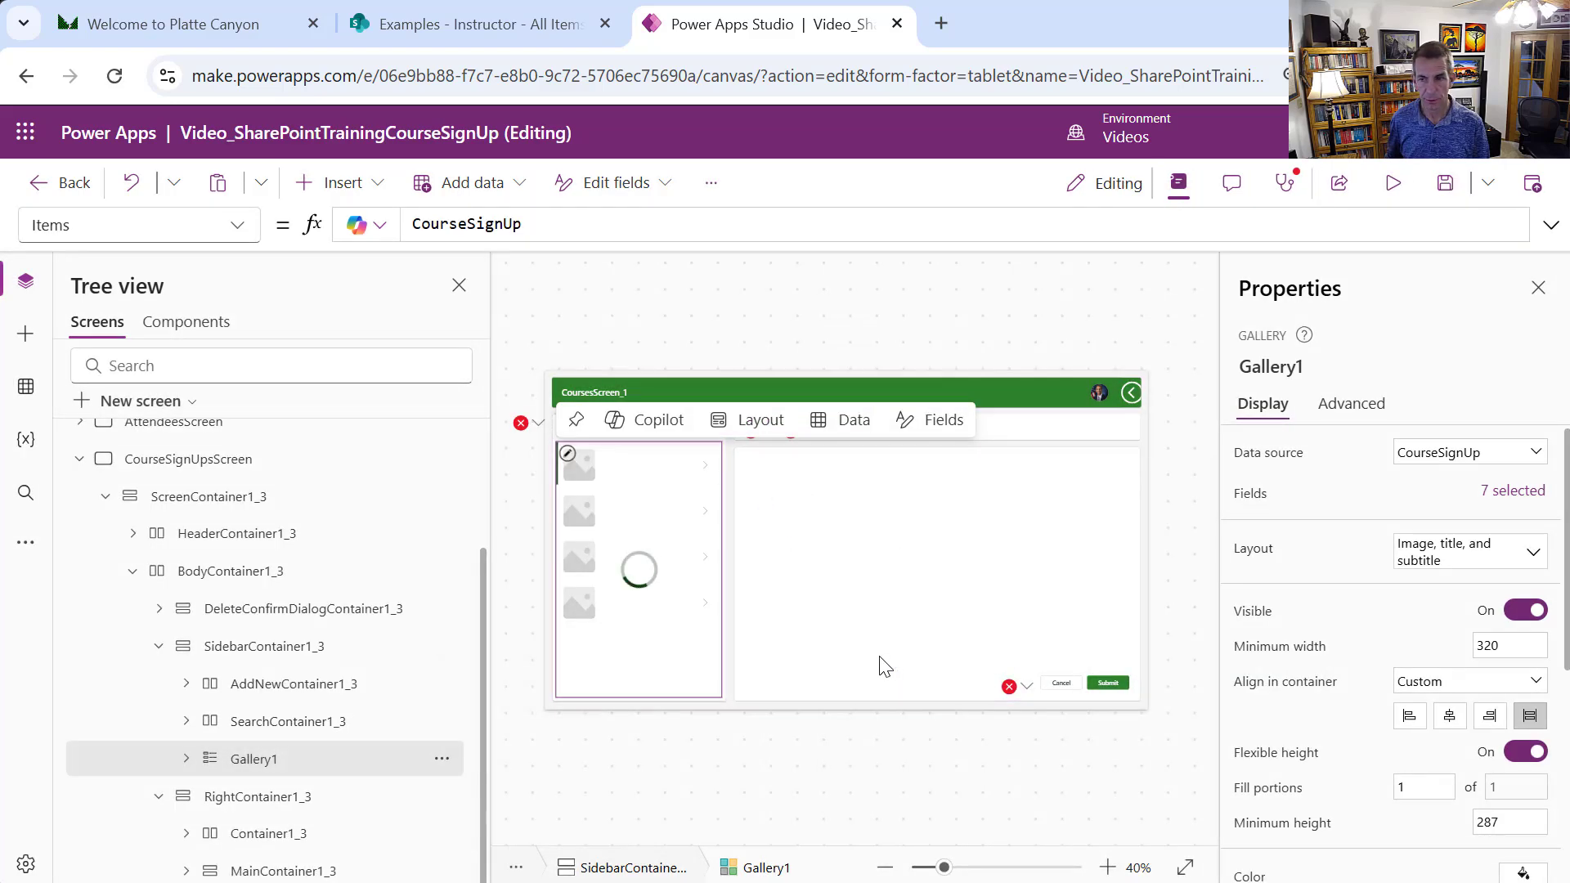
Give the gallery a Title, subtitle, and body layout and stretch it across the sidebar
click(1523, 551)
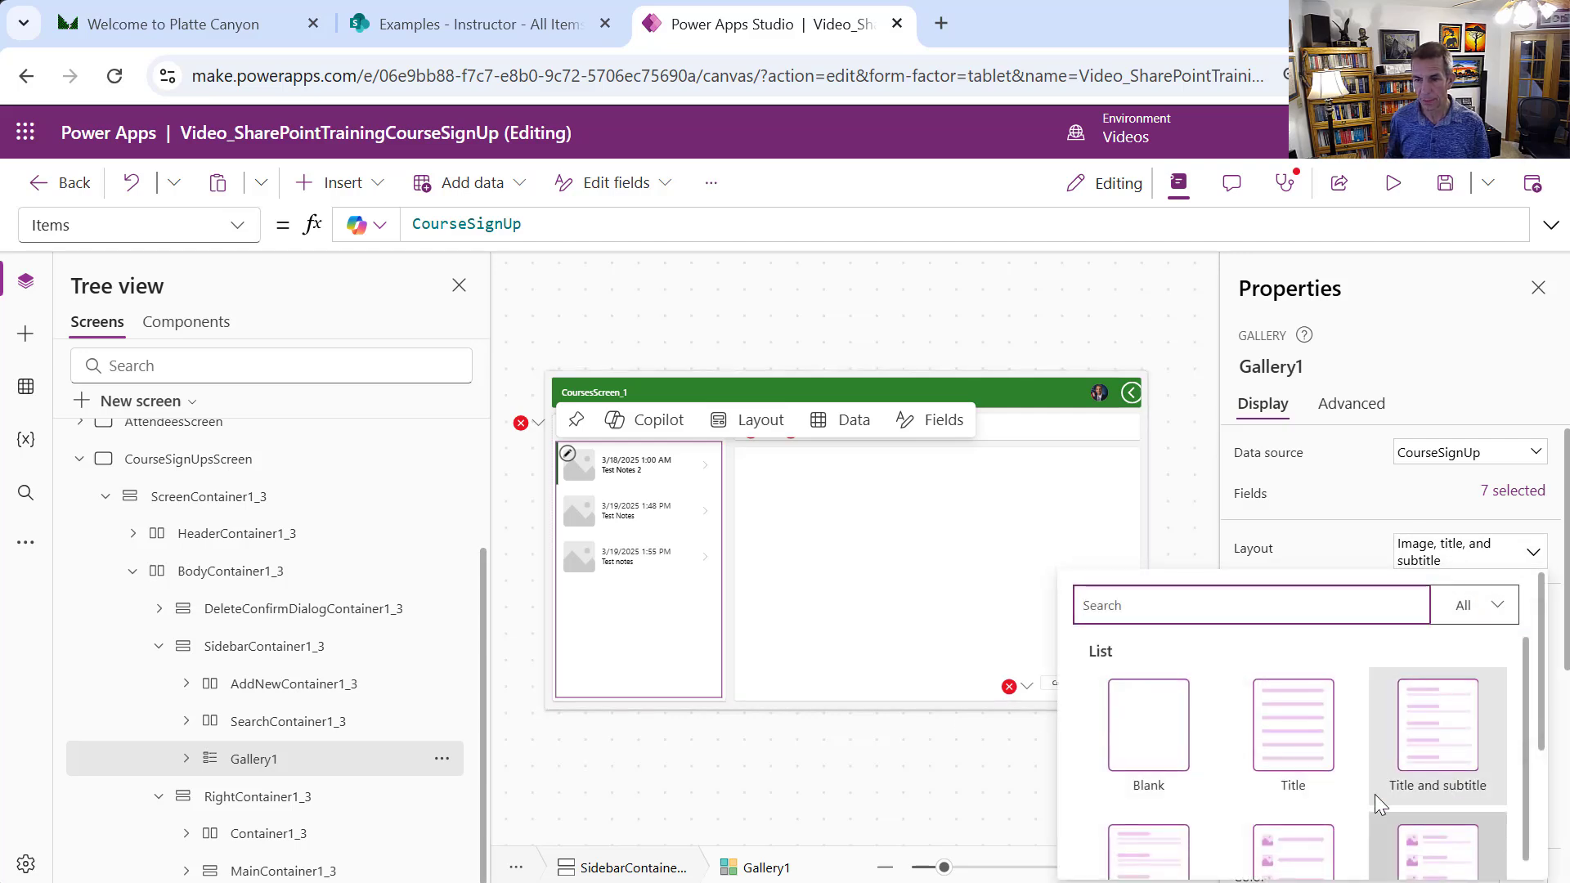
scroll(1363, 790, down, 2)
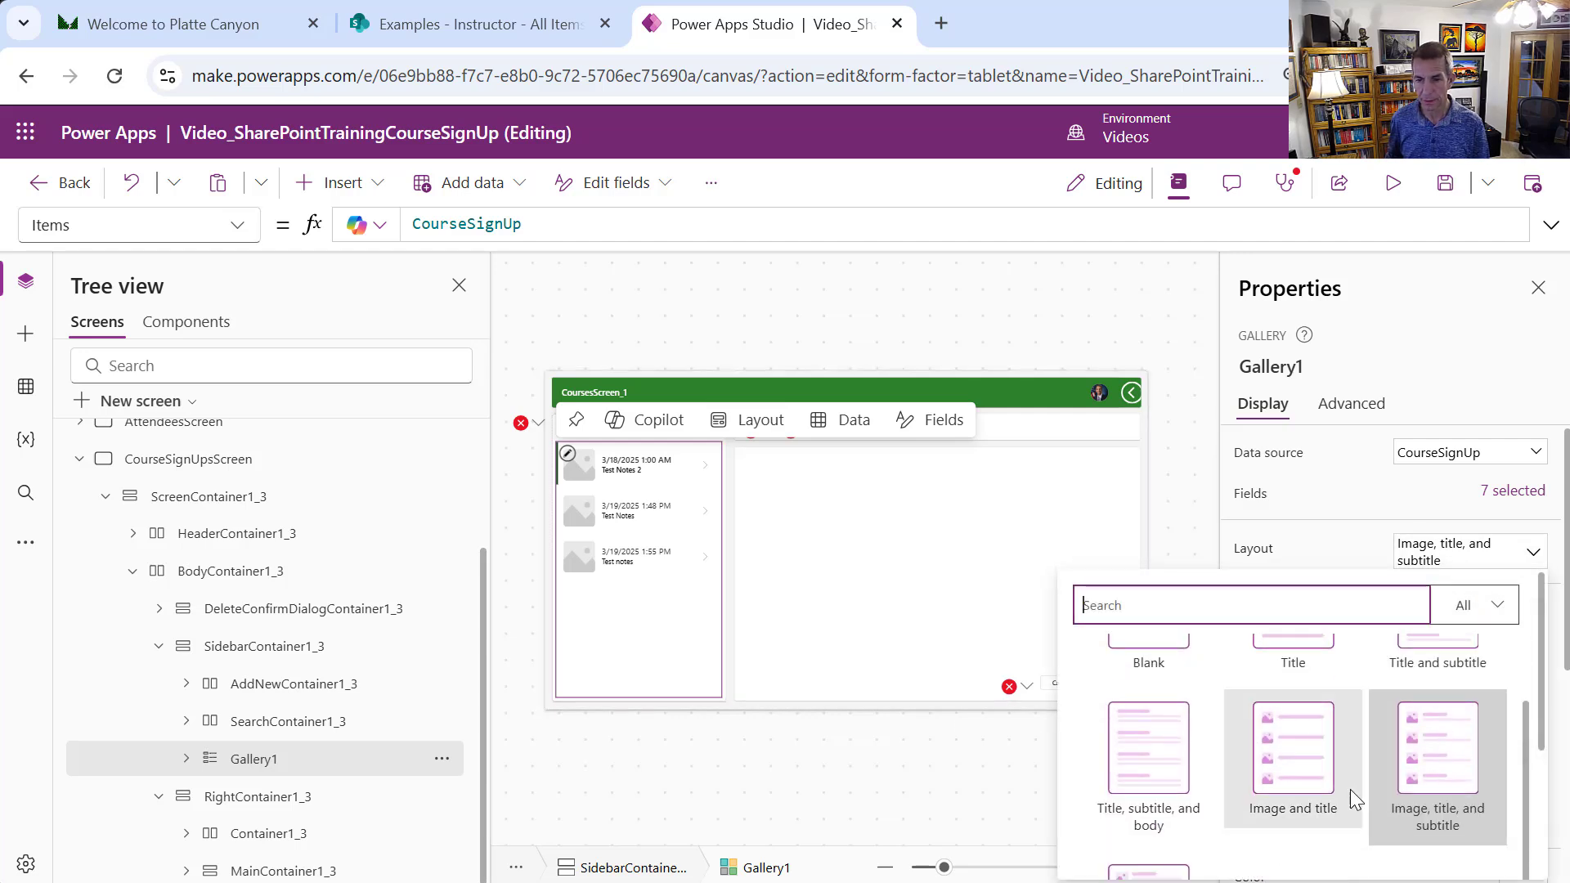
click(1171, 750)
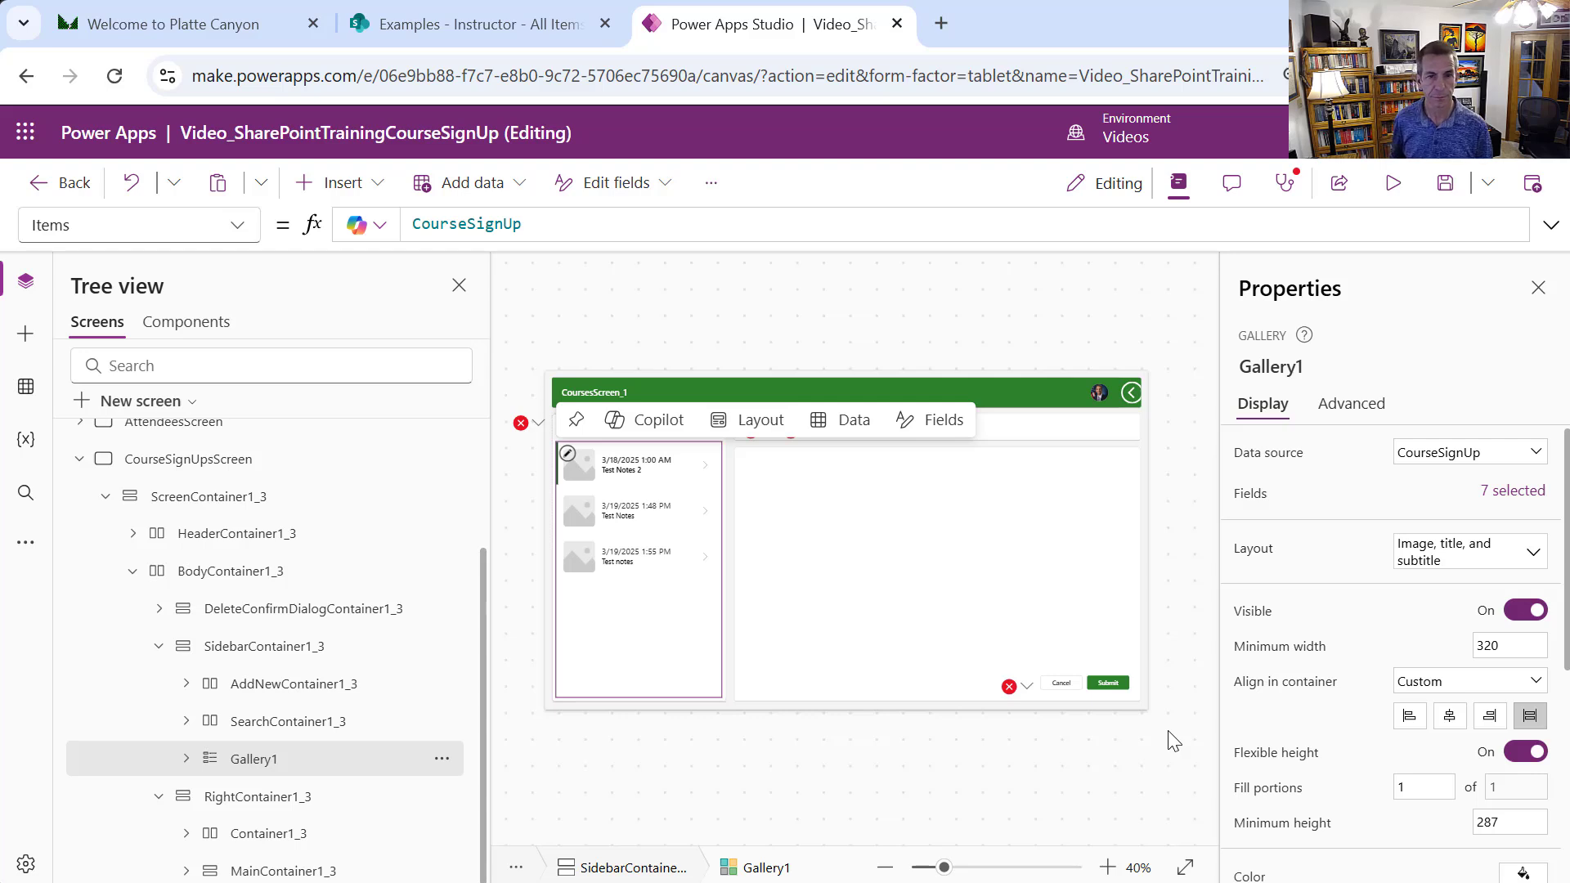
key(ctrl+z)
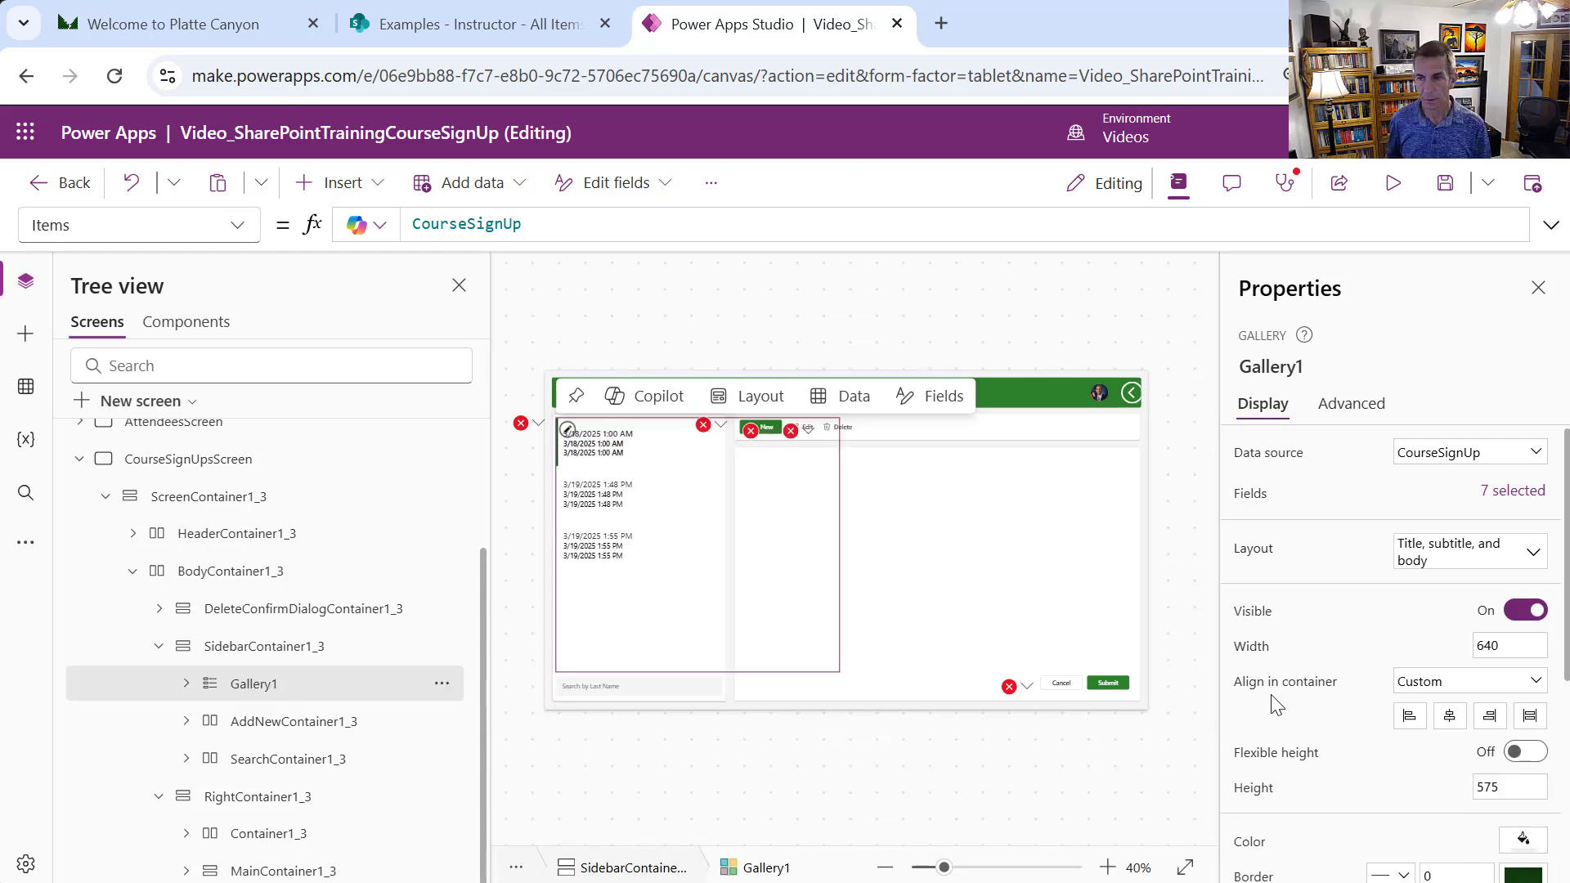
drag(1566, 531, 1565, 593)
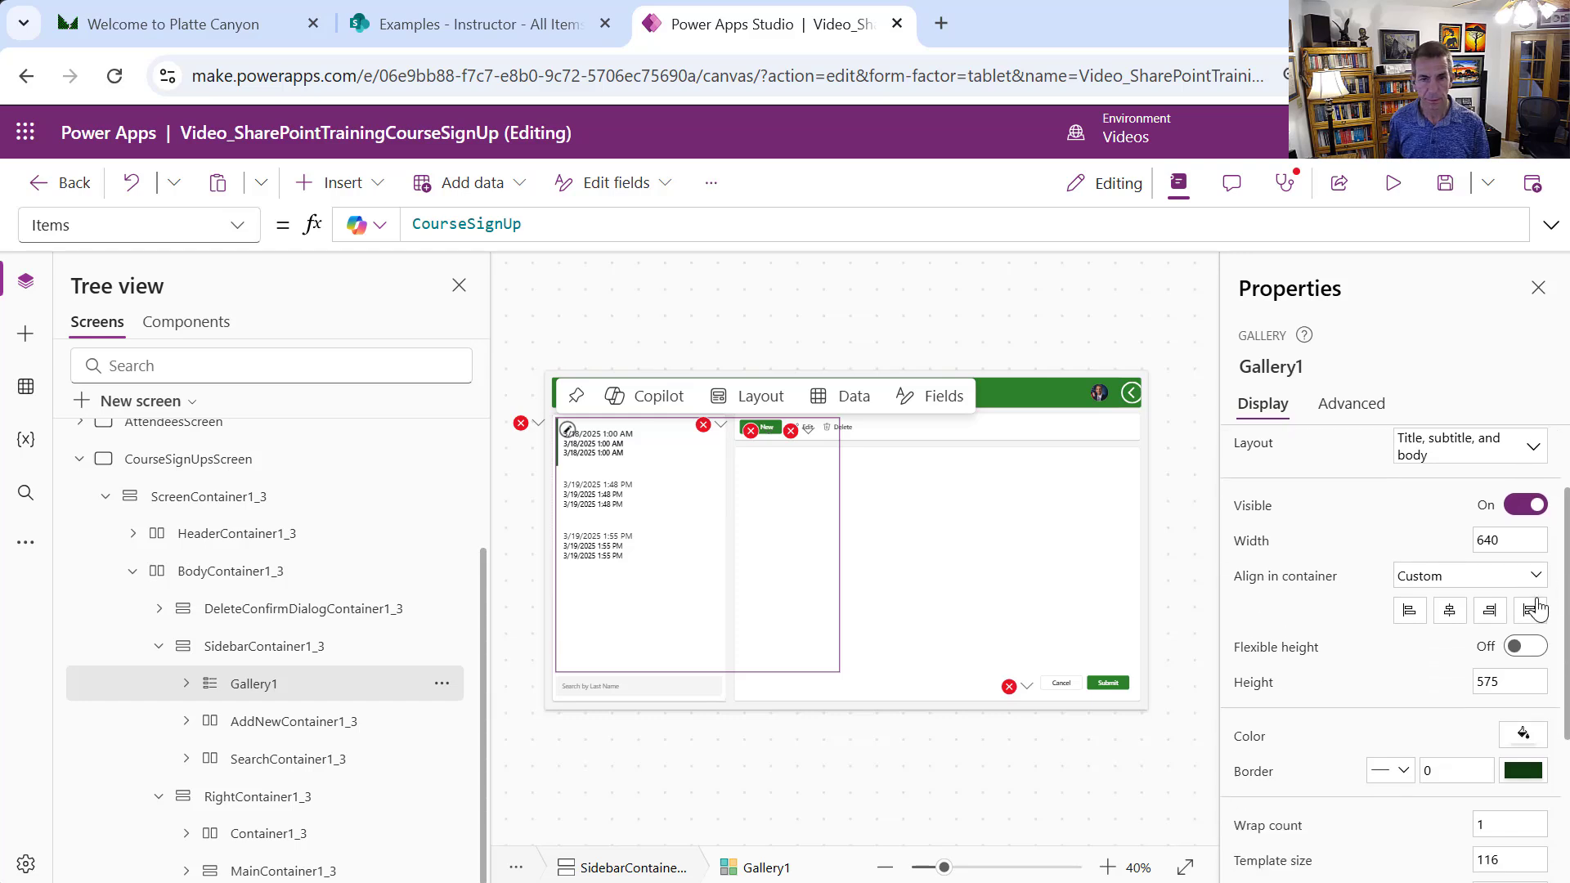
click(1533, 610)
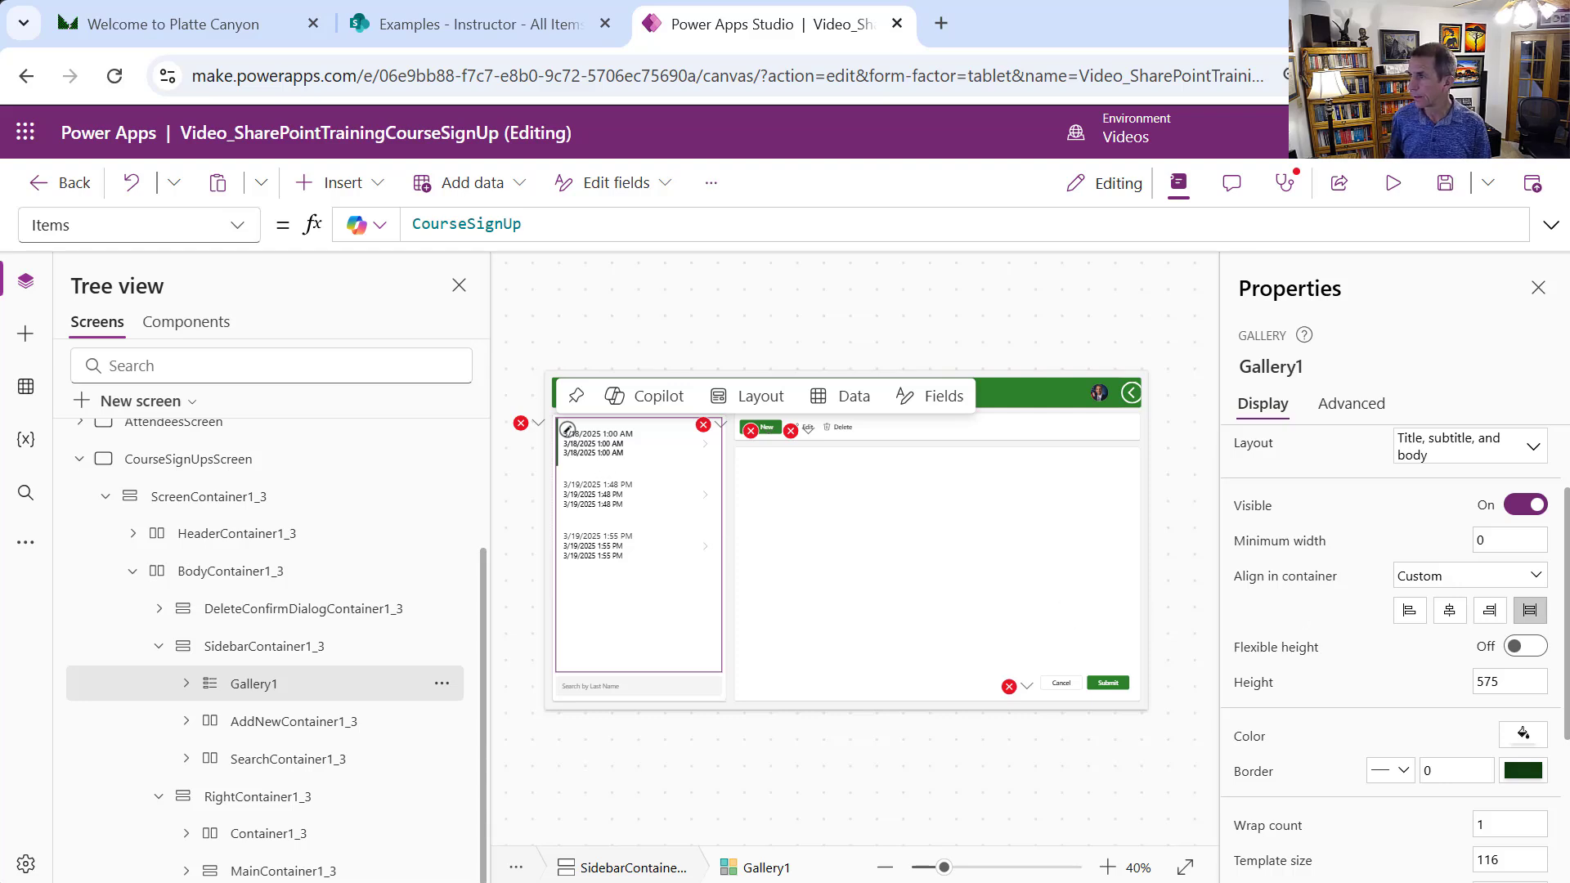
Replace Title5's SignUpDate formula with LookUp(Course, ID = ThisItem.CourseId.Value)
click(612, 444)
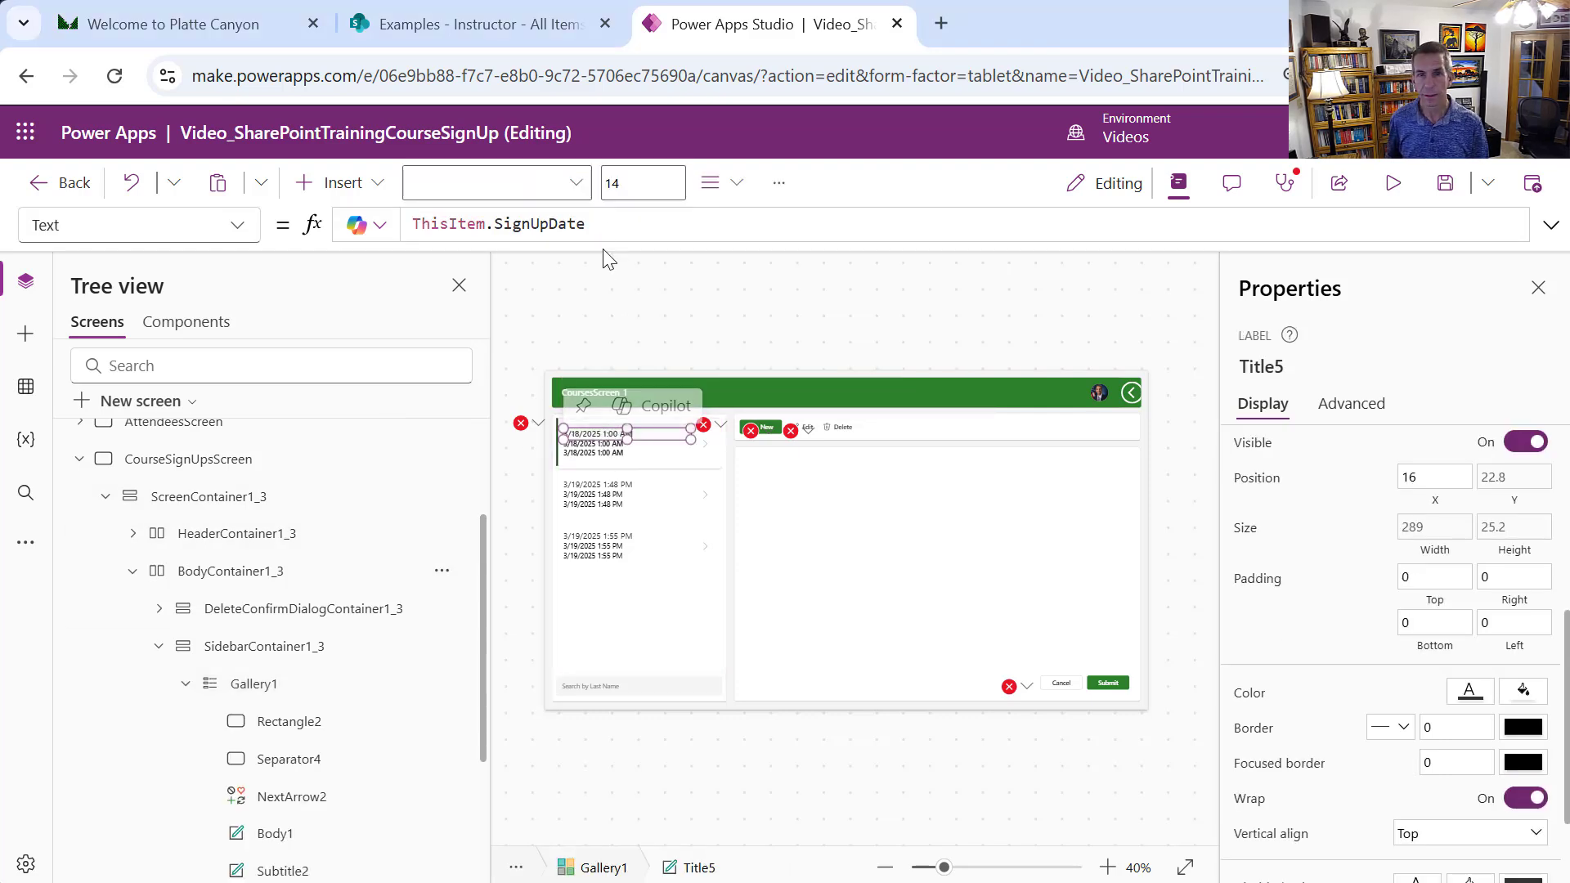
drag(602, 222, 413, 222)
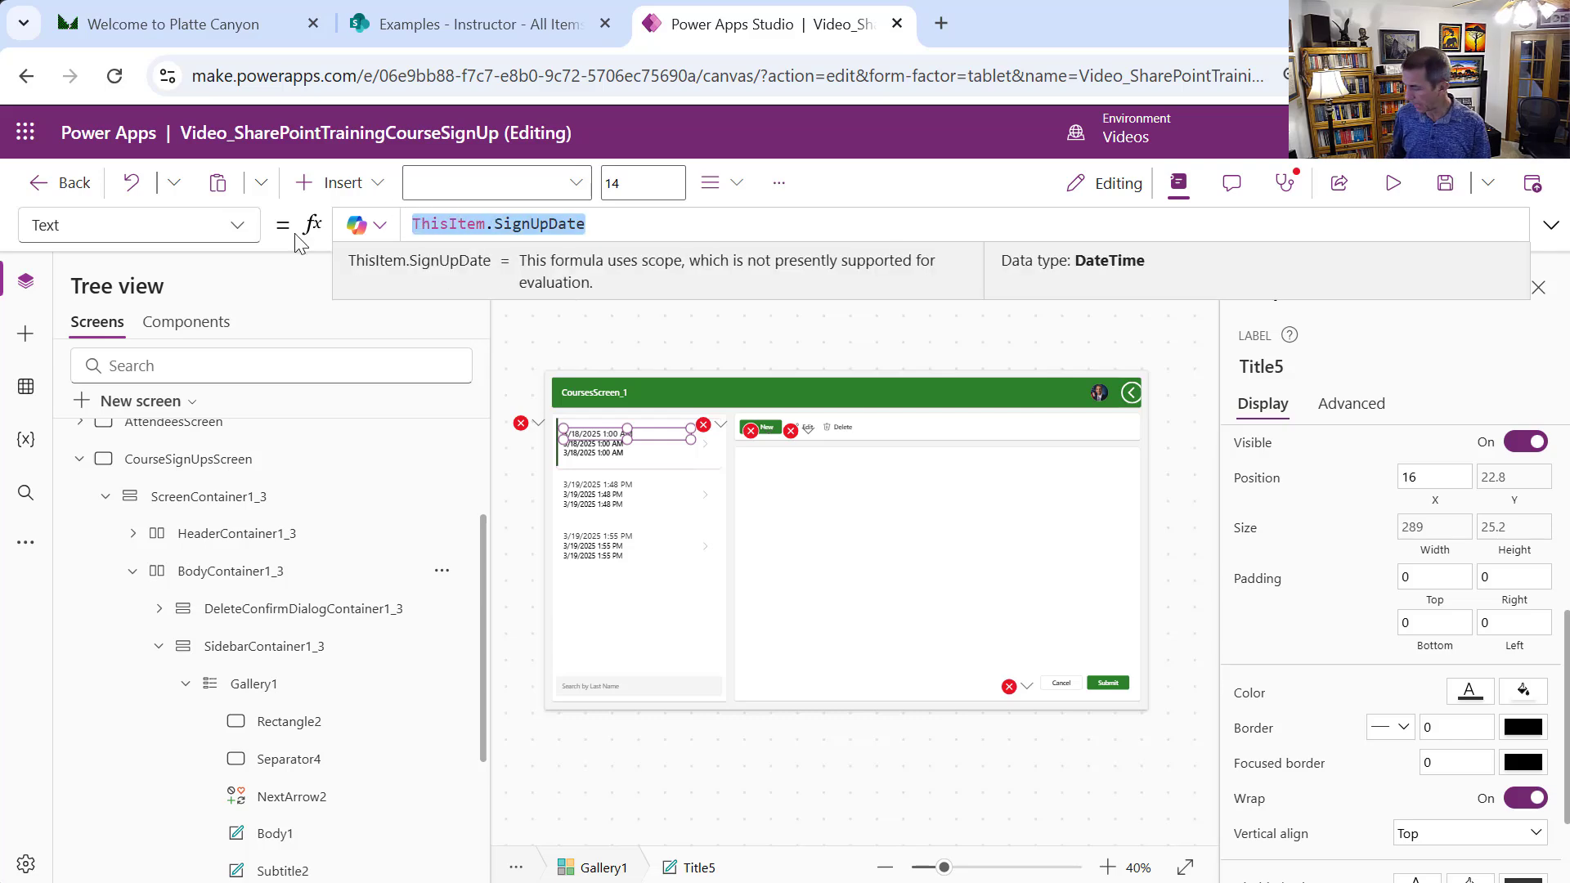
key(ctrl+x)
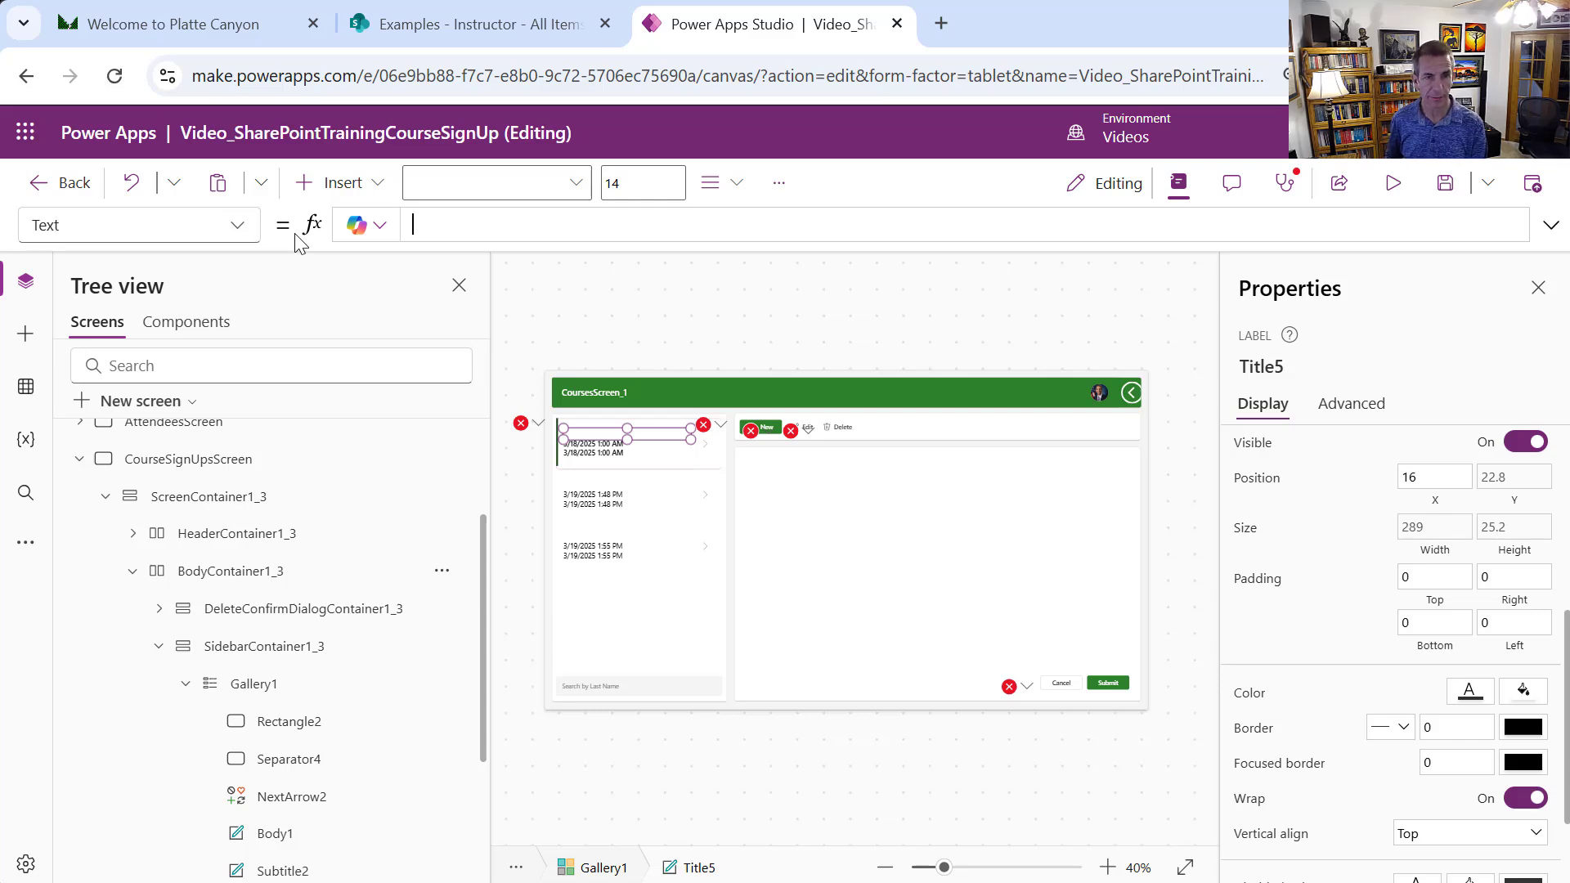
text(LookUp)
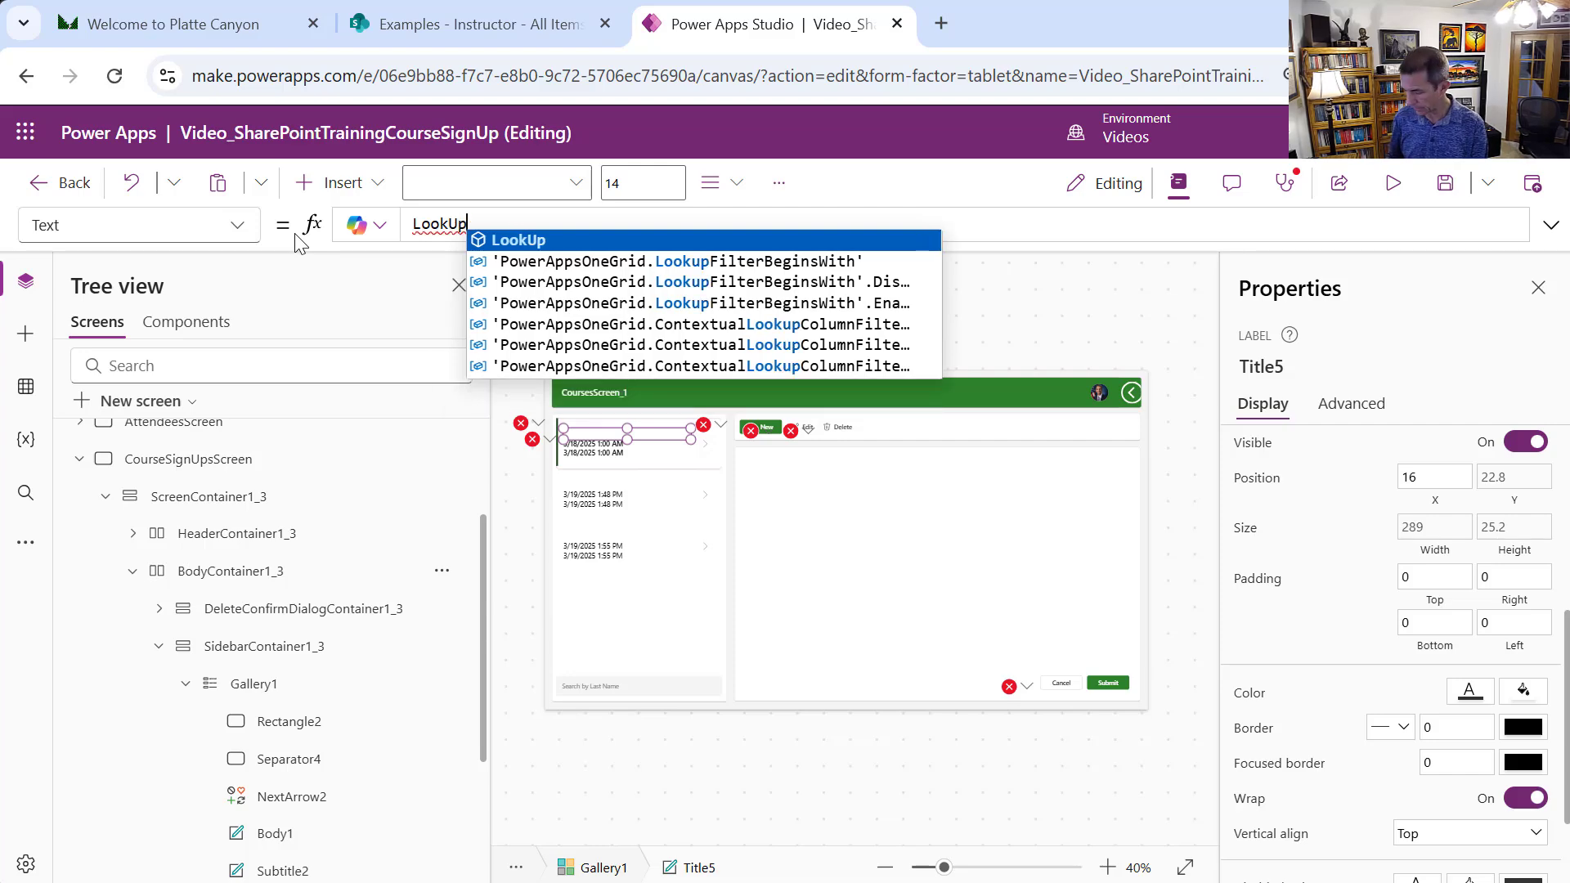
text(()
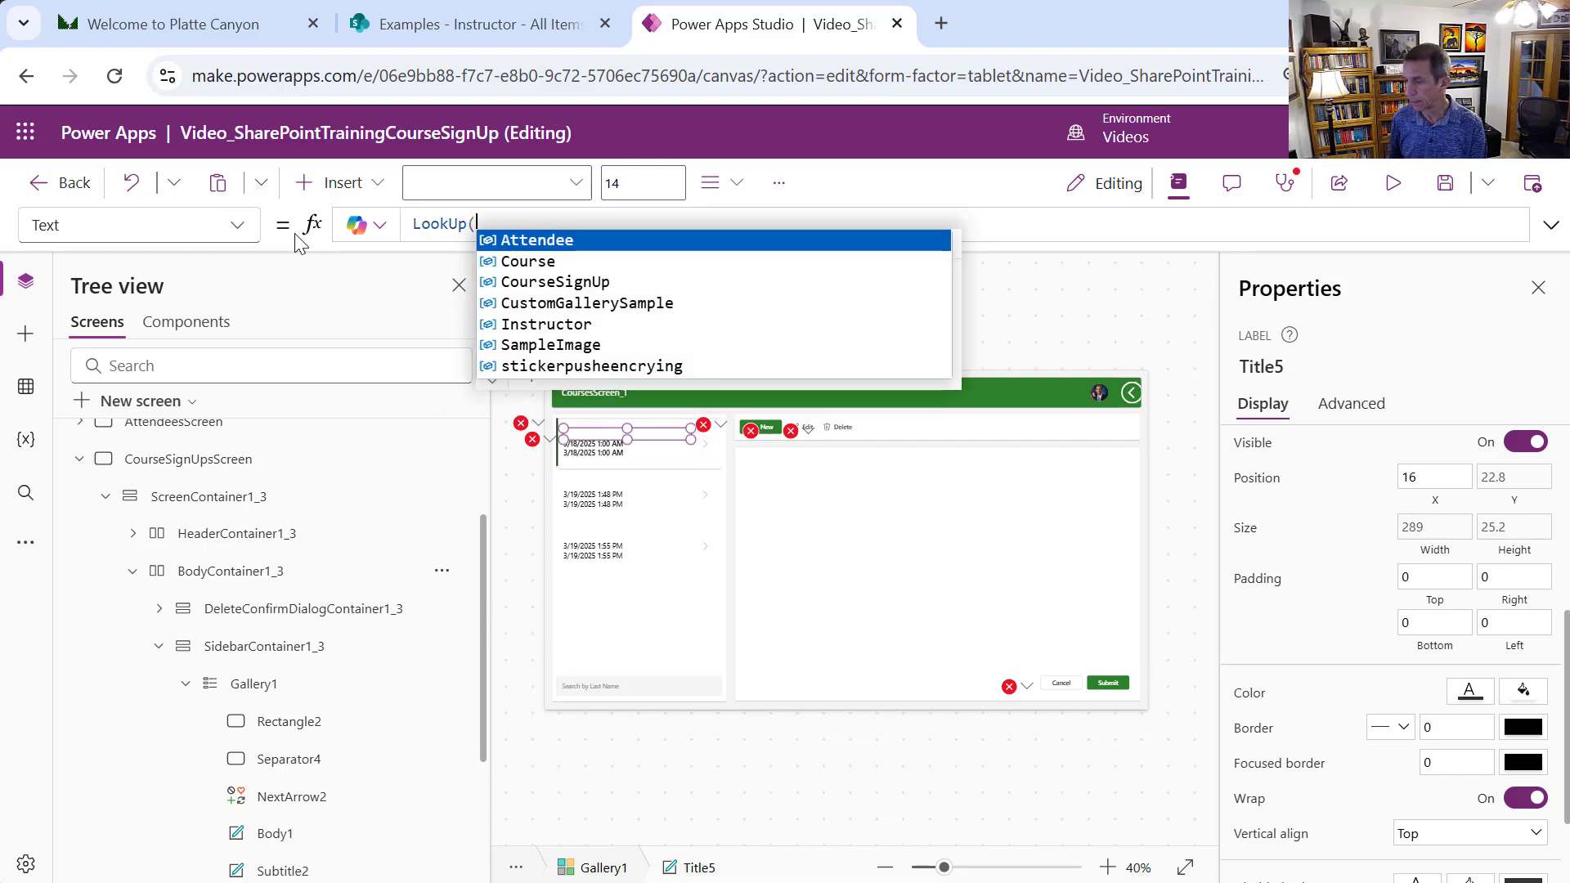
text(Coruse)
key(BackSpace)
key(BackSpace)
key(BackSpace)
key(BackSpace)
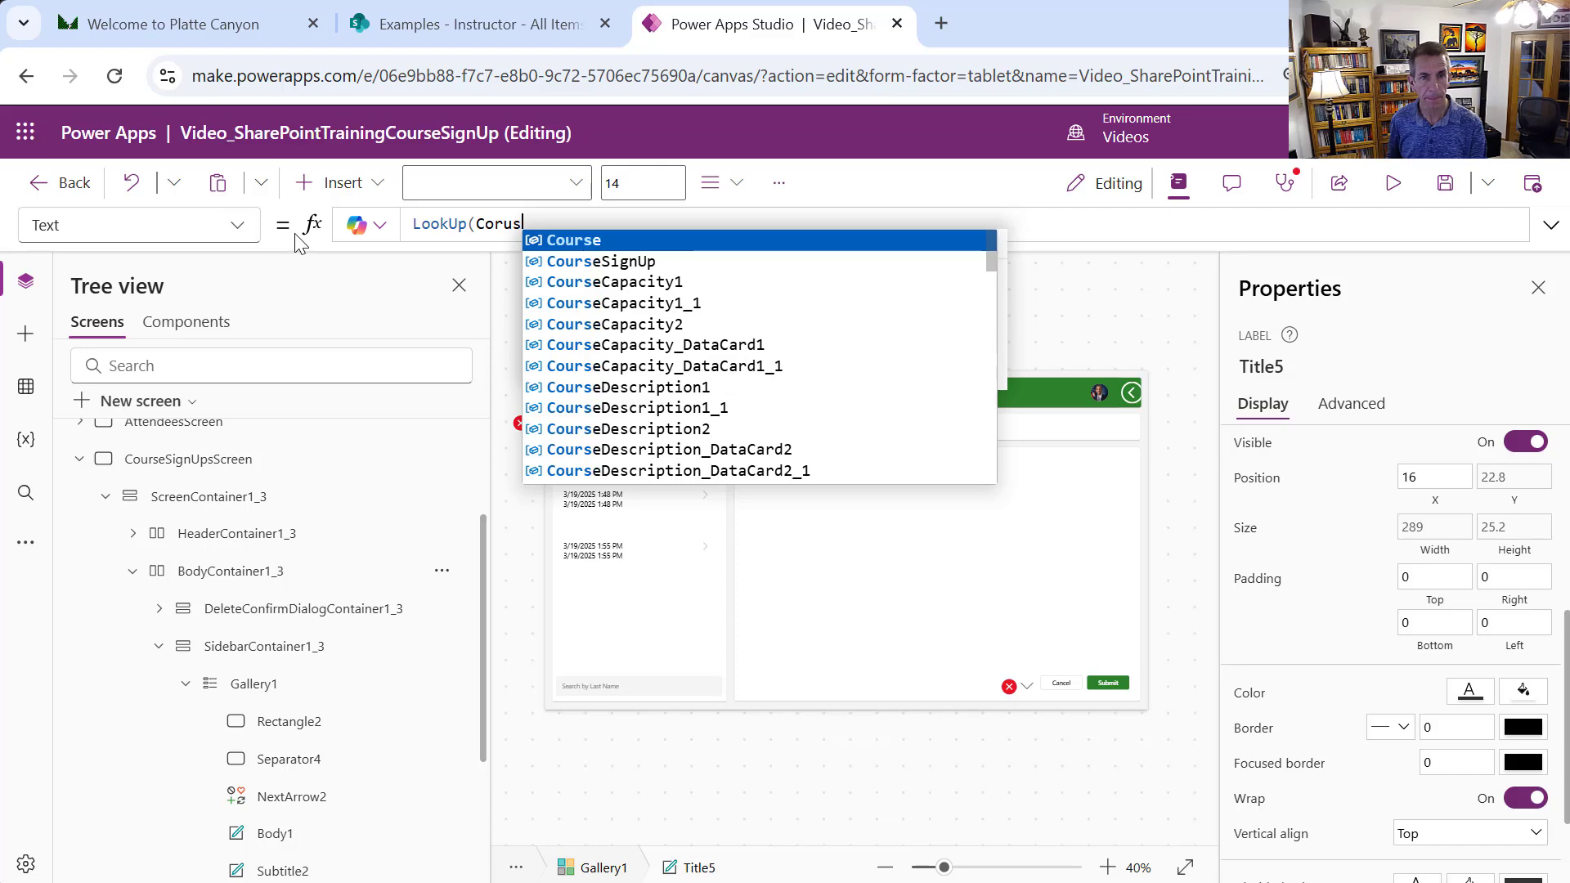
text(urse, )
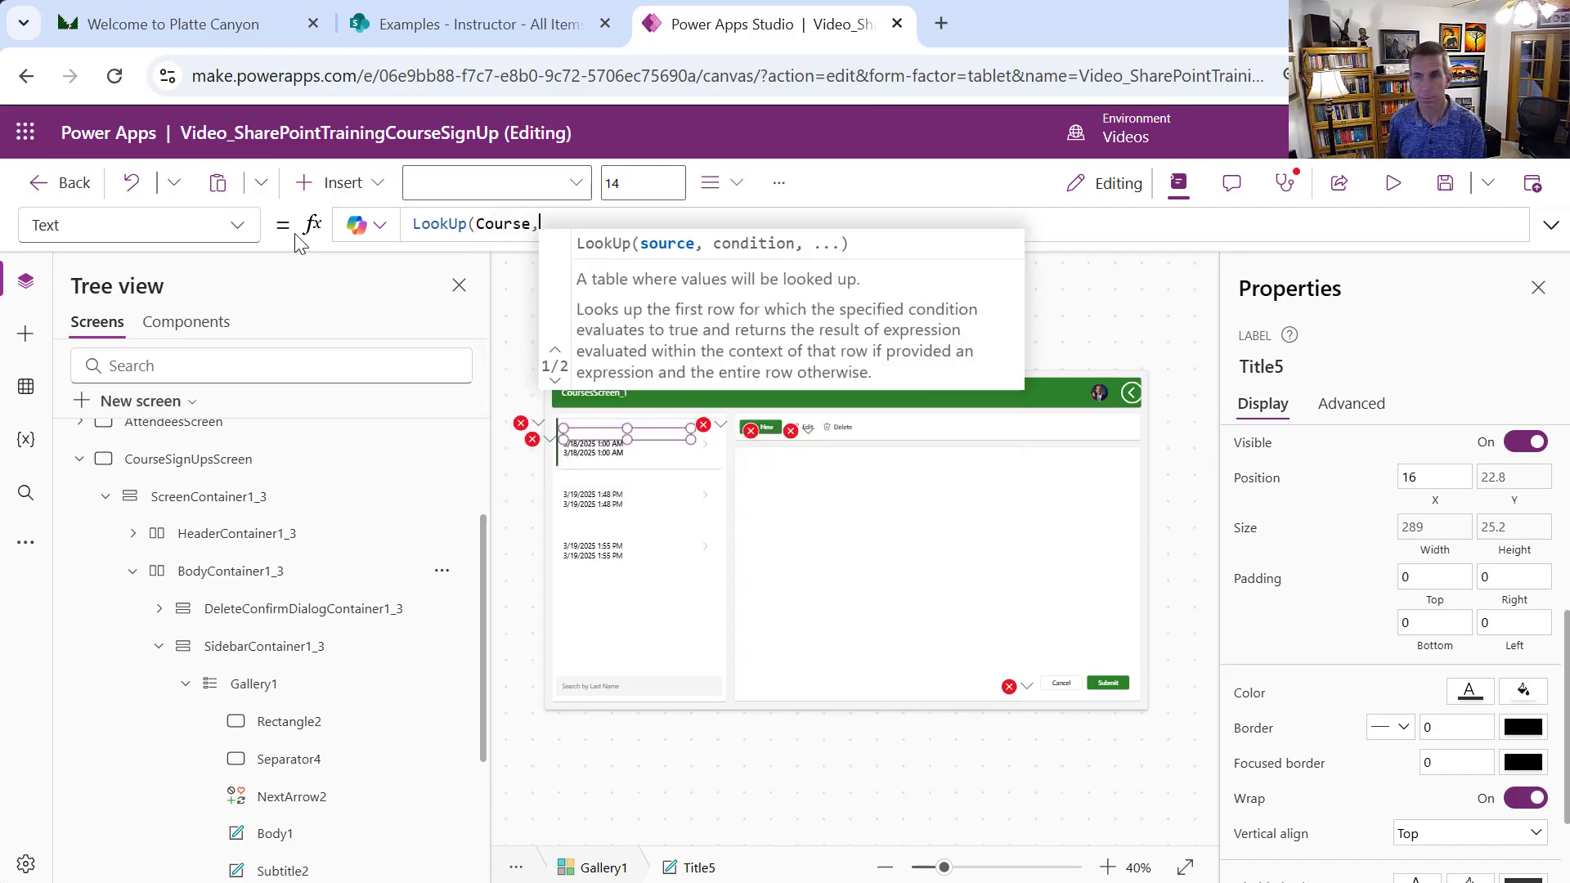
text(ID )
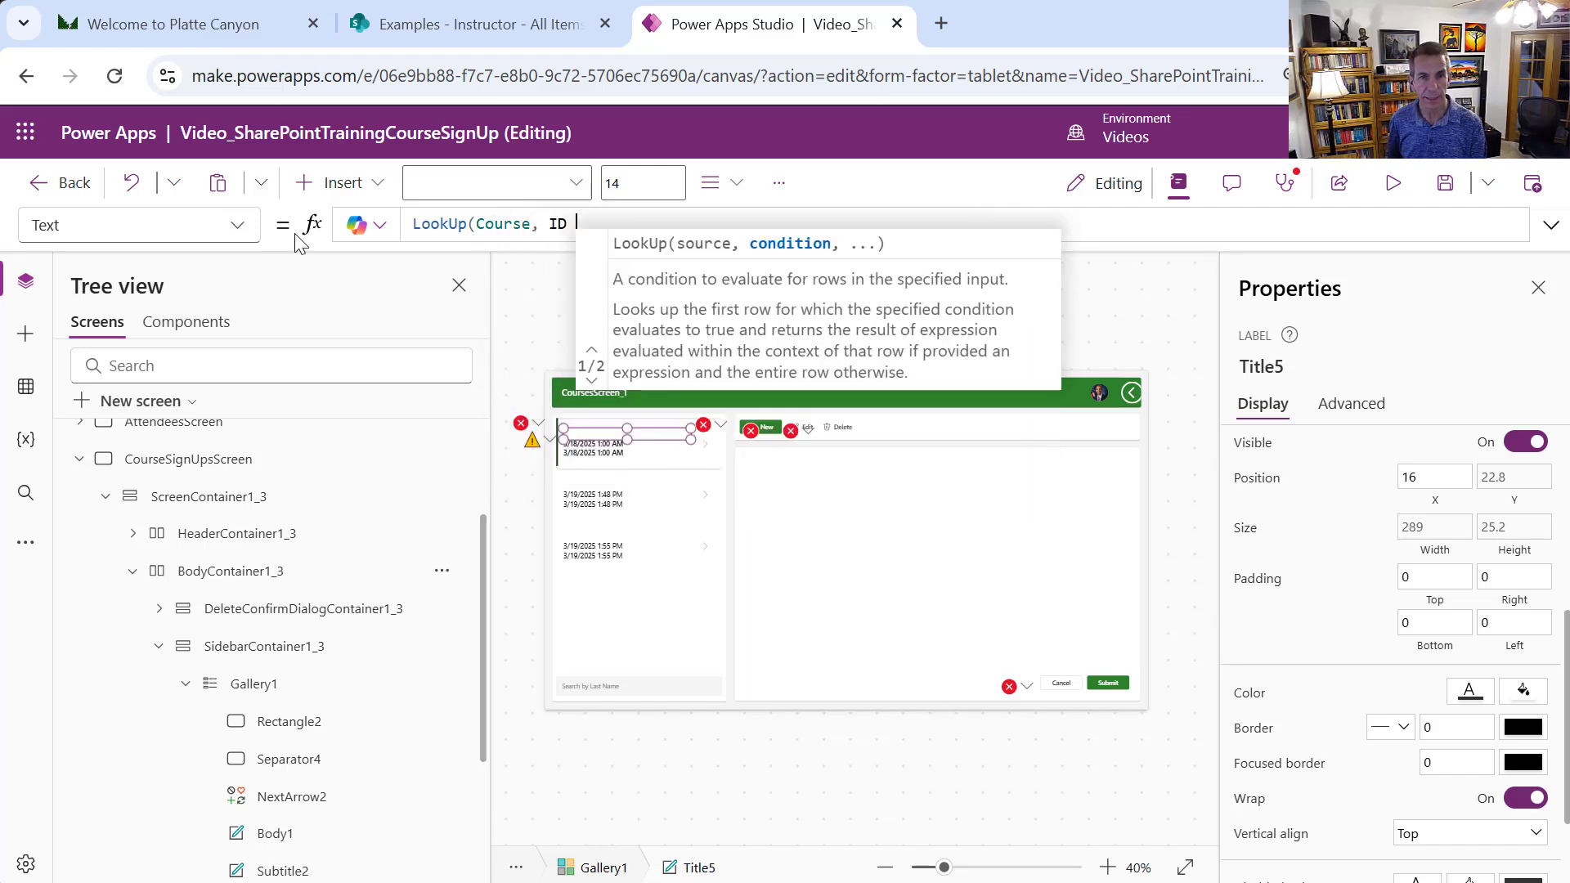
text(= )
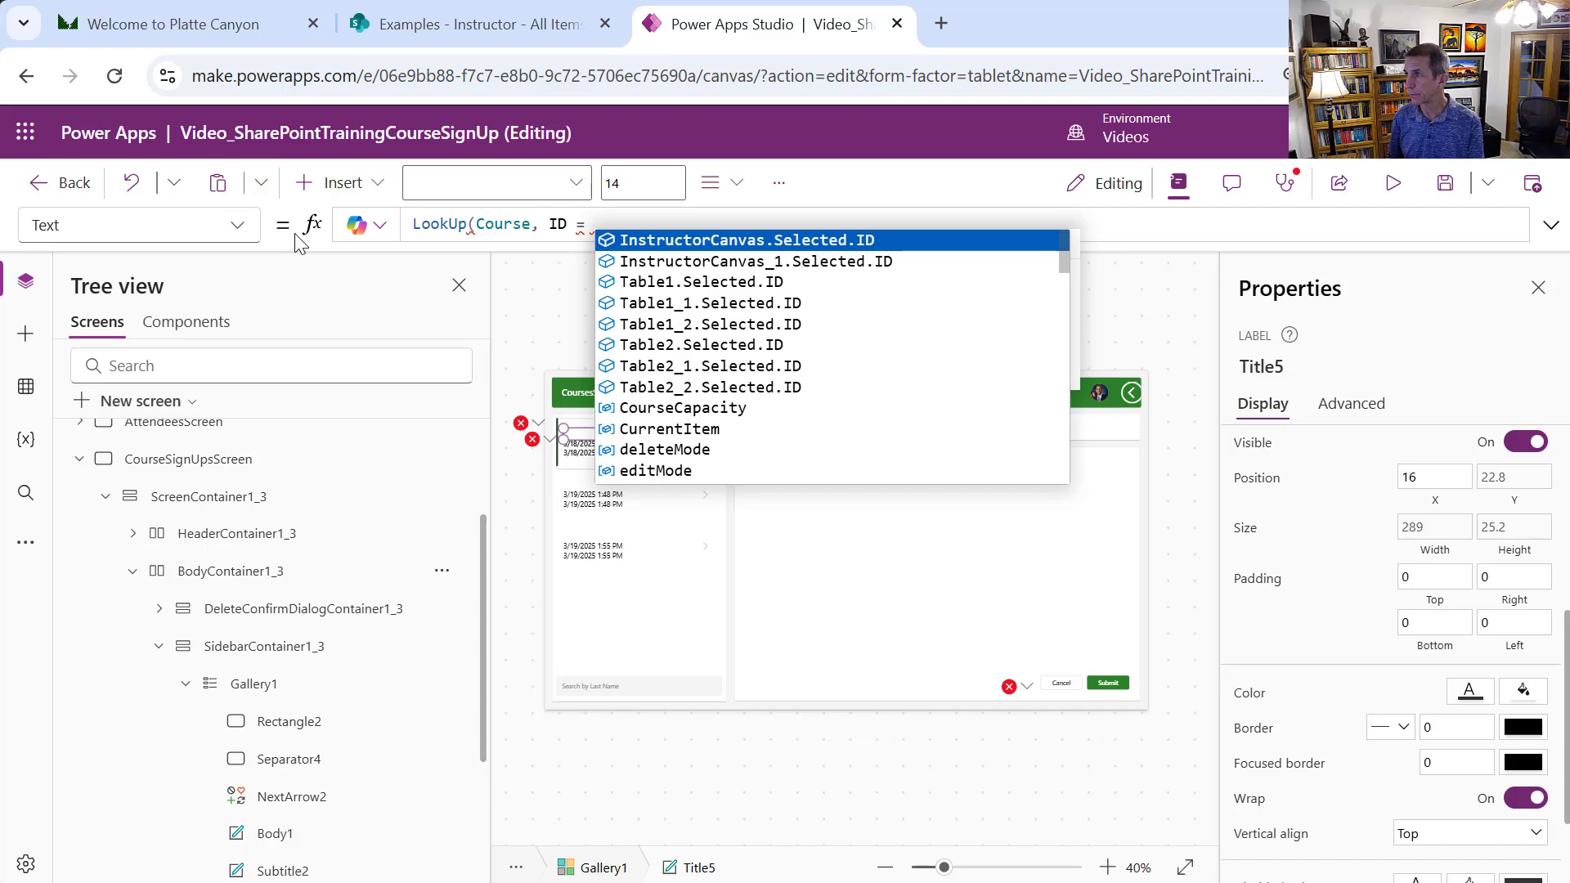
text(This)
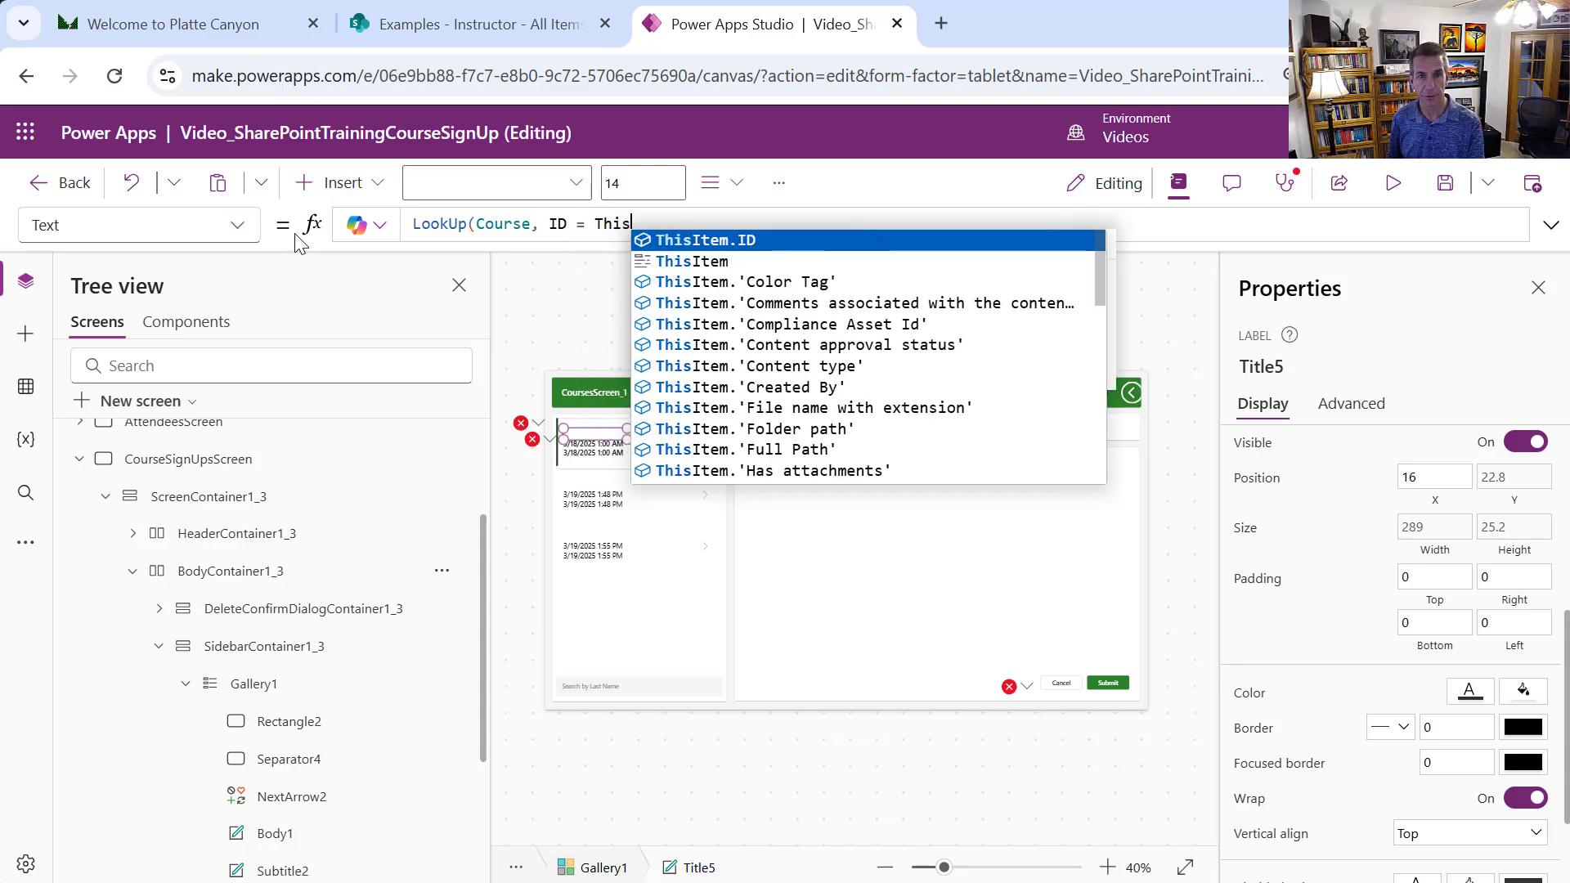
text(Item)
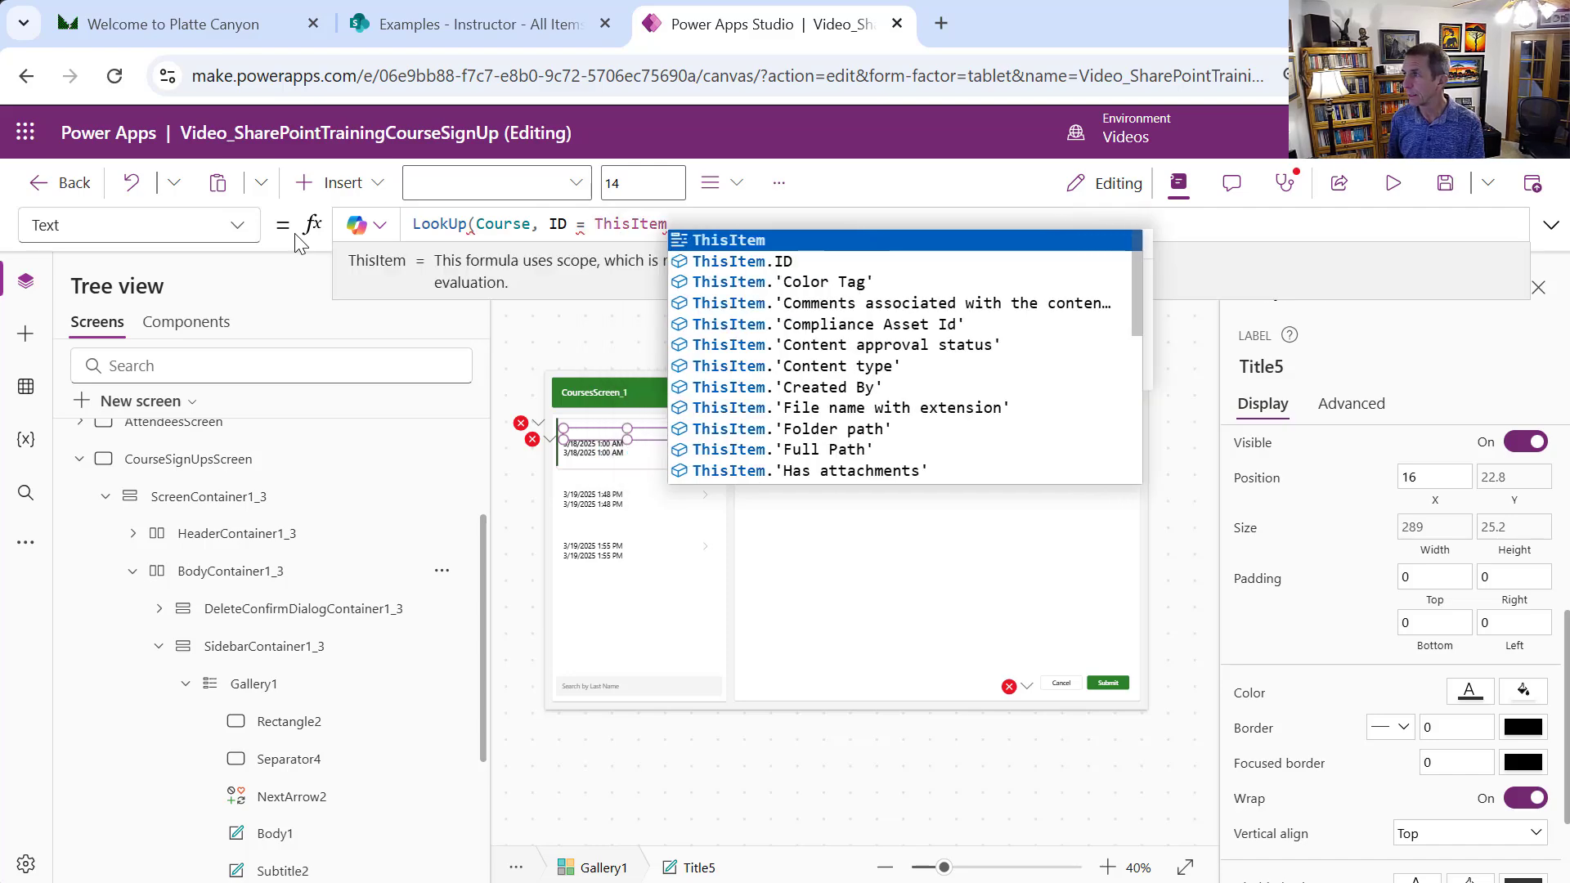
text(.CourseI)
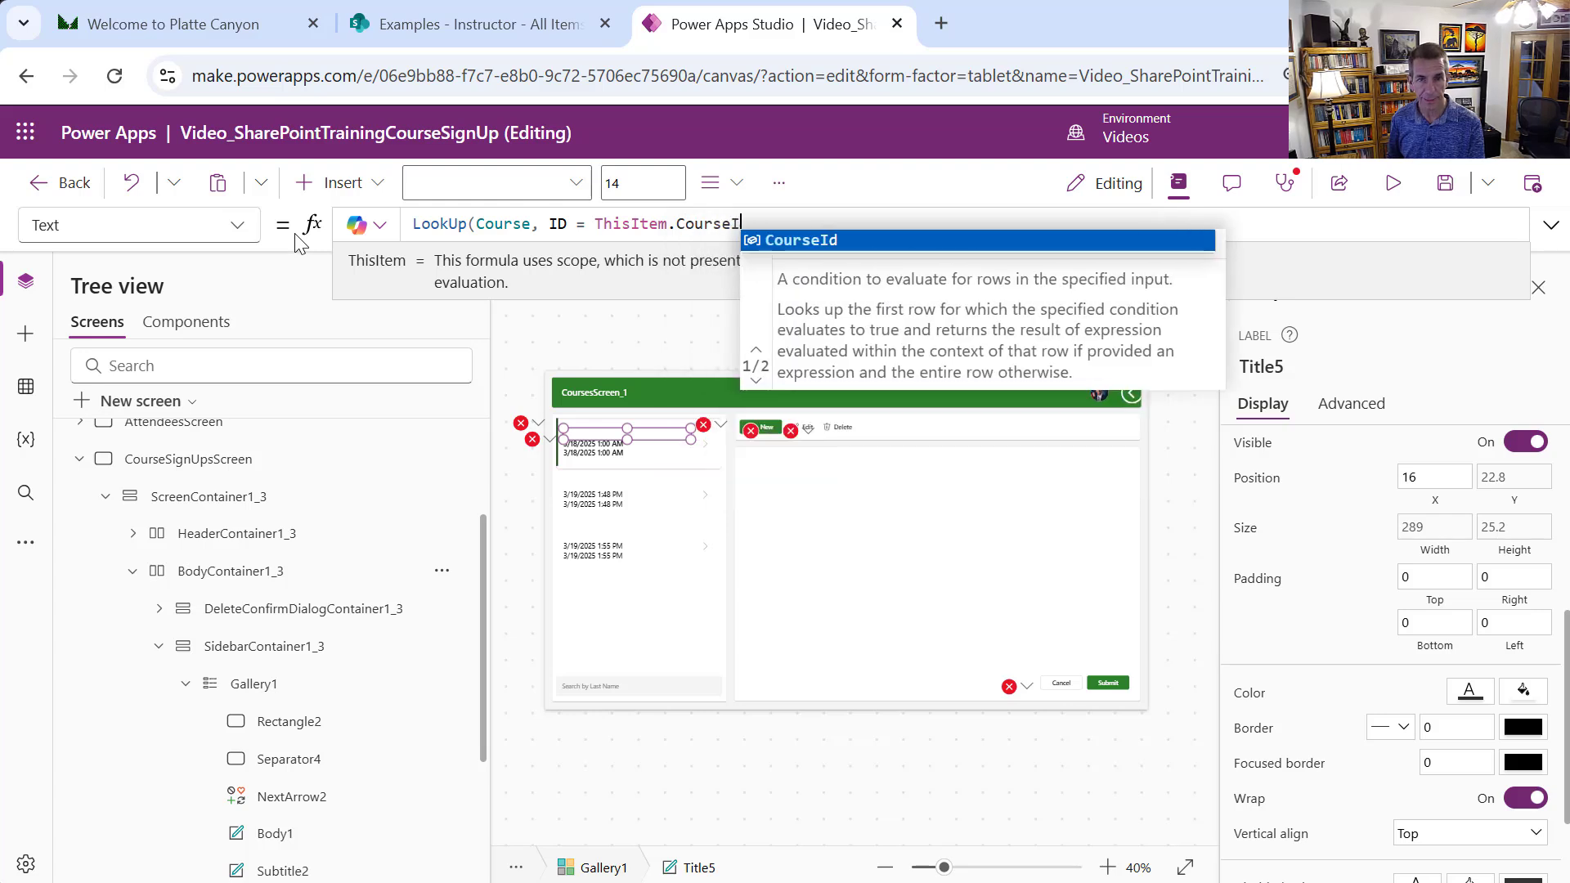
text(d)
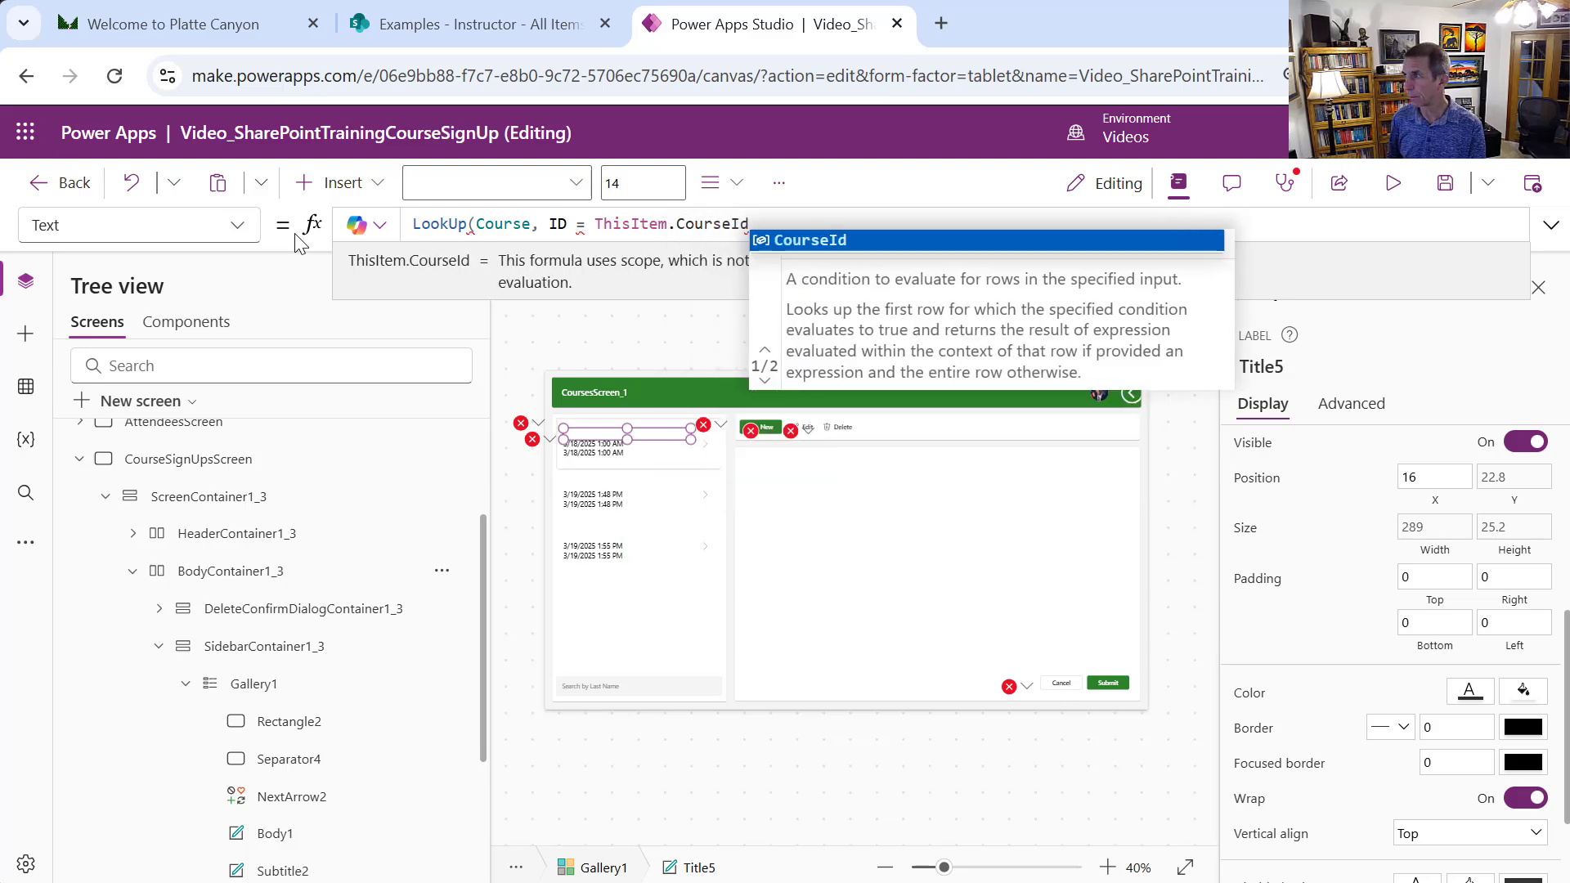
text(.Value)
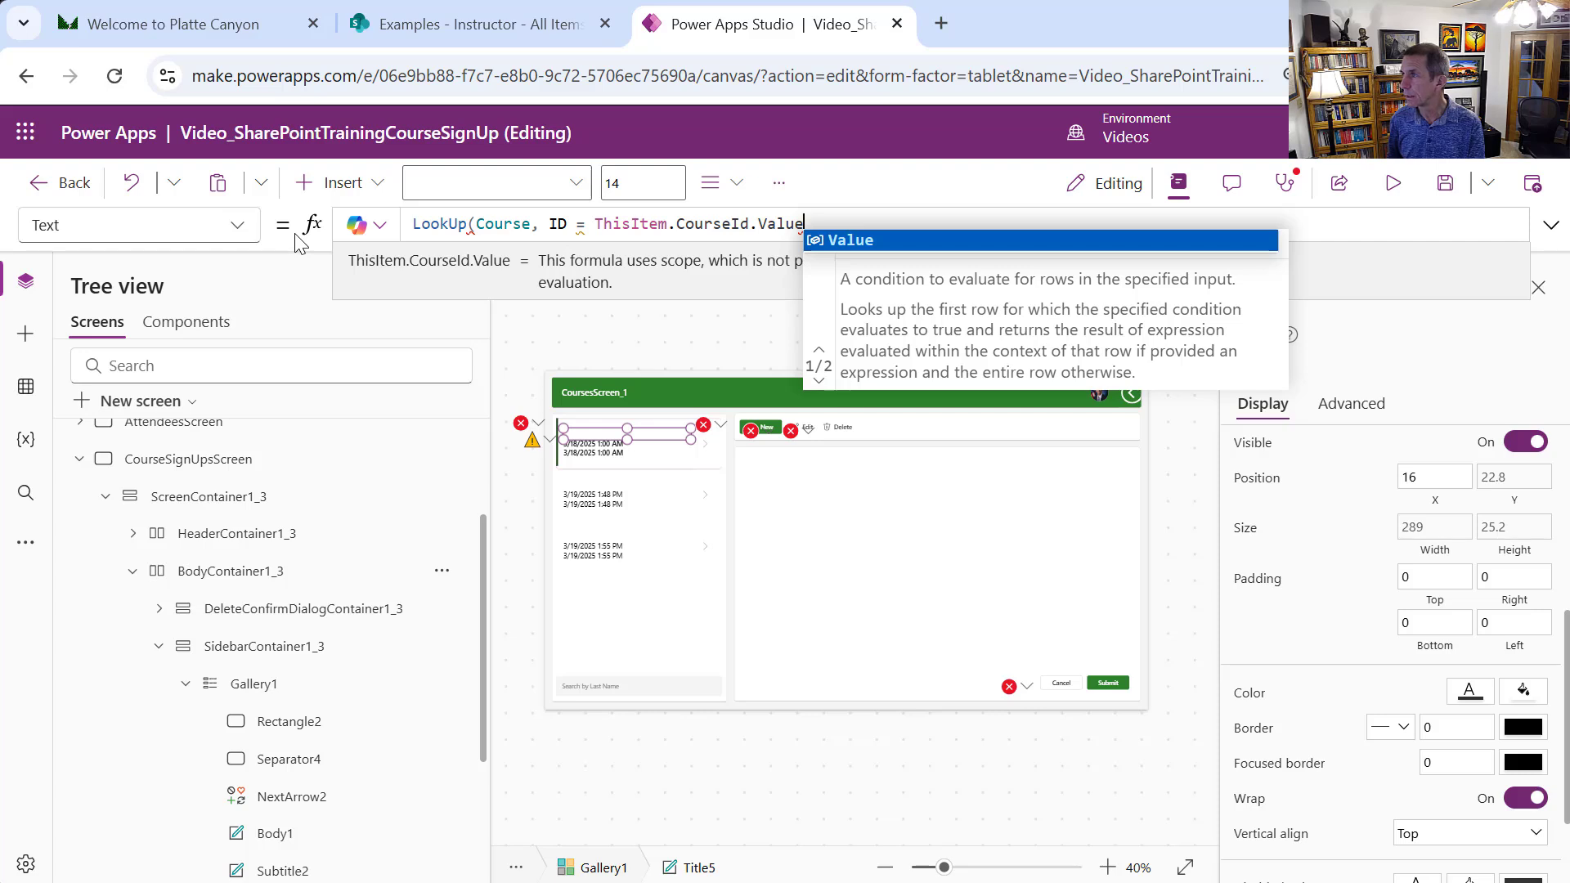
text())
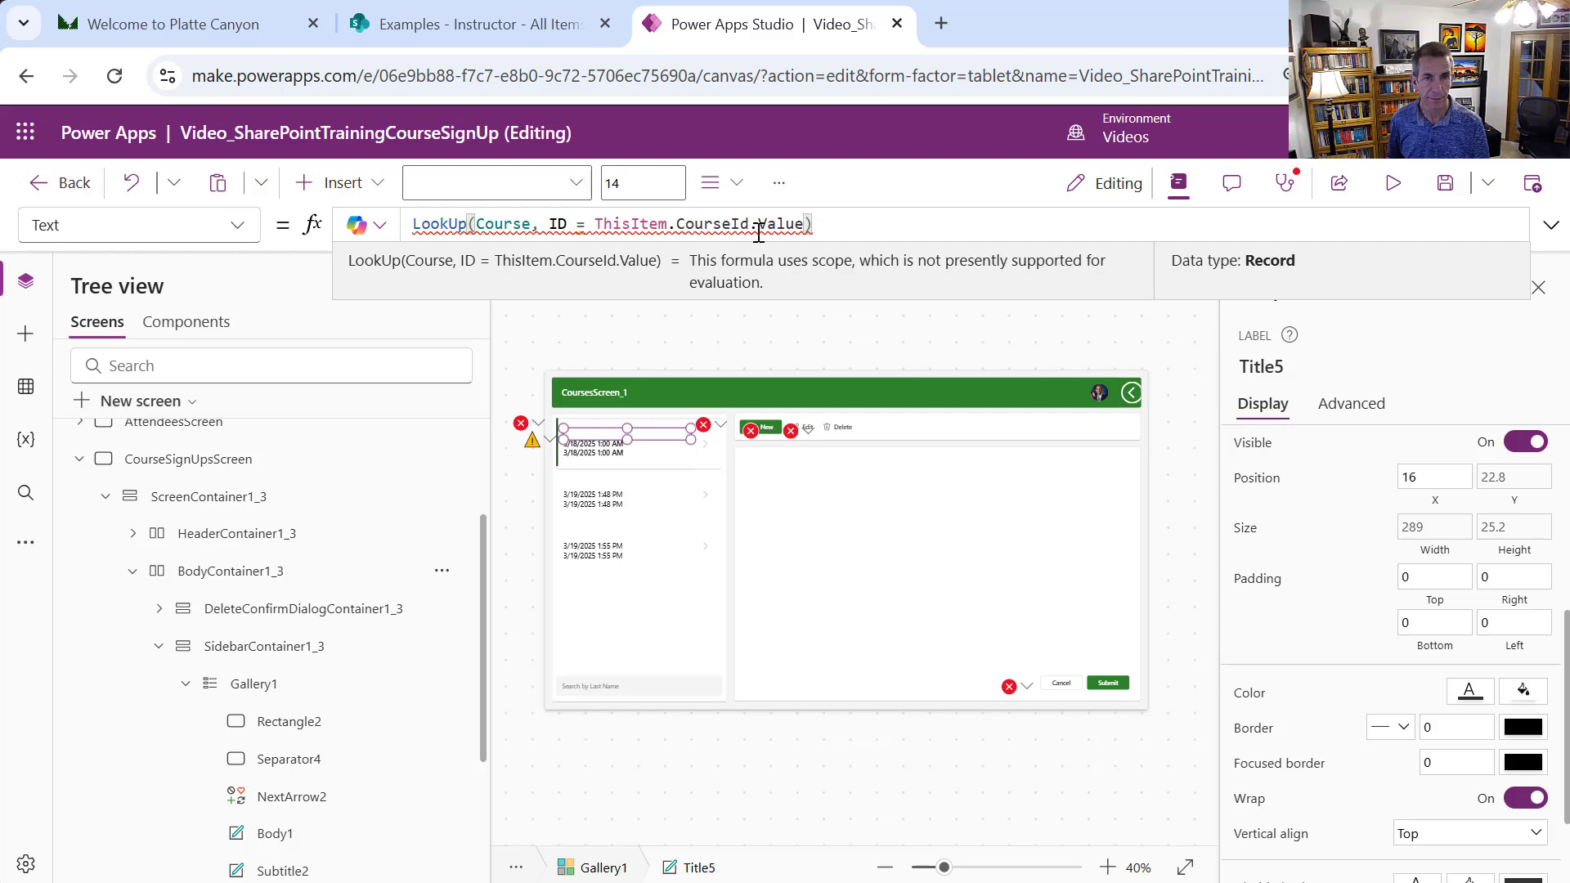
Wrap the CourseId in Value(), append .CourseName, and preview the course titles
mouse_move(723, 224)
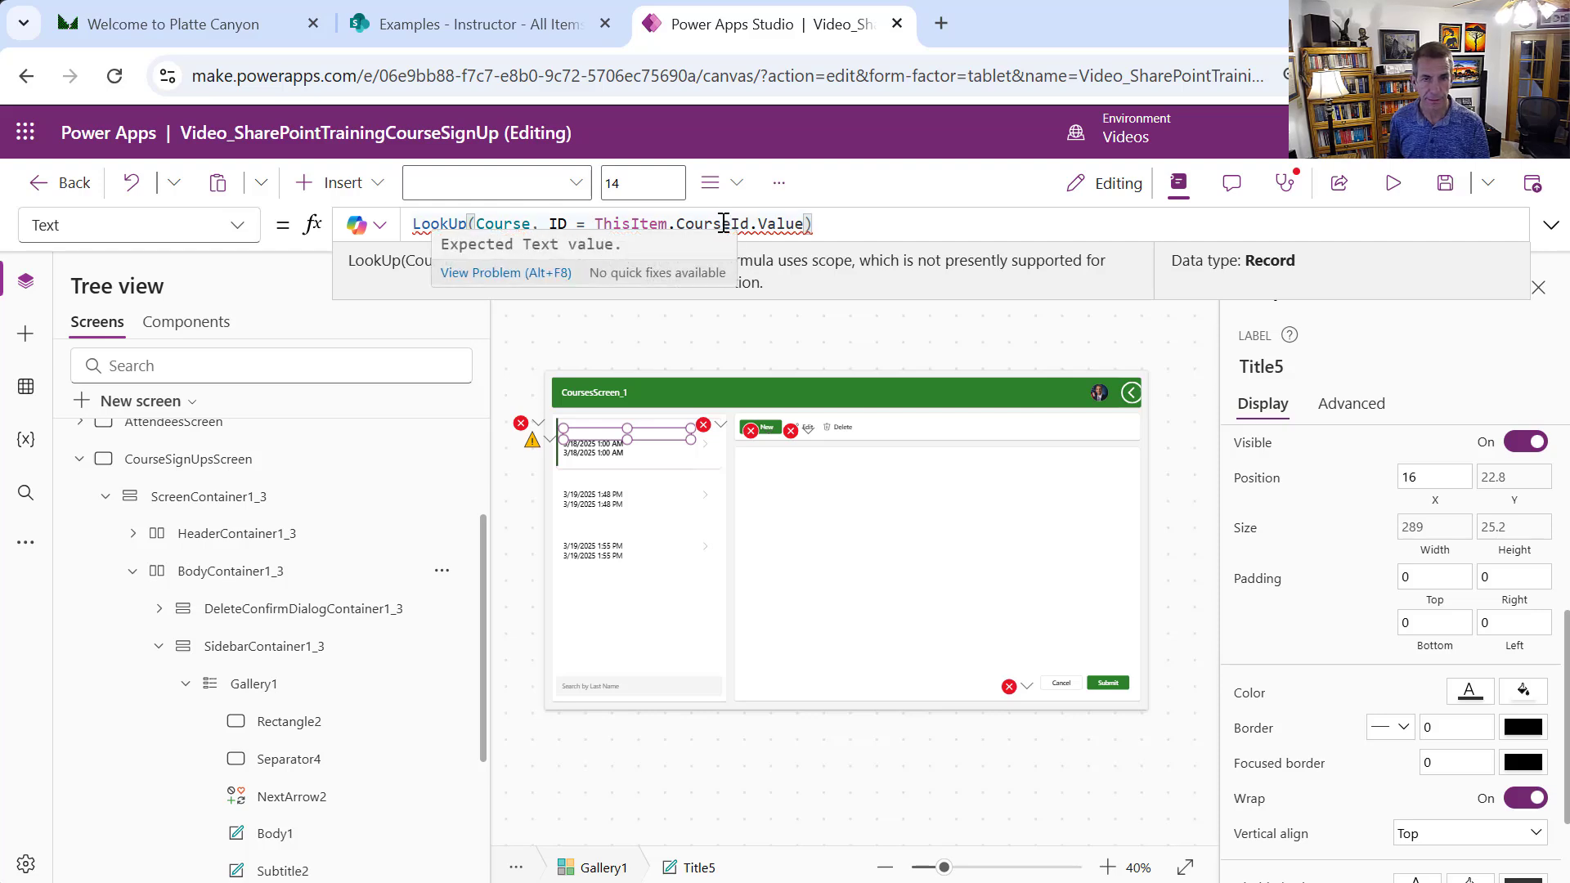
mouse_move(598, 223)
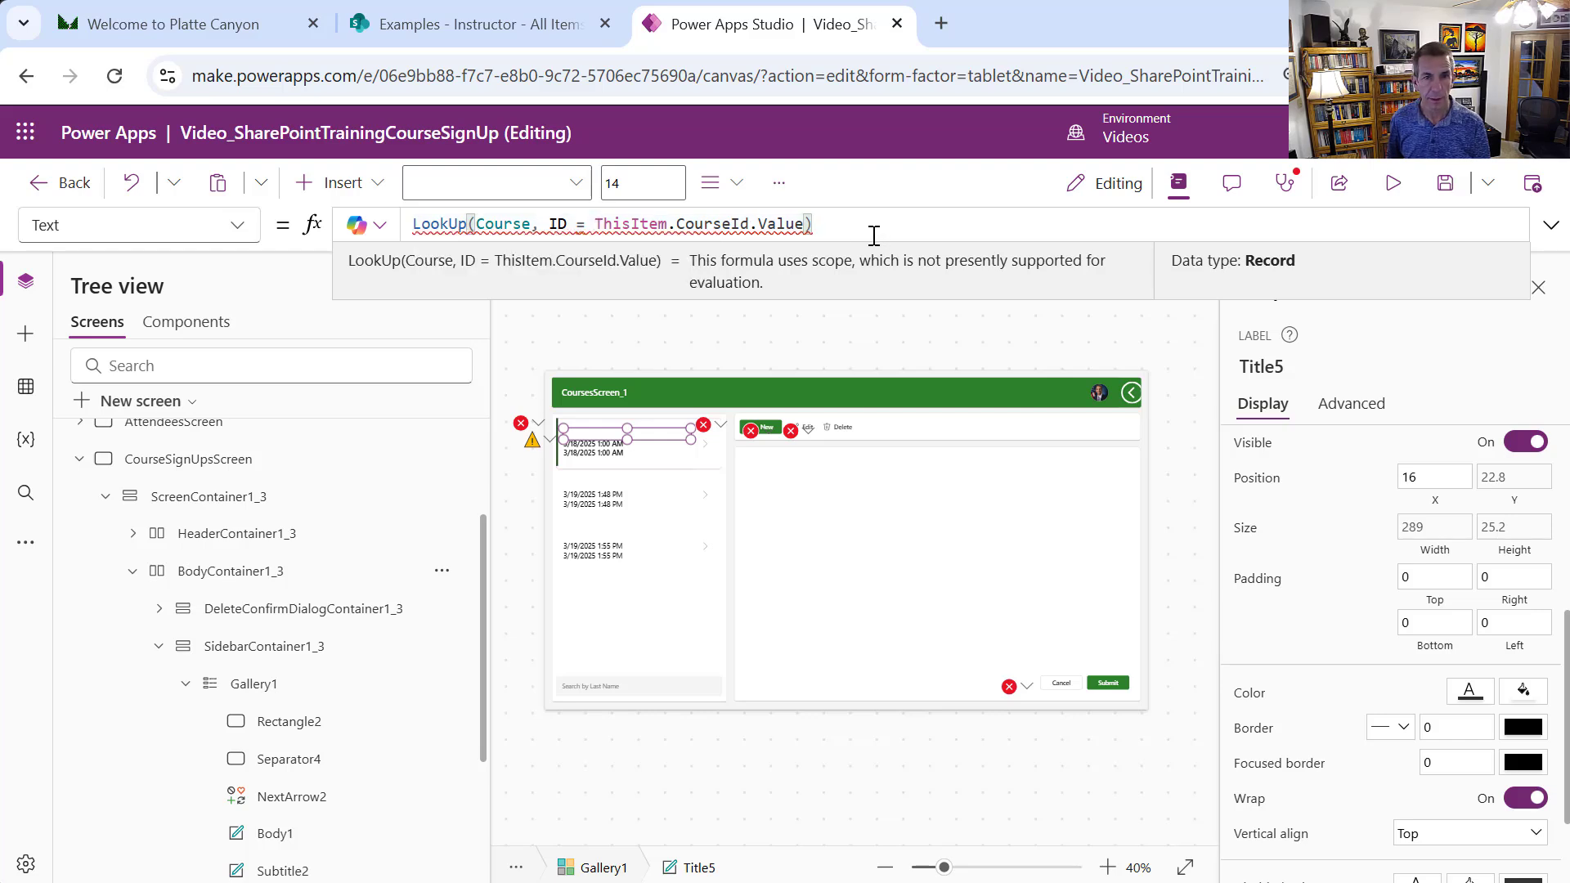
double_click(601, 224)
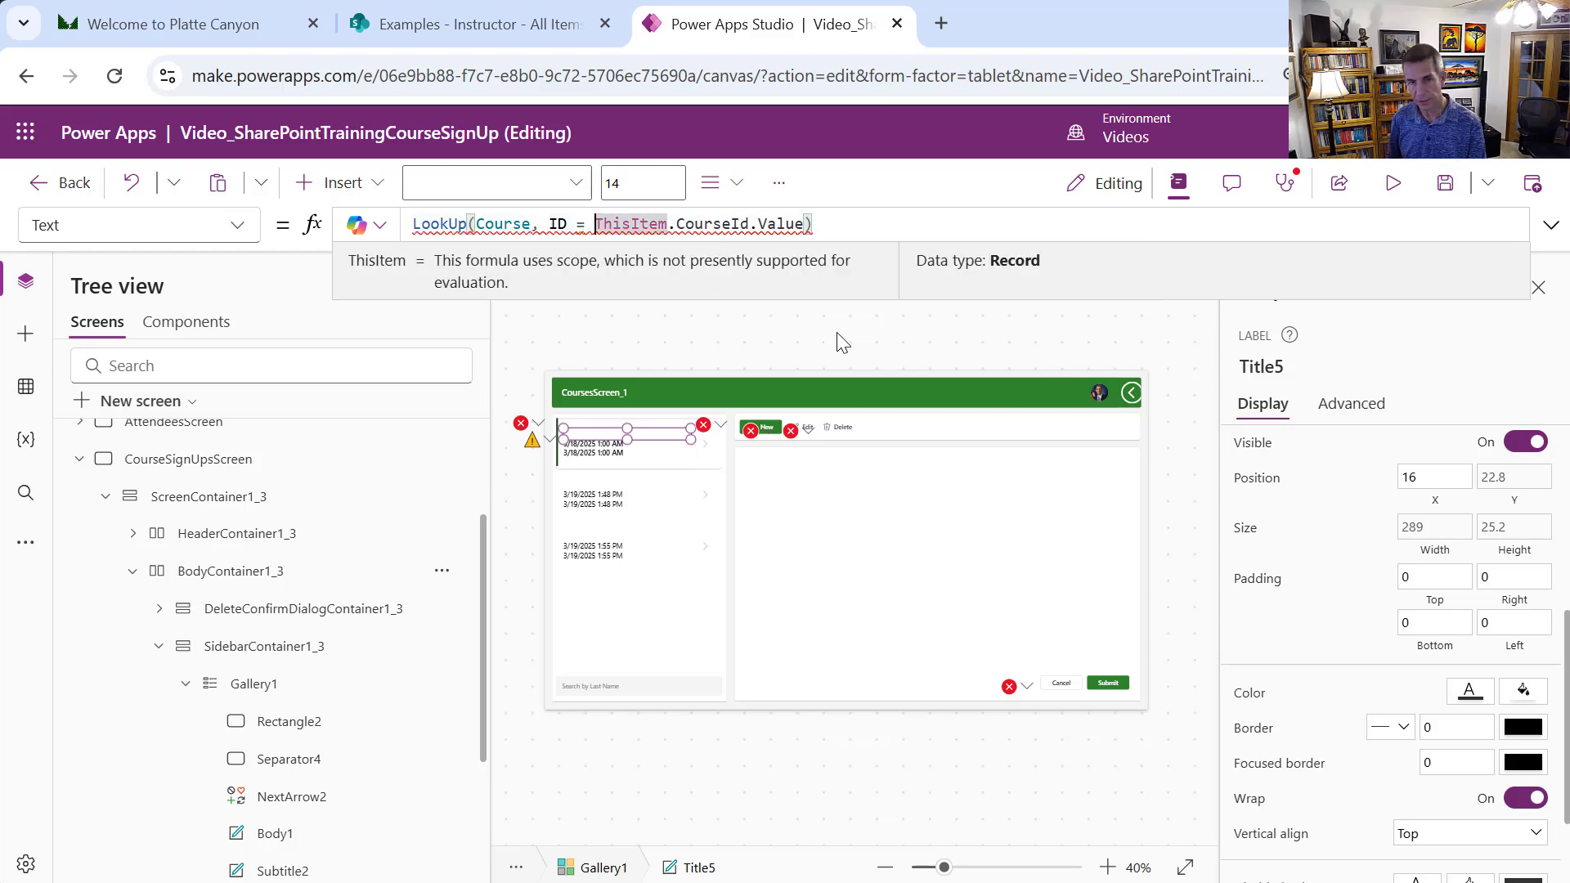
text(Value)
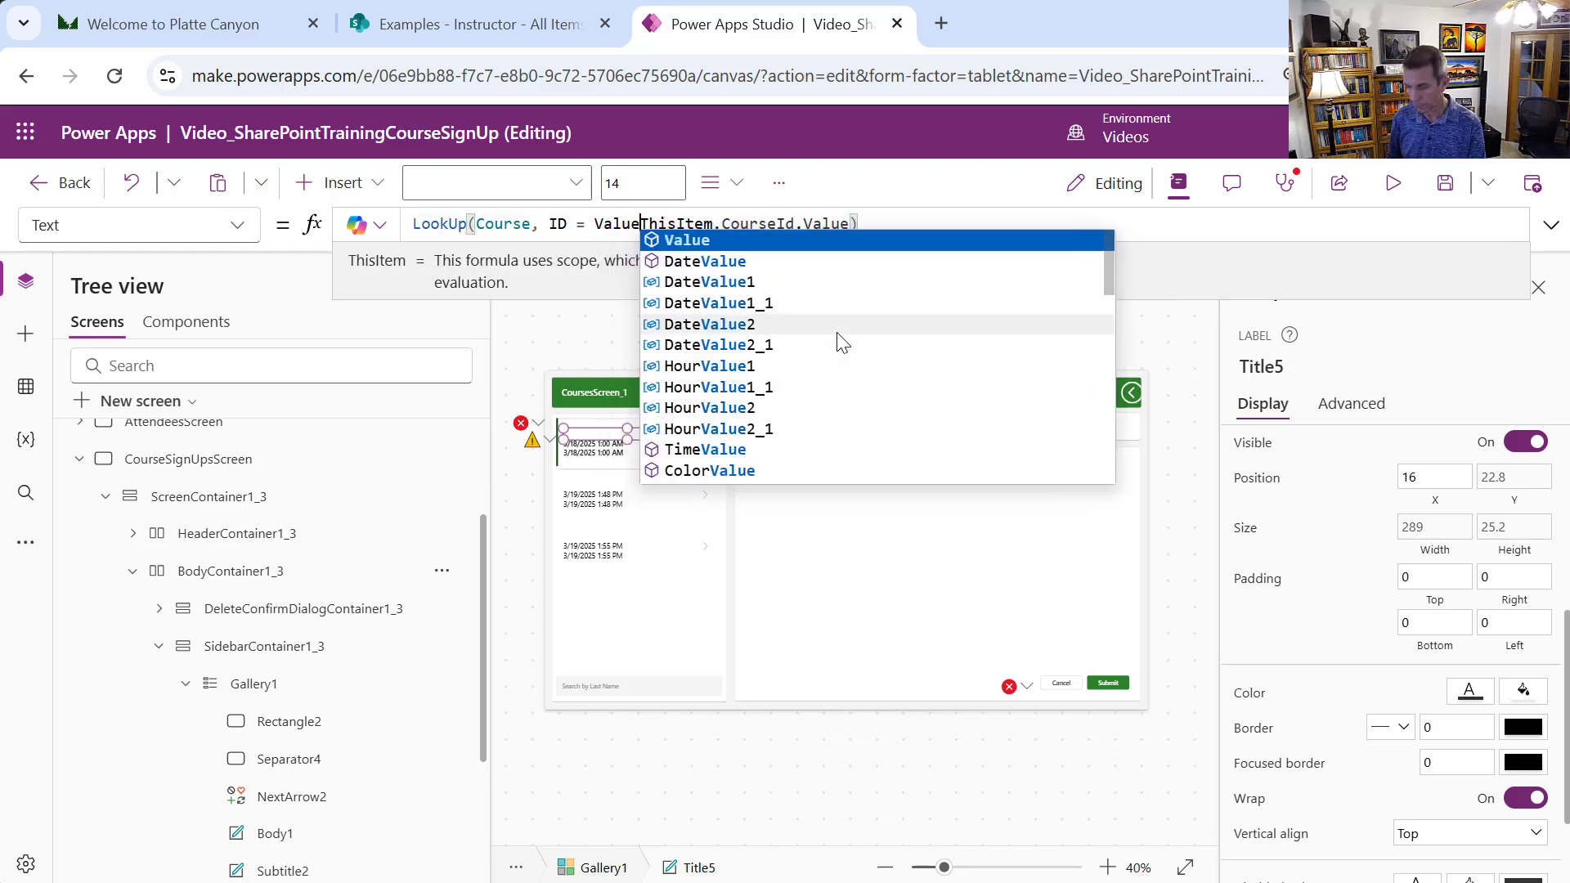
text(()
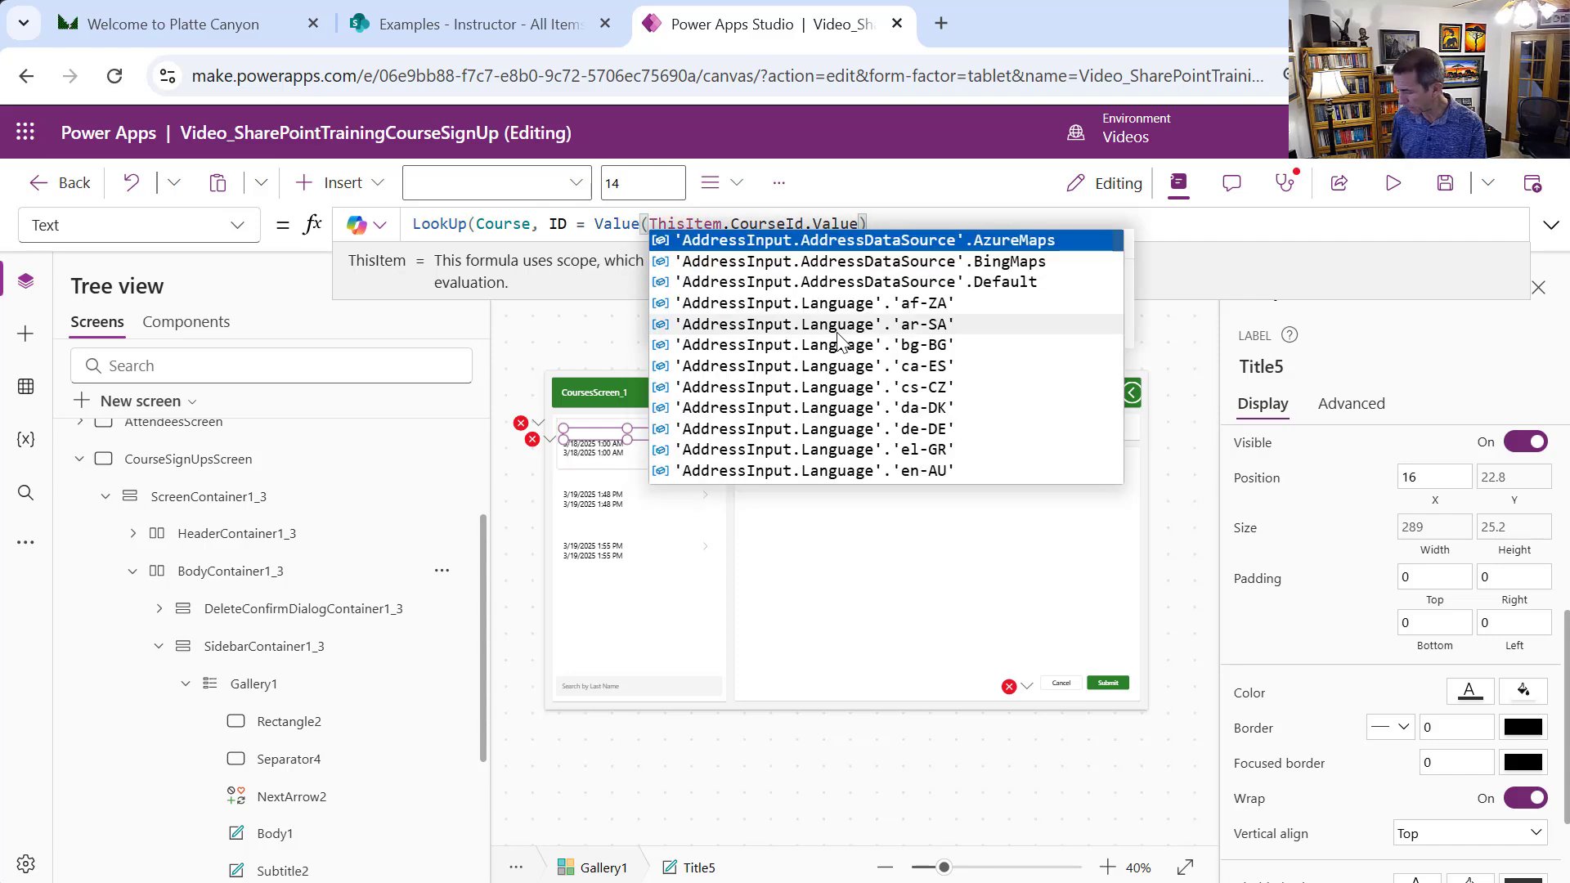
key(End)
text())
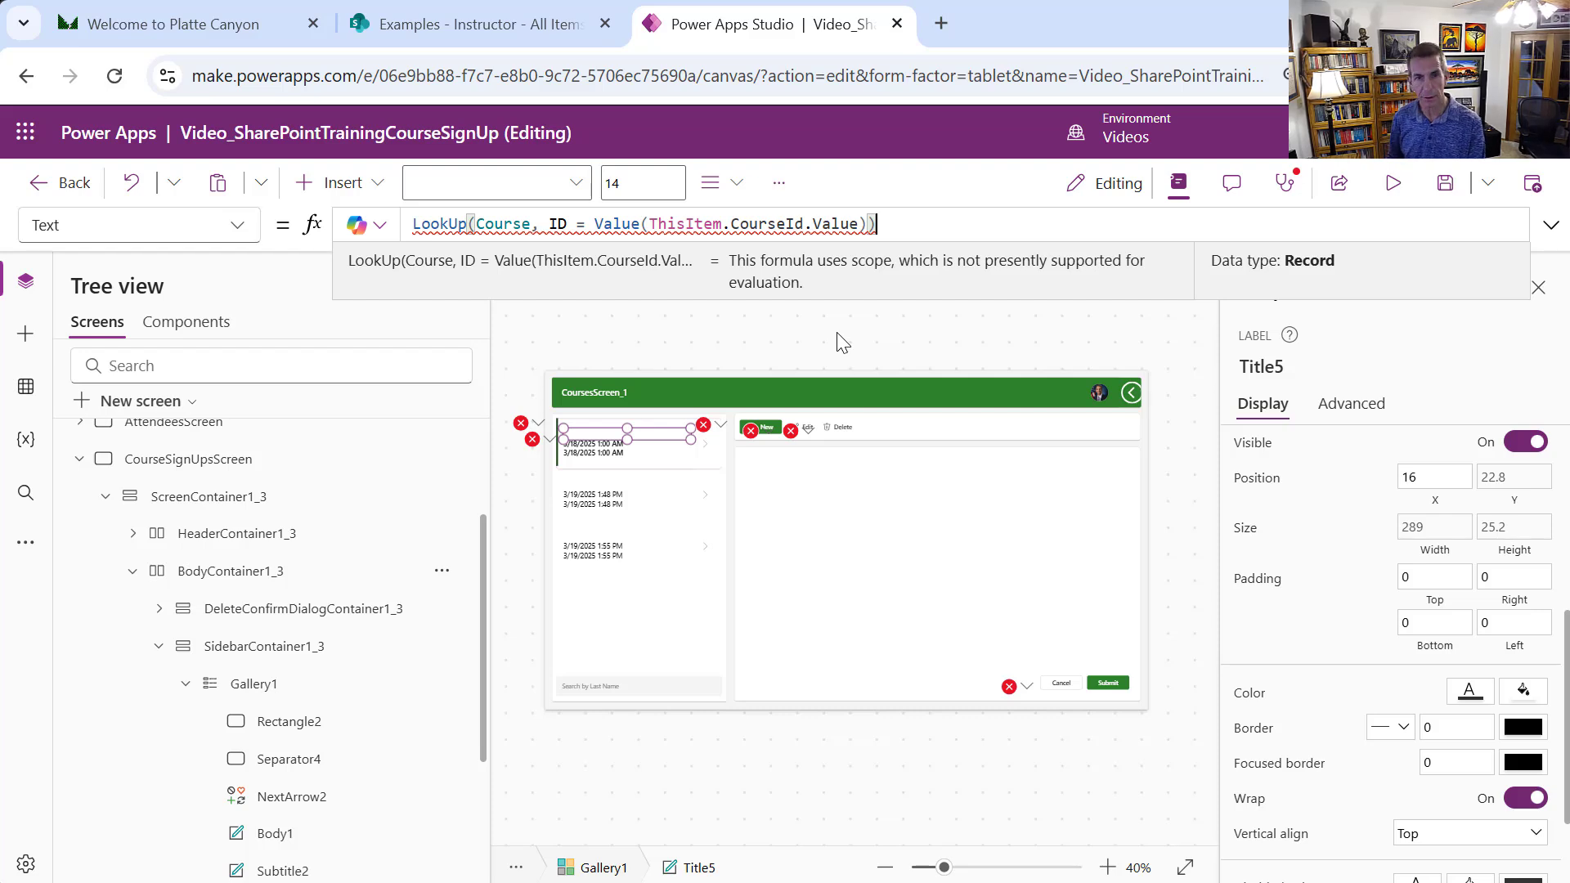
text(.)
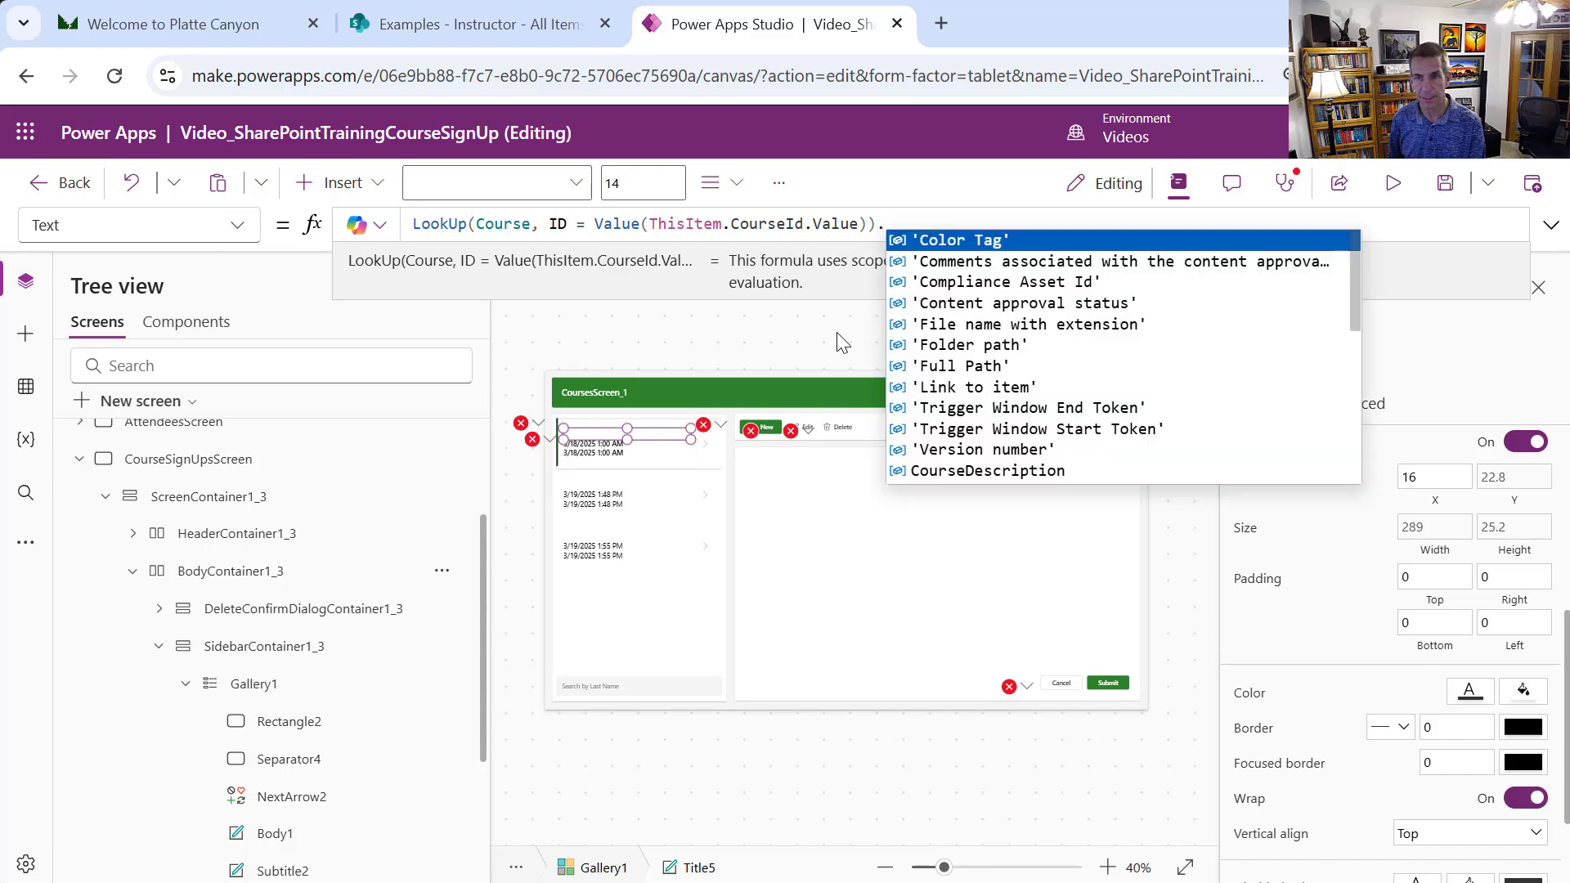
text(CourseName)
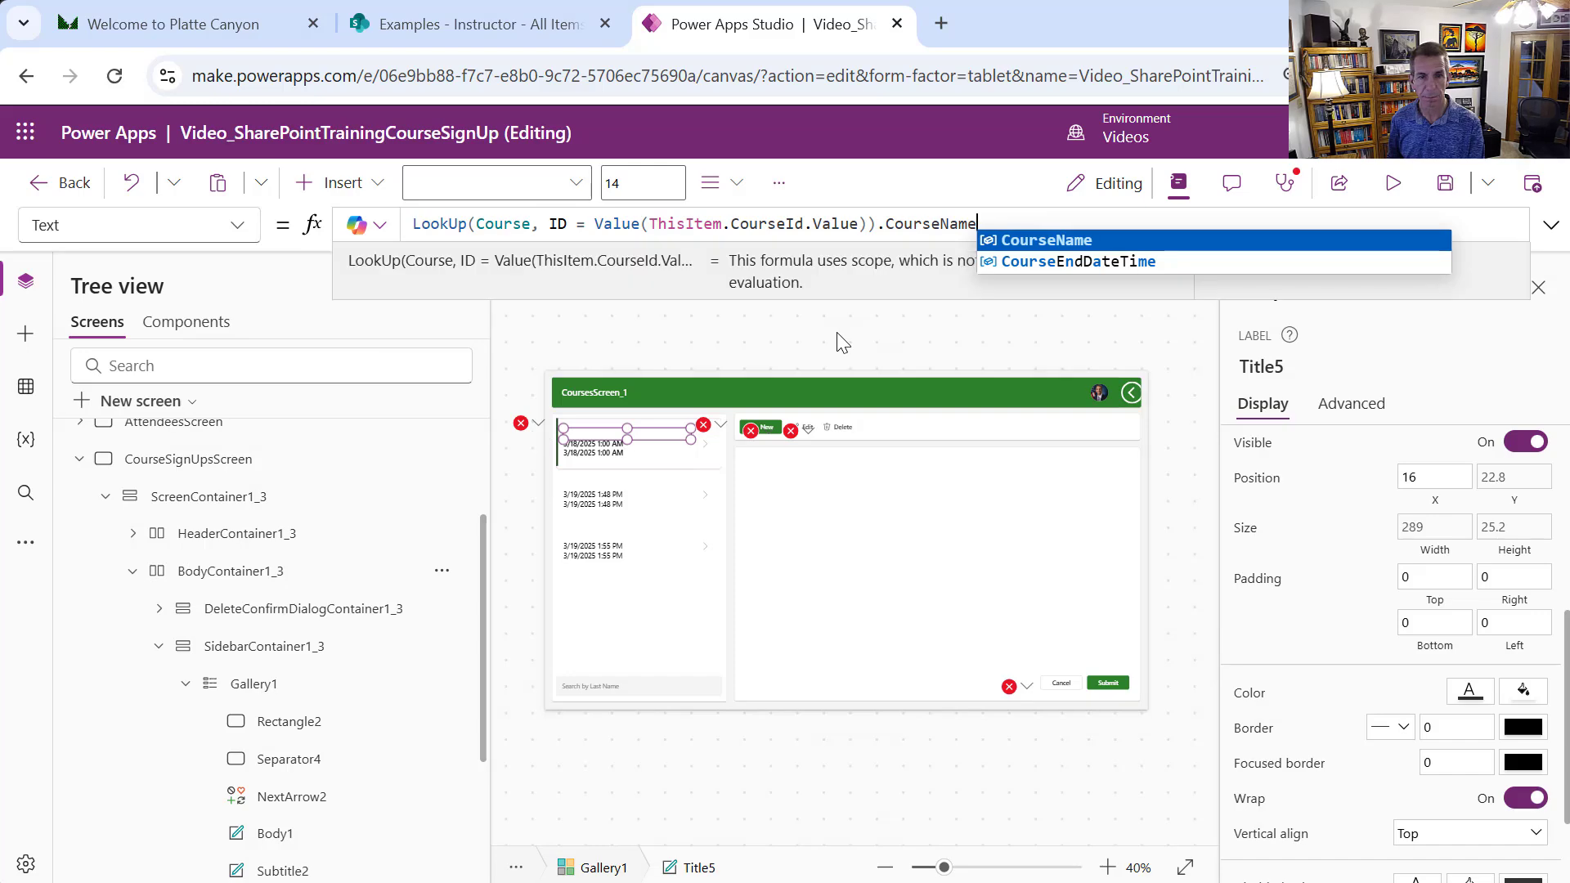
key(Tab)
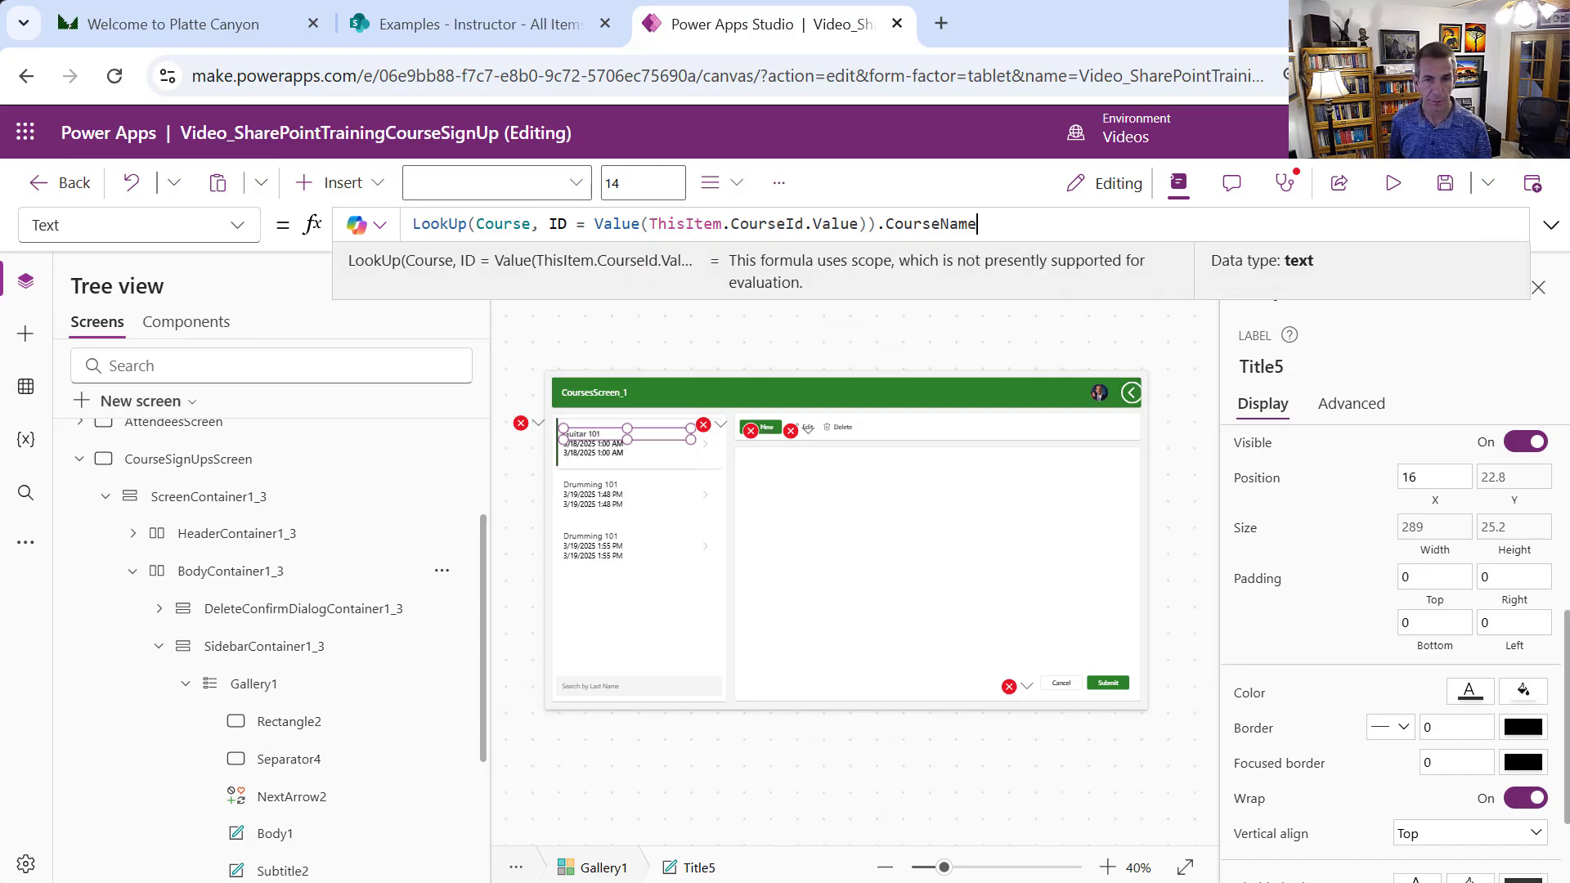
click(1393, 182)
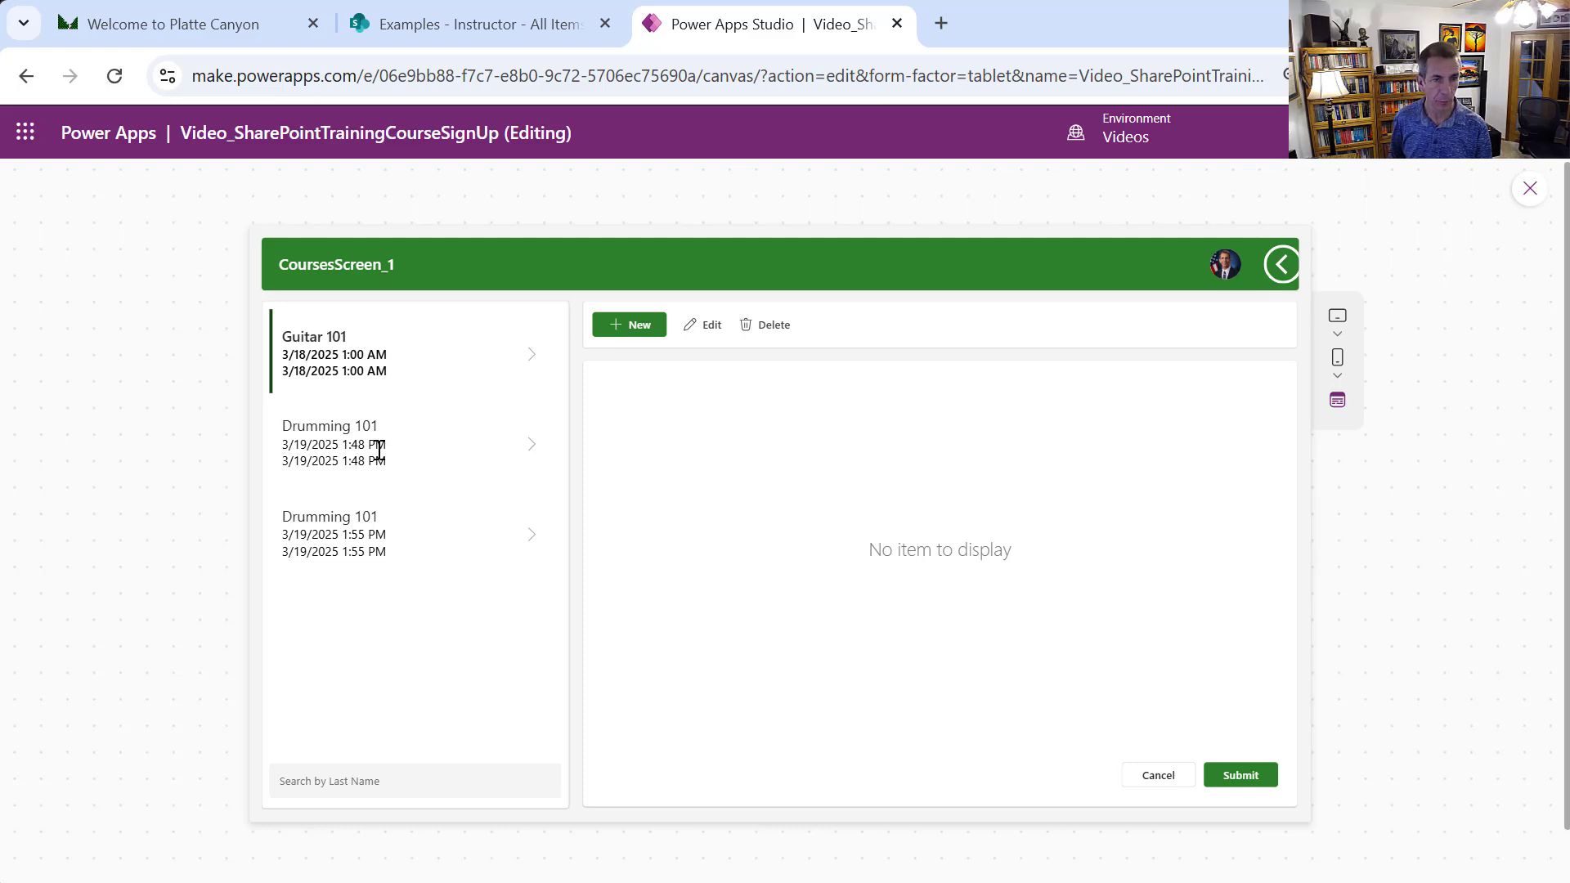
click(1529, 189)
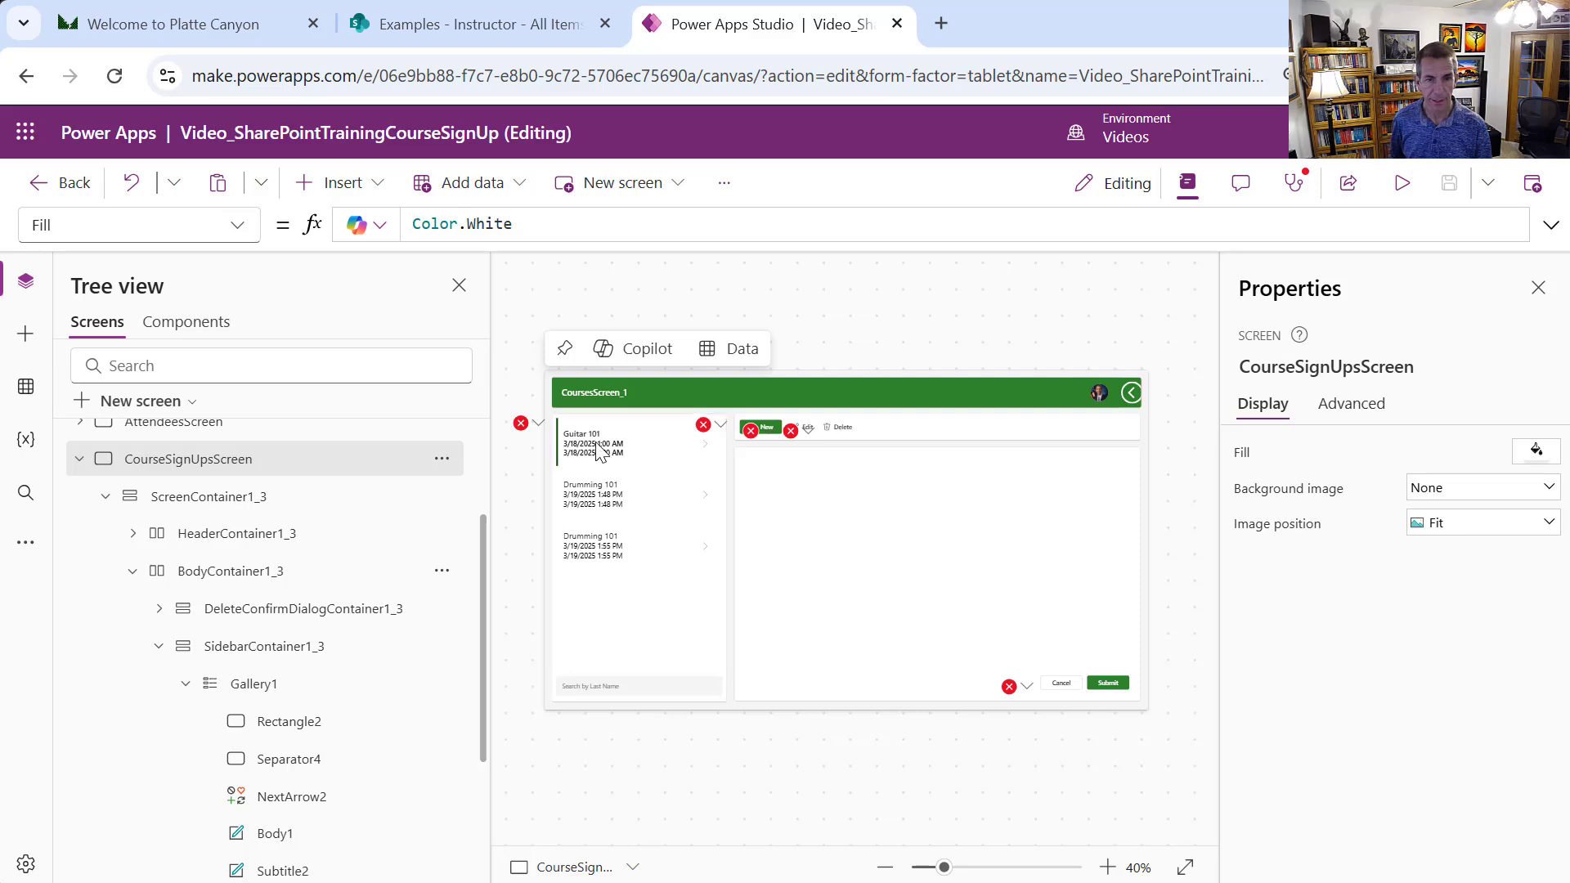
click(601, 453)
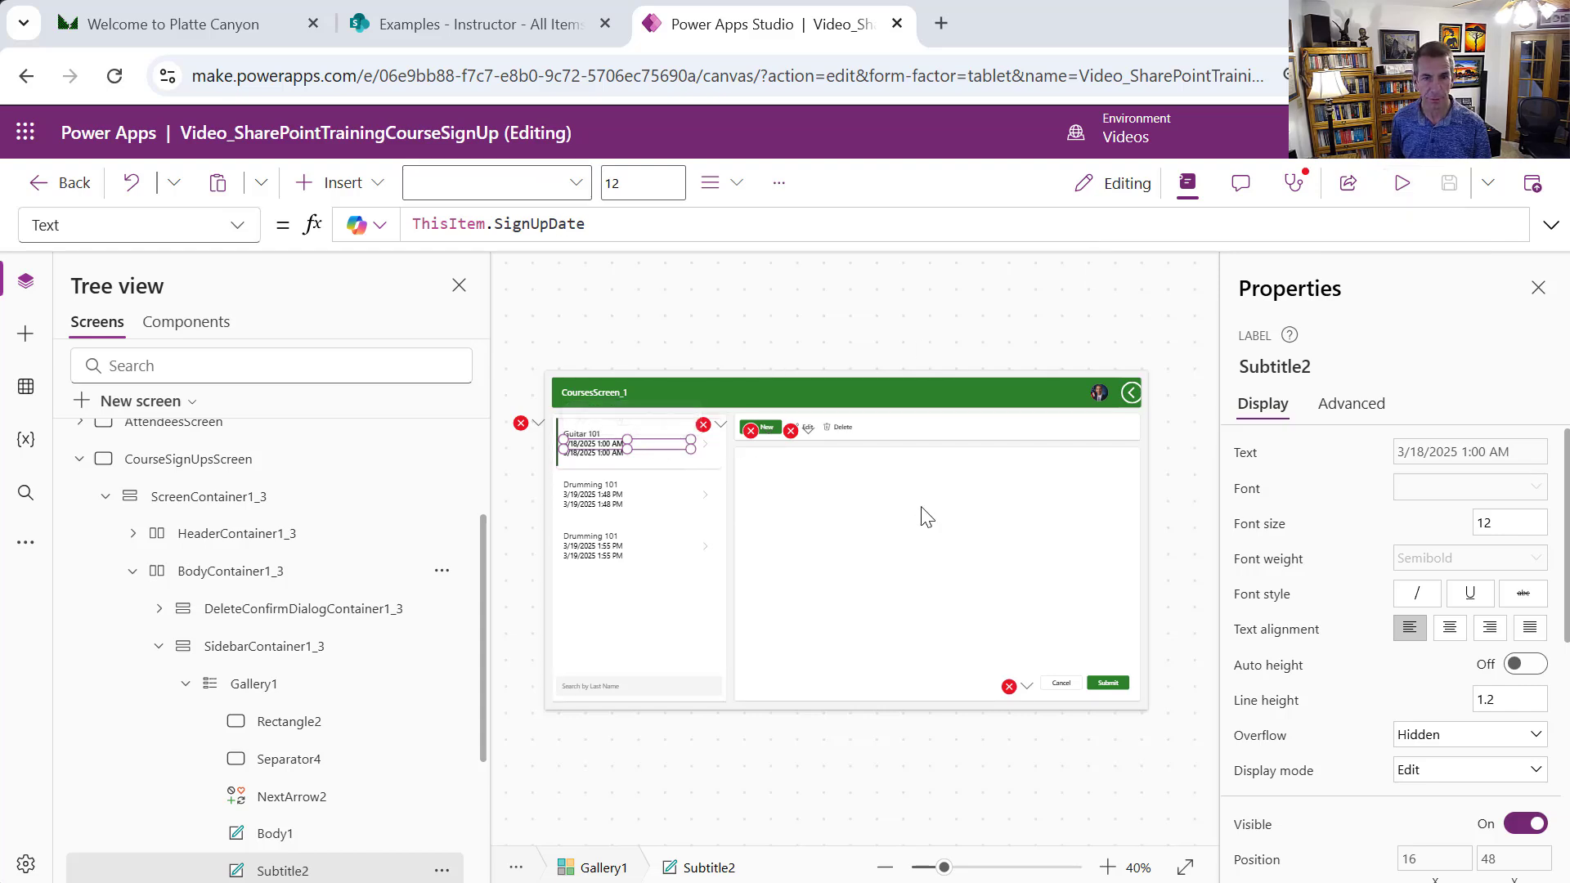
click(813, 498)
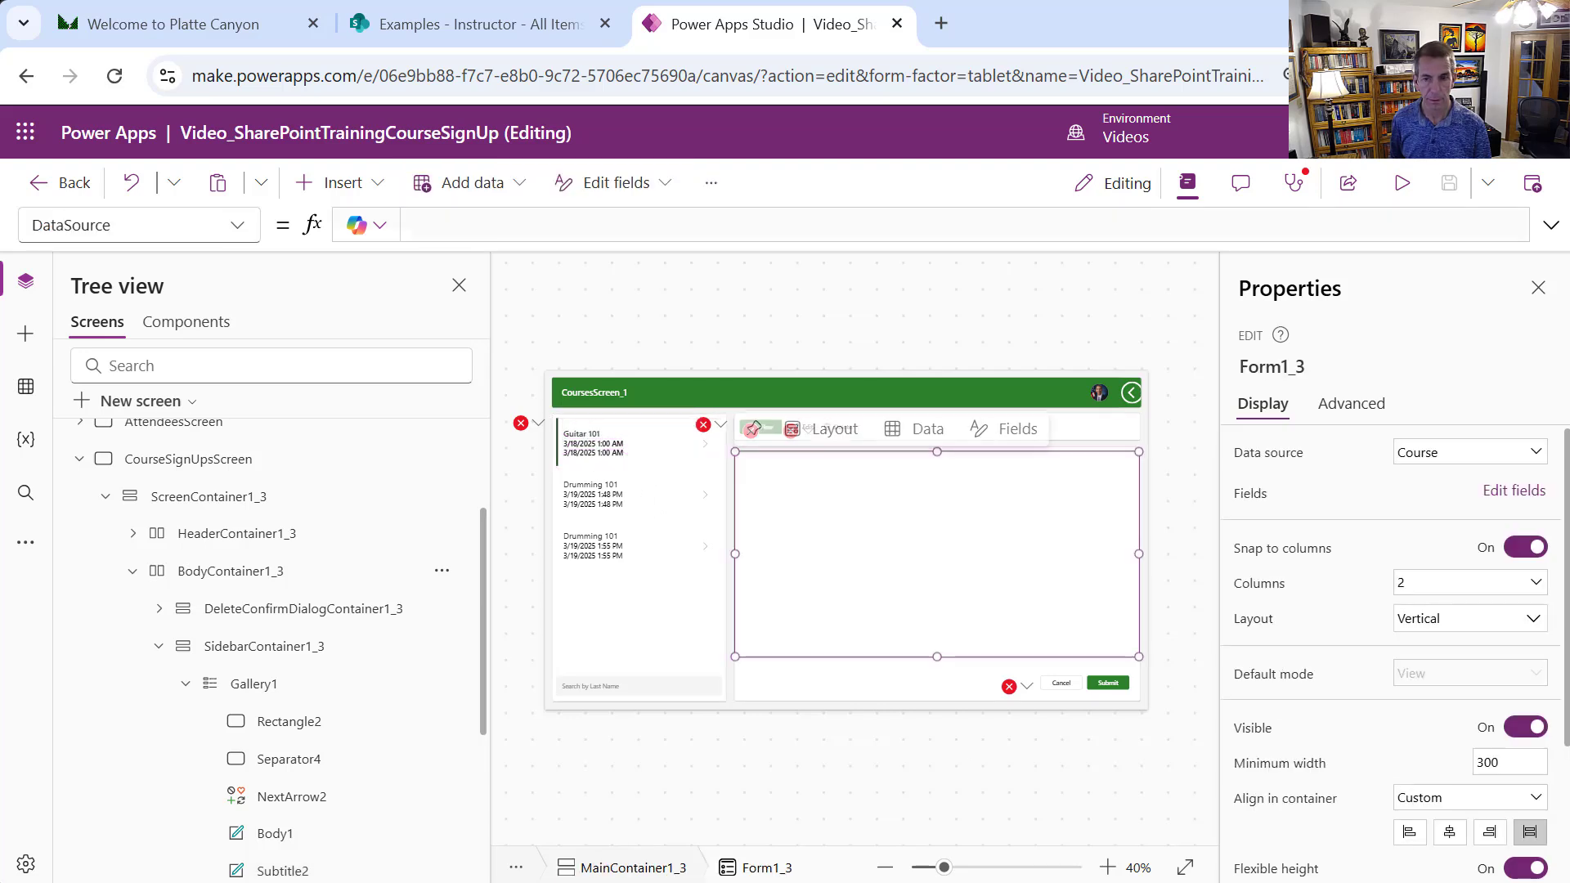
click(585, 435)
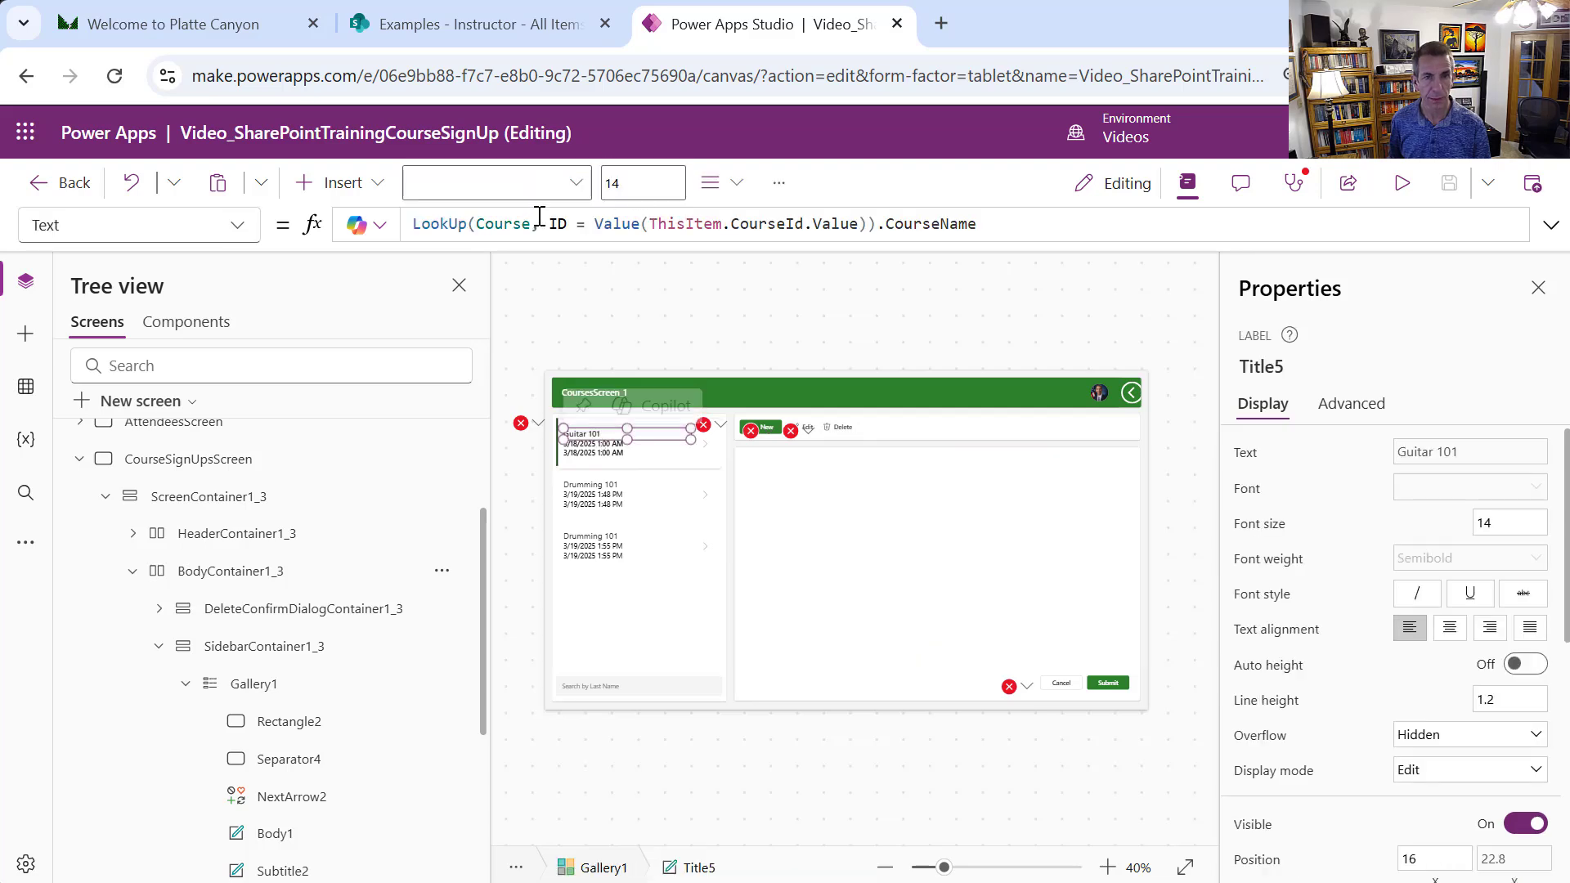
drag(417, 216, 875, 223)
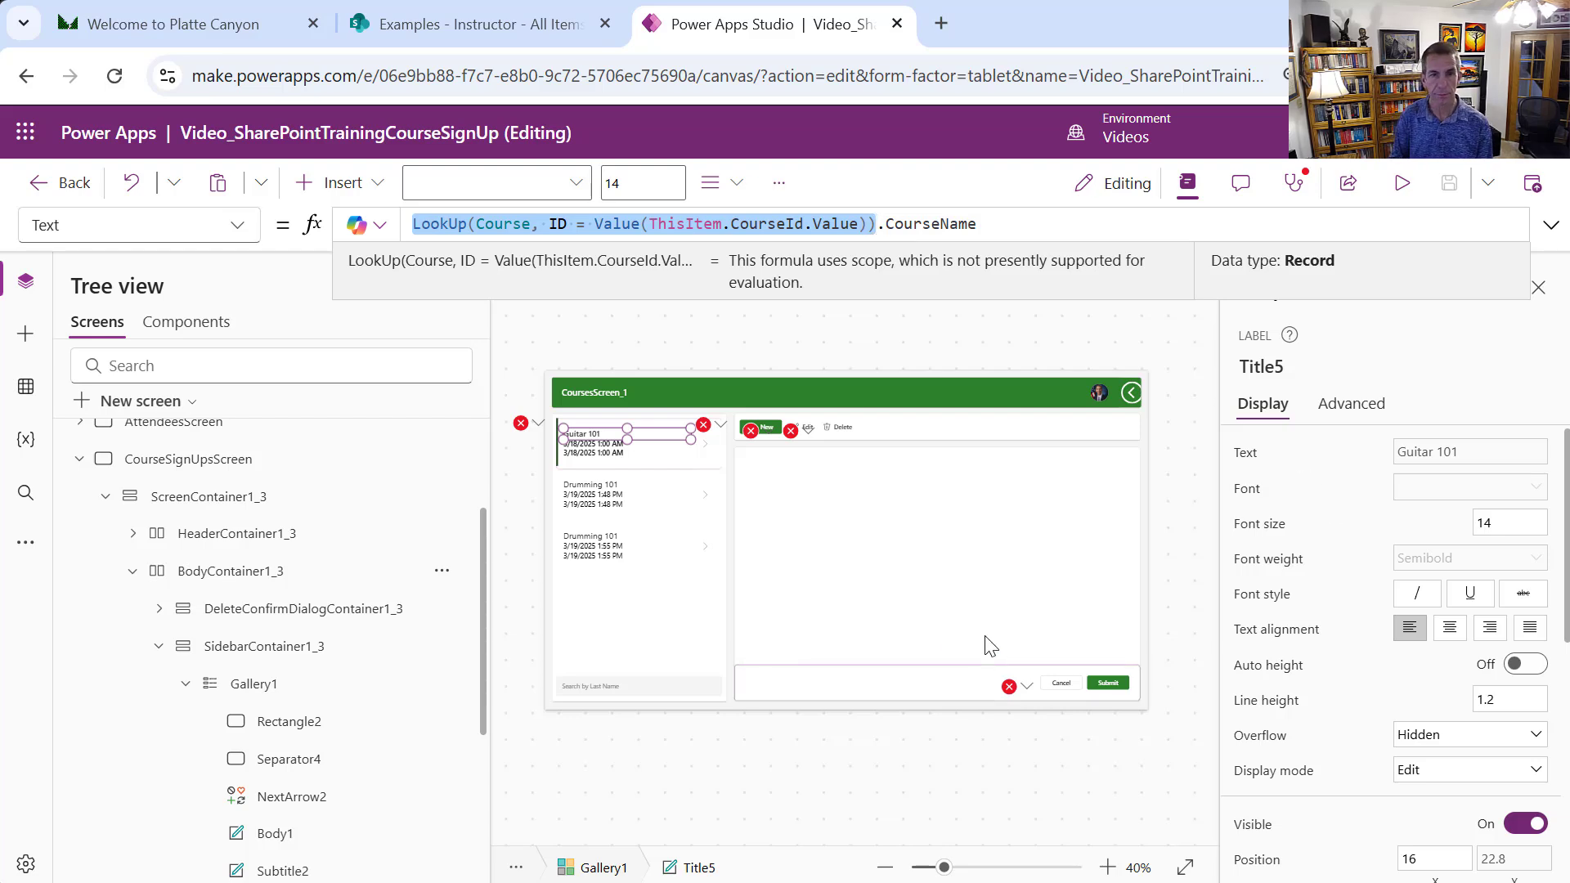
click(621, 440)
click(652, 455)
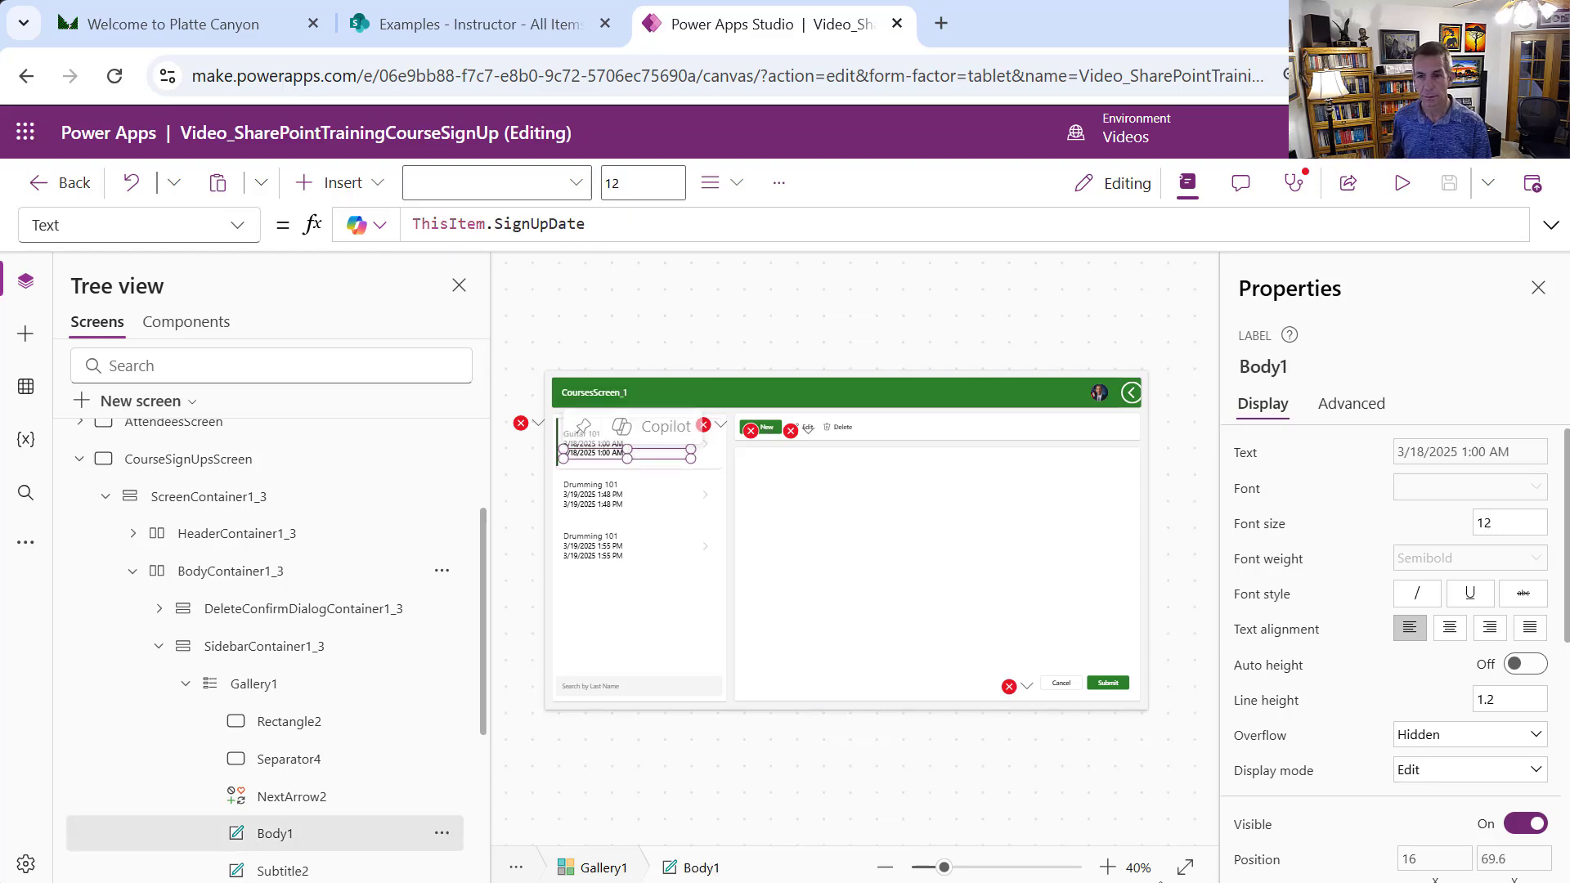
click(1107, 867)
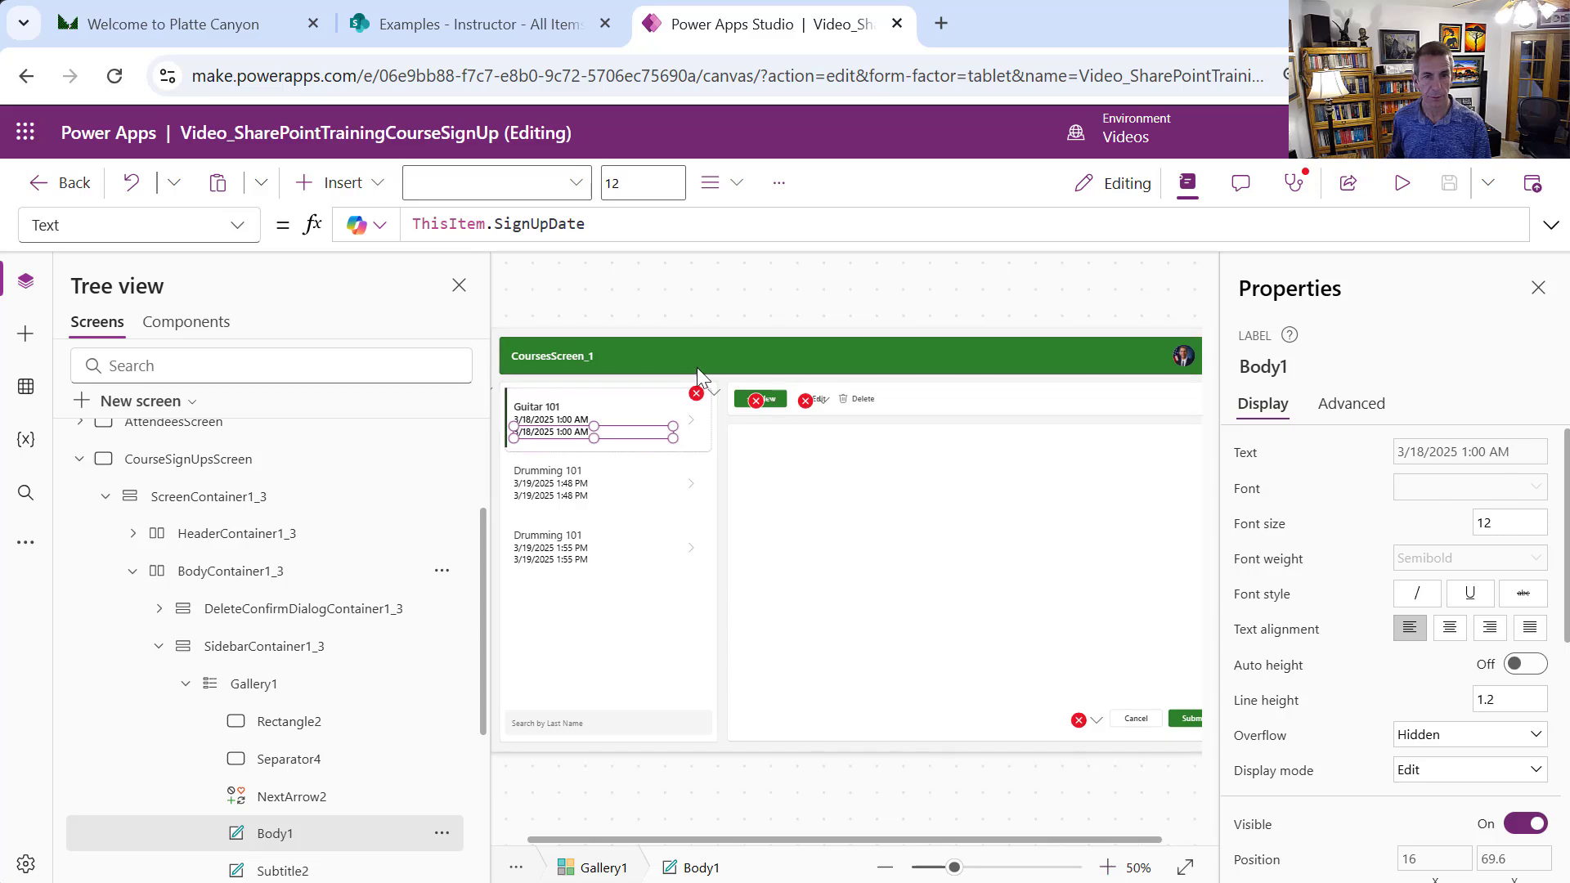
click(616, 420)
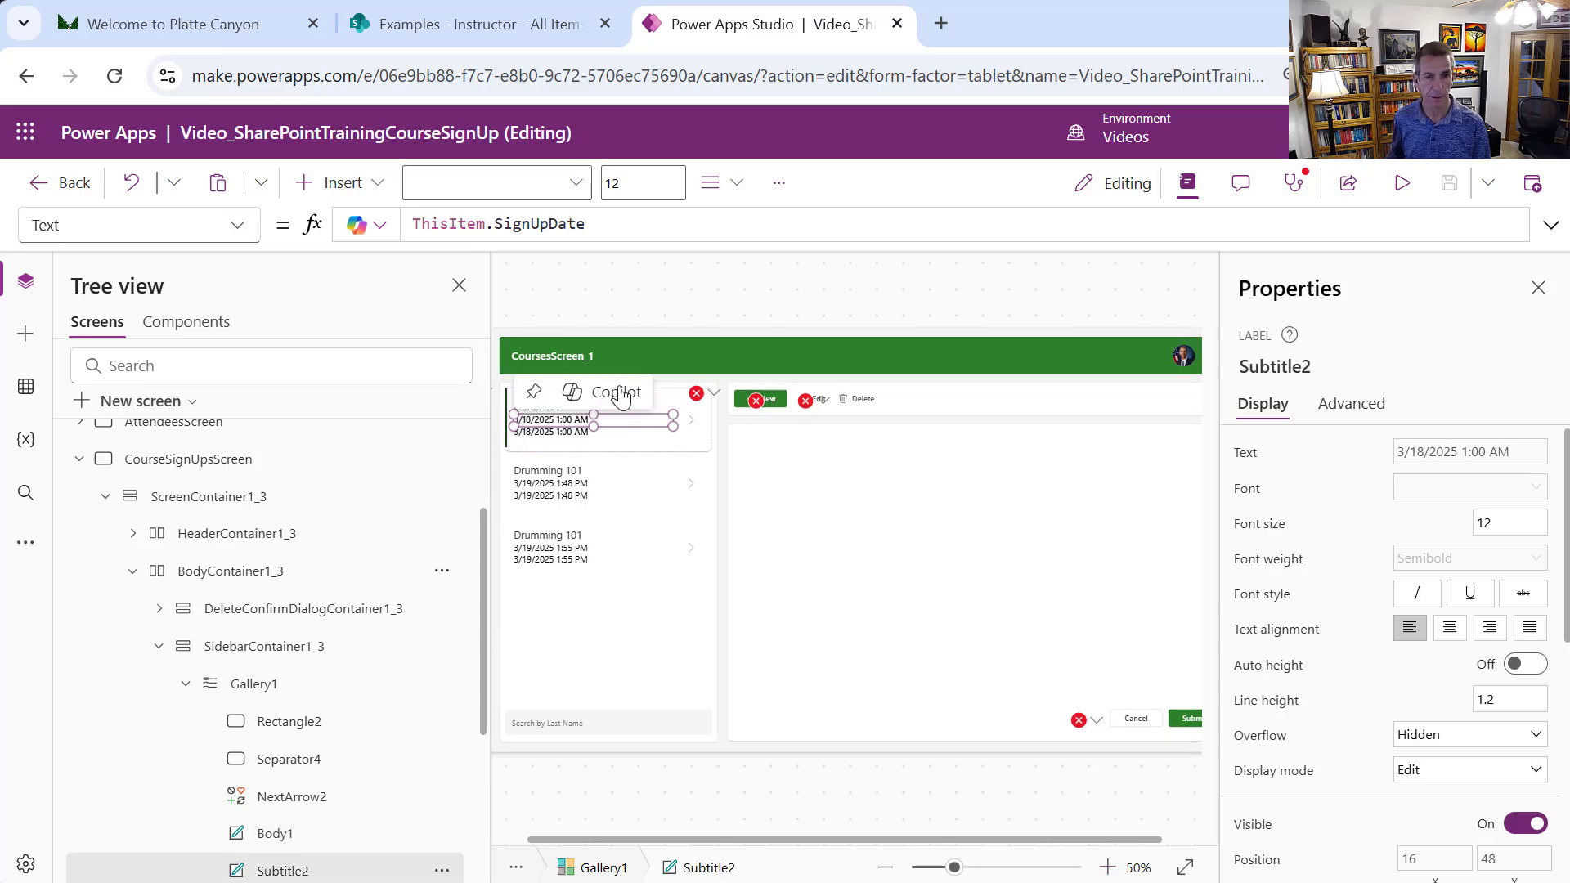
Set Subtitle2 to "Course Date: " & the pasted Course LookUp's CourseStartDateTime
drag(589, 227, 412, 228)
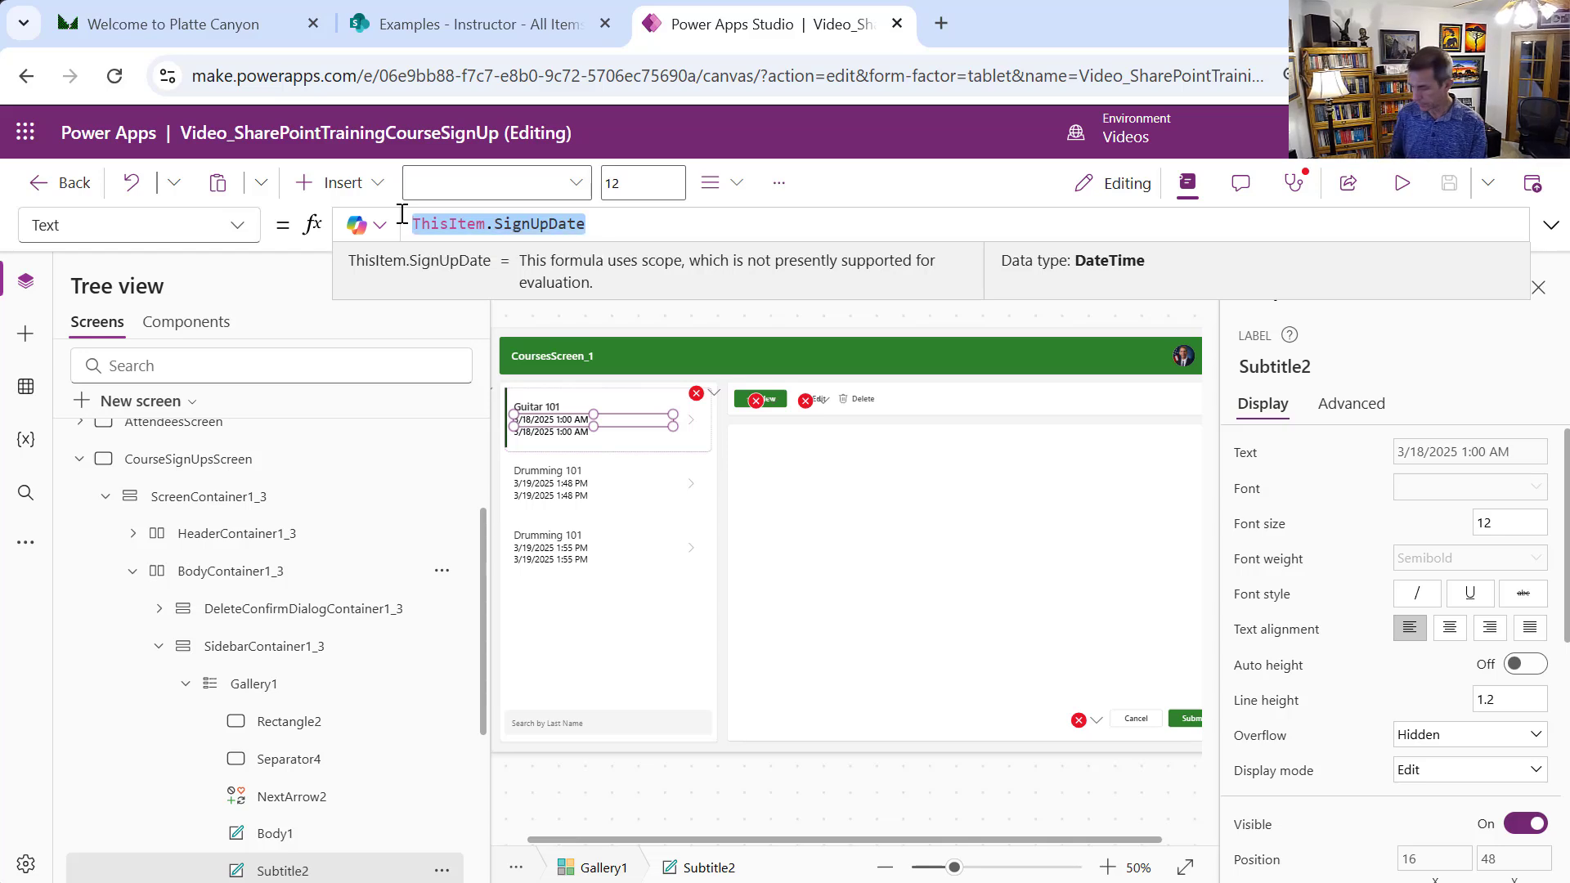
text("Cour)
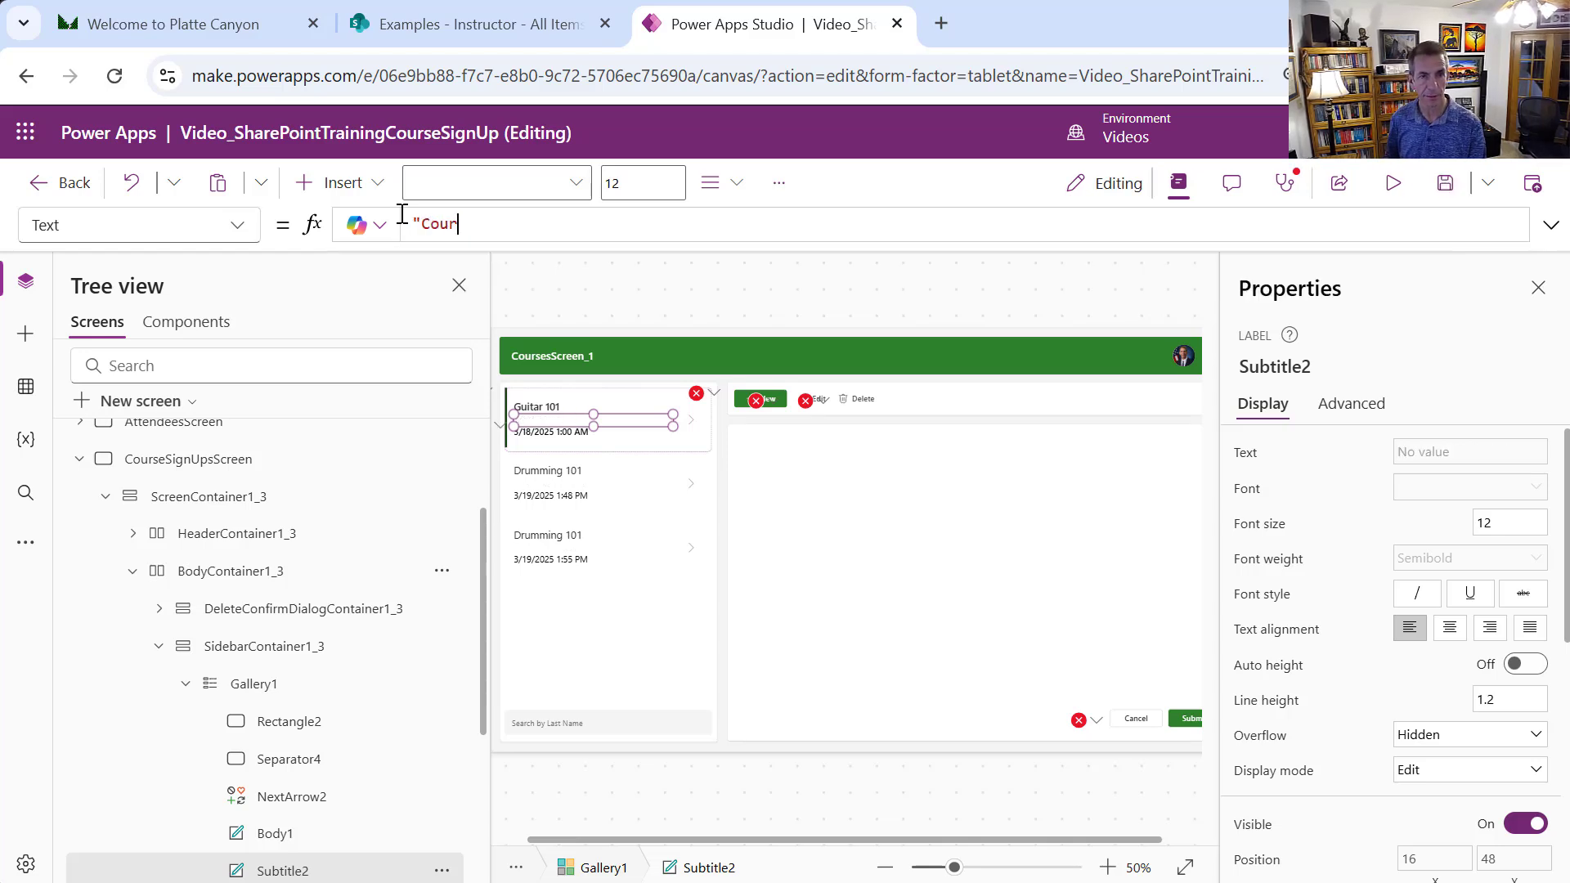
text(se Date)
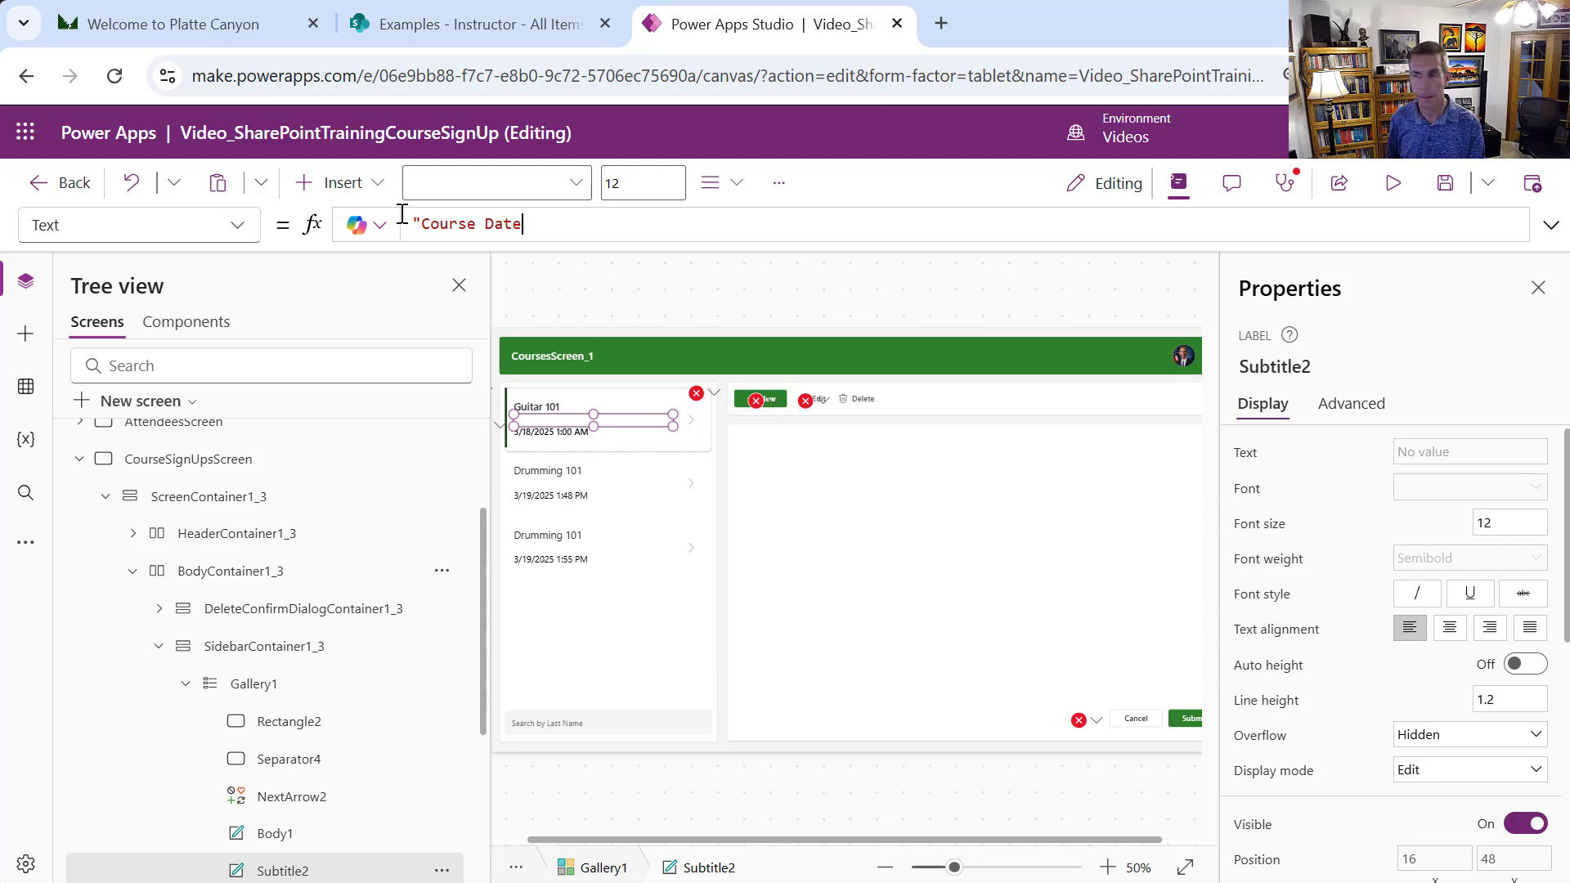
text(:)
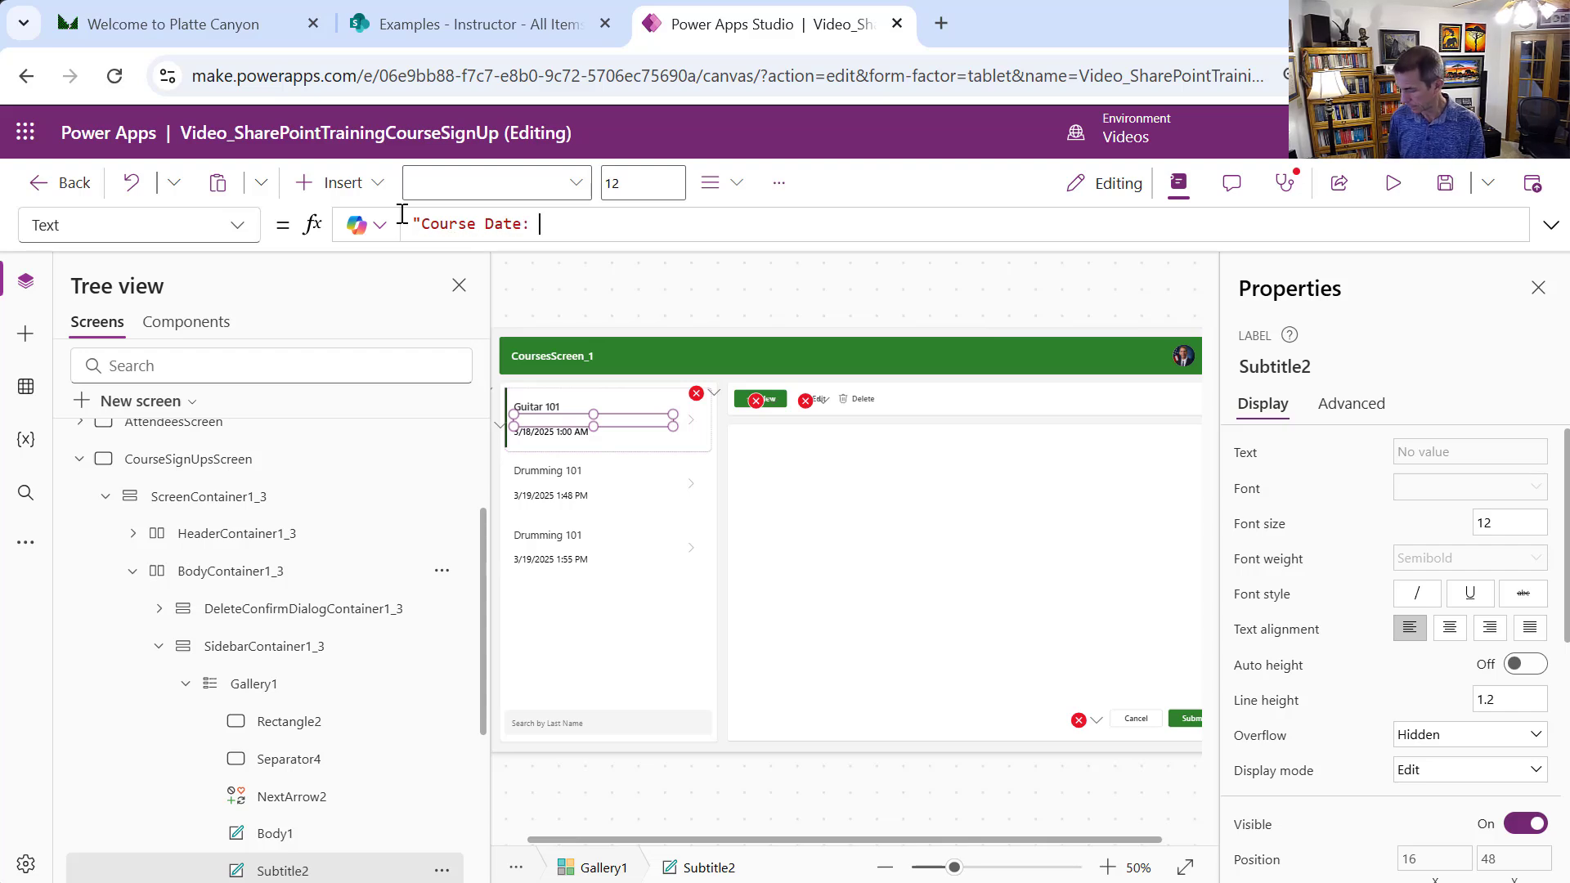
text( " )
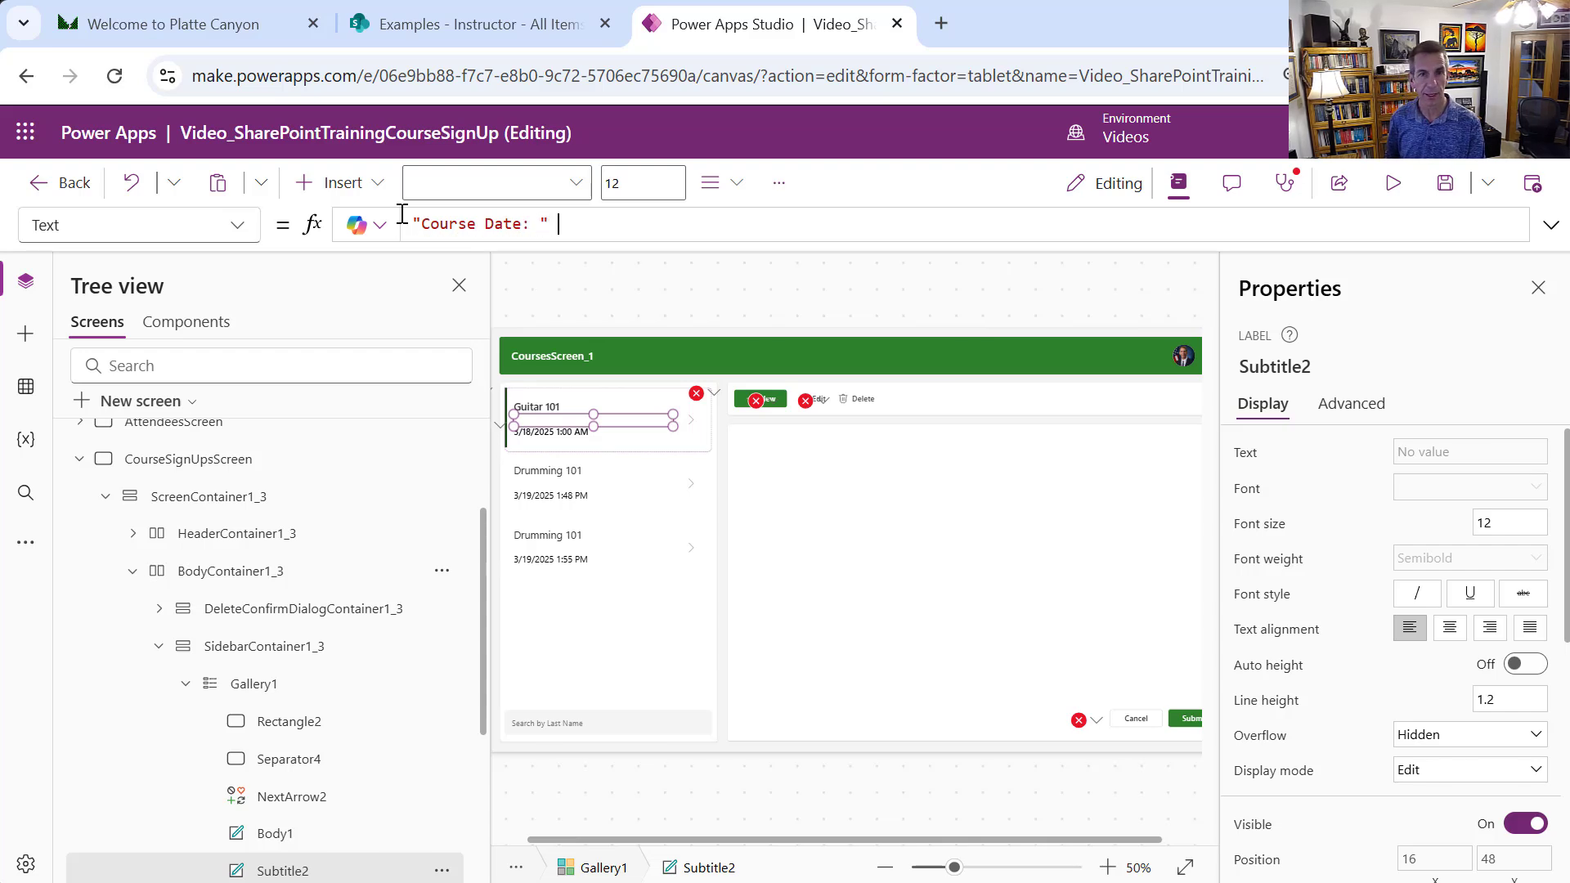
text(&)
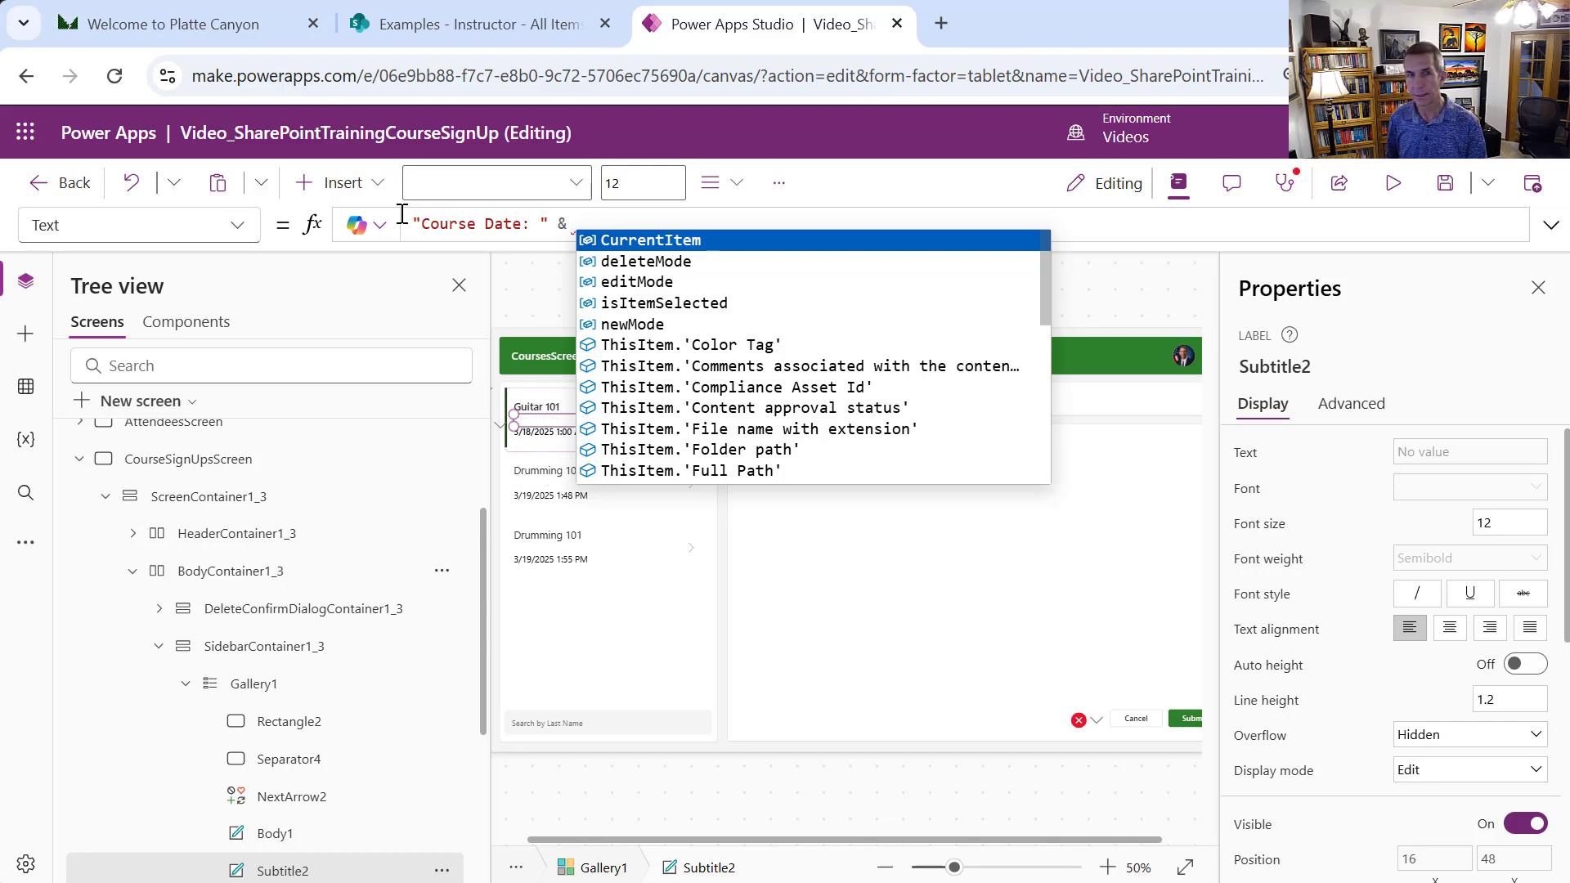
text(LookUp(Course, ID = Value(ThisItem.CourseId.Value)))
text(.)
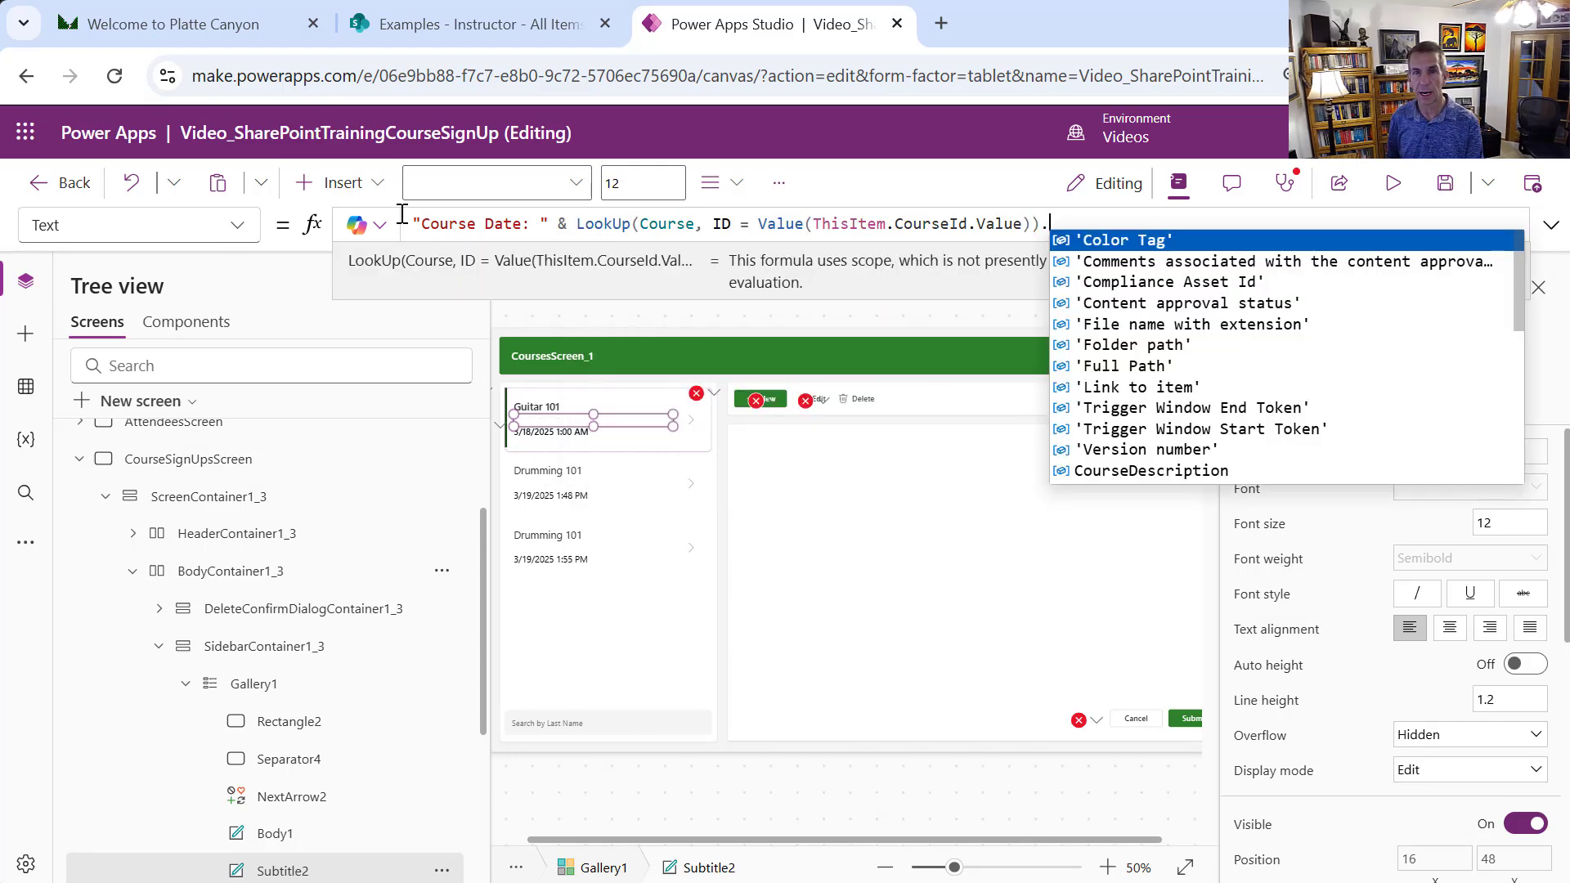
text(CourseS)
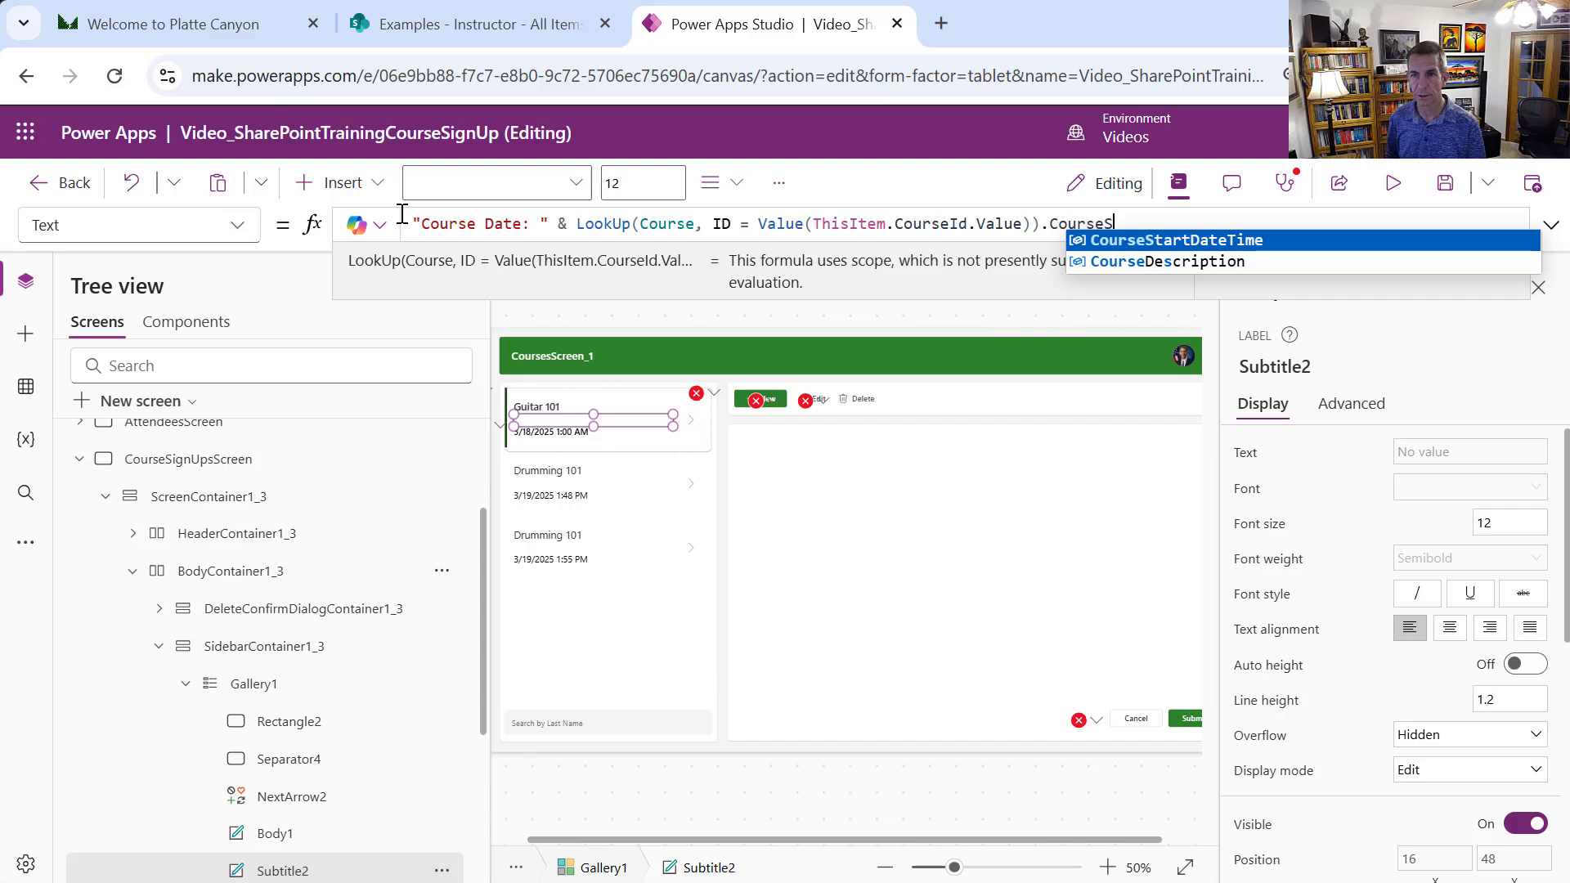
click(1253, 243)
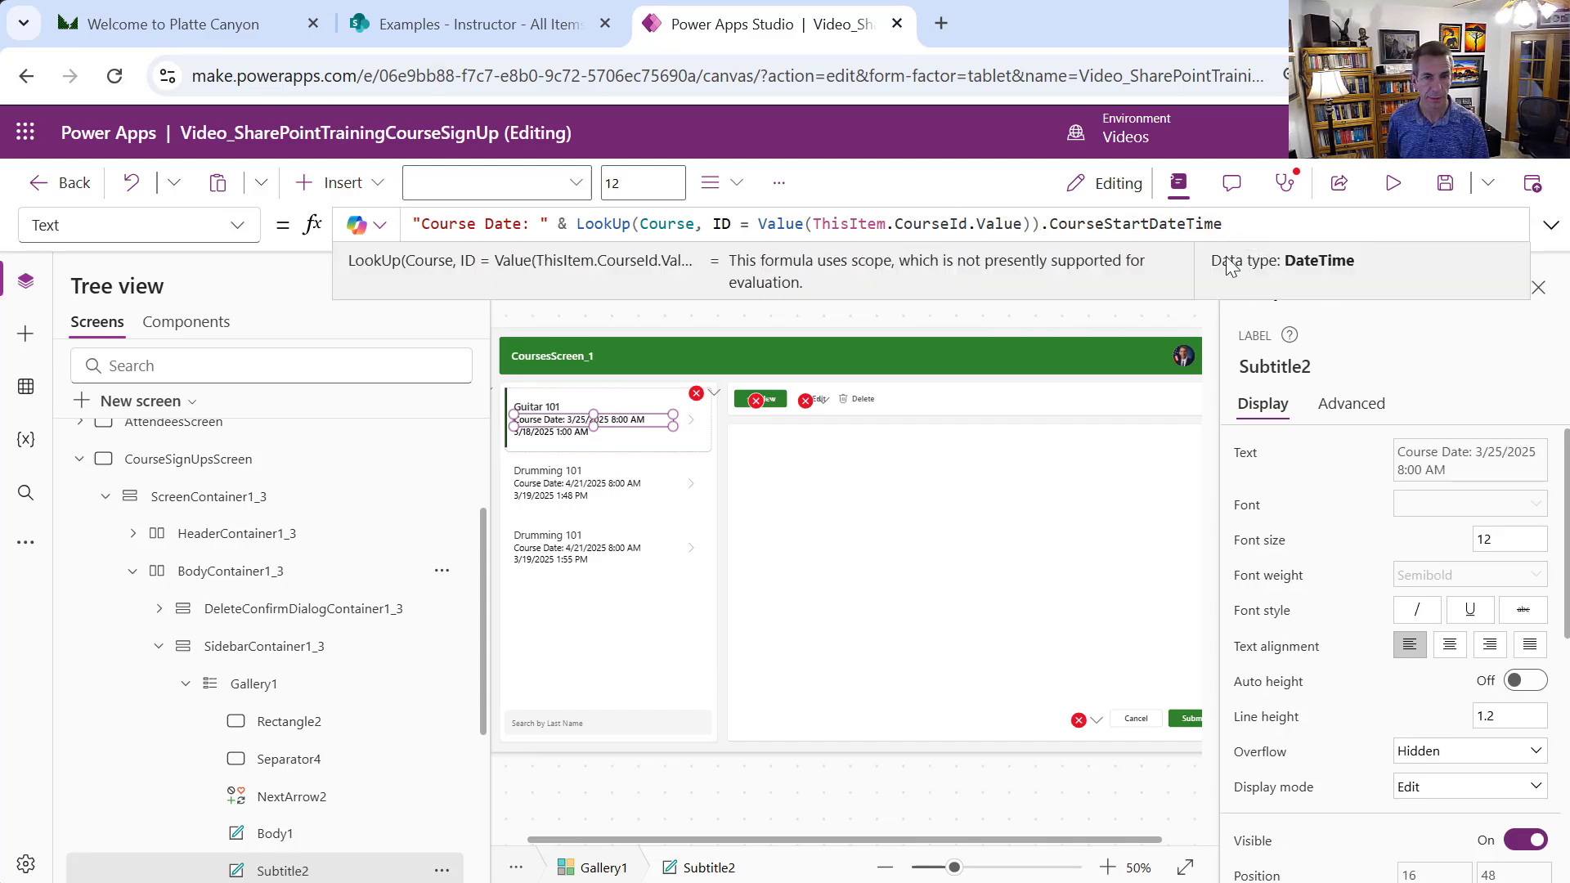
Replace Body1's SignUpDate with "Attendee: " & the pasted lookup, retargeted to the Attendee list
click(571, 436)
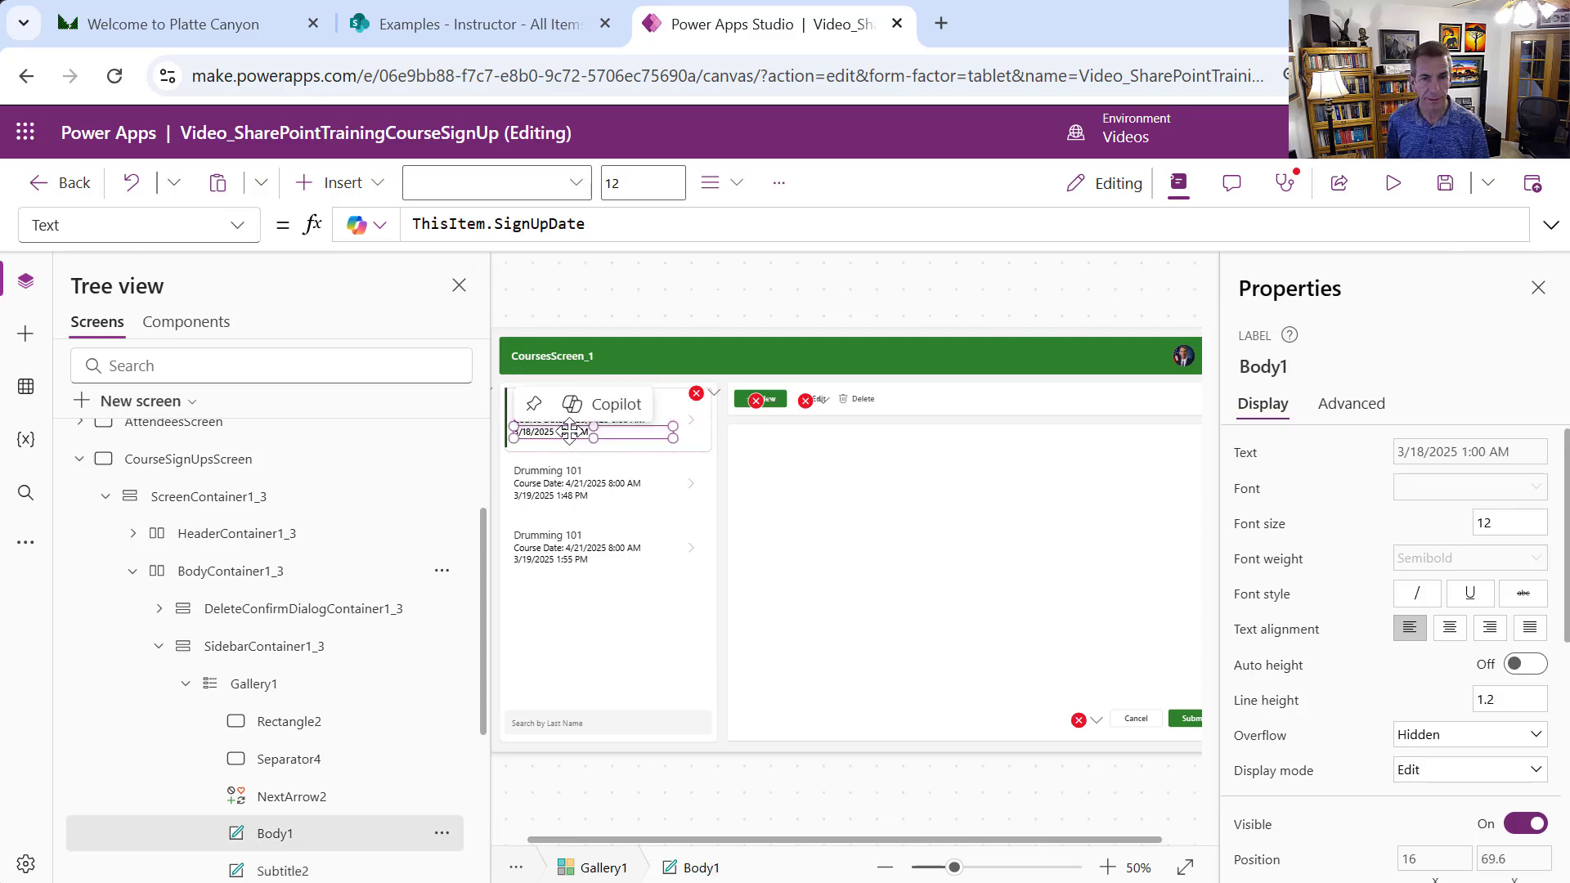
drag(613, 226, 401, 223)
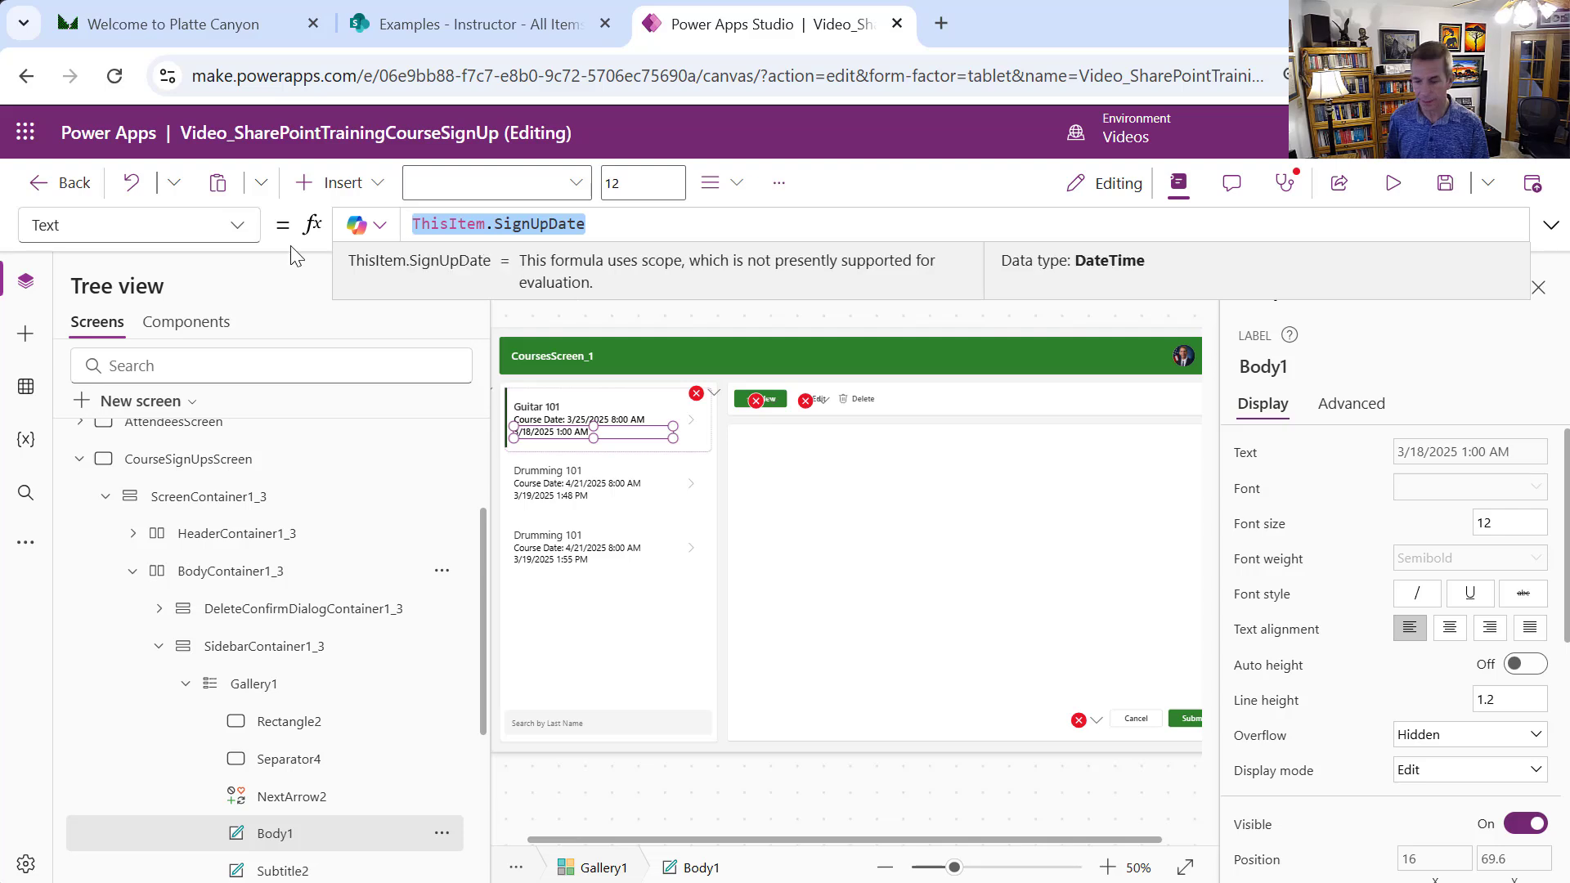
text(")
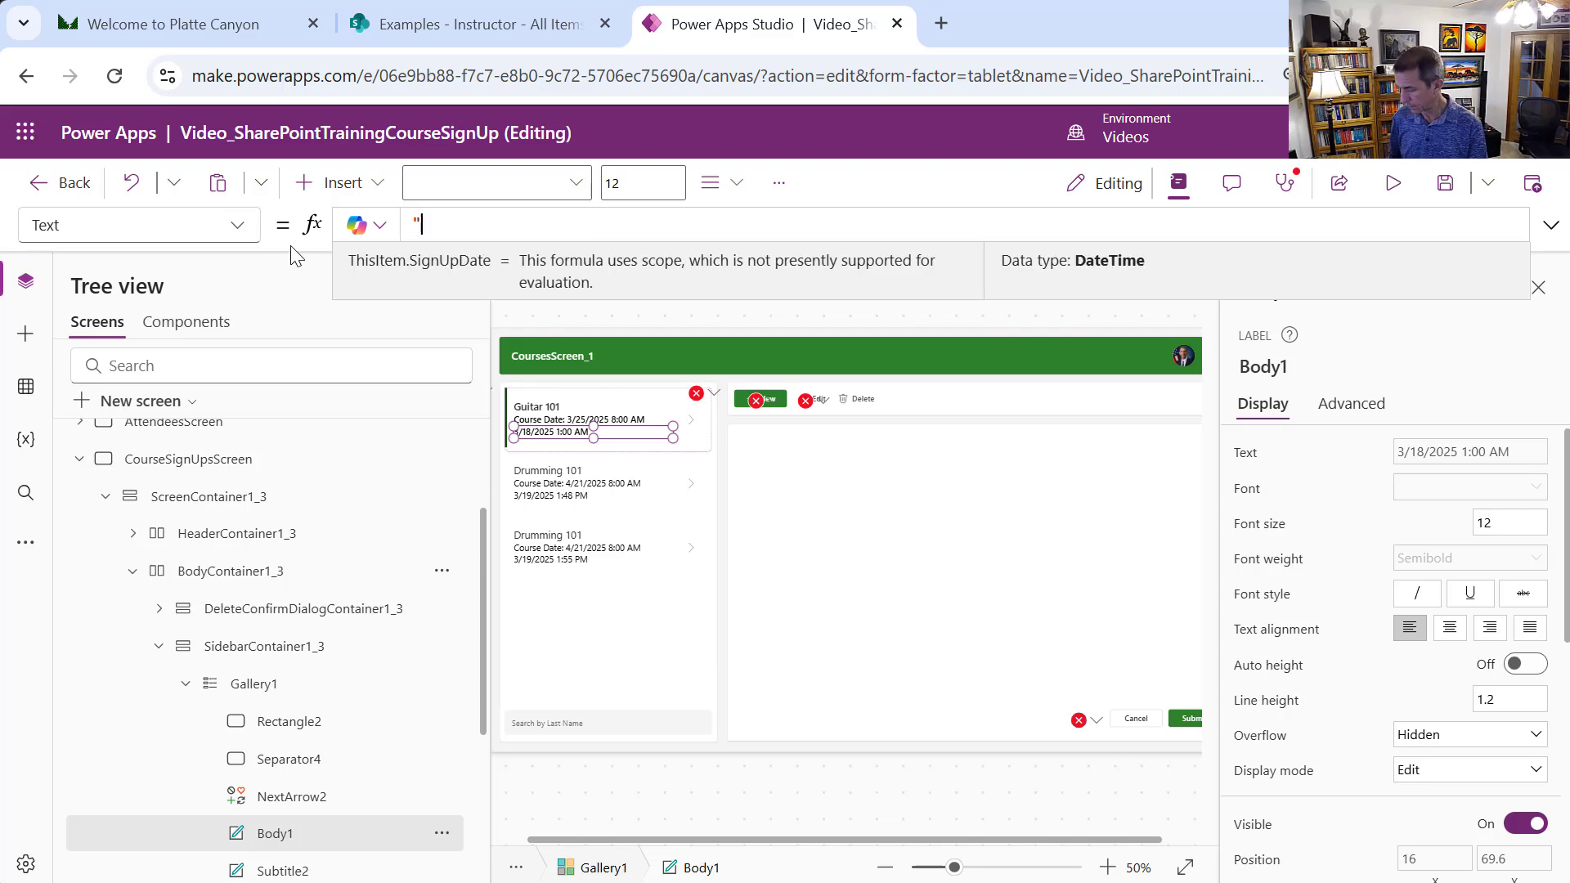
text(Atten)
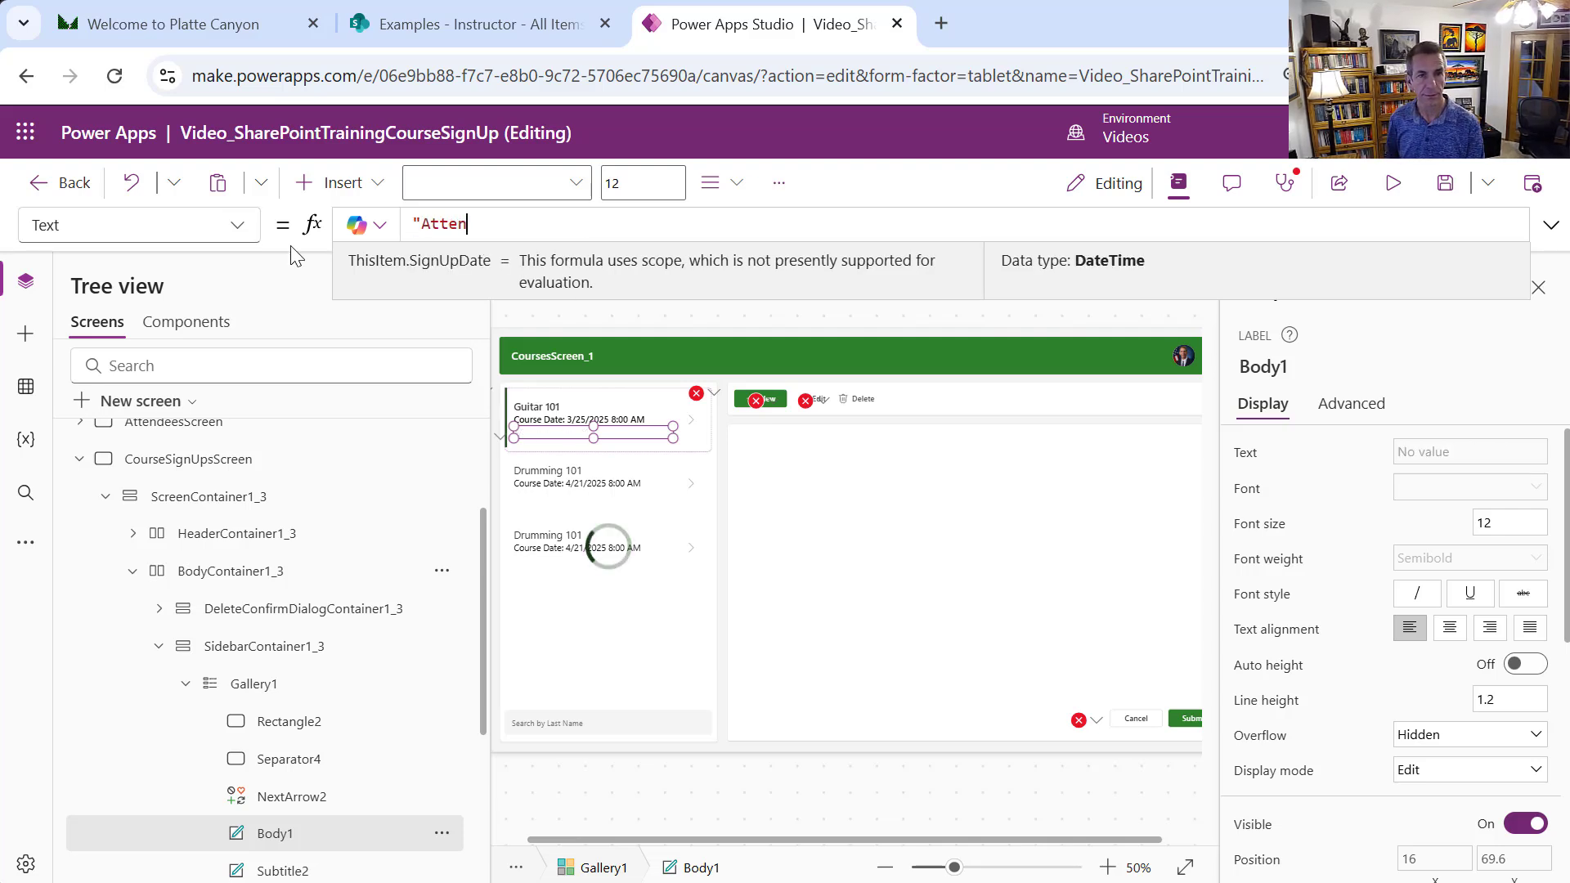
text(dee: " )
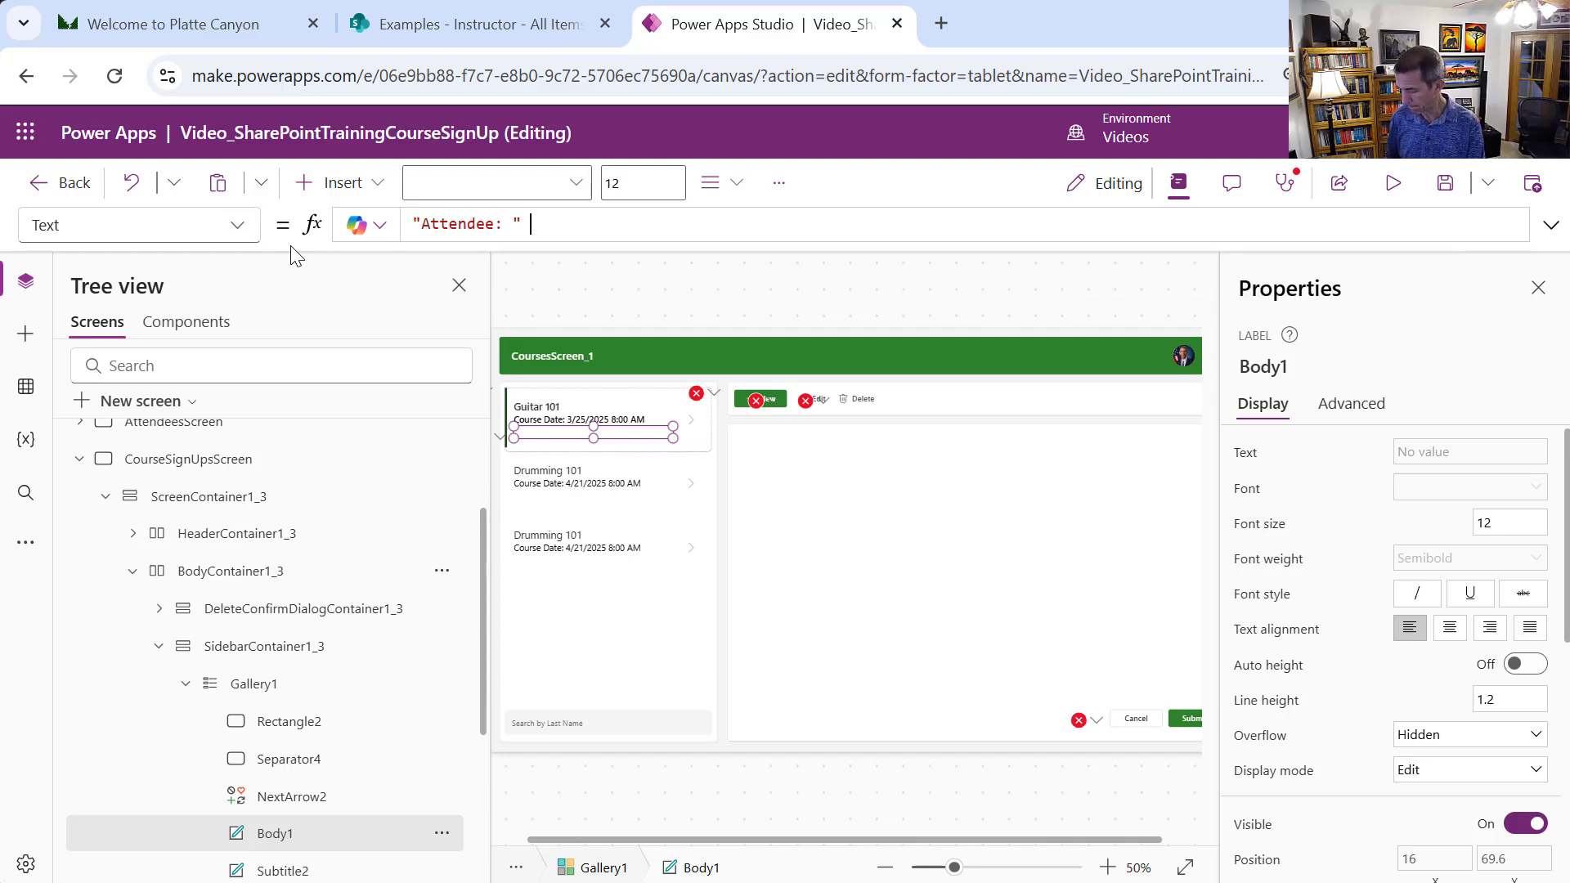
text(&)
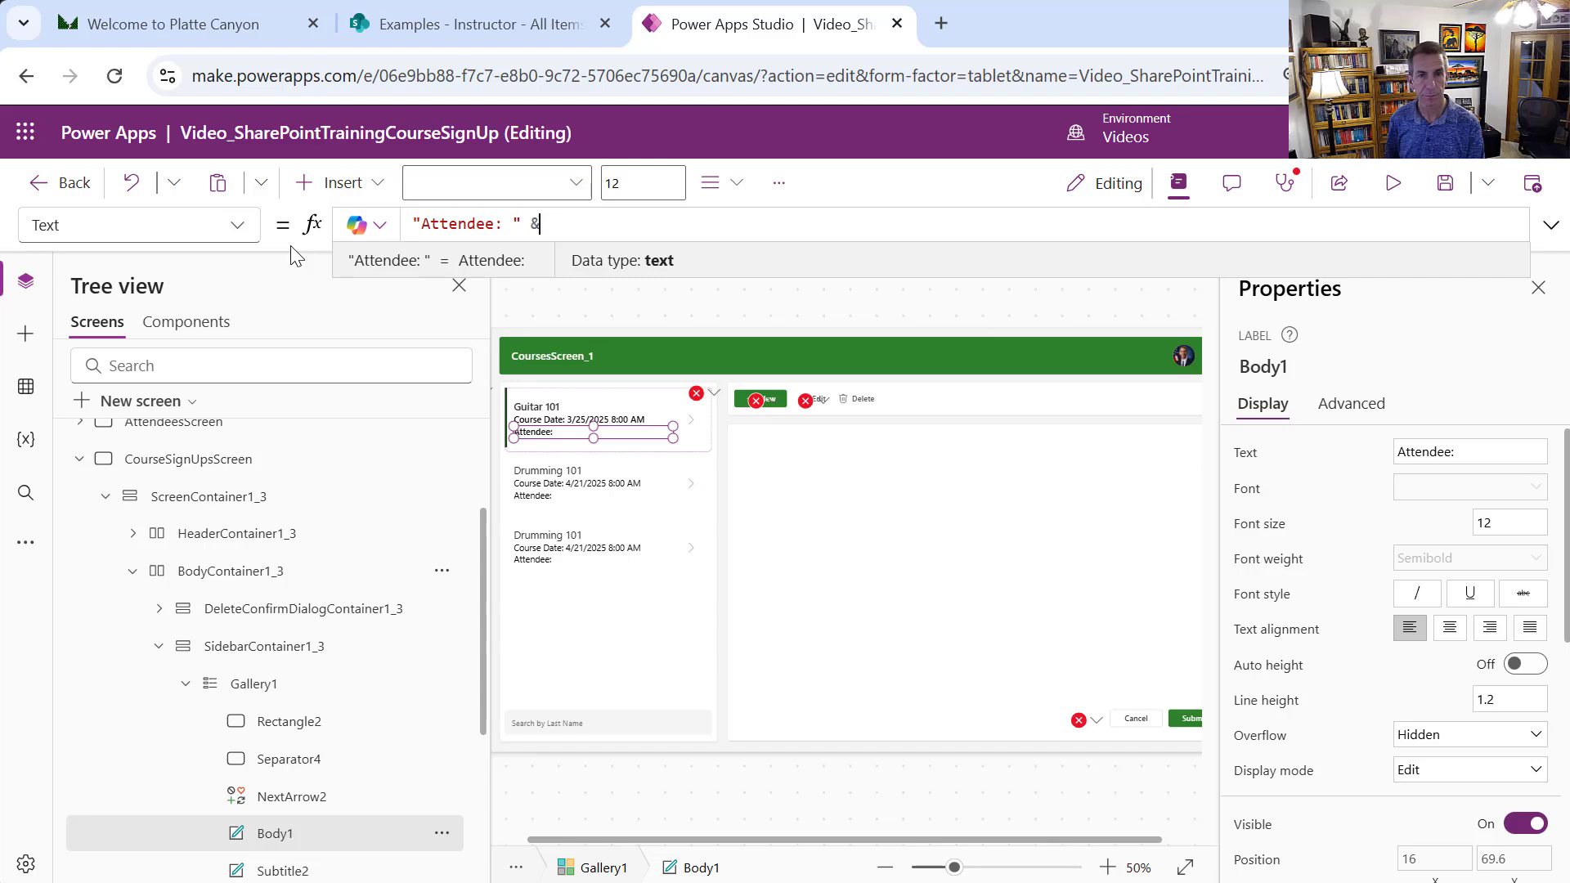
text(LookUp(Course, ID = Value(ThisItem.CourseId.Value)))
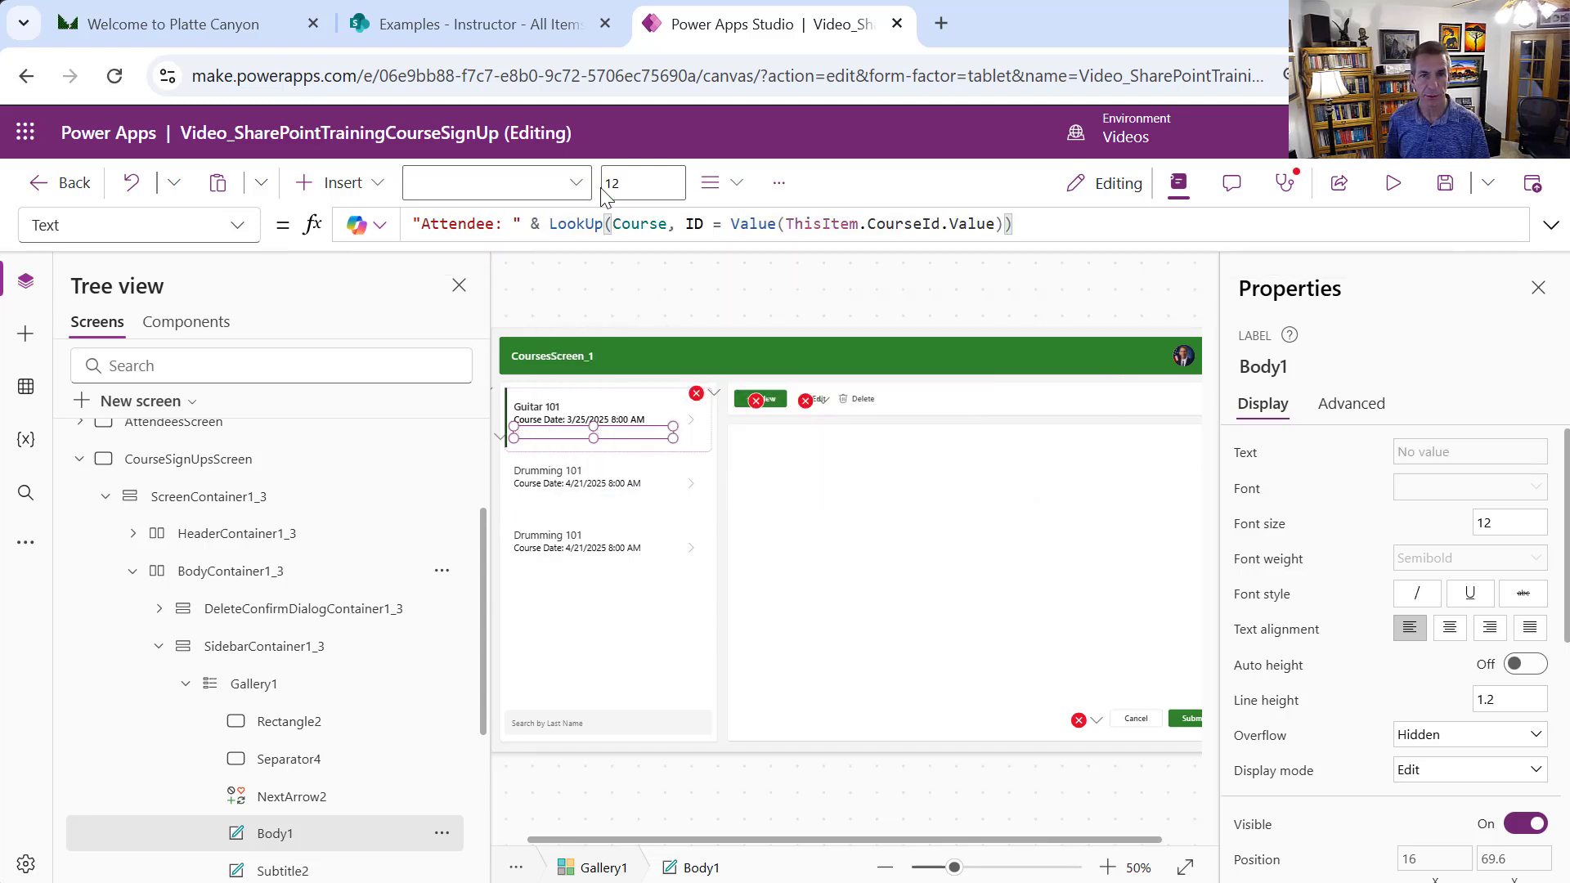
double_click(631, 224)
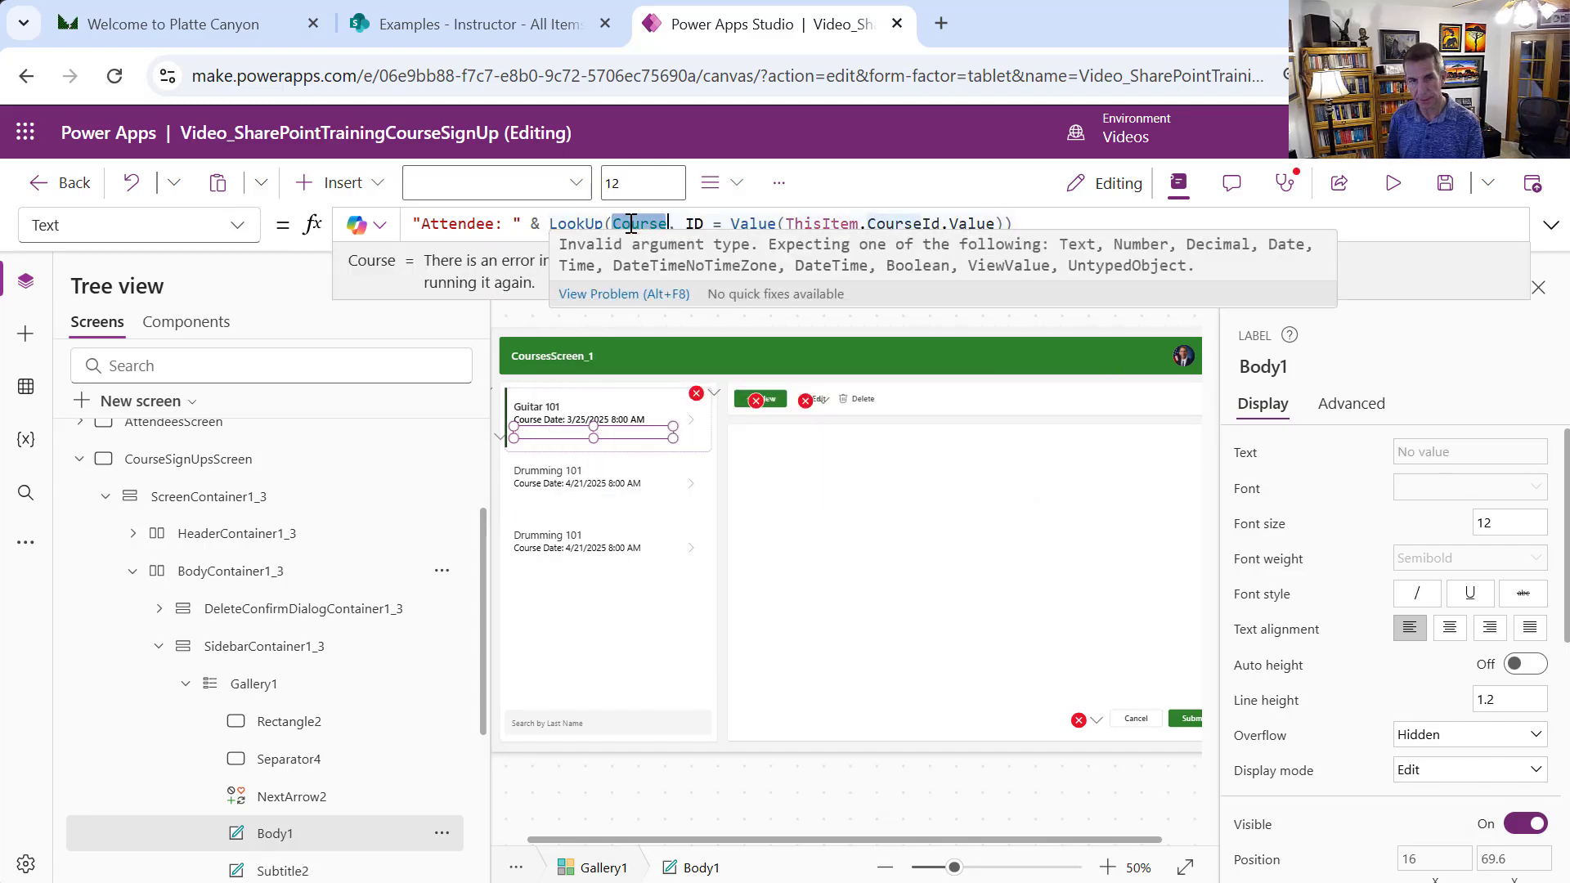
text(Att)
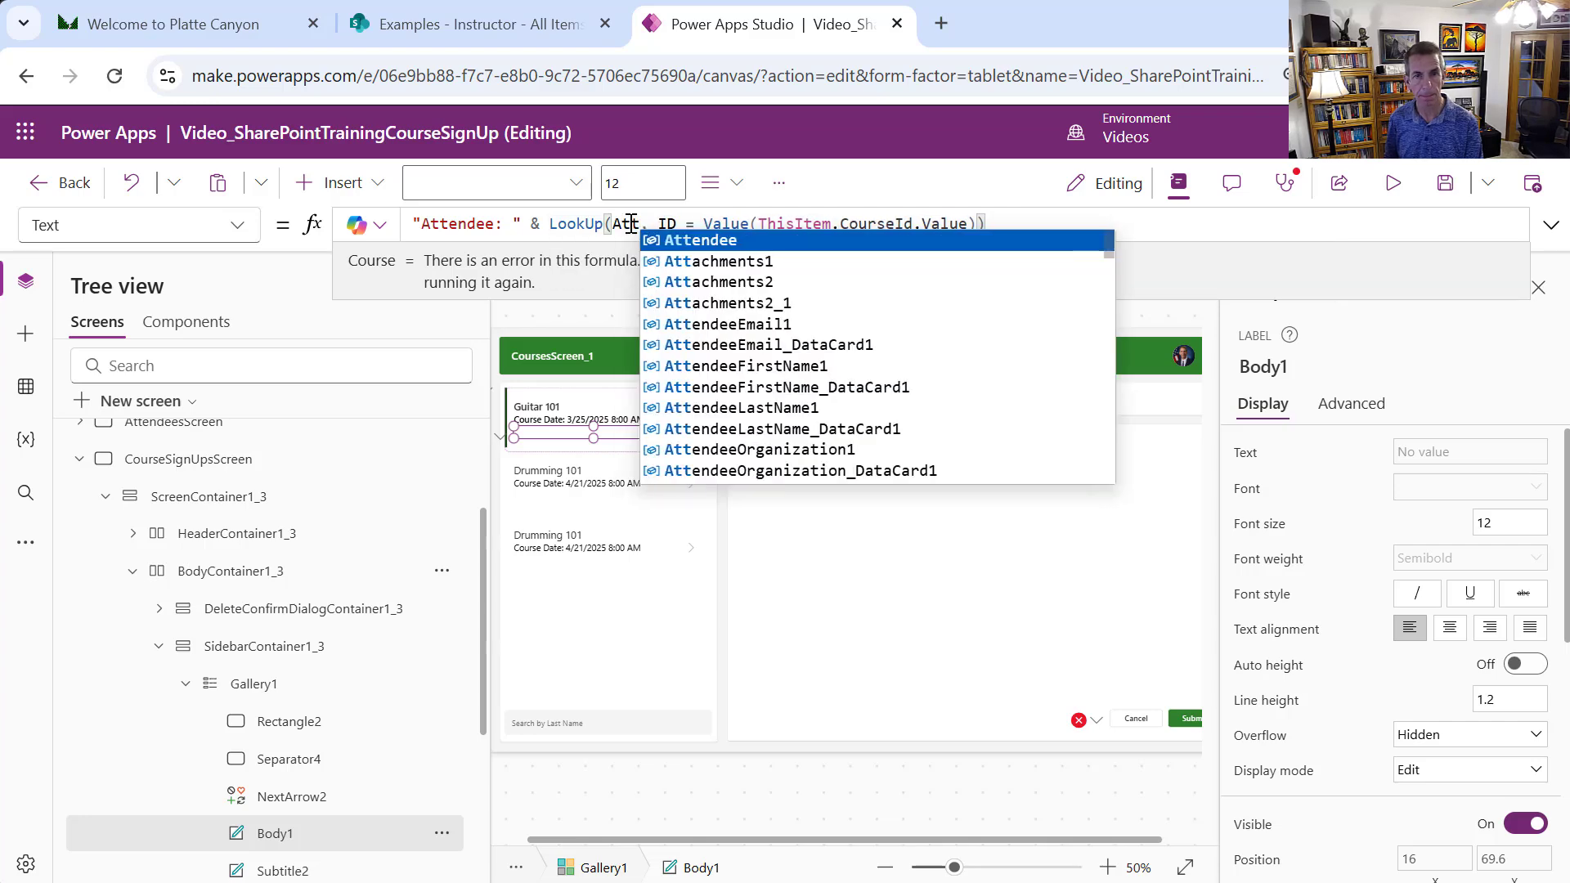
key(Tab)
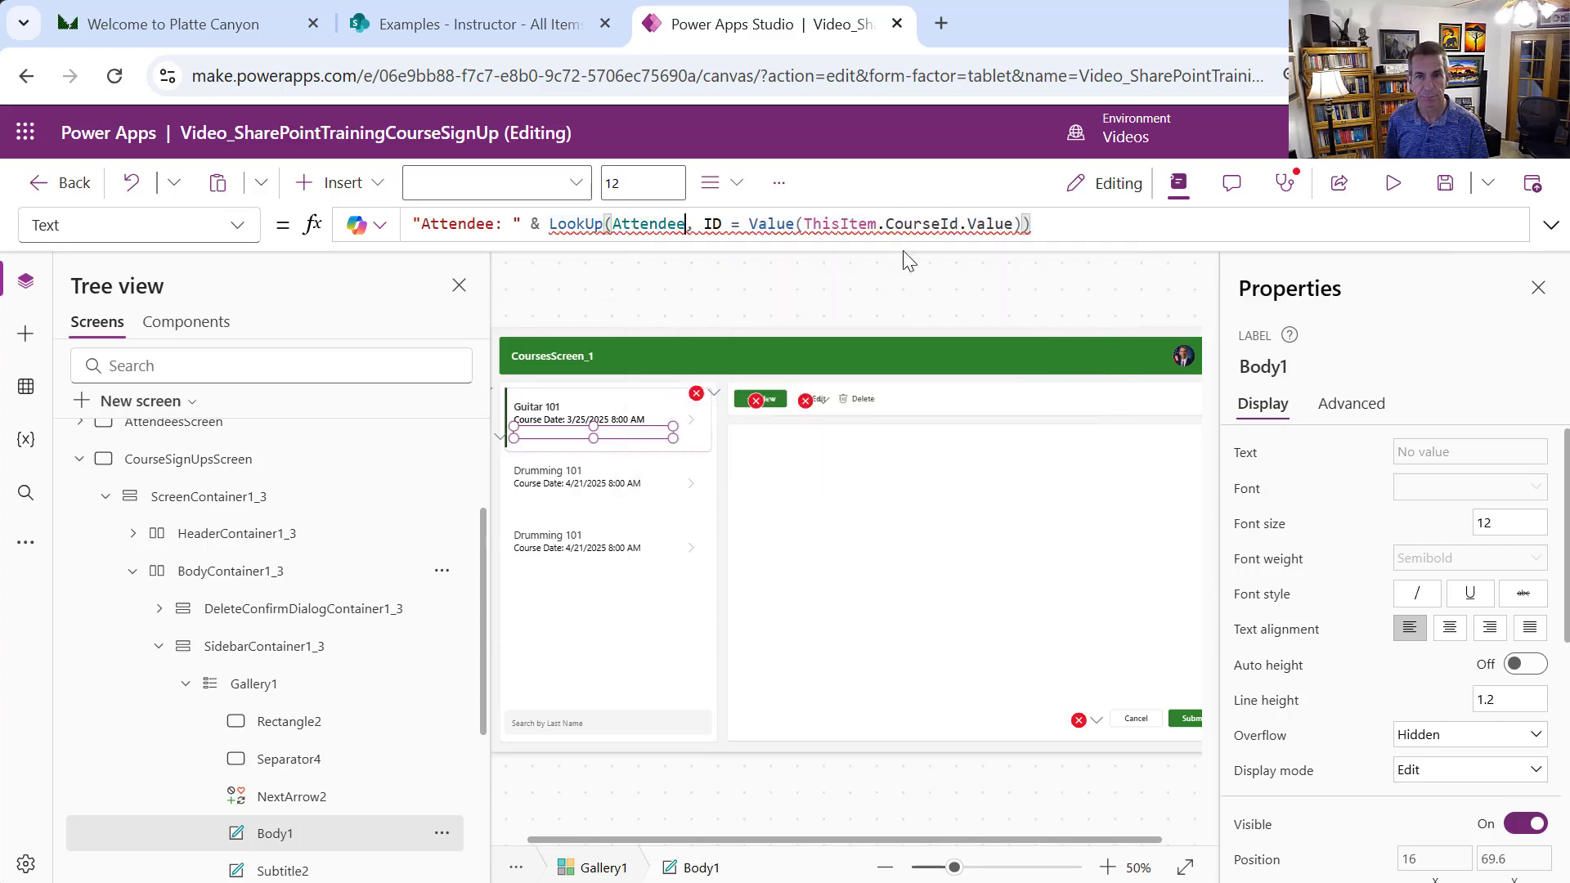
Match the lookup on ThisItem.AttendeeId.Value instead of CourseId, removing a stray field
double_click(919, 231)
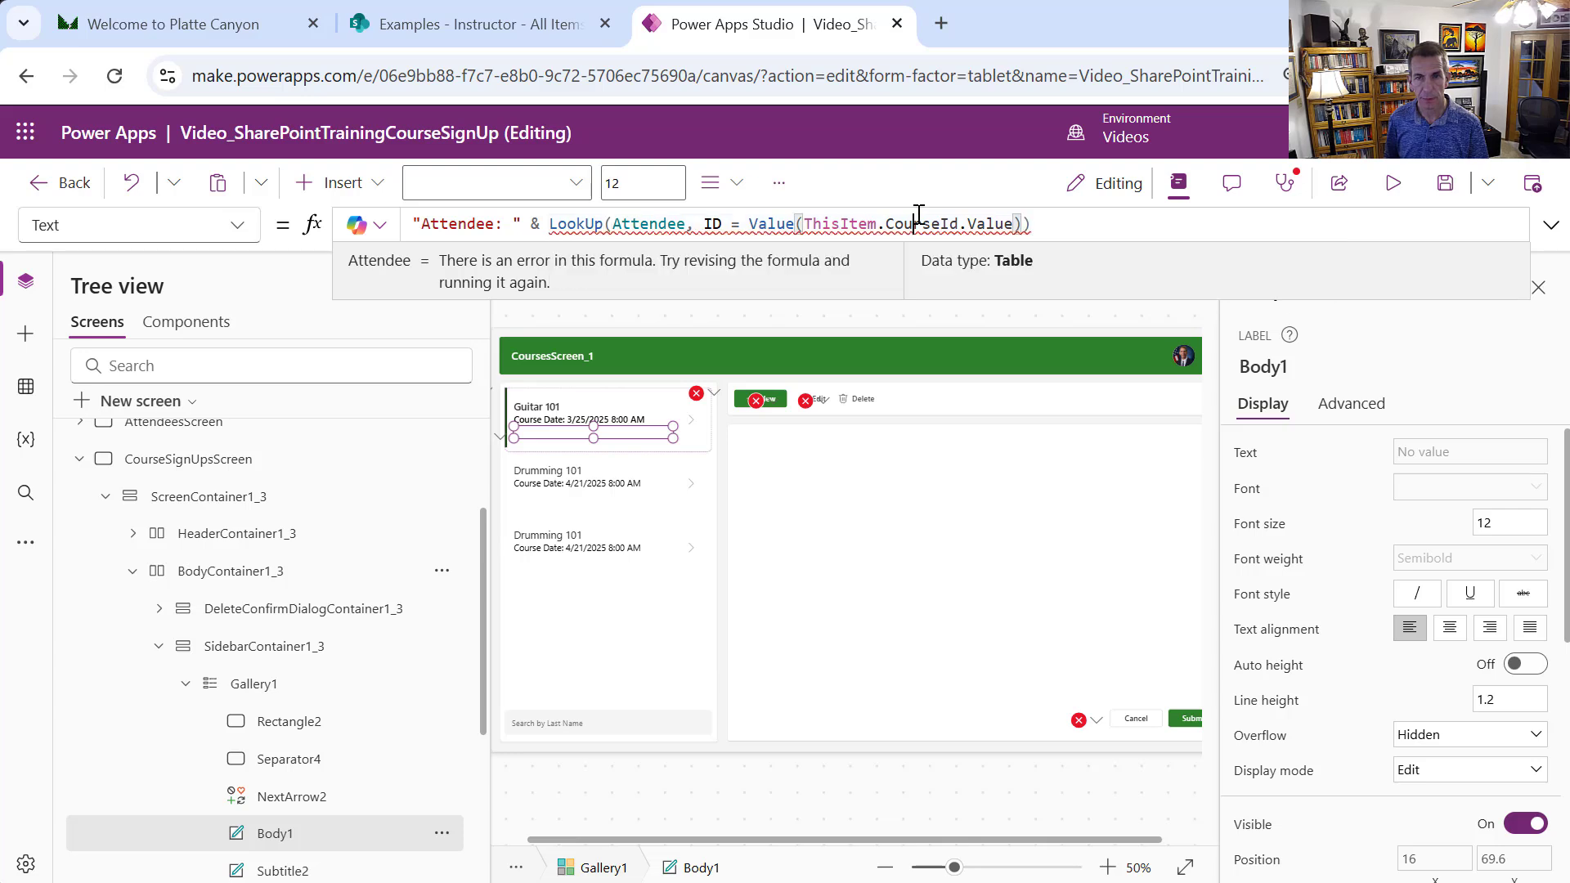
double_click(919, 223)
text(Atten)
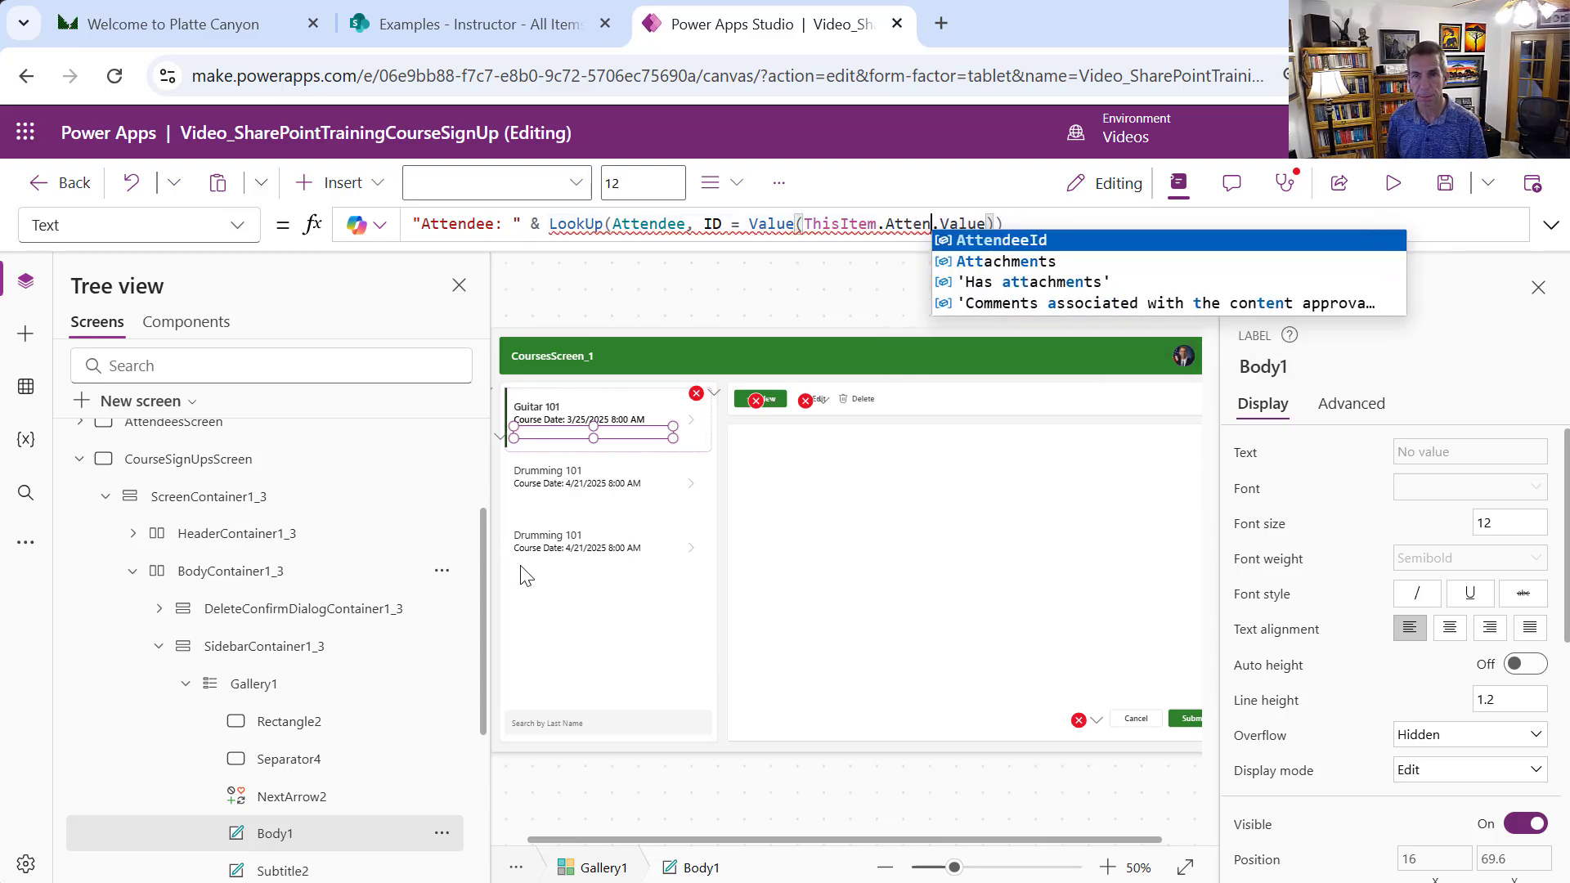
click(1025, 239)
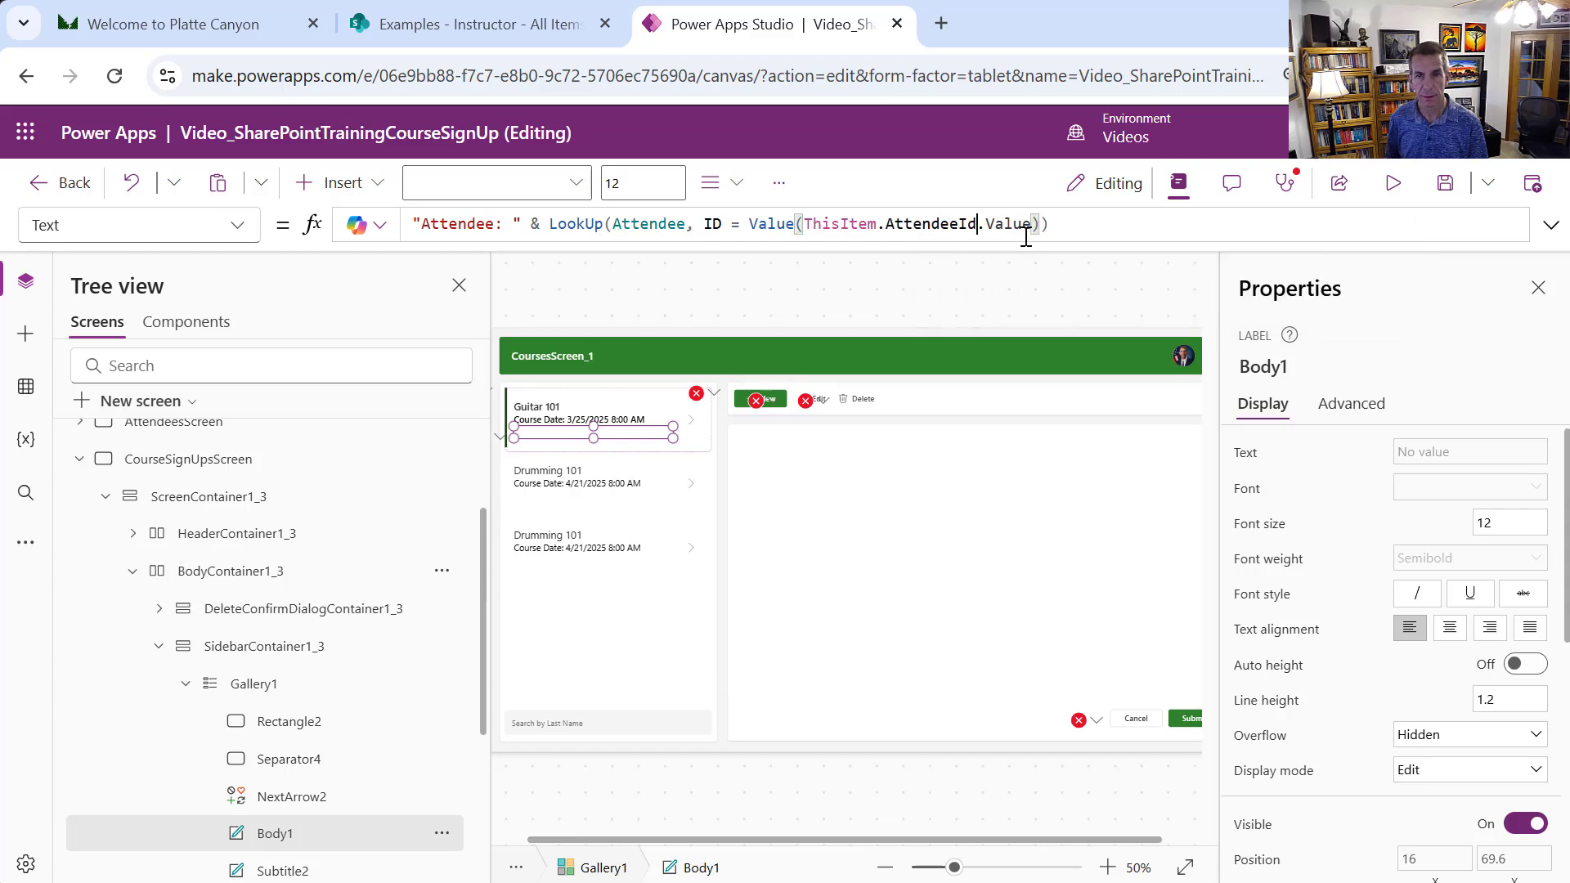
click(1075, 224)
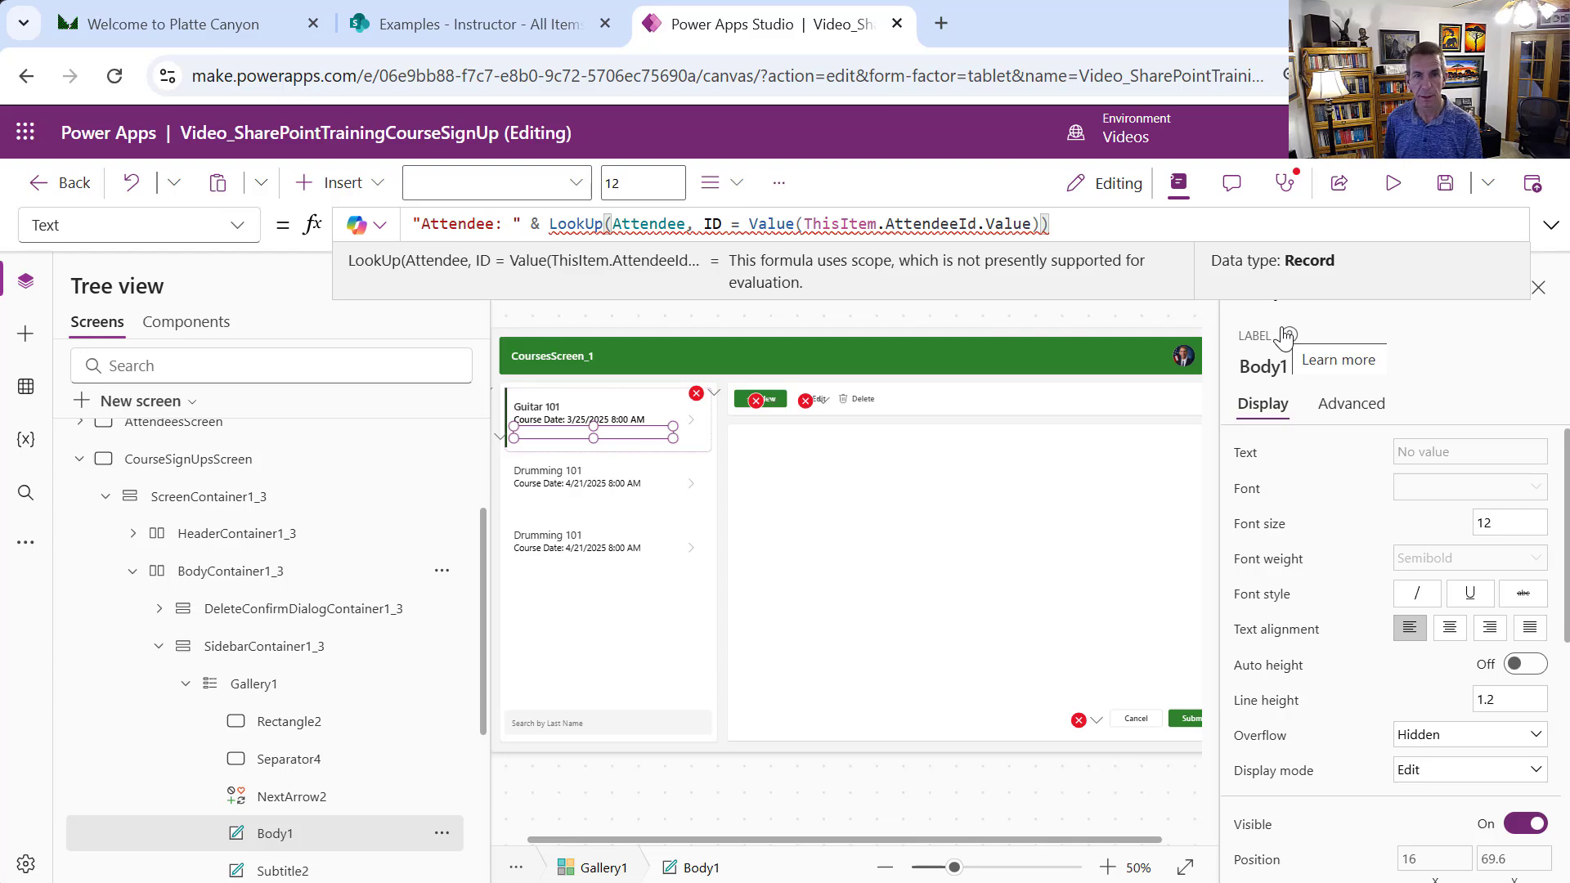
text(.)
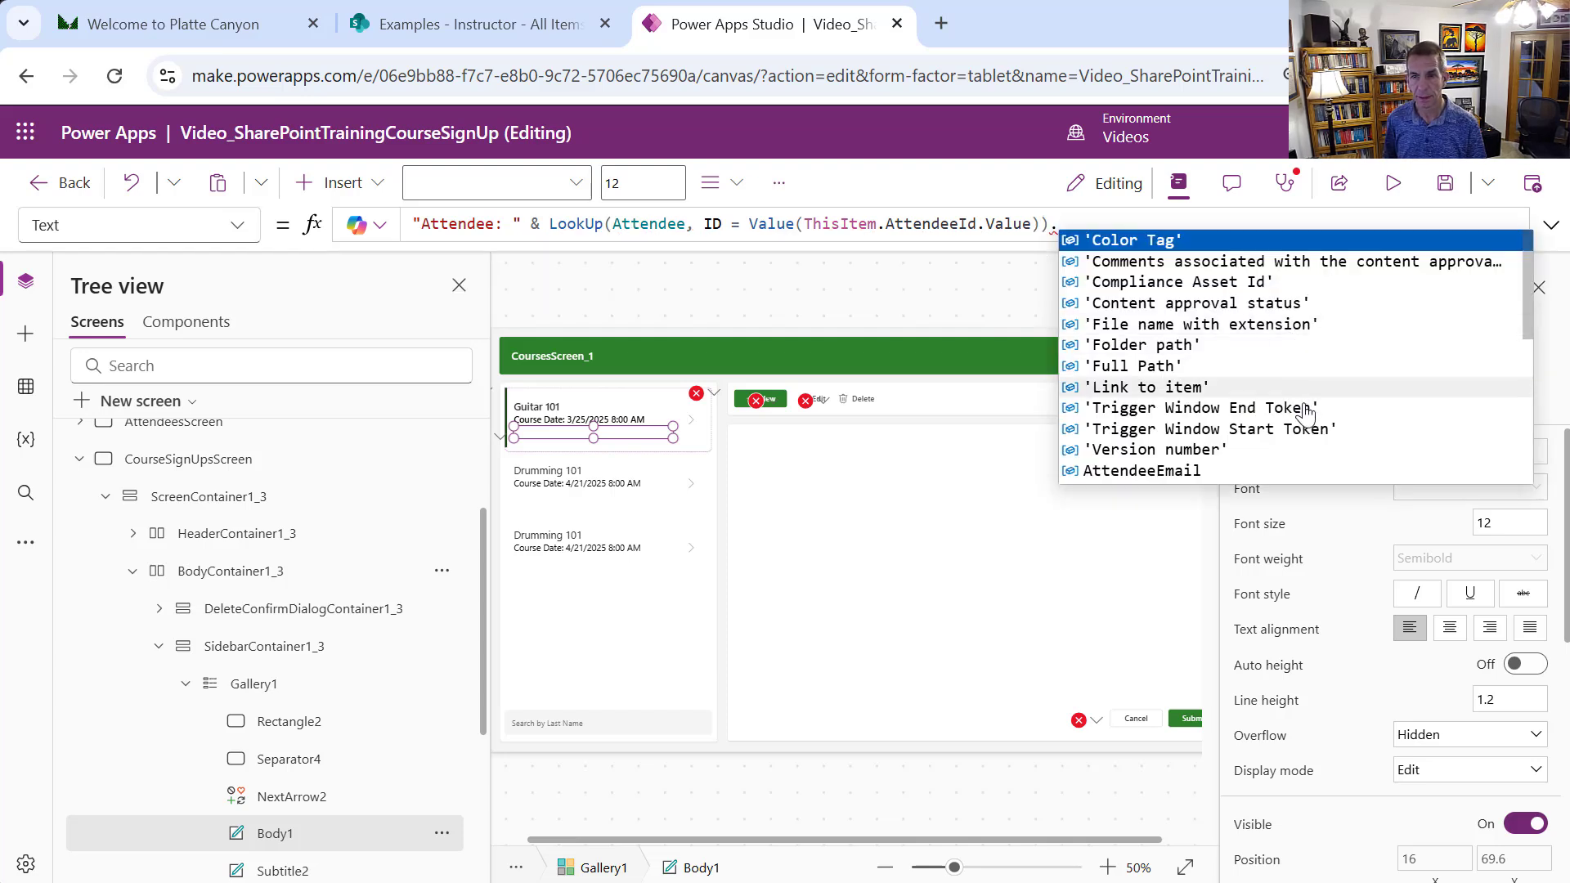
click(1512, 325)
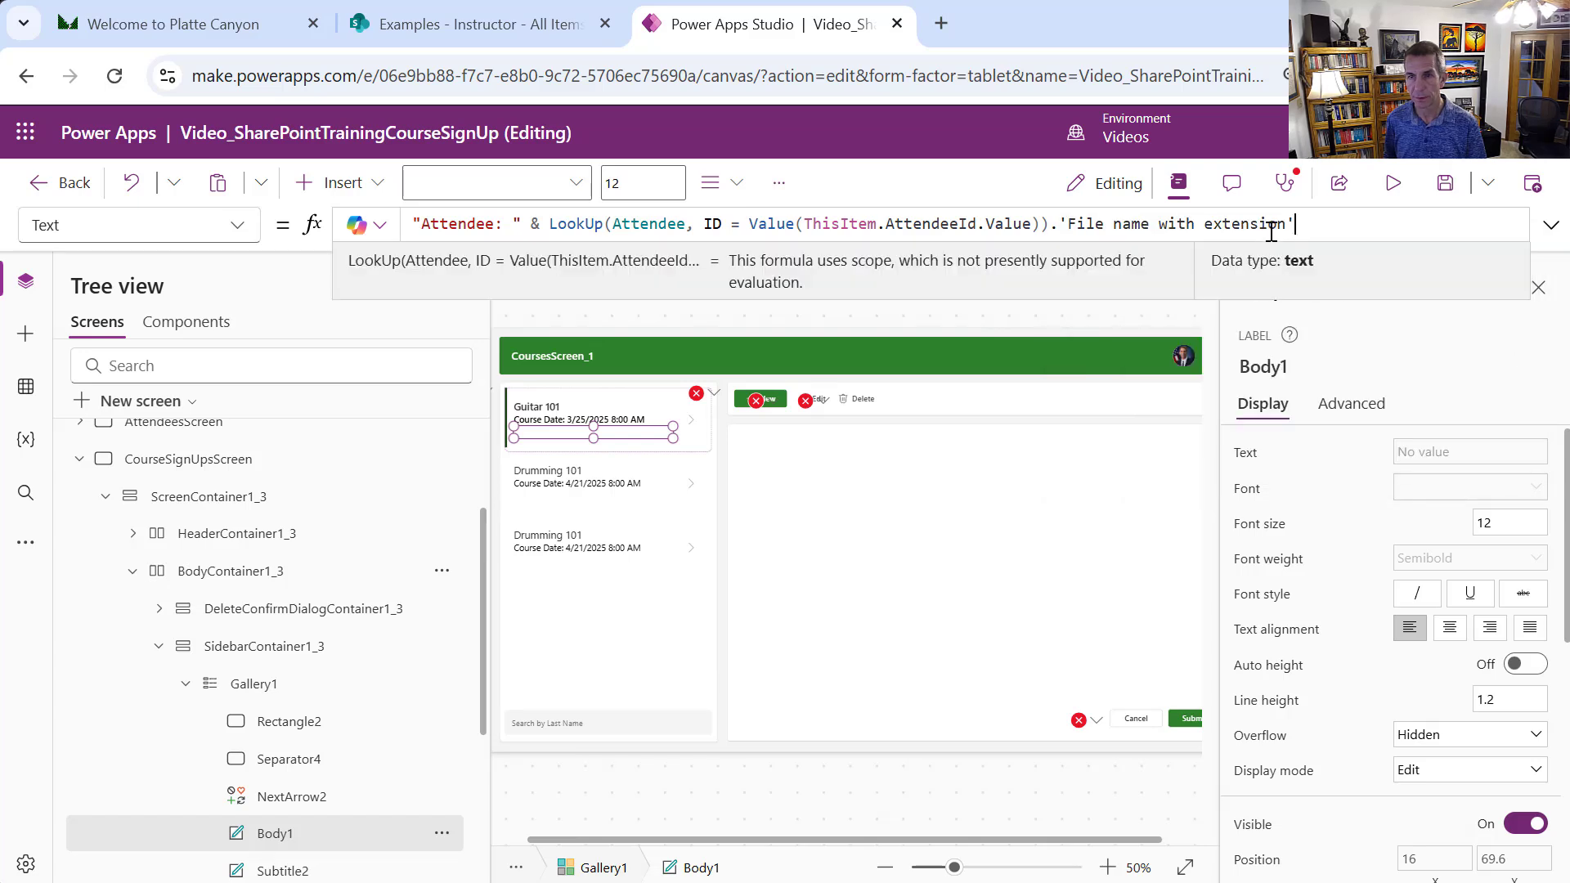
drag(1058, 224, 1419, 251)
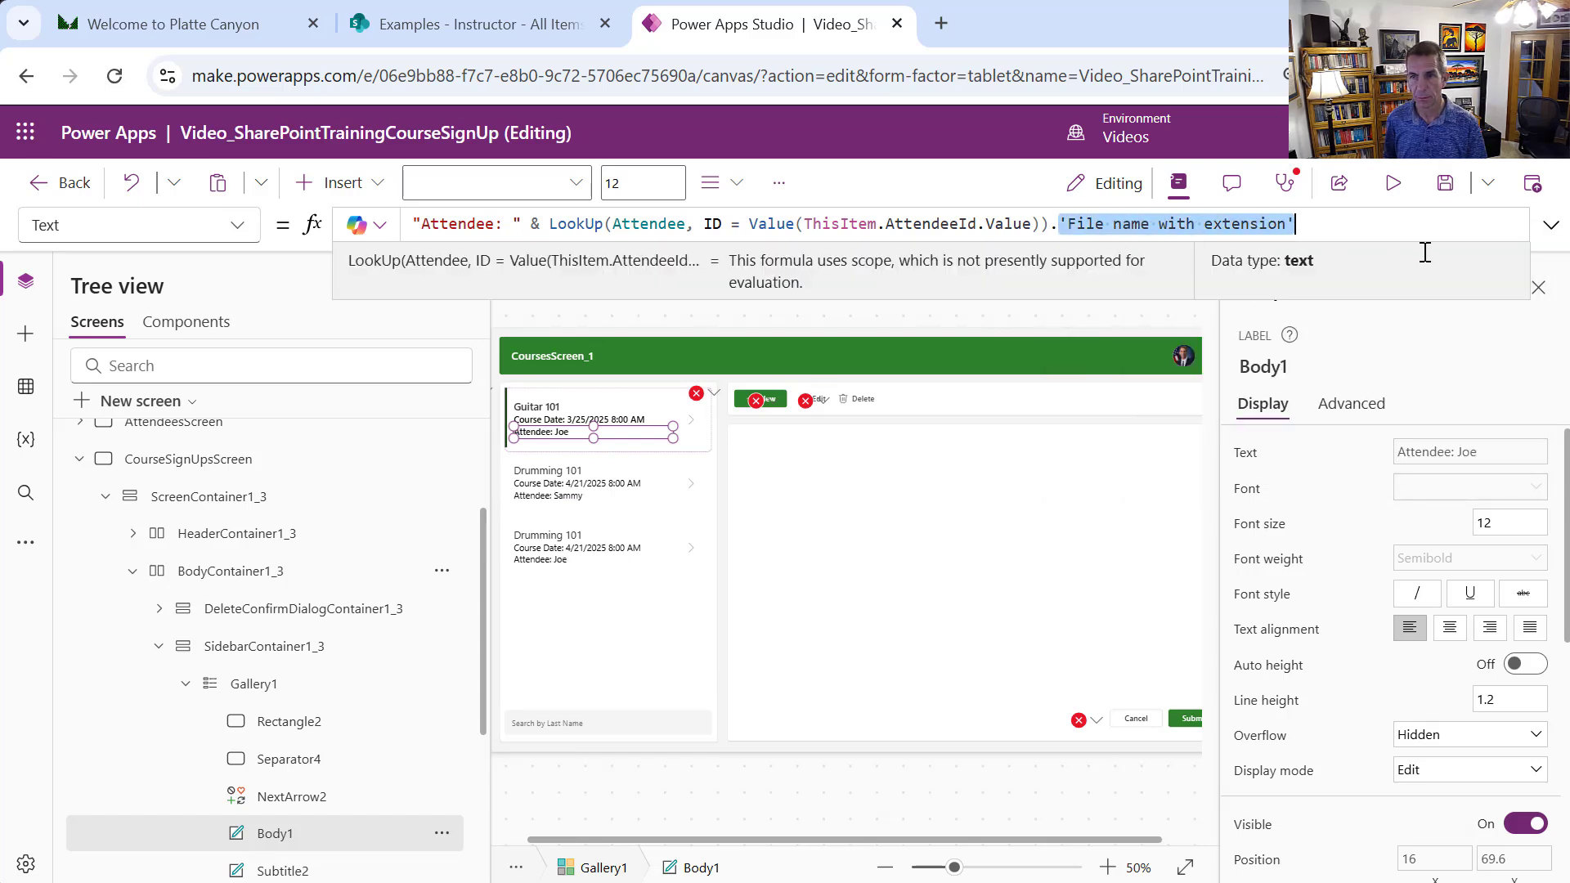
key(BackSpace)
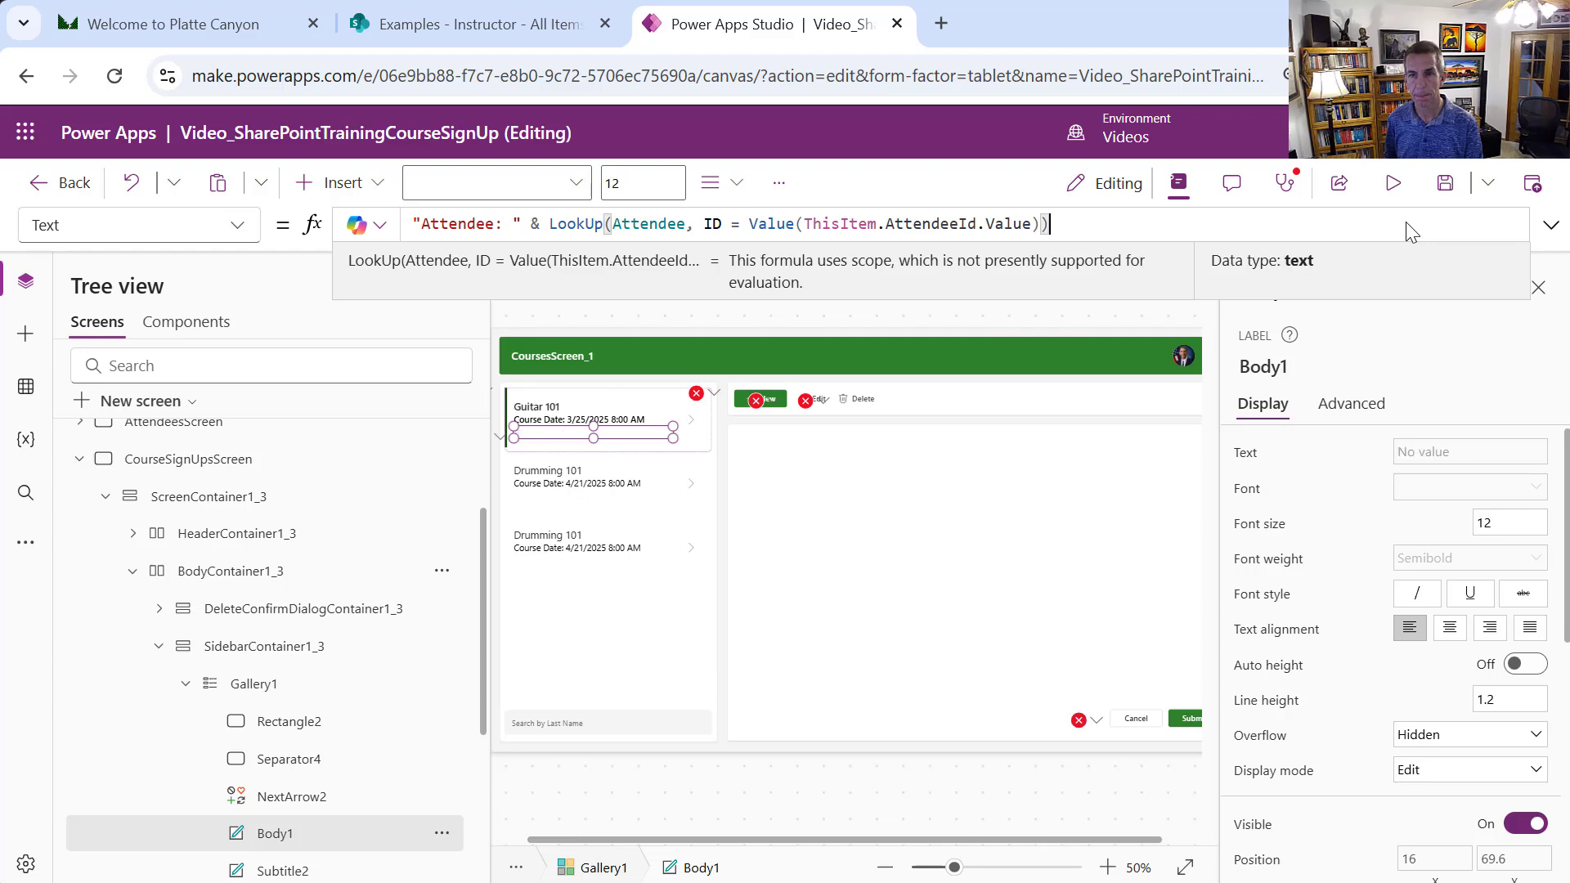
Join AttendeeFirstName, a space, and a copied lookup ending in AttendeeLastName in Body1
text(f)
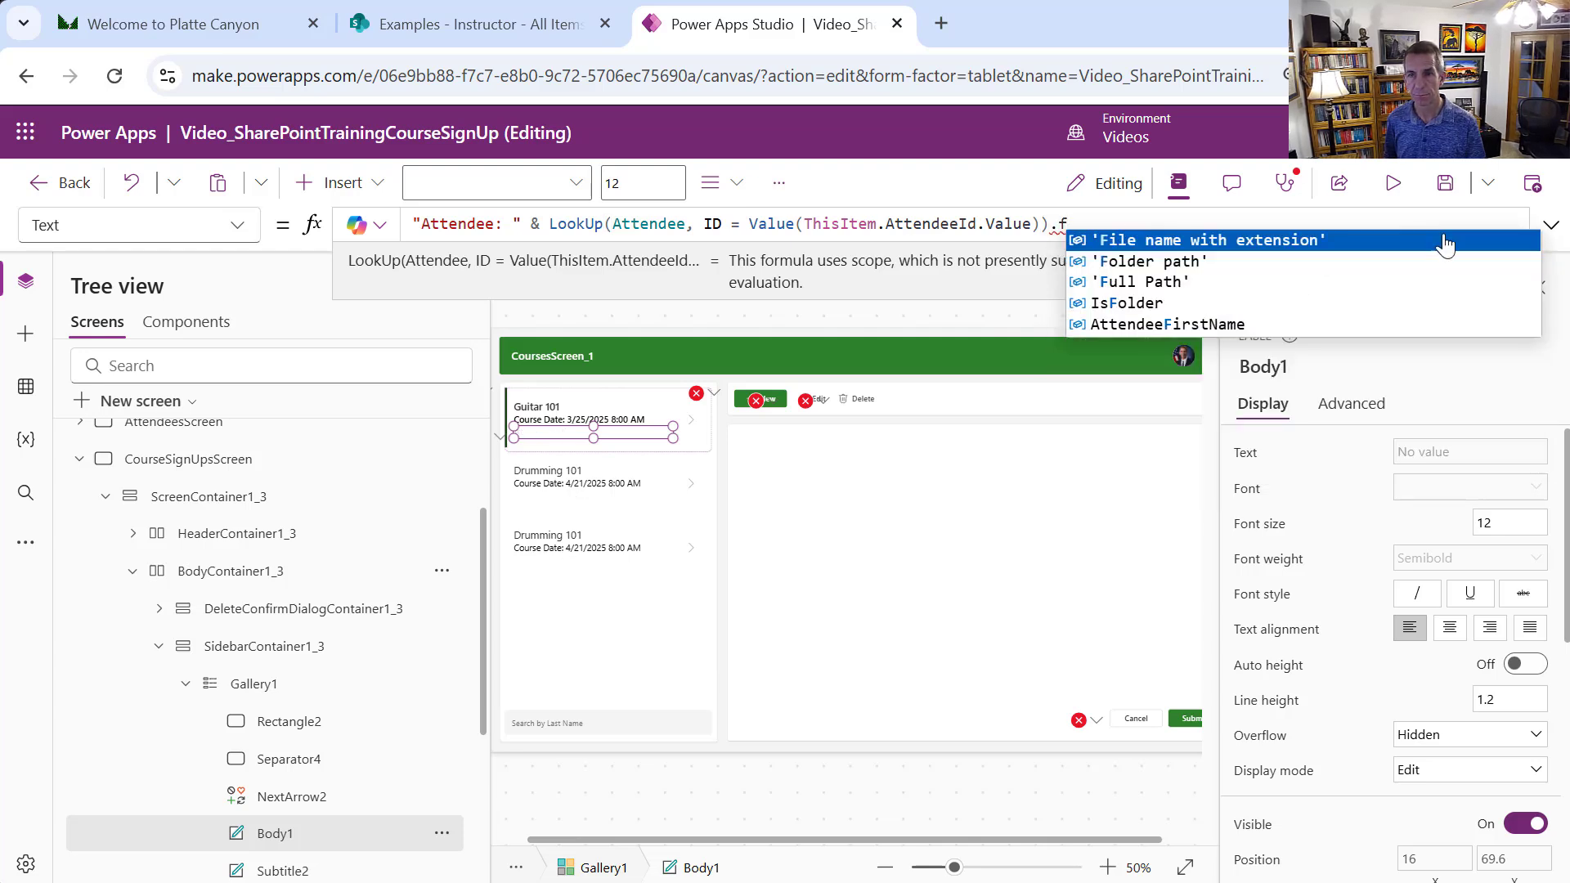
click(1242, 325)
drag(1225, 223, 549, 225)
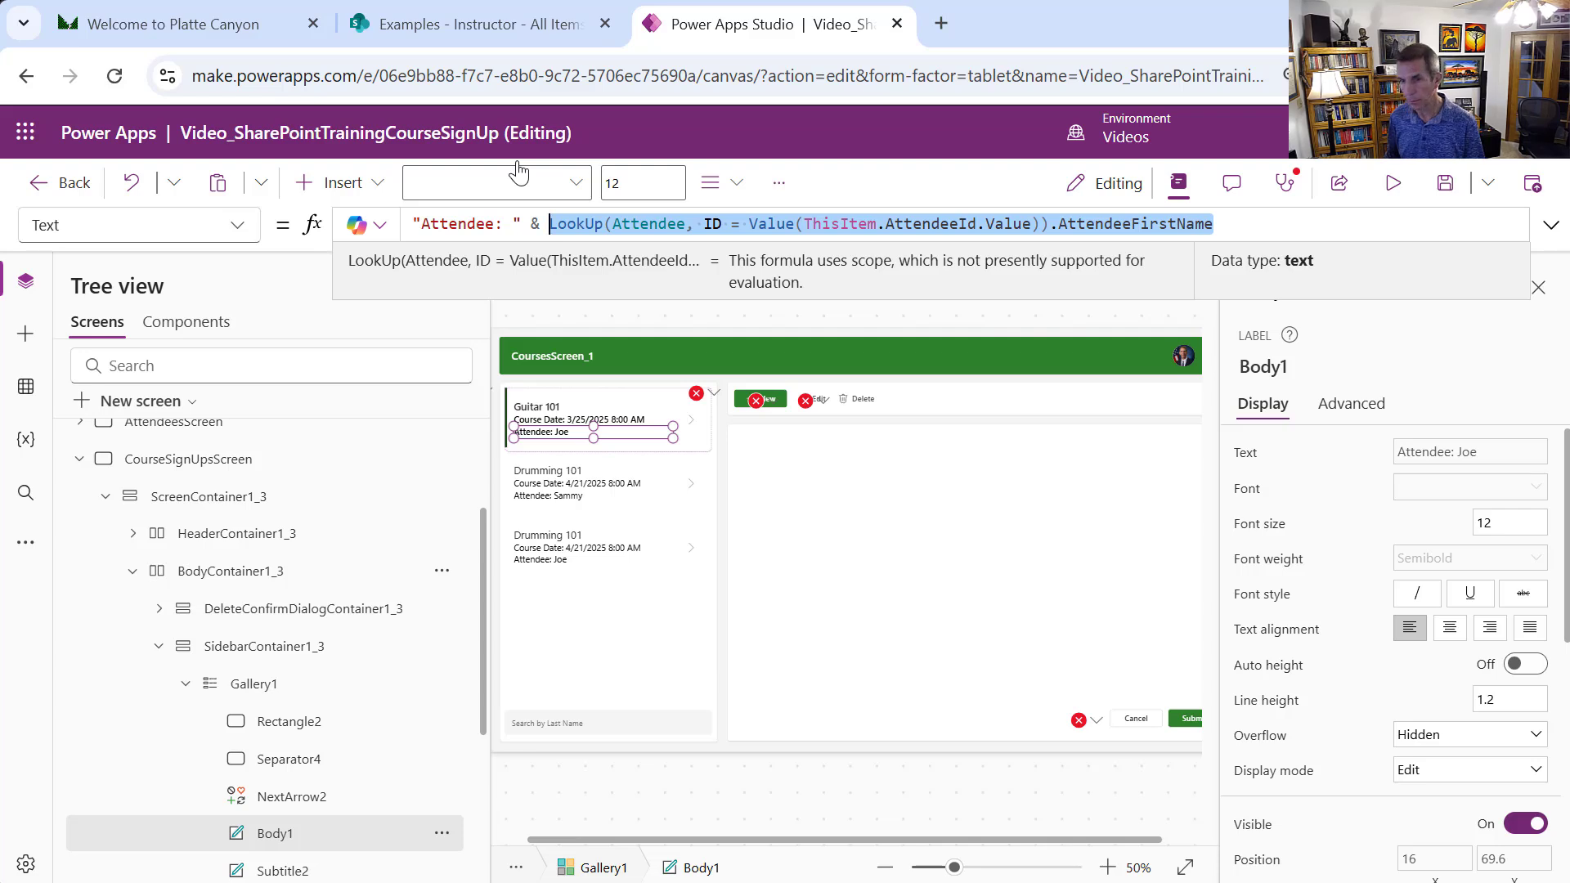
key(End)
text(& )
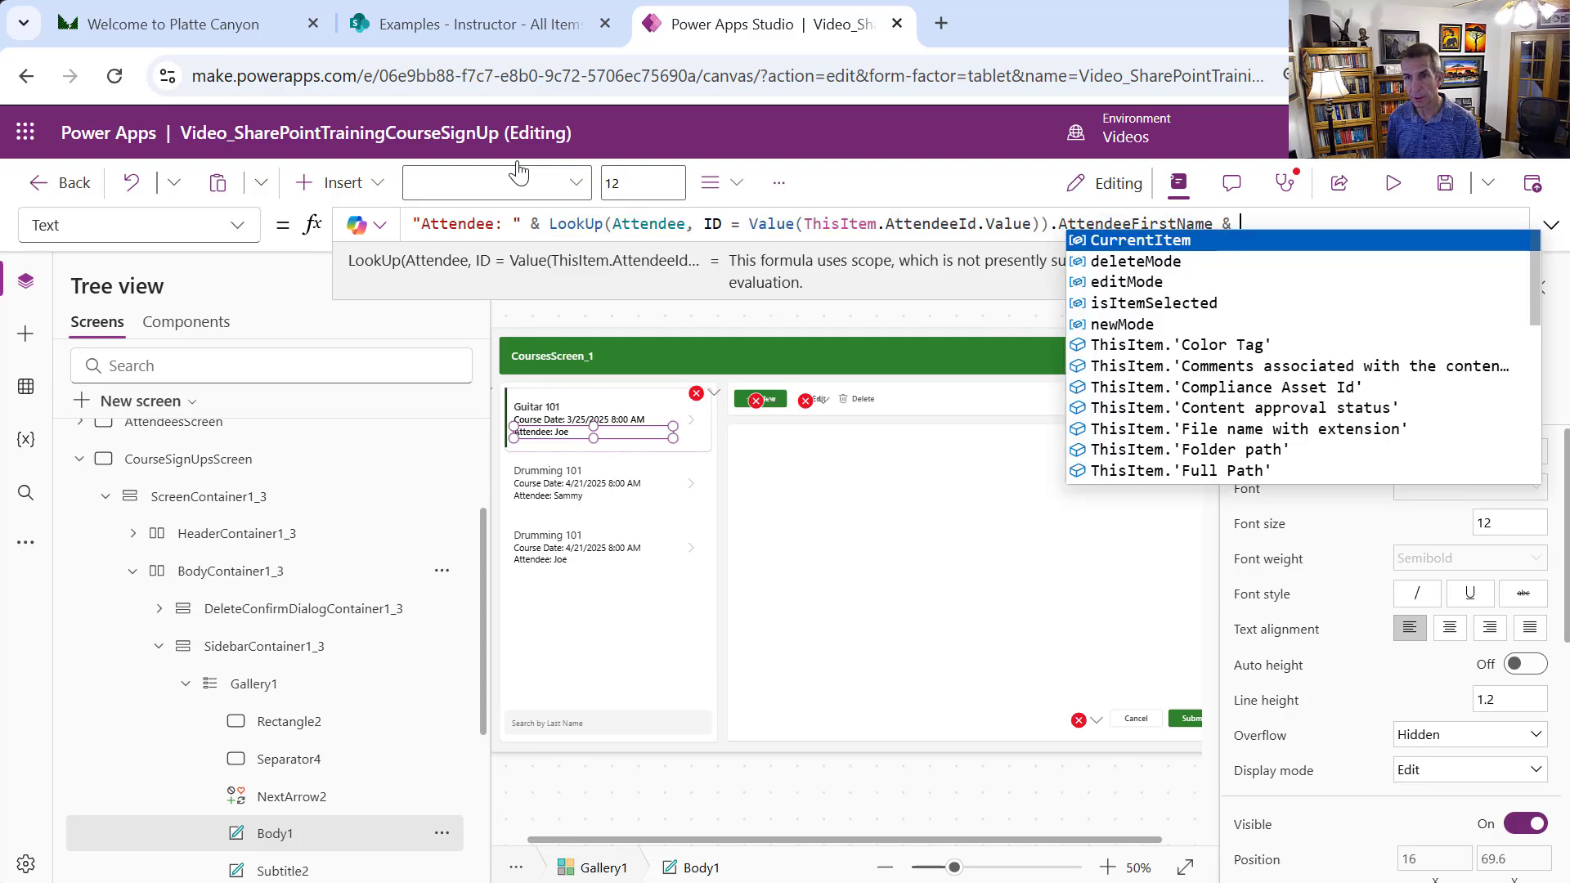
text(" ")
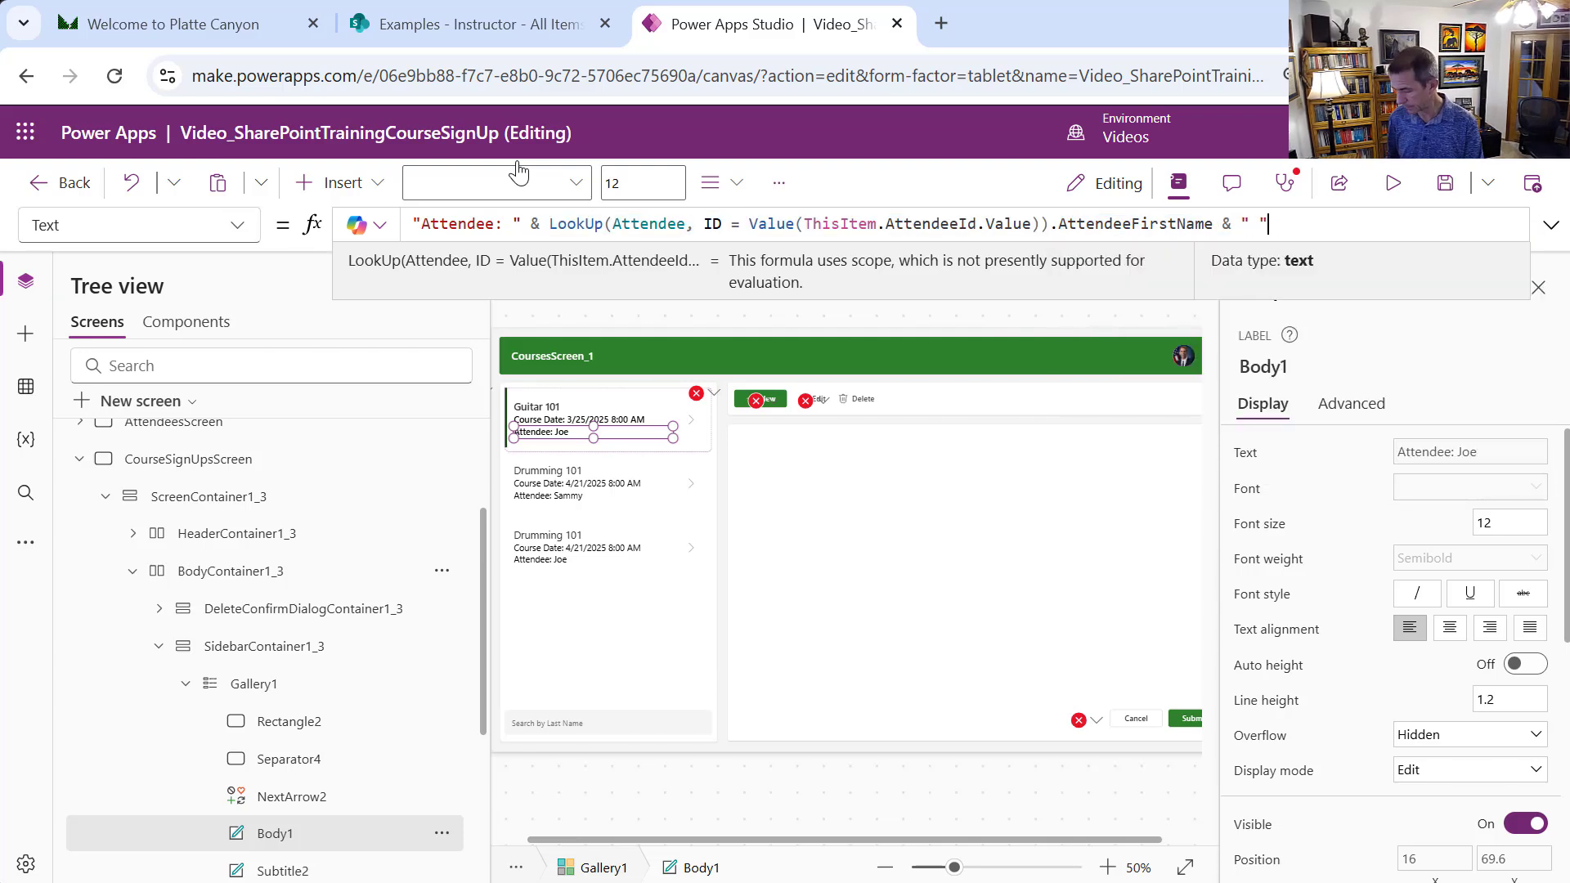
text( &)
key(ctrl+v)
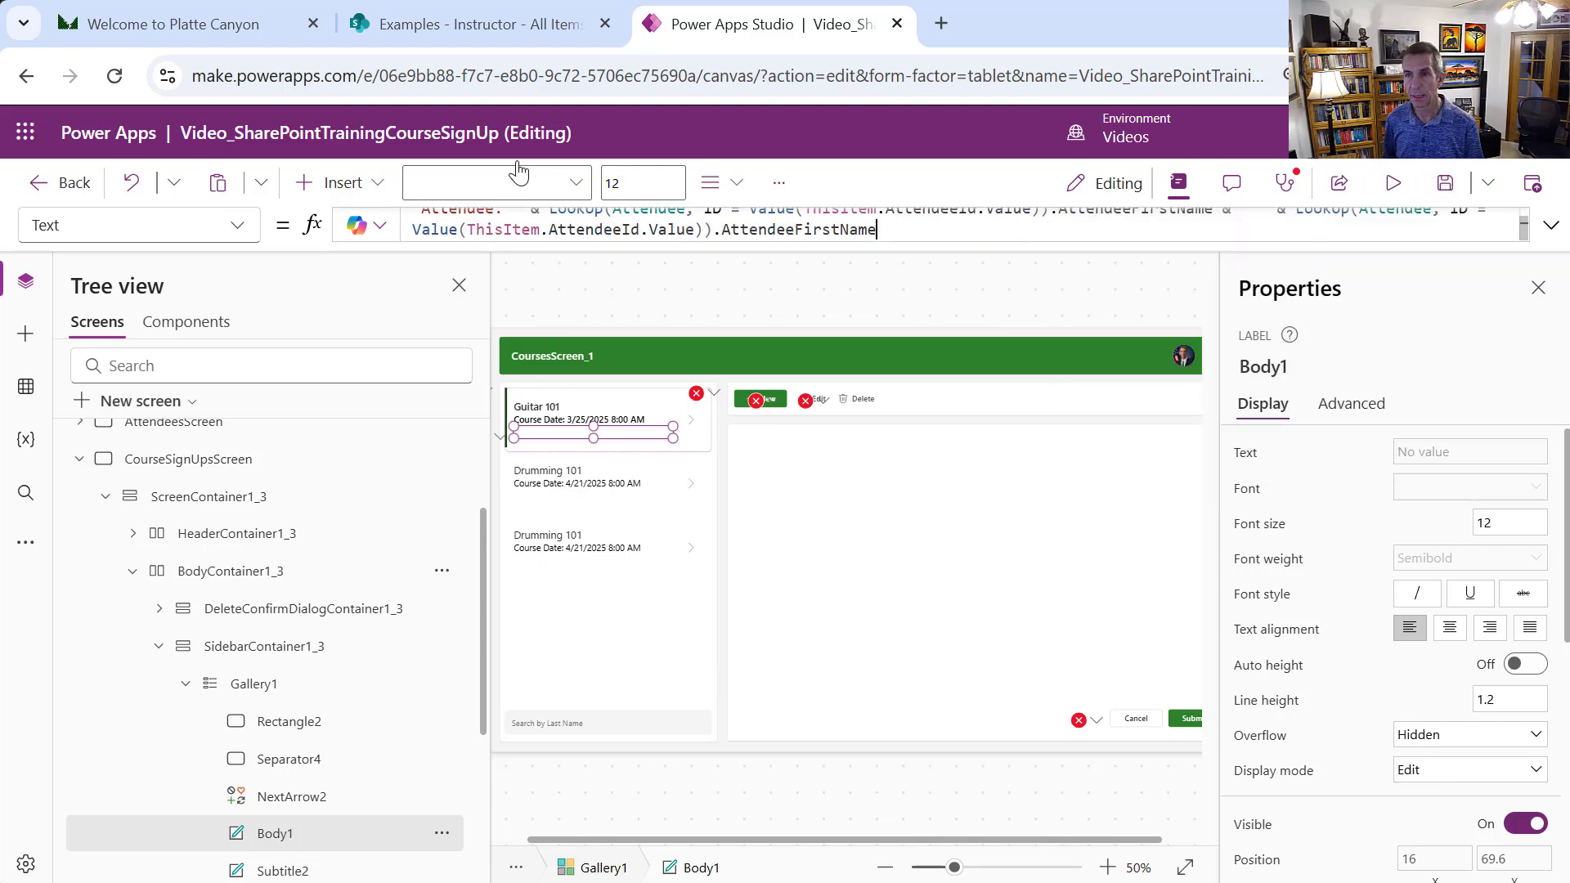
key(BackSpace)
key(BackSpace)
key(BackSpace)
key(BackSpace)
key(BackSpace)
key(BackSpace)
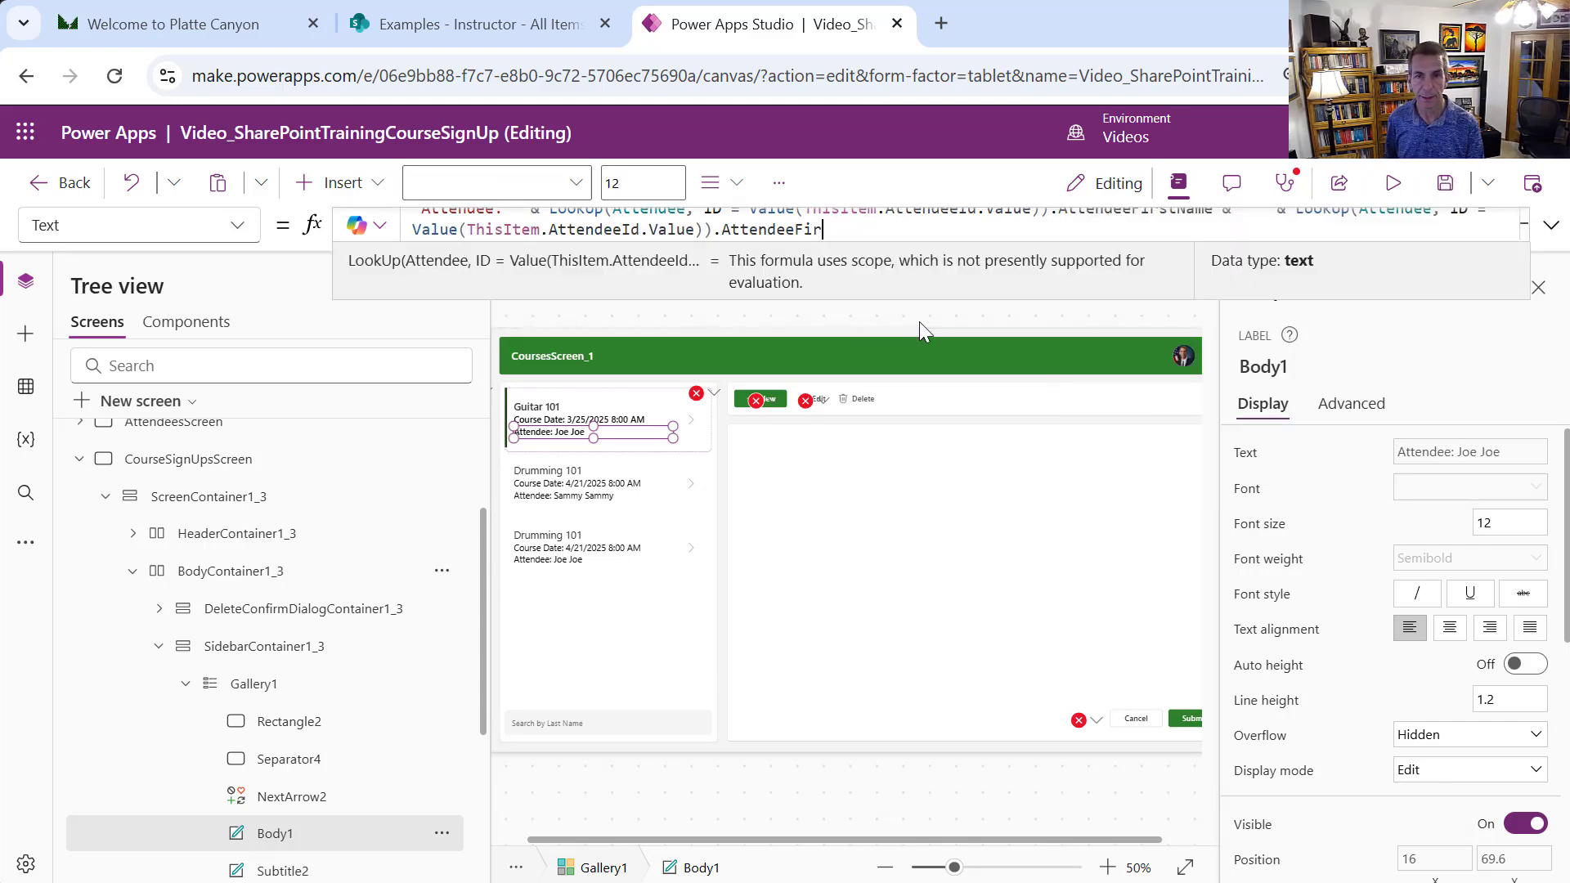
key(BackSpace)
key(BackSpace)
key(BackSpace)
text(Las)
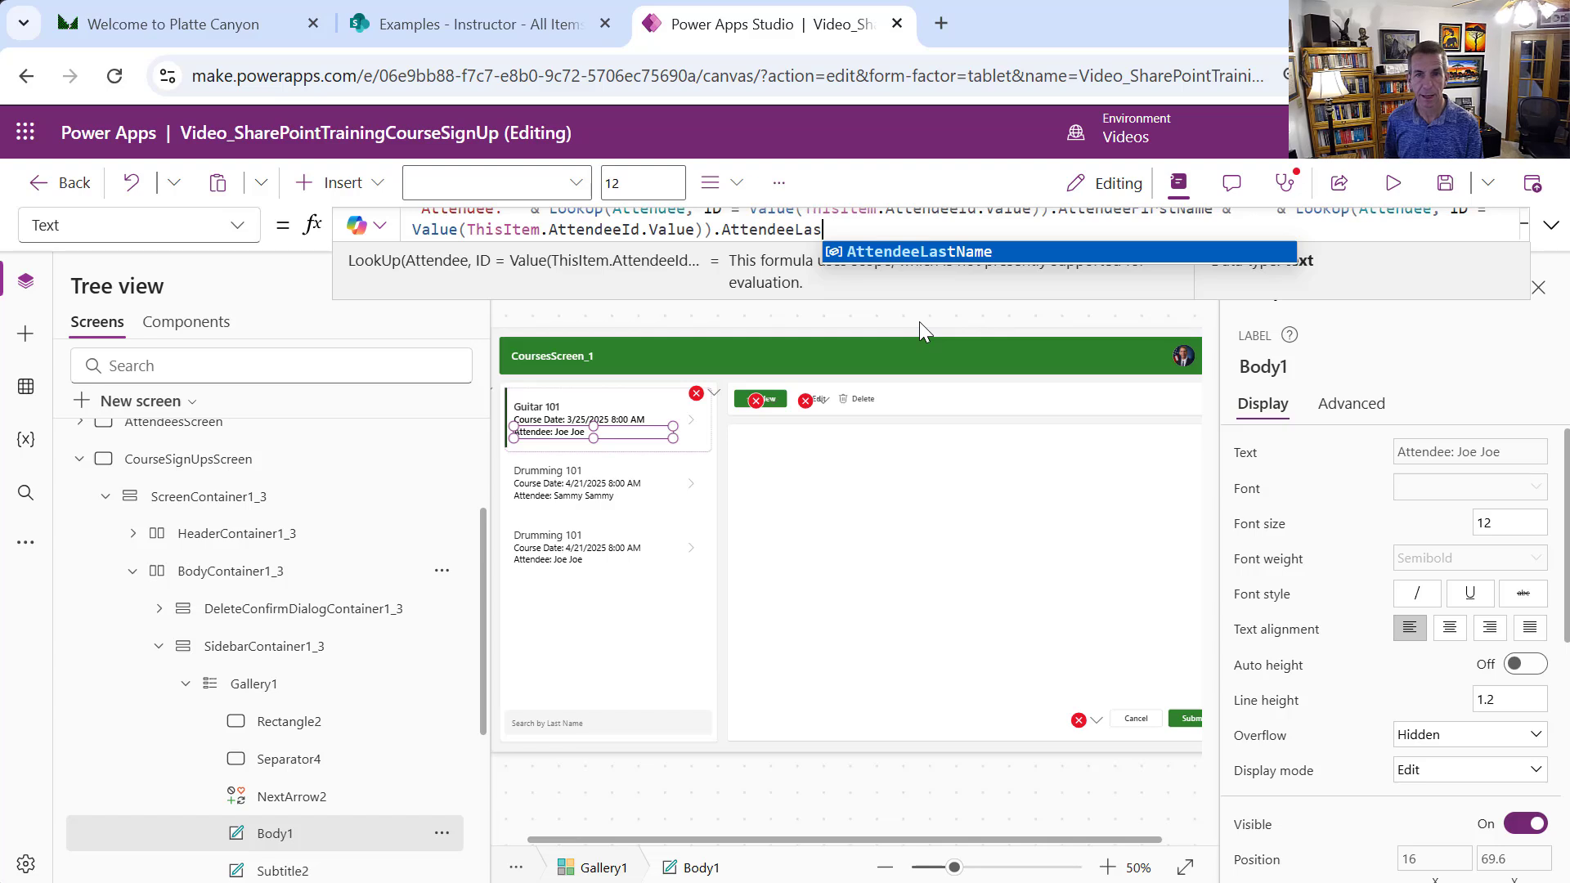
key(Tab)
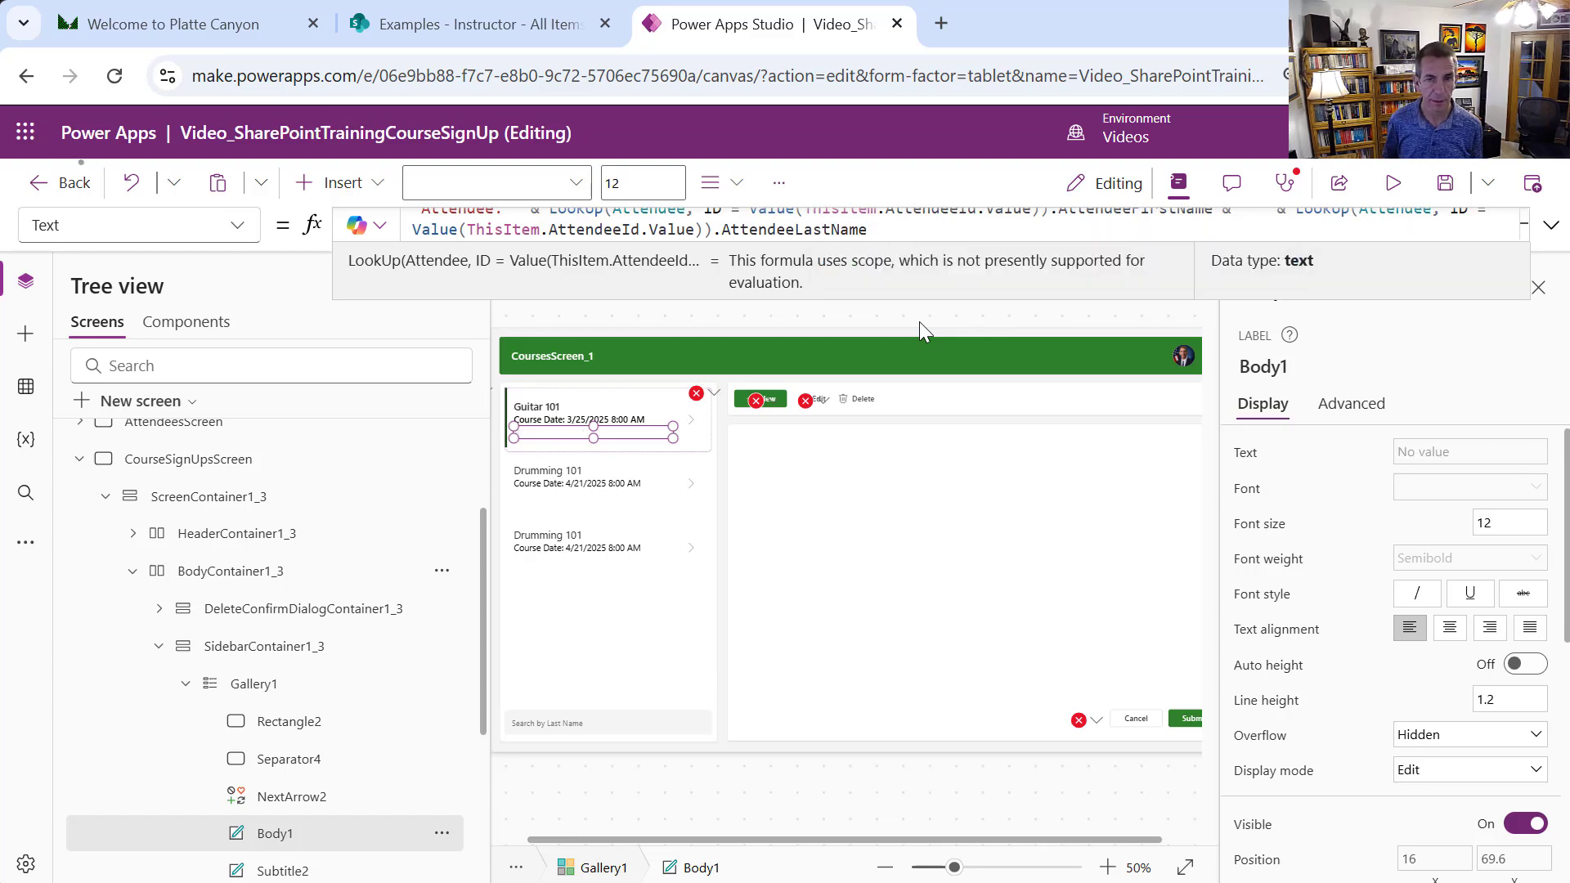
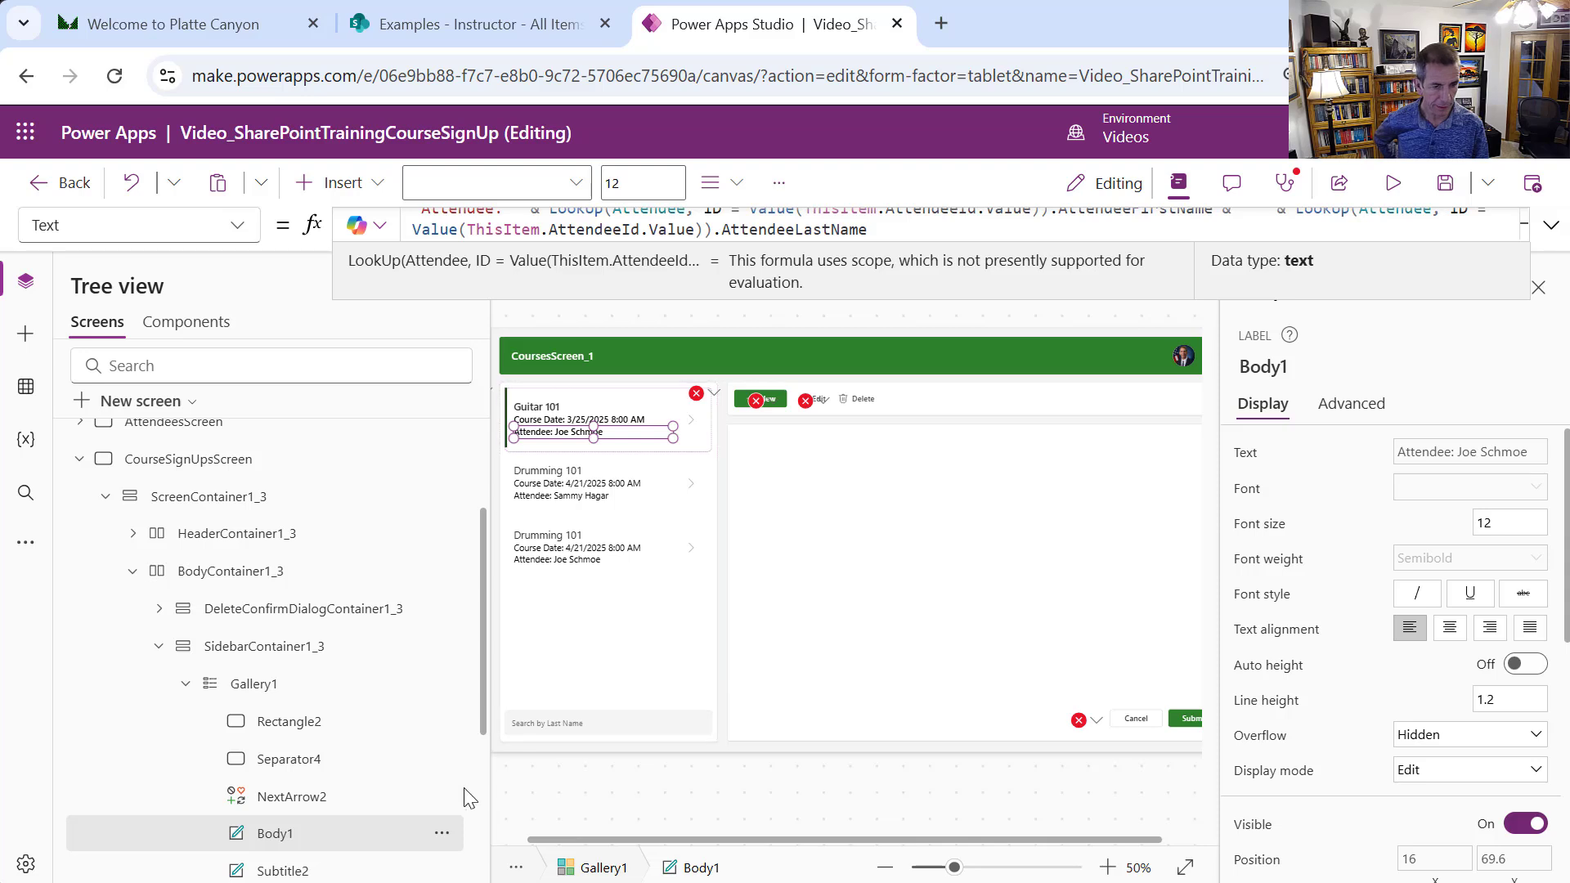
Collapse the Gallery1 branch in the Tree view and select Container1_3 to view its properties
click(186, 685)
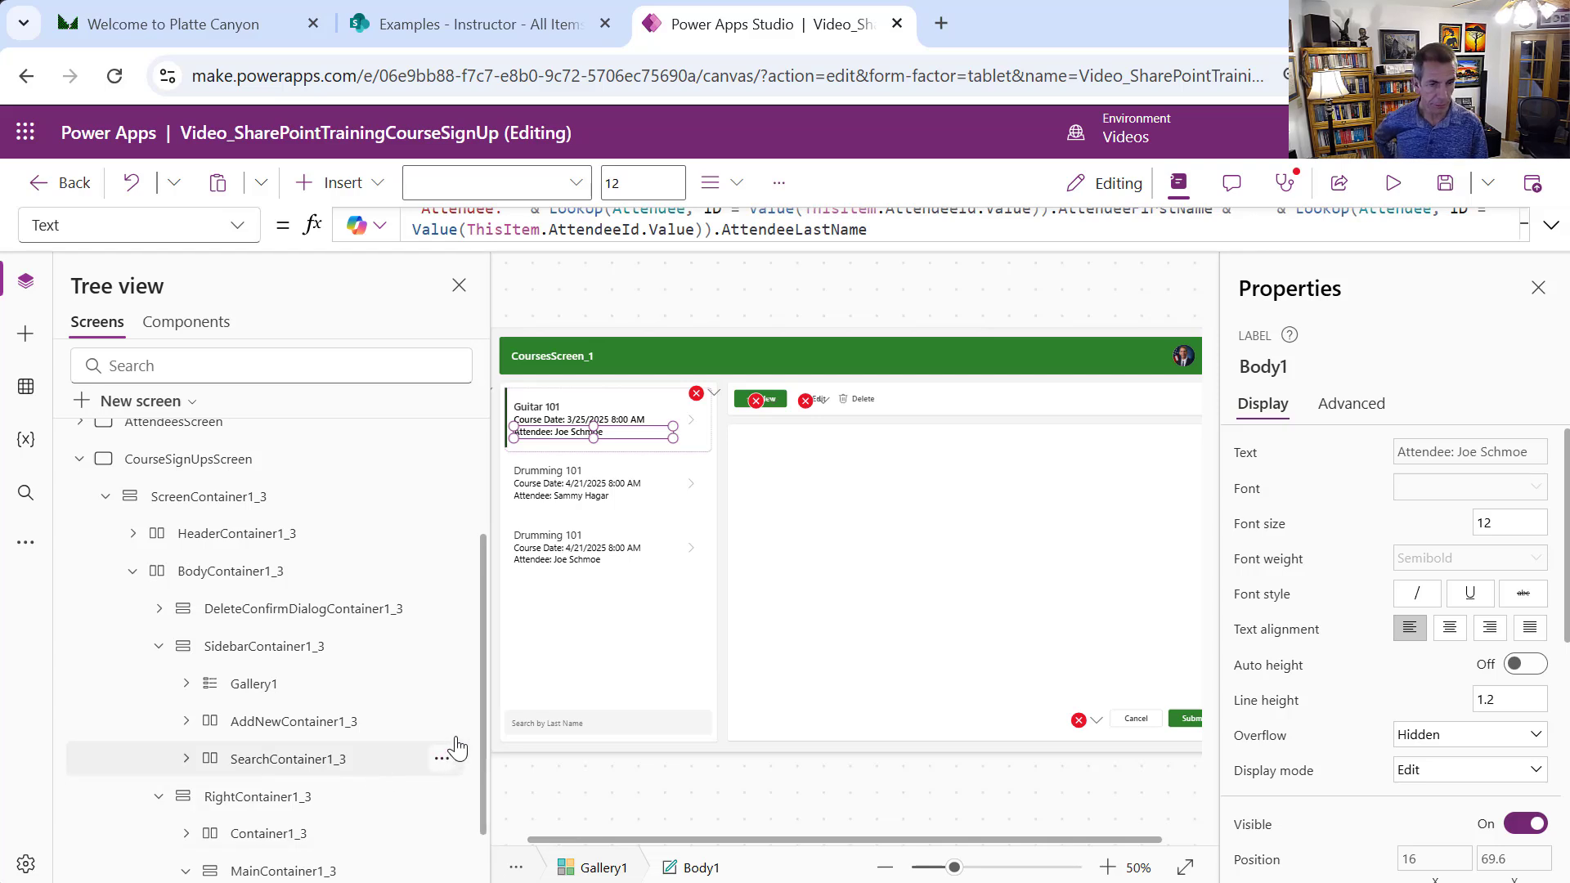
drag(484, 743, 482, 807)
scroll(416, 655, up, 3)
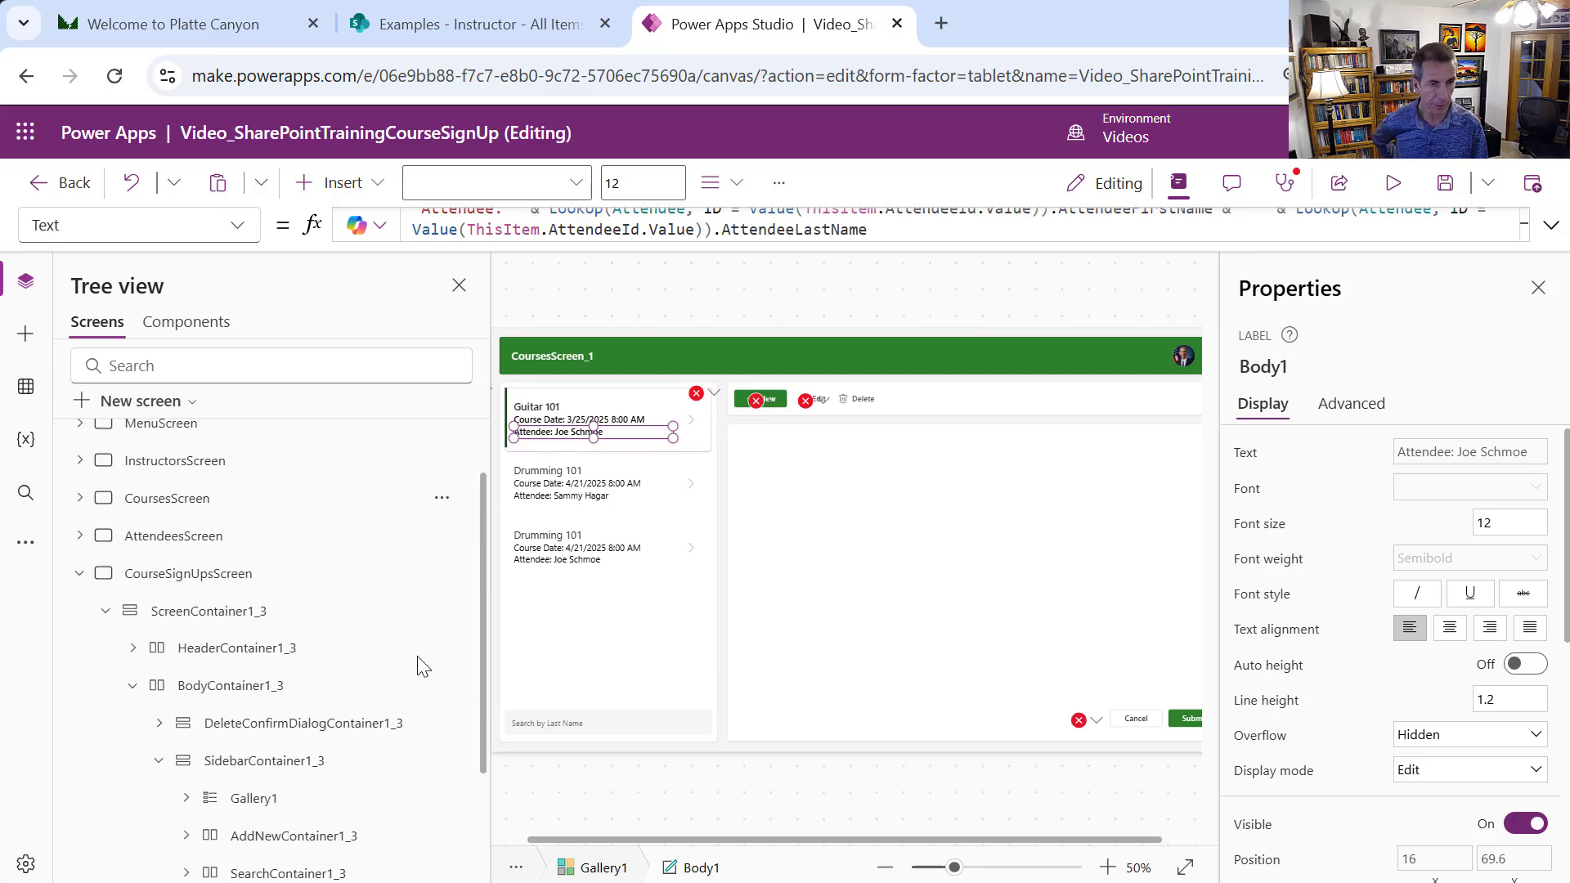
scroll(439, 658, down, 3)
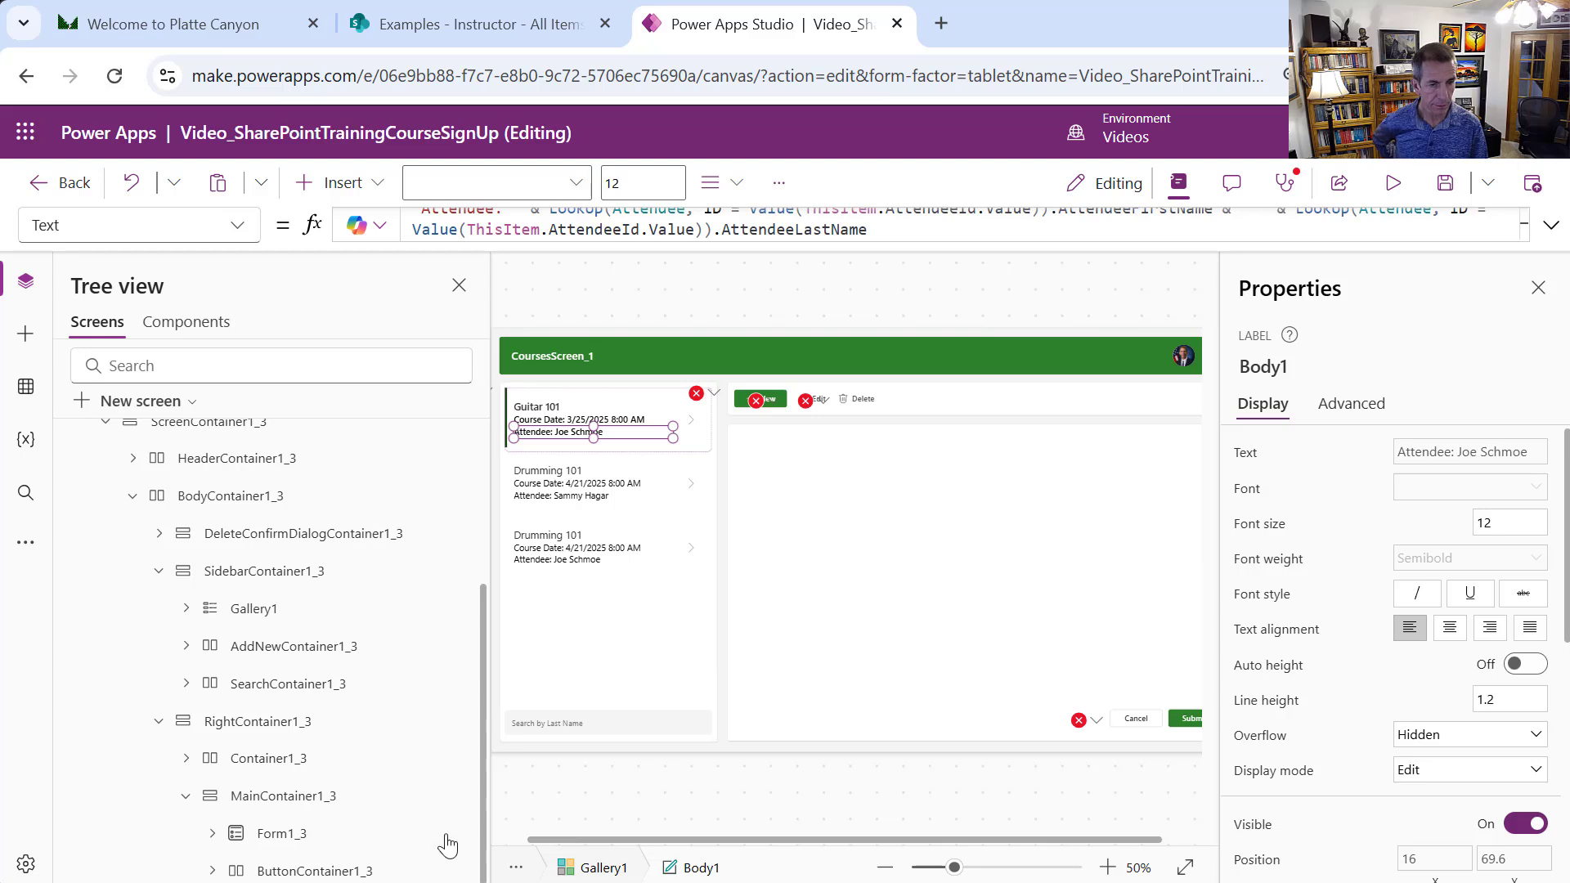
click(243, 761)
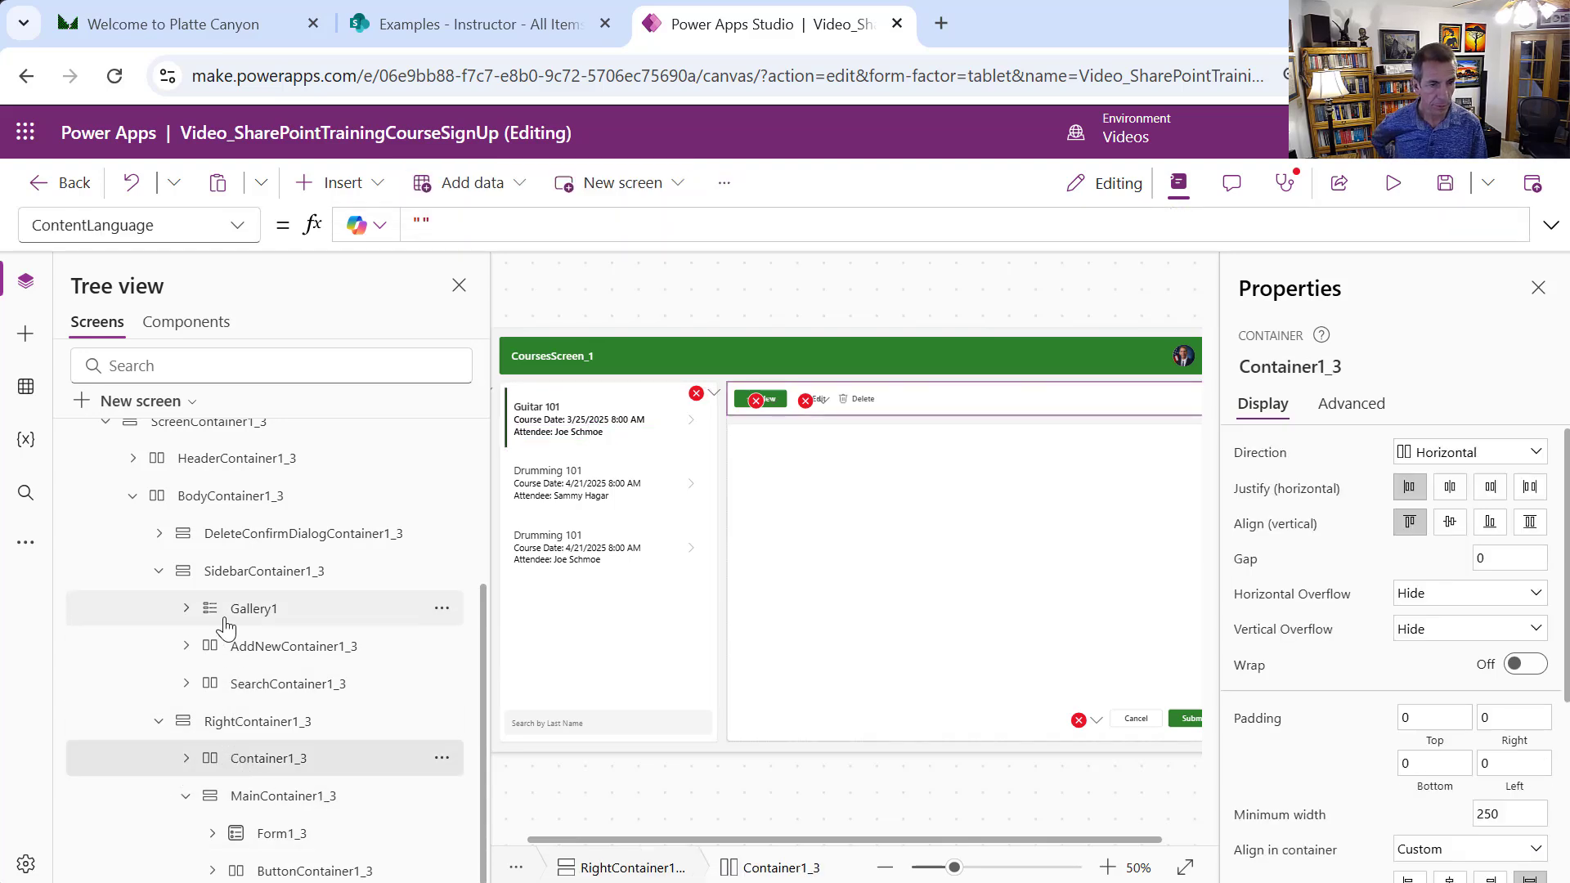
Rename Gallery1 to CourseSignUpGallery
click(442, 608)
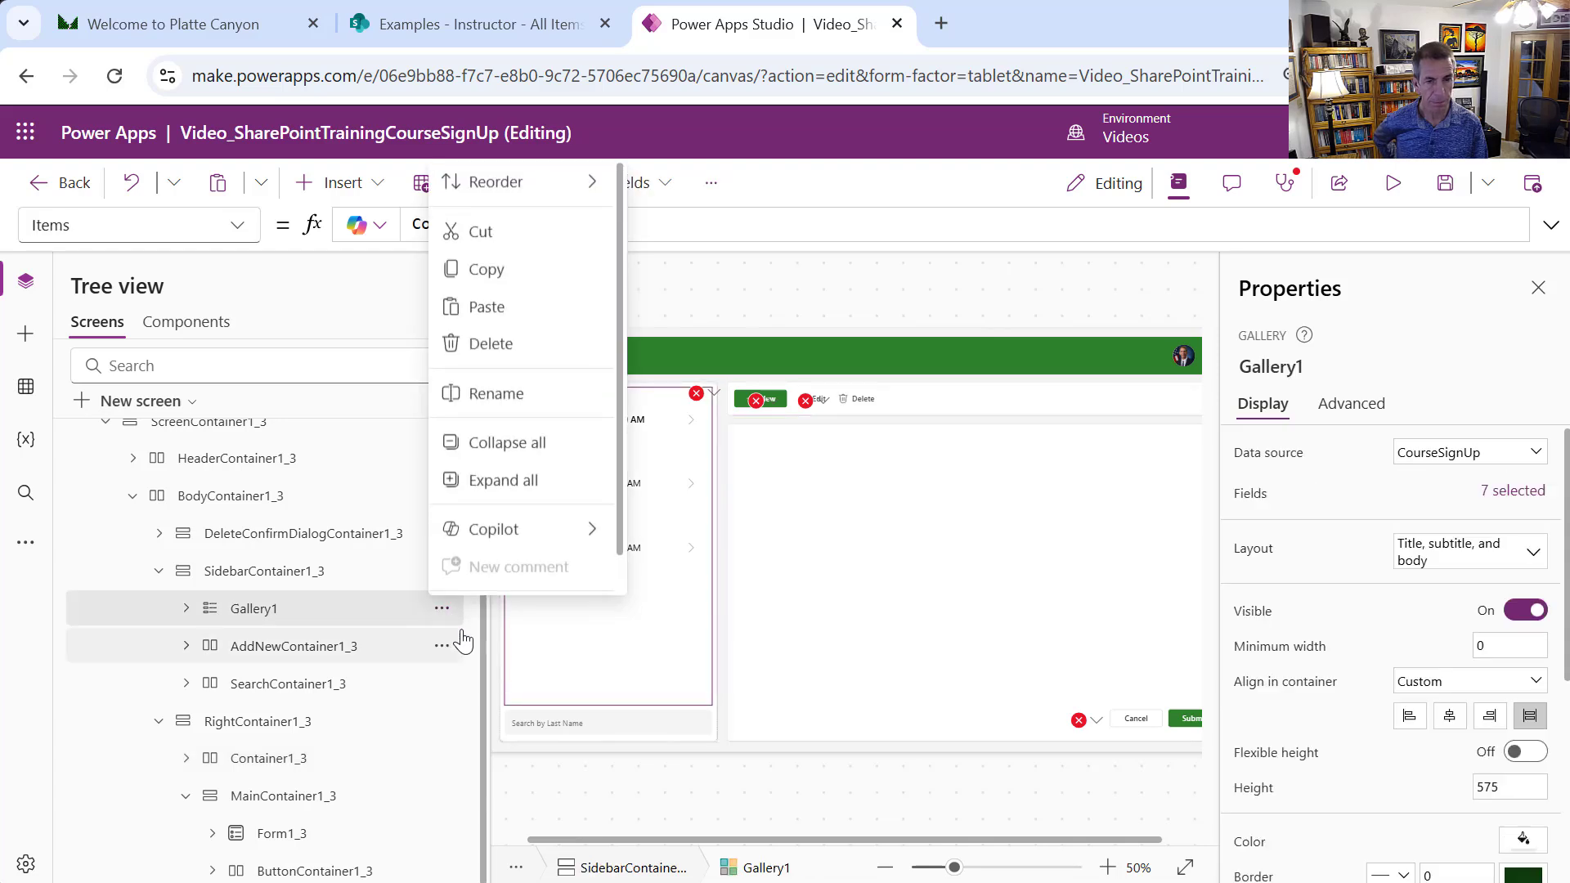
click(502, 394)
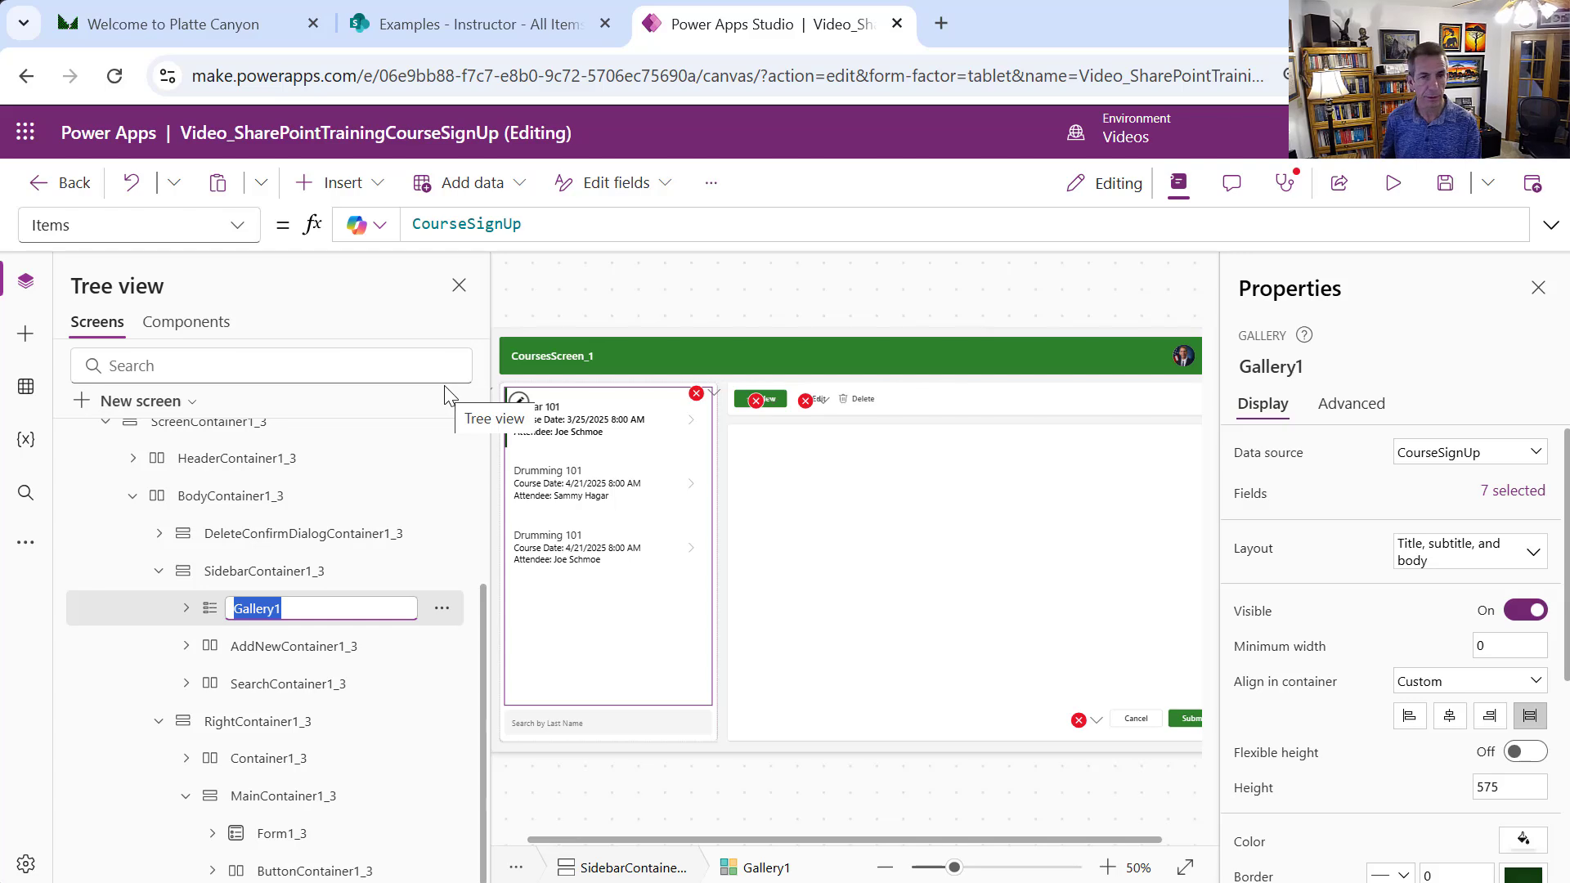
text(Co)
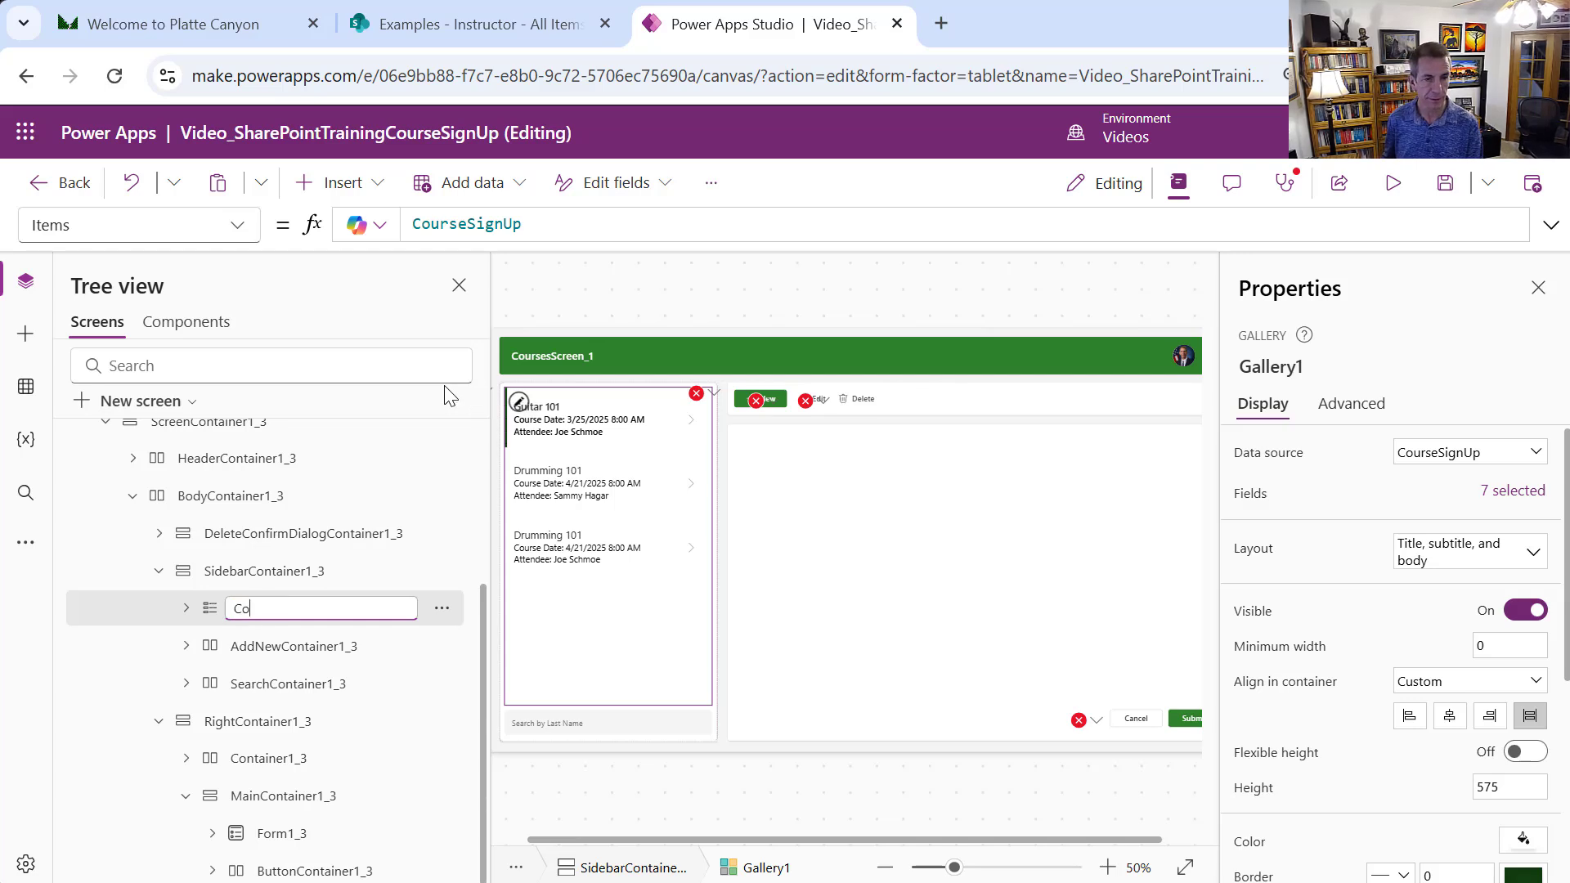
text(ruurseSign)
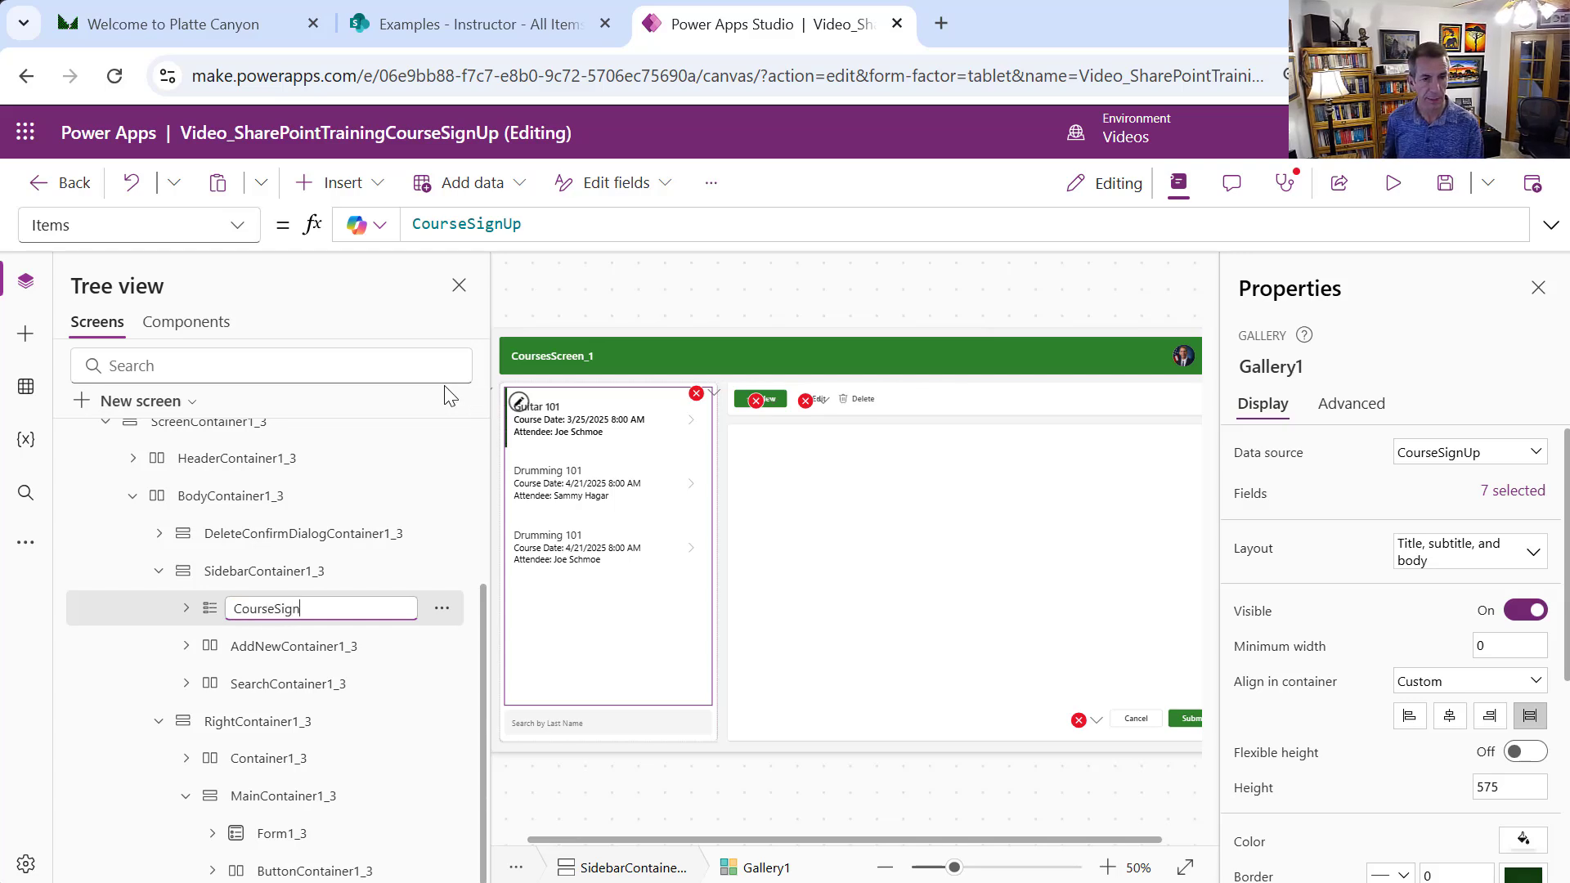
text(UpGallery)
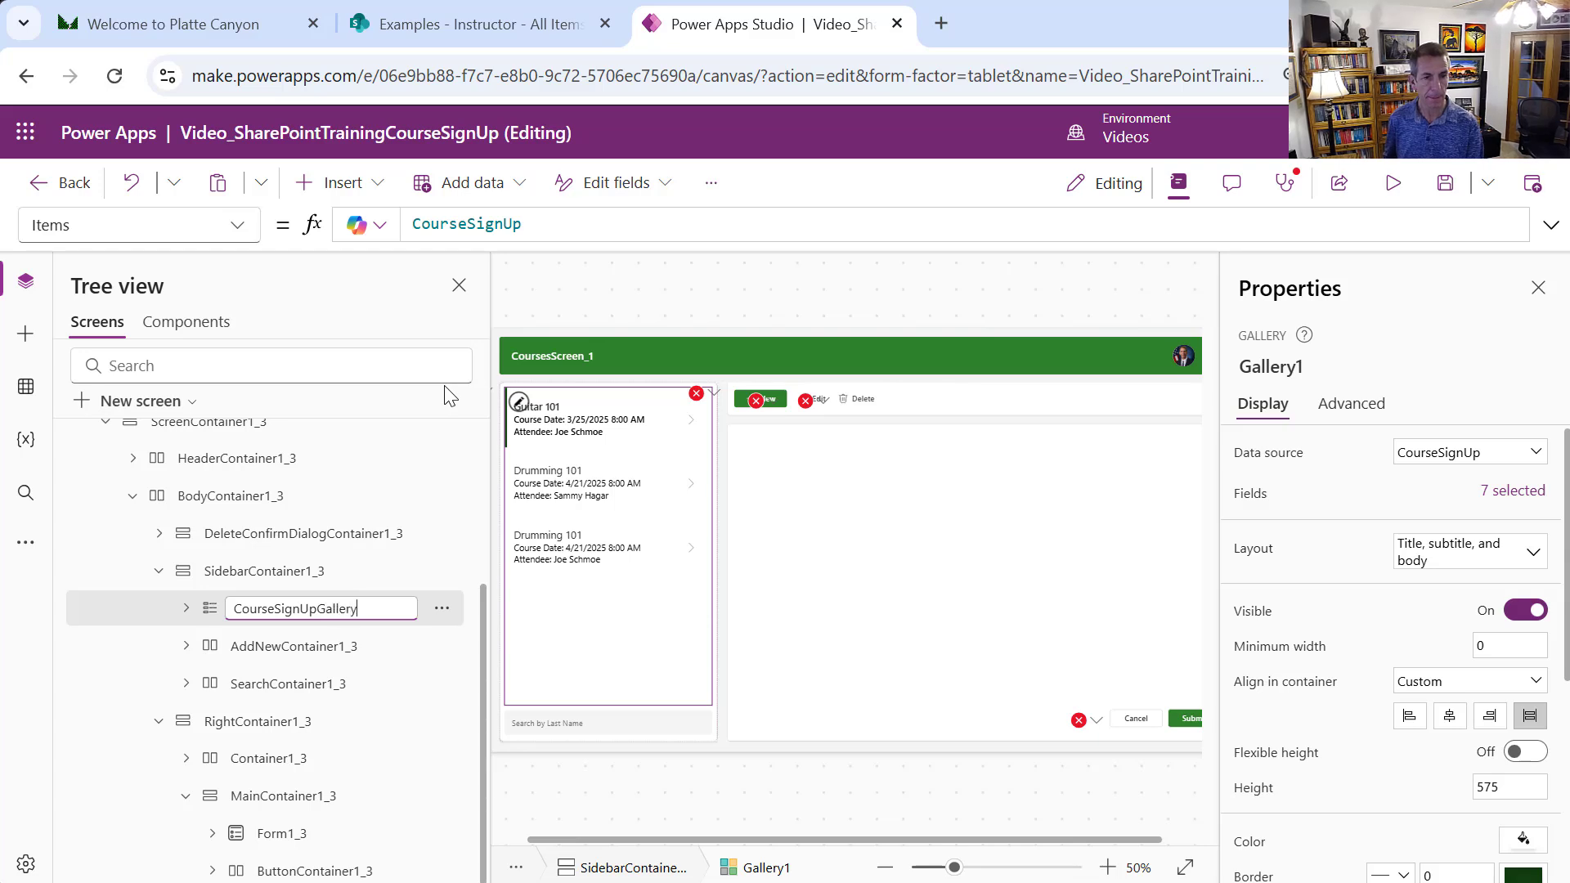
key(Return)
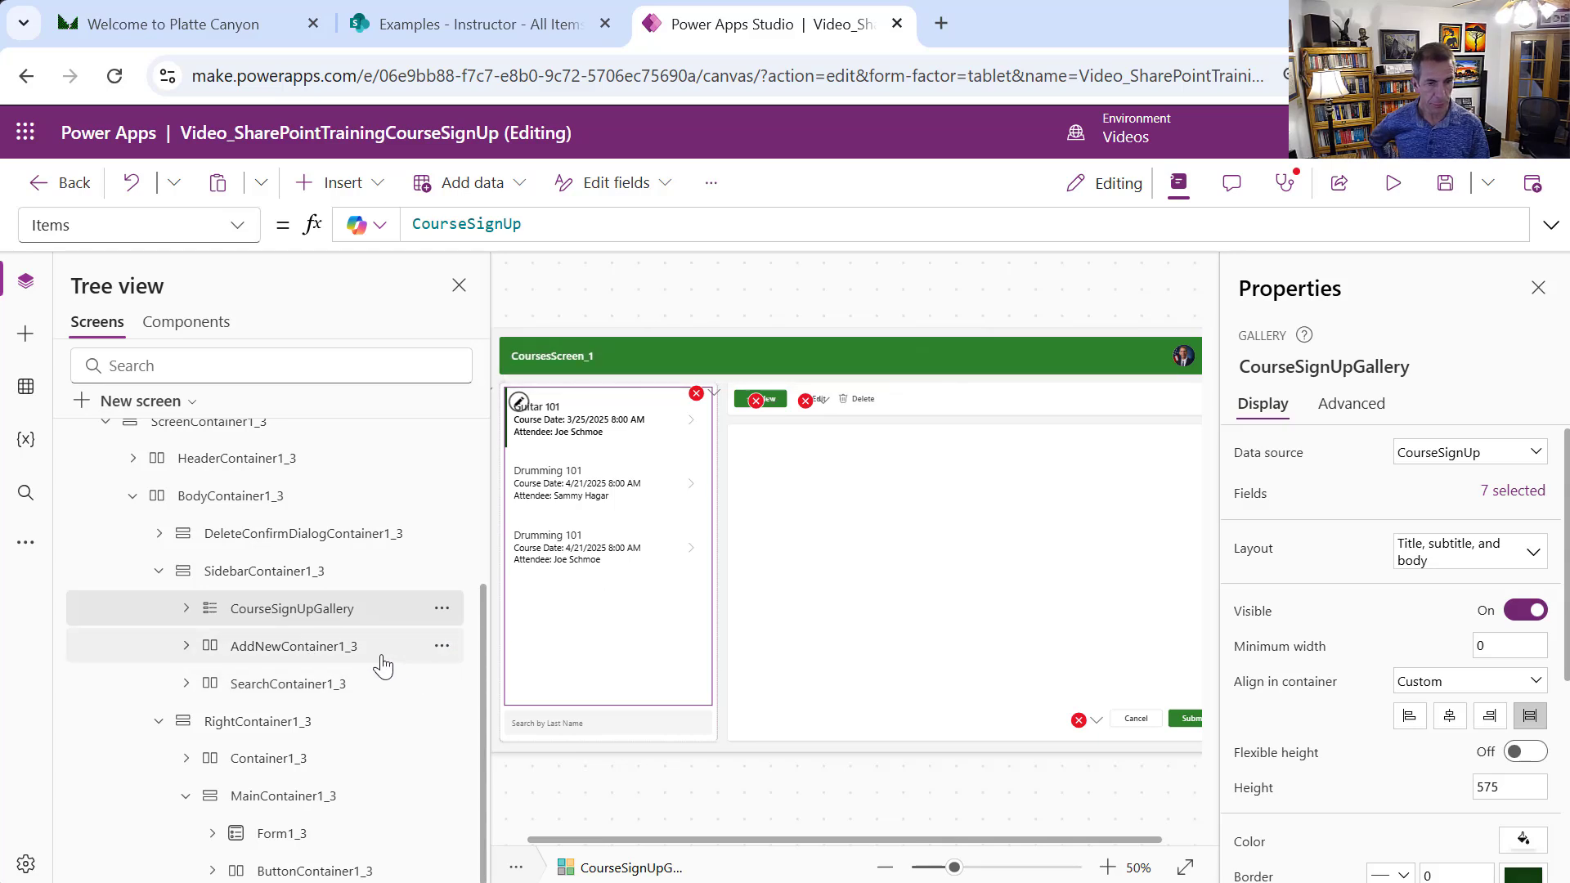
click(341, 660)
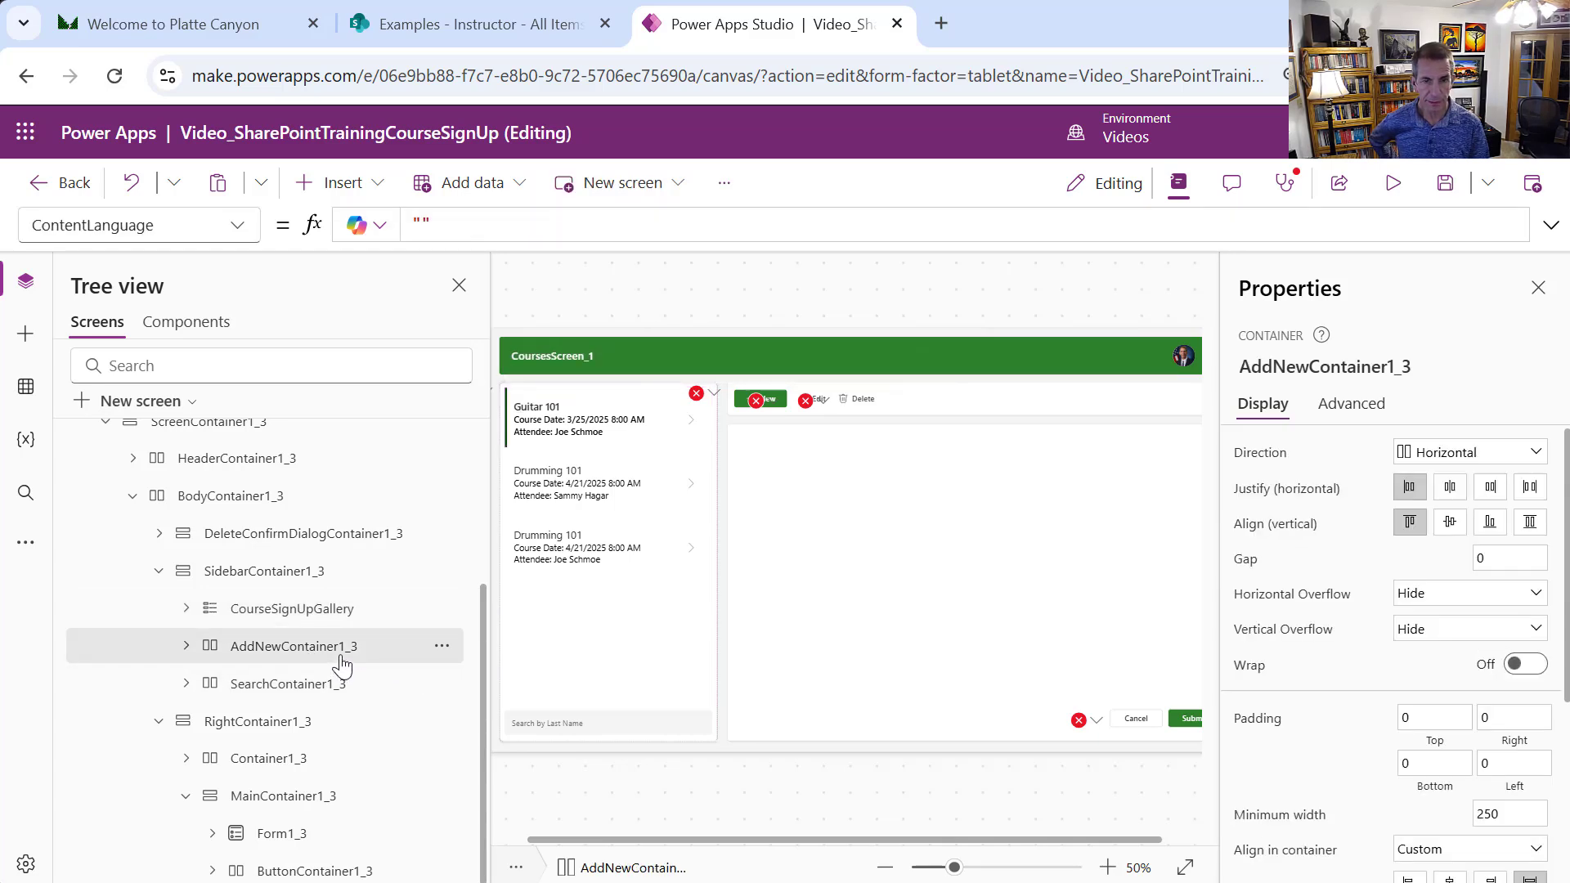
click(440, 609)
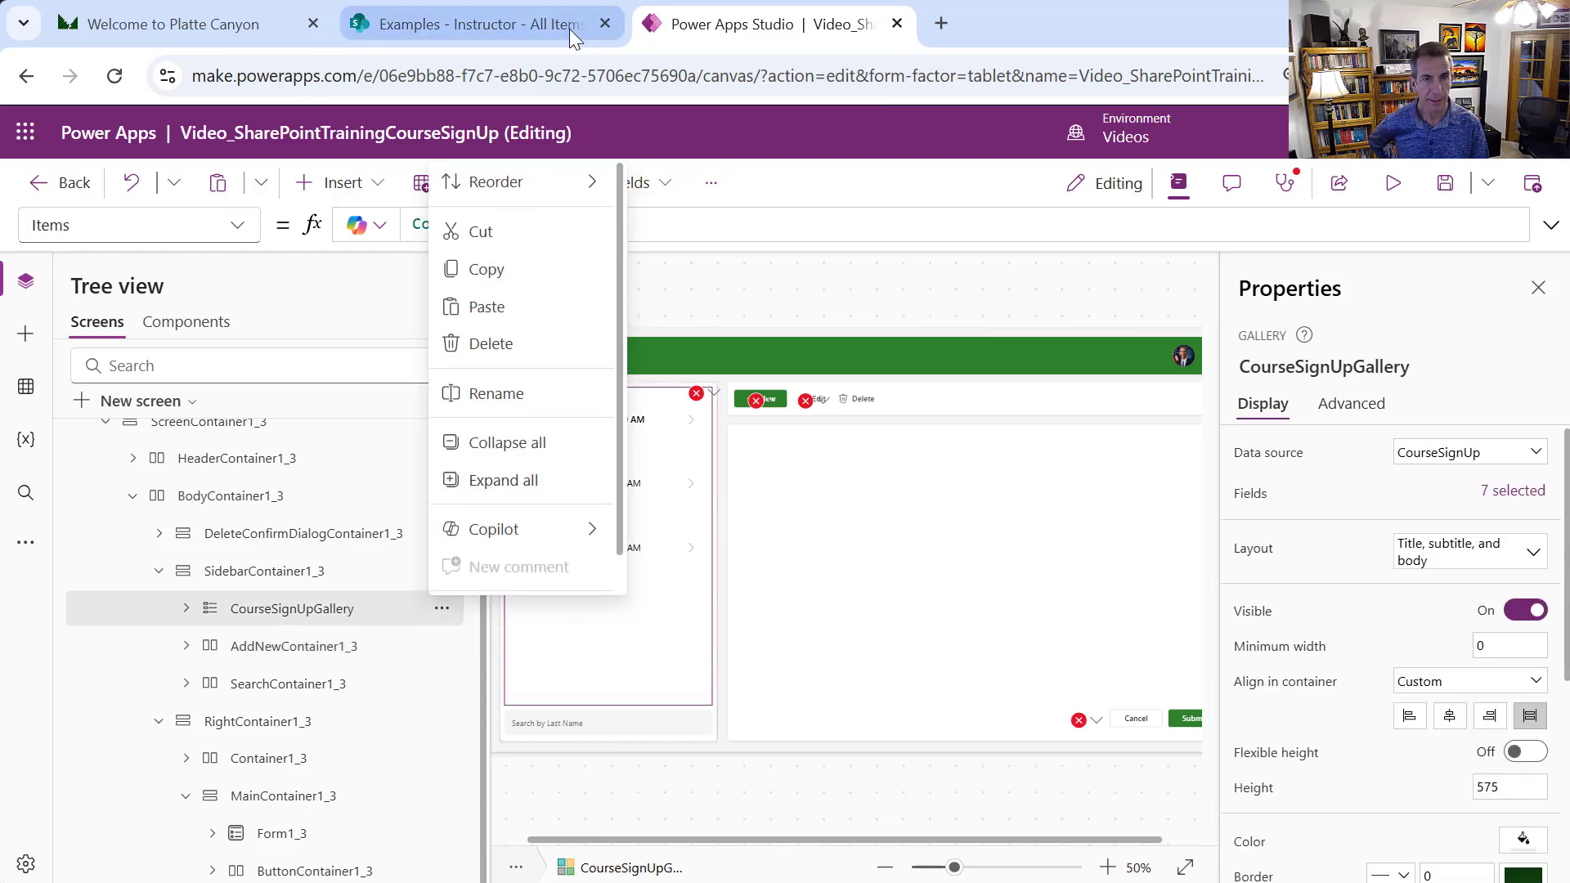
Move CourseSignUpGallery to the end of the sidebar container and open BackIcon1_3's erroring OnSelect formula
mouse_move(603, 187)
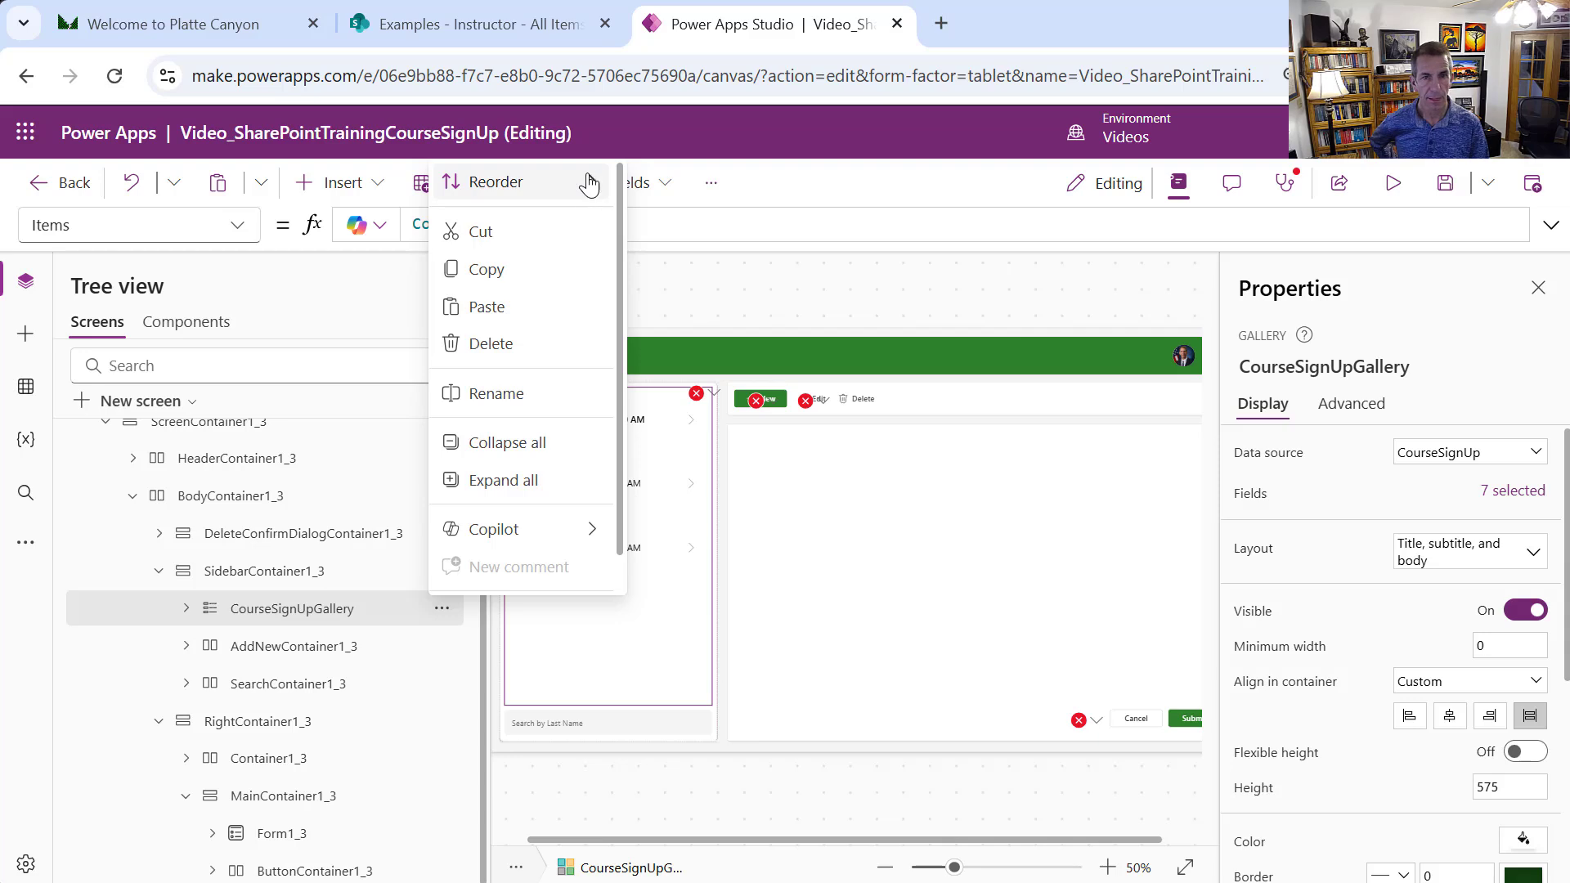
mouse_move(585, 182)
click(725, 303)
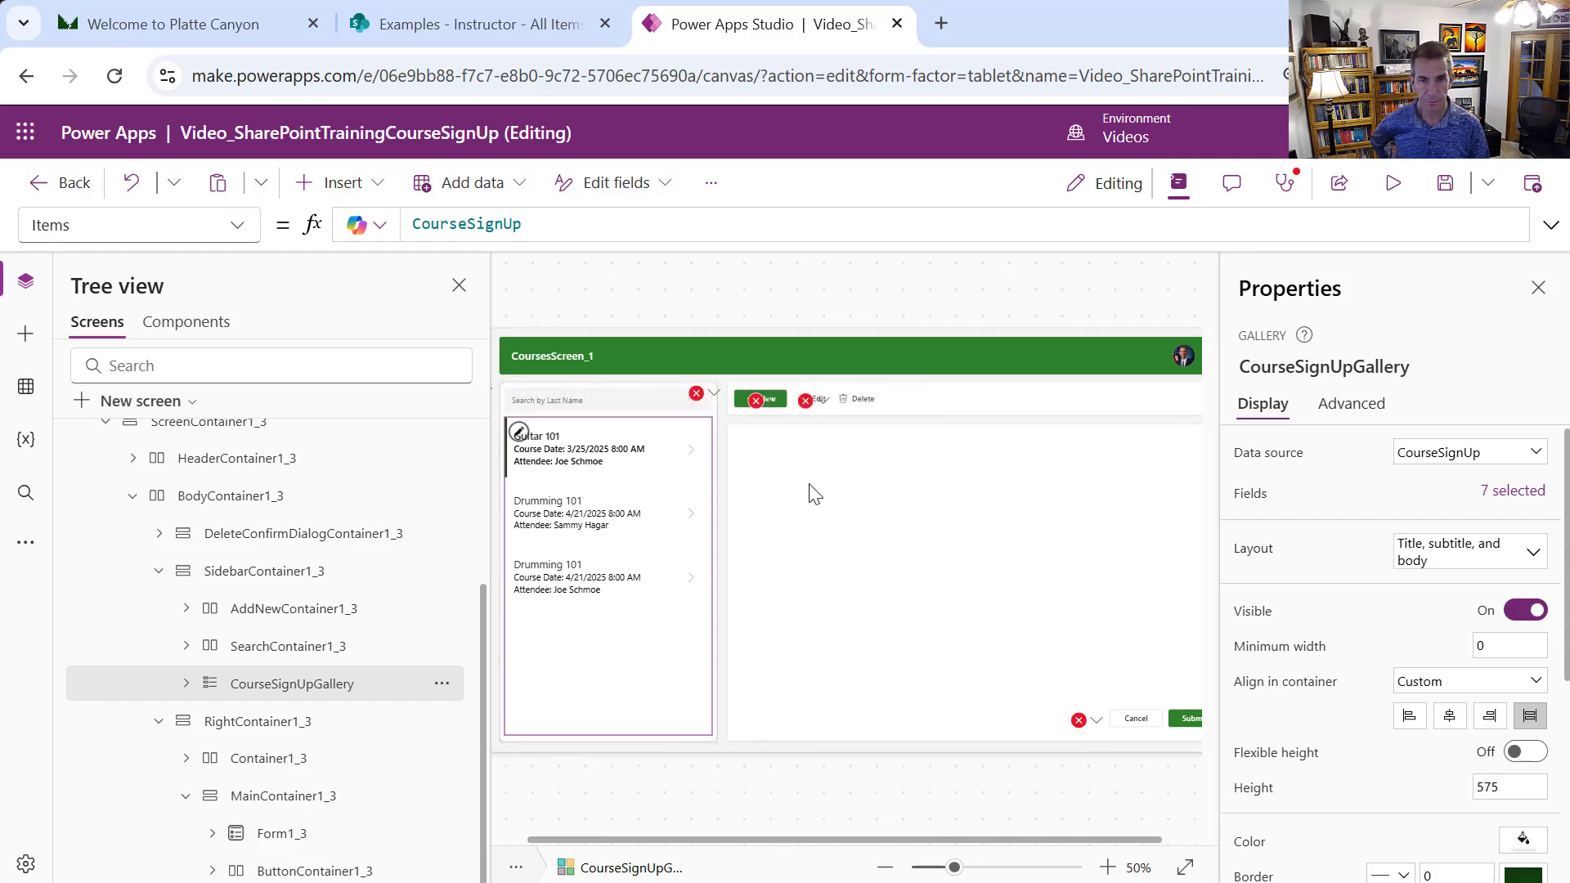
click(716, 396)
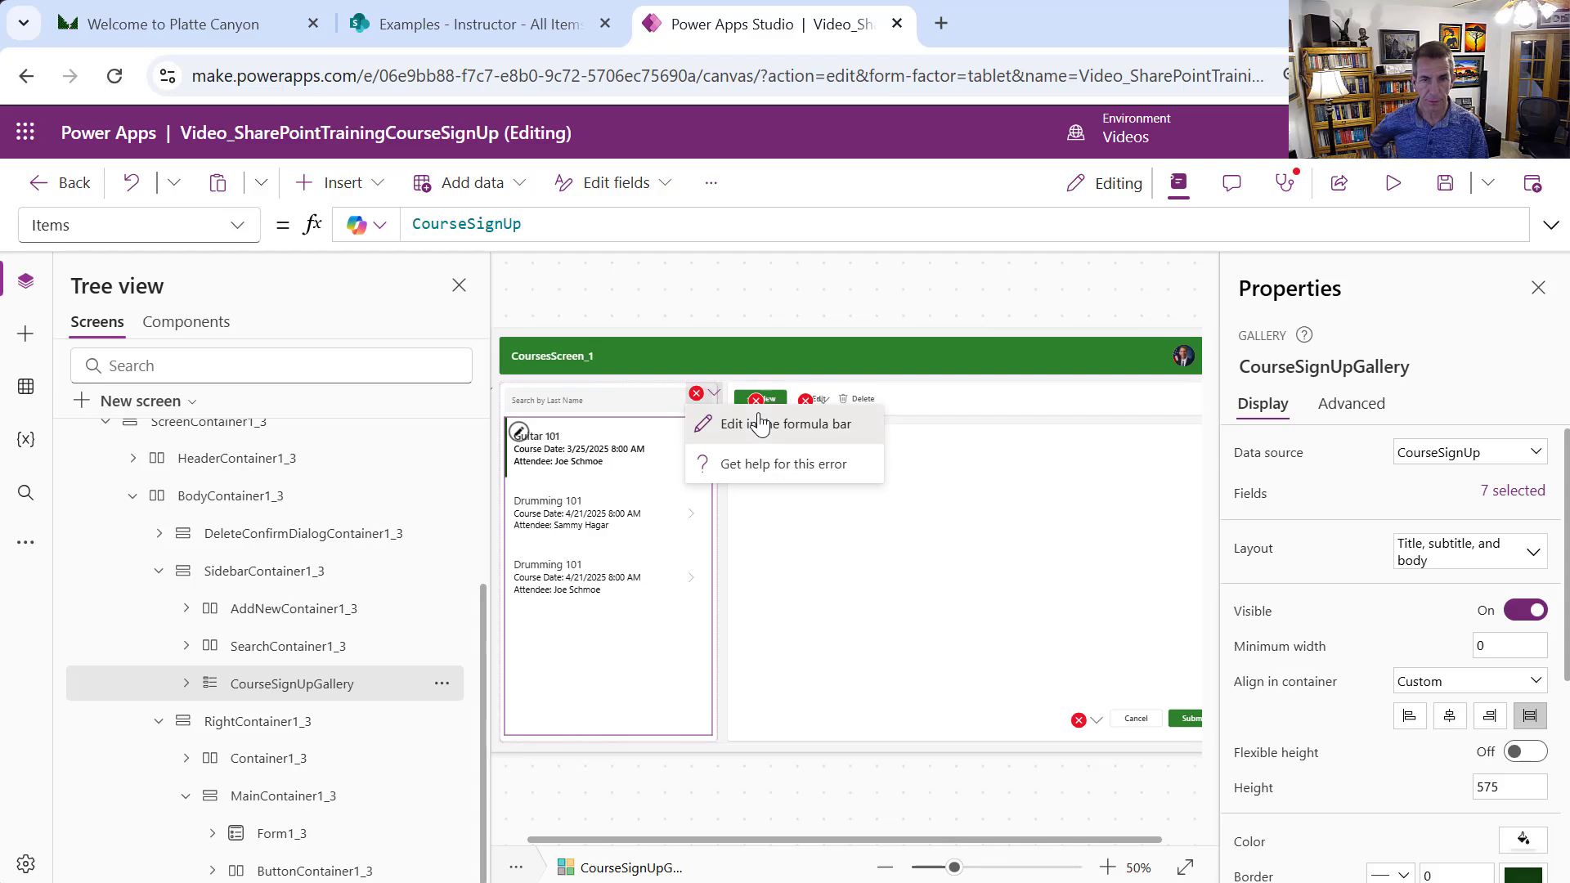
click(760, 421)
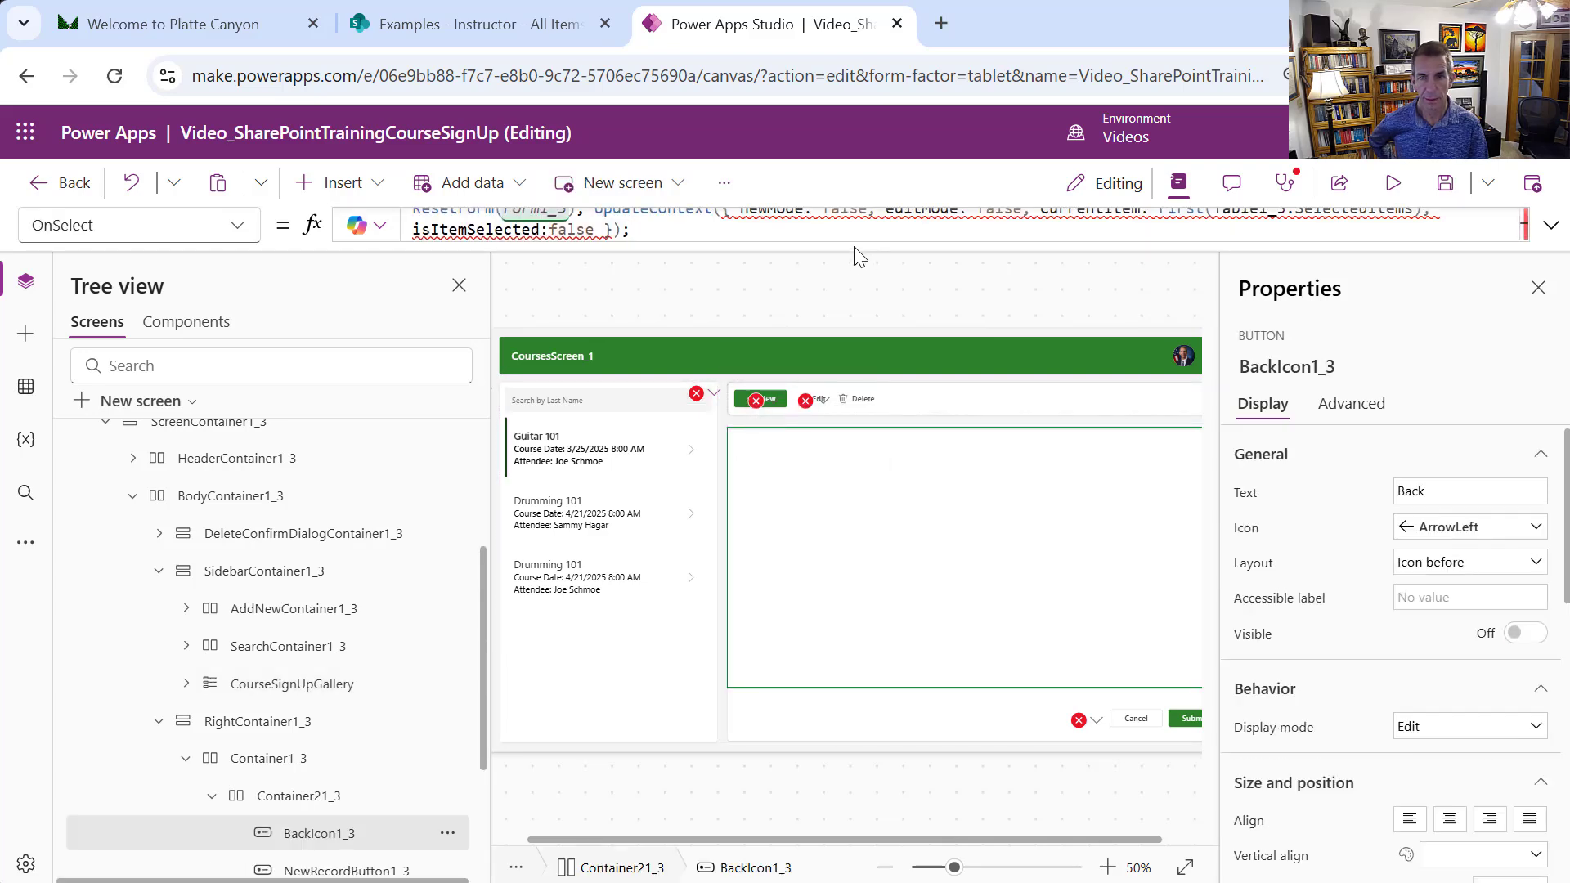
Replace First(Table1_3.SelectedItems) with CourseSignUpGallery.Selected in BackIcon1_3's OnSelect, then go to Form1_3's Item error
click(1549, 223)
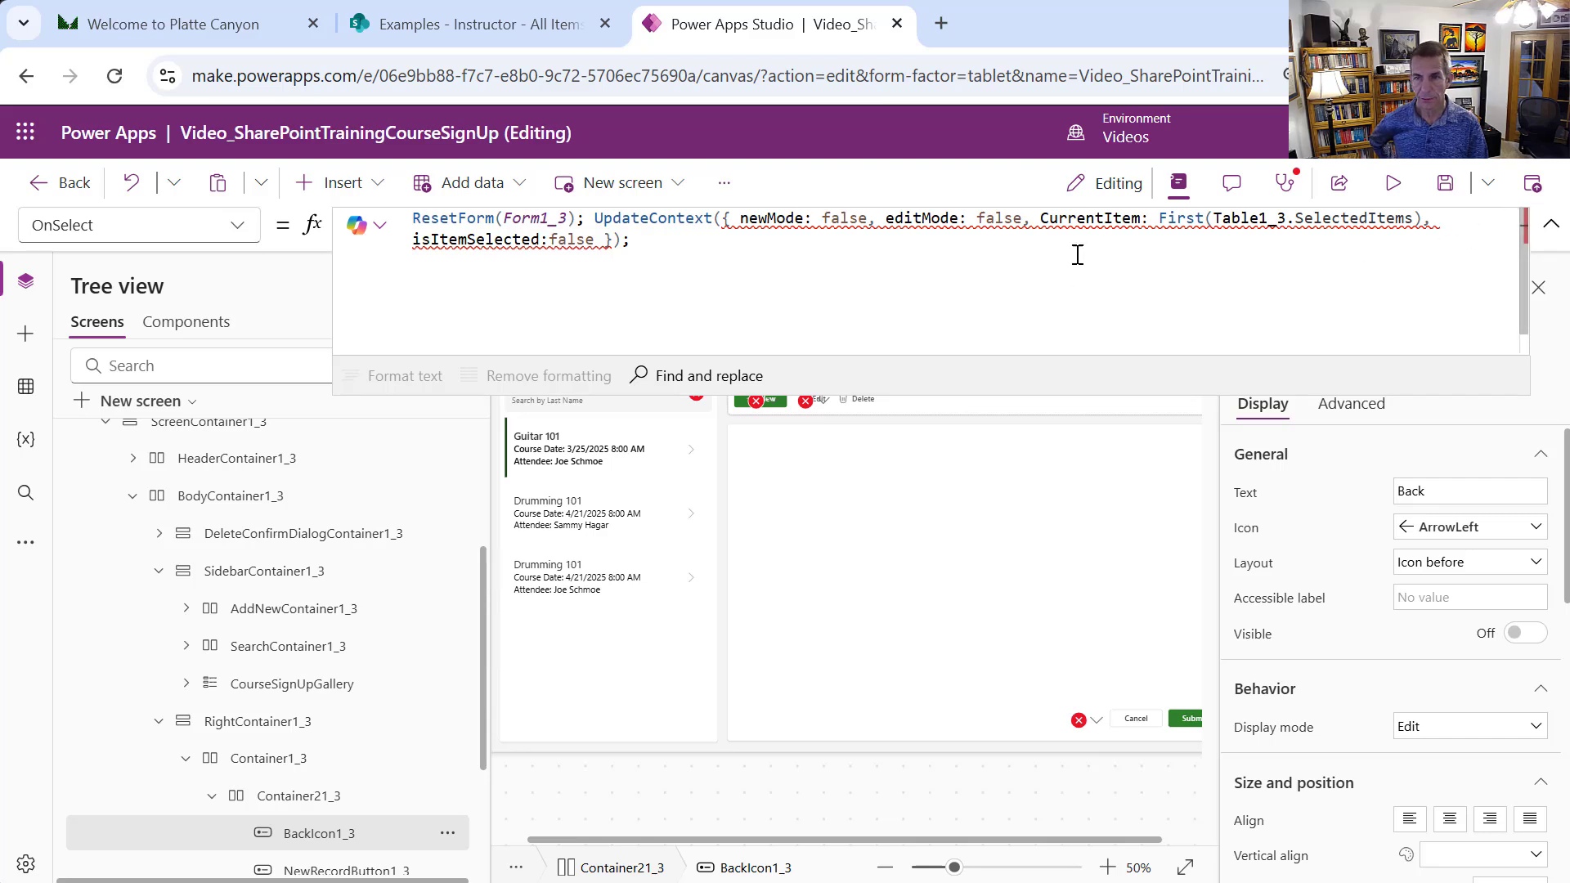
mouse_move(1161, 219)
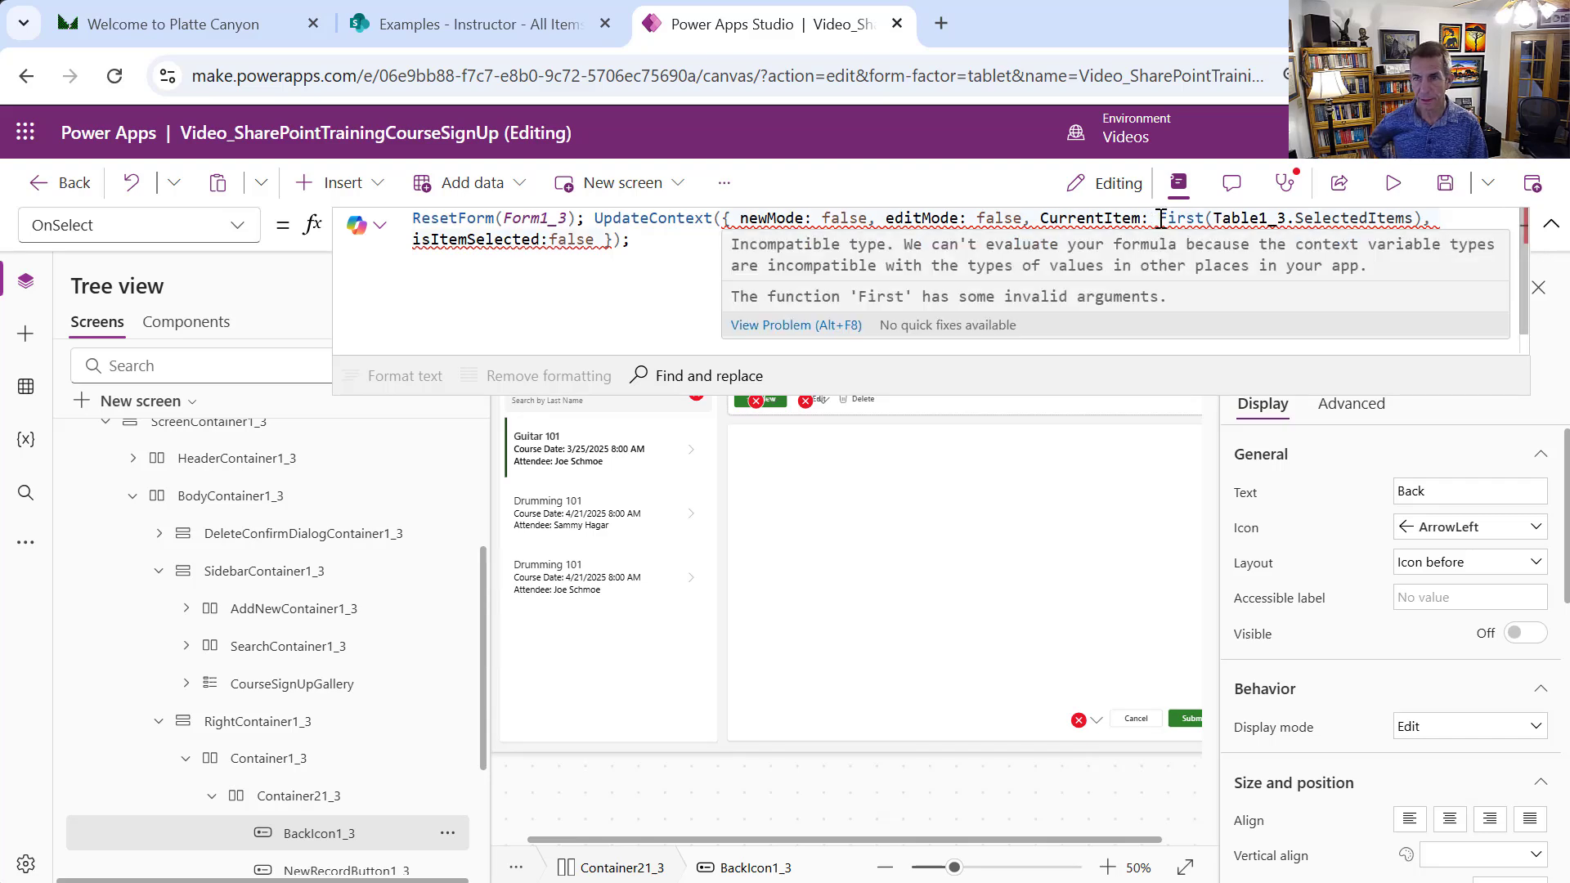
drag(1161, 219, 1414, 218)
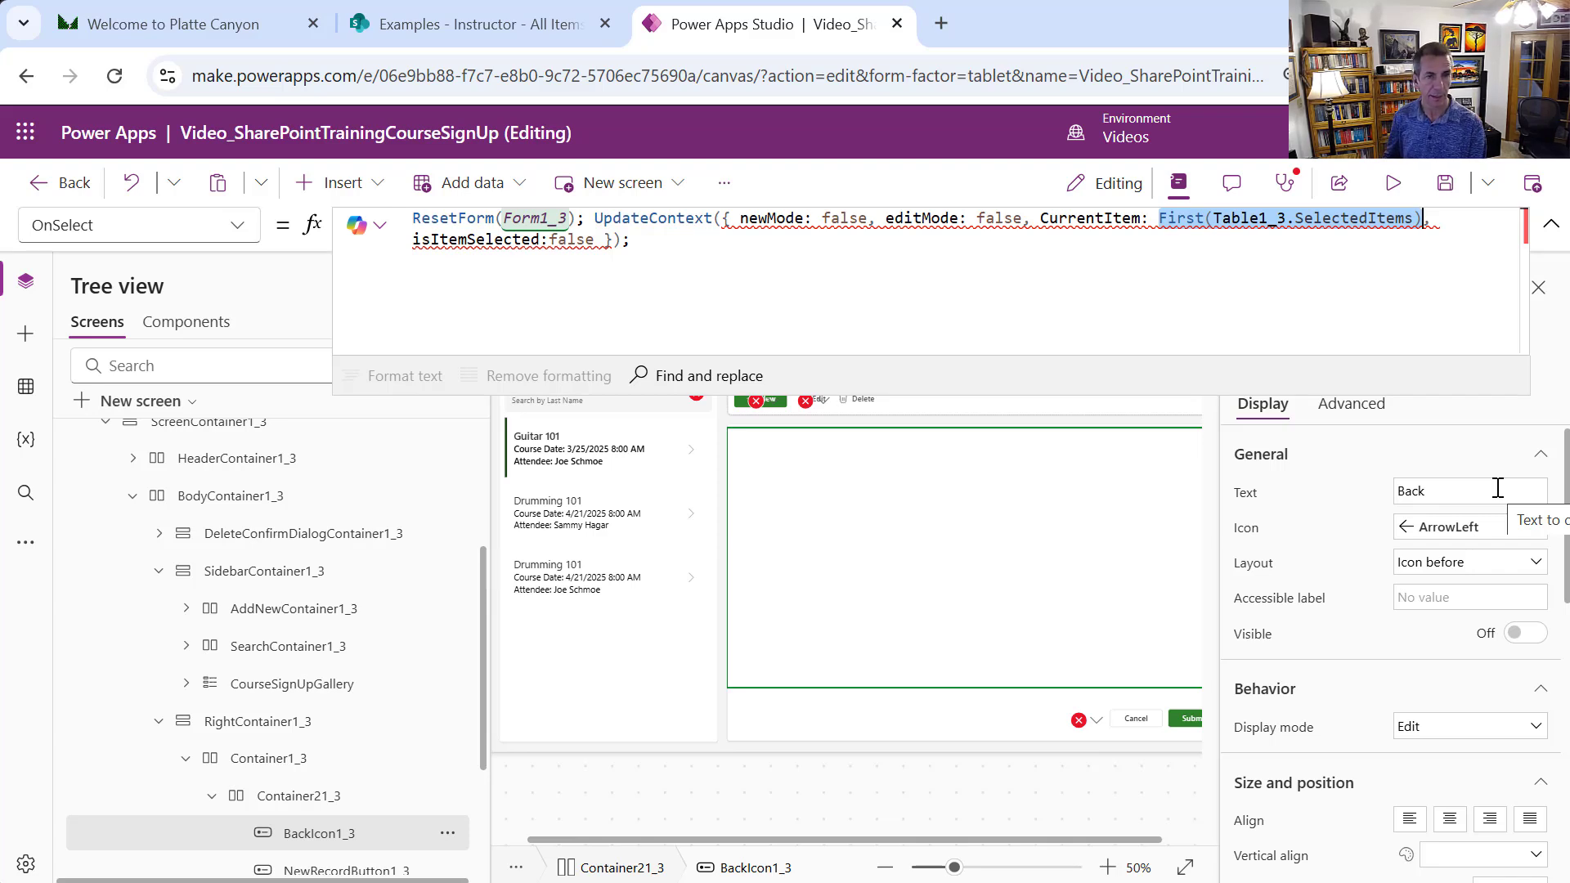
text(CourseSign)
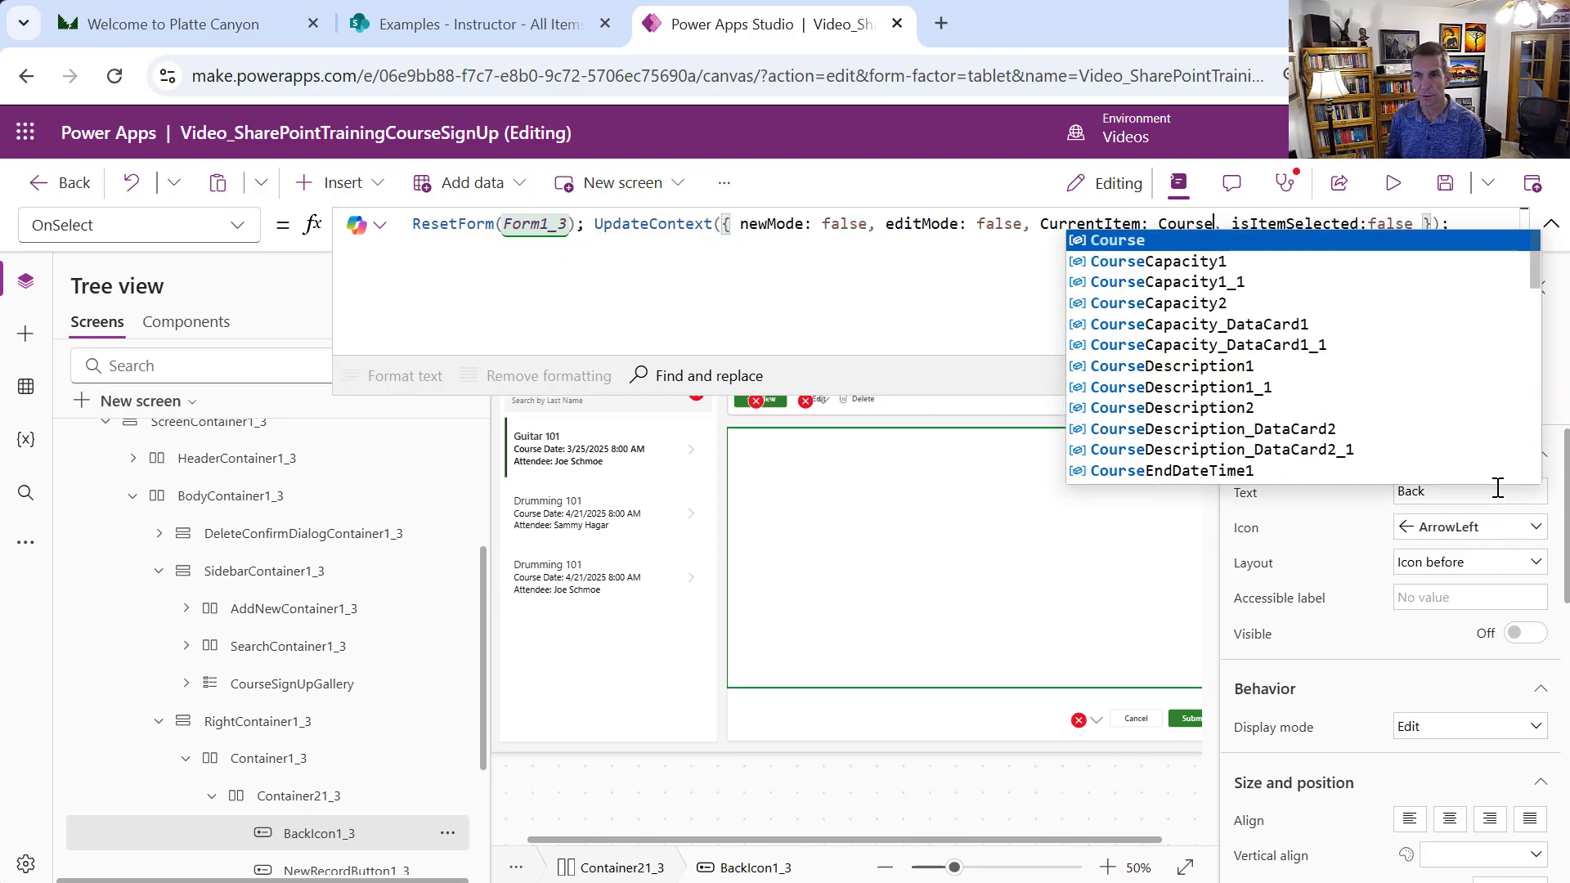
key(Down)
key(Down)
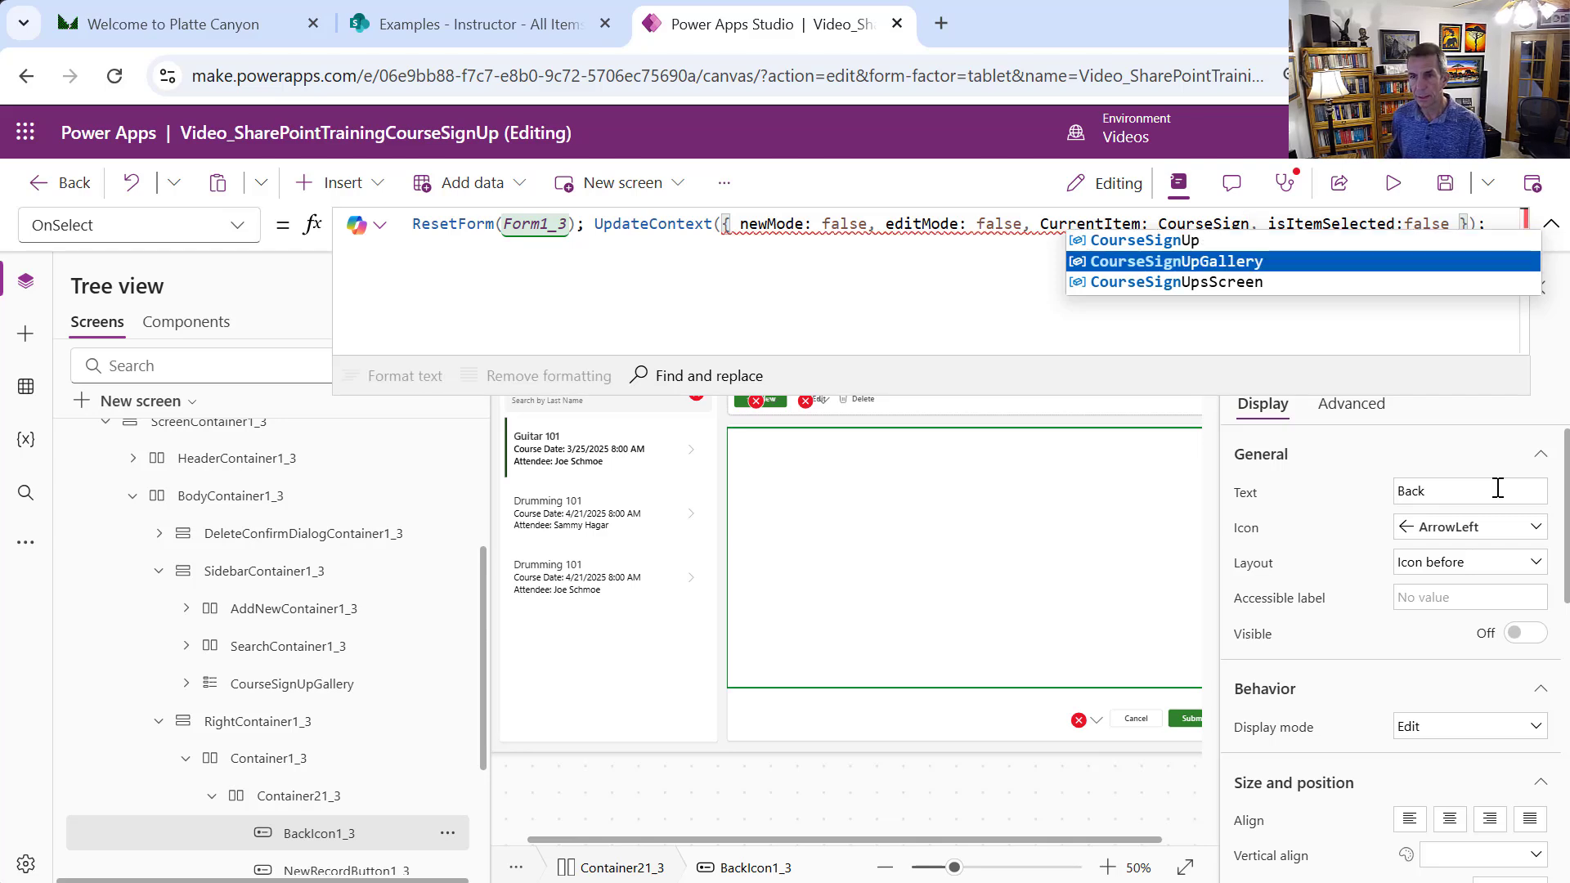
key(Up)
key(Tab)
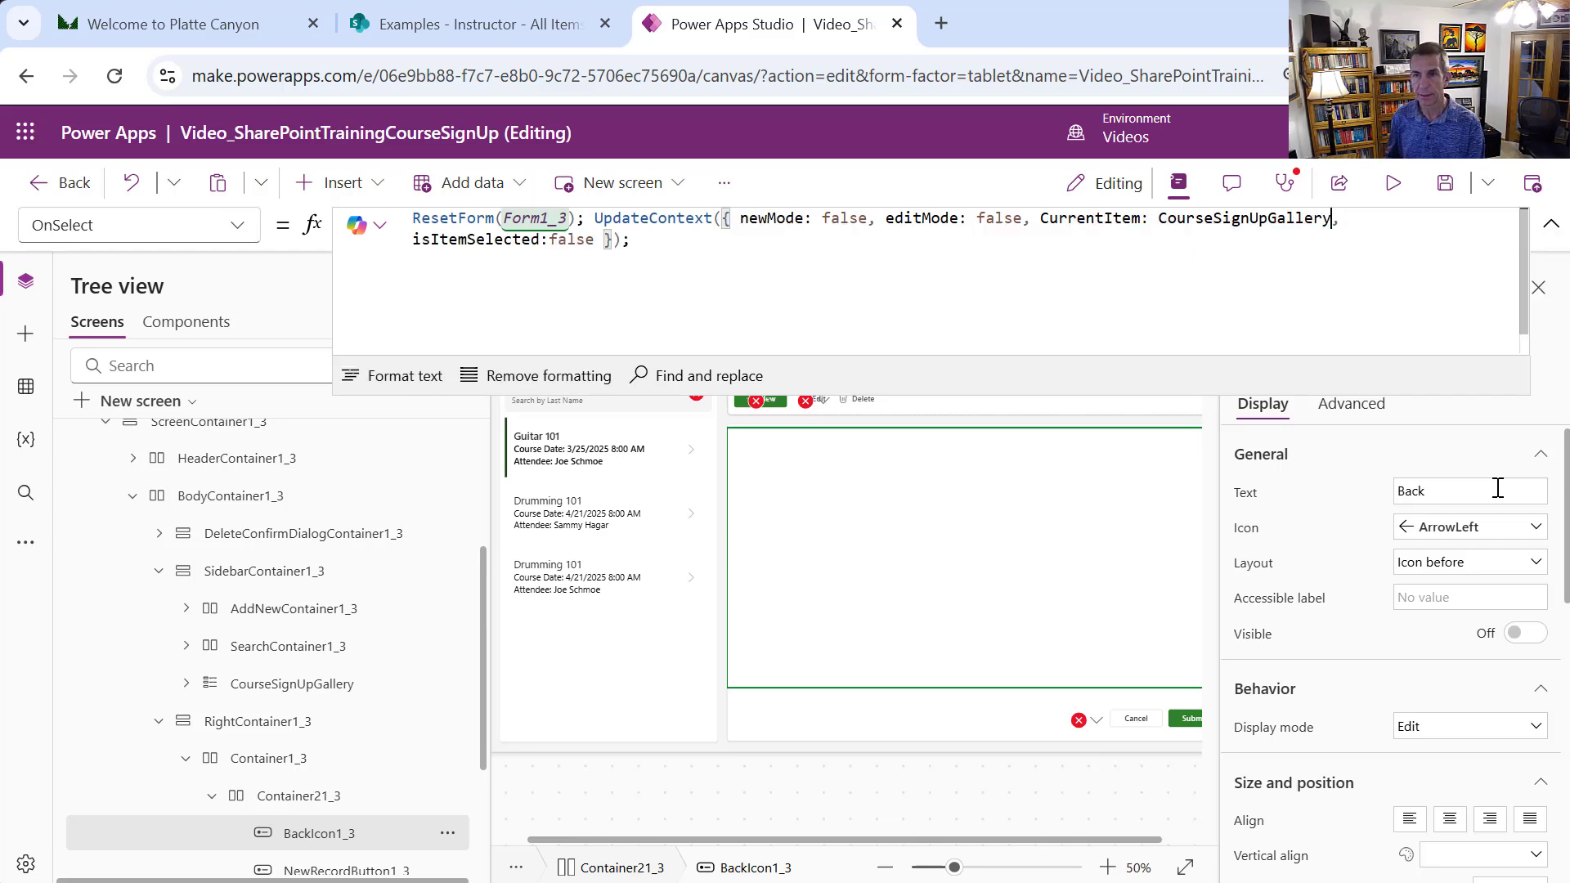
text(.Sele)
key(Tab)
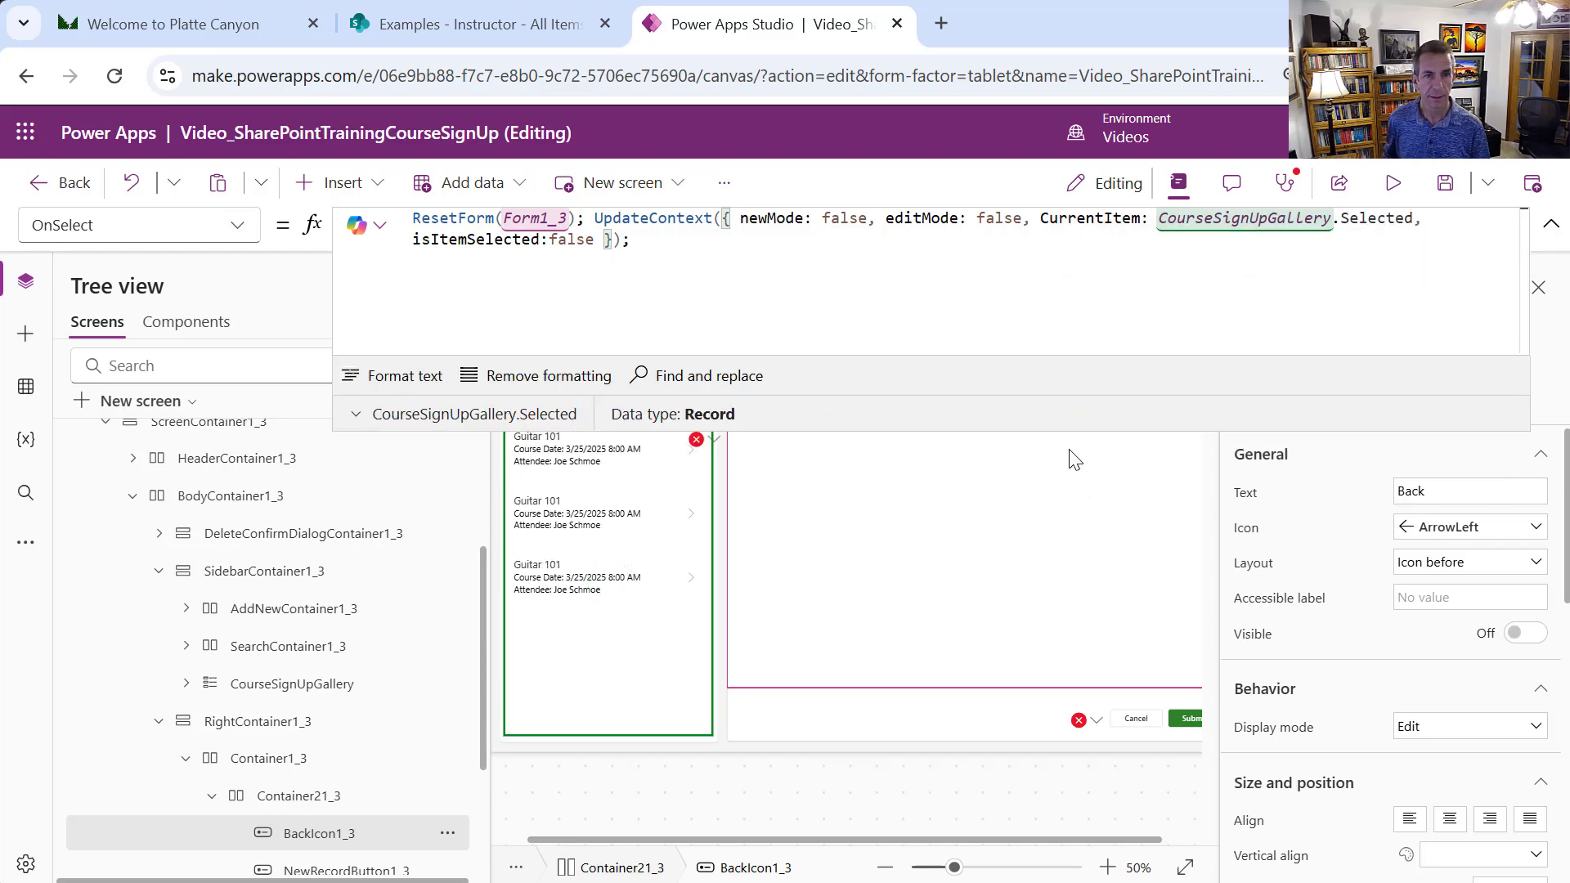
click(714, 441)
click(744, 474)
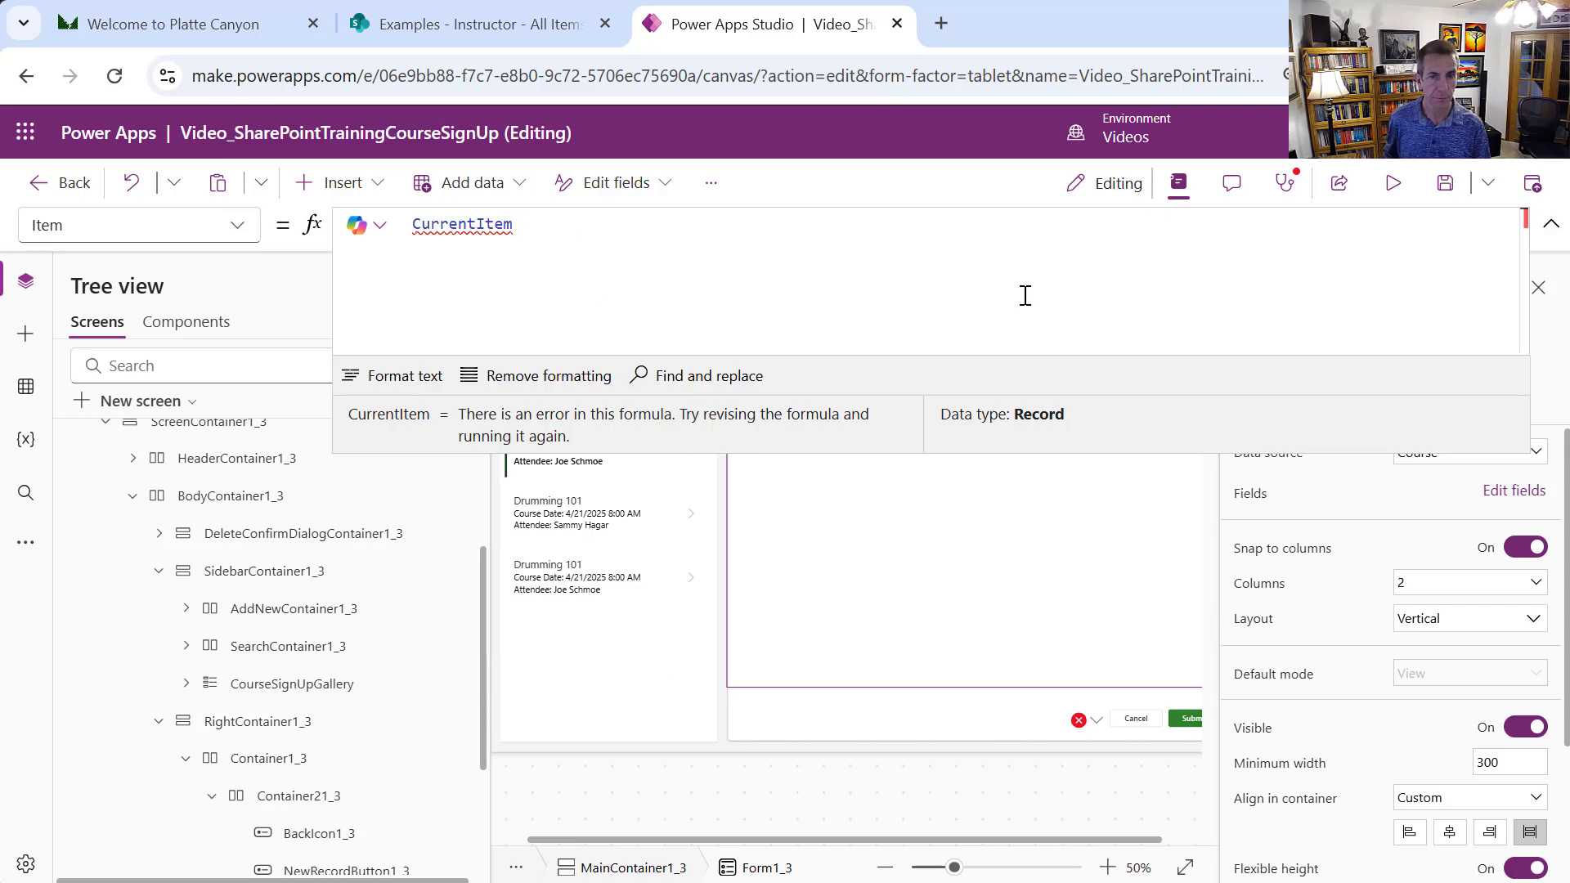
Copy Table1_2's UpdateContext OnSelect formula from AttendeesScreen, then select CourseSignUpGallery on CourseSignUpsScreen
drag(1012, 451, 992, 326)
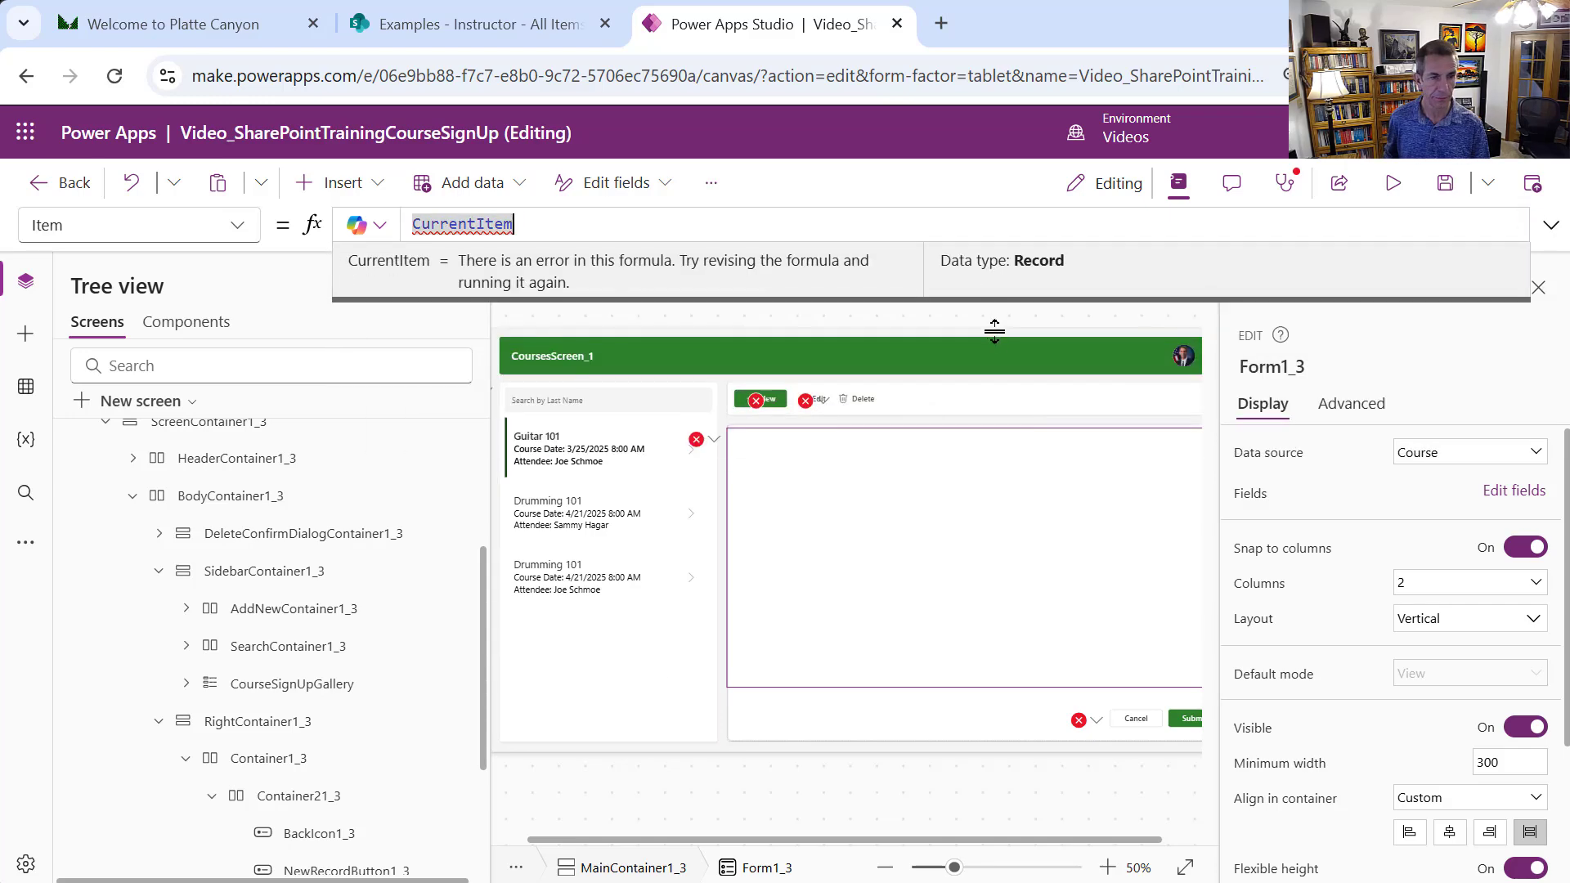
drag(482, 587, 469, 498)
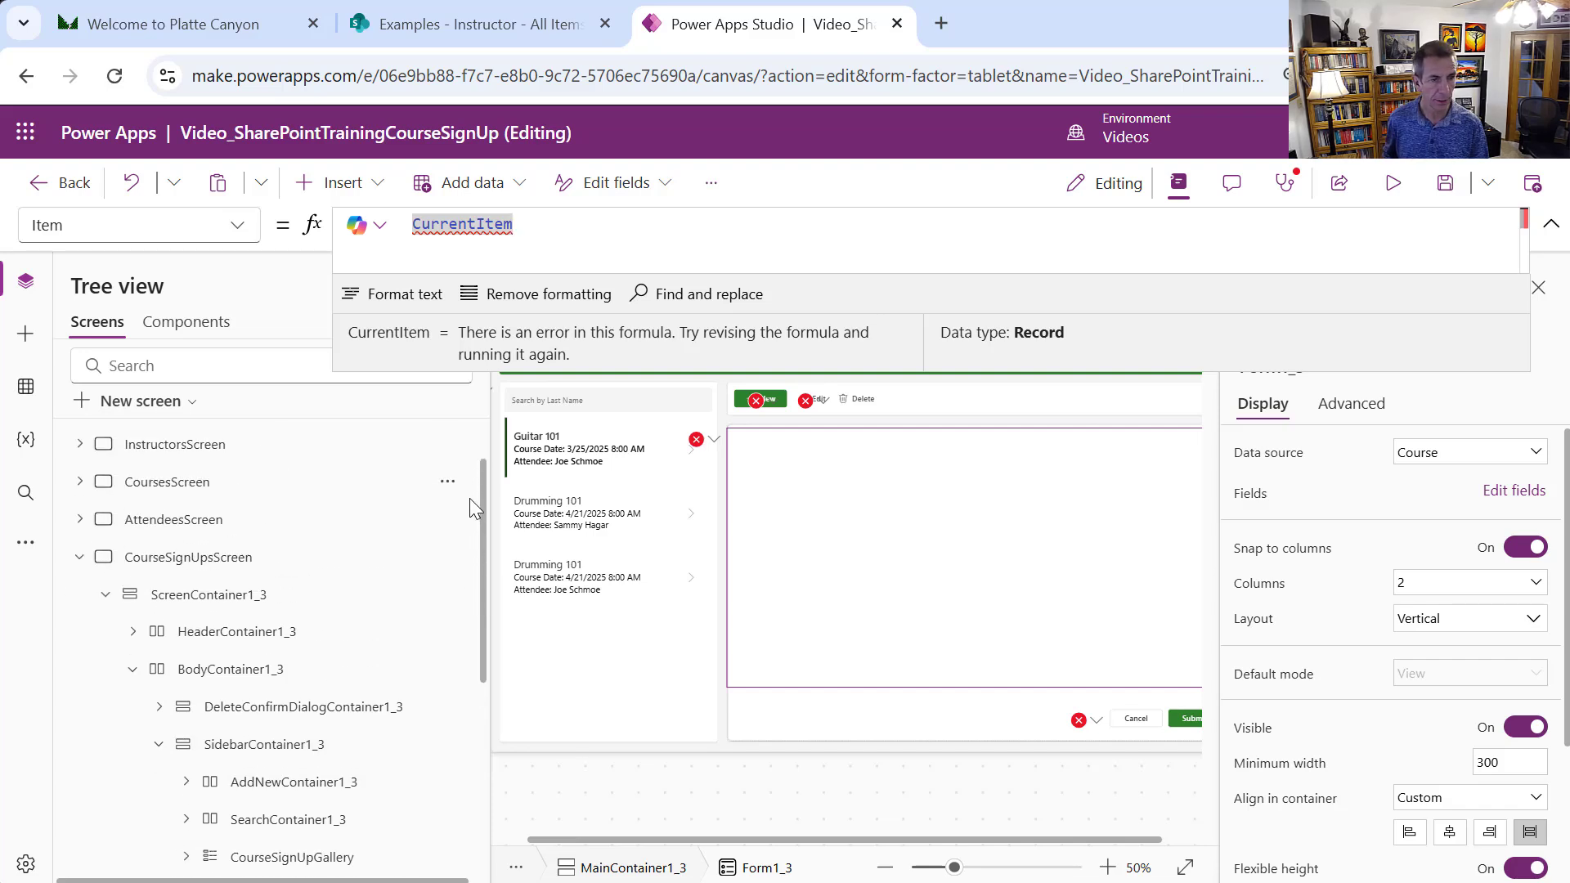
click(80, 518)
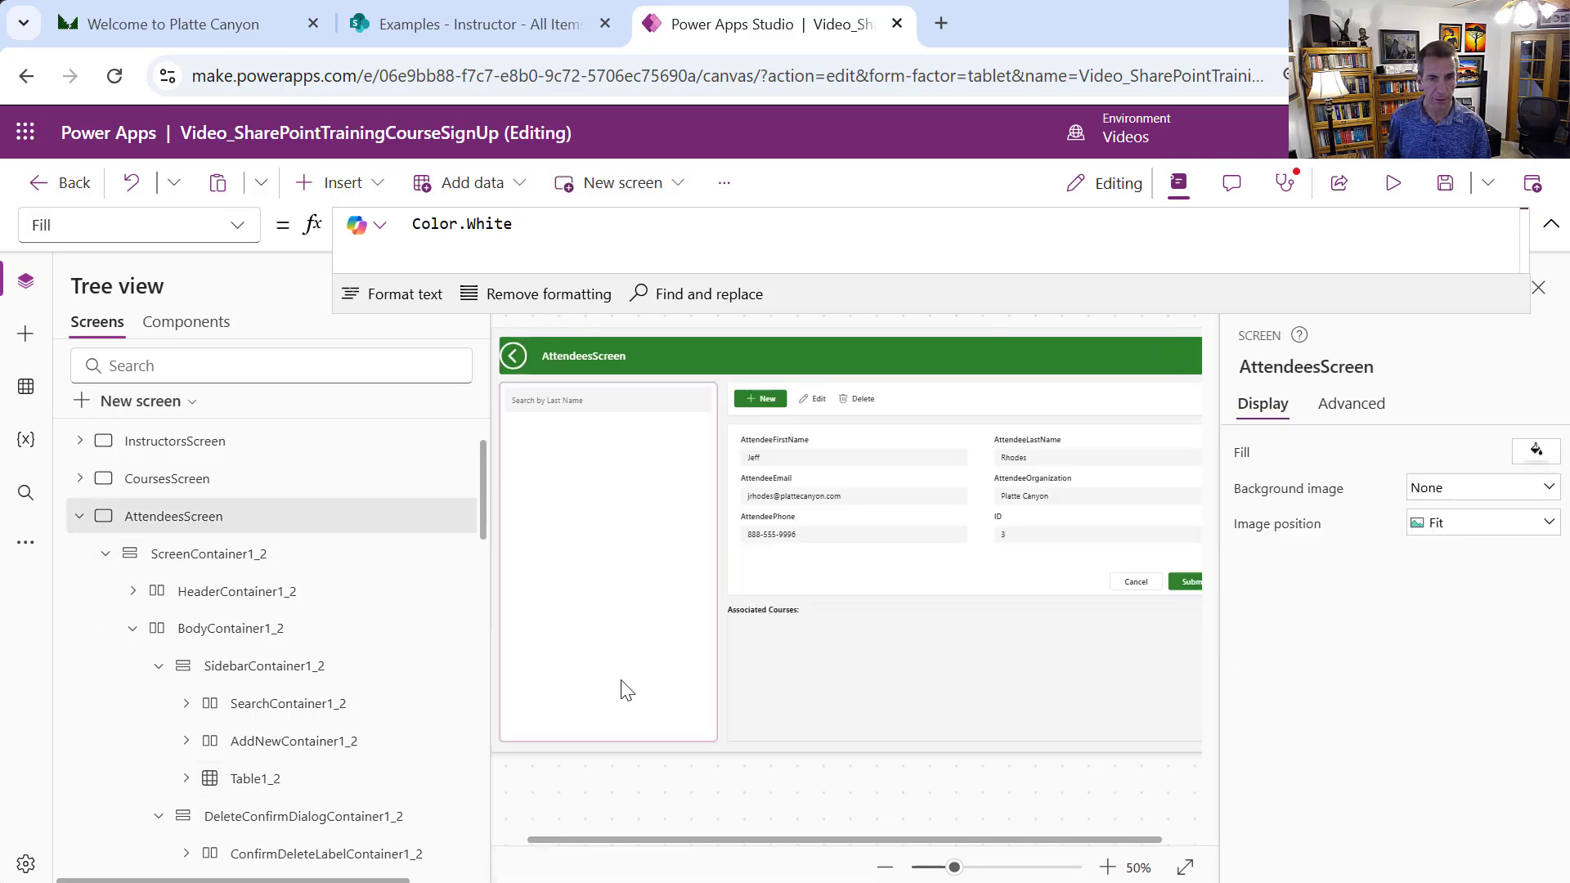
click(626, 657)
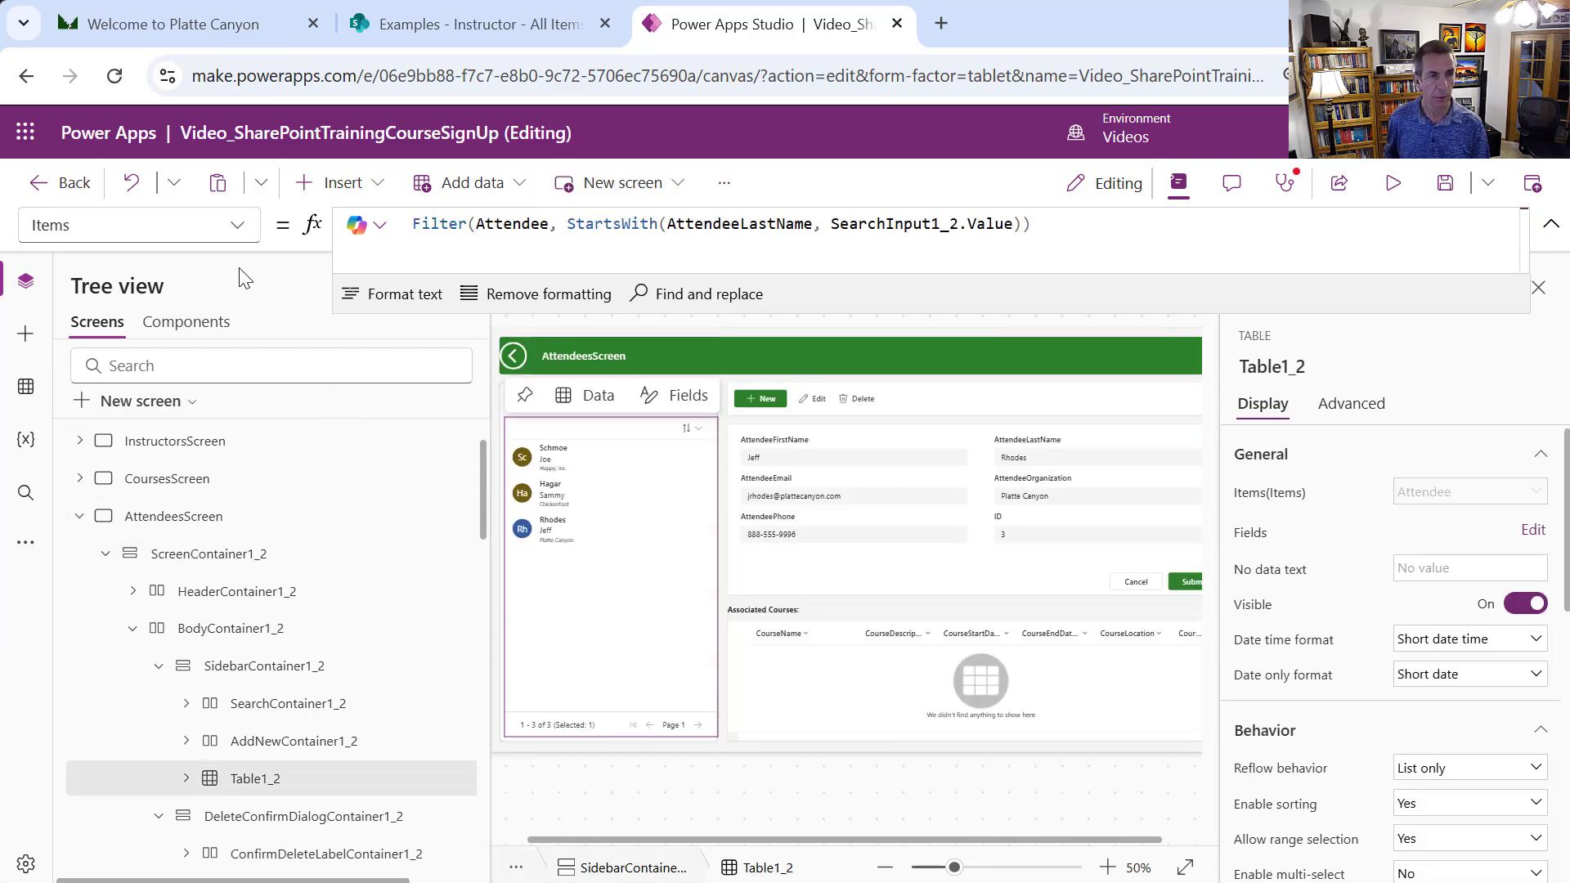
click(238, 229)
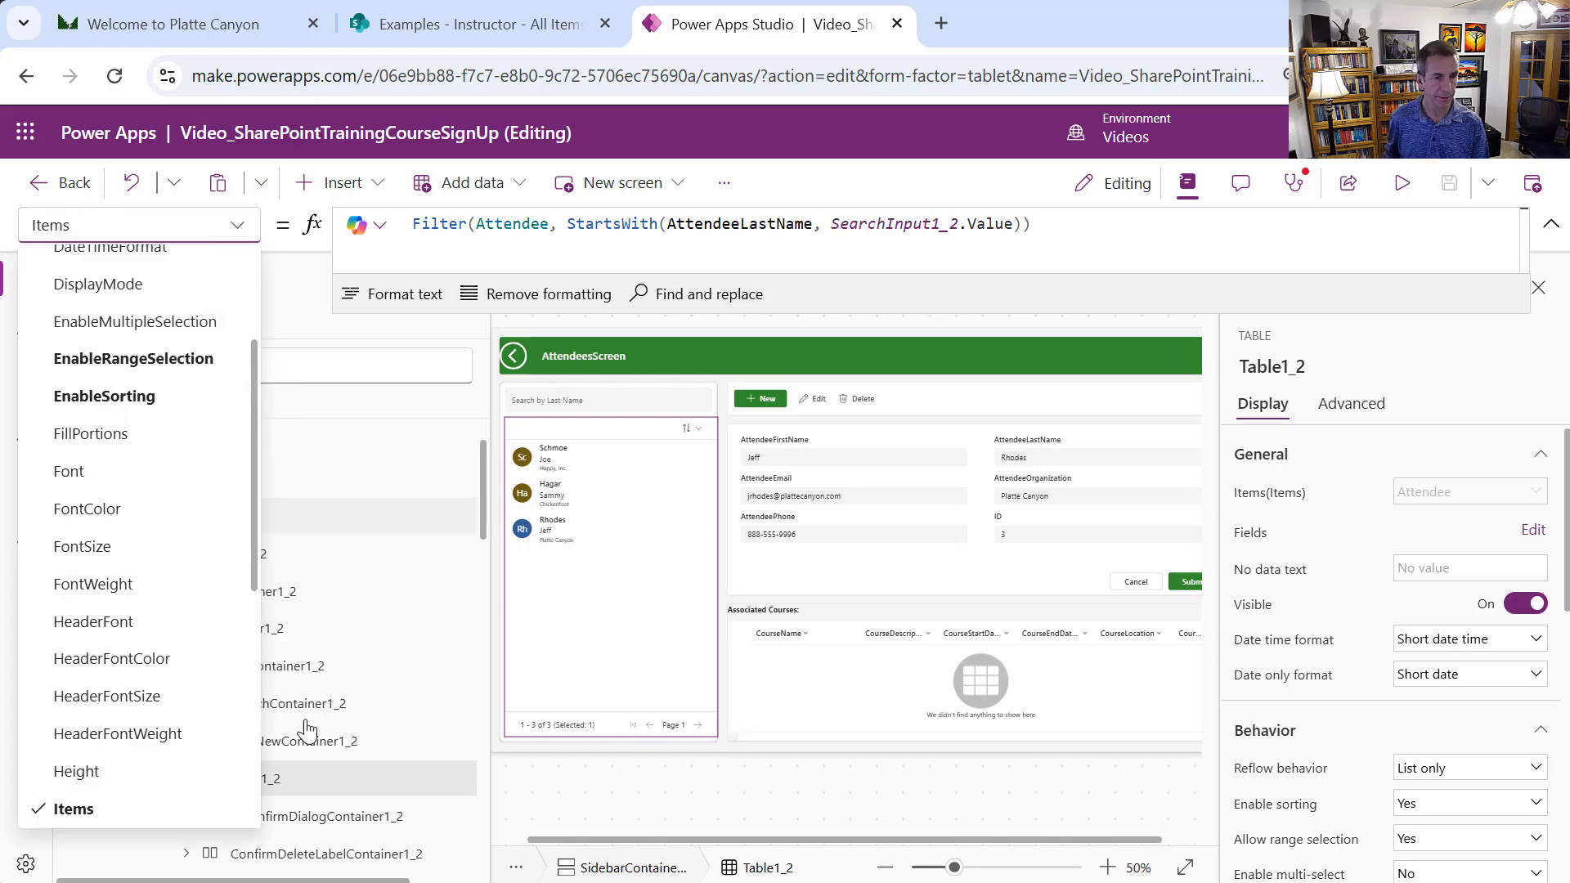
scroll(252, 732, down, 5)
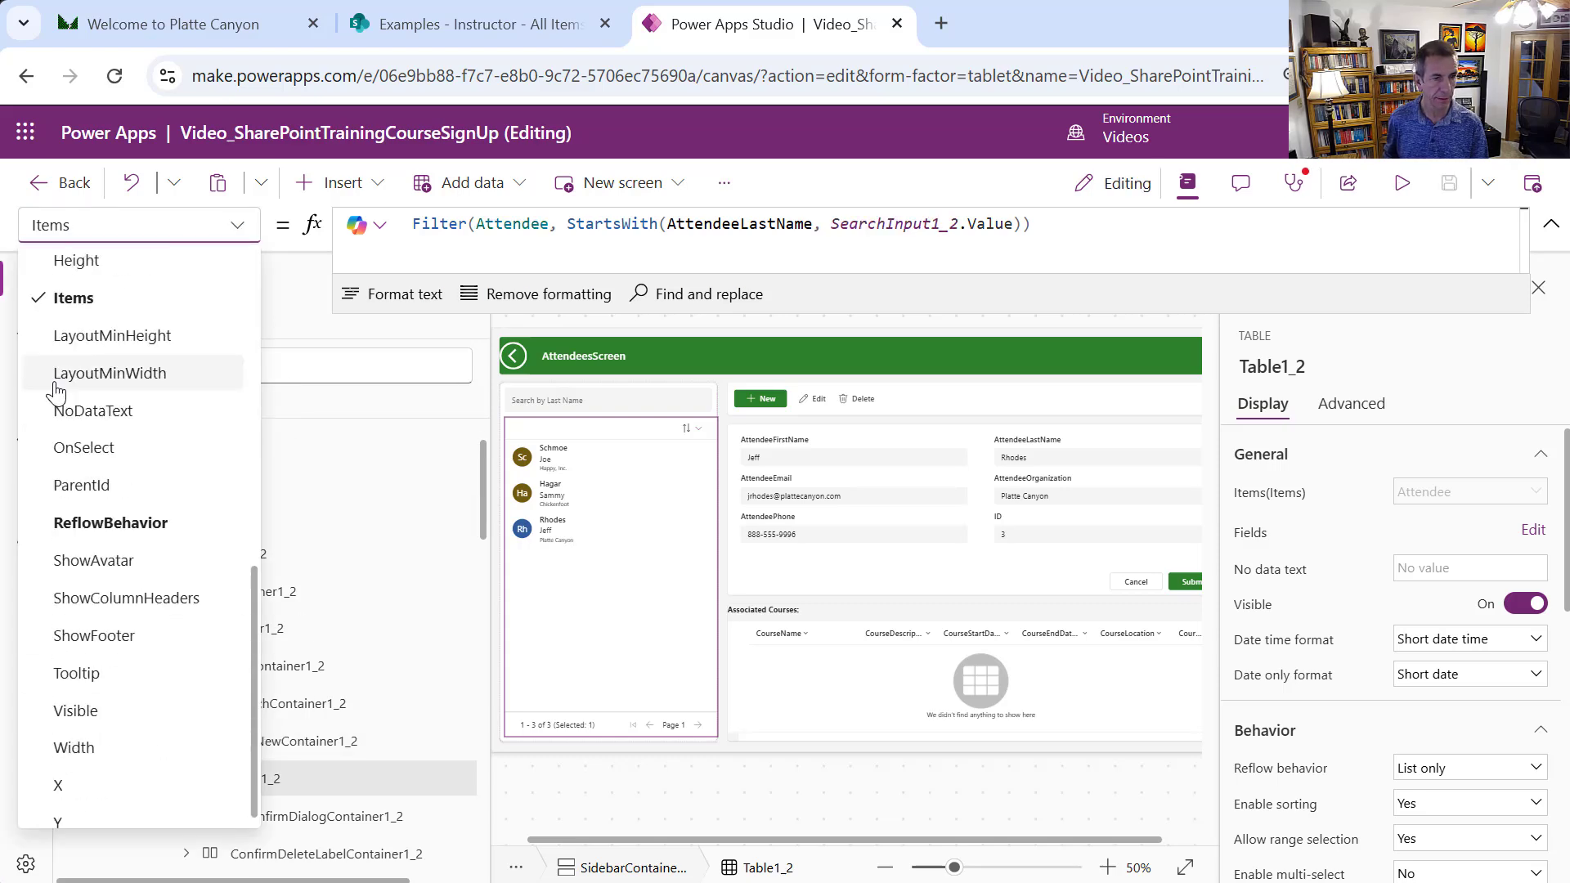
click(84, 448)
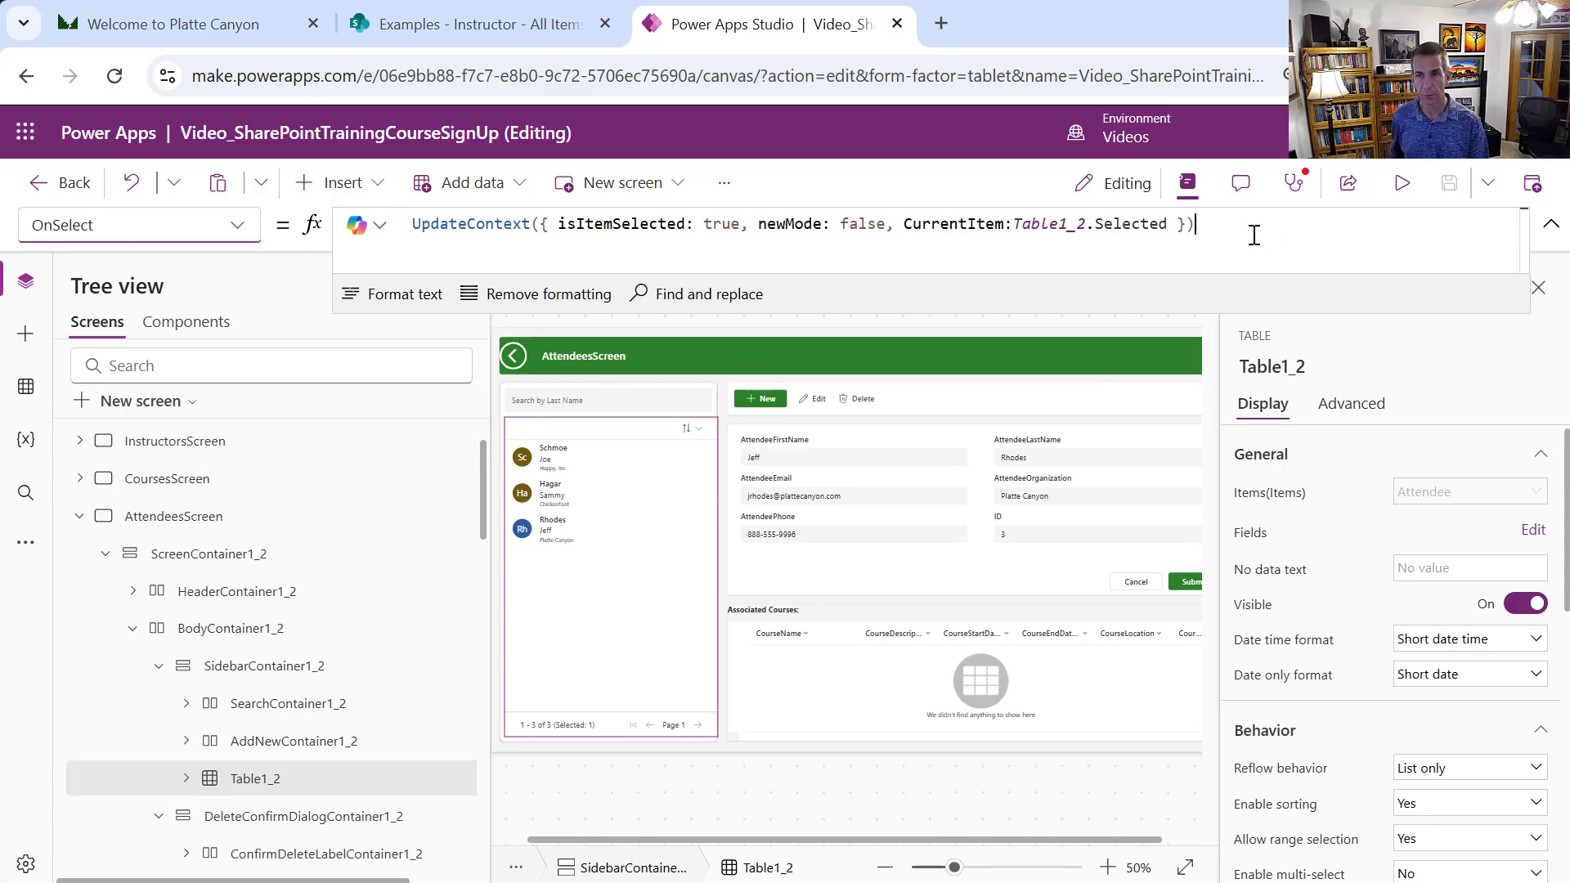
drag(1253, 234, 412, 214)
key(ctrl+c)
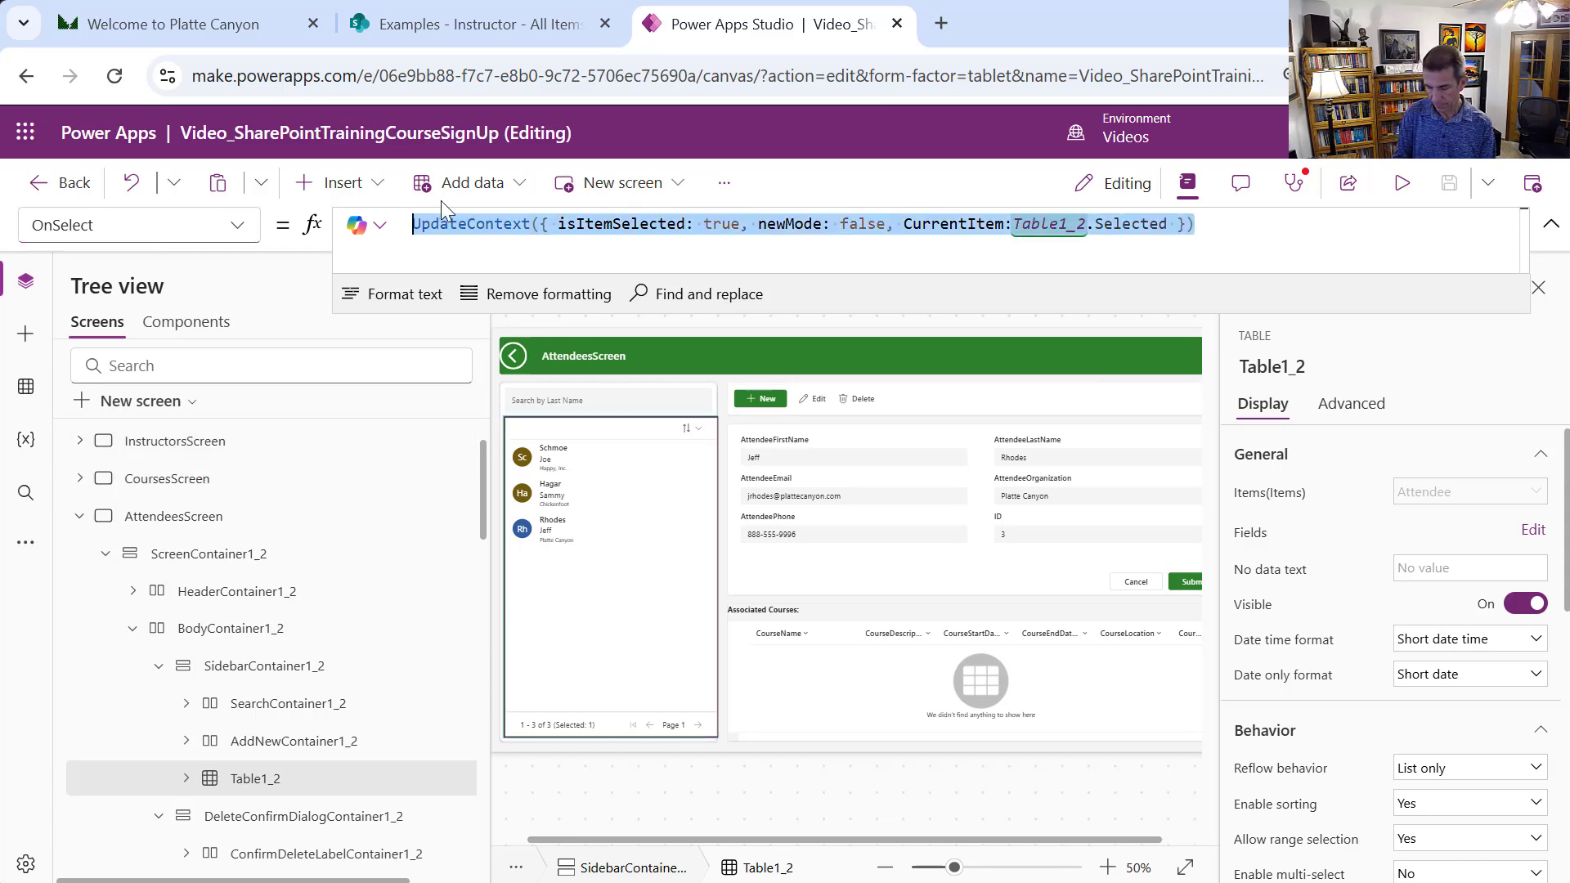
click(79, 517)
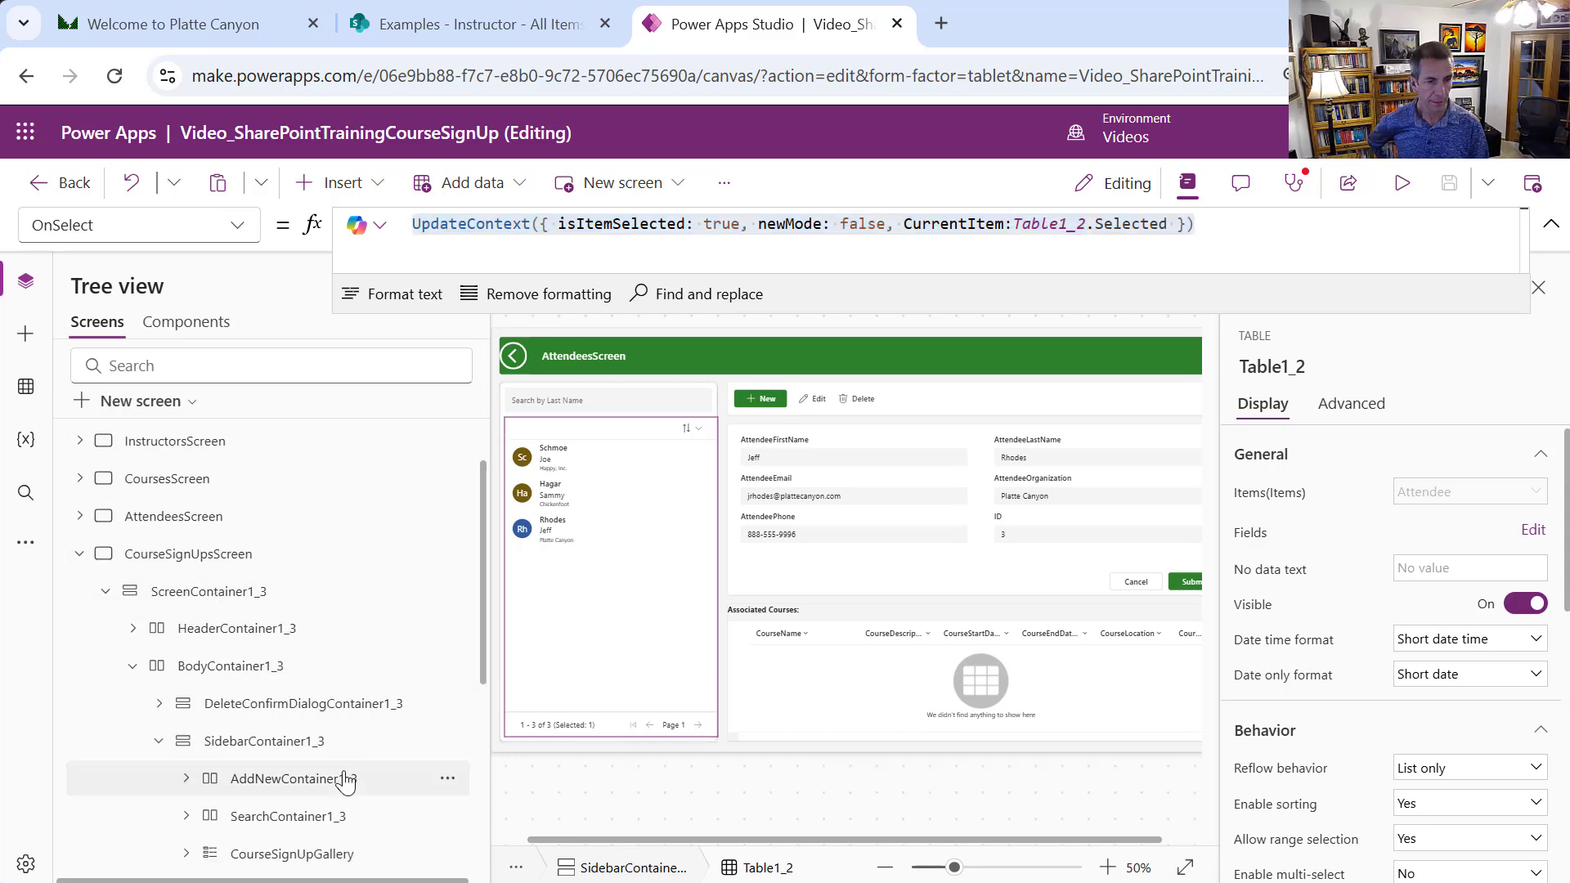
drag(484, 665, 470, 754)
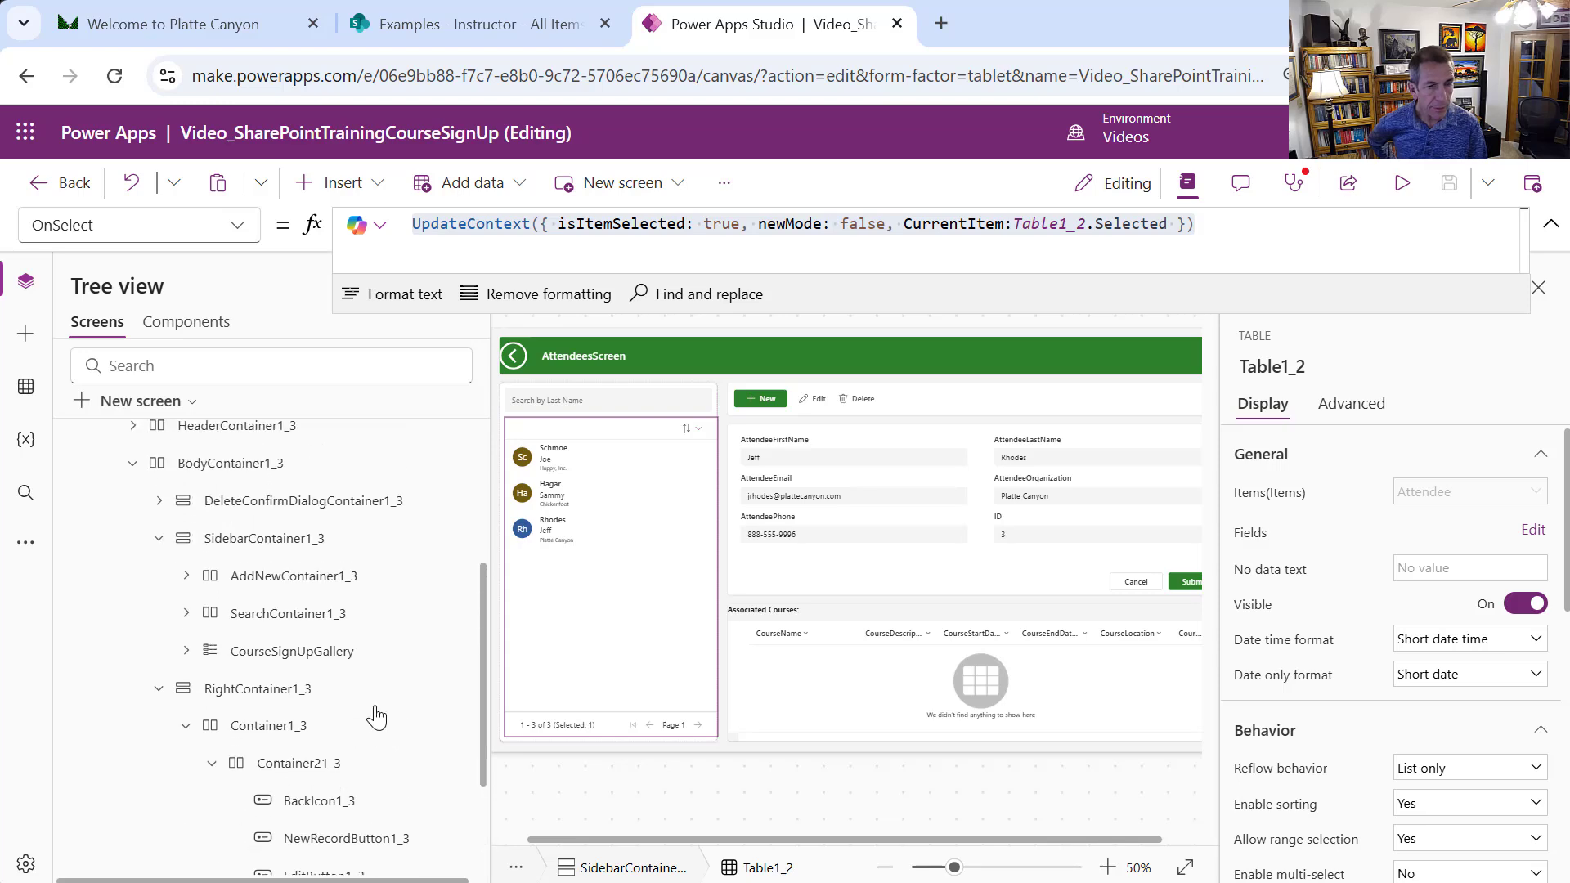
Replace the gallery's OnSelect false with the pasted UpdateContext formula, swapping Table1_2 for CourseSignUpGallery
click(239, 227)
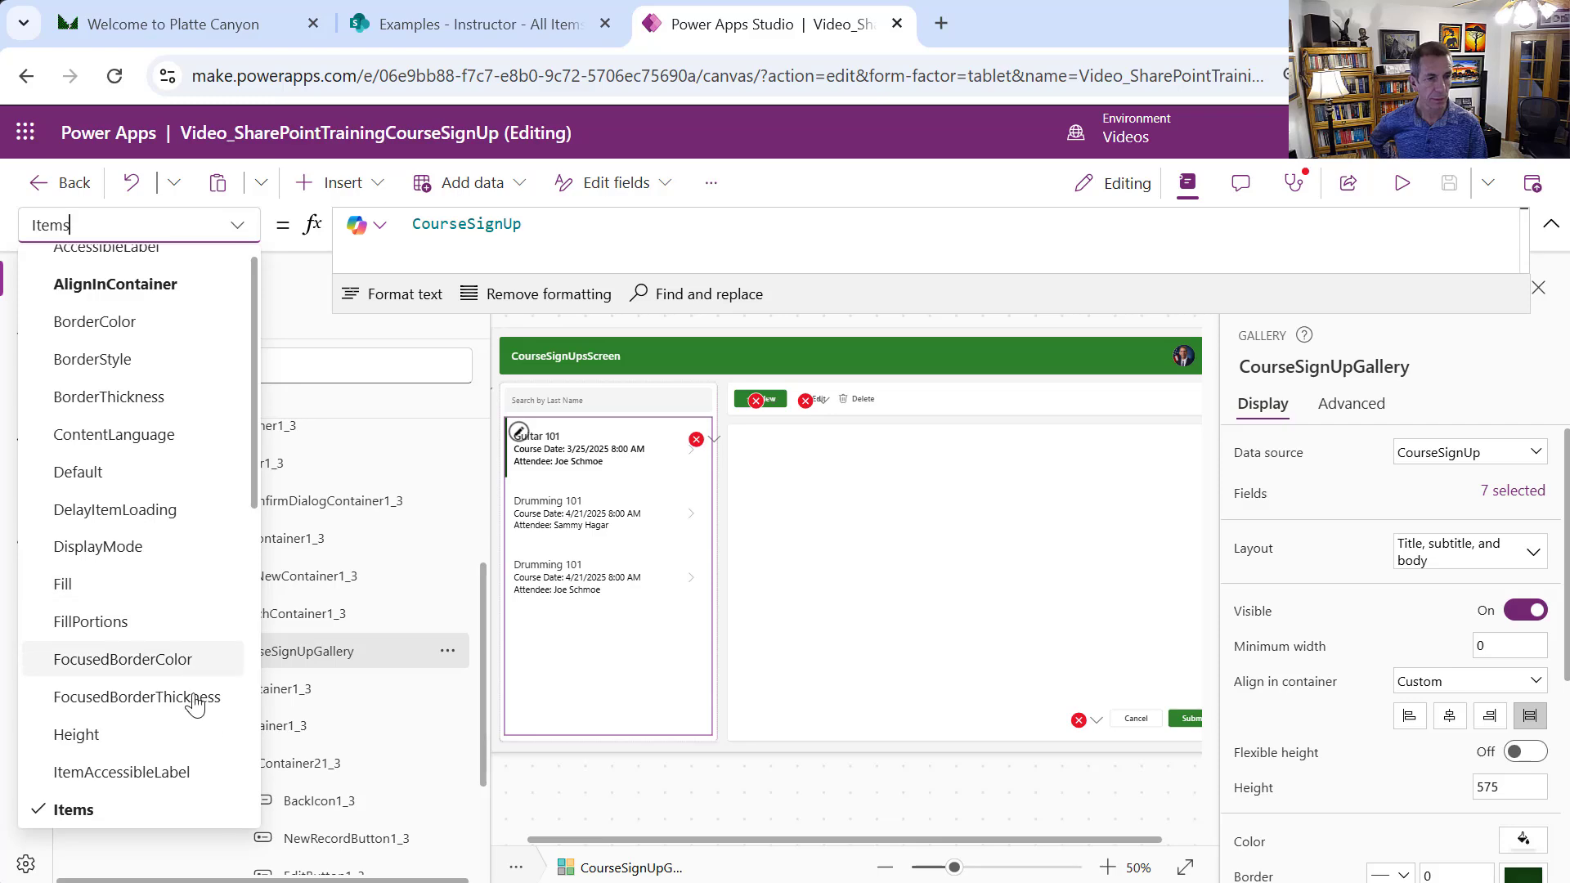
drag(251, 390, 238, 624)
click(183, 534)
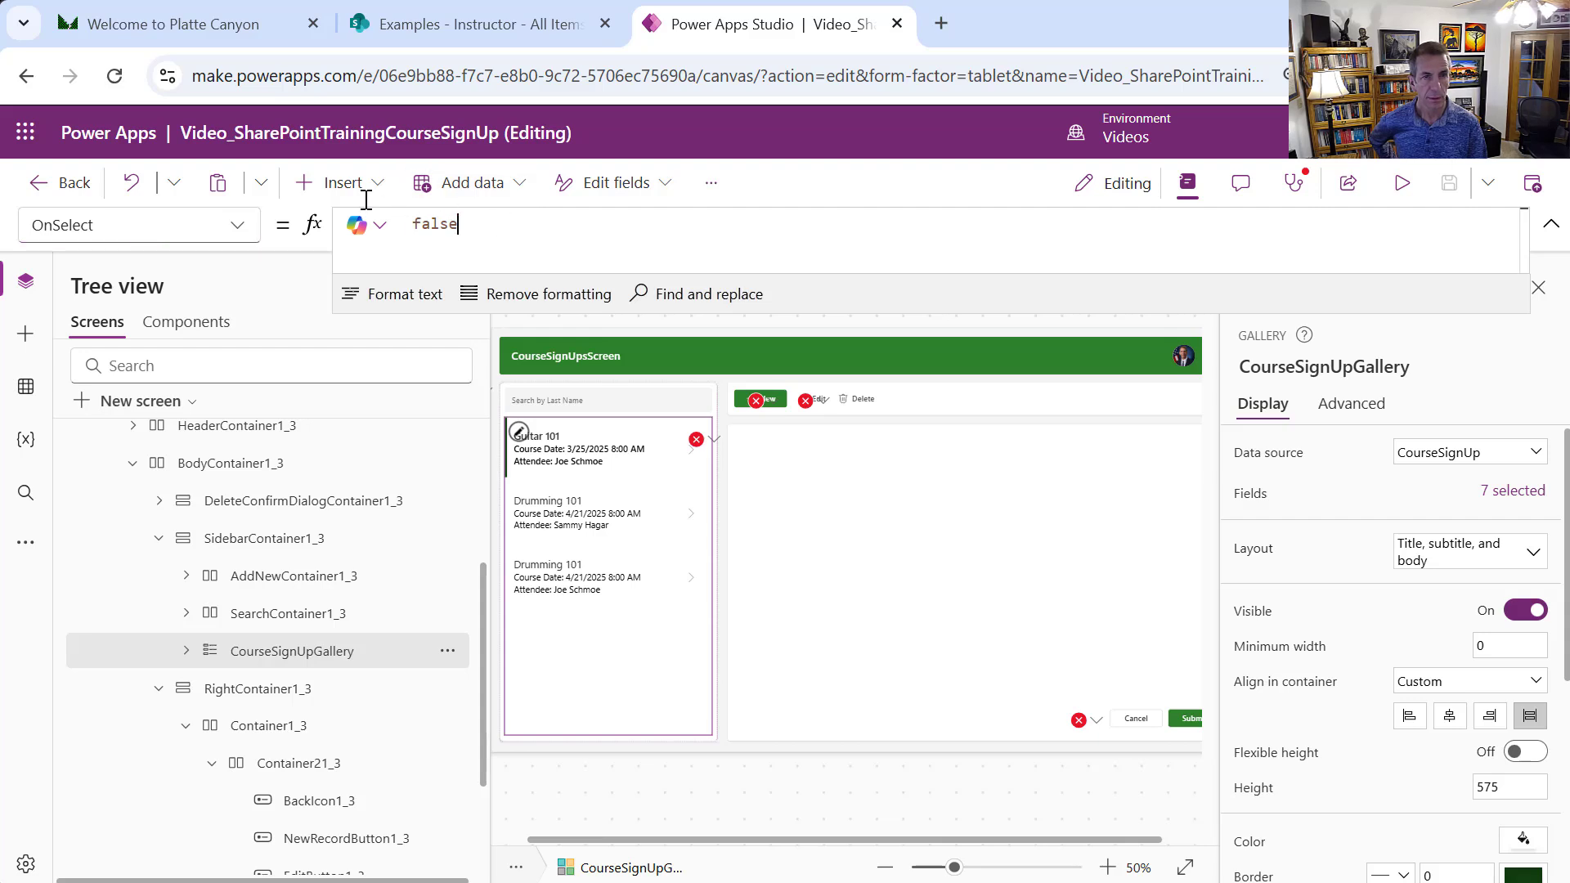
drag(505, 239, 397, 221)
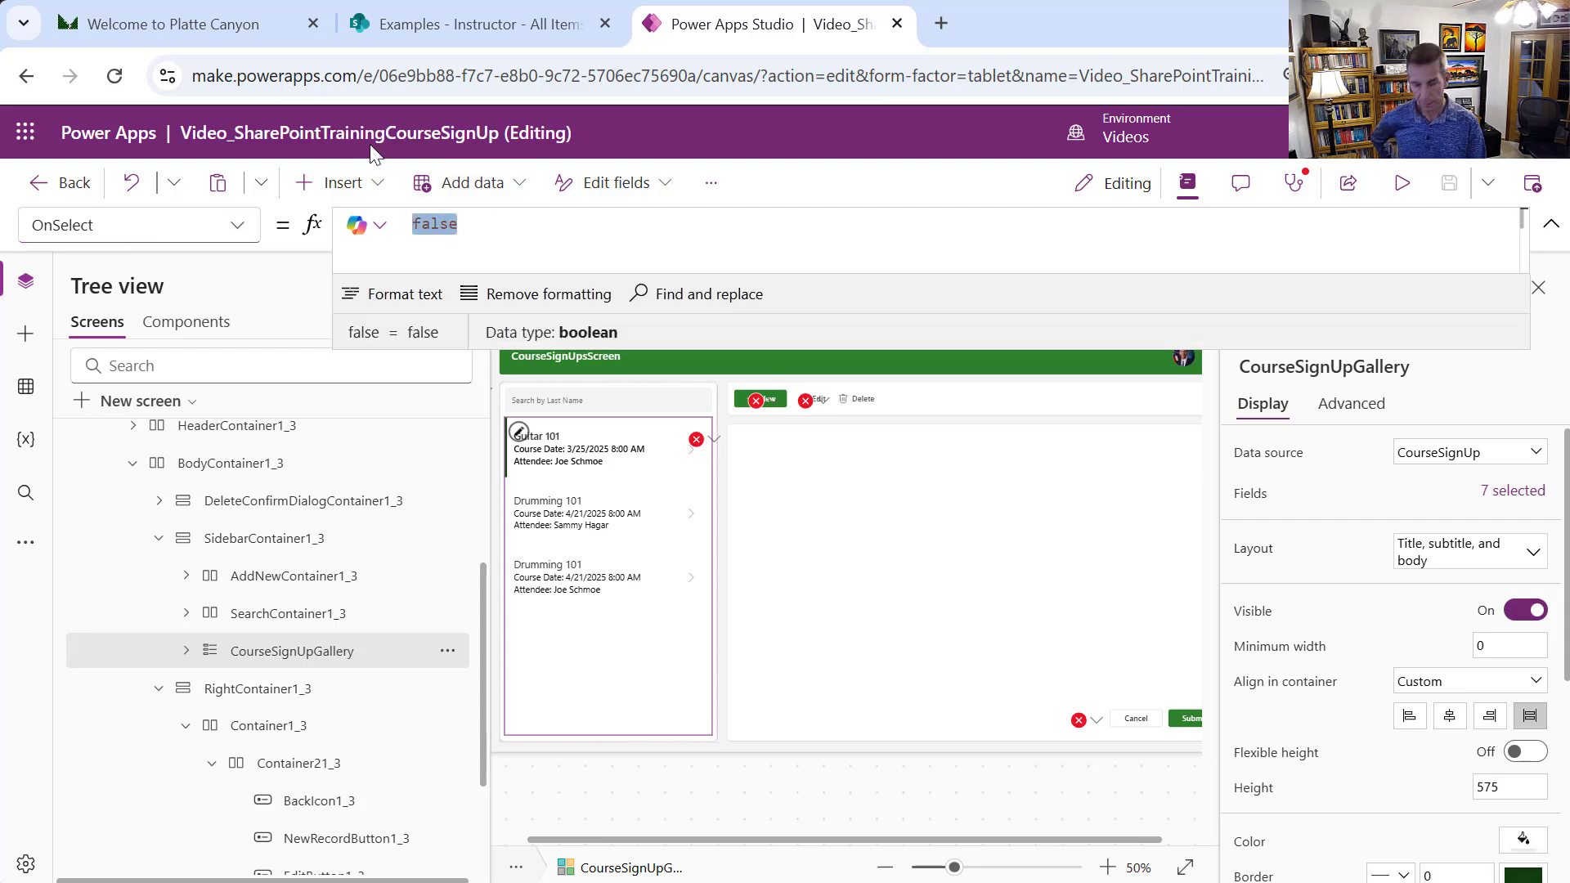
key(ctrl+v)
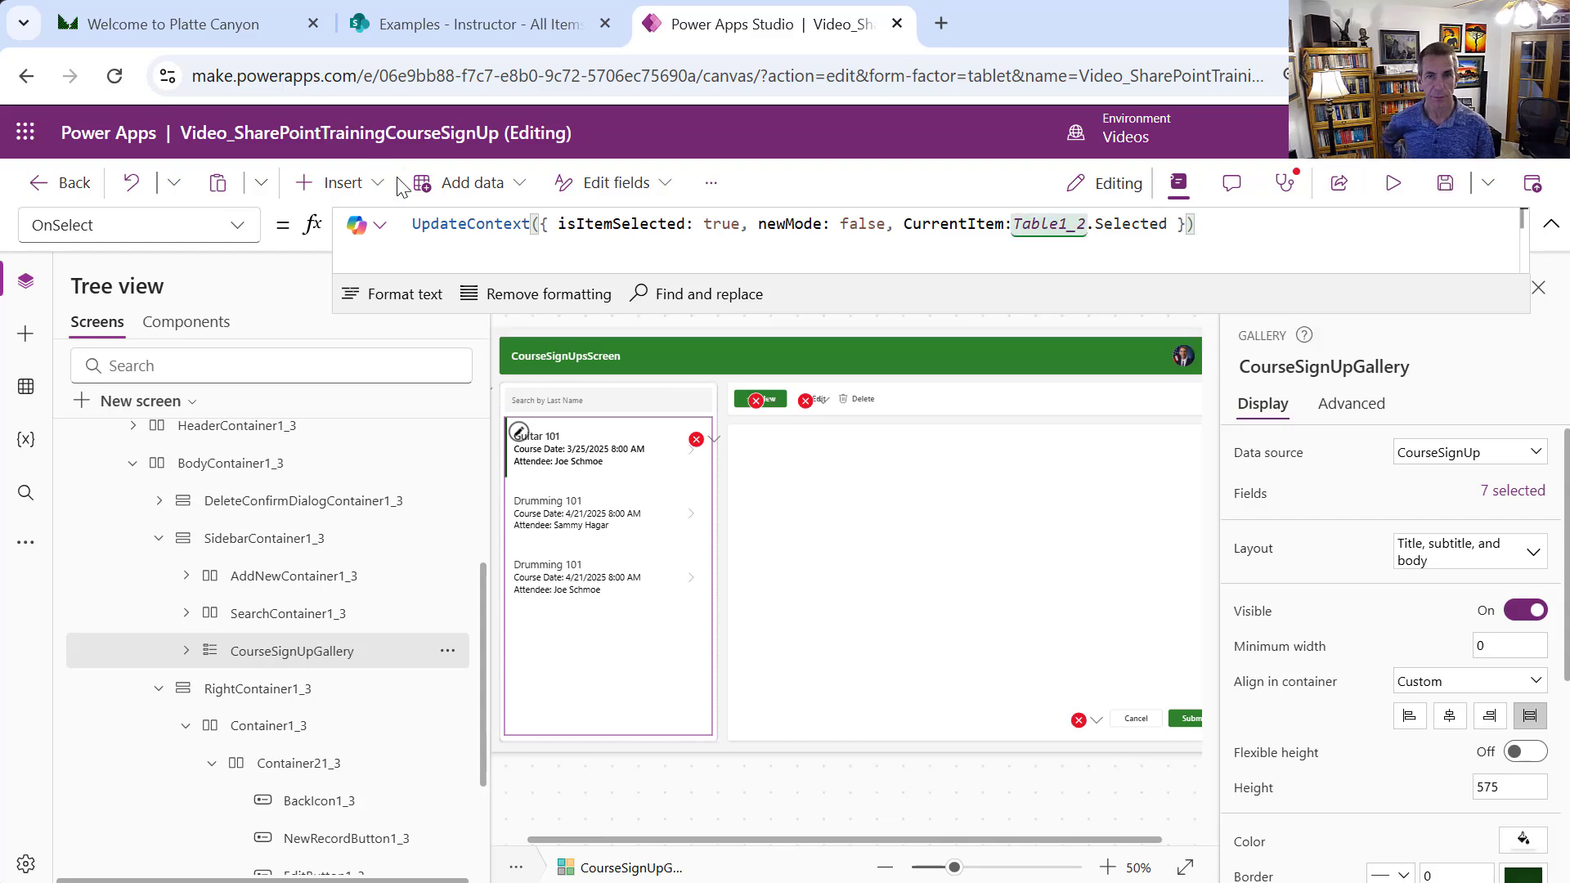
double_click(1019, 223)
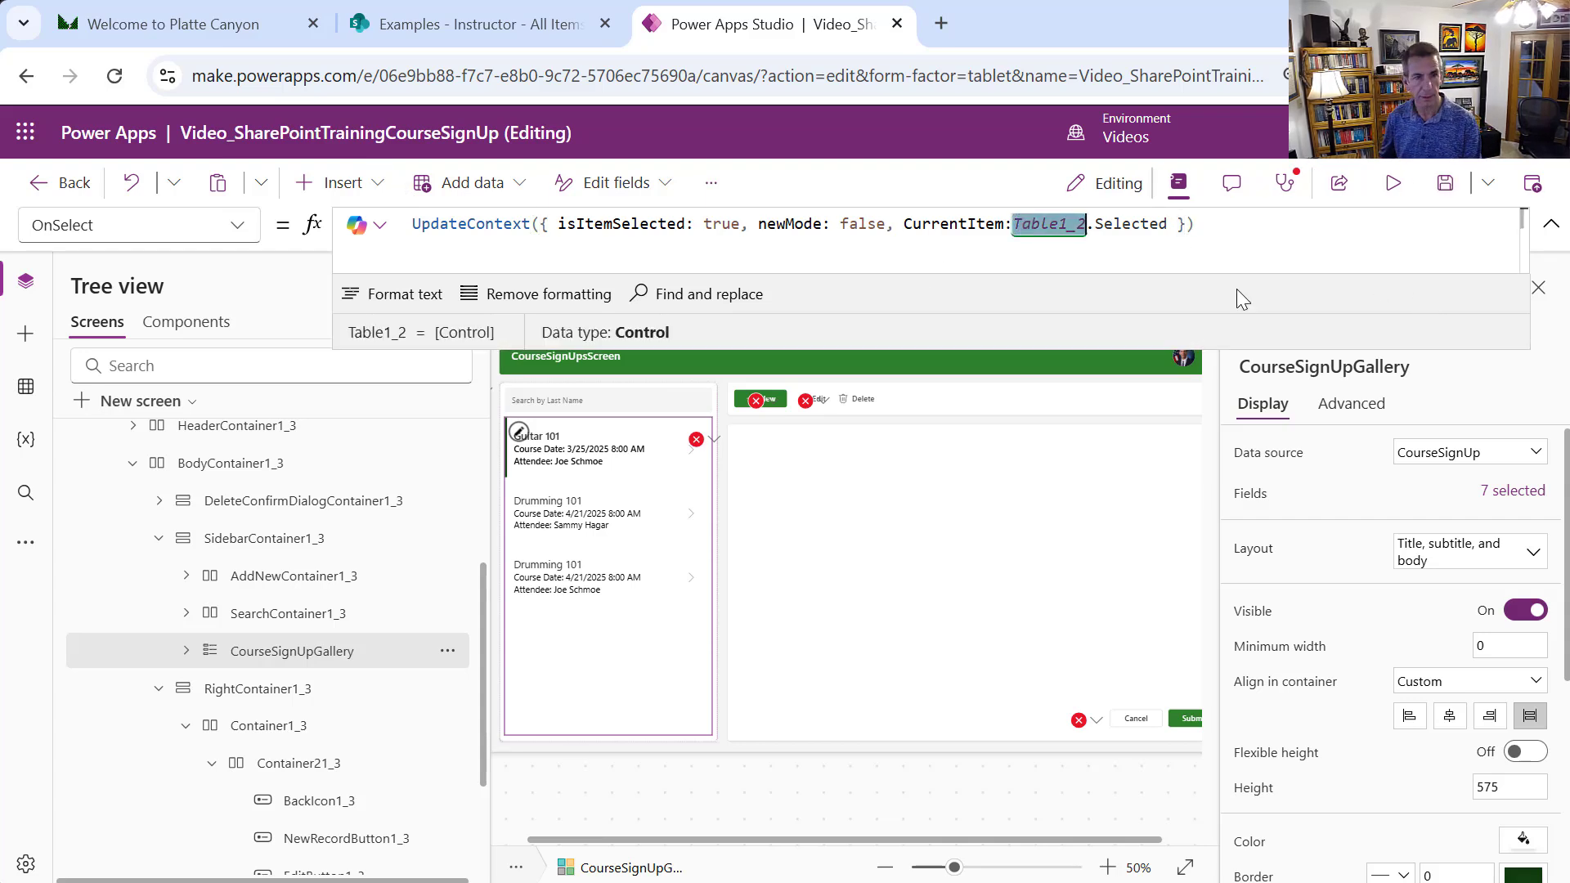
text(Cour)
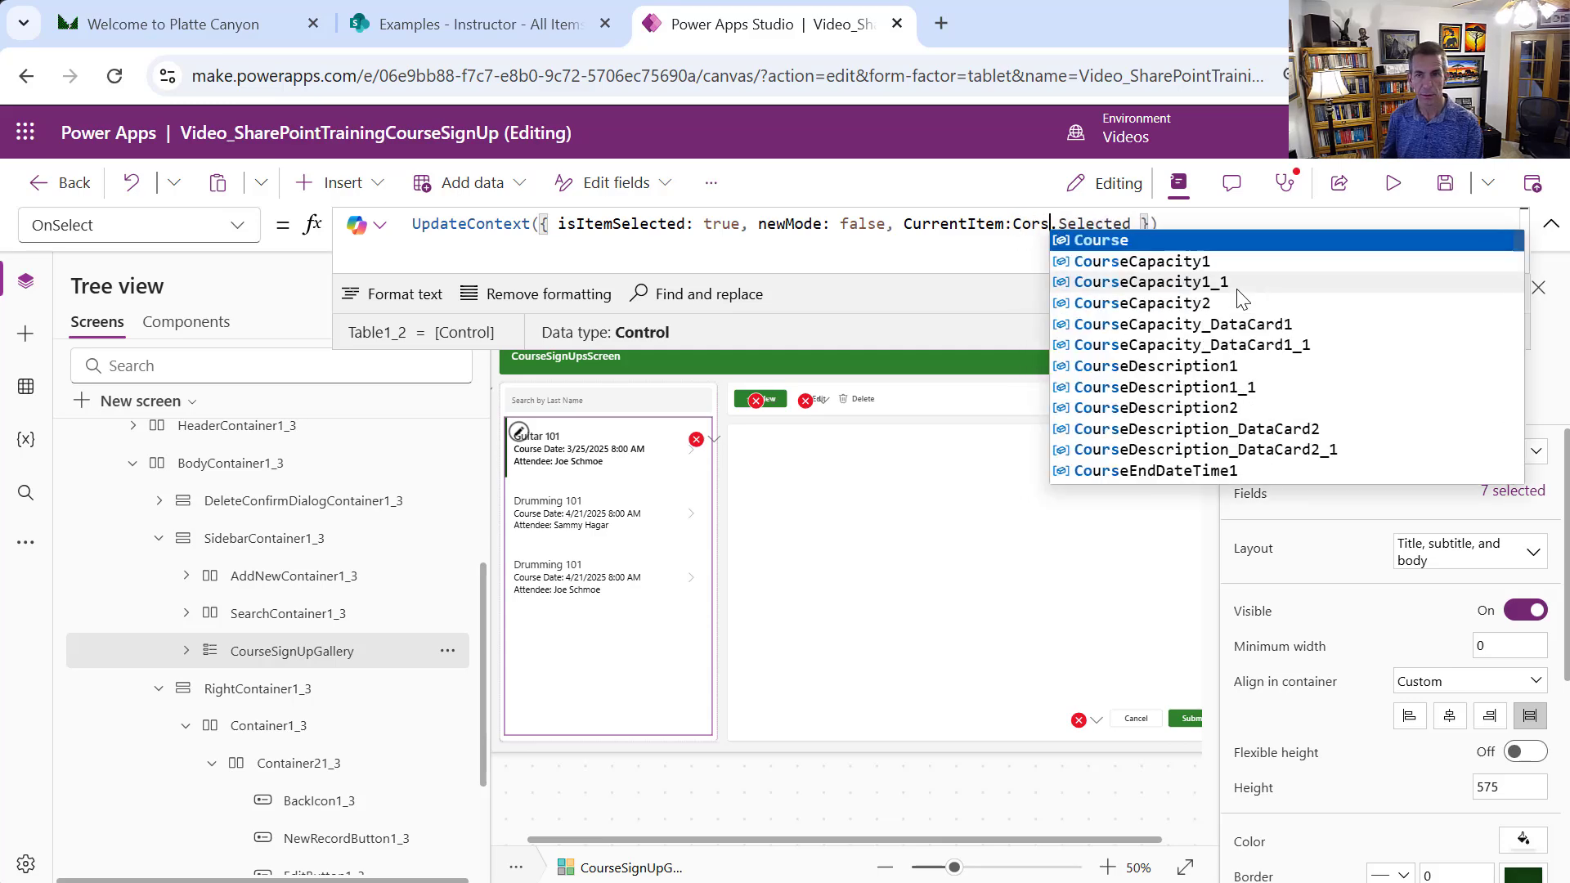
text(seSi)
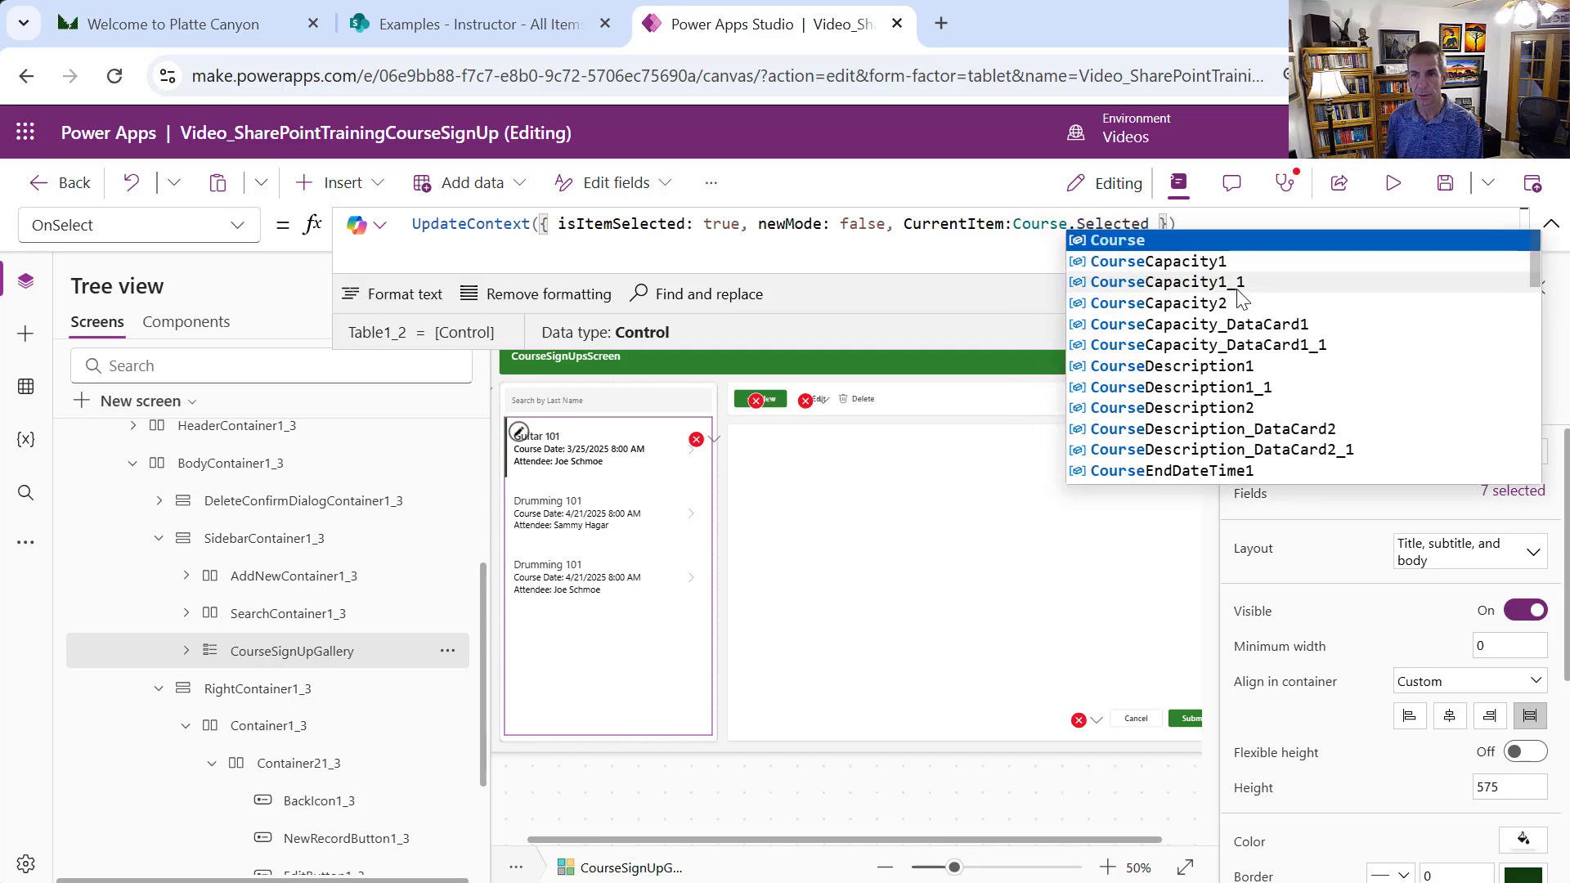
text(g)
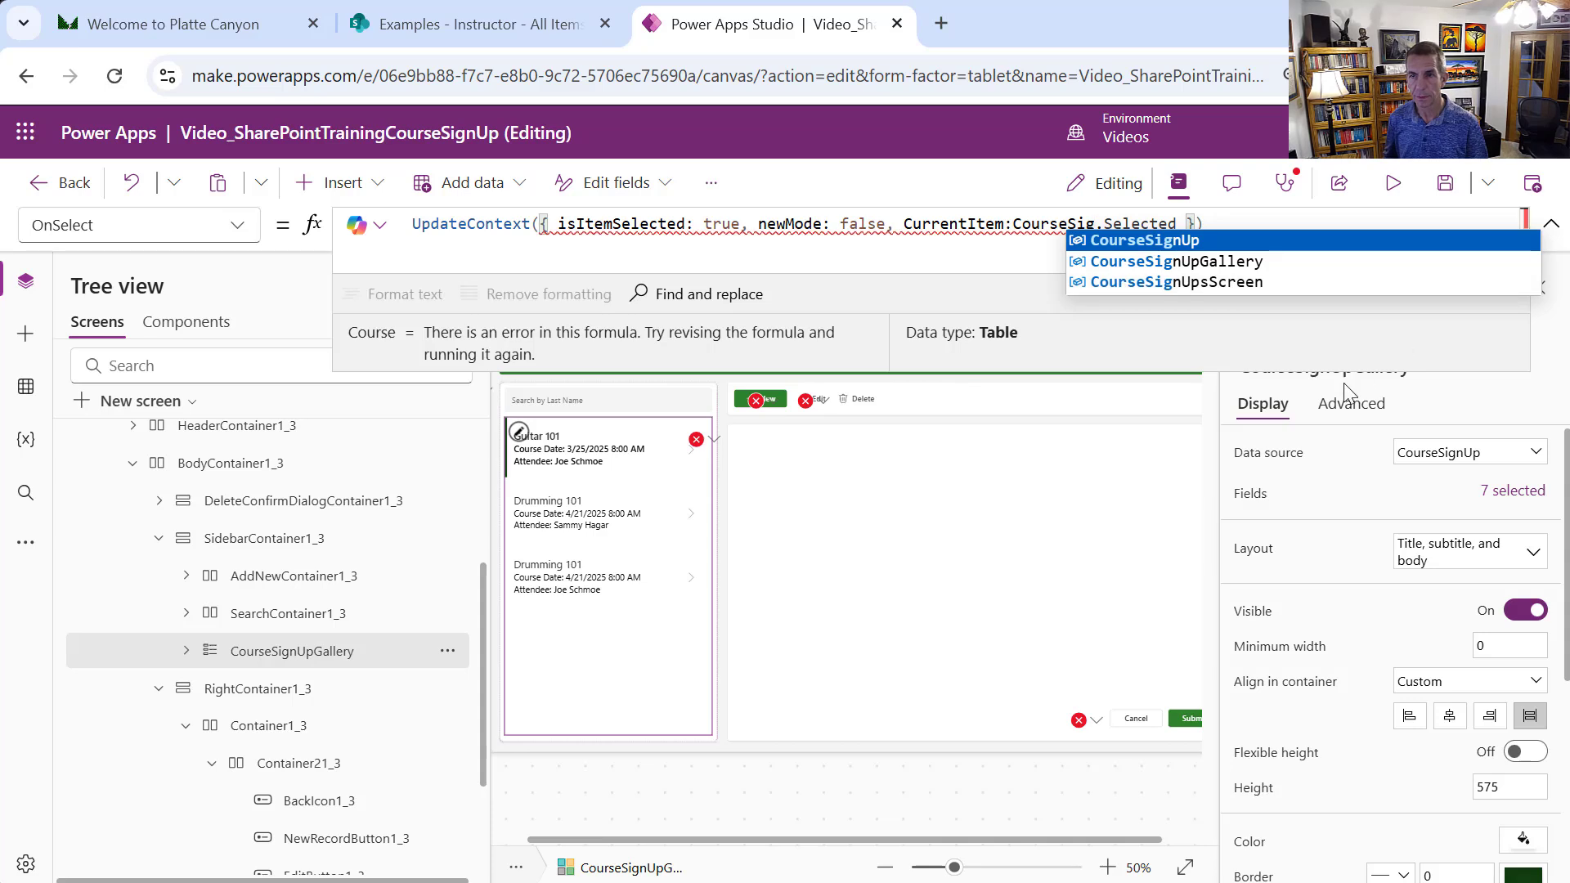
click(1264, 262)
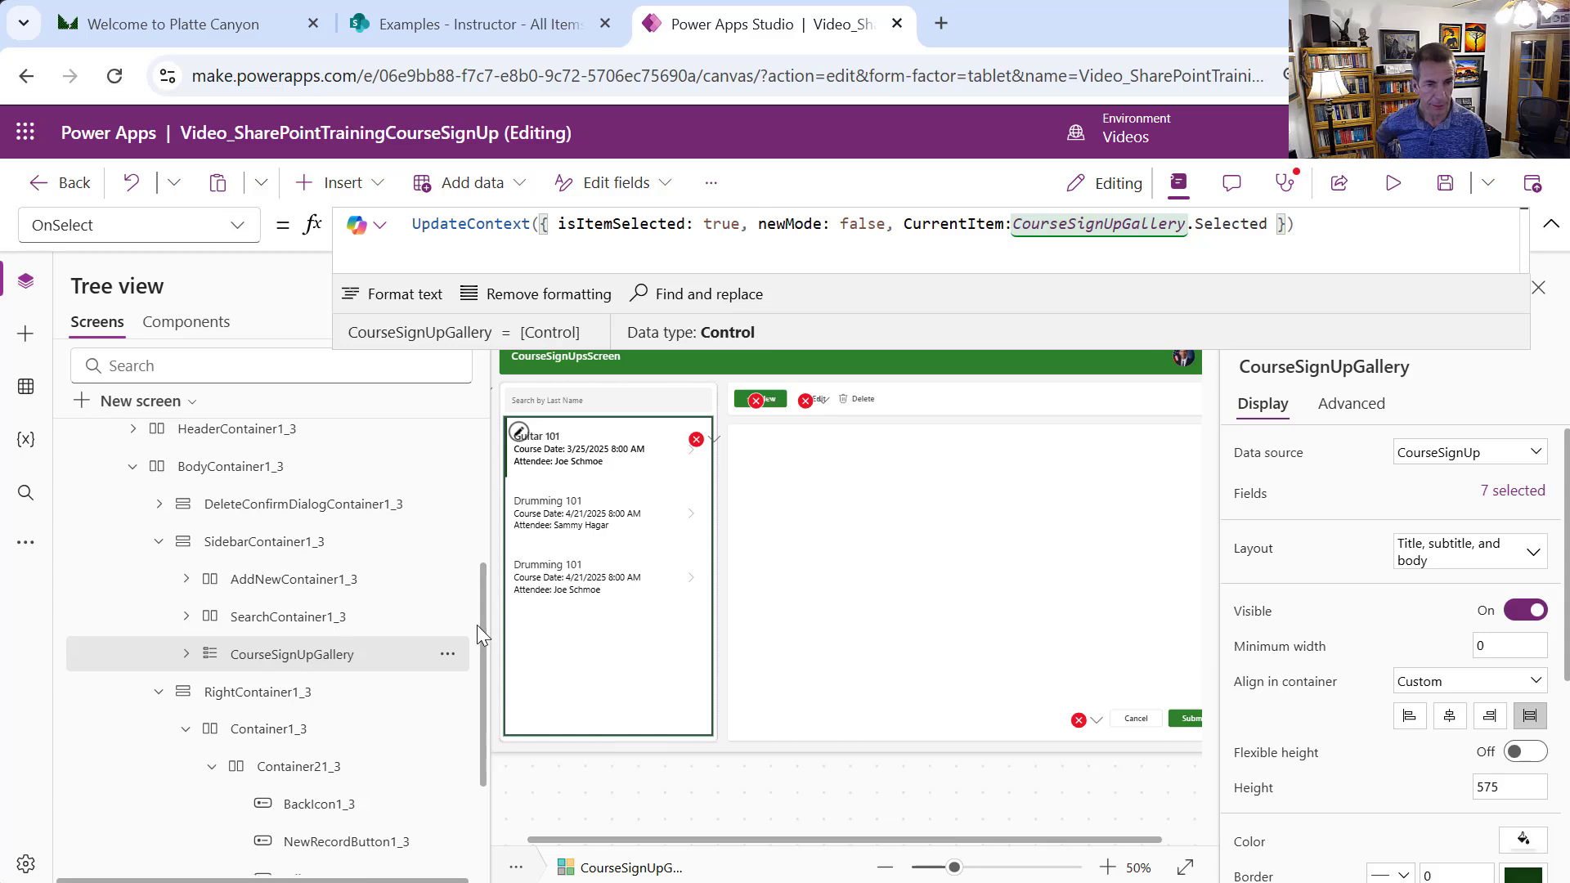
Inspect Form1_3's erroring Item formula, still CurrentItem, and dismiss the error hint
scroll(459, 596, up, 2)
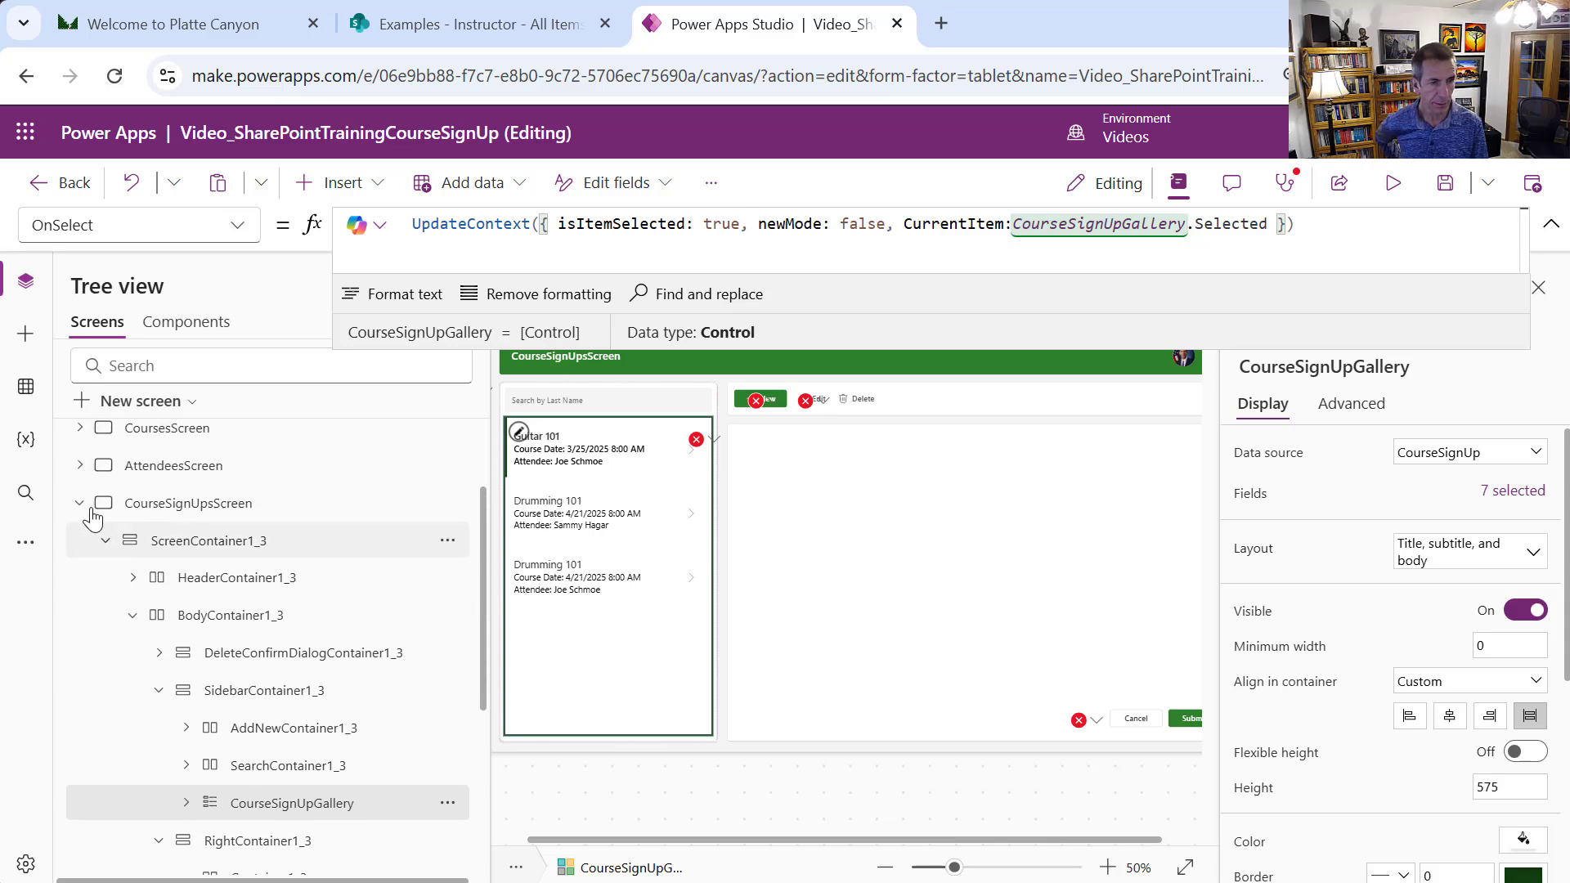
click(695, 440)
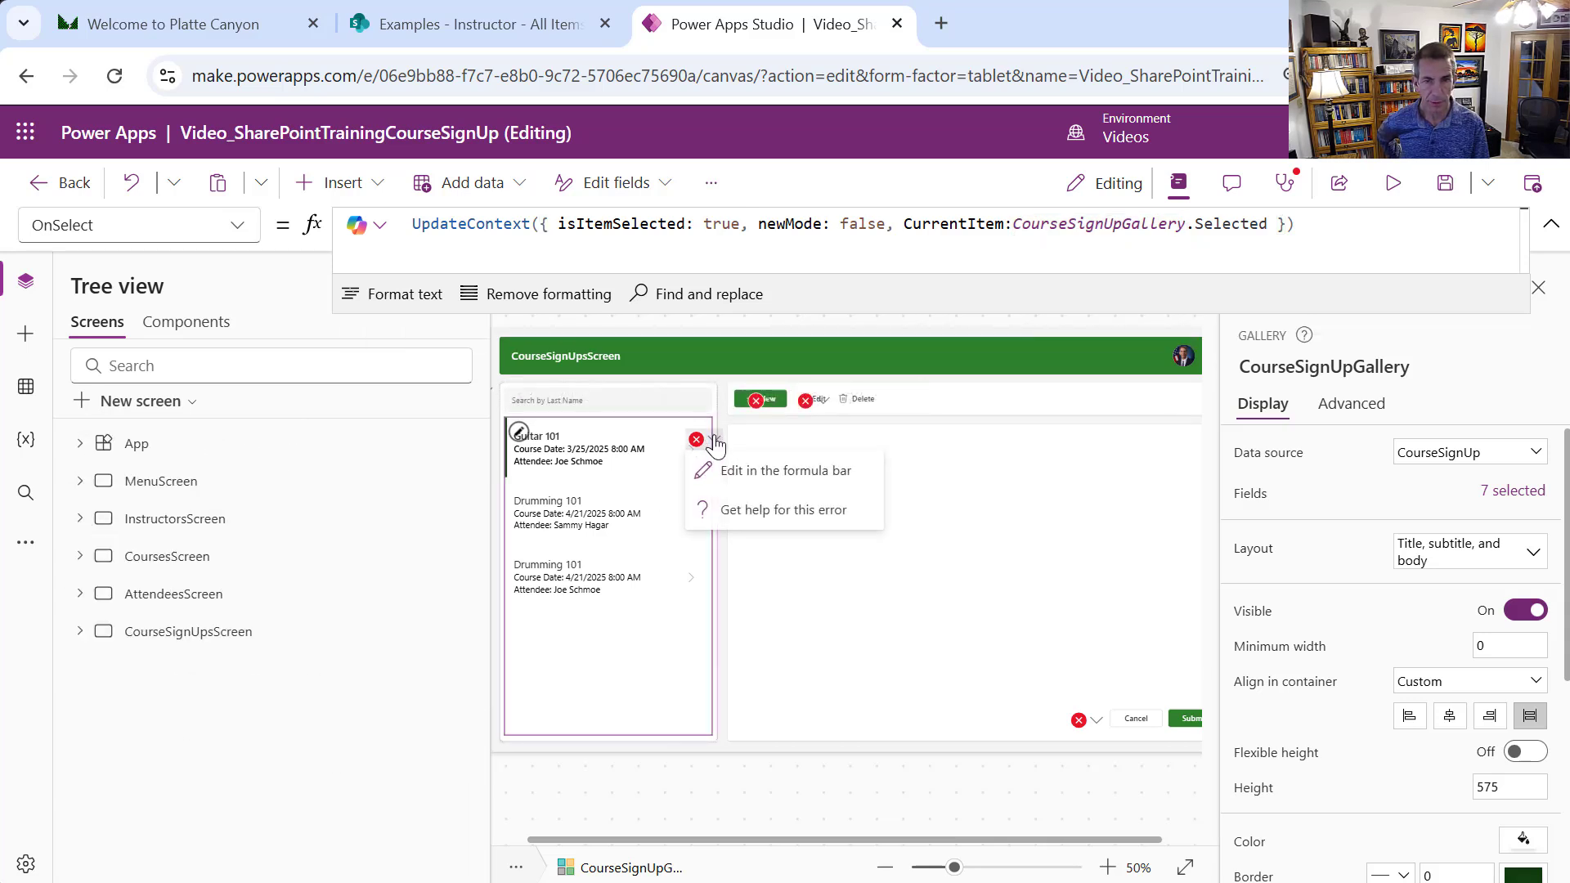
click(724, 473)
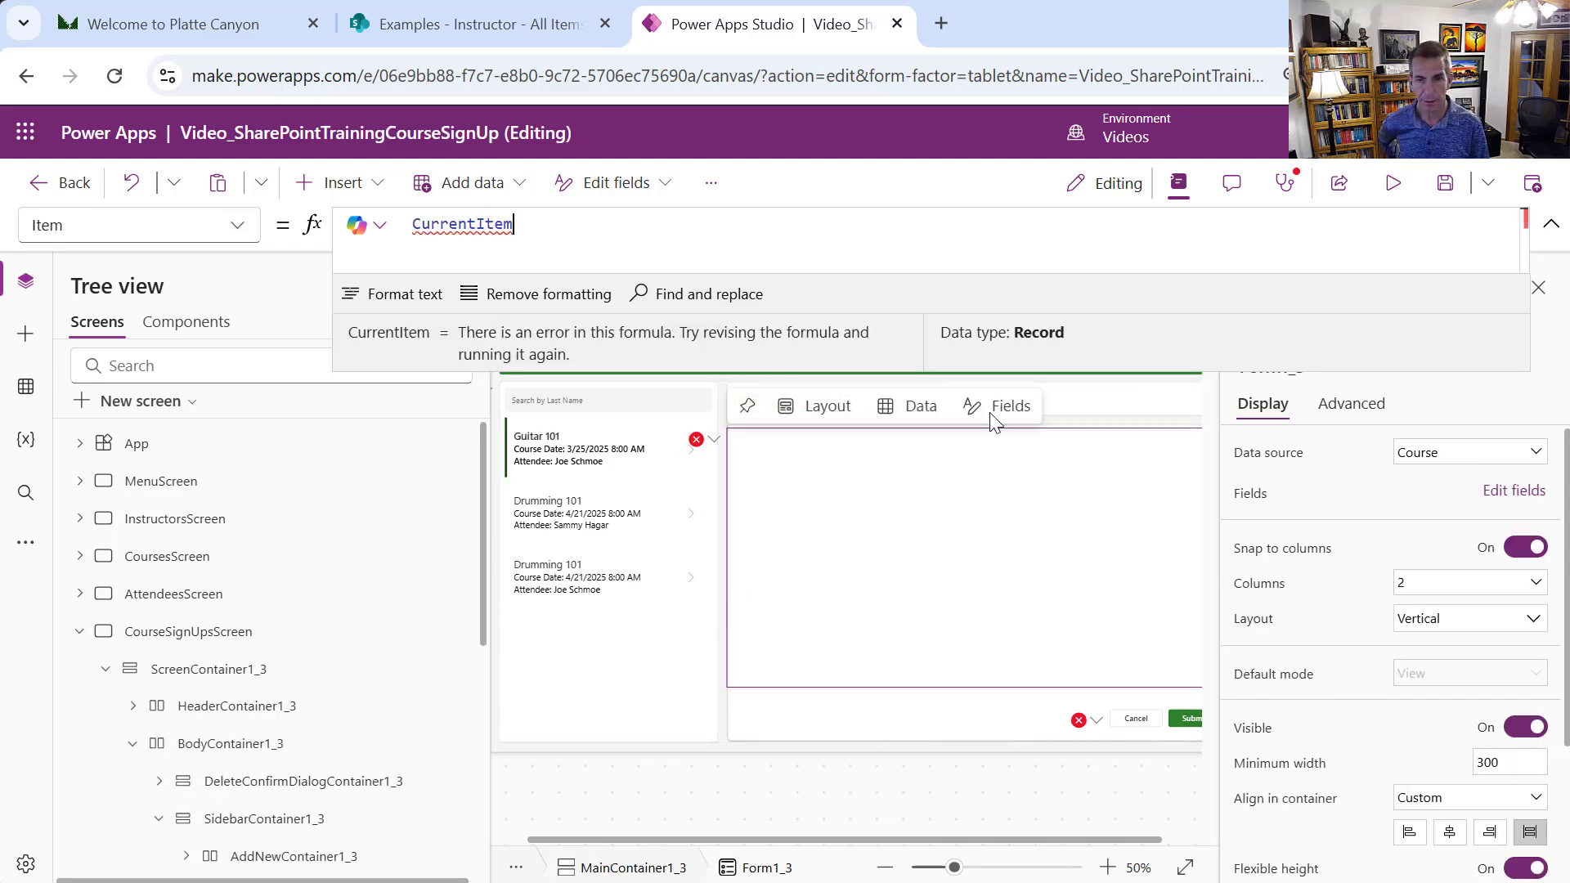
click(1096, 548)
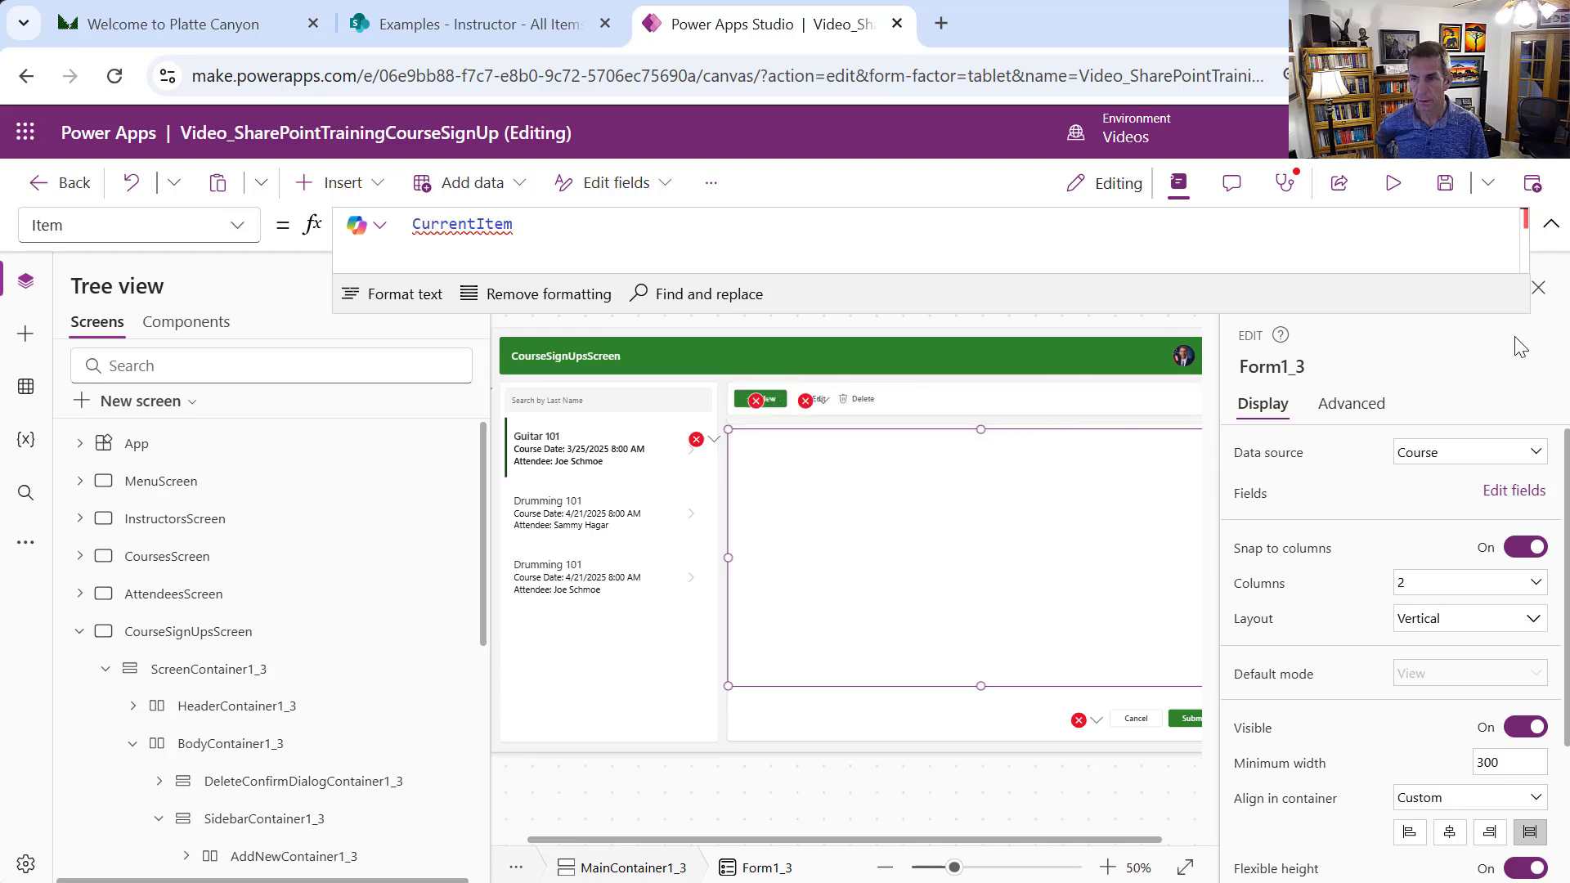
Zoom the canvas to 40% and show the errors on the New/Edit/Delete button bar
click(884, 870)
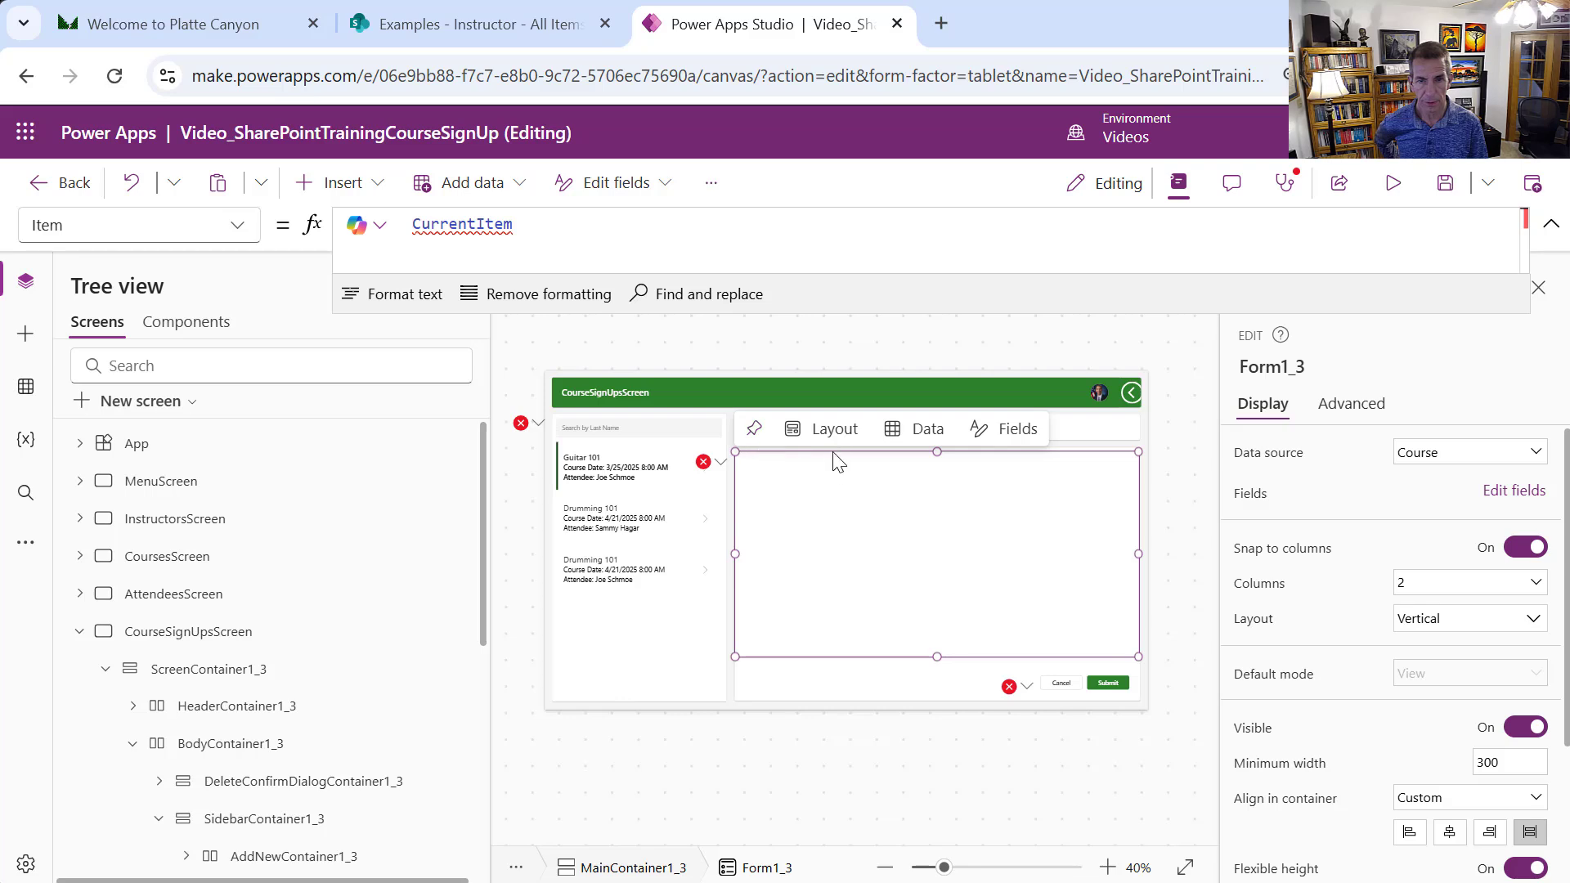
click(1093, 433)
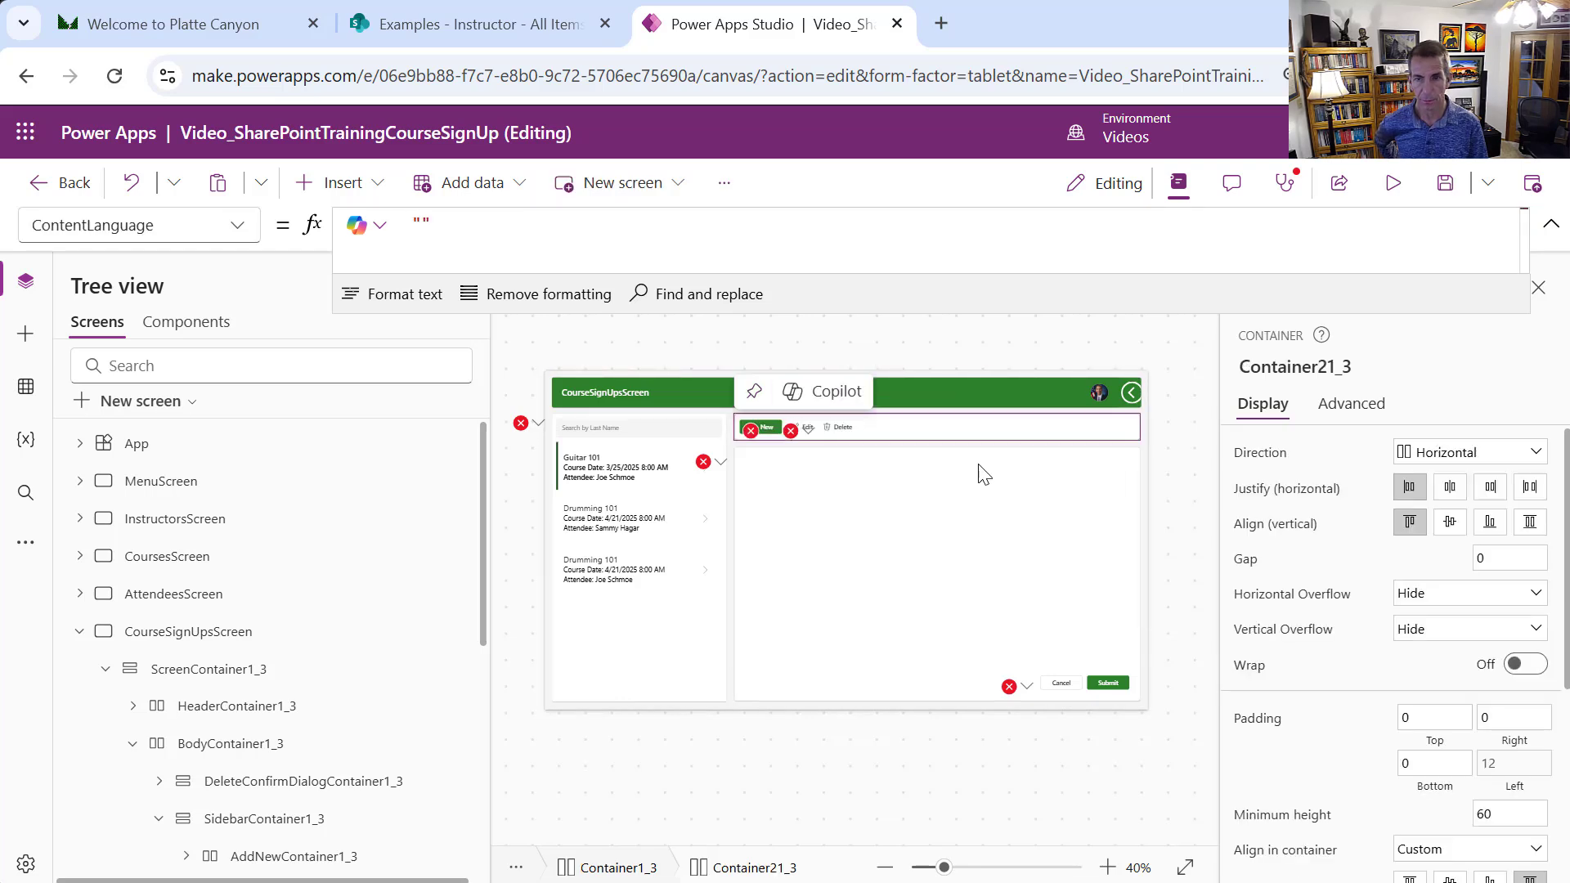
click(801, 434)
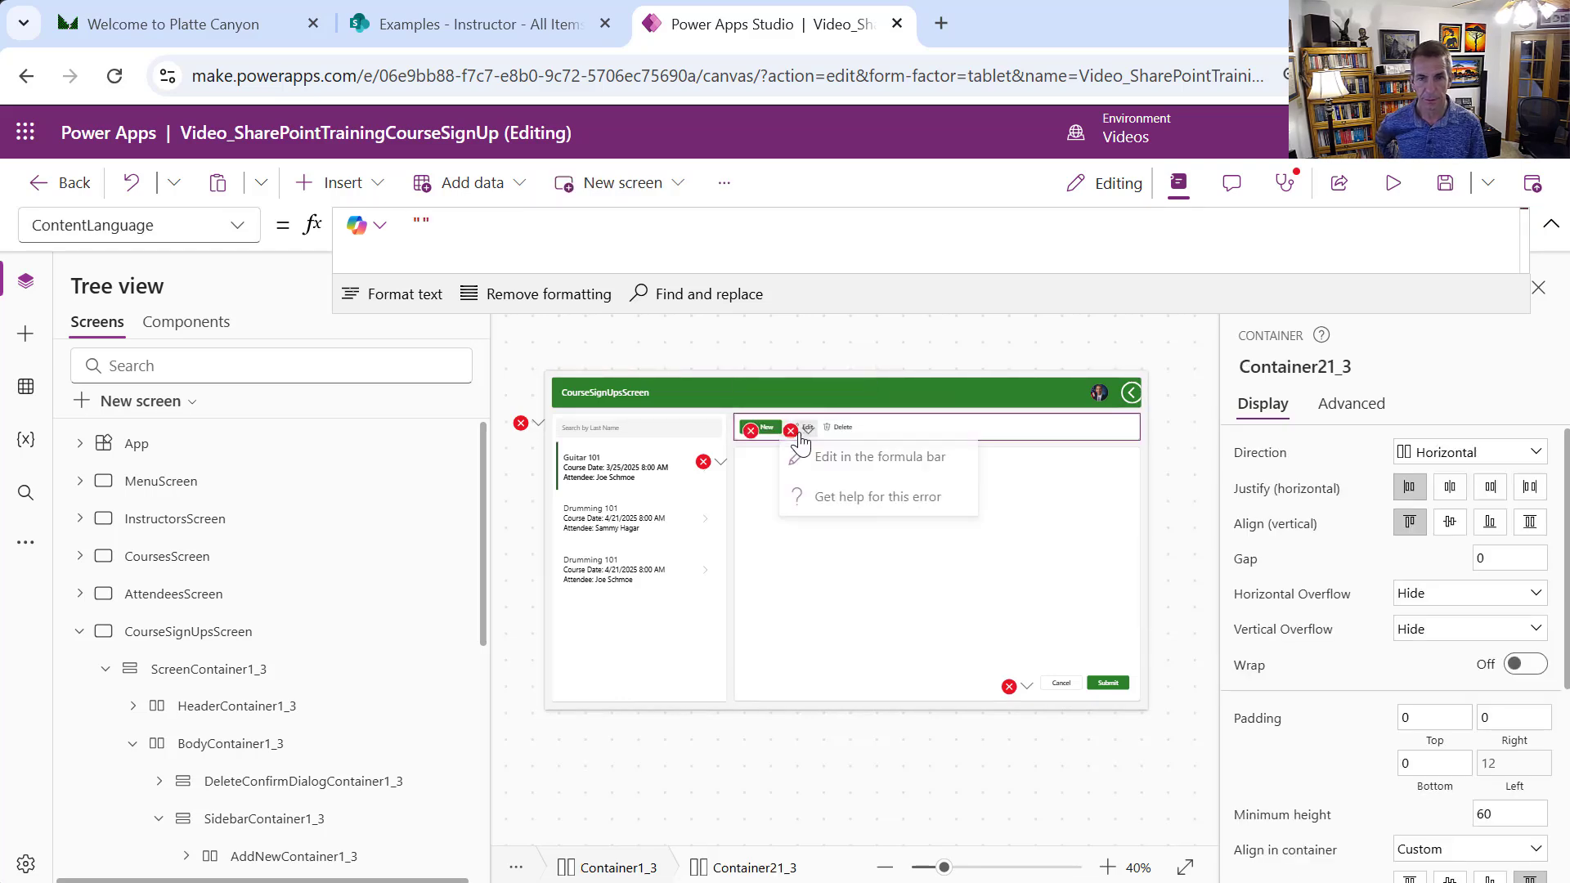
In the Delete button's erroring formula, replace Table1_3.Selected with CourseSignUpGallery.Selected
click(834, 462)
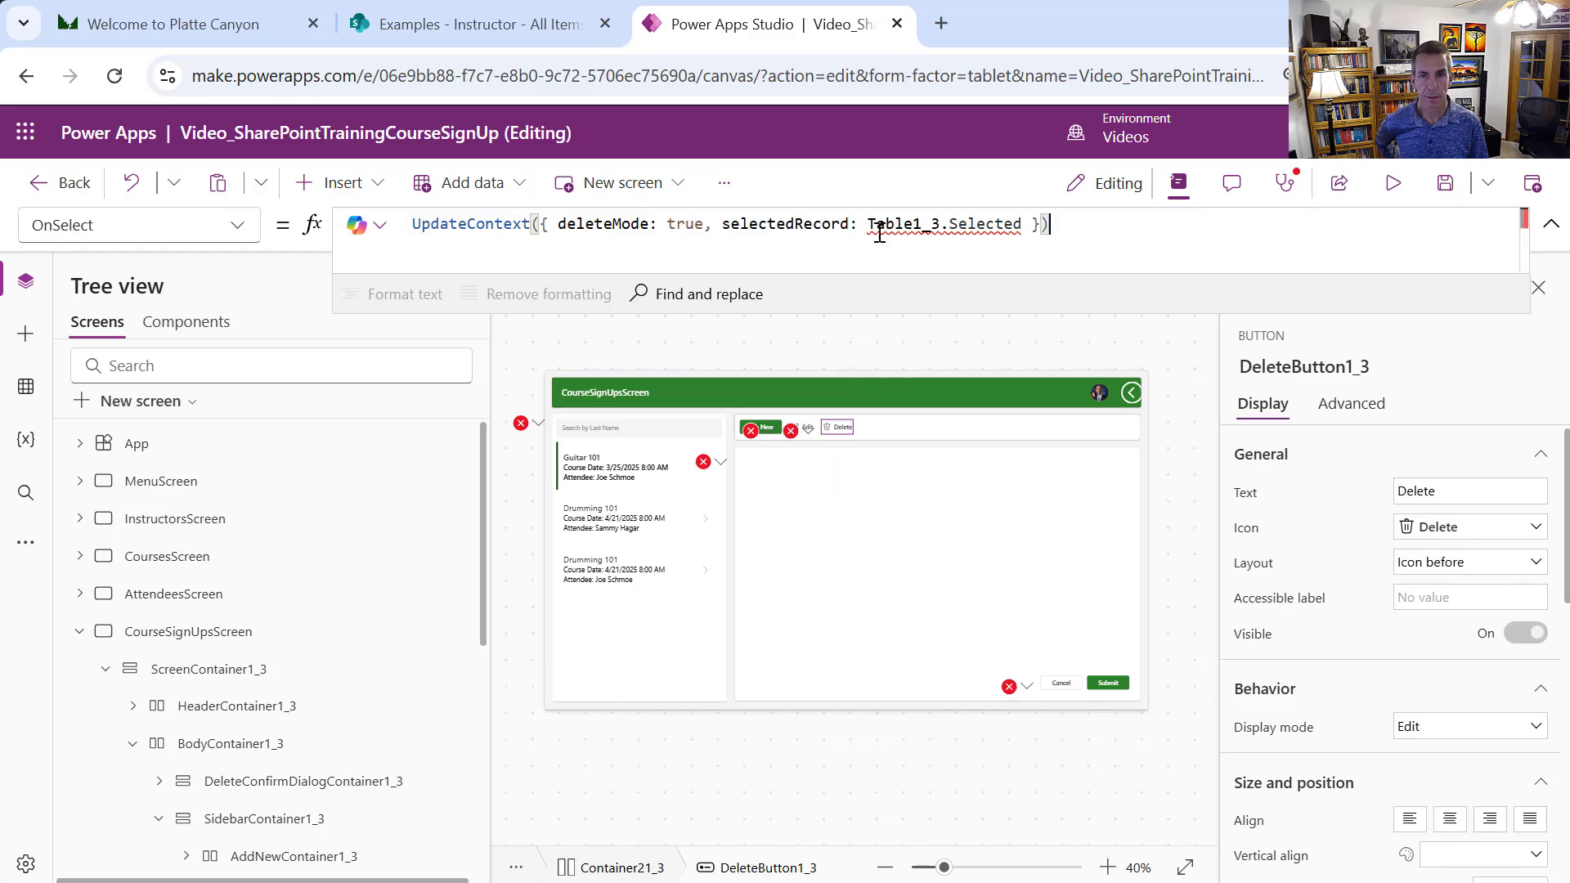
drag(866, 227, 1050, 227)
key(BackSpace)
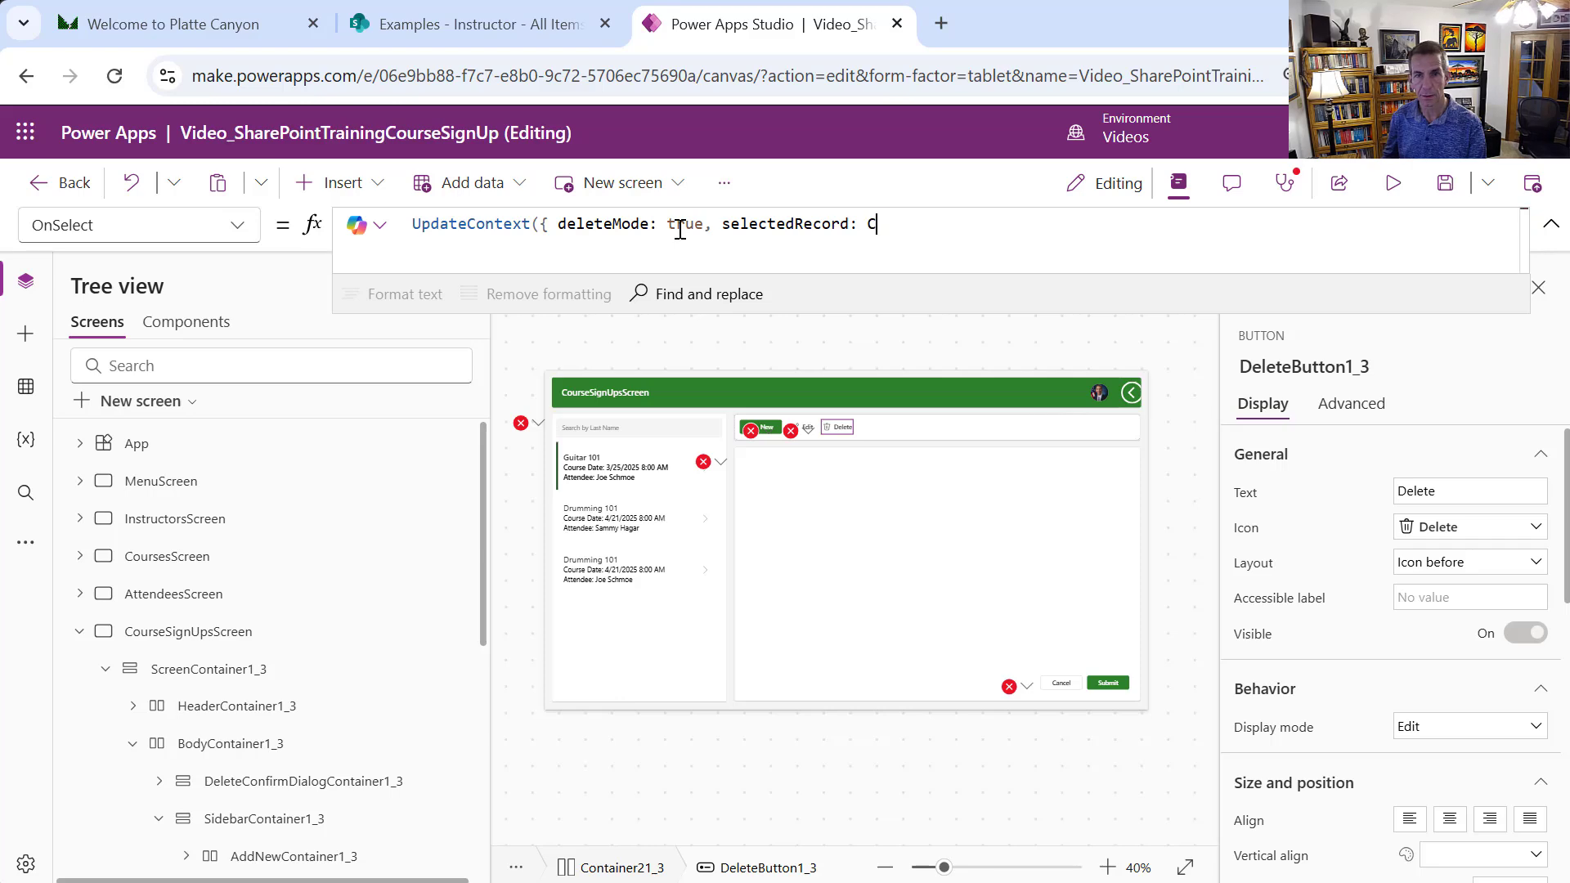
text(CourseS)
key(BackSpace)
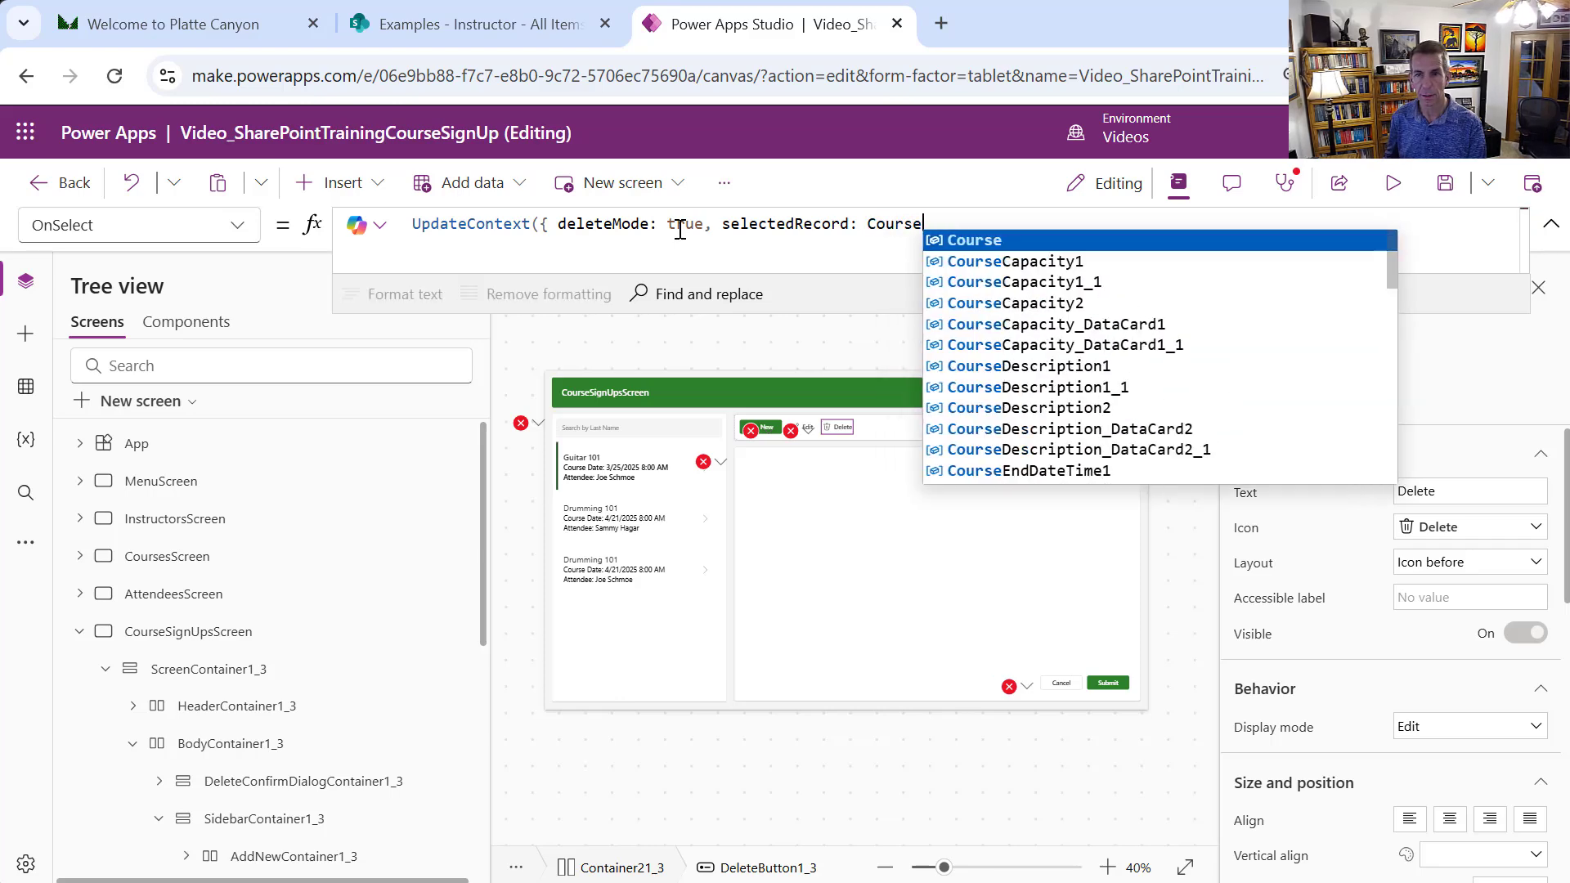
text(Sign)
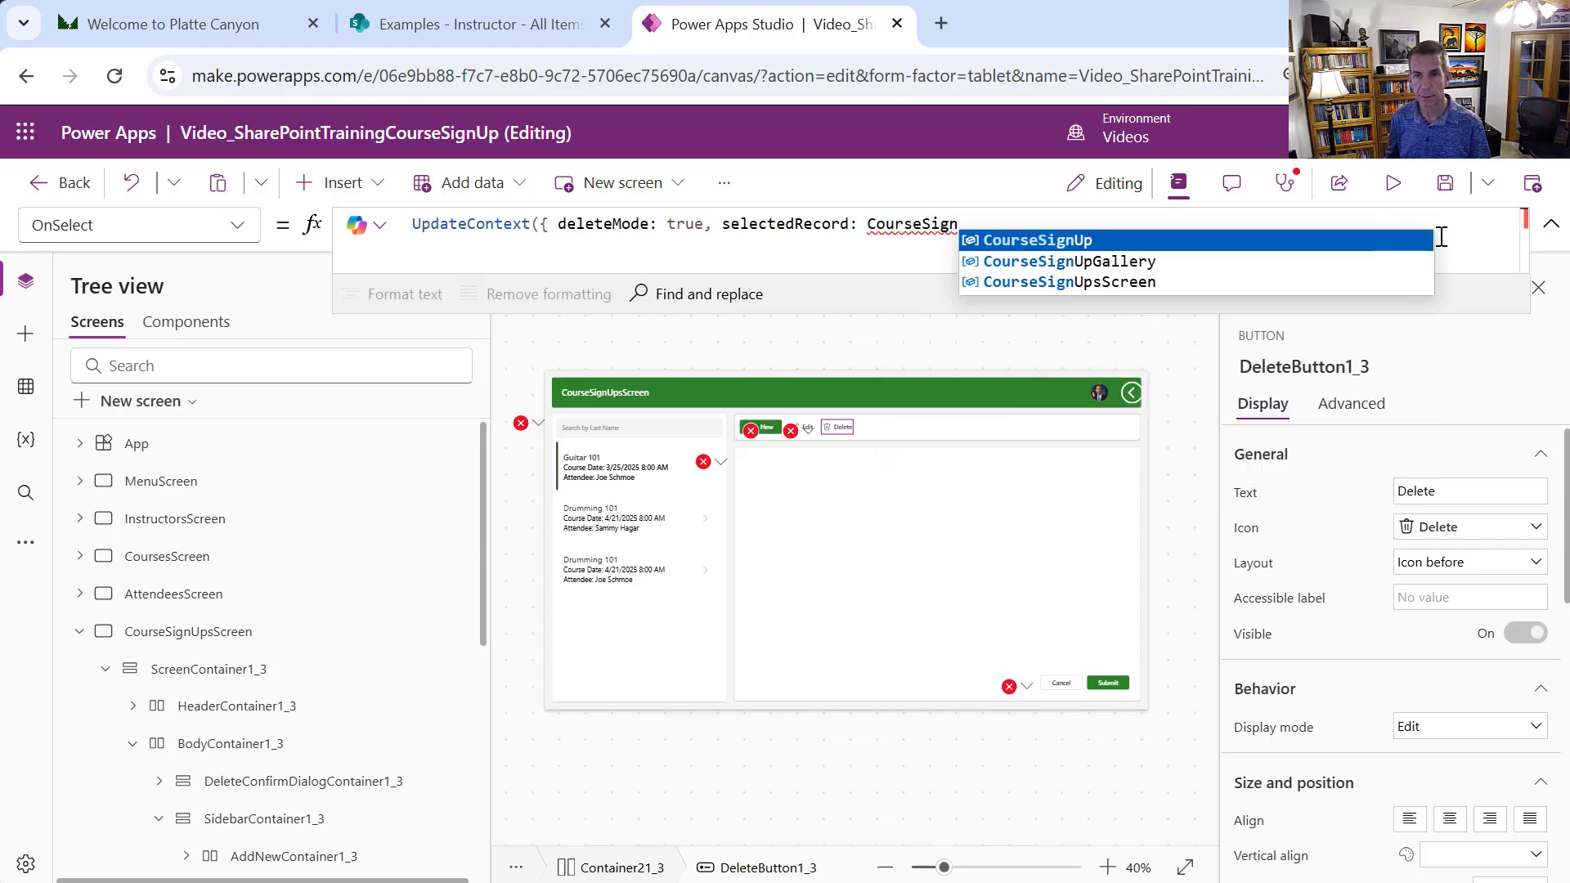
click(1226, 280)
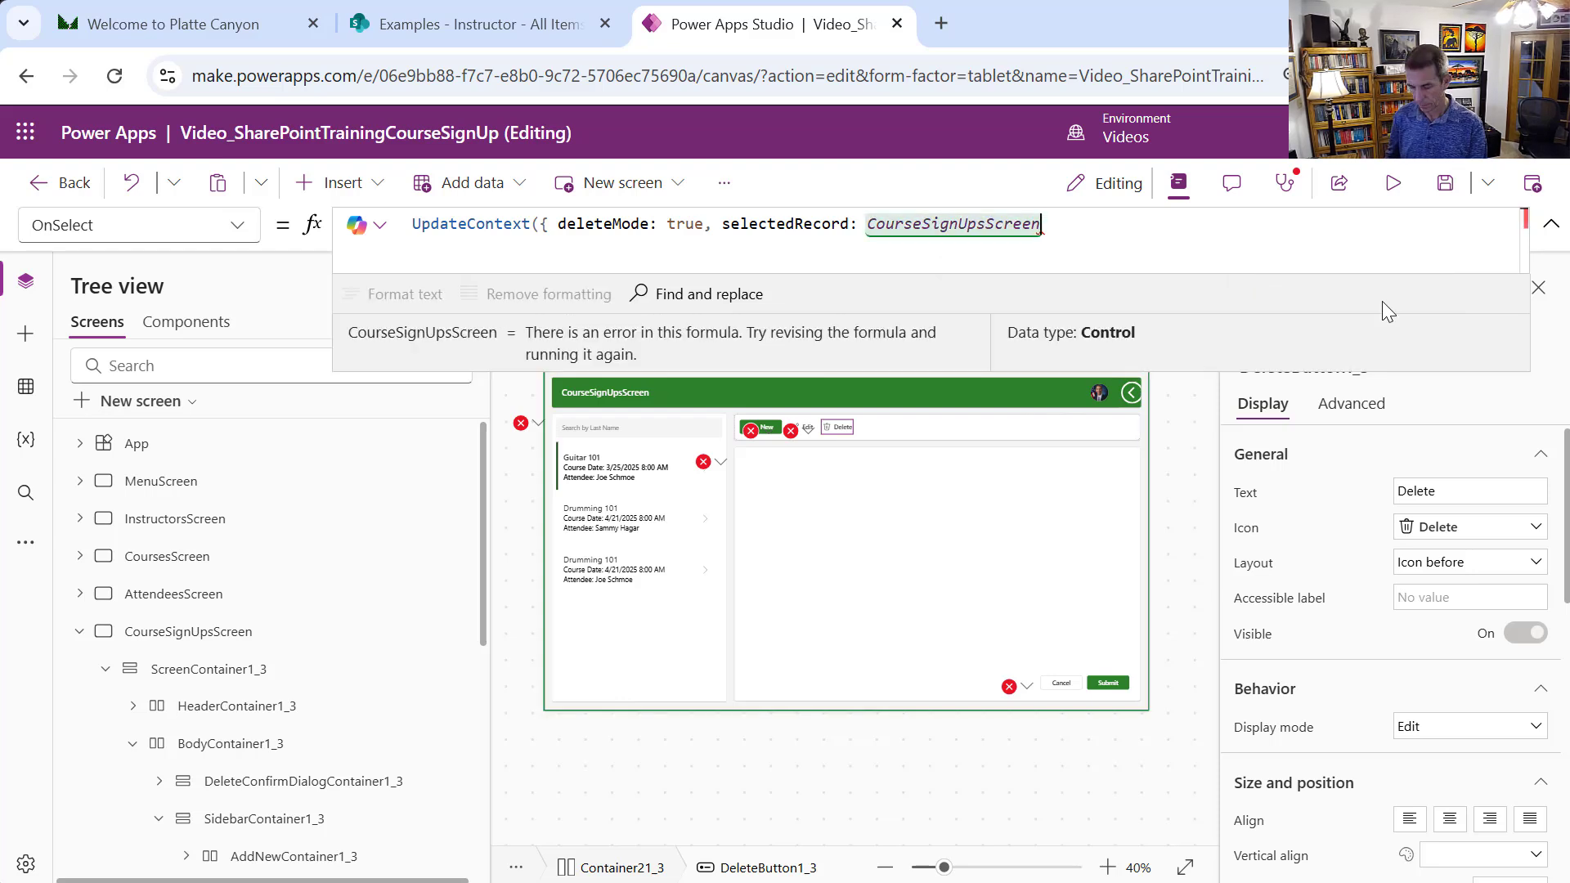
key(BackSpace)
key(BackSpace)
key(BackSpace)
key(BackSpace)
key(BackSpace)
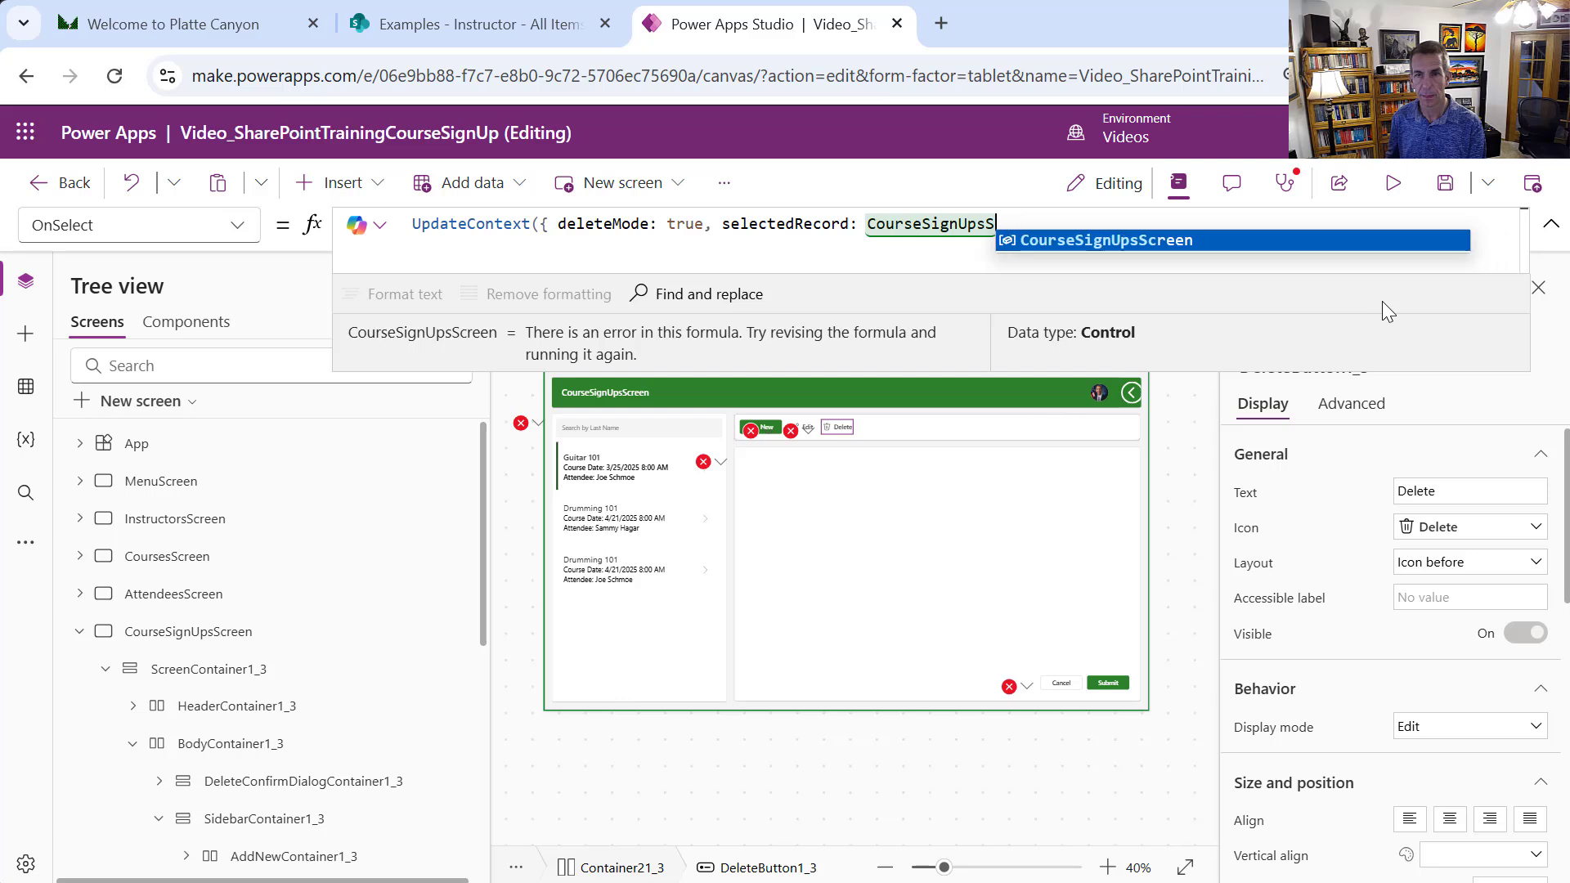
key(BackSpace)
key(BackSpace)
text(G)
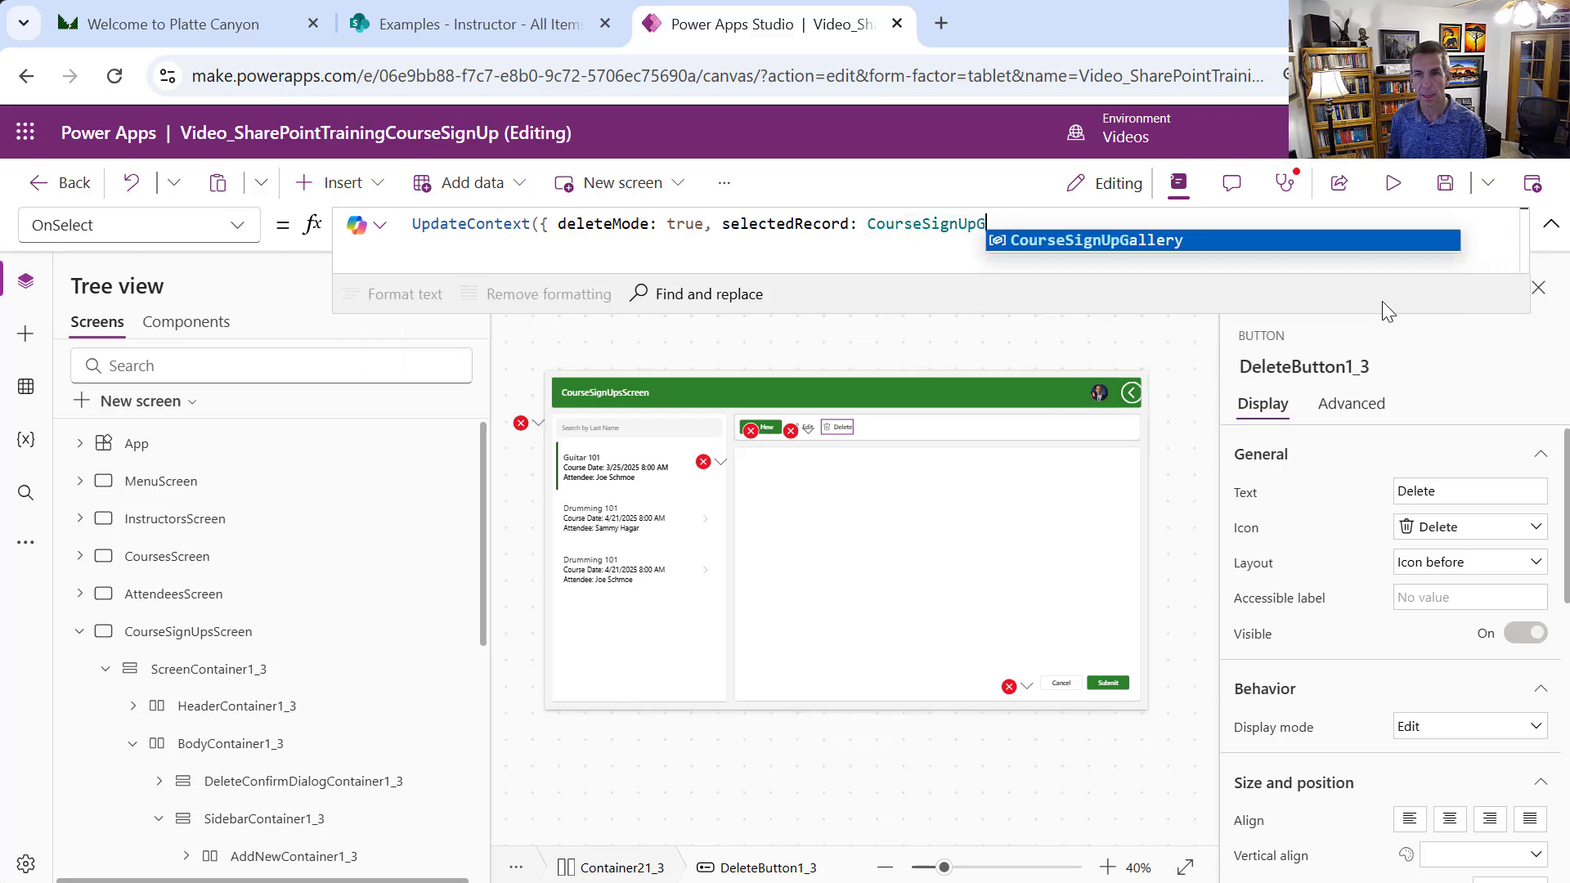
key(Tab)
text(.Sel)
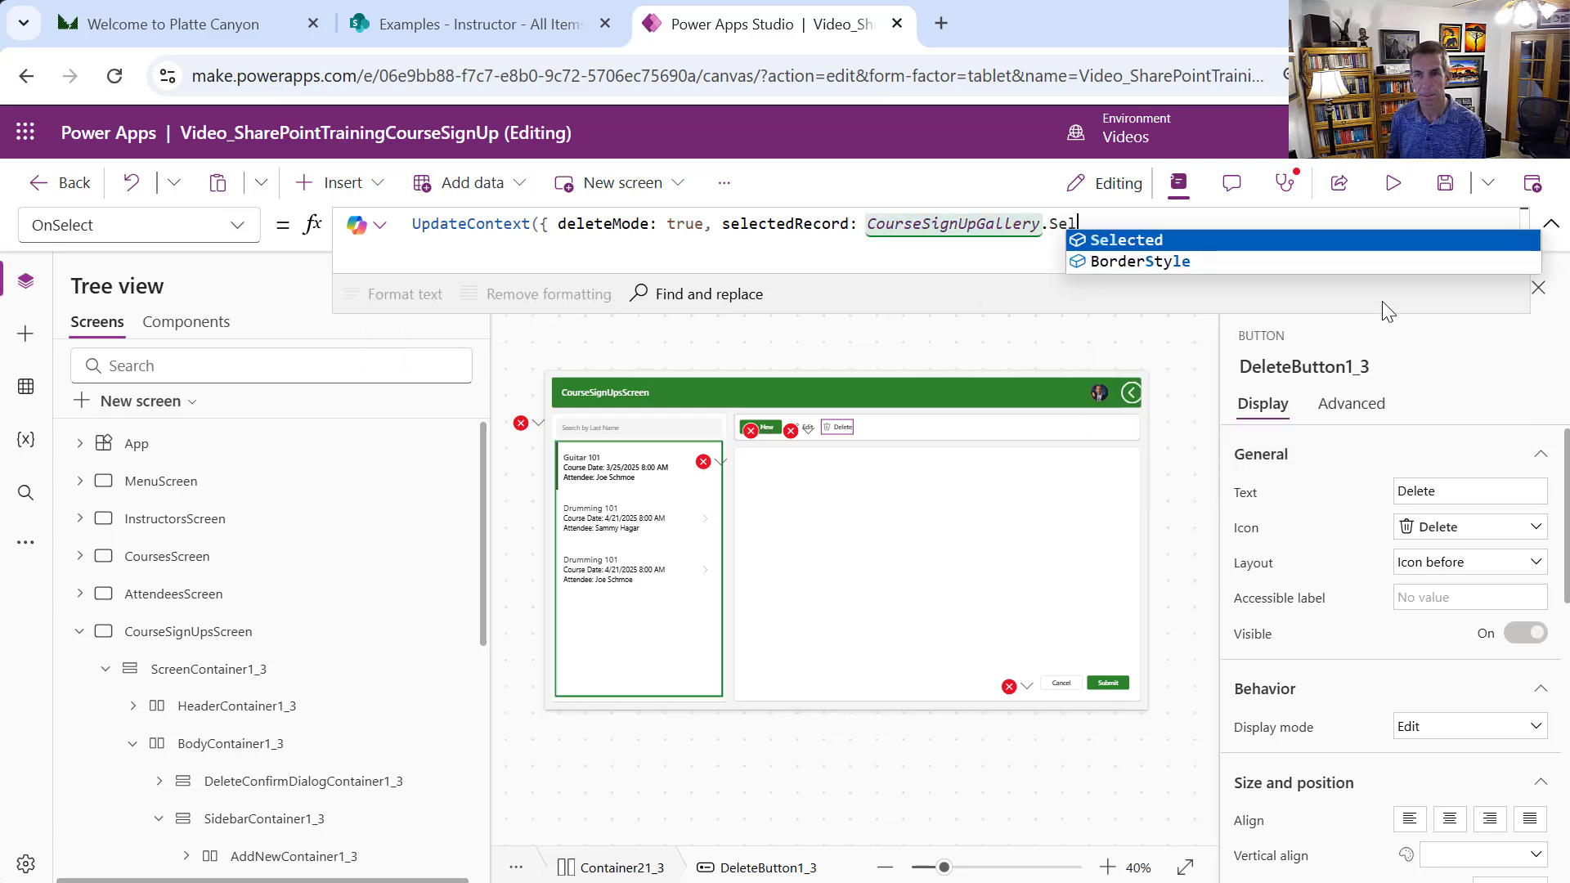
text(ected)
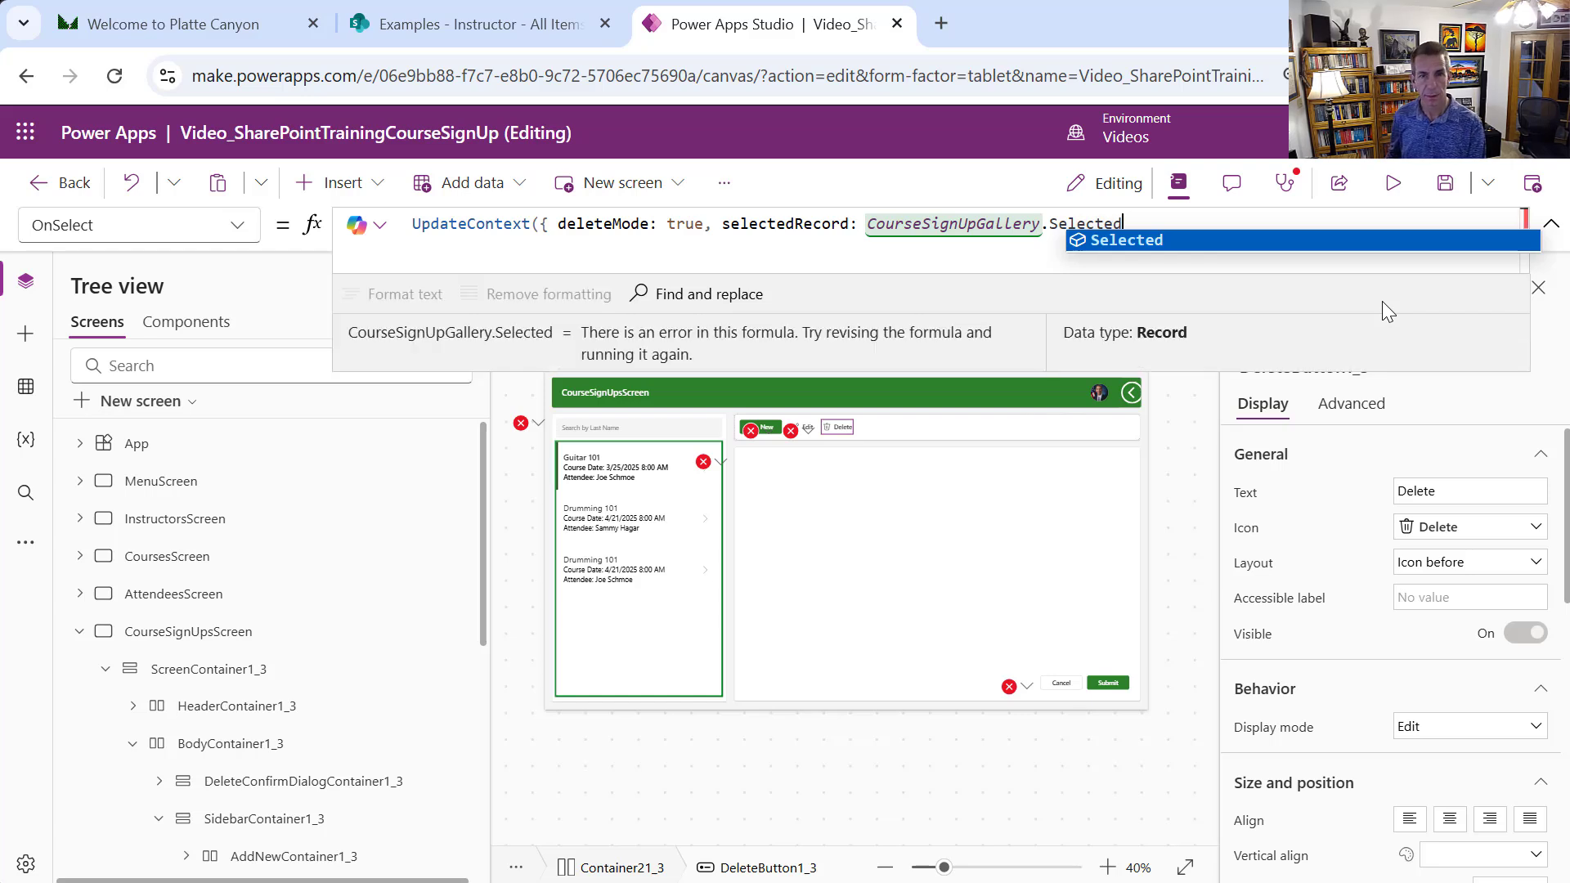
text(}))
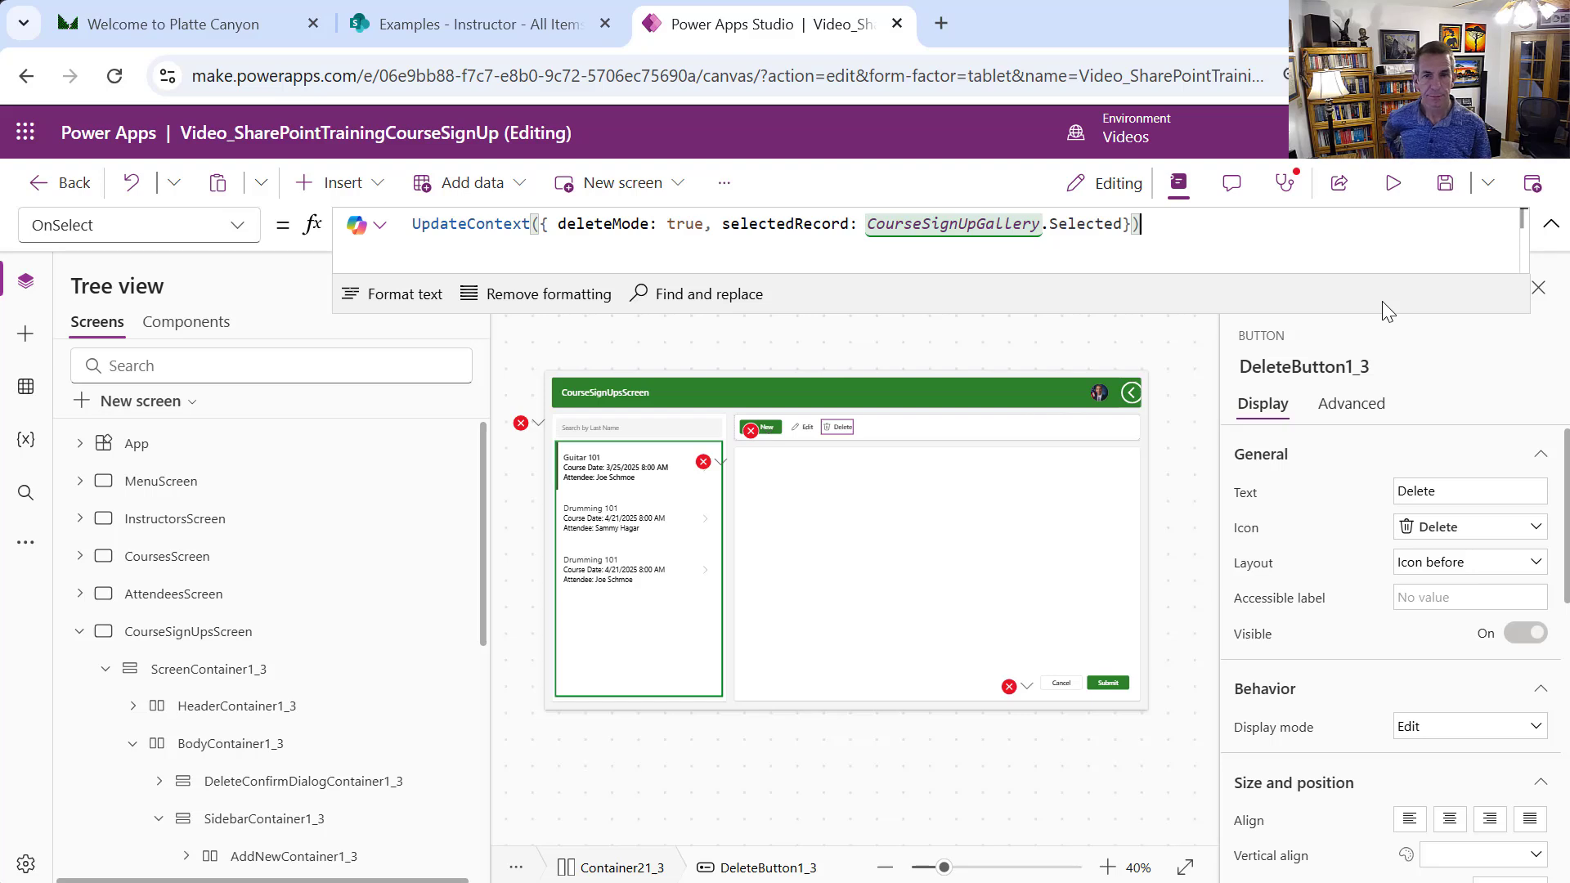
Point EditButton1_3's OnSelect at CourseSignUpGallery instead of Table1_3, then open ConfirmDeleteButton1_3's formula
click(749, 433)
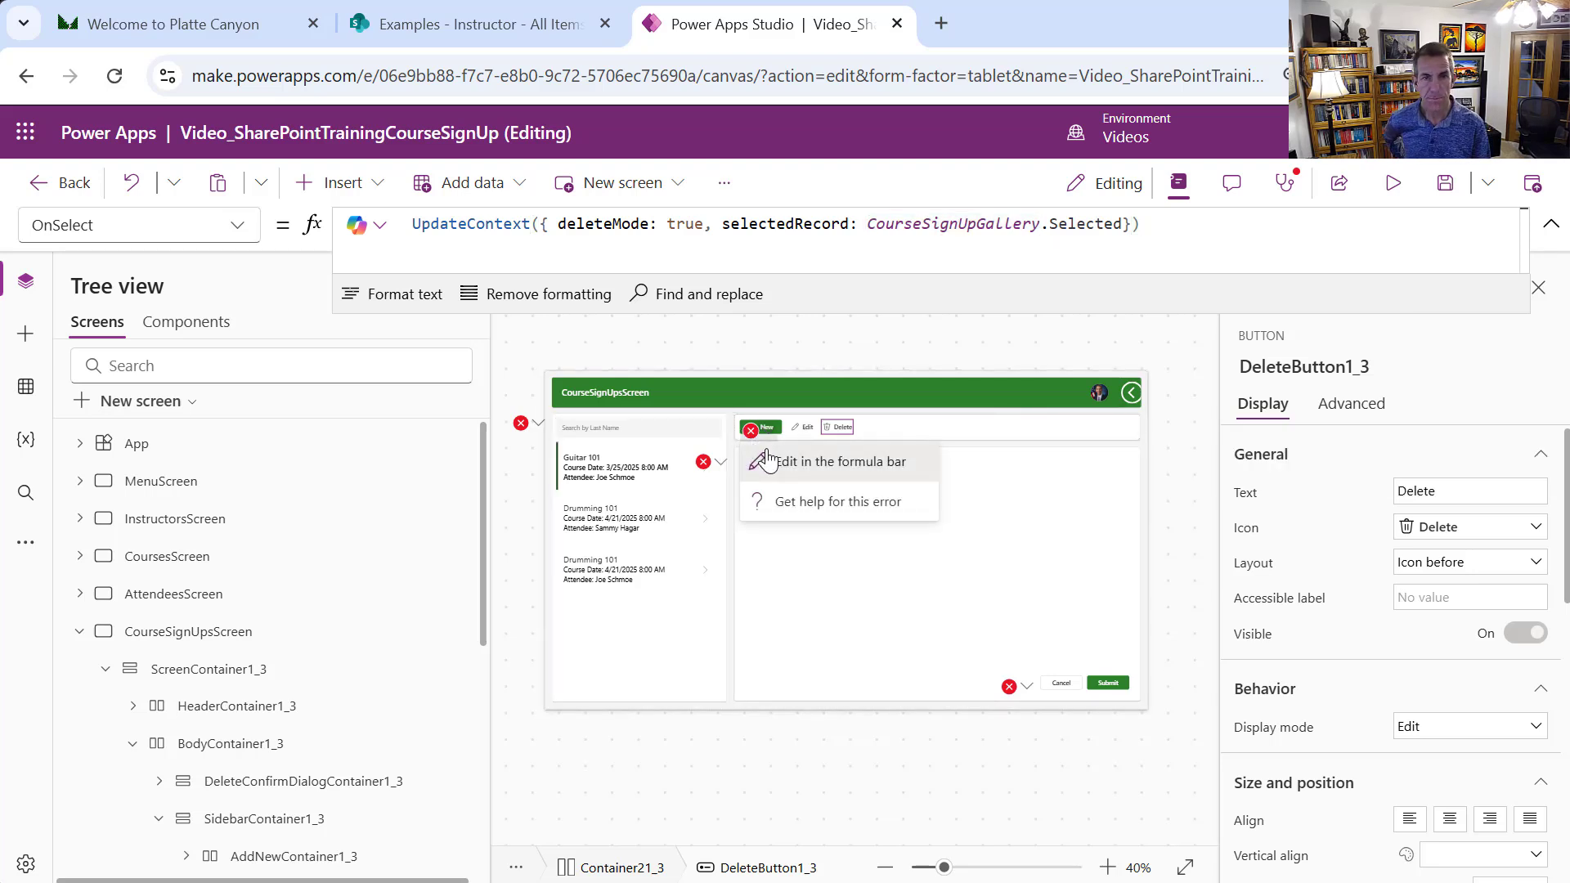
click(767, 460)
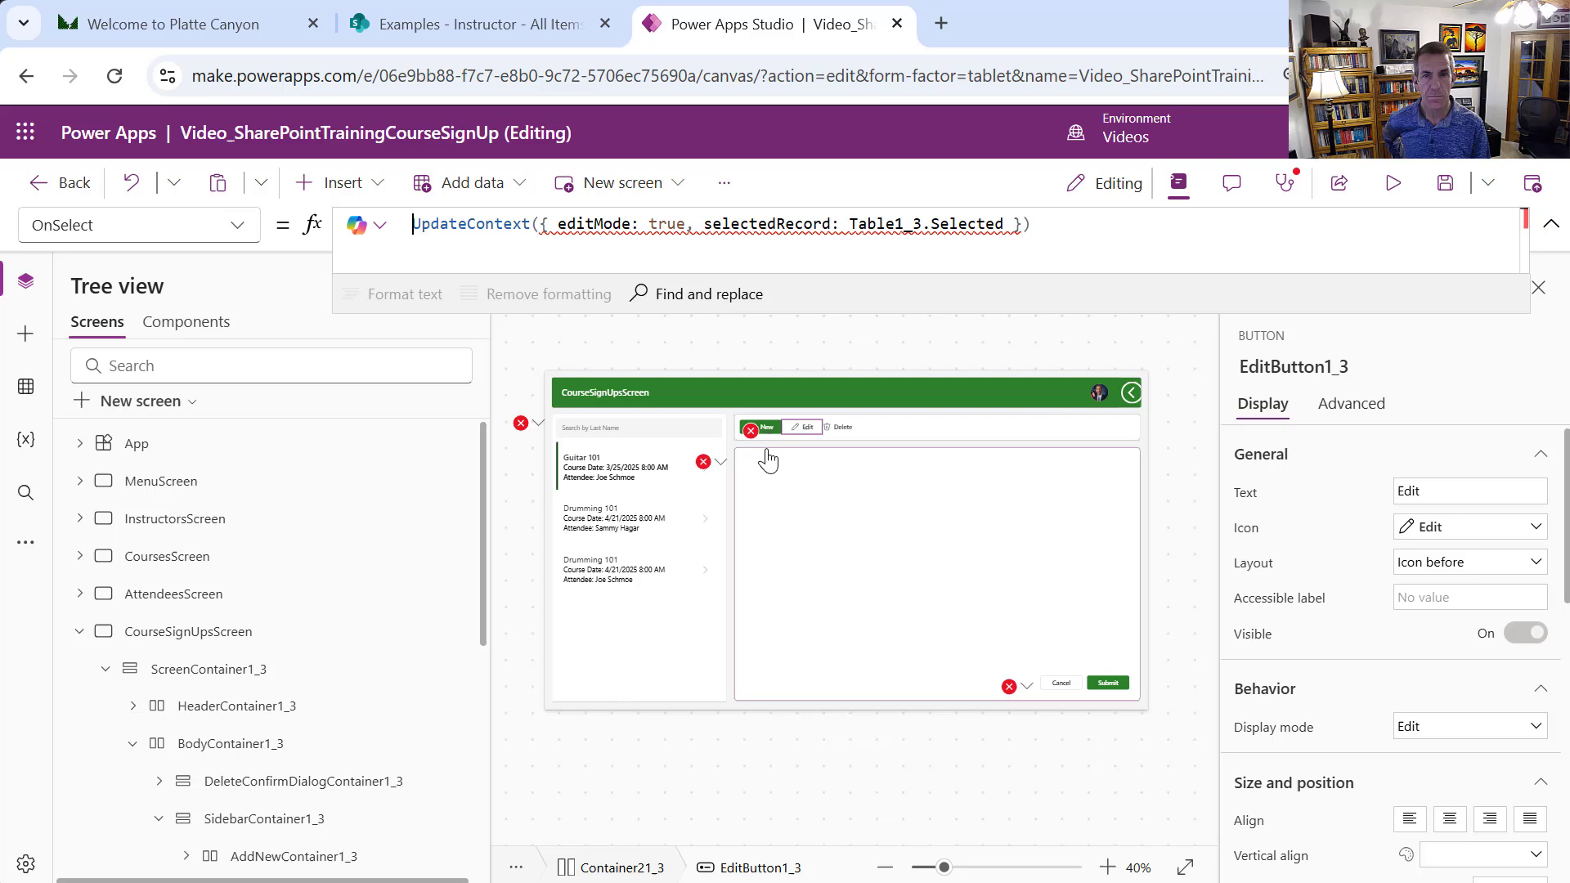
double_click(874, 223)
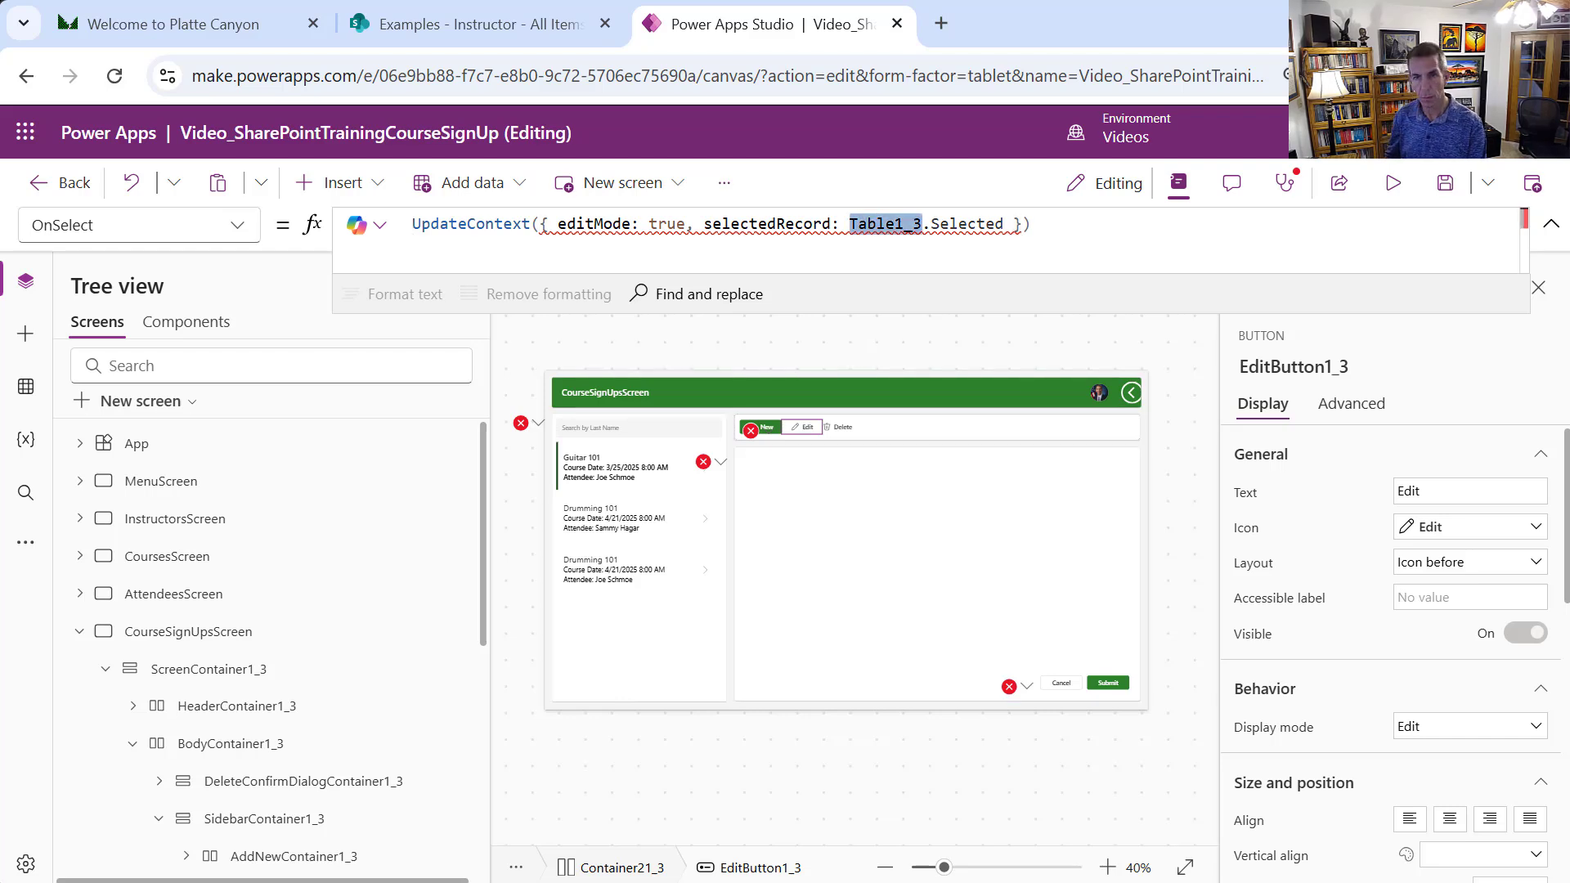
text(CourseSign)
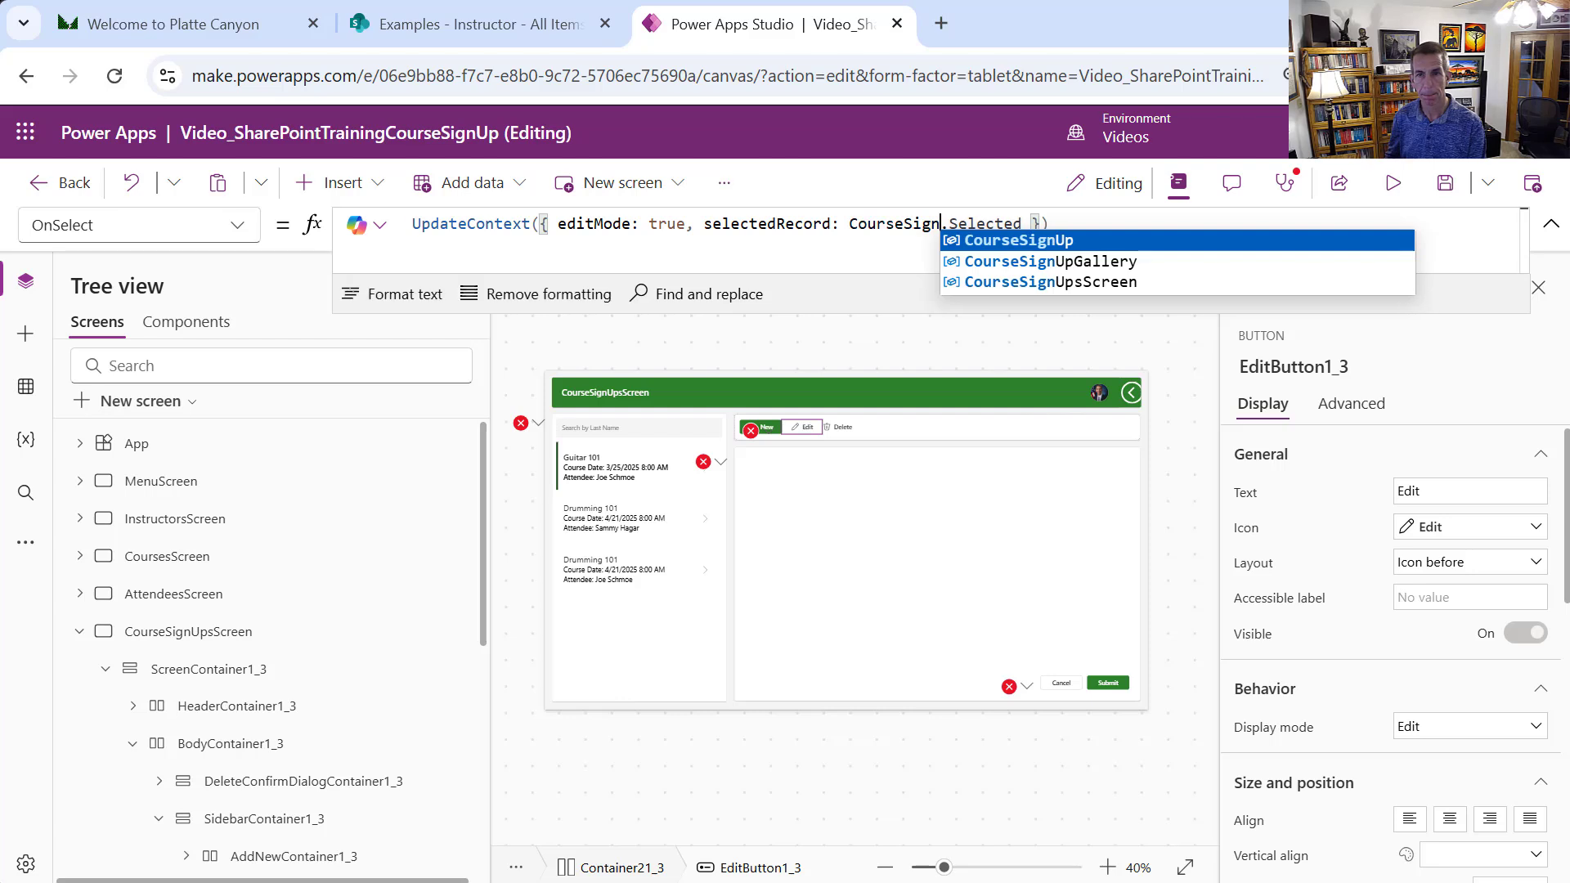
text(UpDa)
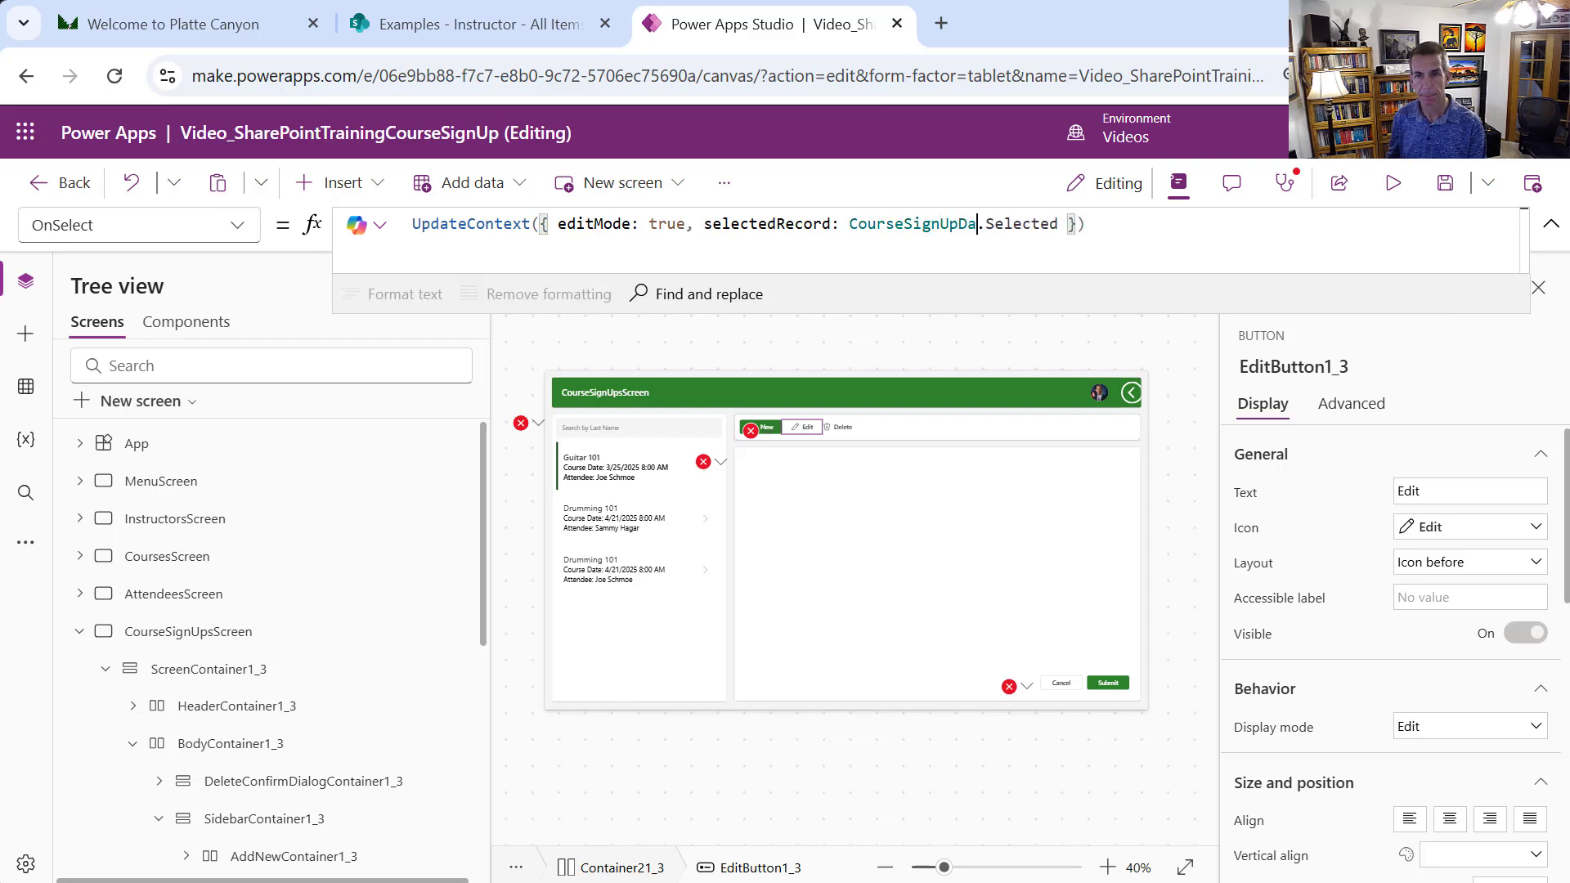
key(BackSpace)
key(BackSpace)
text(Gallery)
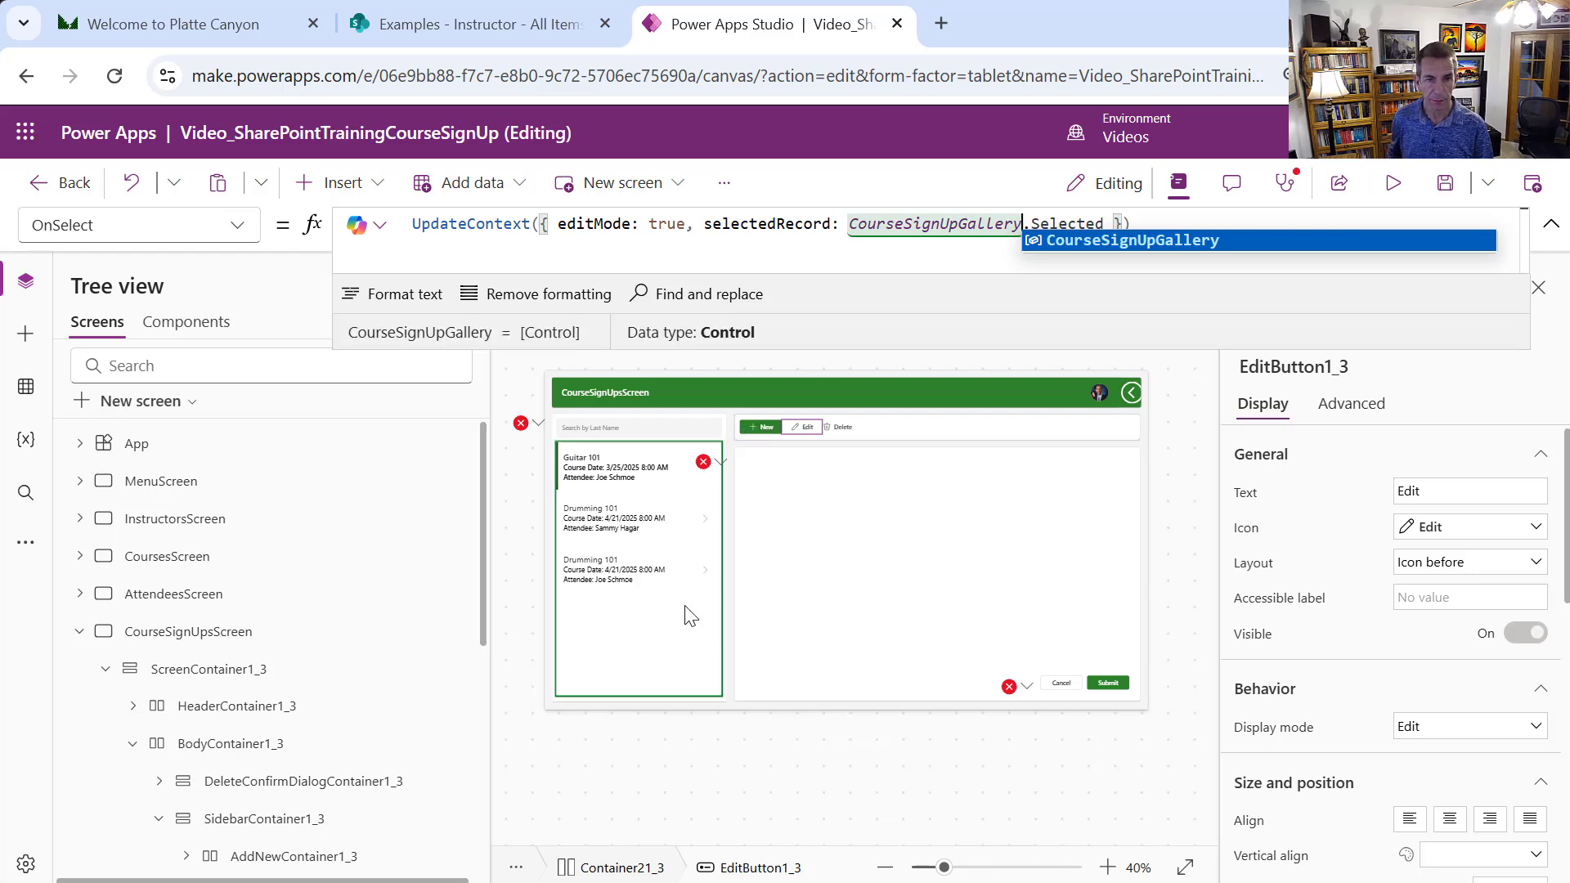
click(523, 424)
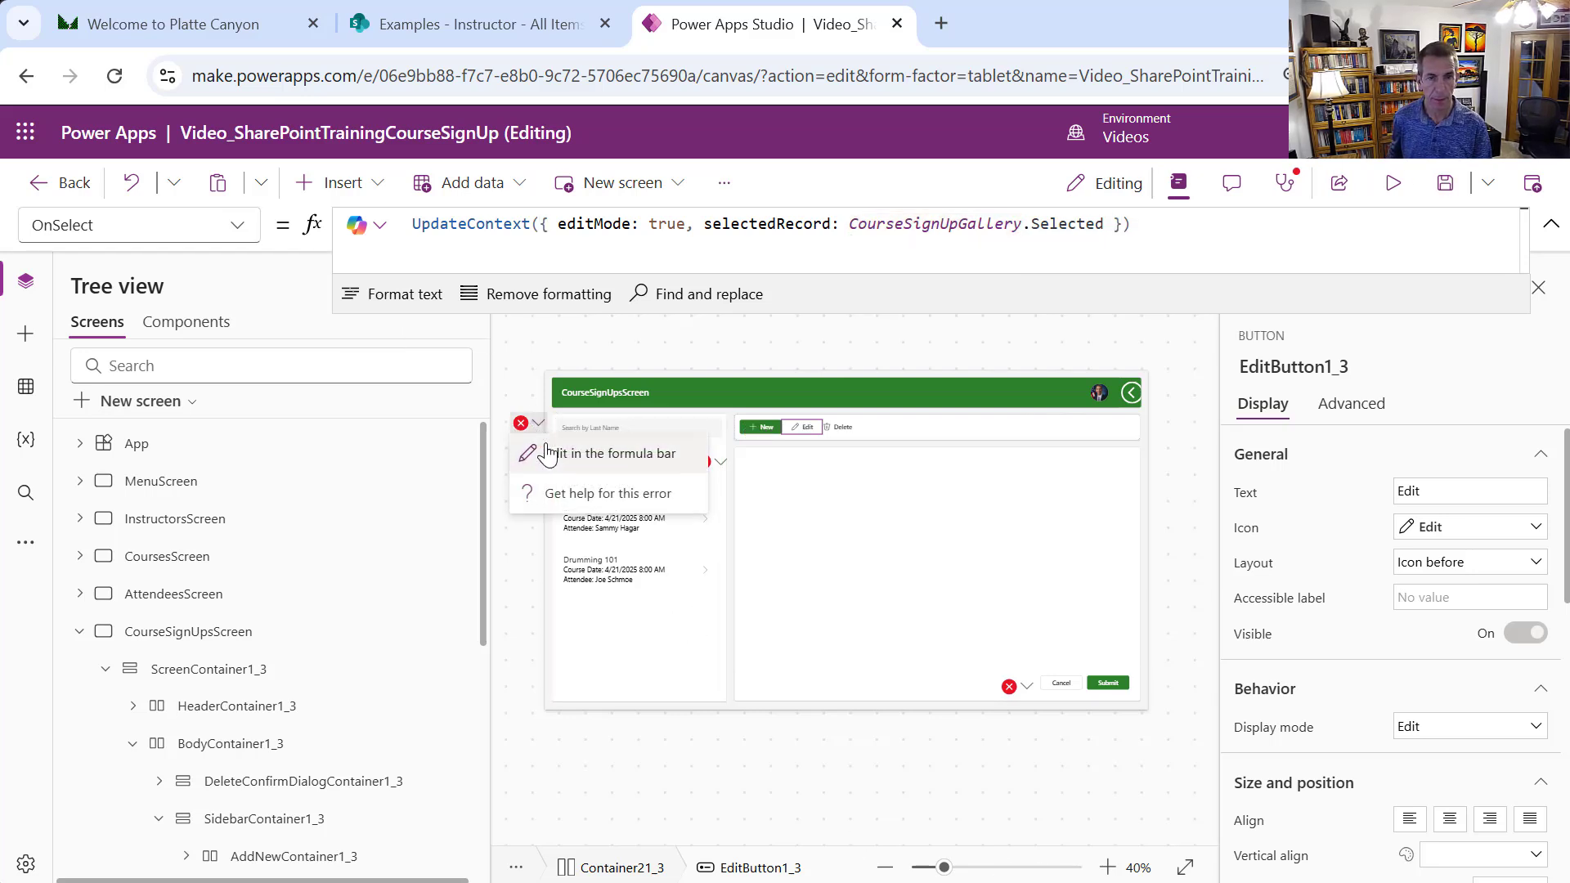
click(547, 454)
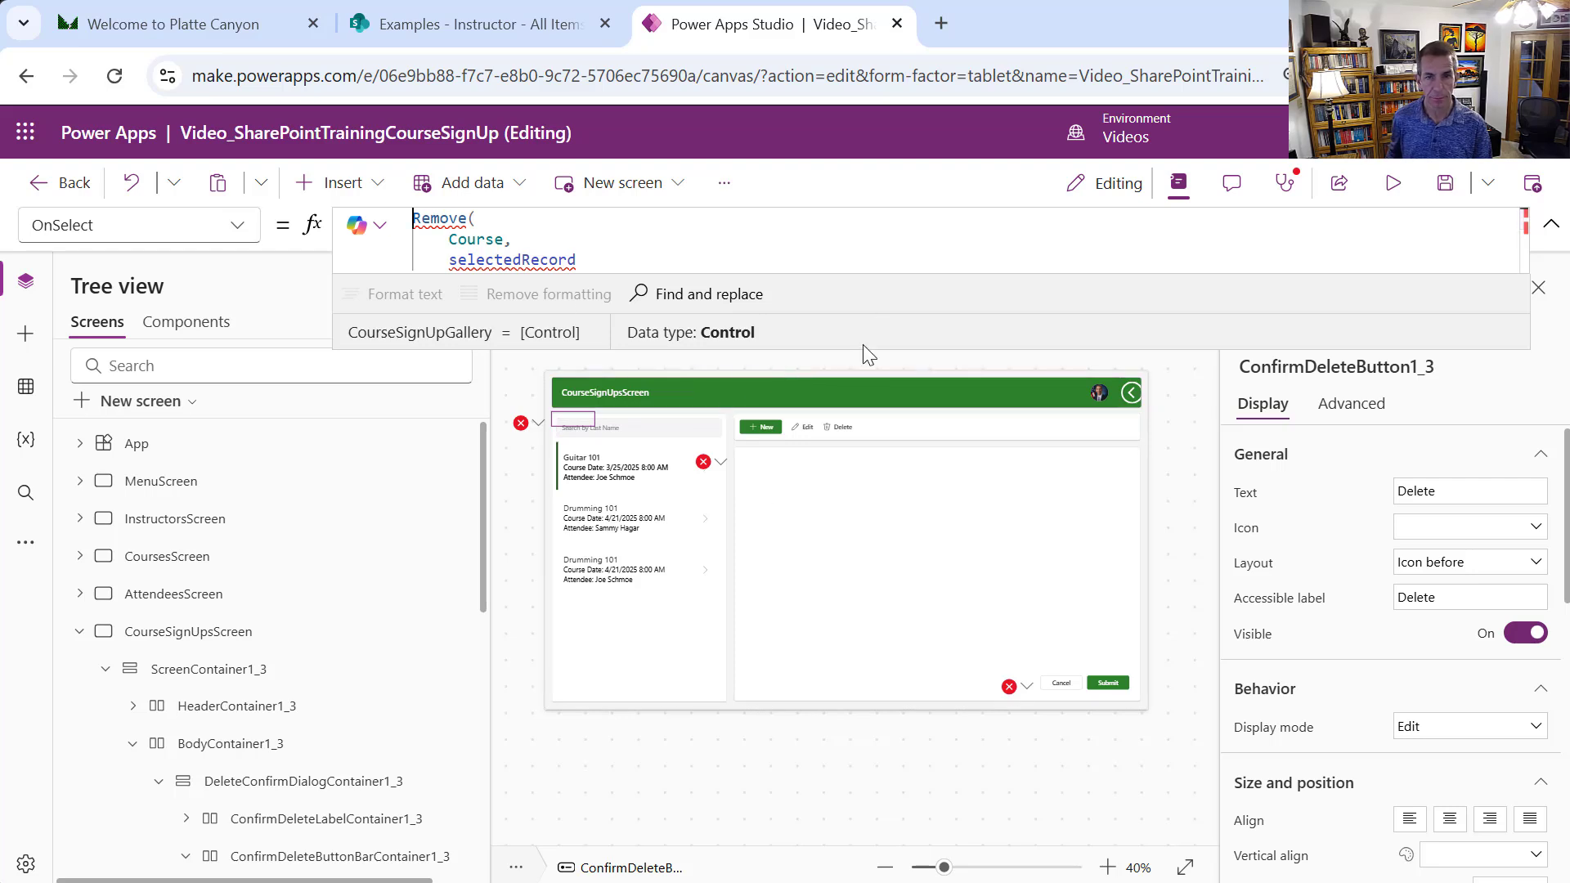
Change Course to CourseSignUp in the Remove, Errors and First calls of ConfirmDeleteButton1_3's OnSelect
drag(861, 348, 1009, 685)
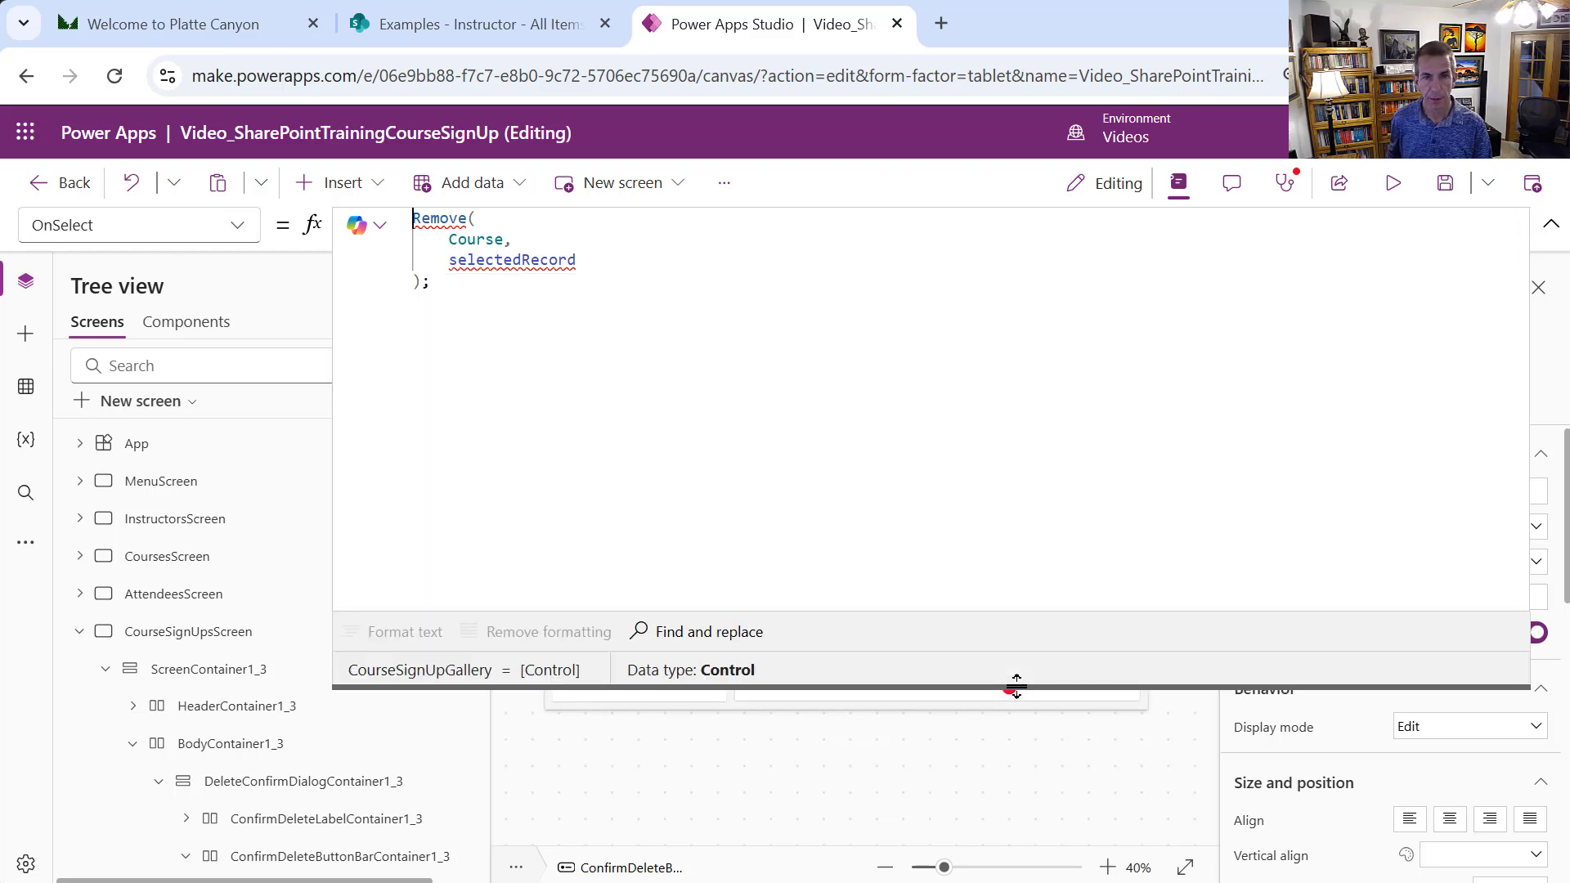
double_click(462, 238)
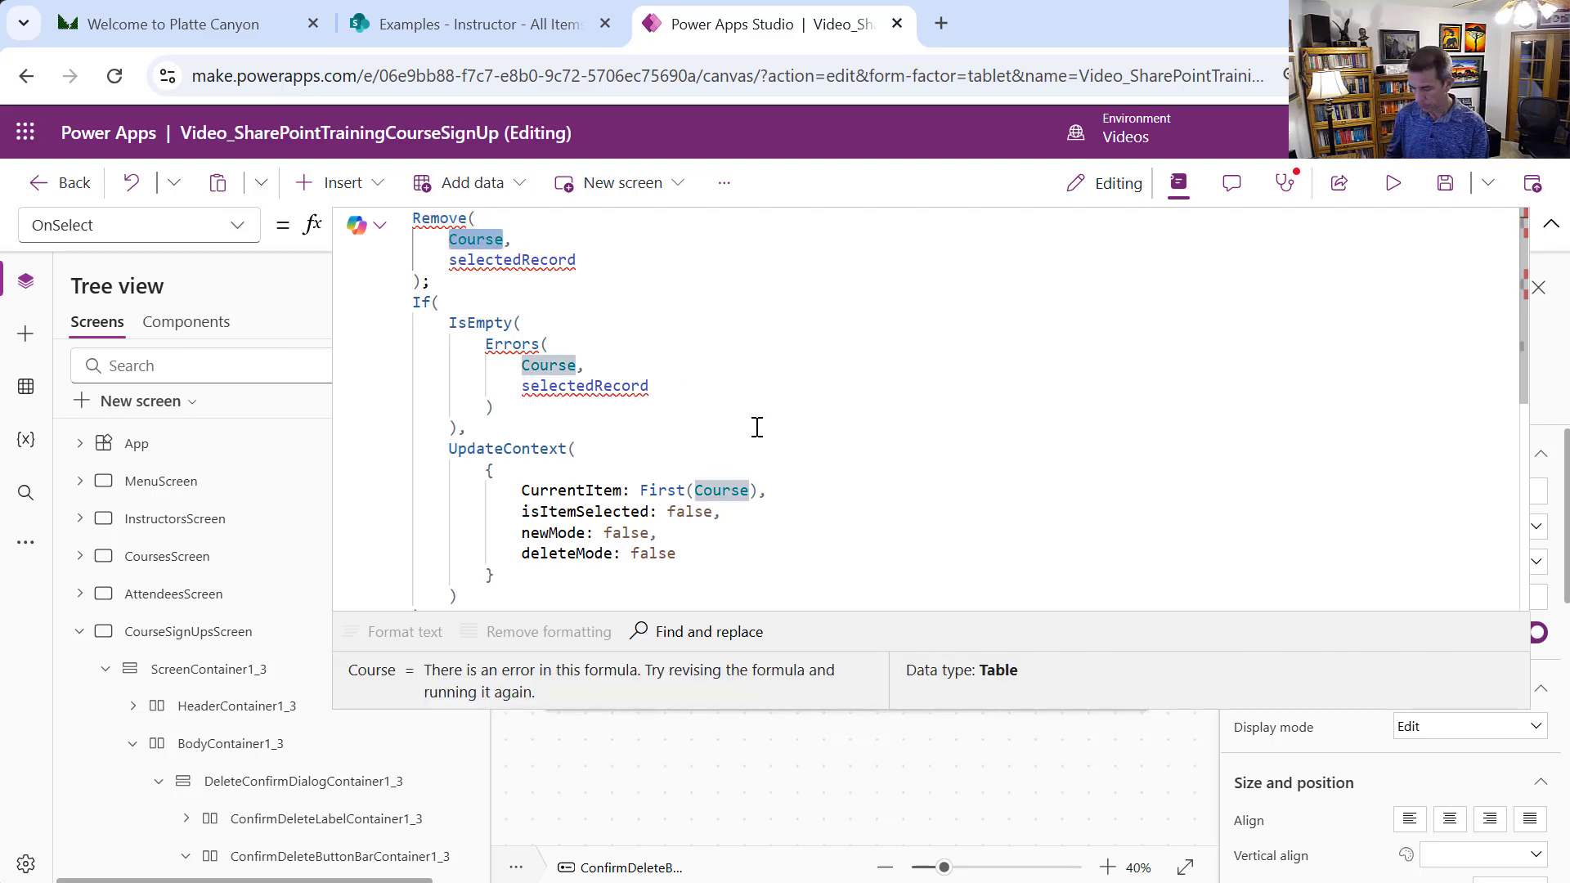
text(CourseSignUp)
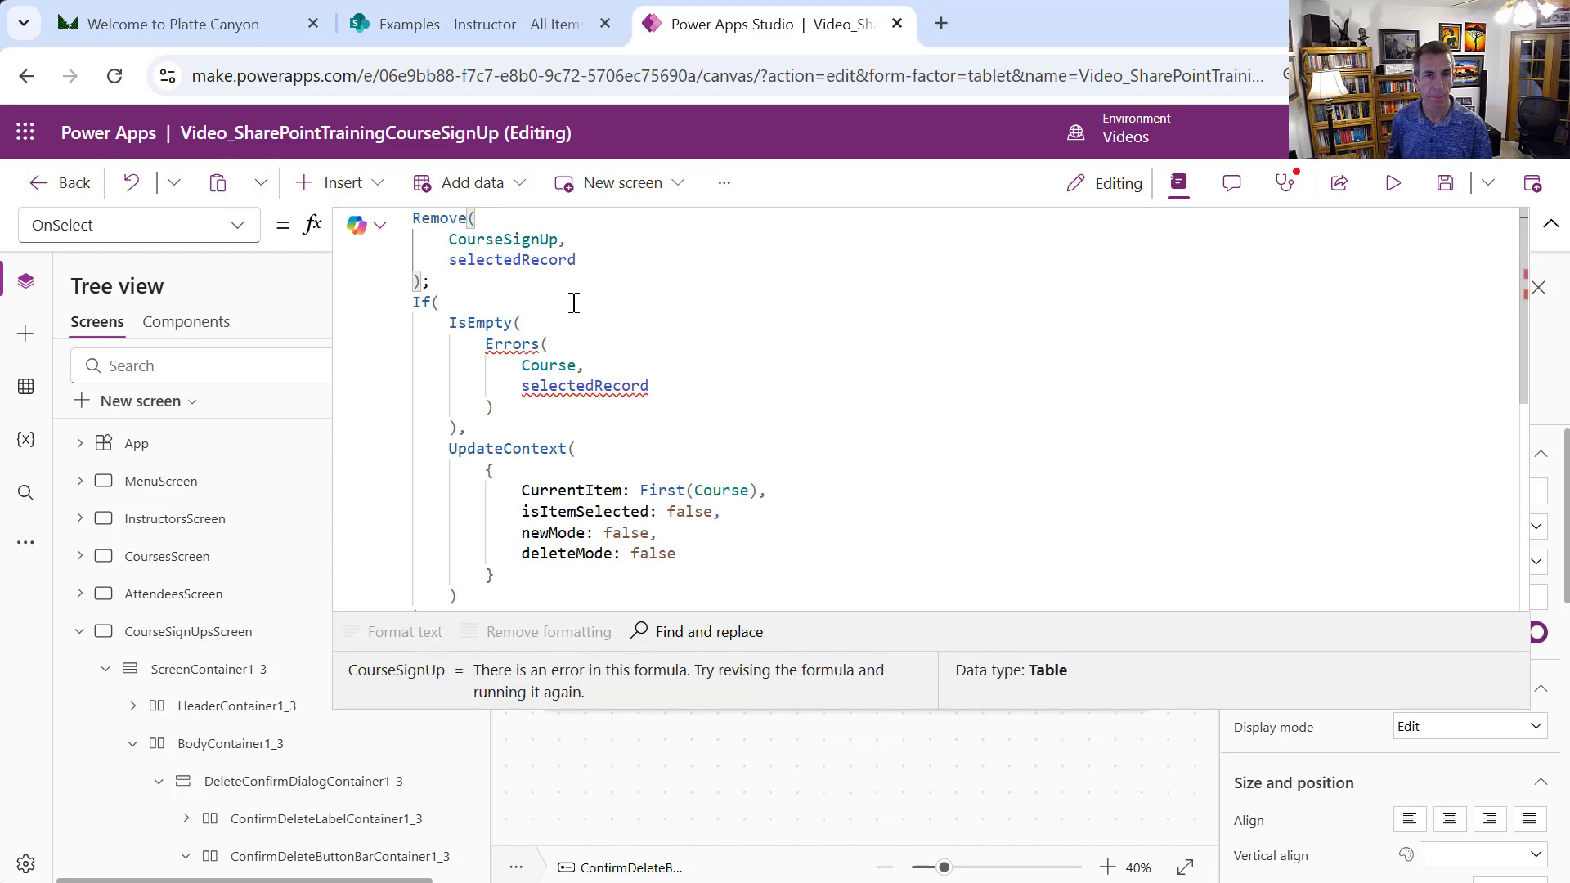
double_click(515, 239)
key(ctrl+c)
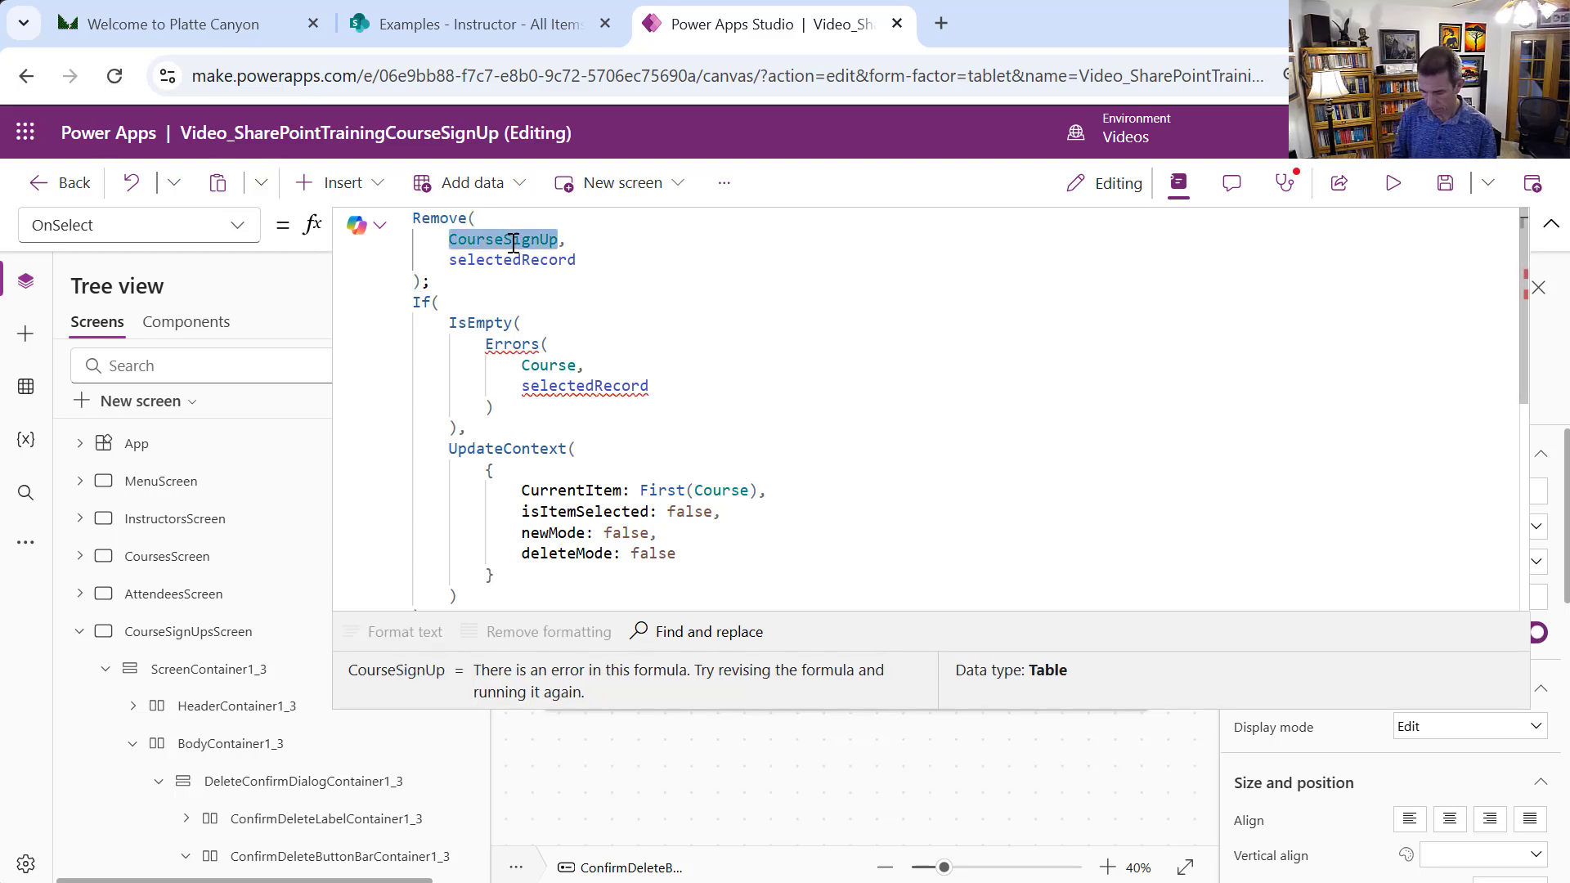
double_click(546, 364)
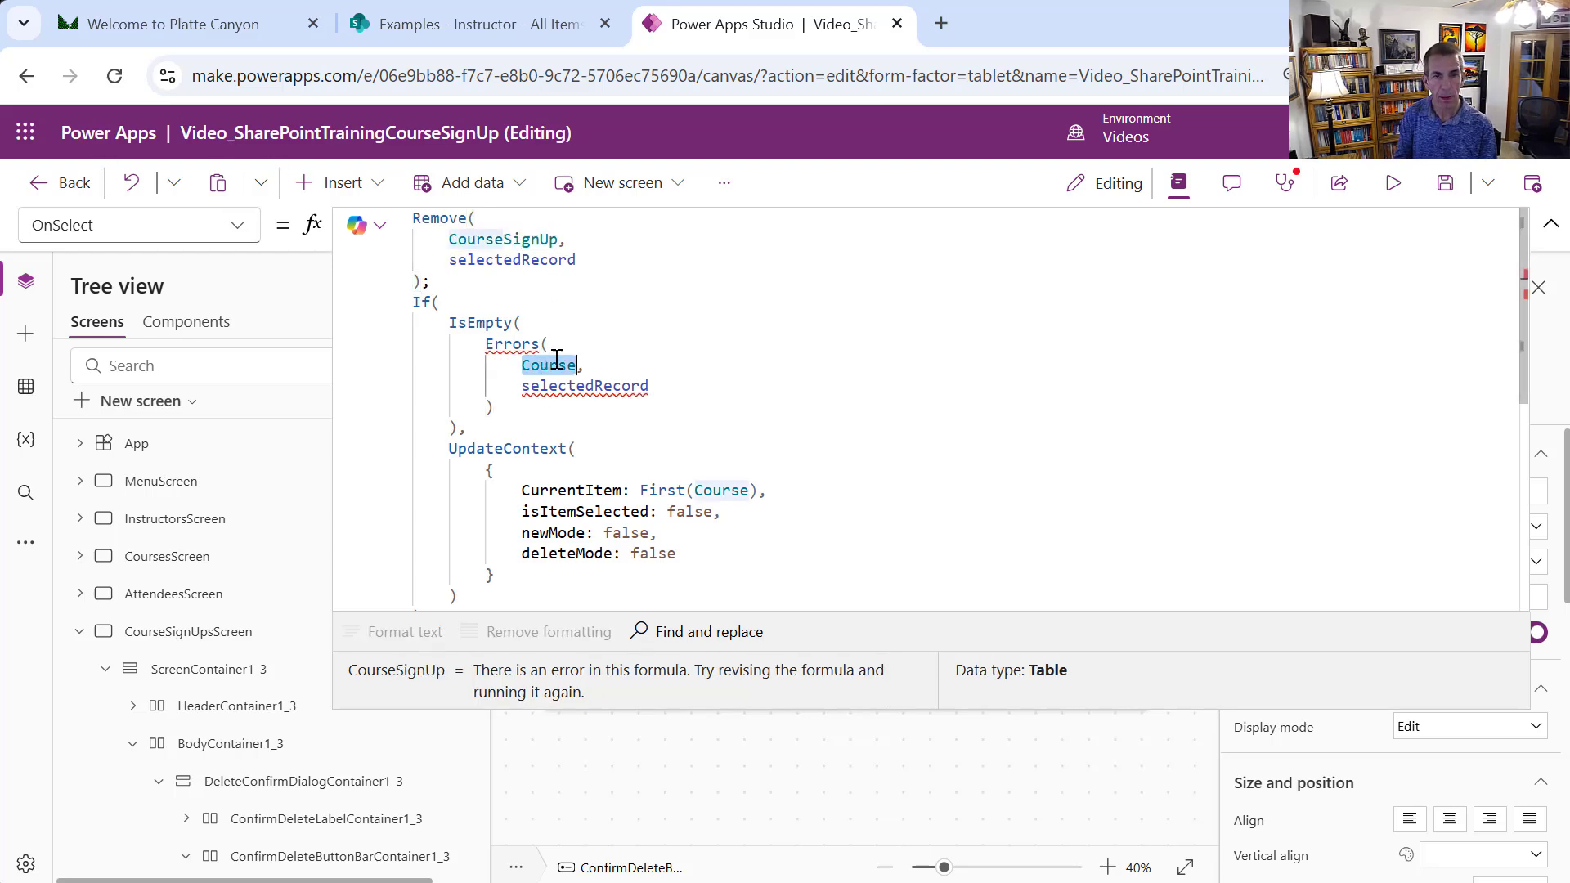
key(ctrl+v)
double_click(709, 489)
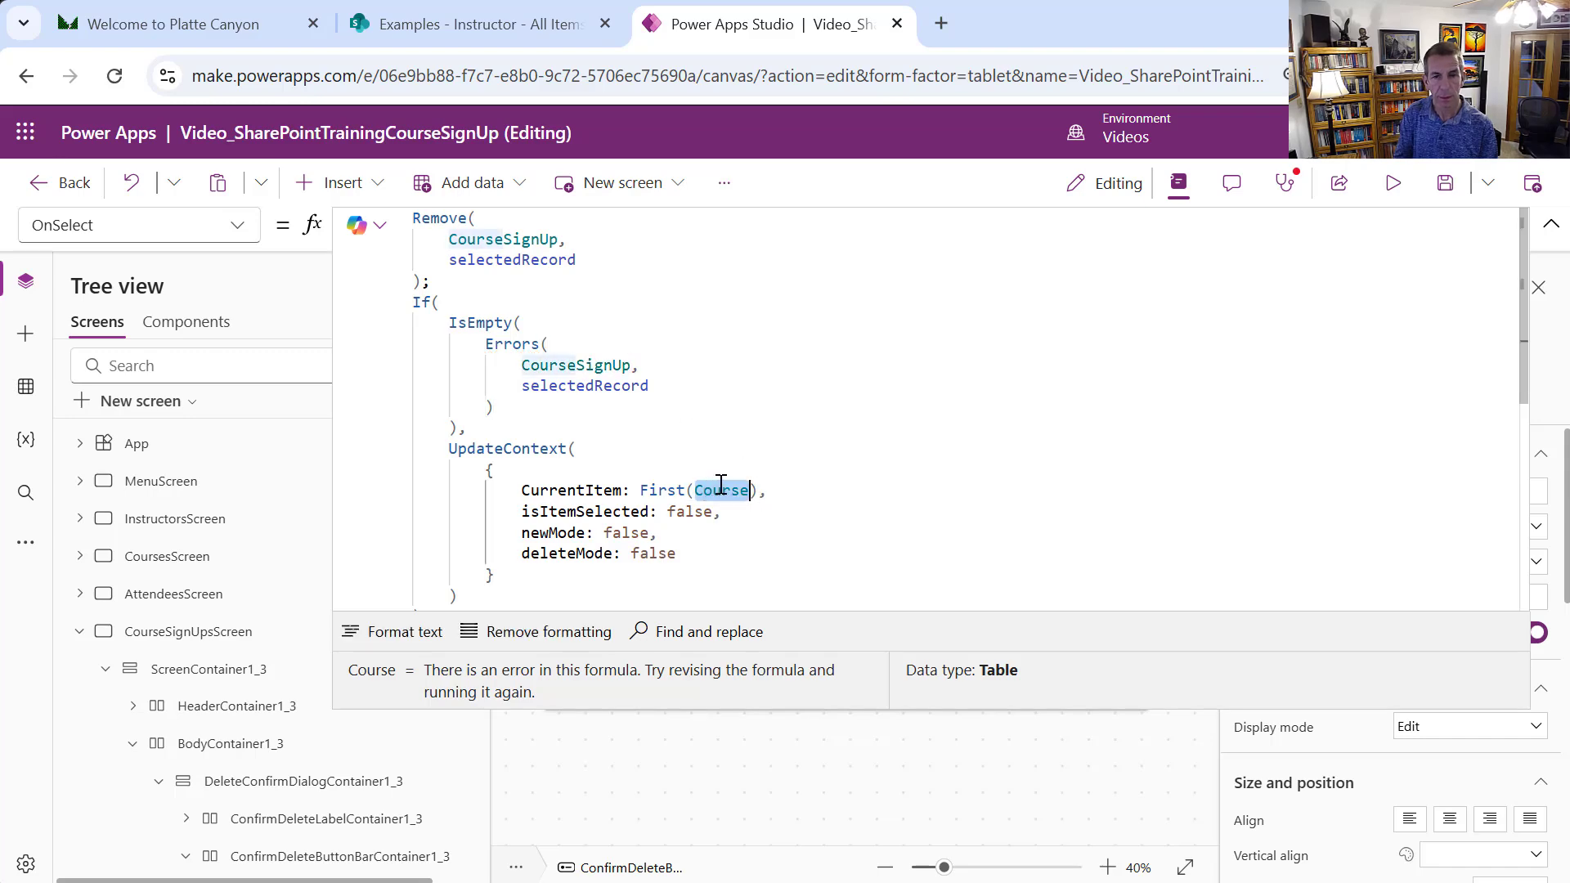
key(ctrl+v)
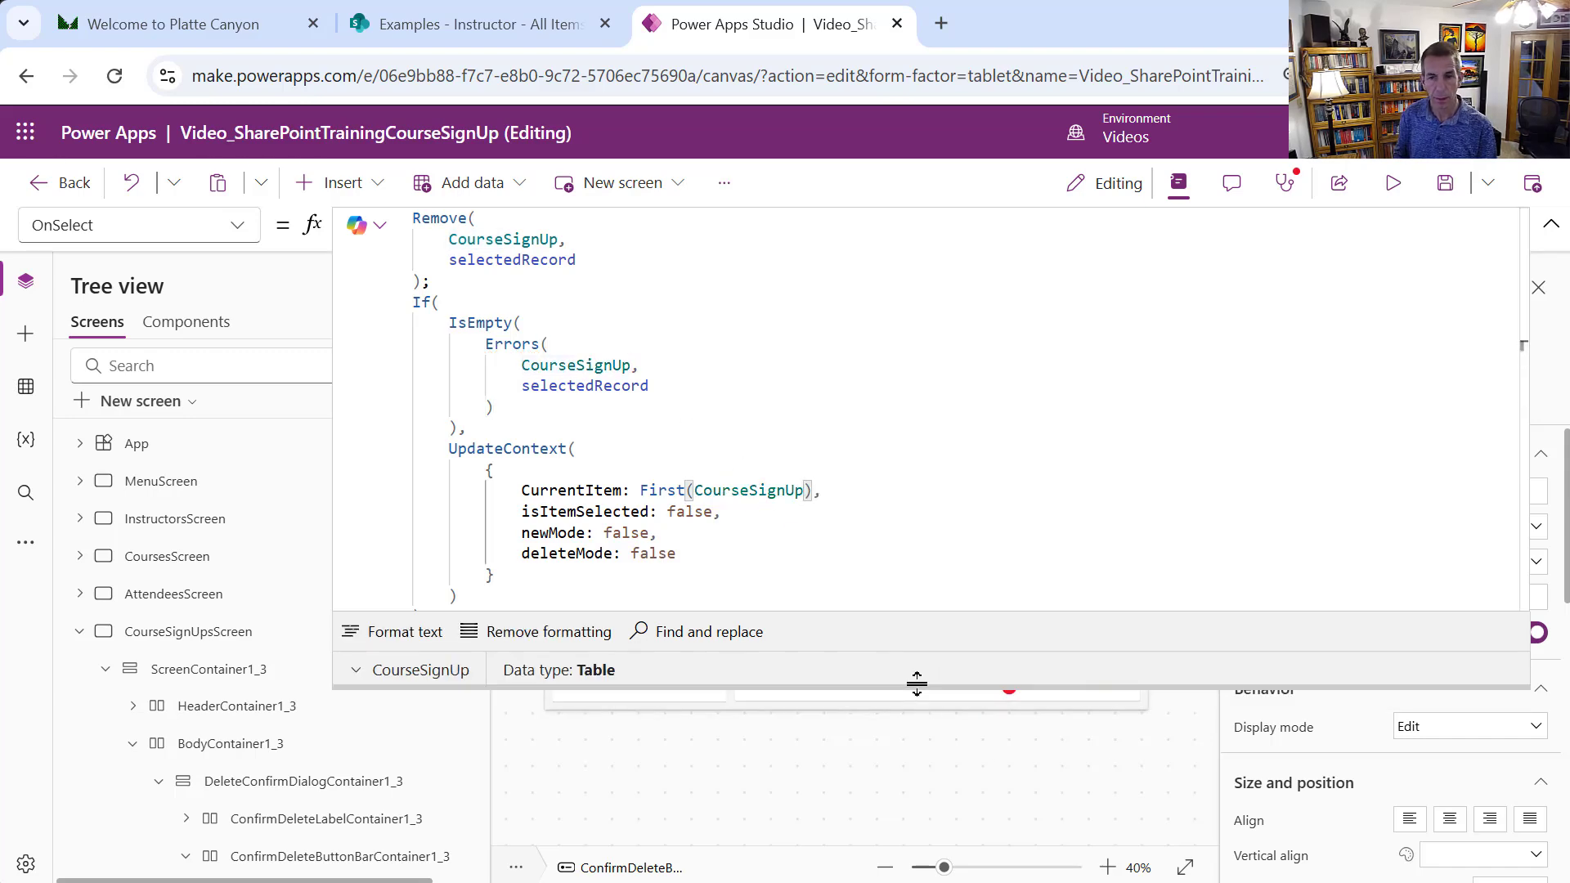
drag(919, 686, 887, 231)
click(719, 465)
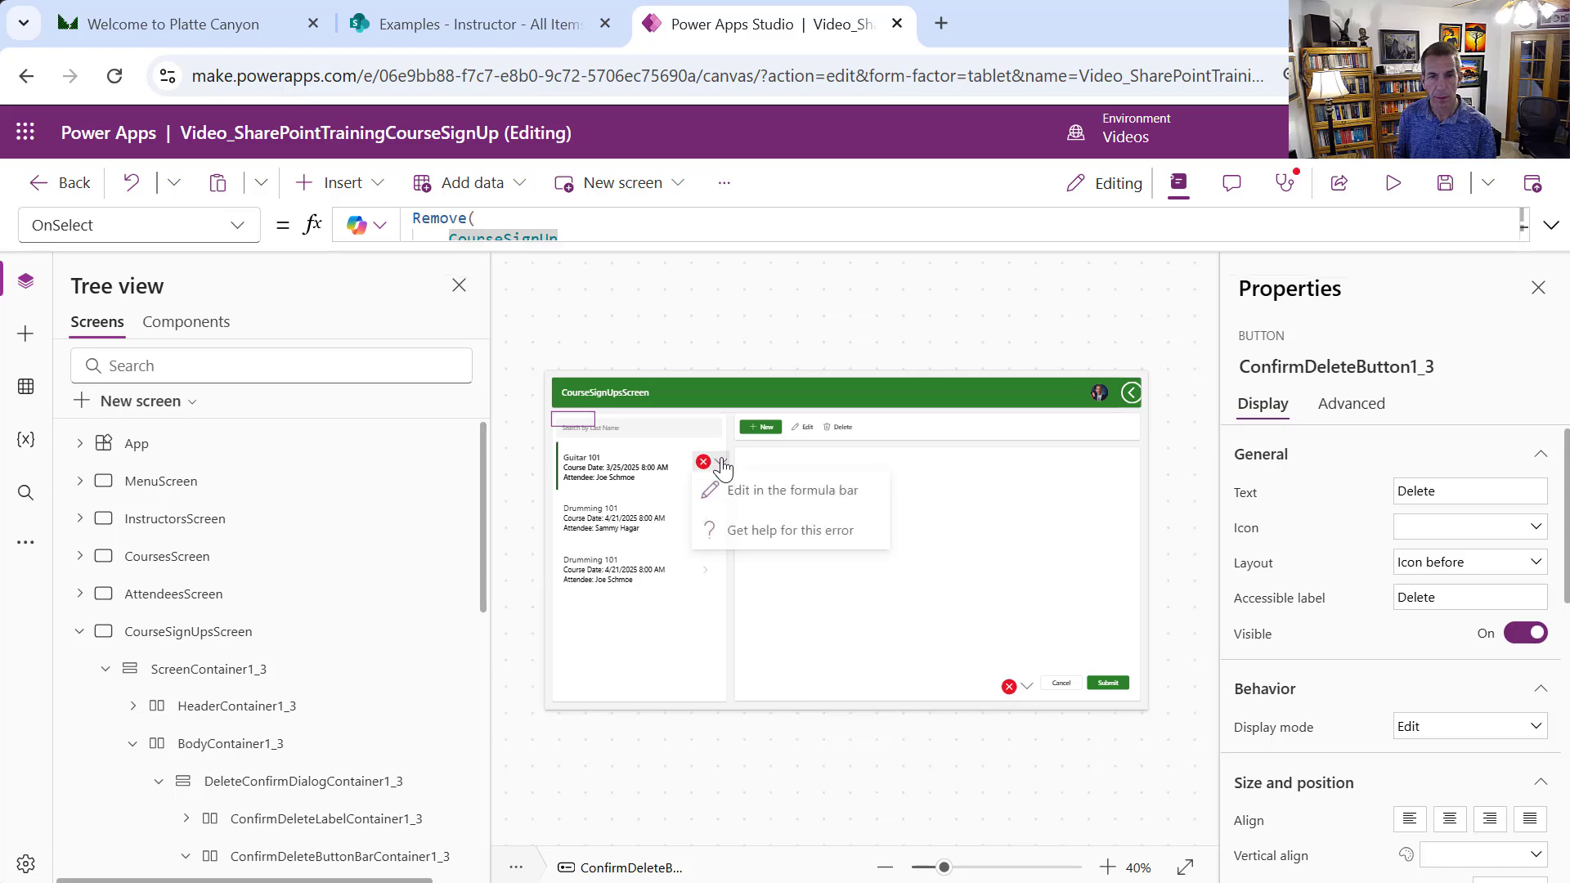
Open CancelButton1_3's erroring OnSelect and select its First(Table1_3.SelectedItems) expression
click(759, 493)
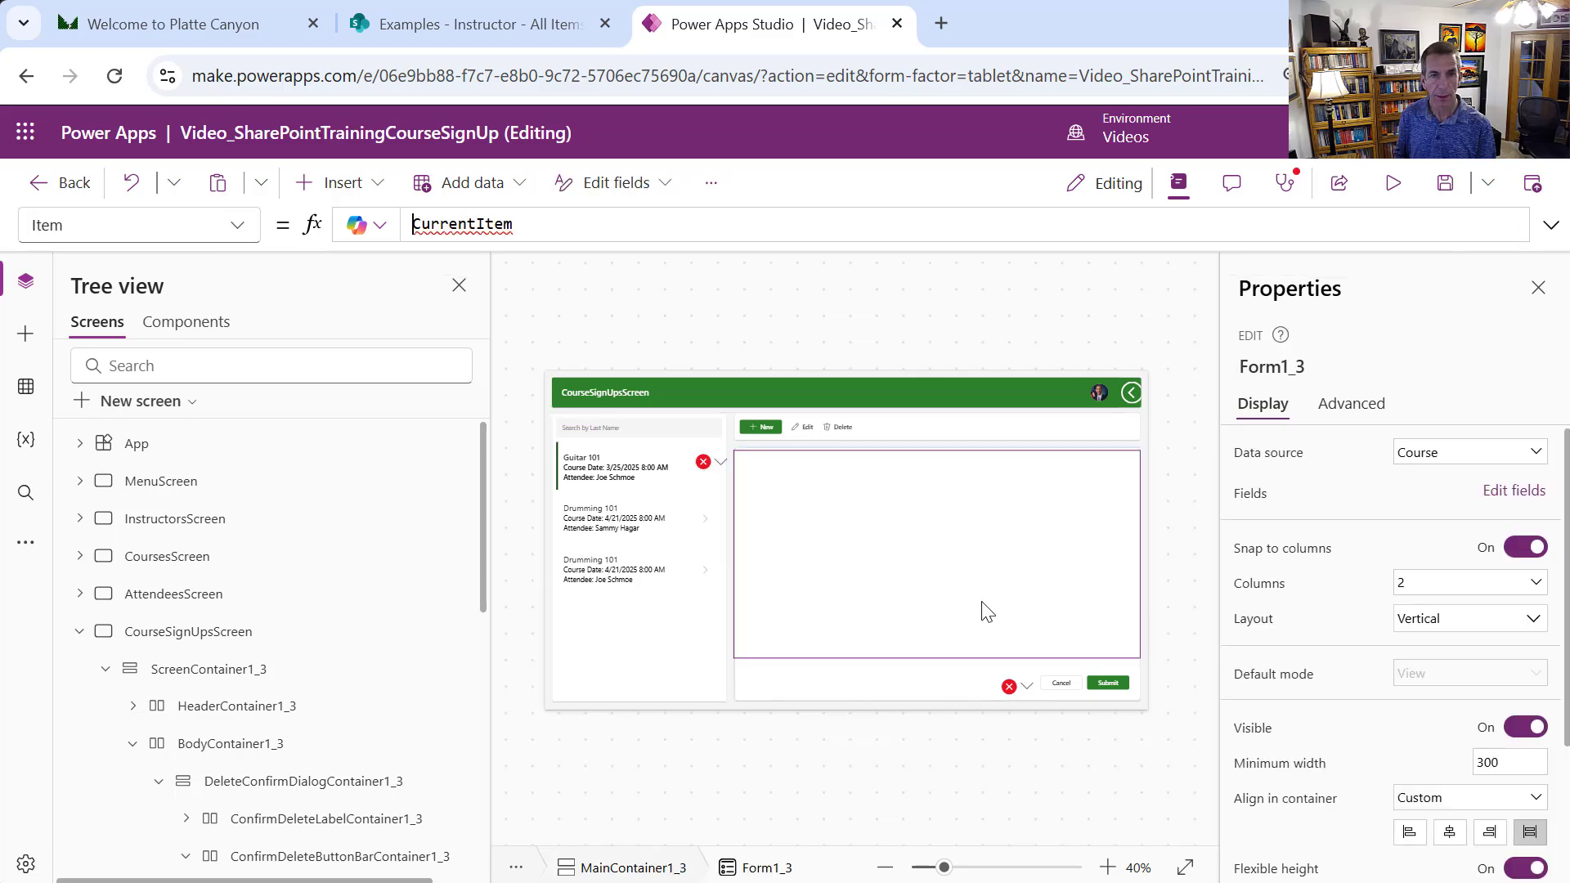
click(1027, 687)
click(1069, 719)
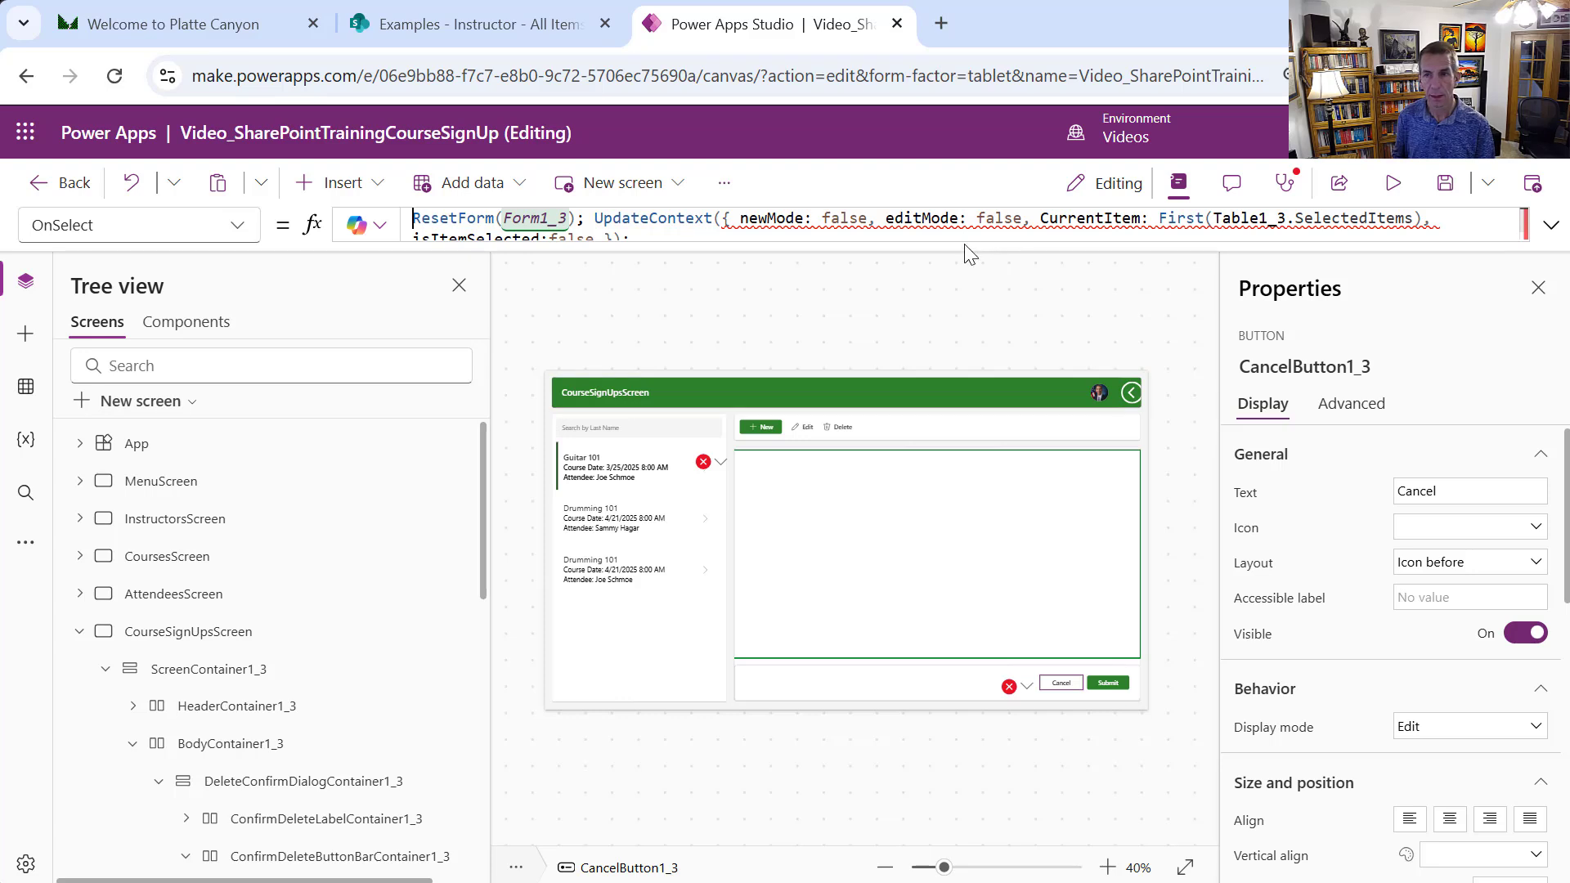
drag(954, 246, 1008, 402)
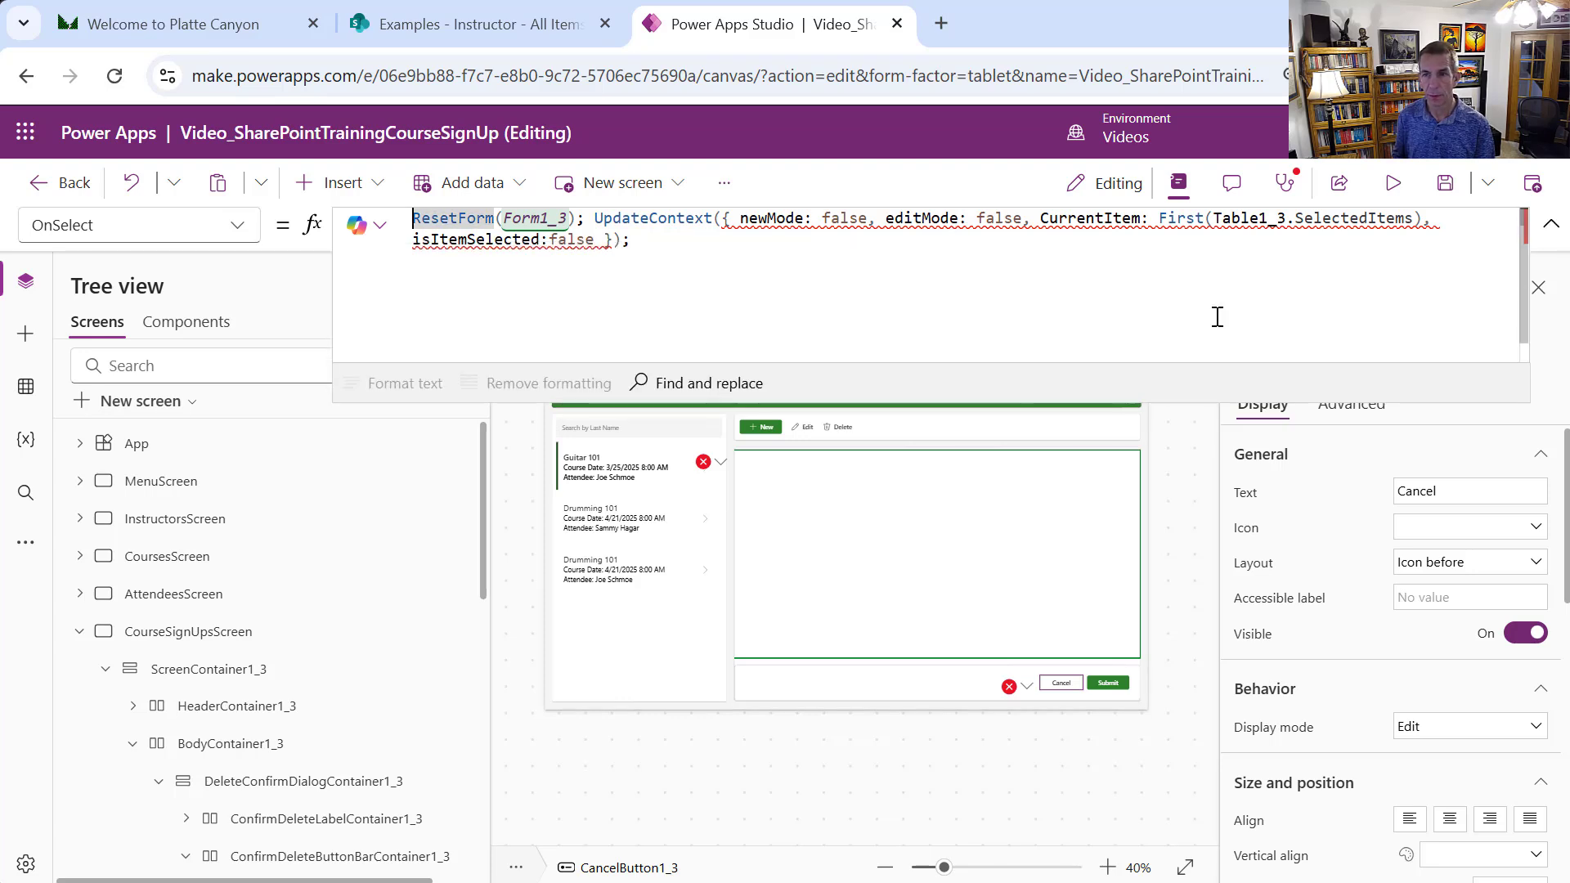
click(1233, 218)
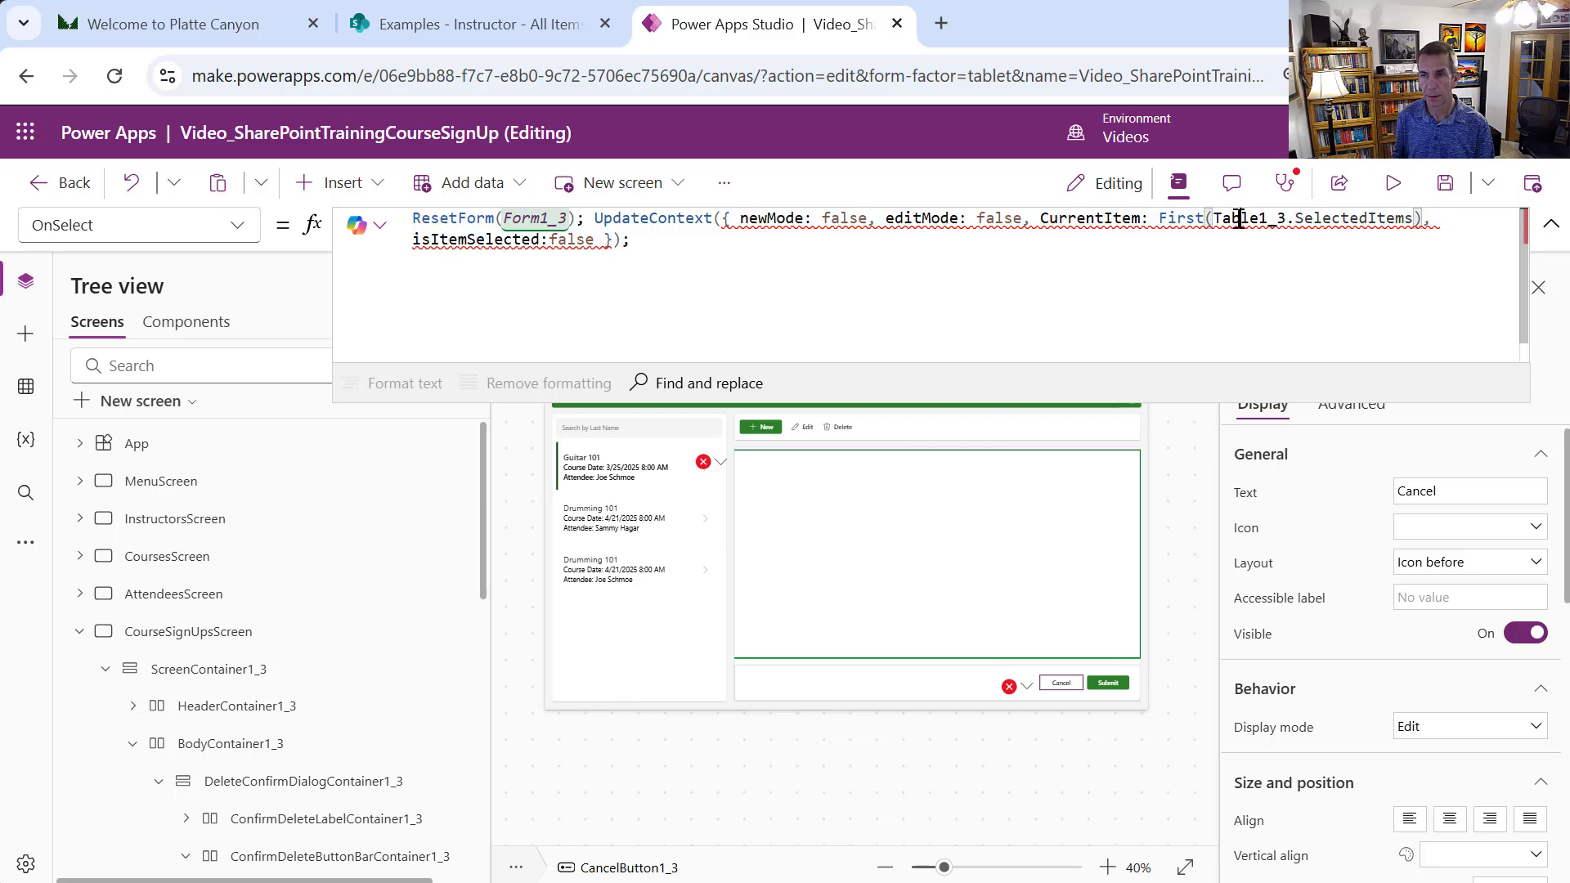
double_click(1194, 219)
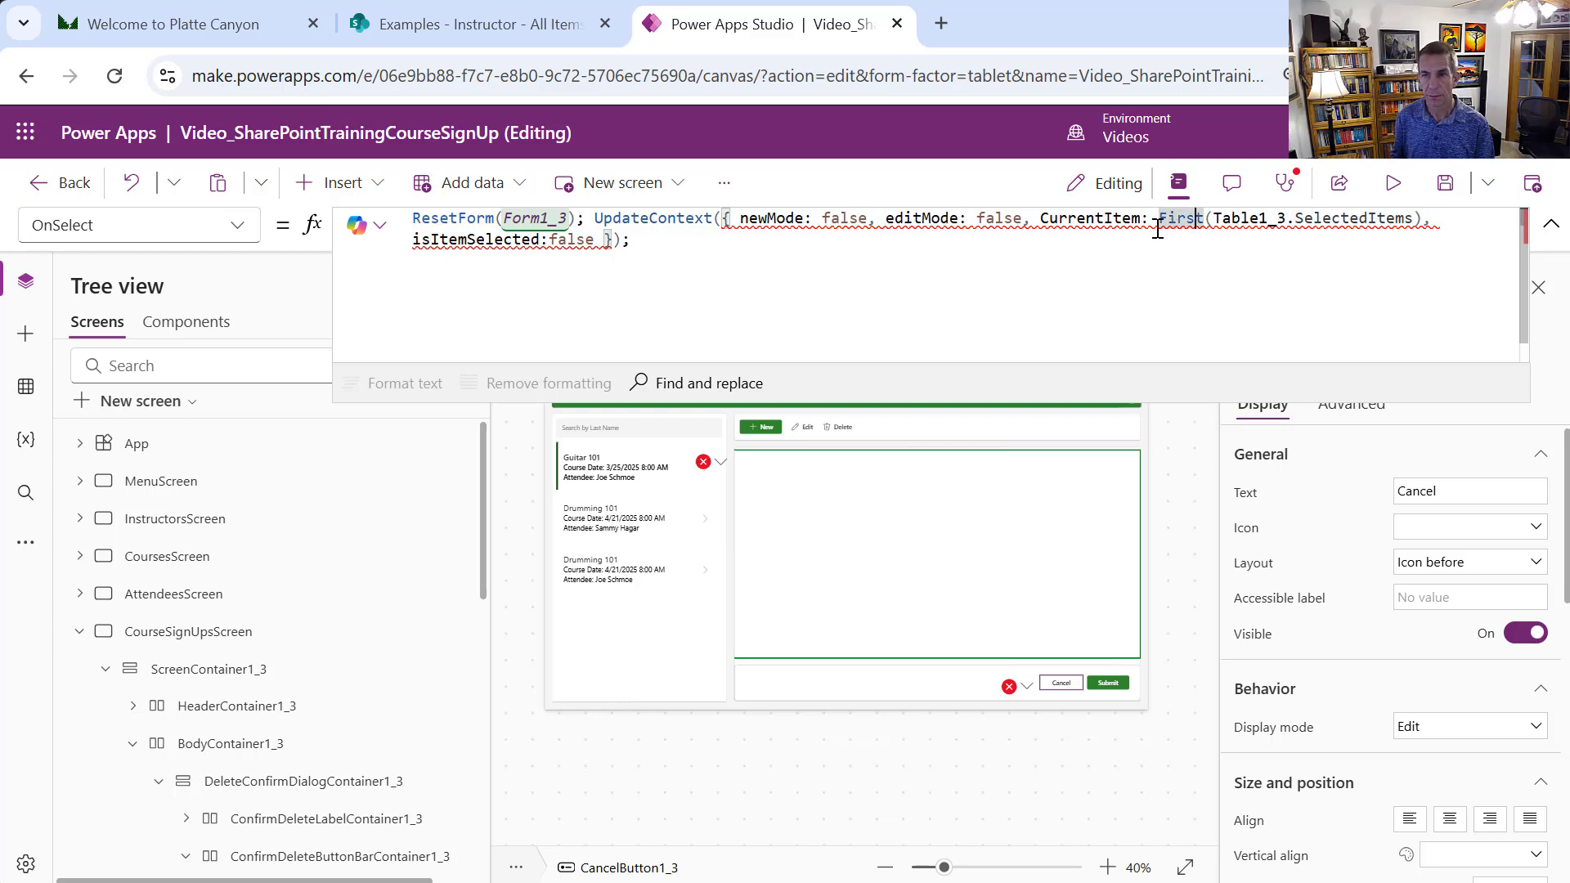
drag(1162, 222, 1424, 219)
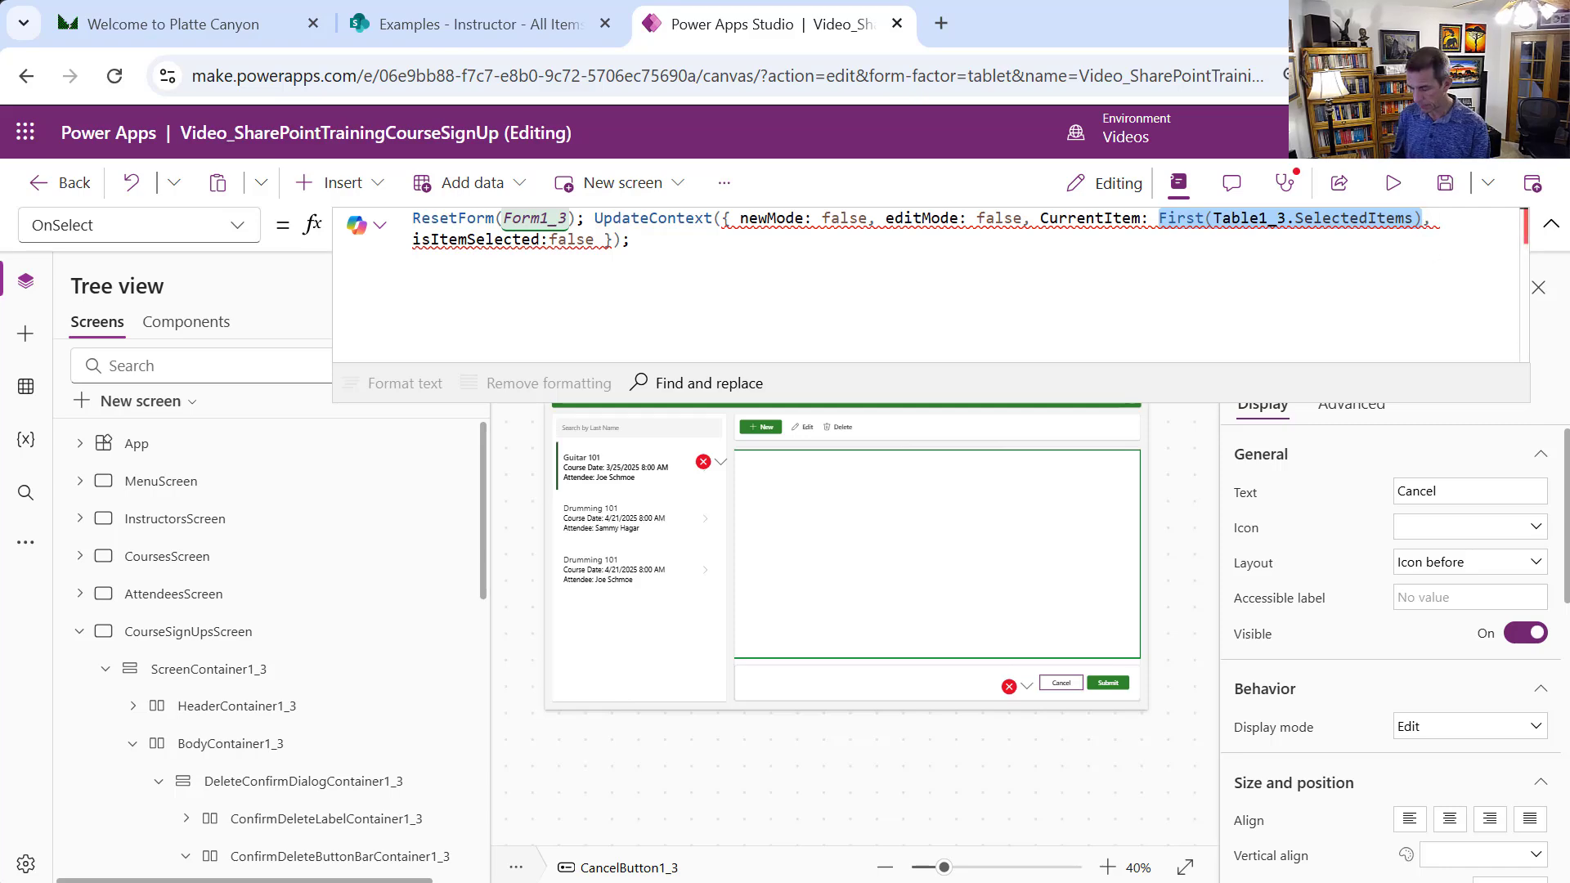
Replace that expression with CourseSignUpGallery.Selected and select Form1_3
text(CourseSign)
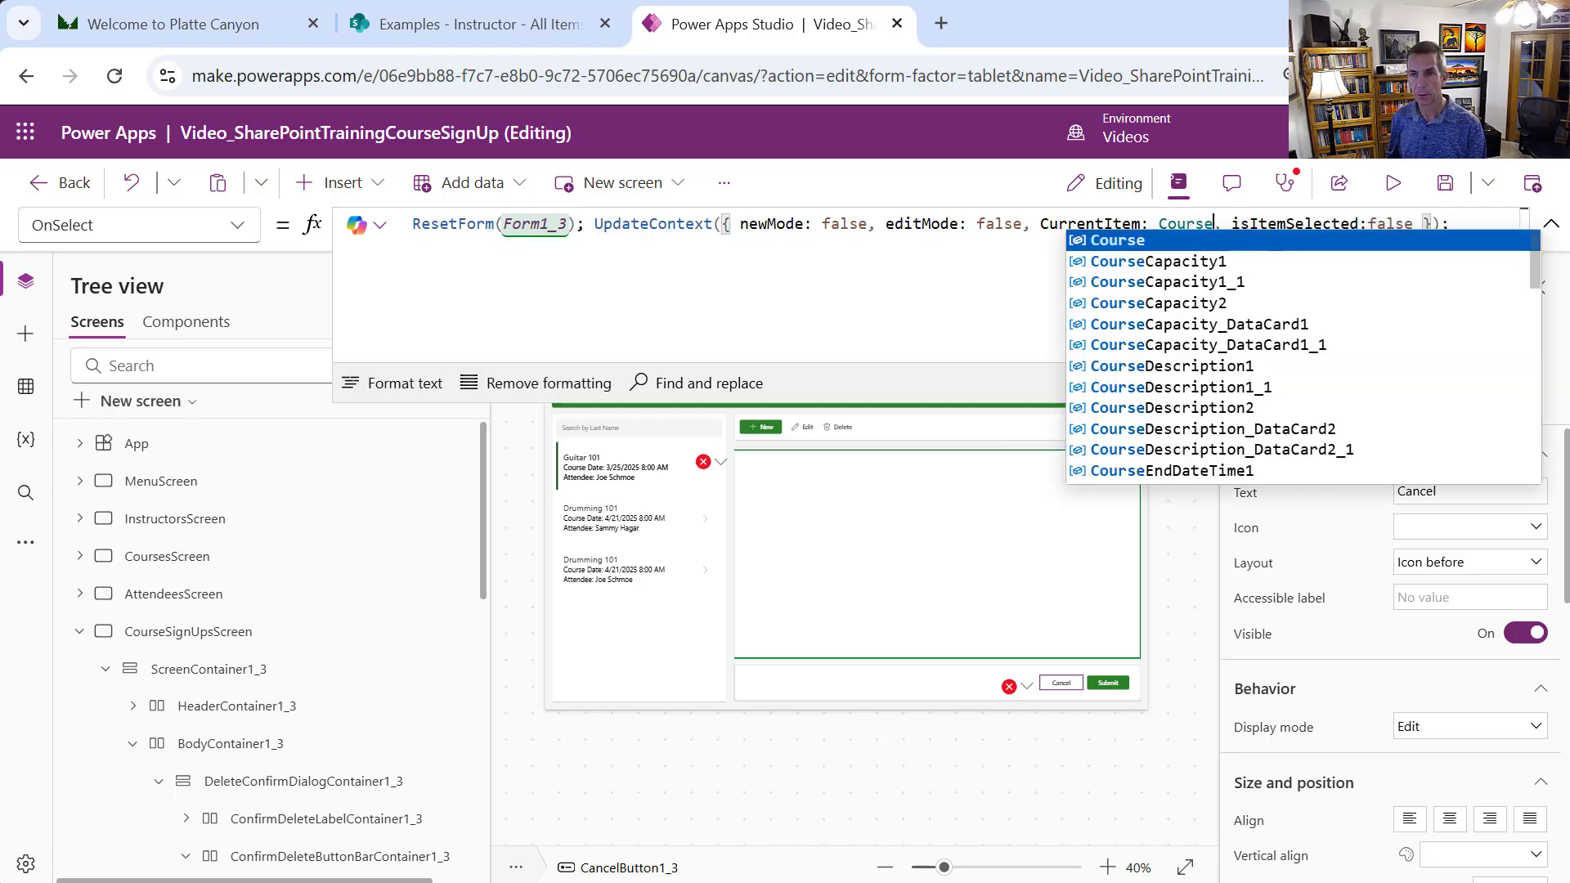
text(UpD)
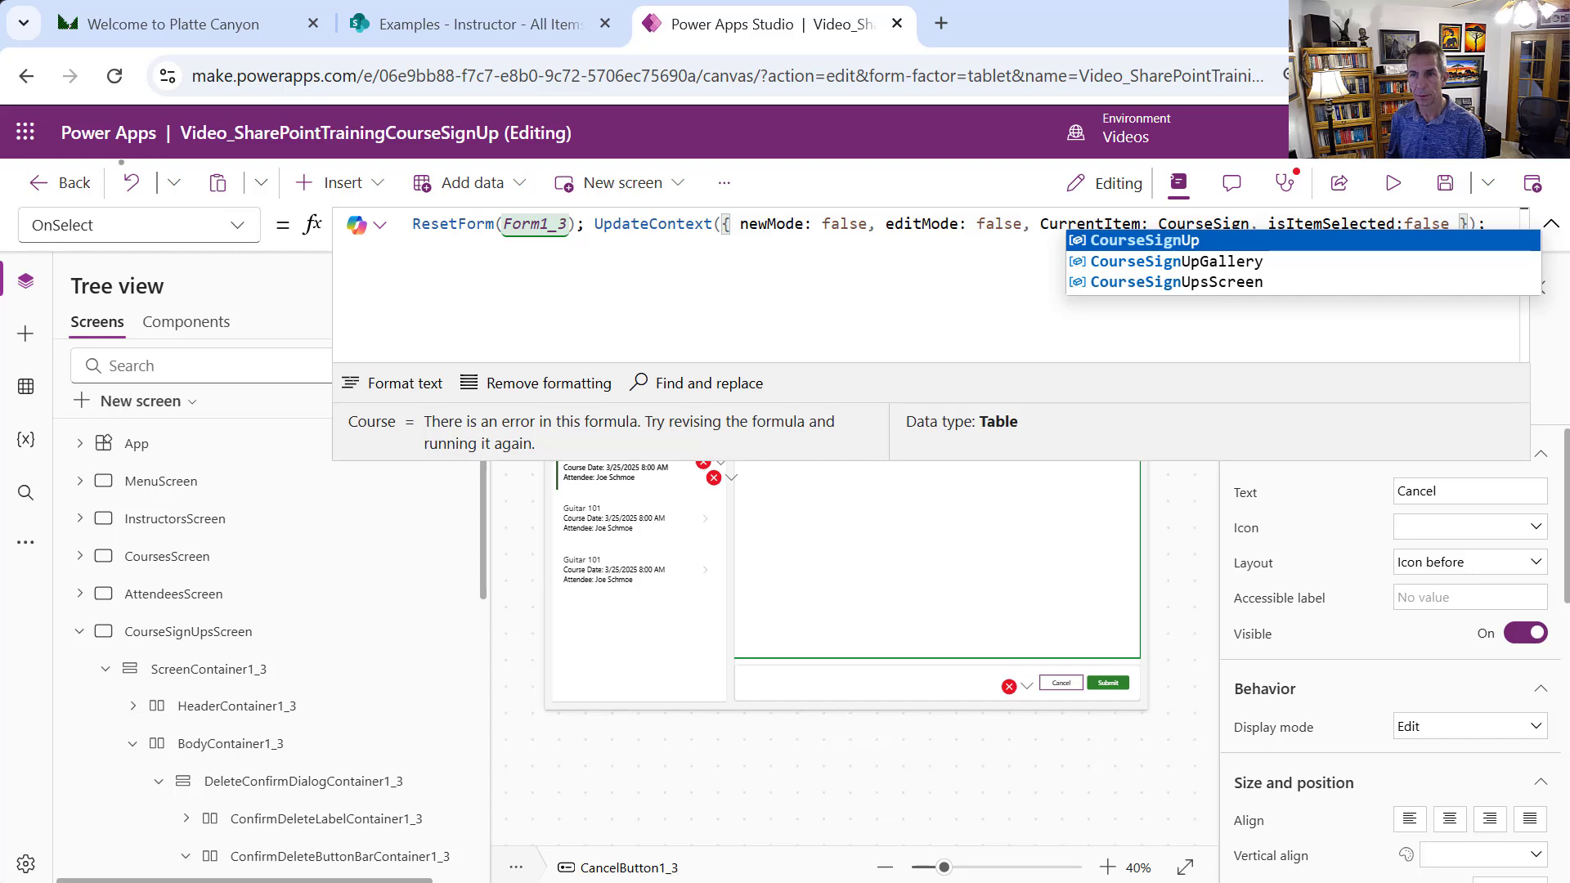
key(BackSpace)
text(Gally)
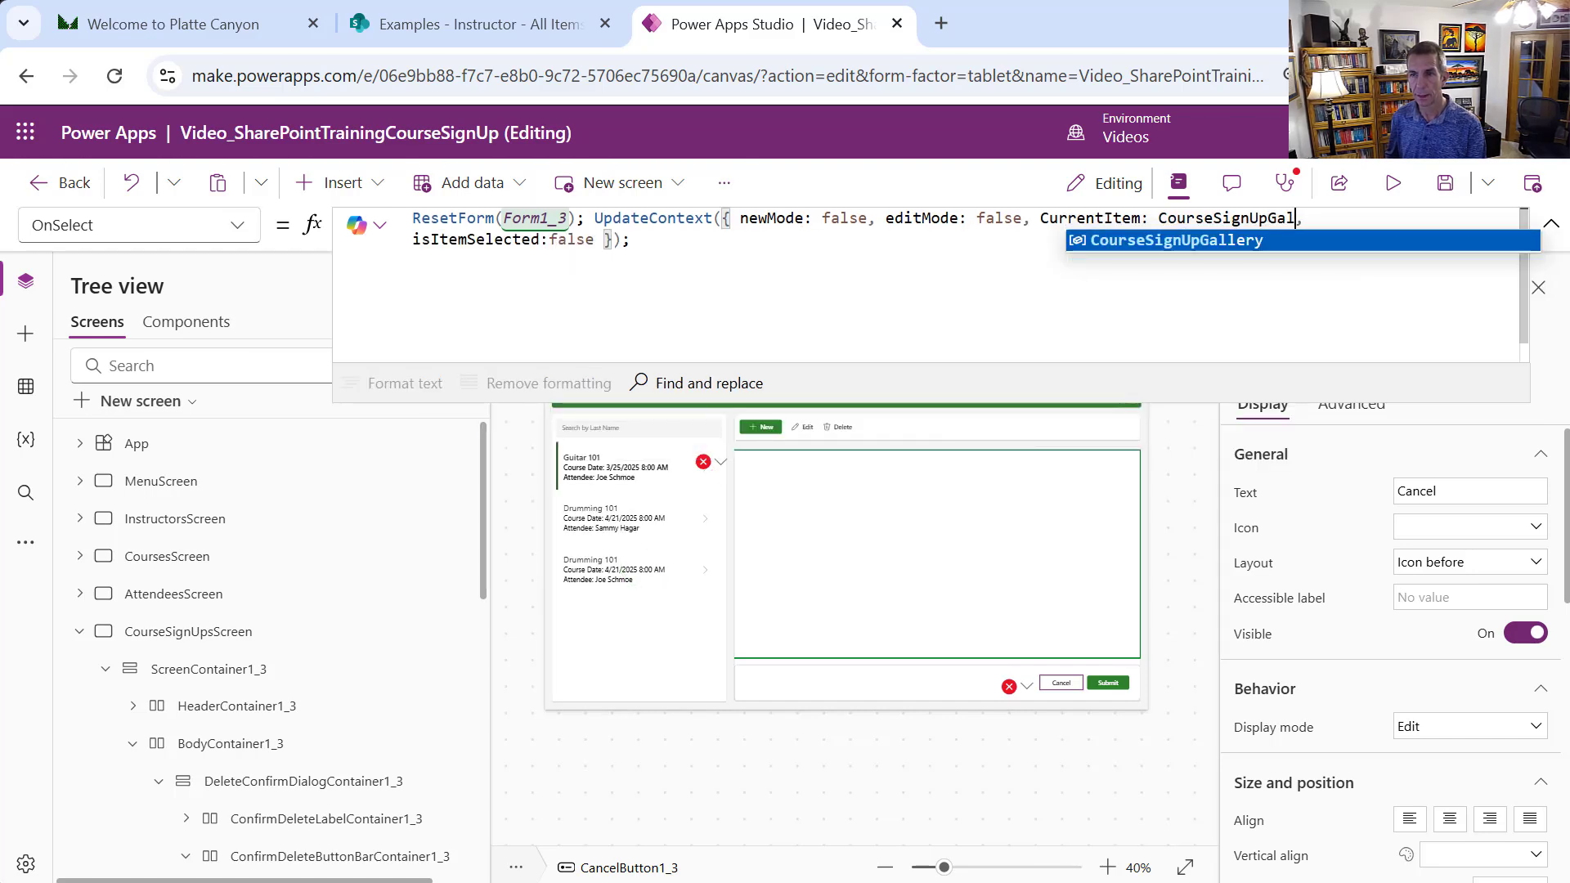
key(Tab)
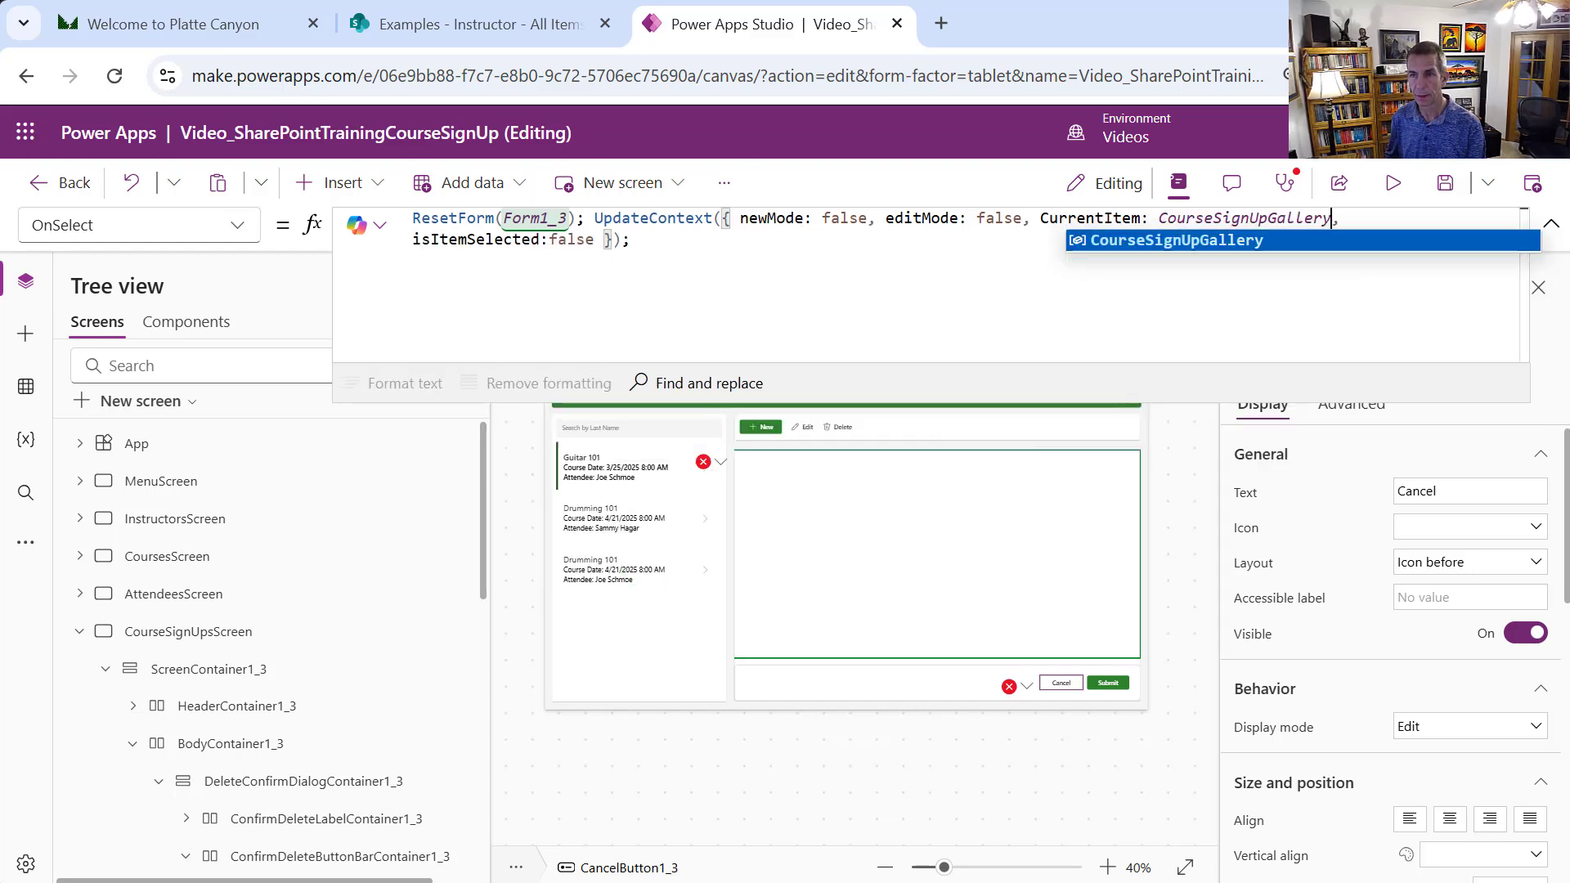
text(.Se)
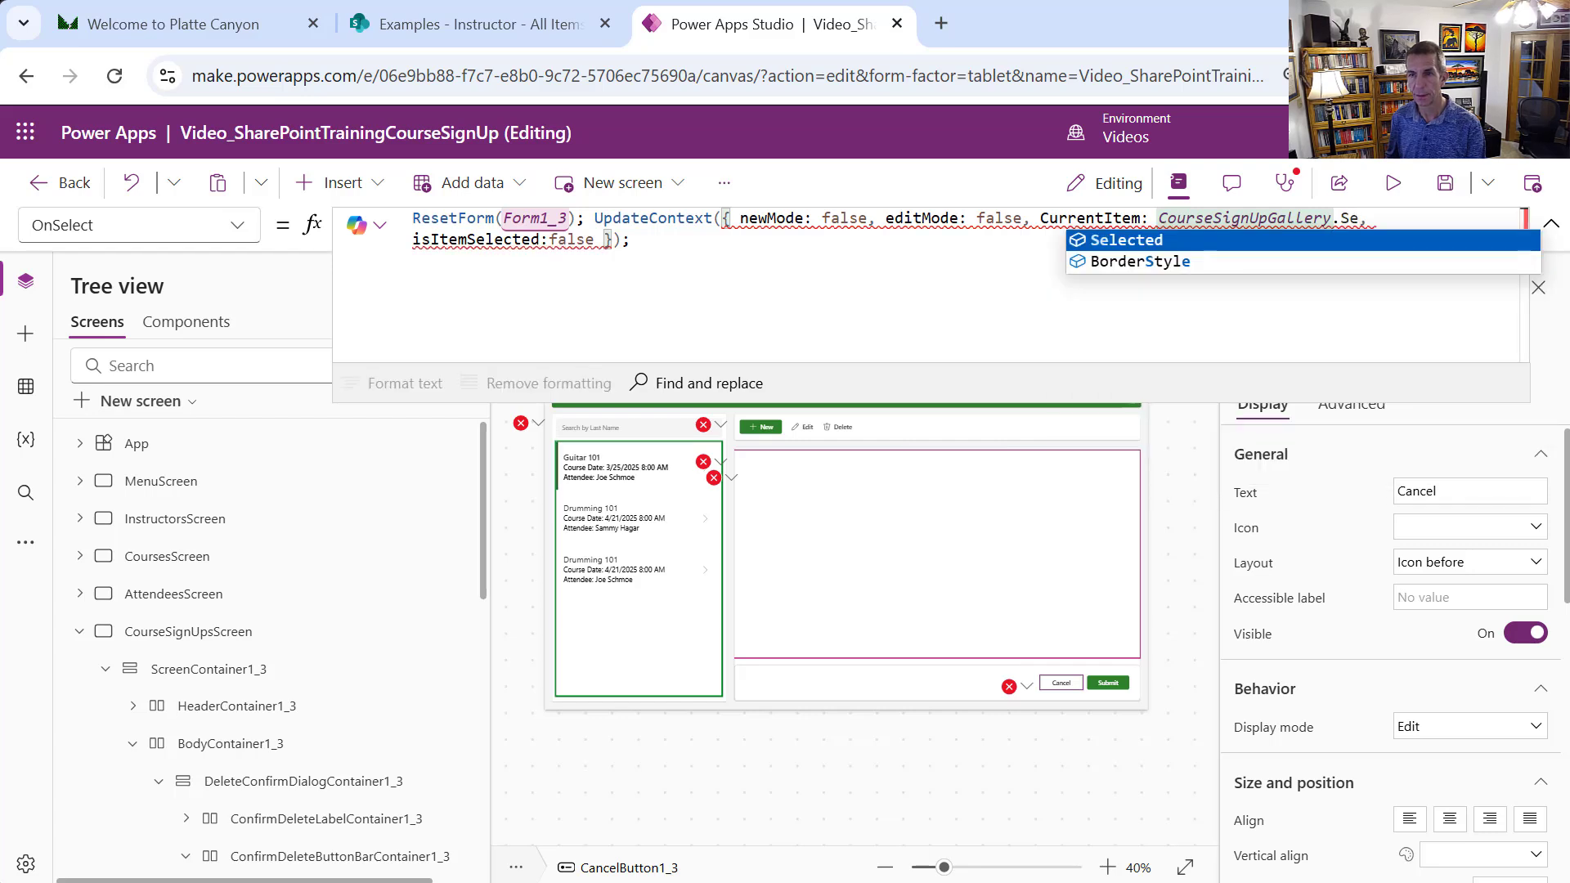
key(Tab)
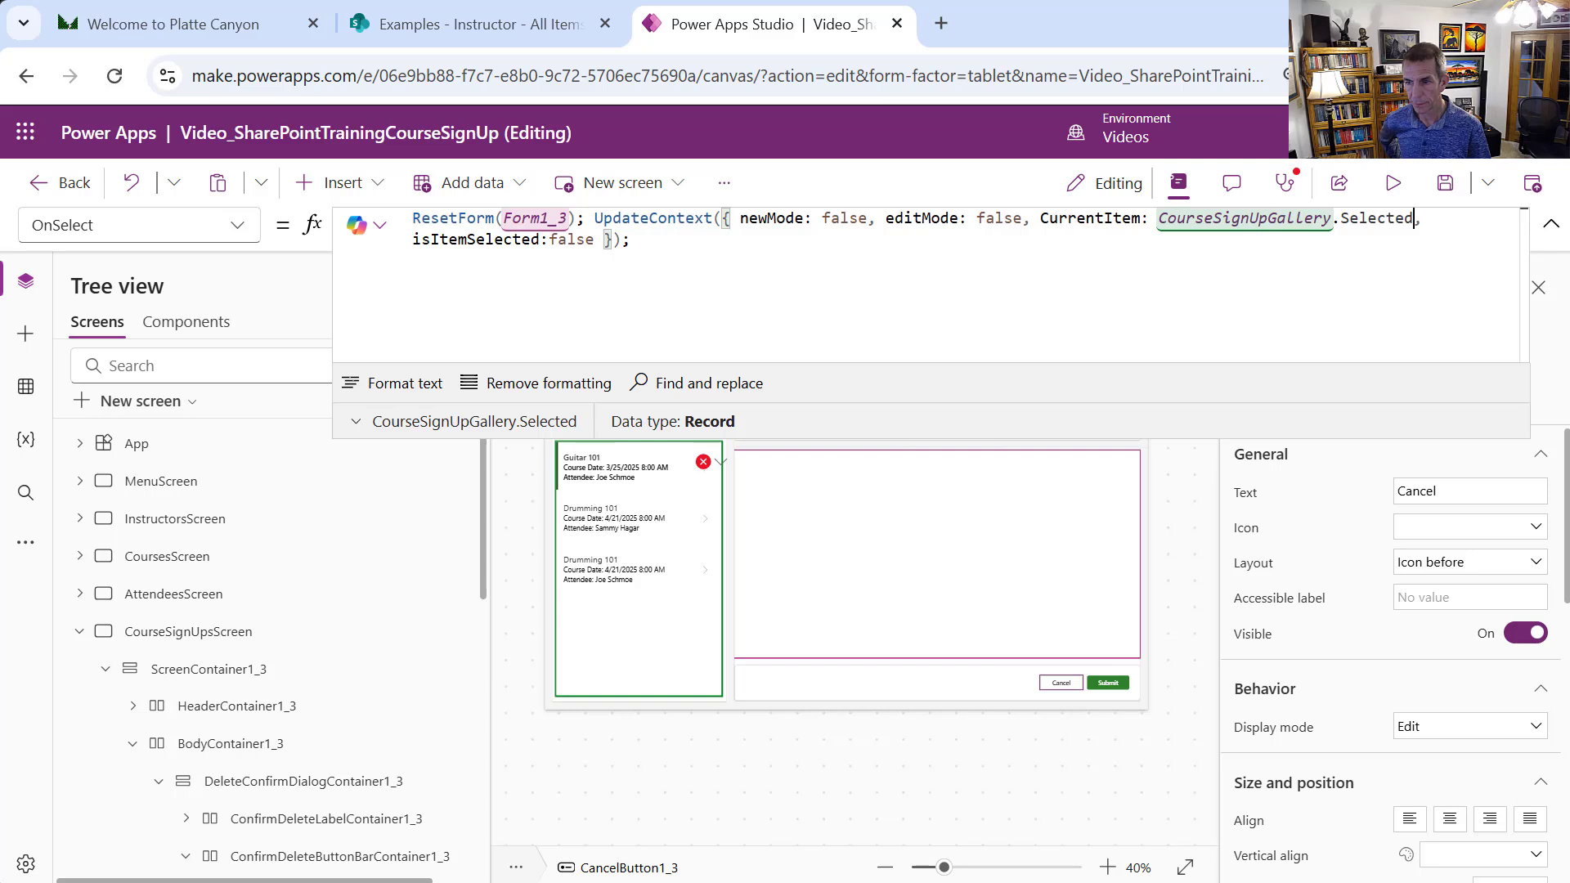
click(1563, 531)
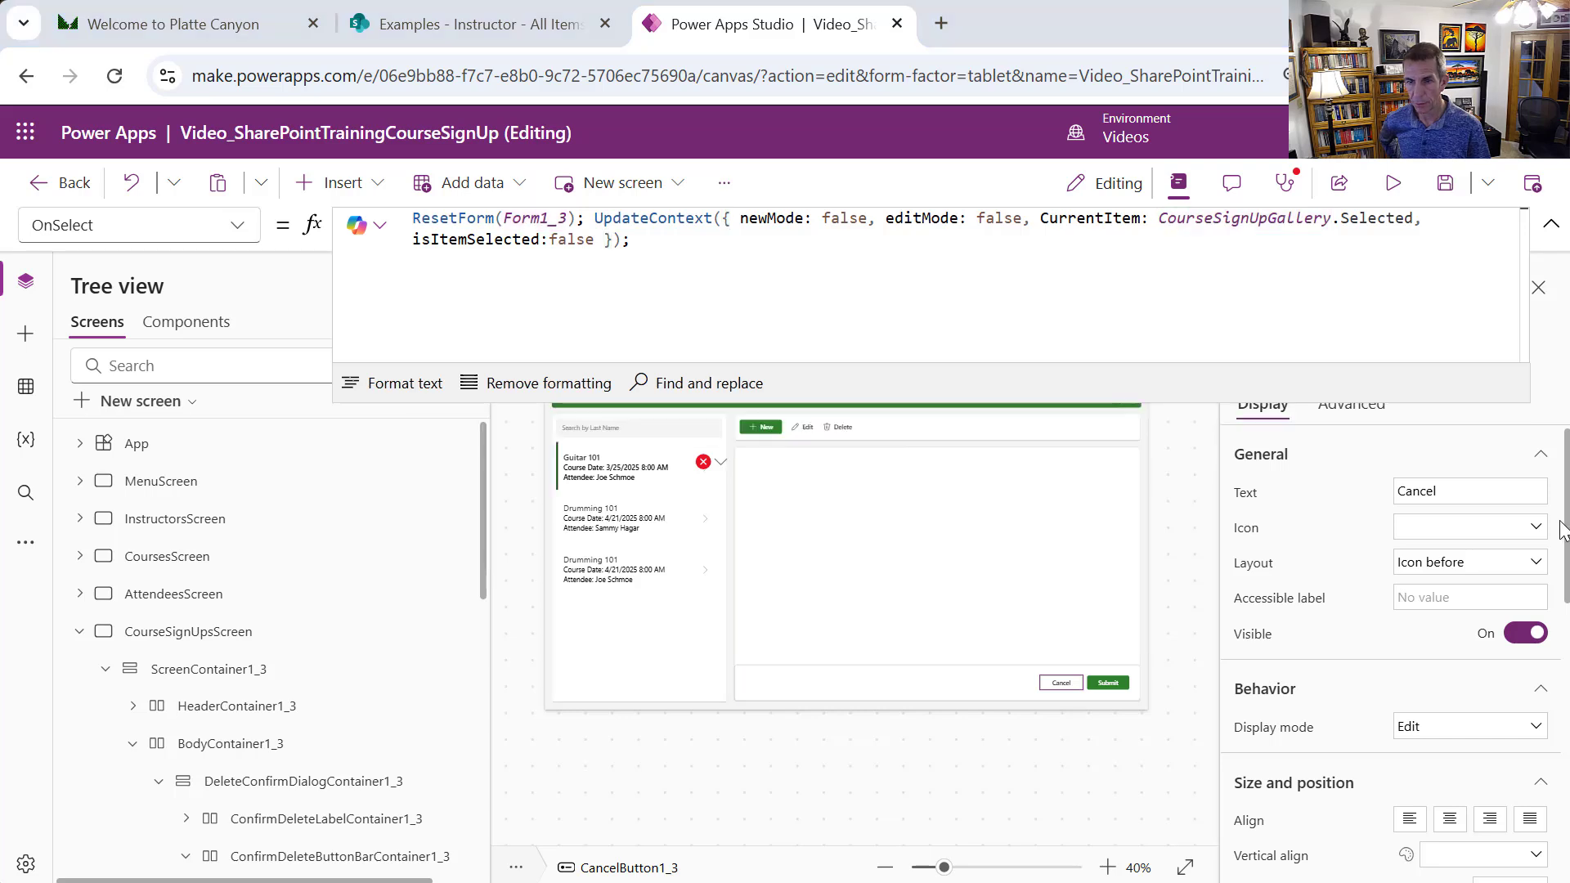
click(931, 566)
Switch Form1_3's data source to CourseSignUp and replace its data cards with the new fields
click(1520, 470)
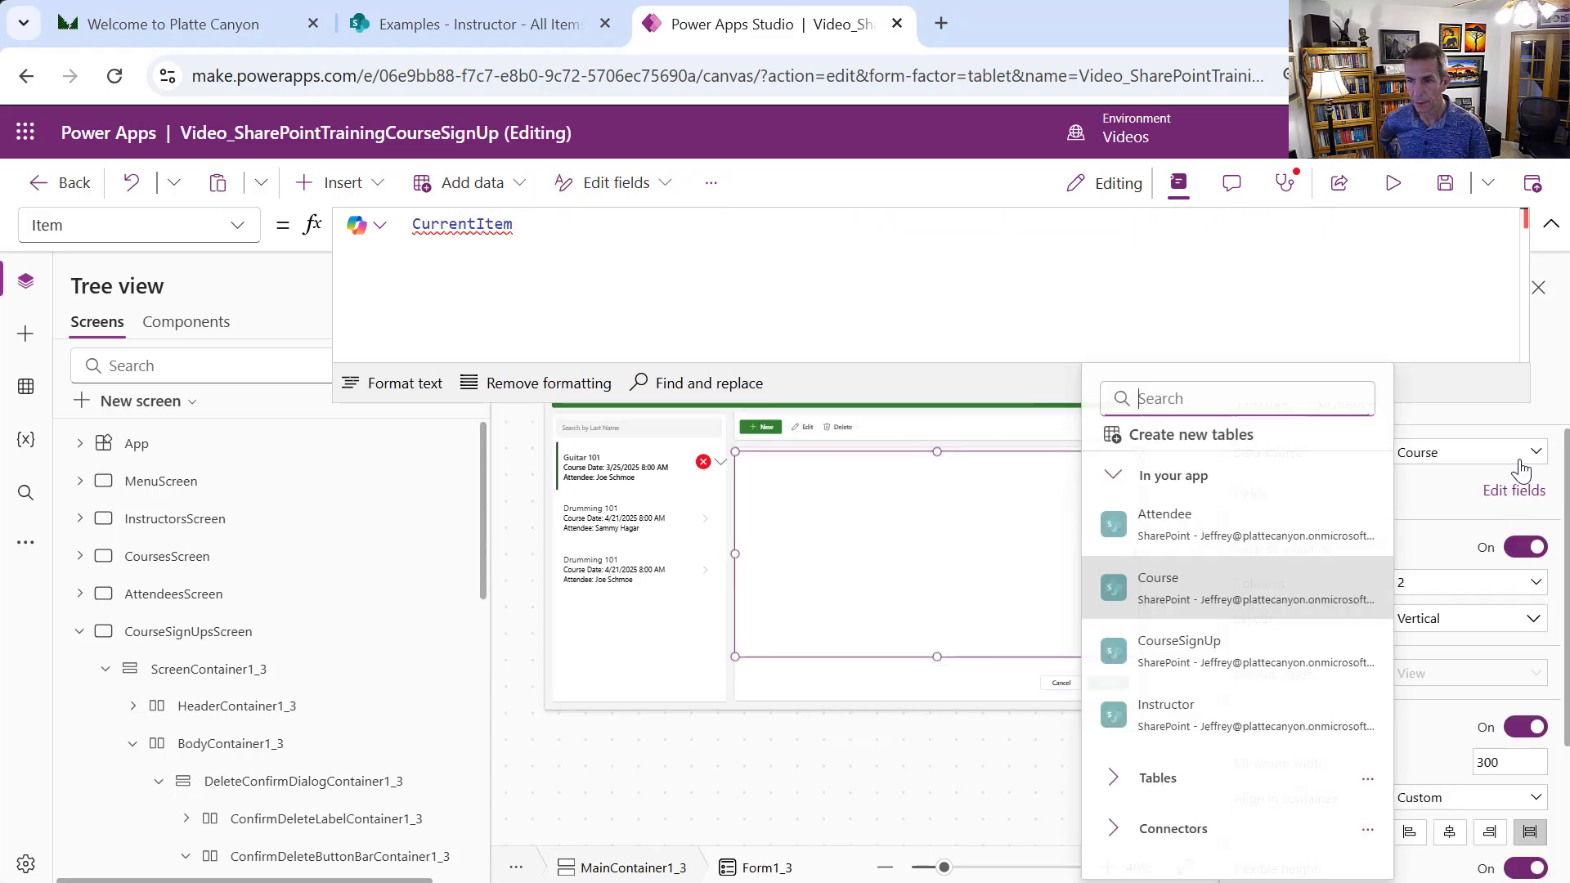
click(1258, 654)
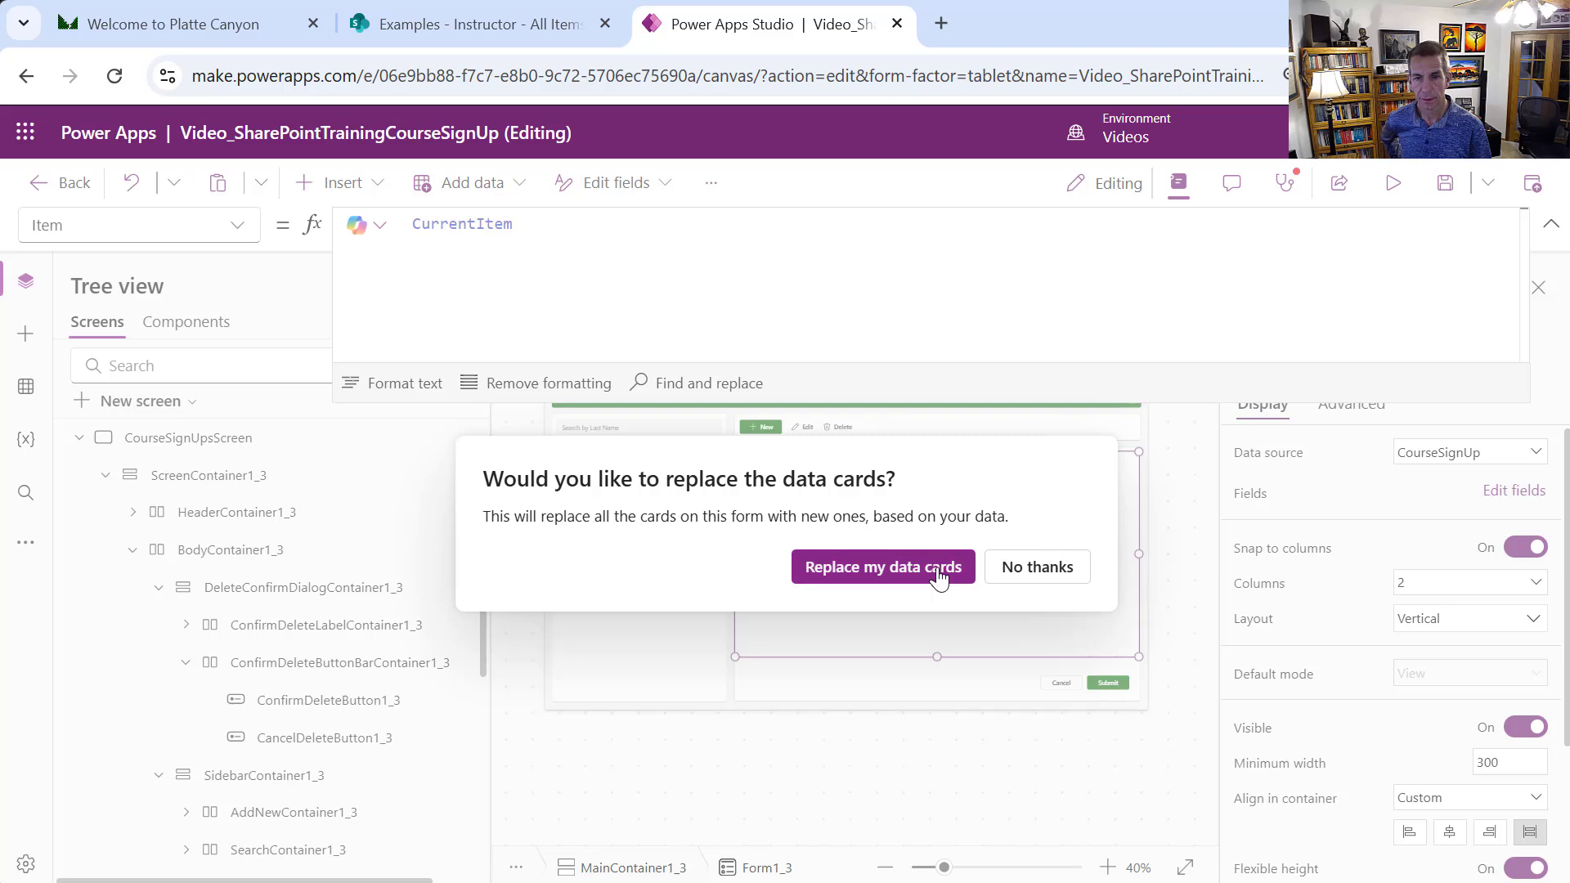
click(938, 575)
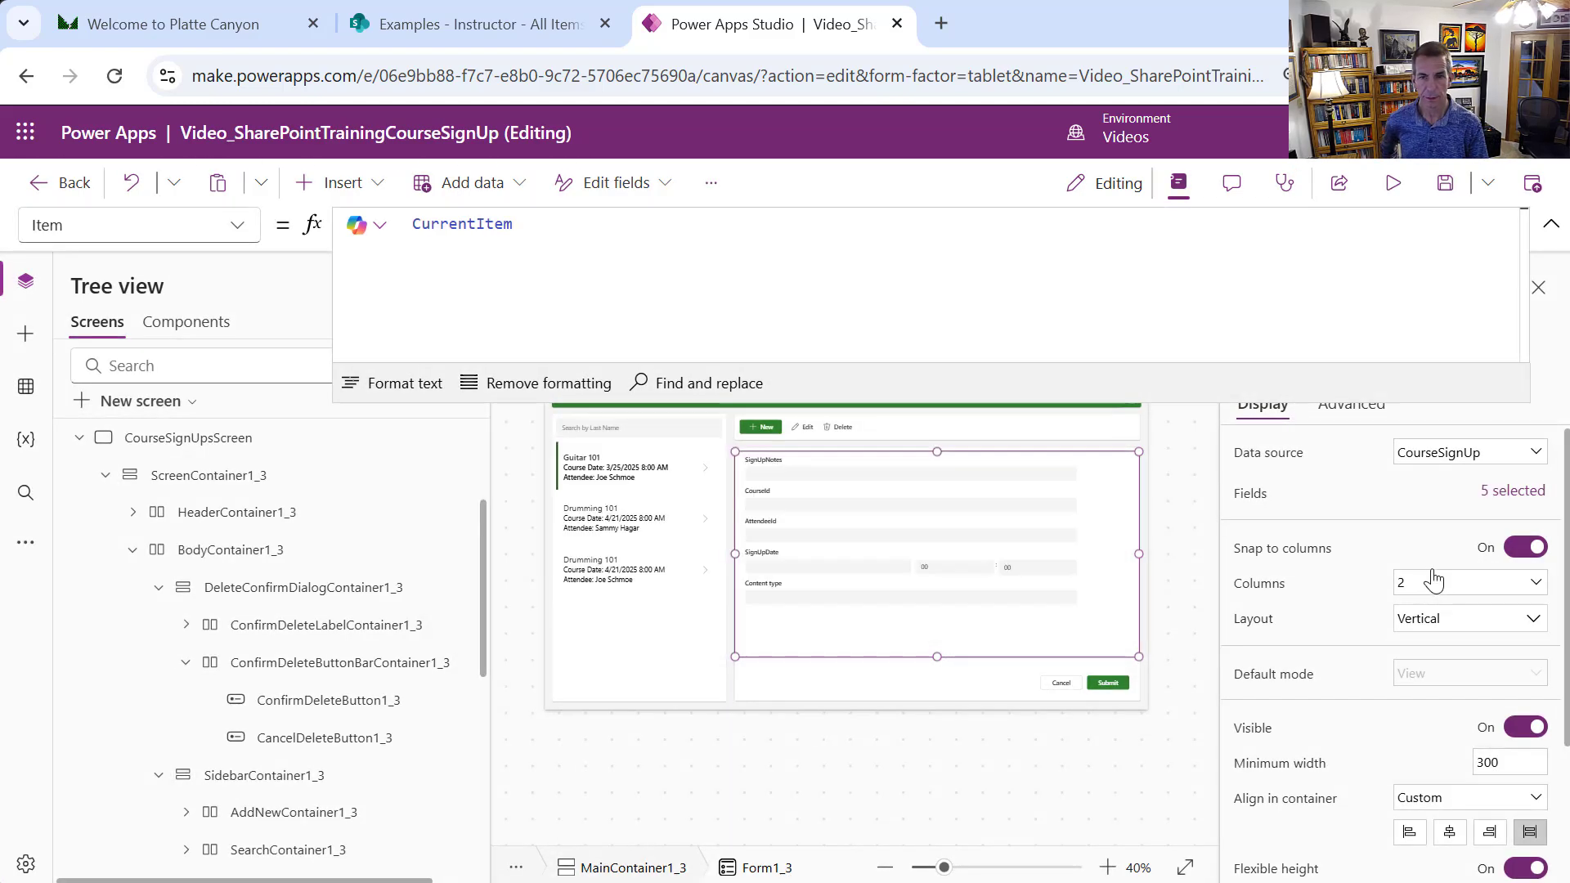
Remove the SignUpDate and AttendeeId fields from the form's field list
click(1513, 491)
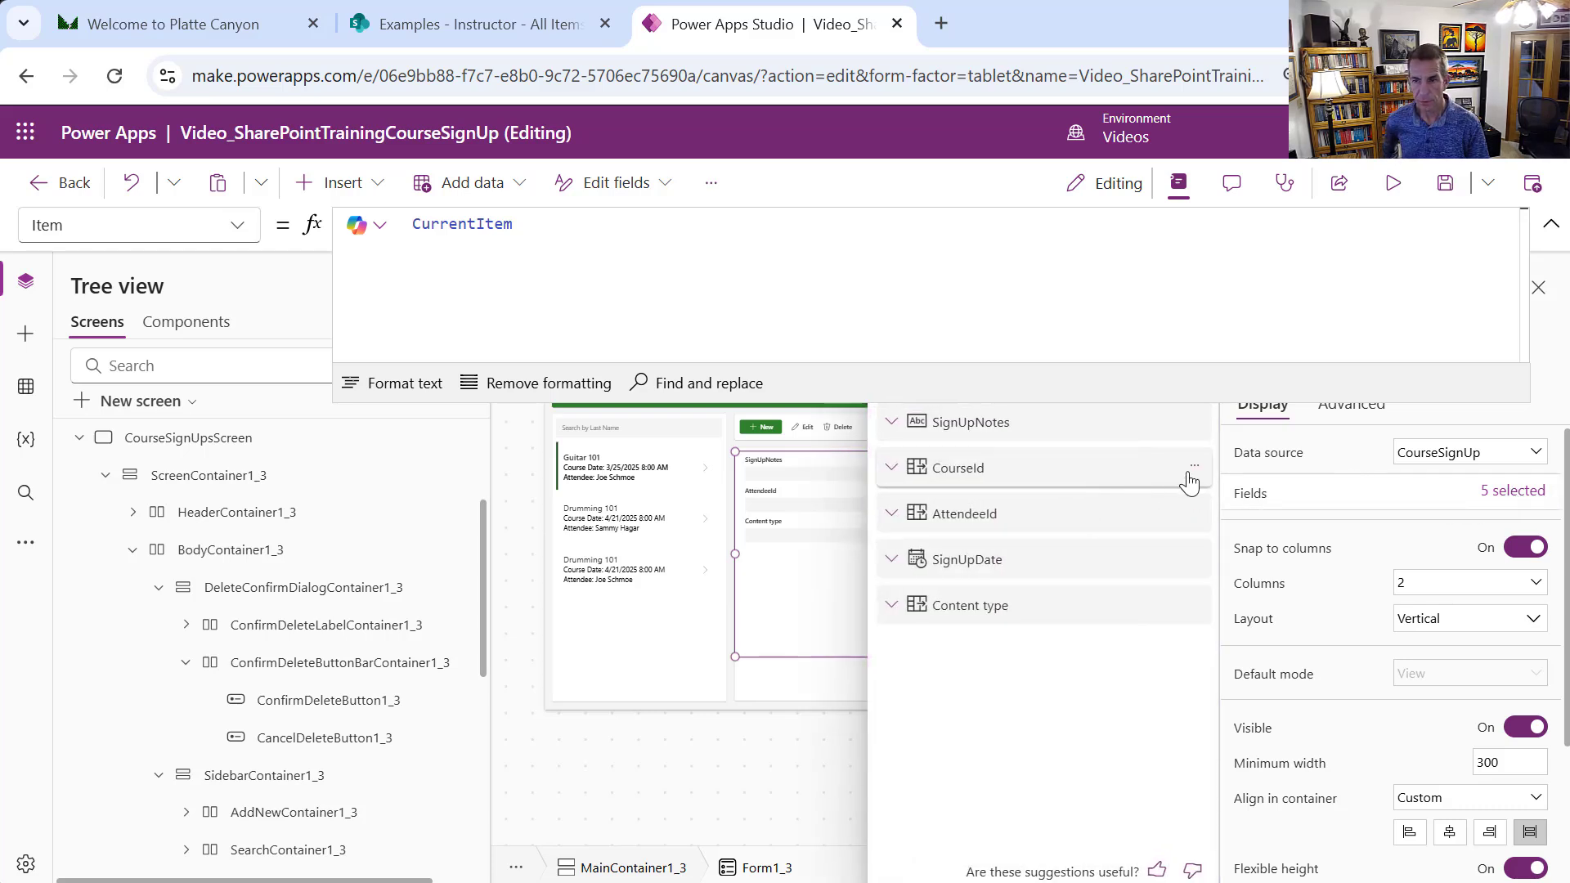
click(1193, 603)
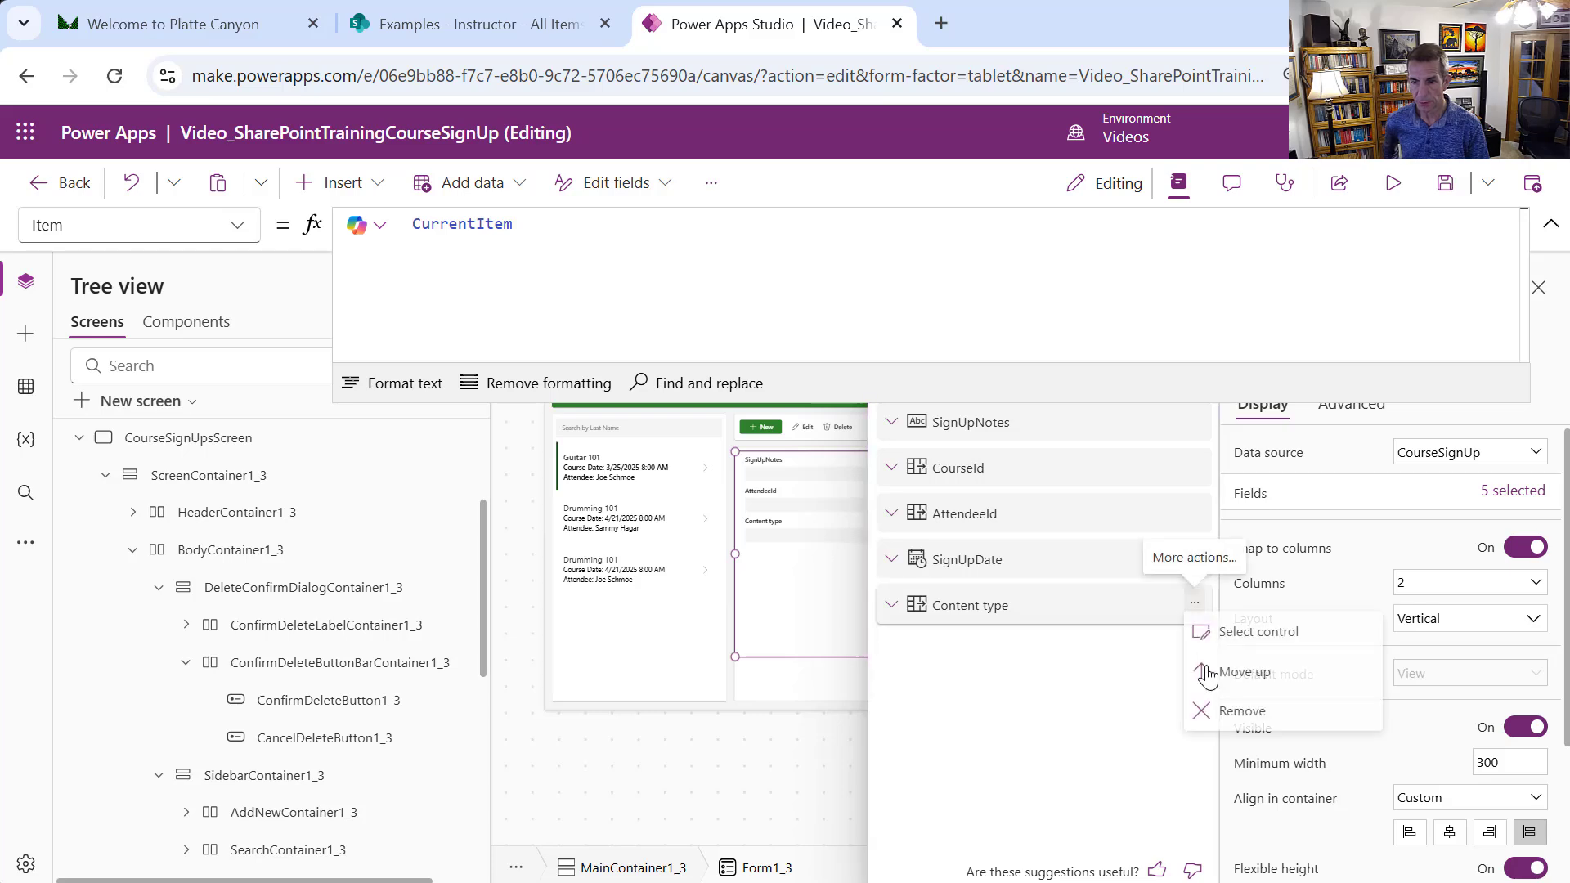
click(1224, 720)
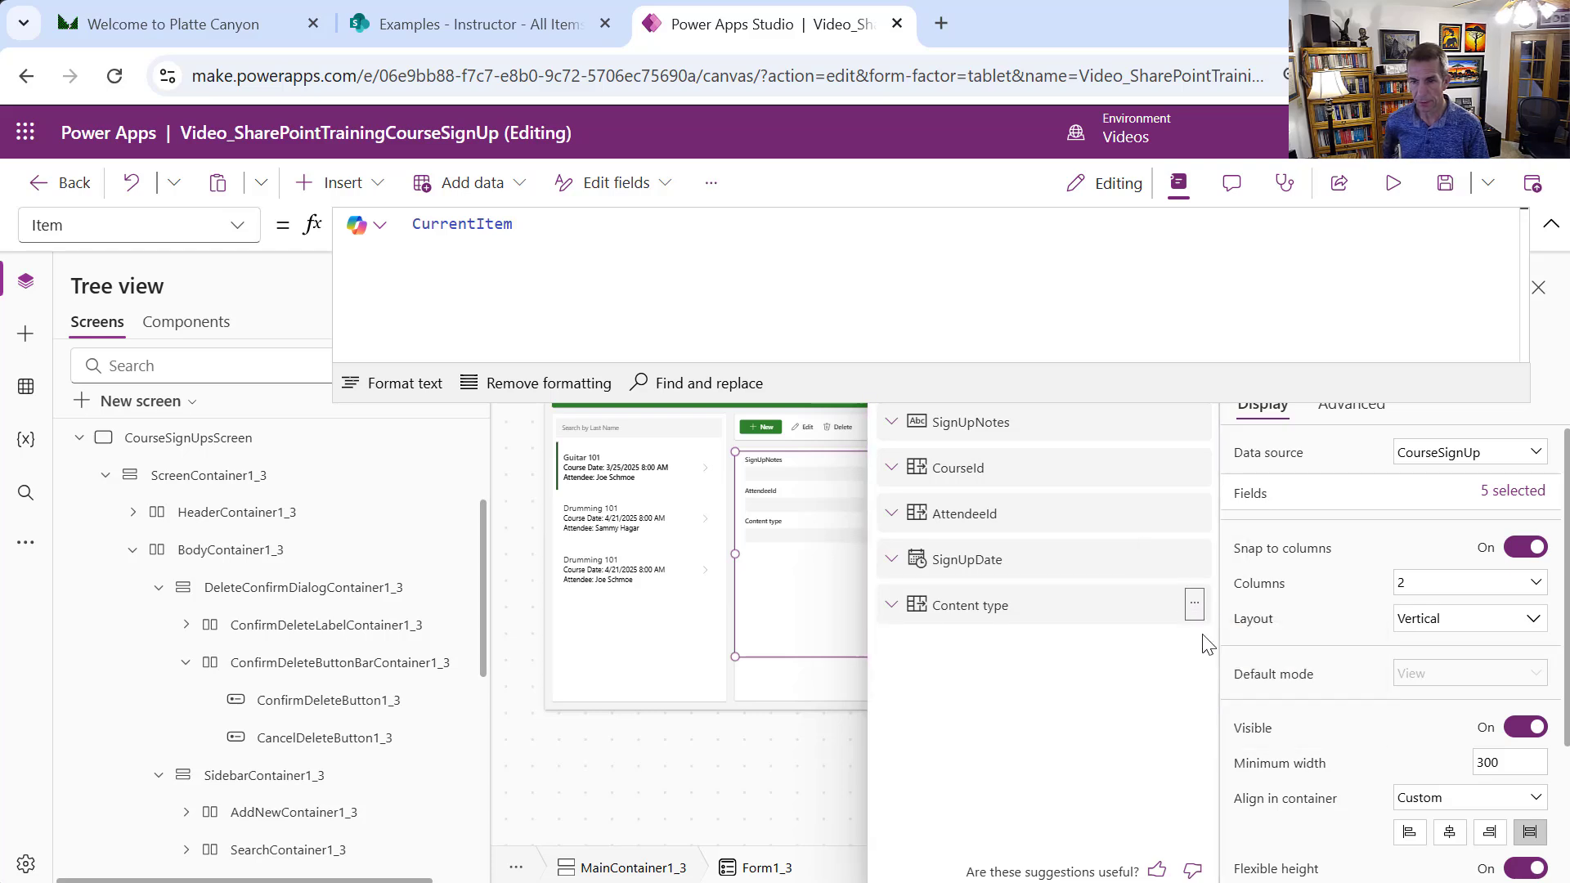
click(1193, 558)
click(1234, 675)
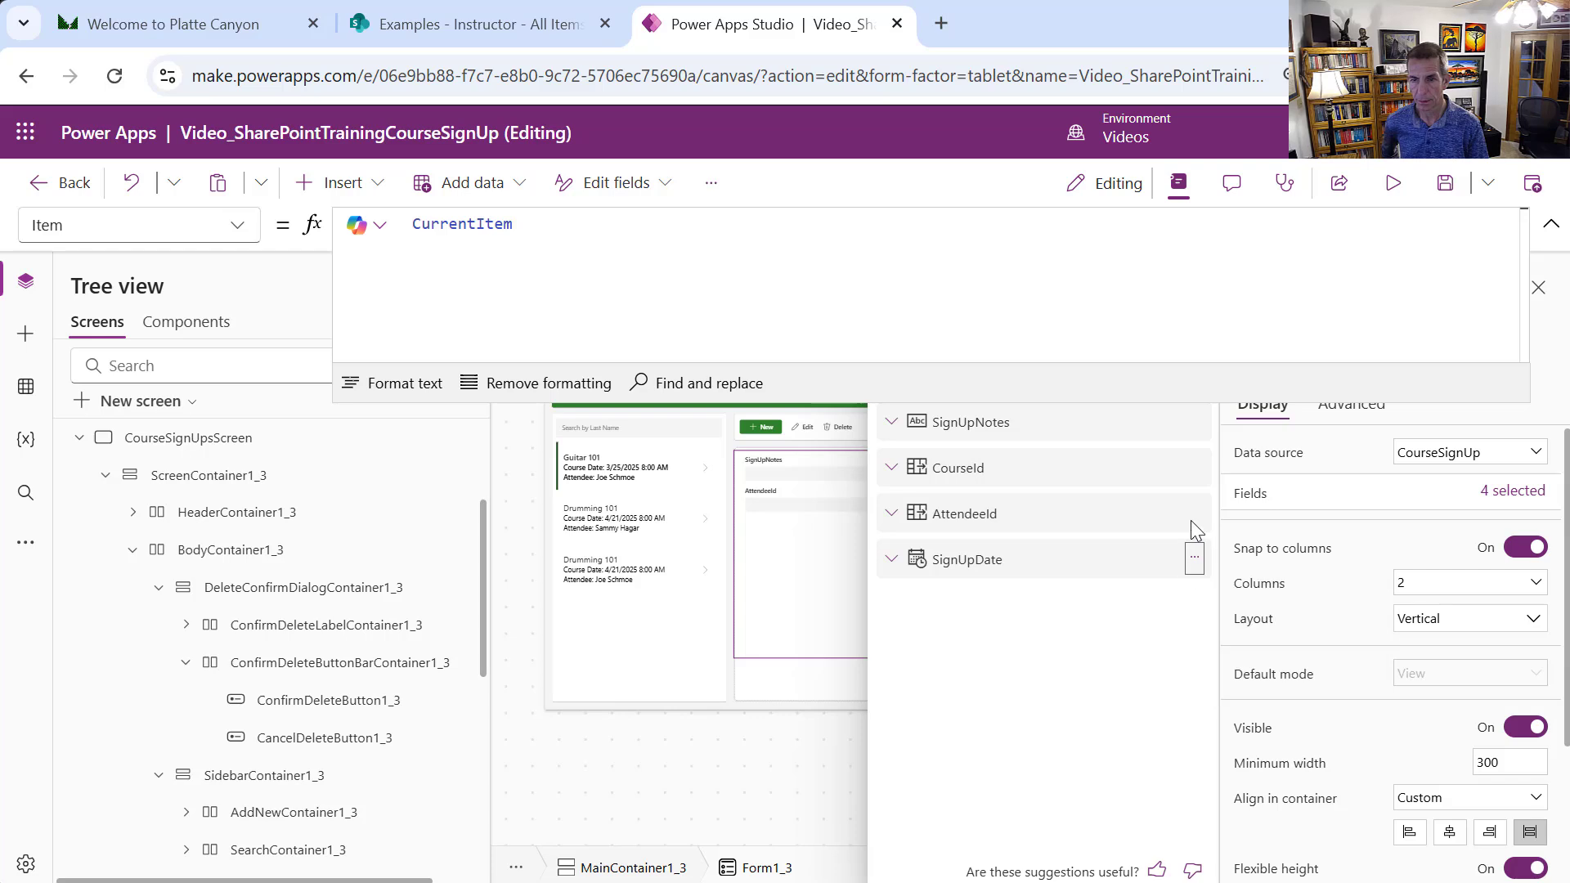
click(1193, 513)
click(1220, 630)
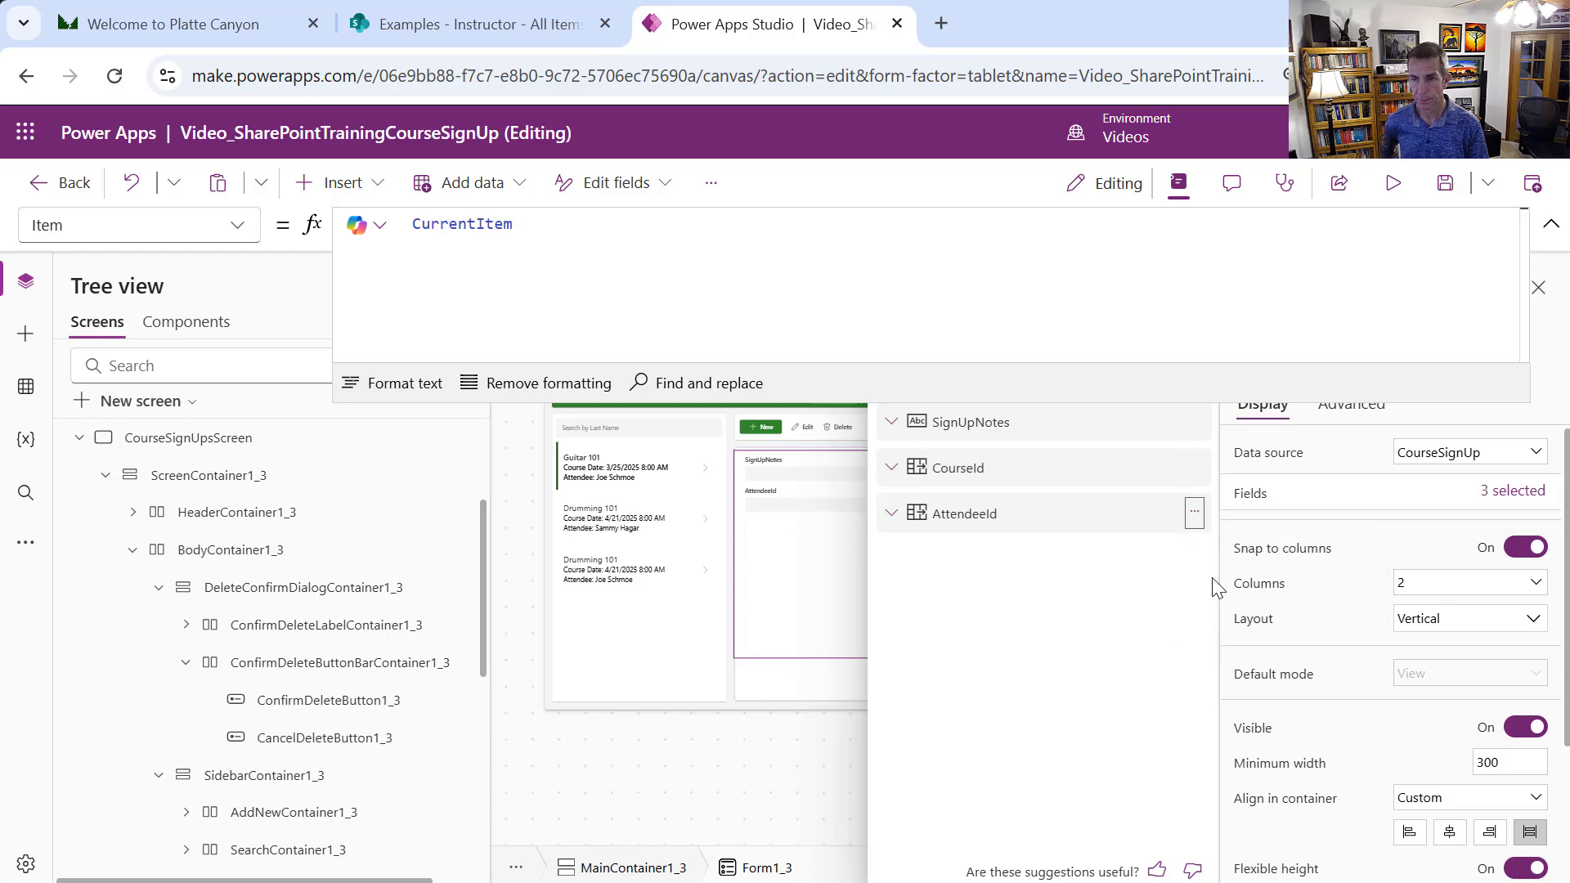
Remove CourseId and SignUpNotes so the form has zero fields
click(1188, 470)
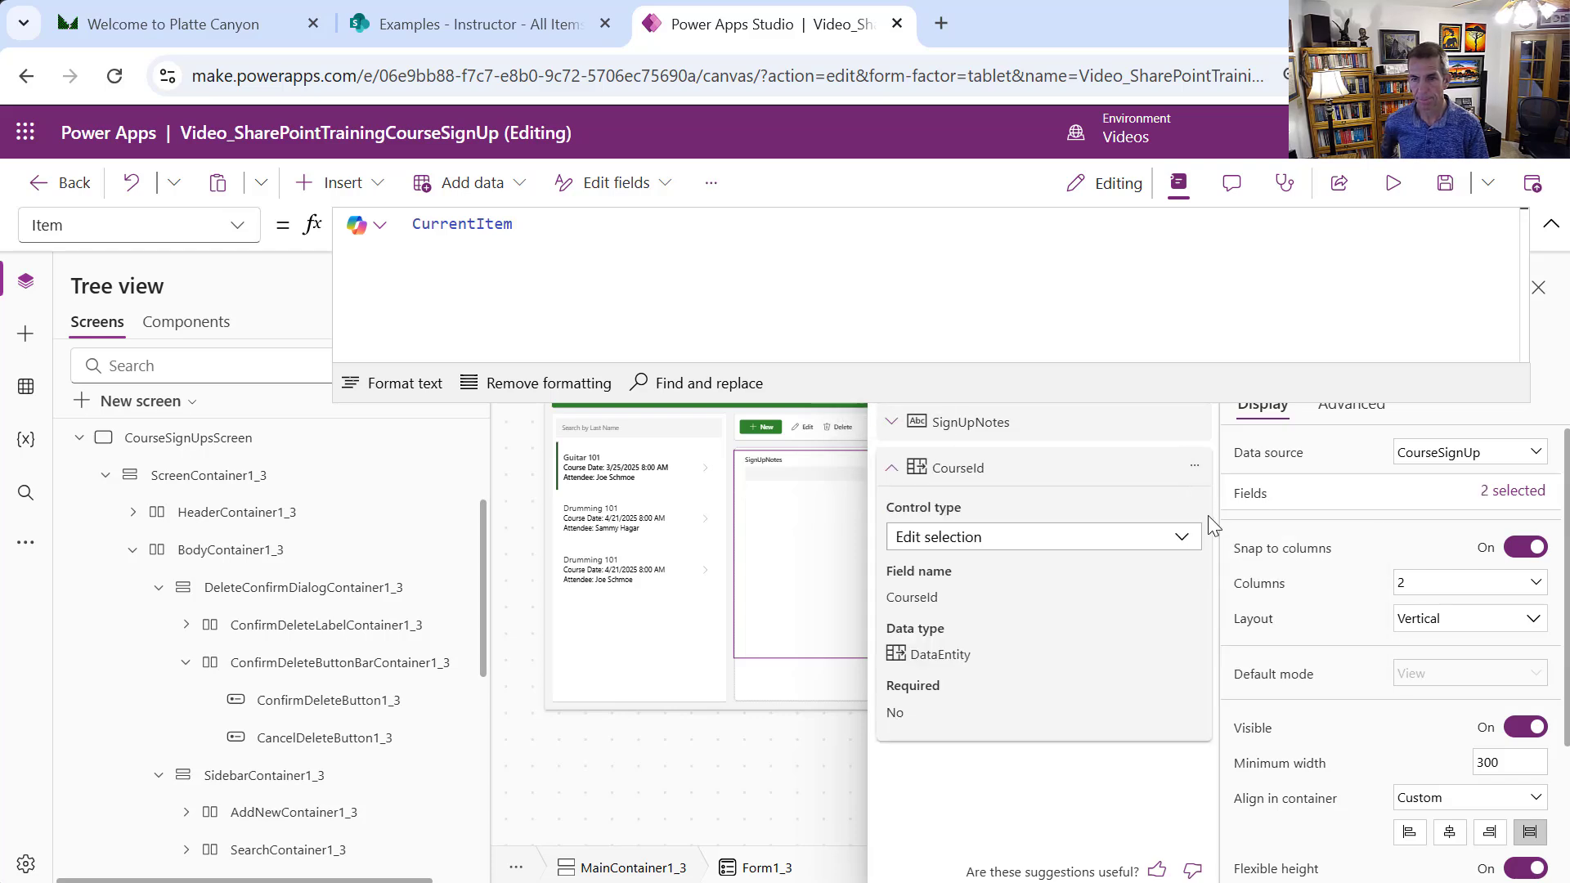
click(1193, 466)
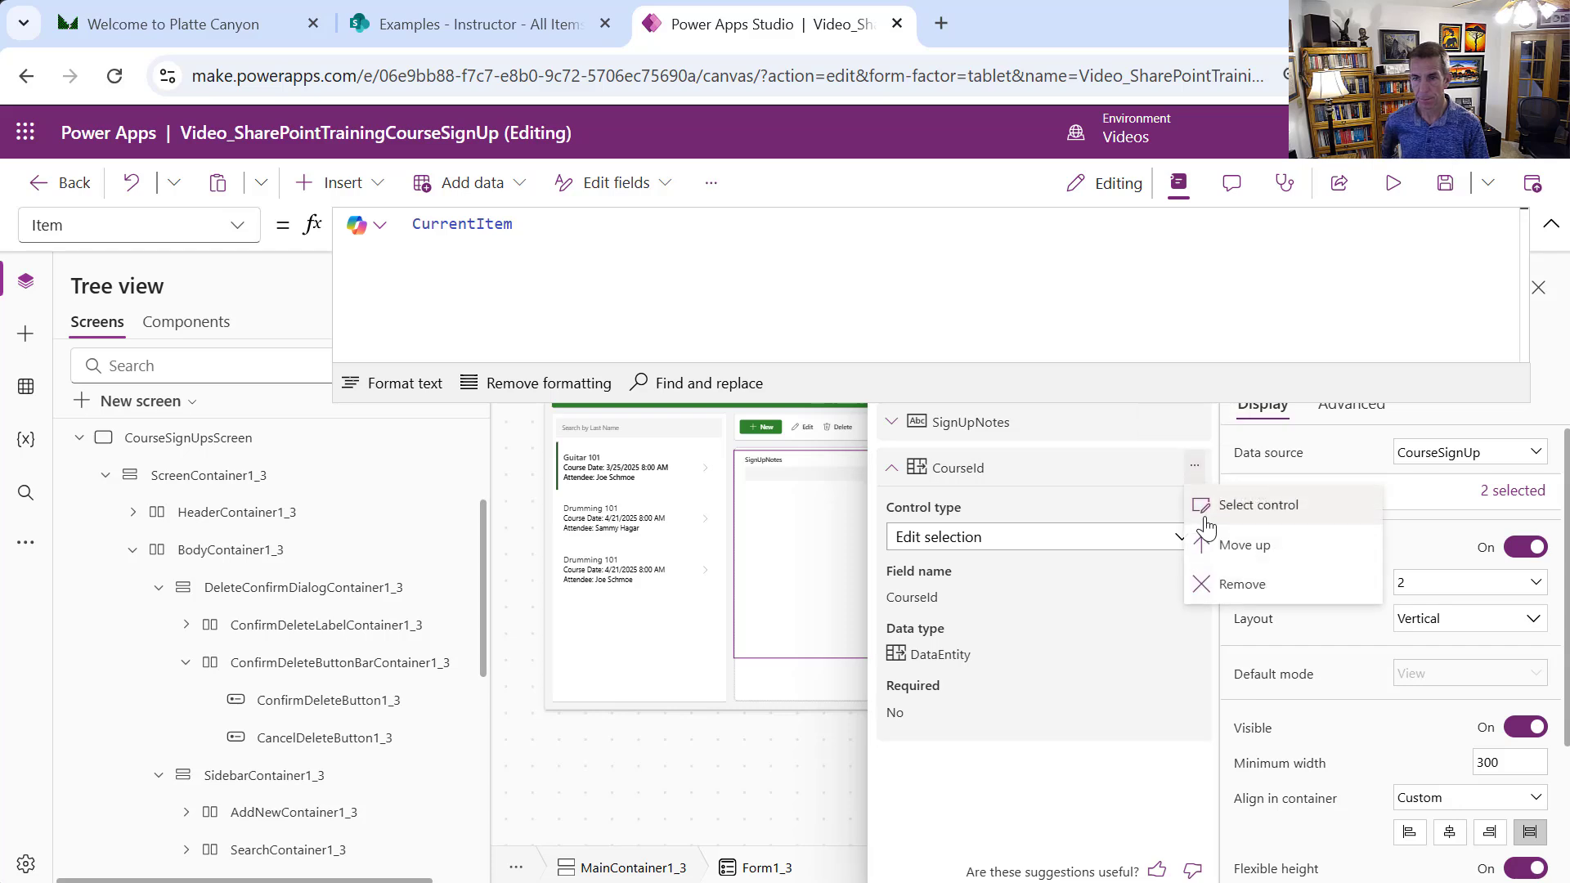
click(1239, 582)
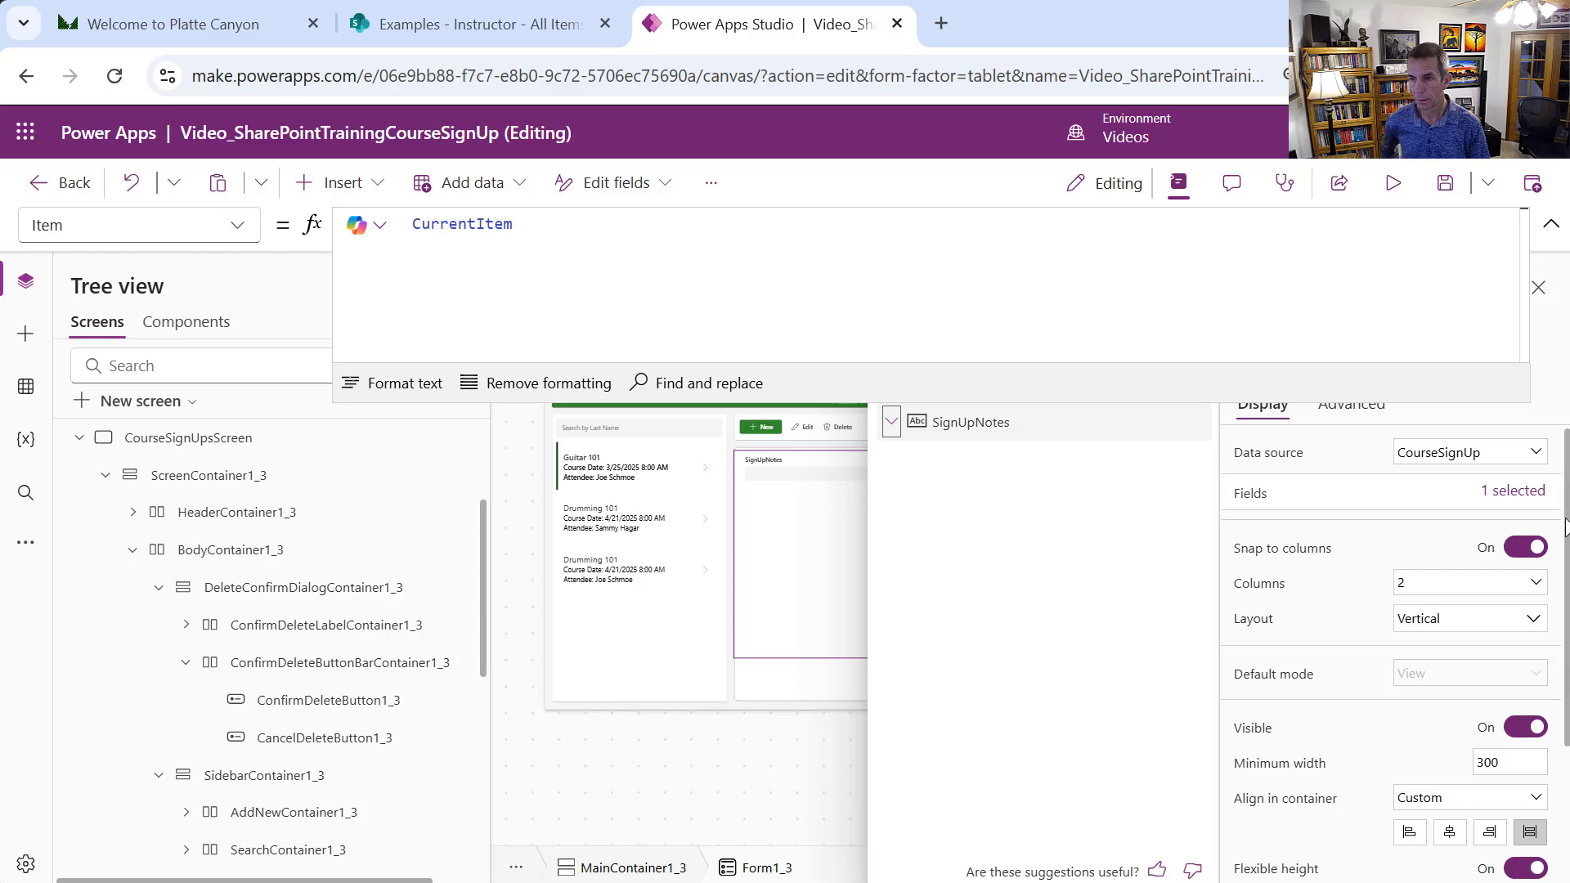
drag(1216, 403, 1181, 293)
click(1193, 422)
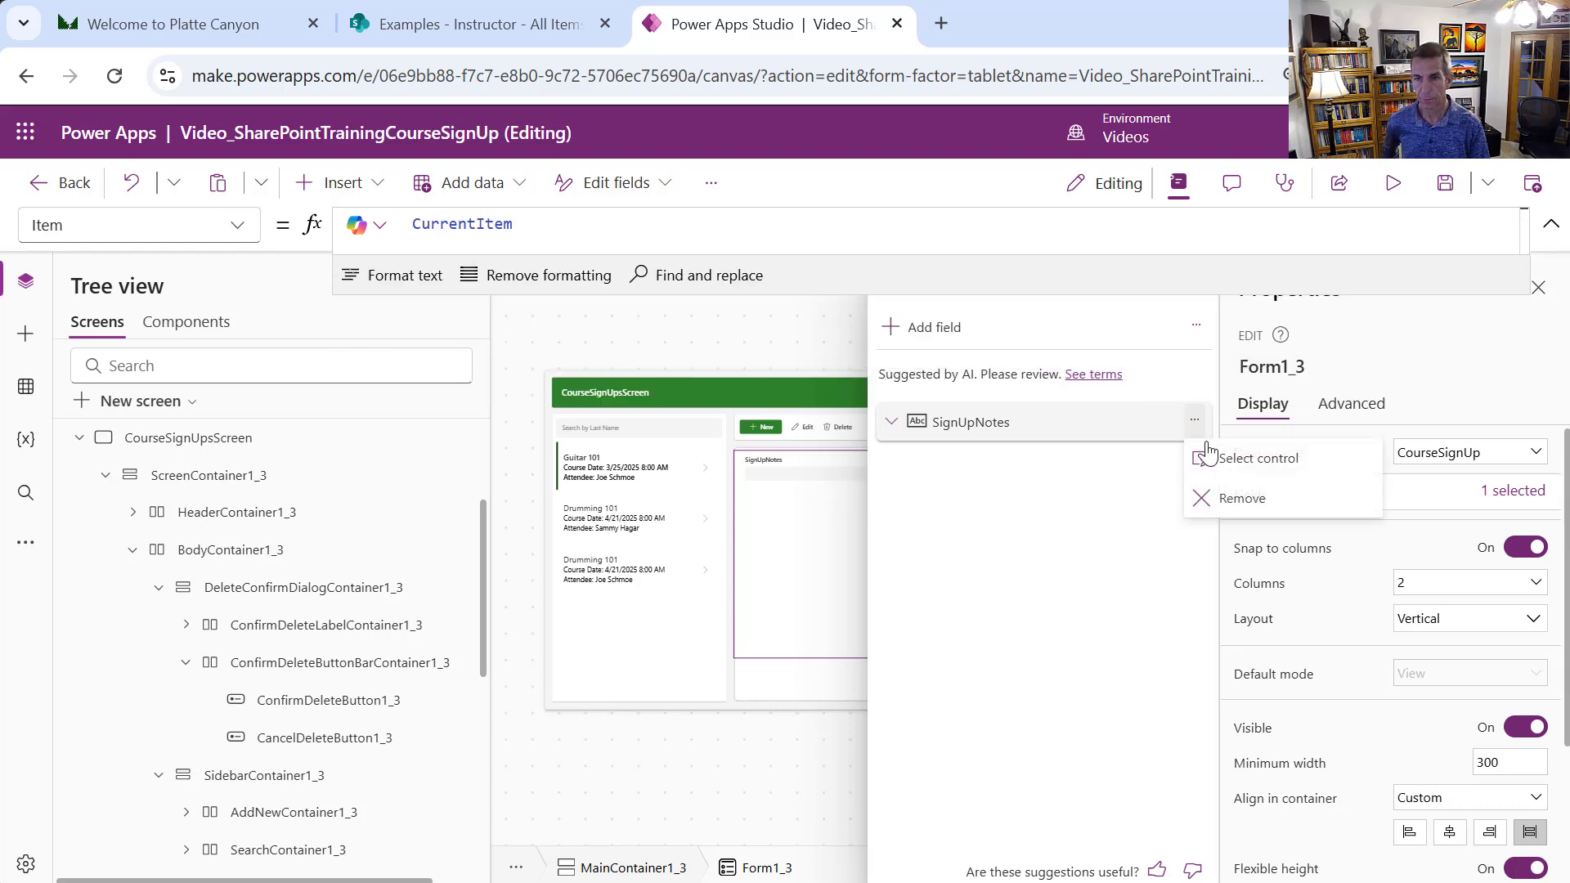
click(1234, 503)
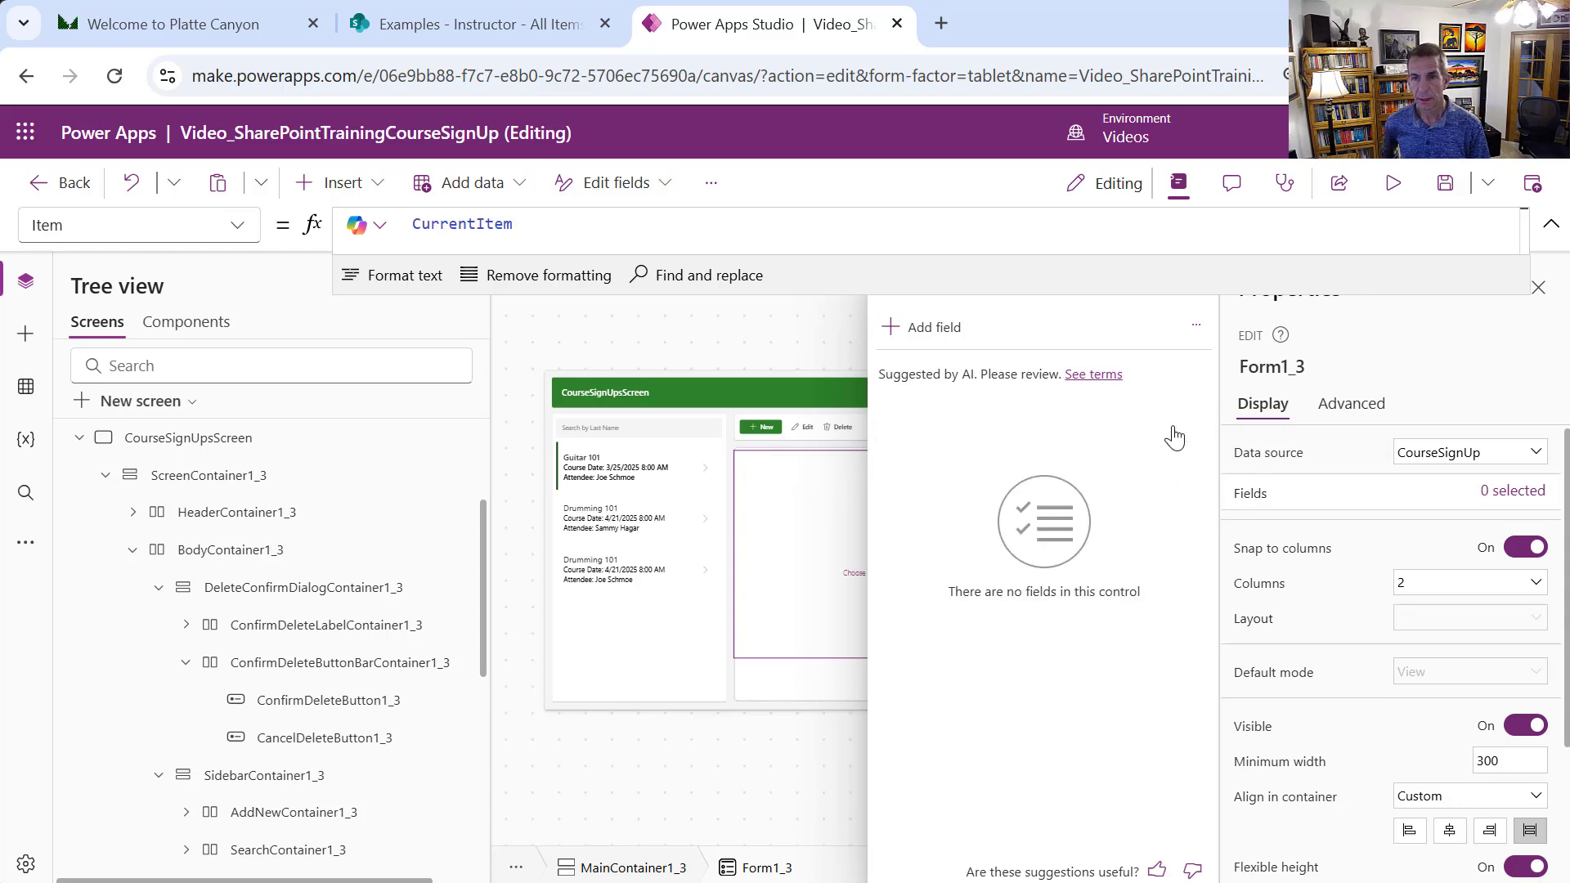
Begin adding fields, checking CourseId, SignUpDate and SignUpNotes
click(919, 327)
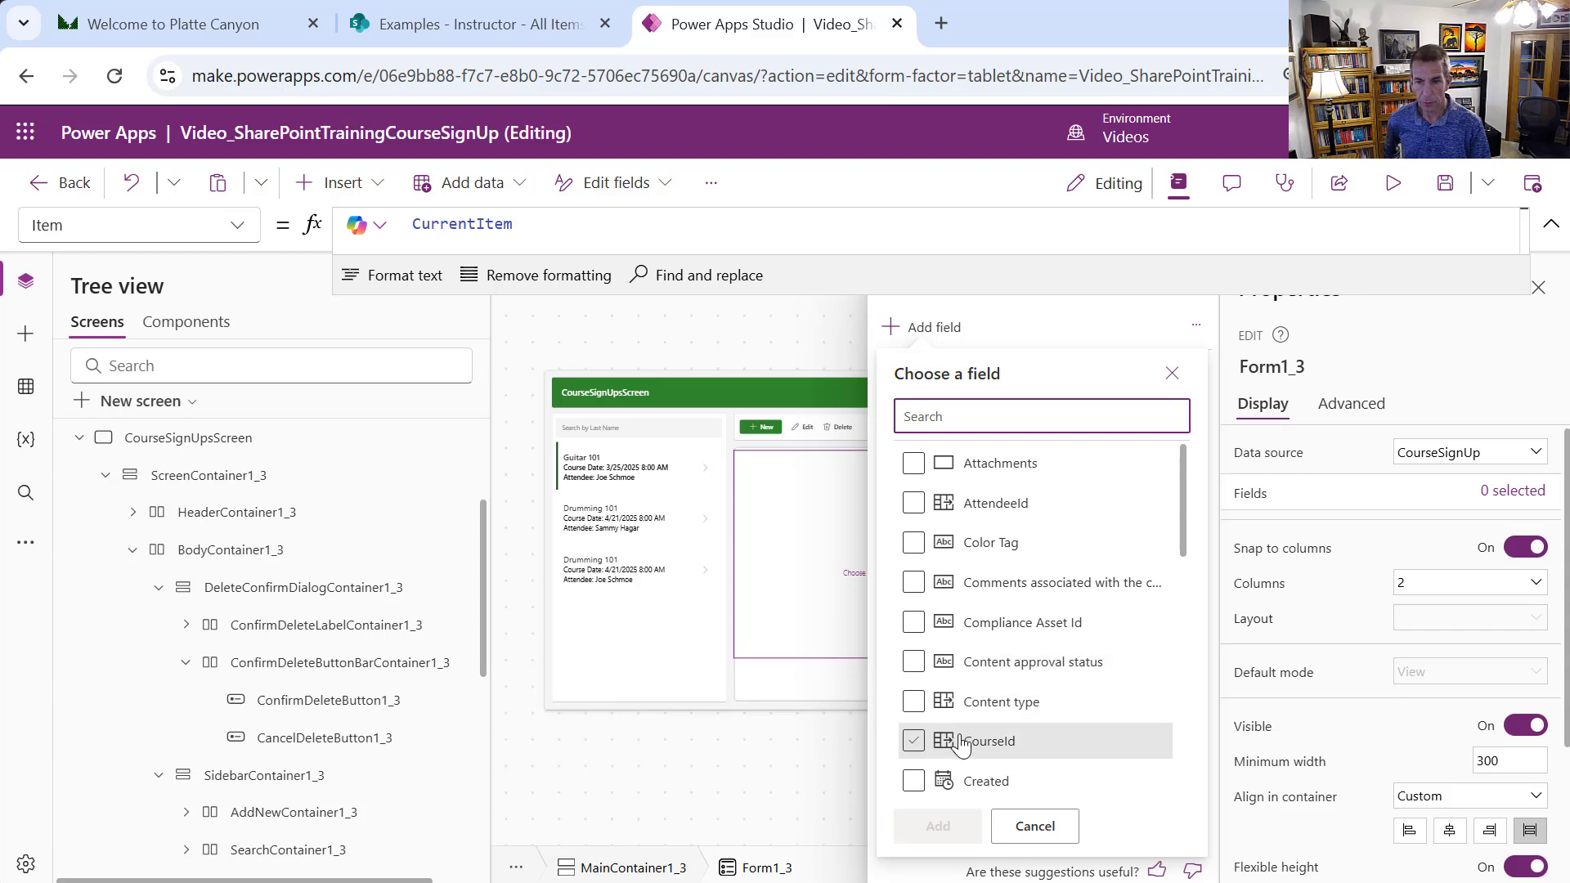
click(914, 742)
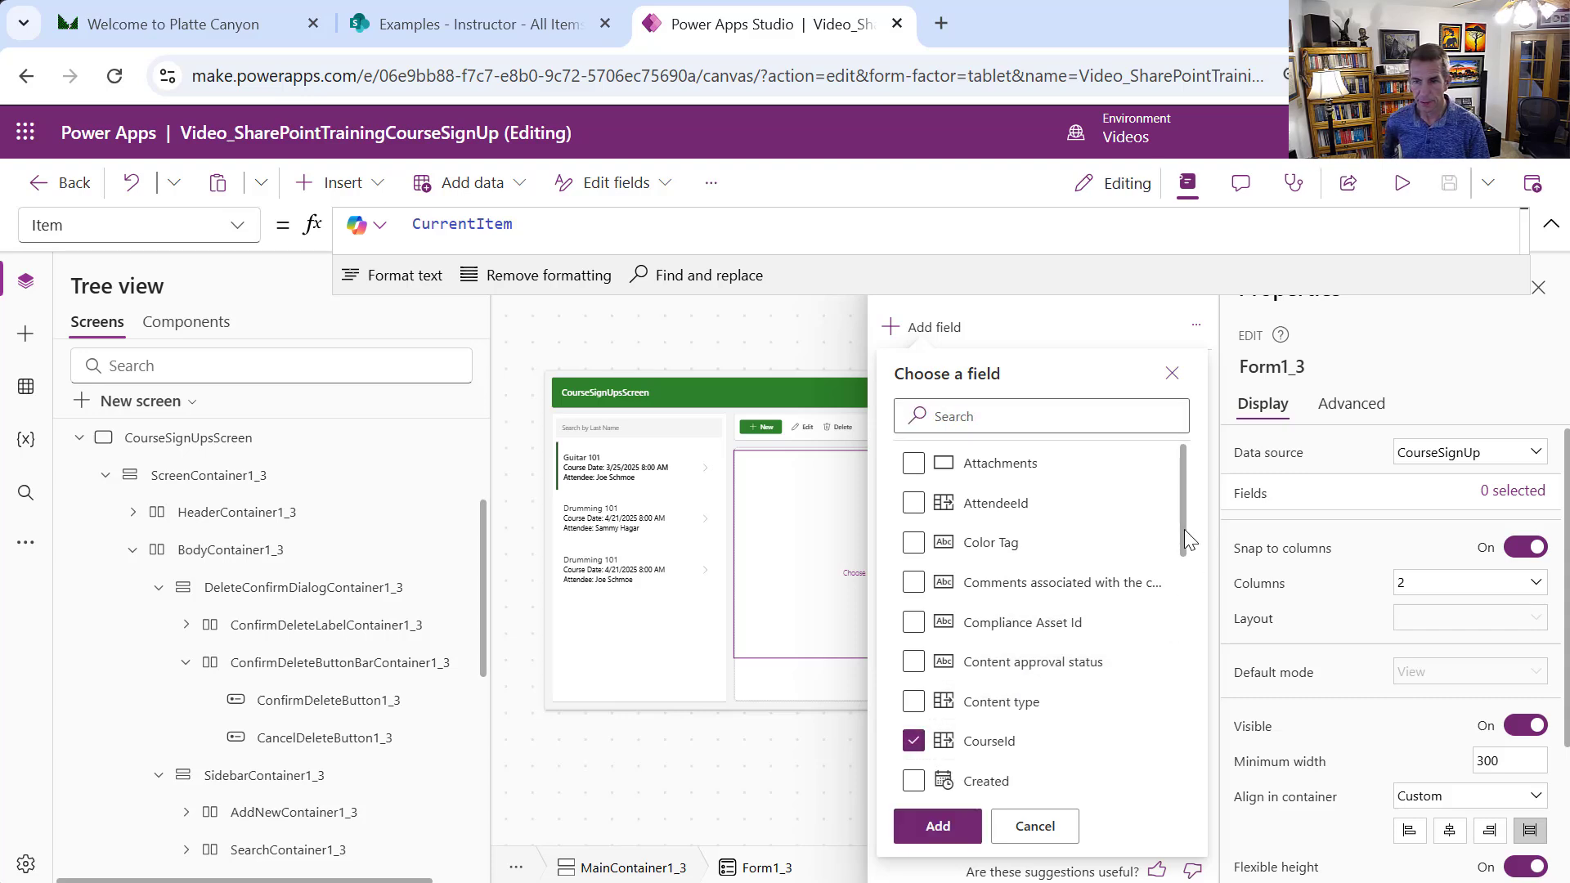
drag(1183, 529, 1173, 753)
click(934, 636)
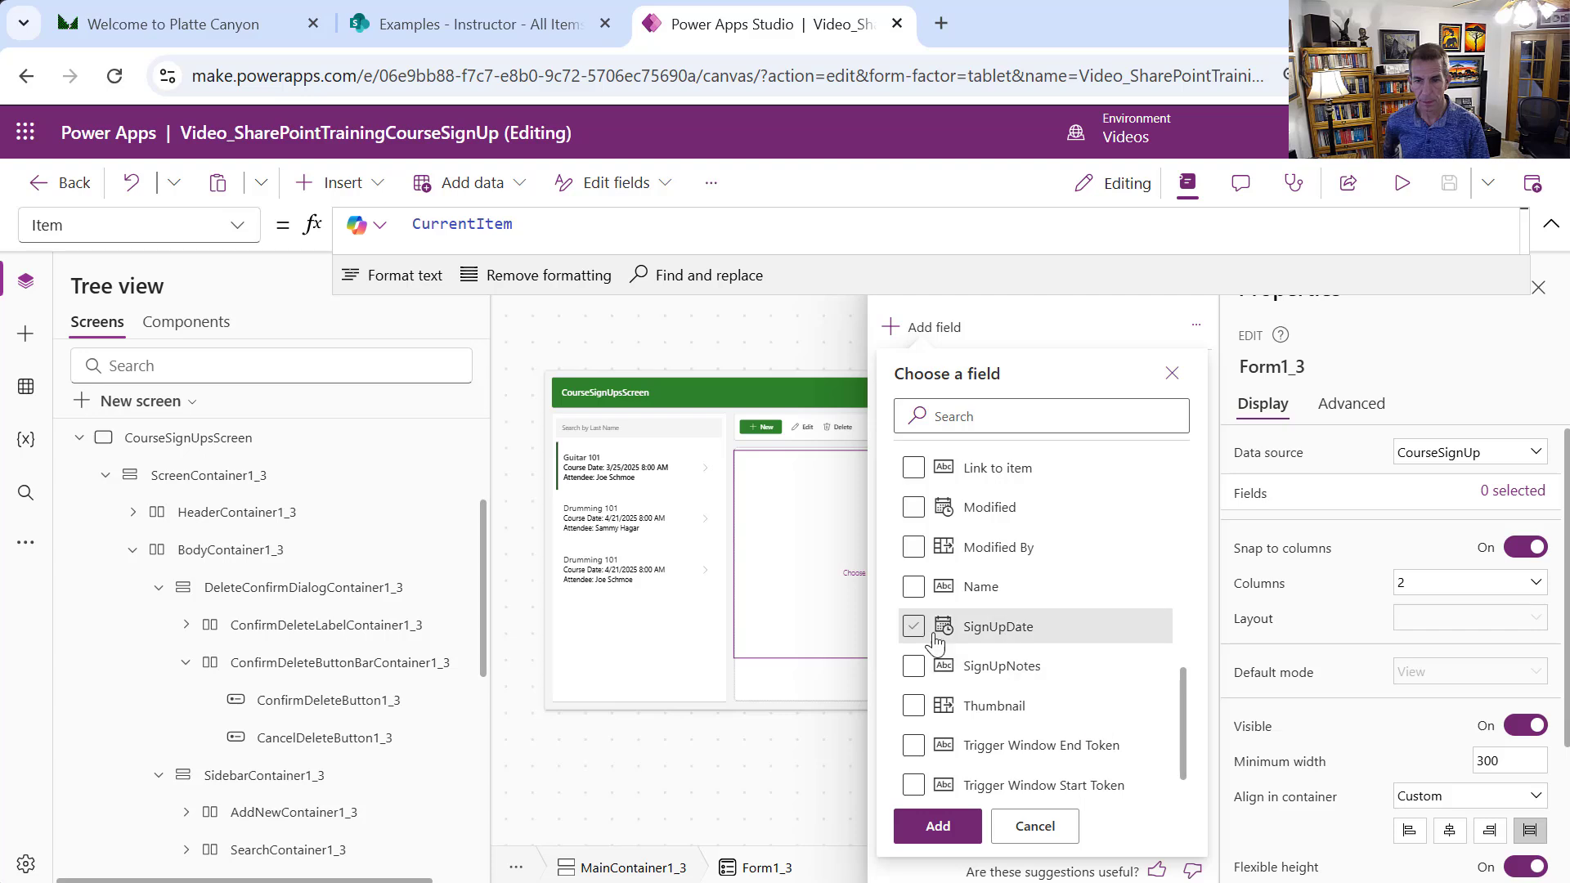
click(926, 641)
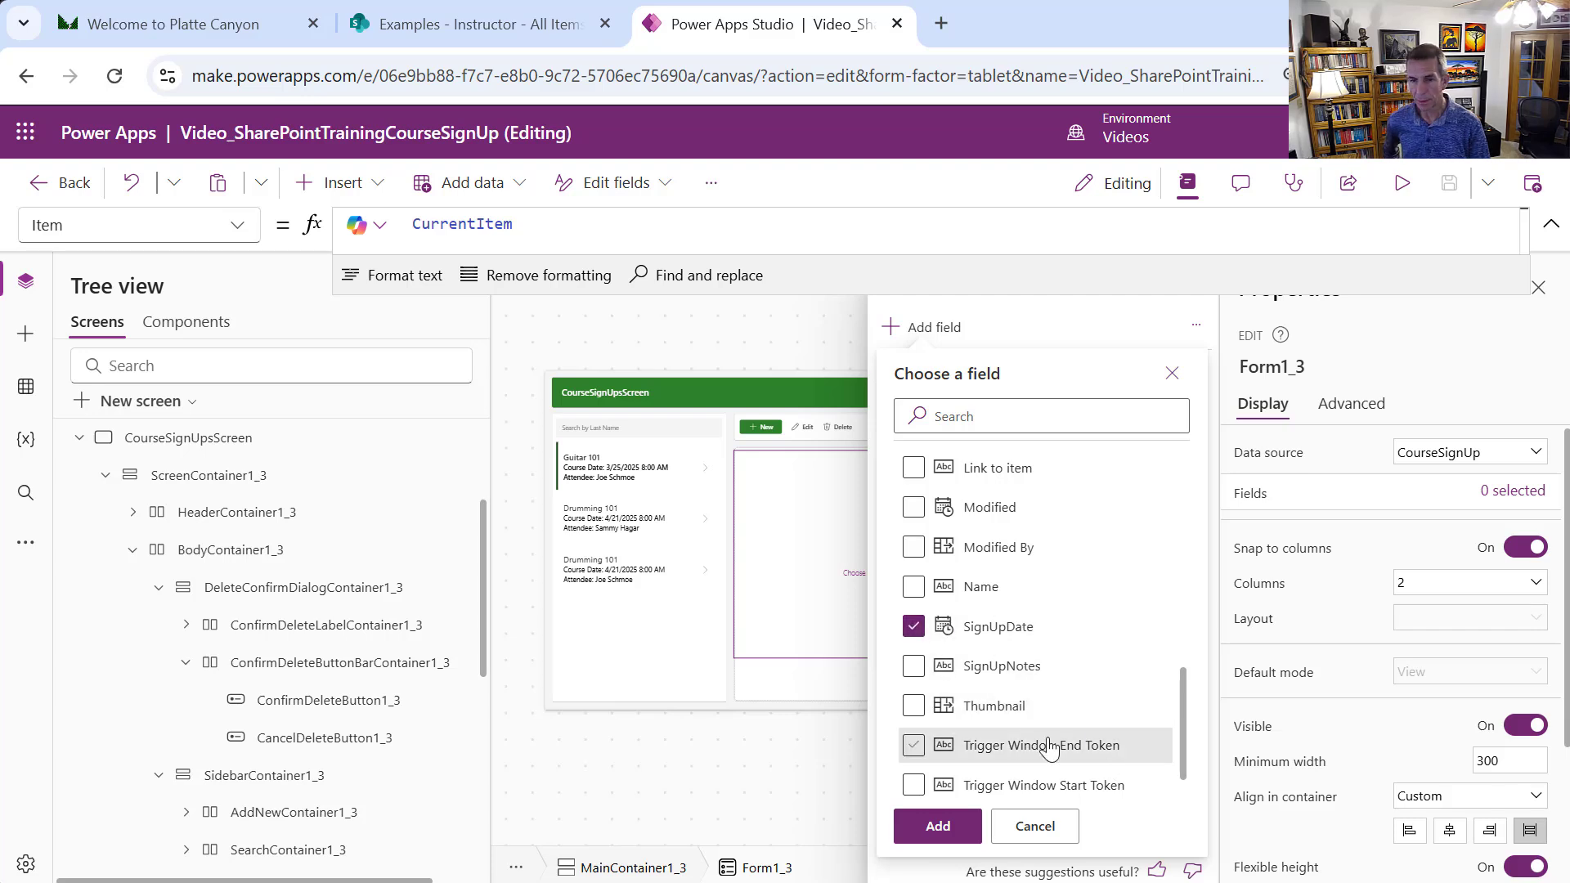
click(915, 667)
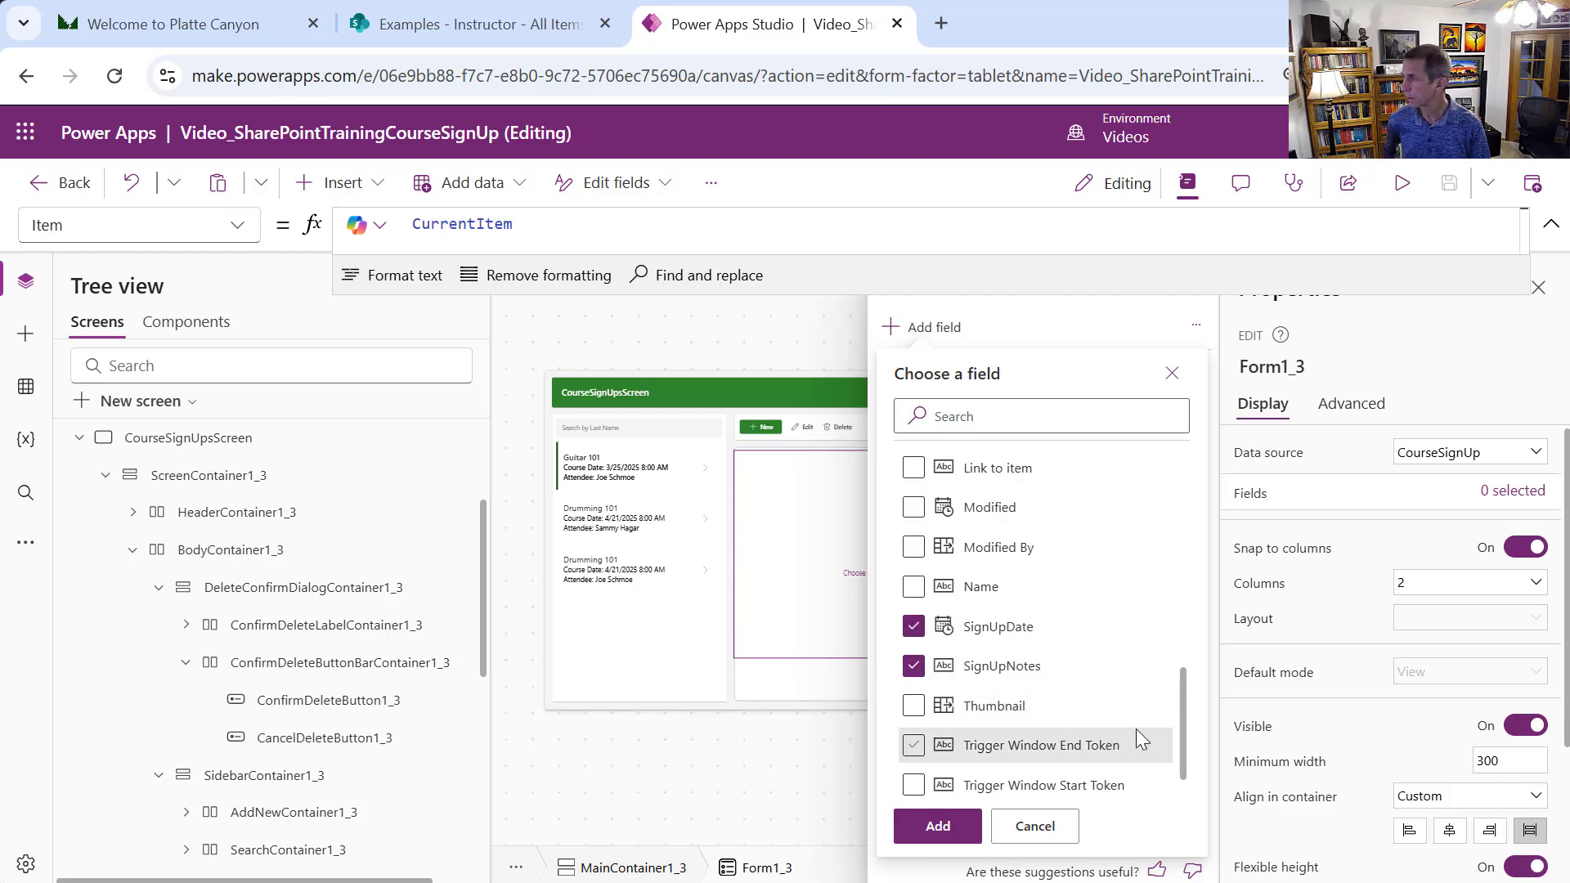
Also check AttendeeId and ID, then add all five chosen fields
scroll(1180, 713, up, 5)
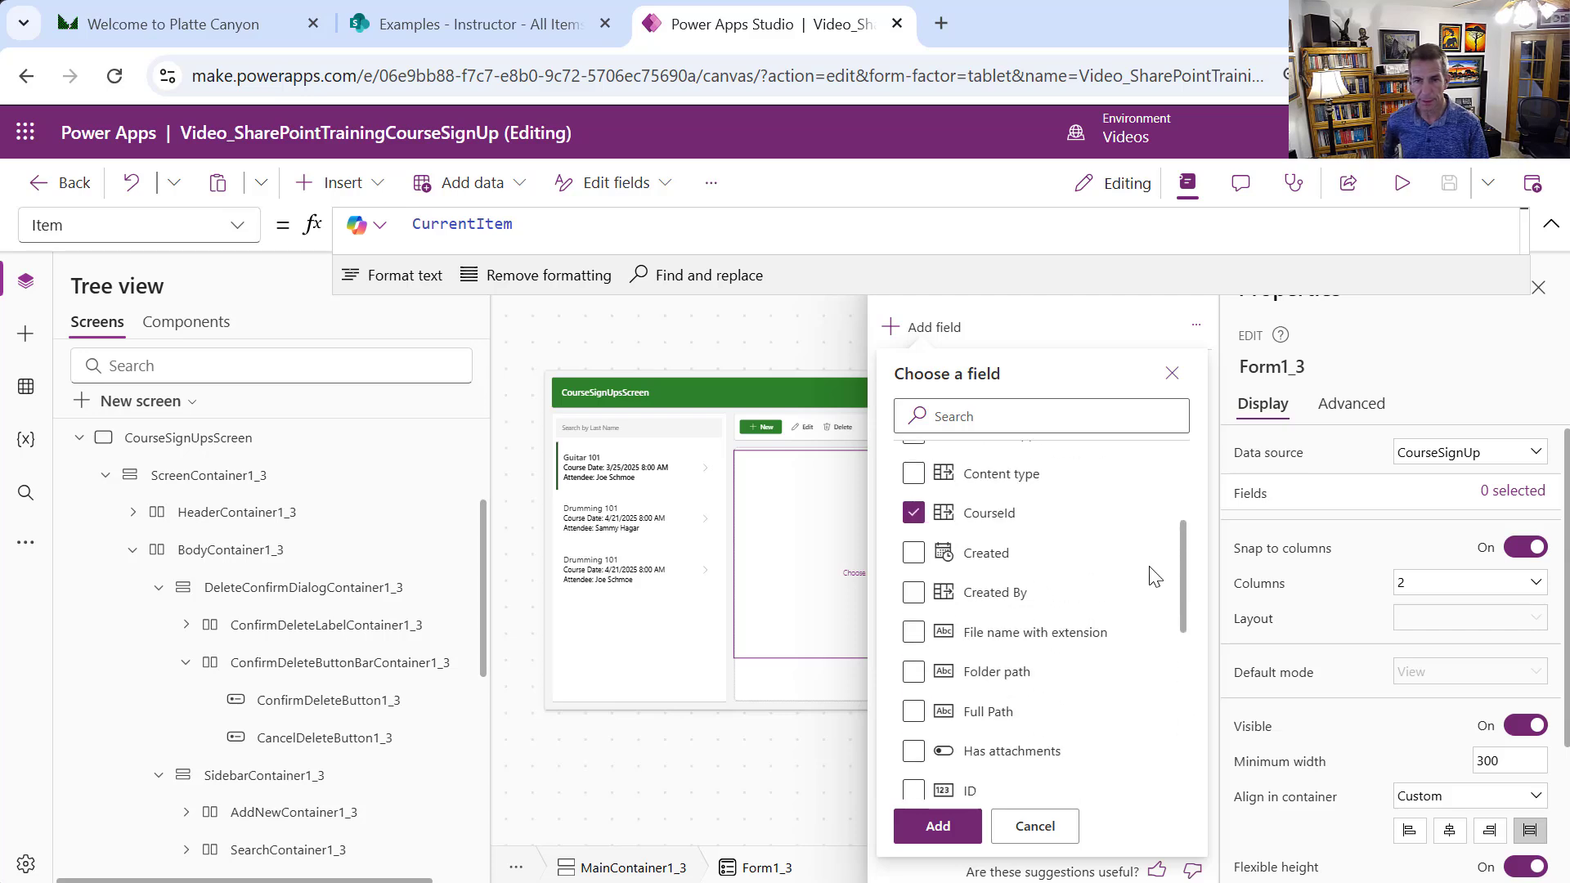
scroll(1153, 576, up, 3)
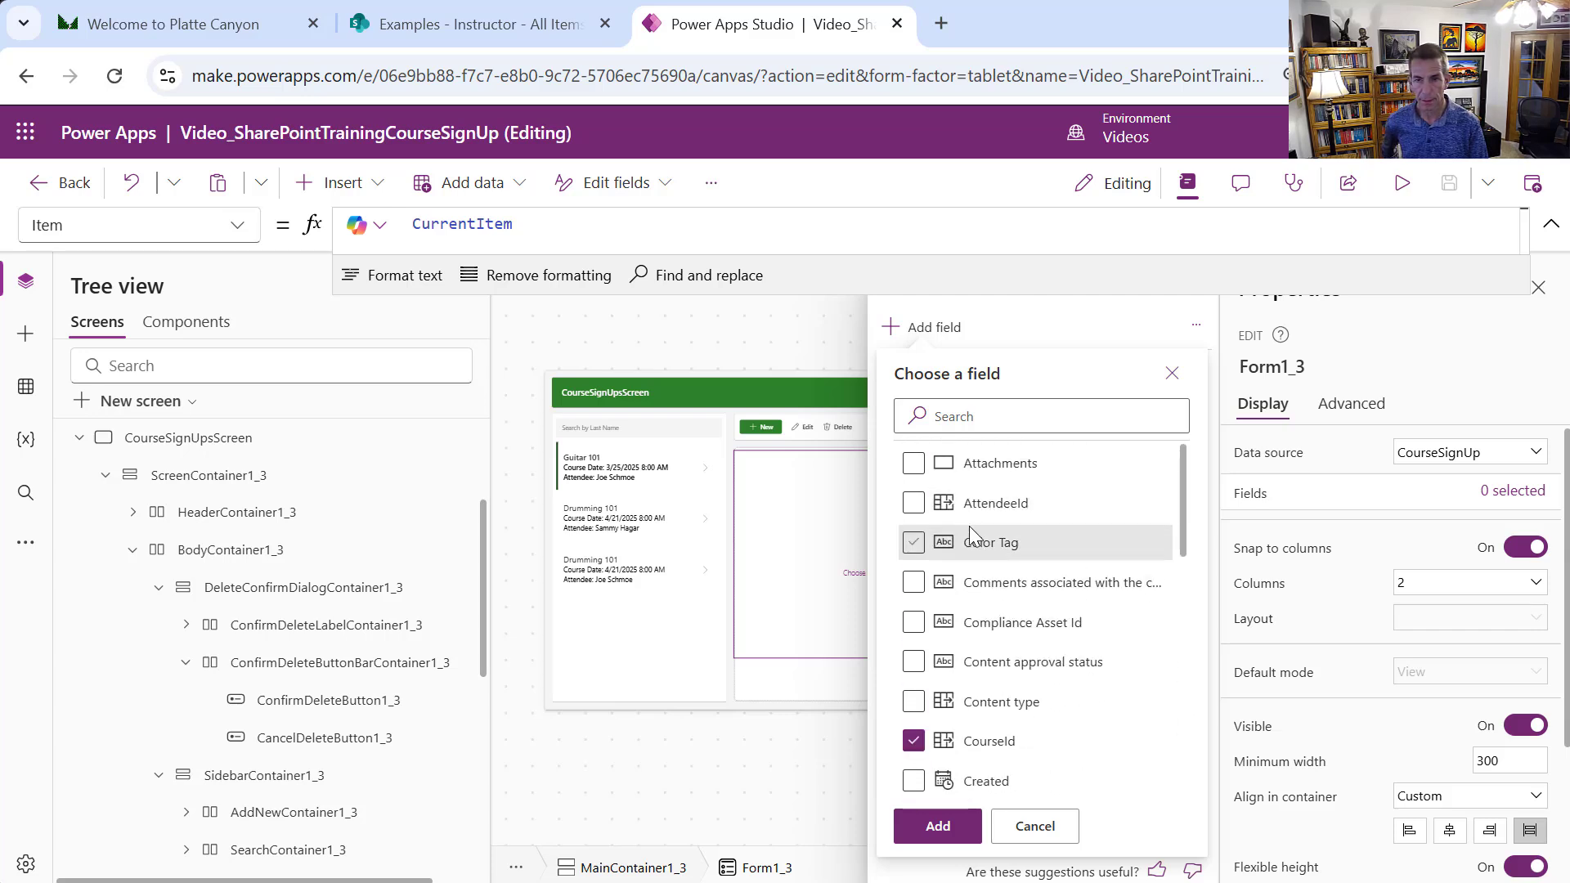
click(915, 504)
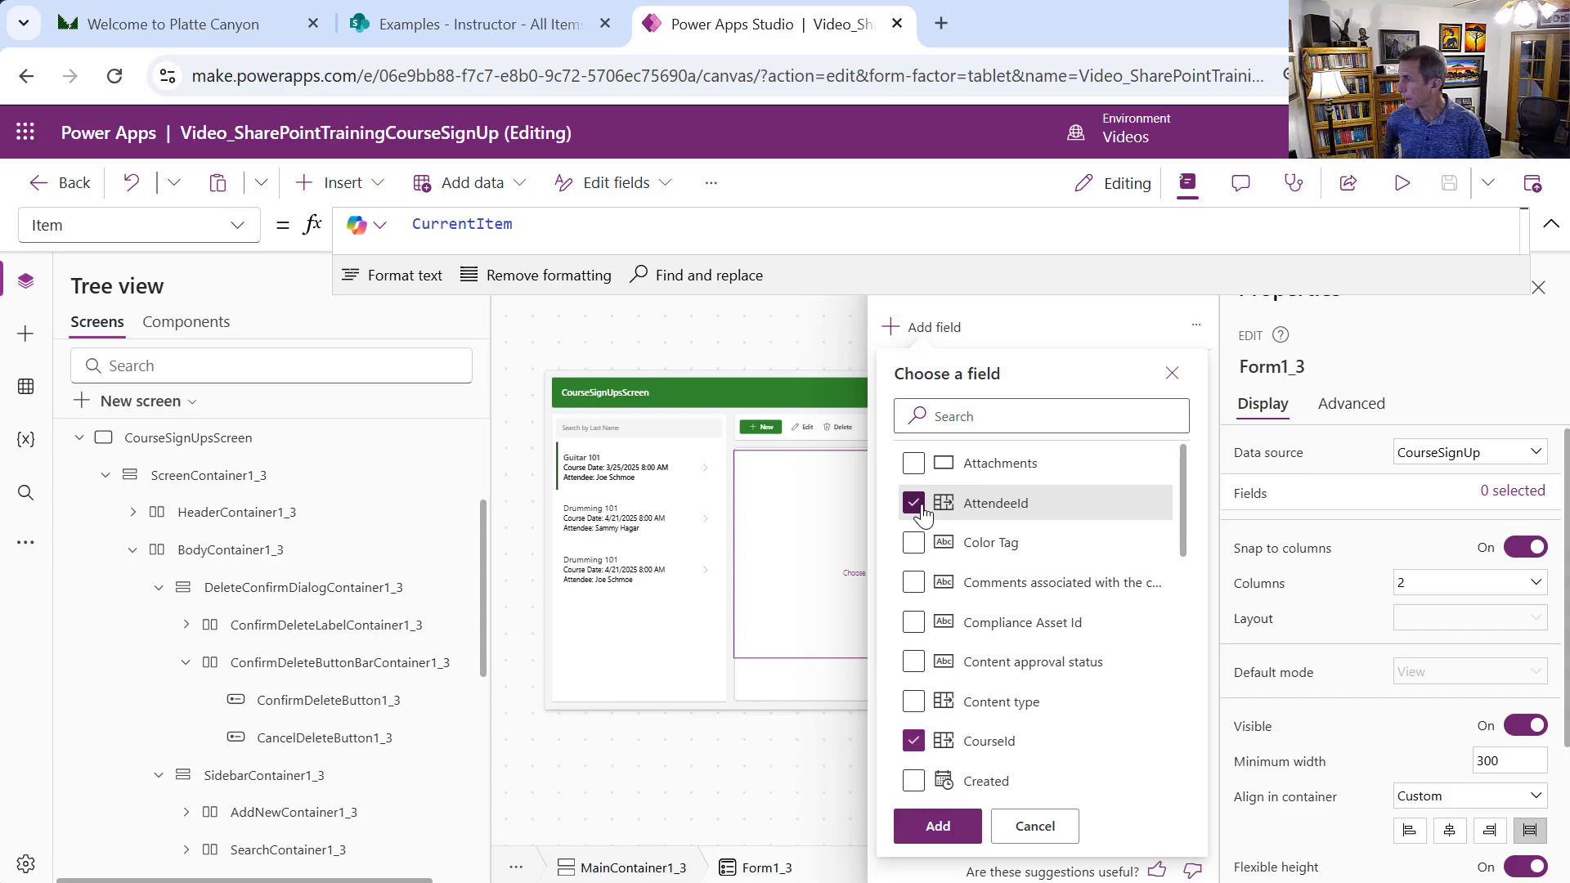
scroll(1191, 654, down, 3)
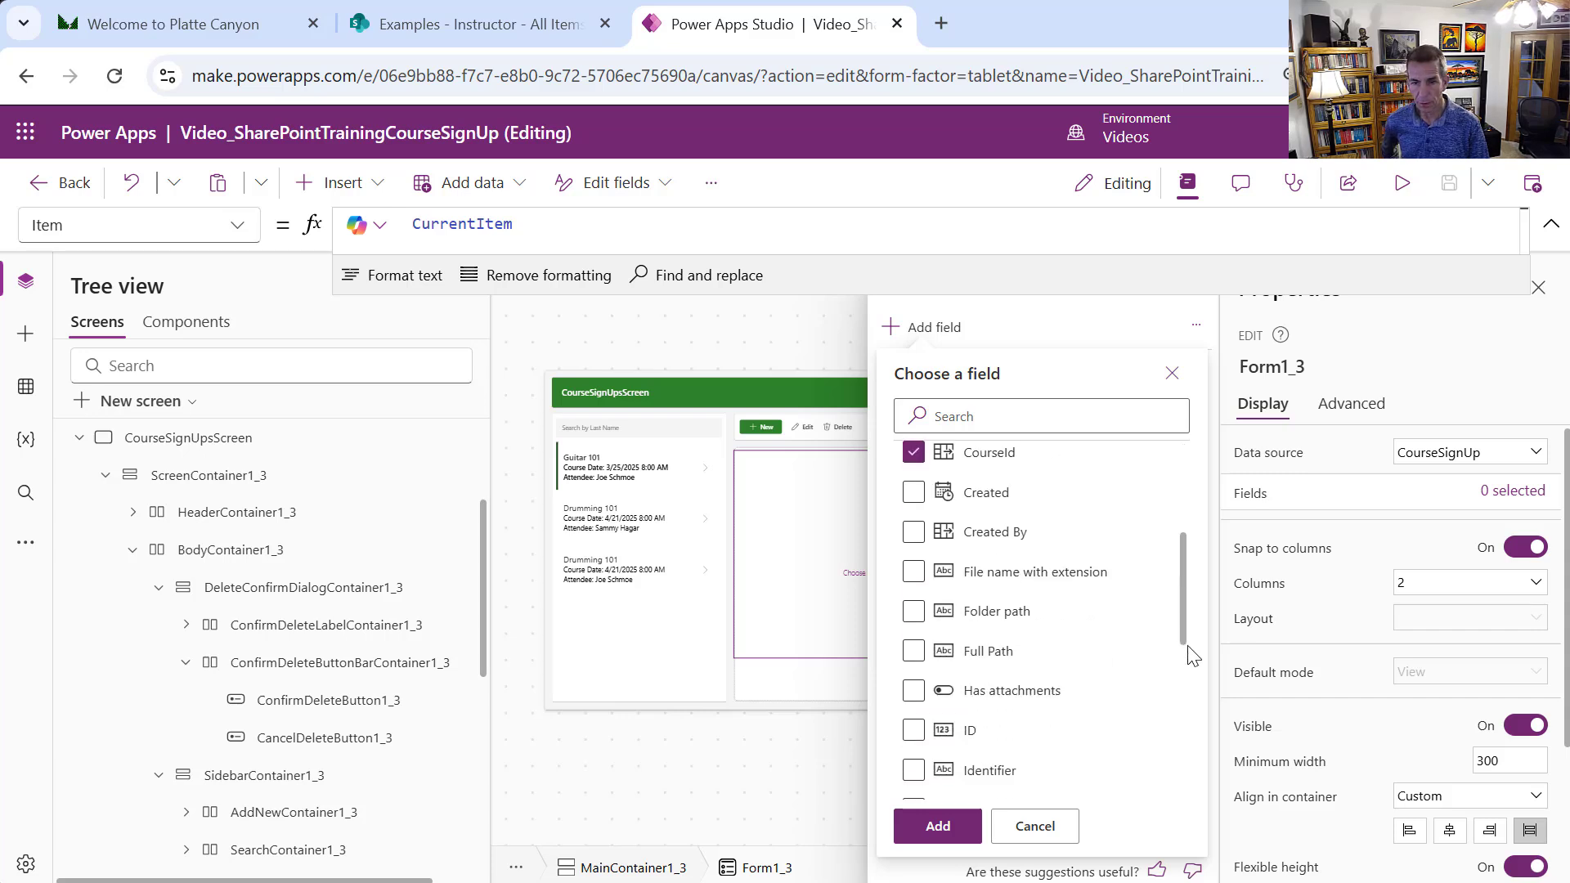
scroll(1190, 654, down, 2)
click(914, 607)
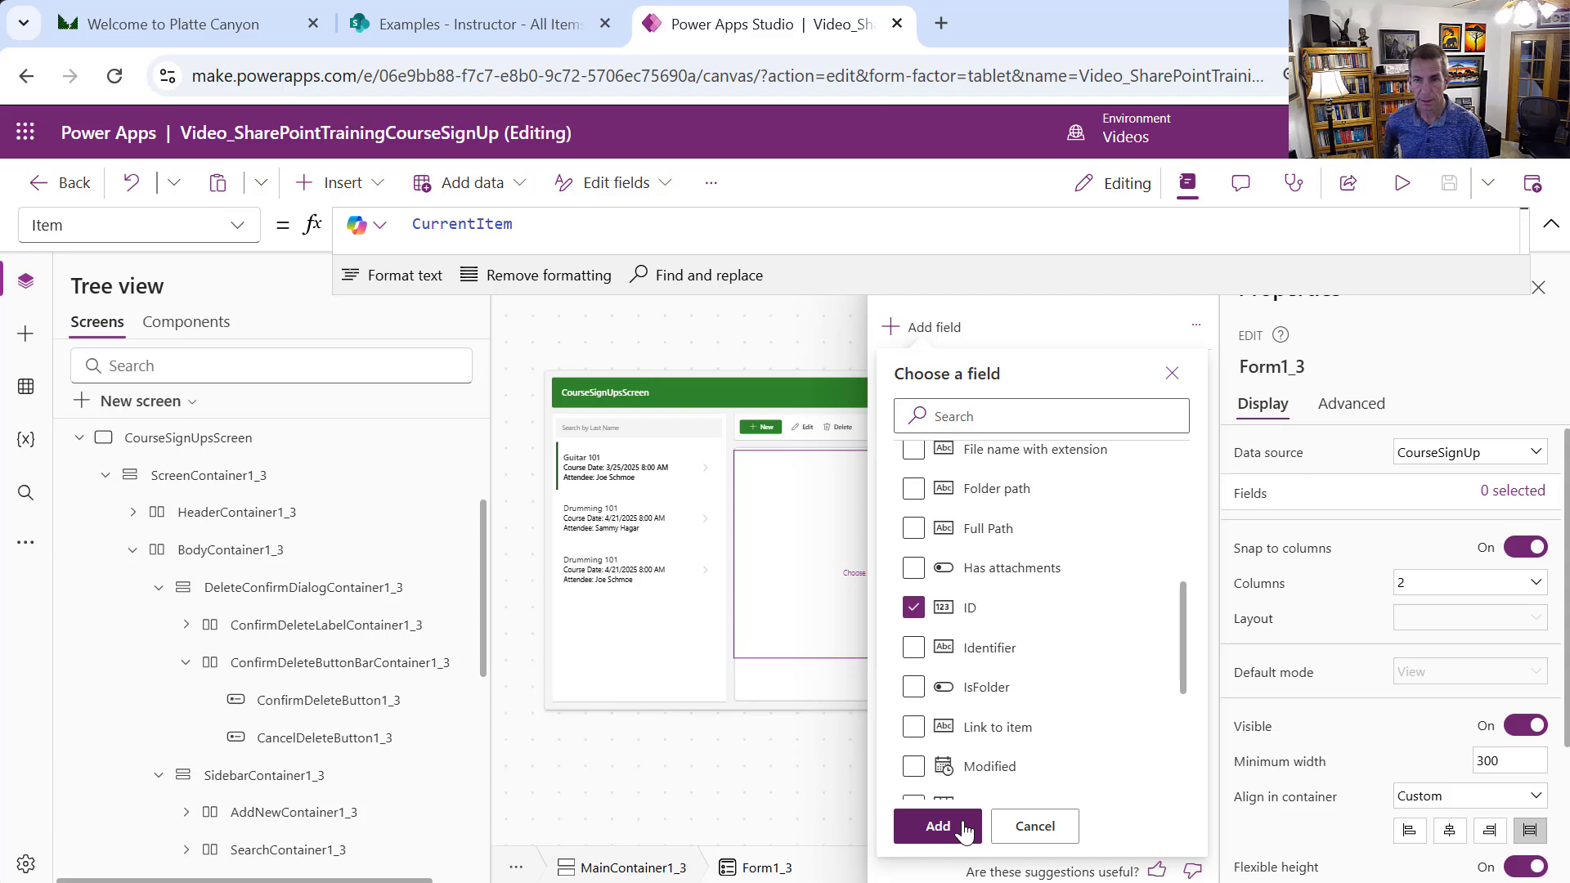
click(965, 830)
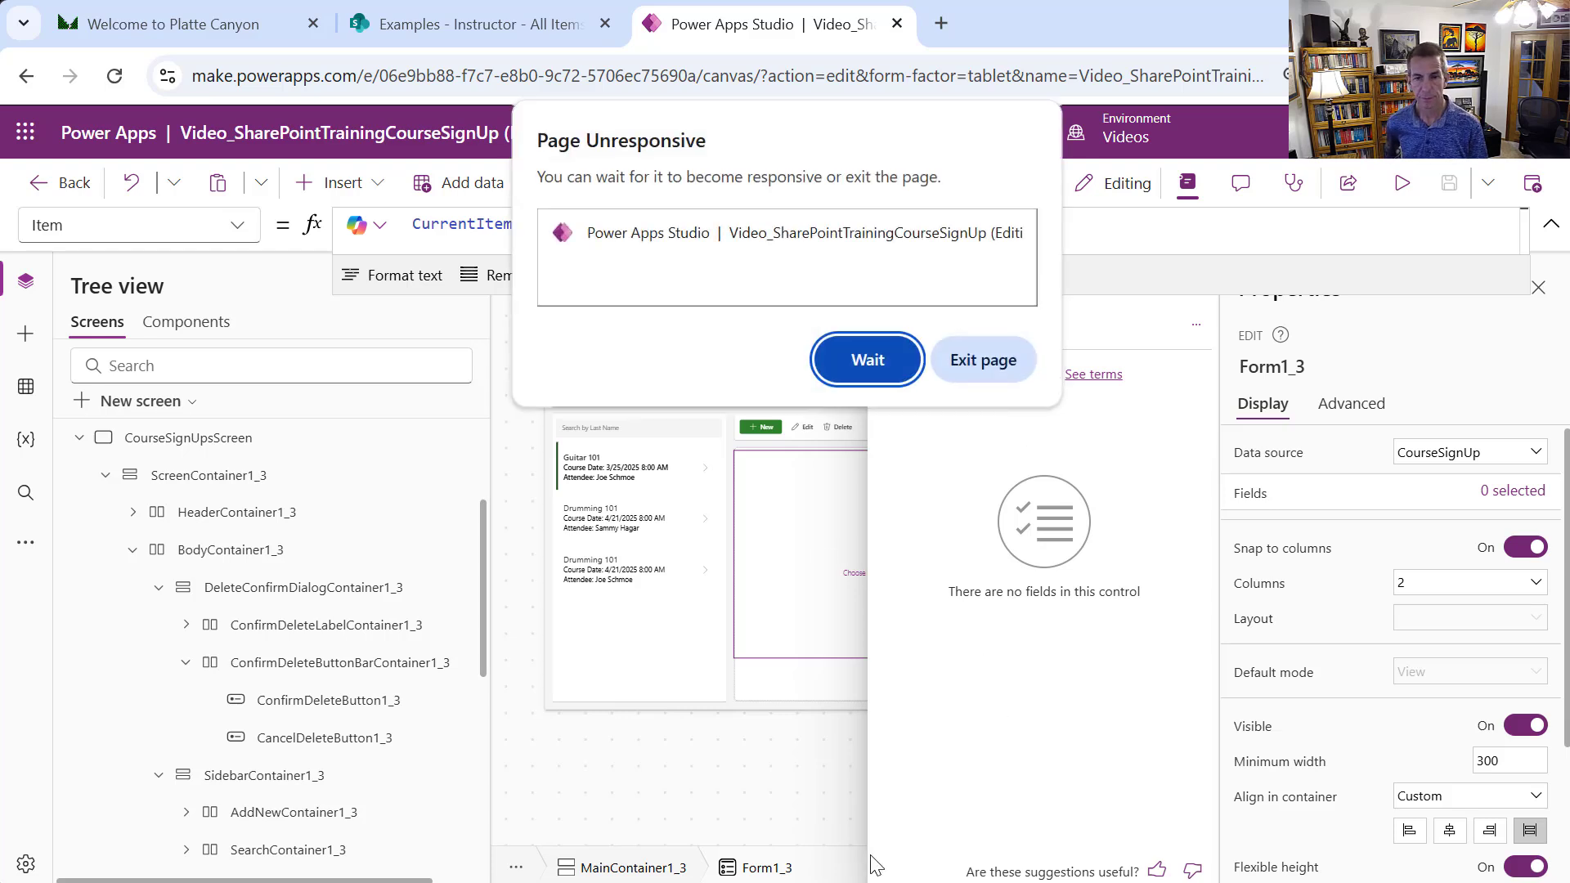
Let the page recover, review the five new cards, then close the fields pane
click(902, 361)
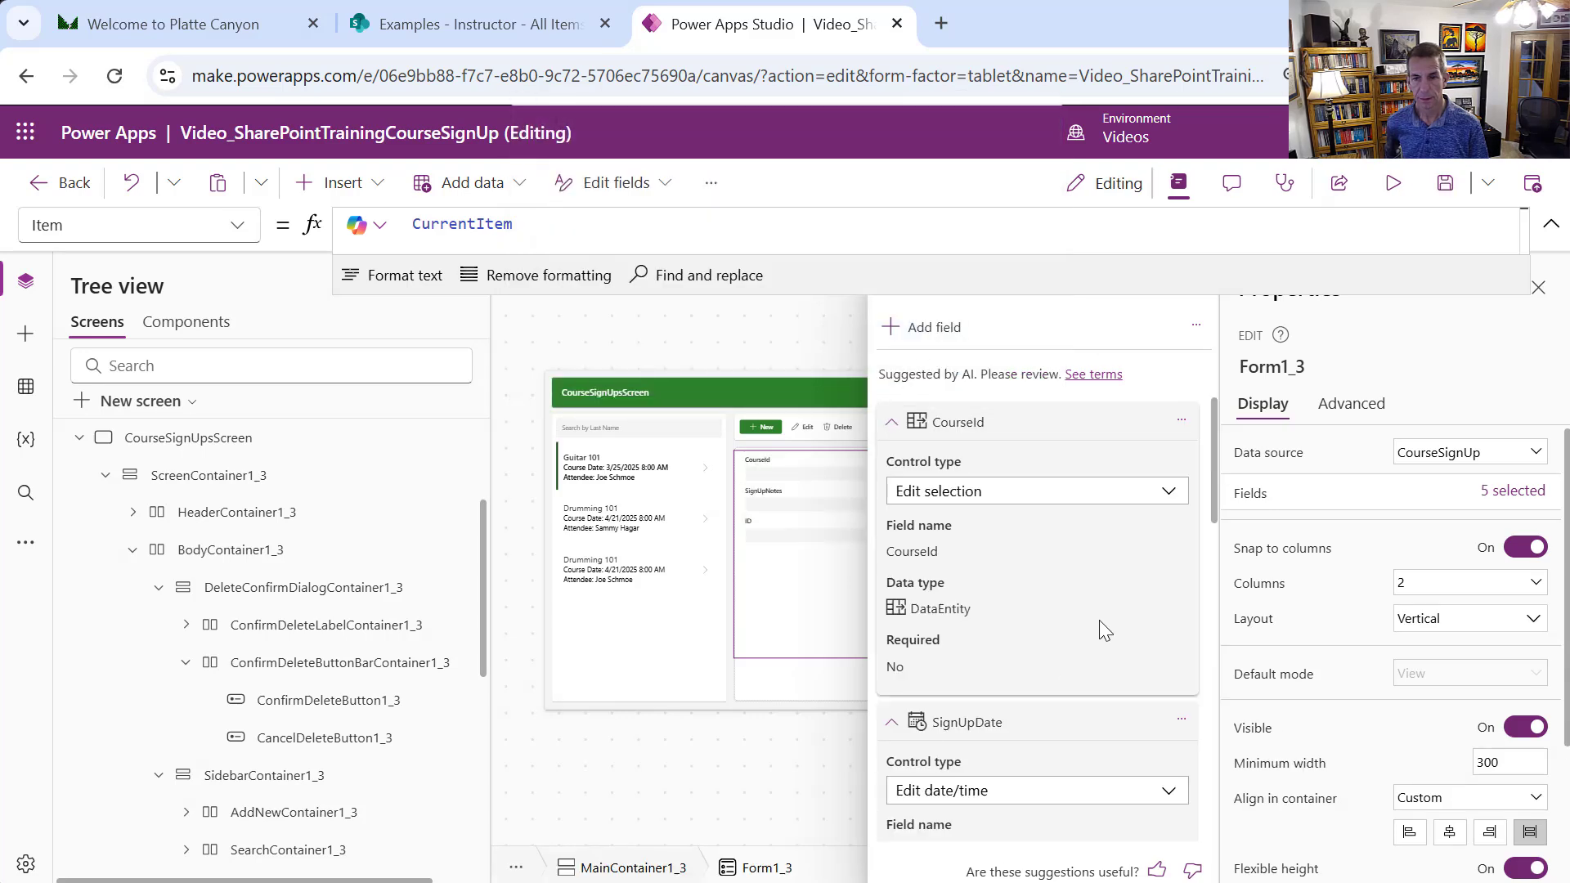
drag(1216, 502, 1195, 649)
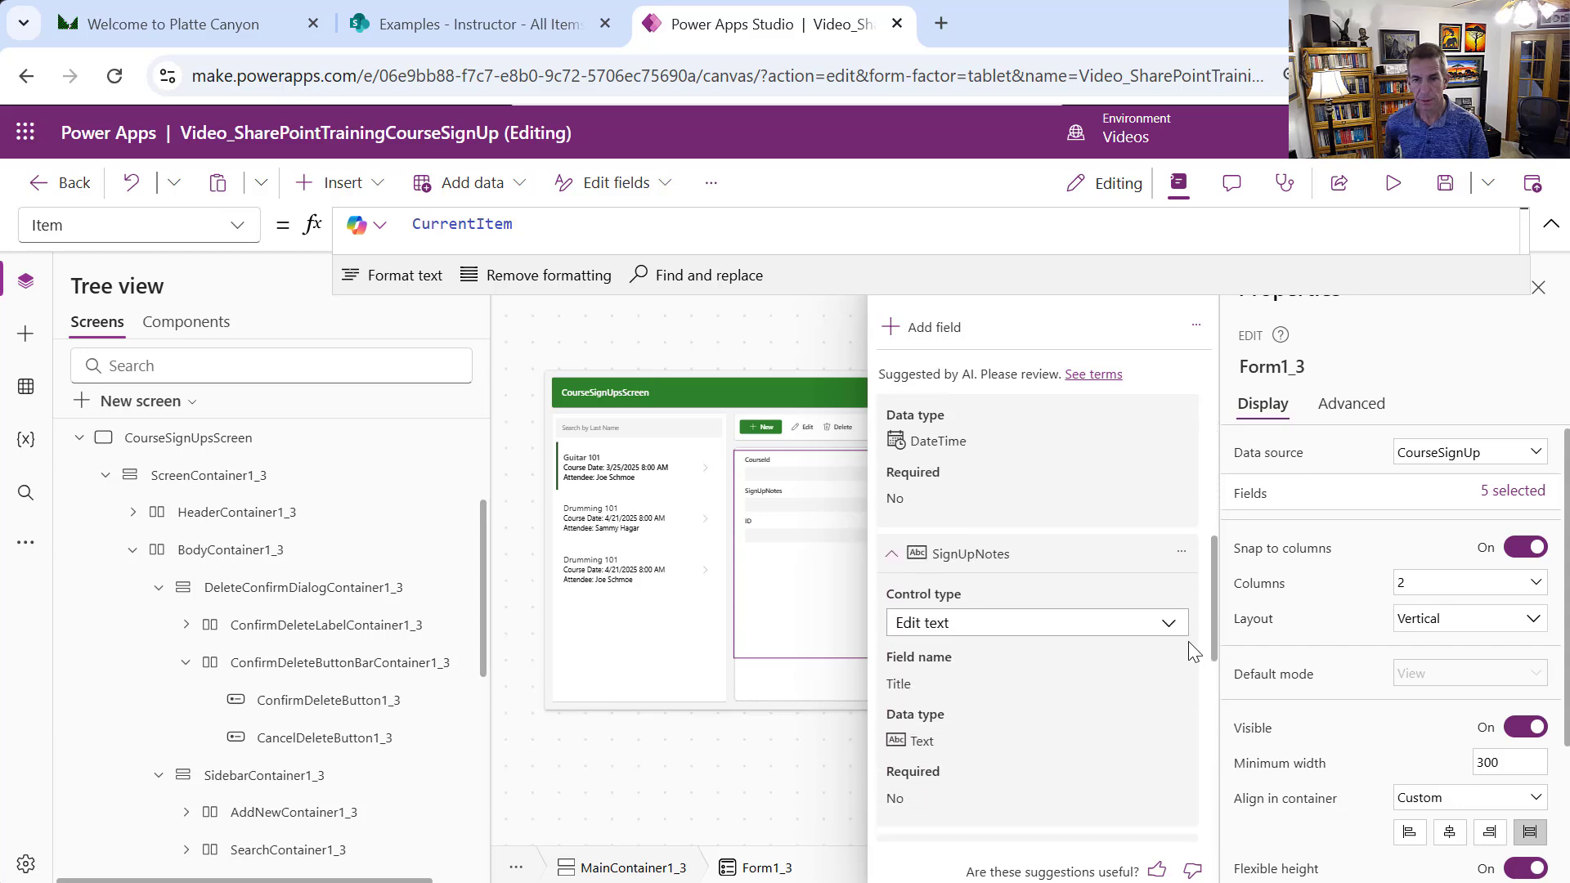
click(1162, 625)
click(1151, 686)
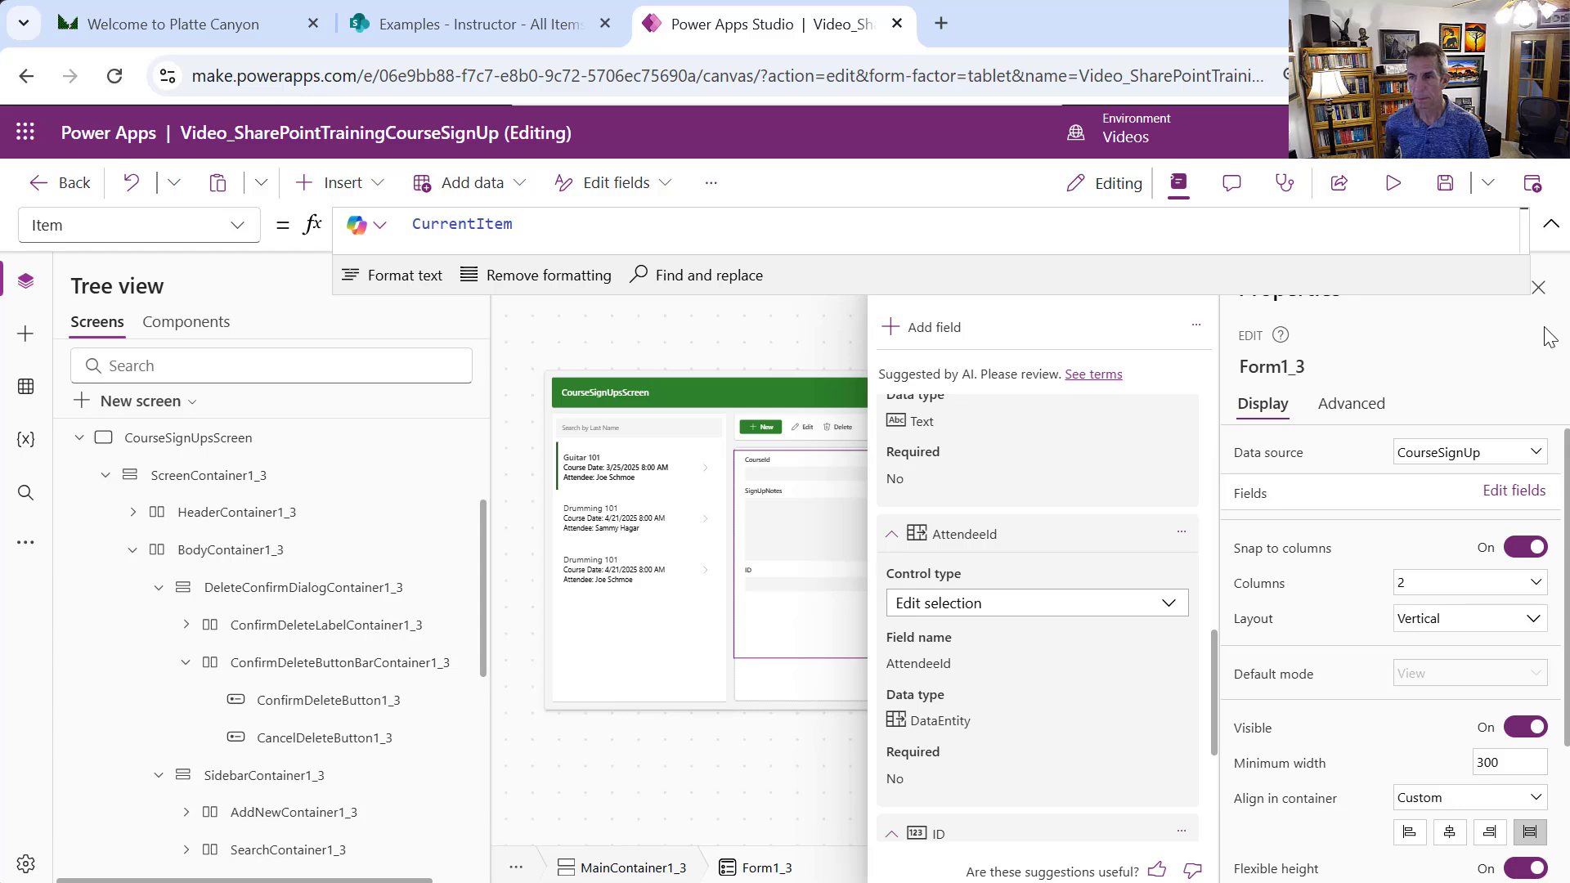
drag(1207, 294, 1184, 221)
click(1196, 274)
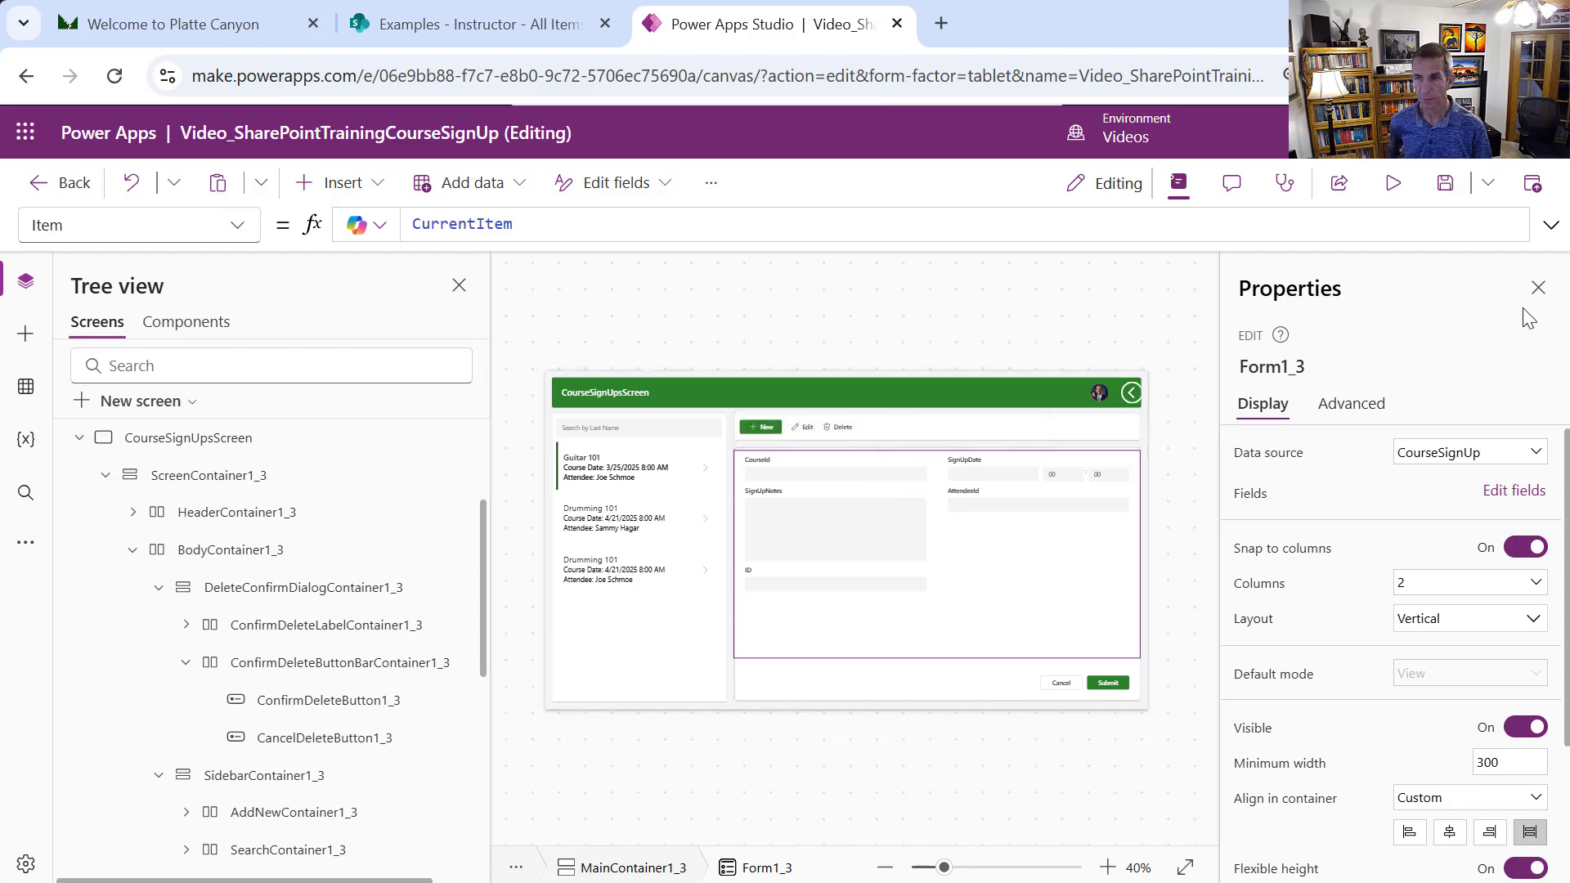
Zoom the preview in and show the CourseId card's Advanced properties
click(1537, 291)
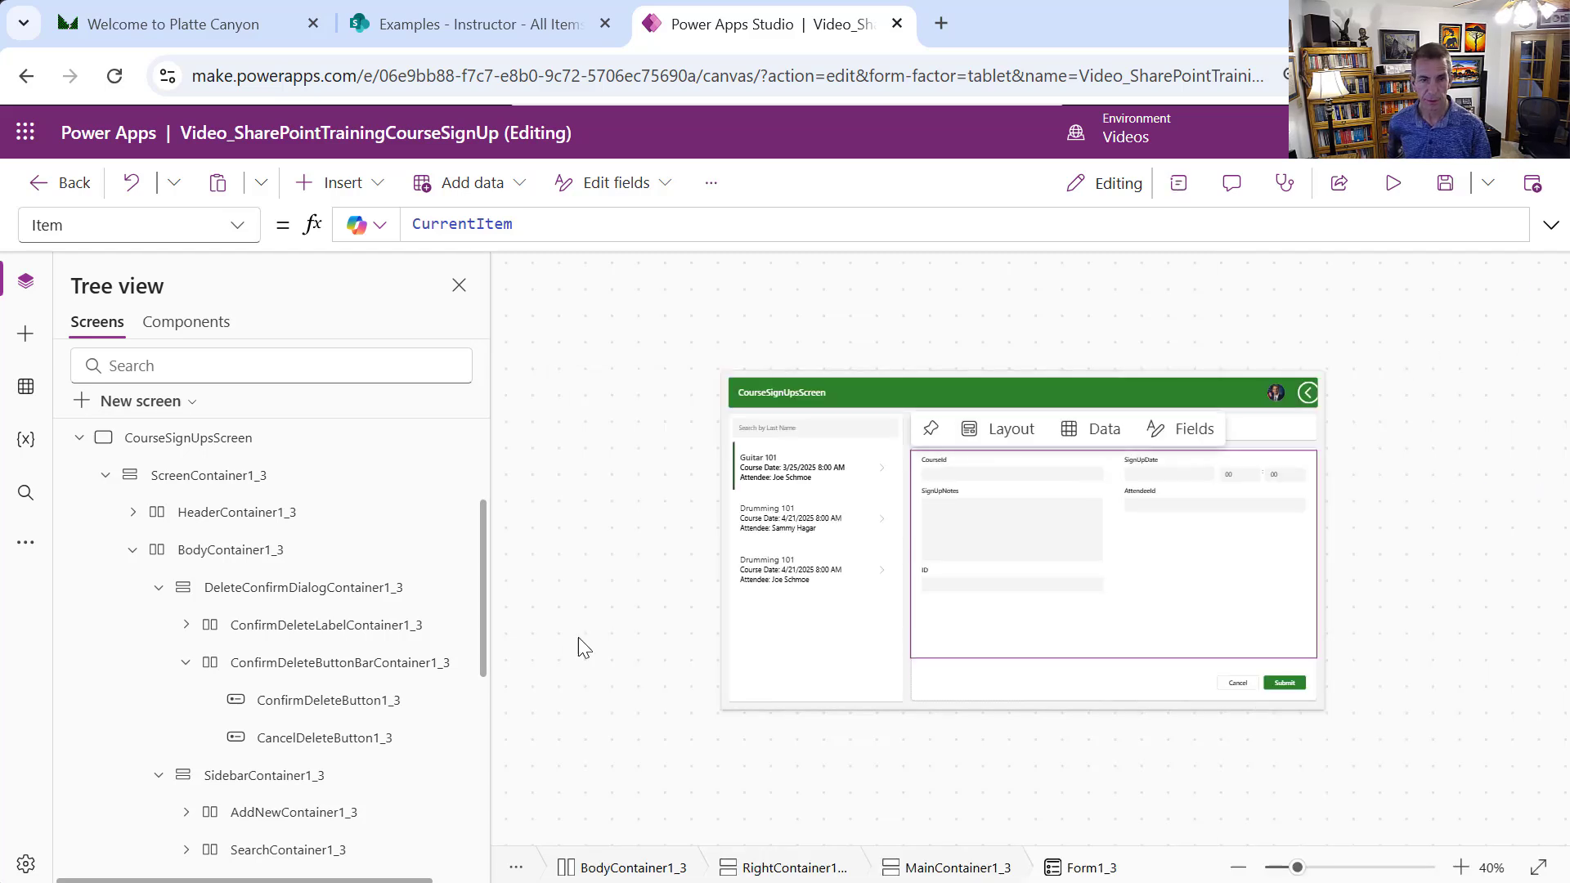
click(1463, 869)
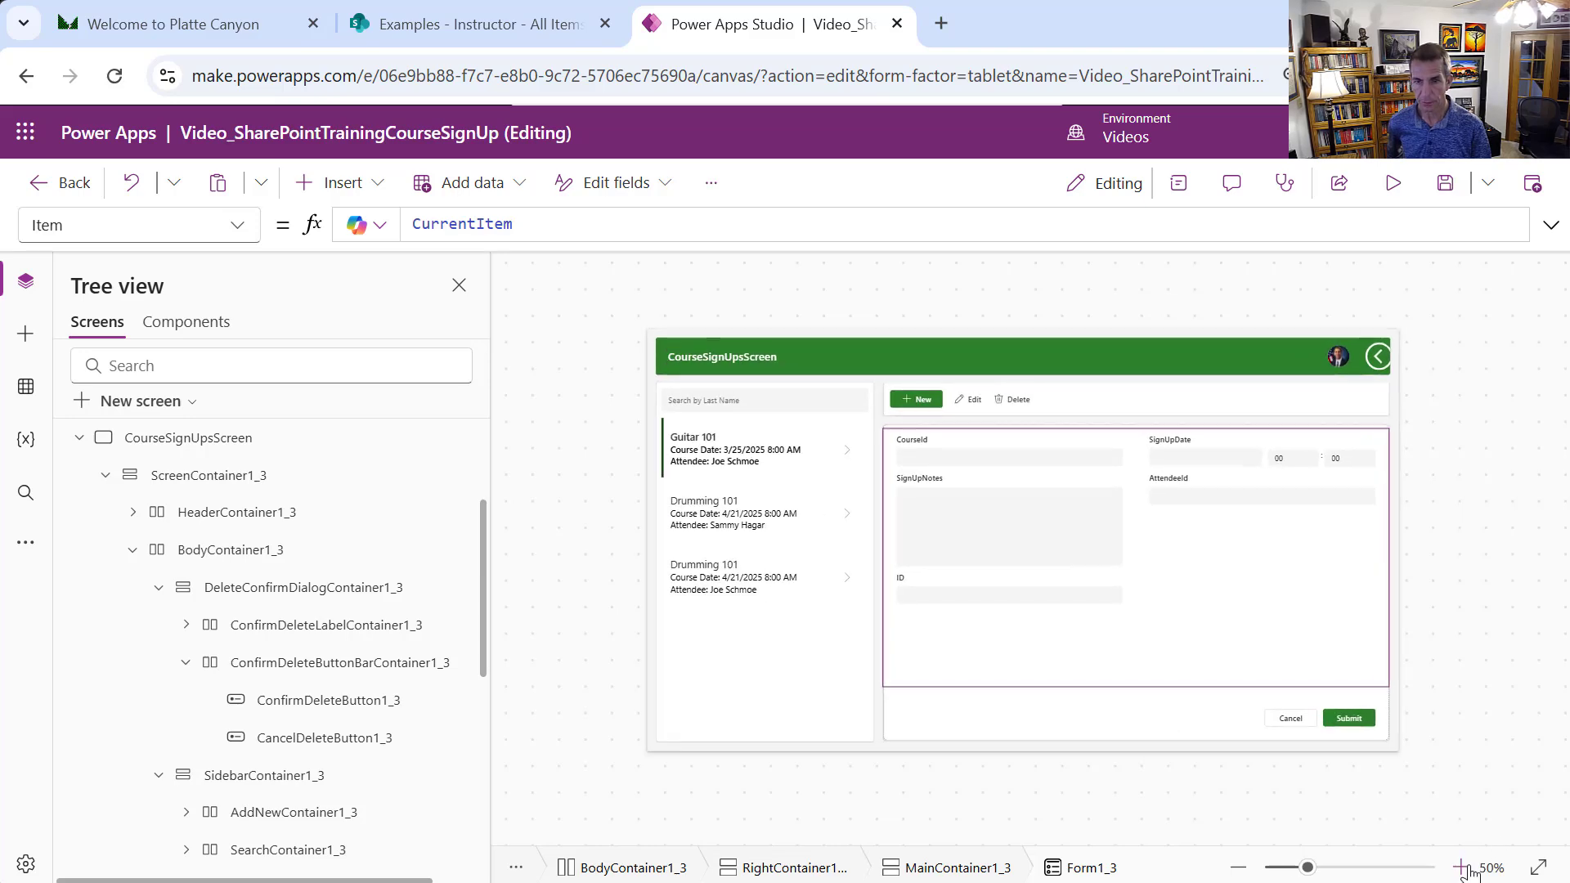
click(1463, 868)
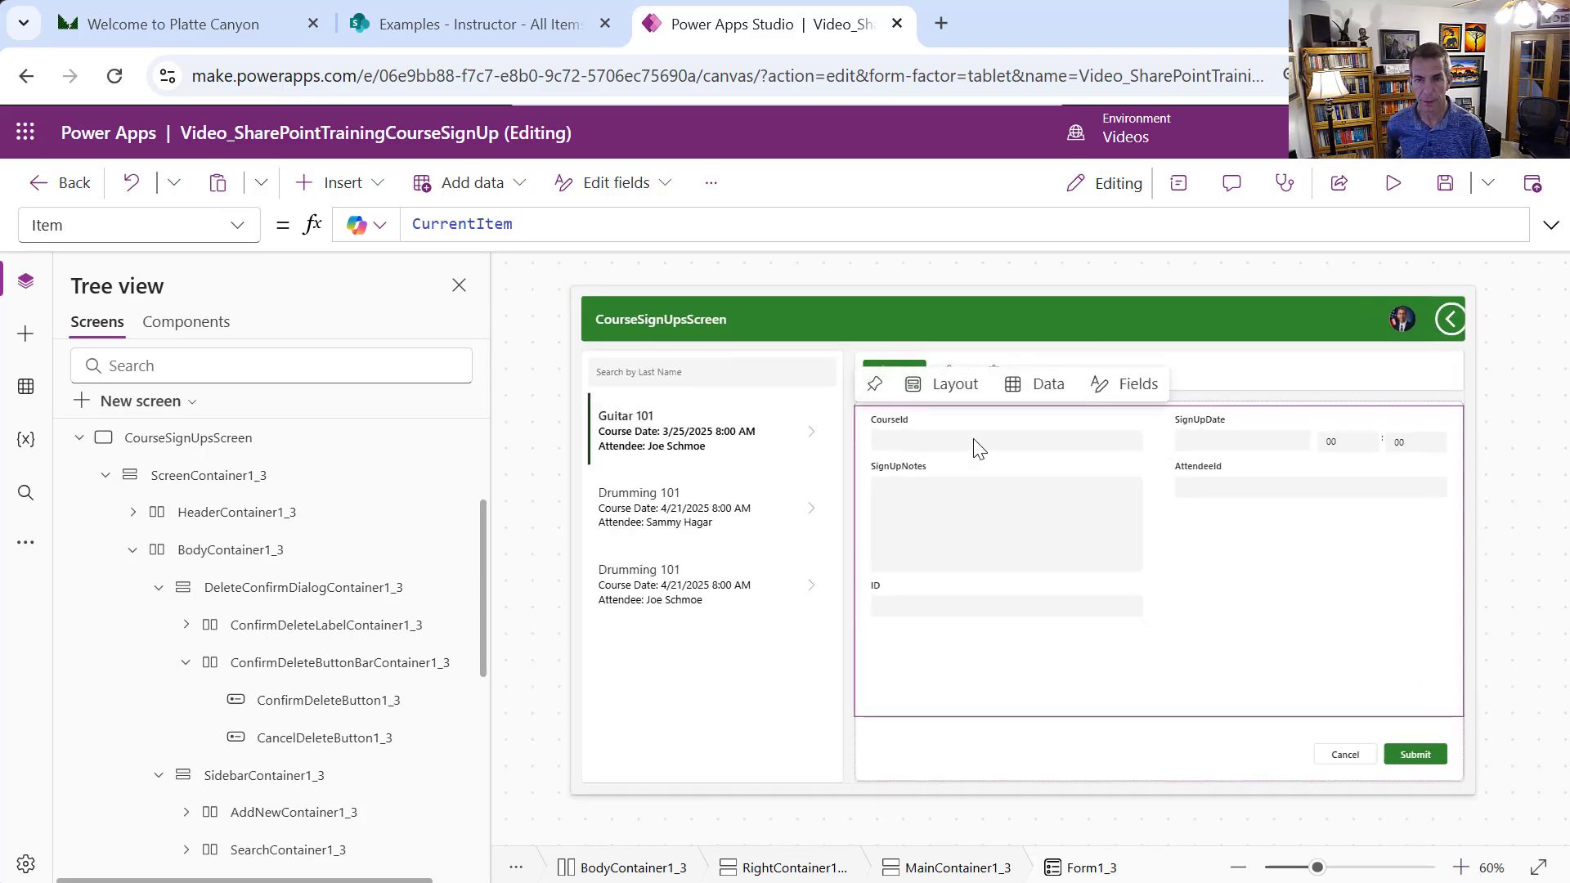
click(968, 431)
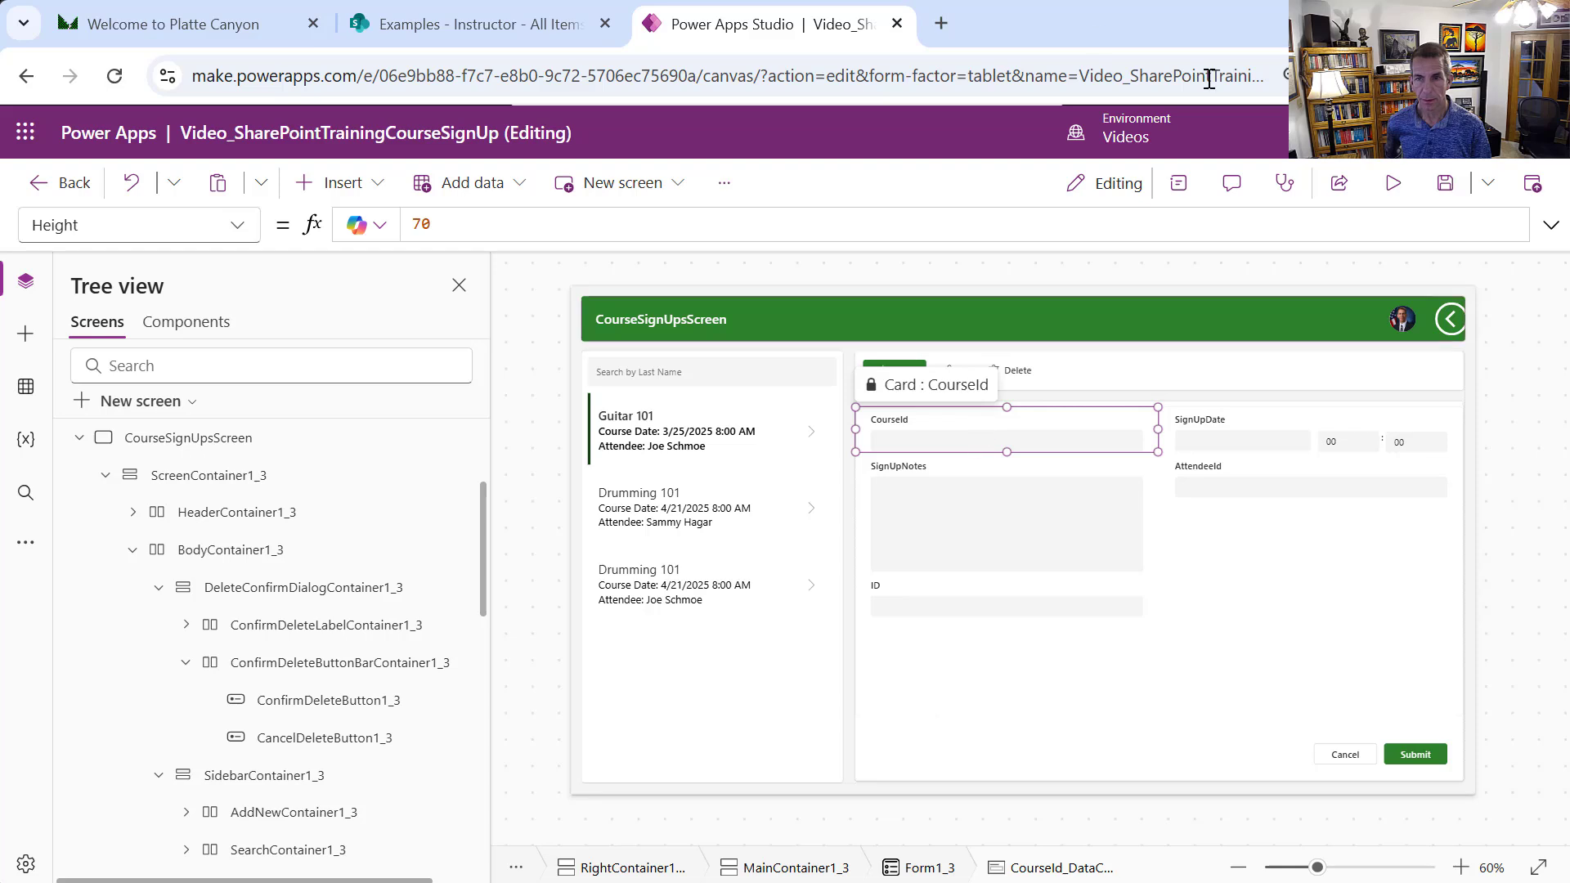
click(1179, 184)
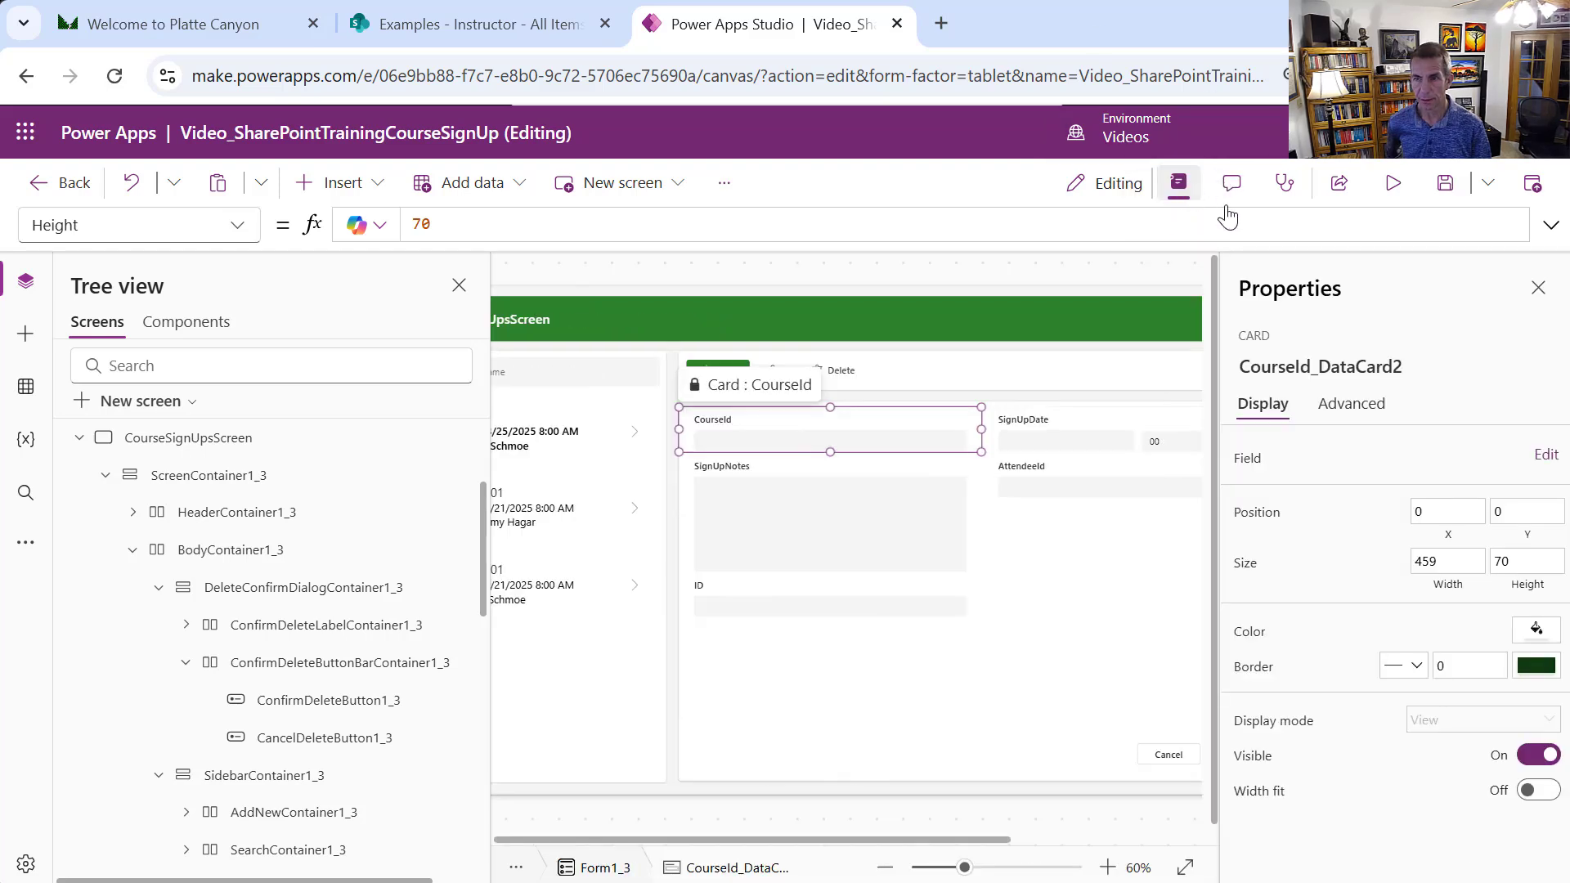
click(1389, 417)
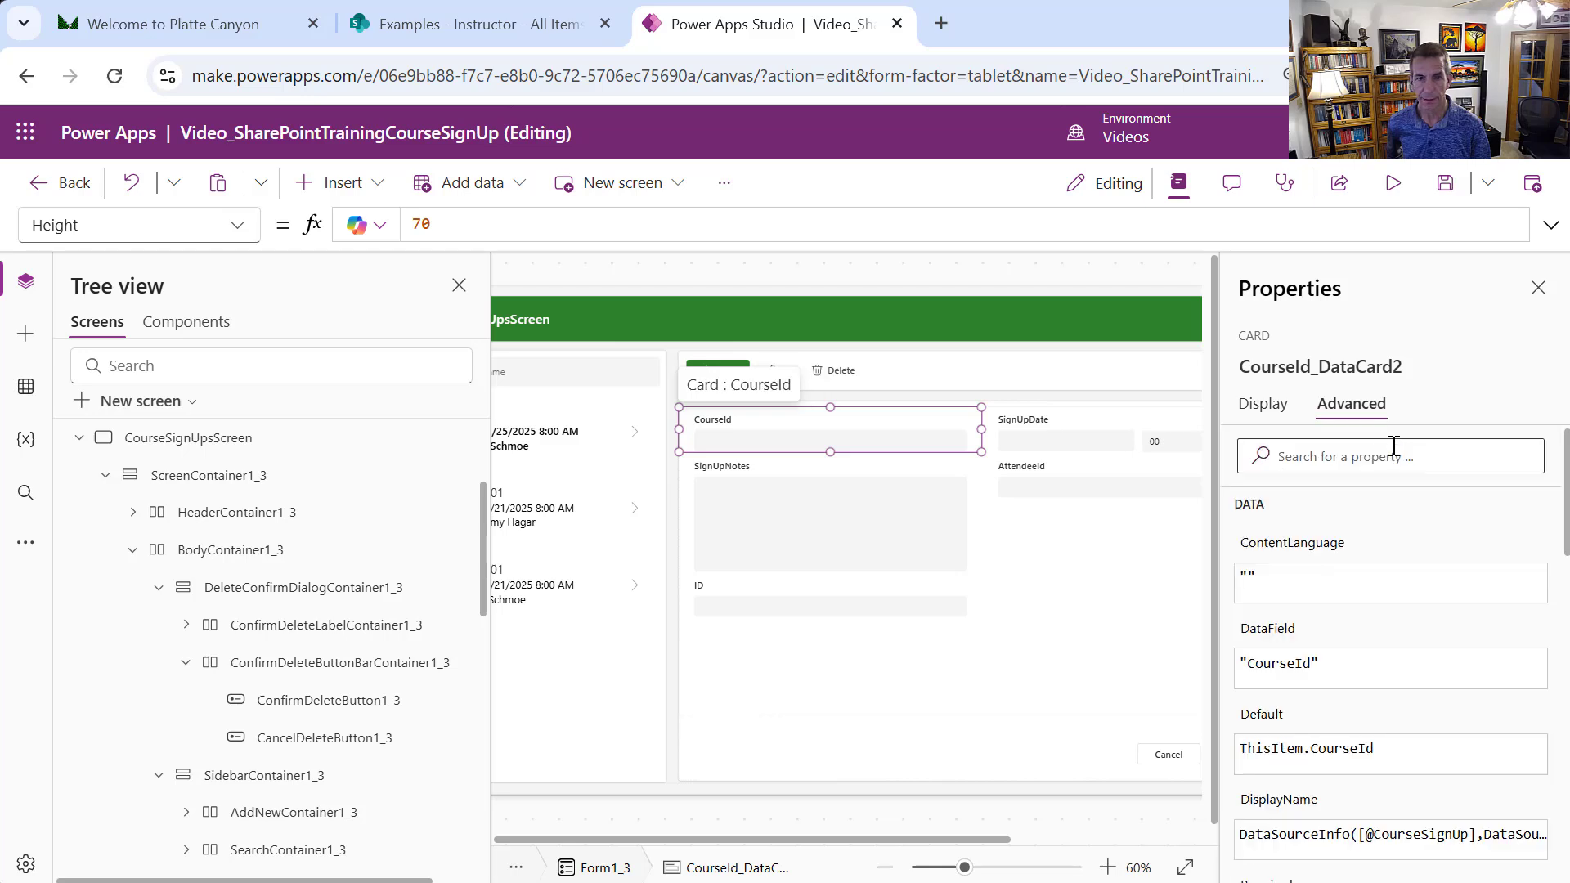
Change the CourseId card's label text to "Course"
click(726, 429)
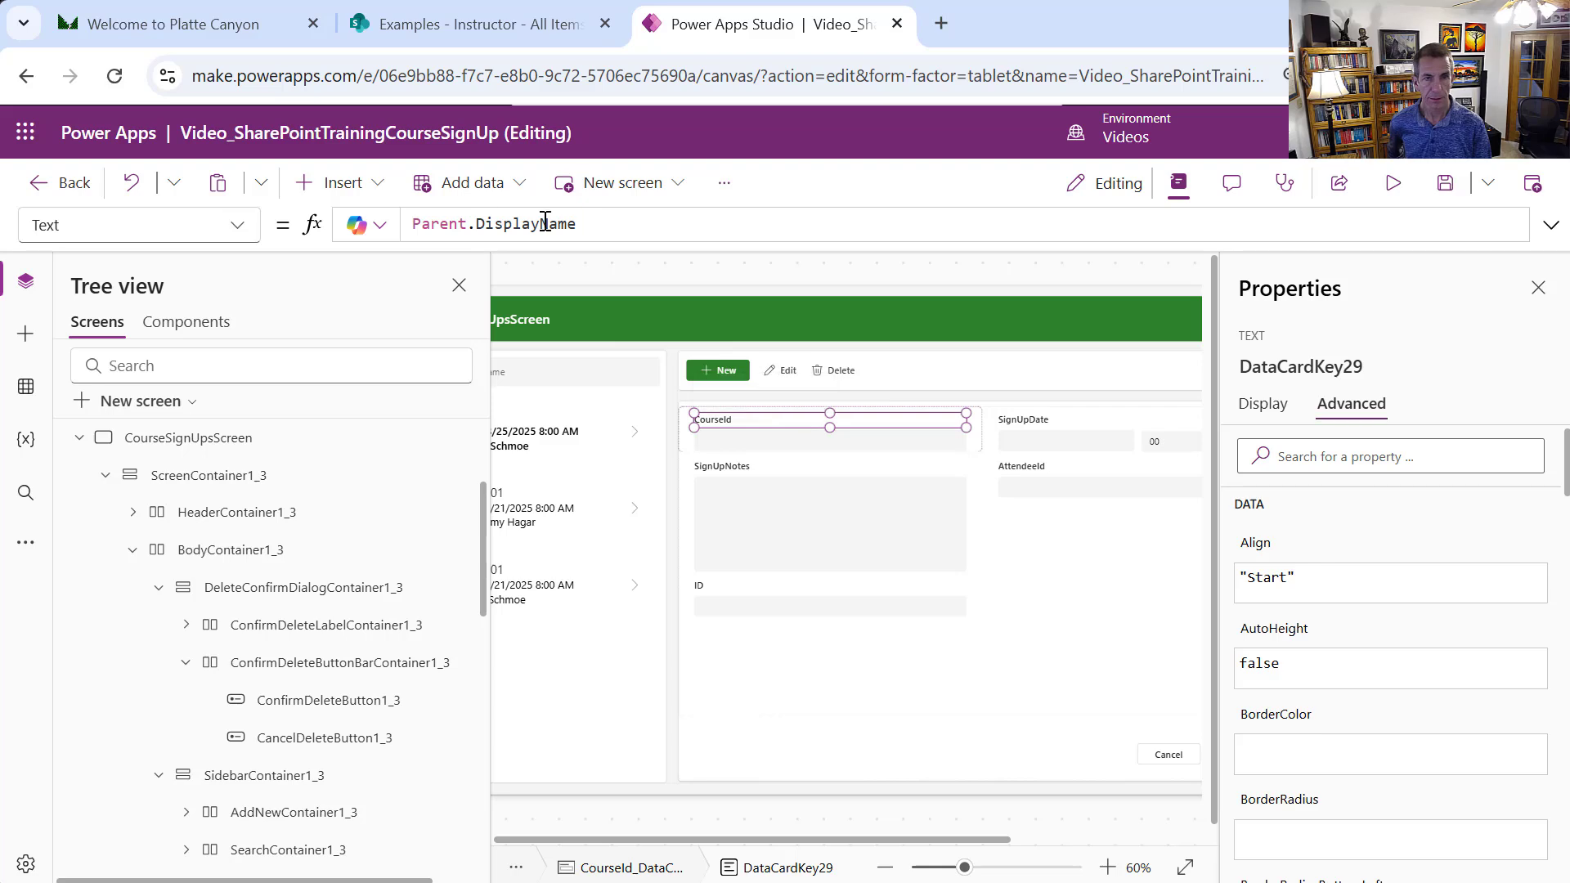
drag(578, 224, 404, 211)
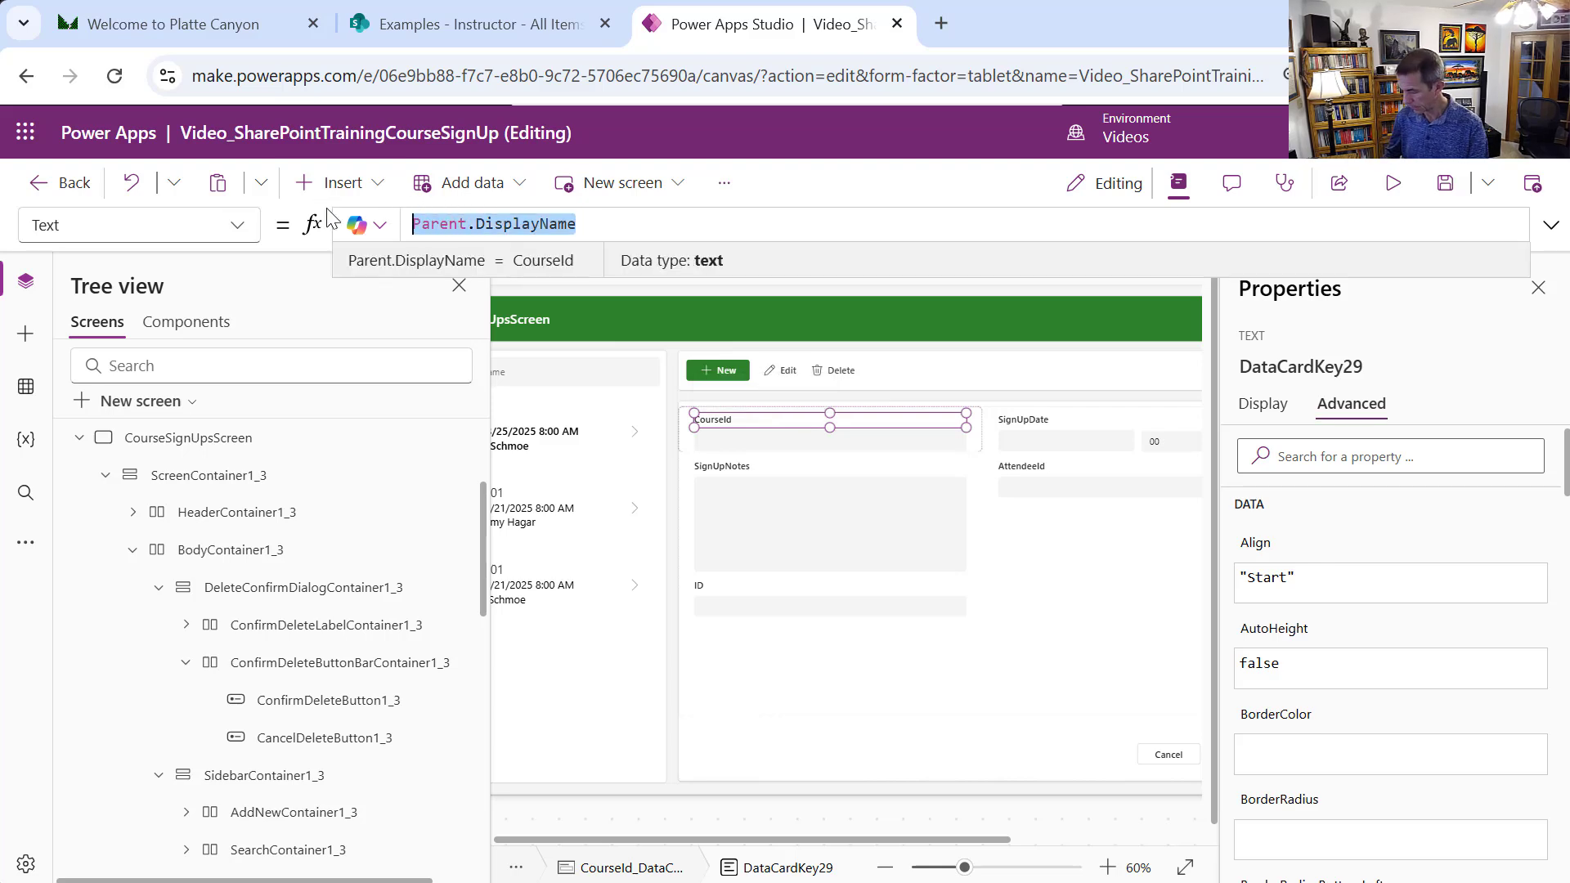
text("Course)
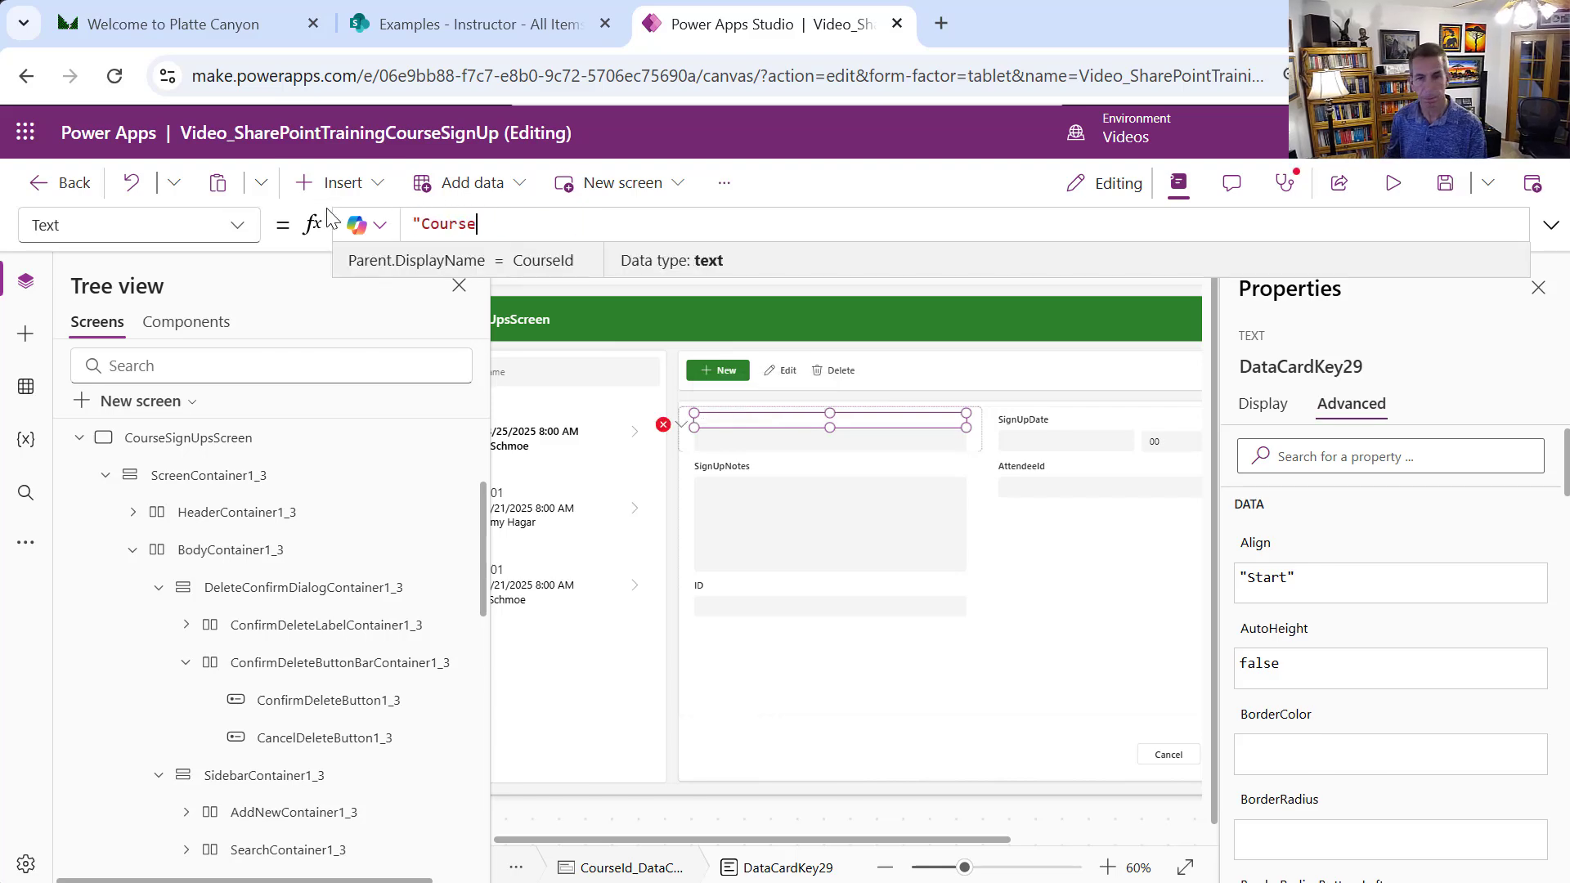
text(")
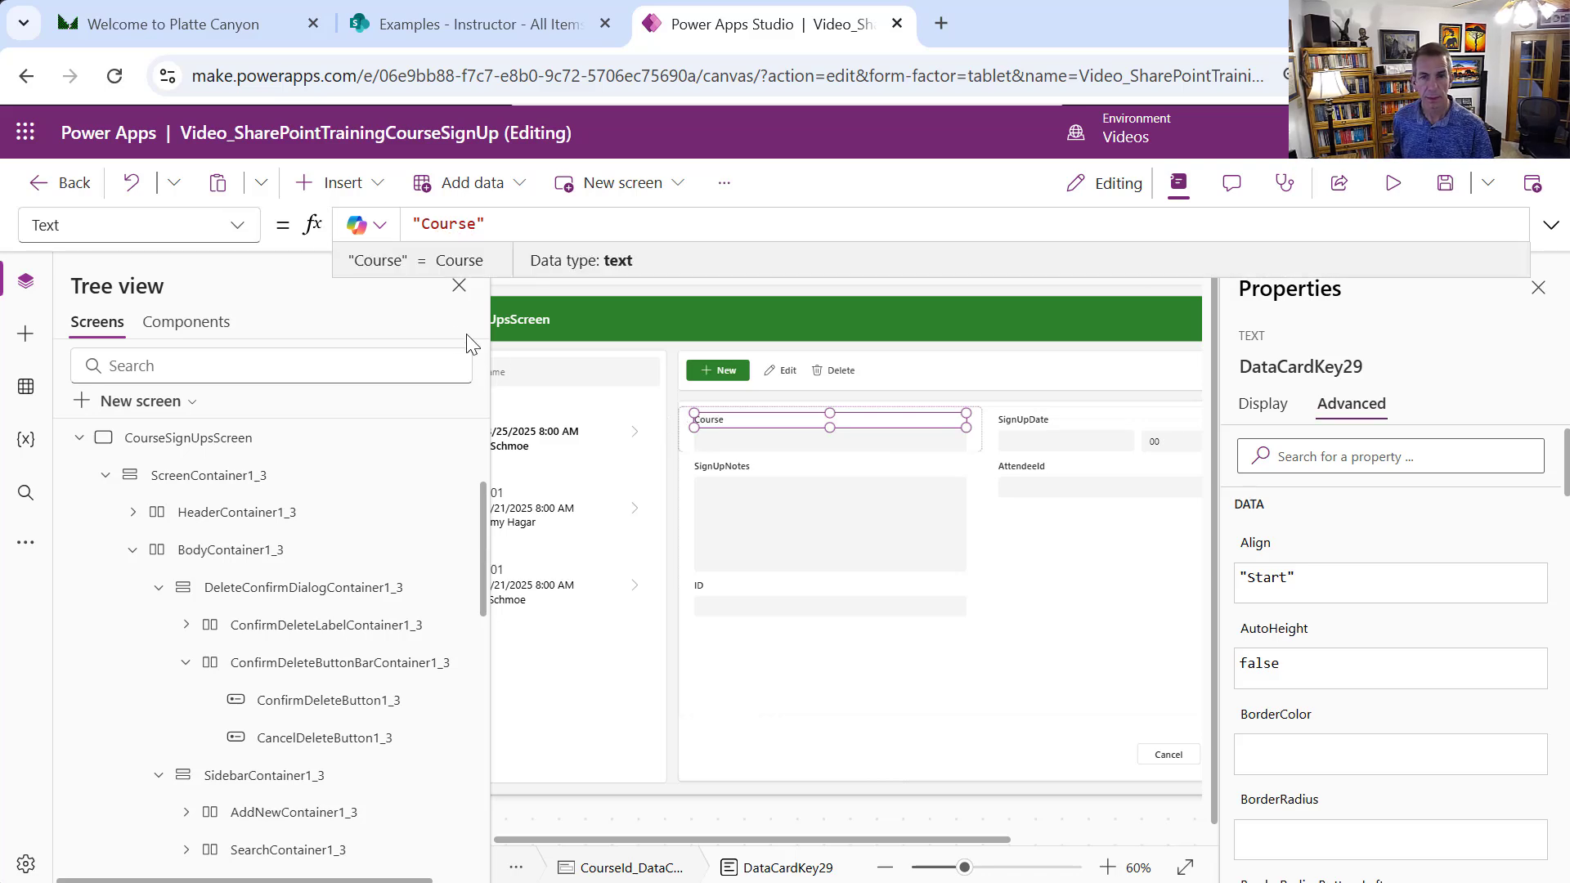
Select the whole CourseId_DataCard2 card through its Course label
click(739, 438)
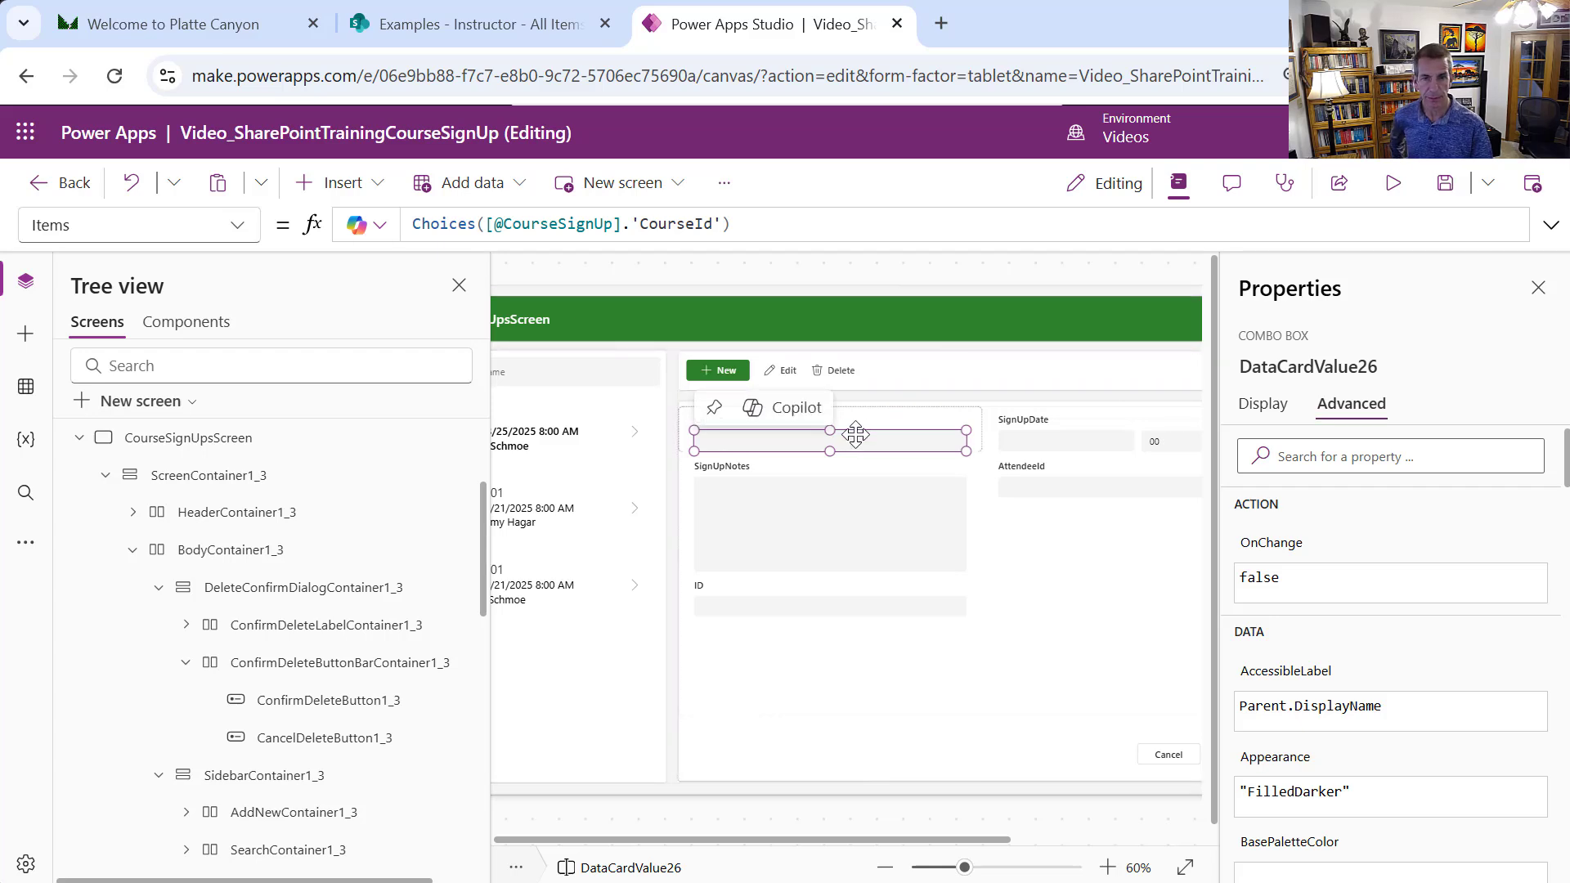
click(917, 414)
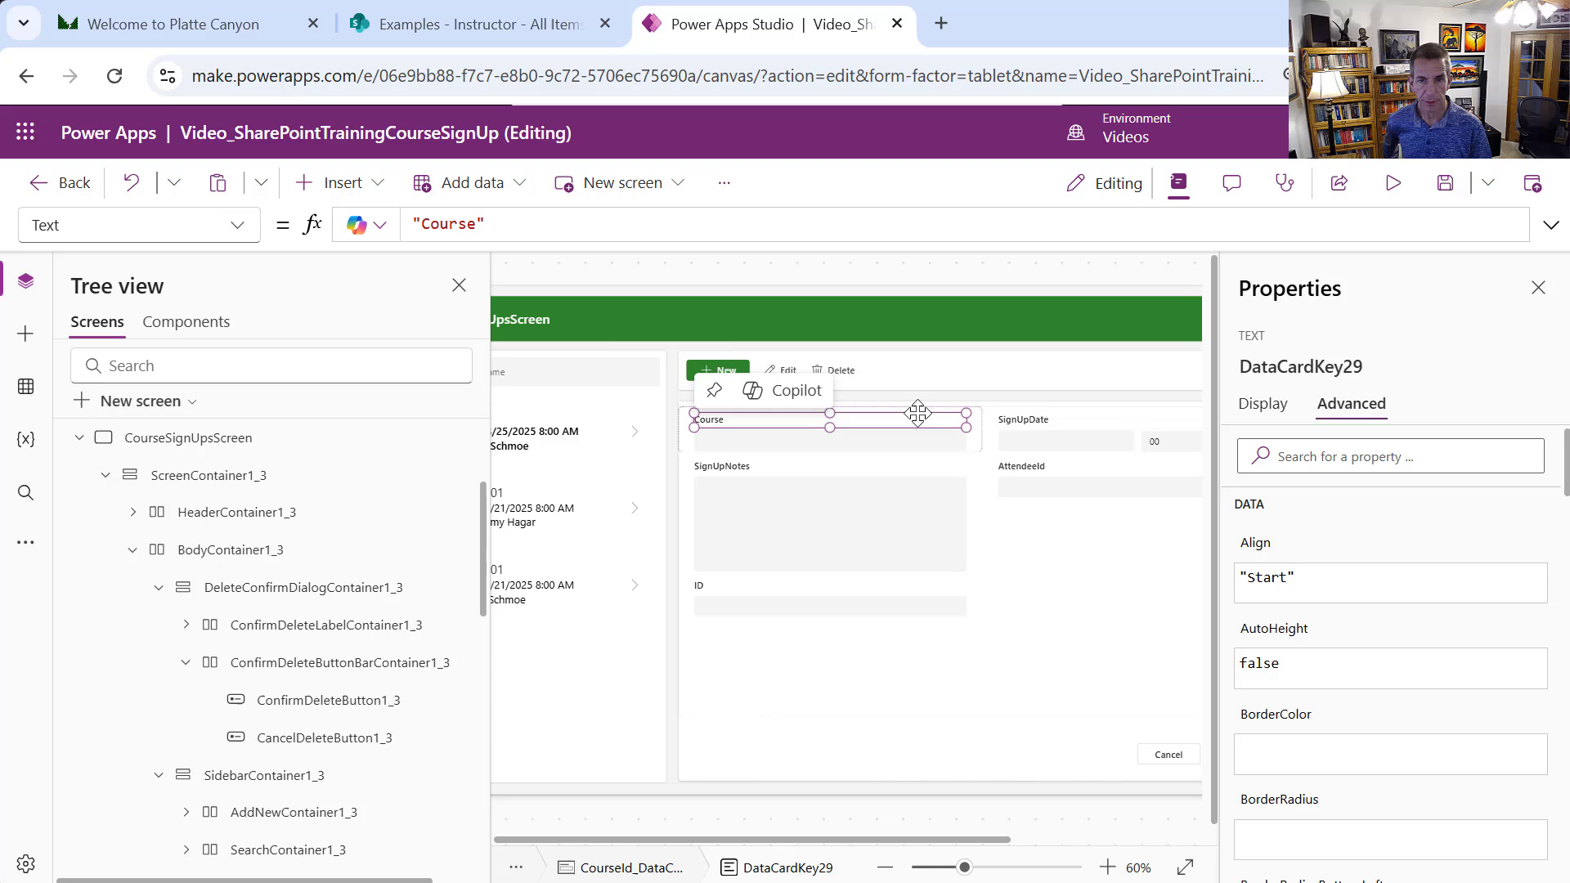
click(980, 452)
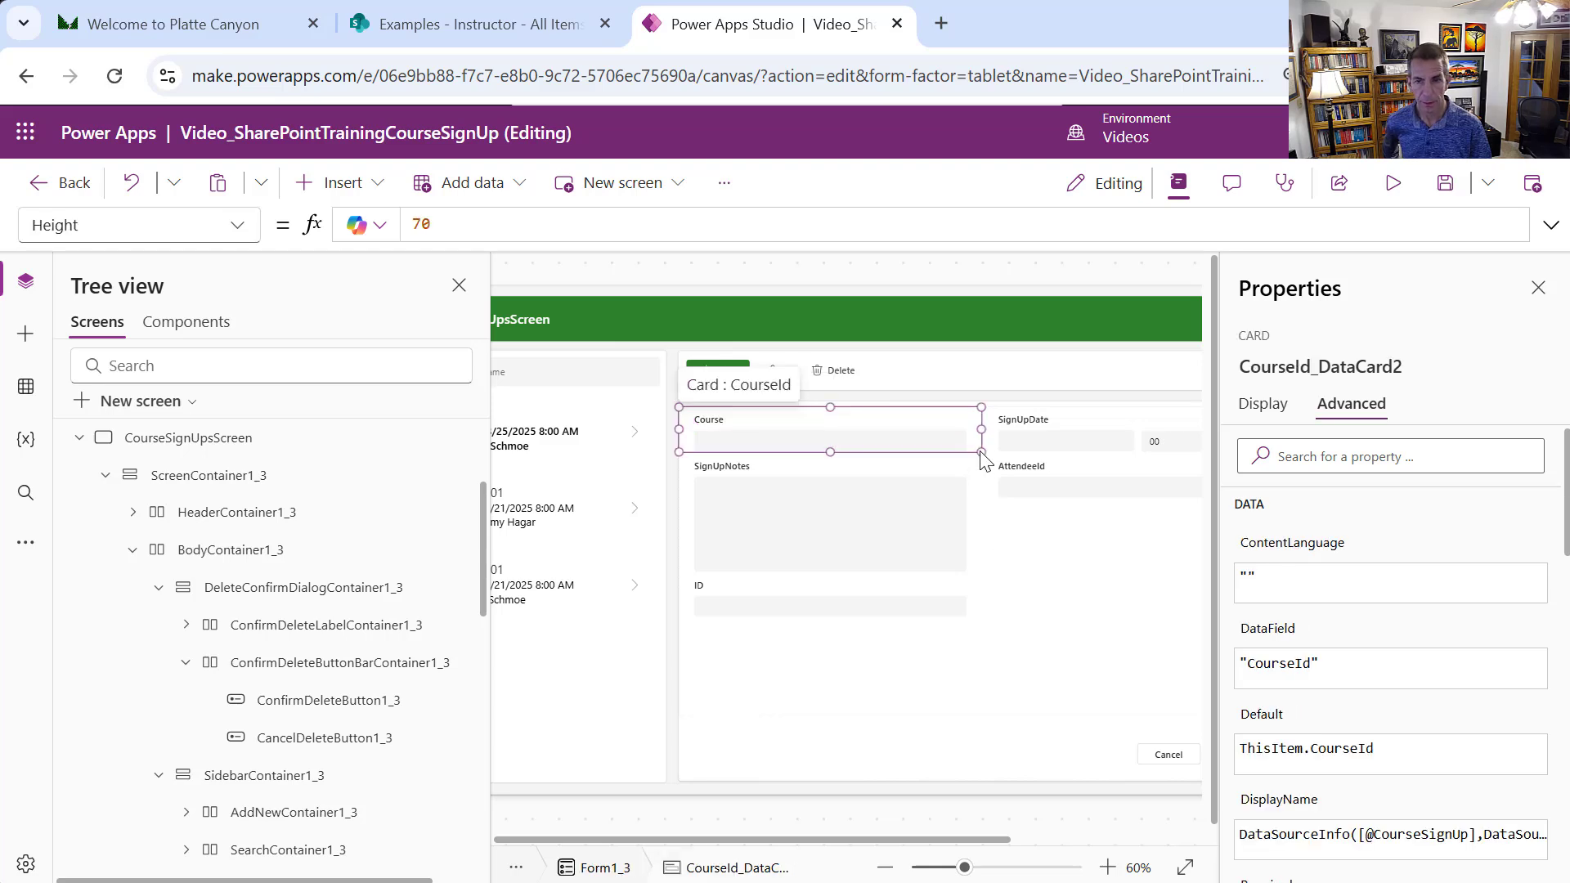
Insert a modern Dropdown (Preview) into the Course card with Items from the Course list
click(311, 182)
text(drop)
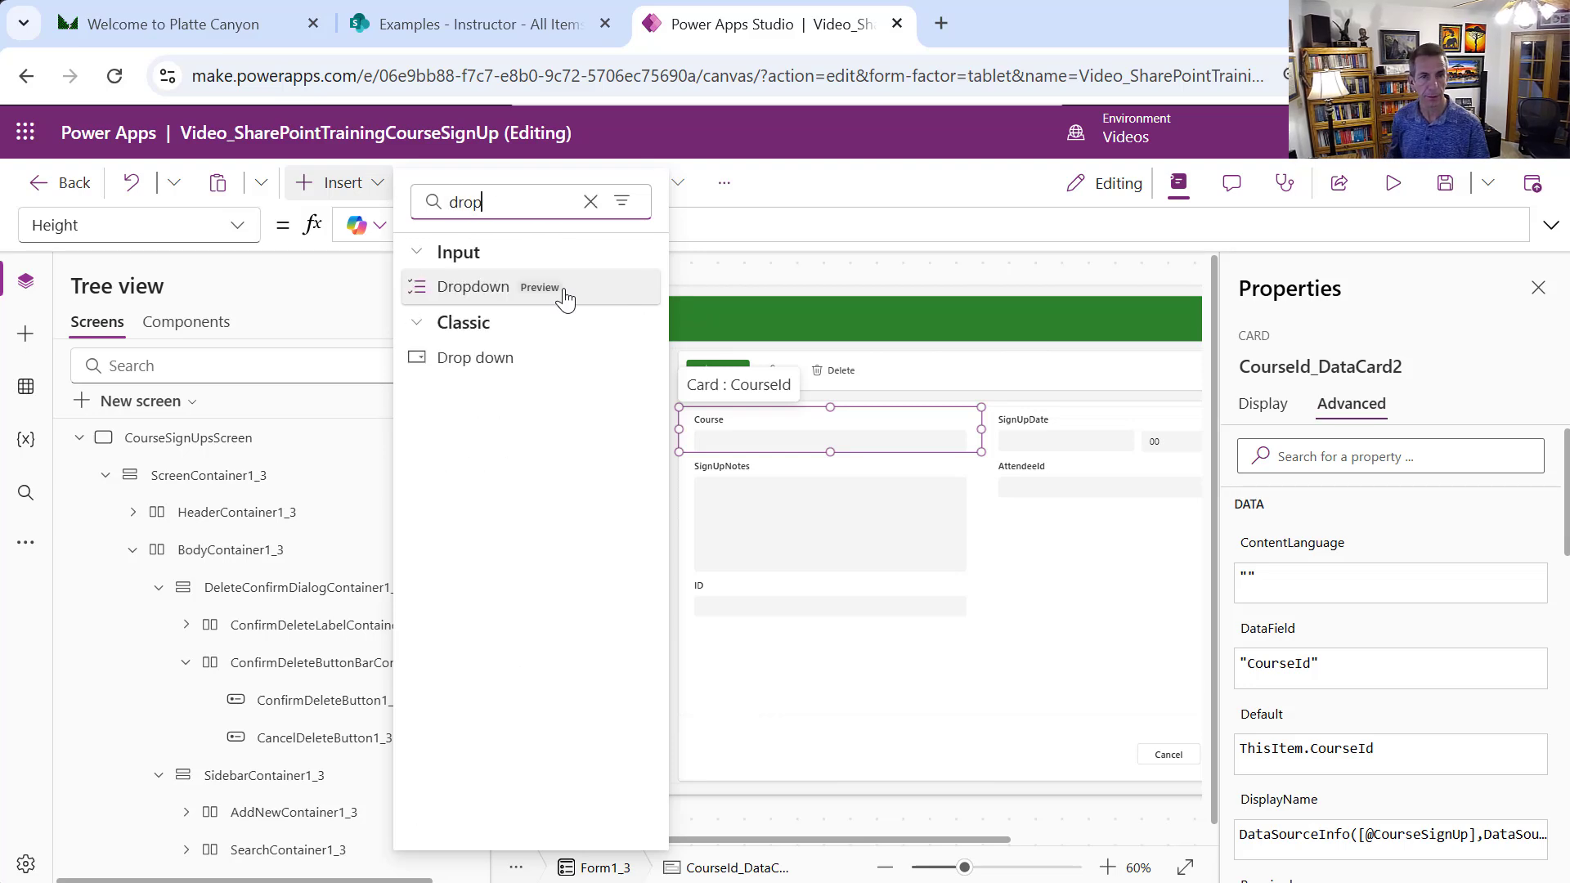
click(508, 299)
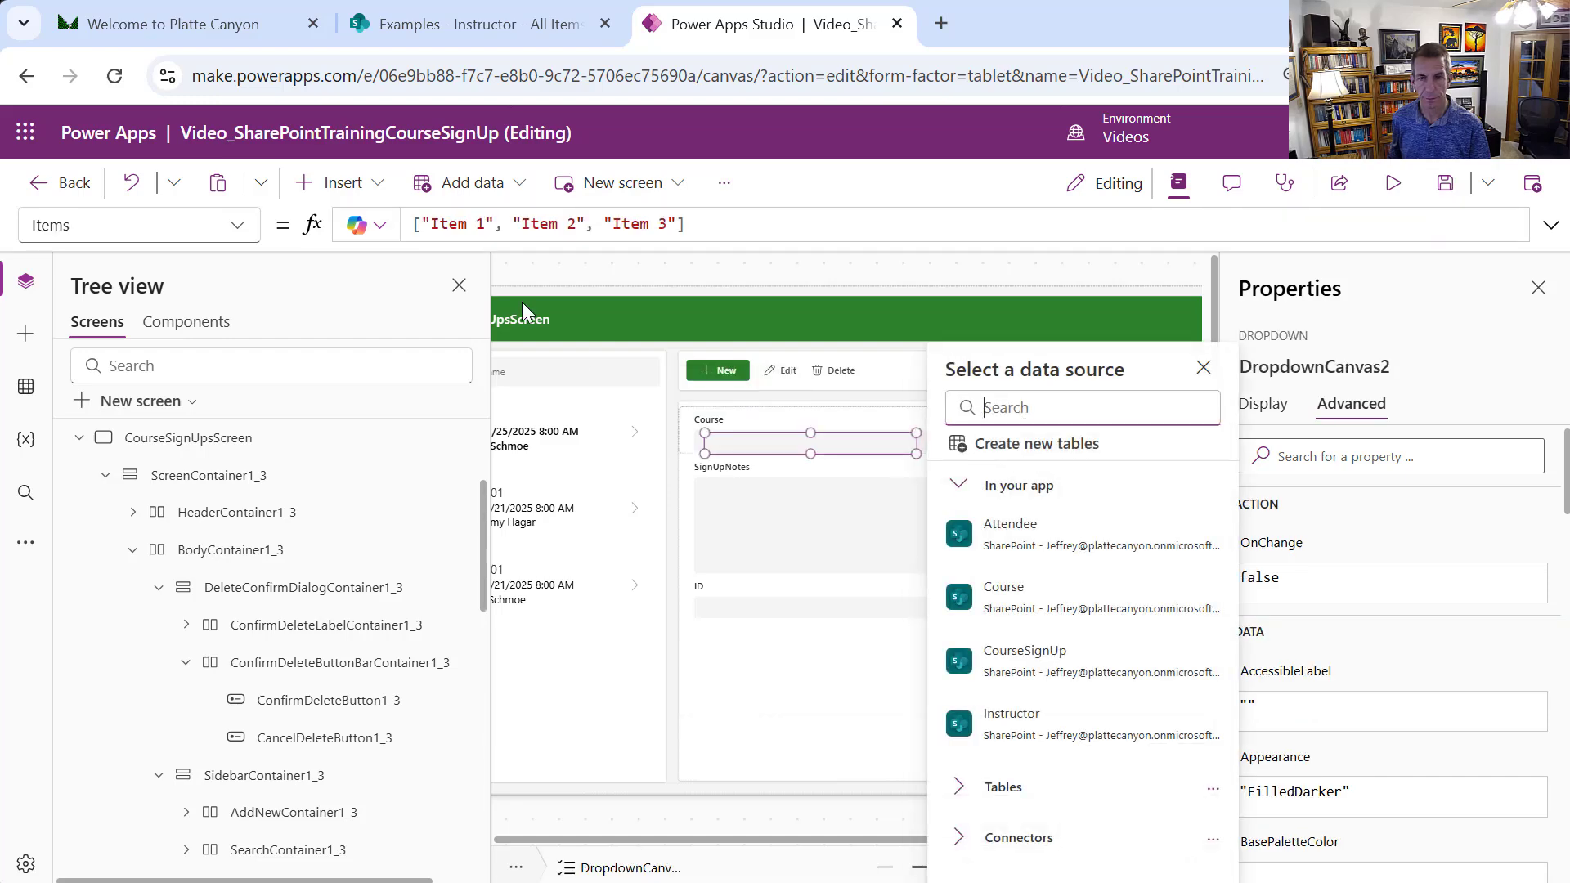
click(1042, 615)
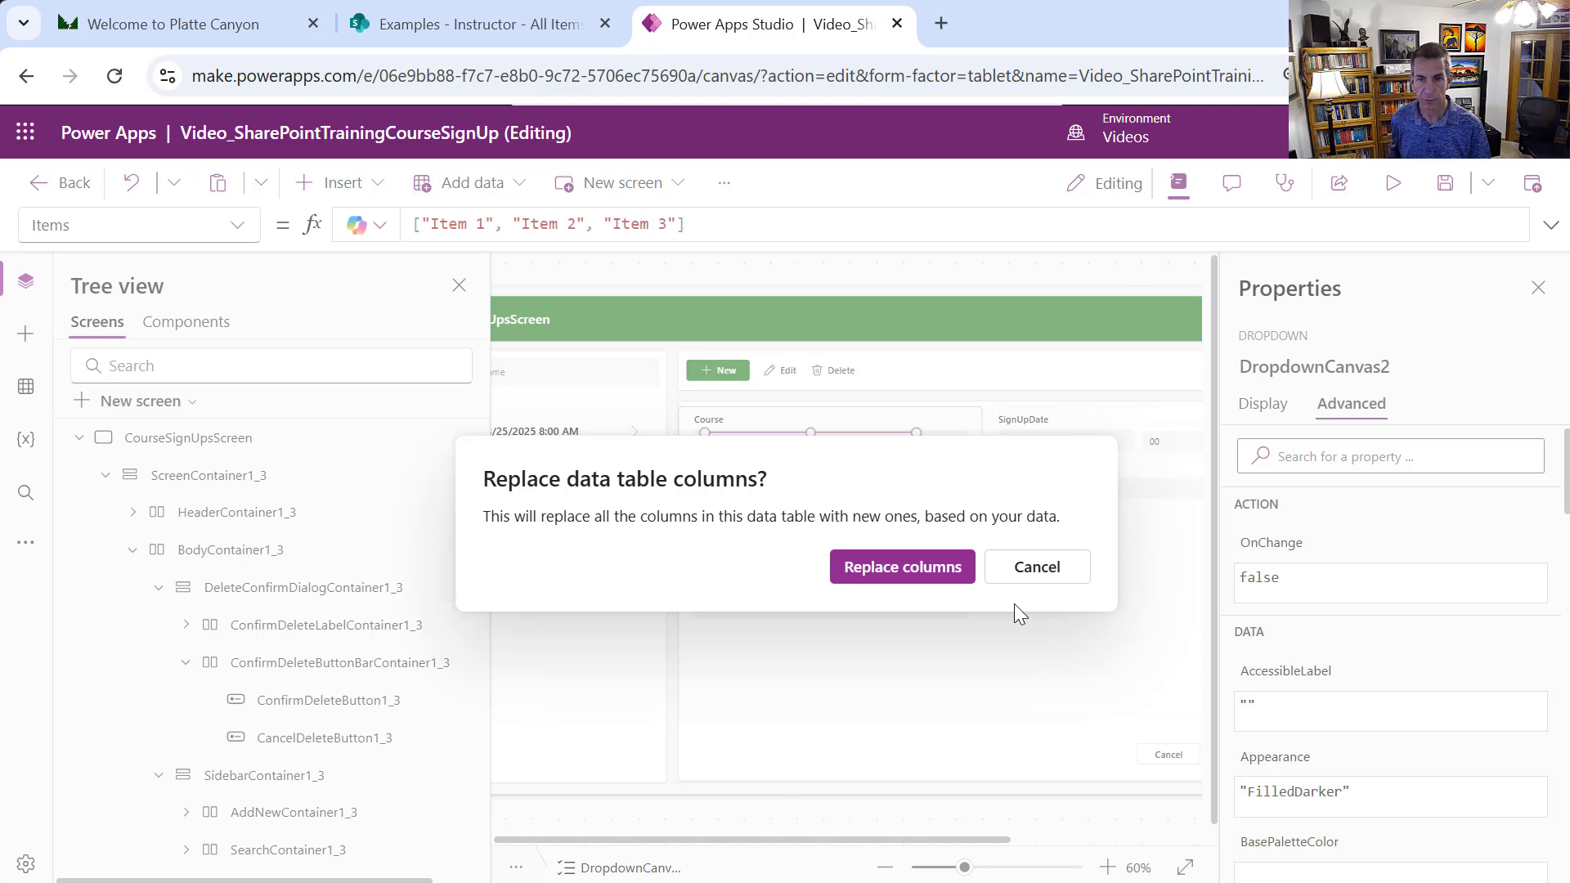
click(939, 572)
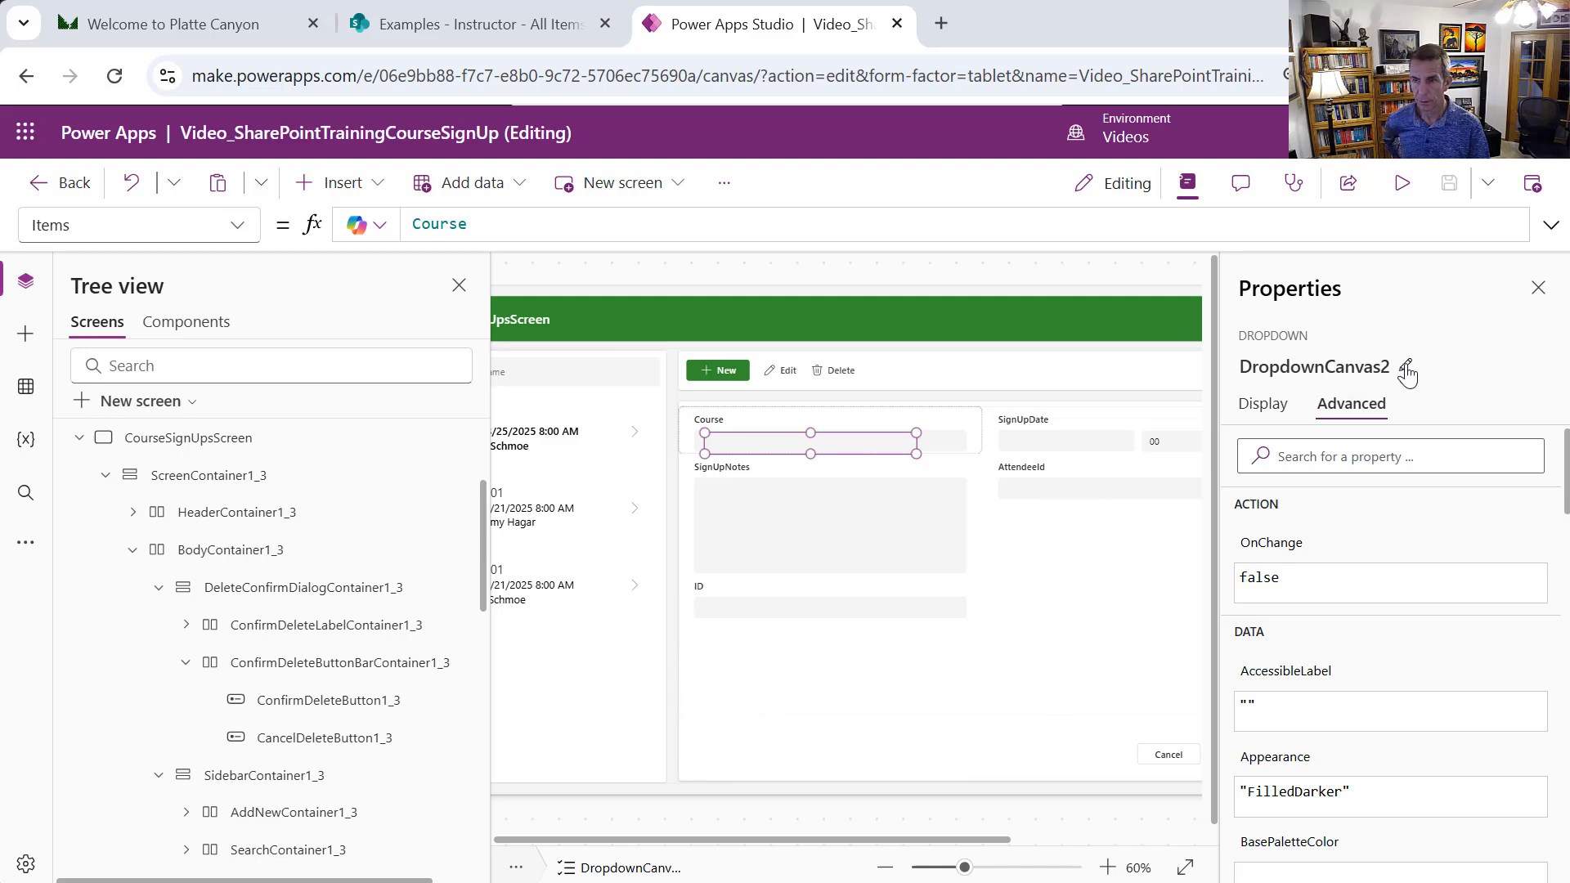
Rename the dropdown CourseCanvas and set X 321, Y 36, width 411
click(1406, 370)
text(Cour)
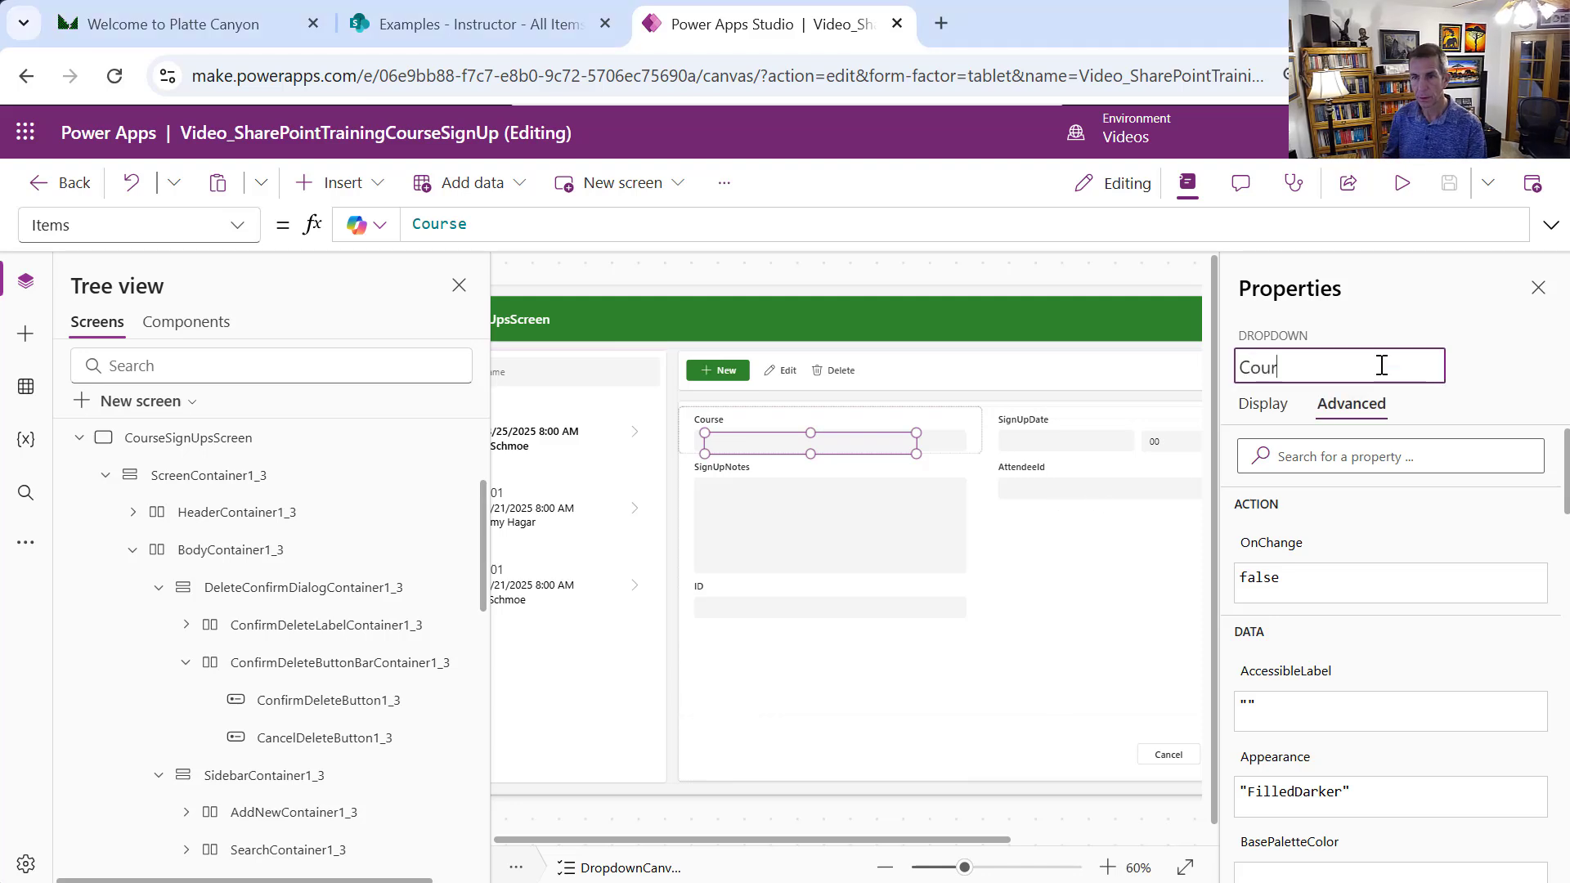
text(seCanvas)
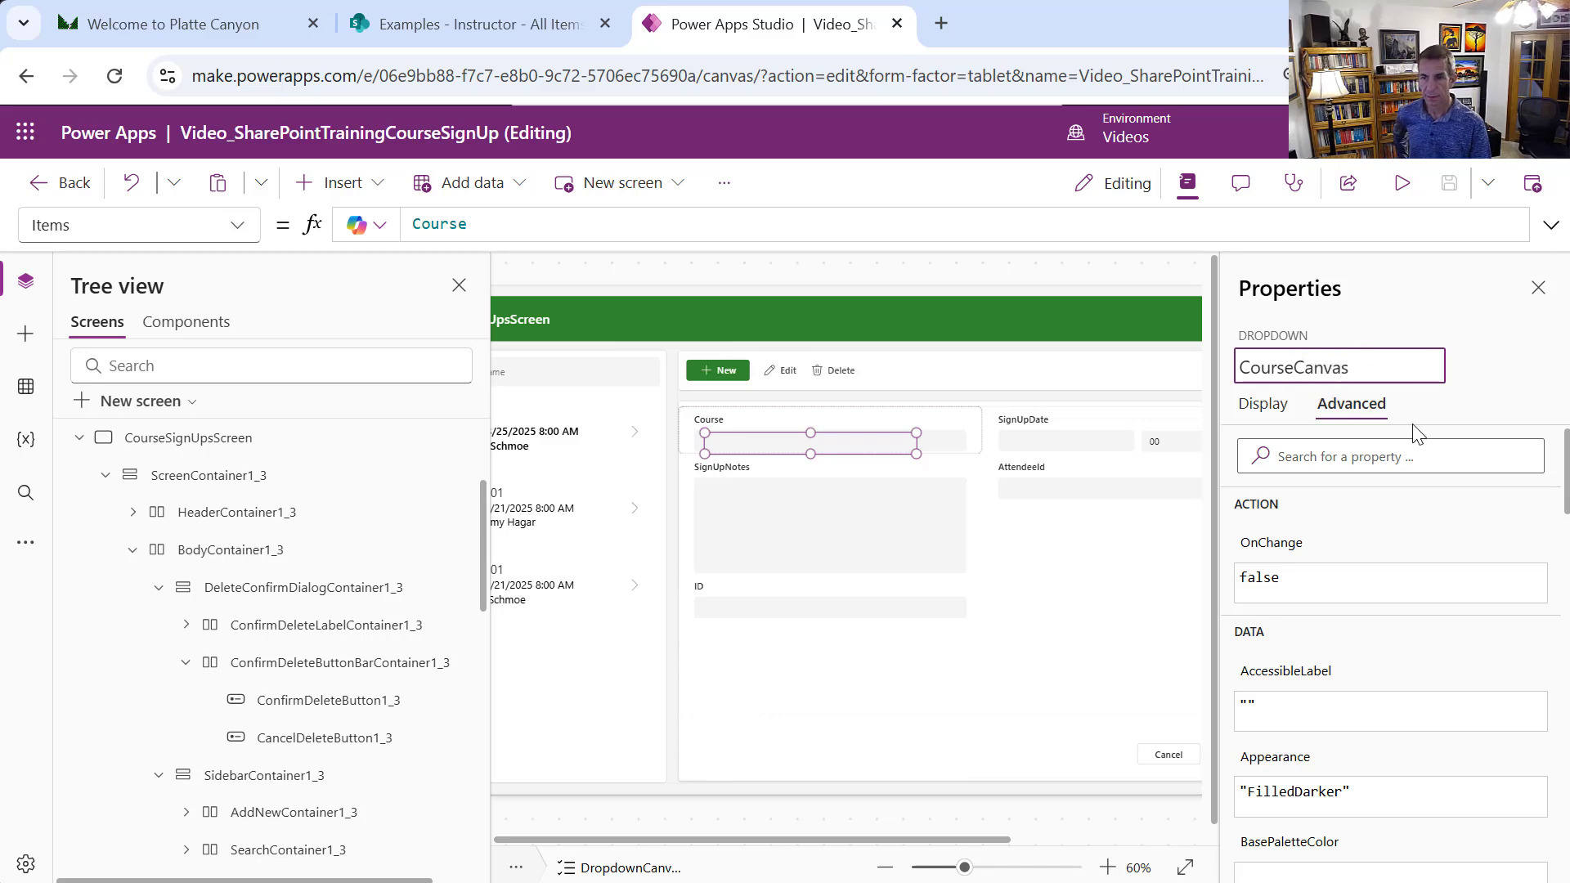
click(1261, 405)
scroll(1568, 487, down, 4)
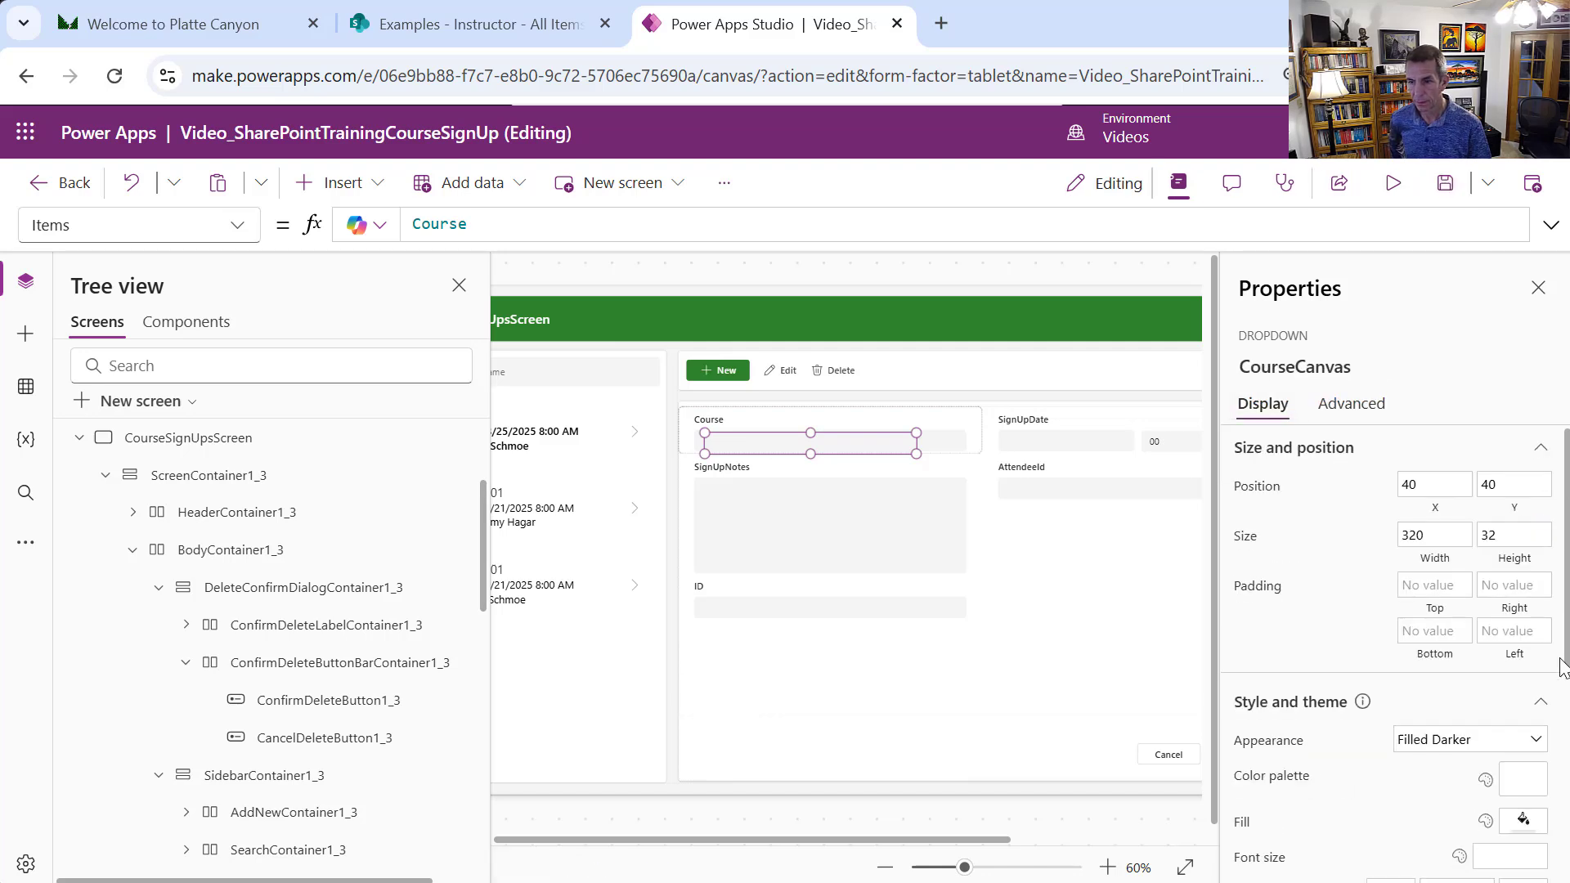
click(1436, 486)
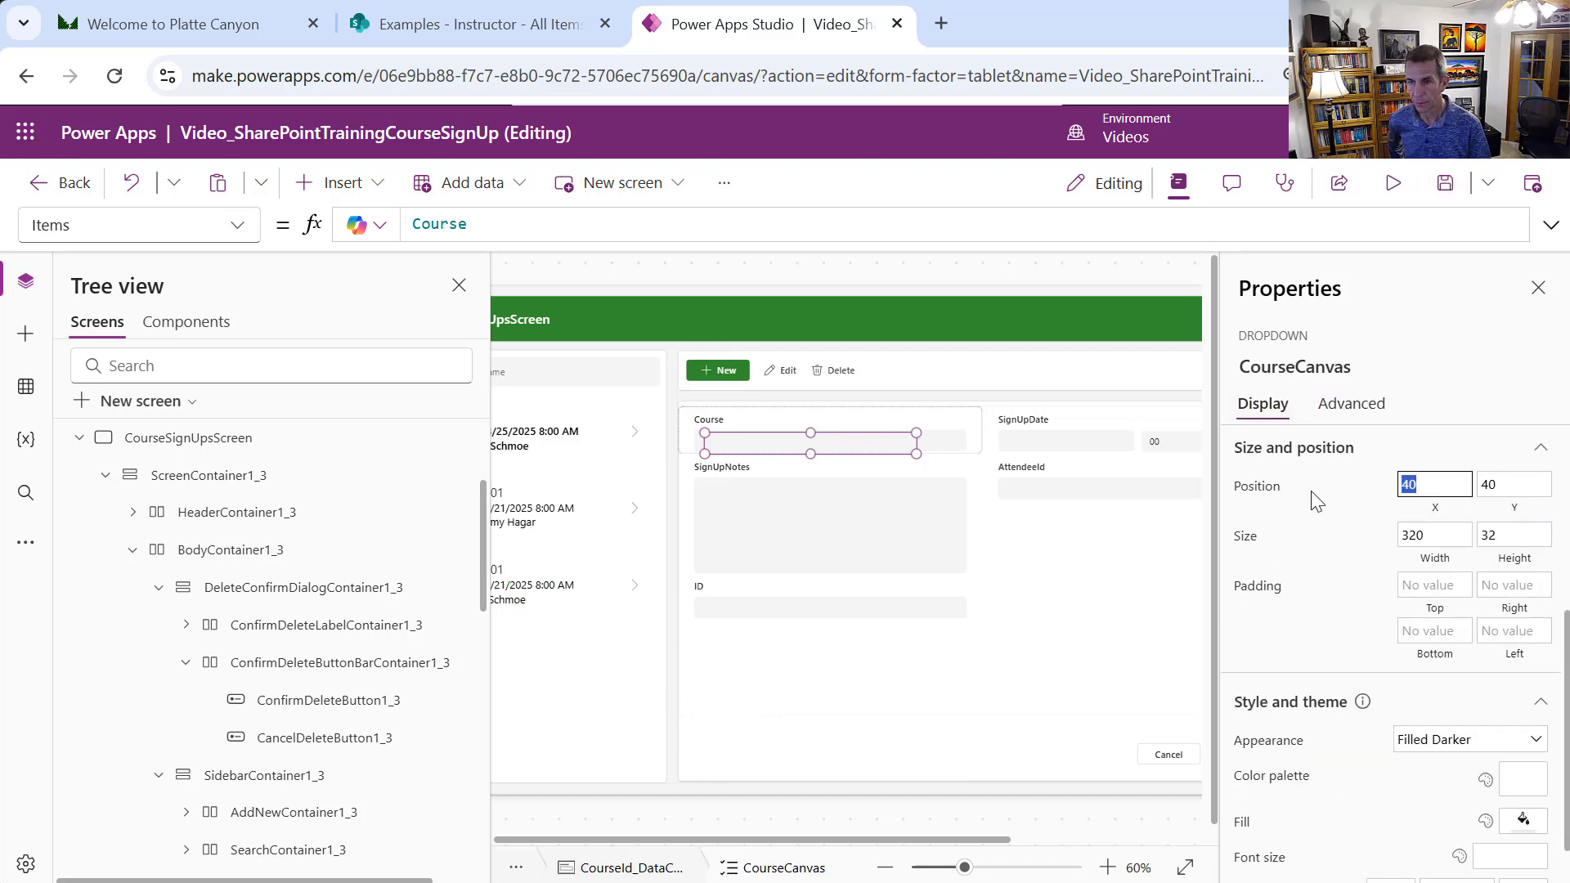
text(321)
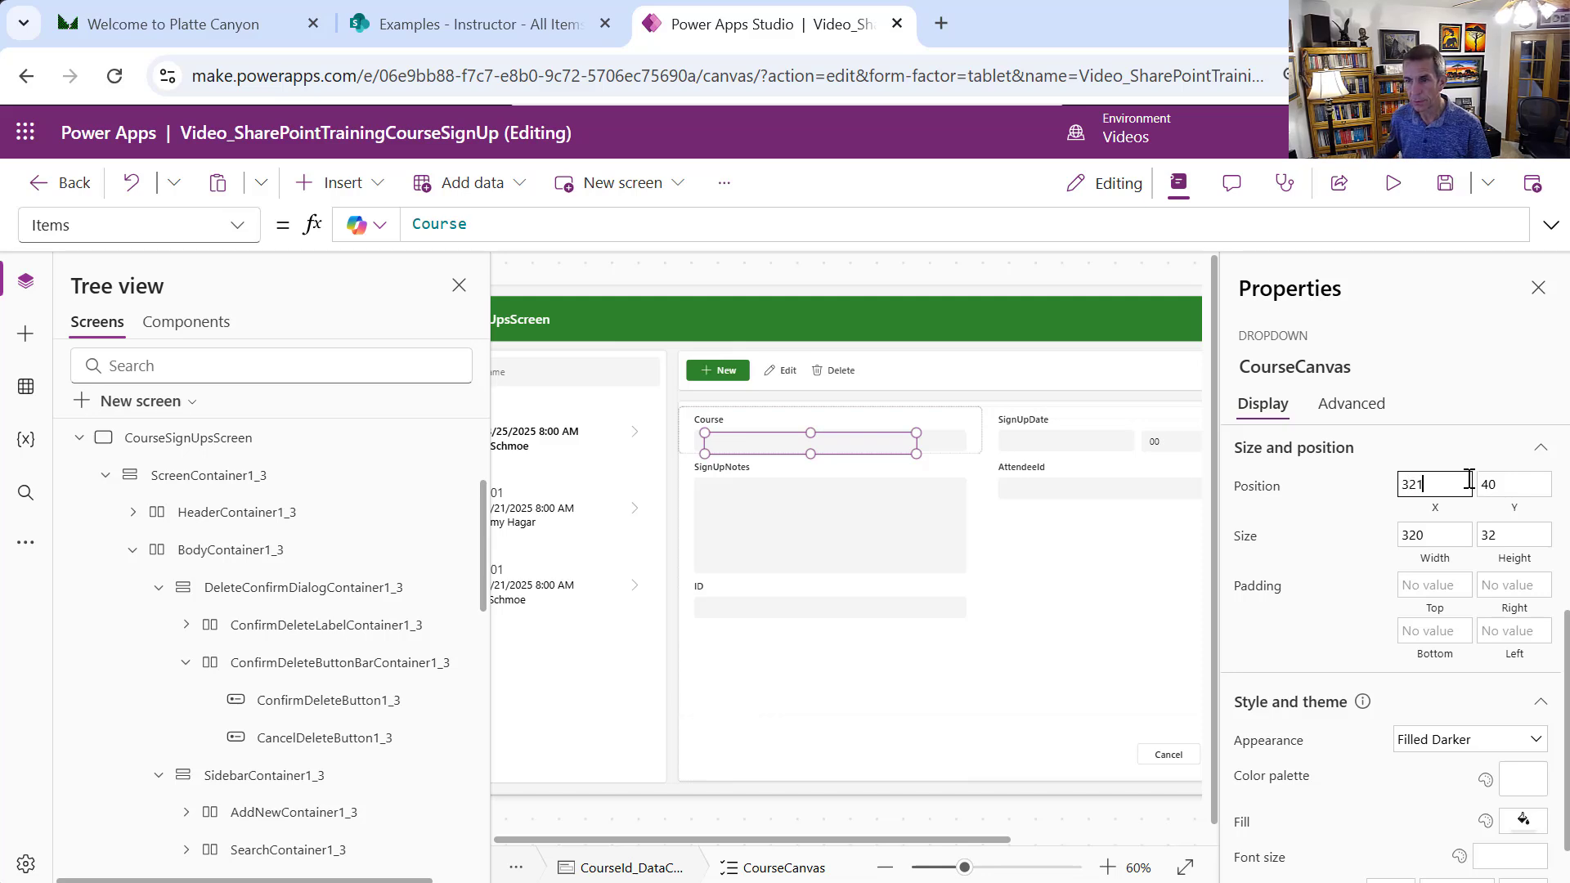
key(Tab)
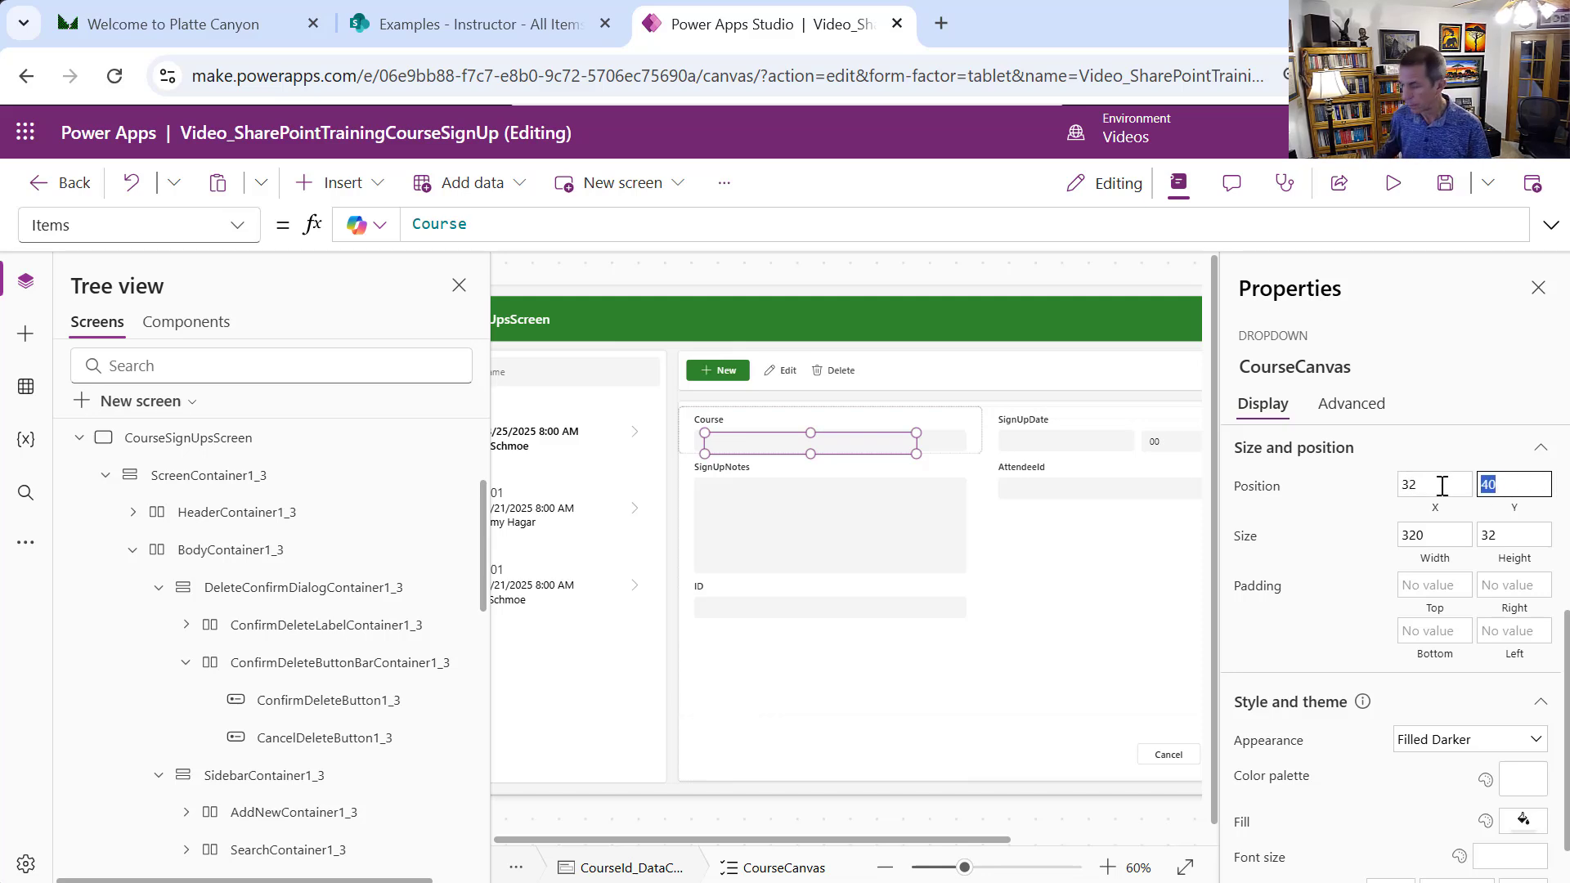
text(36)
key(Tab)
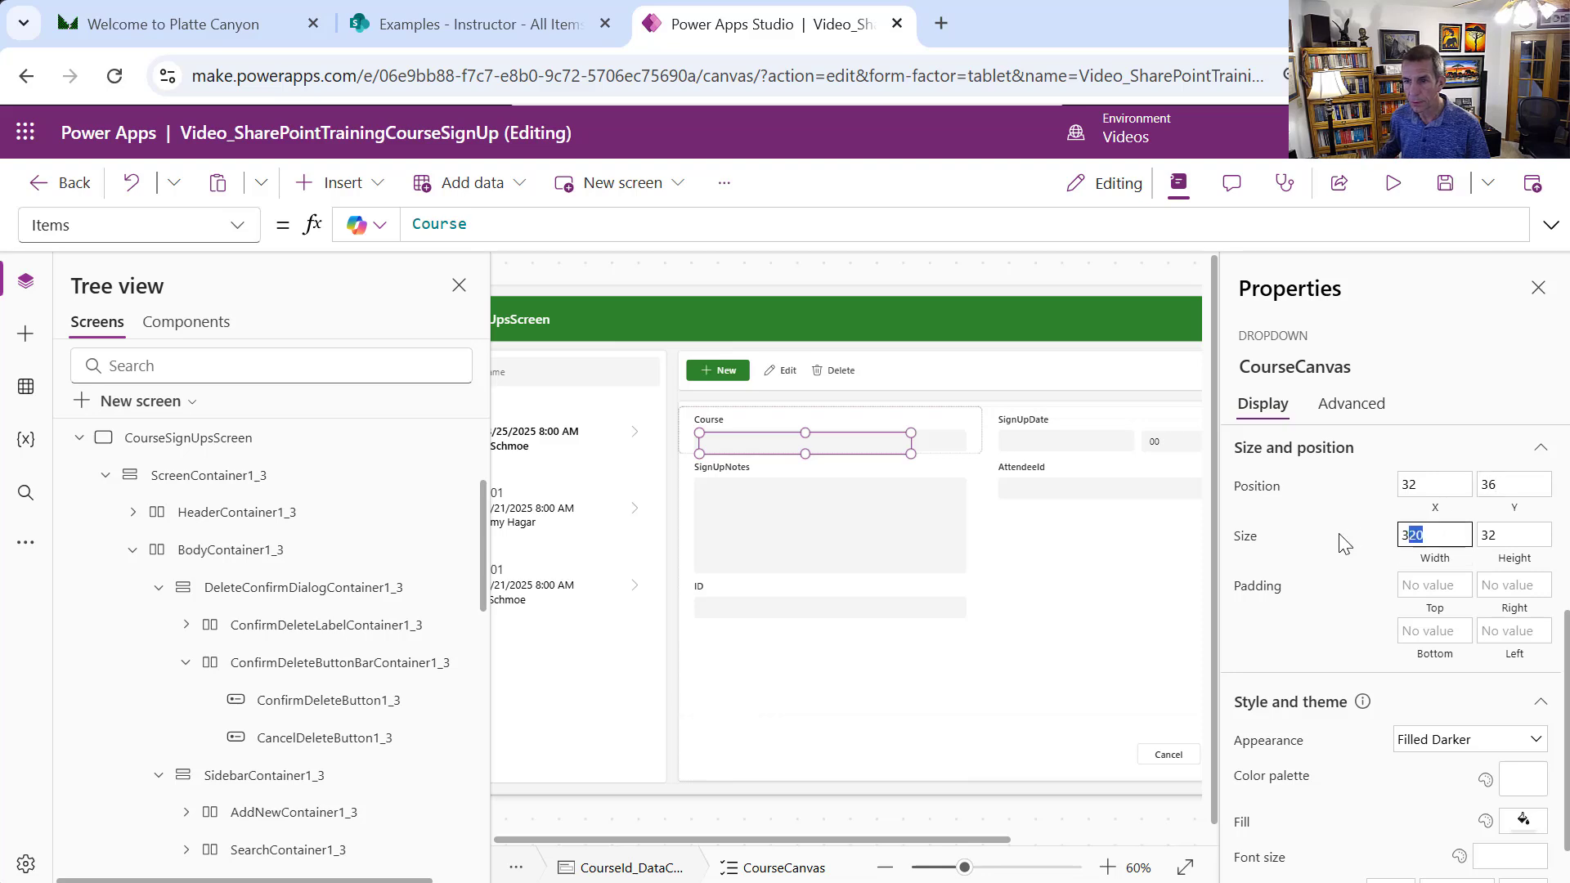
text(411)
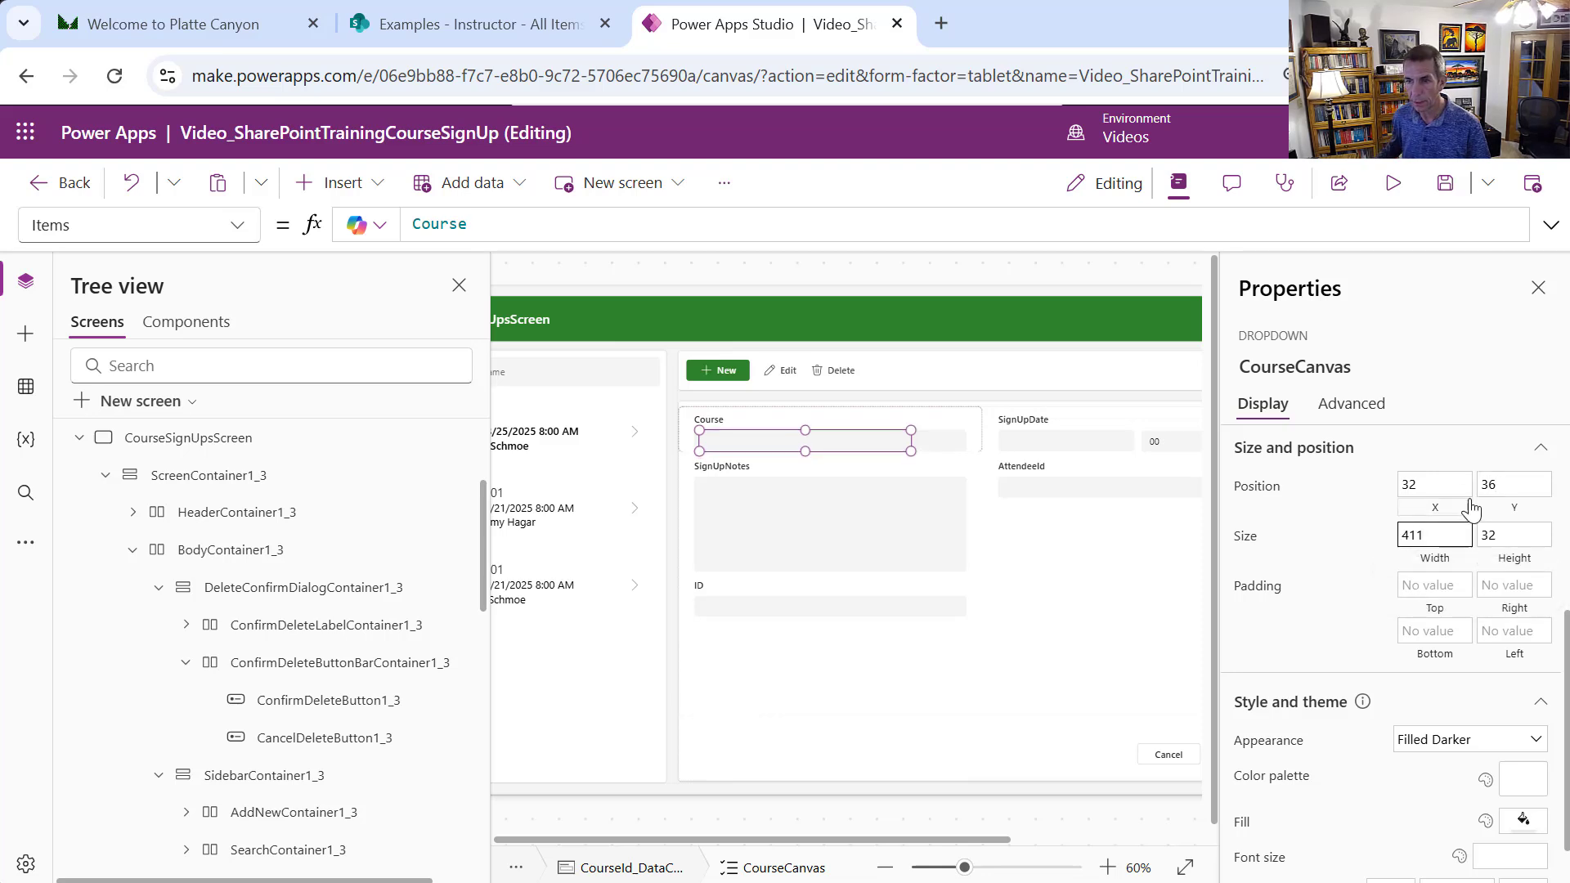
click(1446, 487)
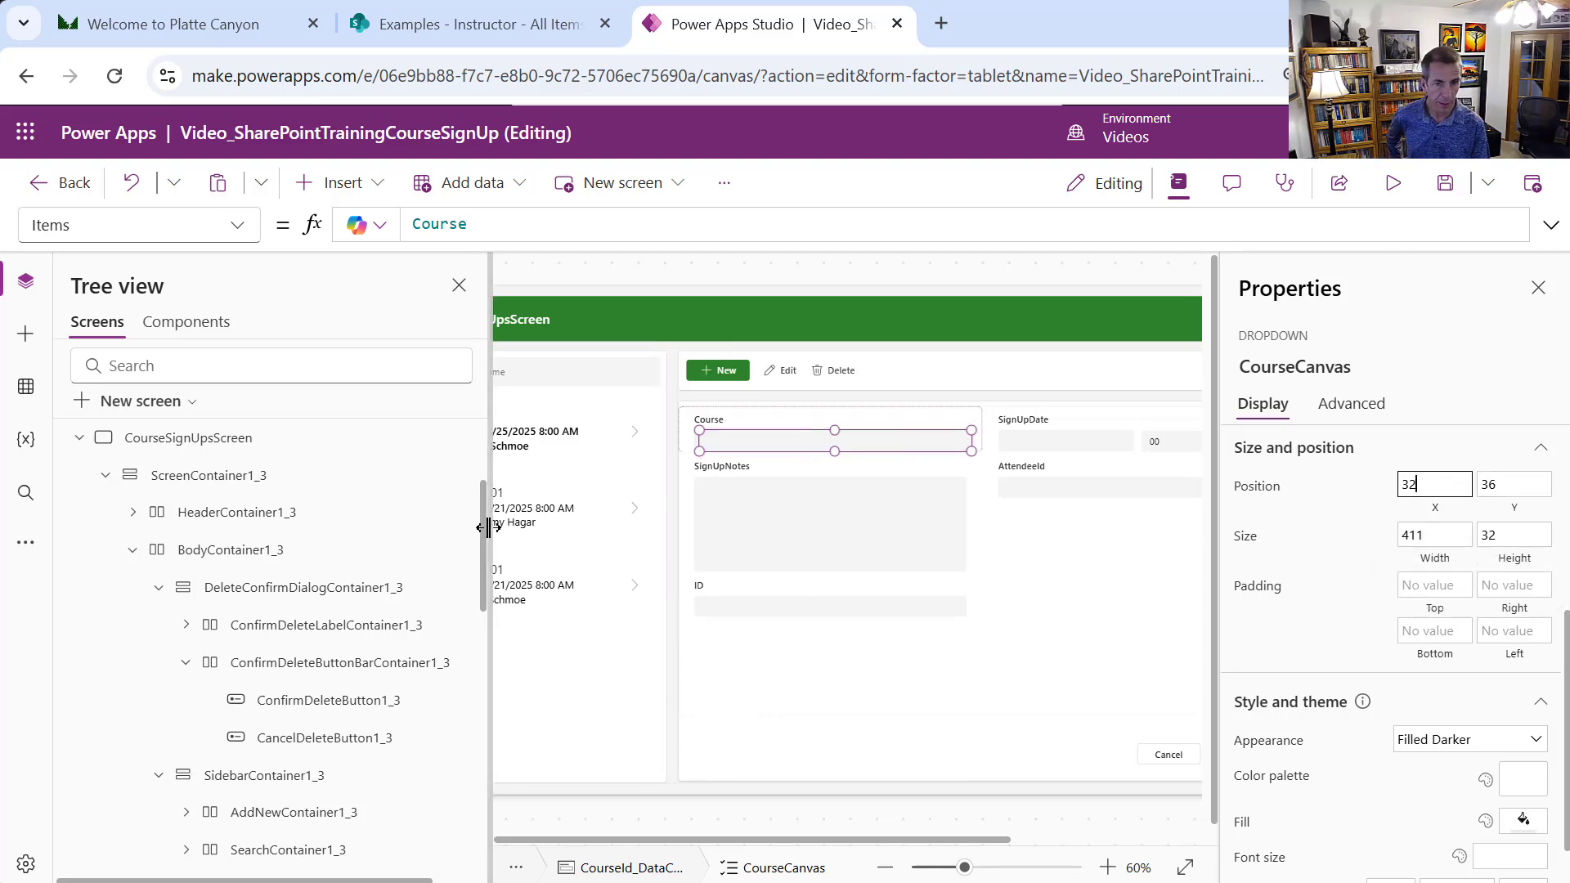
Check the old combo box's position and correct CourseCanvas's X to 24
drag(482, 541, 504, 753)
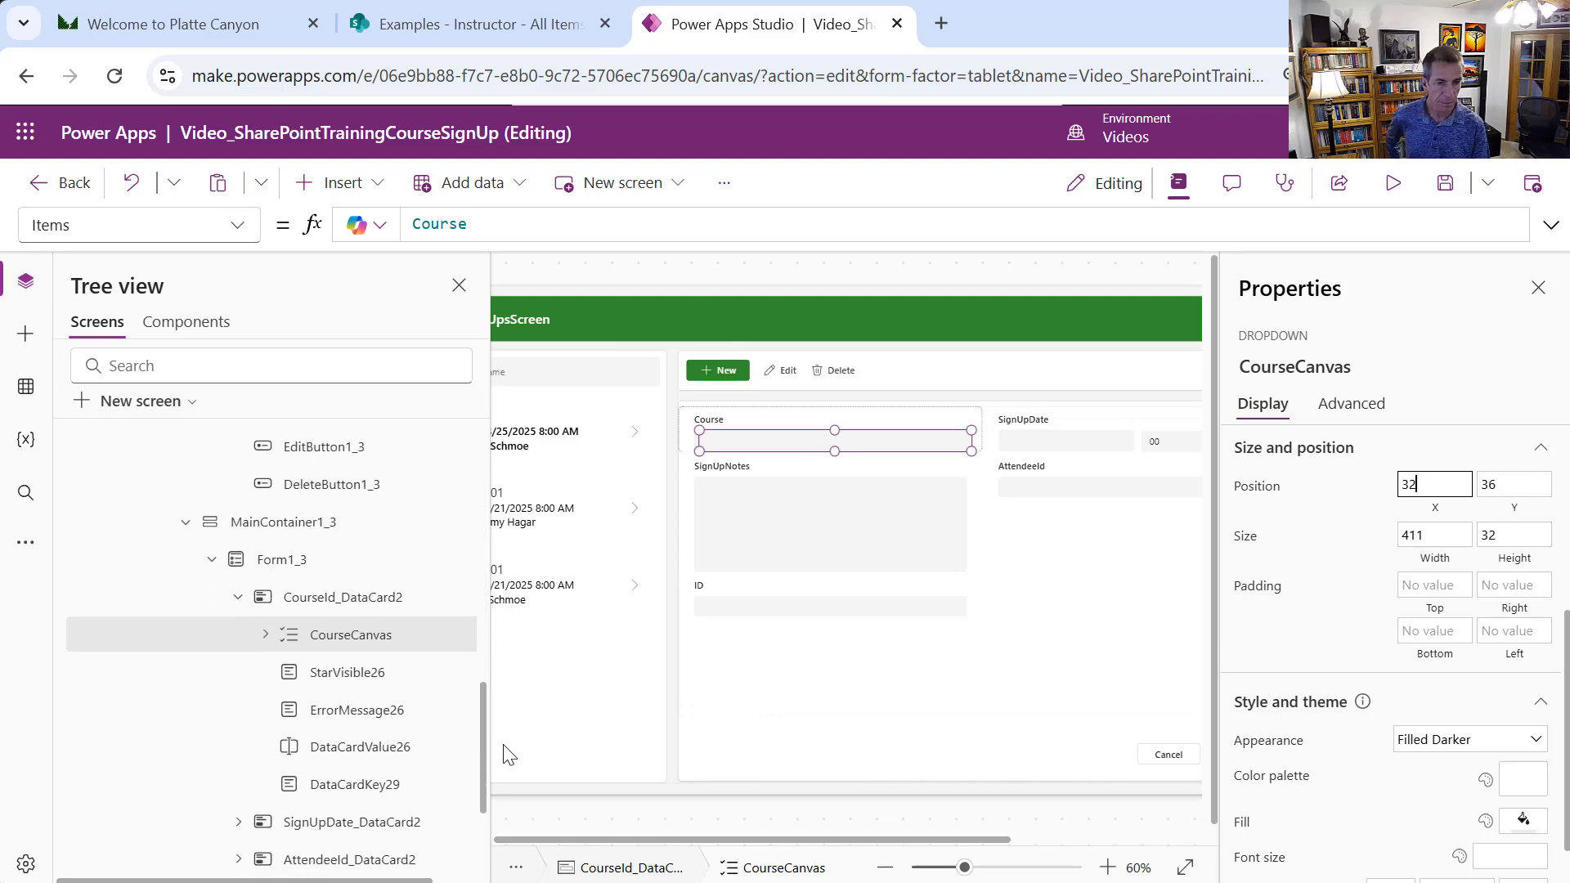
click(369, 765)
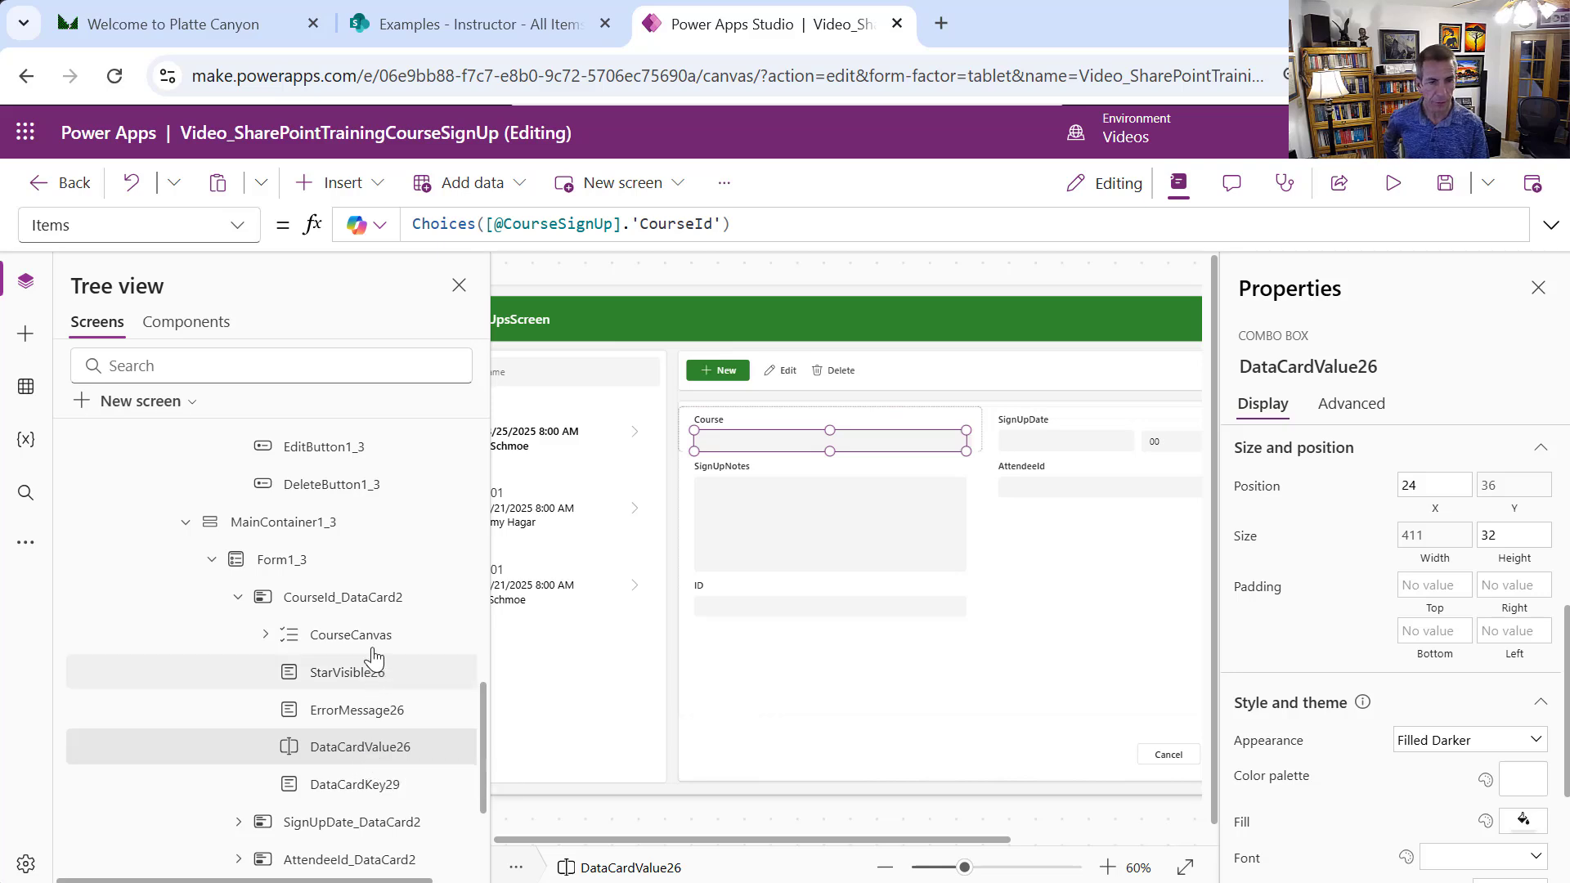
click(1441, 487)
text(4)
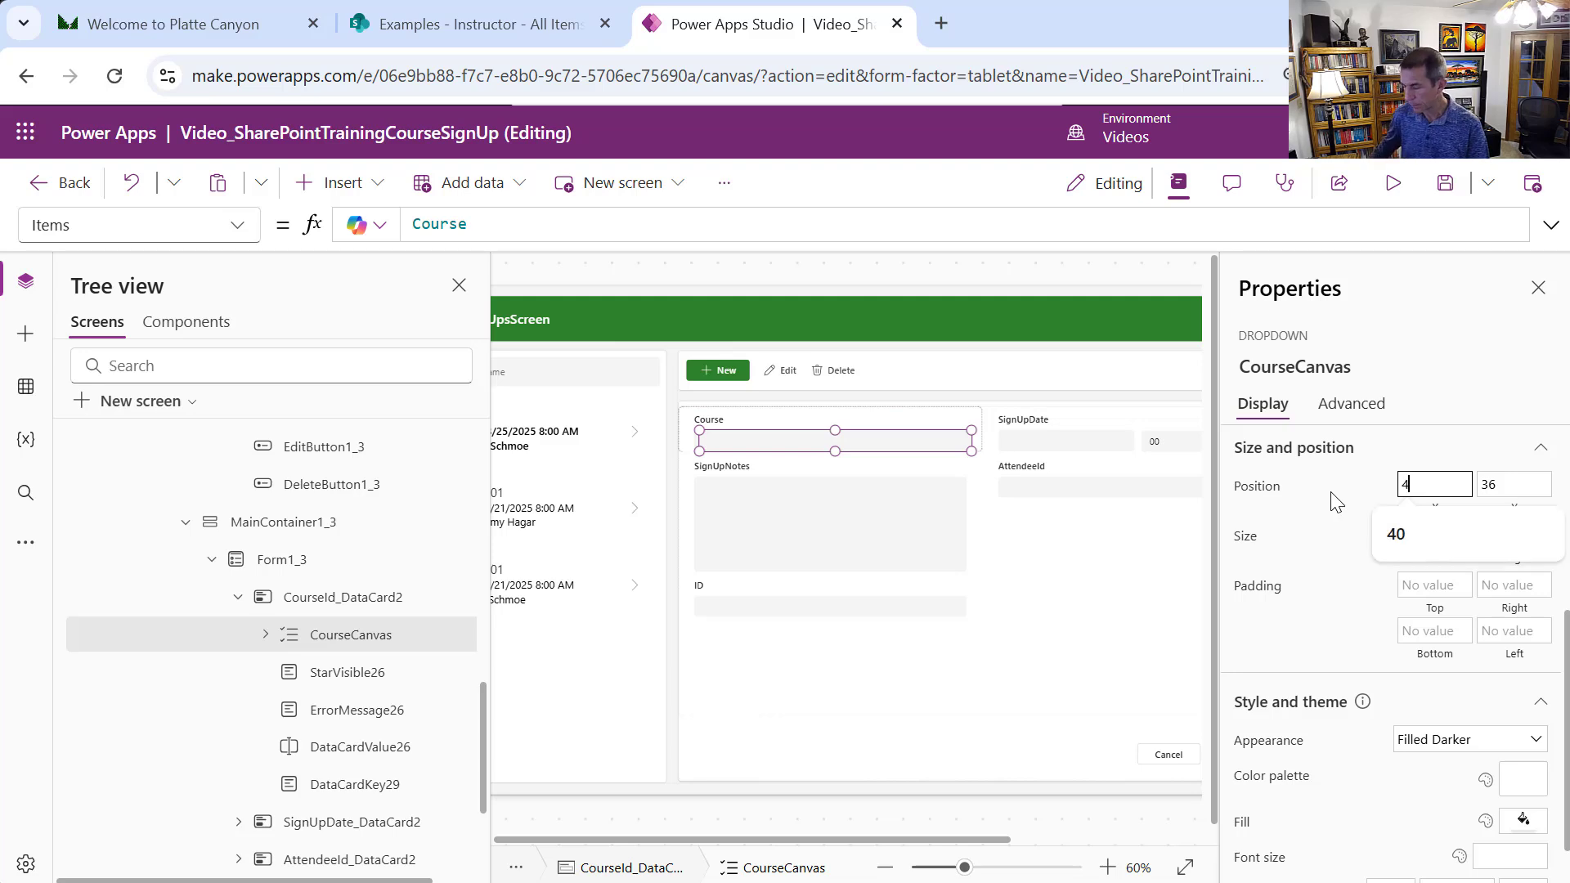
key(BackSpace)
text(24)
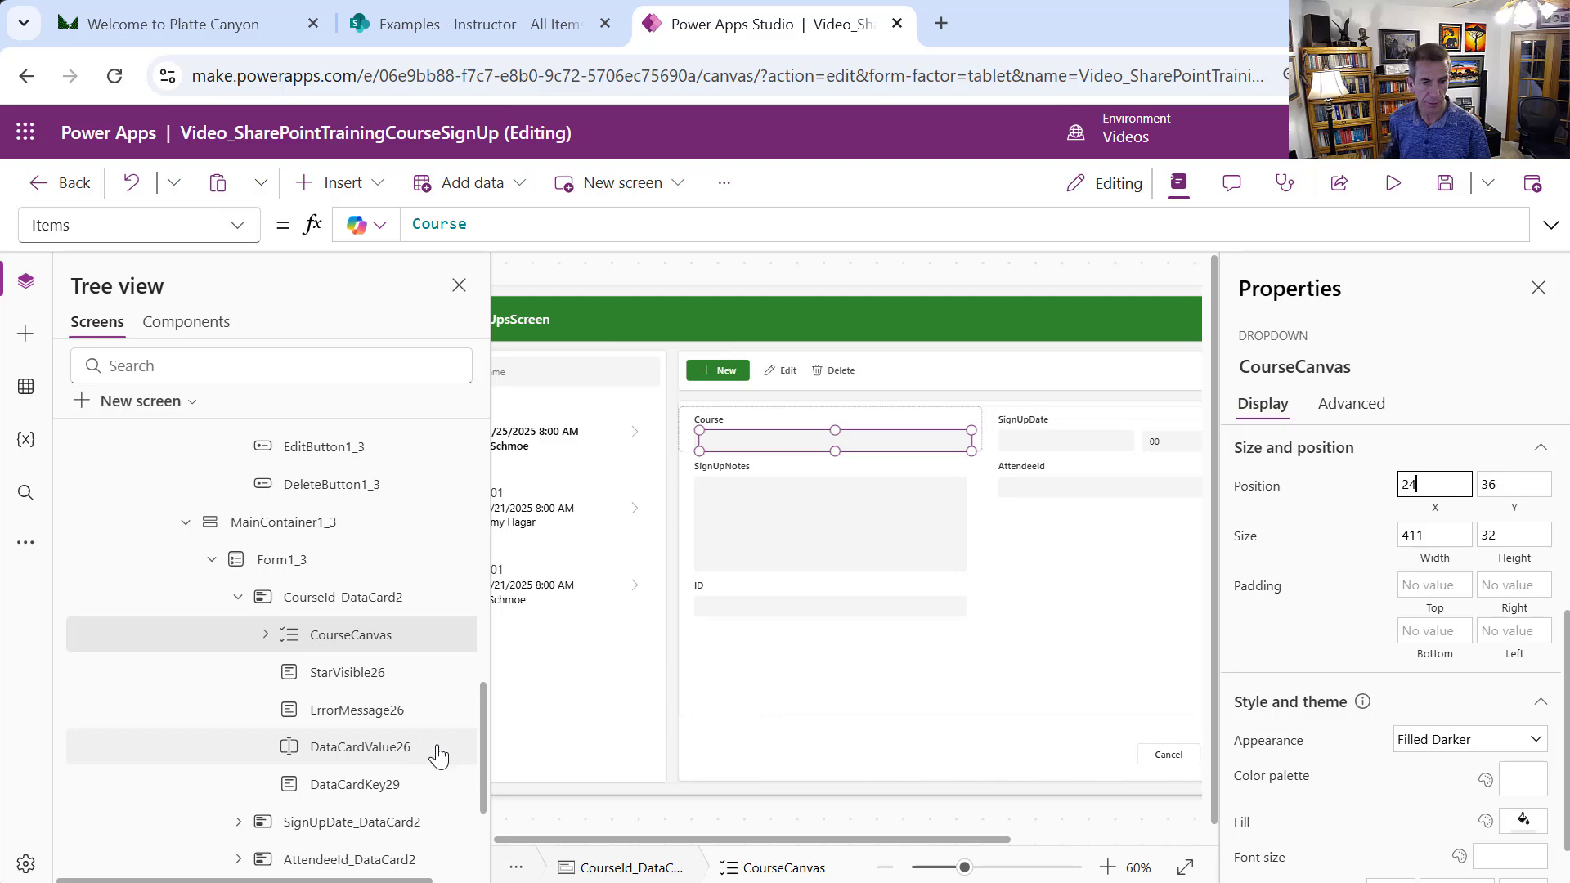
click(408, 747)
Delete the old Course combo box DataCardValue26 and open the card's broken Update formula
right_click(406, 752)
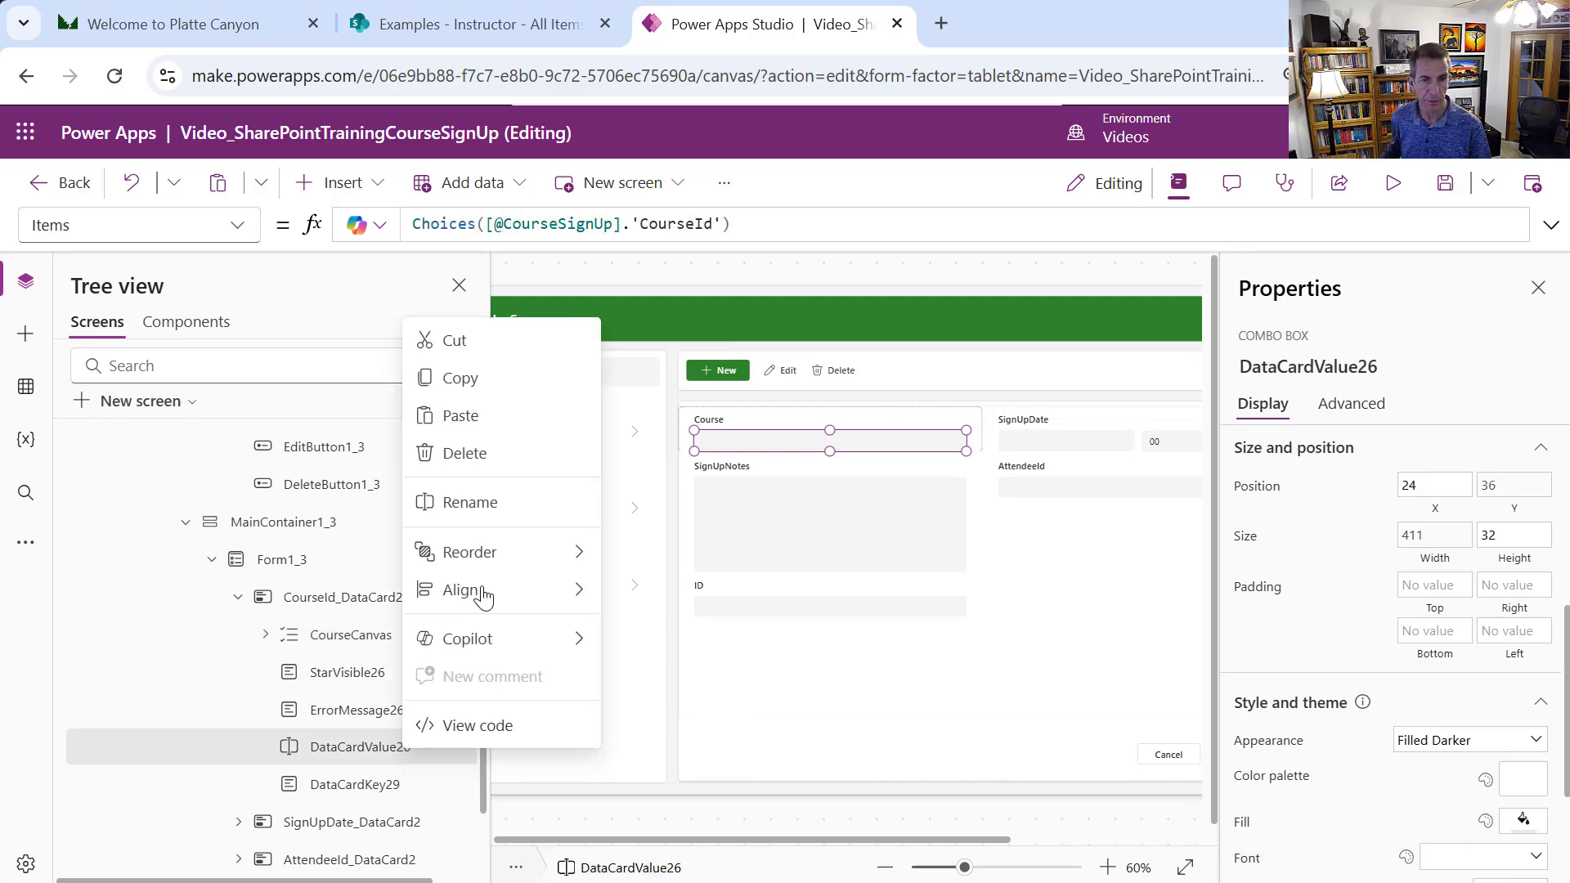
click(440, 456)
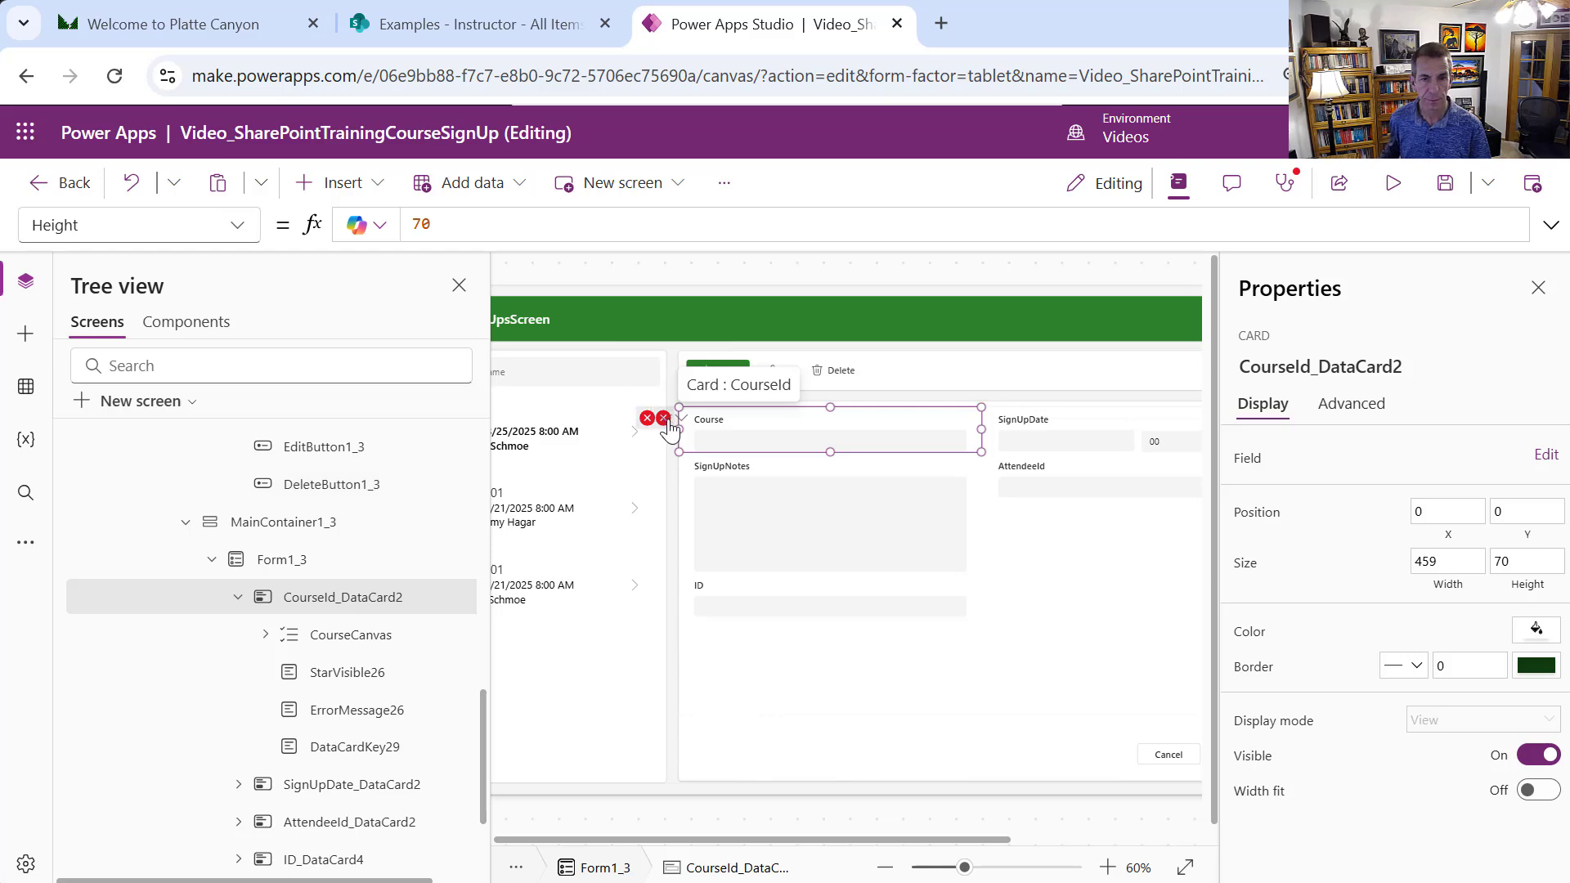
click(666, 423)
click(717, 451)
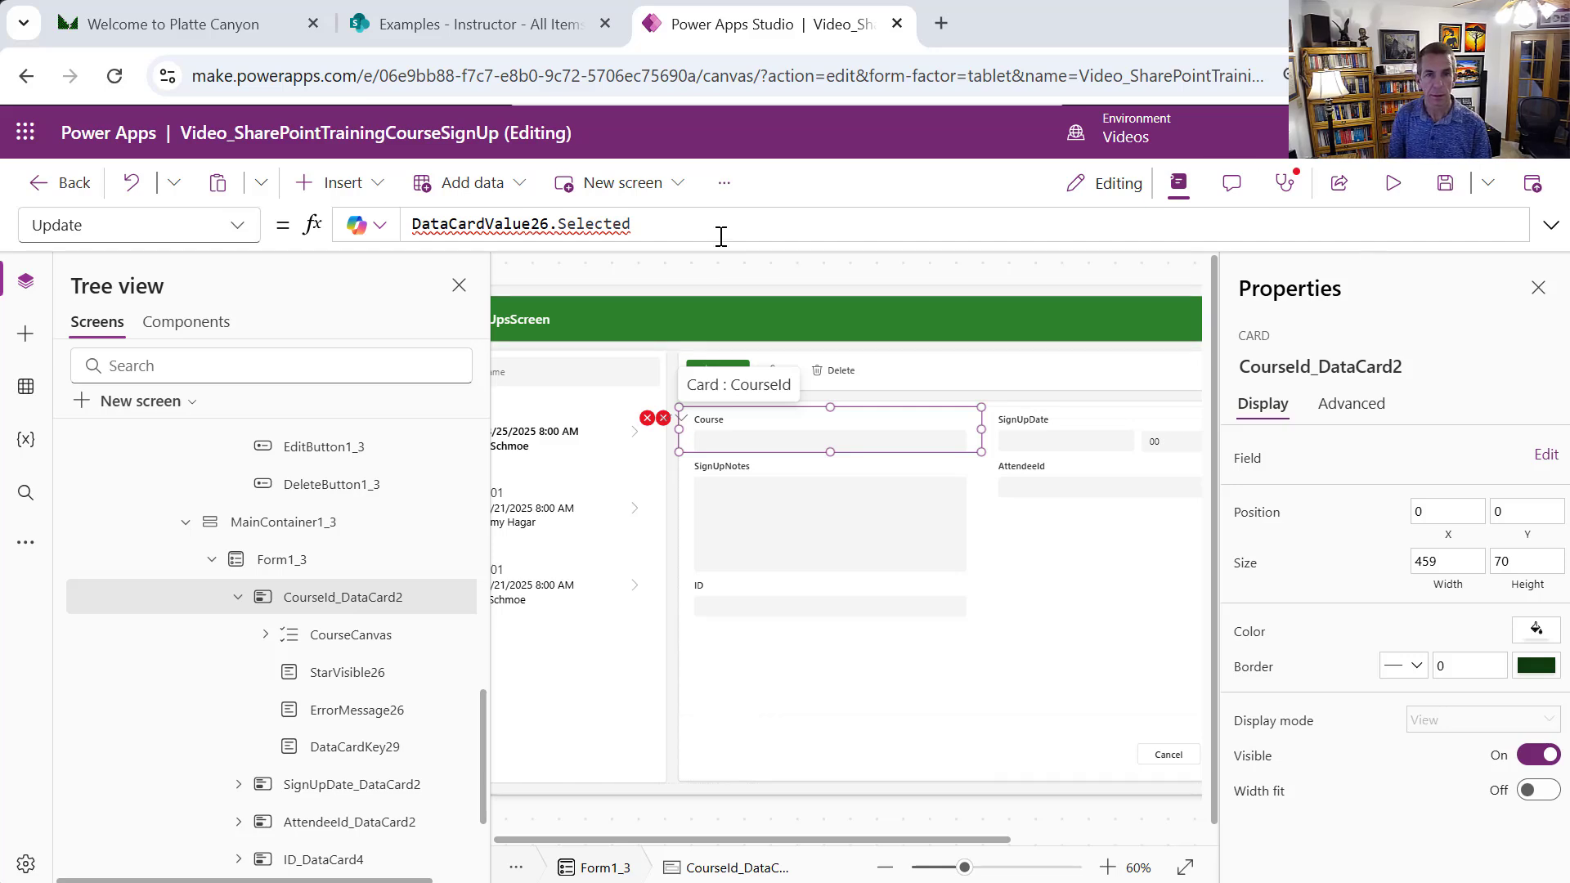
Set the card's Update to {Id: CourseCanvas.Selected.ID, Value: CourseCanvas.Selected.ID}
drag(720, 236, 339, 225)
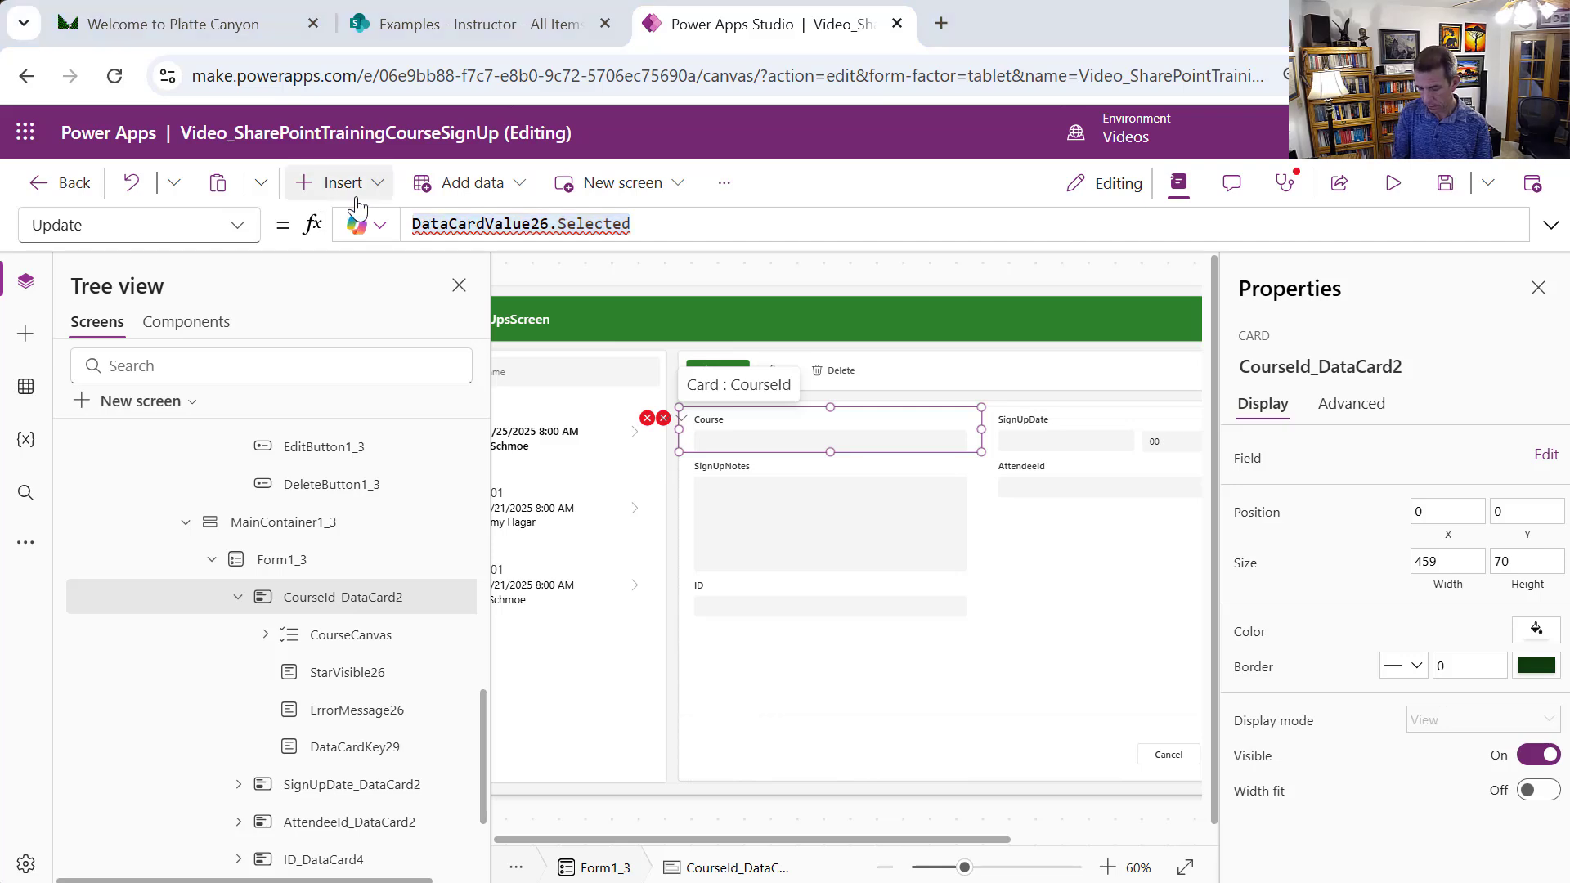
click(682, 227)
double_click(630, 226)
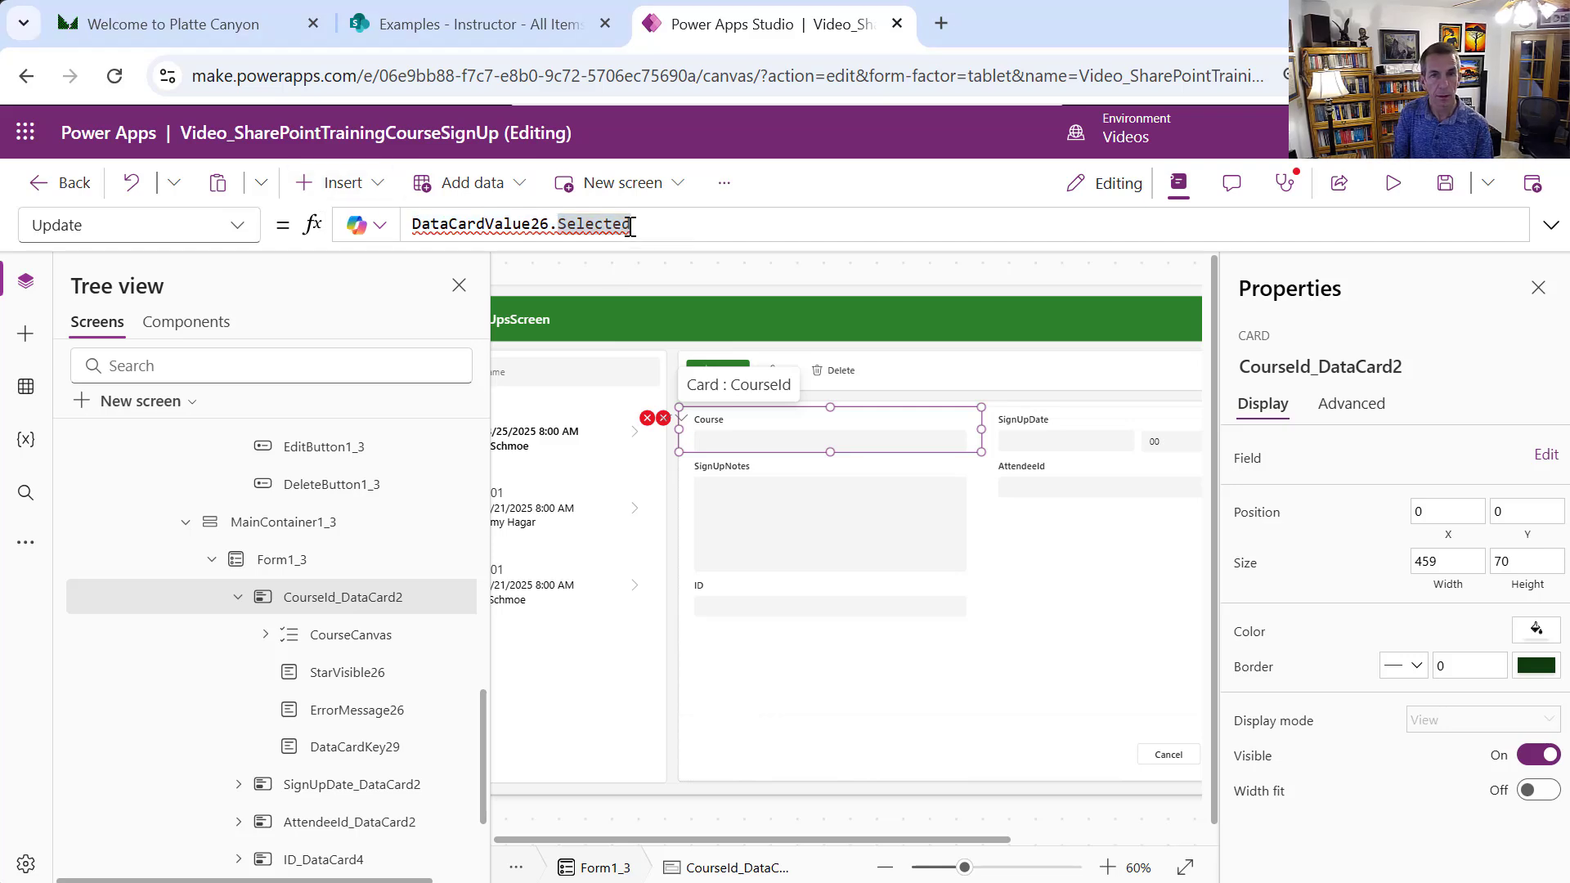
drag(630, 226, 406, 214)
text({Id: CourseCanvas.Selected.ID, Value: CourseCanvas.Selected.ID})
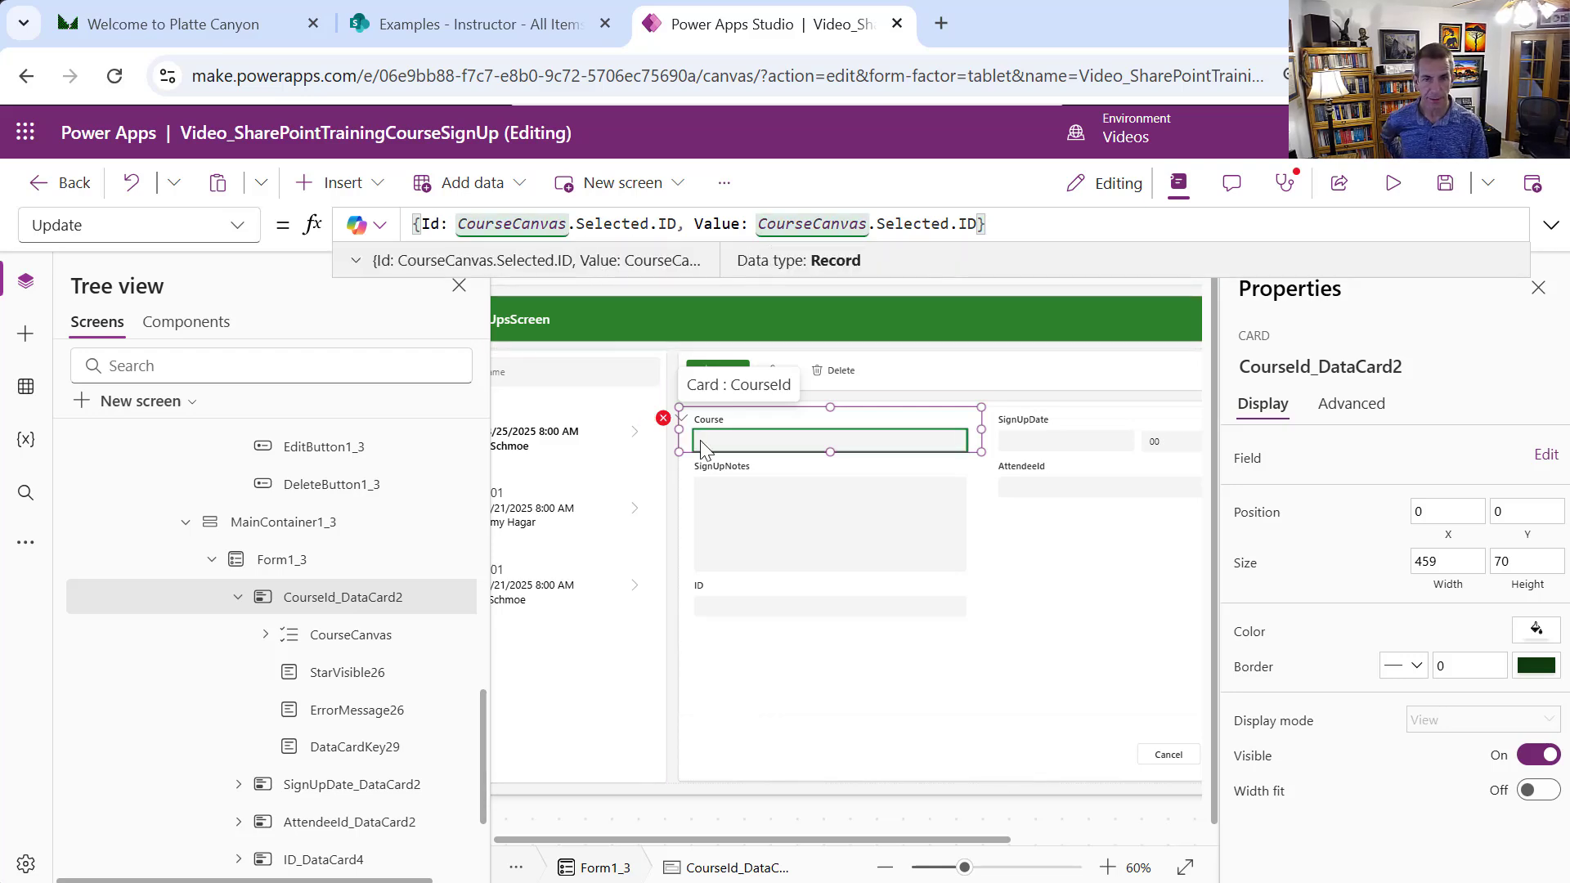
click(667, 419)
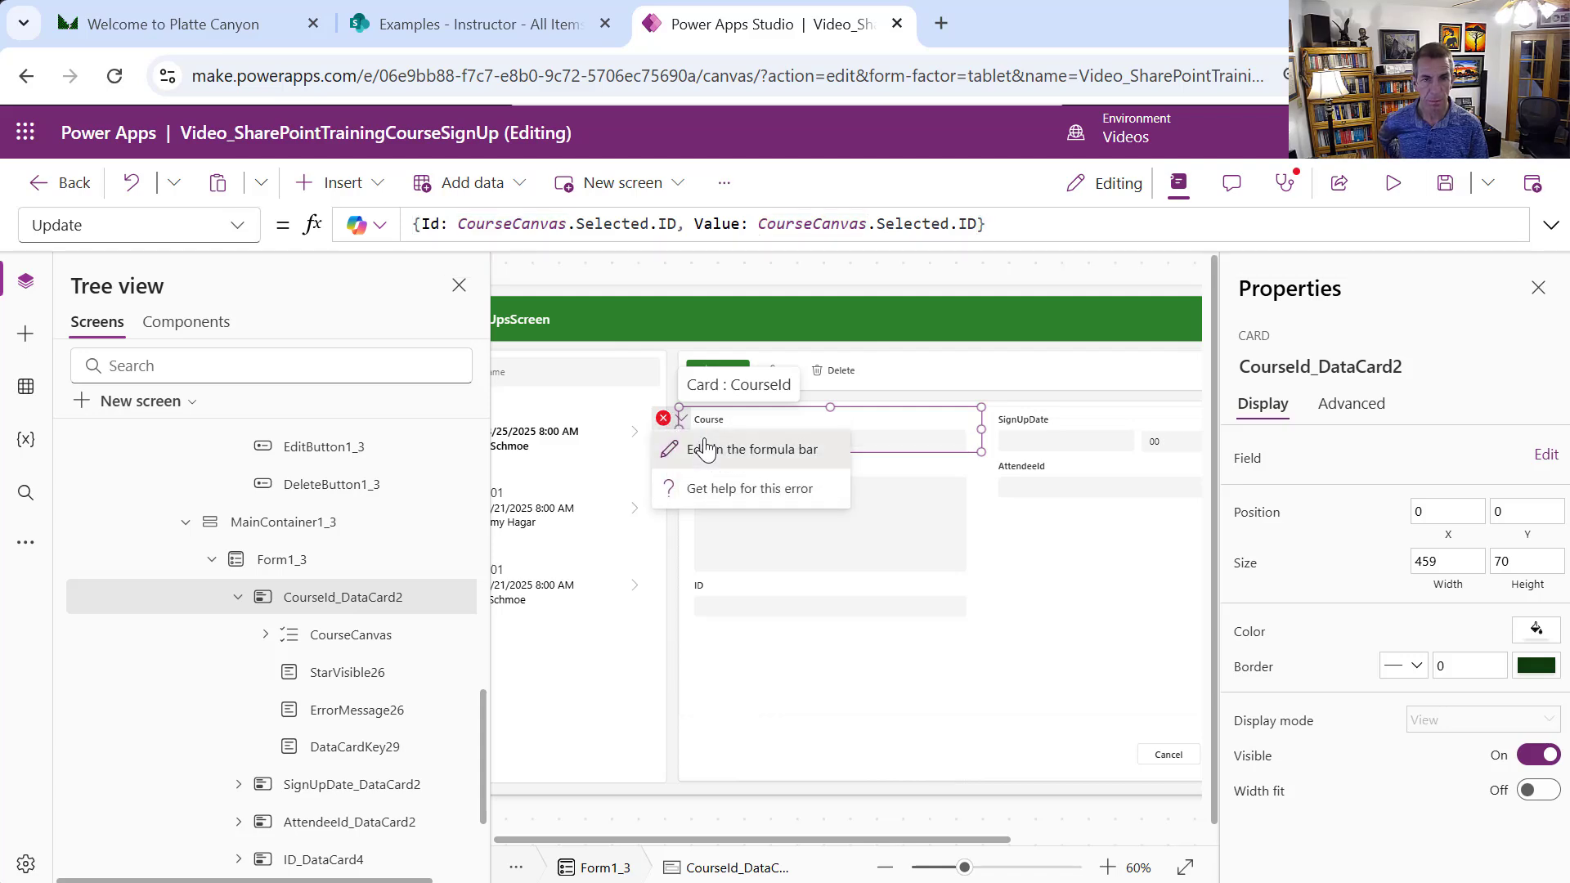
click(704, 448)
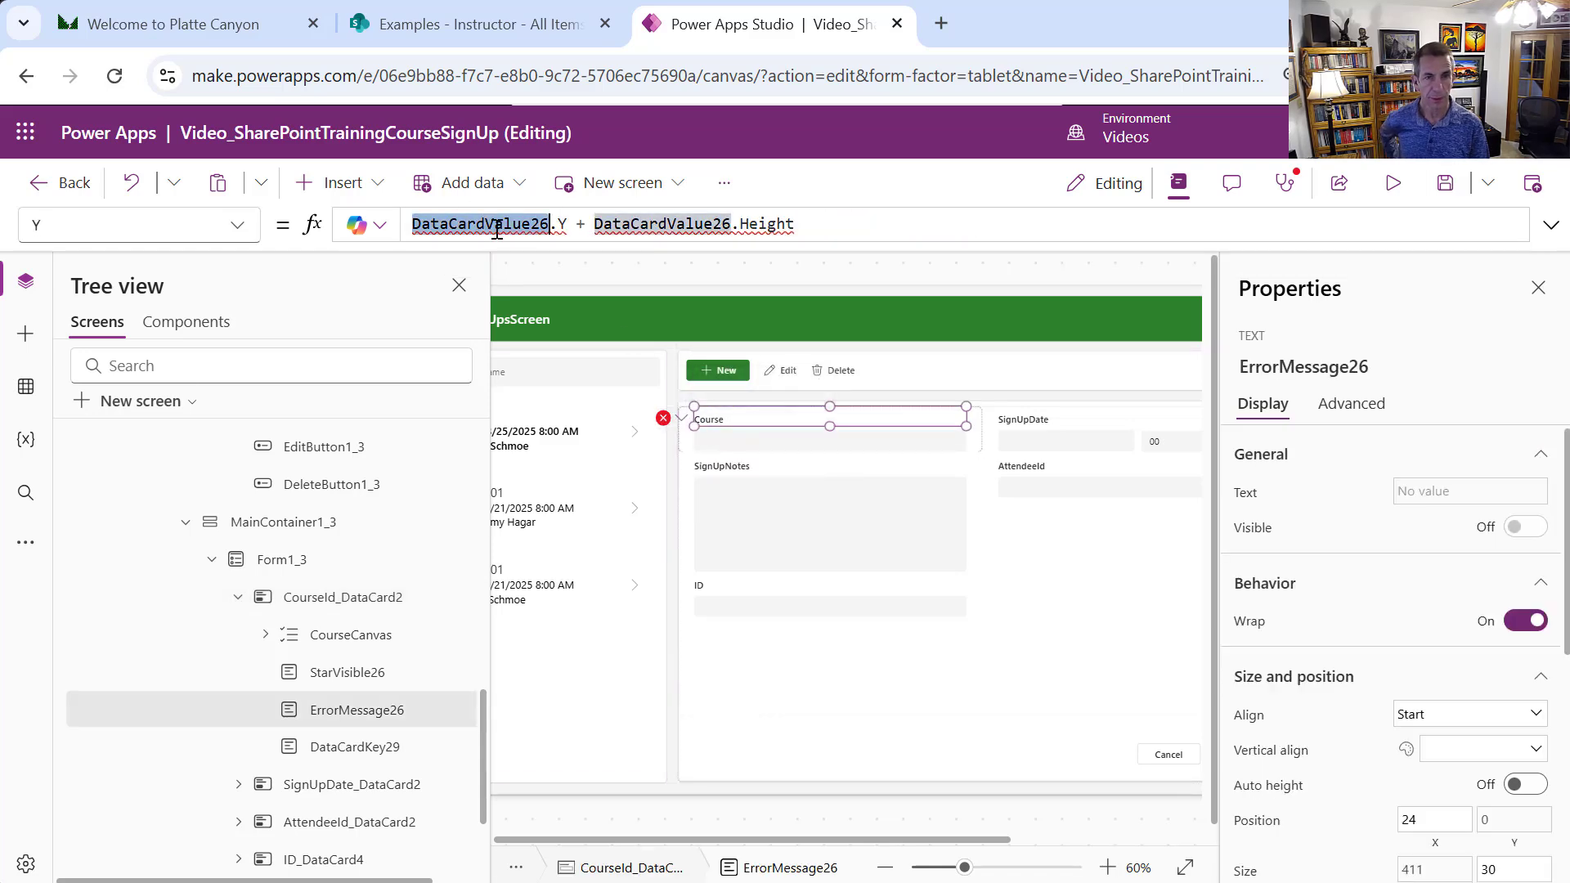
Point ErrorMessage26's Y formula at CourseCanvas.Y + CourseCanvas.Height
text(CourseC)
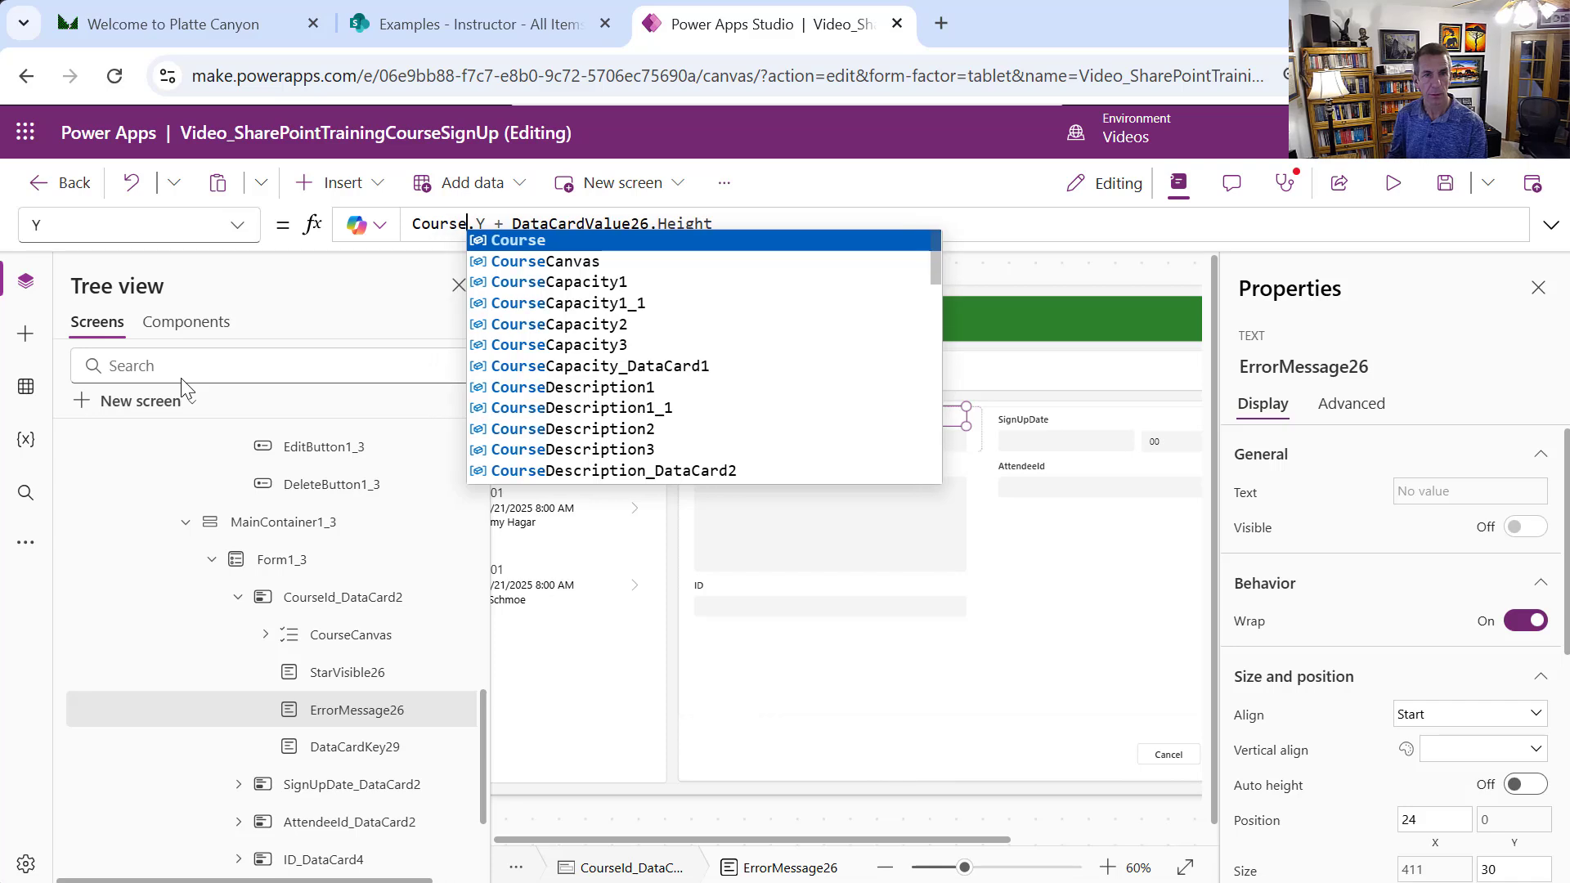
text(anvas)
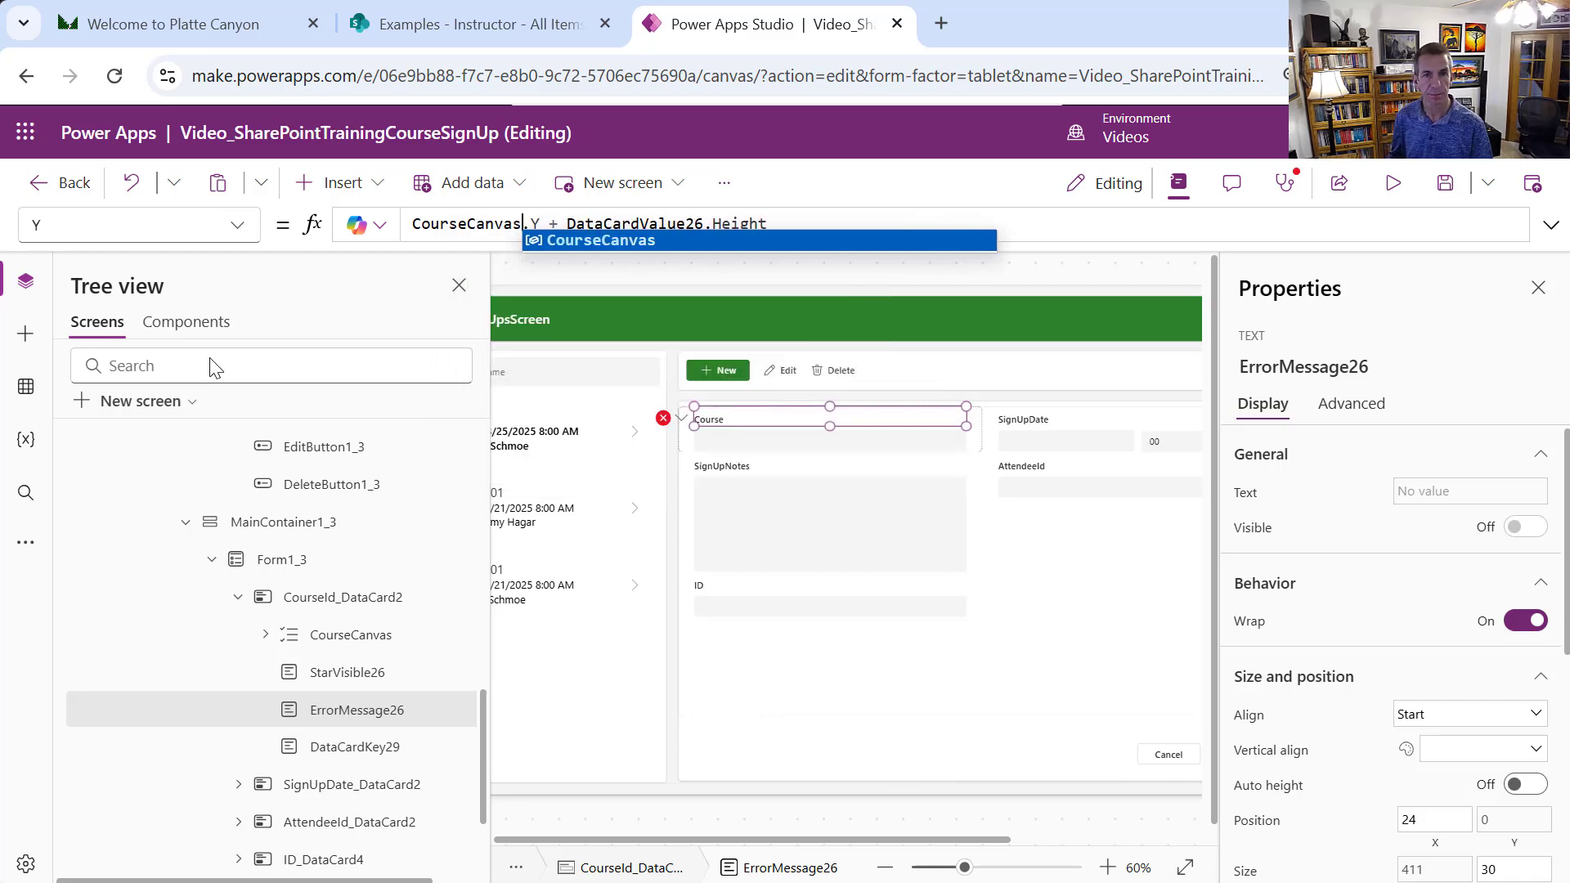
double_click(634, 223)
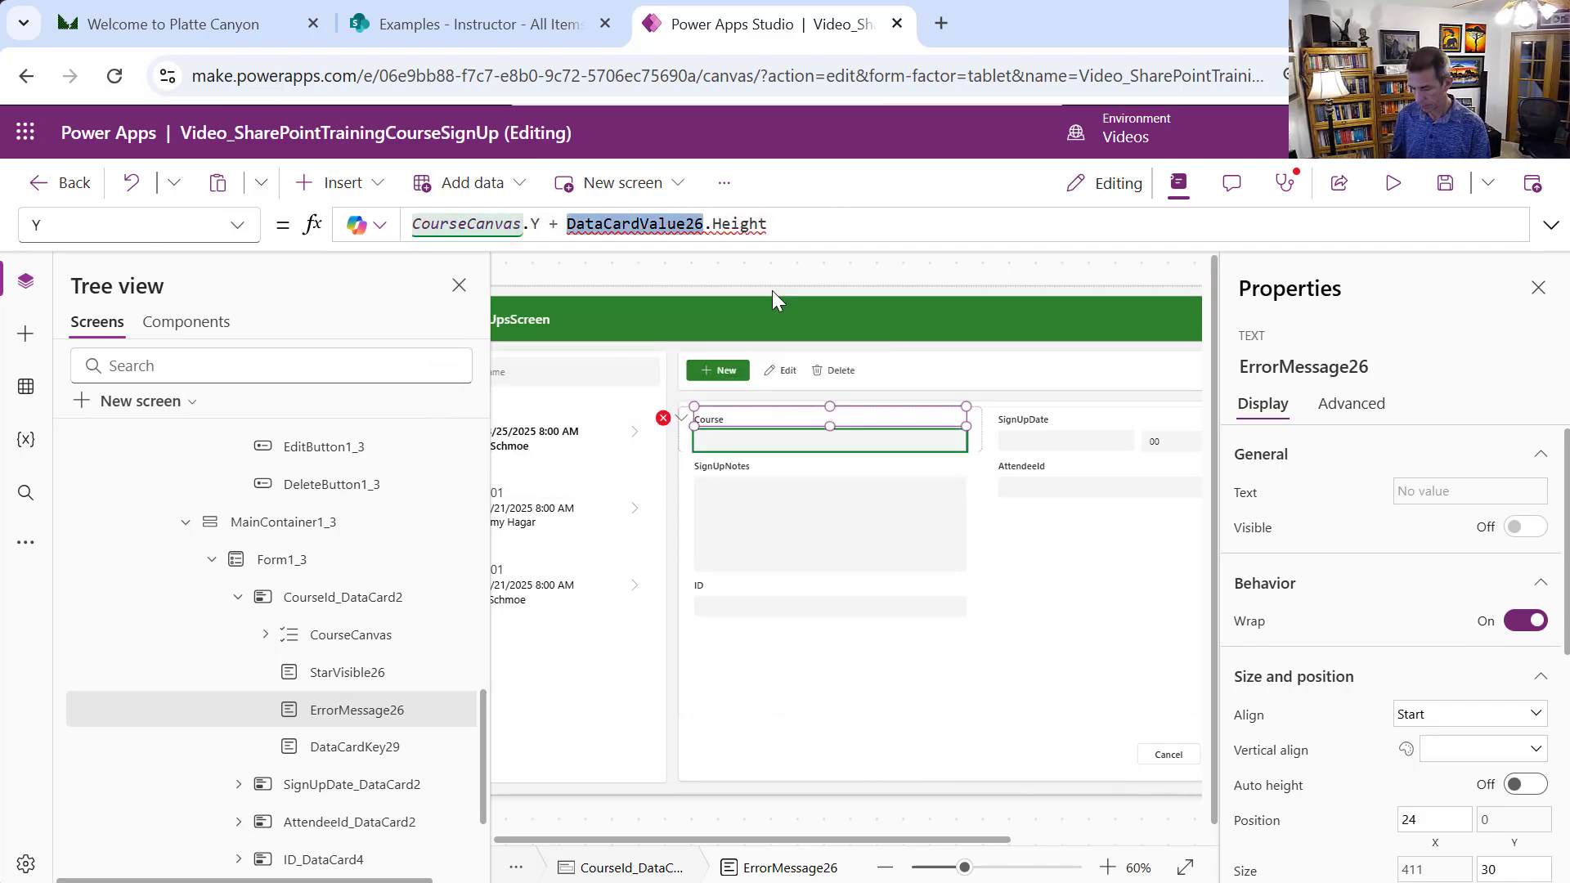
text(Ciour)
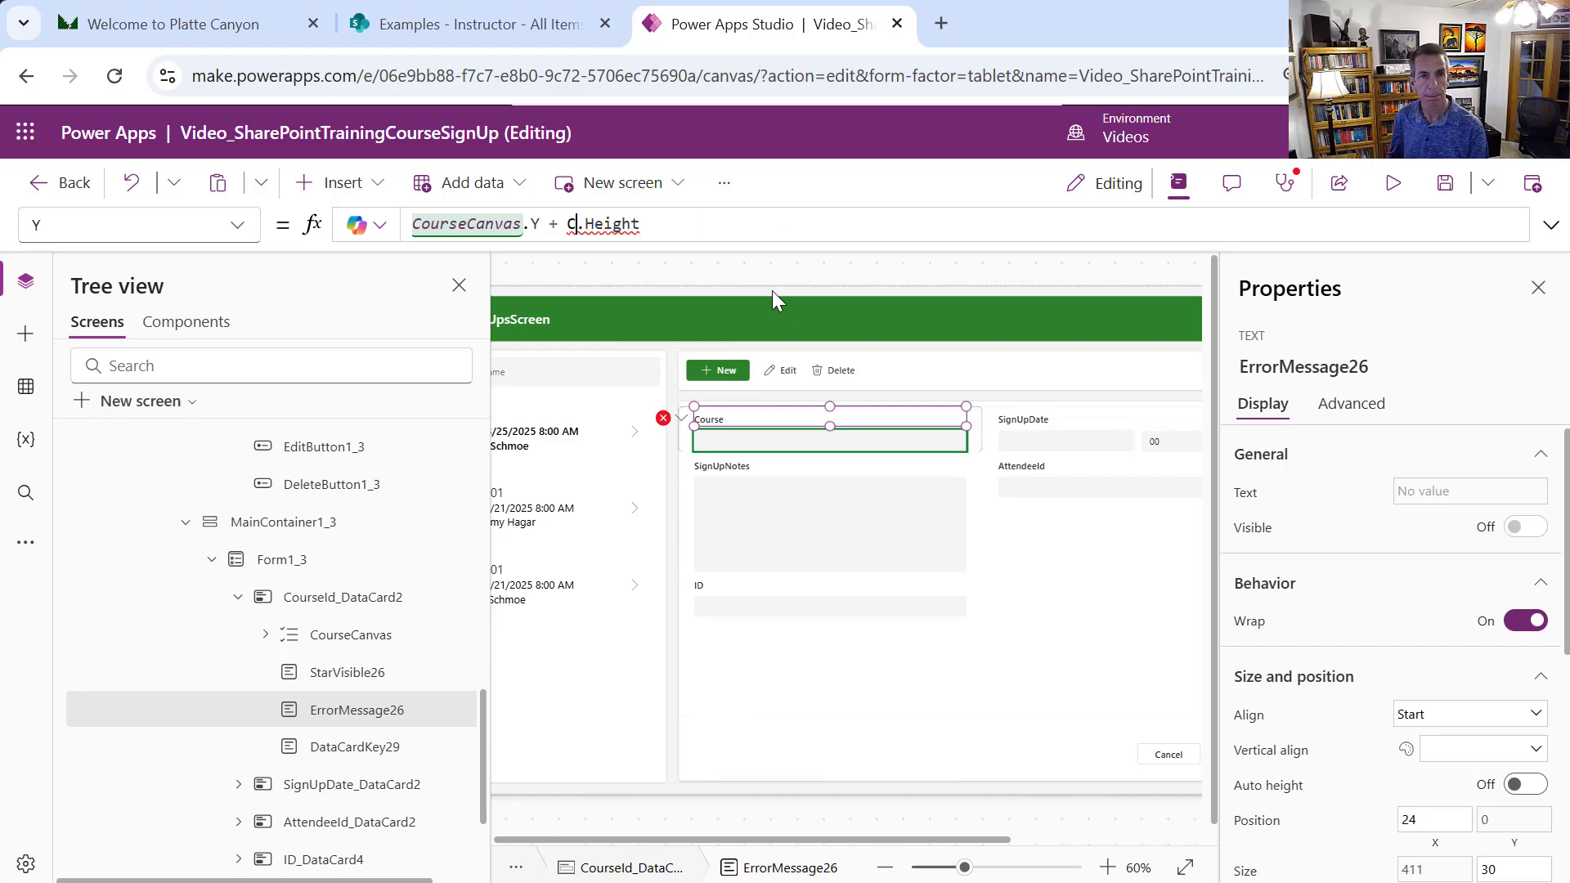
key(BackSpace)
key(BackSpace)
key(BackSpace)
key(BackSpace)
text(our)
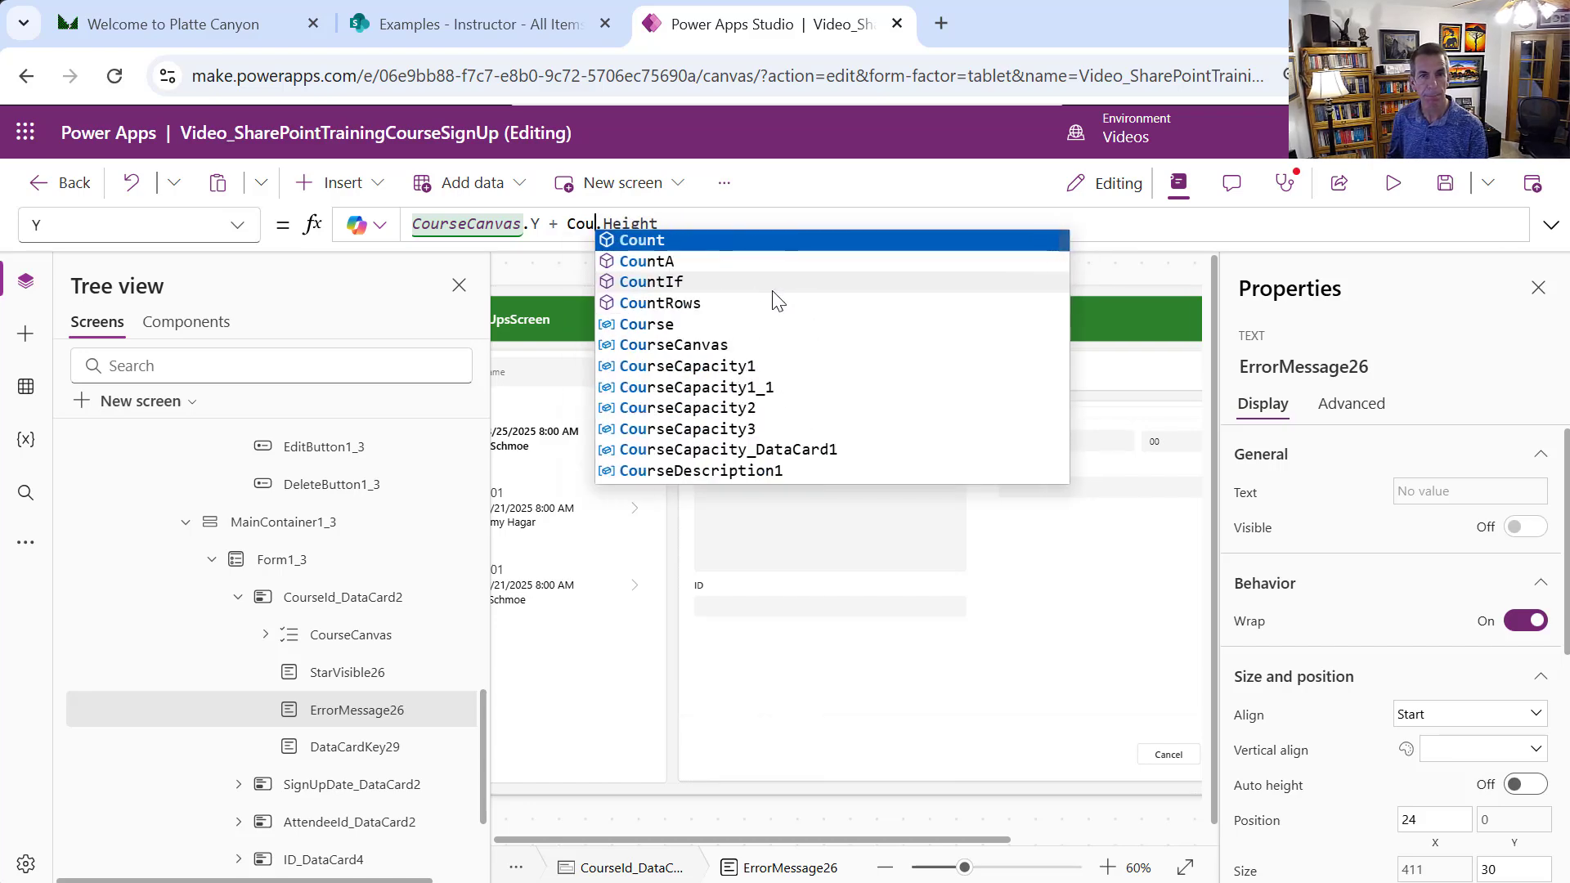
text(seCanvas)
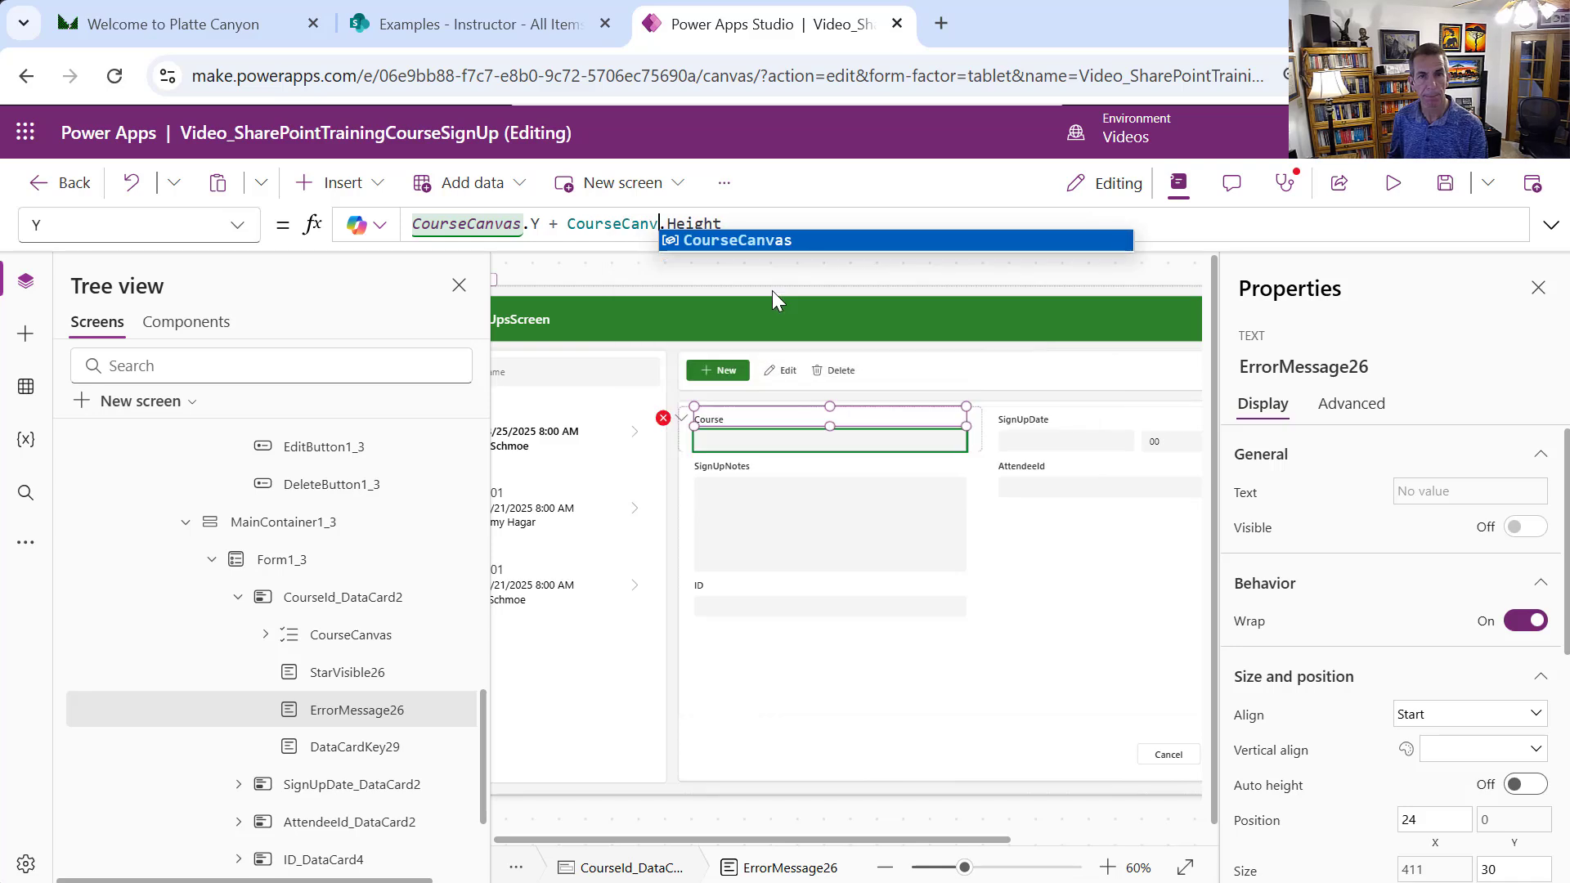
Set CourseCanvas's DefaultSelectedItems to LookUp(Course, ID = Value(CurrentItem.CourseId.Value))
click(889, 444)
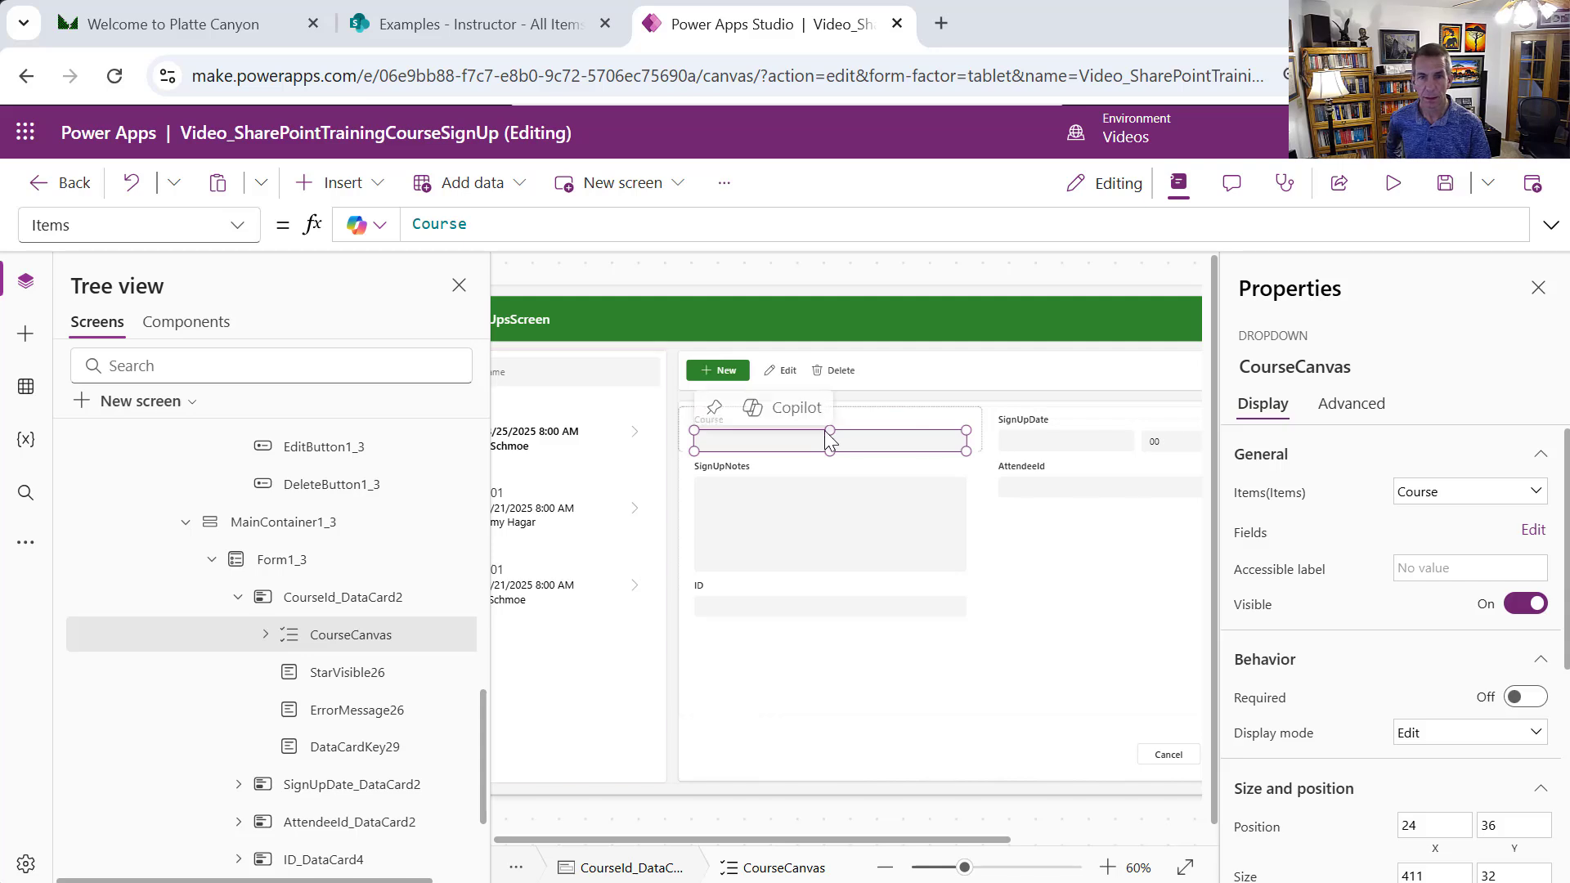
click(240, 229)
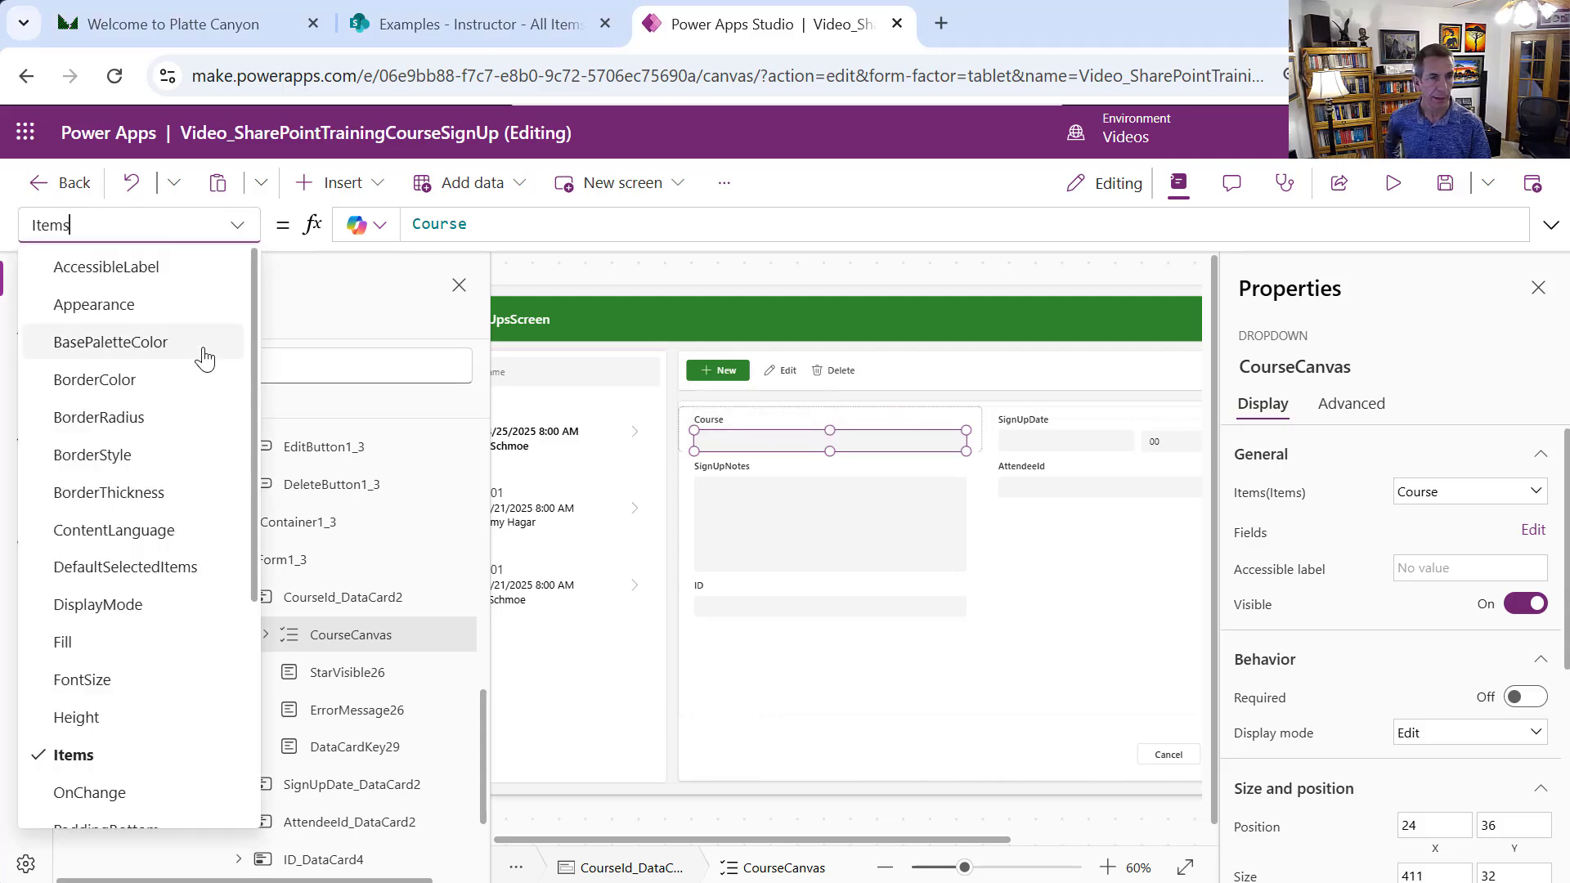
click(136, 576)
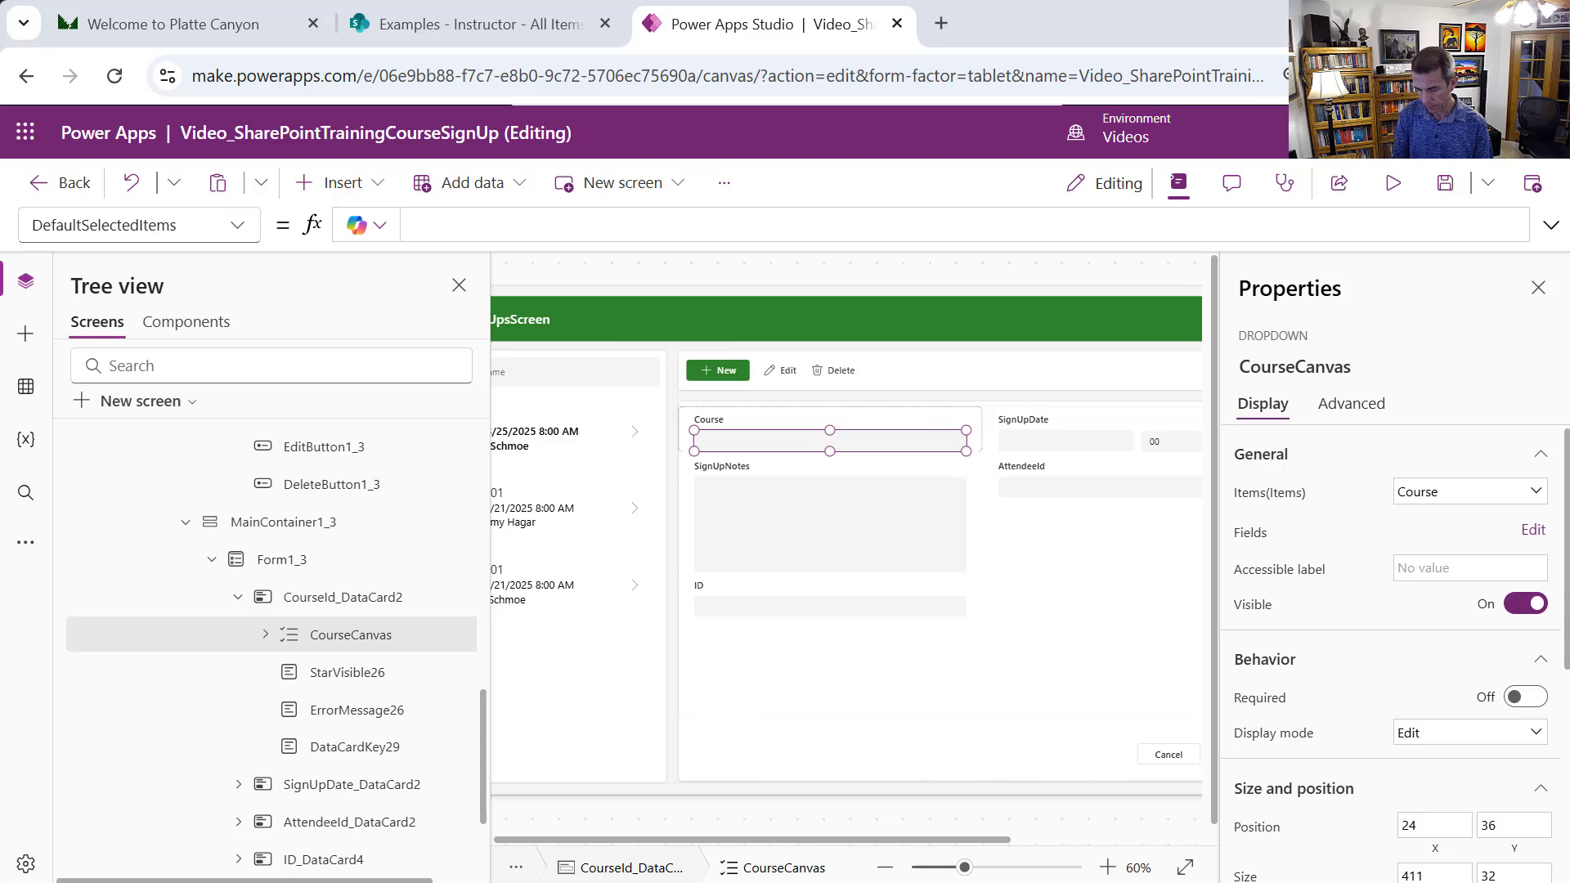
click(573, 217)
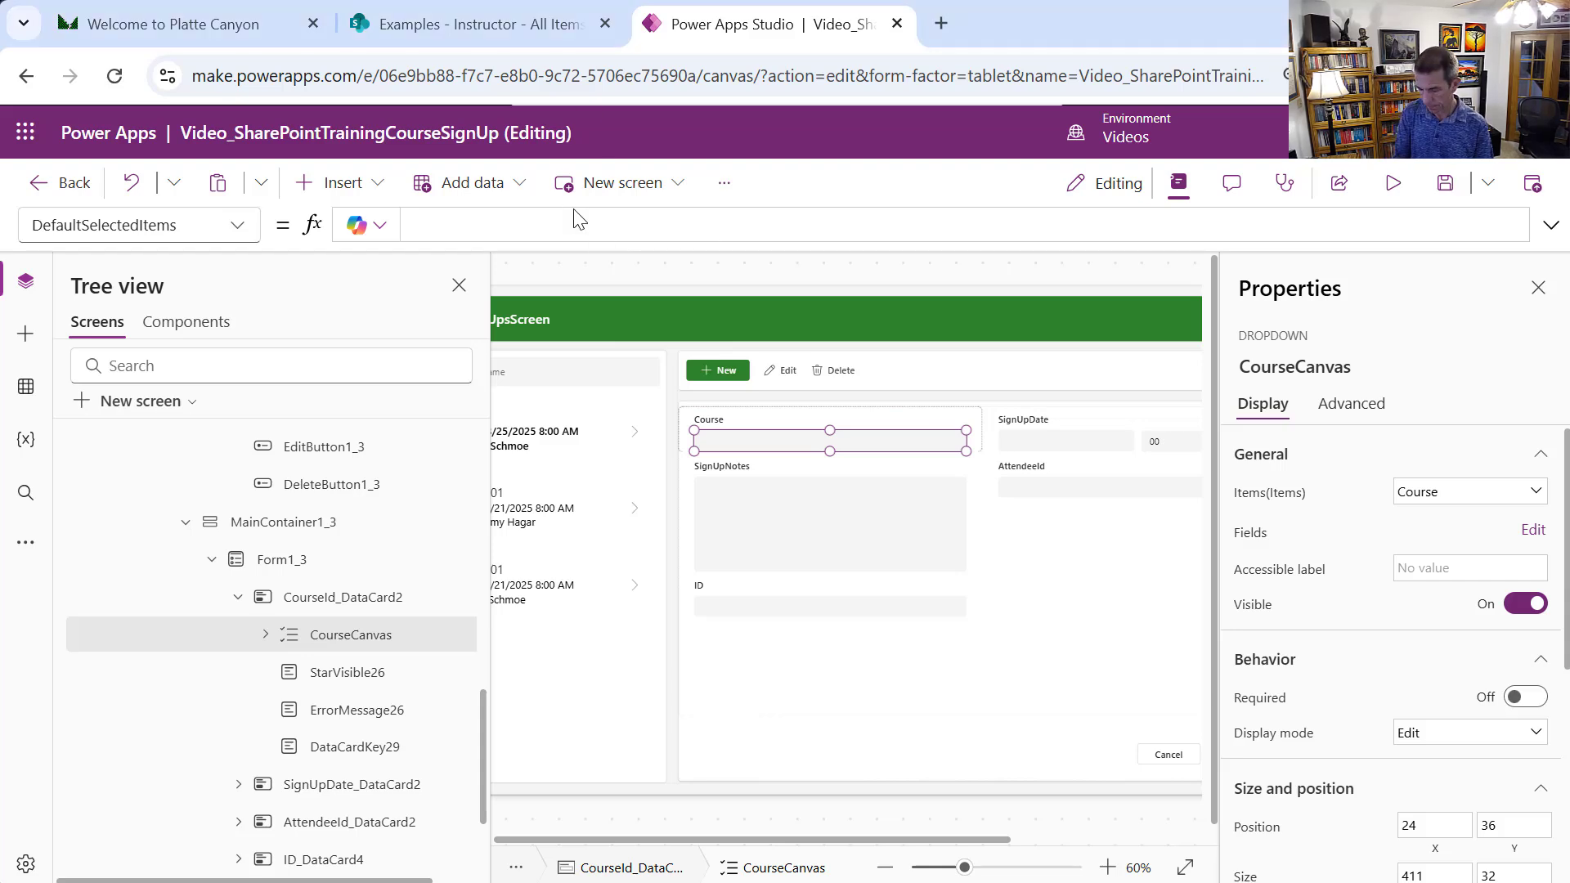
text(LookUp(Course, ID = Value(CurrentItem.CourseId.Value)))
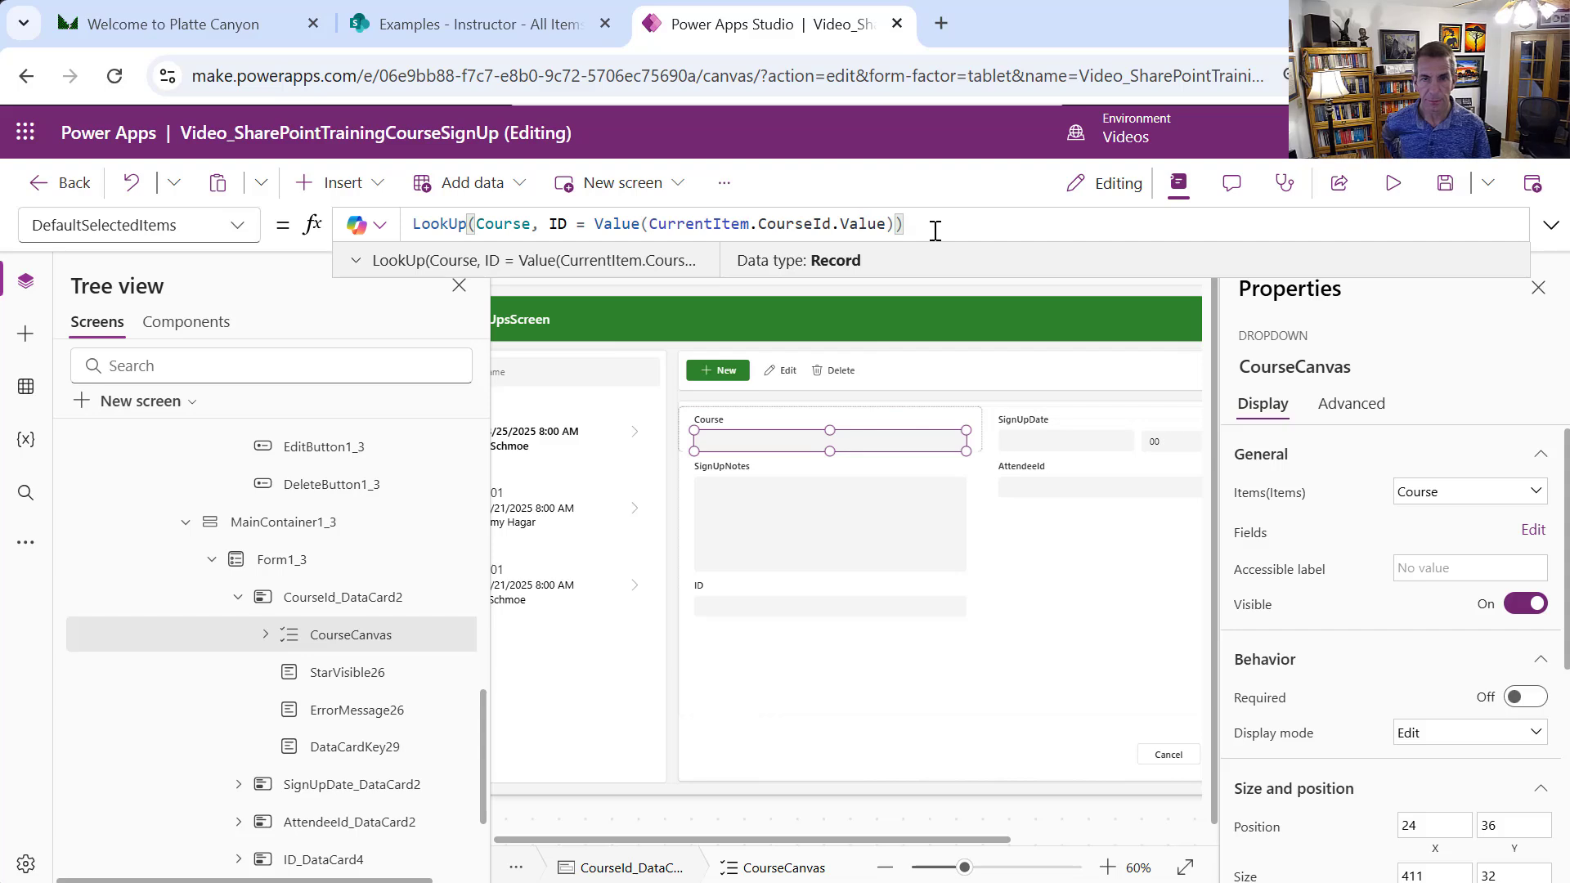
Unlock the AttendeeId data card and change its label text to "Attendee"
click(1043, 471)
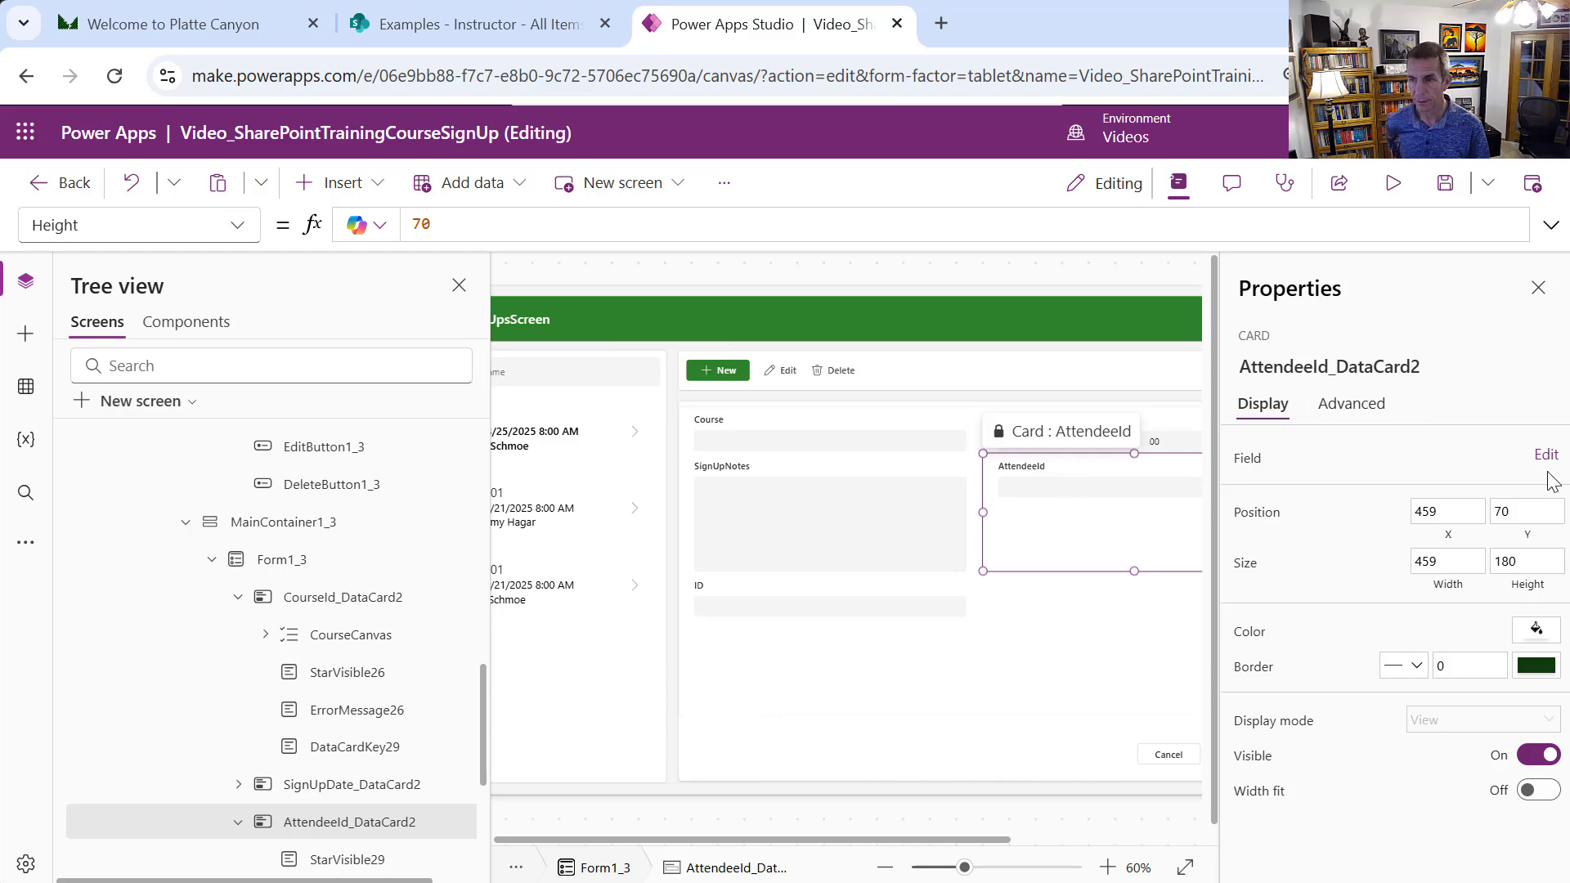
click(1351, 406)
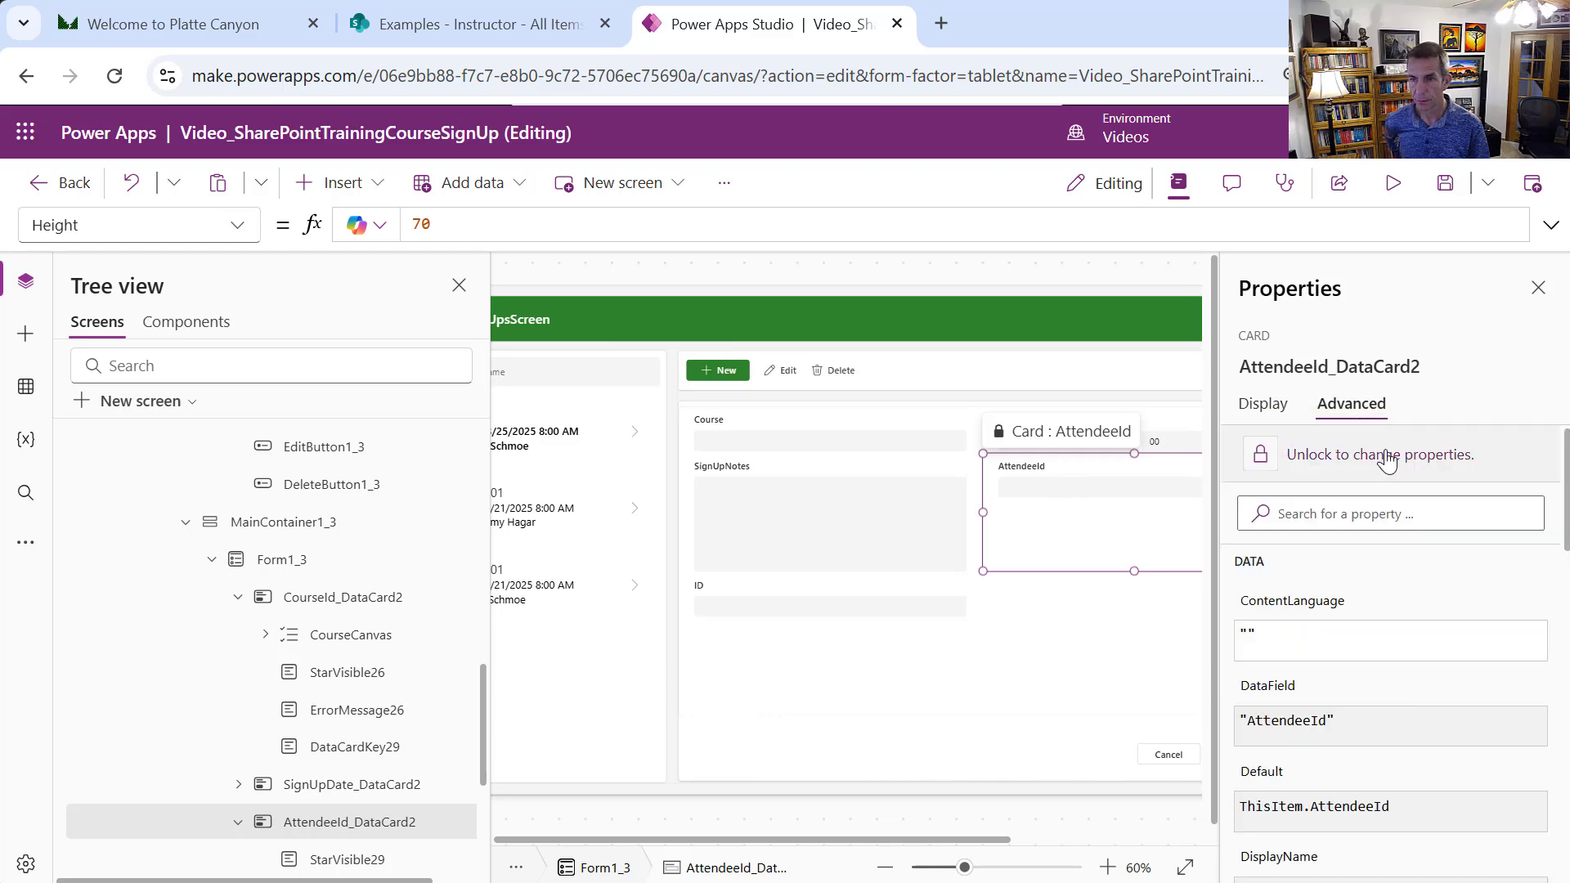
click(1387, 458)
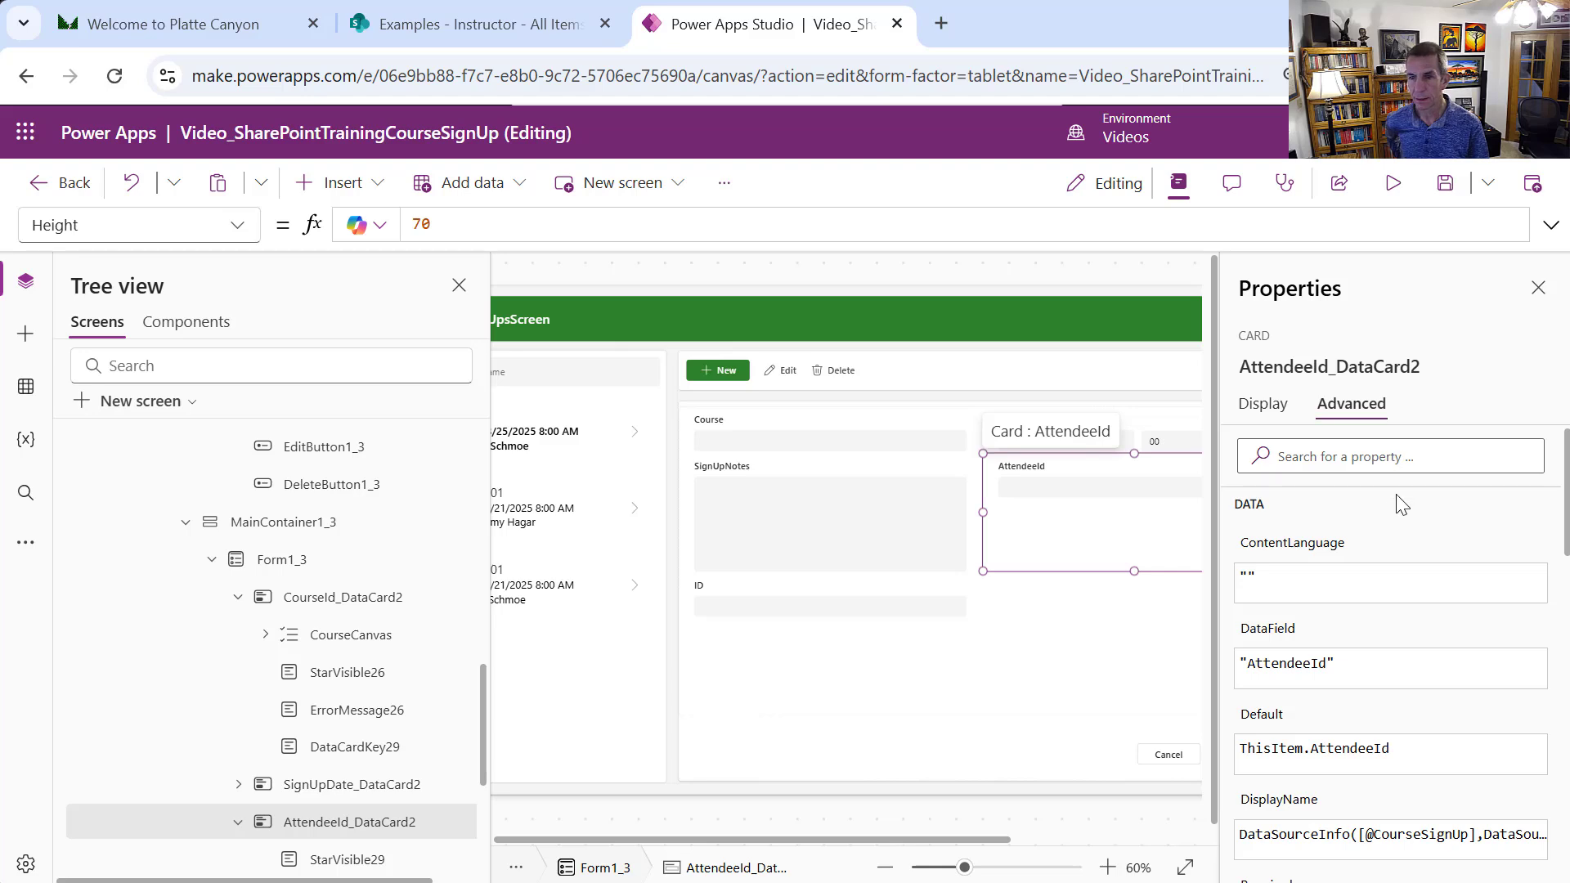
click(1005, 469)
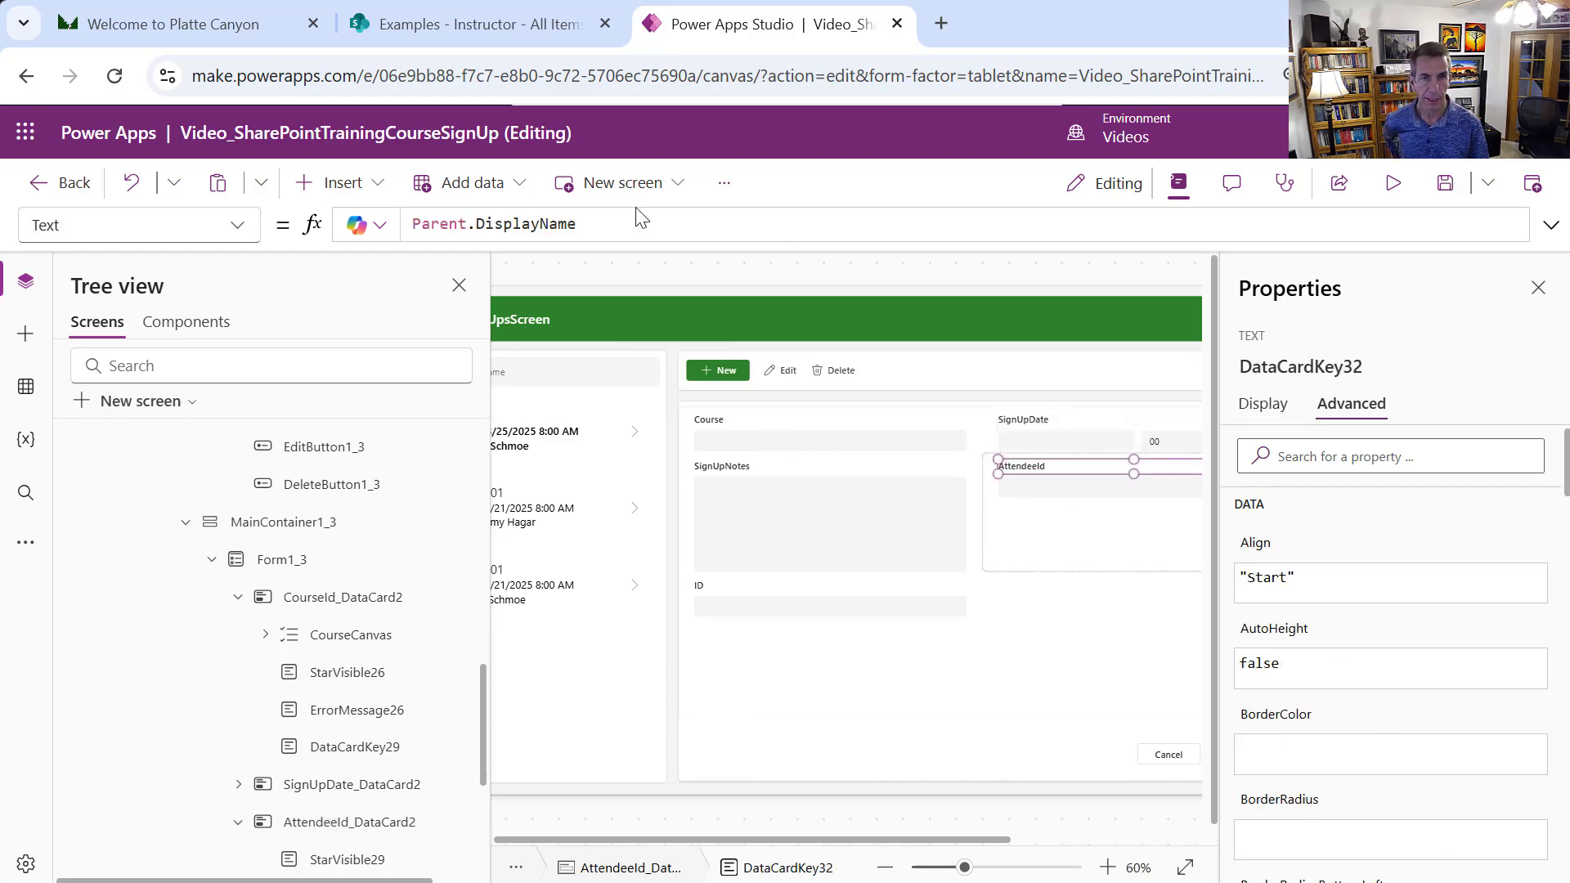
drag(620, 229, 408, 213)
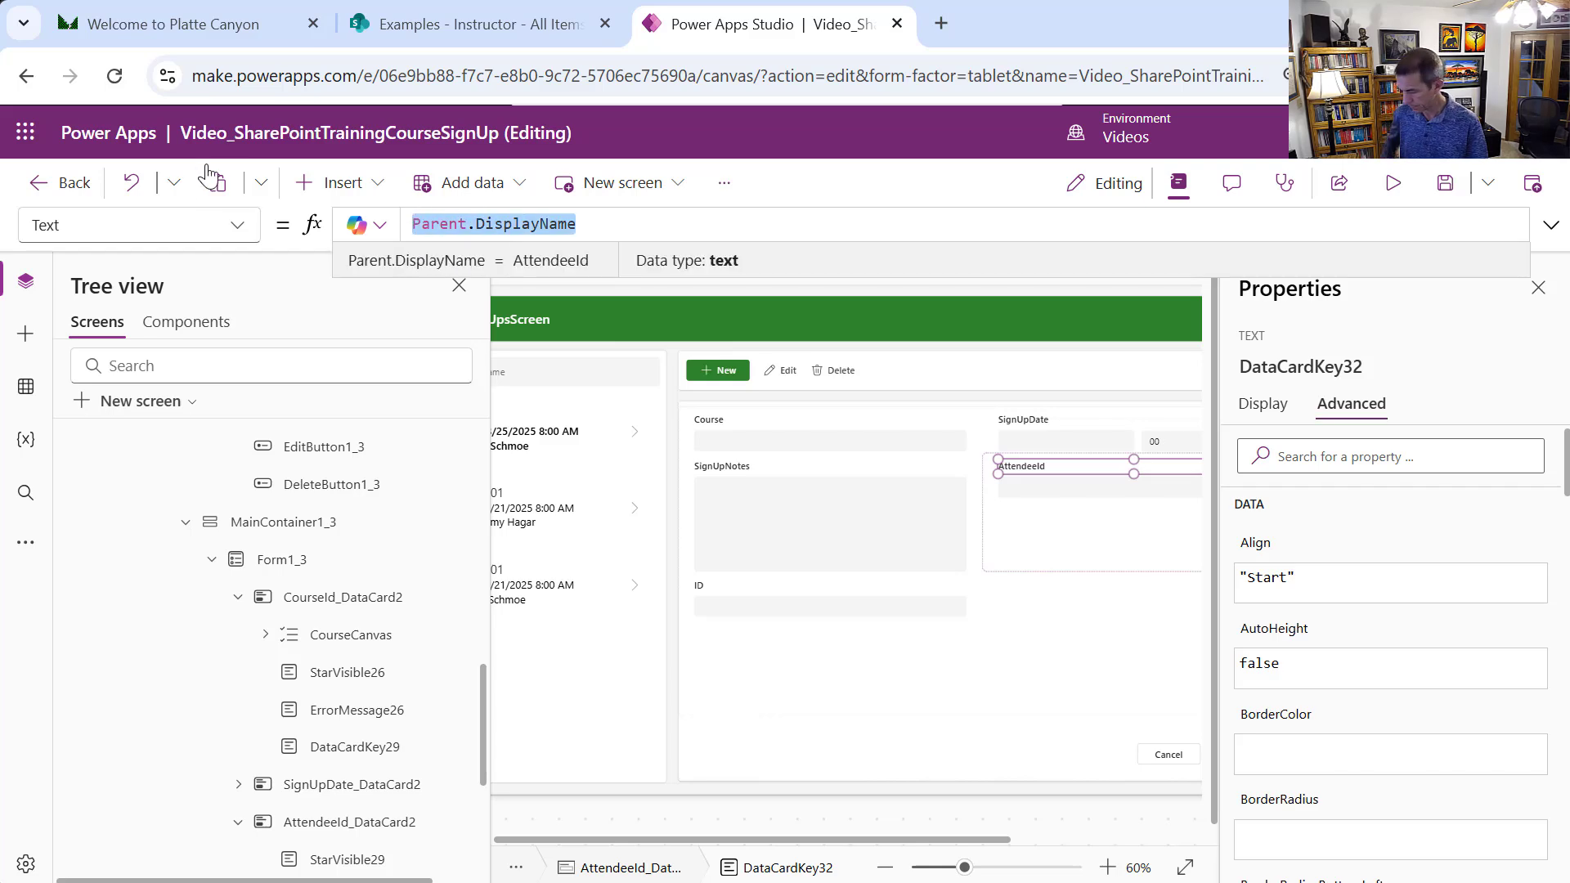
text("Attendee)
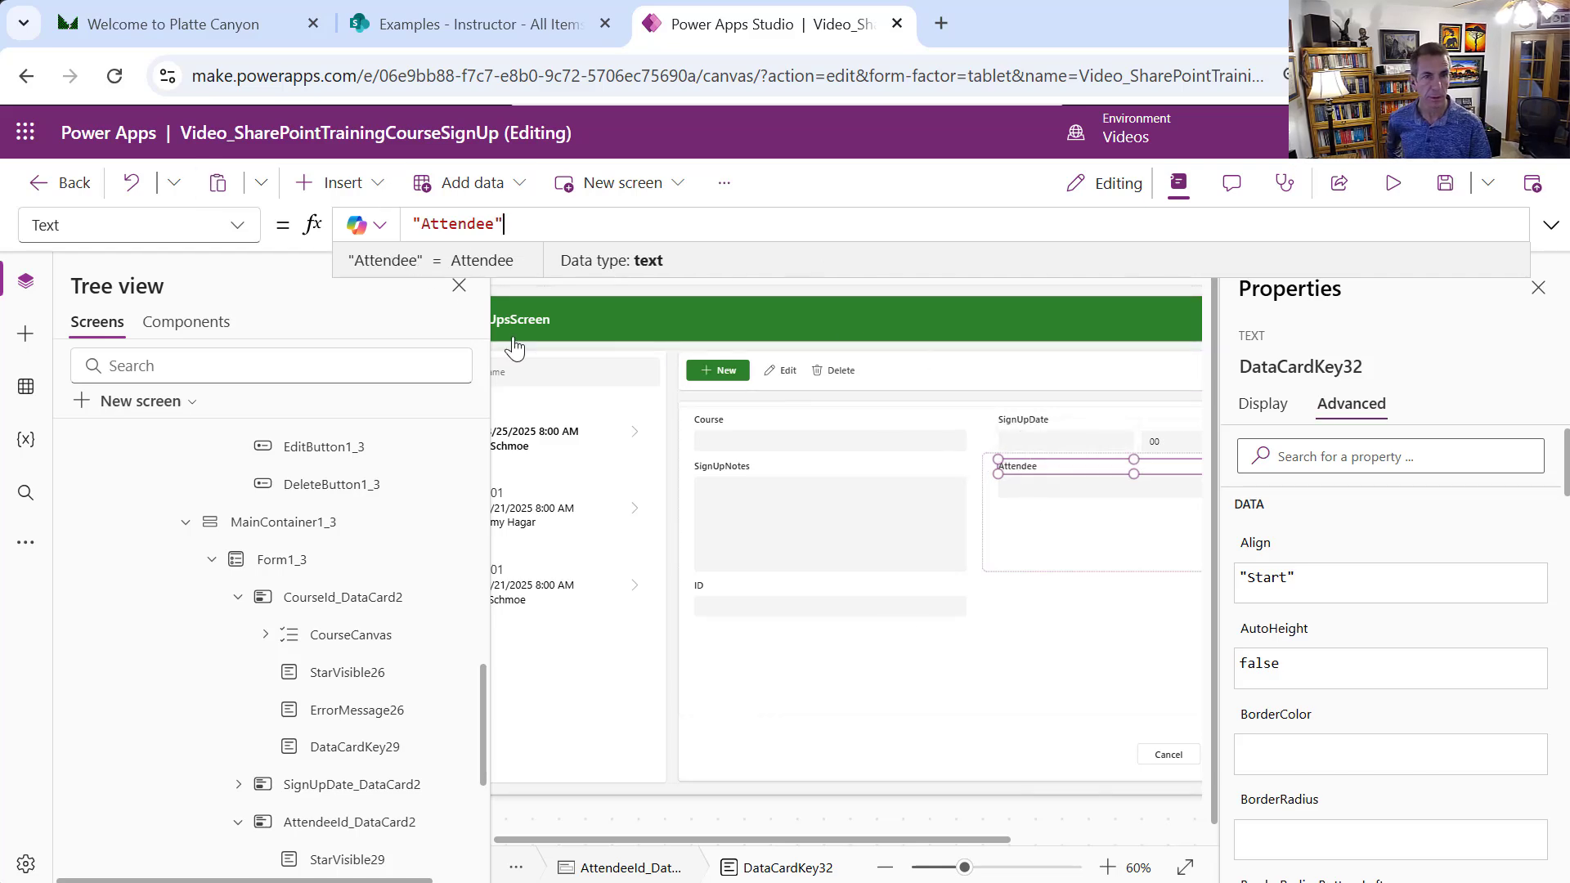
click(1040, 573)
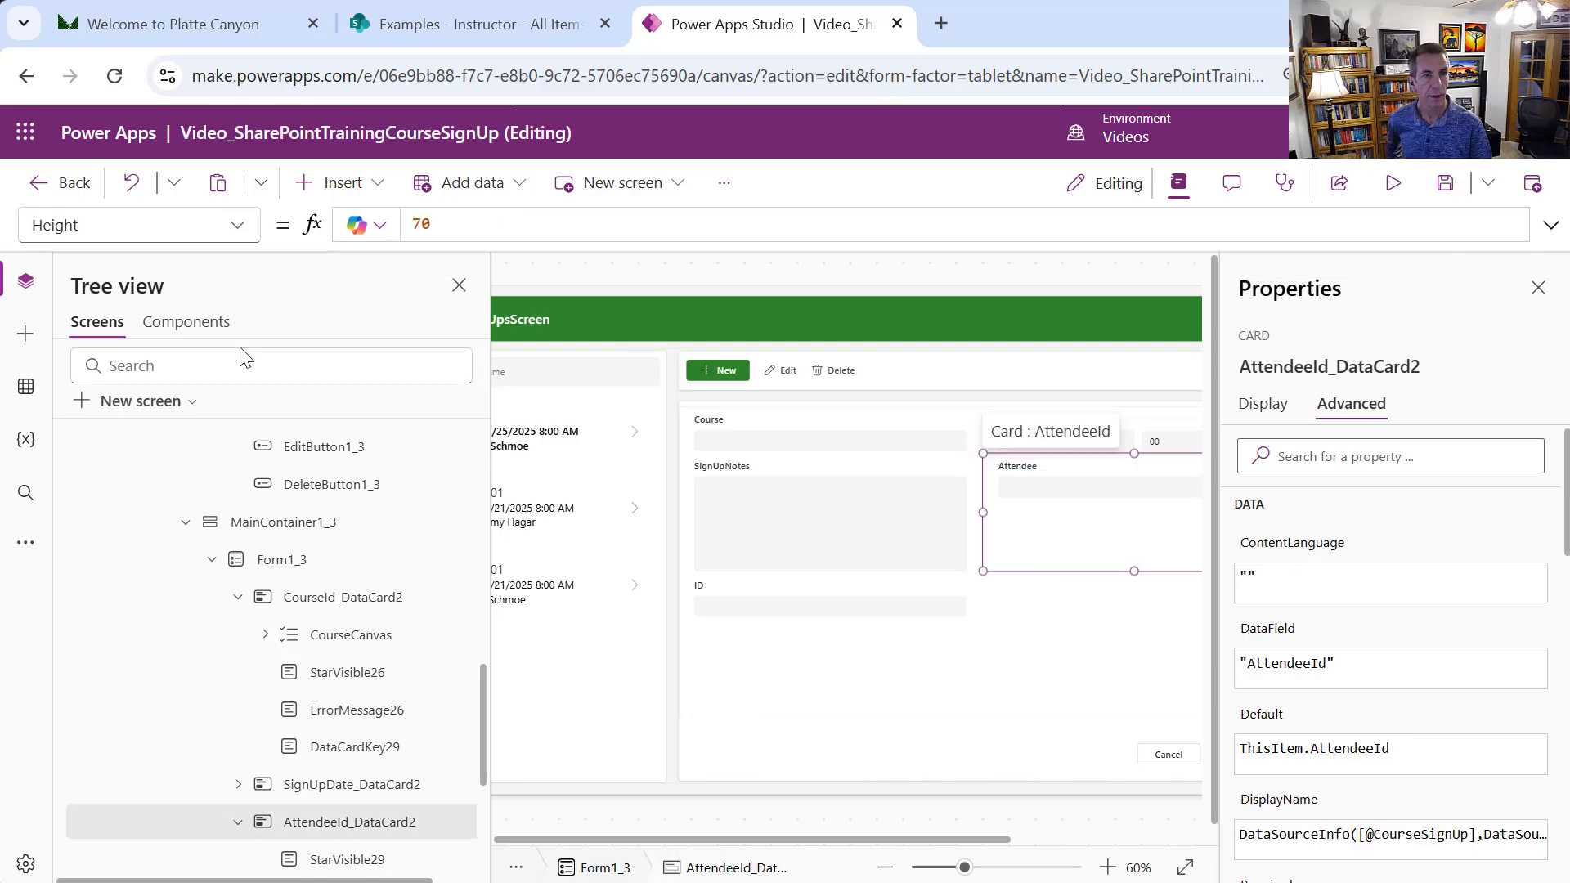
Insert a modern Dropdown (Preview) control, DropdownCanvas3, into the Attendee card
click(372, 185)
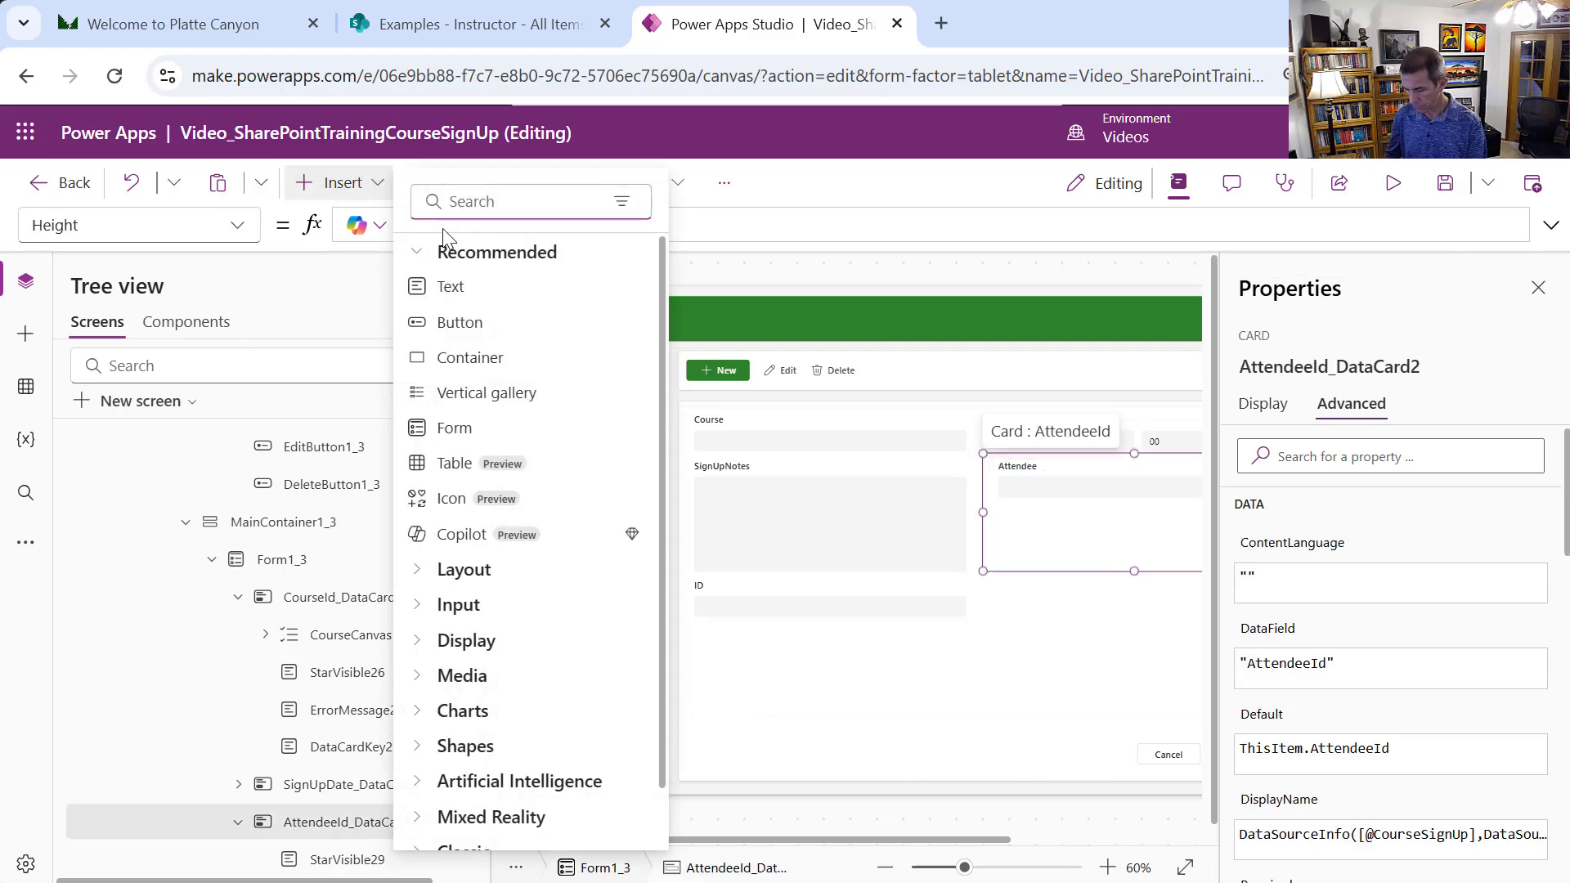
text(drop)
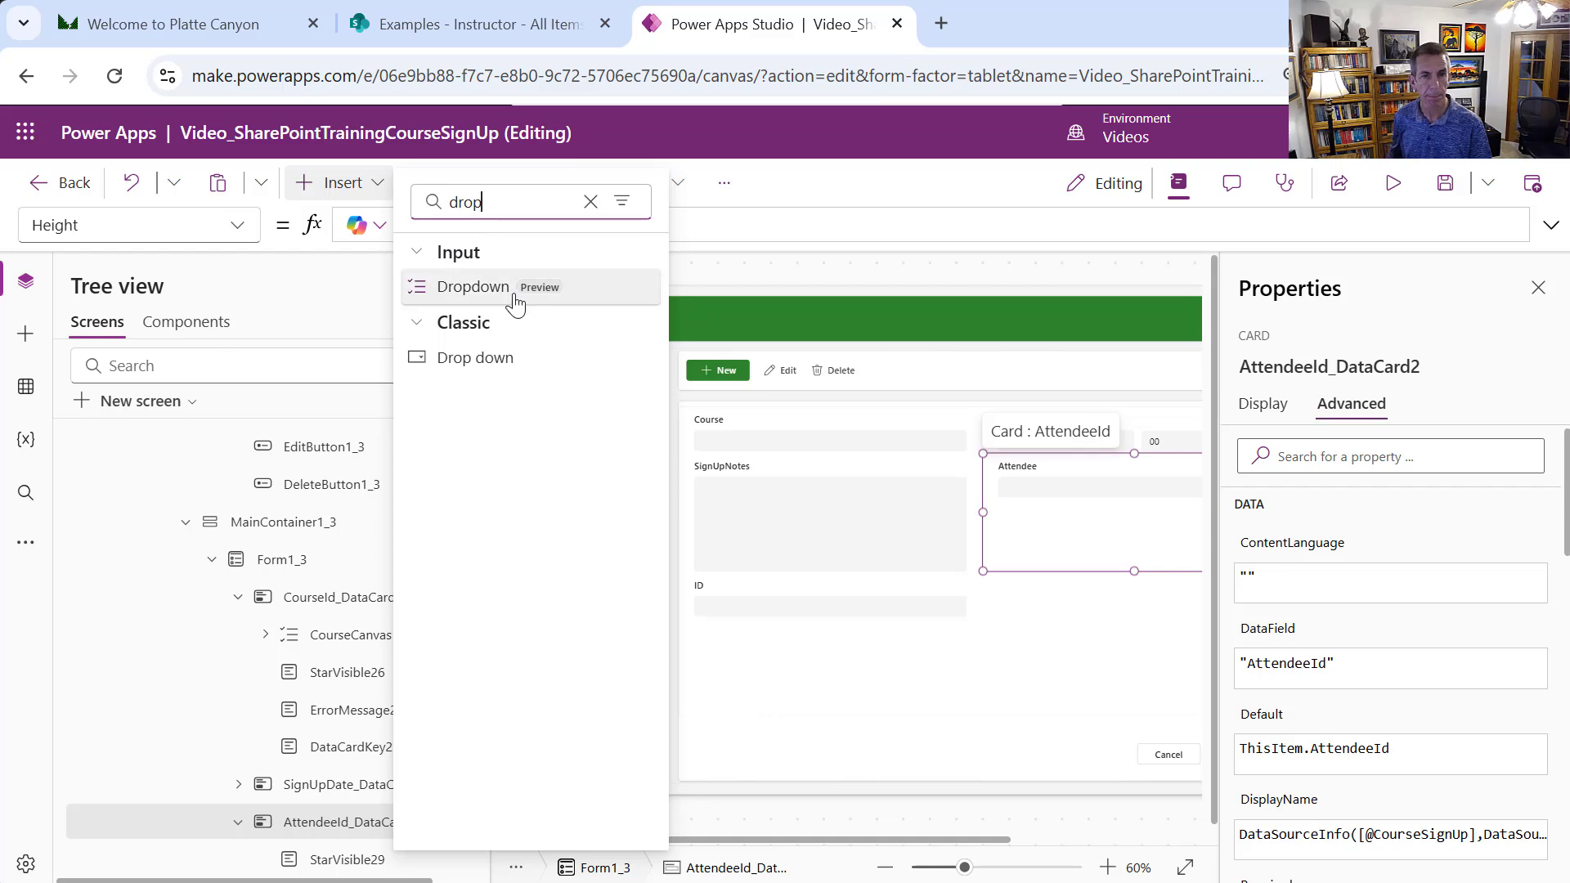
click(515, 288)
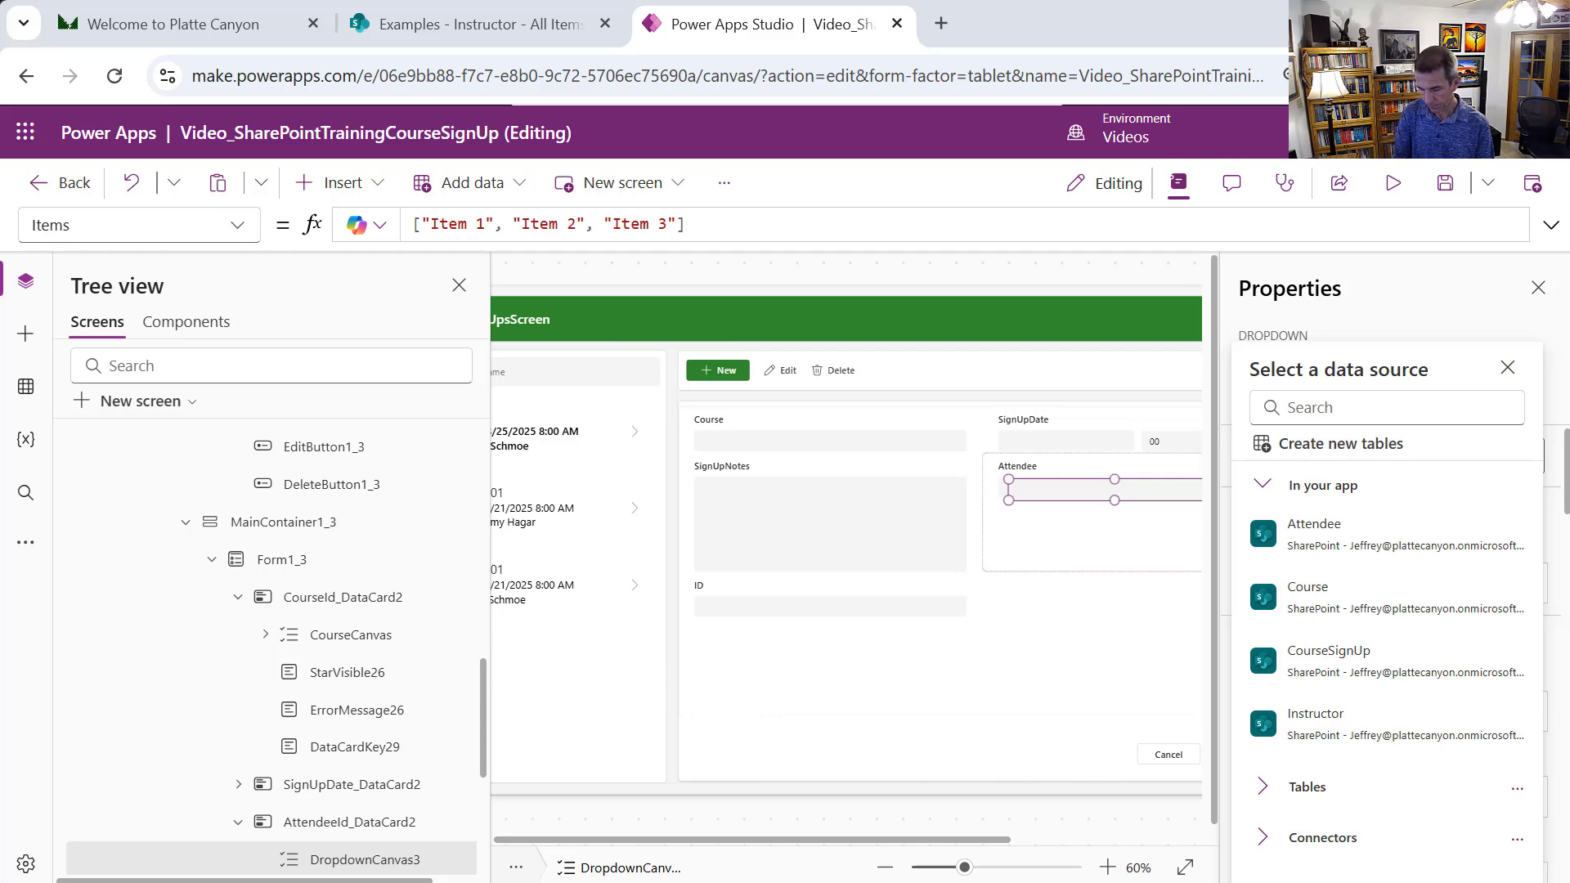
click(1074, 570)
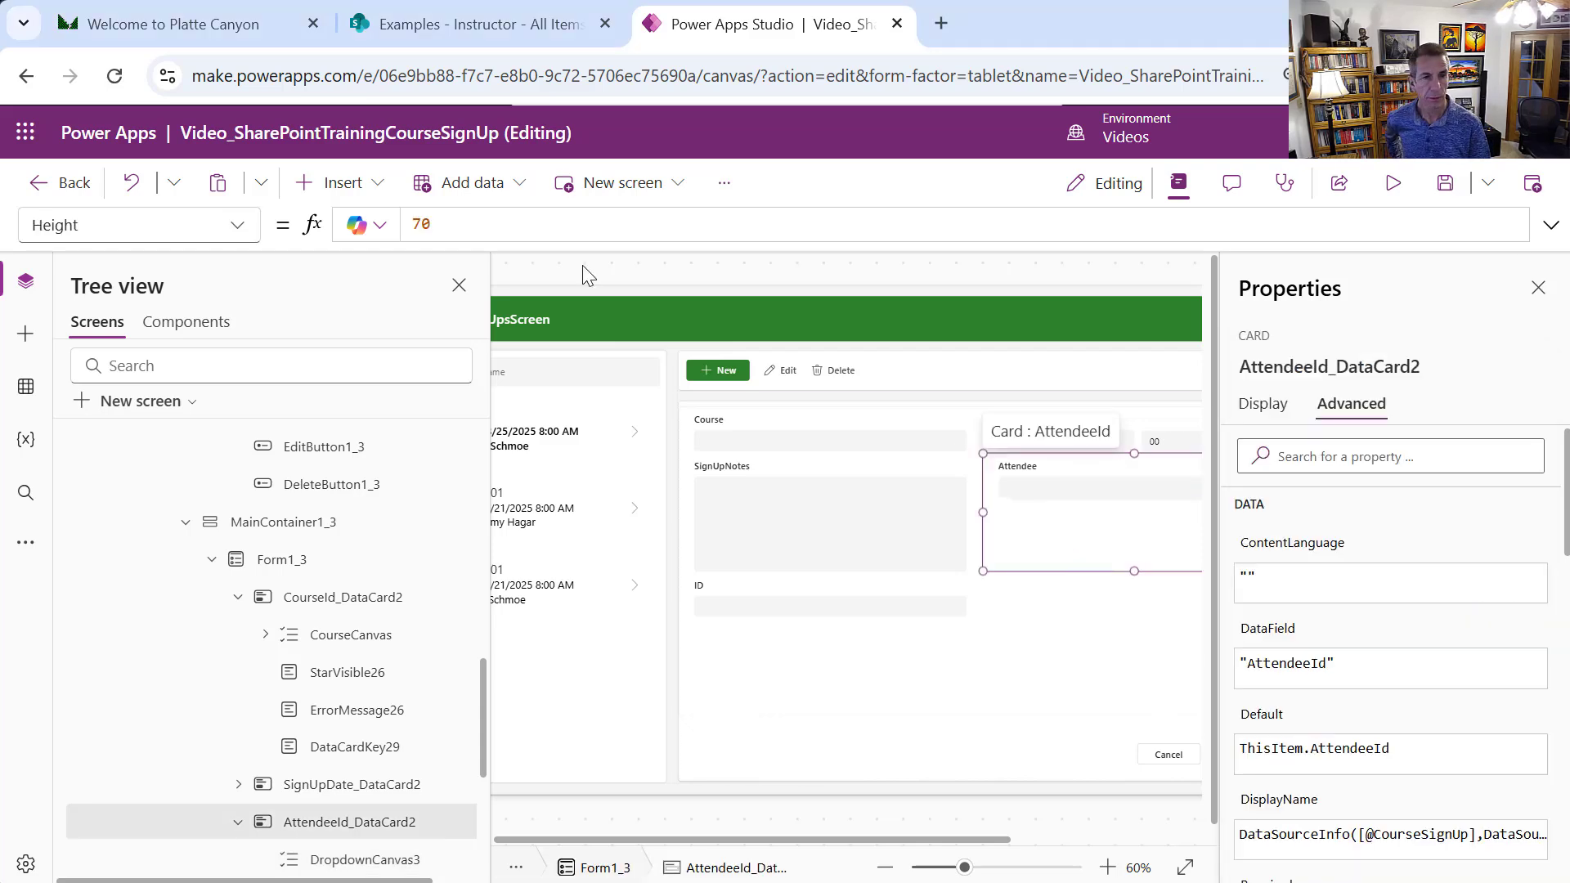
Set the Attendee card's Update to {Id: AttendeeCanvas.Selected.ID, Value: AttendeeCanvas.Selected.ID}
click(238, 225)
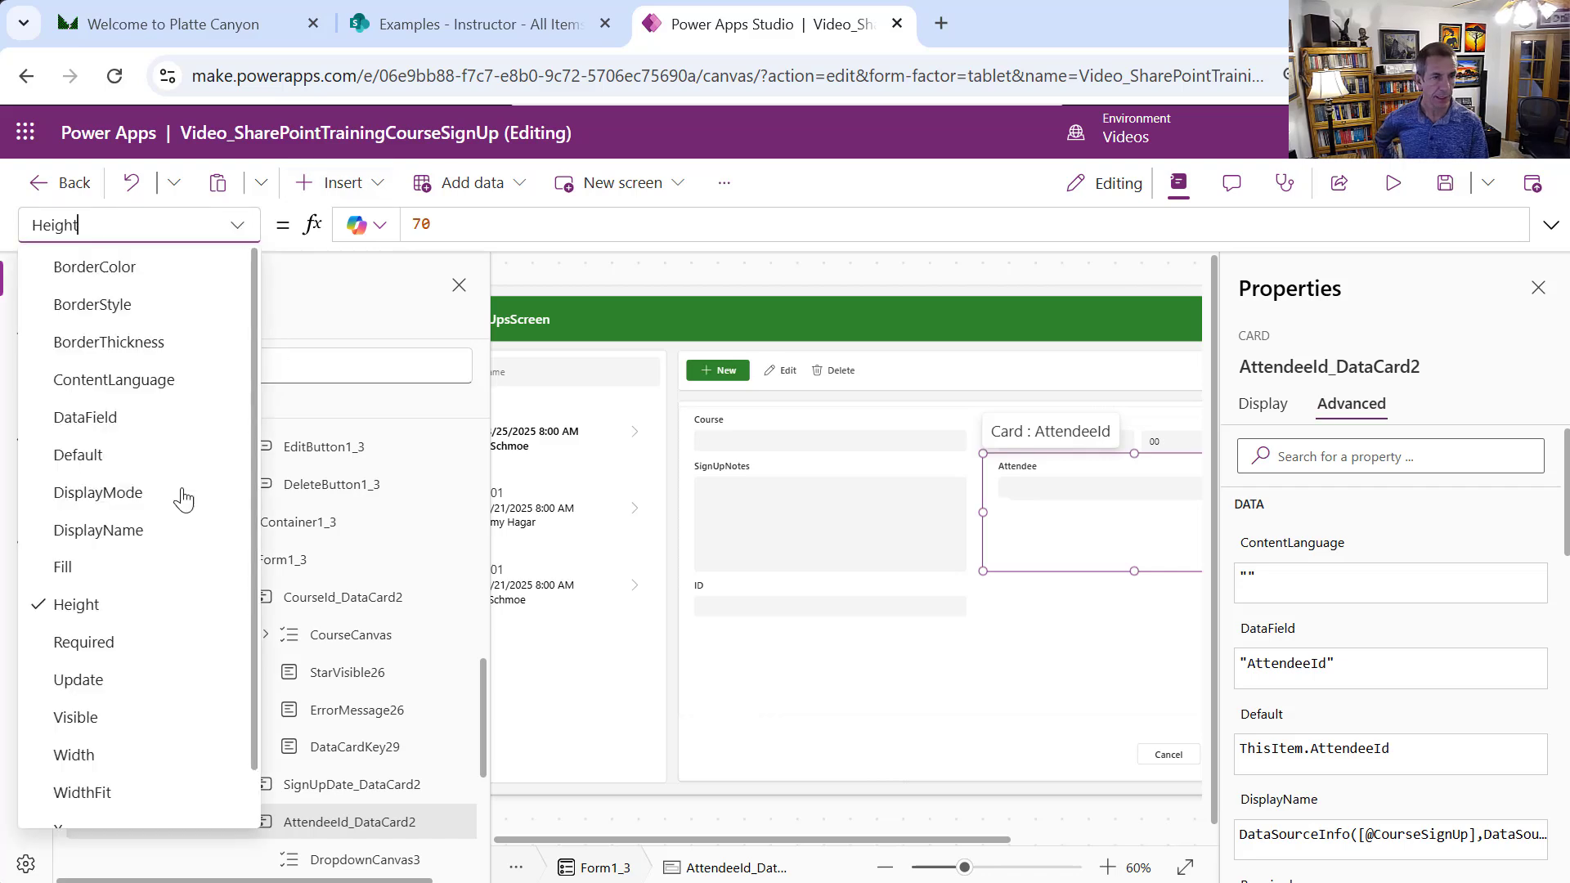
click(121, 677)
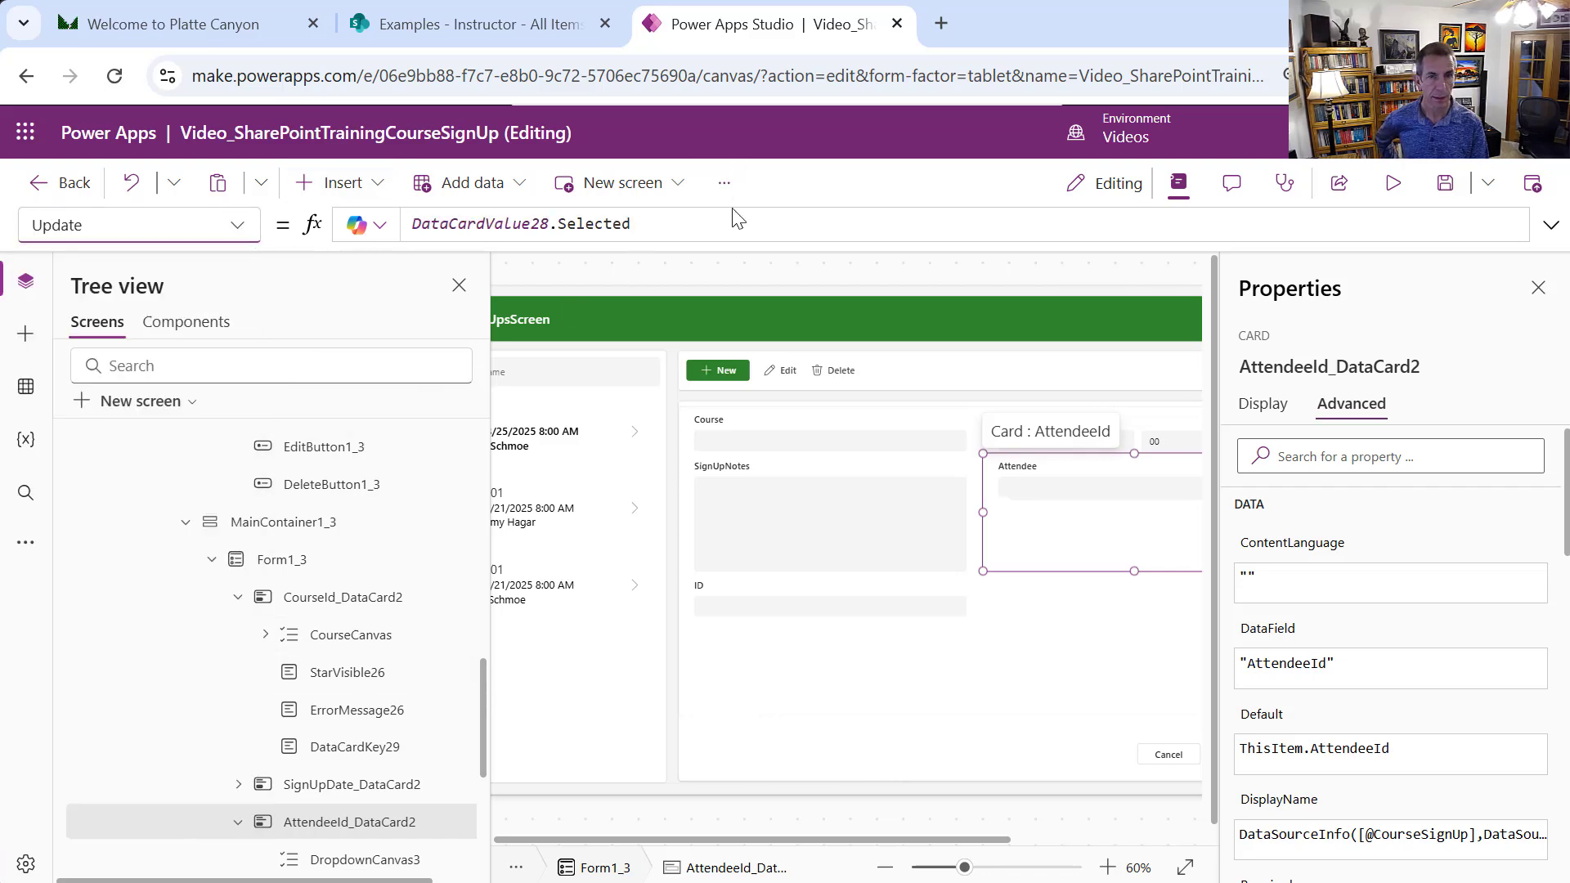
click(700, 222)
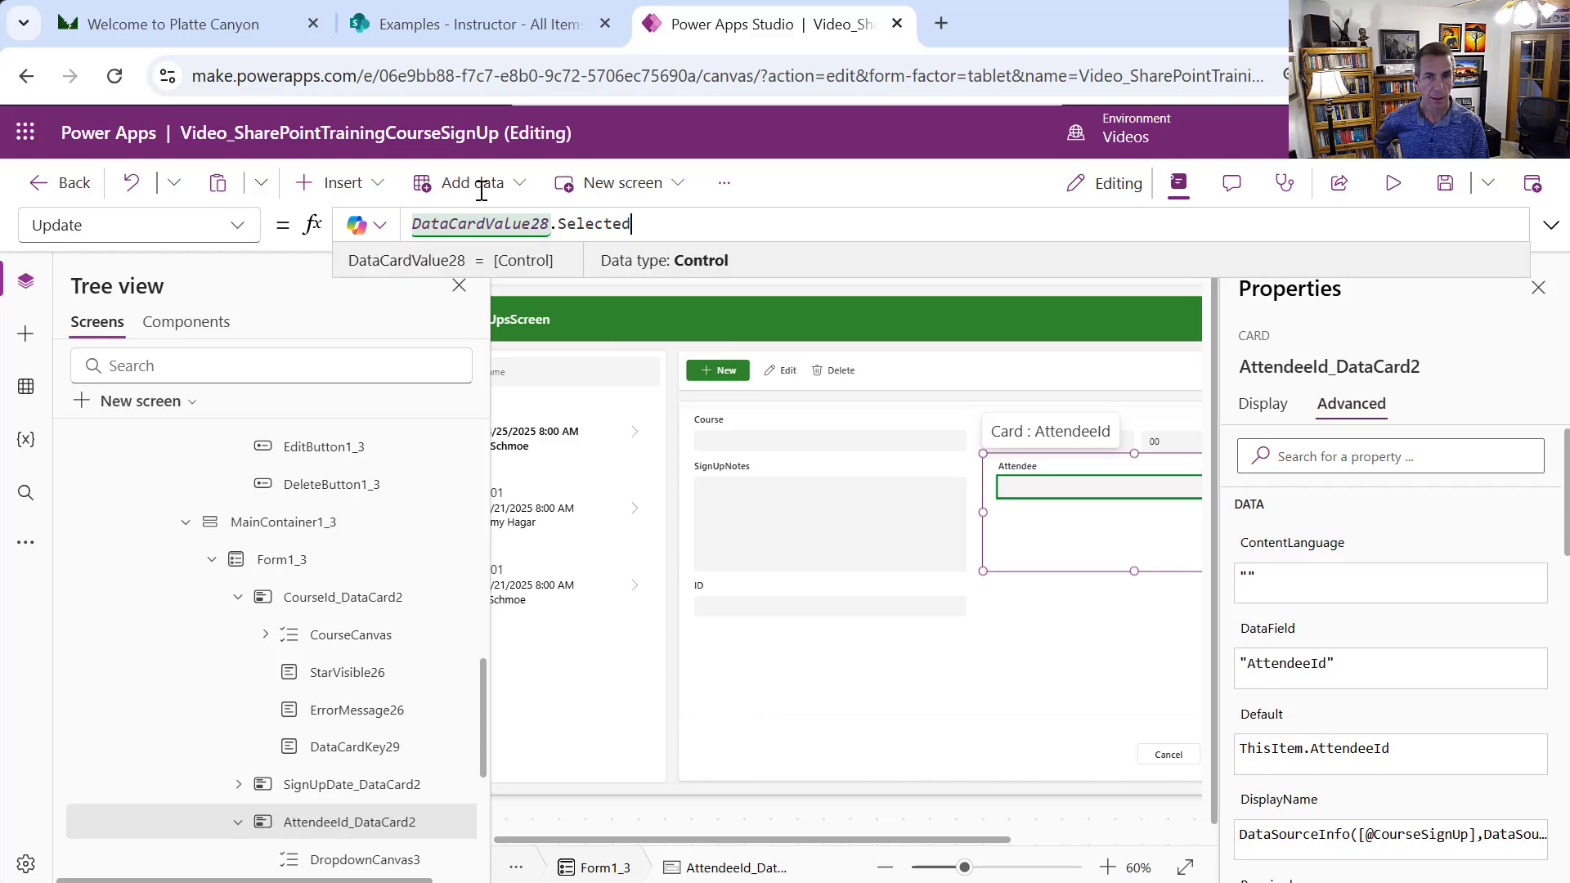
text({Id: AttendeeCanvas.Selected.ID, Value: AttendeeCanvas.Selected.ID})
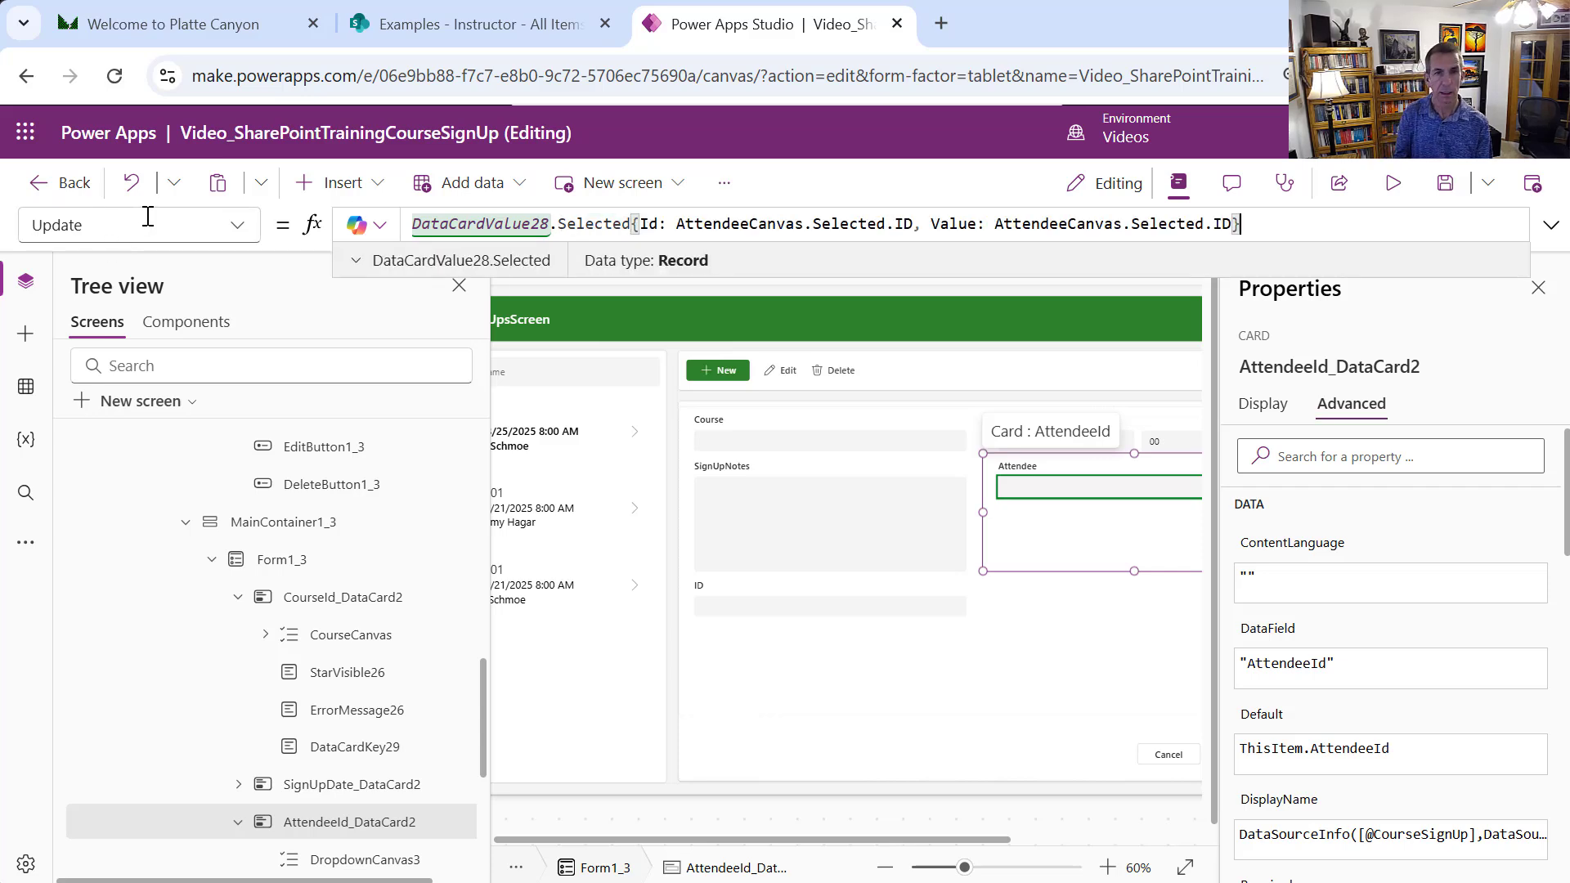
drag(1394, 224, 1022, 224)
drag(397, 176, 238, 127)
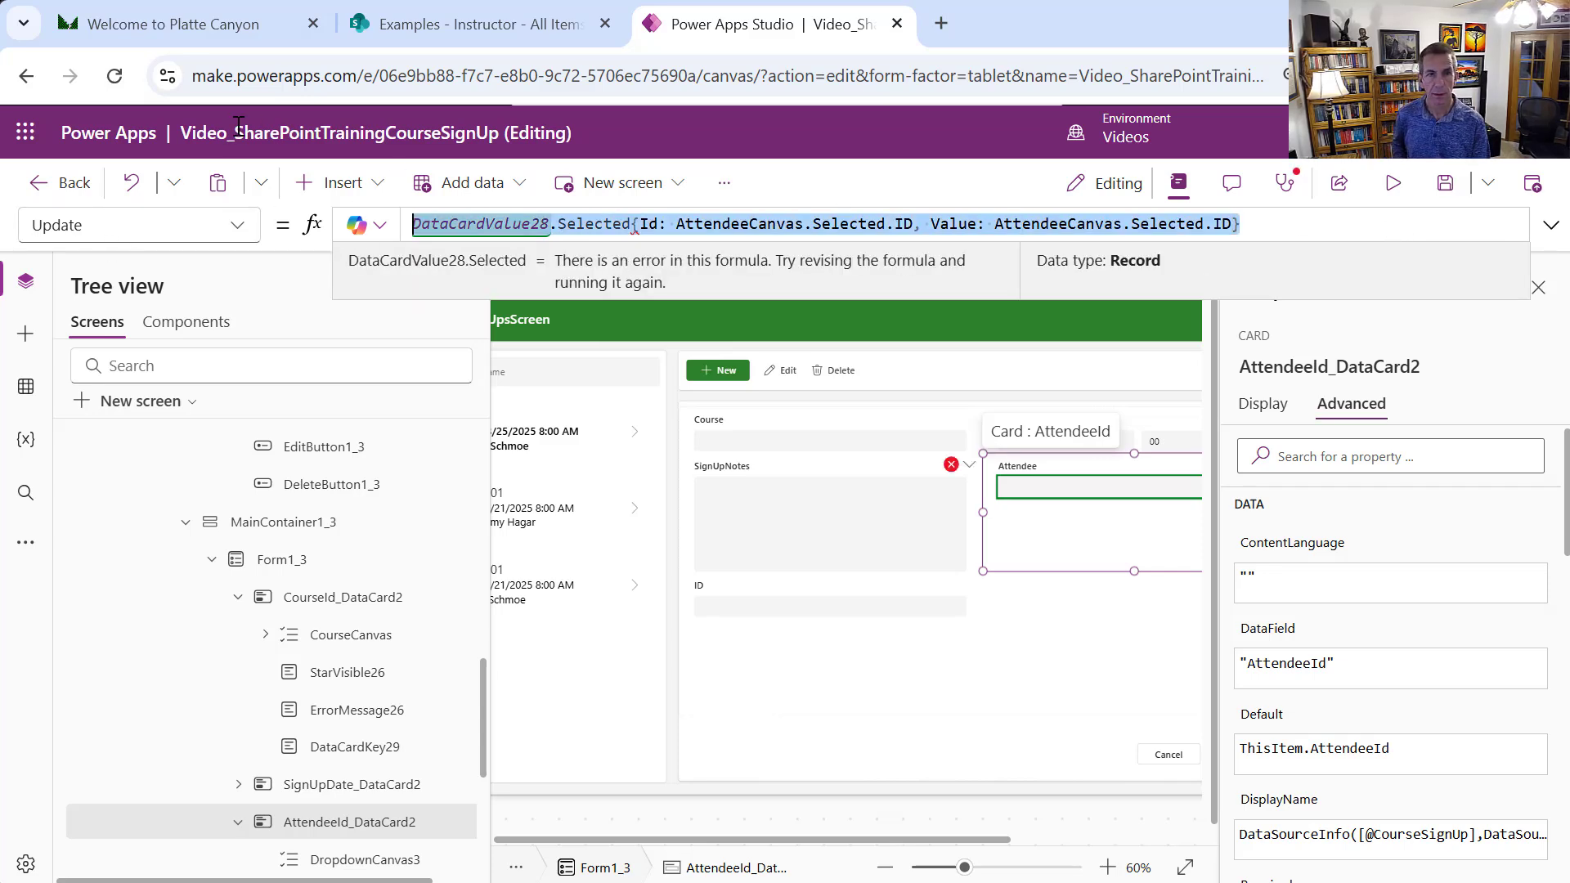
text({Id: AttendeeCanvas.Selected.ID, Value: AttendeeCanvas.Selected.ID})
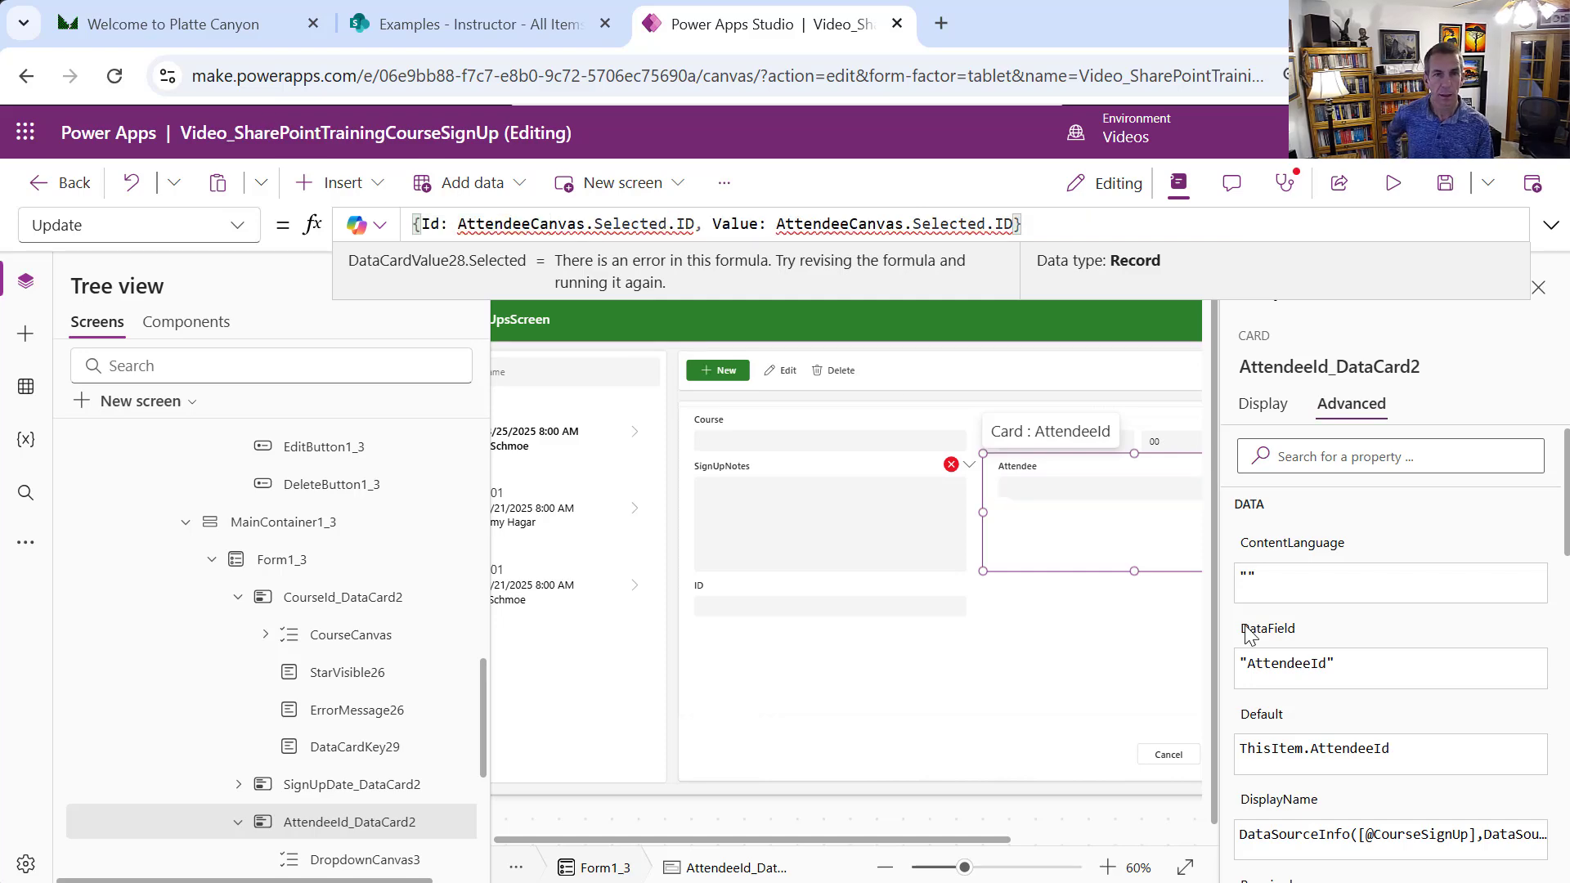
click(1090, 502)
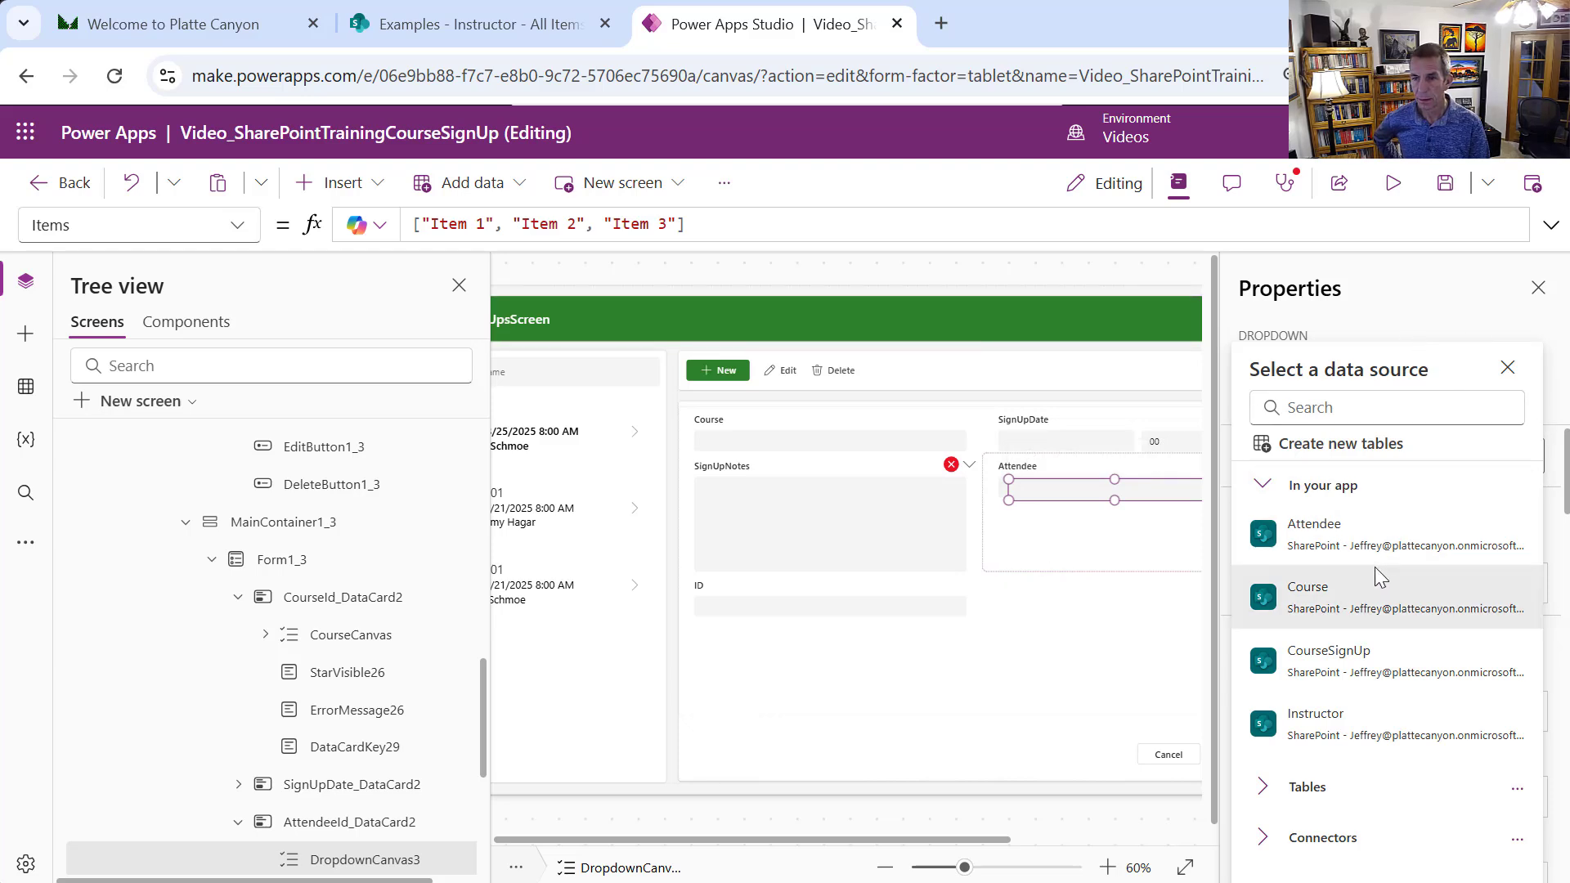
Use Attendee as the new dropdown's data source, replacing its columns
mouse_move(1373, 582)
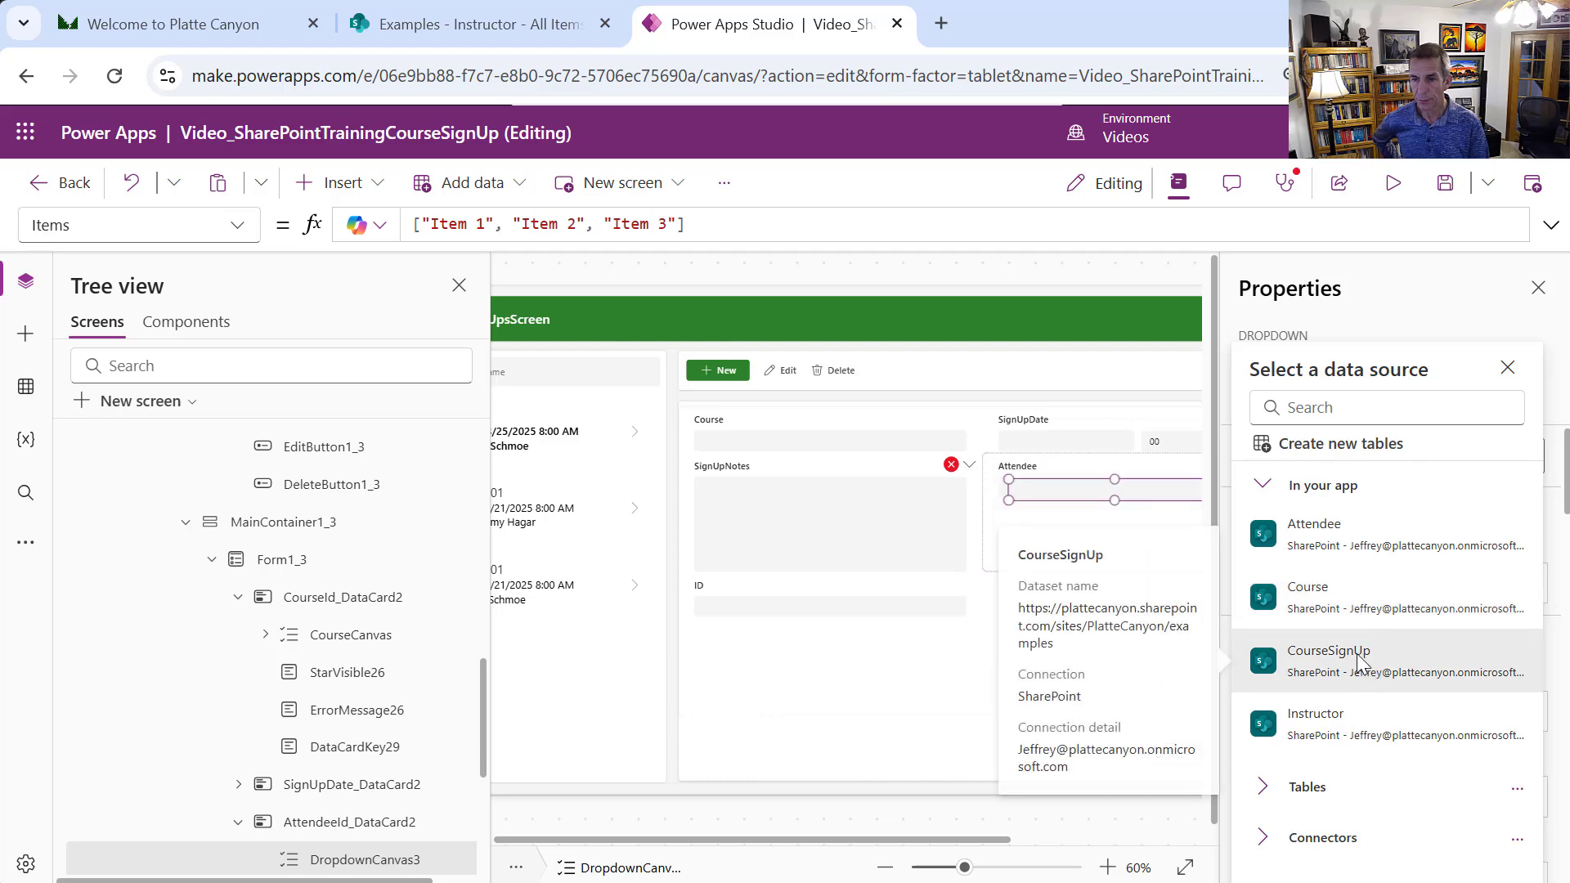
click(1335, 560)
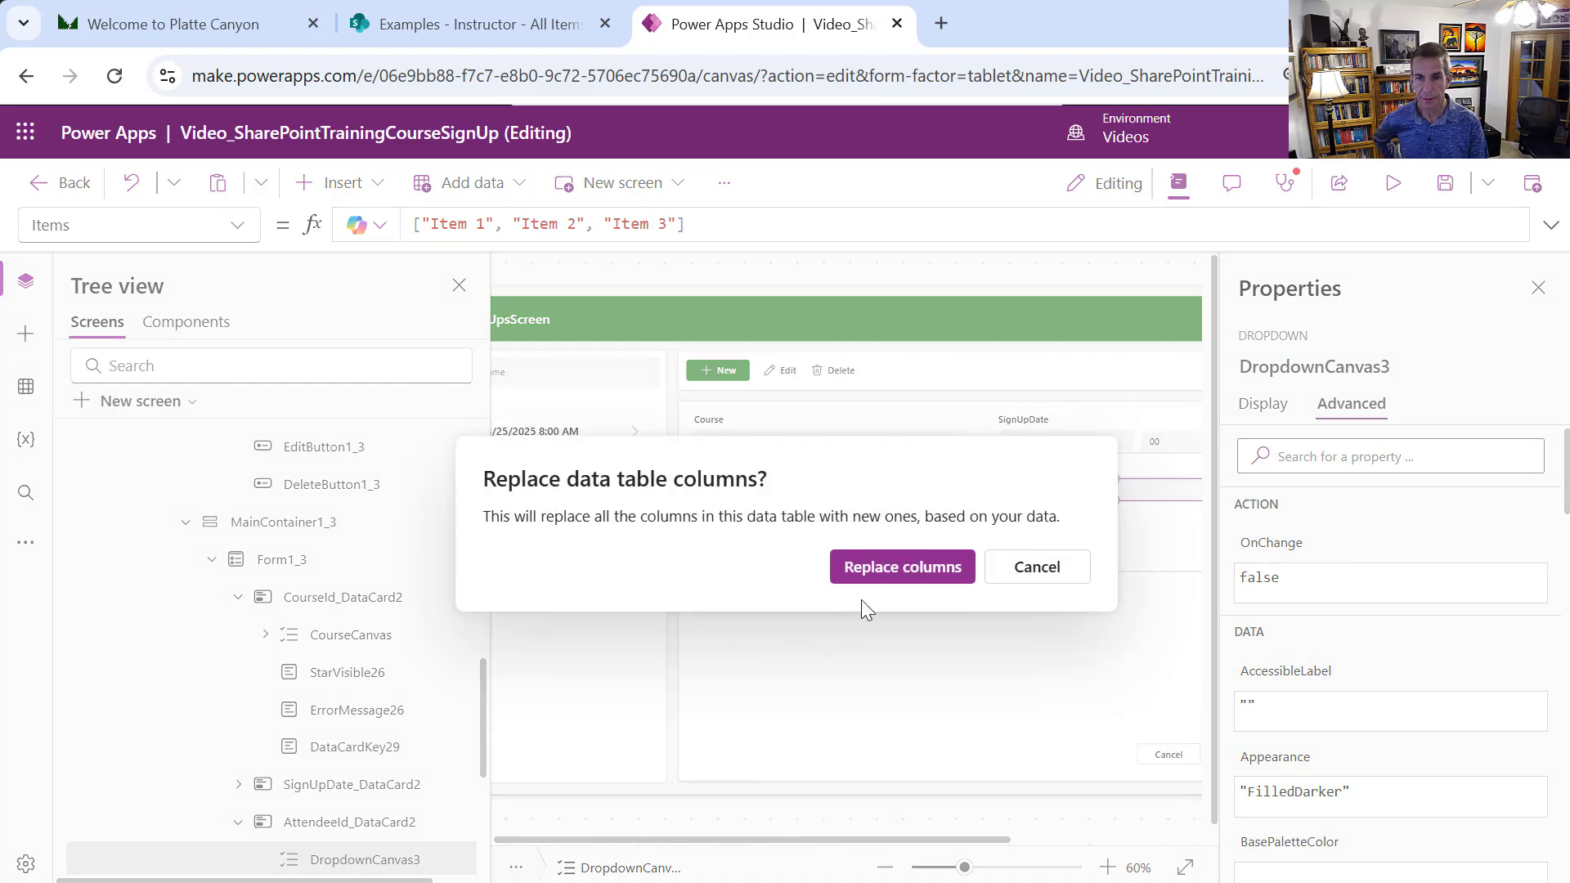
click(902, 568)
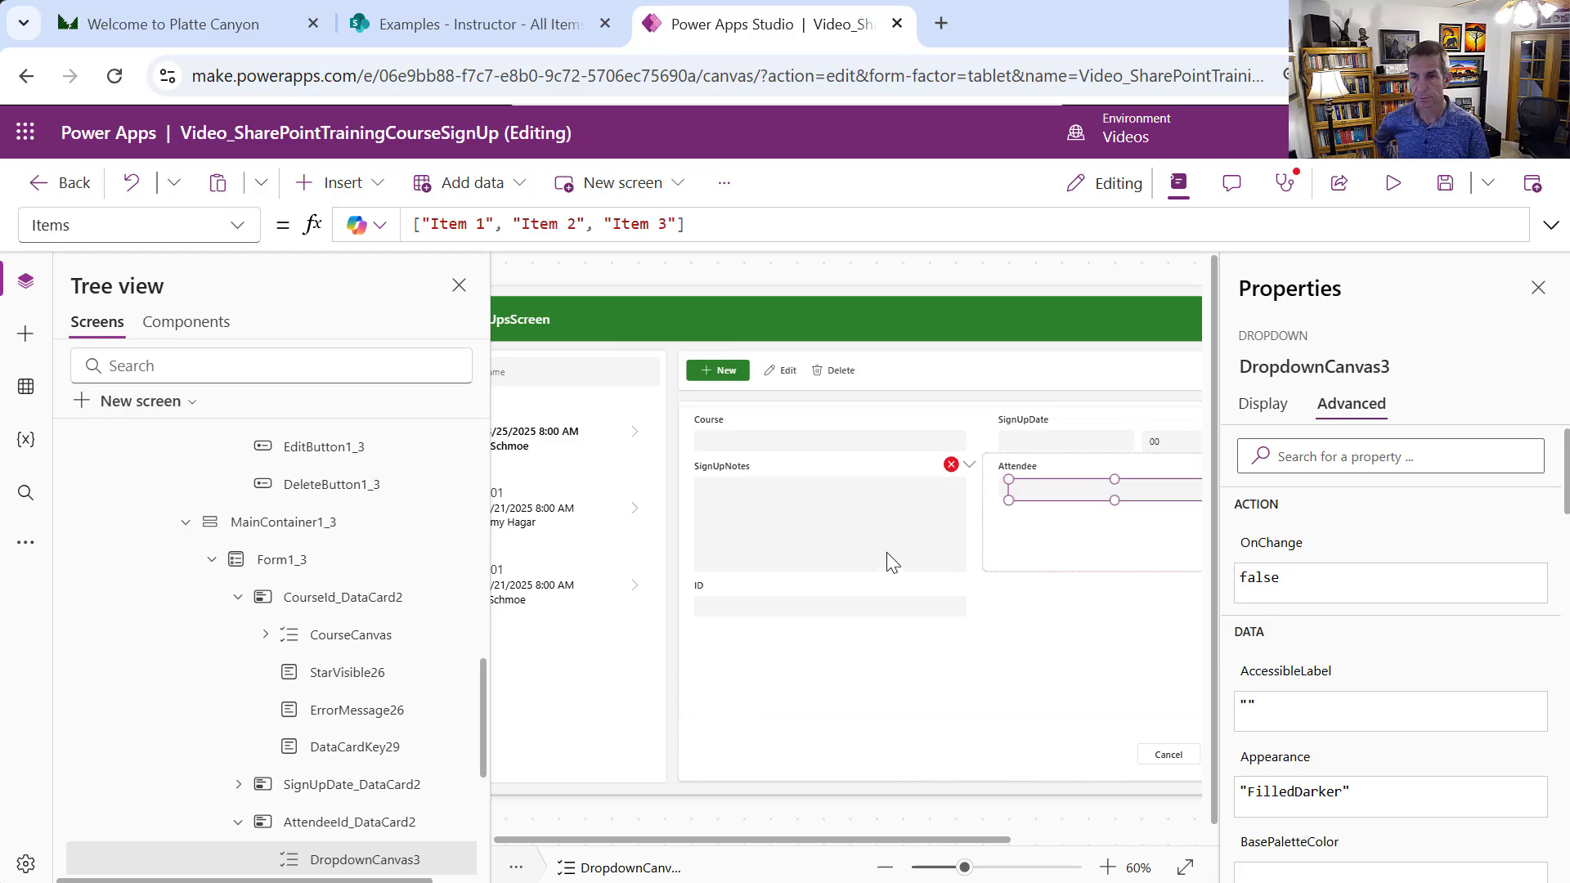
Rename DropdownCanvas3 to AttendeeCanvas
click(1406, 372)
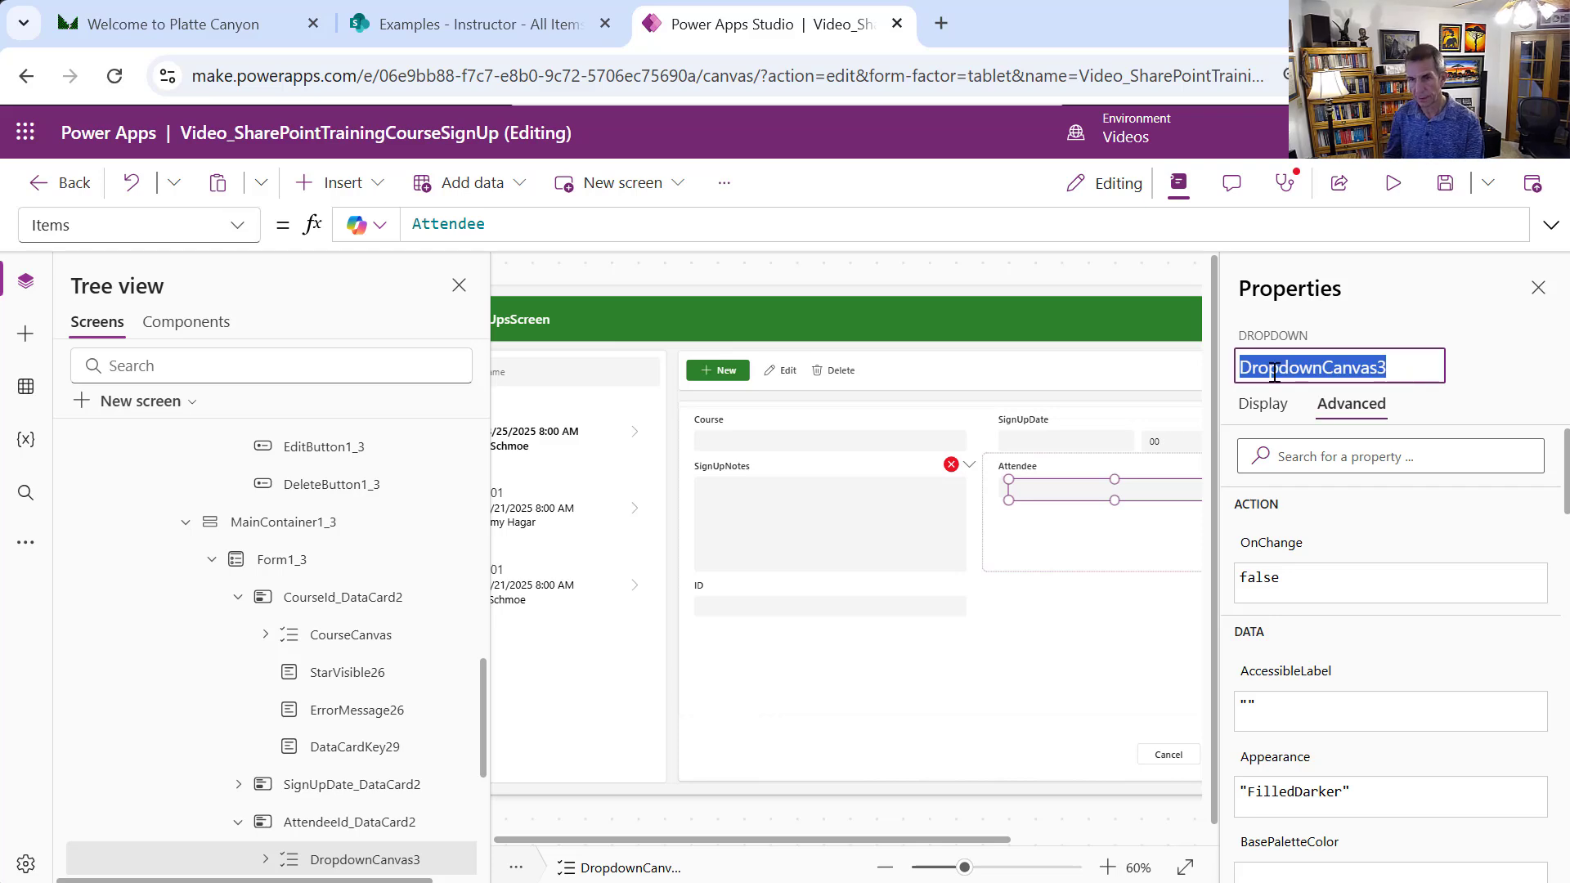
text(Attendee)
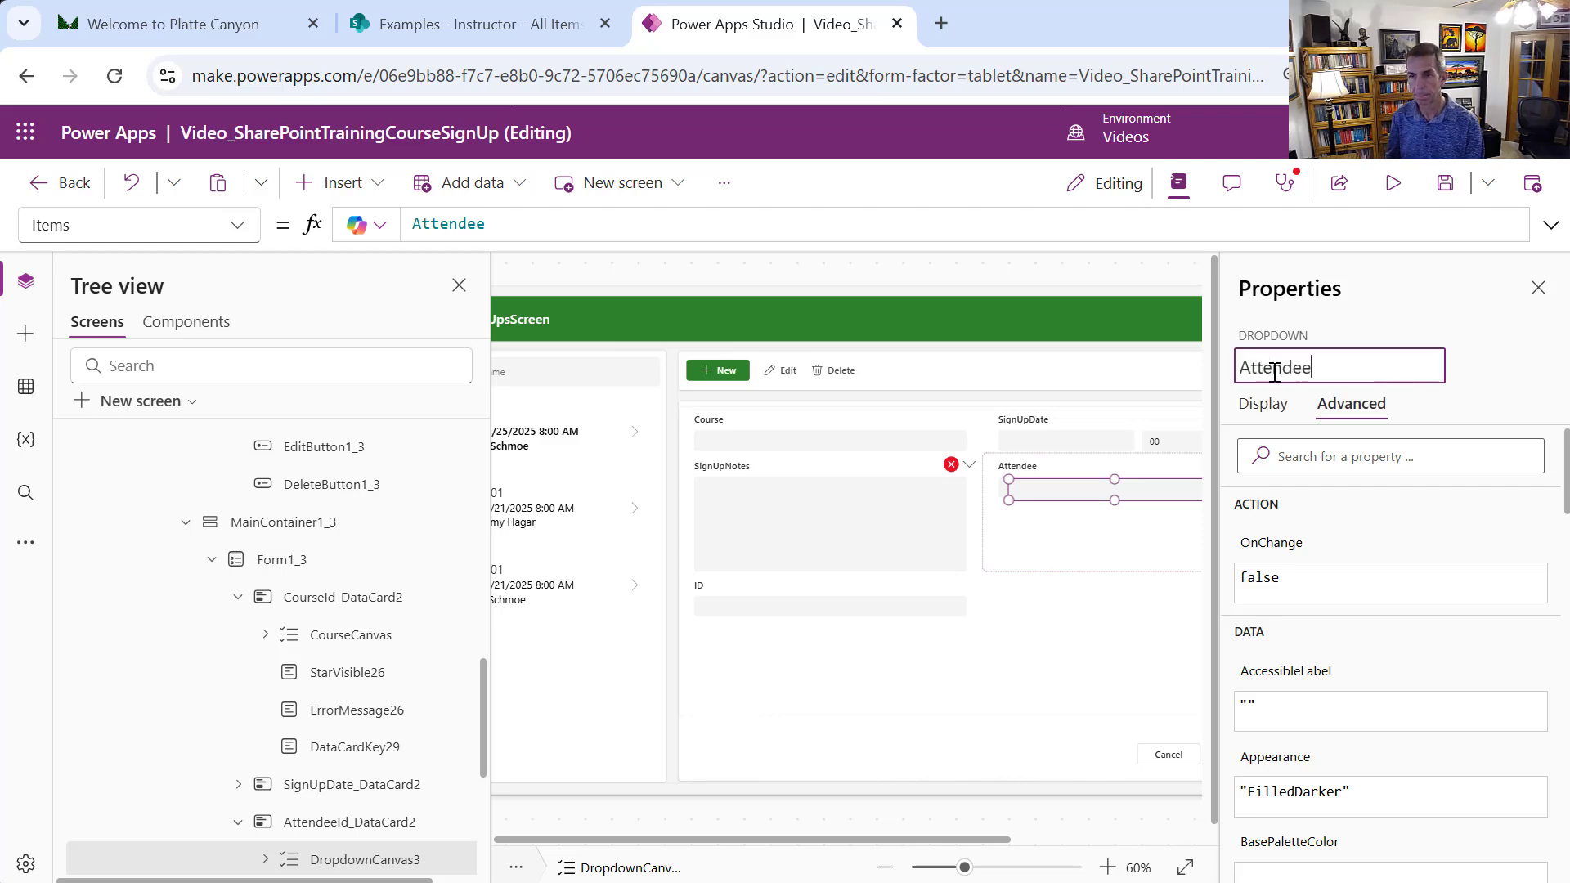
text(Canvas)
key(Escape)
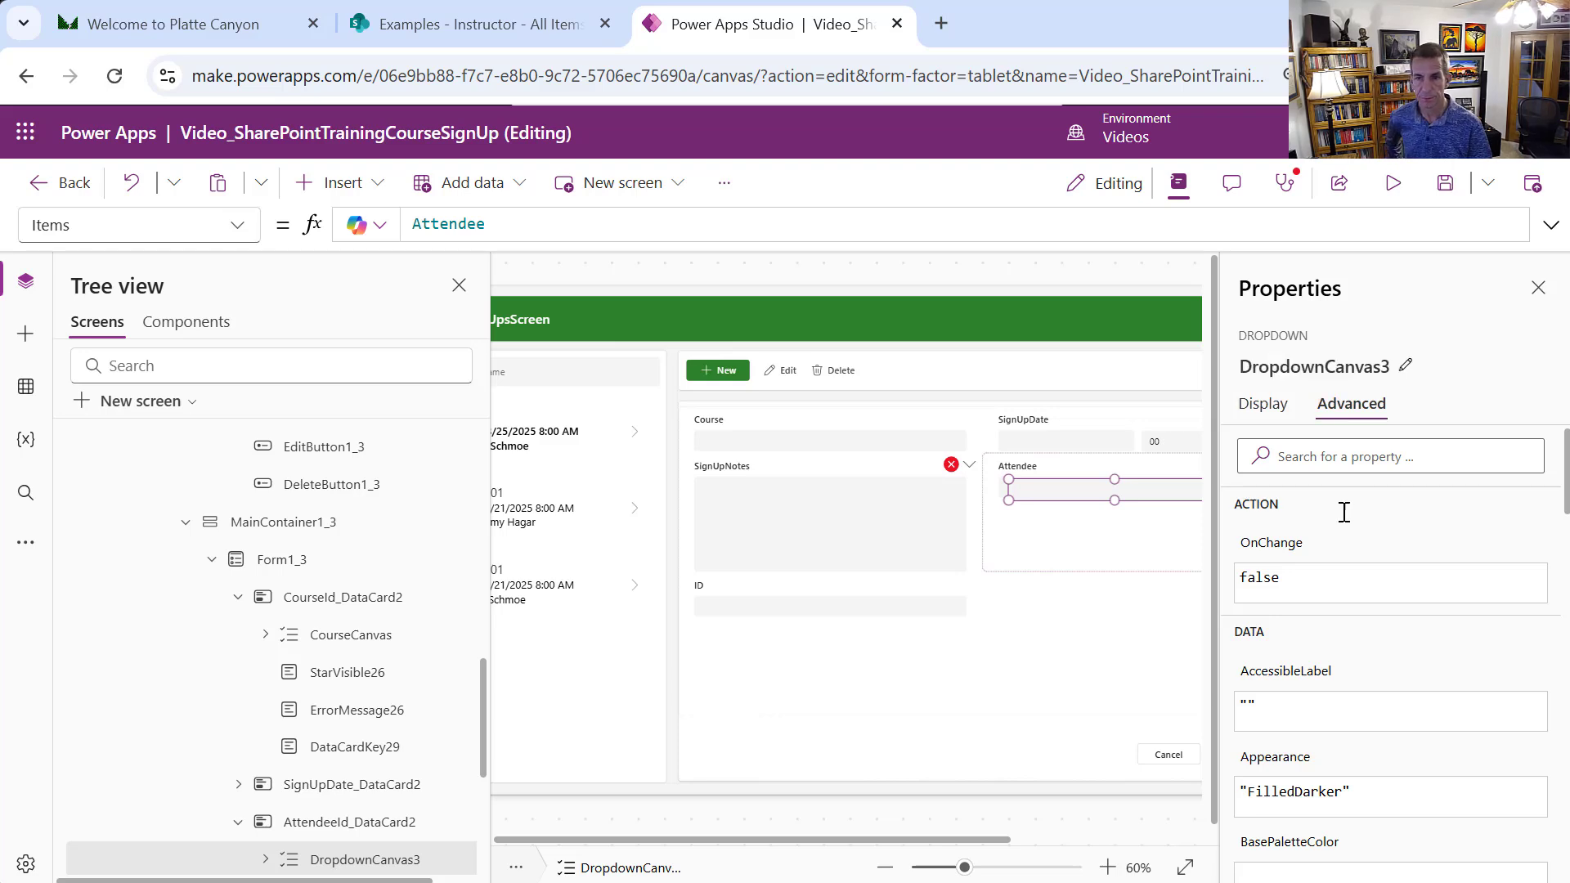
Position AttendeeCanvas at X 24, Y 36 with width 411
click(1263, 404)
drag(1564, 558, 1561, 687)
double_click(1424, 586)
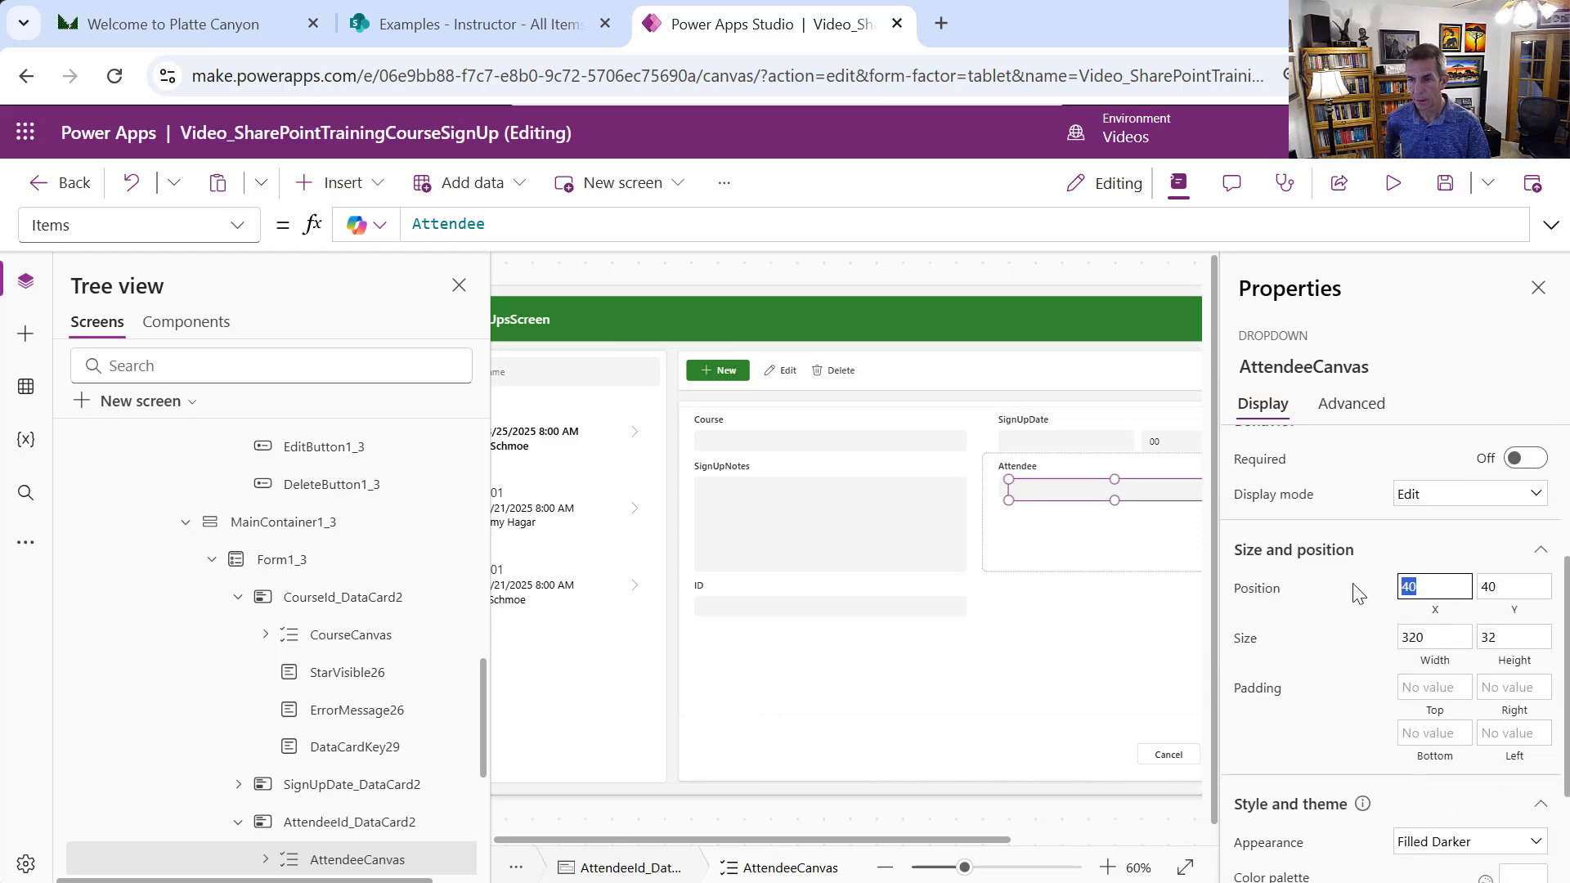
text(24)
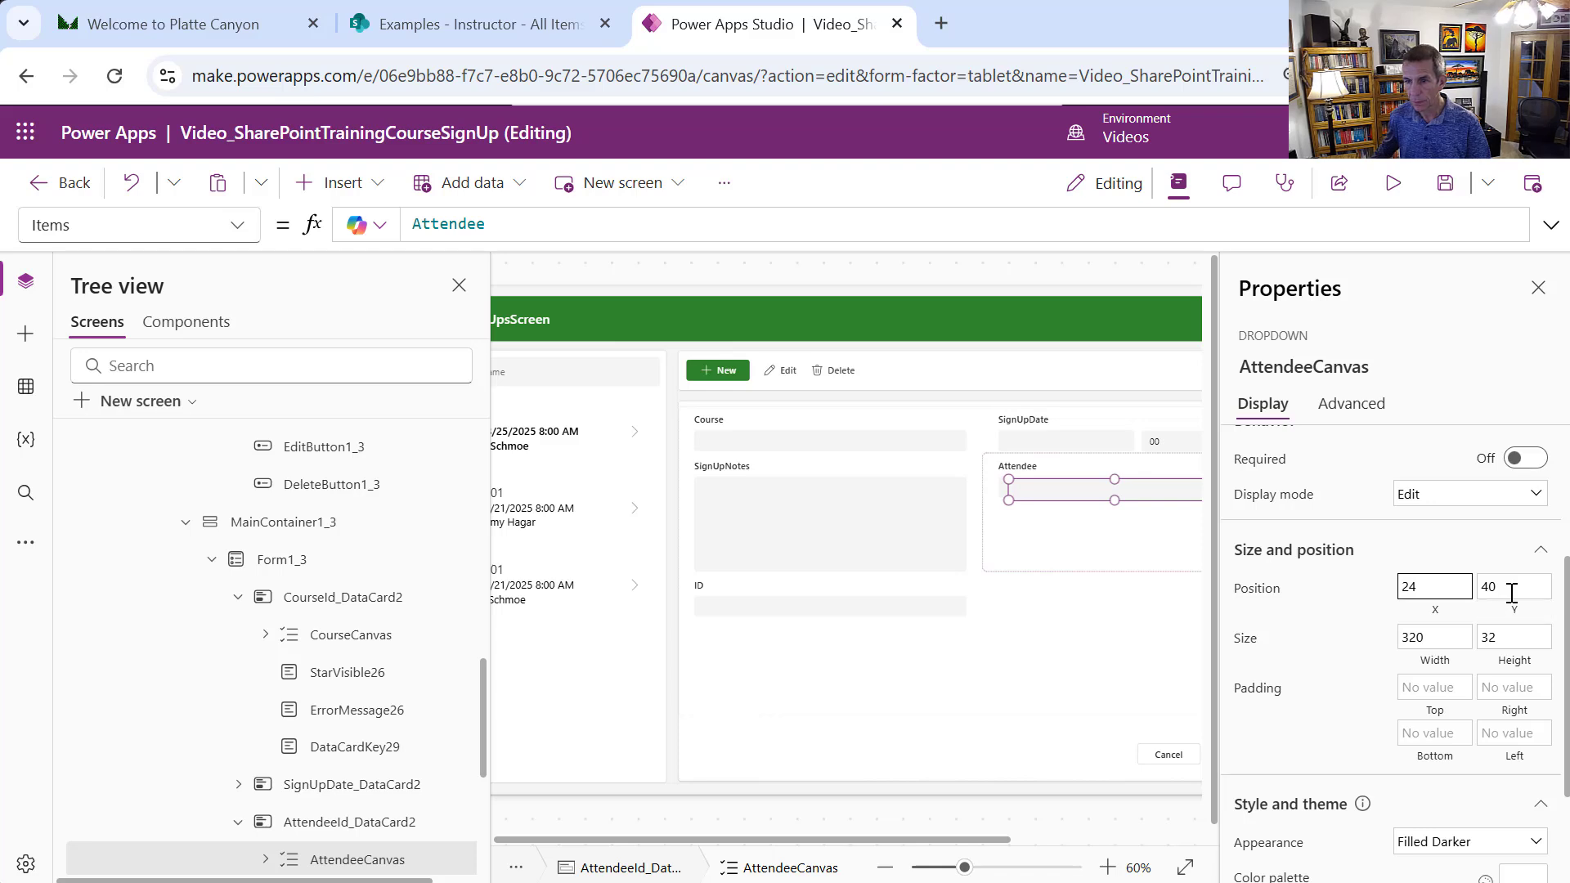
double_click(1510, 586)
text(36)
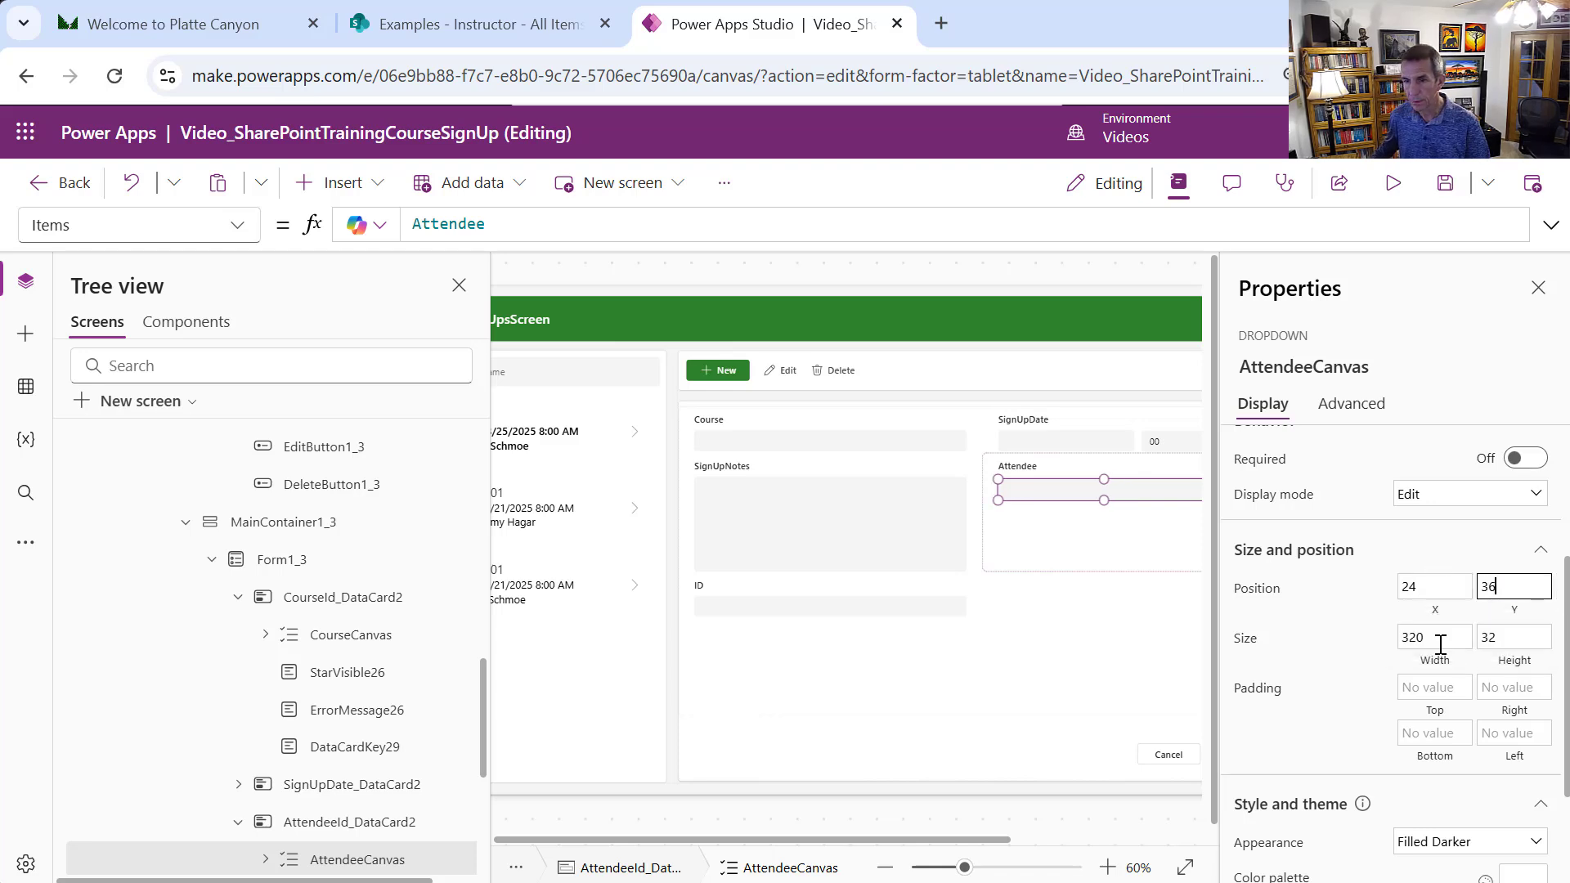
key(Tab)
text(411)
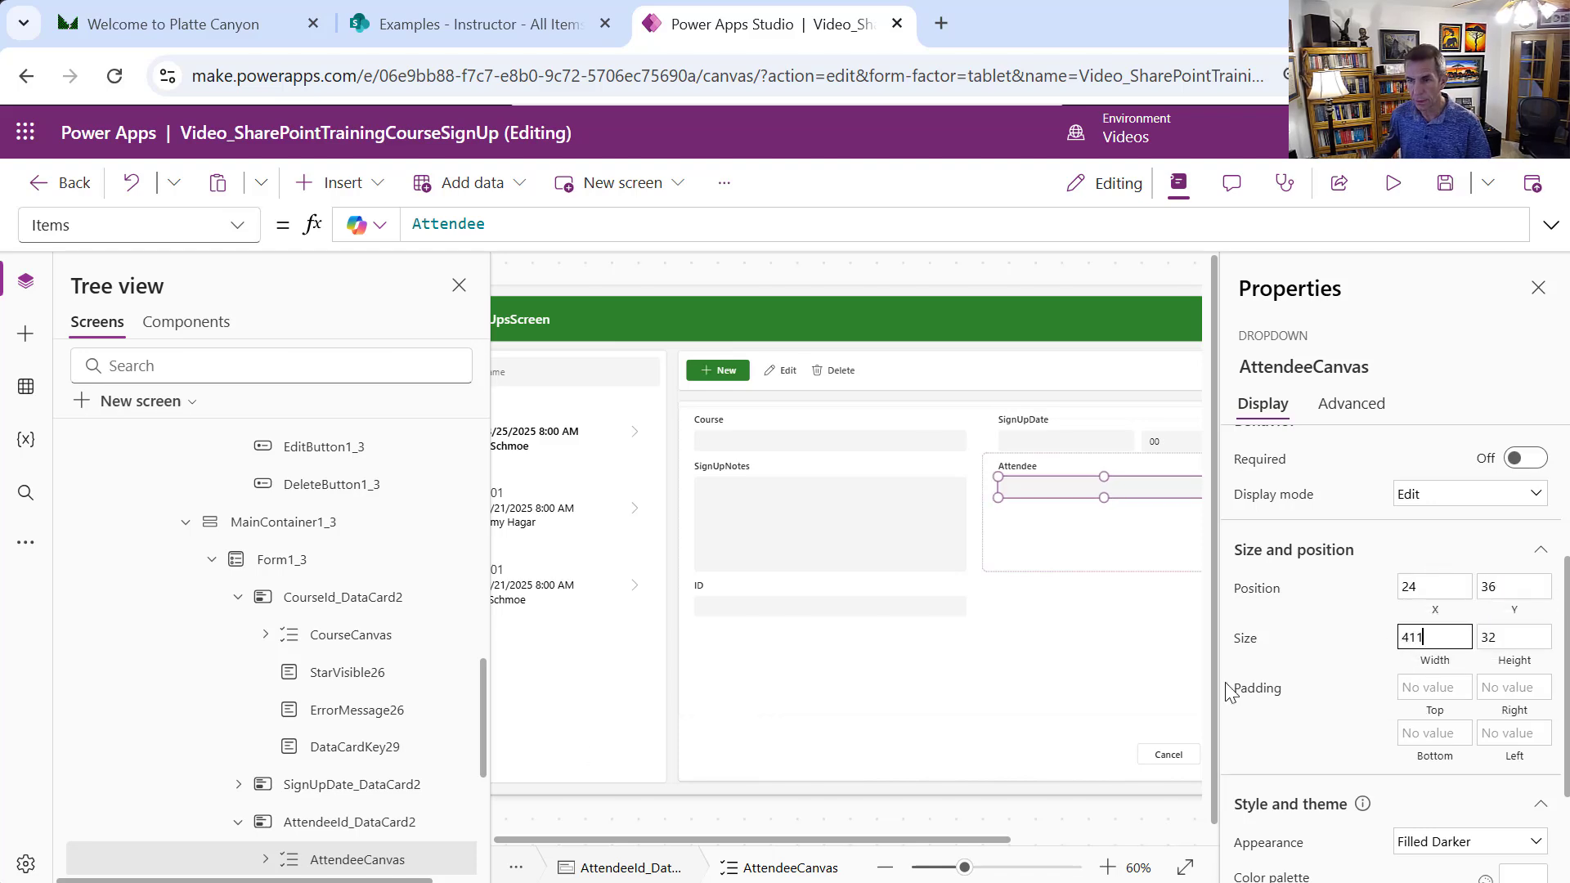
Delete the old DataCardValue28 combo box from the Attendee card
drag(480, 693, 470, 777)
click(394, 678)
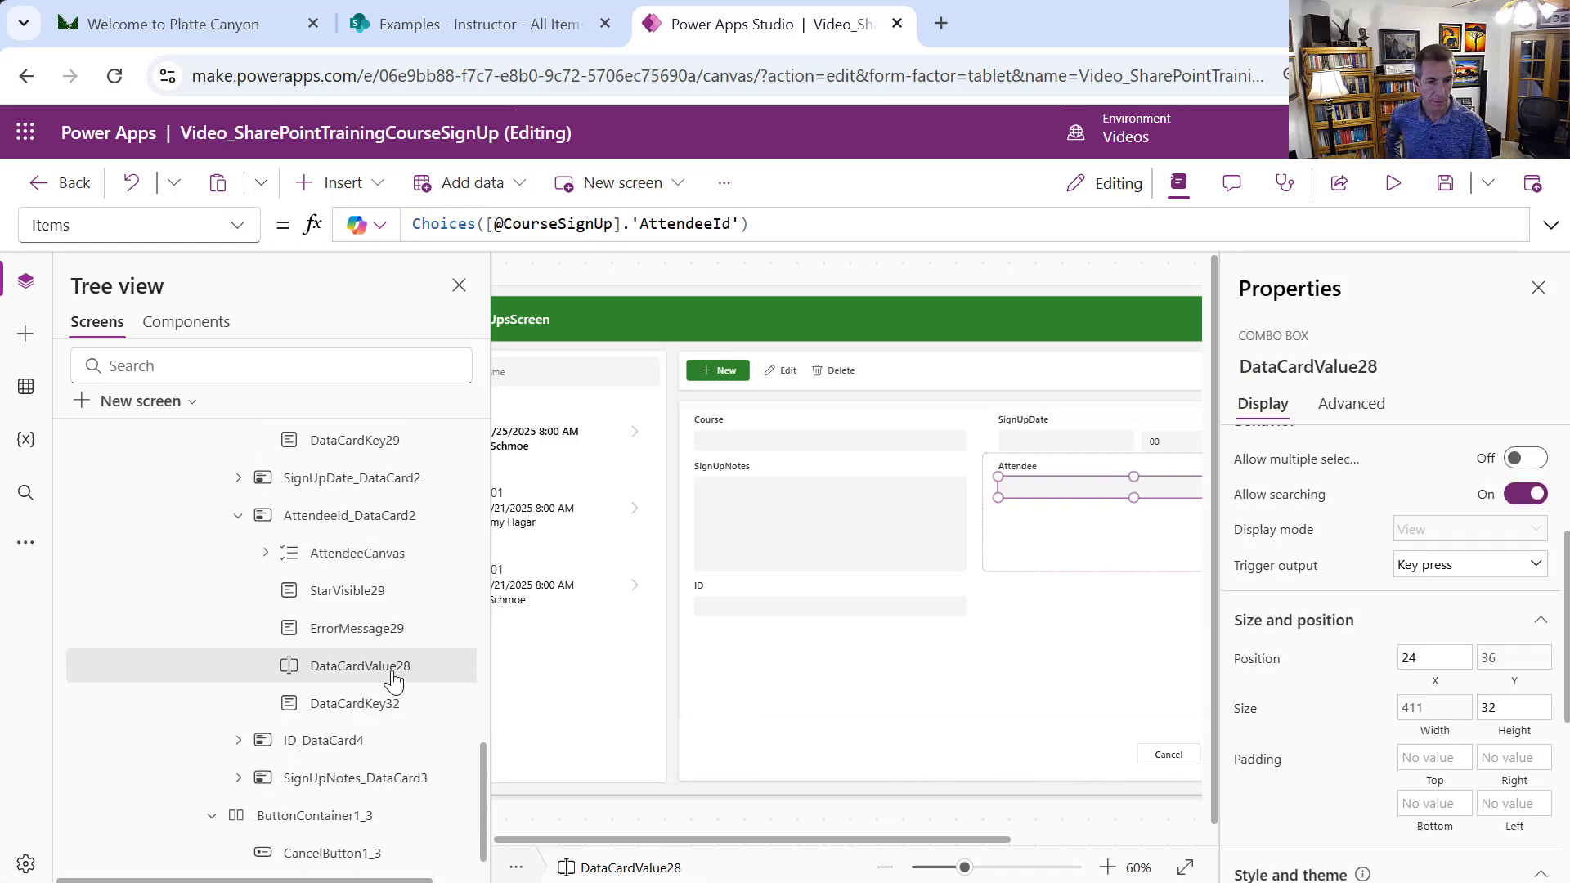
right_click(393, 679)
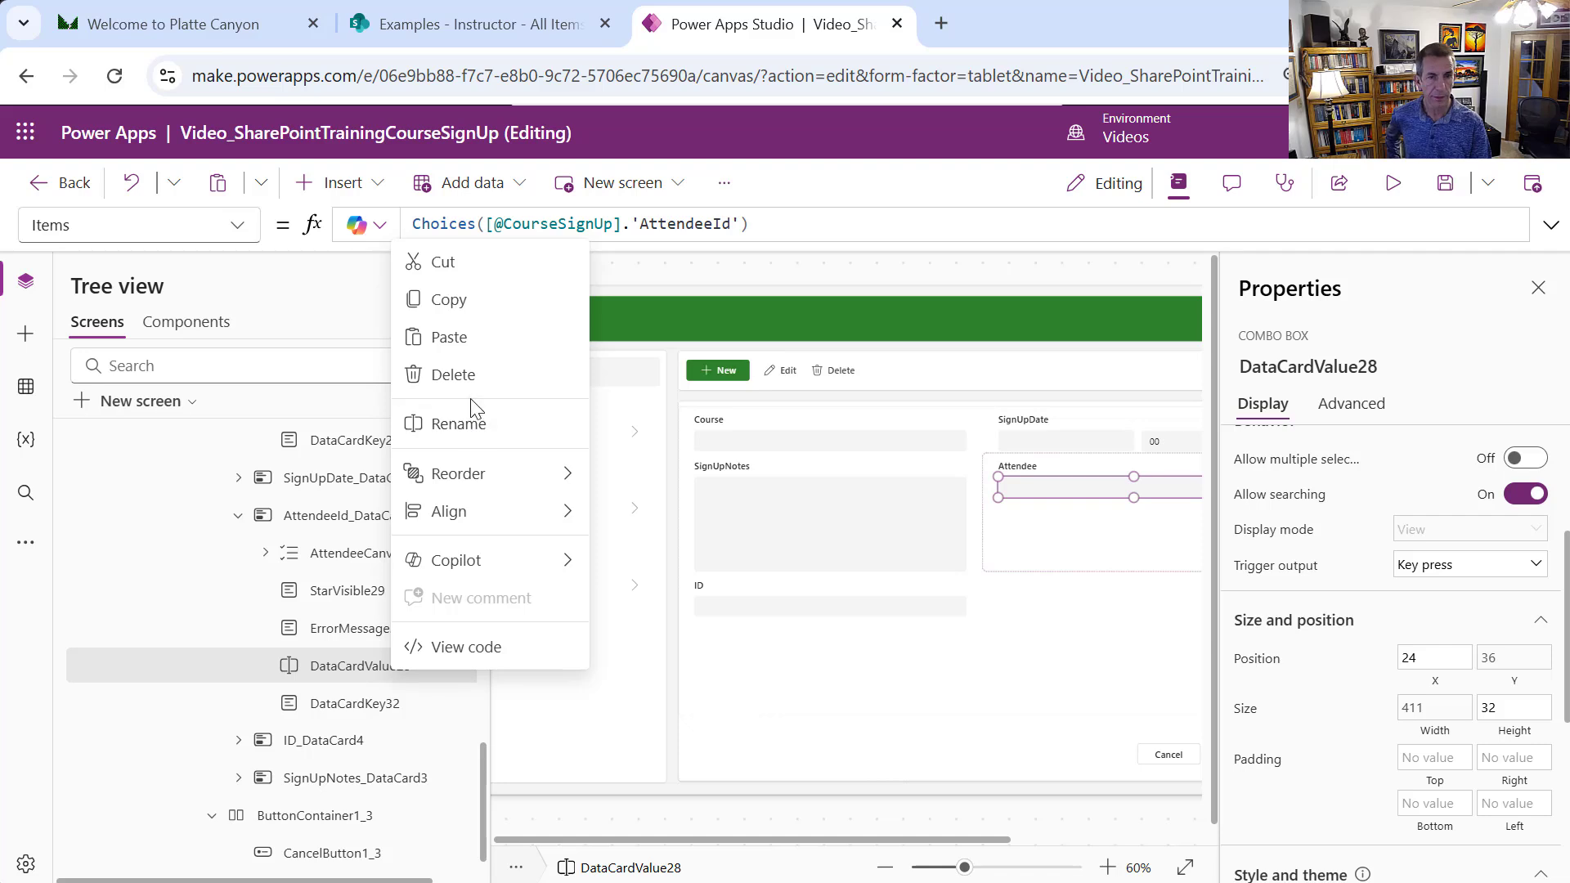
key(Escape)
key(Delete)
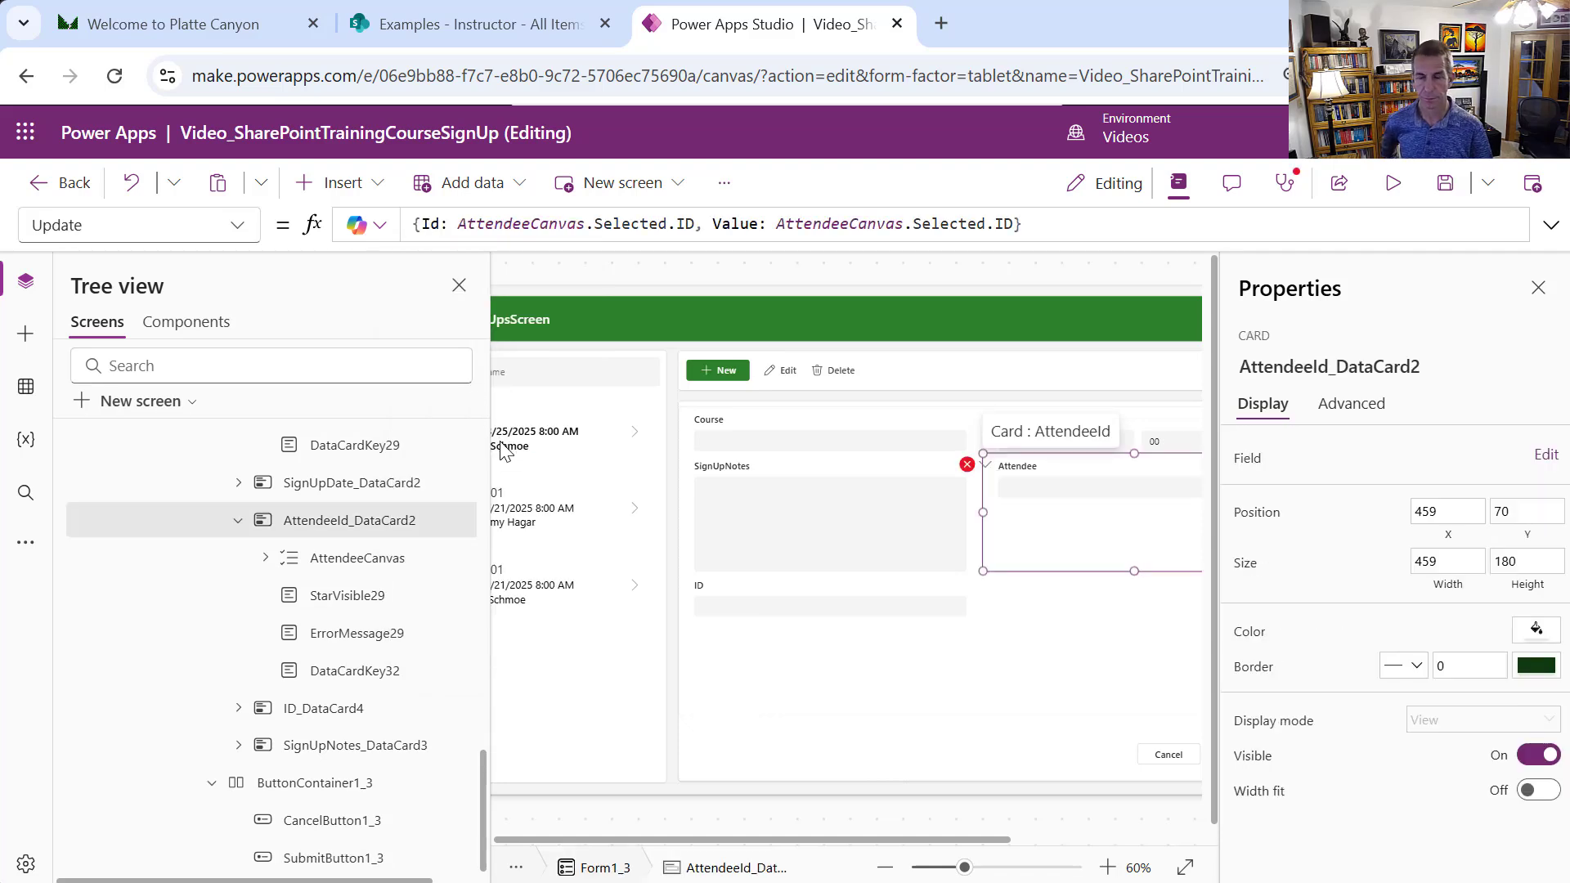
Change ErrorMessage29's Y formula to AttendeeCanvas.Y + AttendeeCanvas.Height
click(967, 464)
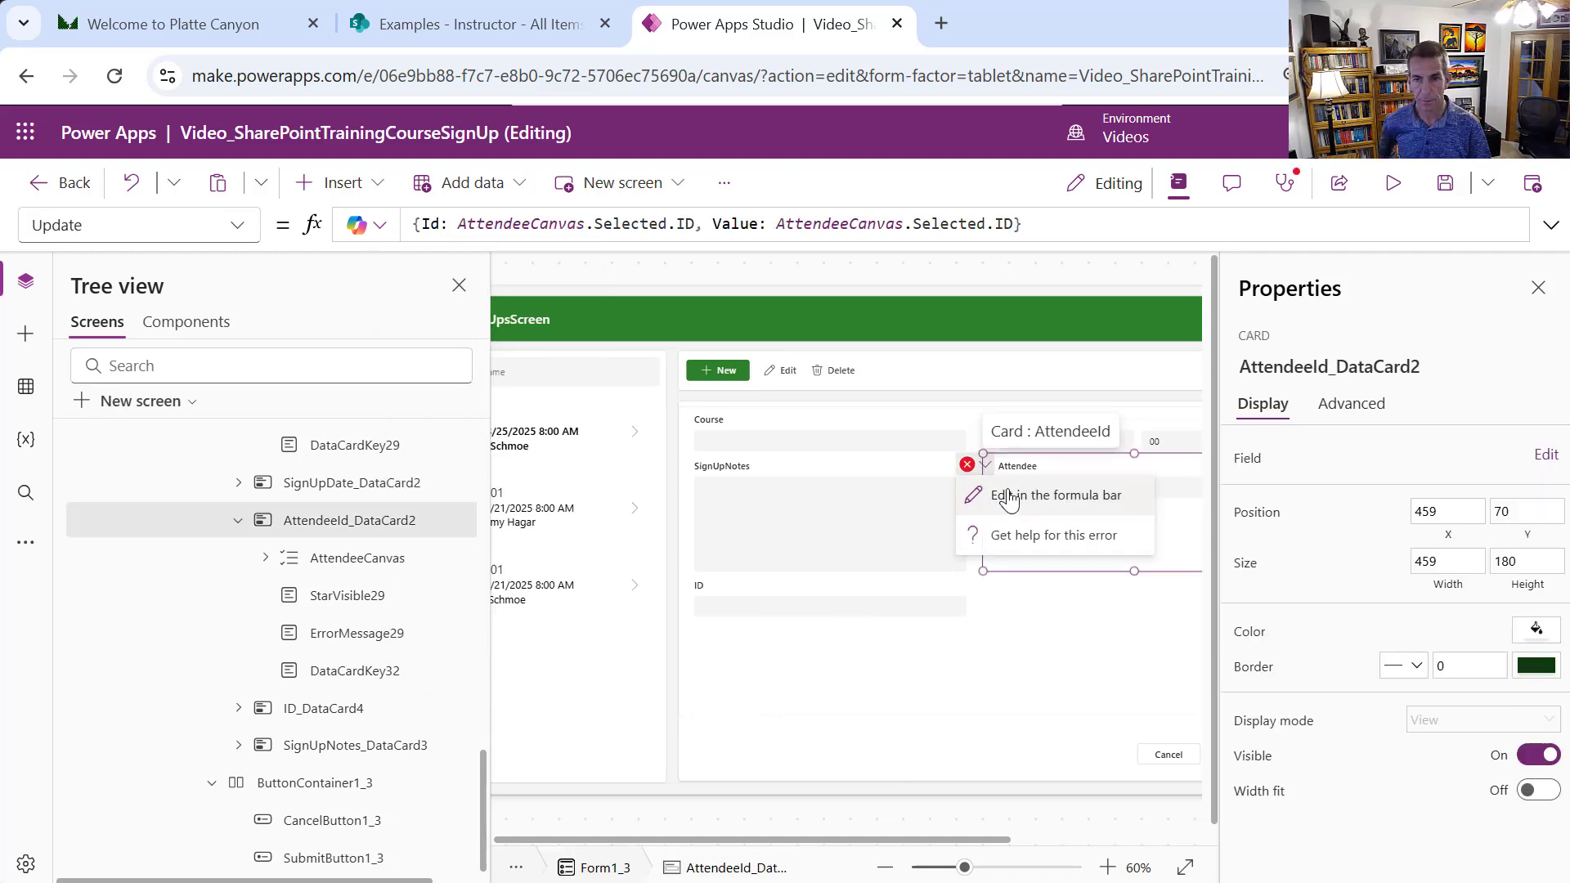
click(1051, 495)
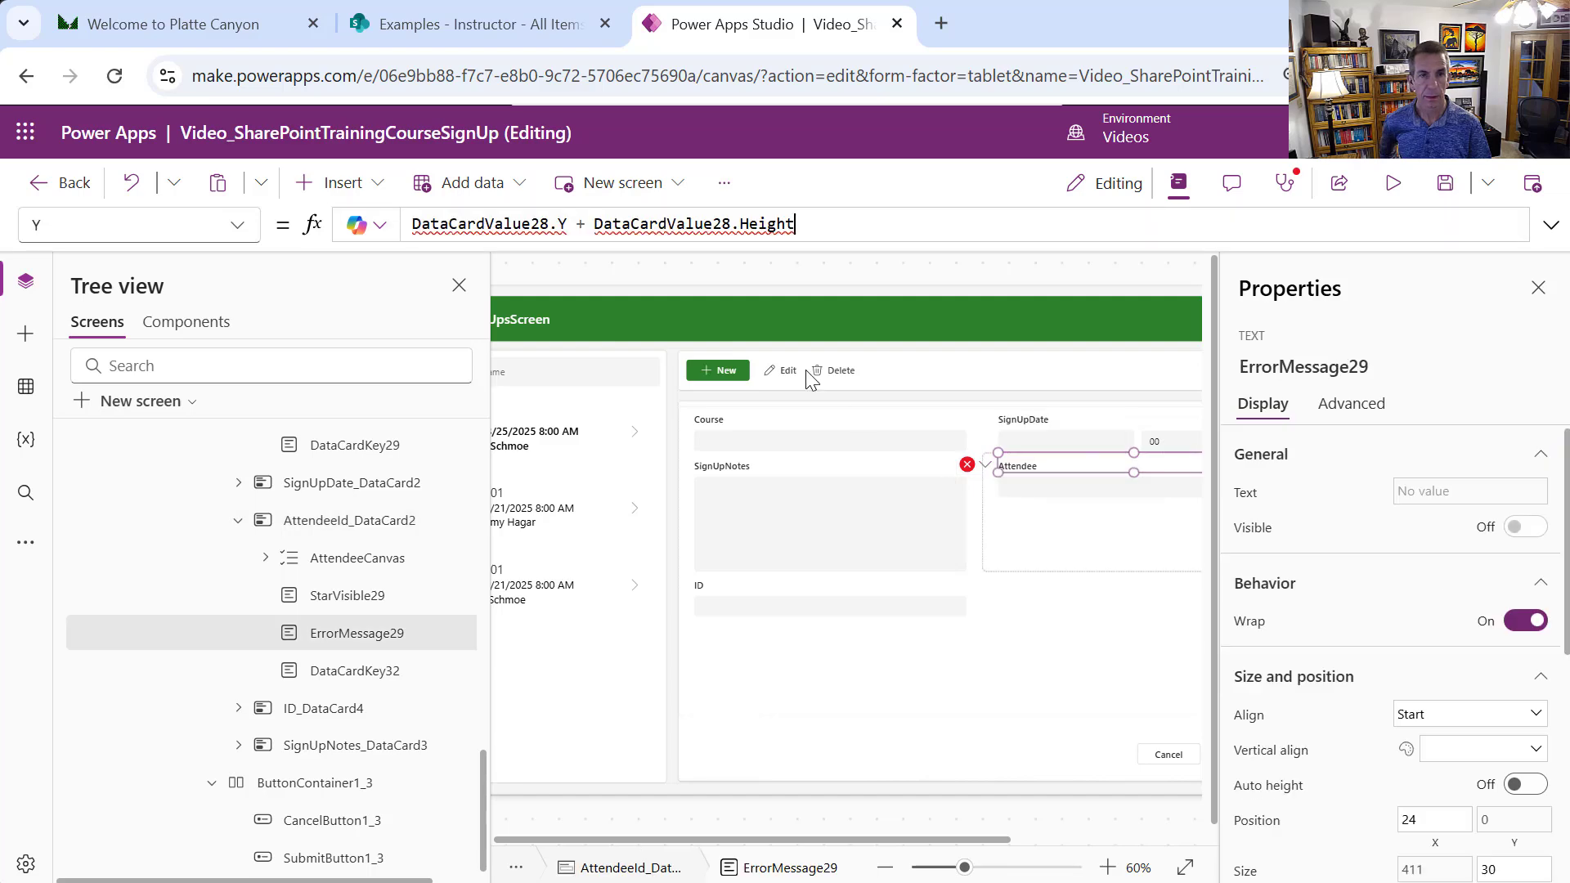
double_click(455, 223)
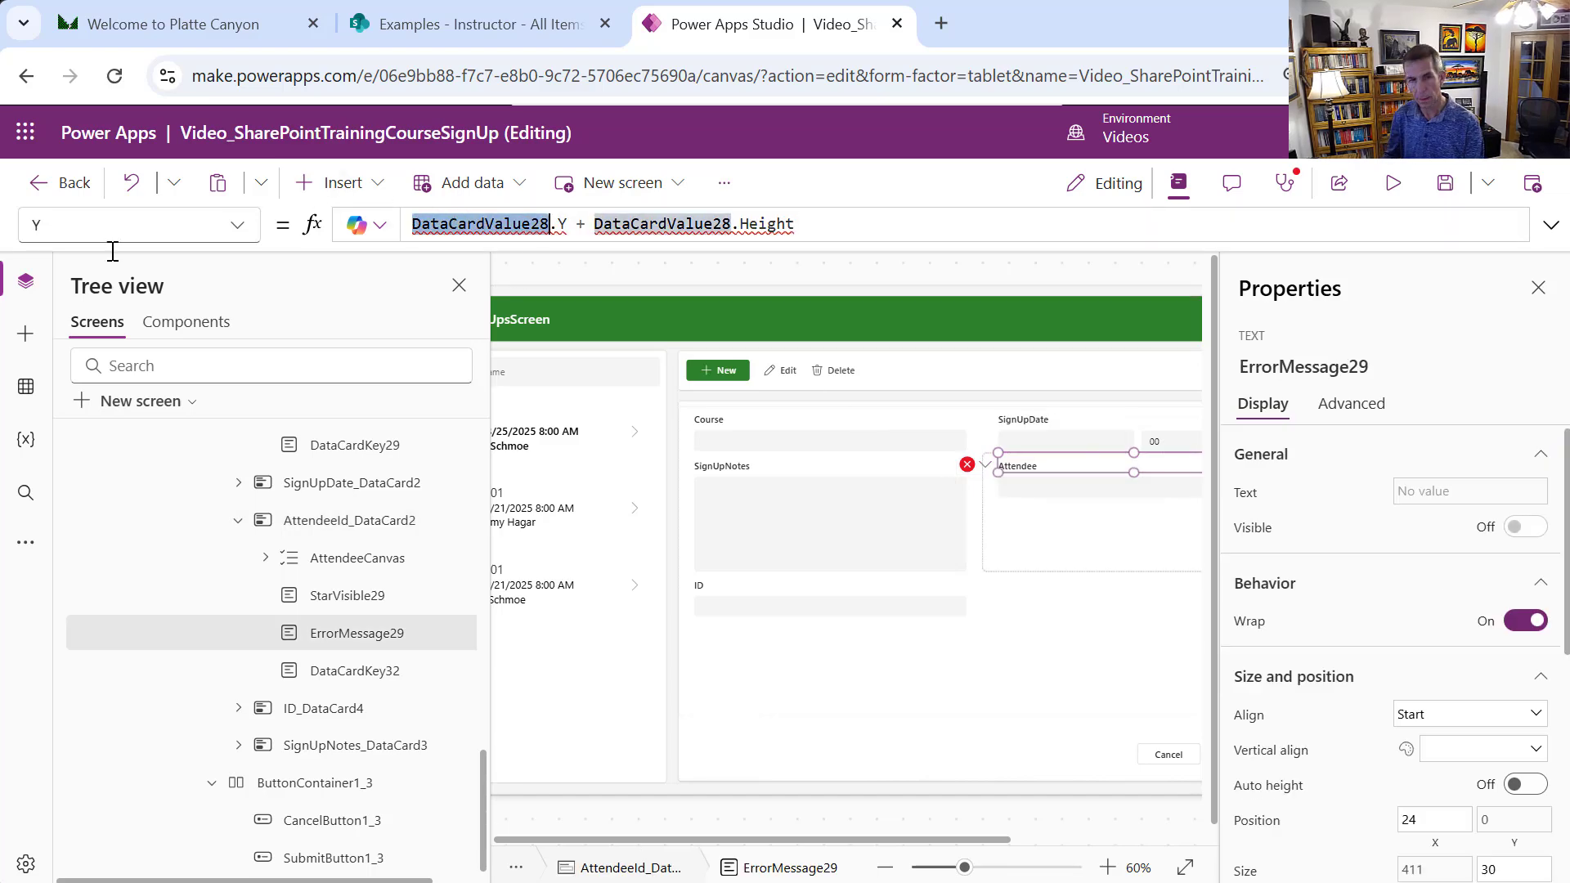
text(Attende)
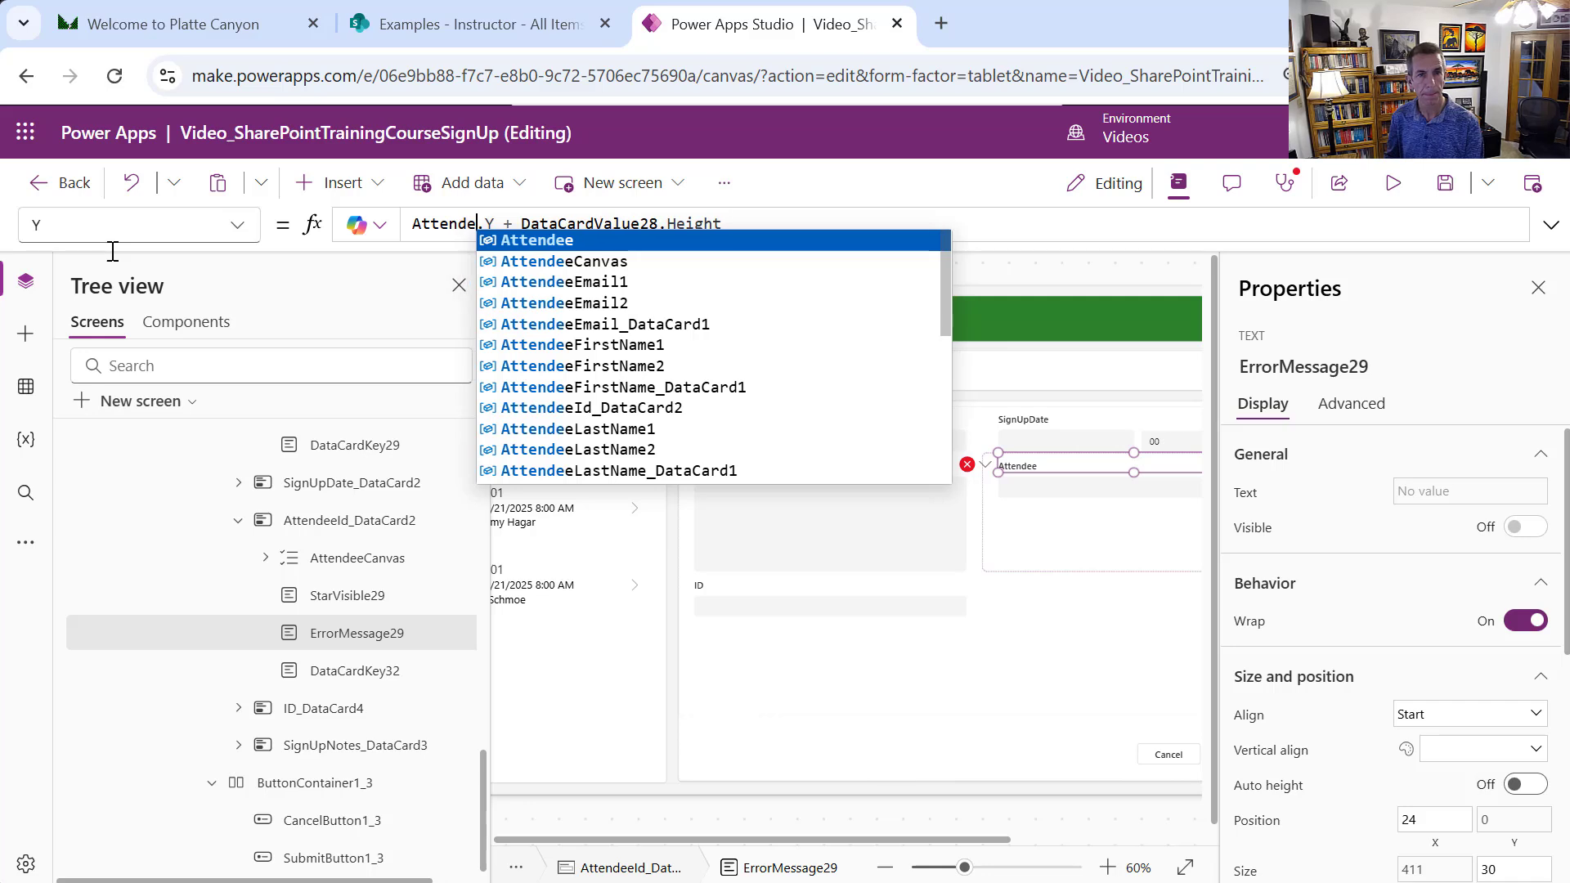
text(eDataCar)
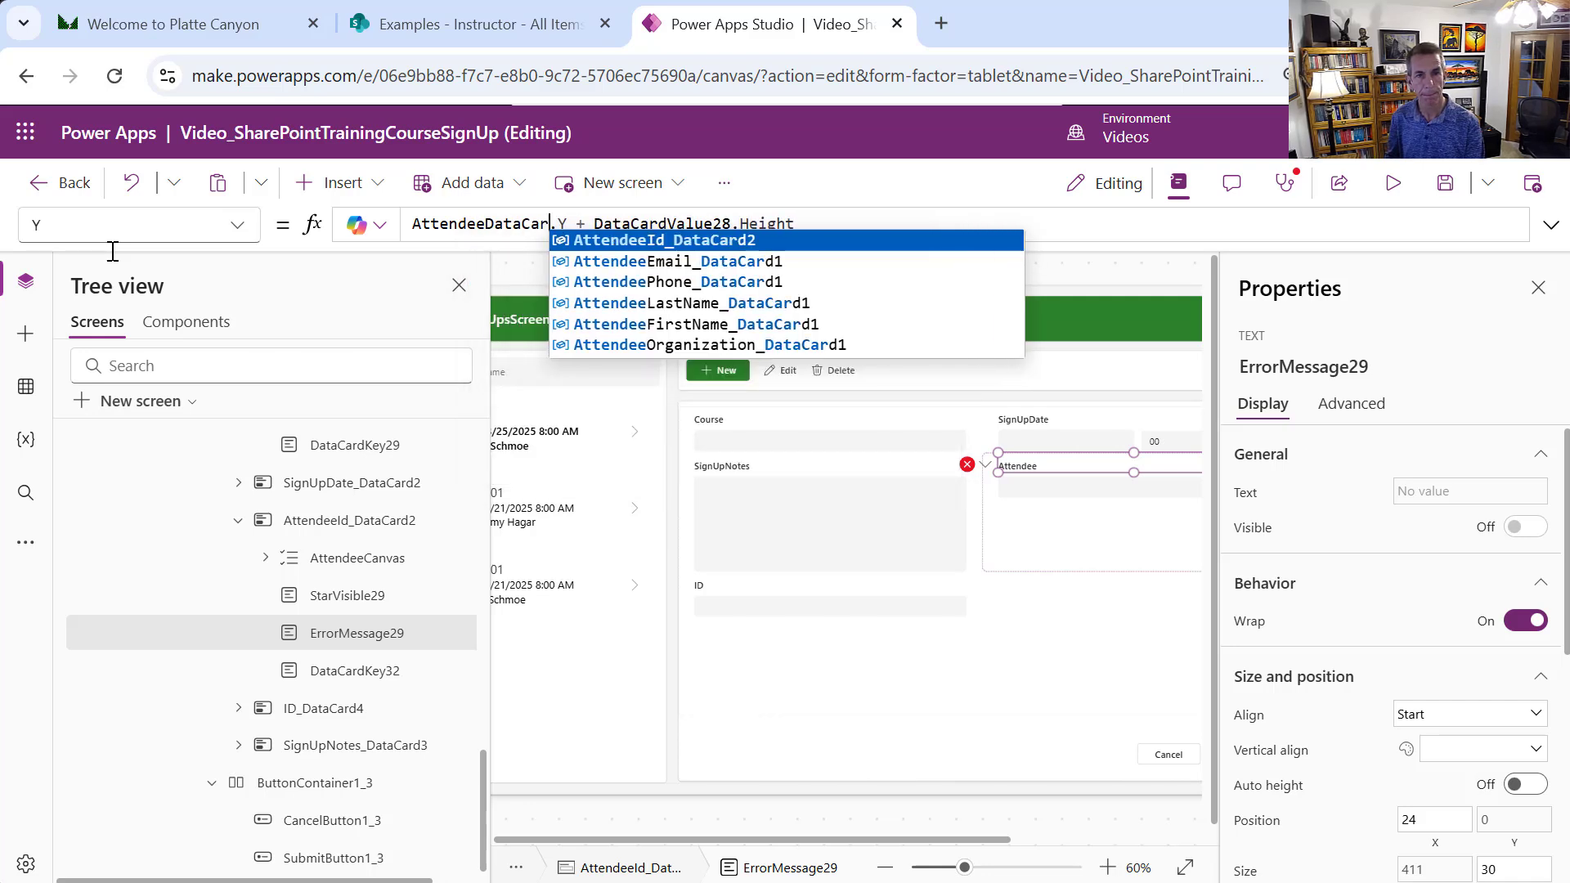
key(BackSpace)
key(BackSpace)
key(BackSpace)
key(BackSpace)
key(BackSpace)
key(BackSpace)
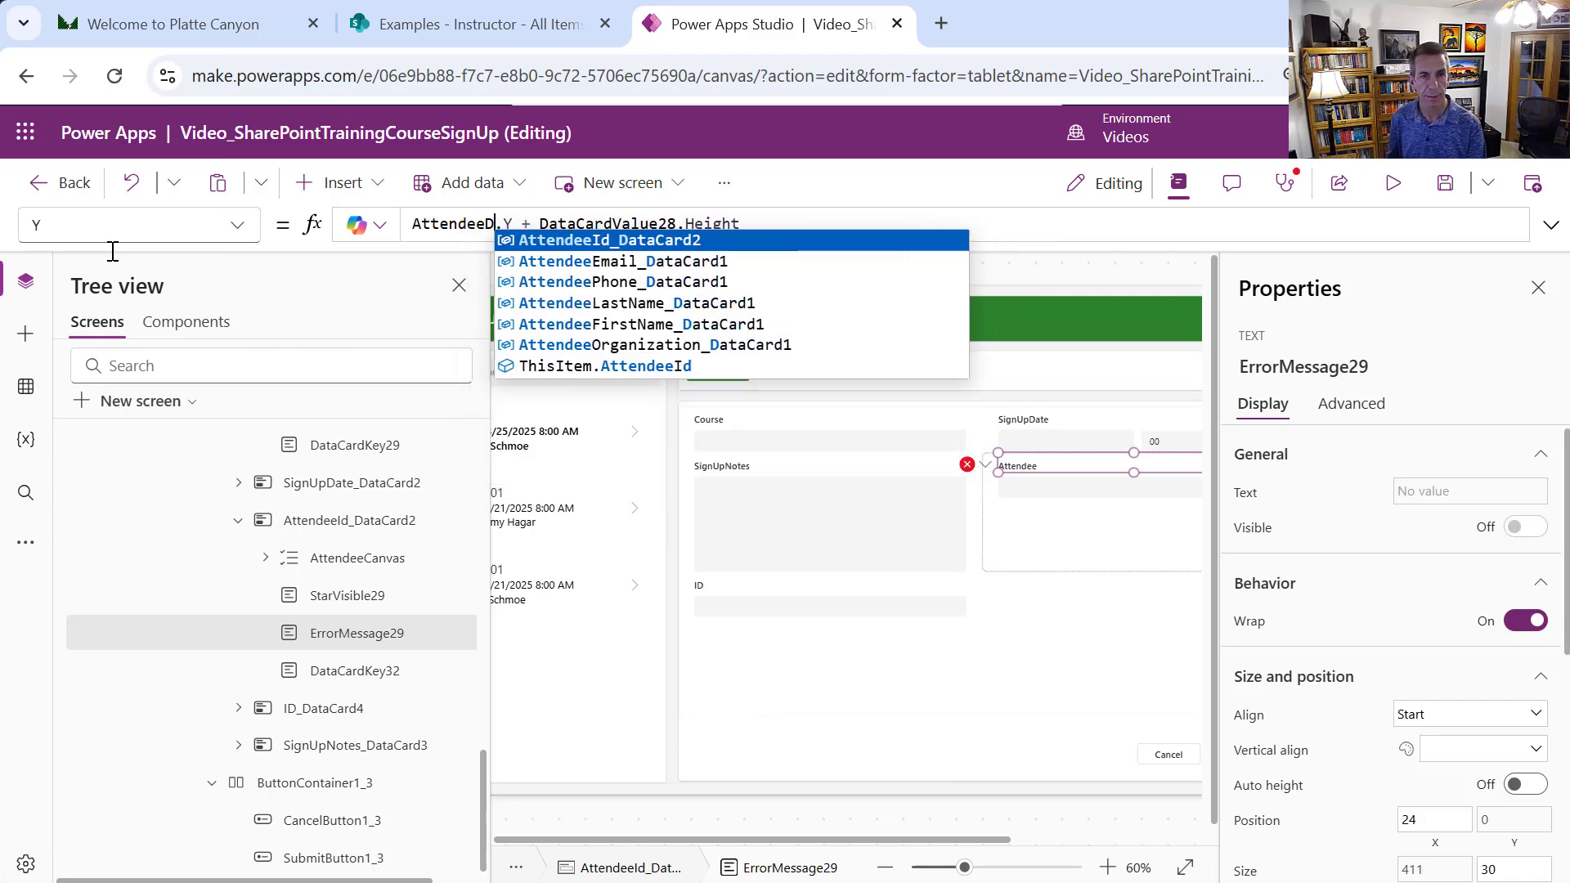
key(BackSpace)
text(Canva)
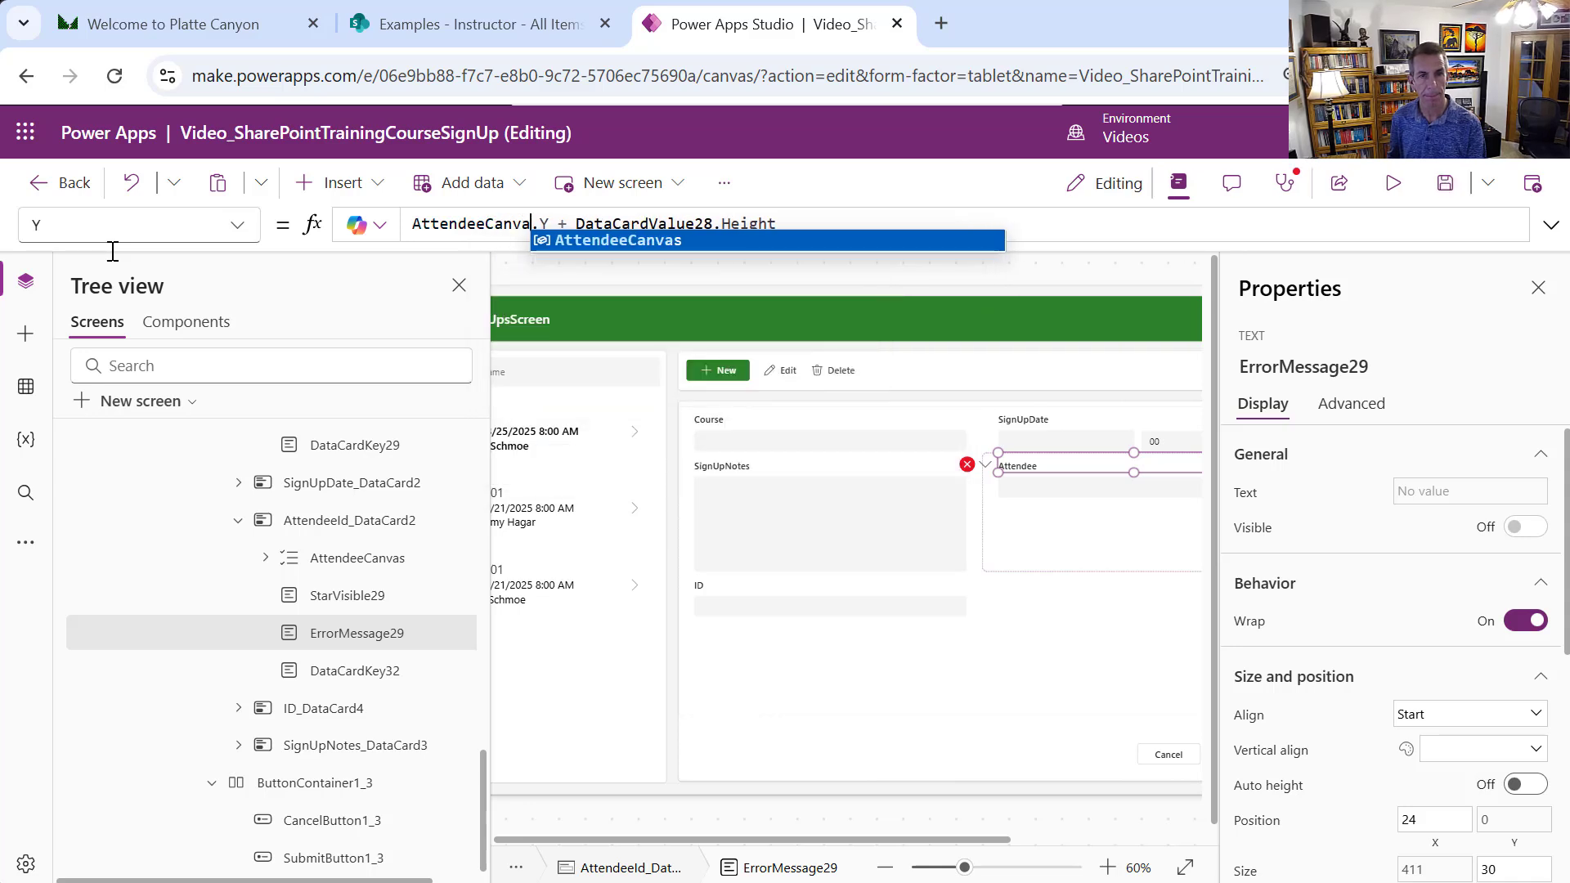
text(s)
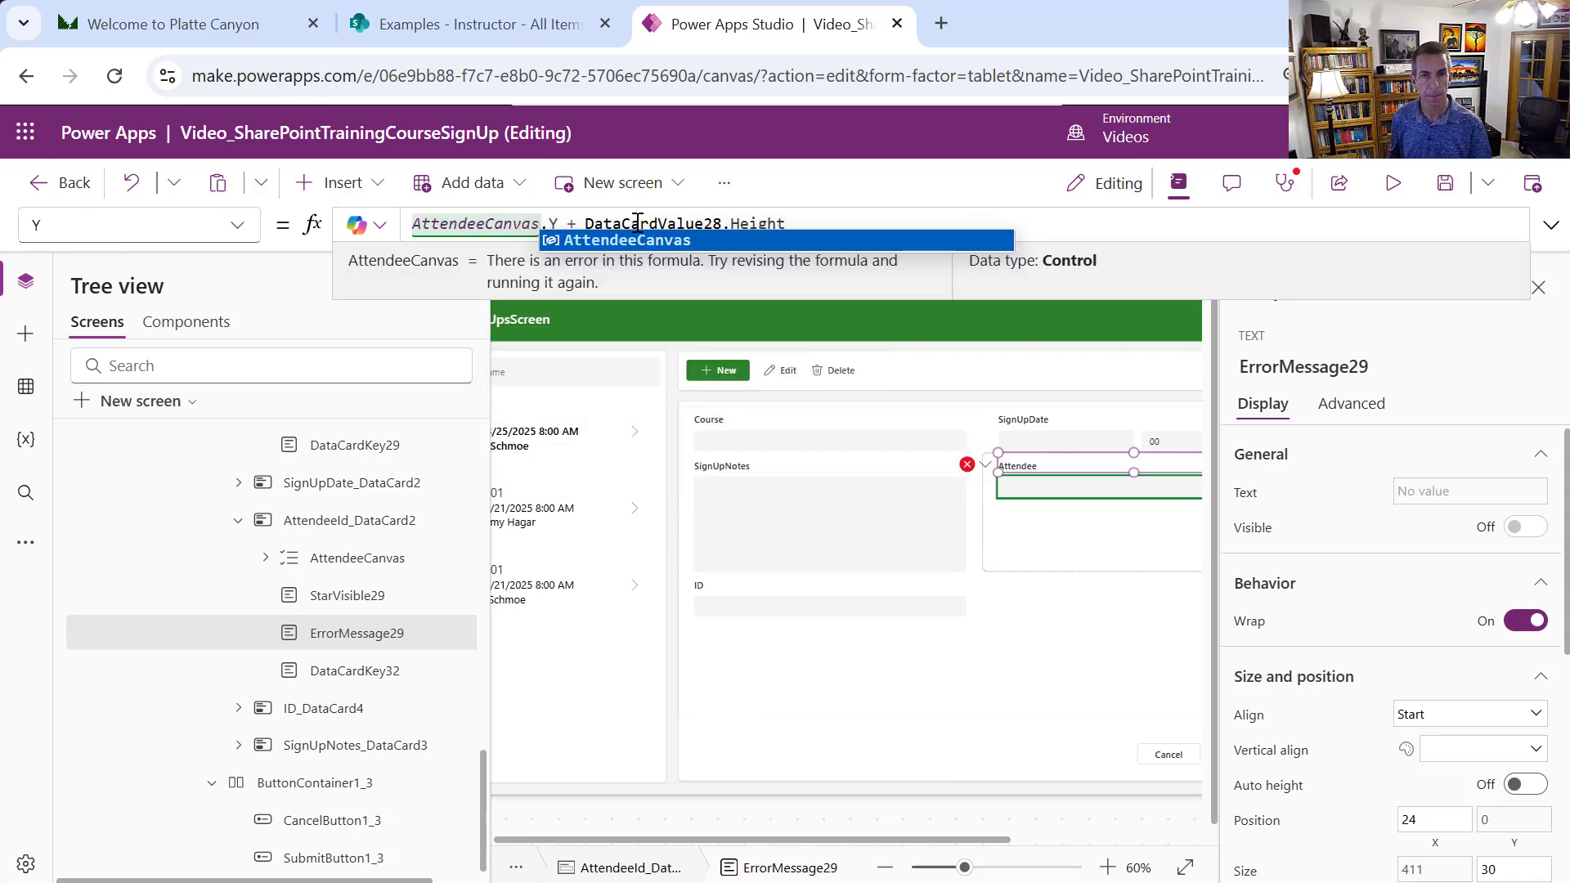
double_click(637, 222)
text(Attend)
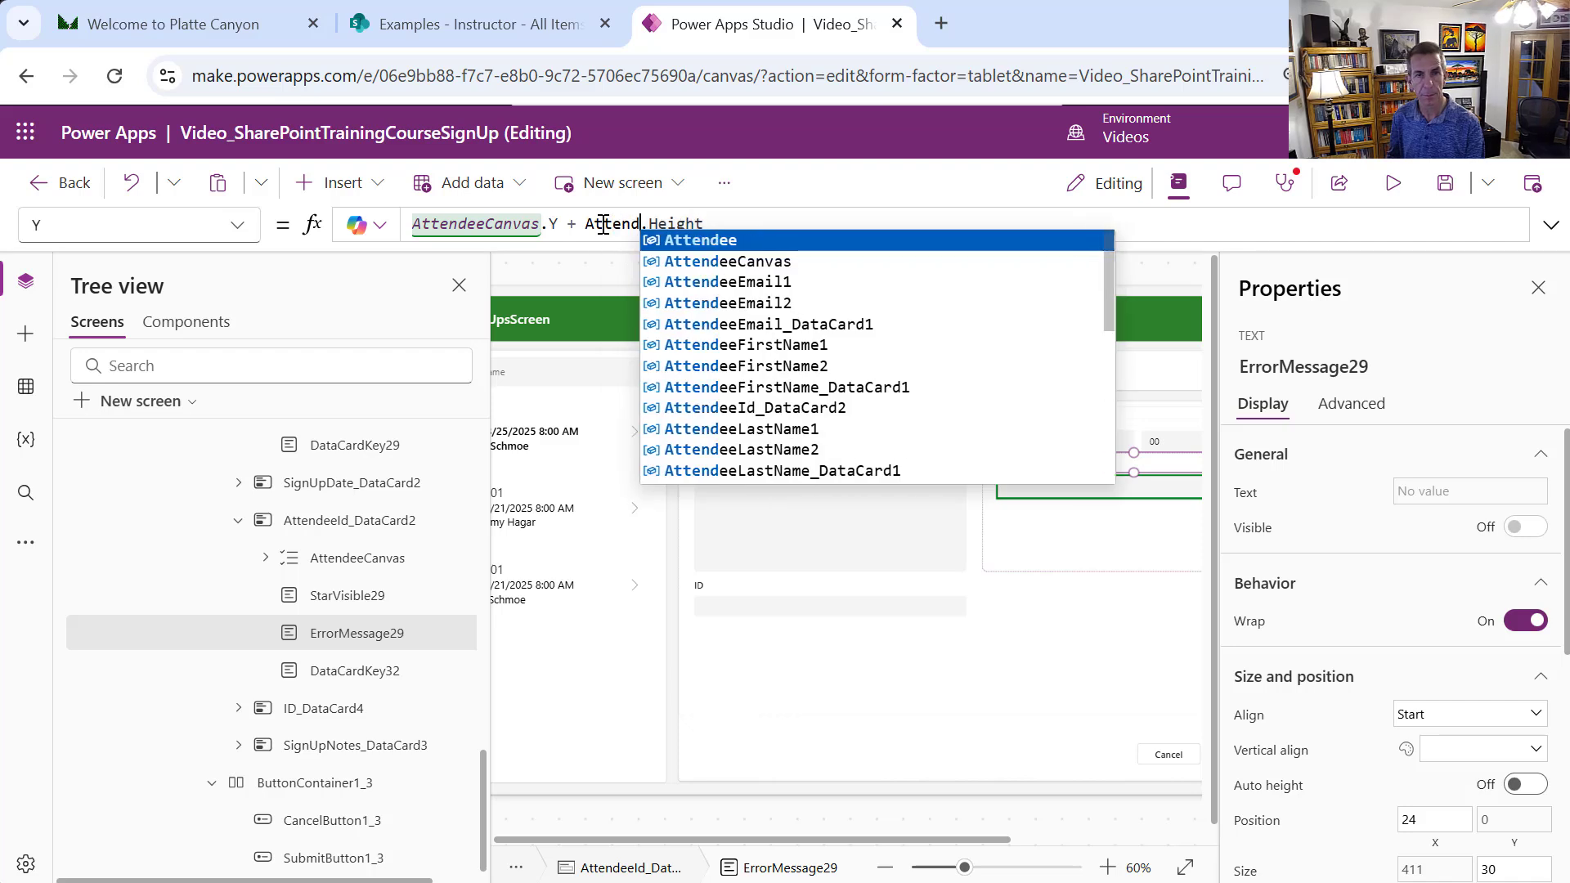
text(eeC)
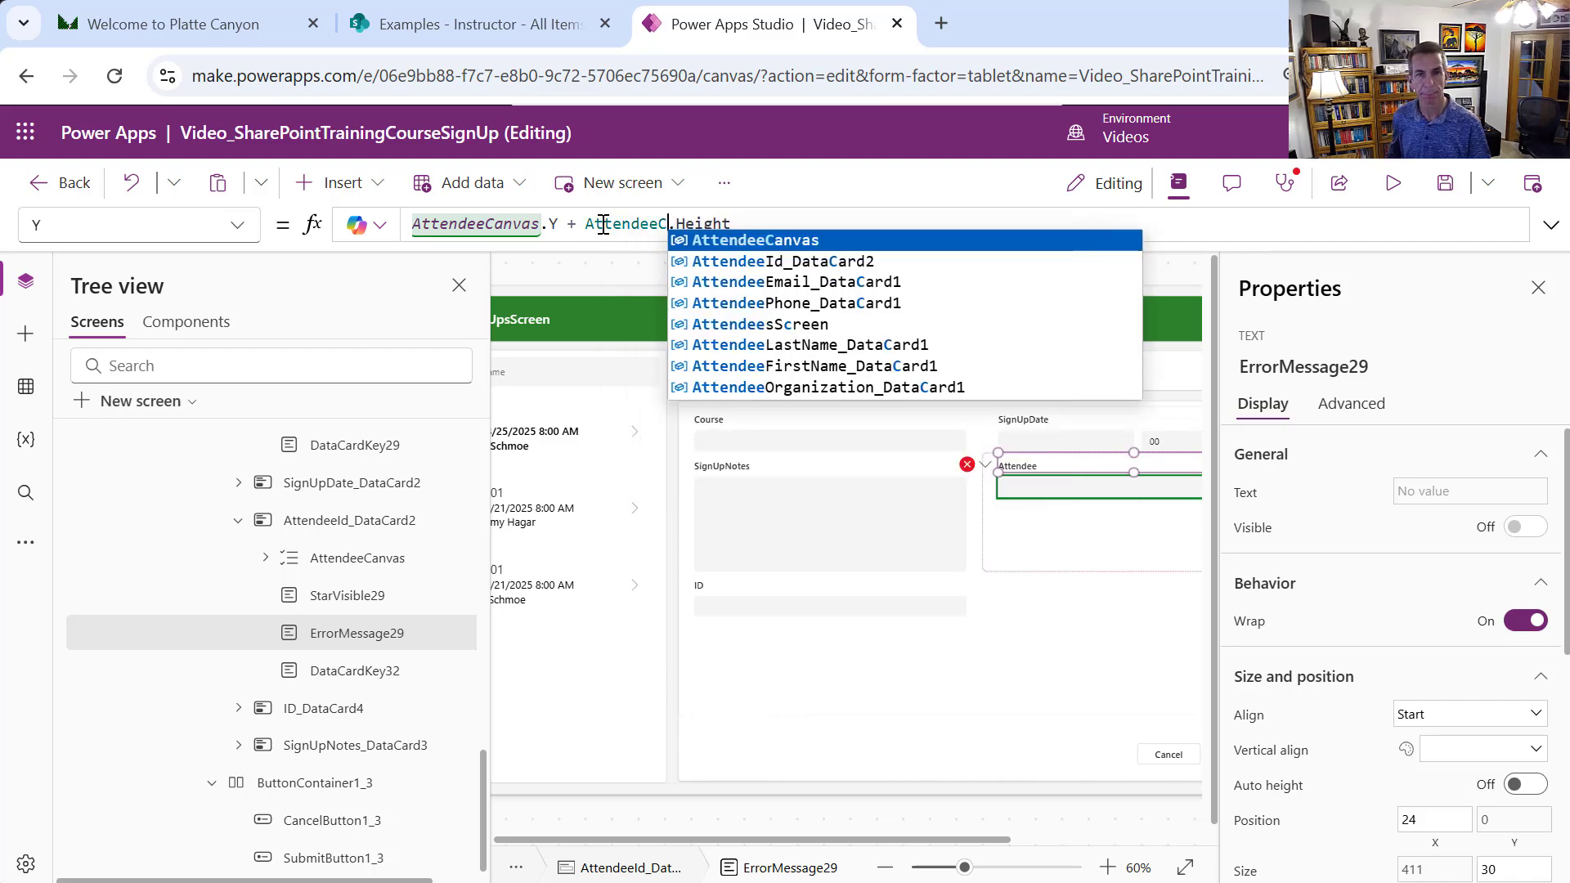
key(Tab)
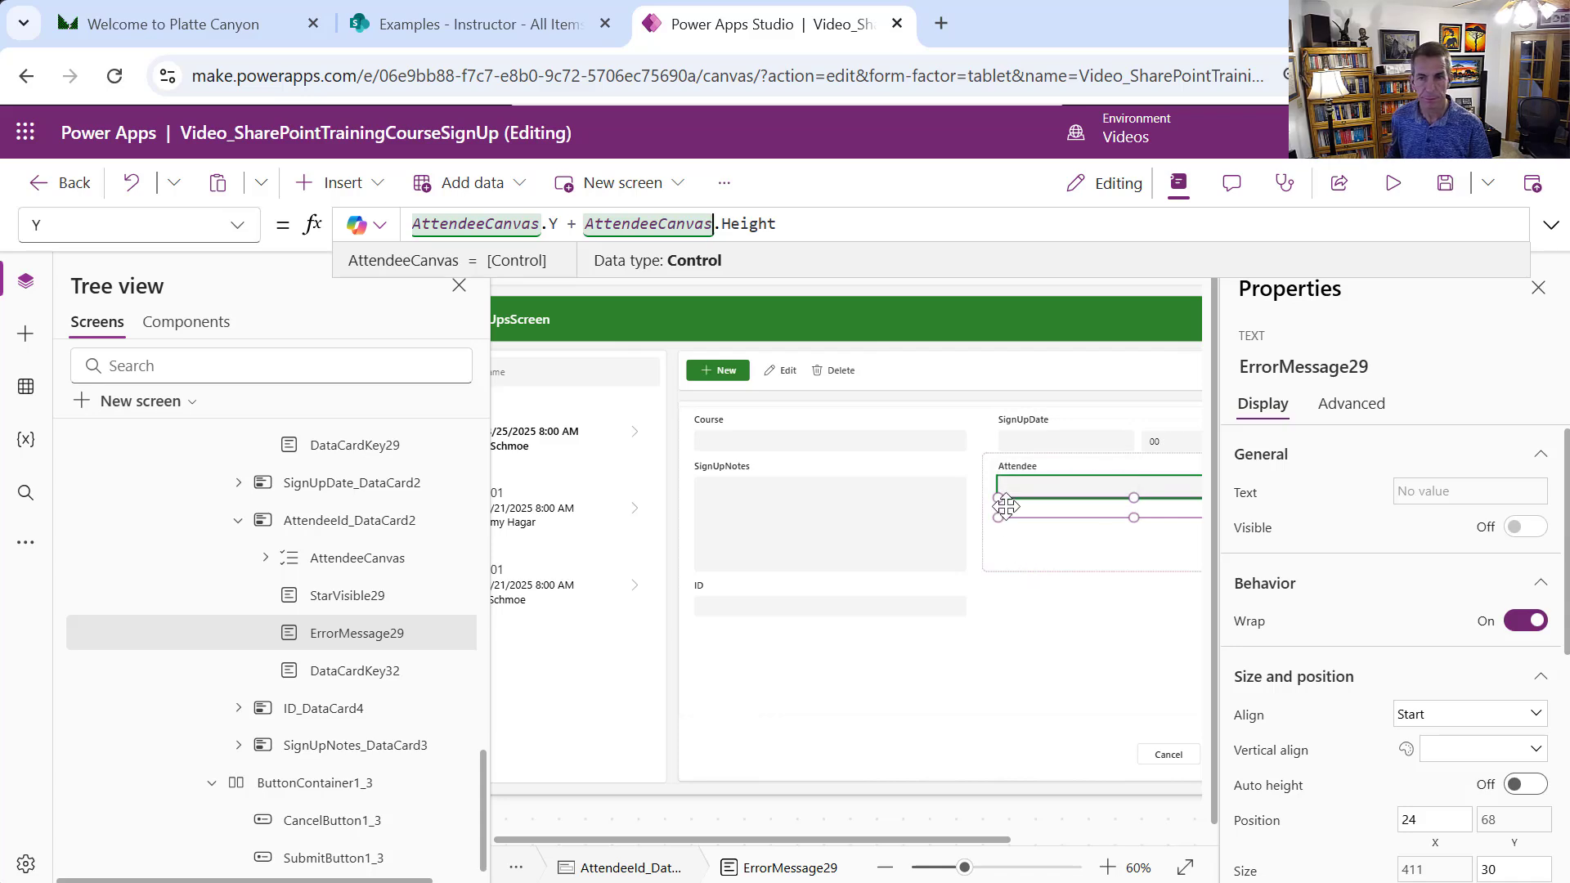
click(1169, 491)
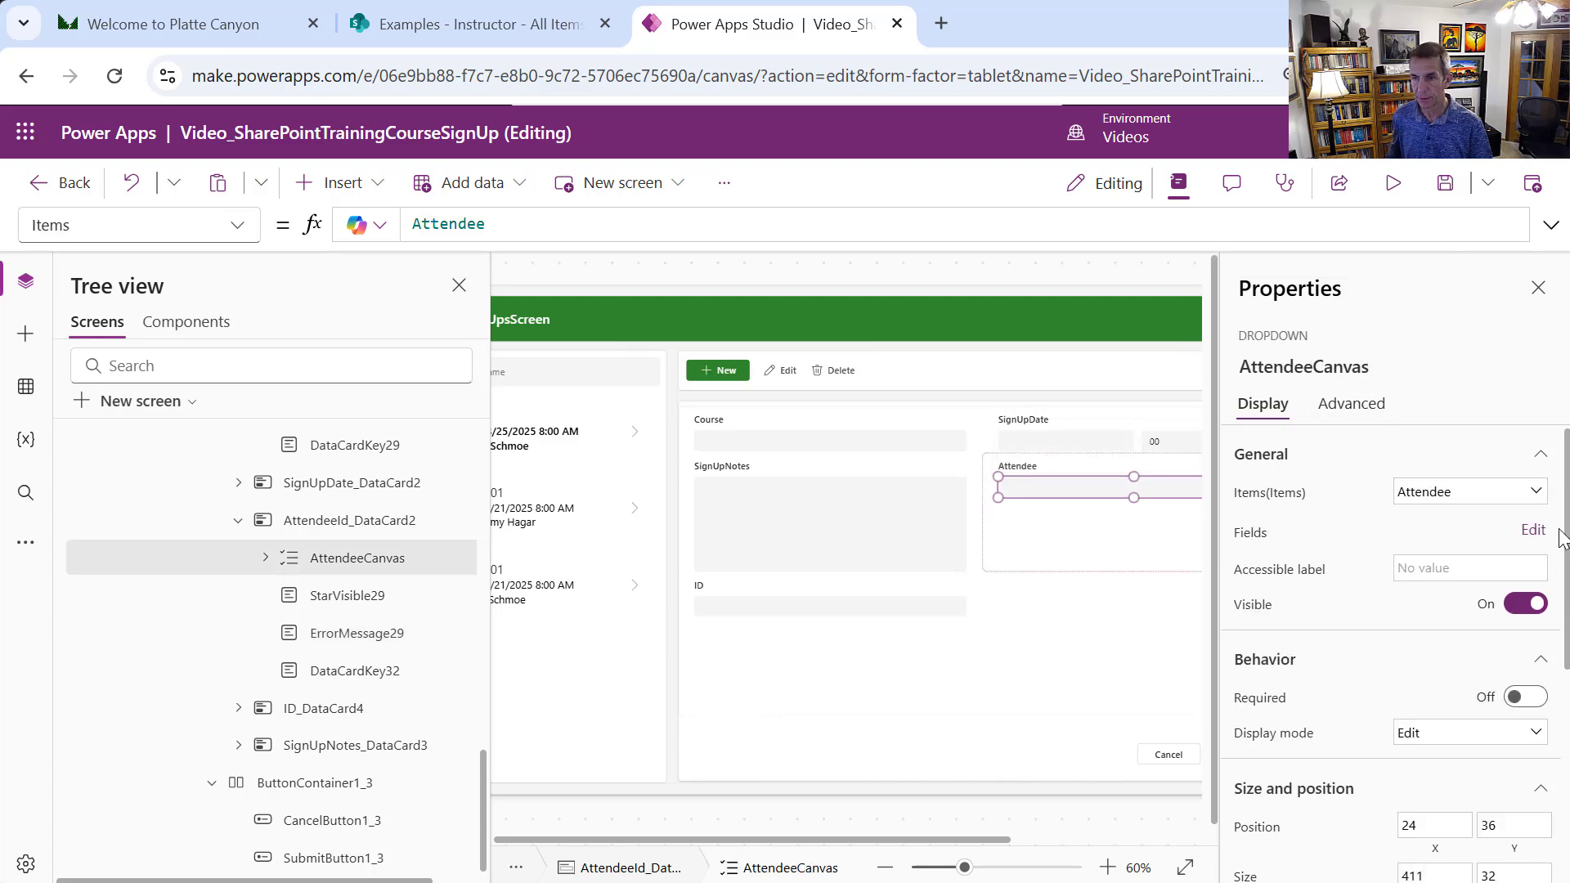
Move AttendeeLastName above AttendeeFirstName in the Attendee dropdown's fields and remove Content type
click(1530, 531)
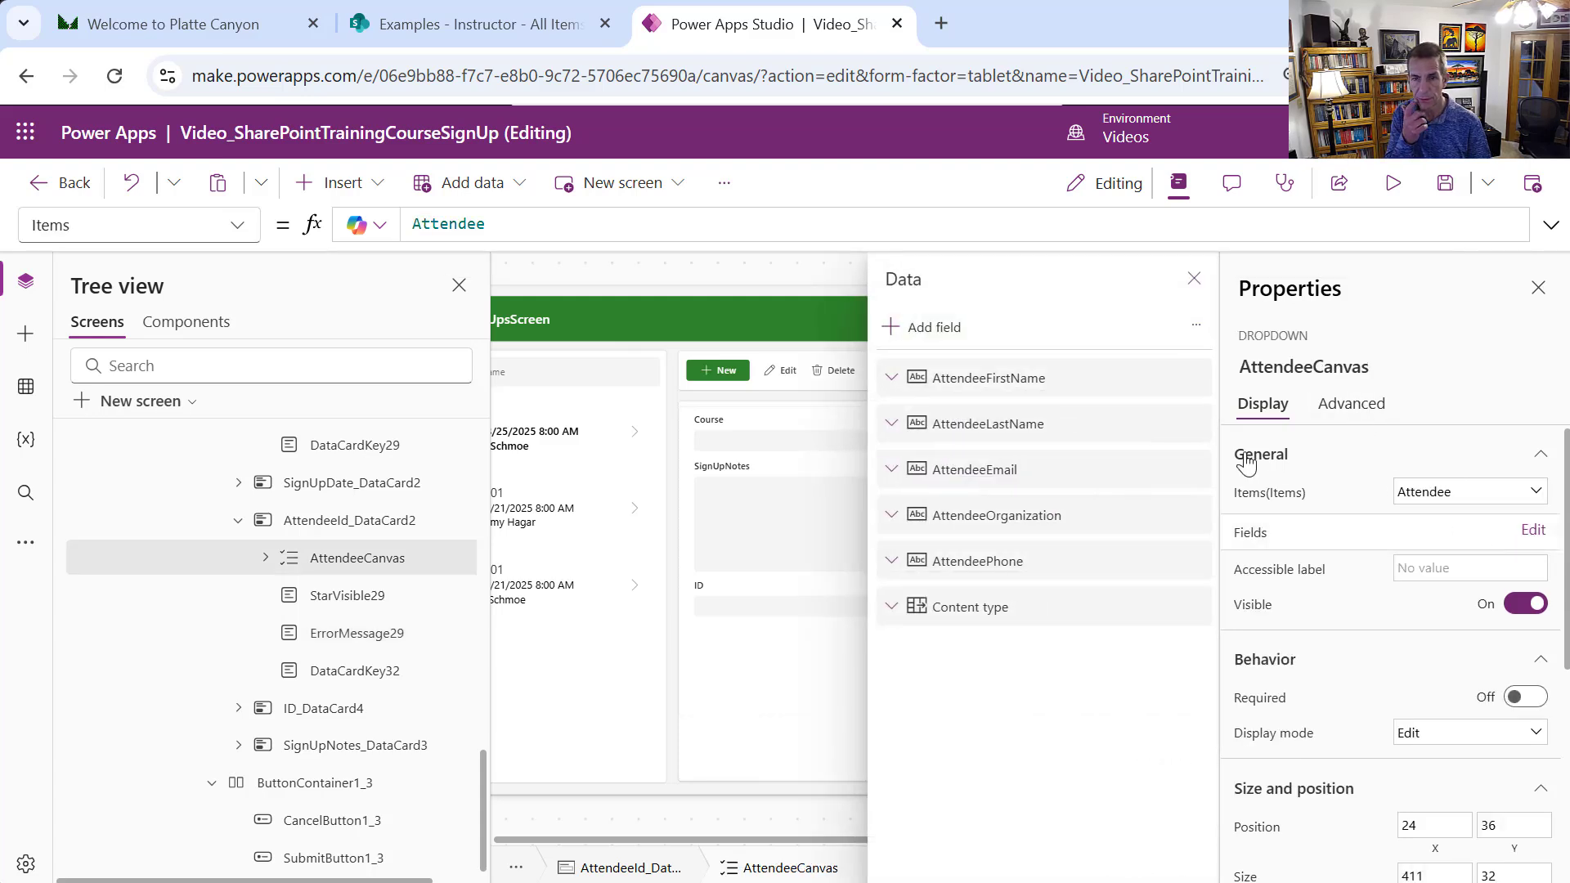
mouse_move(984, 424)
mouse_down()
mouse_move(970, 361)
mouse_move(986, 400)
mouse_up()
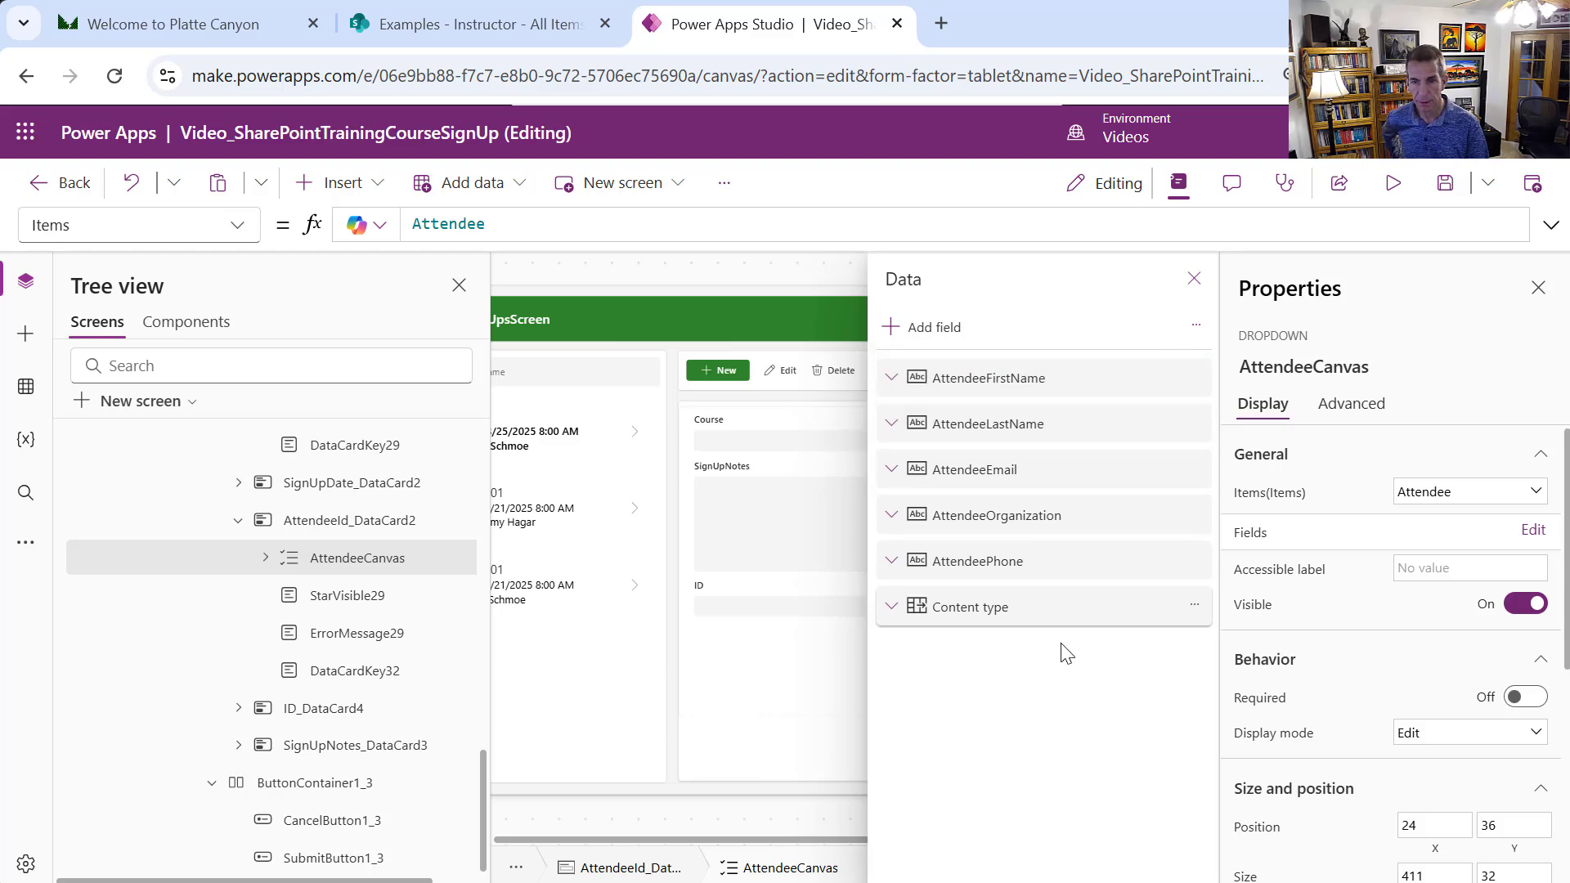
click(1193, 605)
click(1270, 723)
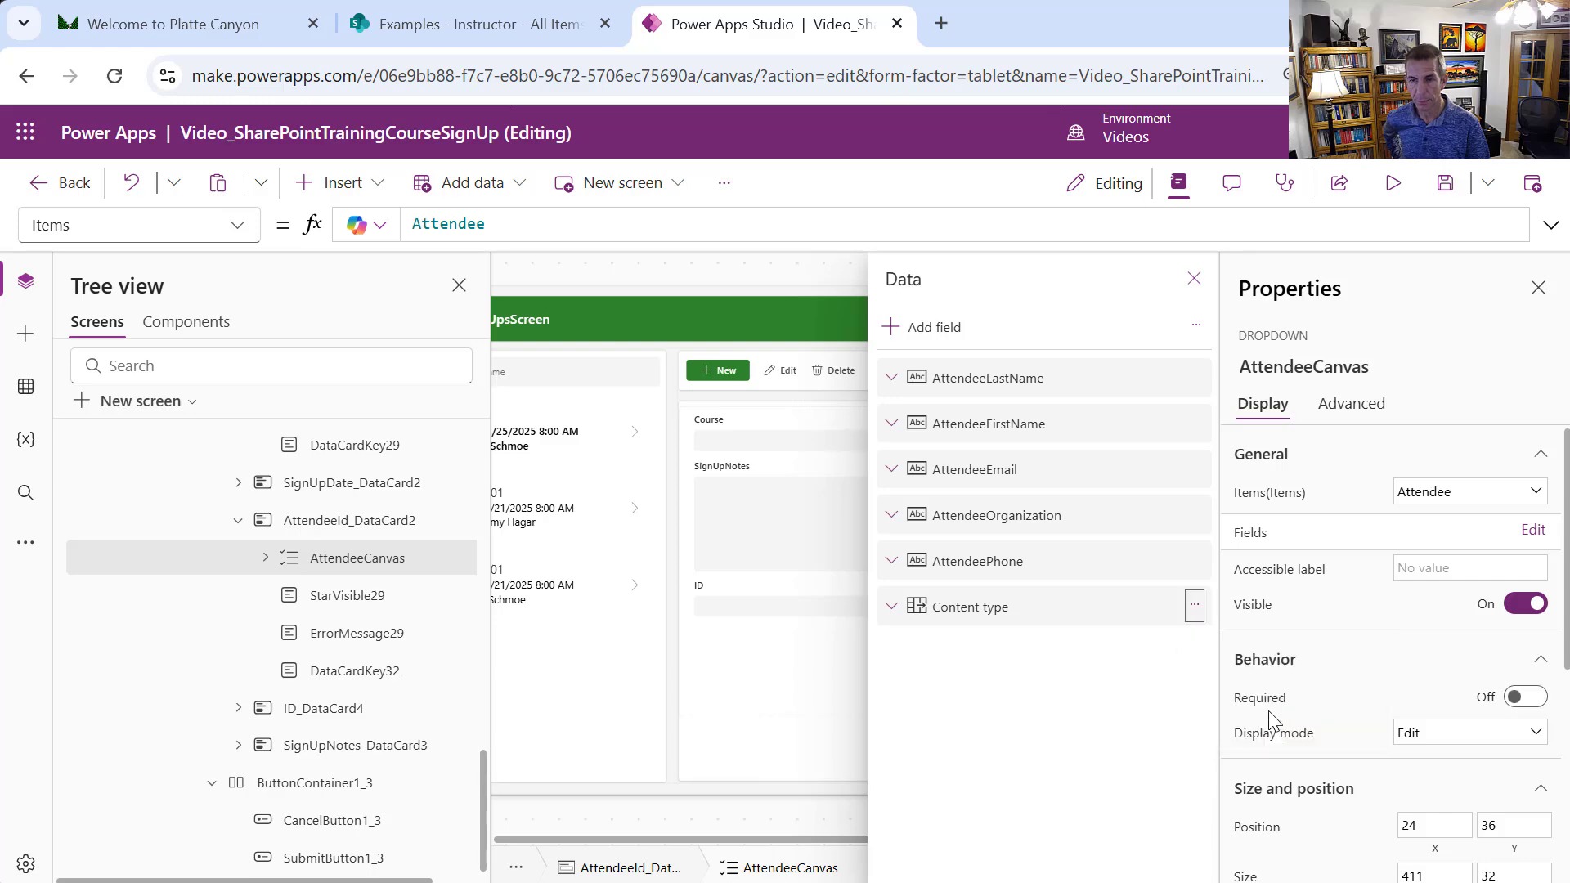
click(793, 438)
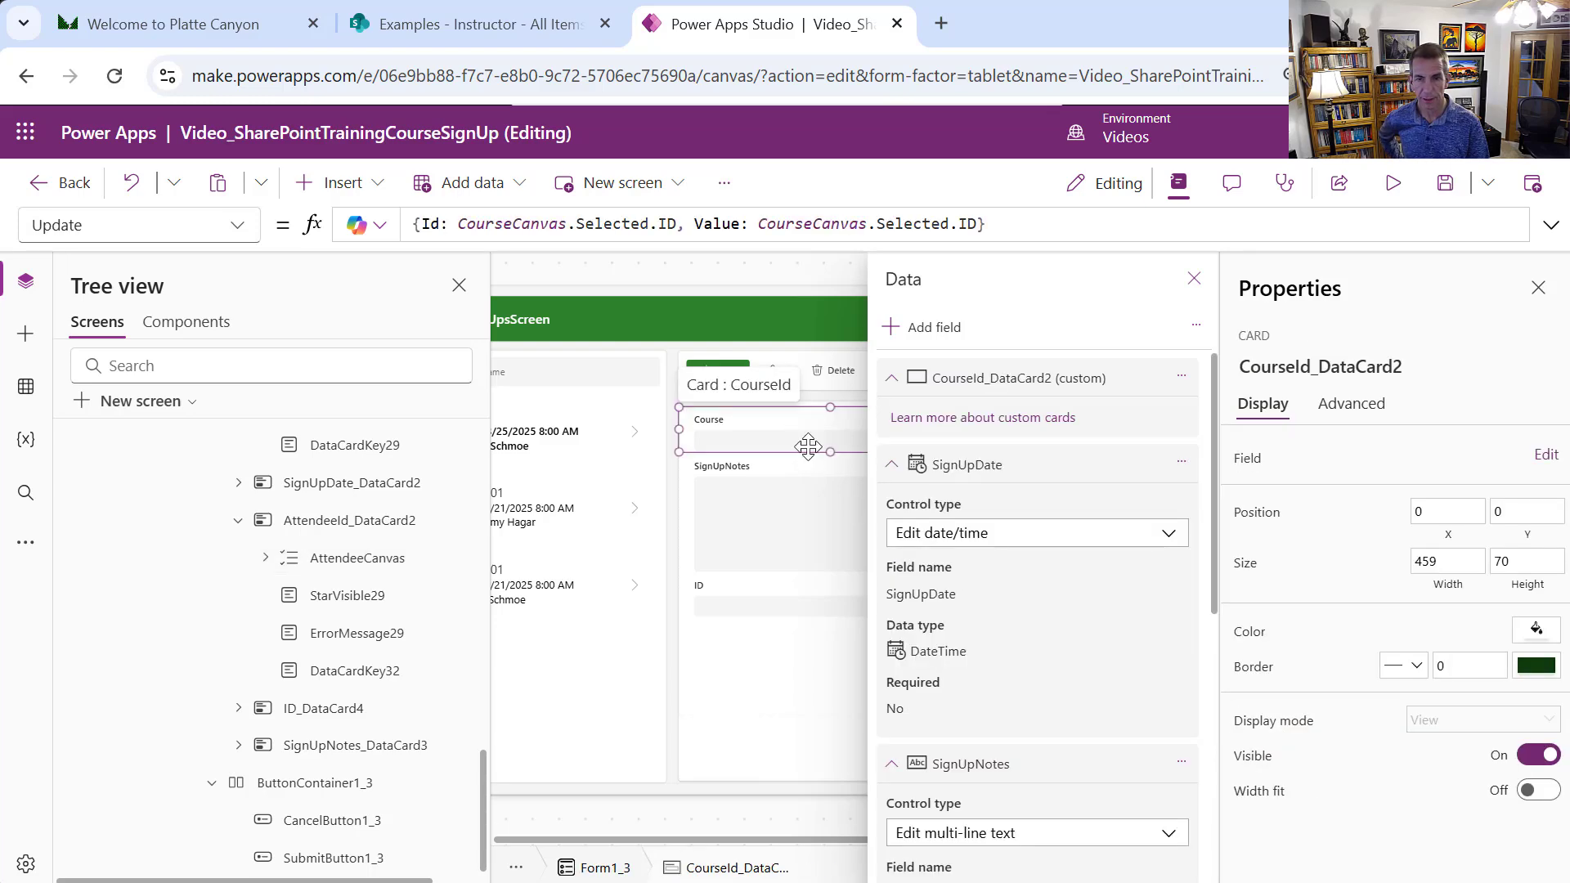
click(808, 446)
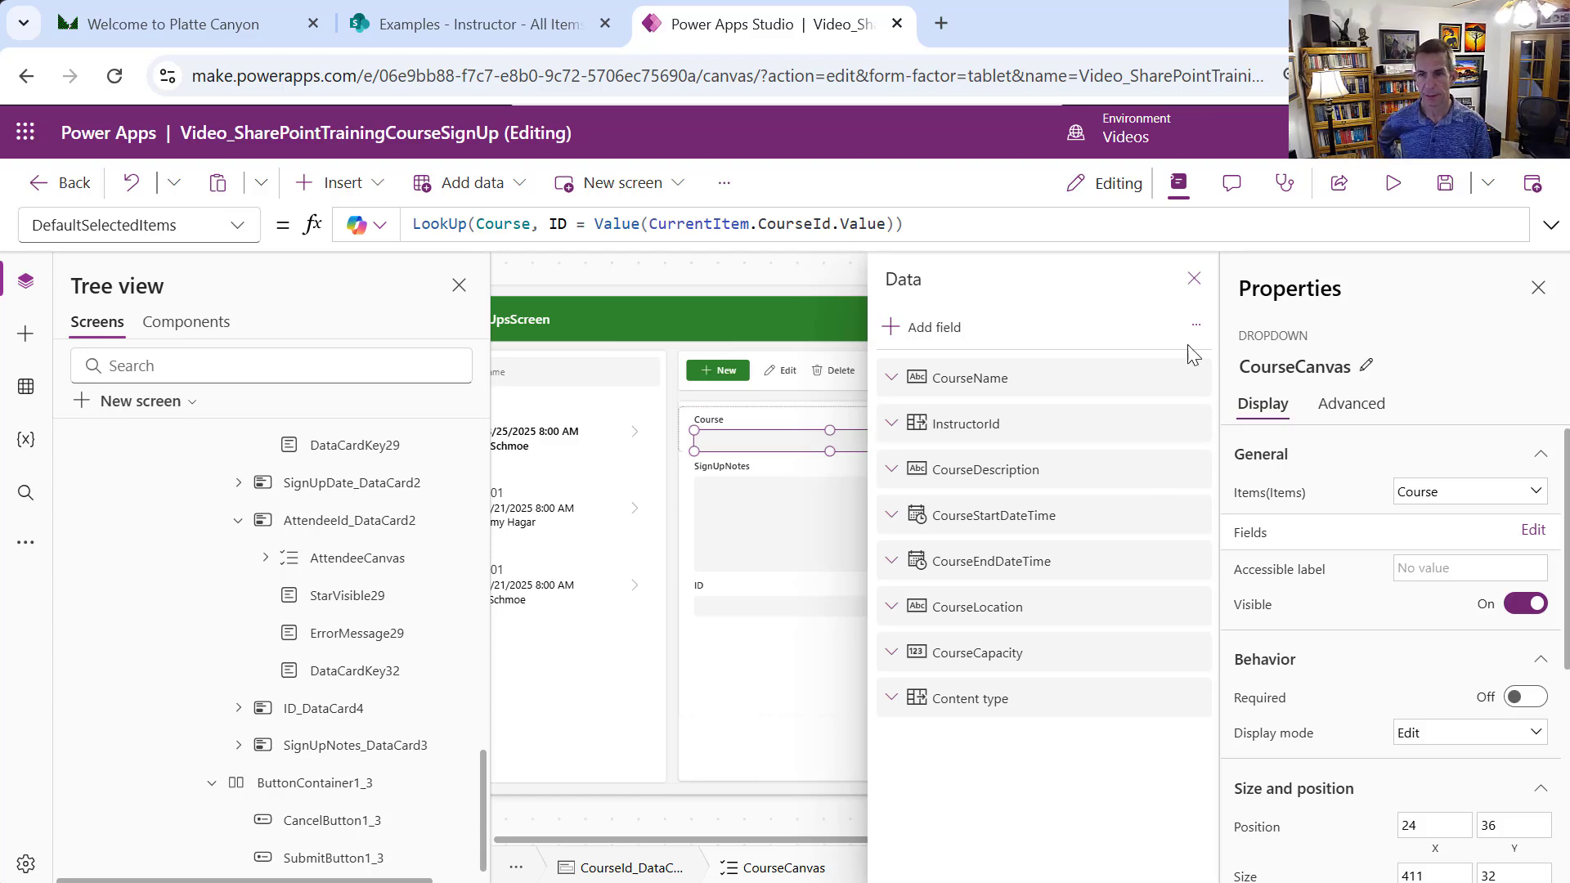
Preview the app, checking the Drumming 101 and Guitar 101 sign-ups in the form
click(1192, 277)
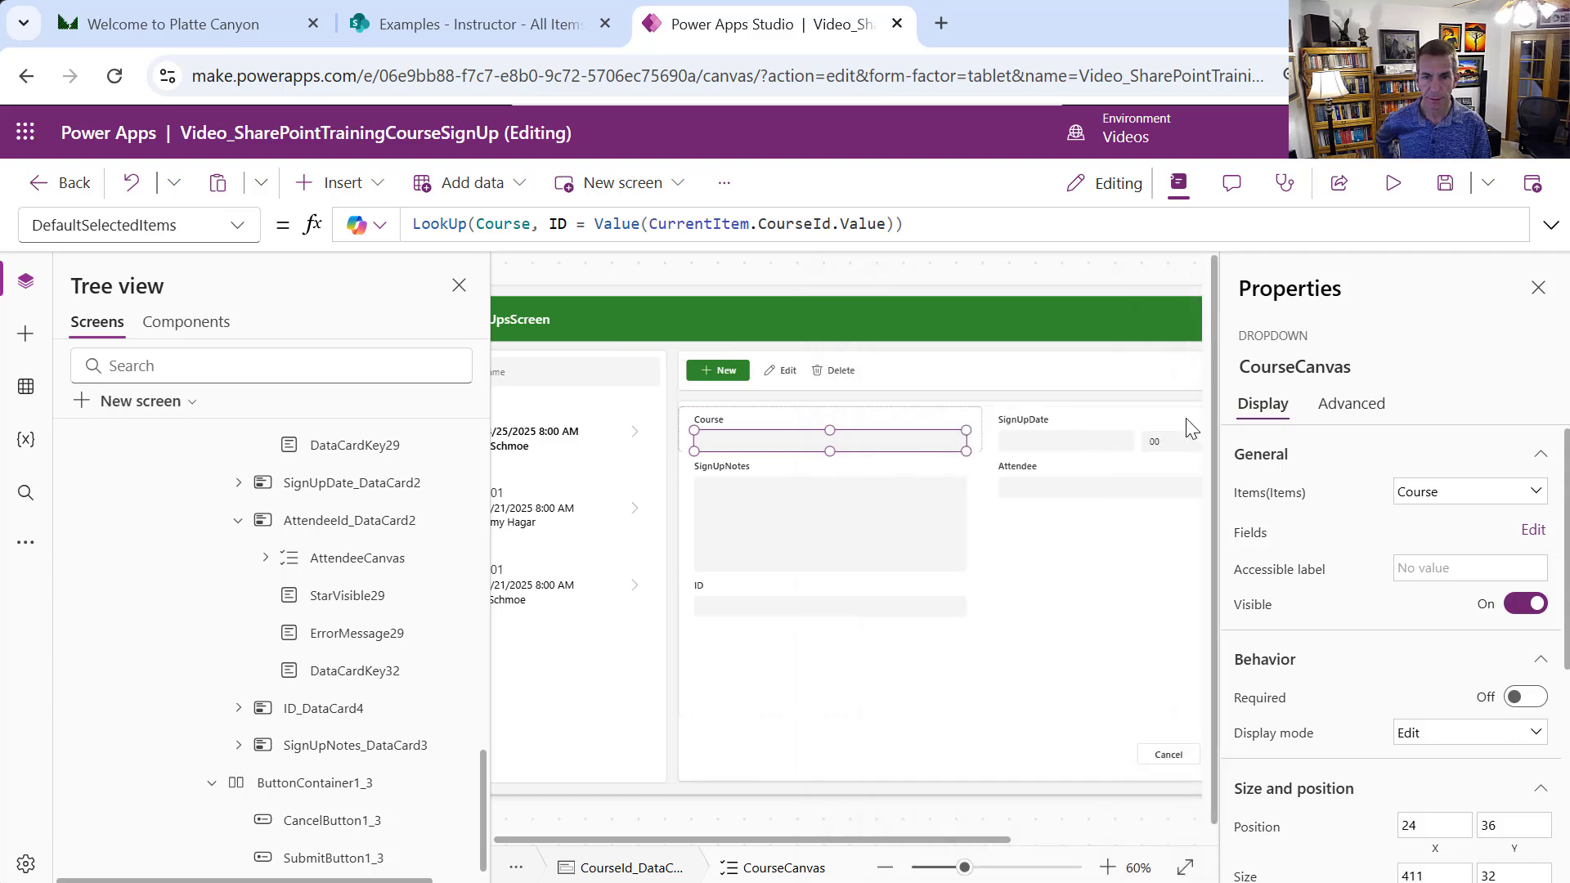
click(1120, 580)
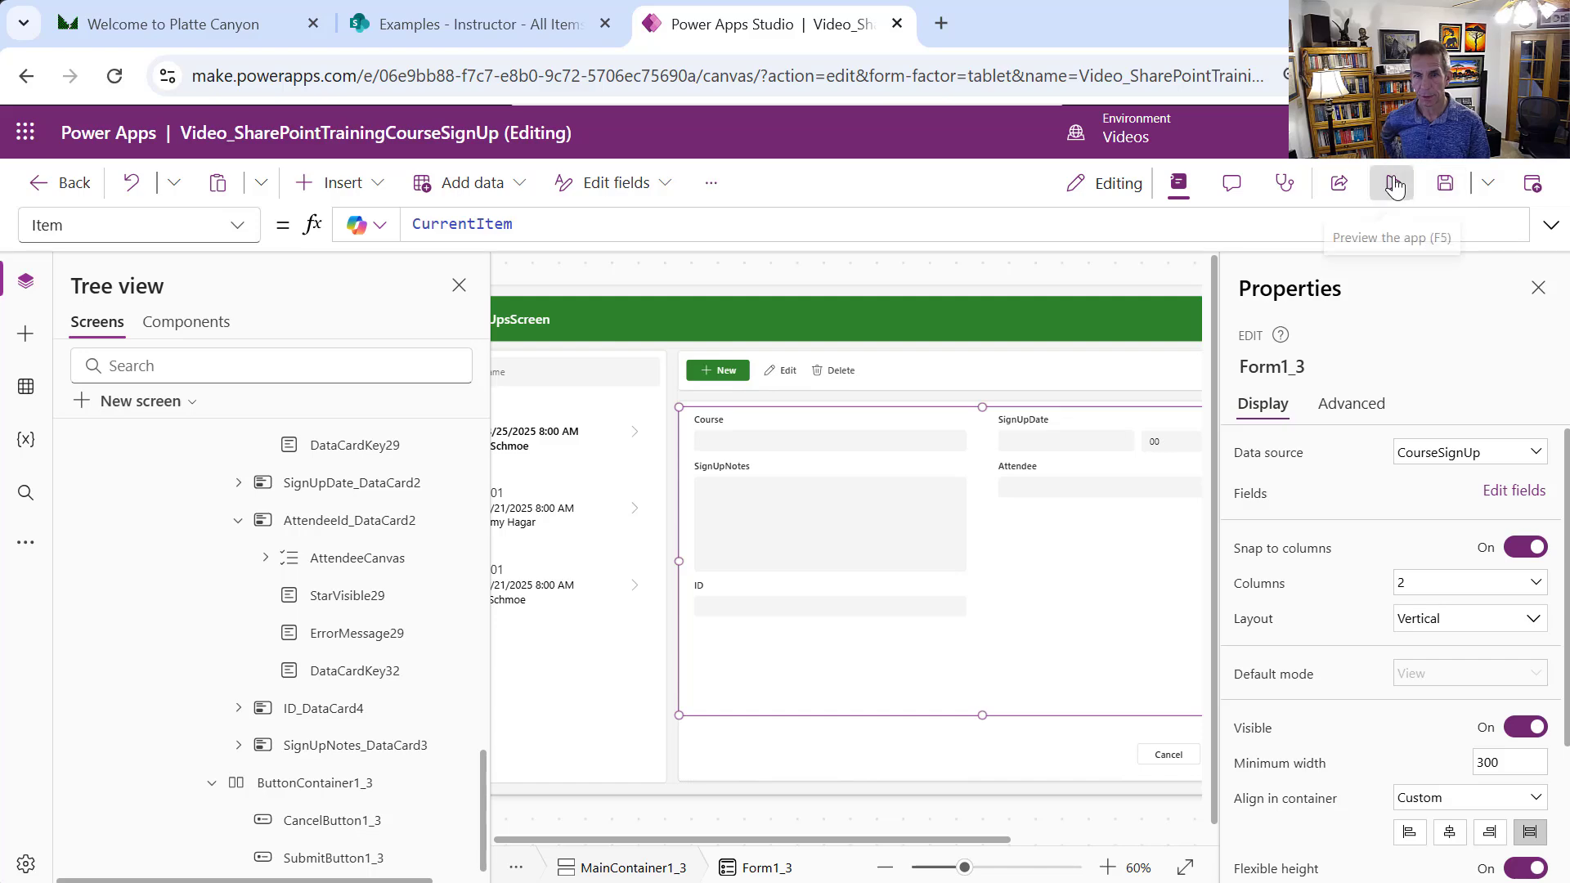
click(1395, 185)
drag(407, 490, 407, 494)
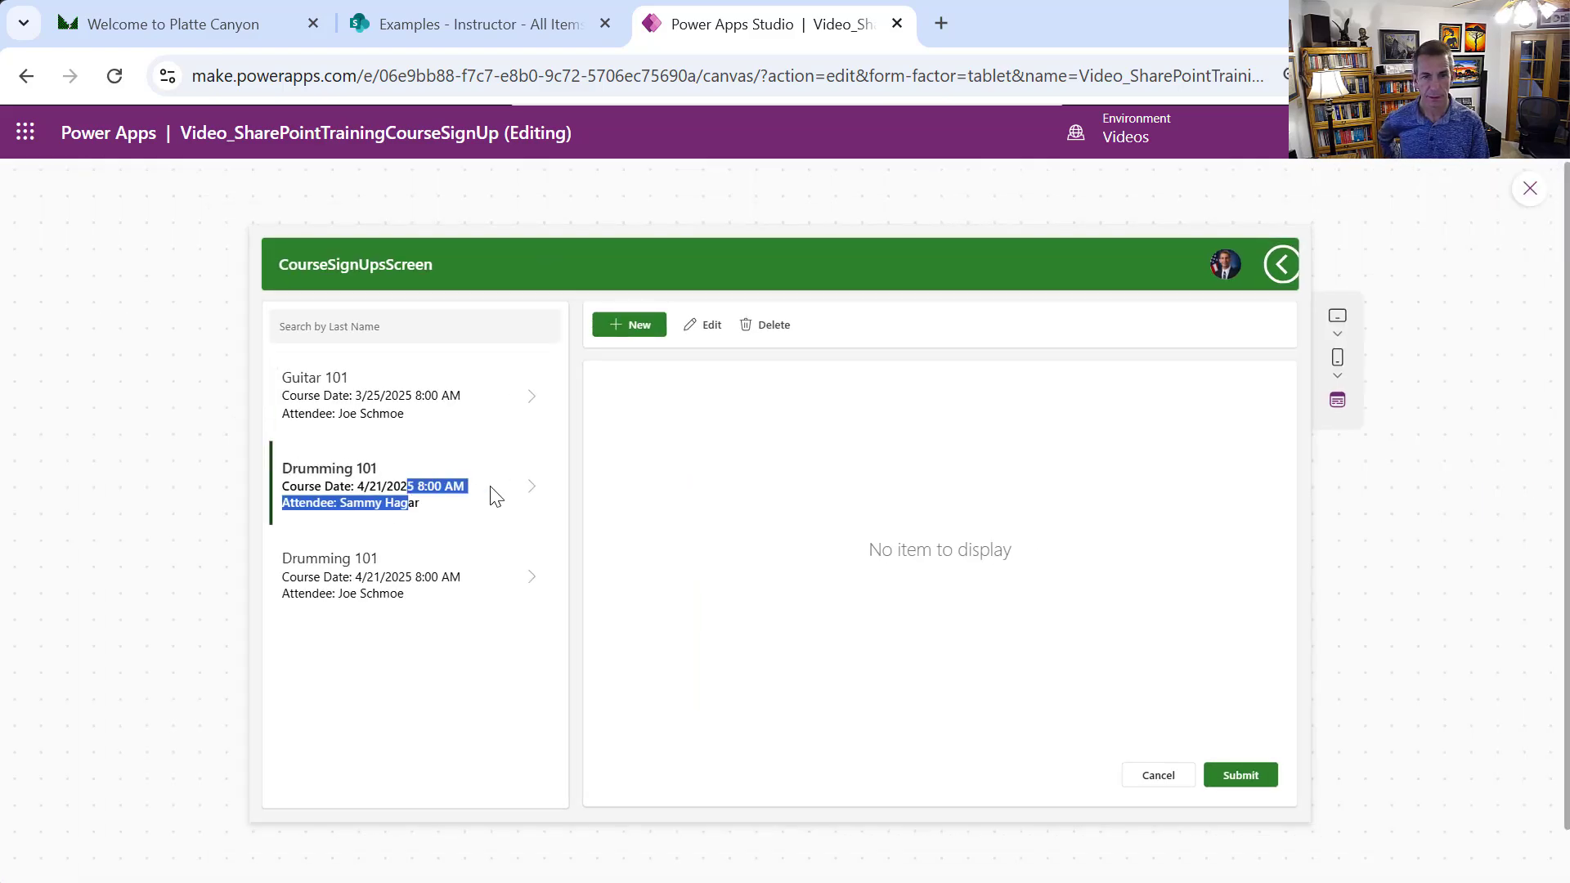
click(526, 488)
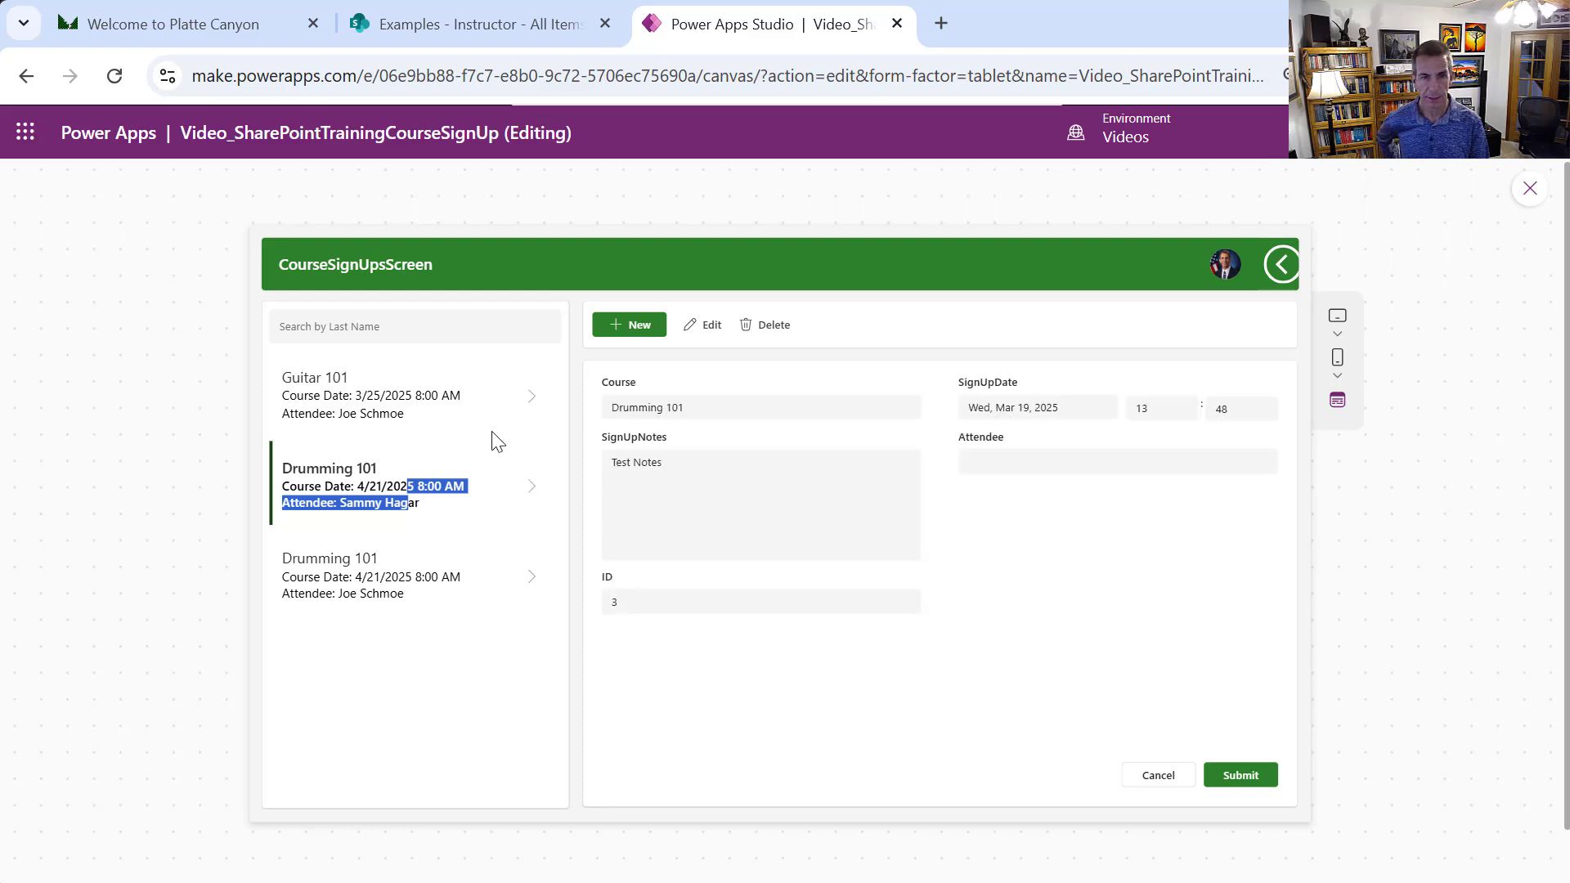
click(466, 399)
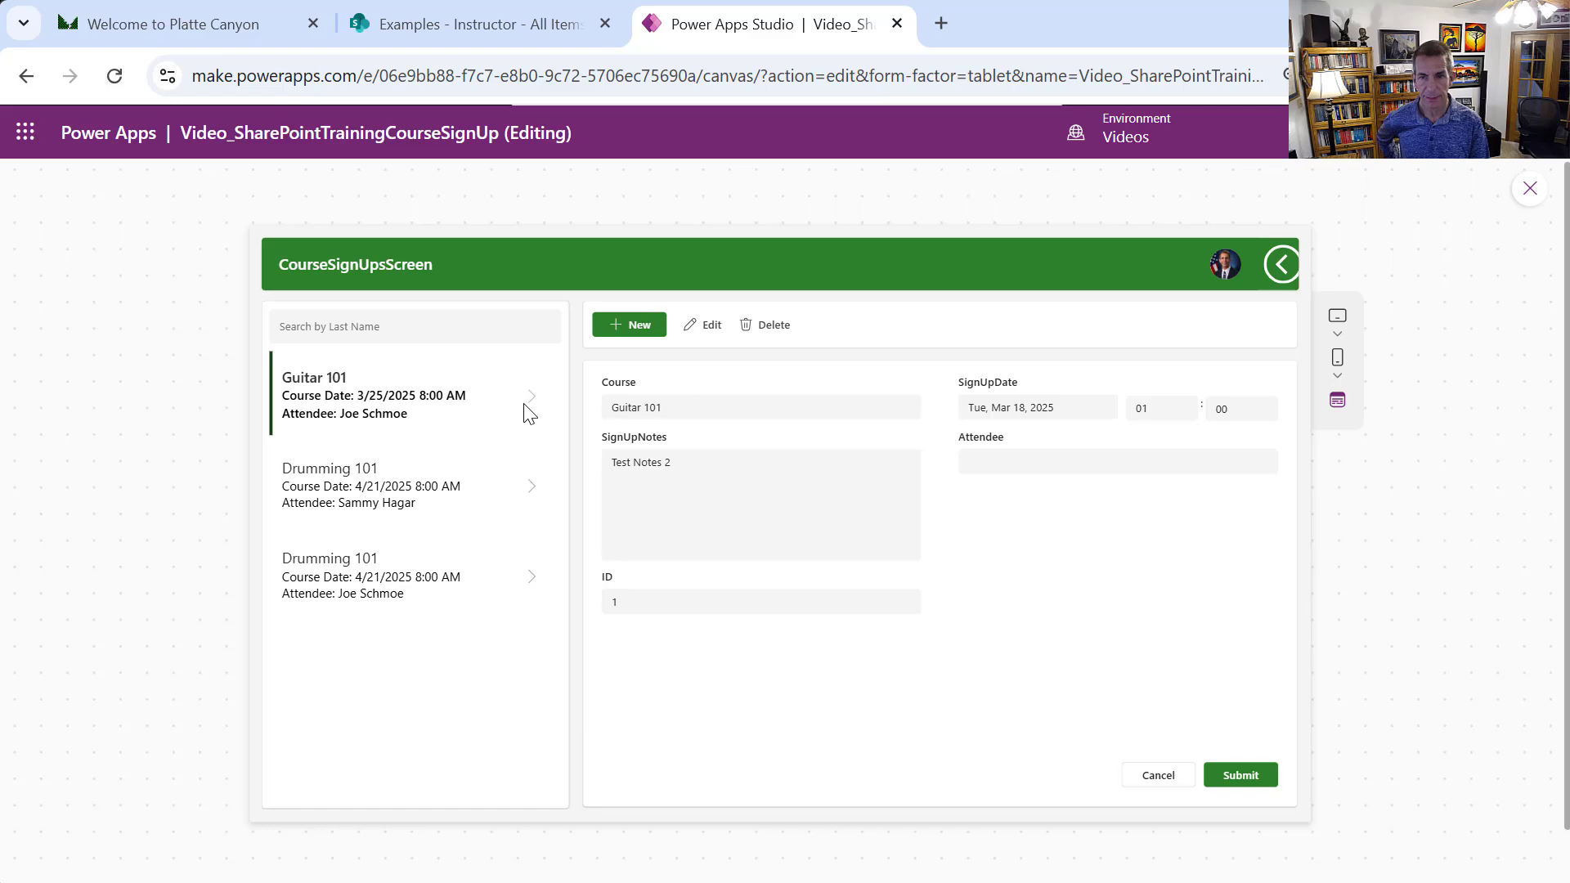
click(531, 575)
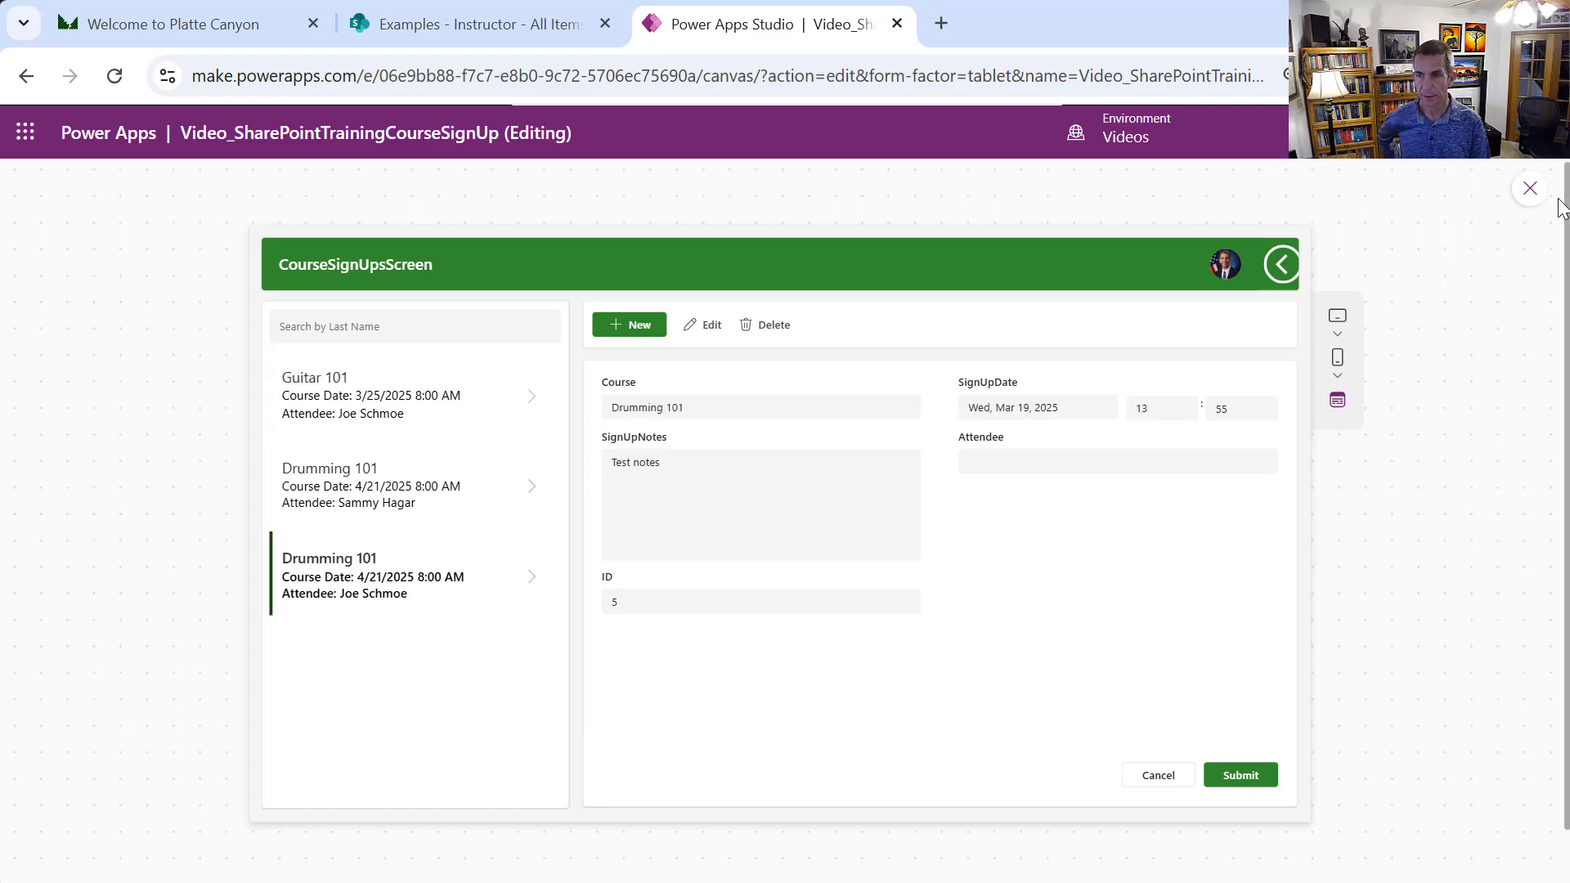
click(1529, 189)
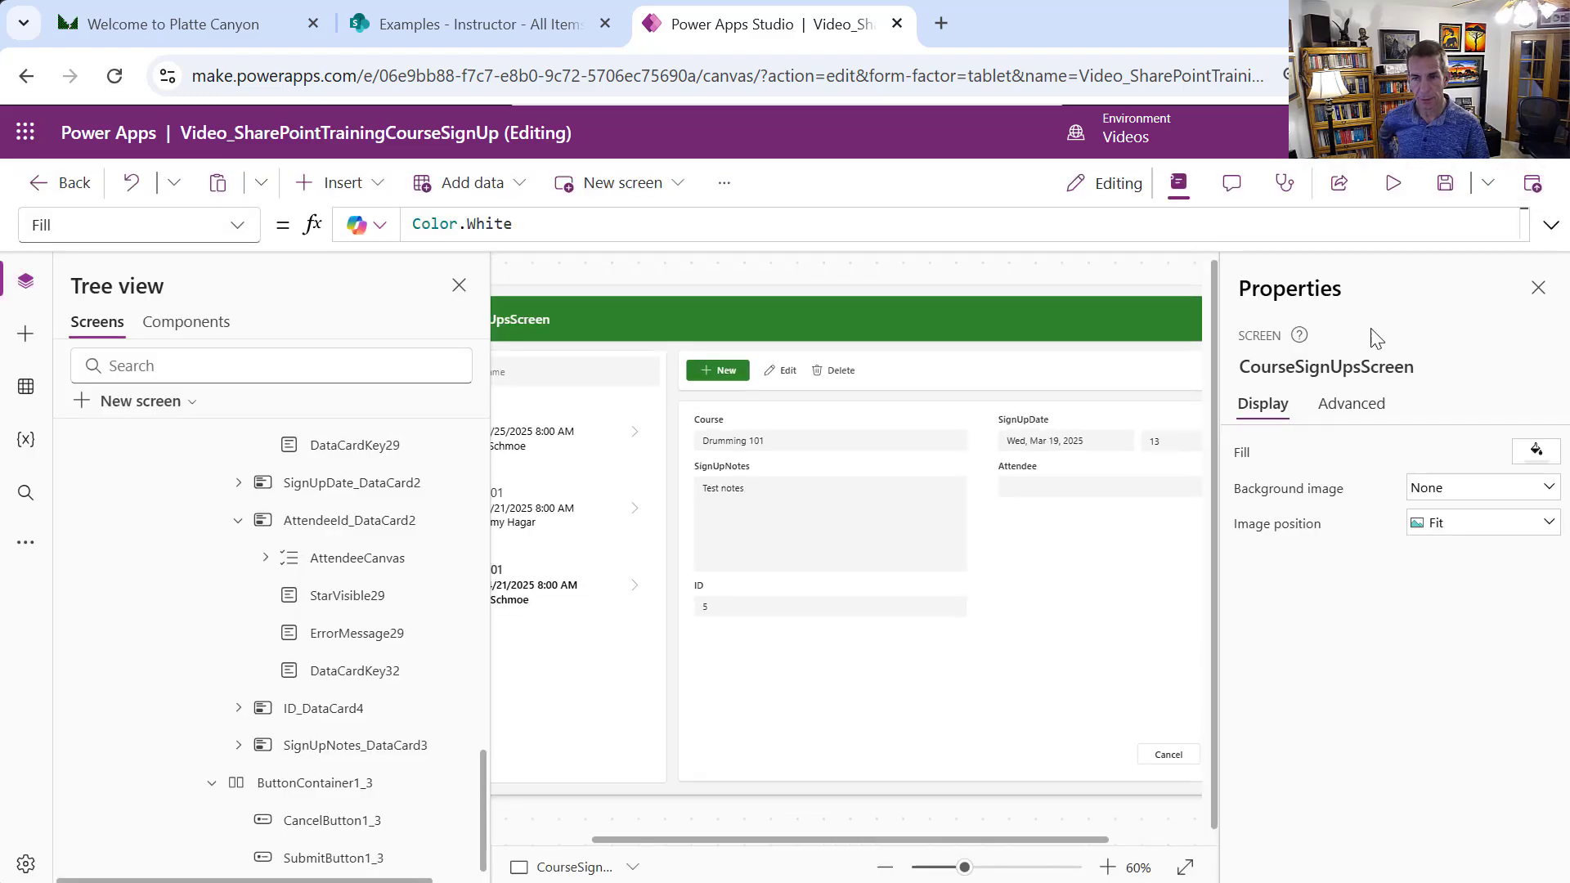
Open AttendeeCanvas's empty DefaultSelectedItems formula after checking the card's Default formula
click(1119, 469)
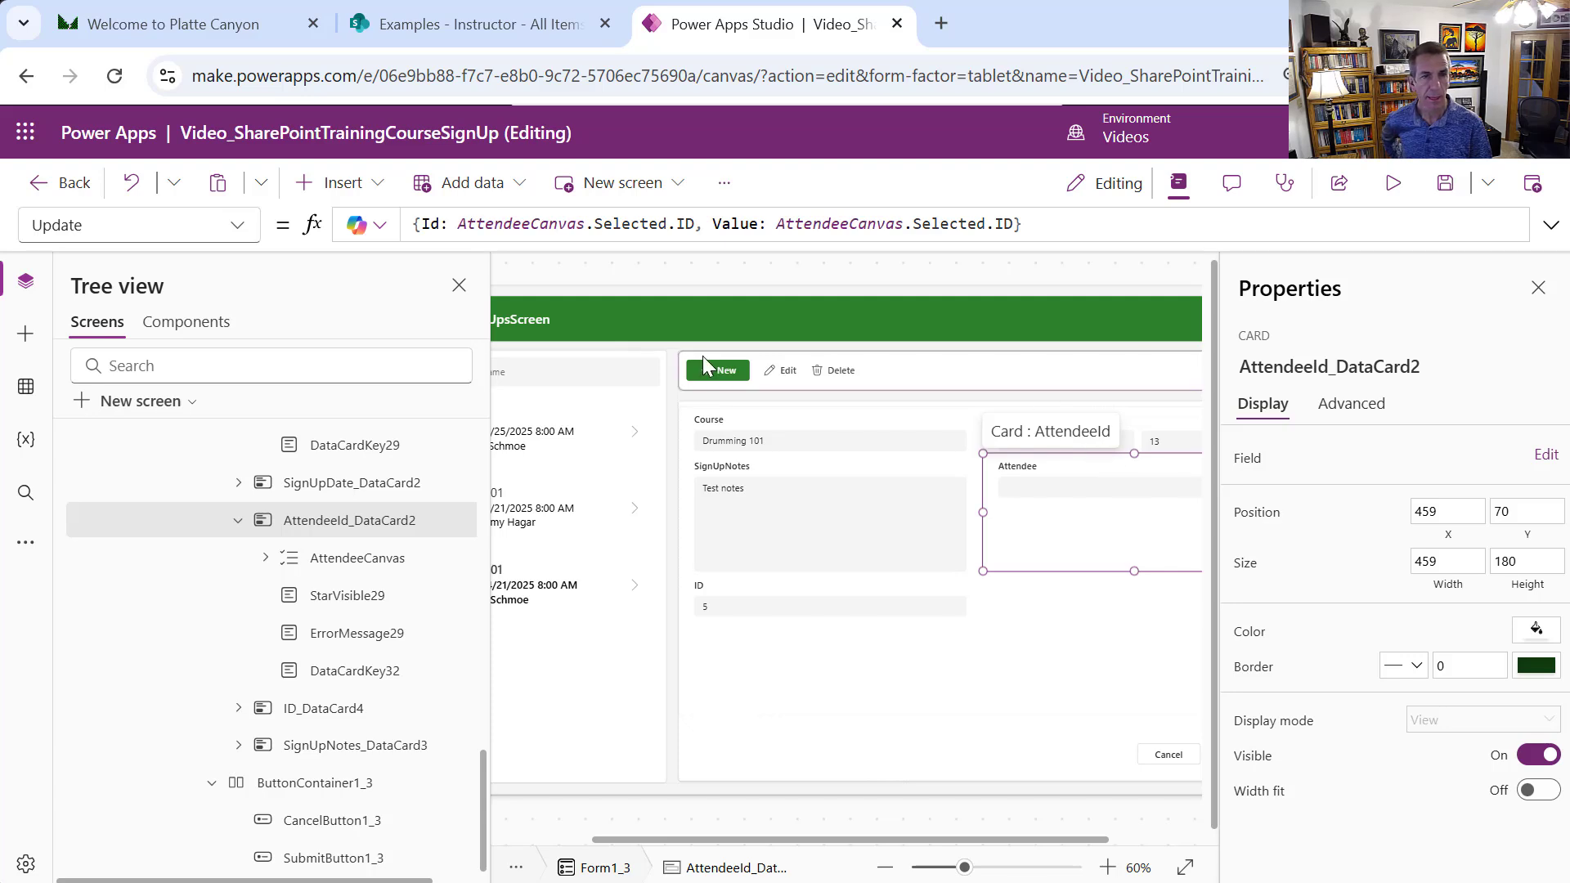
click(239, 227)
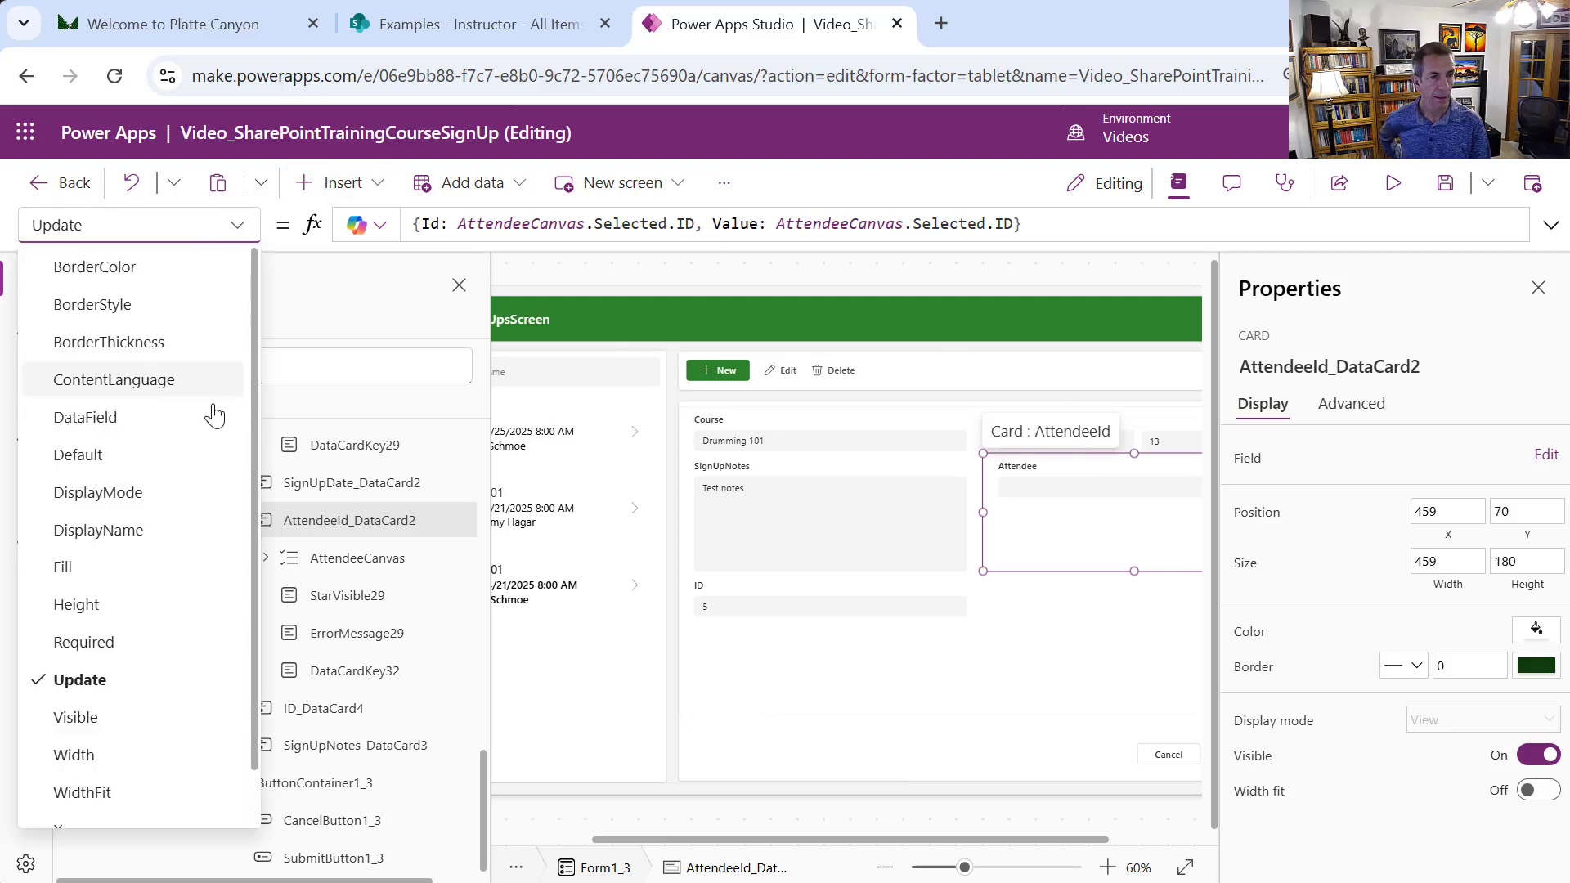
click(127, 456)
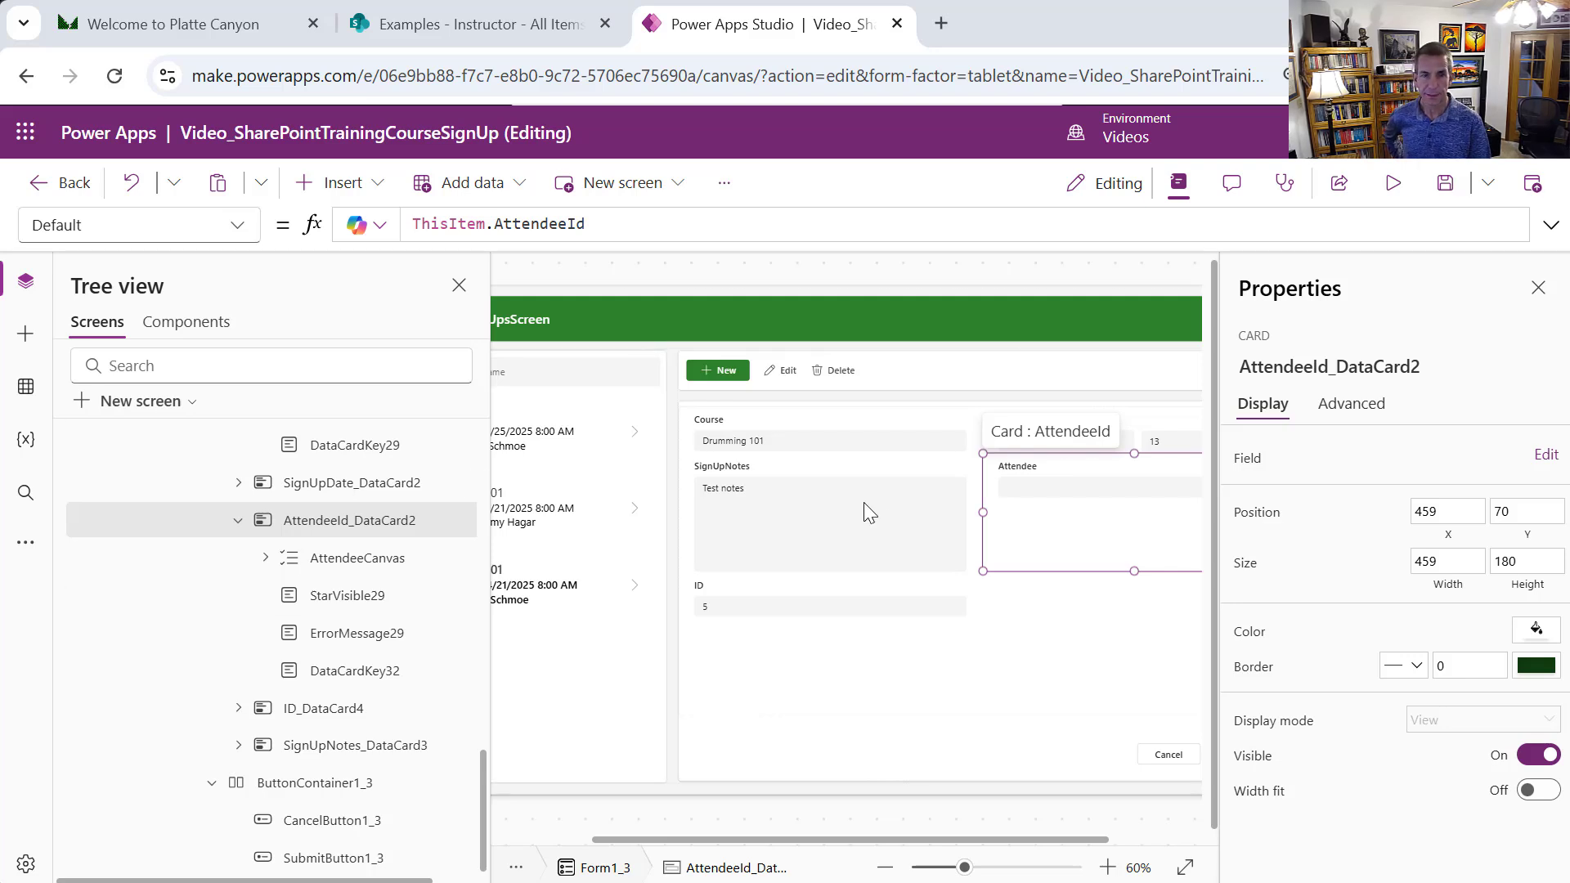
click(1110, 488)
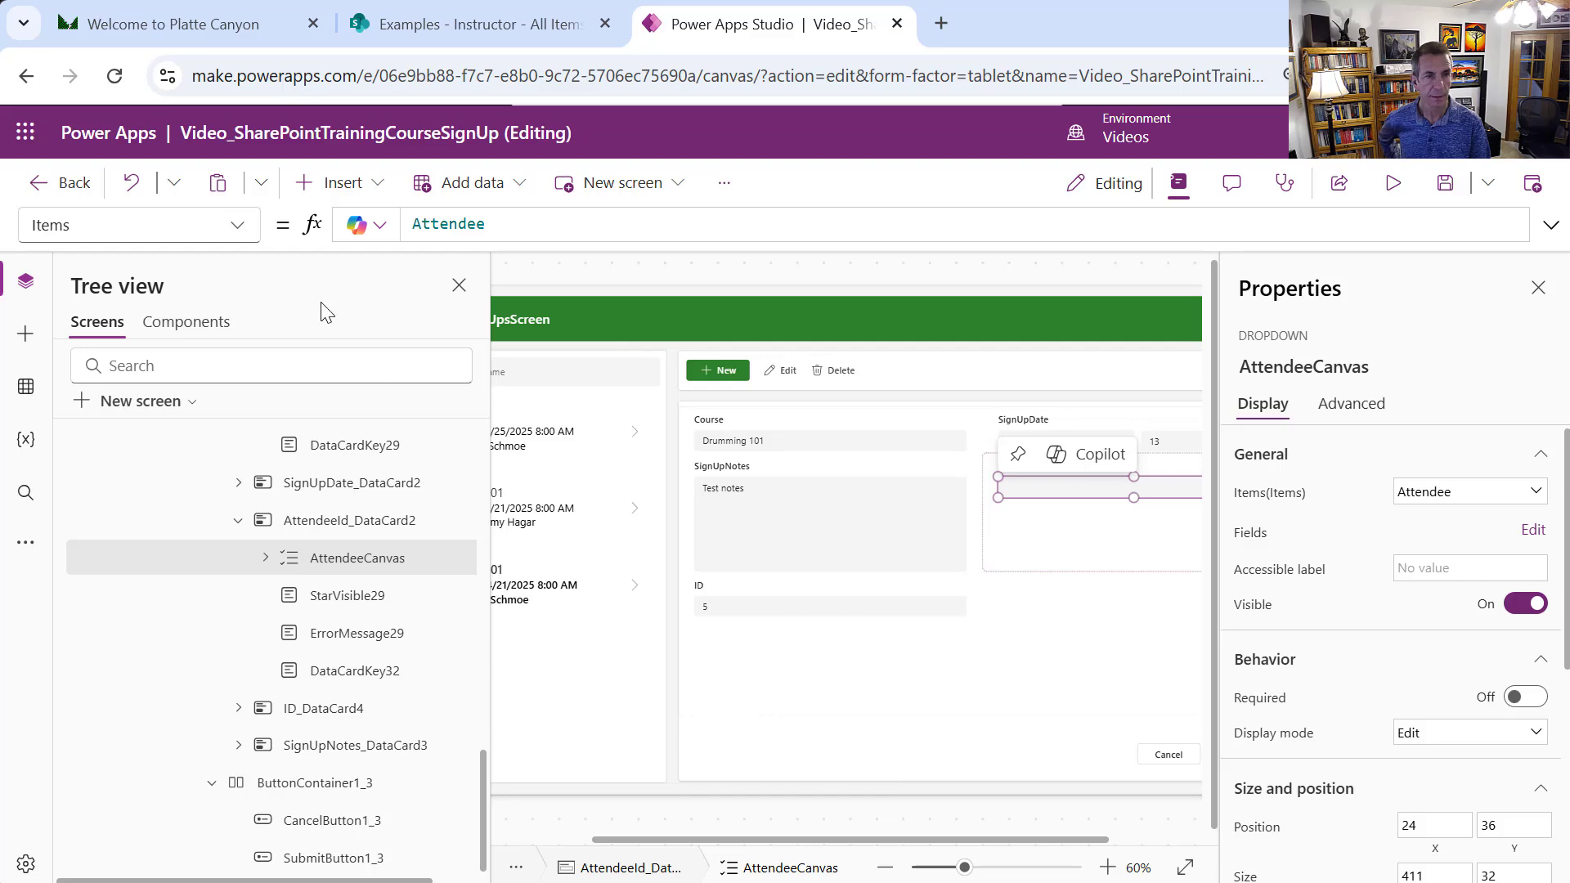
click(235, 224)
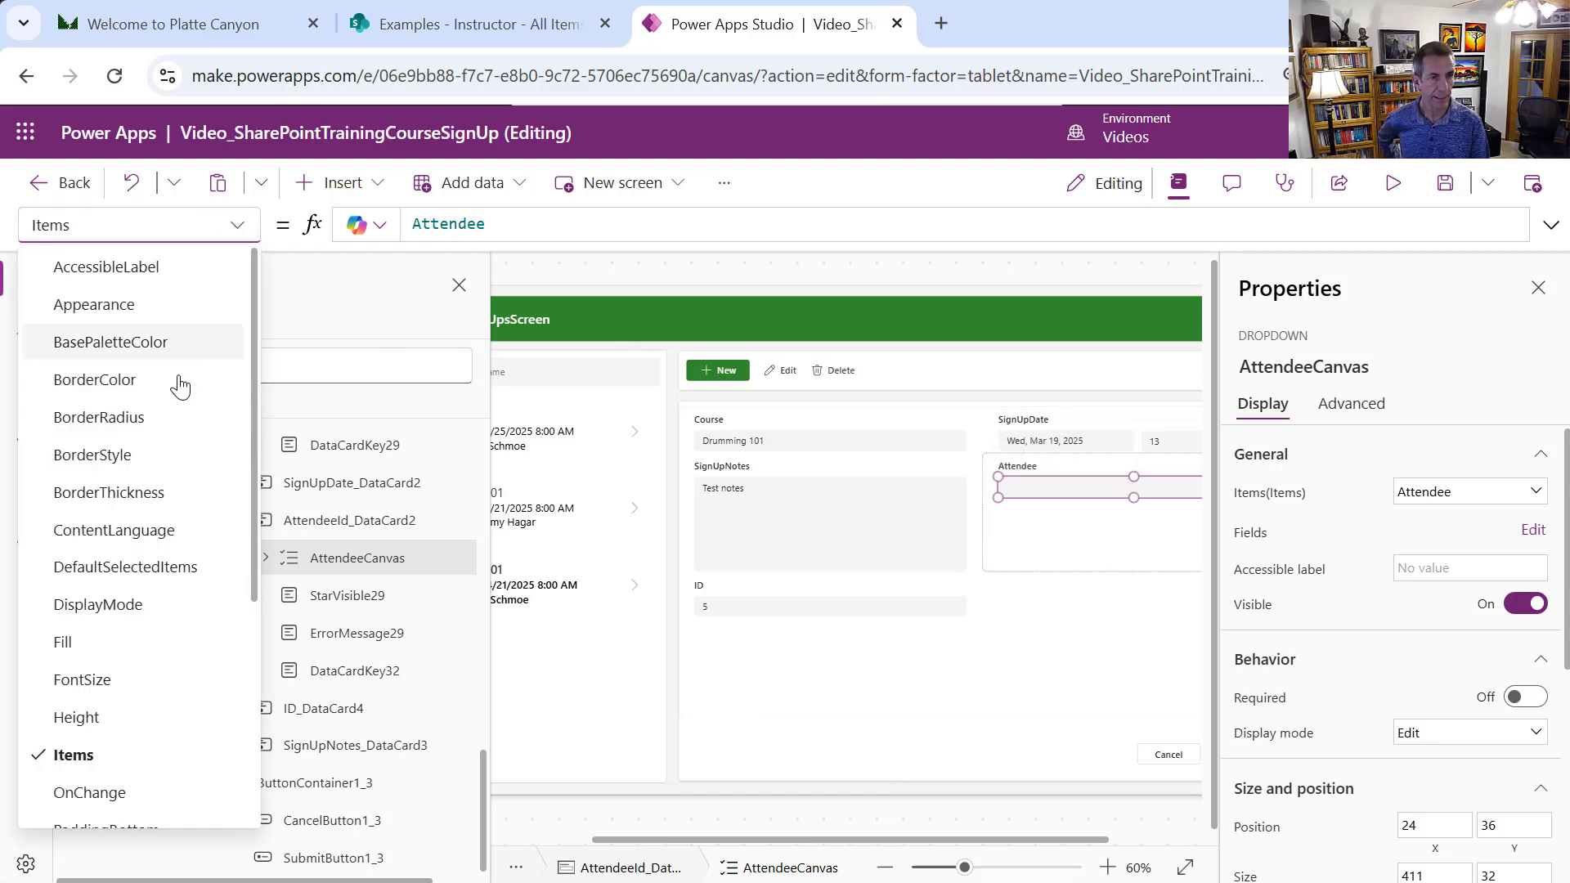
click(161, 568)
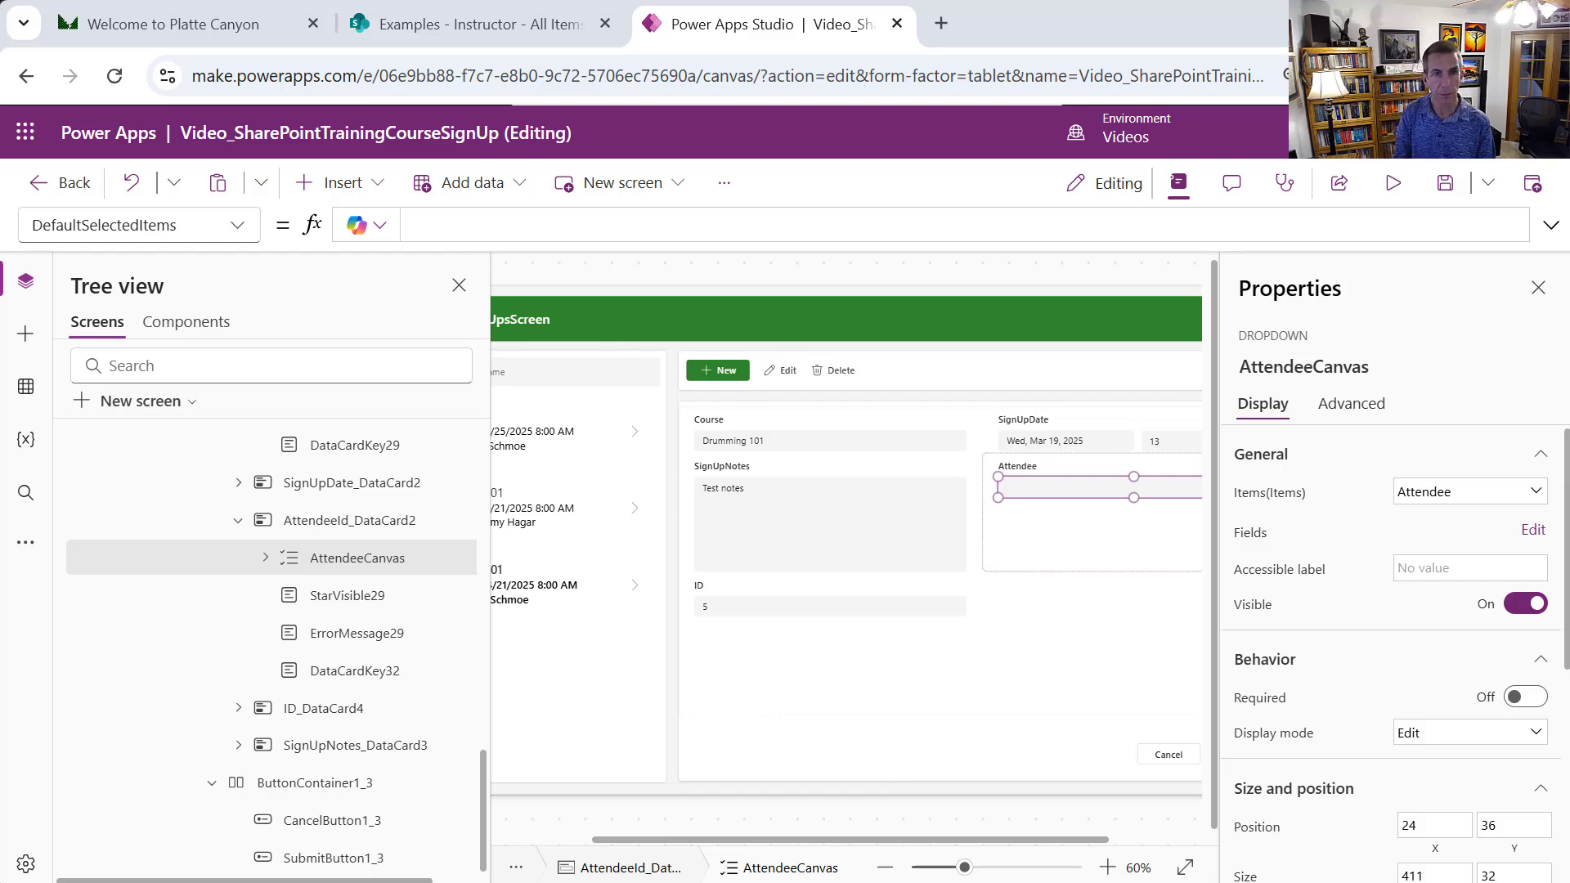
Set AttendeeCanvas's DefaultSelectedItems to LookUp(Attendee, ID = Value(CurrentItem.AttendeeId.Value))
click(578, 227)
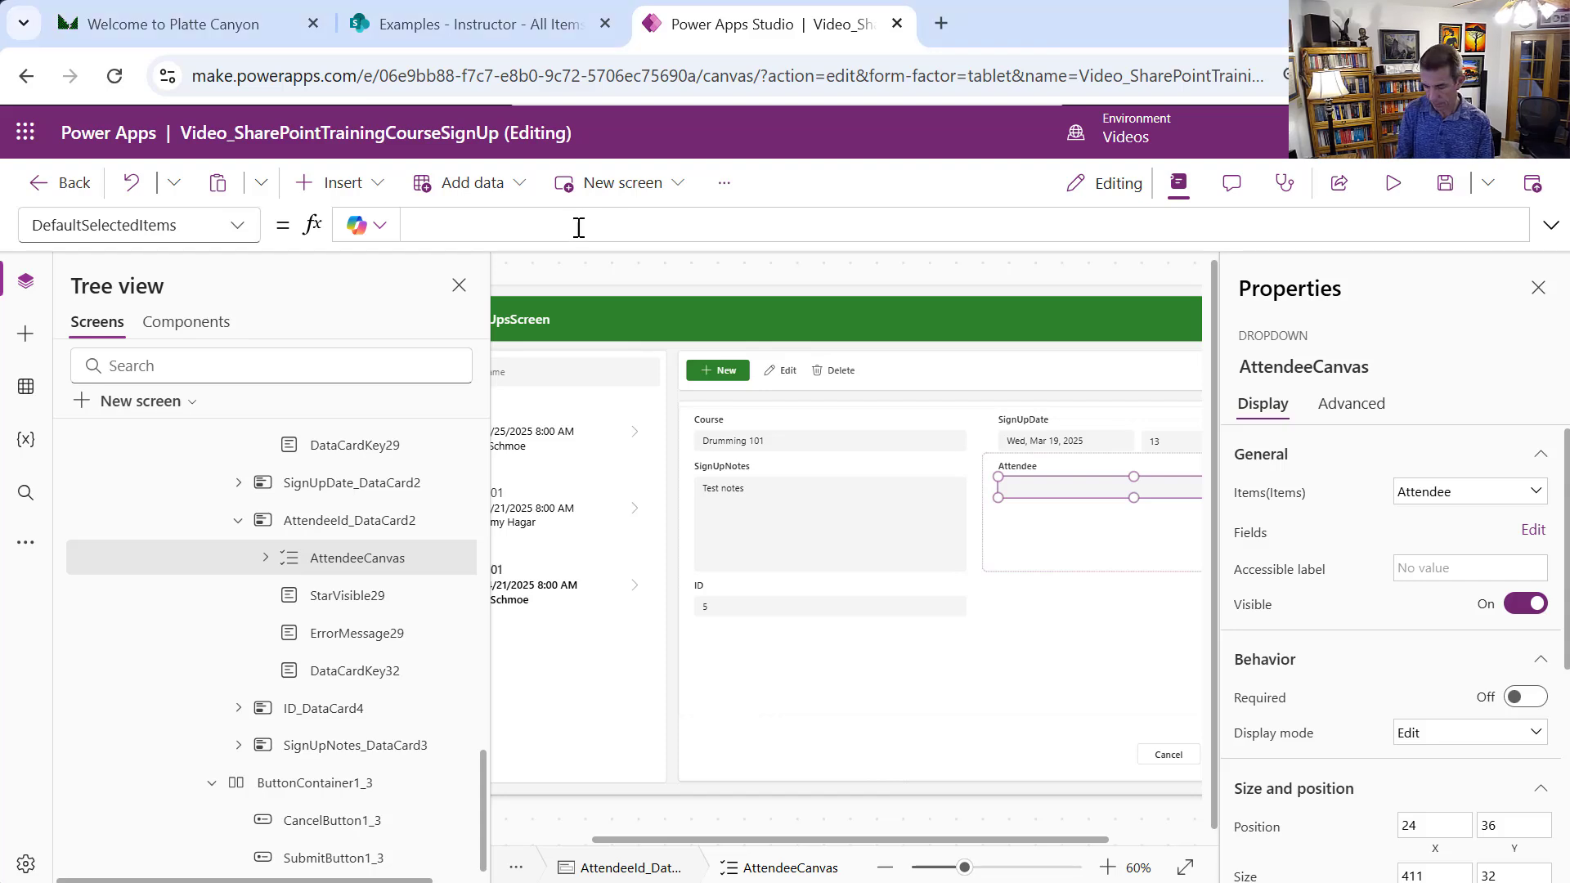
key(ctrl+v)
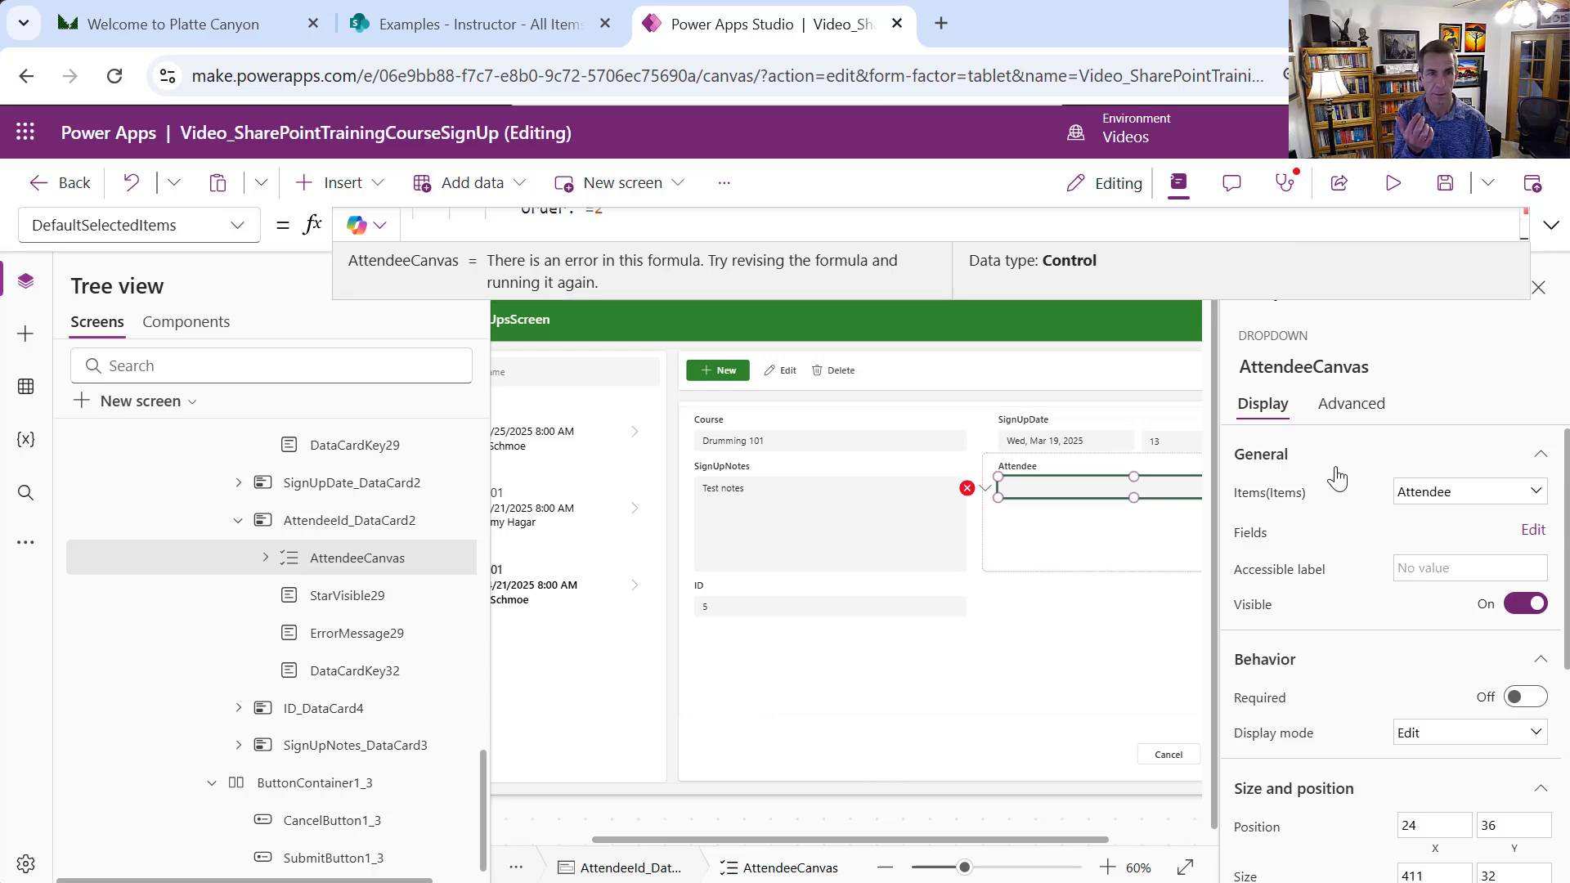
drag(1271, 300, 1297, 420)
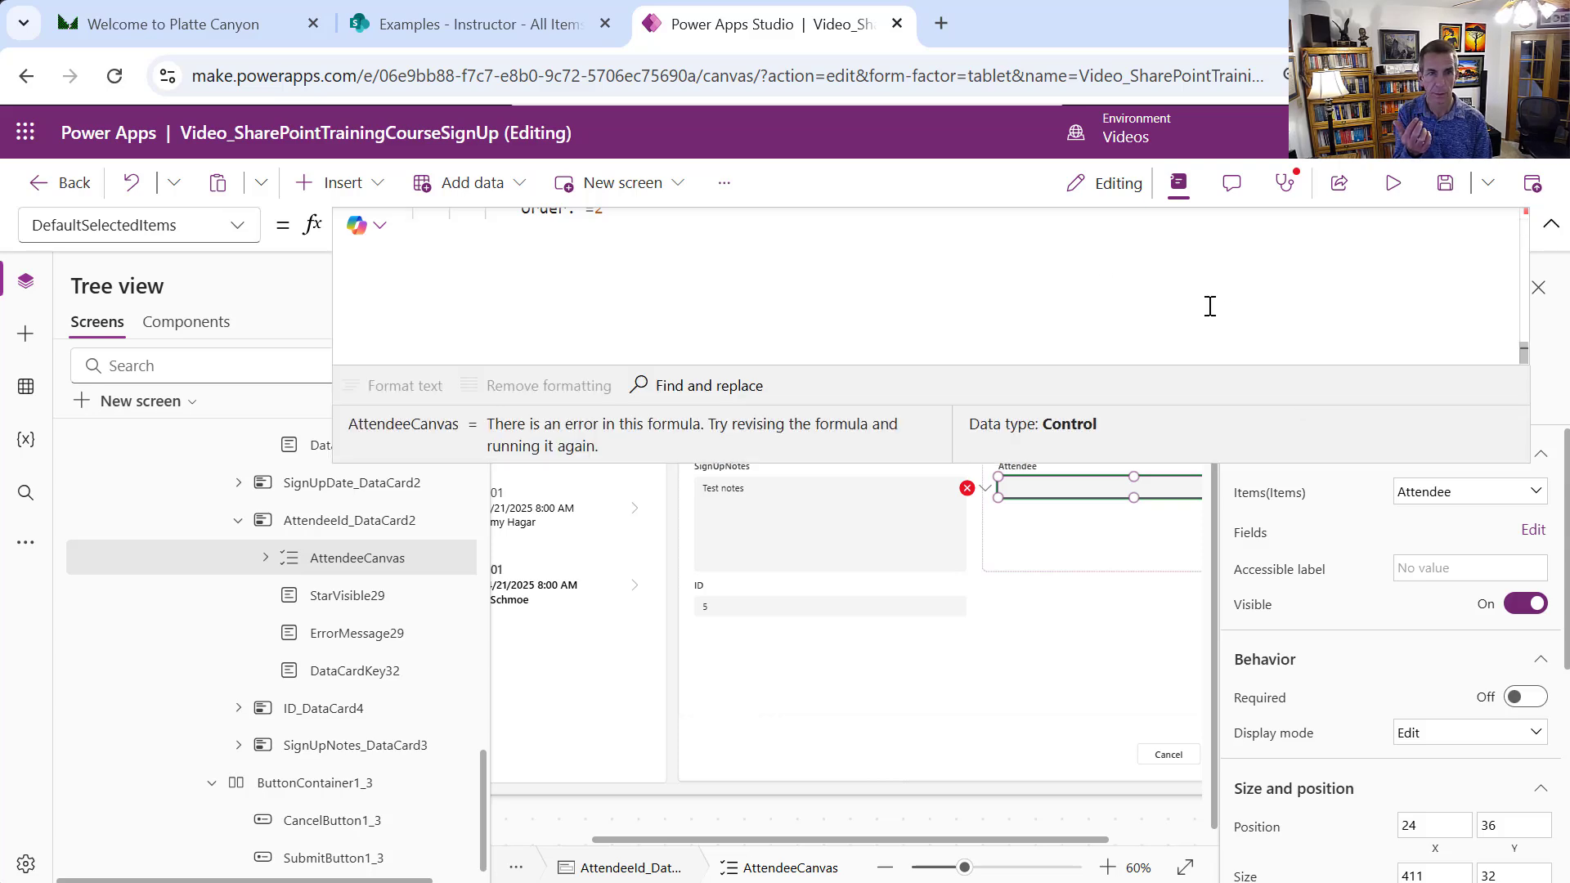
scroll(922, 261, up, 5)
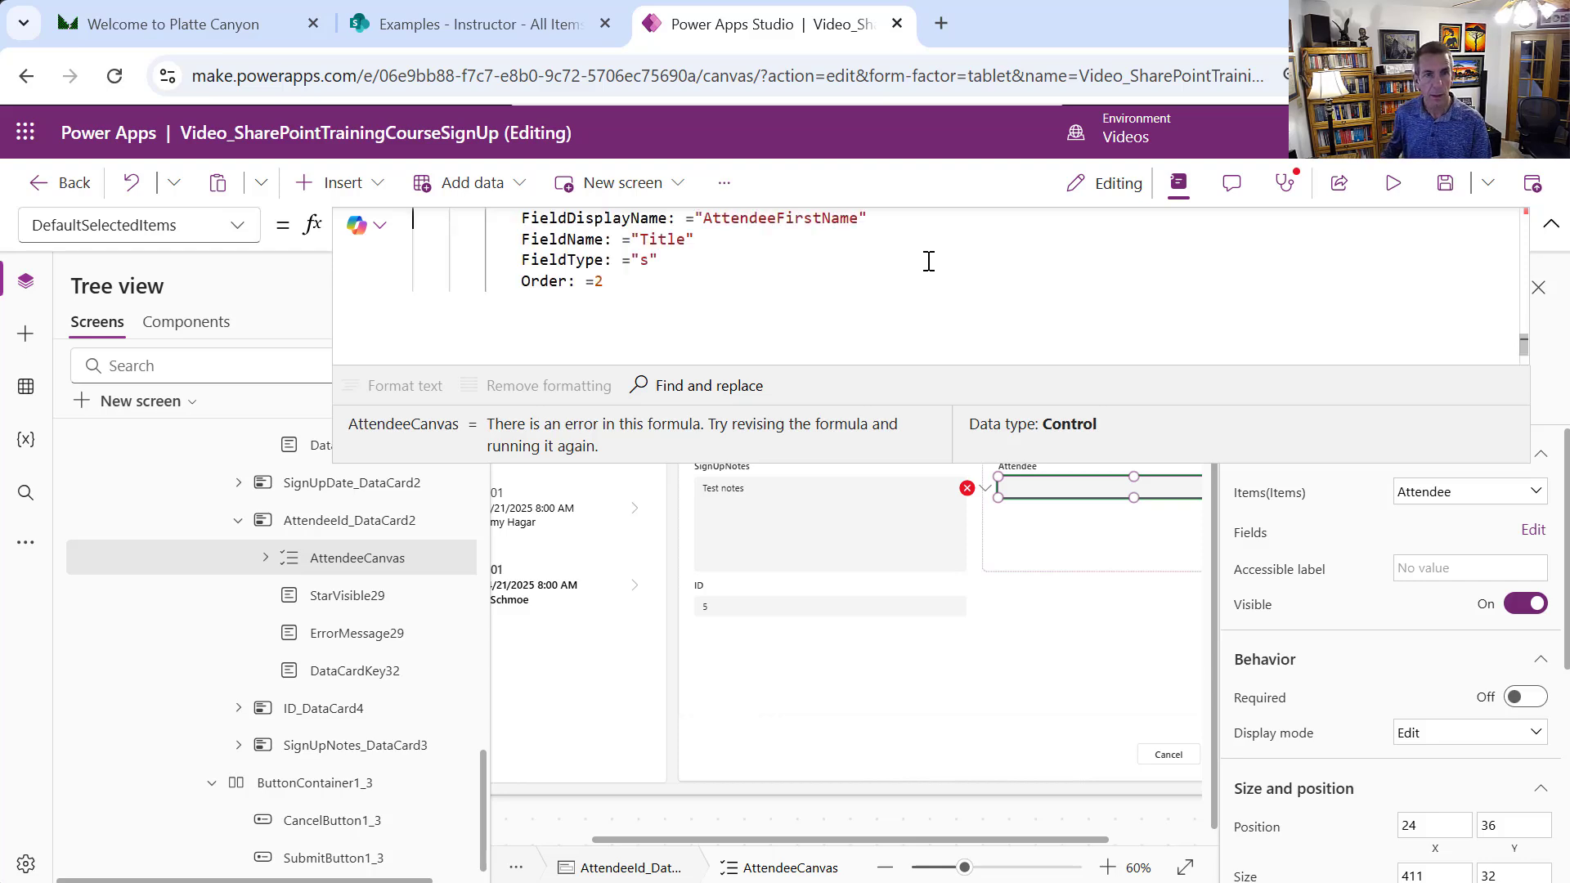
scroll(919, 260, up, 5)
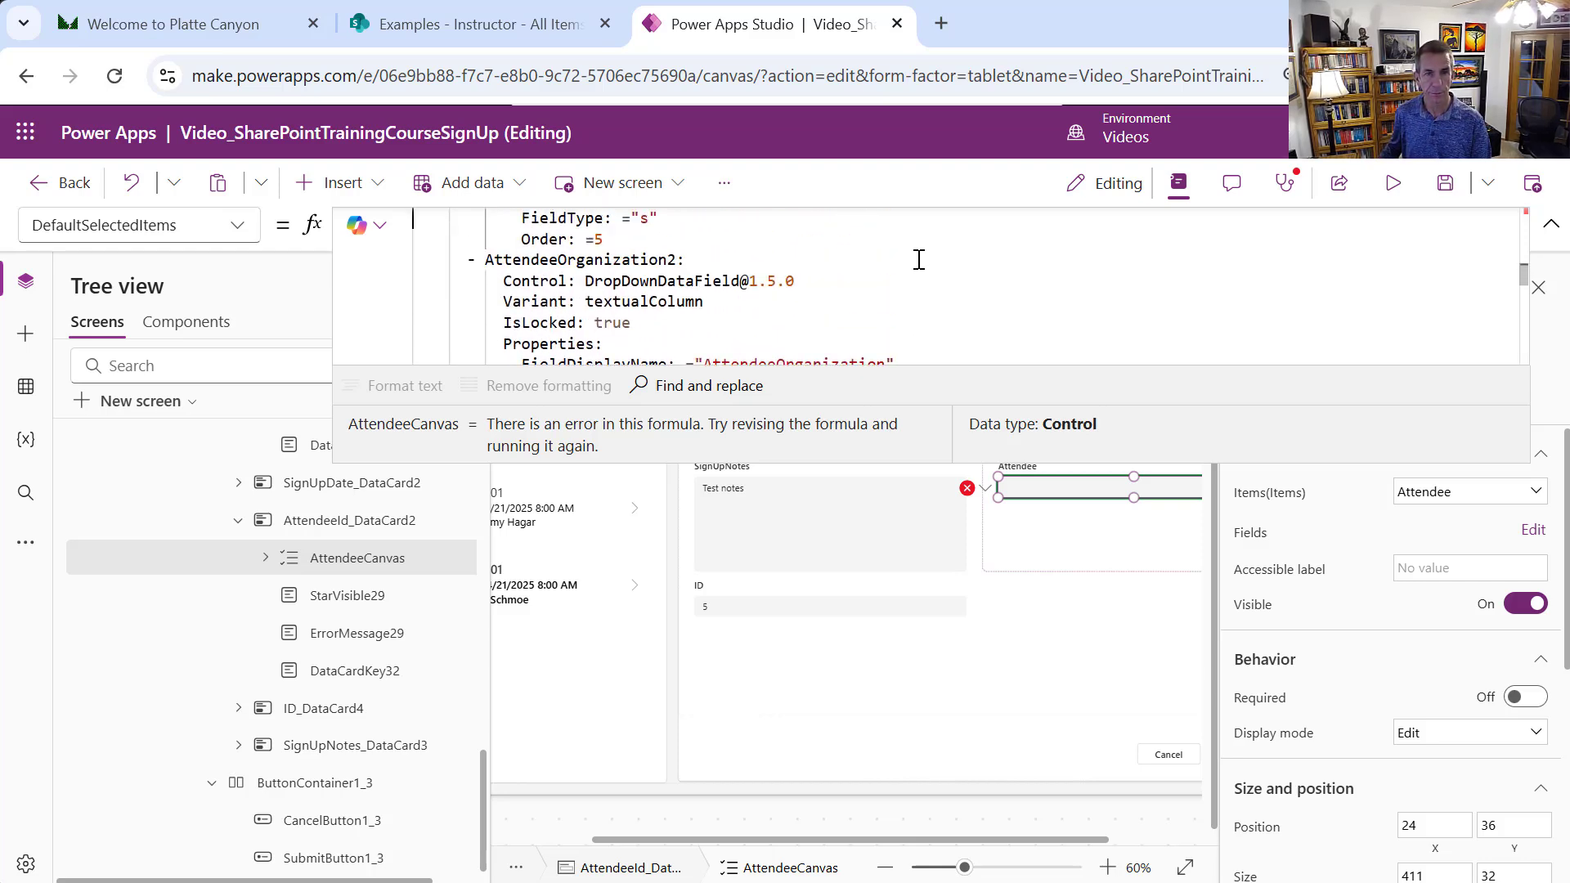
key(ctrl+a)
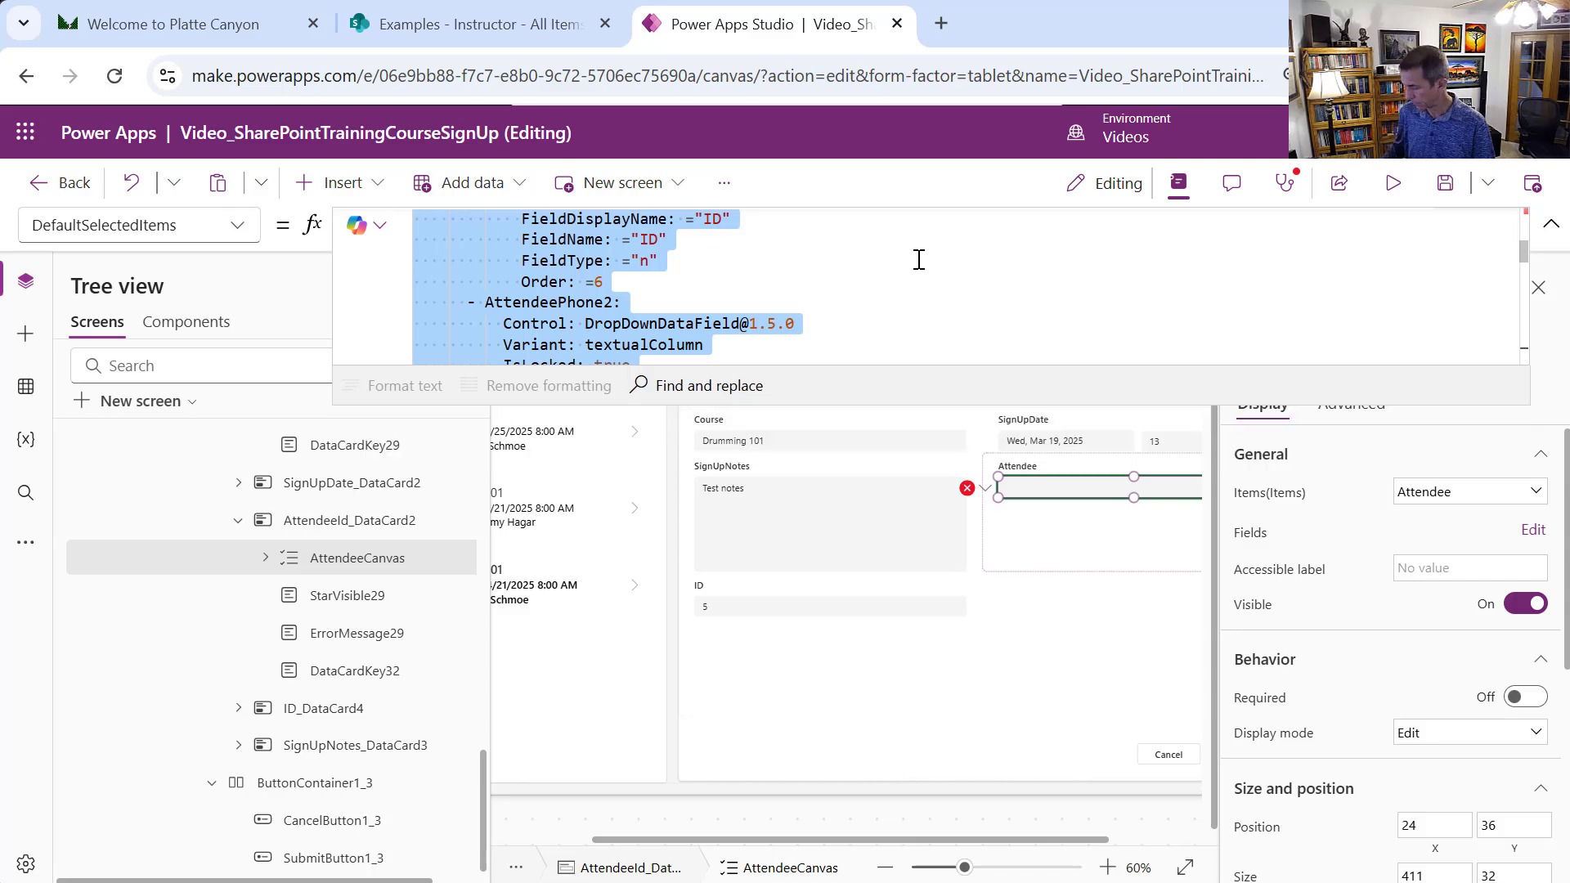
key(Delete)
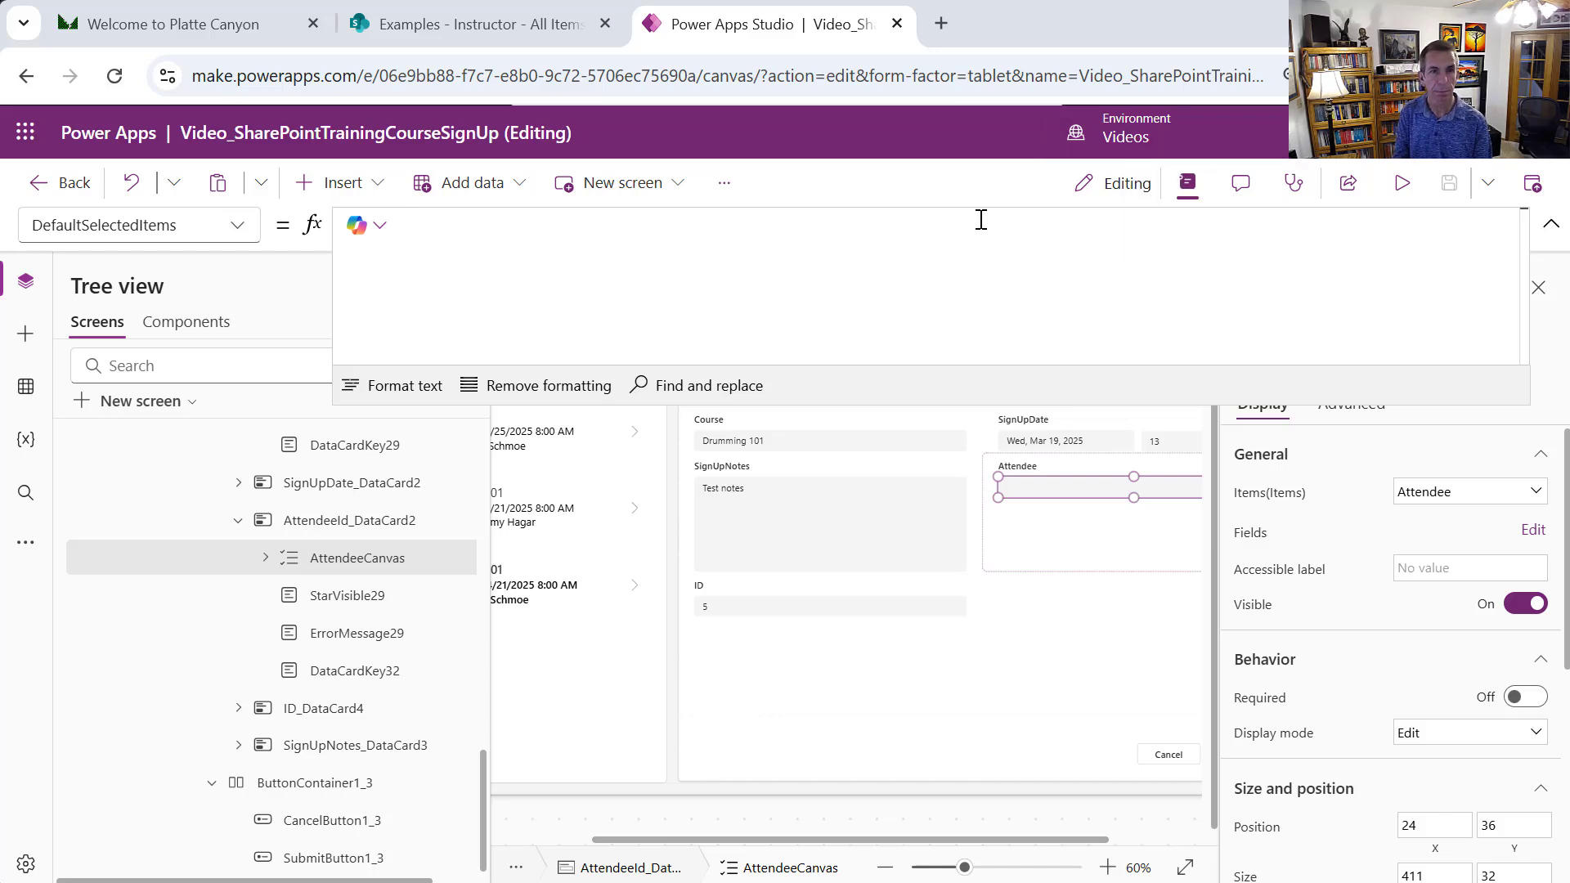
text(LookUp(Attendee, ID = Value(CurrentItem.AttendeeId.Value)))
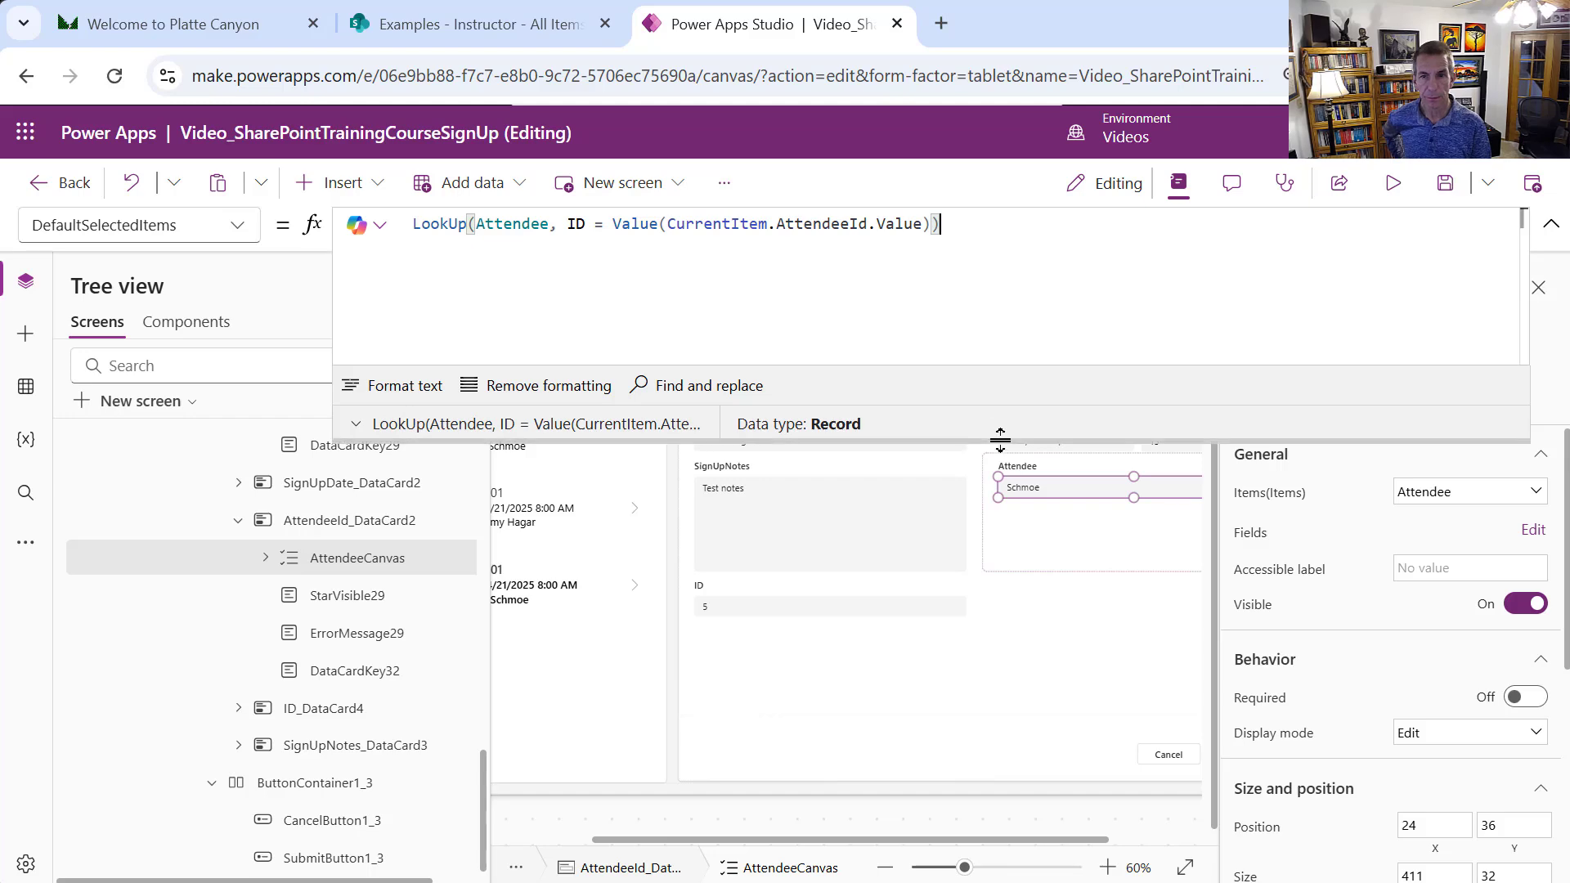
drag(998, 434, 998, 262)
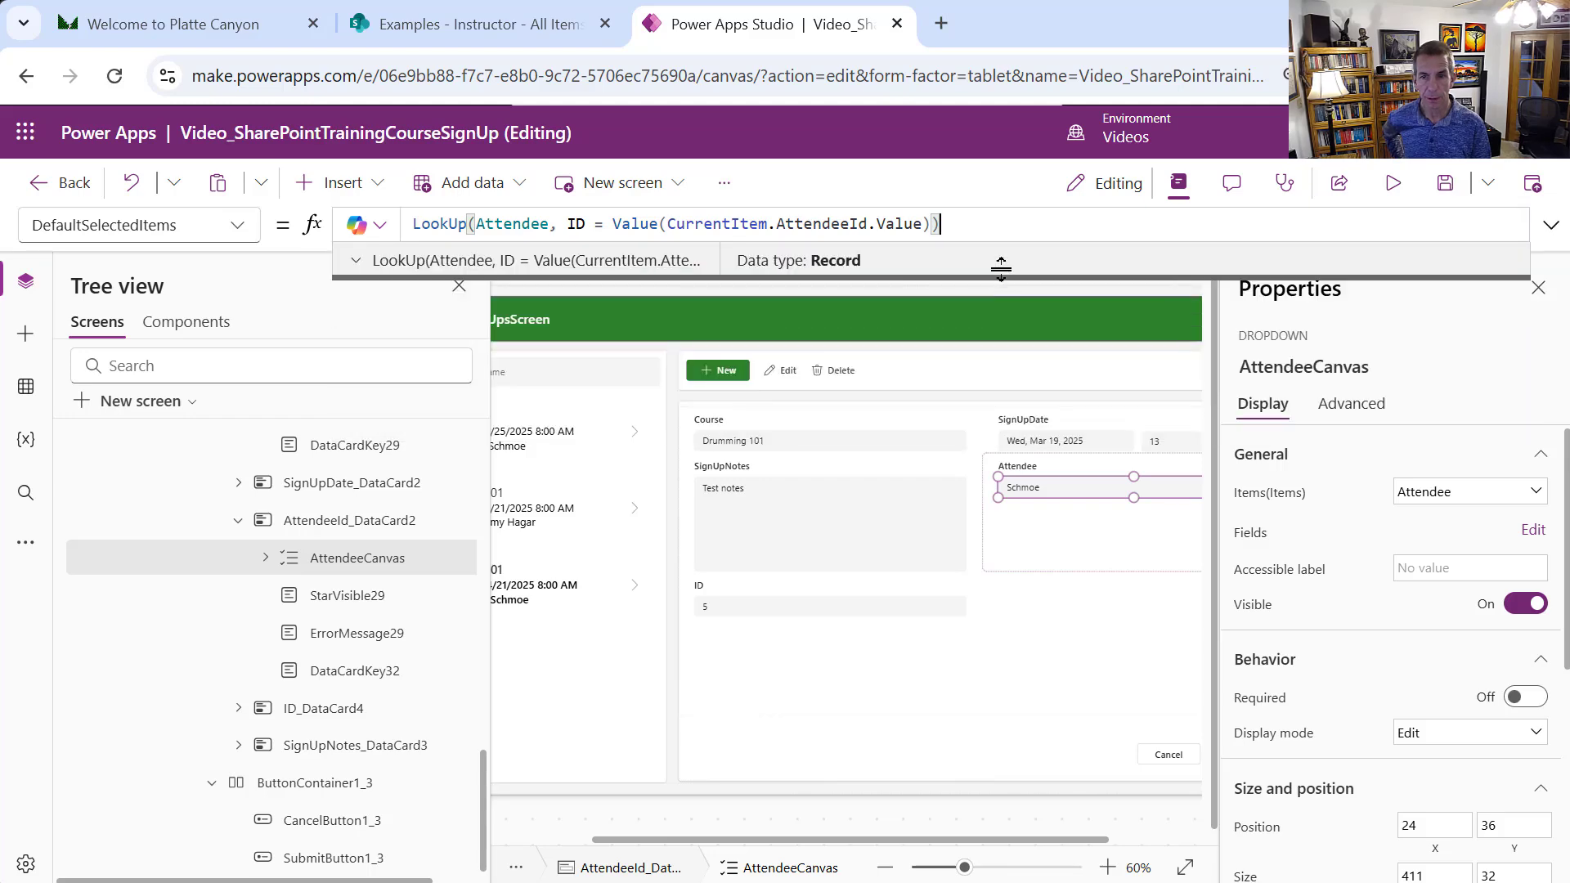
click(1392, 182)
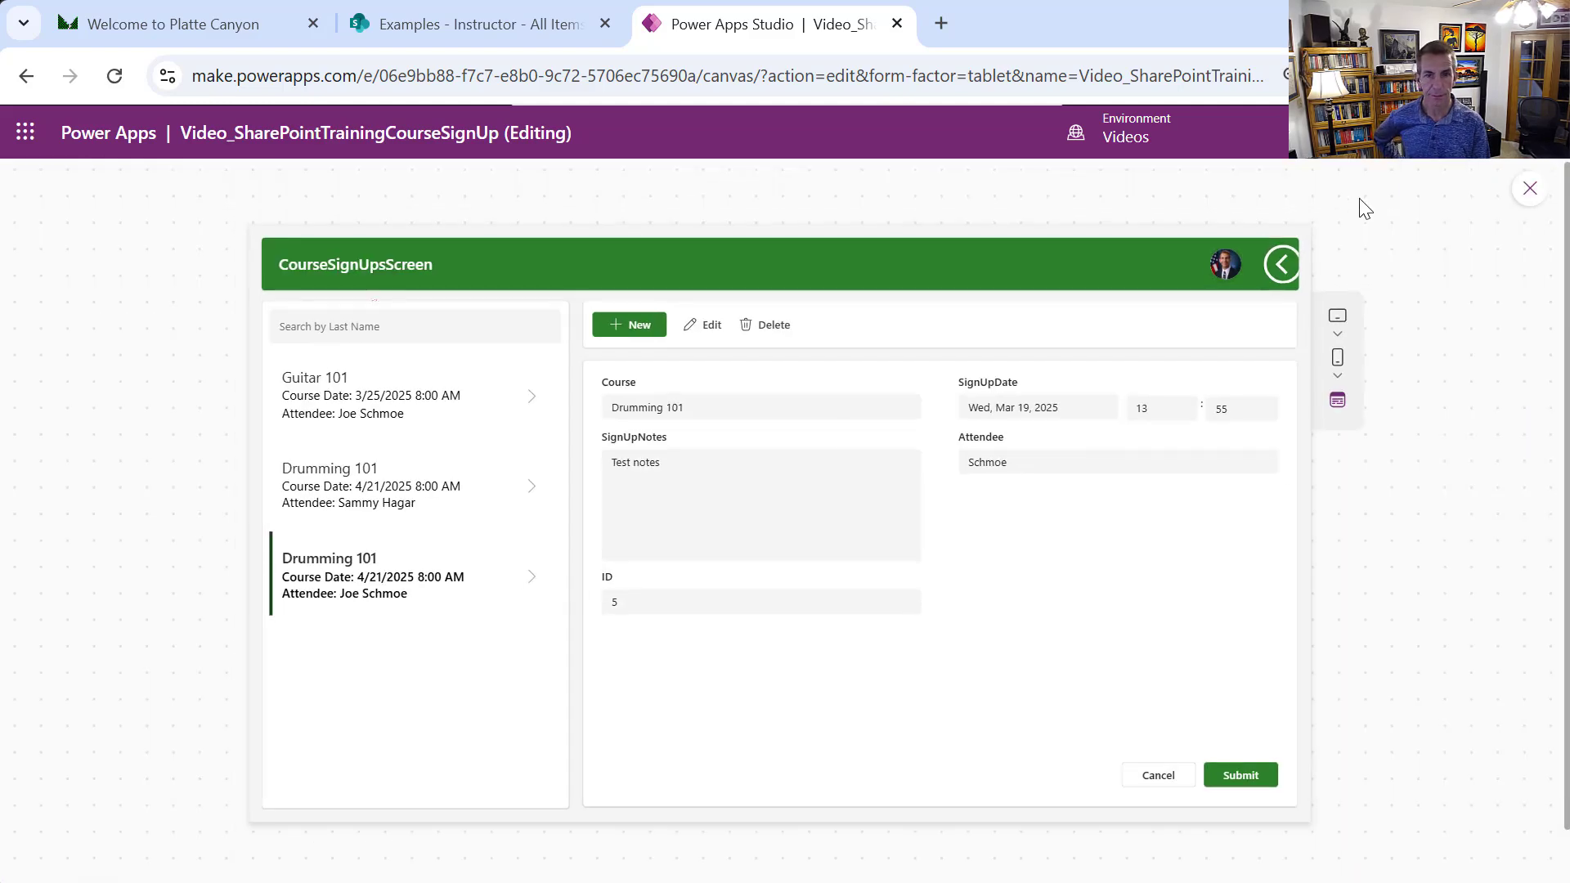
click(407, 493)
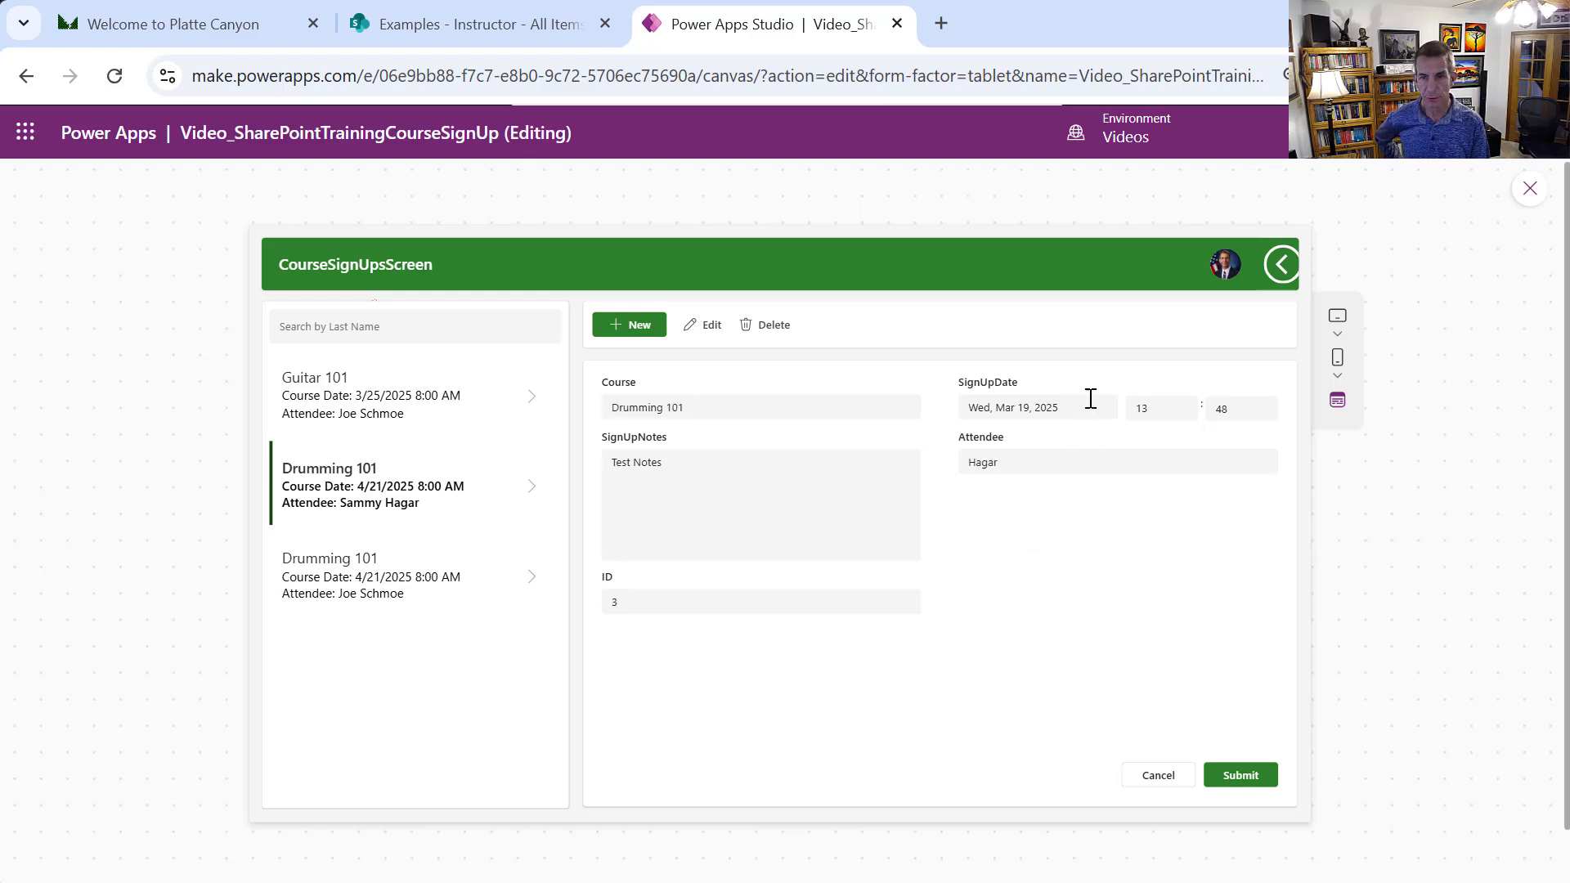
click(395, 387)
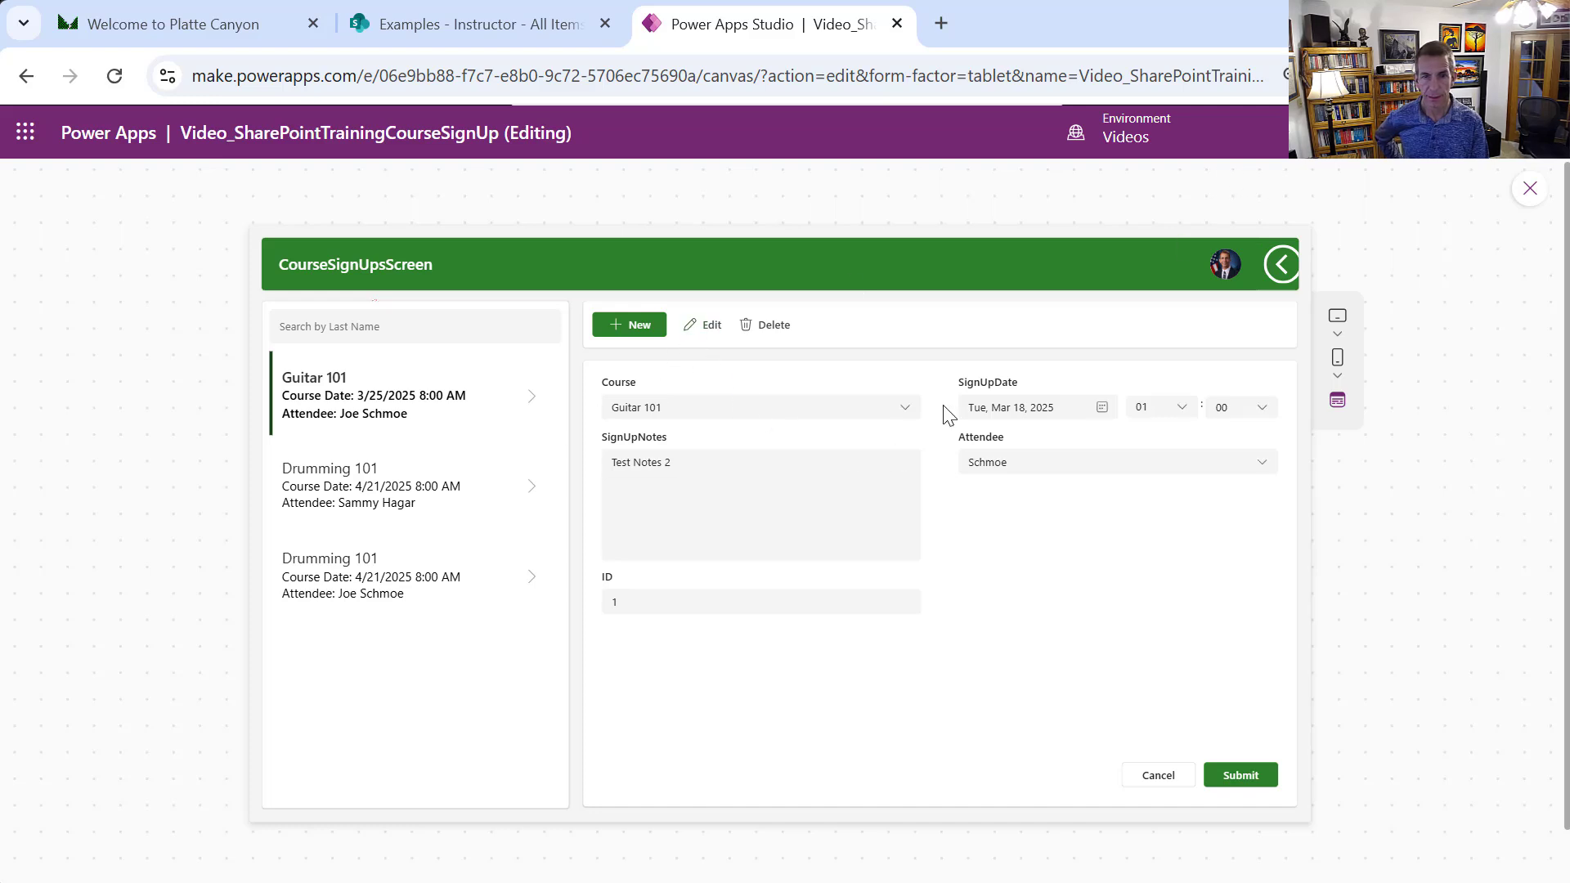
click(906, 408)
click(910, 417)
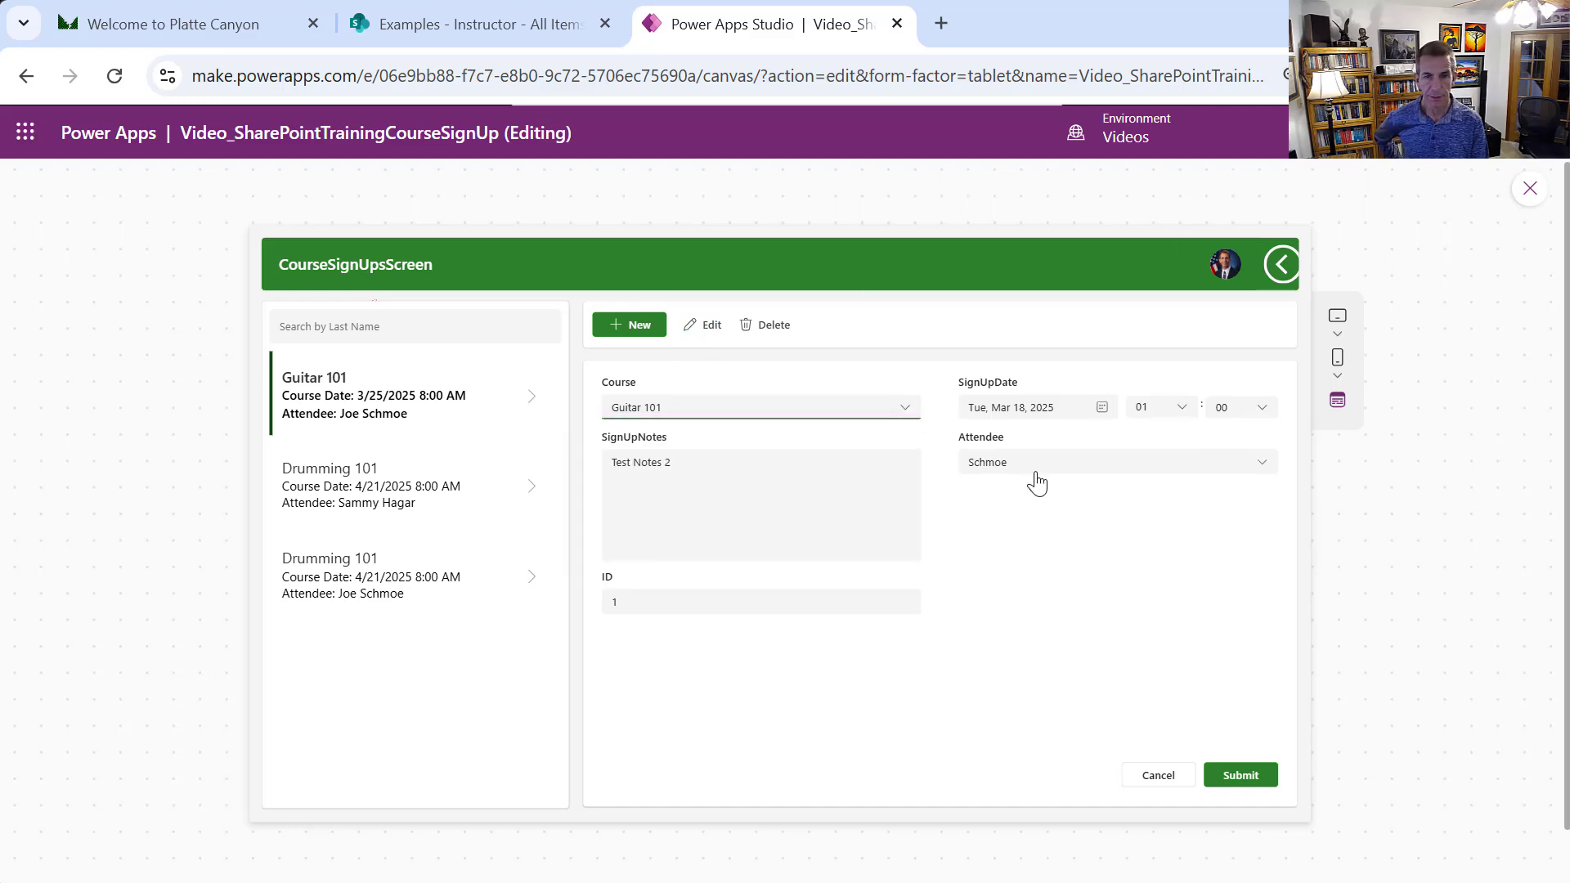
click(1032, 467)
click(1030, 470)
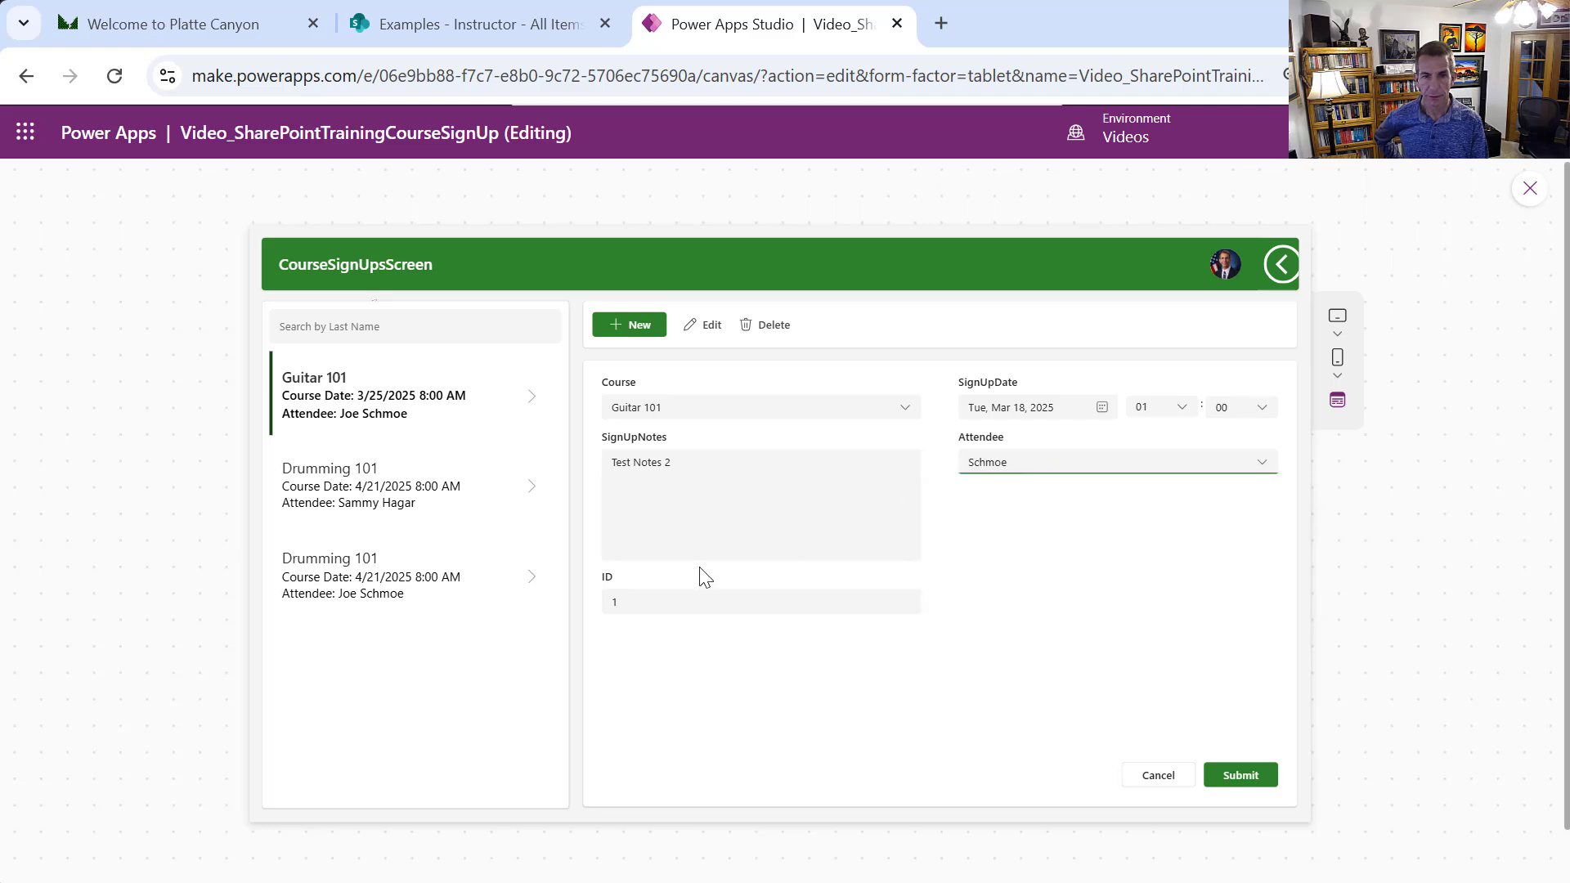
click(338, 466)
click(416, 544)
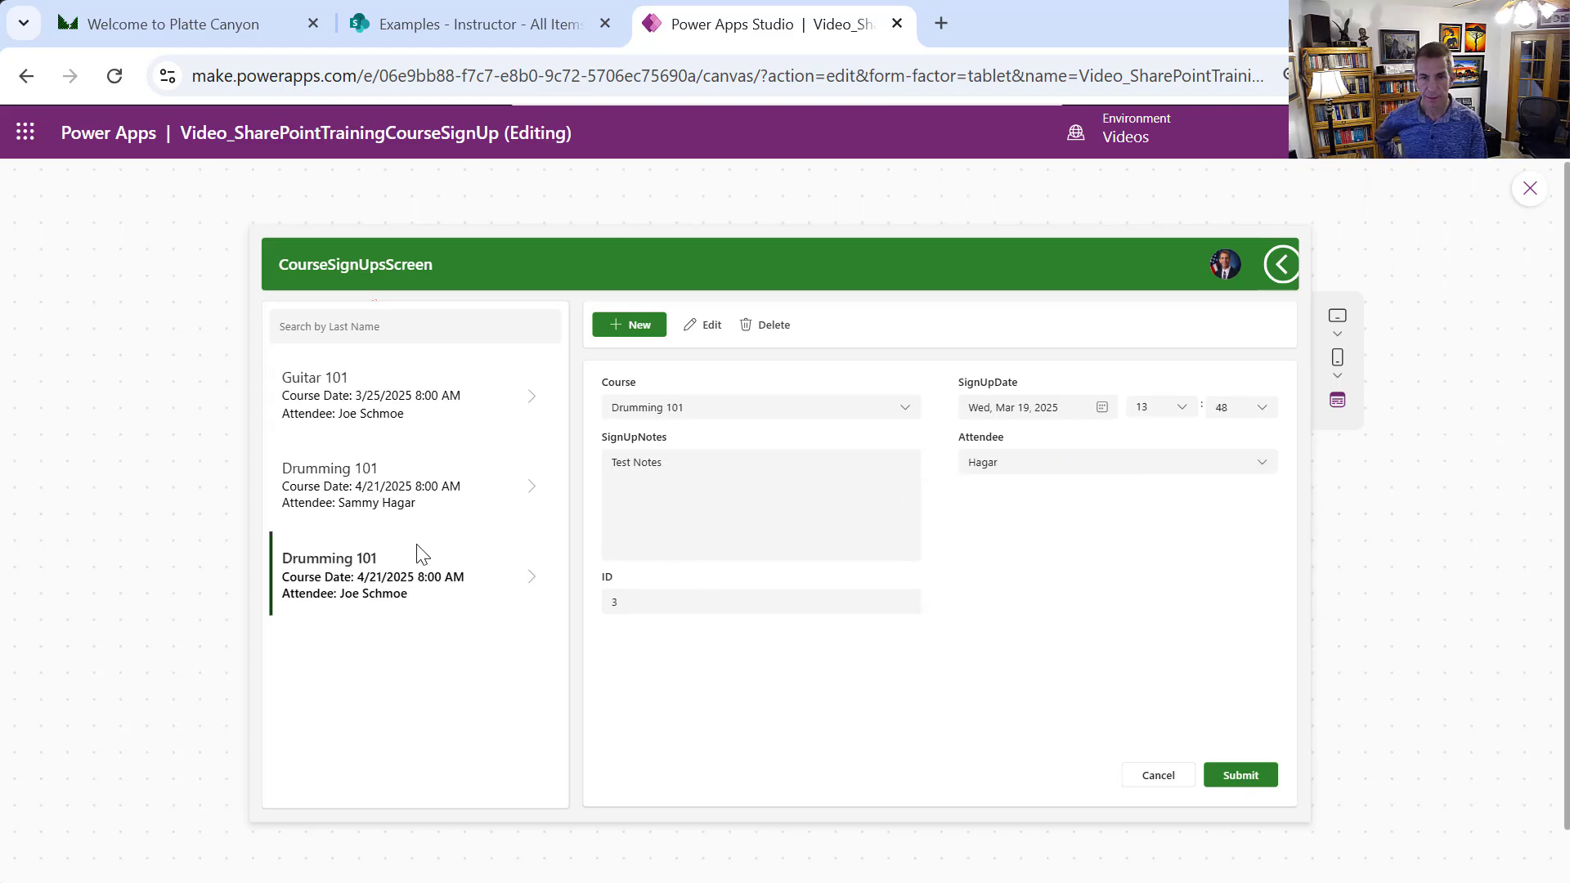
click(415, 454)
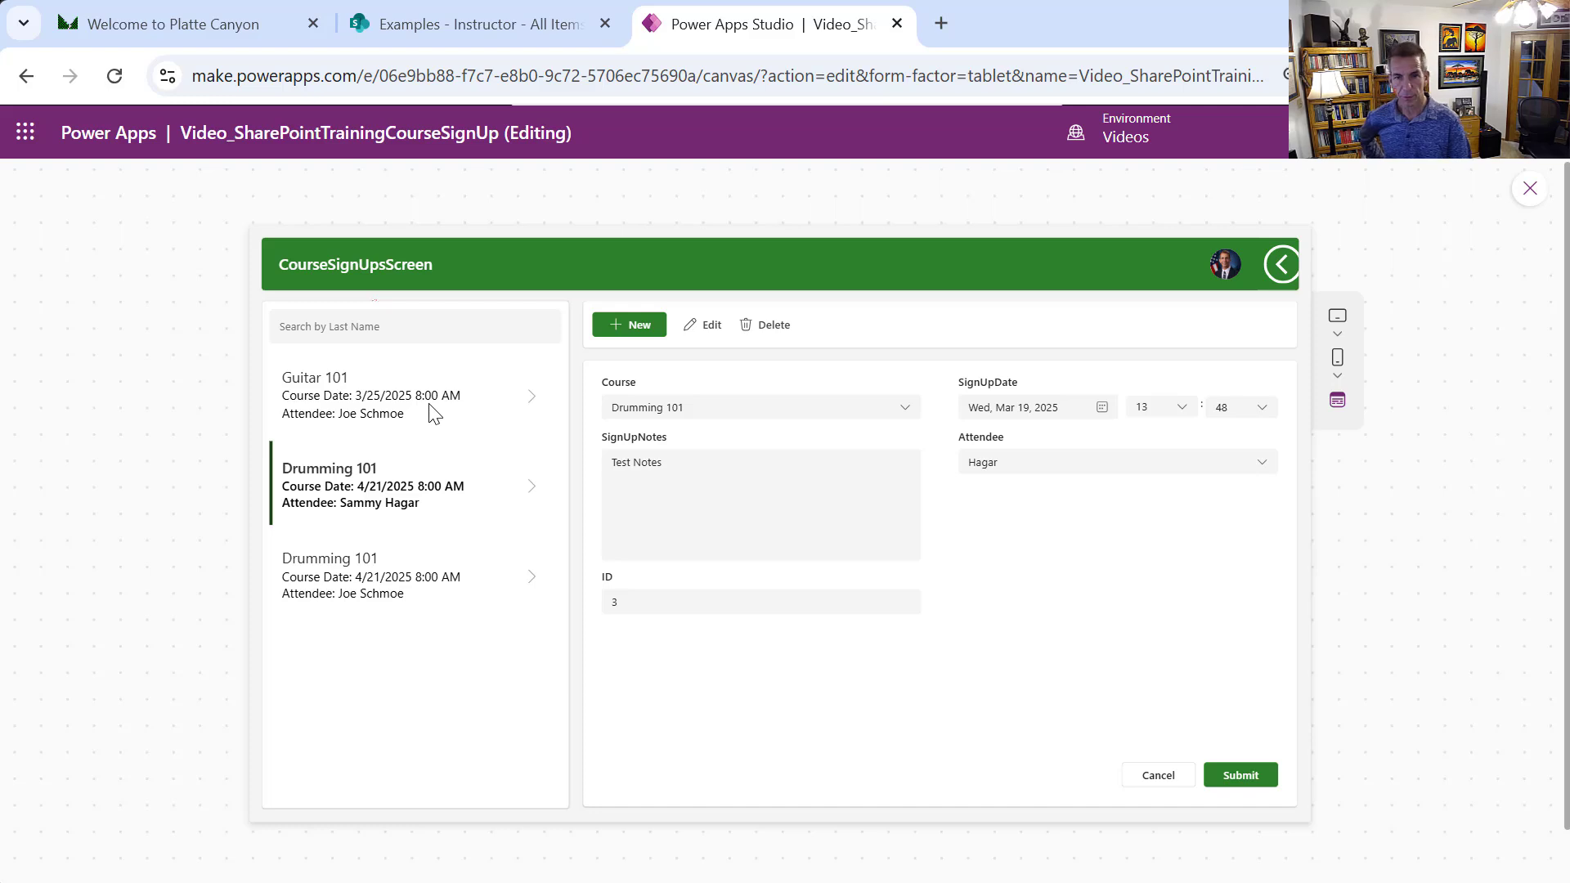
click(433, 412)
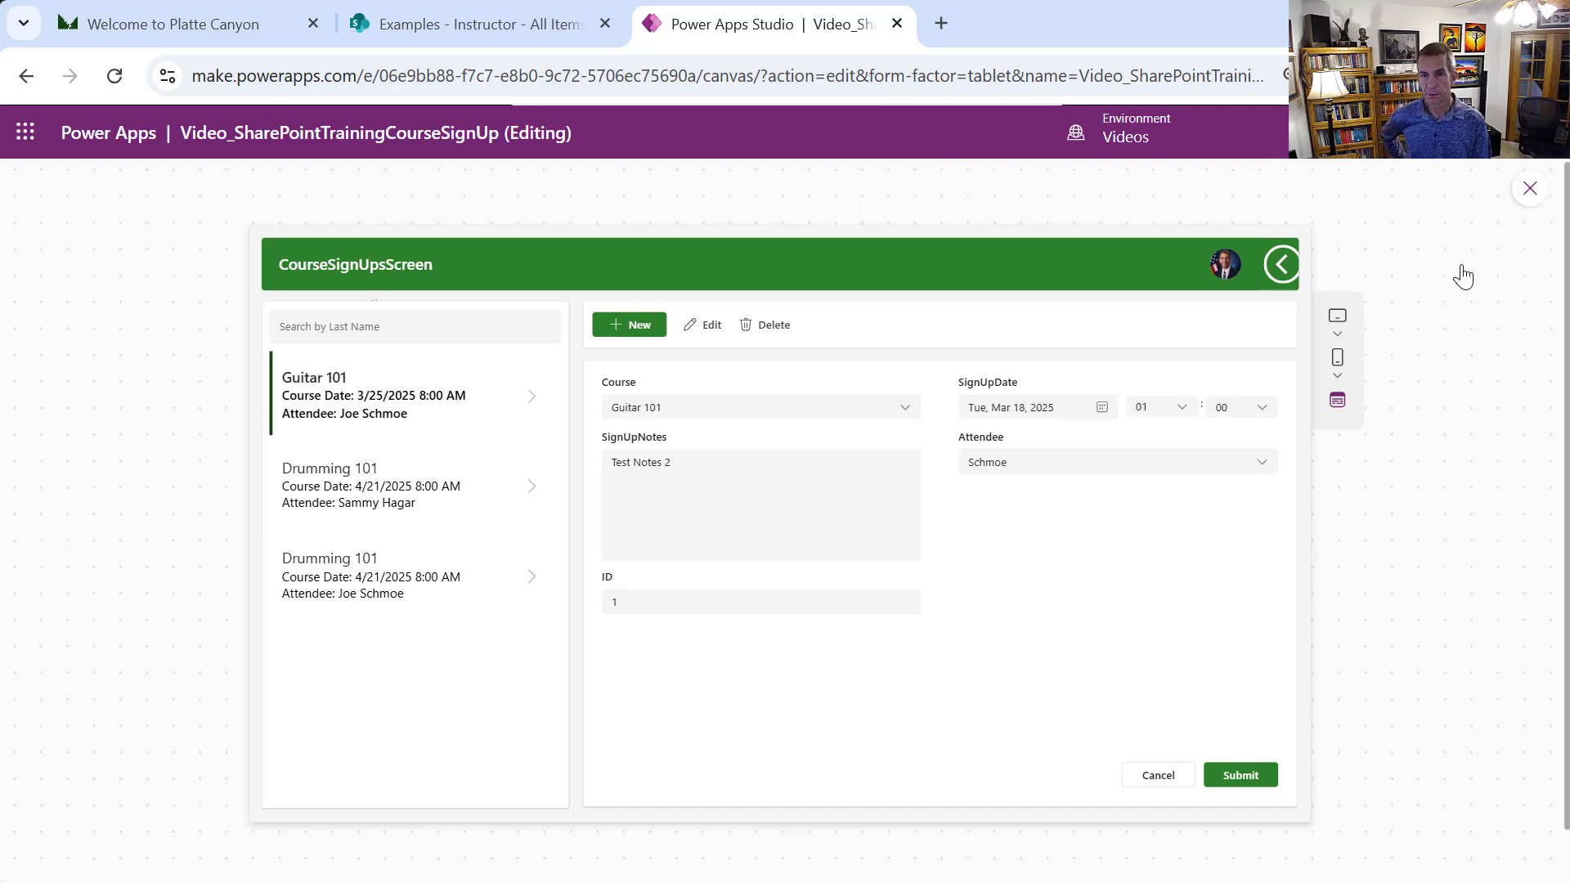
key(Escape)
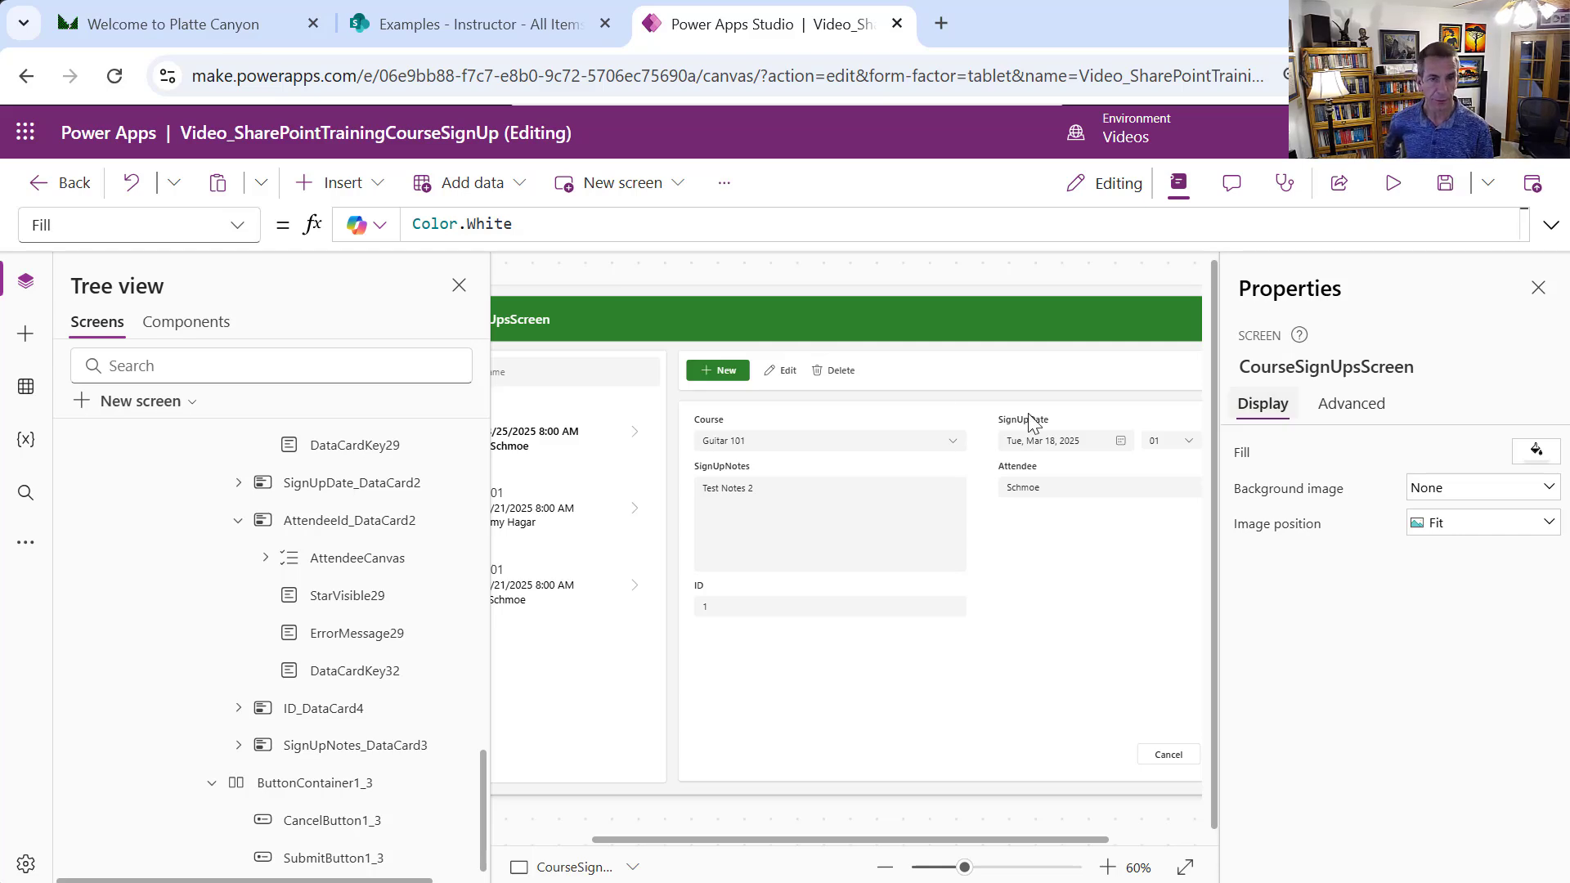
Narrow the Tree view pane, zoom the canvas to 50%, and select the bottom button bar container
click(459, 285)
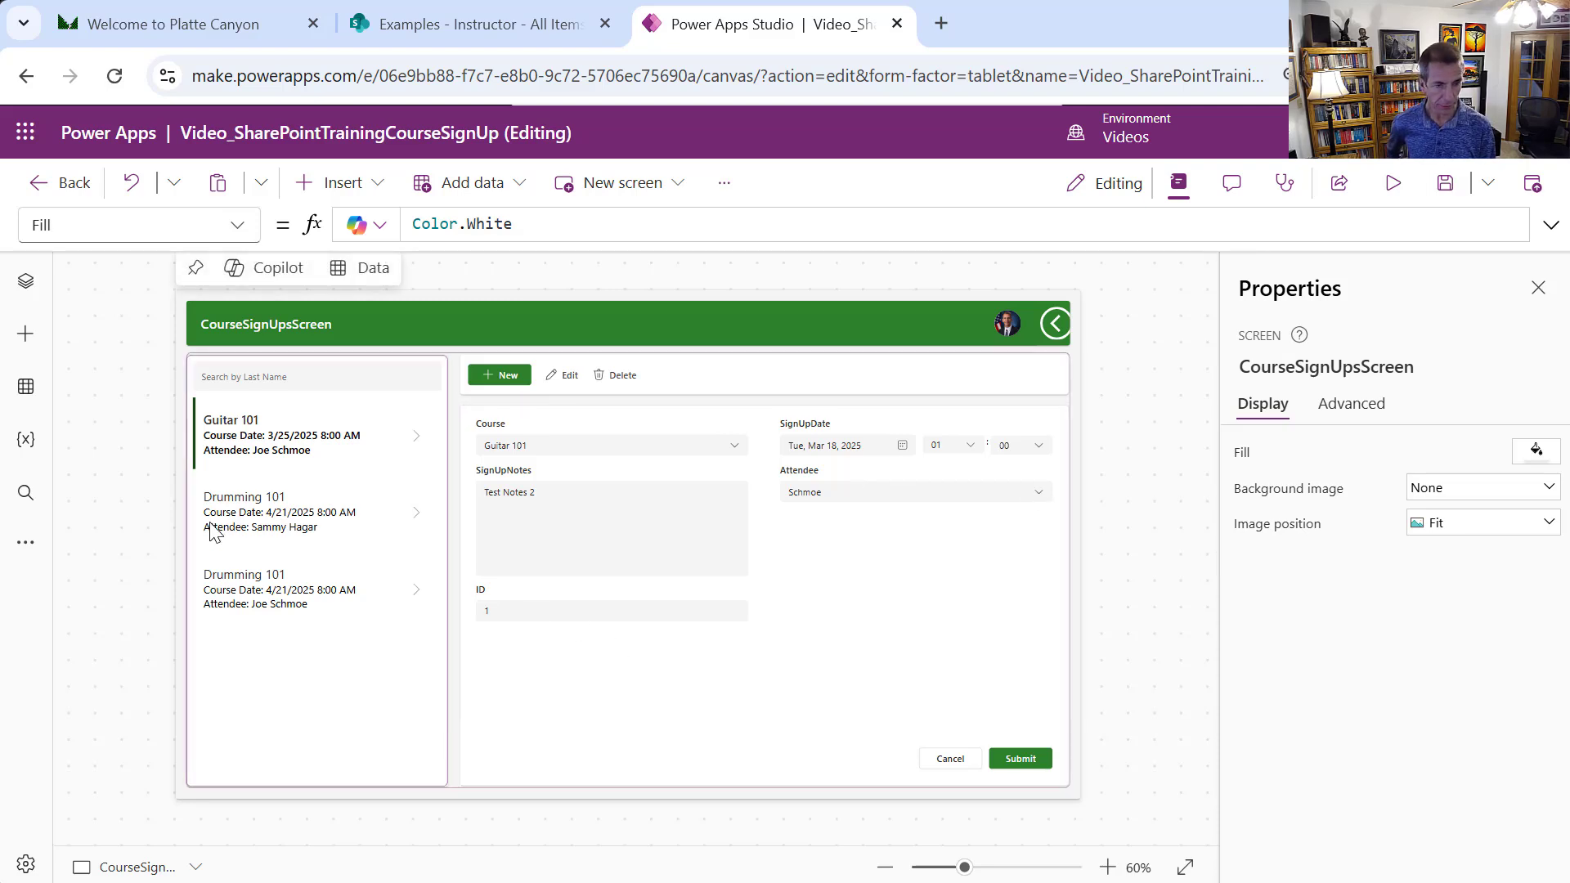
click(25, 281)
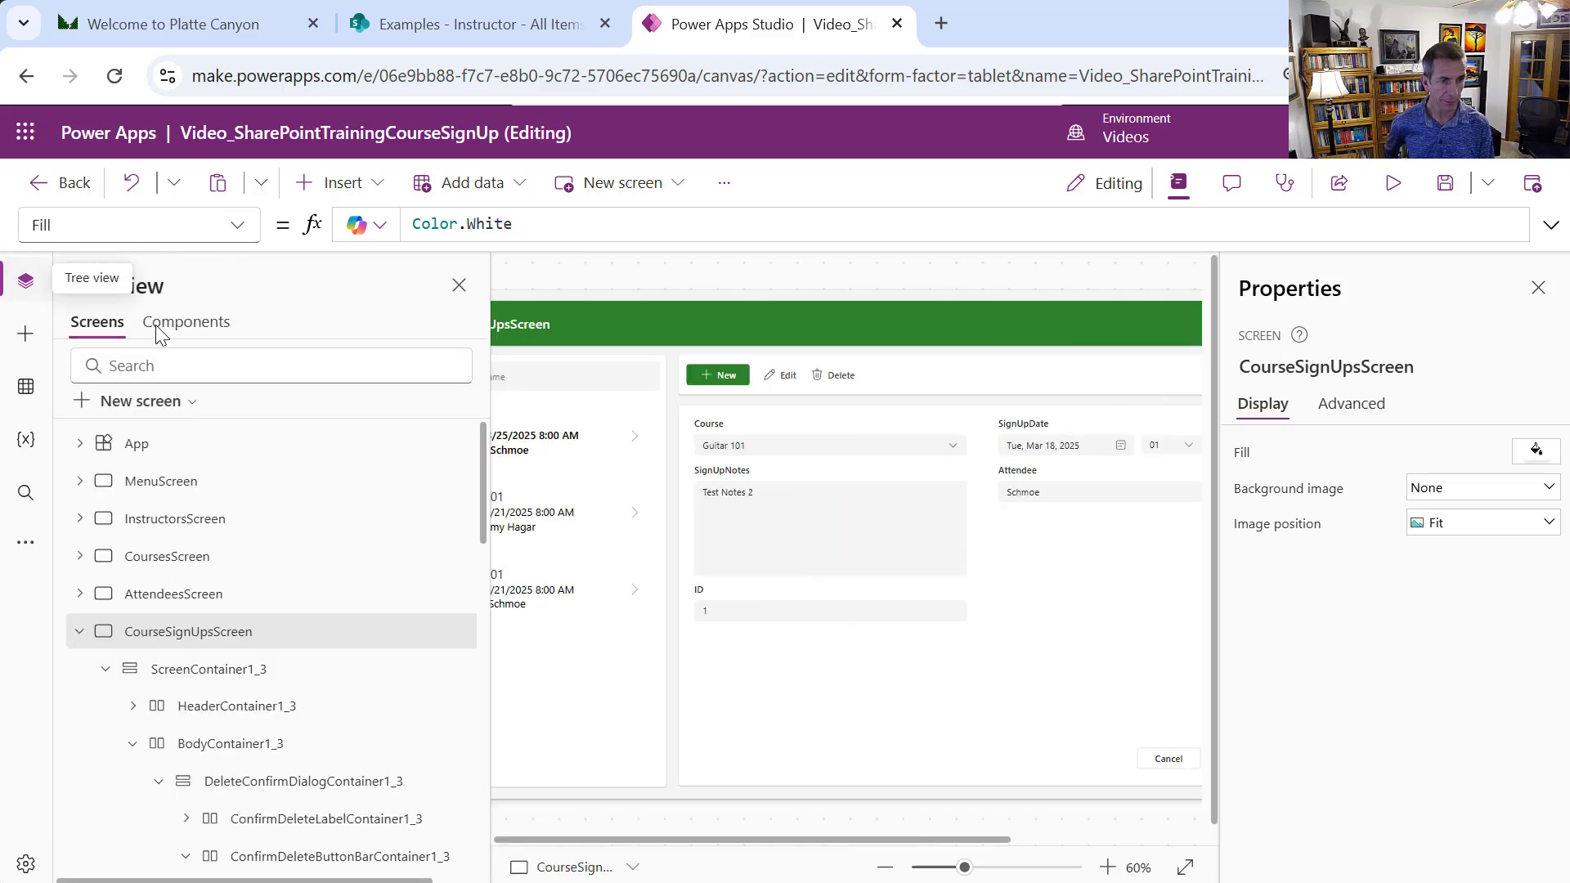
drag(492, 393, 412, 391)
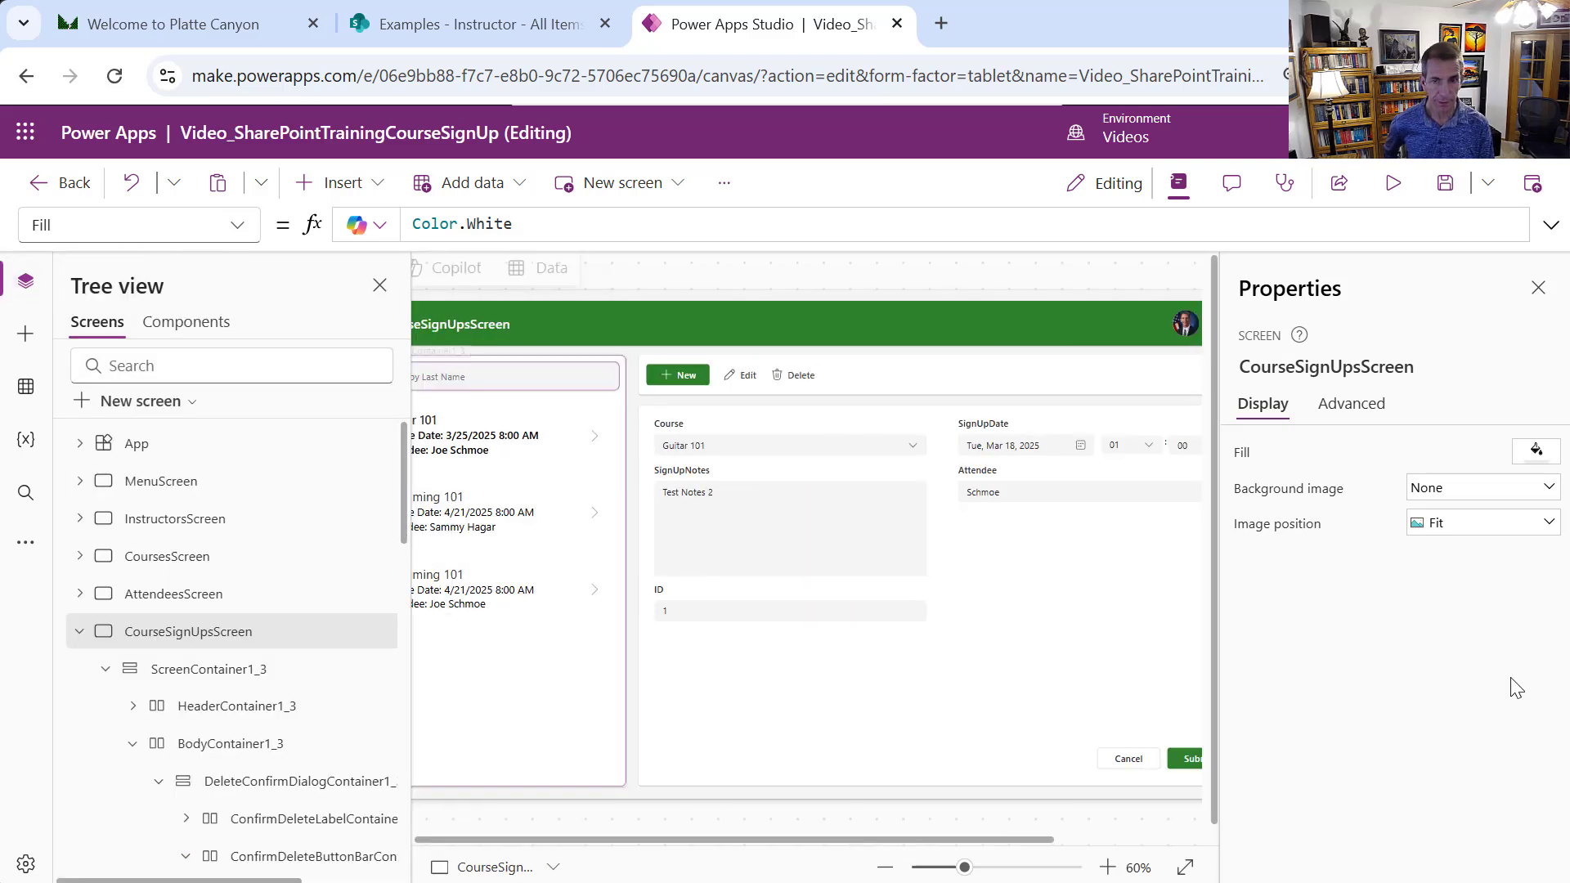
click(885, 867)
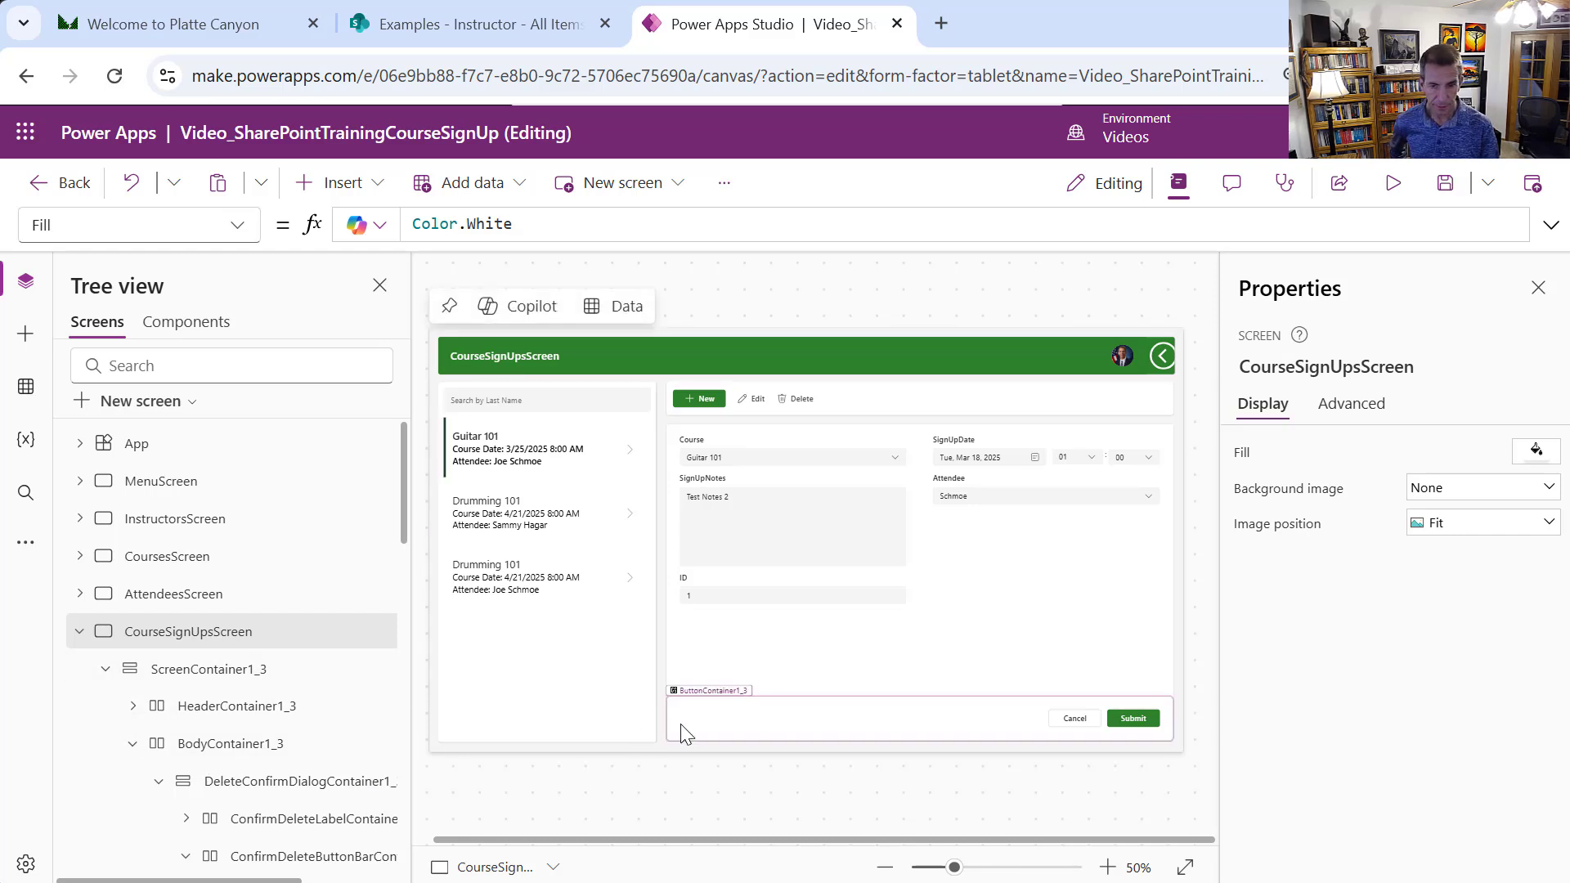
click(683, 730)
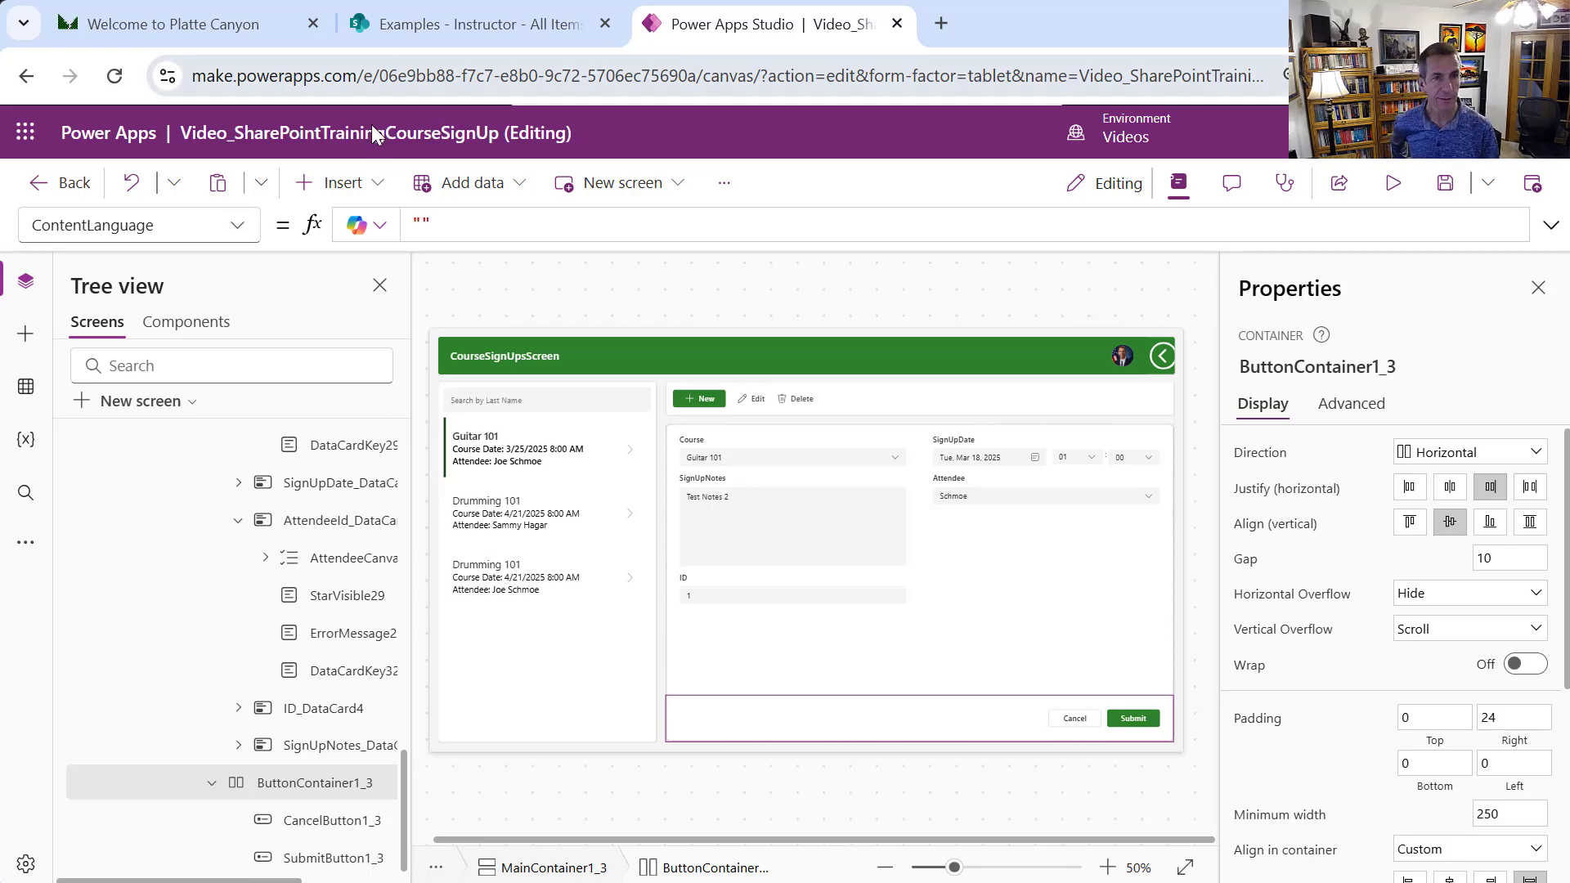
Insert a Horizontal container into the bottom button bar beside Cancel and Submit
click(368, 184)
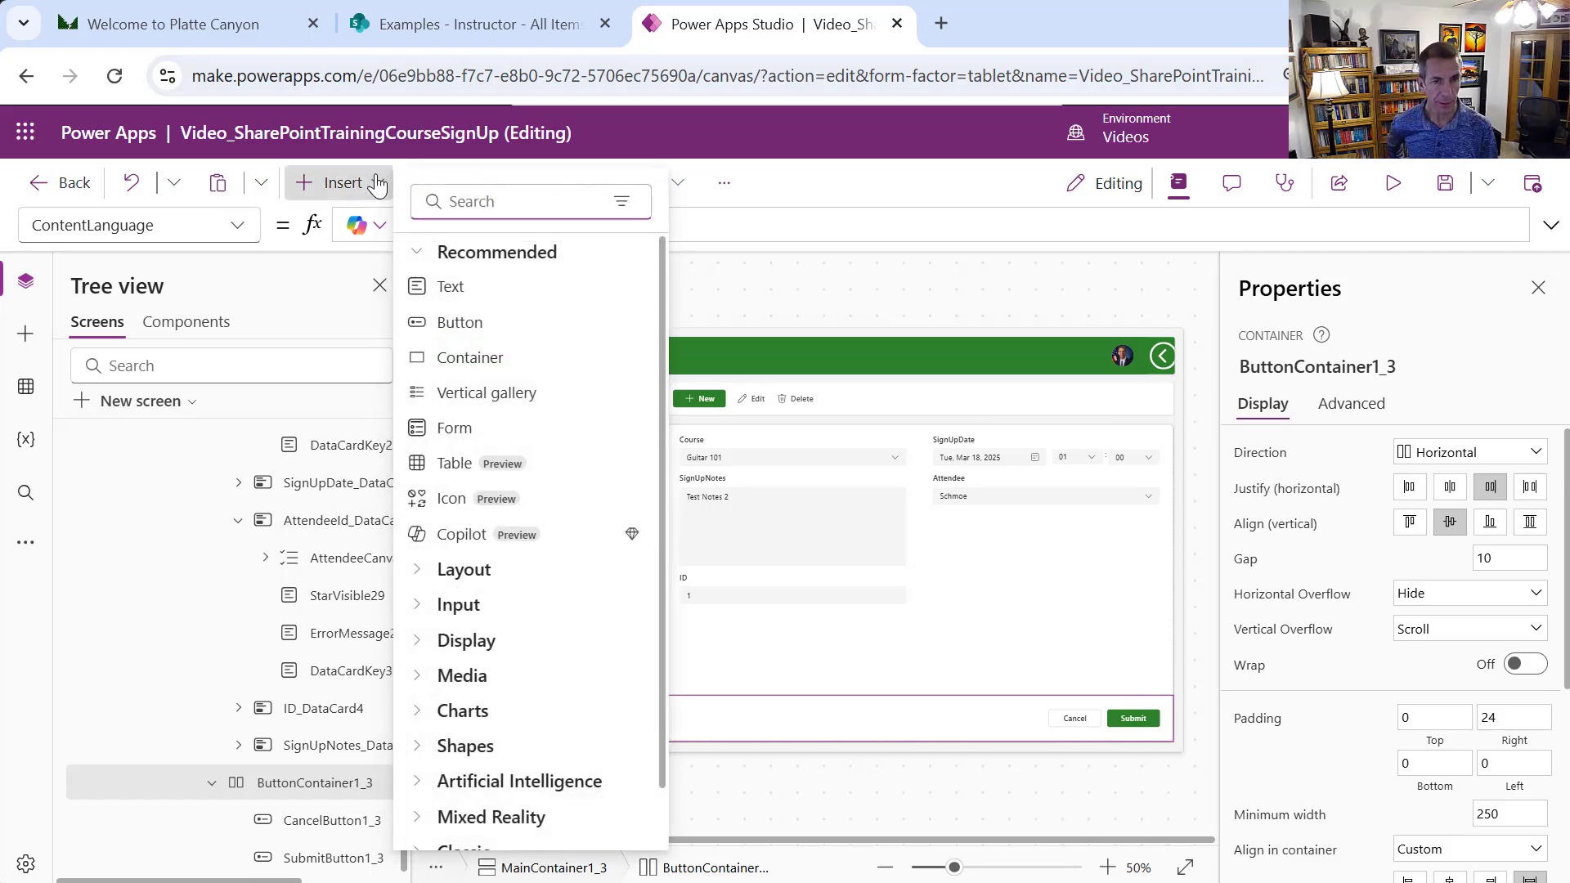
text(cont)
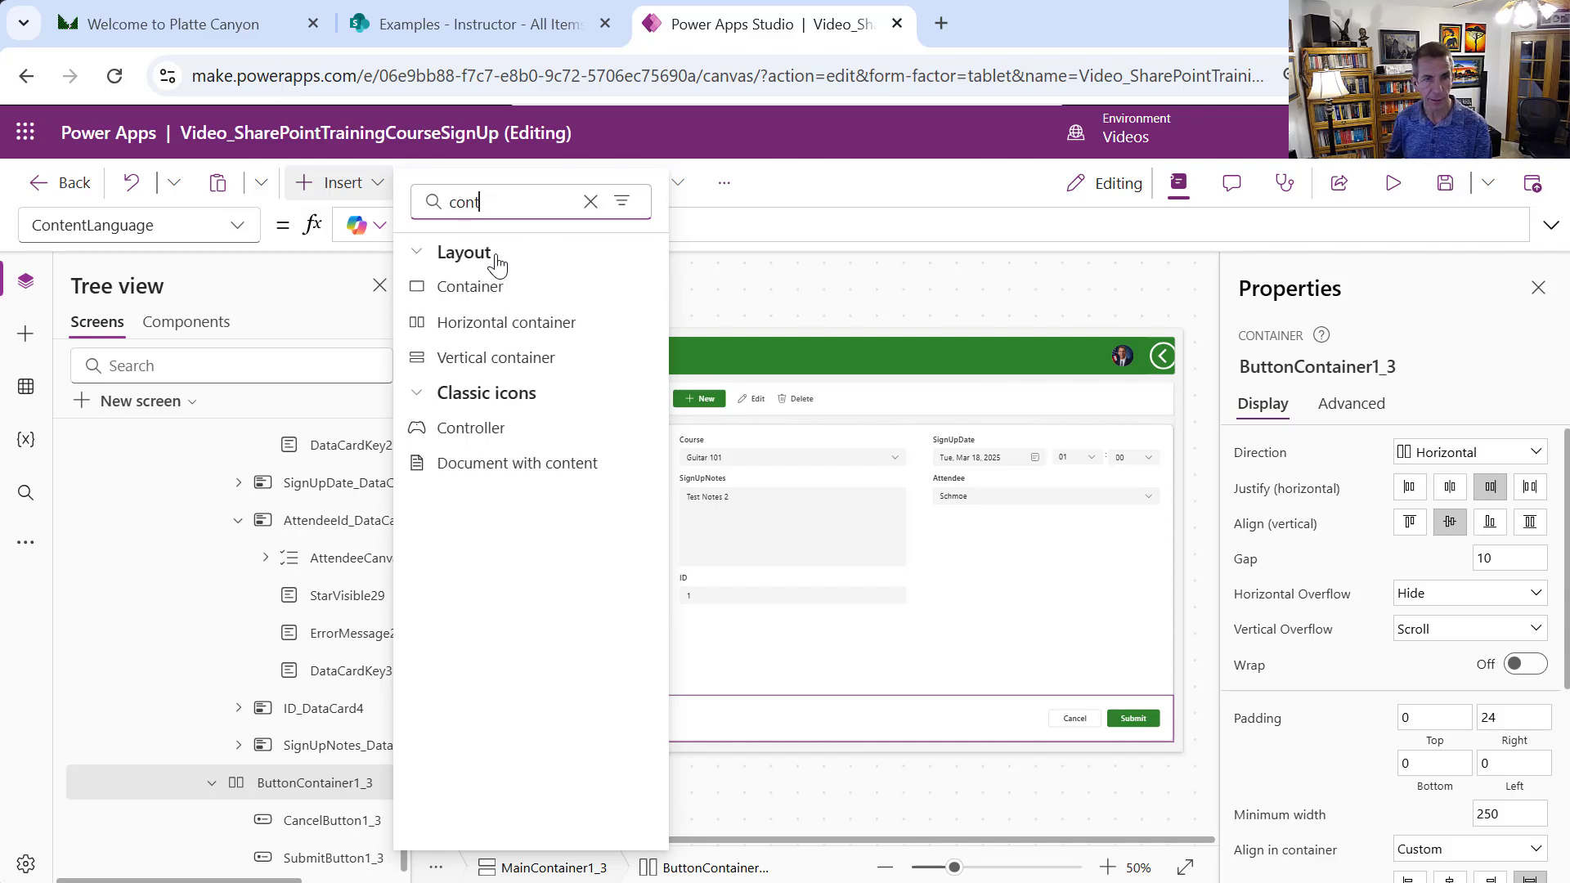
click(523, 323)
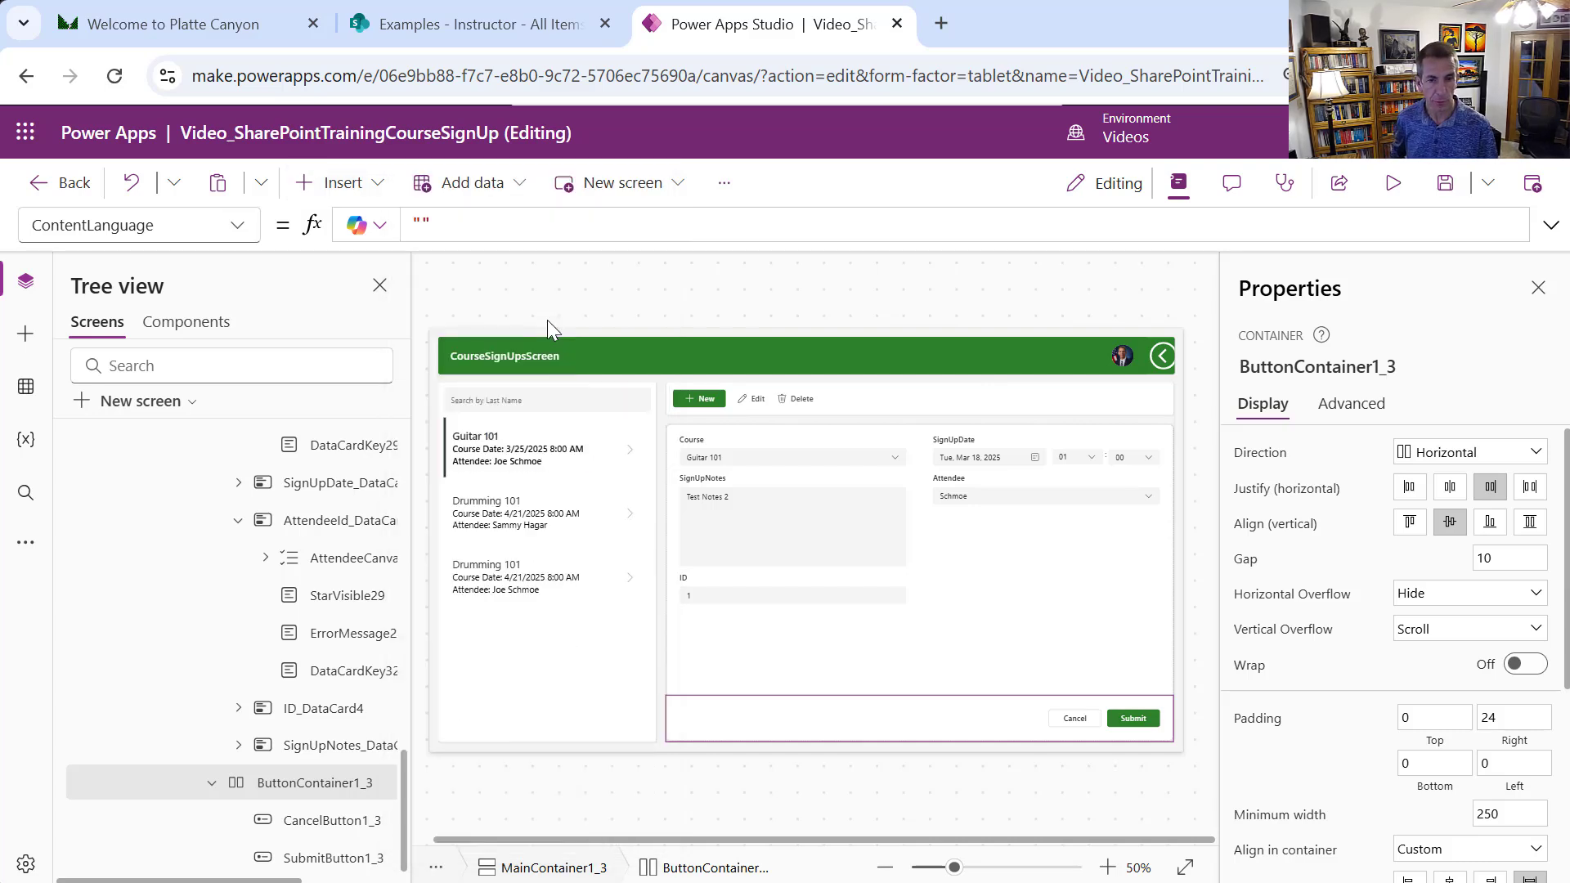
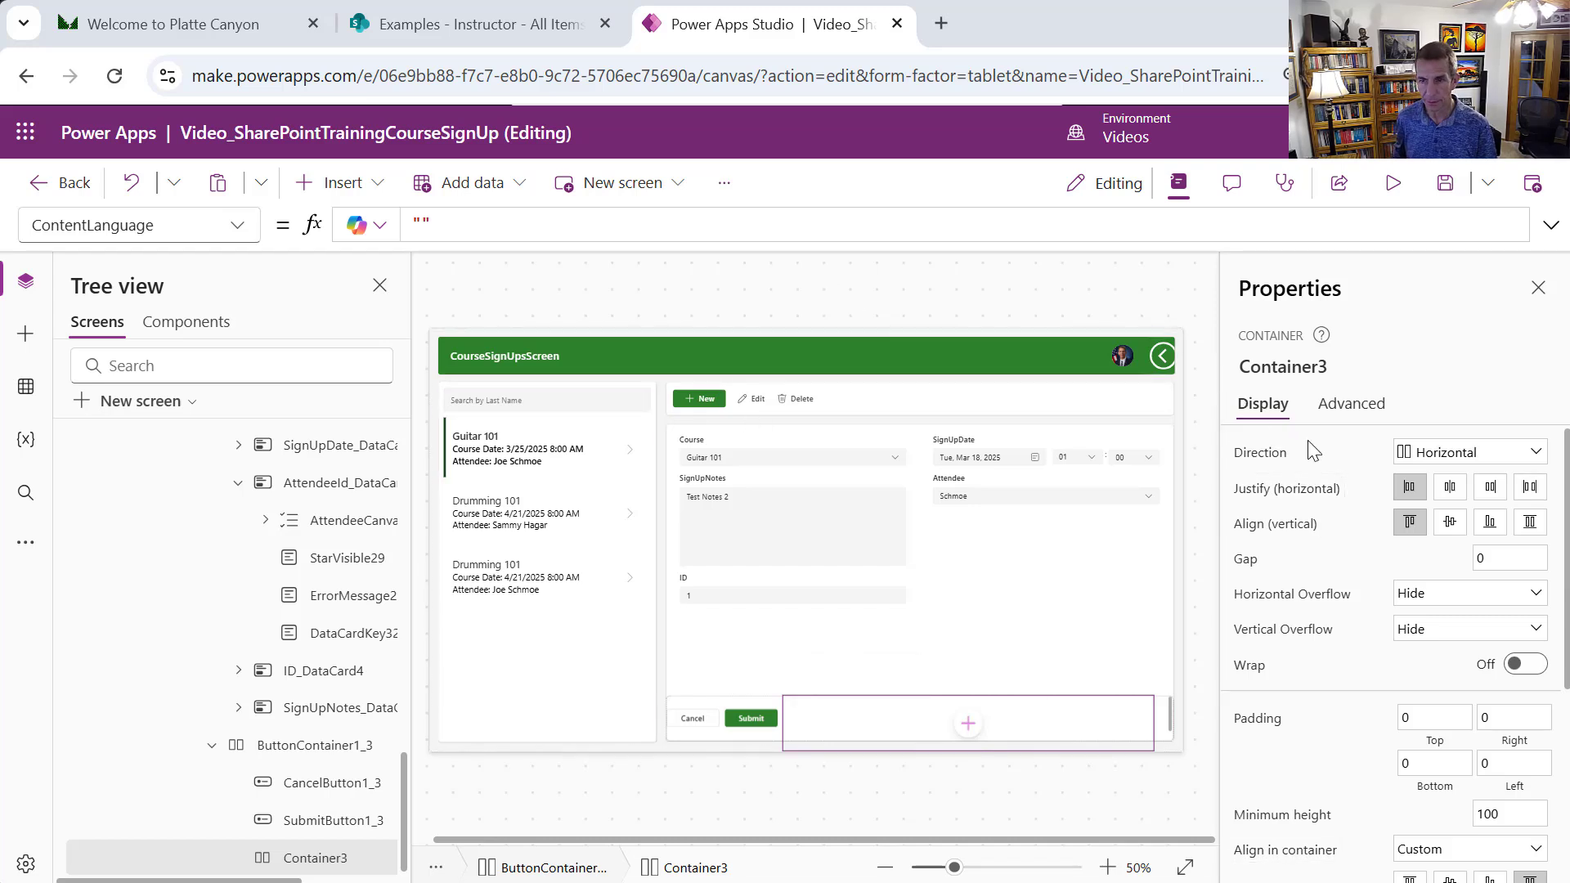
Rename the empty container to NumberOfAttendeesContainer
click(1330, 367)
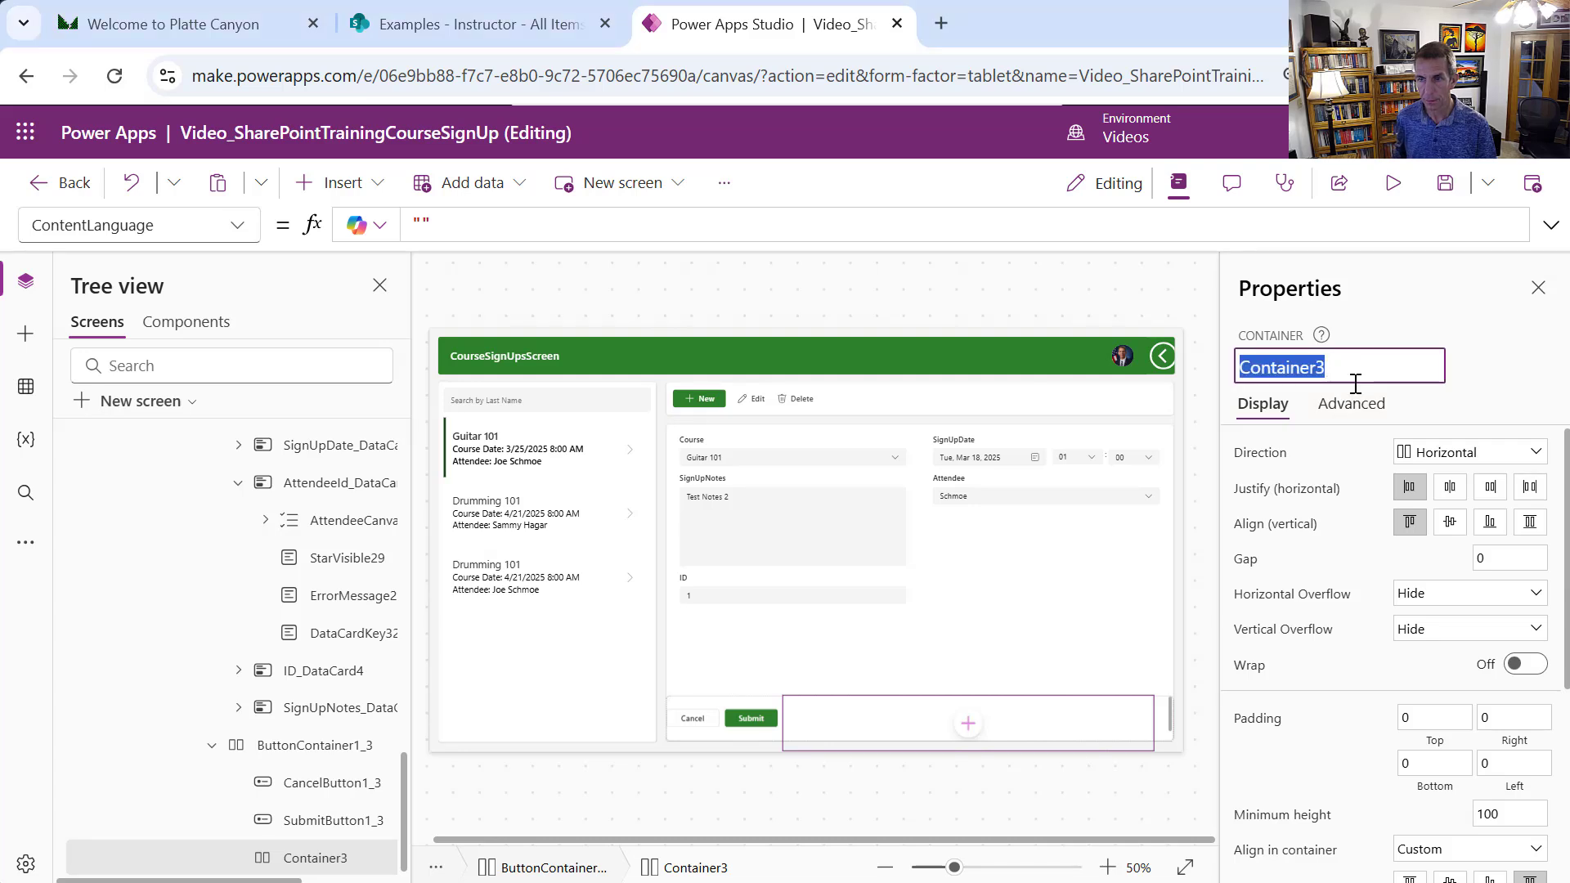
text(Number)
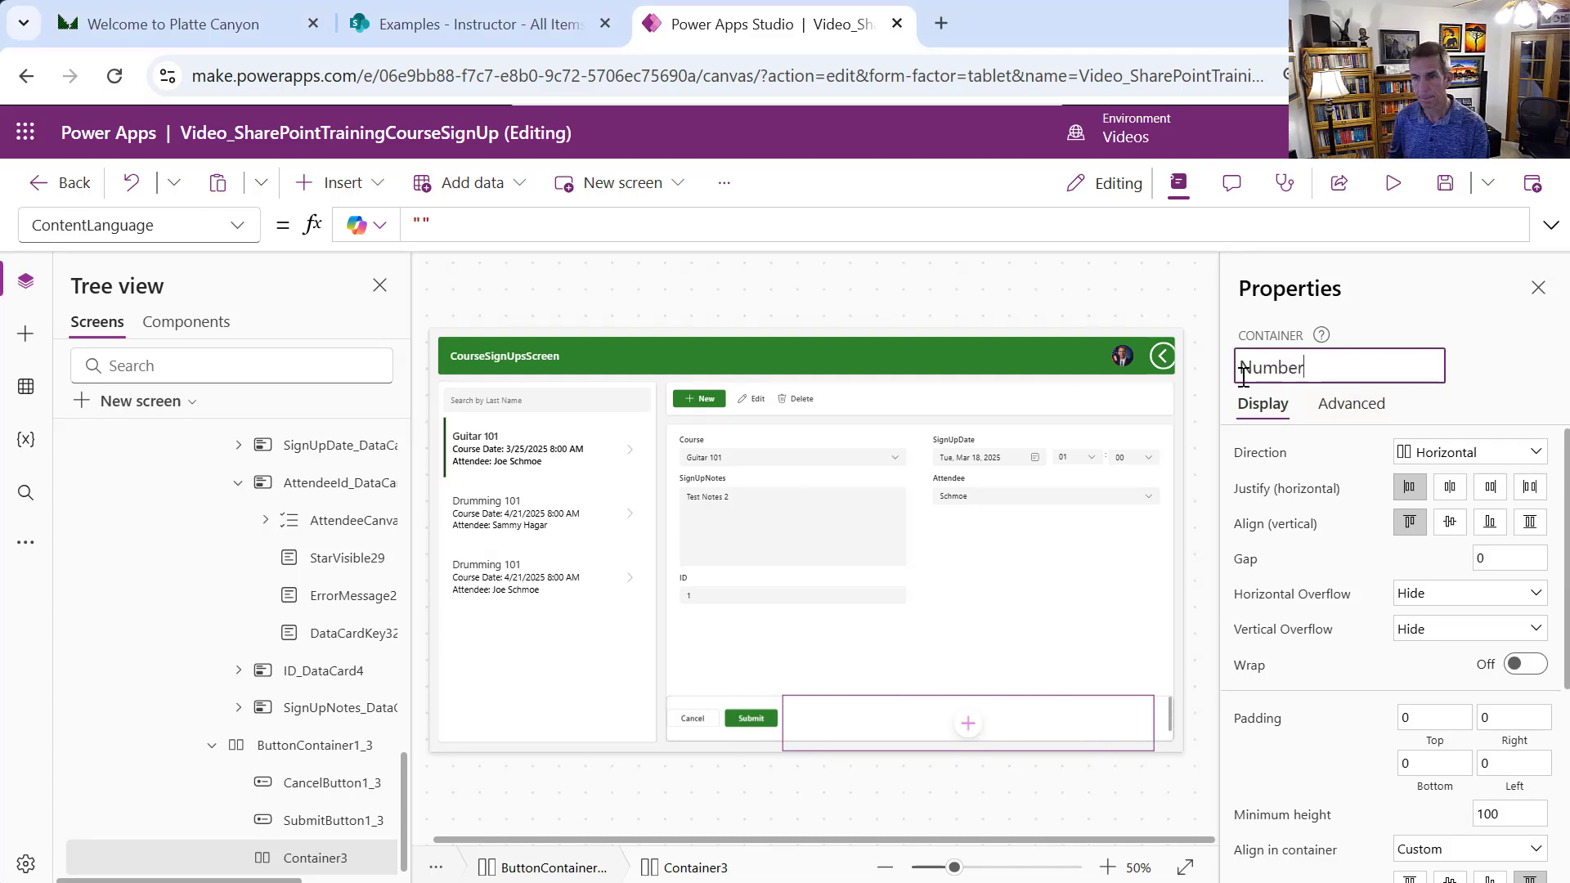
text(OfAttendee)
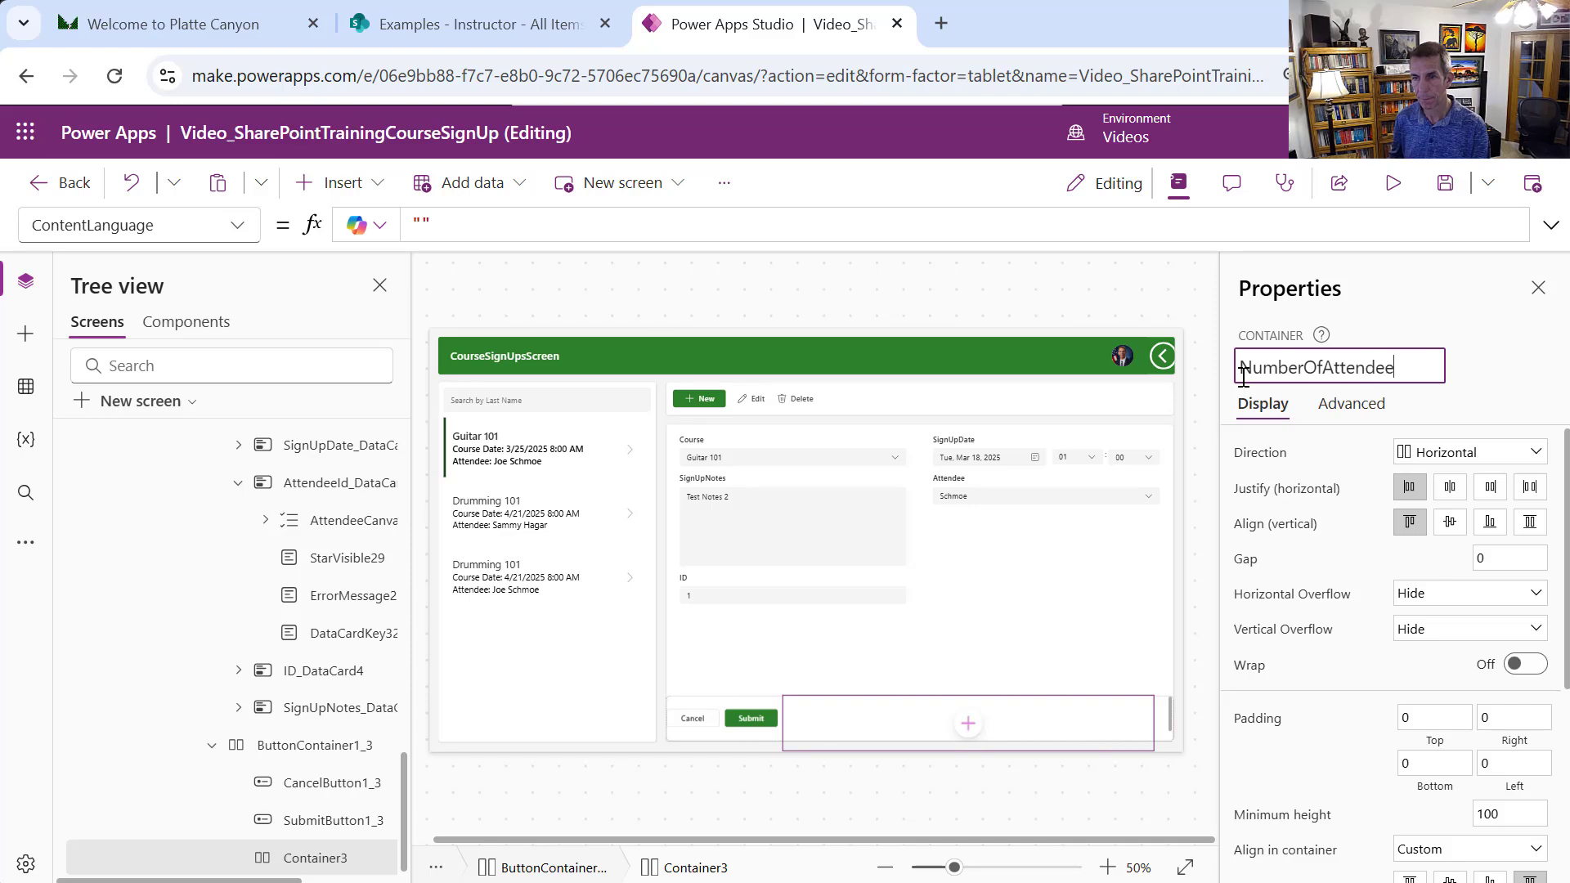
text(sContainer)
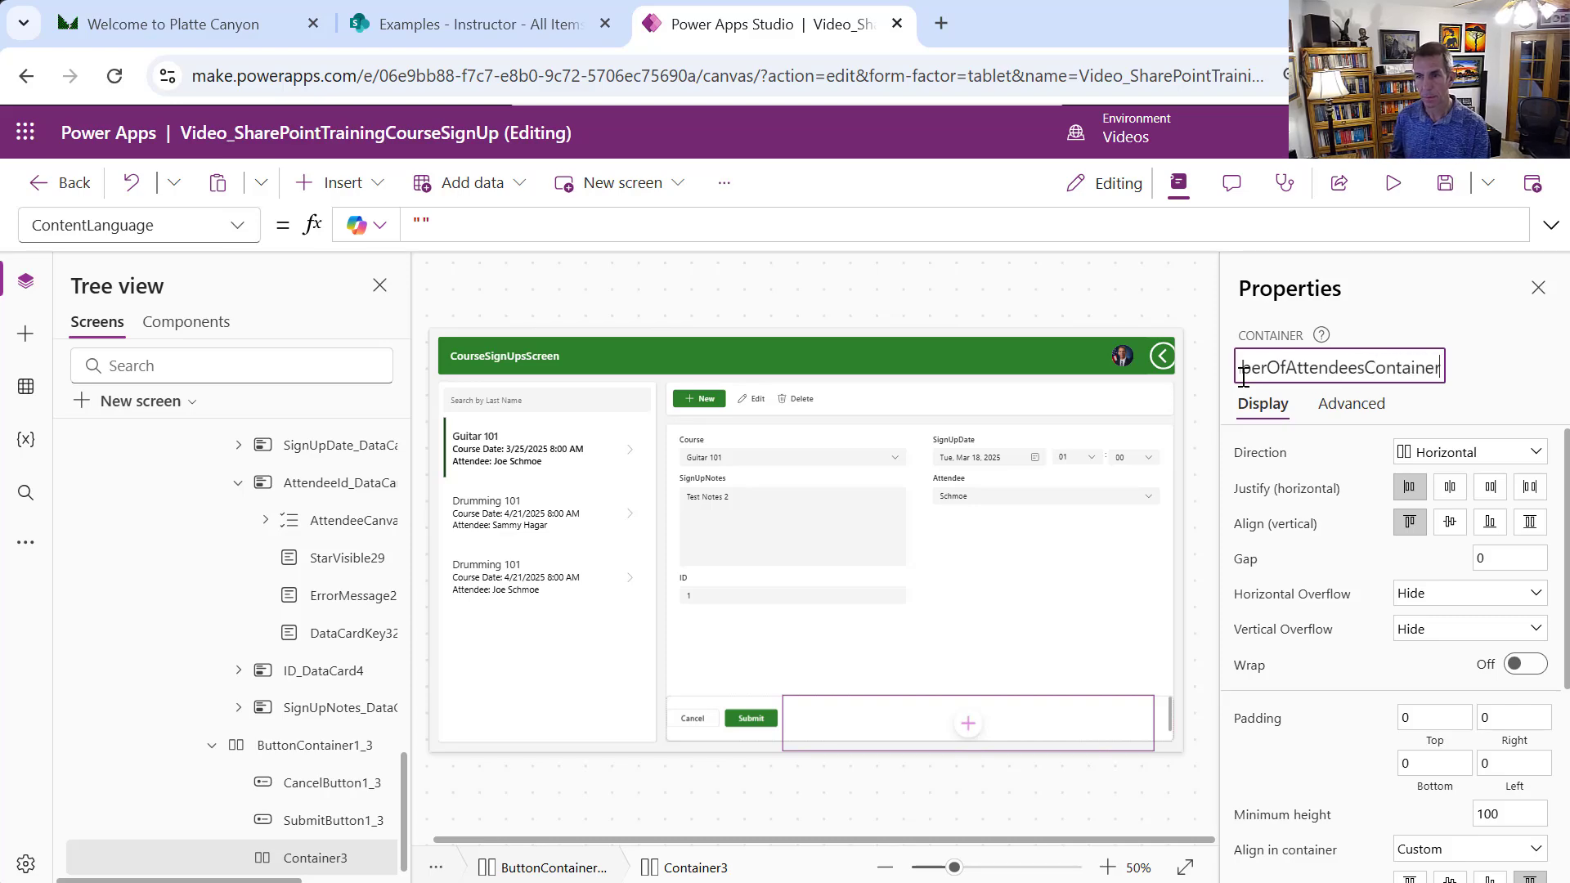
key(Return)
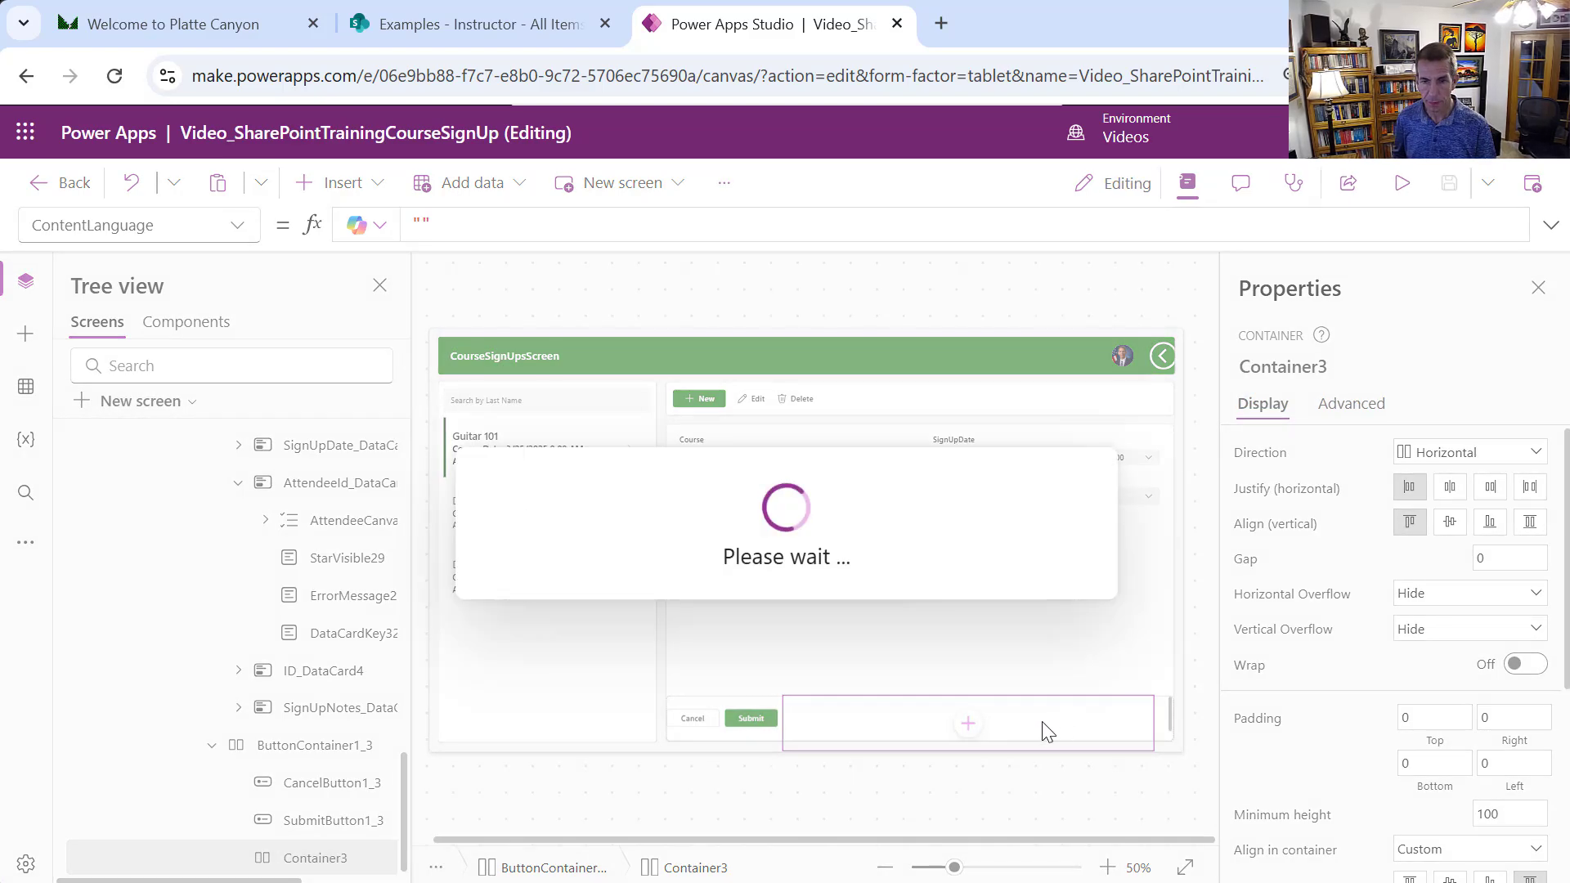
Reorder NumberOfAttendeesContainer to the start of the button row, ahead of Cancel and Submit
right_click(391, 857)
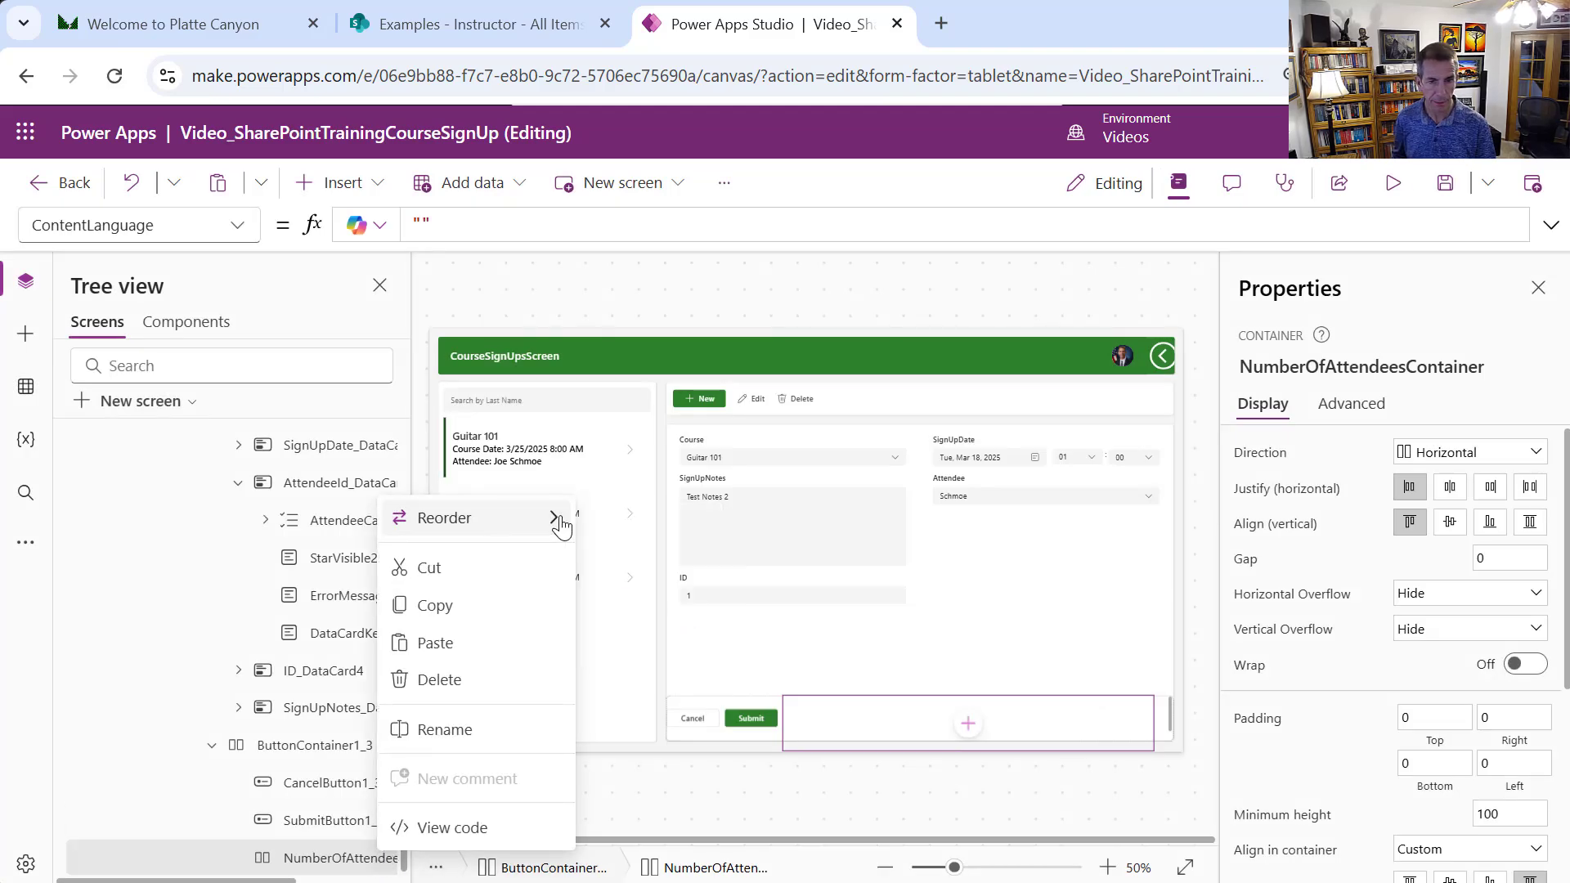
mouse_move(561, 524)
click(620, 517)
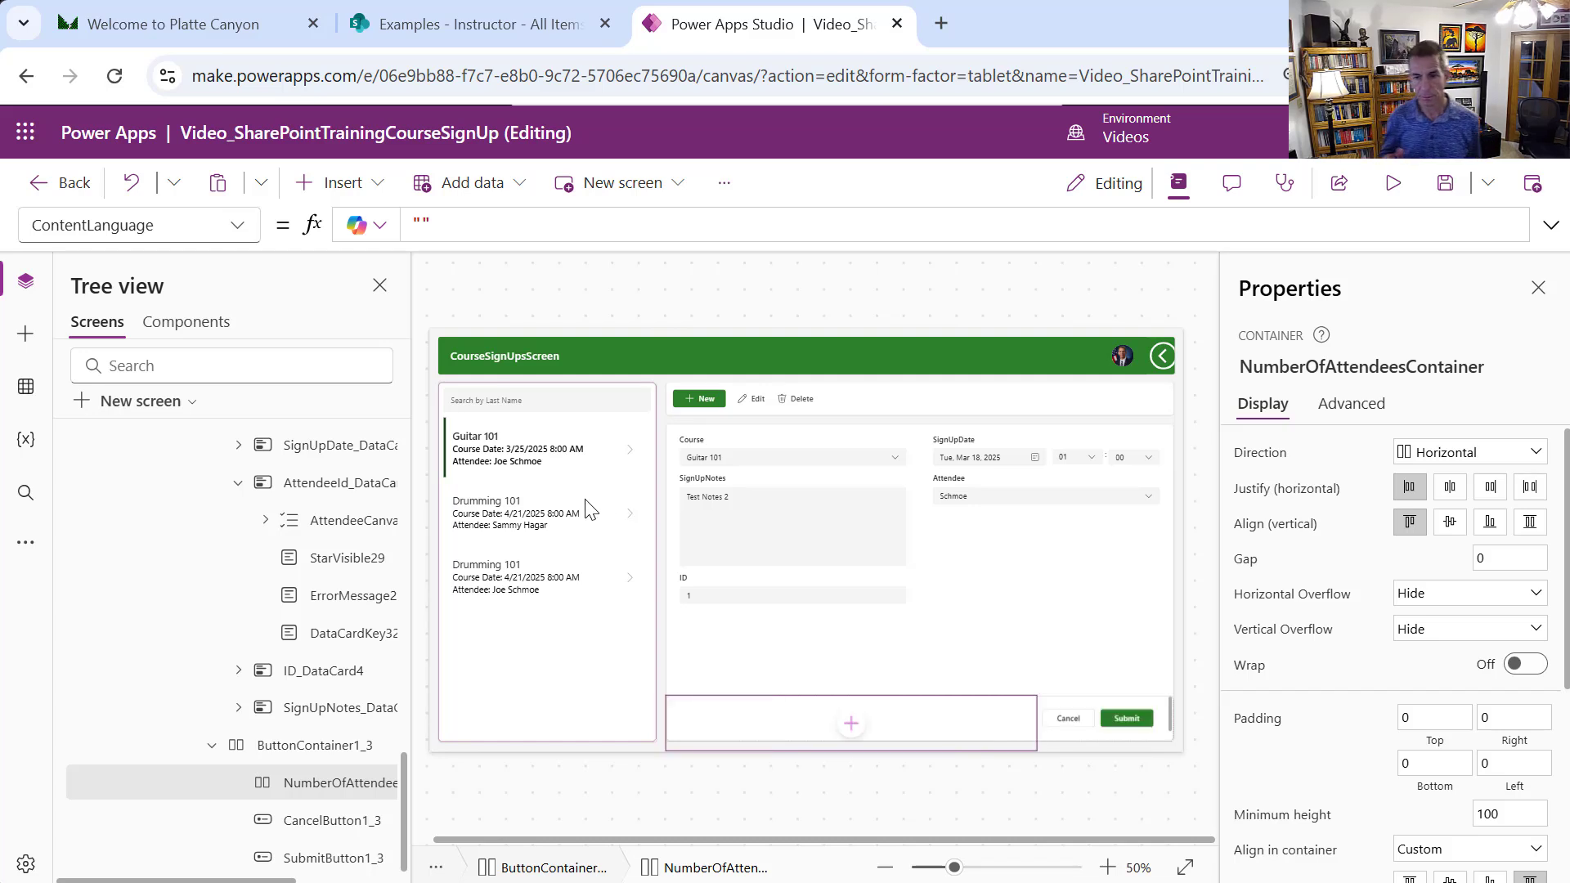
right_click(373, 747)
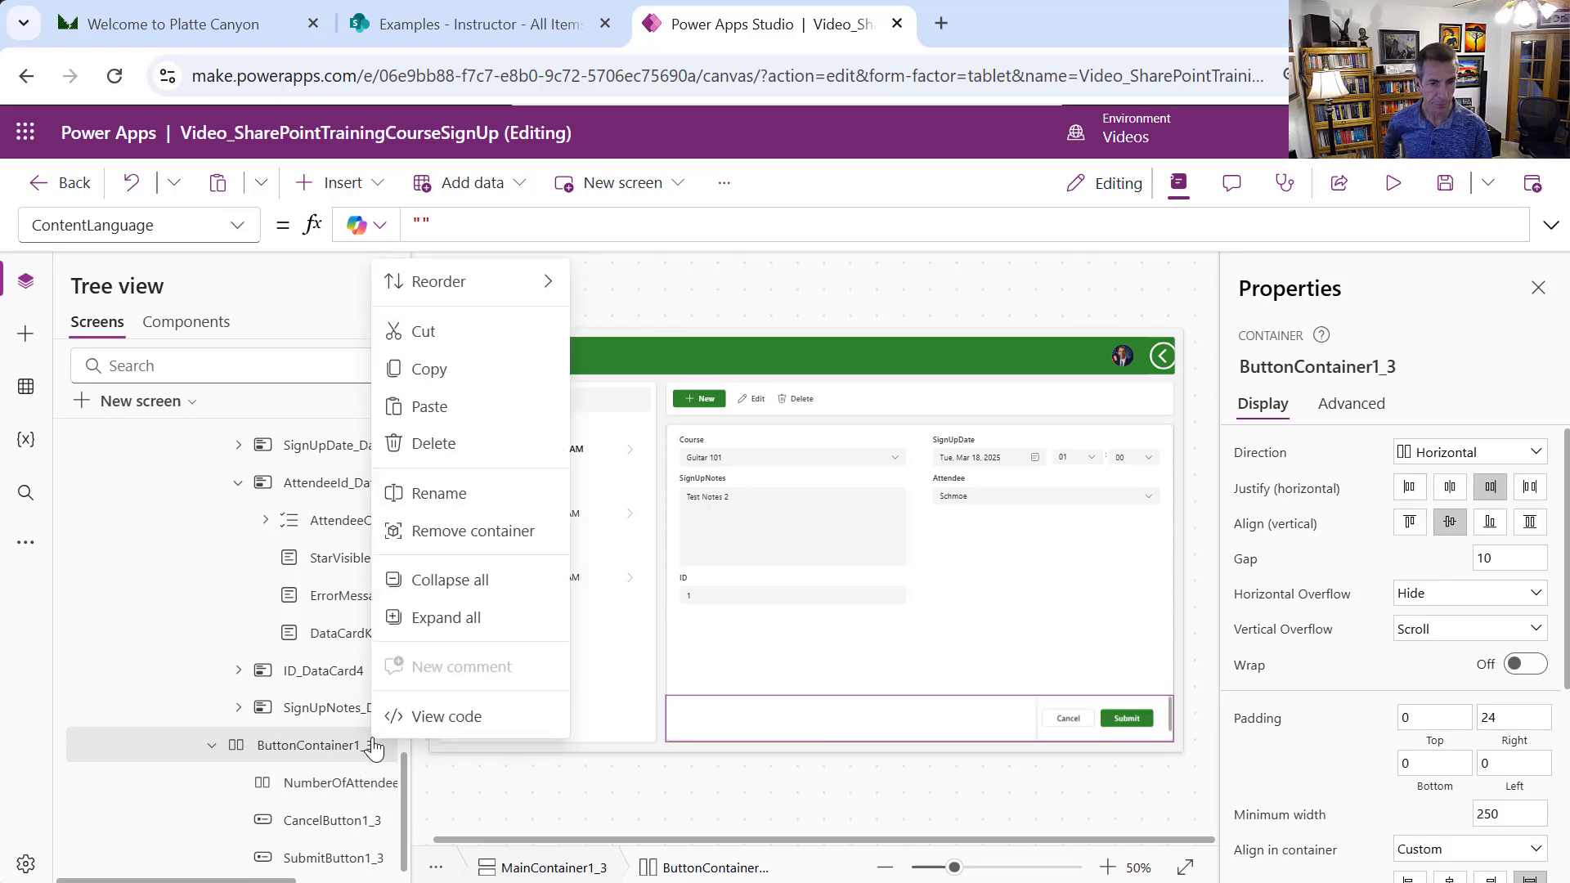
click(360, 750)
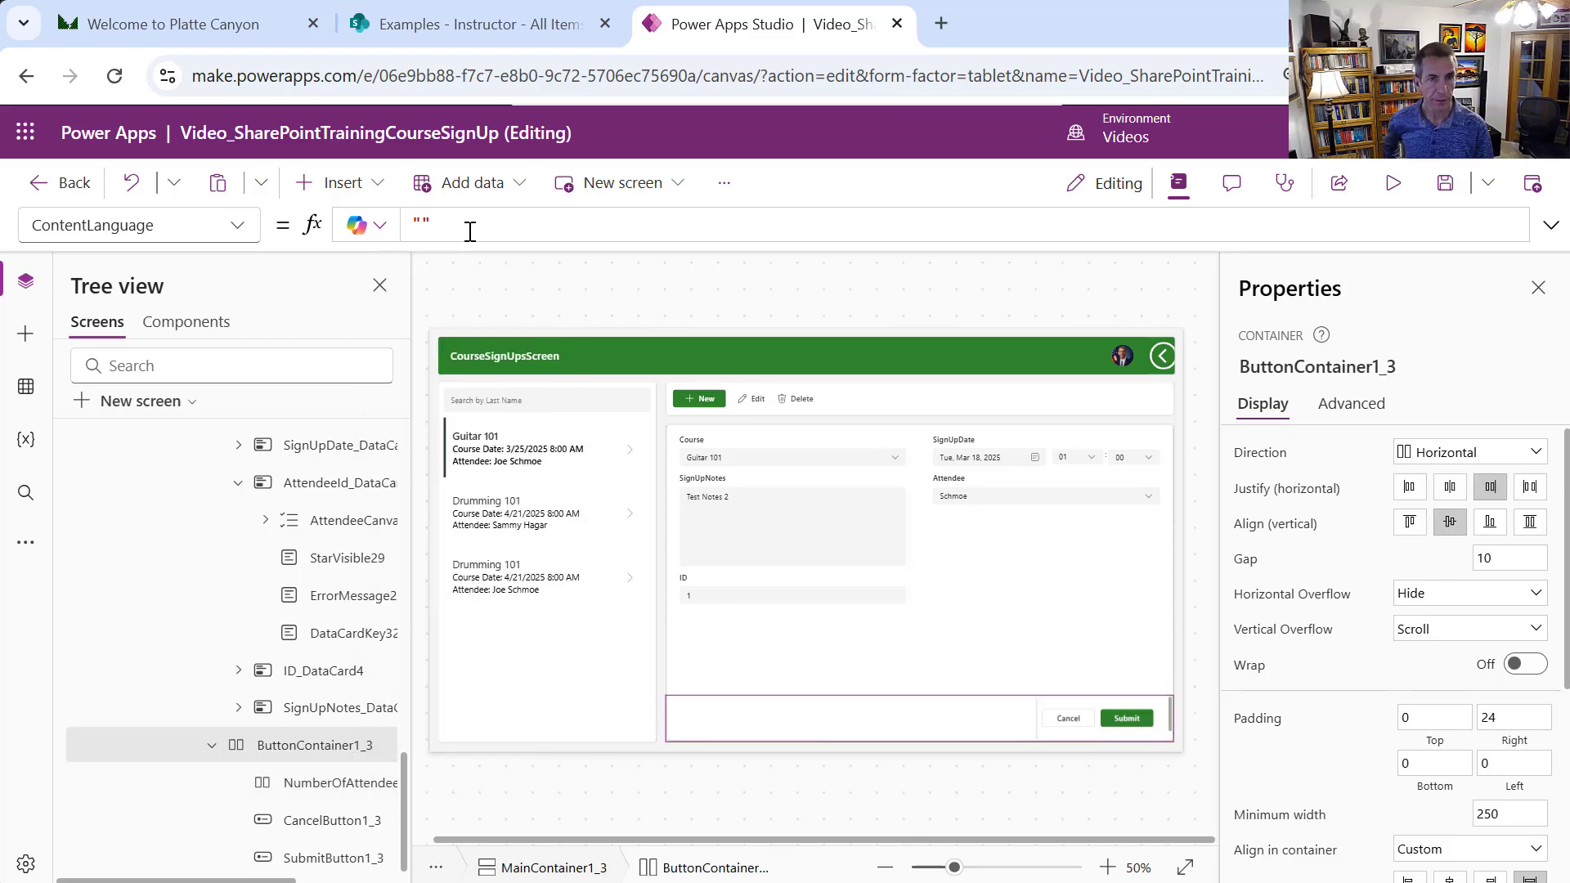
Insert a Horizontal container into the button row and name it SlotsAvailableContainer
click(386, 181)
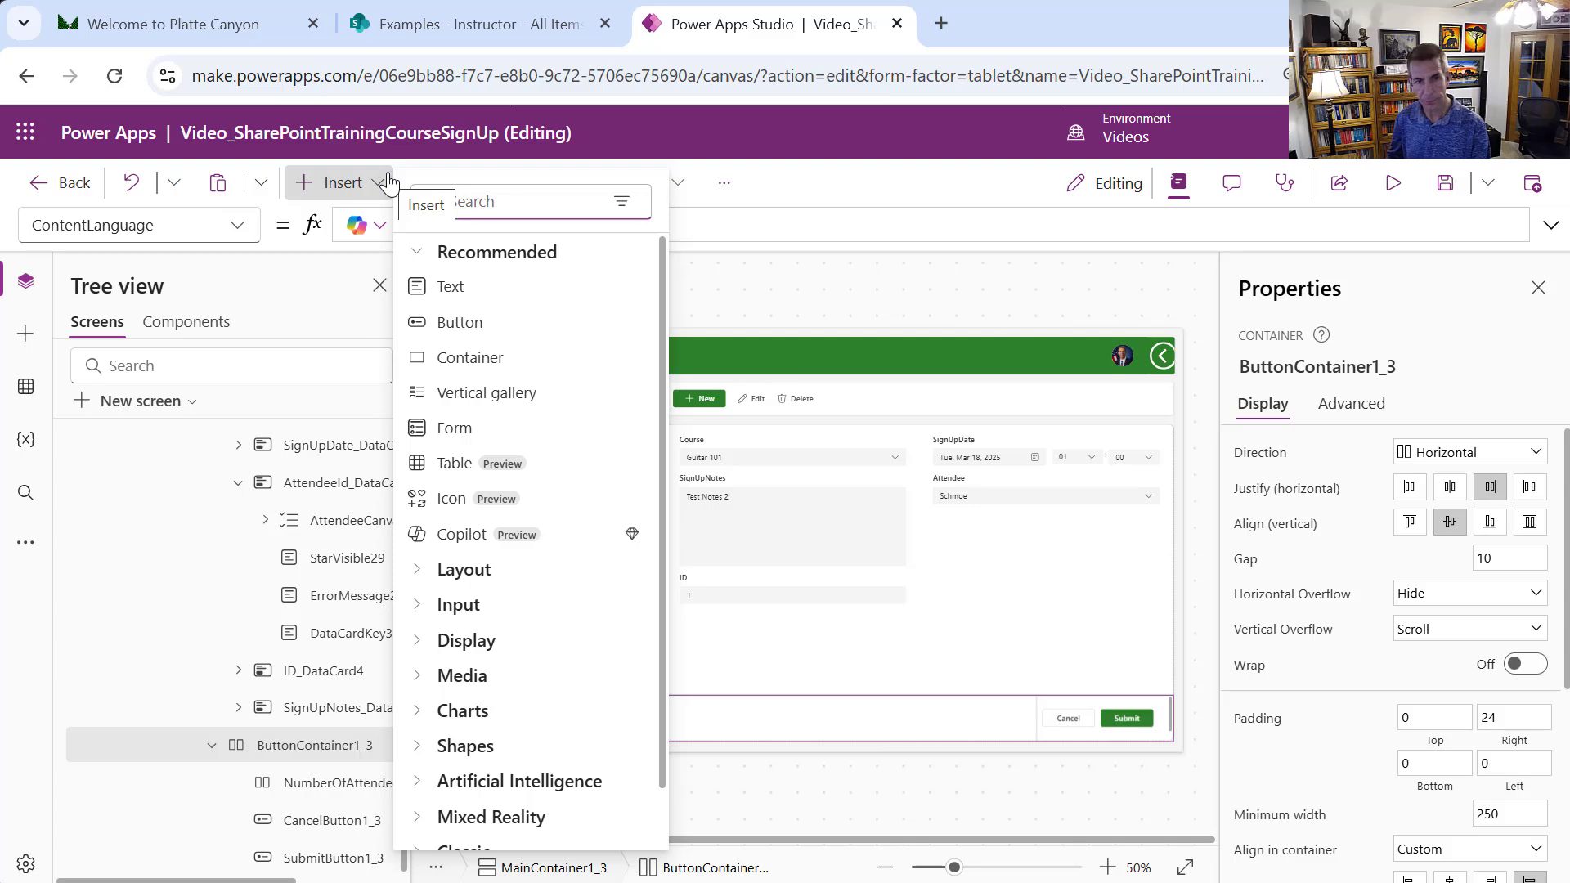
text(conta)
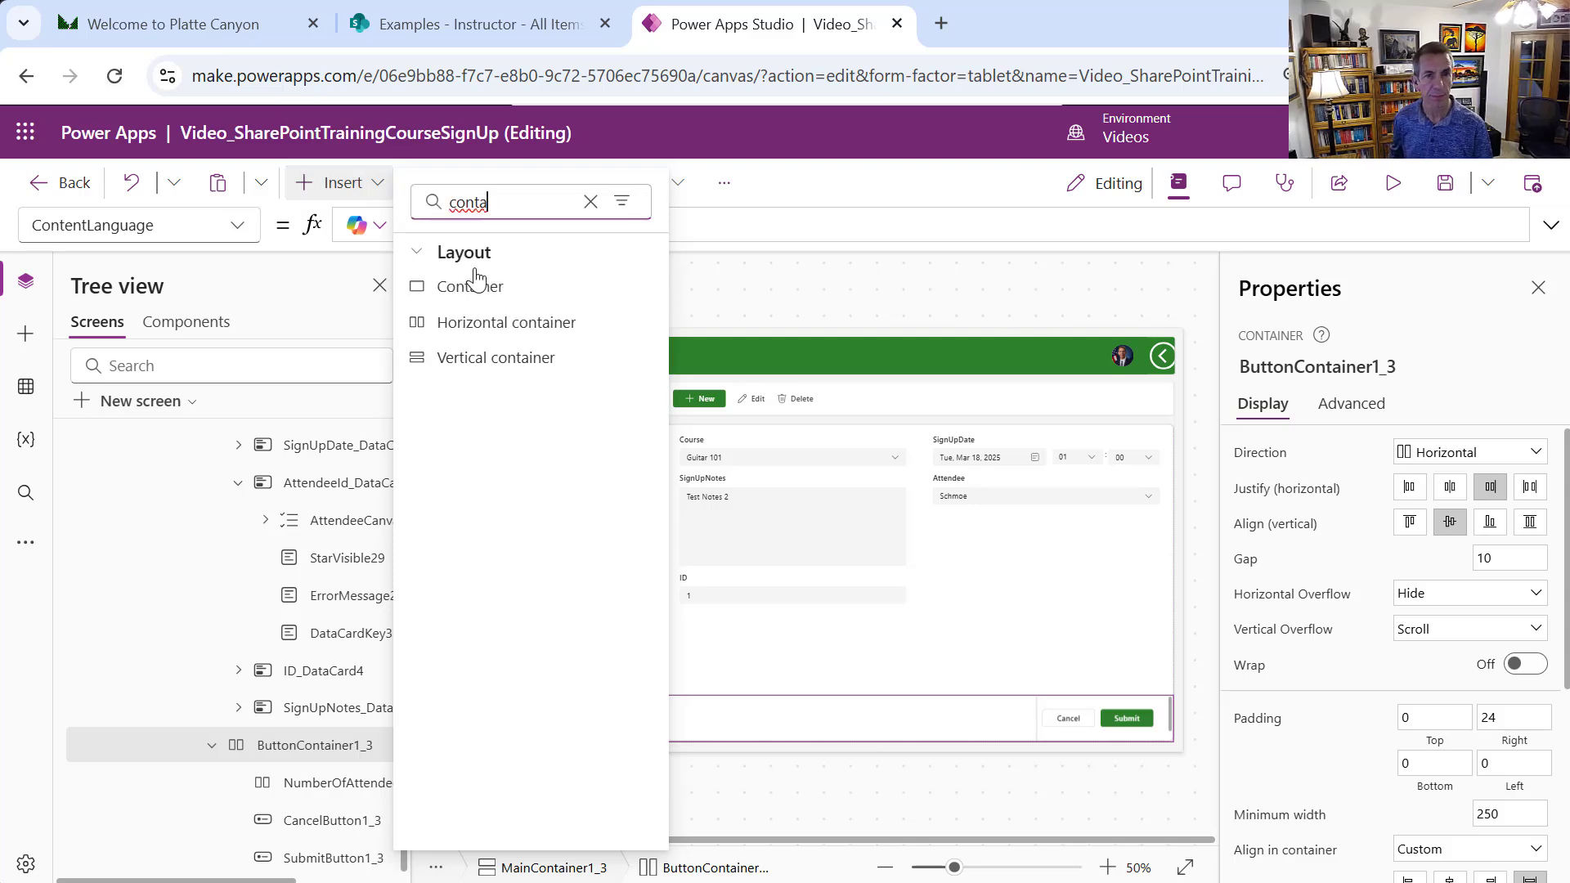
click(526, 322)
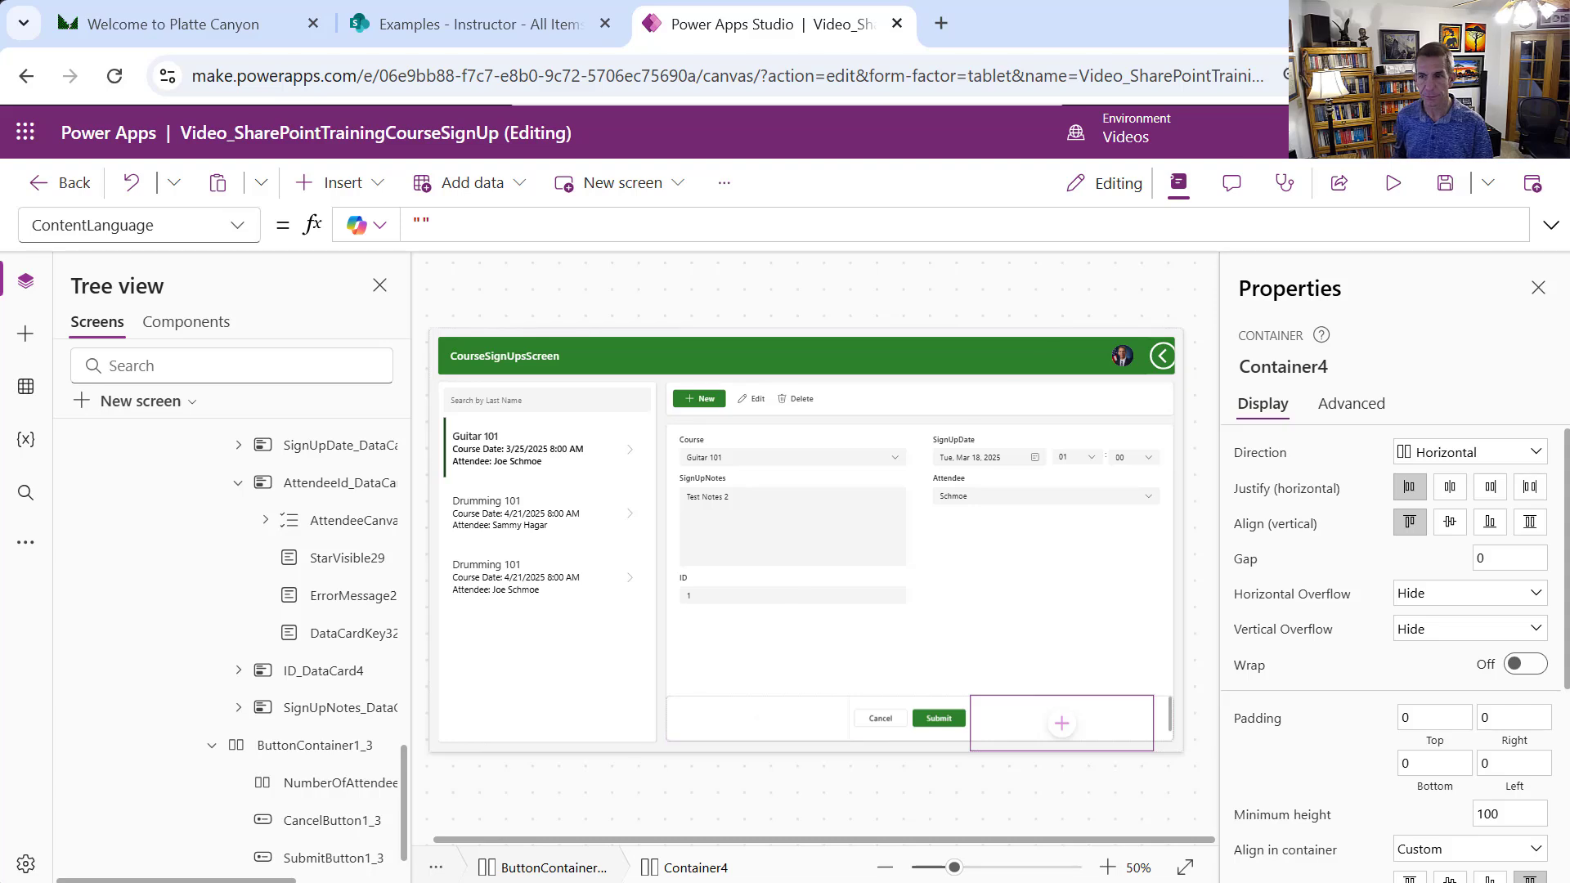
click(1300, 363)
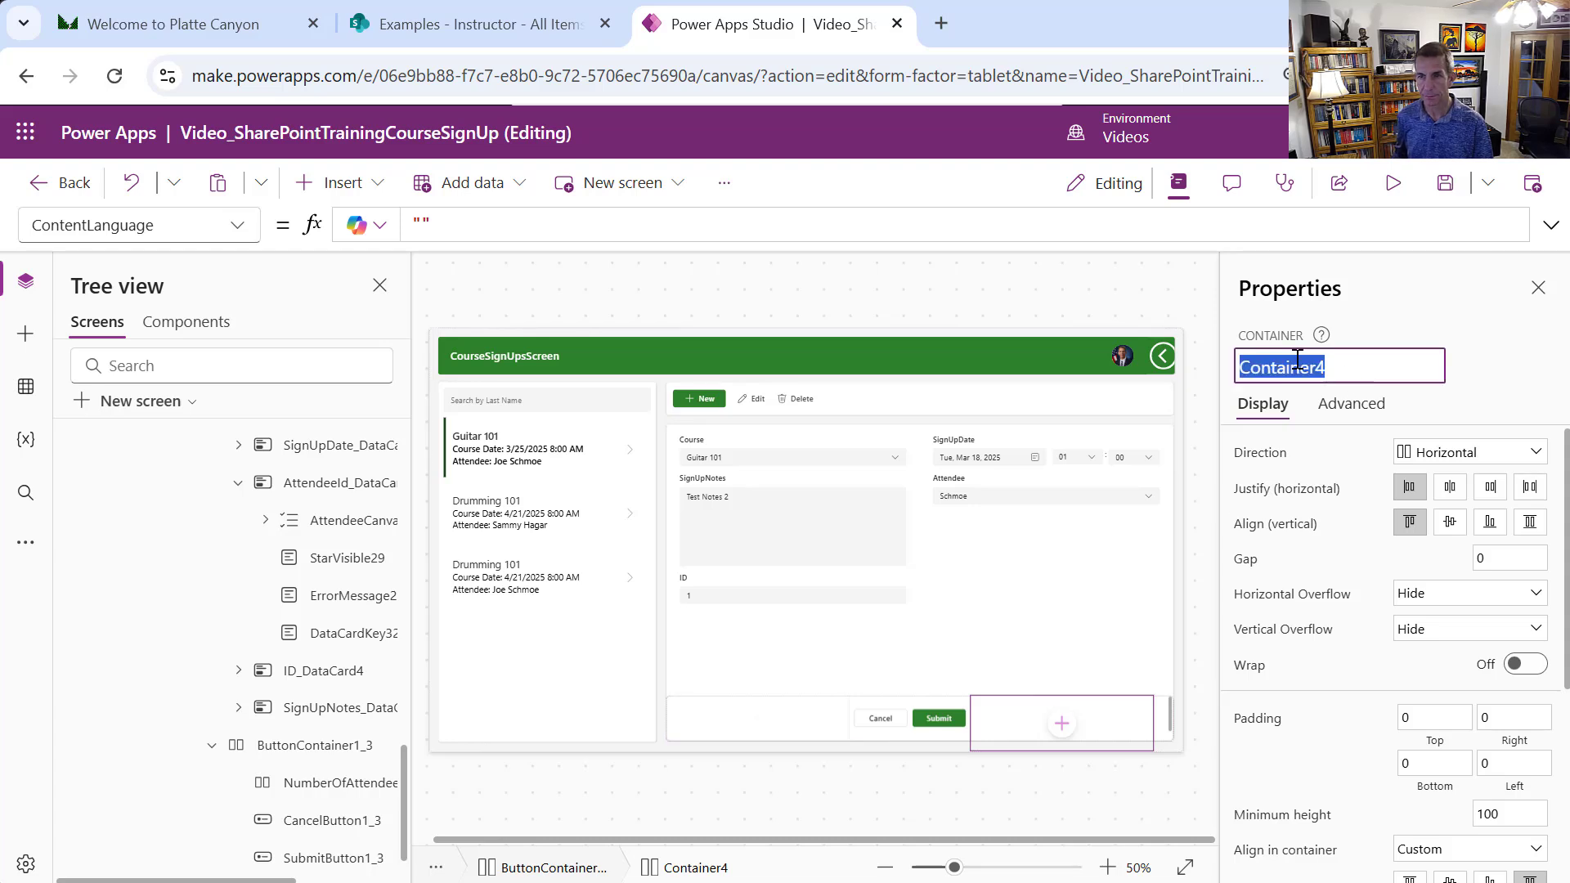
text(C)
key(BackSpace)
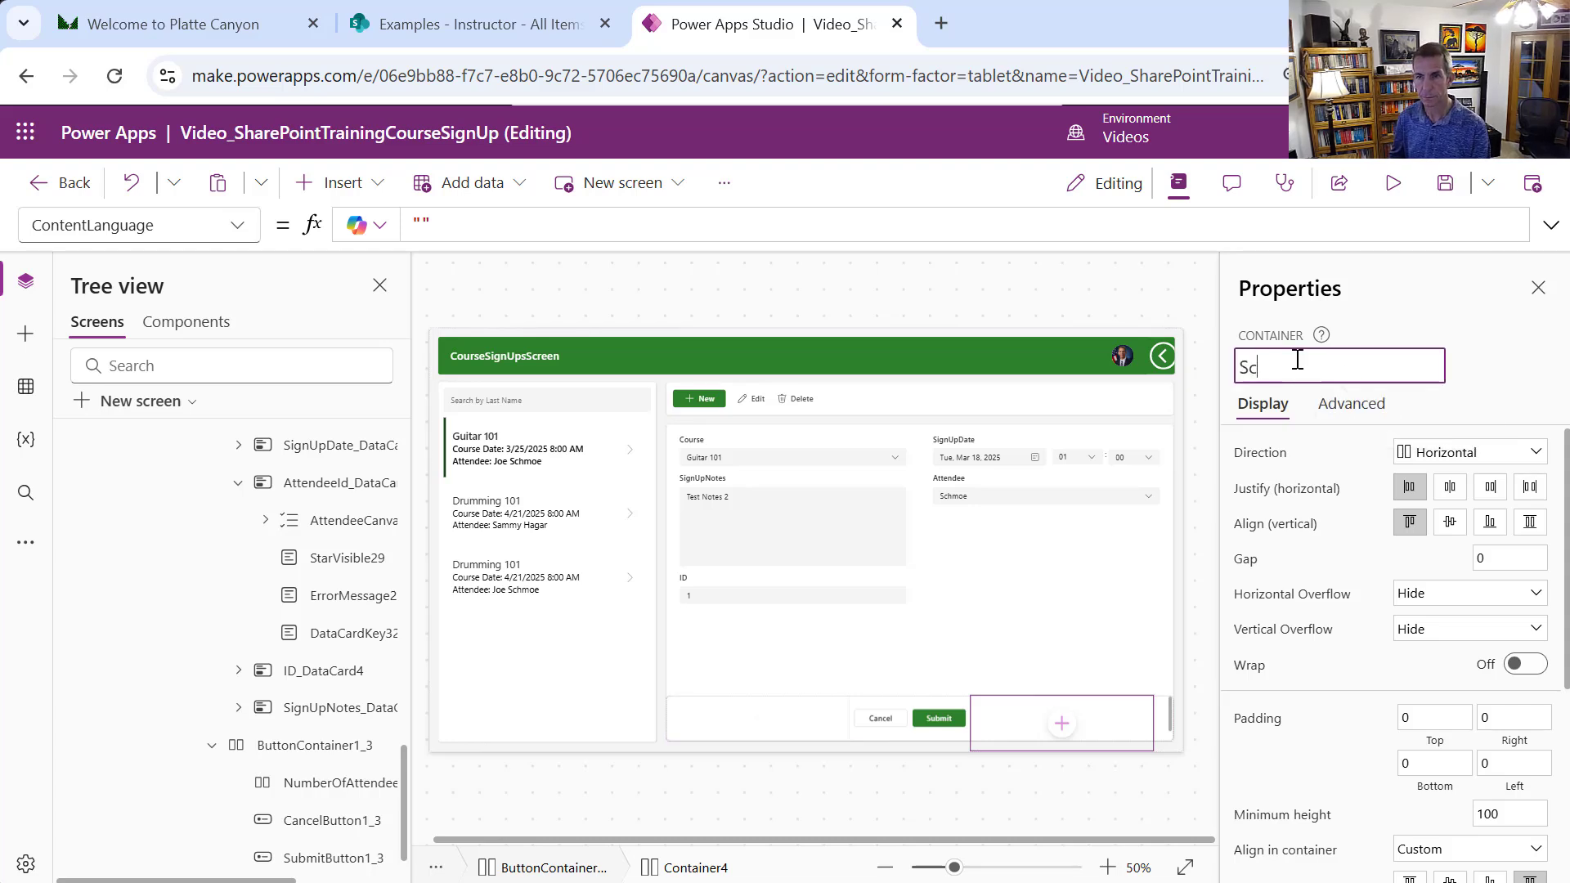
text(SlotsVa)
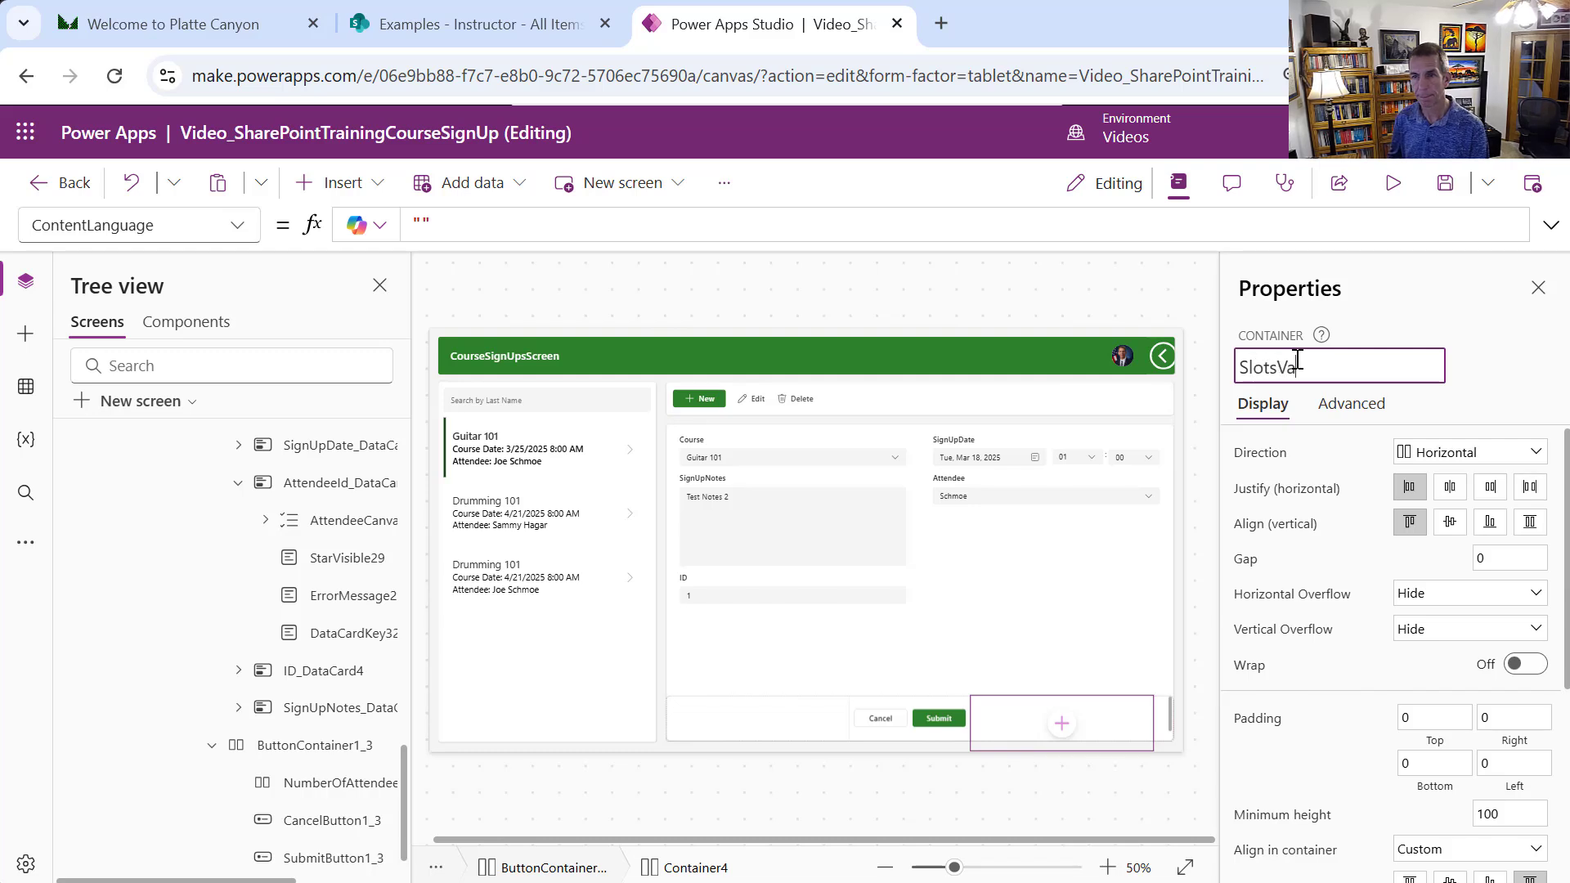
key(BackSpace)
key(BackSpace)
text(AvailableContainer)
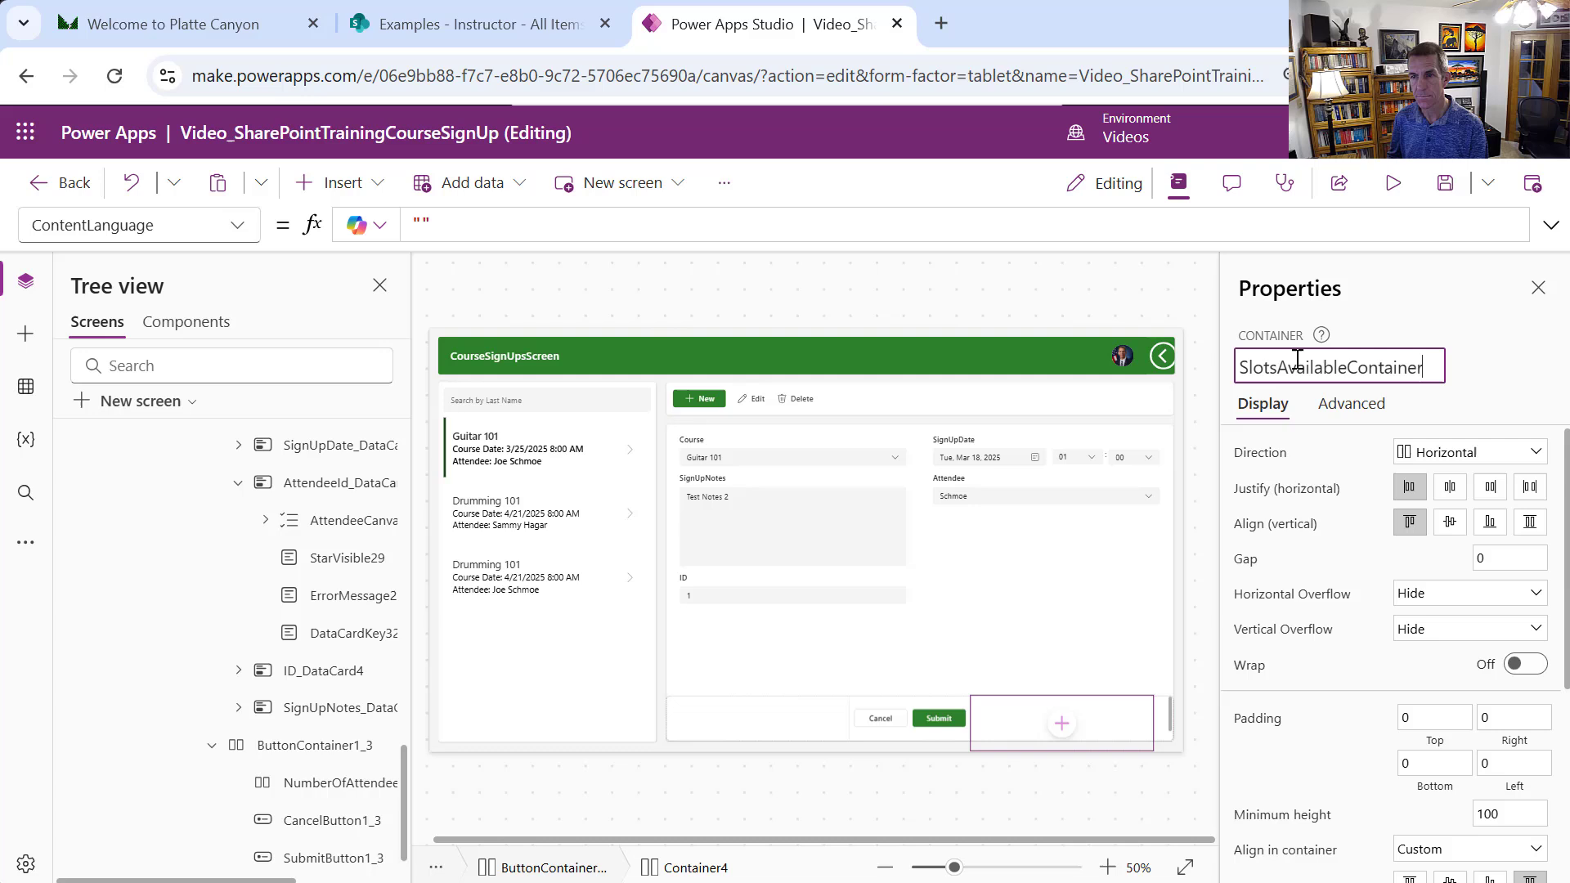
key(Return)
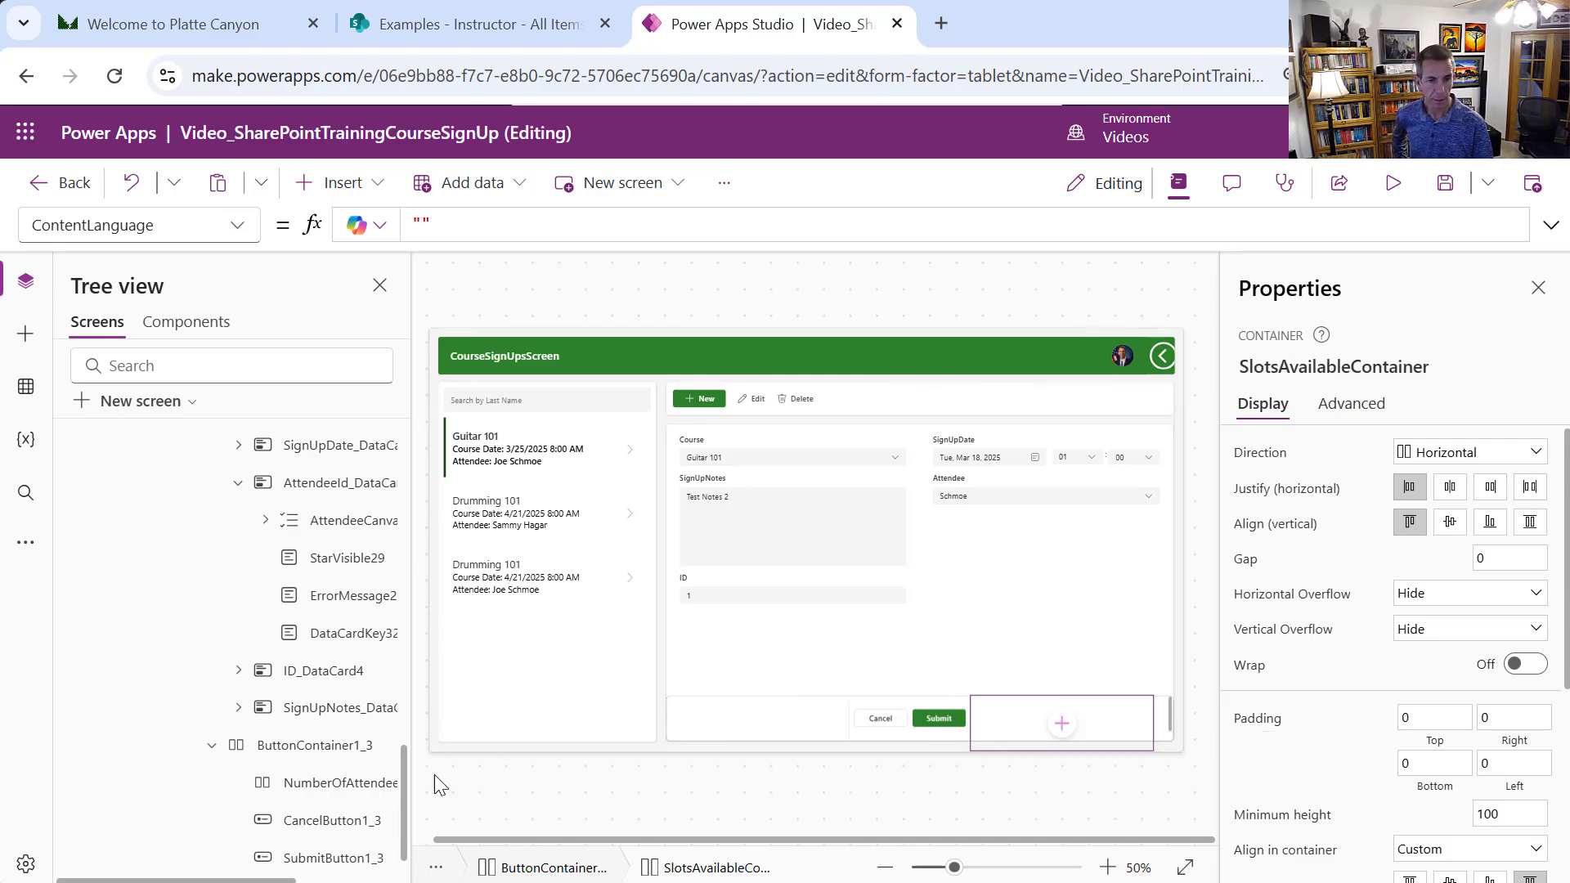
Move SlotsAvailableContainer left twice so it sits before the Cancel button
scroll(406, 763, down, 1)
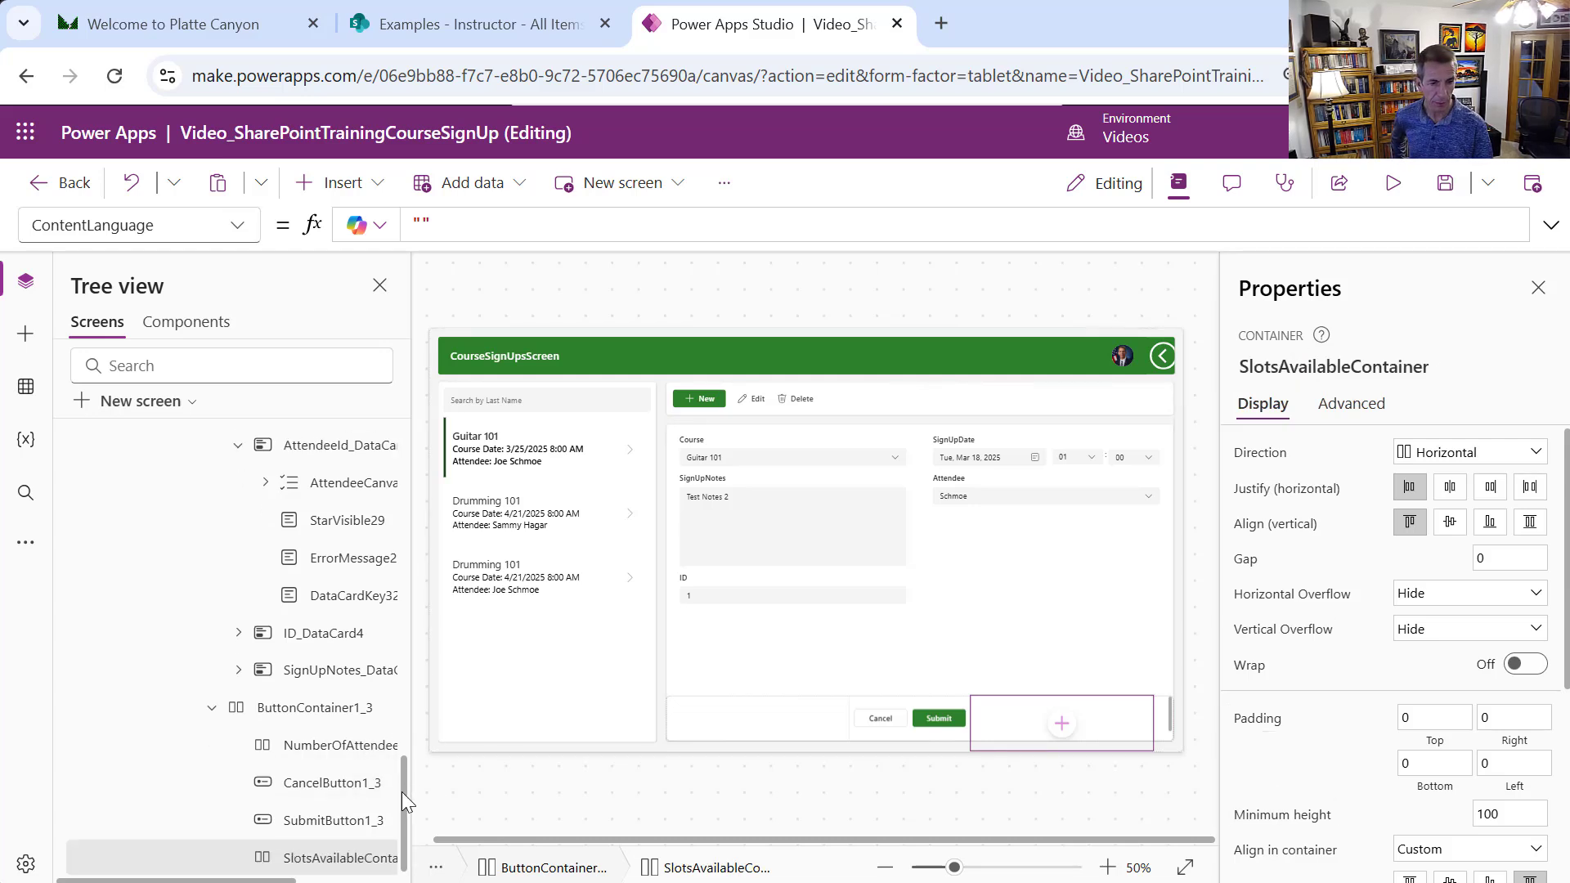
right_click(384, 857)
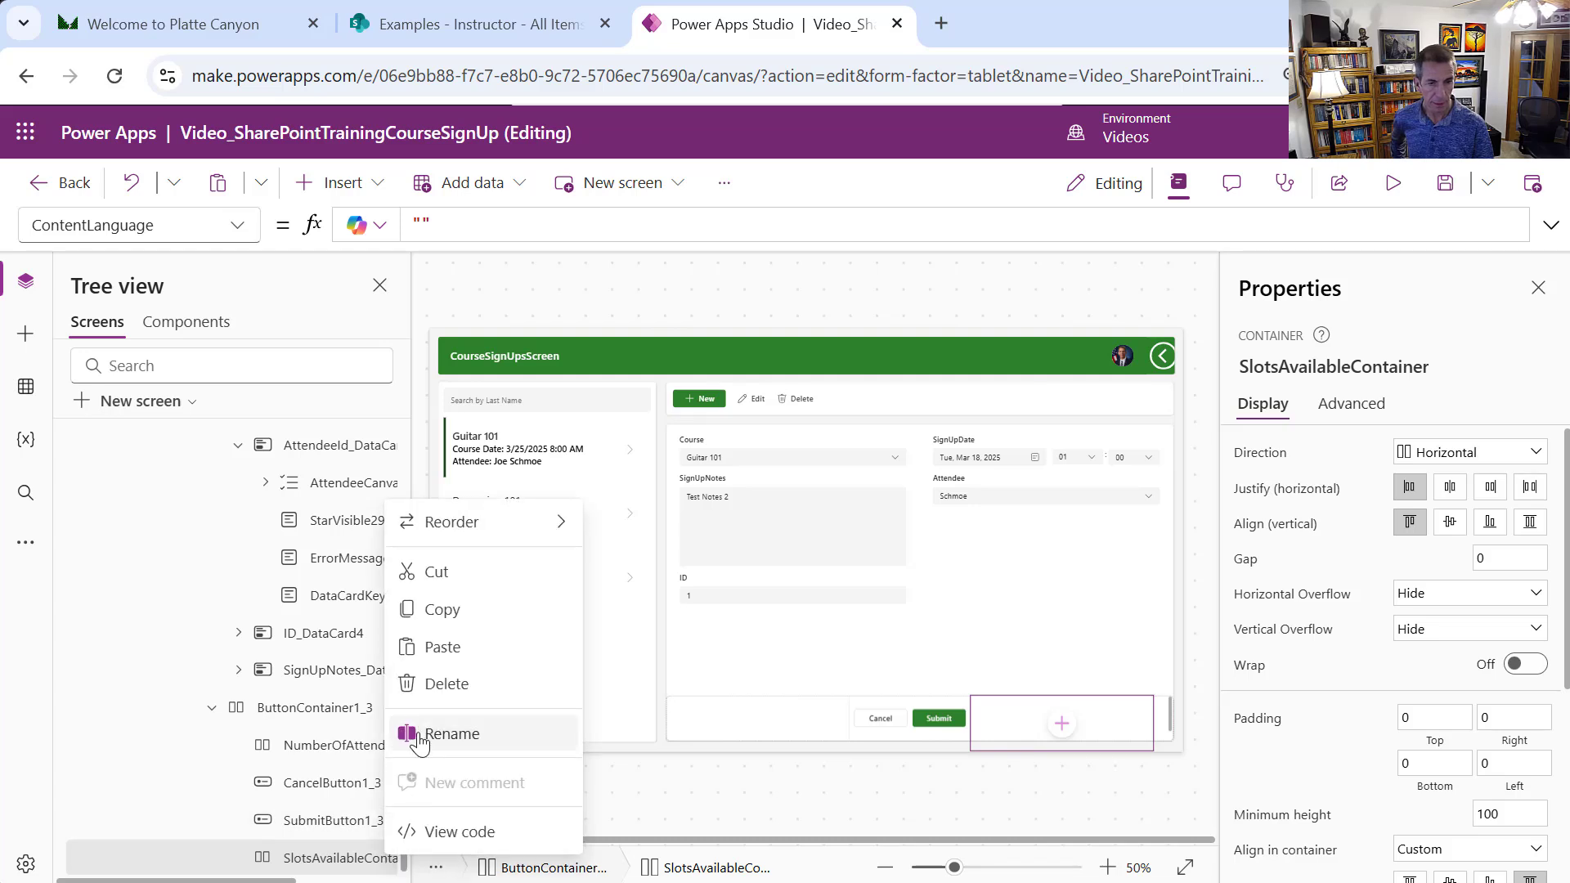
click(561, 527)
click(628, 565)
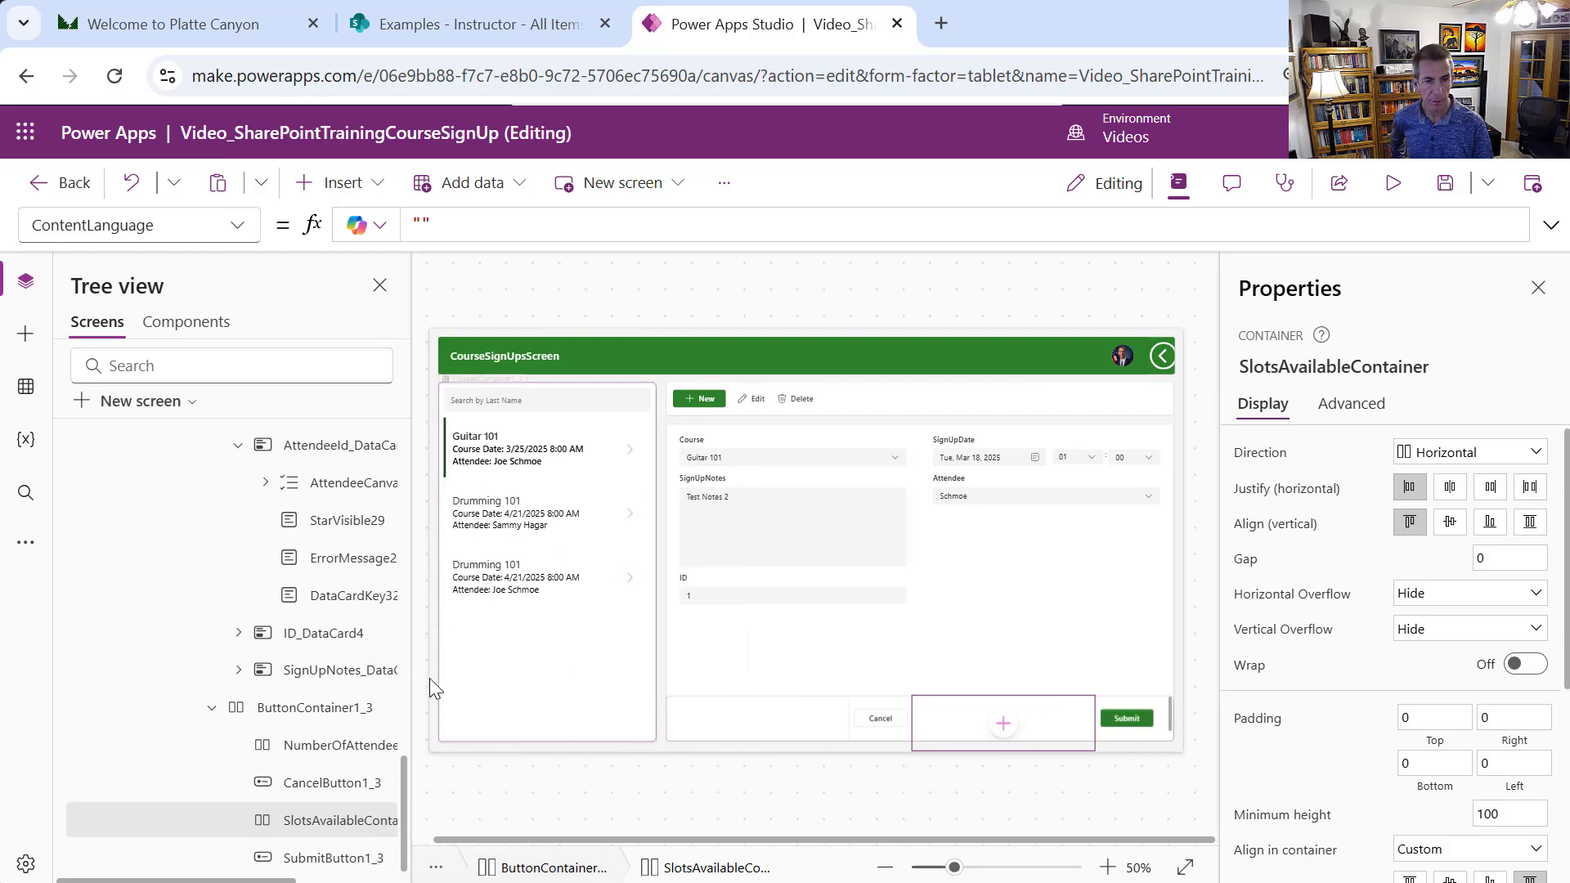
right_click(385, 815)
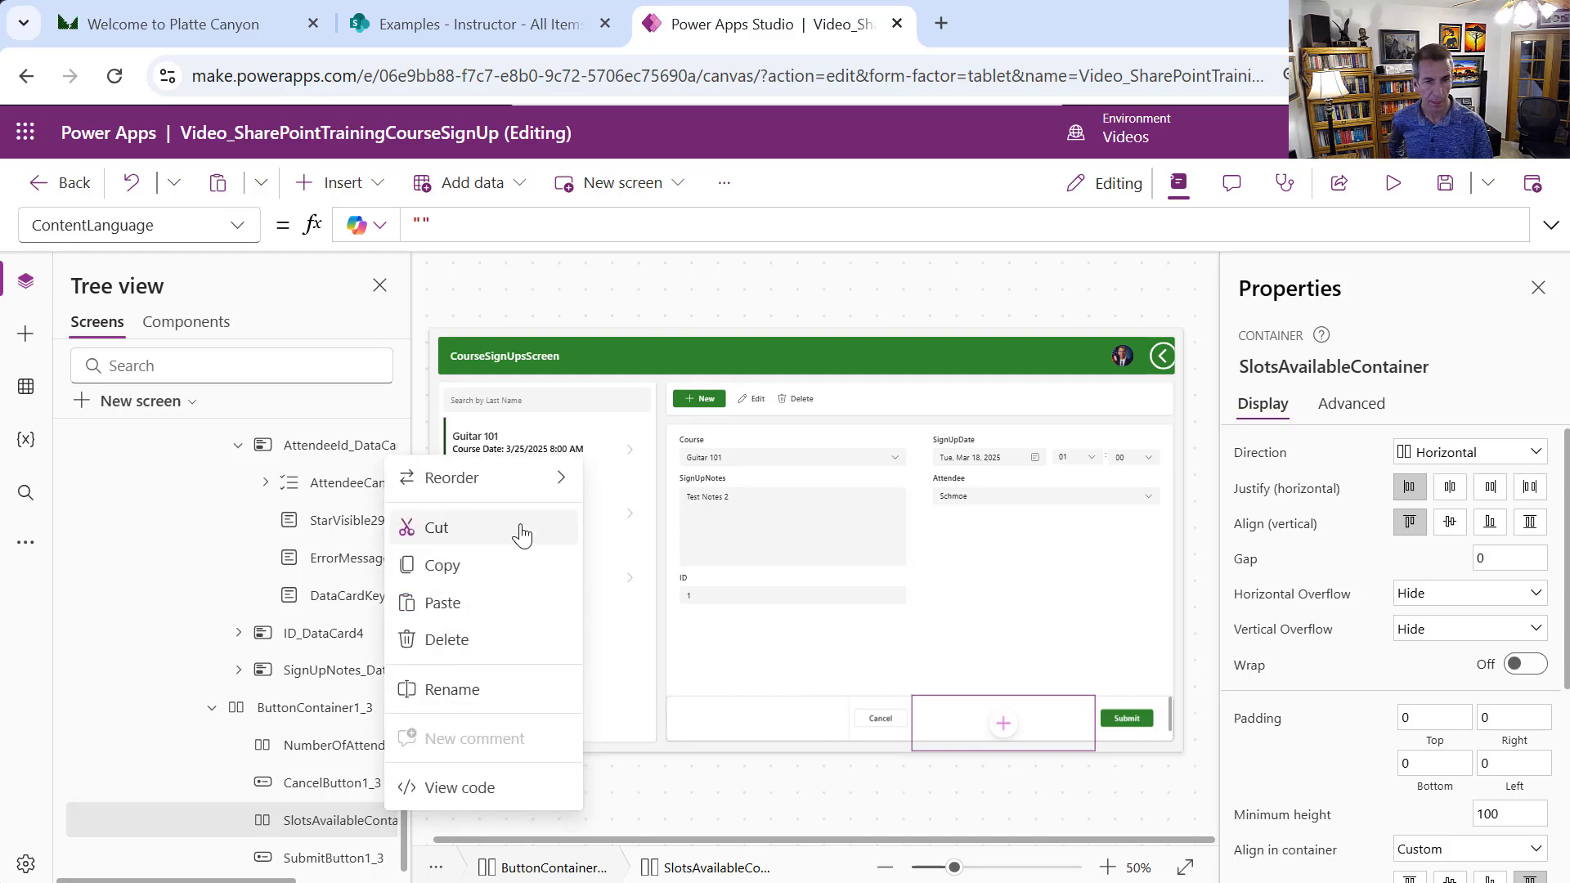
click(564, 481)
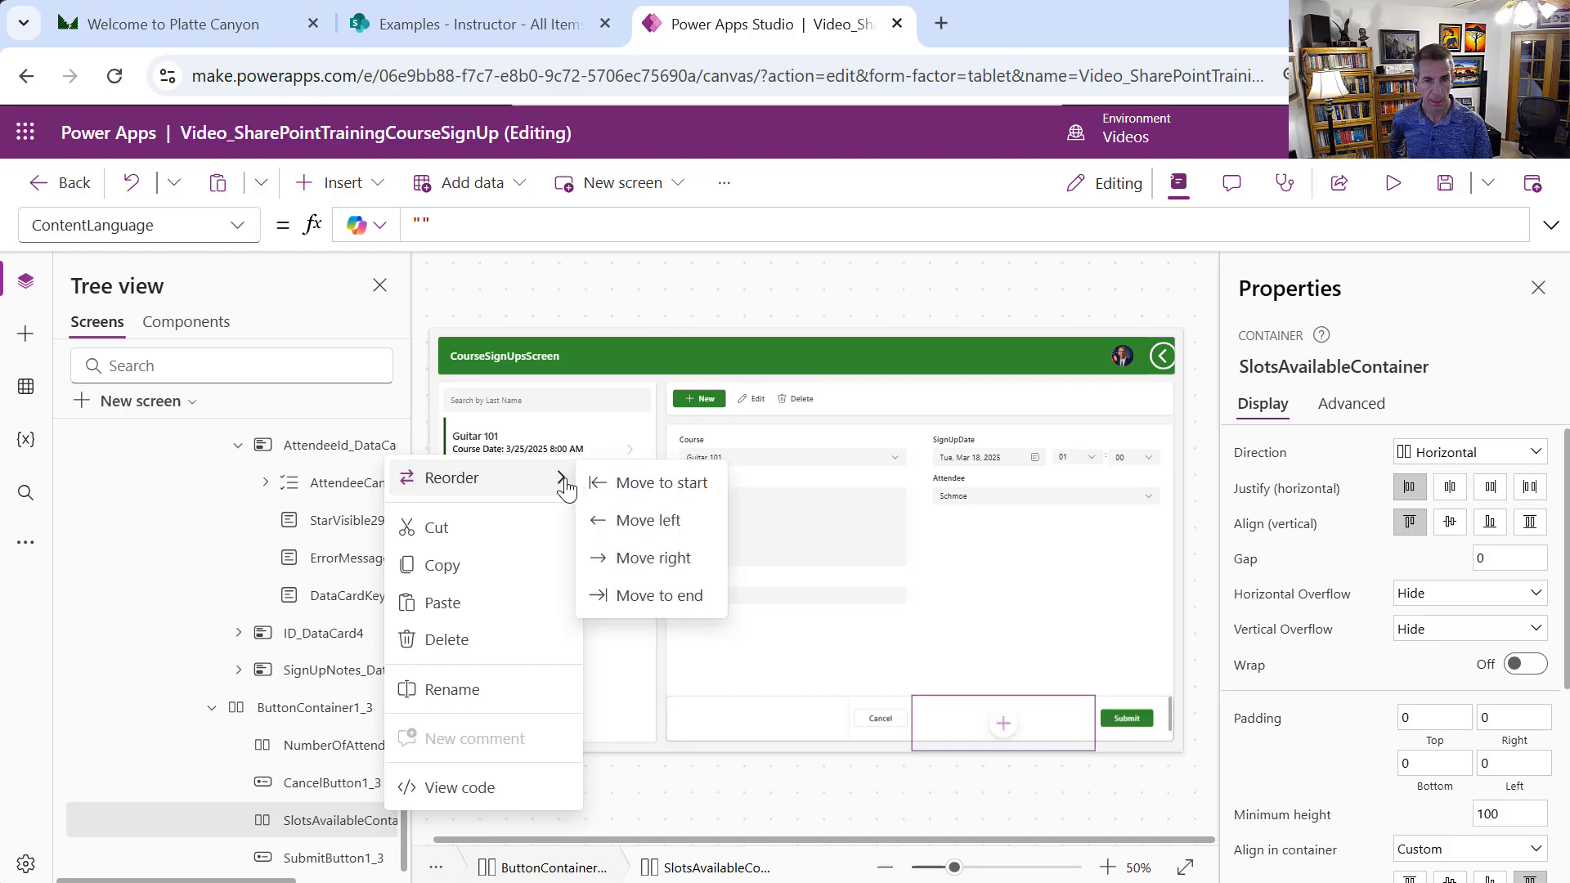
click(650, 521)
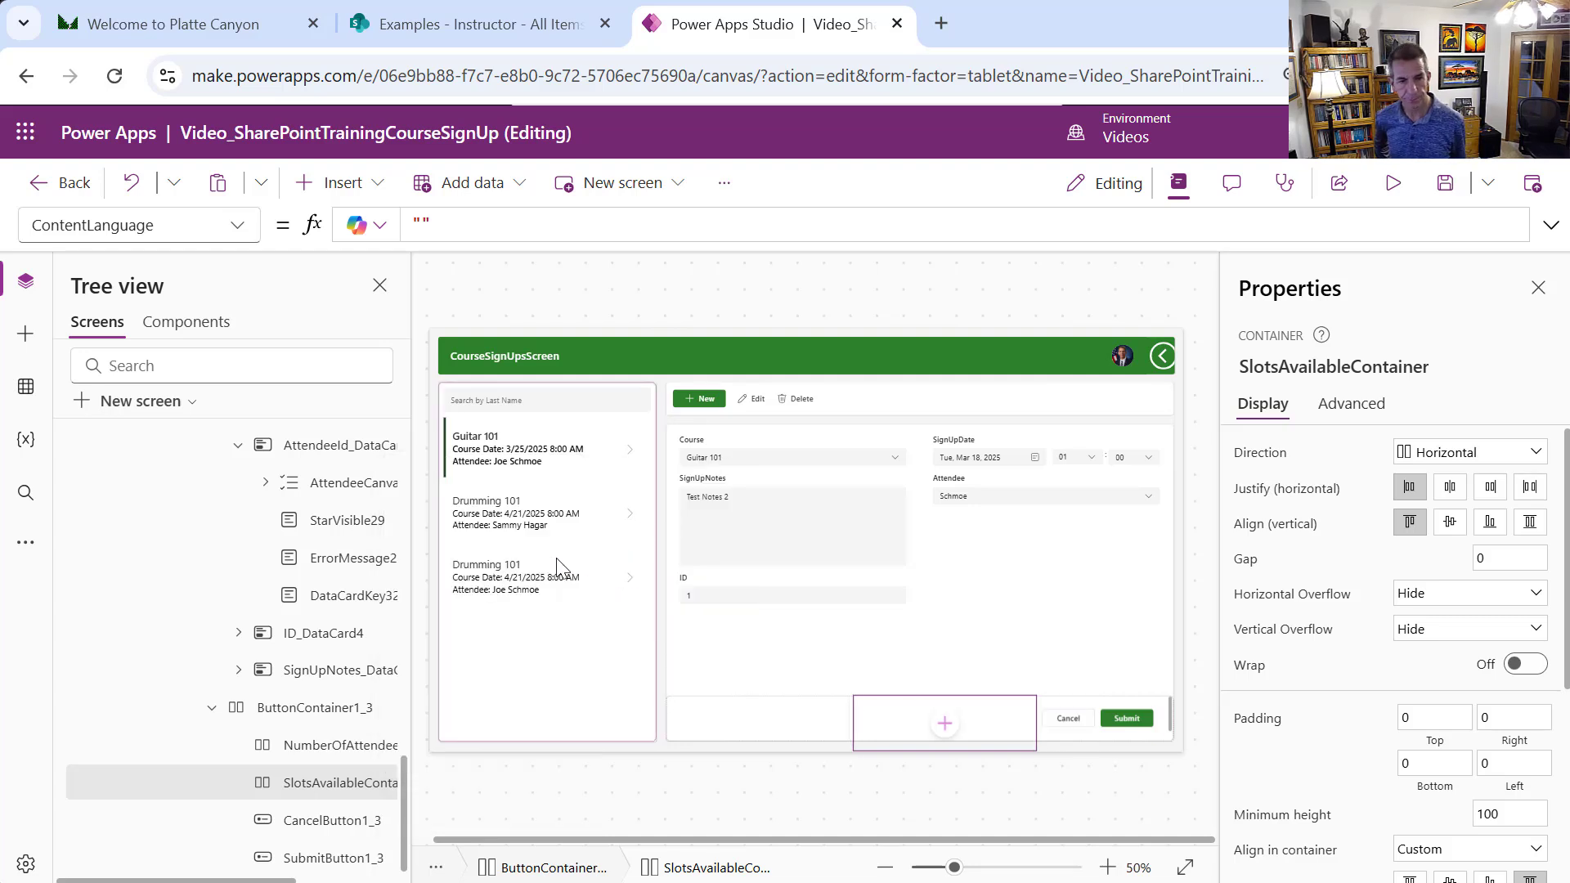
click(338, 748)
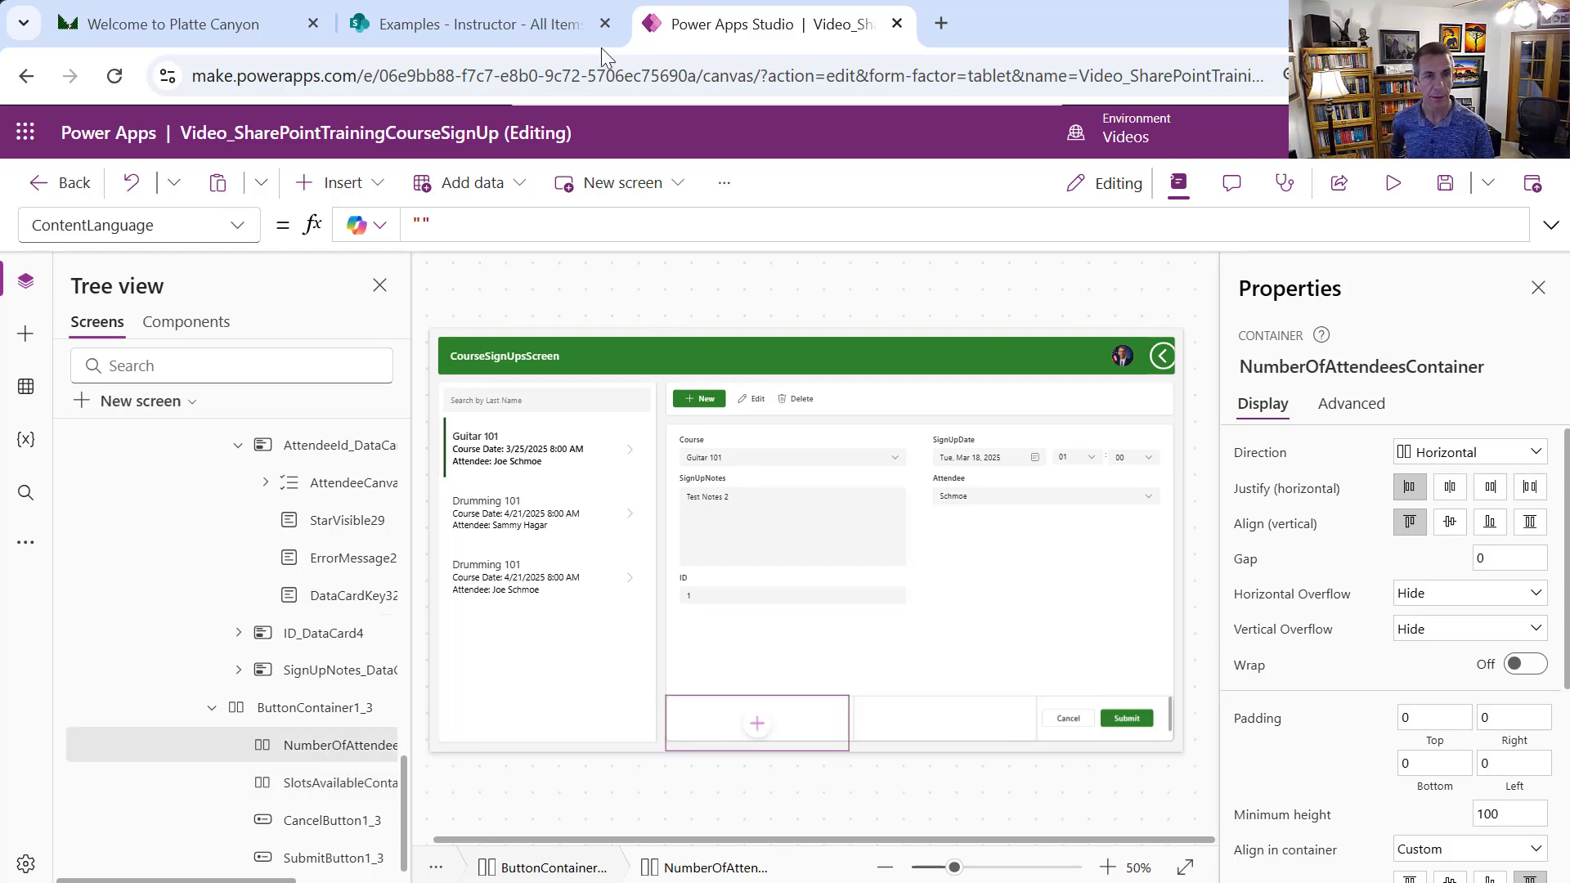
Add a text label reading 'Number of Attendees:' with width 150 to NumberOfAttendeesContainer
click(335, 182)
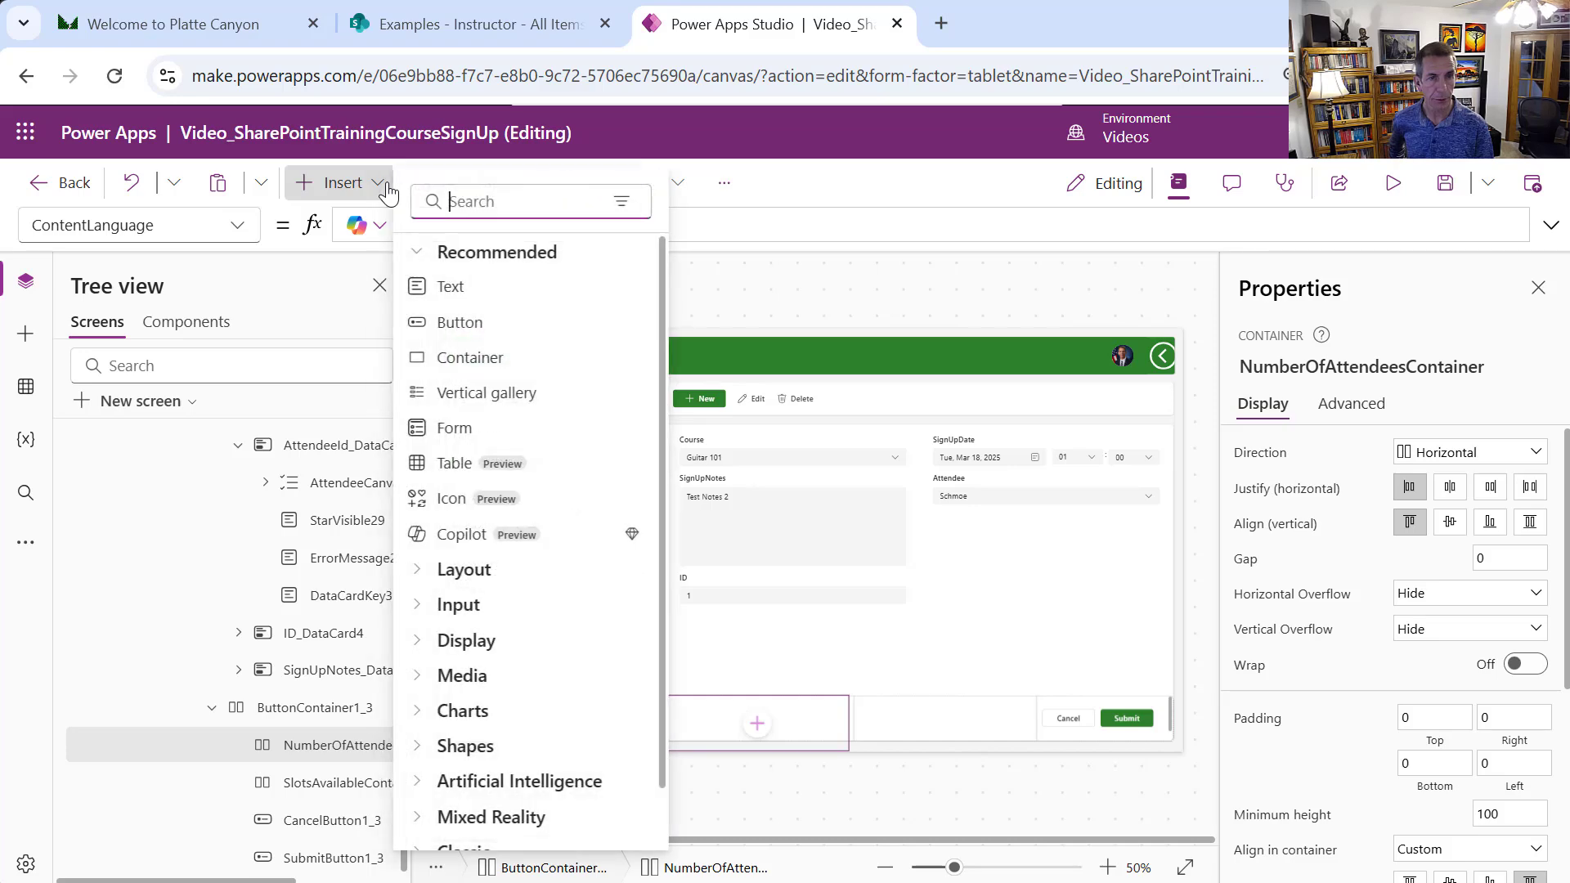
click(480, 301)
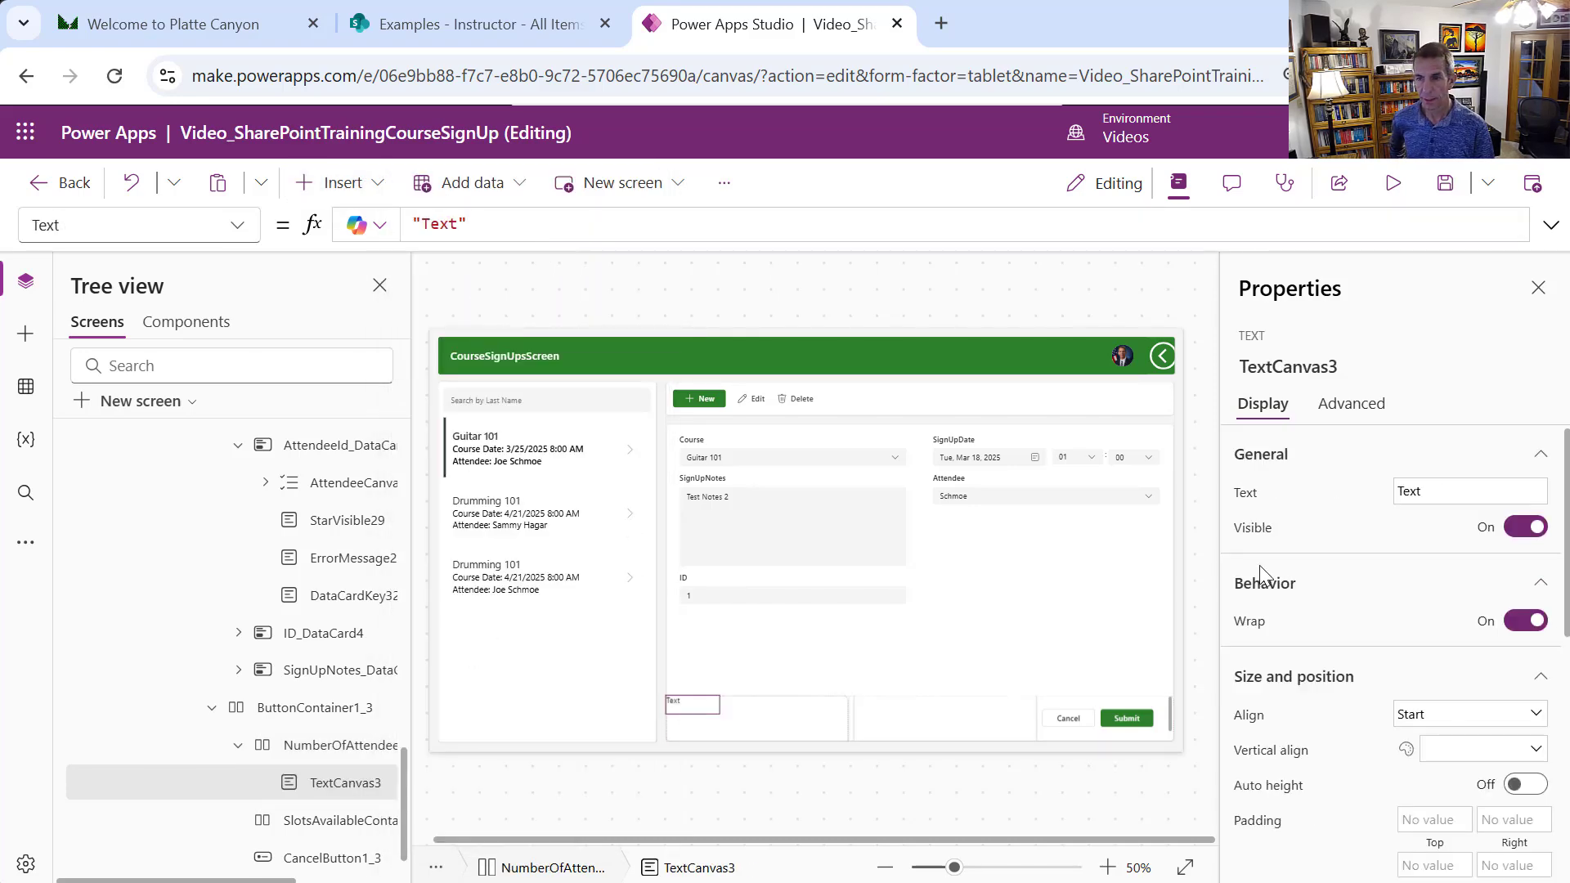
double_click(1436, 492)
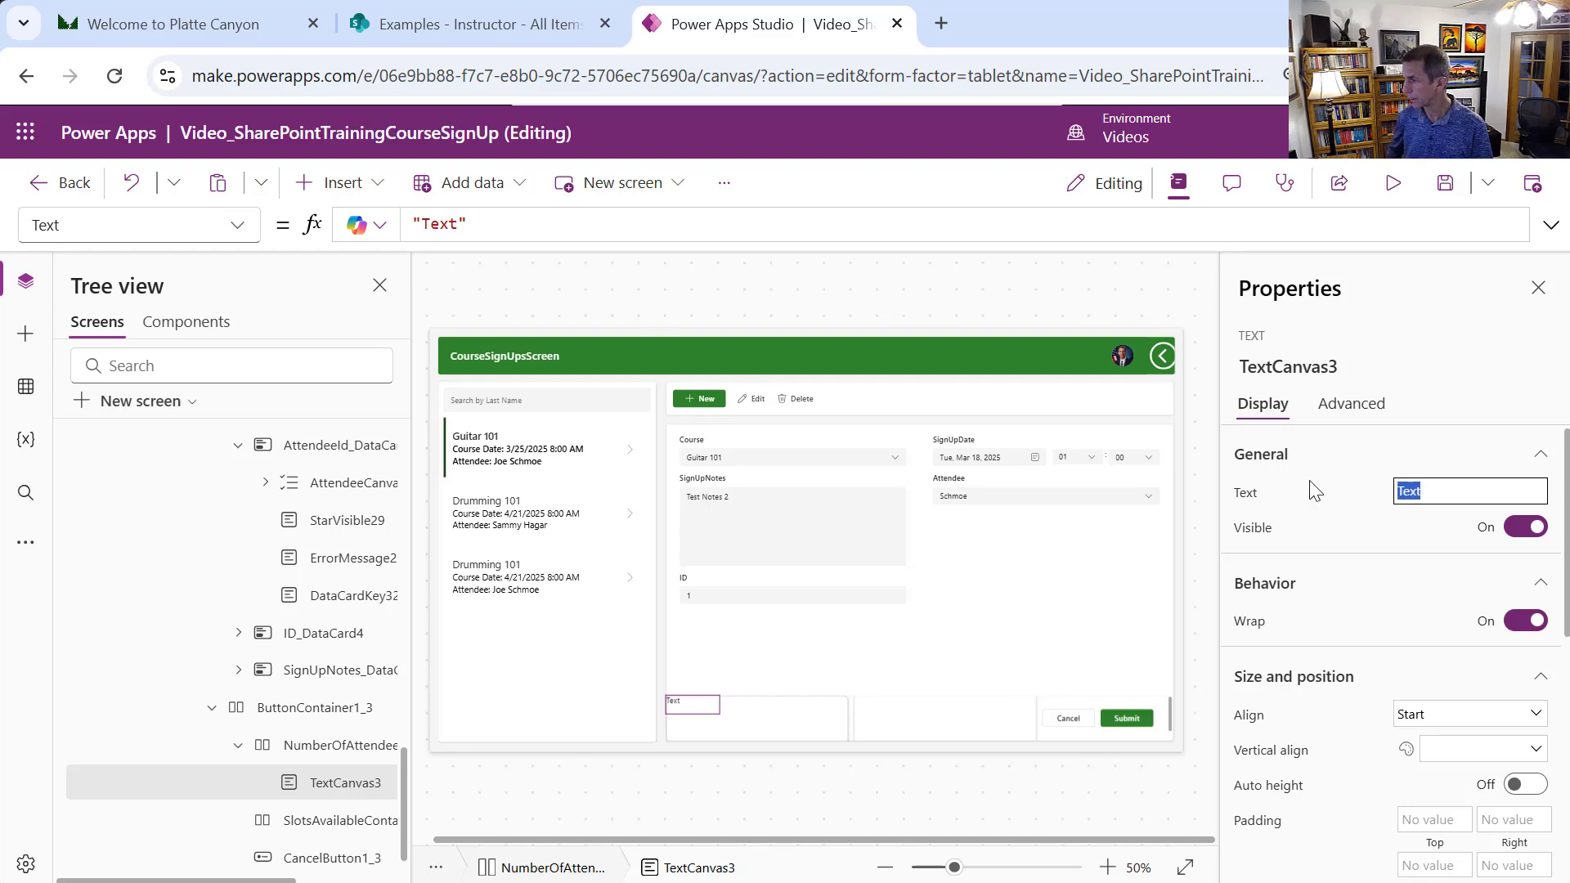
text(Number)
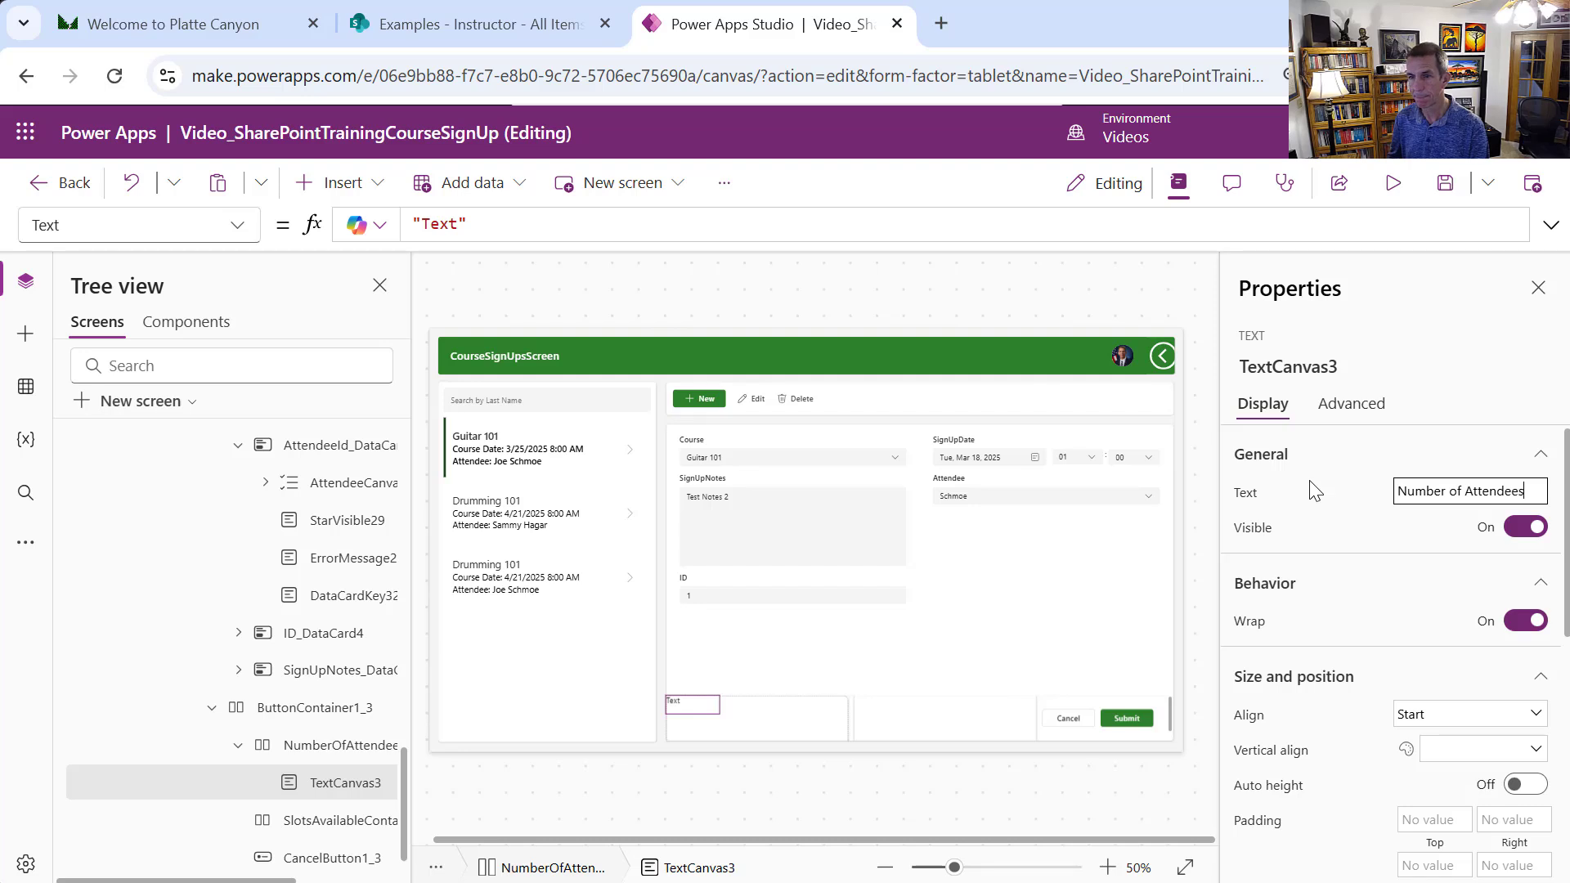
text( of Attendees)
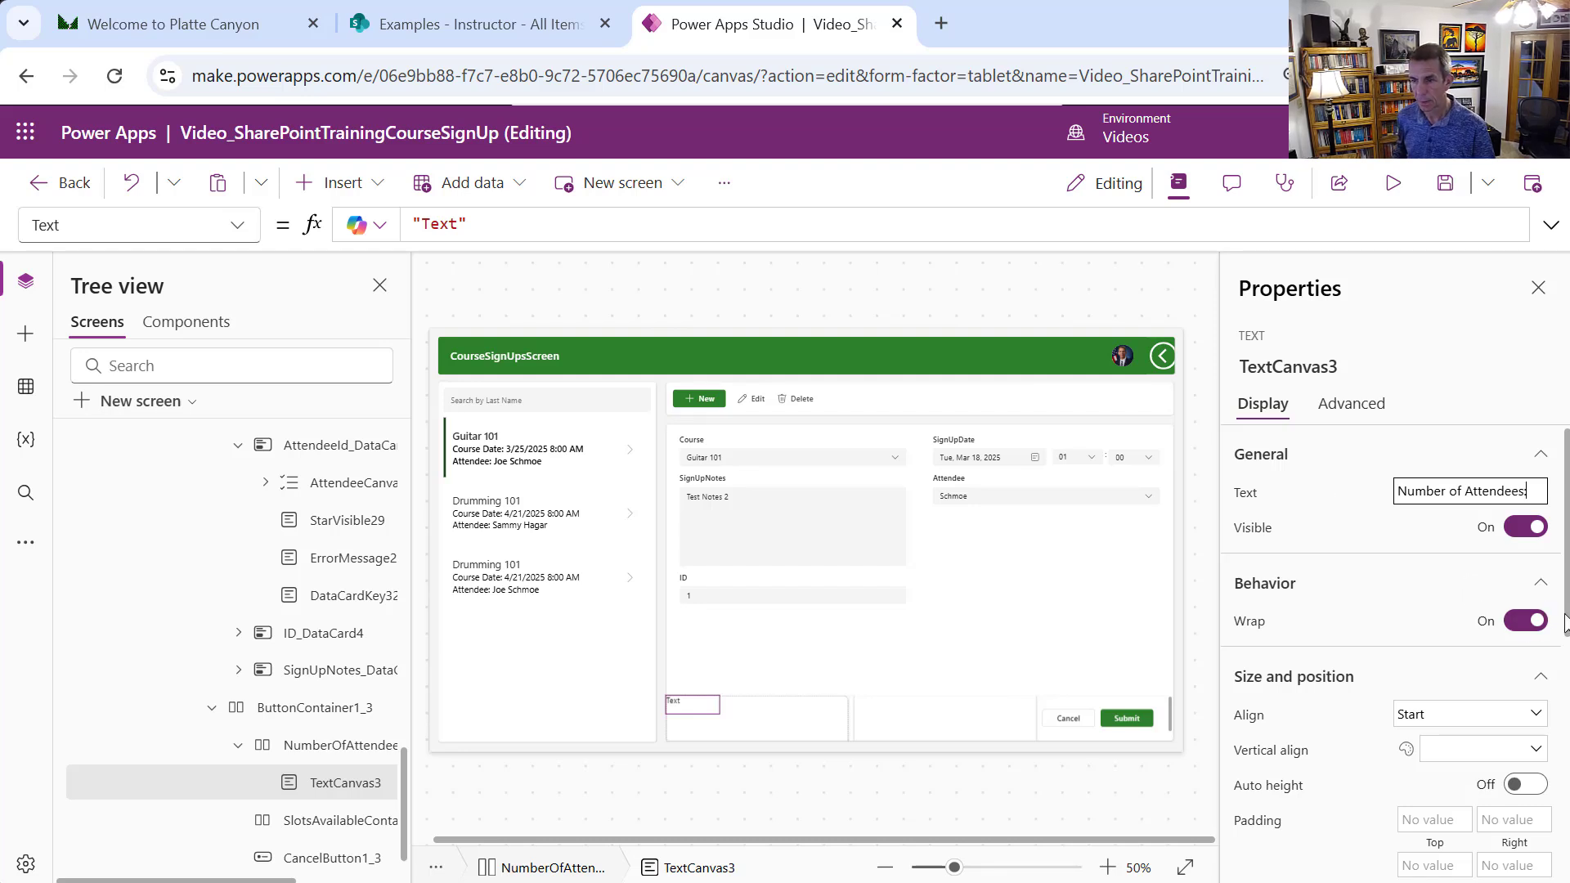
text(:)
key(Return)
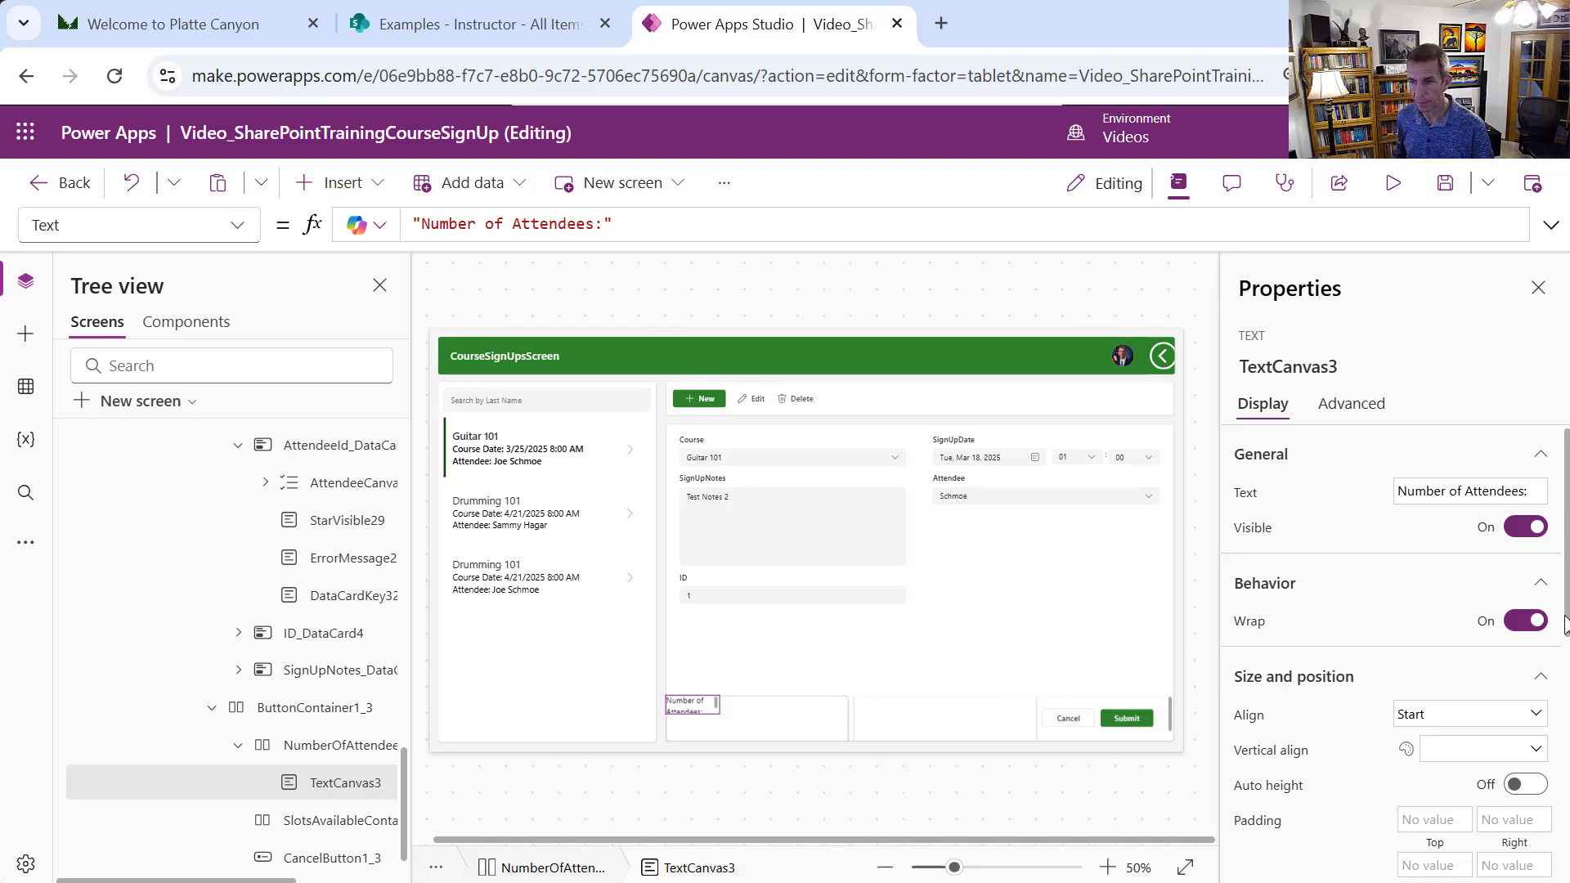
drag(1564, 625, 1563, 777)
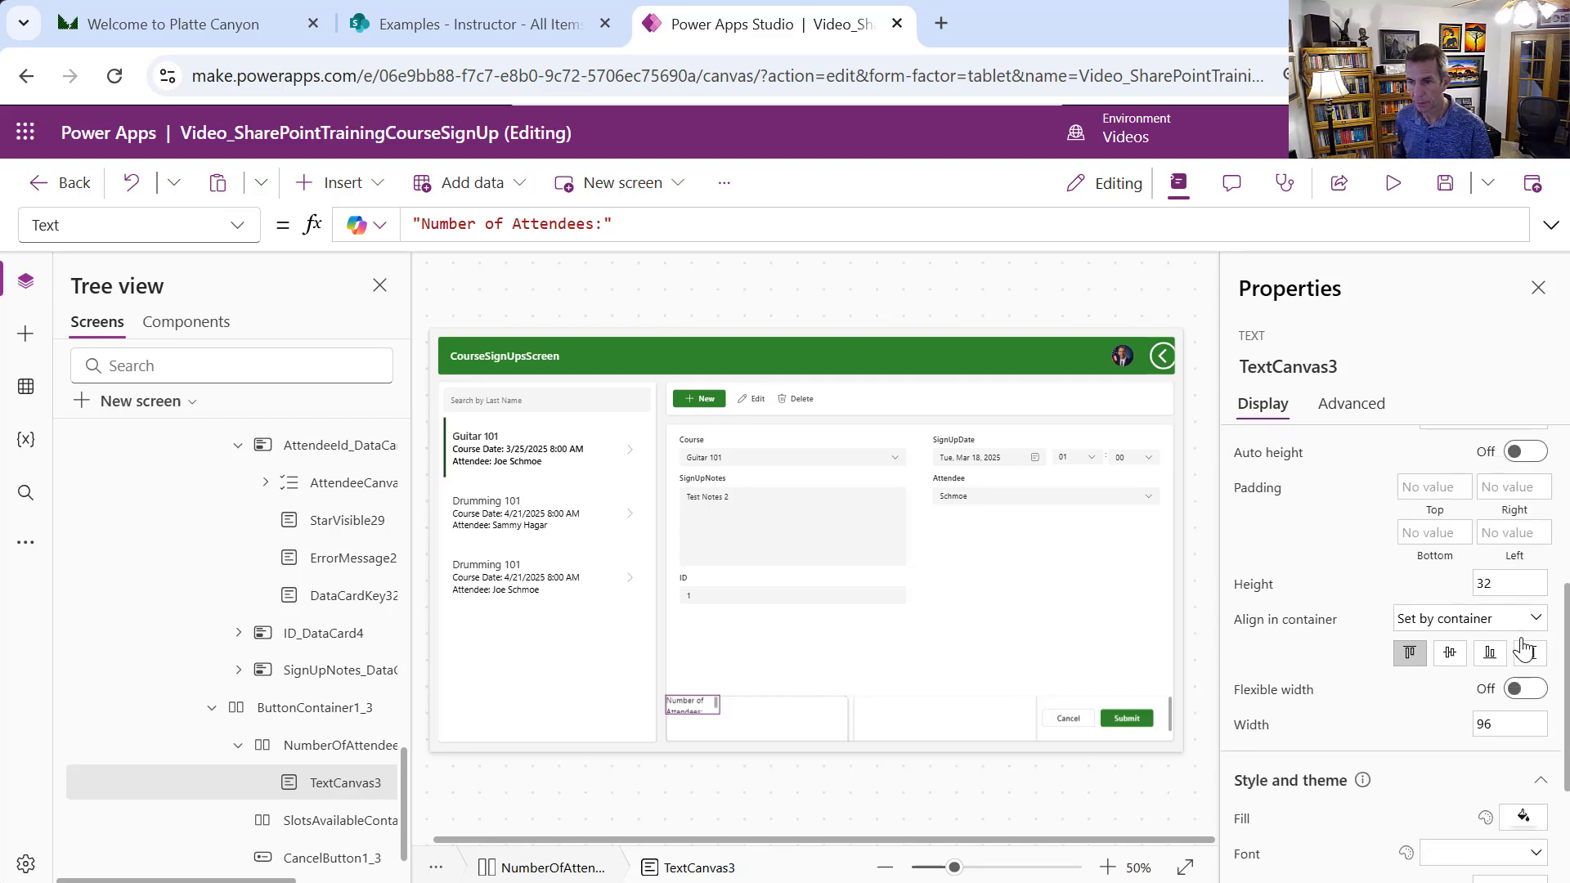
click(1522, 724)
text(150)
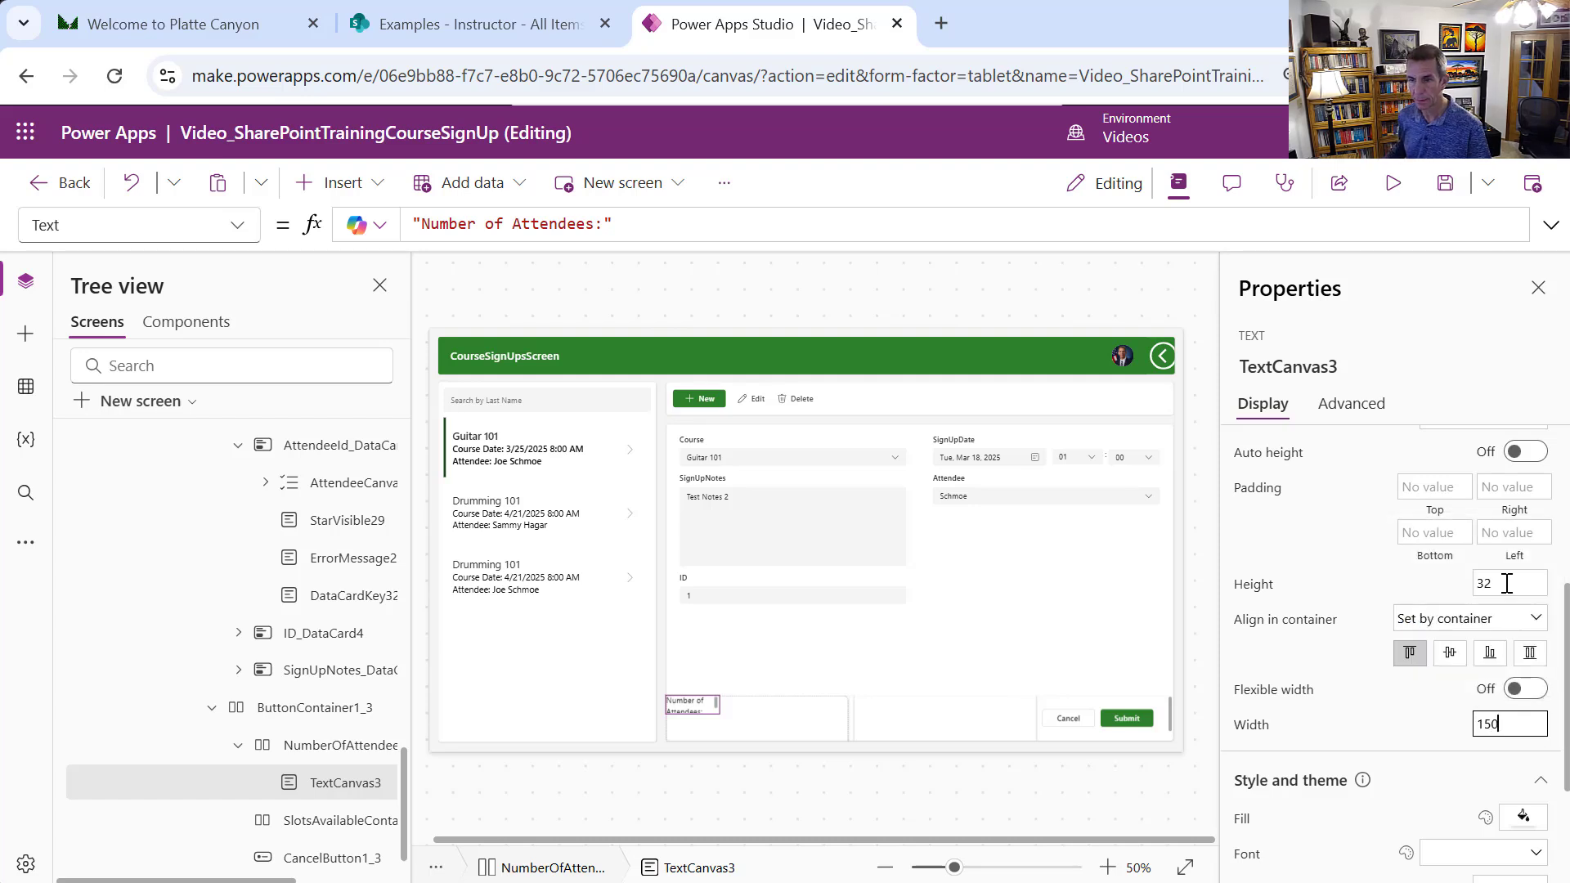
click(1506, 582)
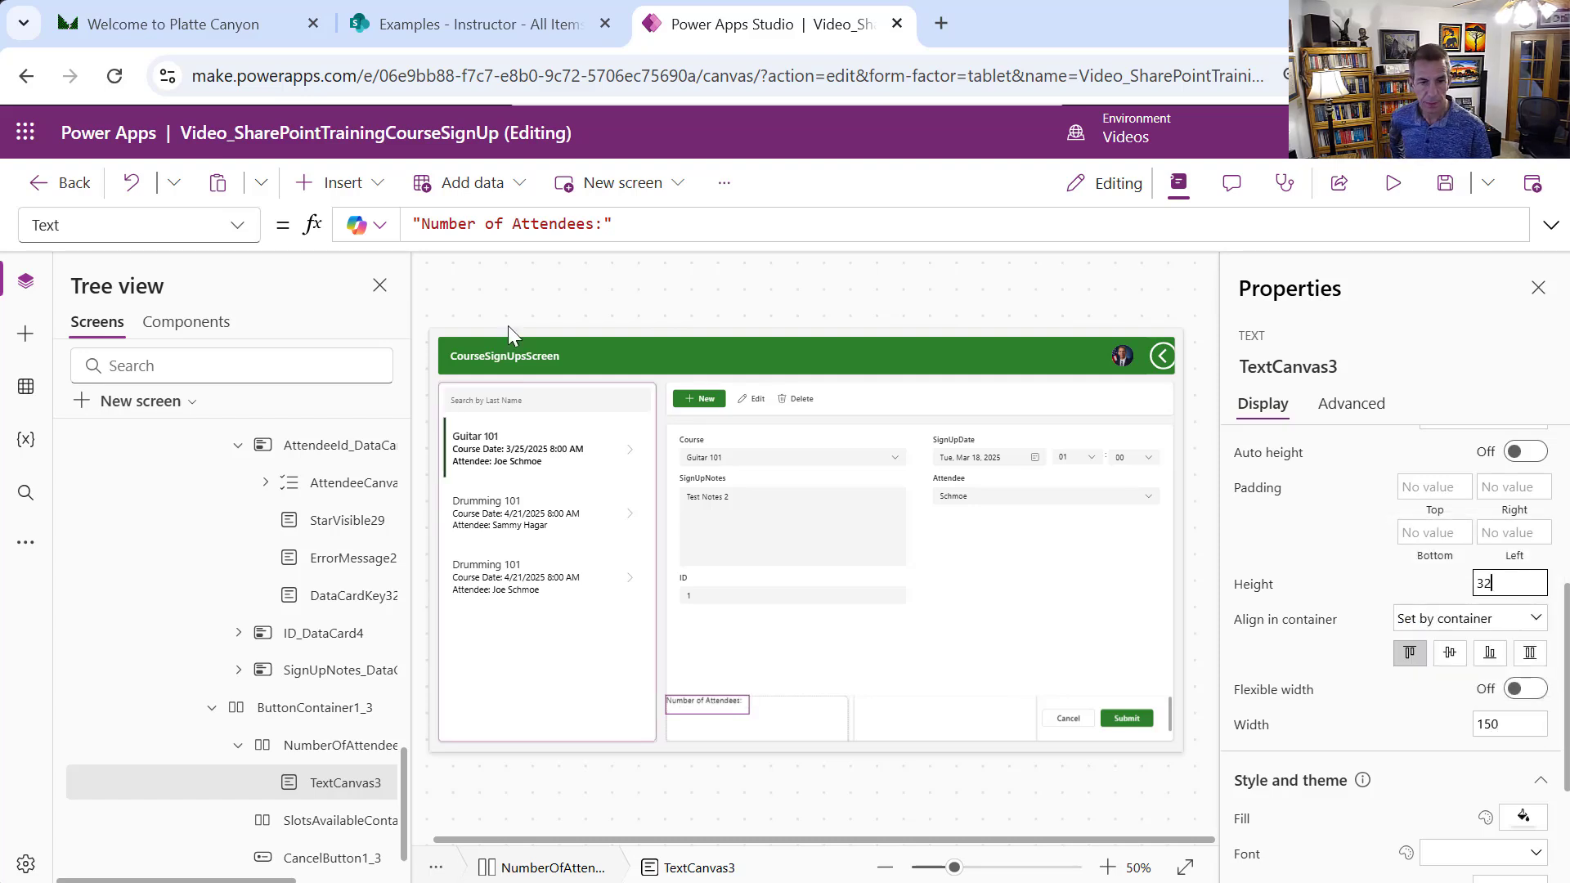
Add a second text label beside it and rename it NumberOfAttendeesBox
click(376, 196)
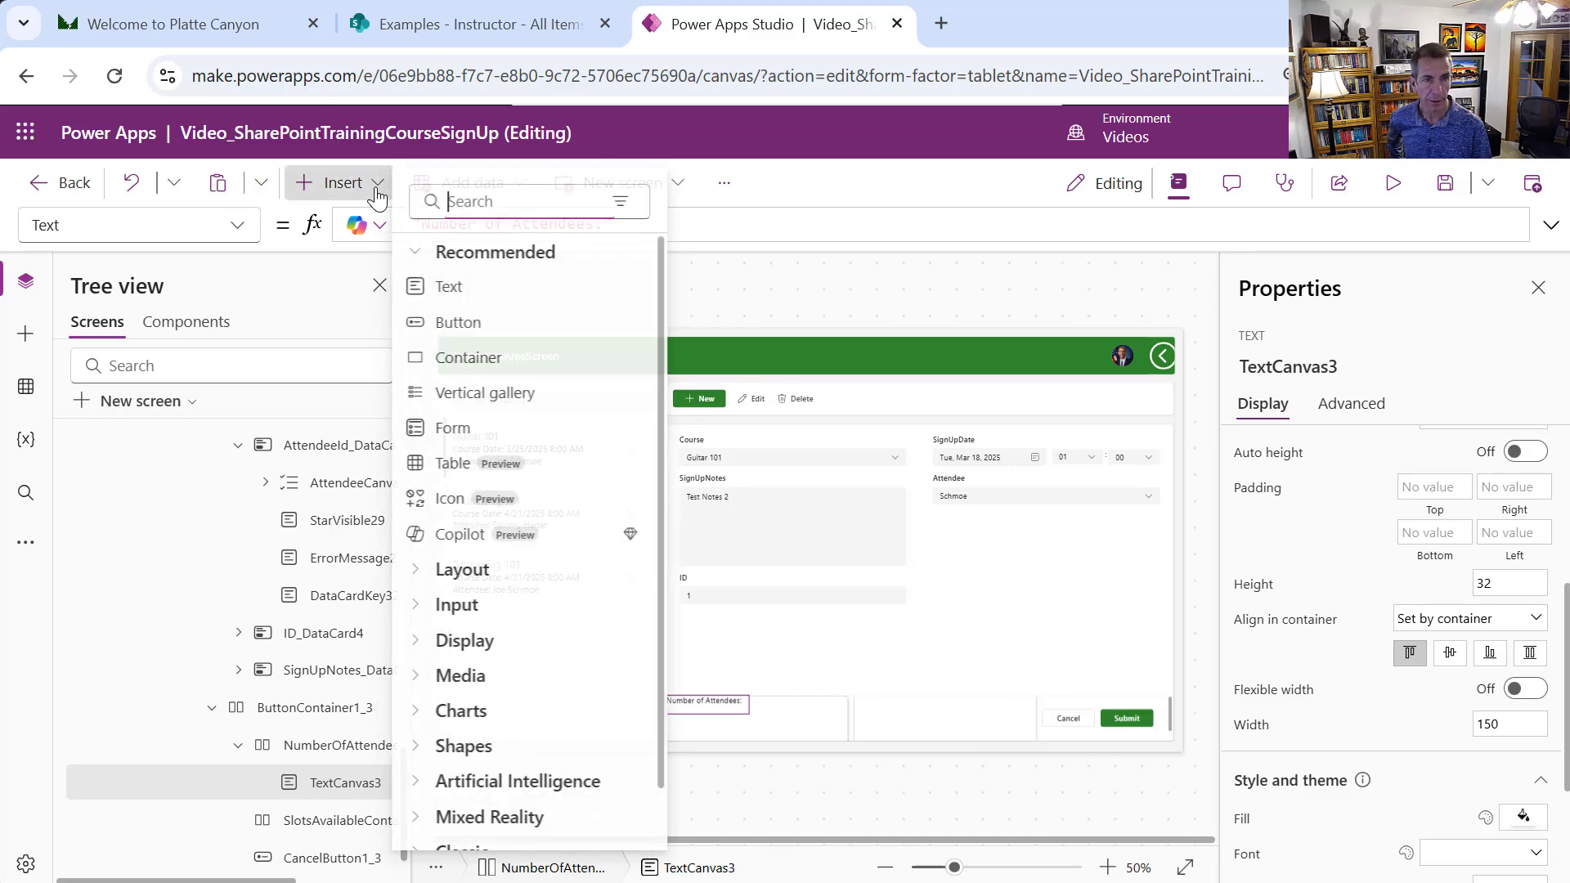
click(460, 286)
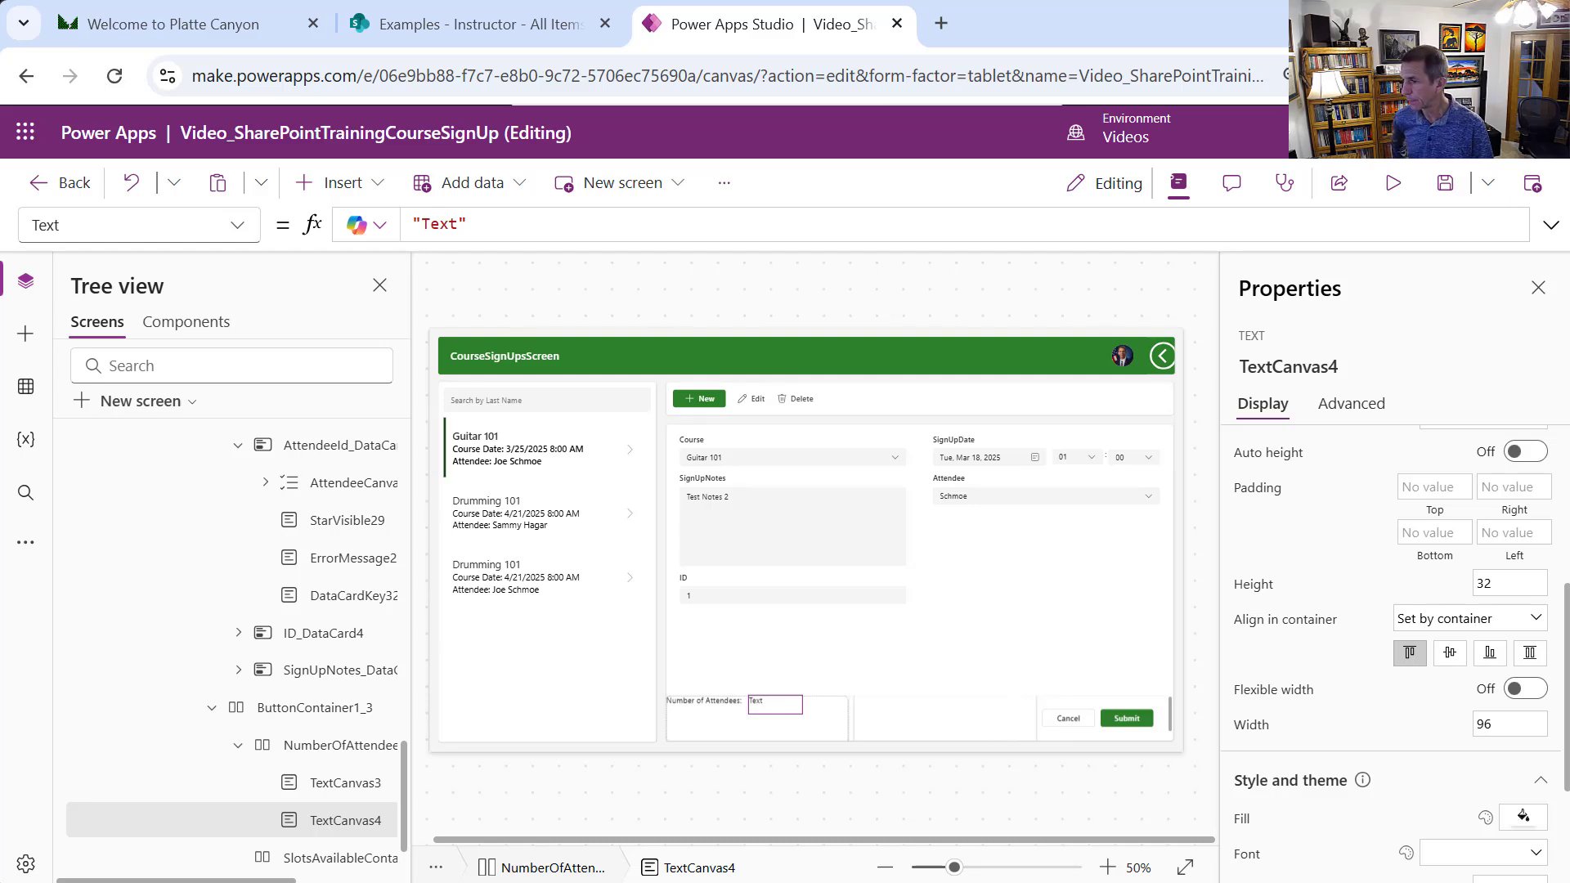
right_click(380, 826)
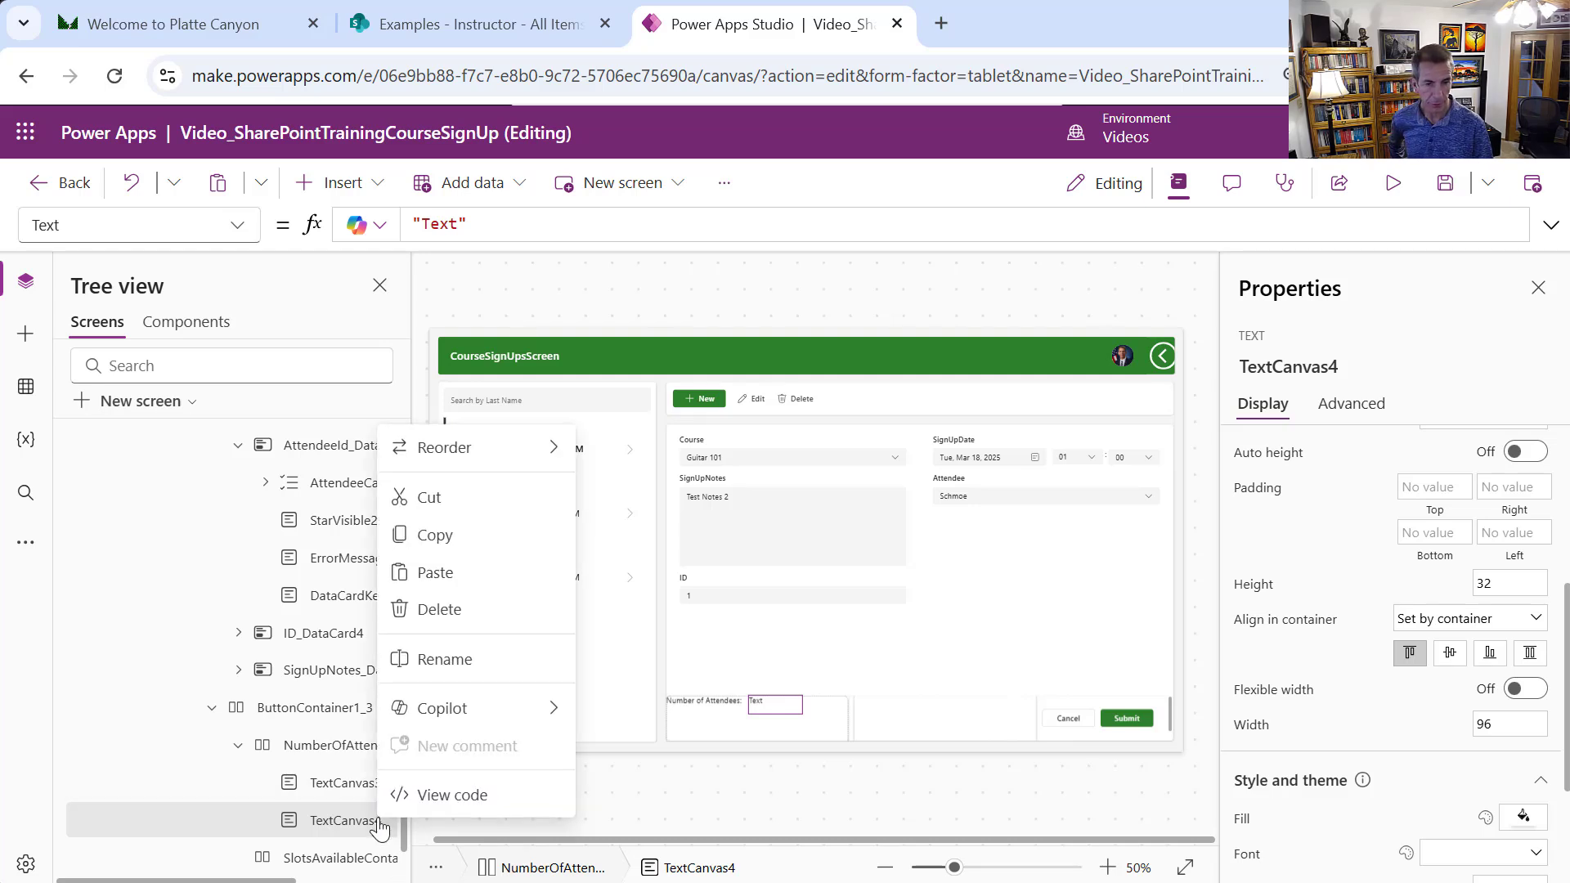
click(445, 659)
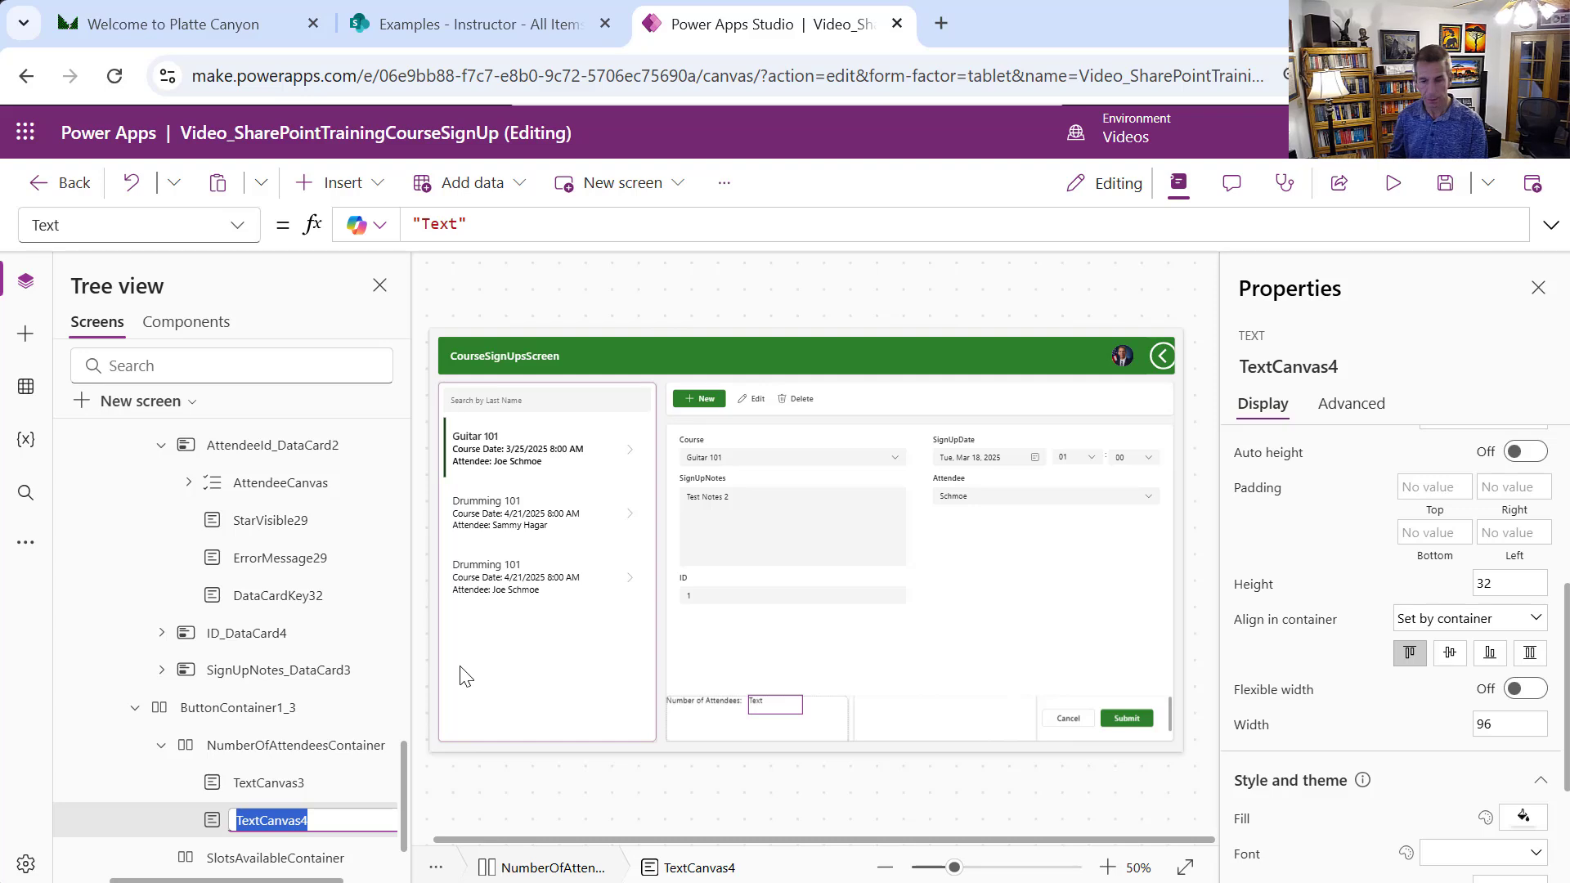
text(NumberO)
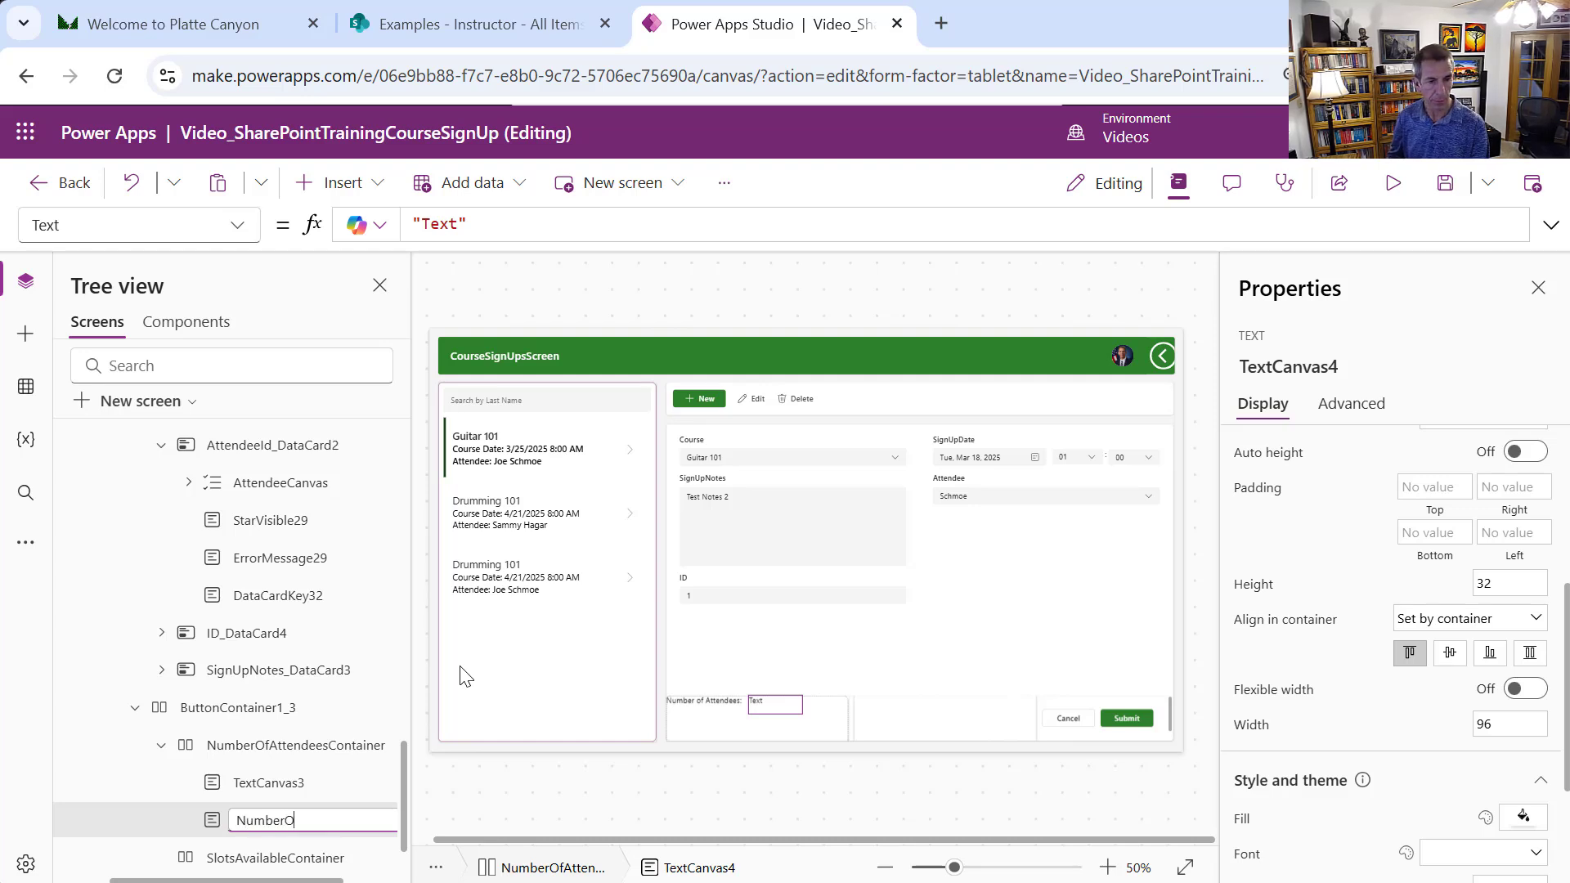
text(fAttendees)
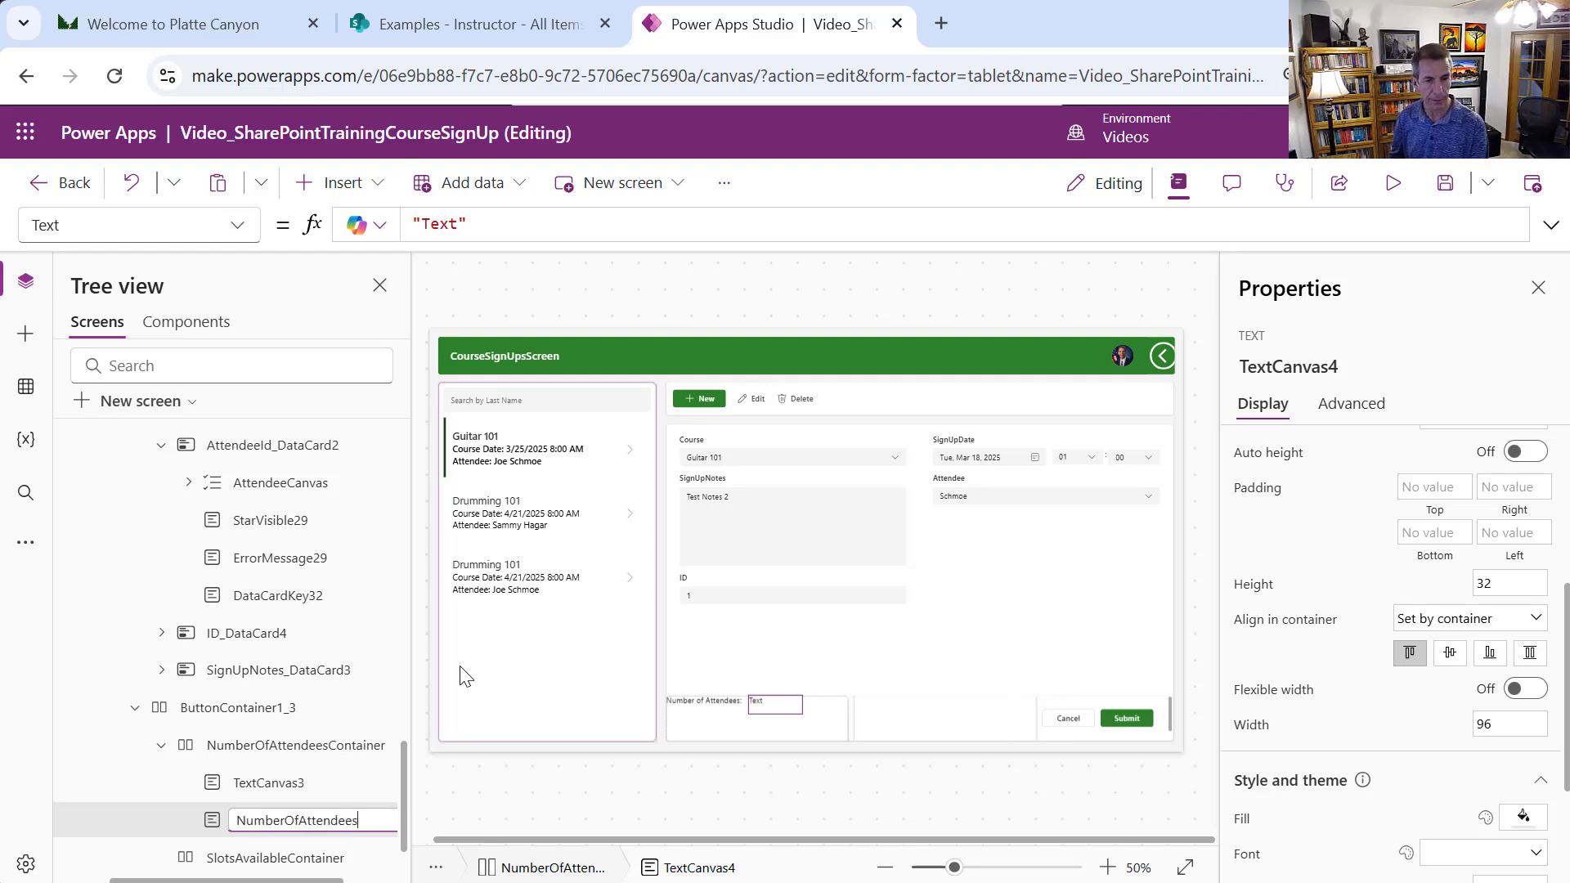
text(Box)
key(Return)
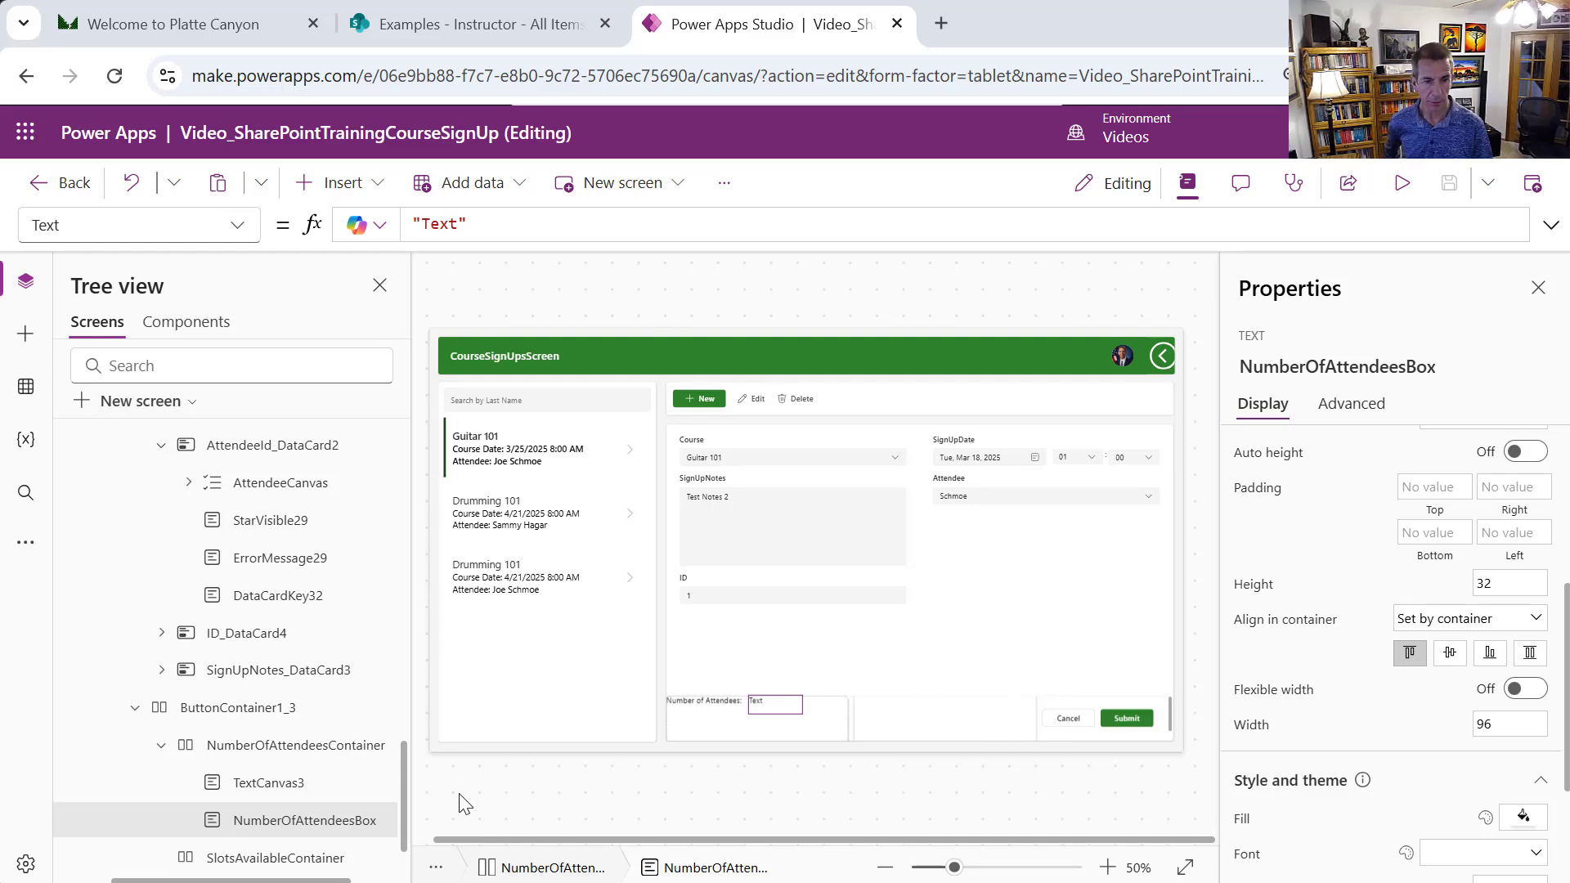
Set NumberOfAttendeesBox's Text to Filter(CourseSignUp, CourseId.Value = Text(CourseCanvas.Selected.ID)) and enlarge the formula bar
drag(503, 231, 419, 237)
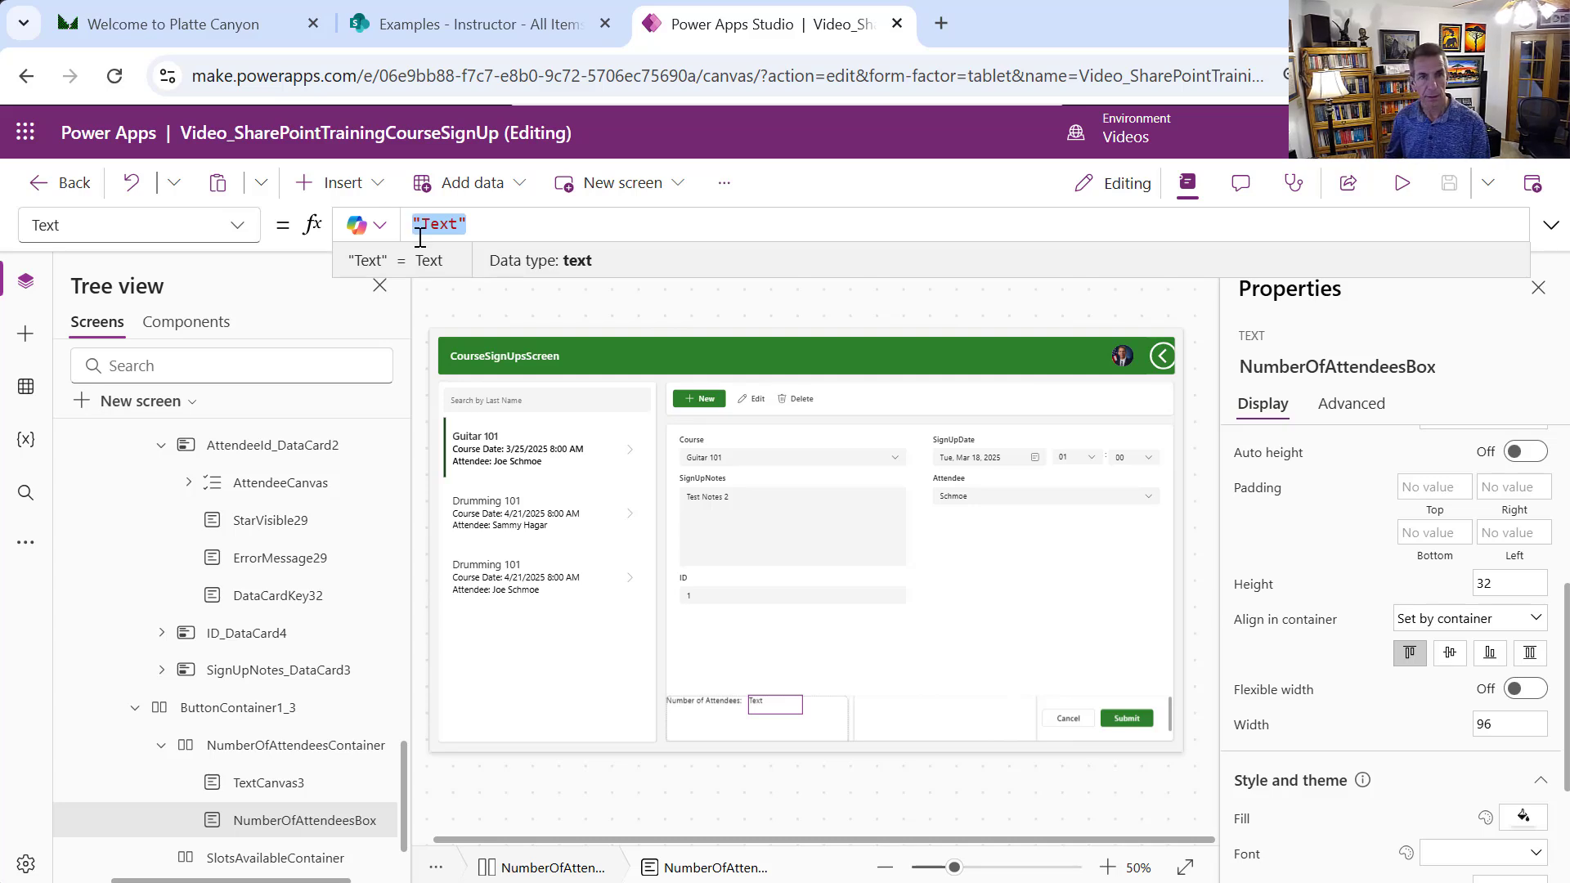
text(Filter(     CourseSignUp,     CourseId.Value = Text(CourseCanvas.Selected.ID) ))
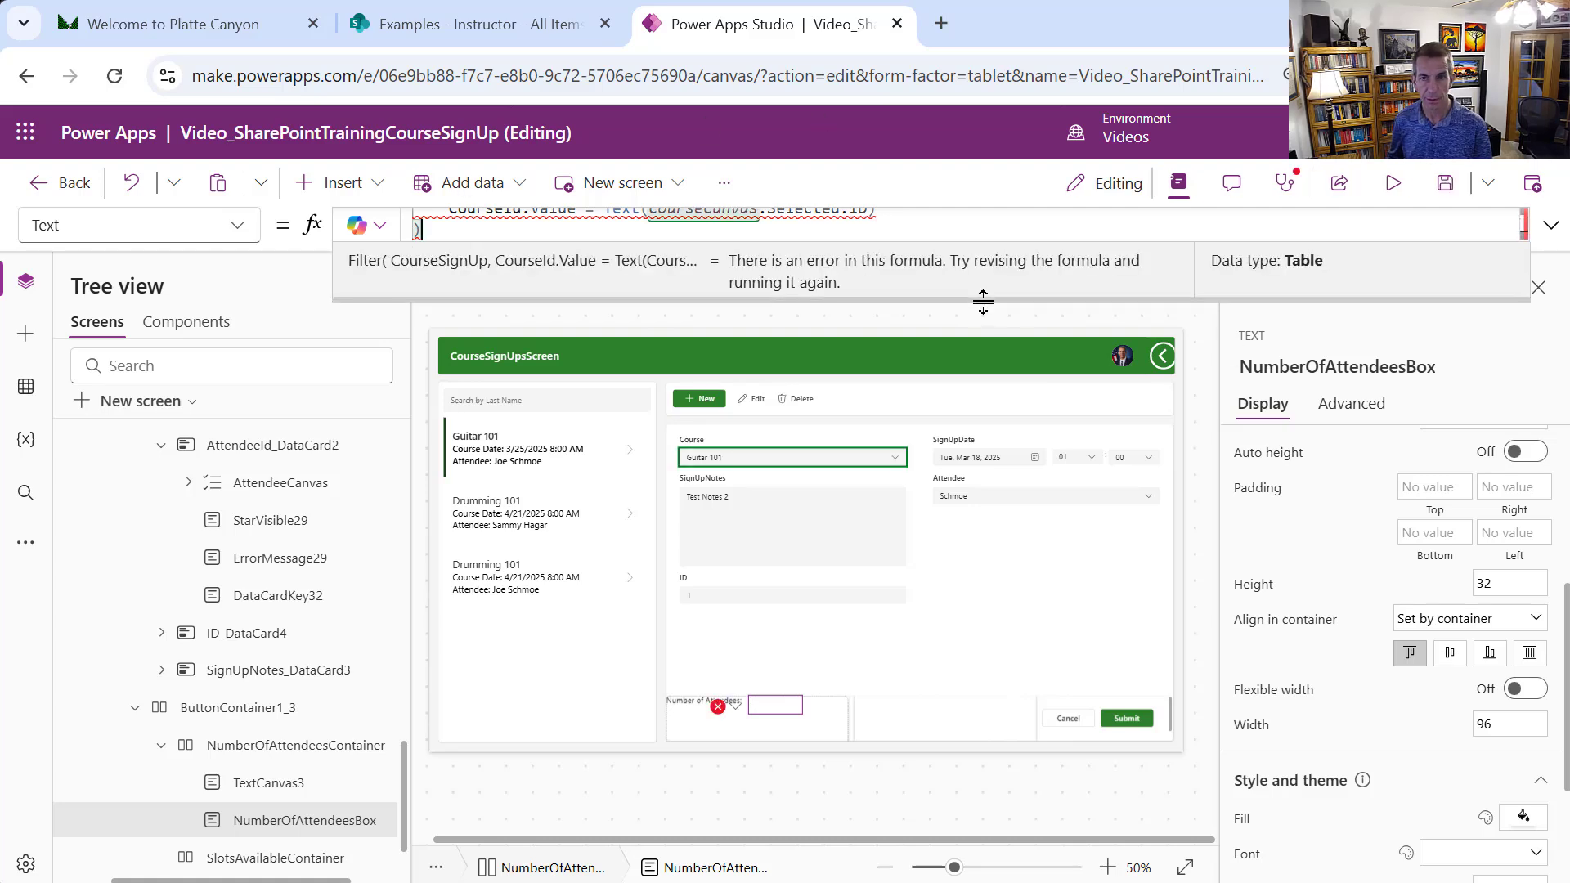
drag(988, 302, 1024, 431)
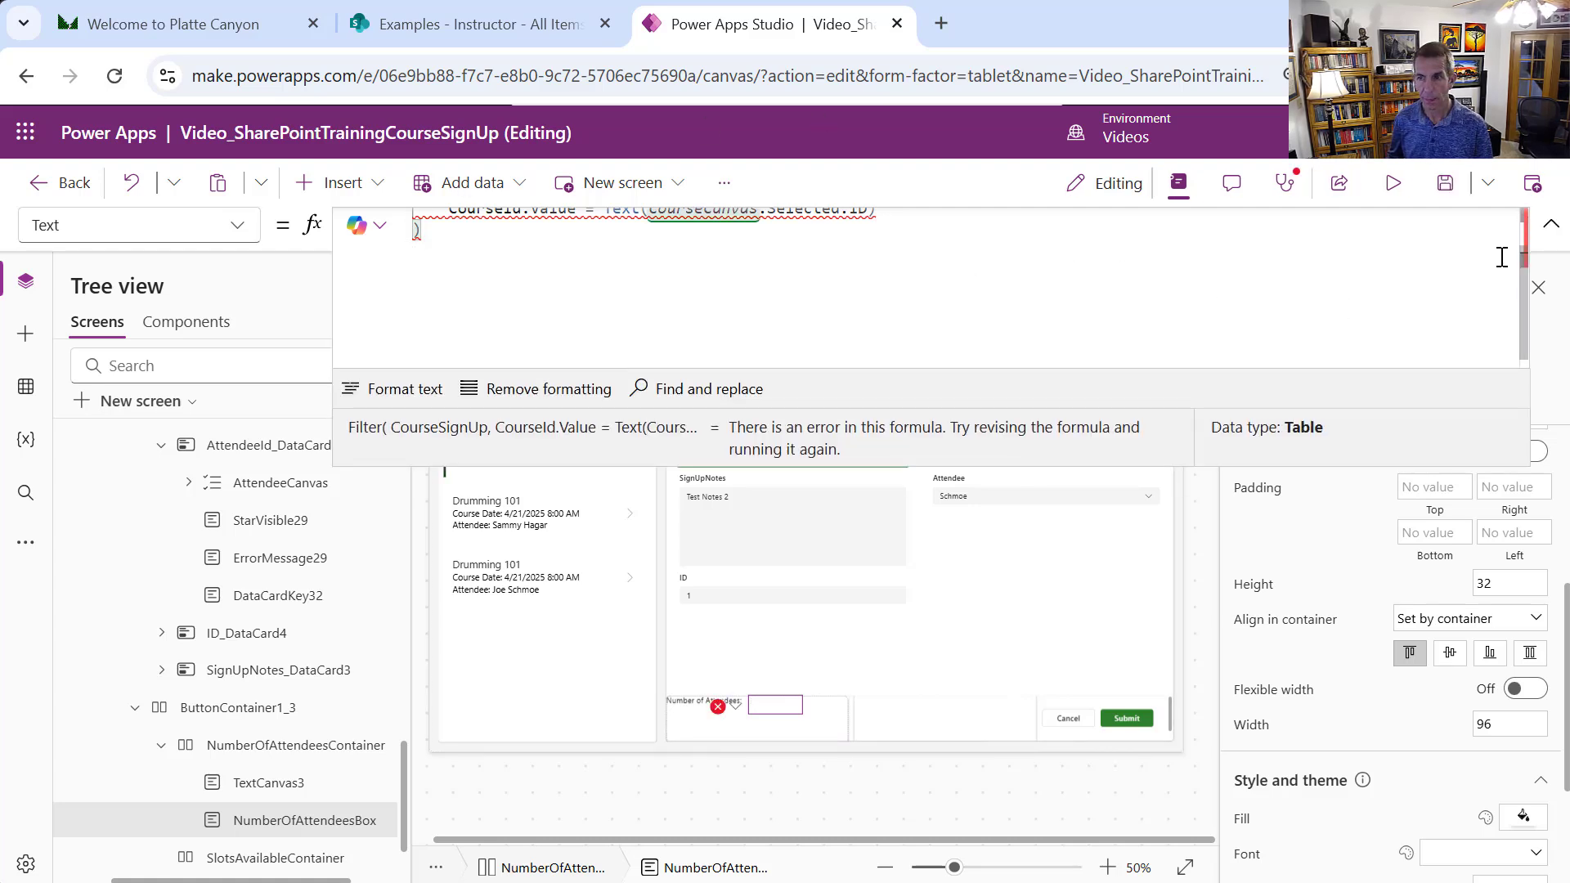
scroll(1519, 258, up, 2)
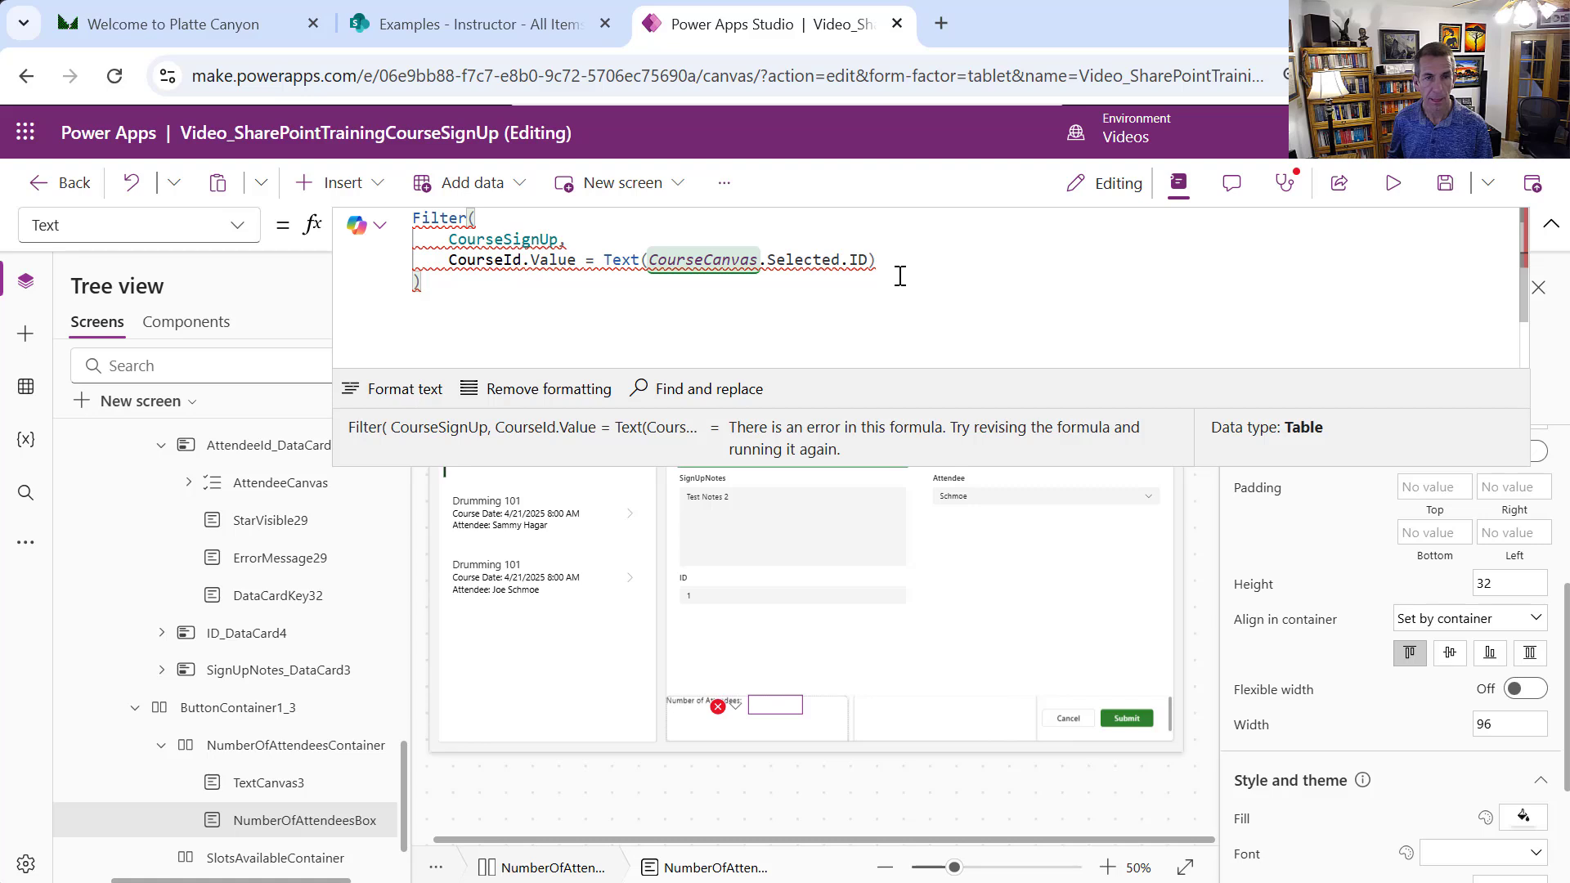
mouse_move(463, 238)
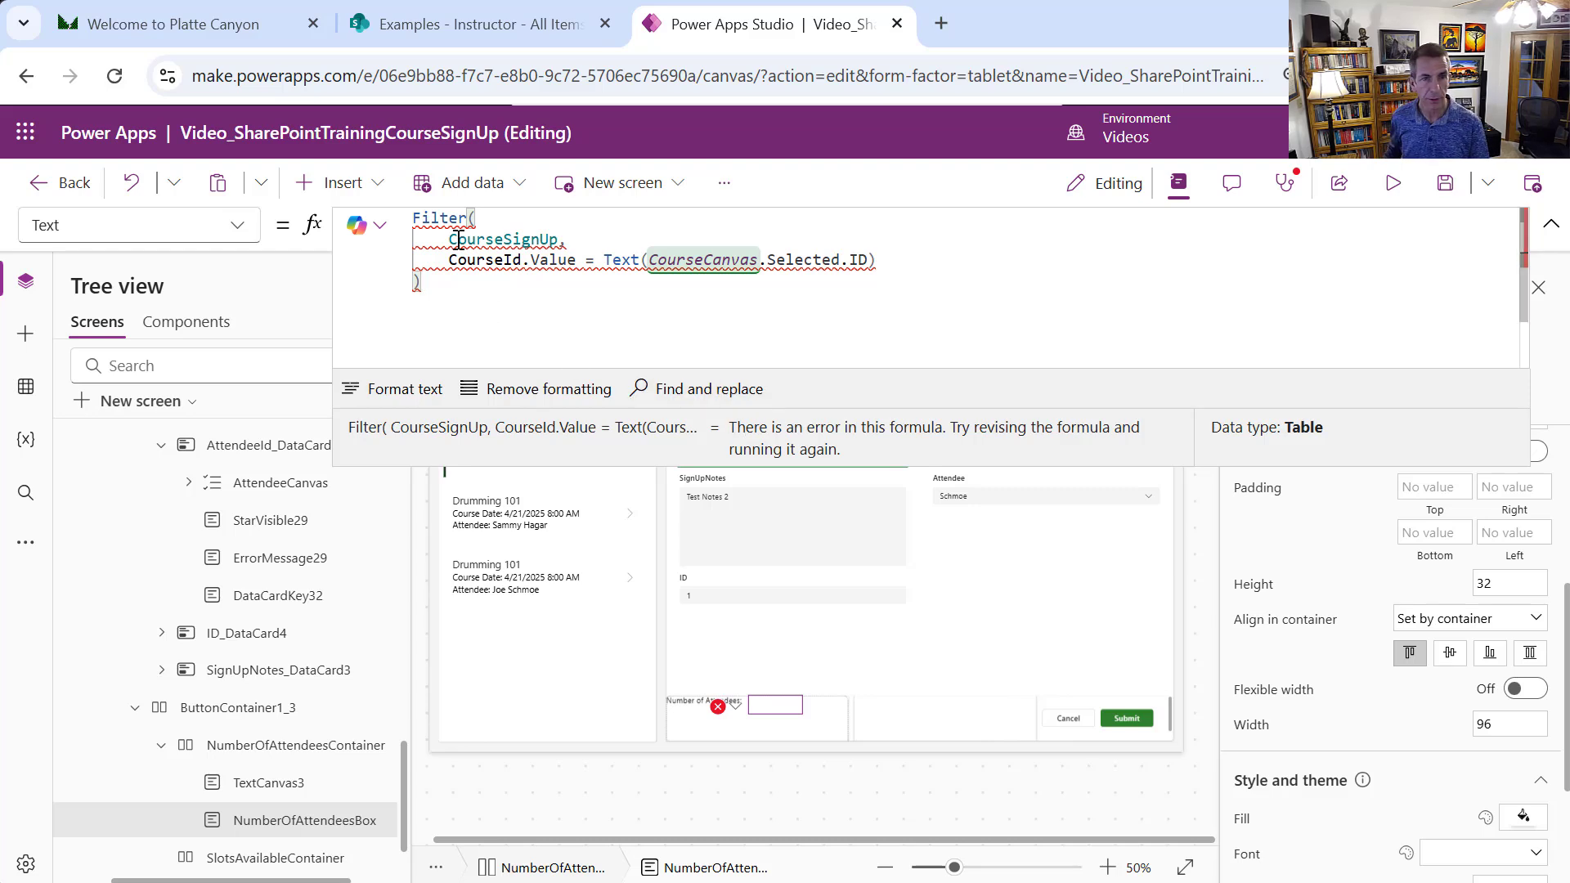
click(426, 226)
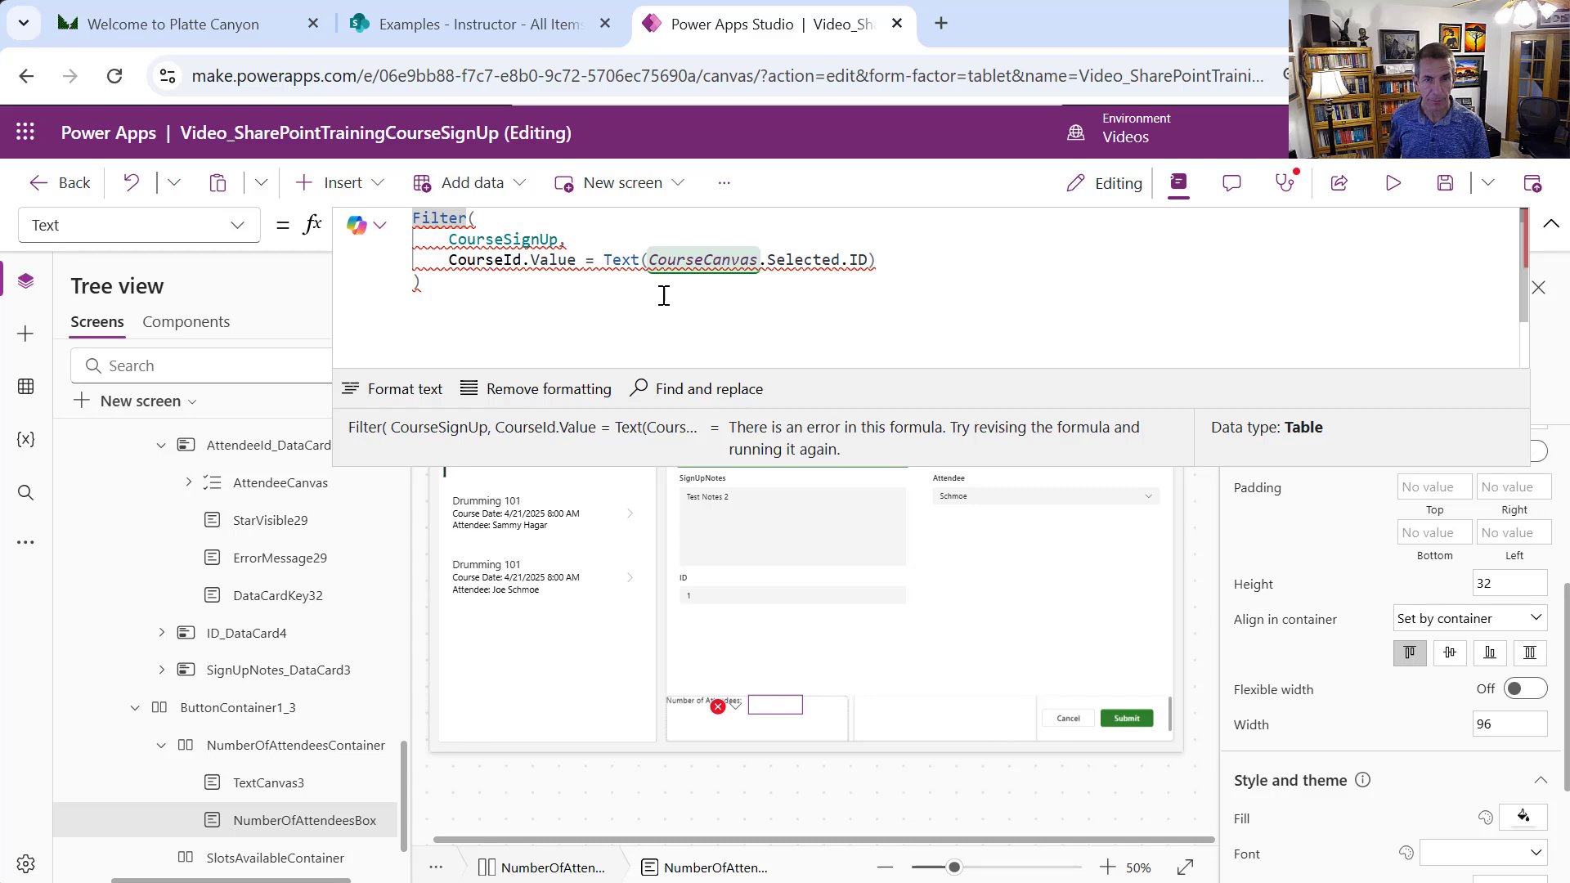
mouse_move(598, 269)
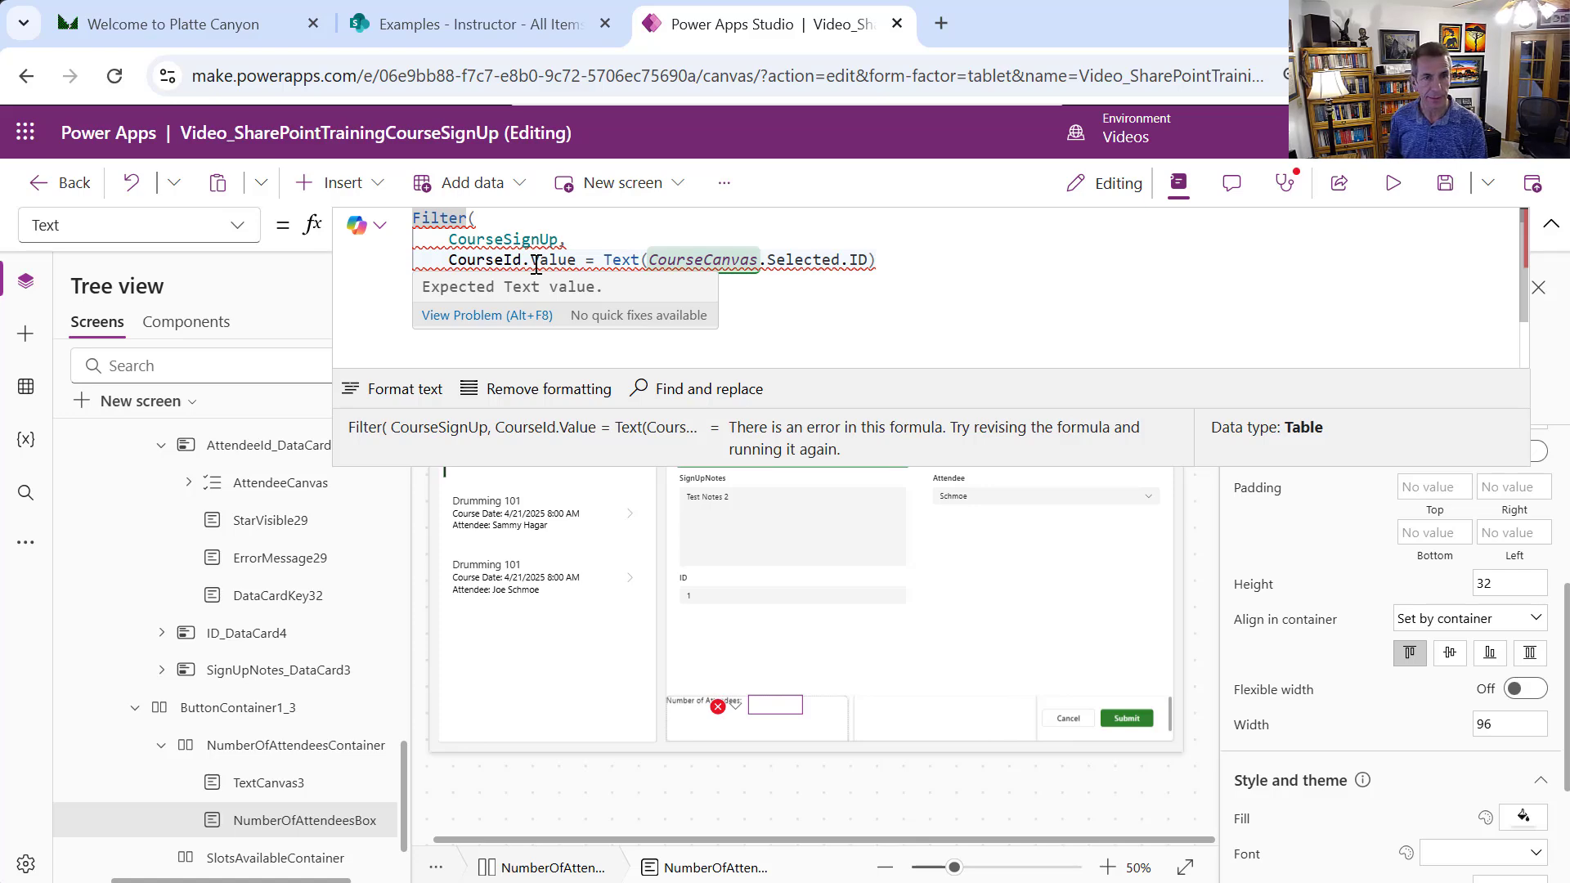
text(Couu)
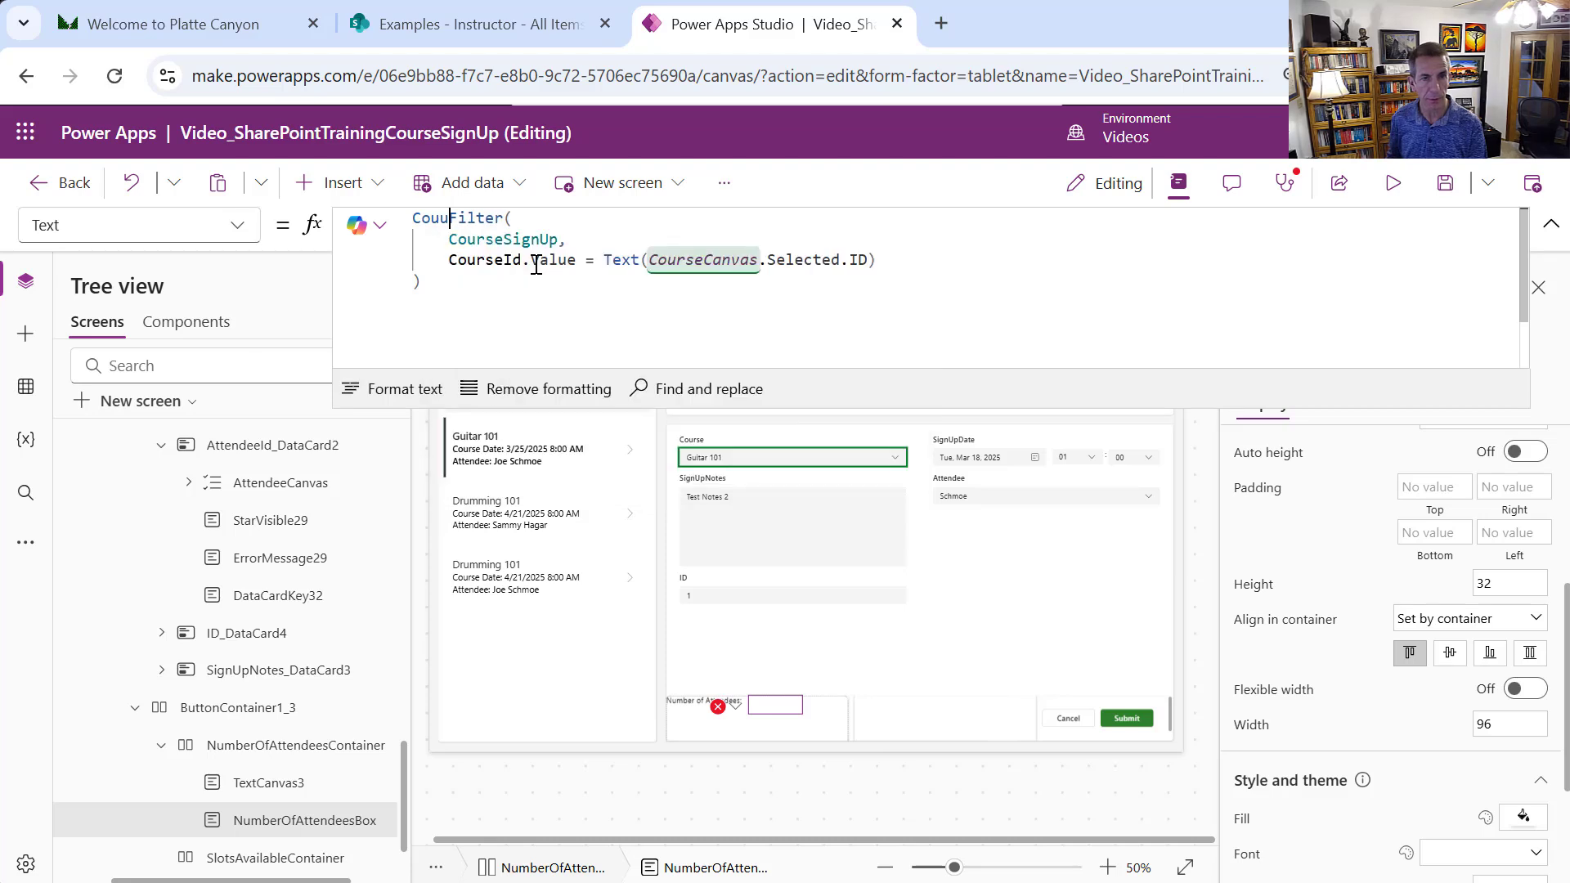
text(nt)
Wrap the Filter formula in CountRows(), check it returns 1, then clear the Text formula
key(BackSpace)
key(BackSpace)
key(BackSpace)
text(nt)
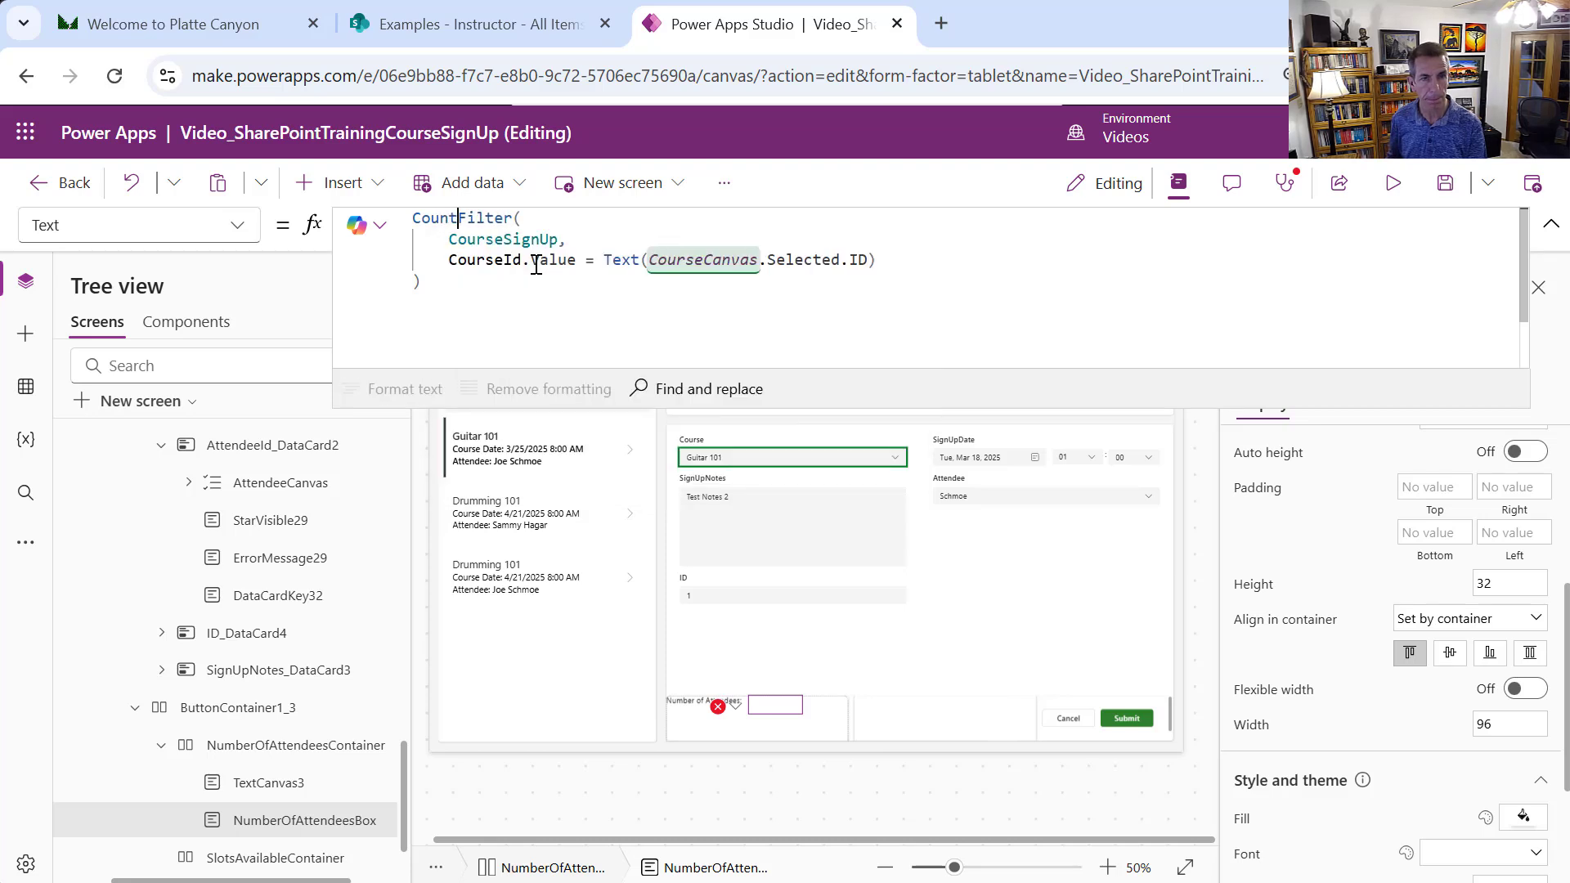
text(Rows)
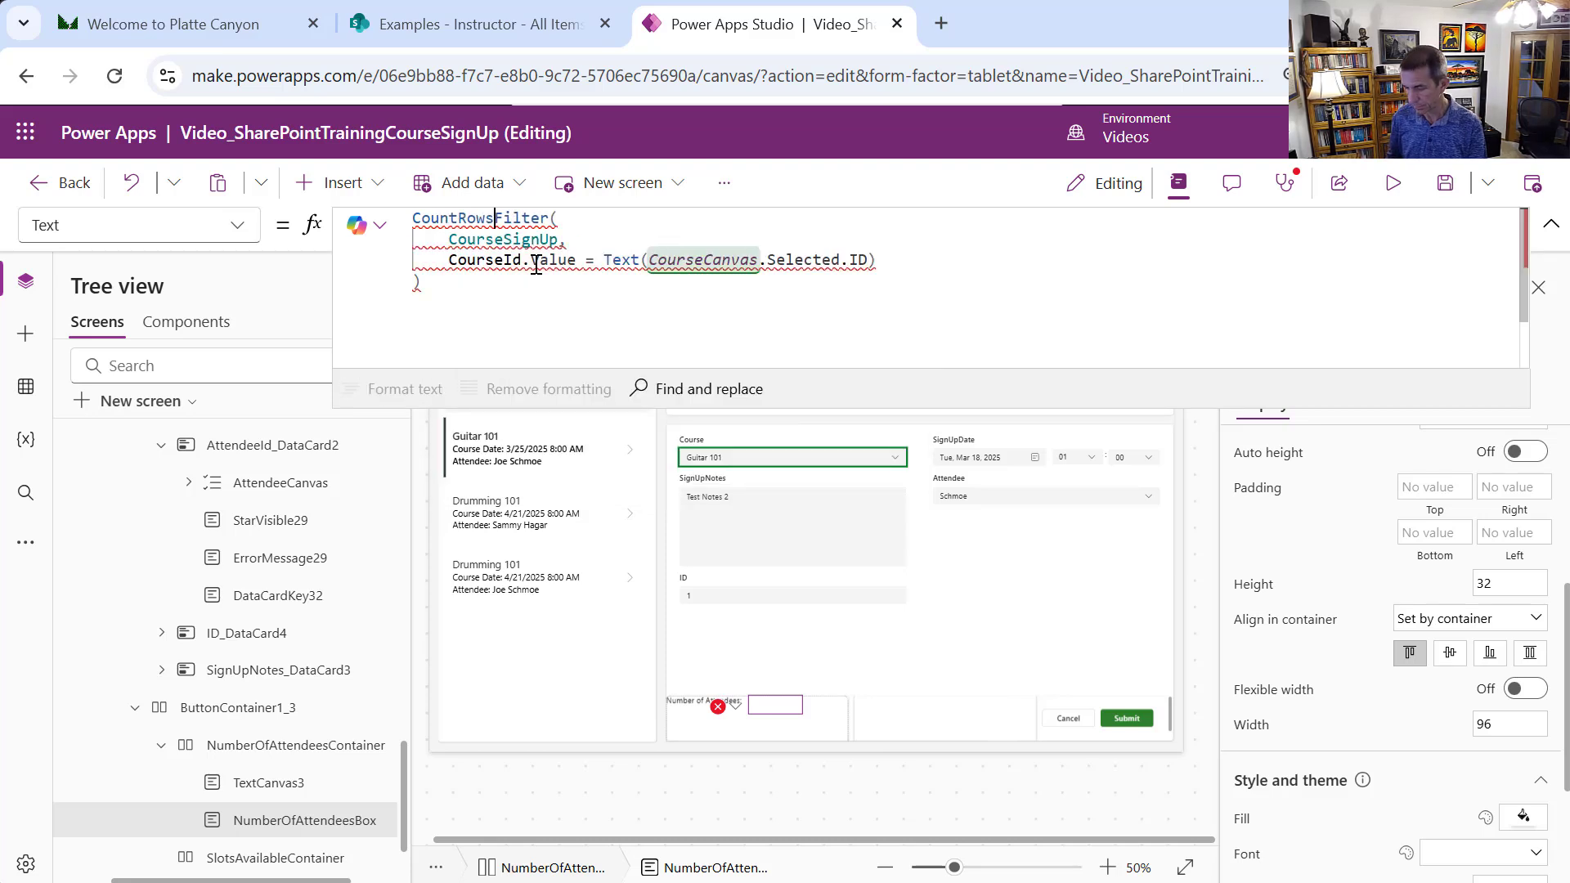
text(()
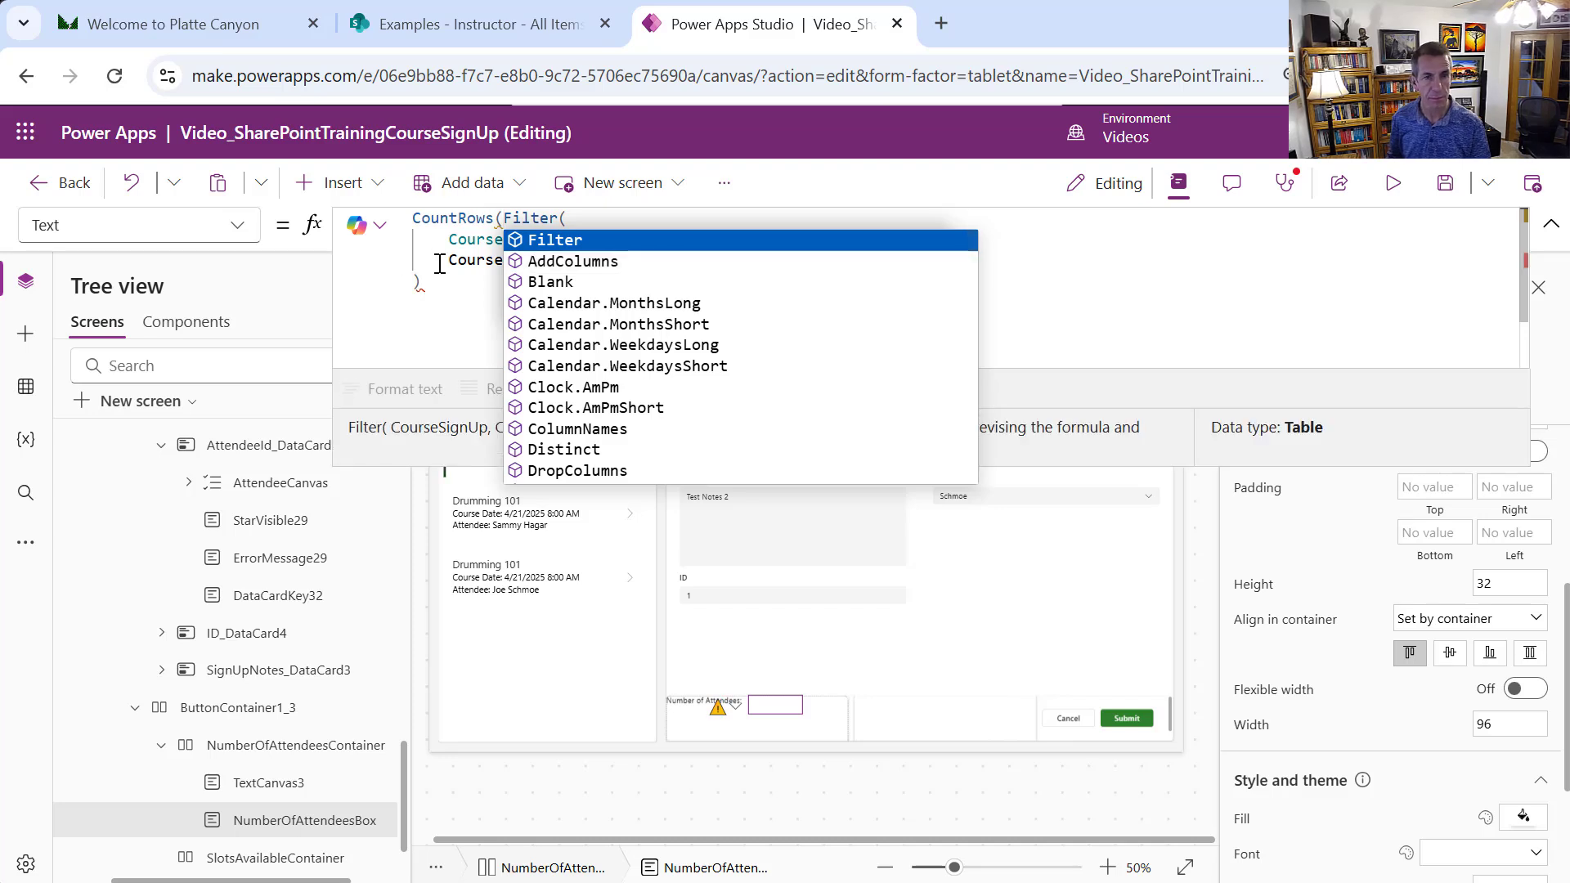
click(447, 282)
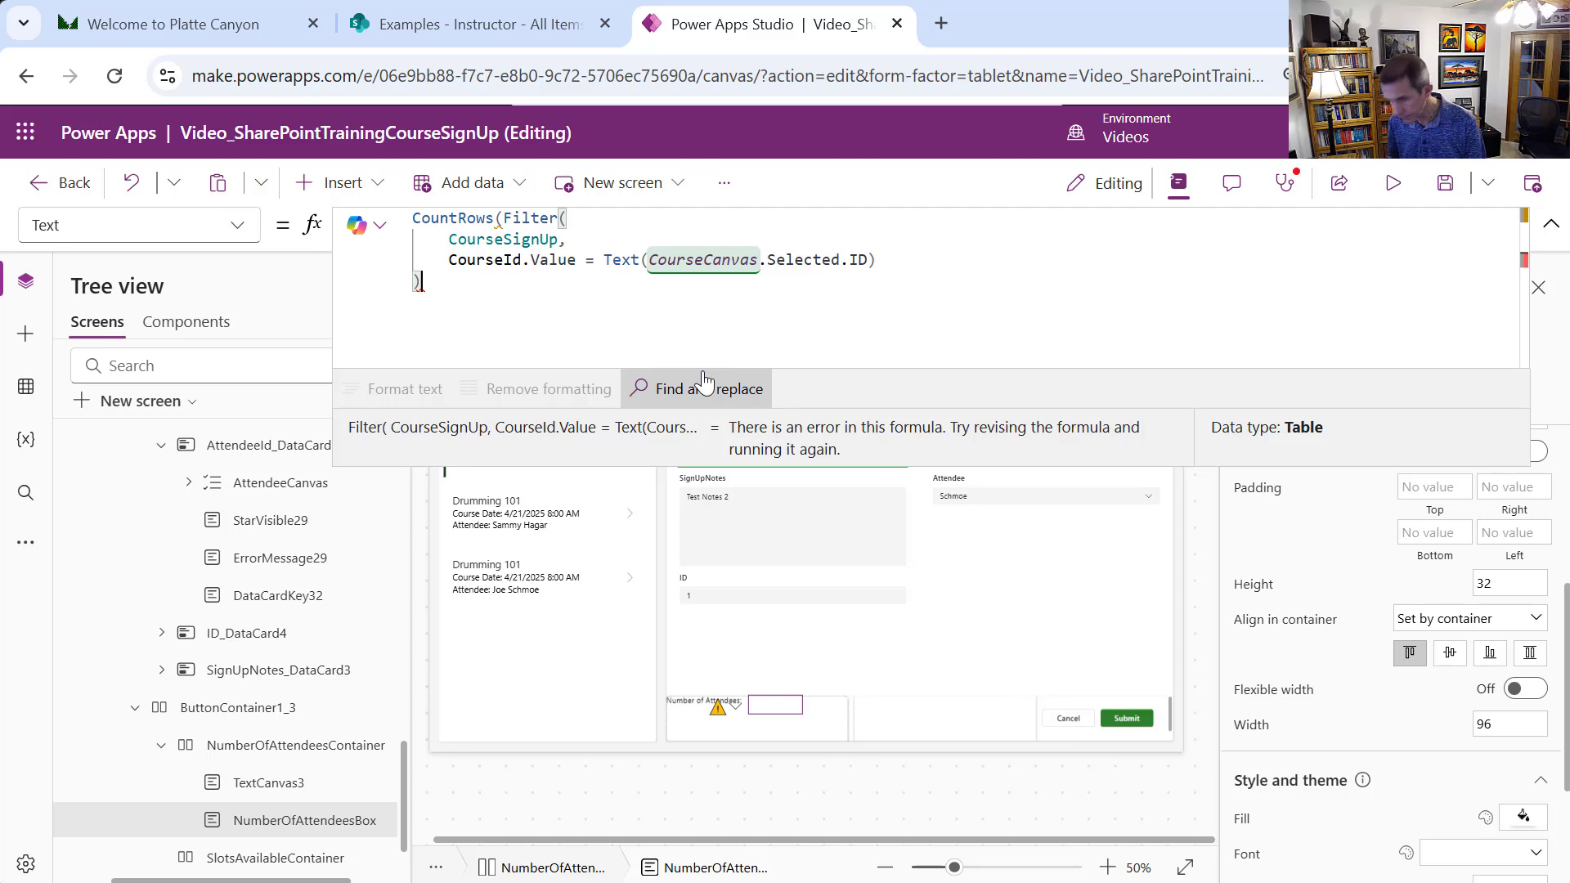
text())
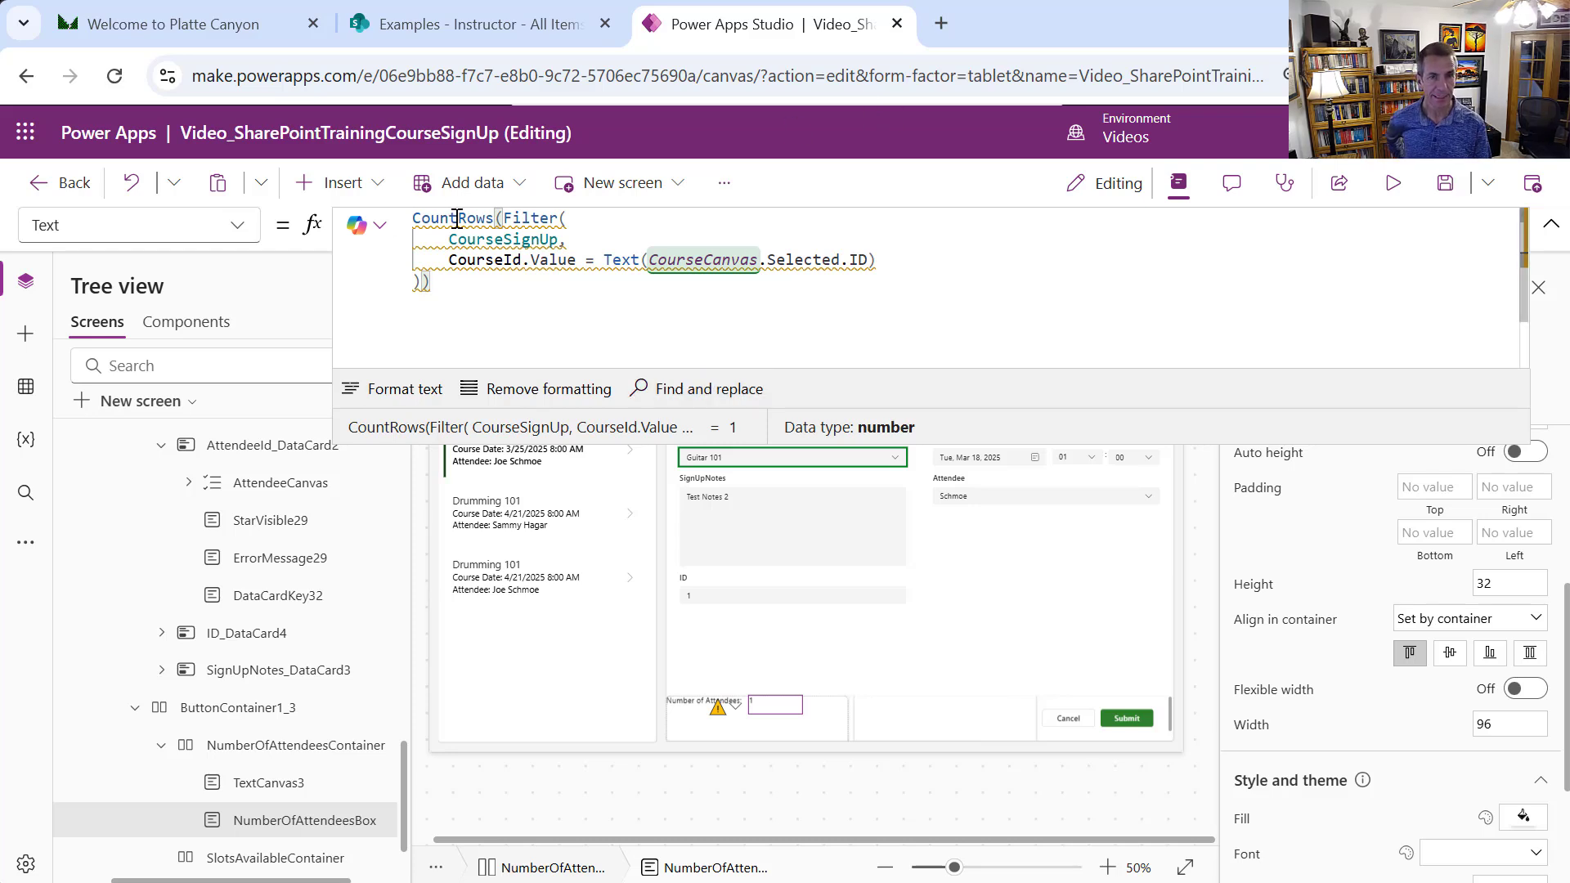
mouse_move(456, 219)
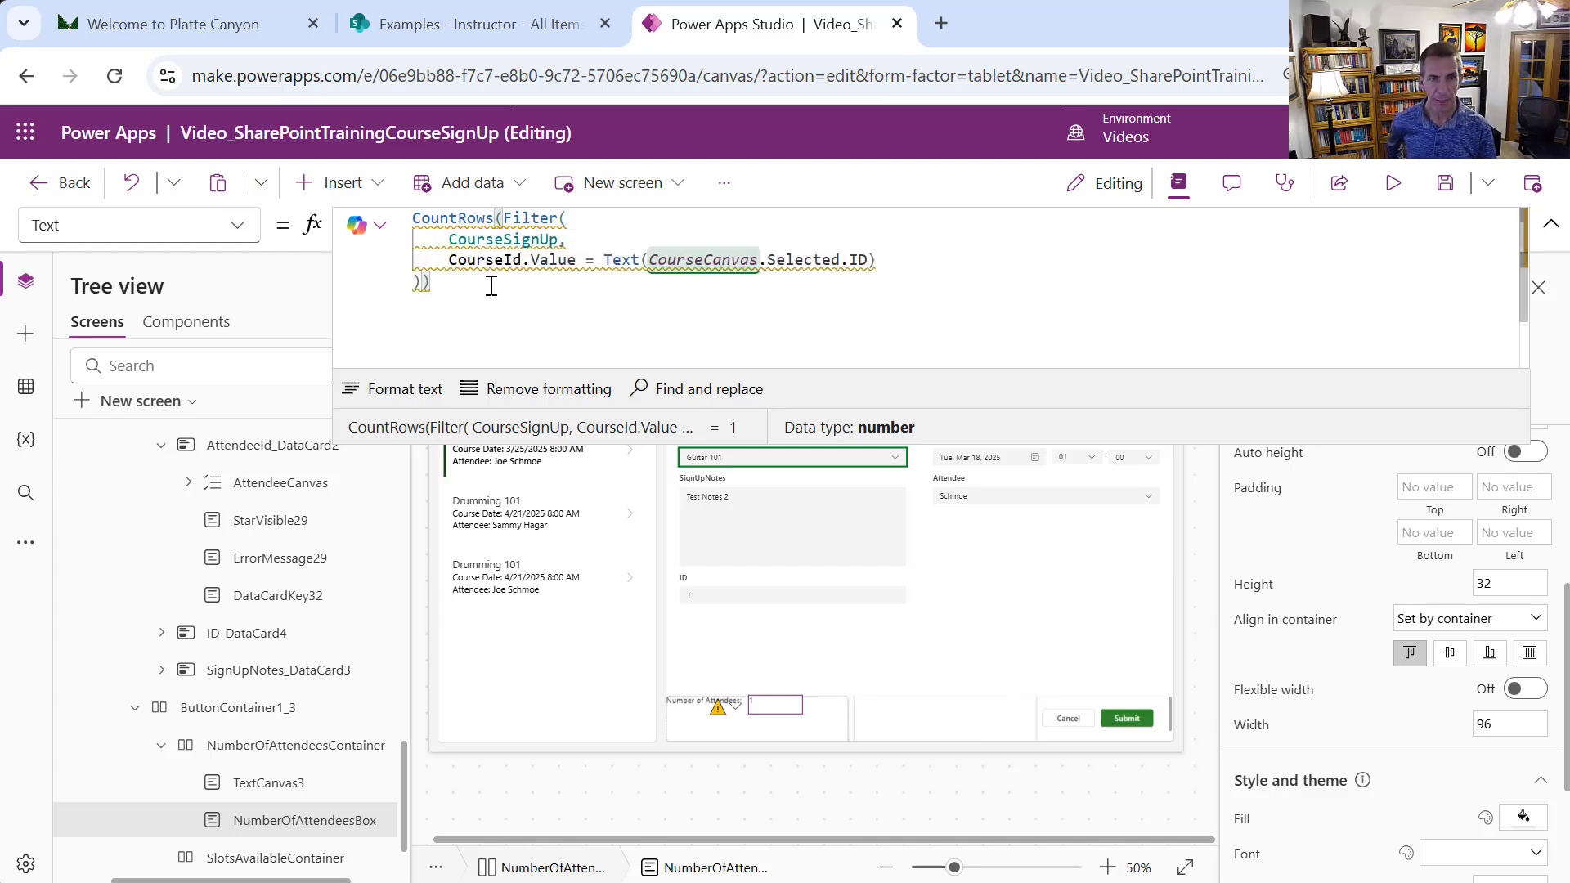
key(ctrl+a)
key(ctrl+c)
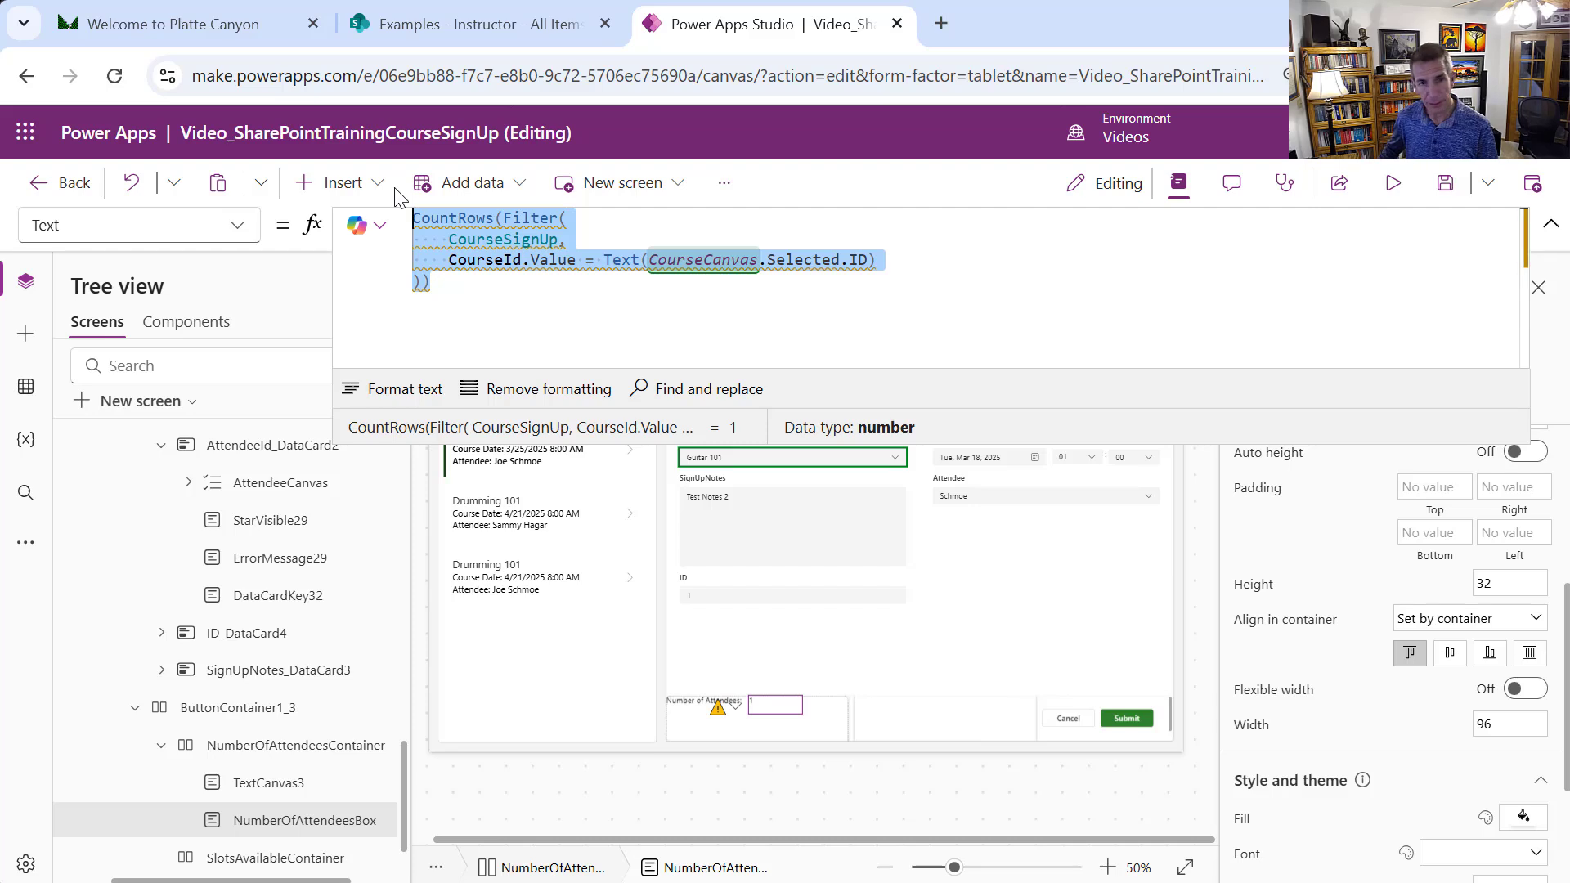
key(Delete)
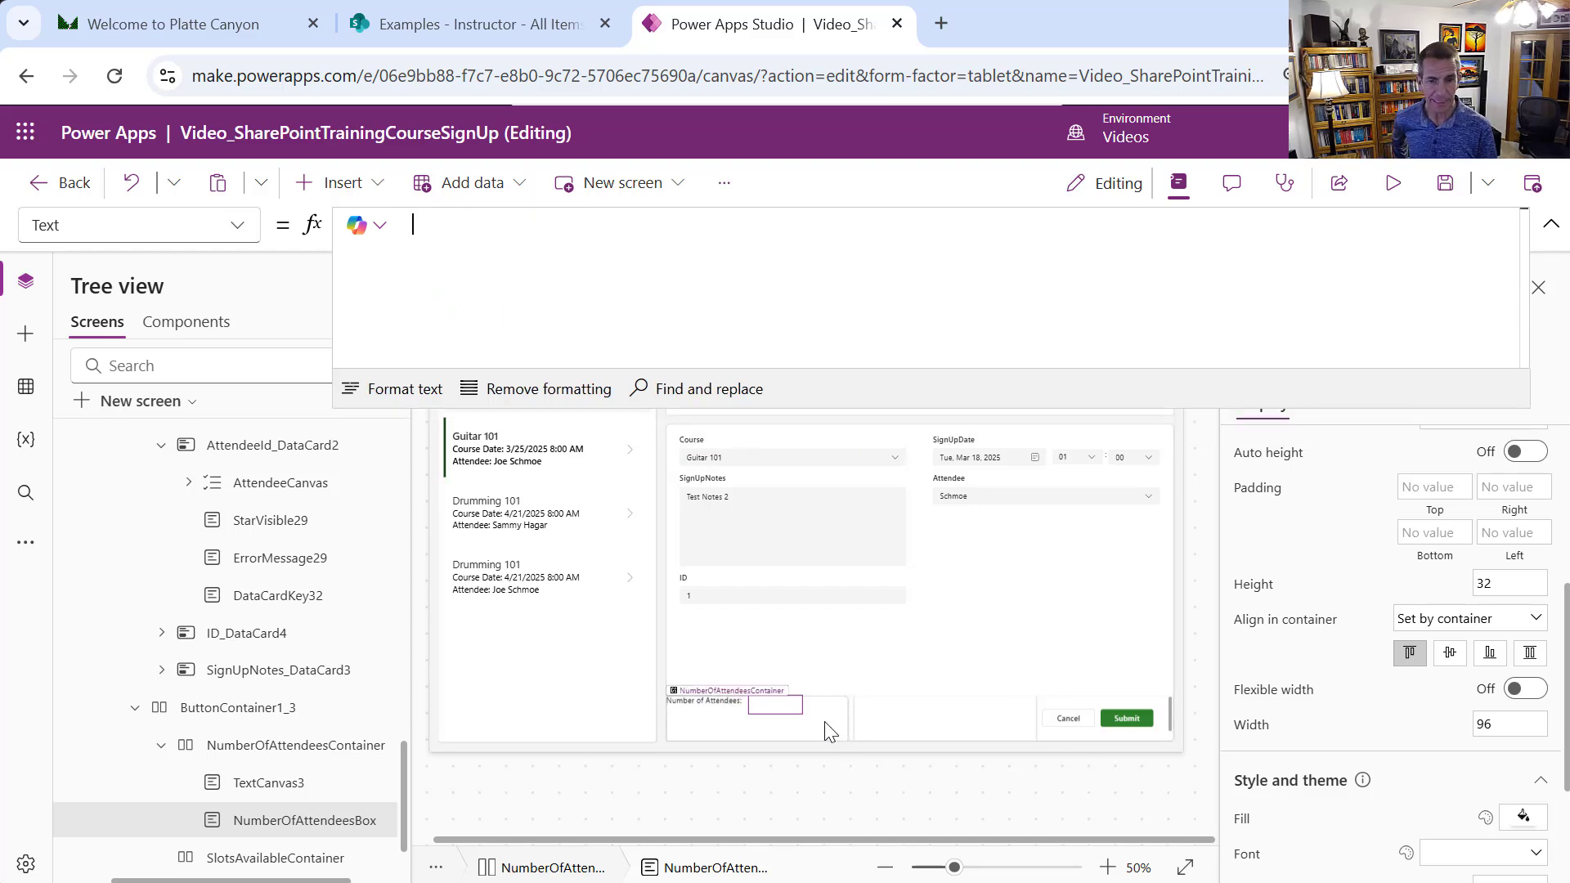
Insert a vertical gallery into NumberOfAttendeesContainer, dismissing the data source picker
click(824, 721)
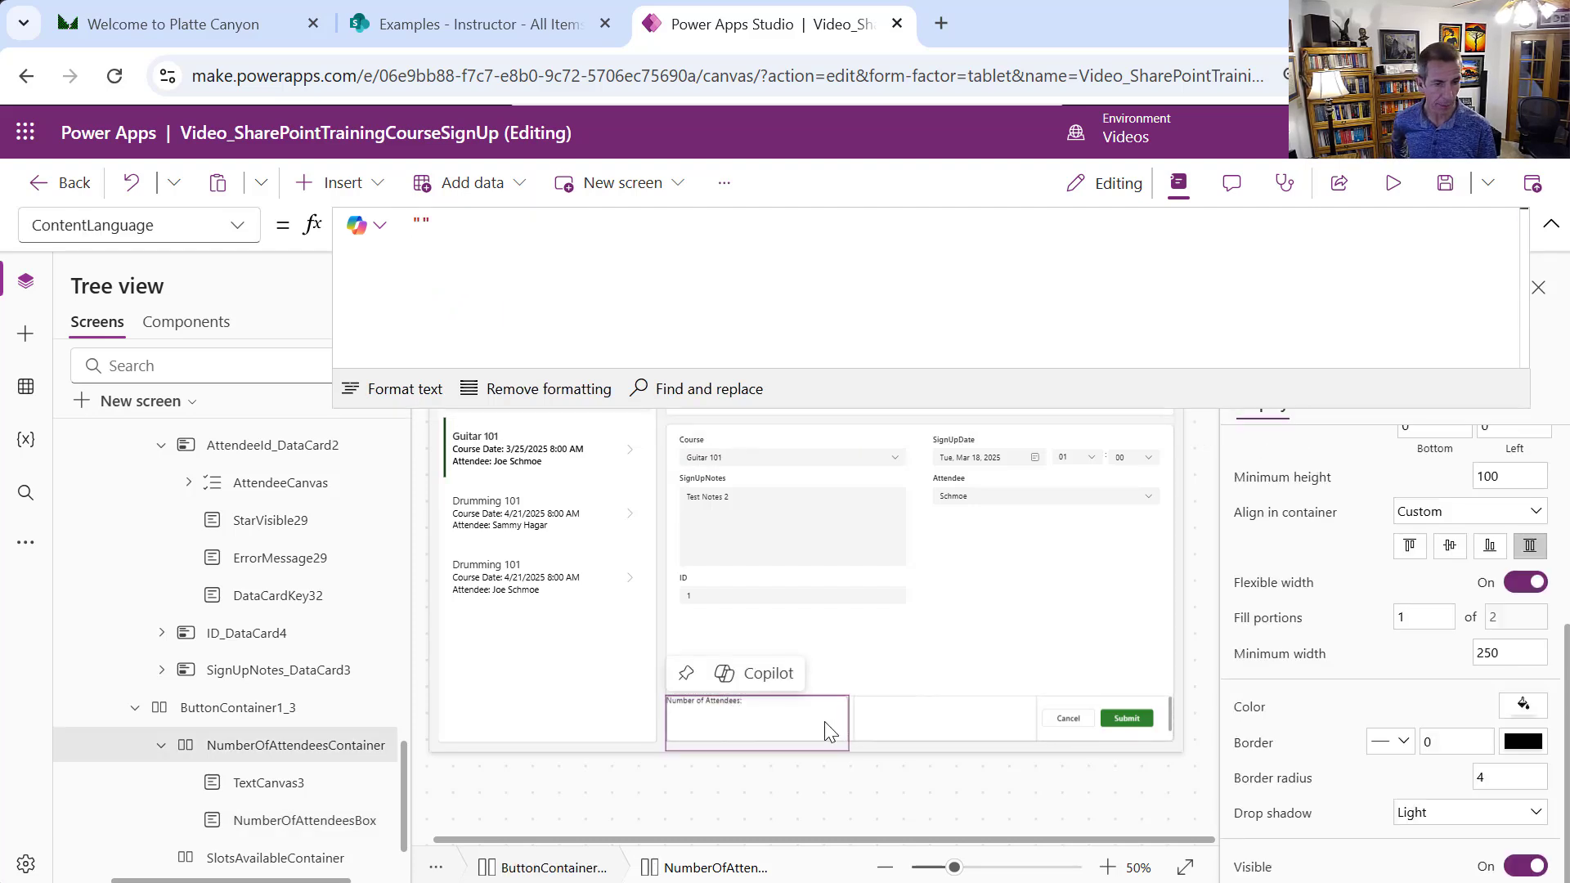
click(378, 194)
text(ga)
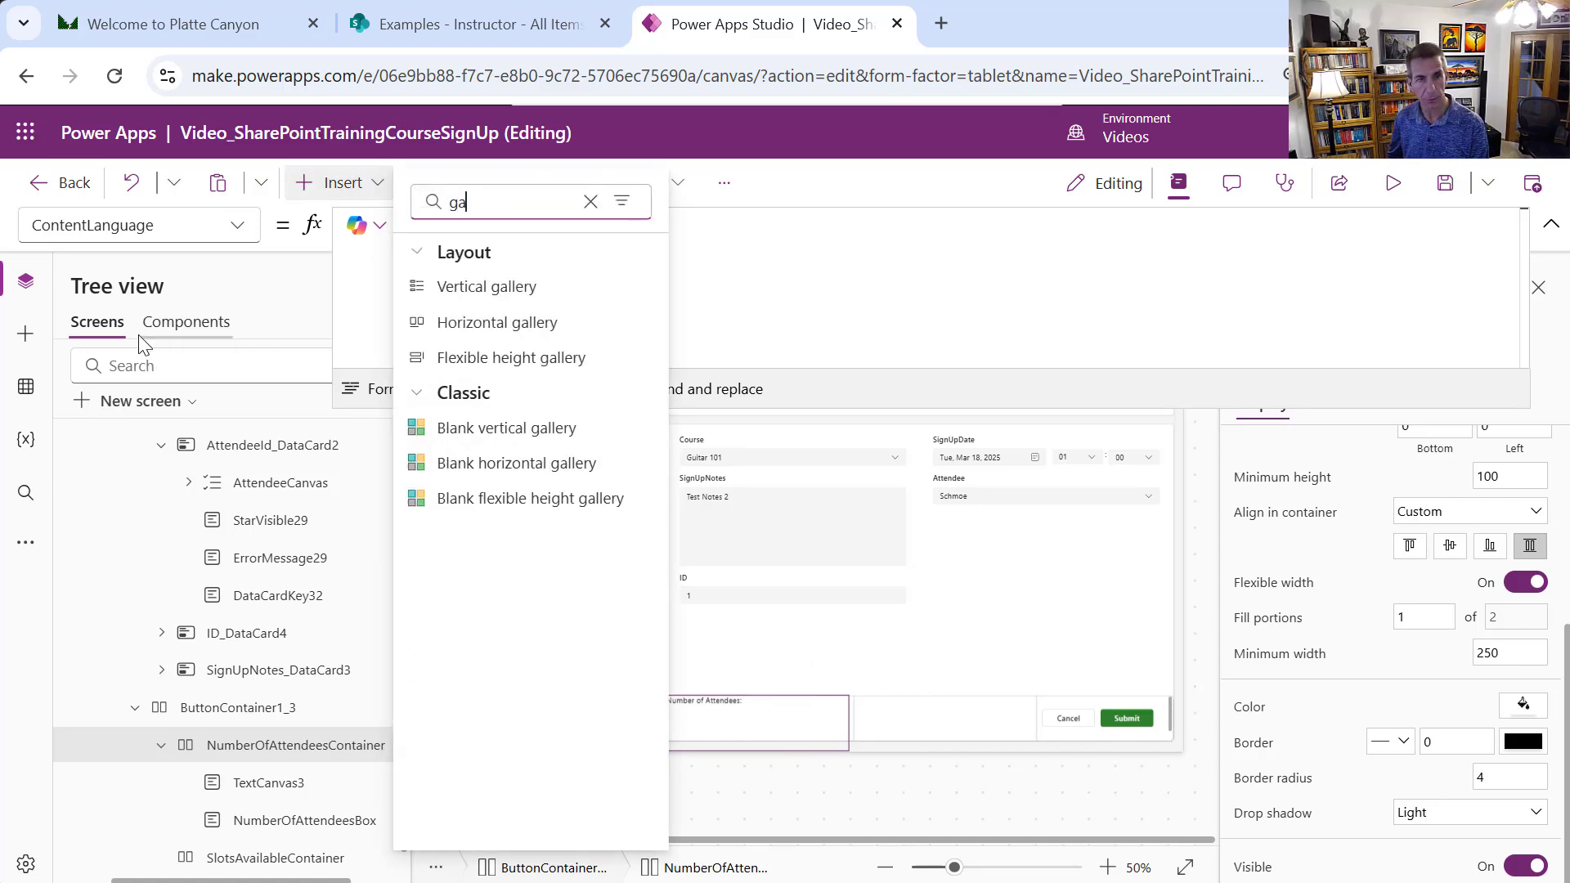
text(llery)
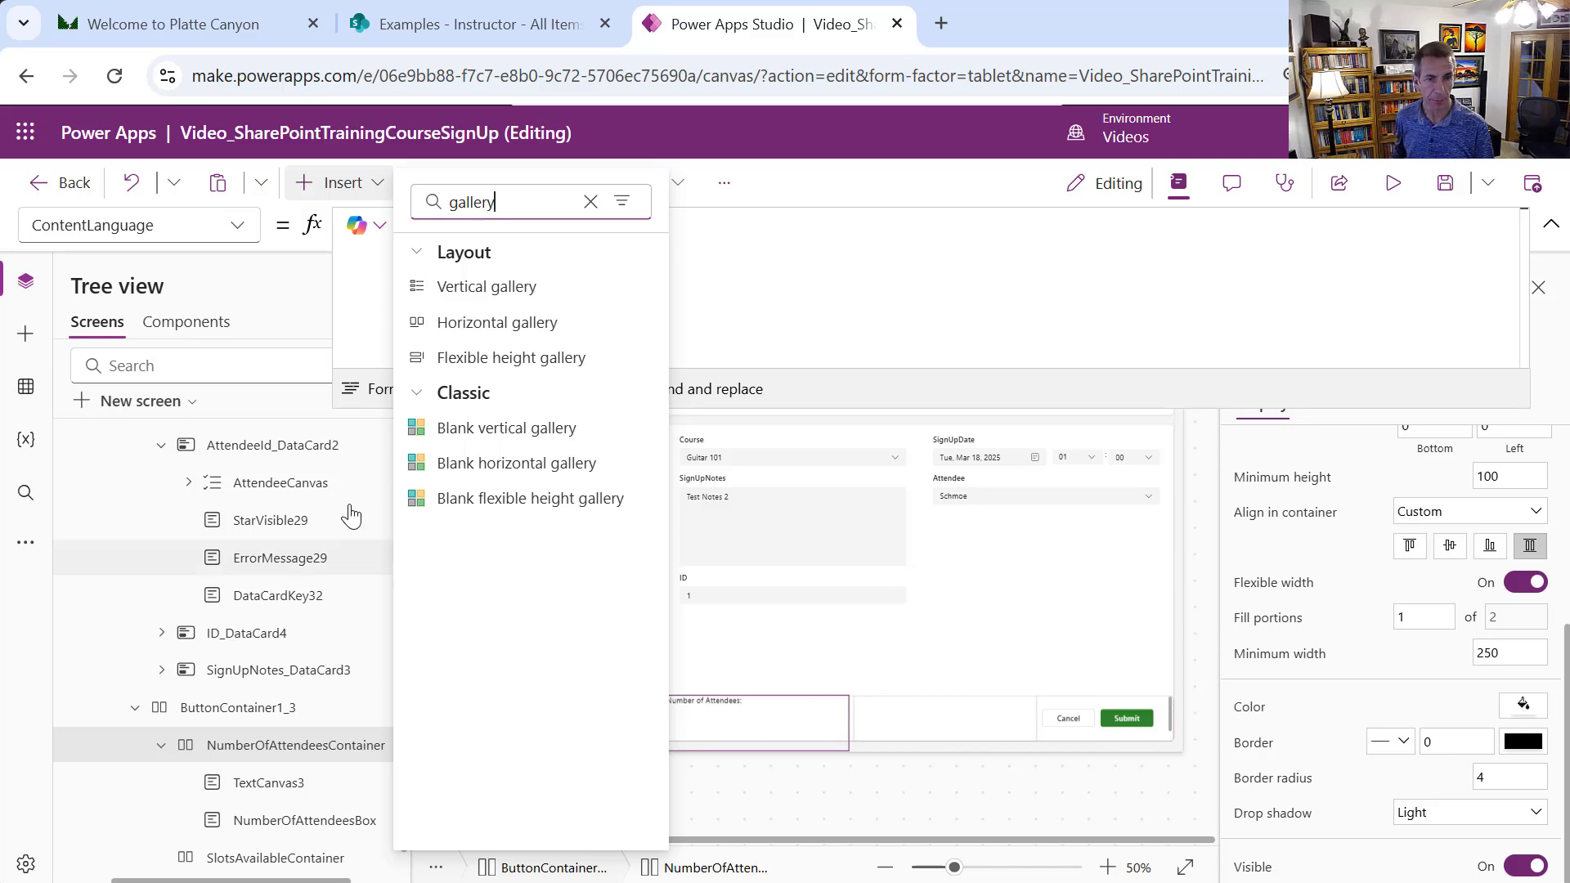
click(472, 305)
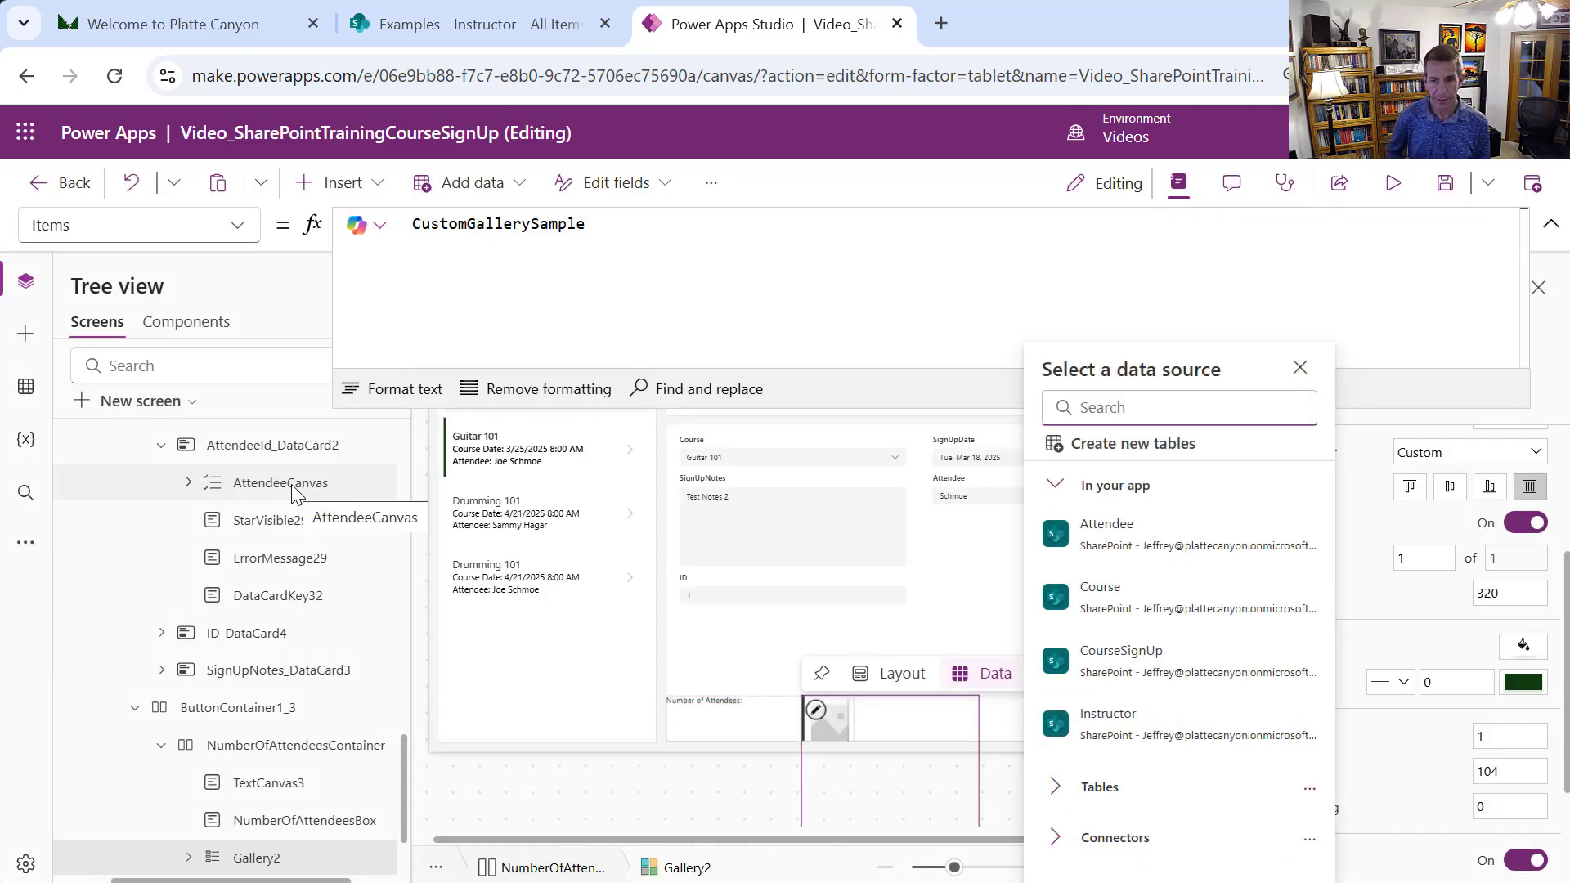
mouse_move(1125, 677)
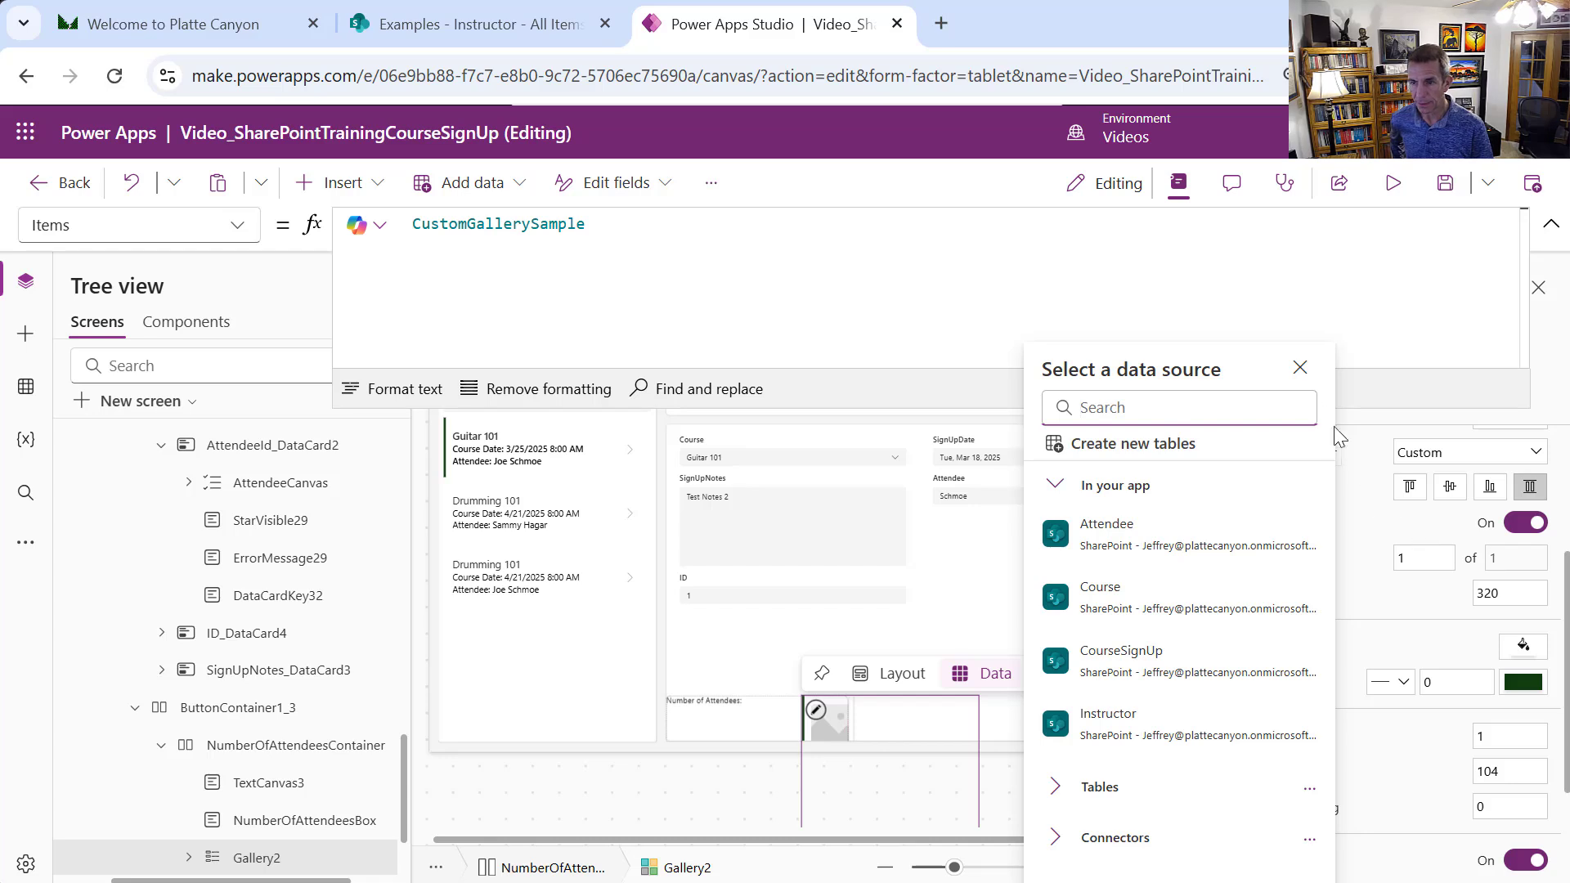
click(1300, 367)
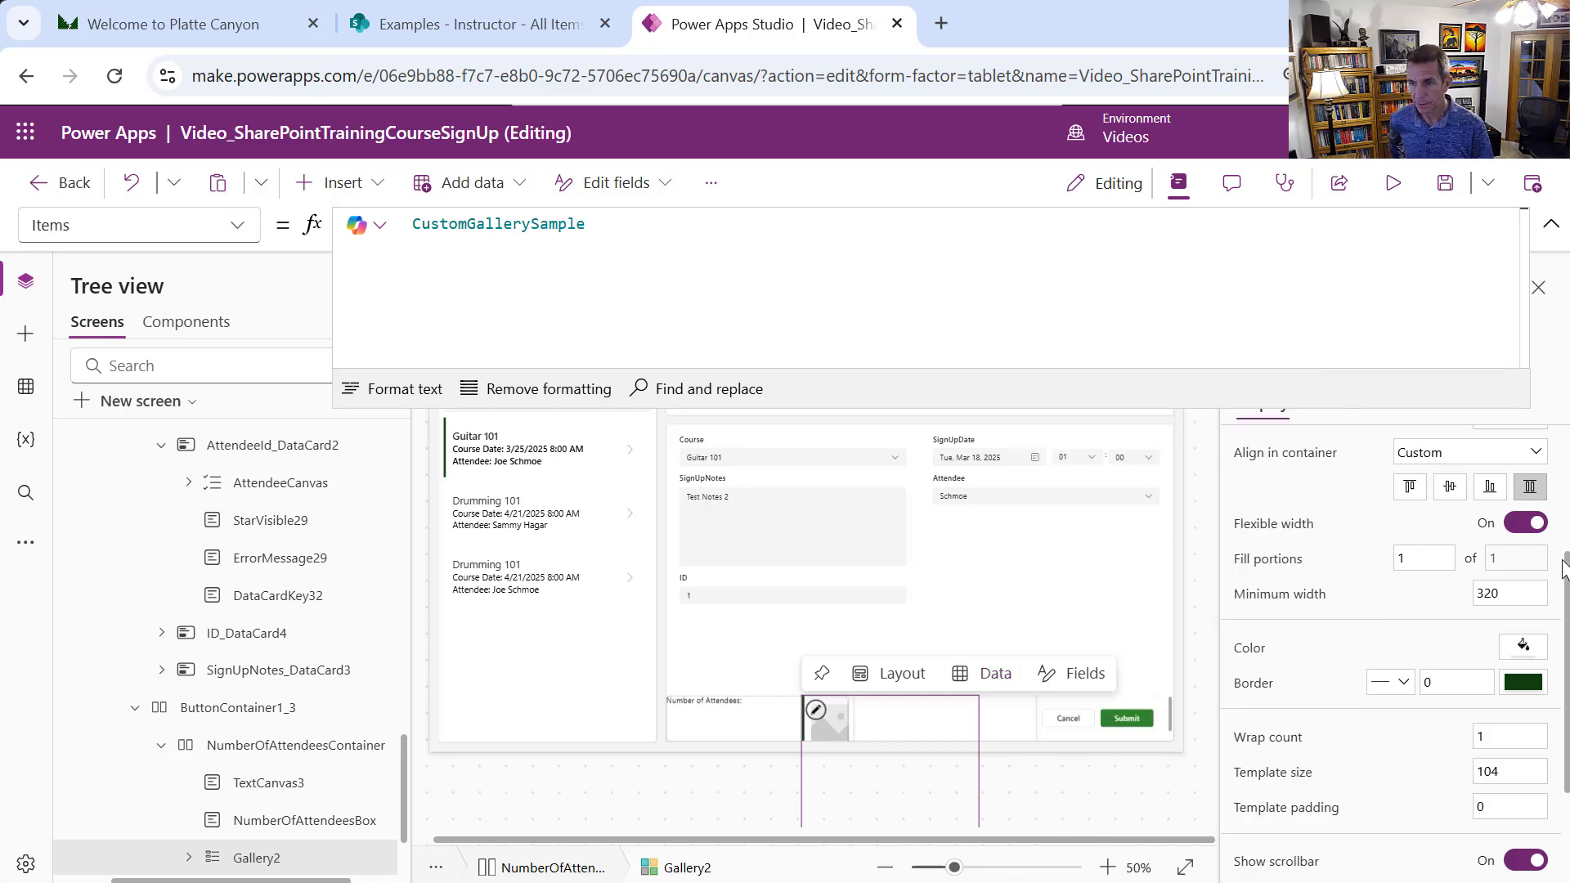
Give the gallery the Blank layout and a size of 20 by 20
scroll(1547, 490, up, 2)
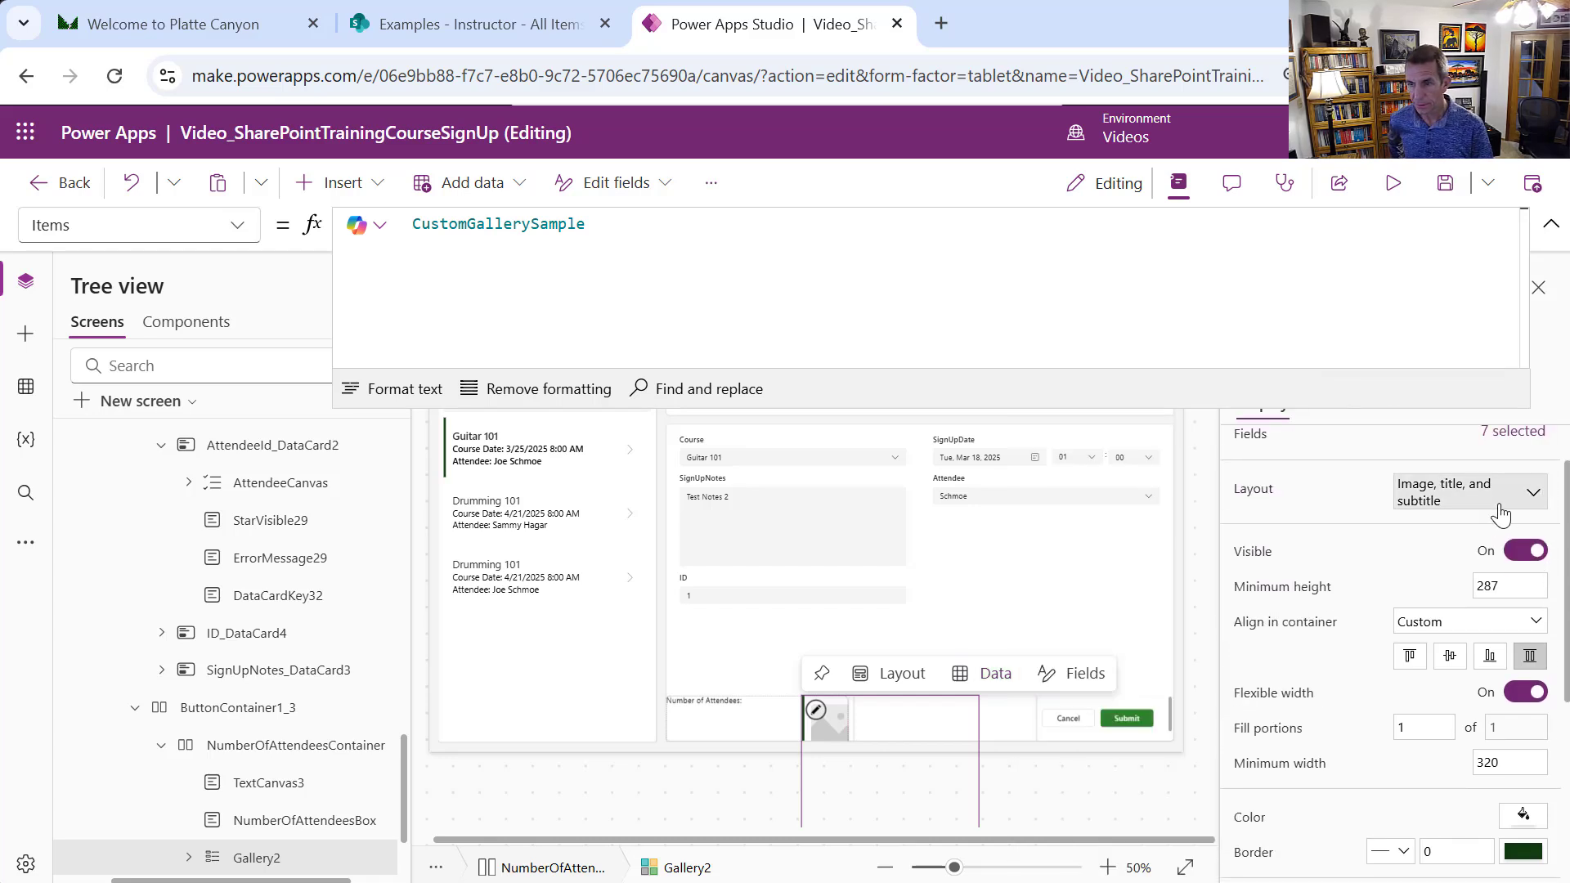
click(1532, 491)
key(Escape)
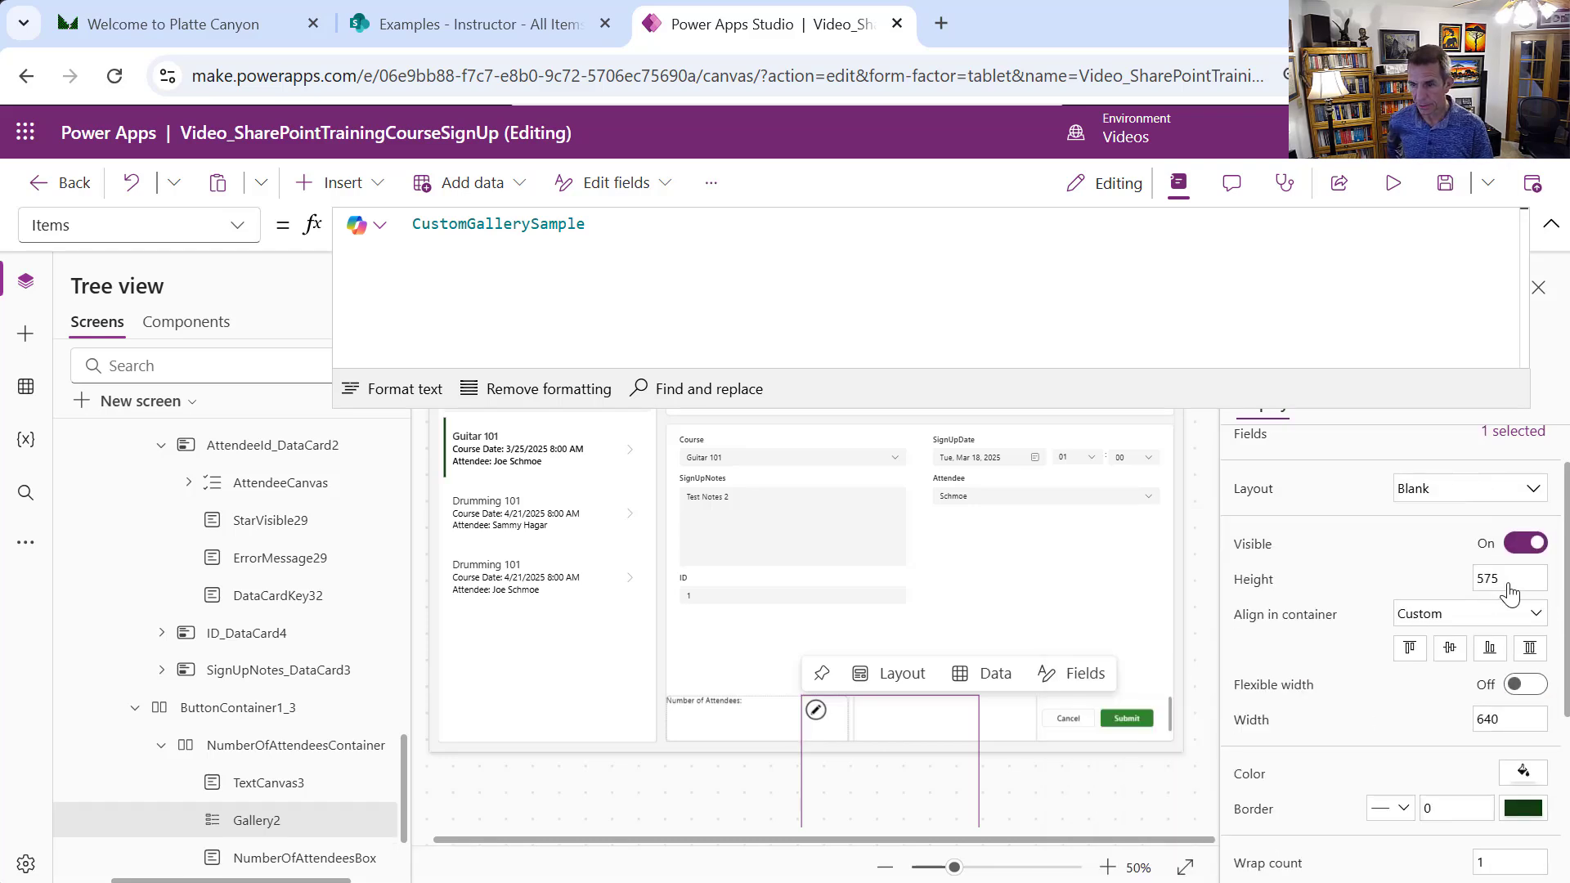
drag(1509, 585, 1416, 588)
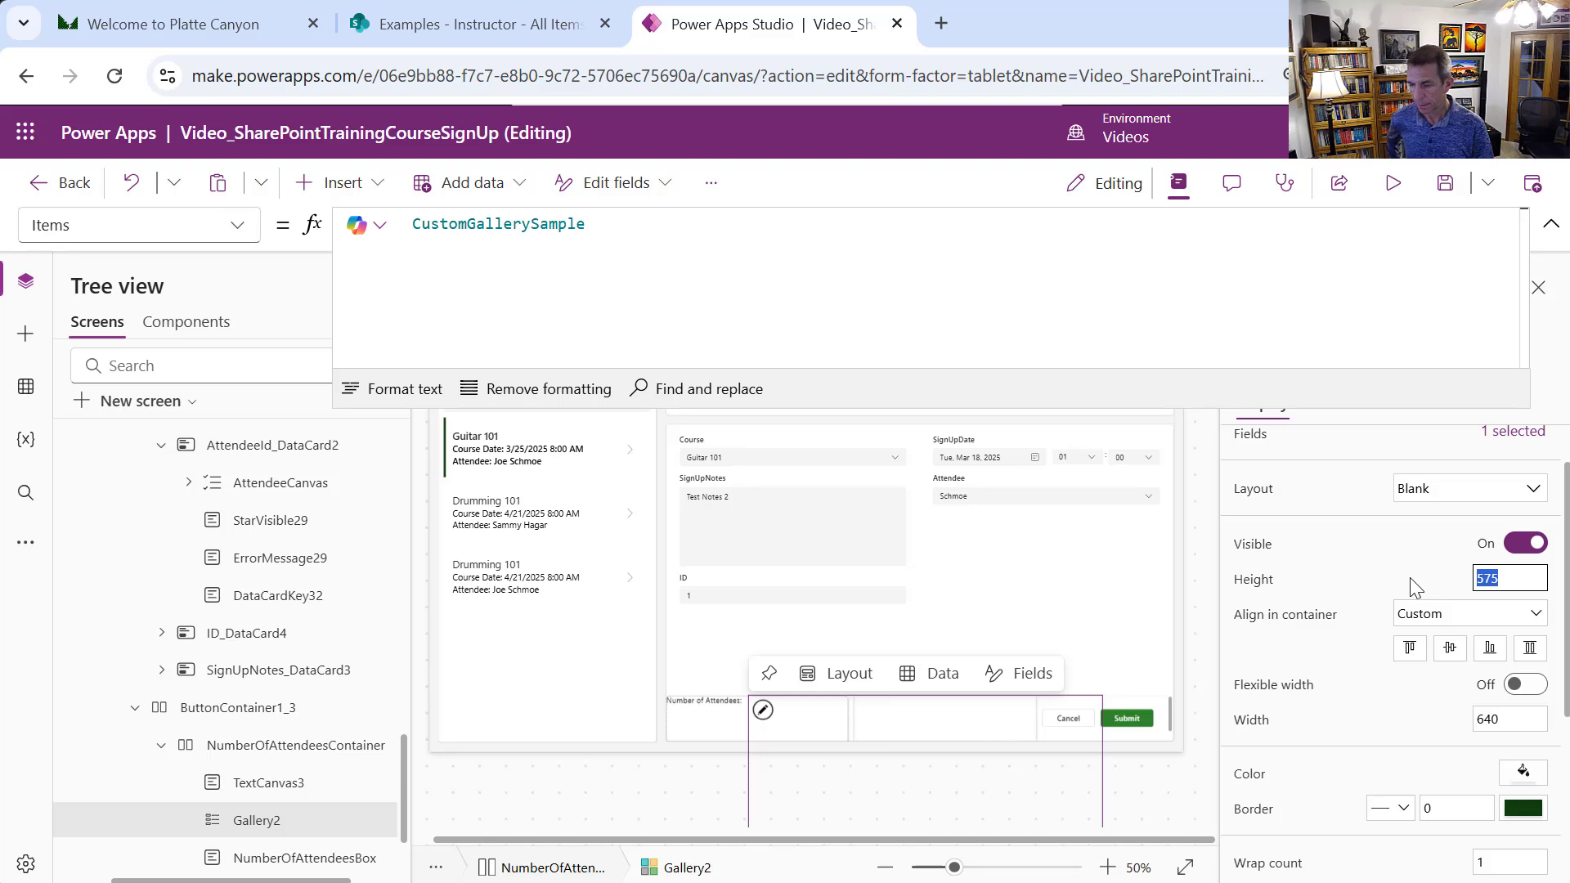
text(20)
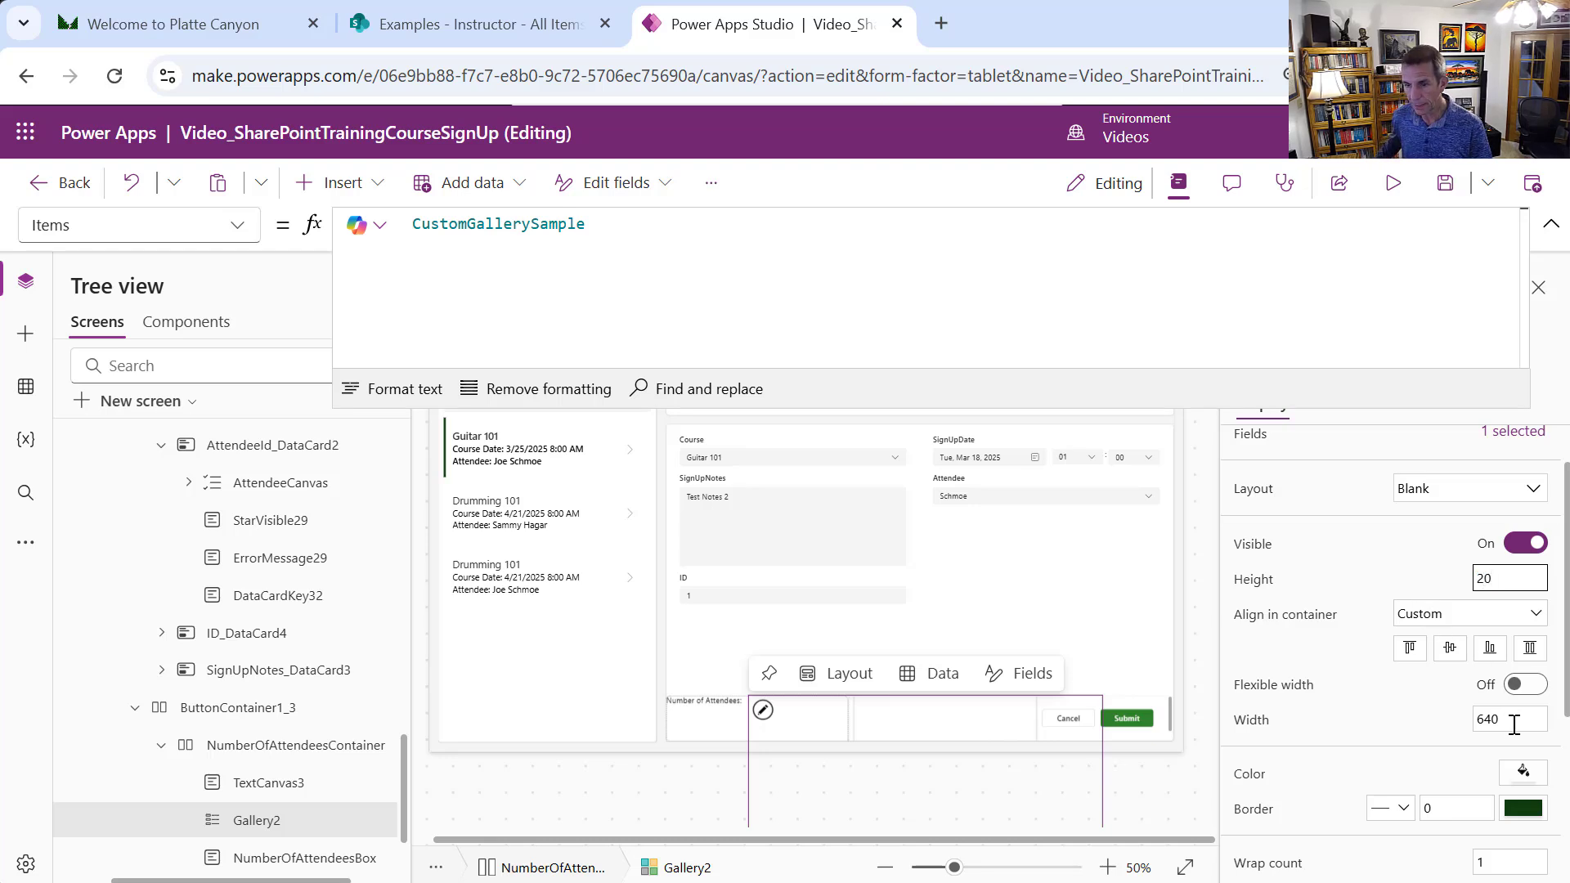
drag(1512, 721, 1451, 727)
text(20)
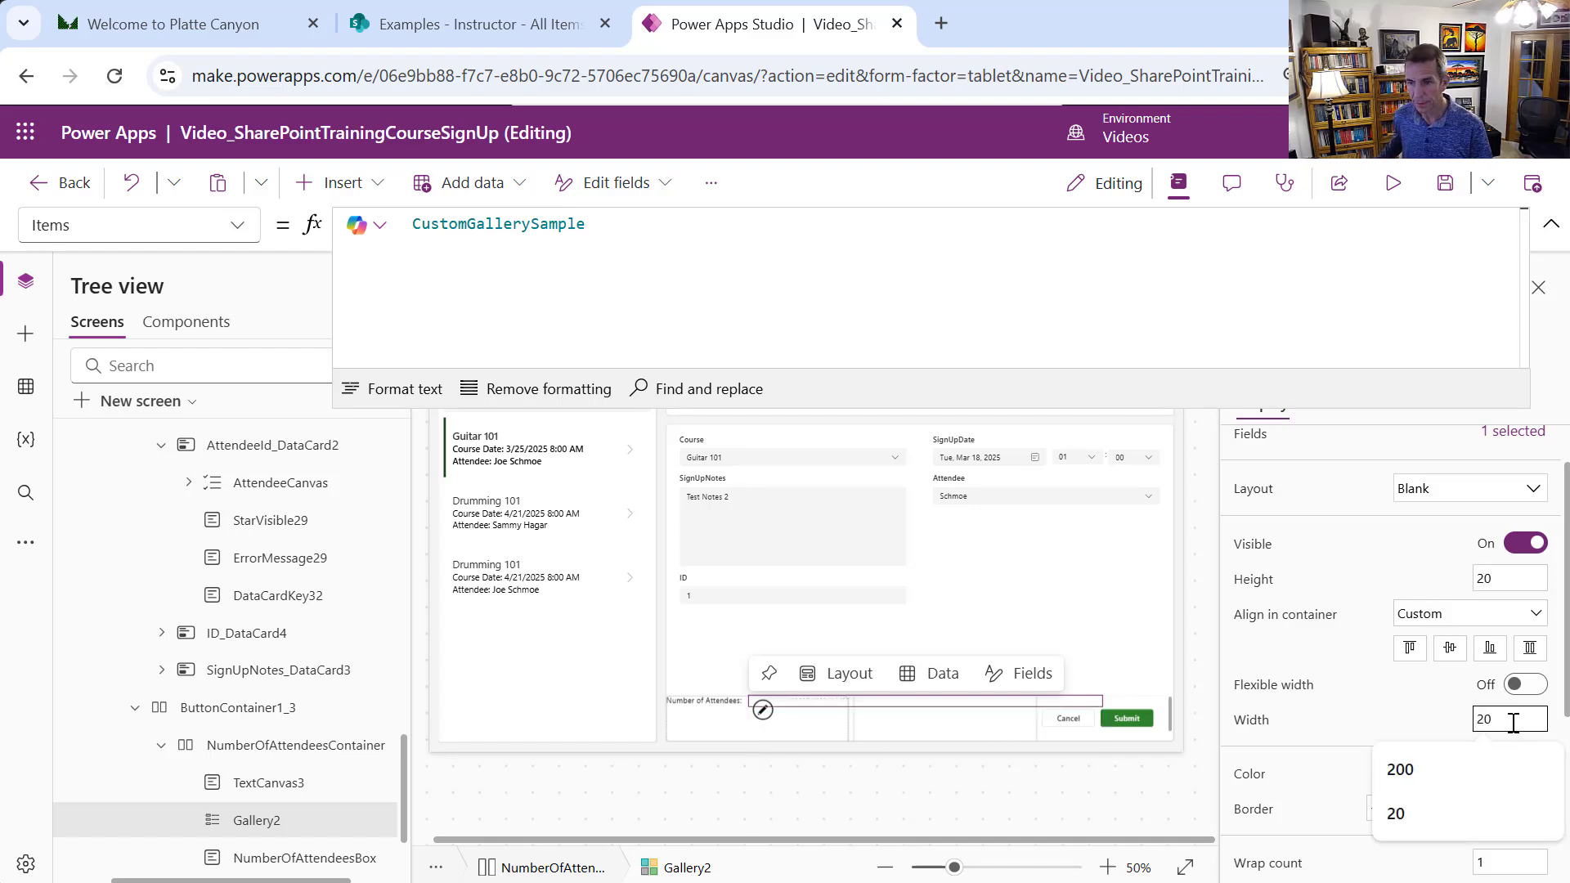
scroll(1294, 590, down, 1)
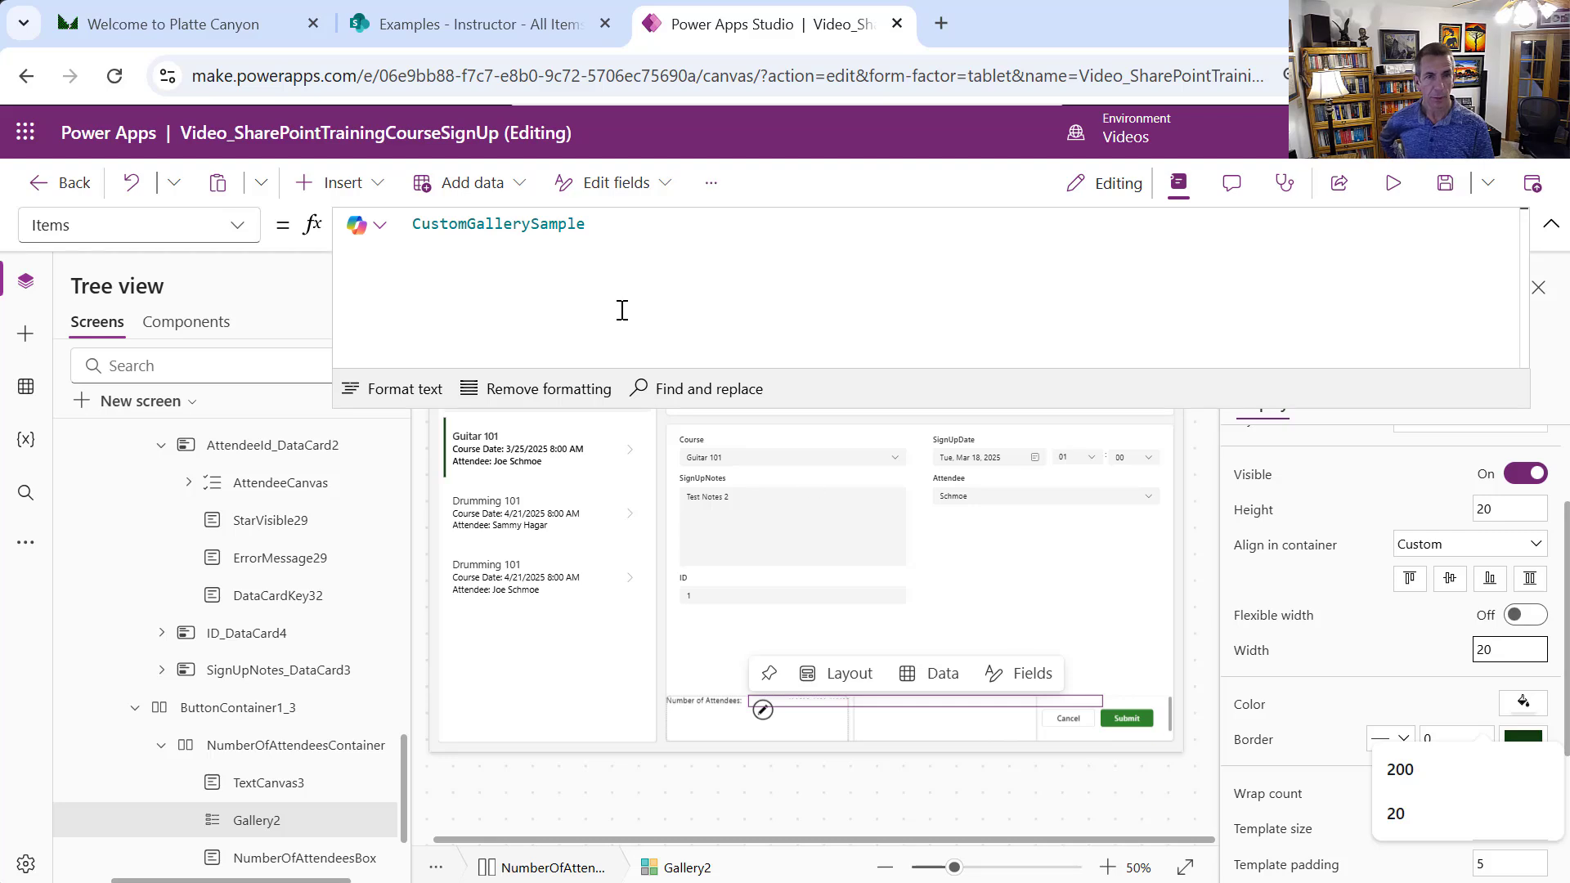
click(621, 220)
Set the gallery's Items to Filter(CourseSignUp, CourseId.Value = Text(CourseCanvas.Selected.ID)) and rename it AttendeeLookupGallery
key(ctrl+a)
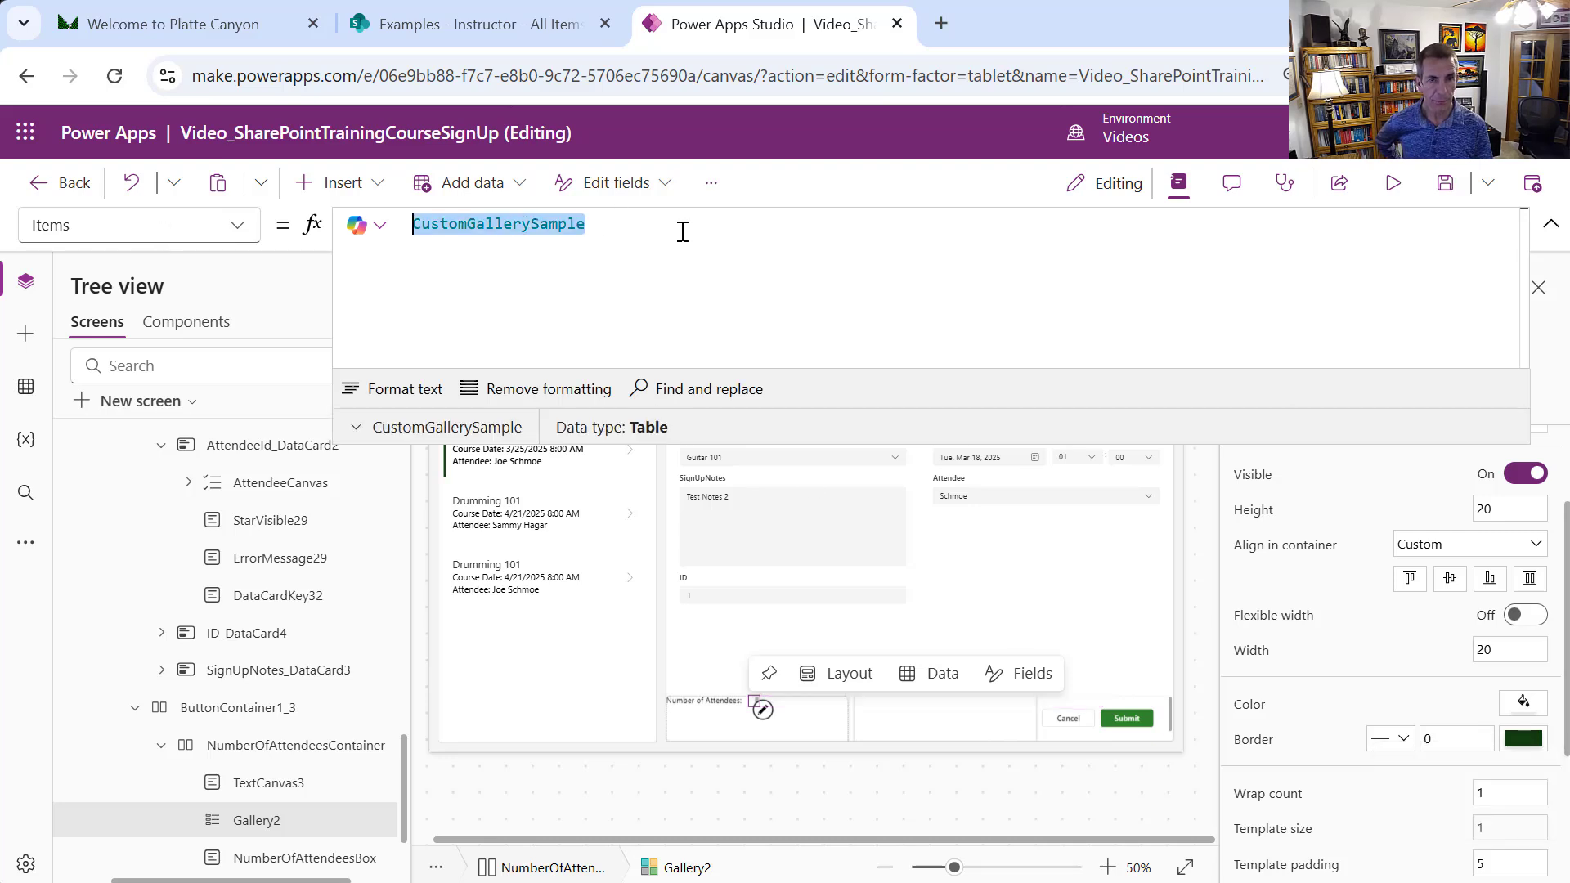
key(ctrl+v)
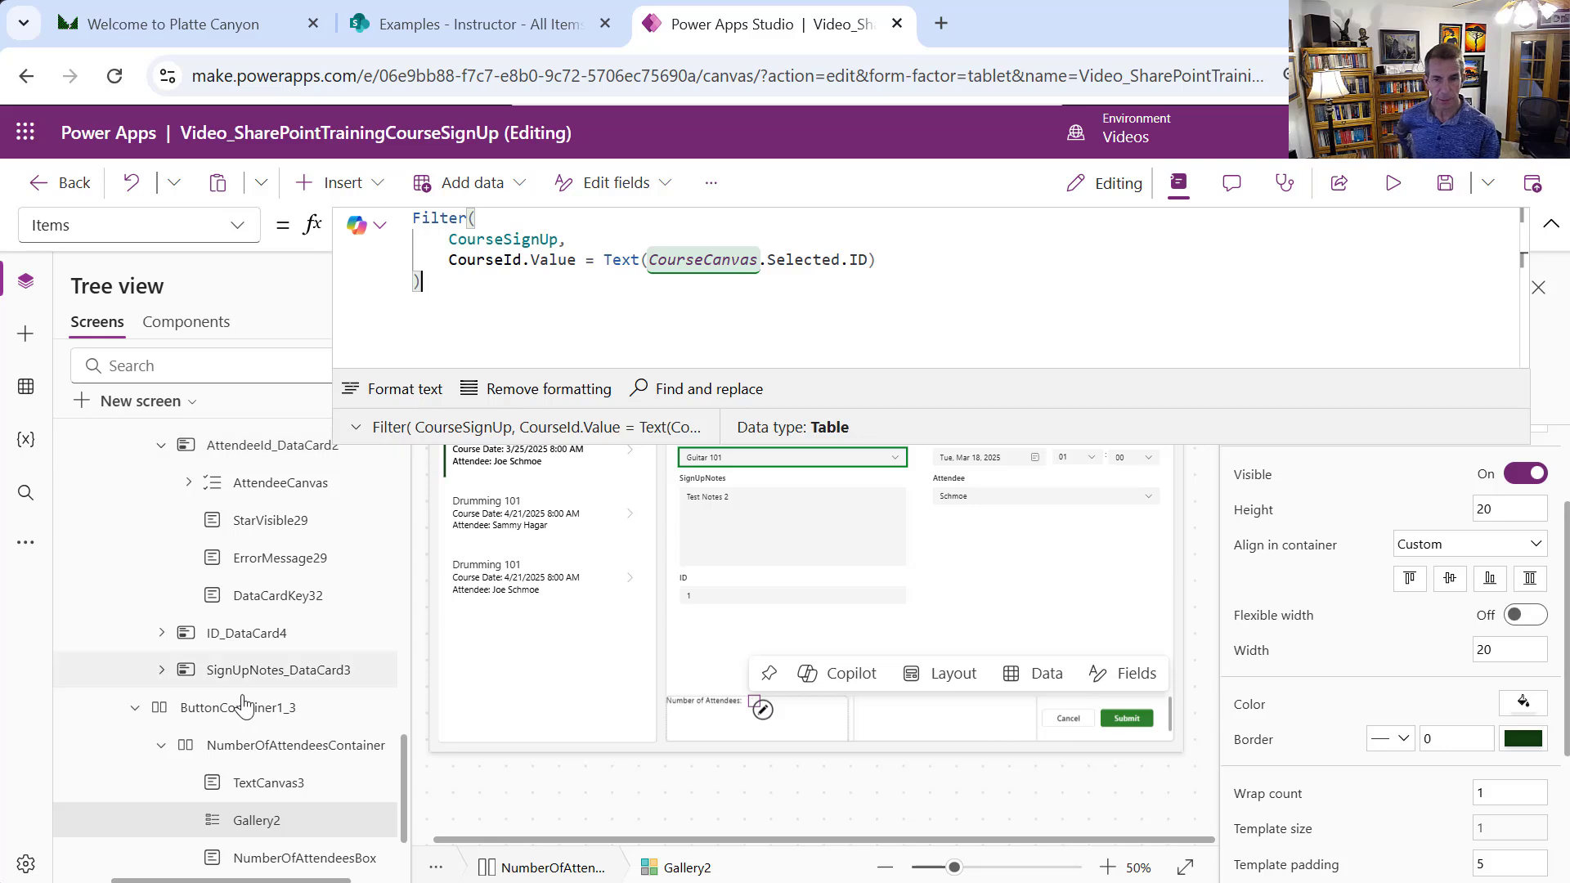
click(754, 713)
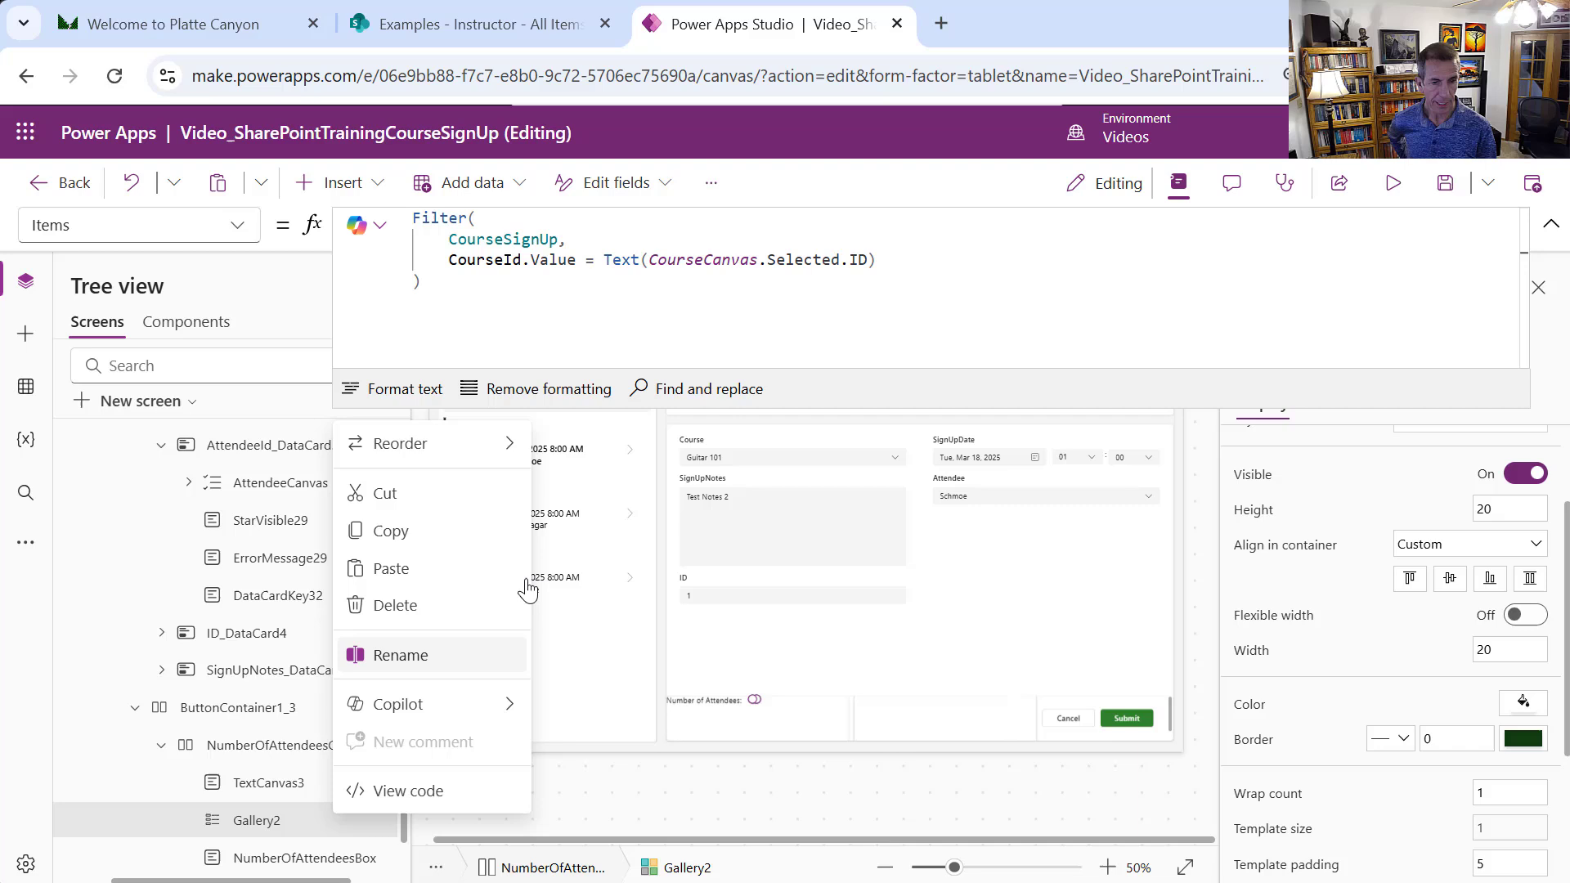
click(455, 654)
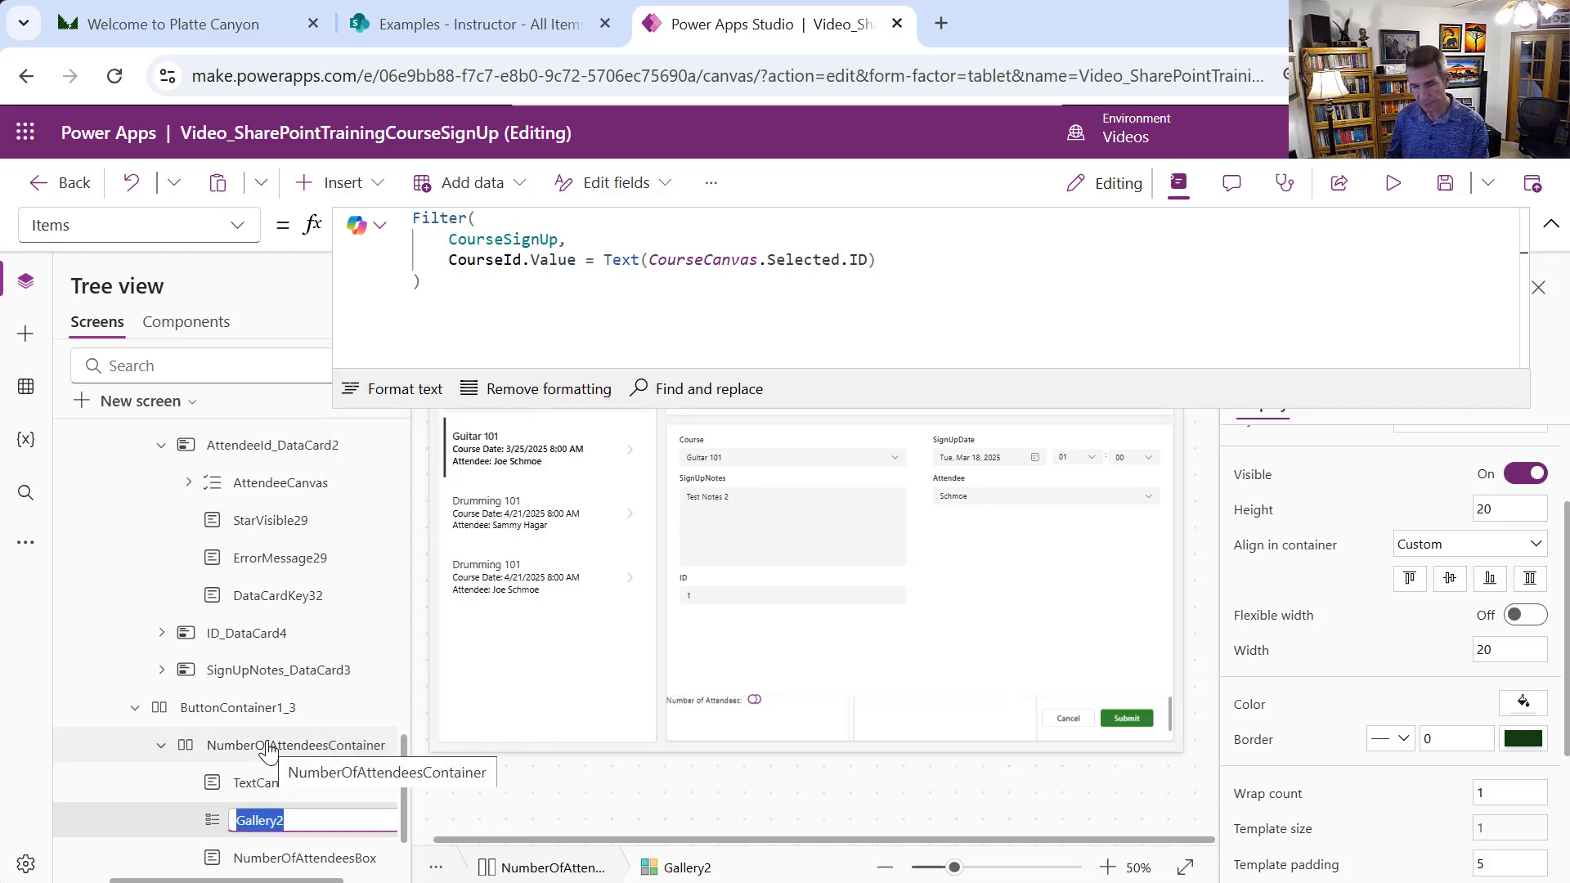
text(AttendeeLookup)
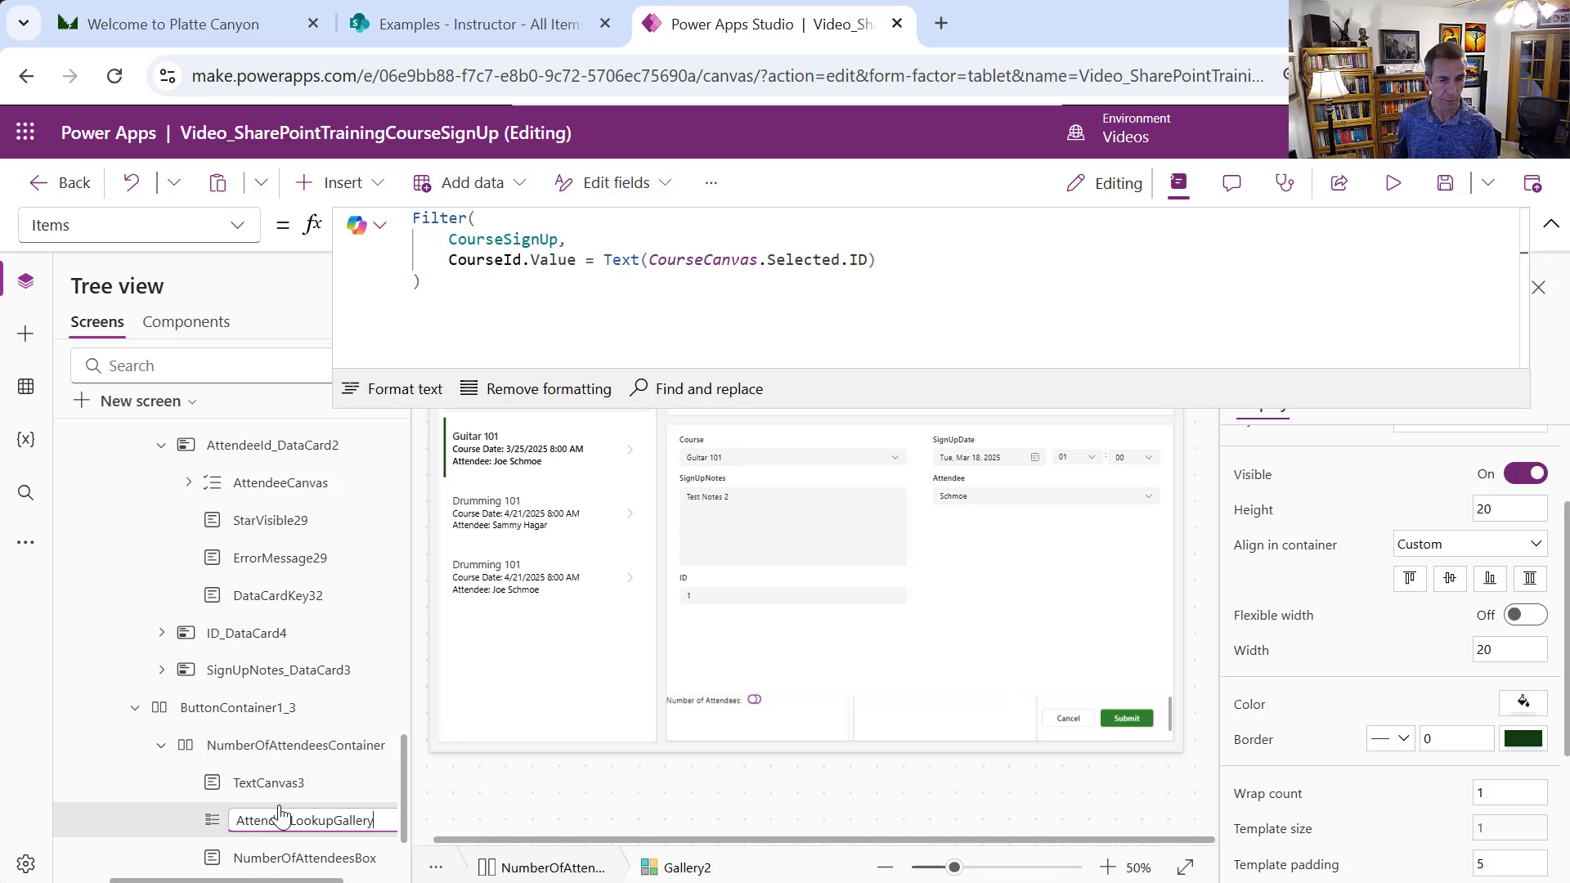
click(312, 856)
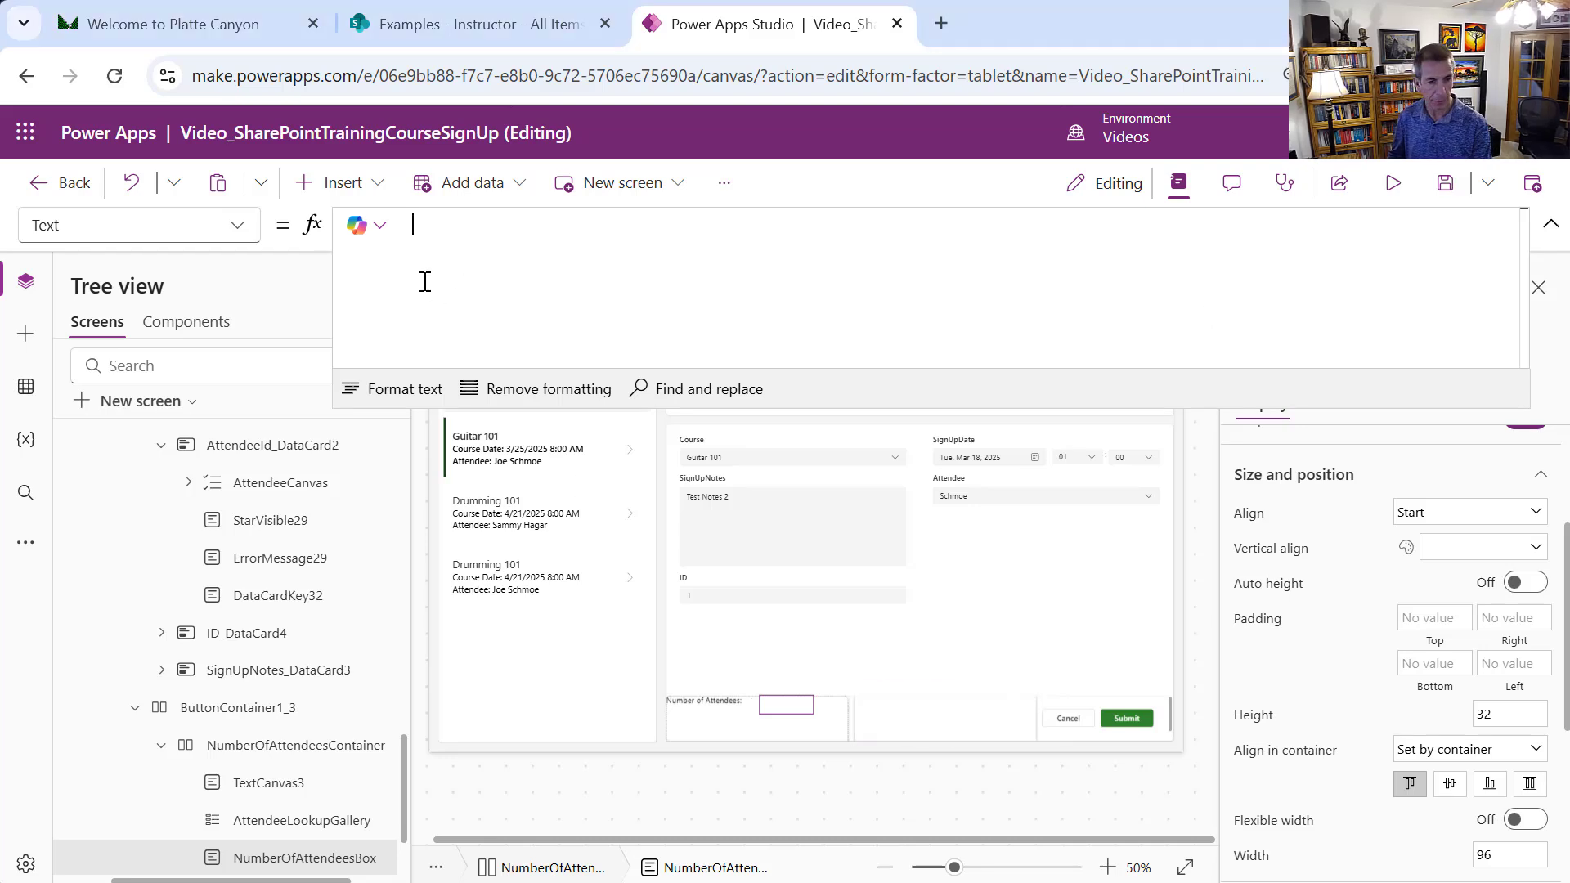
Set NumberOfAttendeesBox's Text to AttendeeLookupGallery.AllItemsCount, which shows 1
text(Atte)
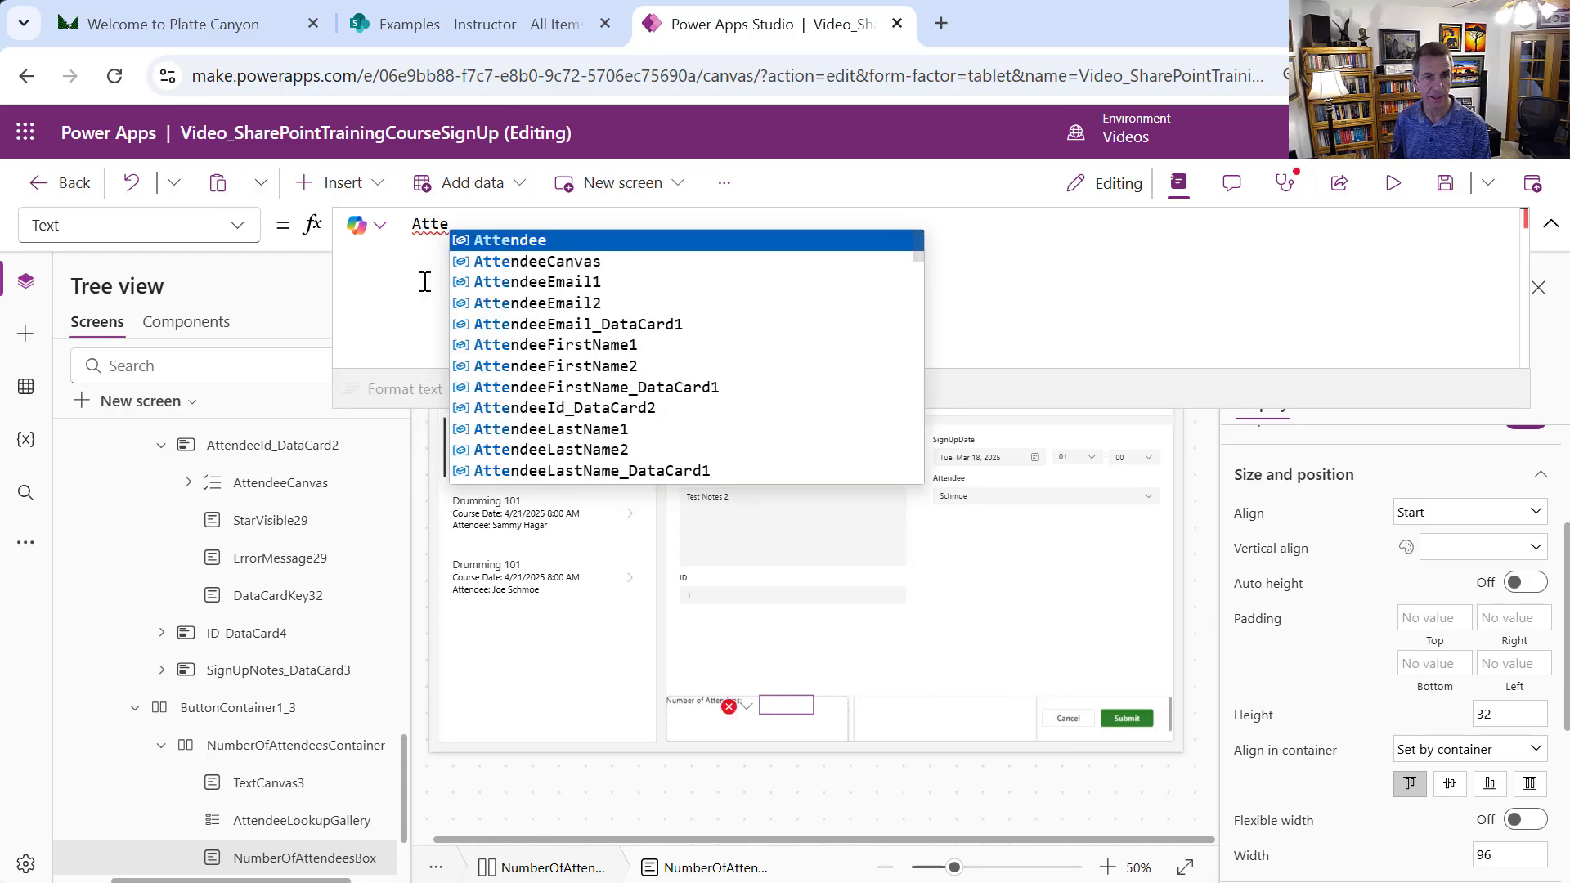
text(ndeesLo)
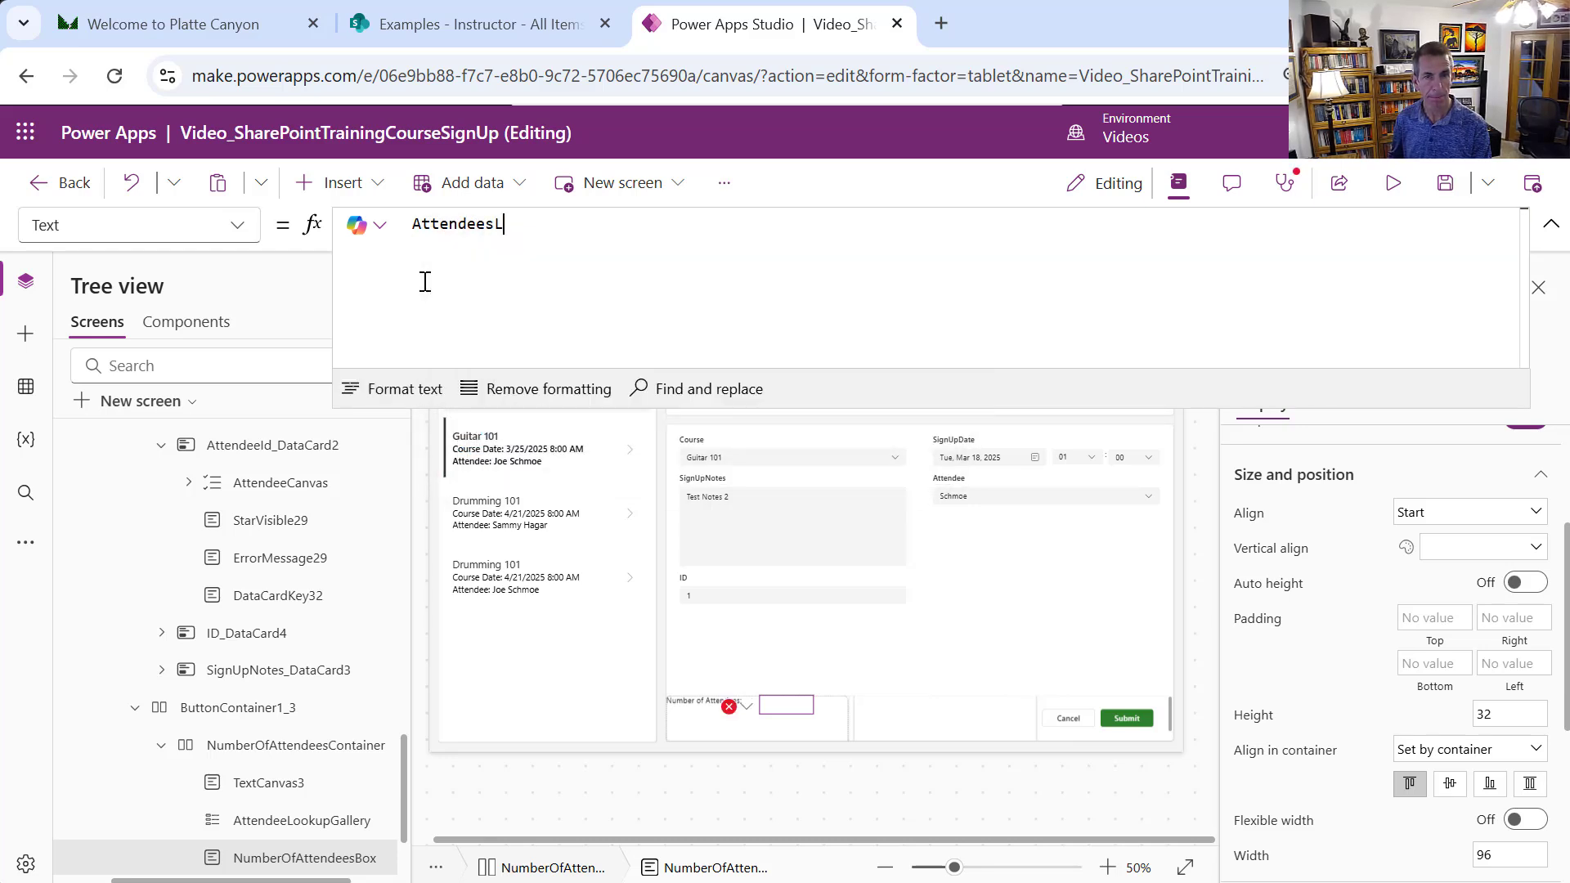
key(BackSpace)
key(BackSpace)
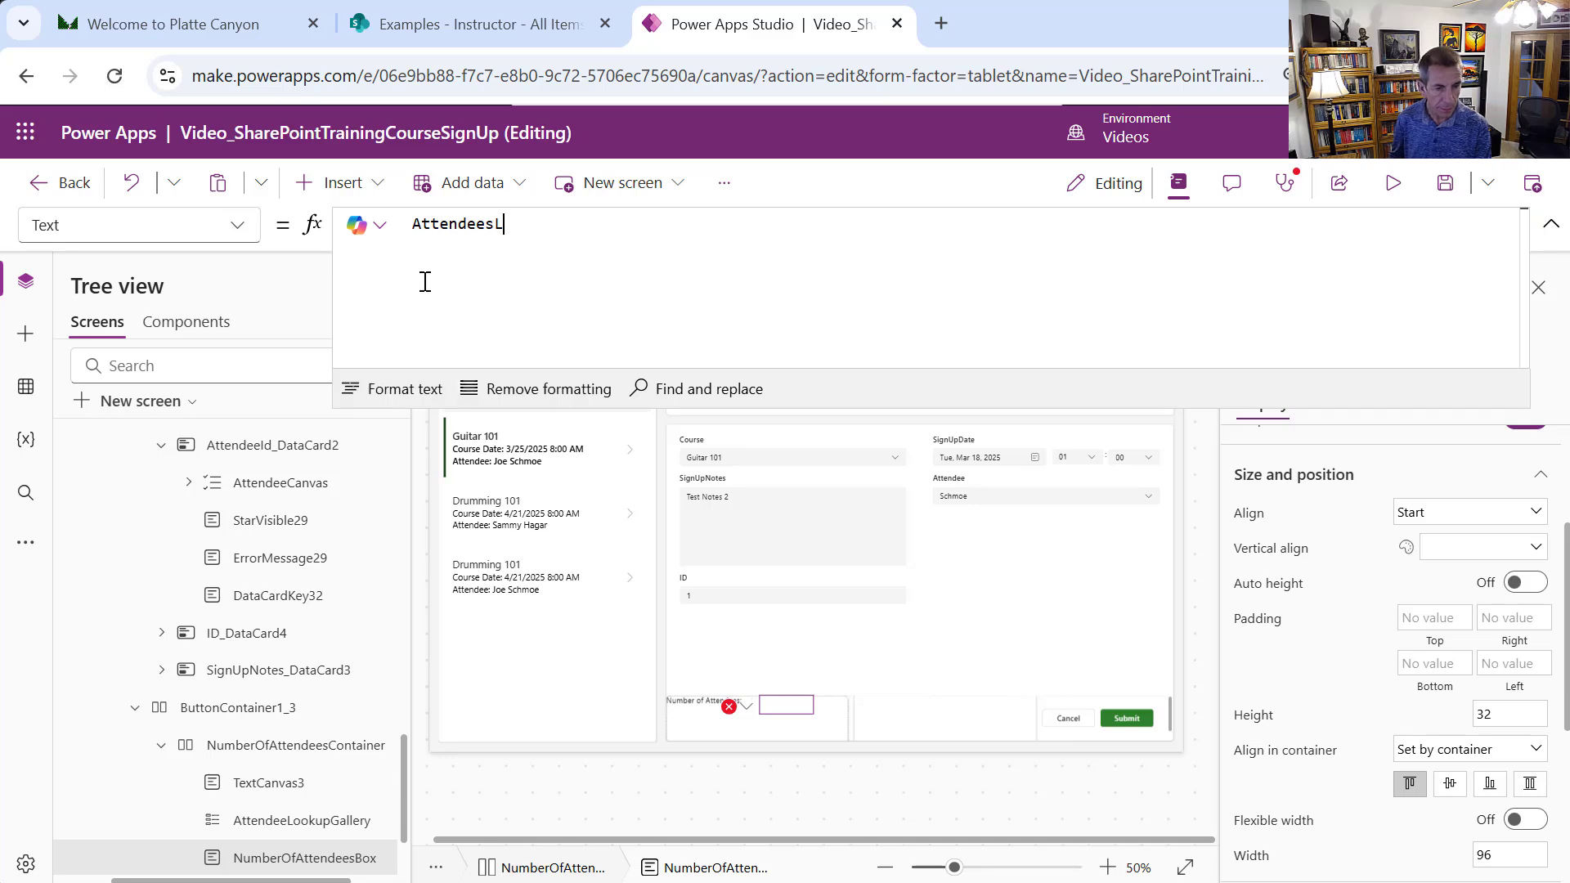
key(BackSpace)
text(Lo)
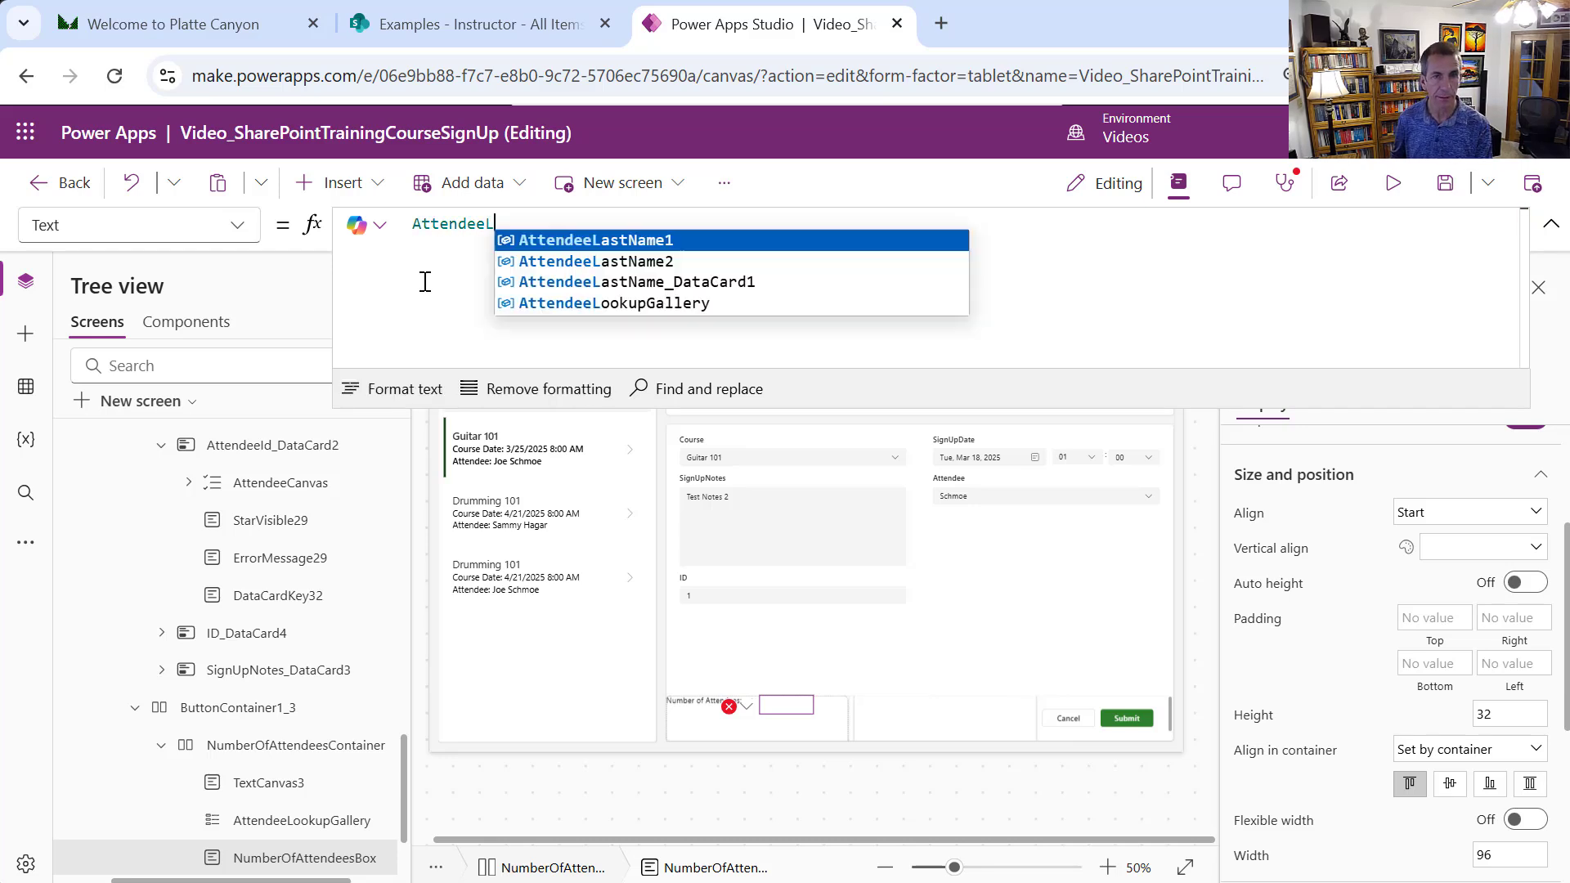
key(Tab)
text(.All)
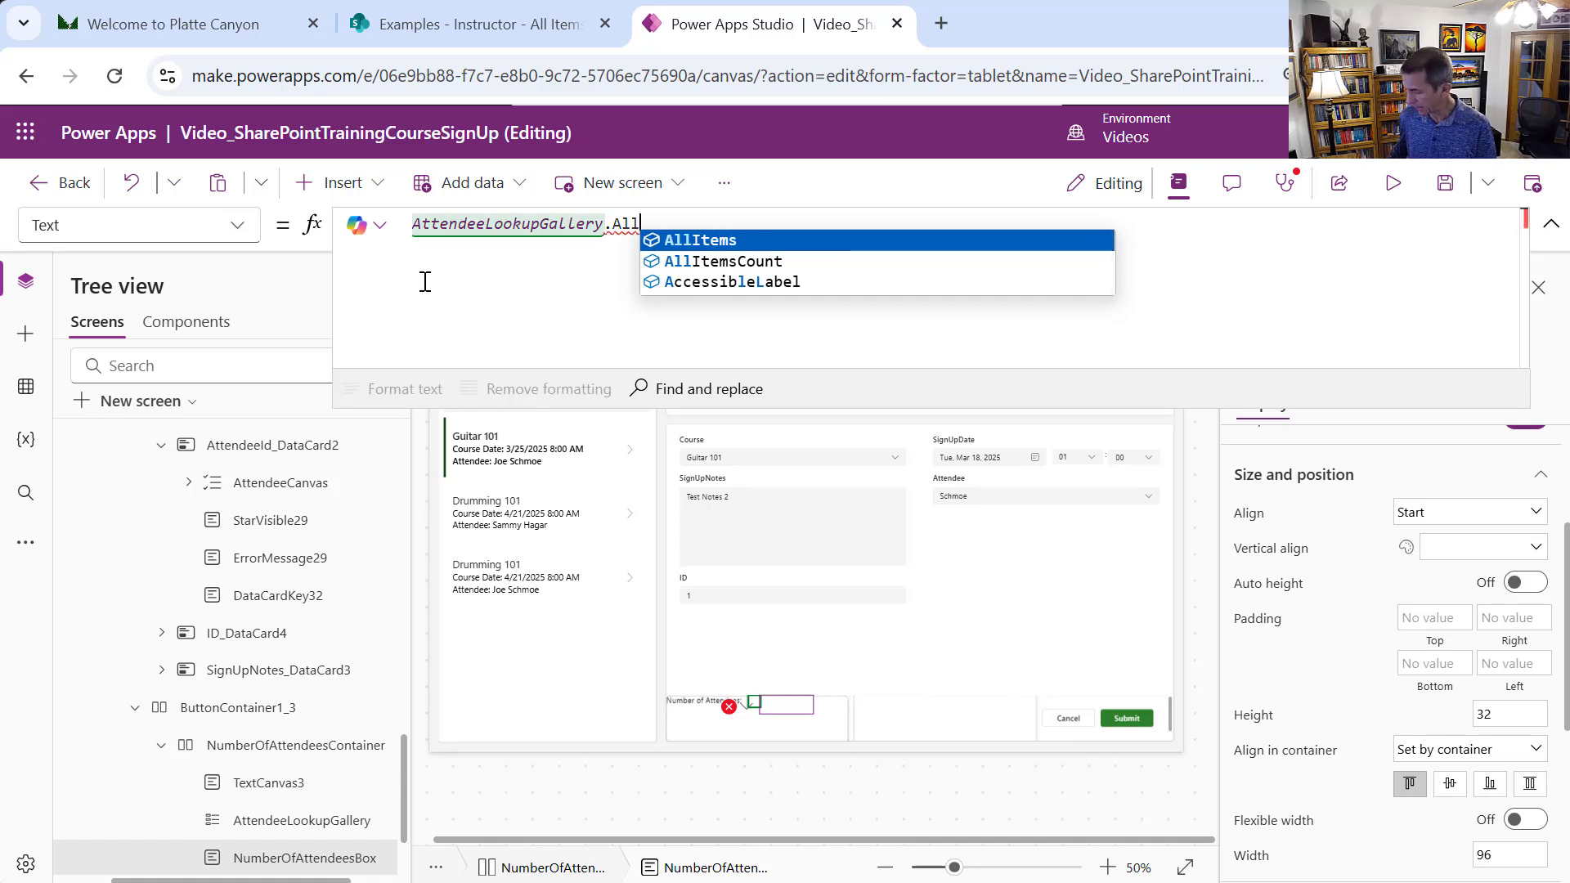
key(Down)
key(Tab)
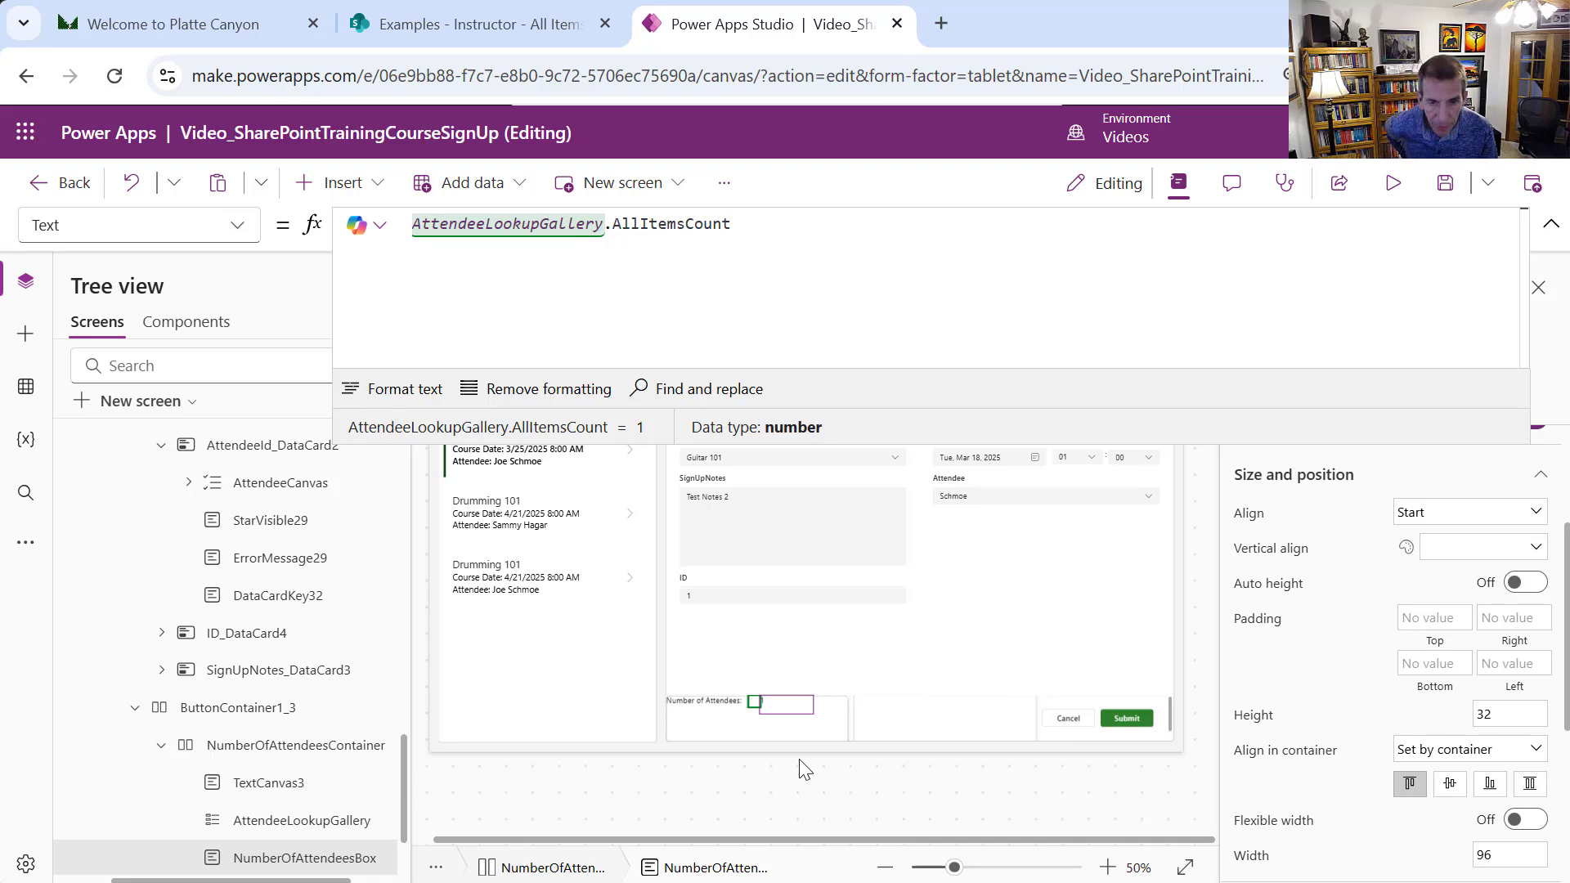
click(801, 717)
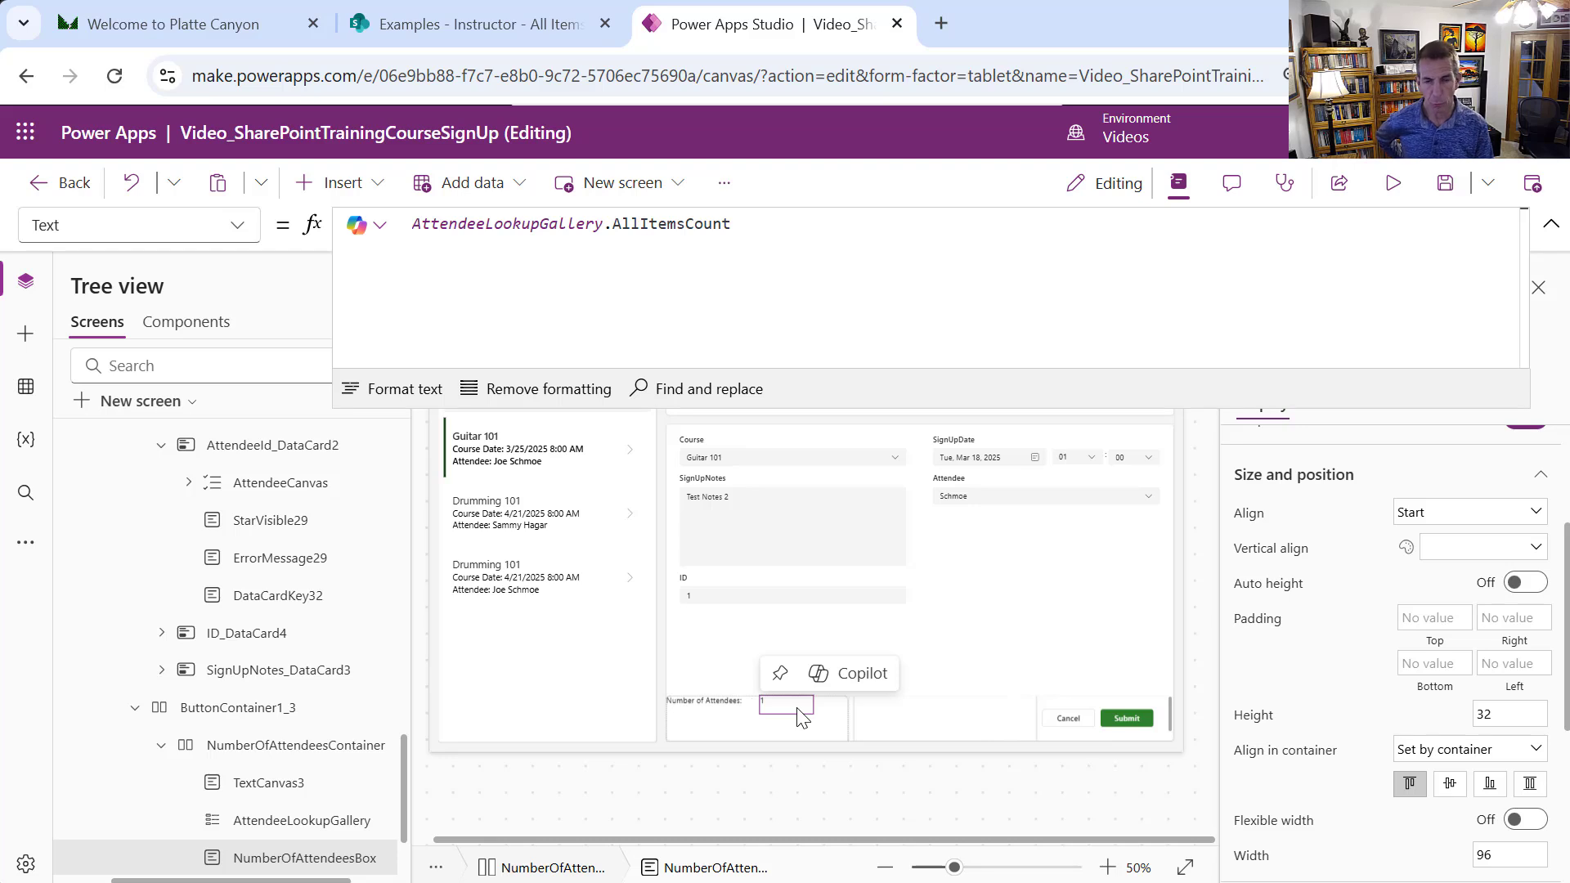
Set AttendeeLookupGallery's Visible to false and run the app in preview
click(343, 822)
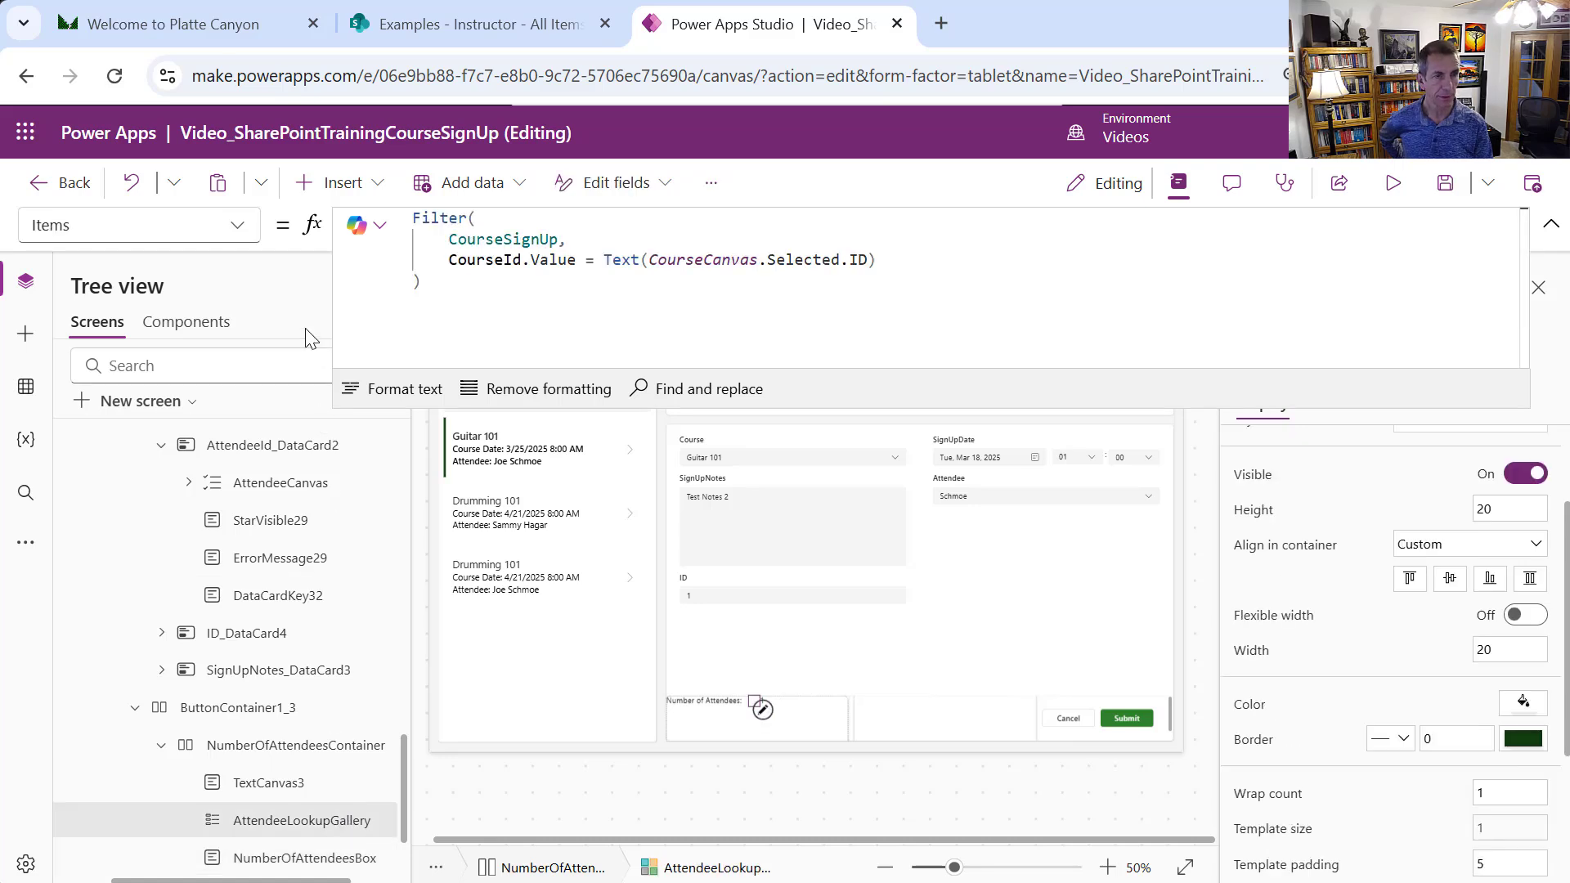
click(237, 226)
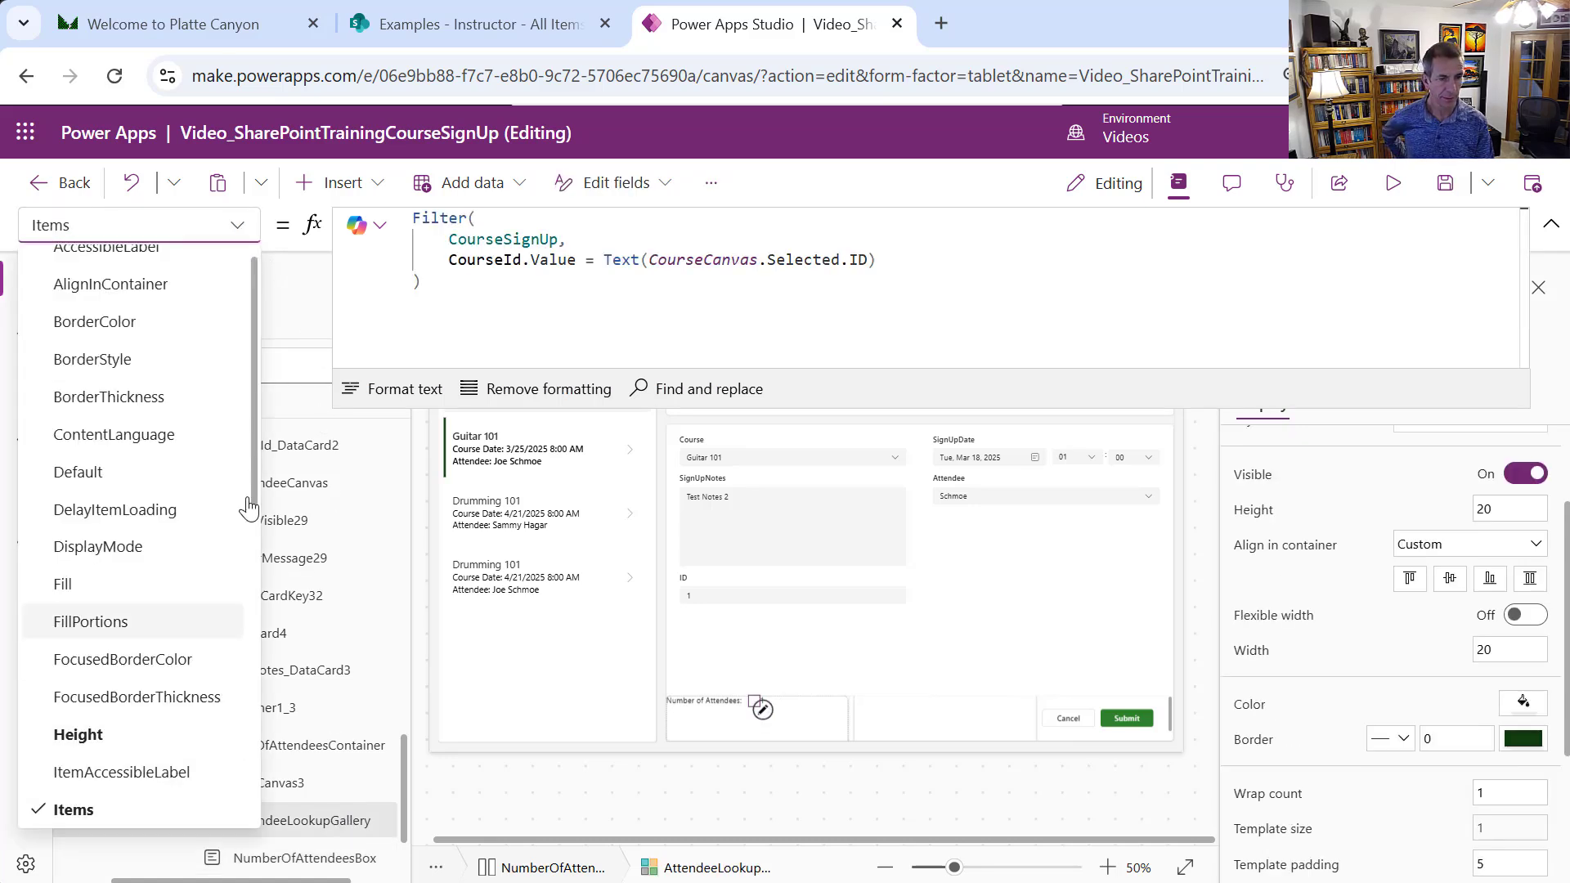
drag(257, 482, 282, 789)
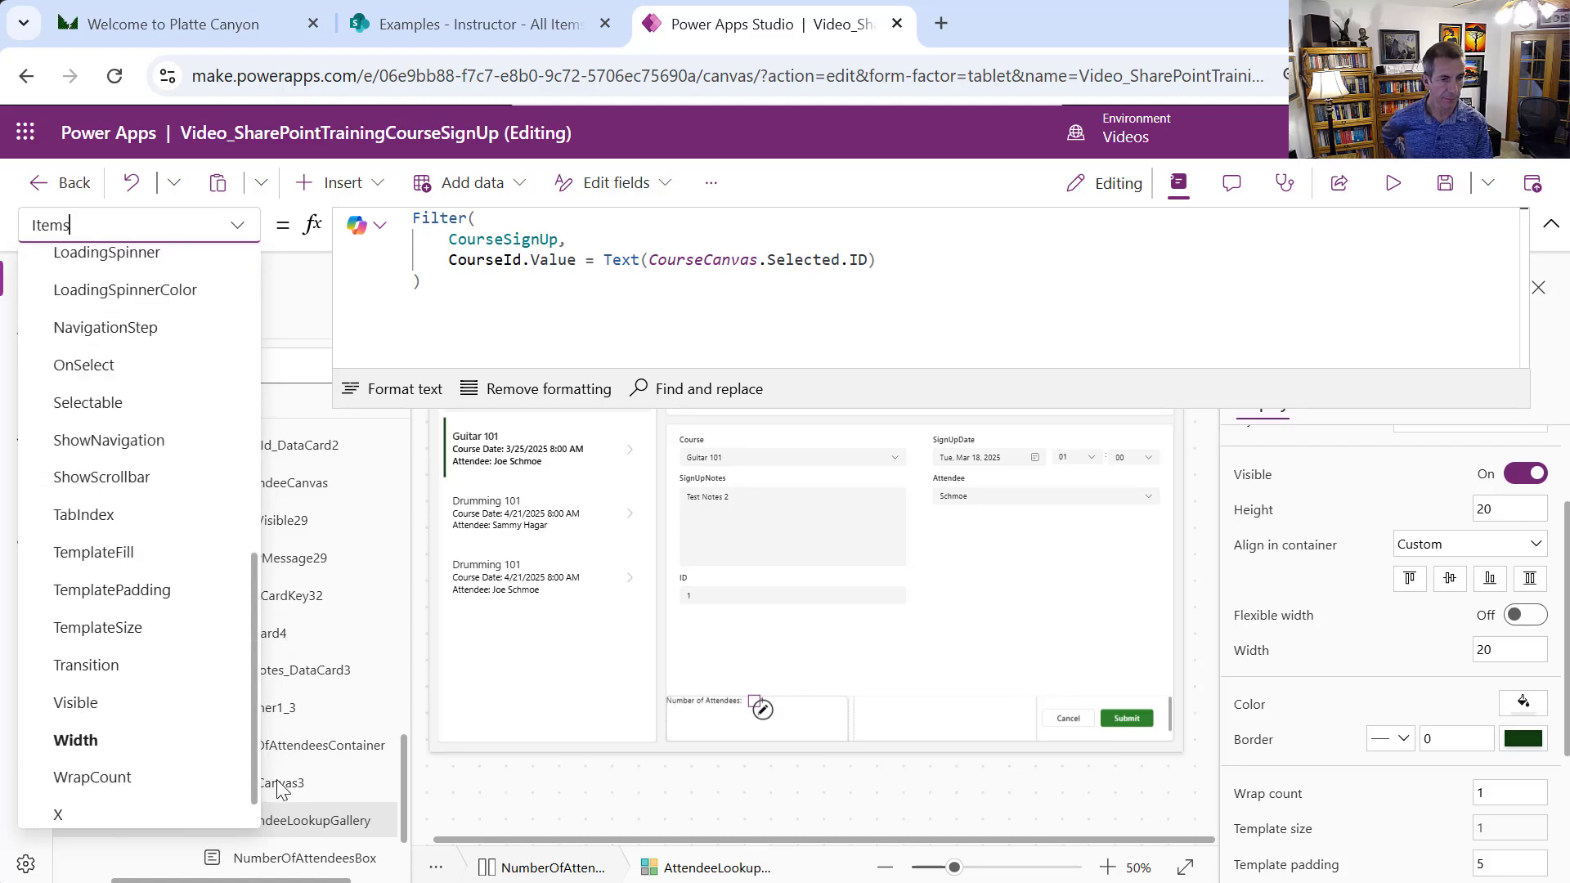
click(164, 703)
click(469, 245)
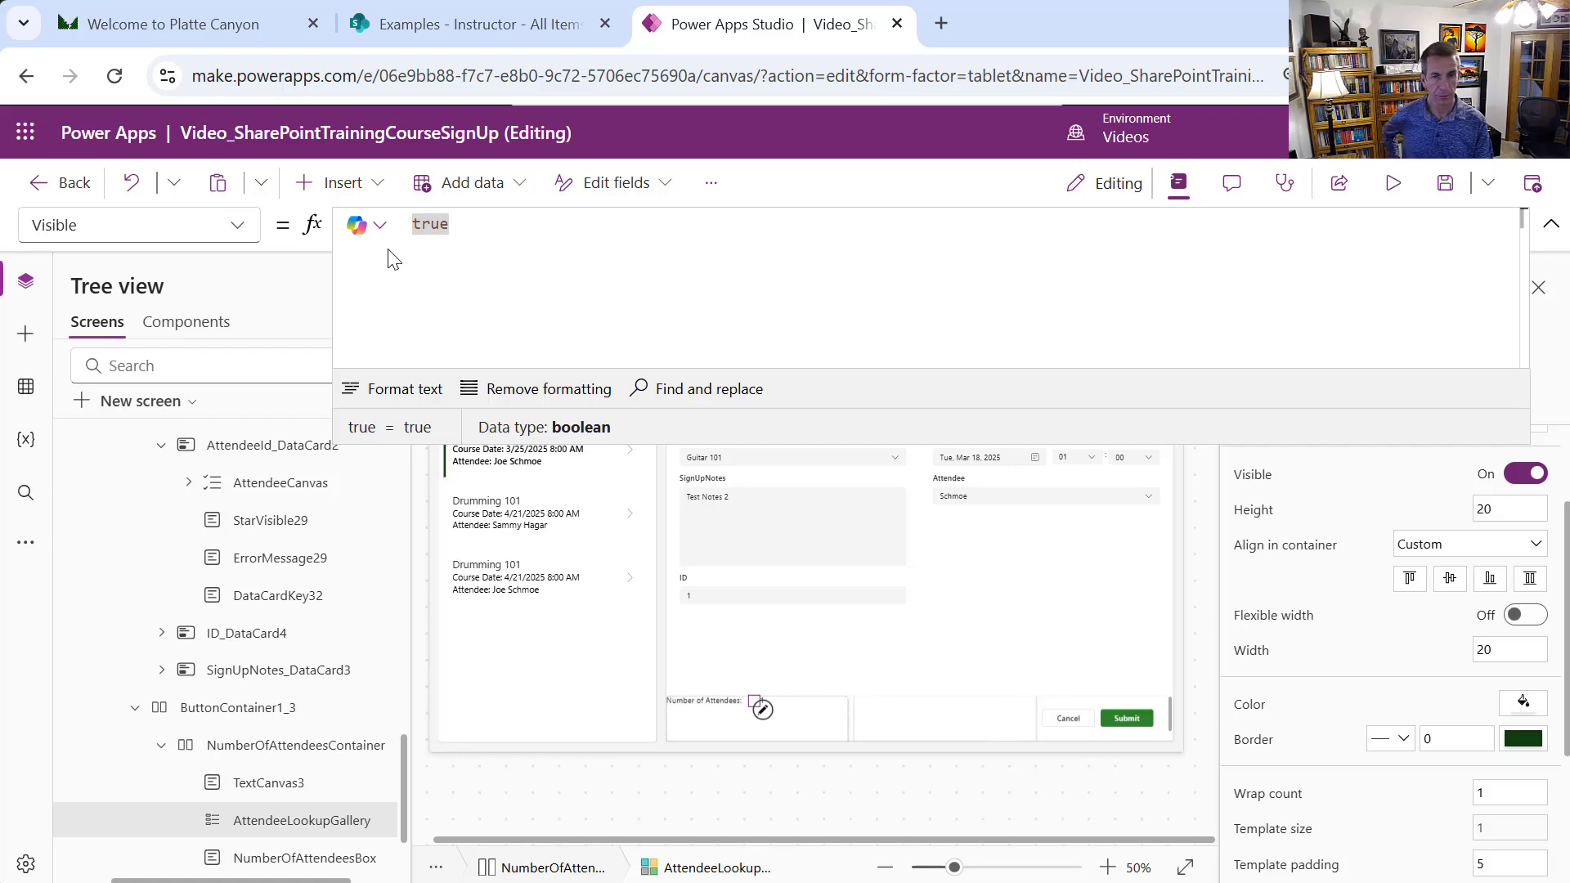
text(false)
key(BackSpace)
key(BackSpace)
key(BackSpace)
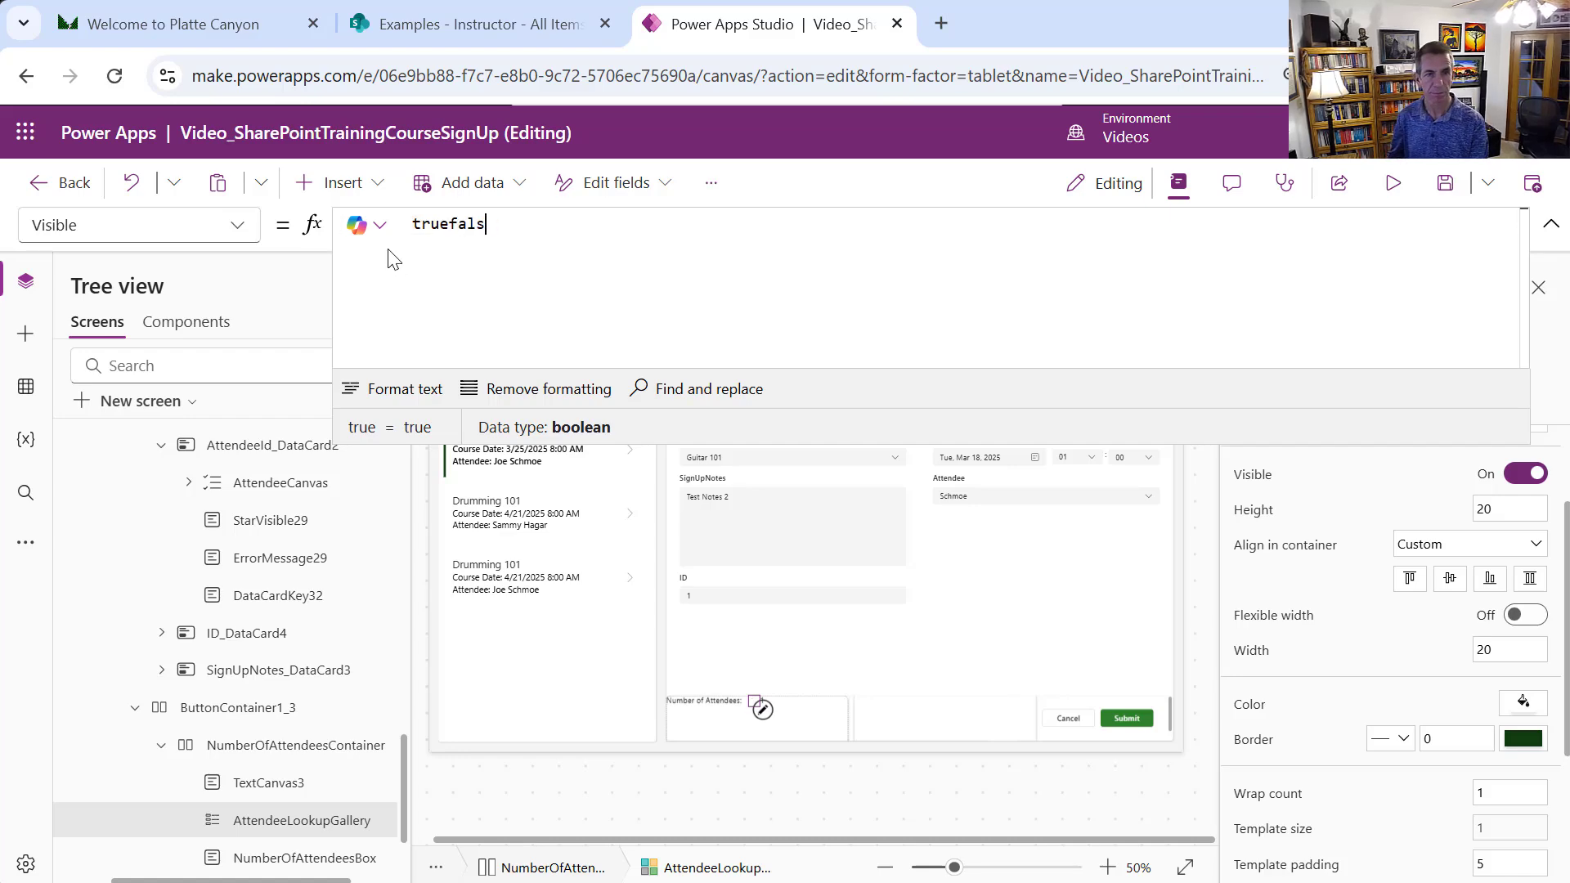
key(BackSpace)
key(BackSpace)
key(BackSpace)
key(BackSpace)
key(BackSpace)
key(BackSpace)
text(gal)
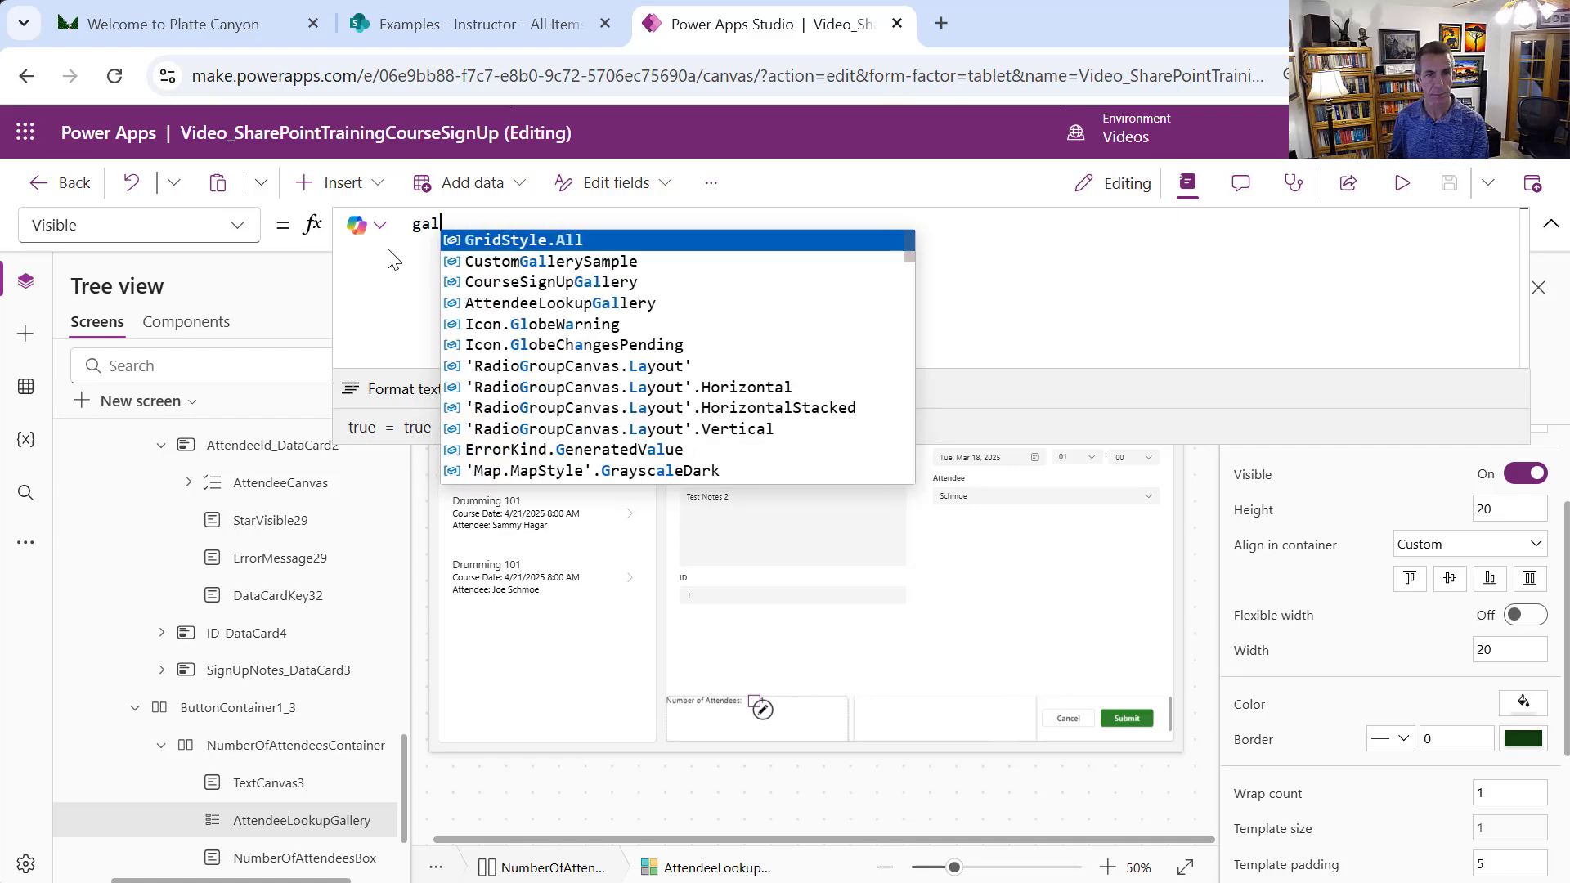
key(BackSpace)
key(BackSpace)
text(false)
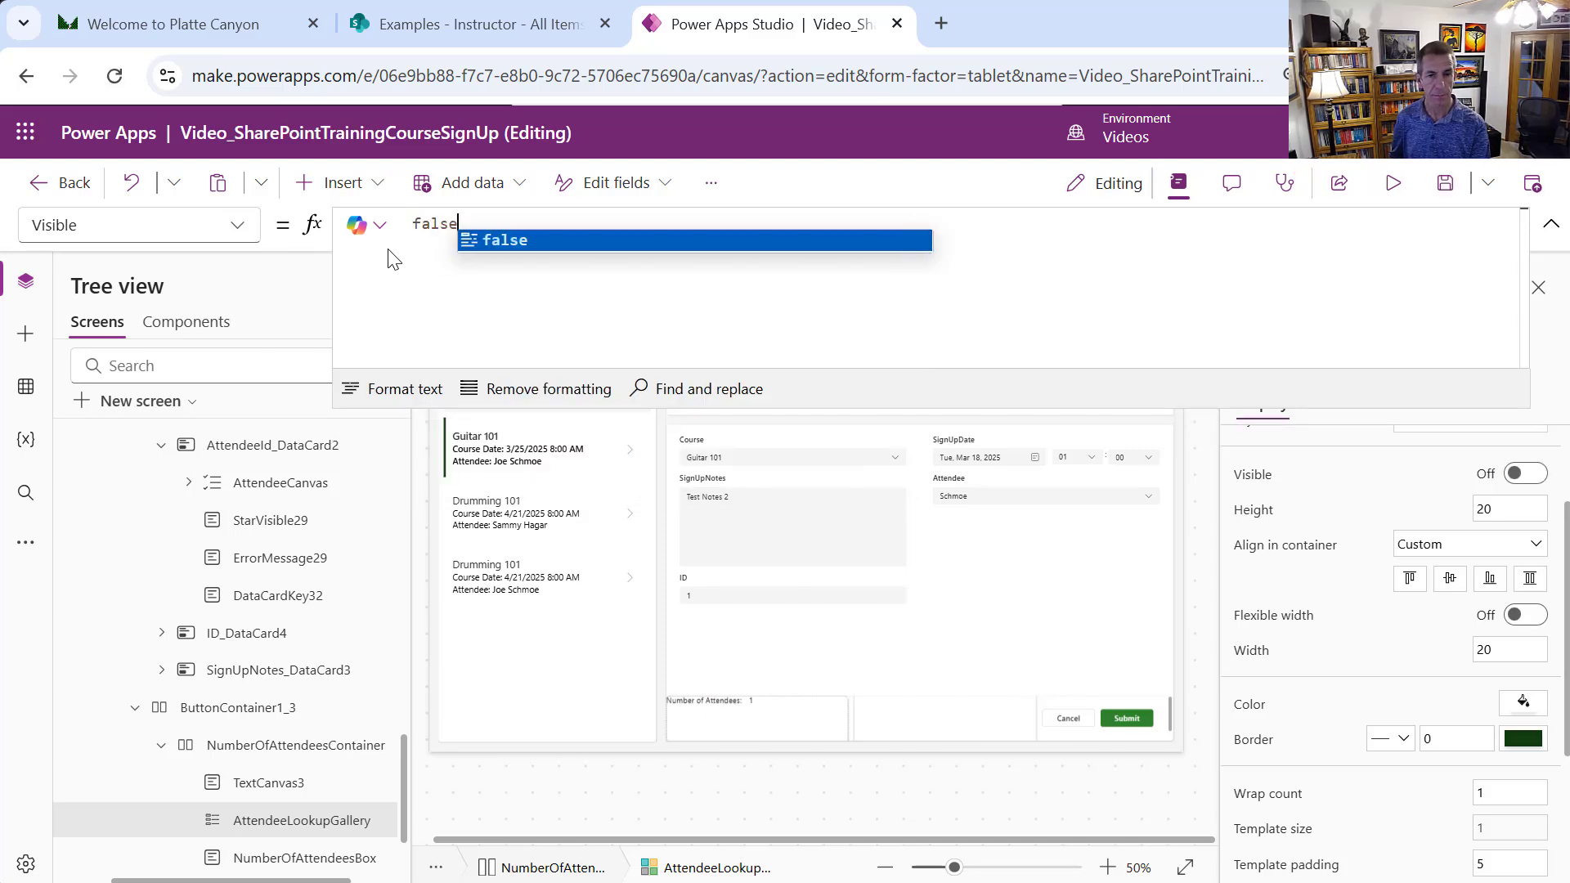
key(Return)
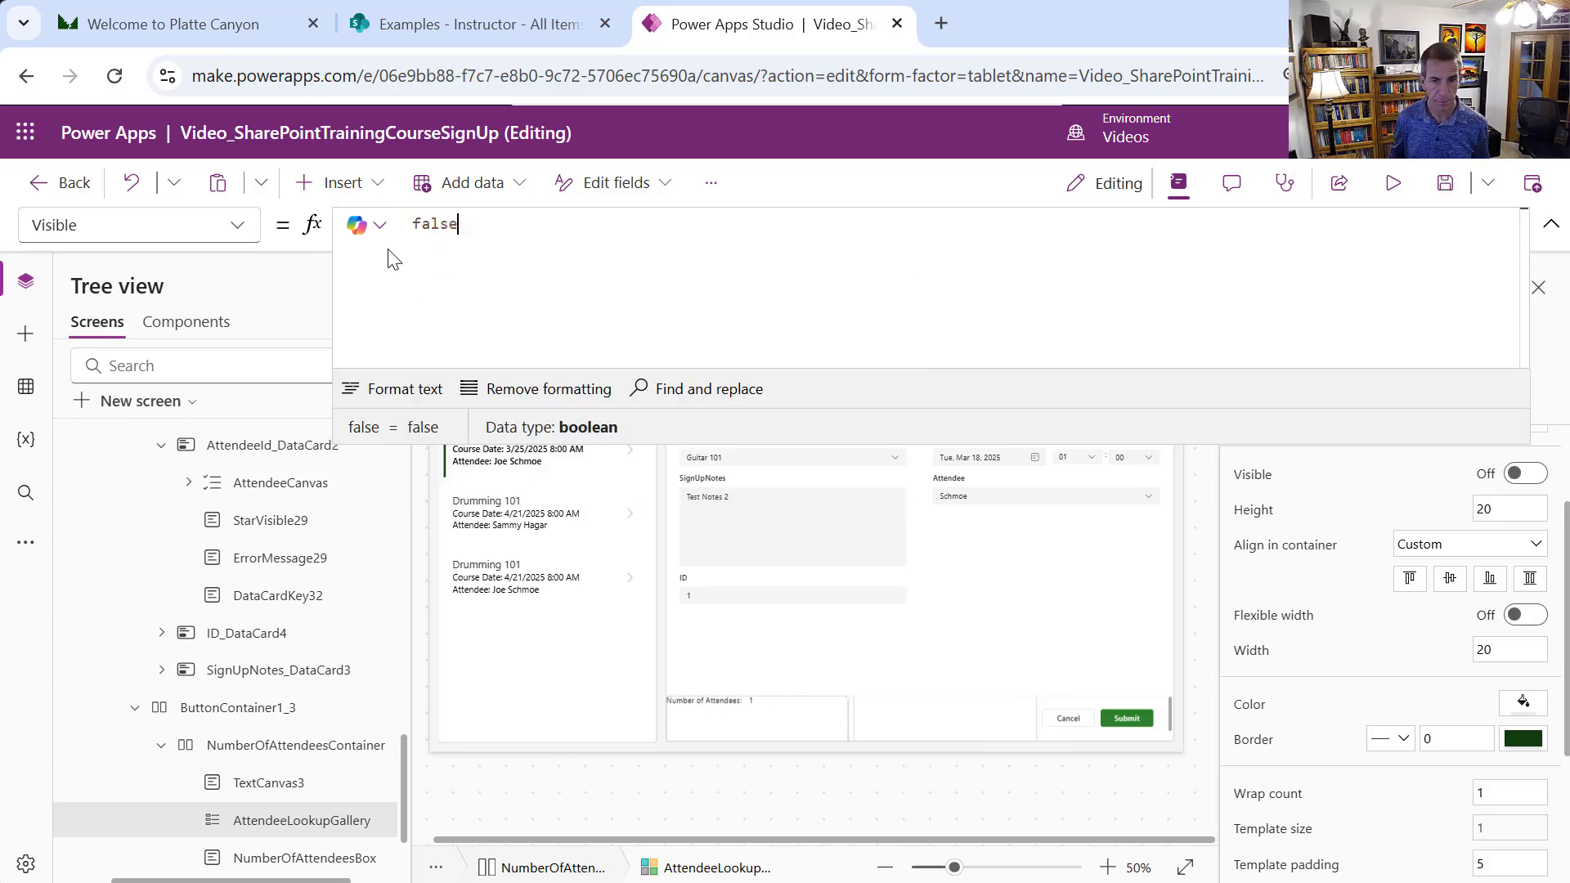
click(1393, 184)
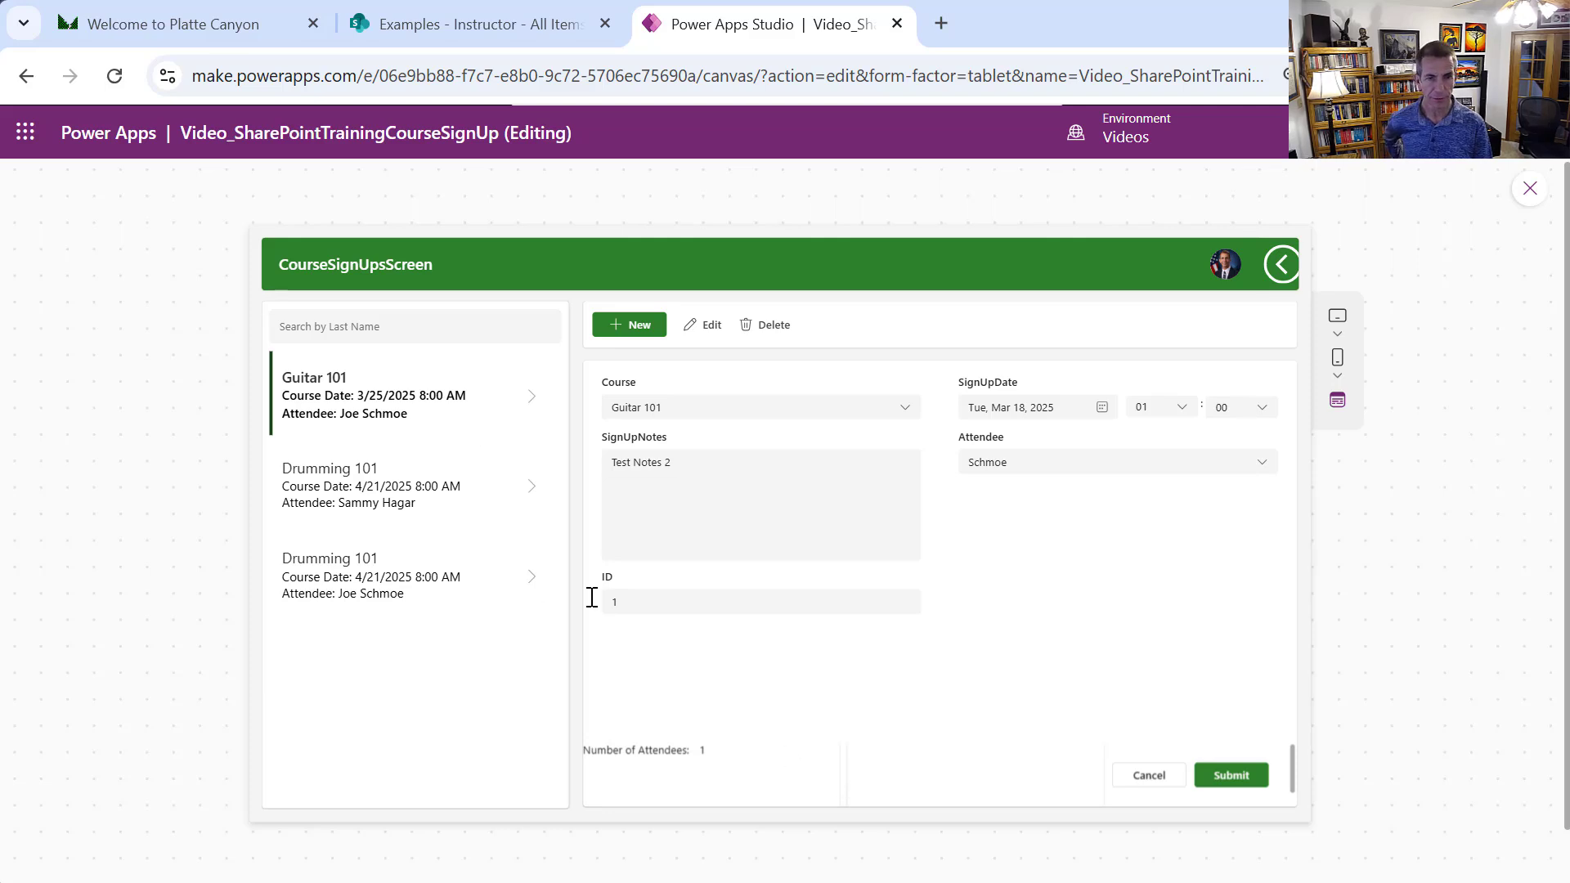
Click through the Guitar 101 and Drumming 101 sign-ups, ending on the second Drumming 101 one showing 2 attendees
click(452, 502)
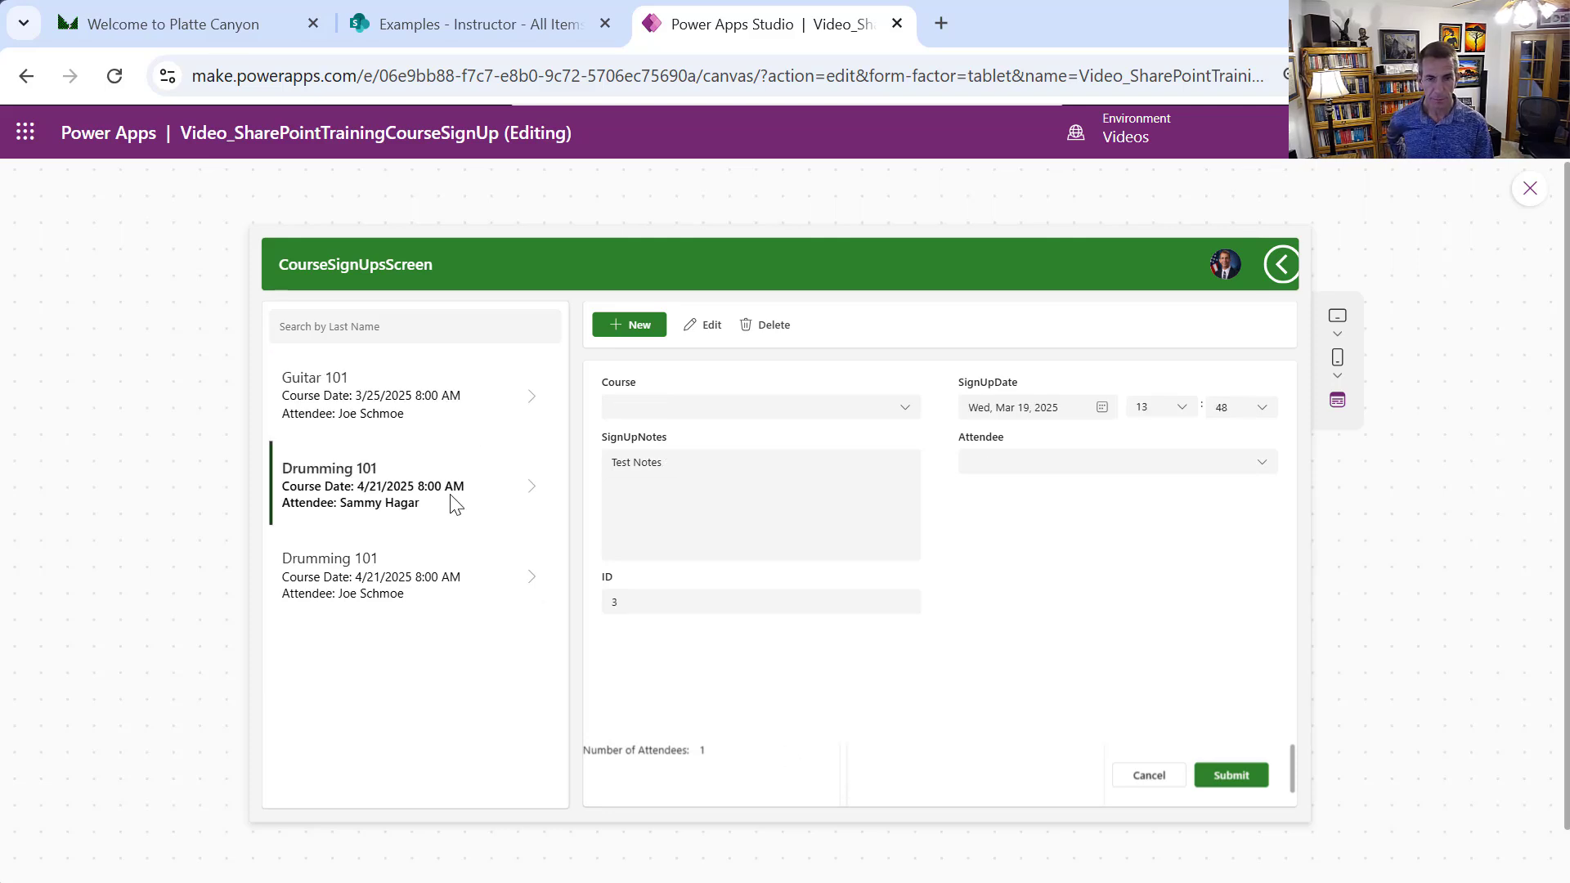
click(463, 566)
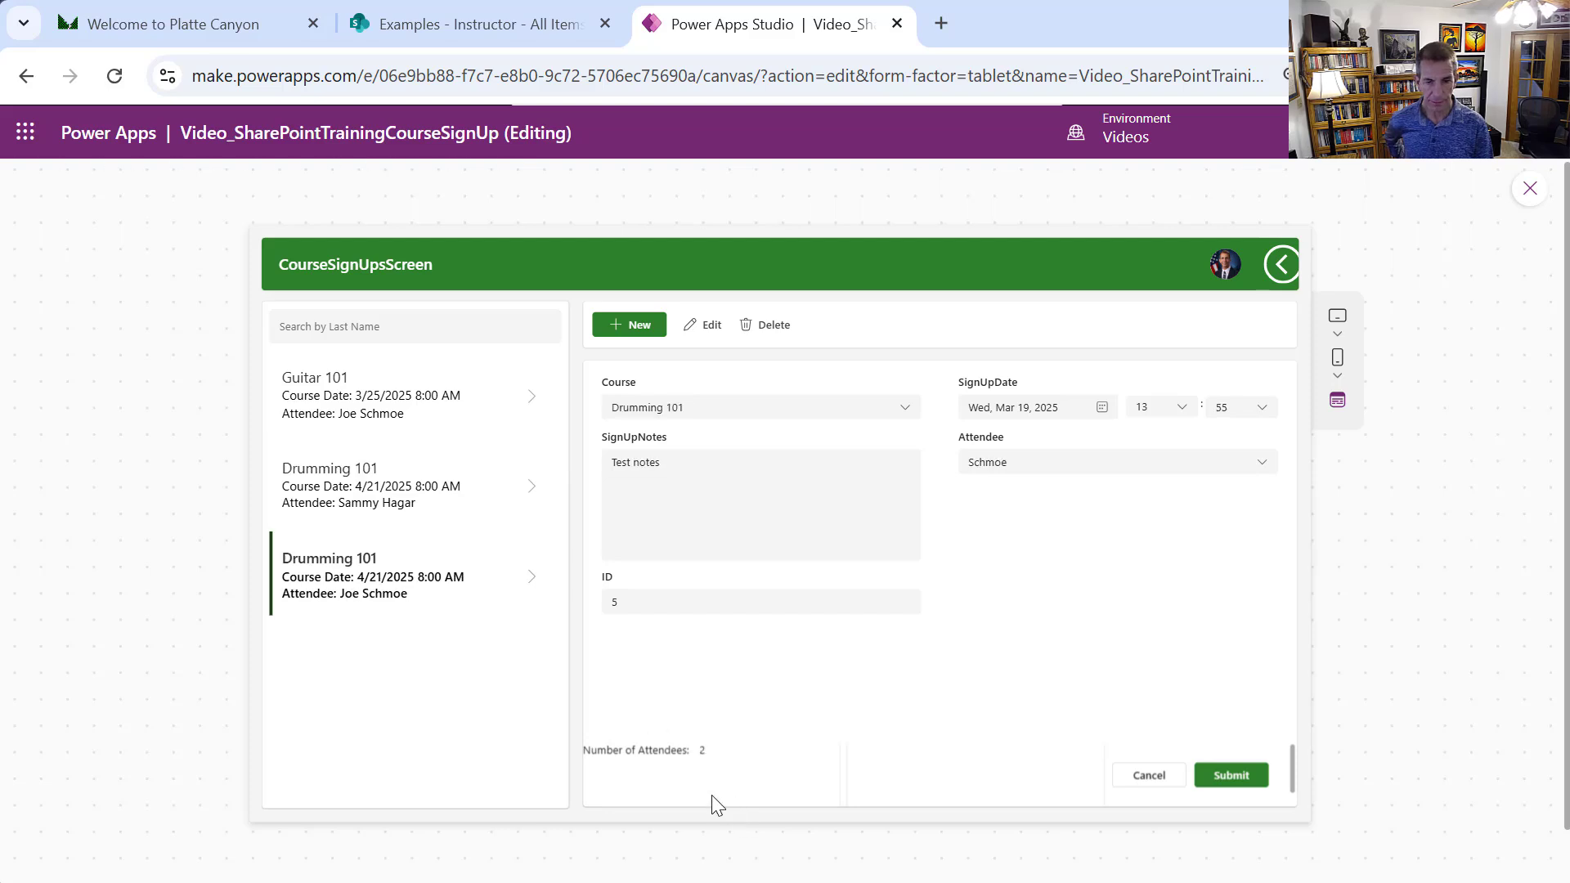
click(451, 489)
click(426, 425)
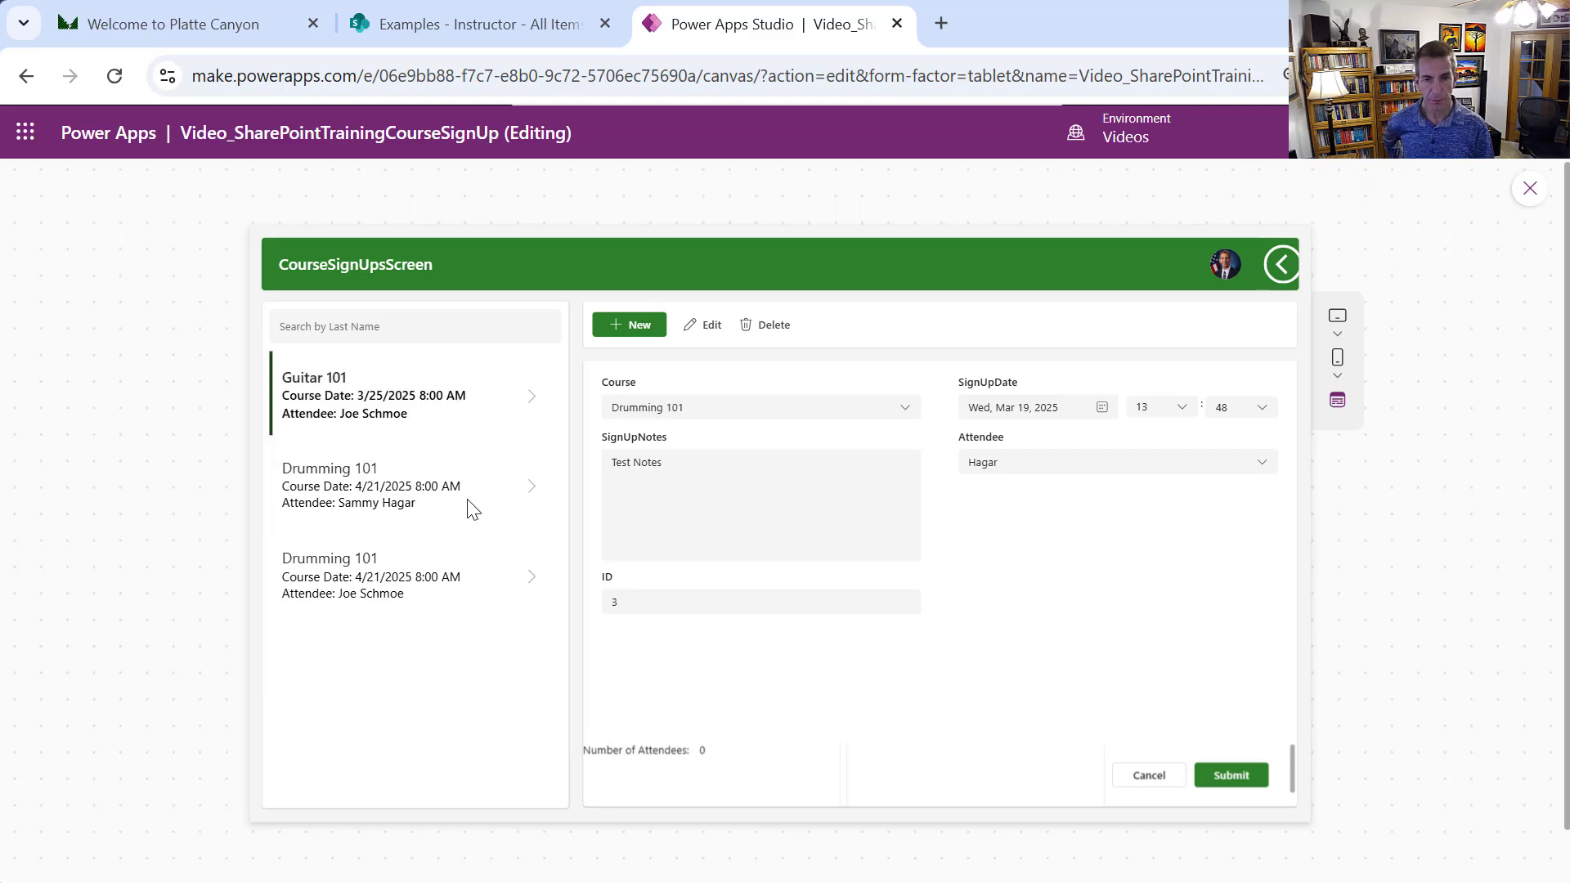
click(489, 584)
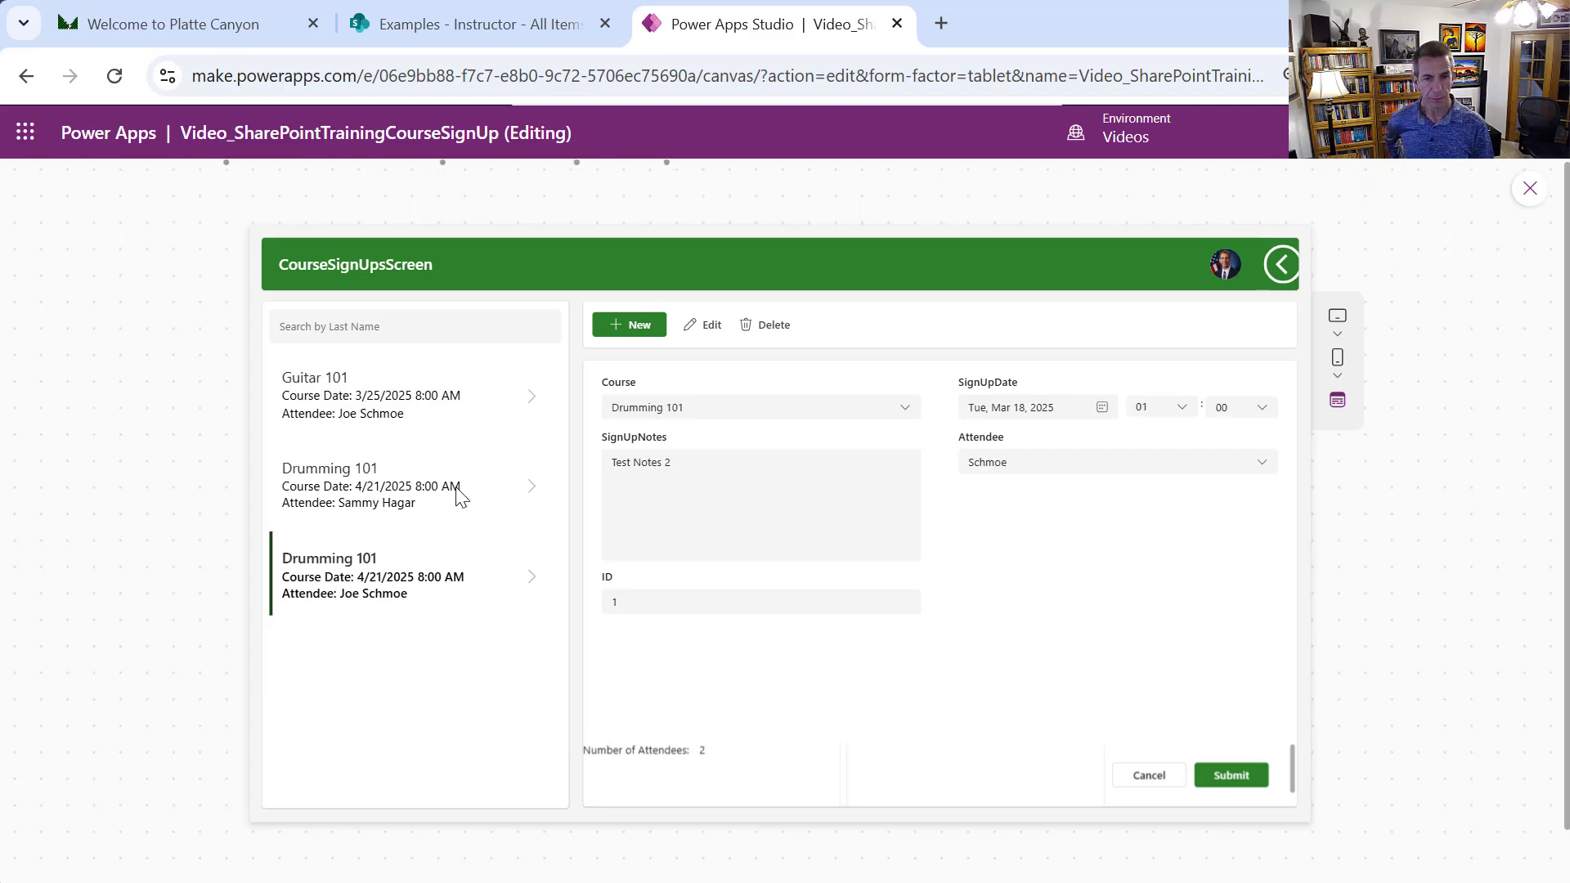
click(458, 495)
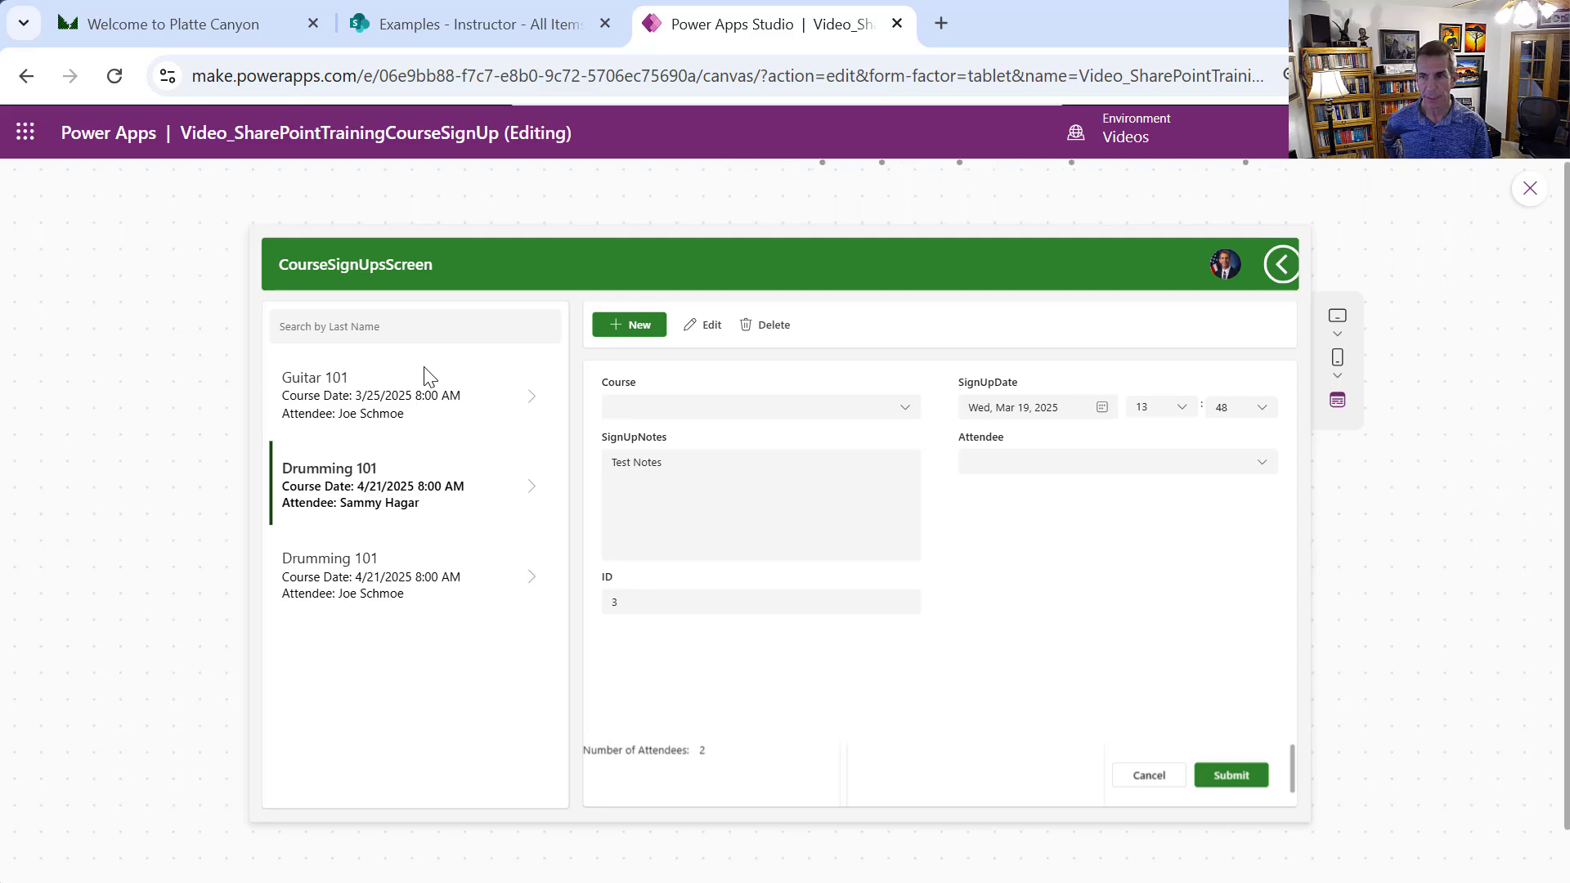
Return to the editor and change NumberOfAttendeesContainer's drop shadow from Light to None
click(1529, 192)
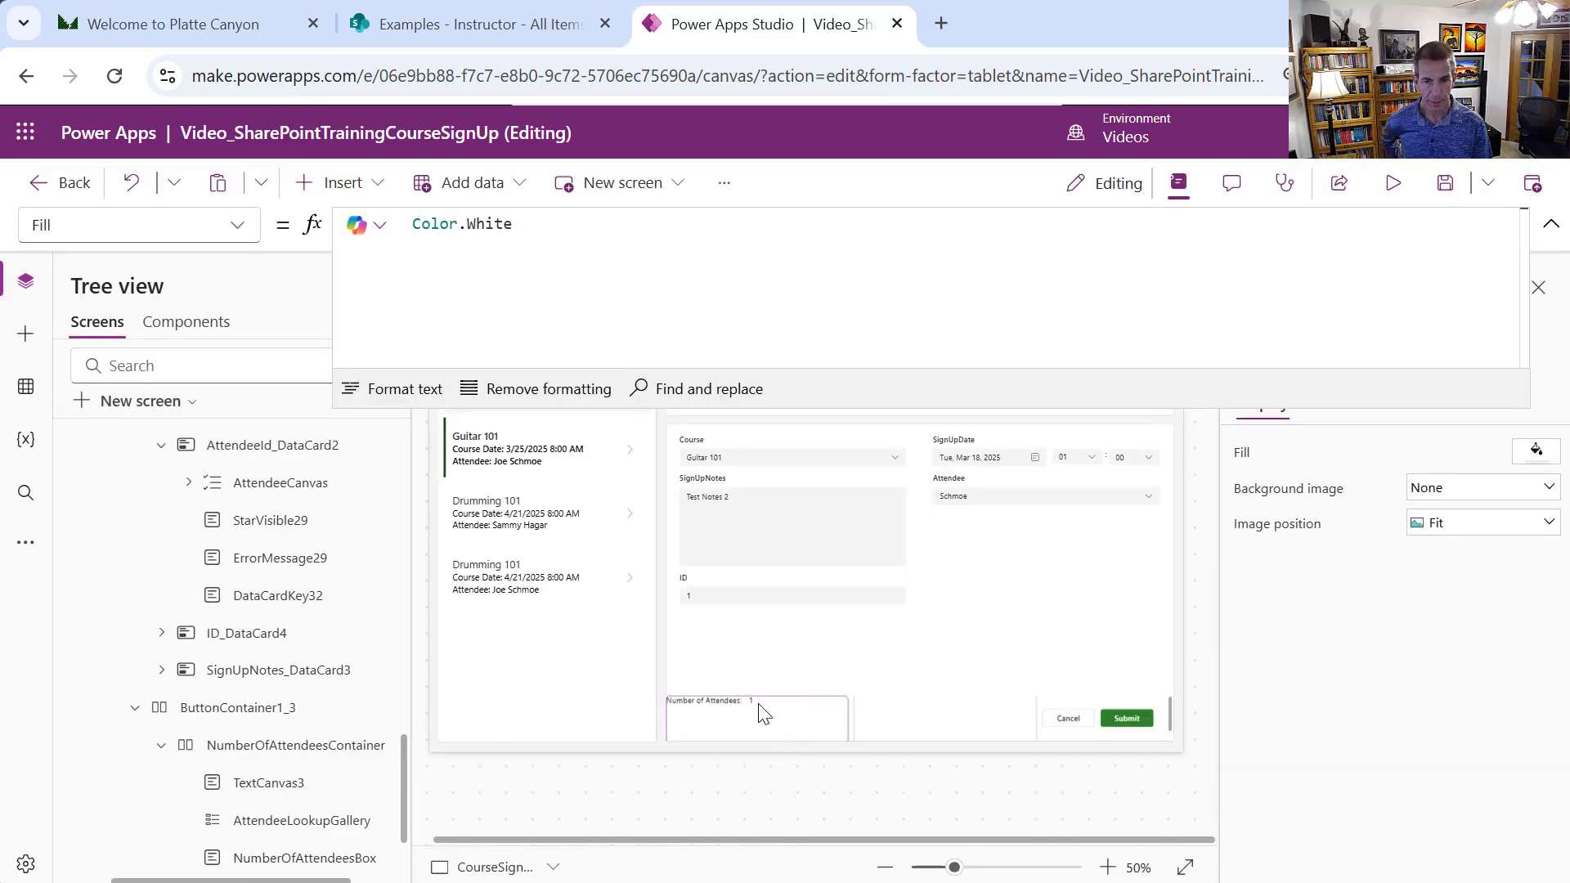
click(751, 708)
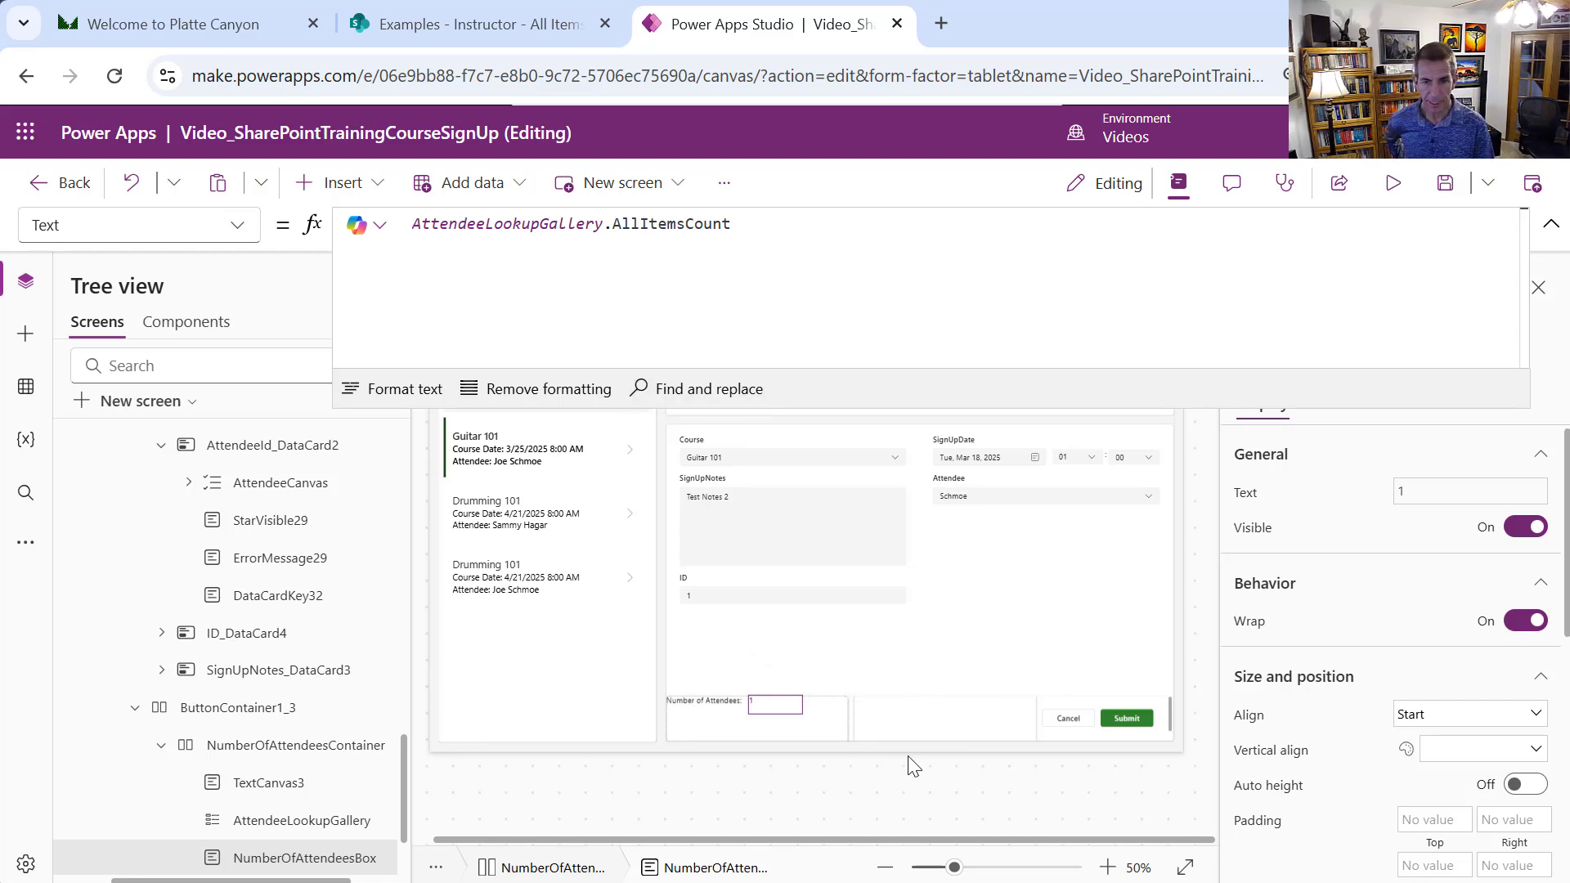
click(845, 729)
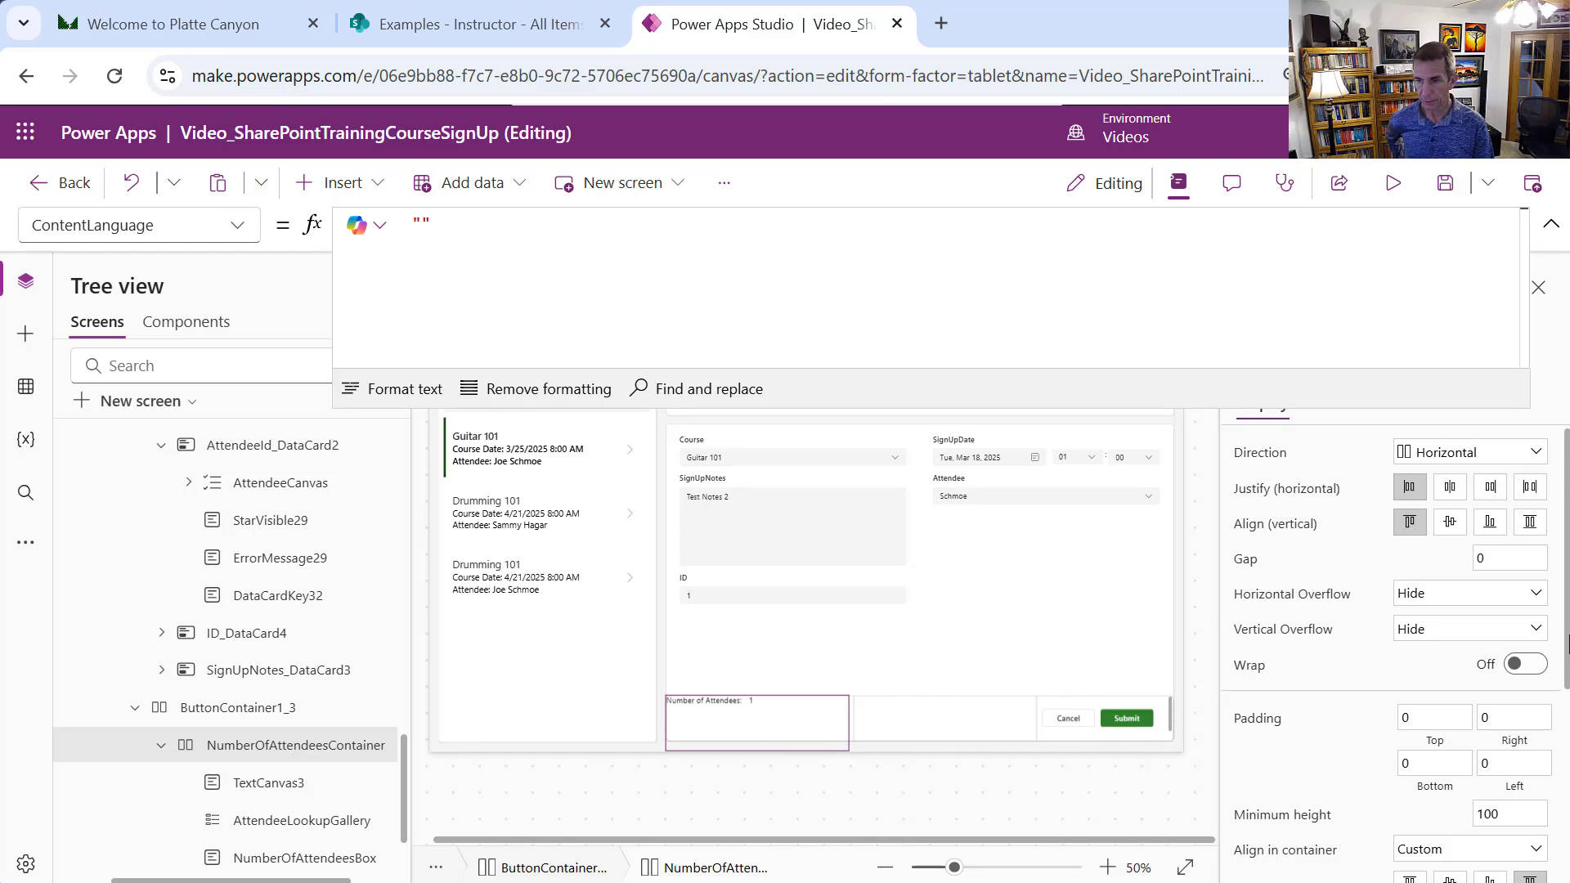
drag(1567, 641, 1567, 838)
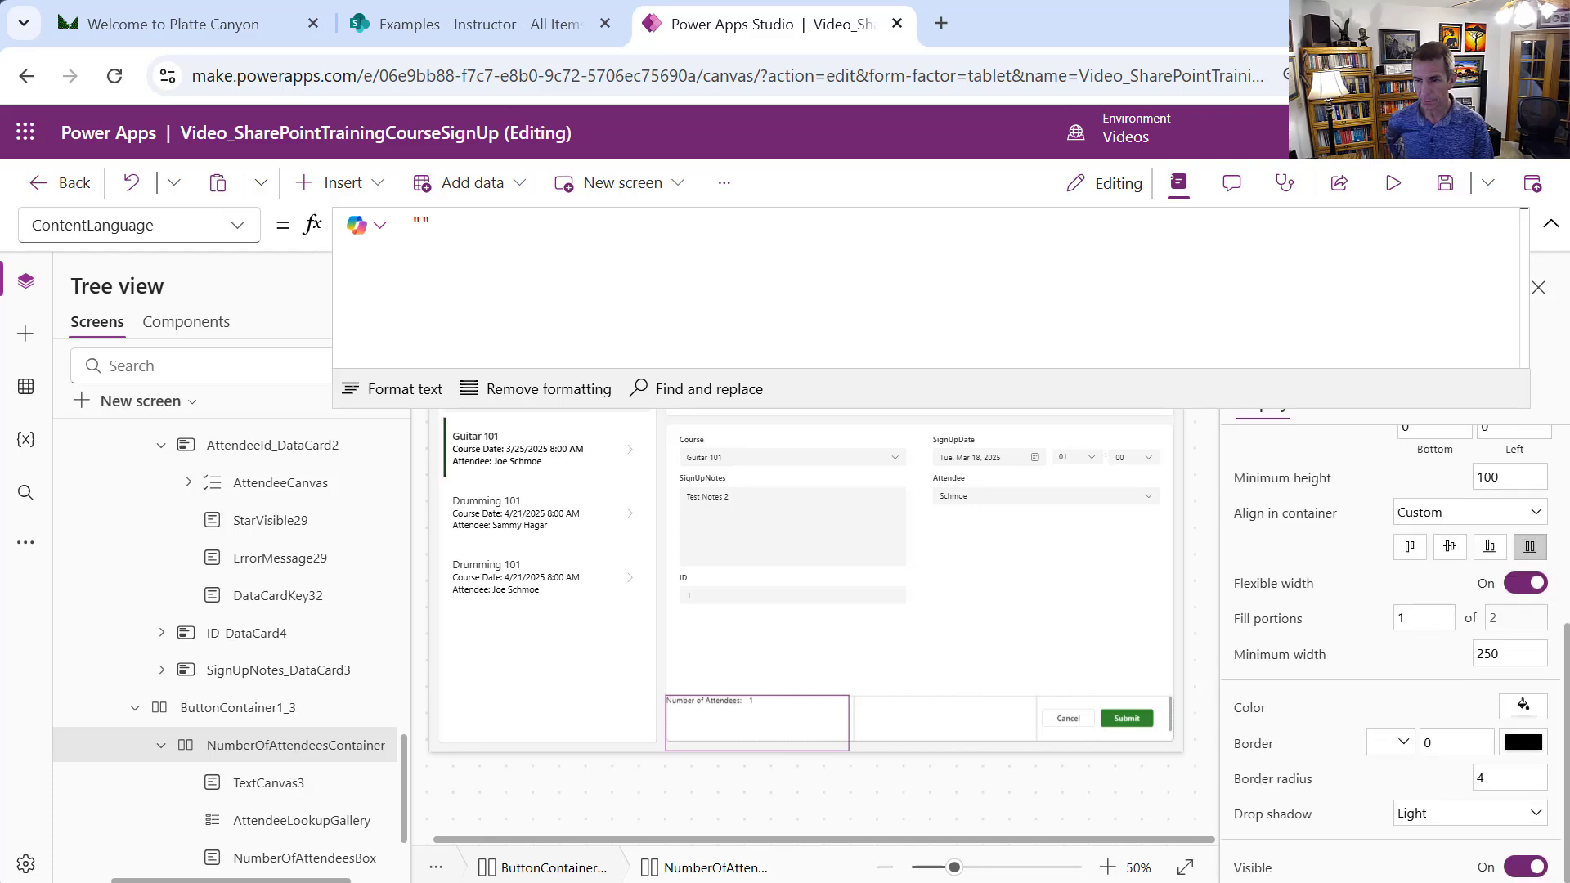
click(1469, 830)
click(1423, 630)
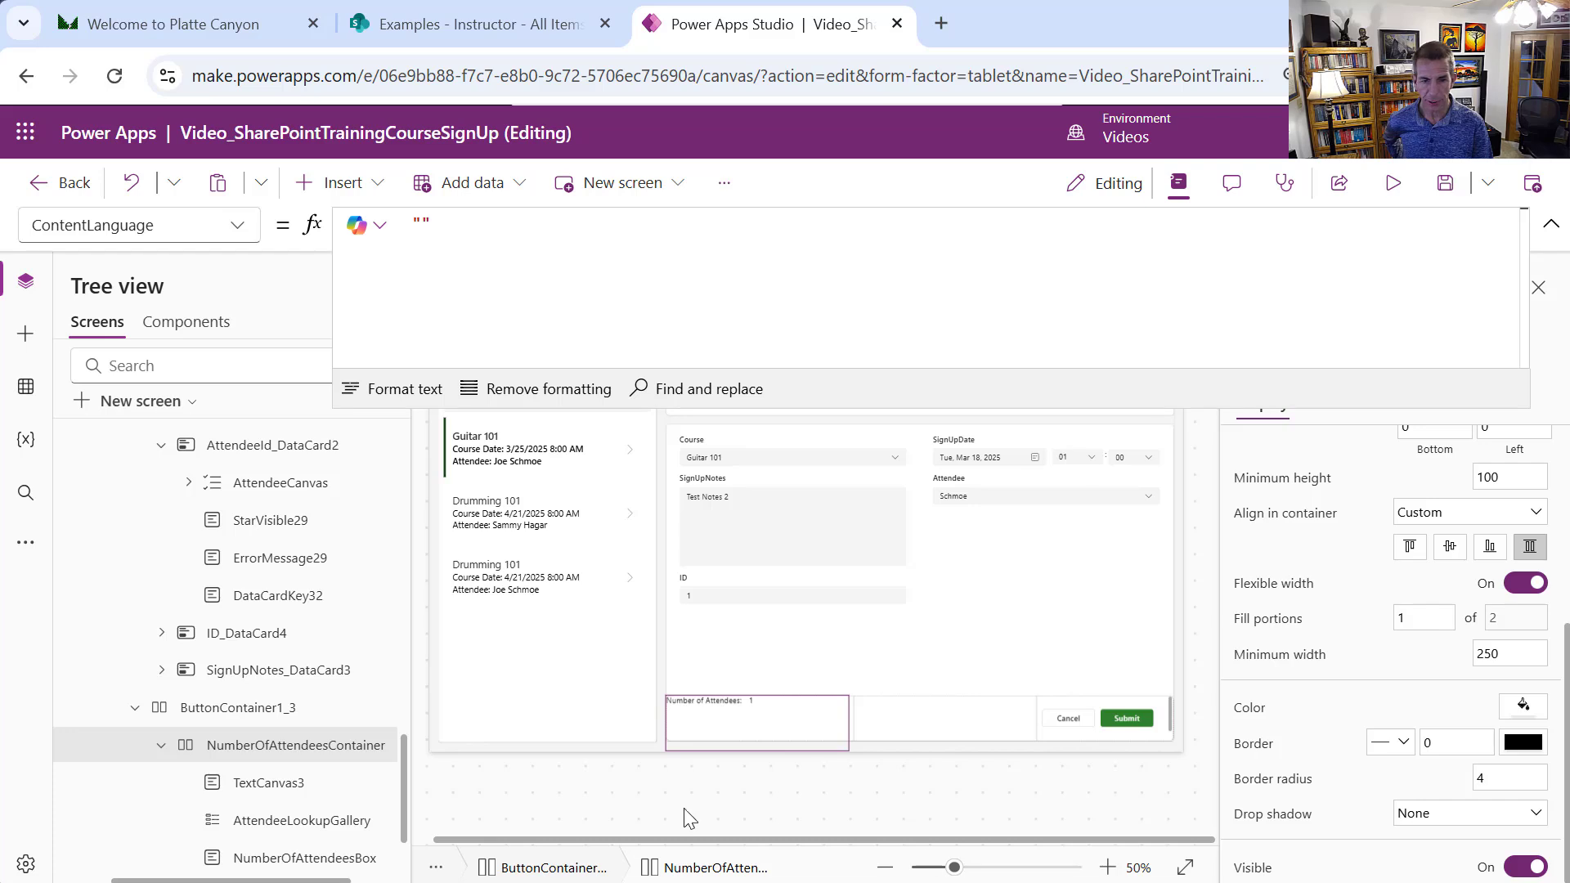
Reselect NumberOfAttendeesContainer from the bottom-row container in the Tree view
click(309, 717)
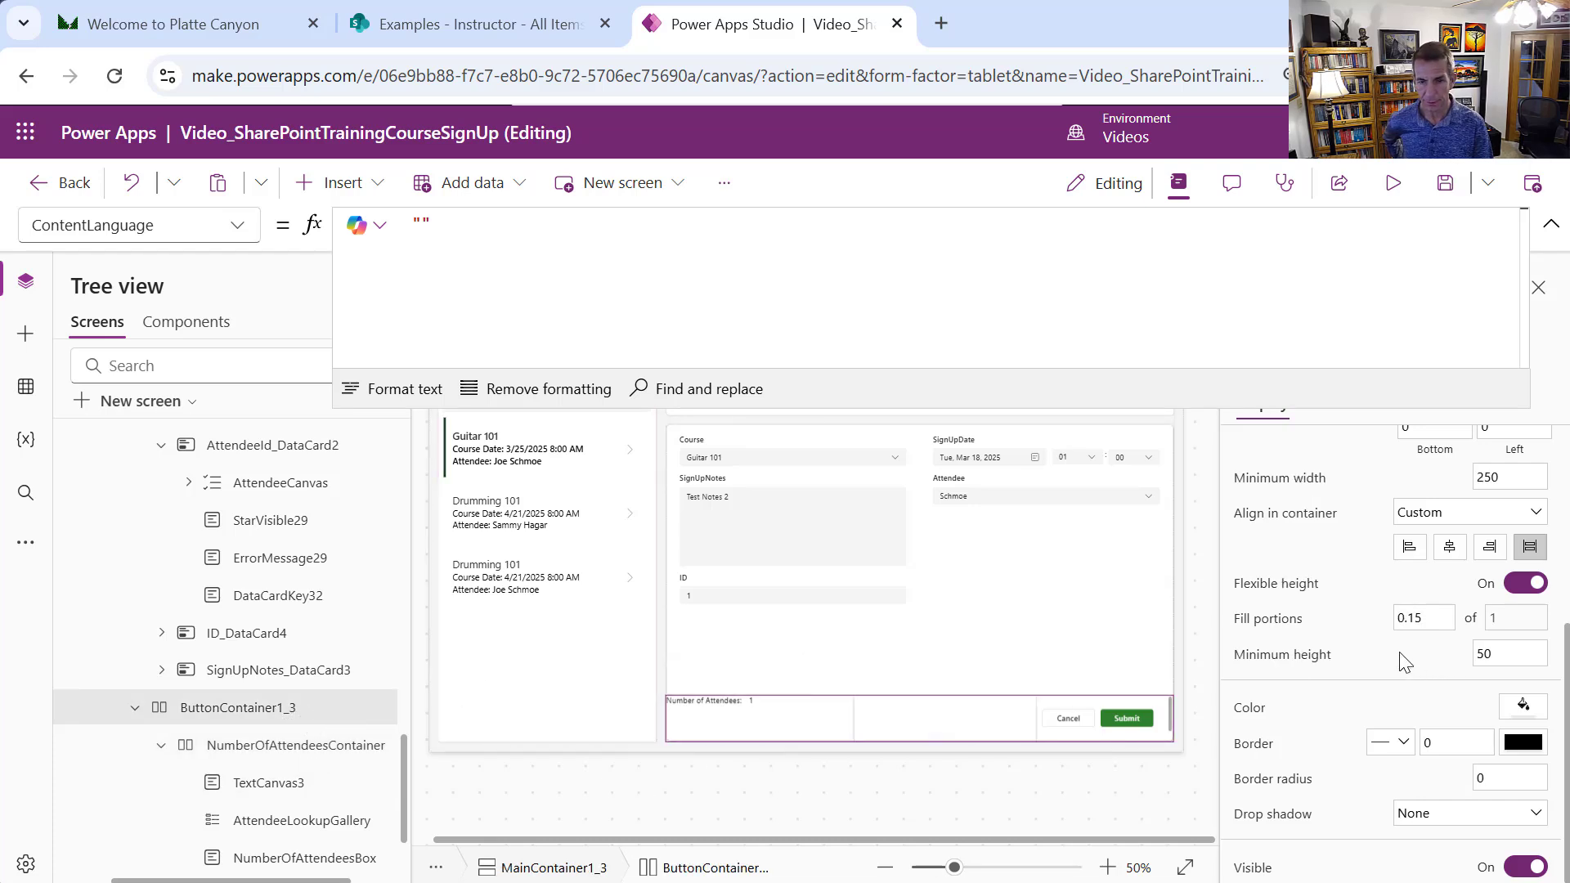
click(327, 768)
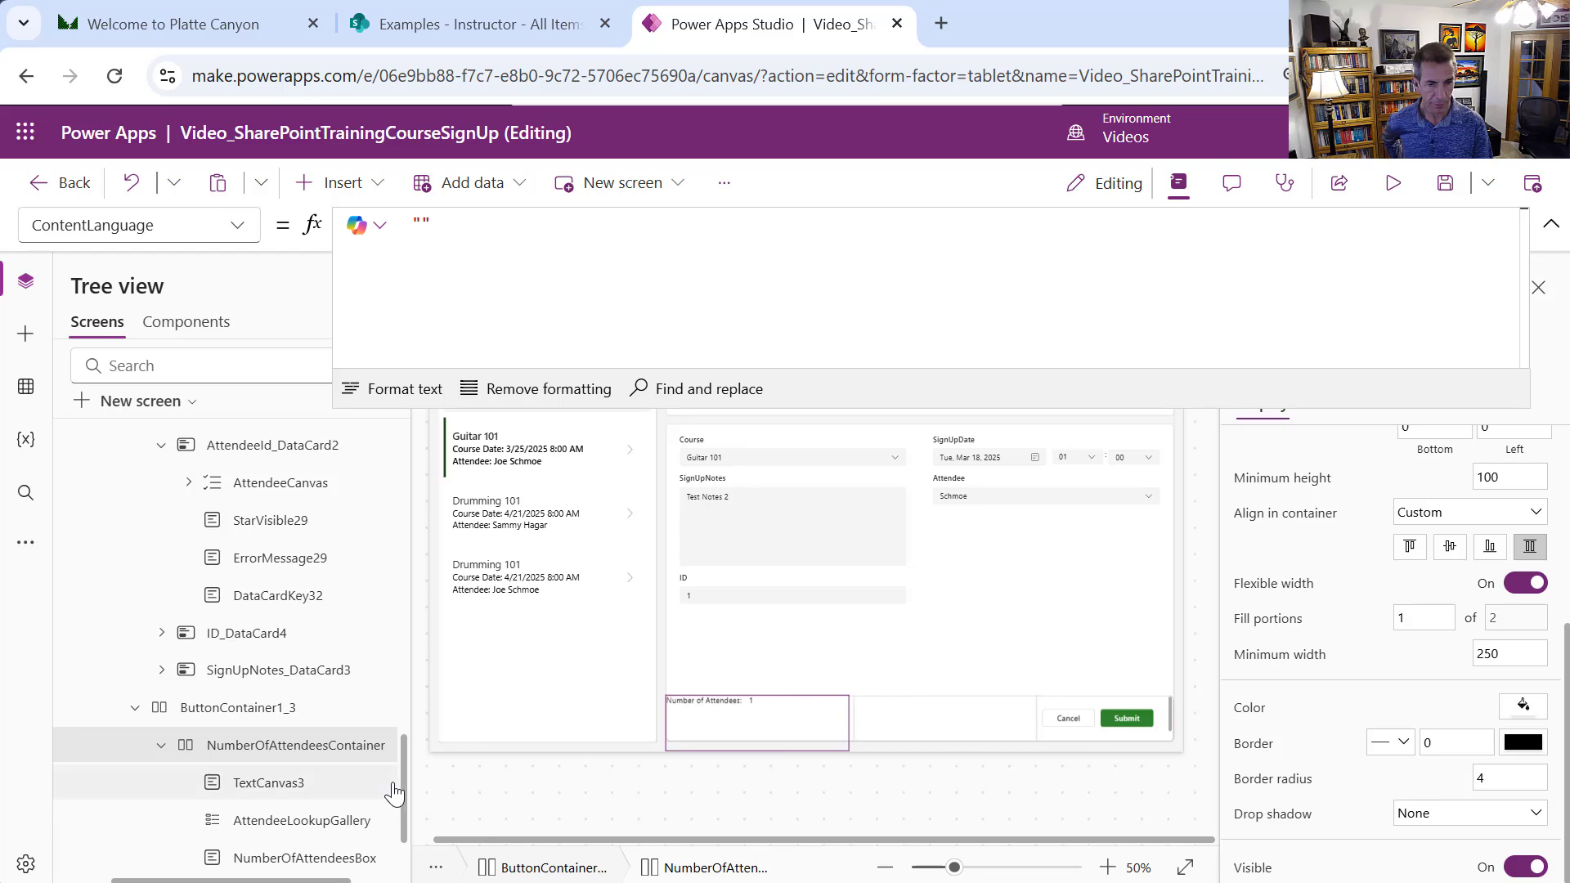
drag(401, 782, 402, 826)
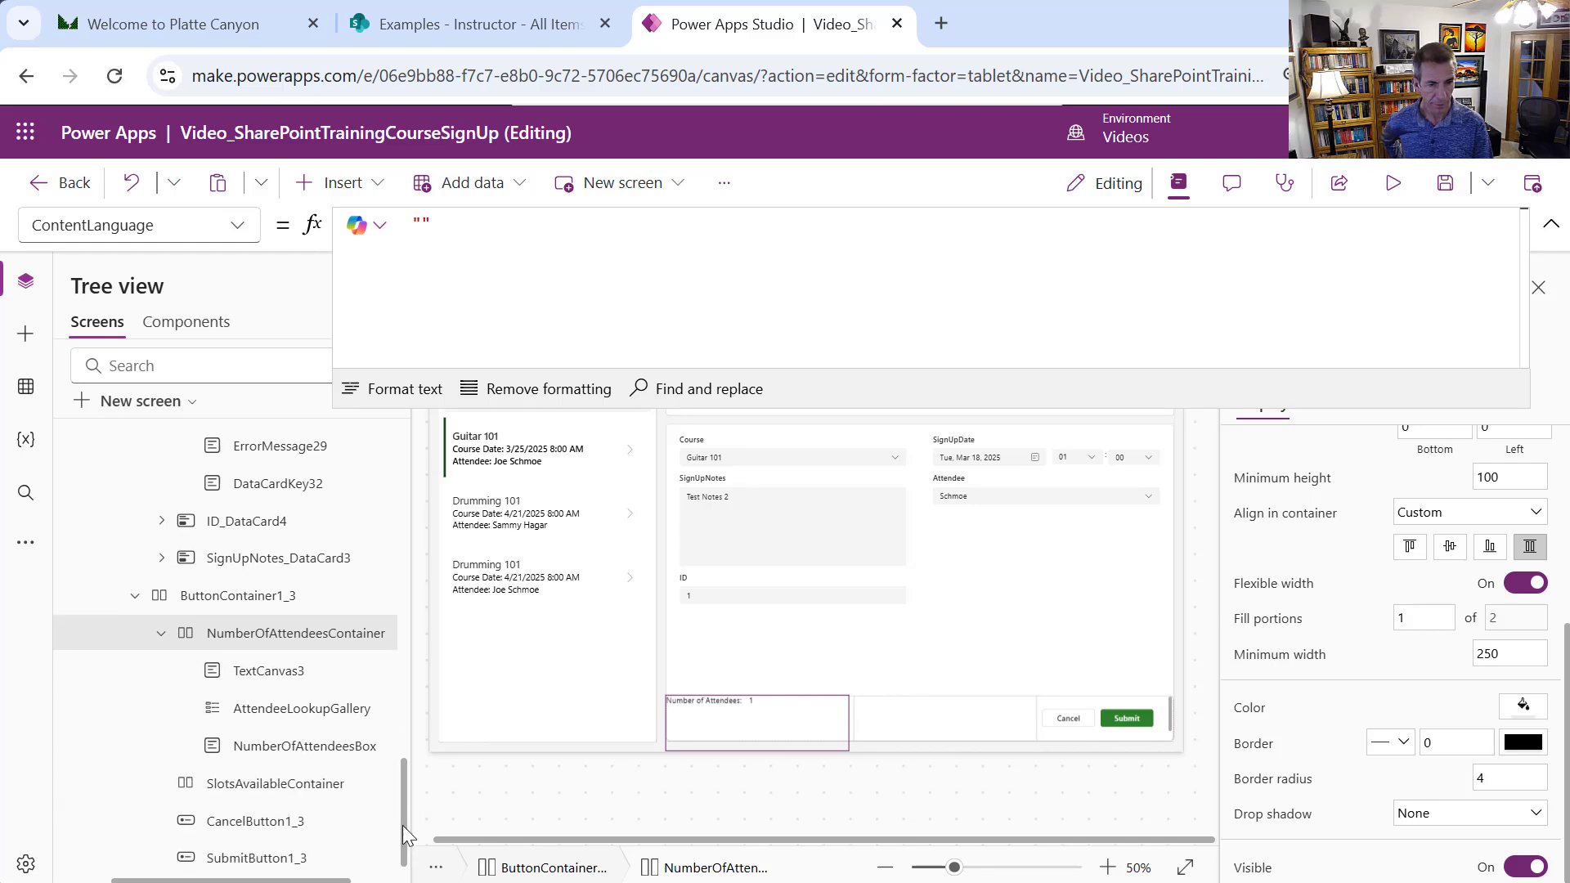
Set SlotsAvailableContainer's drop shadow to None
click(315, 786)
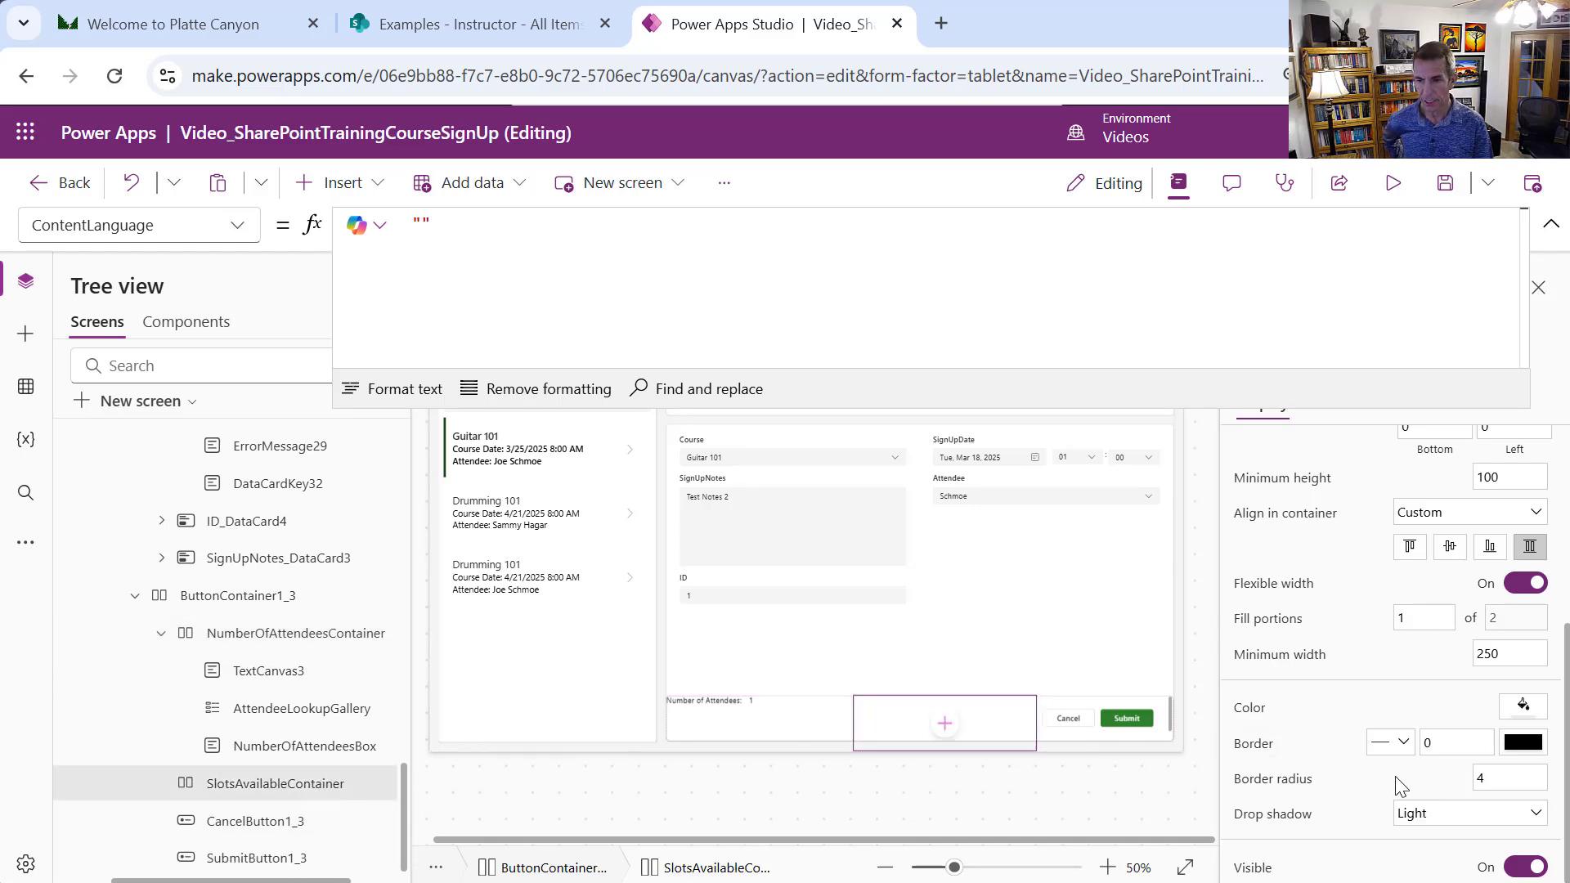
click(1458, 818)
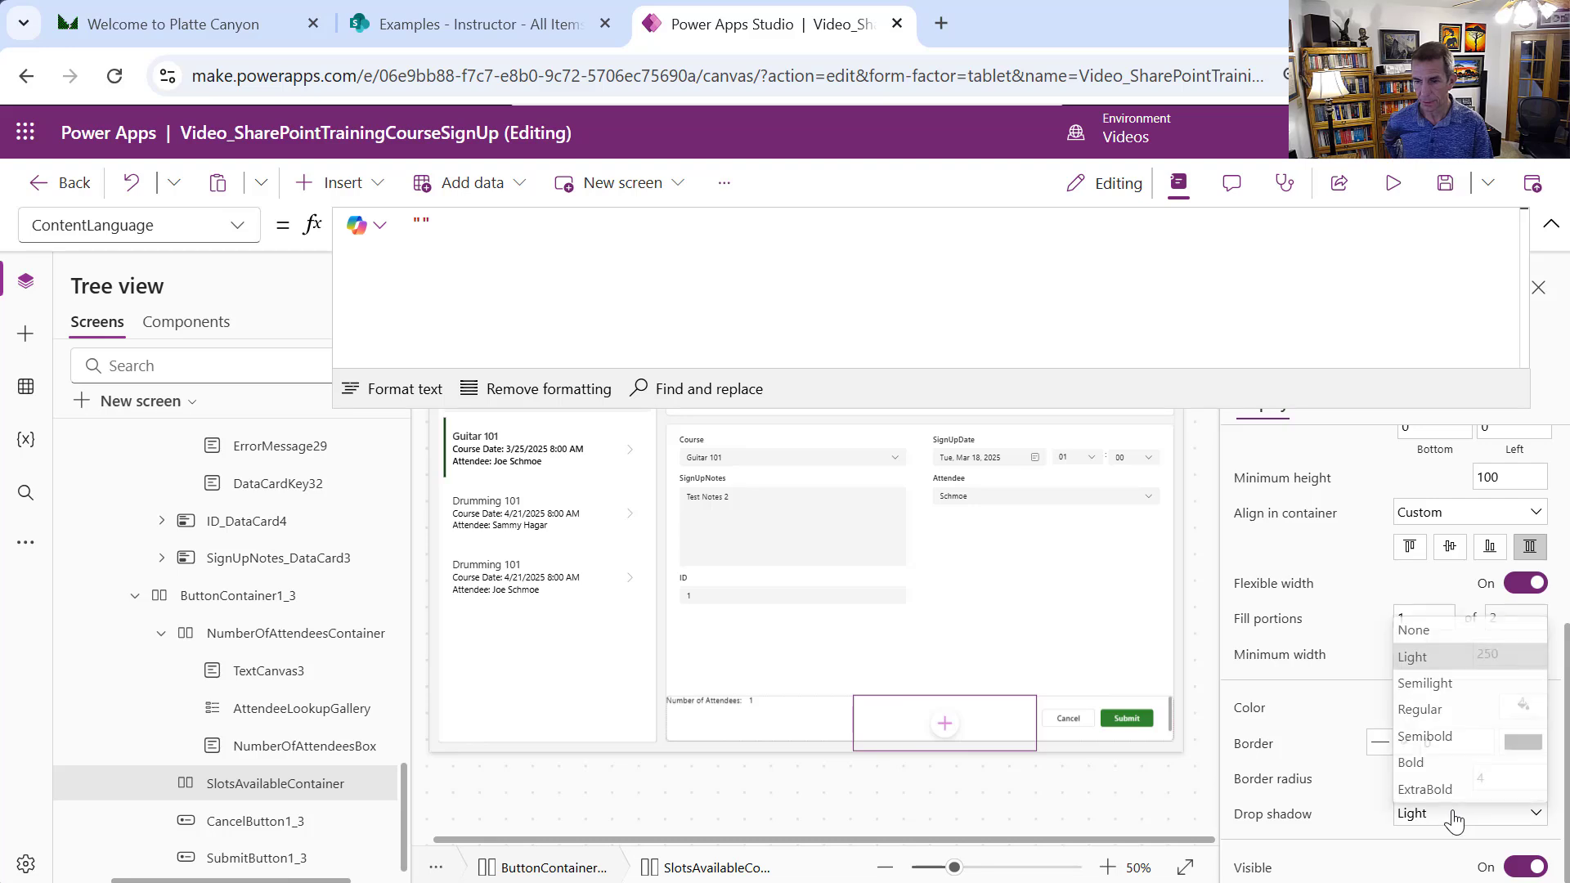
click(1425, 636)
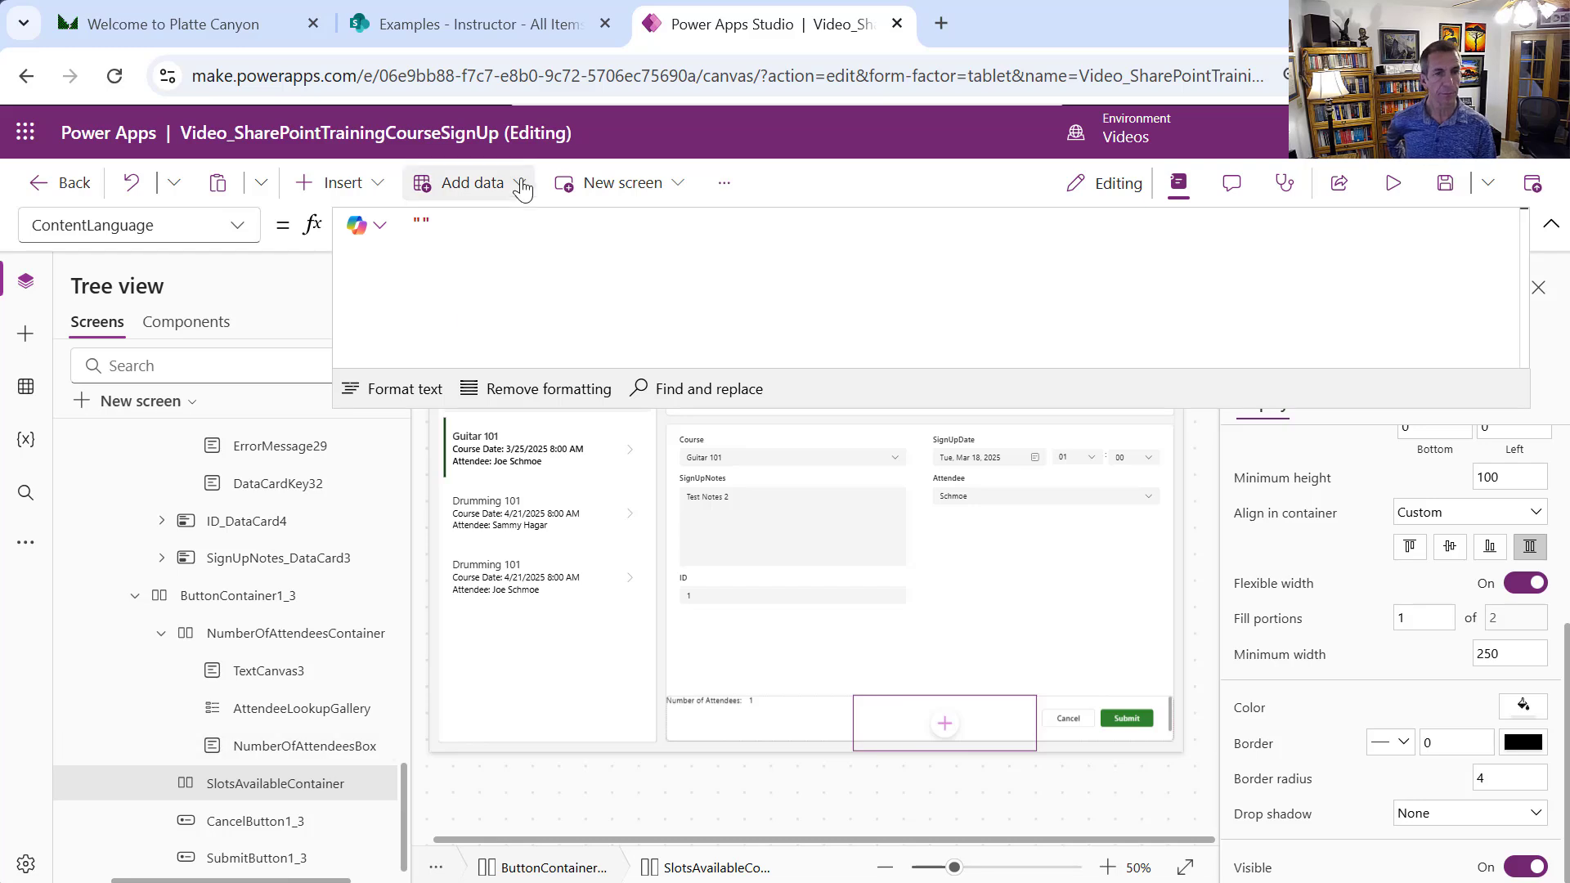
Add a text label inside SlotsAvailableContainer reading 'Slots Available:'
click(333, 183)
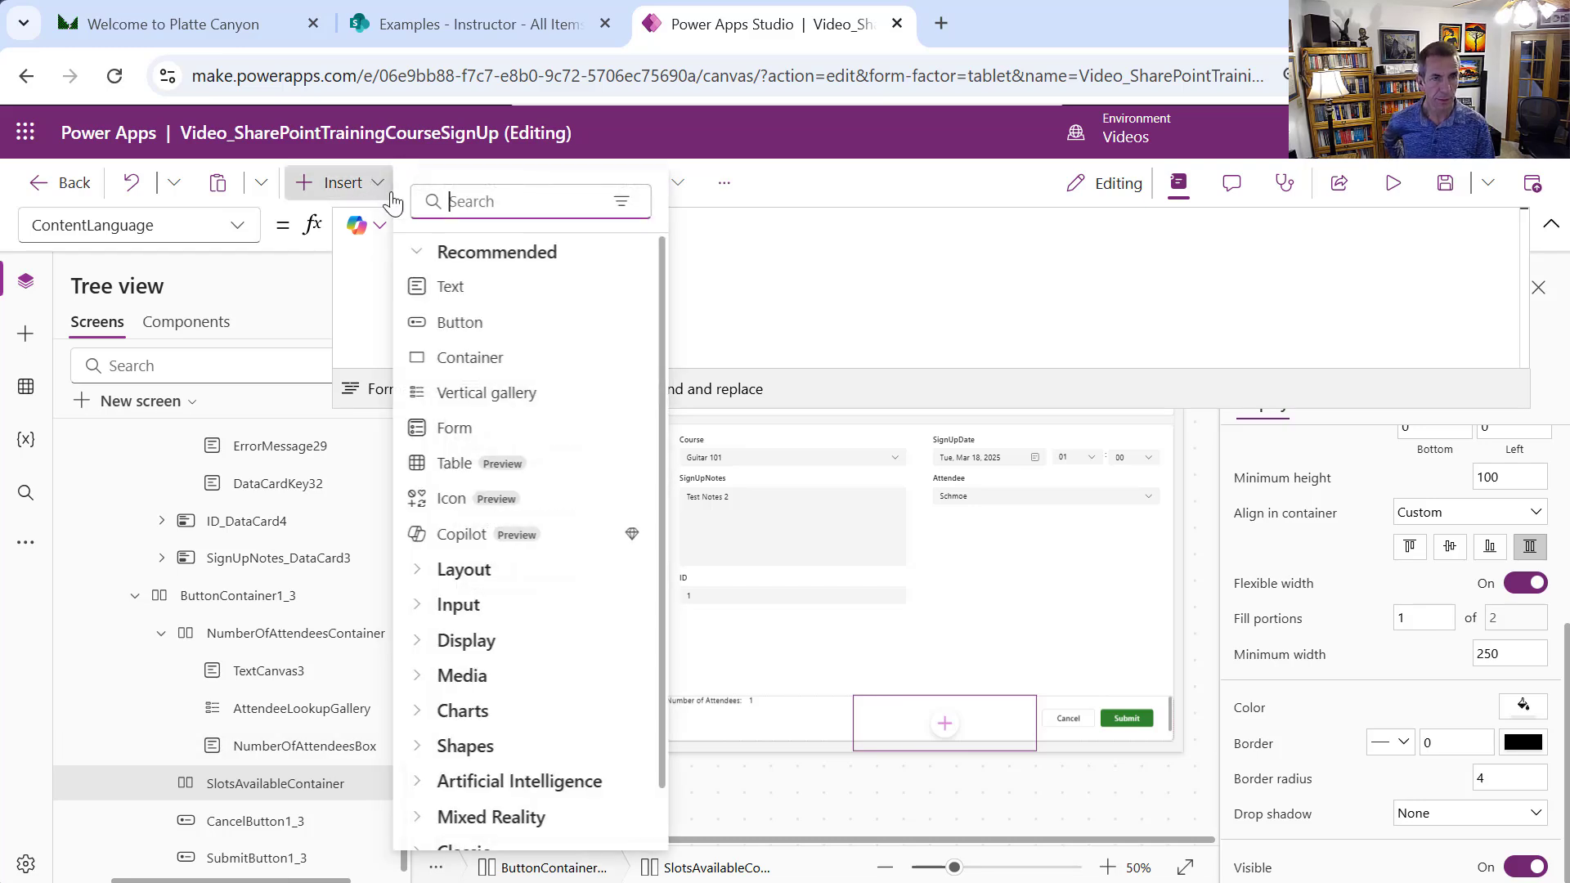
click(466, 285)
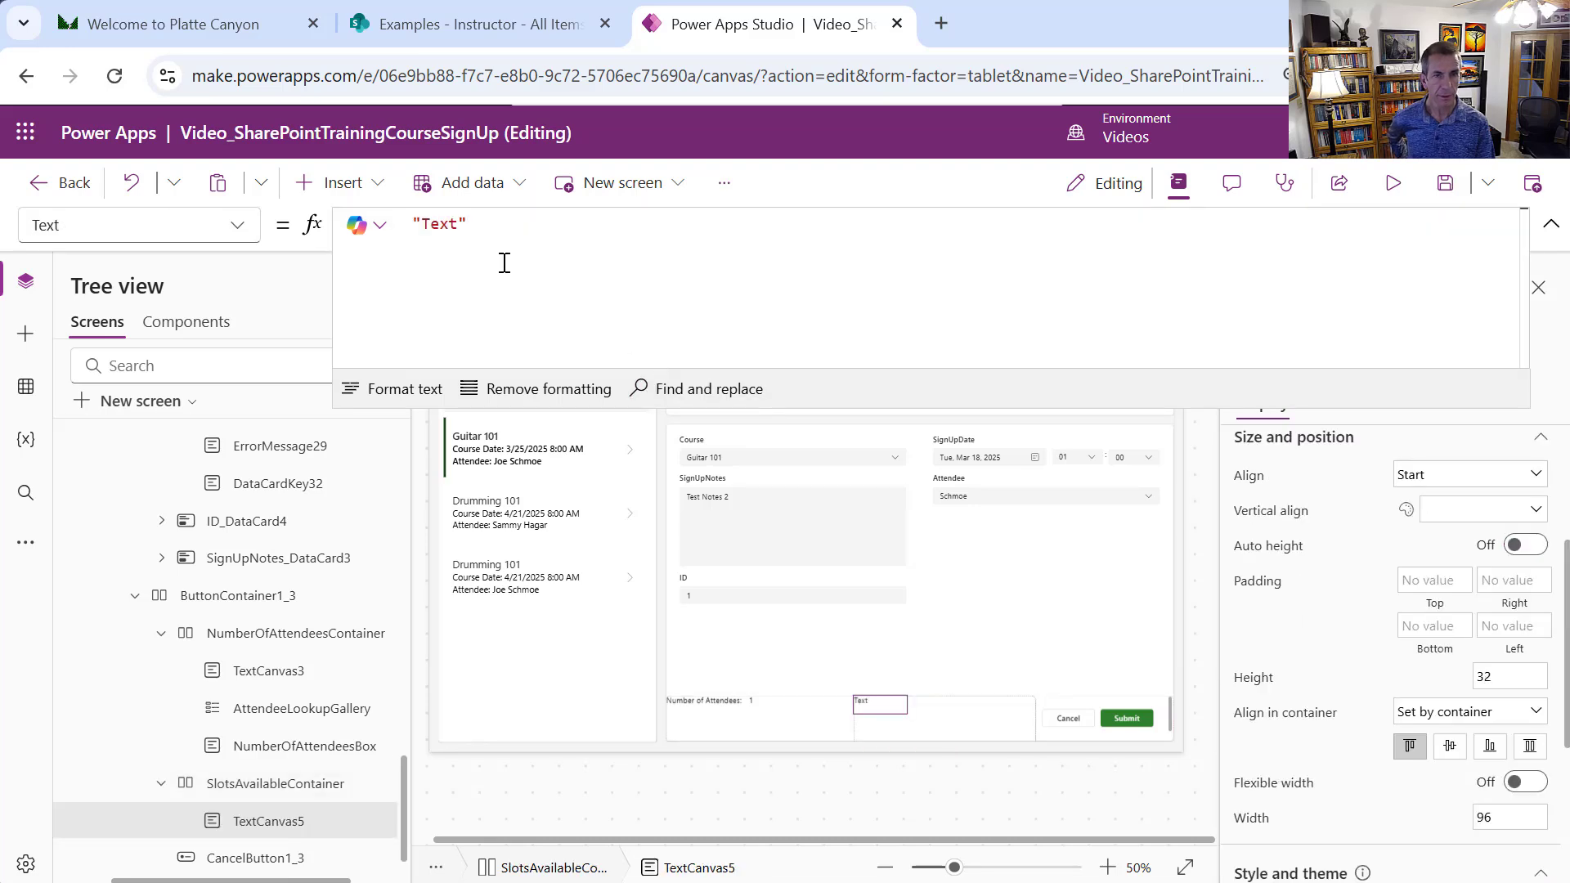
double_click(439, 223)
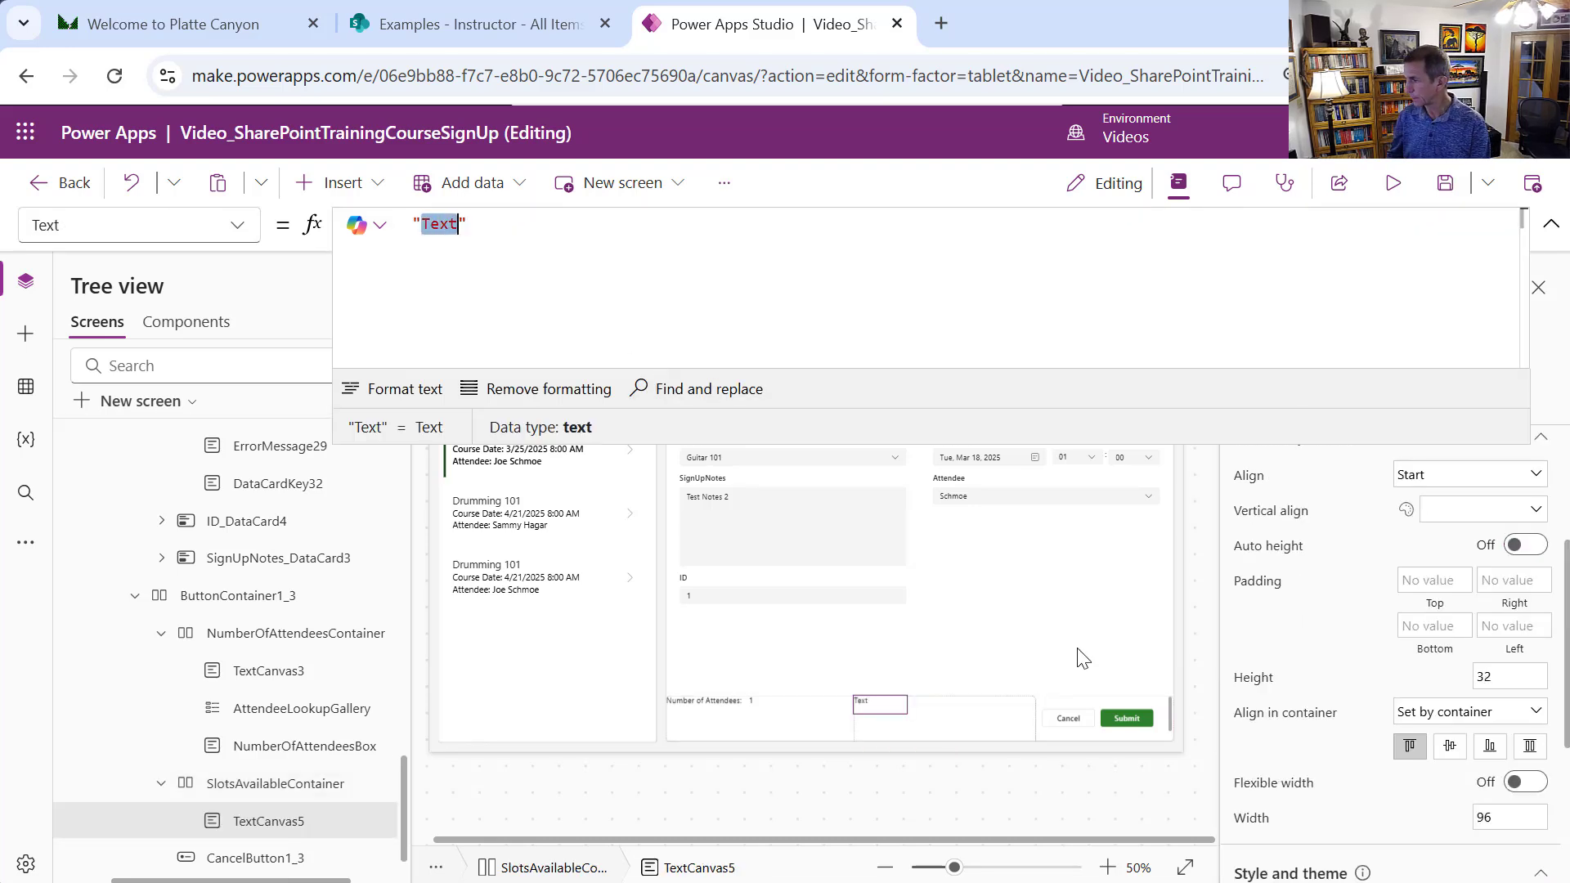
text(S;p)
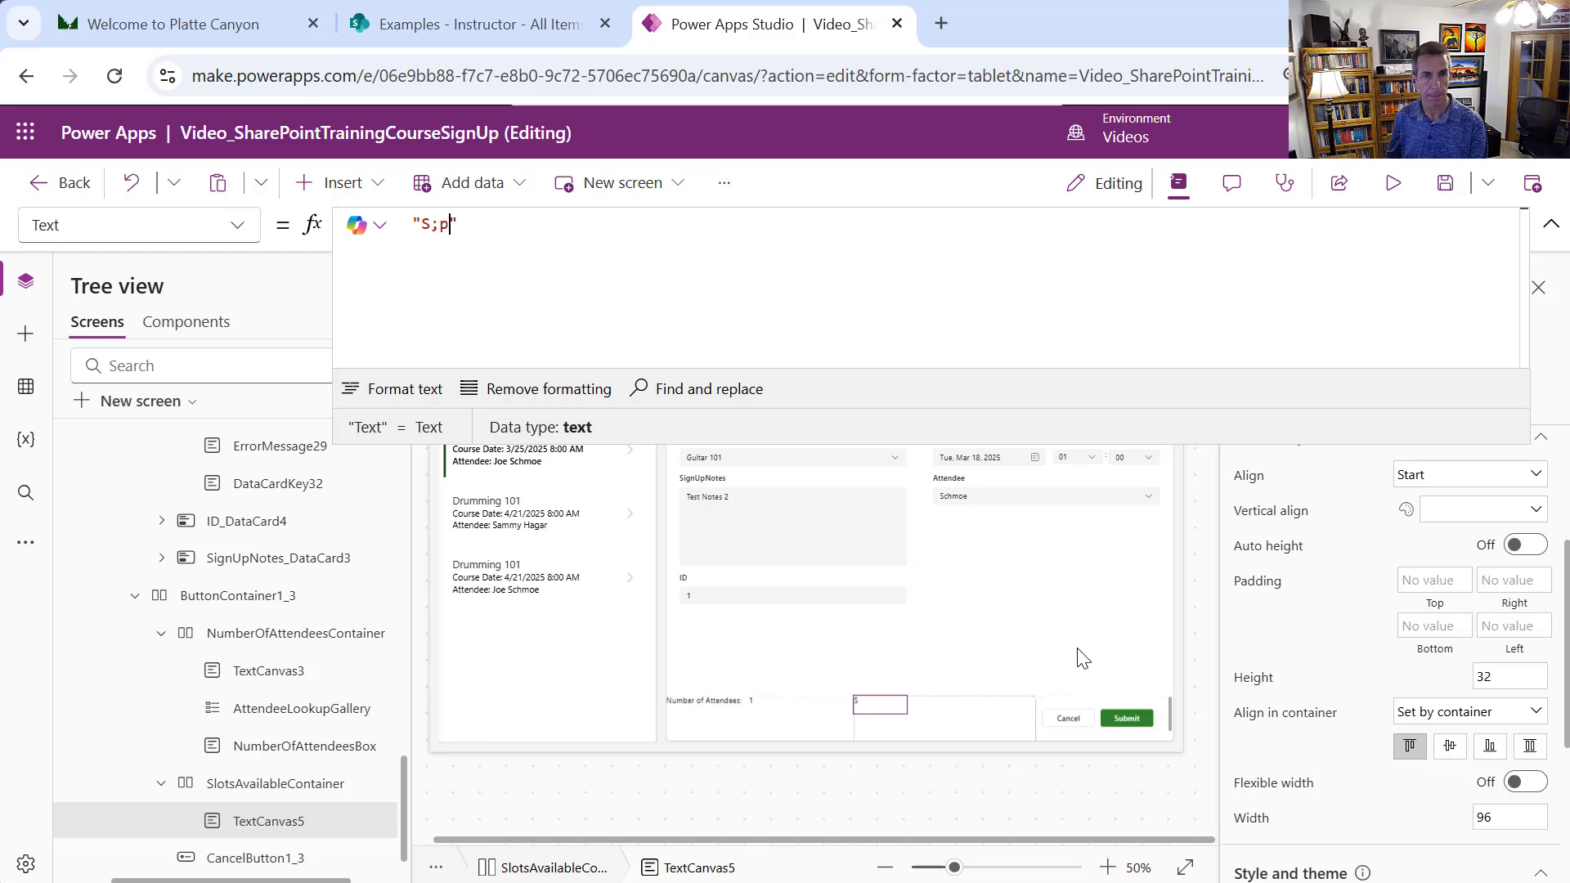
text(lots )
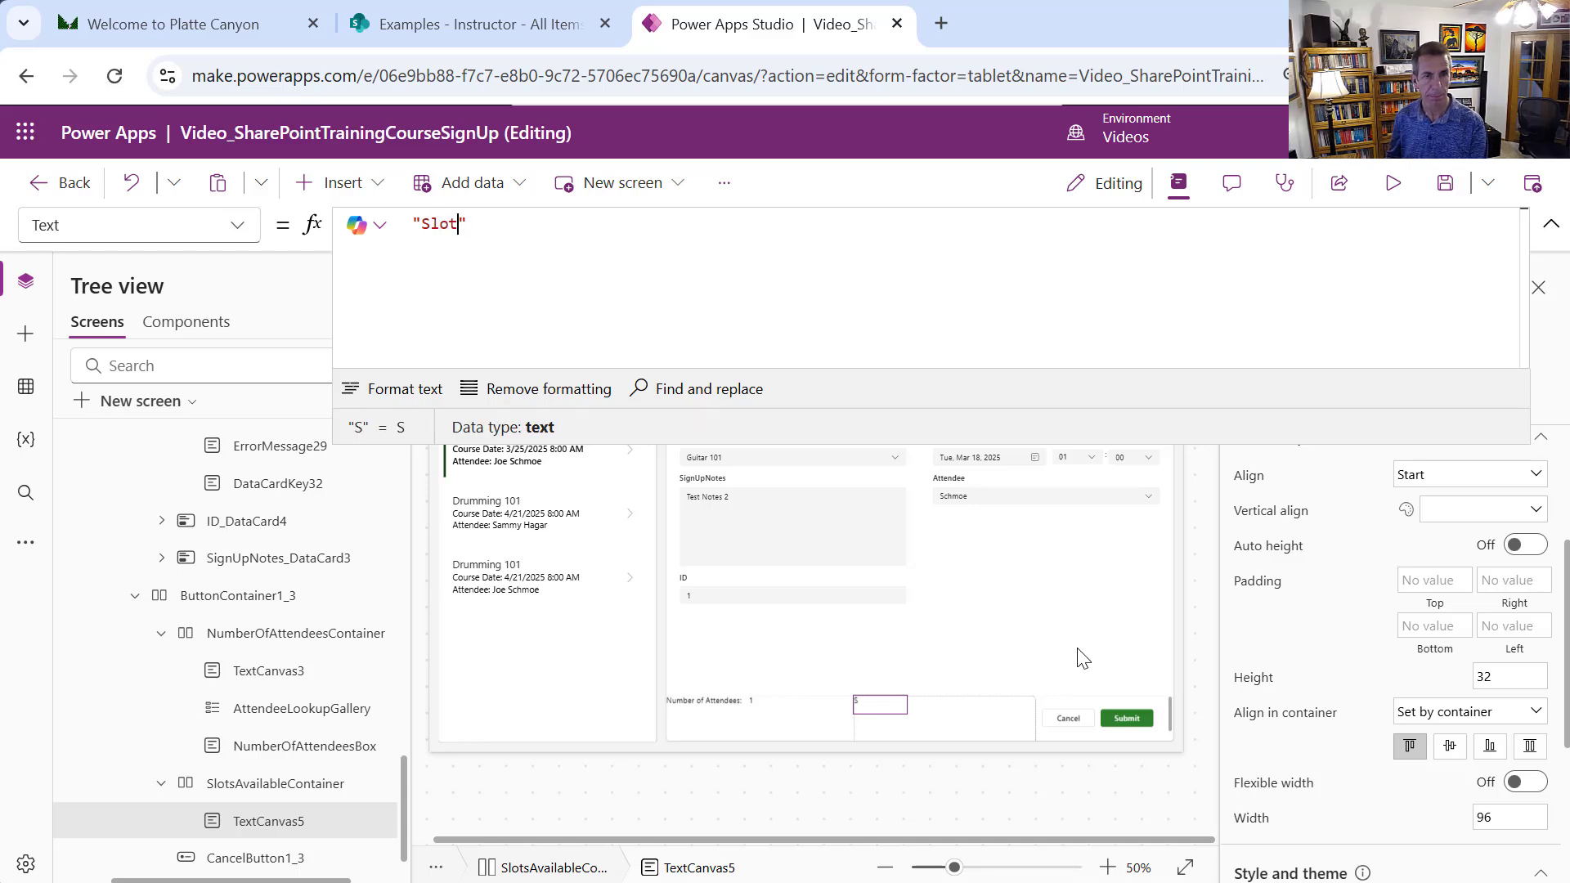
text(Available)
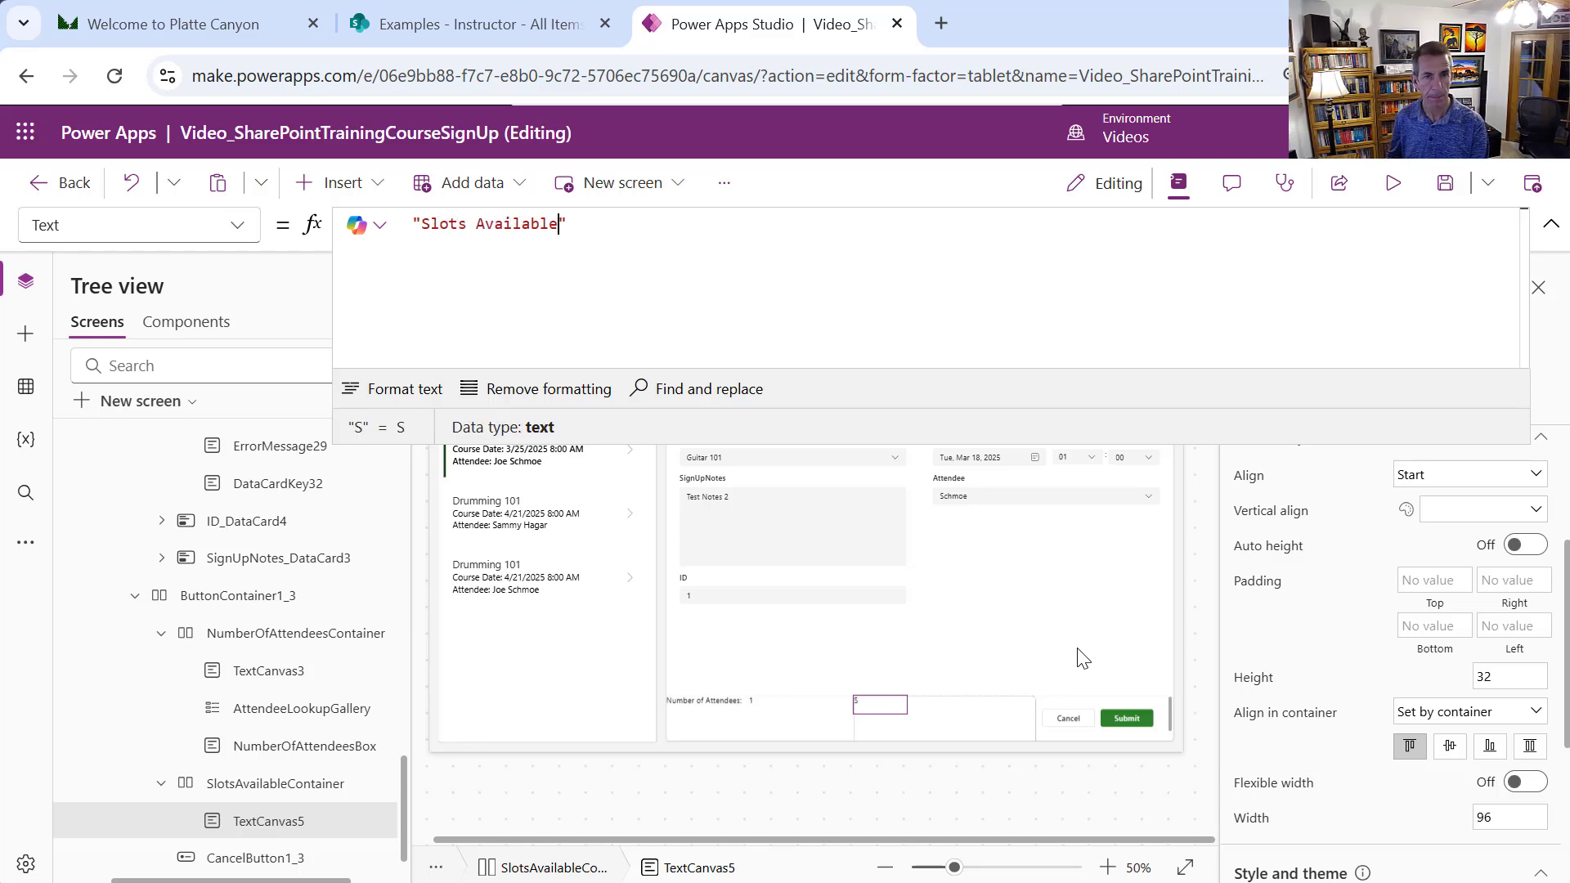
text(:)
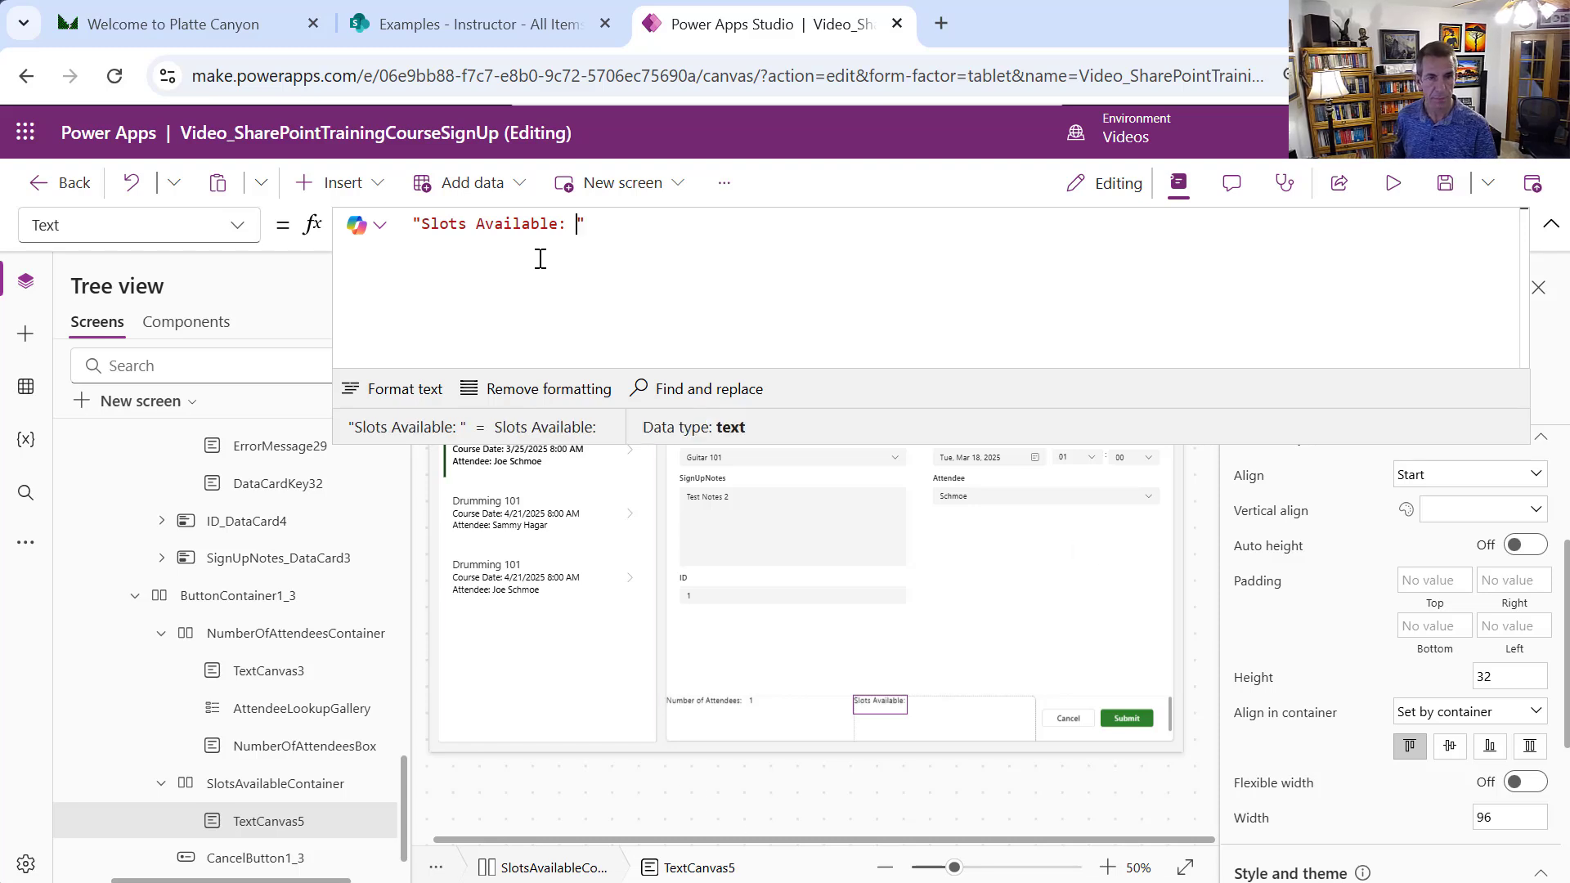
click(339, 182)
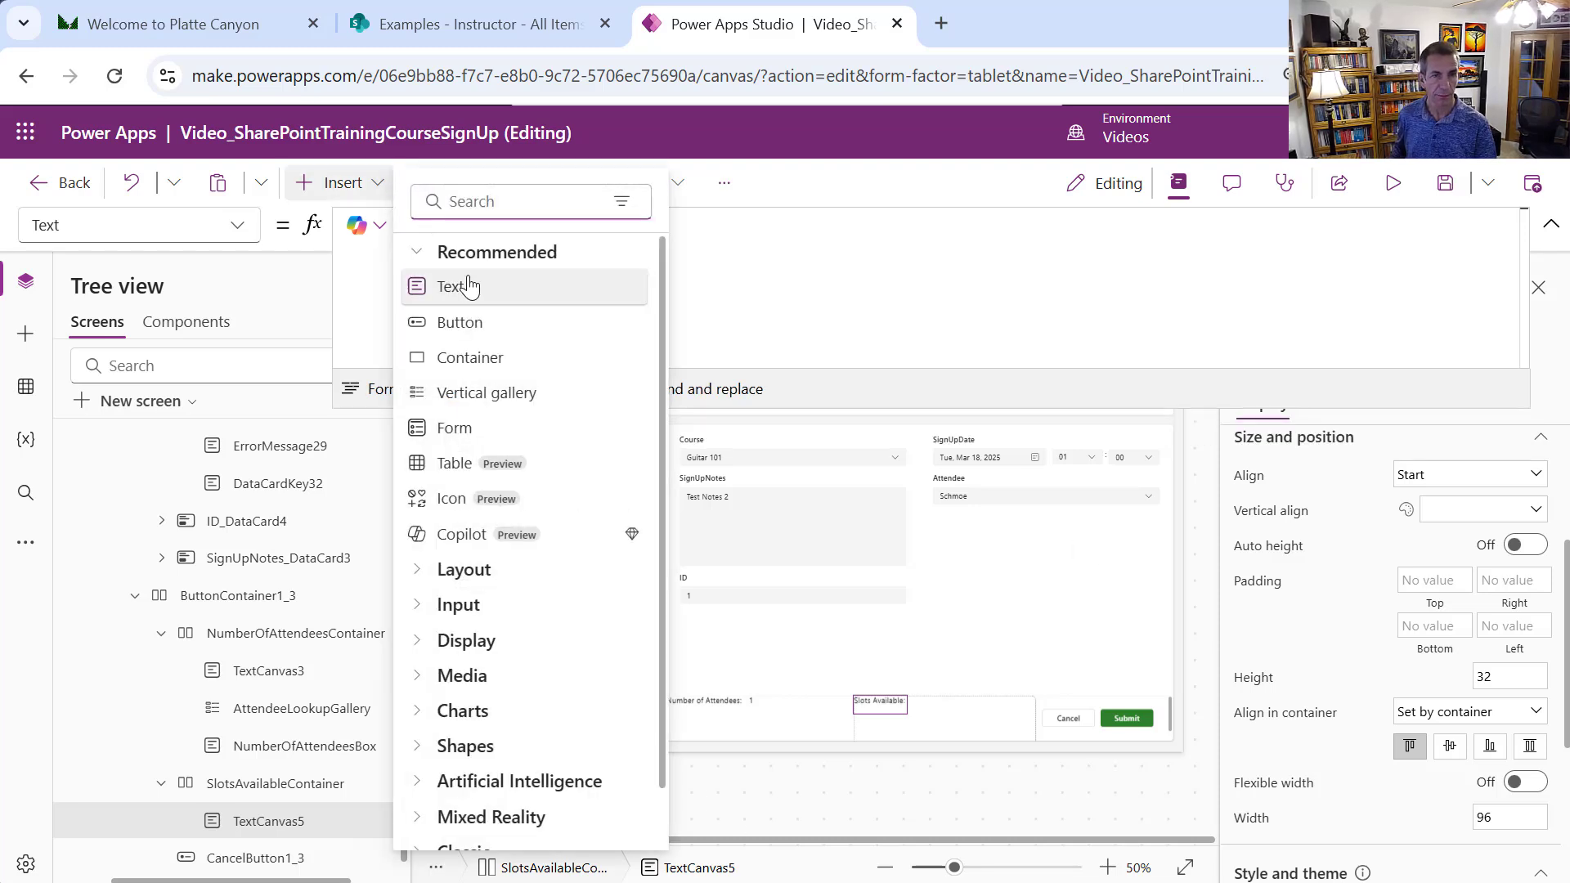
Add a second text label to SlotsAvailableContainer and name it SlotsAvailableBox
drag(455, 286, 463, 269)
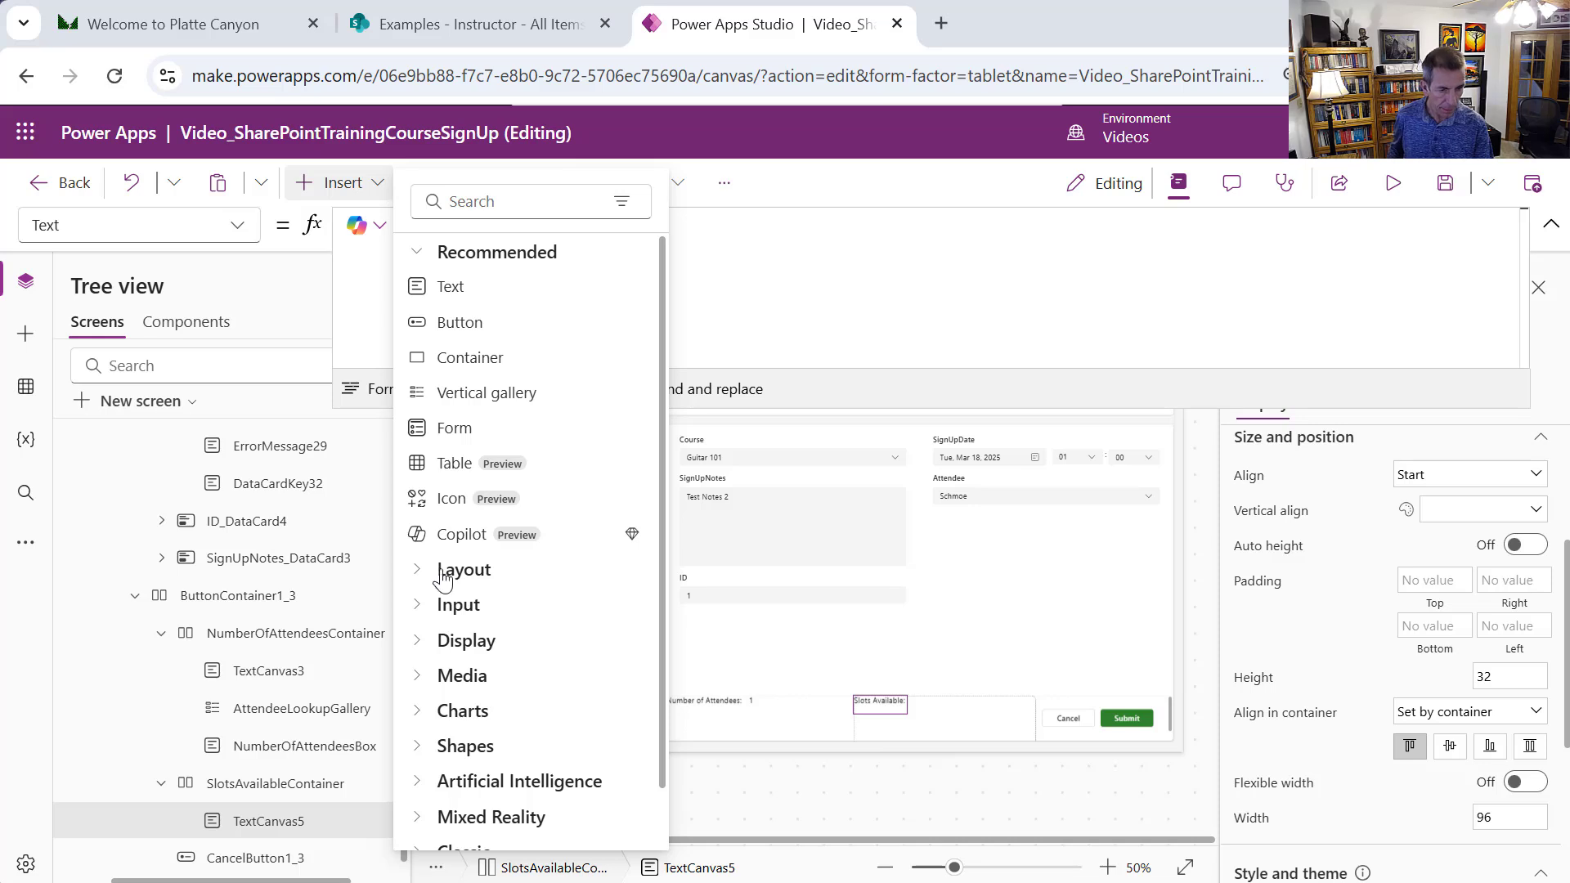
click(471, 286)
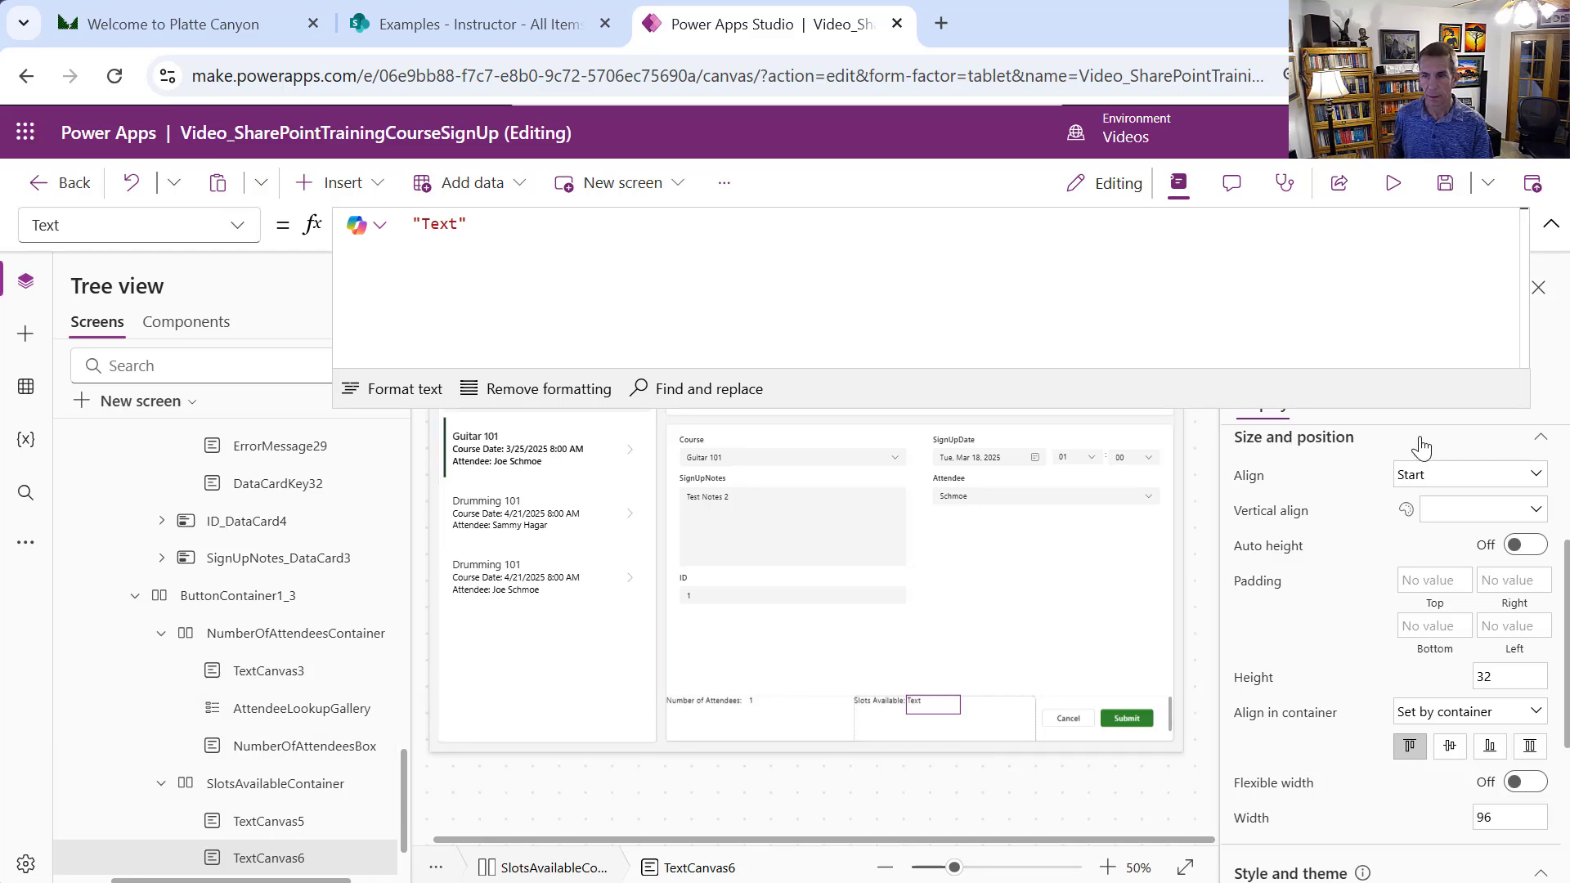
drag(1387, 408, 1367, 310)
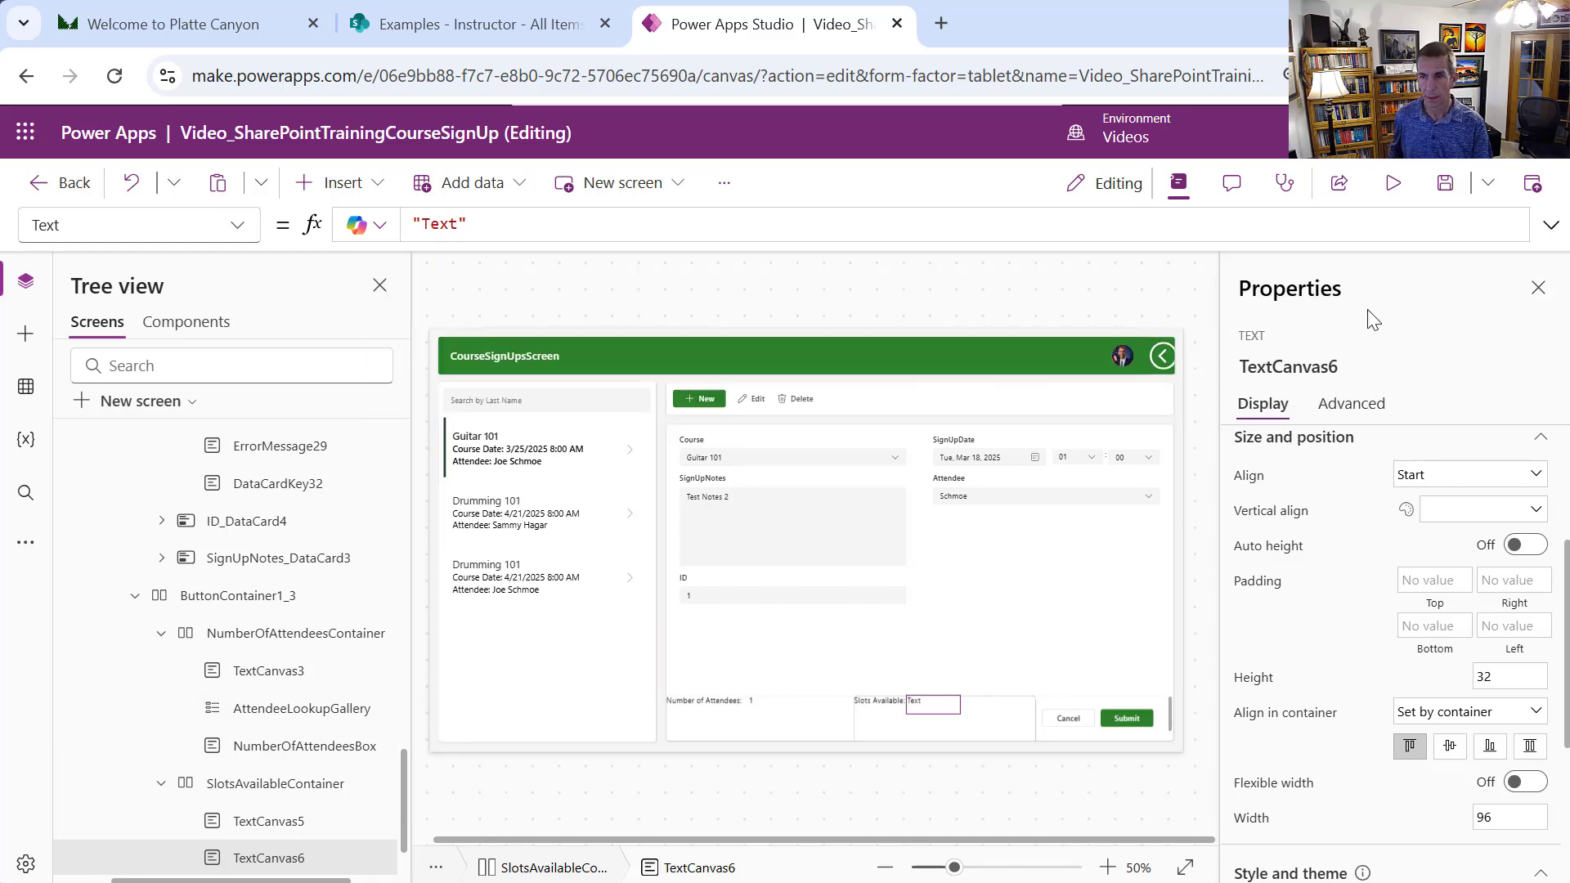
click(1354, 367)
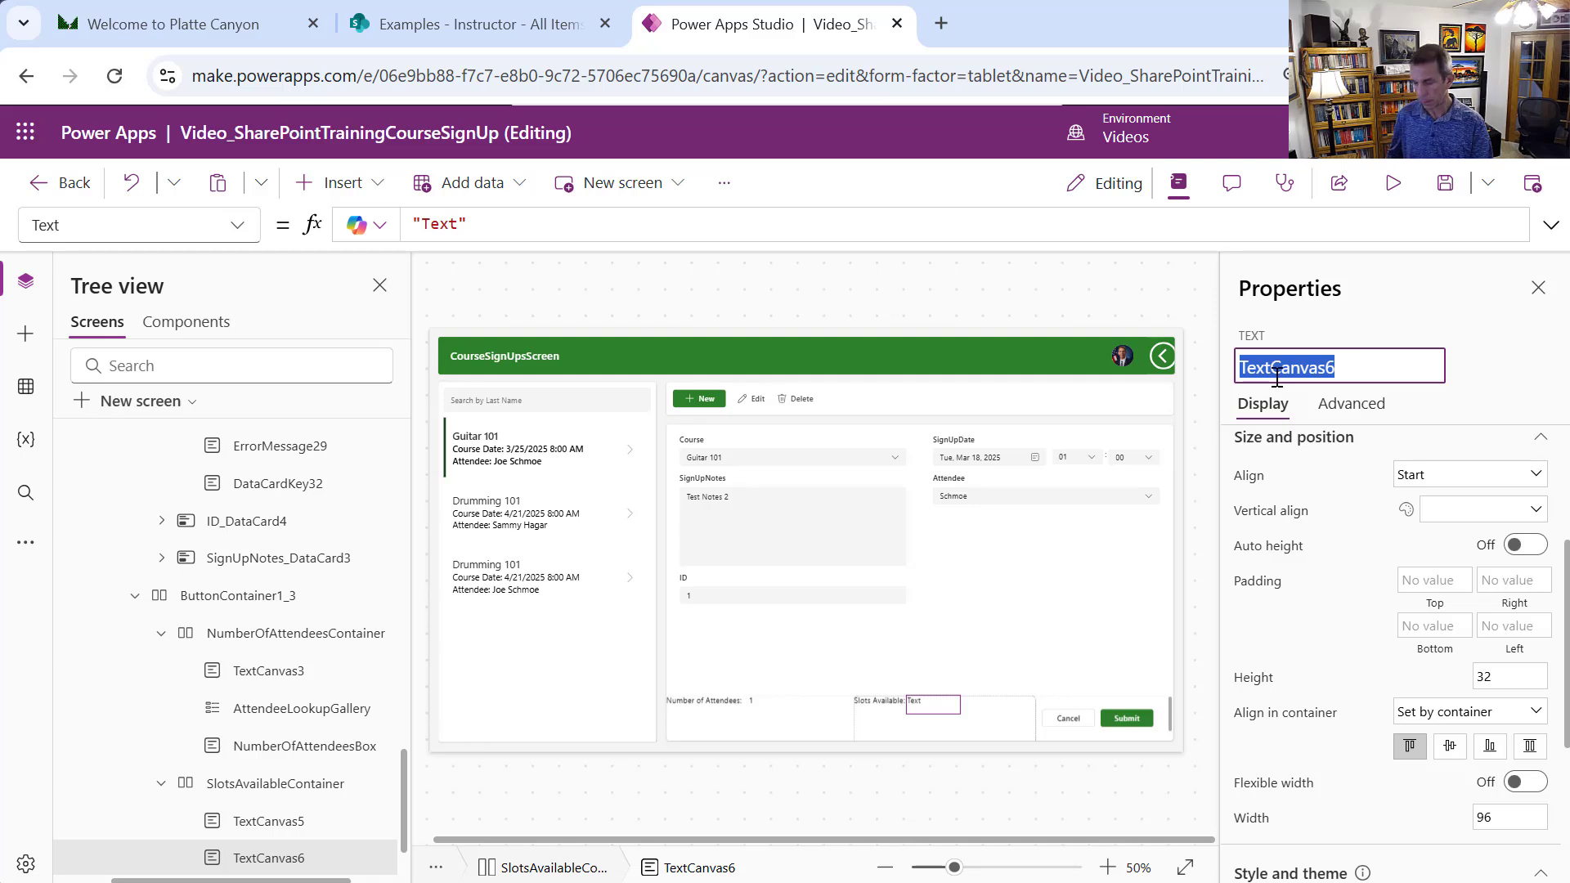
text(Slots)
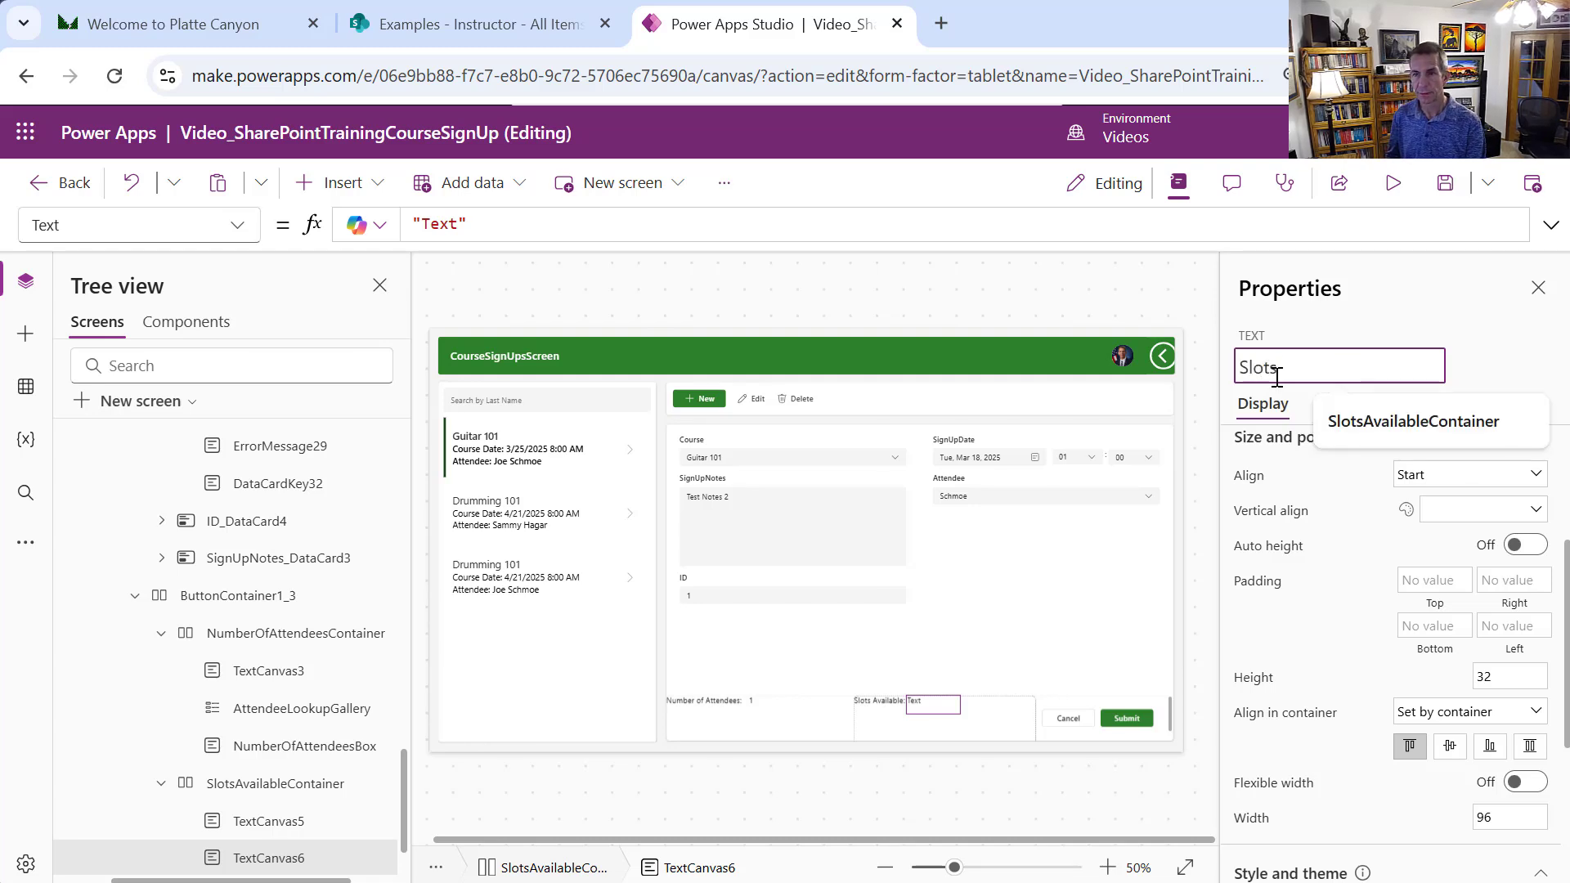
text(AvailableBox)
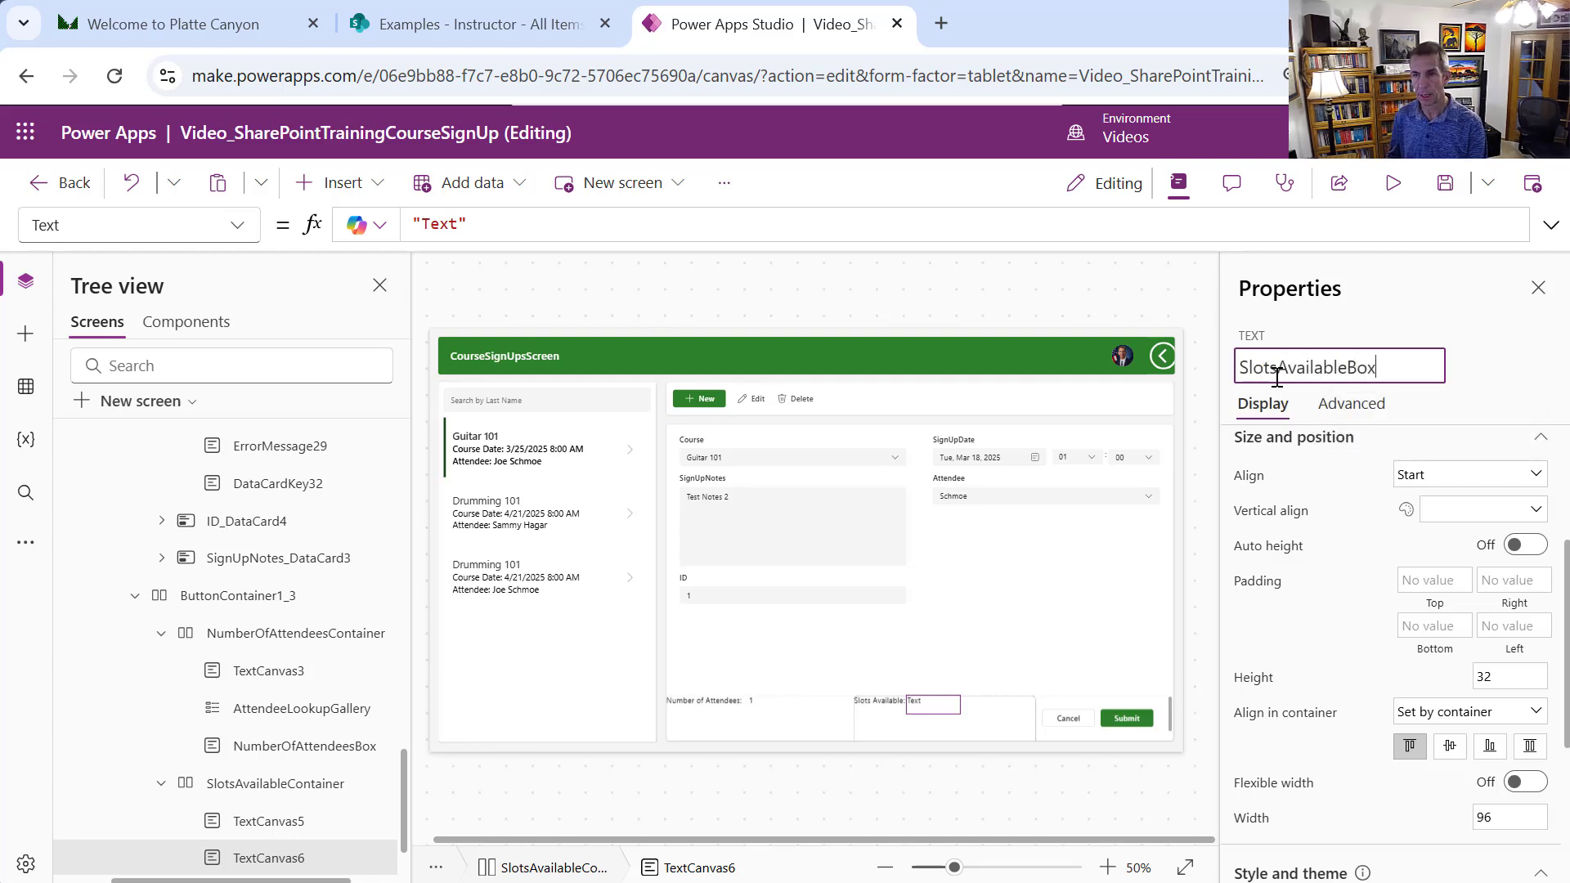
key(Return)
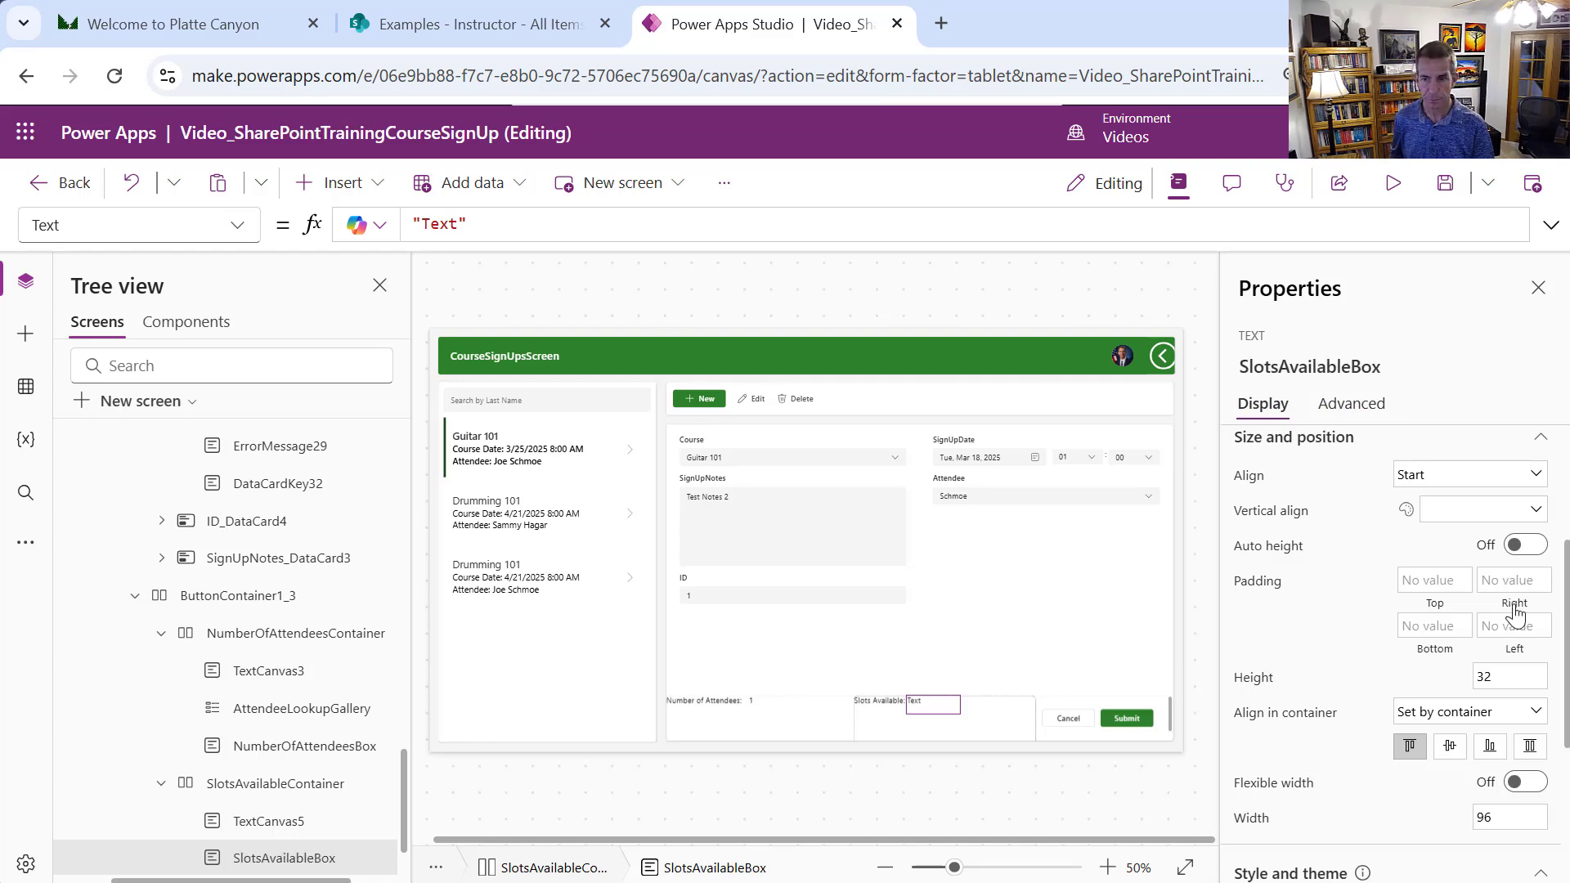
Set SlotsAvailableBox's font weight to Bold and bring up Copilot's rename suggestions for CourseSignUpsScreen
scroll(1566, 641, down, 2)
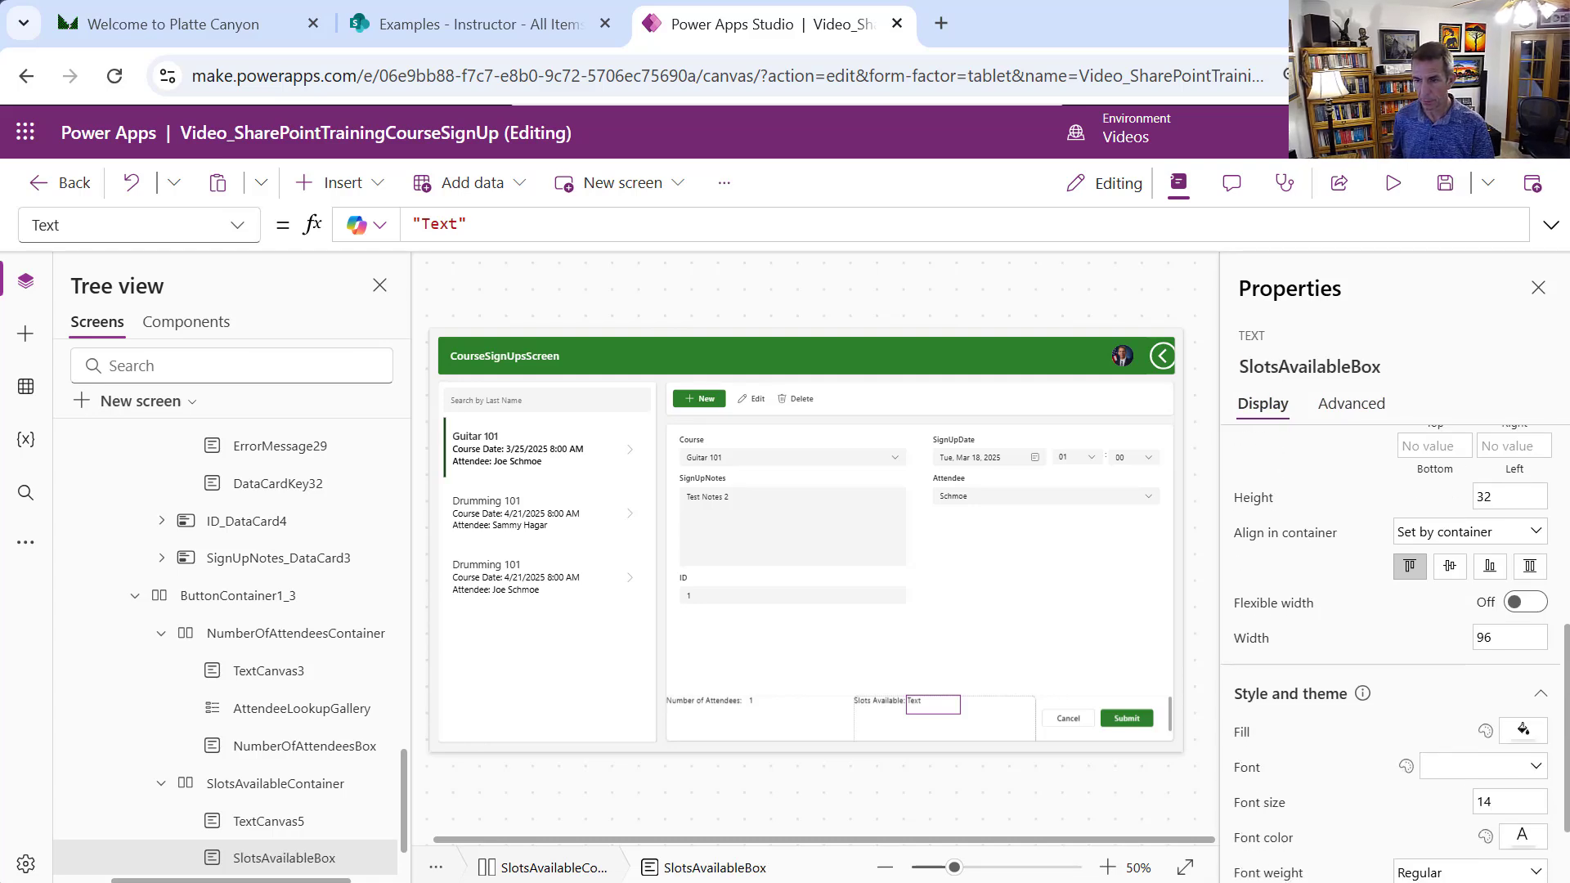
scroll(1531, 693, down, 1)
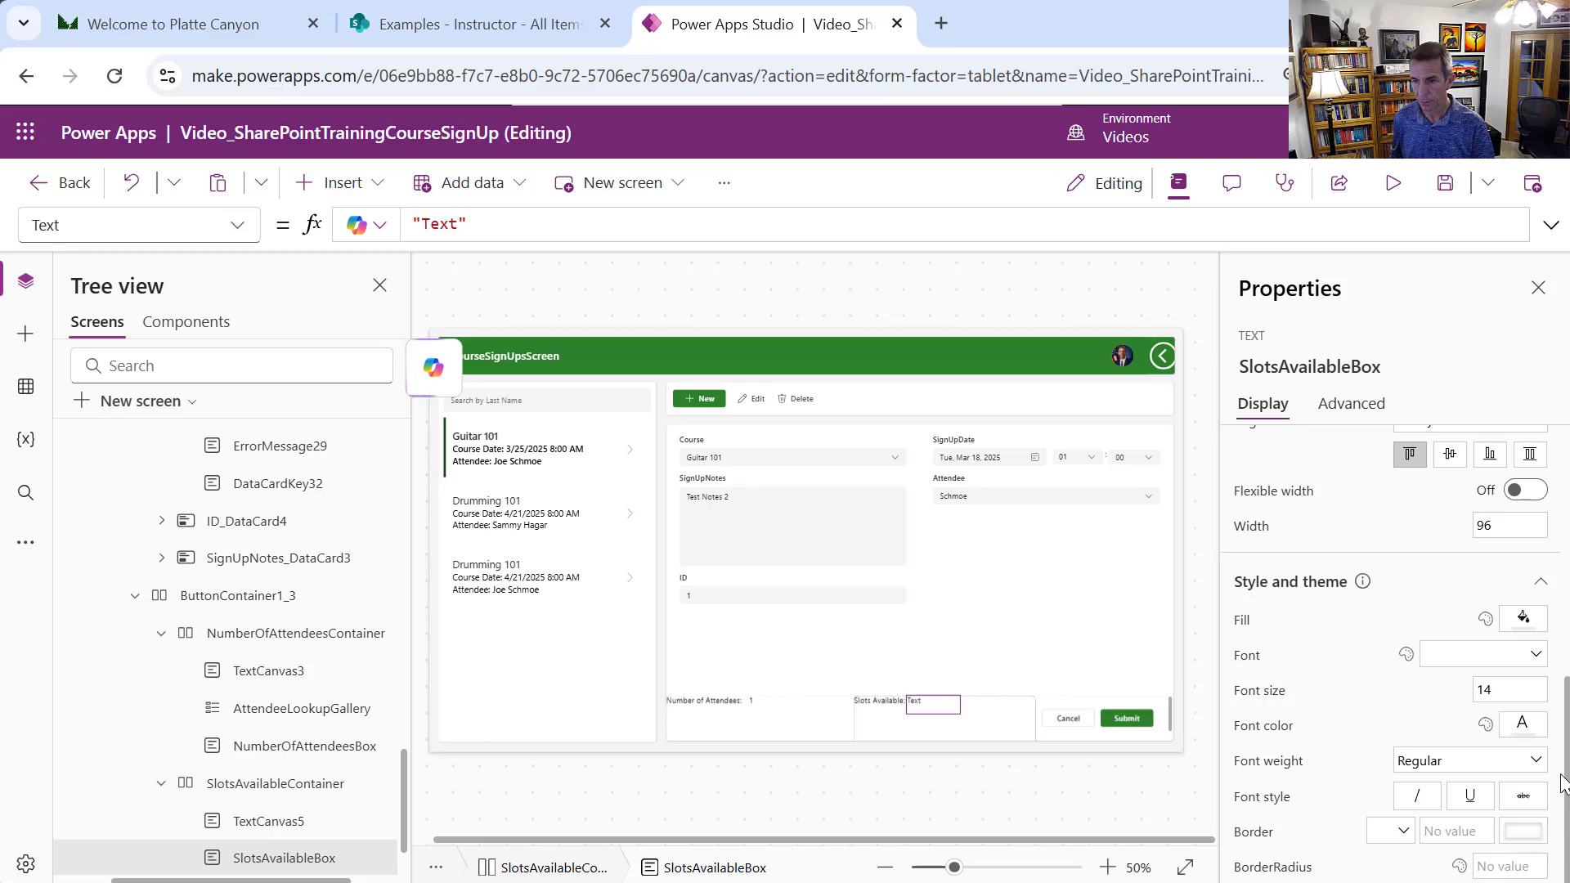
click(1476, 771)
click(1449, 735)
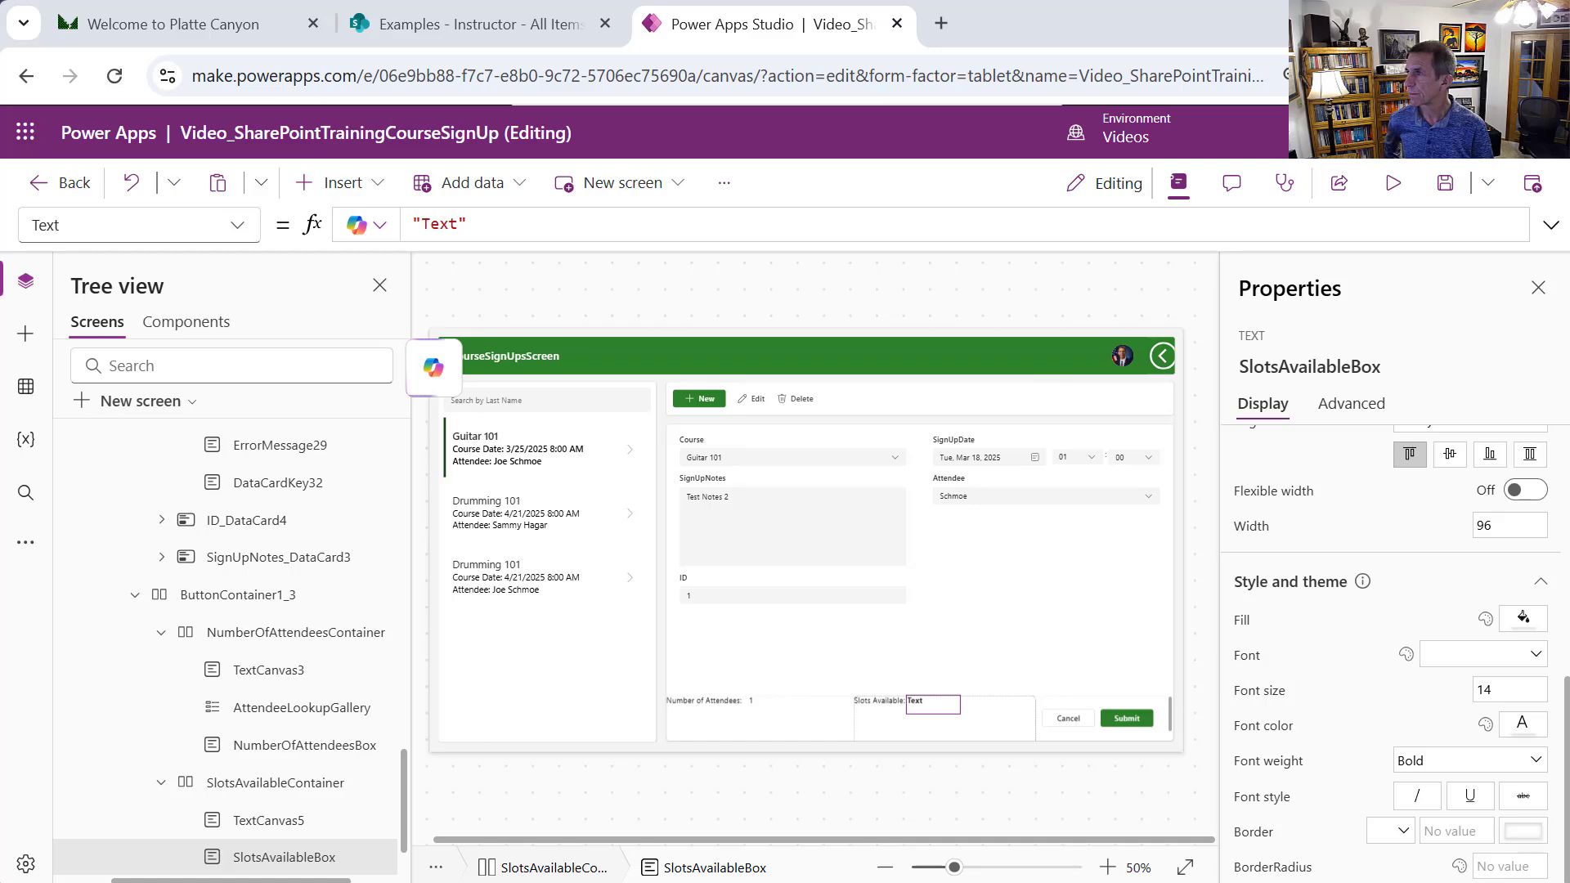
click(425, 351)
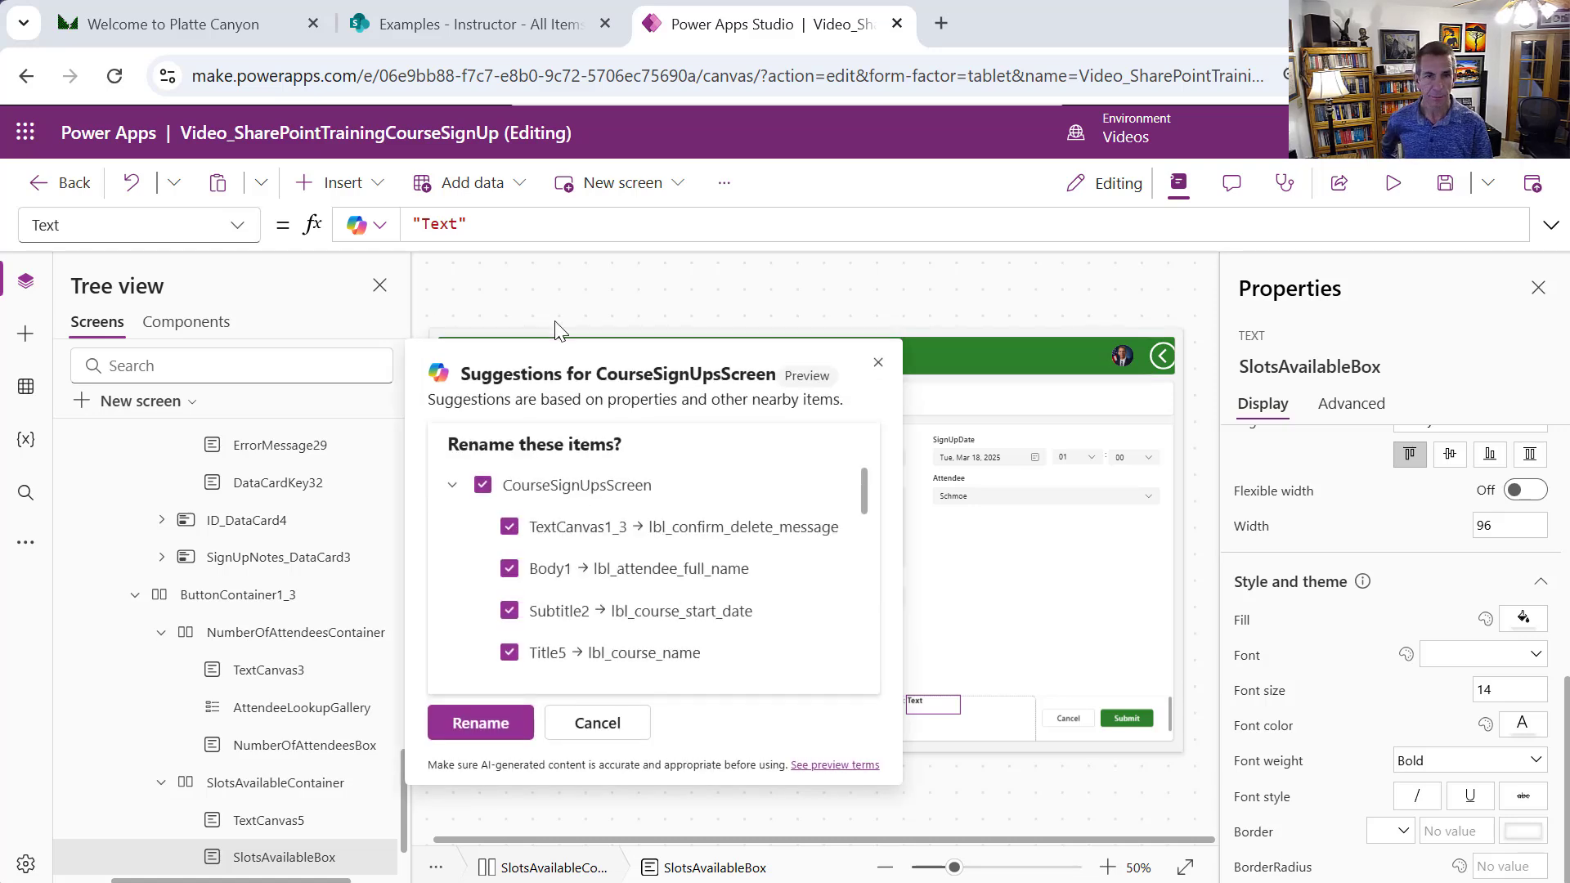
click(475, 223)
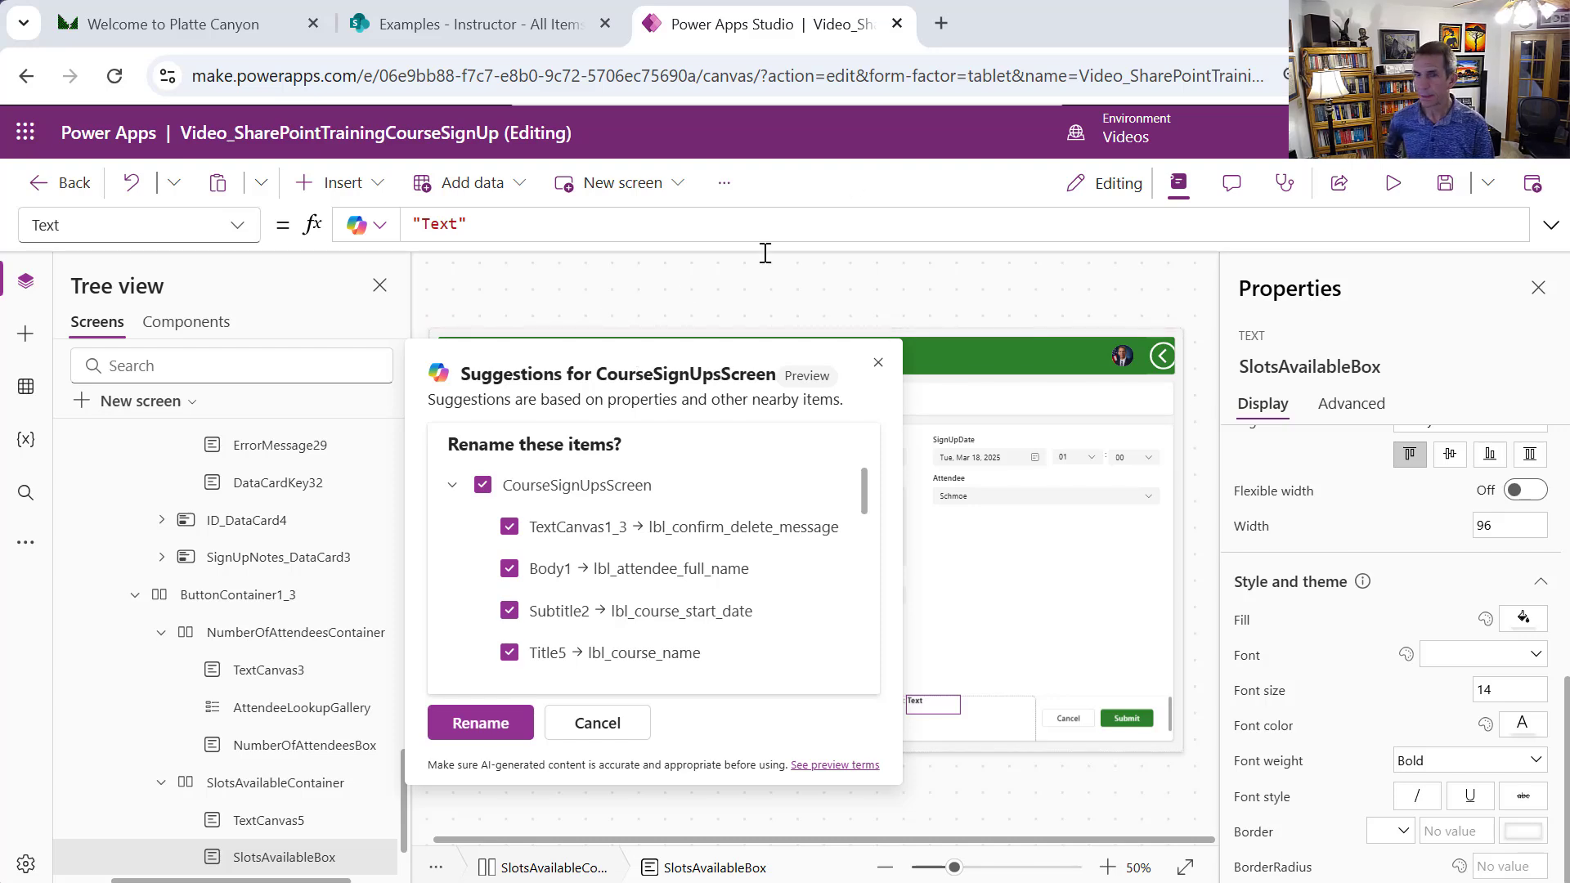
Cancel the suggestions, save, and set SlotsAvailableBox's Text to LookUp(Course, ID = CourseCanvas.Selected.ID).CourseCapacity - Value(NumberOfAttendeesBox.Text)
click(615, 736)
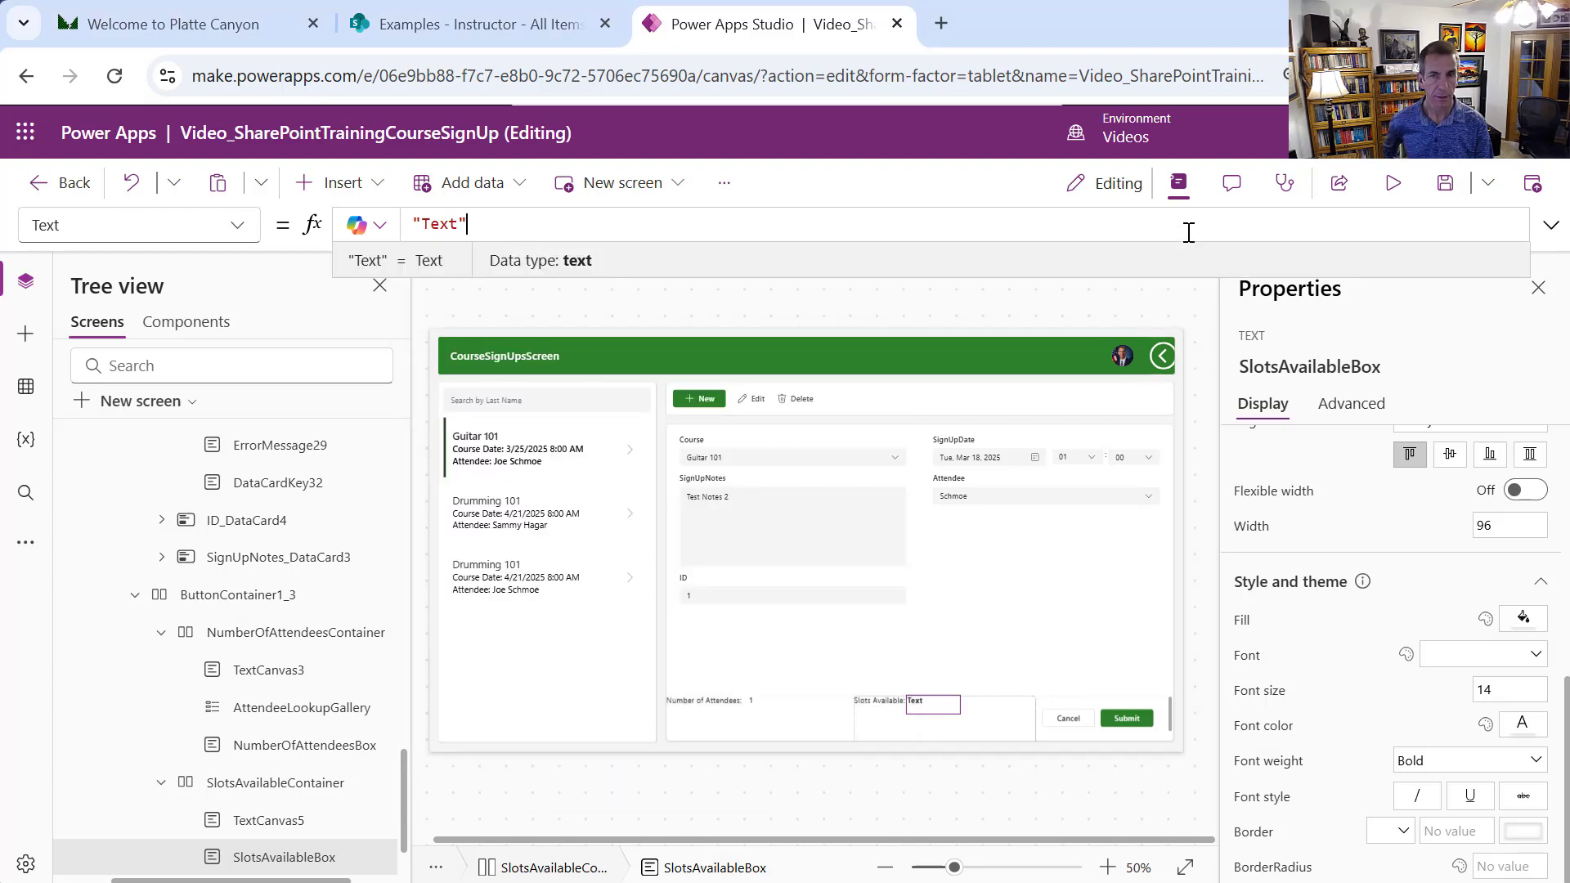
click(1445, 187)
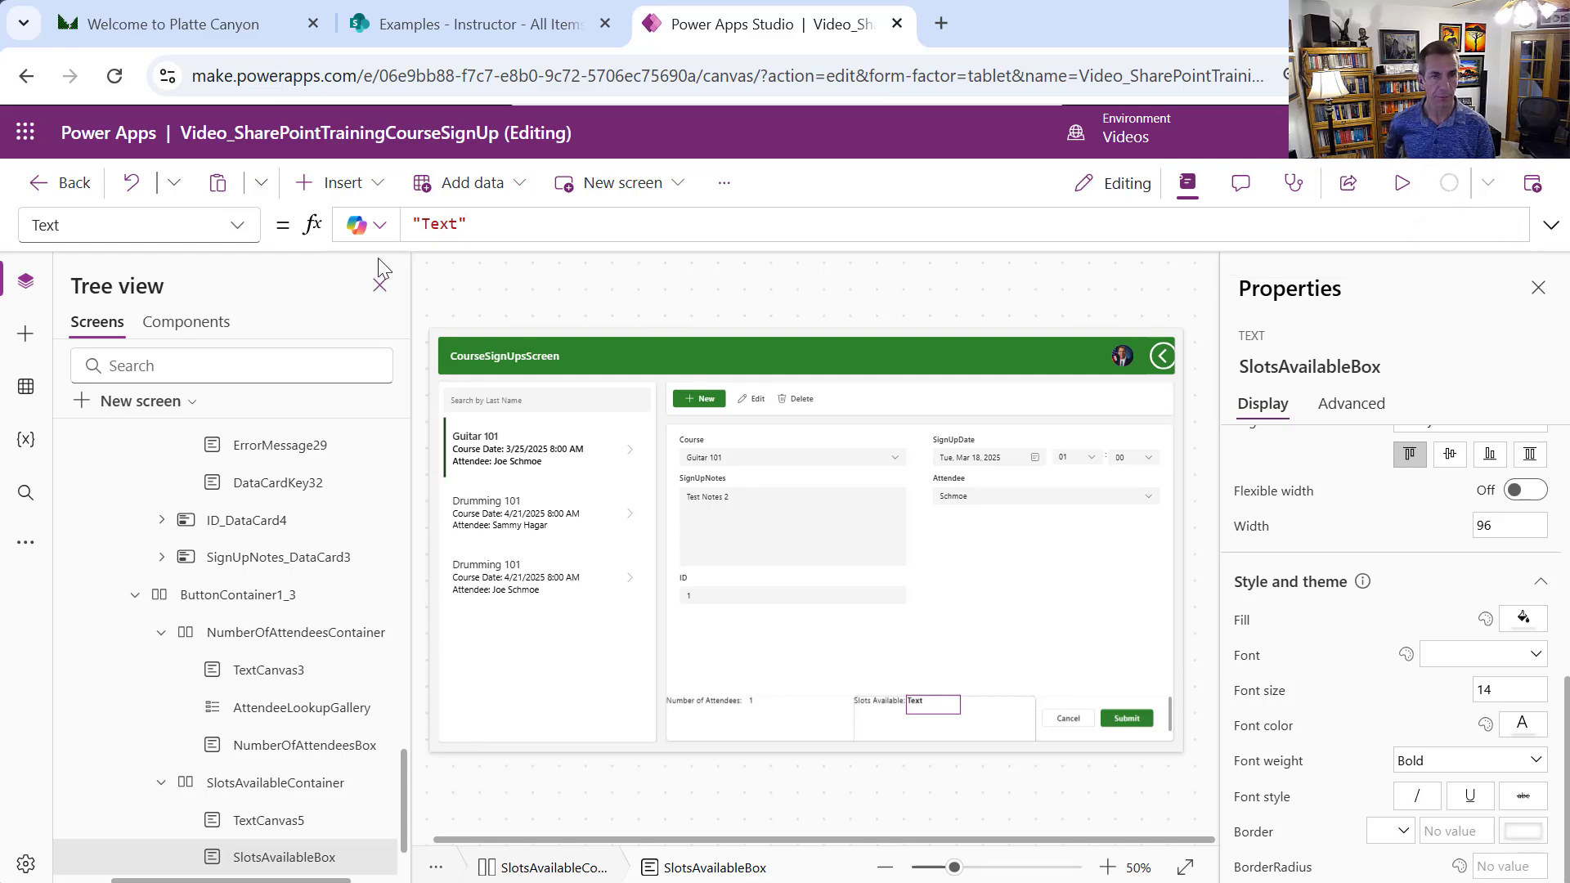
click(471, 226)
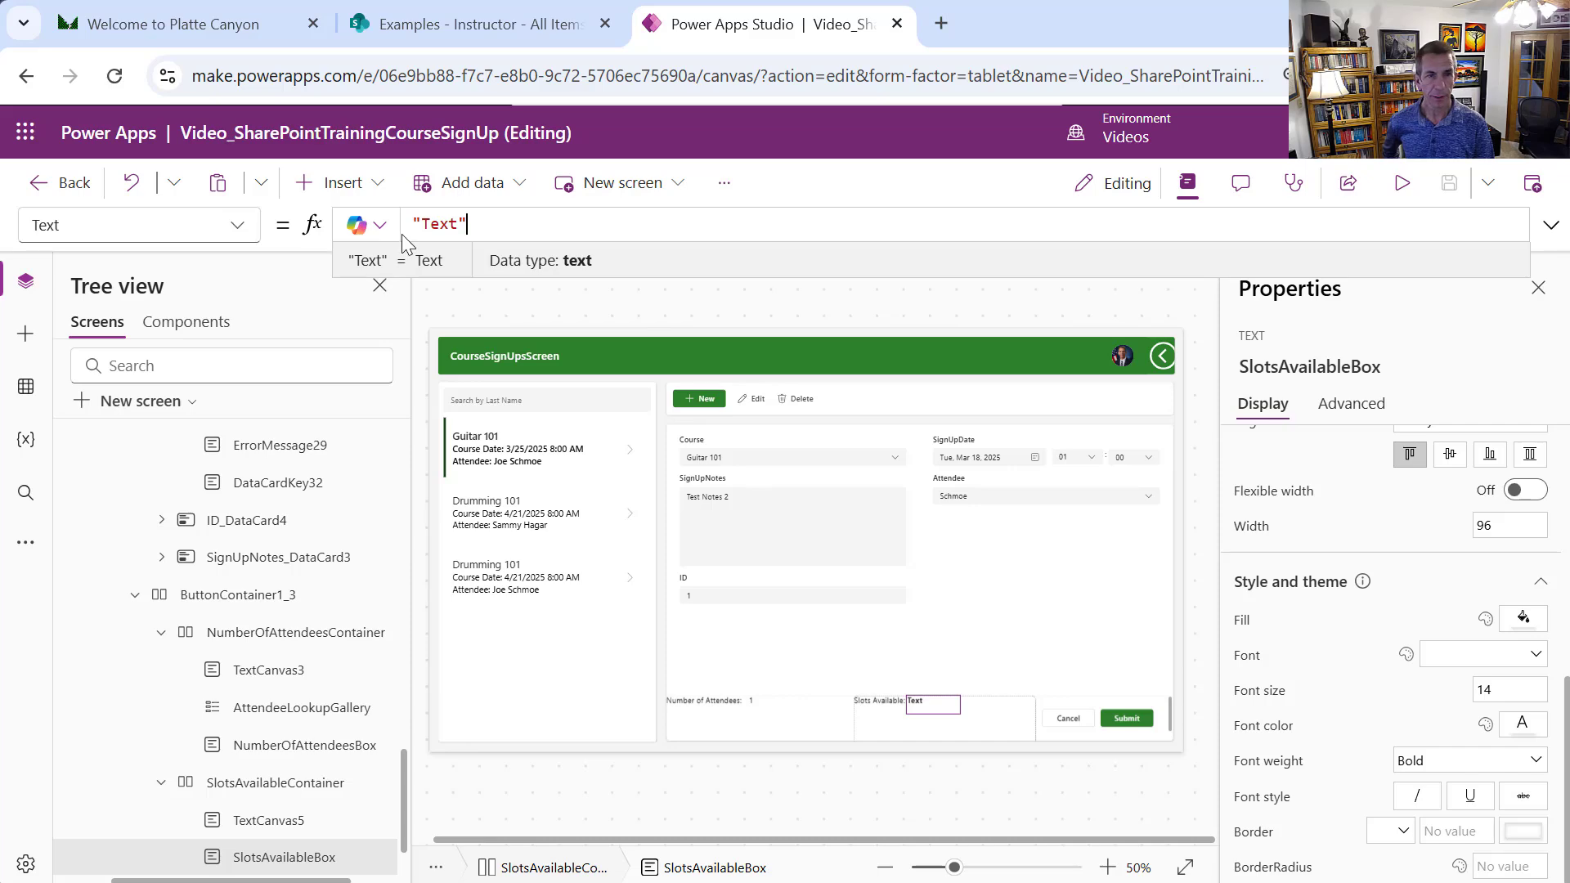
drag(482, 226, 406, 226)
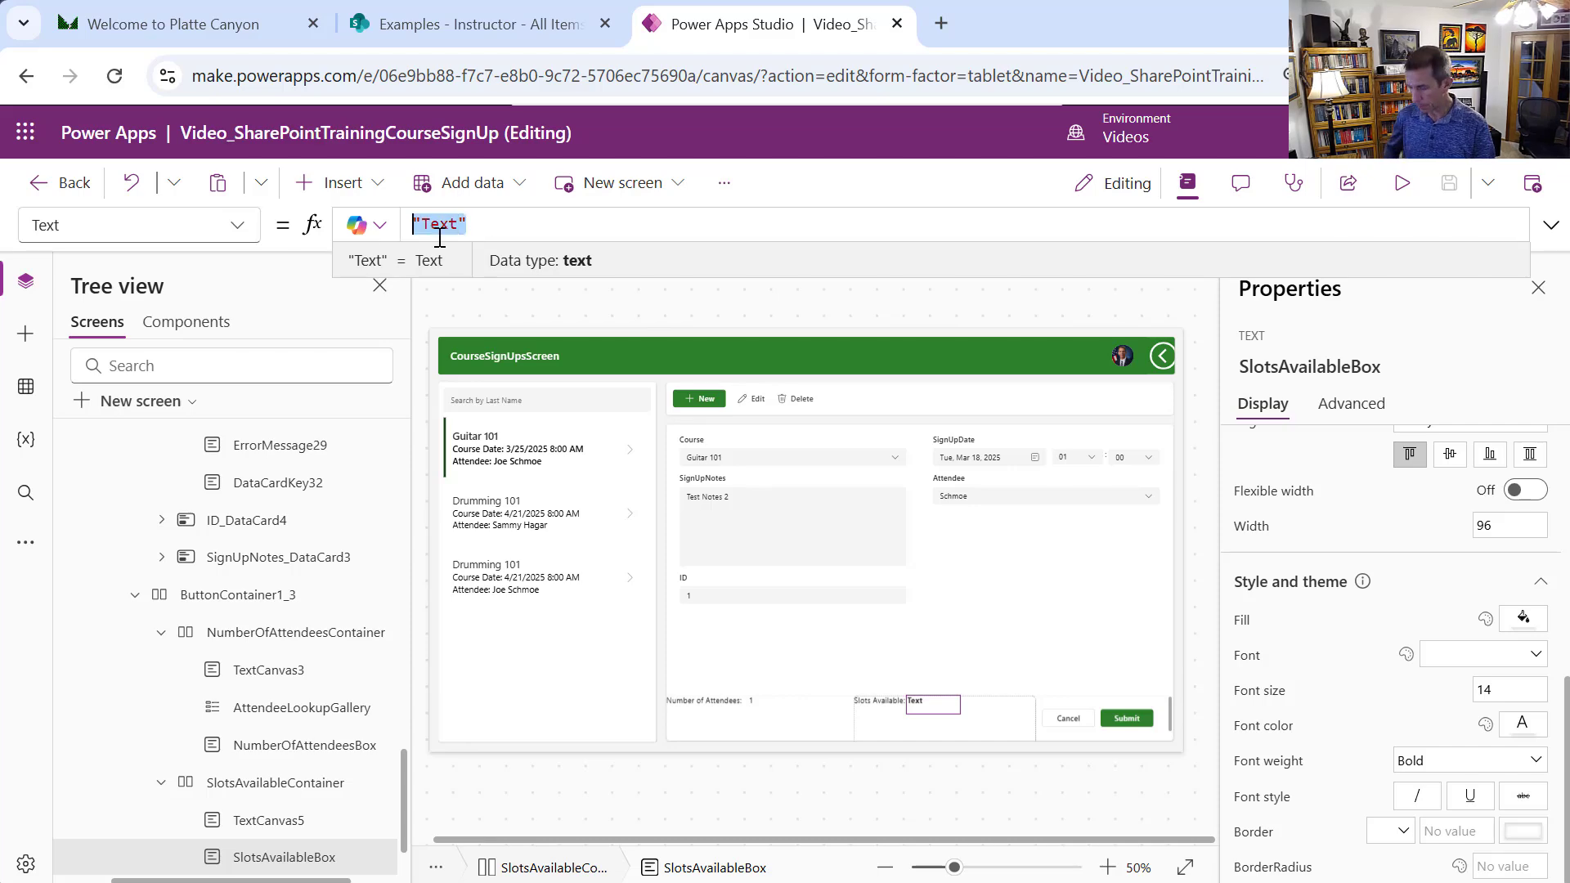
text(LookU)
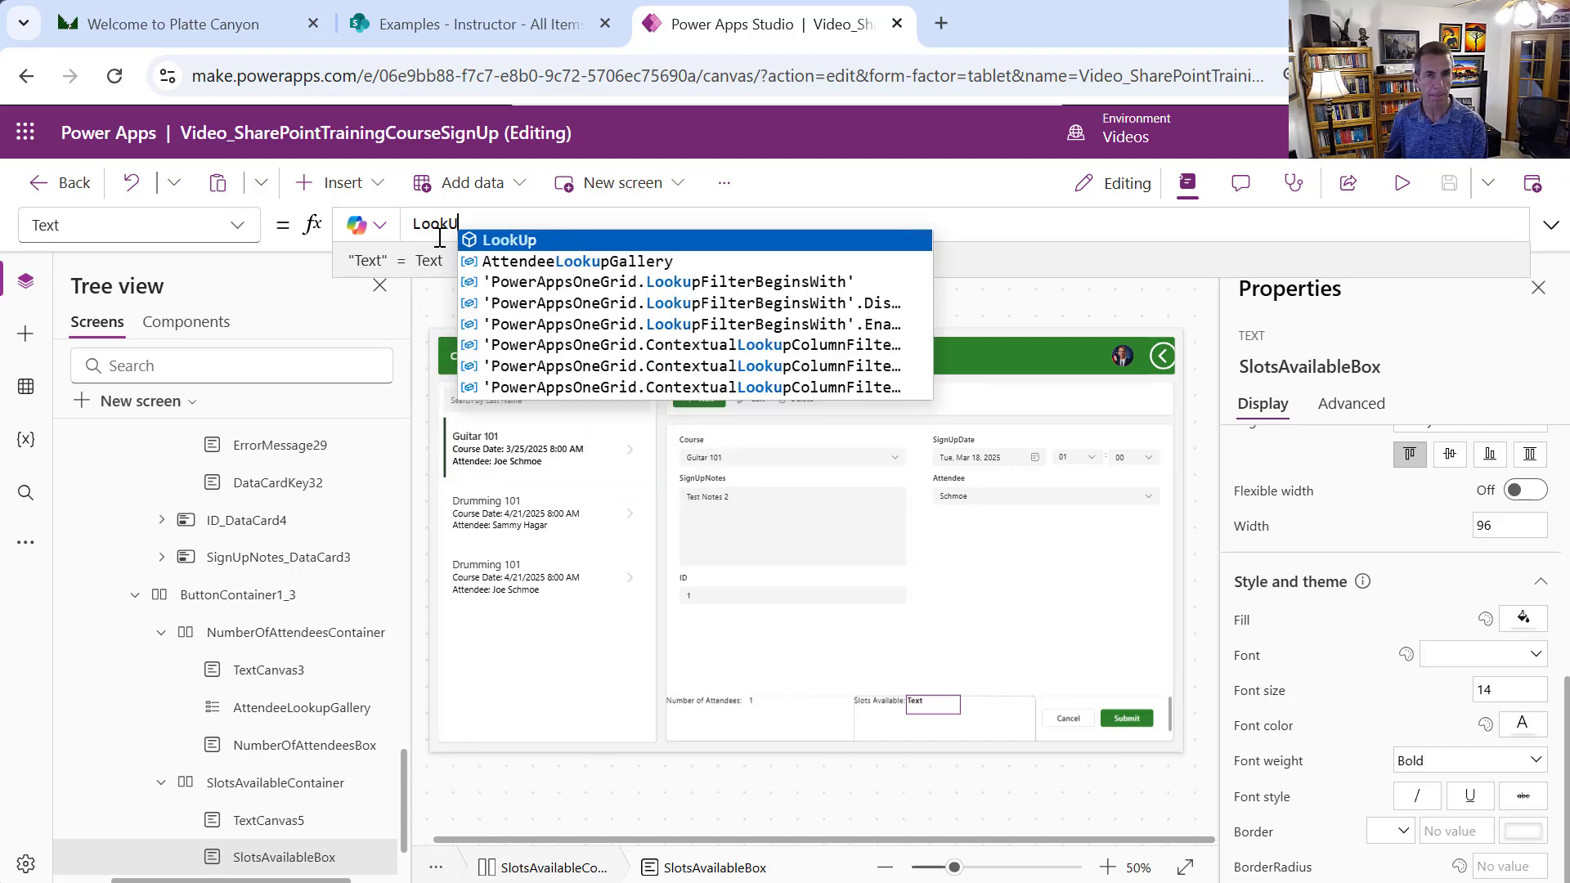
text(p(C)
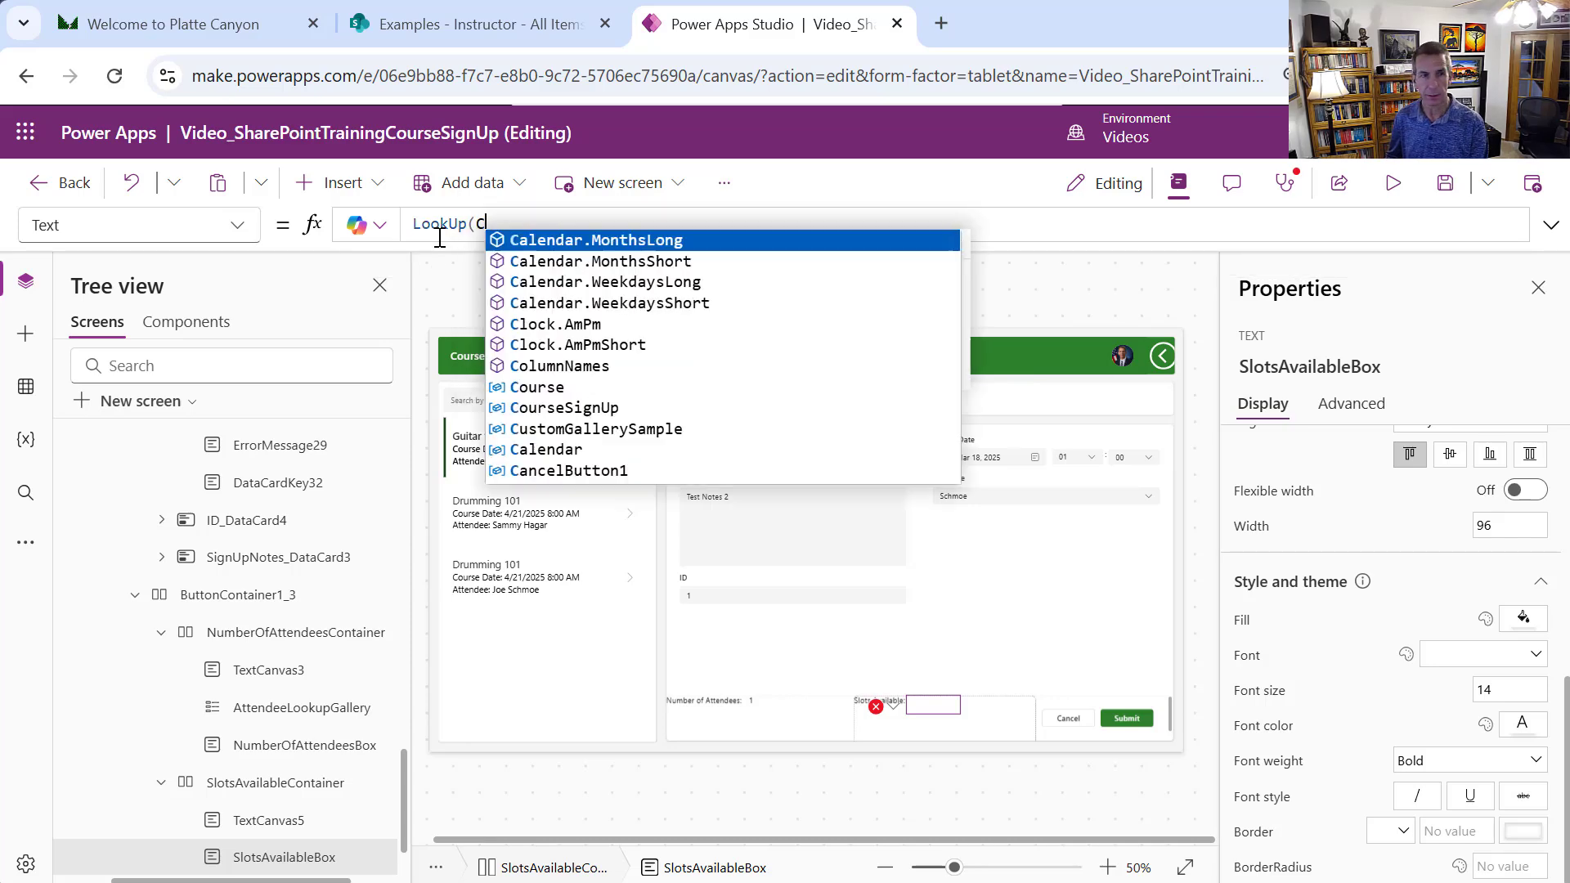
text(ourse, ID )
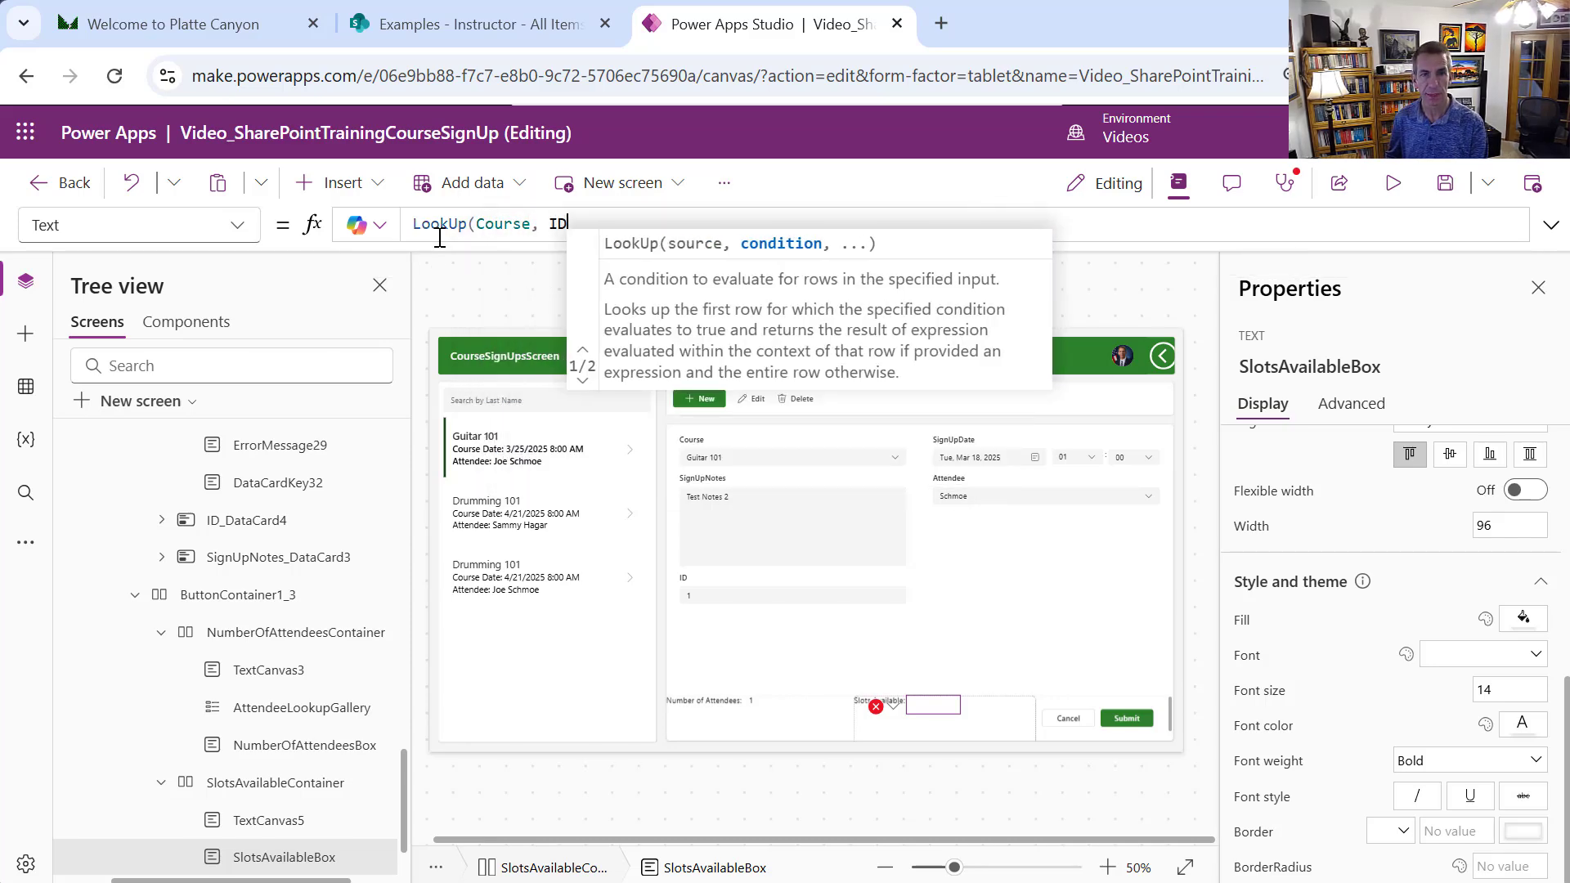
text(= Cours)
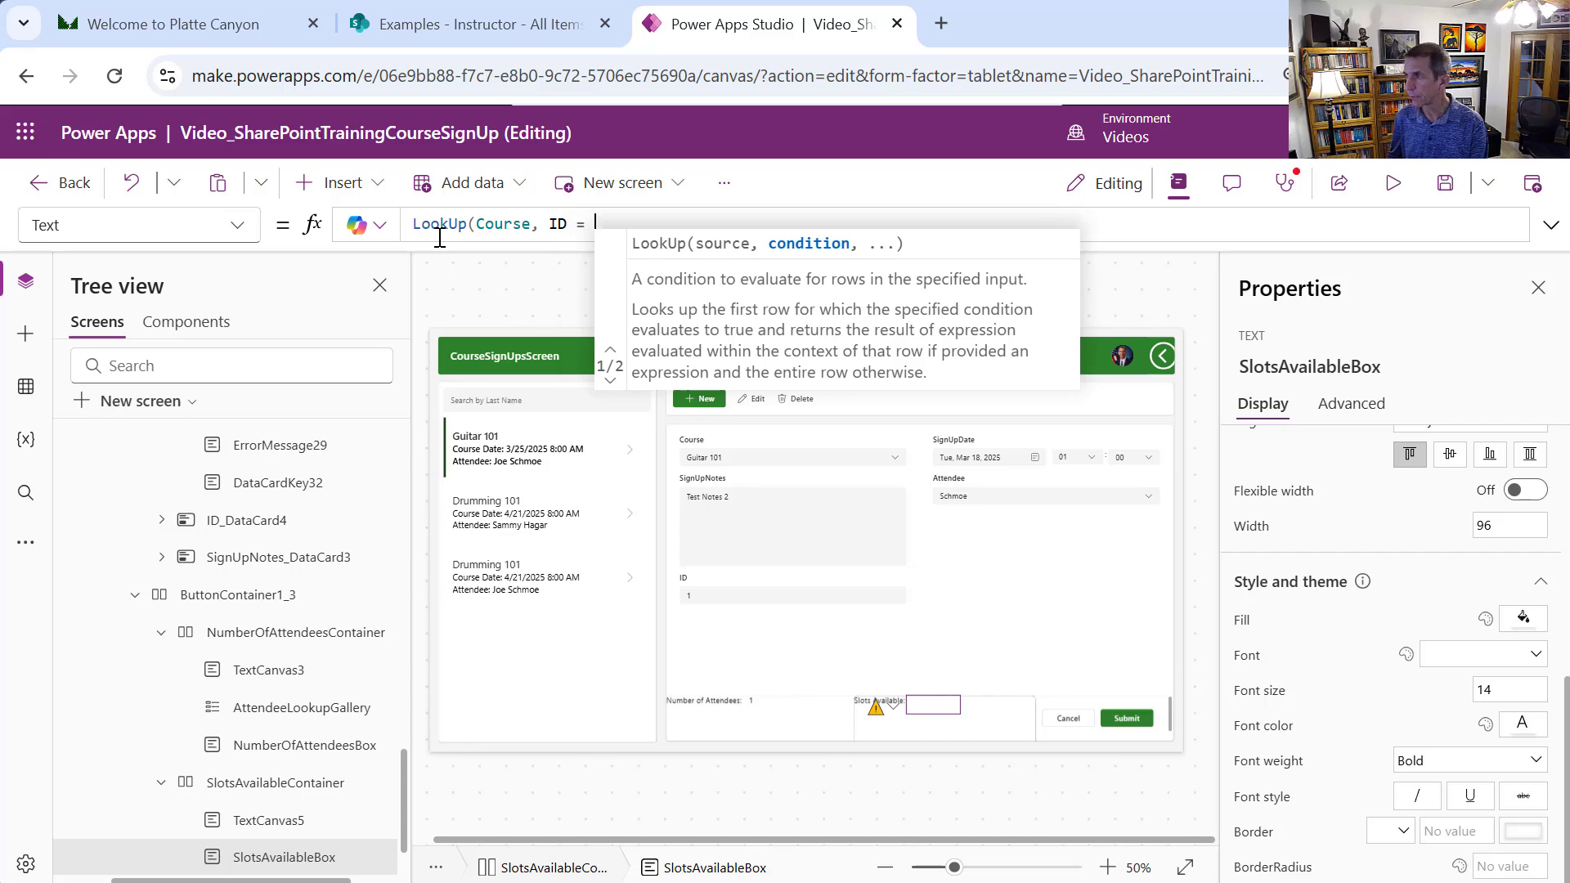
text(eCanvas)
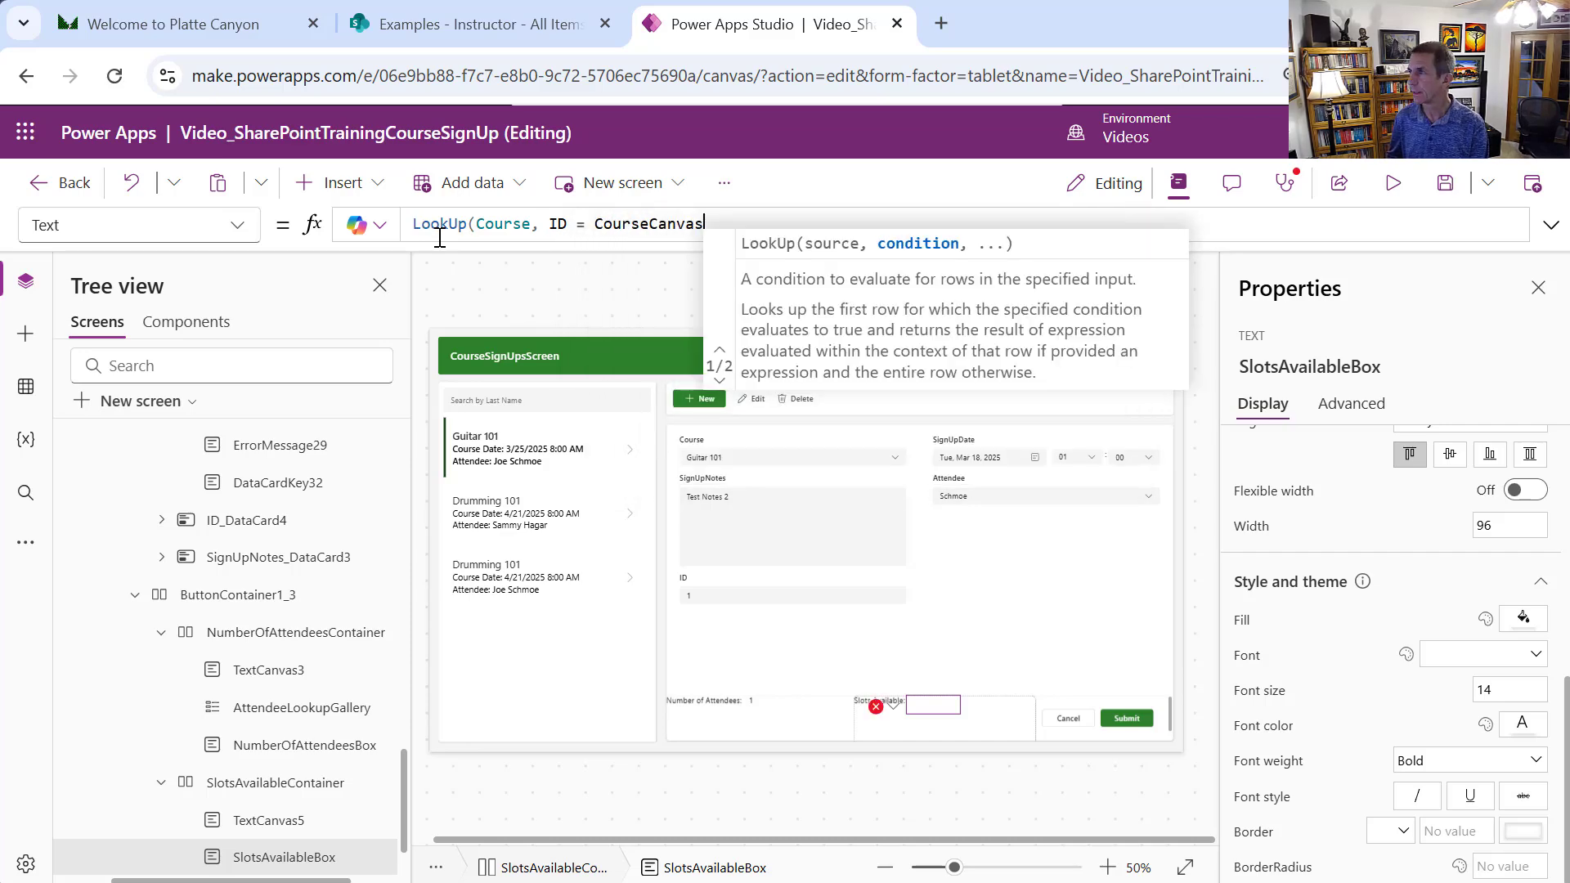
text(.Se)
key(Tab)
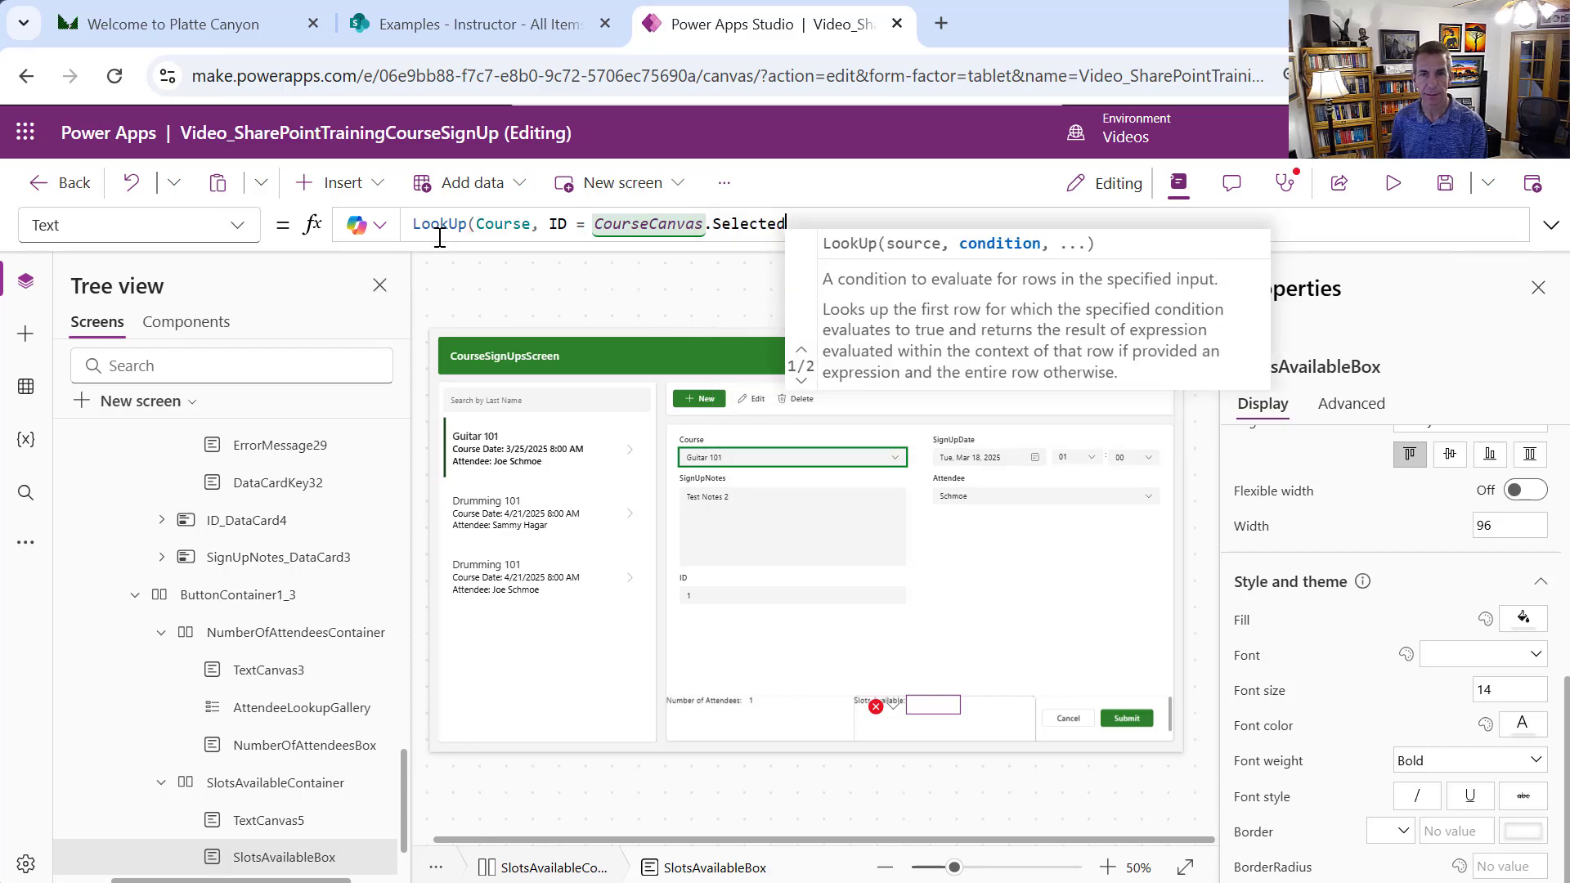
text(.ID)
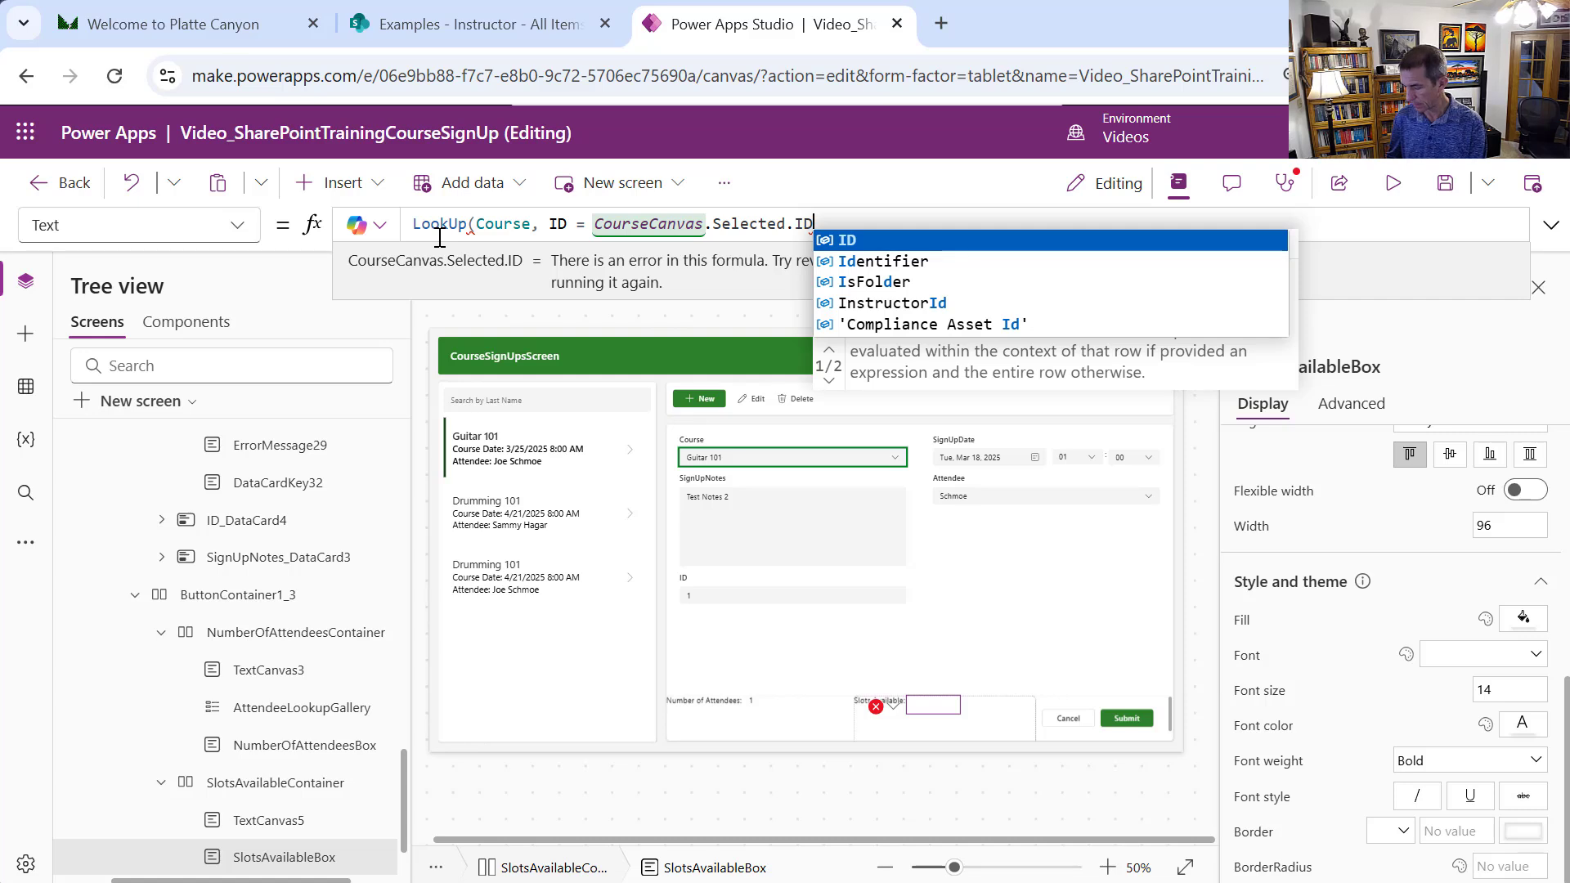
text())
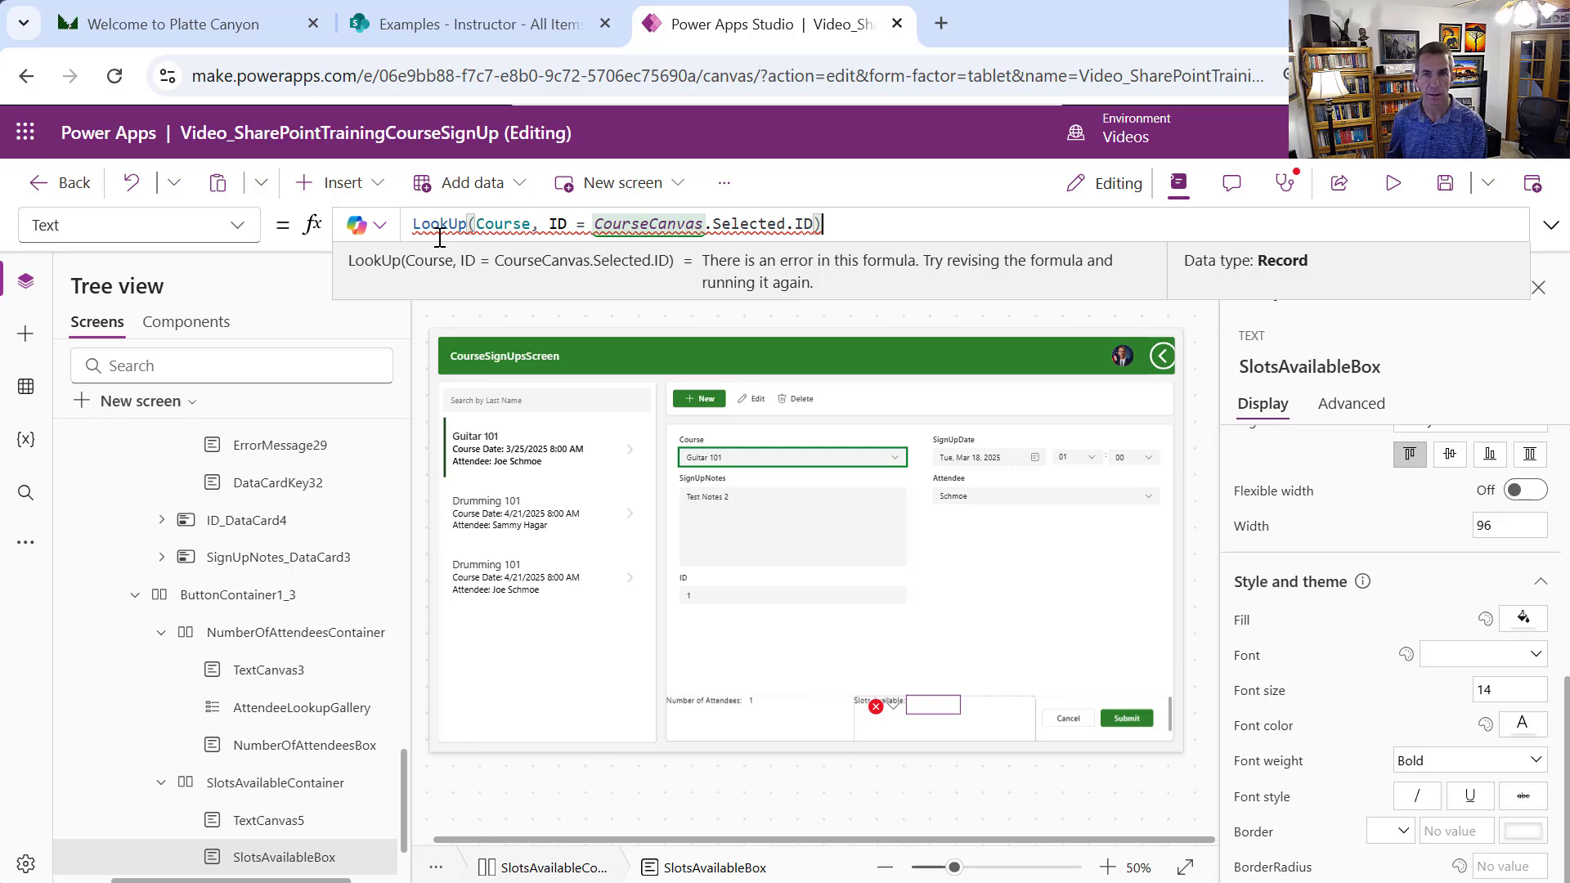
text(.)
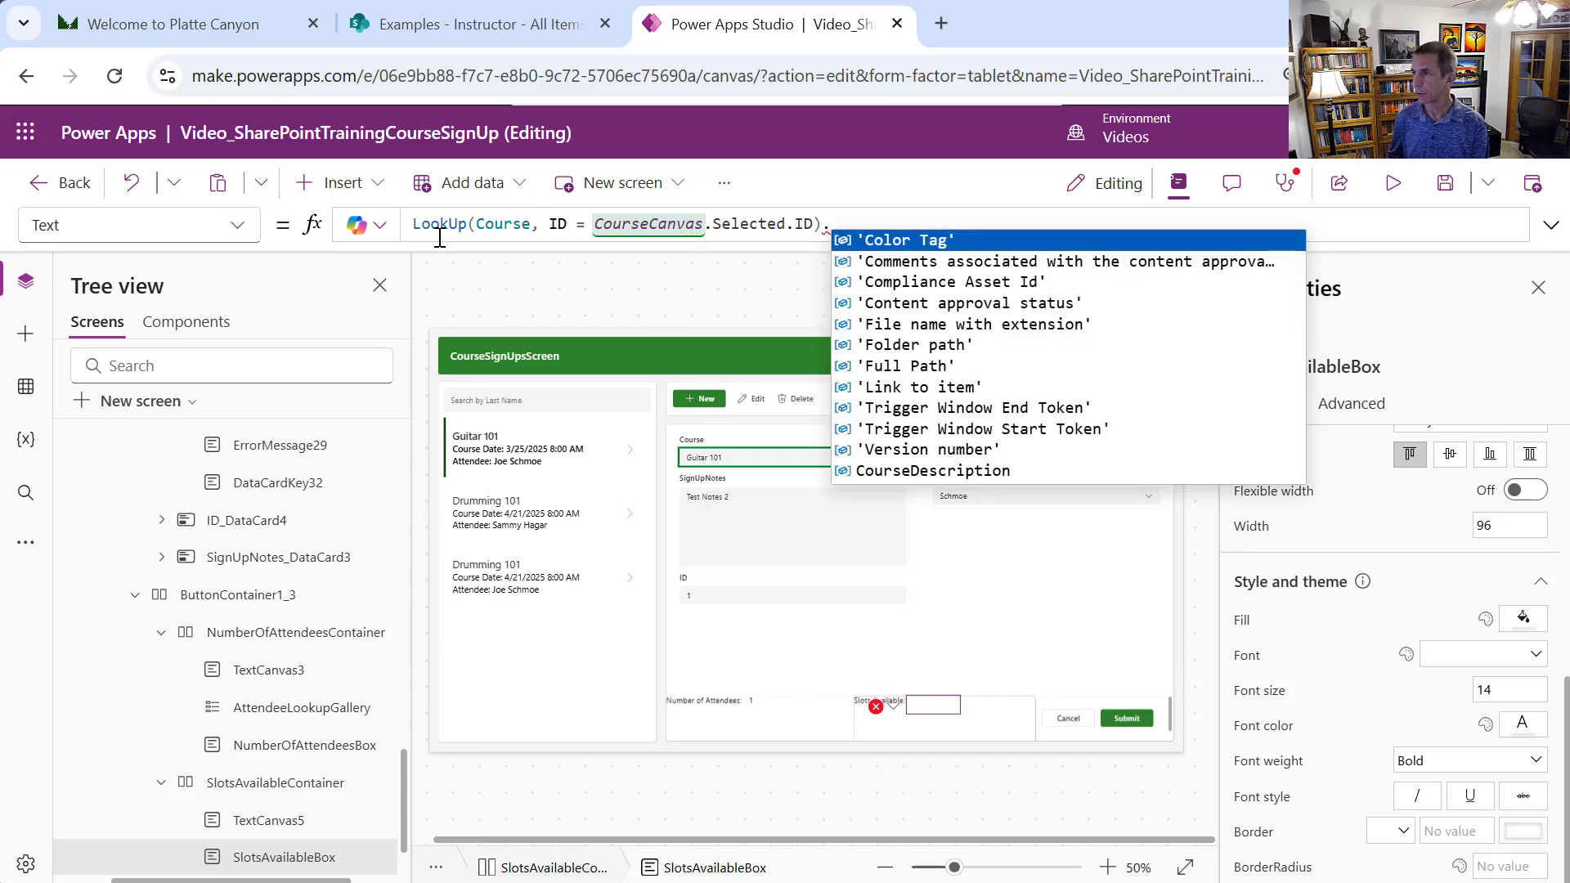
text(courseCapacity)
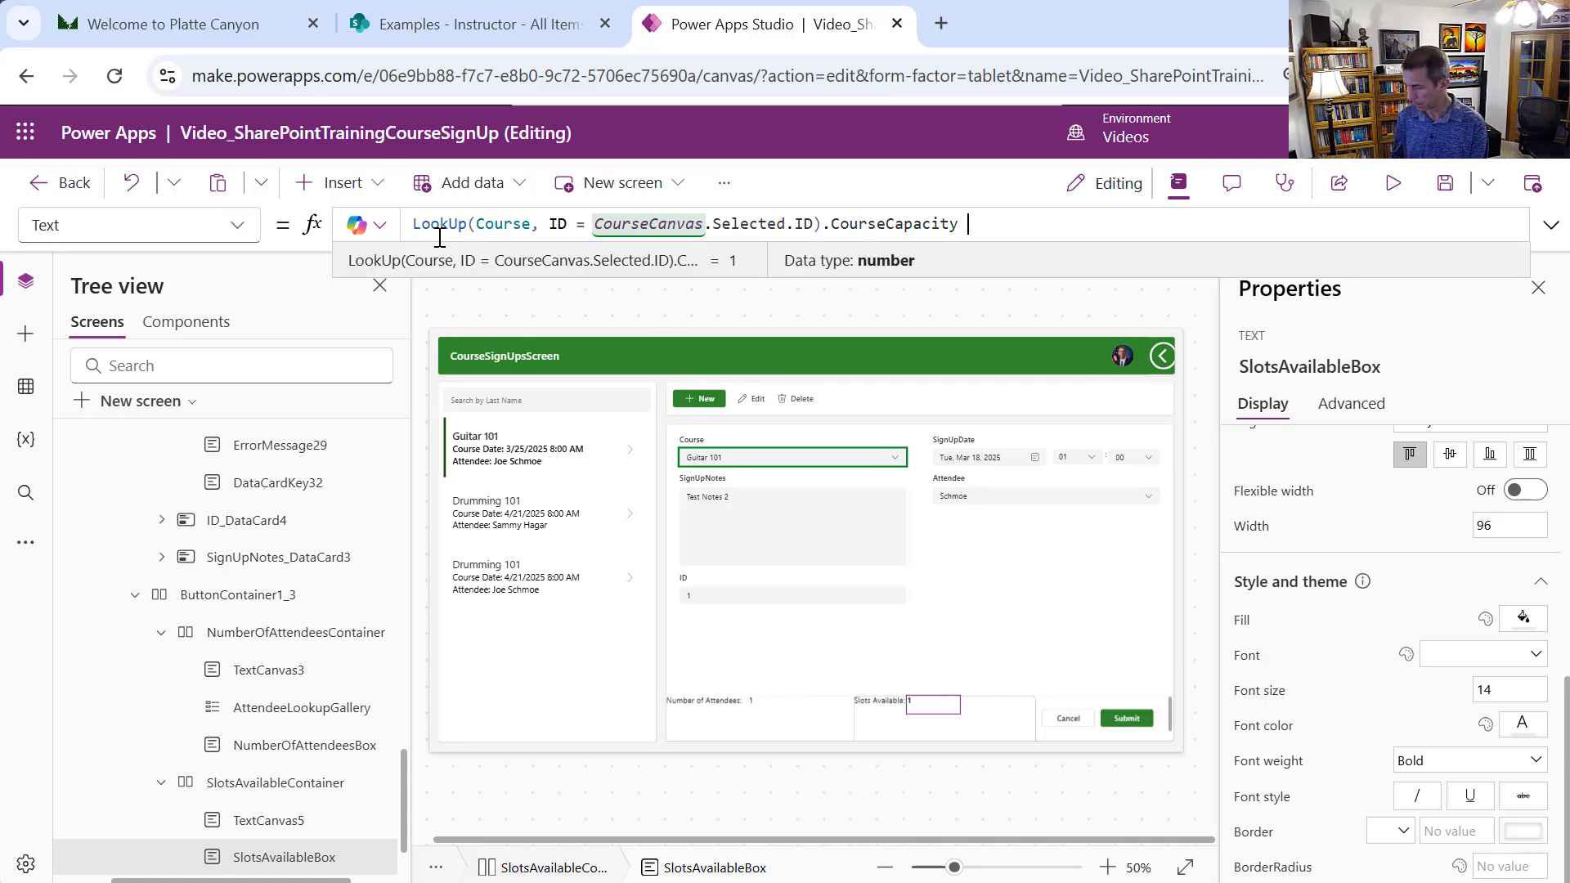
text( - )
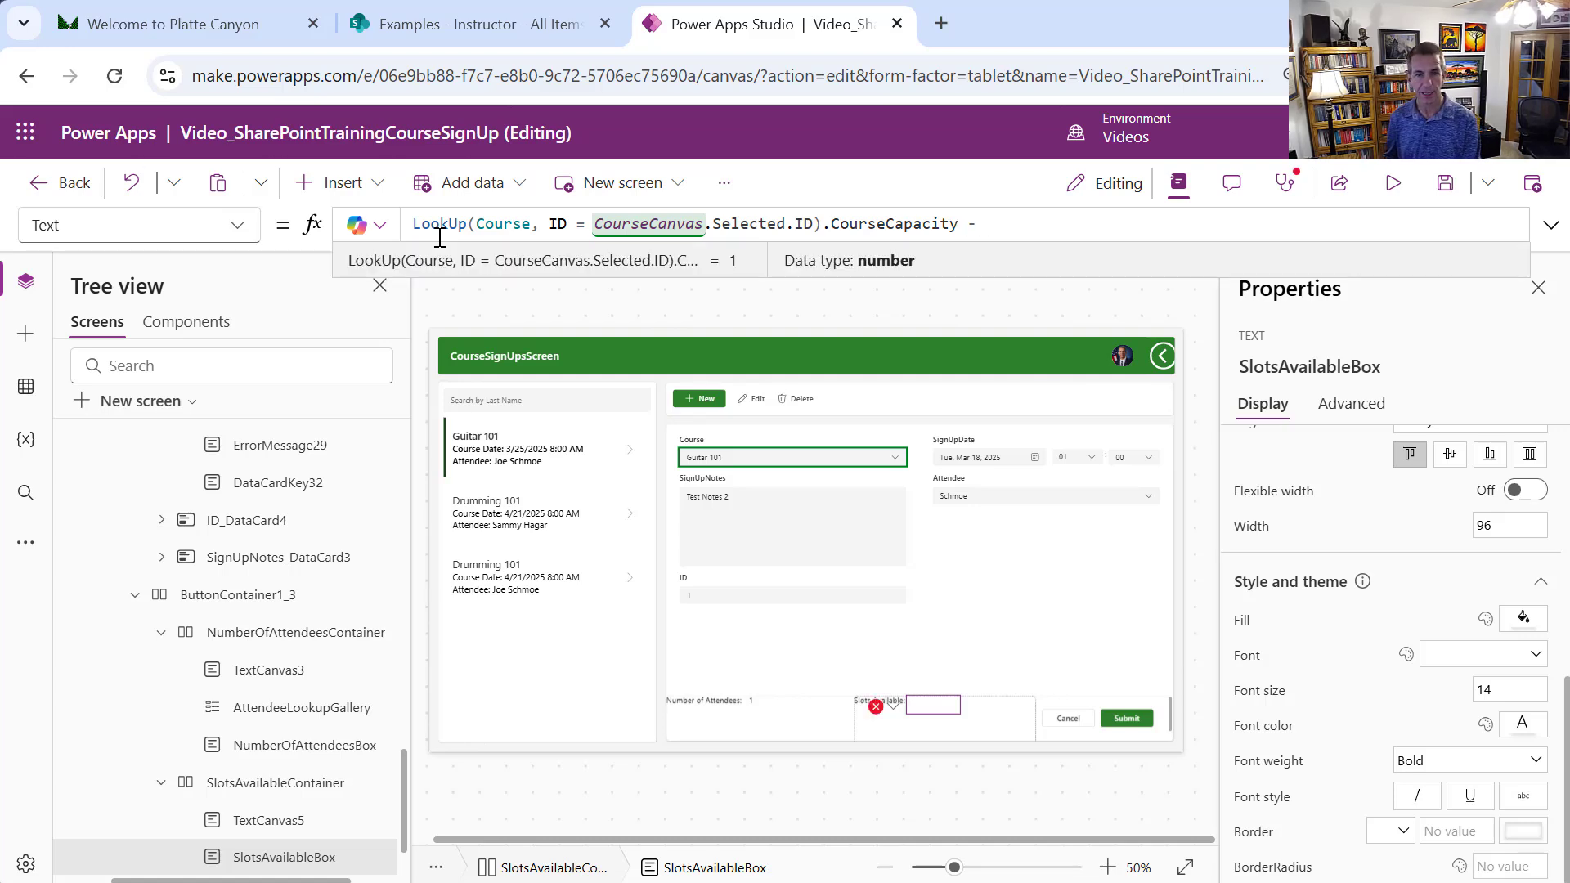
text(Value)
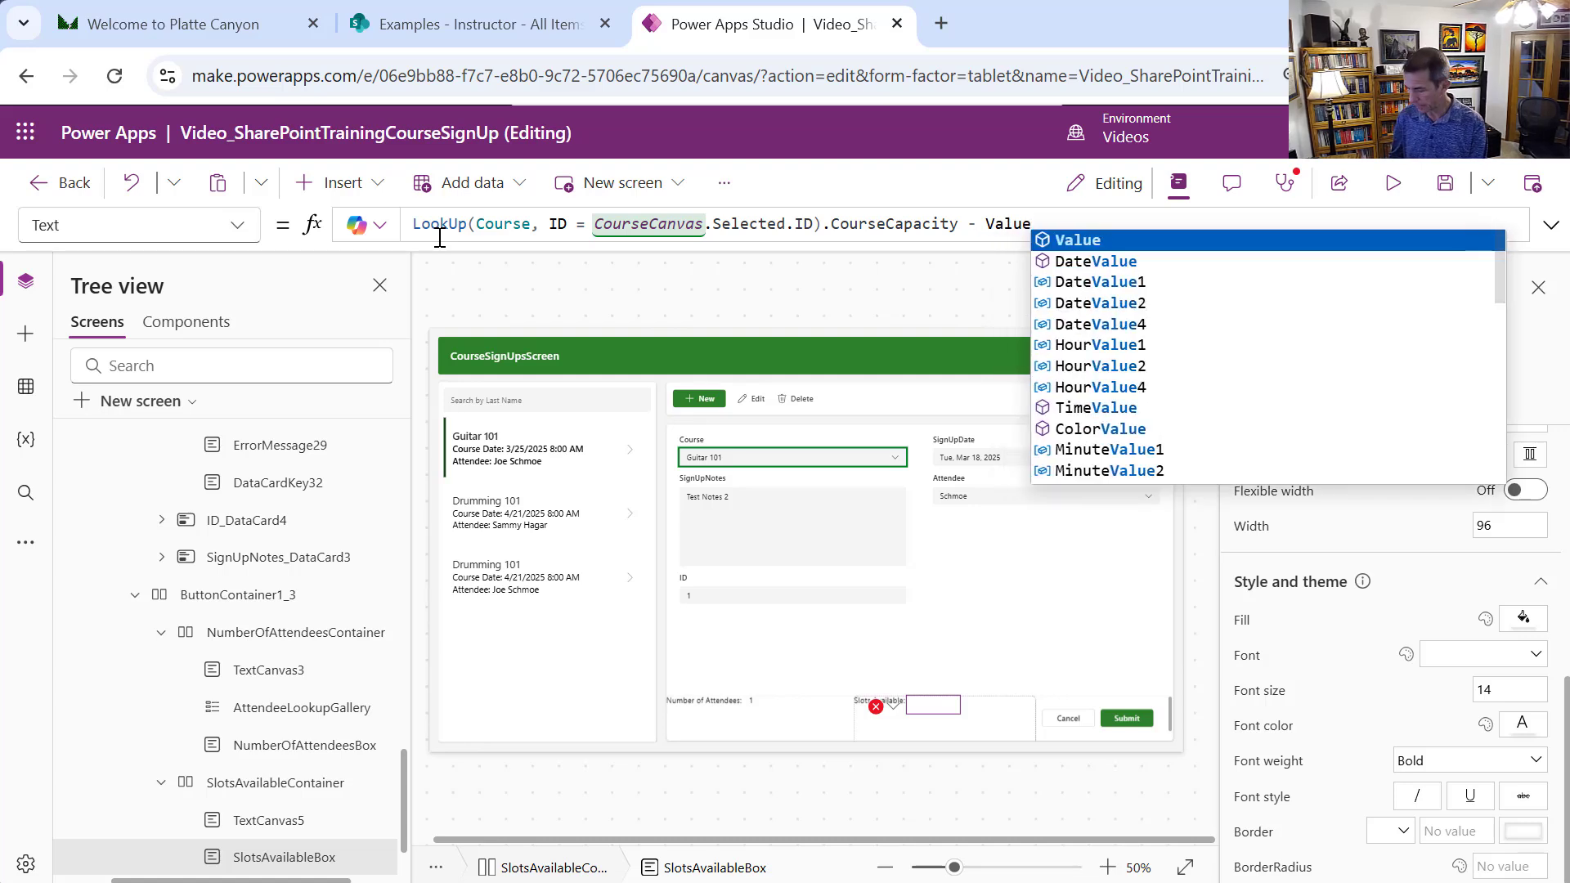
text(()
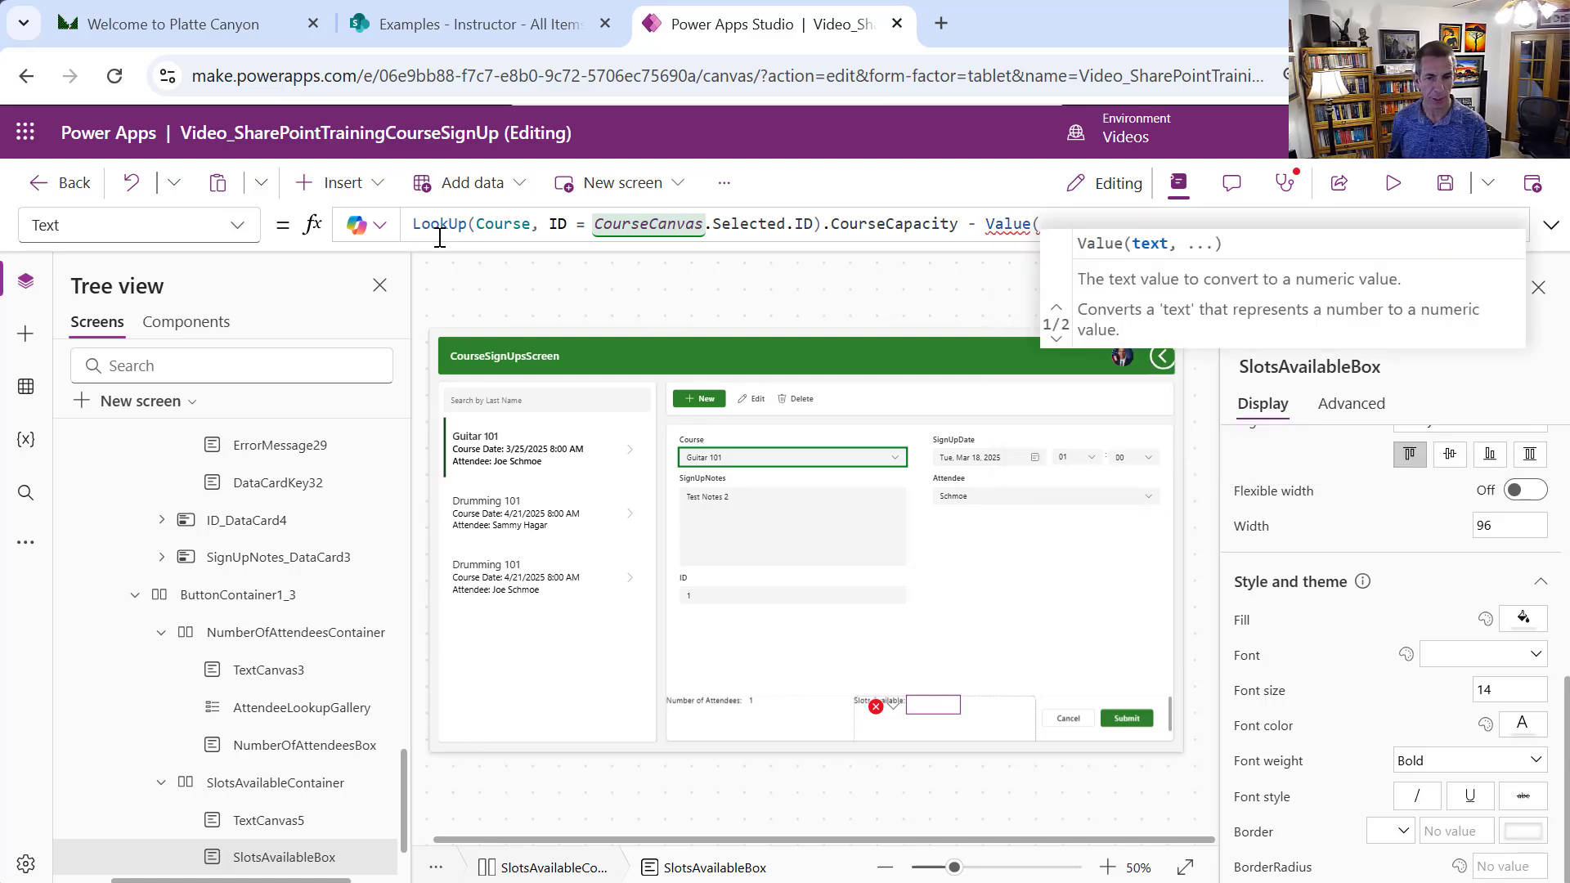
text(Number)
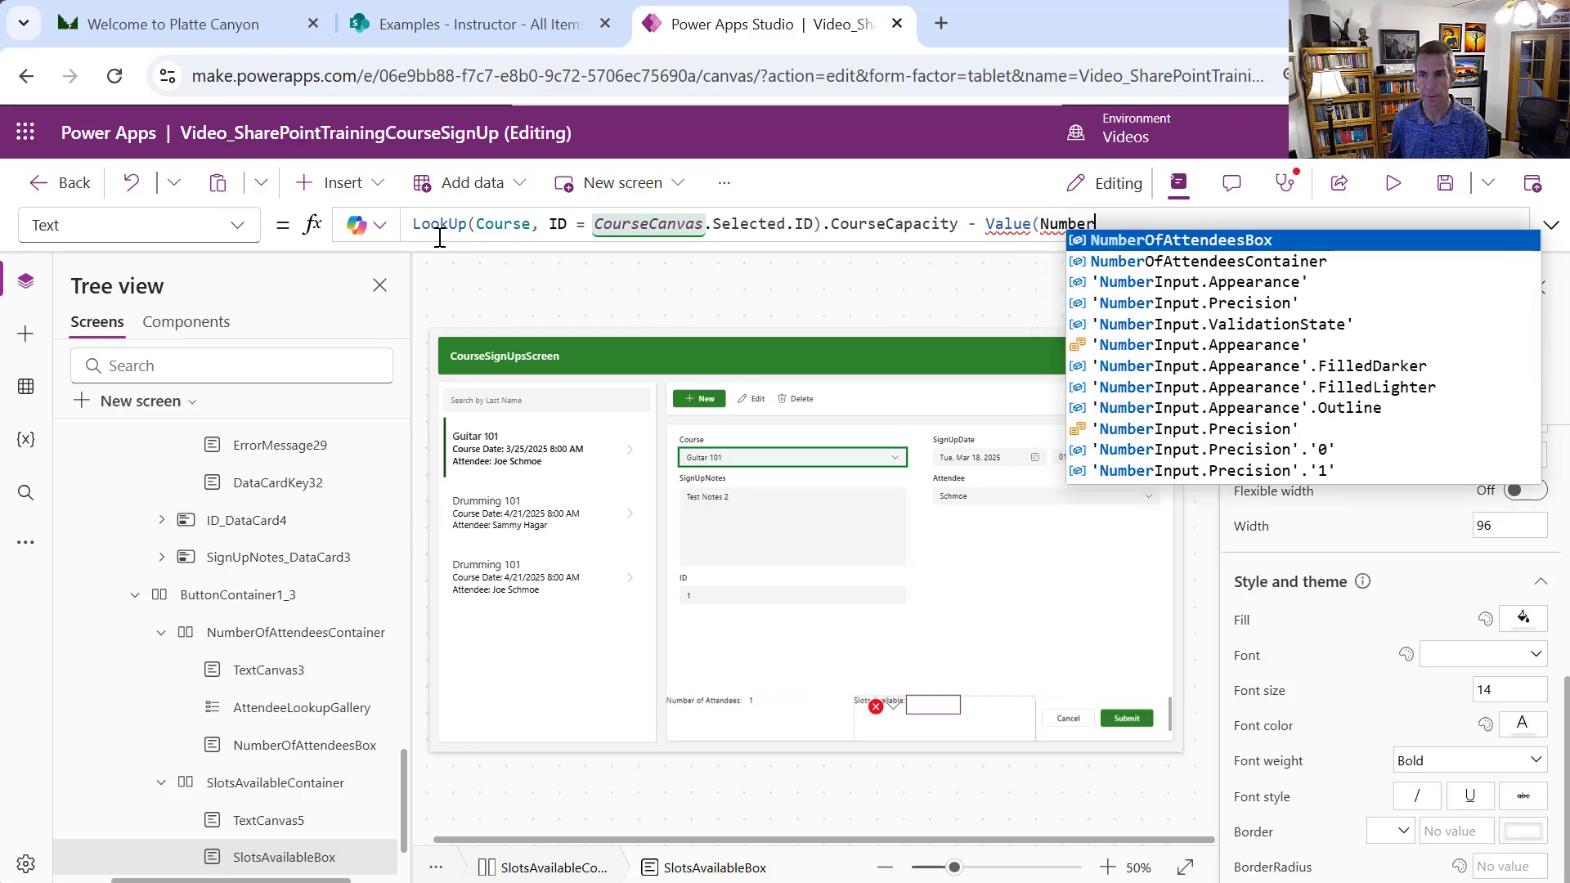
key(Tab)
text(.)
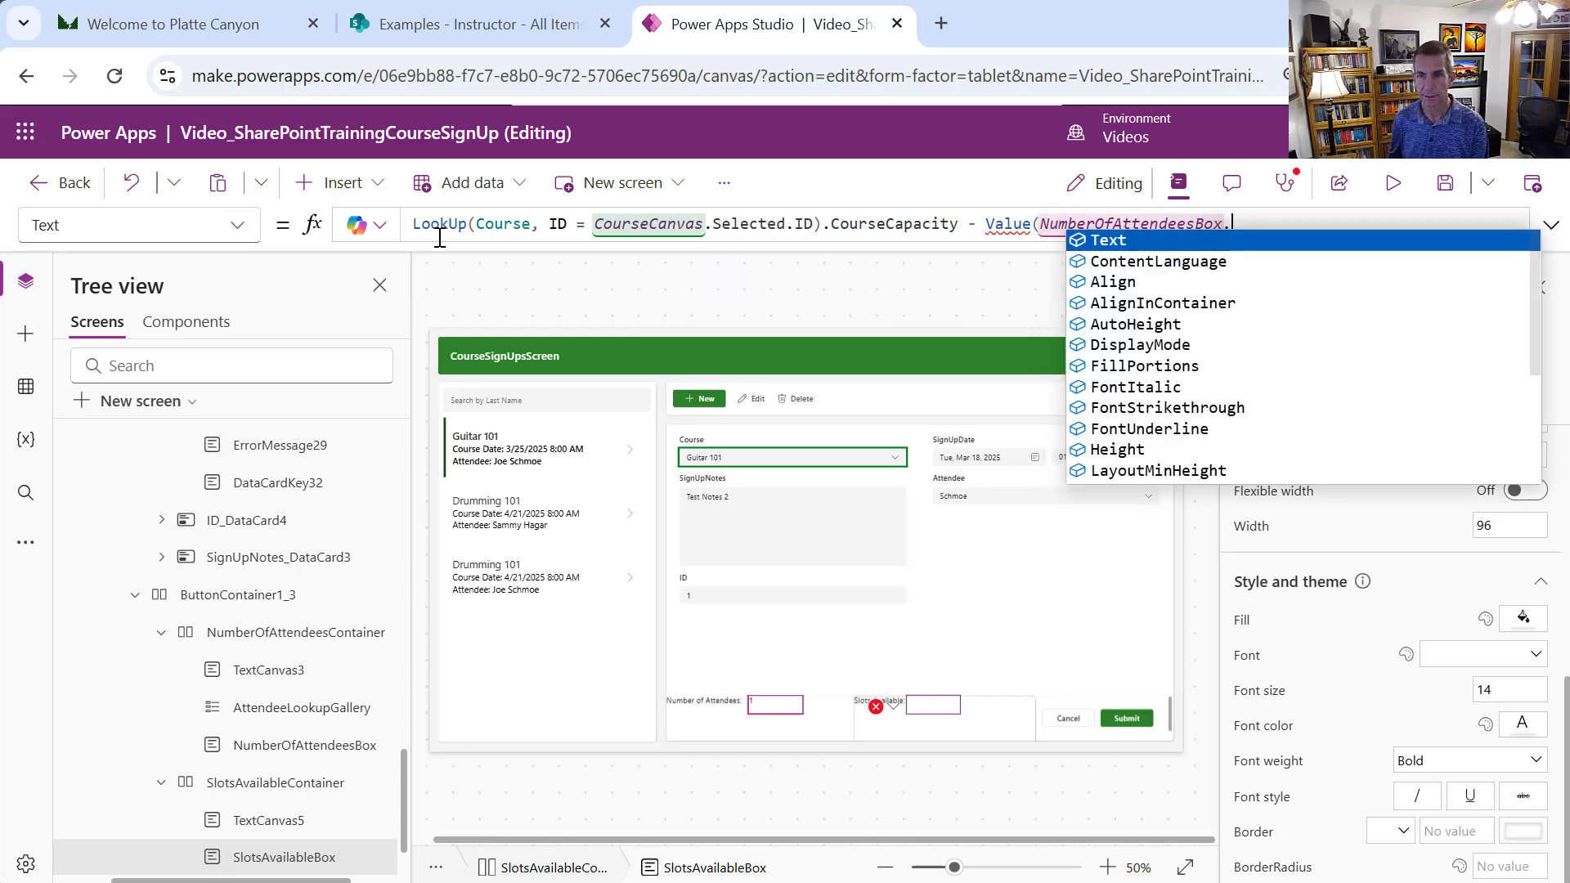
text(Text)
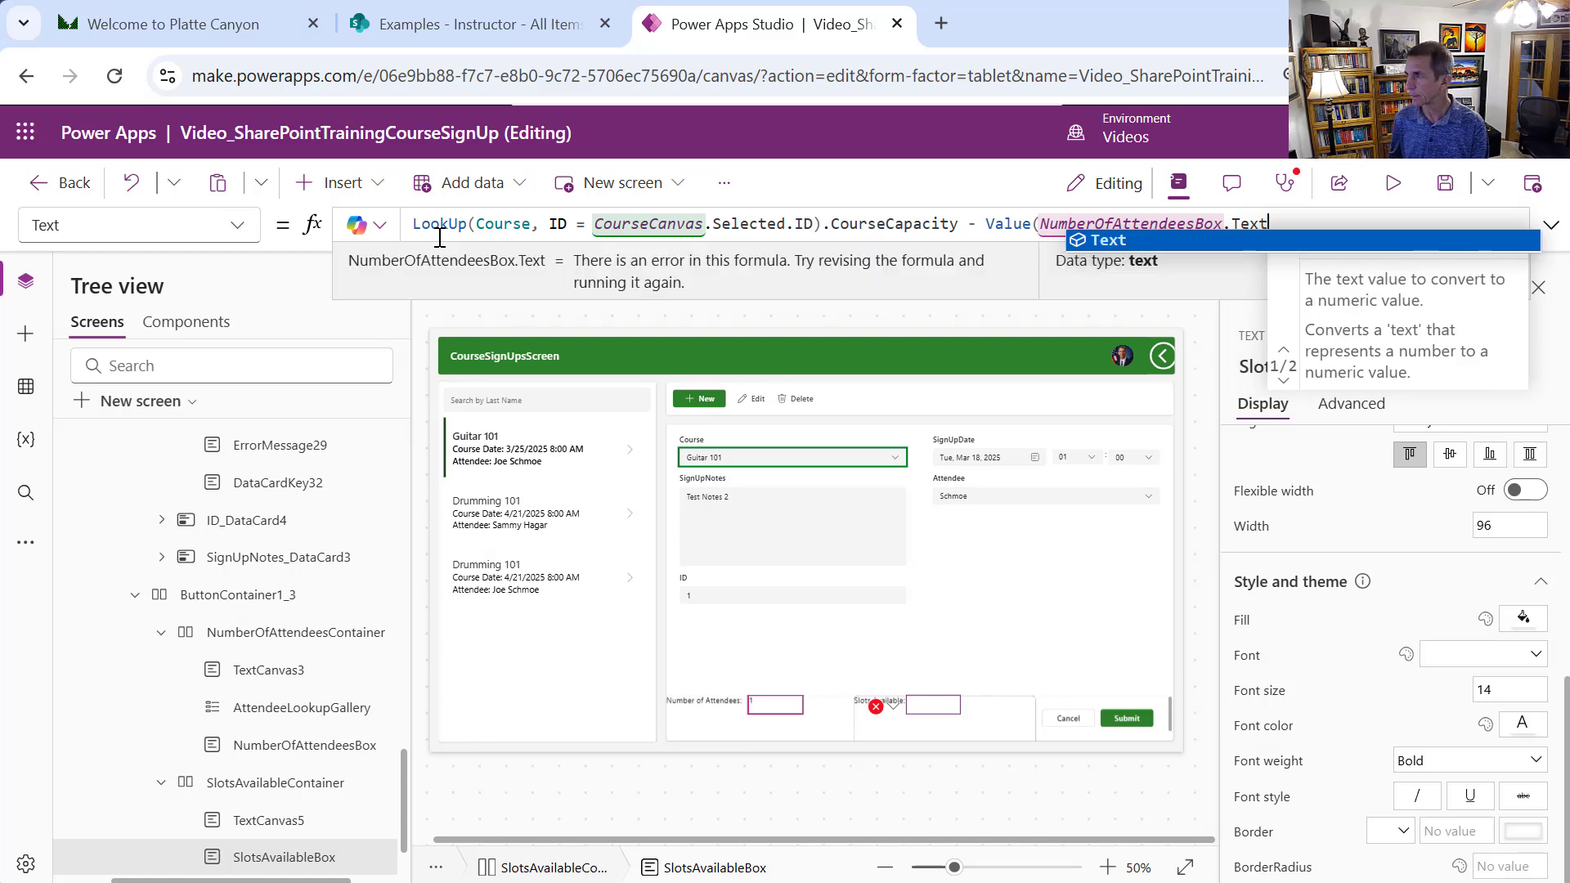
text())
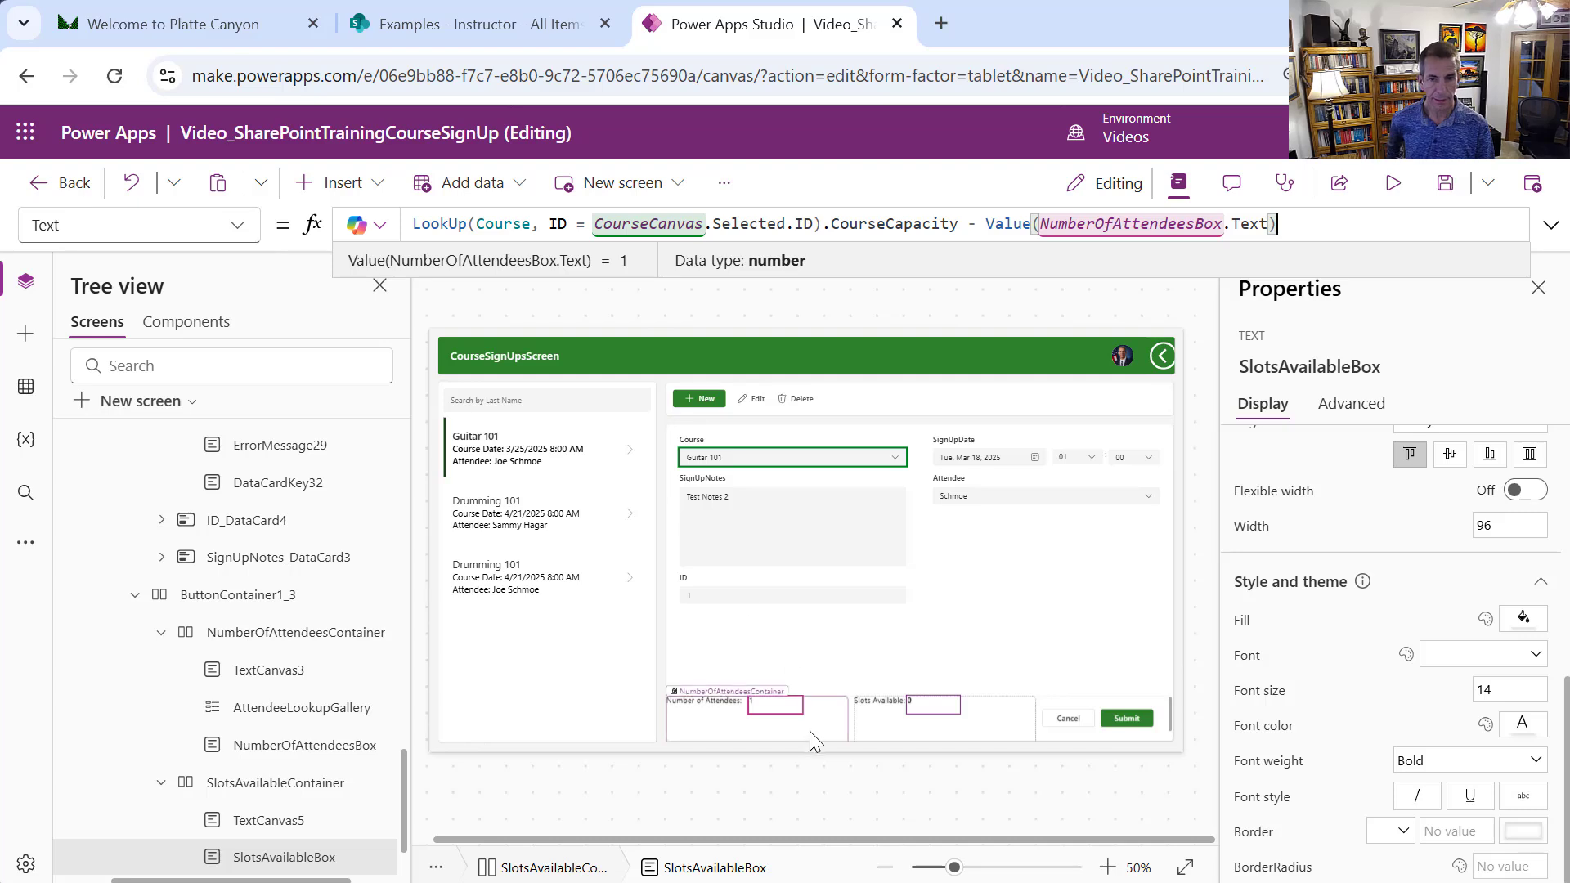
Pick FontColor from SlotsAvailableBox's property list for editing
click(239, 241)
drag(256, 678, 268, 777)
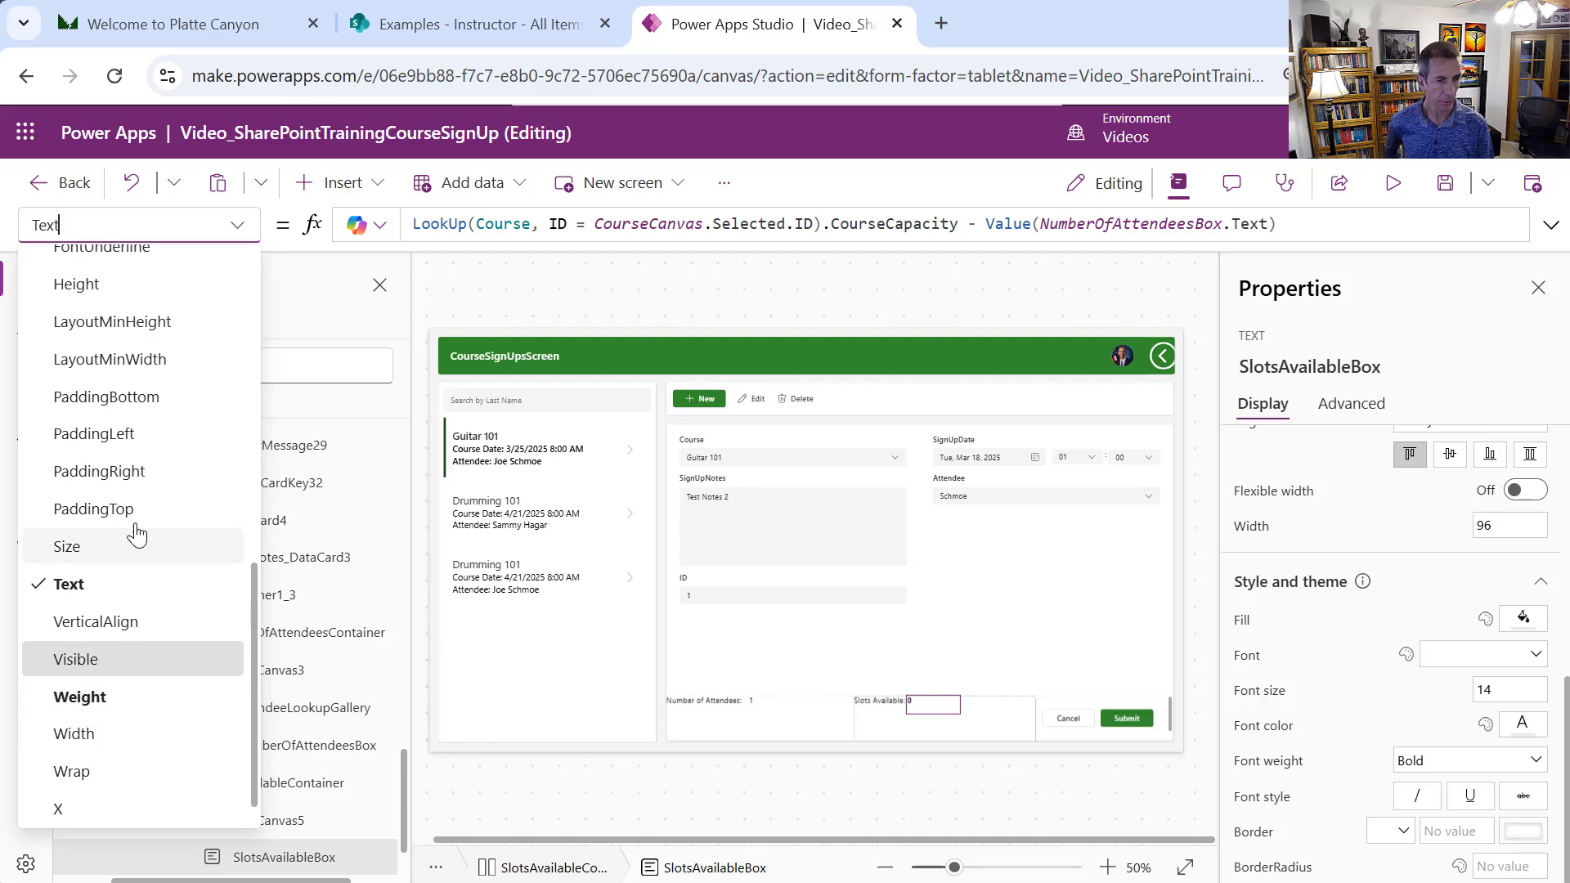
drag(253, 605, 217, 313)
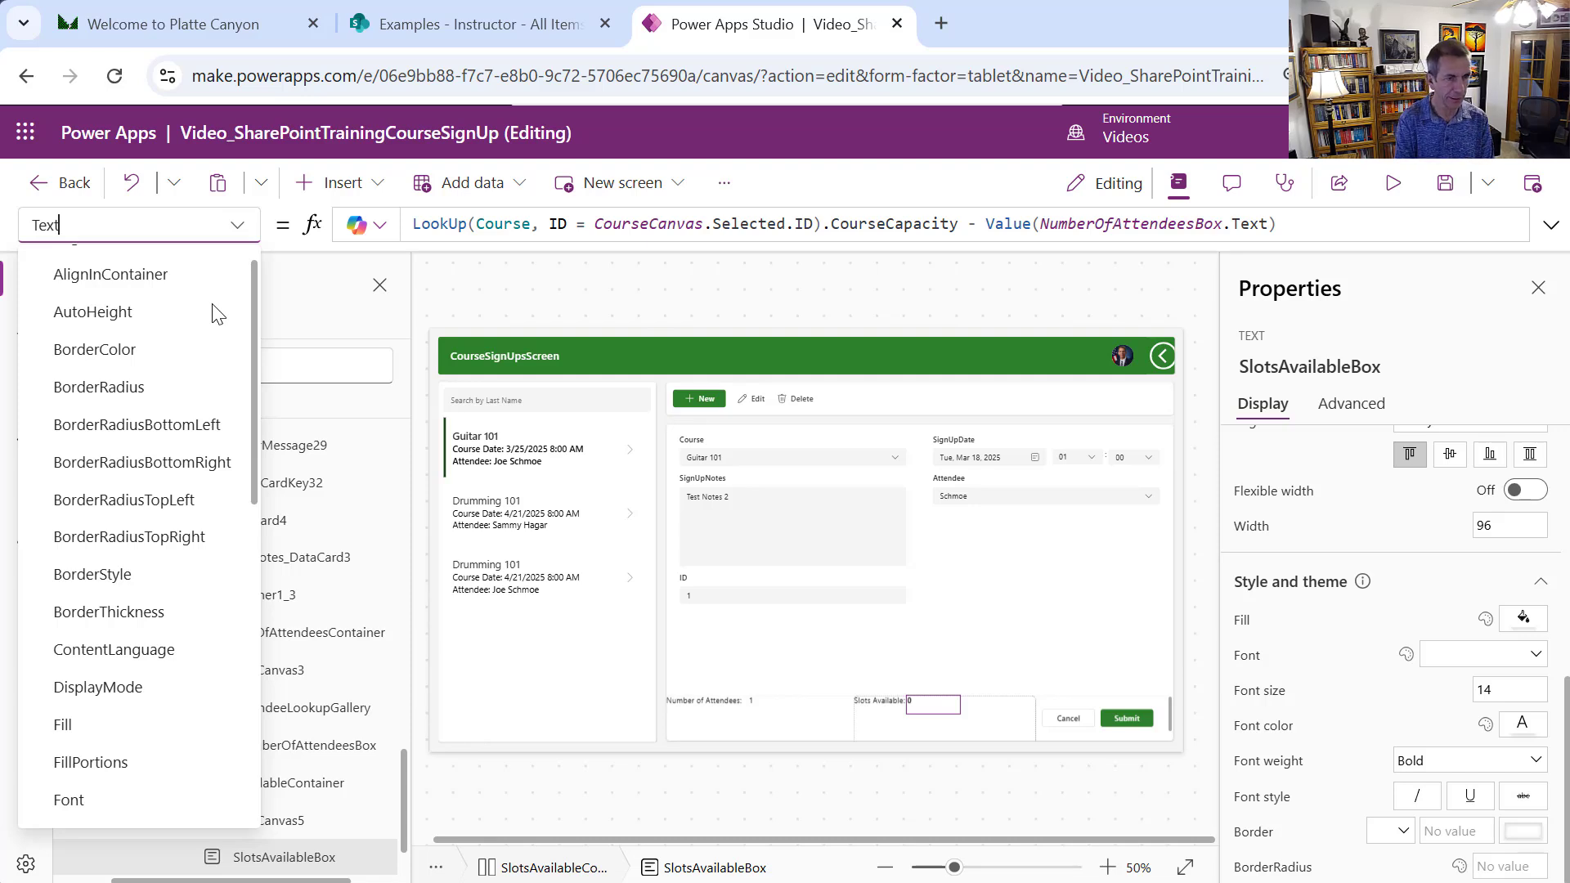
scroll(214, 311, up, 1)
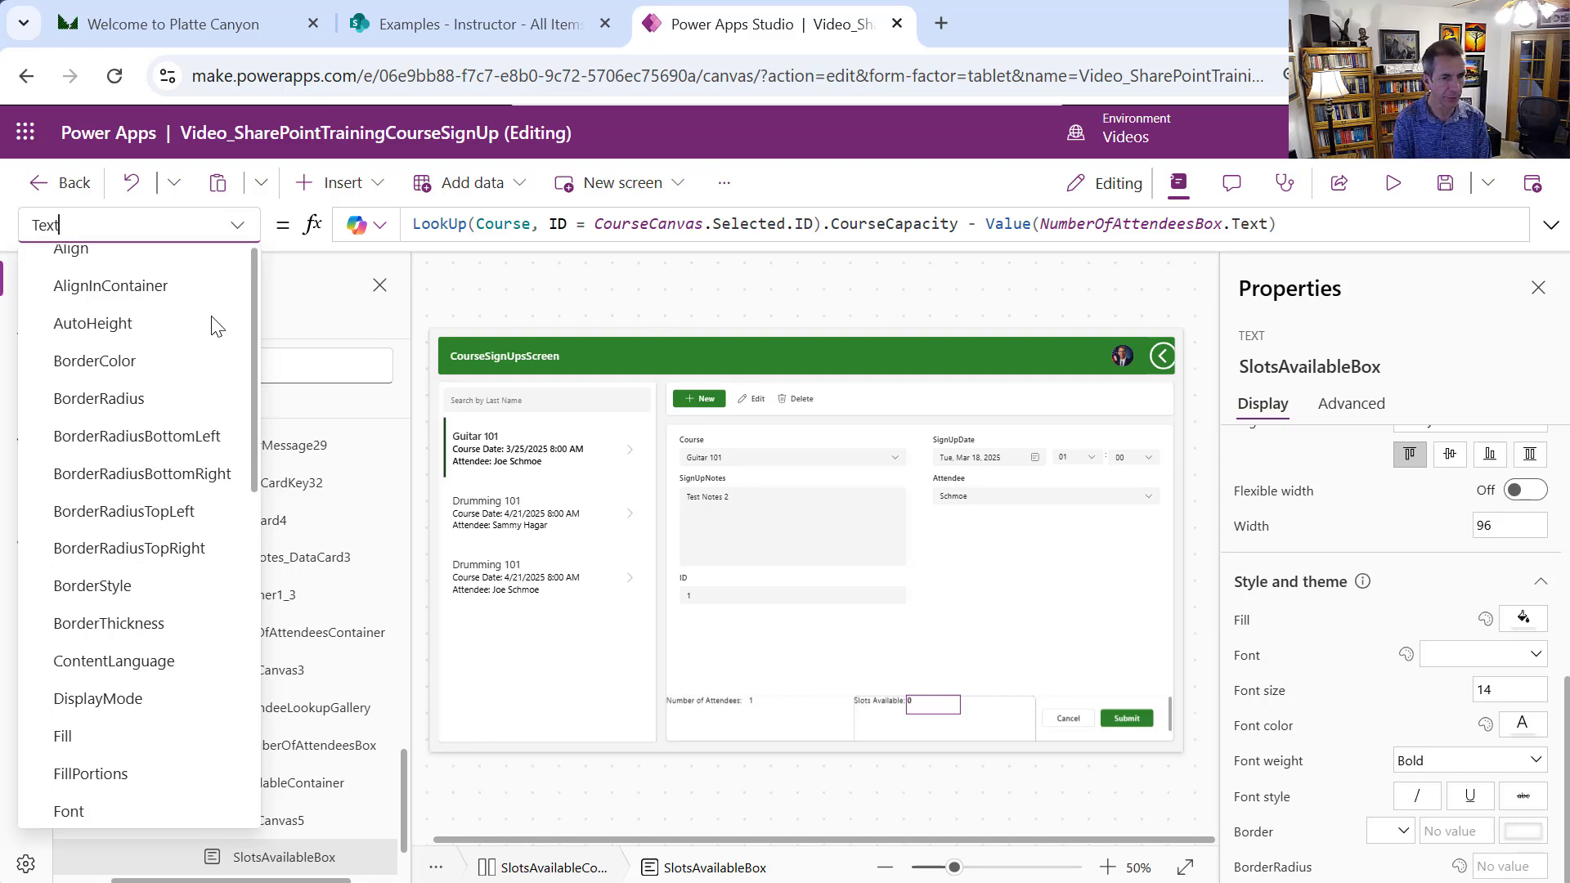
scroll(215, 323, down, 1)
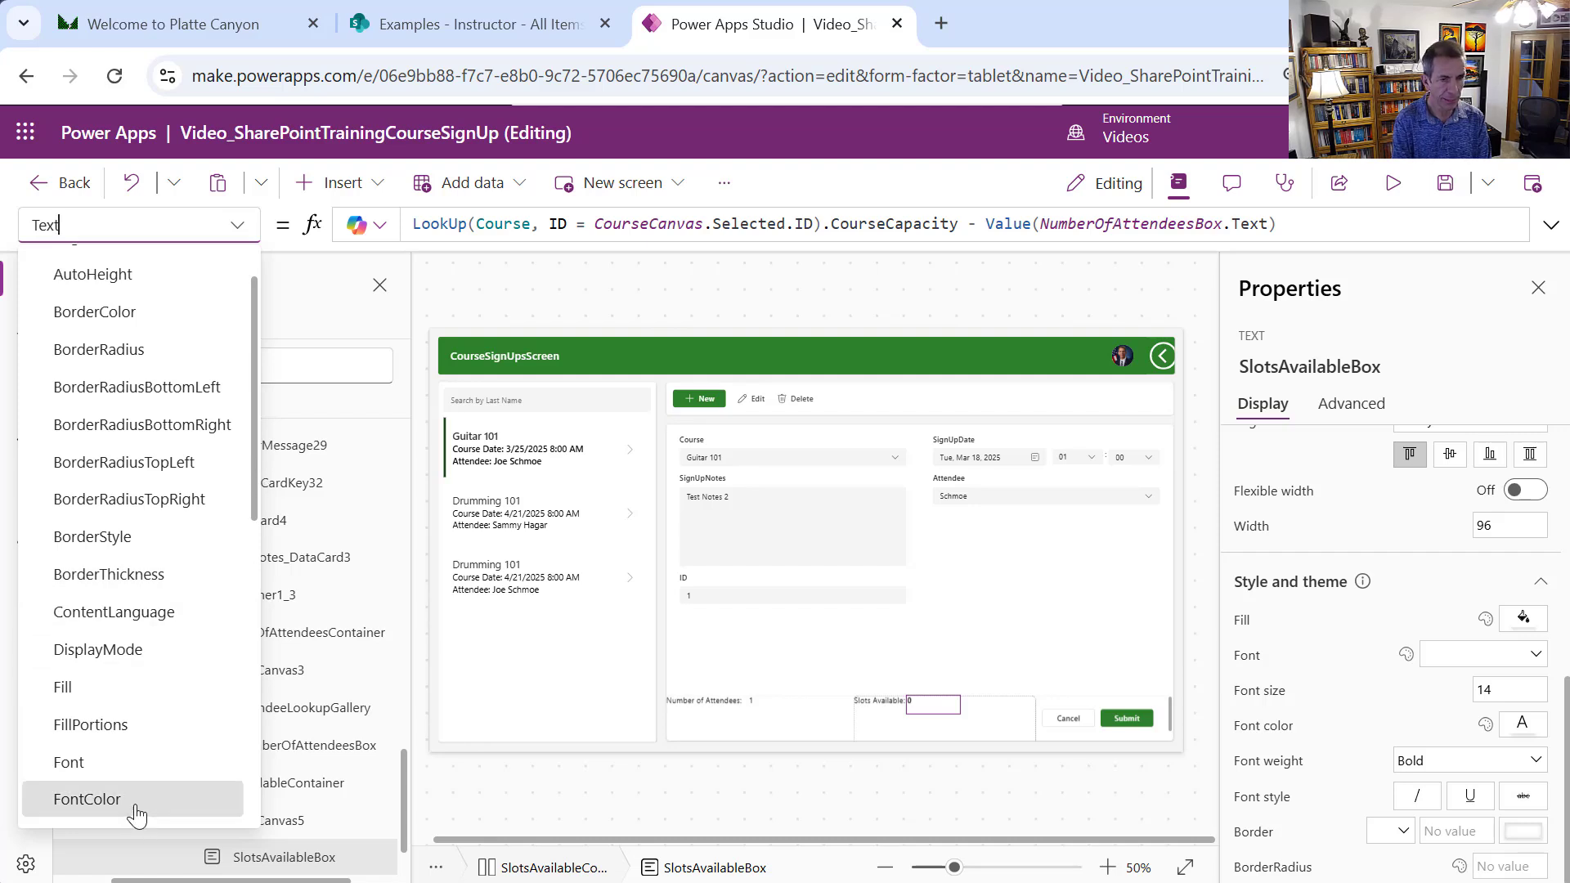
click(88, 798)
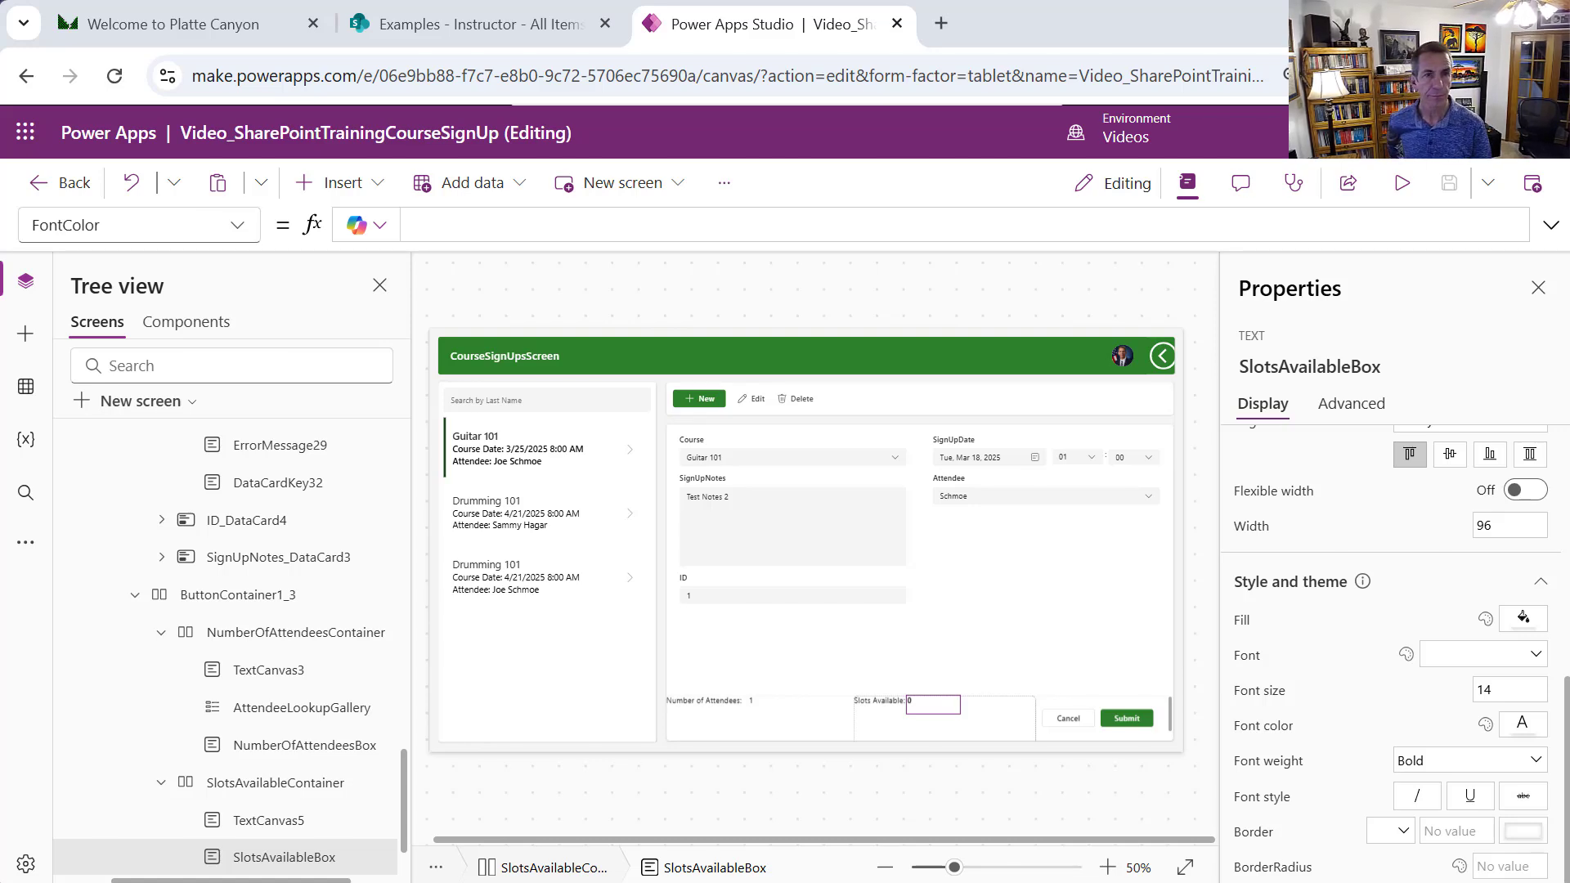
Paste an If(LookUp…) FontColor formula: red with no slots, orange below 20% capacity, else green
click(604, 224)
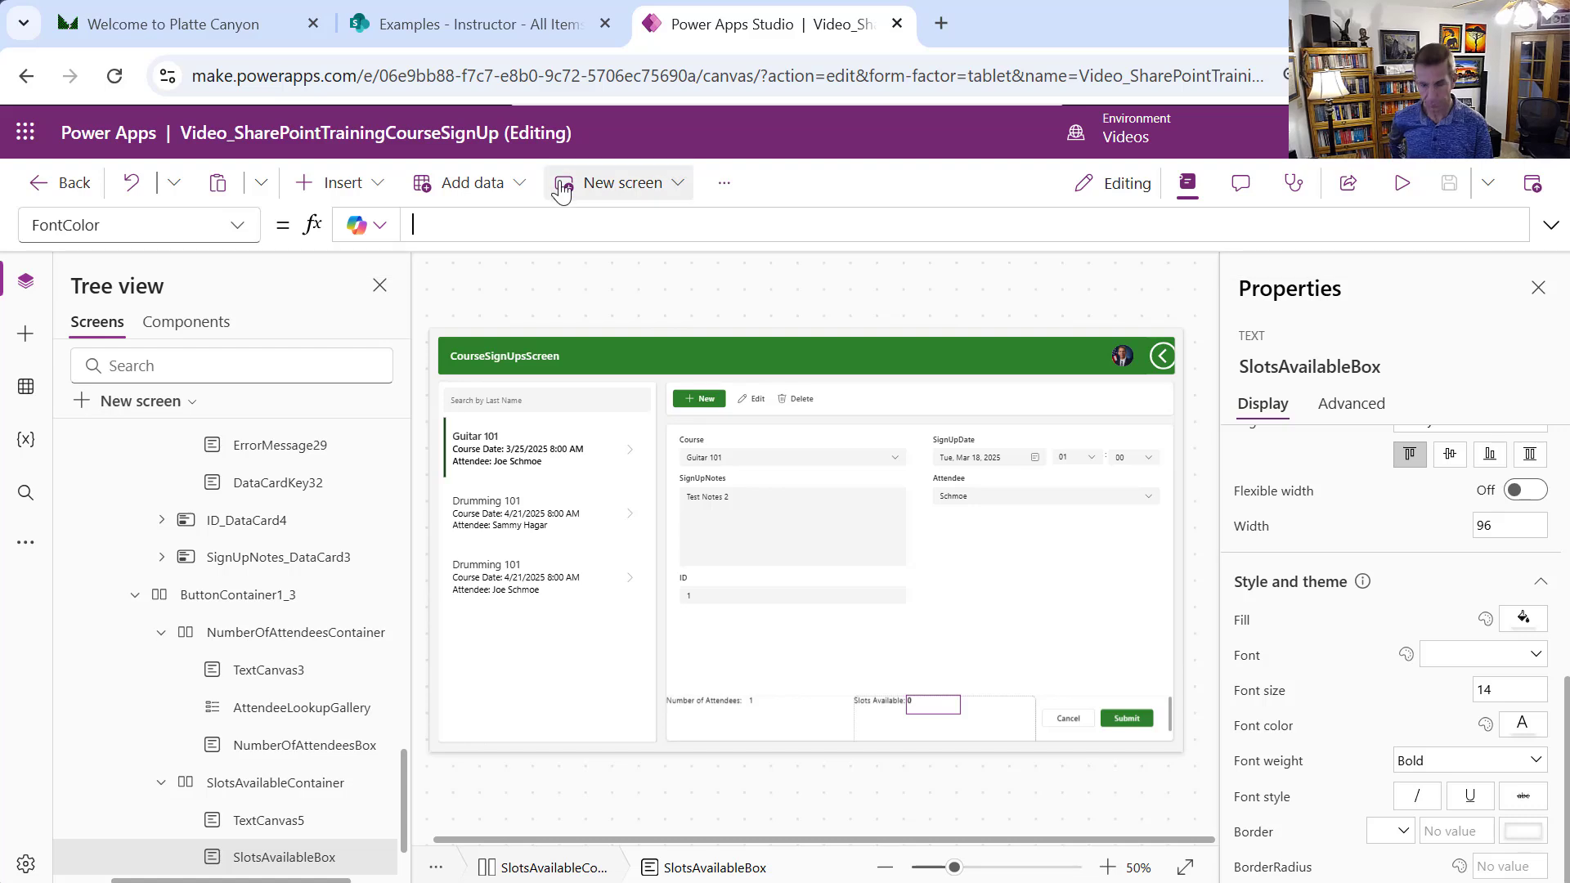
key(ctrl+v)
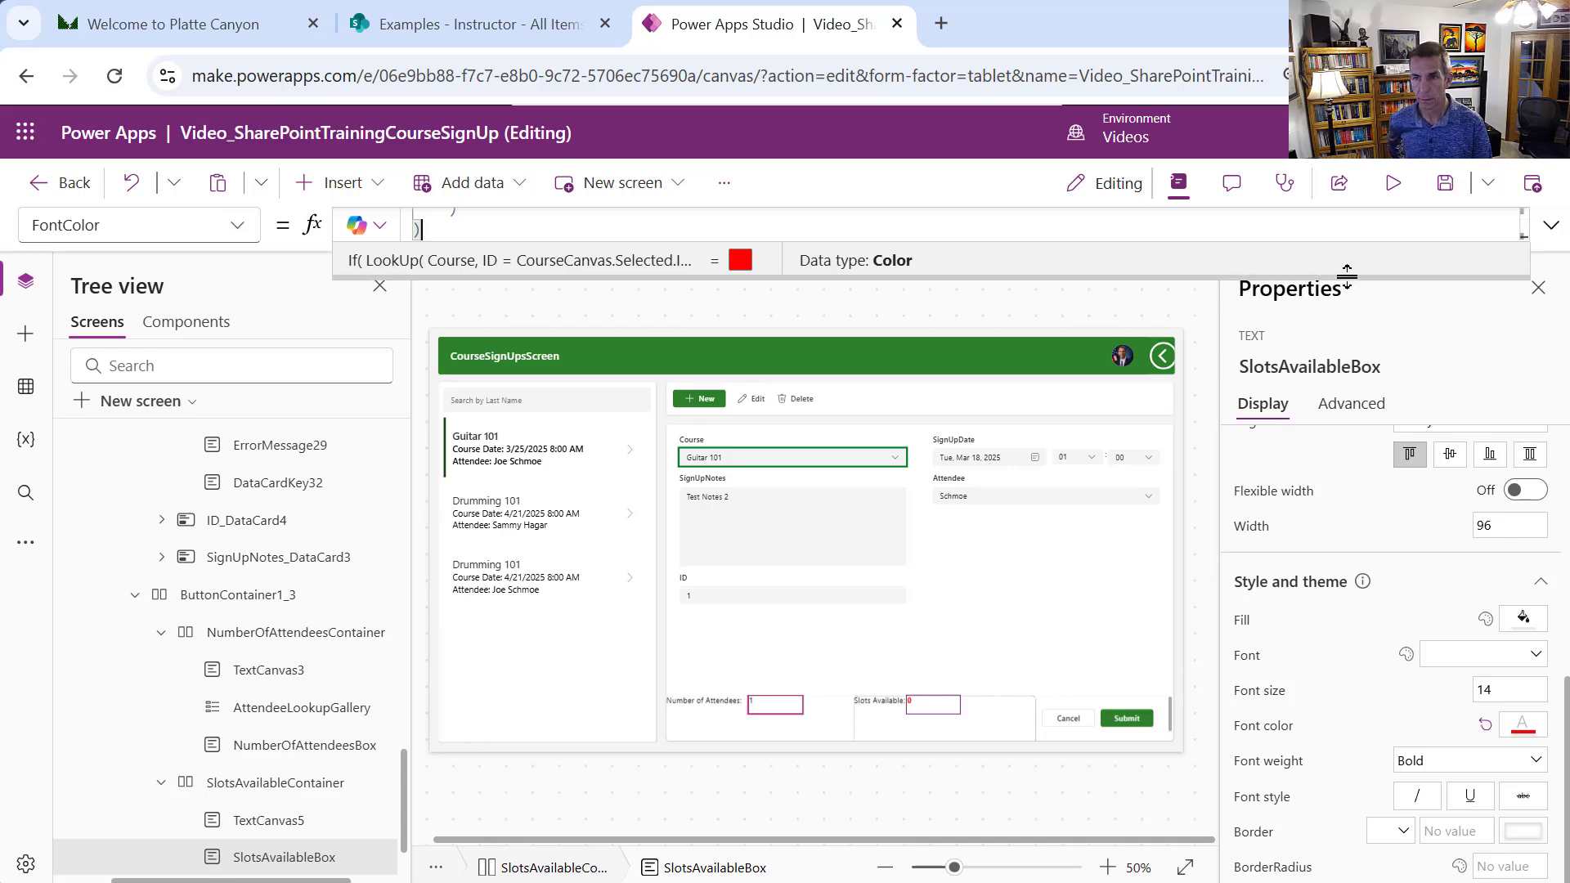
drag(1349, 277, 1388, 695)
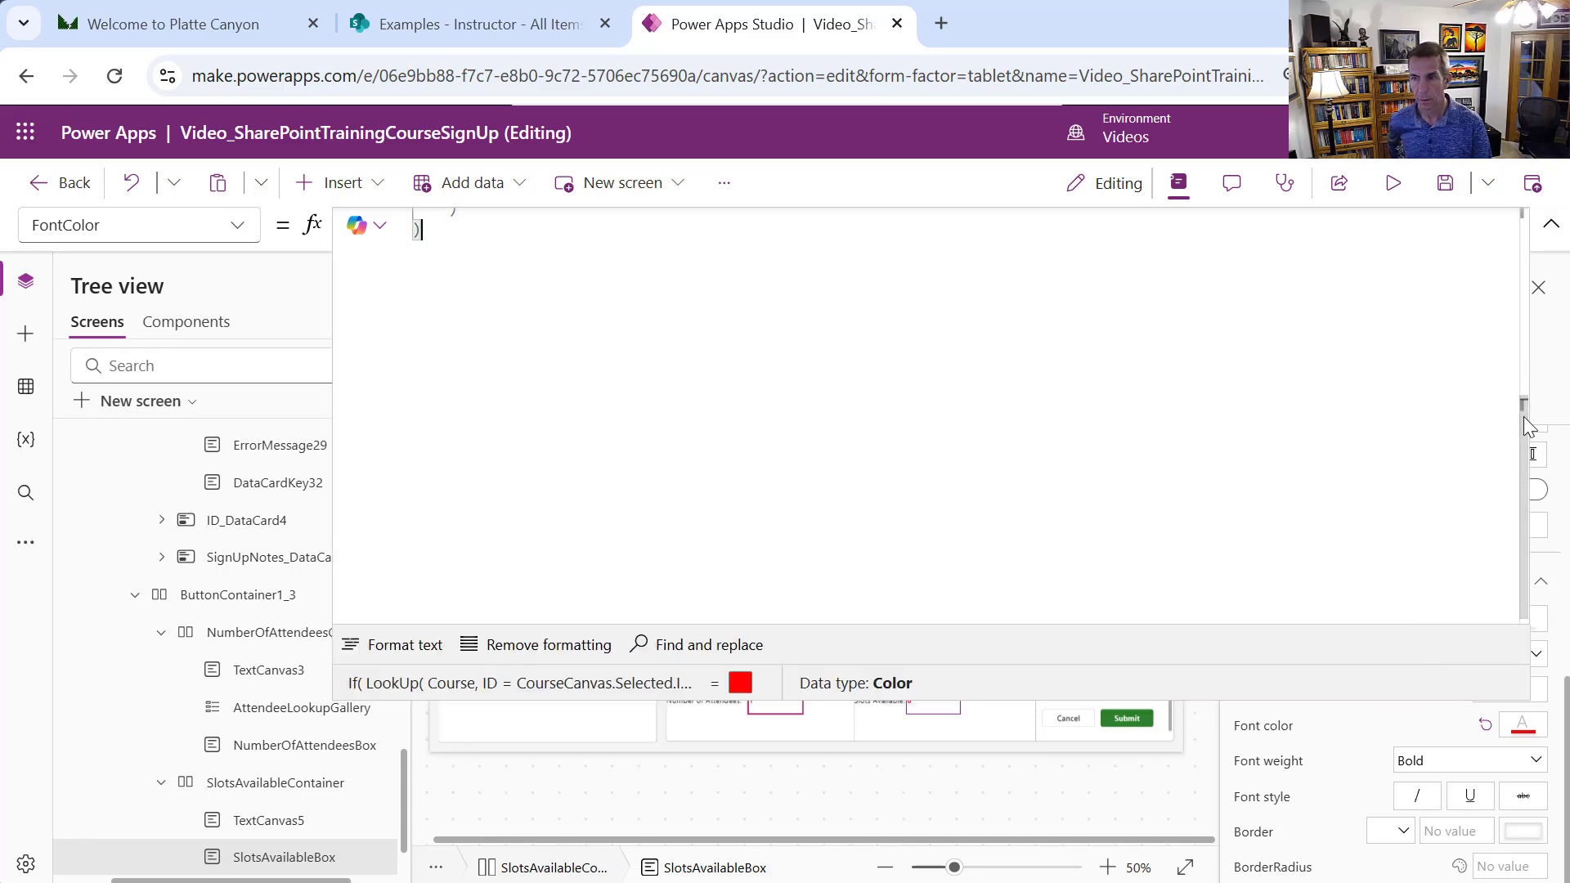
drag(1523, 416, 1505, 209)
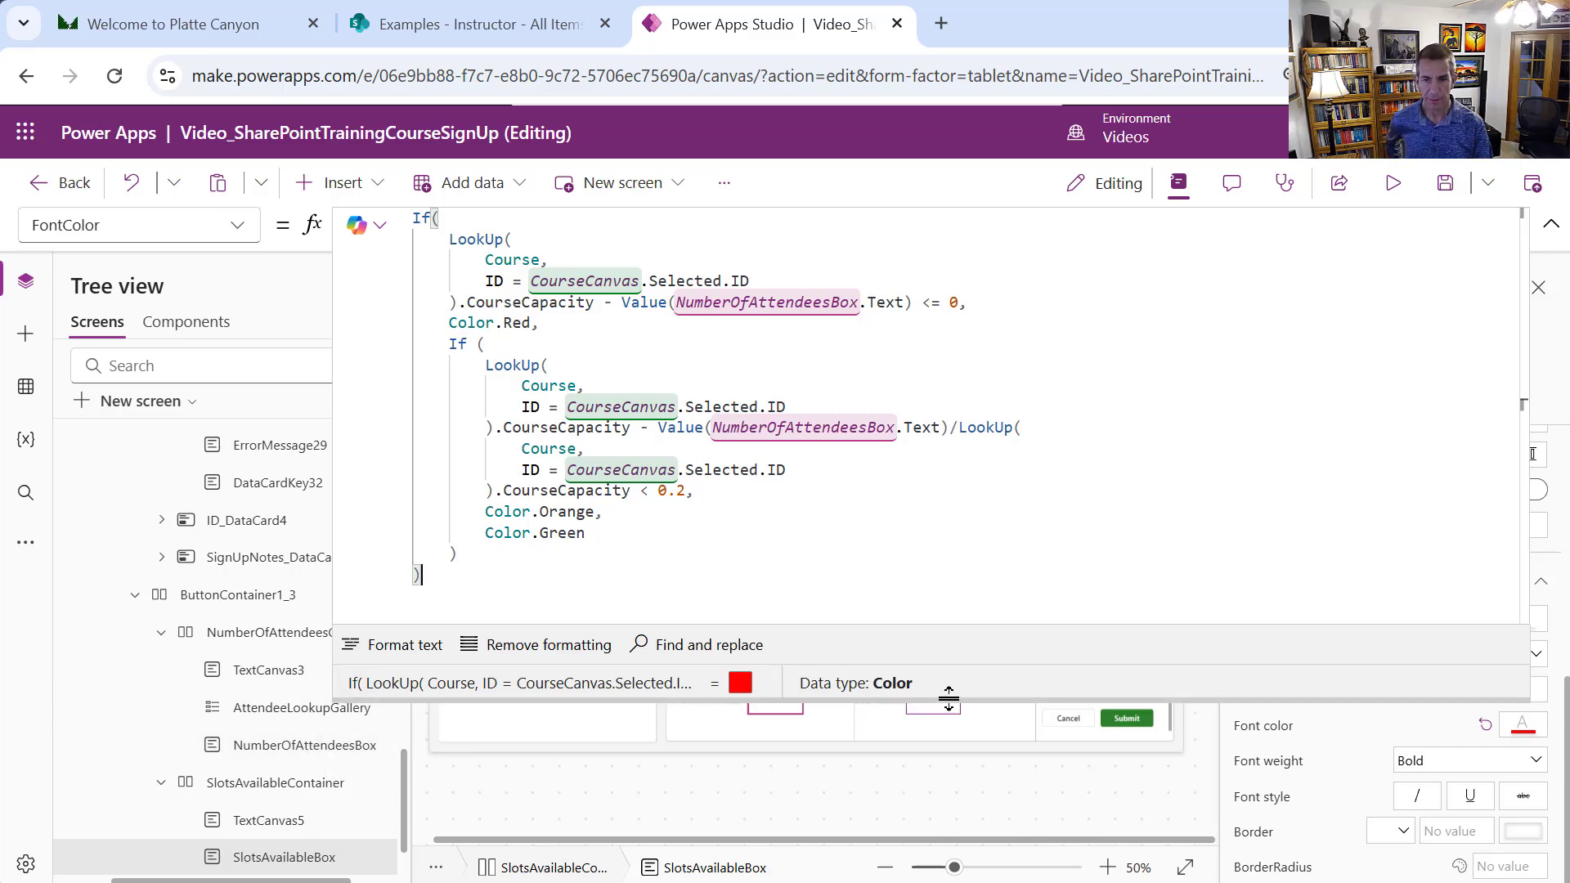
drag(949, 699, 953, 257)
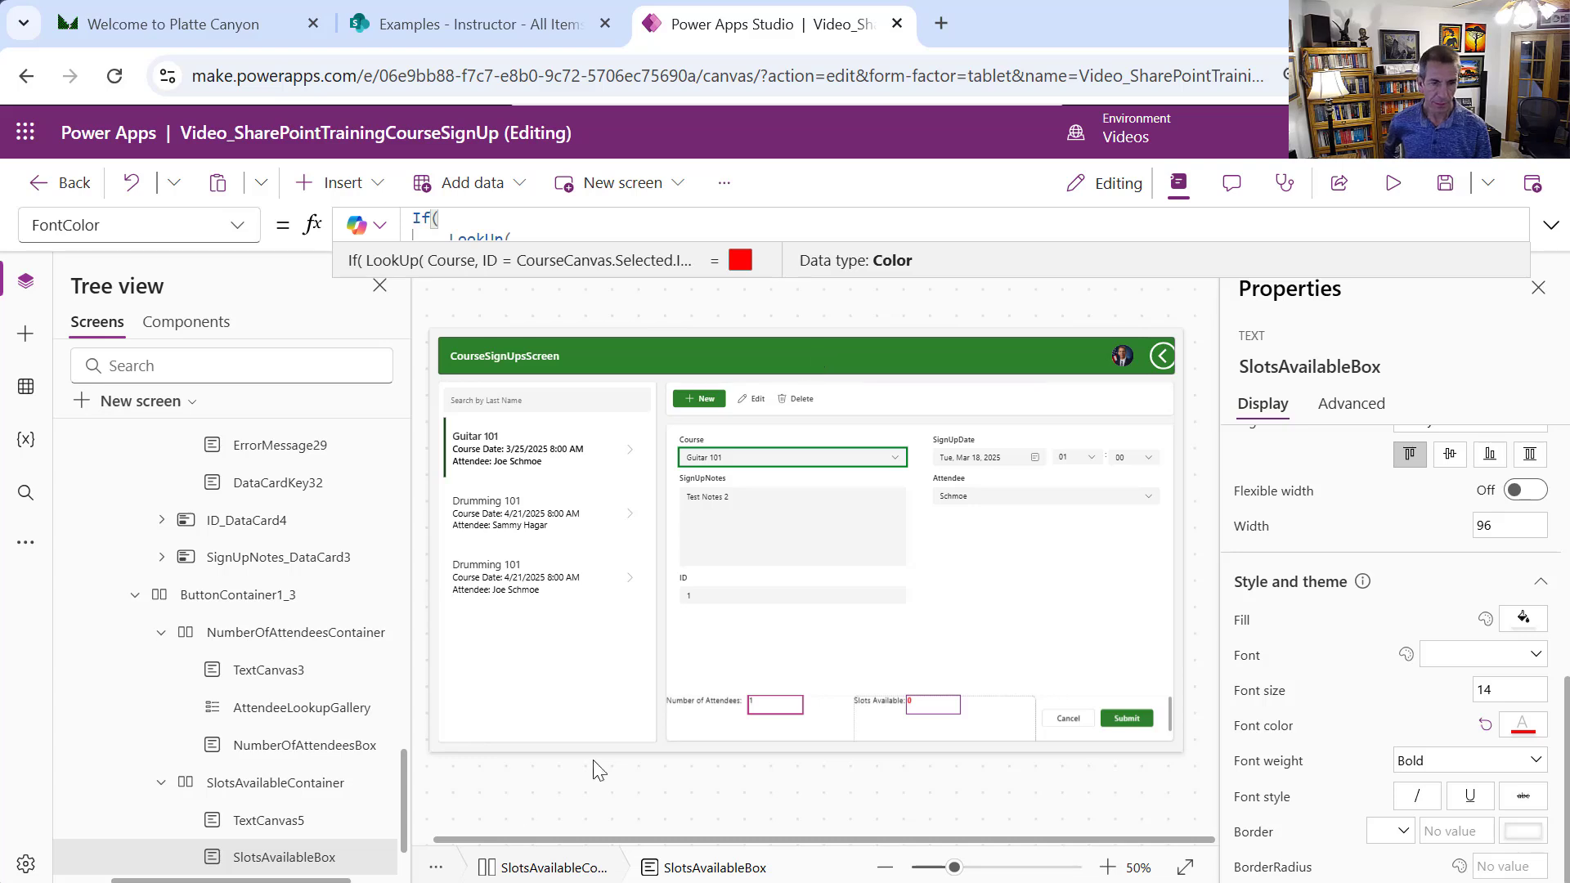
click(226, 626)
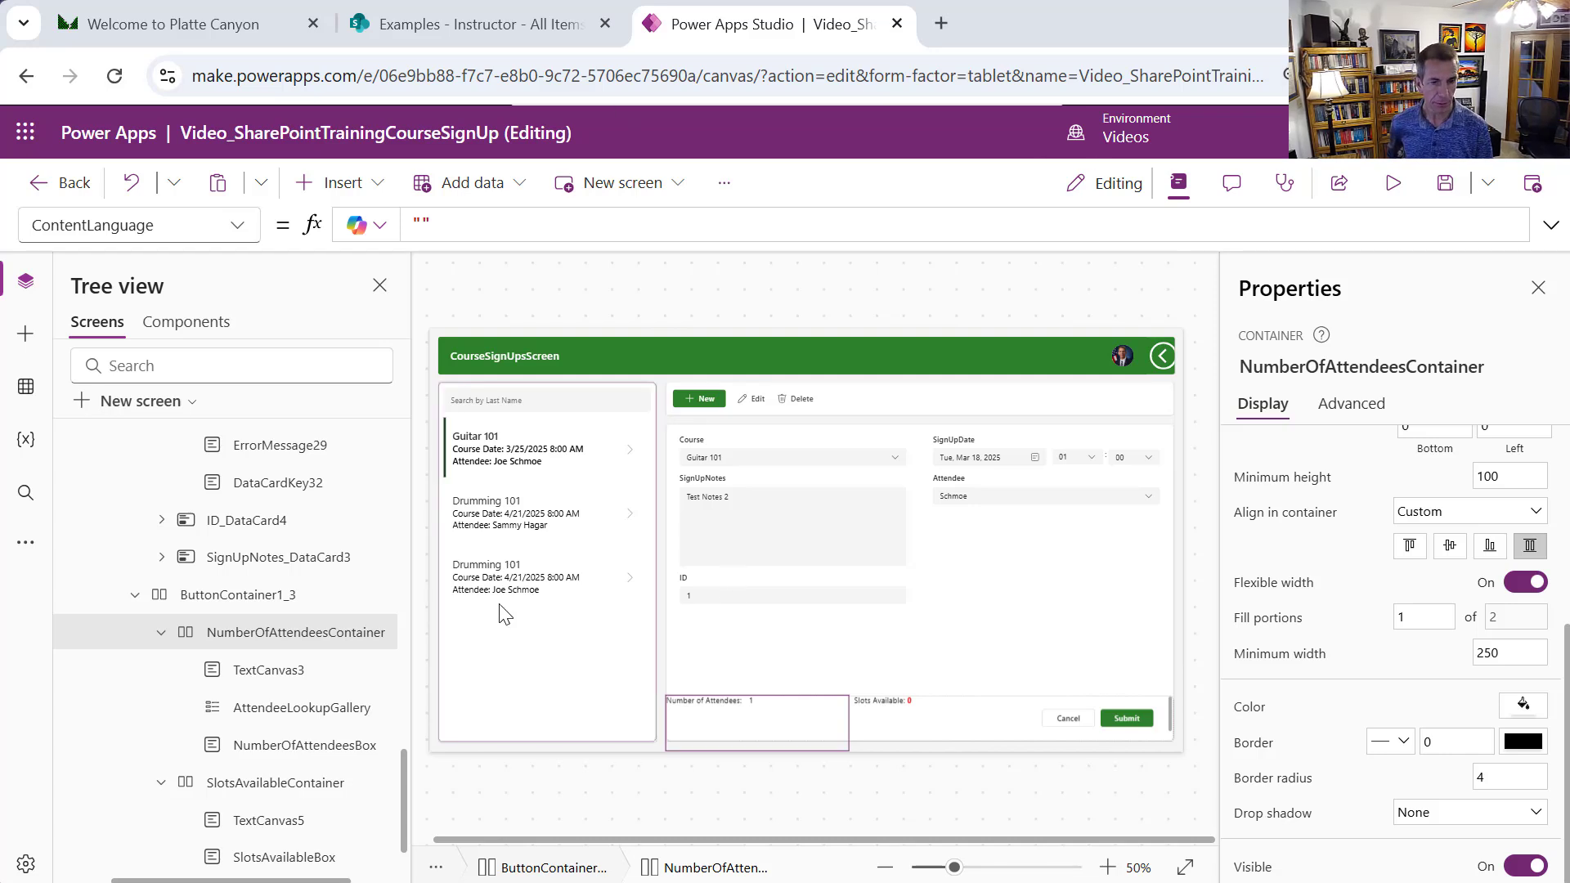
Replace NumberOfAttendeesContainer's Visible value true with the Not(…Mode = FormMode.New) Or (… > 0 And … > 0) formula
click(239, 230)
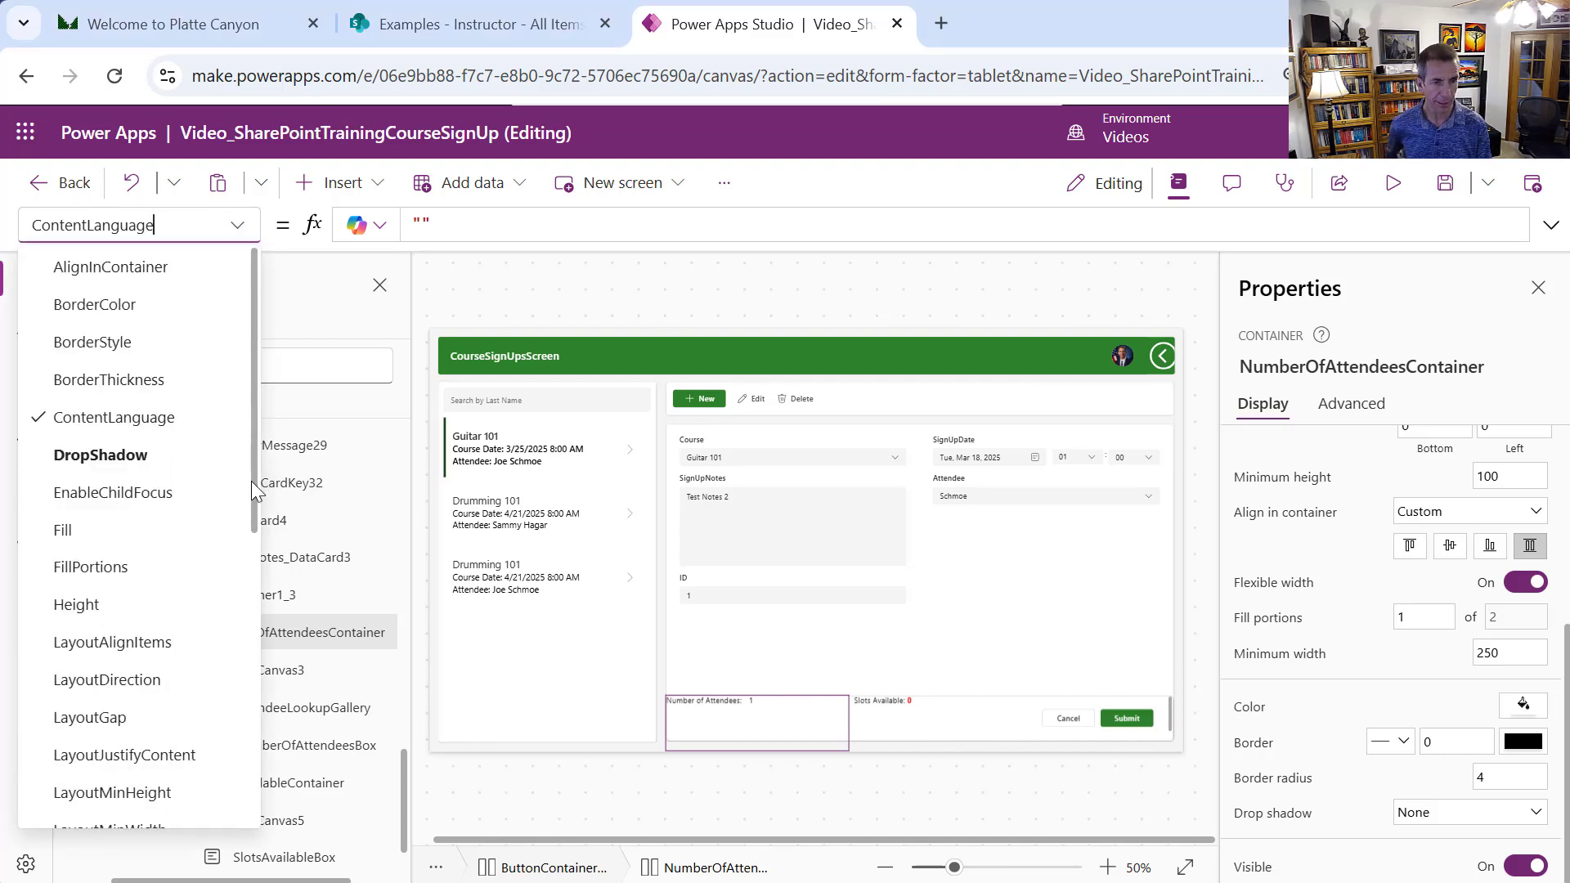
drag(259, 488, 303, 804)
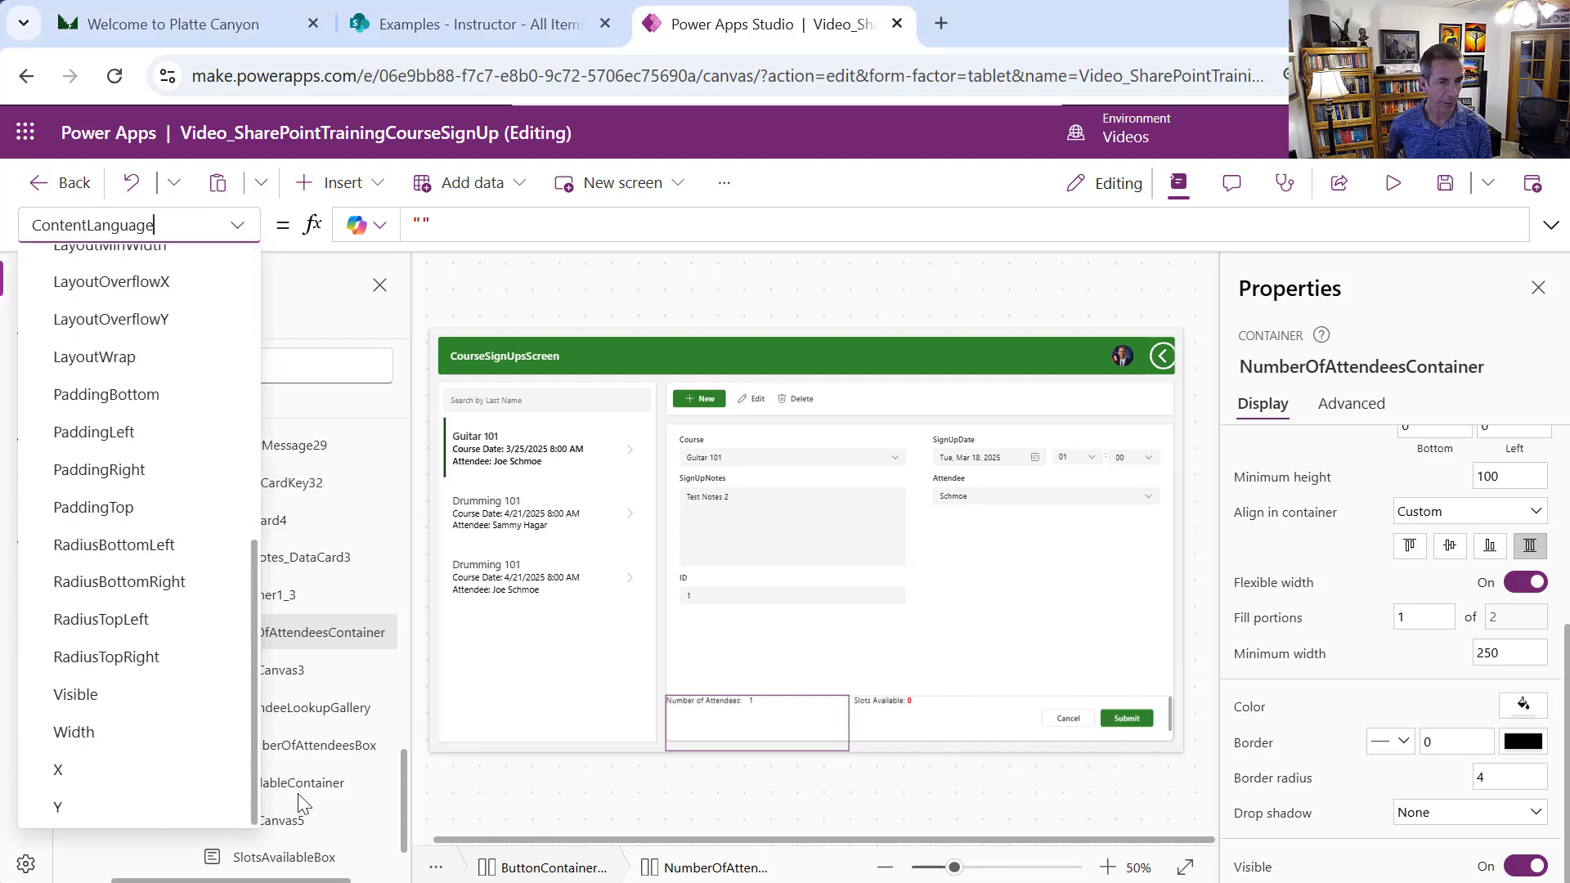
click(147, 697)
drag(537, 218, 404, 222)
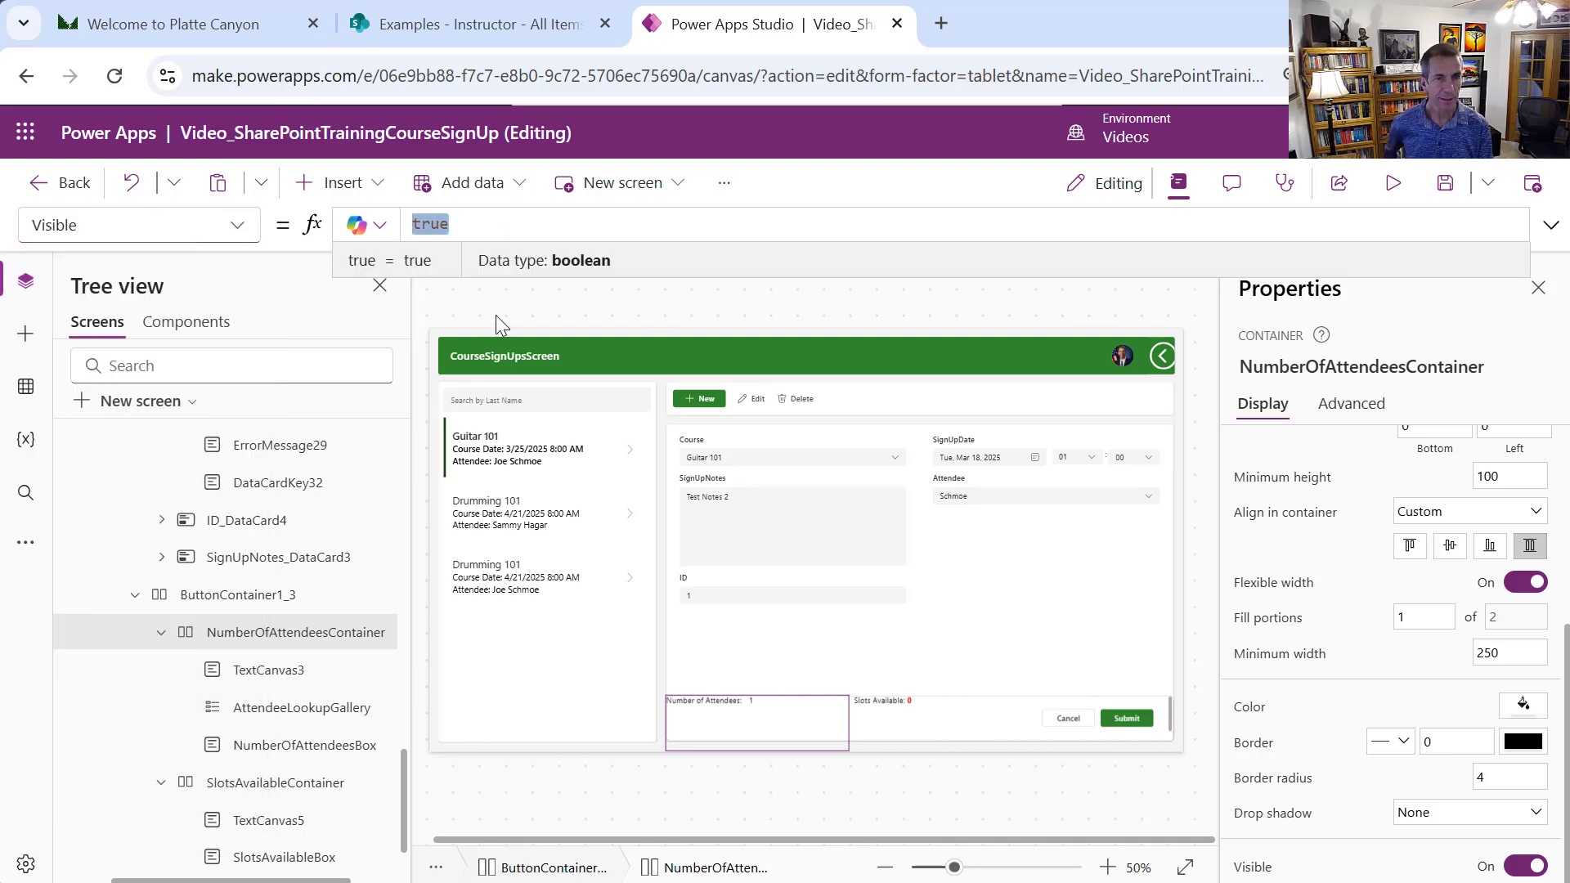
text(Not (CourseSignUpForm.Mode = FormMode.New) Or (CourseCanvas.Selected.ID > 0 And AttendeeCanvas.Selected.ID > 0))
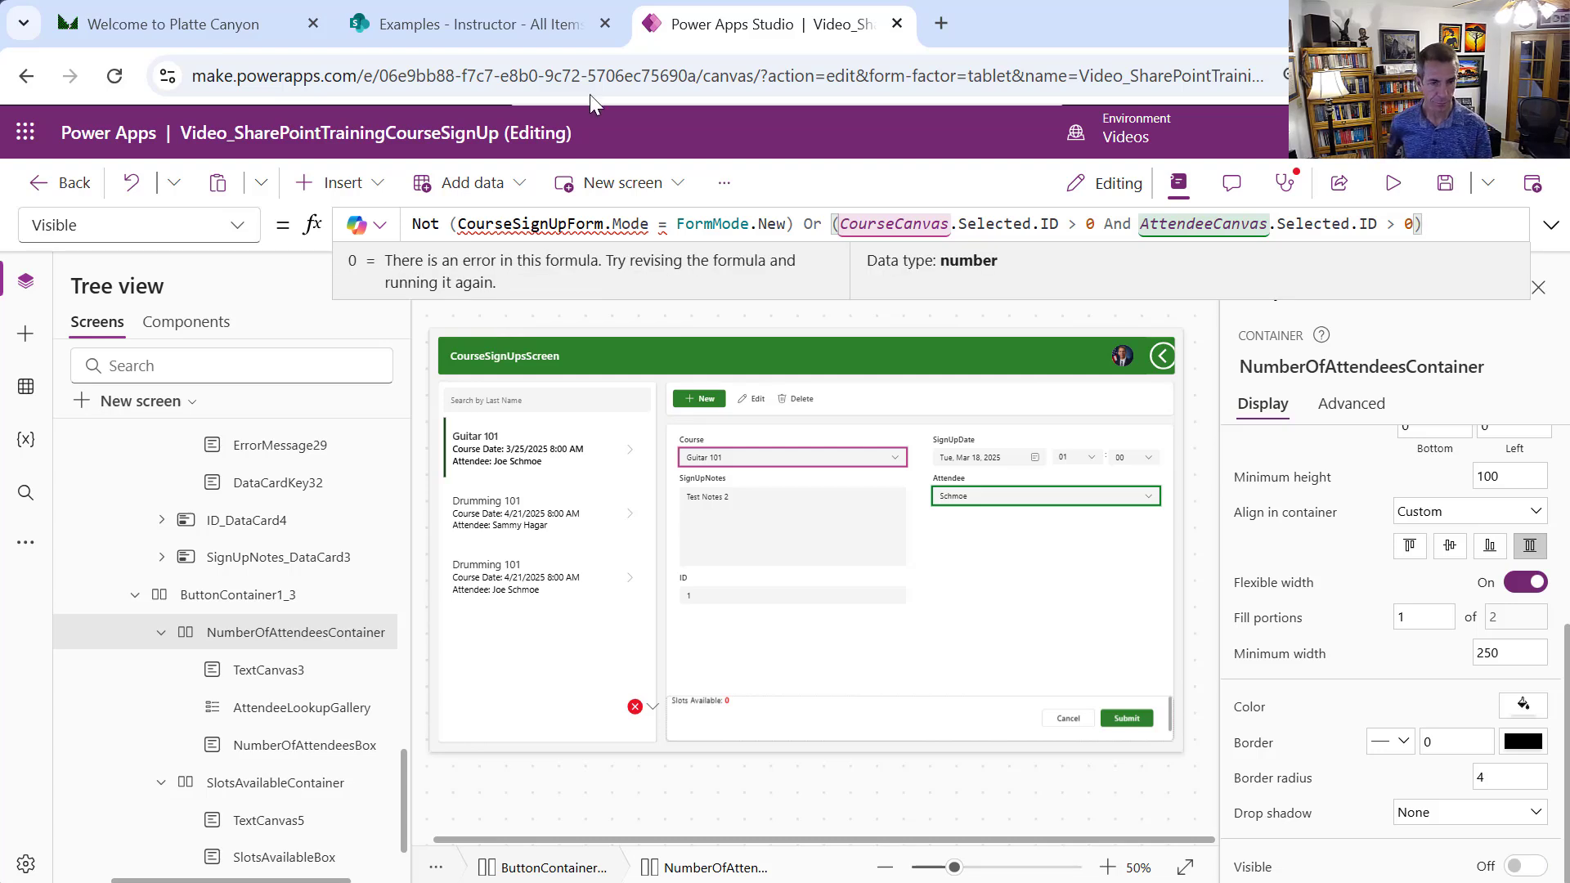
scroll(394, 744, up, 2)
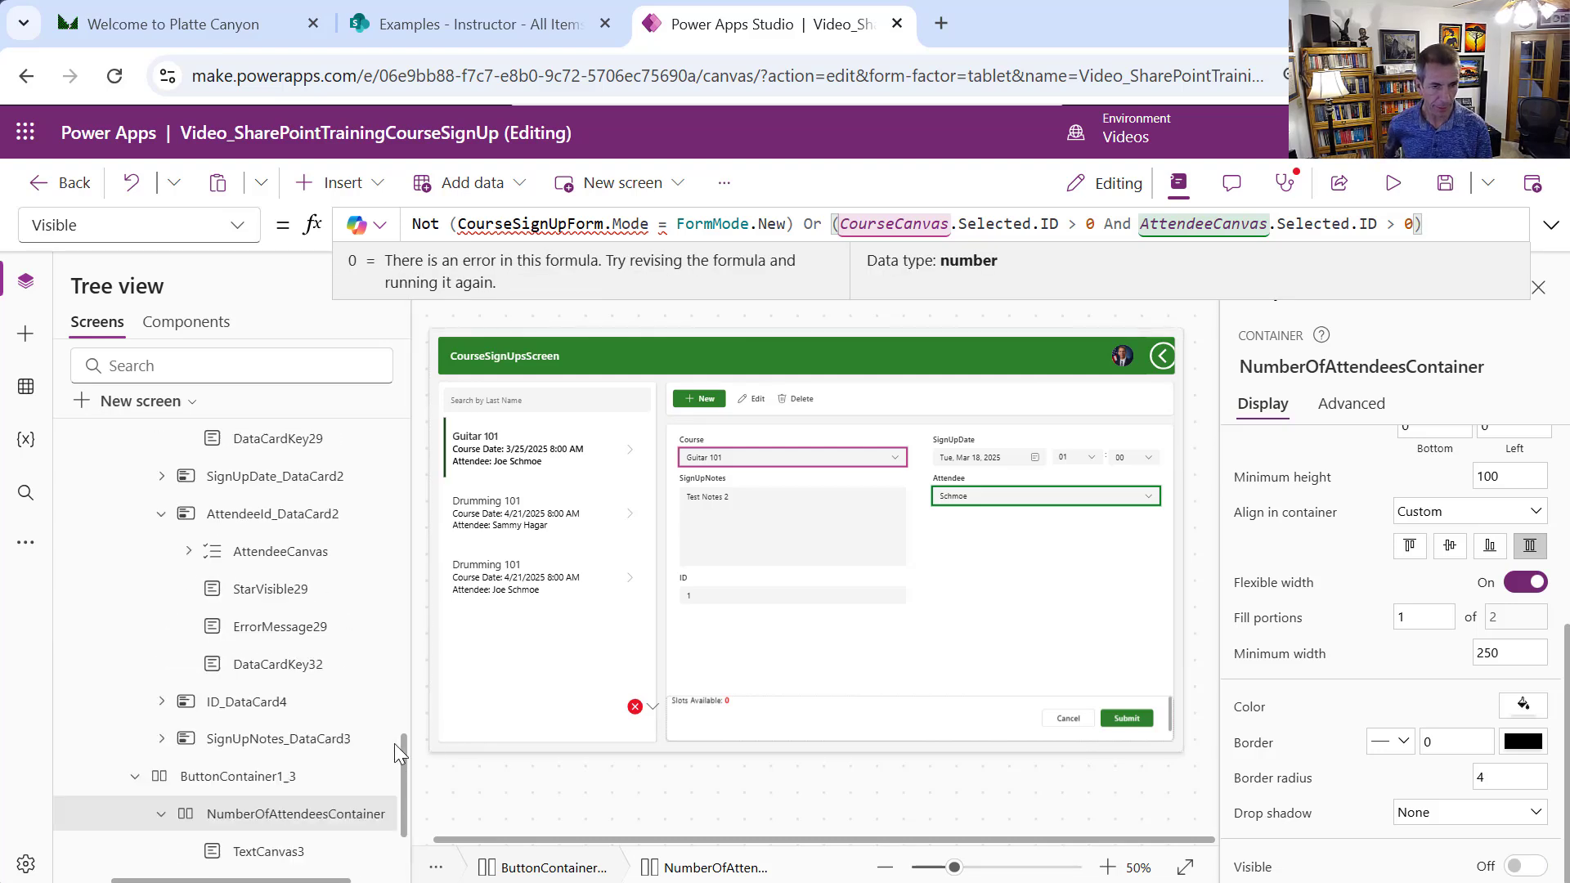
scroll(394, 743, up, 3)
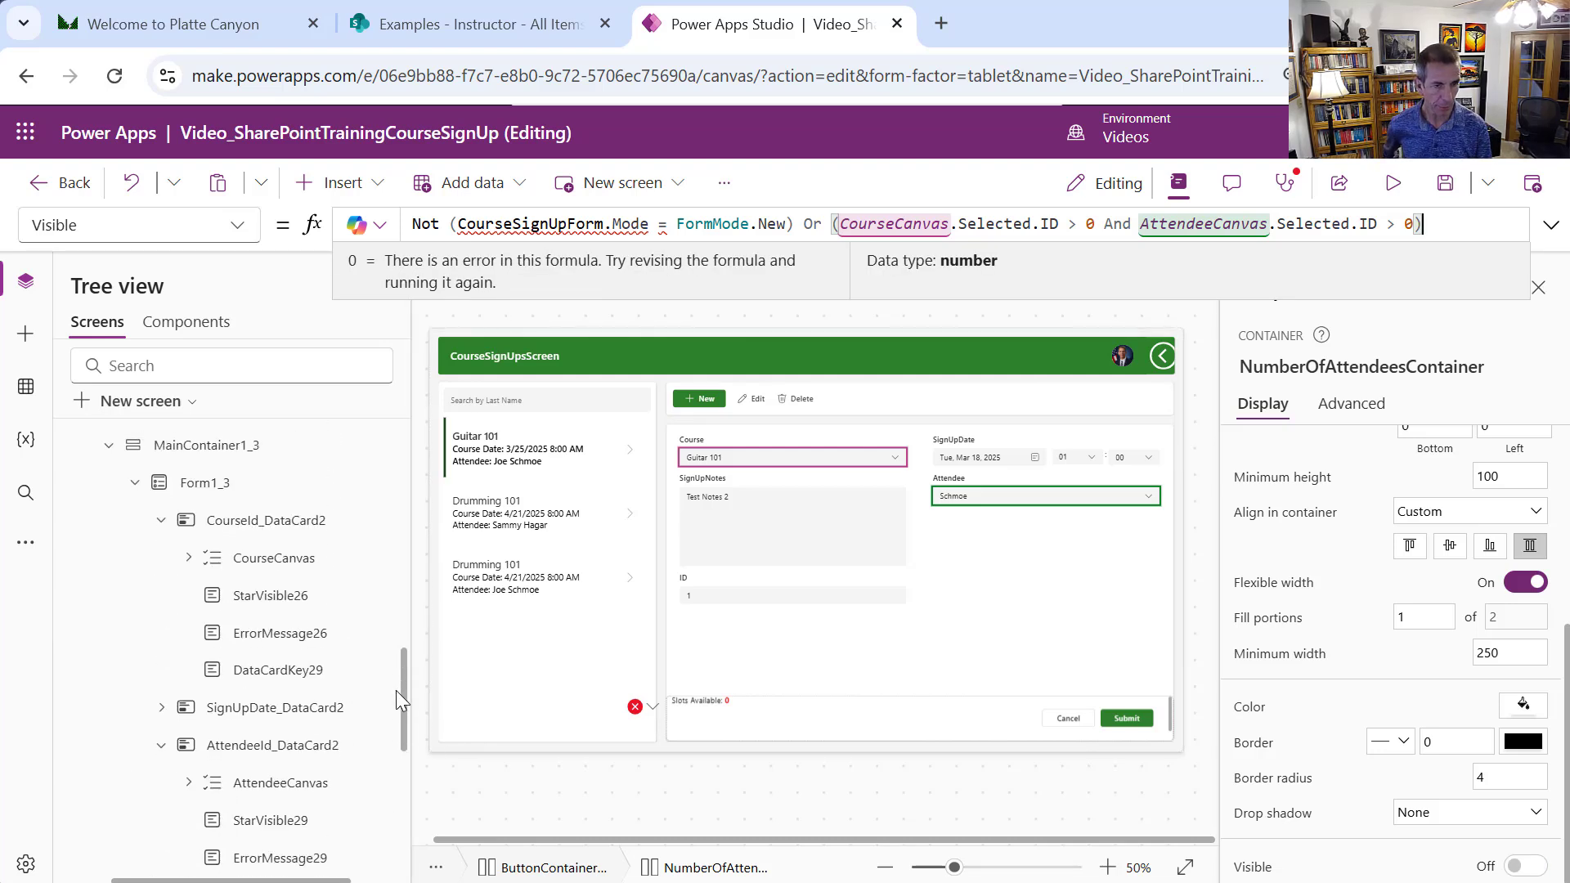
Rename Form1_3 to CourseSignUpForm in the Tree view
click(229, 484)
right_click(230, 484)
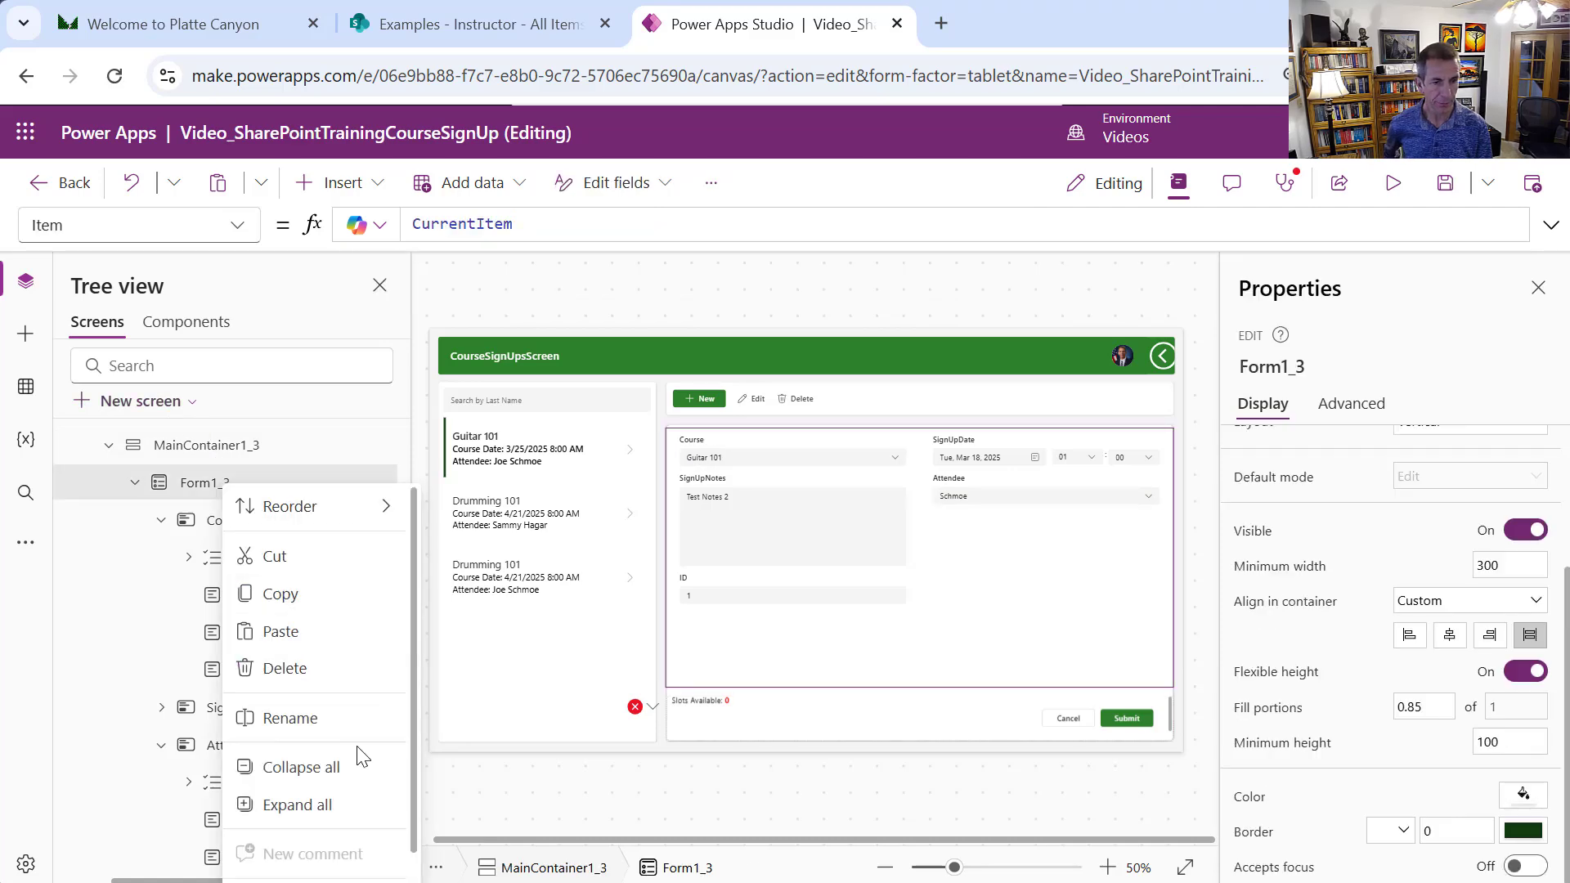
click(328, 734)
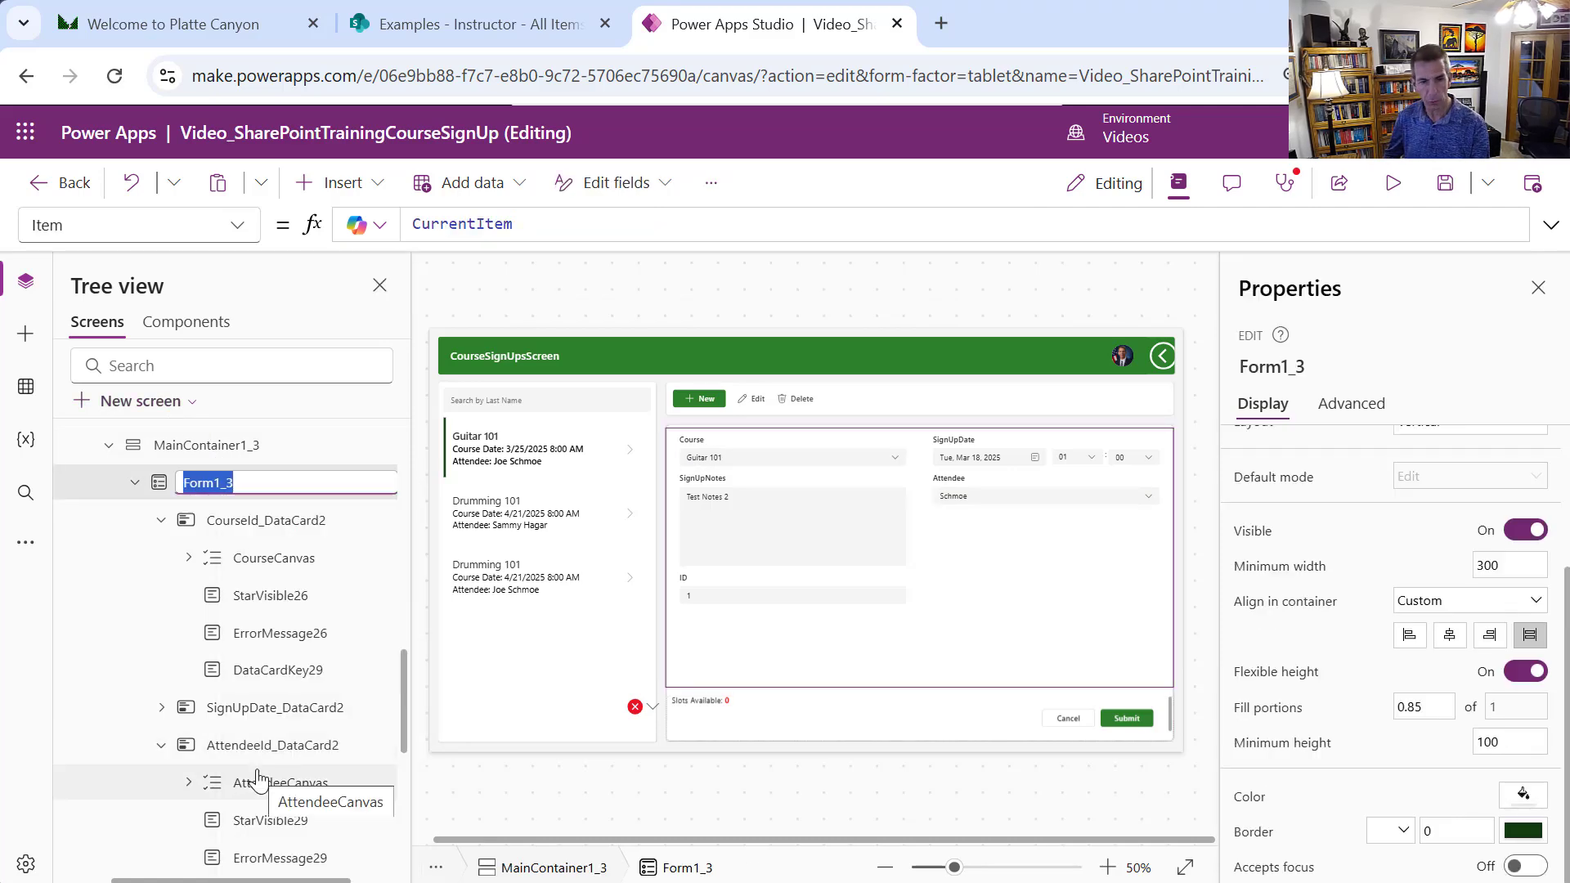
text(CourseSi)
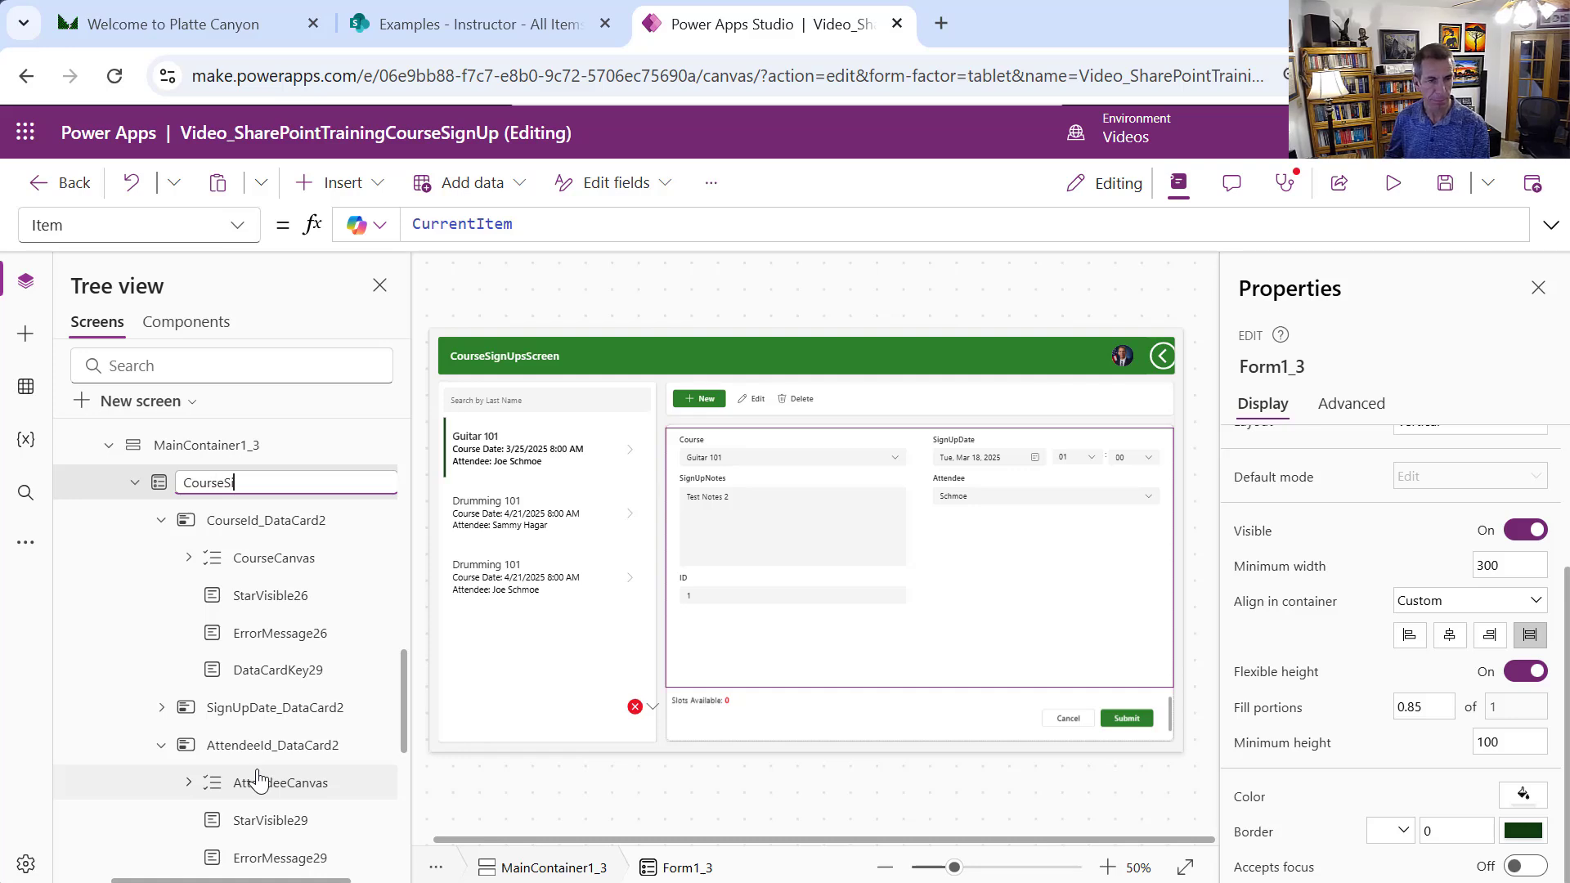
text(gnUpForm)
key(Return)
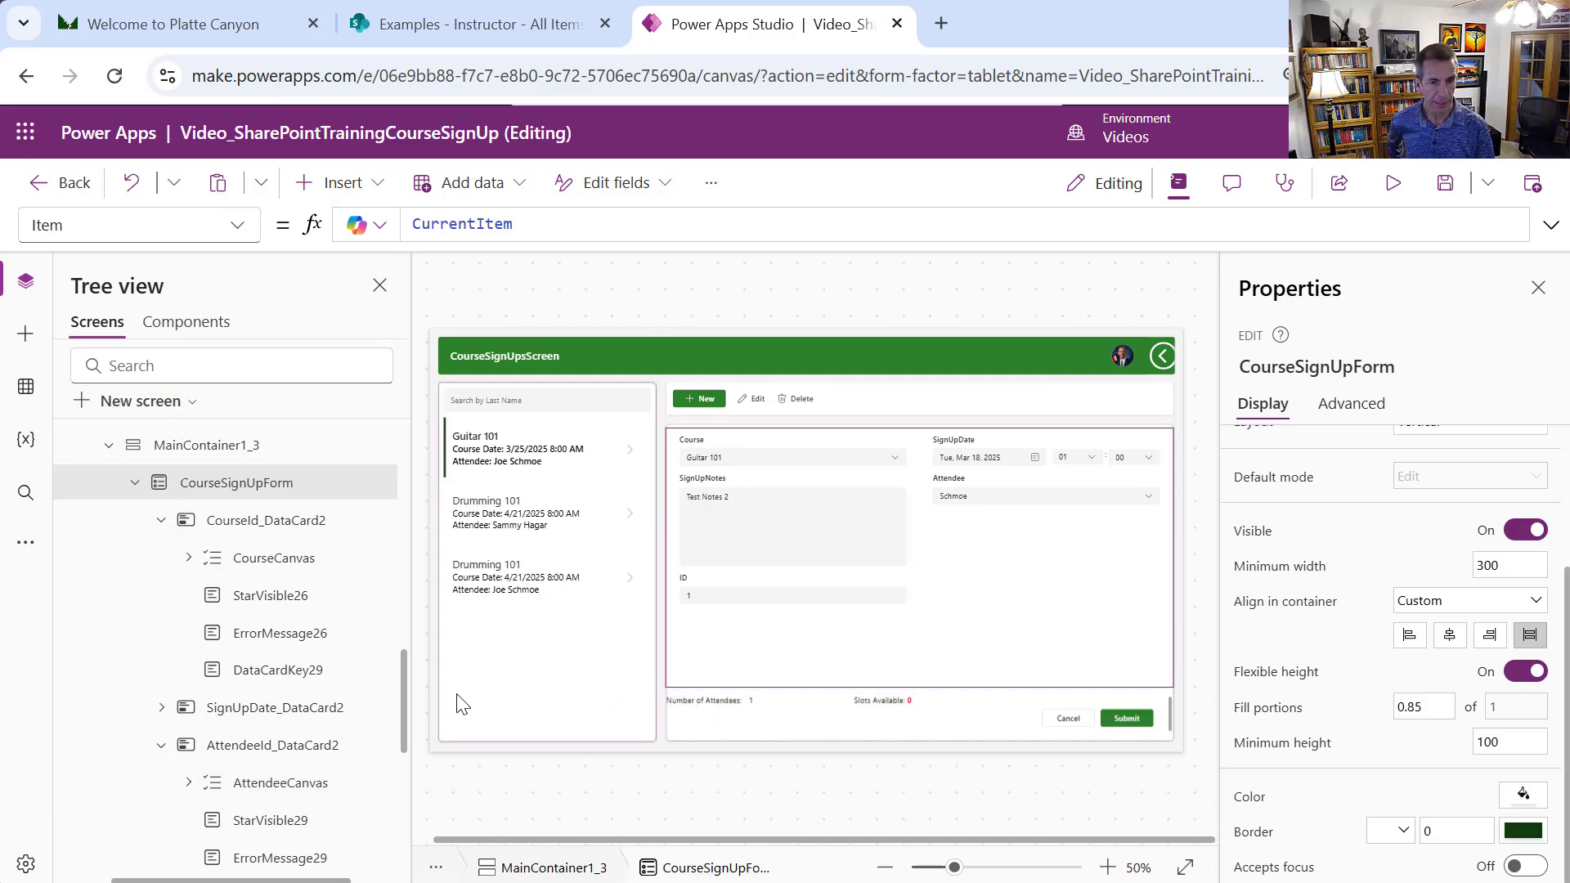
drag(400, 700, 413, 764)
Enlarge the formula bar and select NumberOfAttendeesContainer's entire Visible formula
click(364, 617)
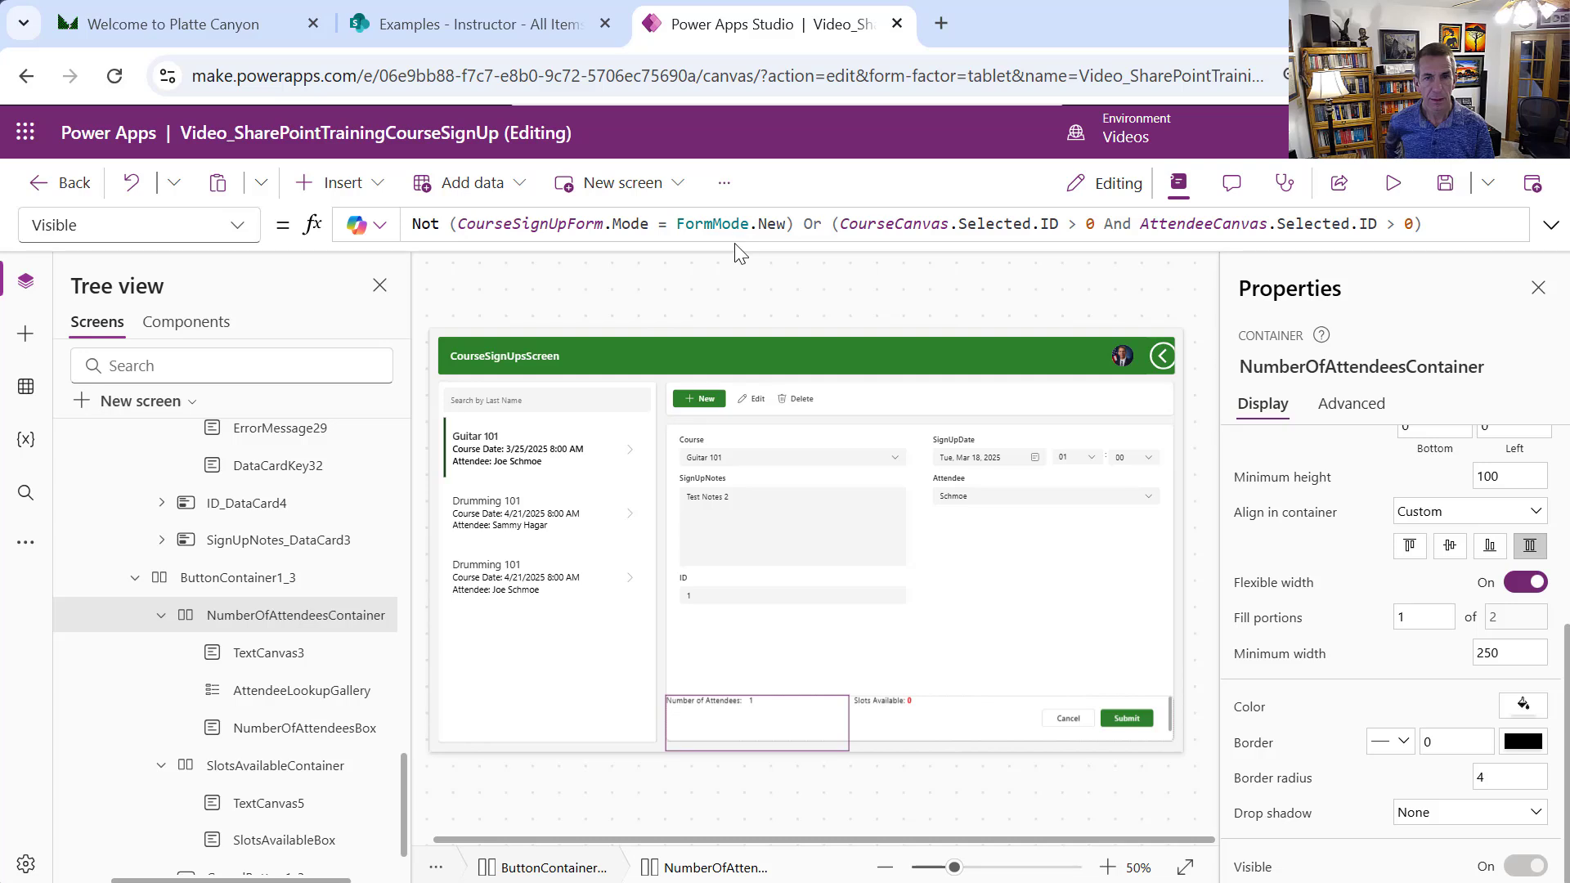
drag(736, 246, 758, 351)
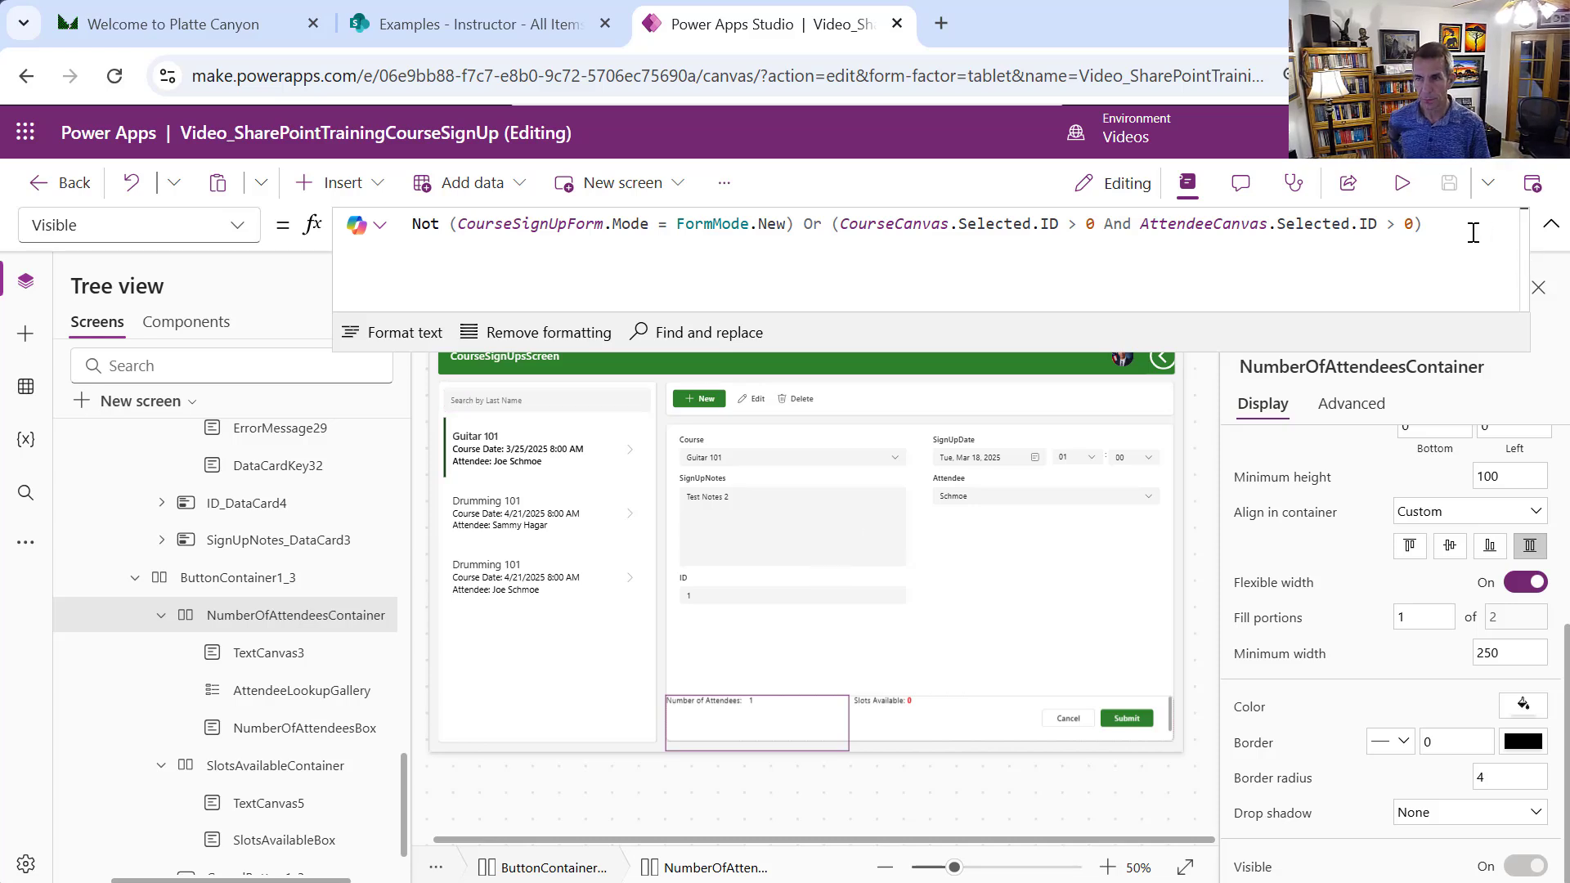
drag(1472, 233, 311, 238)
key(ctrl+c)
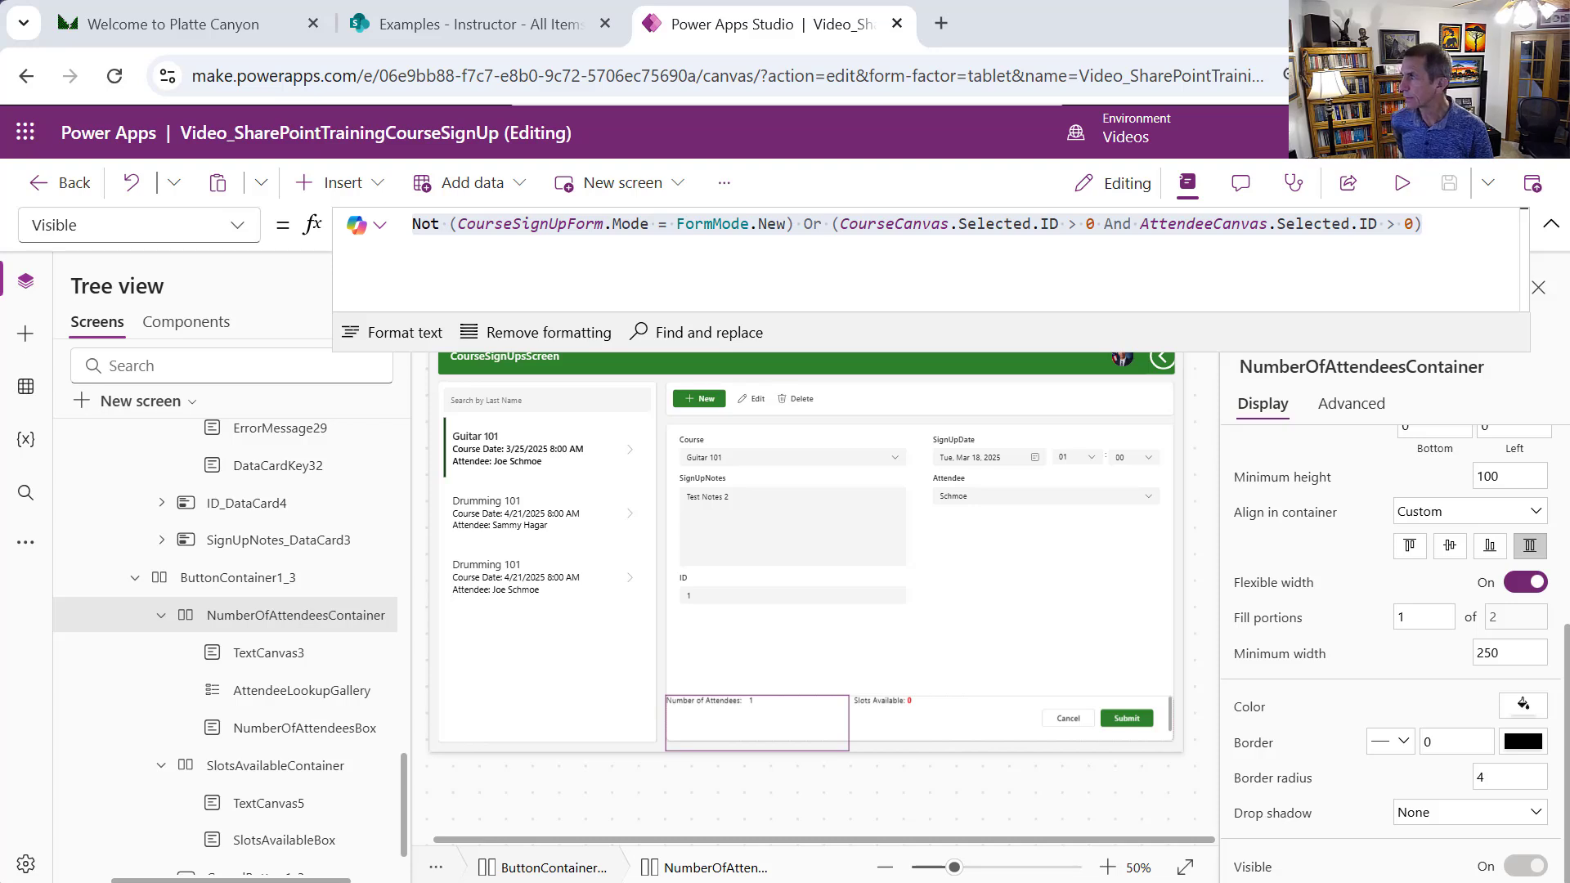
Paste the NumberOfAttendeesContainer visibility formula into SlotsAvailableContainer's Visible property, replacing true
click(241, 768)
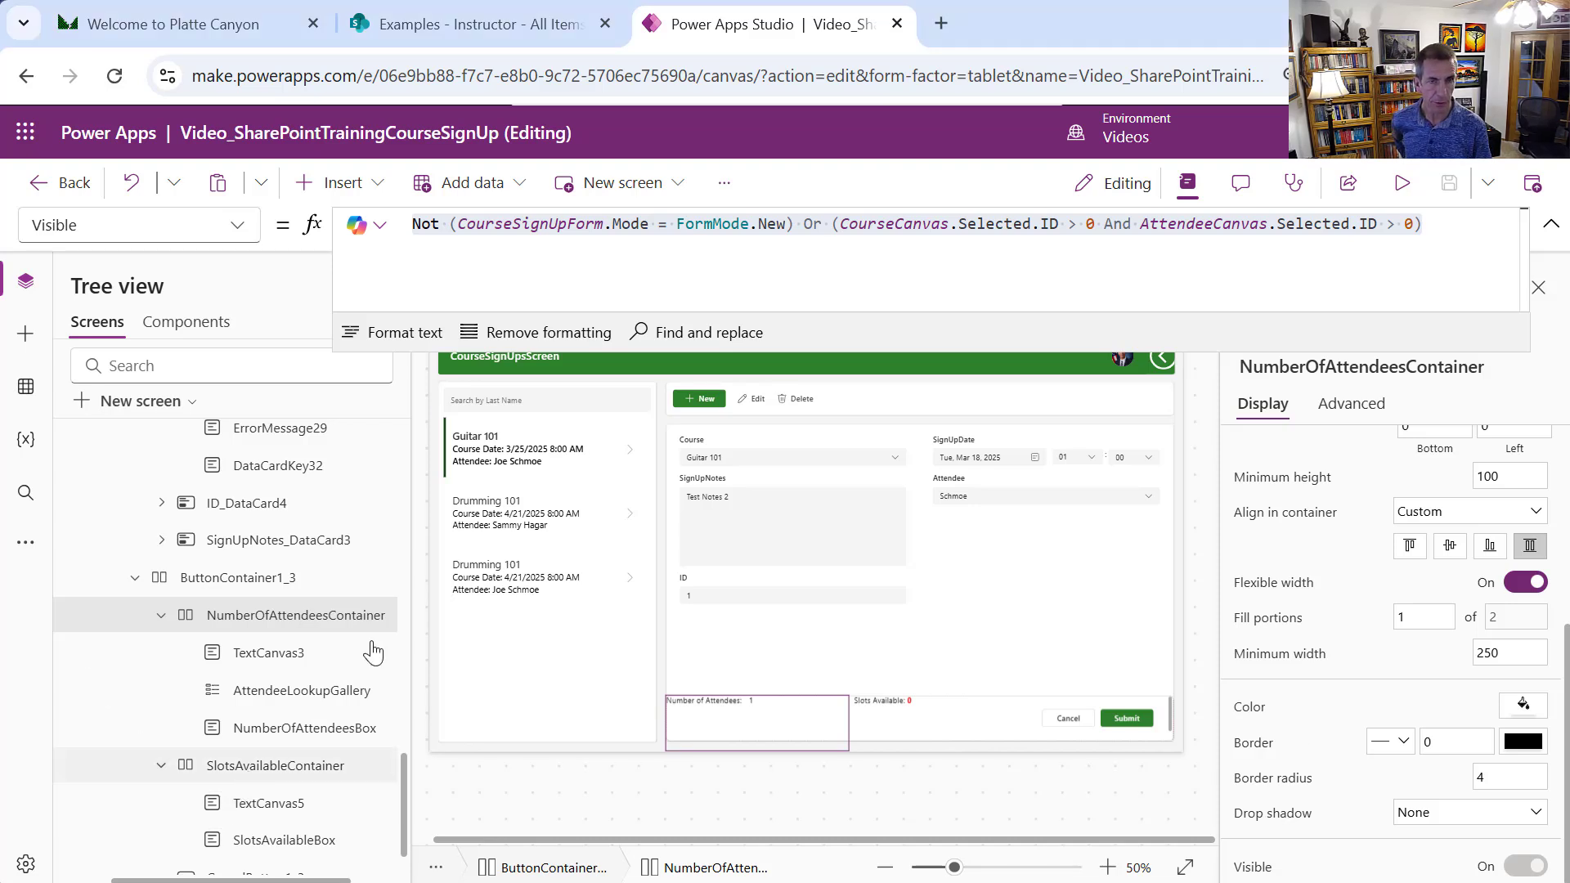
click(237, 227)
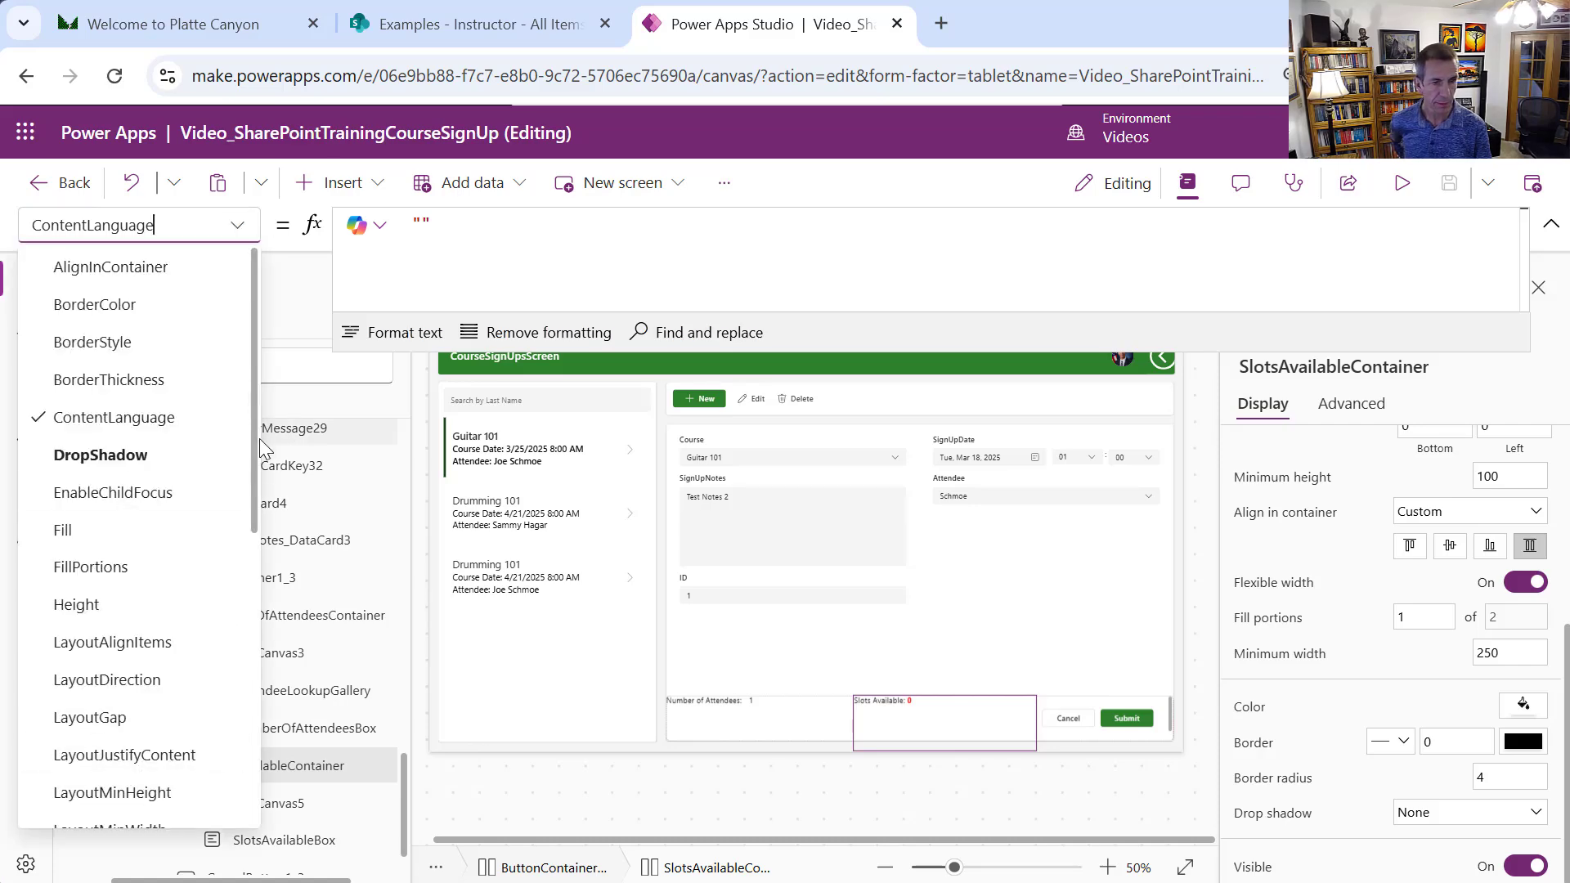
drag(255, 448, 281, 741)
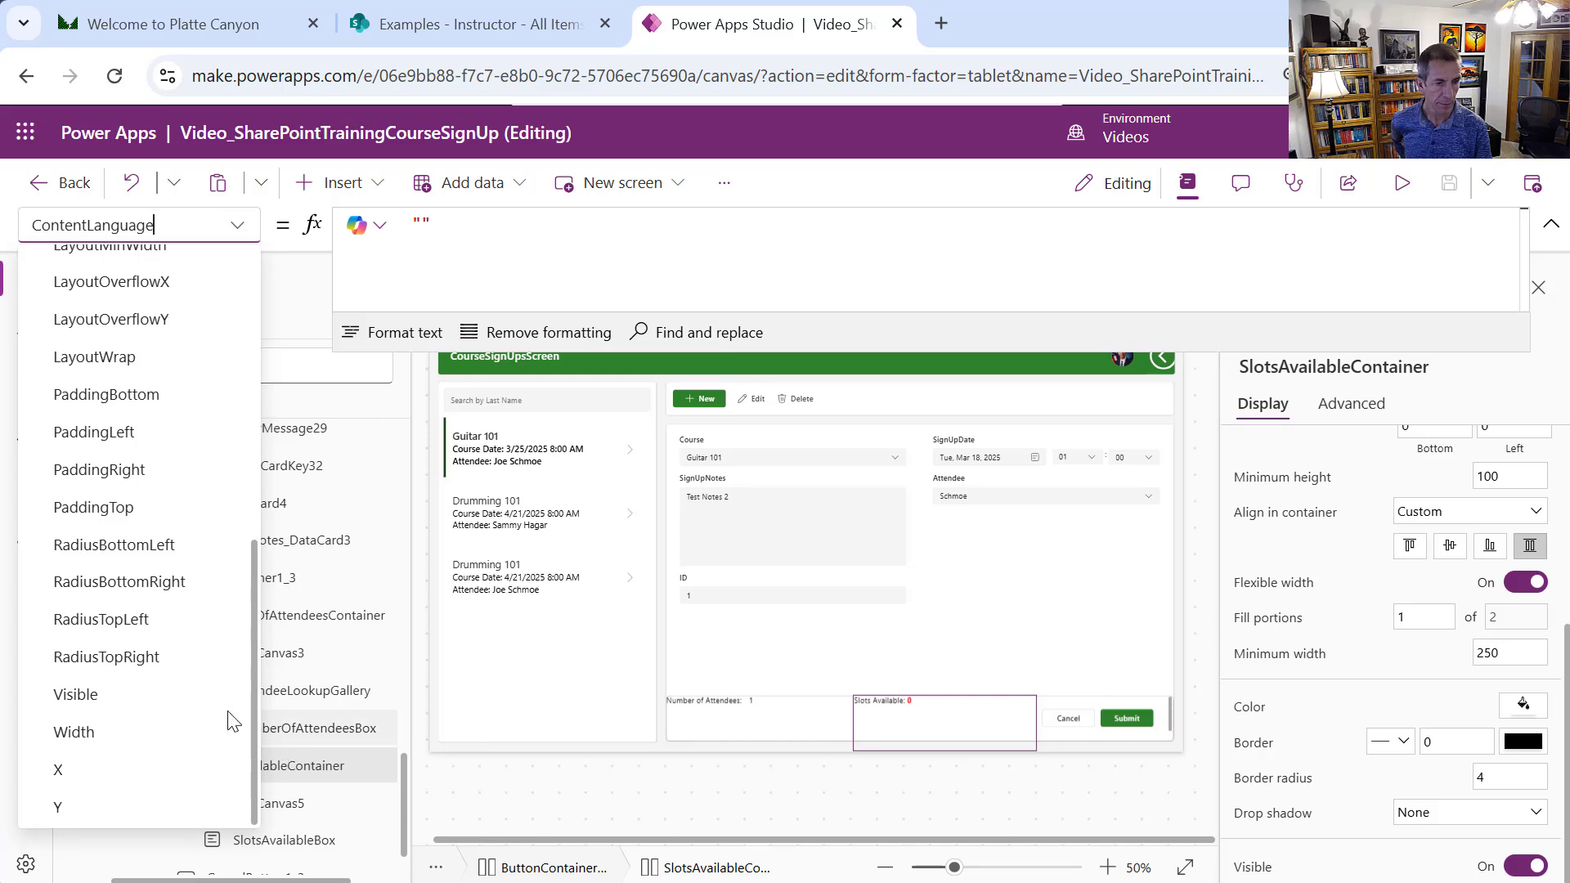
click(188, 693)
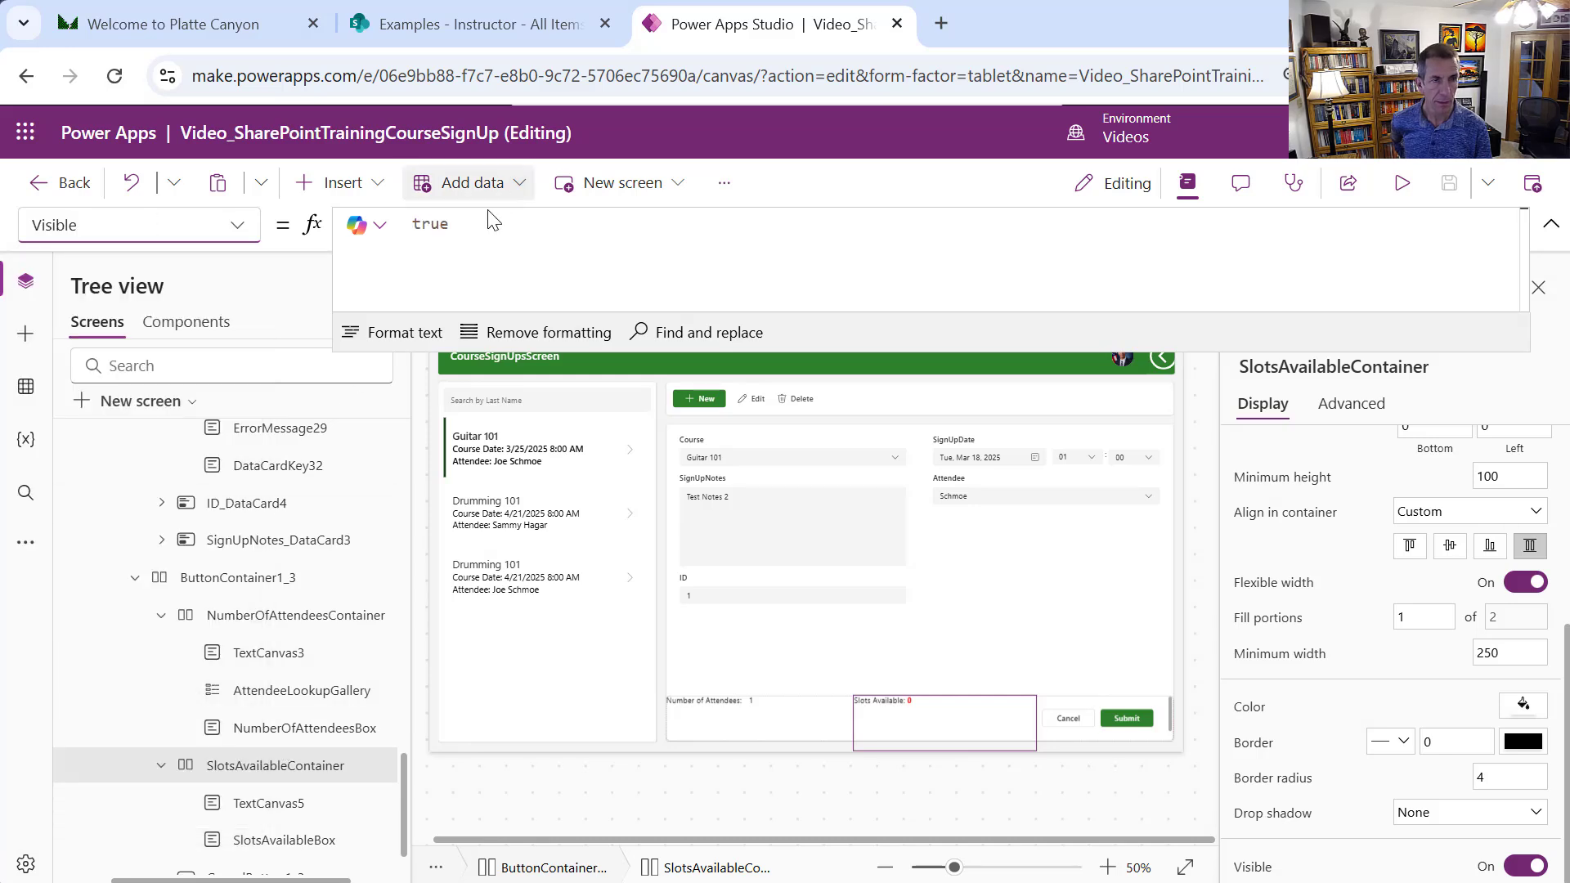
drag(491, 226, 419, 200)
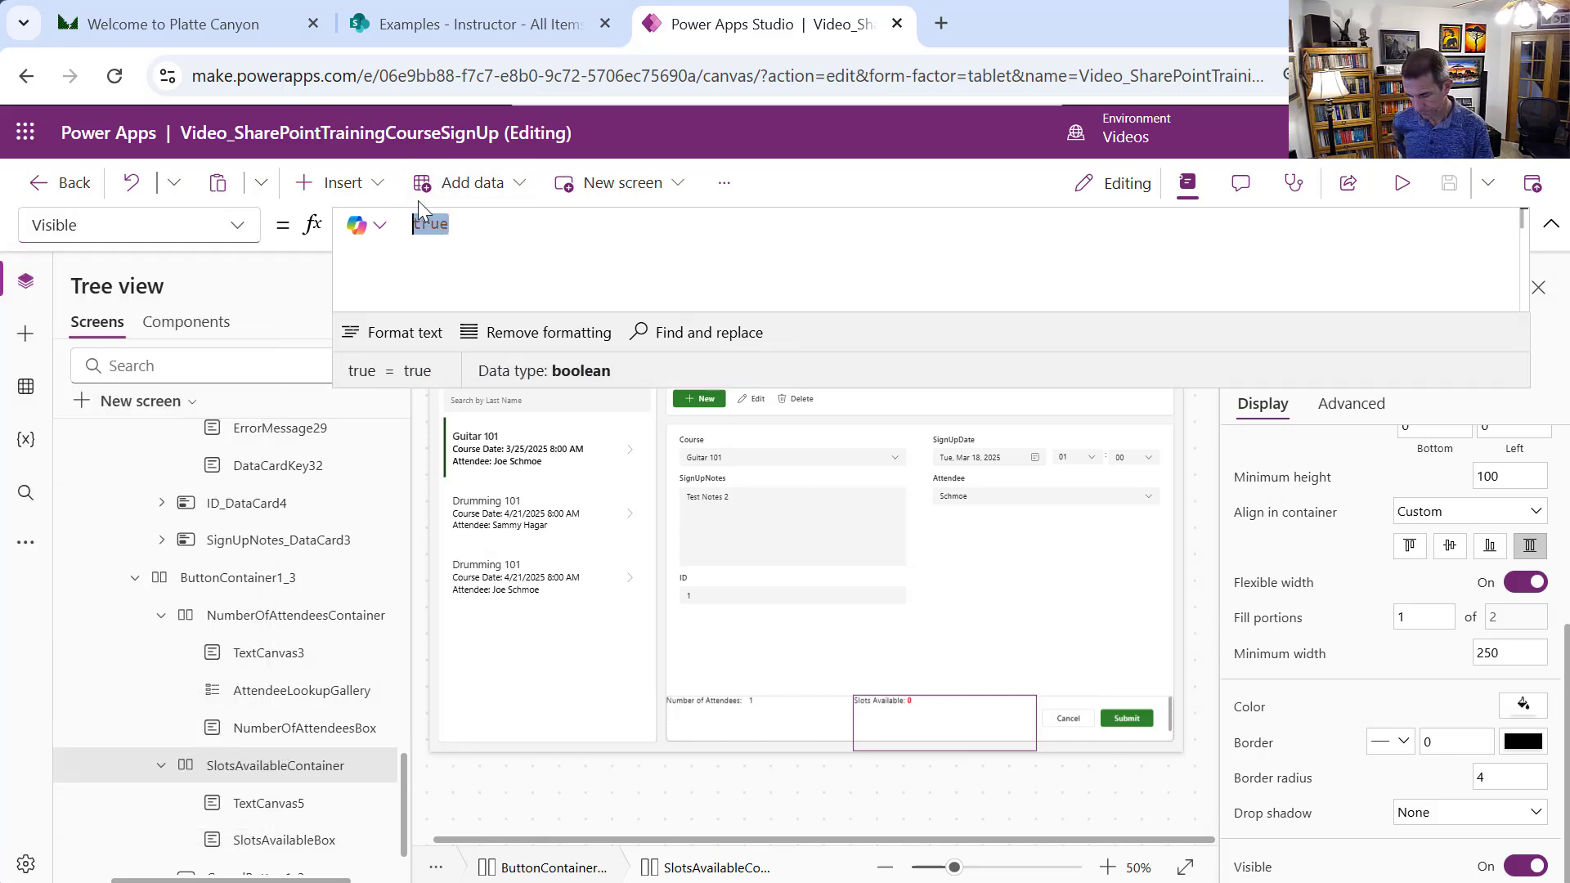
key(ctrl+v)
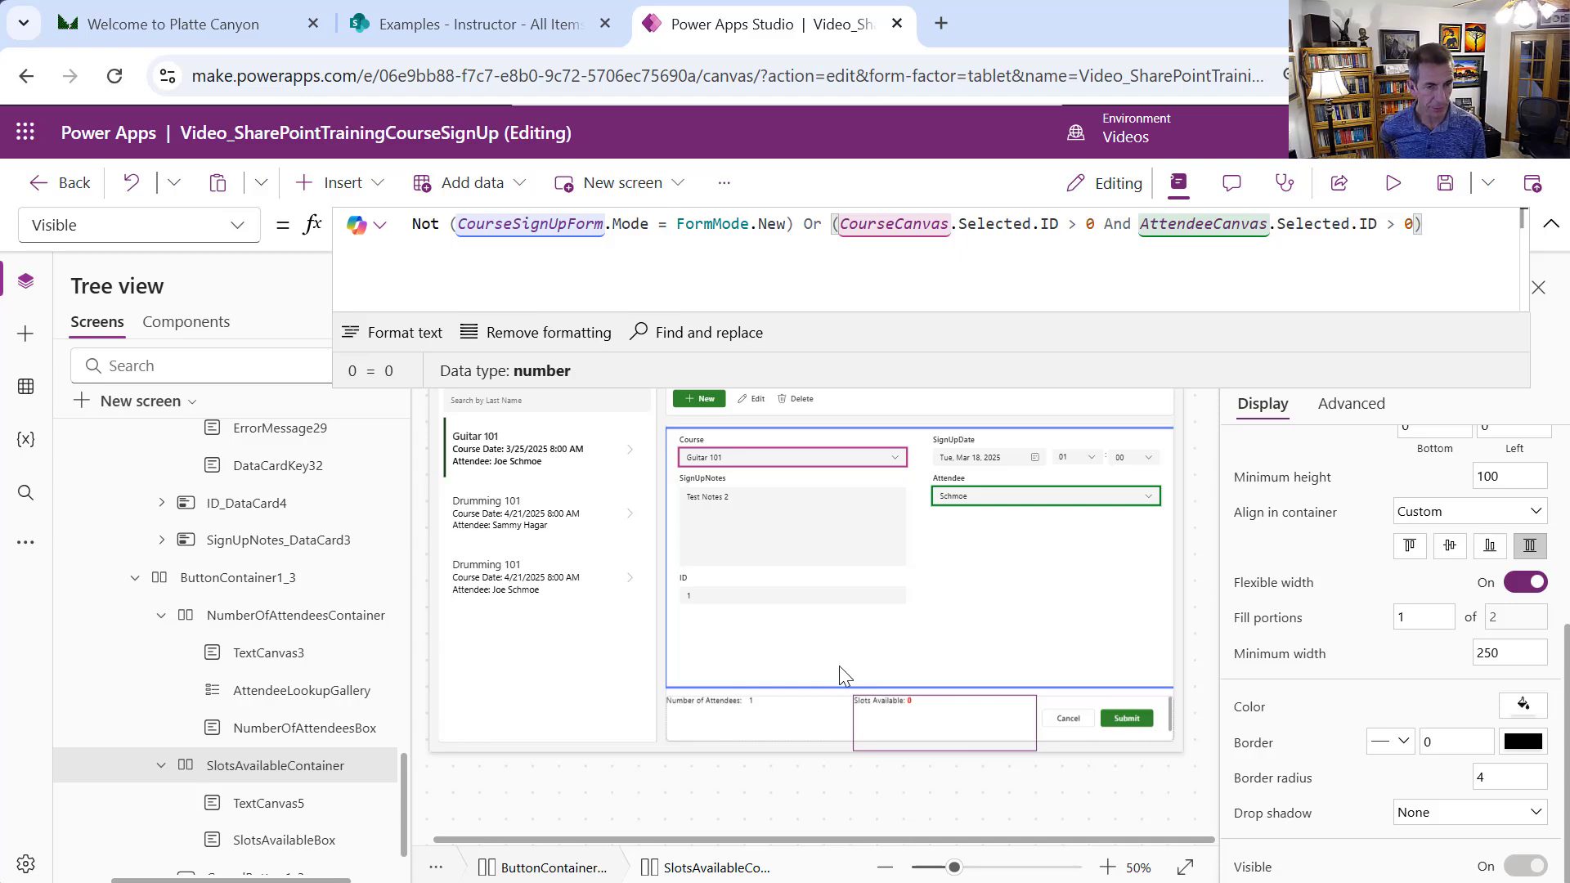
Move EditButton1_3 out of Container21_3 so it sits above MainContainer1_3
click(135, 579)
drag(401, 780, 390, 702)
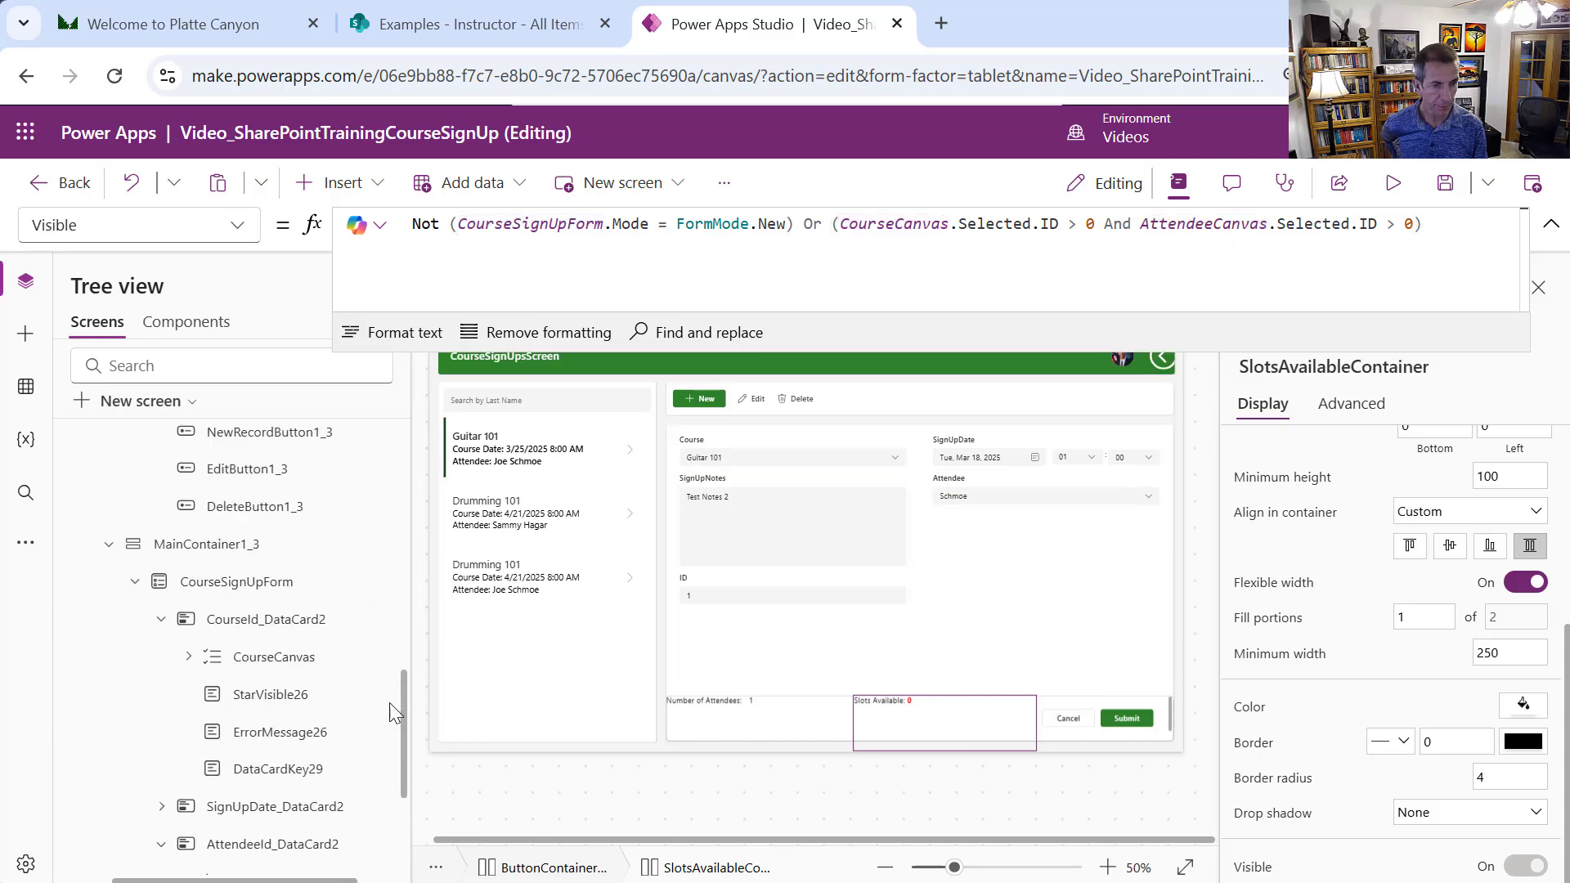
click(133, 584)
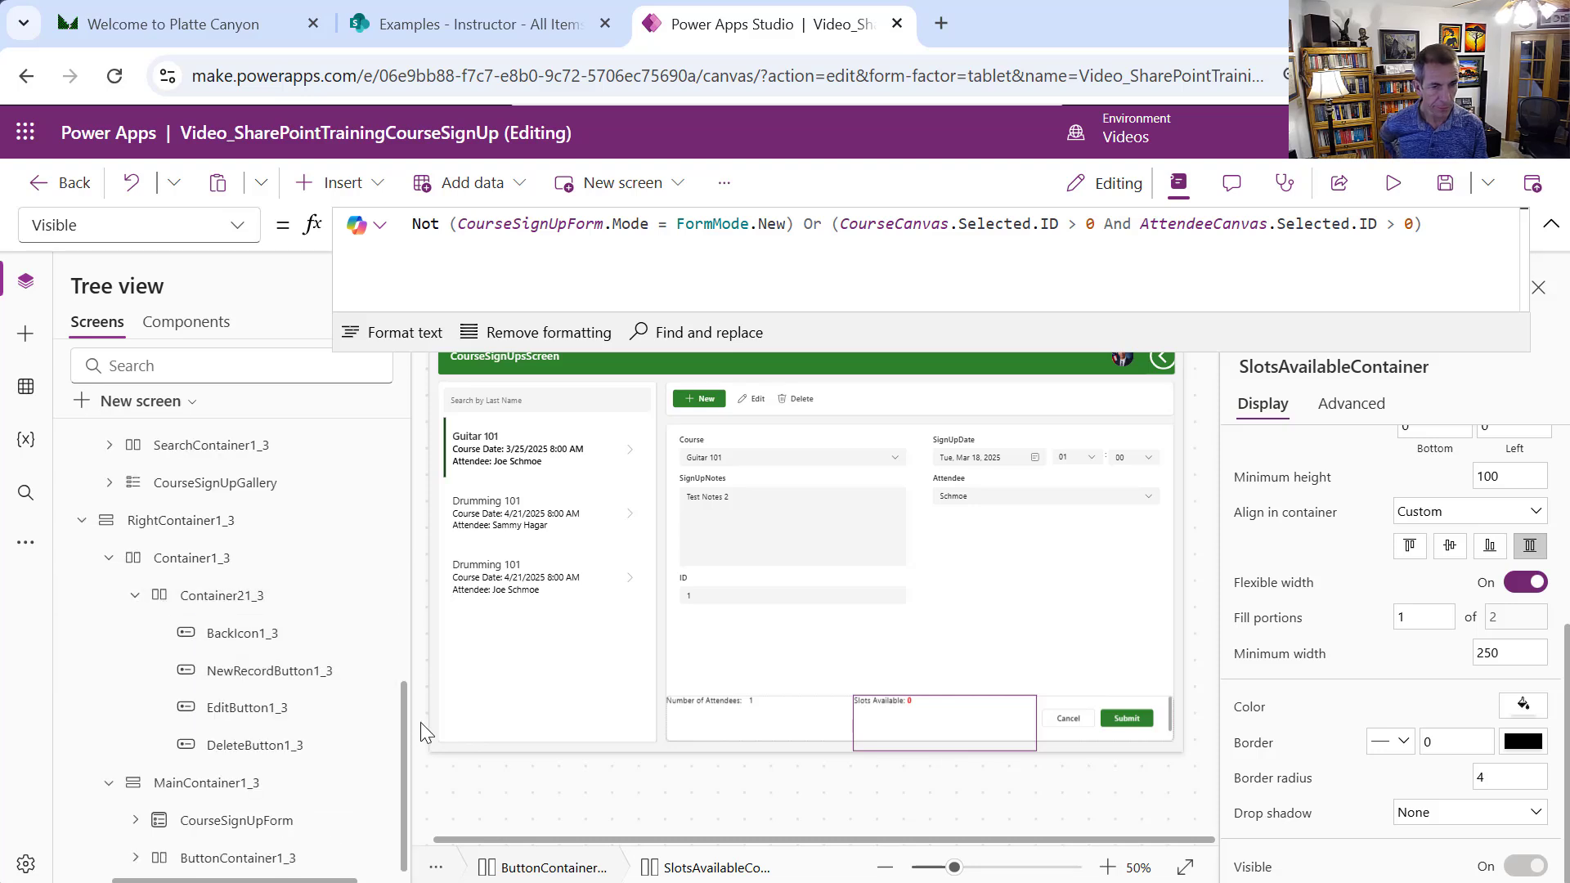
scroll(404, 761, right, 2)
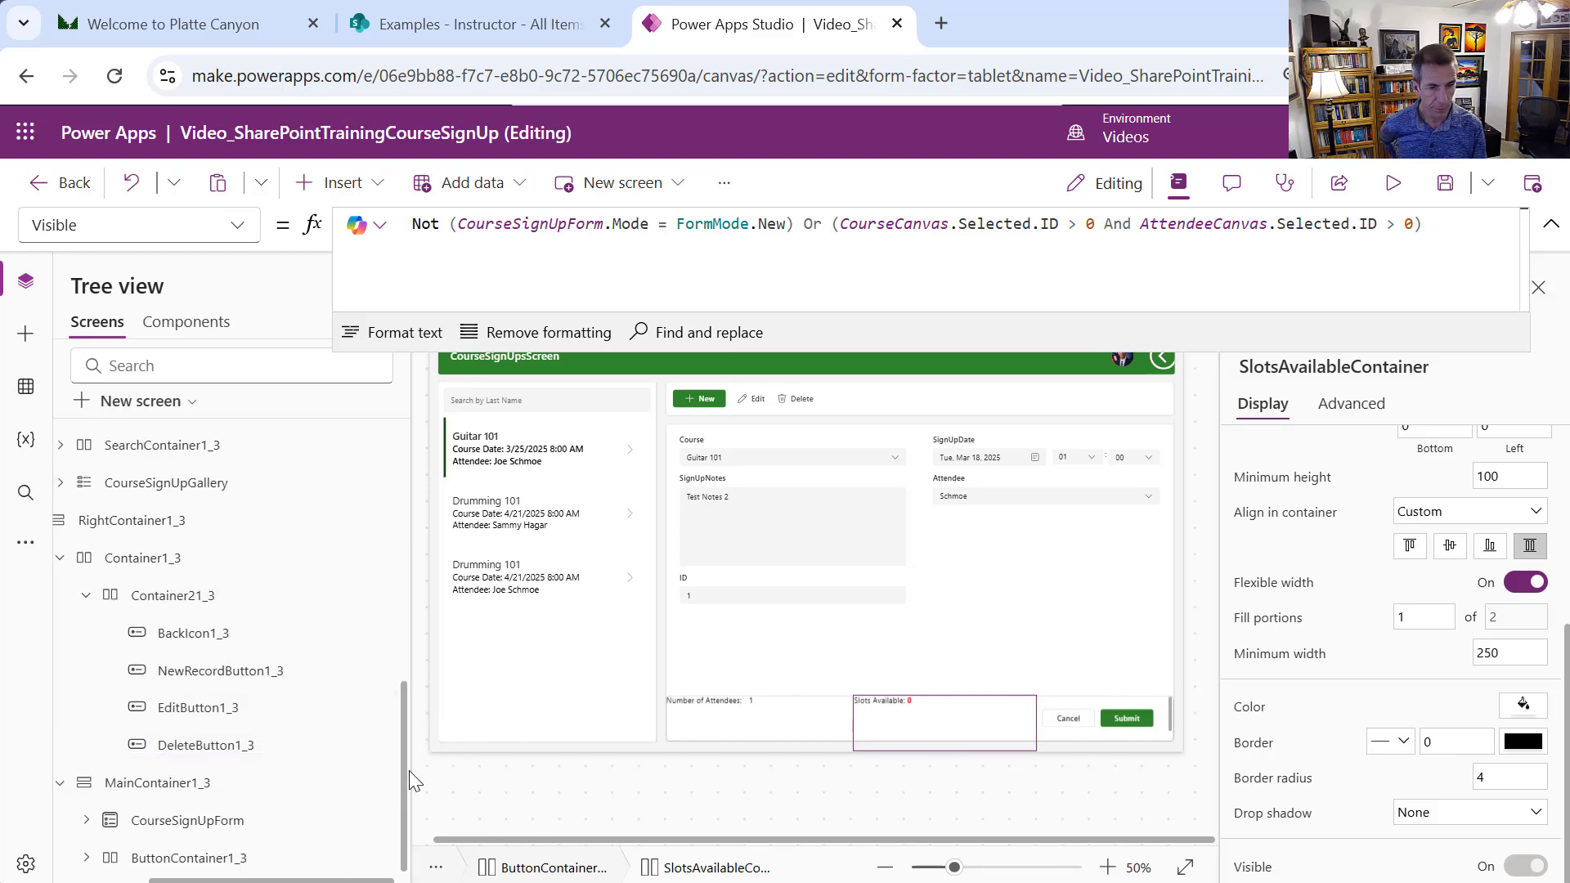
drag(406, 840, 294, 783)
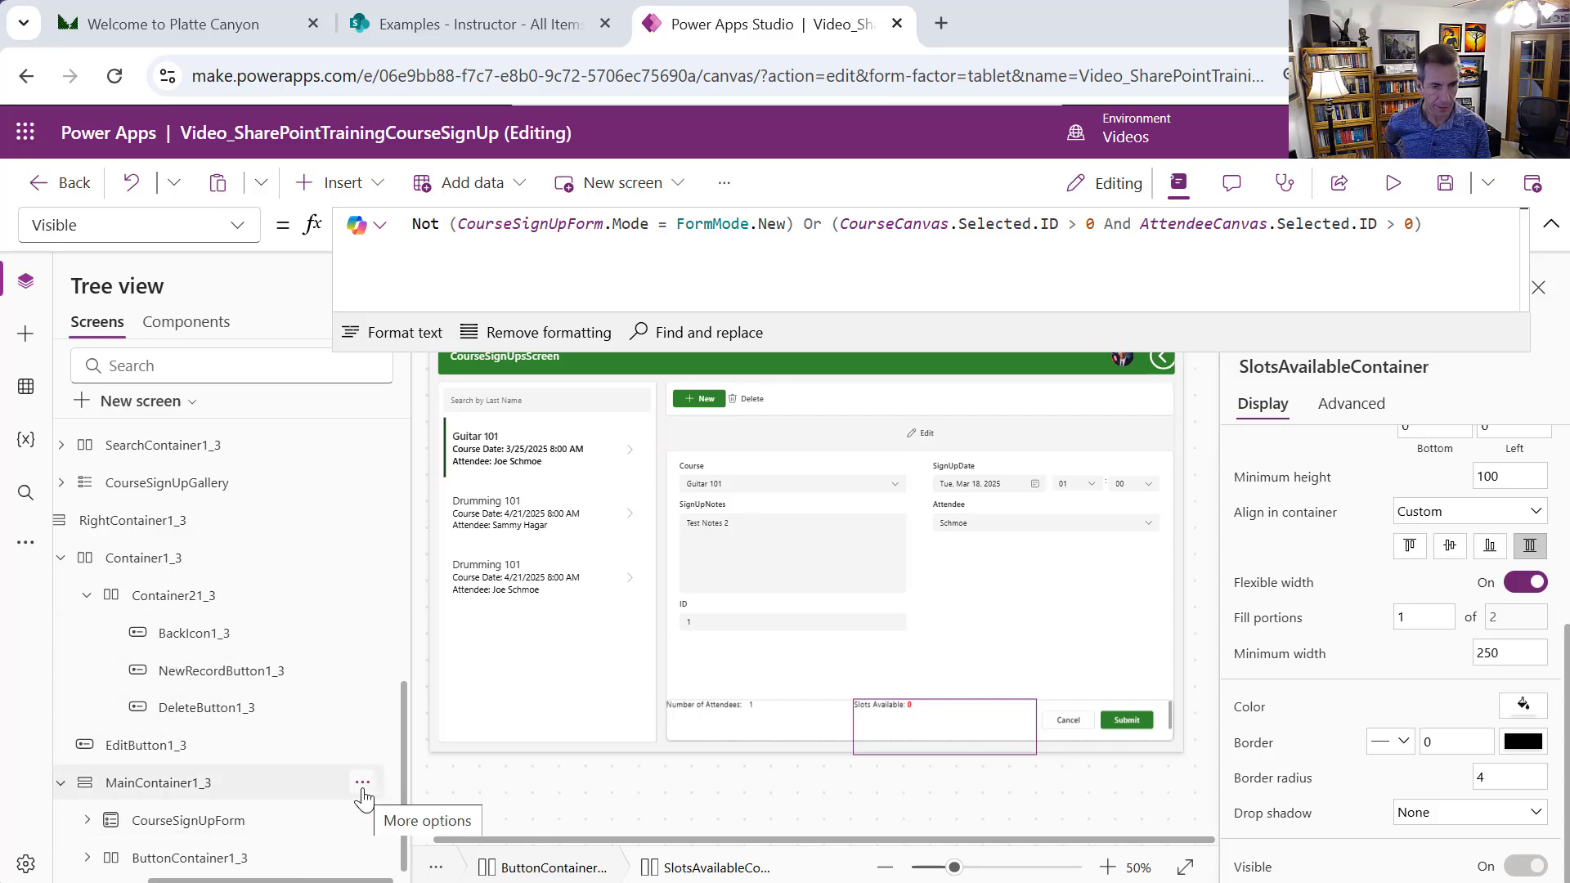
click(362, 785)
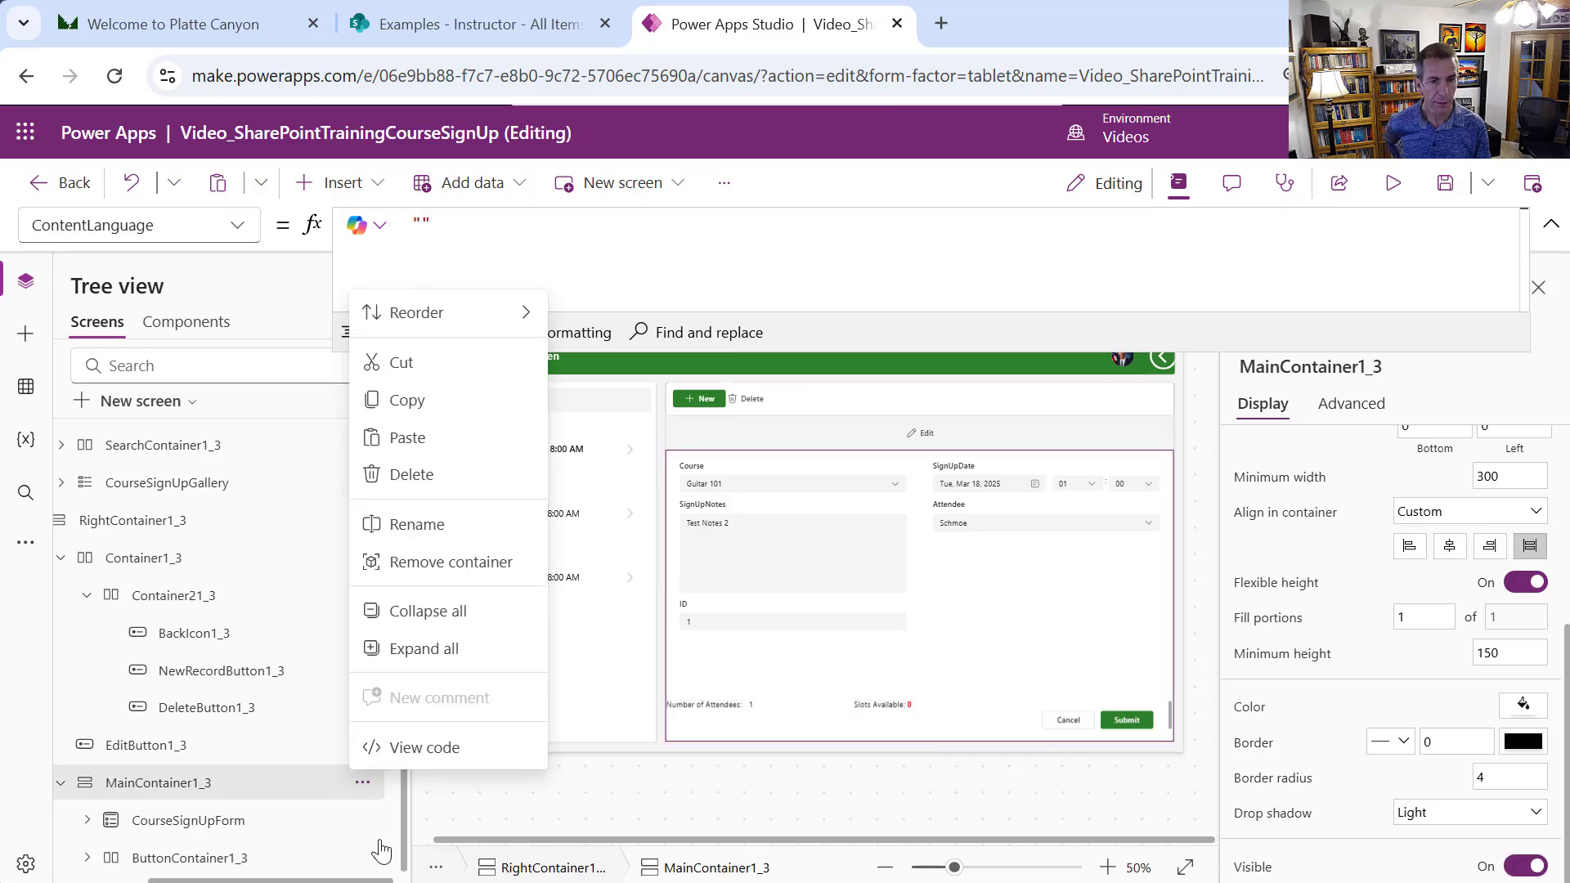
Insert a vertical container and name it MessageContainer
click(226, 779)
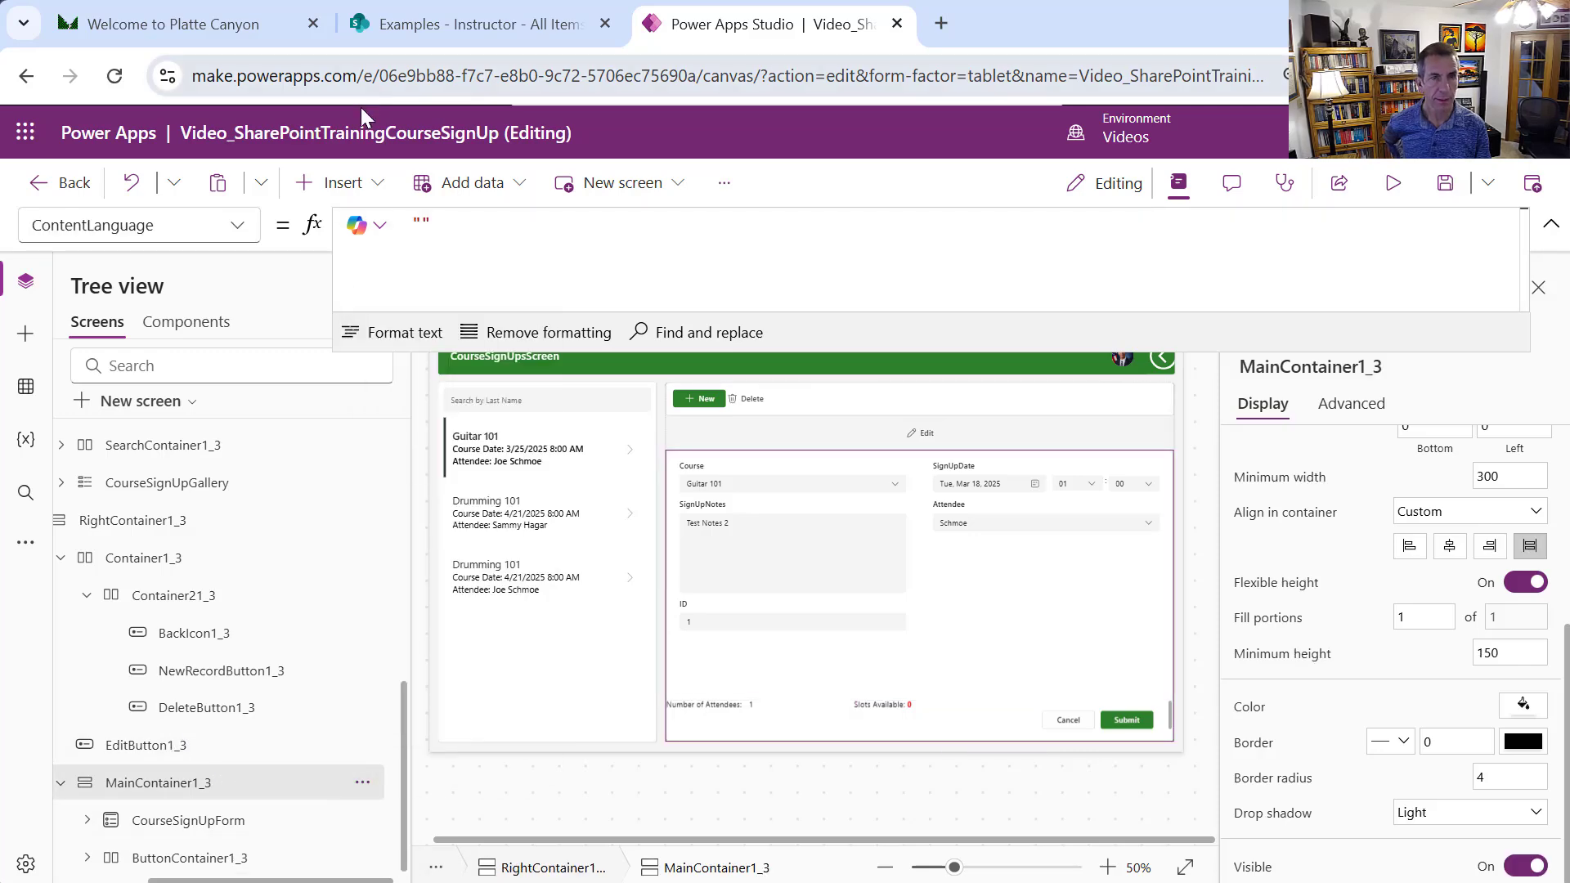
click(380, 180)
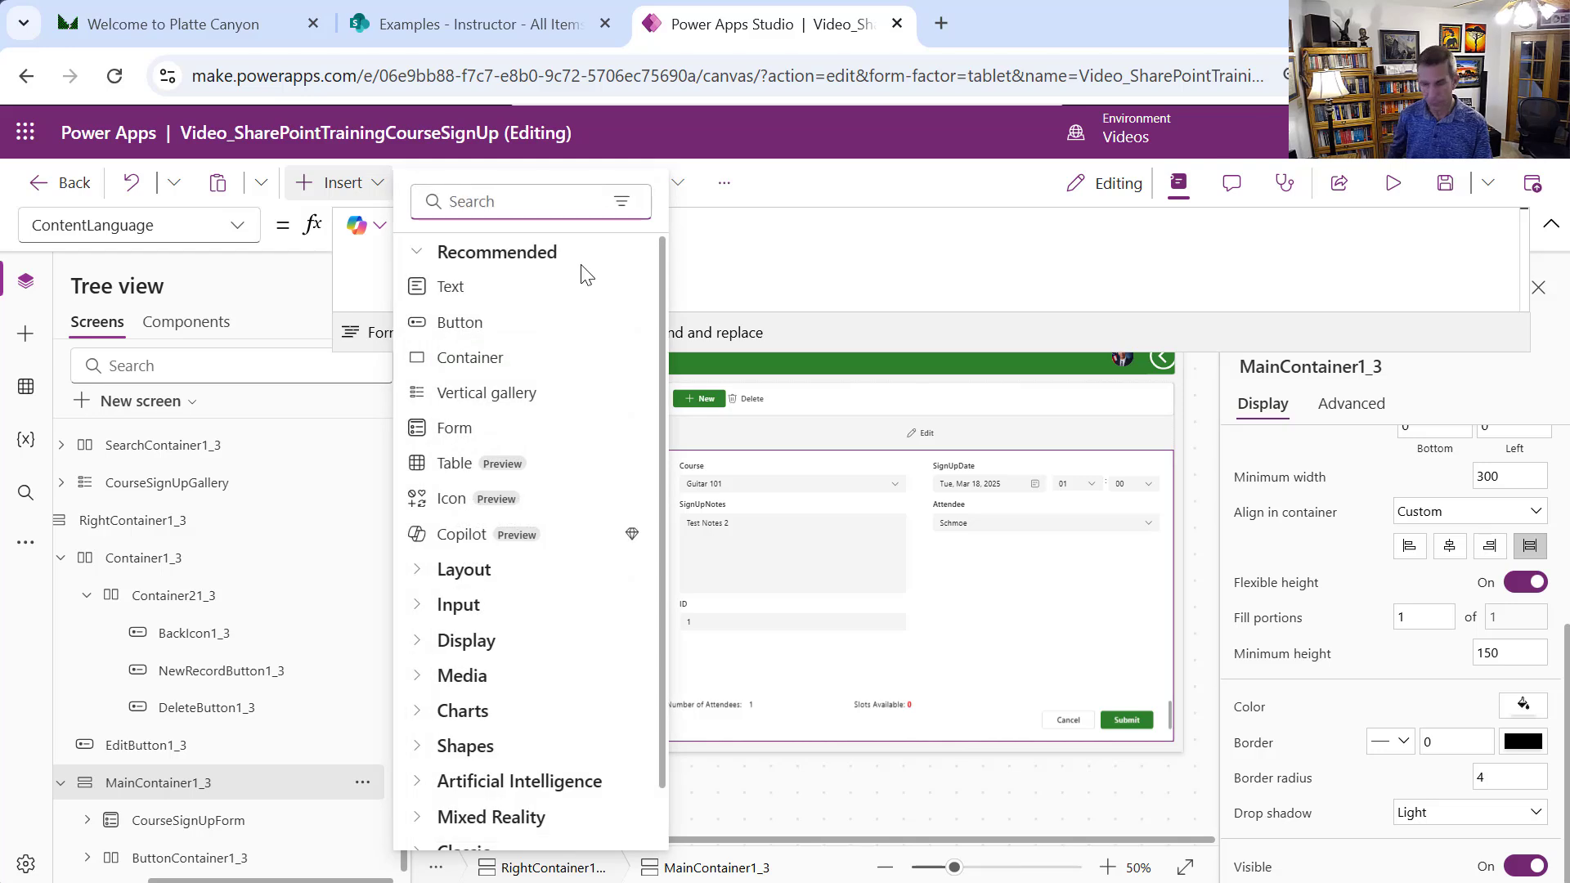
text(conta)
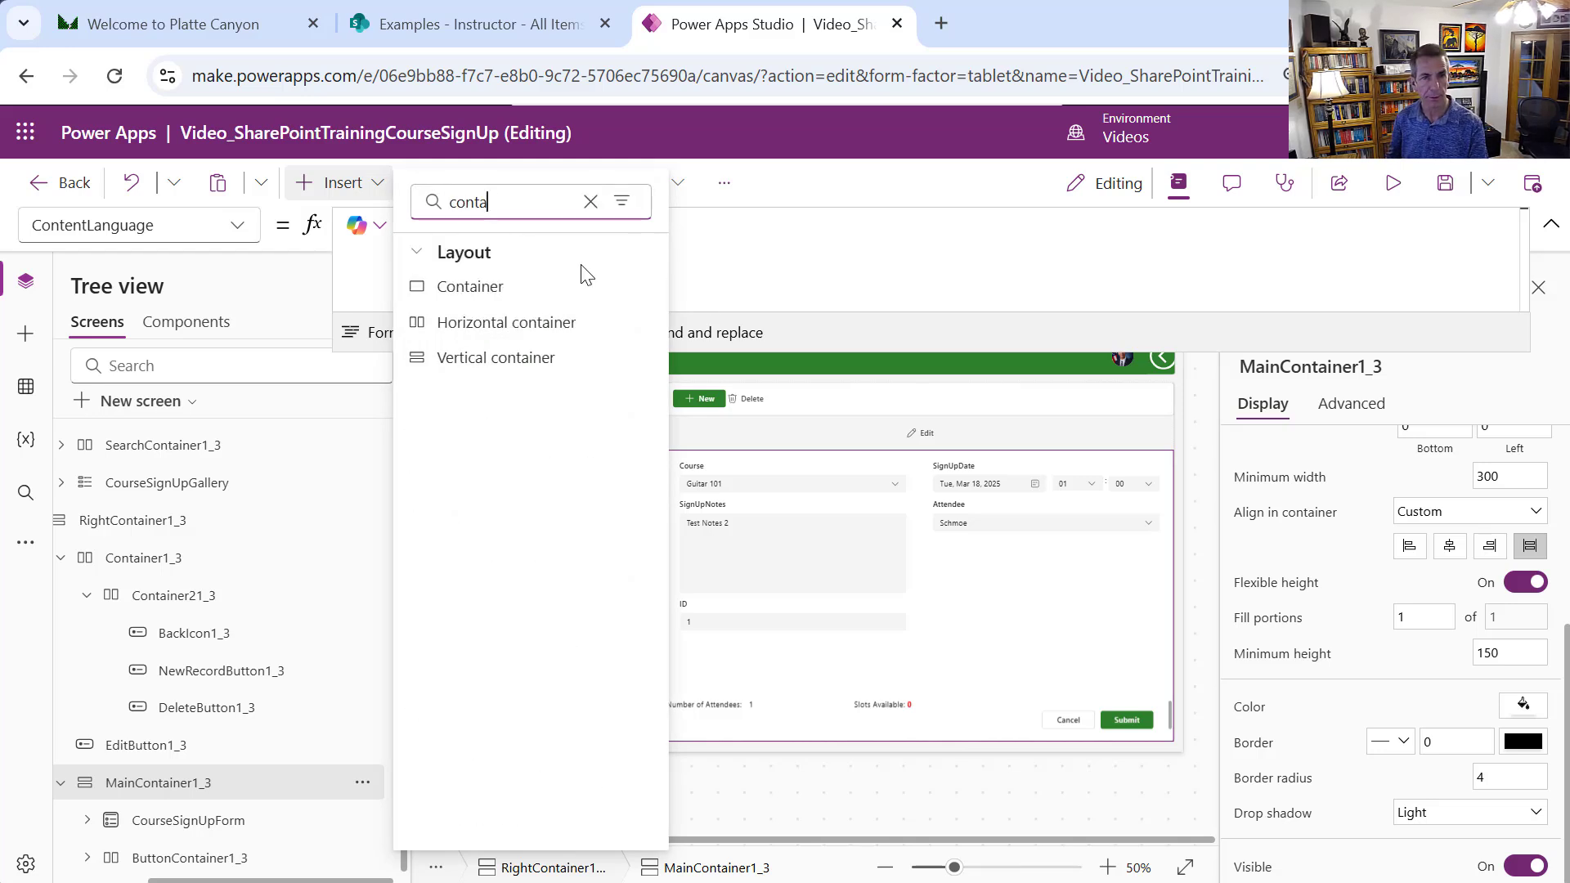
click(515, 368)
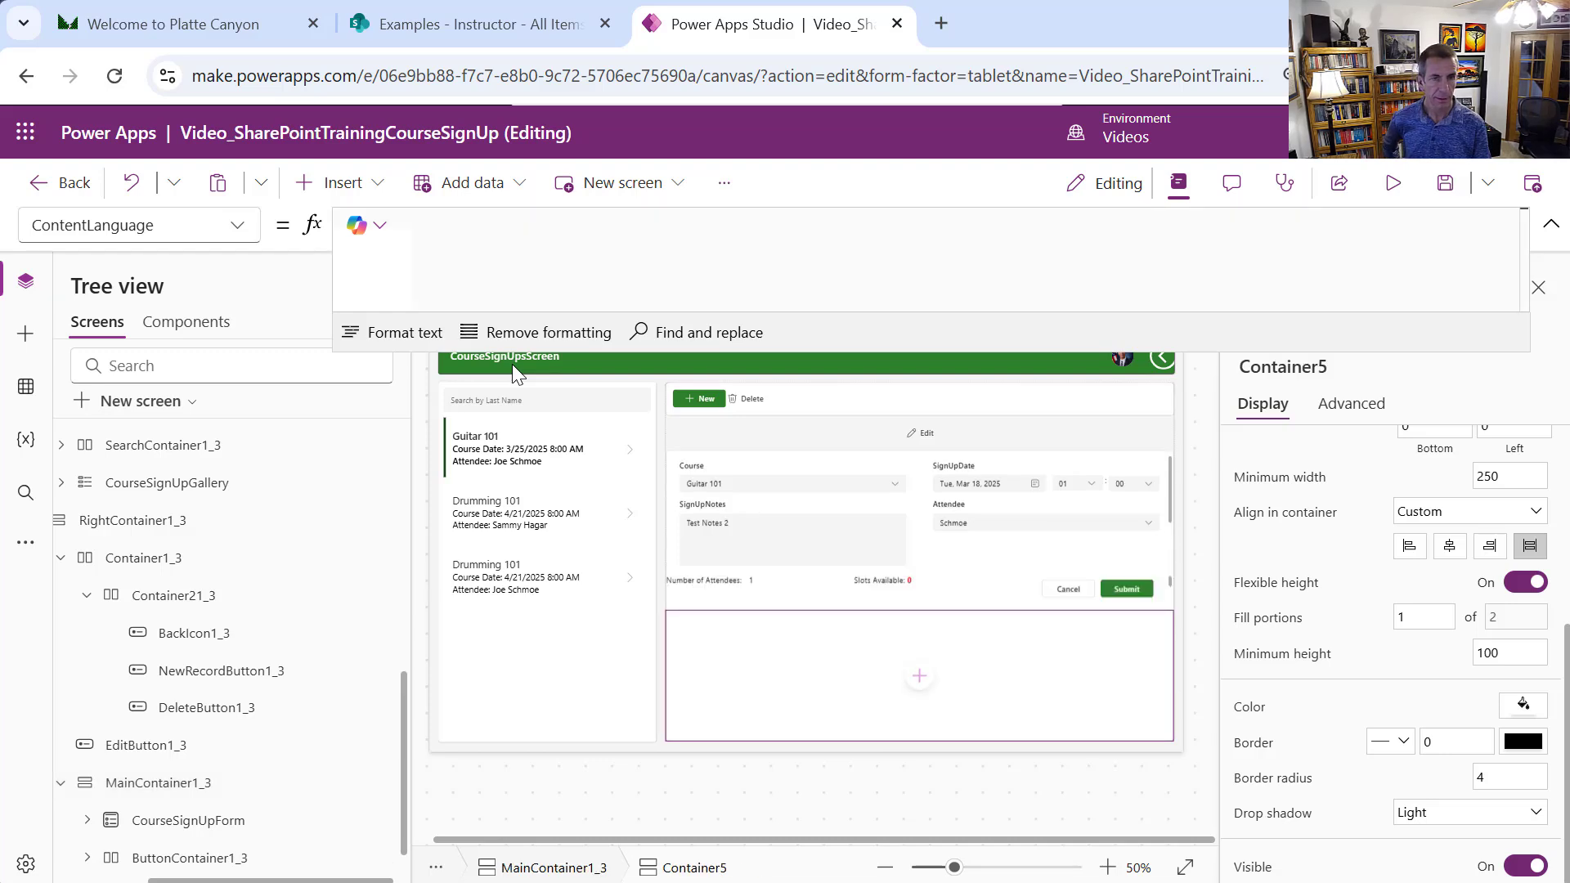
click(1319, 369)
text(Mes)
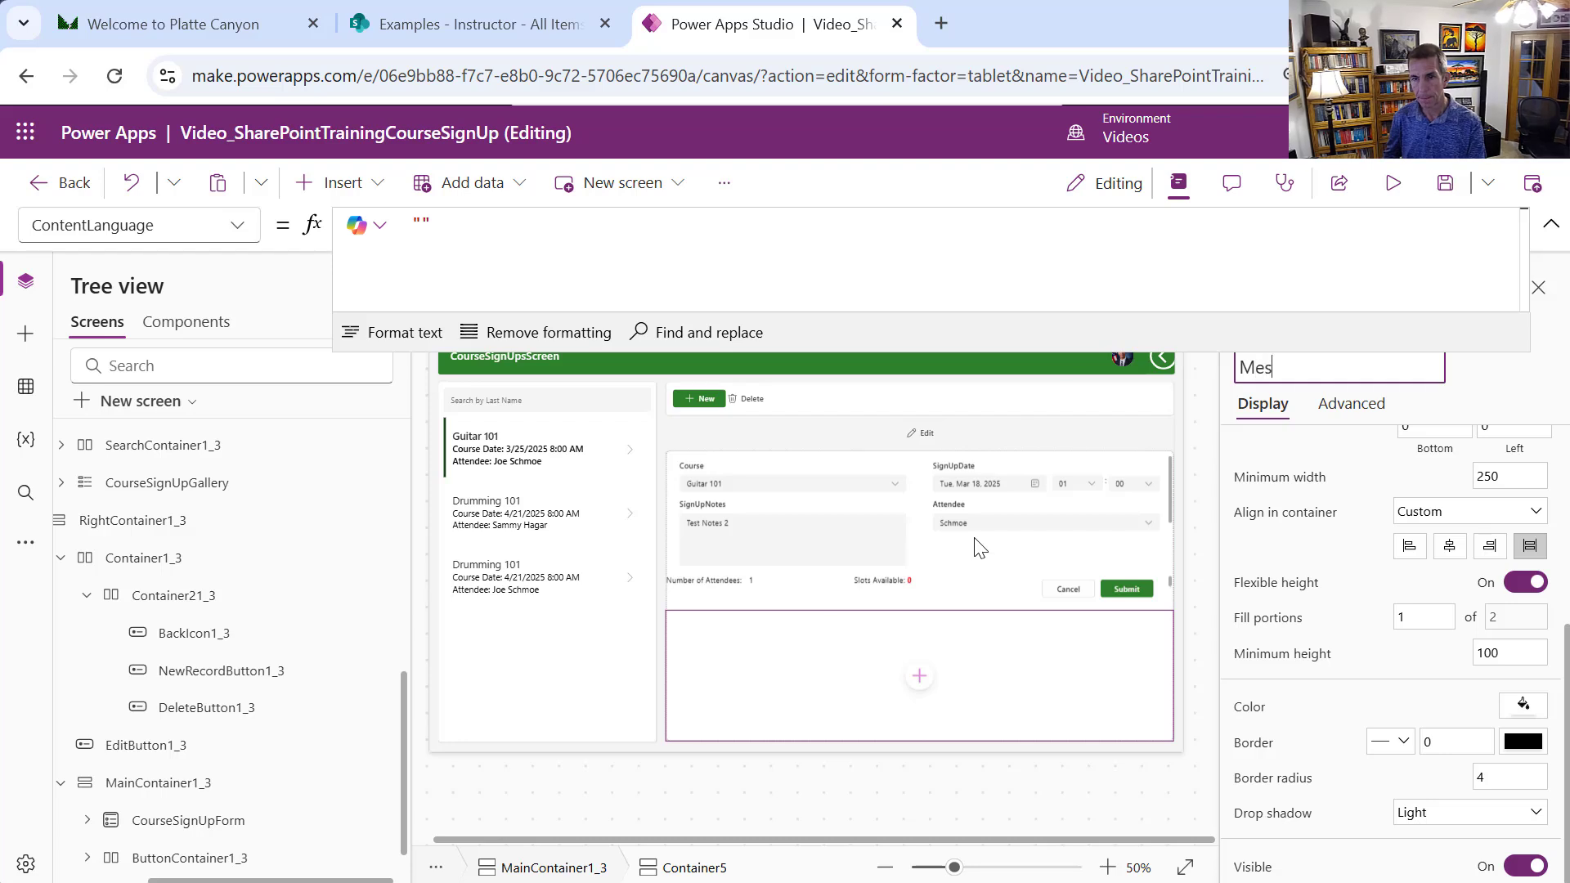
text(sageContainer)
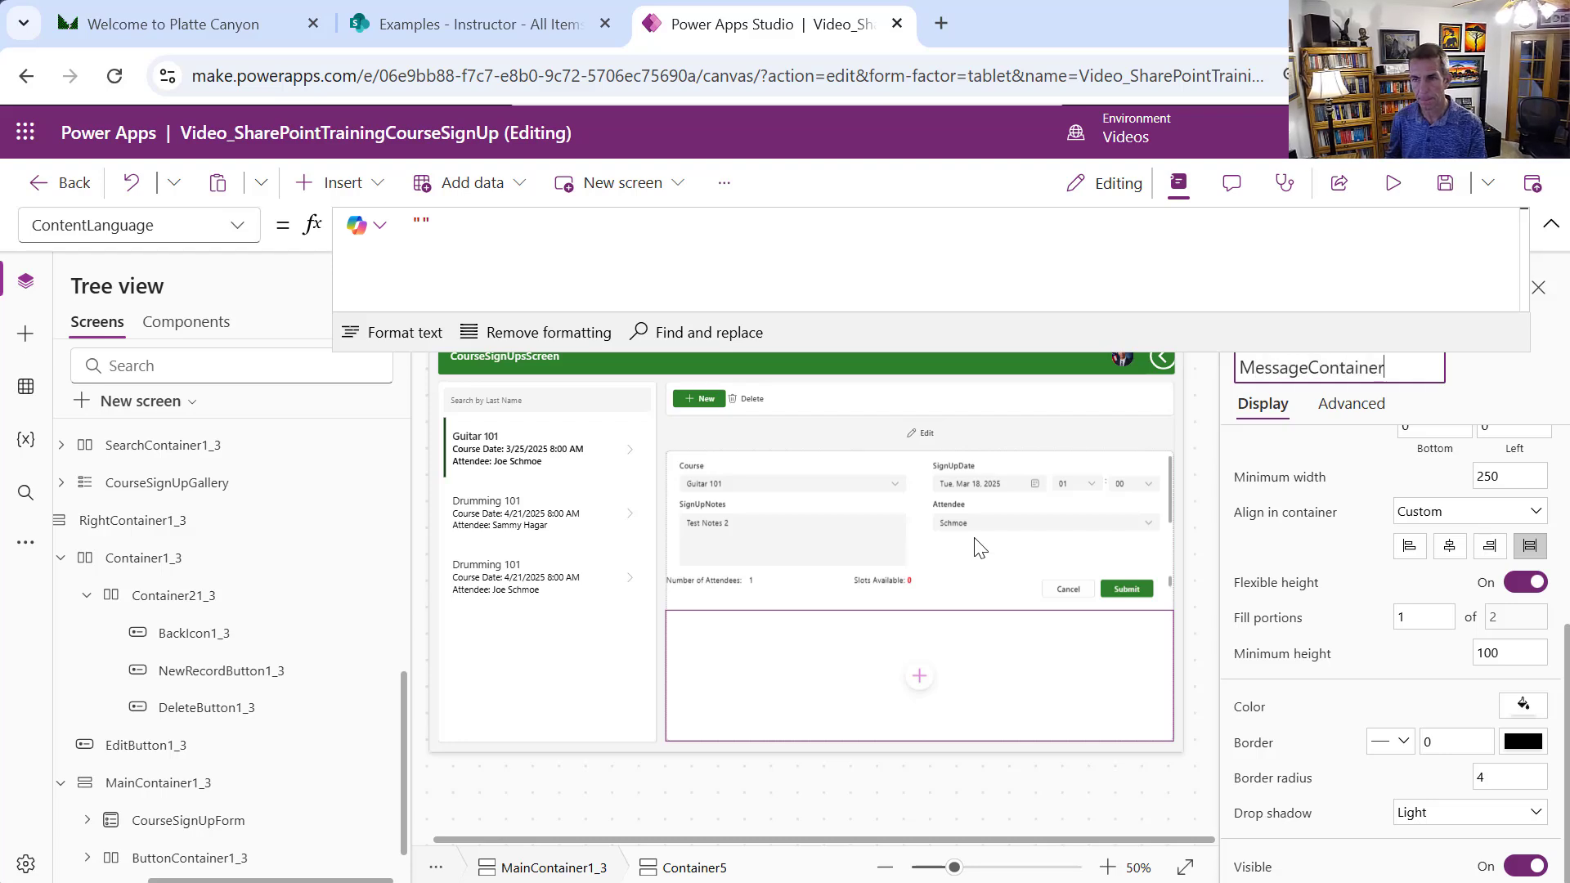
key(Return)
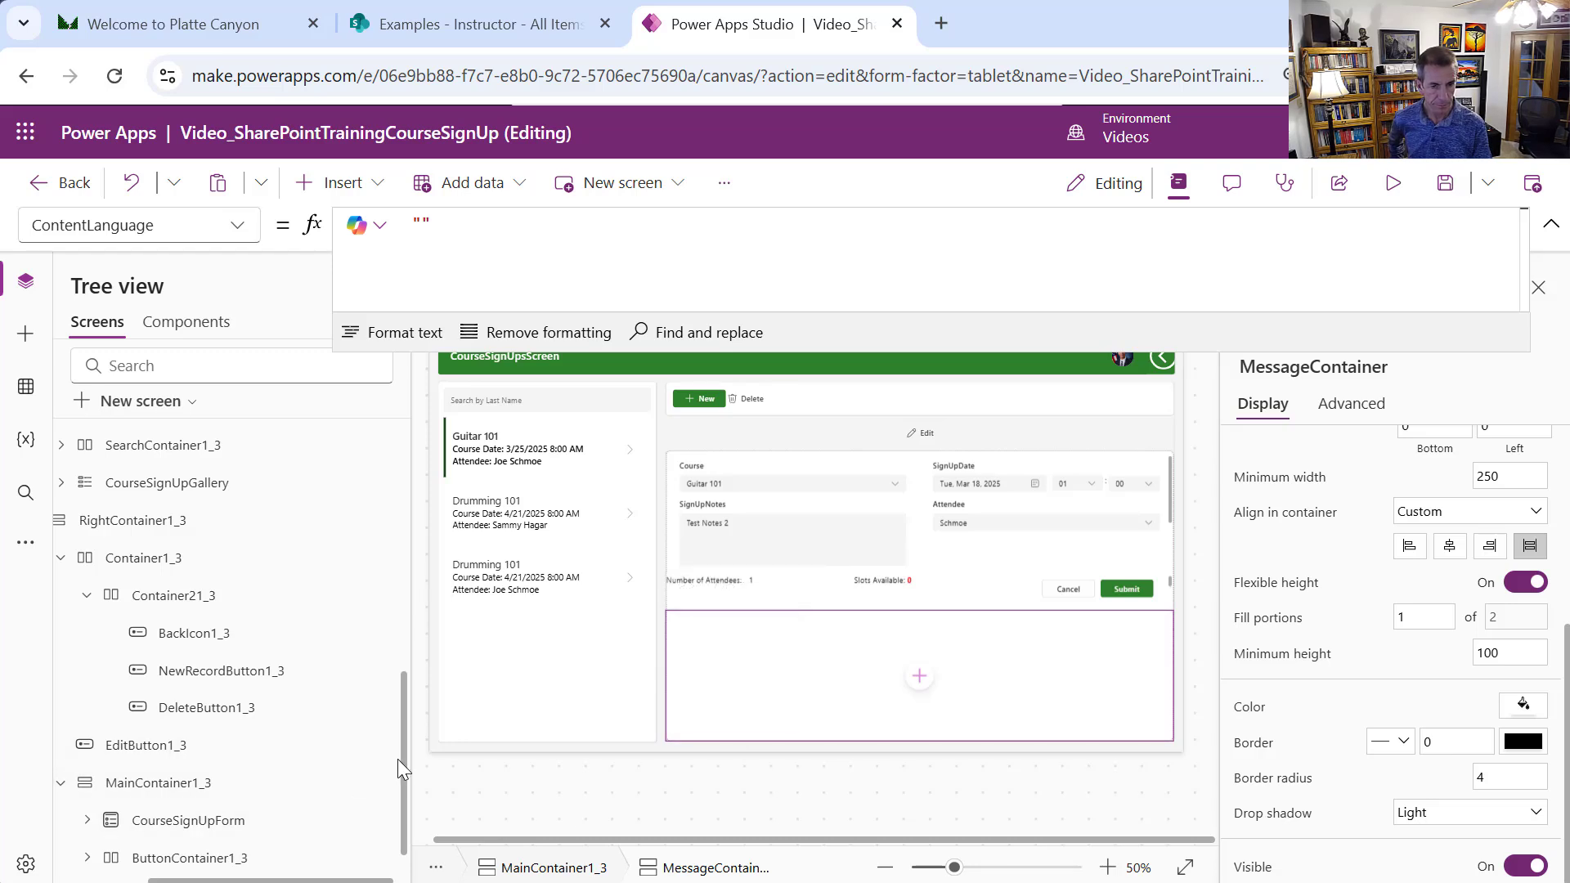
Move MessageContainer up so it sits above ButtonContainer1_3
scroll(400, 759, down, 1)
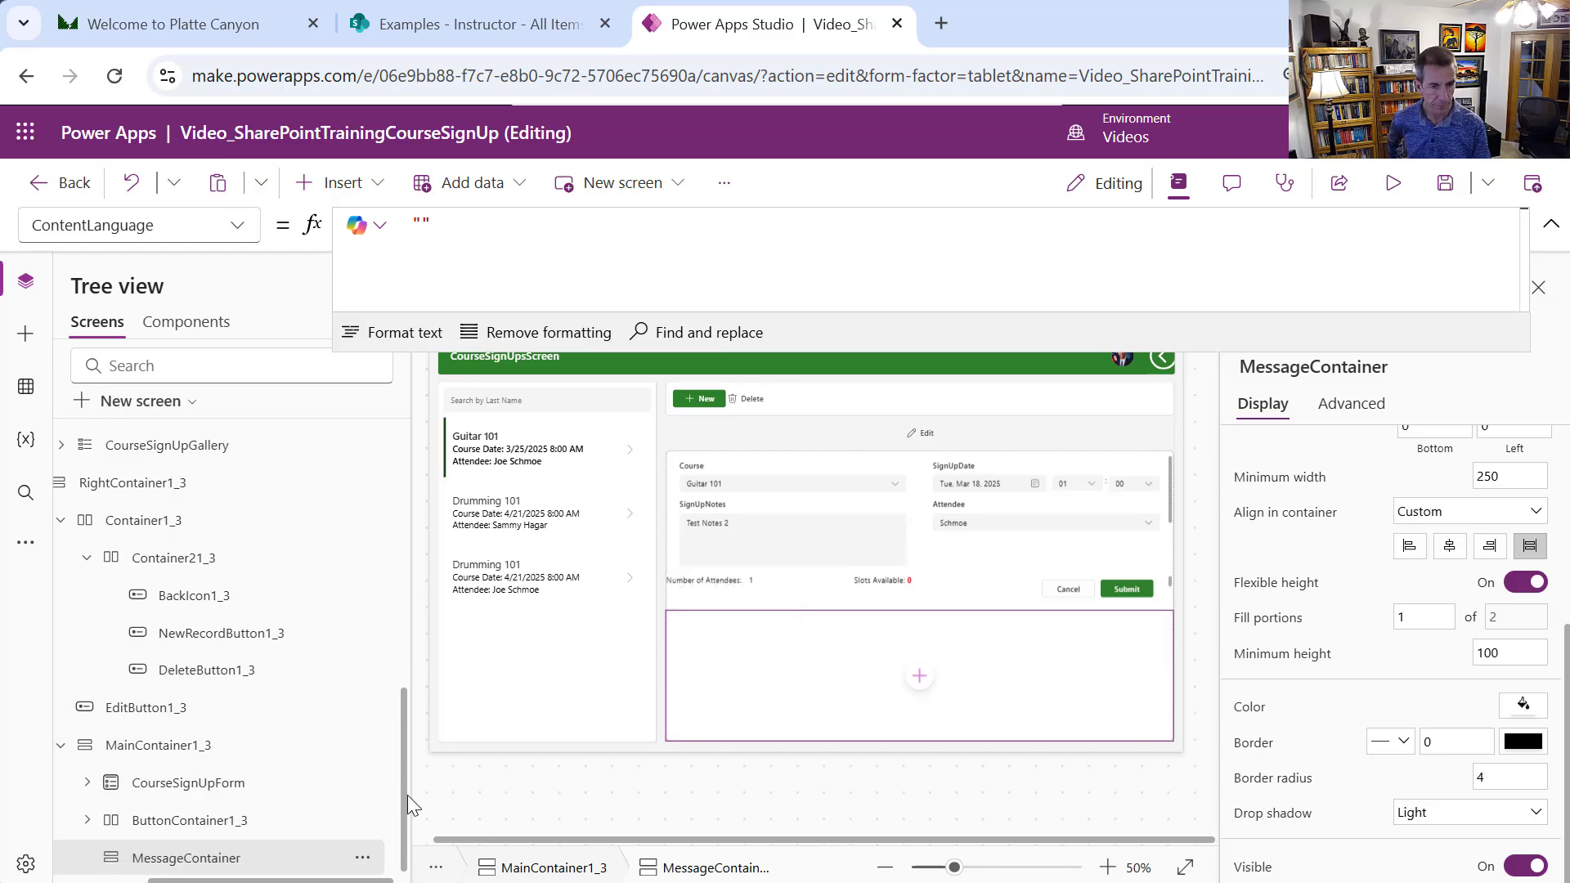
click(362, 857)
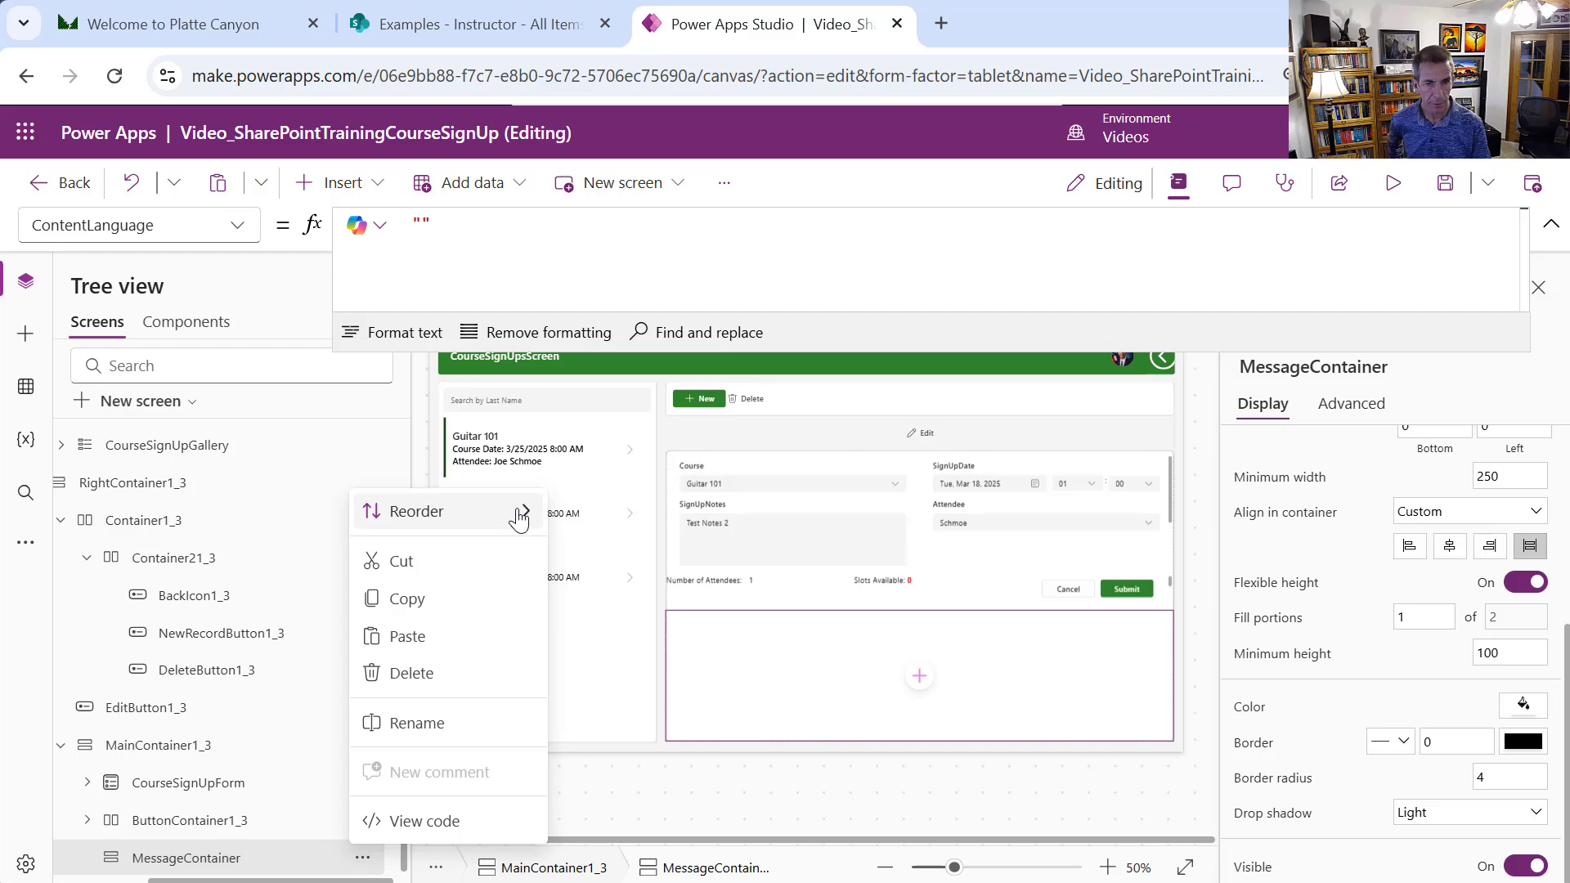
mouse_move(518, 511)
click(646, 559)
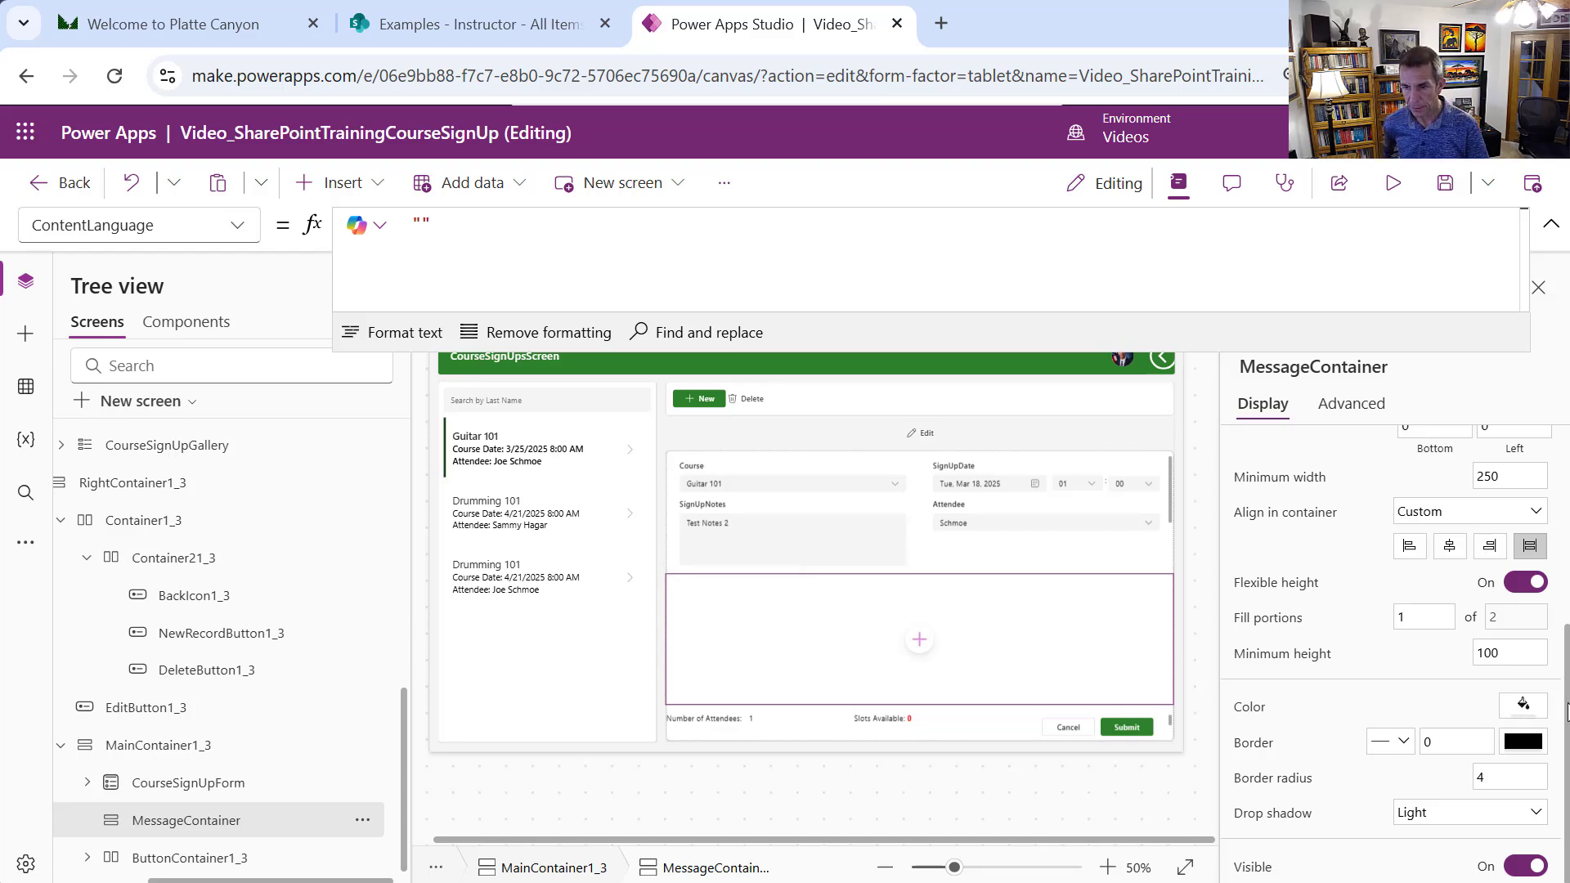
Set MessageContainer's fill portions to 0.3
double_click(1423, 618)
text(0.3)
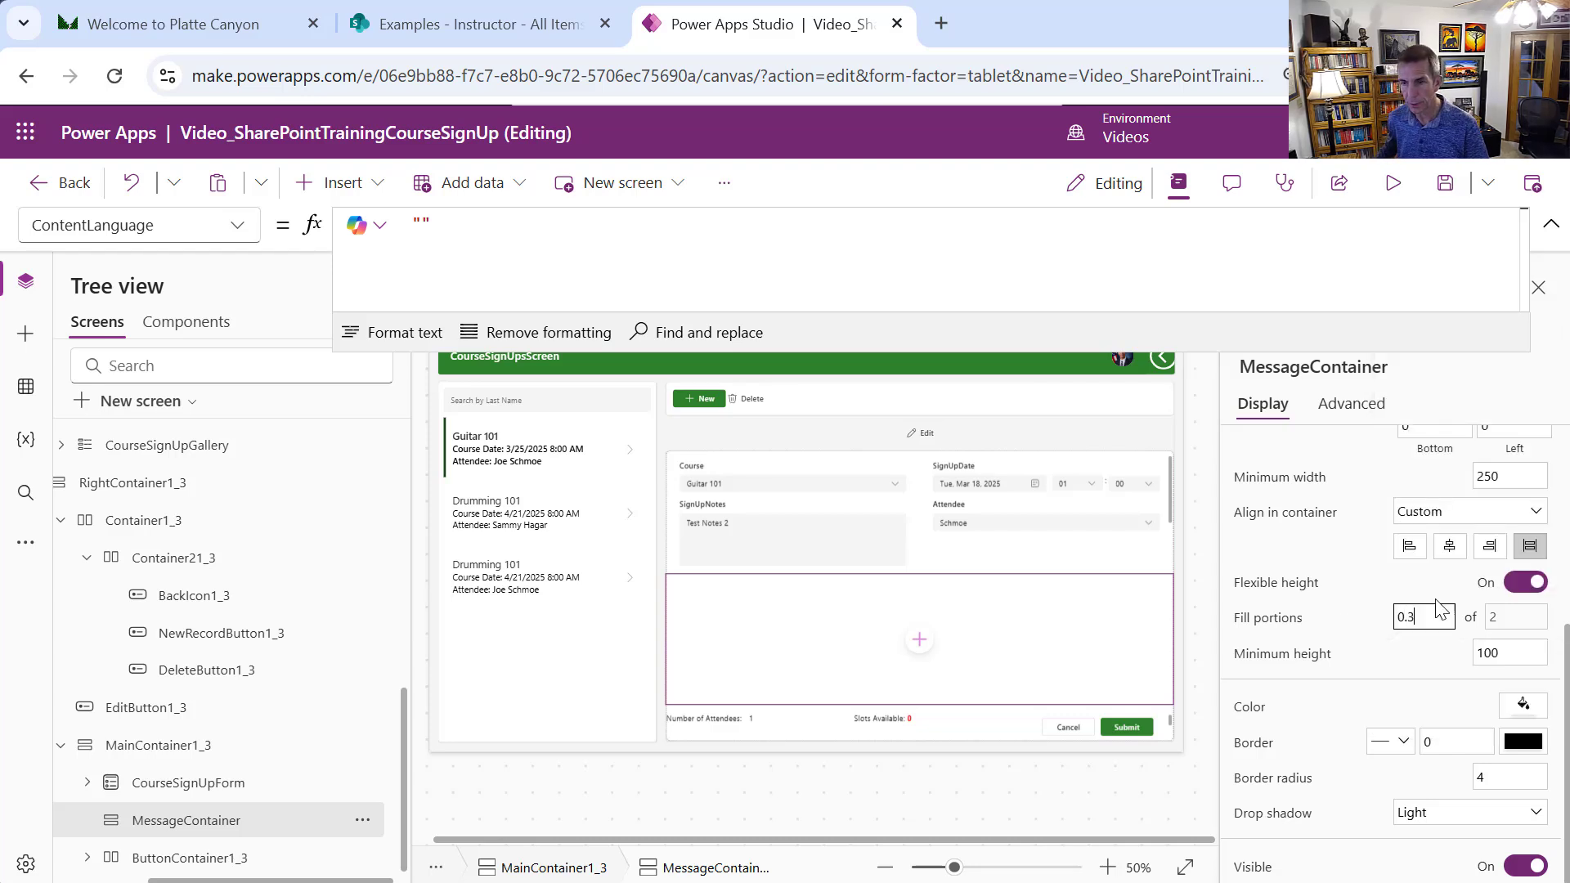
click(1508, 476)
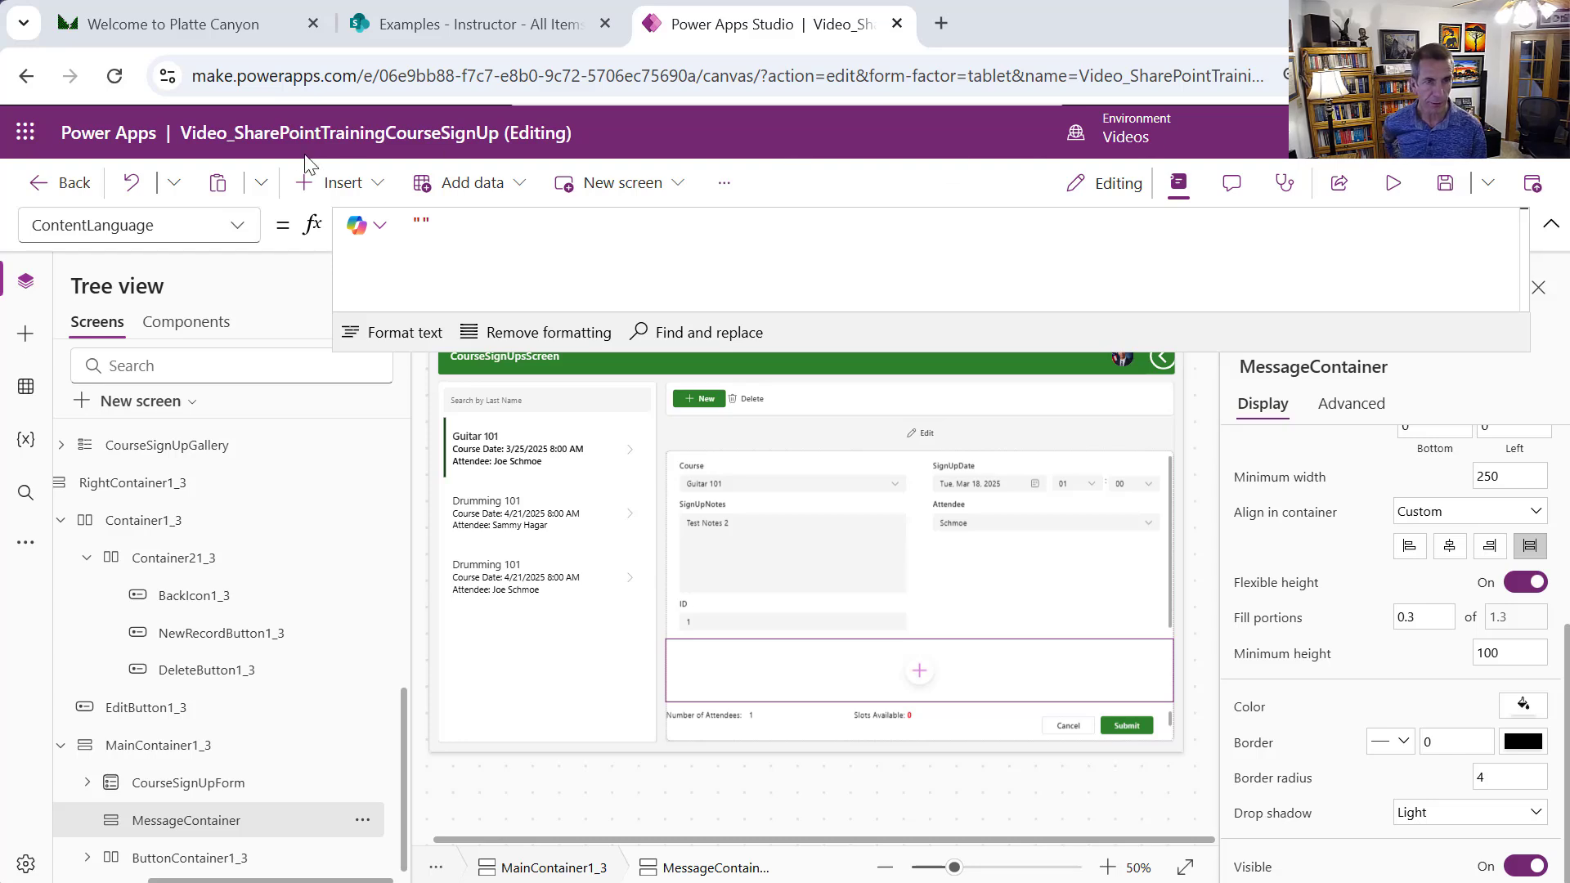
click(381, 186)
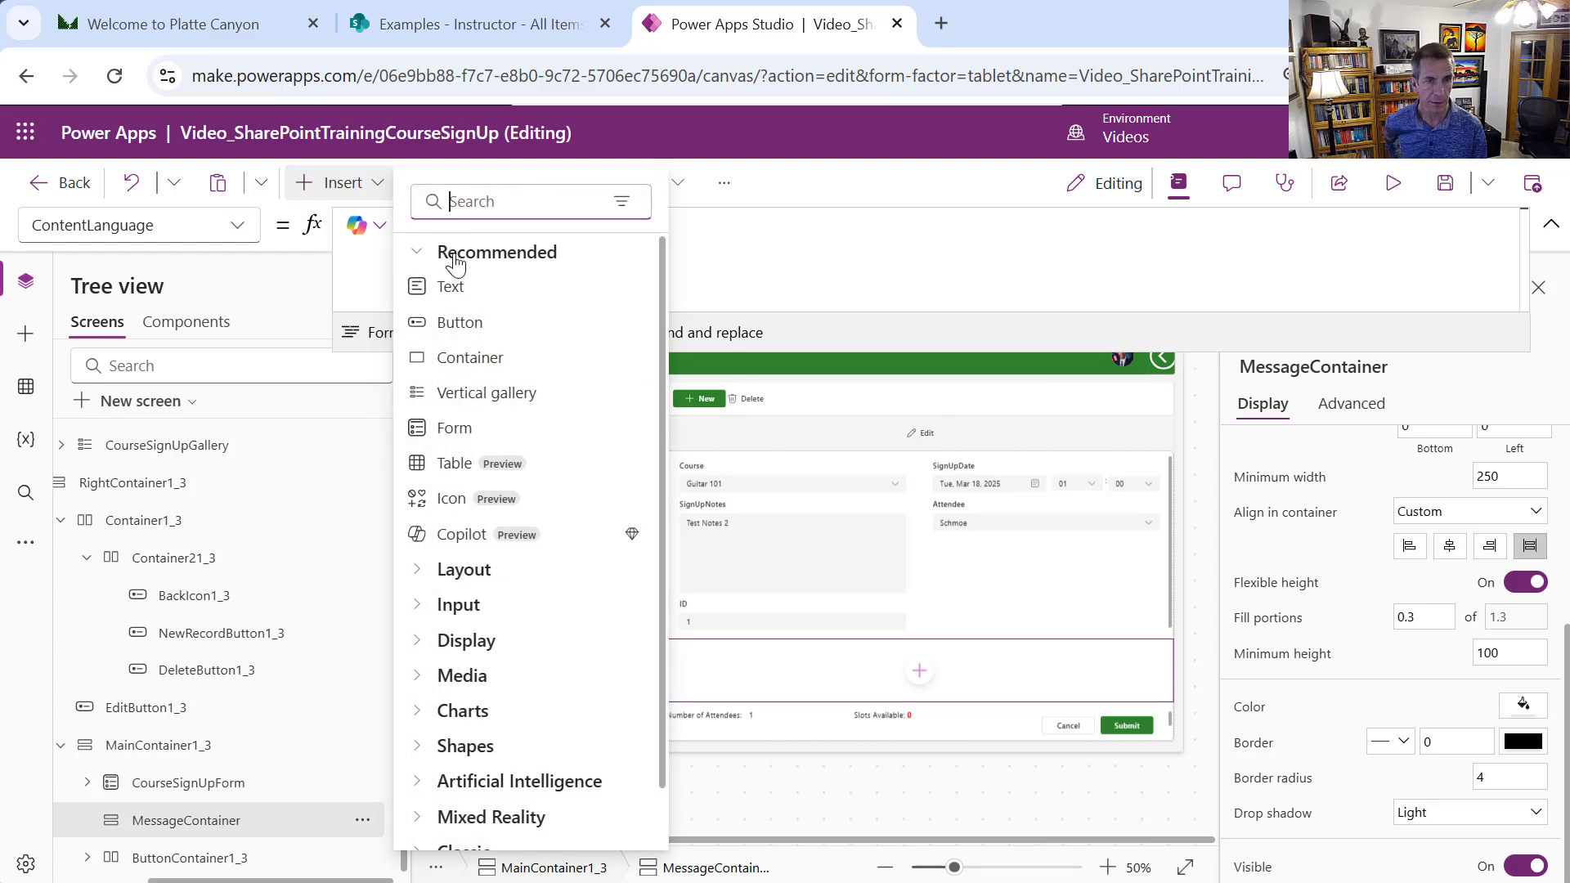
Add a stretched text label reading "There are no slots available. Please try another course."
click(463, 298)
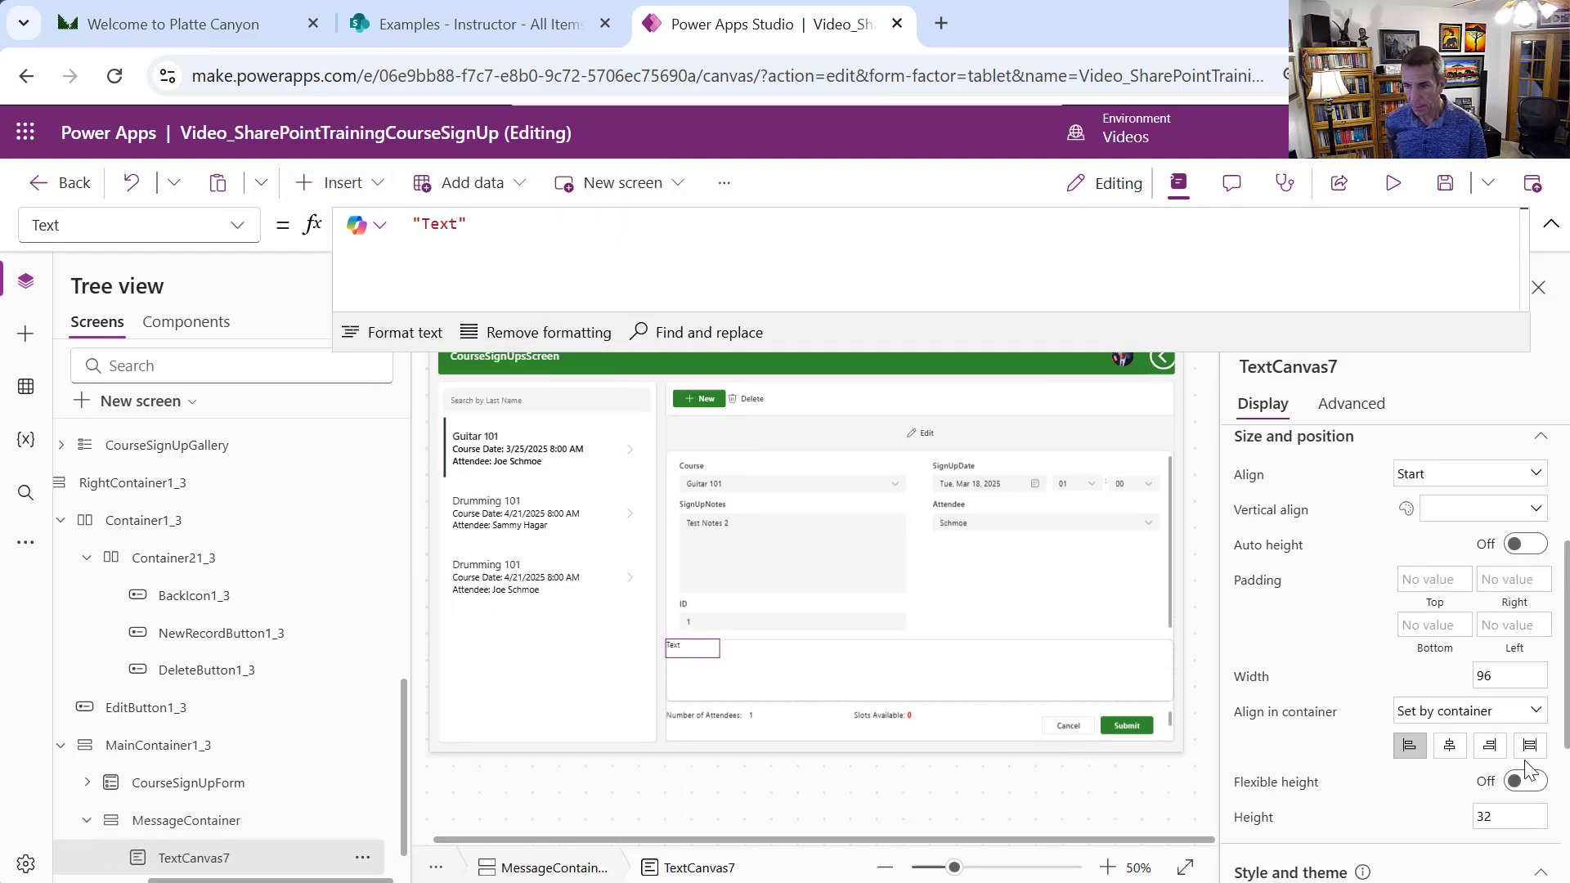
click(1528, 747)
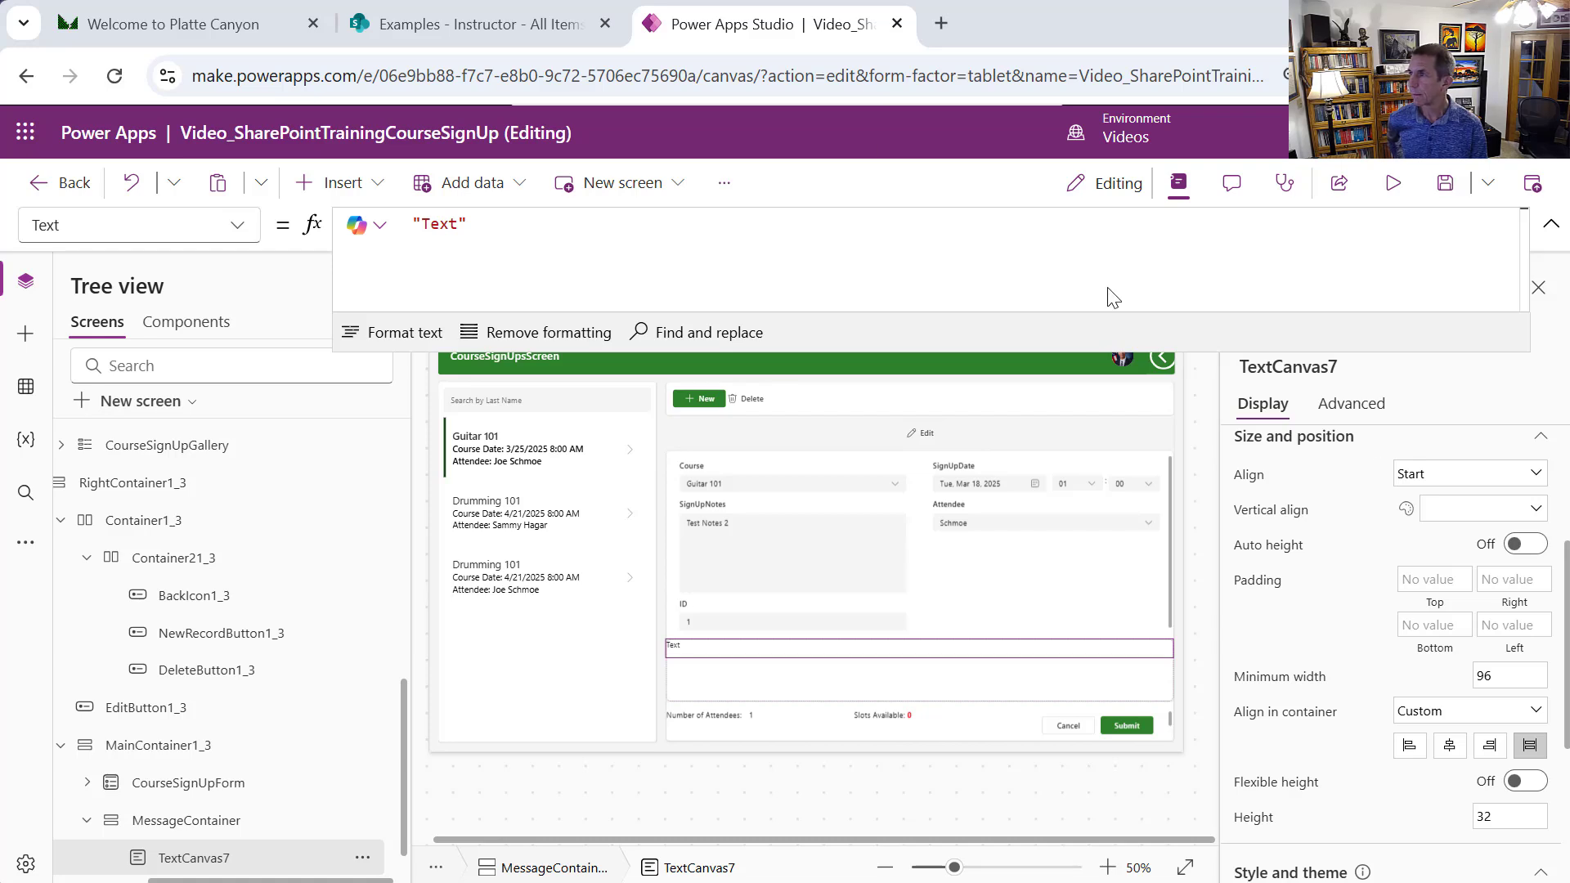
double_click(439, 224)
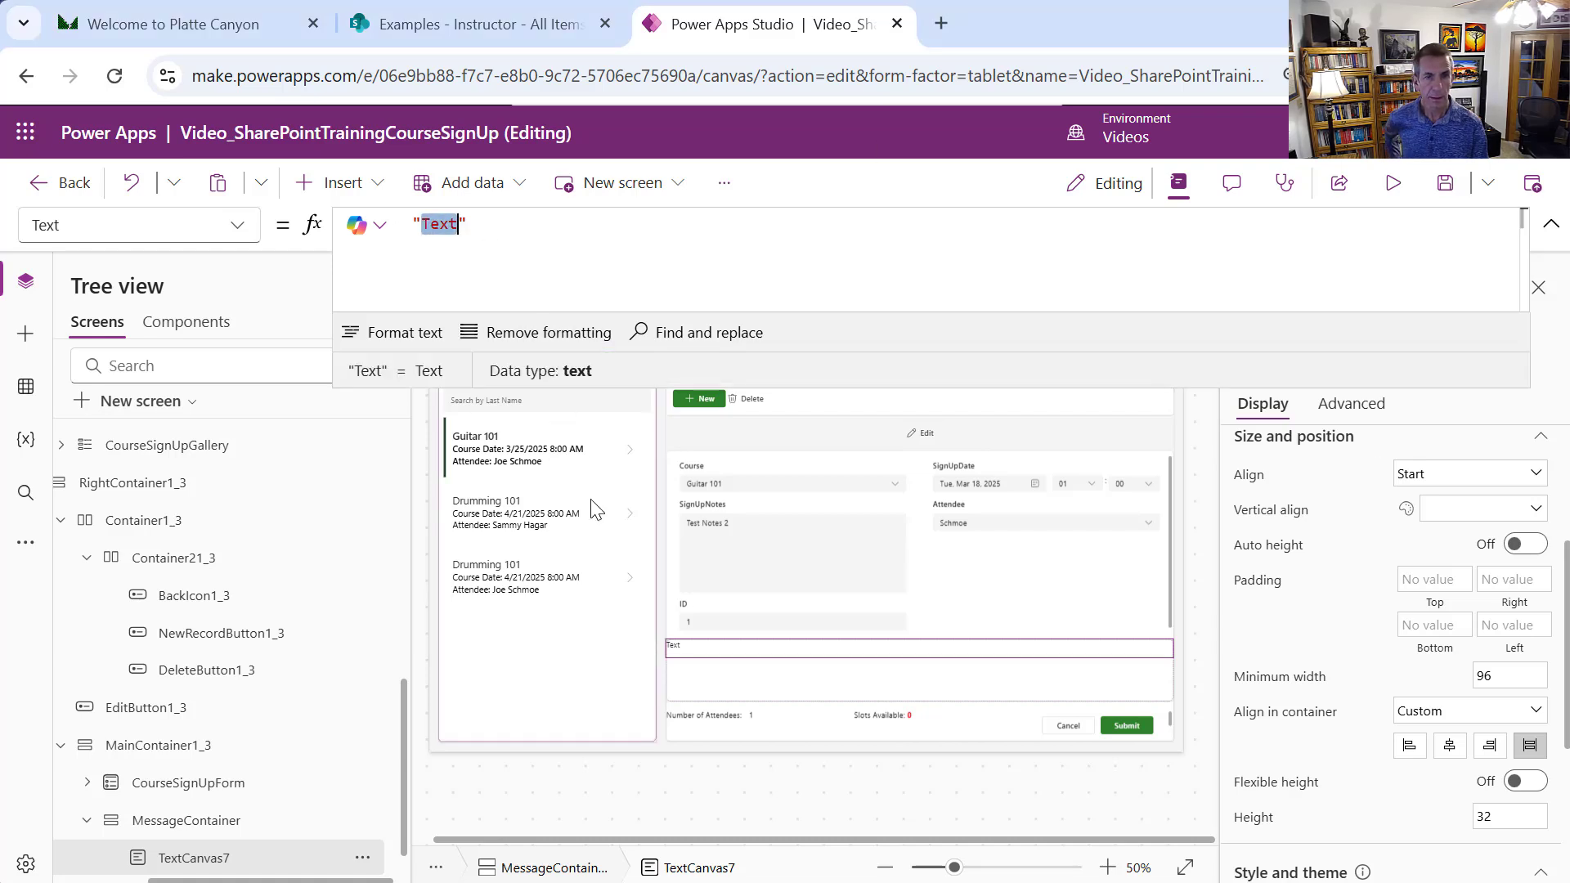
text(T)
text(are no )
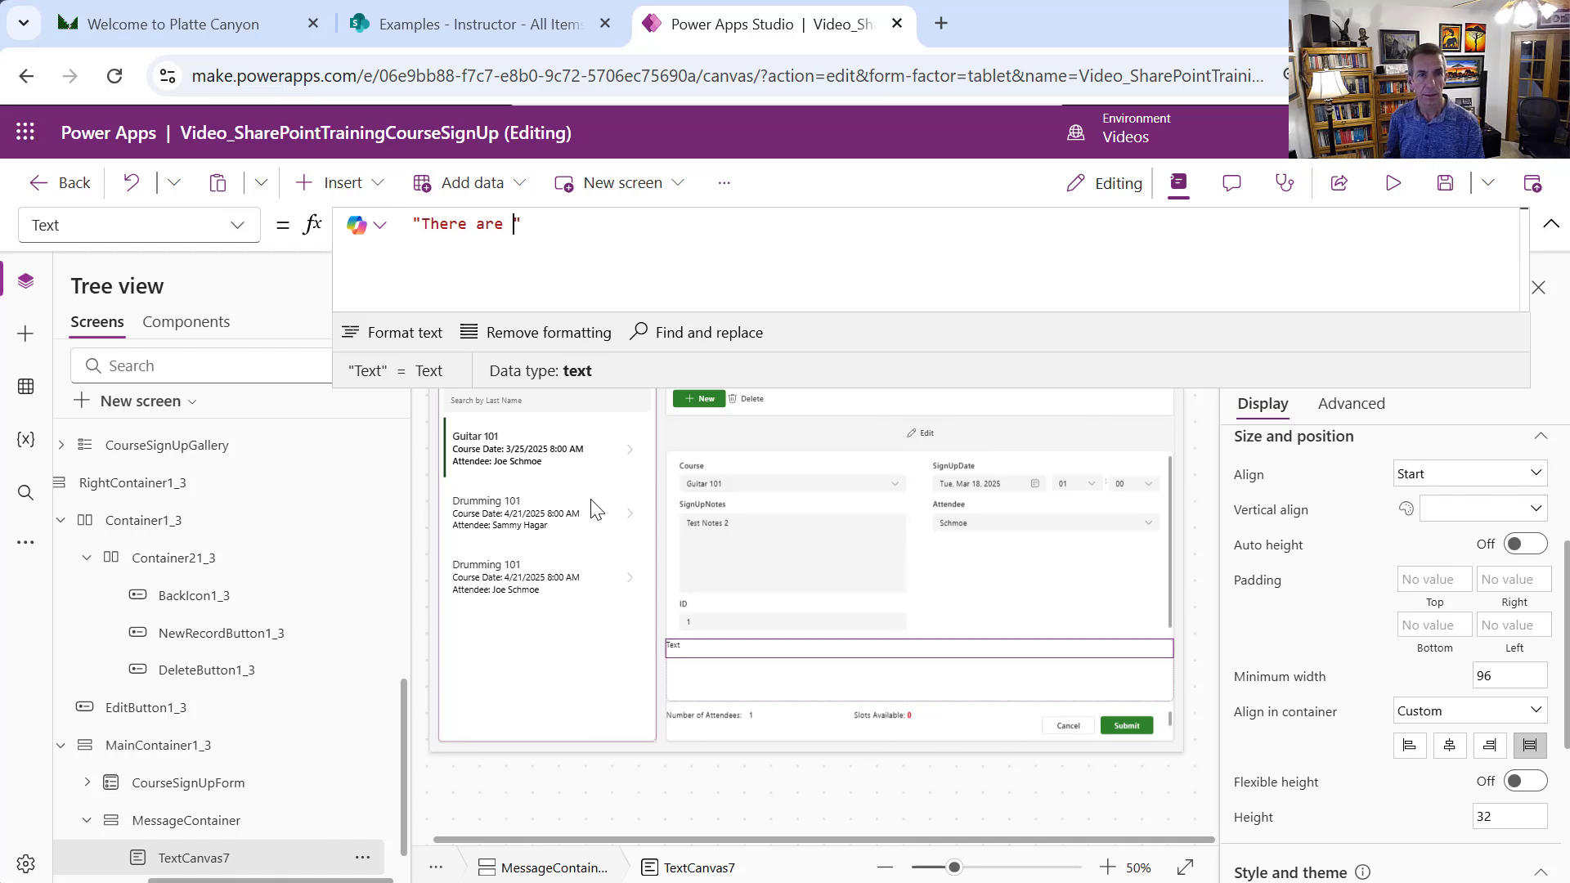
text(slots )
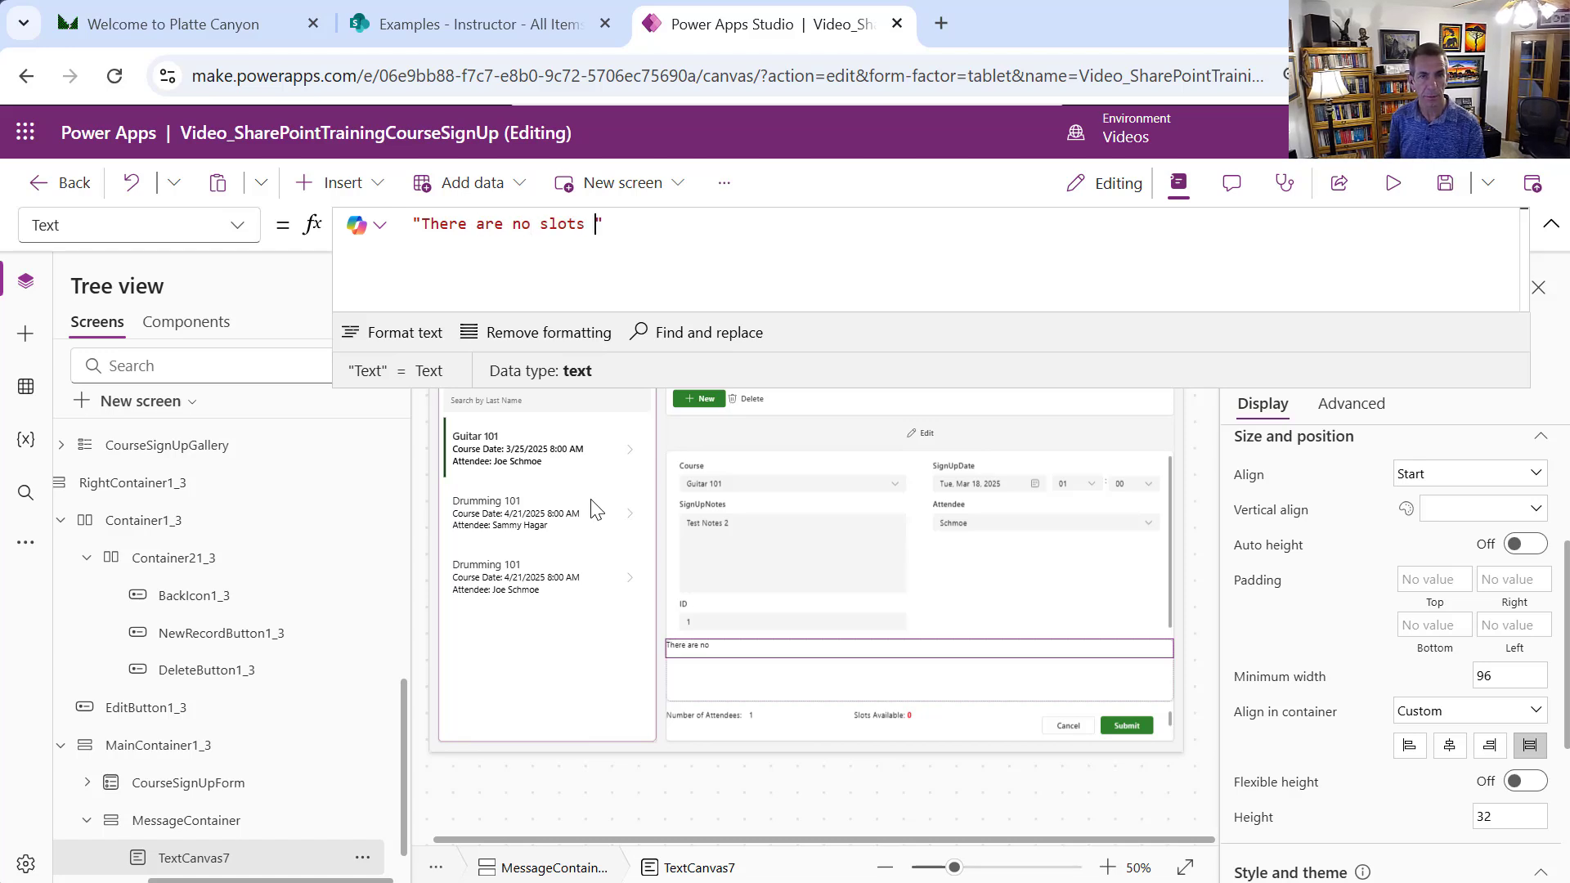
text(availaable)
key(BackSpace)
key(BackSpace)
key(BackSpace)
key(BackSpace)
key(BackSpace)
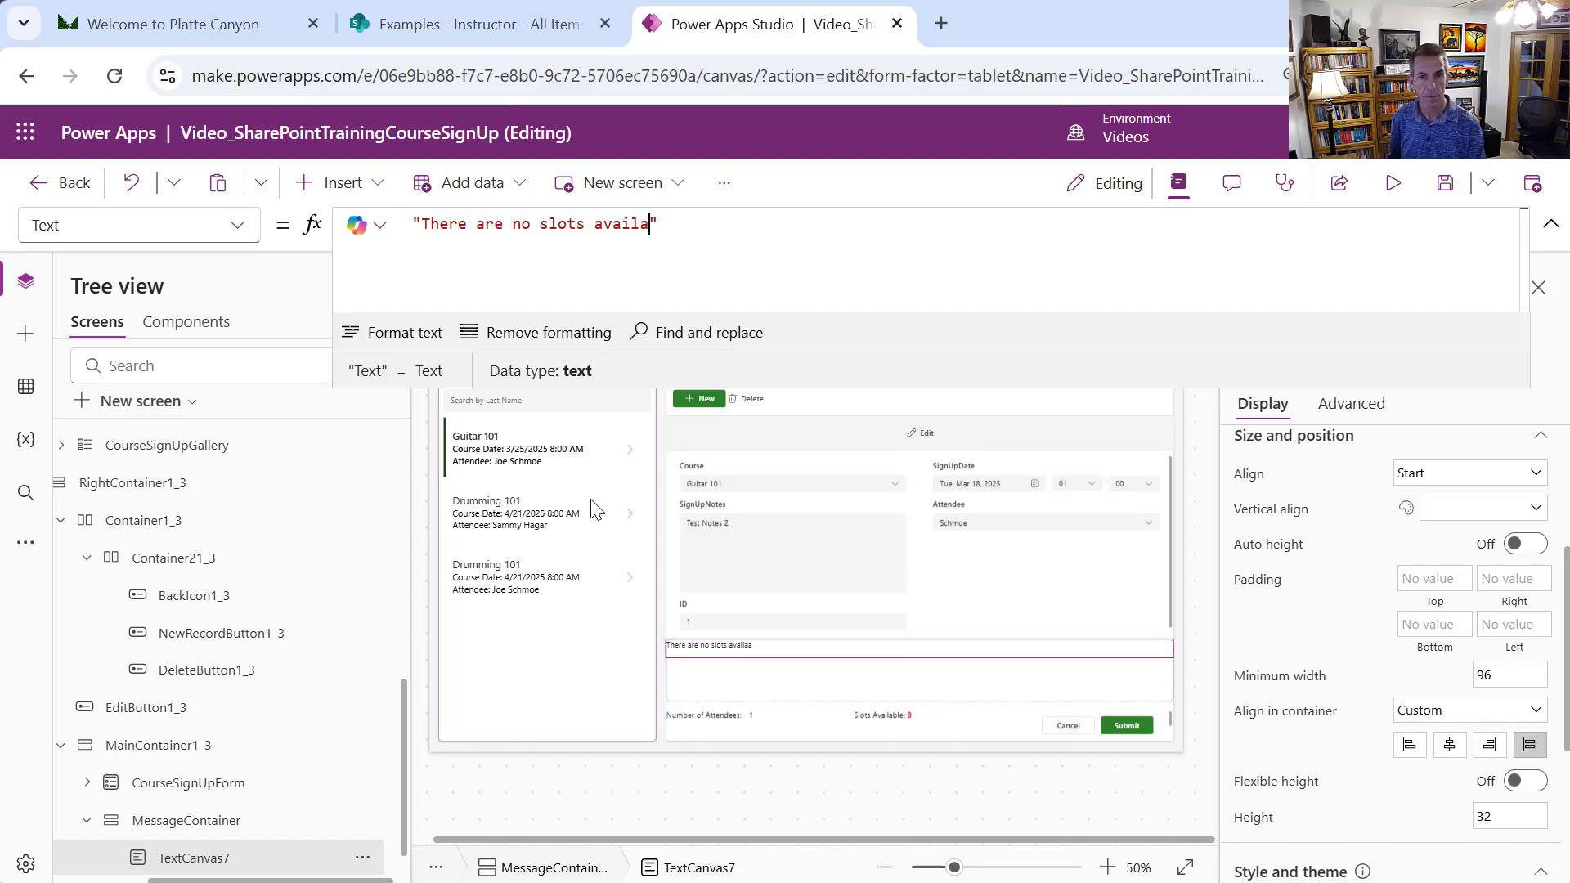
text(ble.)
text( Please try )
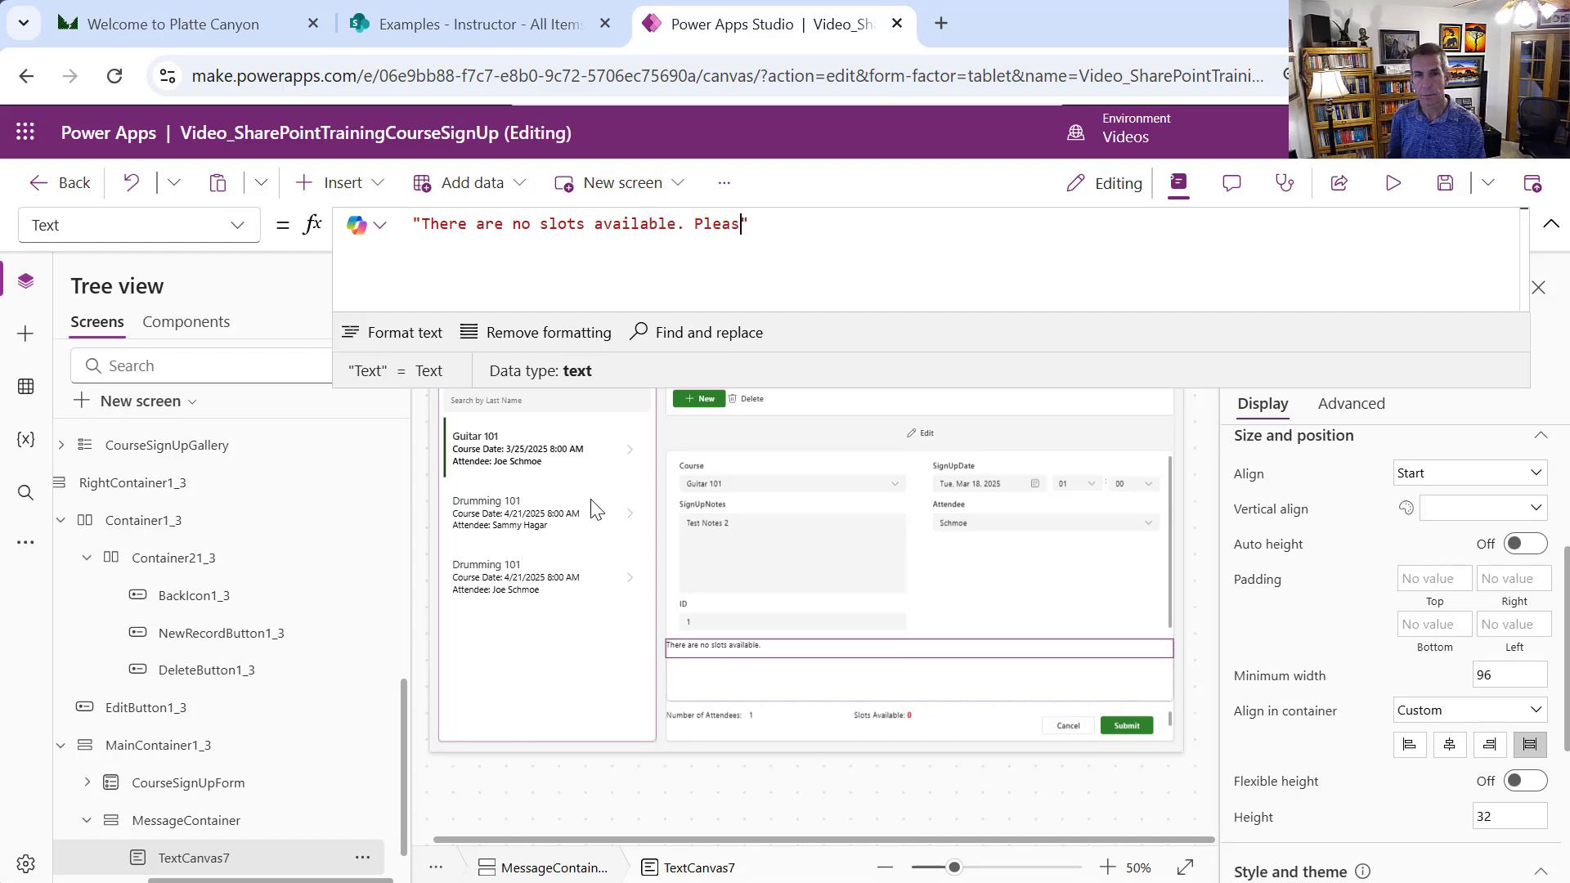
text(ano)
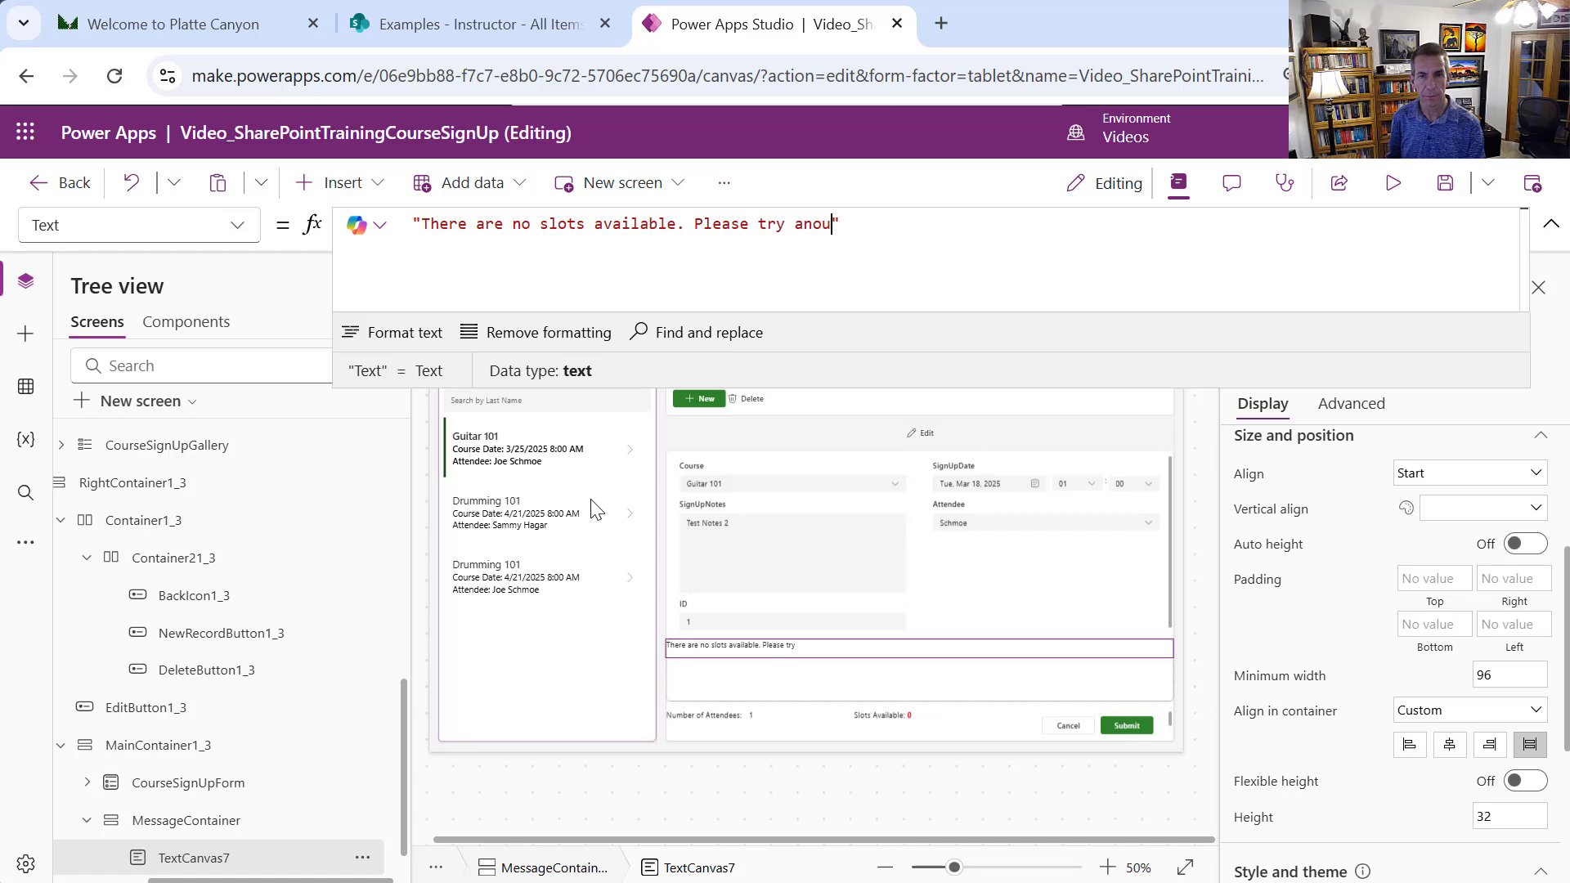
text(ther)
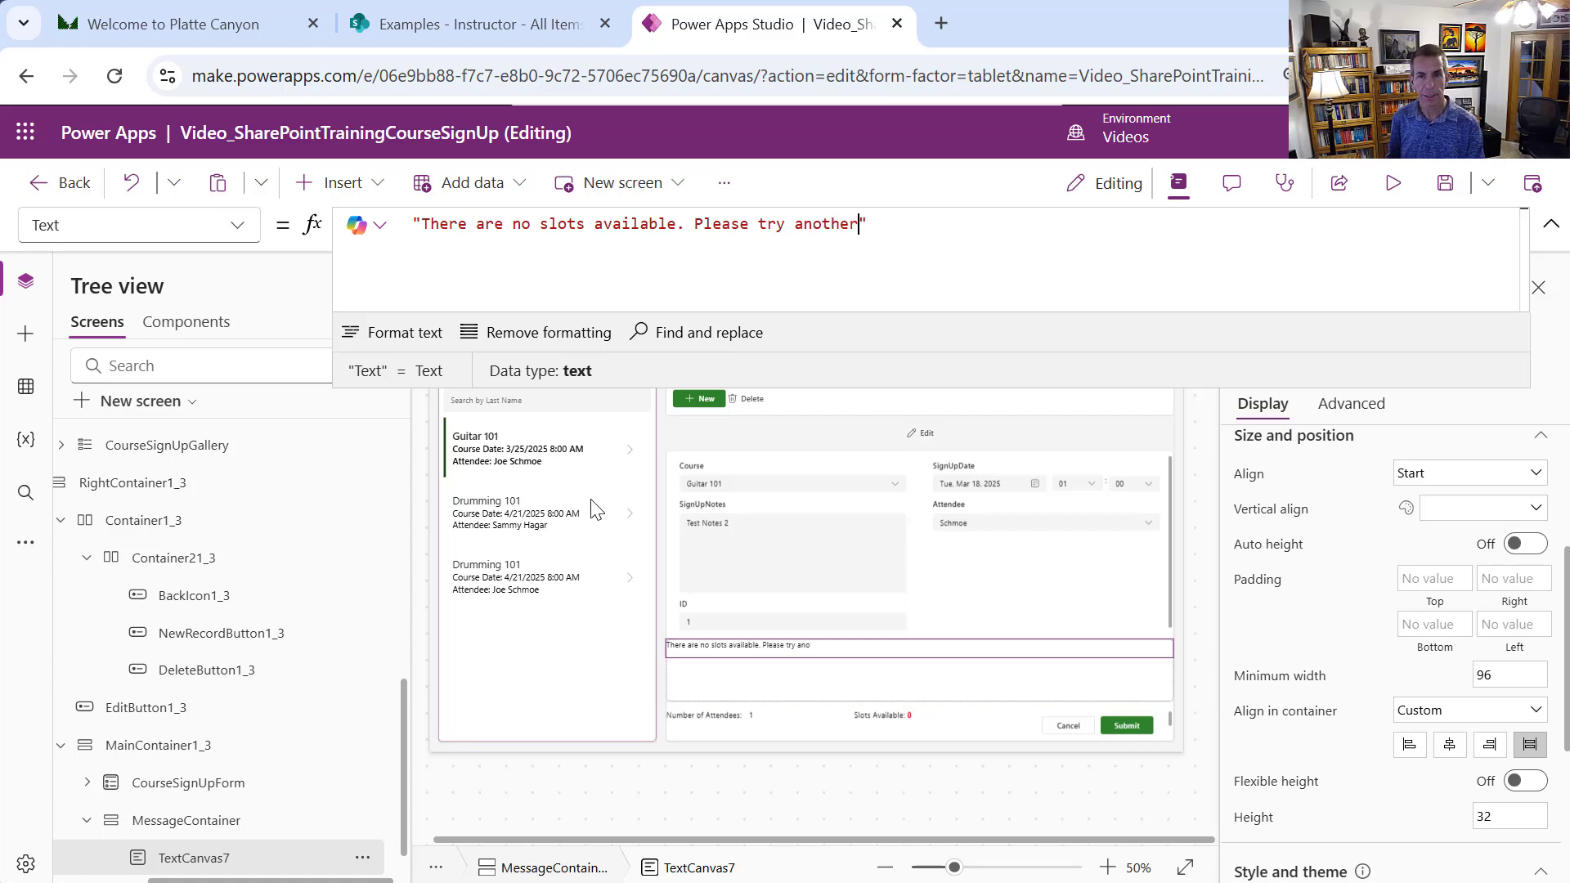
text( course)
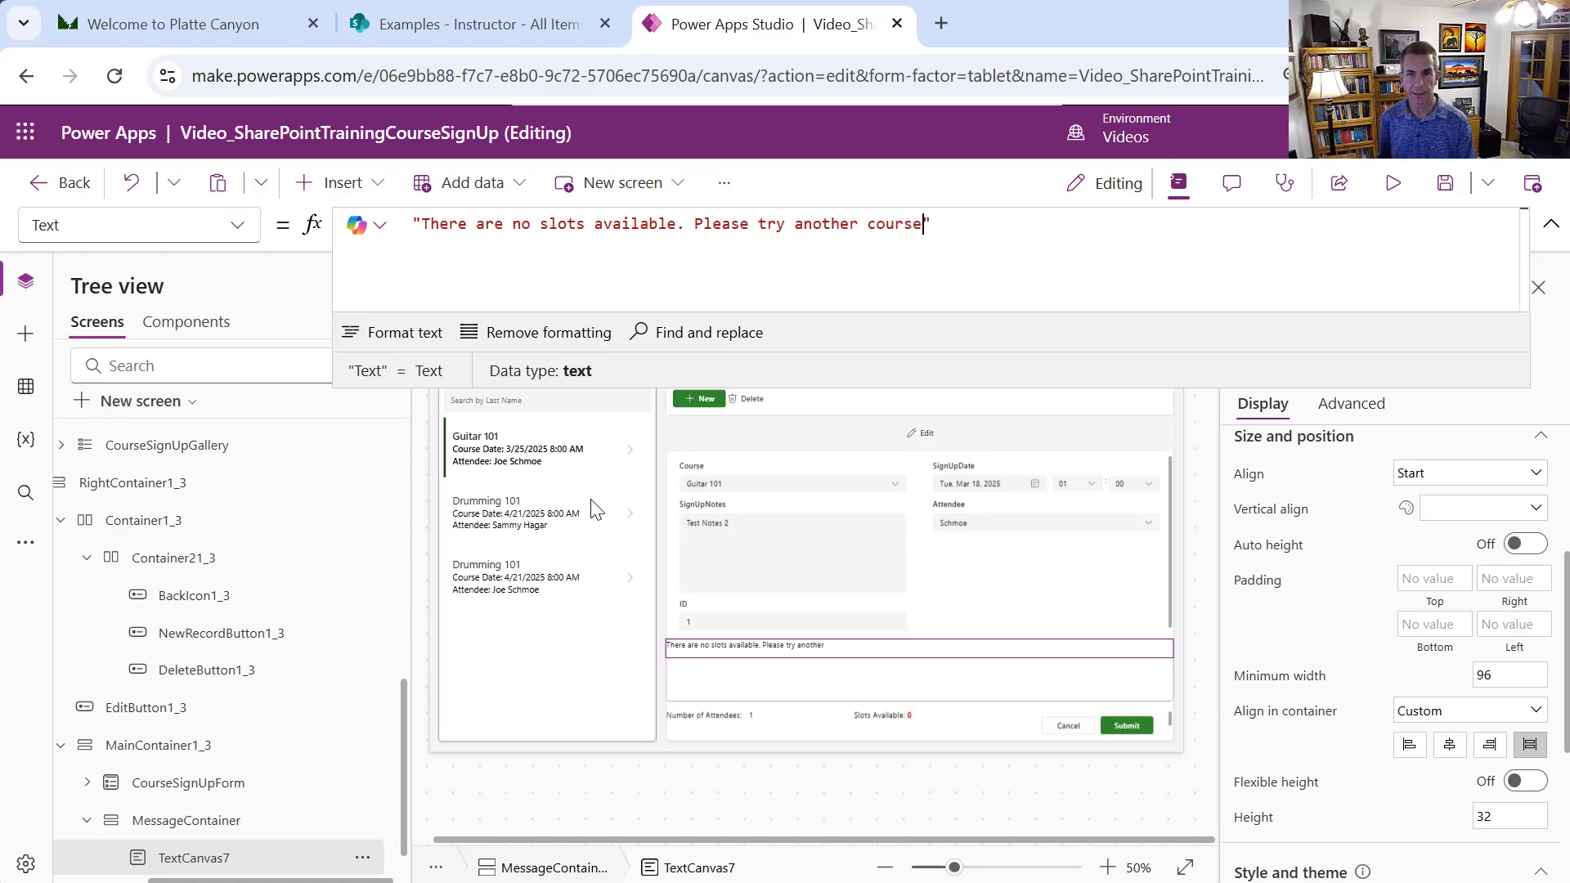
text(.)
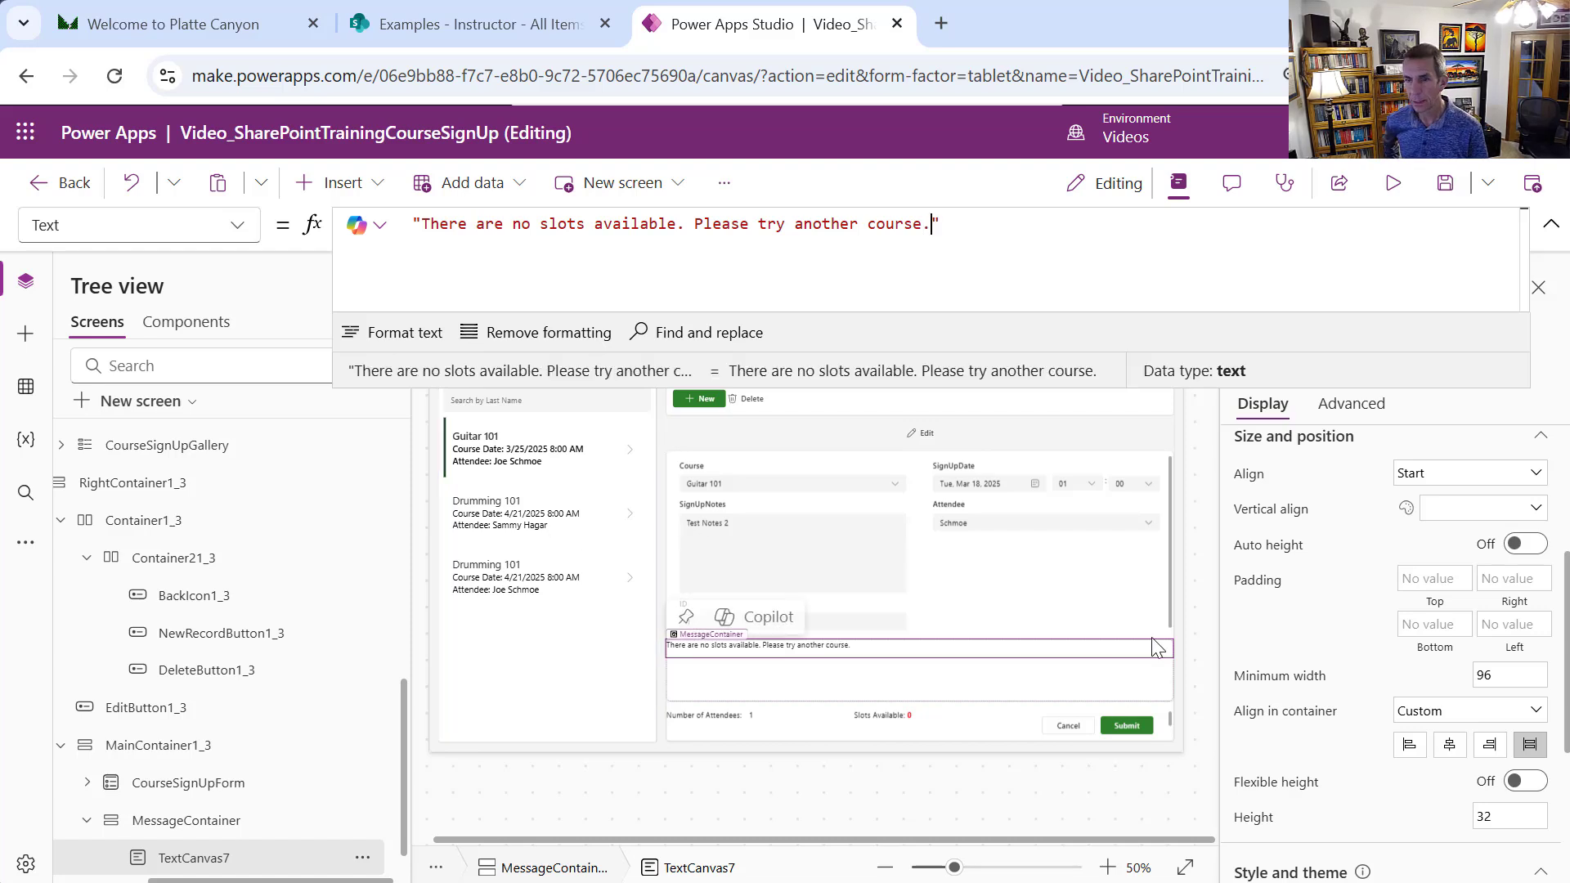
Make the no-slots message text bold and red
scroll(1566, 630, down, 2)
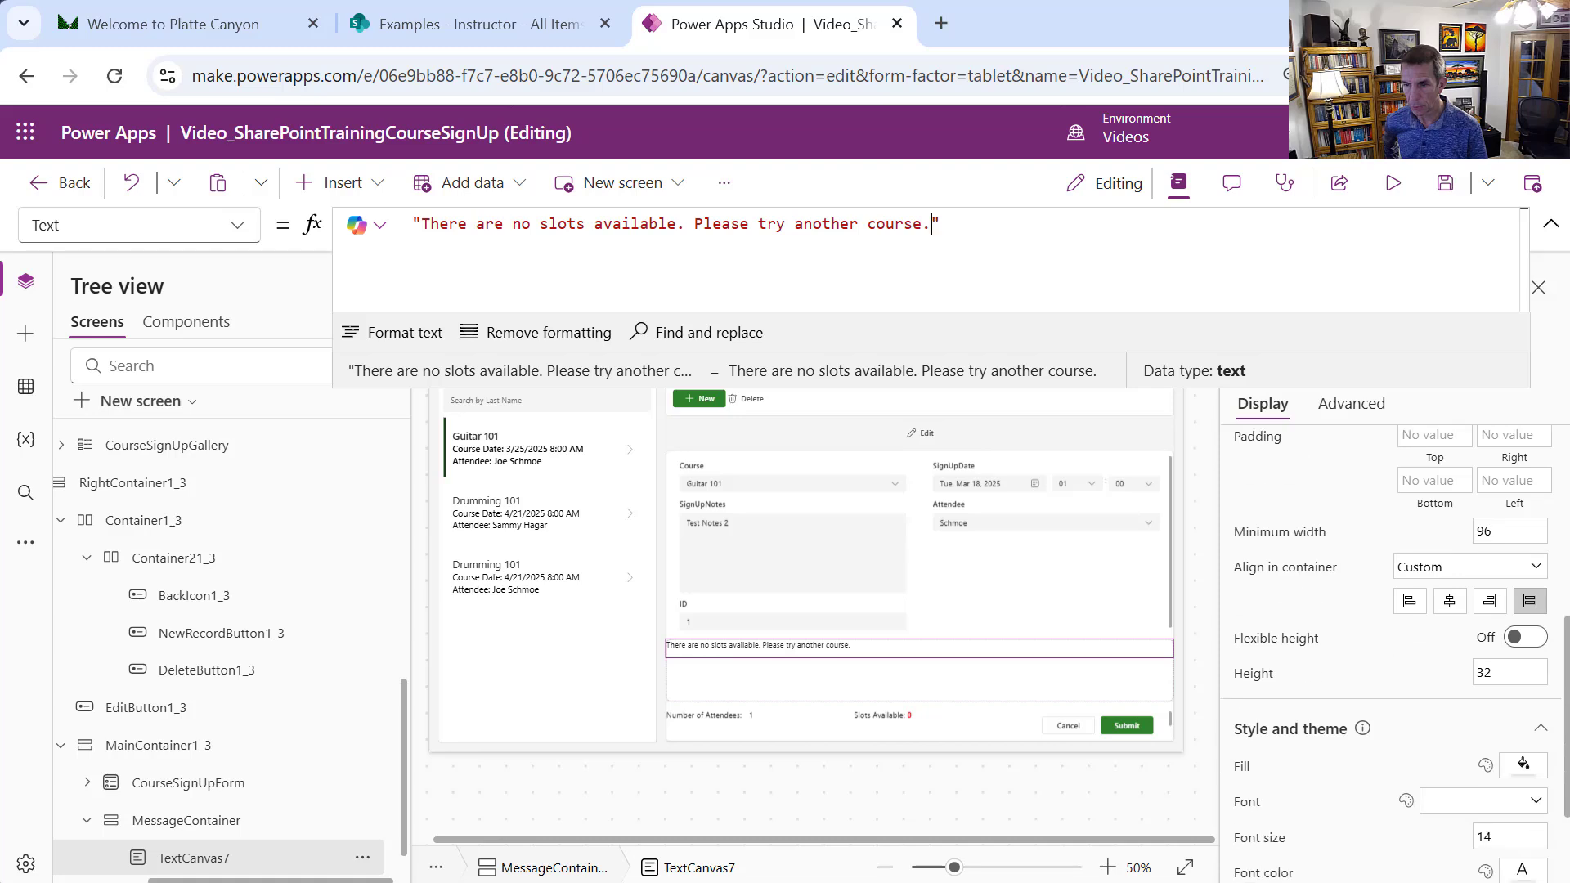
scroll(1551, 772, down, 2)
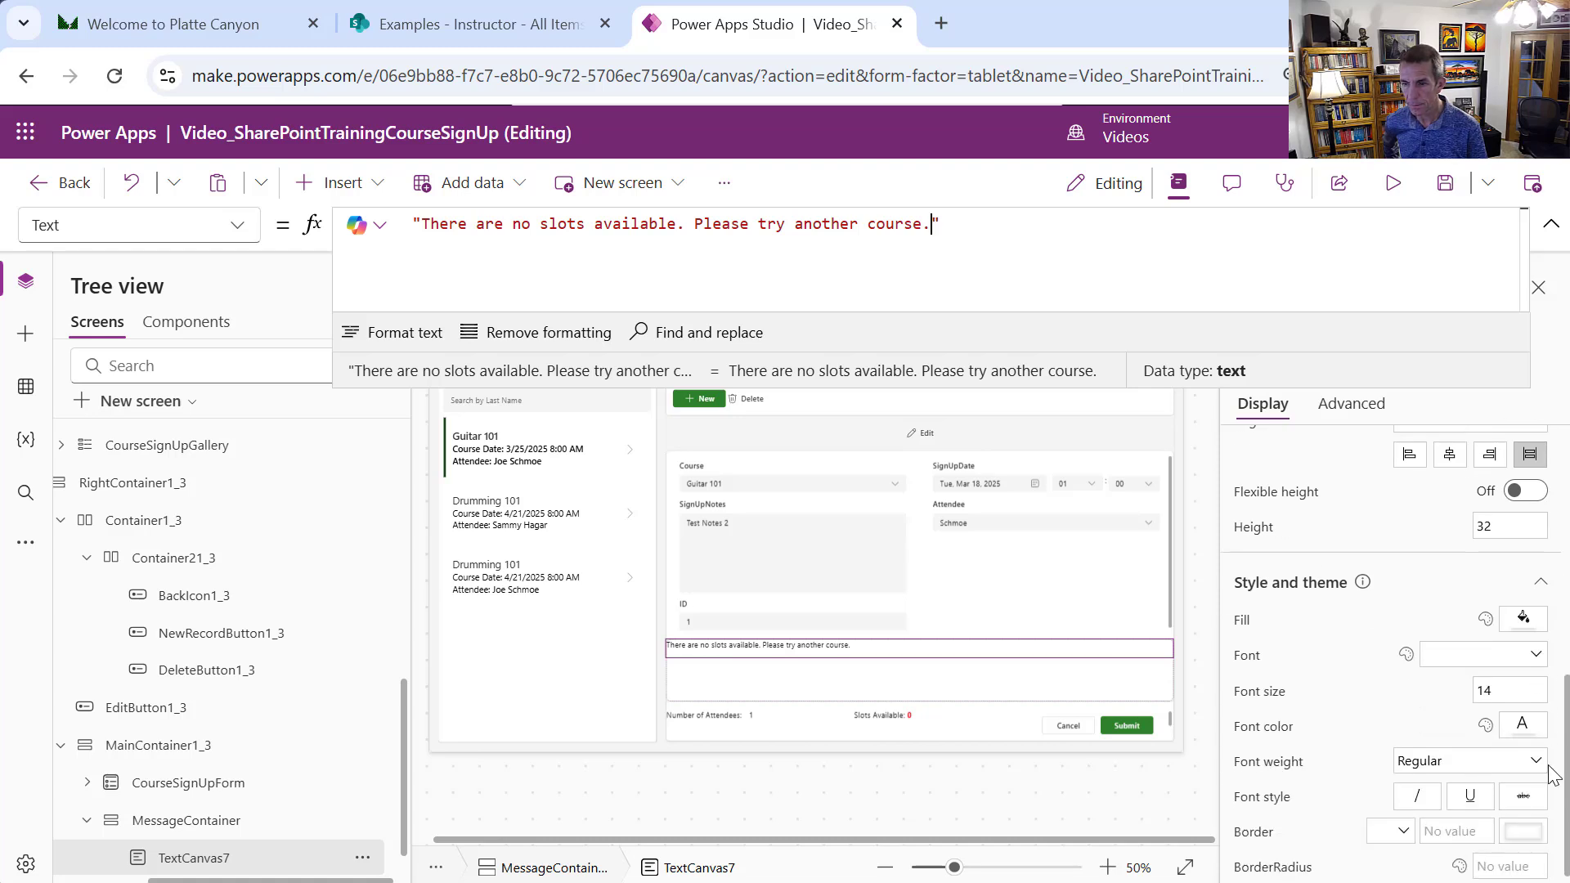
click(1473, 773)
click(1439, 734)
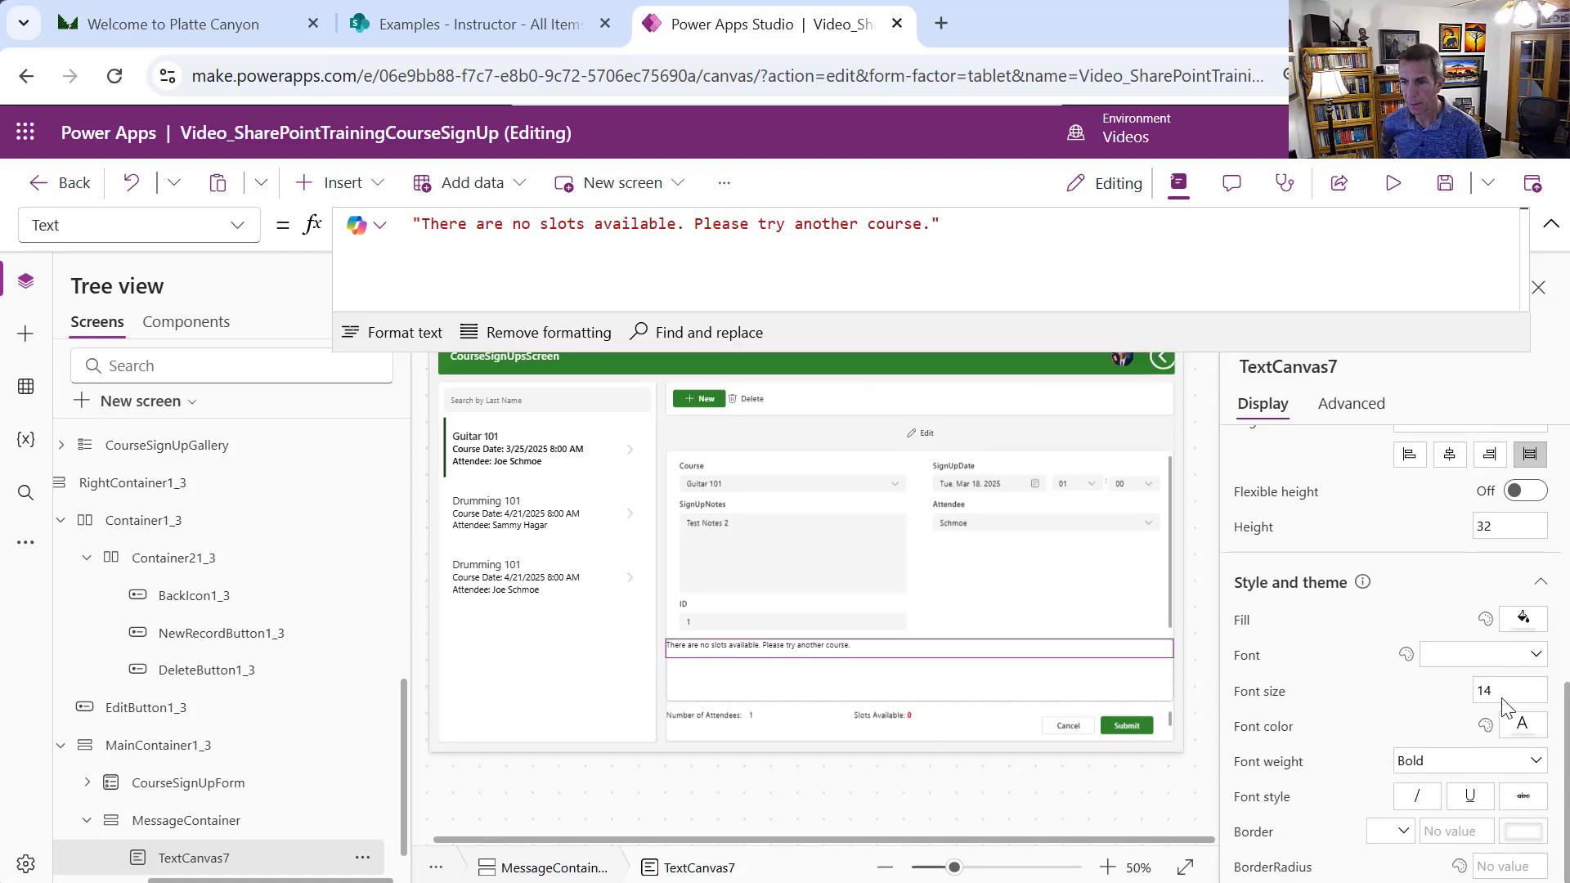
click(1519, 730)
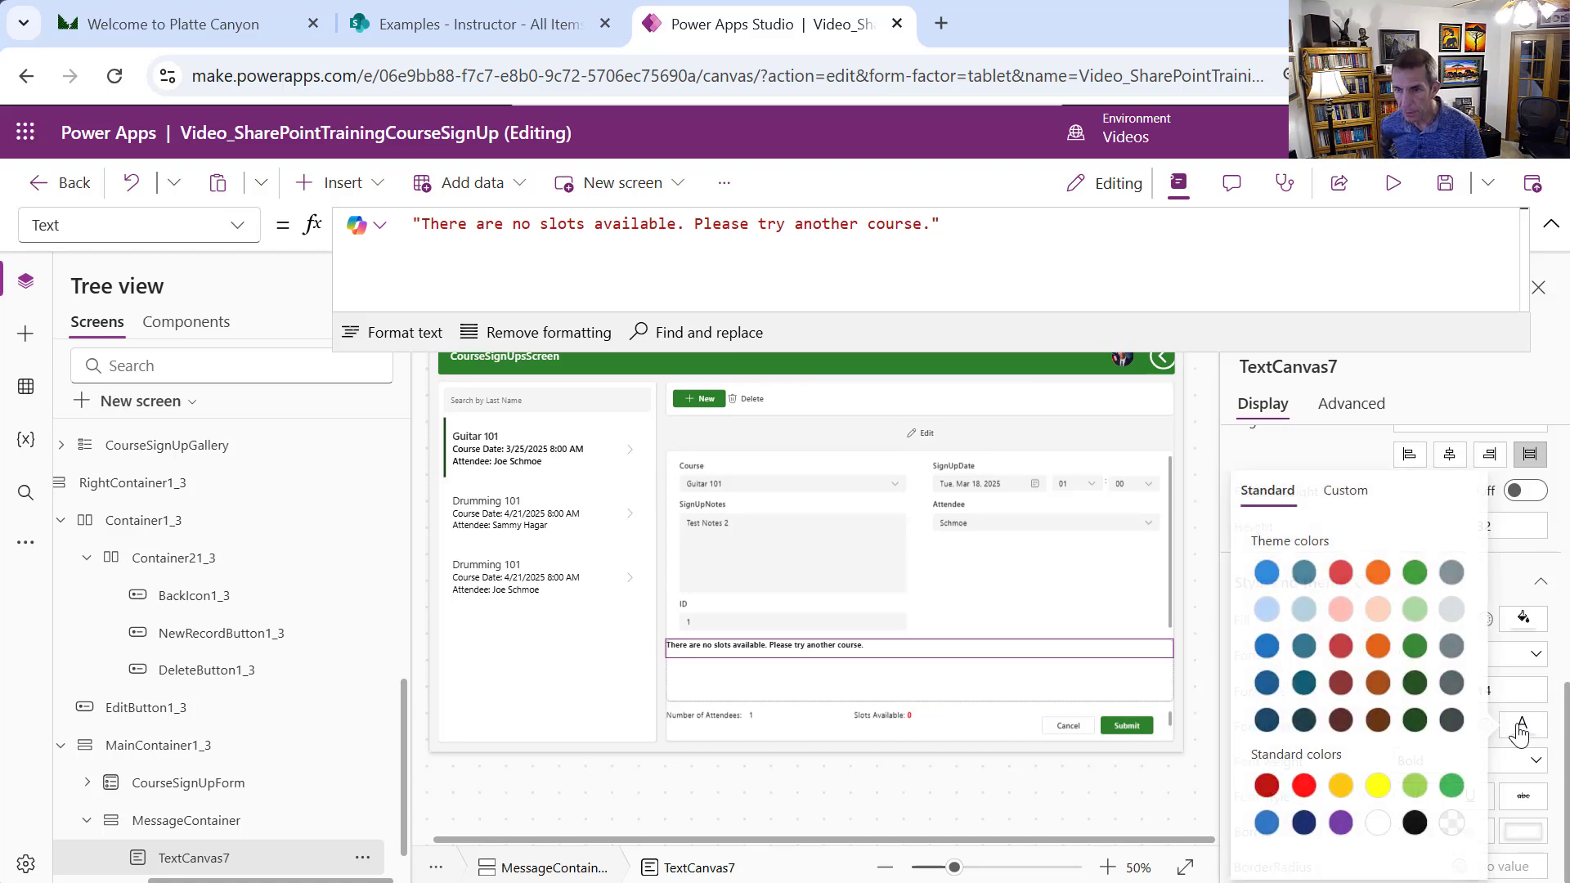
click(1343, 653)
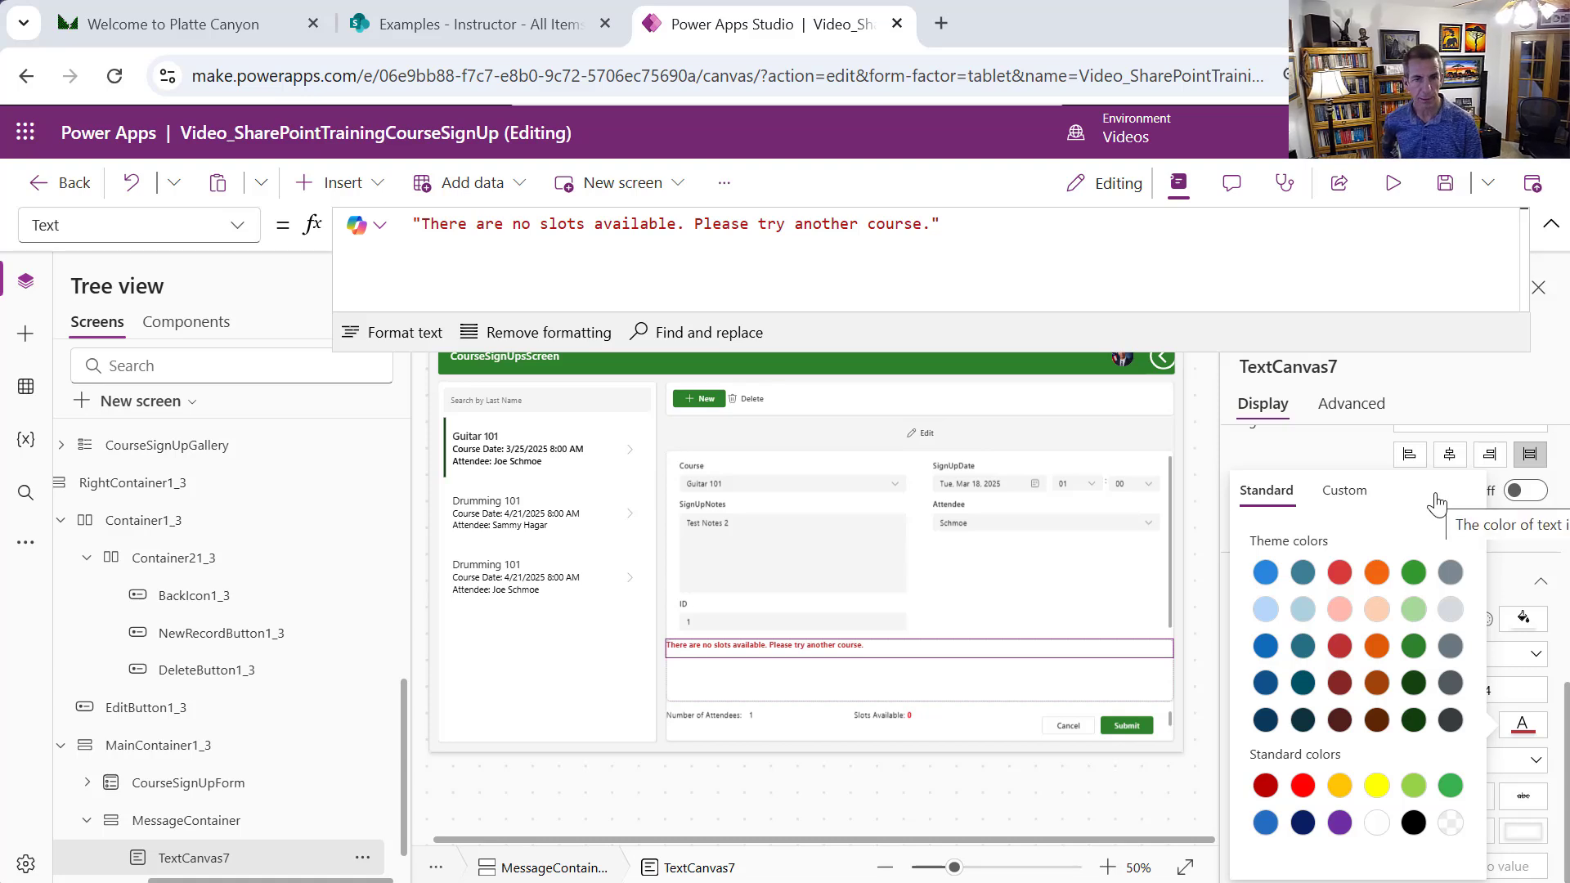
click(240, 244)
Set the label's Visible formula to Value(SlotsAvailableBox.Text) <= 0 And the form-mode check
scroll(246, 776, down, 2)
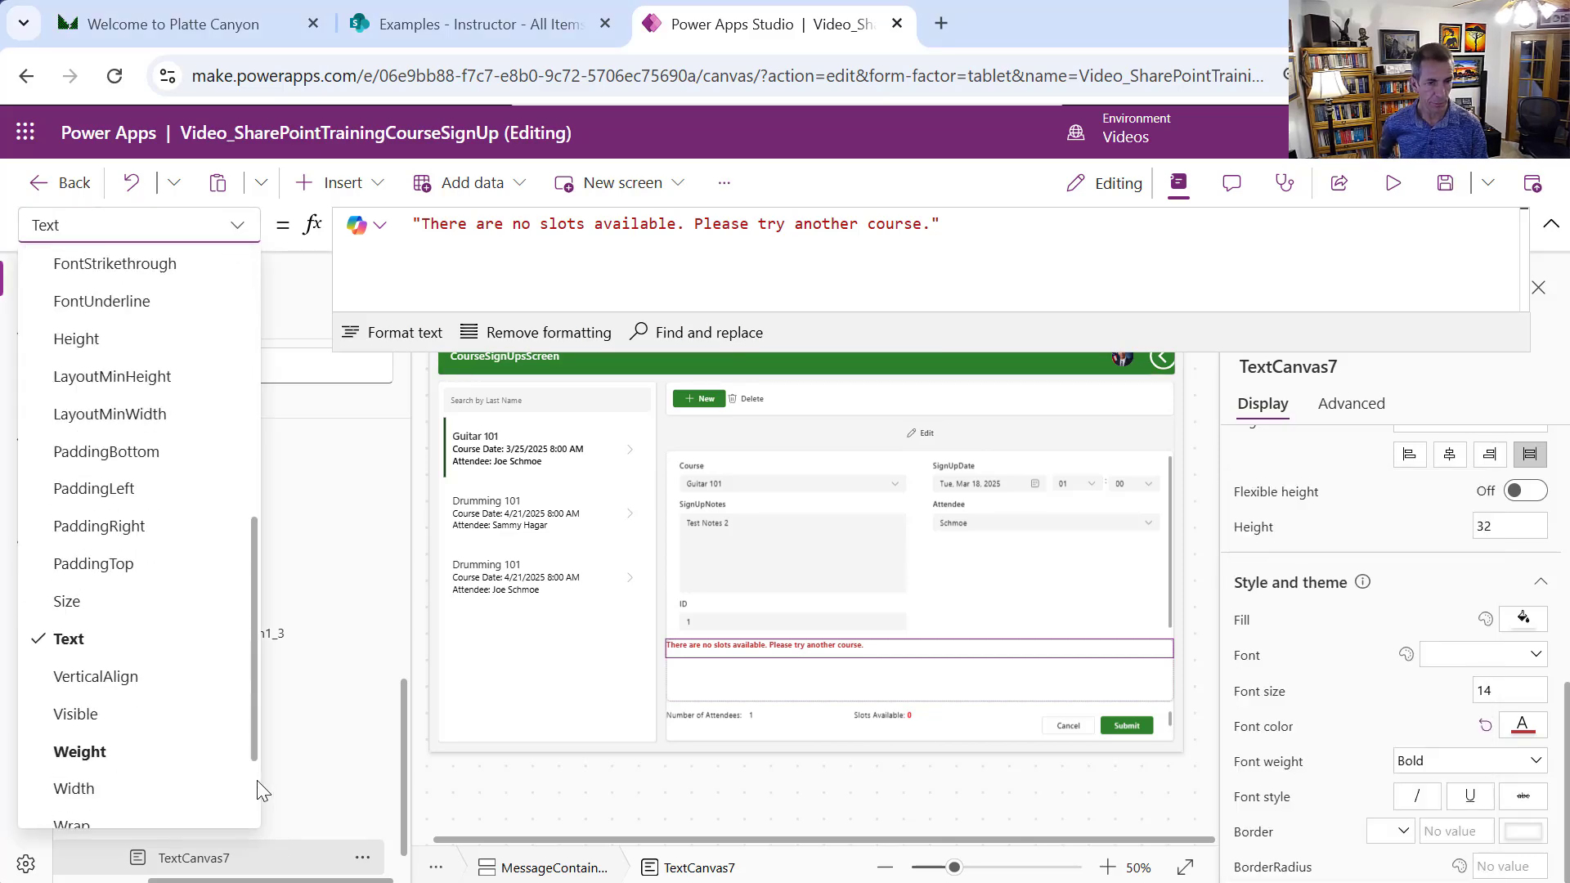
scroll(204, 761, down, 1)
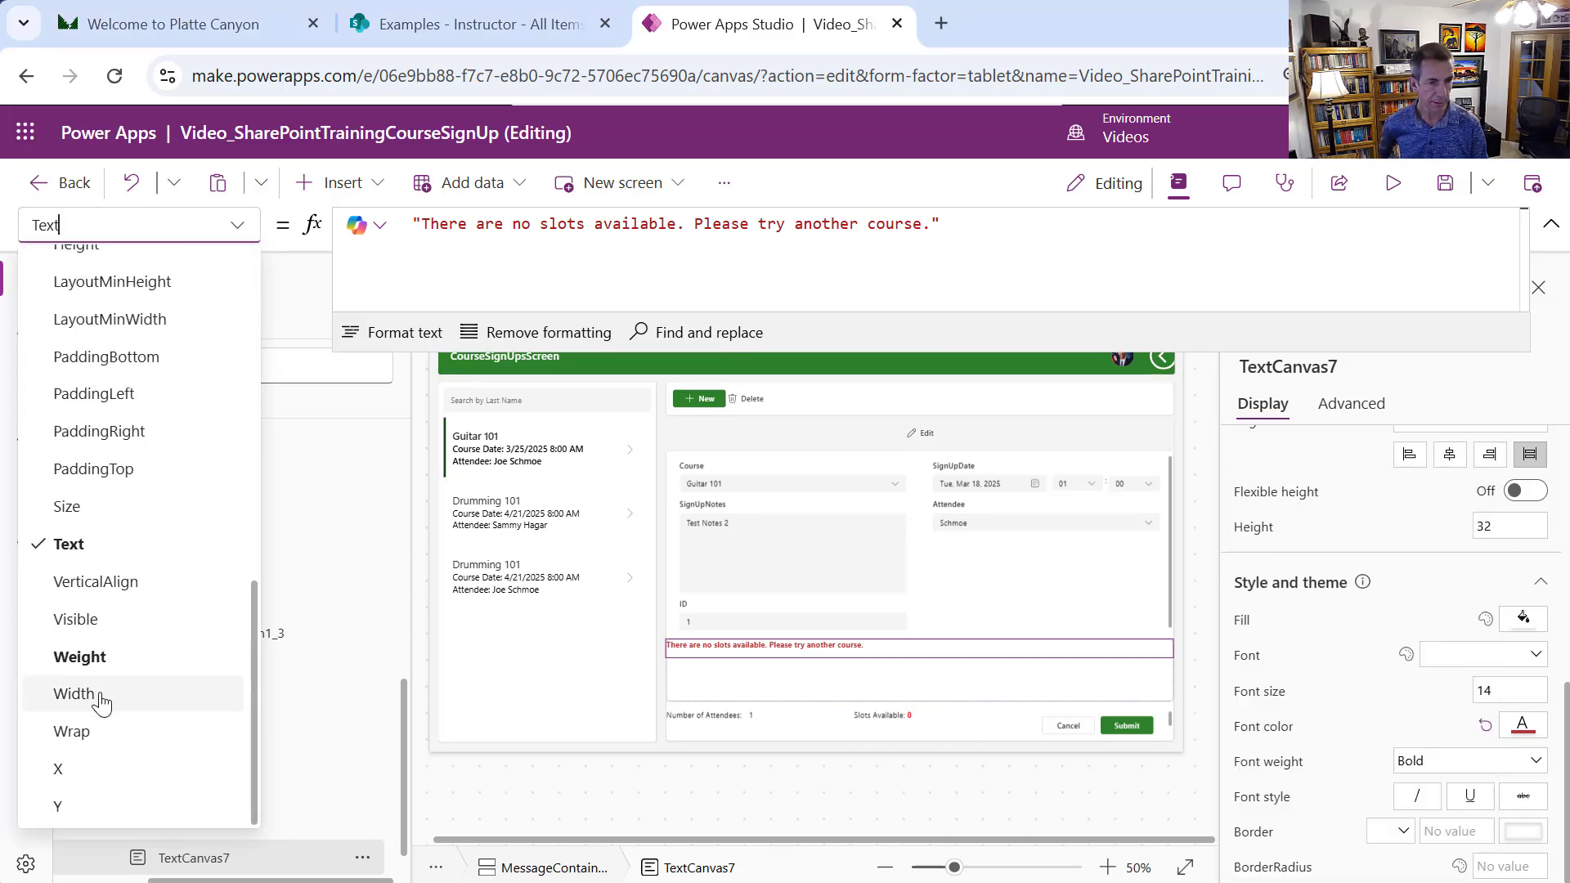
click(84, 633)
double_click(391, 231)
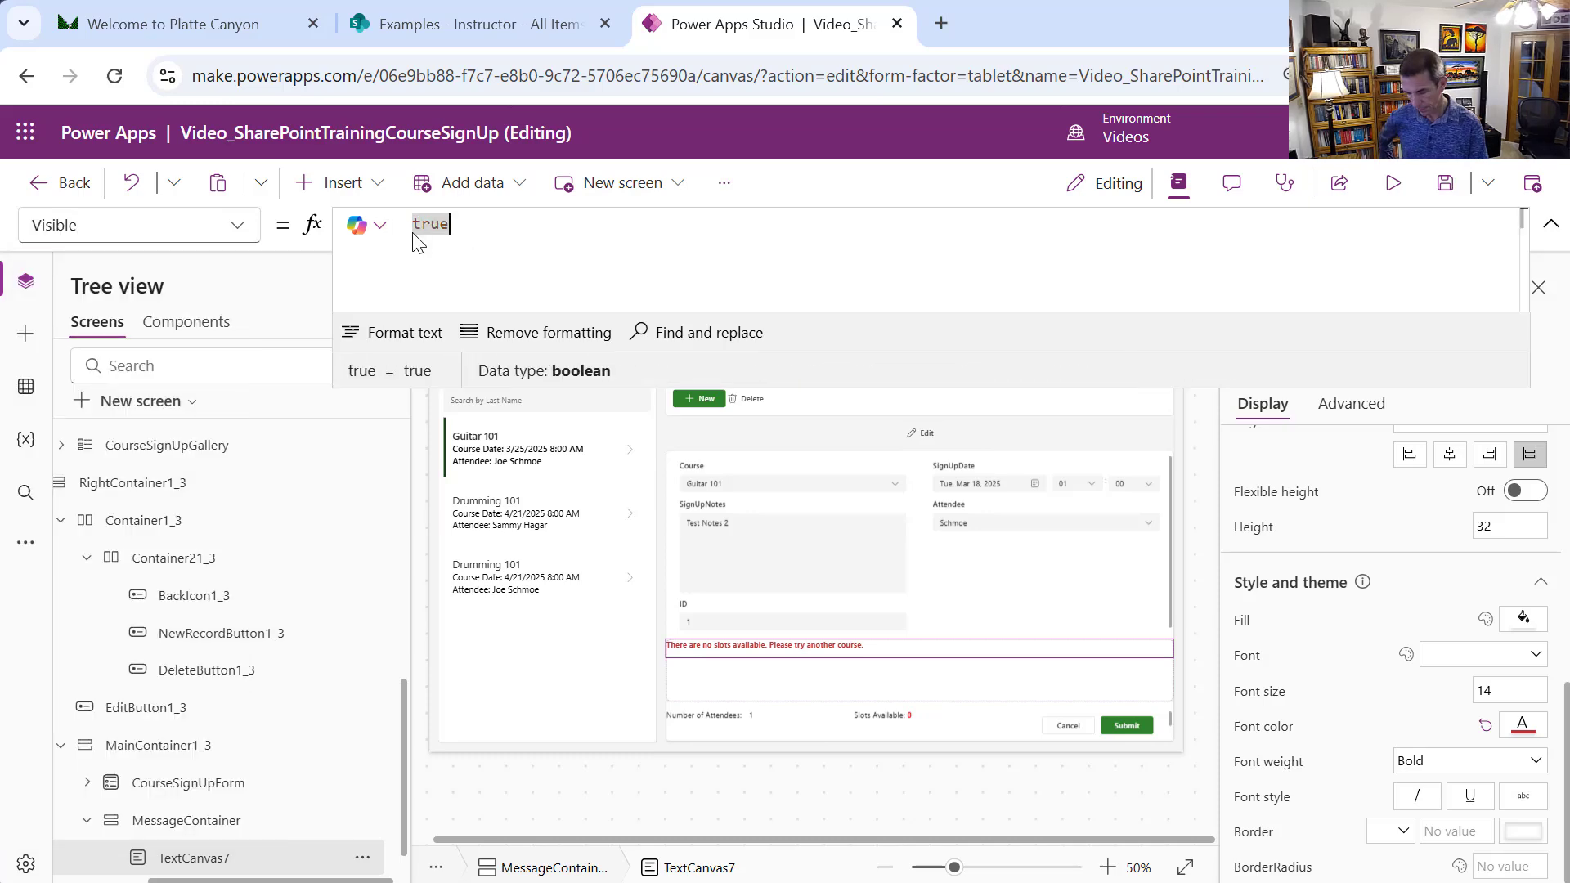
text(Value(SlotsAvailableBox.Text) <= 0 And (CourseSignUpForm.Mode = FormMode.New Or (CourseSignUpForm.Mode = FormMode.Edit And AttendeeCanvas.Selected.ID <> CurrentItem.AttendeeId.Id)))
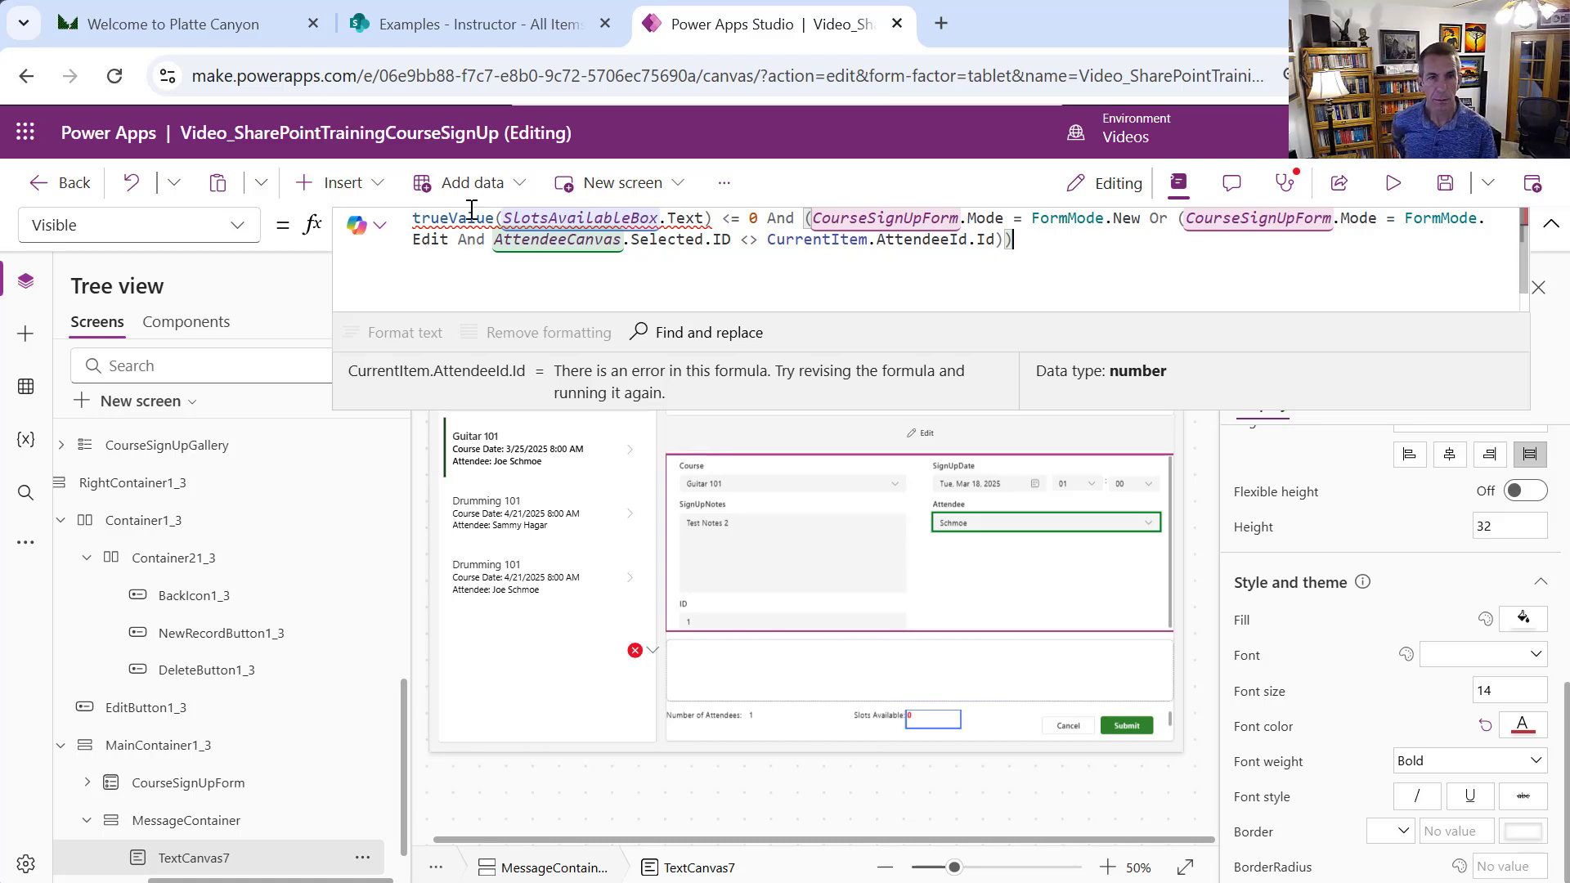
drag(449, 218, 387, 211)
key(BackSpace)
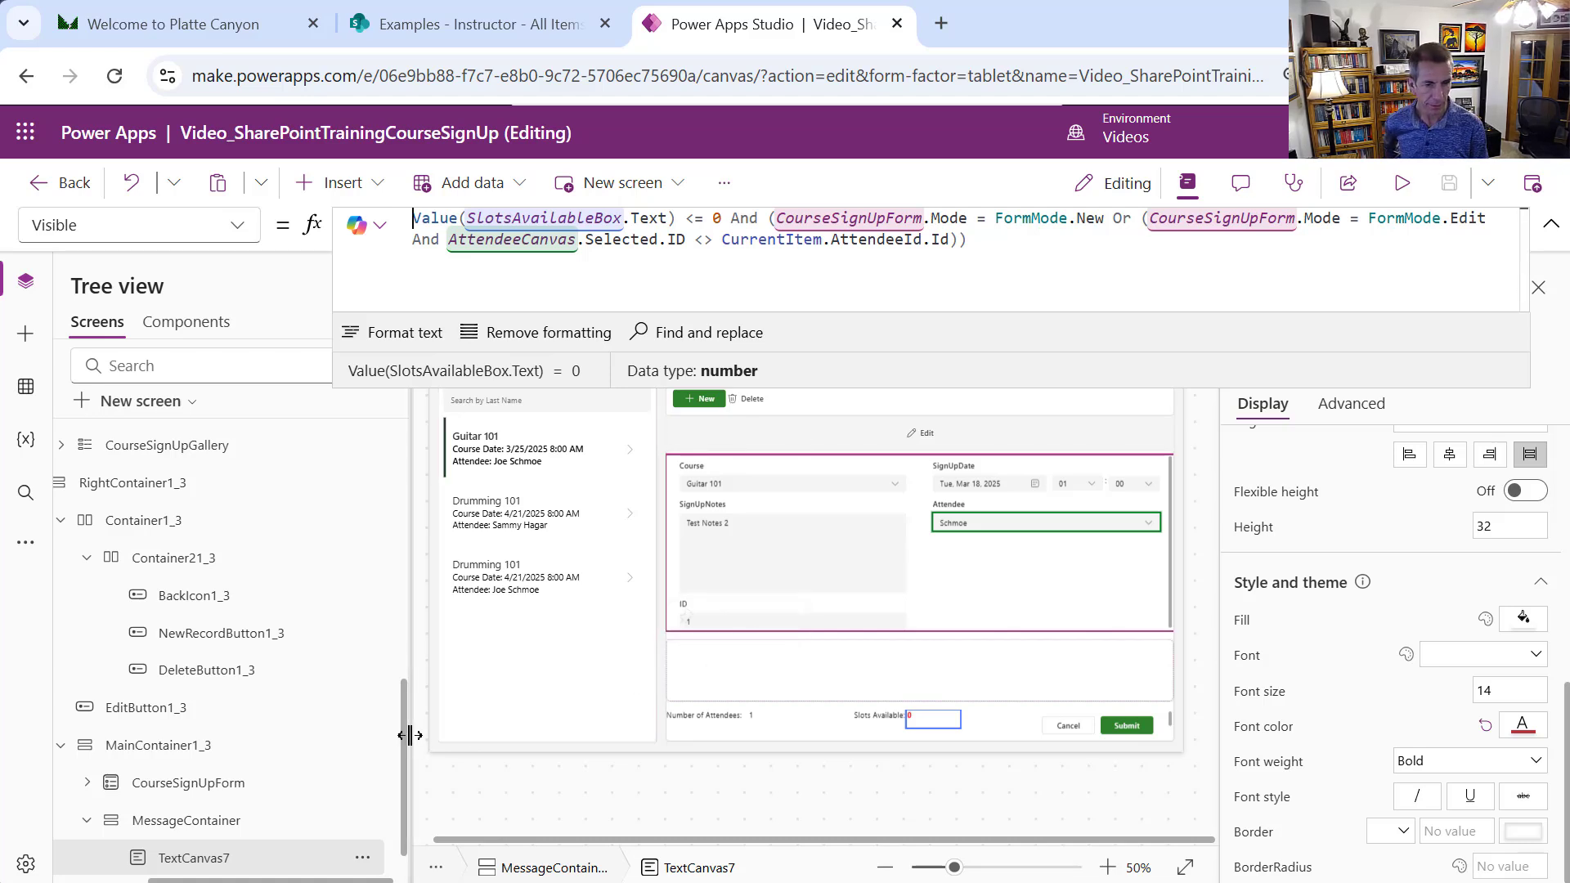
scroll(407, 744, down, 1)
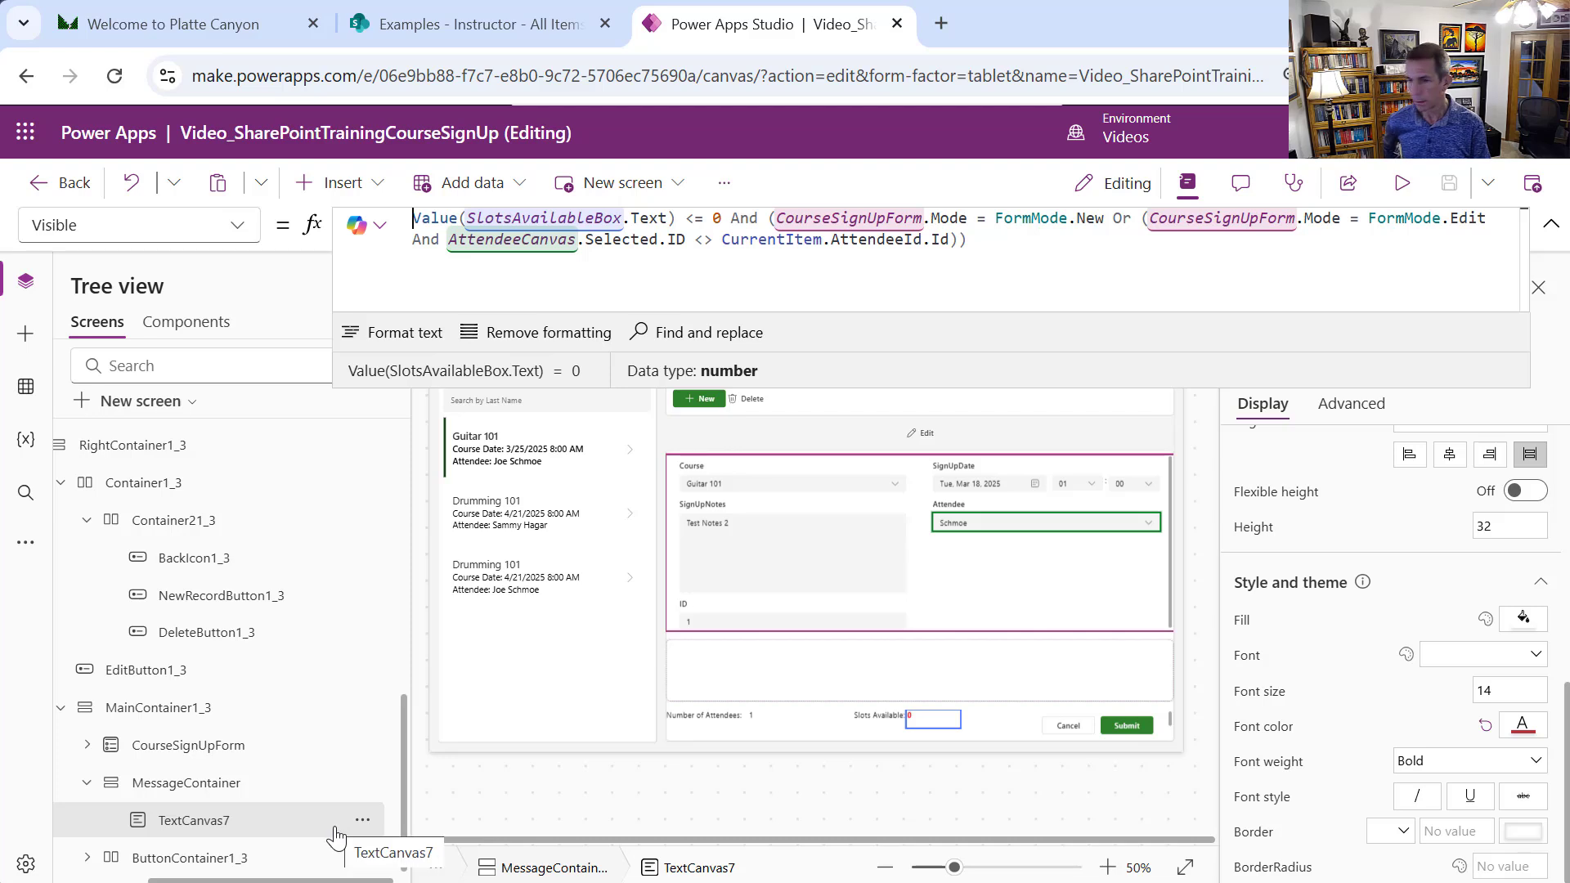
Rename TextCanvas7 to NoCapacityBox and copy the label
click(362, 821)
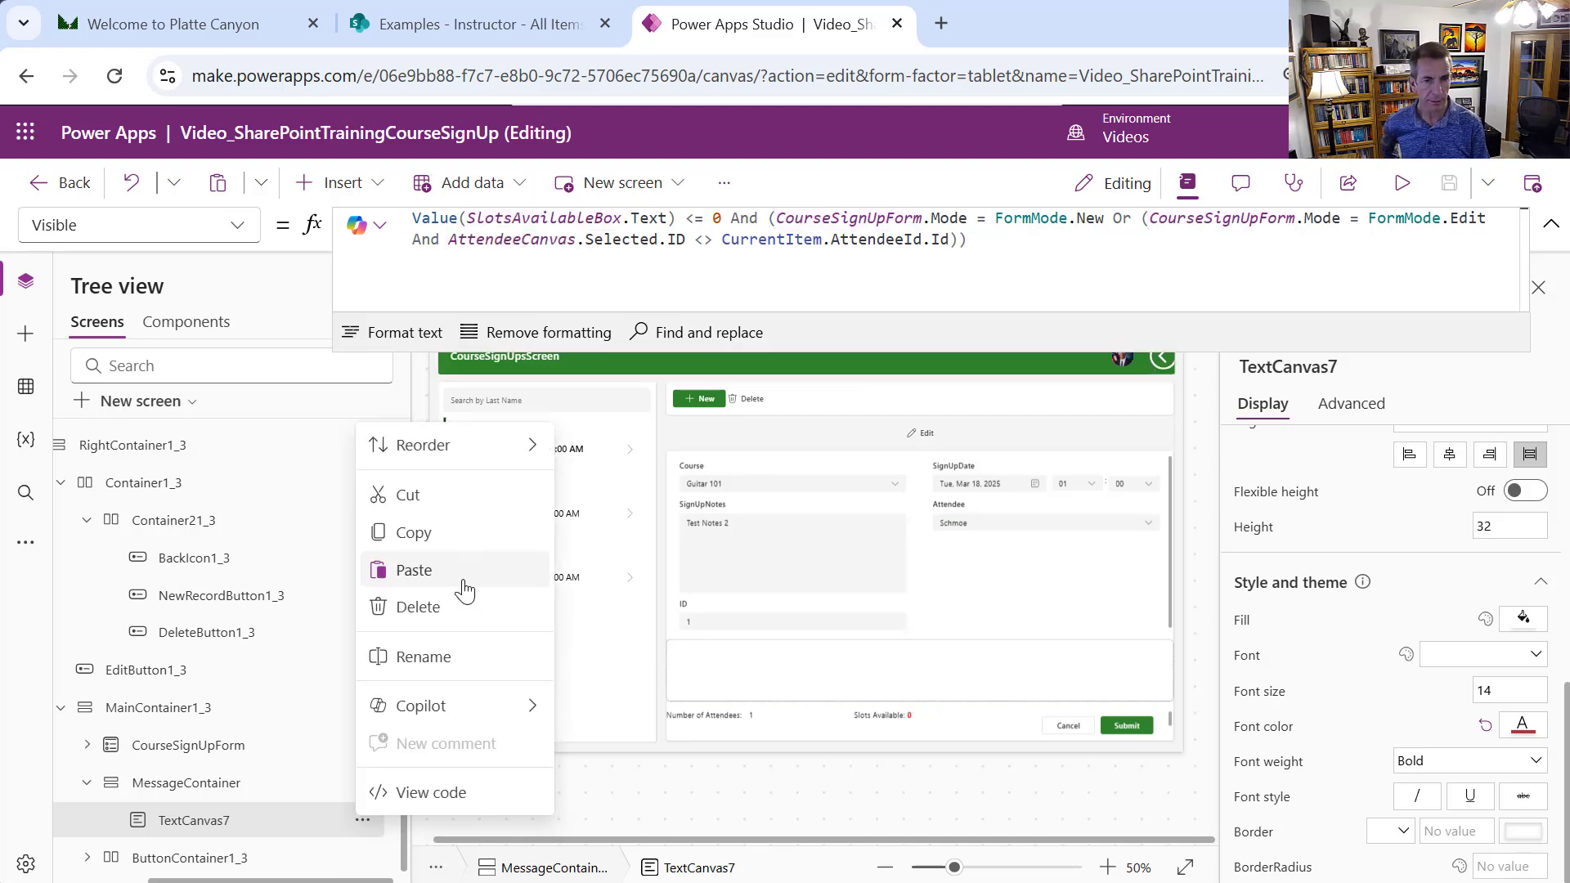
click(451, 657)
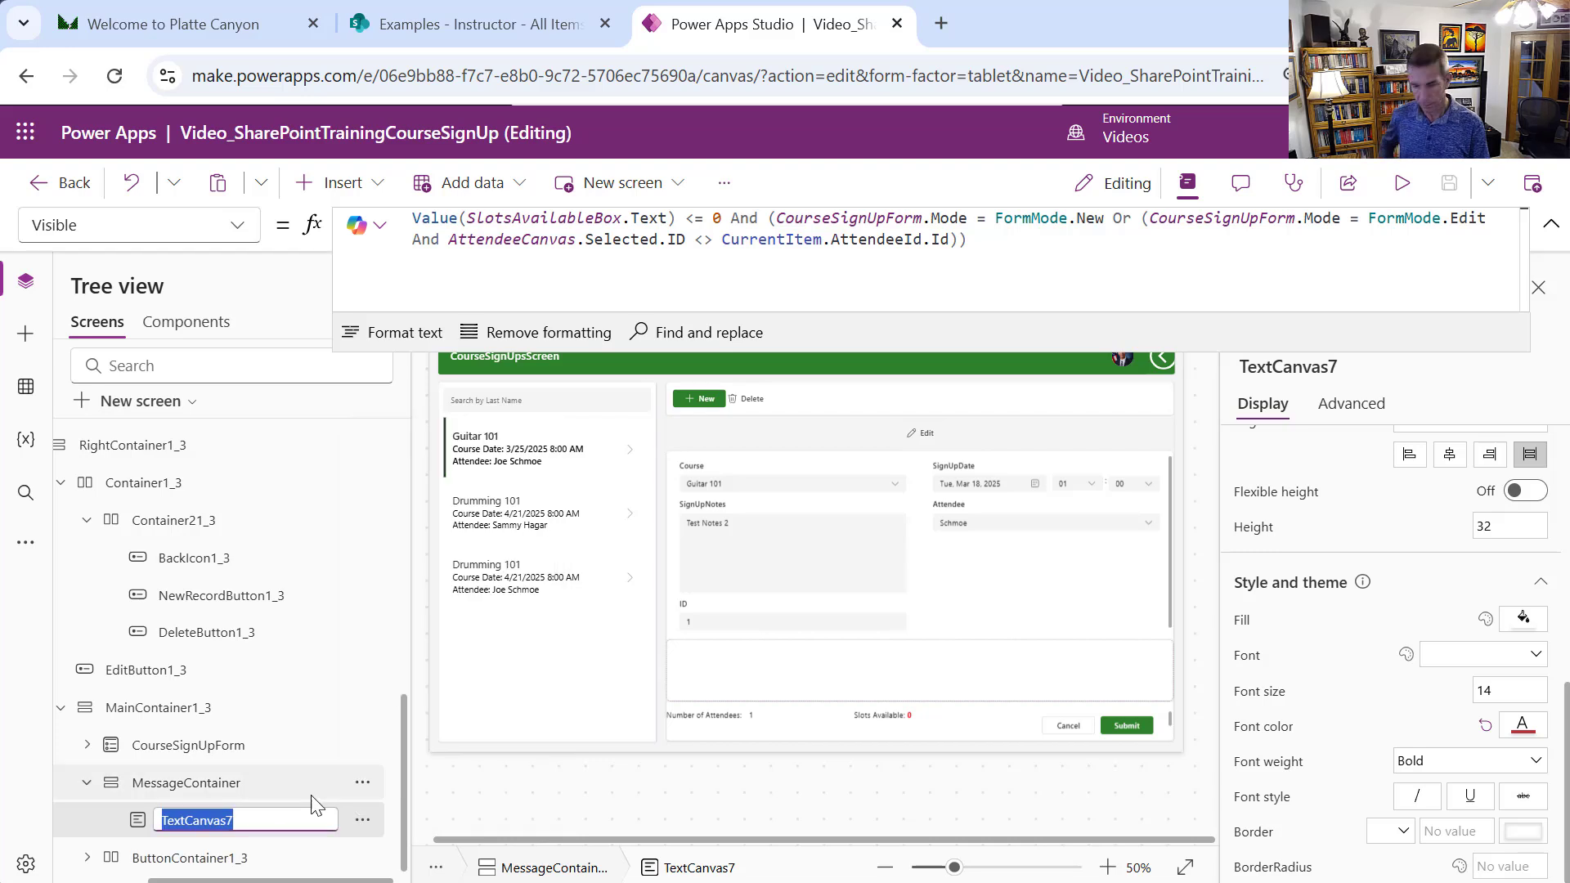
text(Not)
key(BackSpace)
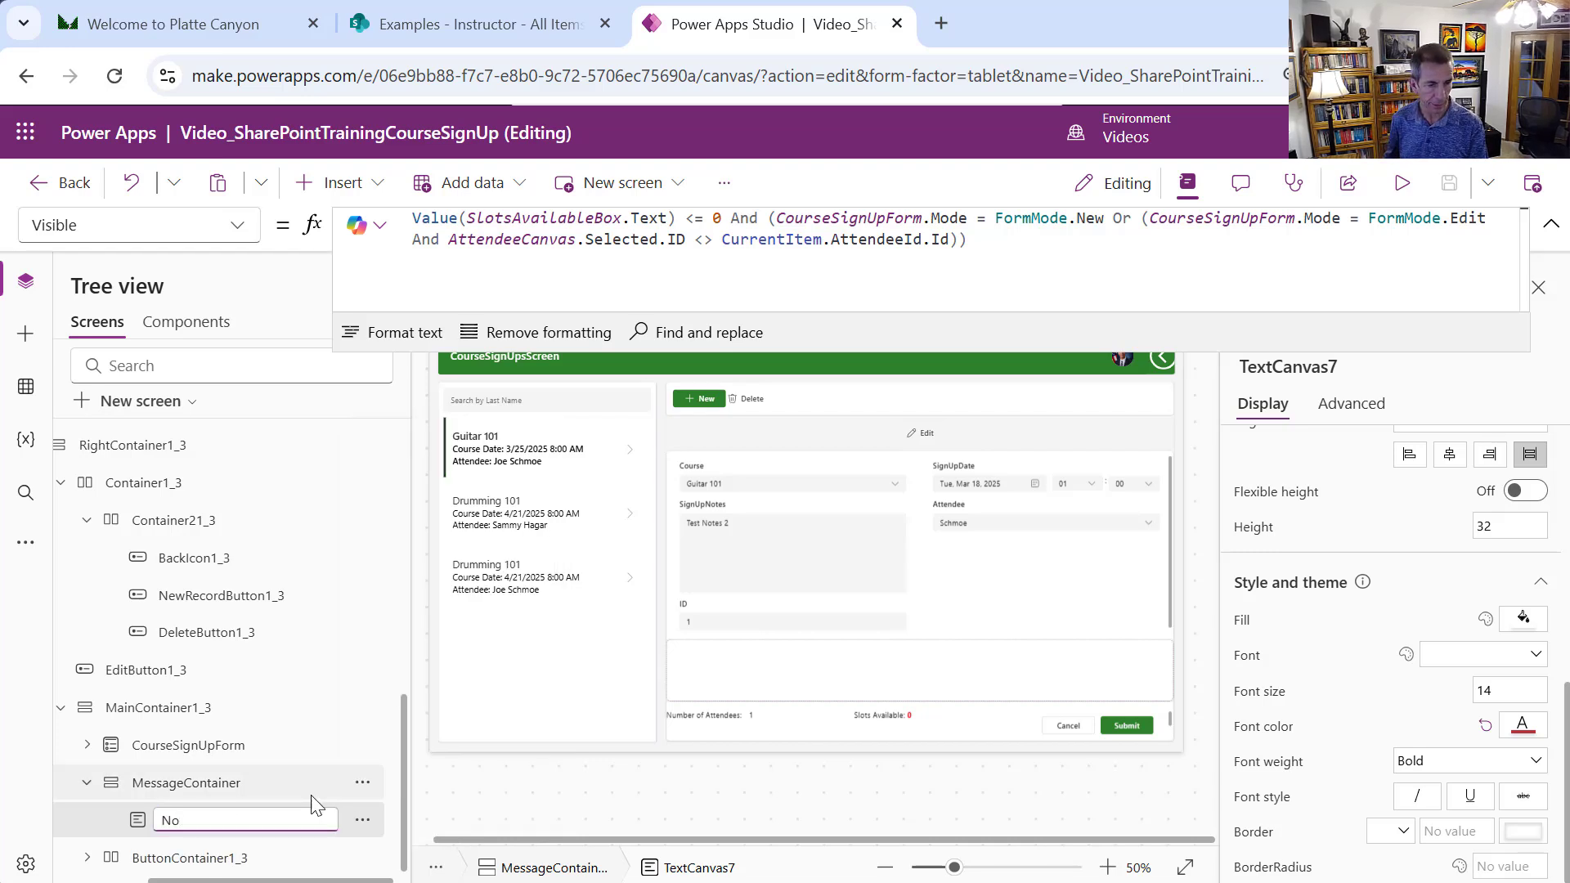
text(Capa)
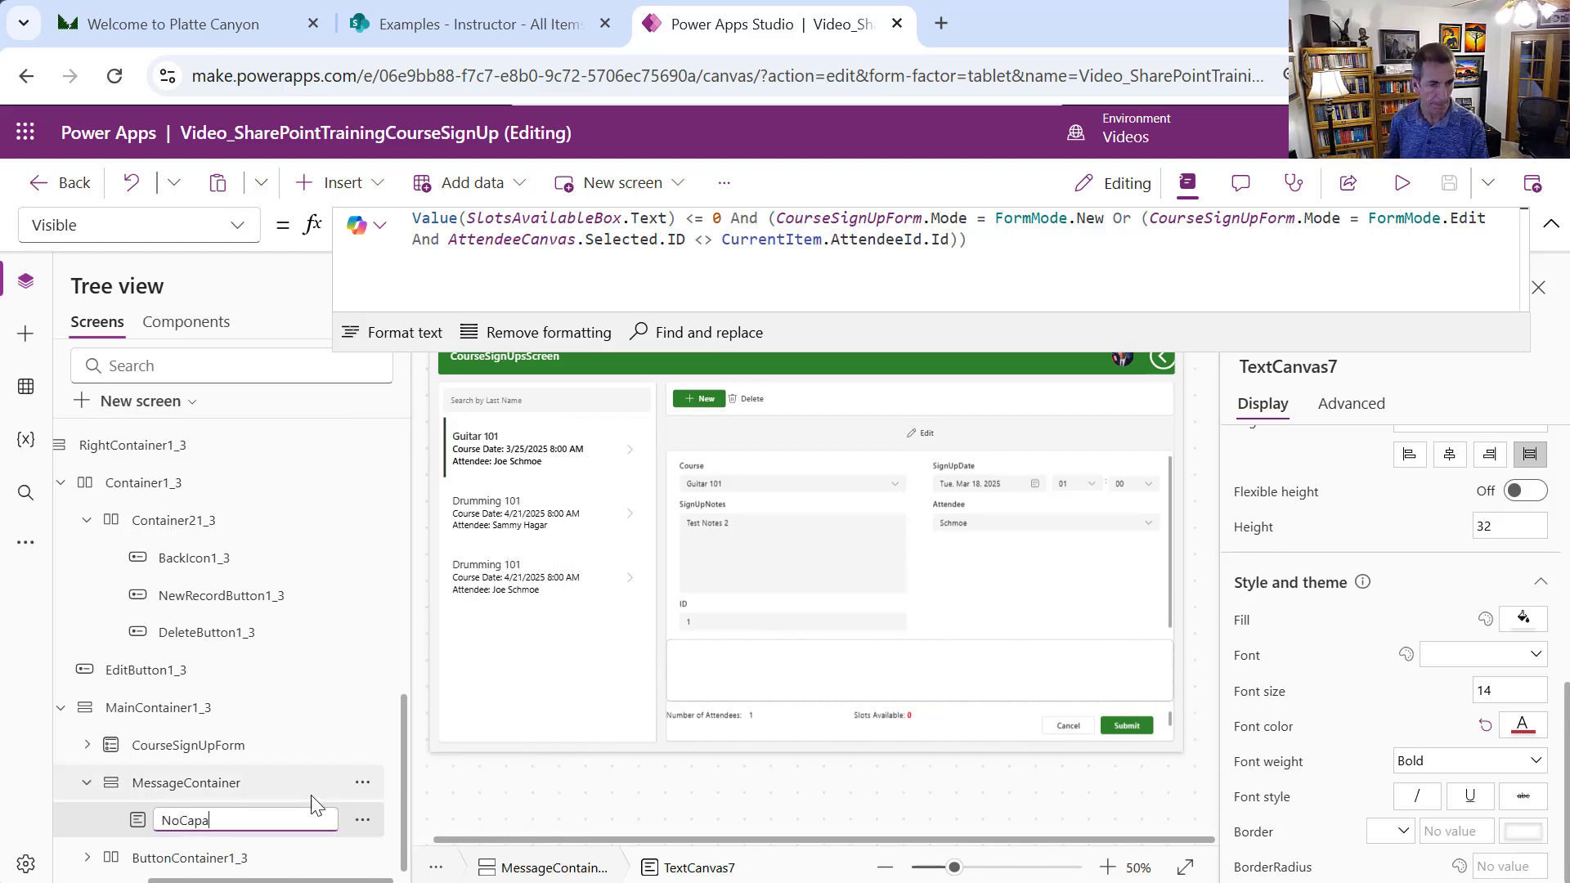
text(cityBox)
key(Return)
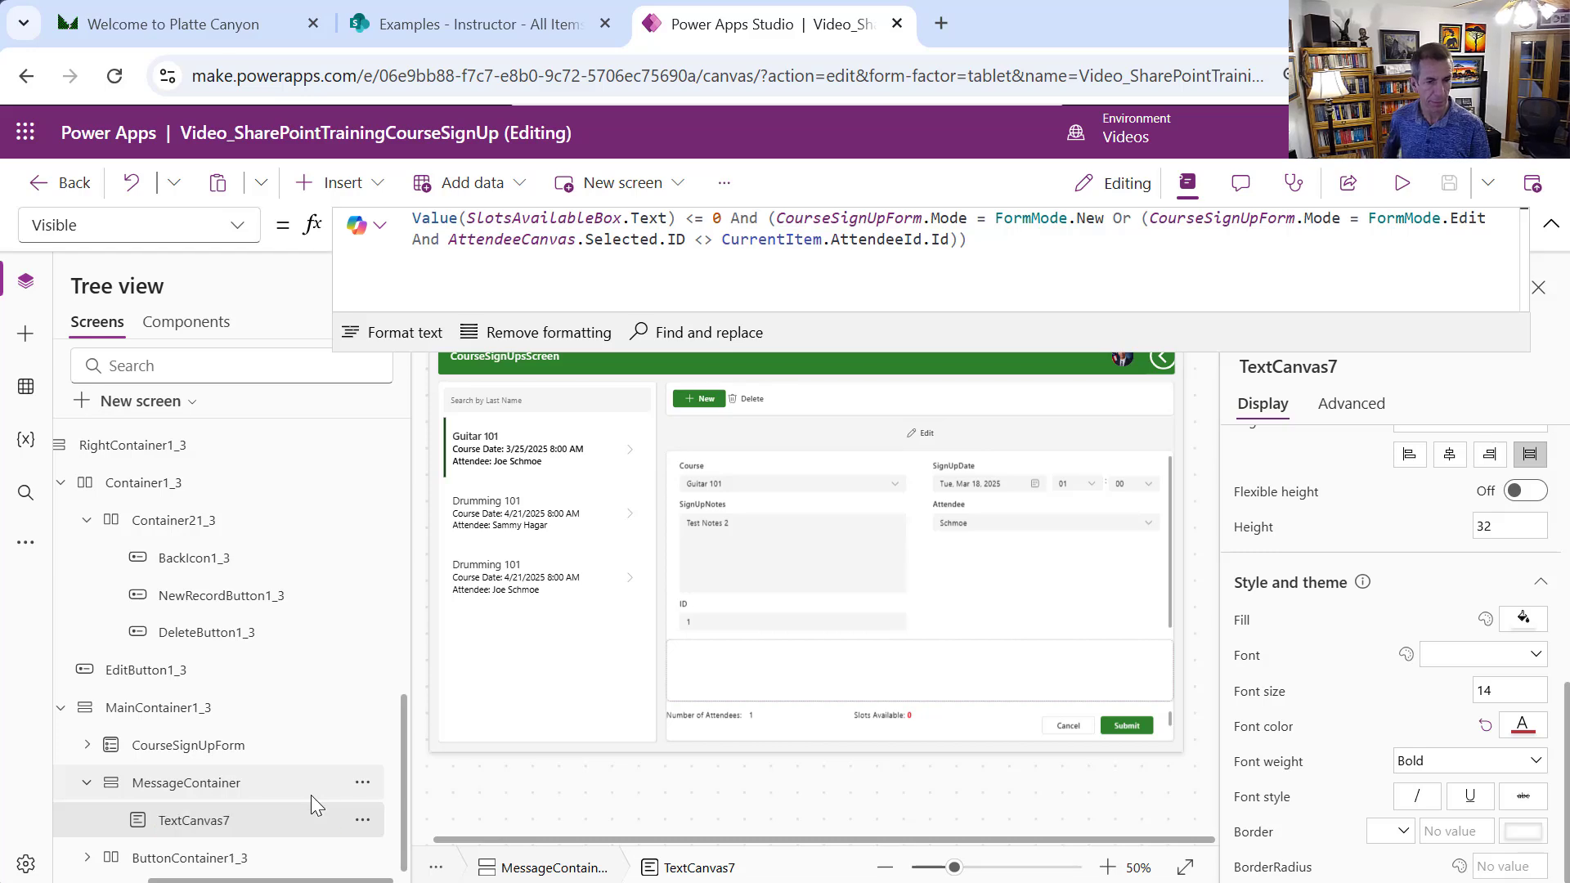
click(362, 820)
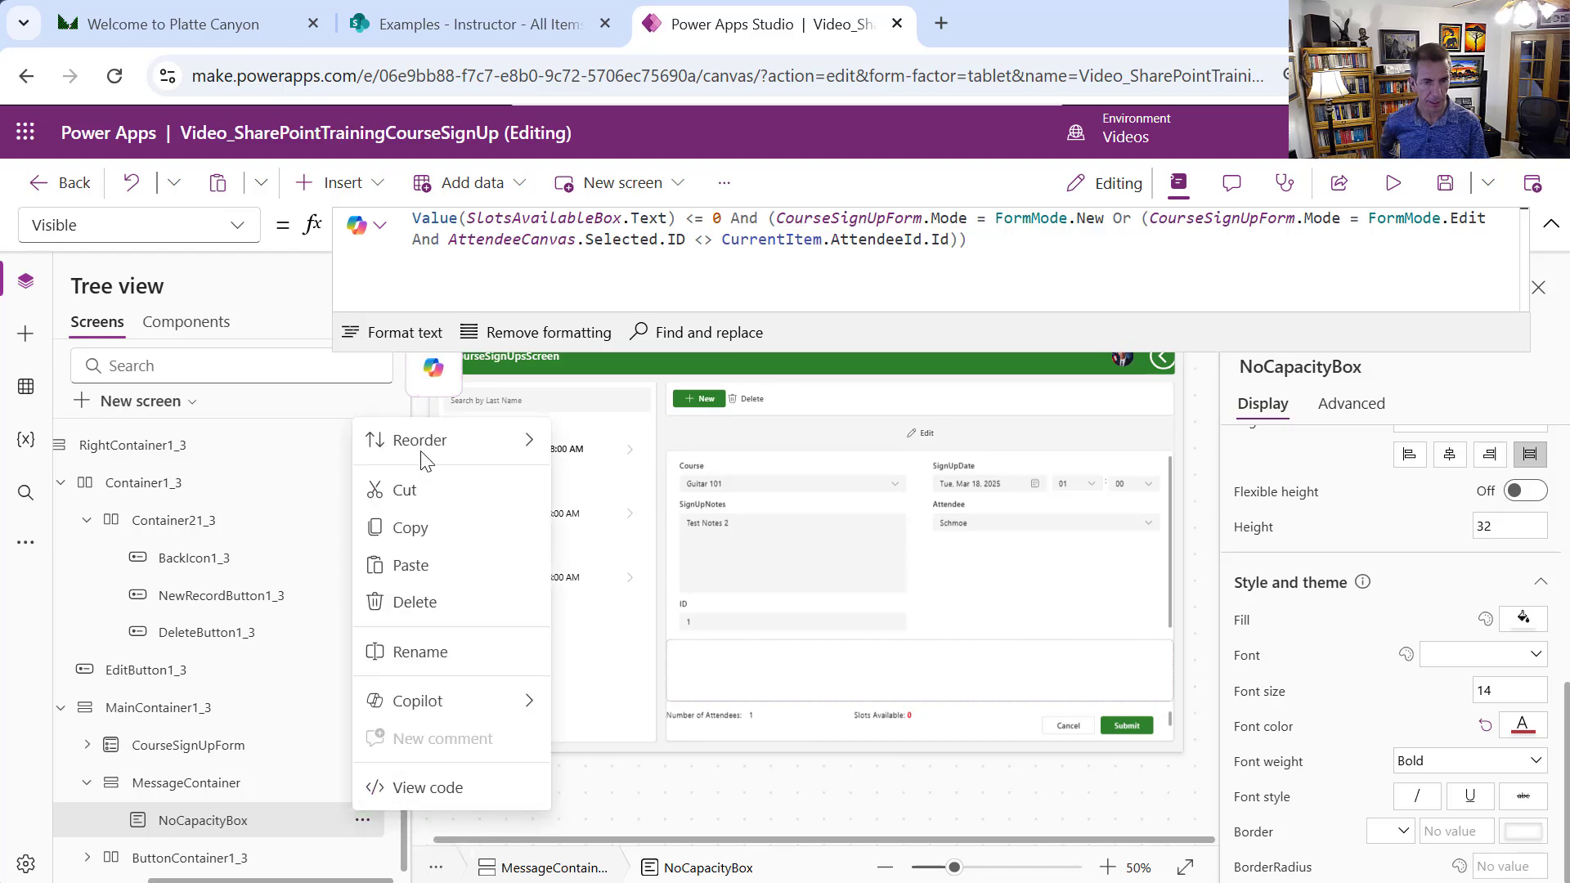
click(447, 532)
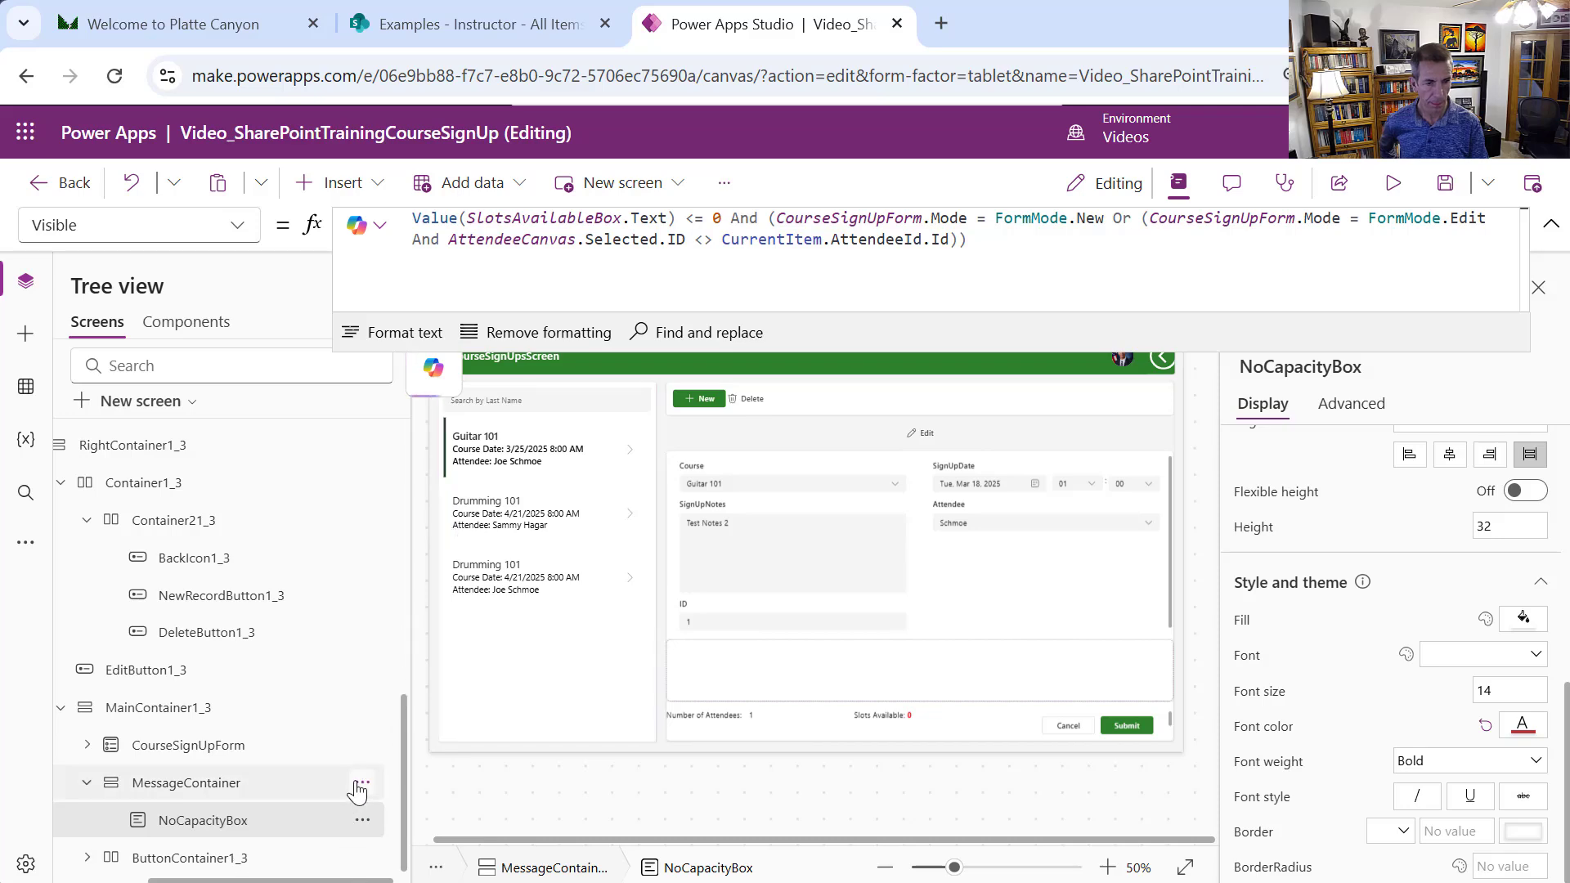
Paste the label into MessageContainer as AlreadyRegisteredBox with the already-registered message text
click(363, 785)
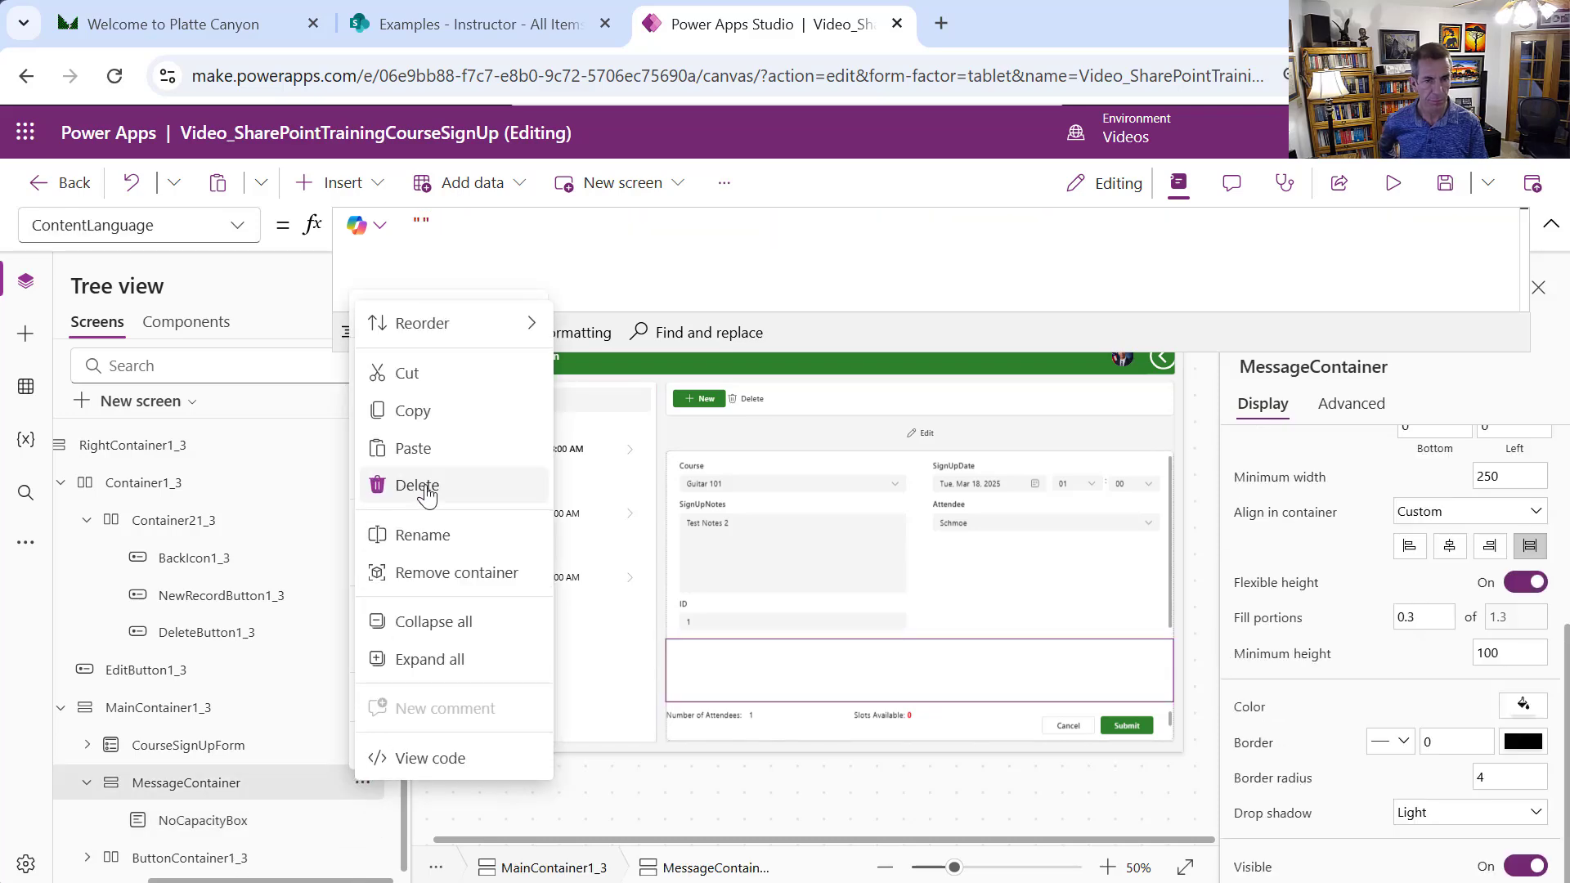
click(415, 461)
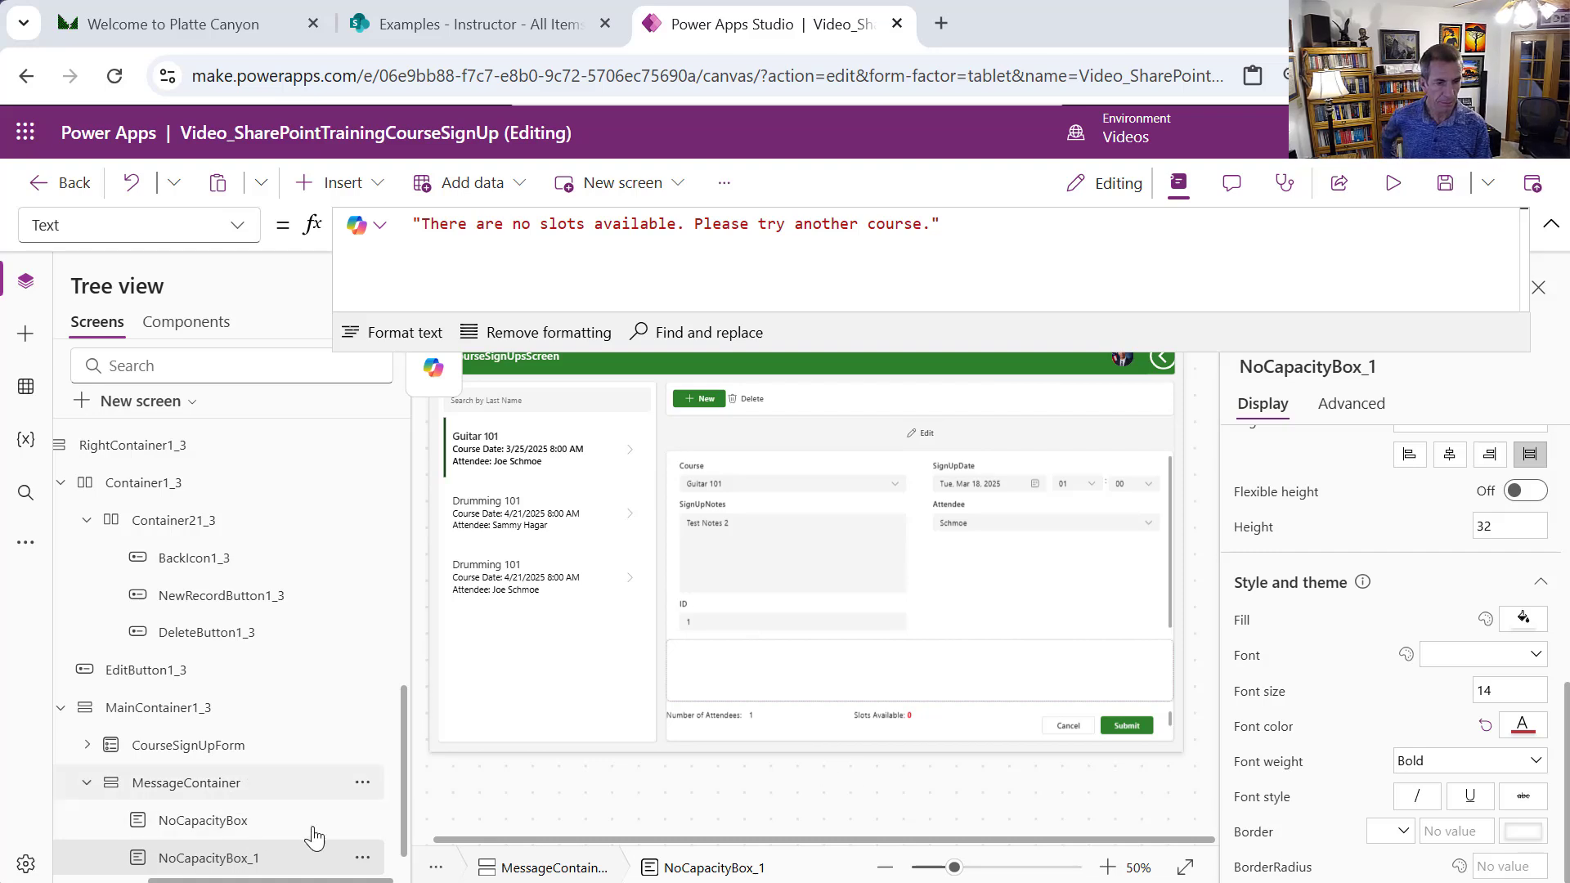
click(363, 857)
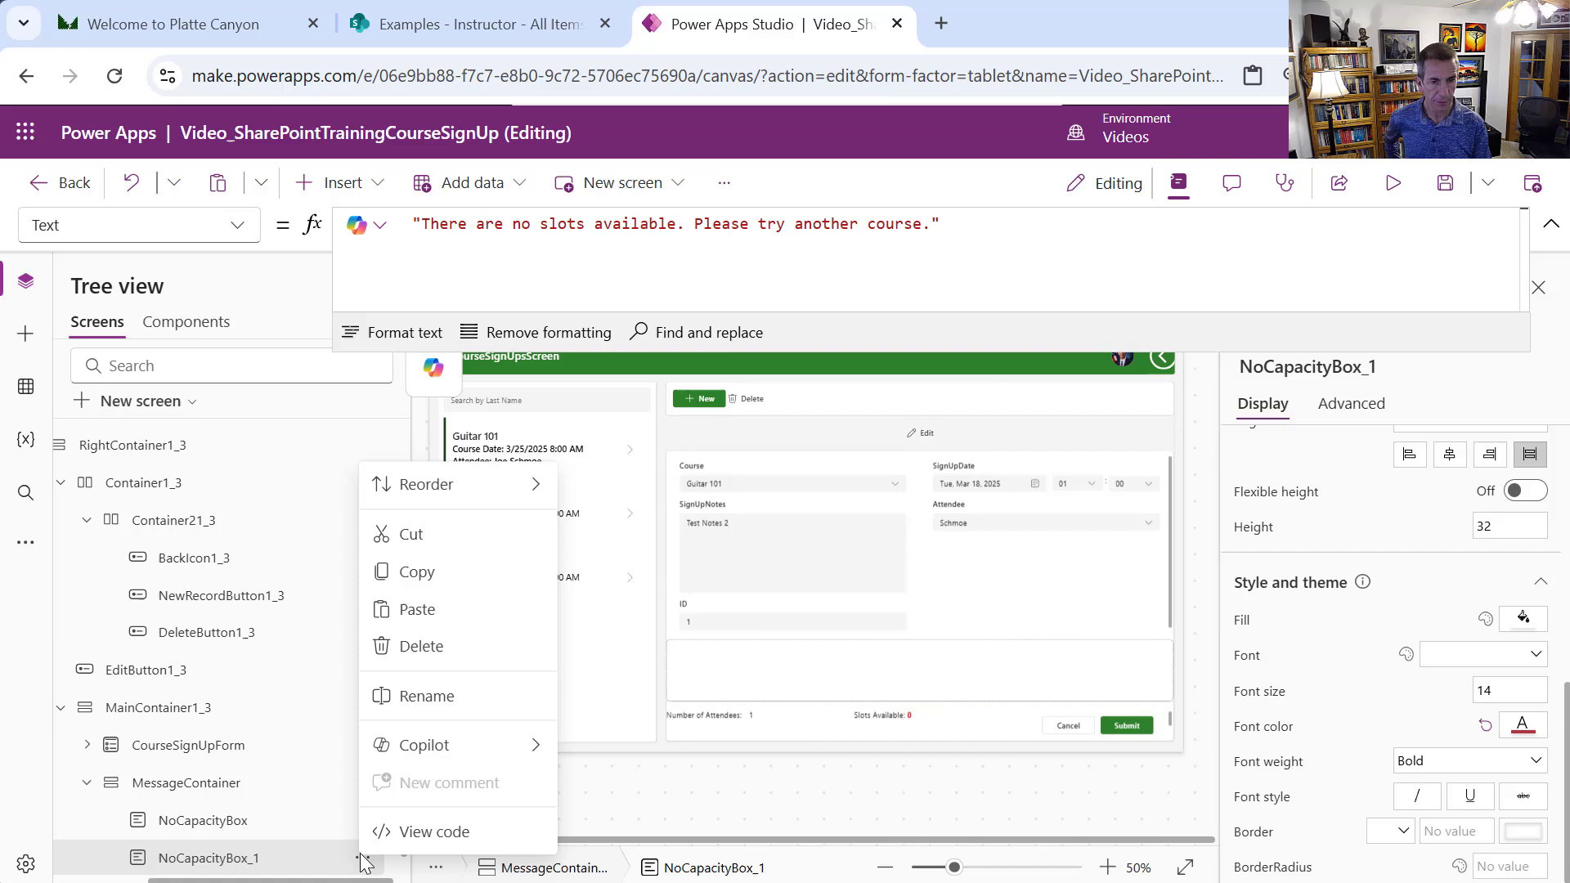
click(489, 698)
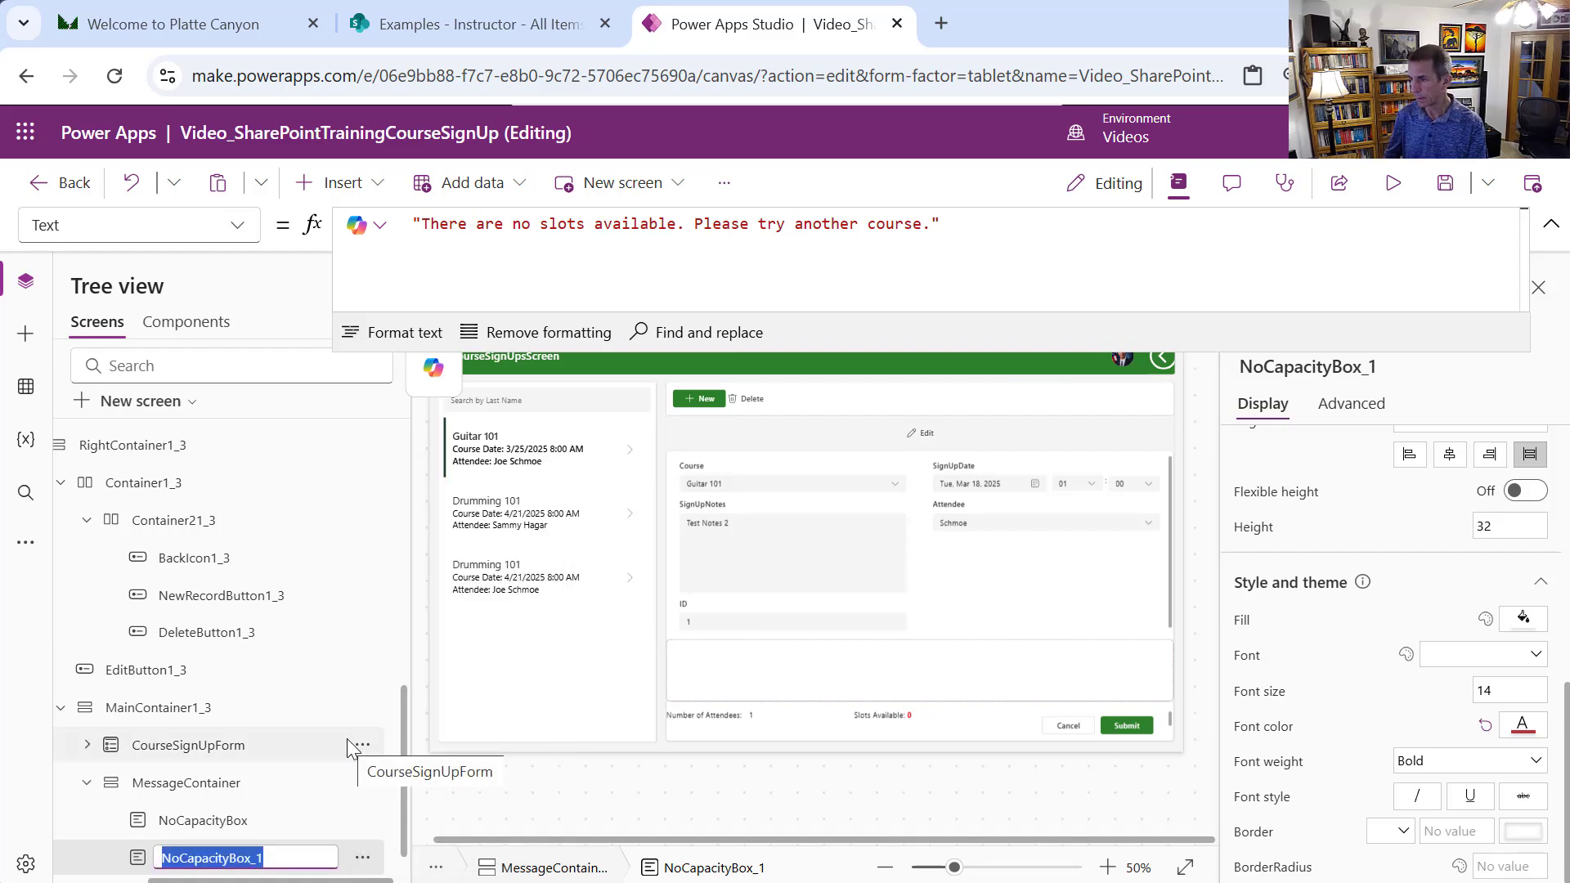
text(AlreadyR)
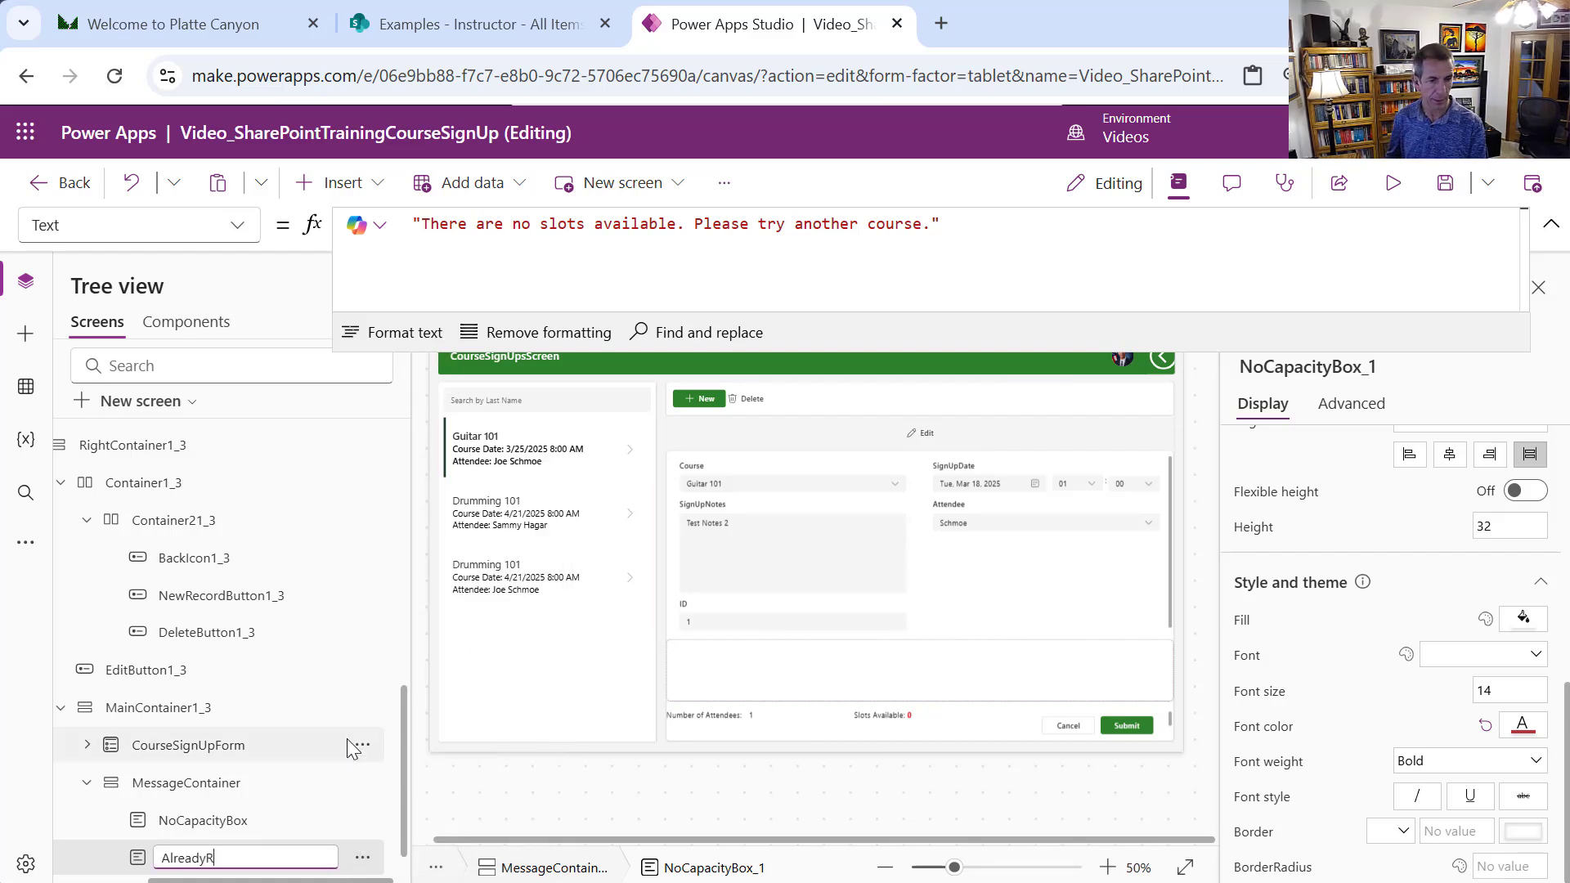
text(egisterd)
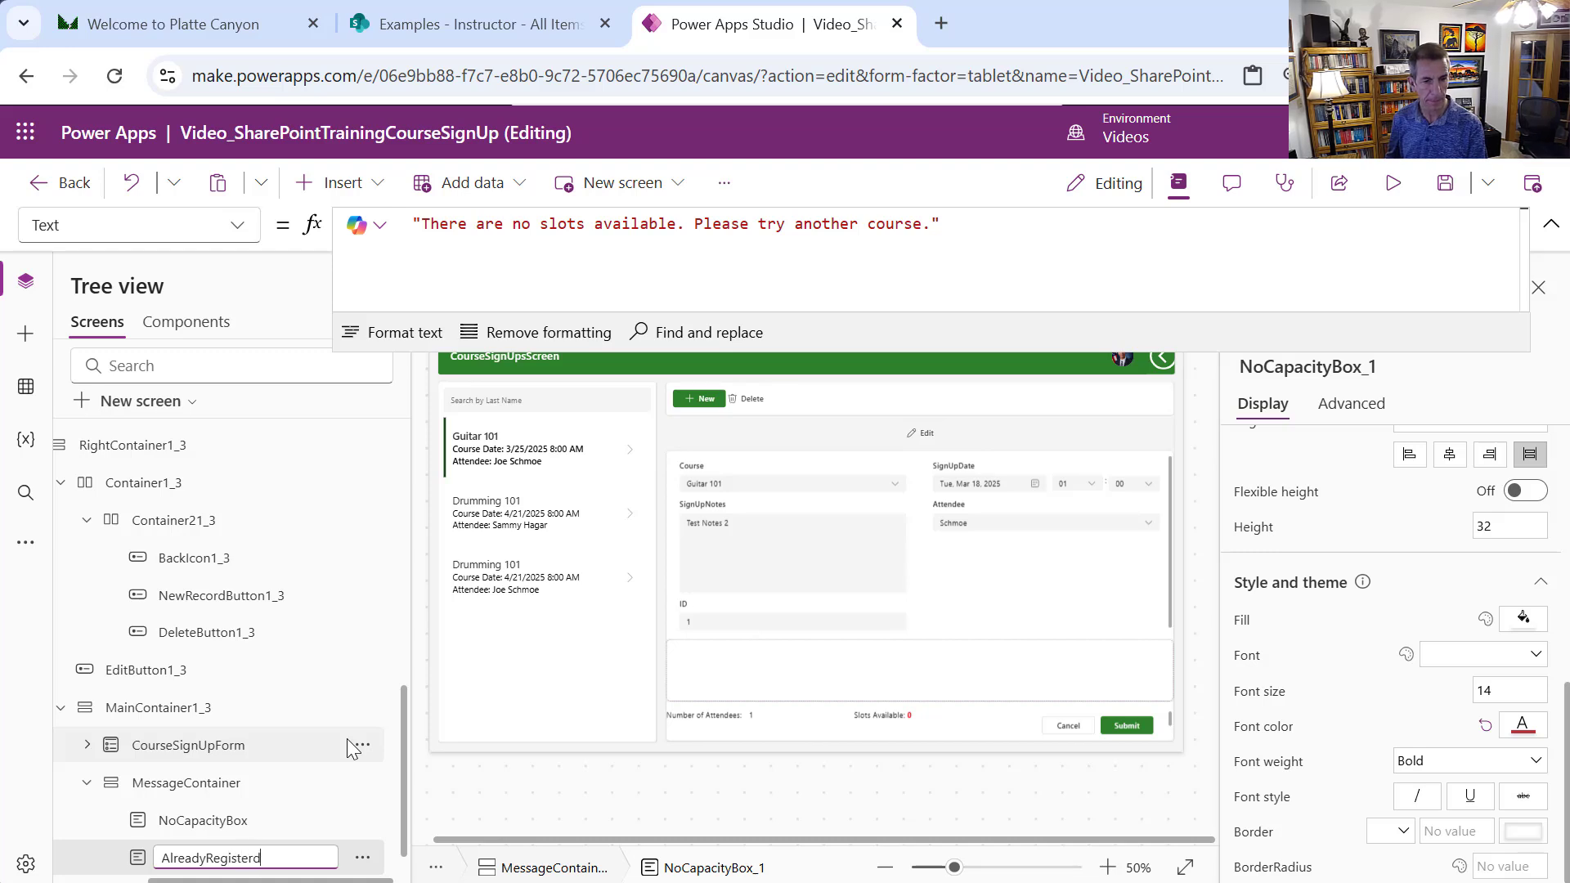
key(BackSpace)
text(edBox)
key(Escape)
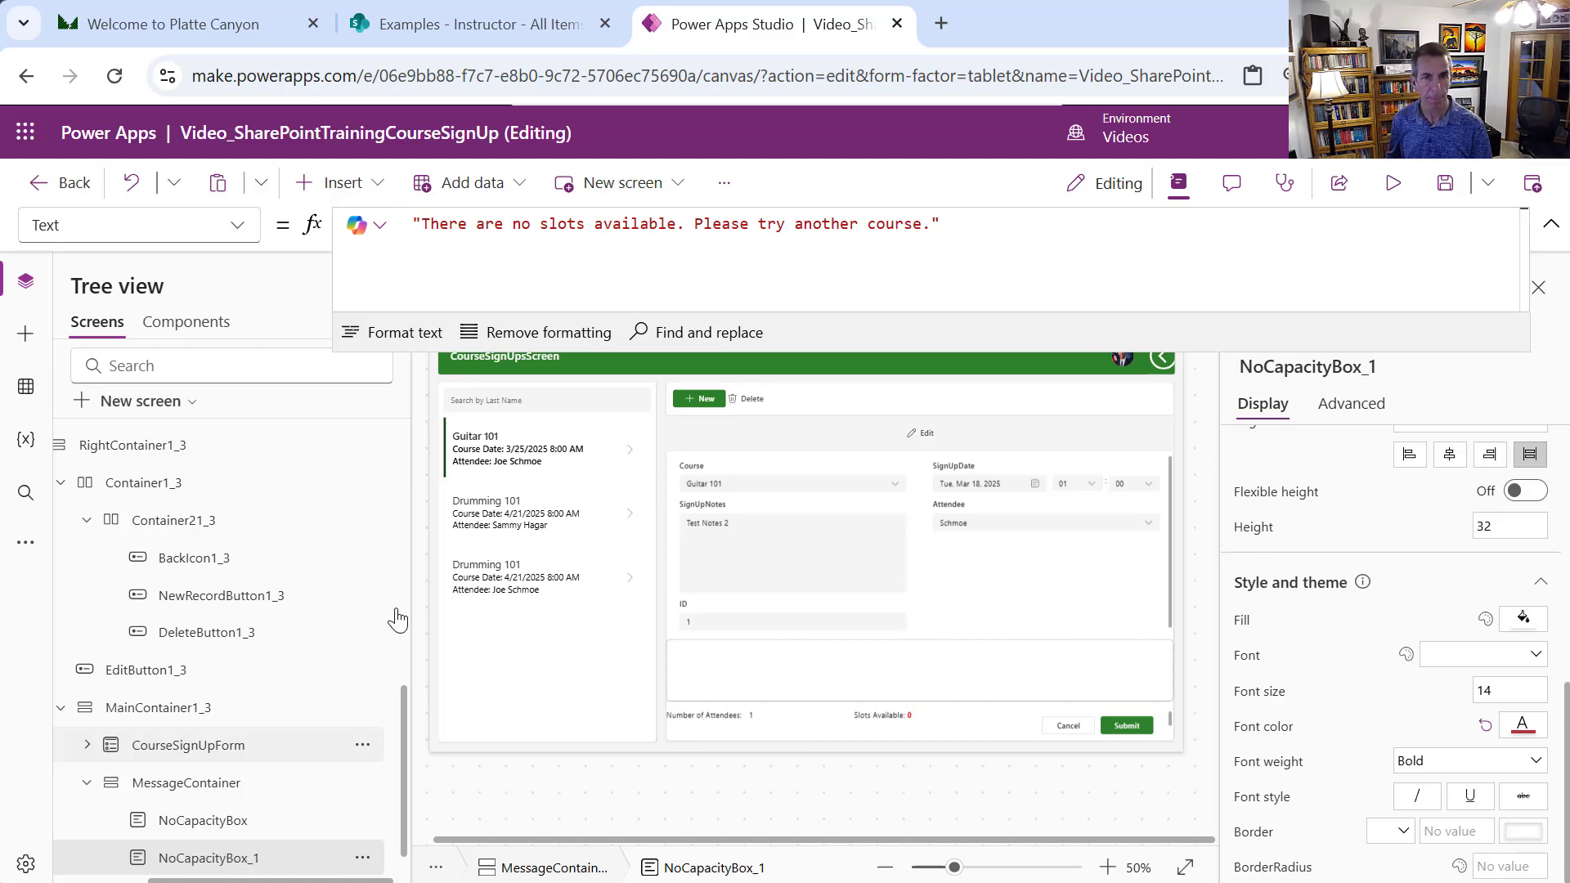
drag(964, 227, 412, 224)
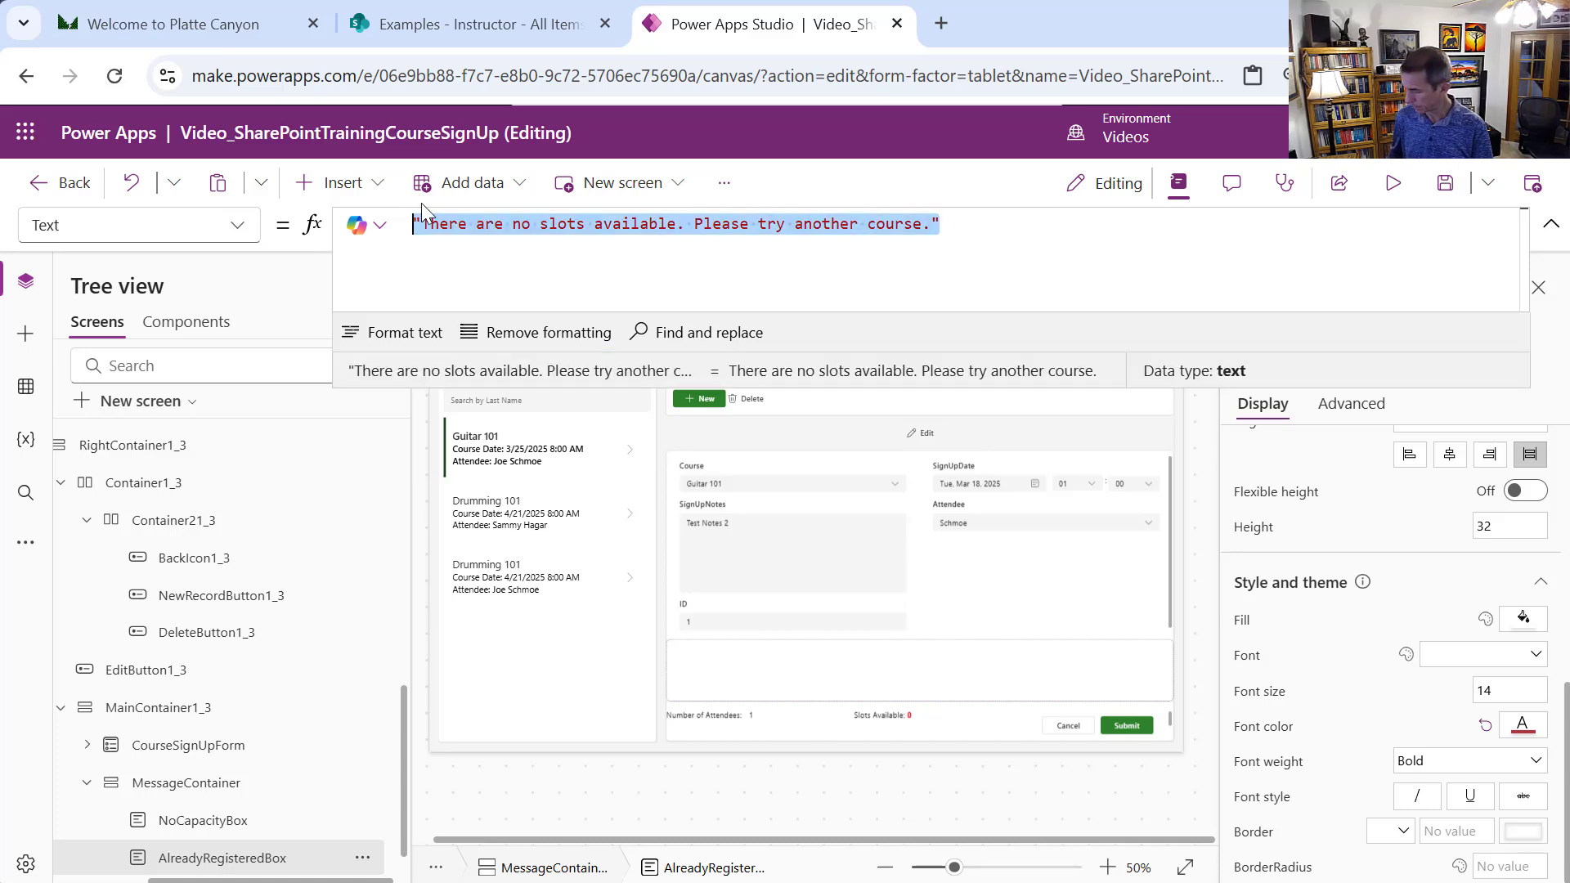
key(ctrl+v)
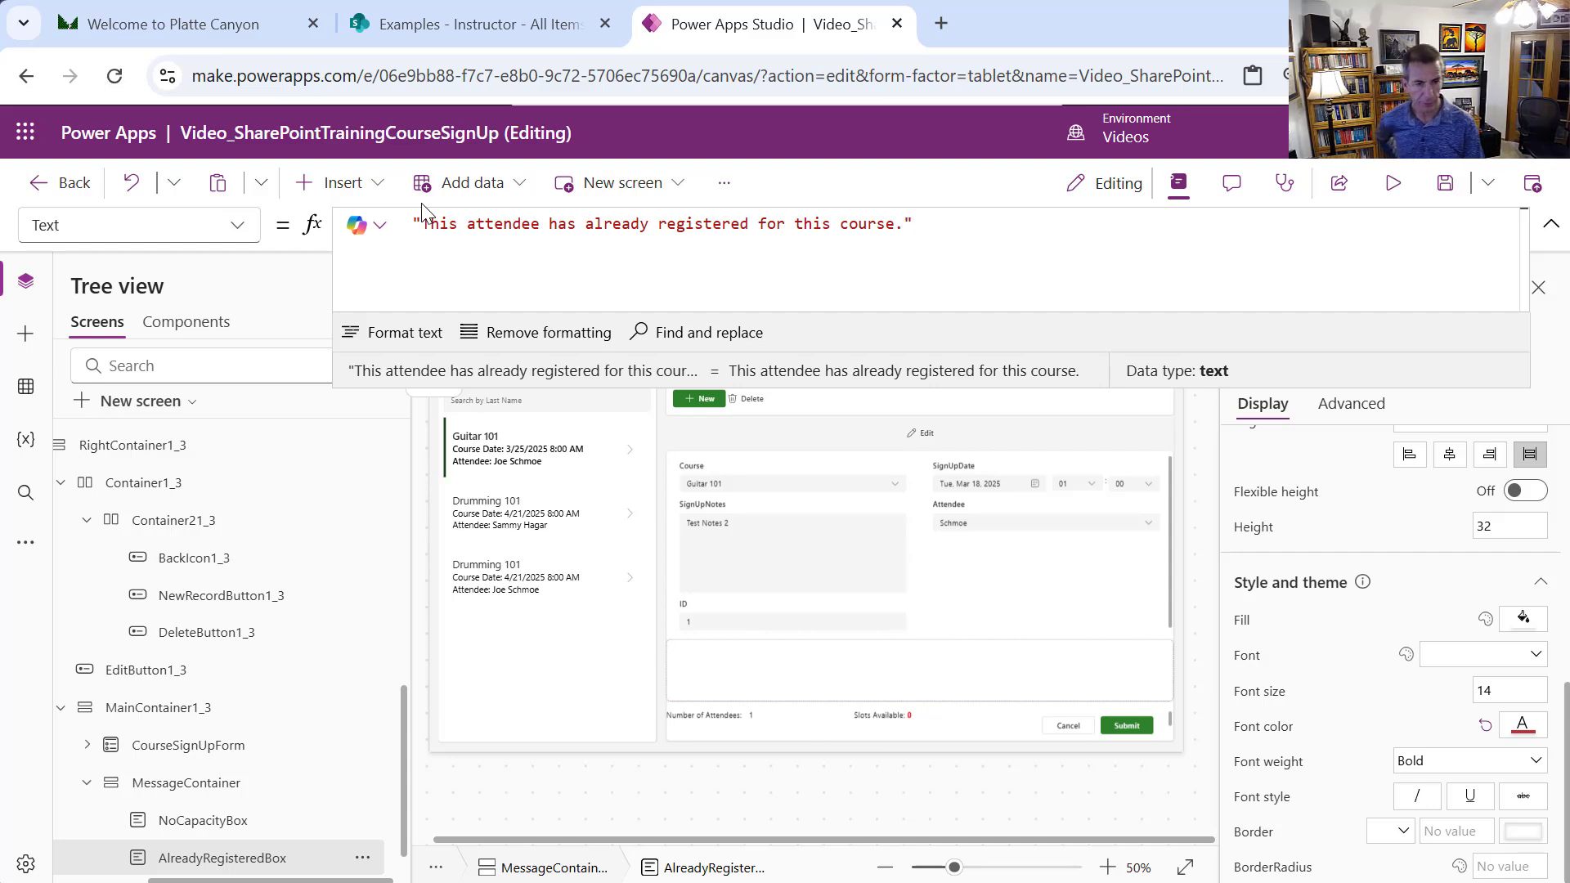
Temporarily set AlreadyRegisteredBox's Visible property to true
click(241, 235)
scroll(245, 801, down, 2)
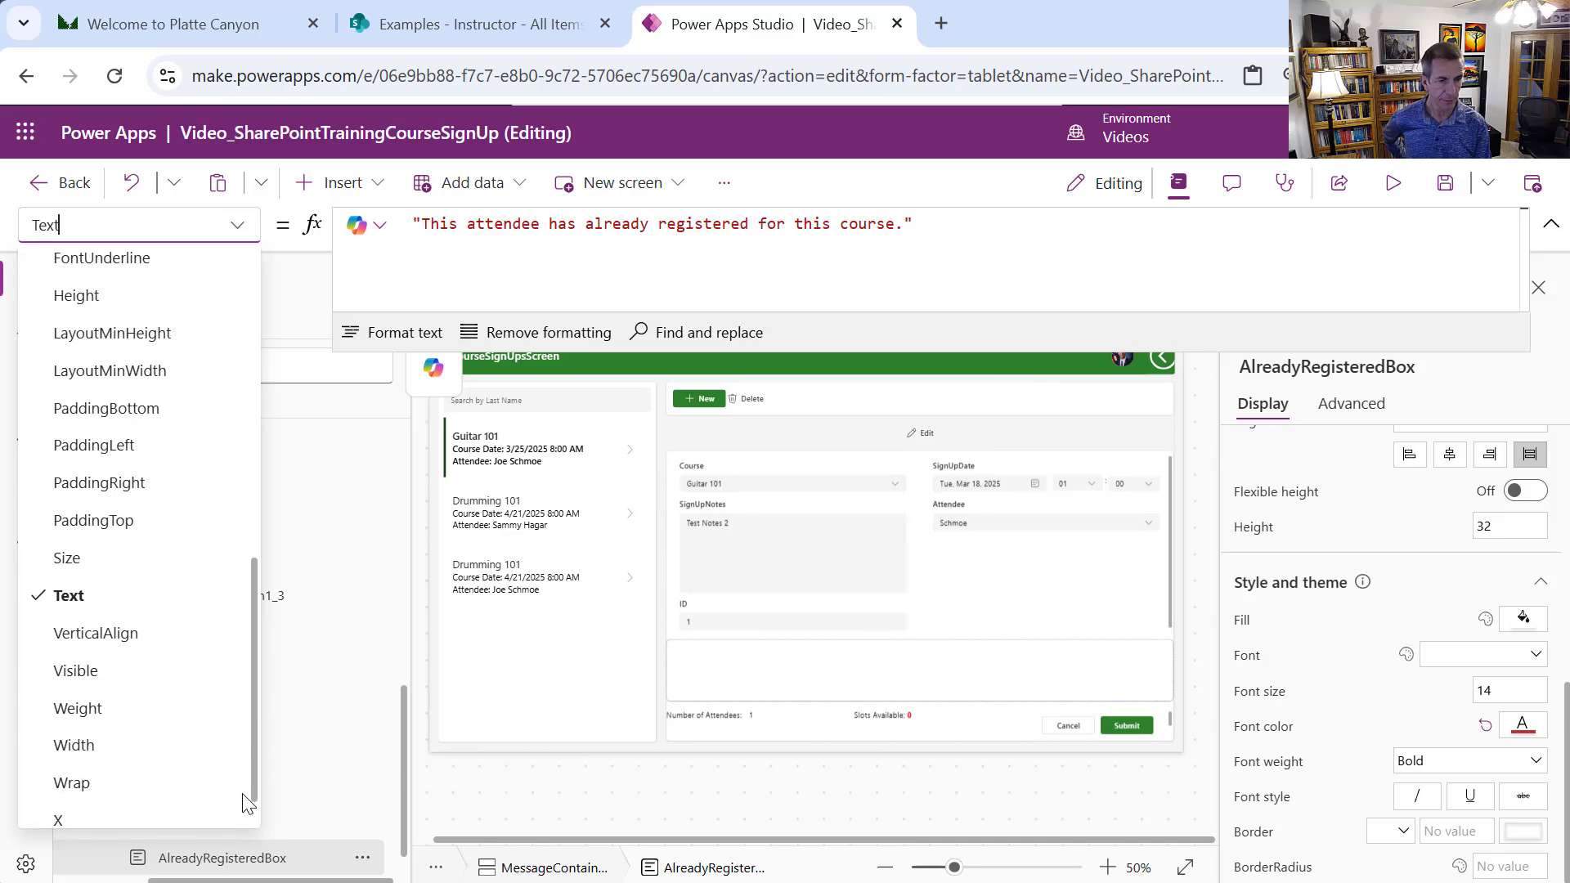
click(90, 672)
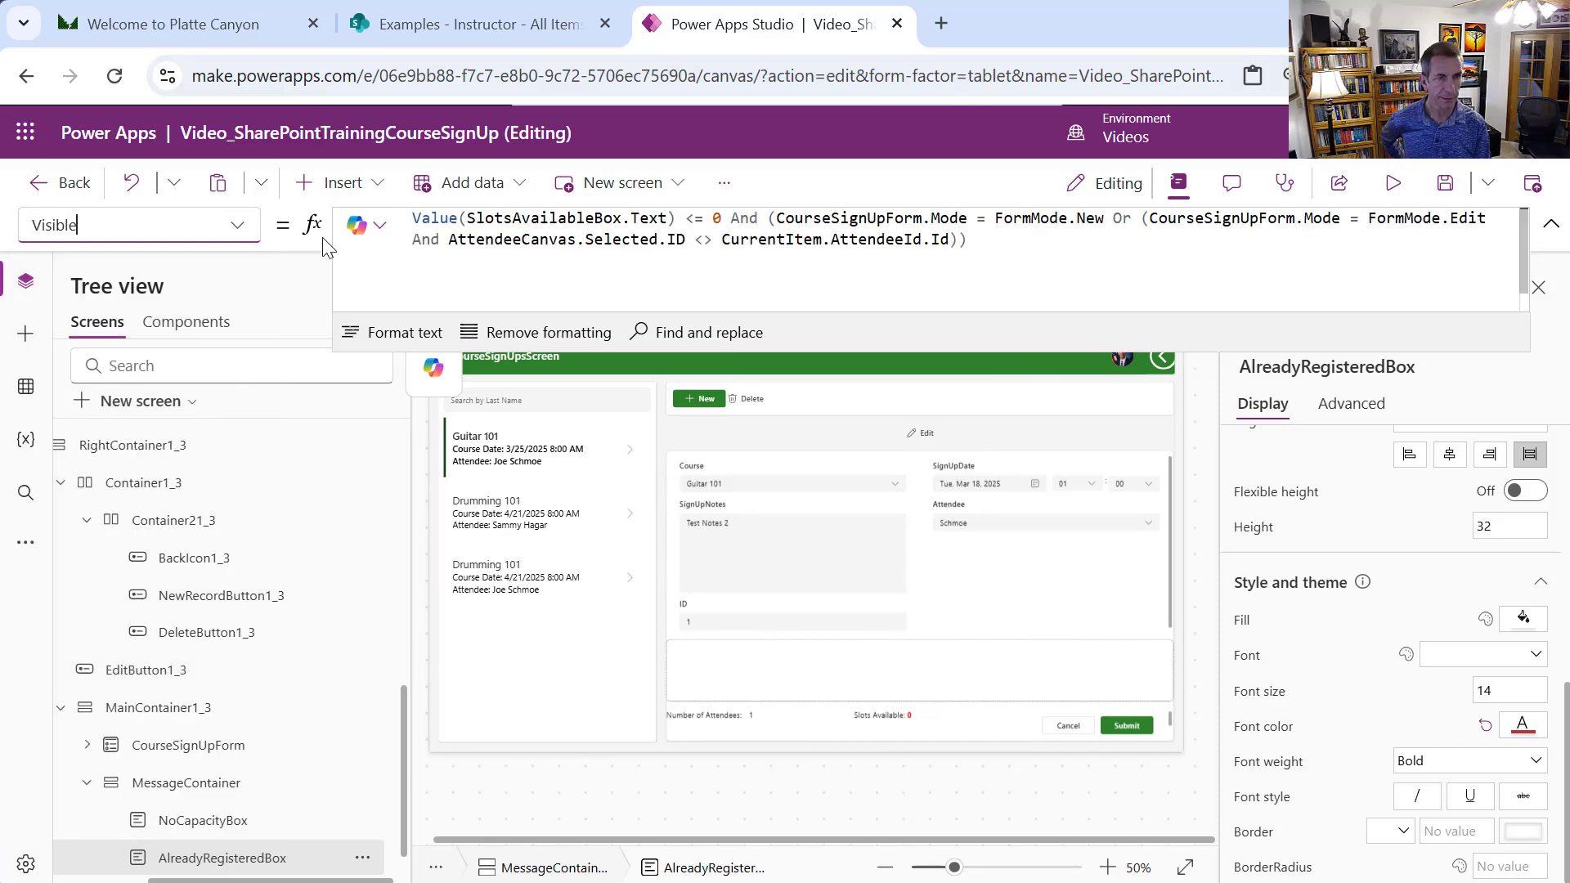
drag(1009, 238, 451, 175)
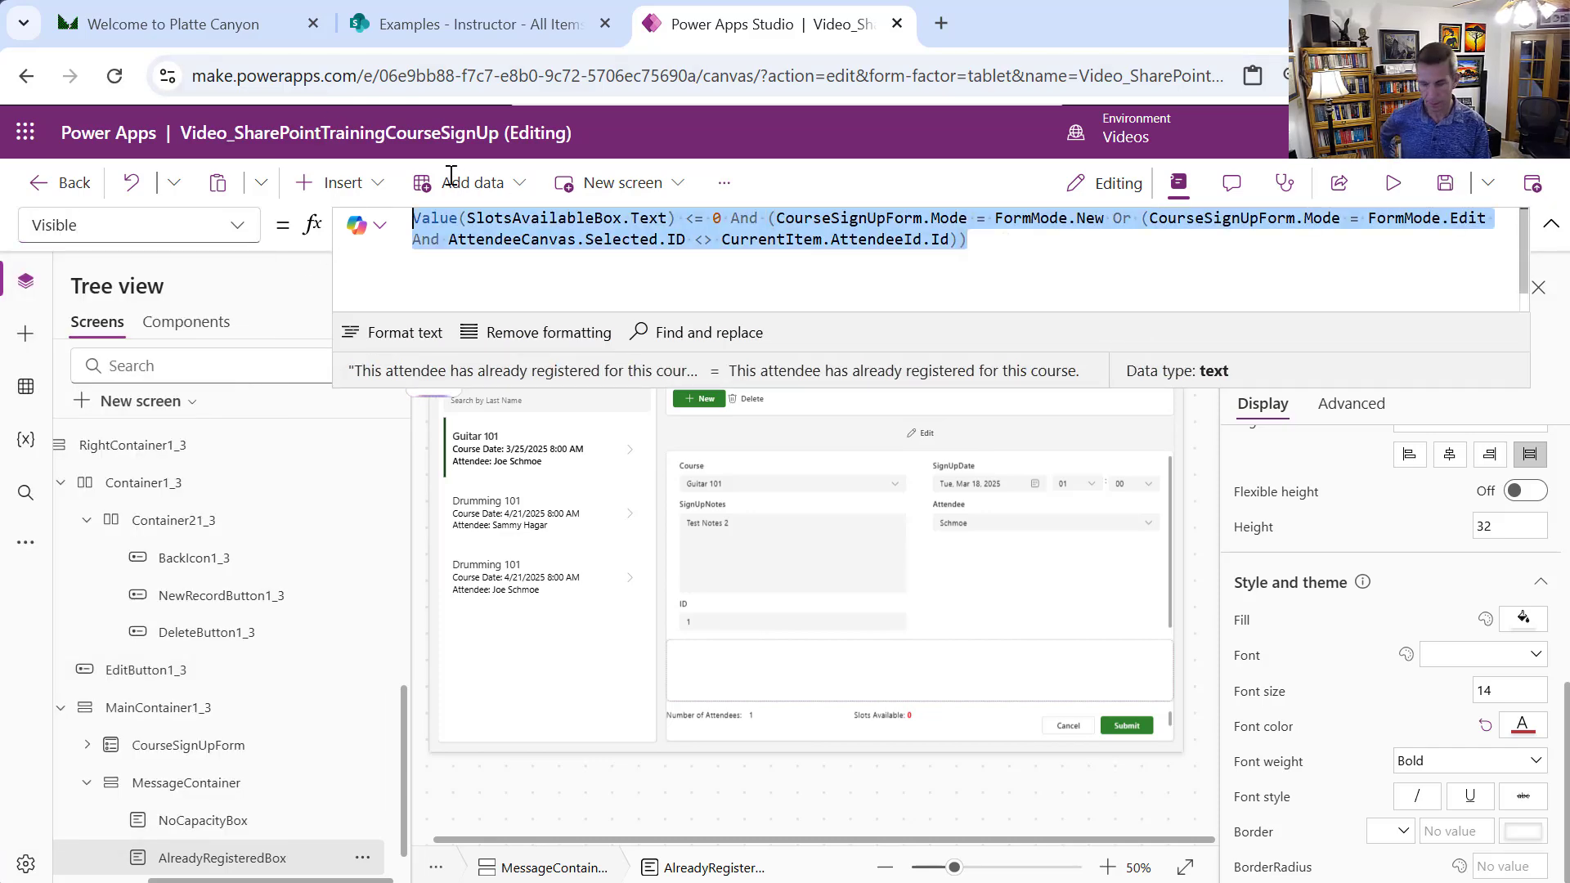
text(true)
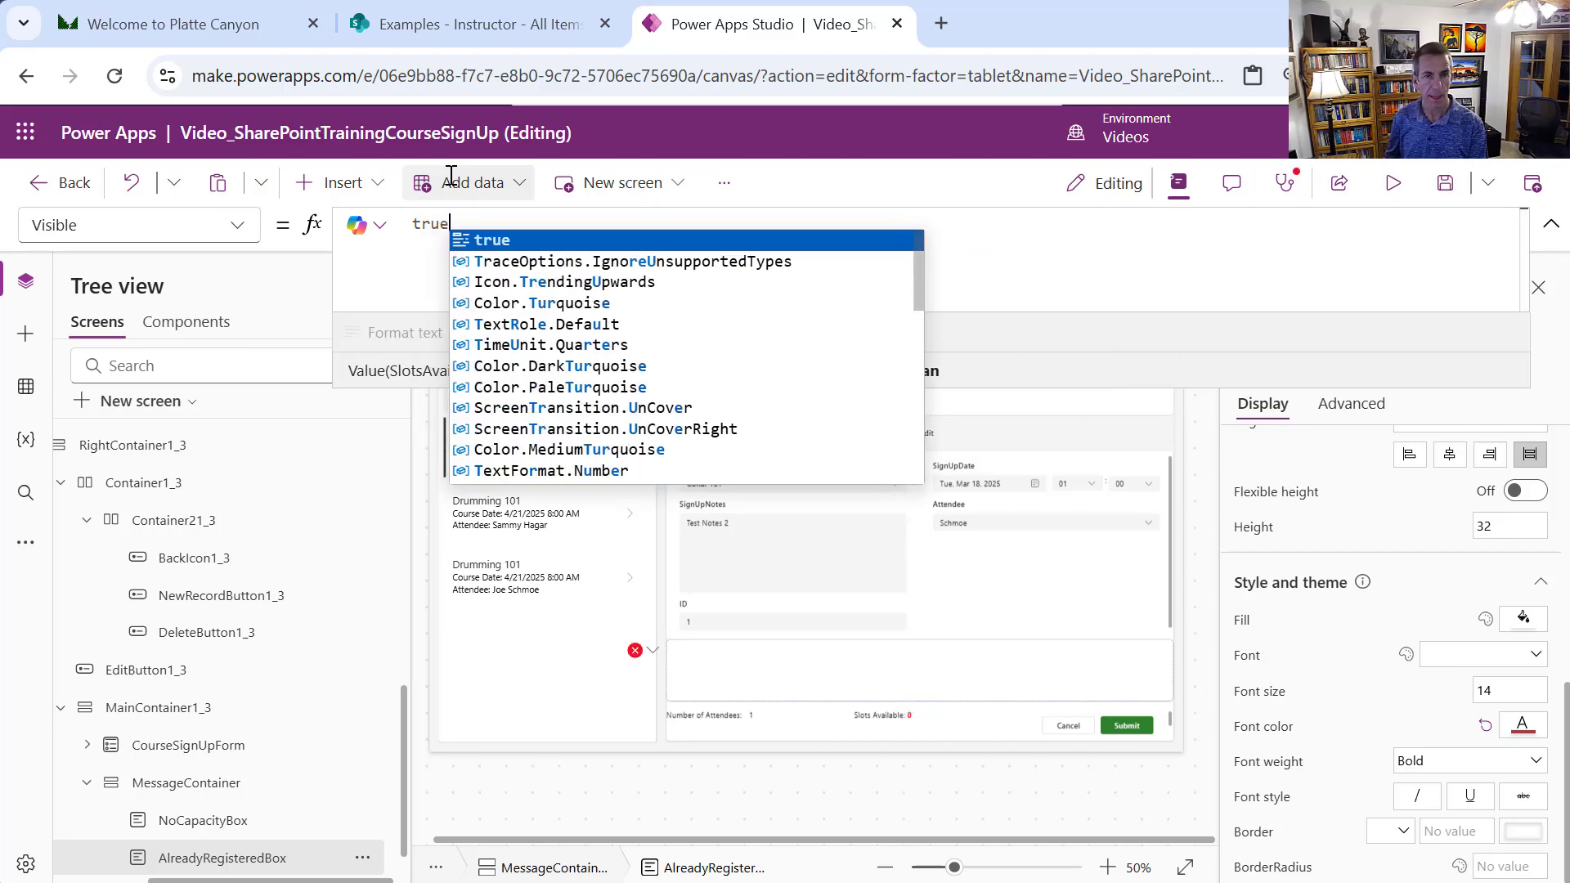
key(Tab)
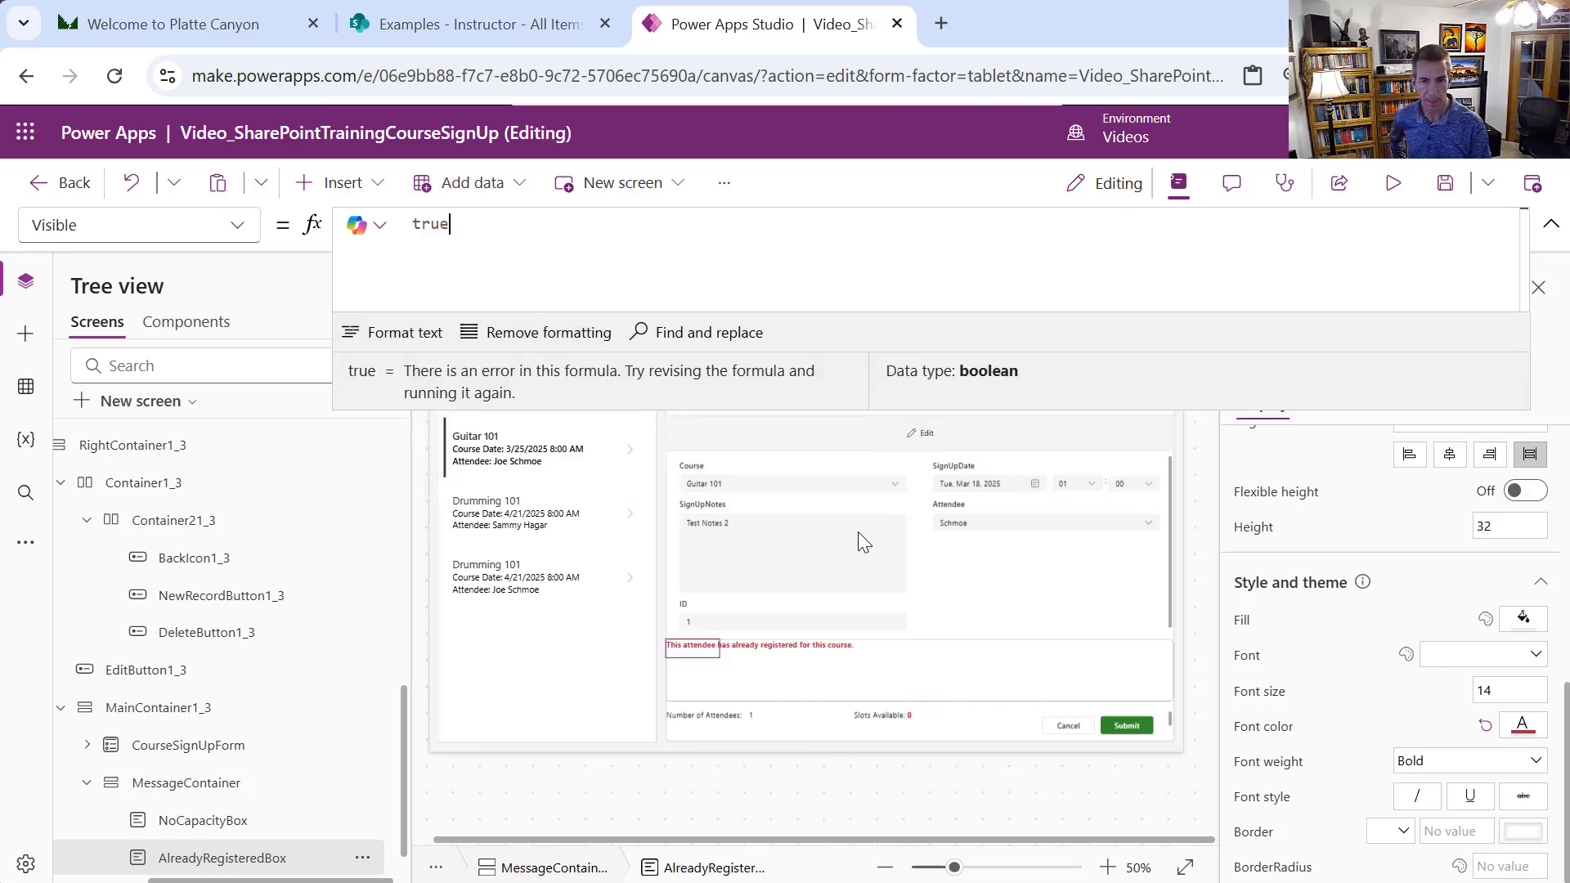
Make the already-registered message text blue
click(1521, 725)
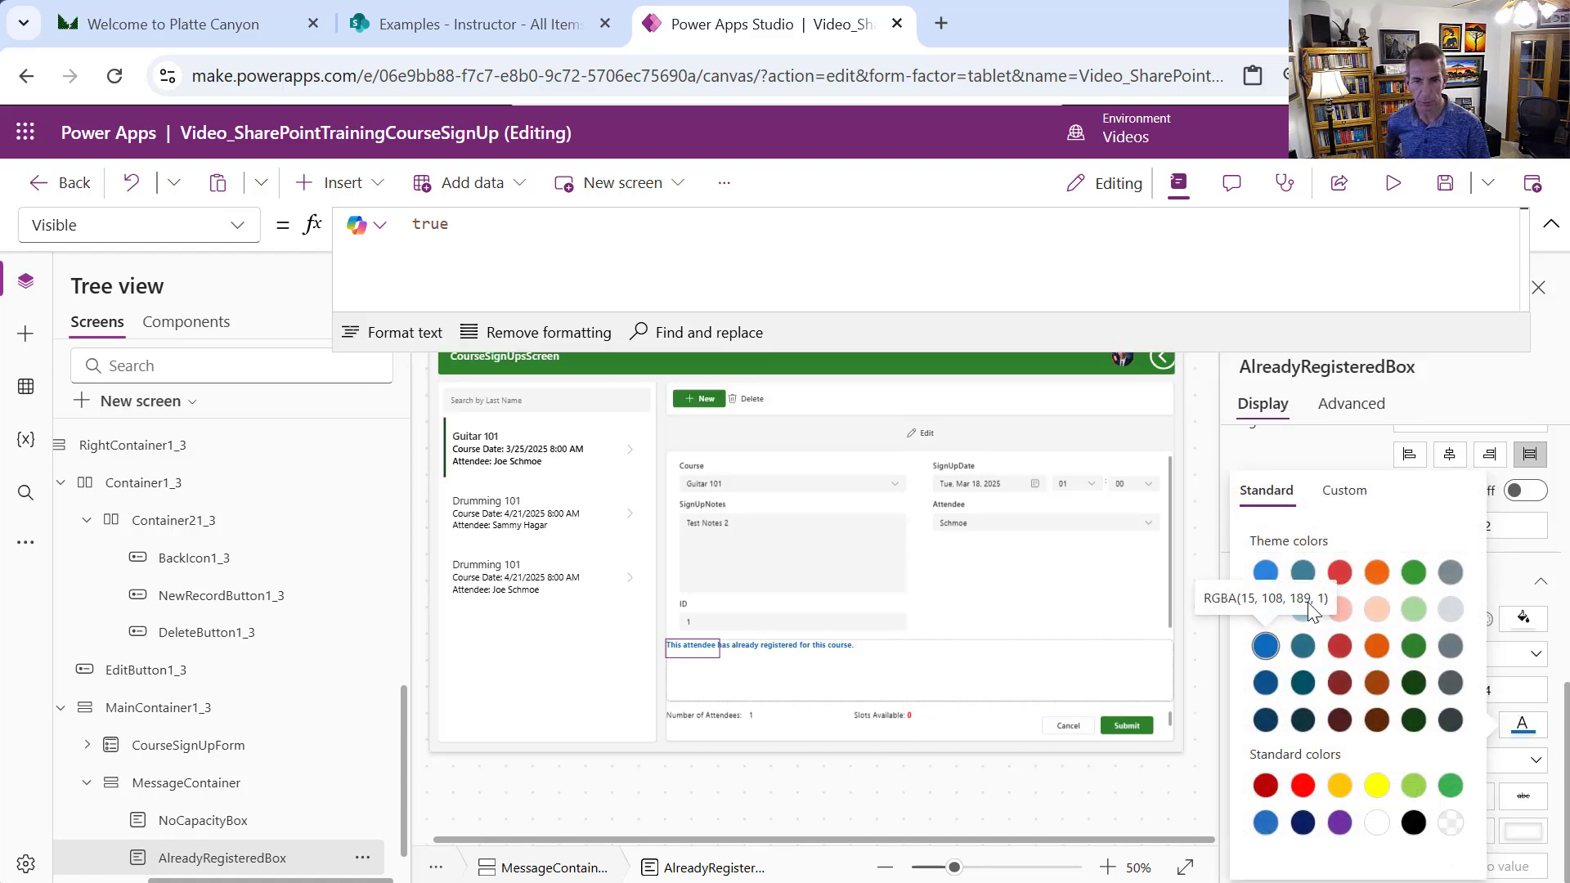
click(1267, 649)
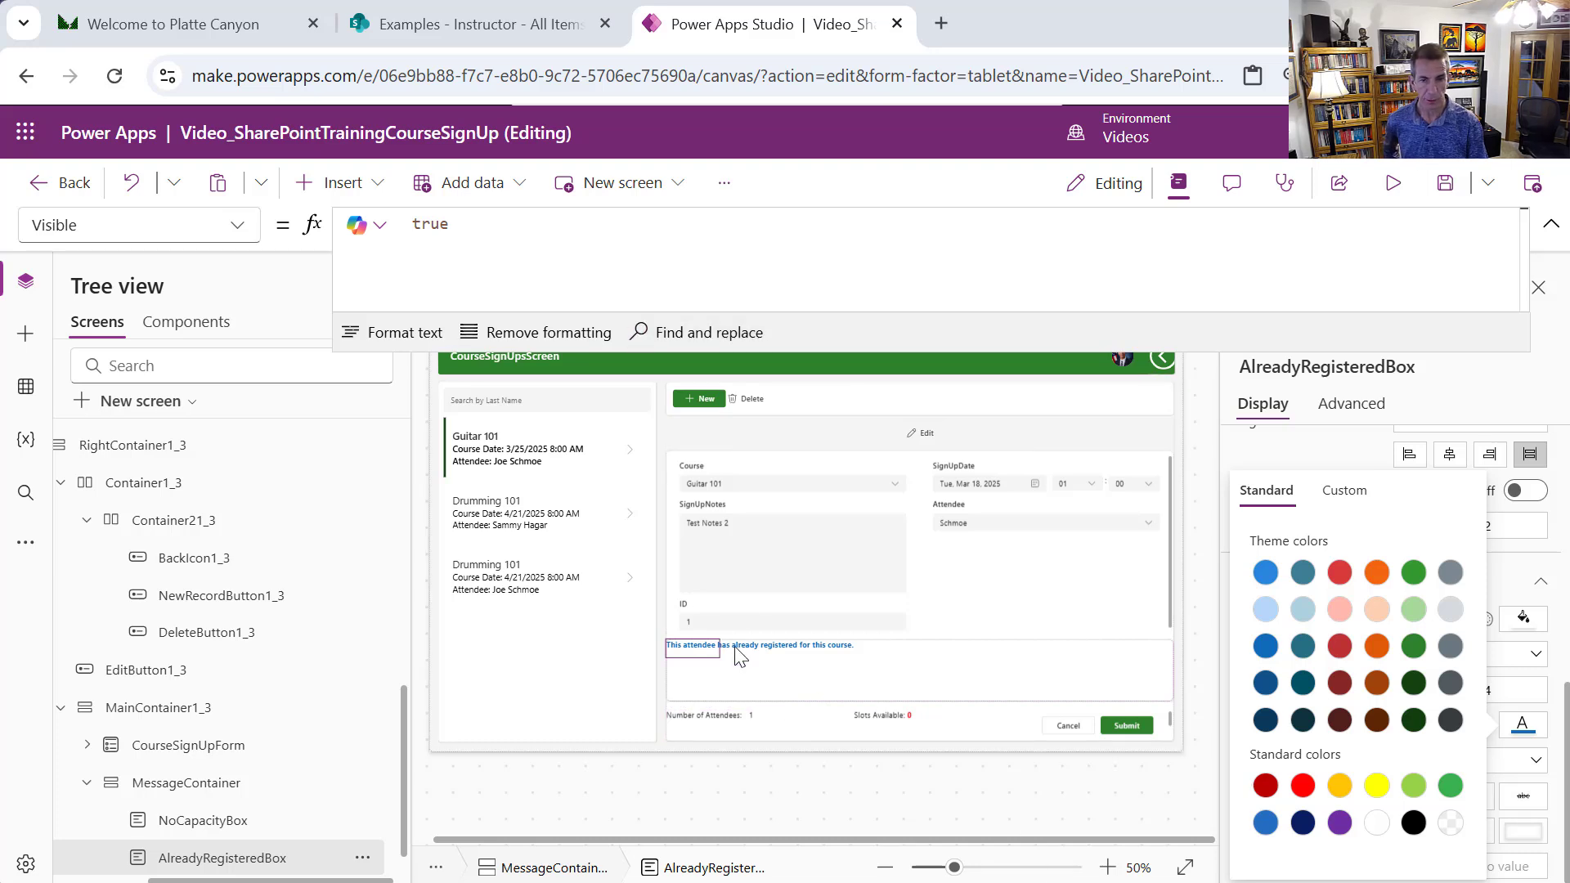
click(813, 683)
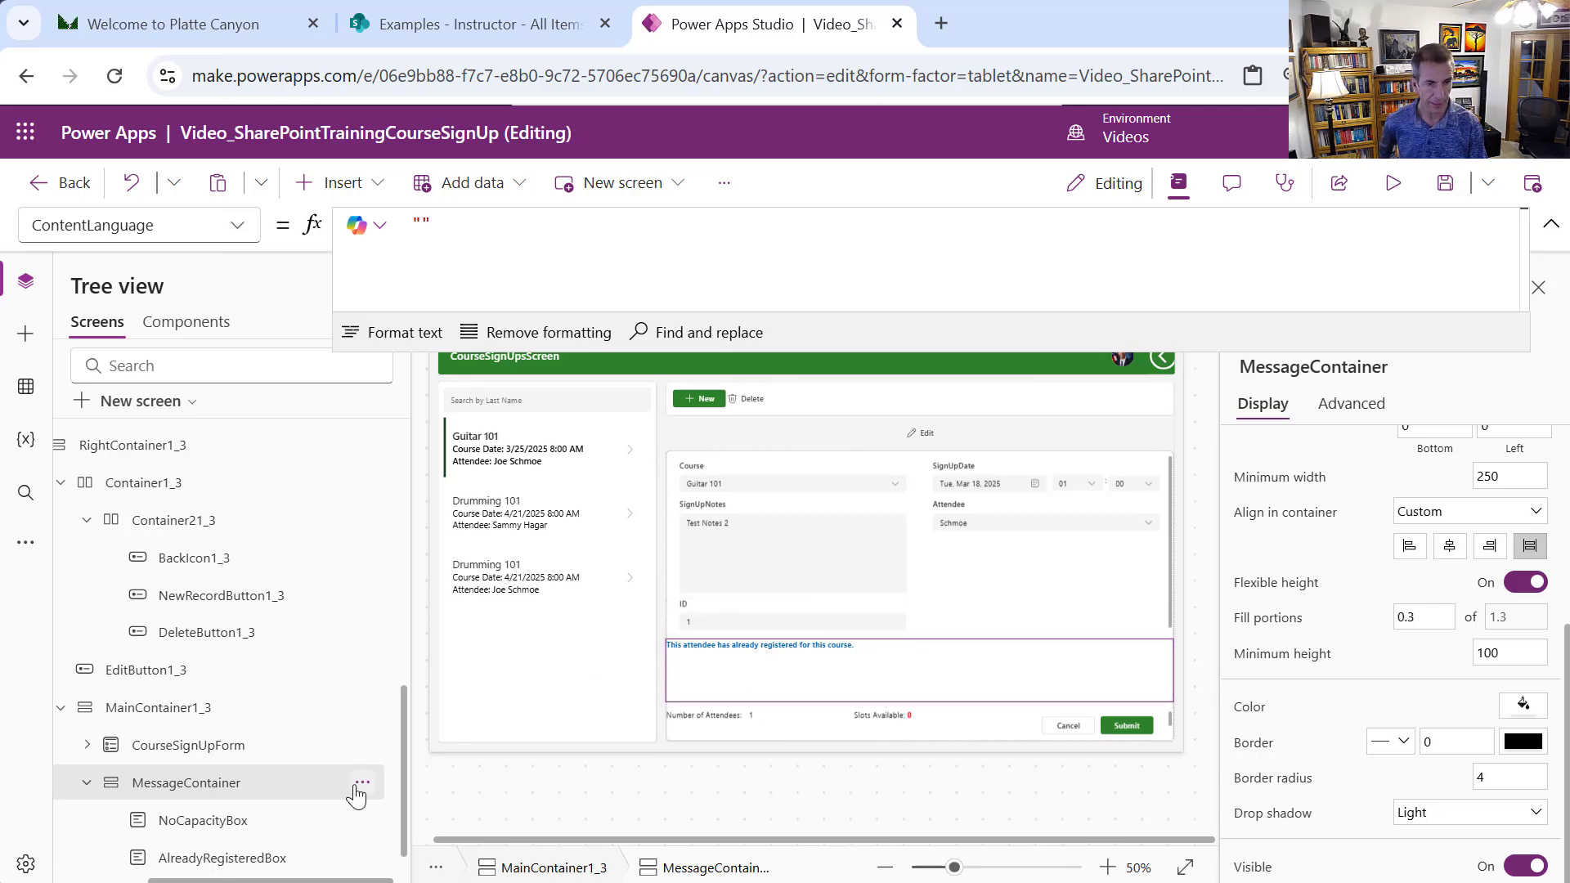
Insert a vertical gallery into MessageContainer without choosing a data source
click(378, 190)
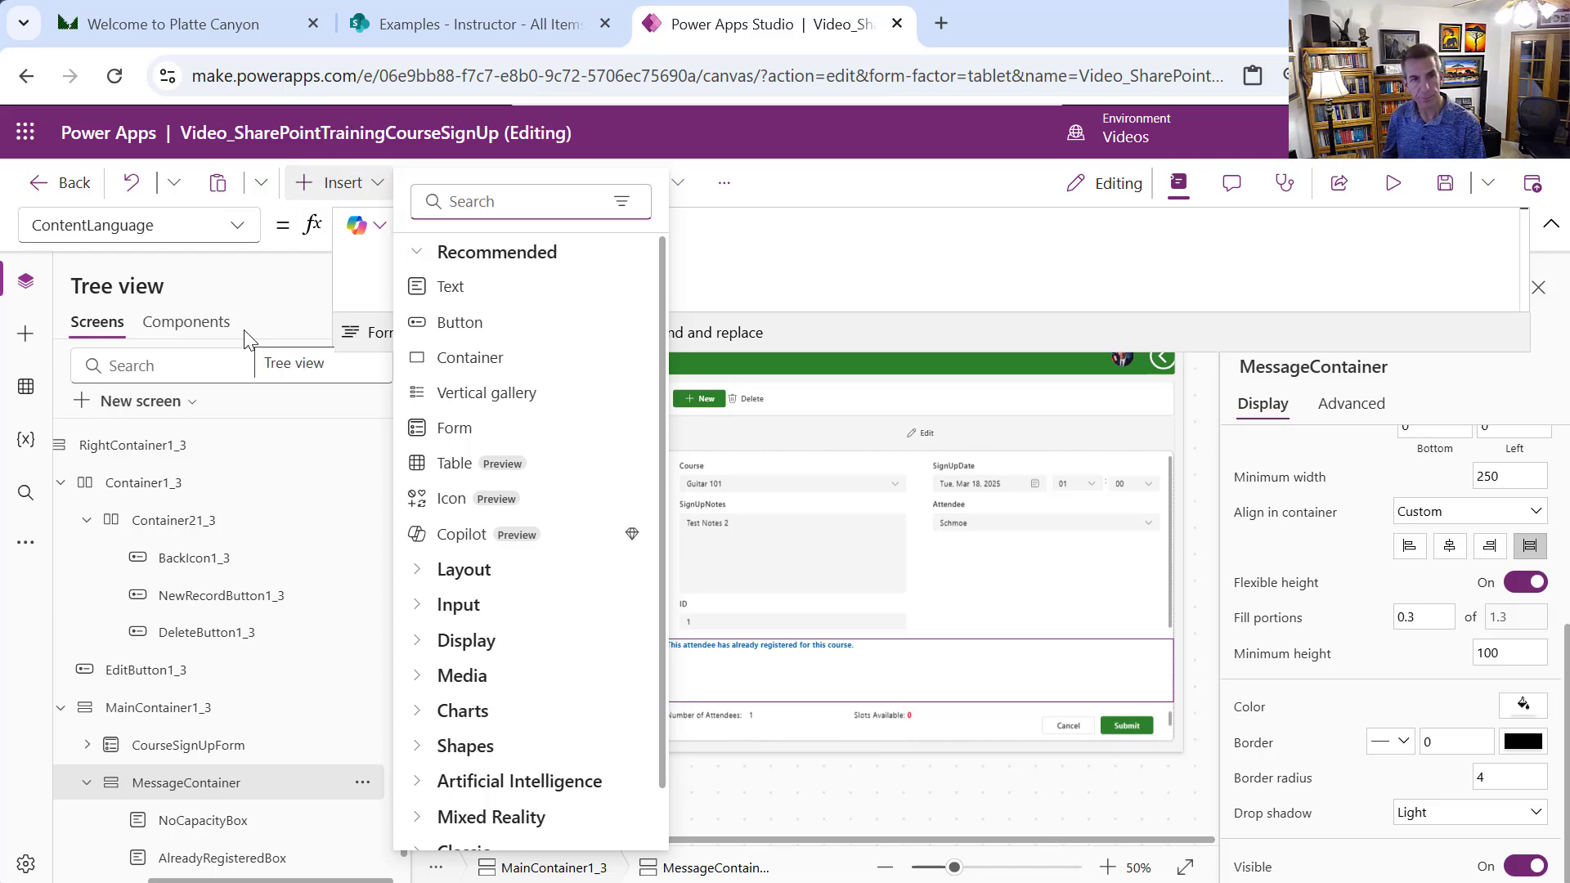
text(gallery)
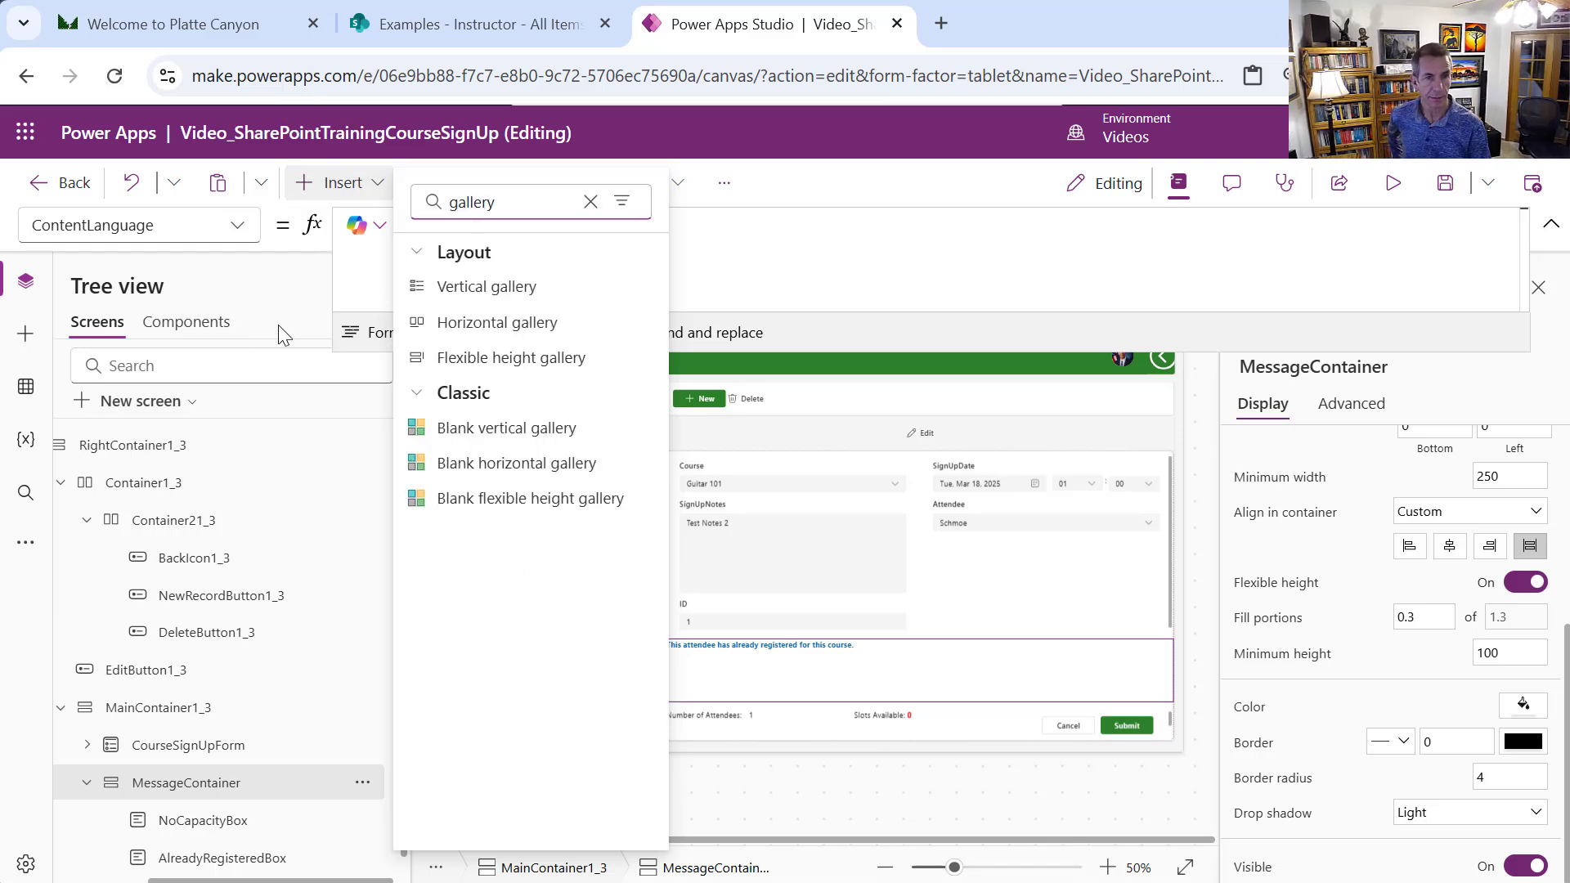
click(480, 296)
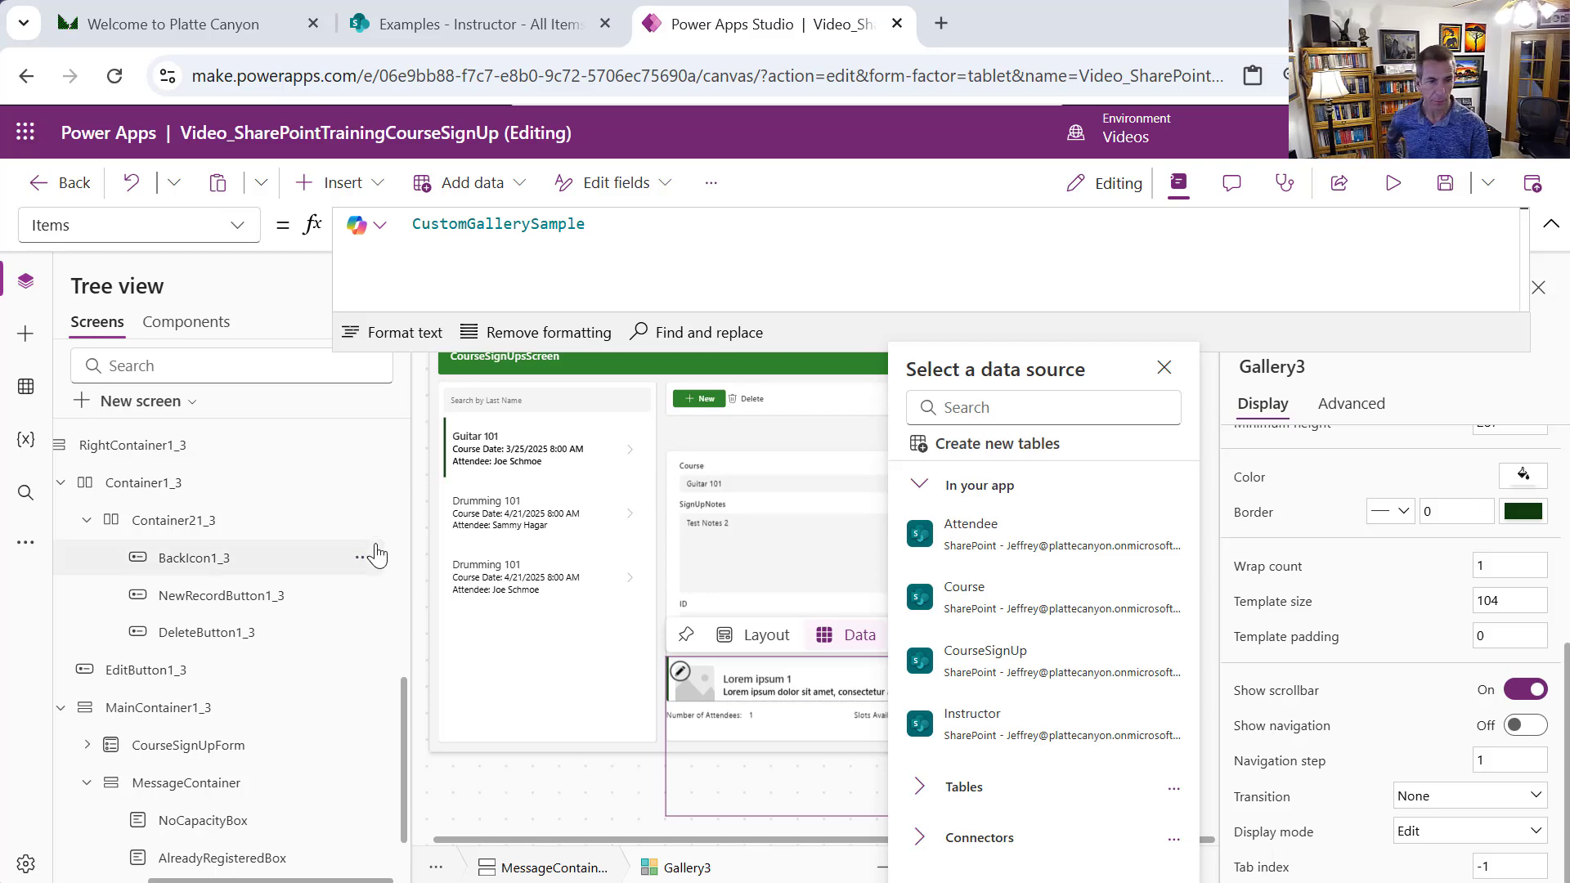
scroll(404, 778, down, 1)
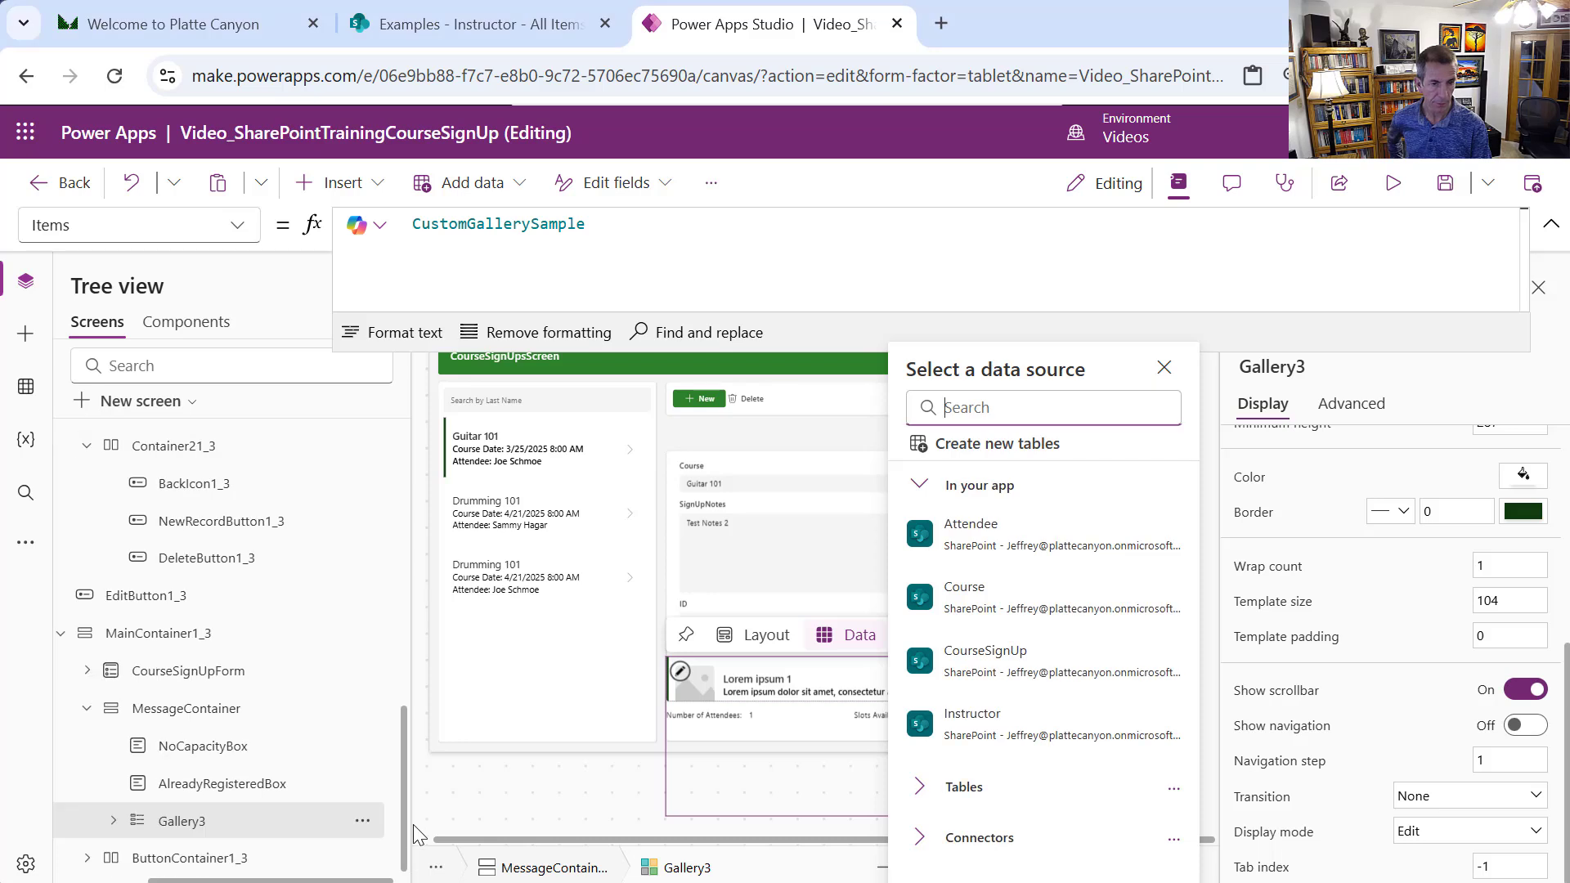
click(1164, 369)
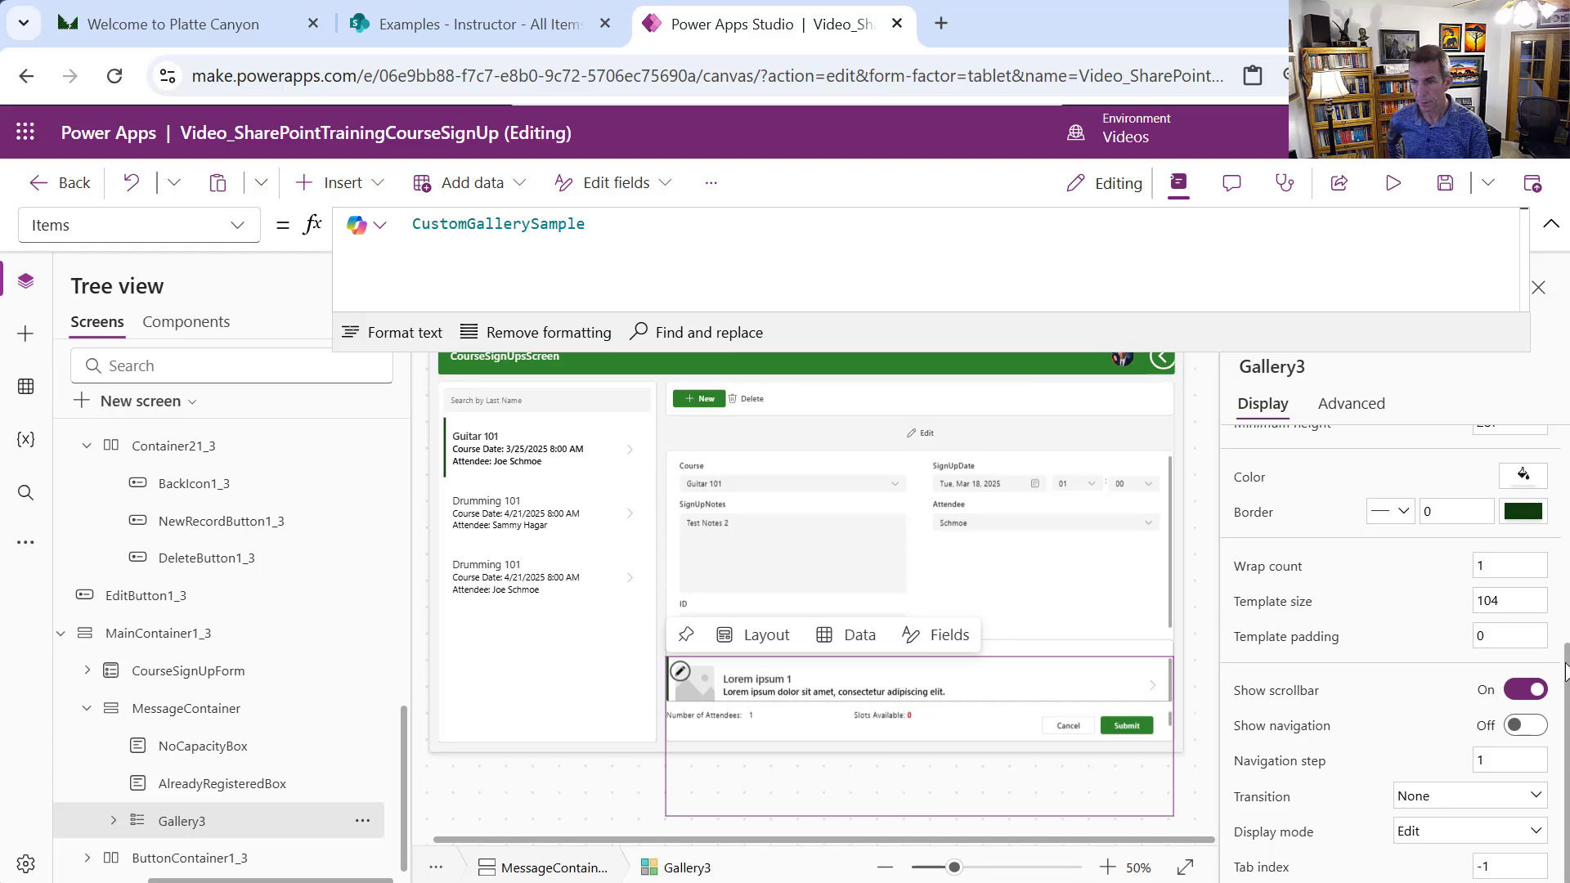
Give Gallery3 a blank layout and resize it to 20 wide by 20 high
drag(1558, 658, 1531, 489)
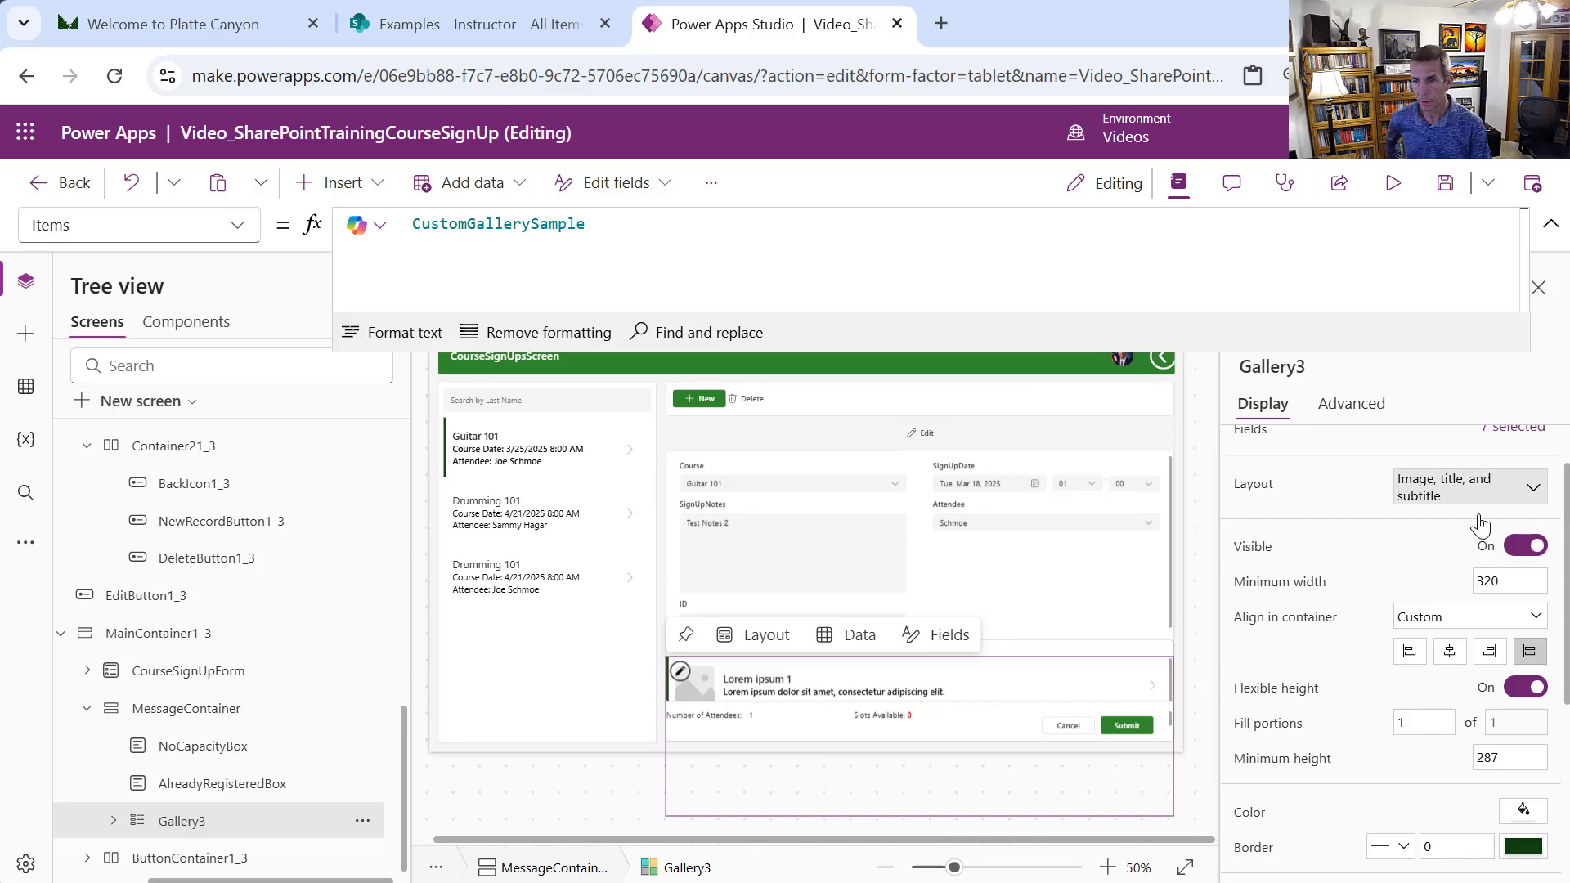
click(1532, 487)
click(1142, 663)
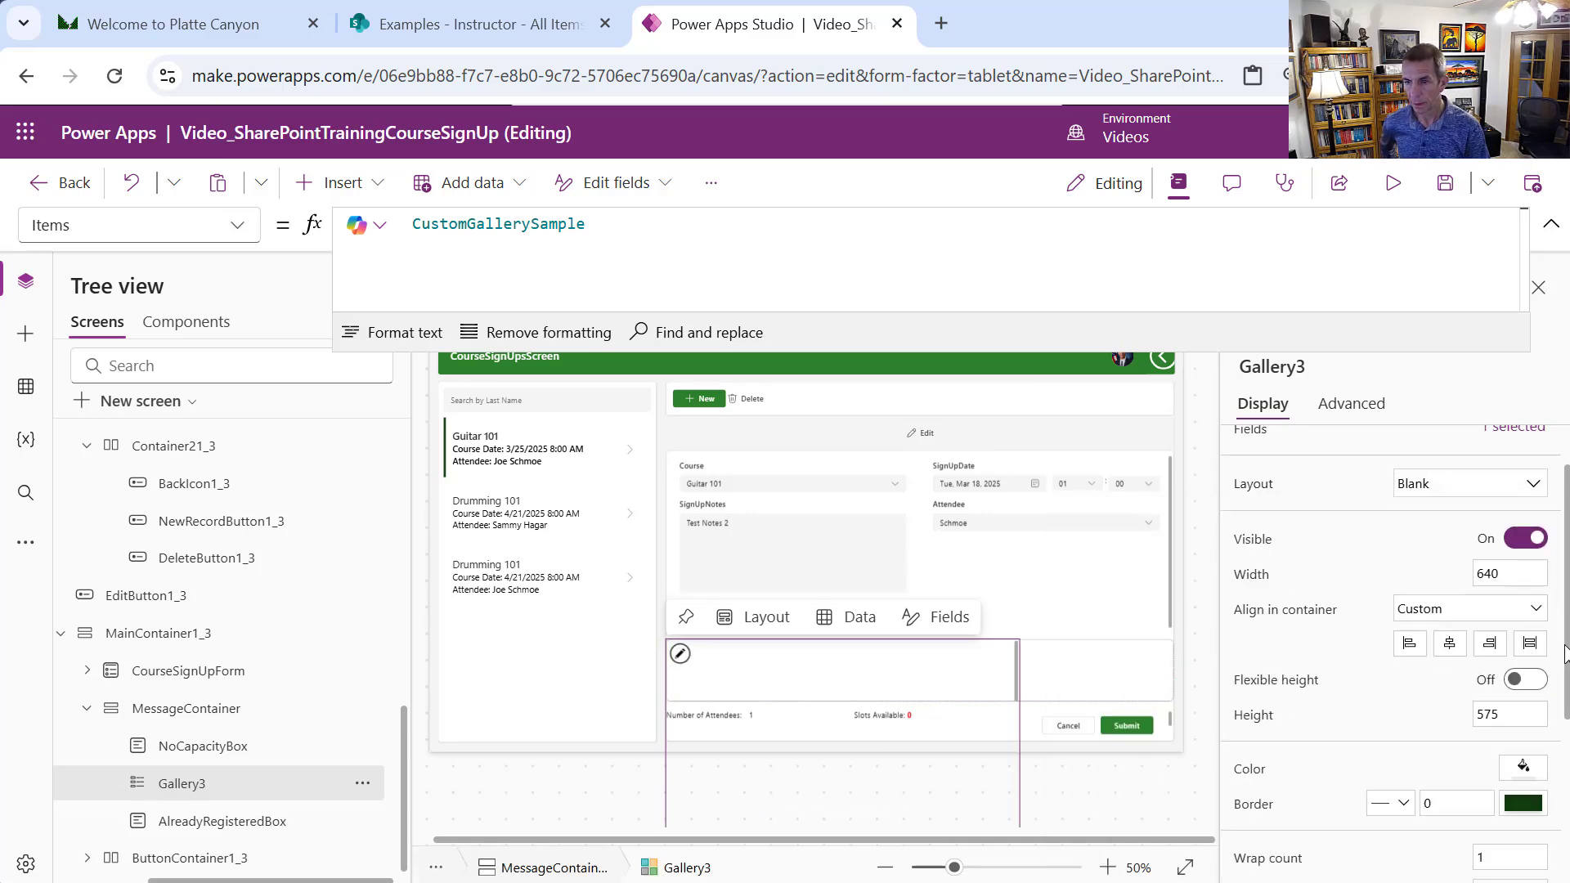
click(1496, 712)
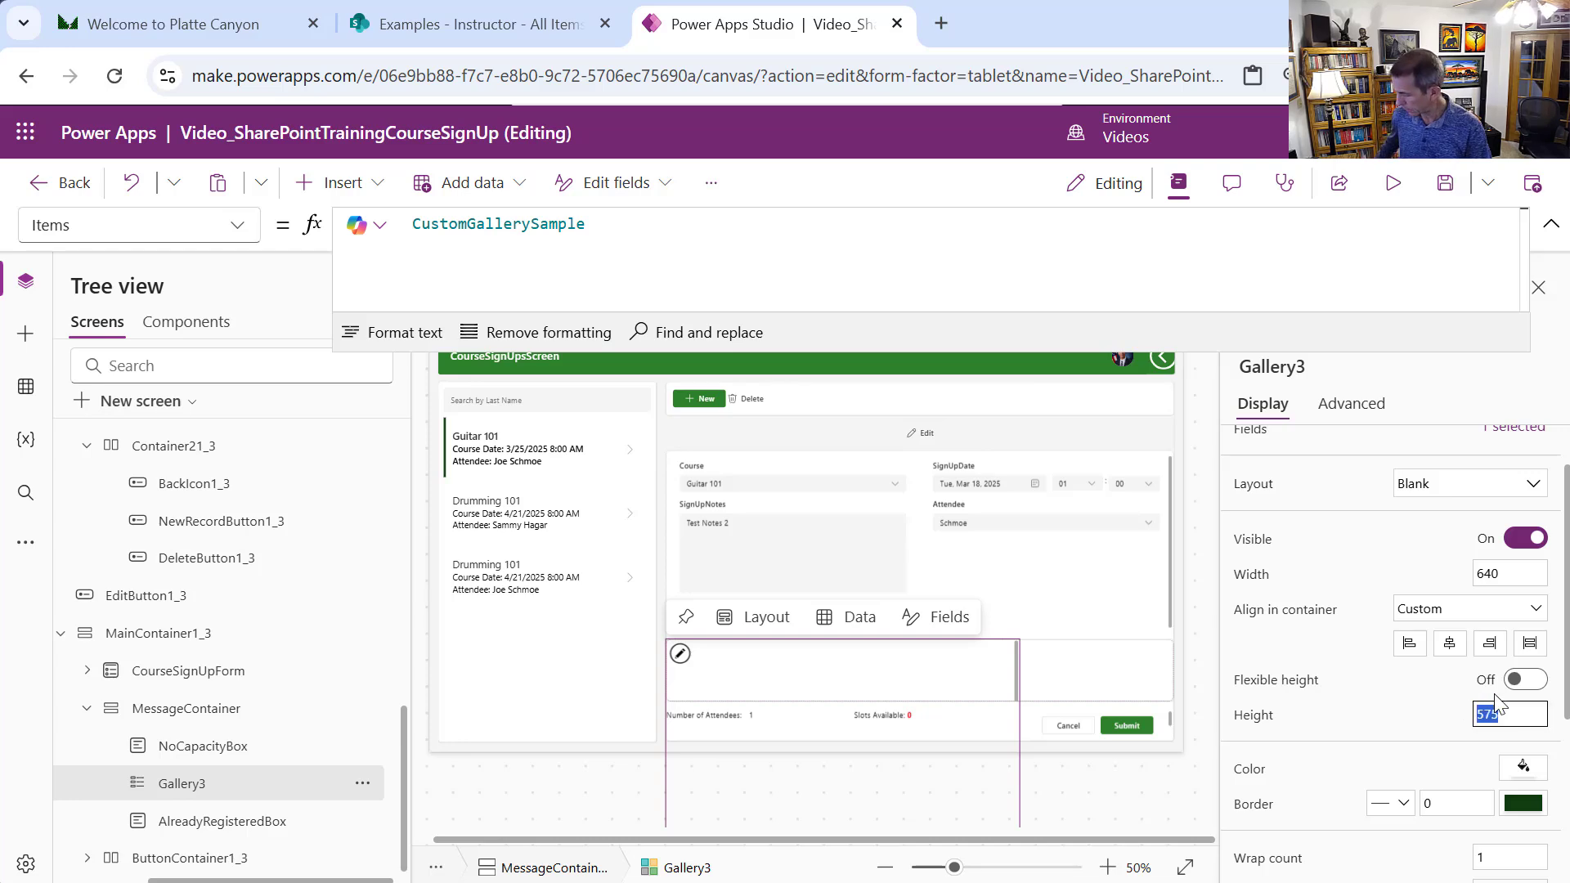
text(20)
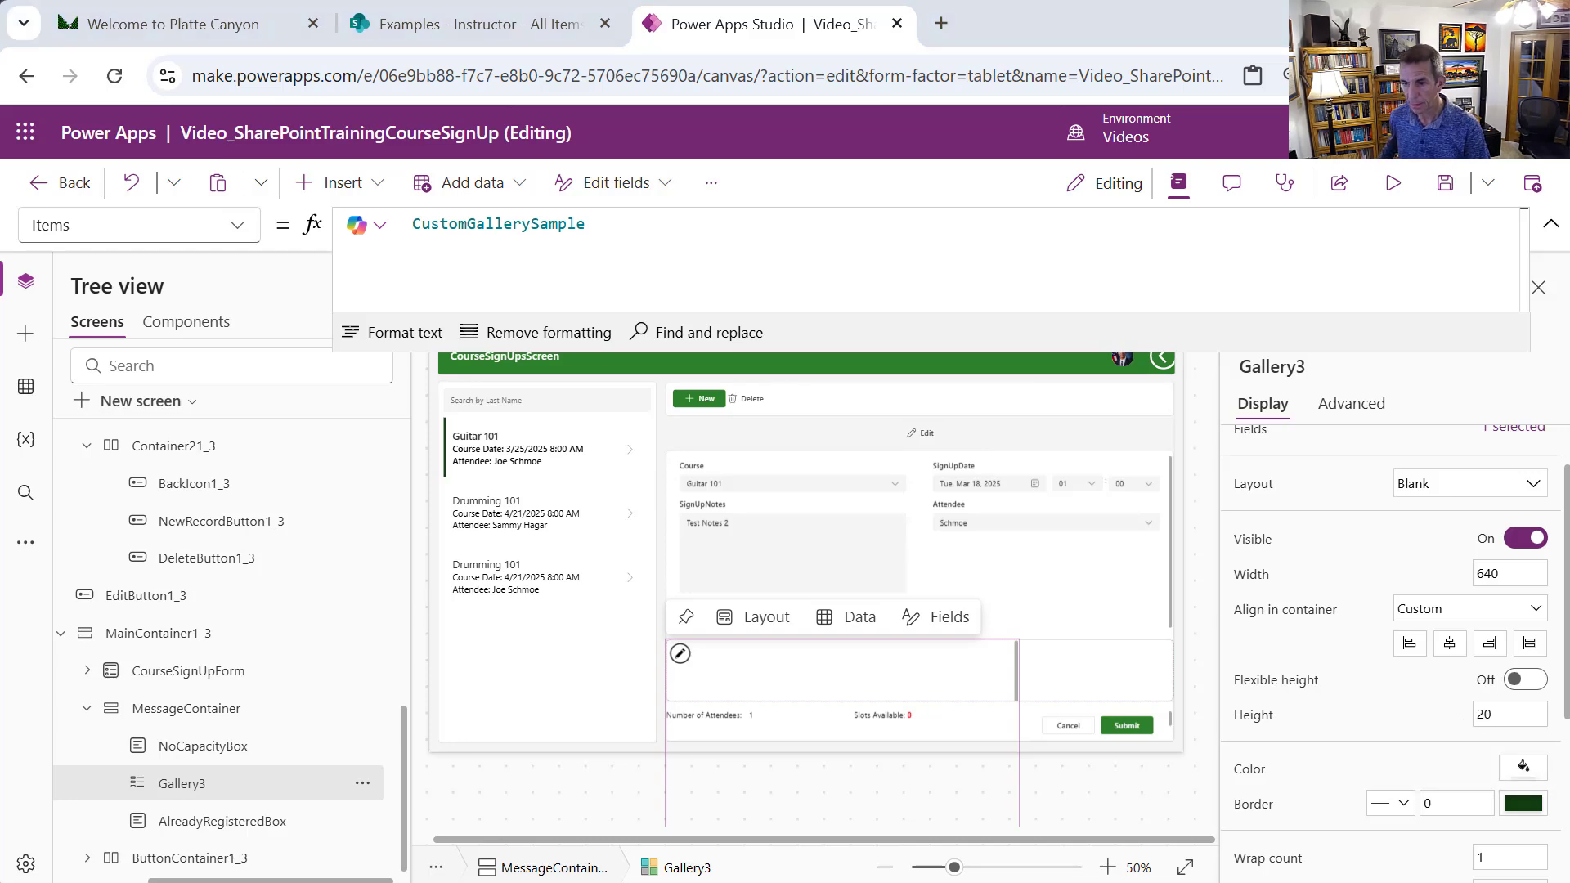
scroll(1564, 795, down, 4)
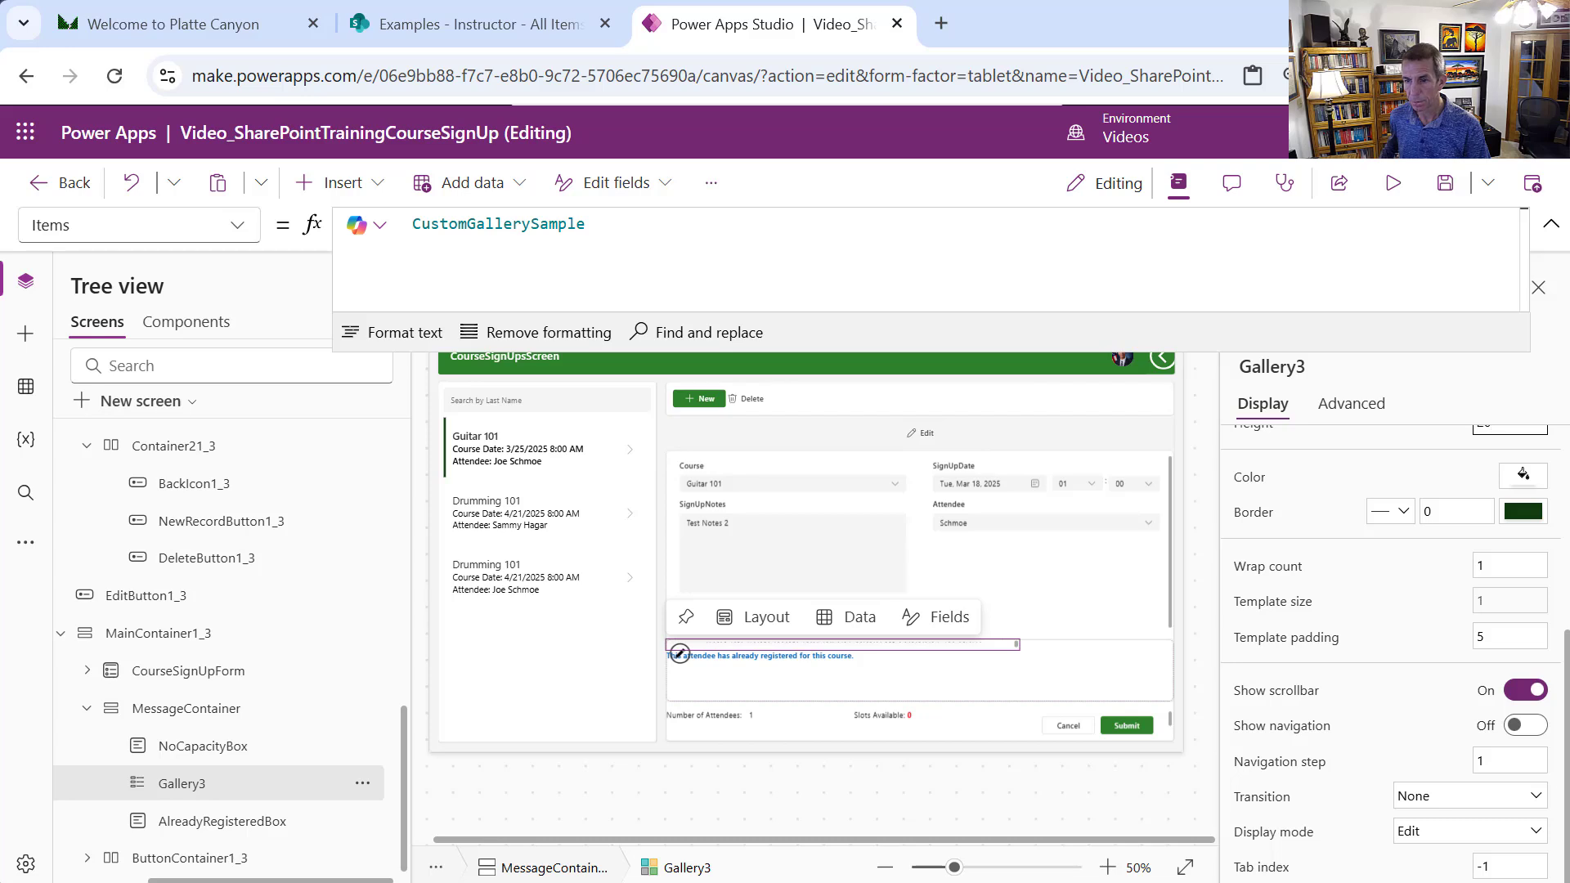
scroll(1565, 752, up, 4)
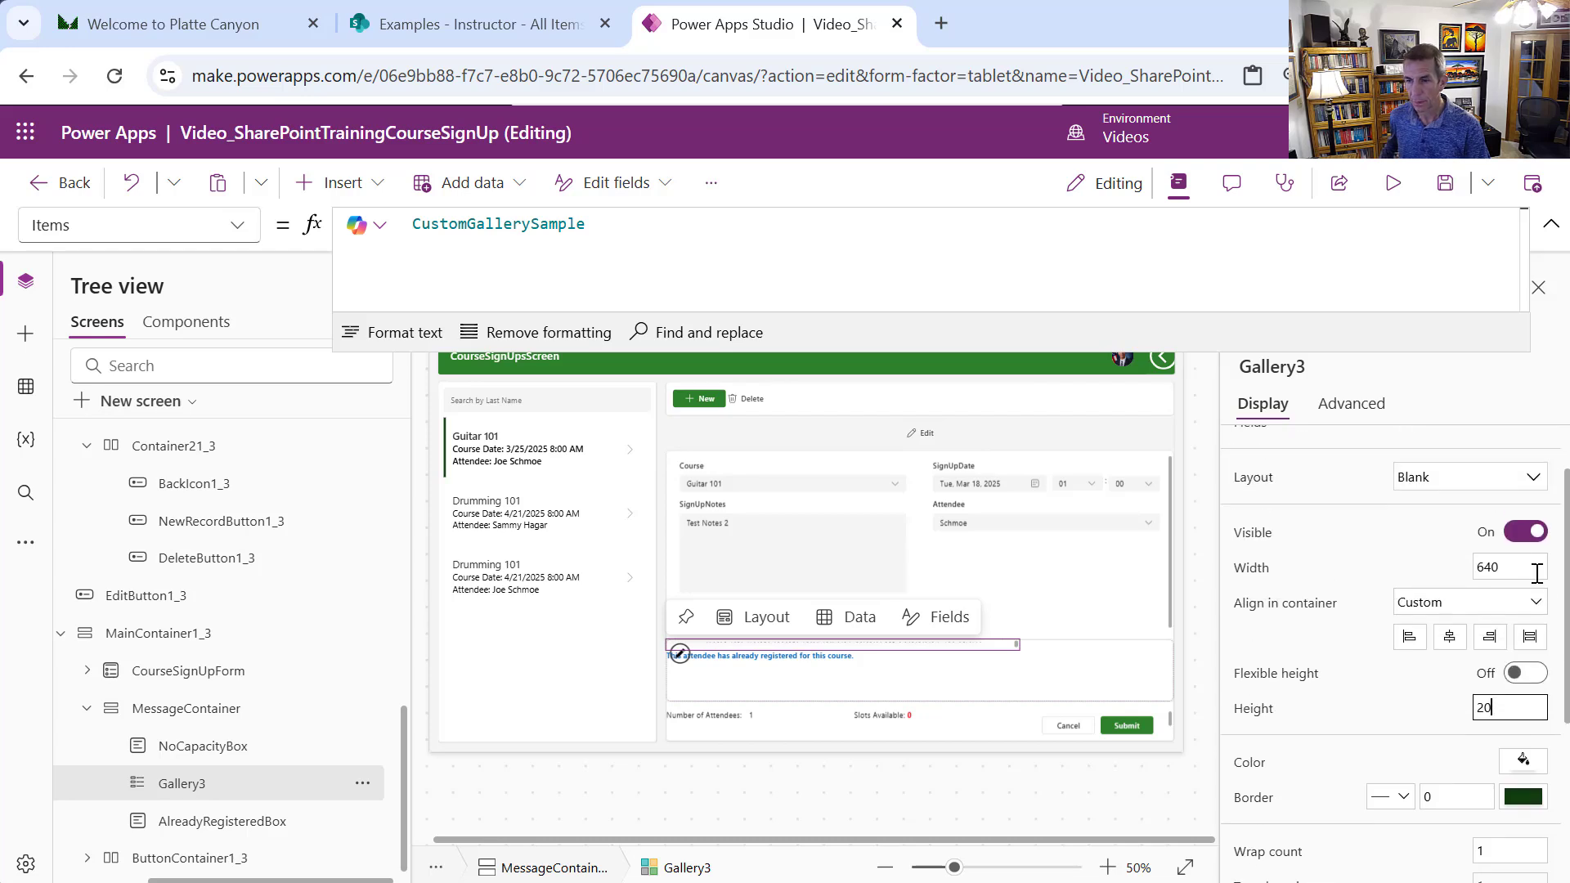
click(1499, 568)
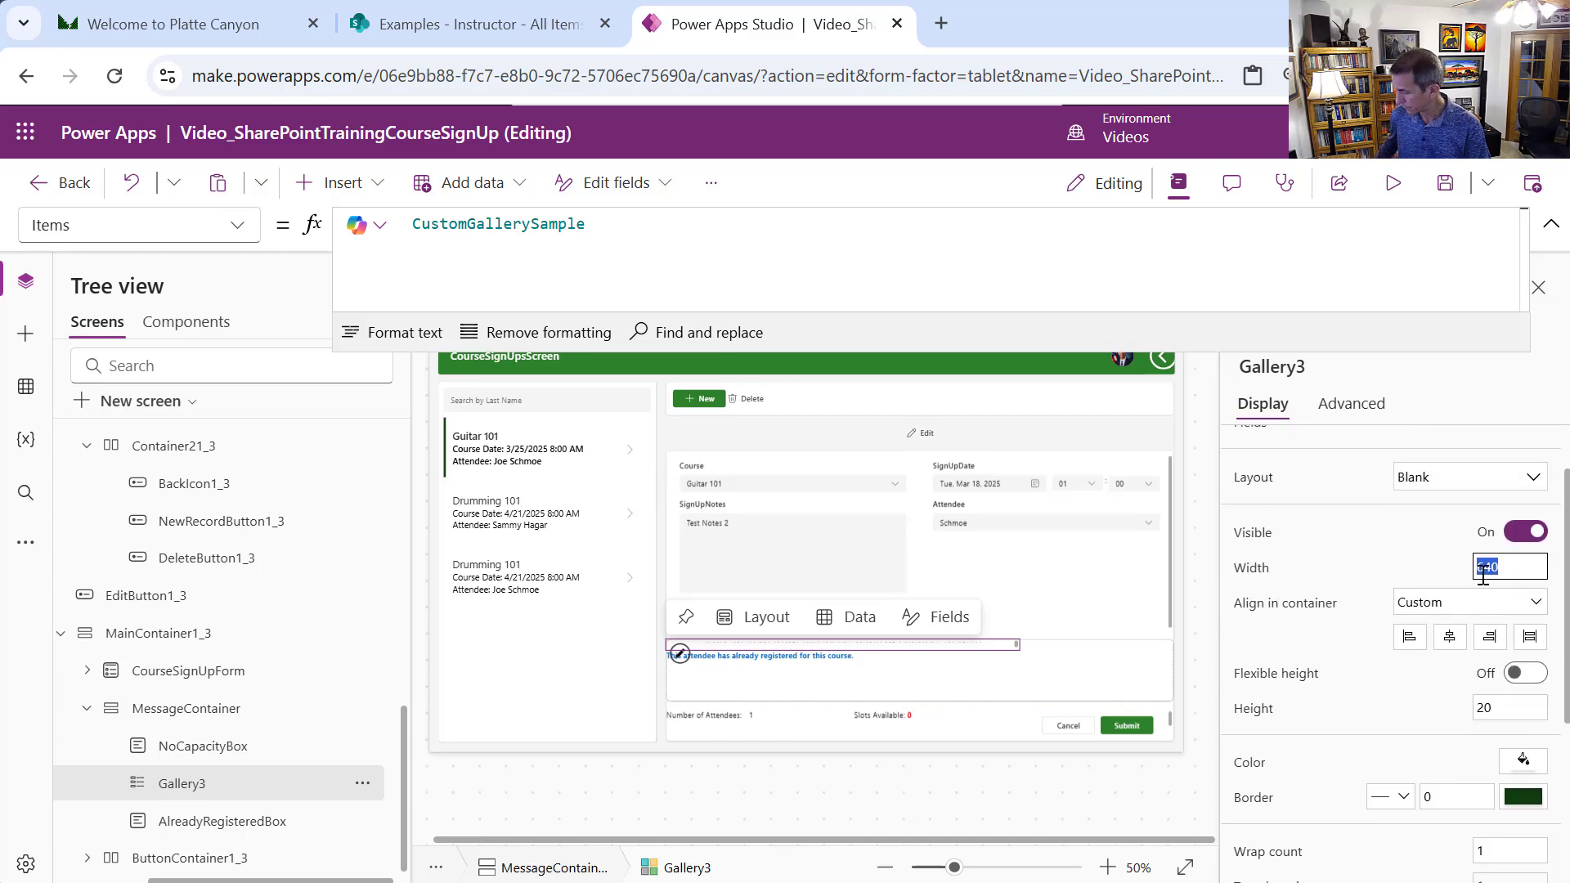
text(20)
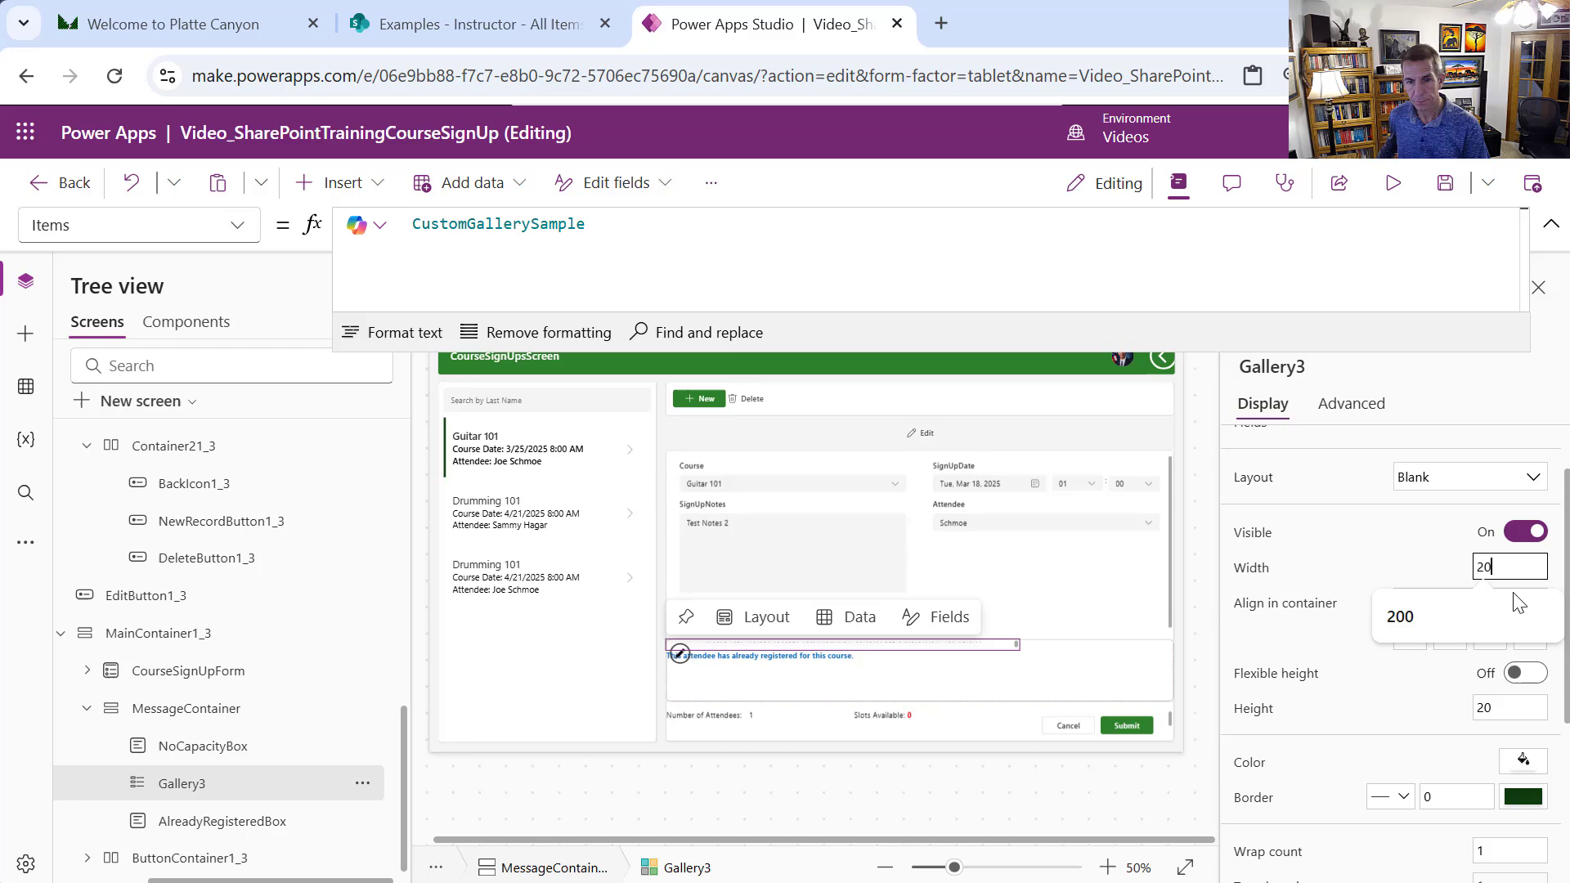
click(1423, 569)
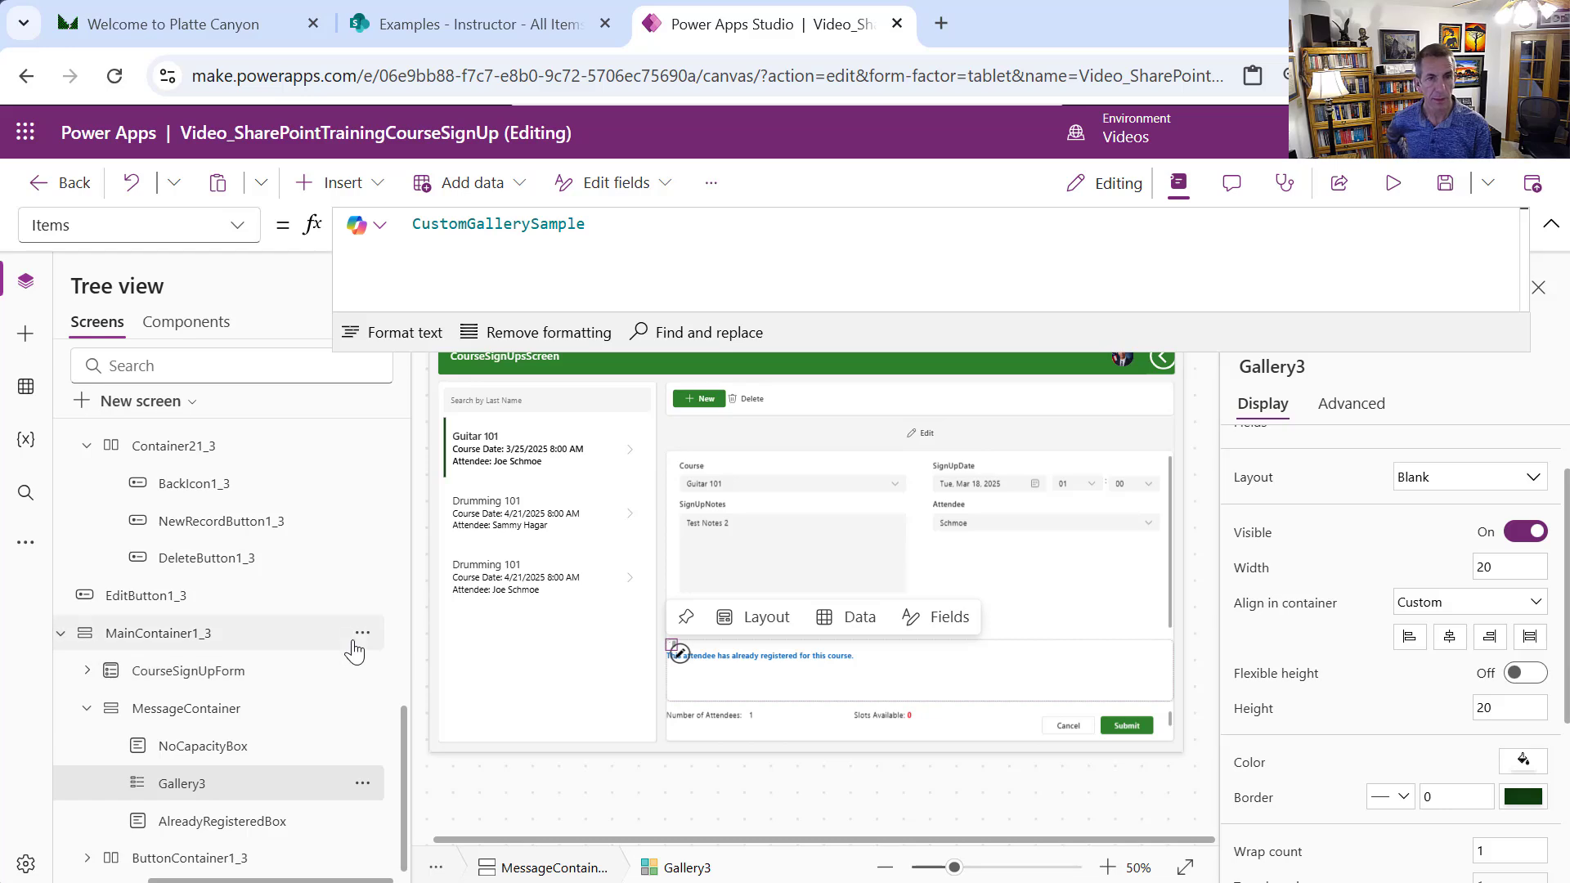
Rename Gallery3 to CourseAttendeeLookupGallery
click(362, 783)
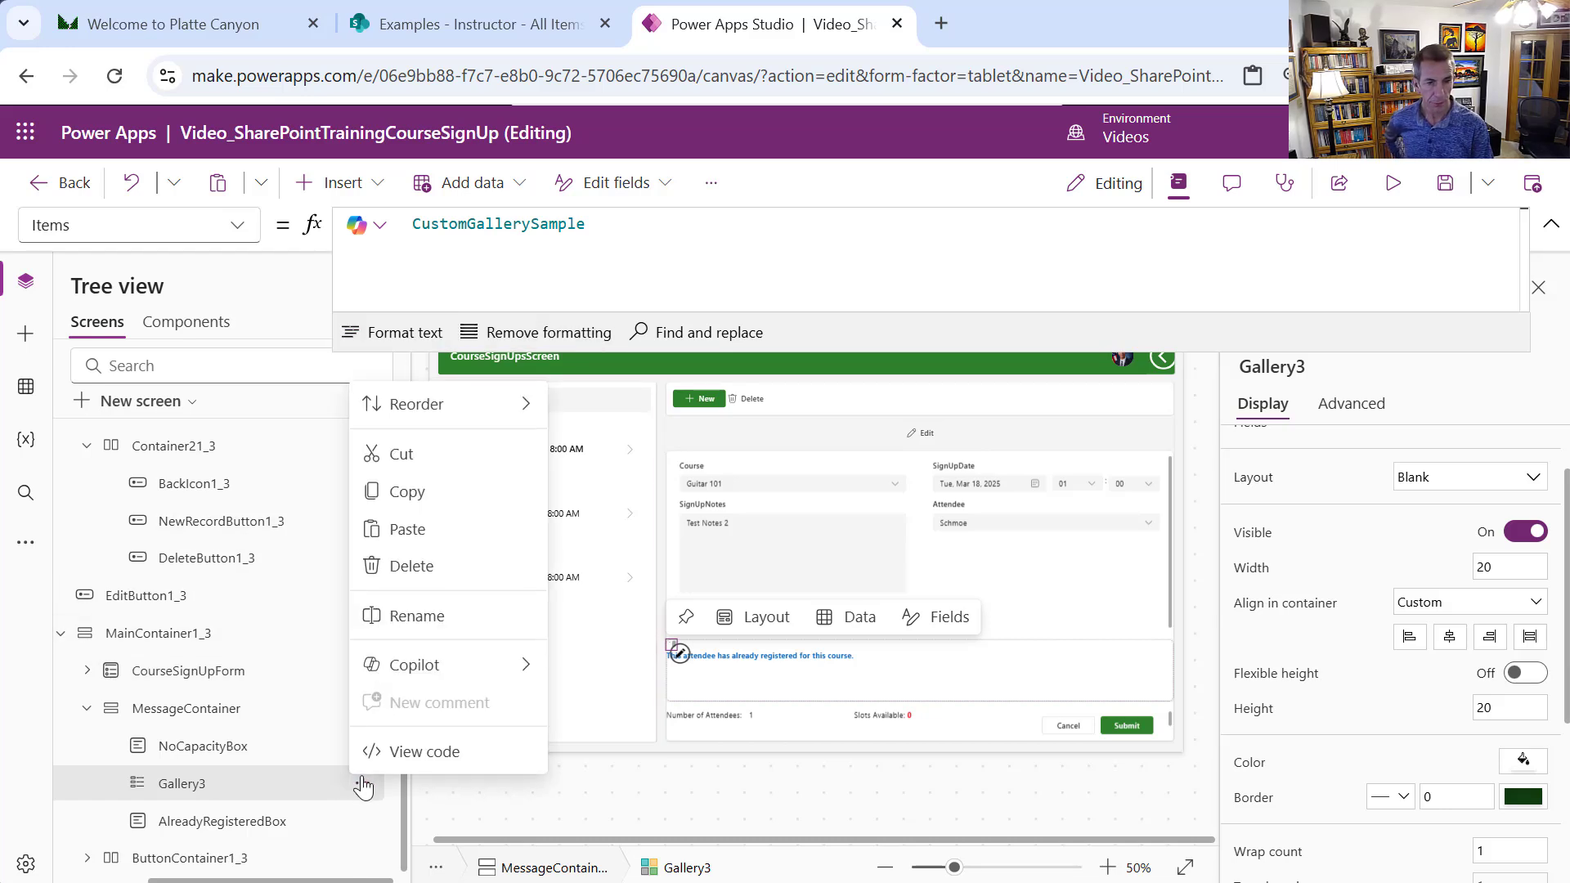
click(380, 611)
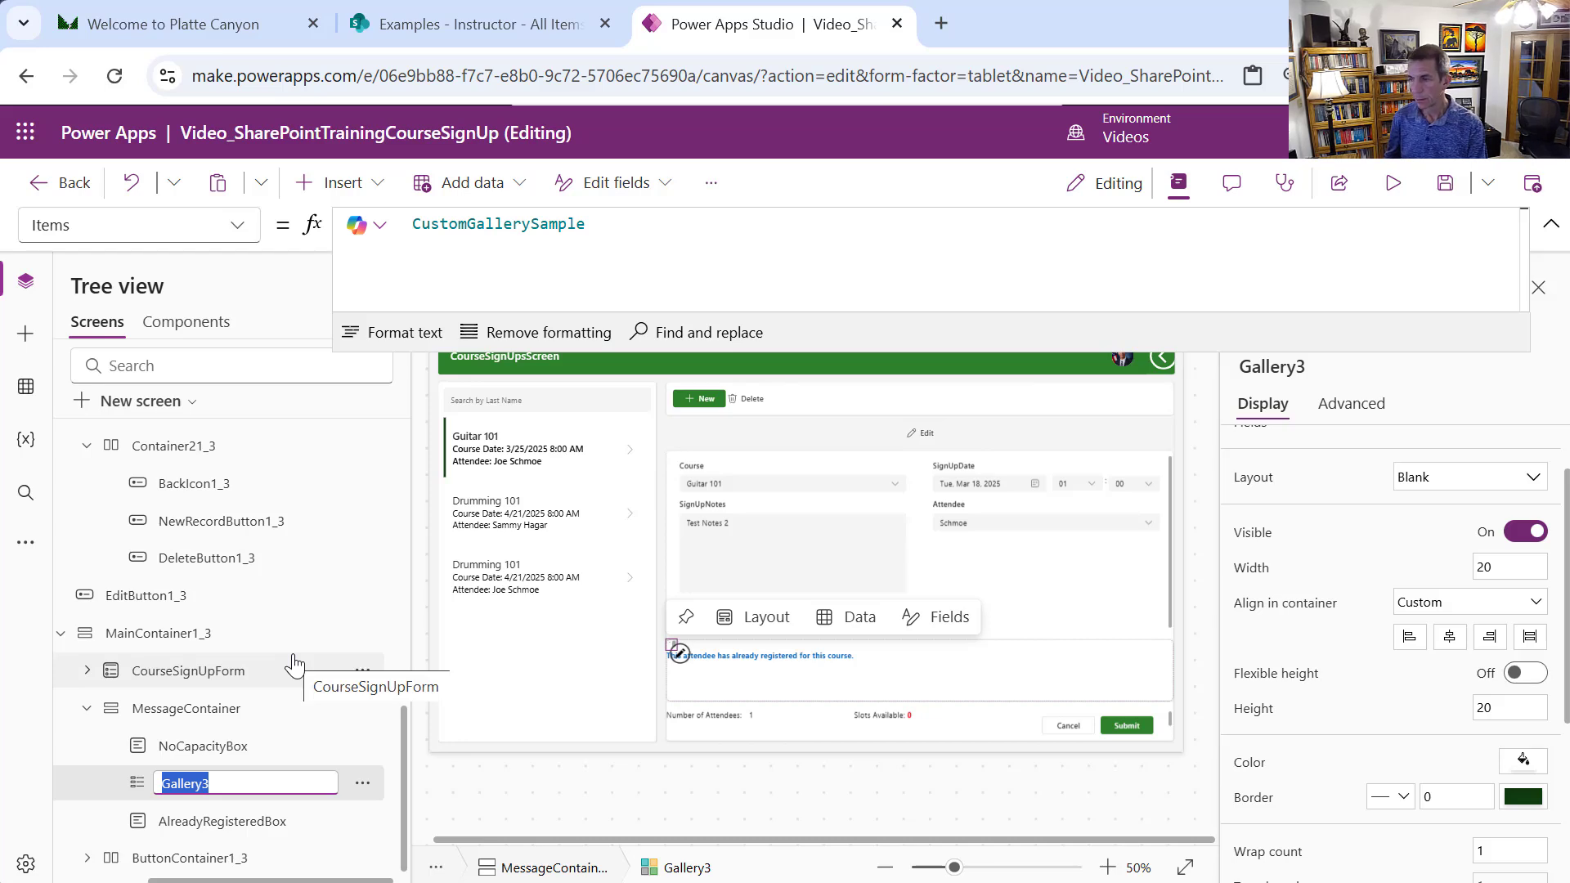
text(CourseAttendeeLookup)
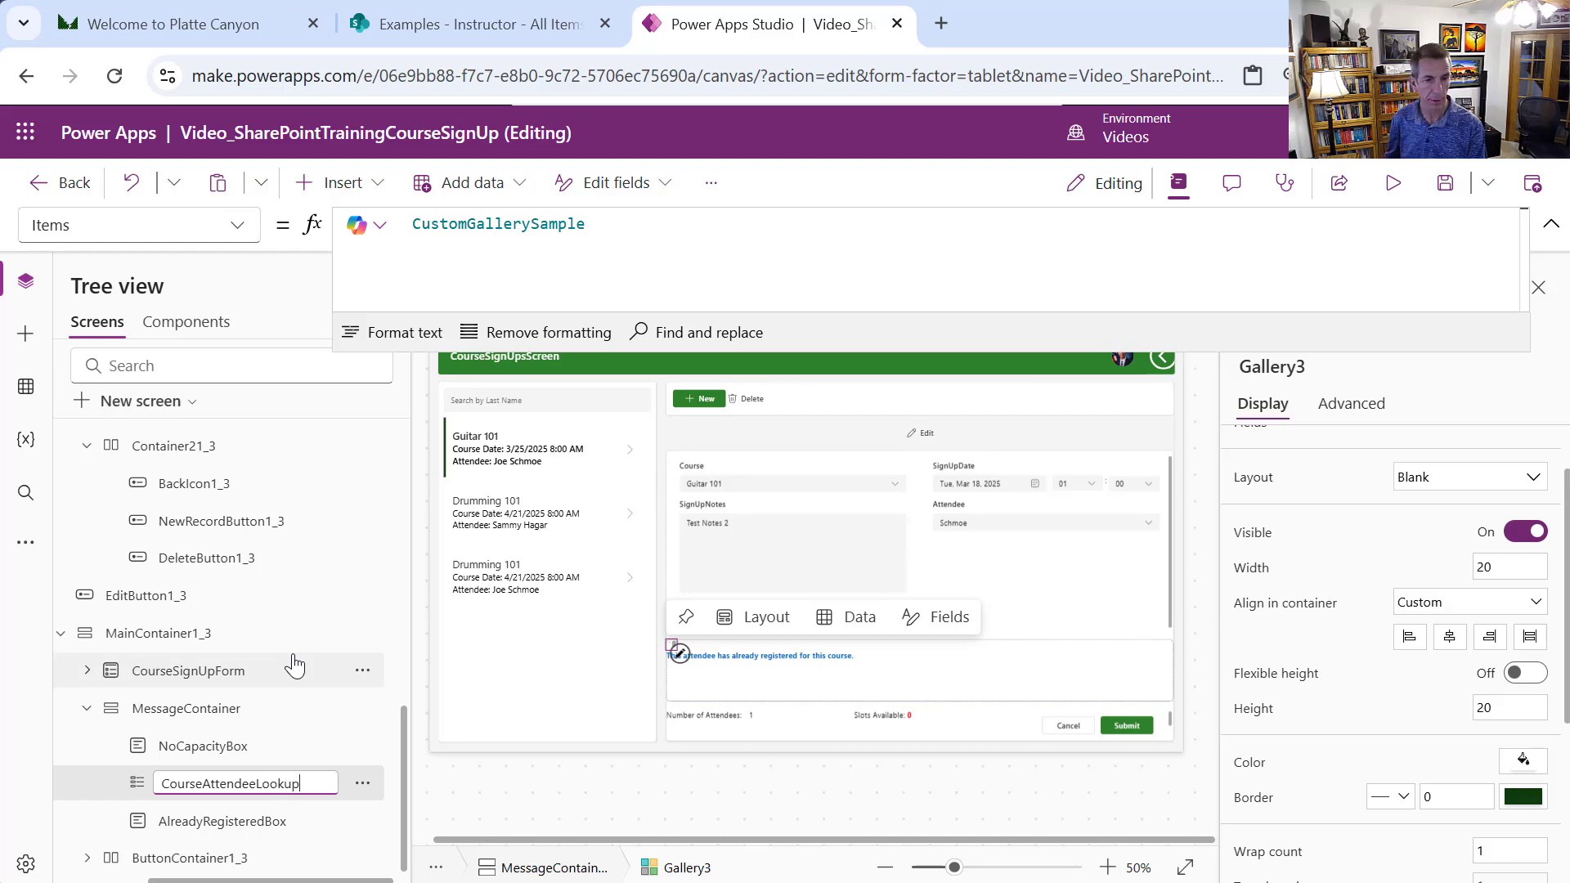
text(Gallery)
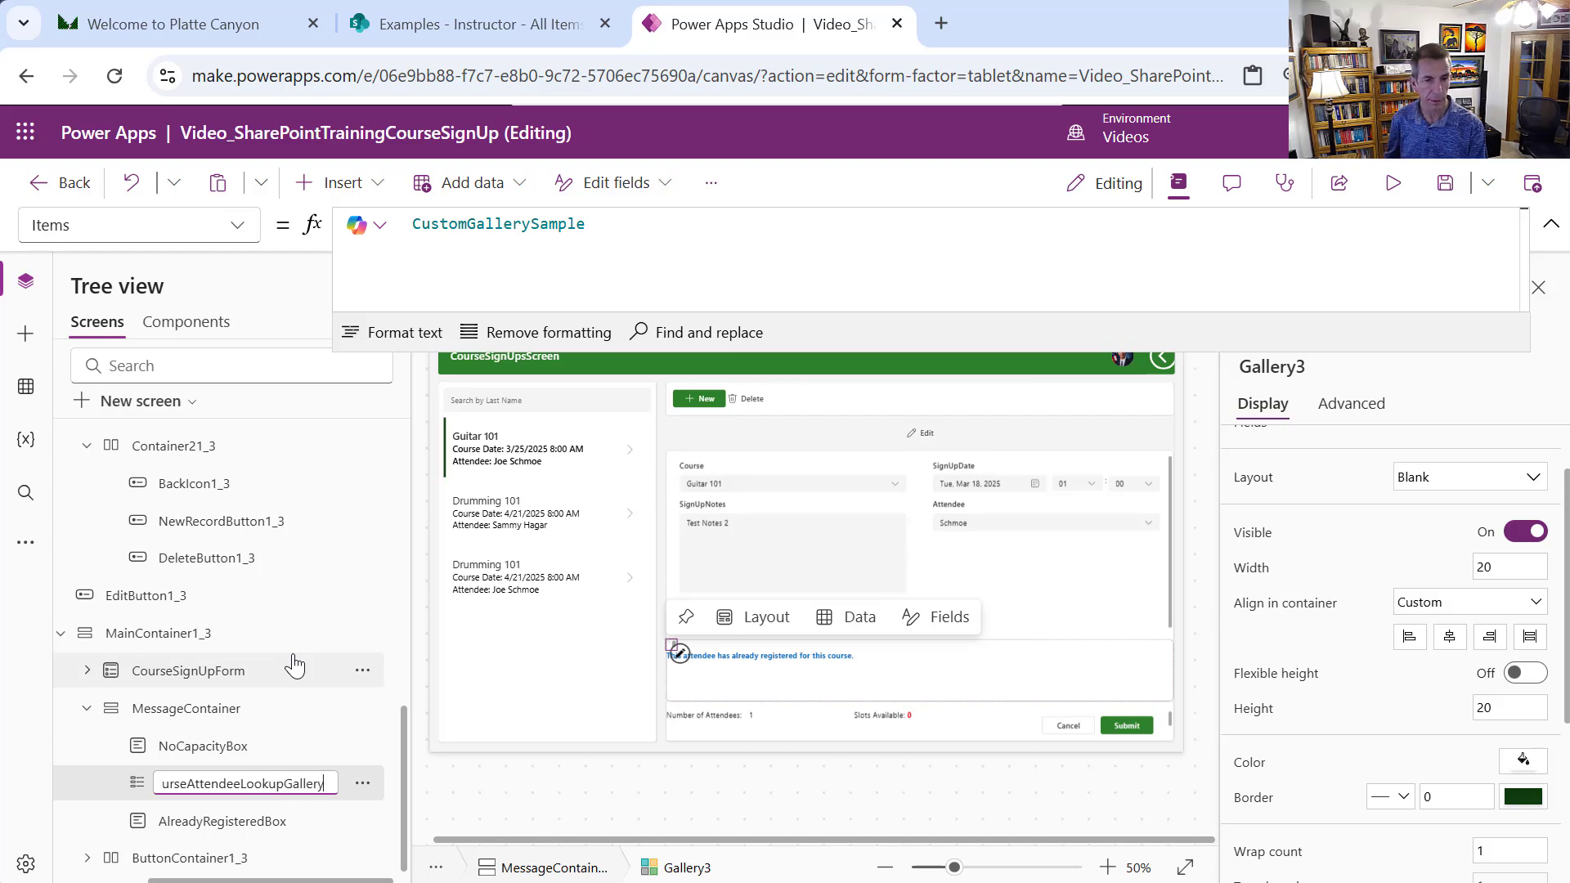
Set the gallery's Items to a Filter of CourseSignUp matching the selected course ID and attendee ID
double_click(441, 224)
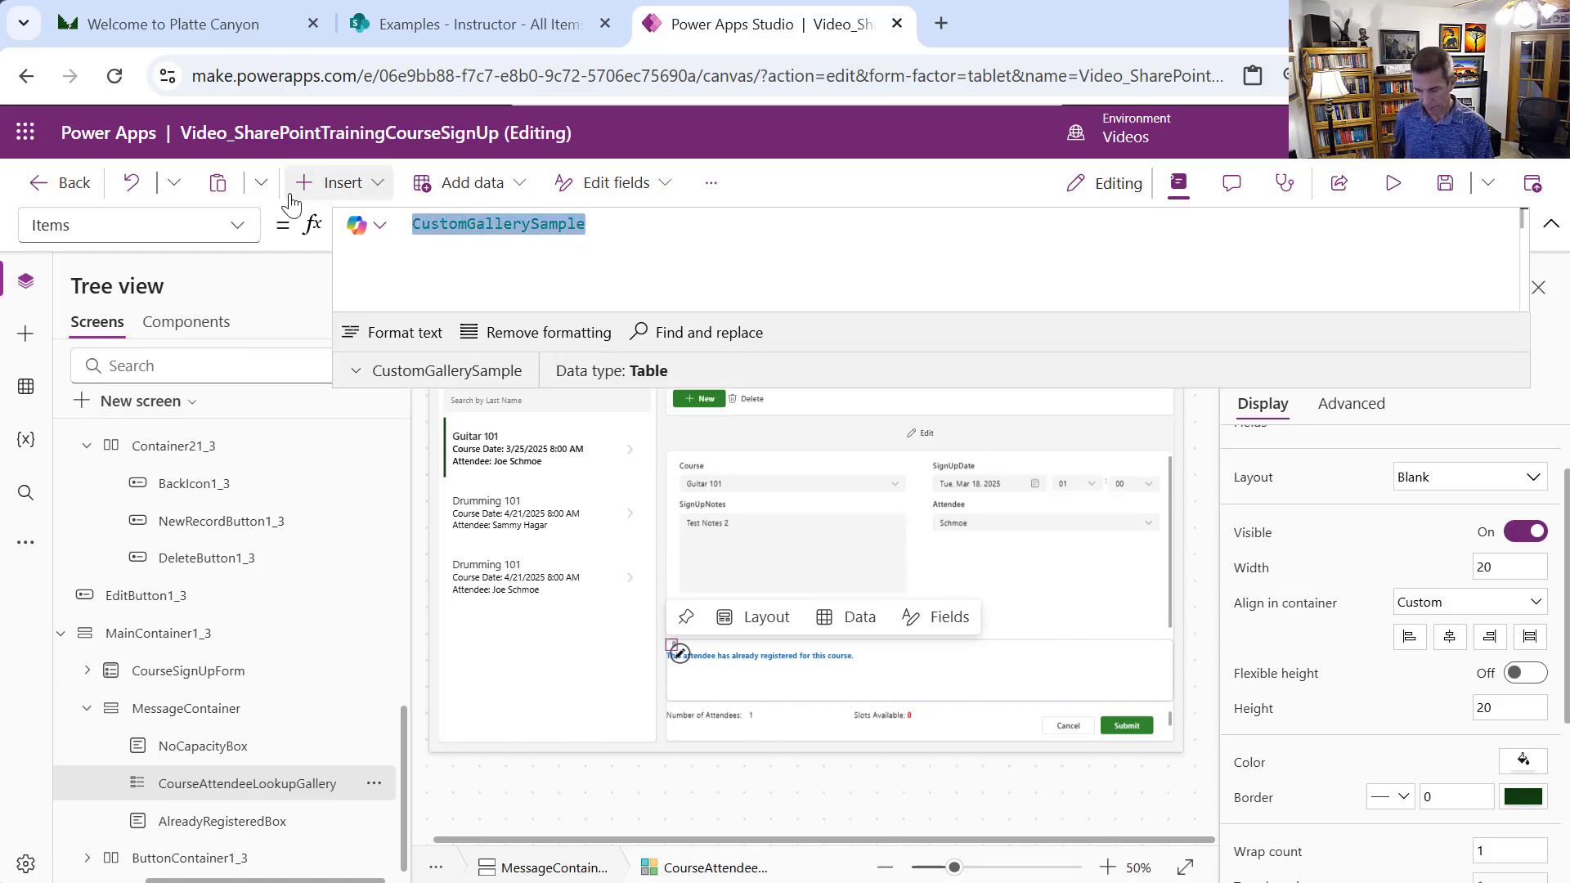
text(Filter(     CourseSignUp,     CourseId.Value = Text(CourseCanvas.Selected.ID),     AttendeeId.Value = Text(AttendeeCanvas.Selected.ID) ))
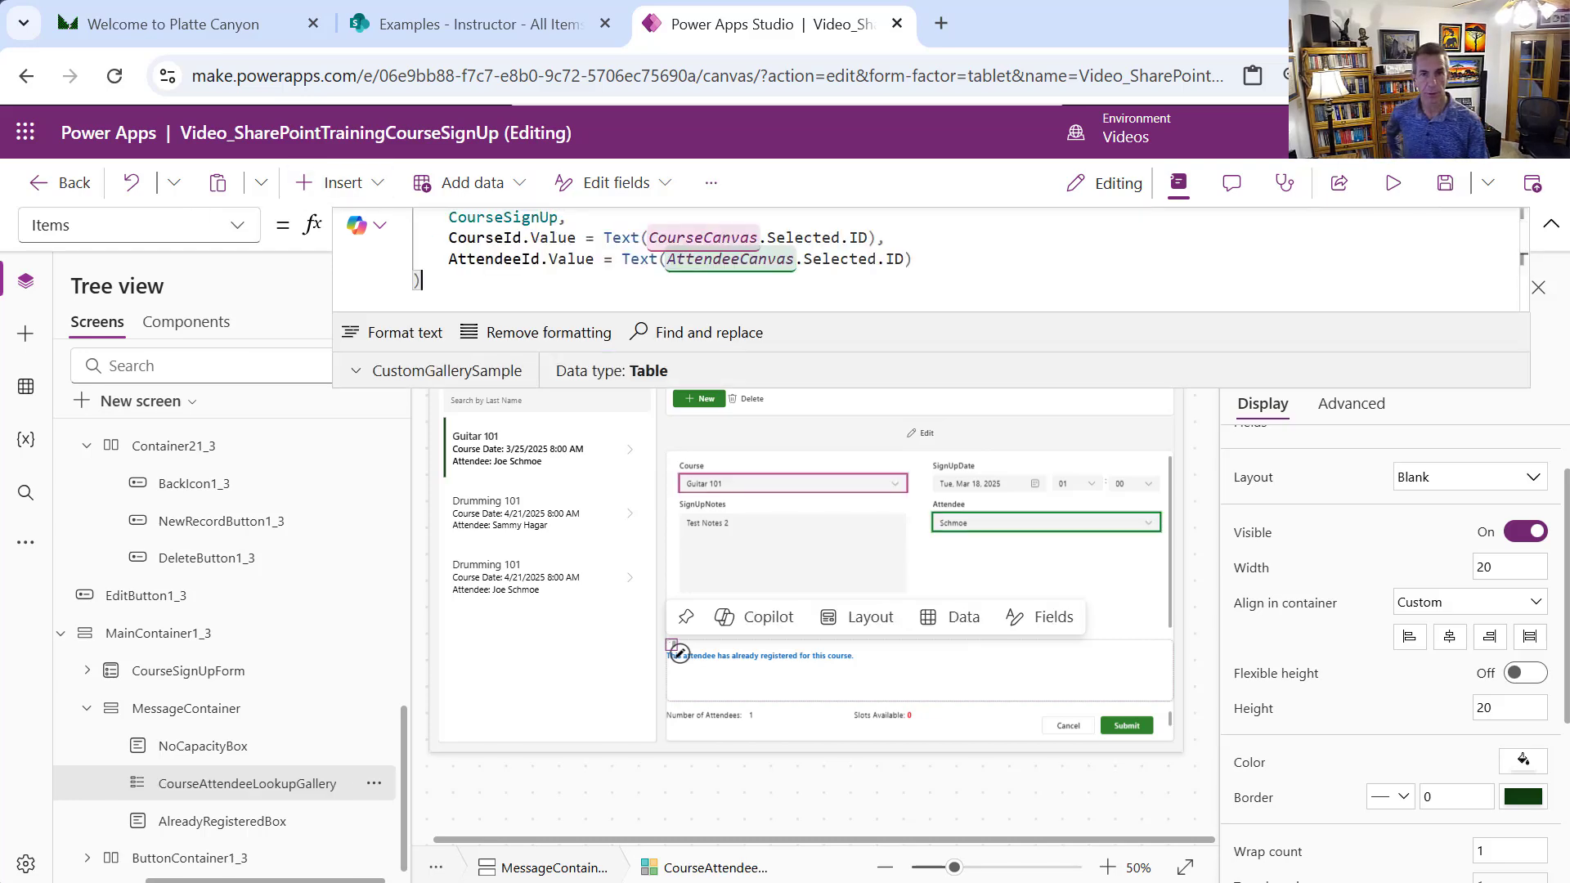
drag(832, 387, 883, 514)
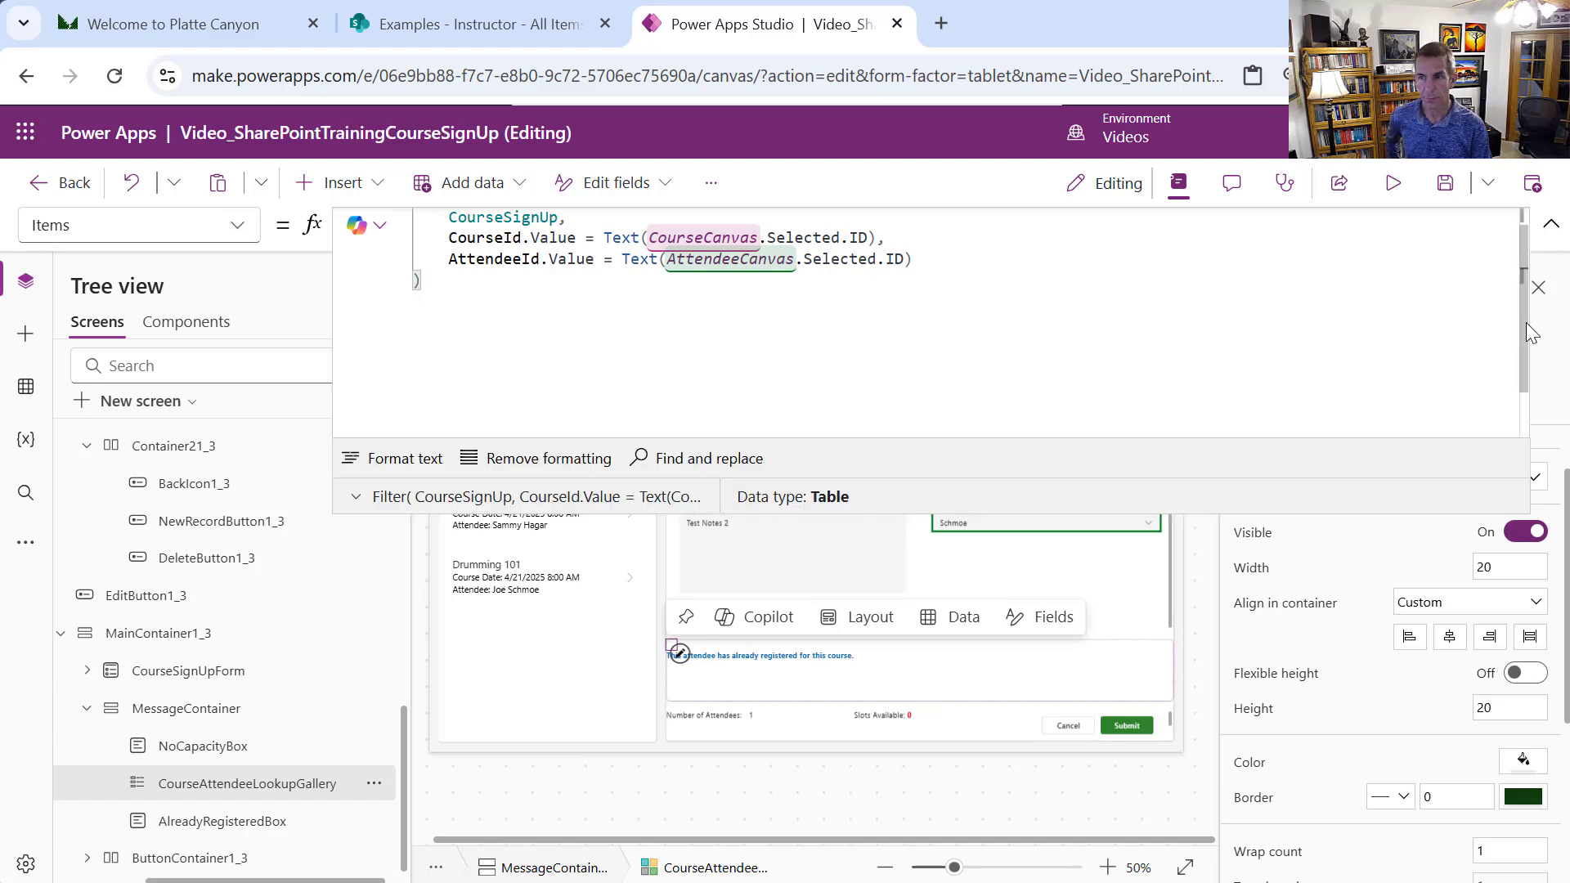
scroll(1517, 307, up, 1)
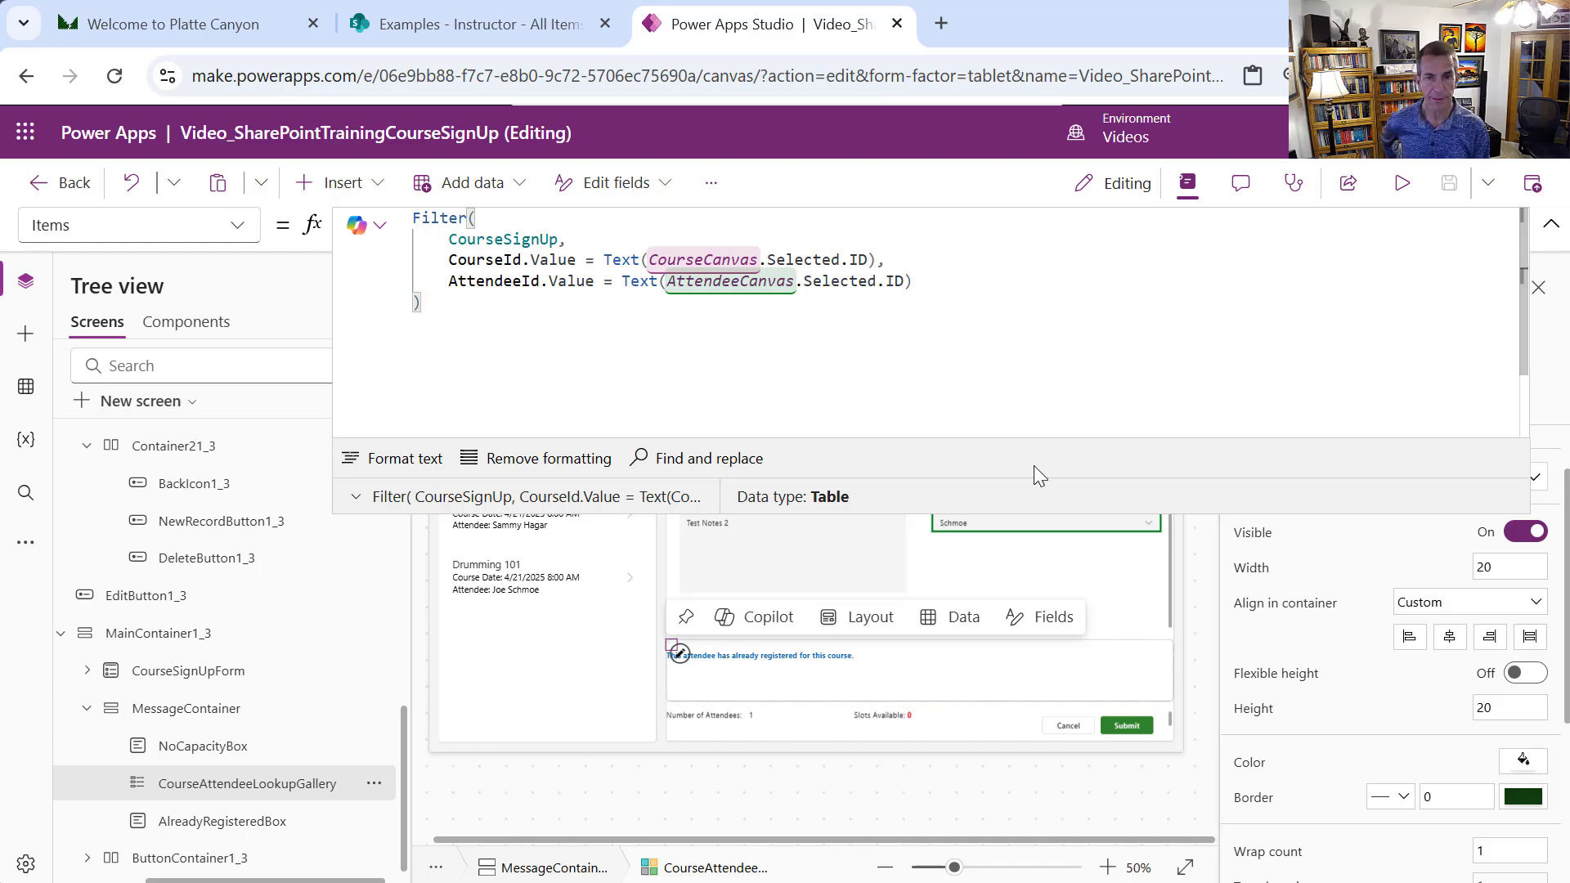
drag(1038, 511, 998, 249)
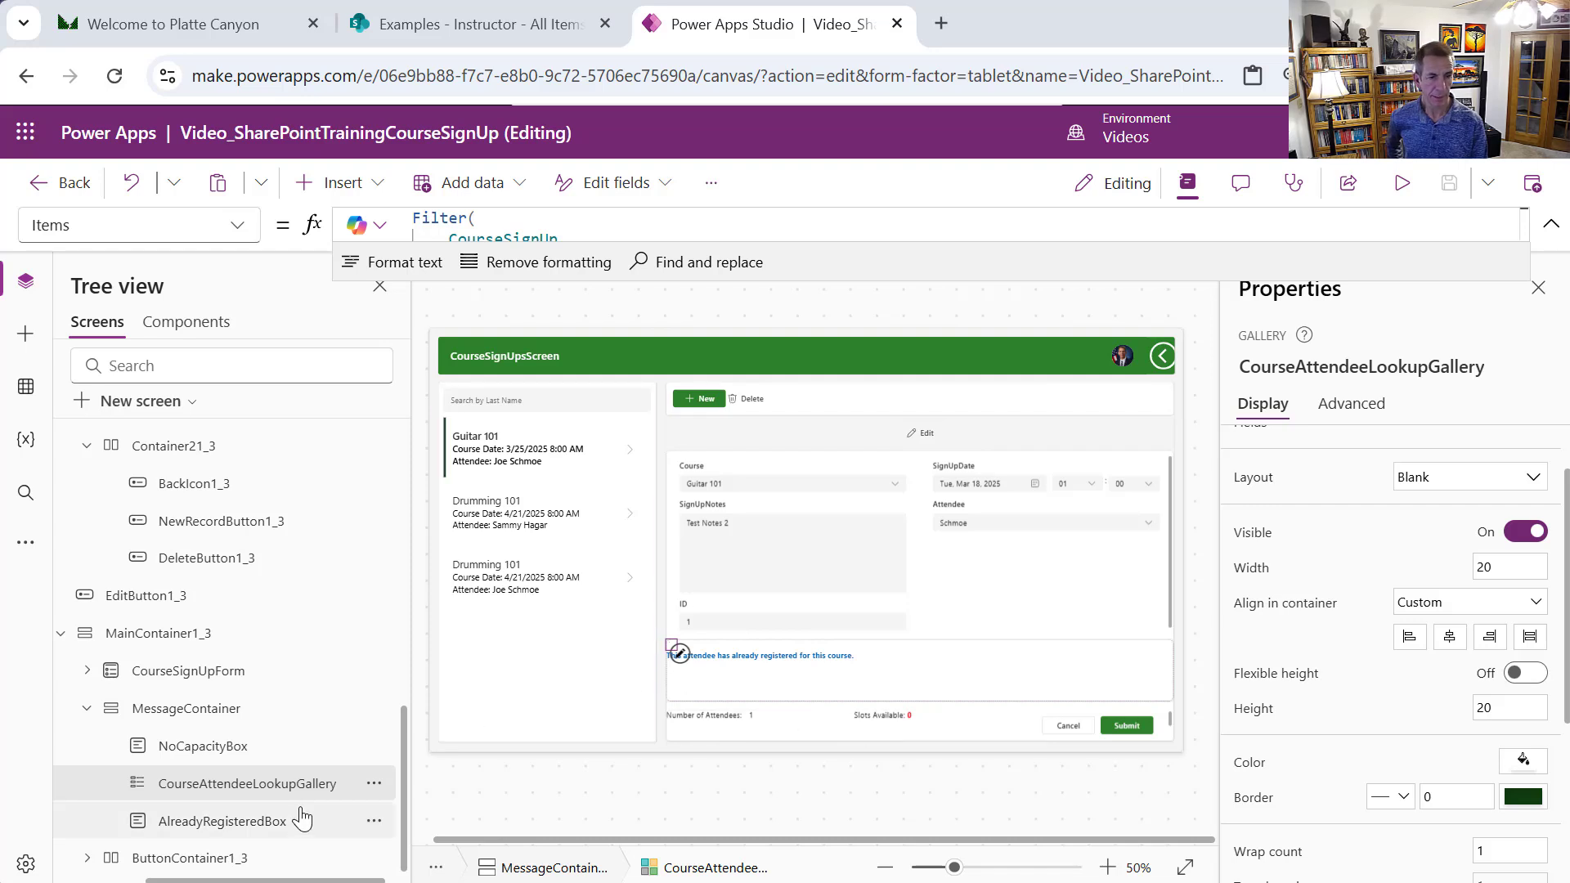
Replace AlreadyRegisteredBox's Visible 'true' with a New-mode and CourseAttendeeLookupGallery.AllItemsCount > 0 condition
click(283, 828)
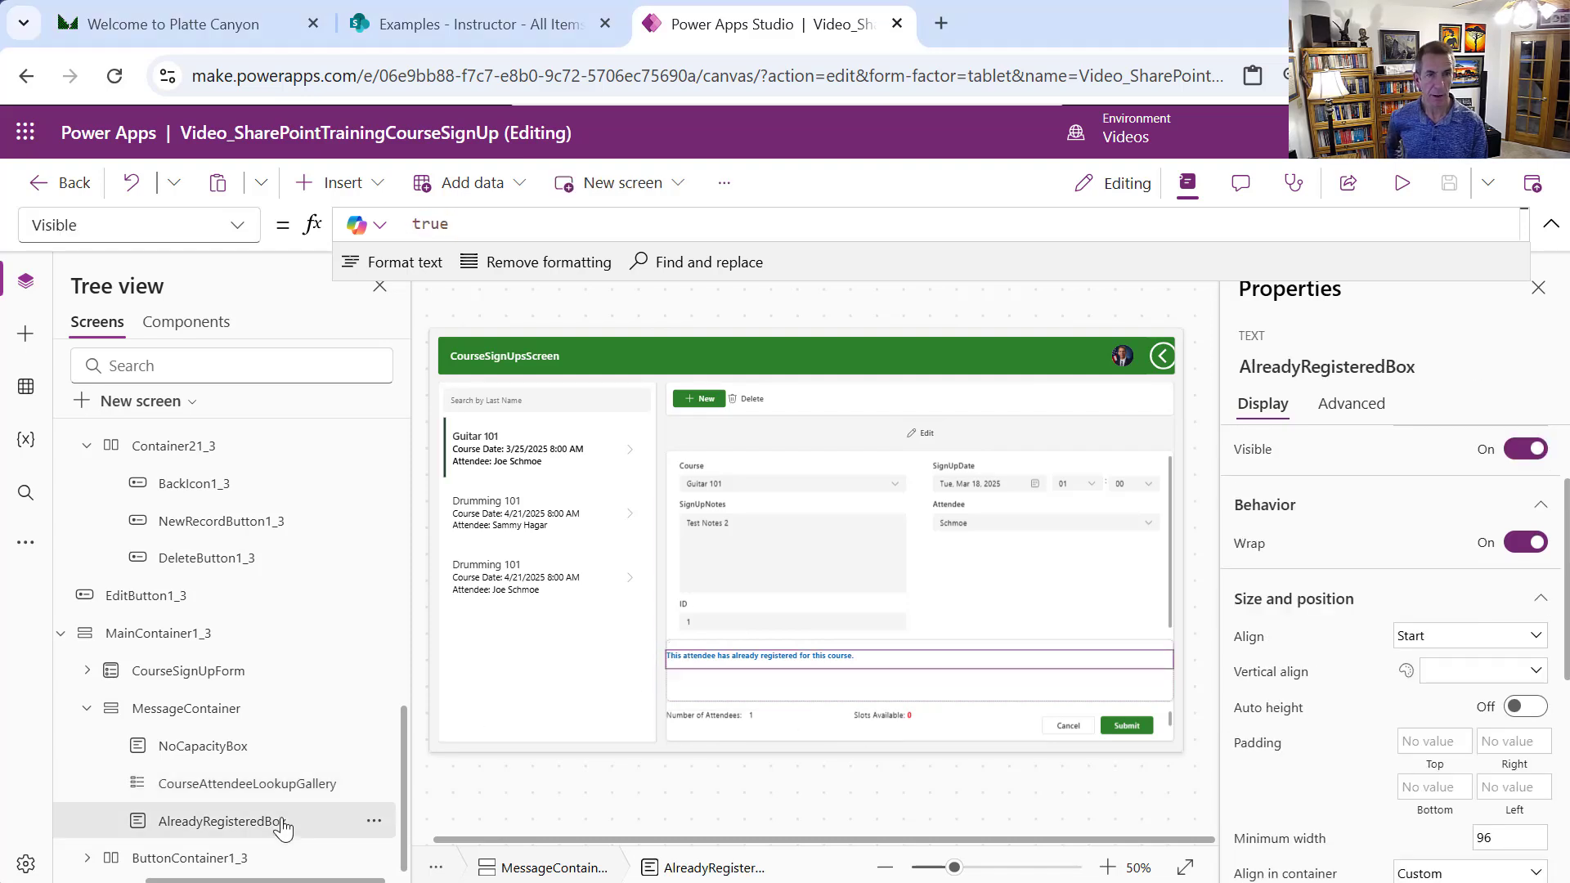
click(501, 223)
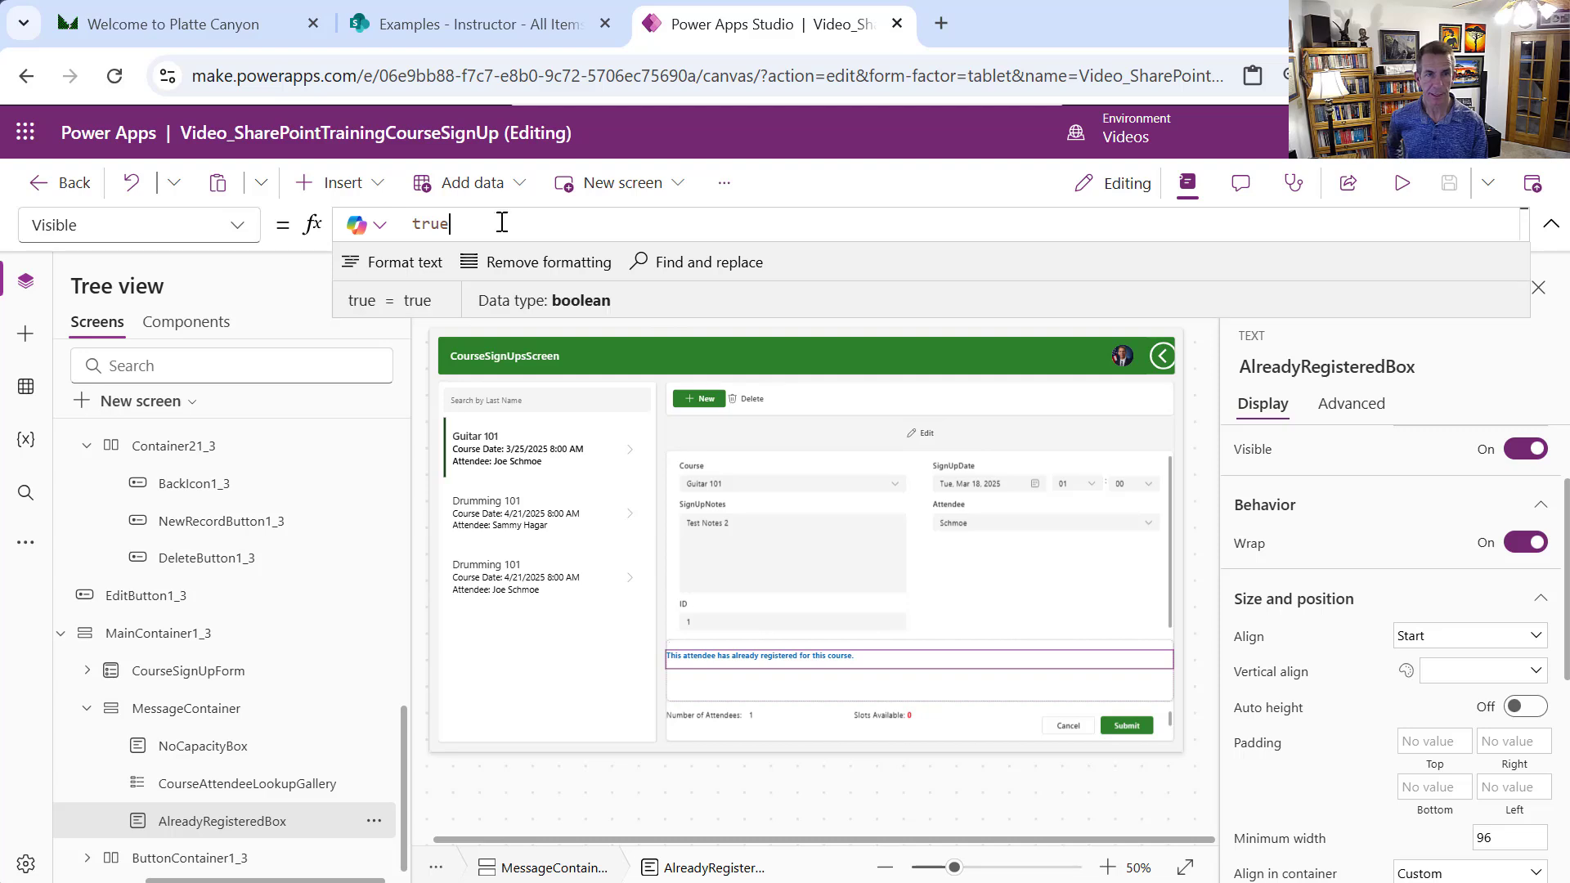
key(ctrl+a)
text(CourseSignUpForm.Mode = FormMode.New And CourseAttendeeLookupGallery.AllItemsCount > 0)
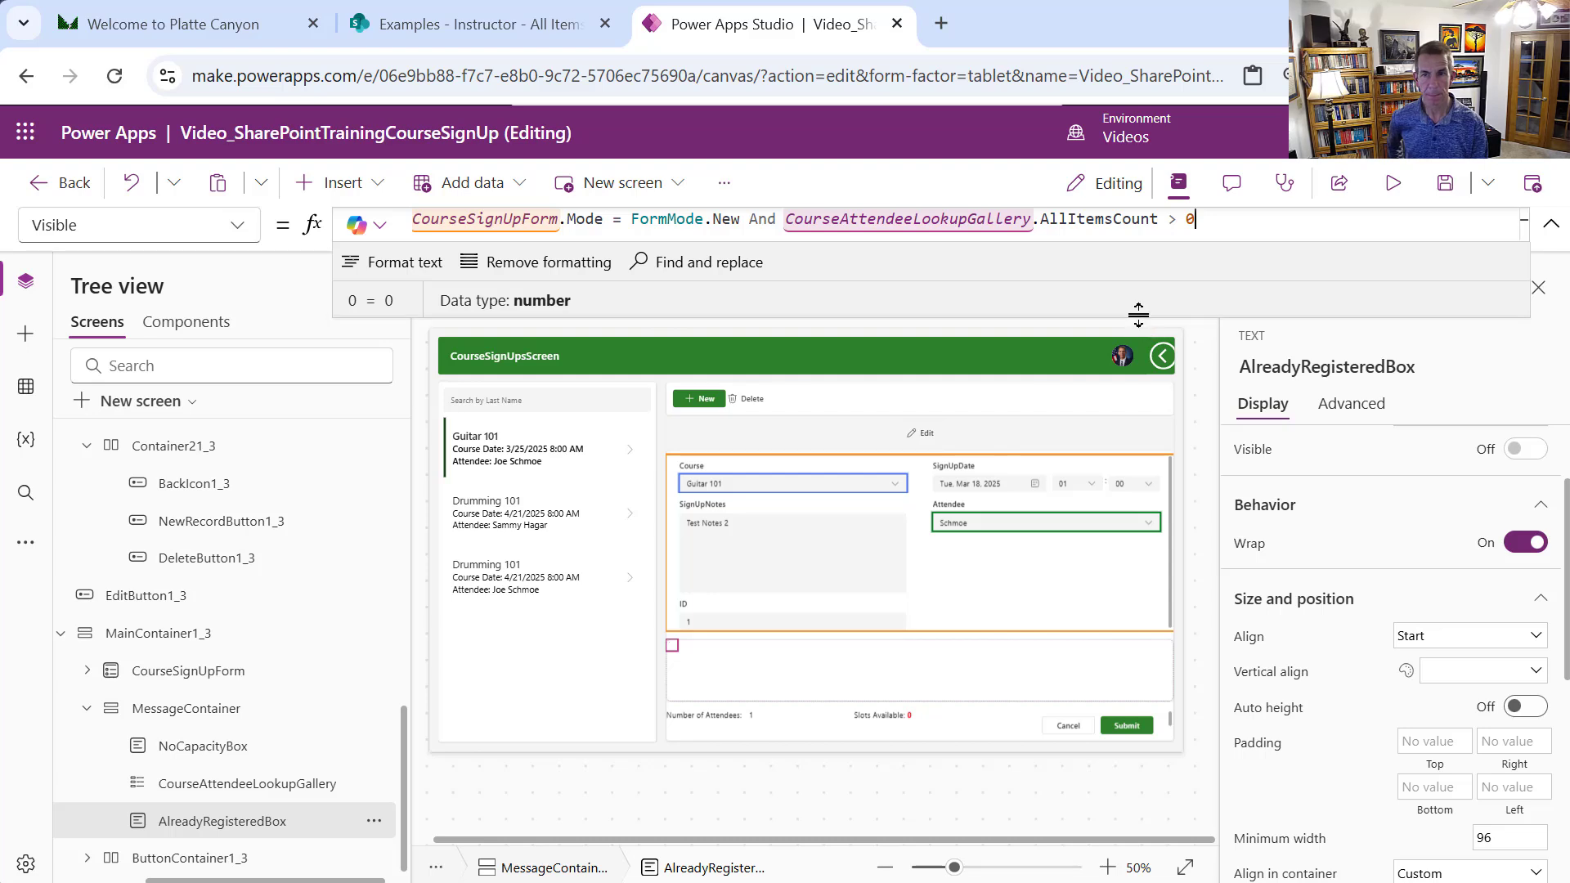
drag(1138, 317, 1202, 445)
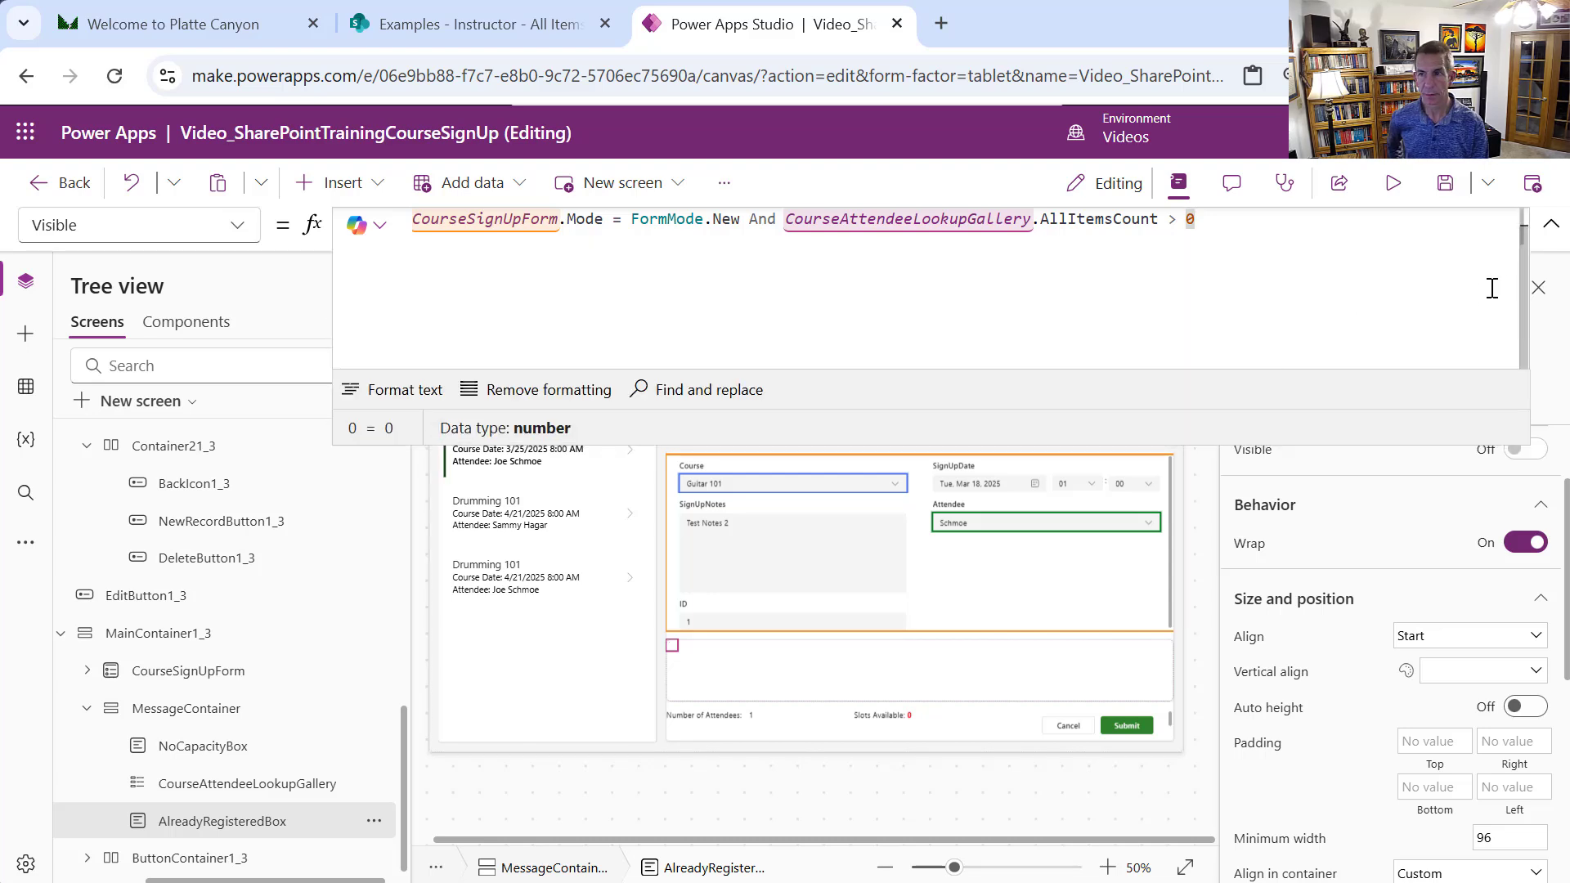
scroll(1514, 260, up, 1)
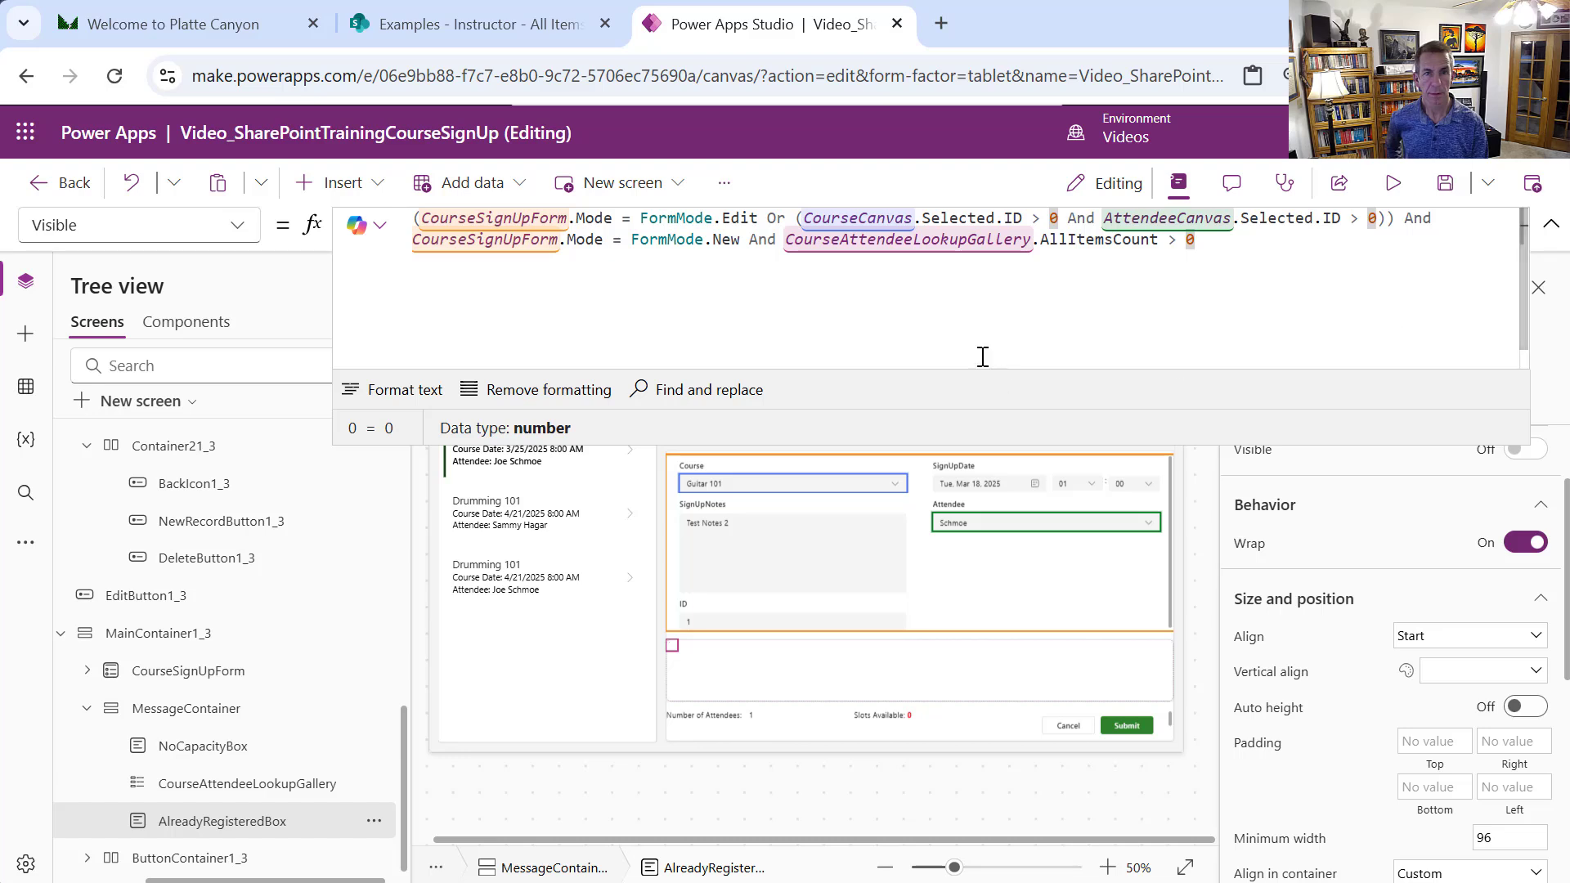
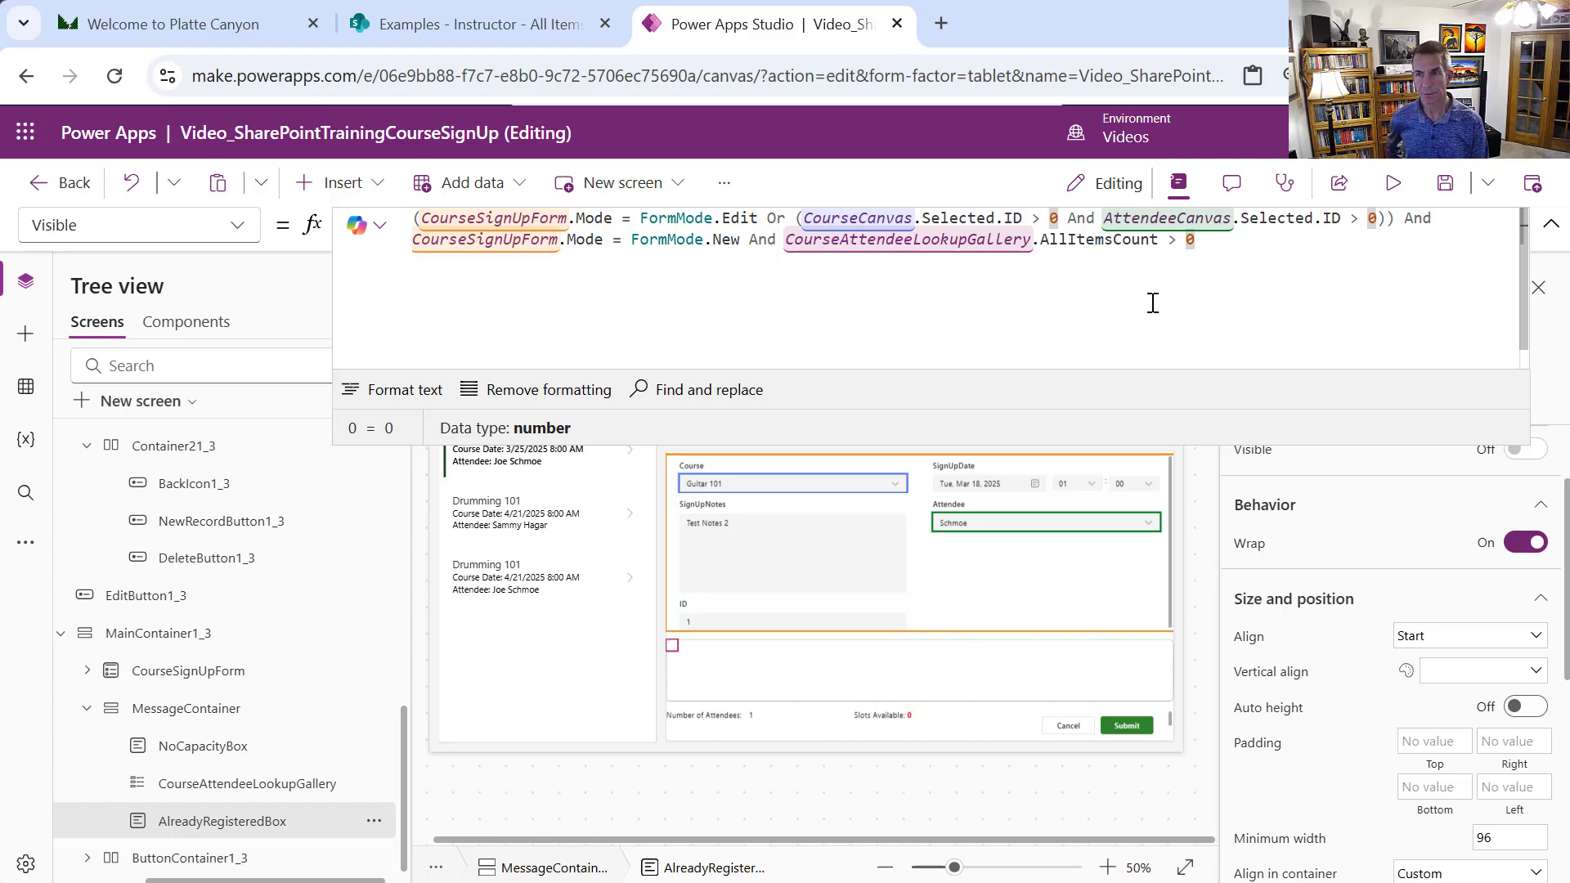
After a quick preview run, move the header's back arrow to the start with Reorder > Move to start
click(1405, 186)
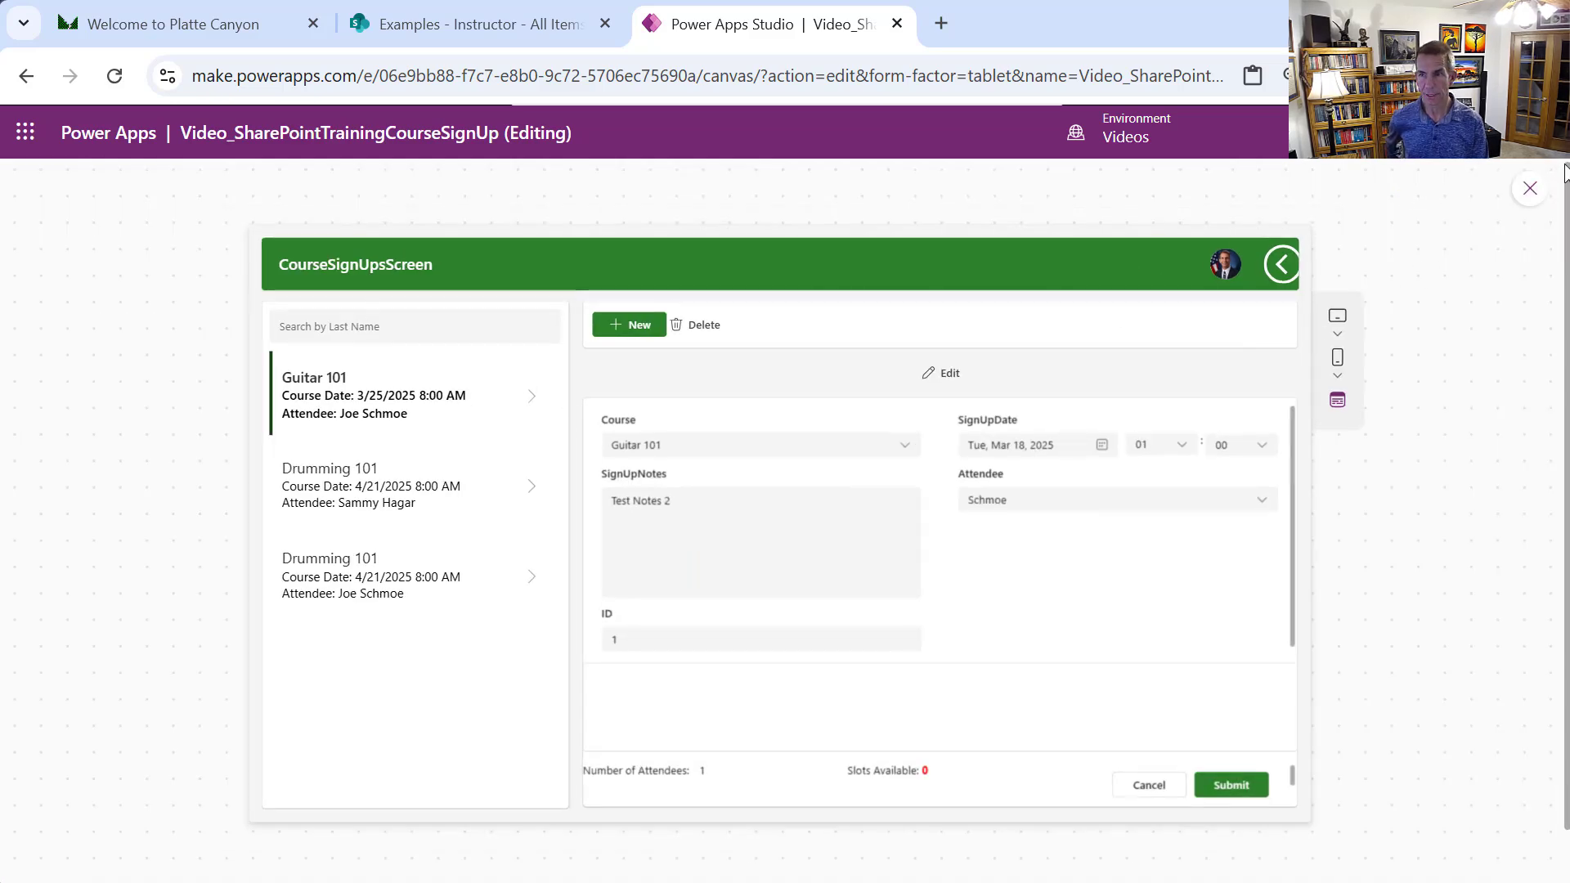
click(1534, 194)
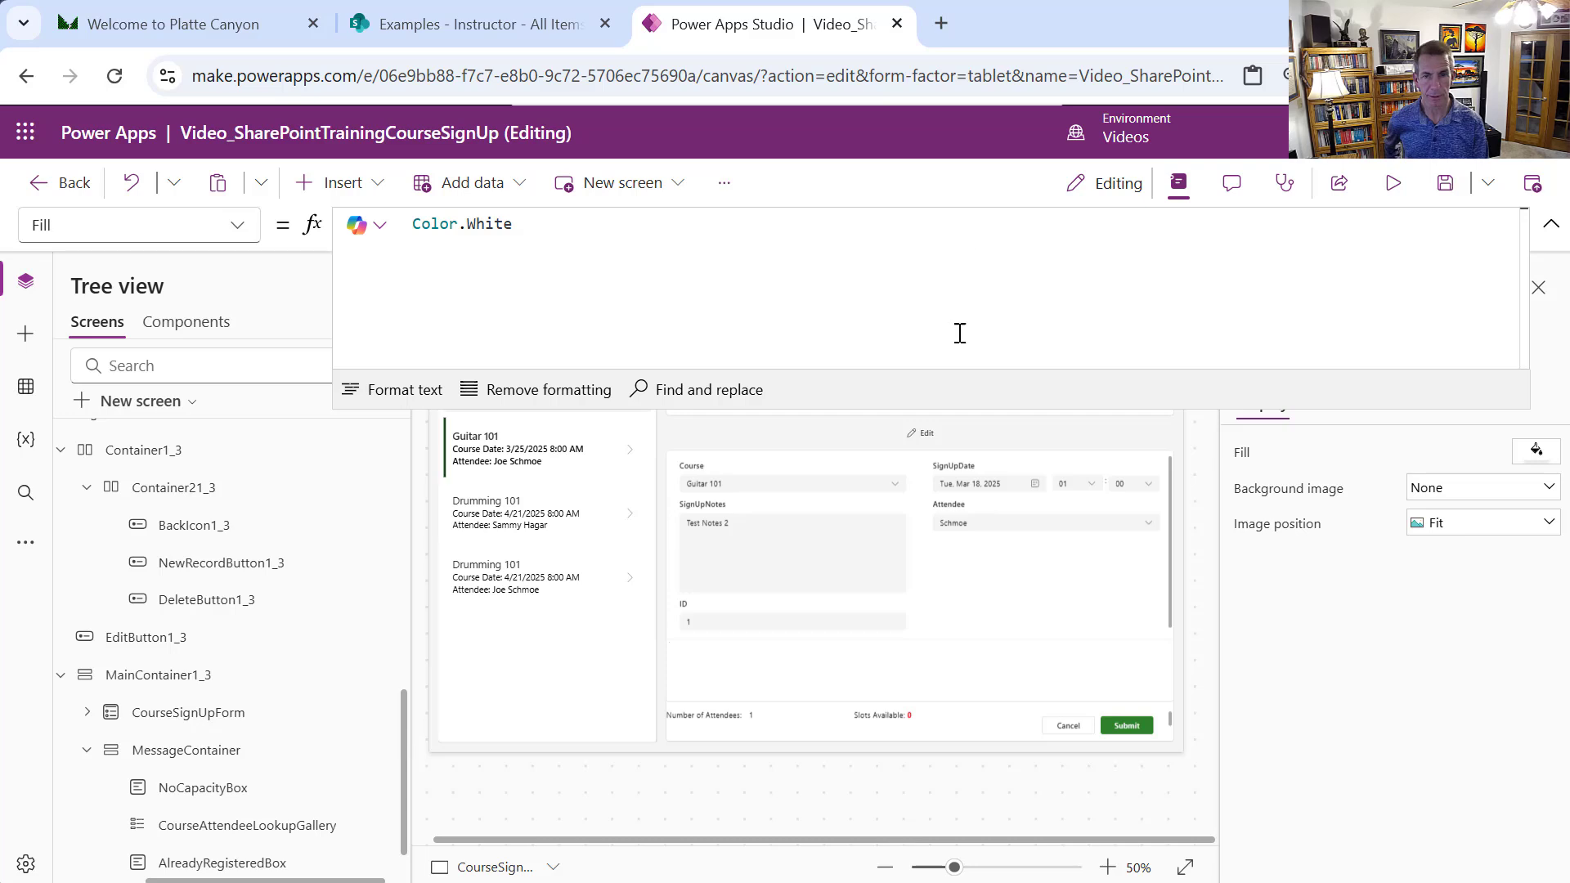
drag(948, 285, 977, 229)
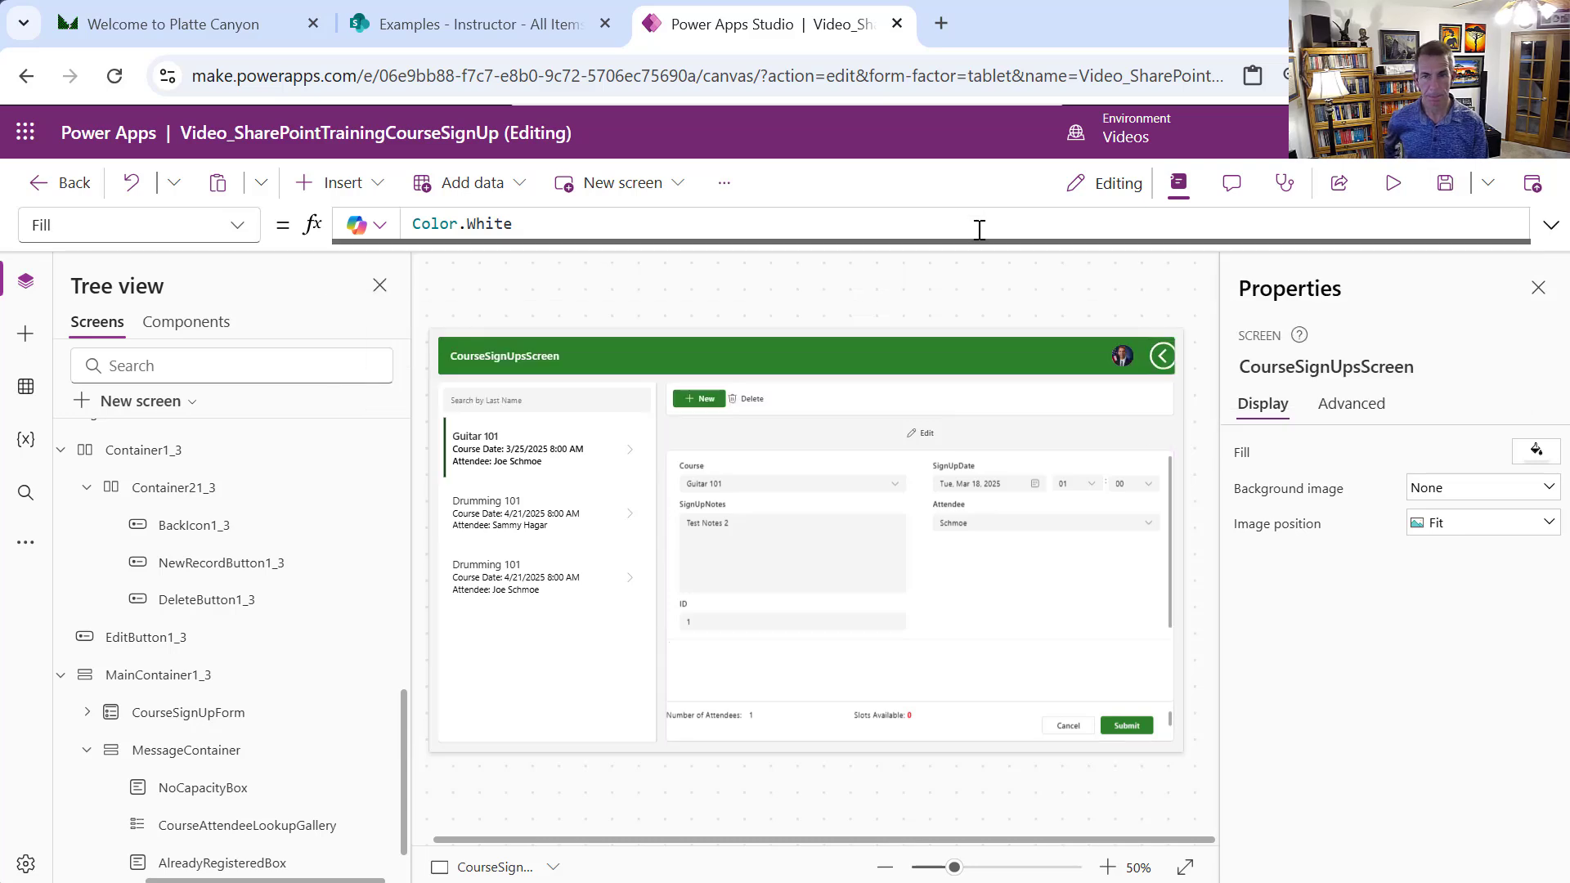
click(1164, 359)
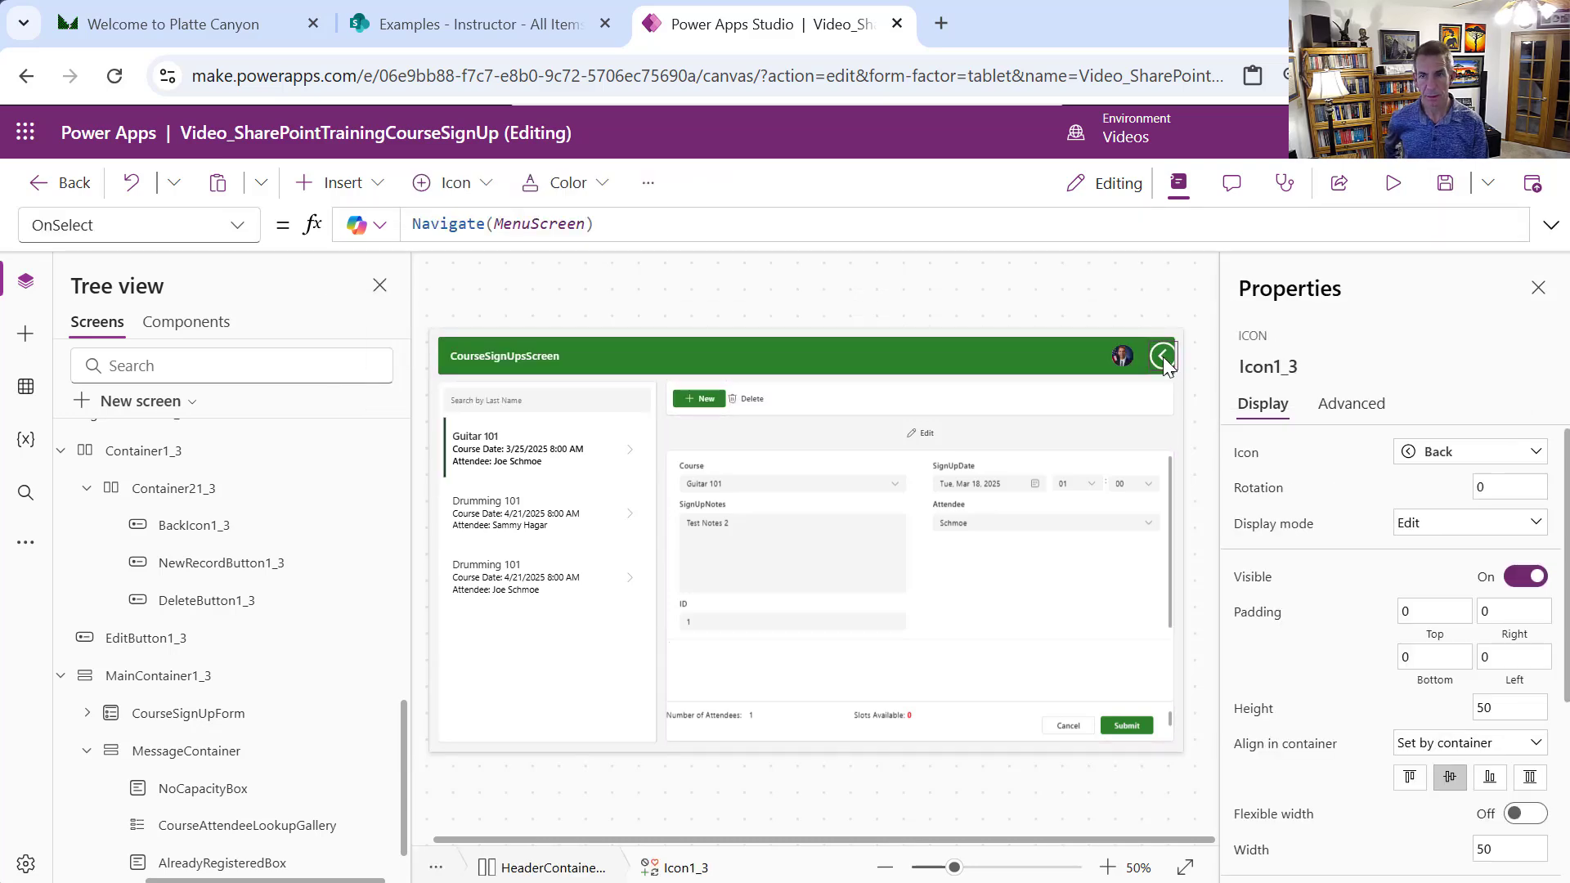
drag(402, 744, 370, 538)
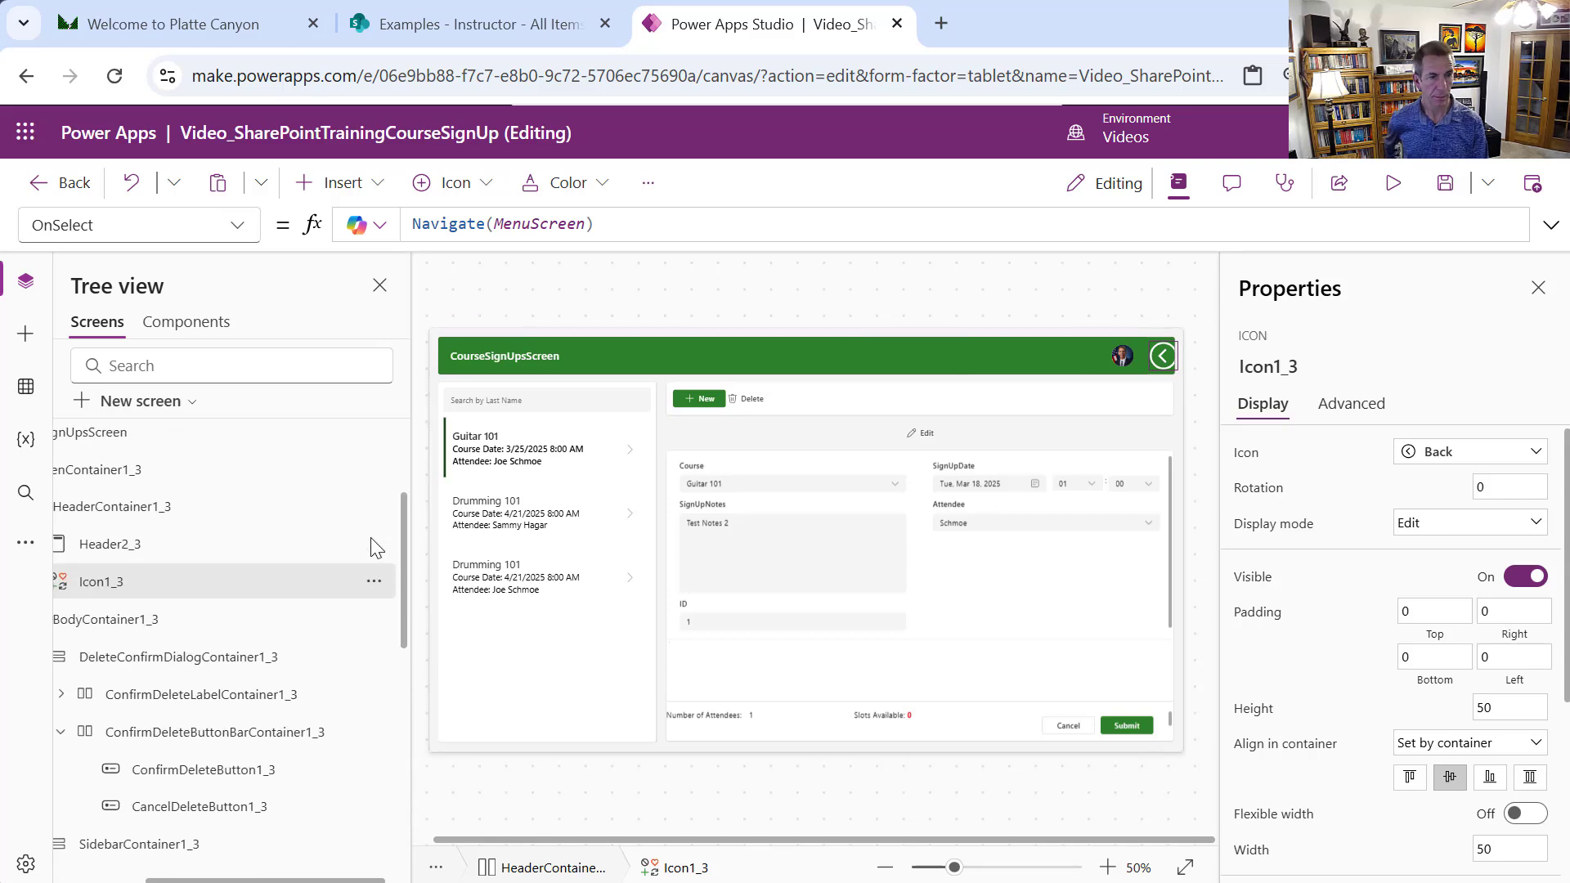
click(374, 581)
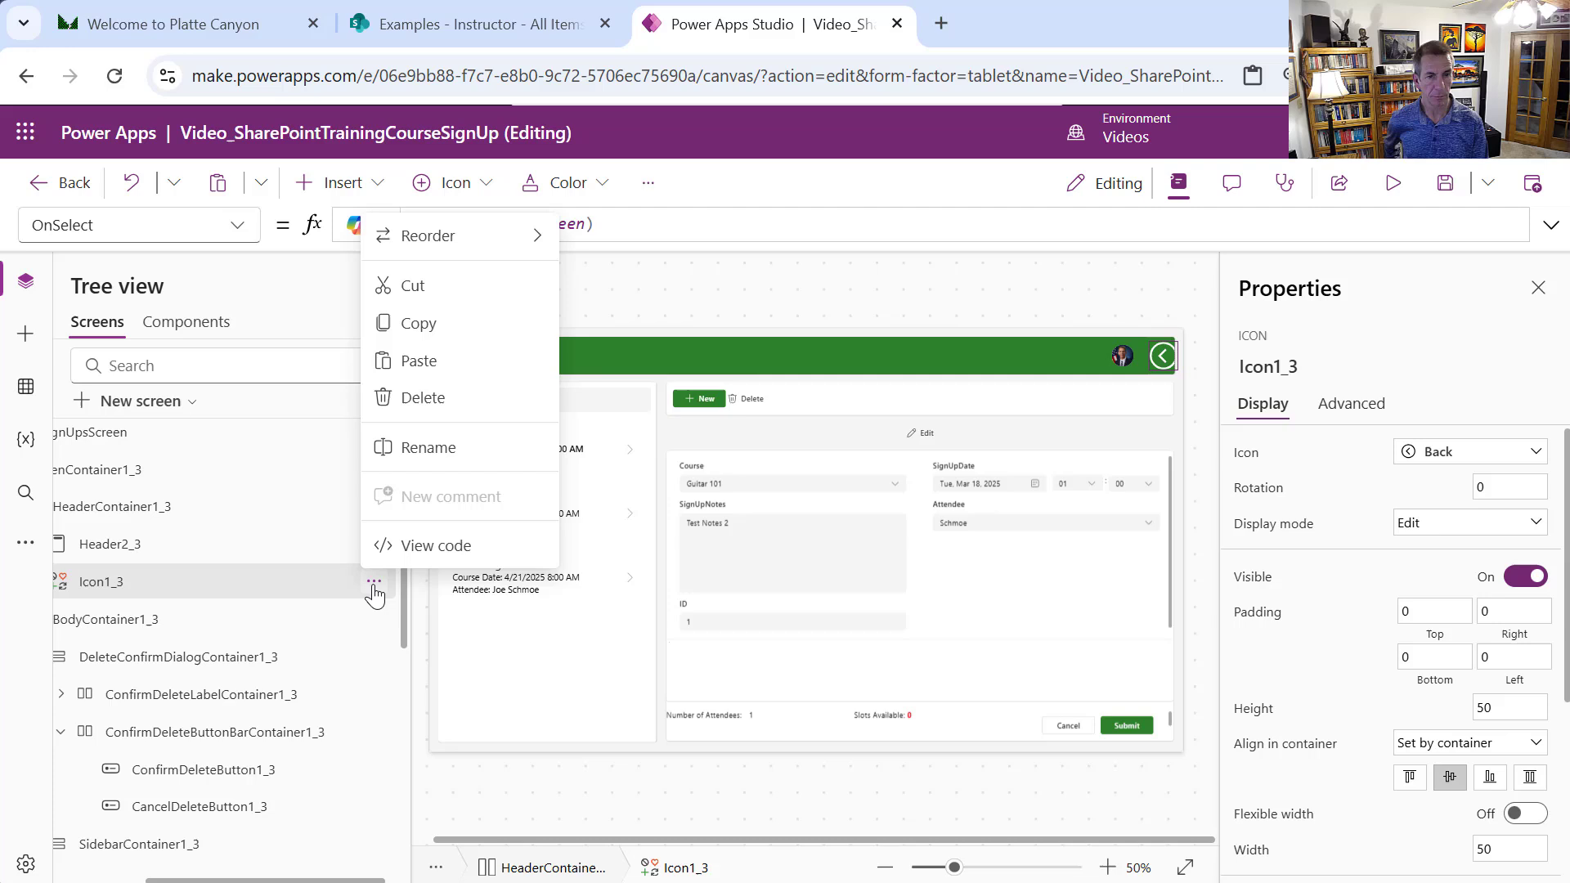
click(532, 238)
click(605, 243)
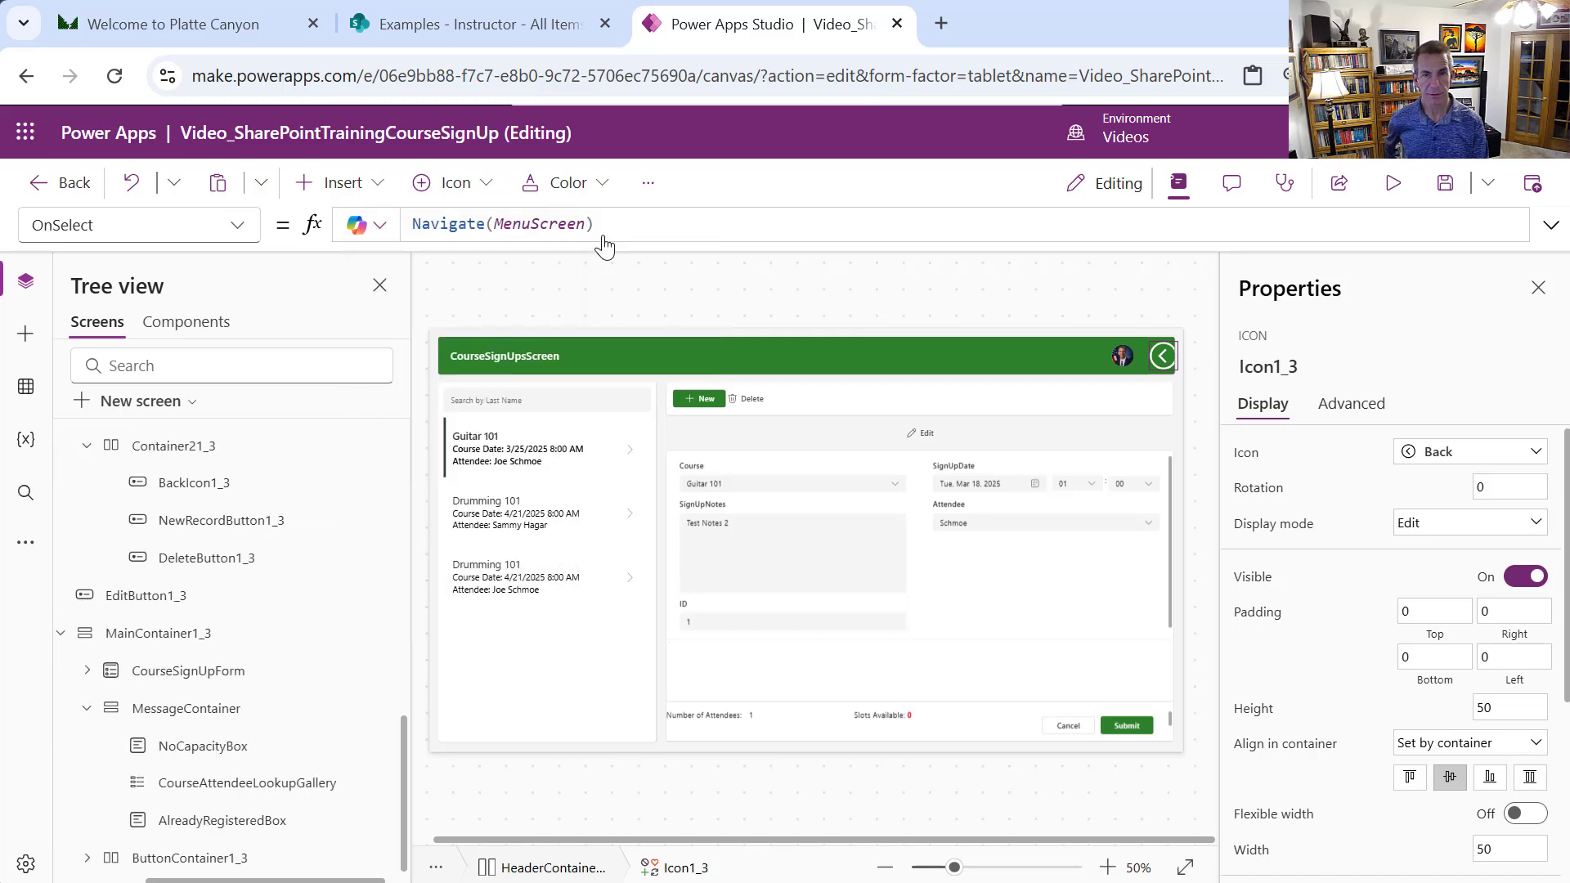
Preview the app and confirm the back arrow returns to MenuScreen
click(1389, 186)
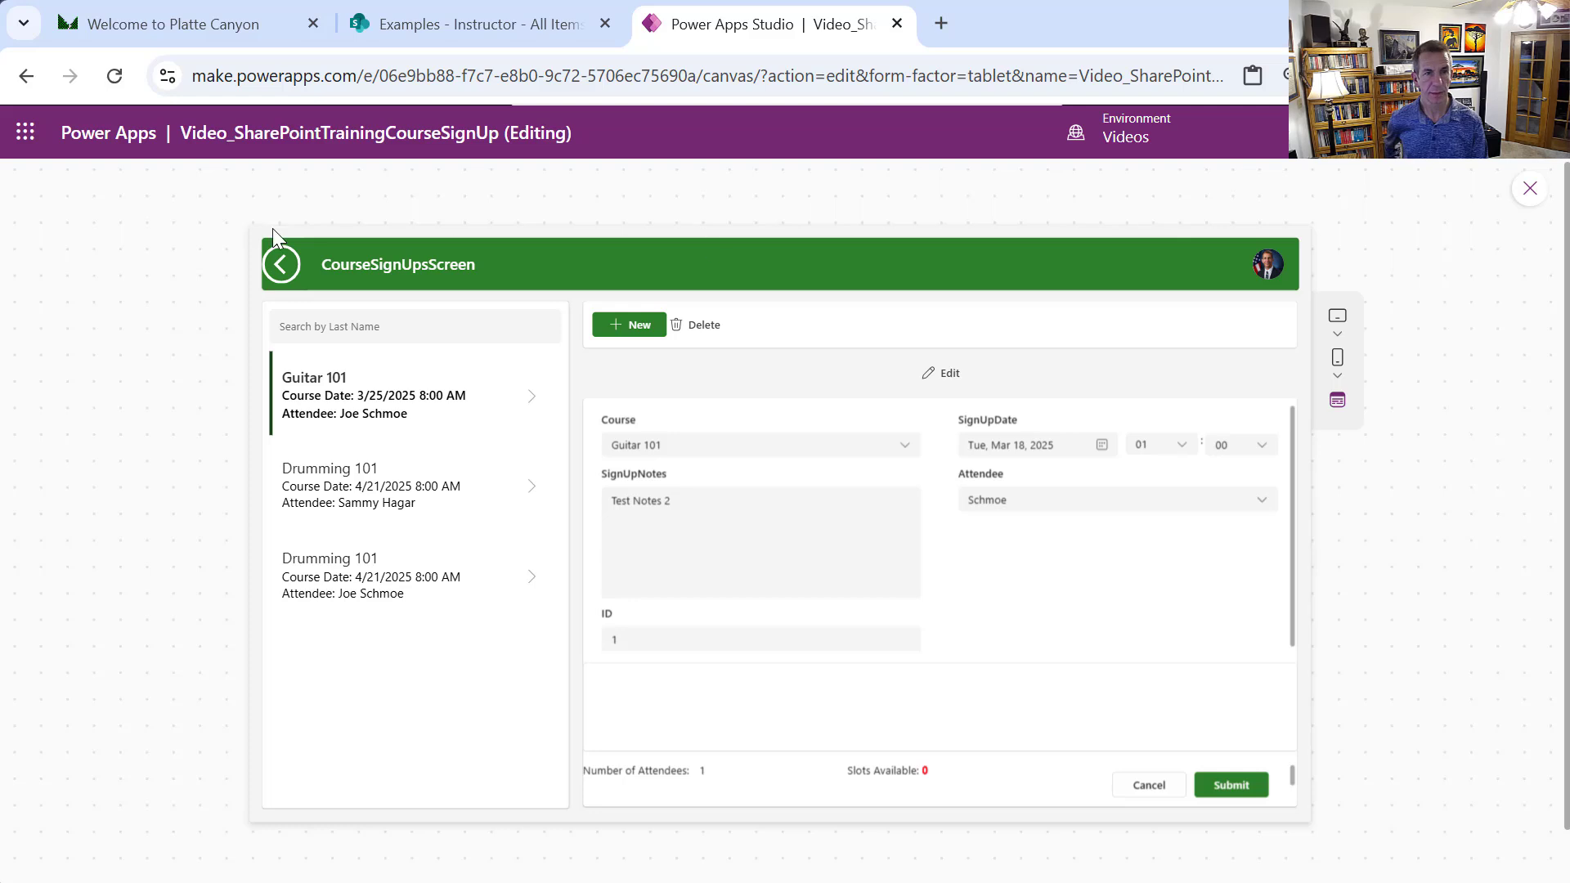
click(281, 263)
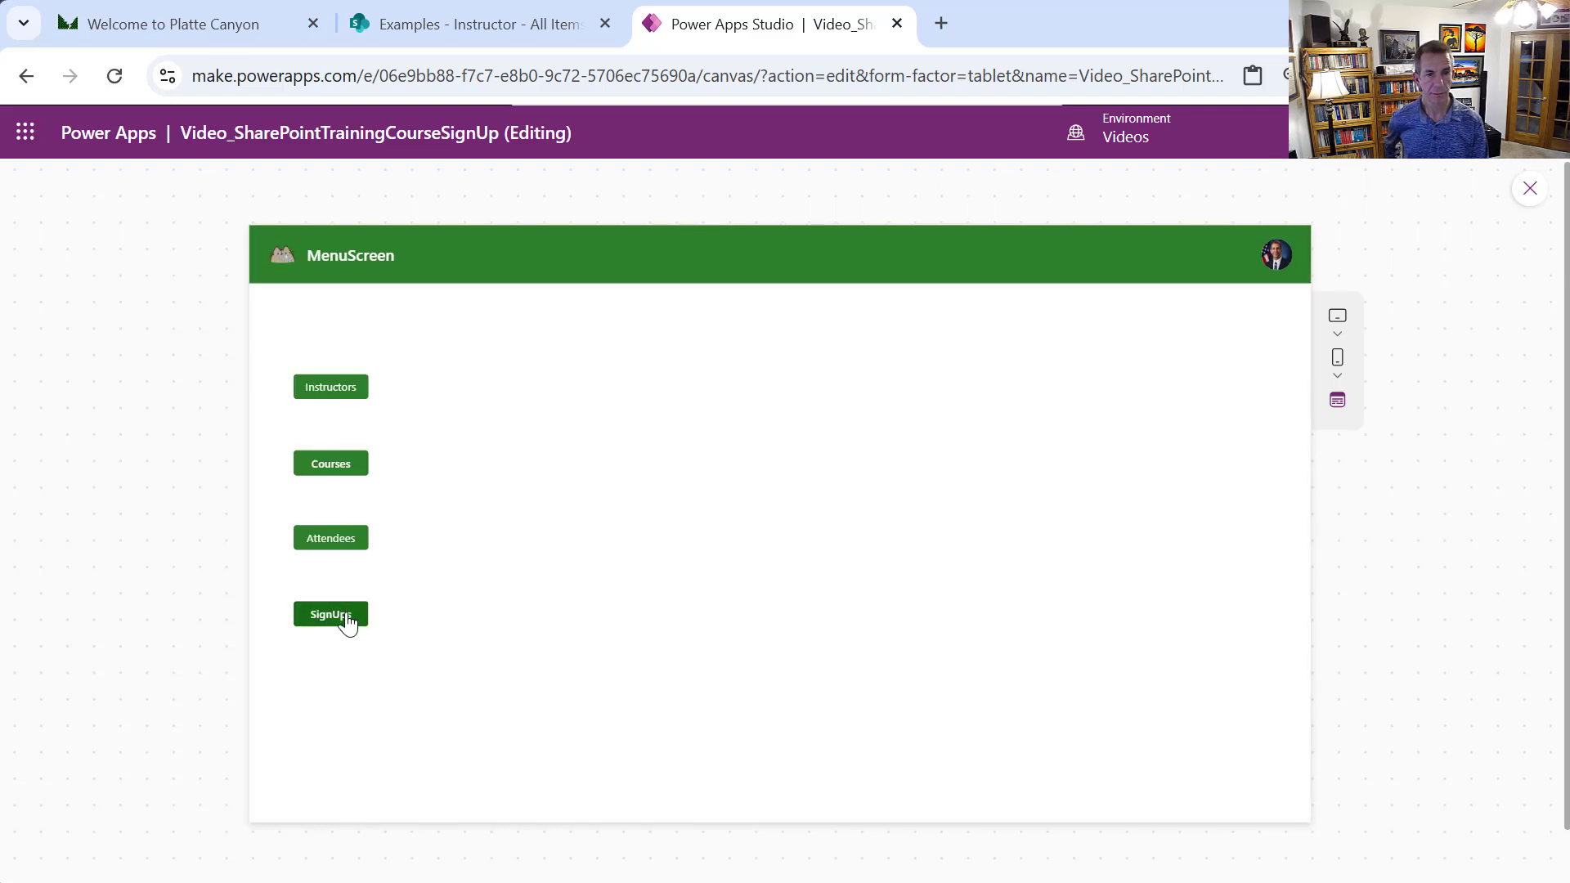
click(1528, 190)
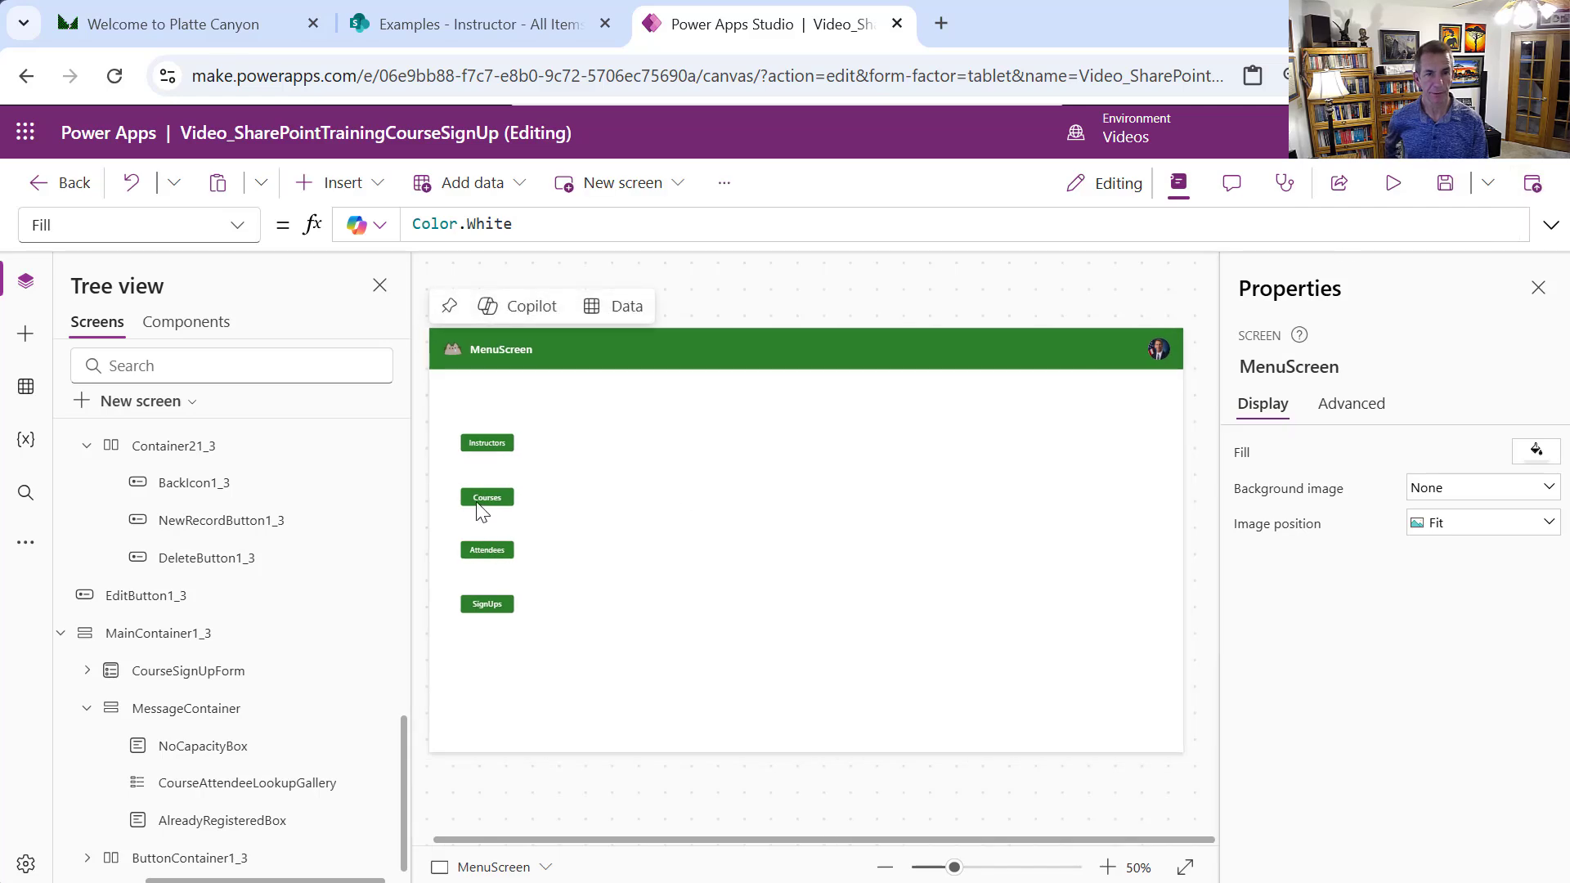
Set the Courses button's OnSelect to Navigate(CoursesScreen)
click(482, 511)
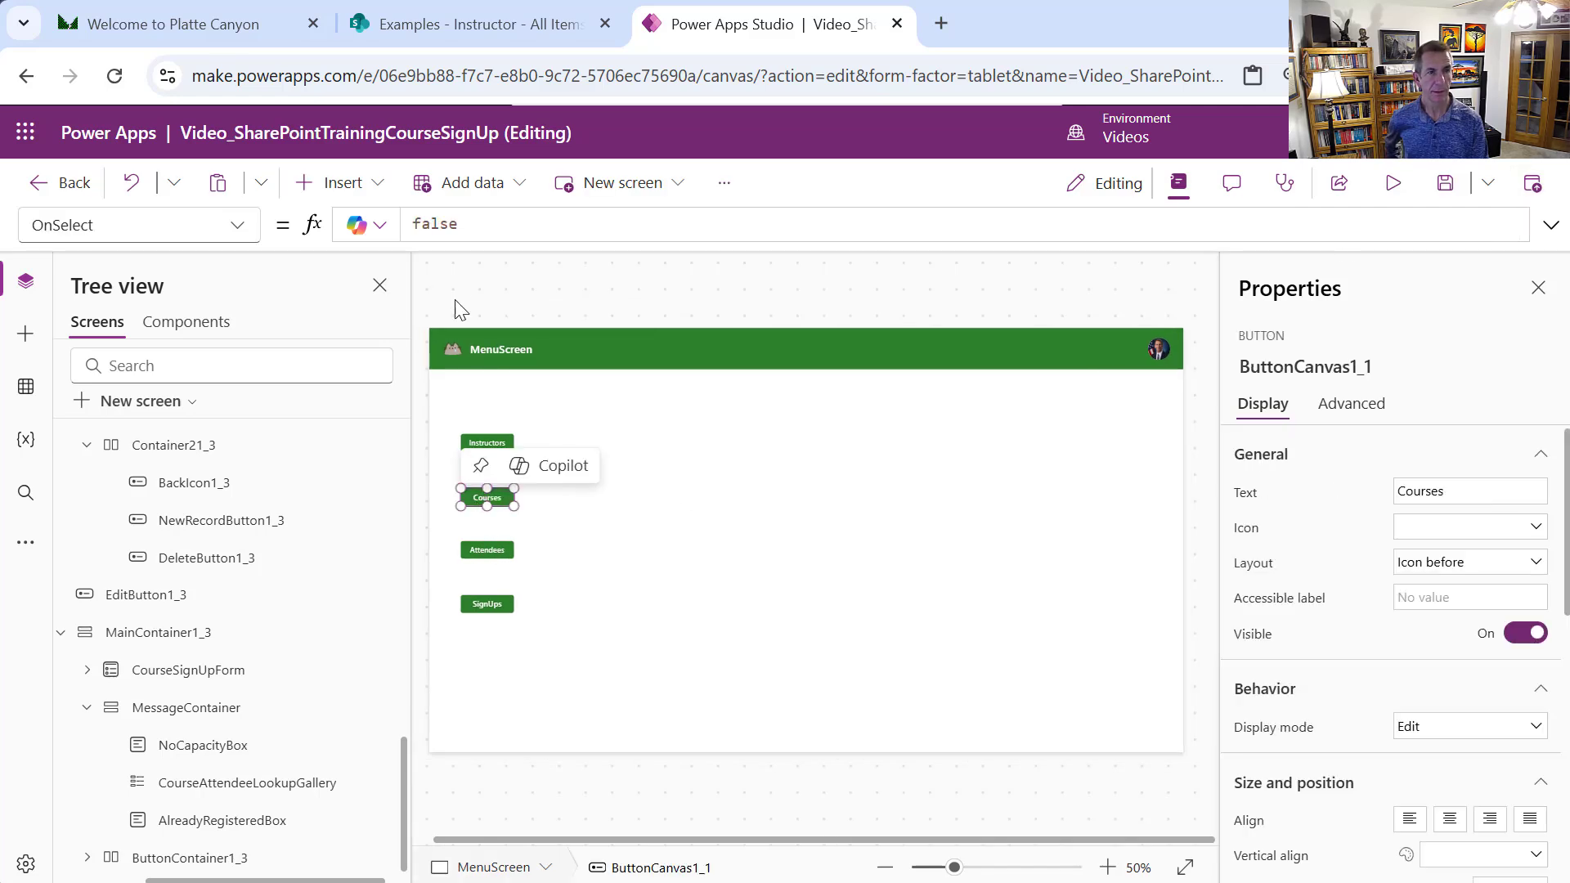
drag(475, 225, 328, 215)
text(Nav)
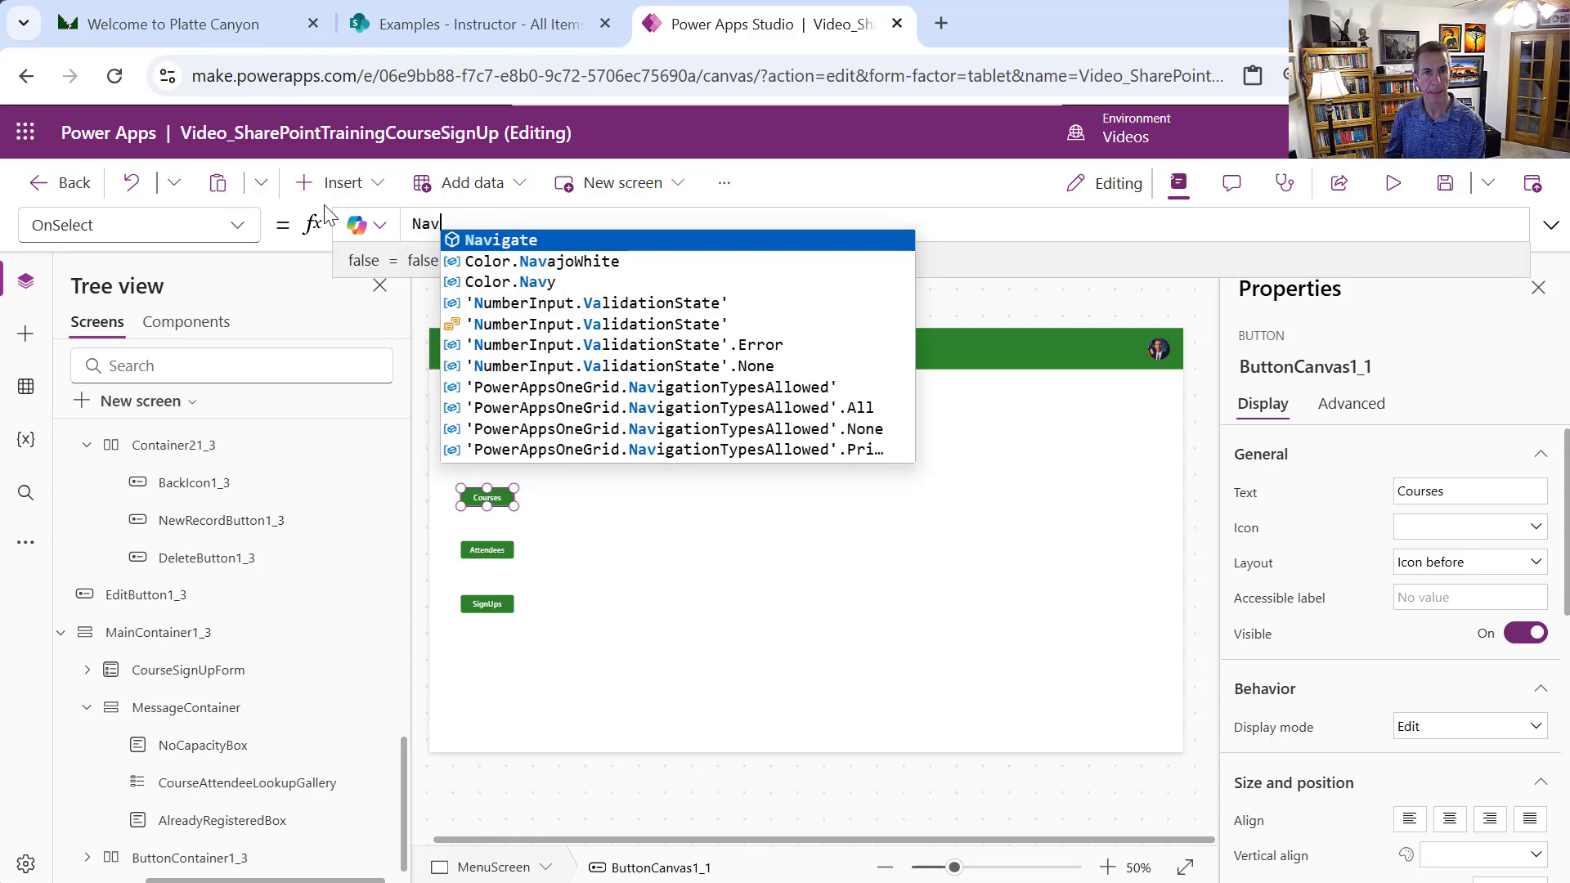
key(Tab)
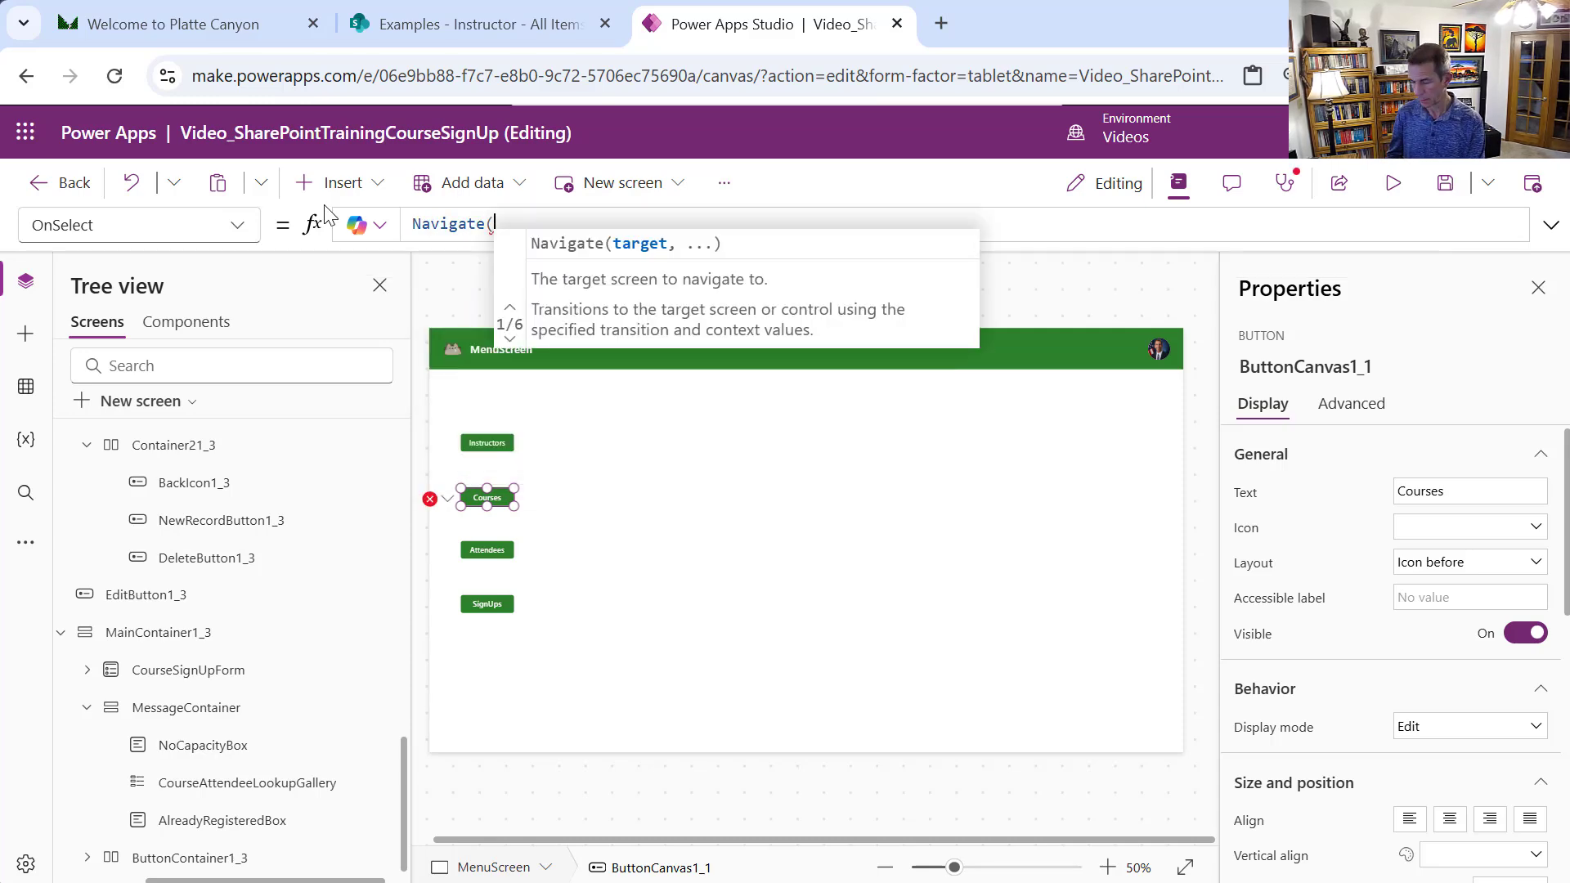
text(C)
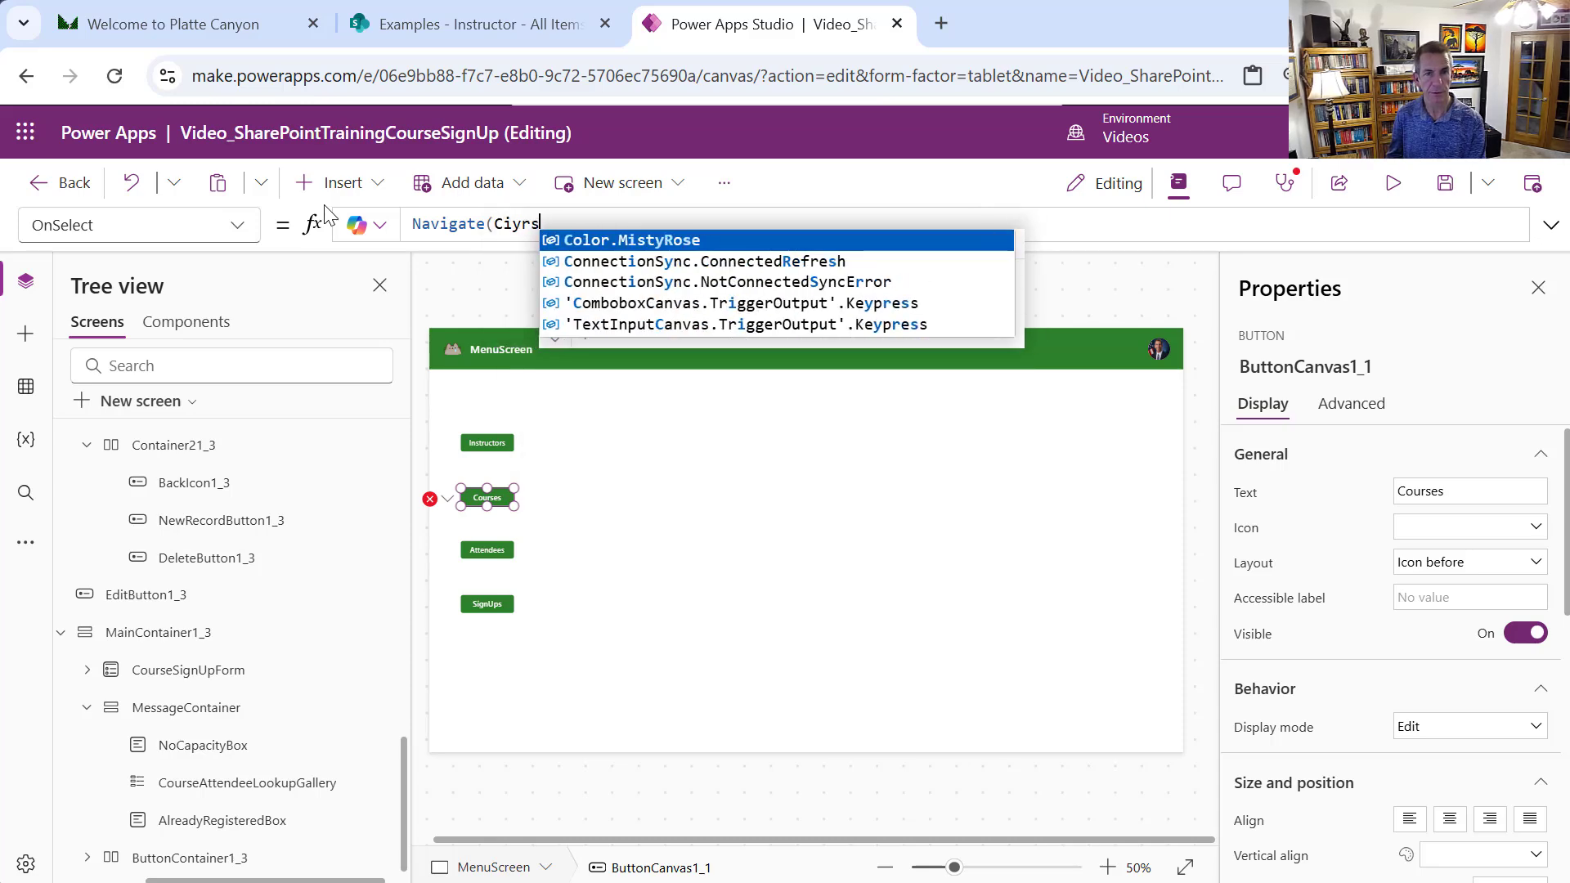
text(ourses)
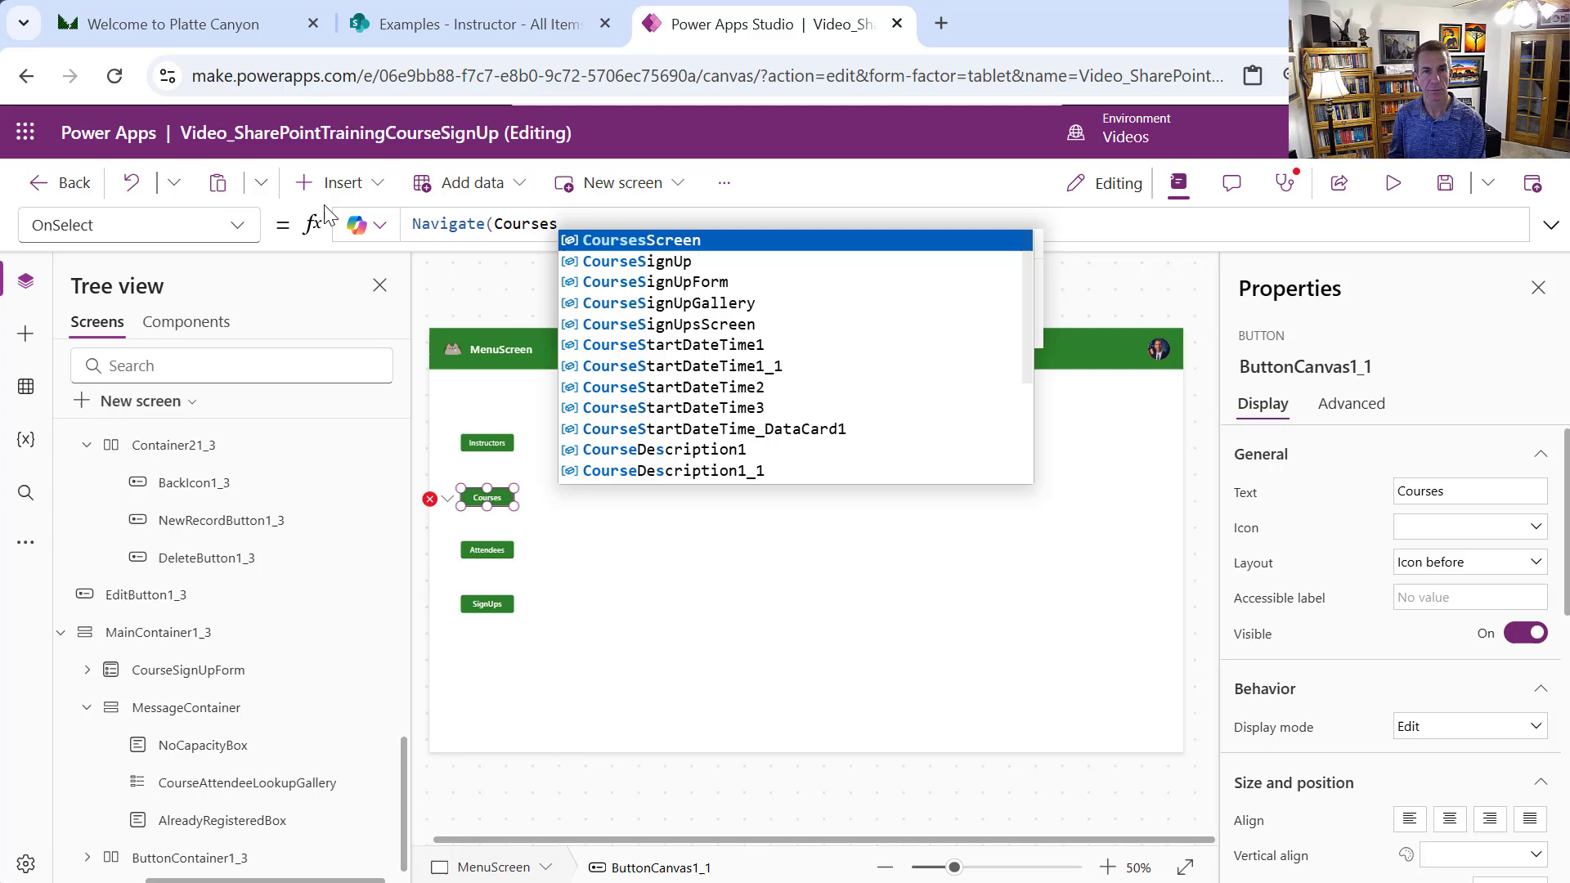
key(Tab)
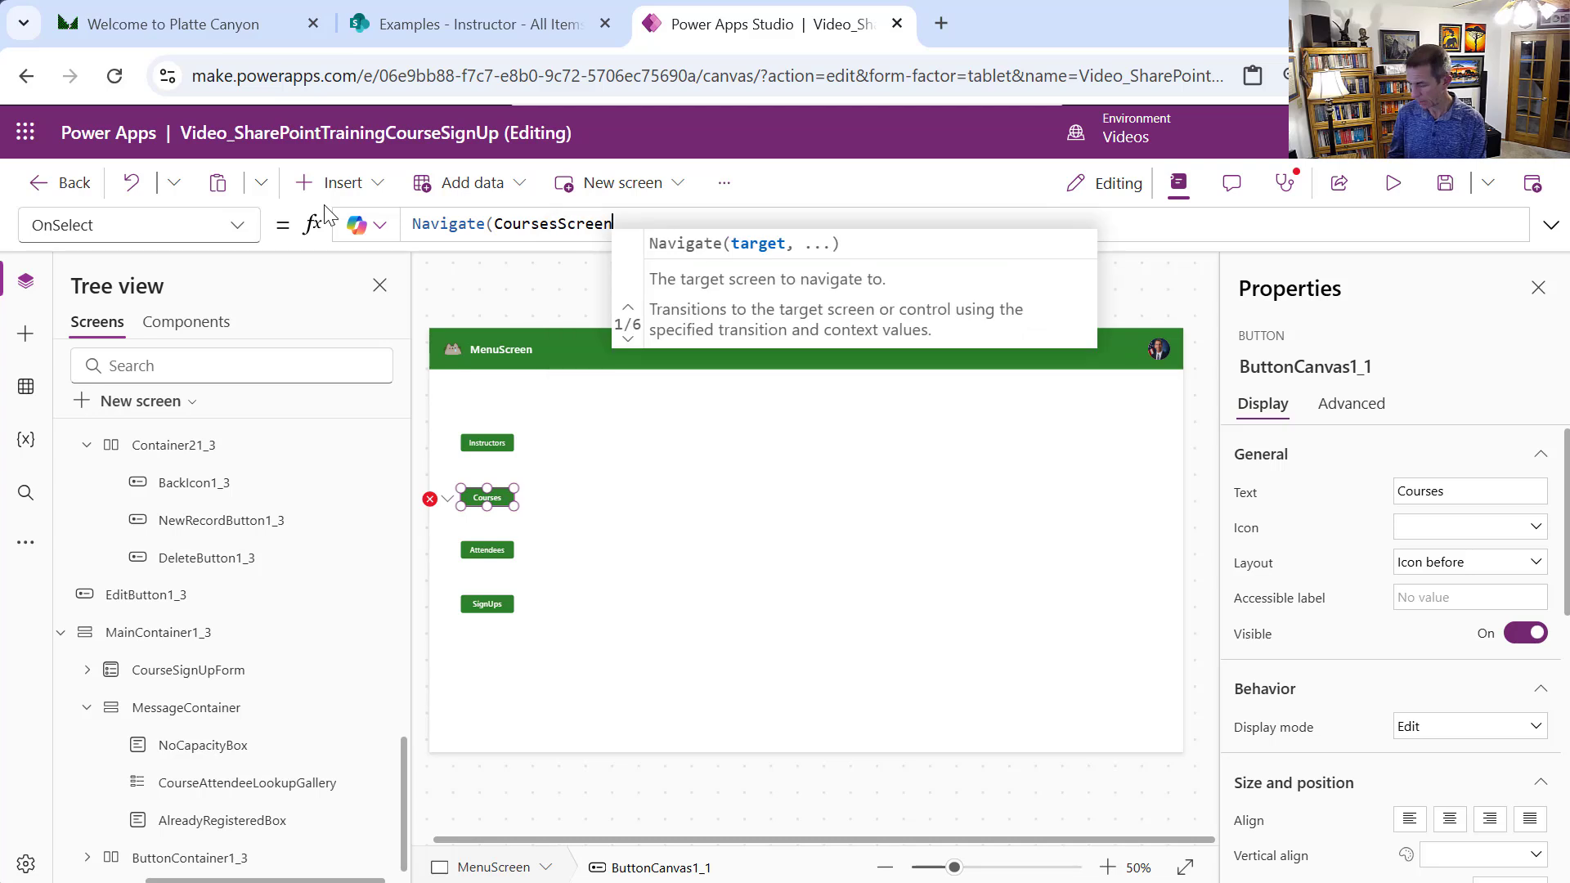
text())
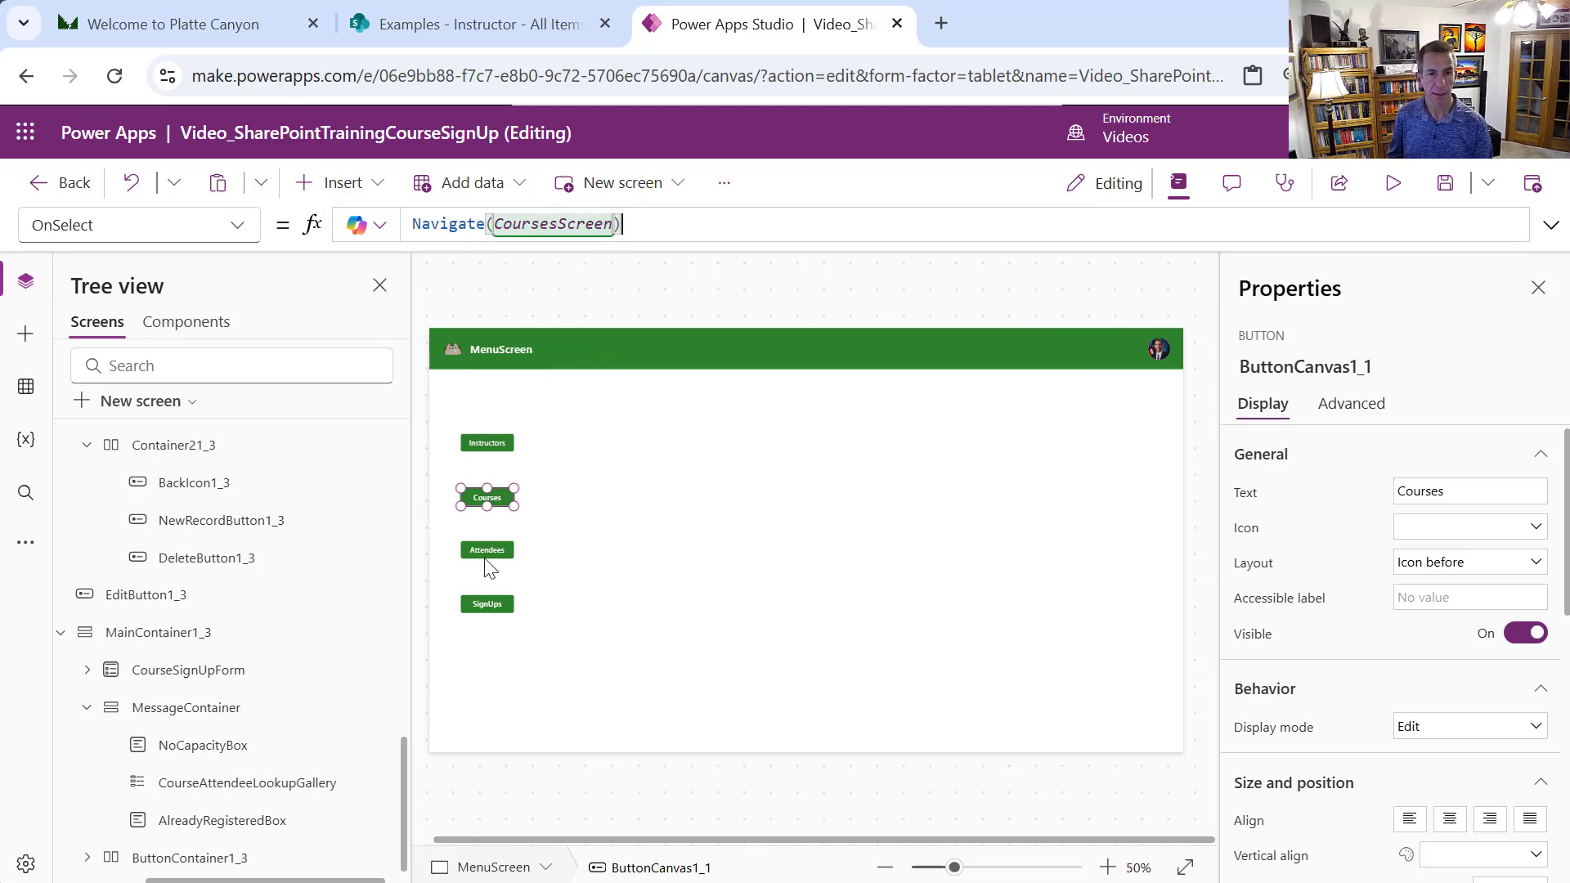
Set the Attendees button's OnSelect to Navigate(AttendeesScreen)
click(487, 550)
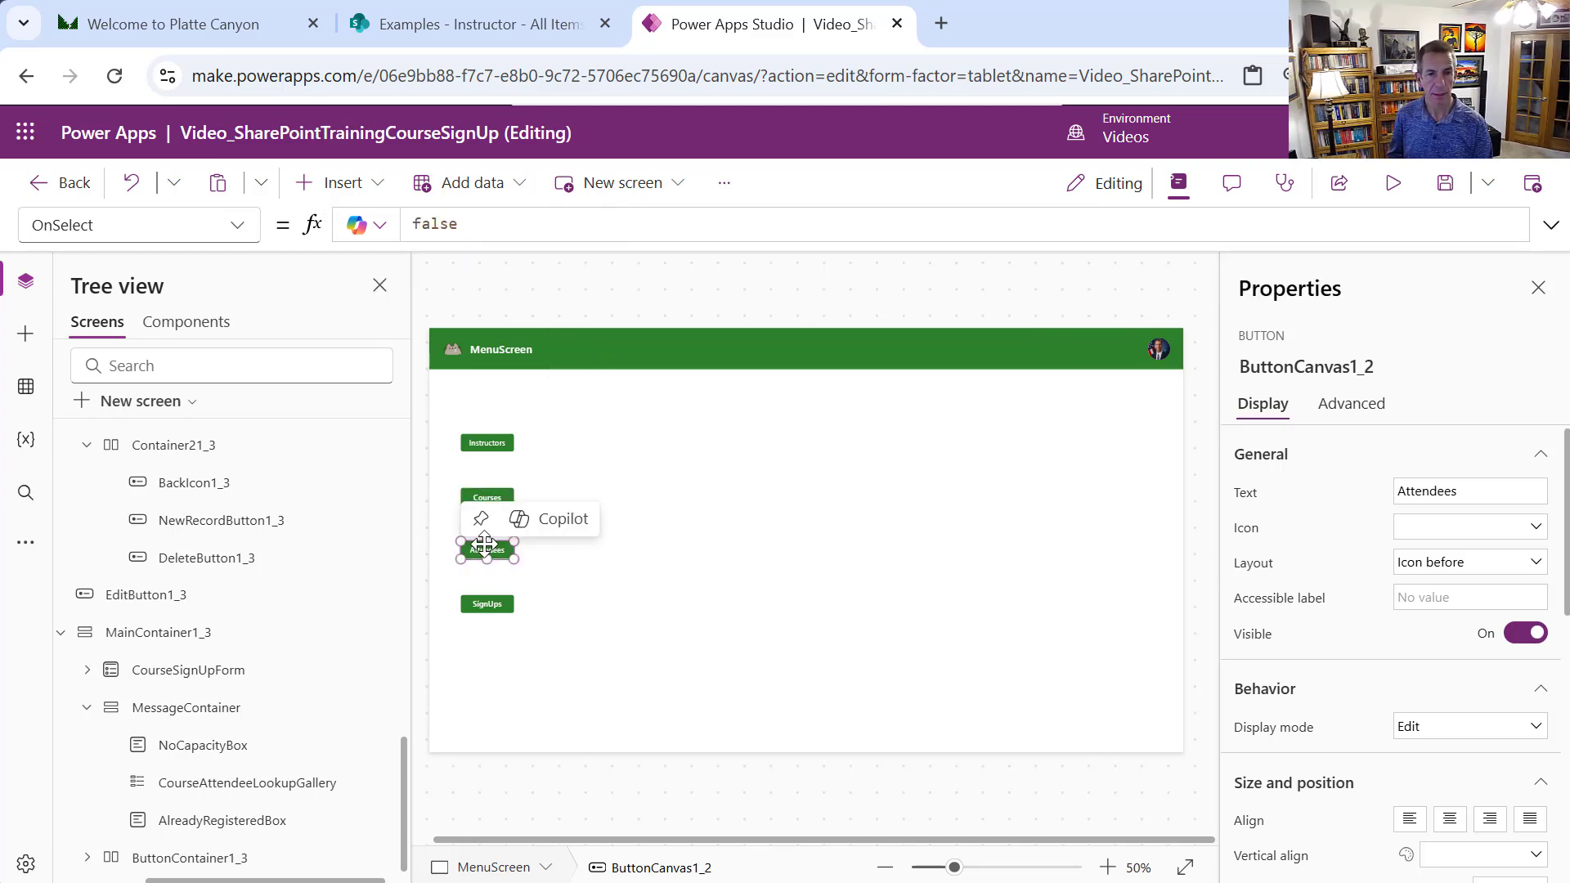
double_click(431, 224)
text(Nav)
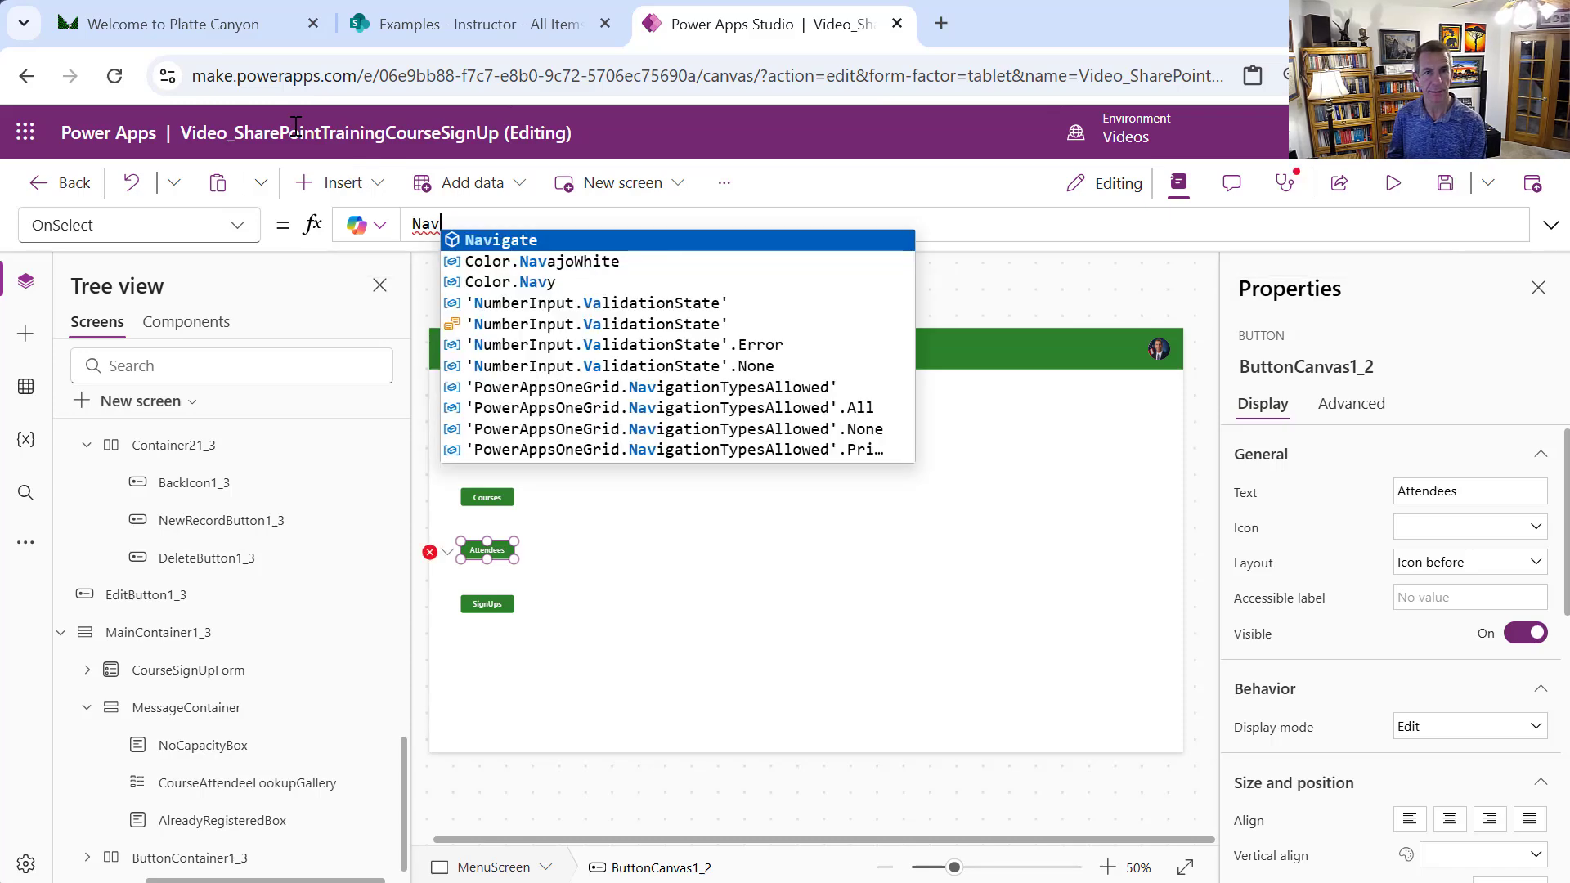
key(Tab)
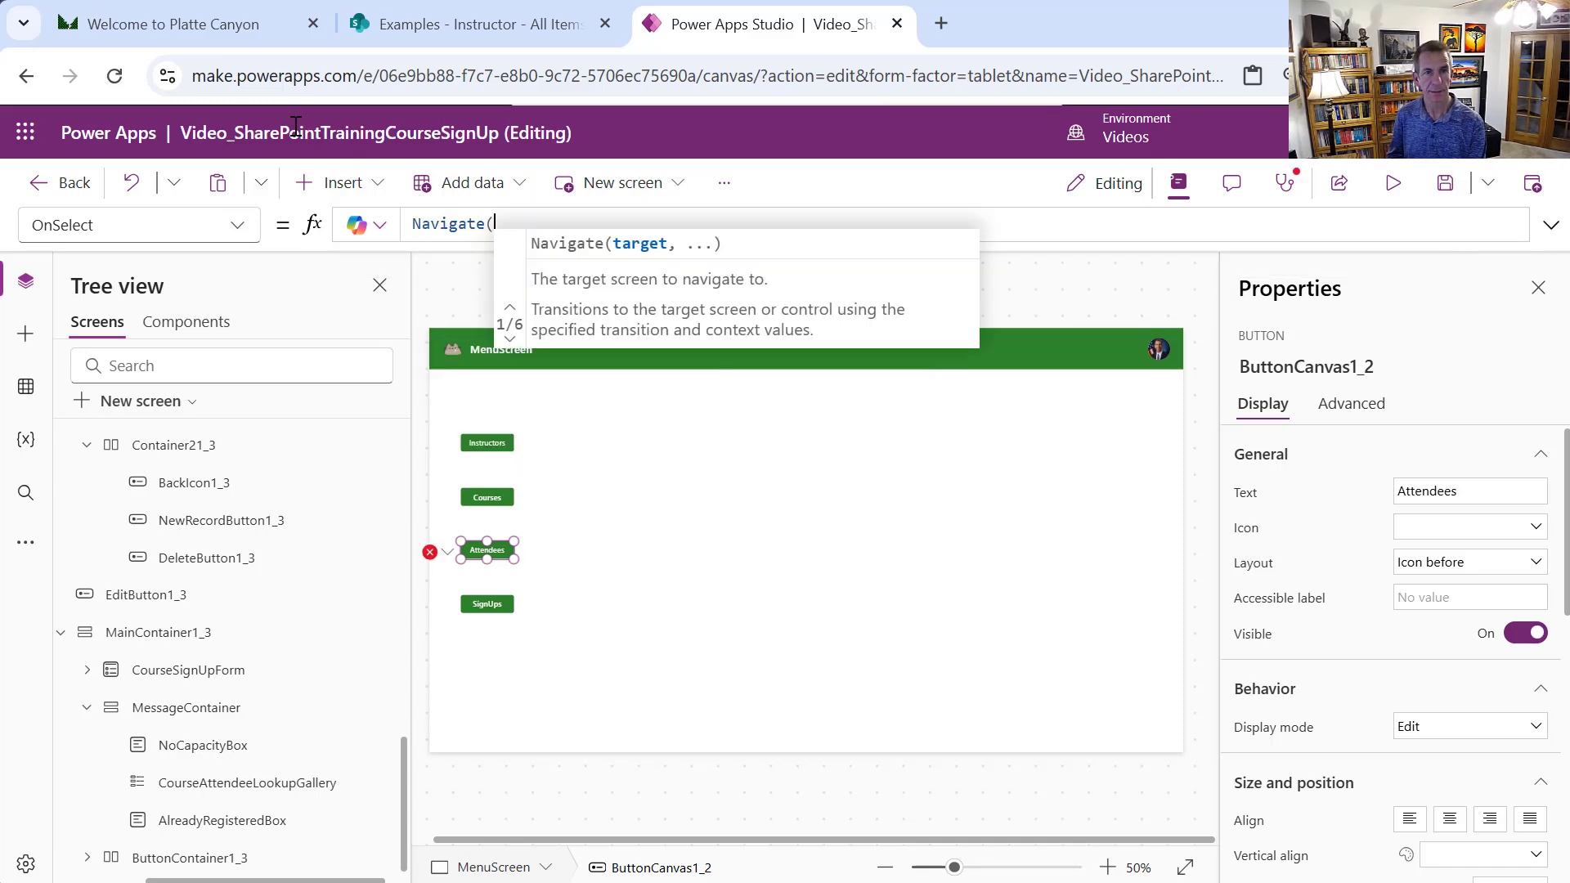
text(Attendees S)
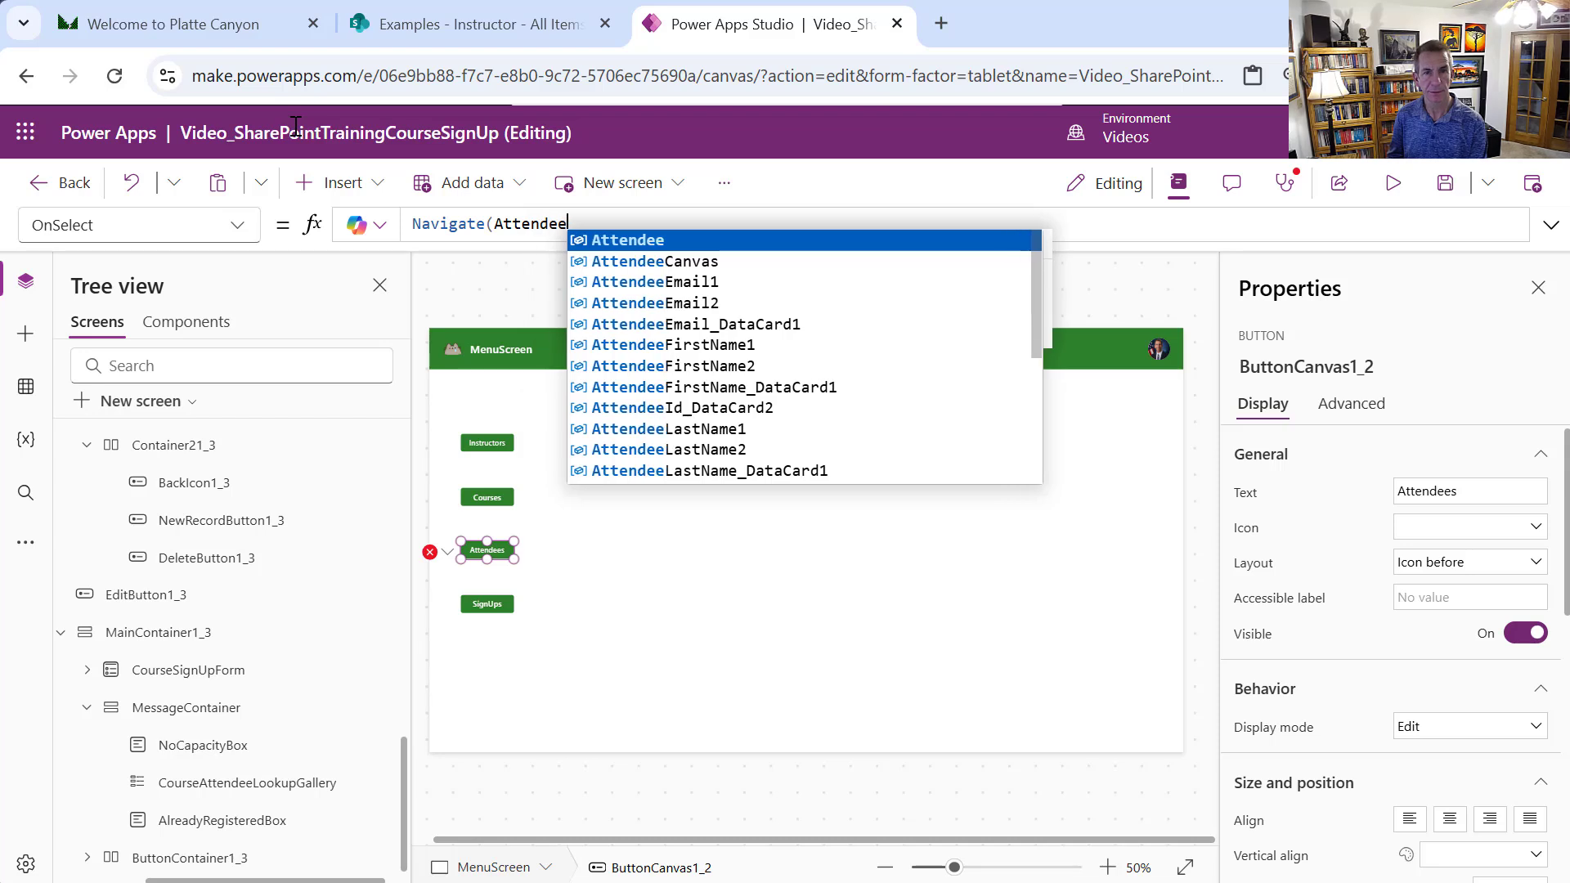
key(BackSpace)
key(BackSpace)
key(BackSpace)
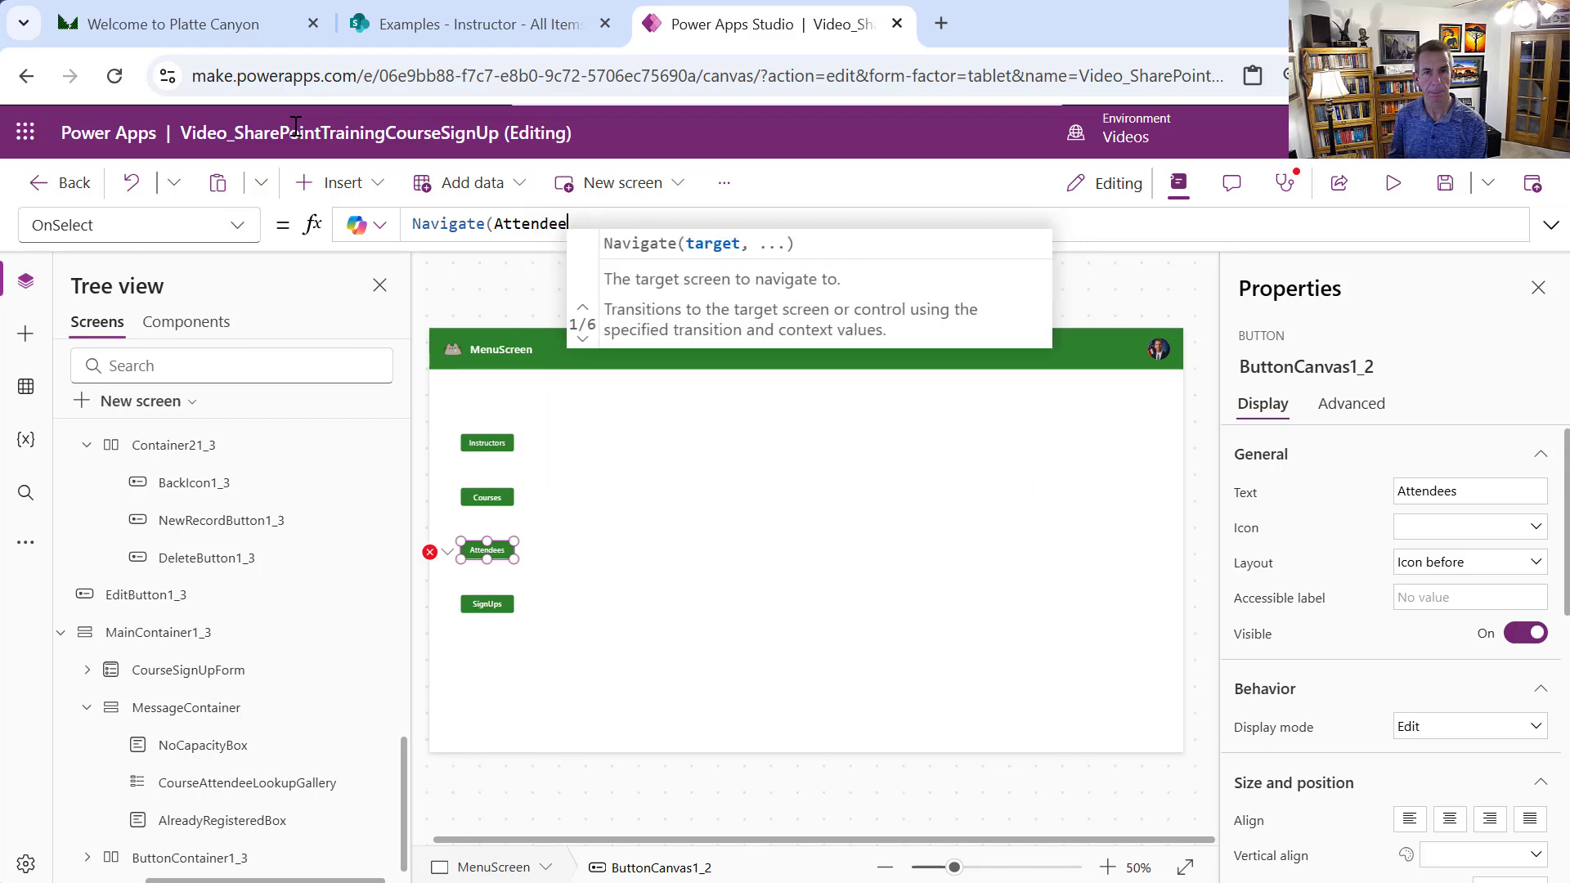
text(sSc)
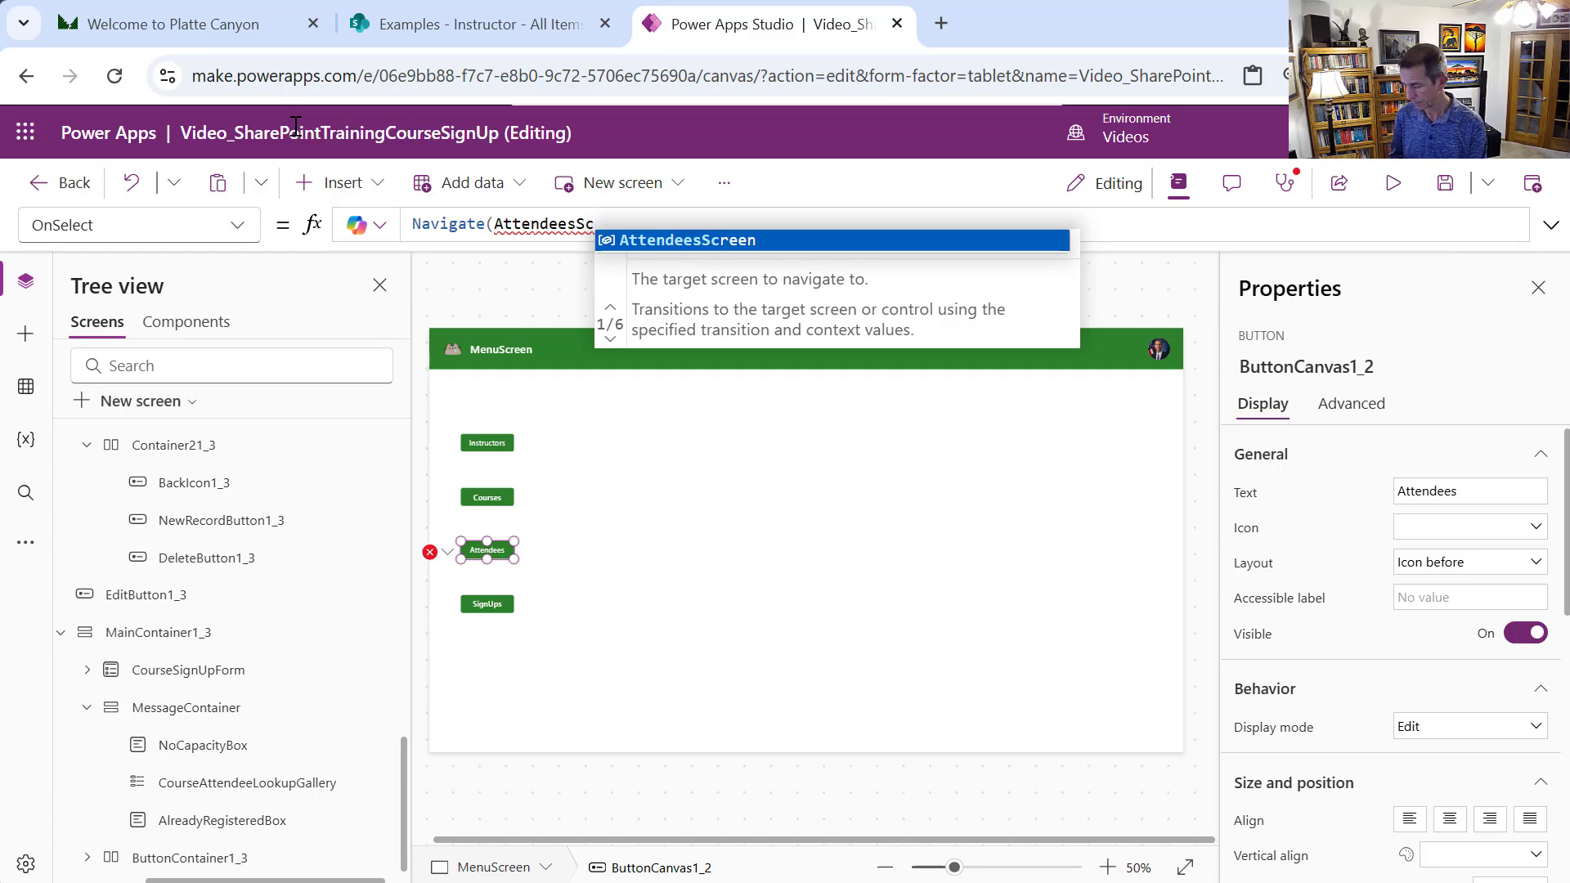
key(Tab)
text())
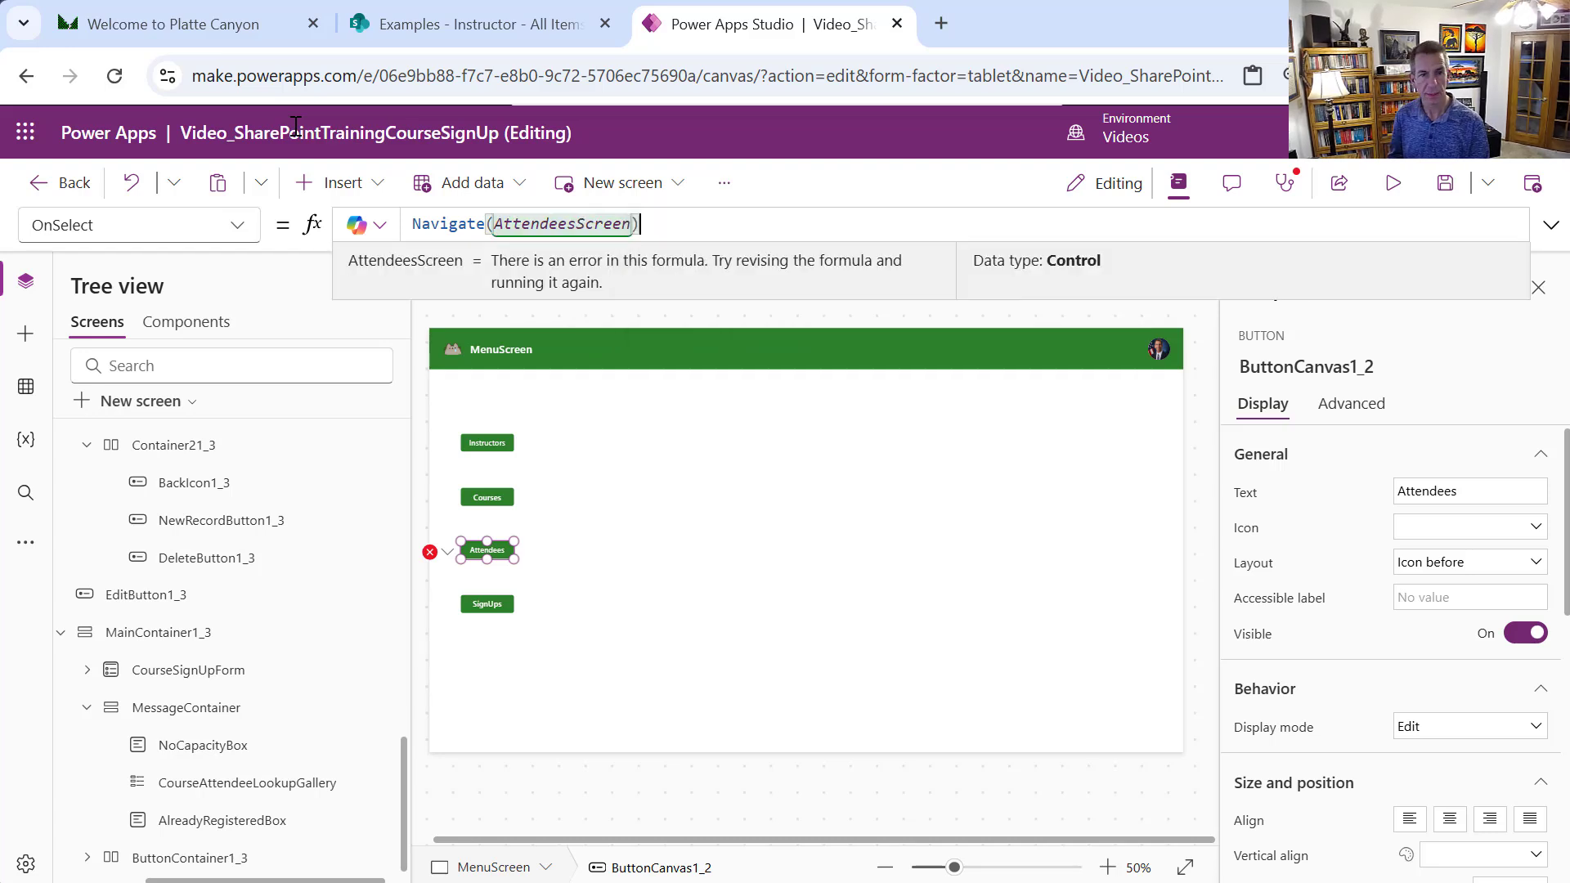
Replace the SignUps button's false OnSelect with Navigate(CourseSignUpsScreen)
click(501, 605)
drag(506, 222, 396, 219)
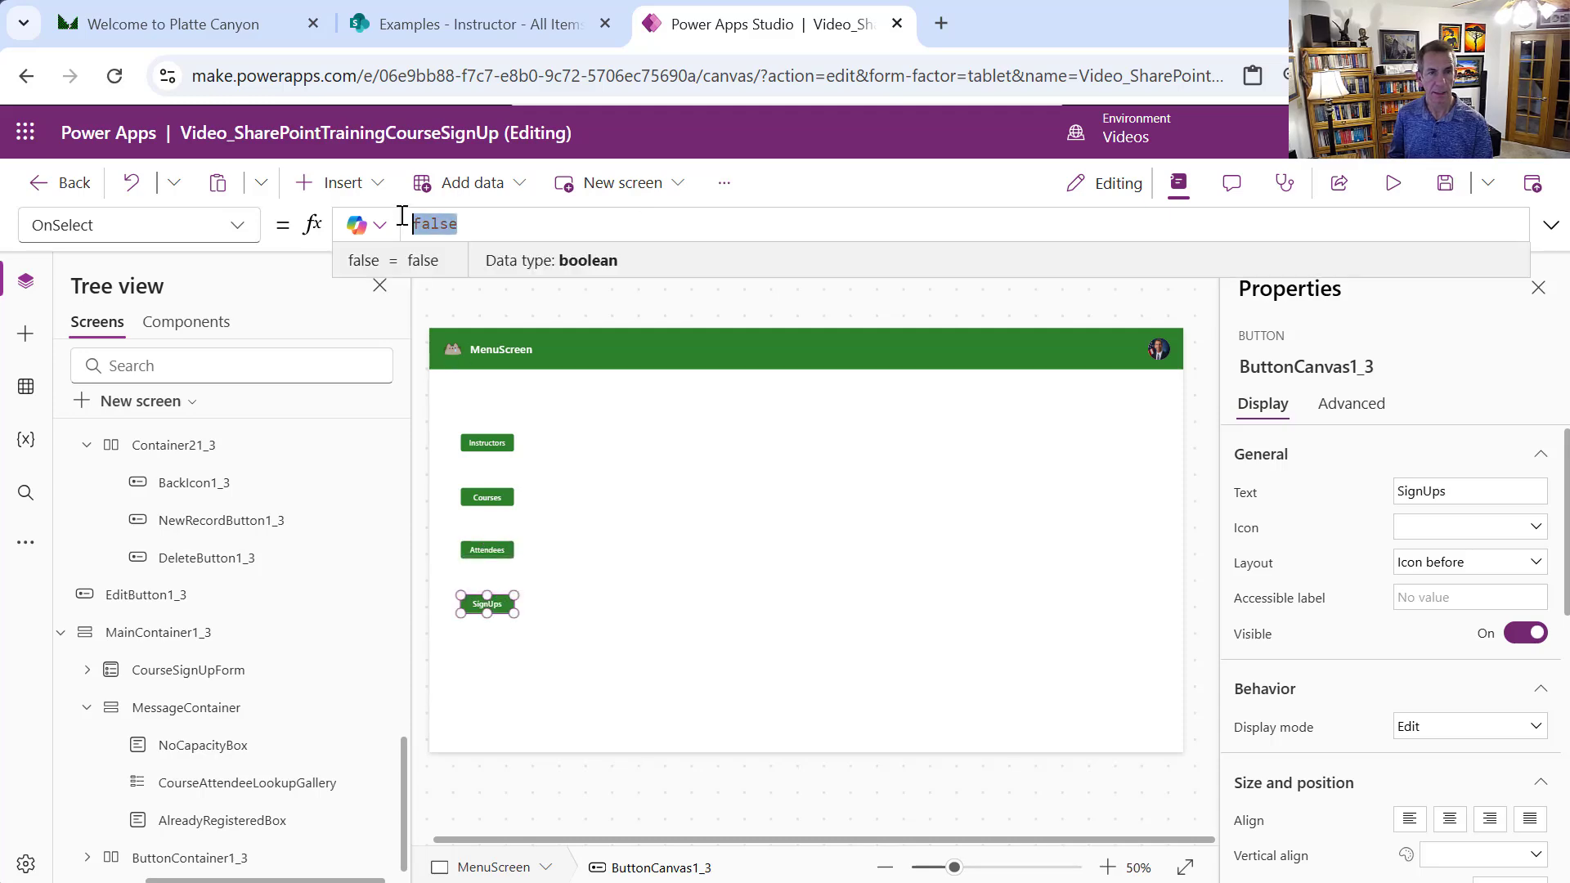
text(nAv)
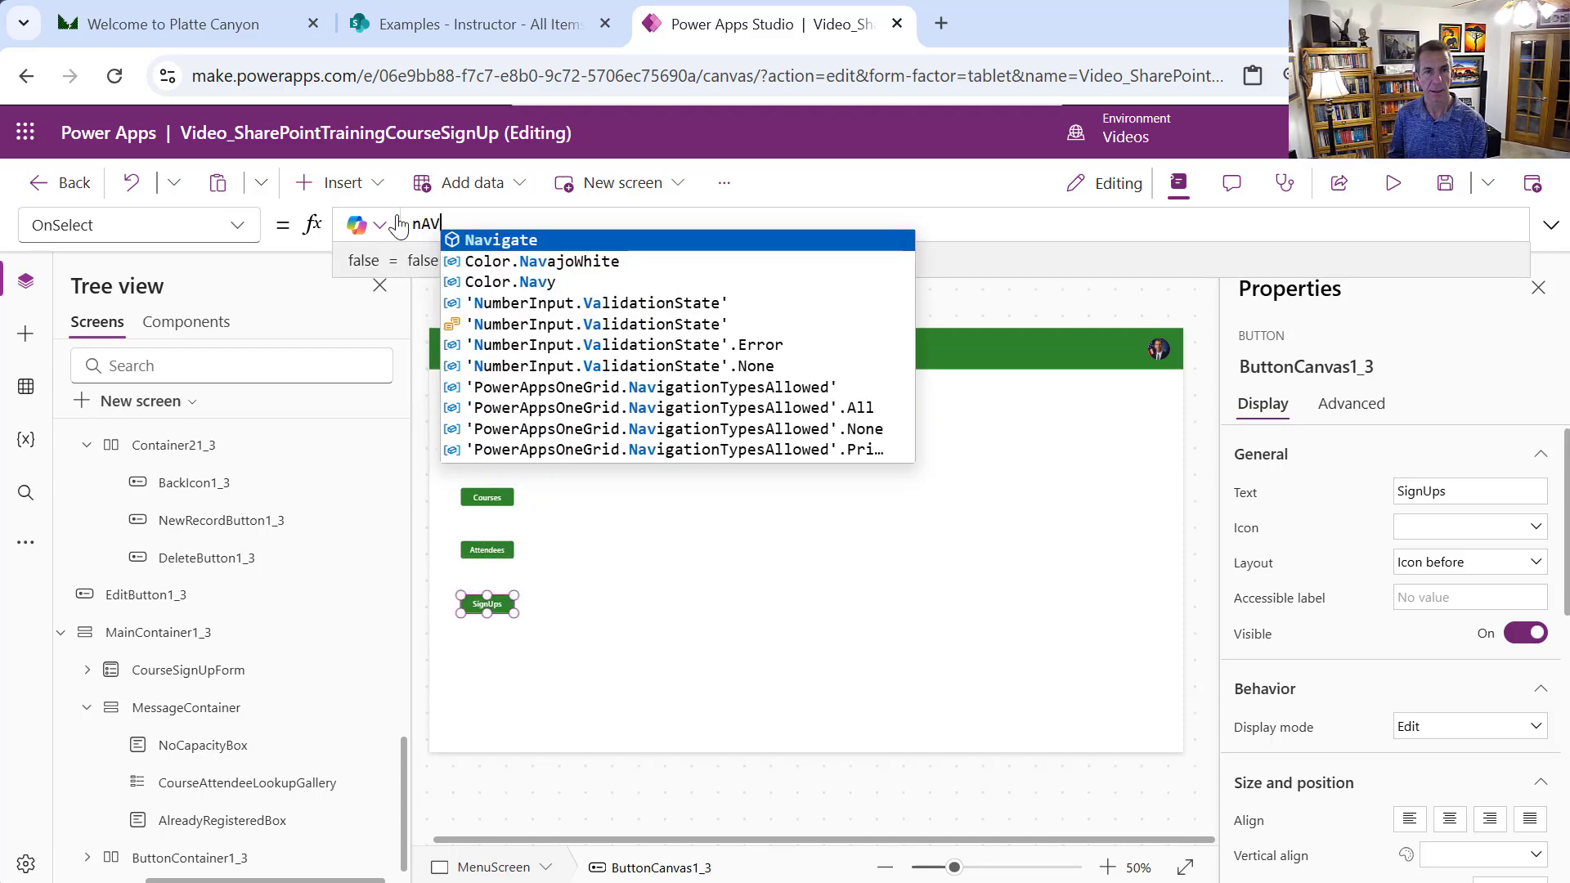
key(Tab)
text(cOURSEs)
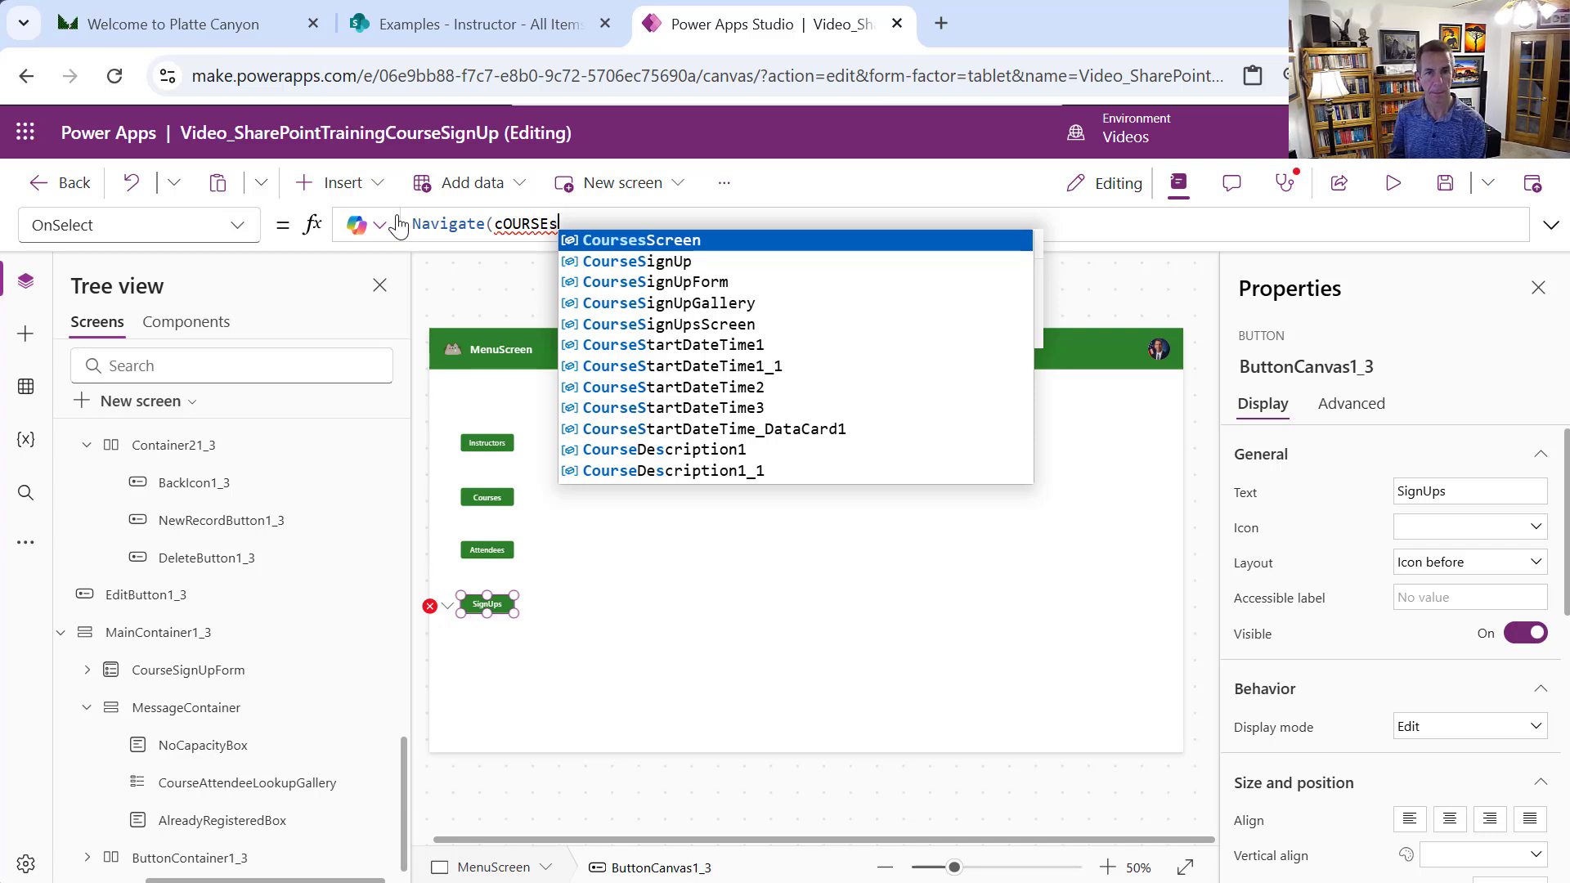
text(ign)
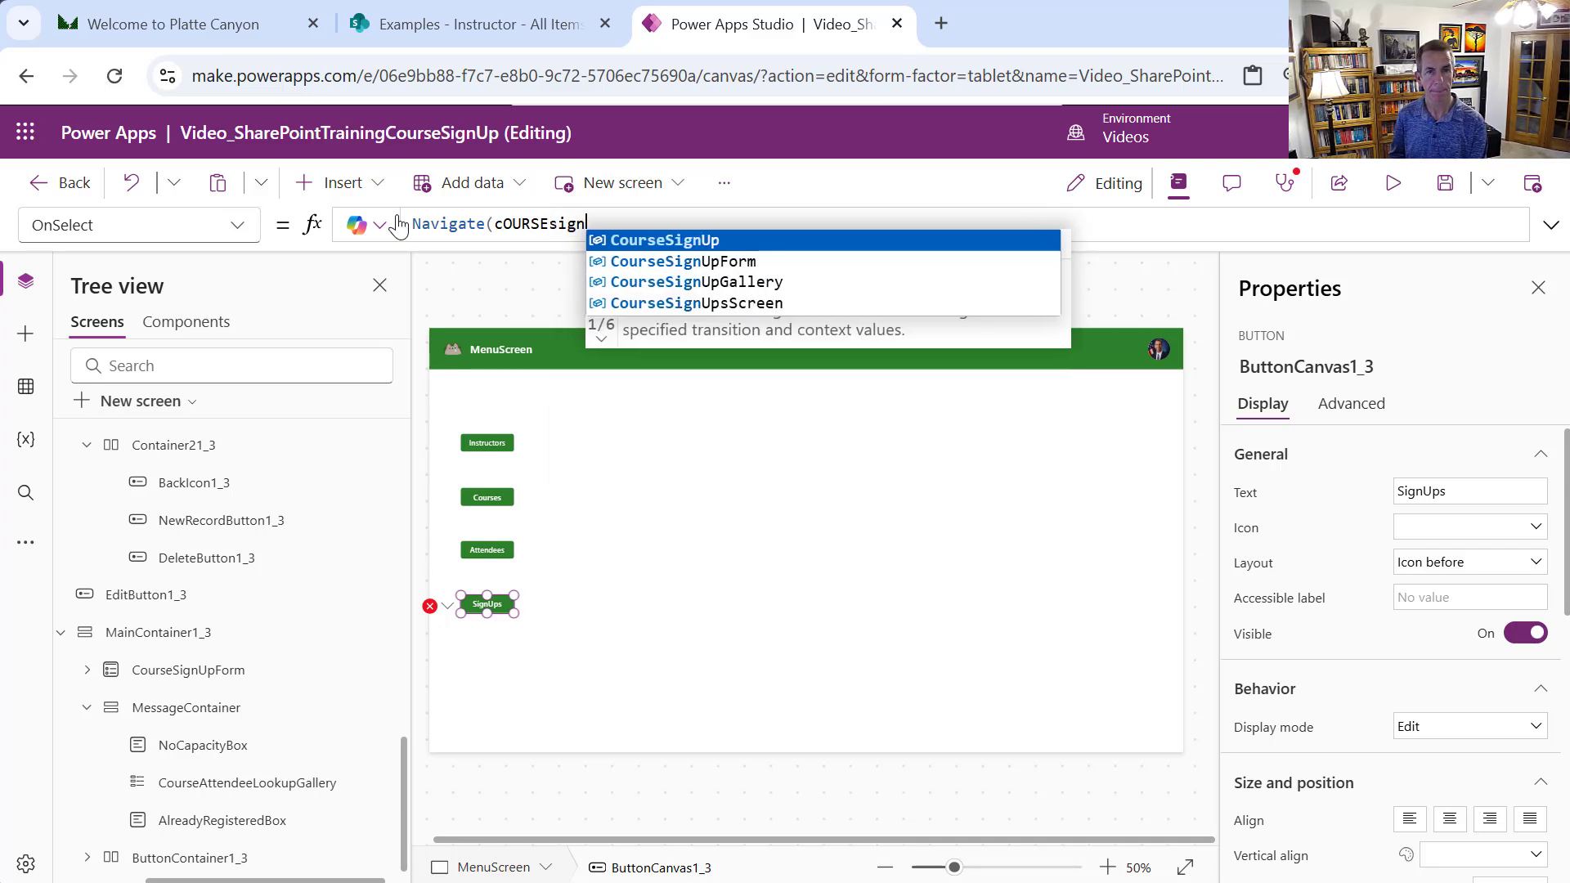
text(UpSc)
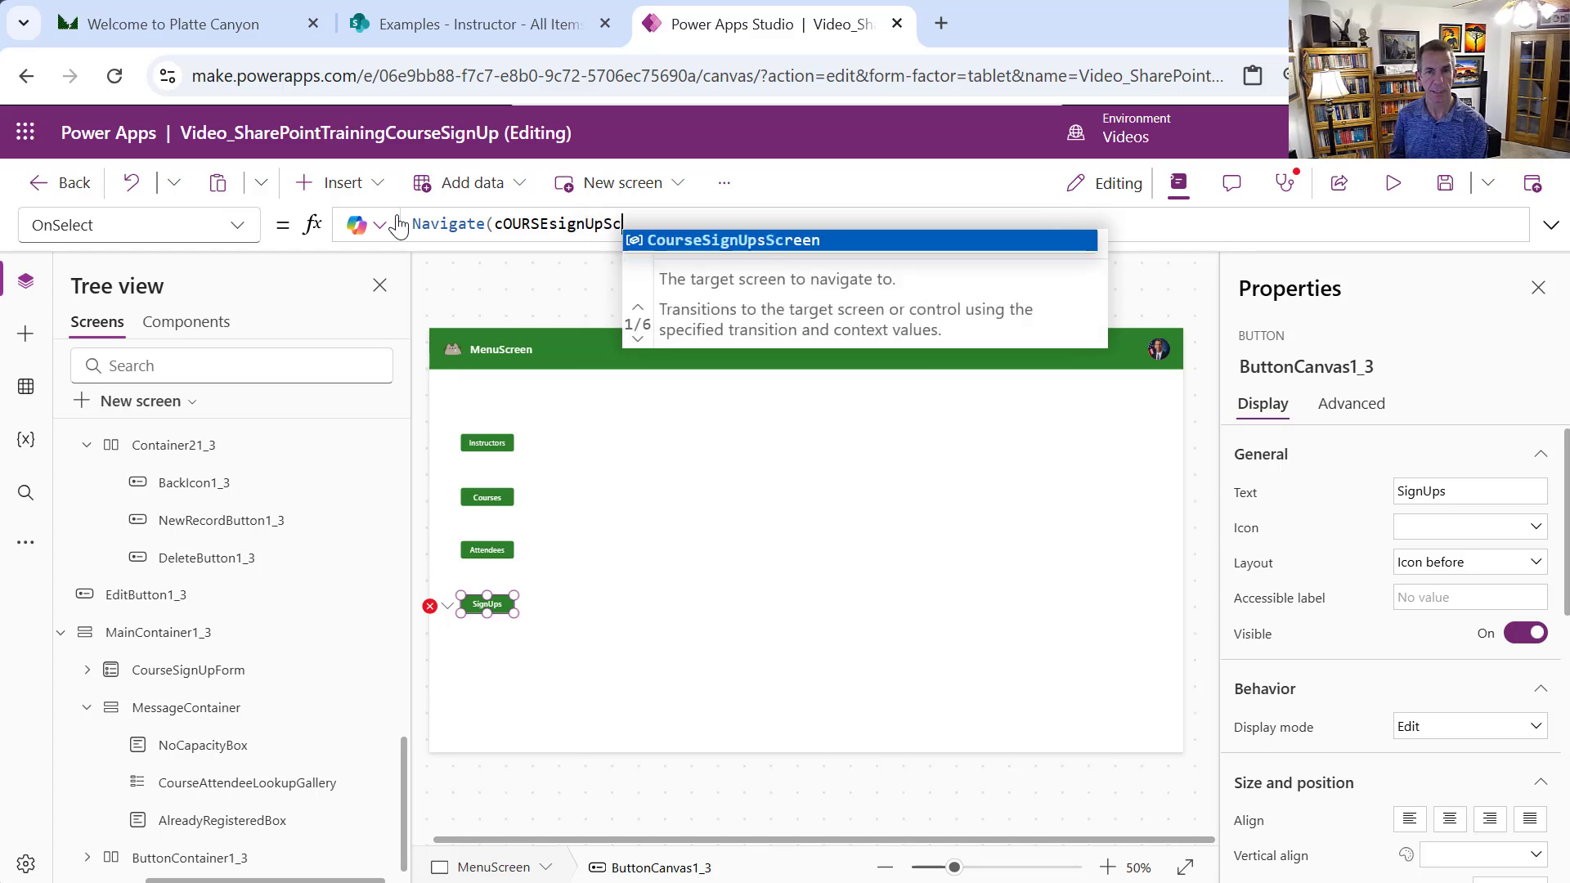
key(Tab)
text())
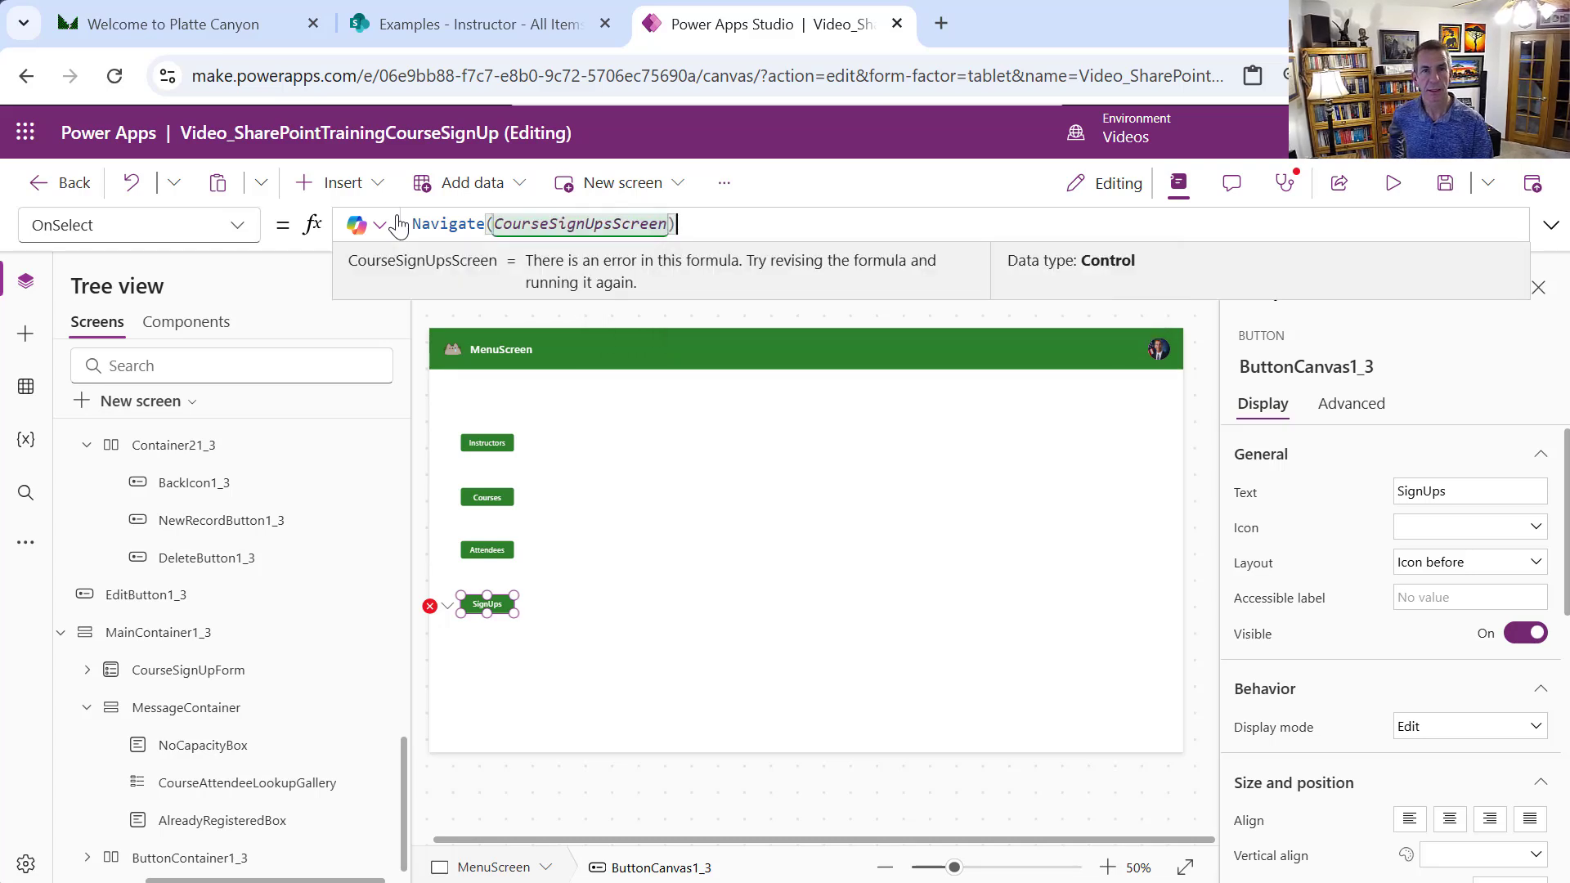
In preview, open SignUps and browse the Drumming 101 and Guitar 101 sign-ups
click(1392, 182)
click(339, 620)
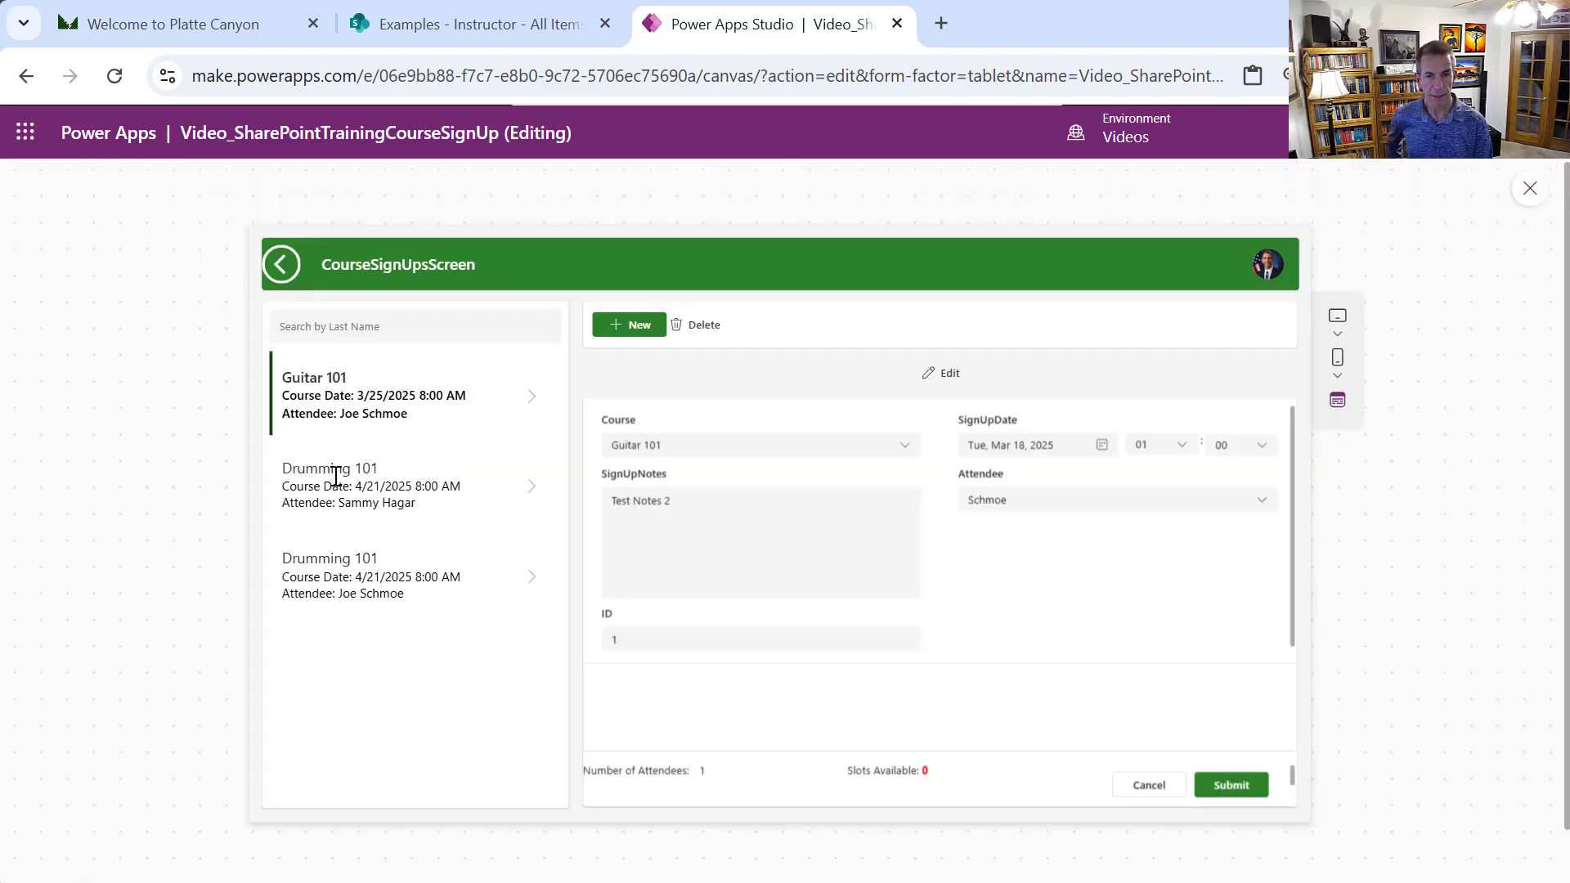
click(334, 478)
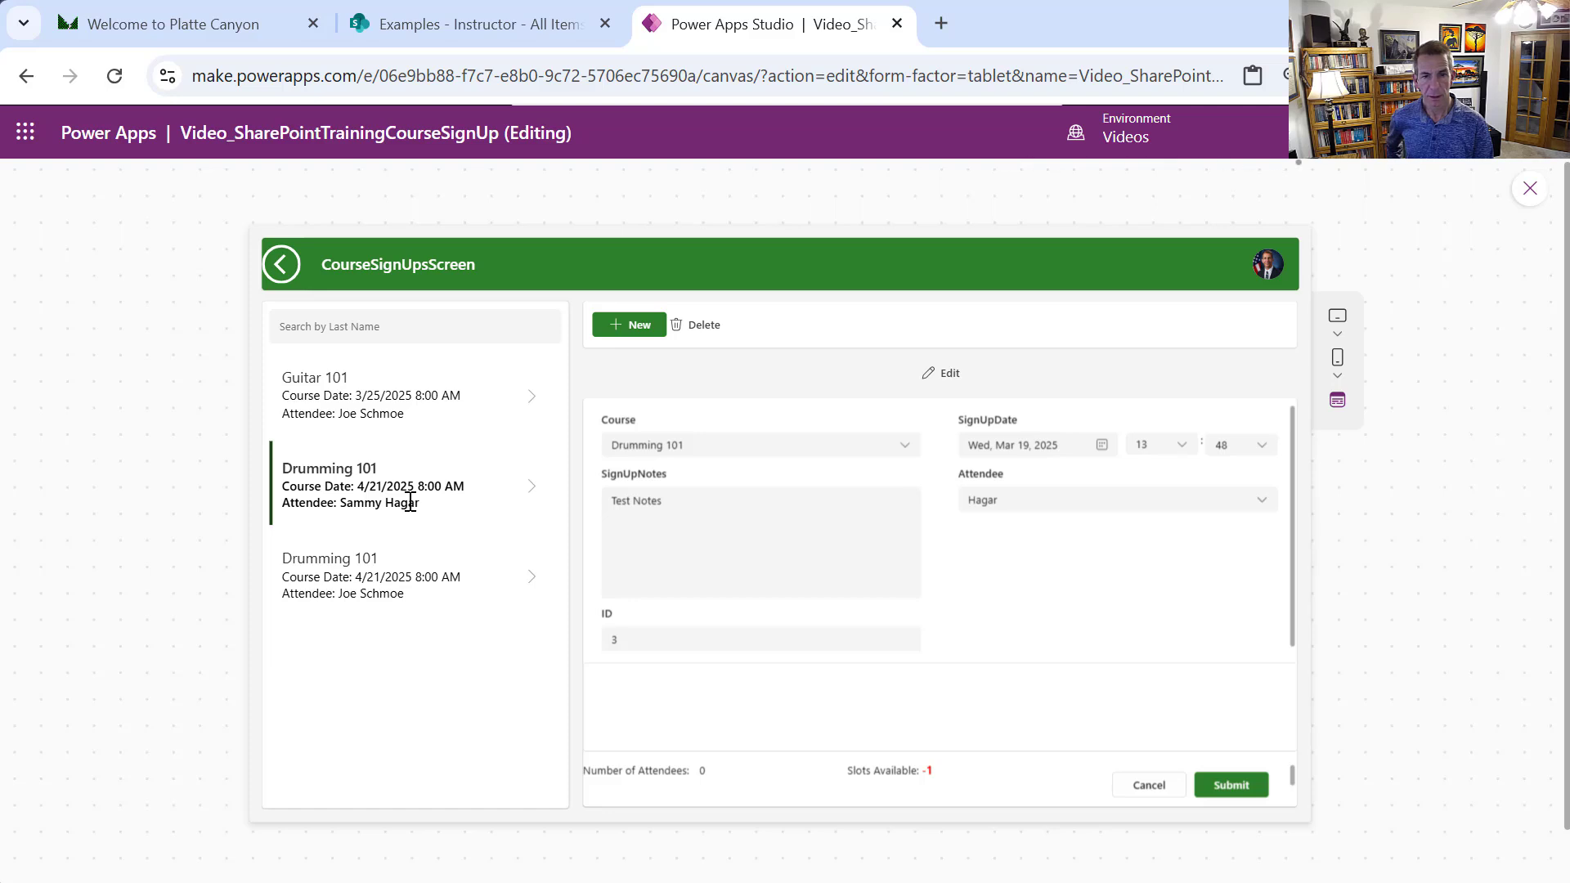
click(458, 578)
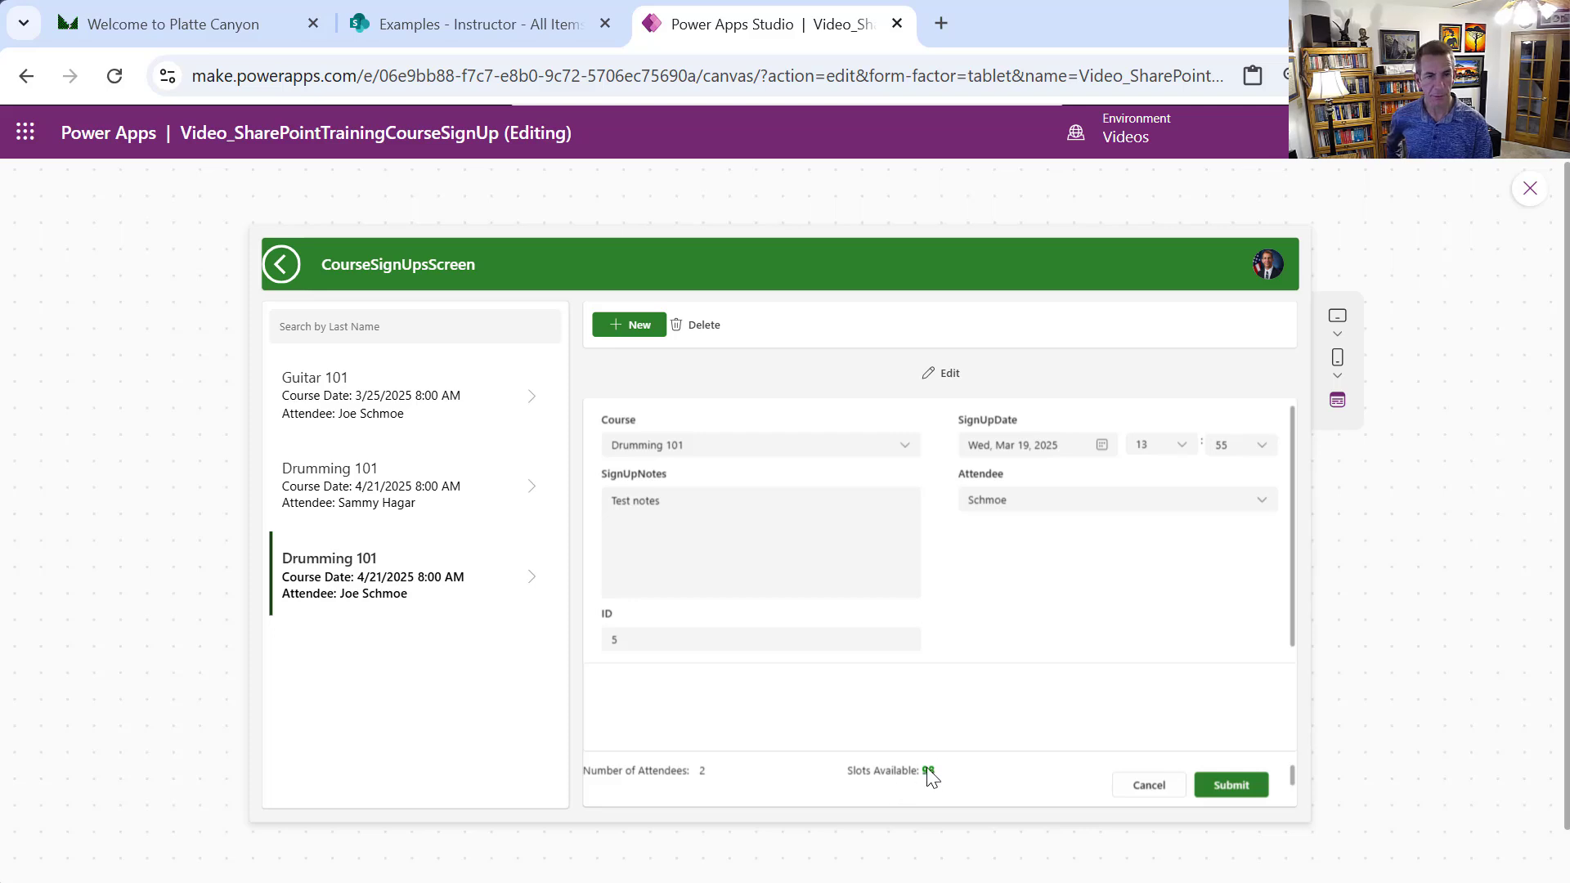
click(407, 510)
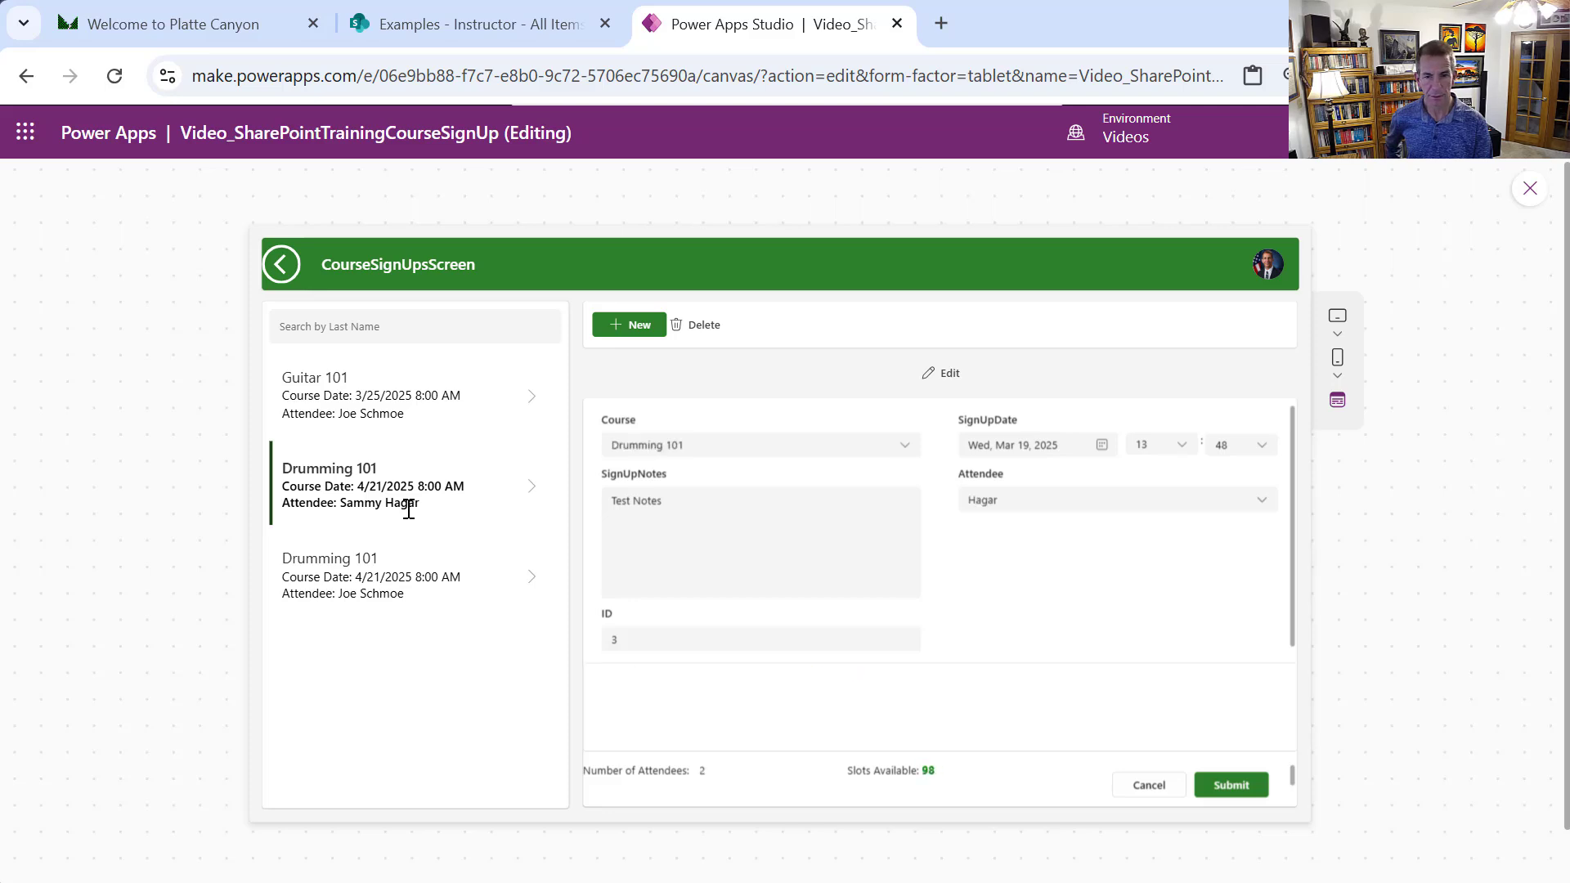
click(353, 413)
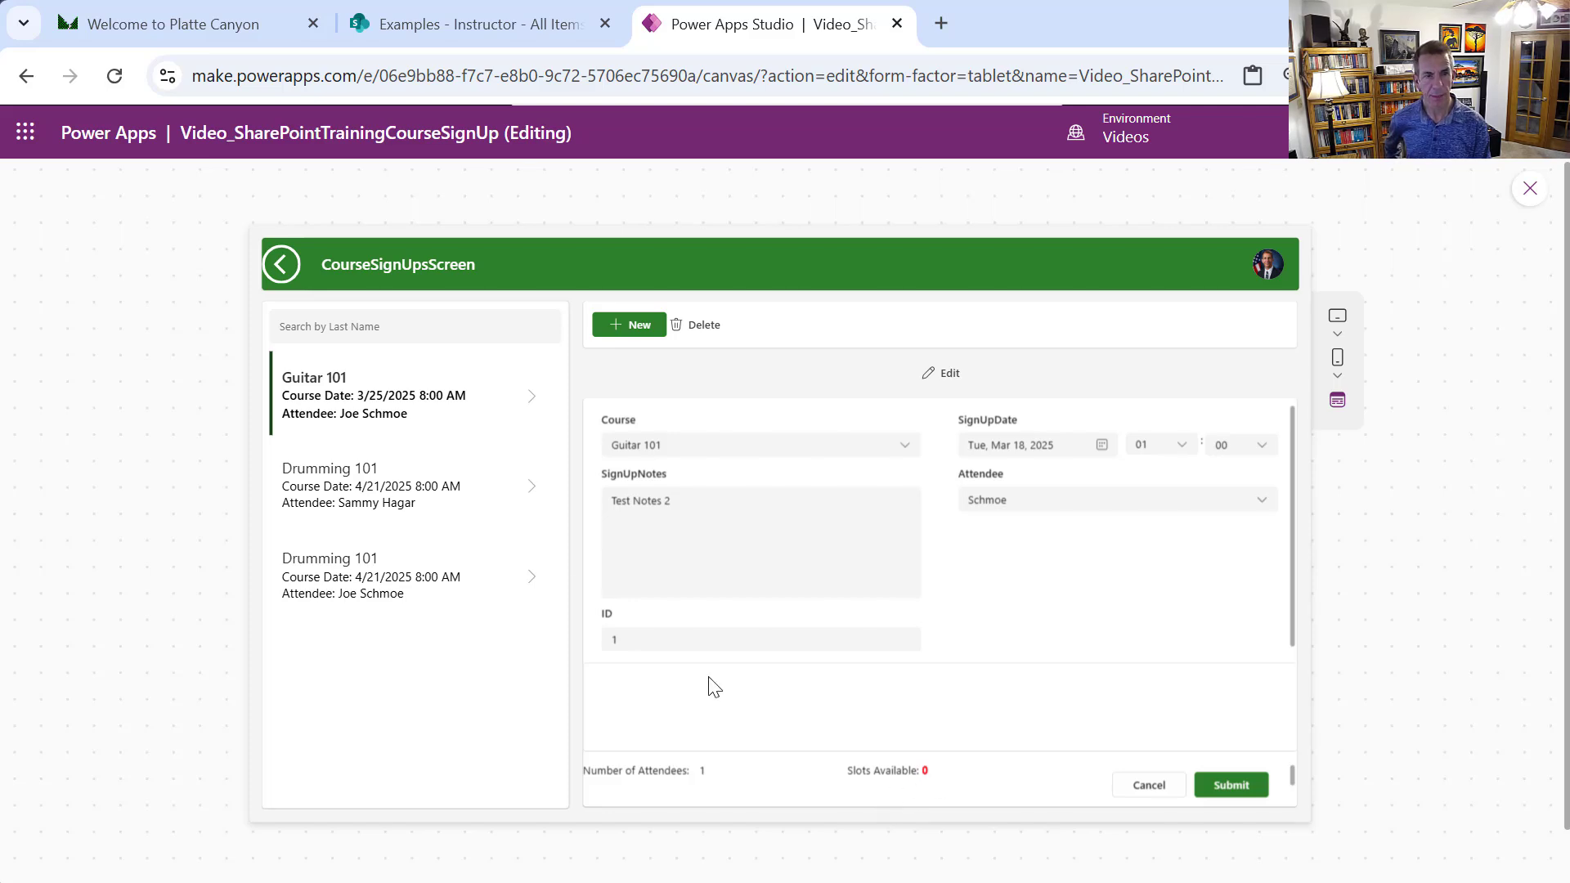
Start a new sign-up and switch between attendees to check the already-registered warning
click(629, 327)
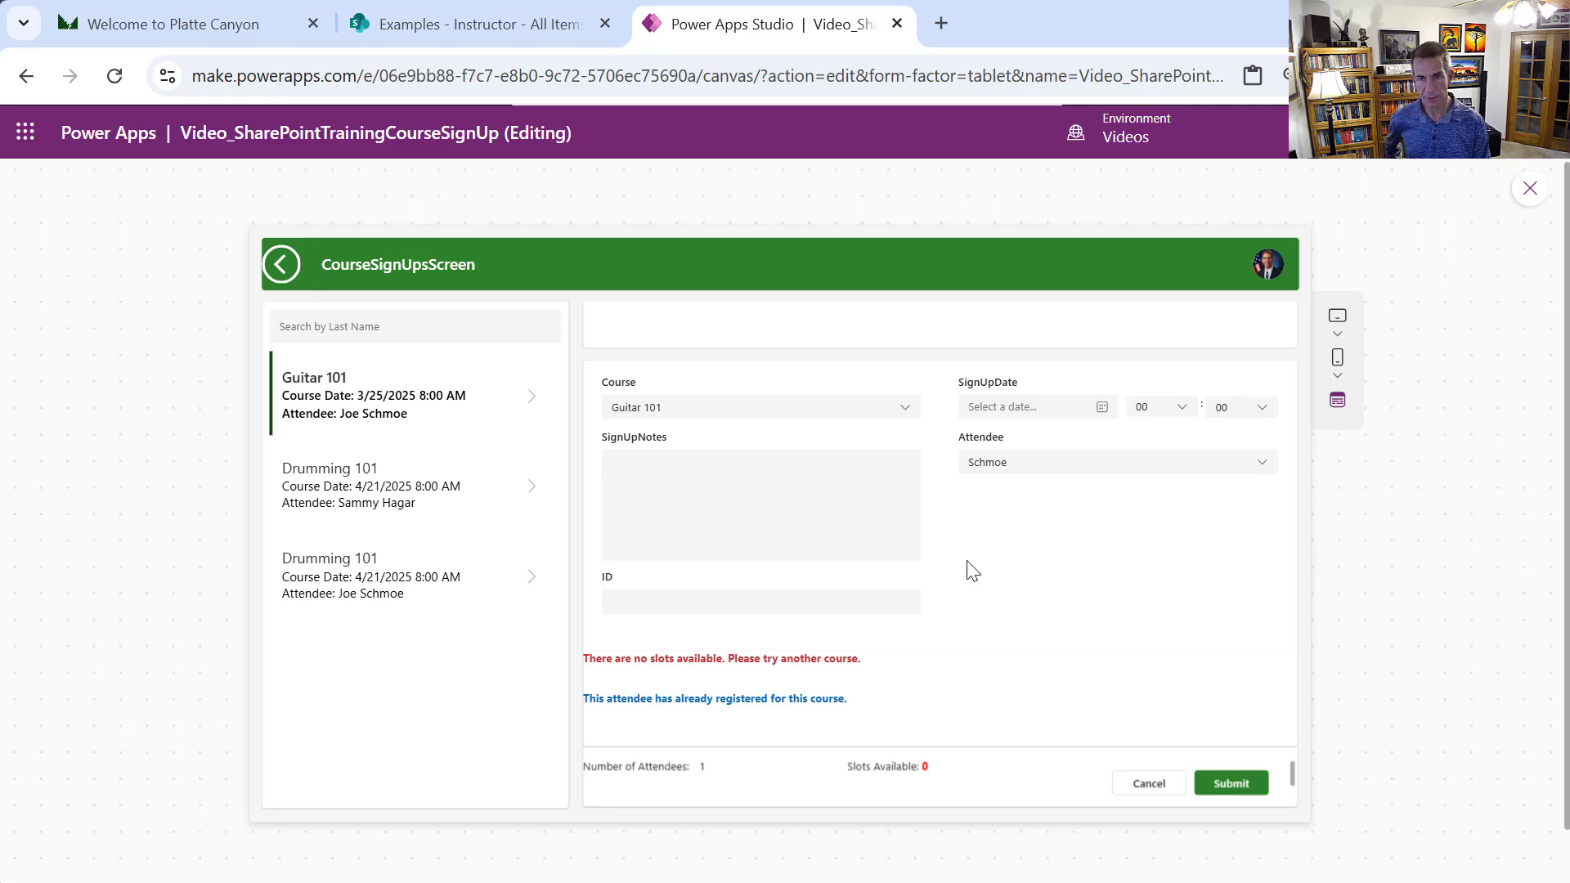
click(1040, 464)
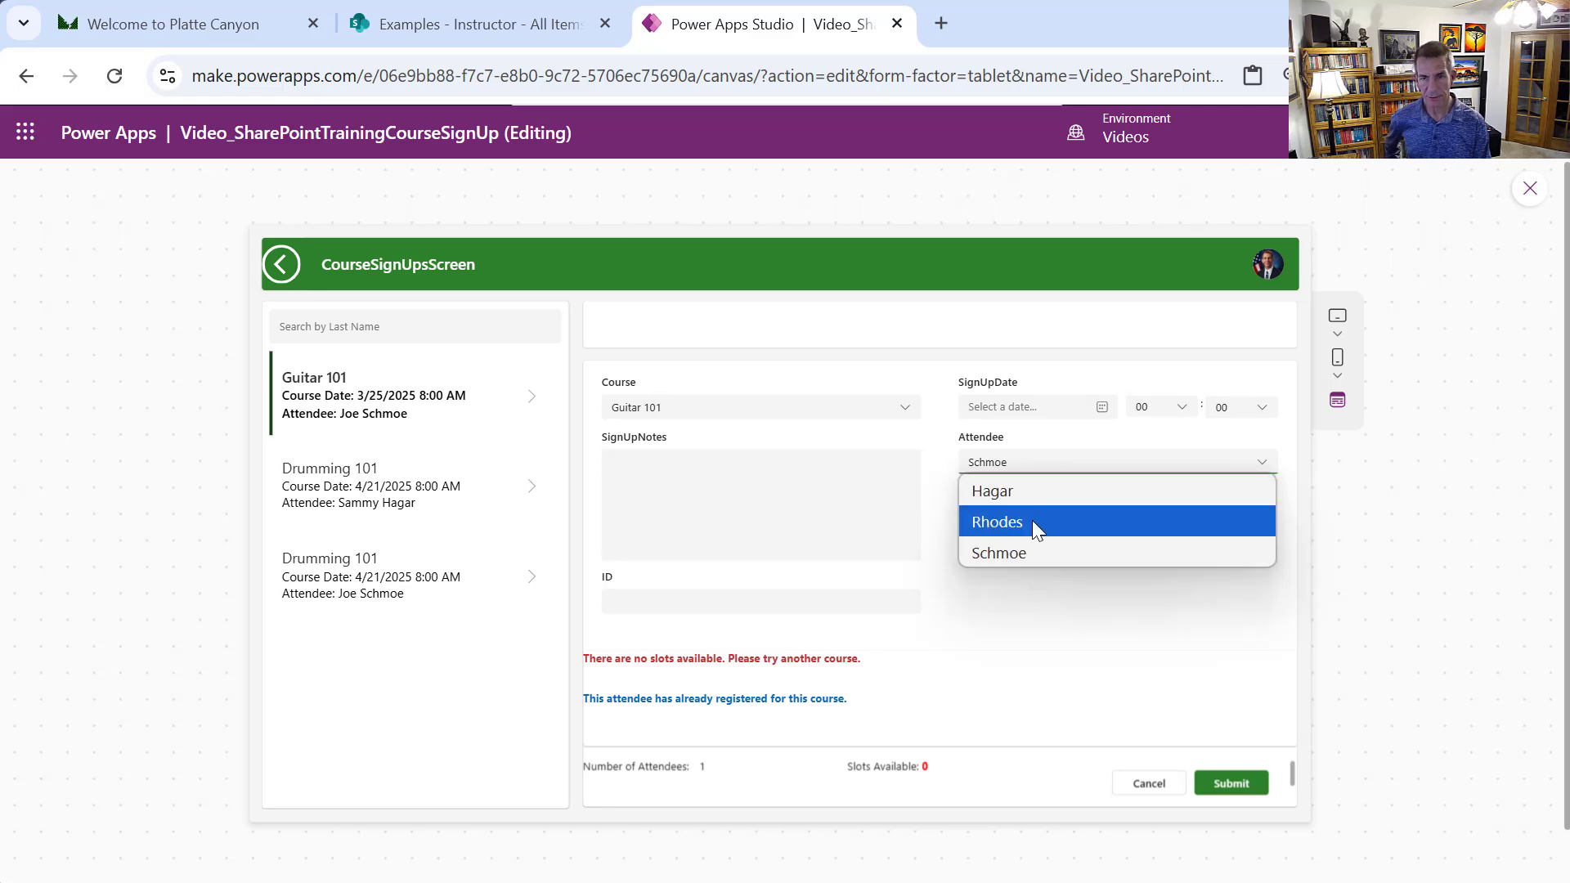
click(1033, 520)
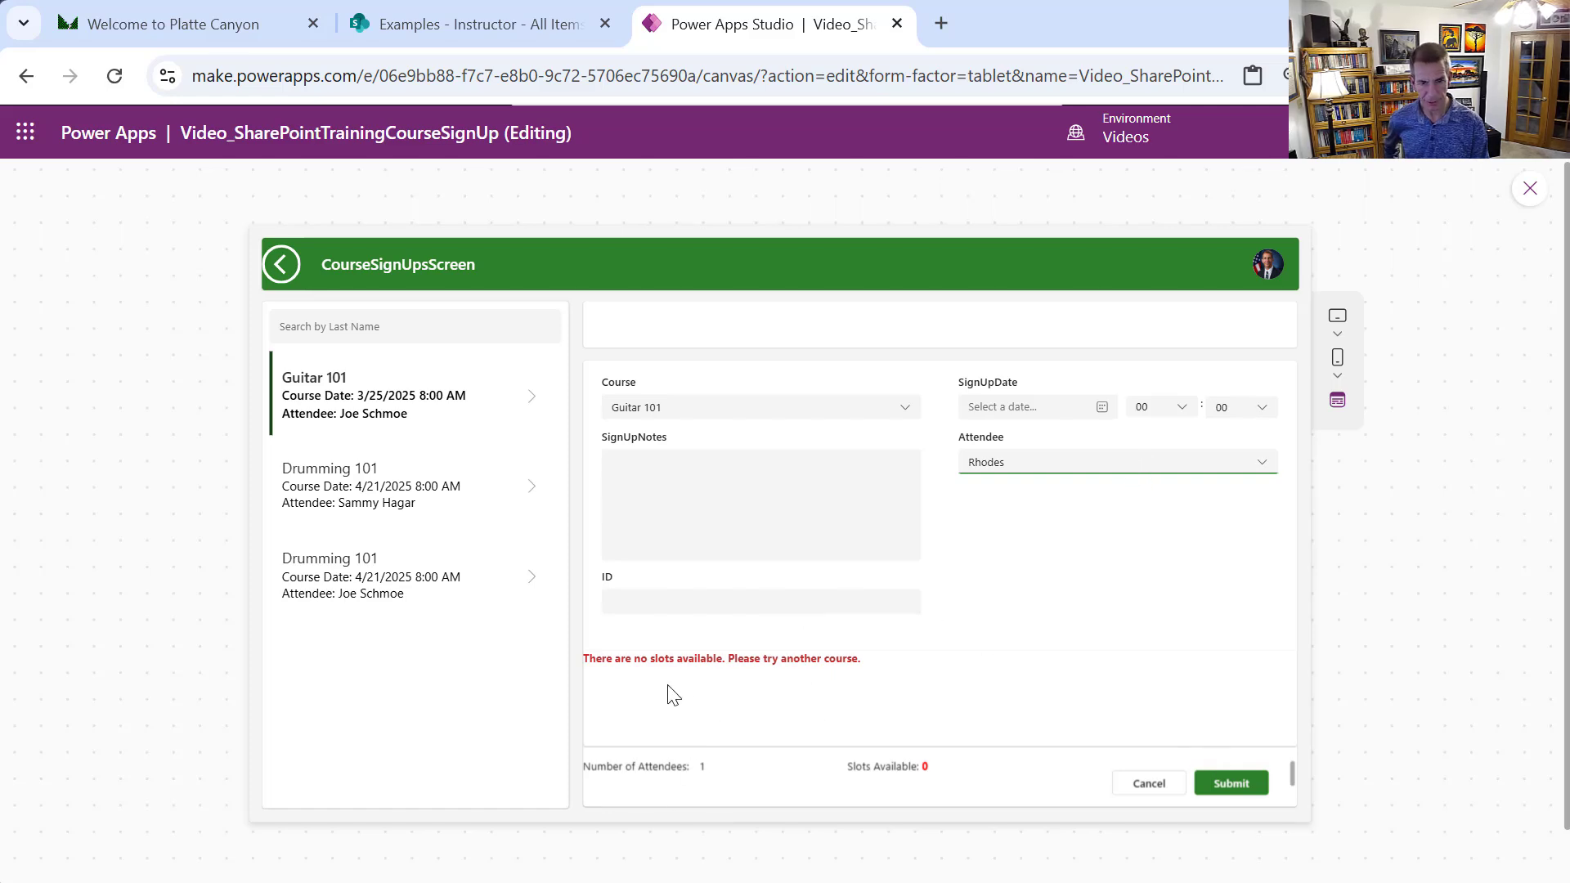
click(1050, 473)
click(1033, 551)
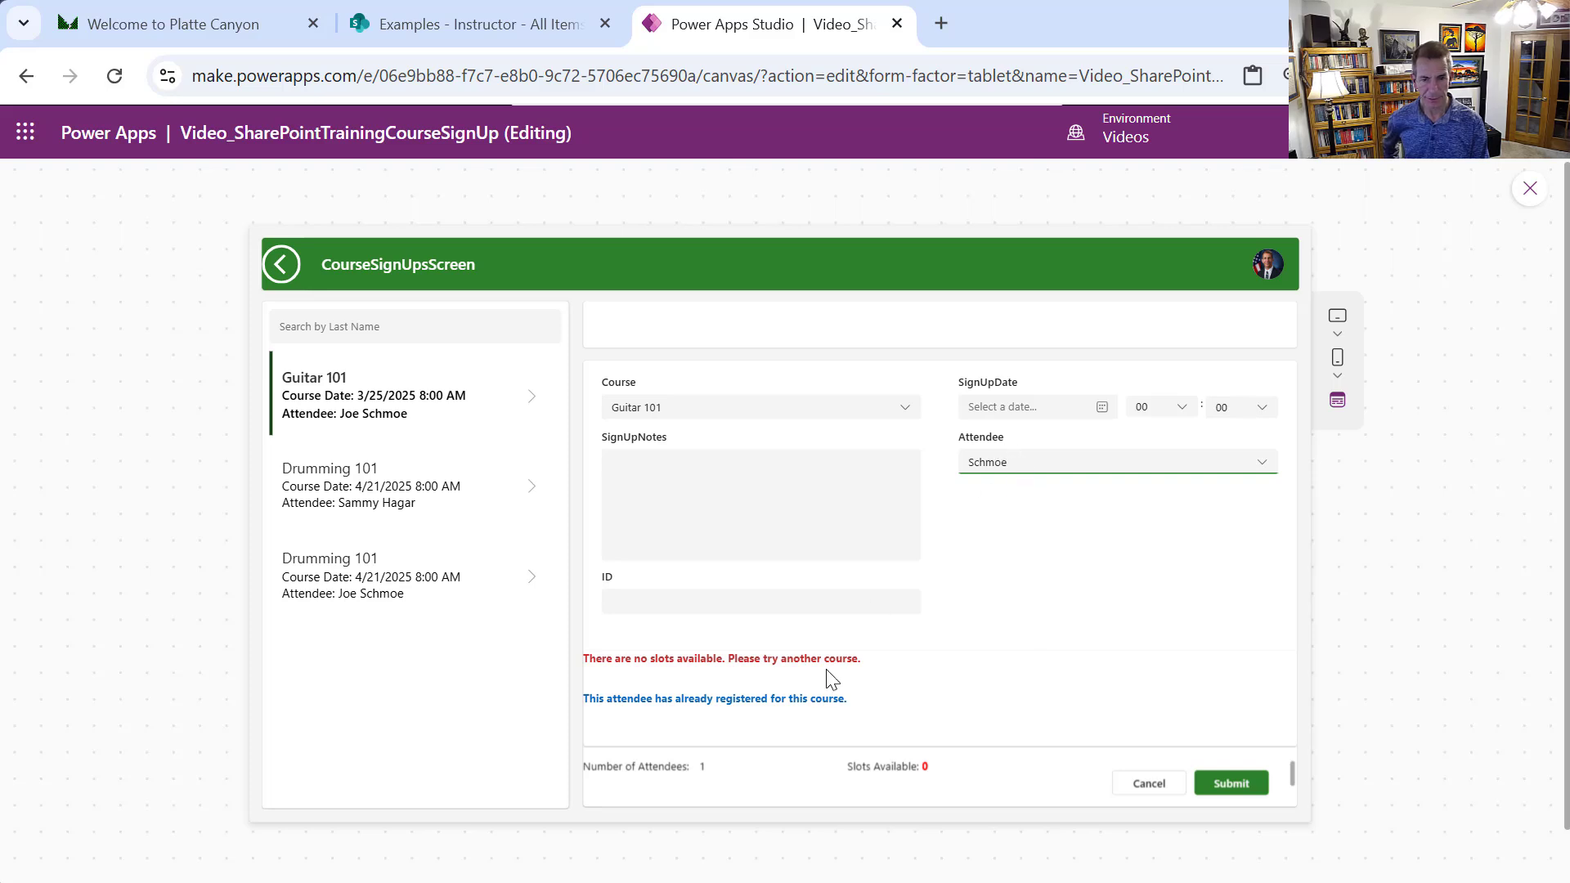
click(1035, 466)
click(1023, 494)
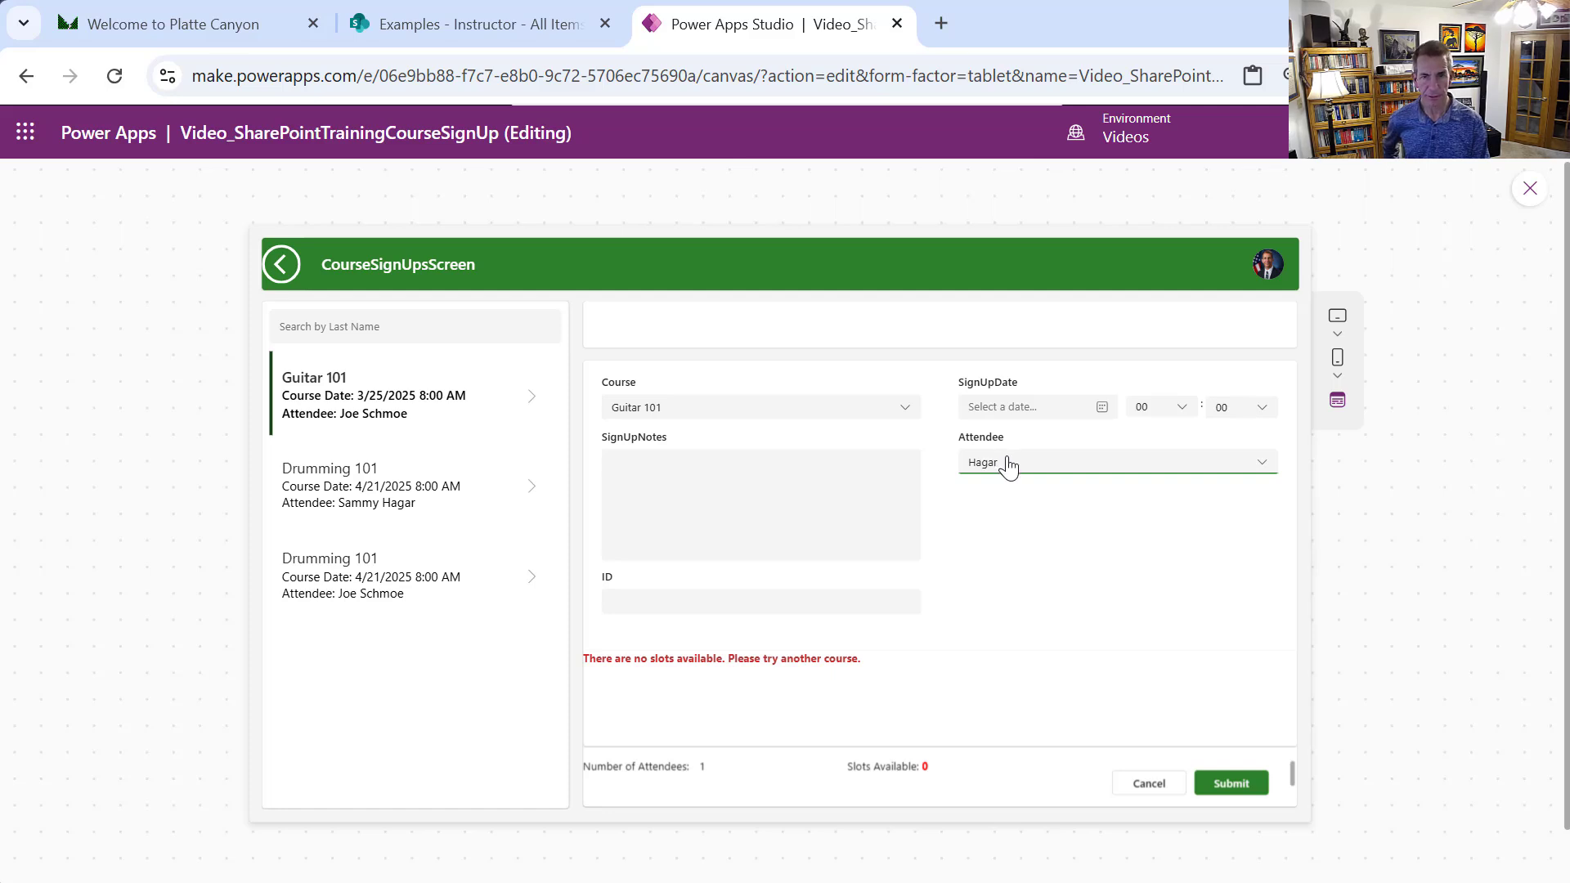
Change the course to Drumming 101 and test registered and unregistered attendees
click(799, 413)
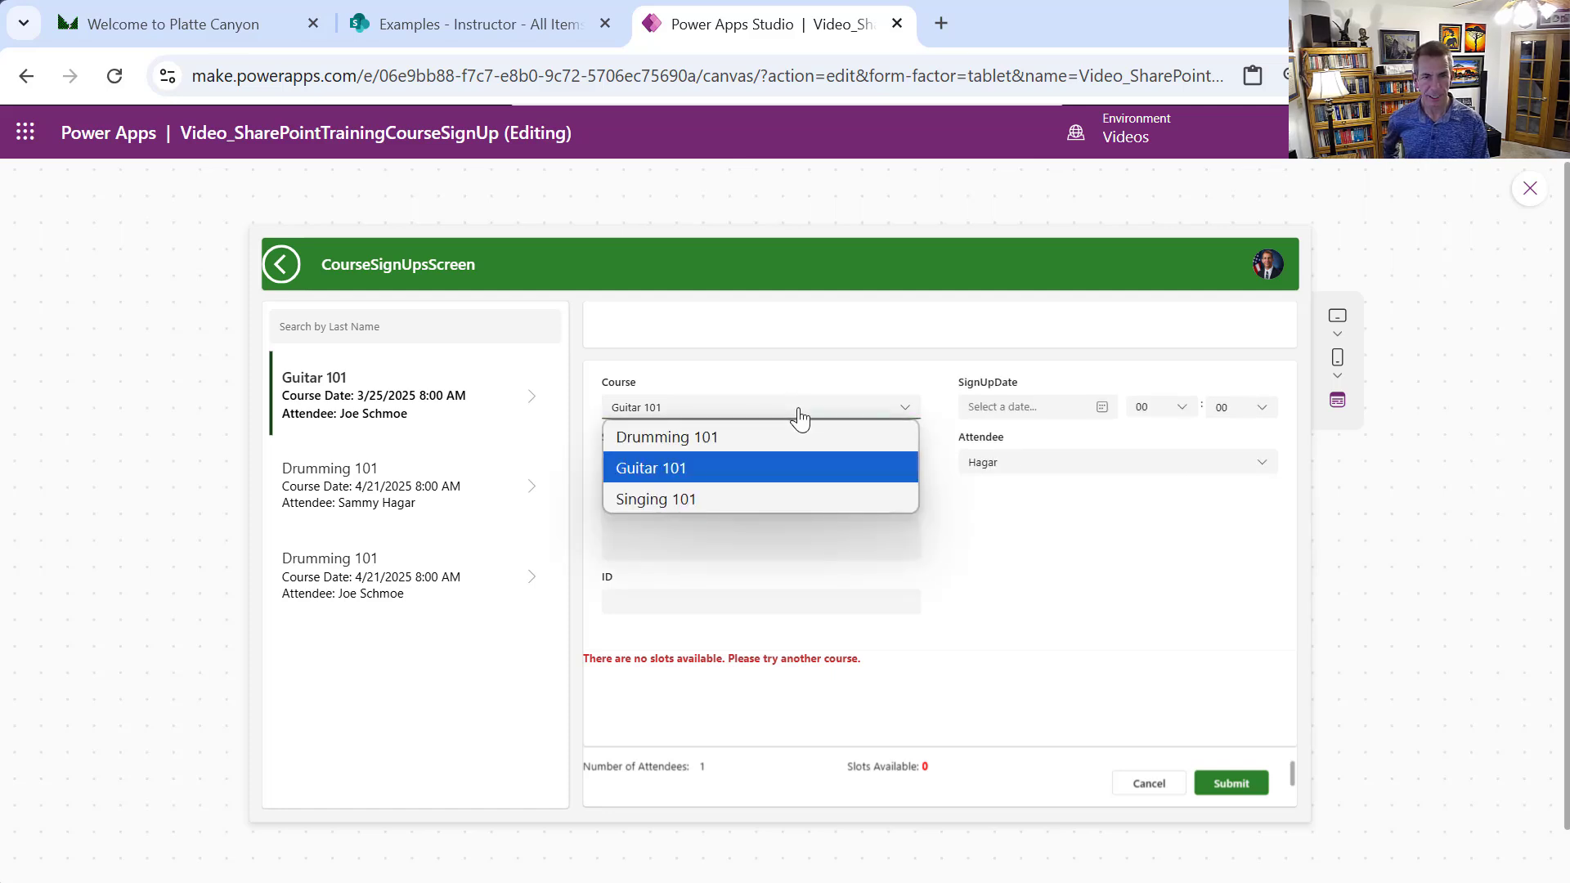
click(748, 435)
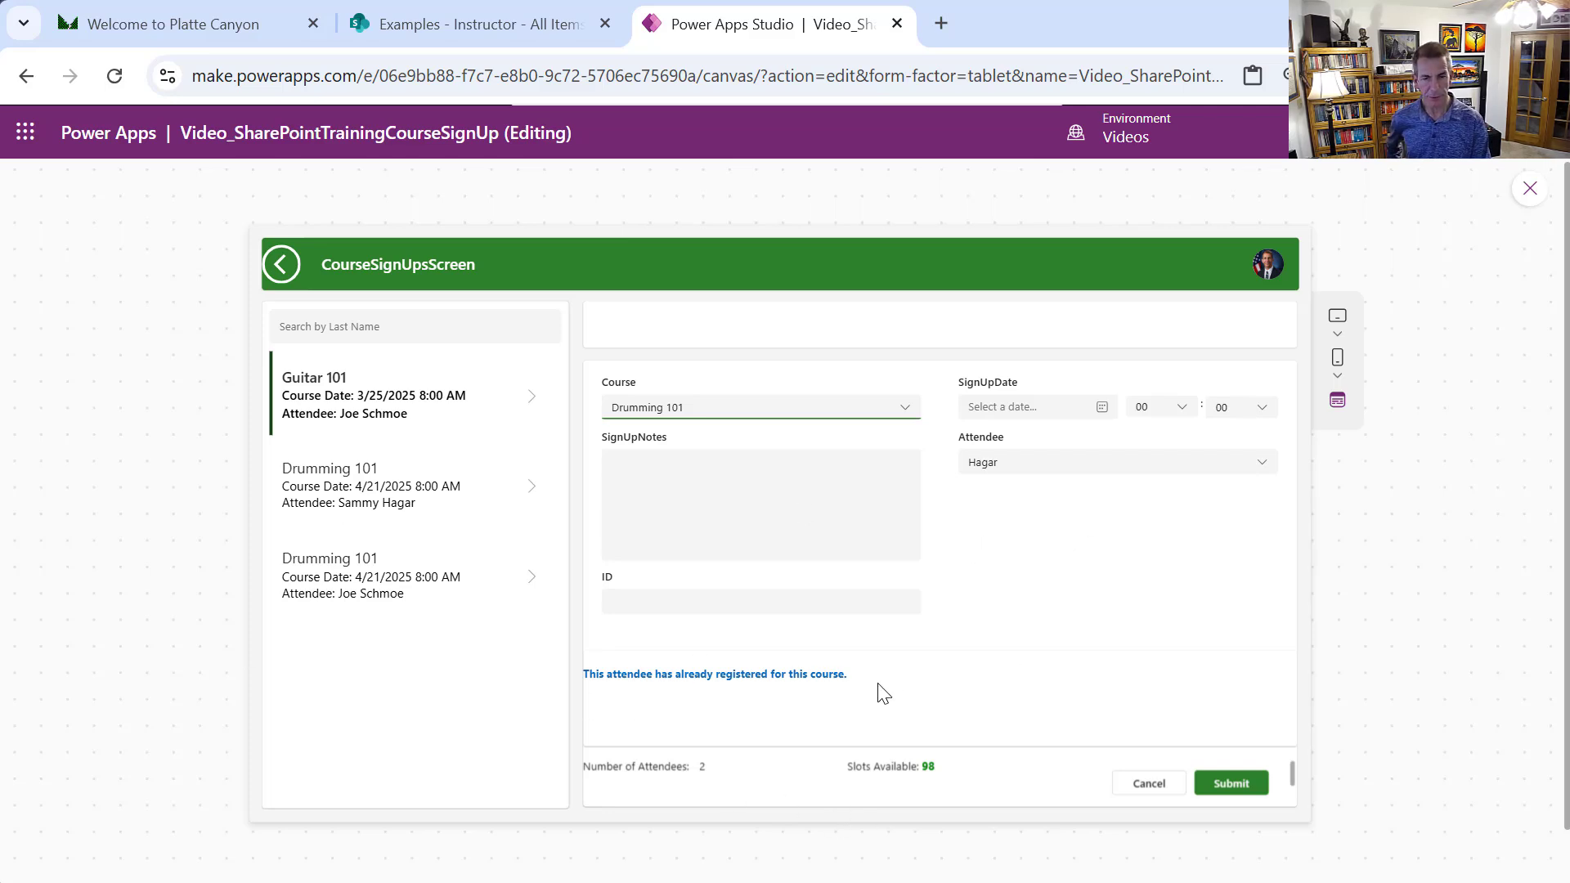
click(1085, 474)
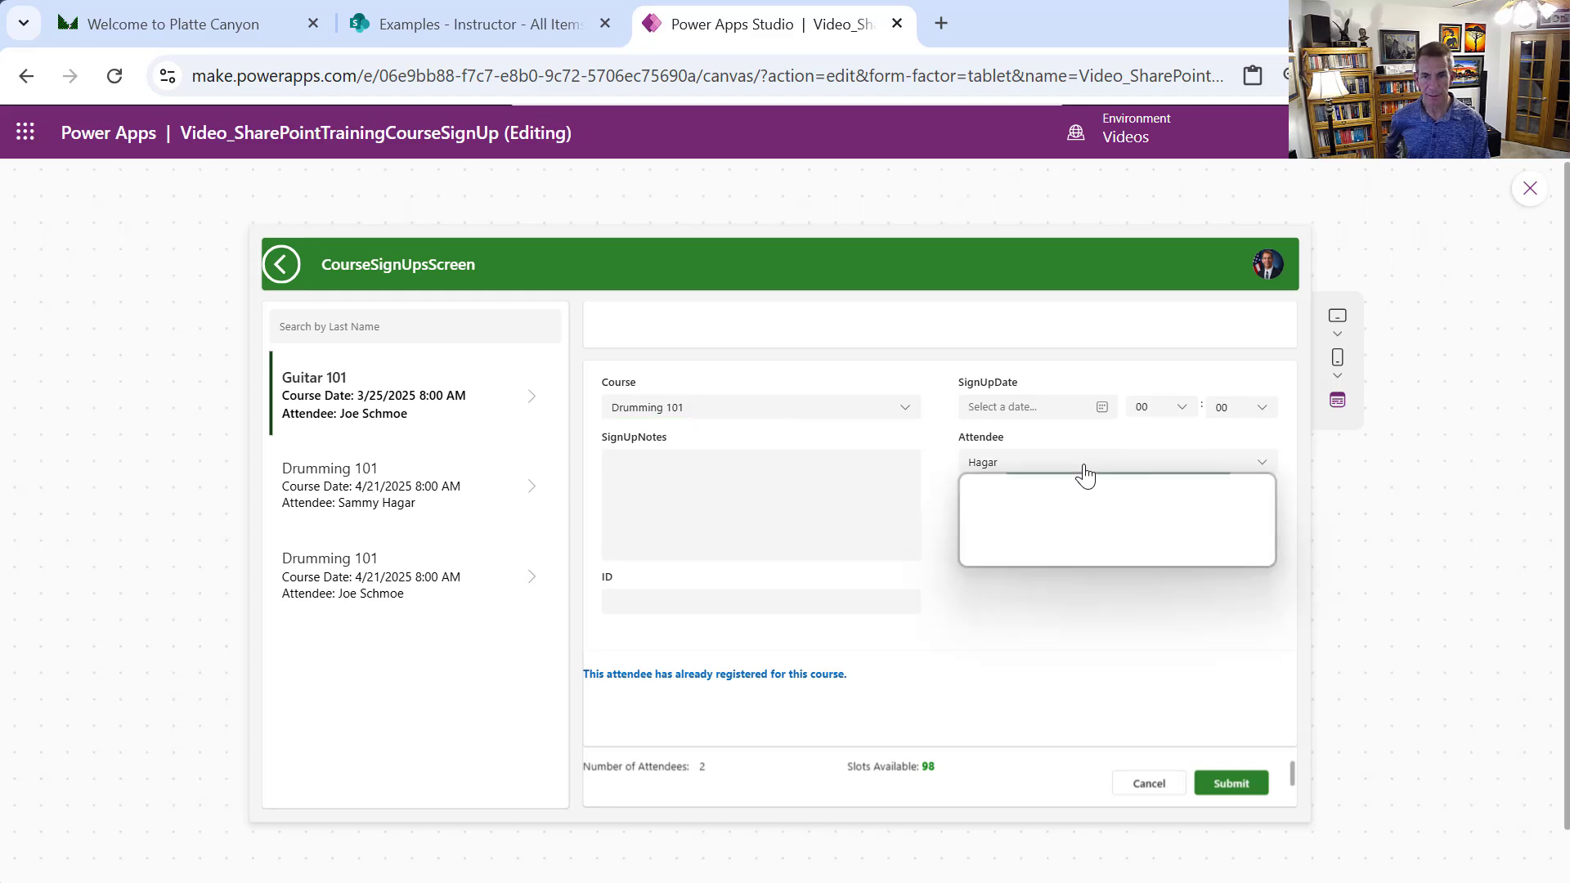
click(1080, 550)
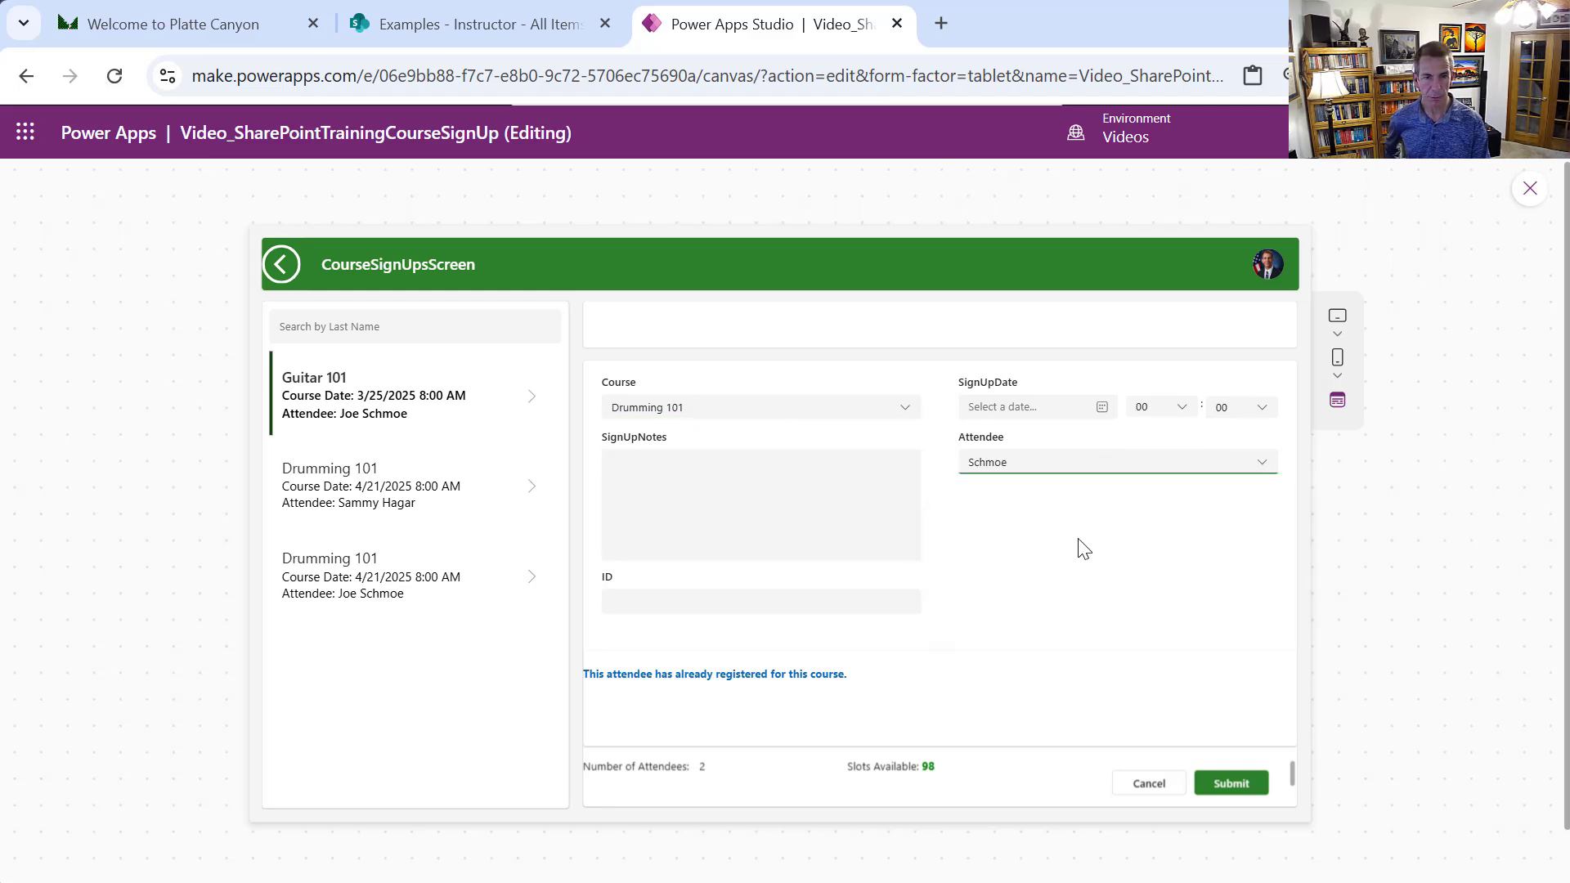
click(1052, 463)
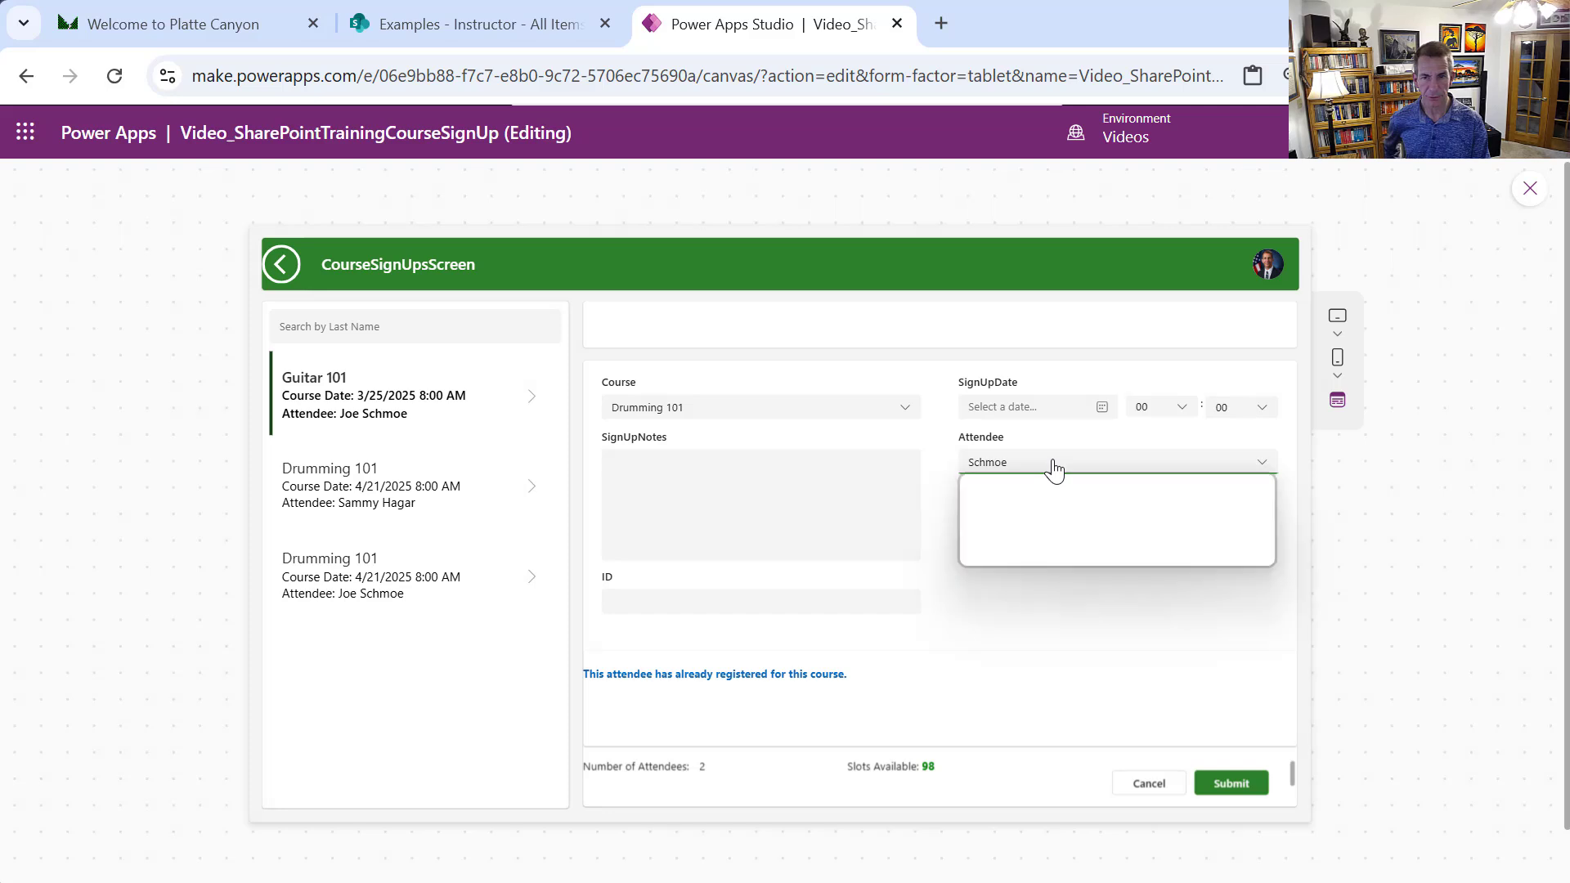
click(1049, 527)
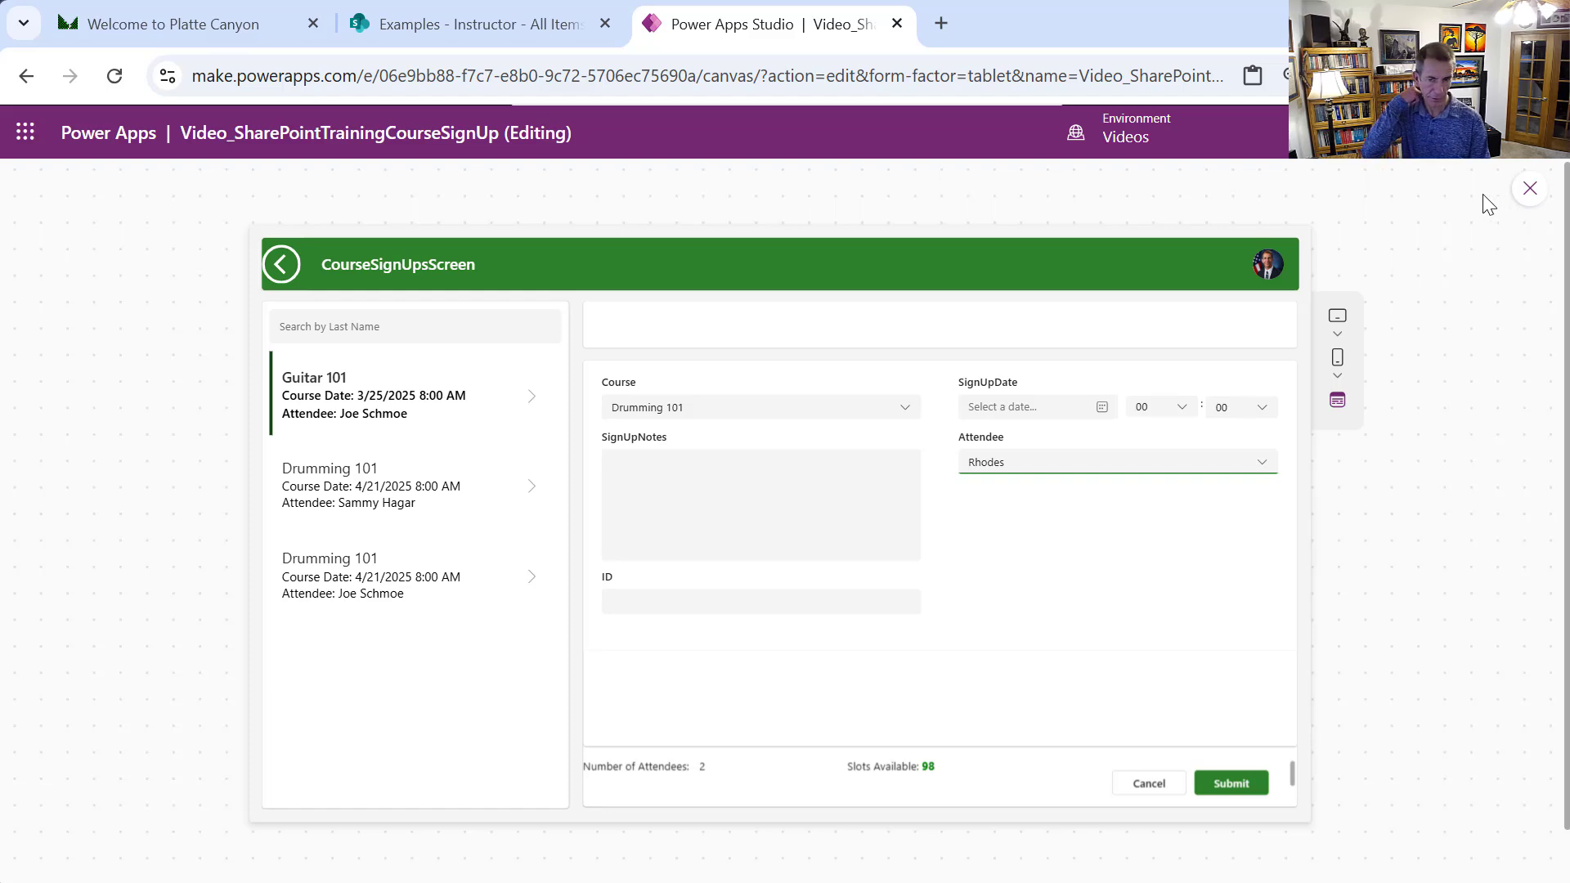
Close preview, select the SignUpDate card, view its Default formula, and unlock the card
click(1516, 200)
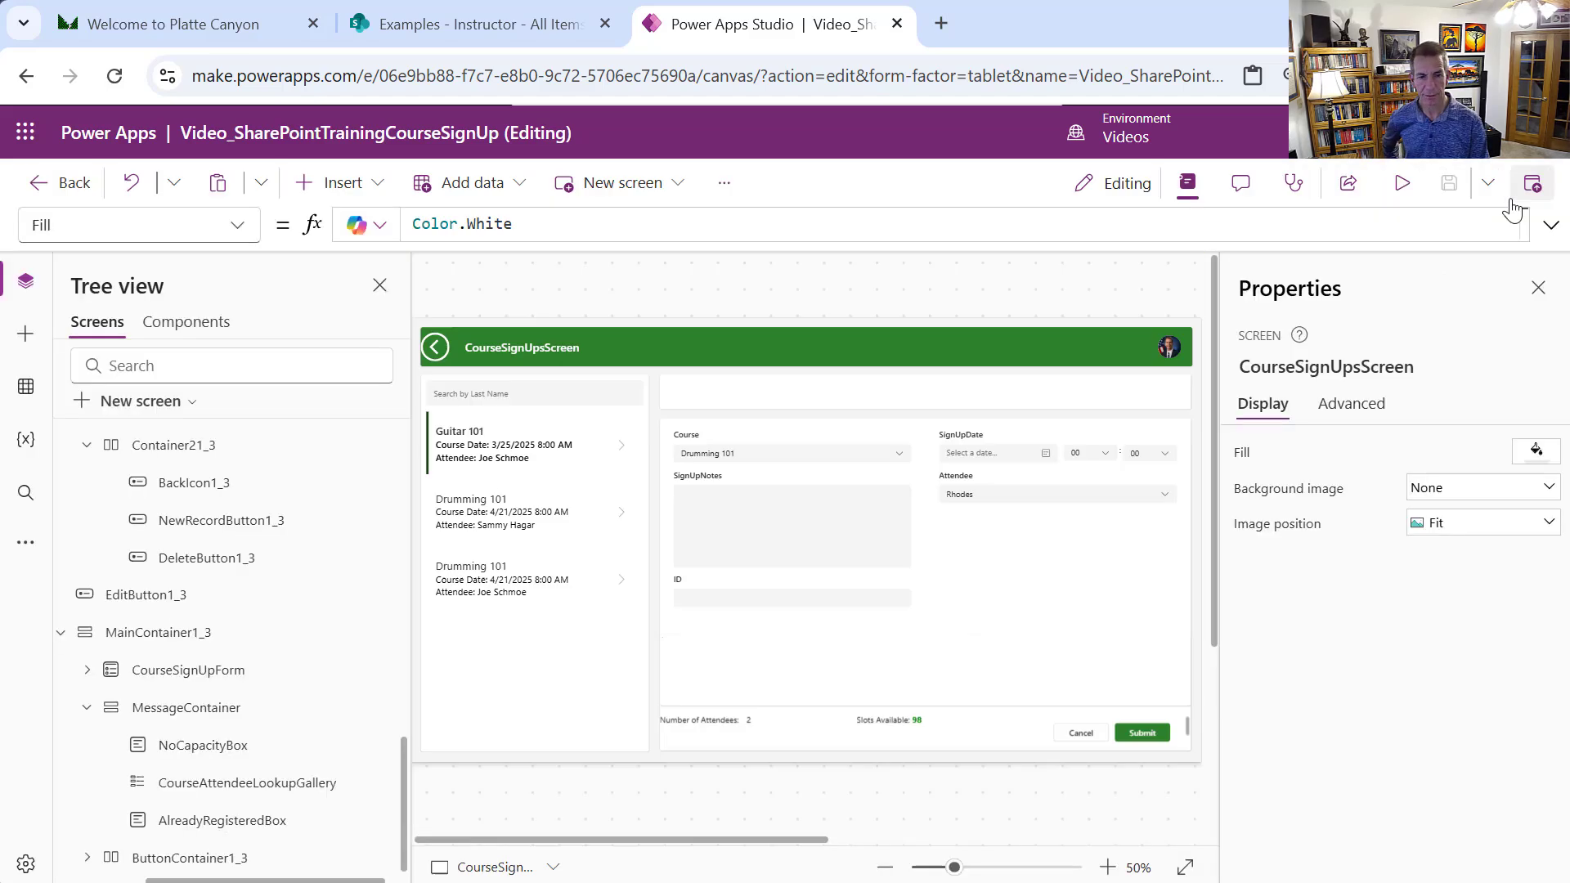
click(990, 467)
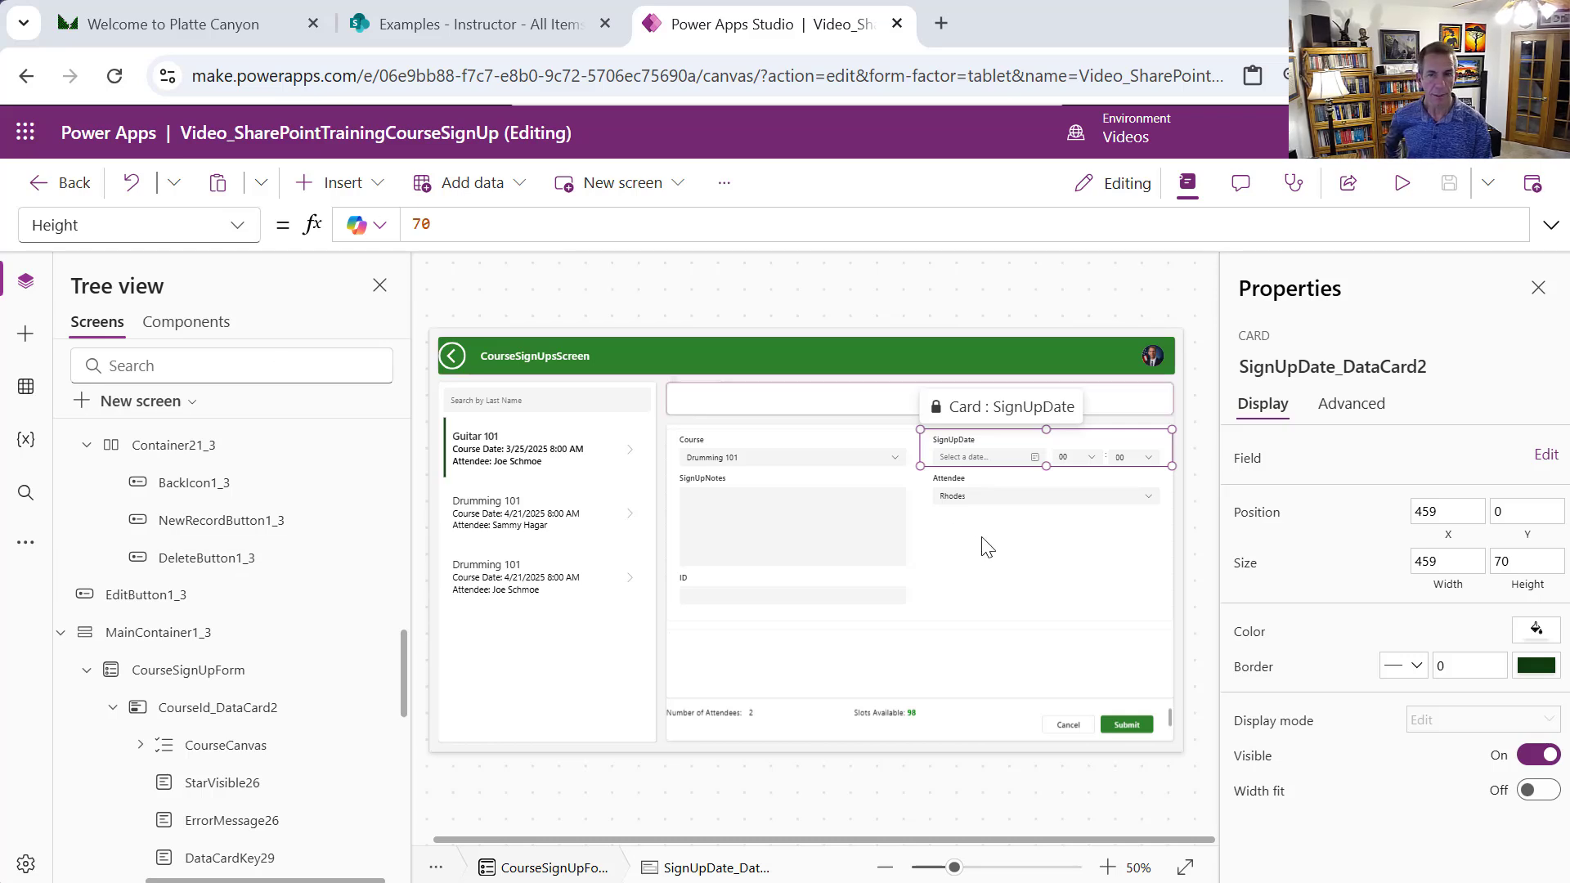
click(237, 225)
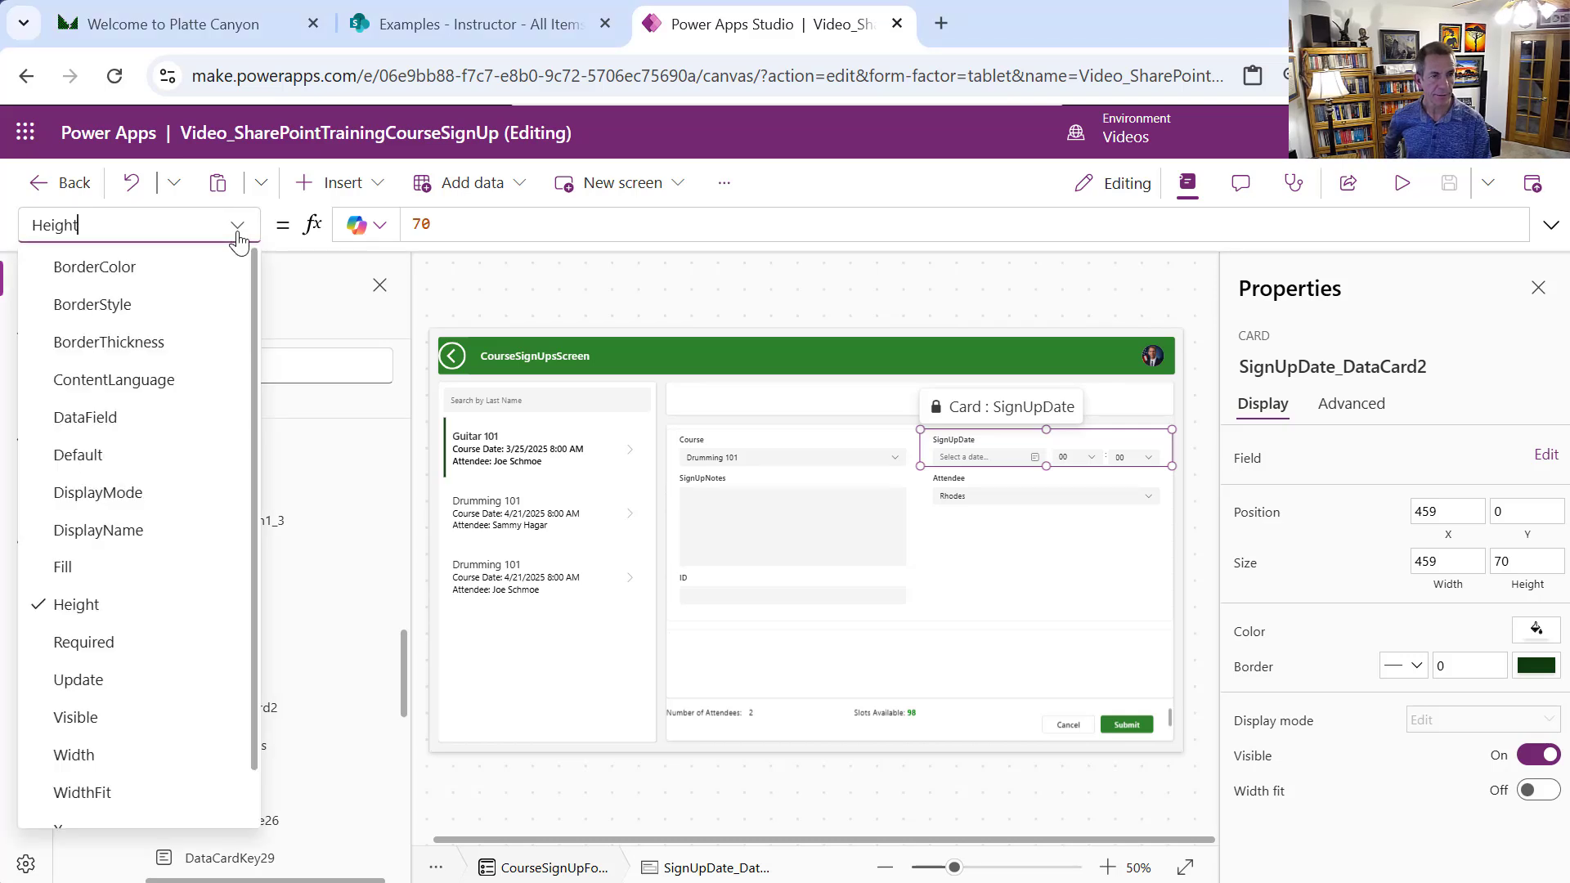
click(178, 456)
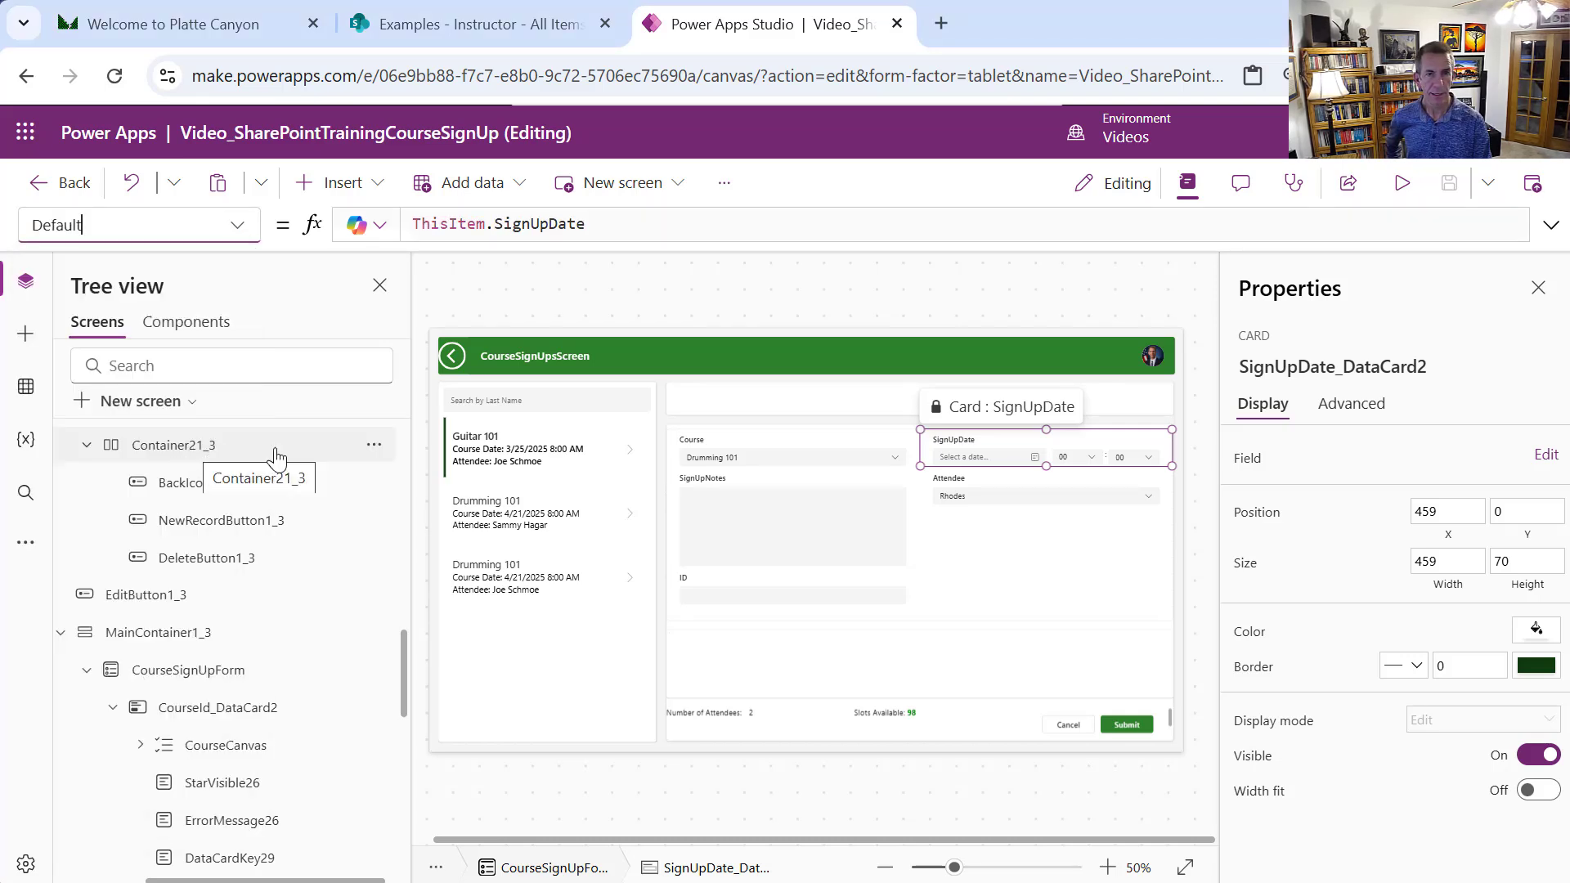
click(668, 233)
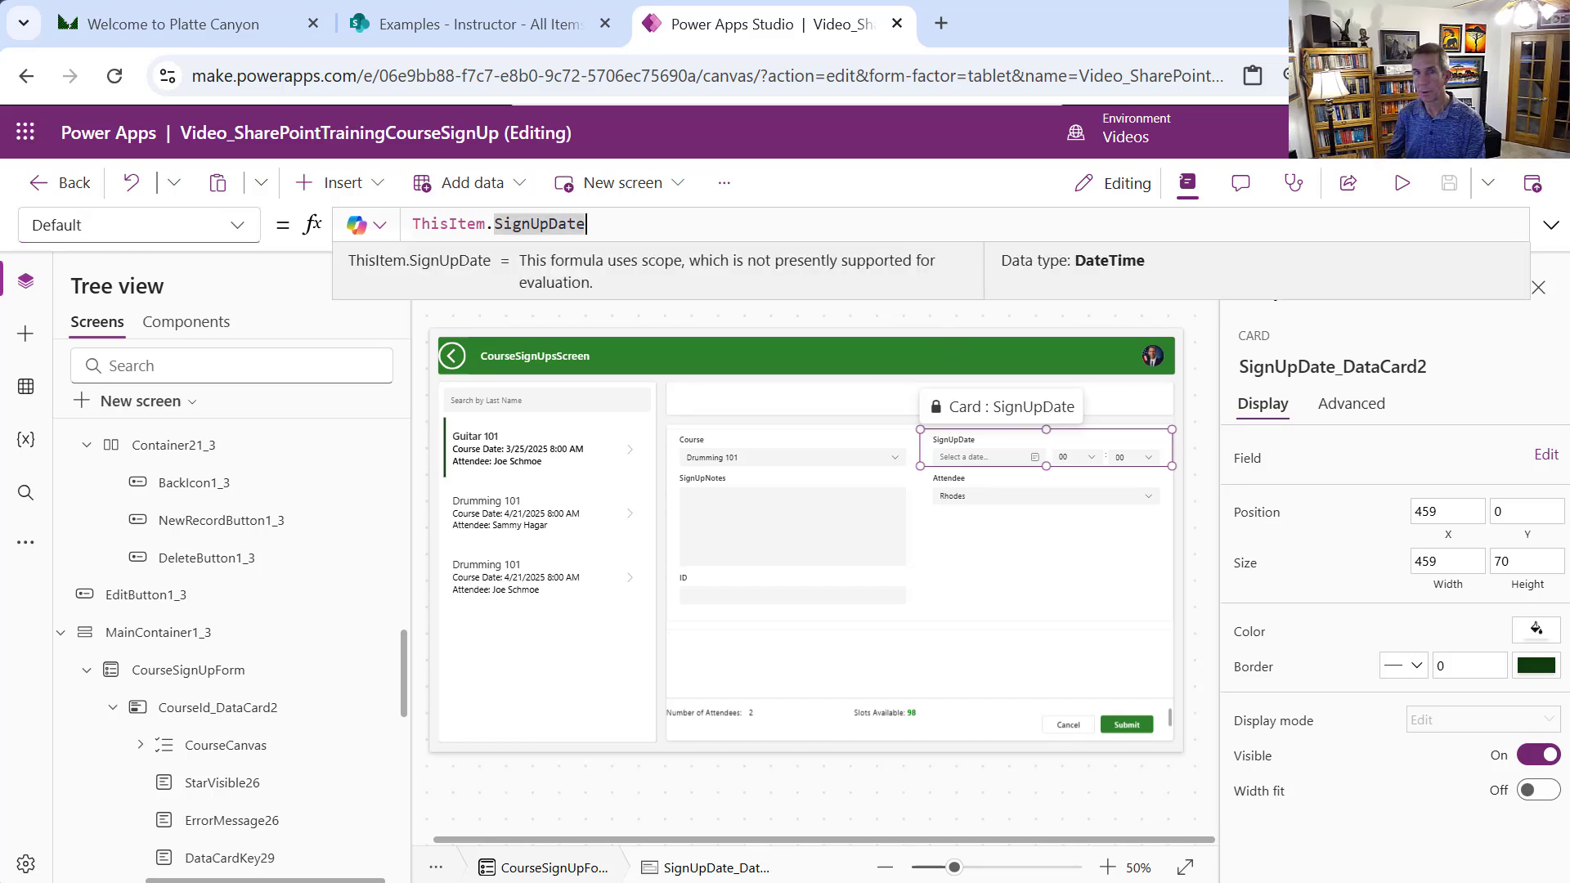
key(Home)
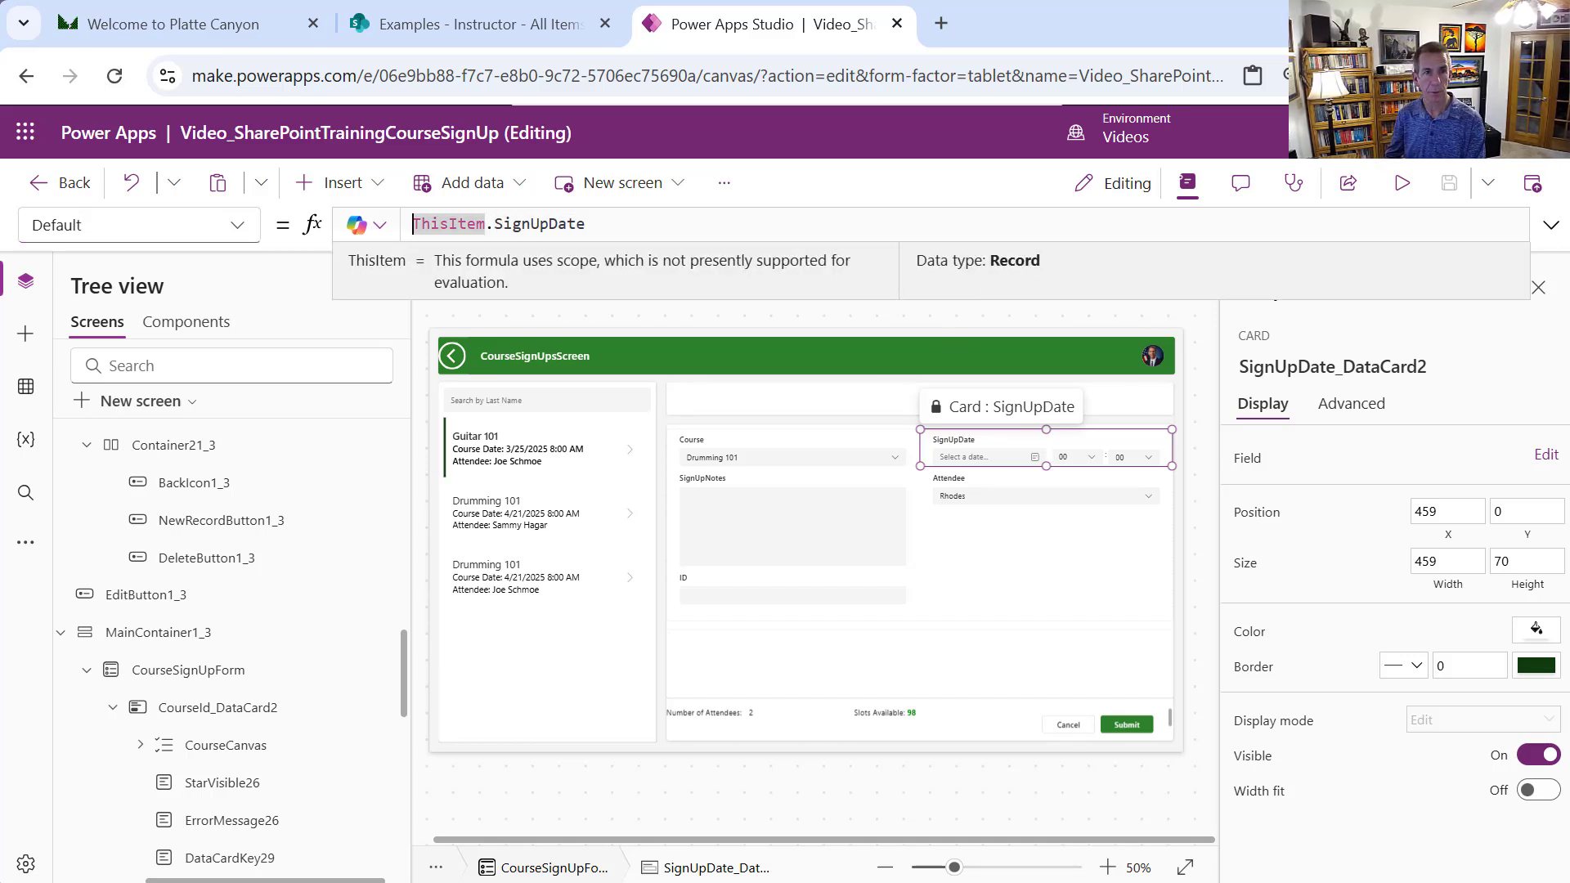
text(I)
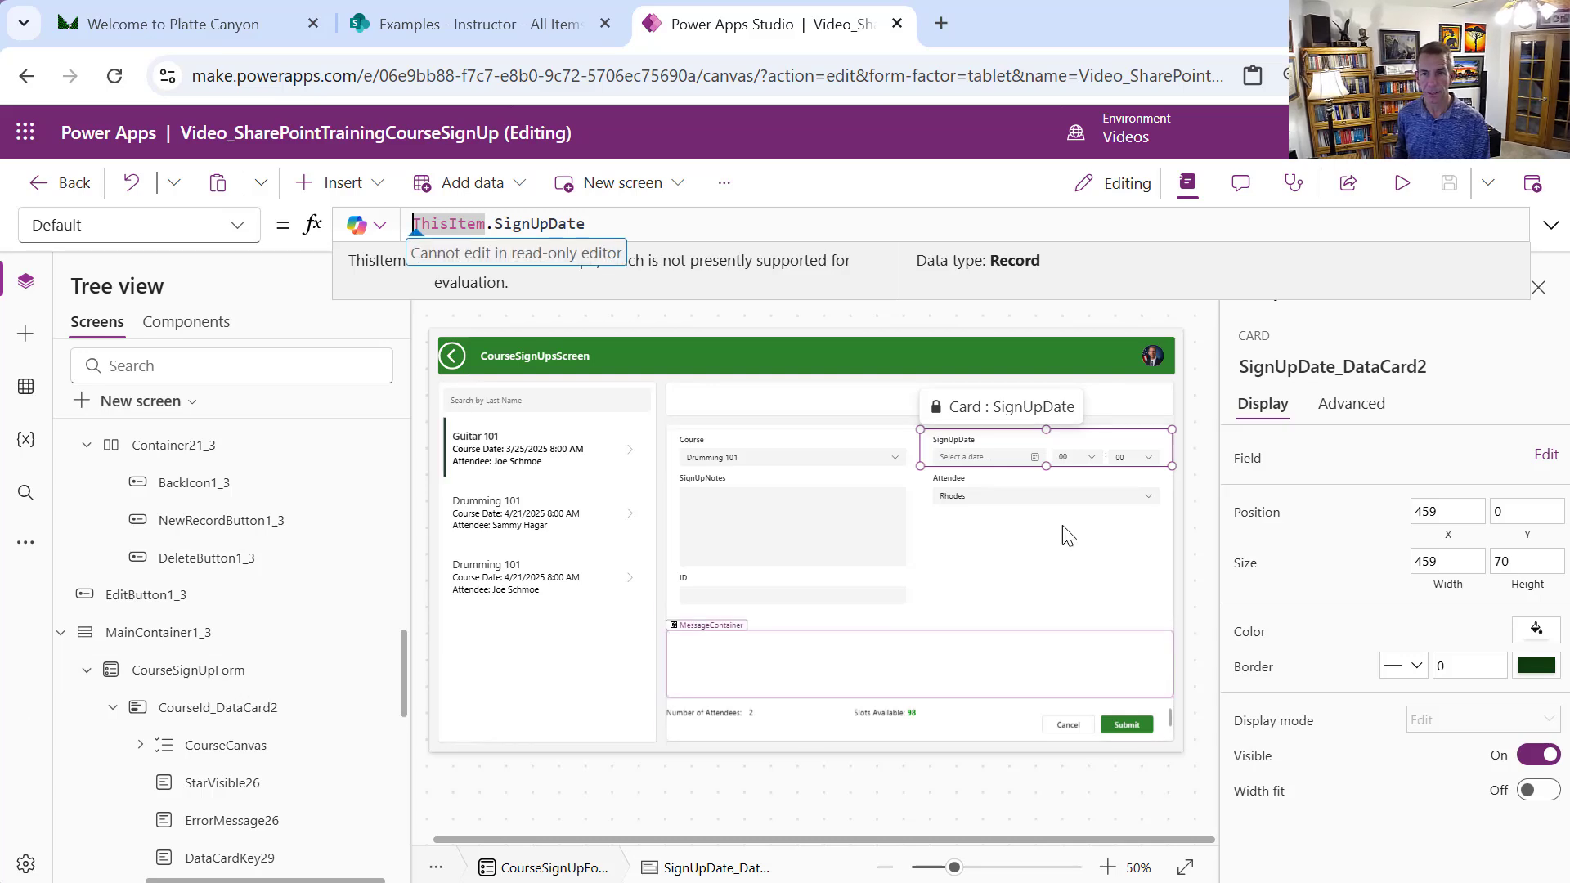
click(1363, 419)
click(1388, 463)
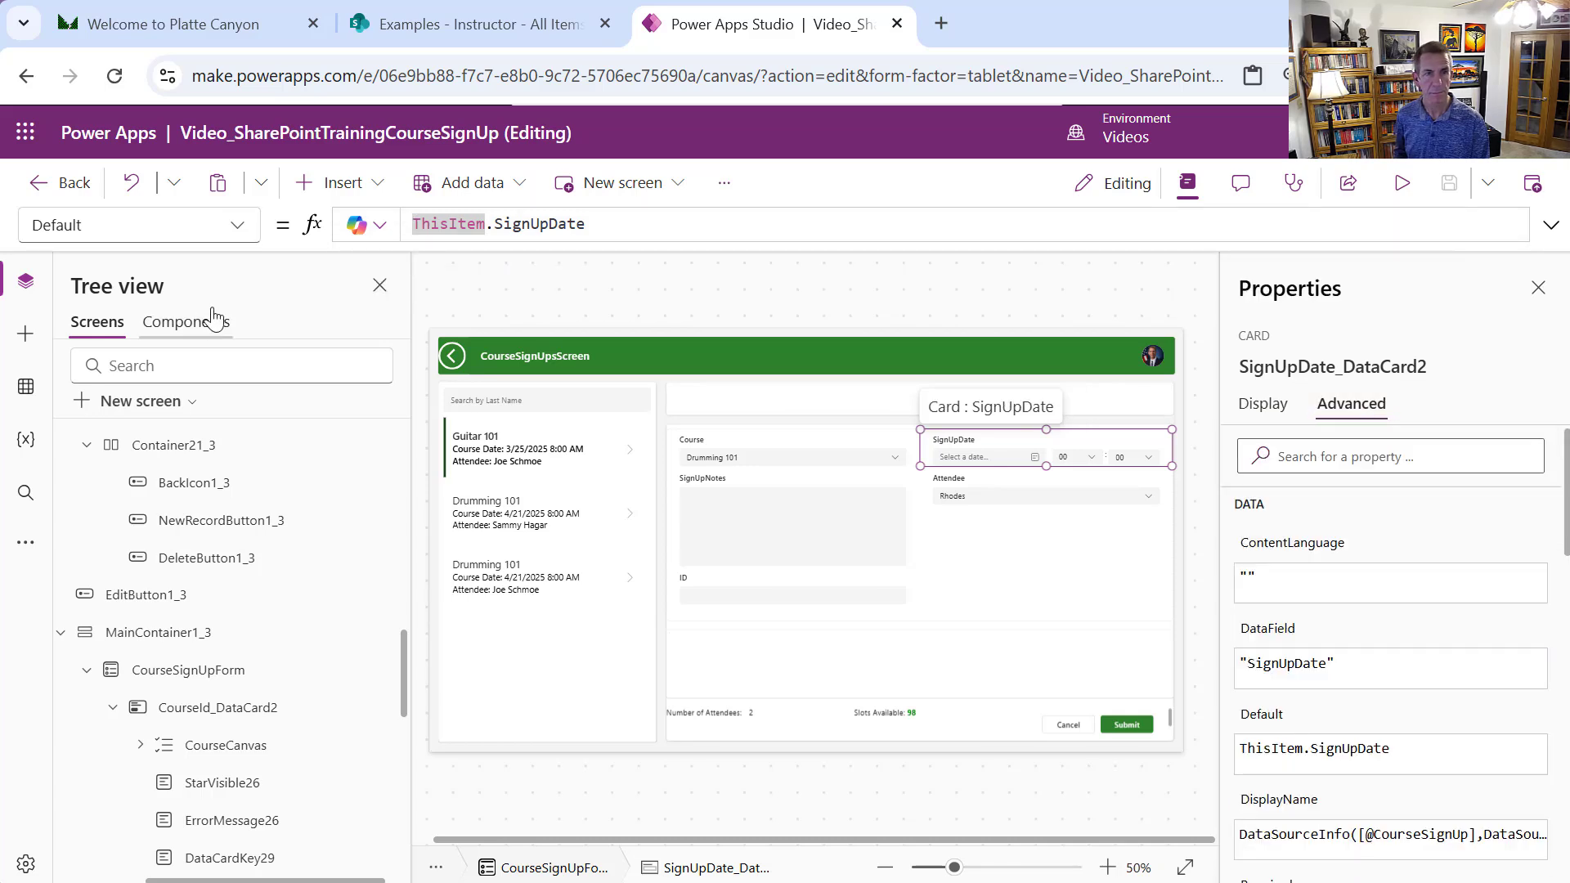
Set the SignUpDate card's Default to If(CourseSignUpForm.Mode = FormMode.New, Now(), ThisItem.SignUpDate)
click(701, 217)
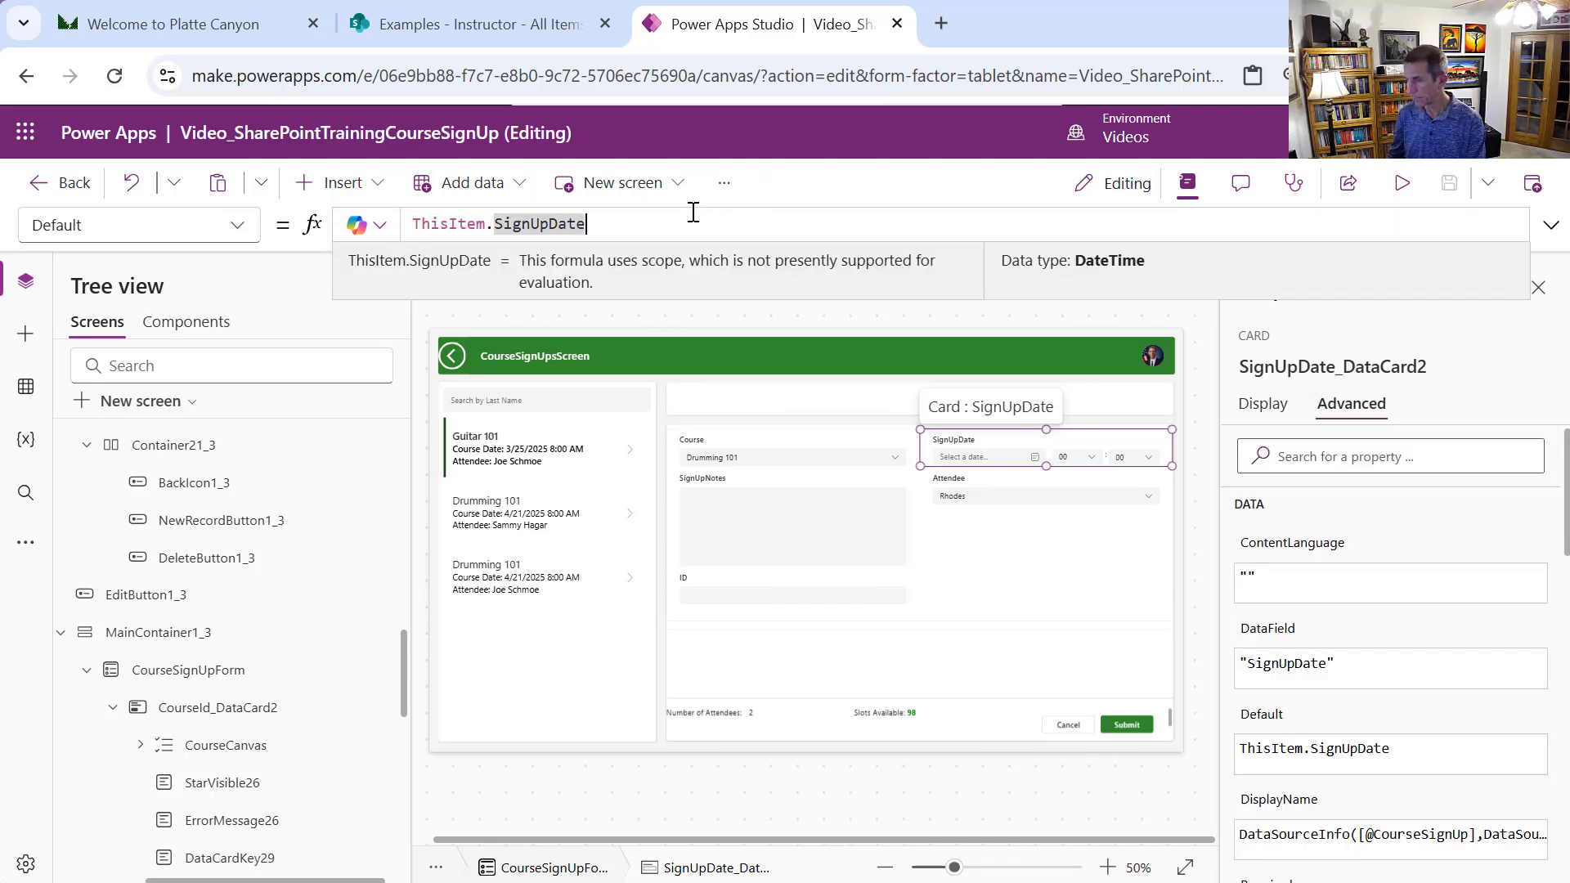
key(Home)
text(If)
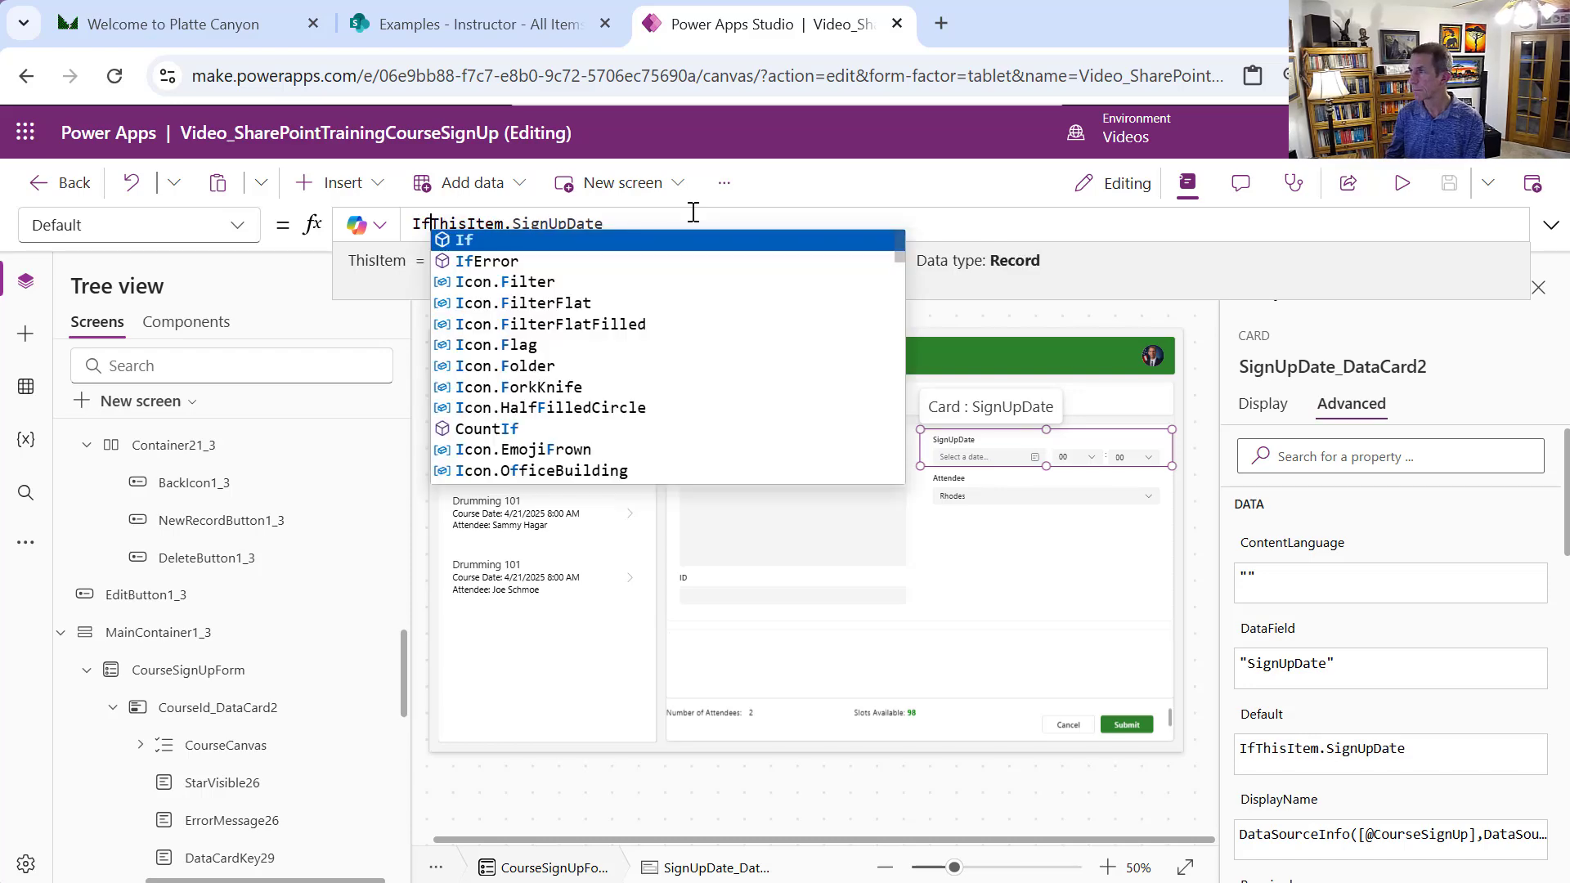
text((CourseSign)
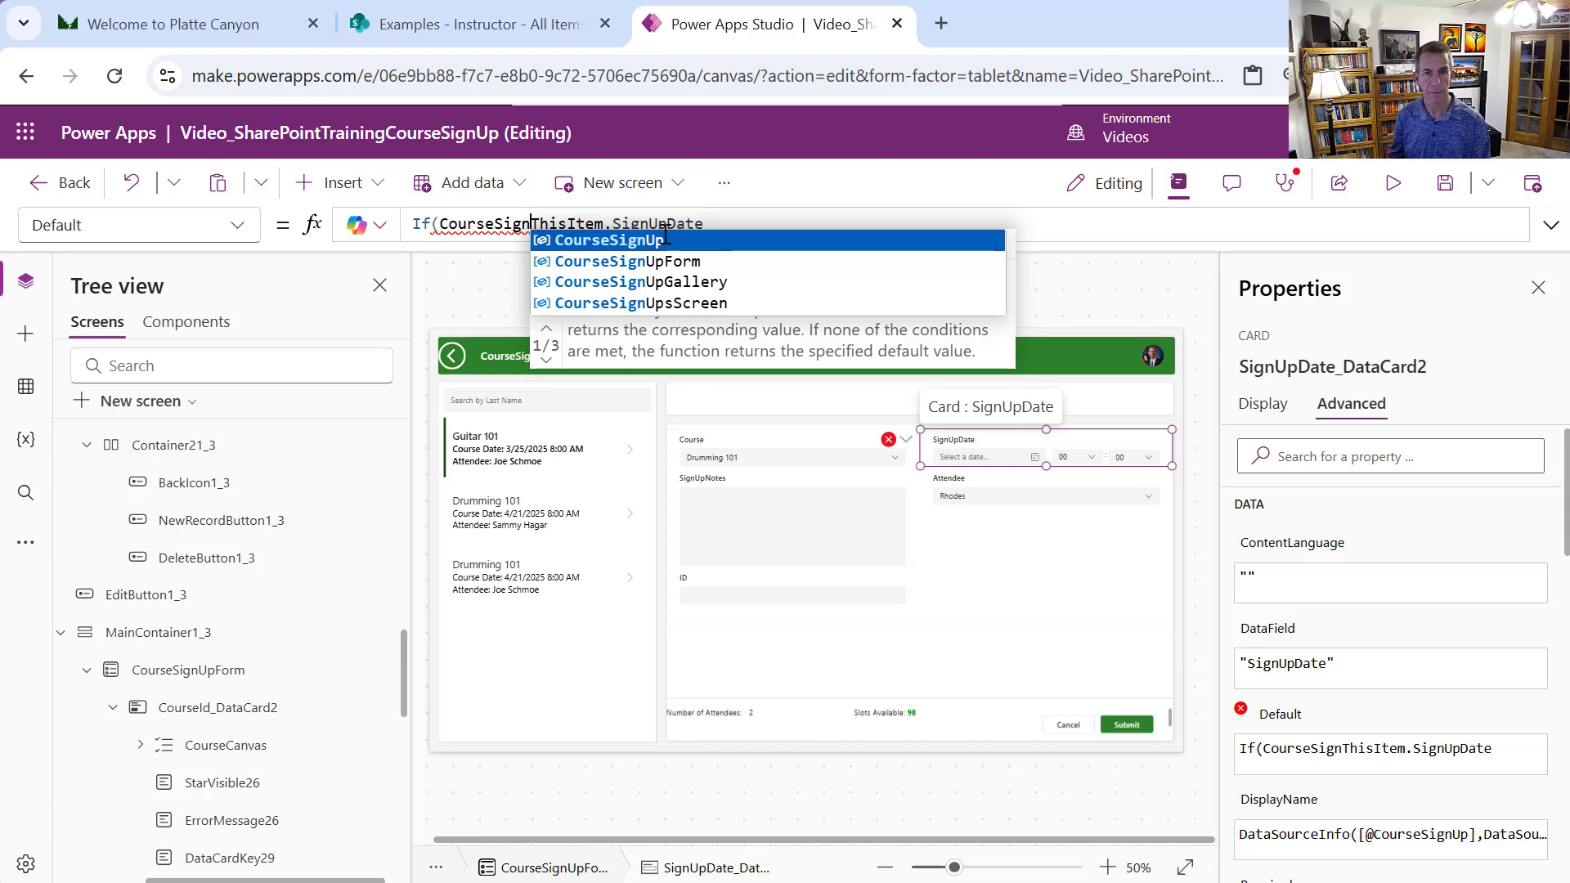
click(683, 245)
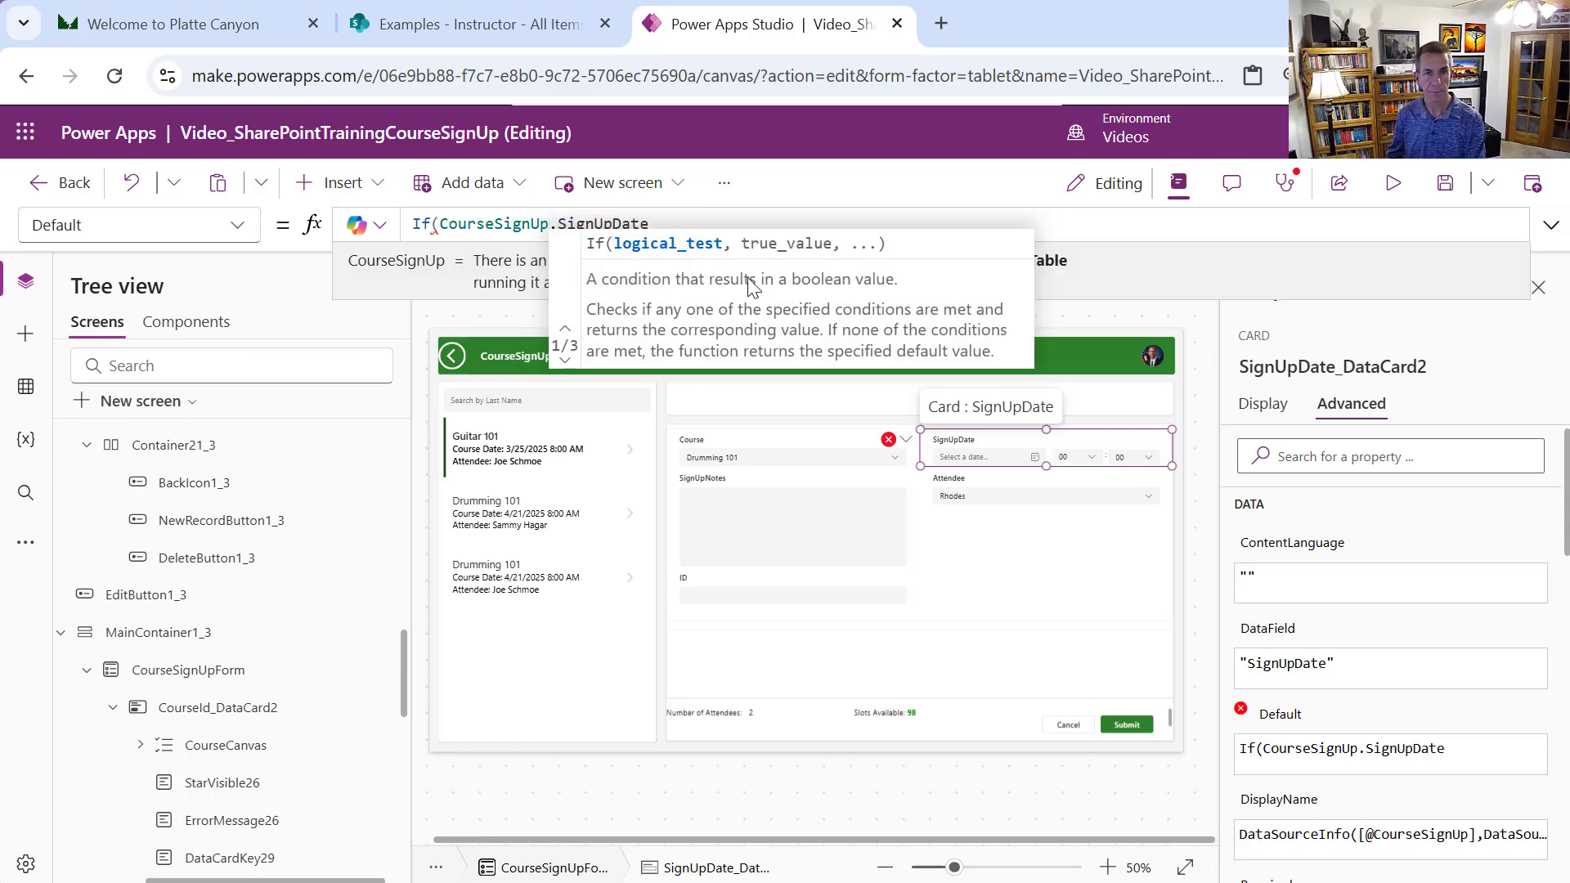
text(Form.)
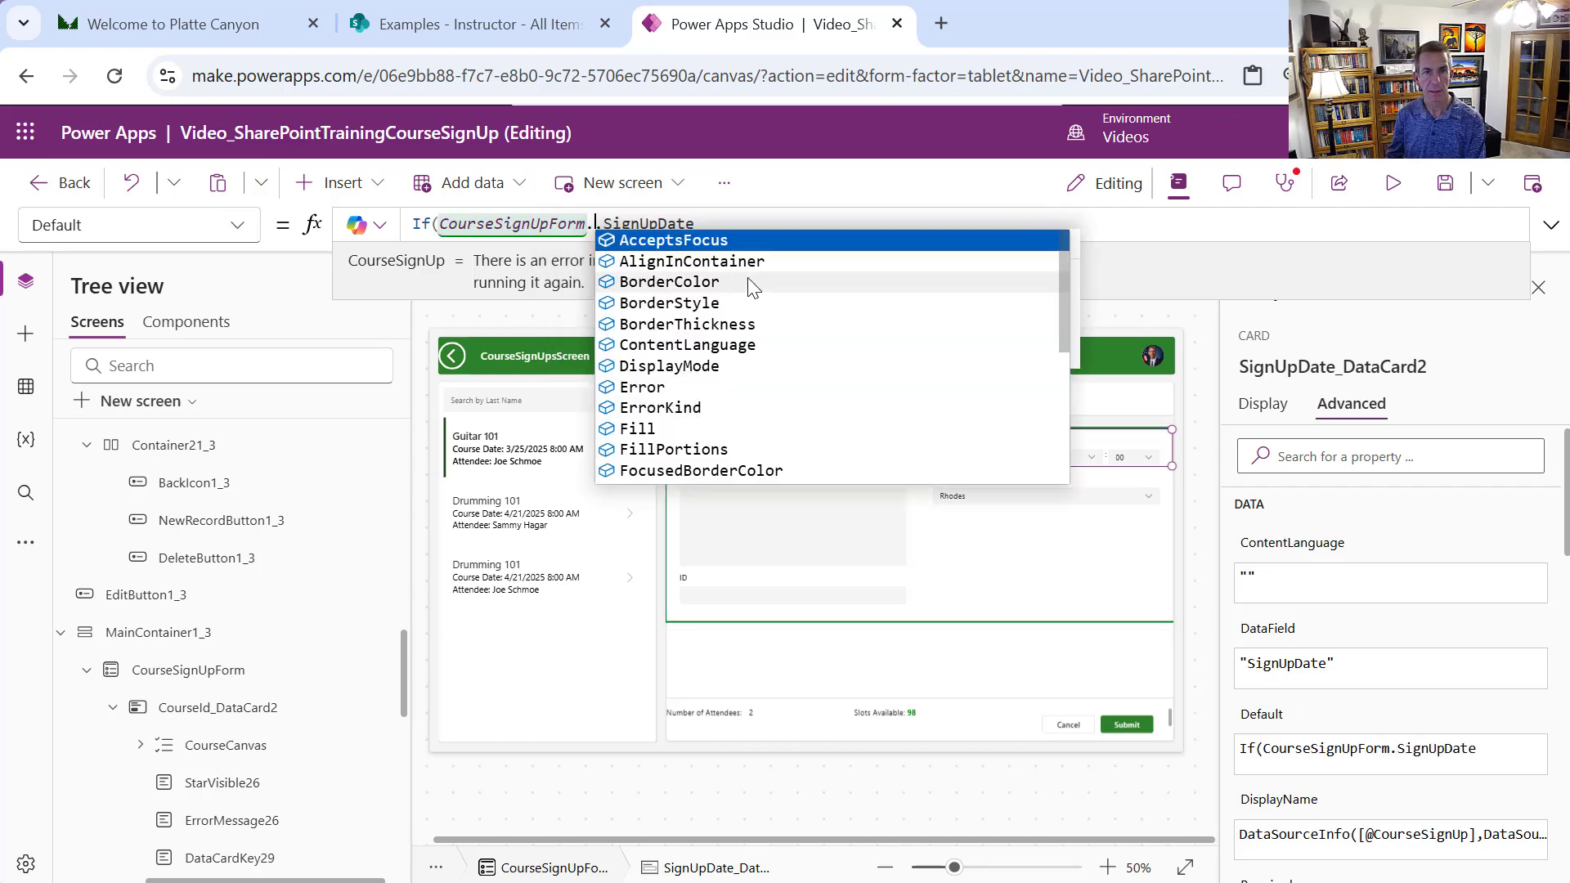
text(Mode )
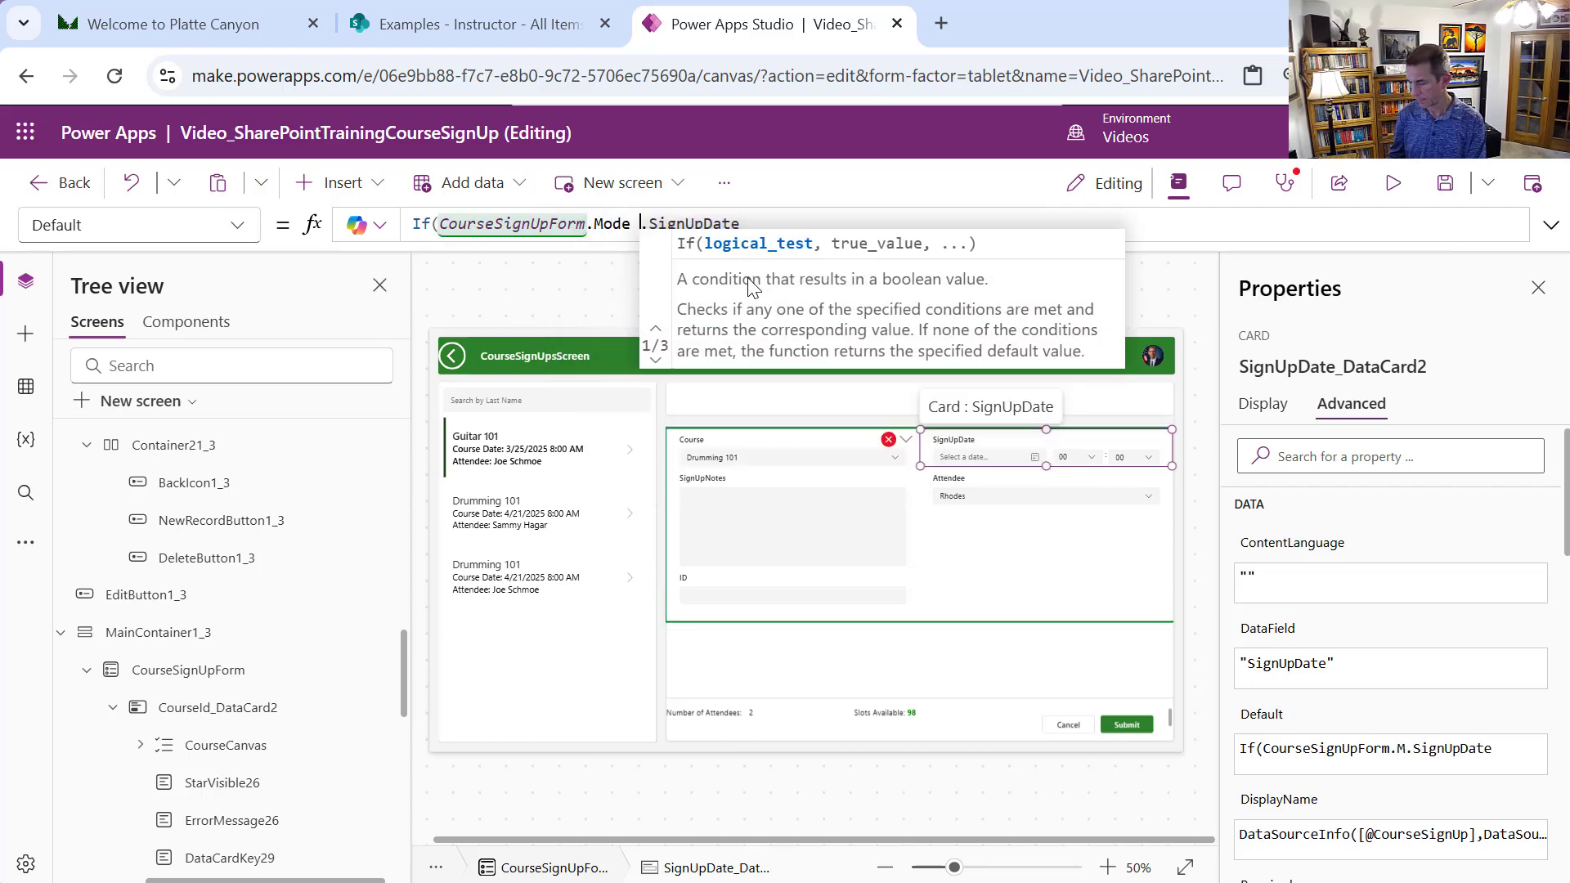
text(= FormM)
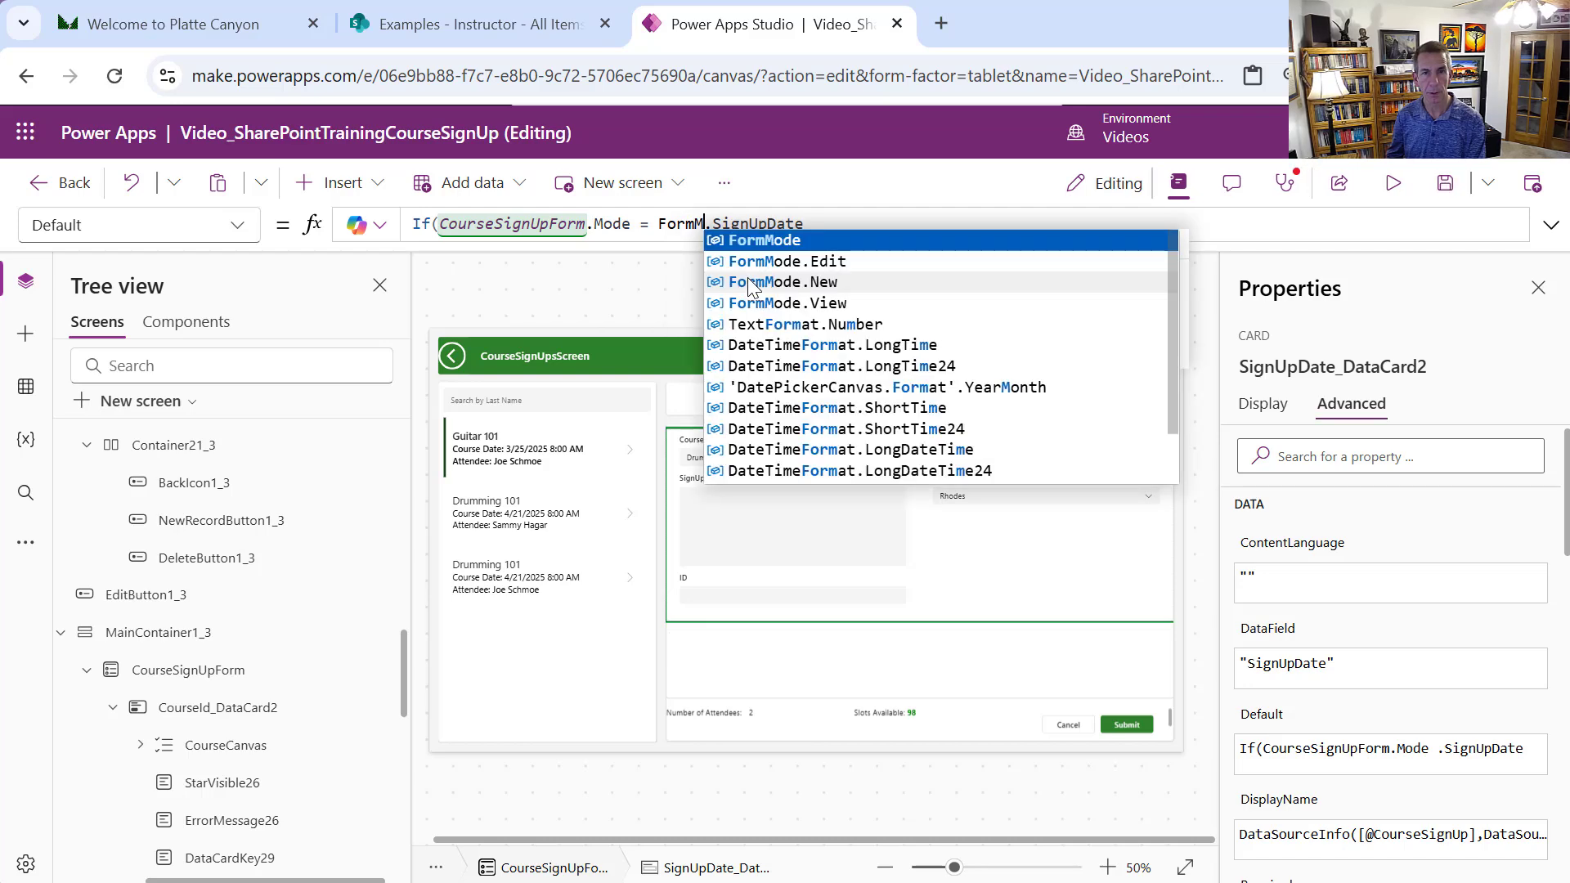
text(ode.)
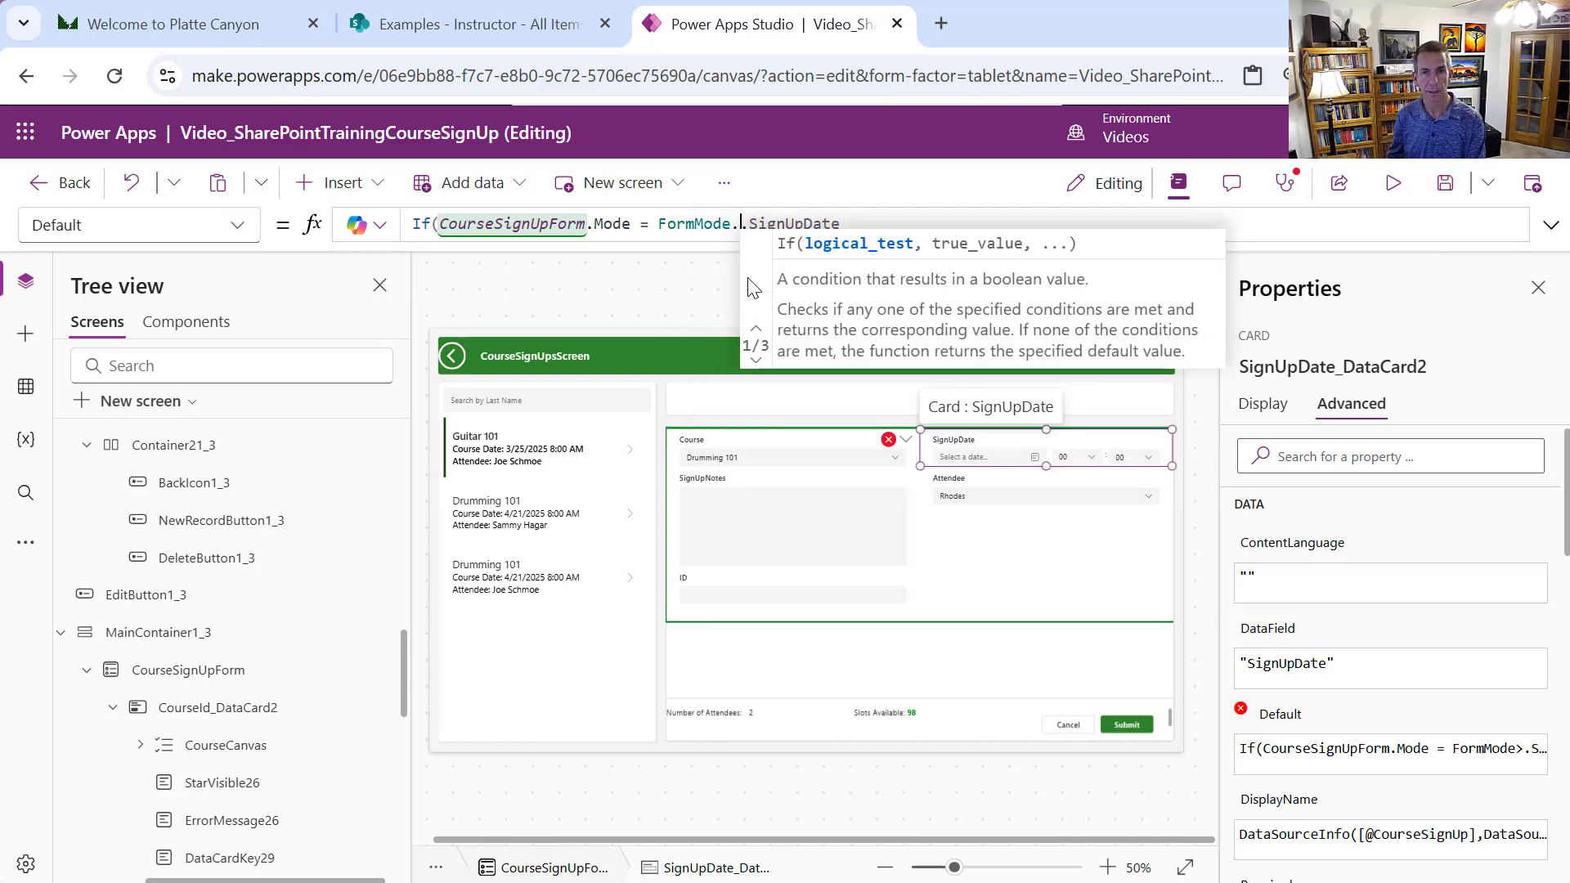
text(N)
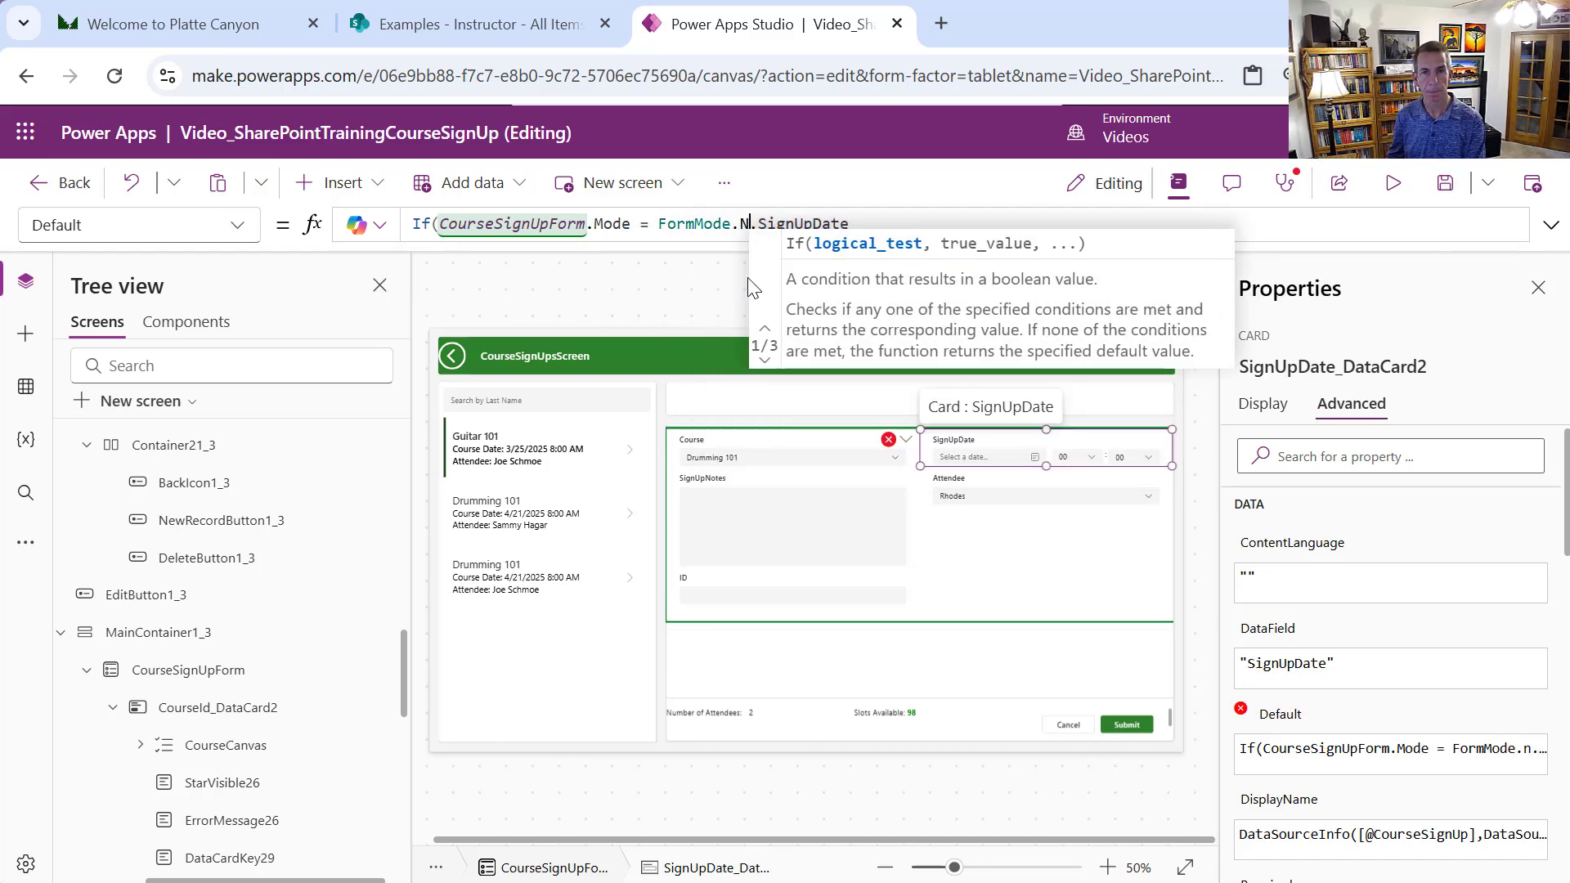
text(ew,)
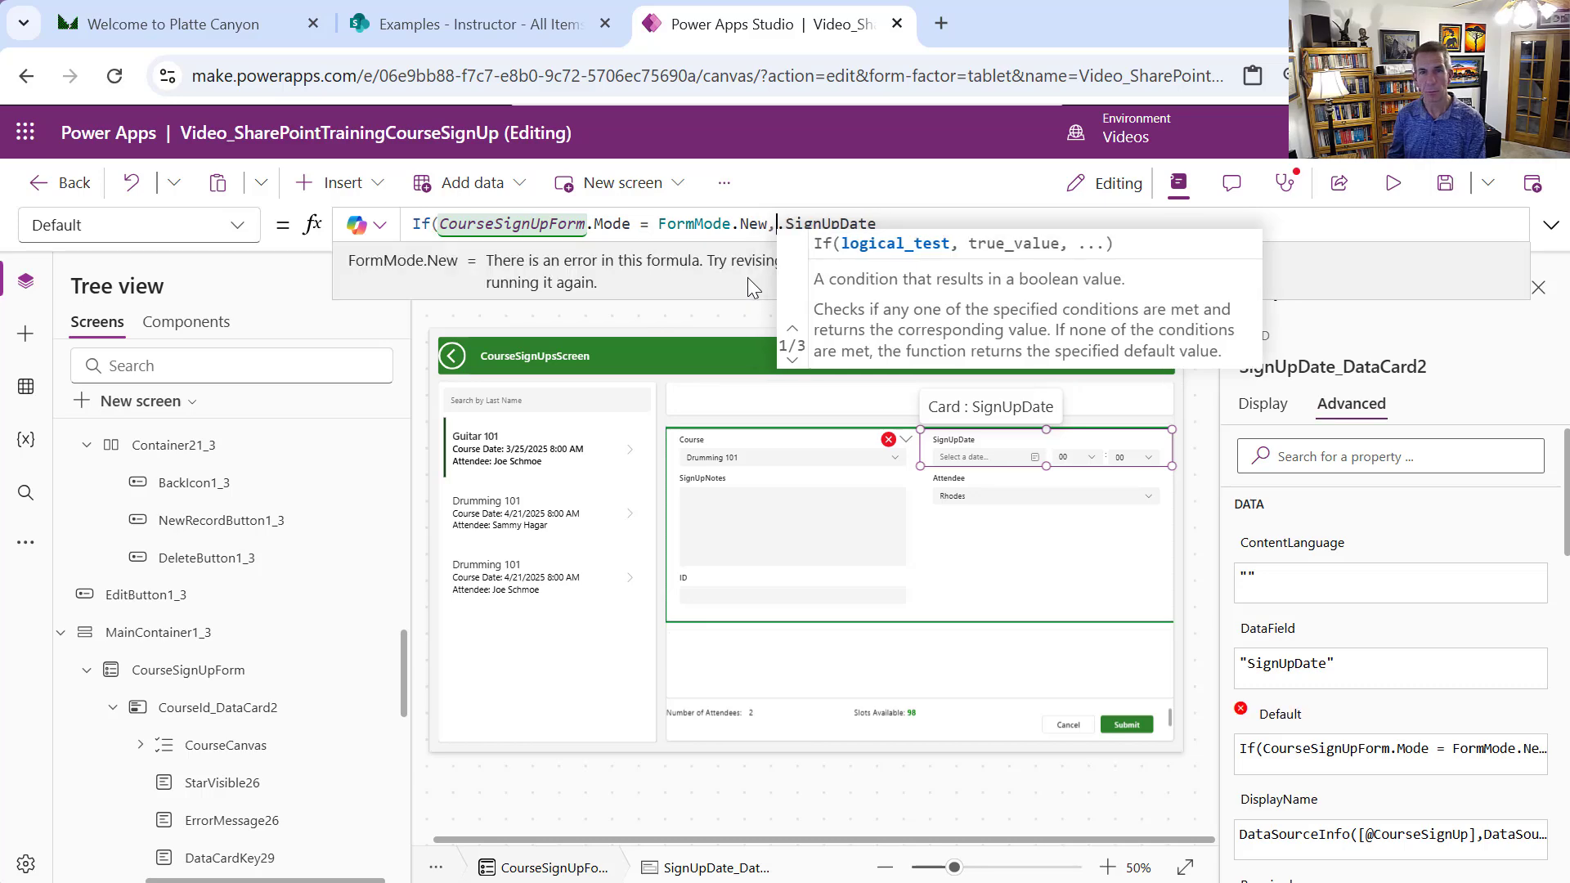
text( Now)
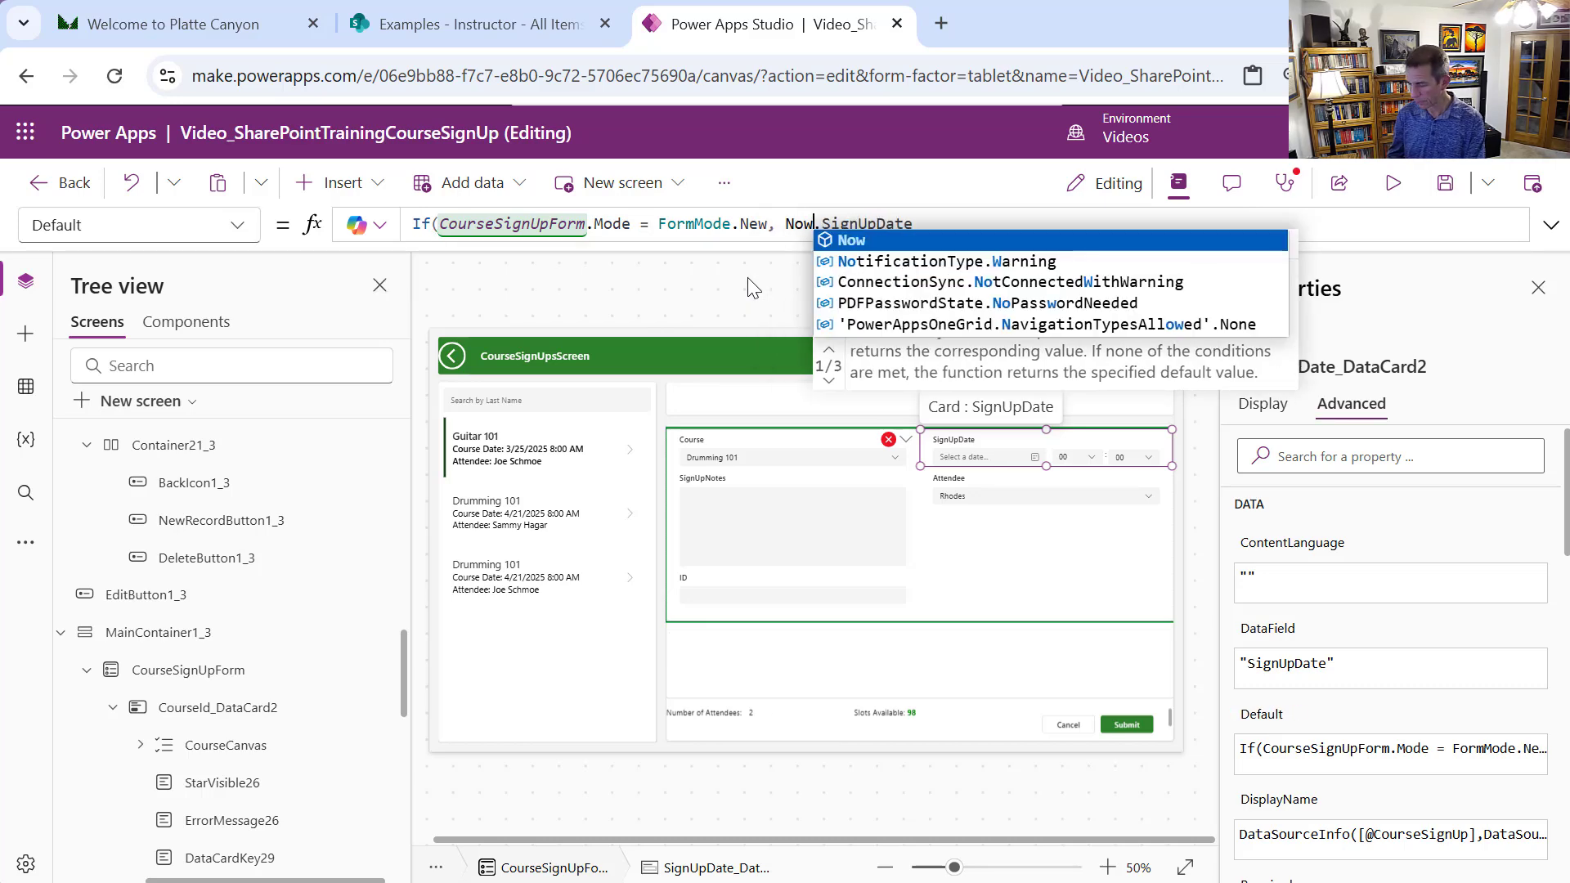
text(())
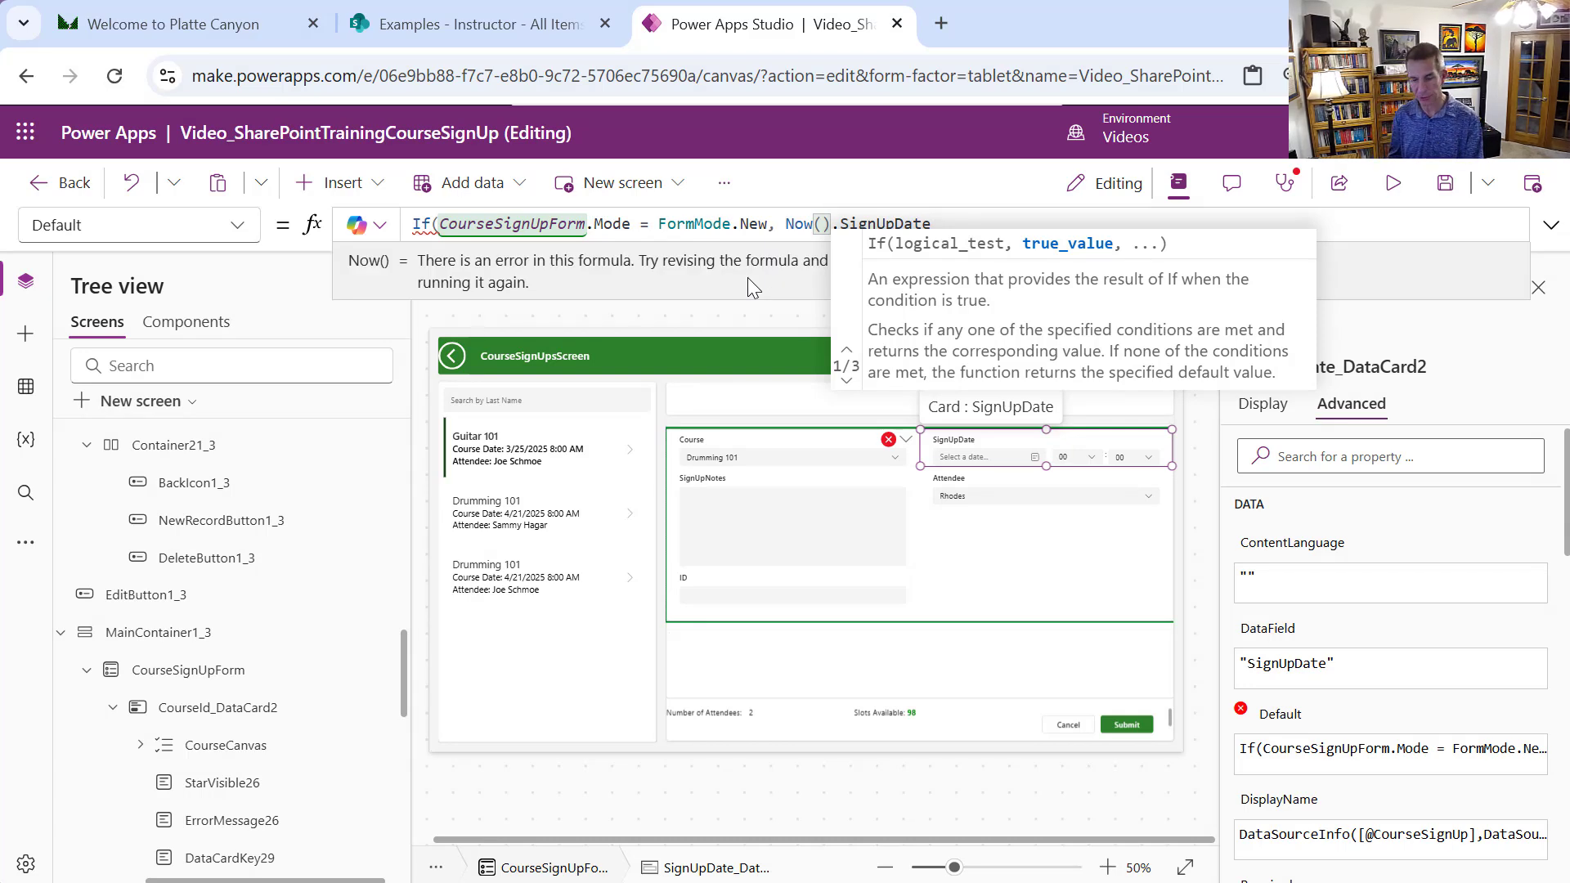
text(, )
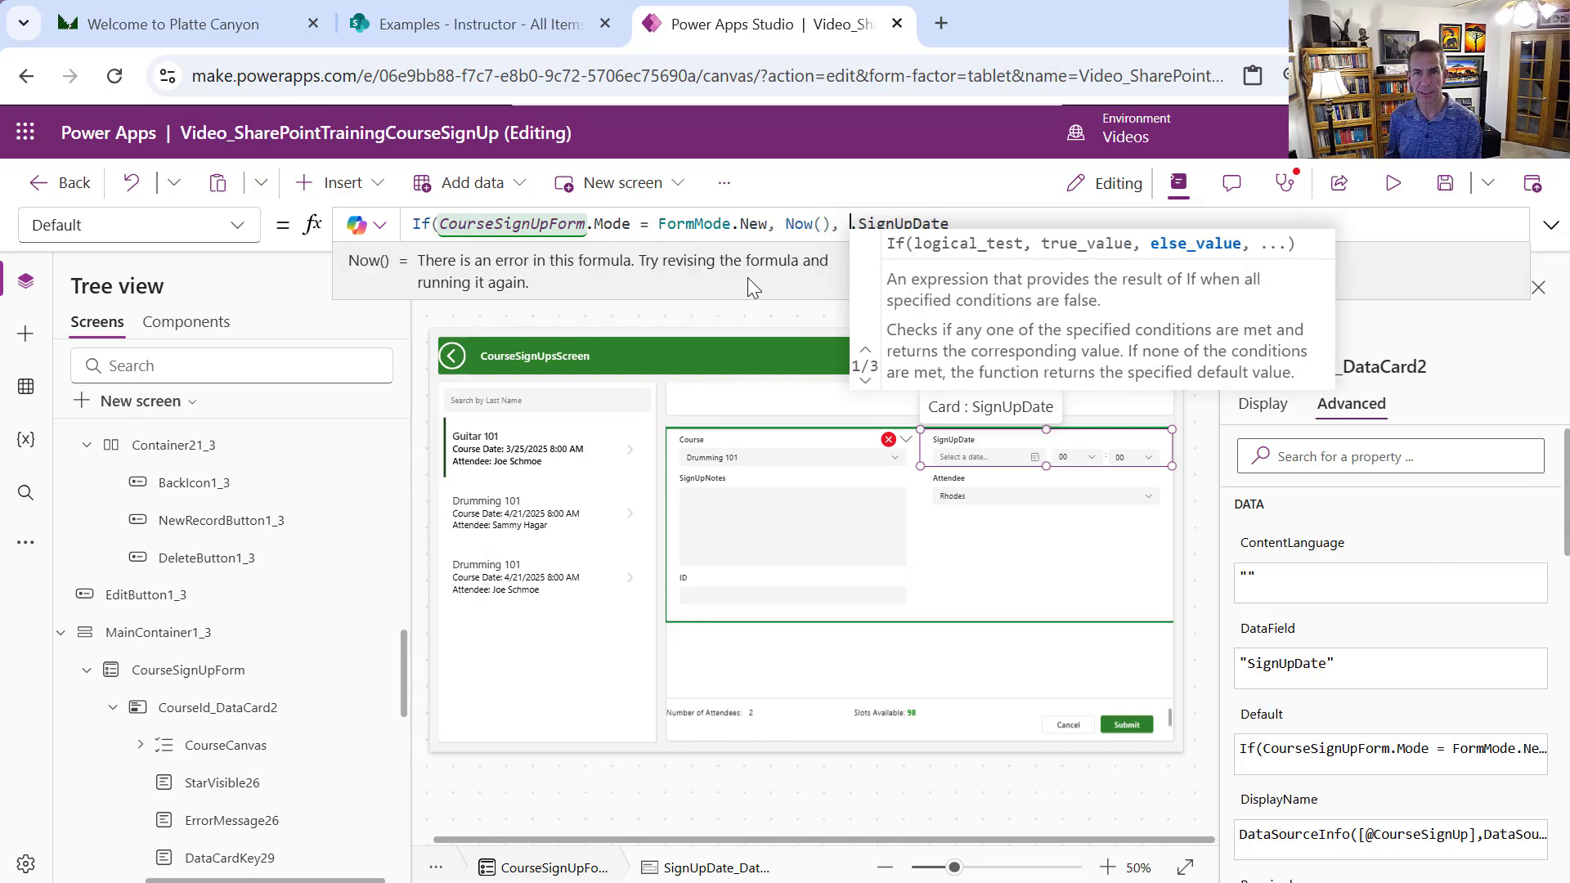
text(Th)
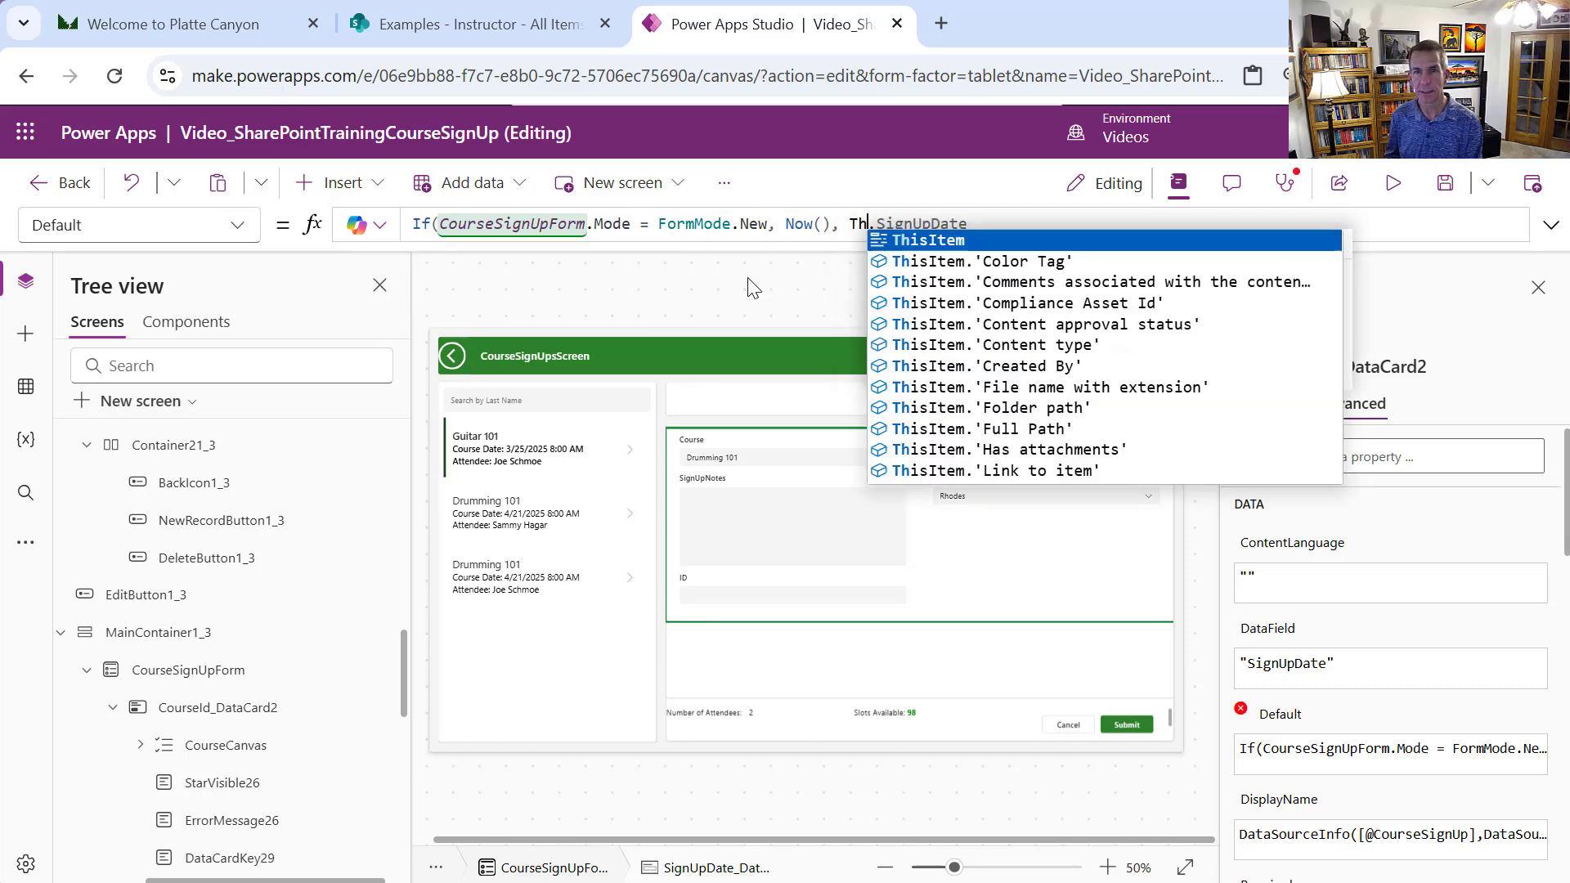
text(is)
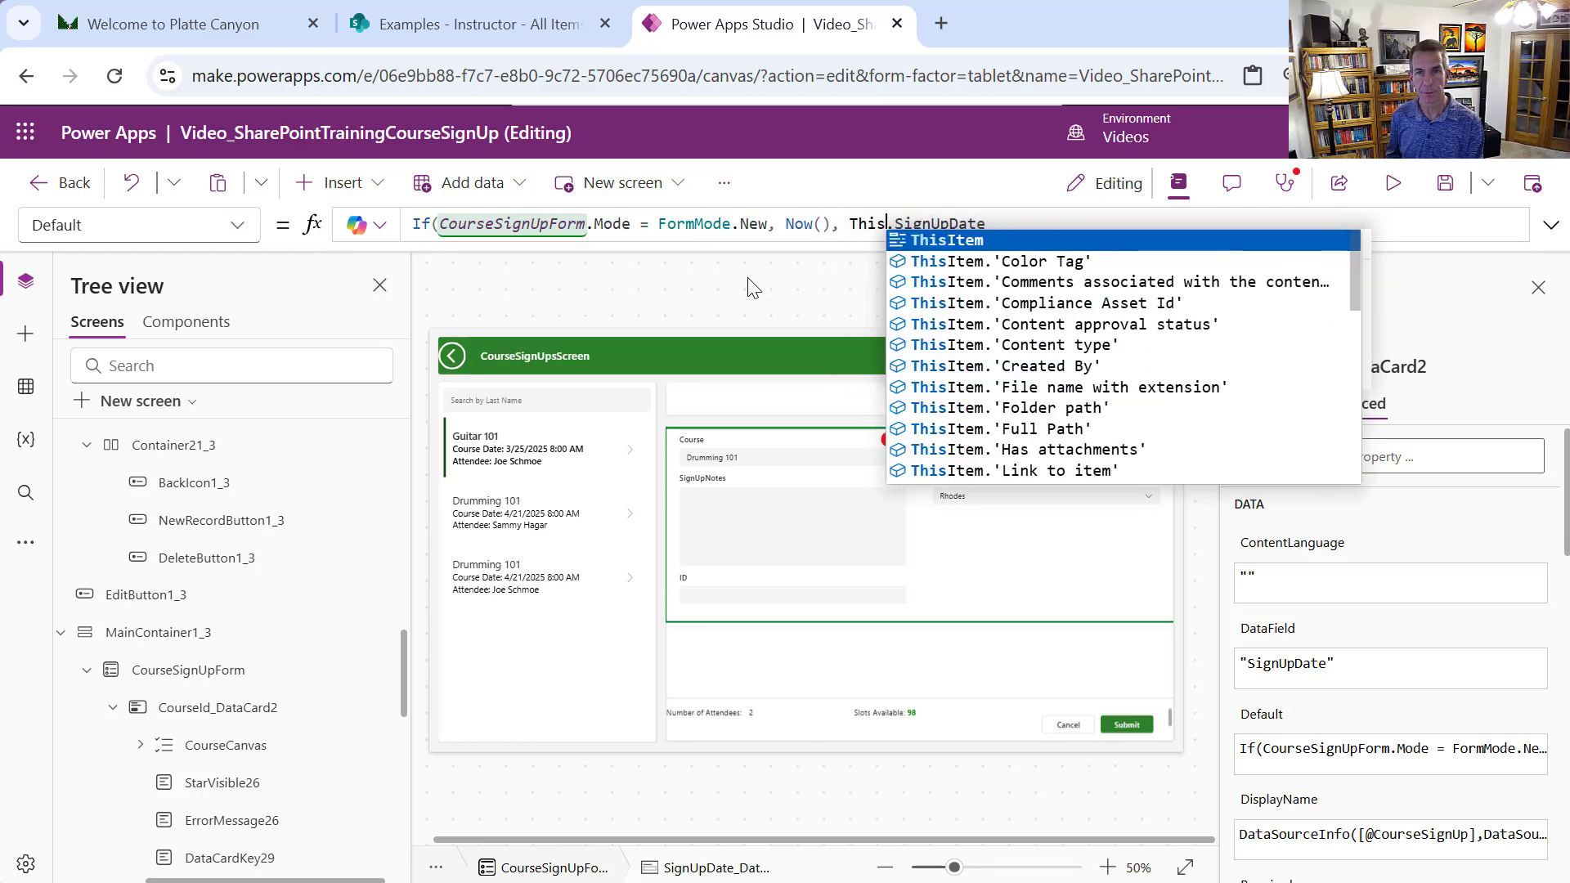
text(Item)
key(End)
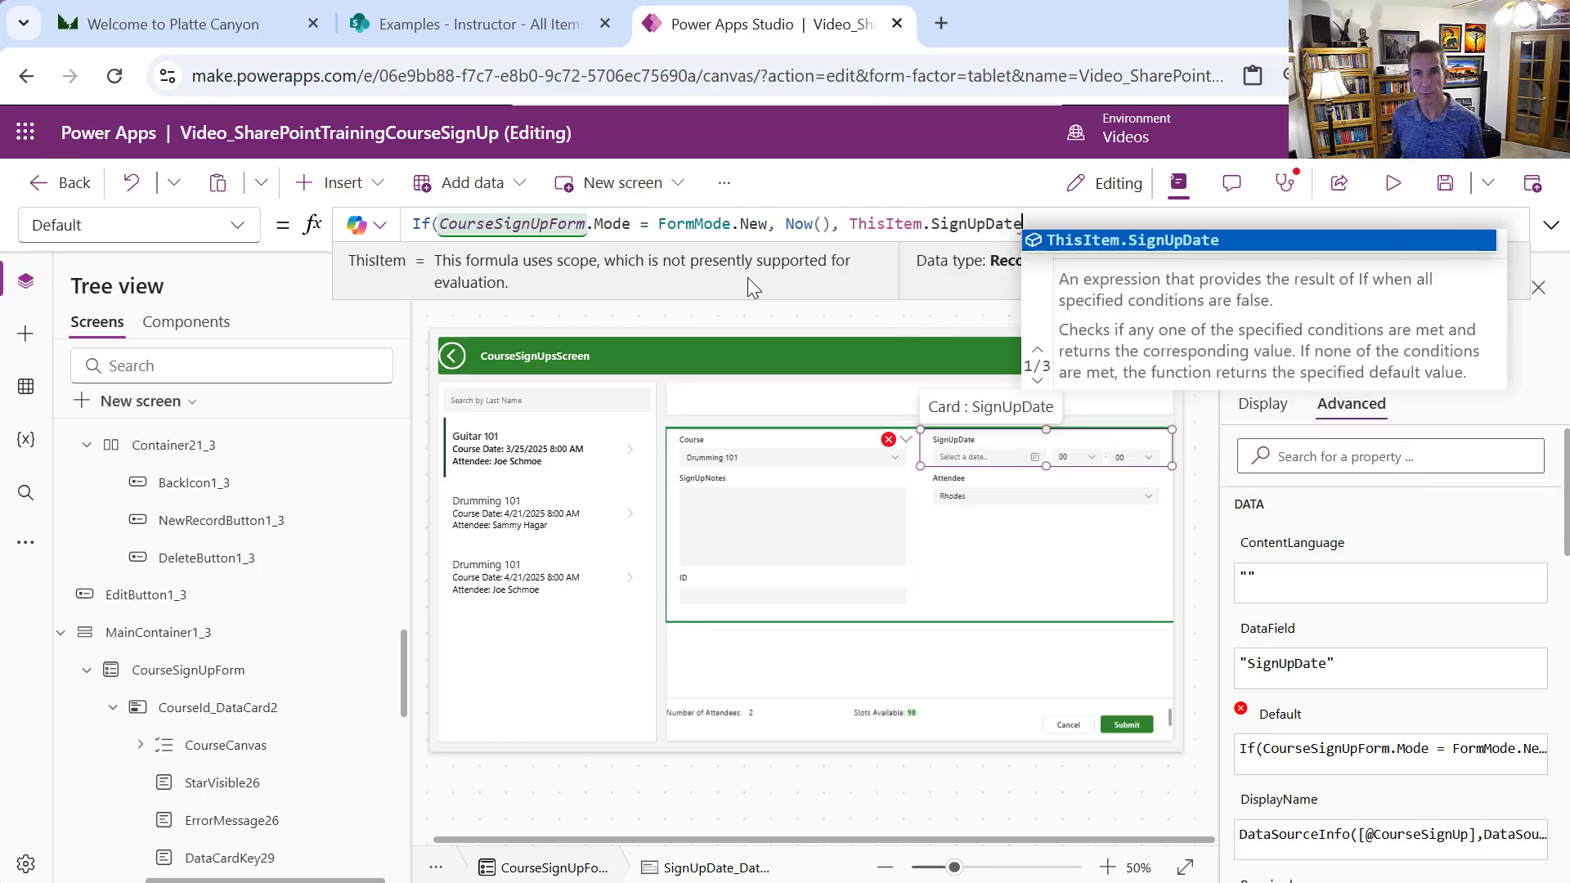
text())
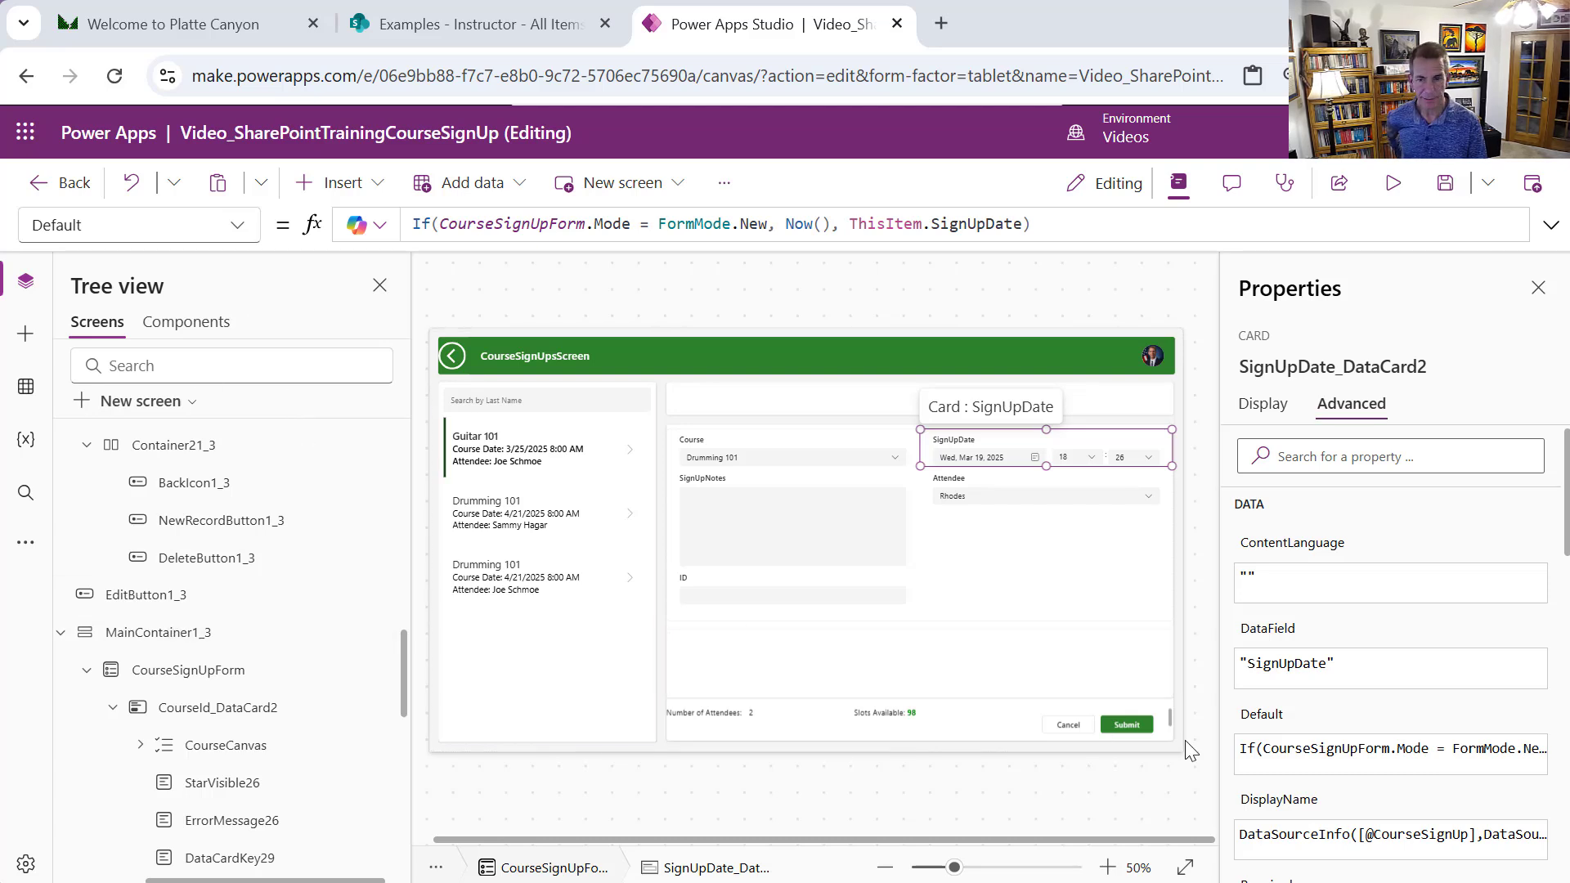
click(1130, 718)
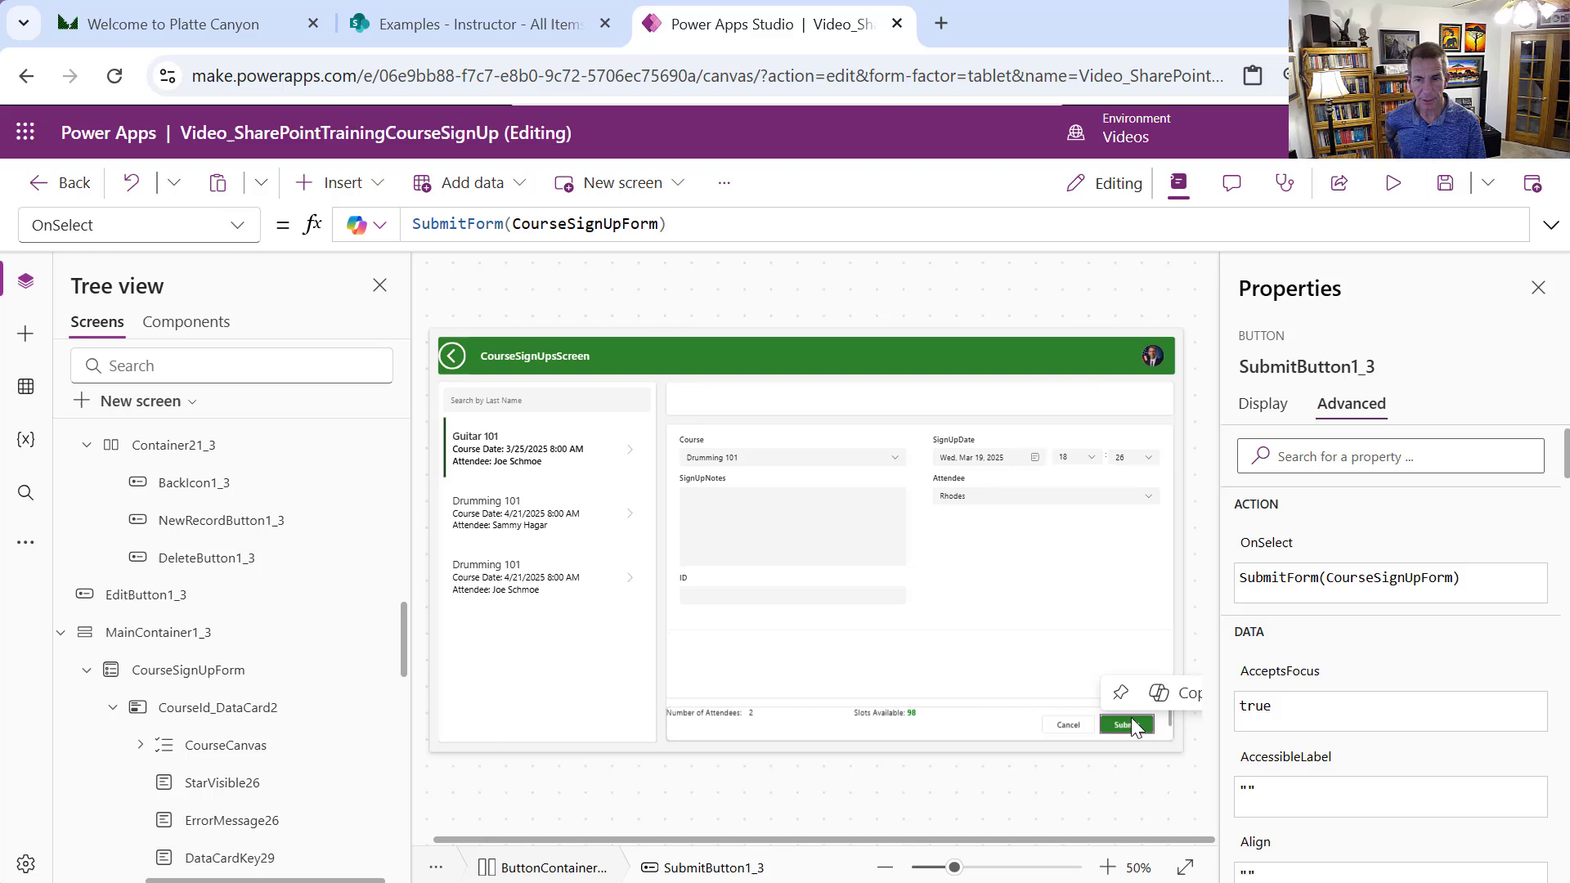
Make SubmitButton1_3's DisplayMode Disabled when NoCapacityBox or AlreadyRegisteredBox is visible, otherwise Edit
click(235, 231)
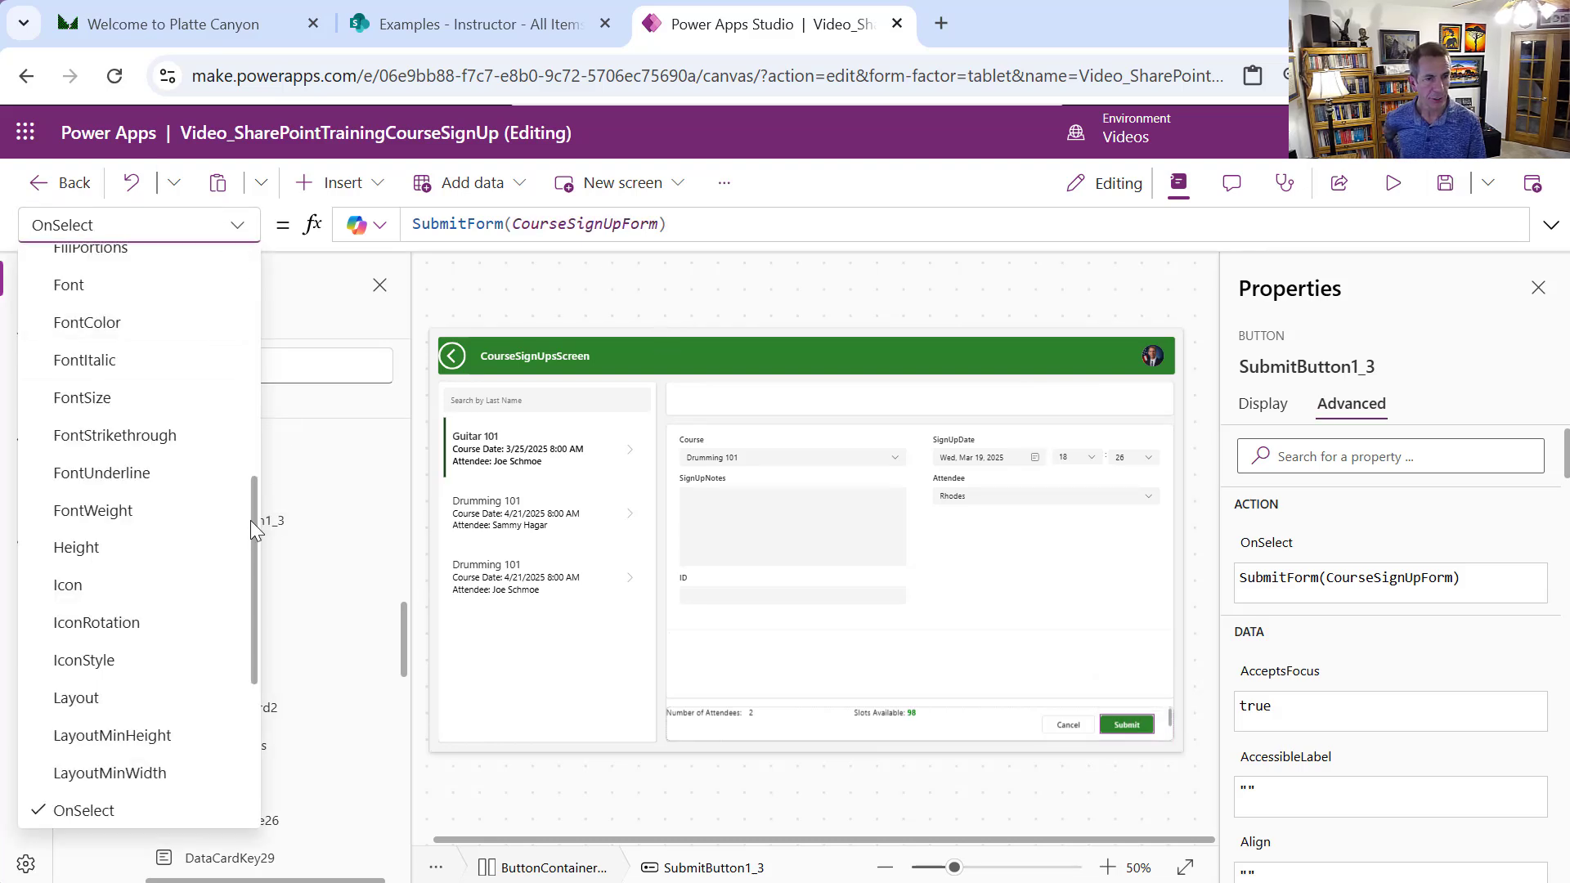
drag(250, 520, 243, 409)
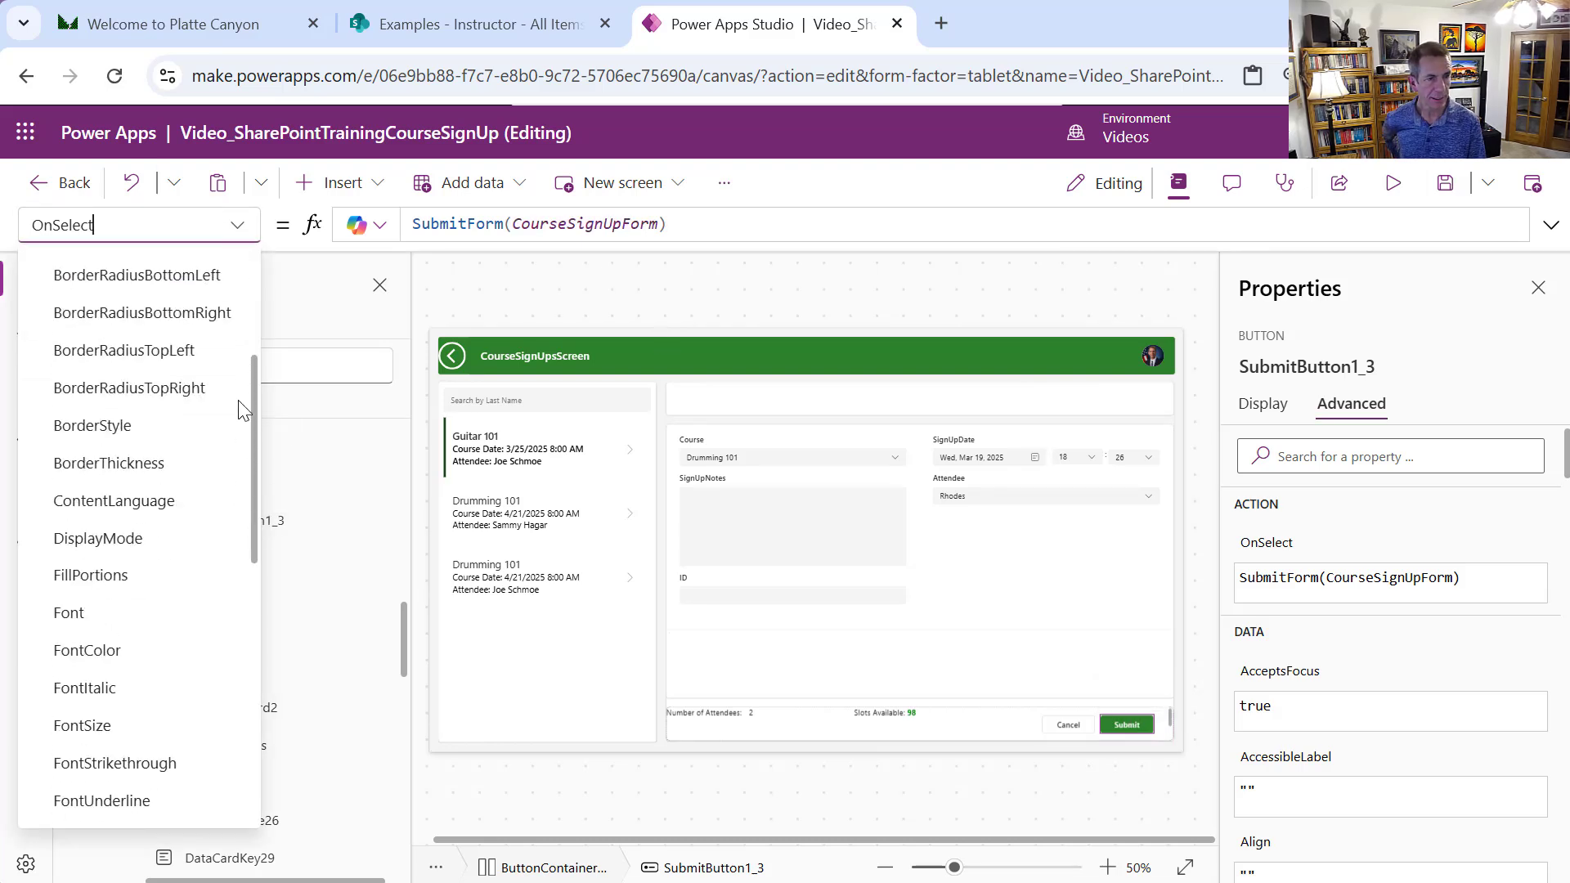
click(161, 538)
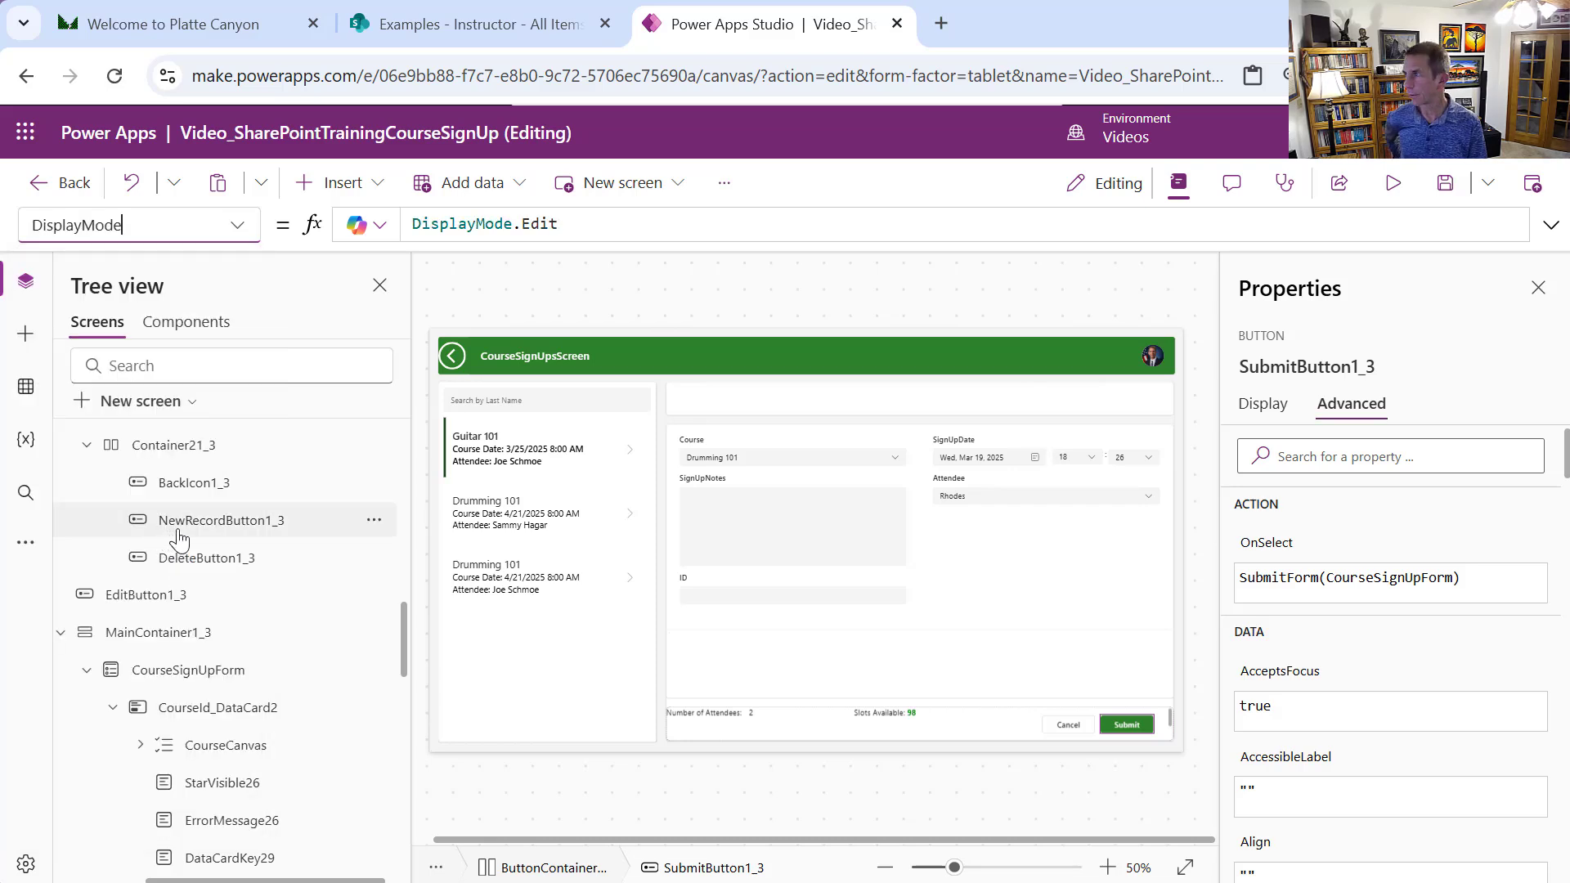
click(695, 214)
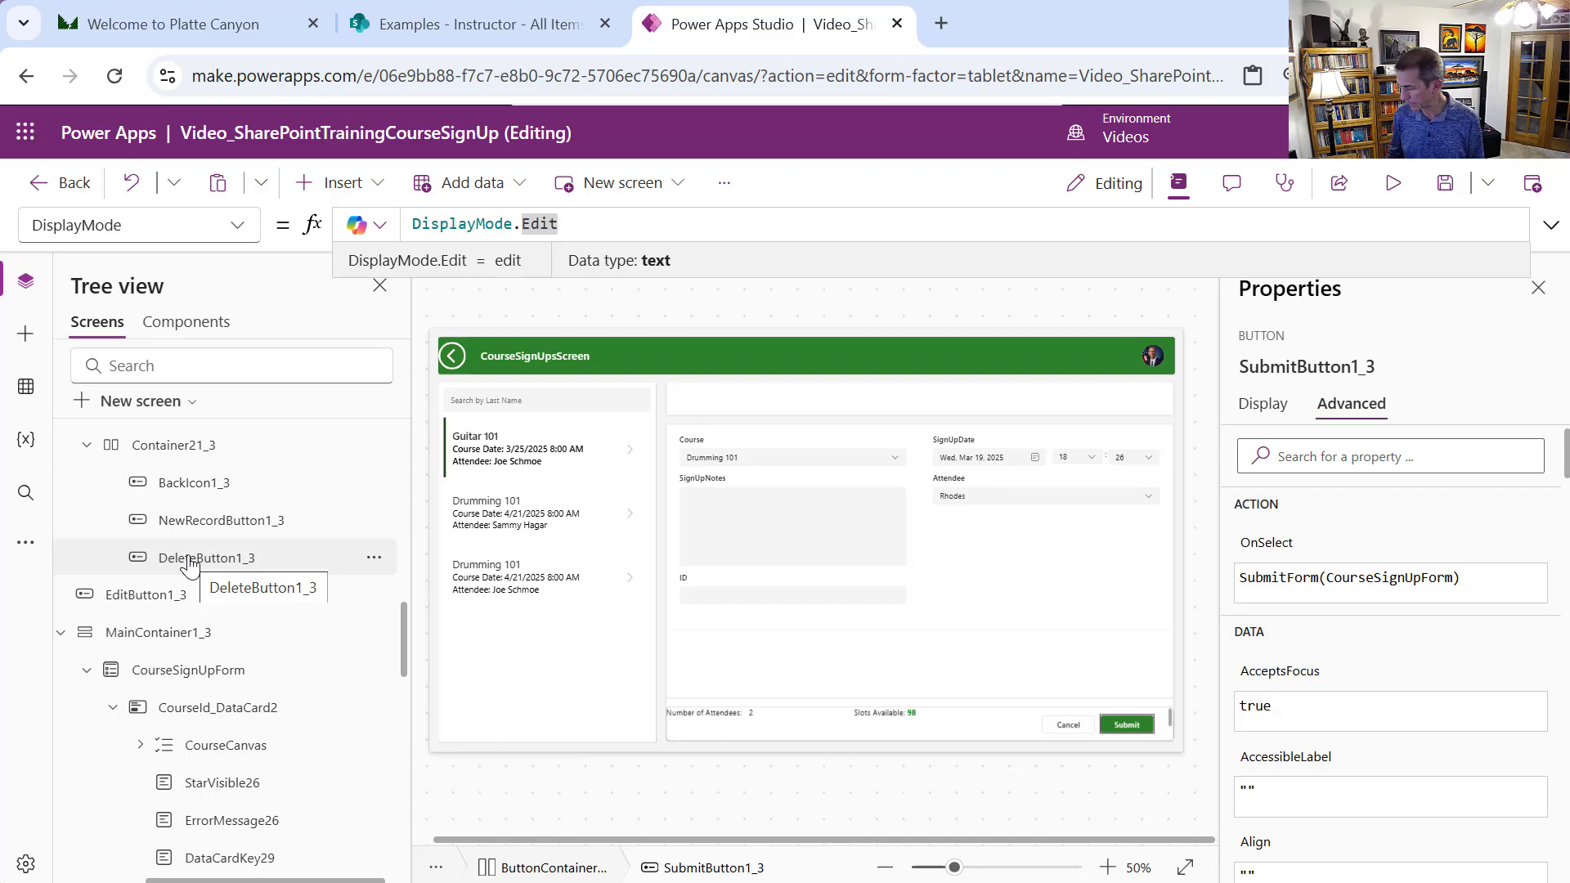
key(Home)
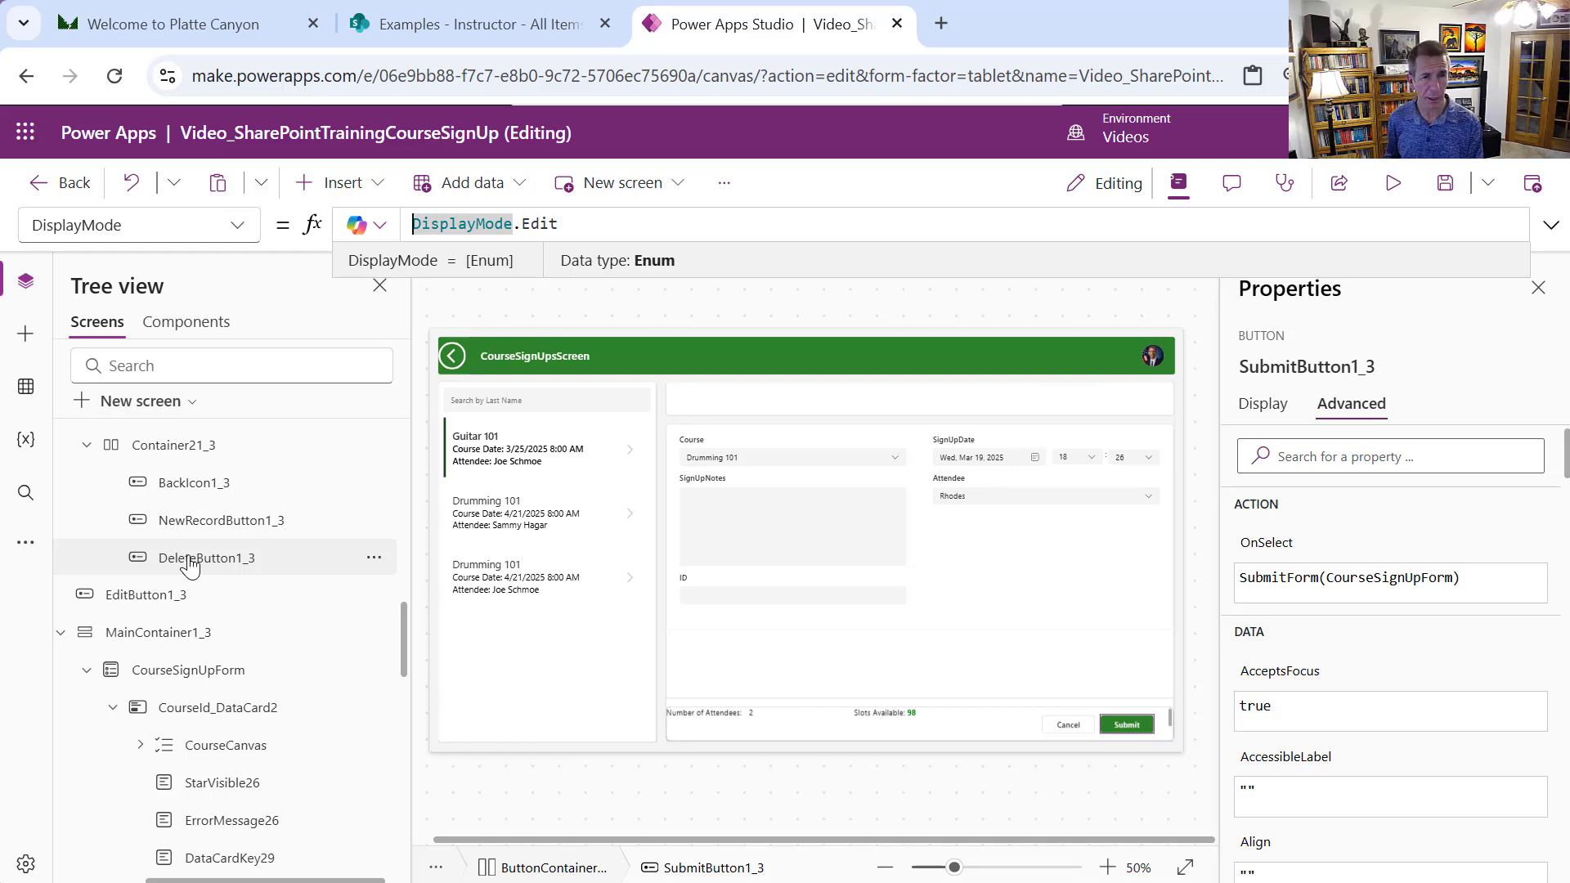
text(If)
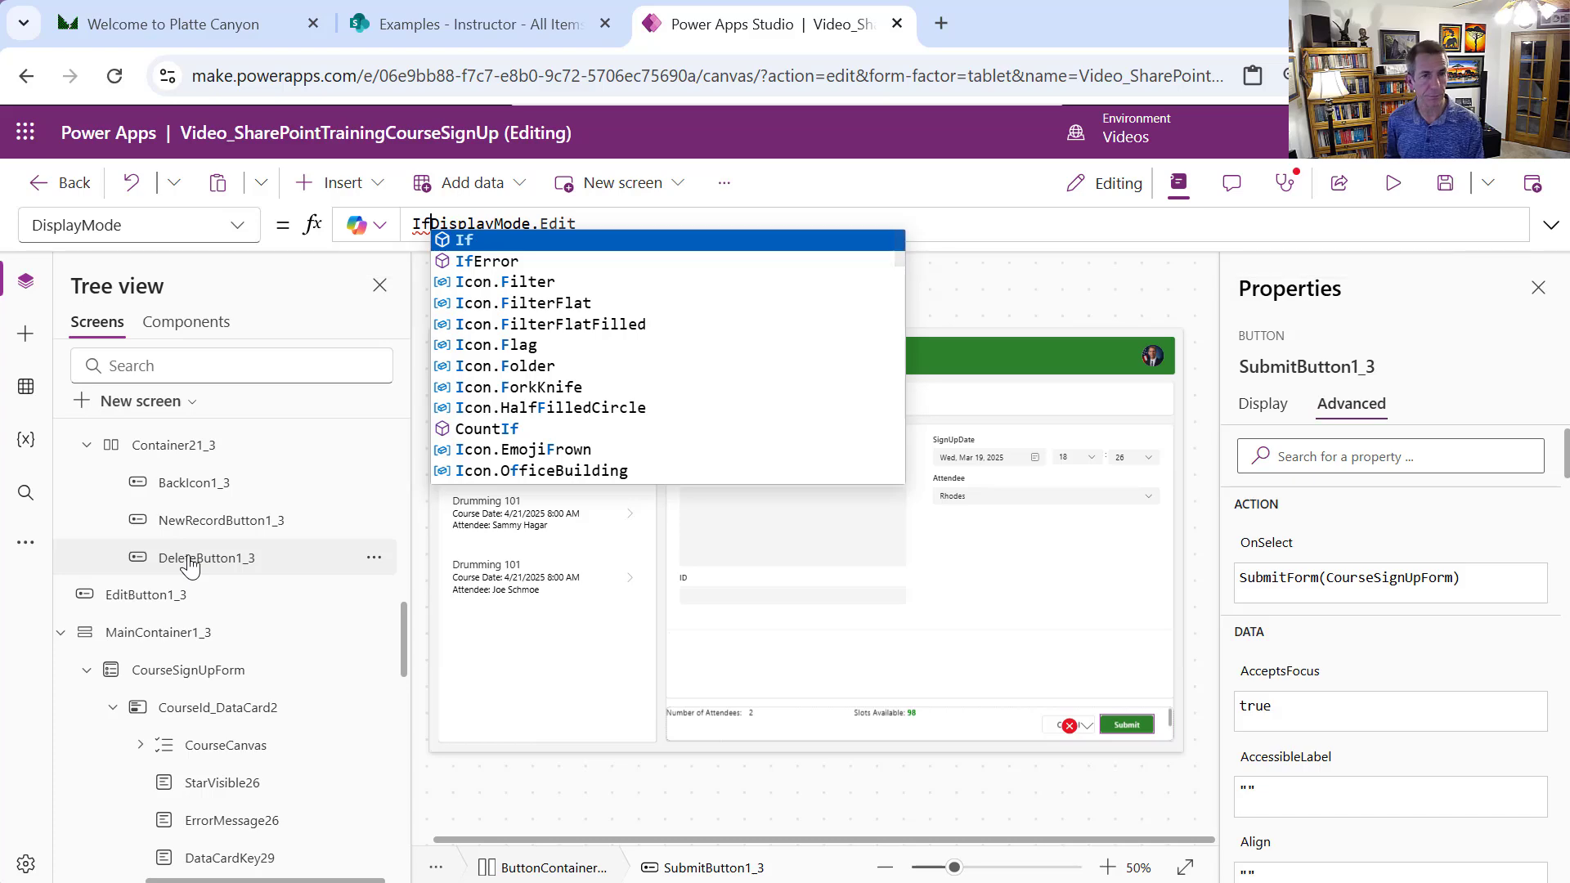
text(()
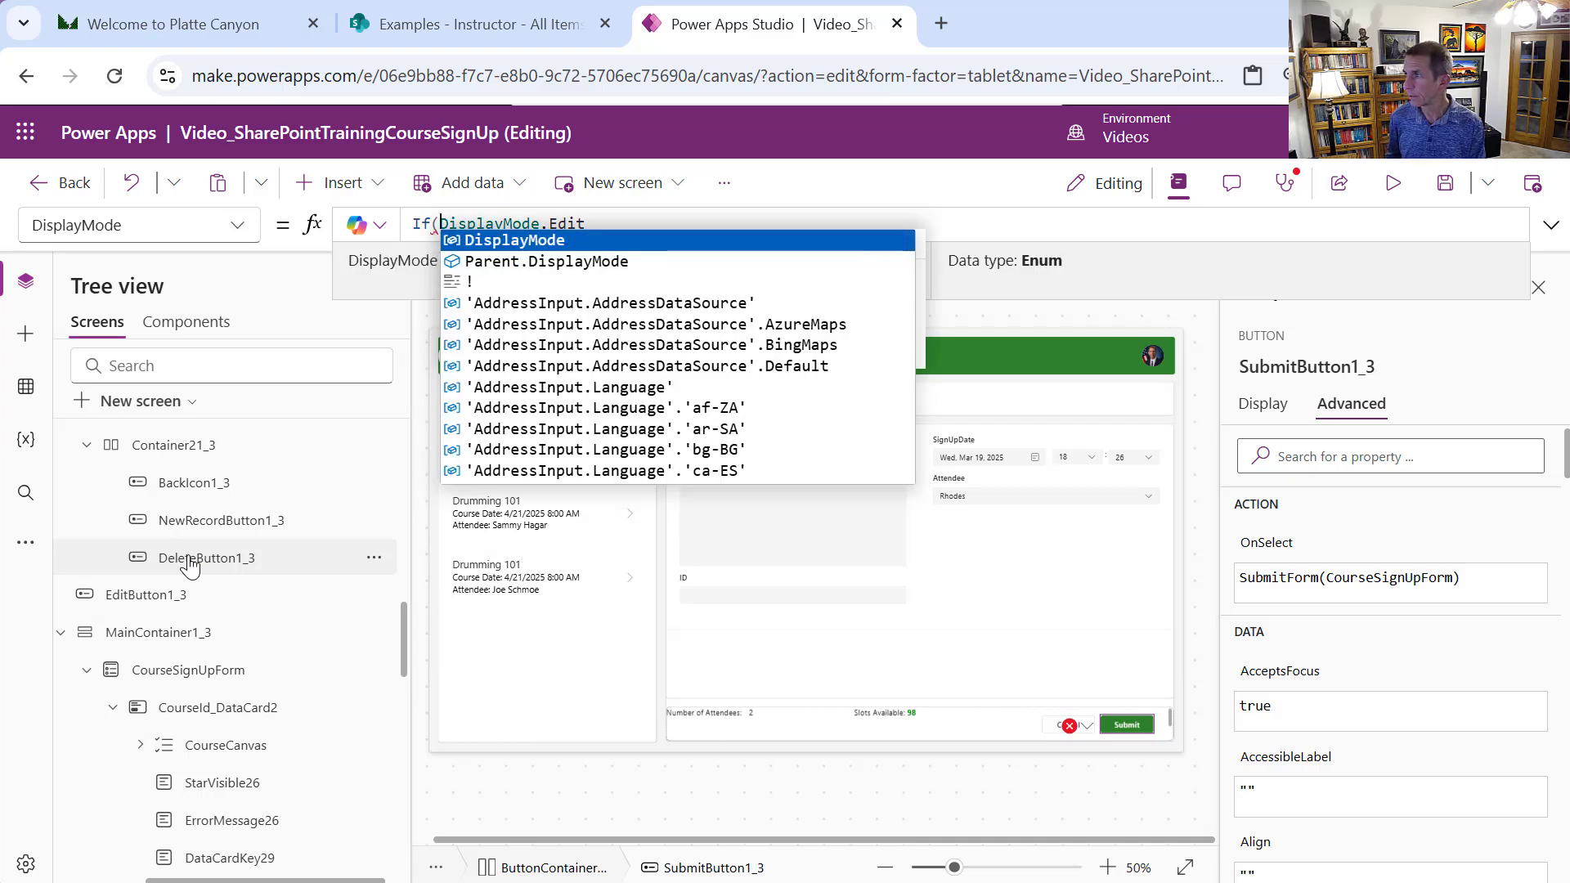
text(No)
key(Tab)
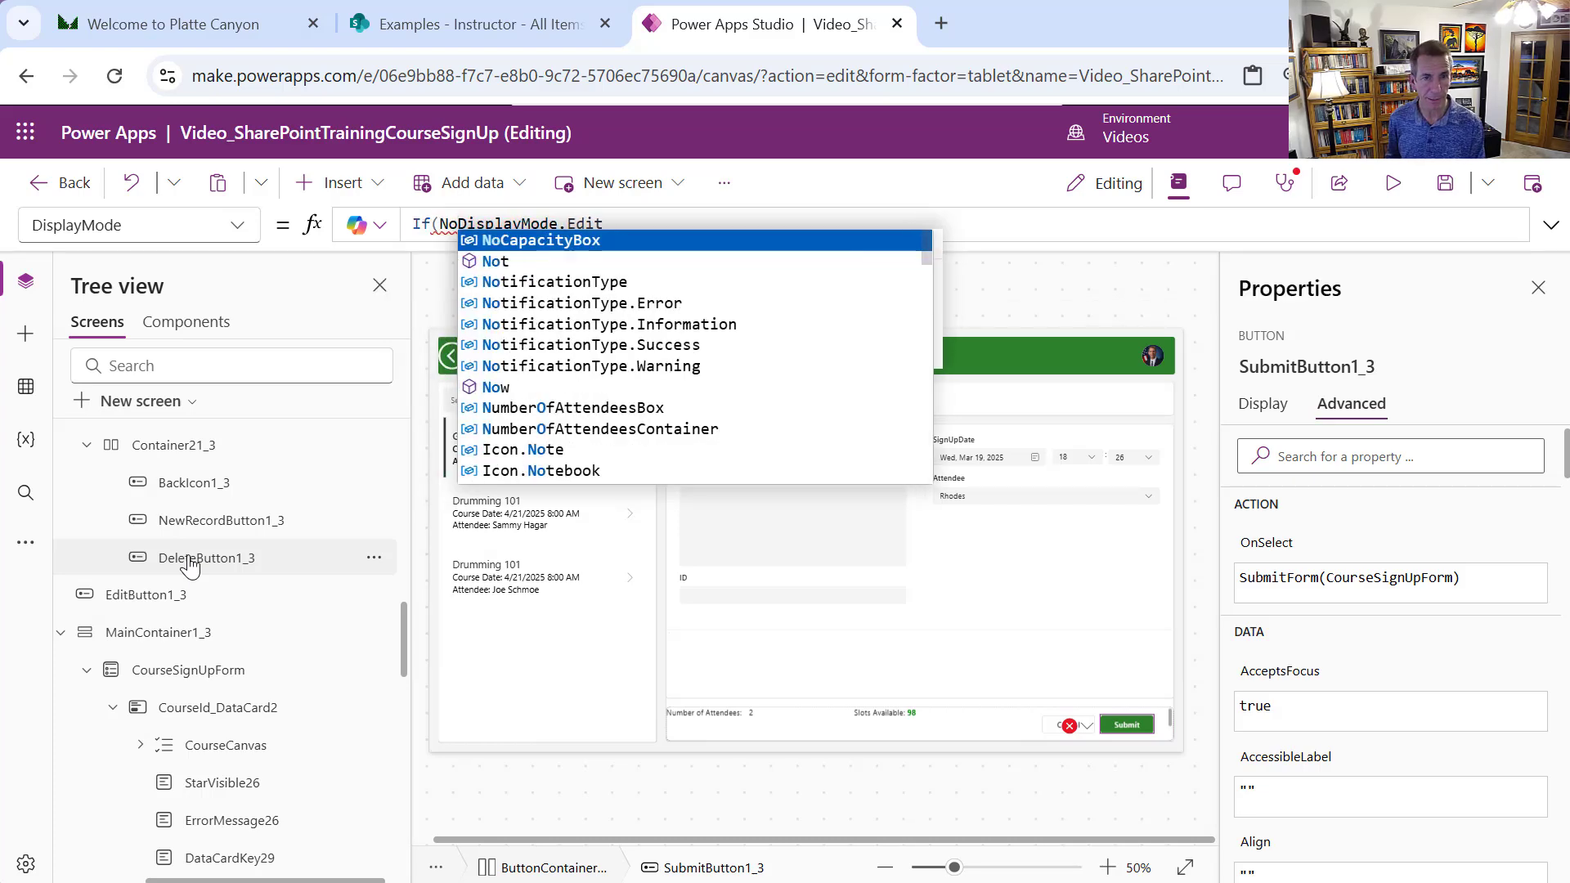
text(.Visib)
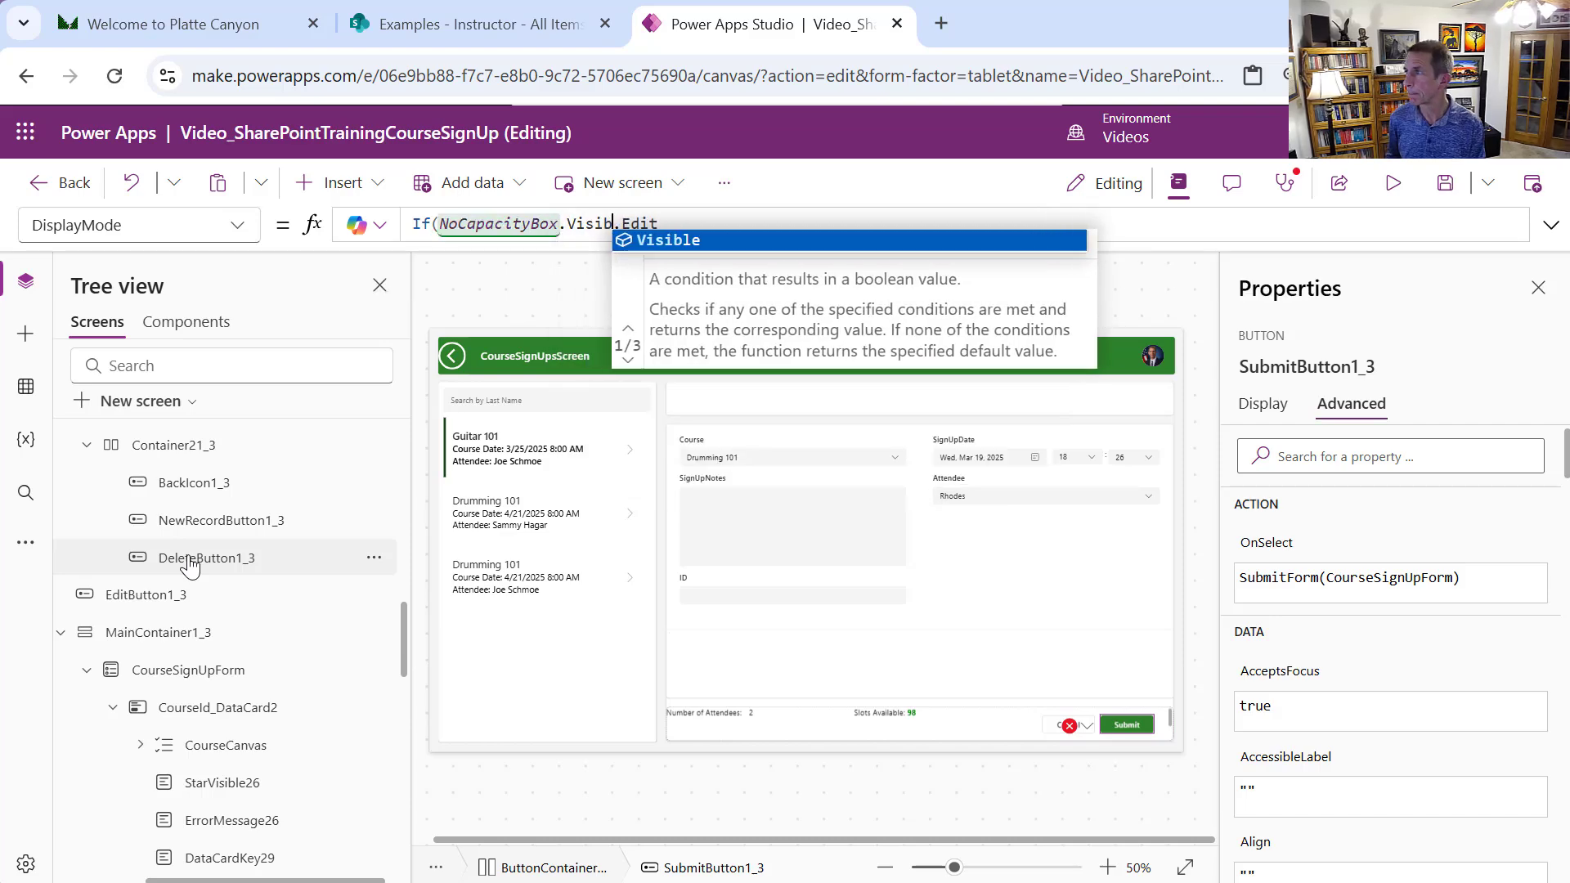
key(Tab)
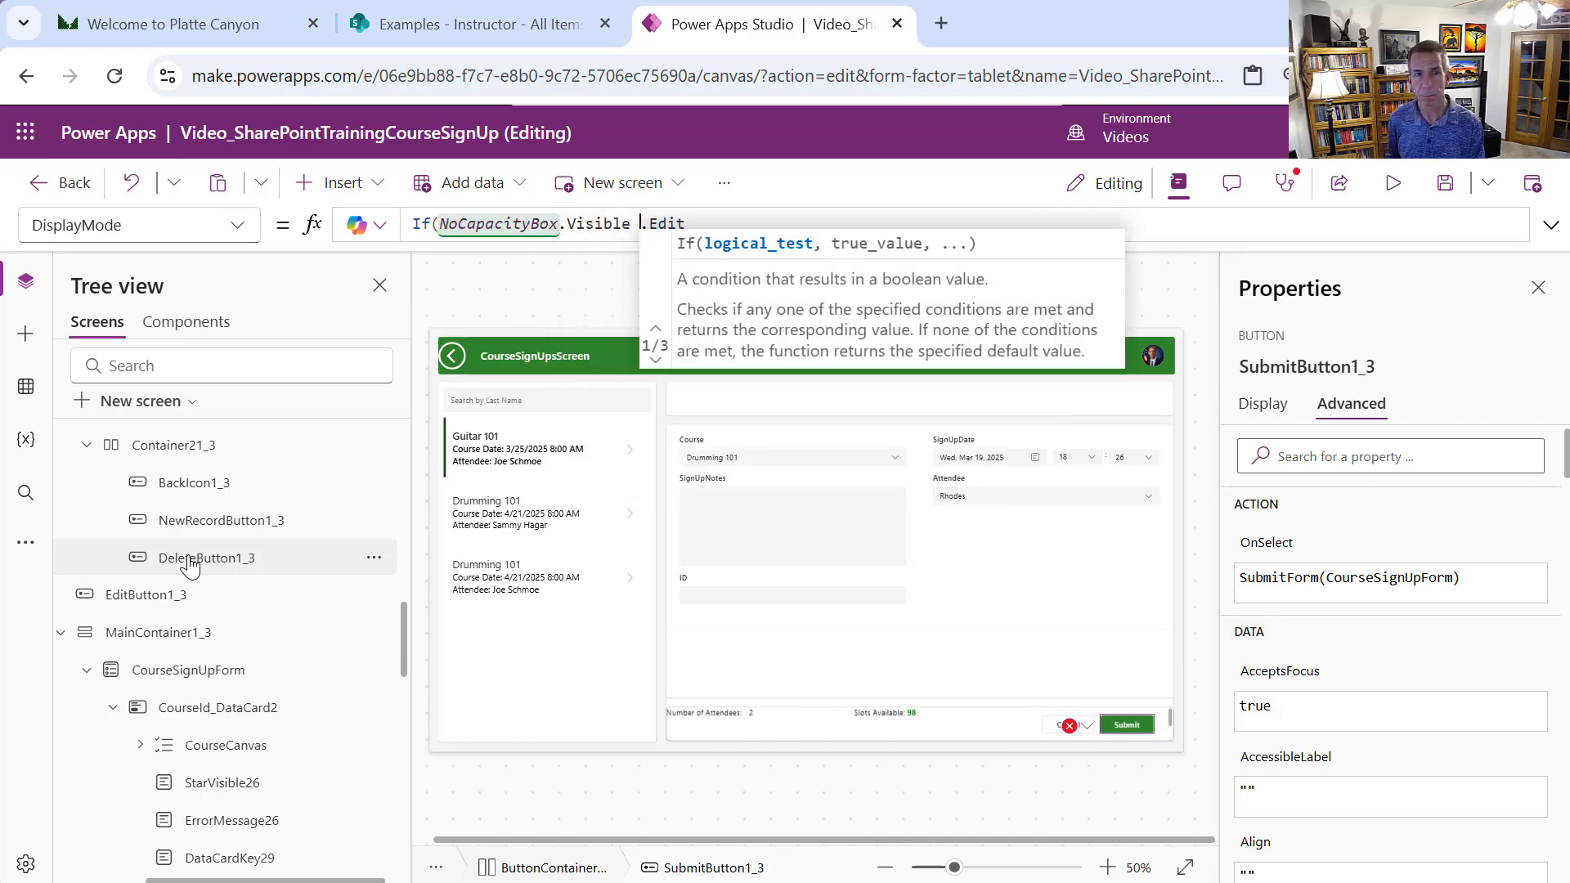
text(or )
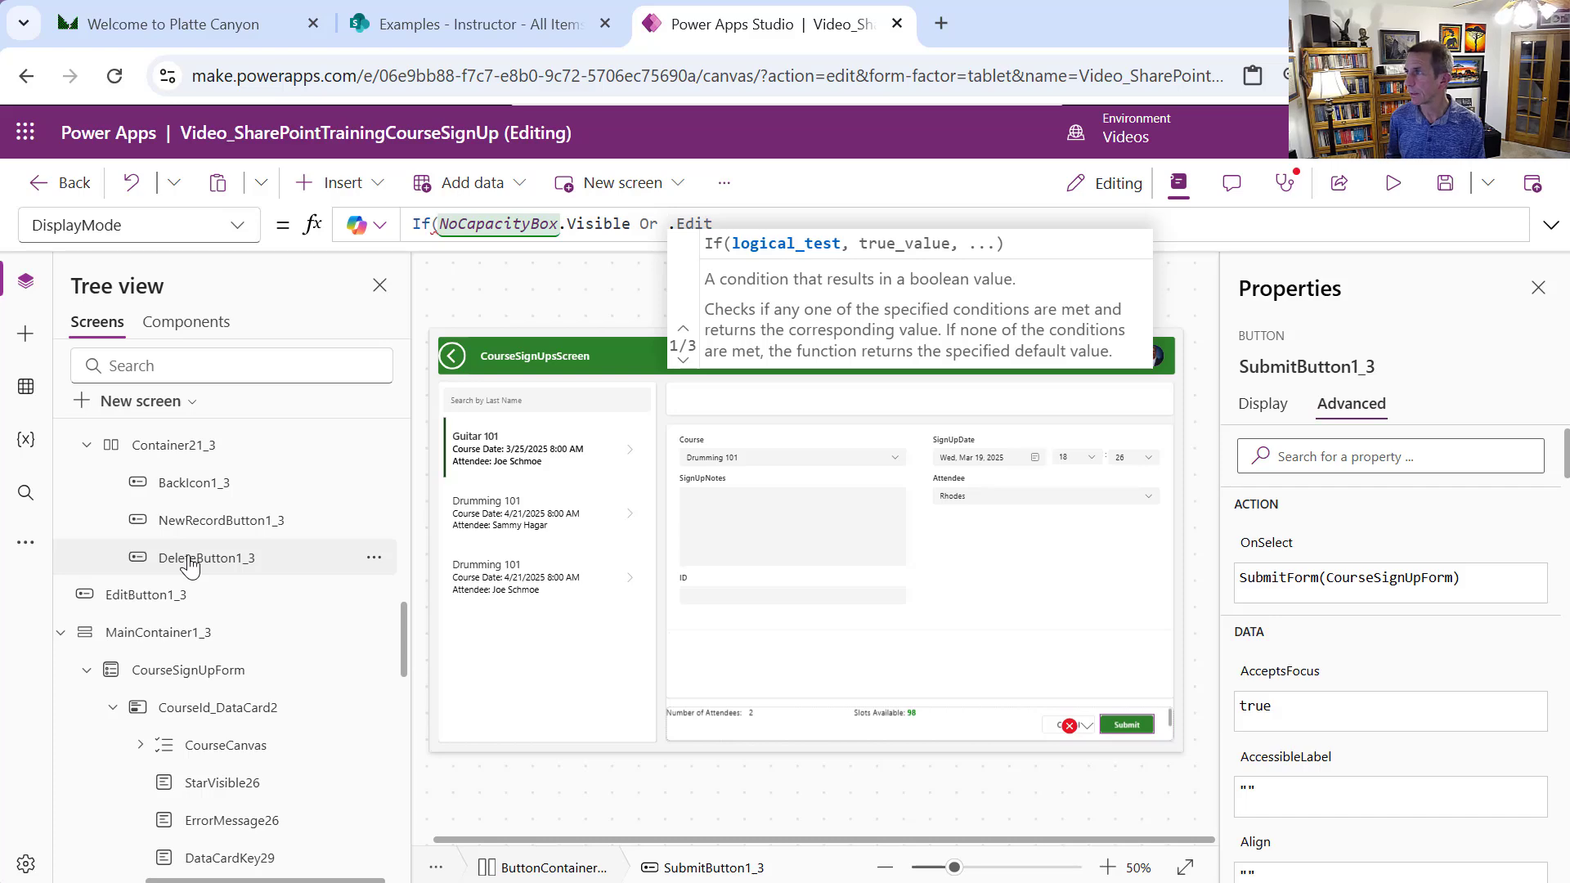
text(Alread)
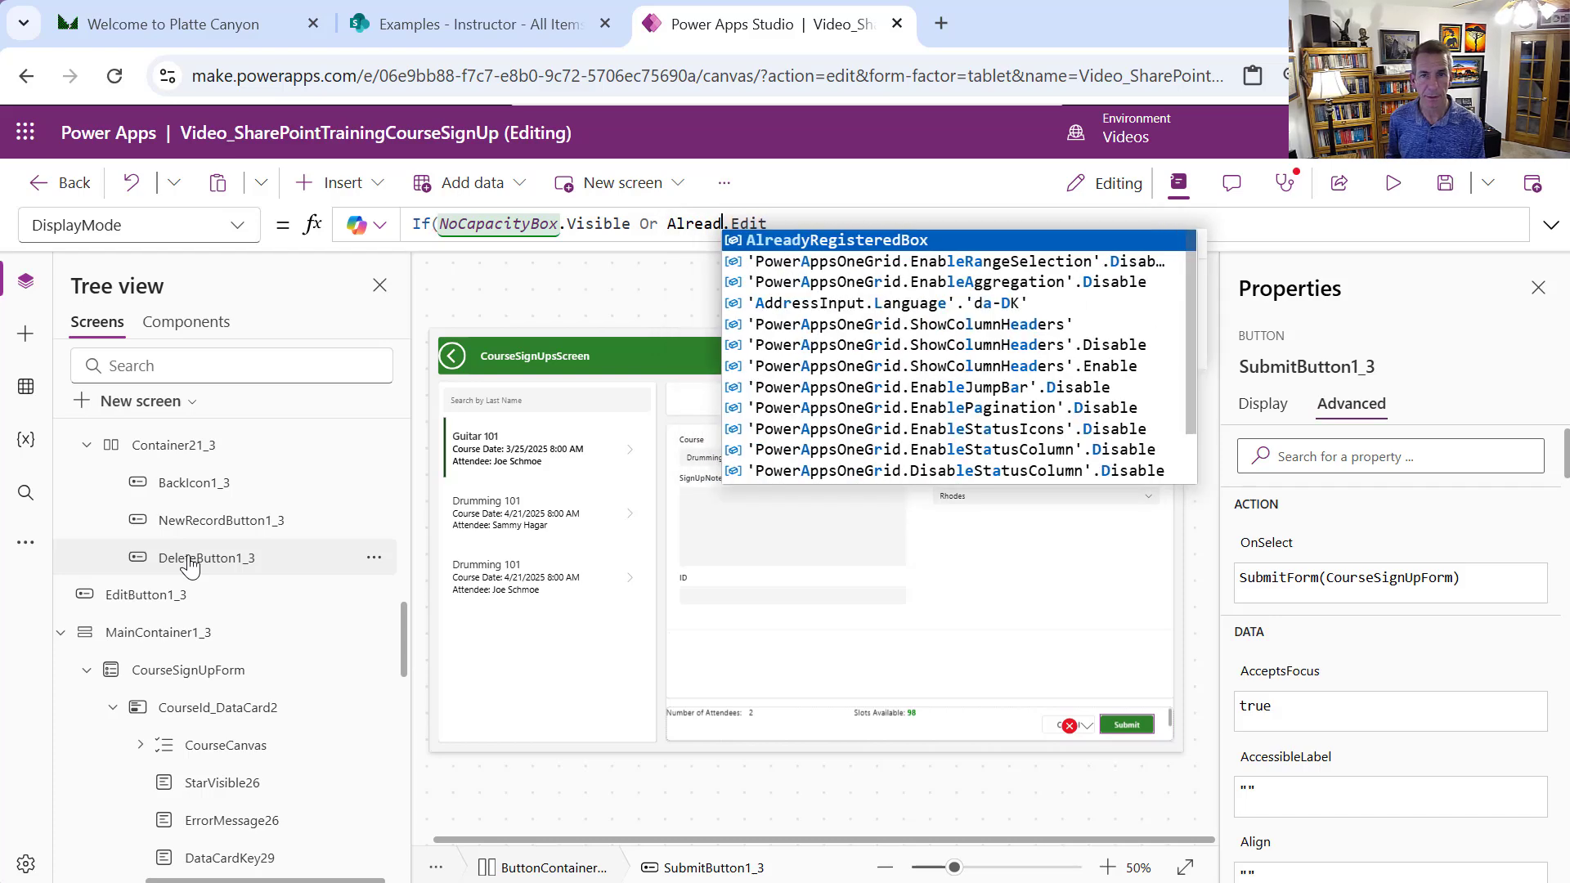
key(Tab)
text(.Vis)
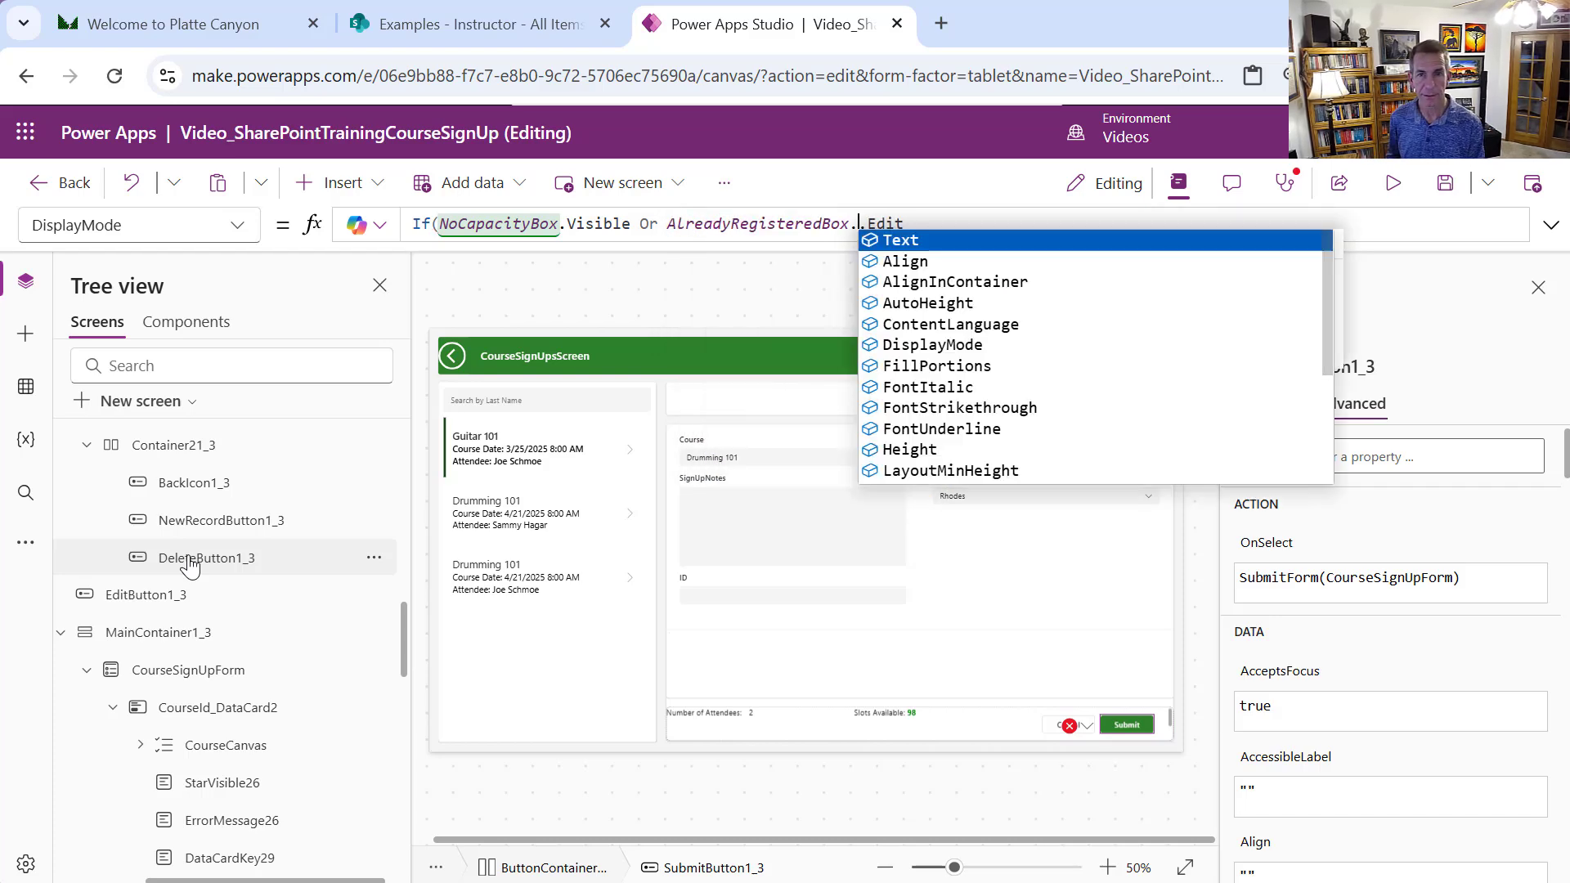
text(ible)
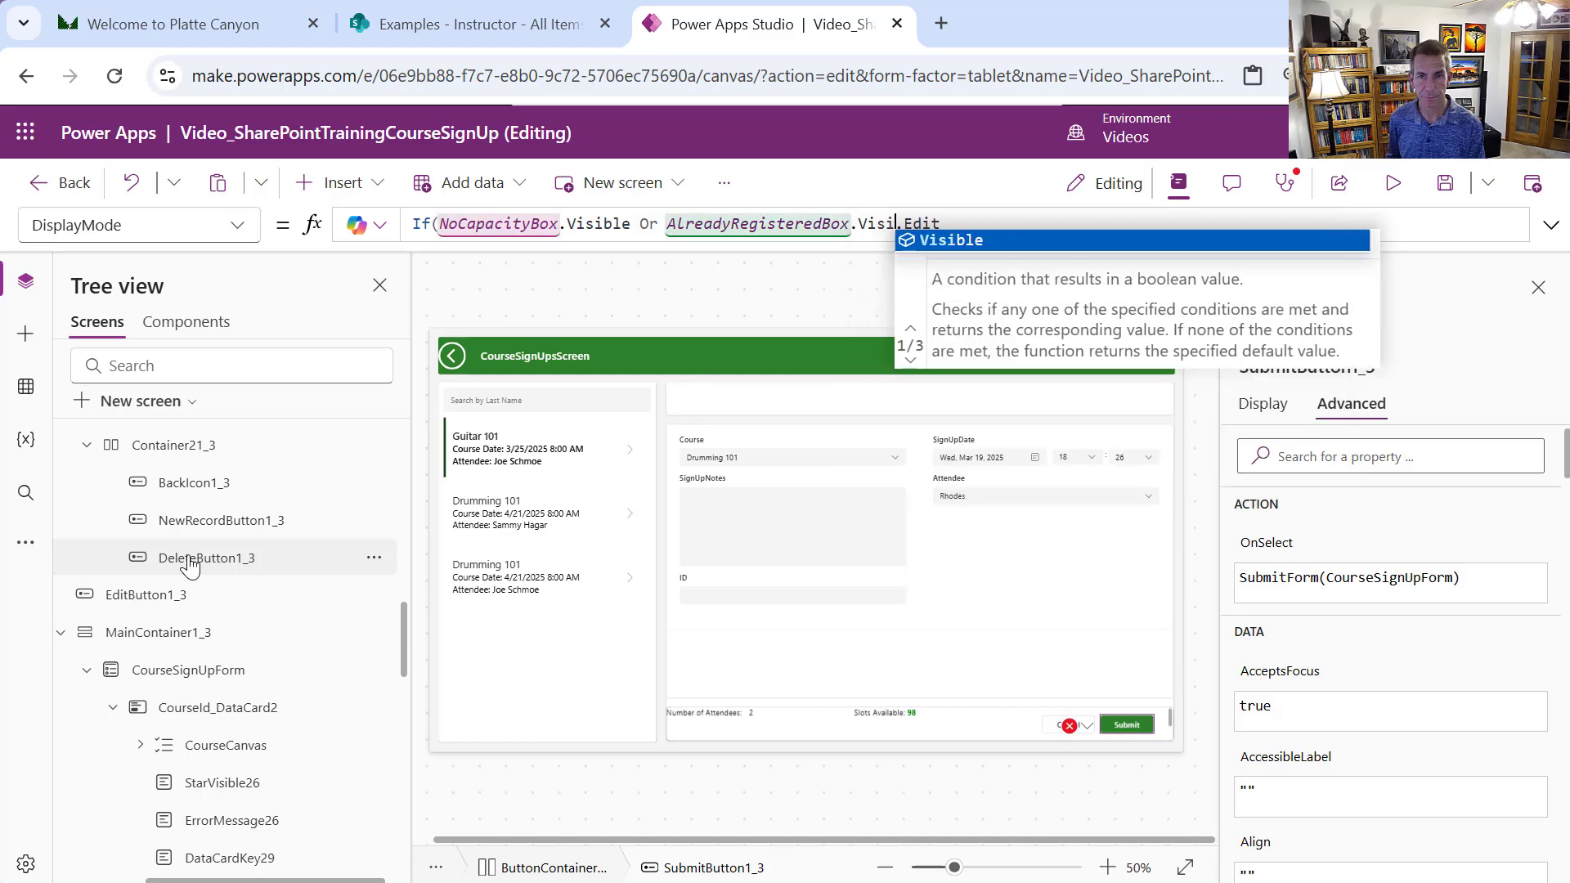
text(, Display)
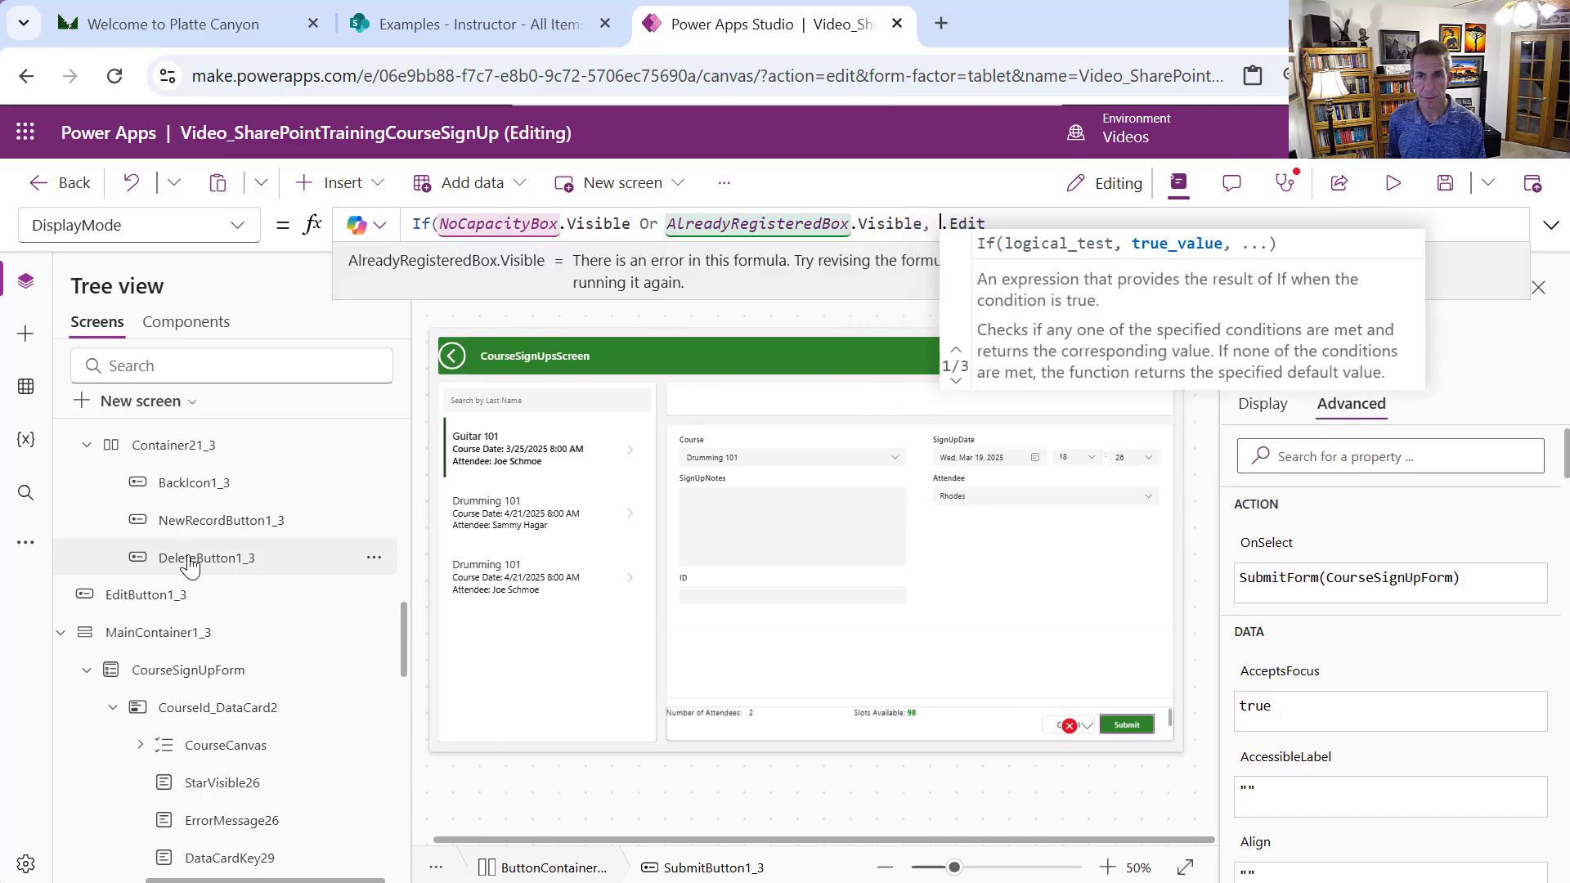
text(Mode.)
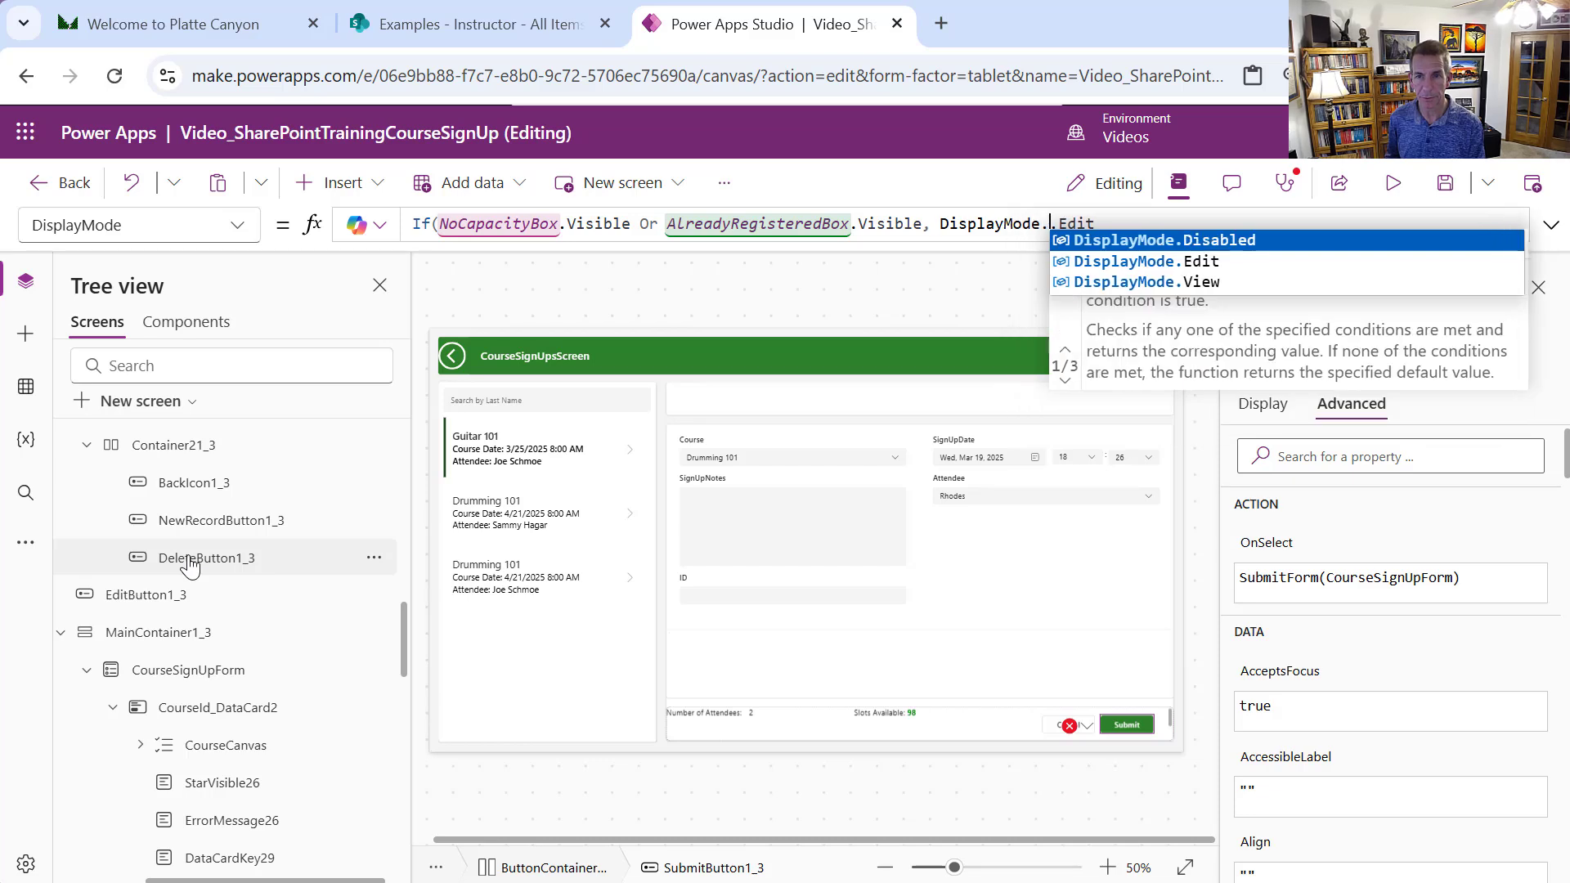
text(Disabled,)
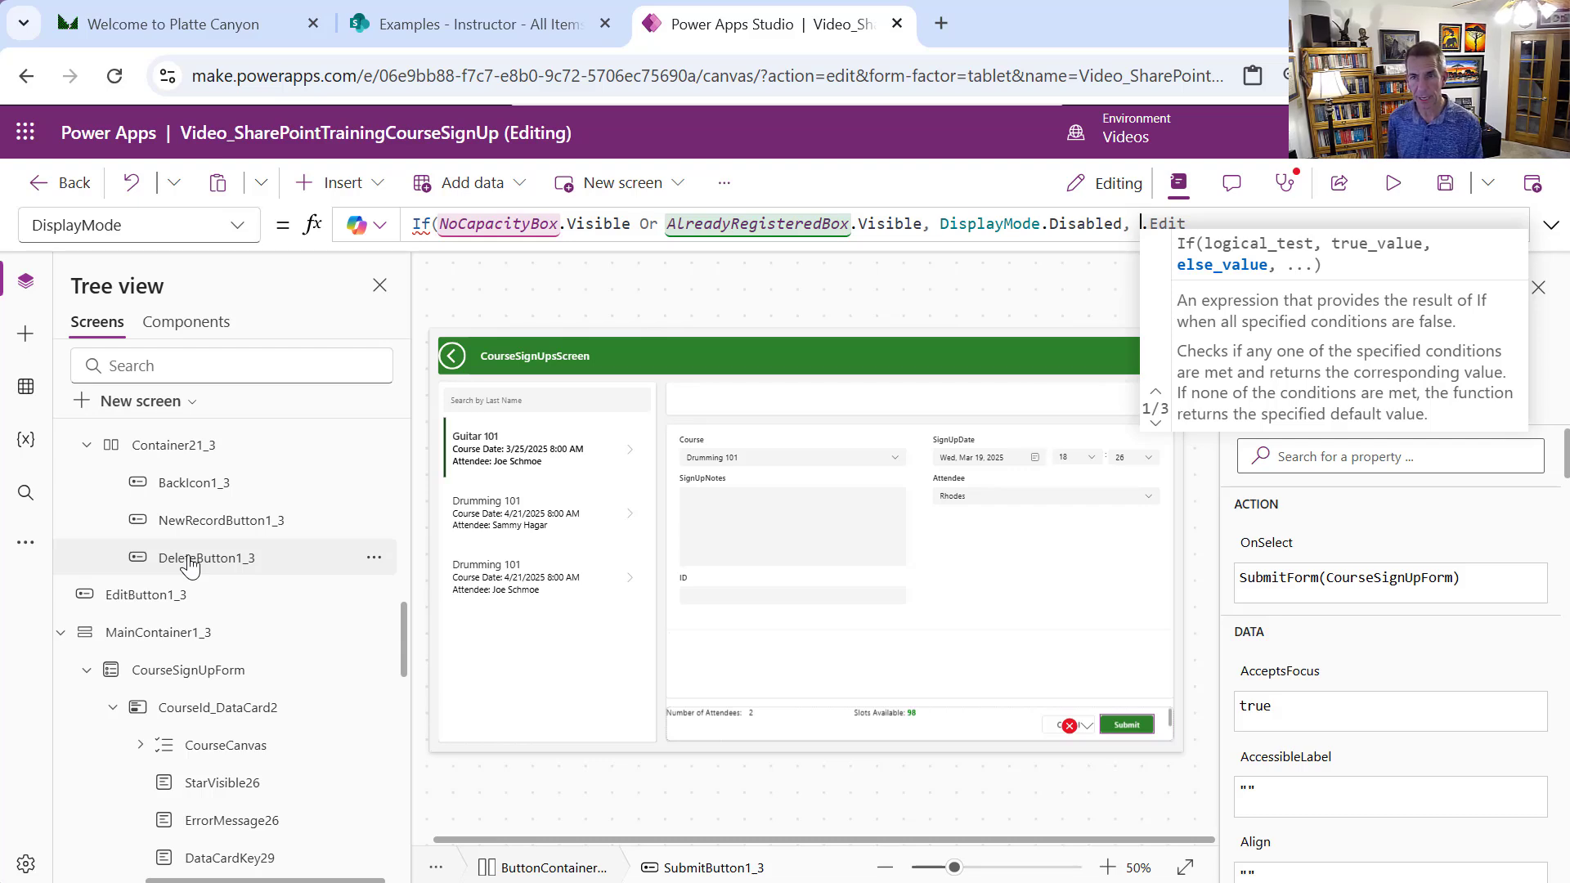
text(Display)
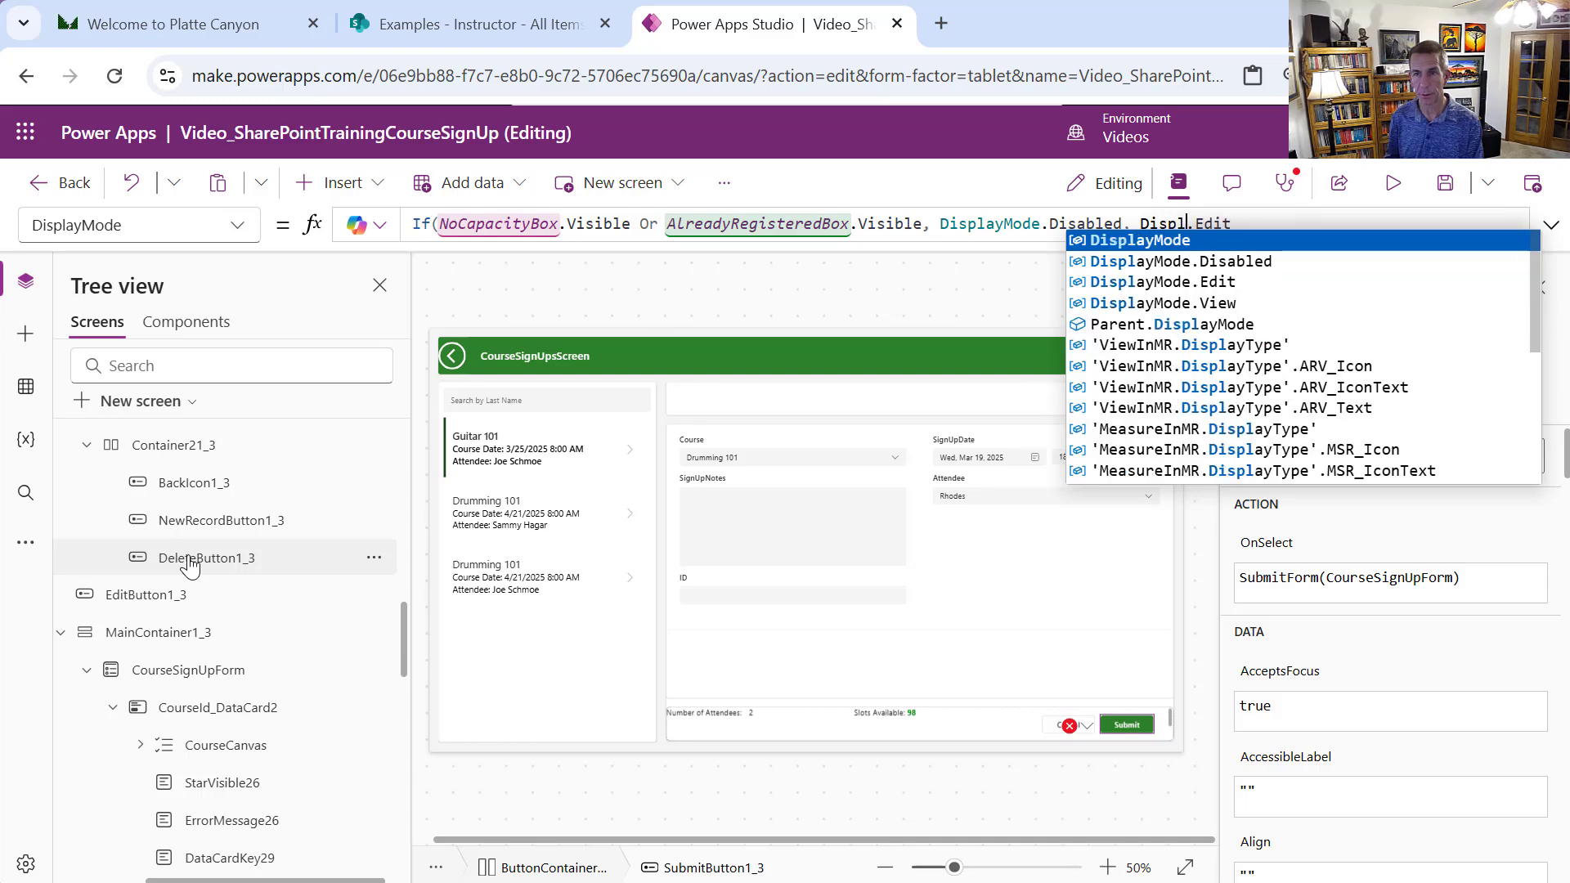
text(Mode.Edit)
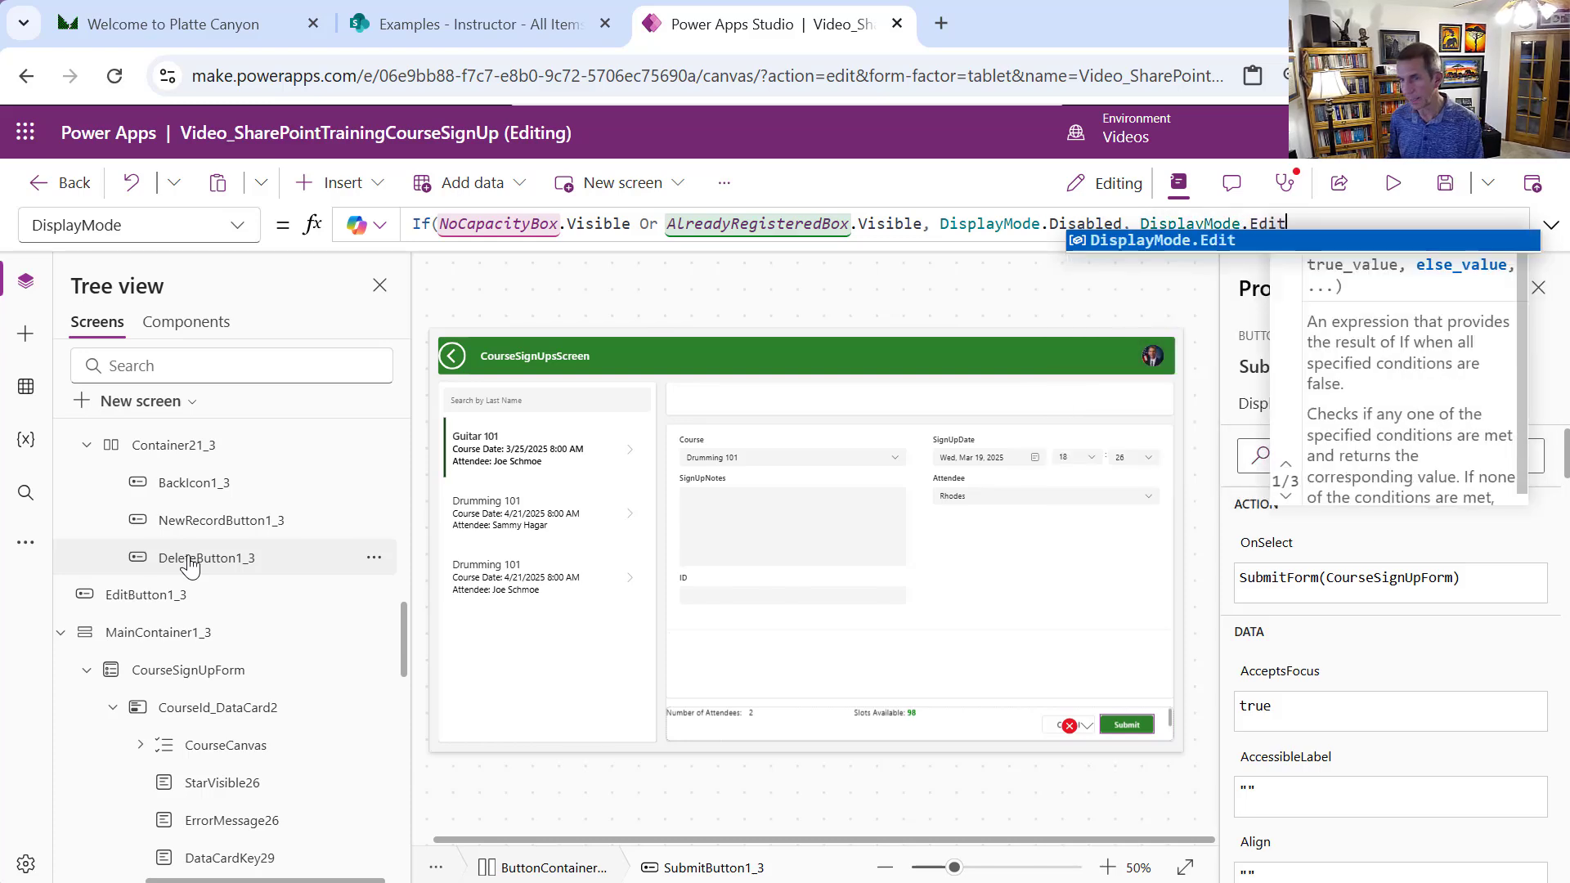
text())
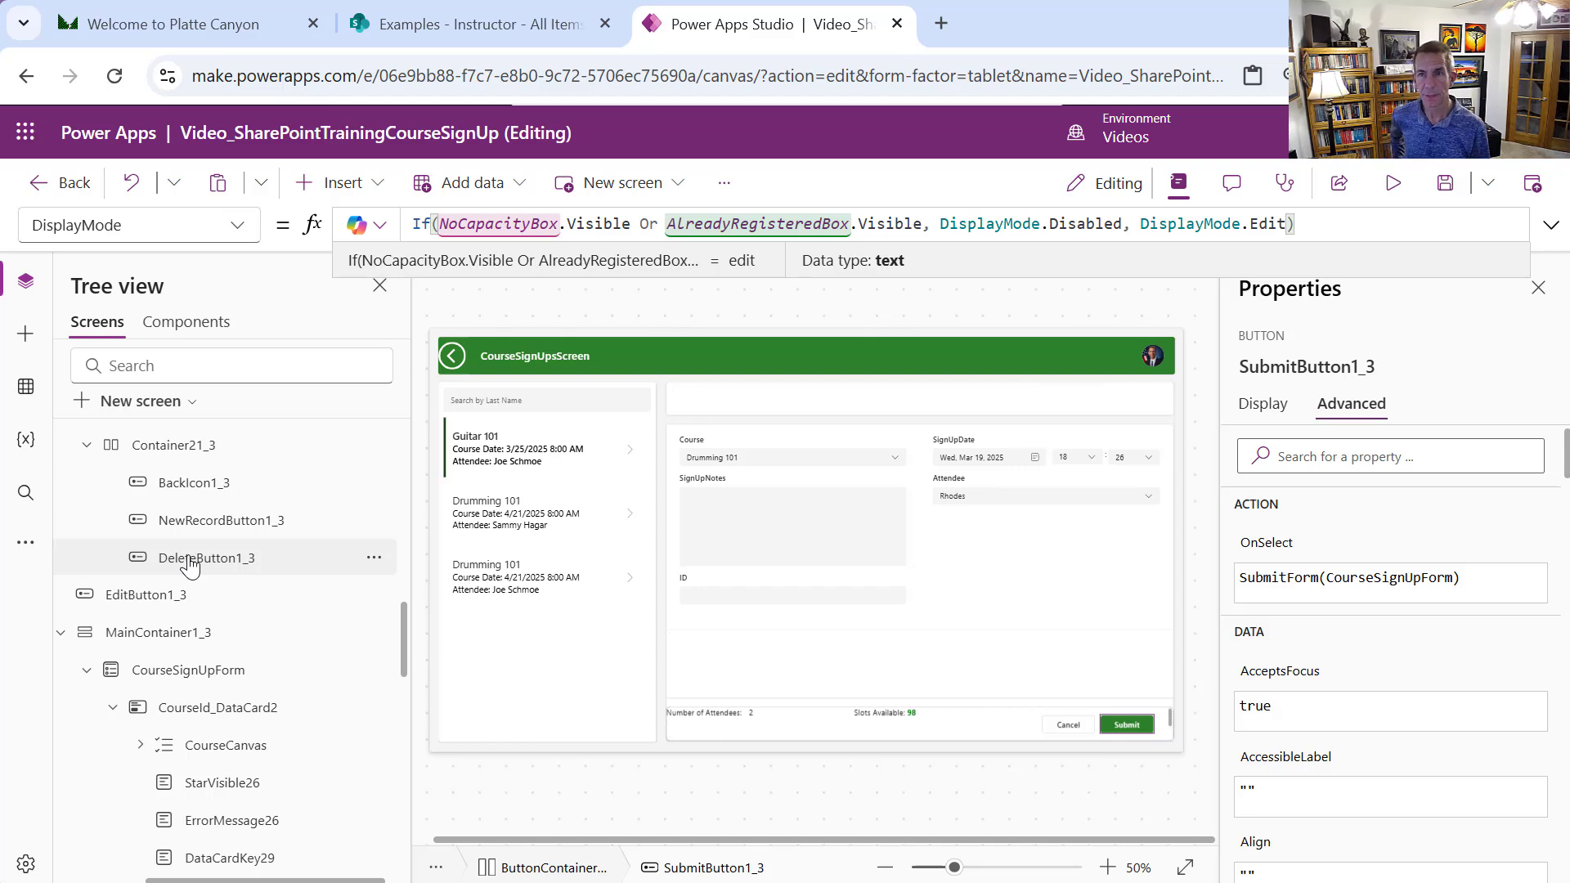
Save the app, then in preview go via the menu to SignUps and start a new sign-up
click(1443, 201)
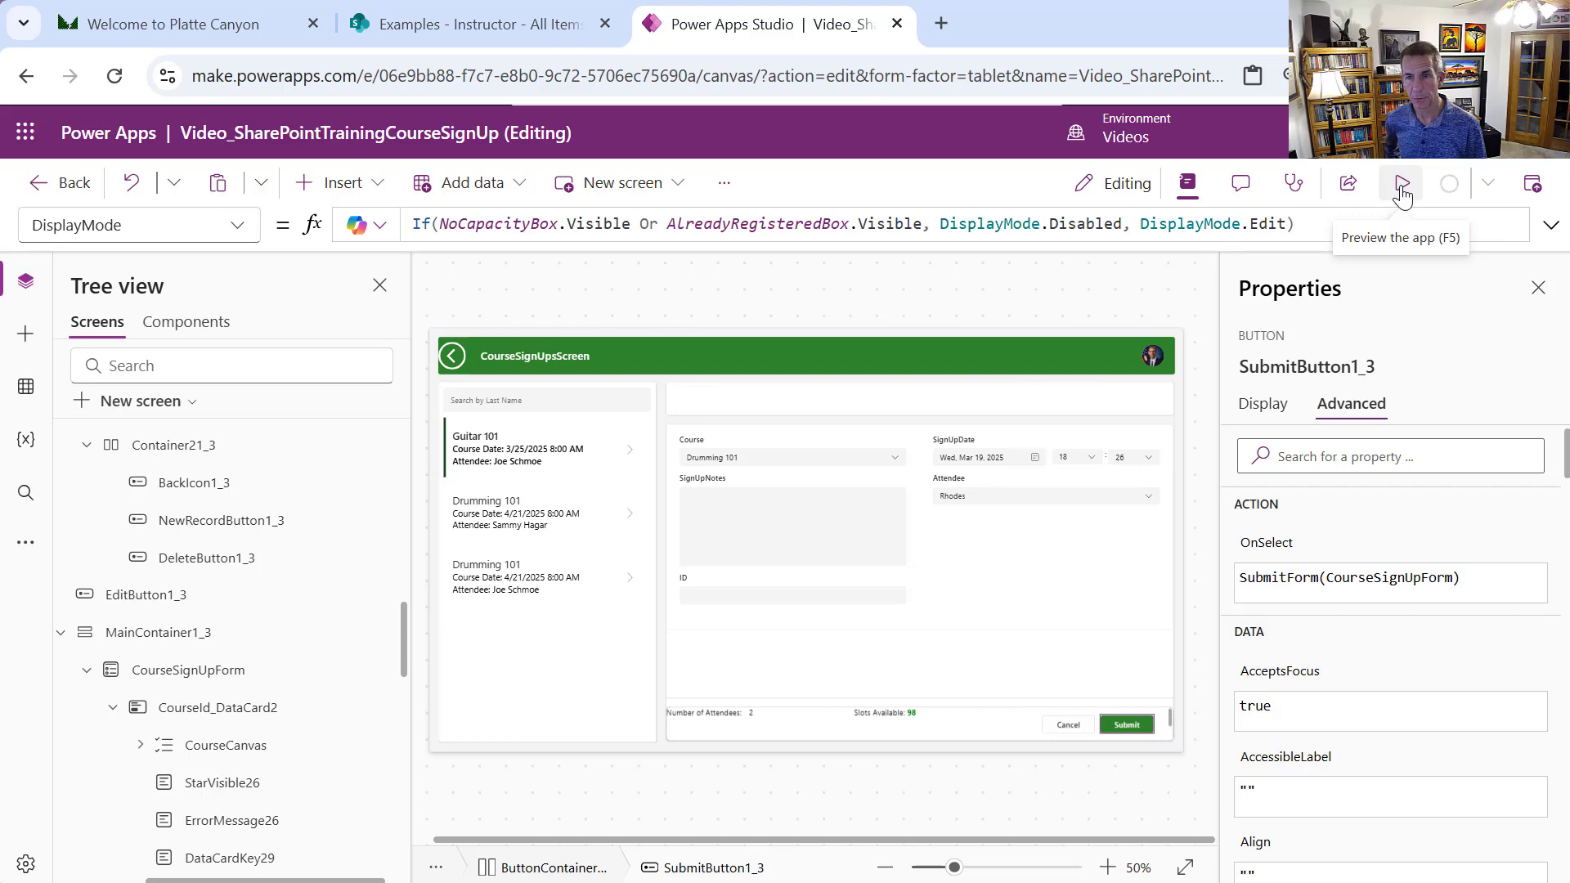
click(1402, 197)
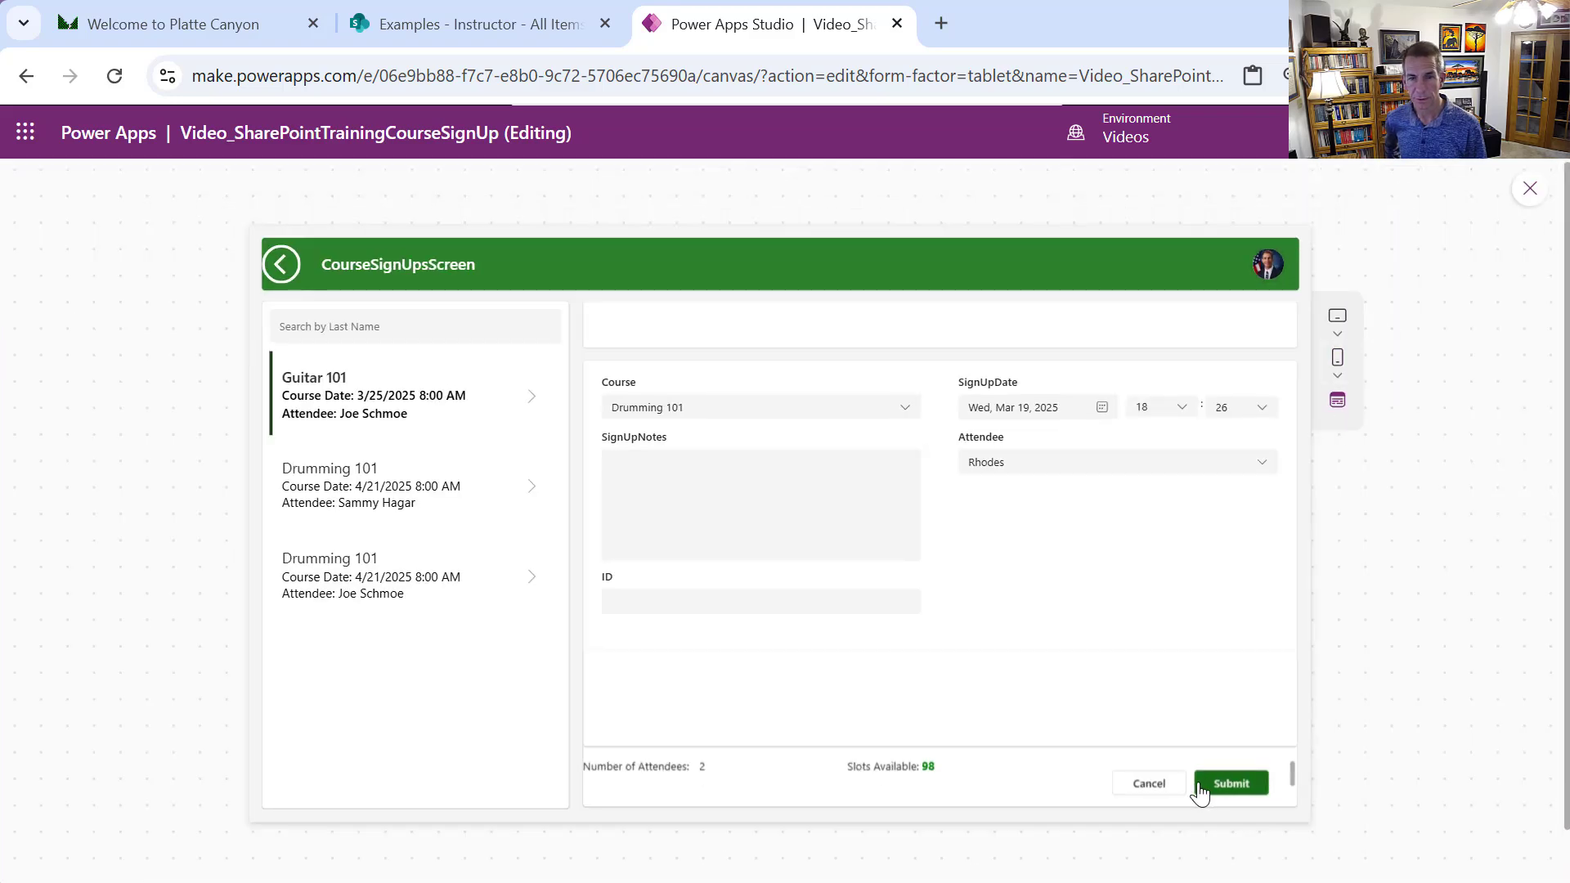
click(1149, 783)
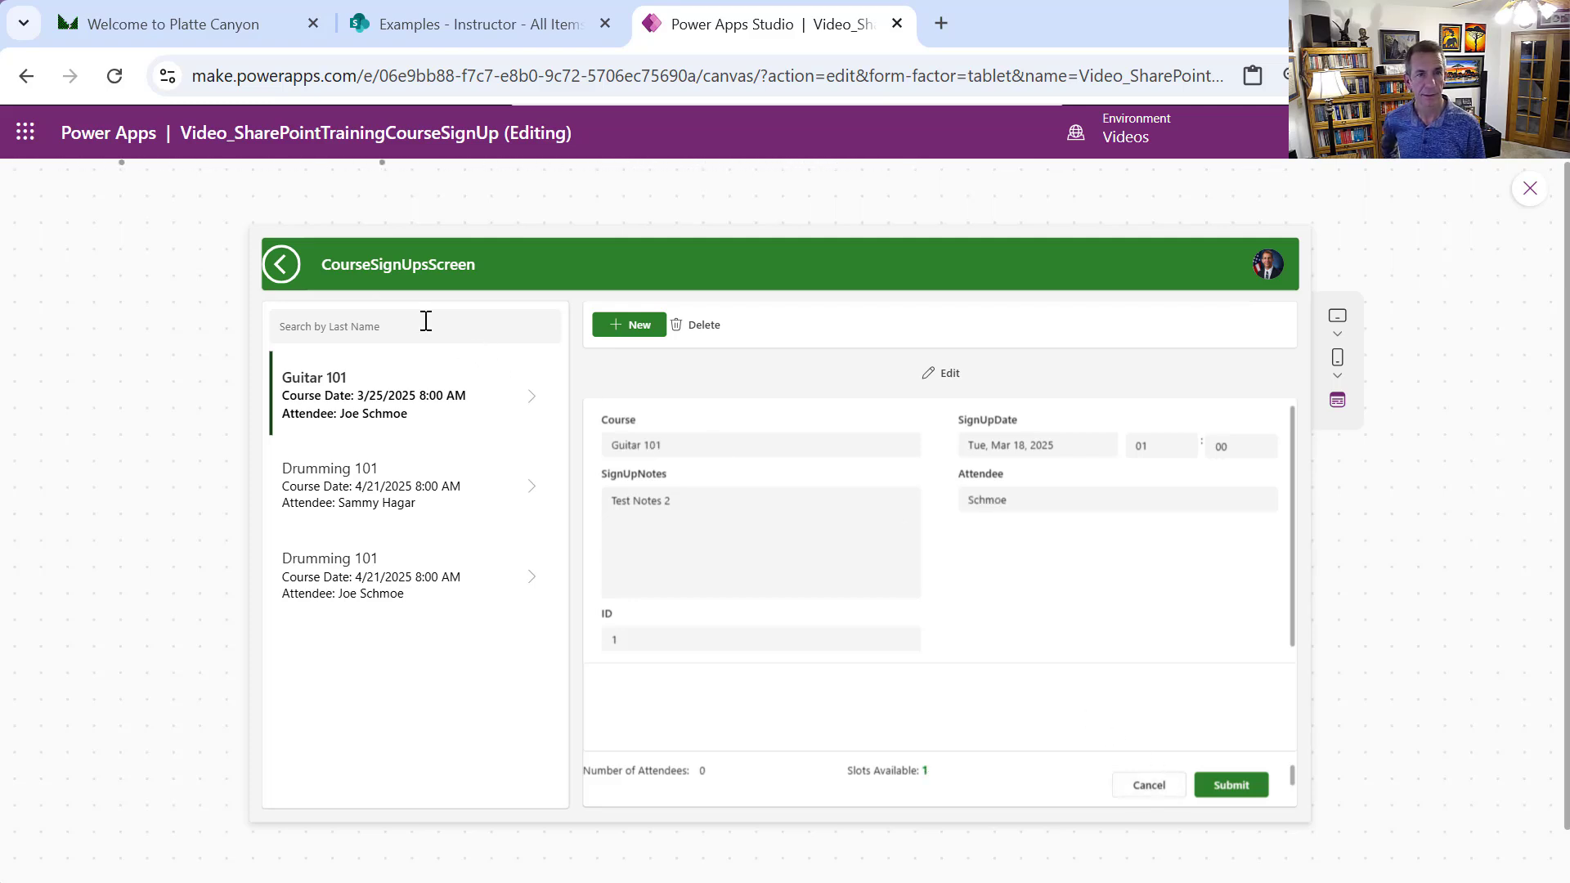
click(283, 264)
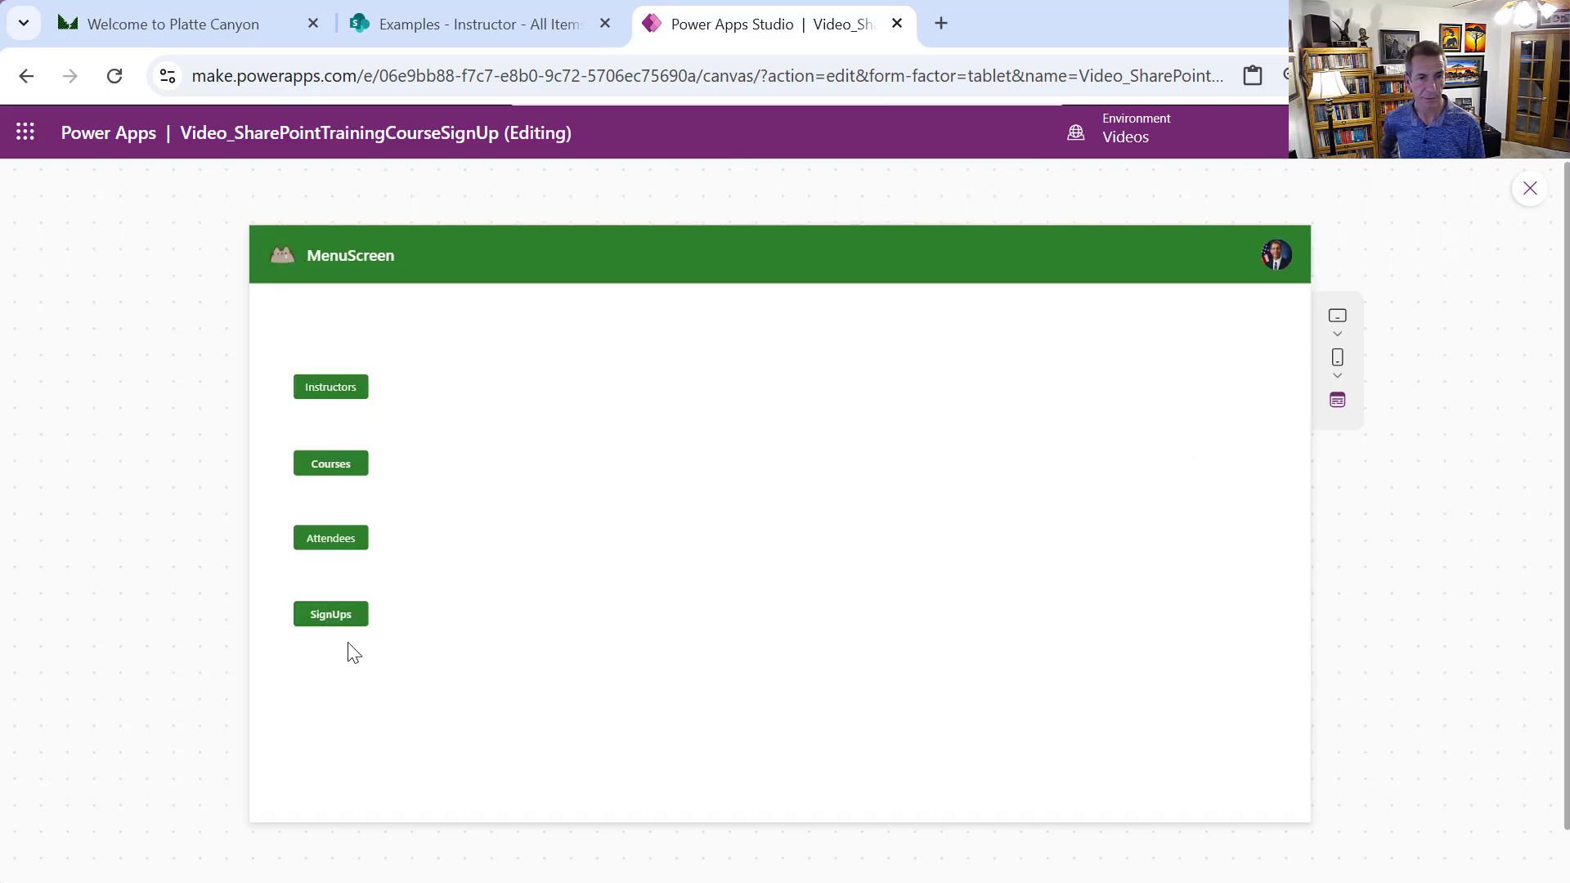
click(337, 617)
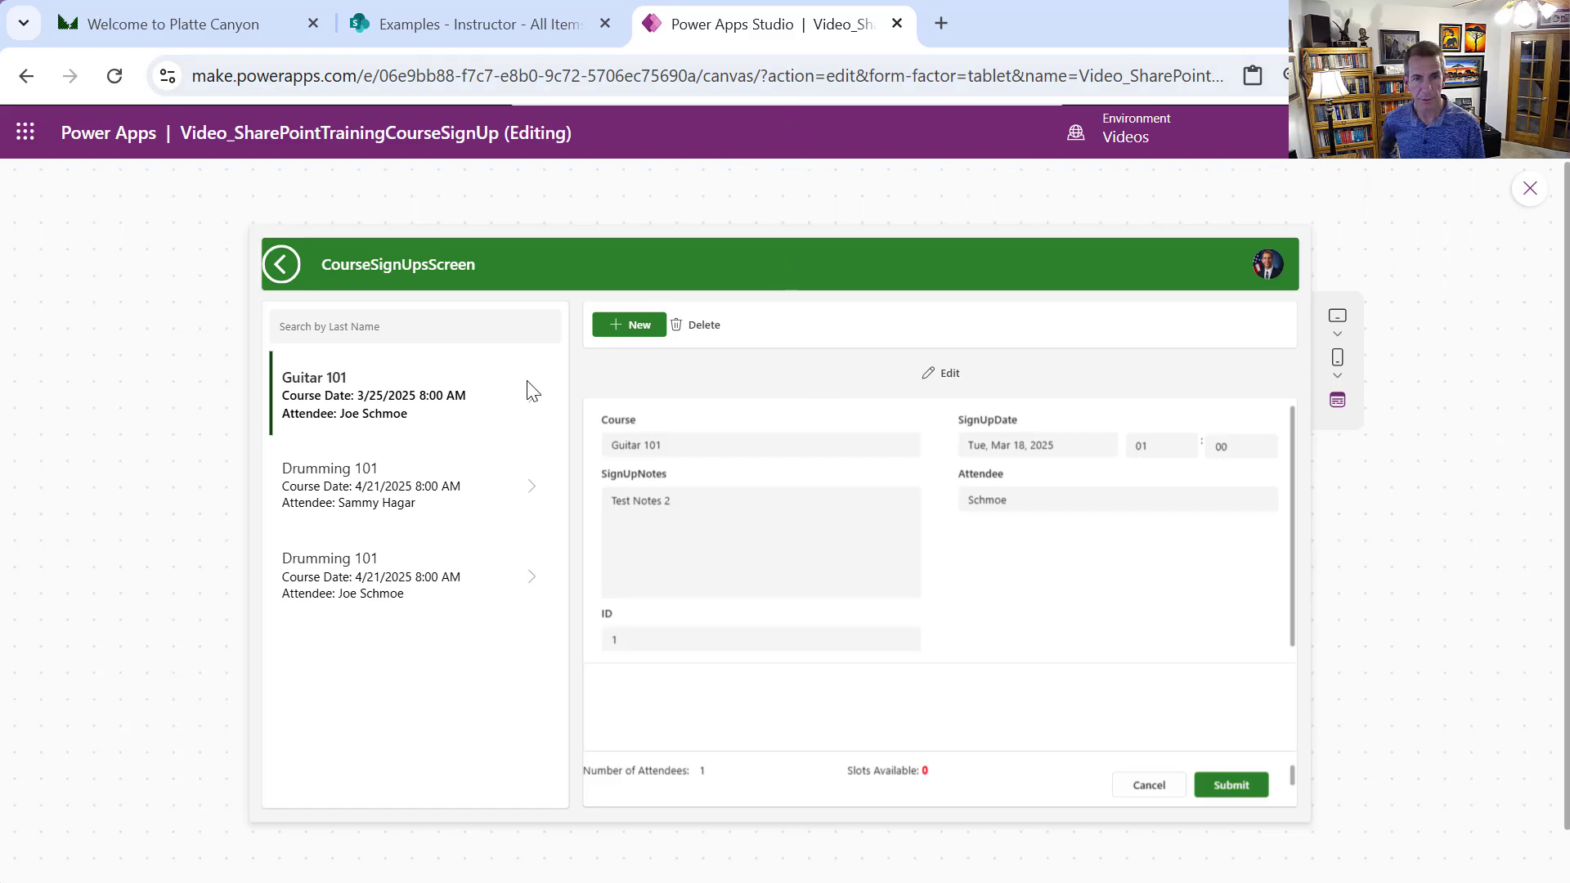
click(628, 325)
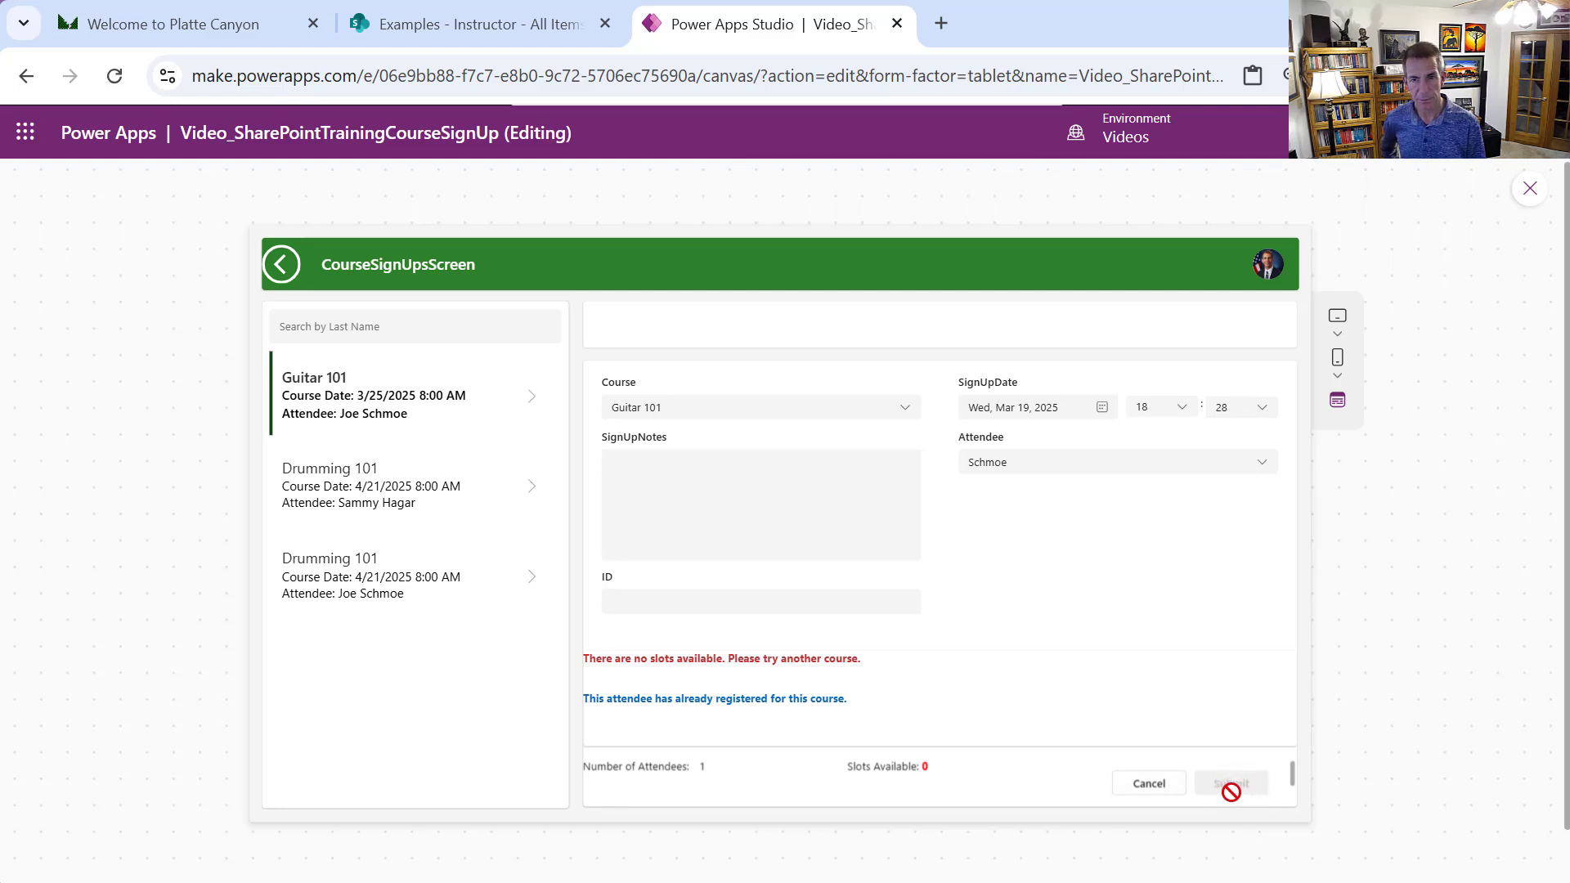
Submit a new Singing 101 sign-up with notes 'Test Notes.'
click(912, 415)
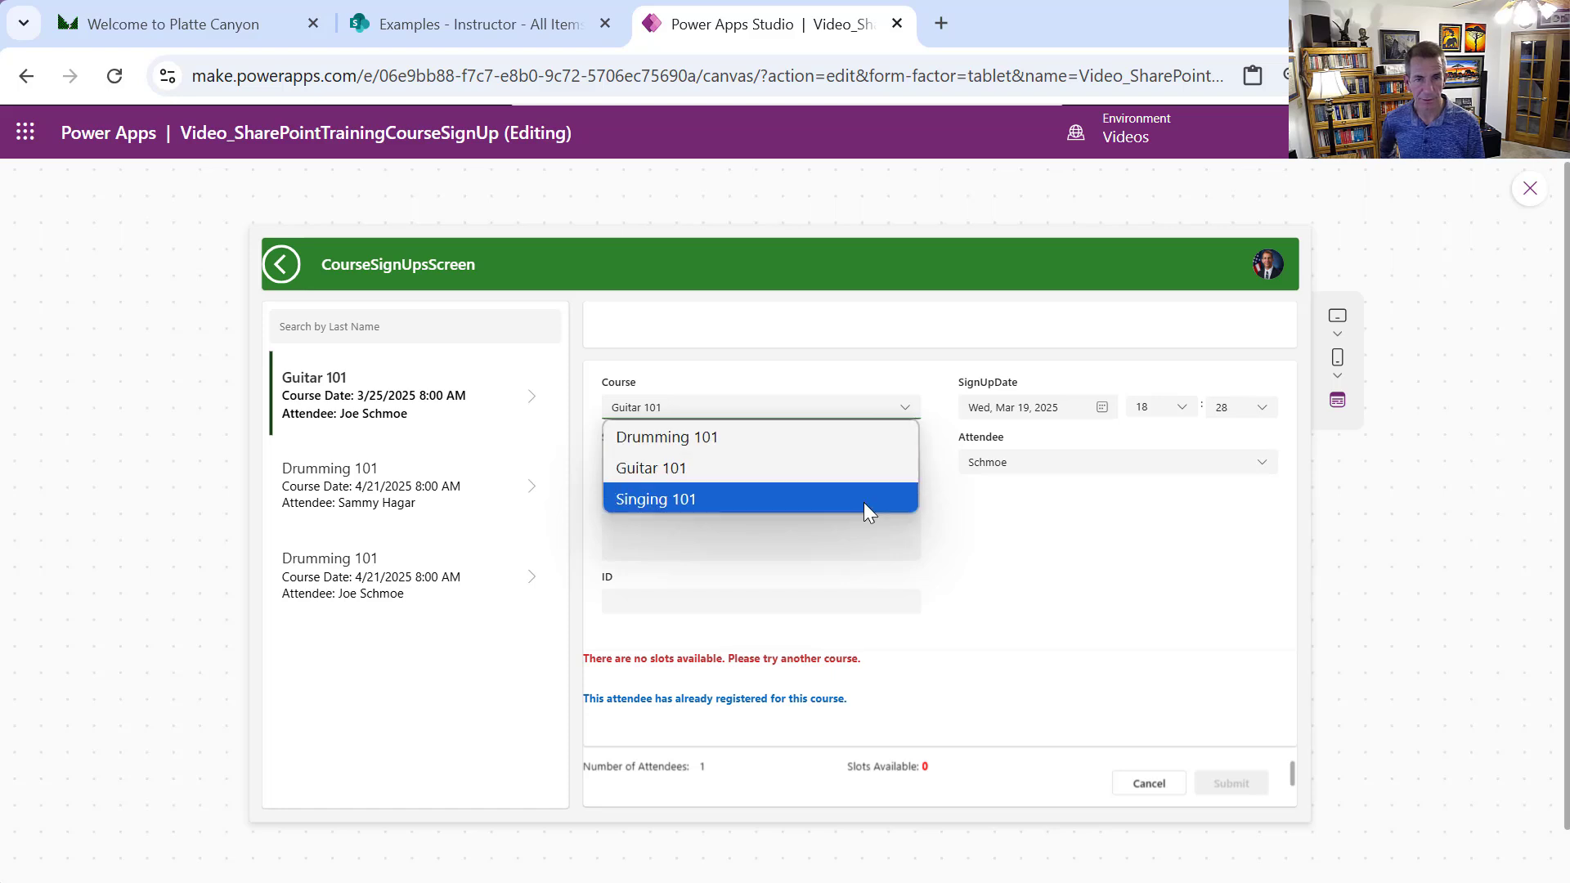
click(865, 501)
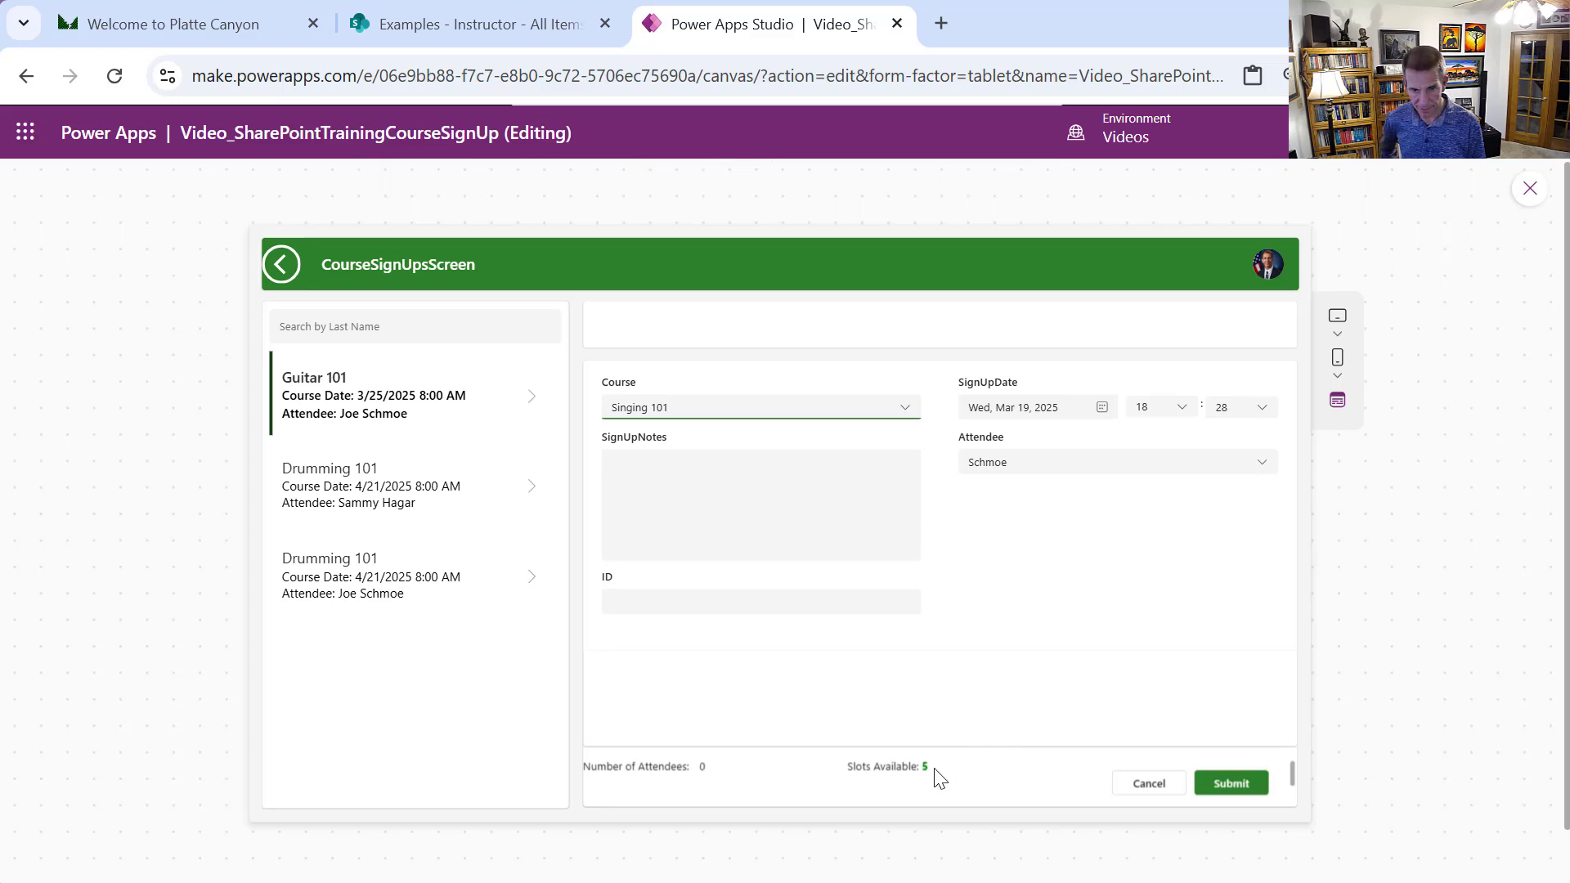
click(744, 497)
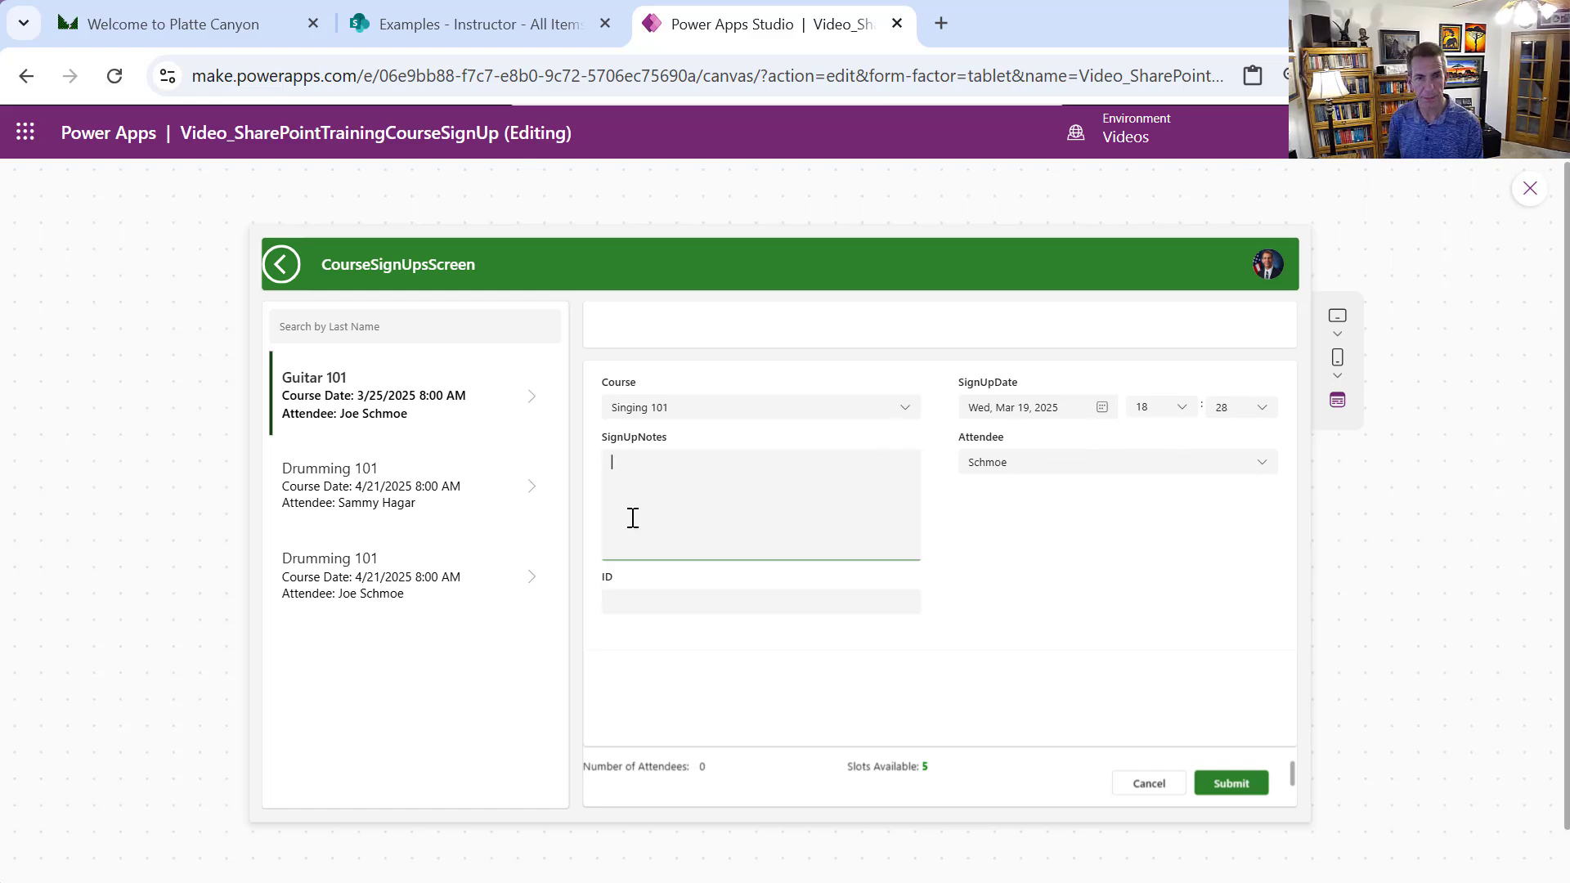
text(Te)
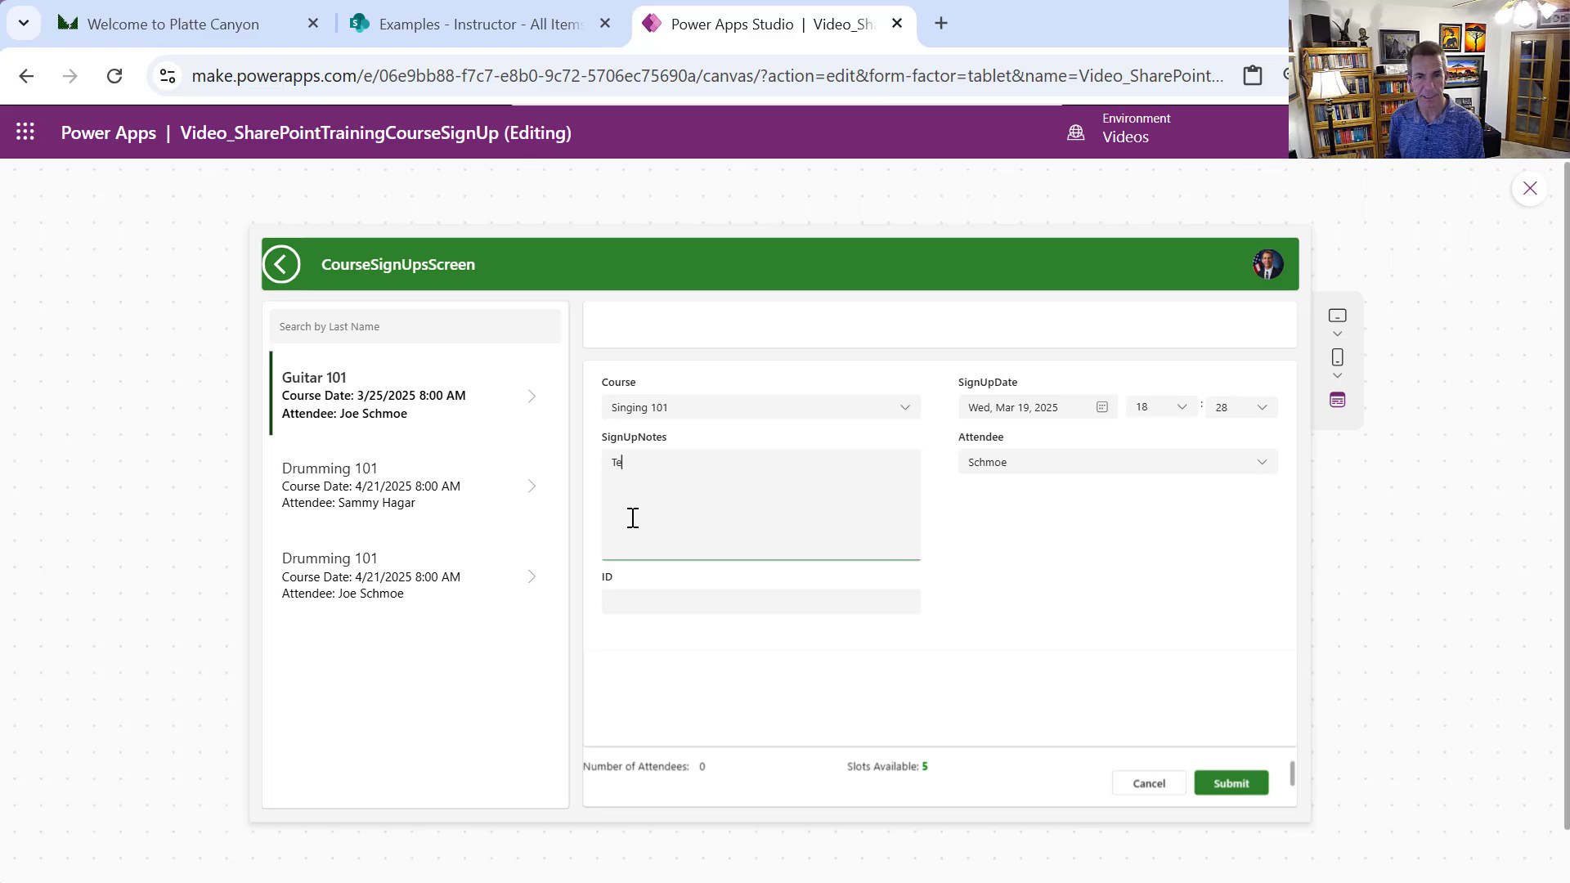
text(st Notes)
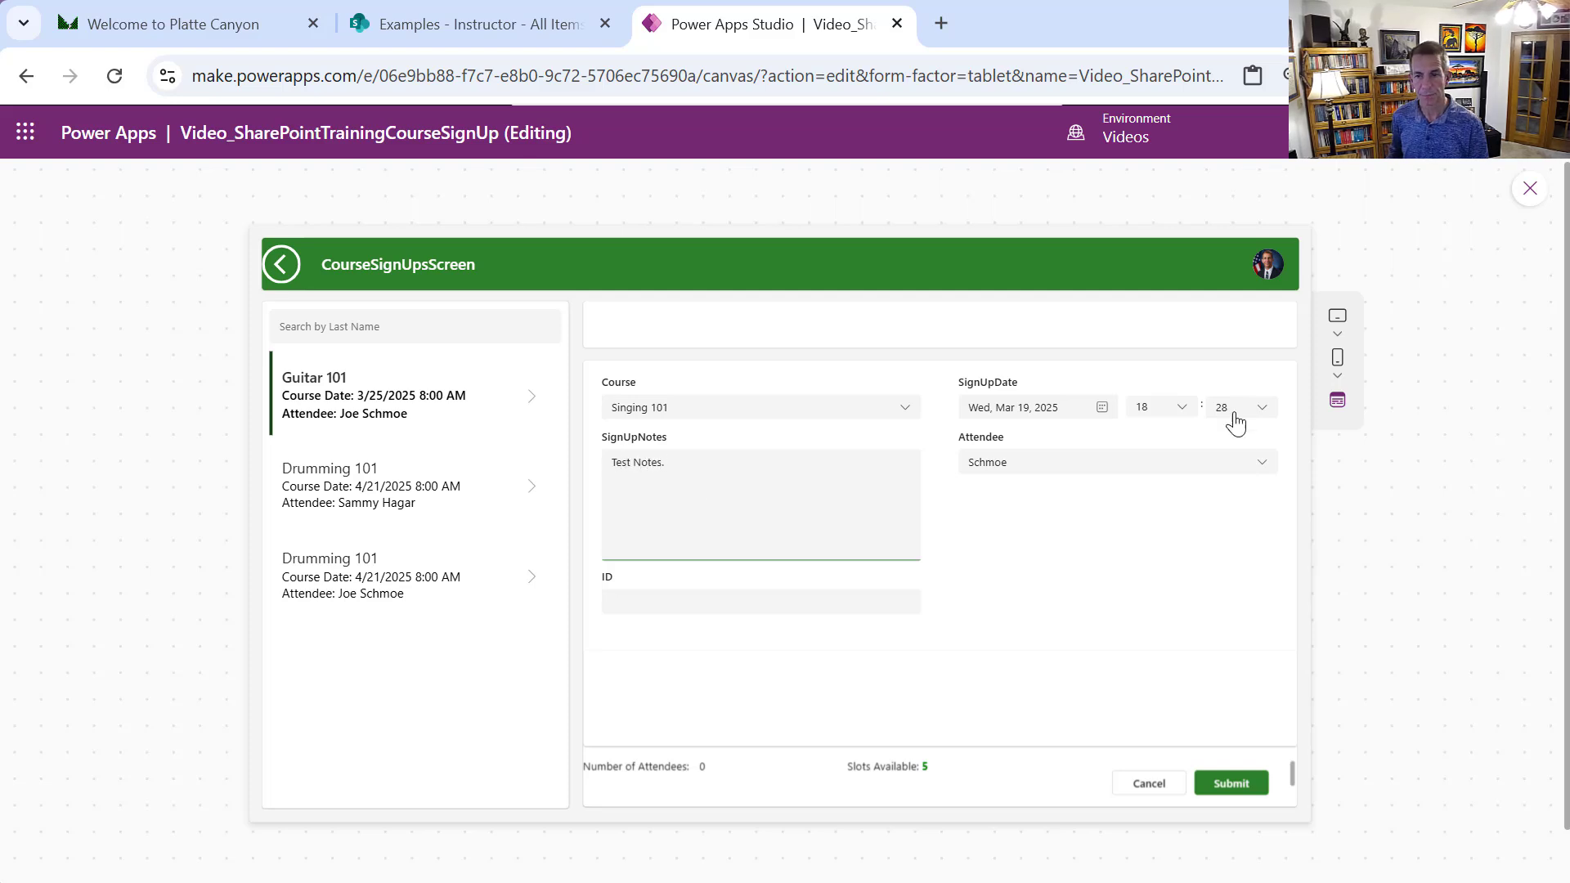
text(.)
click(1251, 787)
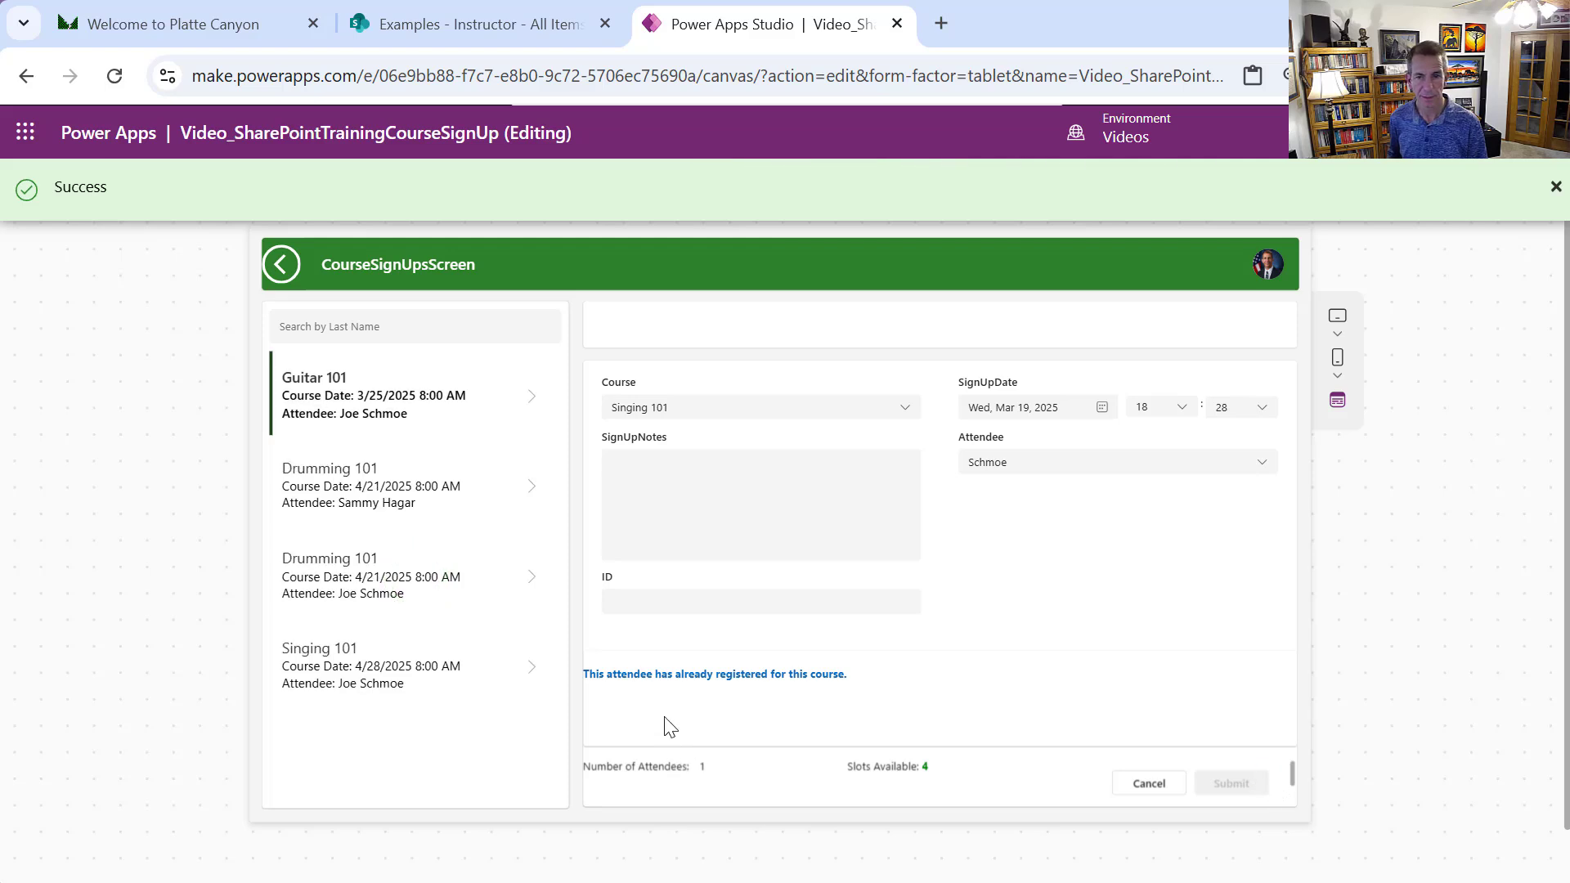
Browse the Drumming 101 sign-ups and the new Singing 101 record in the gallery
click(406, 493)
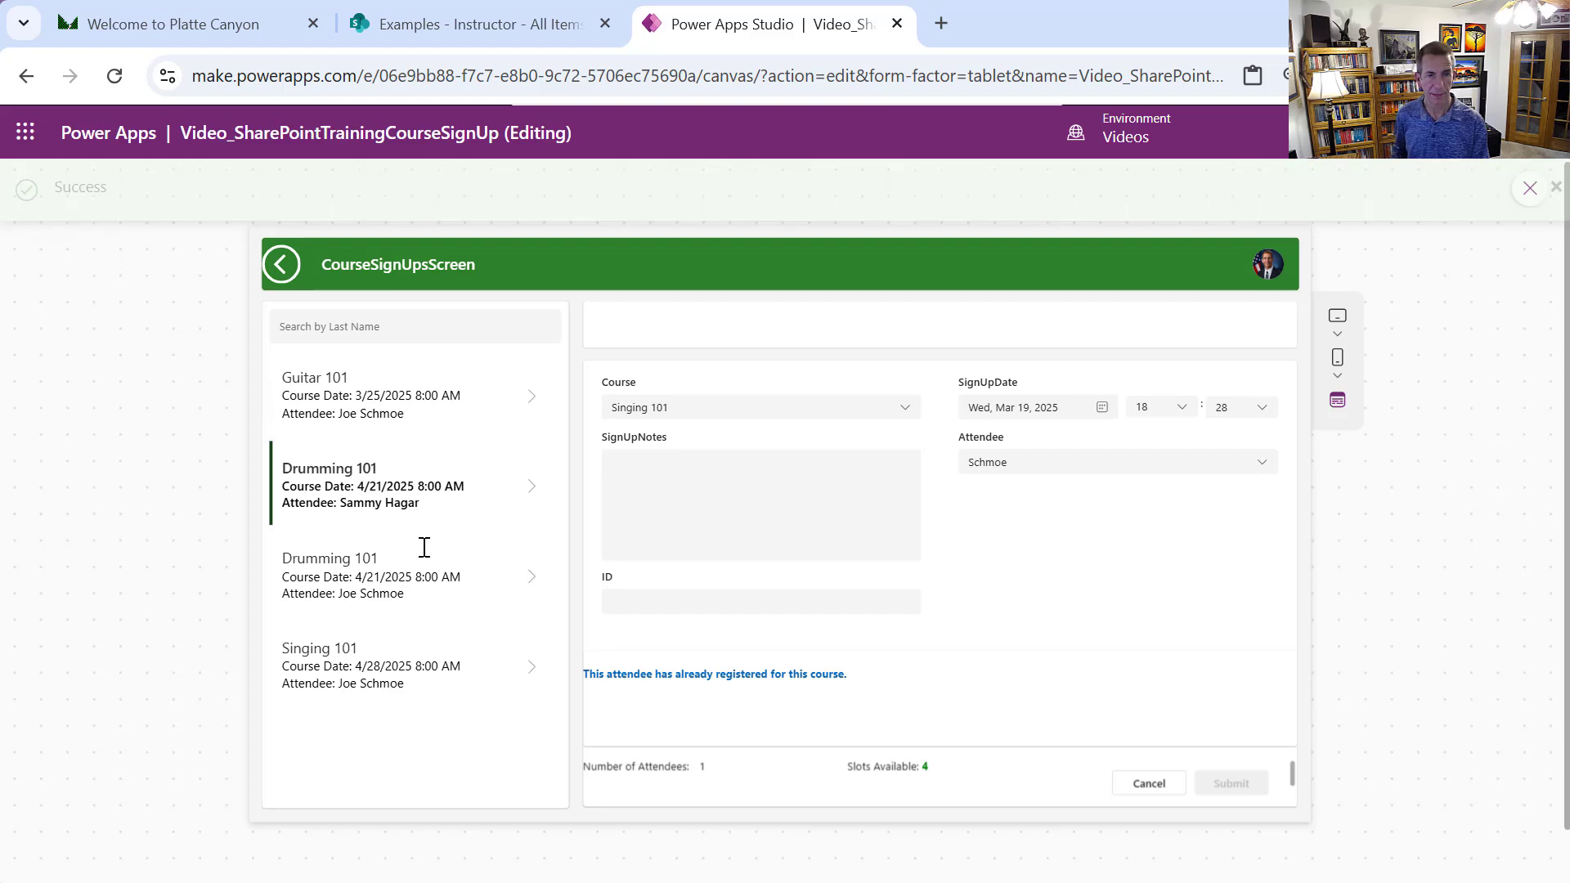
click(448, 598)
click(464, 666)
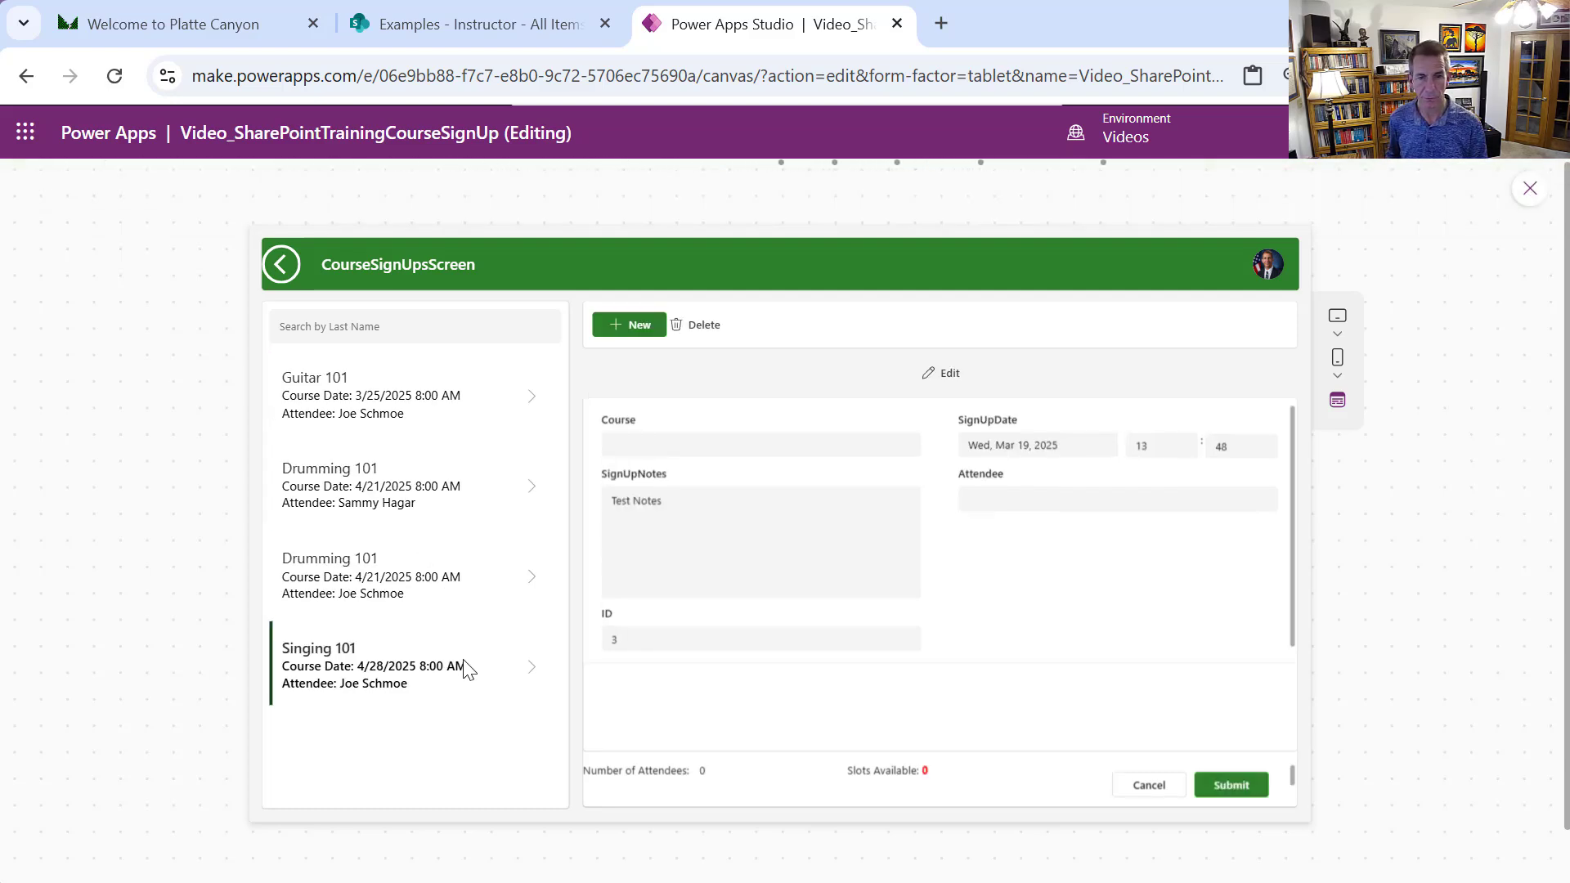